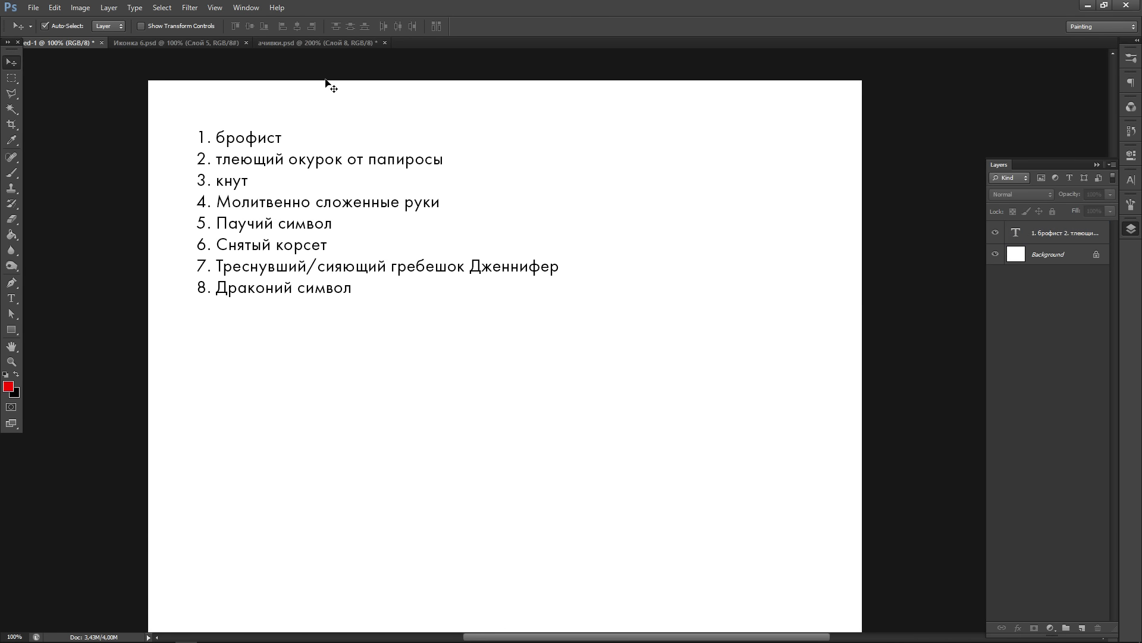
- Copy the blue leather frame layer from ачивки.psd into Иконка 6.psd and place it outside the group, directly above Слой 2
click(187, 44)
click(609, 356)
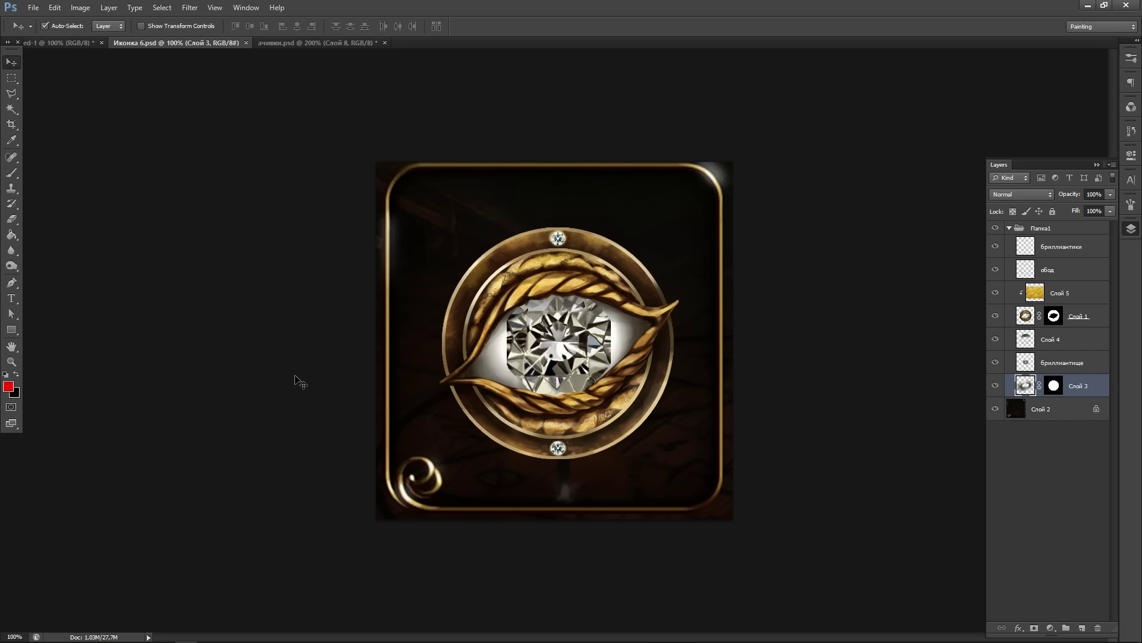
click(287, 43)
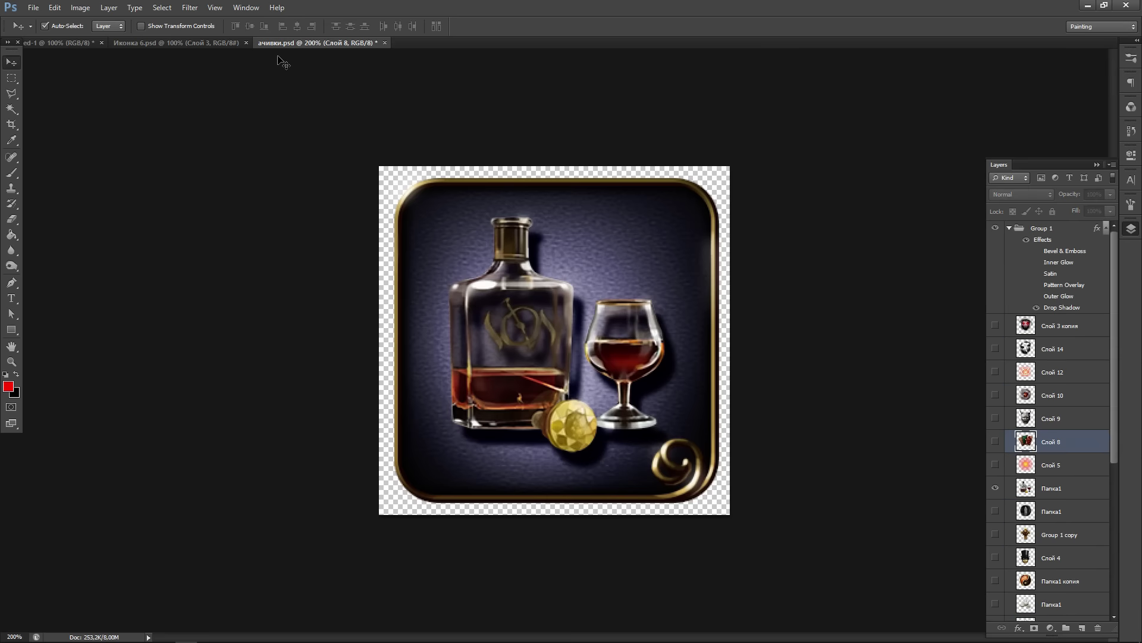
click(643, 243)
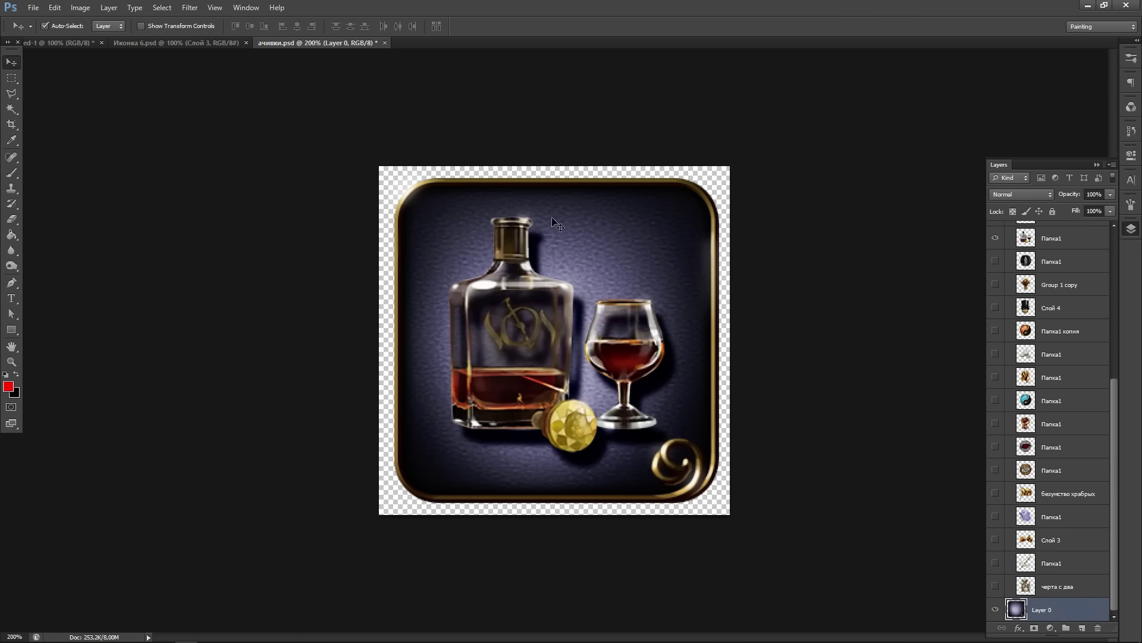
drag(329, 44, 605, 241)
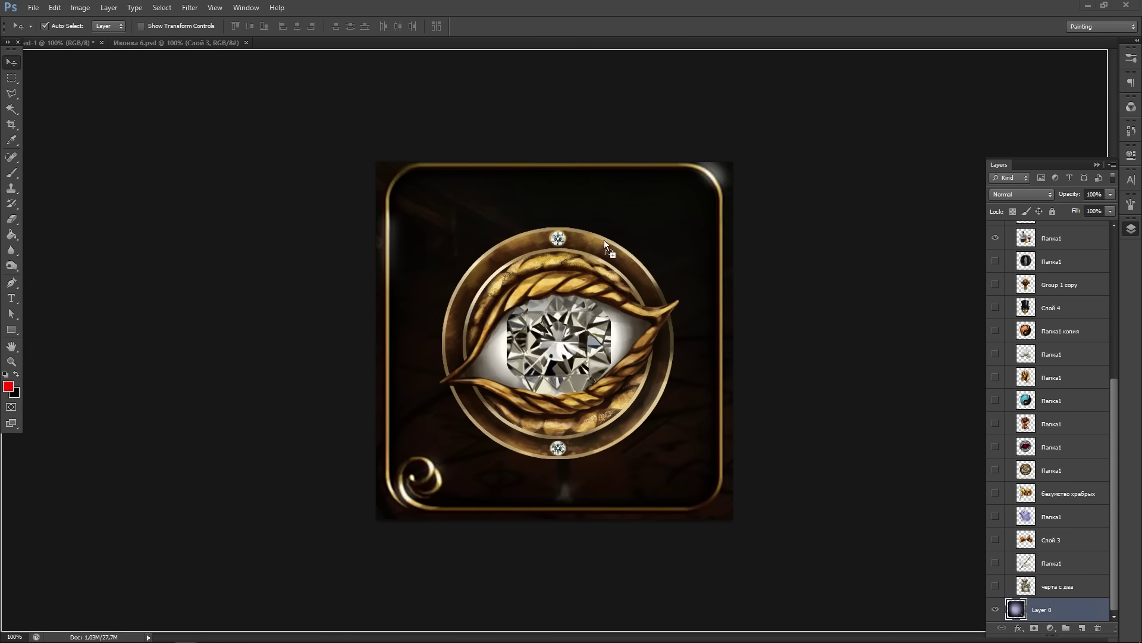
drag(670, 217, 693, 192)
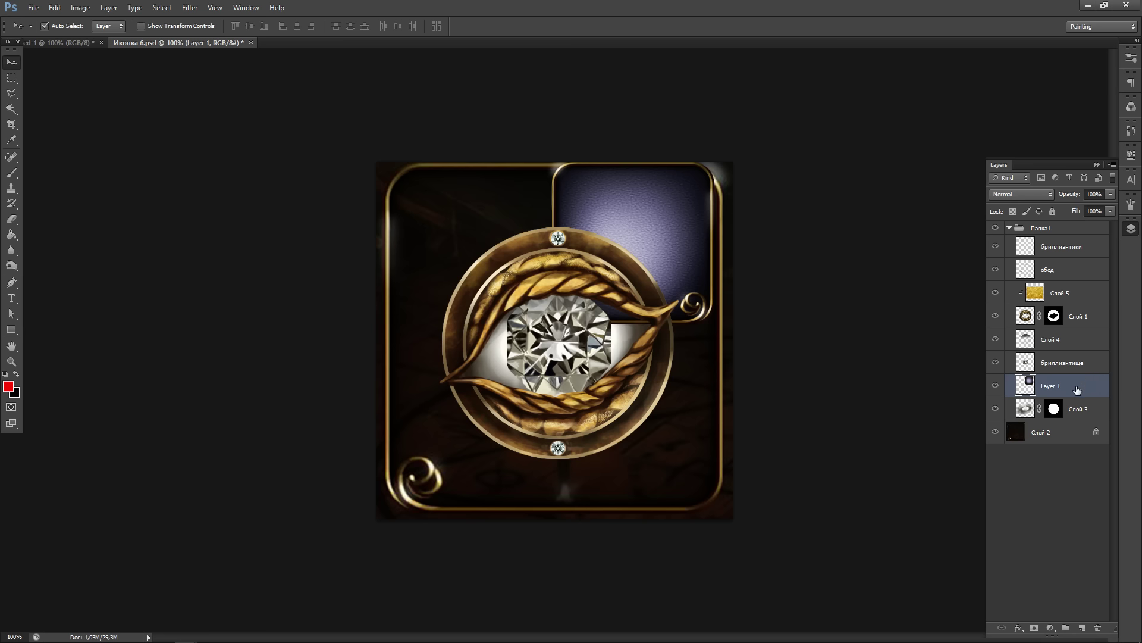
drag(1074, 387, 1068, 432)
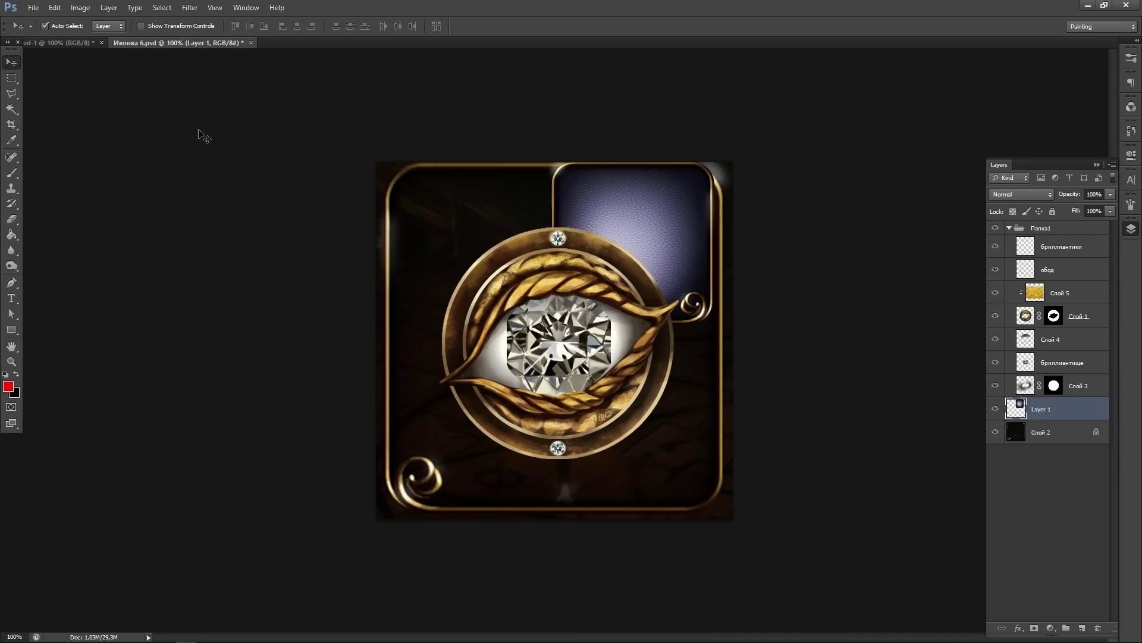
- Scale the copied frame layer with Free Transform to about 218% so it spans the icon canvas
key(ctrl+t)
drag(546, 325, 337, 505)
drag(720, 156, 729, 147)
- Shift the enlarged frame right and slightly down to centre it around the eye emblem, and apply the transform
key(shift+Right)
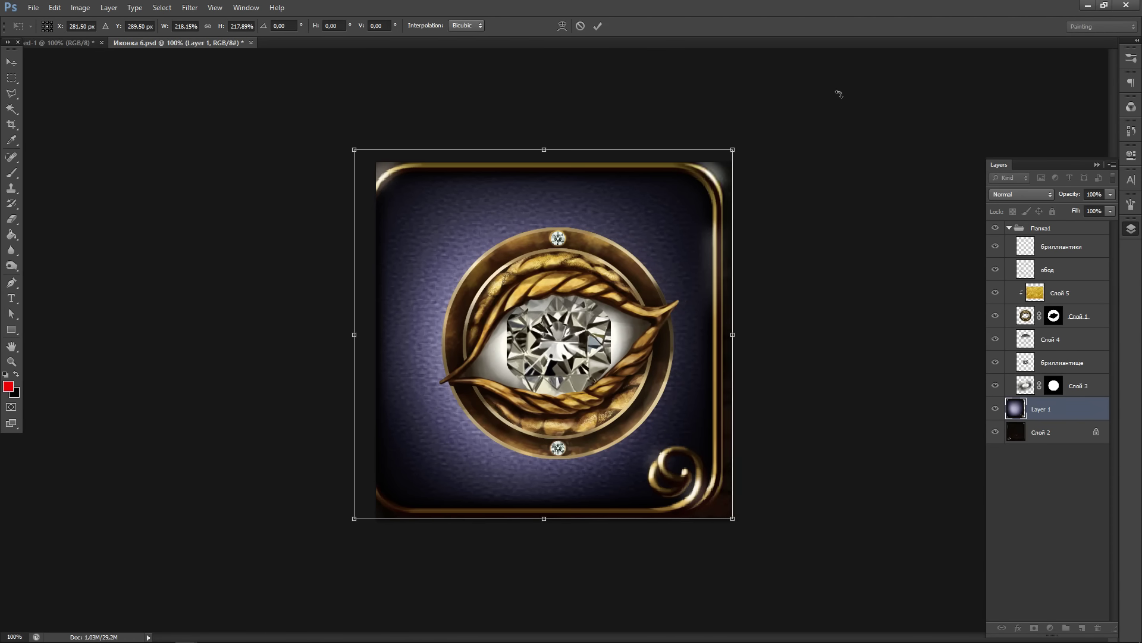
key(shift+Right)
key(Right)
key(Right)
key(Right)
key(Right)
key(Right)
key(Right)
key(Right)
key(Right)
key(Right)
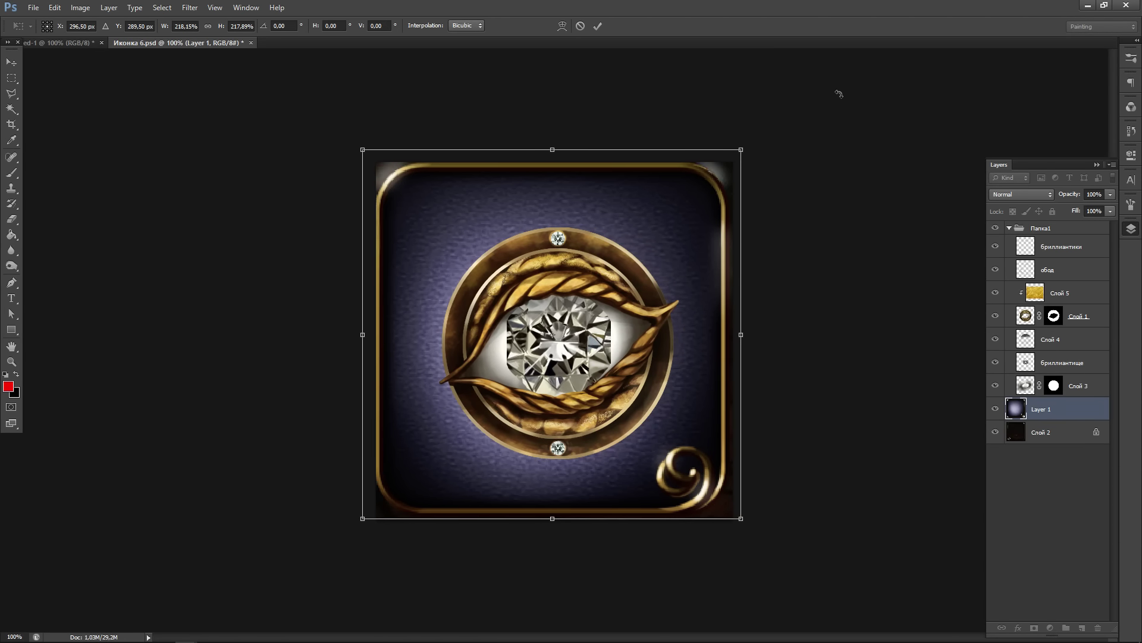
key(Right)
key(Right)
key(Right)
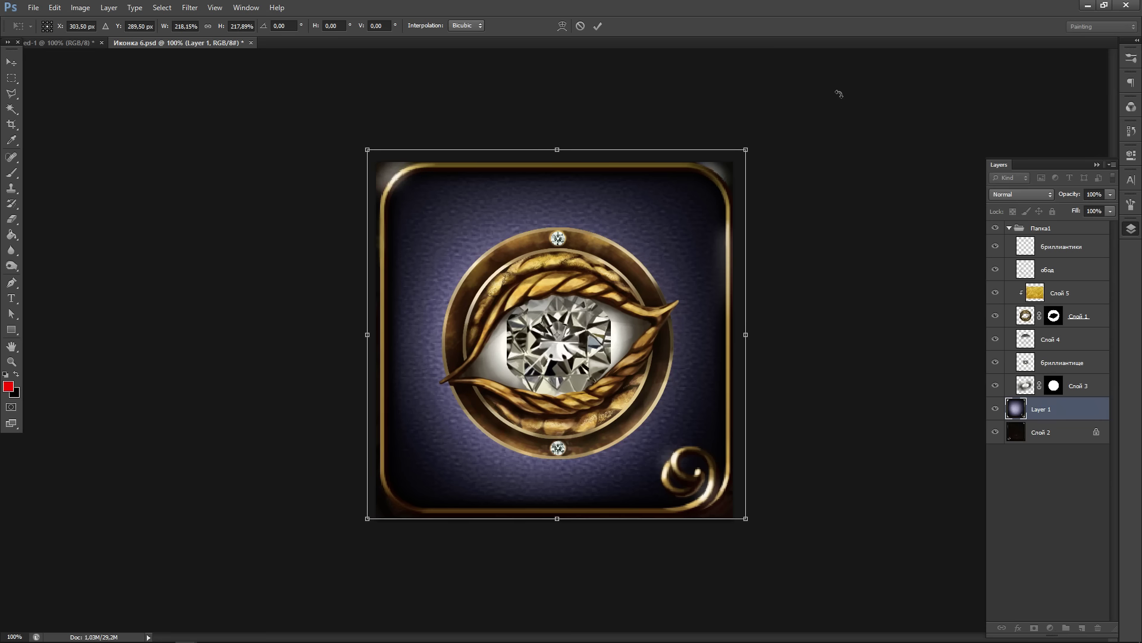
key(Down)
key(Down)
key(Down)
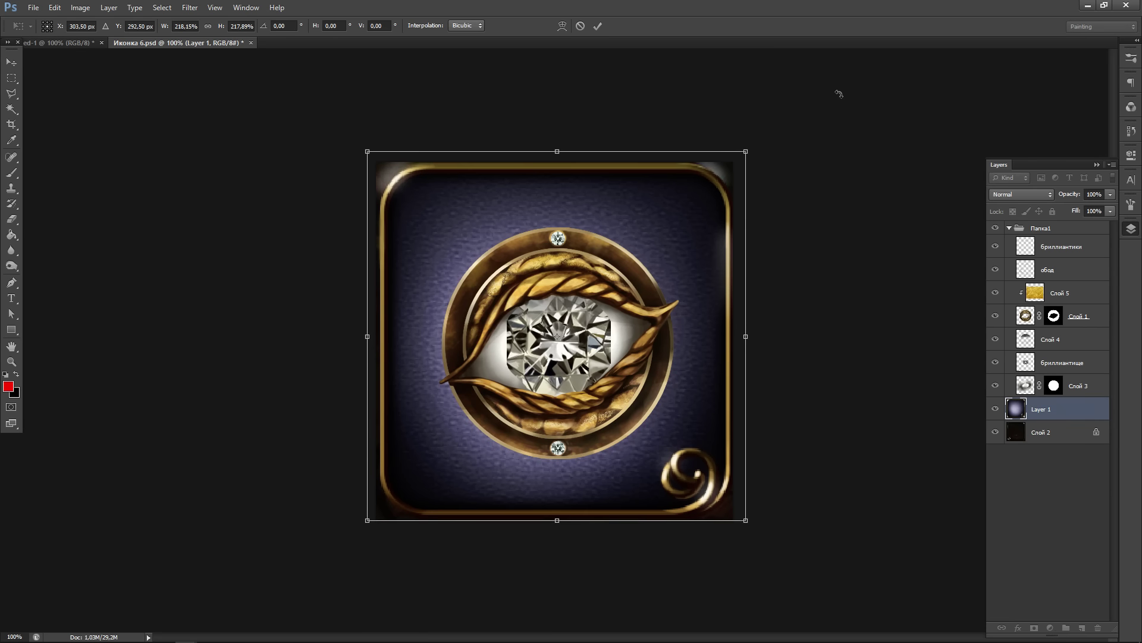
key(Left)
key(Return)
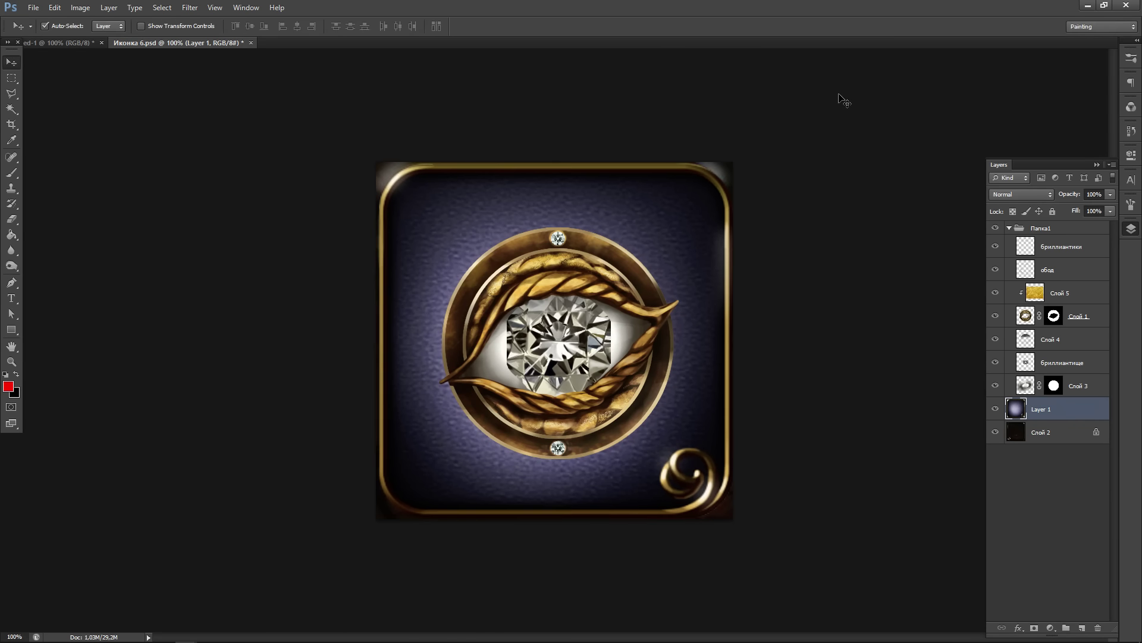
- Hide the dark background layer Слой 2 and nudge the frame layer slightly left and up to fit the canvas
click(995, 433)
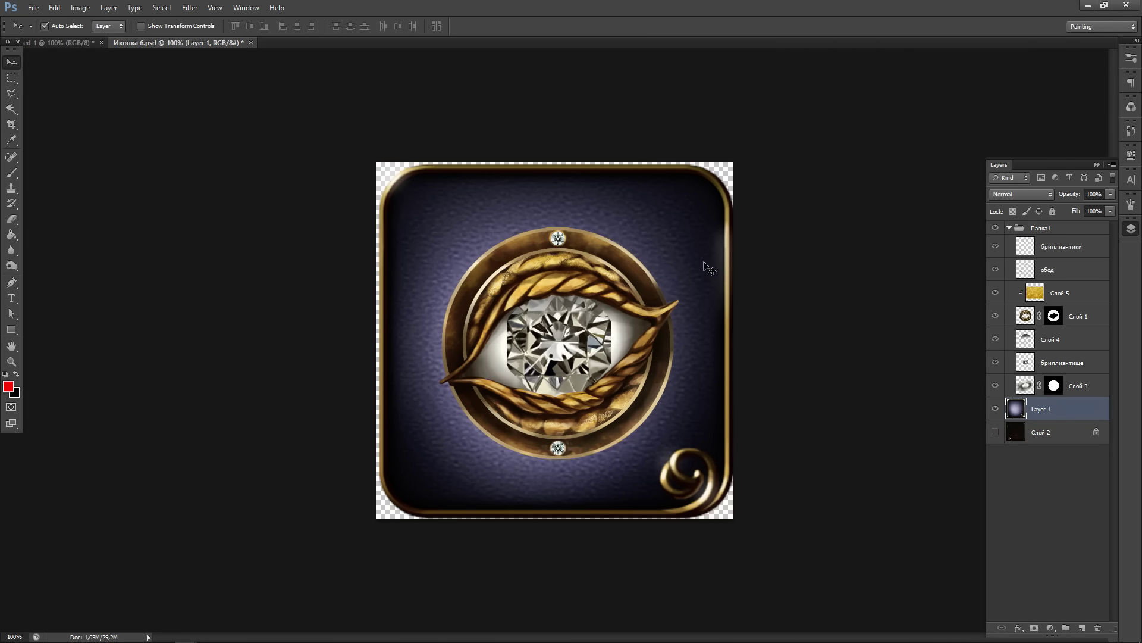
key(Left)
key(Left)
key(Left)
key(Left)
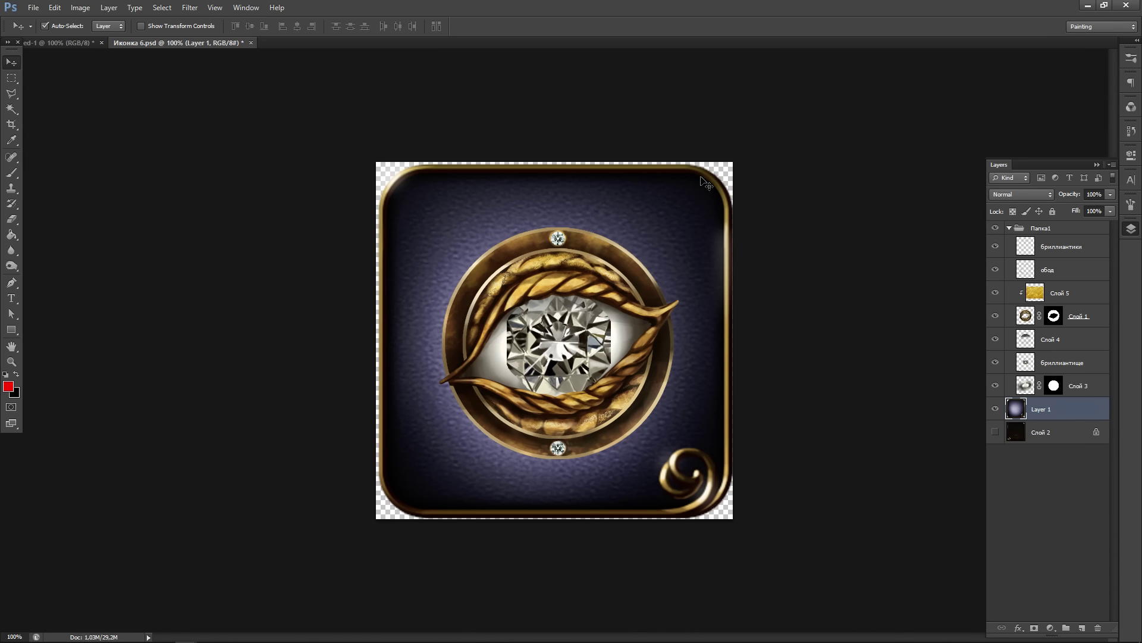
key(Up)
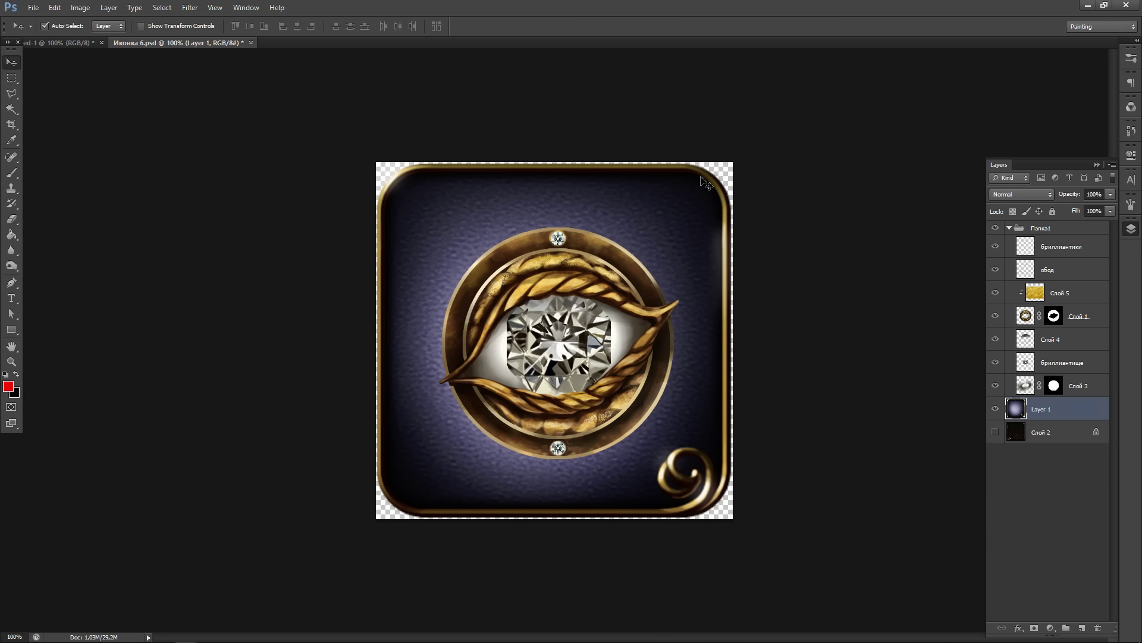
key(Right)
click(1059, 433)
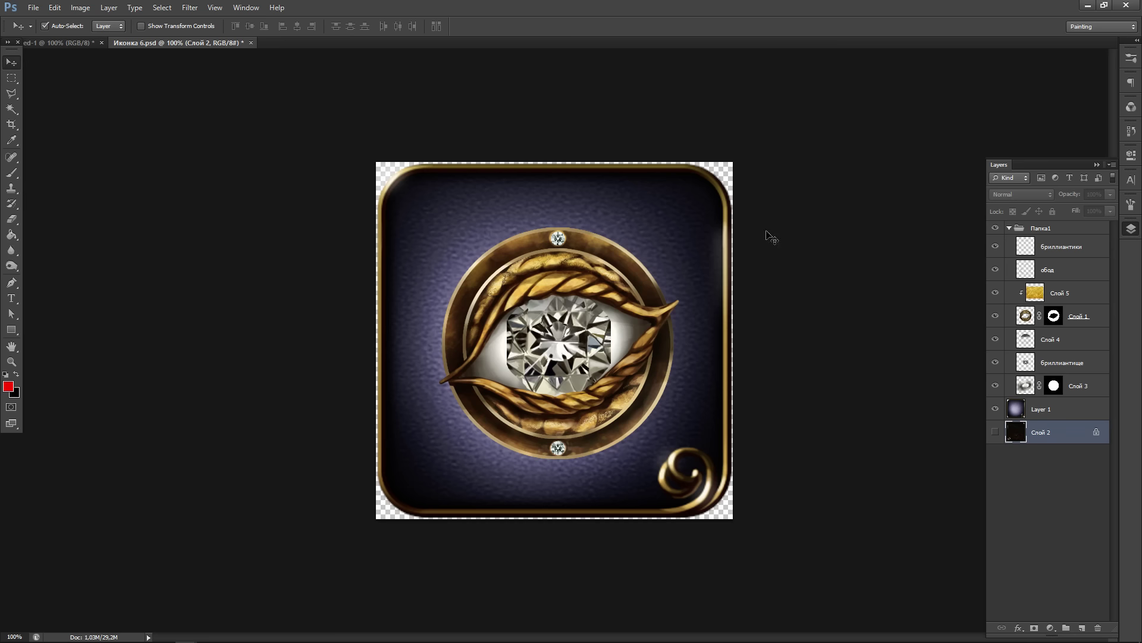
- Start saving the icon under a new location and browse through the Work directory to its UI folder
key(ctrl+shift+s)
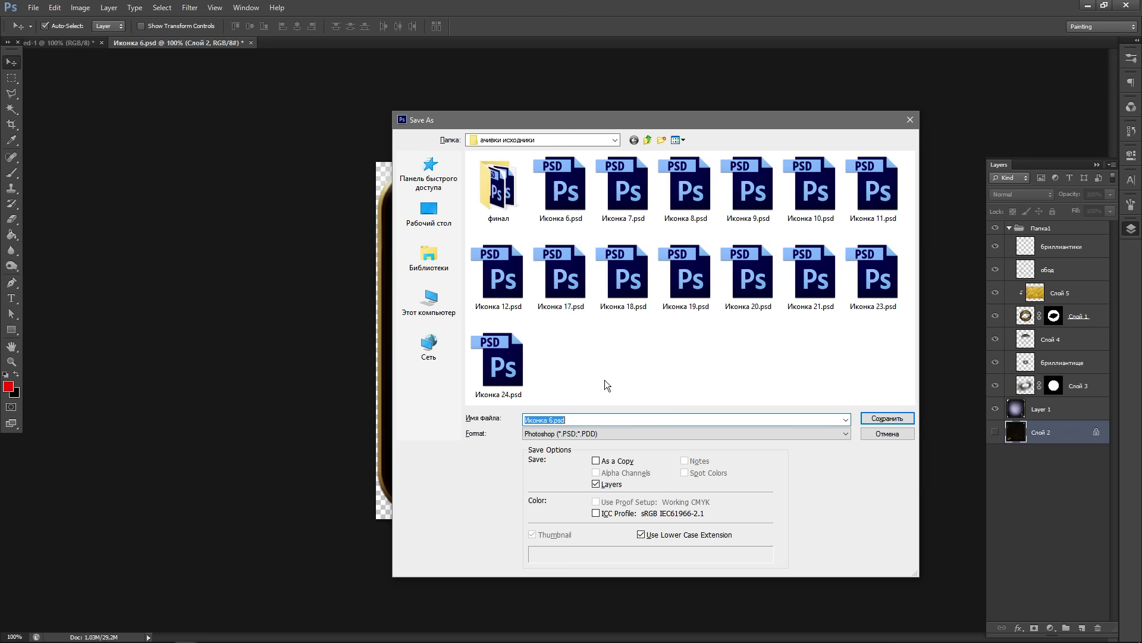
click(647, 140)
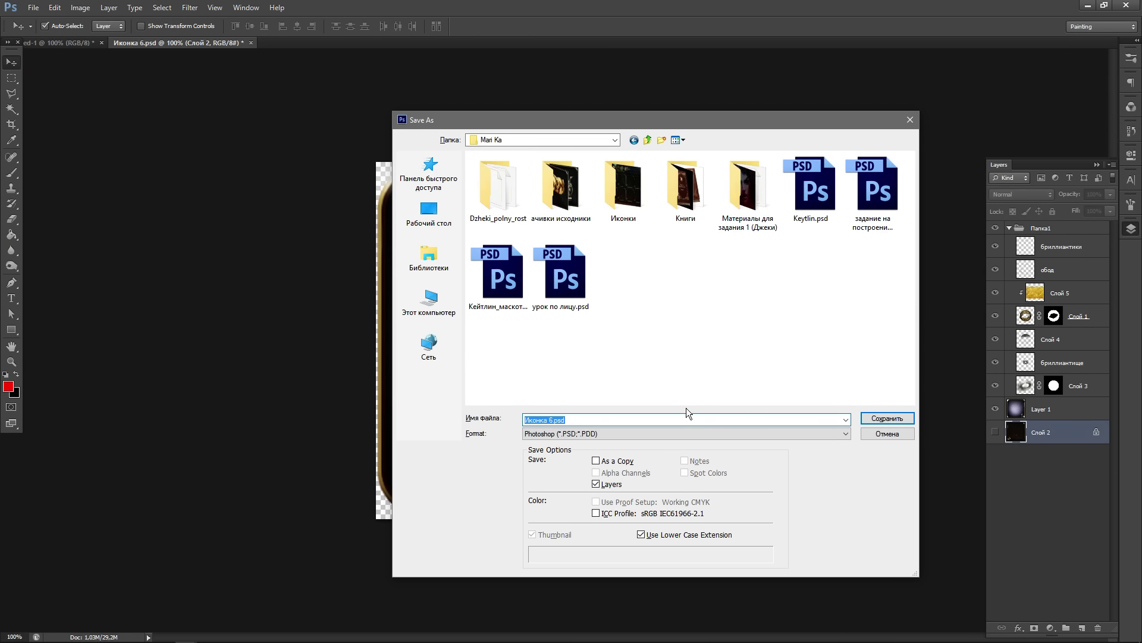
click(648, 140)
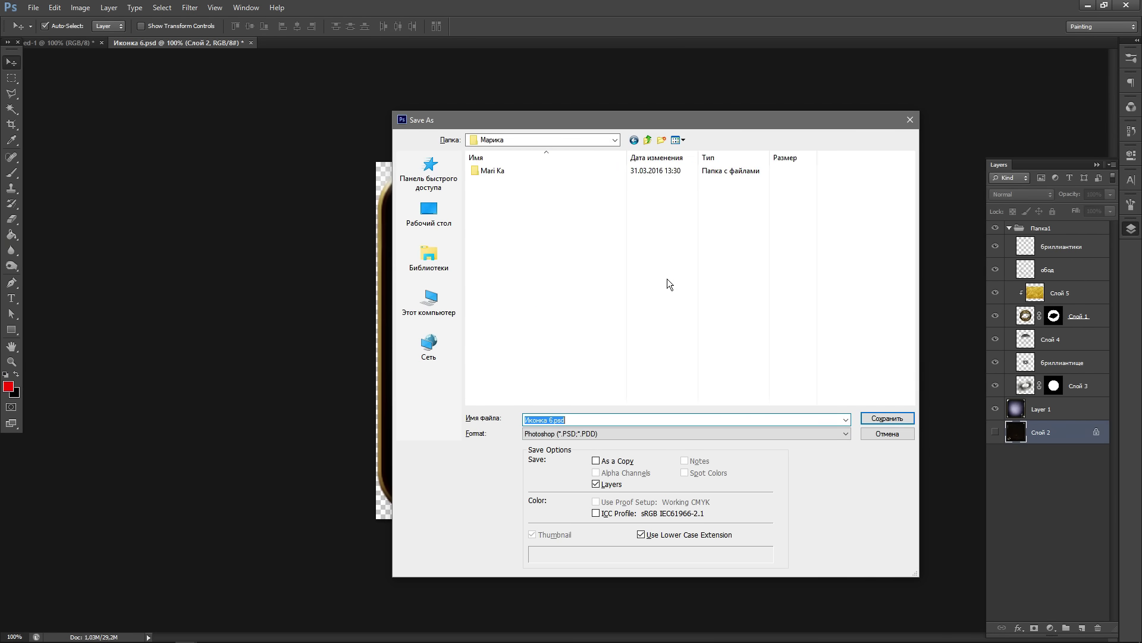
click(647, 140)
click(511, 182)
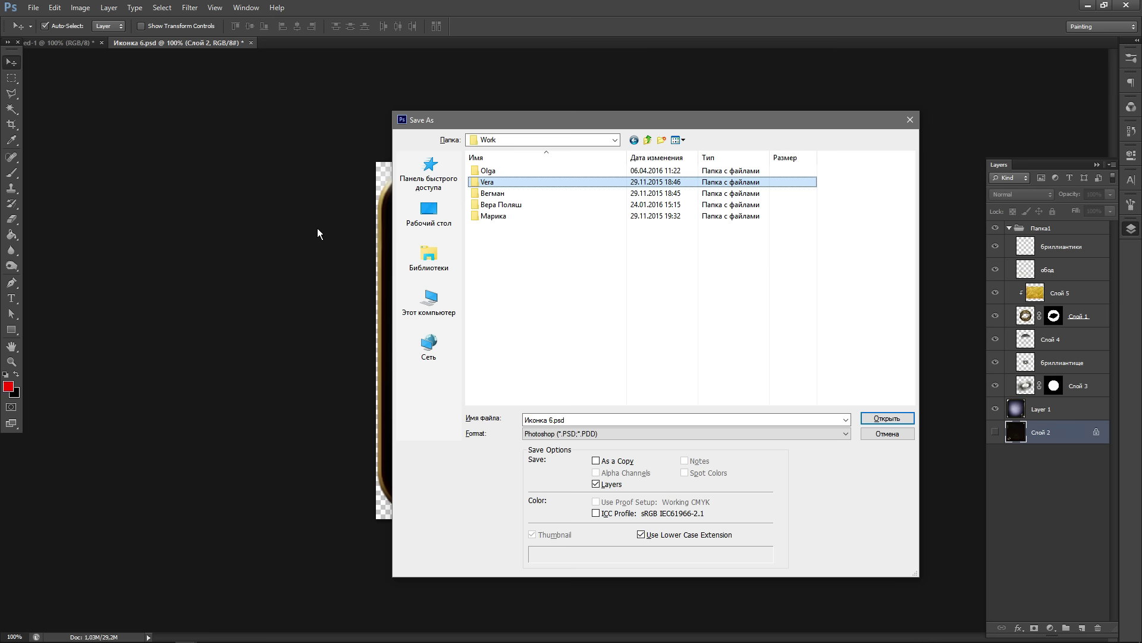
double_click(510, 180)
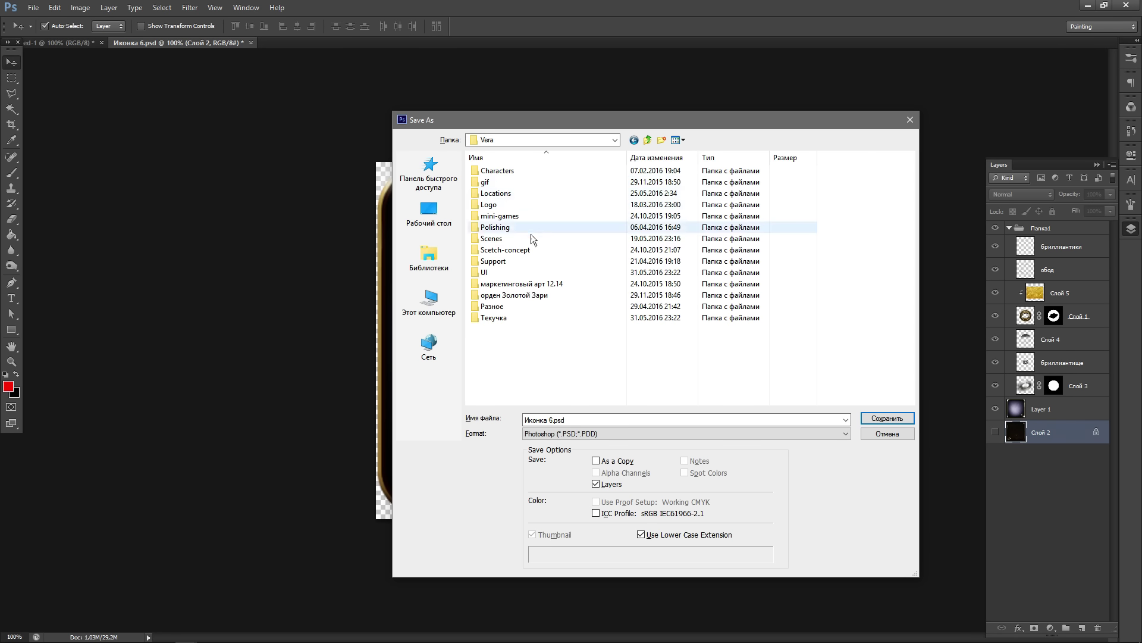
double_click(505, 270)
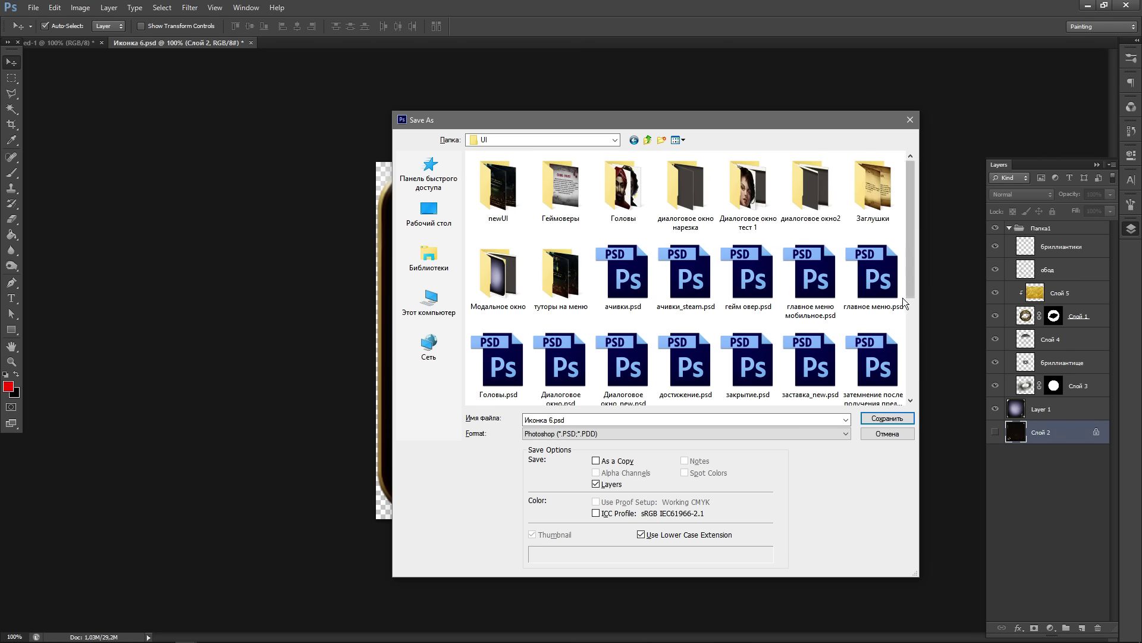
drag(909, 298, 914, 394)
click(589, 419)
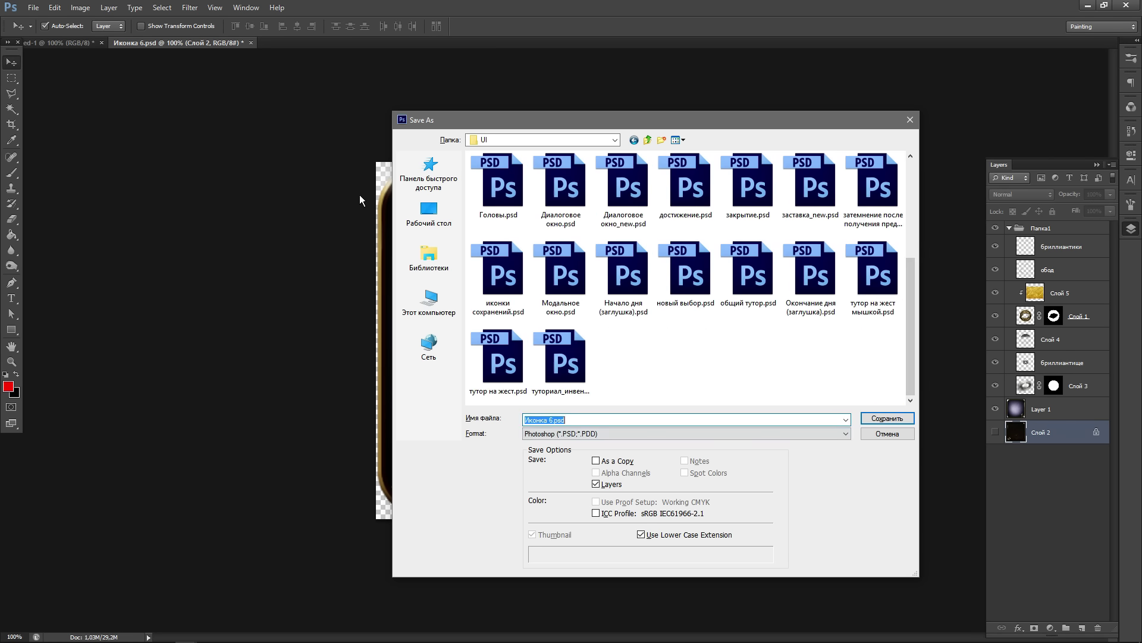
- Create a new folder named глава1 inside the UI folder
click(733, 355)
right_click(723, 358)
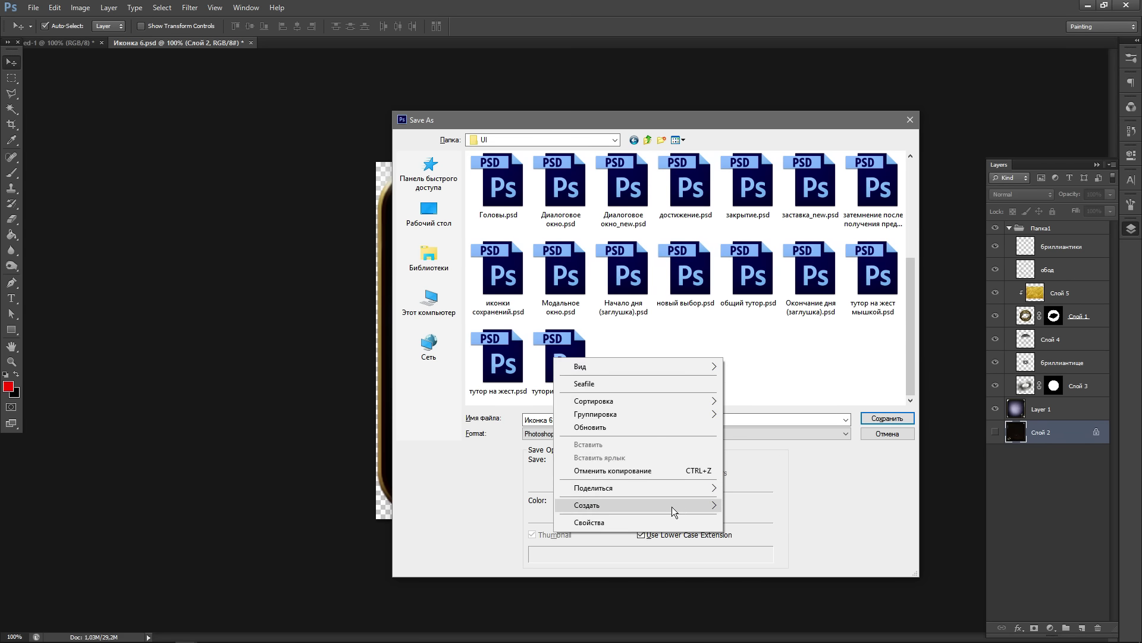
mouse_move(680, 503)
click(390, 317)
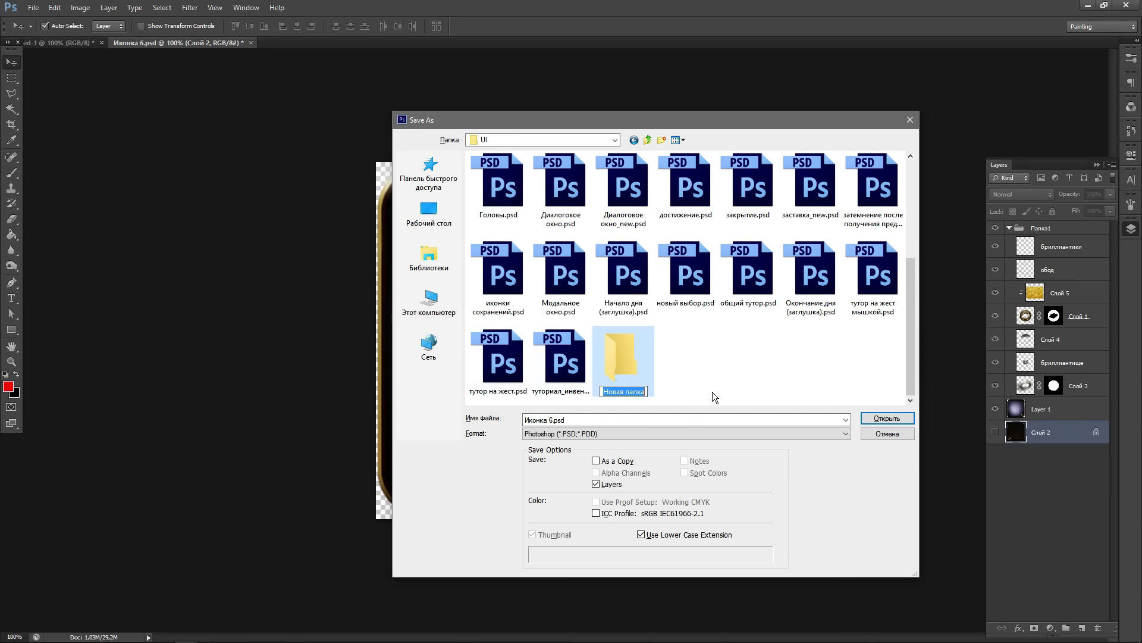
text(глава)
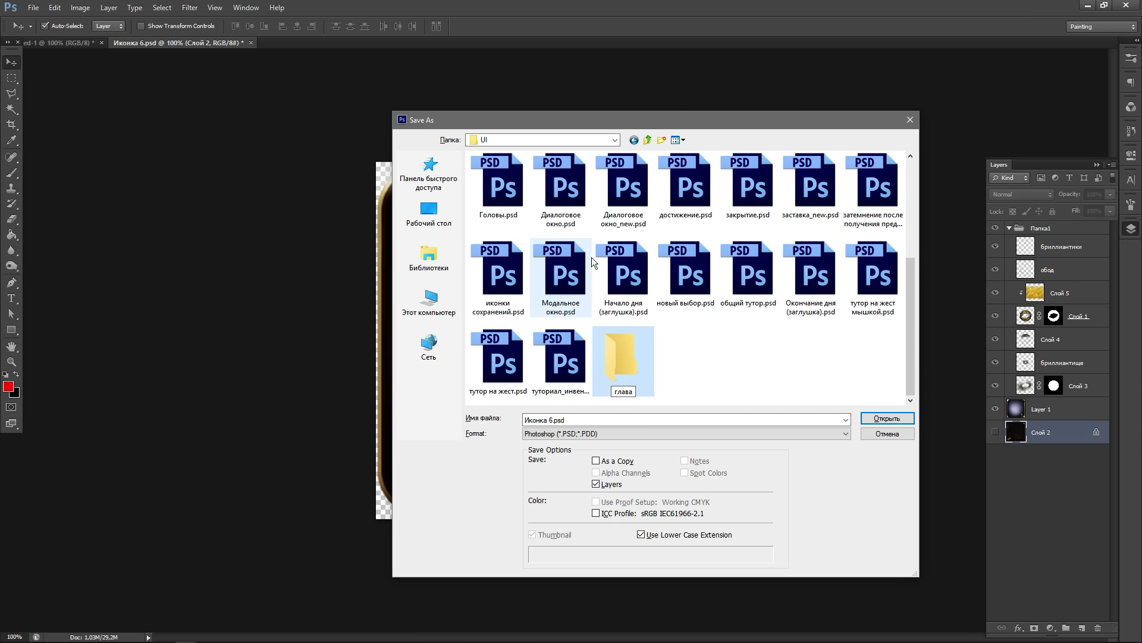
text( 1)
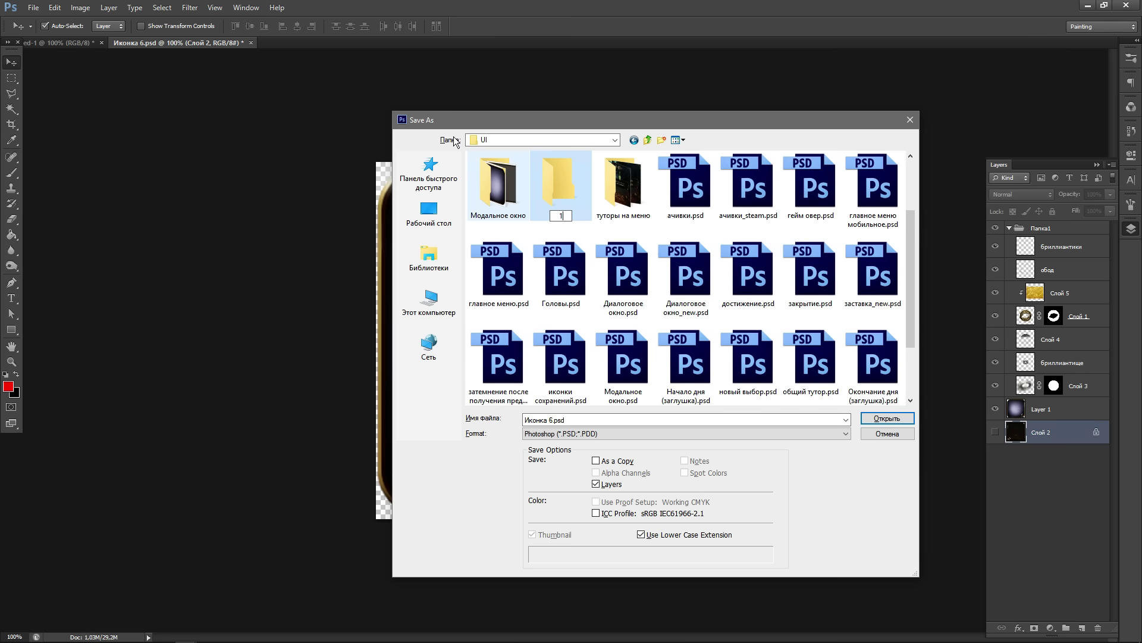
key(BackSpace)
text(глава1)
- Create a second new folder named глава2 inside the UI folder
scroll(908, 345, down, 2)
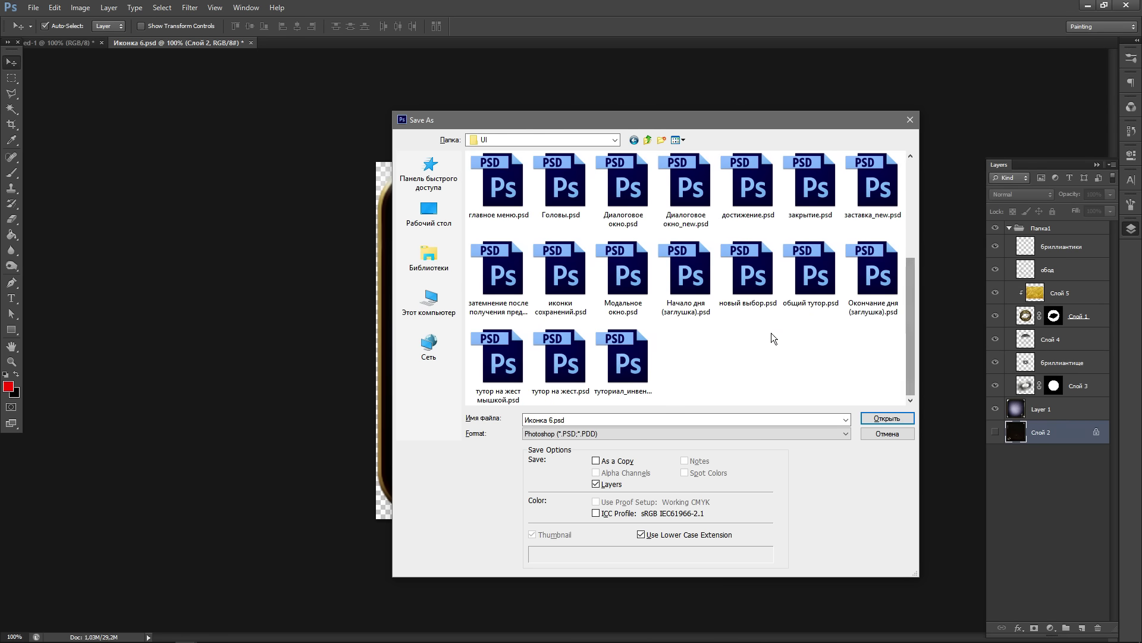
mouse_move(909, 338)
mouse_down()
mouse_move(918, 231)
mouse_move(912, 356)
mouse_up()
right_click(760, 360)
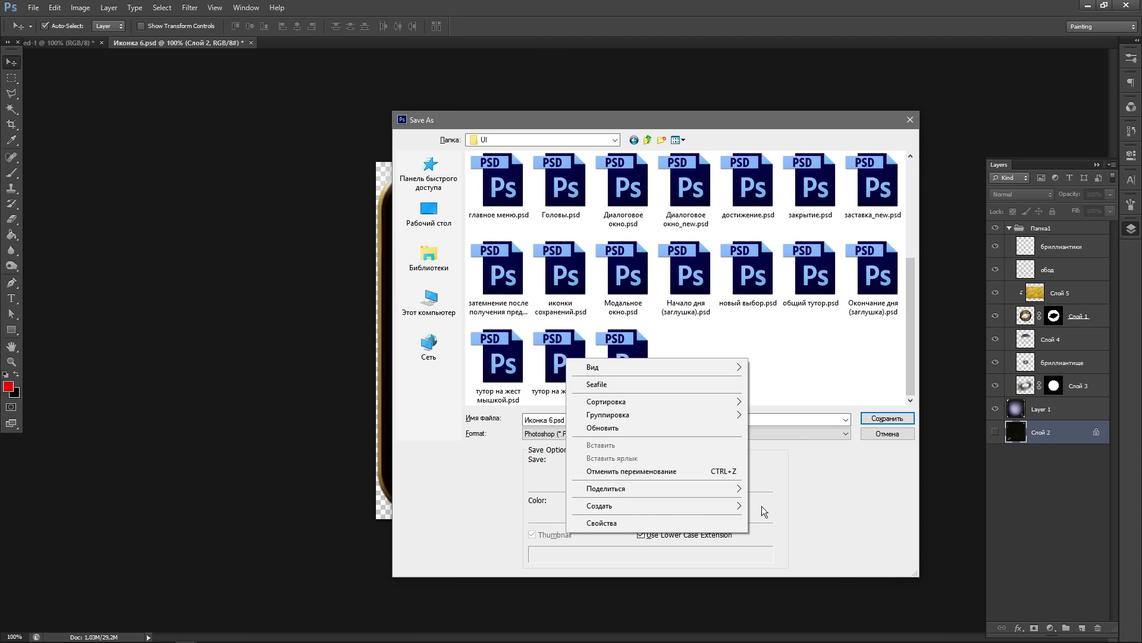
mouse_move(737, 505)
click(440, 319)
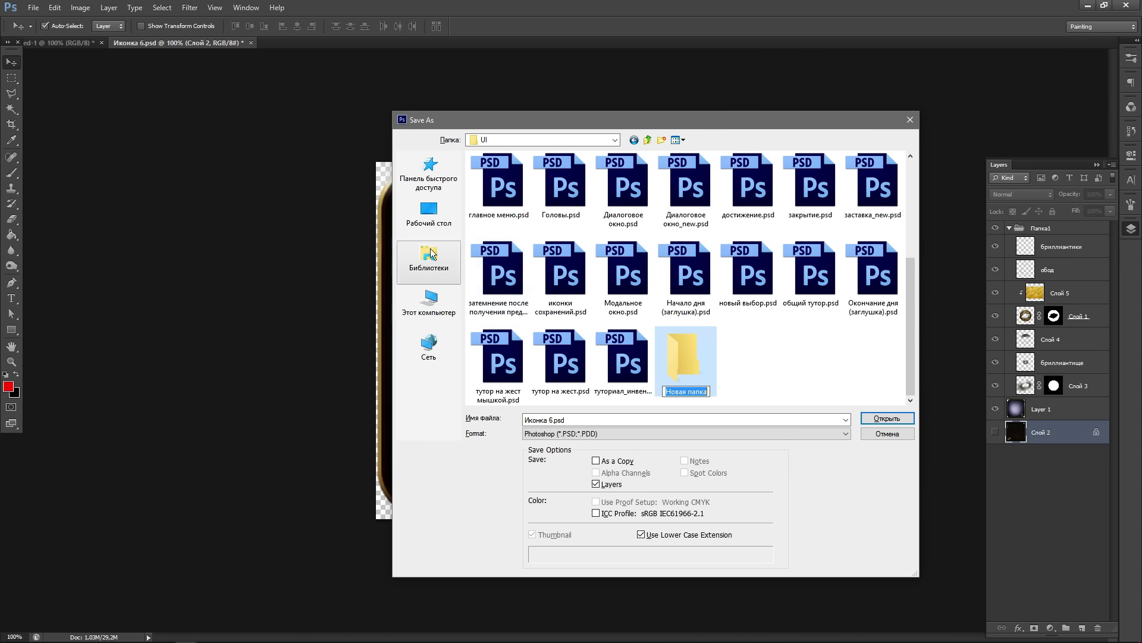
text(глава)
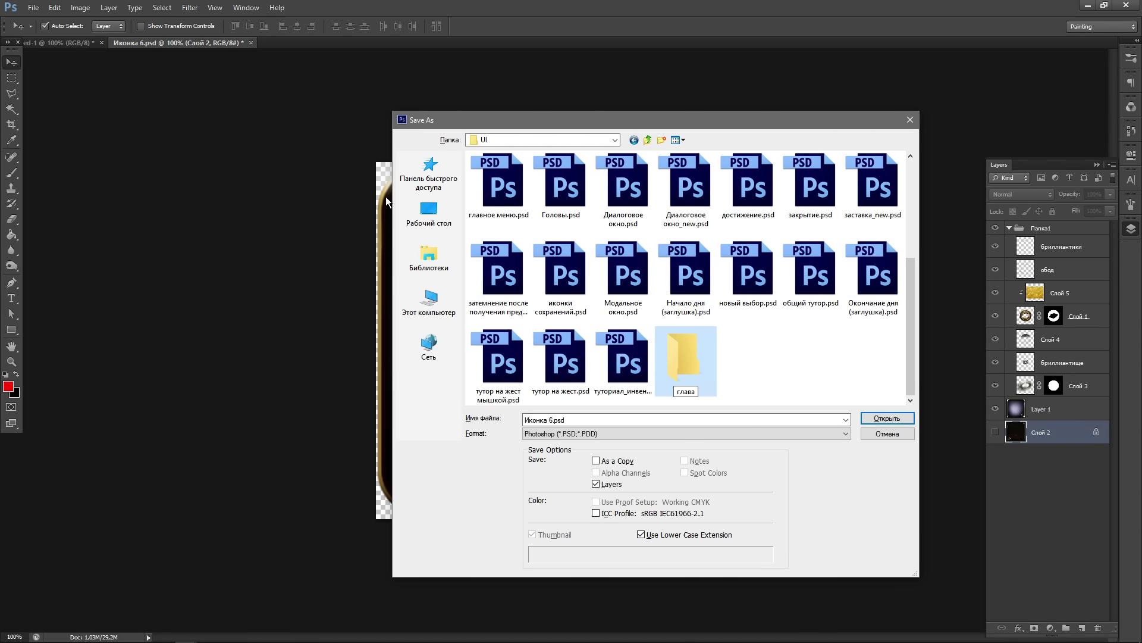
text( 1)
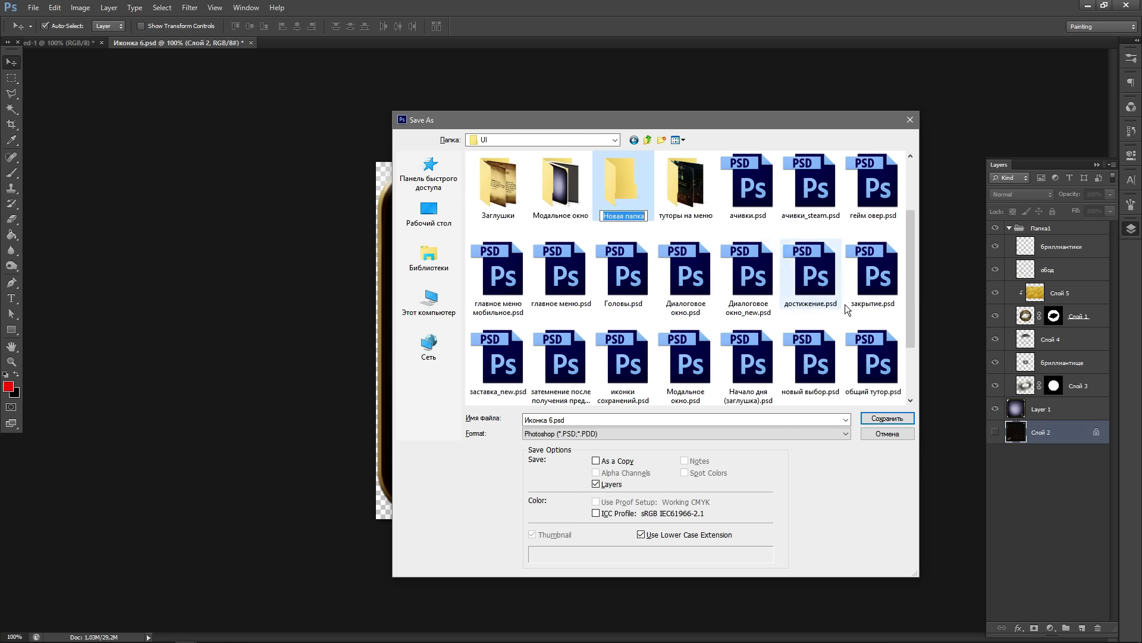
text(глава2)
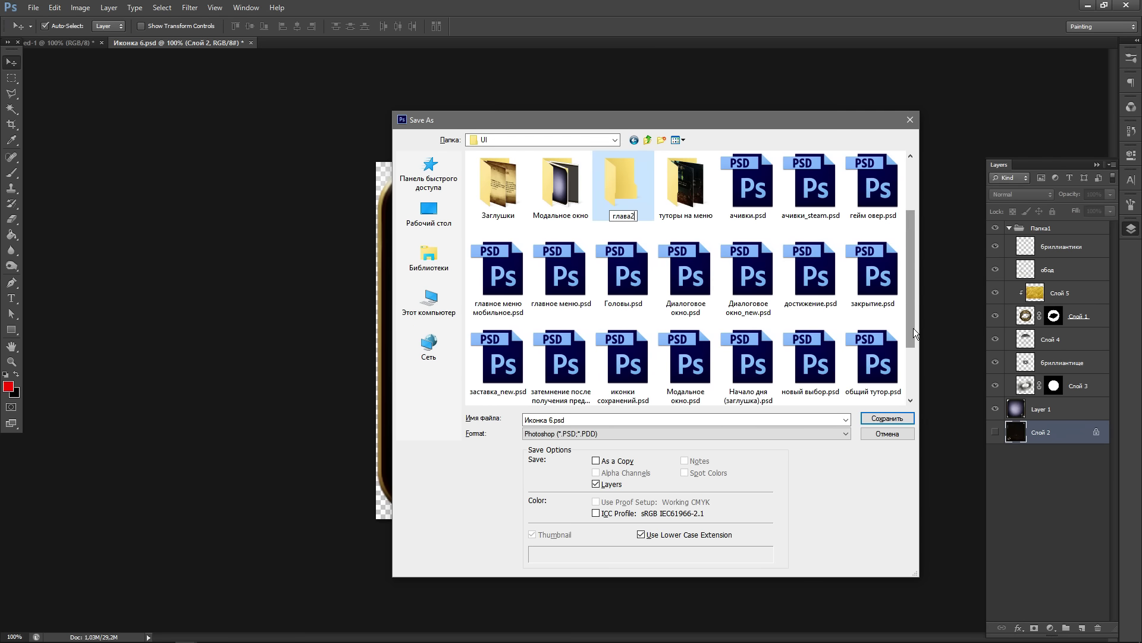
scroll(823, 347, down, 1)
click(809, 367)
- Look over the folders and files in the UI folder and close the Save As dialog without saving
drag(915, 313, 905, 233)
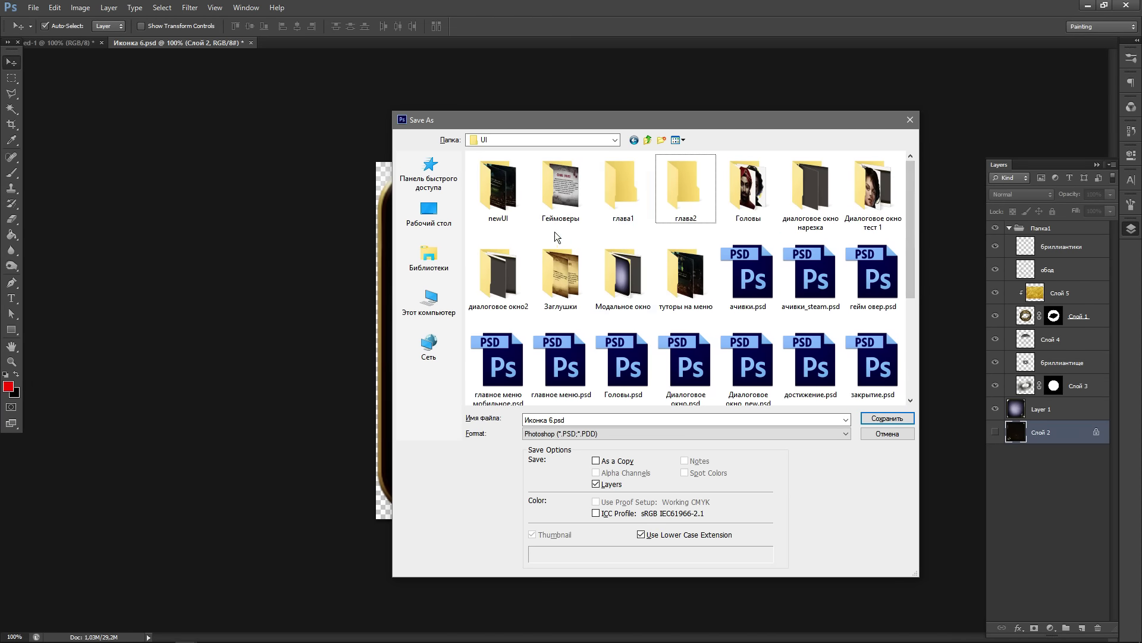
click(748, 274)
scroll(912, 308, down, 1)
drag(911, 308, 905, 156)
click(687, 363)
click(908, 122)
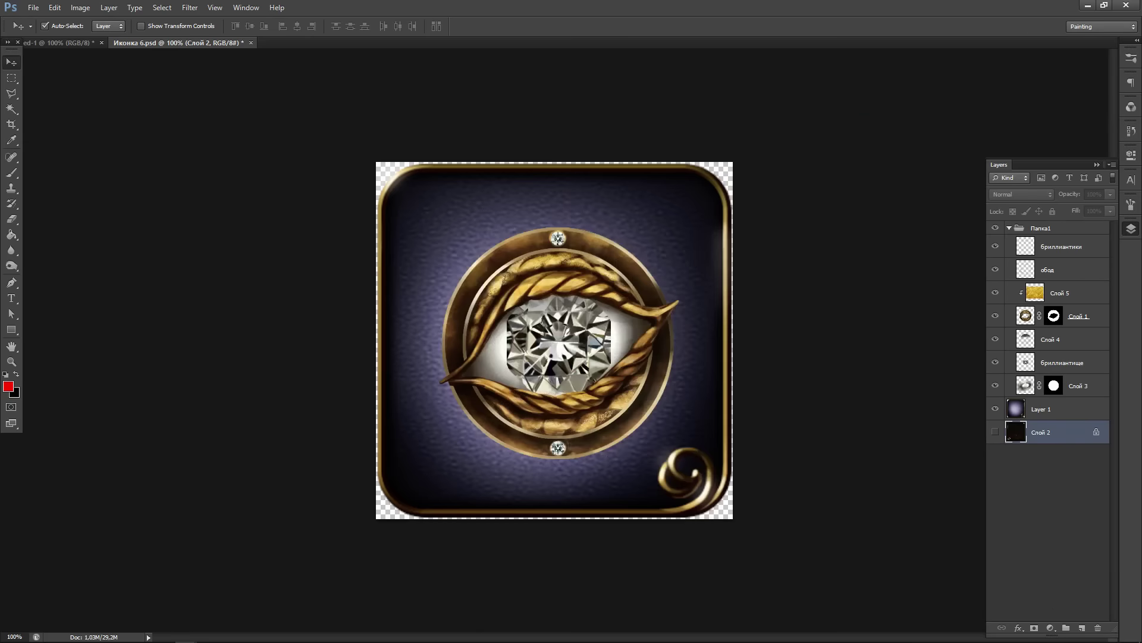
- Switch to Seafile and move its library window out of the workspace
mouse_move(1040, 641)
click(1004, 633)
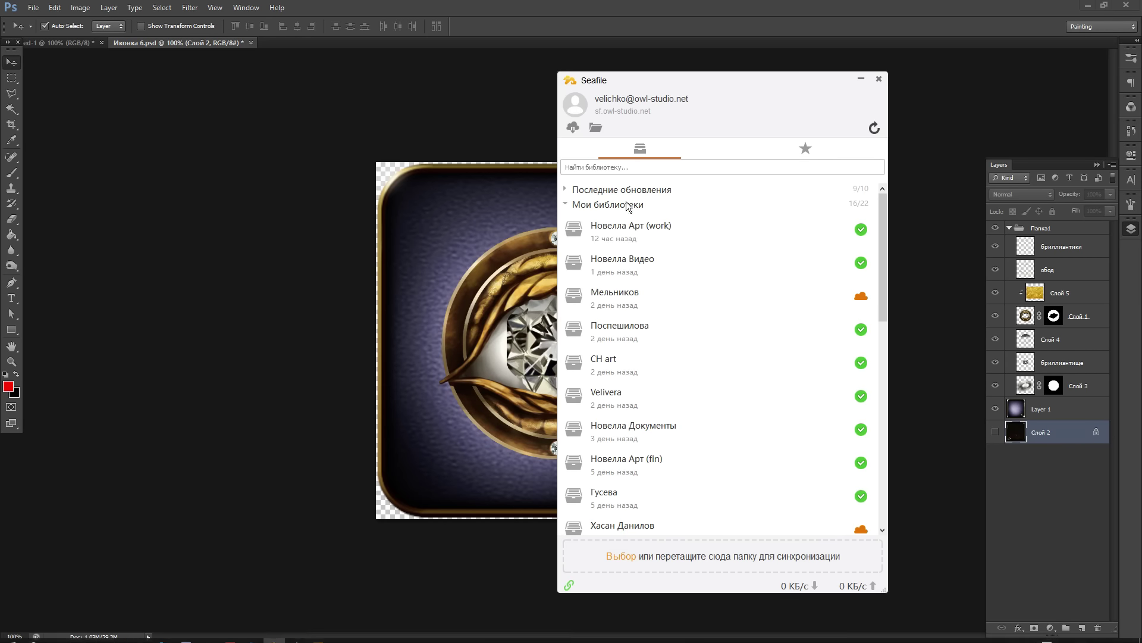
drag(697, 91, 0, 173)
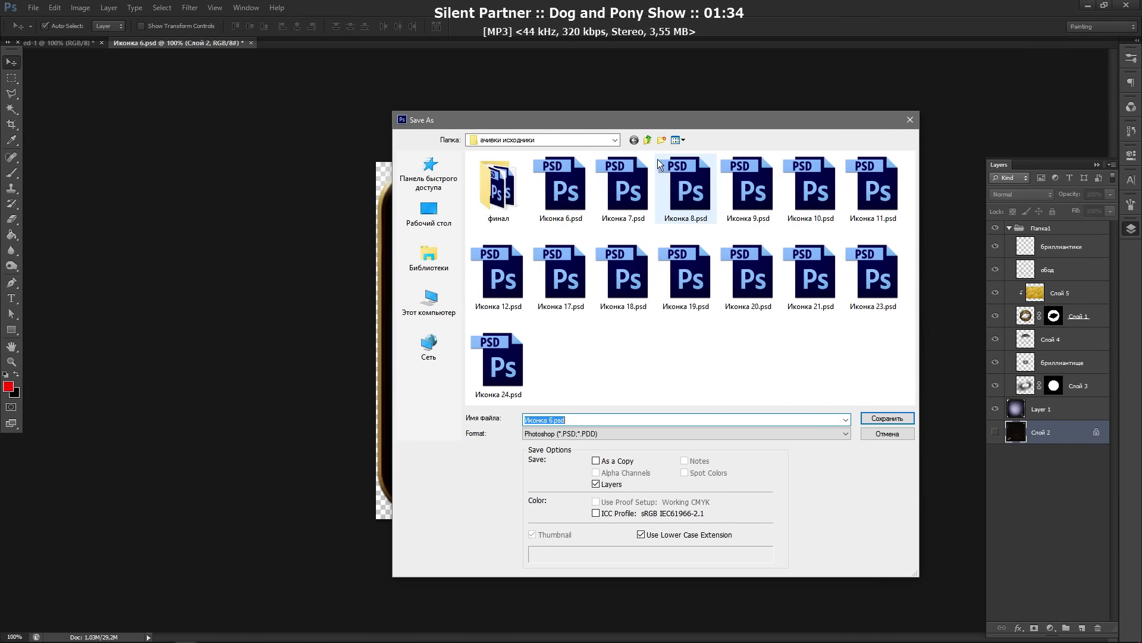
- Save Иконка 6.psd into the глава2 folder under Work, Vera, UI, keeping maximized compatibility
click(648, 140)
click(648, 140)
click(647, 141)
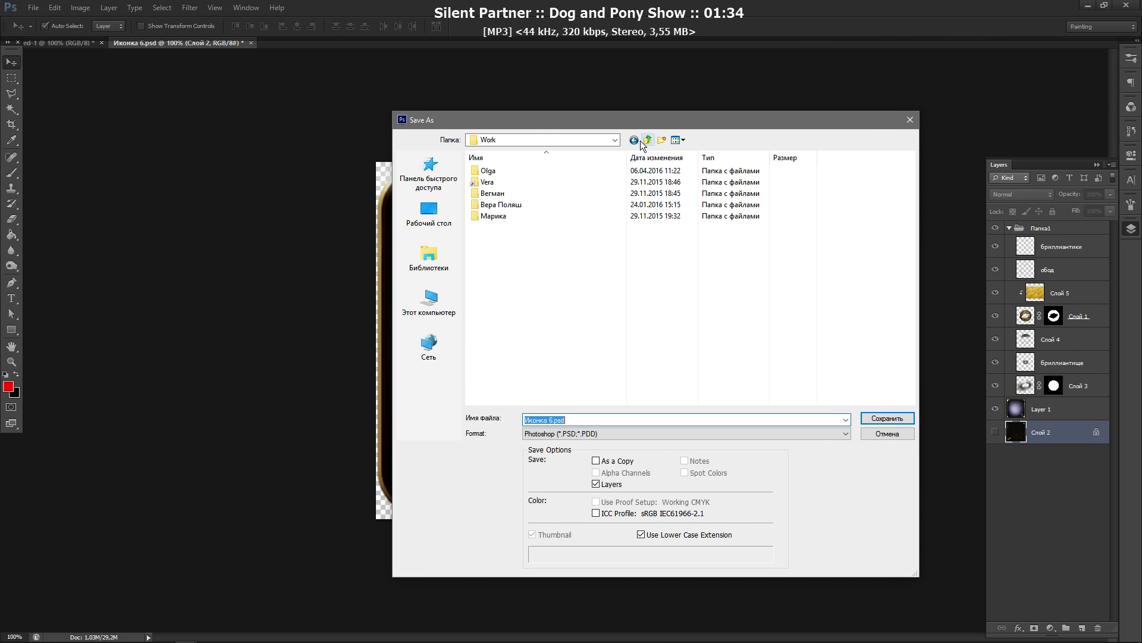
double_click(493, 181)
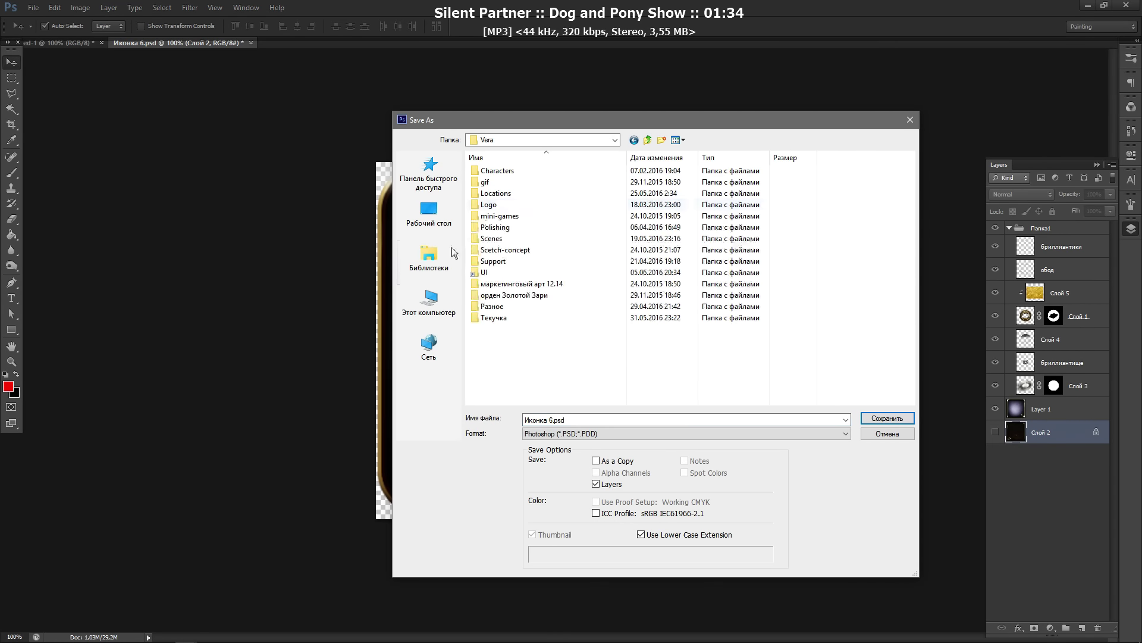
double_click(487, 273)
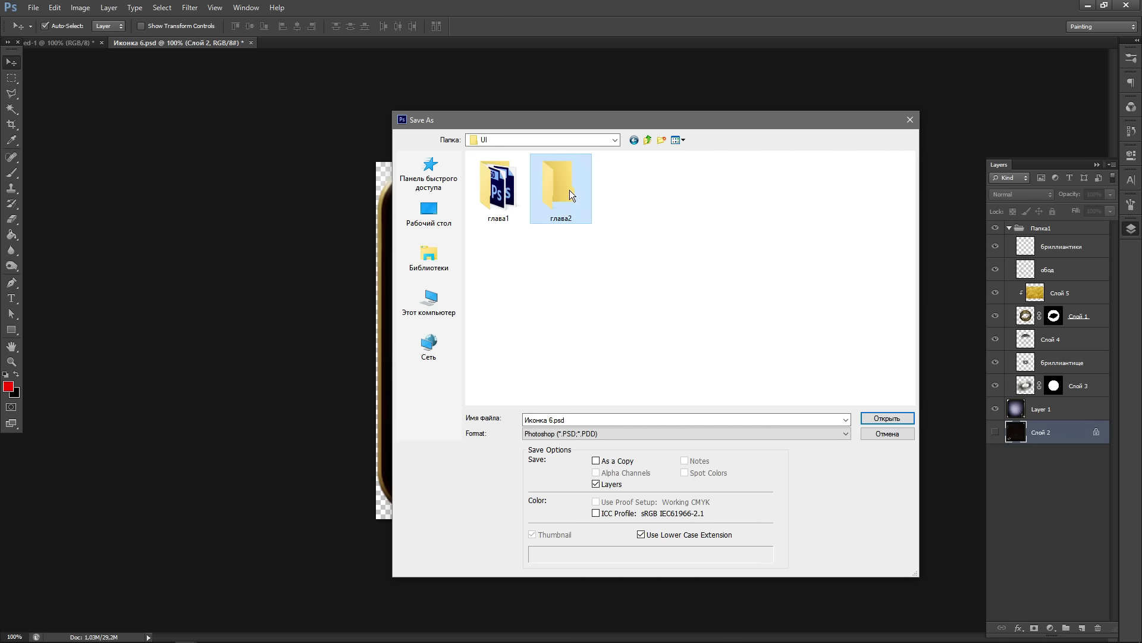
double_click(566, 189)
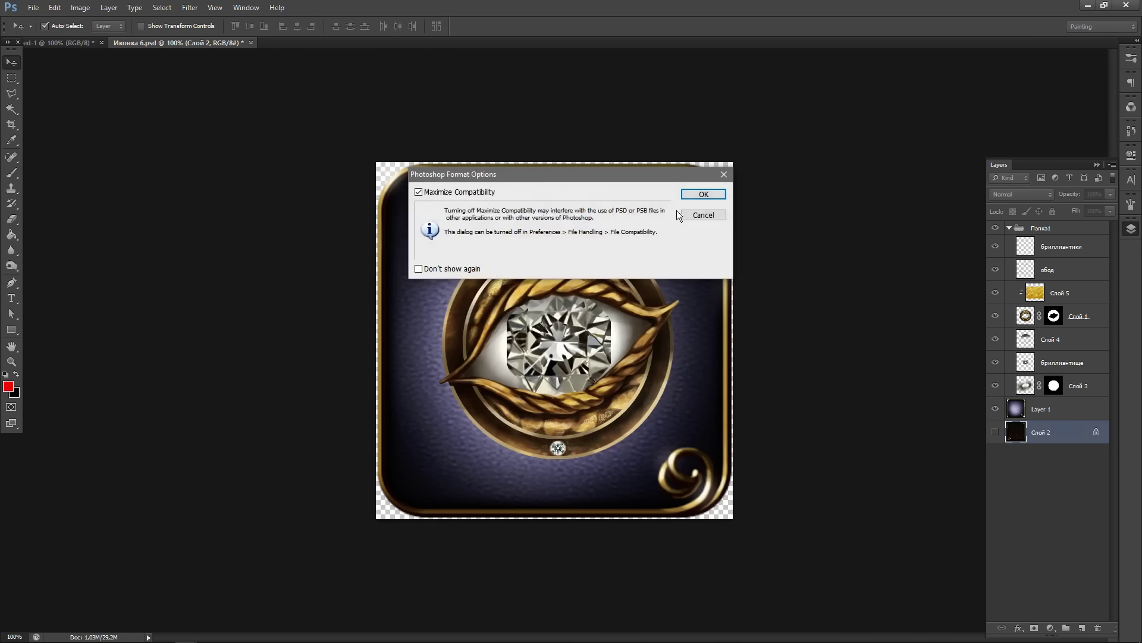
click(702, 195)
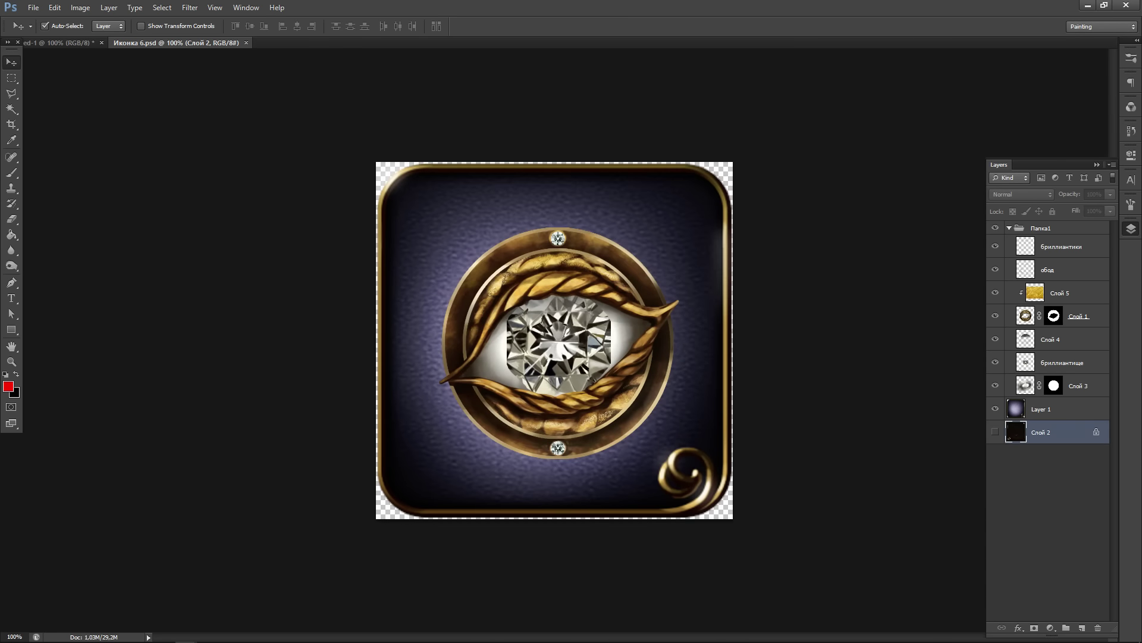
- Delete the Папка1 group and the hidden Слой 2 layer from Иконка 6.psd, keeping only the blue frame layer
key(ctrl+w)
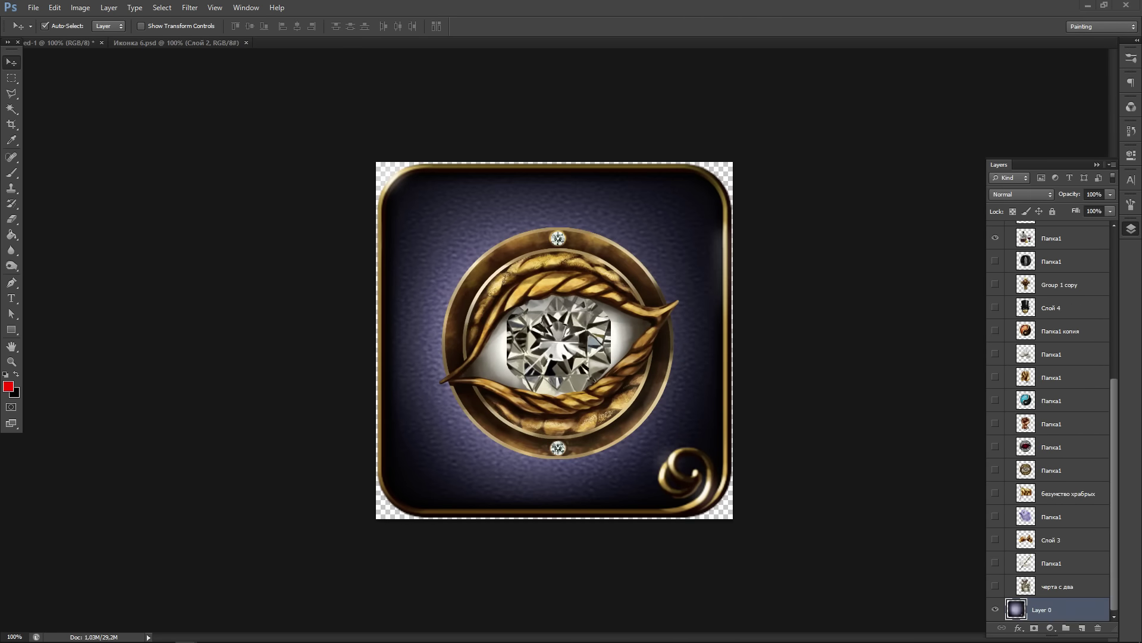
key(ctrl+Tab)
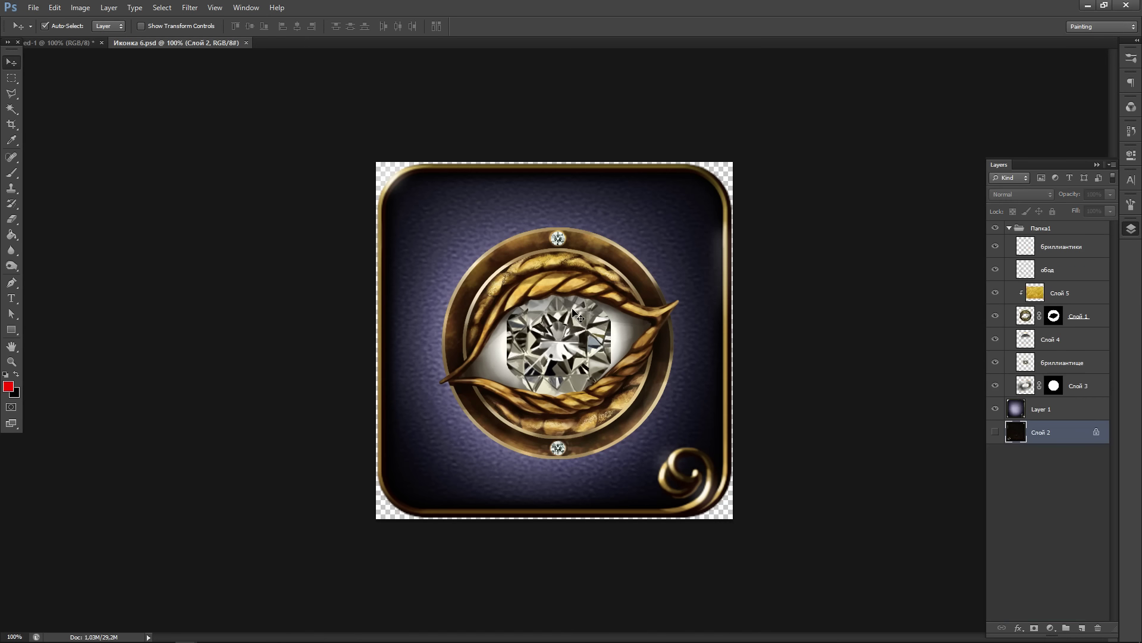
click(1103, 388)
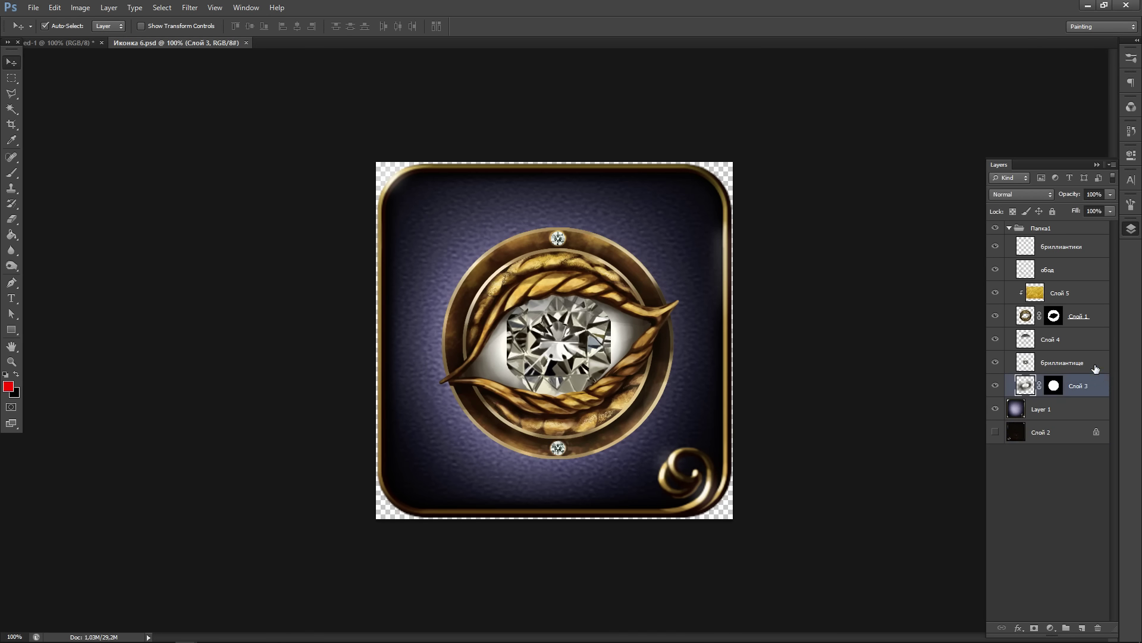
click(1080, 233)
key(Delete)
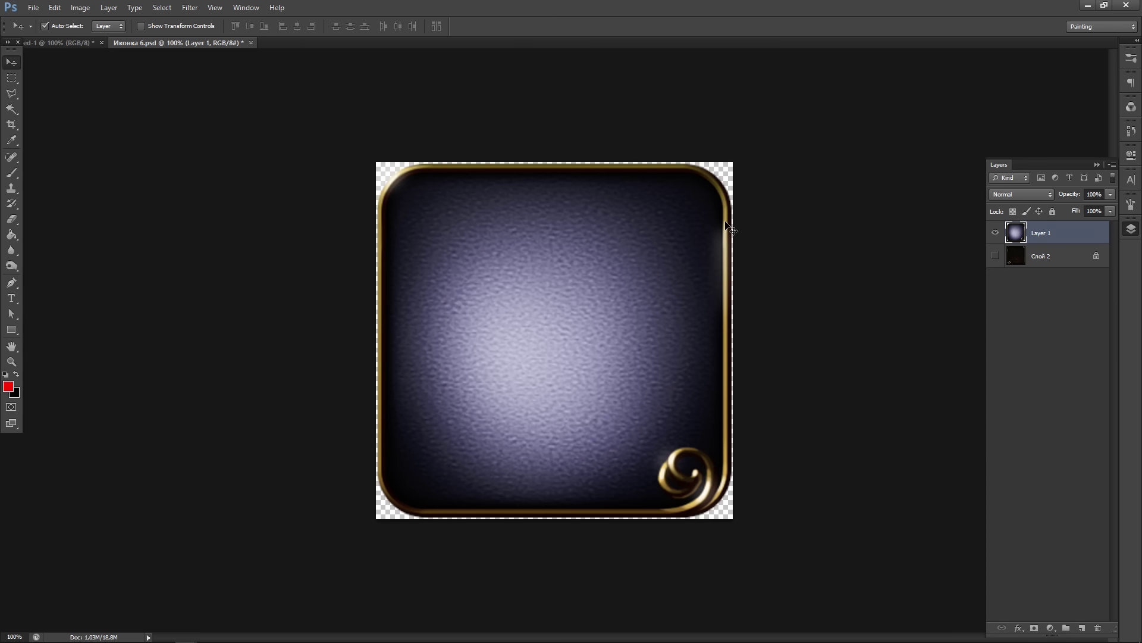
click(1065, 256)
key(Delete)
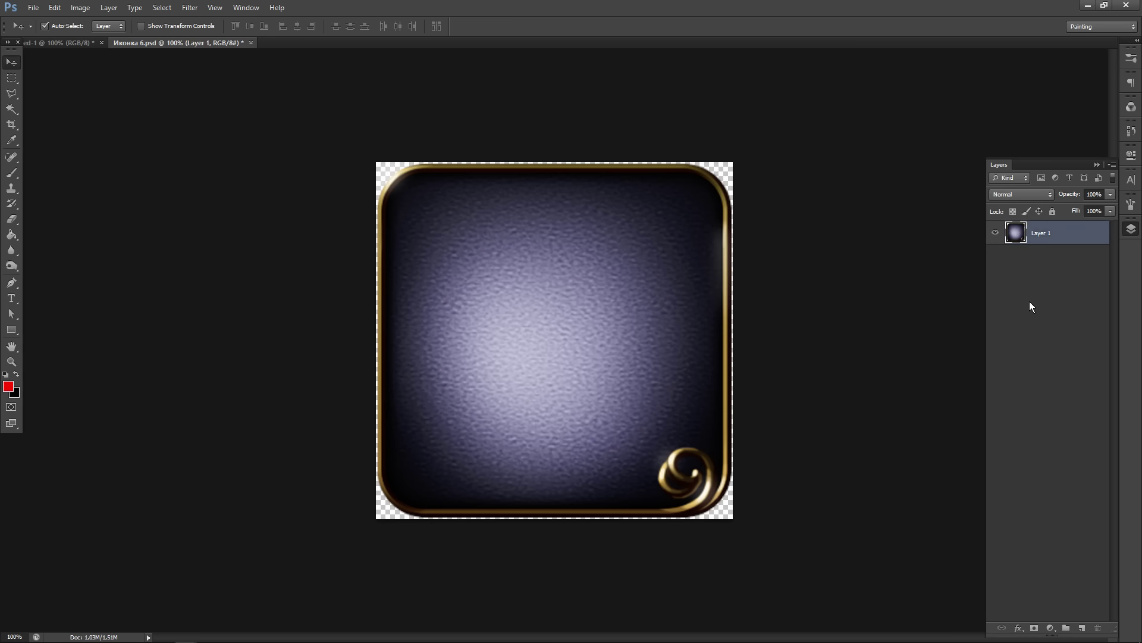
- Add a new layer above the frame and set the Brush tool's foreground colour to white (ffffff)
key(ctrl+shift+n)
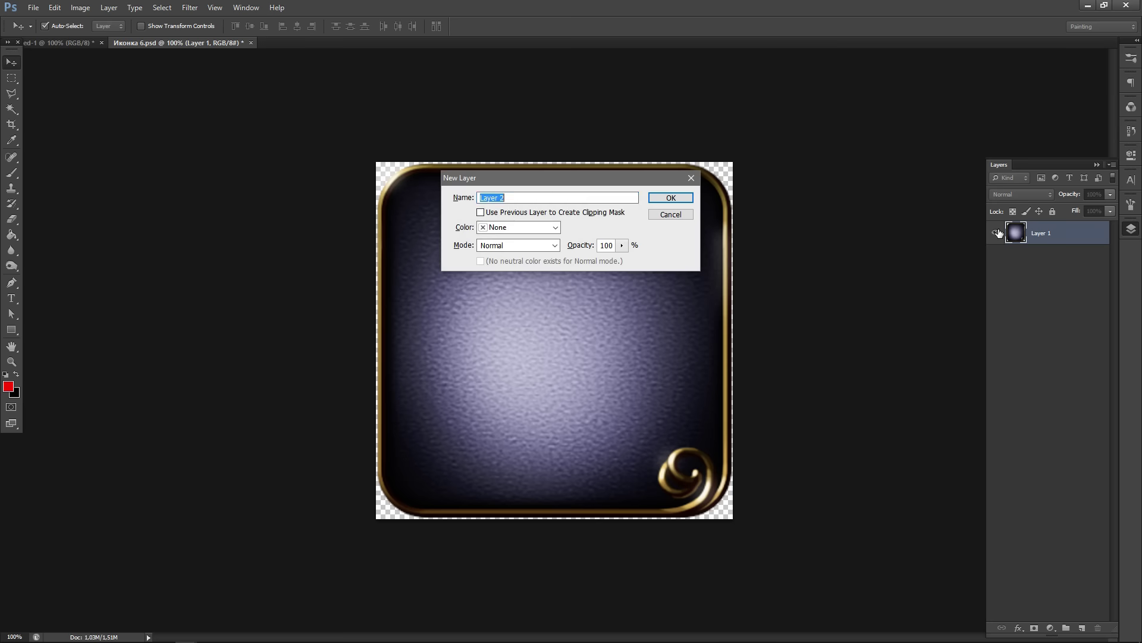
key(Return)
key(b)
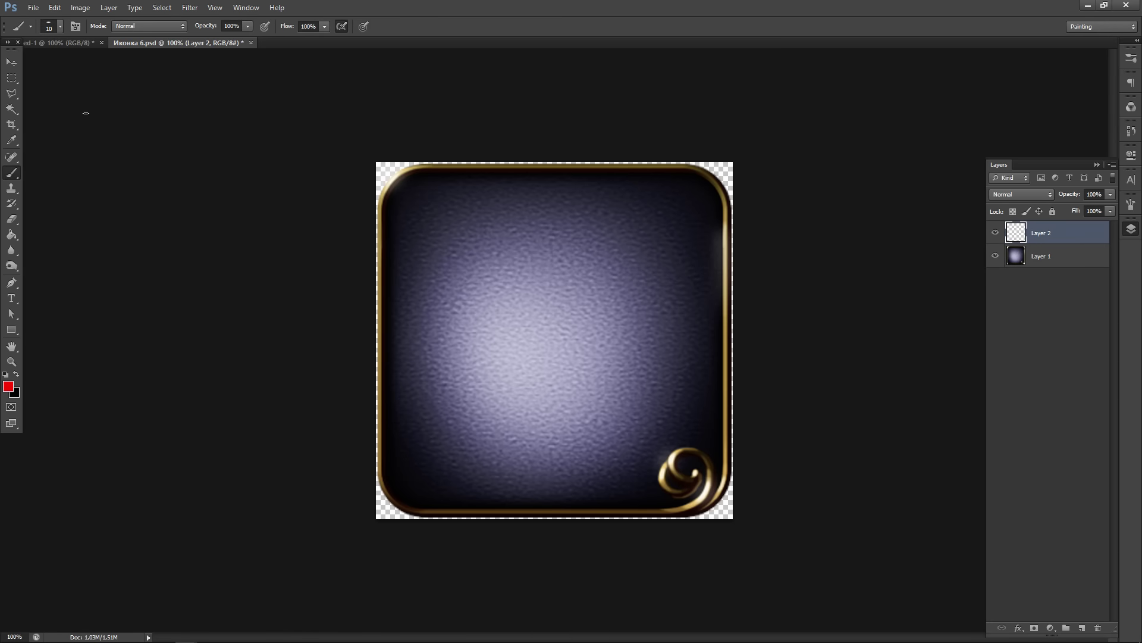
click(9, 386)
drag(862, 223, 639, 68)
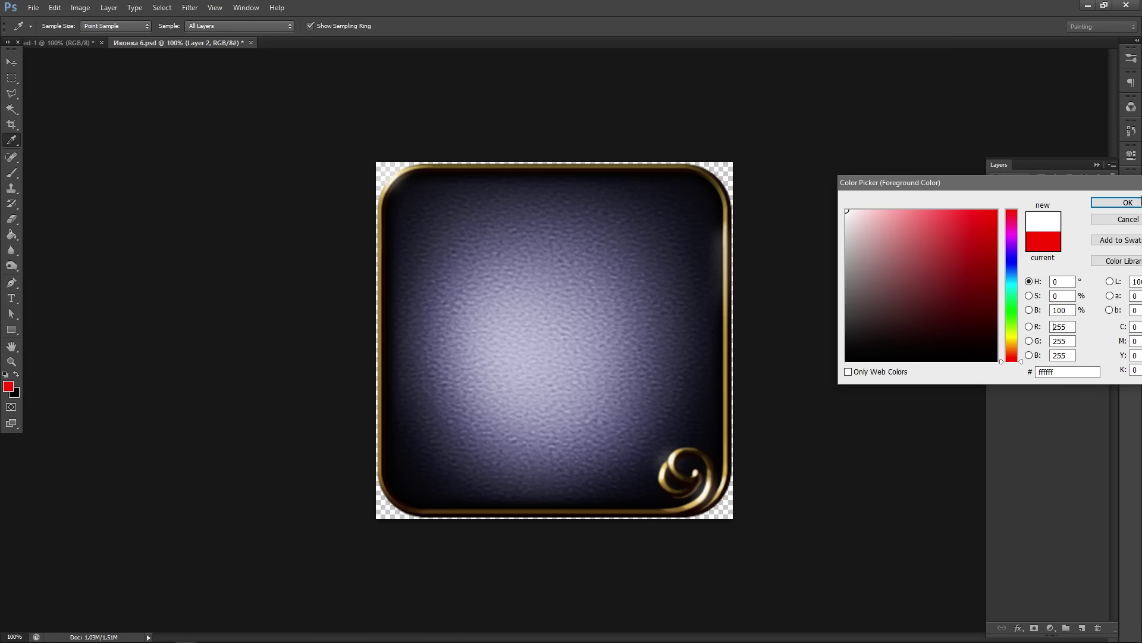
click(1116, 203)
drag(546, 311, 479, 414)
key(ctrl+z)
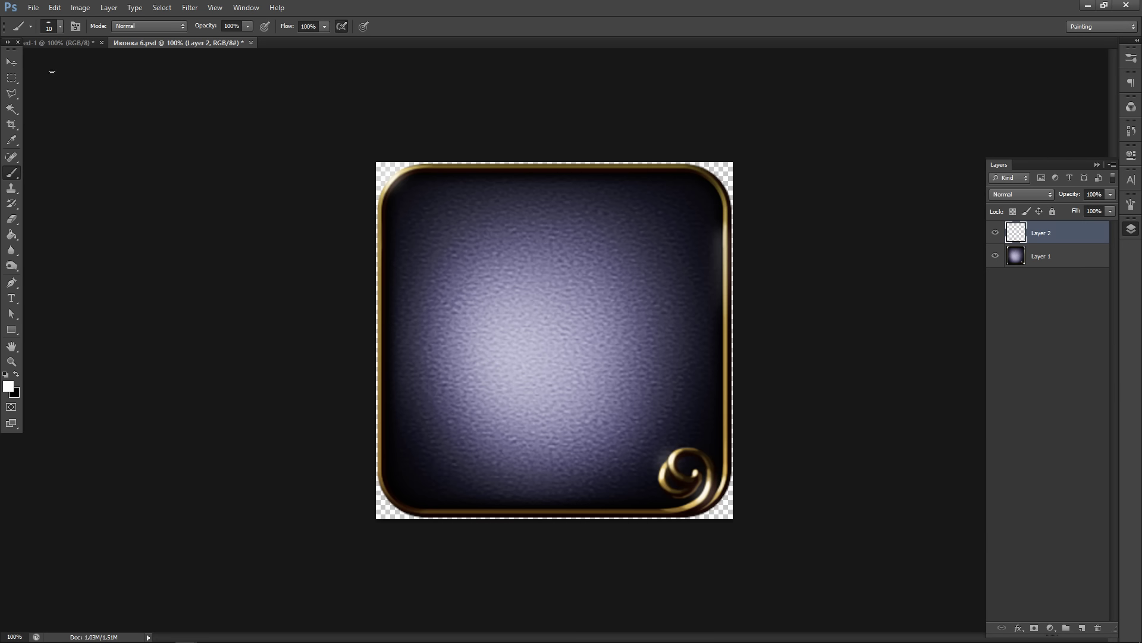
- Detach the numbered icon list document into a floating window and move it clear of the icon canvas
click(67, 43)
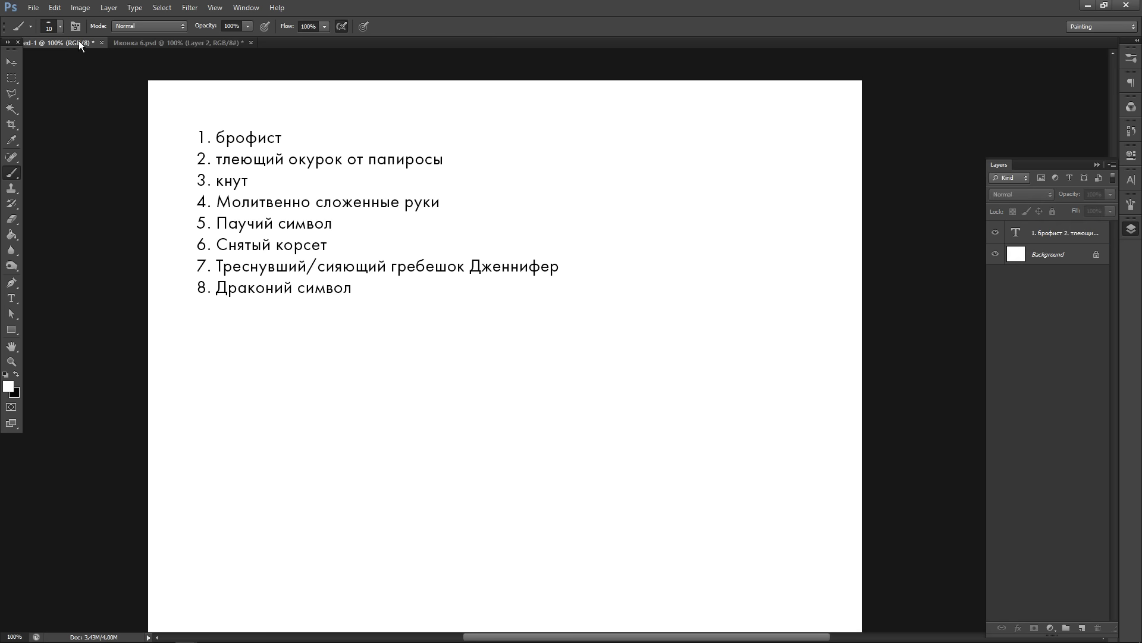
drag(78, 41, 134, 104)
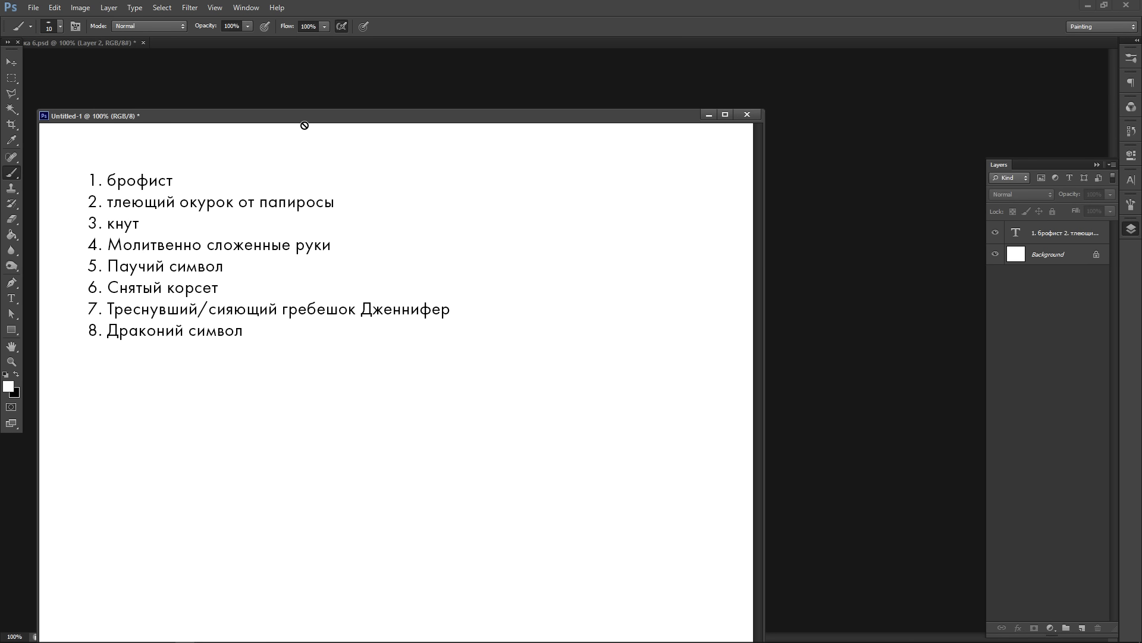
drag(294, 119, 346, 524)
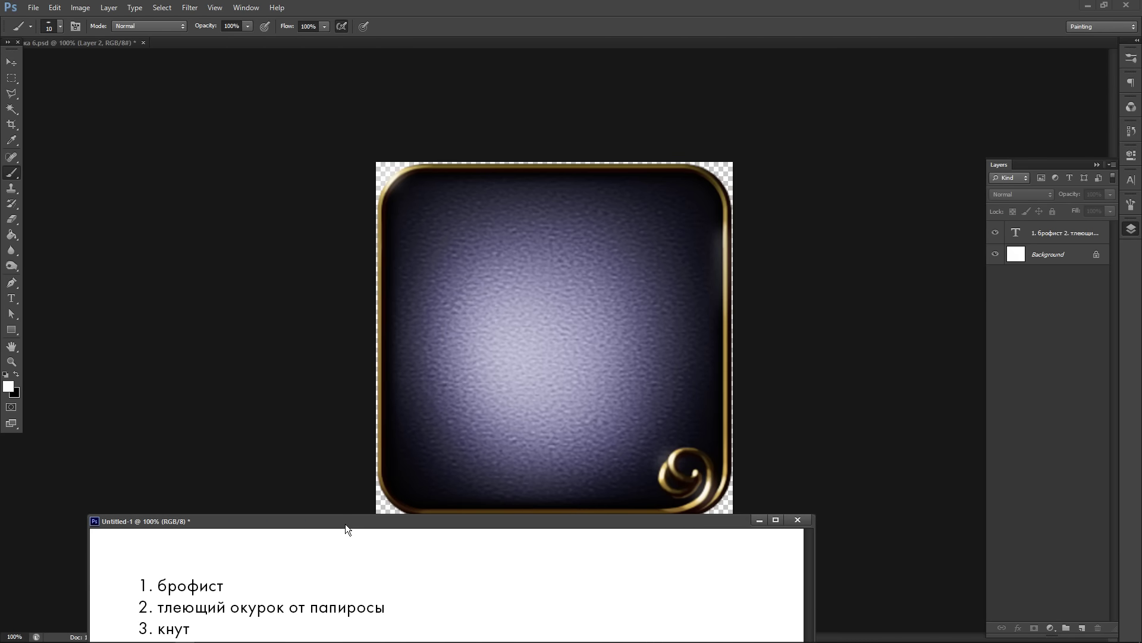
drag(345, 523, 0, 230)
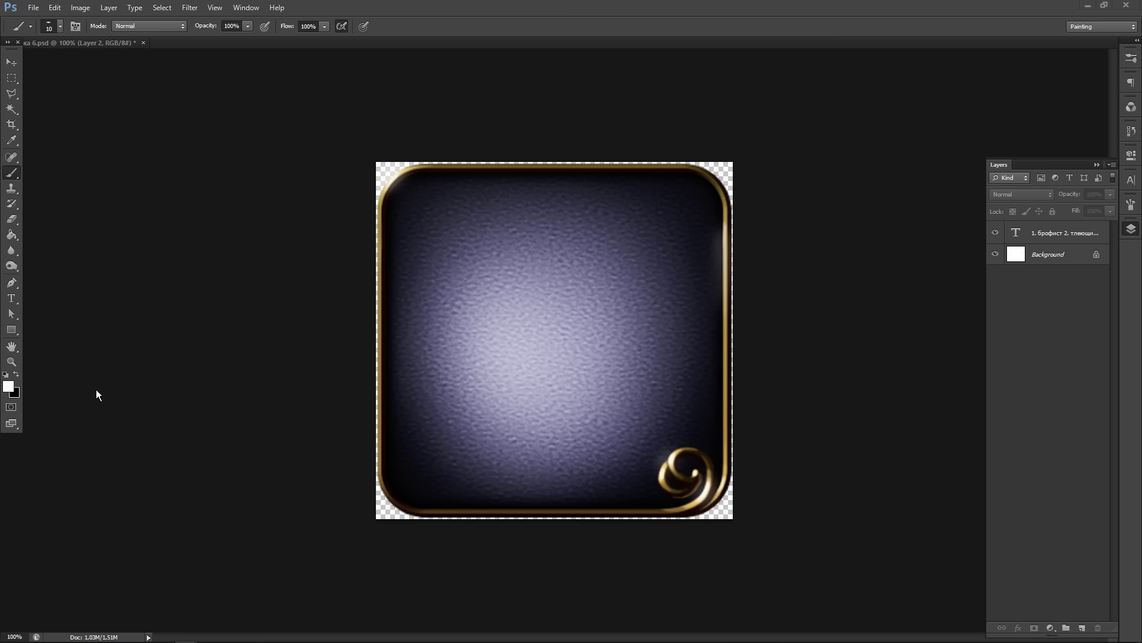
click(553, 339)
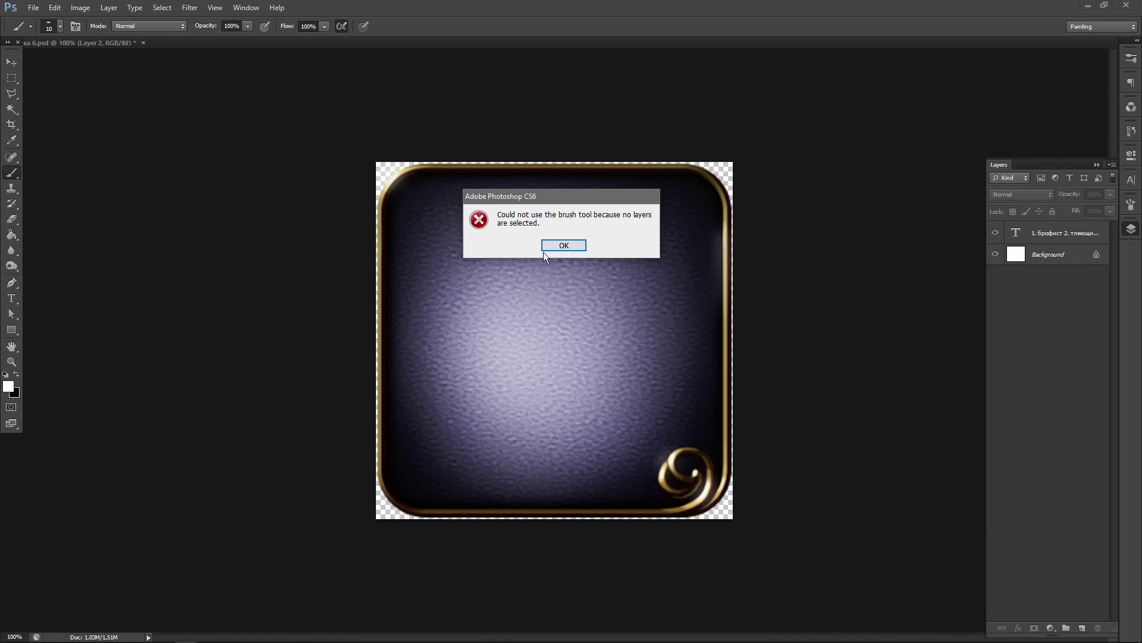
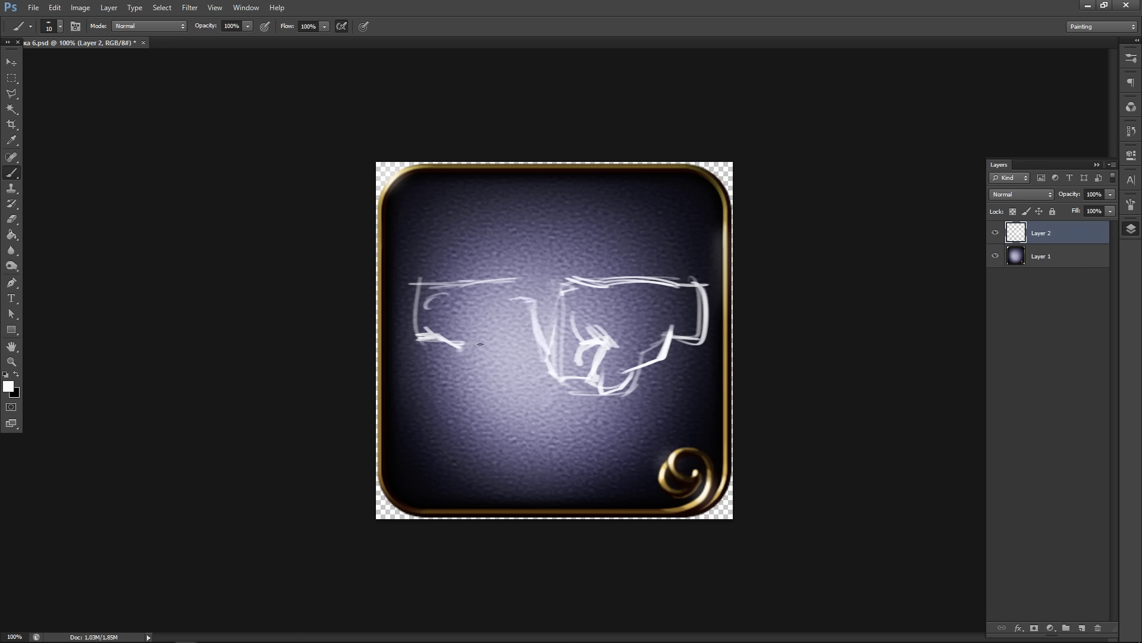
- Sketch the left fist's curled fingers, knuckles and thumb with white brush strokes on Layer 2
drag(469, 341, 514, 344)
mouse_move(516, 330)
mouse_down()
mouse_move(489, 346)
mouse_move(512, 345)
mouse_up()
mouse_move(494, 325)
mouse_down()
mouse_move(486, 335)
mouse_move(530, 371)
mouse_move(501, 392)
mouse_up()
mouse_move(486, 350)
mouse_down()
mouse_move(508, 384)
mouse_move(537, 378)
mouse_move(516, 384)
mouse_move(517, 360)
mouse_move(491, 351)
mouse_move(502, 384)
mouse_move(538, 375)
mouse_up()
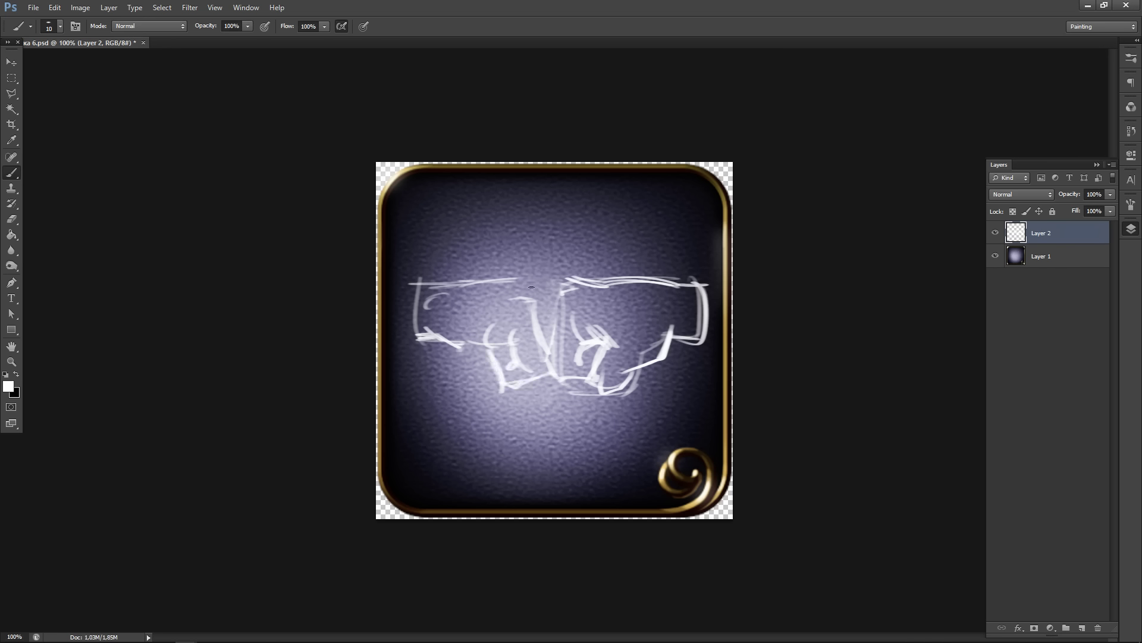
drag(542, 286, 547, 328)
drag(517, 279, 560, 299)
mouse_move(440, 352)
mouse_down()
mouse_move(462, 377)
mouse_move(437, 353)
mouse_move(511, 383)
mouse_move(479, 348)
mouse_move(486, 379)
mouse_move(533, 382)
mouse_move(531, 394)
mouse_move(532, 379)
mouse_move(542, 394)
mouse_move(551, 372)
mouse_move(526, 389)
mouse_up()
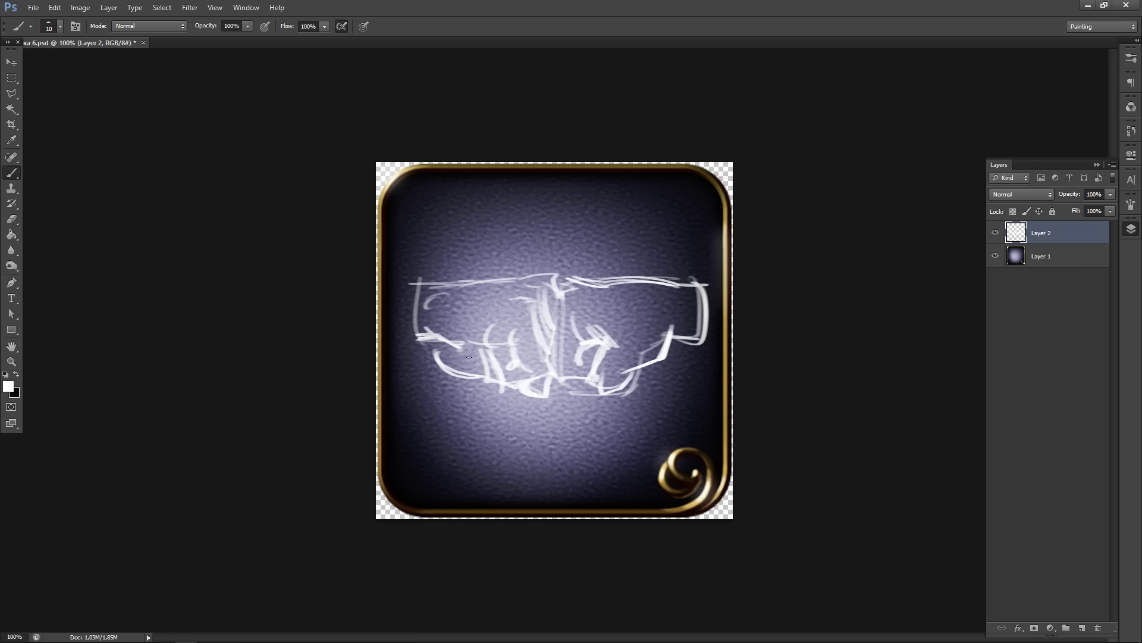
mouse_move(480, 346)
mouse_down()
mouse_move(498, 381)
mouse_move(544, 370)
mouse_move(508, 375)
mouse_move(545, 368)
mouse_move(545, 343)
mouse_move(541, 367)
mouse_up()
drag(535, 298, 528, 313)
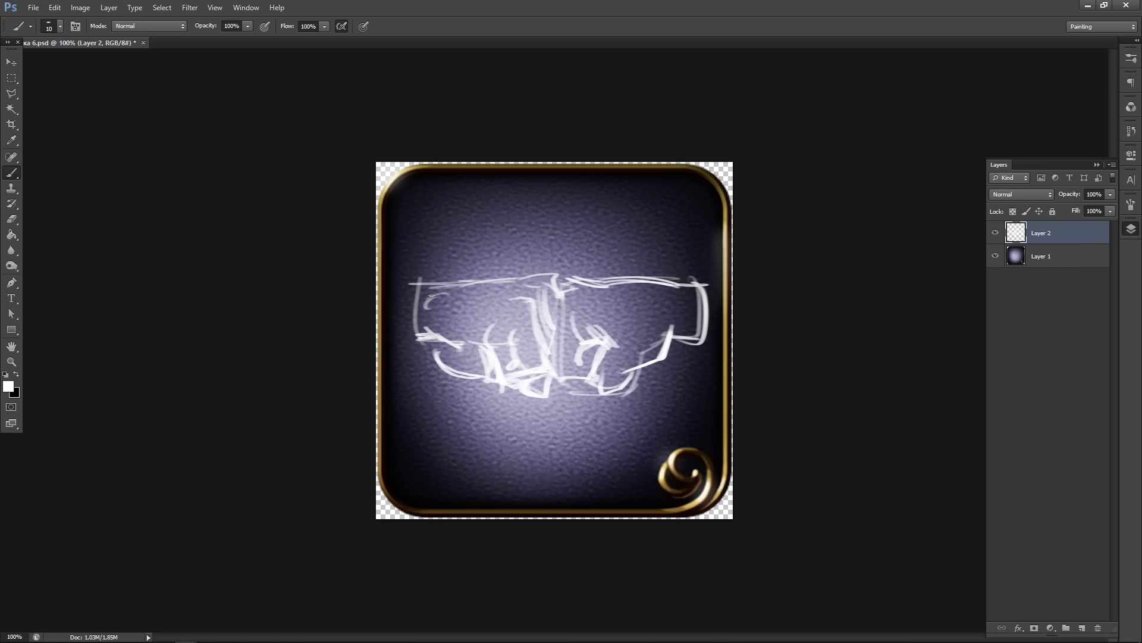
- Reinforce the left fist's upper edge, wrist and thumb outline and the contact line between the two fists
drag(399, 289, 528, 277)
mouse_move(409, 307)
mouse_down()
mouse_move(418, 348)
mouse_move(442, 334)
mouse_move(436, 366)
mouse_move(436, 351)
mouse_move(451, 354)
mouse_move(440, 343)
mouse_move(457, 352)
mouse_move(480, 345)
mouse_up()
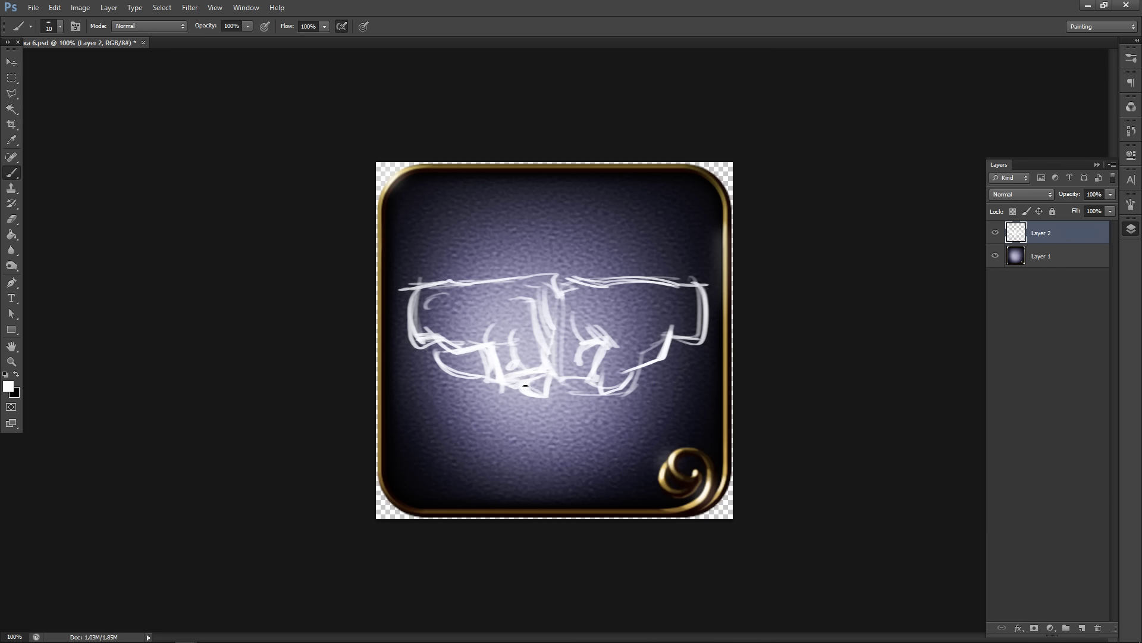
mouse_move(440, 353)
mouse_down()
mouse_move(465, 373)
mouse_move(433, 344)
mouse_up()
mouse_move(626, 372)
mouse_down()
mouse_move(645, 367)
mouse_move(630, 381)
mouse_up()
mouse_move(572, 285)
mouse_down()
mouse_move(551, 345)
mouse_move(559, 315)
mouse_move(555, 326)
mouse_up()
drag(568, 280, 559, 307)
mouse_move(570, 278)
mouse_down()
mouse_move(527, 278)
mouse_move(557, 276)
mouse_up()
drag(561, 280, 552, 289)
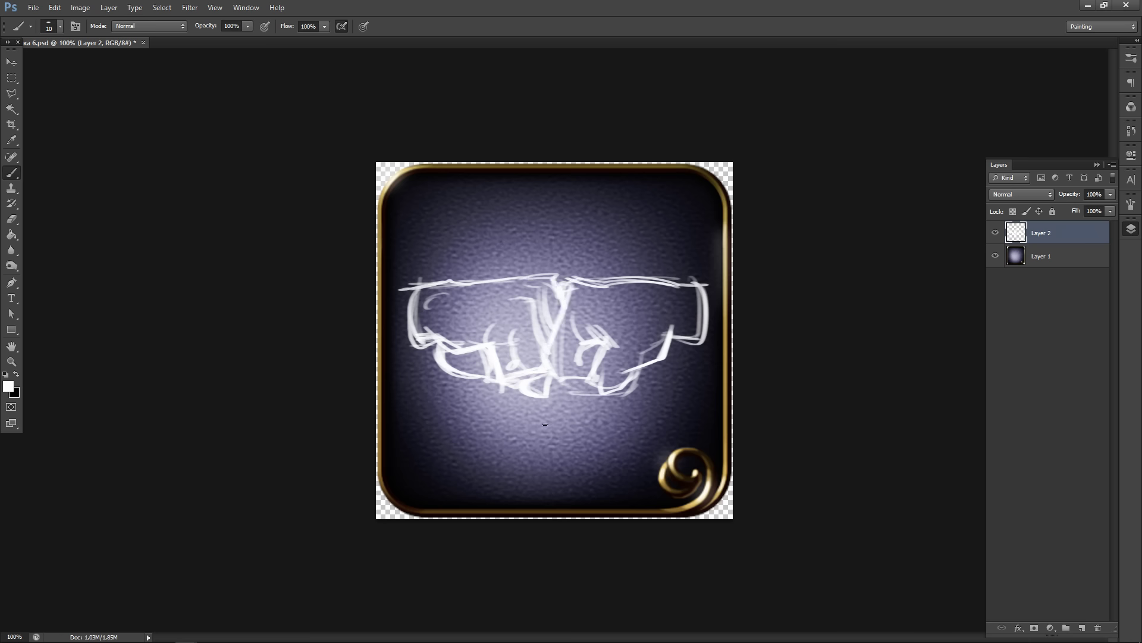
- Lower the fist sketch slightly and close both outer ends with rounded outlines, erasing the surplus wrist lines
key(v)
drag(543, 395, 539, 415)
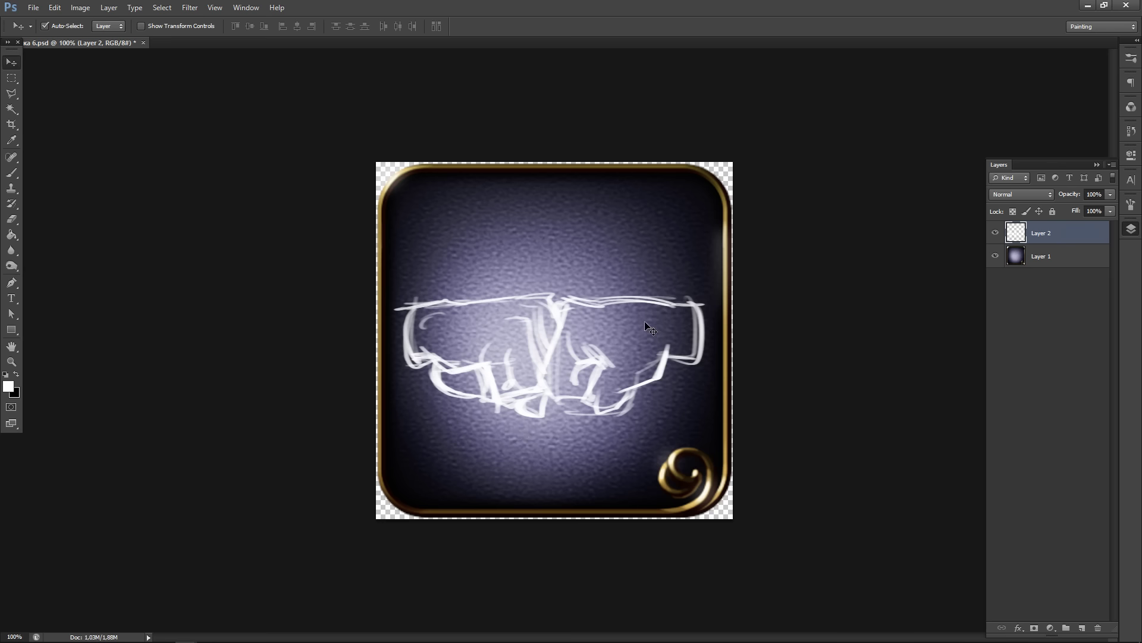
key(b)
mouse_move(670, 347)
mouse_down()
mouse_move(651, 300)
mouse_move(677, 323)
mouse_up()
mouse_move(655, 302)
mouse_down()
mouse_move(677, 323)
mouse_move(667, 357)
mouse_up()
mouse_move(427, 359)
mouse_down()
mouse_move(443, 300)
mouse_move(423, 314)
mouse_move(421, 333)
mouse_move(442, 376)
mouse_move(370, 330)
mouse_move(412, 296)
mouse_move(404, 352)
mouse_move(400, 324)
mouse_move(426, 366)
mouse_up()
key(e)
mouse_move(672, 297)
mouse_down()
mouse_move(690, 312)
mouse_move(668, 292)
mouse_move(694, 298)
mouse_move(694, 363)
mouse_move(683, 373)
mouse_move(687, 333)
mouse_up()
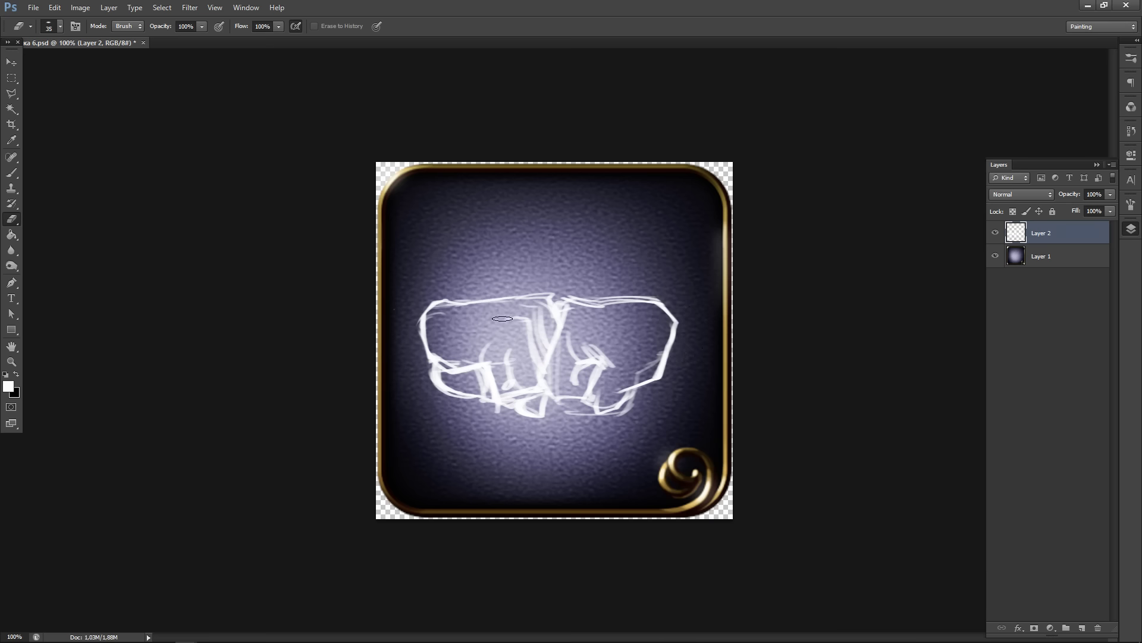
- Scale the fist sketch to about 112%, rotate it about 1.6° and centre it horizontally in the frame
key(ctrl+t)
drag(394, 292, 364, 273)
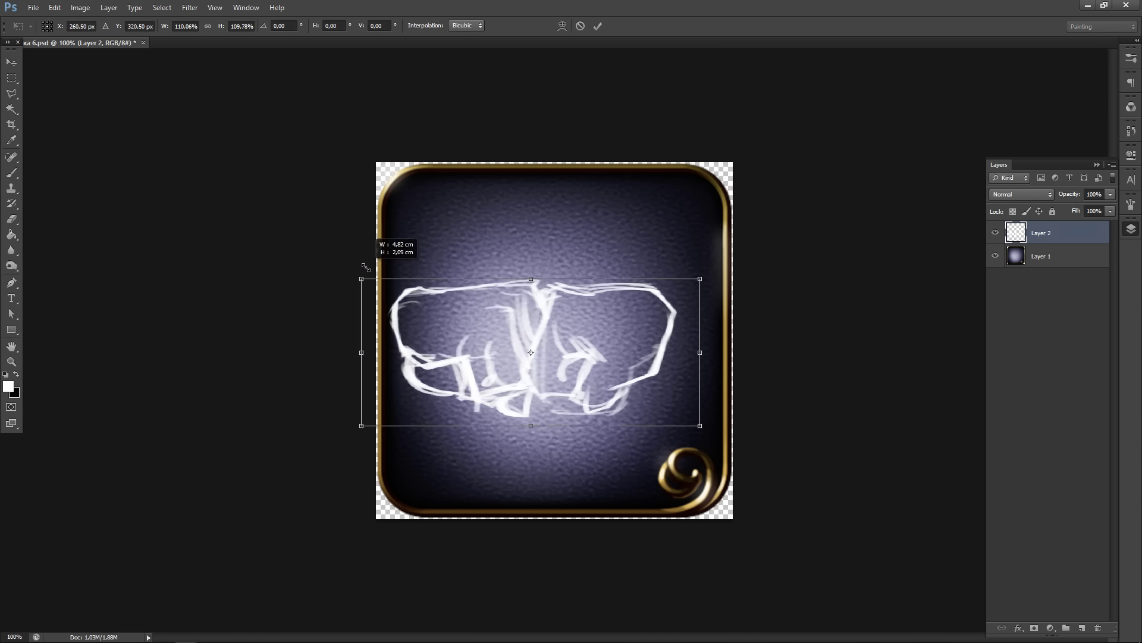
drag(615, 316, 636, 326)
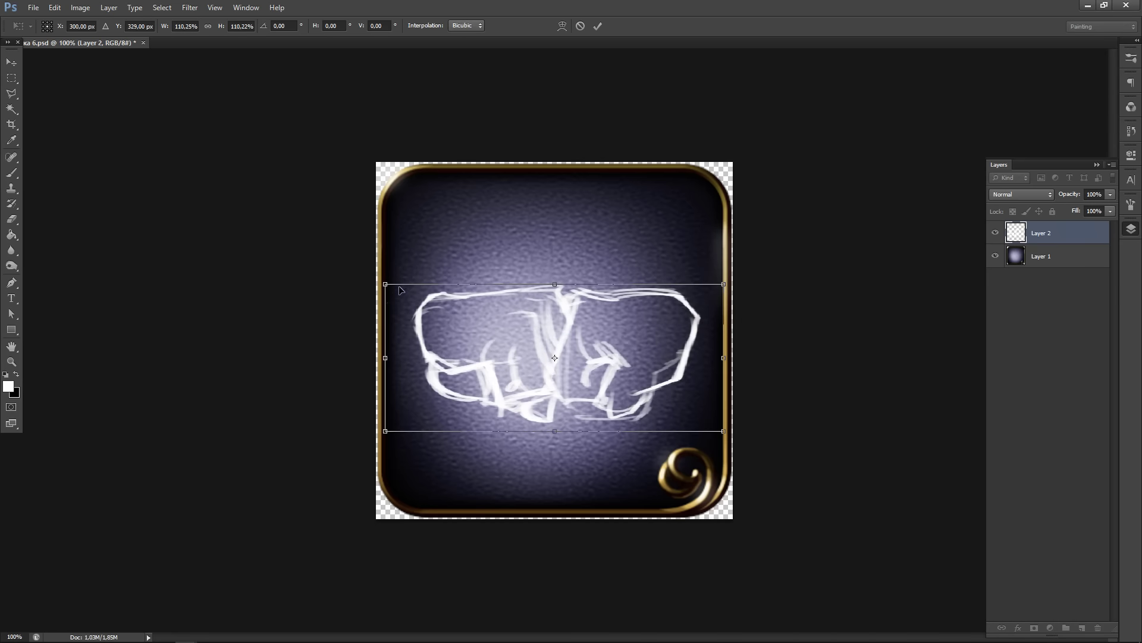
drag(386, 285, 380, 280)
drag(754, 273, 759, 275)
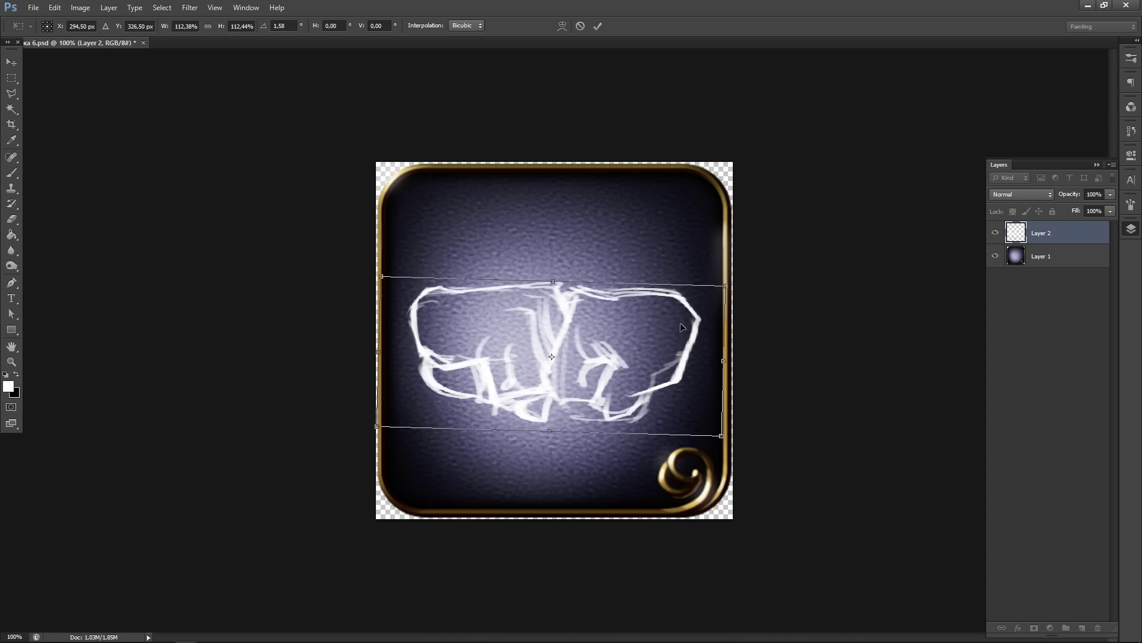
drag(680, 322, 682, 325)
key(Return)
- Nudge the fist sketch up 10 px and check the icon at a reduced size
key(e)
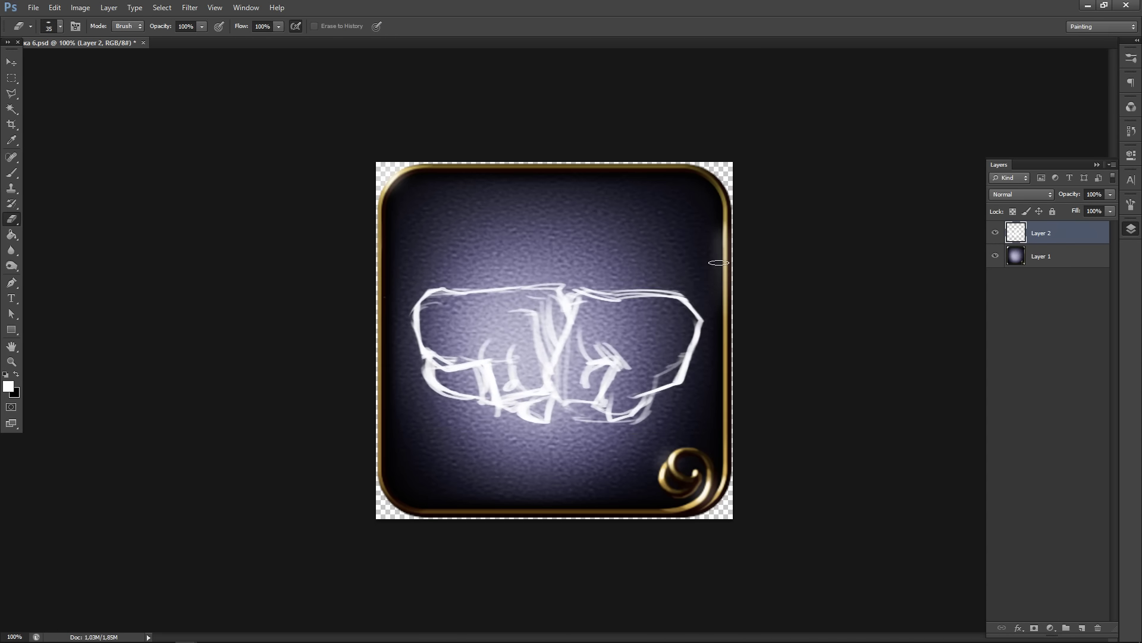
key(v)
key(shift+Up)
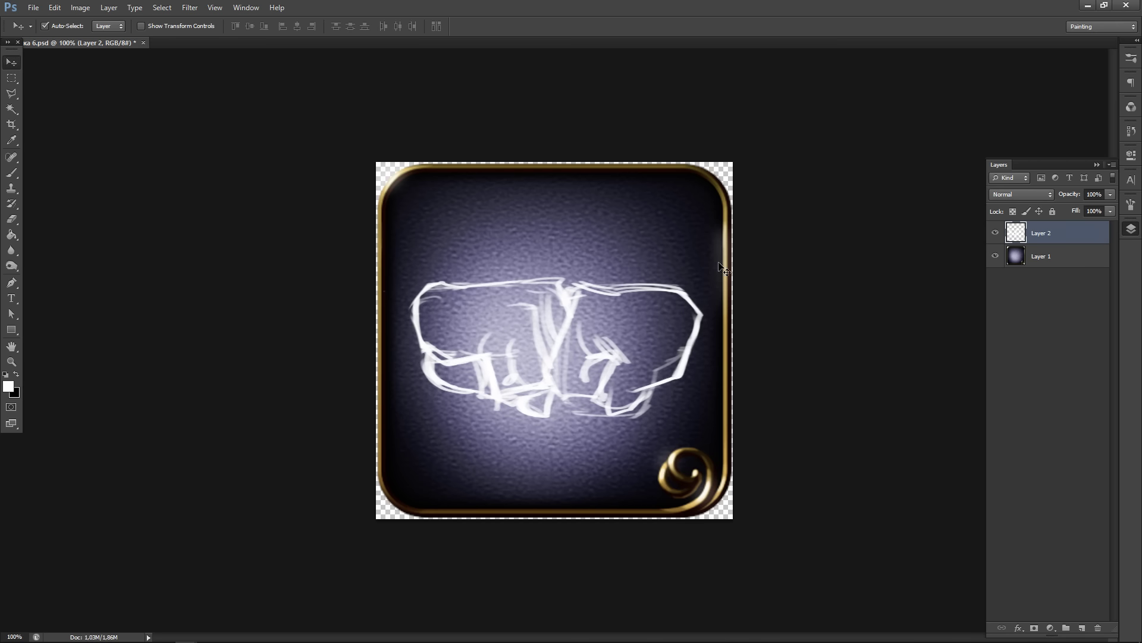
key(ctrl+minus)
key(ctrl+minus)
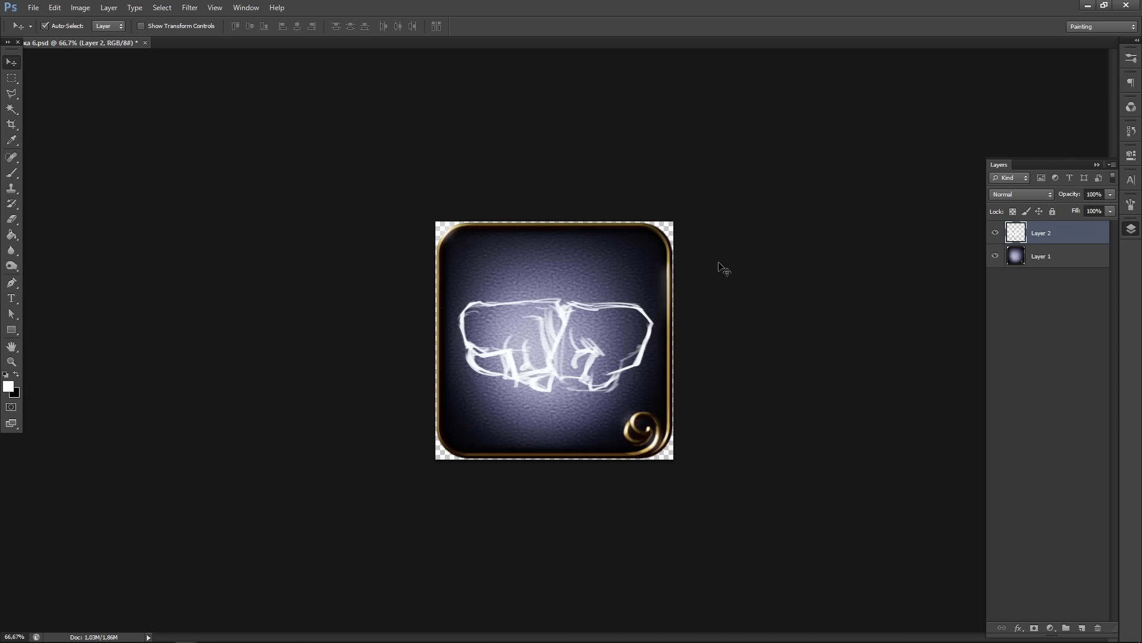
- Reinforce the lower edge of the right fist and its outline up towards the wrist
key(ctrl+plus)
key(ctrl+plus)
key(ctrl+plus)
key(ctrl+plus)
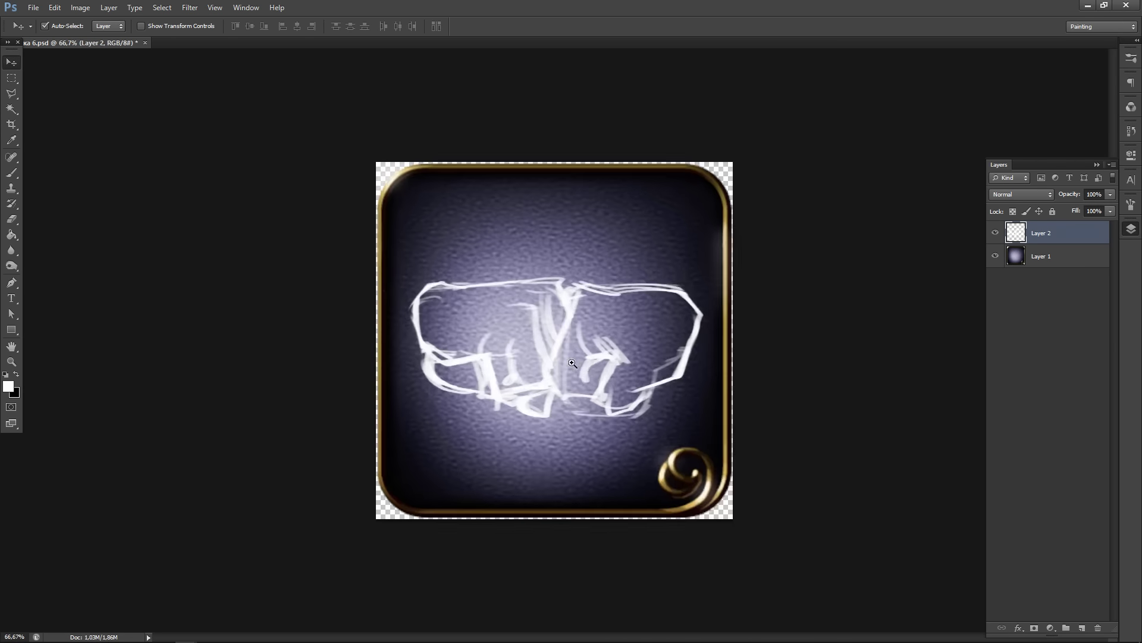
scroll(681, 372, right, 4)
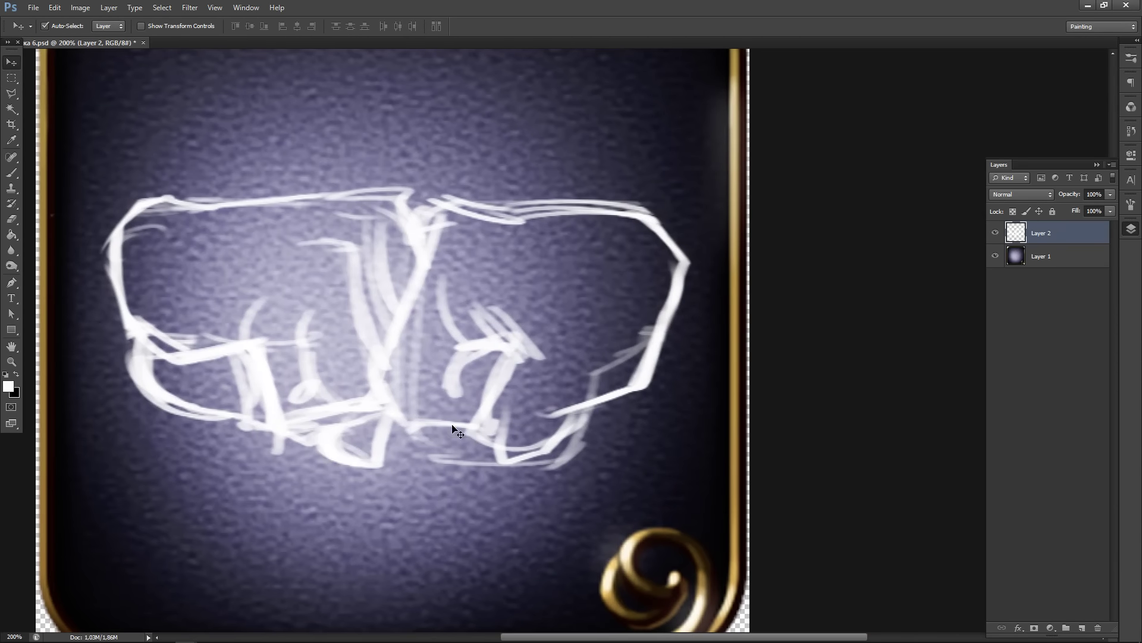
key(b)
drag(503, 351, 507, 363)
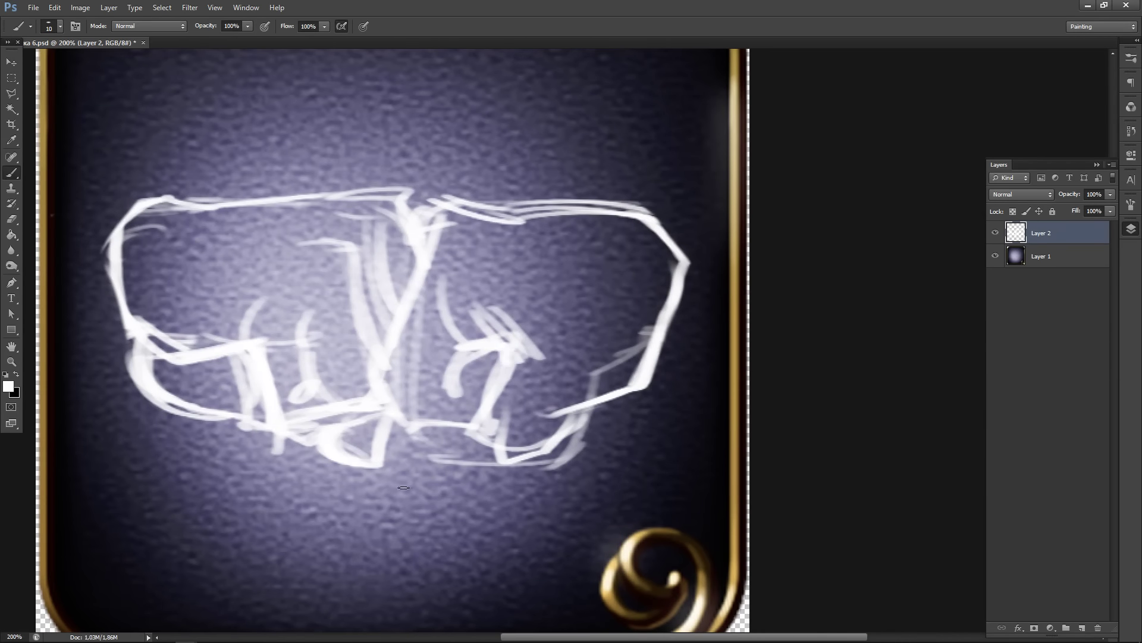
mouse_move(506, 439)
mouse_down()
mouse_move(503, 449)
mouse_move(551, 446)
mouse_move(574, 416)
mouse_move(626, 401)
mouse_up()
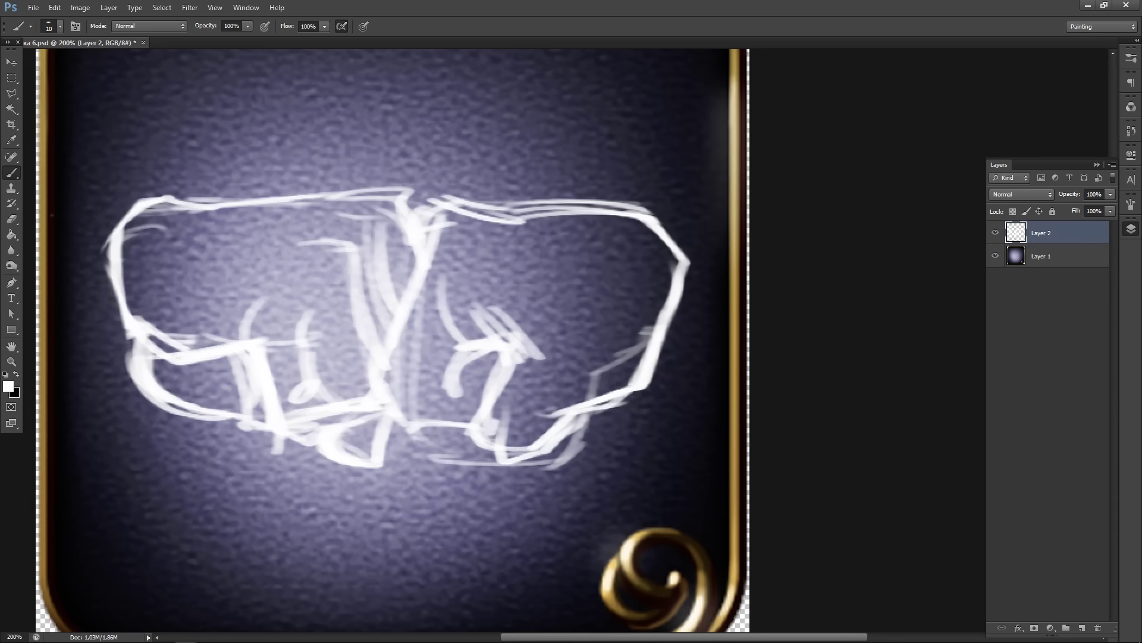
- Add a new layer above the fist sketch, hide the fist layer and check the next icon's subject in the other window
key(ctrl+shift+n)
key(Return)
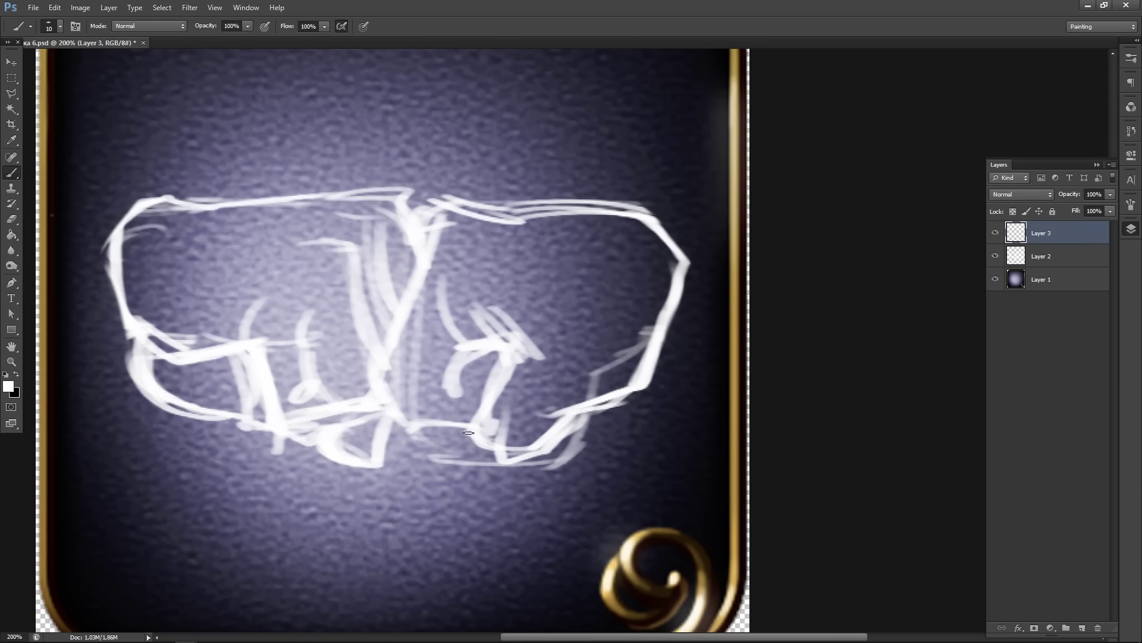
click(995, 256)
key(alt+Tab)
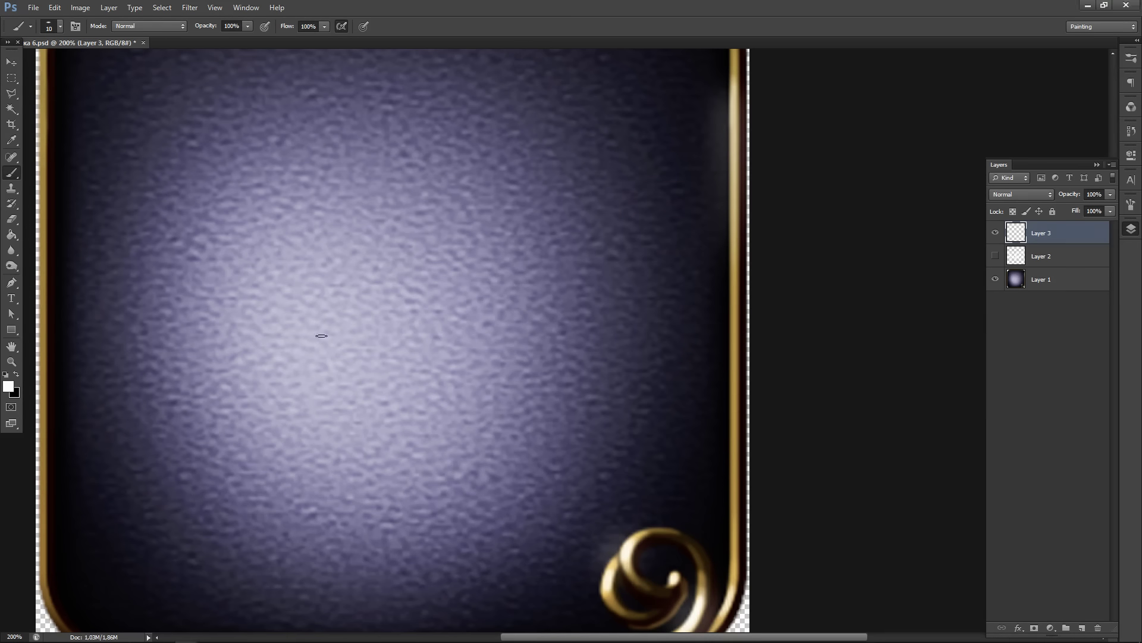
- Sketch a bent cigarette butt with a round burnt end at its lower left and creases at the fold
key(ctrl+minus)
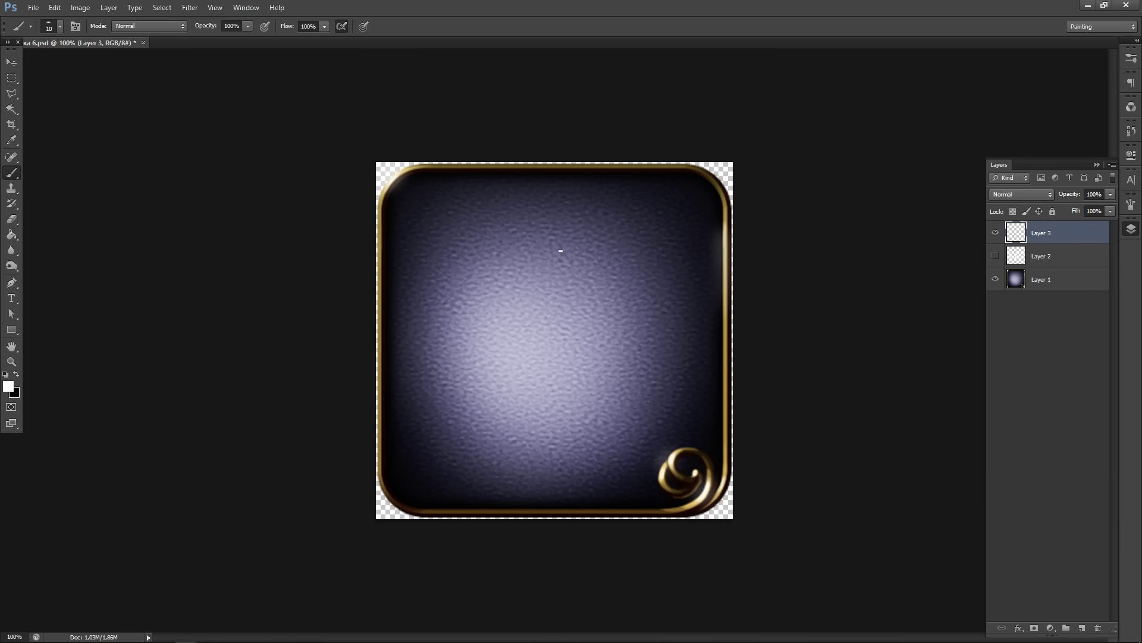
mouse_move(571, 247)
mouse_down()
mouse_move(548, 322)
mouse_move(472, 368)
mouse_move(464, 404)
mouse_move(457, 382)
mouse_move(486, 429)
mouse_up()
mouse_move(462, 381)
mouse_down()
mouse_move(505, 386)
mouse_move(504, 426)
mouse_up()
mouse_move(463, 379)
mouse_down()
mouse_move(513, 403)
mouse_move(514, 424)
mouse_move(502, 429)
mouse_move(492, 428)
mouse_move(603, 356)
mouse_up()
mouse_move(573, 245)
mouse_down()
mouse_move(637, 241)
mouse_move(595, 381)
mouse_up()
mouse_move(552, 319)
mouse_down()
mouse_move(607, 343)
mouse_move(610, 358)
mouse_up()
drag(538, 329, 561, 356)
drag(545, 323, 564, 345)
drag(575, 393, 587, 373)
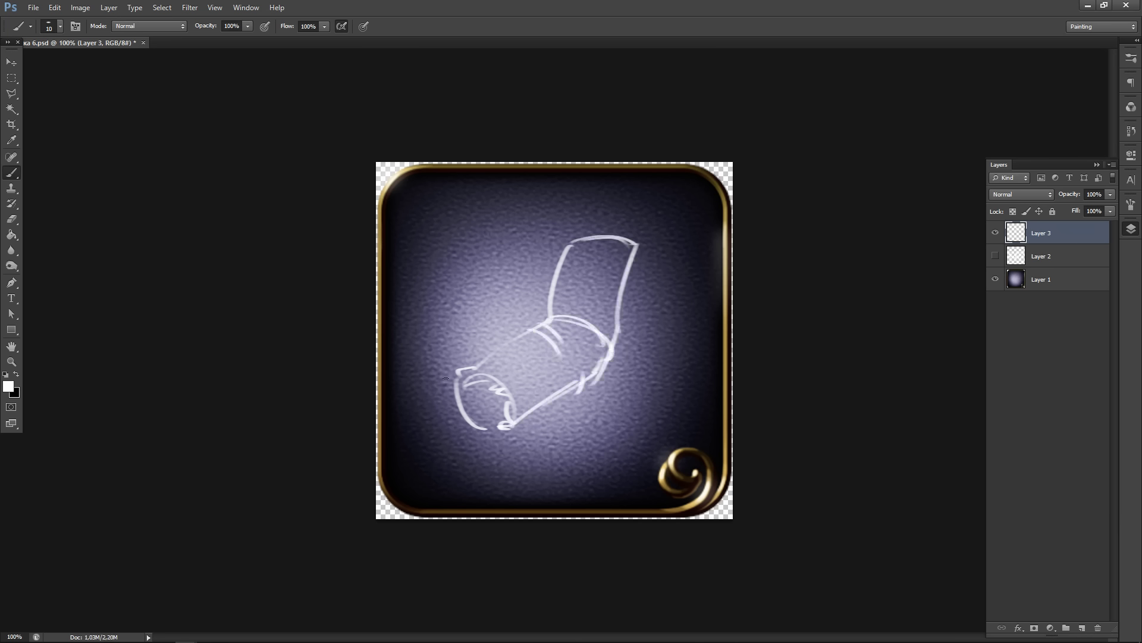
- Reinforce the cigarette butt's edges and fold, and add a filter line and a jagged rim at the burnt end
mouse_move(459, 368)
mouse_down()
mouse_move(569, 313)
mouse_move(595, 329)
mouse_move(562, 306)
mouse_move(624, 325)
mouse_up()
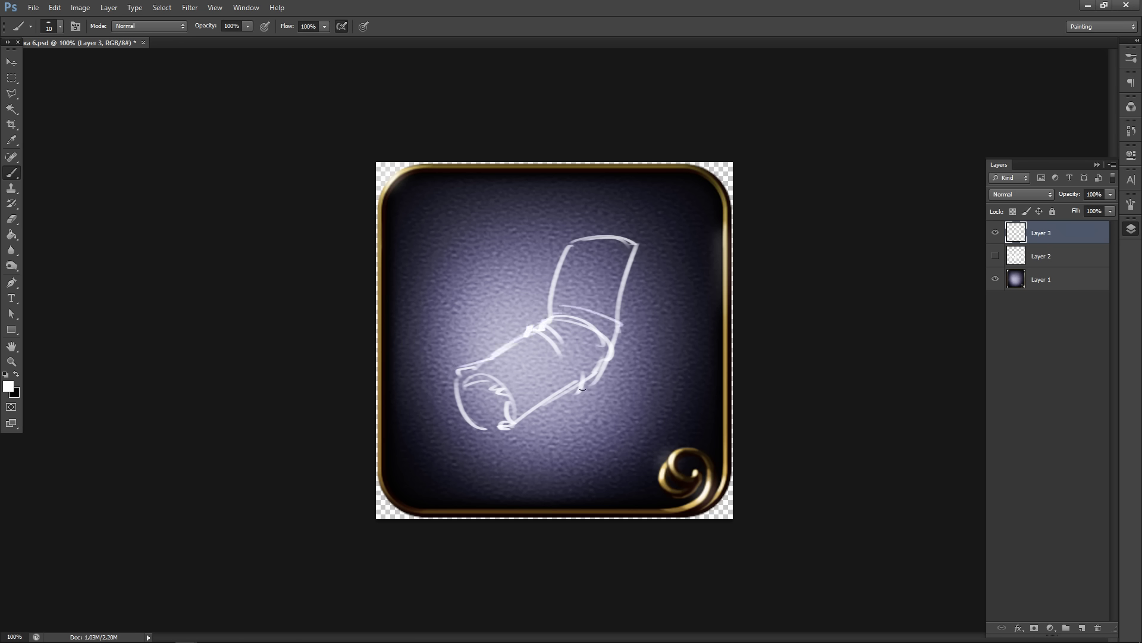
mouse_move(585, 377)
mouse_down()
mouse_move(515, 427)
mouse_move(478, 426)
mouse_move(494, 432)
mouse_move(457, 416)
mouse_up()
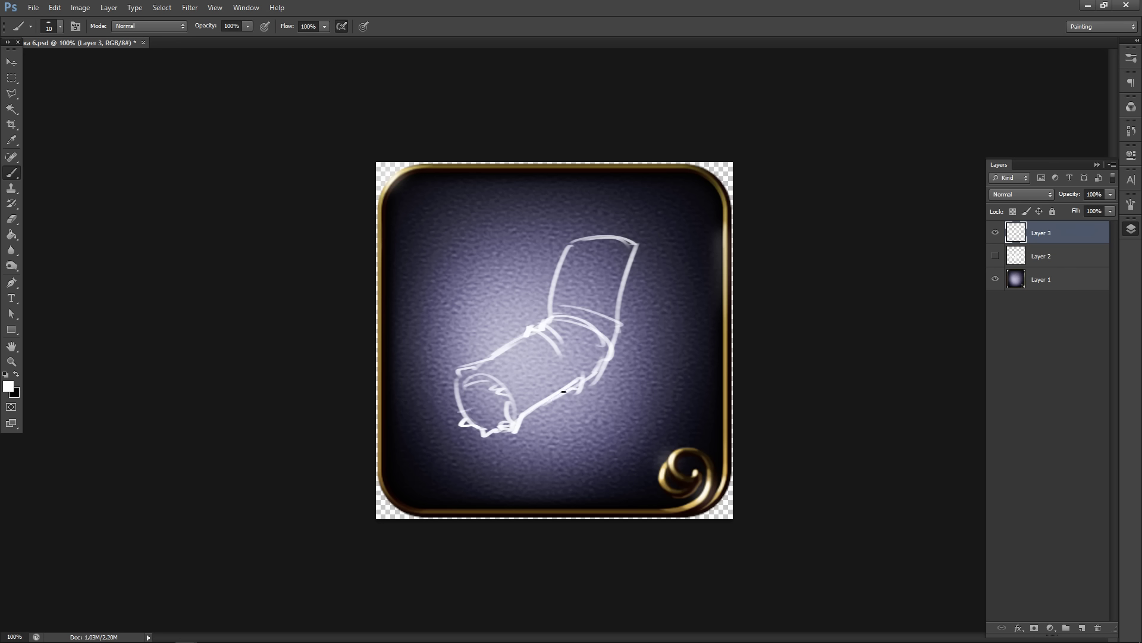
drag(563, 391, 608, 369)
drag(576, 237, 556, 312)
mouse_move(570, 238)
mouse_down()
mouse_move(635, 244)
mouse_move(617, 338)
mouse_up()
mouse_move(627, 265)
mouse_down()
mouse_move(633, 249)
mouse_move(568, 264)
mouse_up()
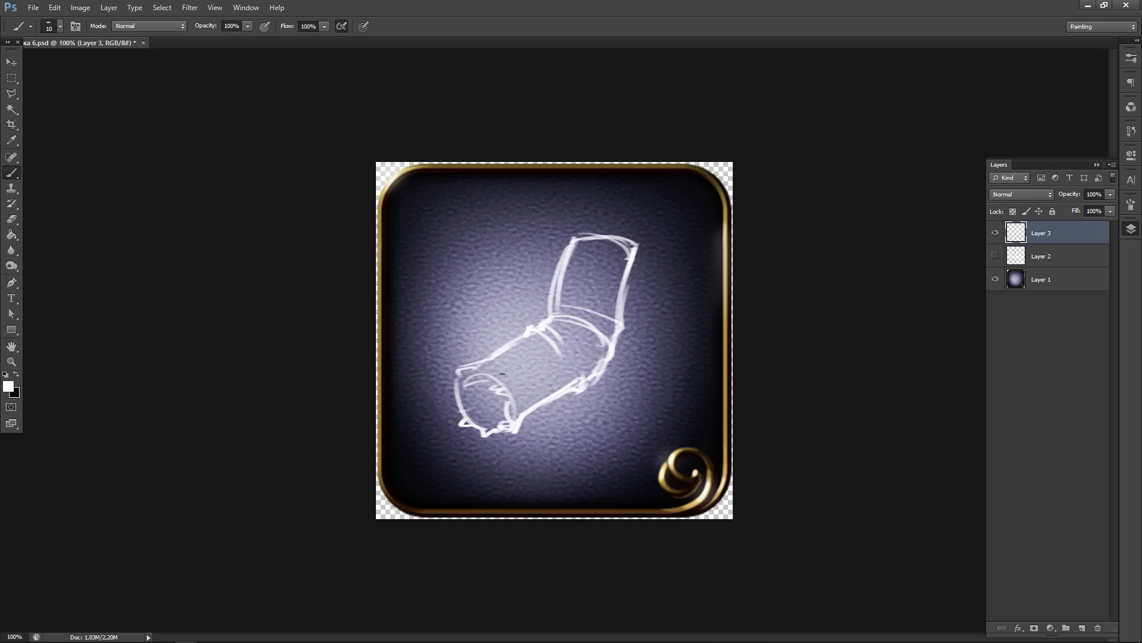
- Draw wavy smoke curling up from the cigarette's burnt end across the upper part of the frame
mouse_move(449, 390)
mouse_down()
mouse_move(454, 238)
mouse_move(546, 204)
mouse_move(647, 210)
mouse_up()
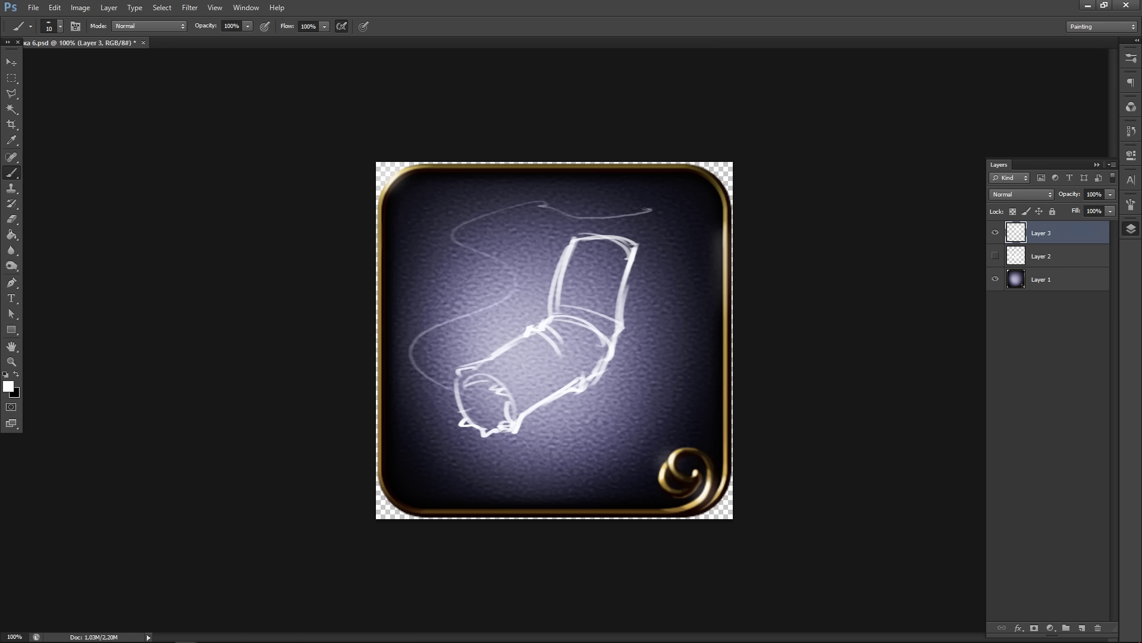
mouse_move(513, 220)
mouse_down()
mouse_move(515, 330)
mouse_move(488, 395)
mouse_move(521, 334)
mouse_up()
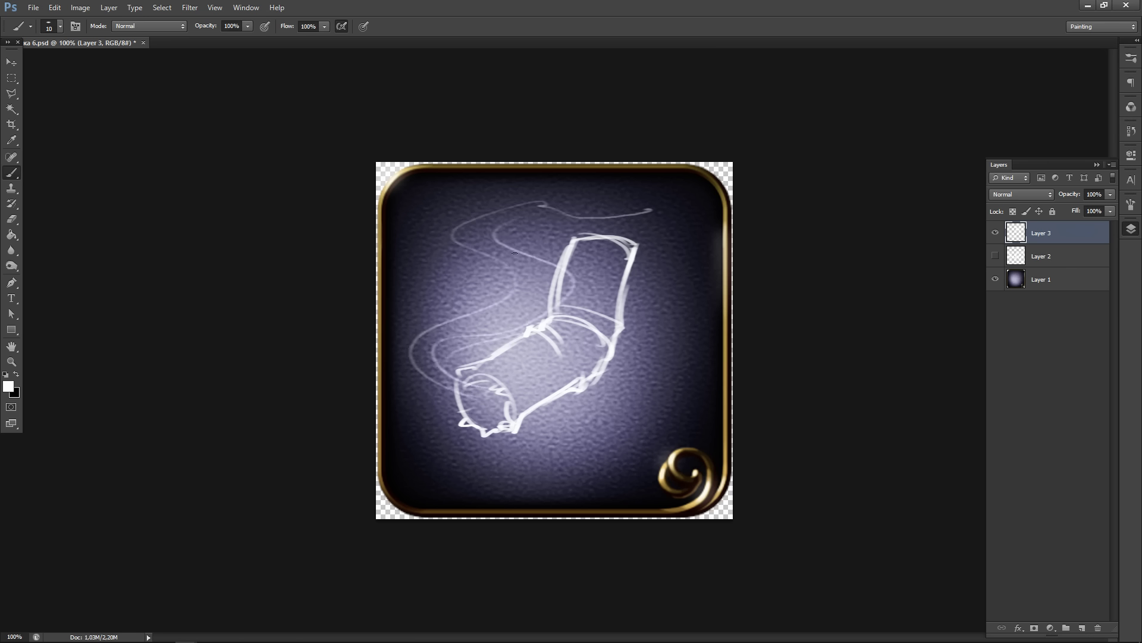
drag(460, 224, 519, 300)
drag(497, 236, 655, 207)
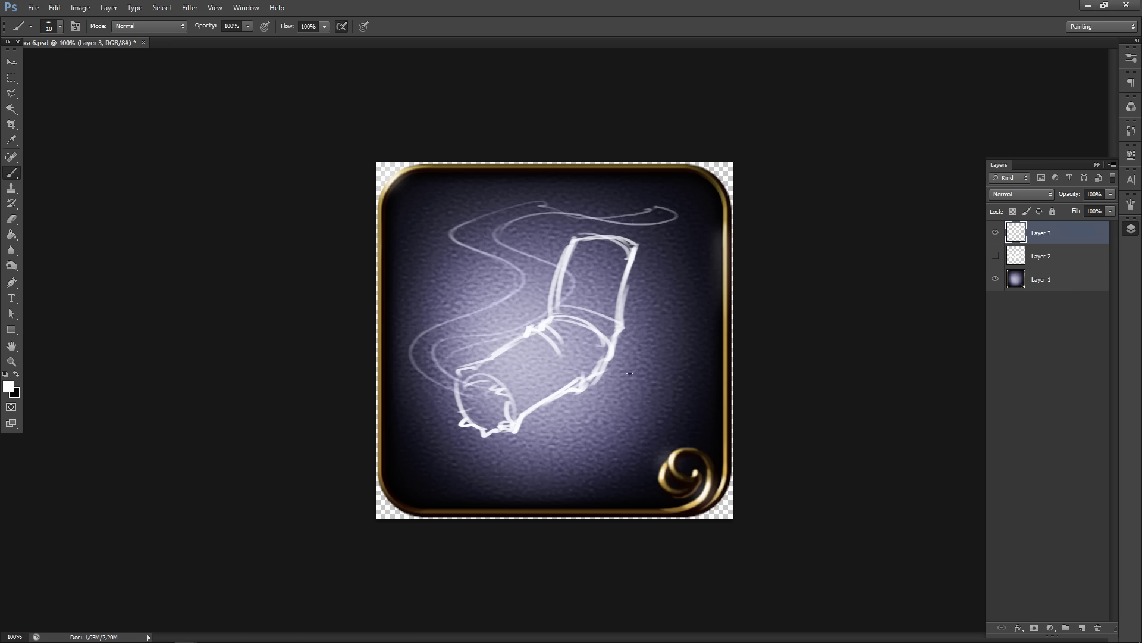
- Move the cigarette and smoke sketch slightly down and to the right within the frame
key(v)
drag(591, 375, 610, 394)
key(Left)
key(Left)
key(Down)
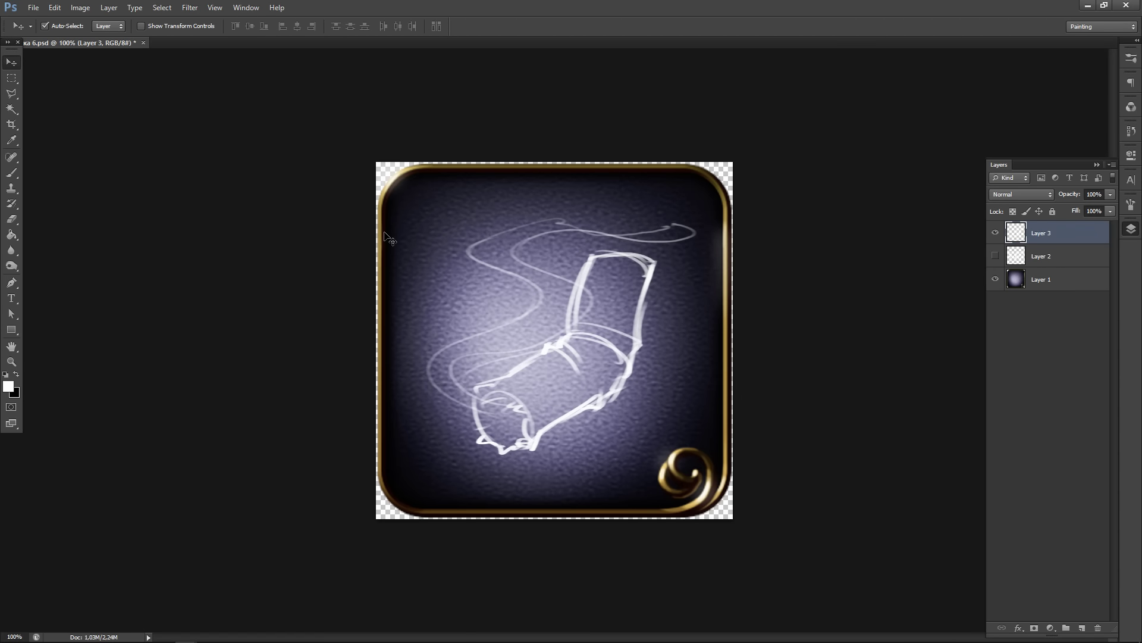
- Add another new layer, hide the cigarette layer and check the next icon's subject in the other window
key(ctrl+shift+n)
key(Return)
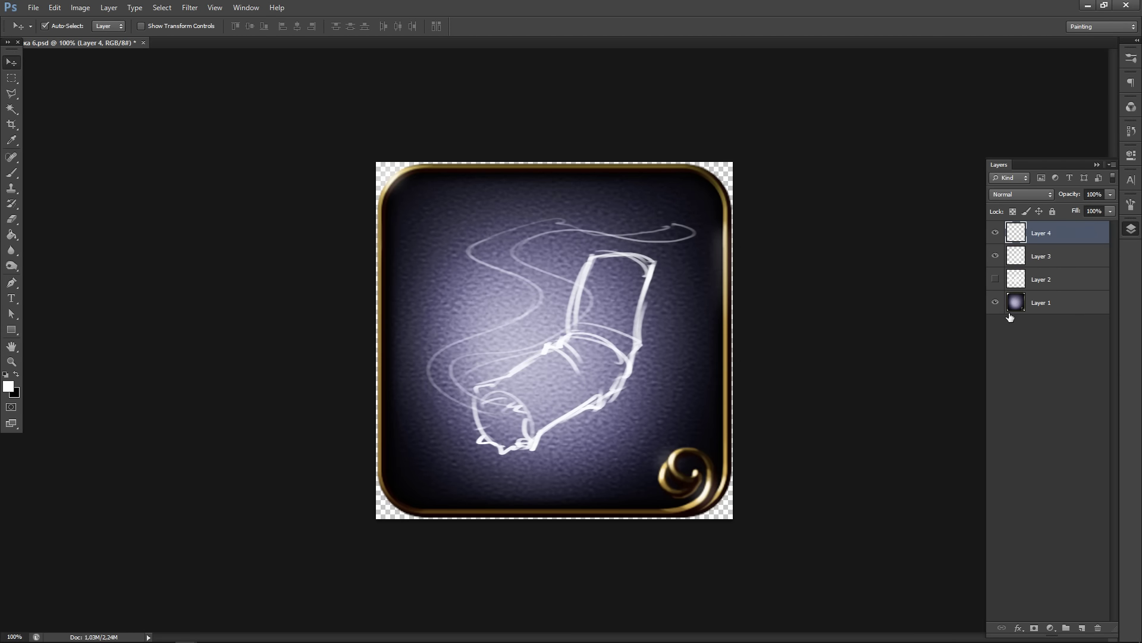
click(995, 256)
key(b)
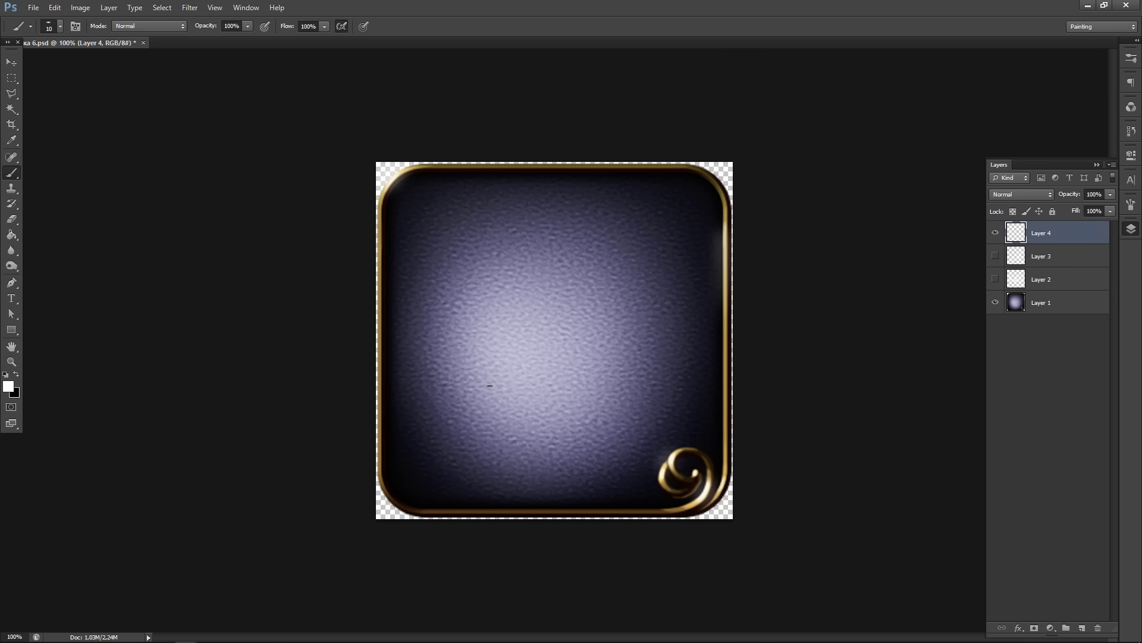
key(alt+Tab)
- Try sketching a coiled whip with large round loops and its handle slanting down at the left
mouse_move(559, 271)
mouse_down()
mouse_move(515, 321)
mouse_move(525, 377)
mouse_move(631, 372)
mouse_move(545, 385)
mouse_move(571, 291)
mouse_move(548, 384)
mouse_move(535, 304)
mouse_move(592, 271)
mouse_move(689, 325)
mouse_move(697, 358)
mouse_move(655, 387)
mouse_up()
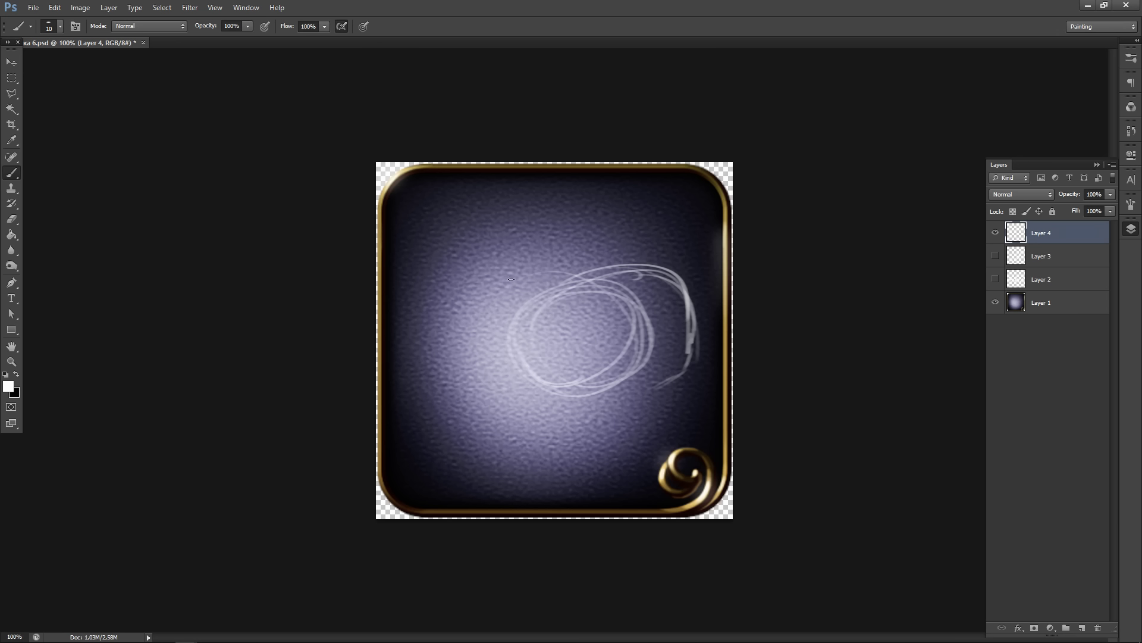
mouse_move(489, 284)
mouse_down()
mouse_move(425, 367)
mouse_move(423, 400)
mouse_move(434, 405)
mouse_move(439, 380)
mouse_move(423, 370)
mouse_move(408, 394)
mouse_move(440, 381)
mouse_move(415, 398)
mouse_move(491, 284)
mouse_move(488, 308)
mouse_move(439, 380)
mouse_up()
drag(491, 283, 523, 259)
mouse_move(496, 288)
mouse_down()
mouse_move(541, 256)
mouse_move(649, 313)
mouse_move(539, 420)
mouse_up()
drag(541, 309, 575, 443)
mouse_move(502, 366)
mouse_down()
mouse_move(666, 387)
mouse_move(654, 316)
mouse_move(568, 441)
mouse_move(613, 306)
mouse_move(631, 419)
mouse_move(512, 357)
mouse_move(637, 381)
mouse_move(649, 356)
mouse_move(637, 411)
mouse_move(586, 428)
mouse_move(476, 324)
mouse_move(590, 288)
mouse_move(518, 363)
mouse_move(601, 375)
mouse_move(559, 396)
mouse_move(625, 269)
mouse_move(684, 326)
mouse_move(689, 351)
mouse_up()
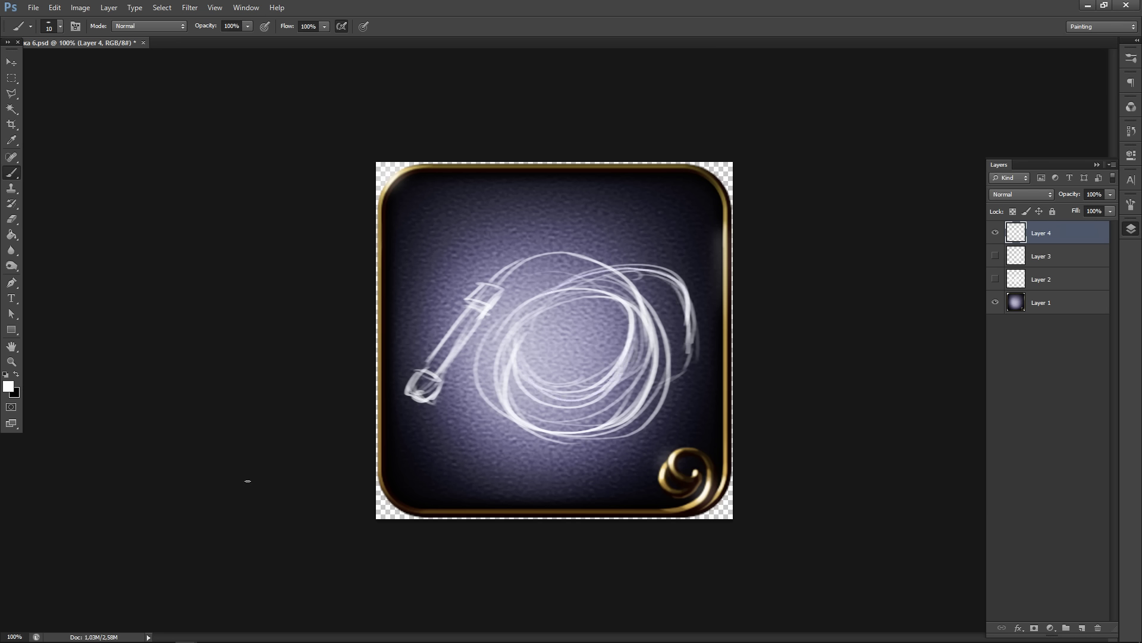
mouse_move(500, 288)
mouse_down()
mouse_move(565, 247)
mouse_move(579, 260)
mouse_move(536, 256)
mouse_move(613, 275)
mouse_move(547, 258)
mouse_move(496, 305)
mouse_up()
mouse_move(509, 289)
mouse_down()
mouse_move(531, 263)
mouse_move(575, 252)
mouse_up()
drag(445, 379, 460, 356)
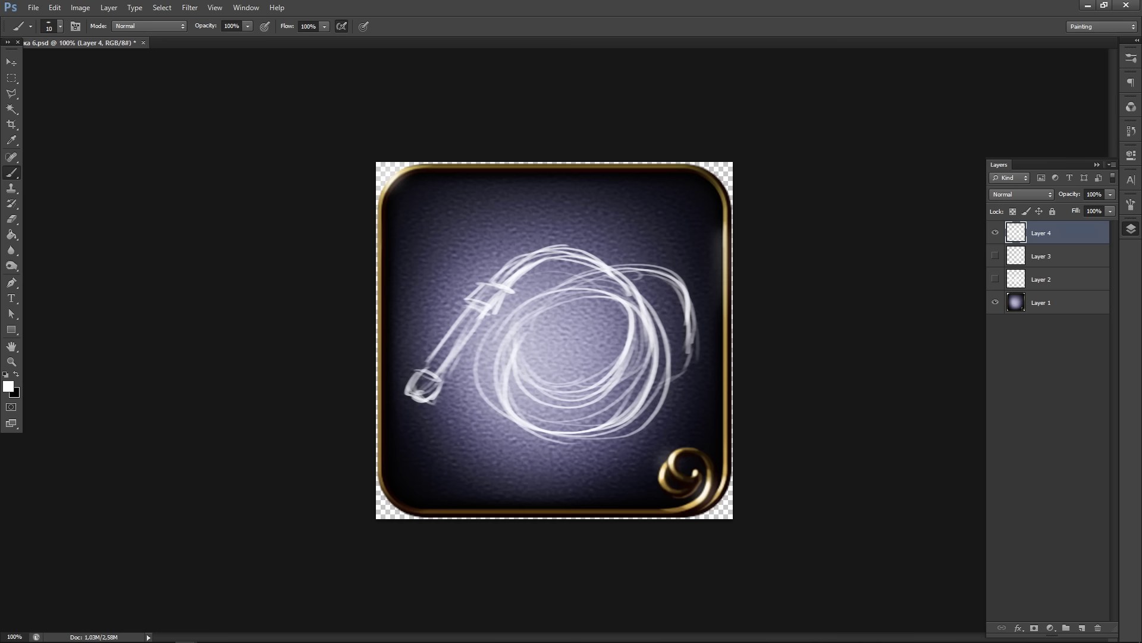
- Clear the first whip sketch from its layer
key(ctrl+Tab)
key(e)
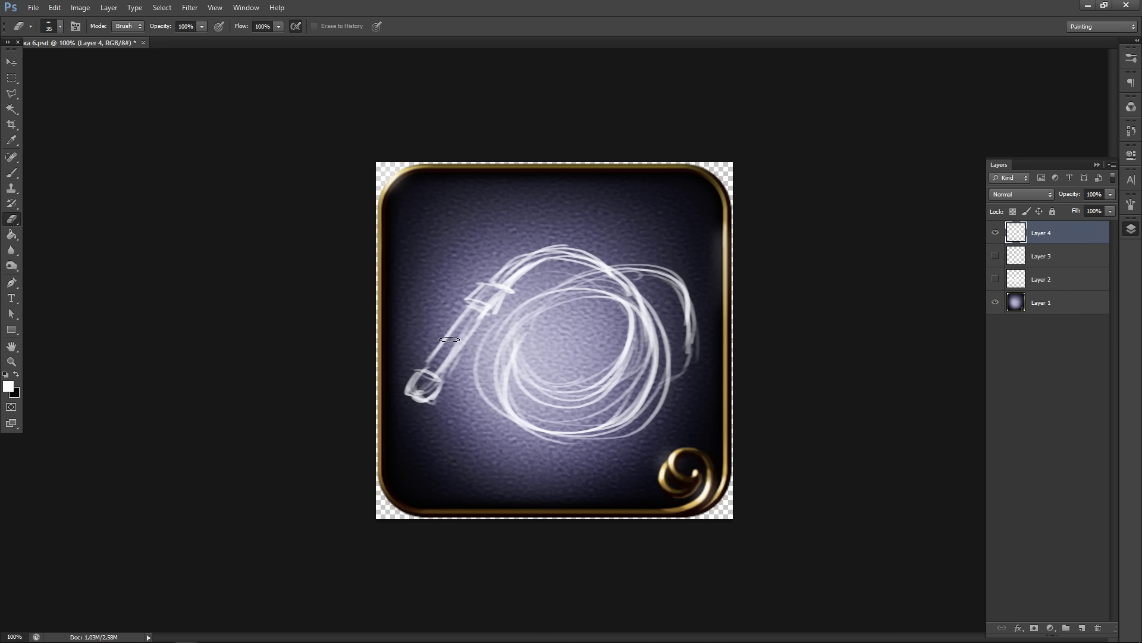
mouse_move(467, 308)
mouse_down()
mouse_move(506, 357)
mouse_move(595, 416)
mouse_up()
- Sketch a whip handle slanting up to the right with a round pommel and collar, and draw oval lash coils above it
key(b)
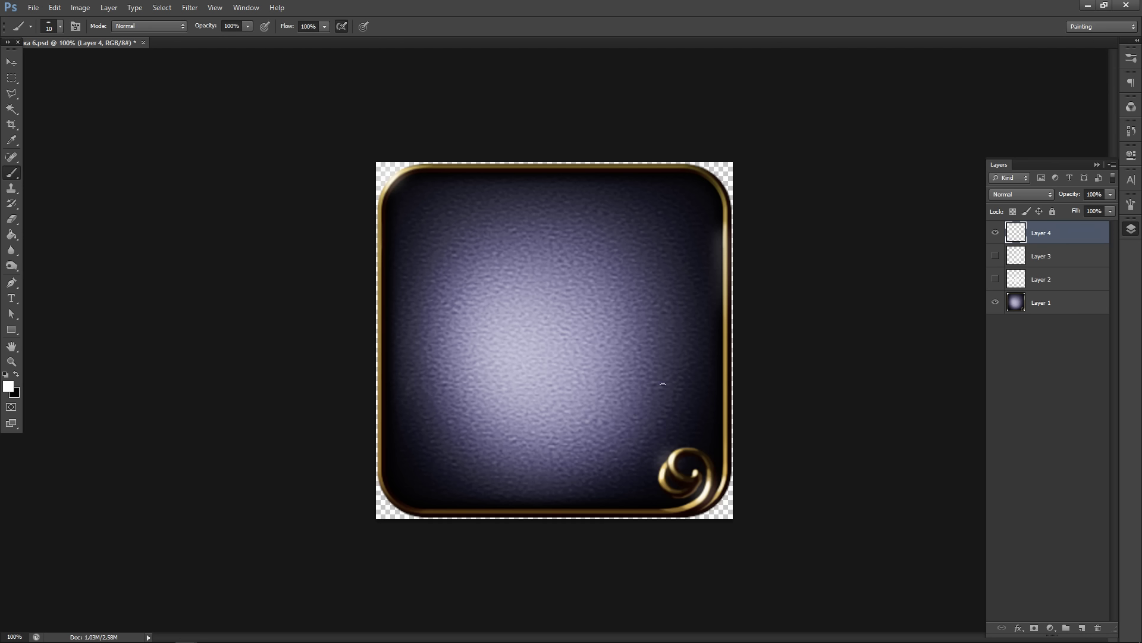
mouse_move(660, 376)
mouse_down()
mouse_move(547, 450)
mouse_move(509, 443)
mouse_move(529, 463)
mouse_move(511, 445)
mouse_move(545, 437)
mouse_move(524, 458)
mouse_move(557, 441)
mouse_move(519, 464)
mouse_move(515, 428)
mouse_move(548, 422)
mouse_move(558, 442)
mouse_move(533, 462)
mouse_move(595, 390)
mouse_move(625, 374)
mouse_move(638, 386)
mouse_move(632, 399)
mouse_move(606, 383)
mouse_up()
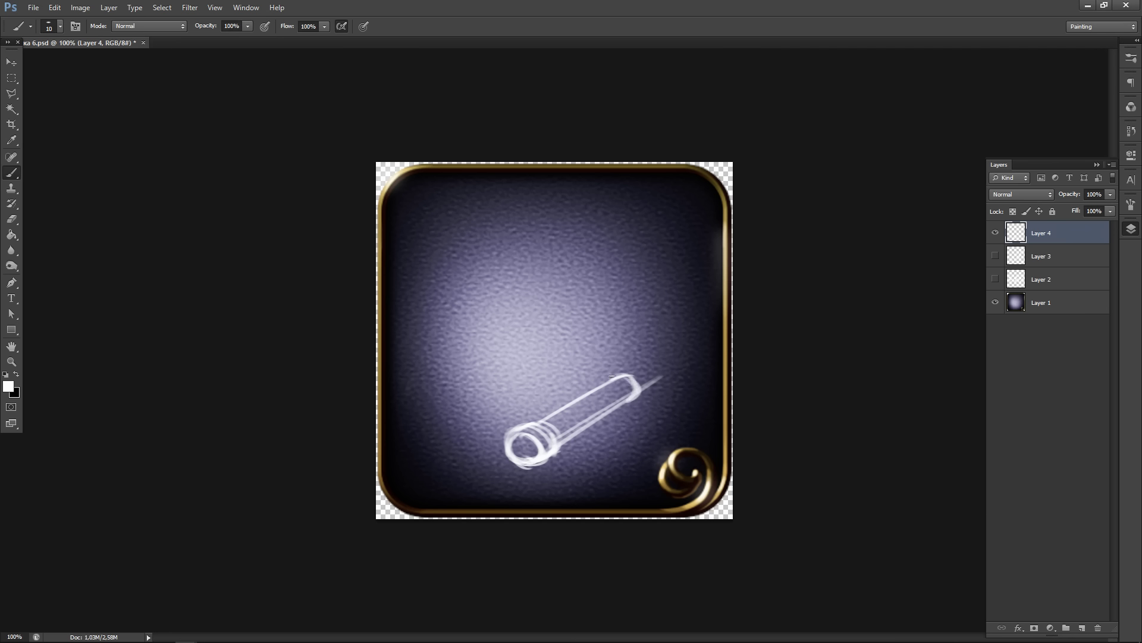
mouse_move(632, 367)
mouse_down()
mouse_move(619, 370)
mouse_move(646, 372)
mouse_move(643, 392)
mouse_move(668, 362)
mouse_move(551, 254)
mouse_up()
drag(448, 312, 474, 388)
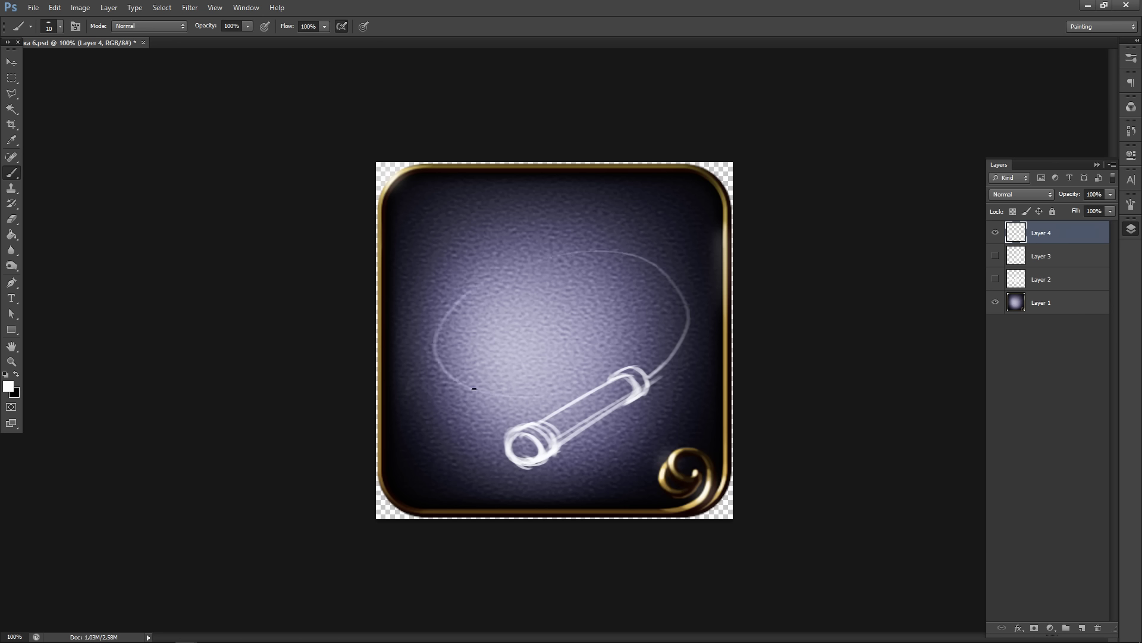
mouse_move(555, 270)
mouse_down()
mouse_move(438, 313)
mouse_move(465, 288)
mouse_move(481, 397)
mouse_move(452, 386)
mouse_move(568, 400)
mouse_up()
mouse_move(633, 358)
mouse_down()
mouse_move(656, 341)
mouse_move(648, 294)
mouse_move(520, 262)
mouse_move(465, 367)
mouse_up()
mouse_move(564, 364)
mouse_down()
mouse_move(509, 372)
mouse_move(645, 329)
mouse_move(652, 315)
mouse_move(565, 245)
mouse_move(604, 275)
mouse_move(459, 340)
mouse_move(476, 292)
mouse_move(568, 358)
mouse_move(635, 274)
mouse_move(453, 291)
mouse_move(662, 306)
mouse_move(467, 321)
mouse_up()
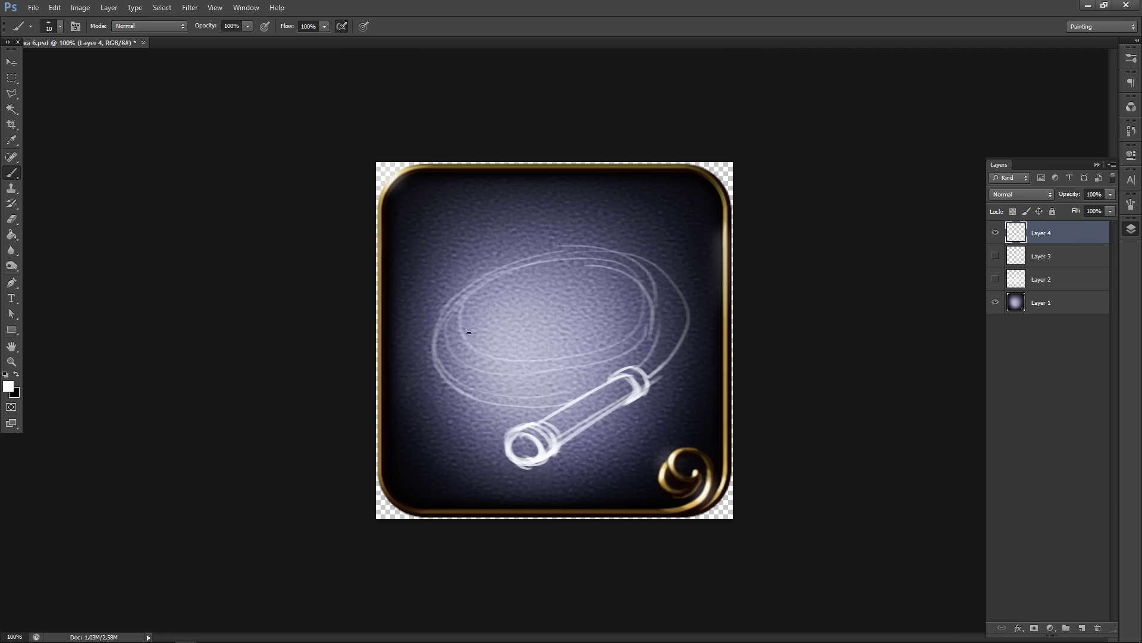
- Extend the lash over the top of the coils to a knotted, frayed tip at the upper left
mouse_move(597, 290)
mouse_down()
mouse_move(585, 270)
mouse_move(493, 238)
mouse_move(443, 241)
mouse_move(425, 257)
mouse_move(505, 241)
mouse_move(595, 255)
mouse_up()
drag(470, 242, 625, 250)
drag(530, 235, 669, 280)
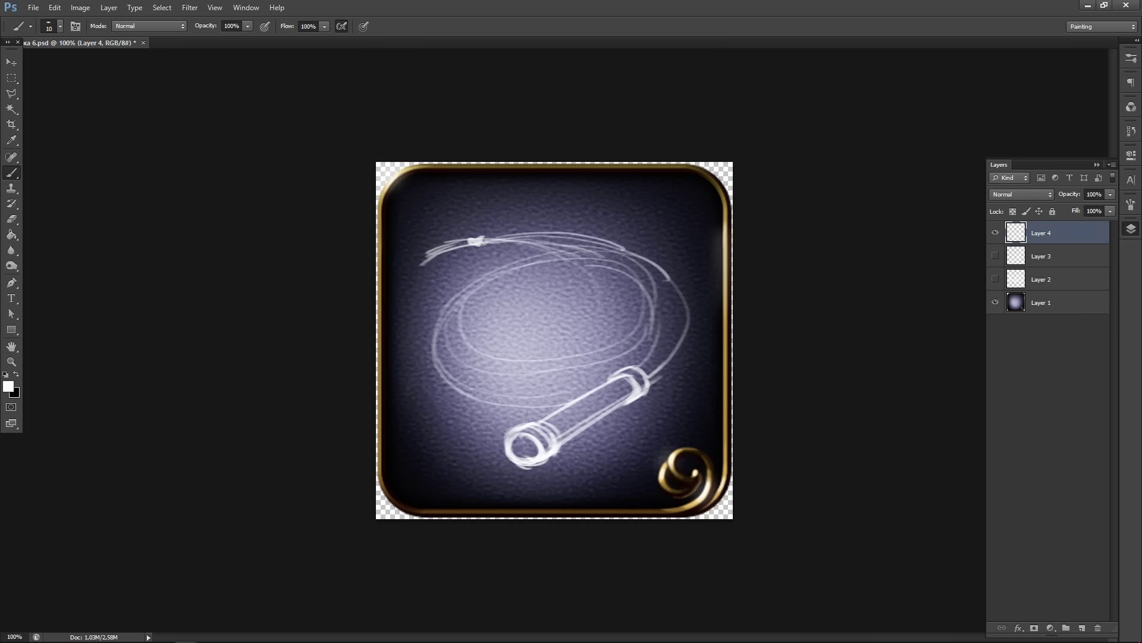
- Add another coil and thicken the lash where it curves down the right side into the handle's collar
mouse_move(481, 242)
mouse_down()
mouse_move(629, 269)
mouse_move(646, 301)
mouse_move(515, 369)
mouse_move(480, 354)
mouse_move(577, 271)
mouse_move(652, 300)
mouse_move(626, 344)
mouse_move(460, 365)
mouse_up()
drag(485, 311, 574, 280)
drag(675, 287, 641, 365)
drag(685, 320, 638, 369)
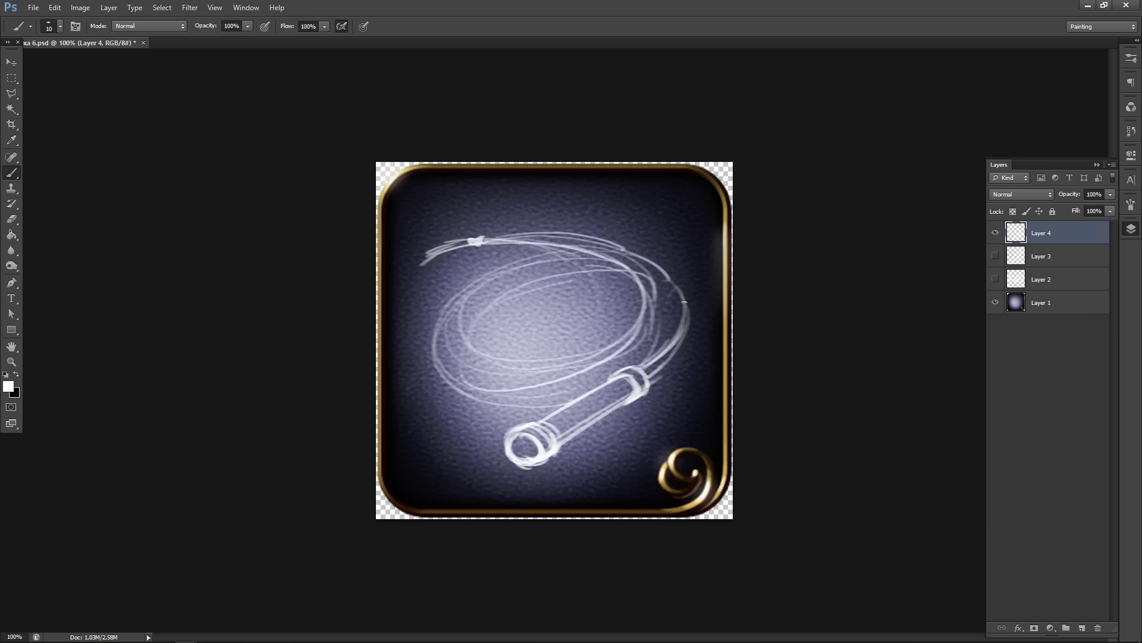
drag(658, 273, 675, 322)
mouse_move(671, 281)
mouse_down()
mouse_move(669, 334)
mouse_move(637, 372)
mouse_up()
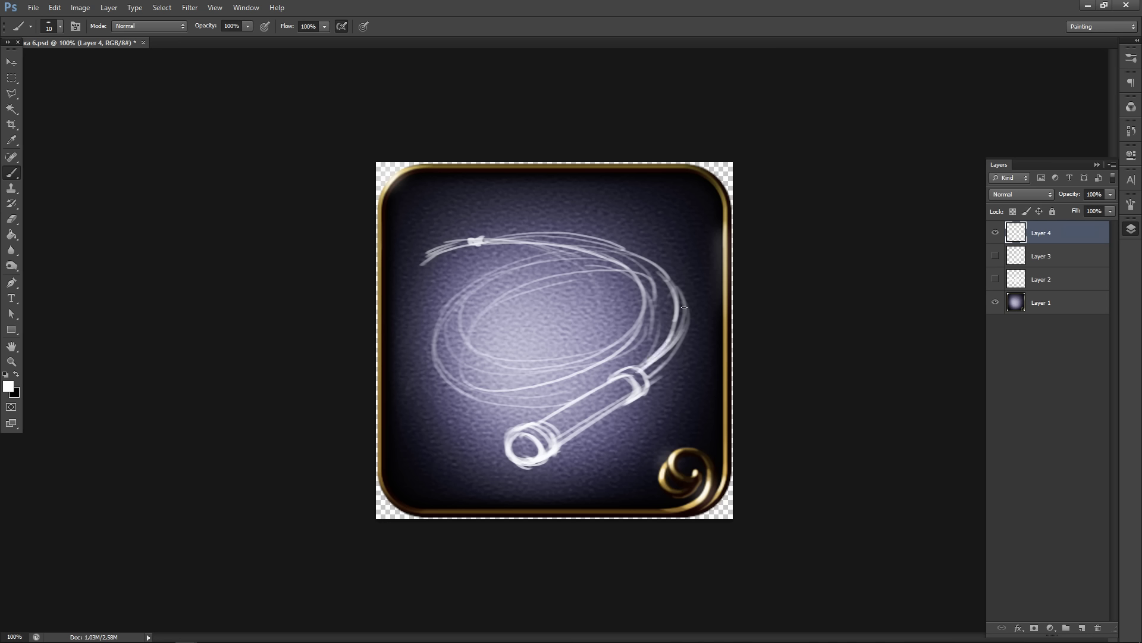
drag(688, 304, 651, 379)
drag(645, 271, 682, 333)
- Reinforce the lash tip and upper strand, and redraw the overlapping loops on the left side of the coil
mouse_move(584, 259)
mouse_down()
mouse_move(497, 272)
mouse_move(474, 387)
mouse_up()
mouse_move(411, 268)
mouse_down()
mouse_move(446, 248)
mouse_move(415, 262)
mouse_move(511, 233)
mouse_move(618, 250)
mouse_up()
mouse_move(508, 238)
mouse_down()
mouse_move(599, 243)
mouse_move(593, 271)
mouse_move(578, 249)
mouse_move(494, 273)
mouse_move(450, 314)
mouse_move(453, 300)
mouse_move(460, 390)
mouse_move(467, 358)
mouse_move(445, 339)
mouse_move(473, 386)
mouse_move(499, 391)
mouse_move(644, 344)
mouse_up()
drag(446, 317, 509, 369)
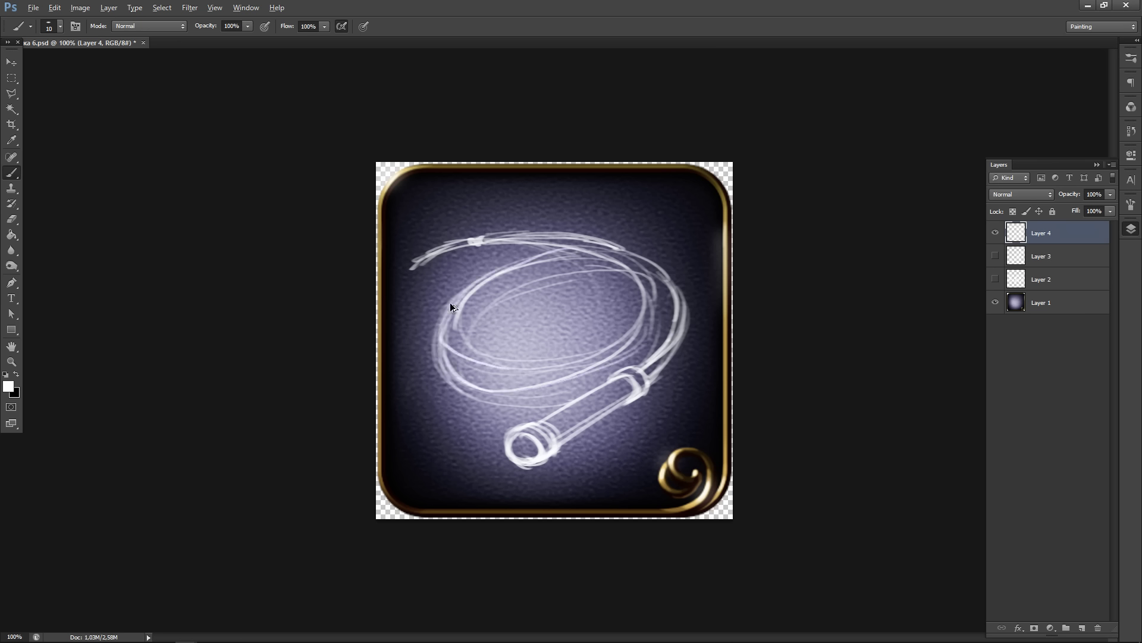
key(ctrl+z)
drag(464, 291, 541, 372)
drag(446, 319, 591, 364)
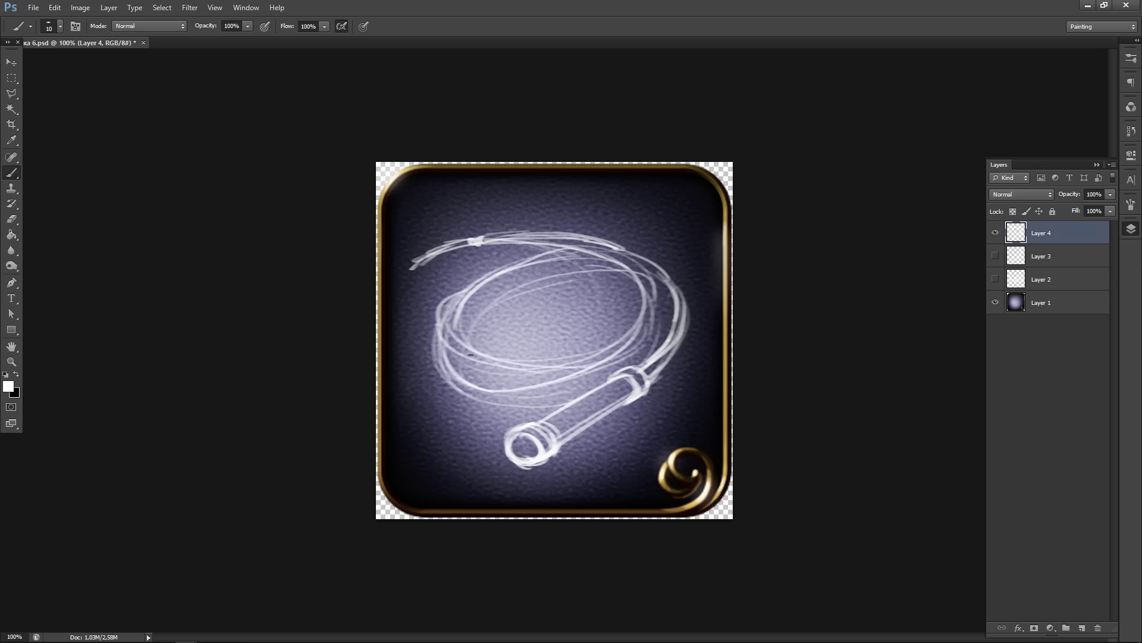
- Strengthen the inner and lower coils of the whip, including the strands passing behind the handle
mouse_move(462, 357)
mouse_down()
mouse_move(580, 370)
mouse_move(652, 325)
mouse_up()
drag(474, 326, 630, 270)
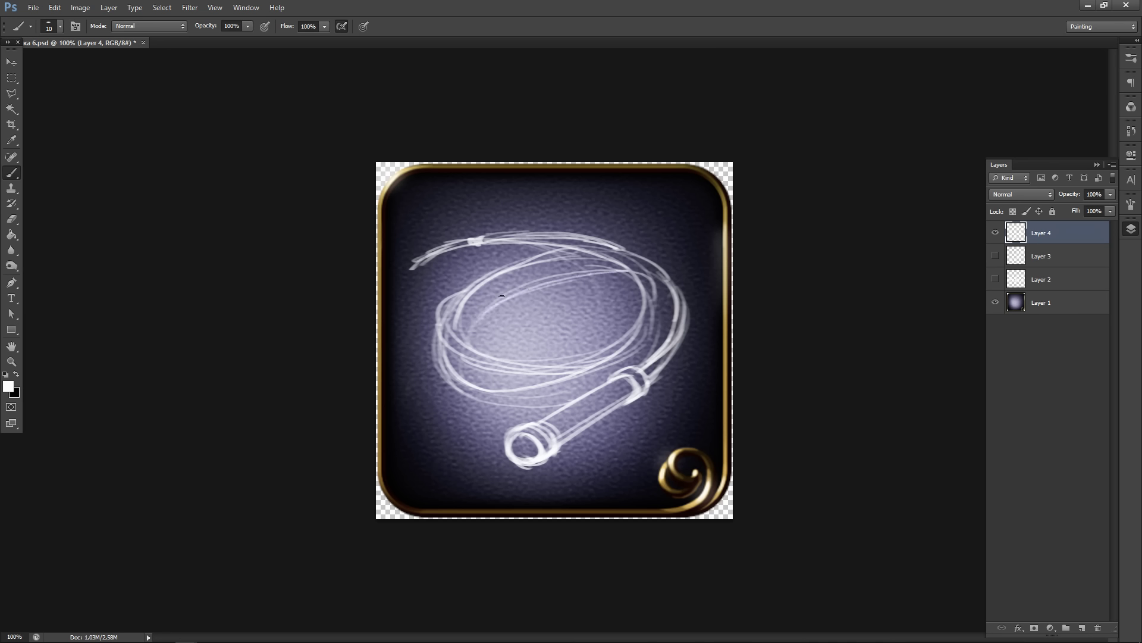
mouse_move(500, 298)
mouse_down()
mouse_move(628, 273)
mouse_move(645, 280)
mouse_move(619, 265)
mouse_move(649, 283)
mouse_move(641, 352)
mouse_up()
mouse_move(650, 298)
mouse_down()
mouse_move(580, 373)
mouse_move(651, 334)
mouse_move(634, 364)
mouse_up()
drag(477, 402, 573, 401)
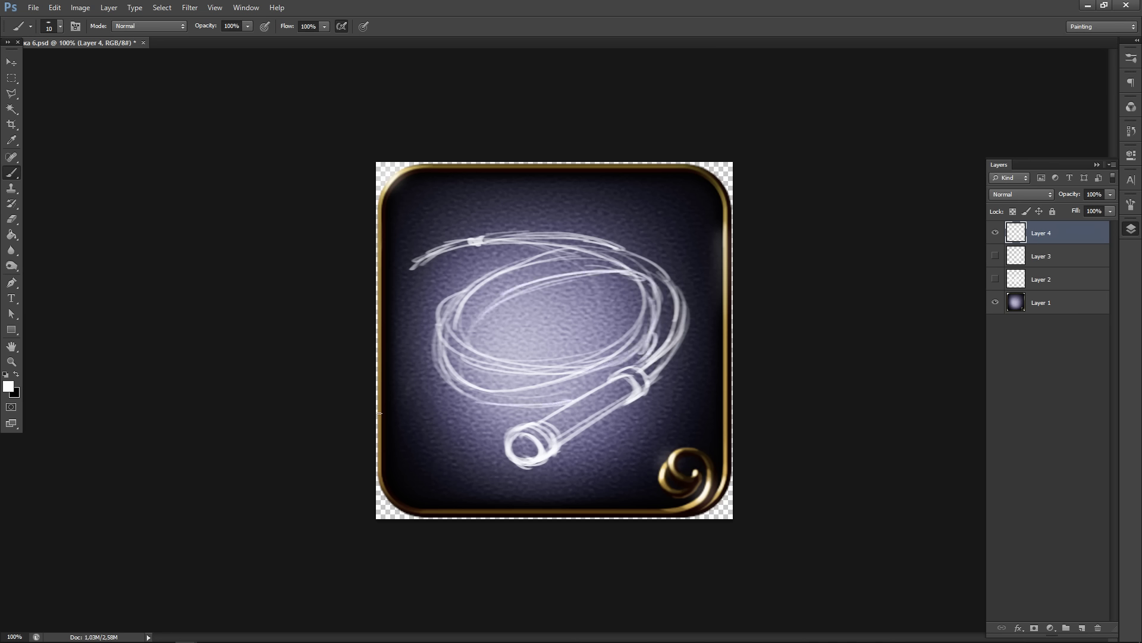
mouse_move(490, 306)
mouse_down()
mouse_move(471, 342)
mouse_move(625, 267)
mouse_up()
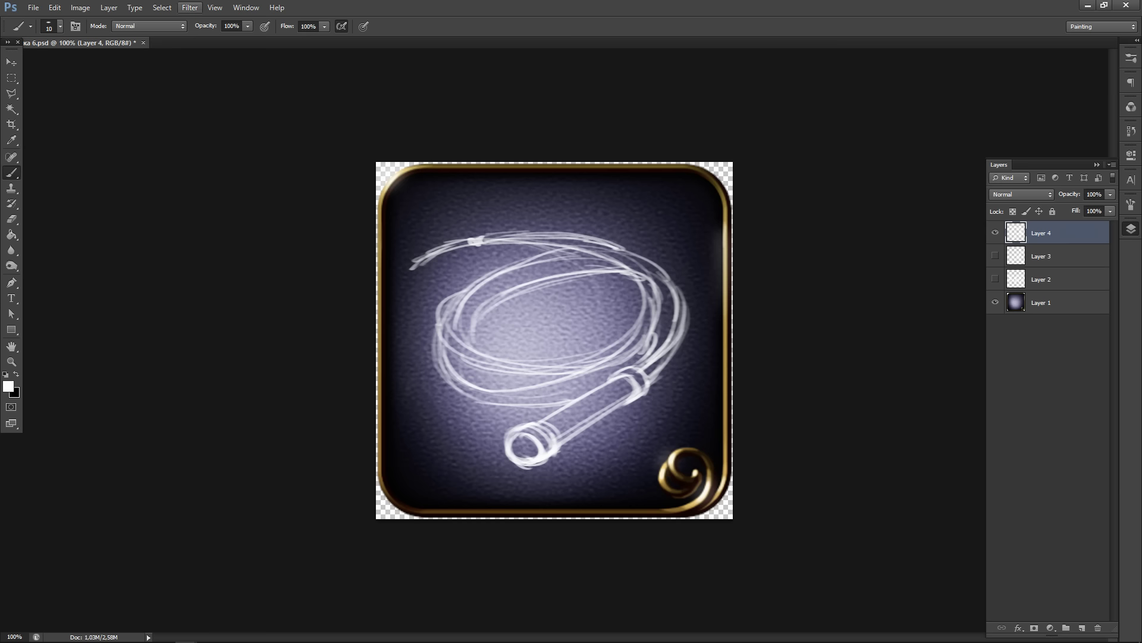
- Scale the whip sketch down to about 97.5%, keeping its lower right corner in place
key(ctrl+t)
drag(404, 229, 410, 235)
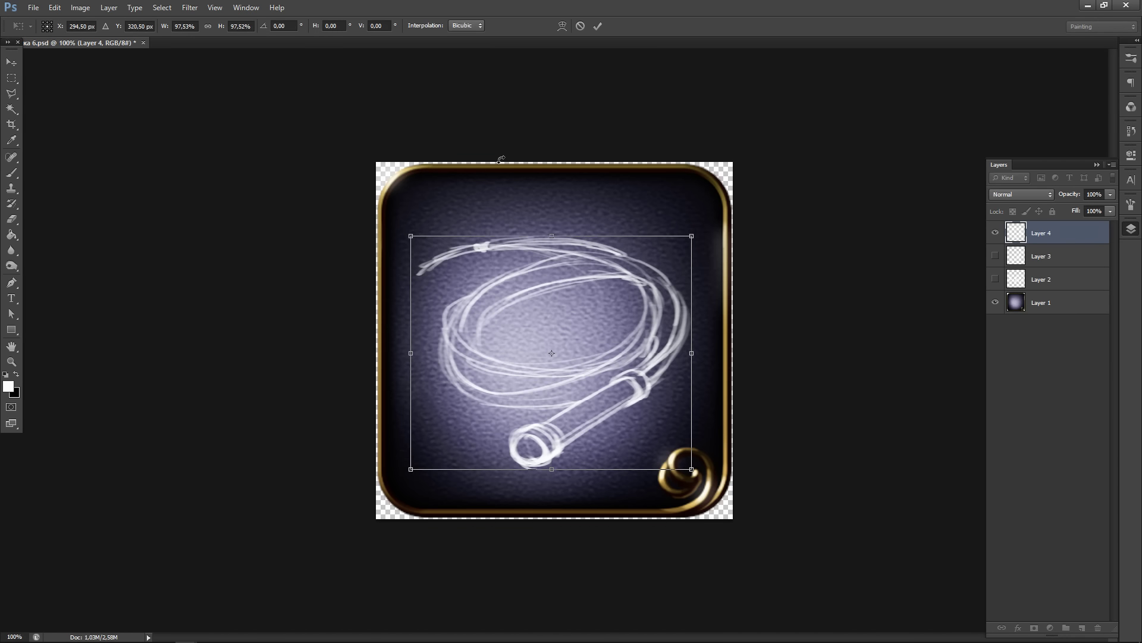
key(Return)
key(b)
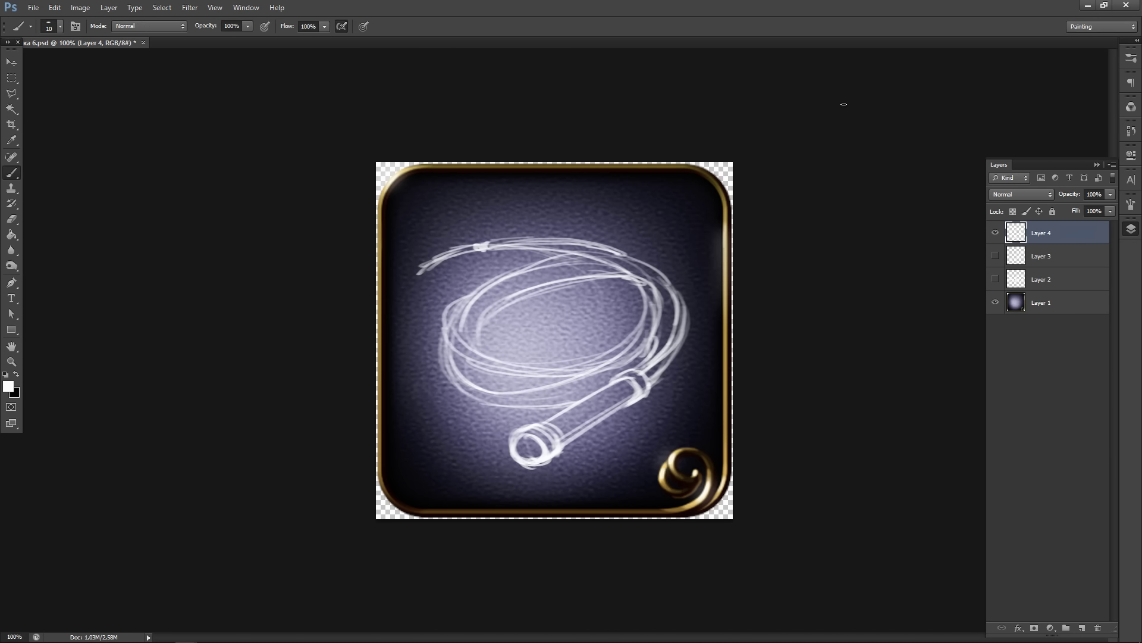
- Nudge the whip sketch slightly upward inside the frame
key(v)
key(Up)
key(Up)
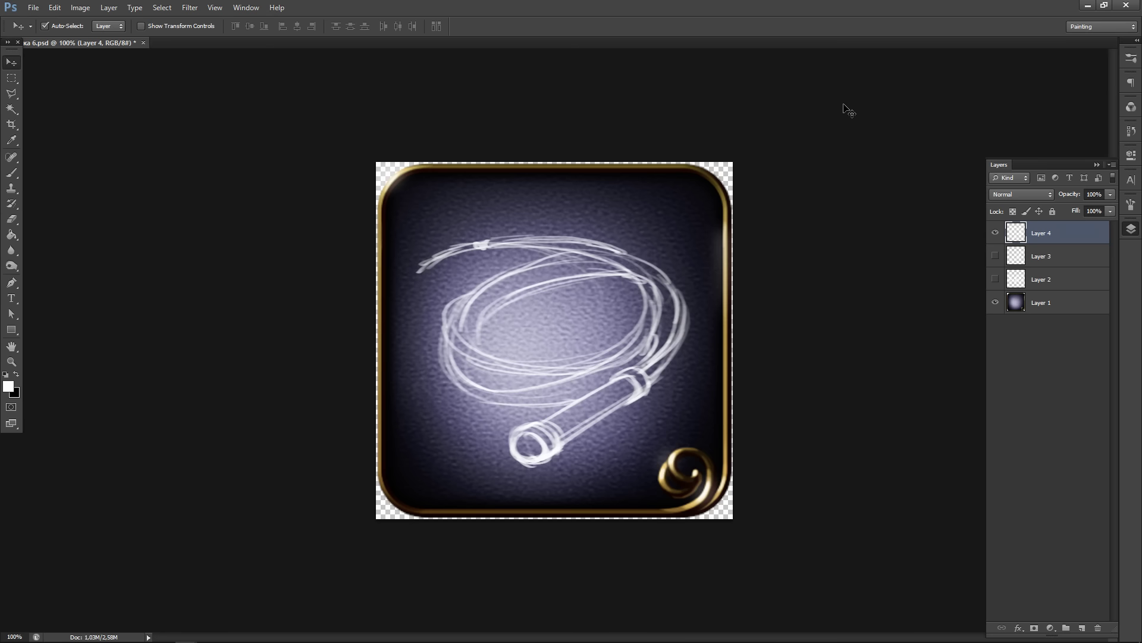
key(Down)
- Add a new layer above the whip sketch and hide the whip's layer, ready to brush the next icon
key(ctrl+shift+n)
key(Return)
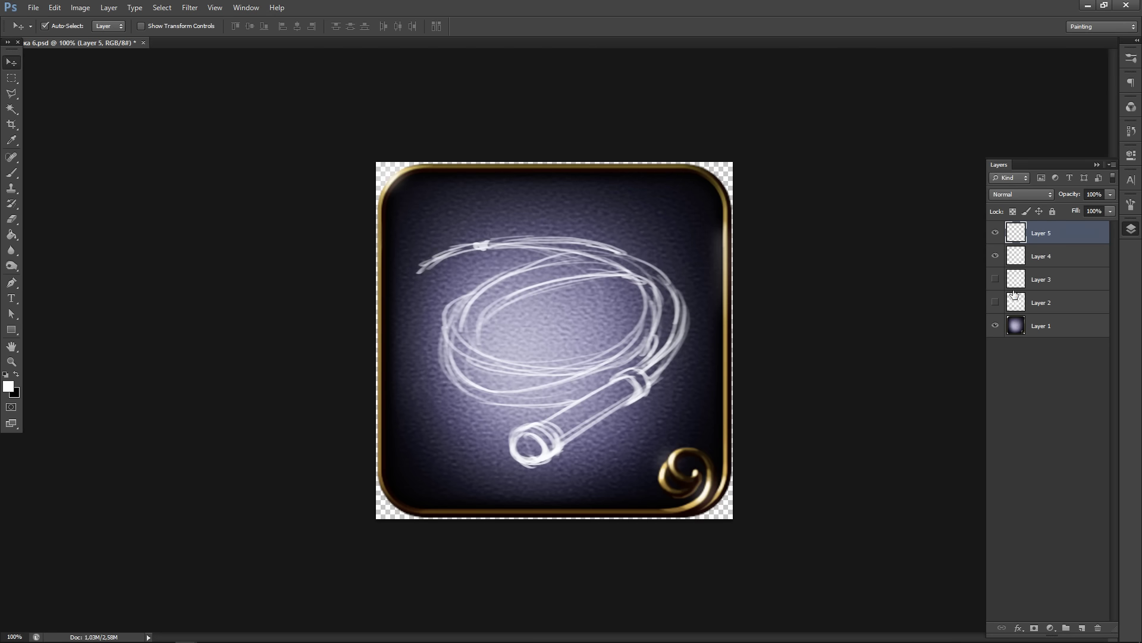
click(995, 256)
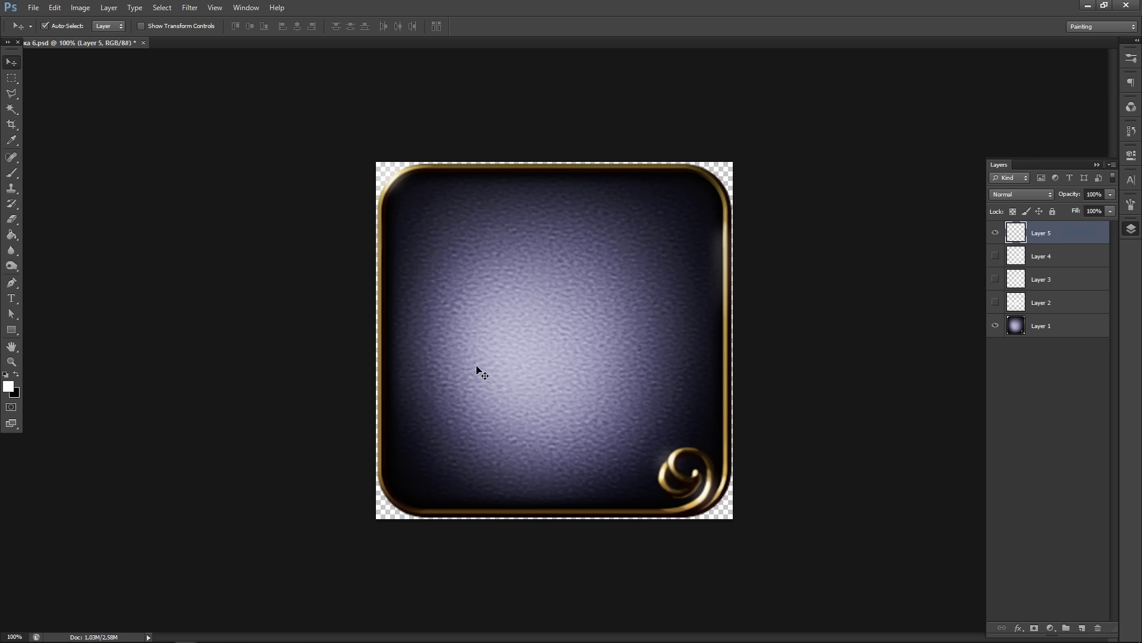
click(491, 386)
click(1071, 233)
key(b)
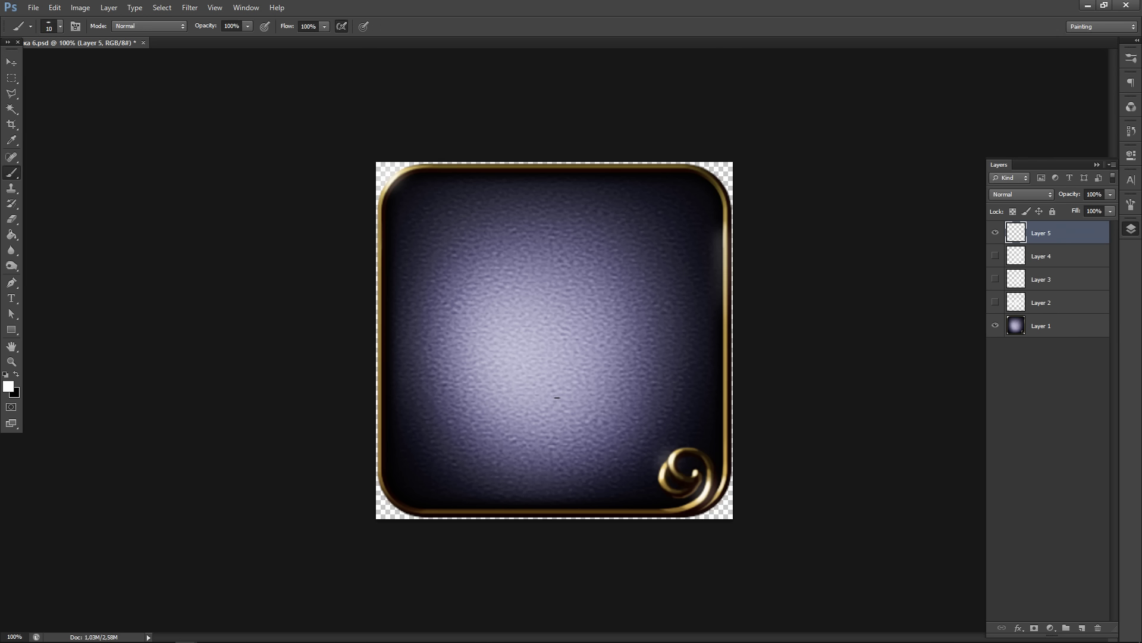
- Sketch in white the left praying hand's side profile, with upright fingers, a slanting palm edge and a sleeve cuff at the wrist
drag(557, 397, 557, 238)
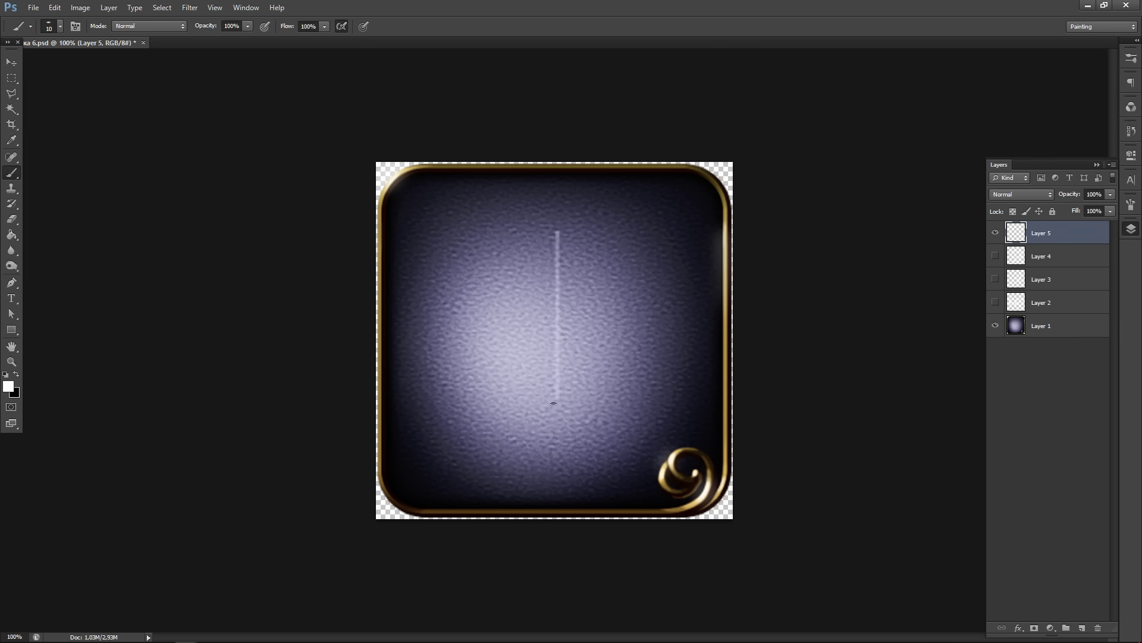
mouse_move(553, 403)
mouse_down()
mouse_move(520, 418)
mouse_move(517, 357)
mouse_move(497, 389)
mouse_move(537, 328)
mouse_move(555, 396)
mouse_move(547, 322)
mouse_move(491, 390)
mouse_up()
mouse_move(543, 320)
mouse_down()
mouse_move(546, 290)
mouse_move(533, 315)
mouse_move(539, 283)
mouse_move(528, 295)
mouse_move(550, 256)
mouse_move(551, 294)
mouse_move(552, 254)
mouse_move(554, 318)
mouse_up()
mouse_move(552, 250)
mouse_down()
mouse_move(550, 300)
mouse_move(551, 250)
mouse_move(524, 344)
mouse_up()
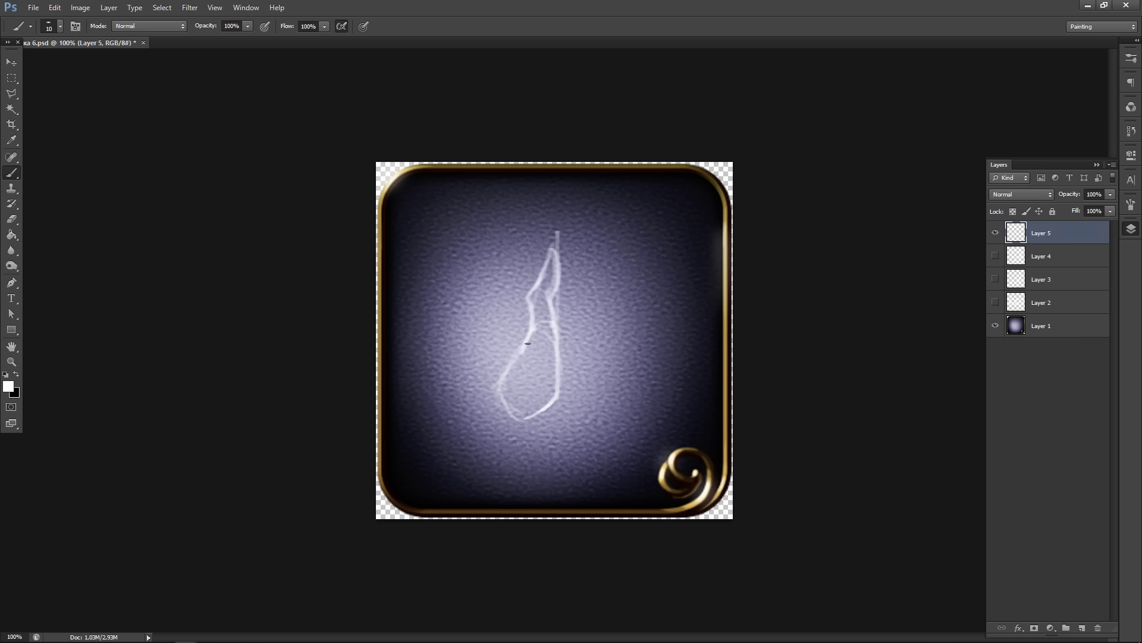
mouse_move(489, 395)
mouse_down()
mouse_move(503, 422)
mouse_move(547, 409)
mouse_move(471, 426)
mouse_move(497, 452)
mouse_move(525, 425)
mouse_move(484, 453)
mouse_move(474, 443)
mouse_move(494, 453)
mouse_up()
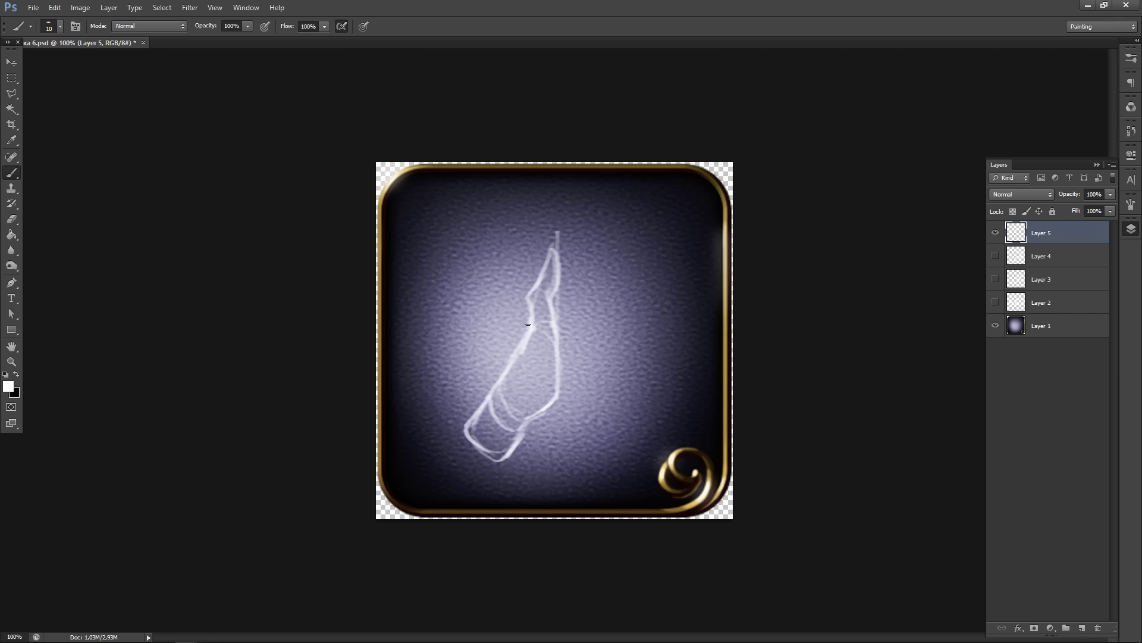
mouse_move(525, 332)
mouse_down()
mouse_move(547, 223)
mouse_move(532, 319)
mouse_move(488, 394)
mouse_up()
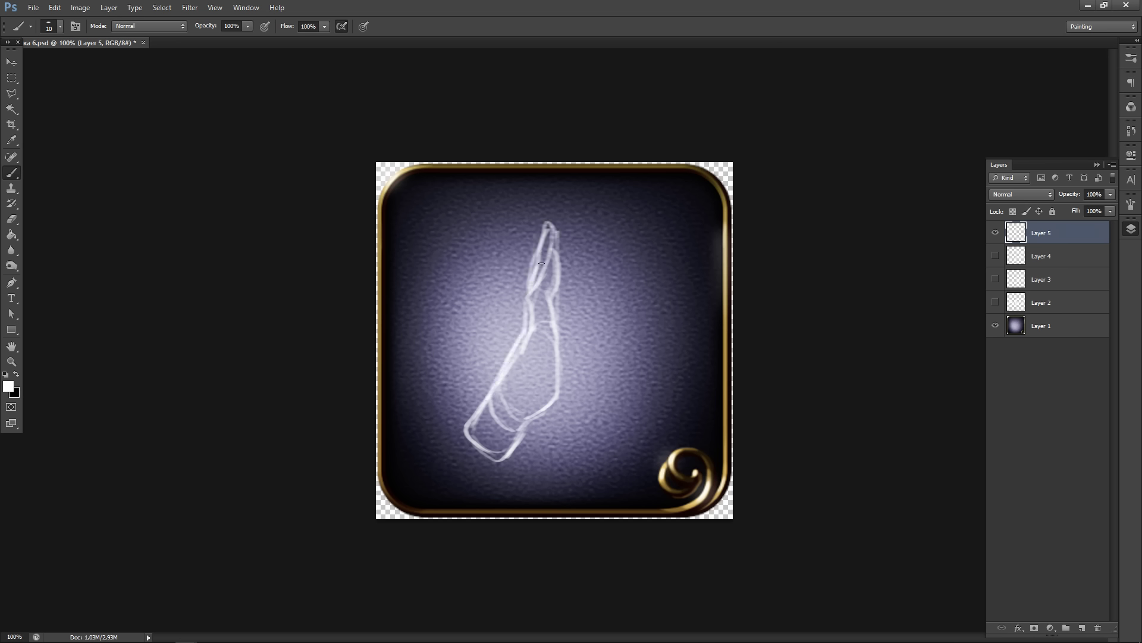
- Strengthen the hand's finger contours and redraw the lower palm edge and the sleeve cuff
mouse_move(541, 263)
mouse_down()
mouse_move(523, 287)
mouse_move(526, 311)
mouse_up()
drag(542, 233, 551, 264)
drag(559, 391, 497, 464)
mouse_move(510, 422)
mouse_down()
mouse_move(523, 409)
mouse_move(493, 462)
mouse_move(483, 450)
mouse_move(520, 423)
mouse_up()
- Duplicate the hand sketch's layer and flip the copy horizontally
key(v)
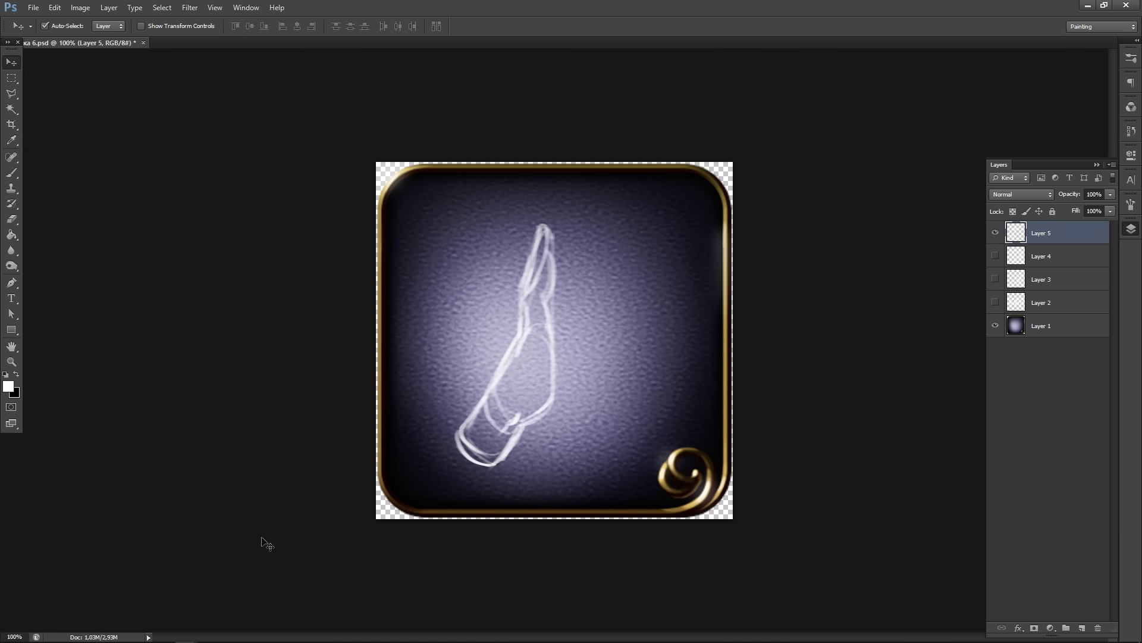
key(ctrl+j)
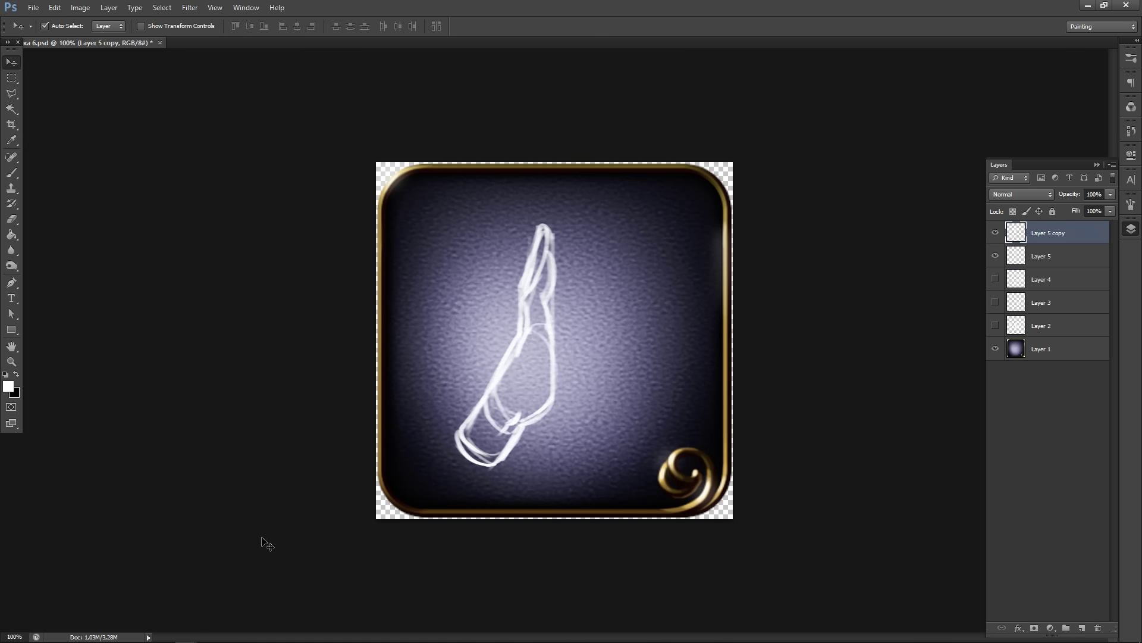
key(ctrl+t)
right_click(512, 389)
click(568, 567)
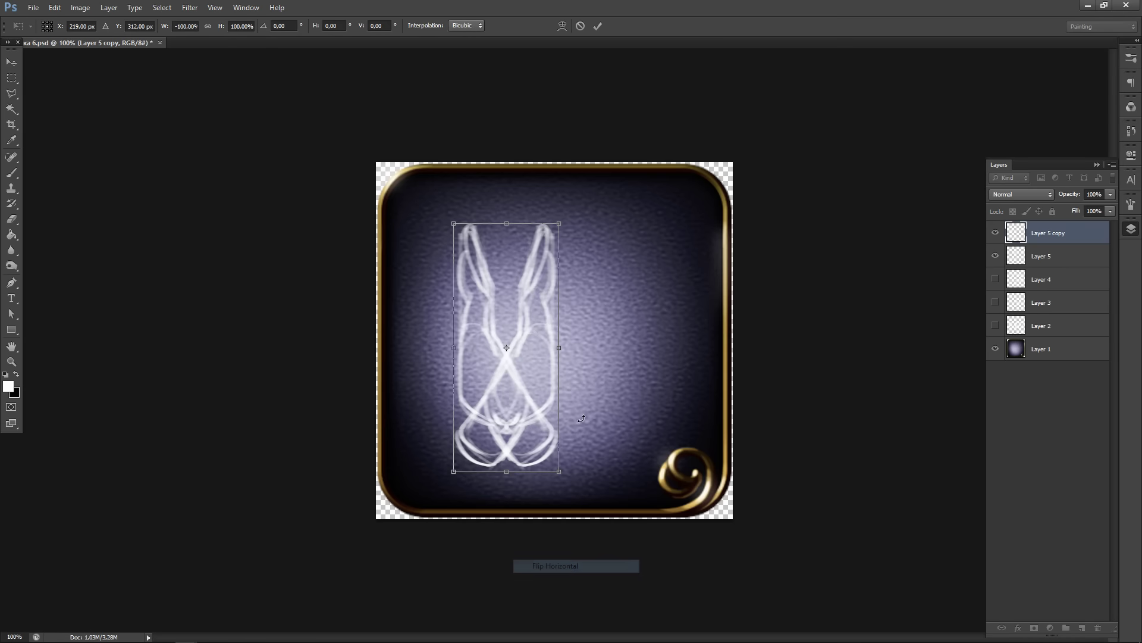
key(Return)
- Move the mirrored hand right until both palms meet in prayer, and merge it with the original hand's layer
key(shift+Right)
key(shift+Right)
key(shift+Right)
key(shift+Right)
key(shift+Right)
key(shift+Right)
key(shift+Right)
key(shift+Right)
key(shift+Right)
key(shift+Right)
key(shift+Right)
key(shift+Right)
key(shift+Right)
key(shift+Right)
key(shift+Right)
key(shift+Right)
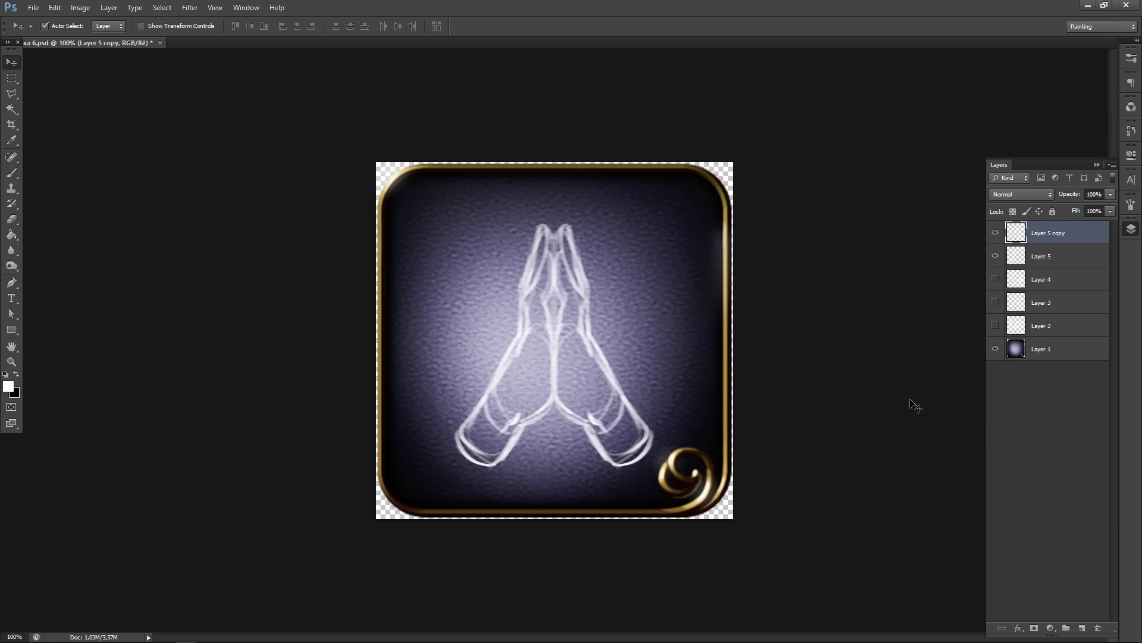
key(ctrl+e)
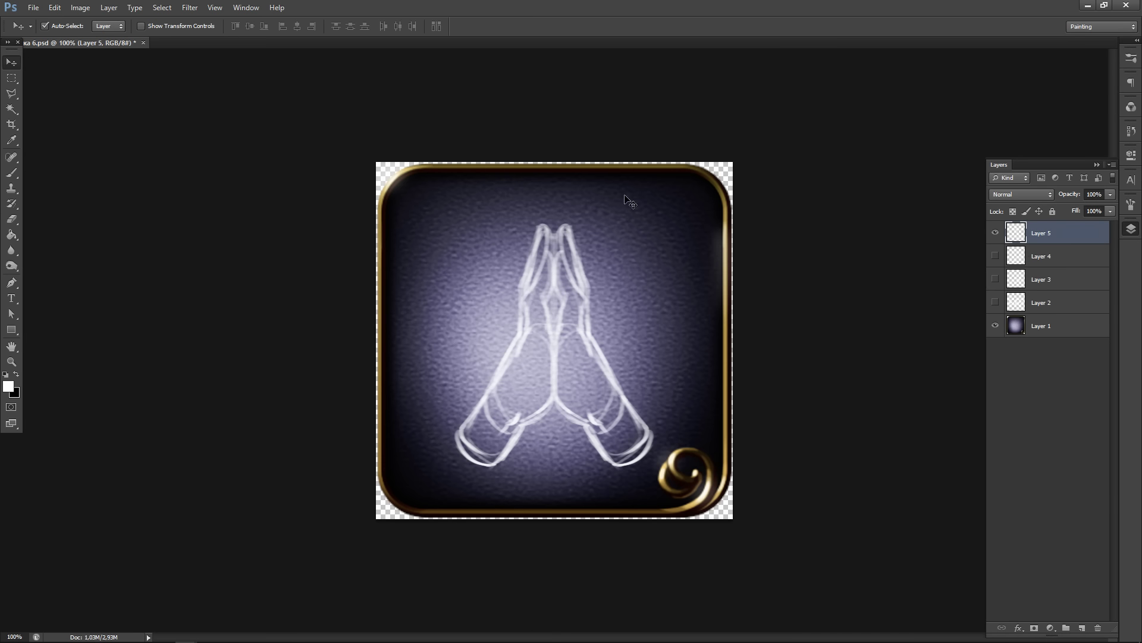
- Enlarge the praying hands to about 111%, widen them a little further and centre them in the frame
key(ctrl+t)
drag(454, 225, 431, 197)
drag(646, 336, 653, 338)
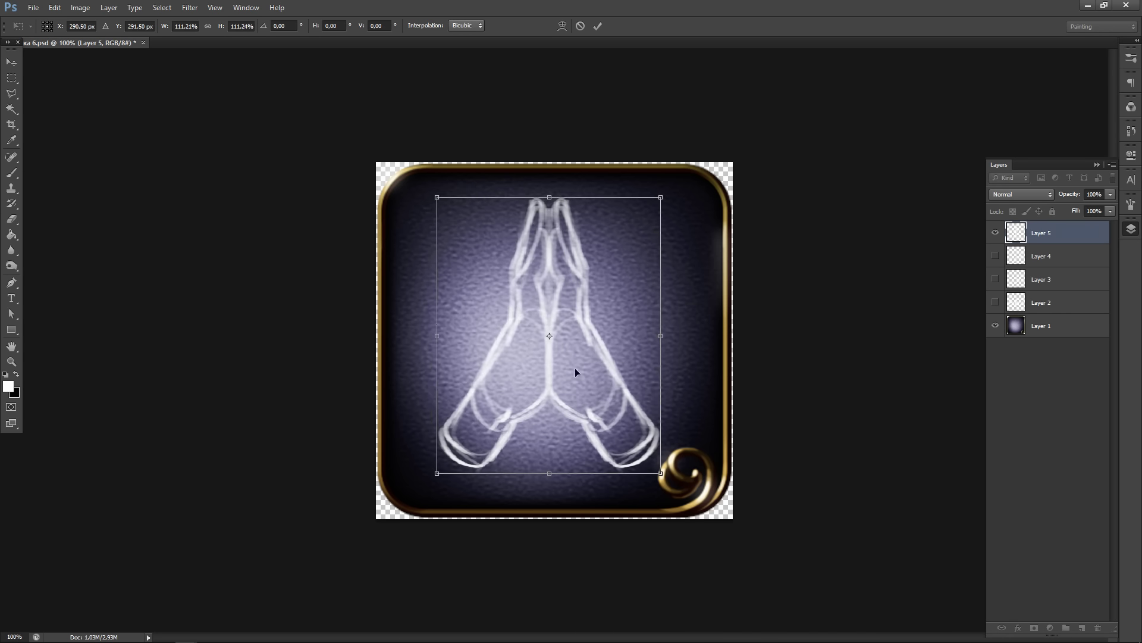
drag(436, 335, 417, 338)
drag(623, 344, 632, 342)
key(Return)
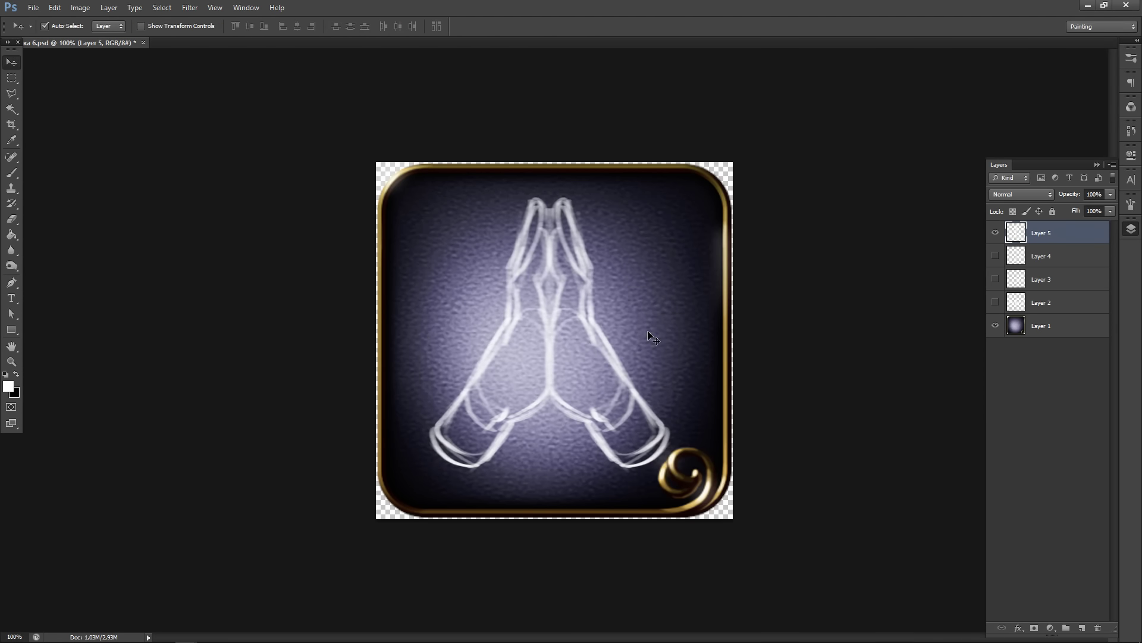
- Trim the outer rounded edges of both sleeve cuffs with the Eraser at size 60
key(e)
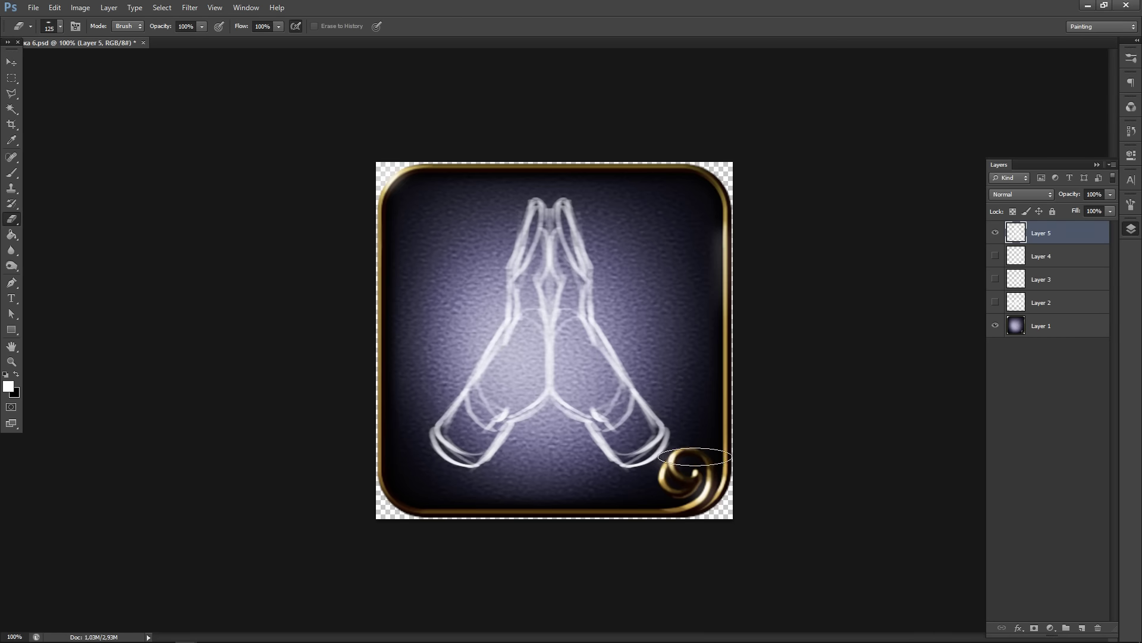
key(bracketleft)
key(bracketleft)
key(bracketleft)
key(bracketleft)
key(bracketleft)
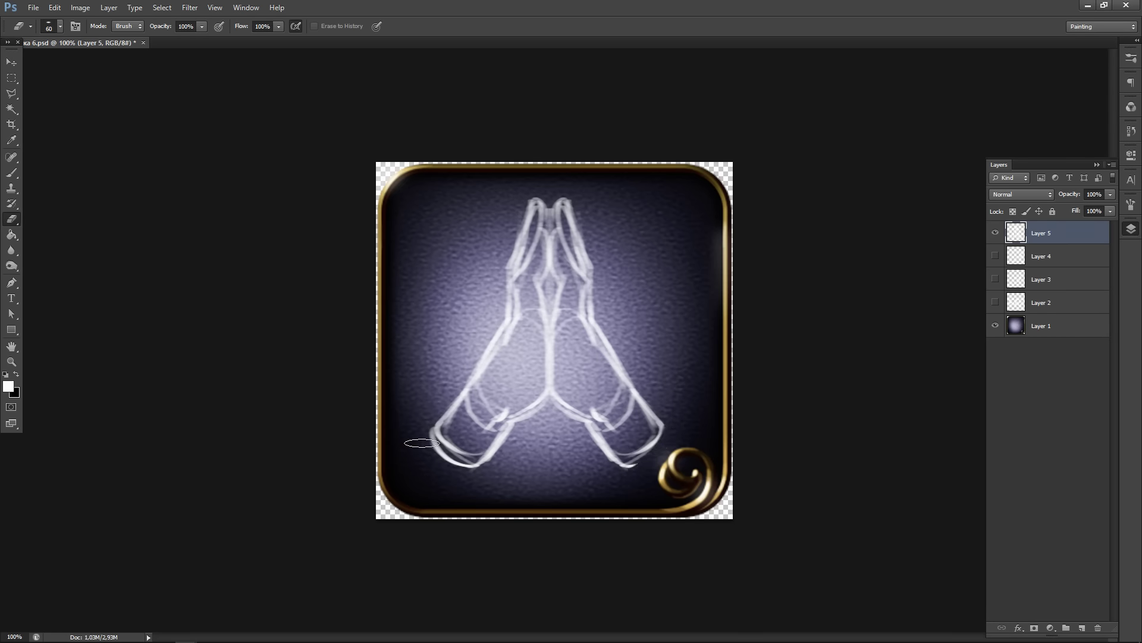
mouse_move(437, 459)
mouse_down()
mouse_move(428, 425)
mouse_move(444, 441)
mouse_up()
- Redraw the trimmed ends of the sleeve cuffs with the white brush
key(b)
drag(657, 435, 631, 468)
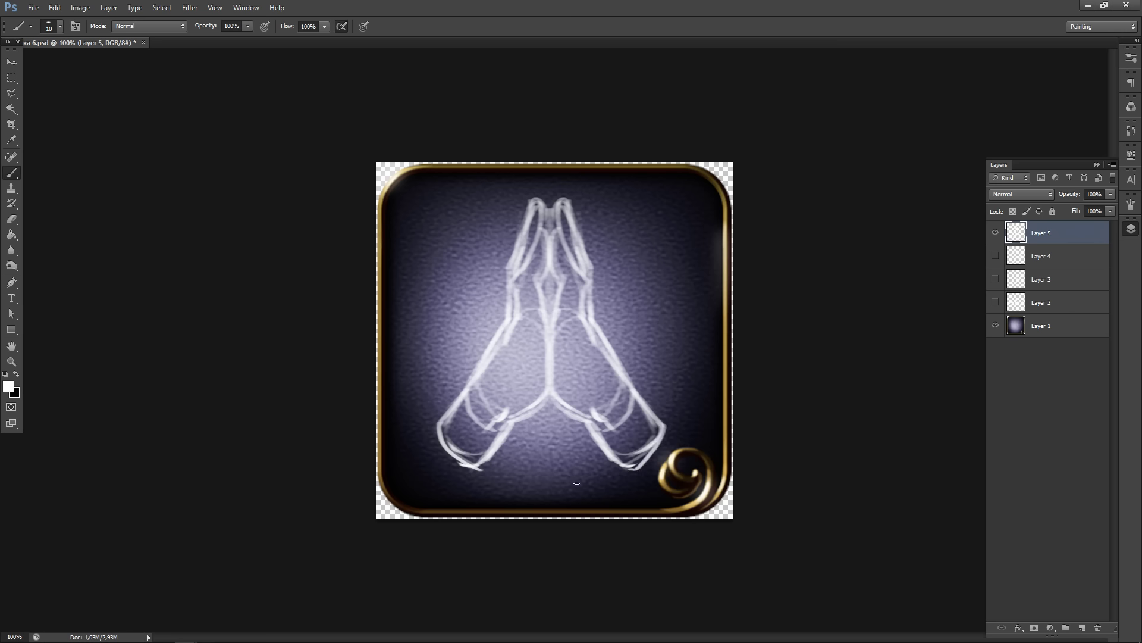
key(ctrl+z)
drag(662, 427, 629, 467)
- Add a new layer, hide the praying hands' layer and save the document
key(ctrl+shift+n)
key(Return)
click(996, 256)
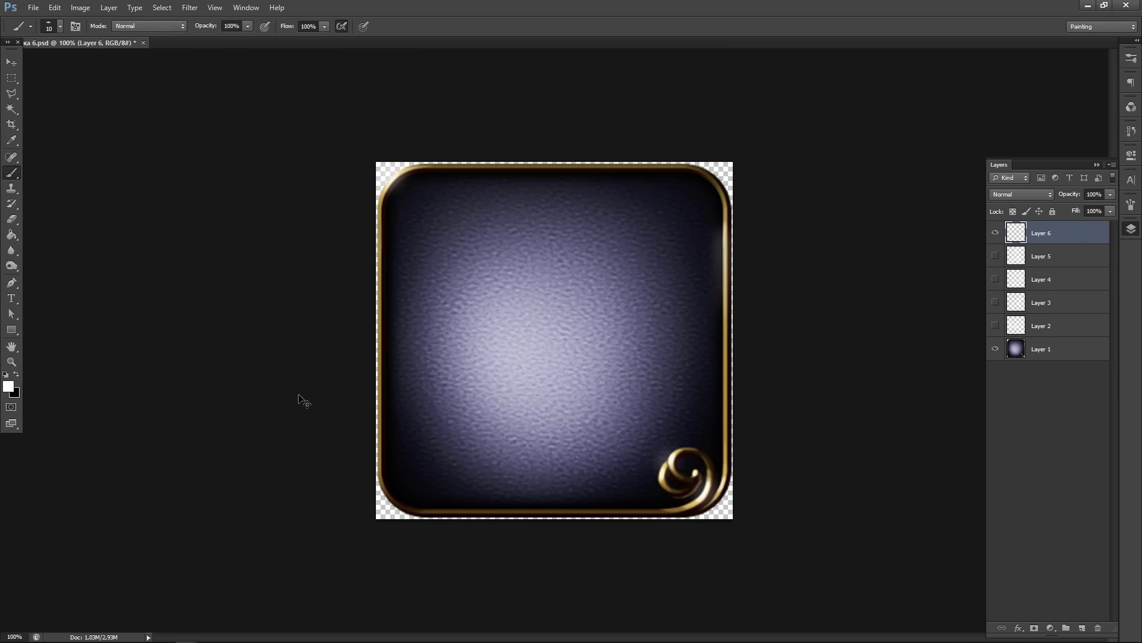
key(ctrl+s)
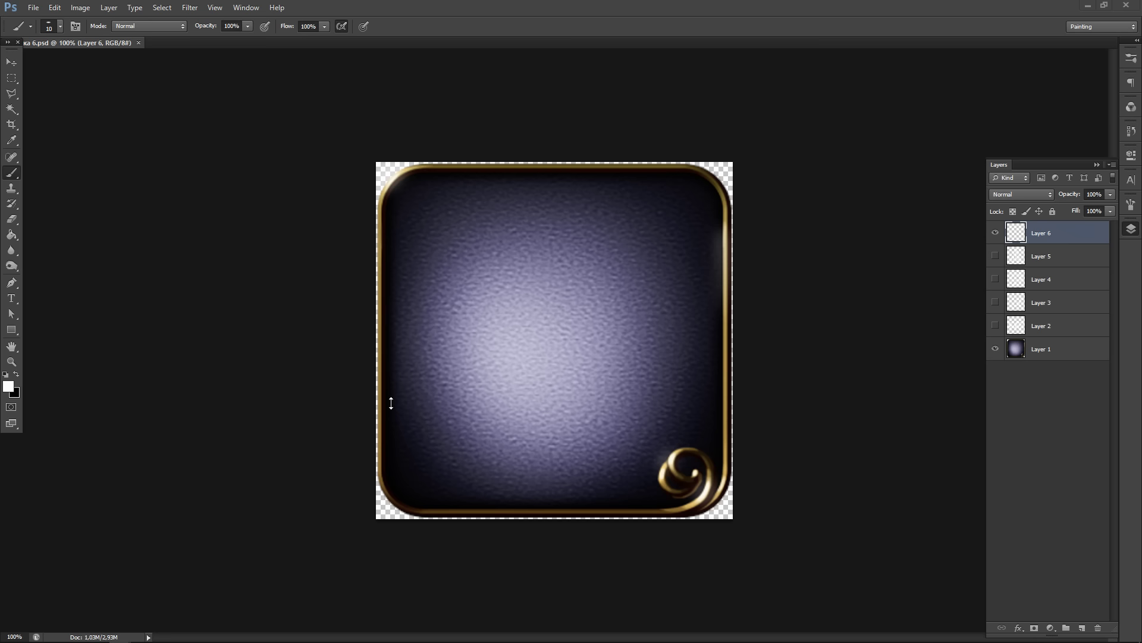
- Close the corset picture in the browser and paste the corset reference into the icon document
mouse_move(1118, 640)
mouse_move(145, 640)
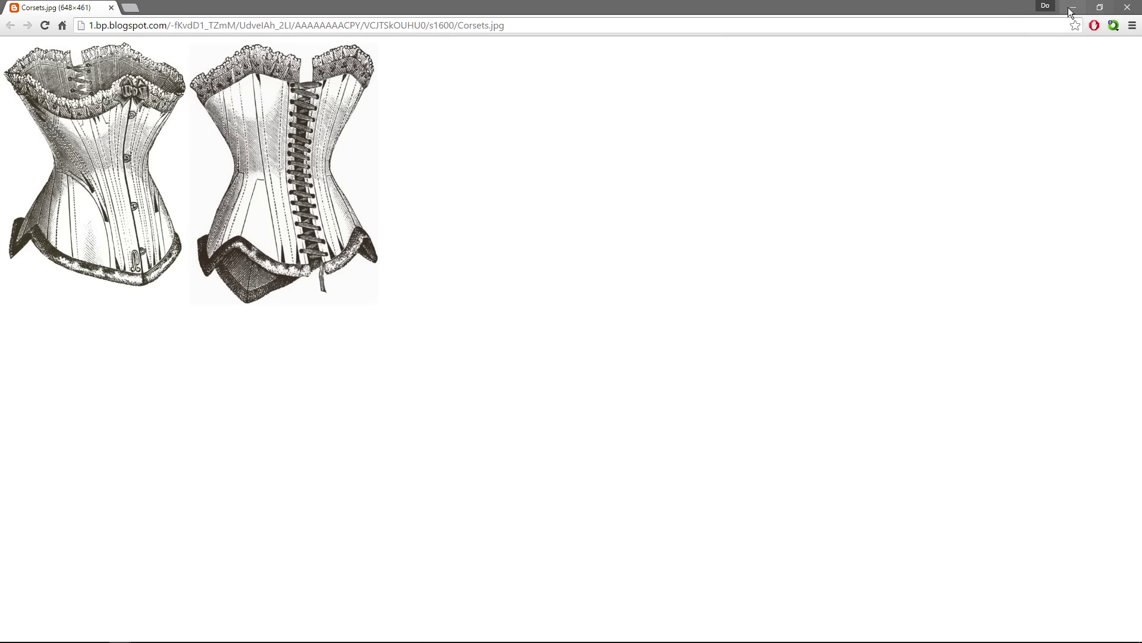
click(1128, 7)
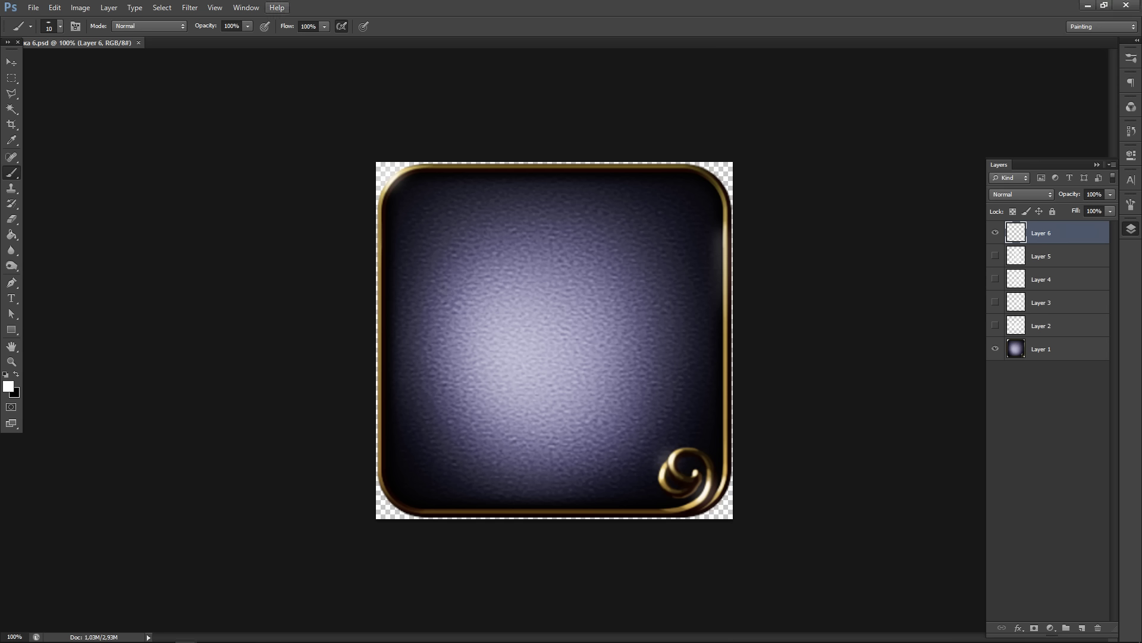
key(ctrl+v)
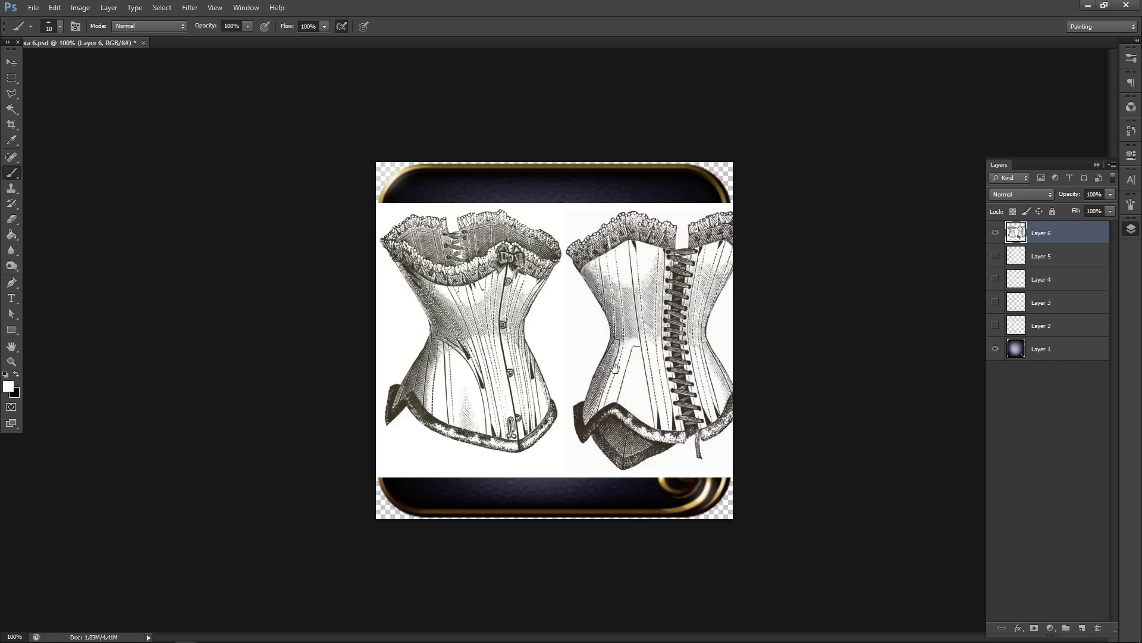
- Switch the foreground colour to black, circle the bust area on the pasted corset reference, and discard the reference
click(16, 374)
mouse_move(424, 232)
mouse_down()
mouse_move(415, 247)
mouse_move(478, 275)
mouse_up()
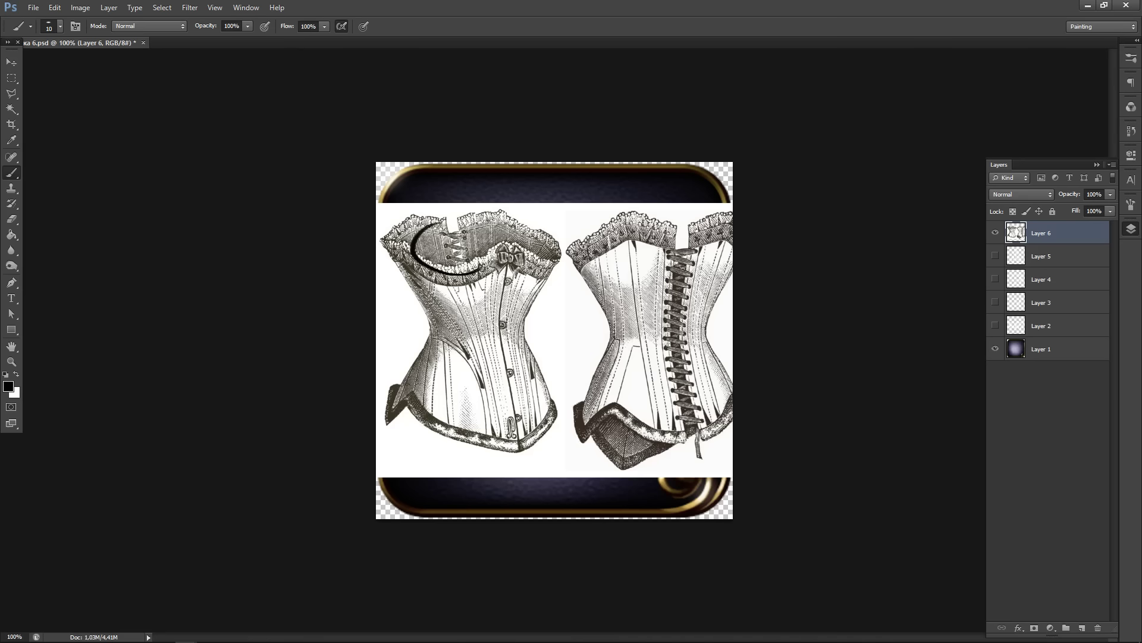
key(ctrl+z)
mouse_move(425, 233)
mouse_down()
mouse_move(474, 273)
mouse_move(492, 263)
mouse_move(448, 224)
mouse_move(459, 254)
mouse_up()
mouse_move(513, 220)
mouse_down()
mouse_move(566, 243)
mouse_move(529, 264)
mouse_move(555, 246)
mouse_up()
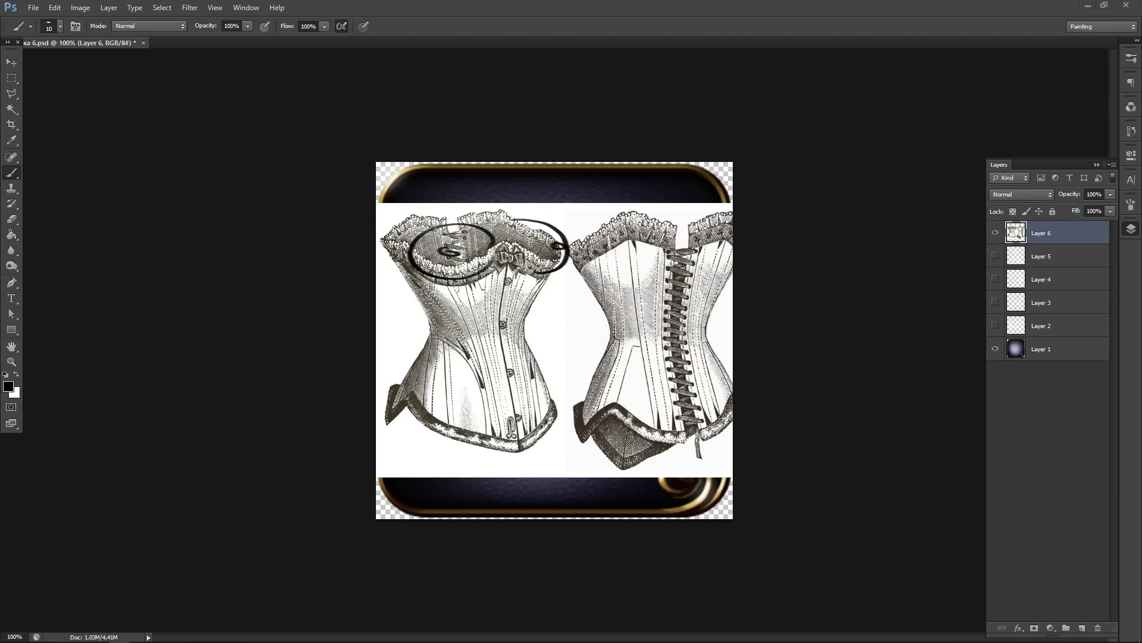
drag(0, 194, 381, 0)
key(ctrl+z)
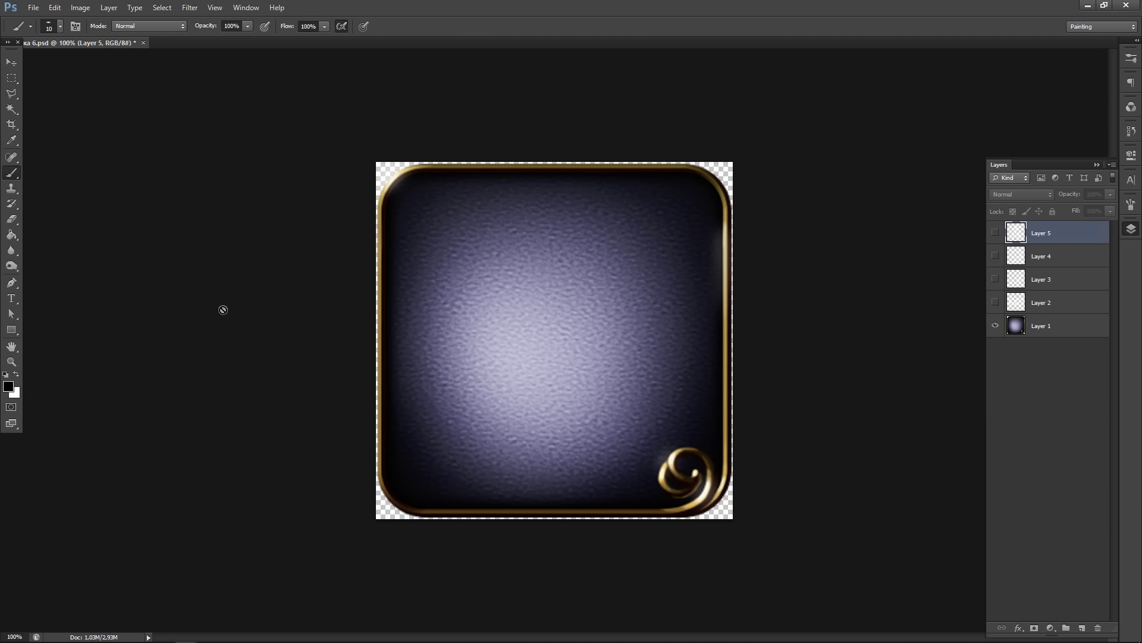
- Add a fresh empty layer above the hidden praying hands layer for the next icon
key(alt+Tab)
mouse_move(120, 633)
click(526, 373)
key(ctrl+shift+n)
key(Return)
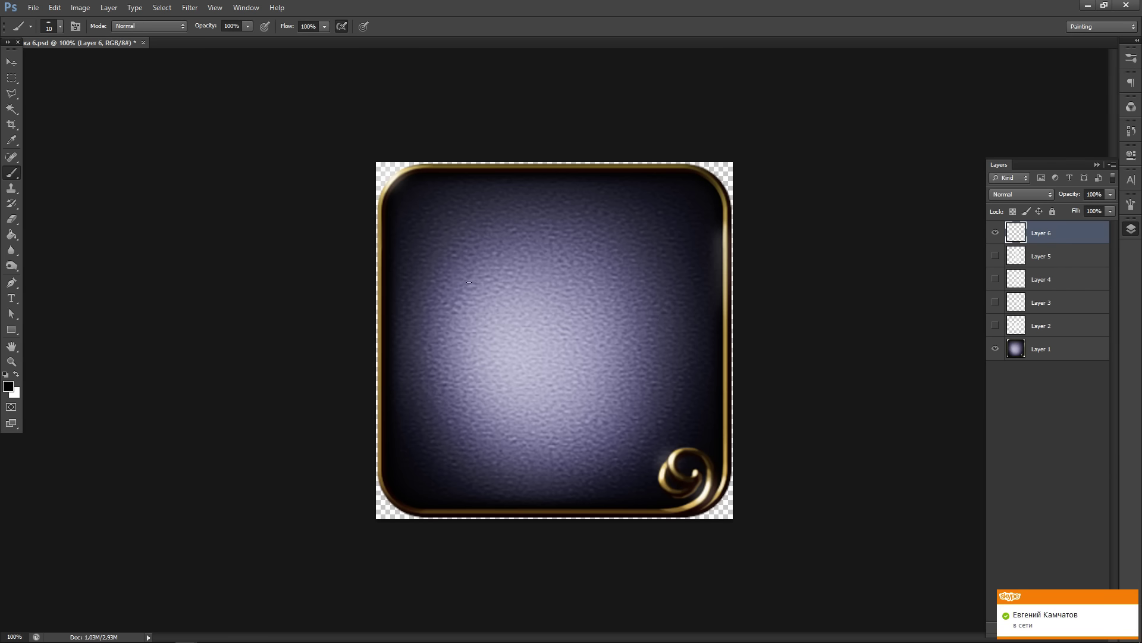
- Try to sketch a corset's curved left side and upper edge in black
mouse_move(443, 280)
mouse_down()
mouse_move(485, 364)
mouse_move(486, 327)
mouse_move(491, 350)
mouse_move(475, 442)
mouse_up()
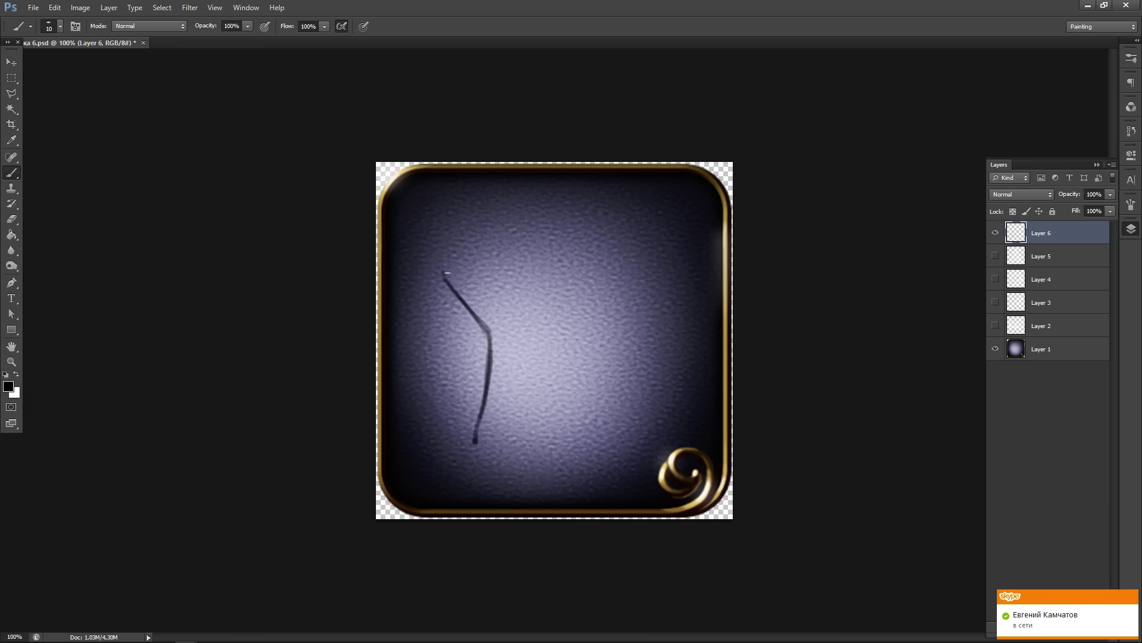
drag(443, 273, 517, 288)
mouse_move(443, 272)
mouse_down()
mouse_move(514, 222)
mouse_move(573, 215)
mouse_up()
mouse_move(445, 271)
mouse_down()
mouse_move(488, 285)
mouse_move(544, 267)
mouse_up()
key(ctrl+alt+z)
key(ctrl+alt+z)
key(ctrl+alt+z)
key(ctrl+alt+z)
key(ctrl+alt+z)
key(ctrl+alt+z)
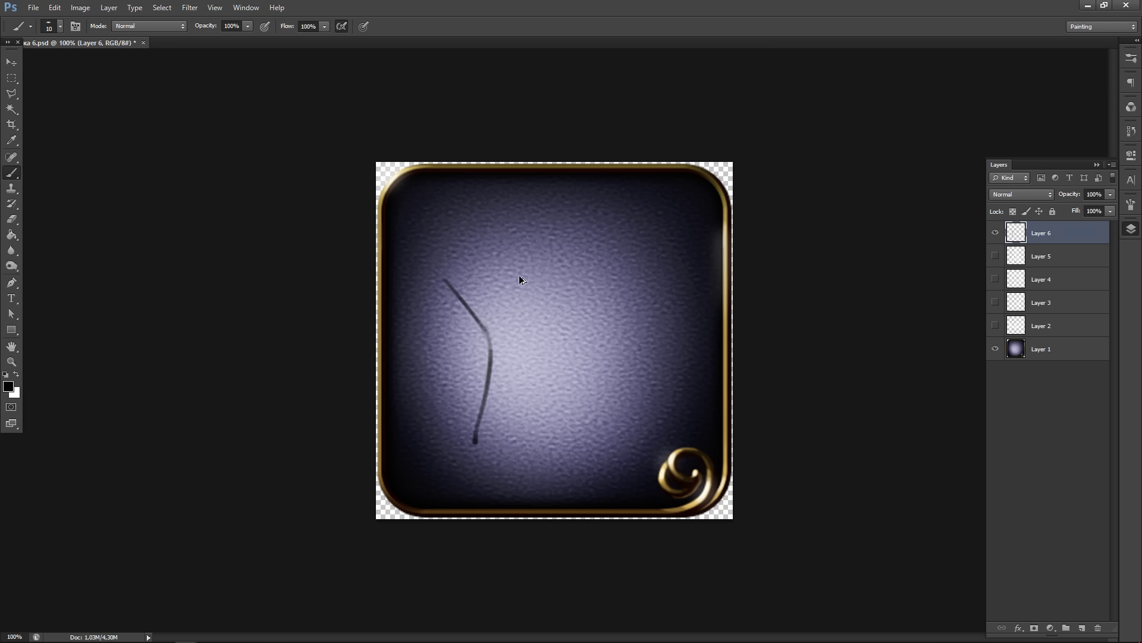
- Restart the black sketch with a light angular outline in the upper left of the icon
mouse_move(498, 295)
mouse_down()
mouse_move(521, 270)
mouse_move(570, 268)
mouse_up()
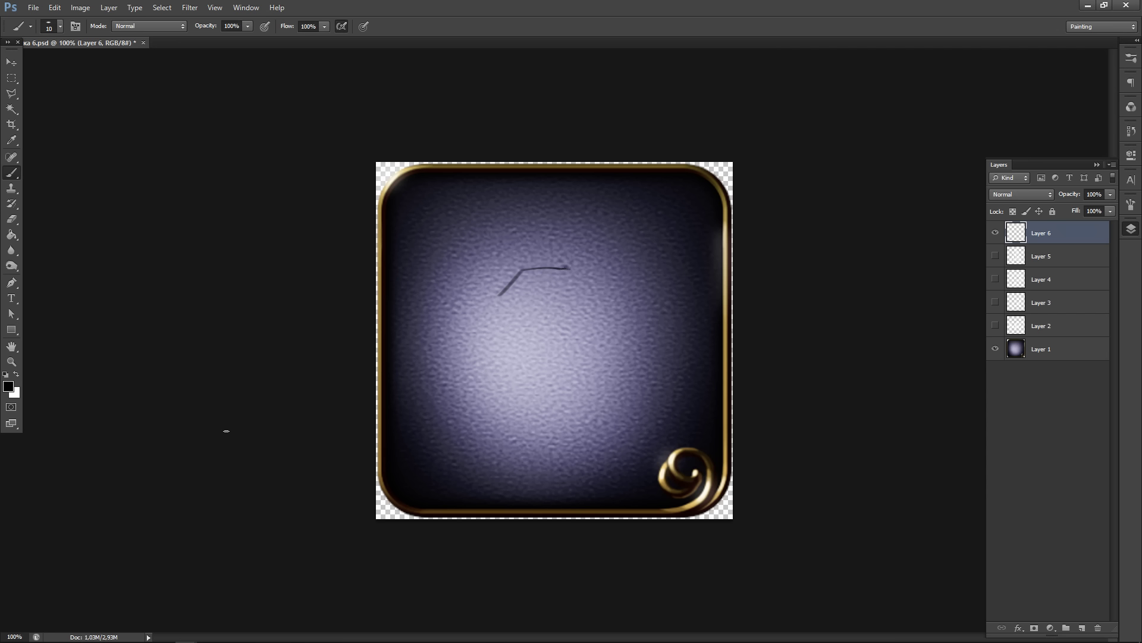
key(ctrl+alt+z)
mouse_move(473, 246)
mouse_down()
mouse_move(460, 267)
mouse_move(524, 263)
mouse_move(437, 264)
mouse_move(452, 292)
mouse_move(537, 275)
mouse_up()
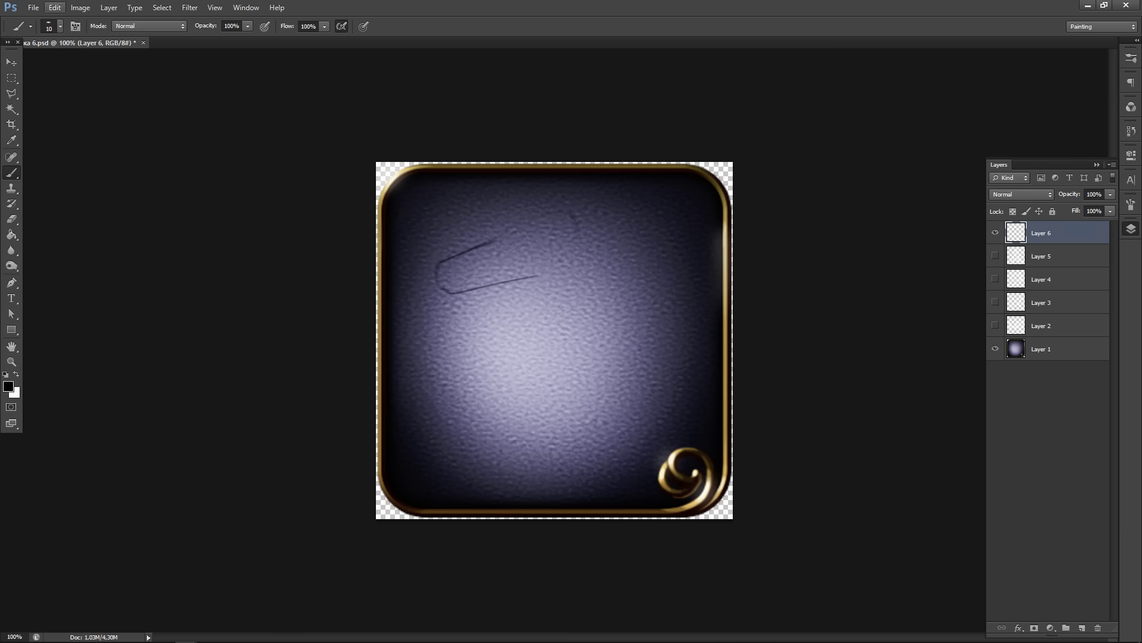
- Open романтическая сцена.psd from the Глава 2 folder inside Scenes
click(33, 7)
click(45, 33)
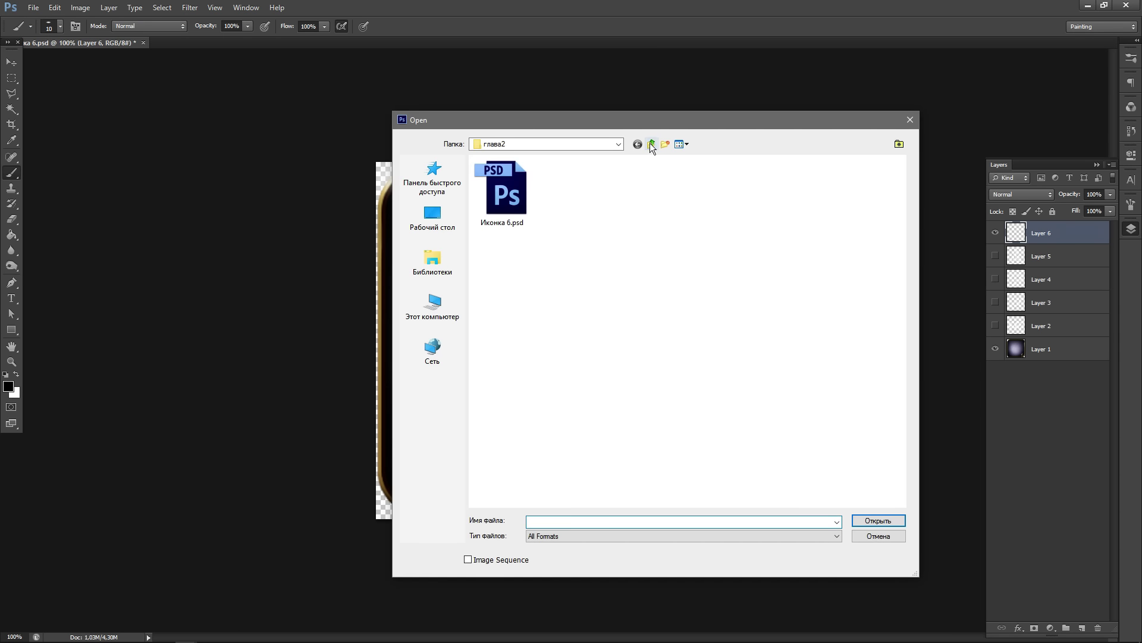
click(652, 145)
click(652, 145)
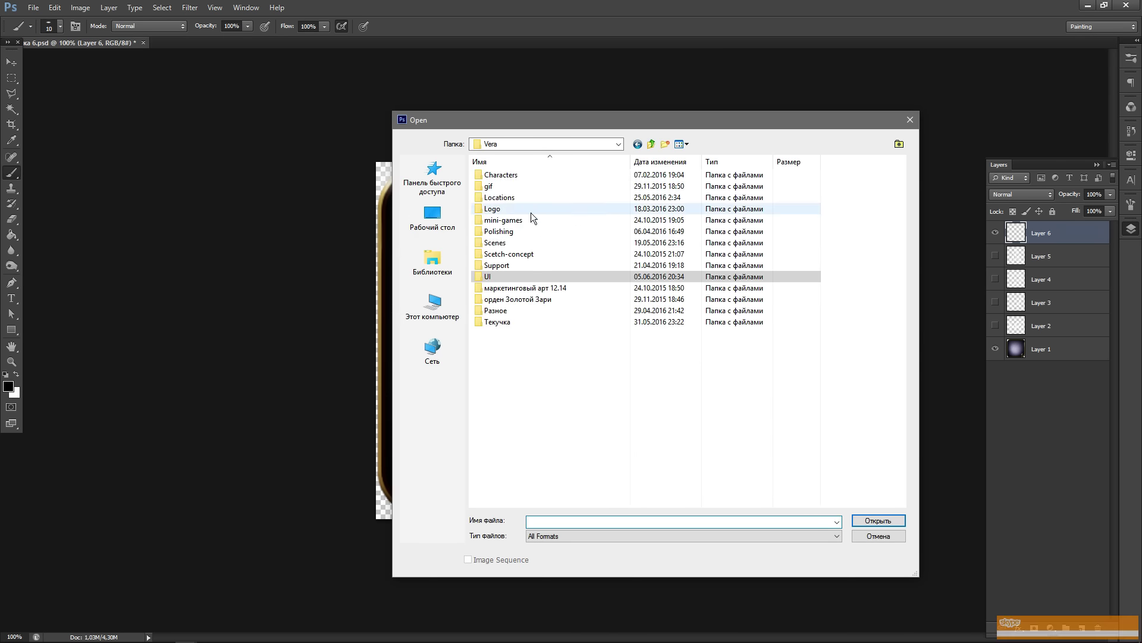
double_click(512, 242)
double_click(496, 186)
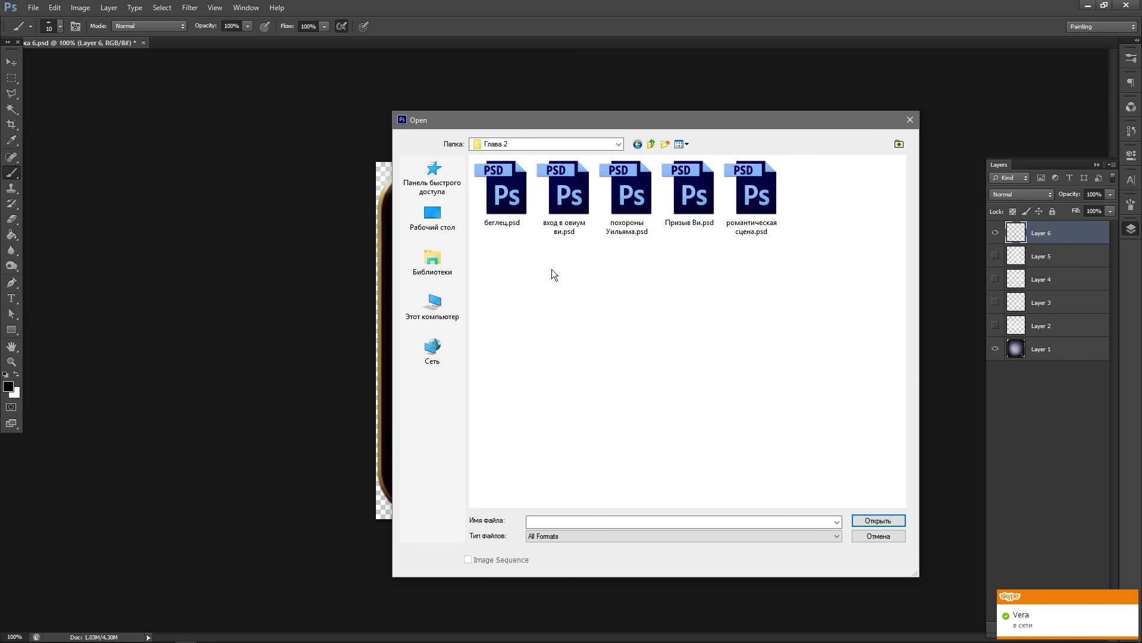
double_click(761, 200)
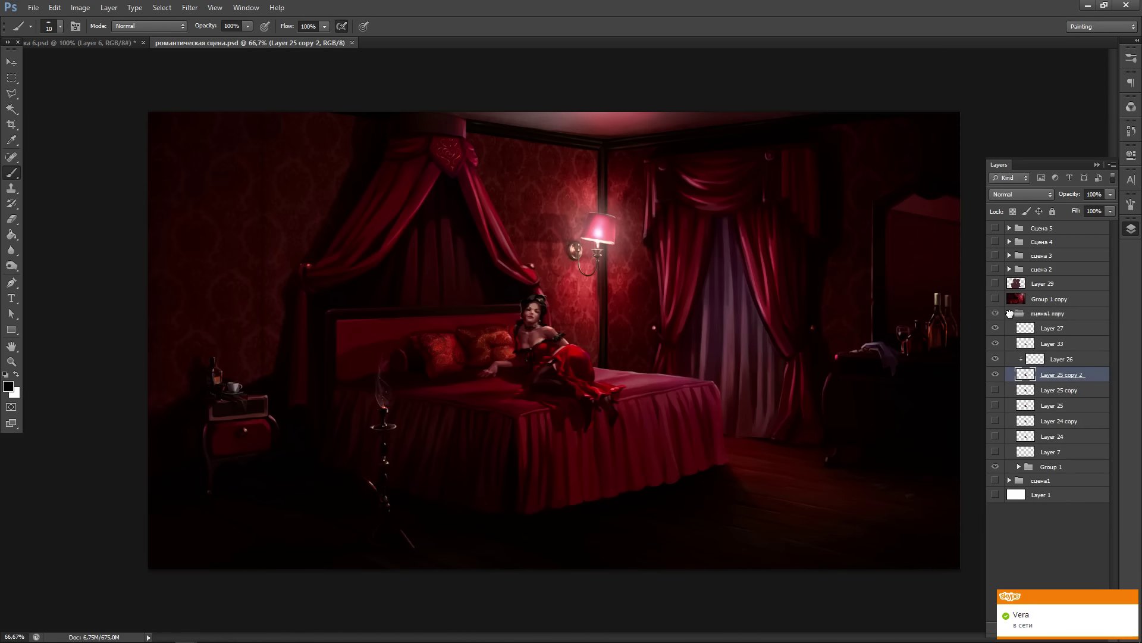
- Show the сцена 3 group instead of сцена1 copy to view its corset sketch, and close романтическая сцена.psd without saving
click(1009, 316)
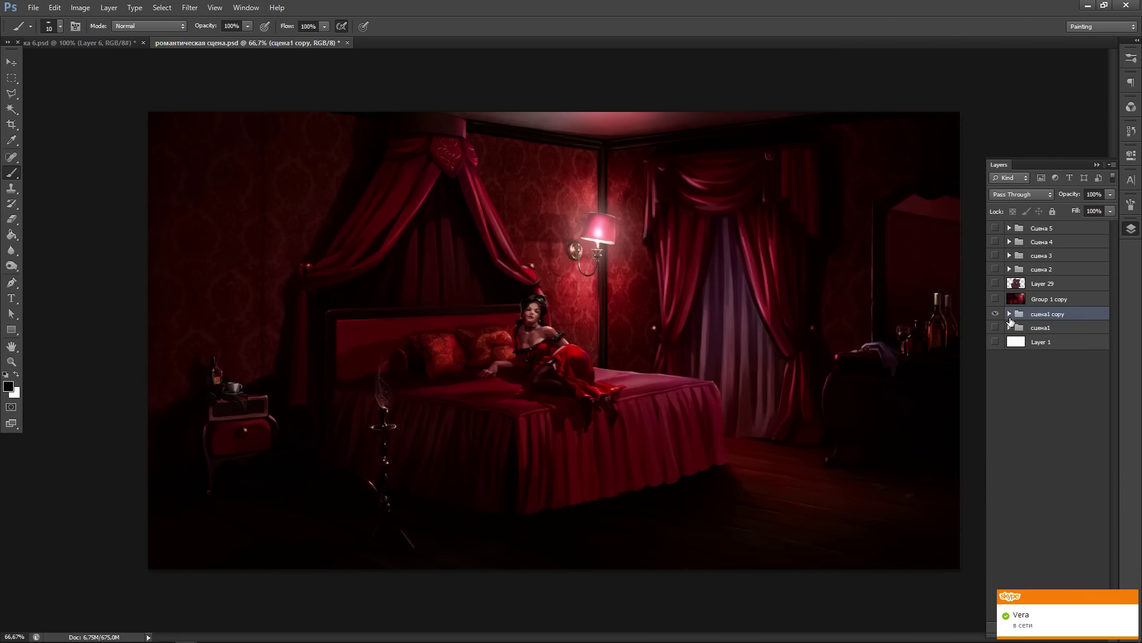
click(995, 313)
click(995, 255)
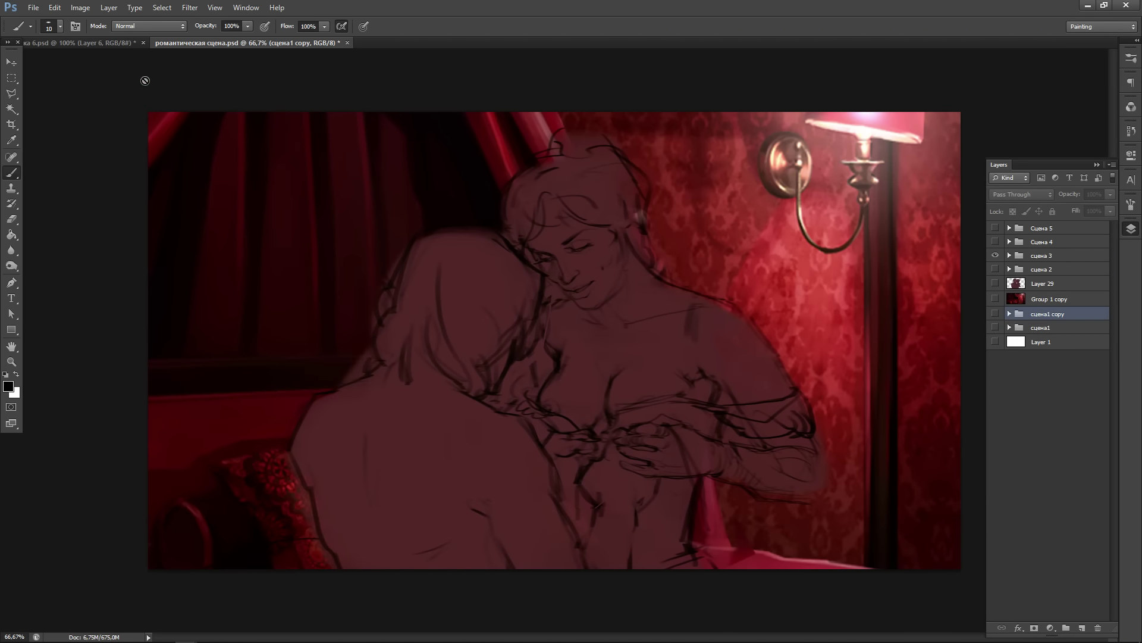
click(347, 43)
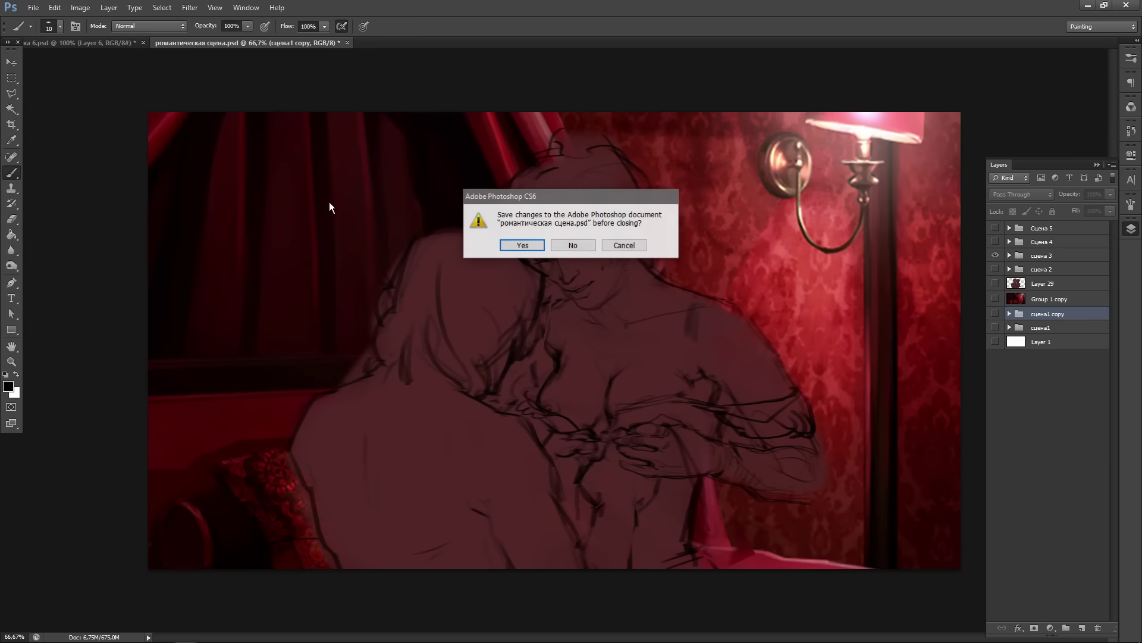
click(573, 245)
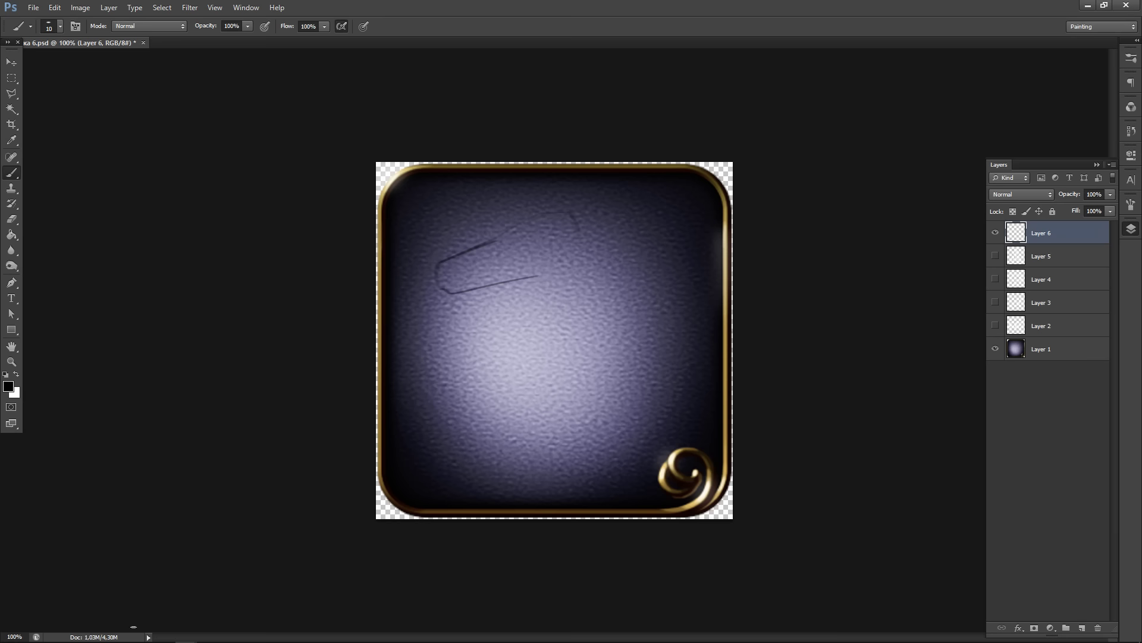
mouse_move(120, 633)
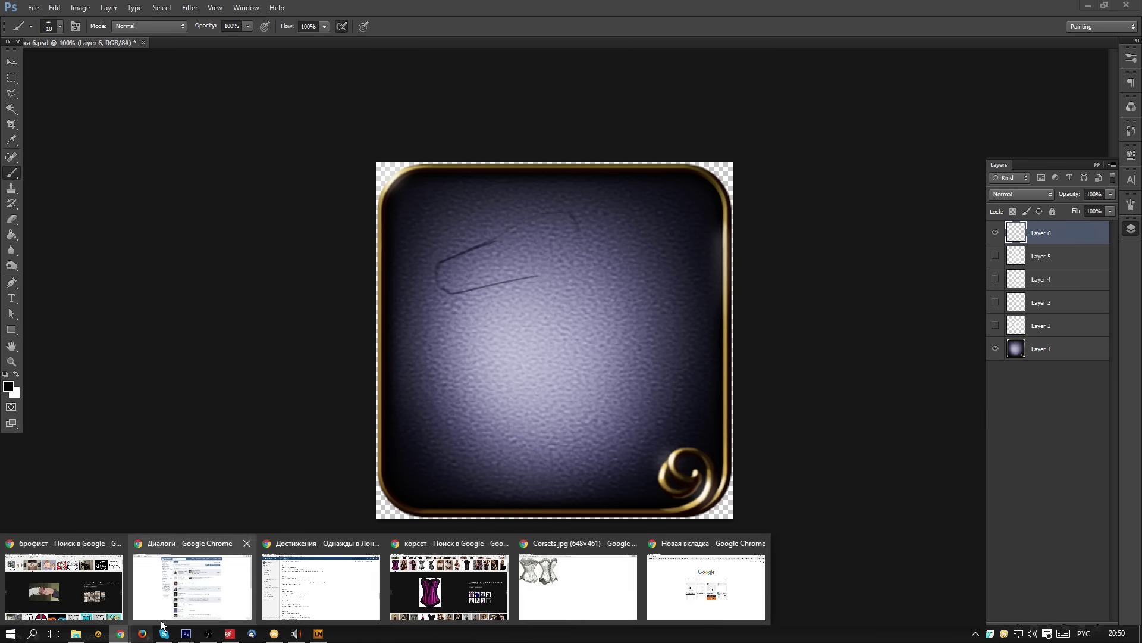
mouse_move(108, 584)
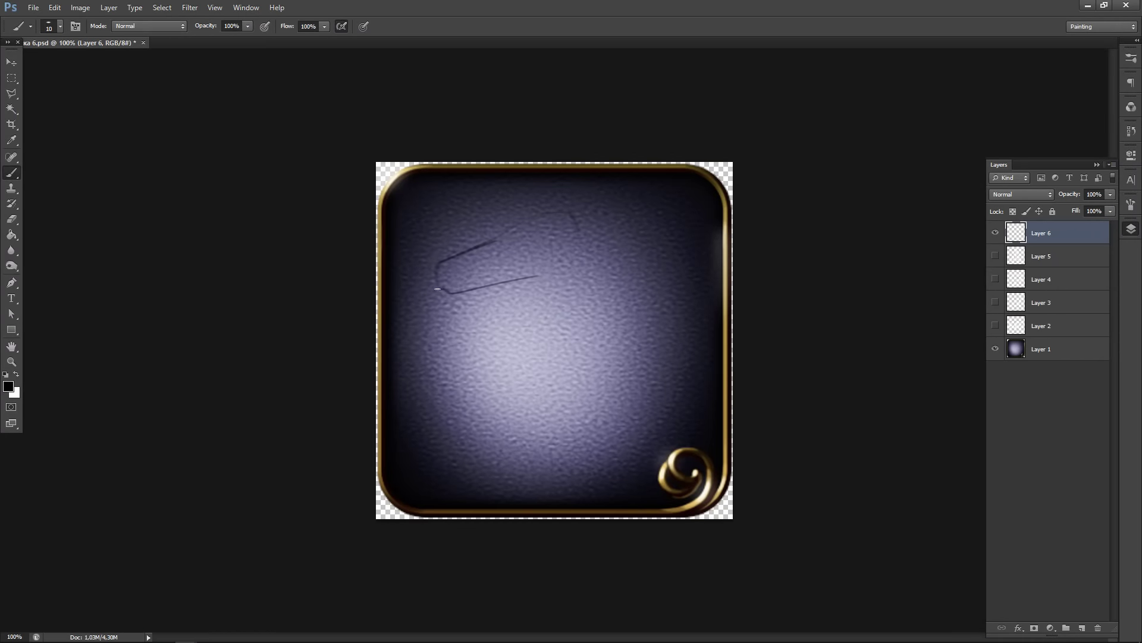
- Try to sketch an angular corset with straight sides, a narrow waist and two boxy bust cups in black
mouse_move(438, 289)
mouse_down()
mouse_move(510, 363)
mouse_move(444, 291)
mouse_move(504, 370)
mouse_move(498, 442)
mouse_move(598, 445)
mouse_move(628, 418)
mouse_up()
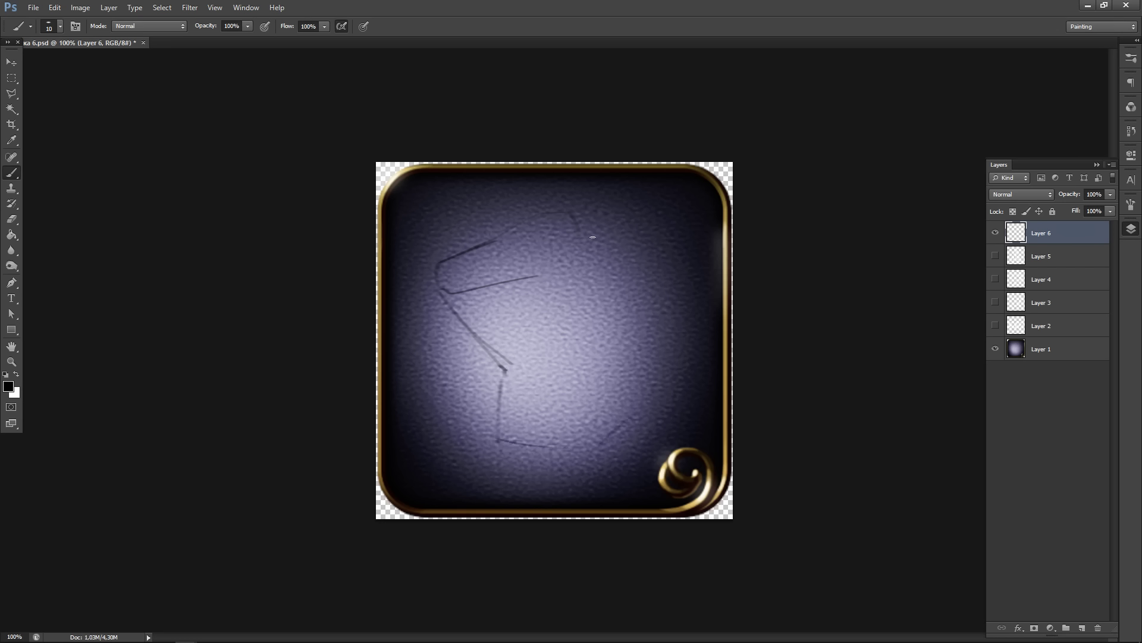
drag(591, 225, 618, 336)
drag(461, 240, 507, 278)
drag(501, 222, 536, 274)
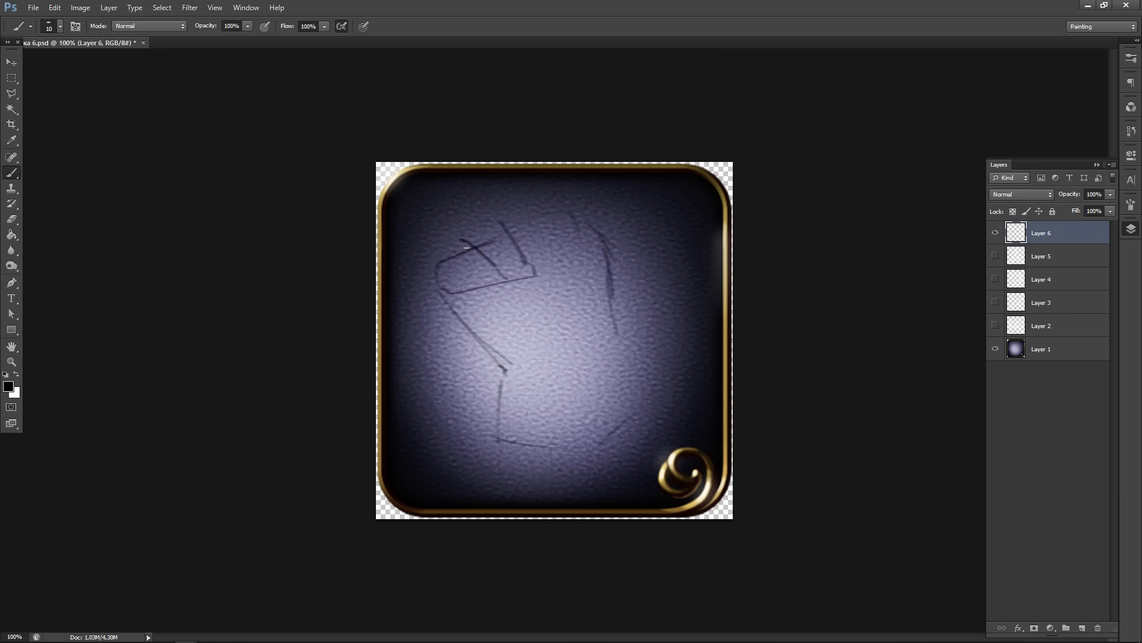
mouse_move(461, 239)
mouse_down()
mouse_move(429, 288)
mouse_move(440, 301)
mouse_move(527, 278)
mouse_up()
mouse_move(508, 281)
mouse_down()
mouse_move(577, 263)
mouse_move(595, 229)
mouse_move(582, 261)
mouse_move(598, 224)
mouse_move(584, 260)
mouse_move(601, 221)
mouse_up()
mouse_move(510, 216)
mouse_down()
mouse_move(602, 222)
mouse_move(583, 262)
mouse_move(528, 265)
mouse_move(441, 294)
mouse_up()
drag(592, 267, 584, 279)
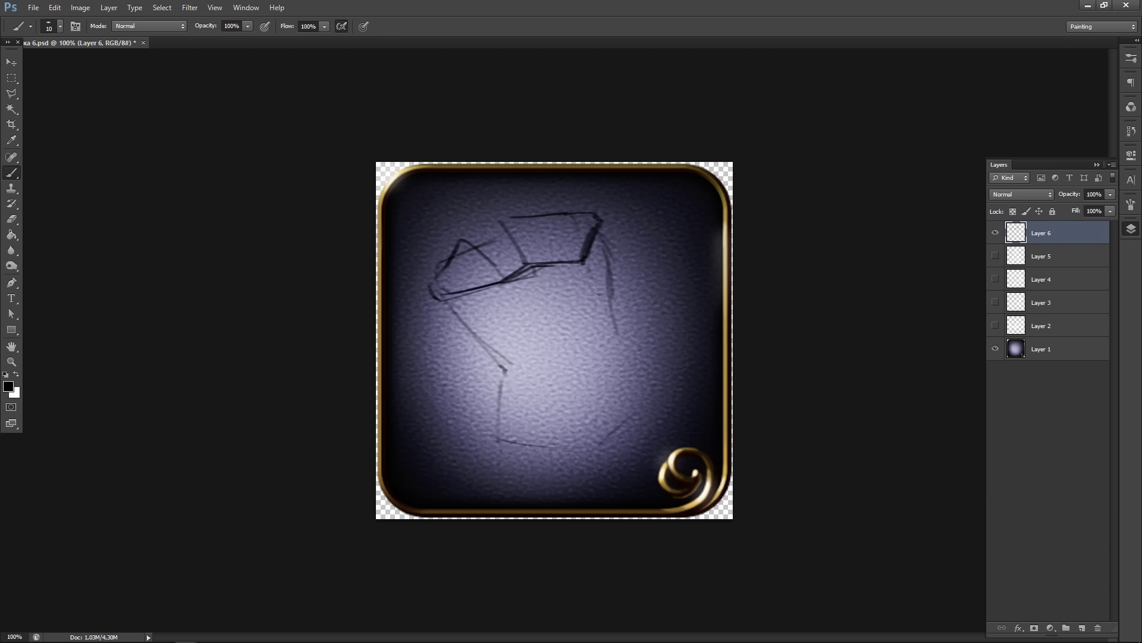
- Try to strengthen the corset's side edges and cup outlines and add wavy trim and a curl along the bust line
mouse_move(602, 223)
mouse_down()
mouse_move(615, 241)
mouse_move(627, 349)
mouse_move(662, 402)
mouse_up()
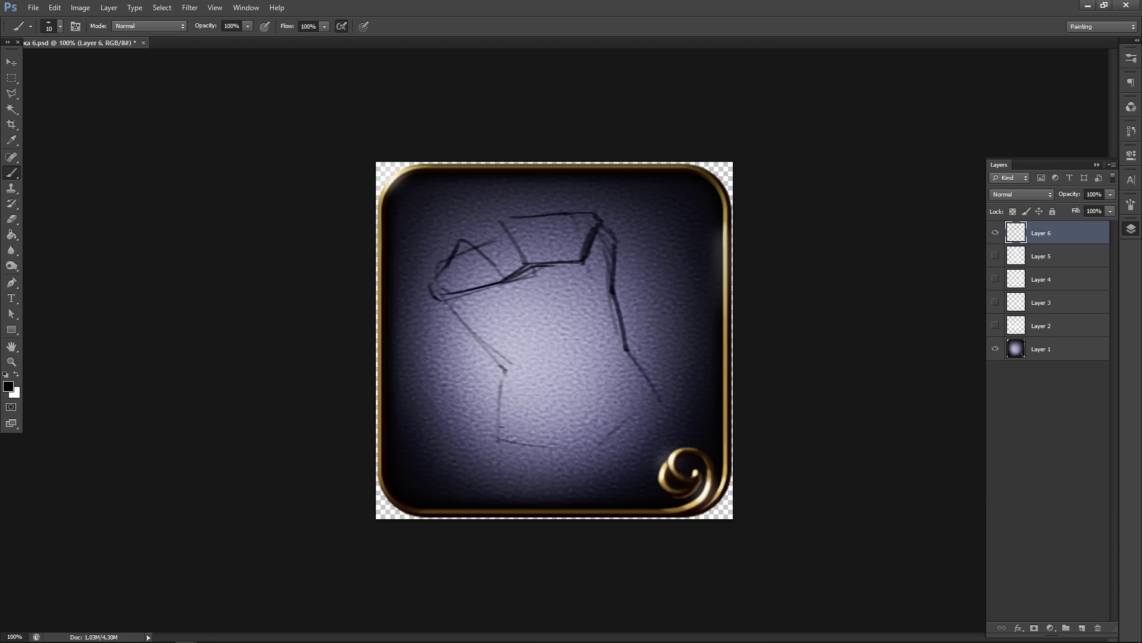
mouse_move(523, 272)
mouse_down()
mouse_move(580, 264)
mouse_move(599, 216)
mouse_up()
mouse_move(515, 217)
mouse_down()
mouse_move(526, 257)
mouse_move(516, 217)
mouse_move(594, 209)
mouse_move(584, 256)
mouse_up()
mouse_move(448, 259)
mouse_down()
mouse_move(434, 294)
mouse_move(502, 370)
mouse_up()
key(ctrl+z)
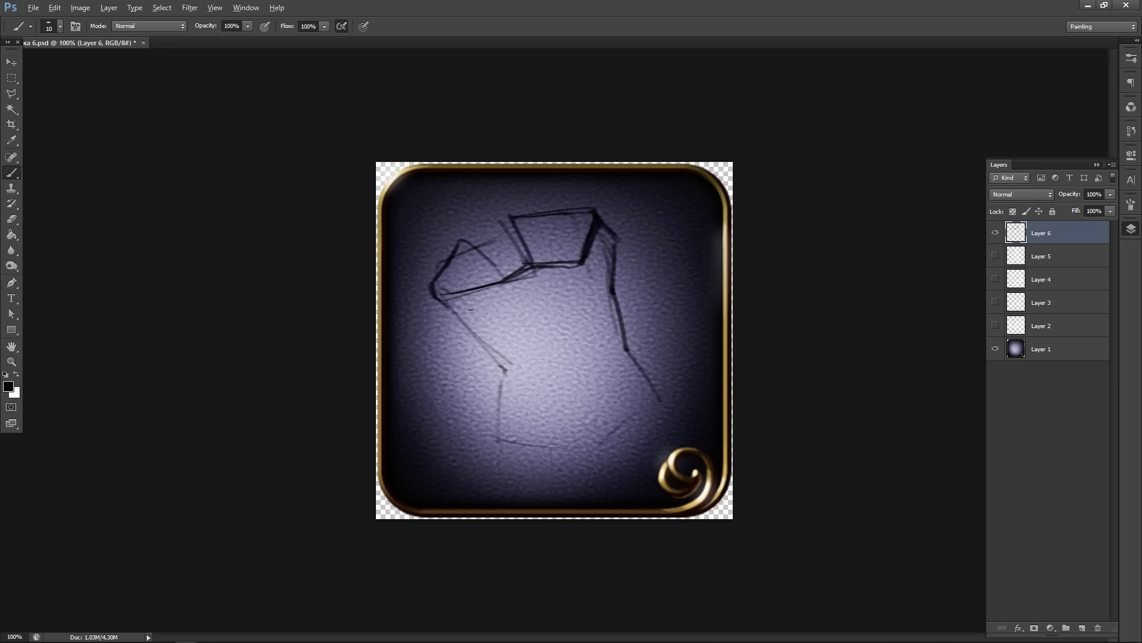
mouse_move(440, 296)
mouse_down()
mouse_move(513, 369)
mouse_move(512, 381)
mouse_up()
mouse_move(518, 279)
mouse_down()
mouse_move(441, 292)
mouse_move(546, 256)
mouse_move(572, 262)
mouse_move(464, 304)
mouse_move(464, 288)
mouse_move(423, 294)
mouse_move(444, 279)
mouse_up()
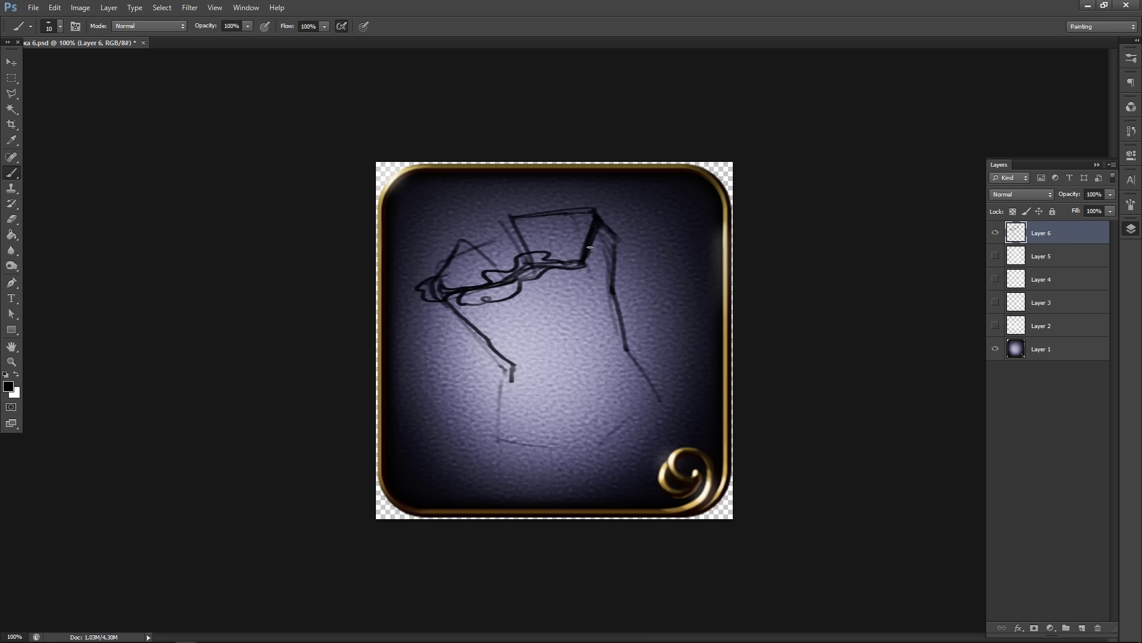
mouse_move(589, 246)
mouse_down()
mouse_move(614, 230)
mouse_move(610, 214)
mouse_move(575, 209)
mouse_move(608, 233)
mouse_up()
mouse_move(587, 273)
mouse_down()
mouse_move(586, 307)
mouse_move(562, 326)
mouse_up()
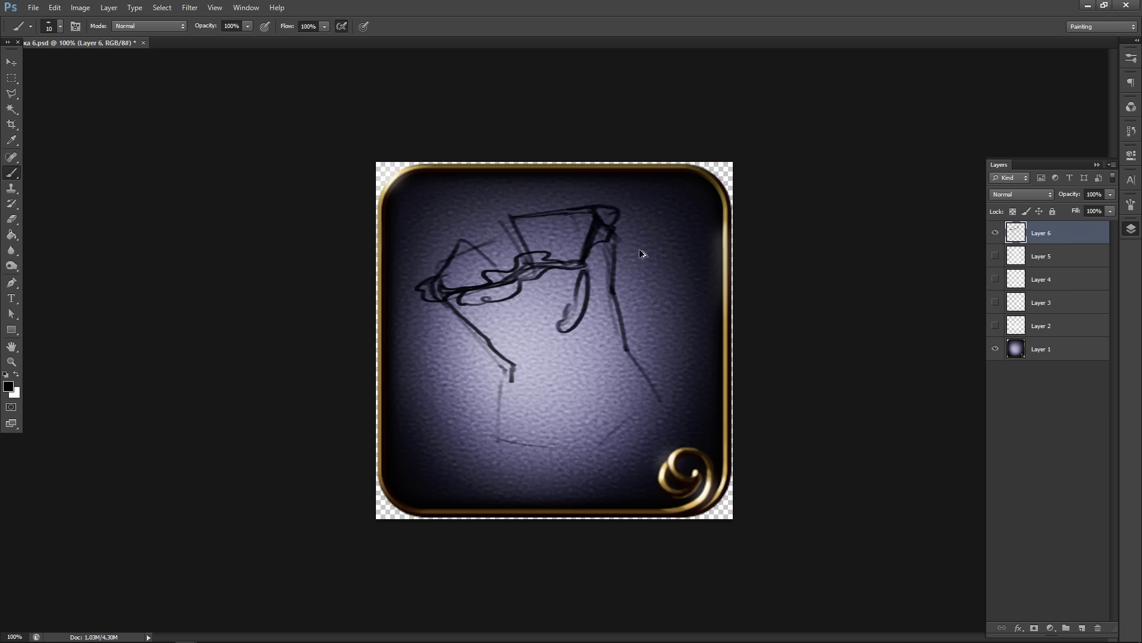
- Undo the last curl stroke and erase the whole rough corset sketch from the layer
key(ctrl+z)
key(e)
mouse_move(465, 231)
mouse_down()
mouse_move(451, 299)
mouse_move(493, 287)
mouse_move(498, 307)
mouse_move(546, 284)
mouse_move(499, 421)
mouse_move(445, 270)
mouse_move(597, 200)
mouse_move(658, 400)
mouse_move(607, 241)
mouse_move(610, 445)
mouse_move(535, 472)
mouse_move(574, 410)
mouse_up()
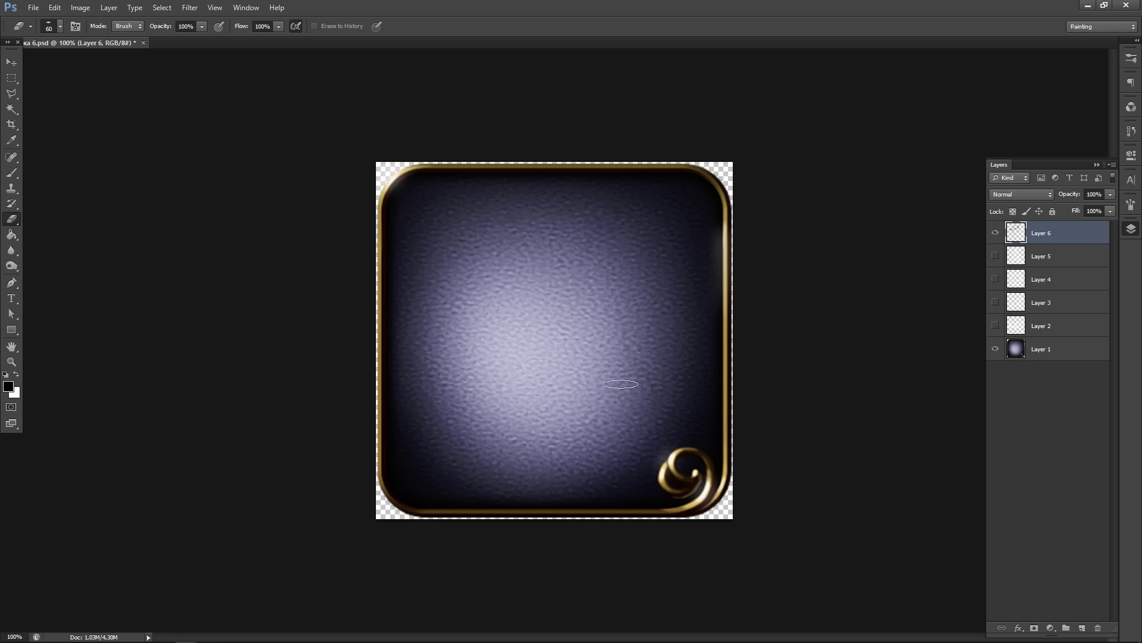
- Sketch a new black corset outline with an arched upper edge, a dipping bust line and the left side down to the waist
key(b)
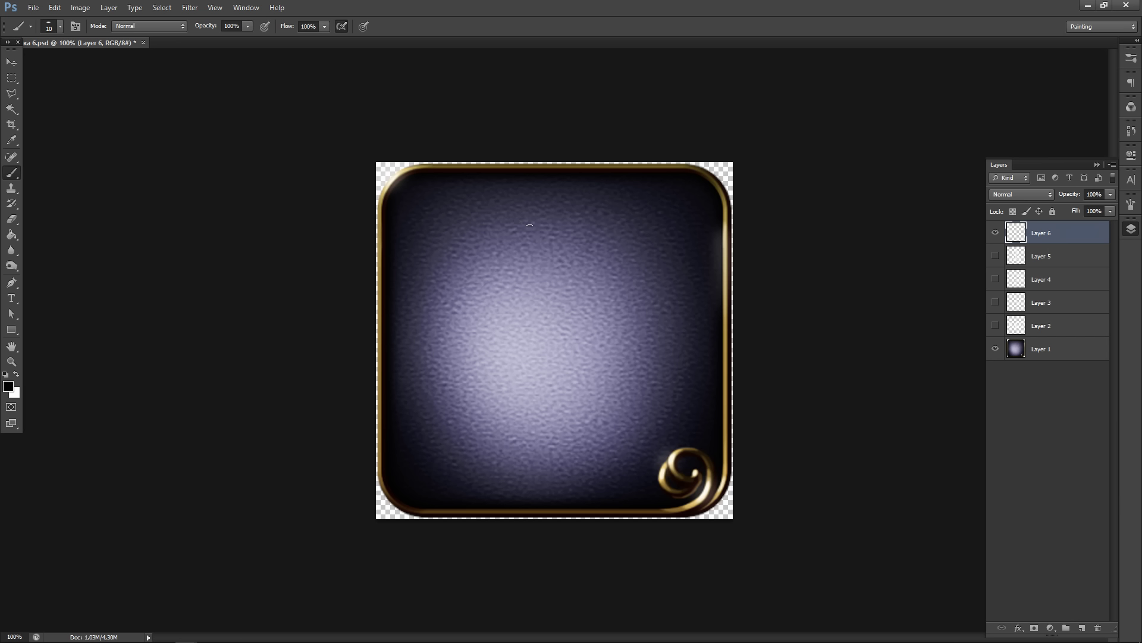
mouse_move(529, 224)
mouse_down()
mouse_move(459, 257)
mouse_move(451, 283)
mouse_move(598, 225)
mouse_up()
mouse_move(455, 254)
mouse_down()
mouse_move(450, 292)
mouse_move(495, 295)
mouse_move(482, 296)
mouse_move(539, 262)
mouse_move(577, 270)
mouse_up()
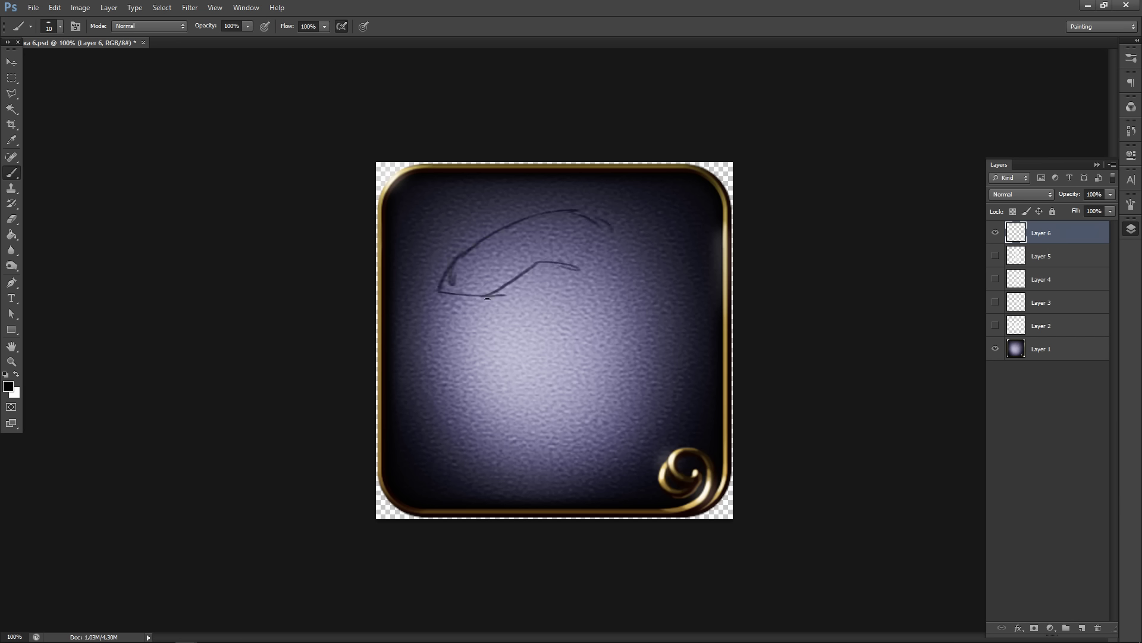
mouse_move(488, 298)
mouse_down()
mouse_move(527, 265)
mouse_move(577, 271)
mouse_up()
mouse_move(608, 225)
mouse_down()
mouse_move(593, 260)
mouse_move(597, 214)
mouse_up()
mouse_move(578, 212)
mouse_down()
mouse_move(601, 216)
mouse_move(627, 253)
mouse_up()
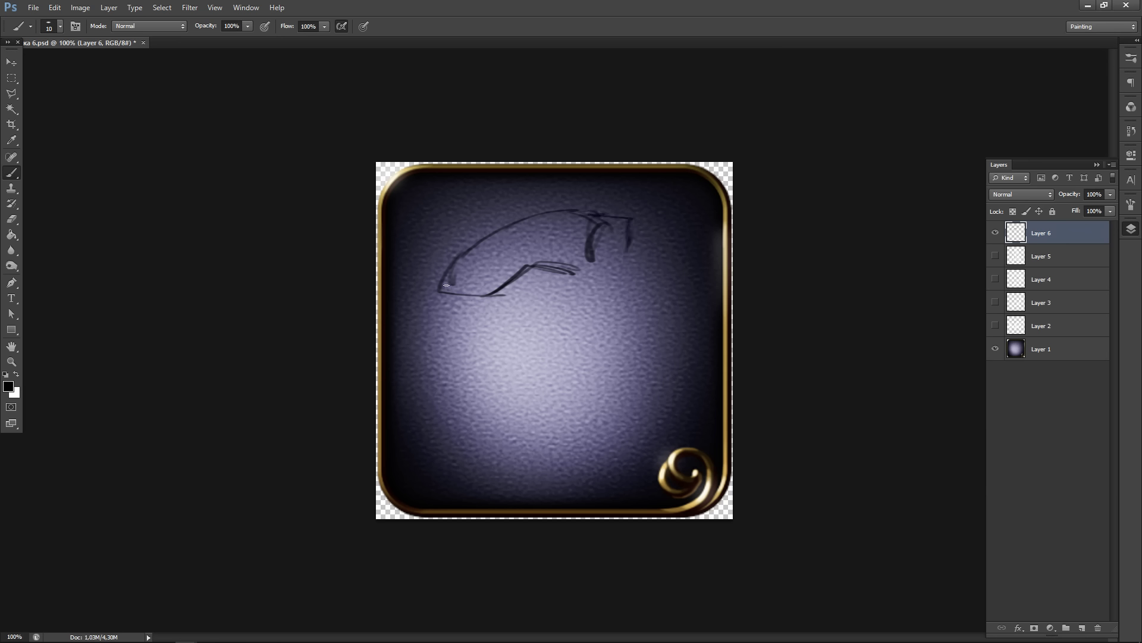
mouse_move(443, 302)
mouse_down()
mouse_move(499, 352)
mouse_move(517, 413)
mouse_up()
- Try to sketch the corset's long right side and the open front edge beside it
mouse_move(595, 217)
mouse_down()
mouse_move(635, 247)
mouse_move(650, 360)
mouse_up()
mouse_move(630, 276)
mouse_down()
mouse_move(650, 357)
mouse_move(677, 382)
mouse_up()
drag(574, 272, 613, 384)
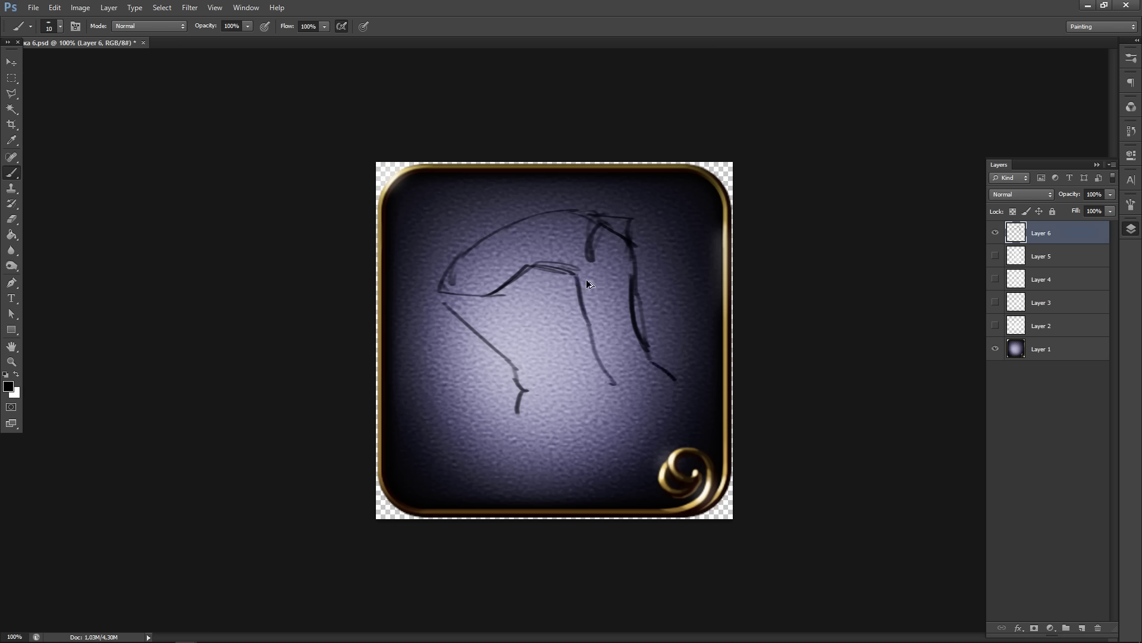
key(ctrl+alt+z)
- Erase the right end of the corset's arched upper edge and move the remaining sketch down and slightly left
key(e)
mouse_move(589, 223)
mouse_down()
mouse_move(676, 387)
mouse_move(619, 226)
mouse_up()
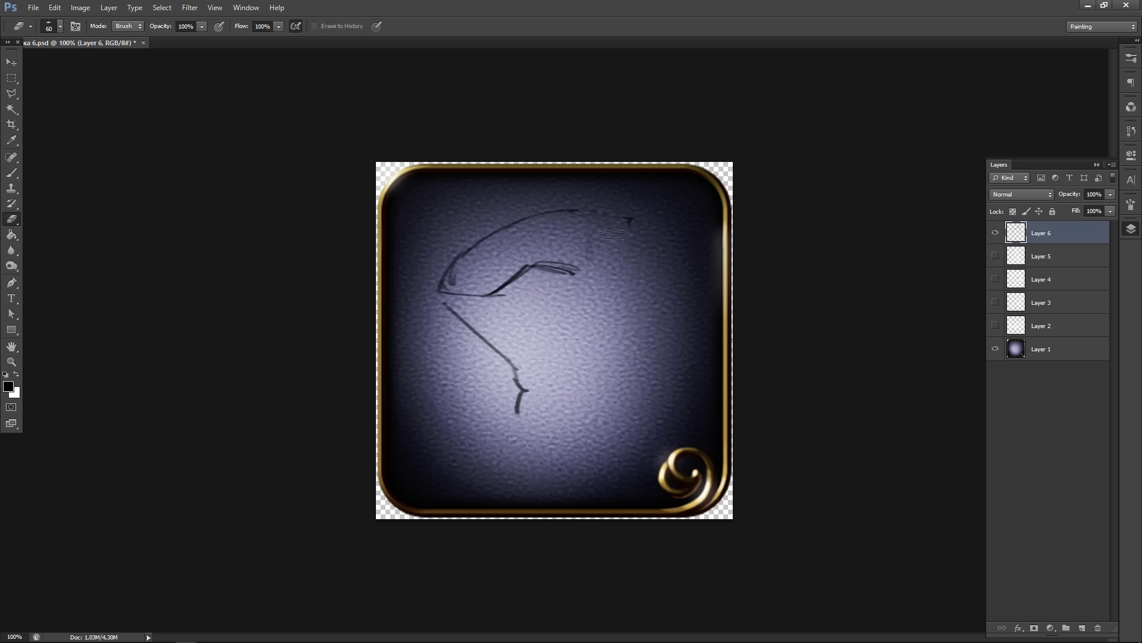
drag(540, 211, 661, 217)
key(v)
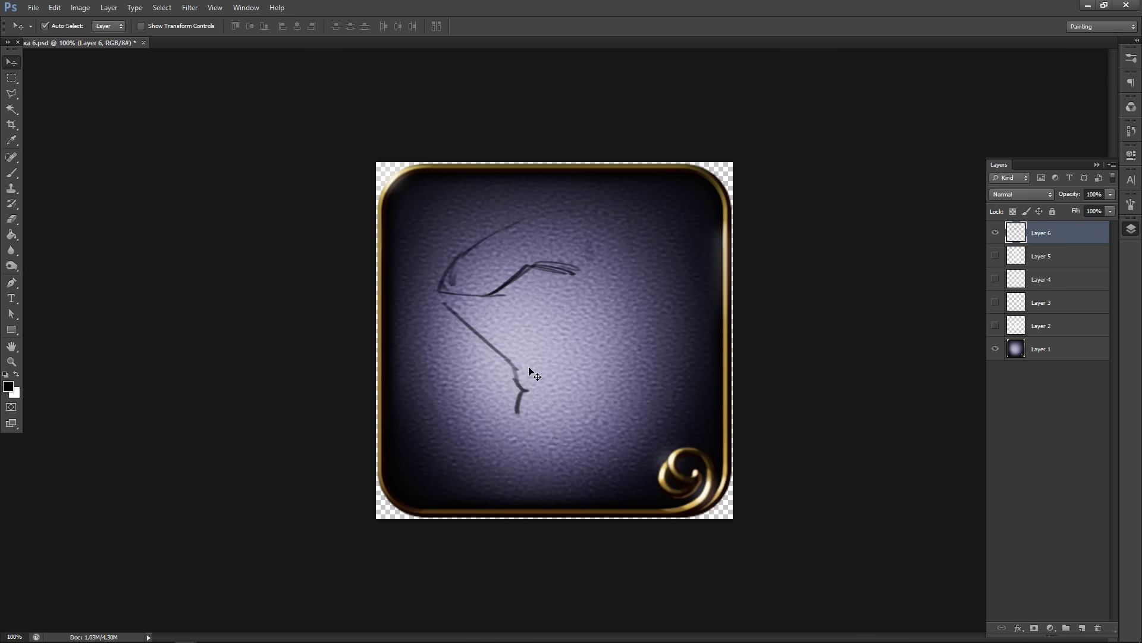
drag(525, 392, 507, 433)
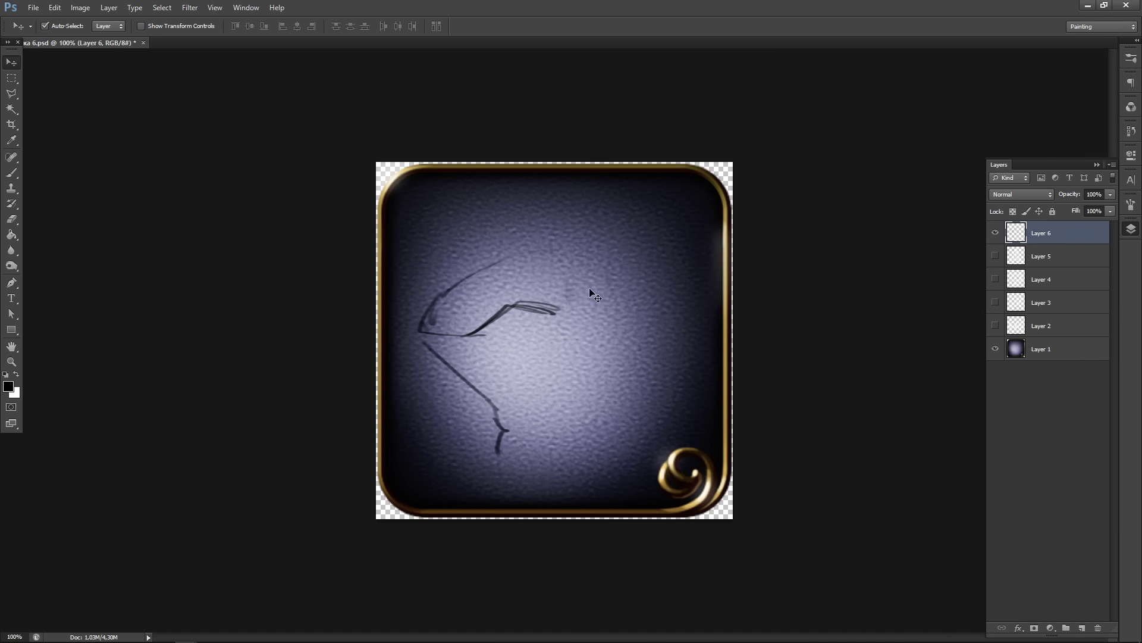
- Draw the corset's firm upper and right outline, the opening edge through the middle and the lower hems of both halves
key(e)
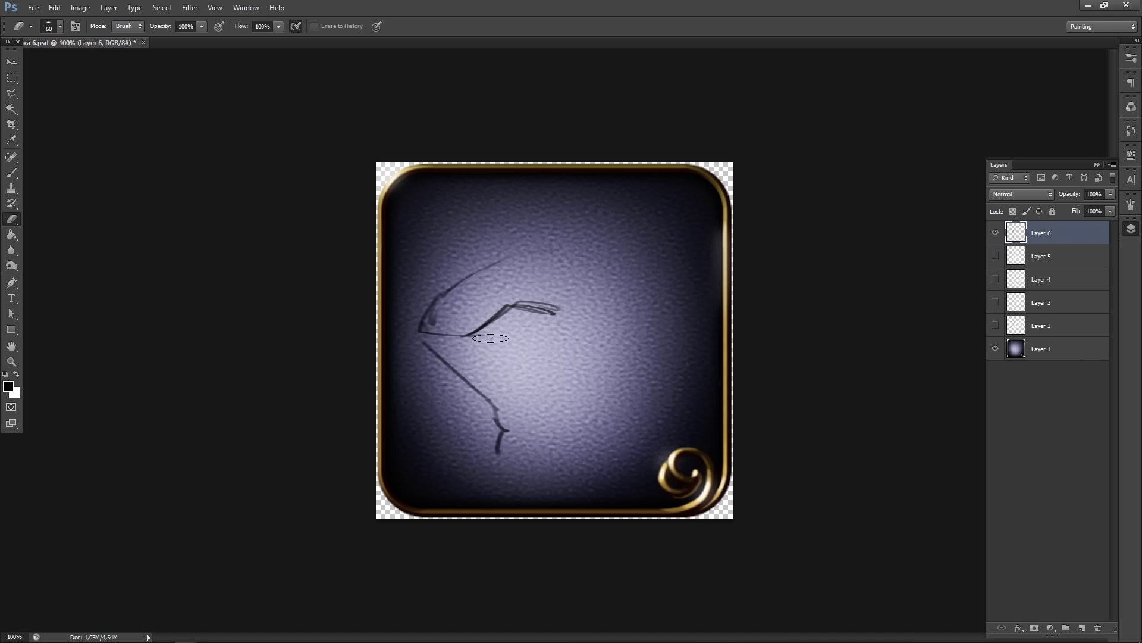
key(b)
mouse_move(432, 308)
mouse_down()
mouse_move(464, 335)
mouse_move(477, 275)
mouse_move(553, 232)
mouse_move(606, 221)
mouse_move(634, 270)
mouse_move(635, 305)
mouse_move(696, 355)
mouse_up()
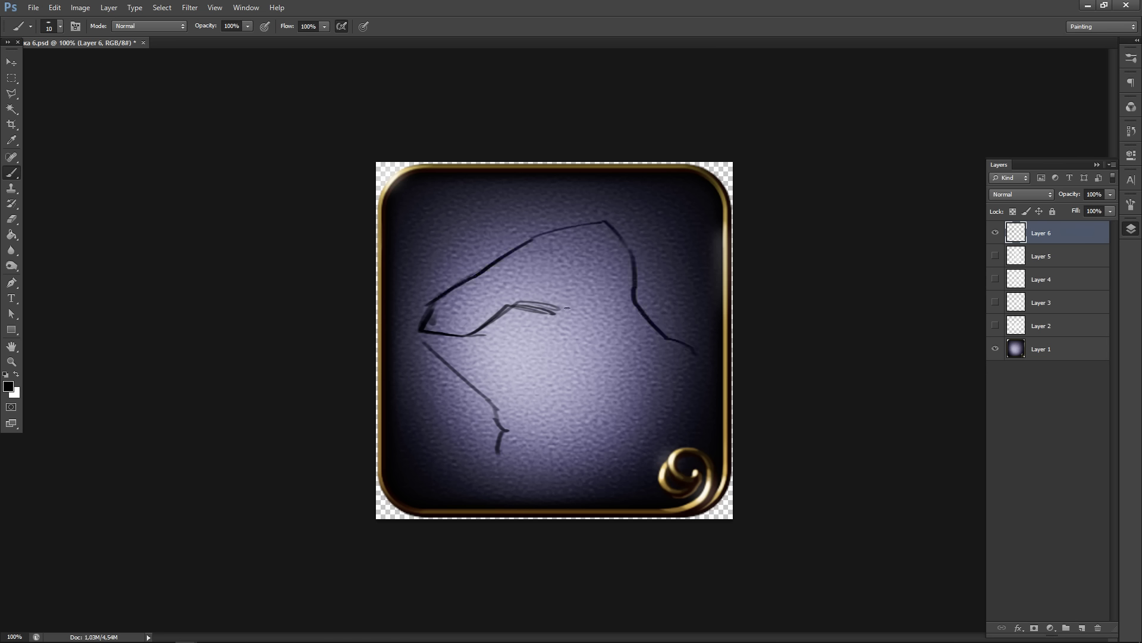
mouse_move(558, 309)
mouse_down()
mouse_move(576, 371)
mouse_move(616, 416)
mouse_up()
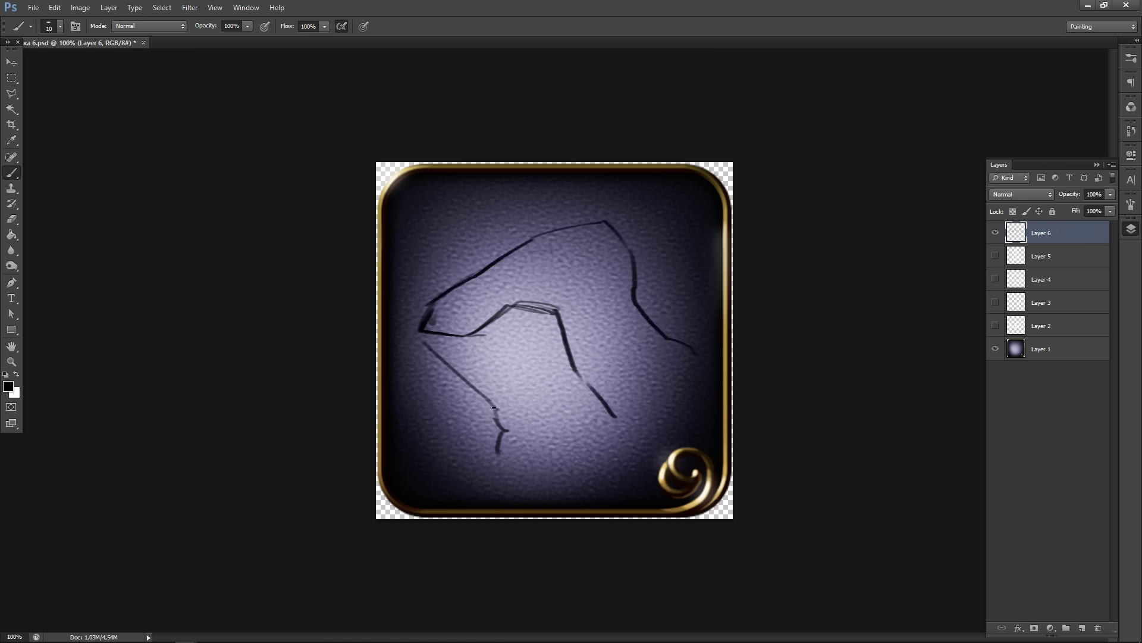
mouse_move(493, 407)
mouse_down()
mouse_move(502, 465)
mouse_move(582, 468)
mouse_move(619, 429)
mouse_move(606, 452)
mouse_up()
mouse_move(596, 393)
mouse_down()
mouse_move(686, 365)
mouse_move(695, 350)
mouse_move(592, 393)
mouse_up()
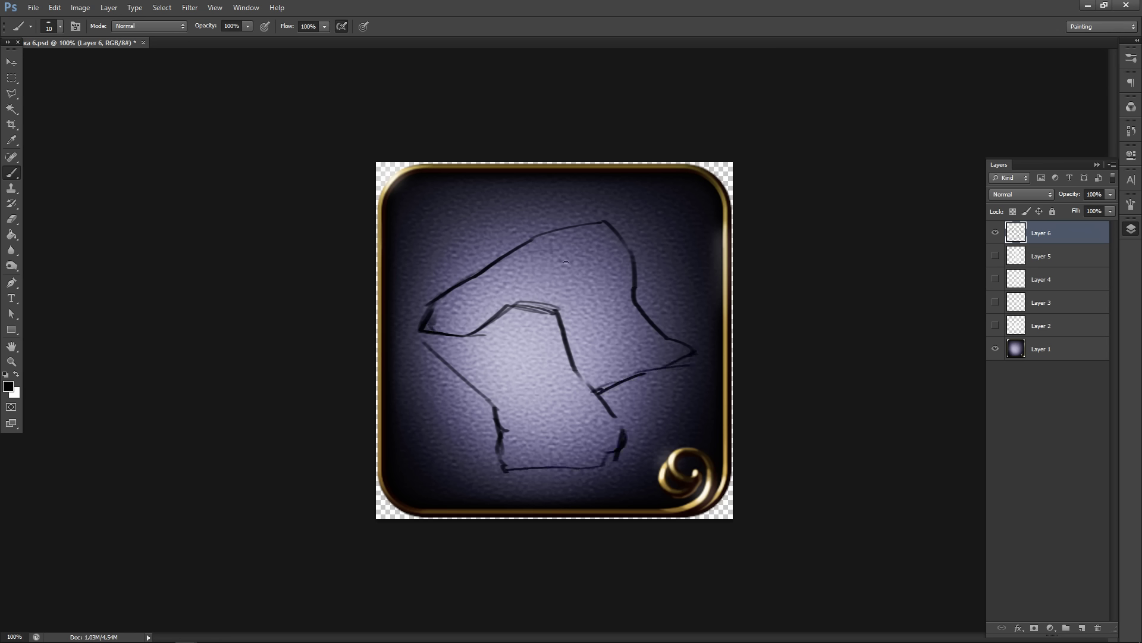
- Mark eyelets along both opening edges of the corset and draw a loose cord laced between them
drag(465, 282, 600, 219)
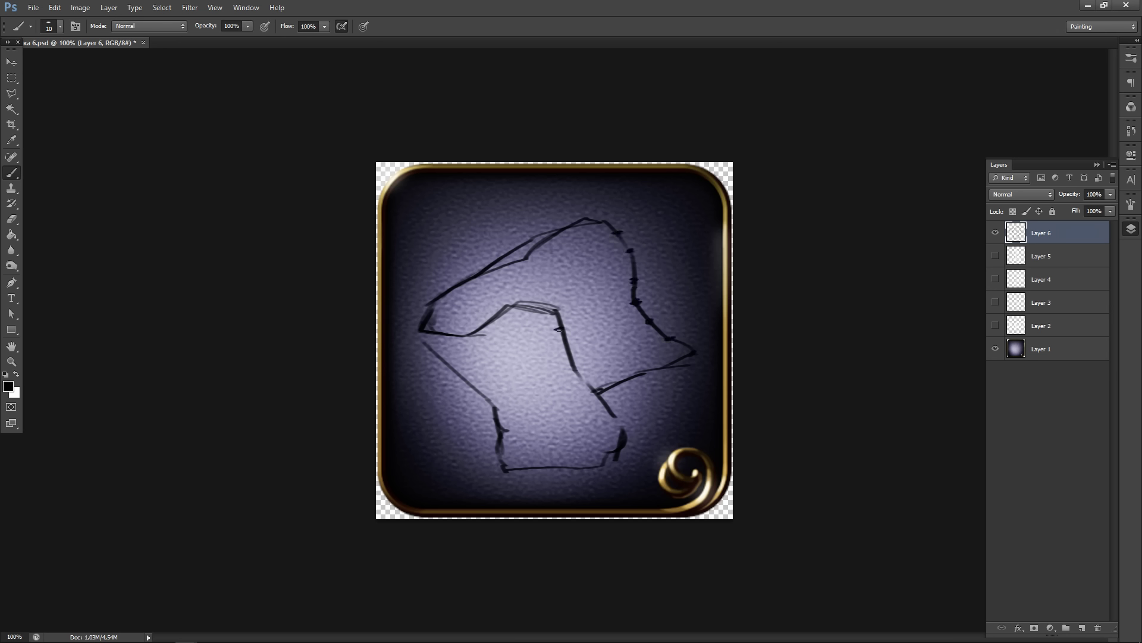
click(614, 415)
mouse_move(617, 233)
mouse_down()
mouse_move(643, 233)
mouse_move(607, 299)
mouse_move(562, 330)
mouse_move(630, 288)
mouse_move(561, 369)
mouse_move(655, 326)
mouse_move(636, 353)
mouse_move(596, 383)
mouse_move(482, 418)
mouse_up()
key(ctrl+z)
drag(589, 370, 449, 431)
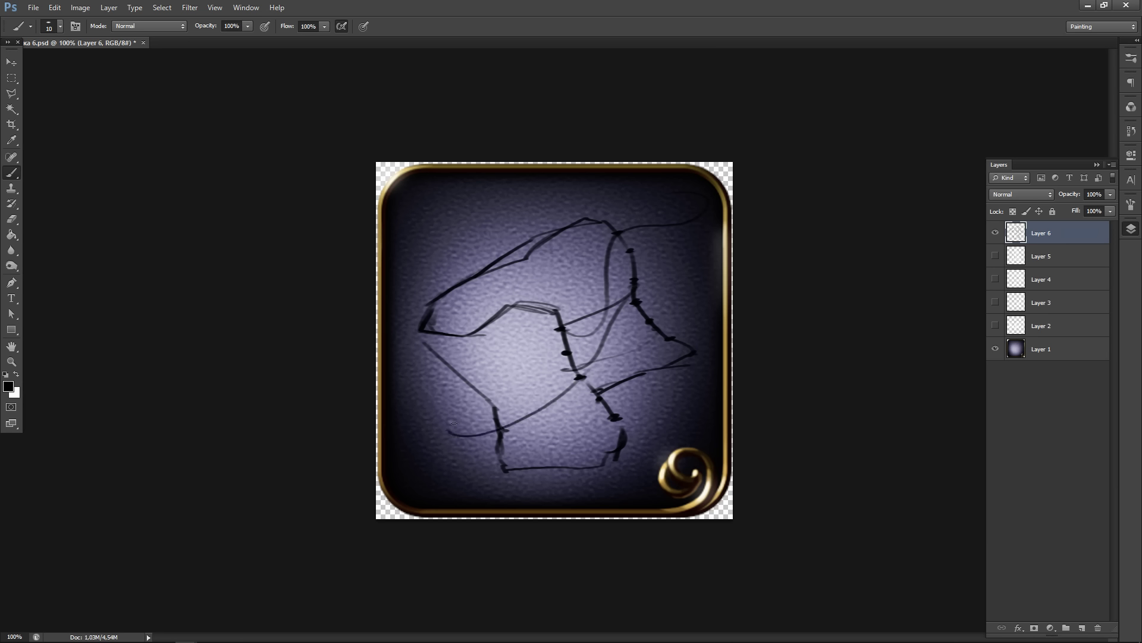
- Add scalloped lace trim under the corset's front bust line and try a first seam below it
mouse_move(425, 340)
mouse_down()
mouse_move(480, 338)
mouse_move(488, 353)
mouse_move(531, 311)
mouse_move(549, 320)
mouse_move(452, 351)
mouse_move(439, 319)
mouse_move(513, 399)
mouse_up()
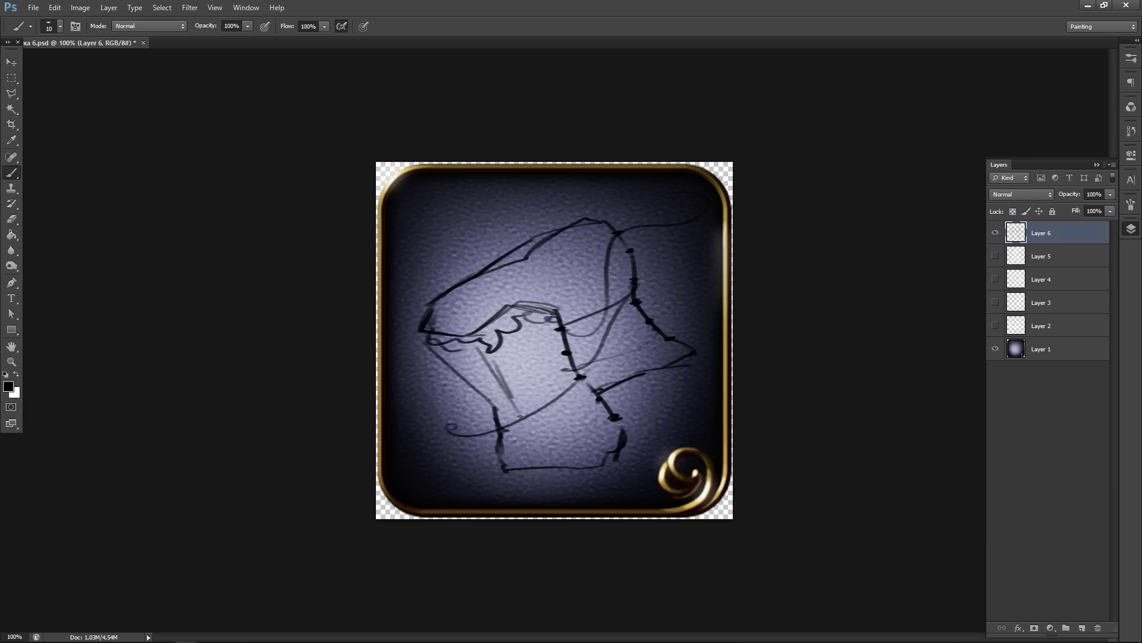
drag(494, 356, 532, 476)
key(ctrl+alt+z)
key(ctrl+alt+z)
- Draw paired boning seams curving from the bust trim through the waist to the hem on the corset's front half
drag(446, 352, 526, 407)
mouse_move(453, 347)
mouse_down()
mouse_move(521, 406)
mouse_move(554, 464)
mouse_up()
drag(524, 408, 546, 461)
drag(535, 419, 549, 462)
drag(500, 404, 497, 443)
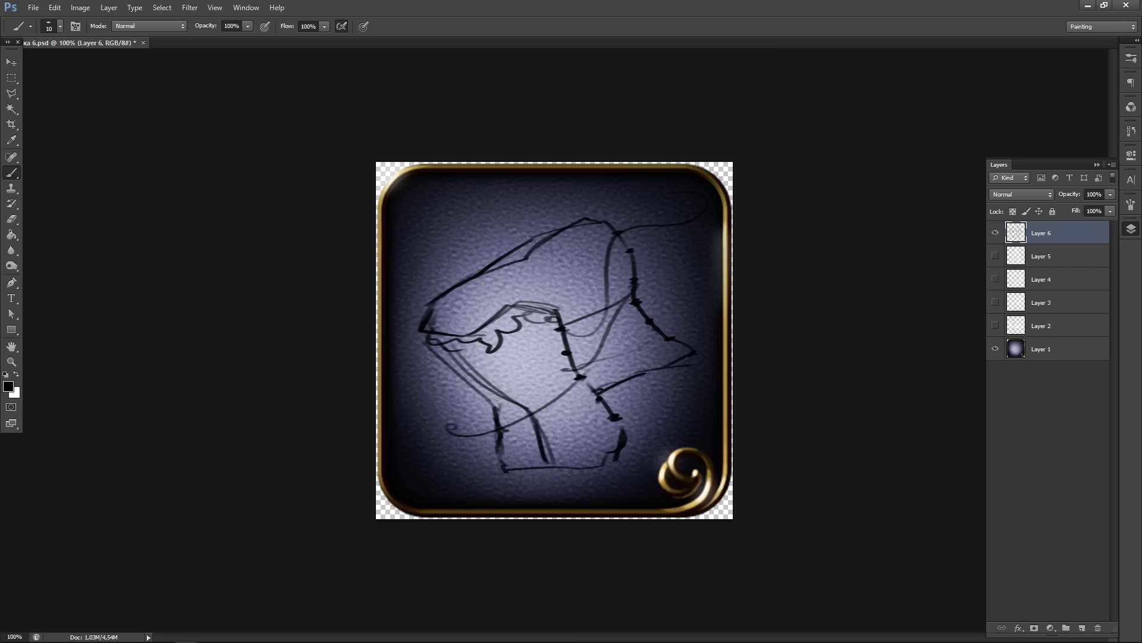
mouse_move(477, 343)
mouse_down()
mouse_move(524, 389)
mouse_move(572, 414)
mouse_up()
mouse_move(487, 348)
mouse_down()
mouse_move(574, 411)
mouse_move(609, 467)
mouse_up()
drag(568, 406, 606, 464)
- Add light seam lines running down the inside of the corset's rear half
drag(629, 306, 669, 364)
drag(613, 280, 660, 356)
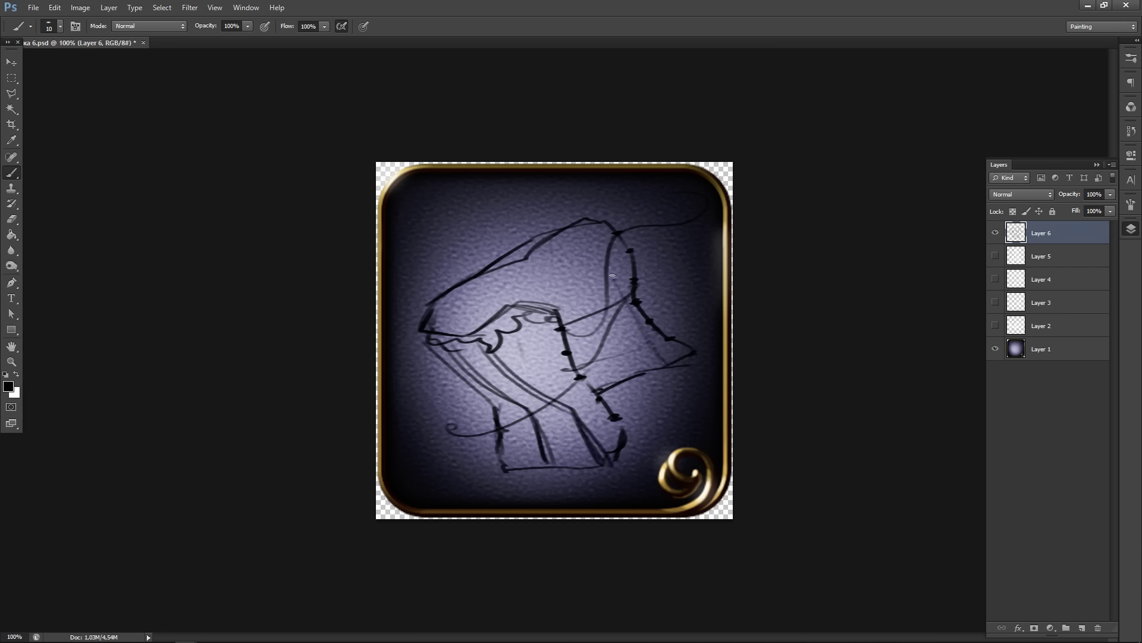
drag(596, 234, 617, 278)
drag(544, 246, 643, 383)
drag(514, 257, 544, 287)
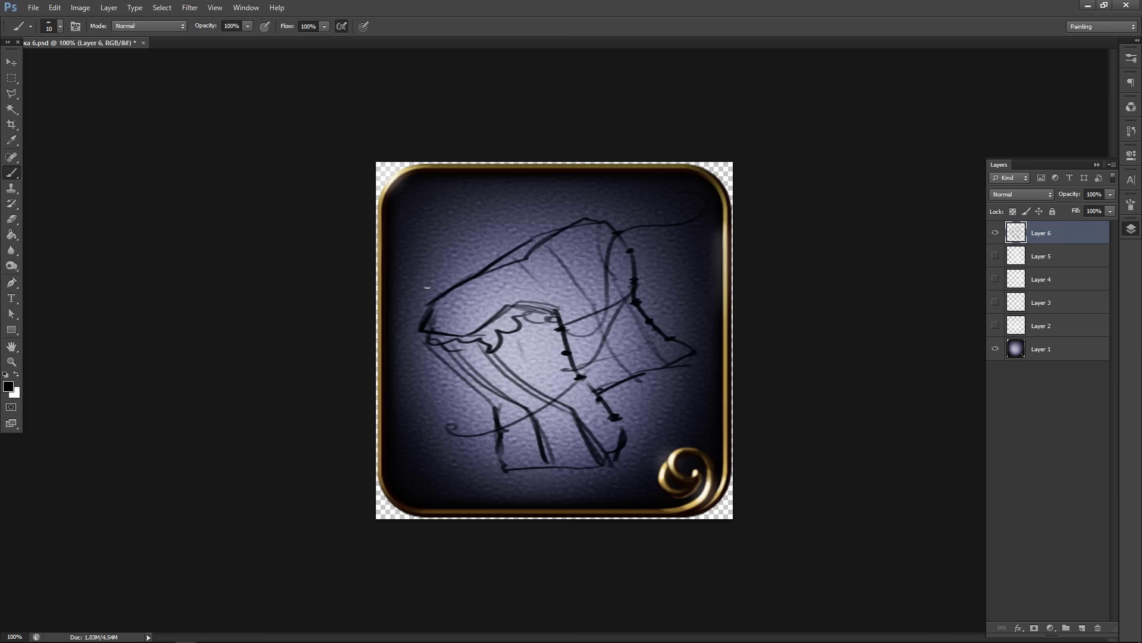
- Accent the corset's upper edge and sketch a looping cord end at its upper right
mouse_move(452, 277)
mouse_down()
mouse_move(559, 218)
mouse_move(608, 216)
mouse_move(620, 246)
mouse_move(617, 233)
mouse_move(666, 240)
mouse_up()
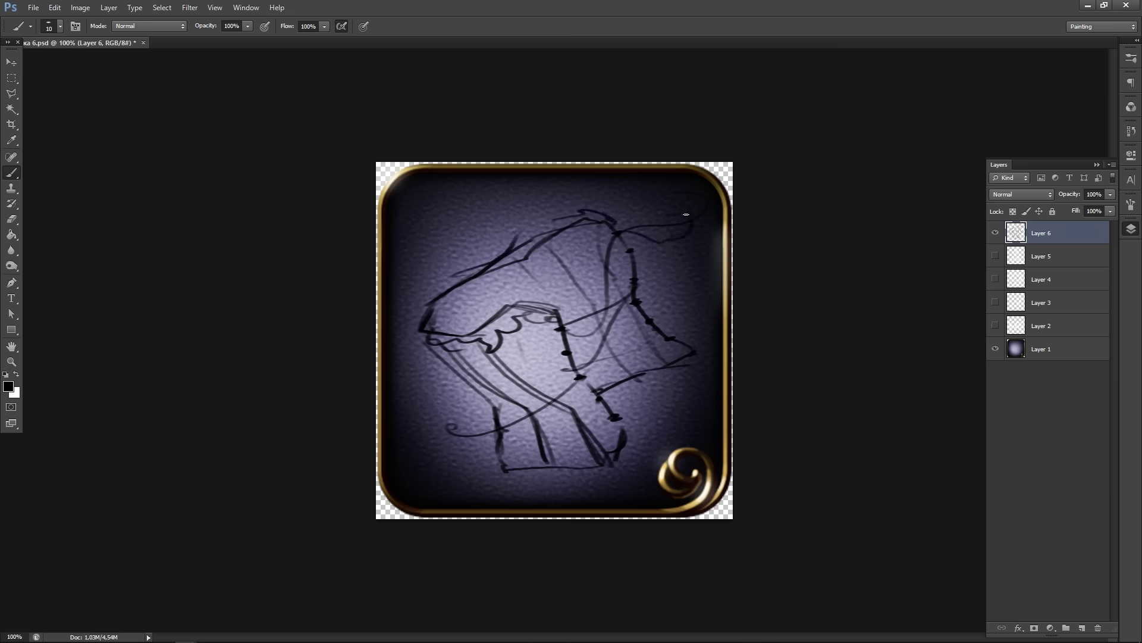
key(v)
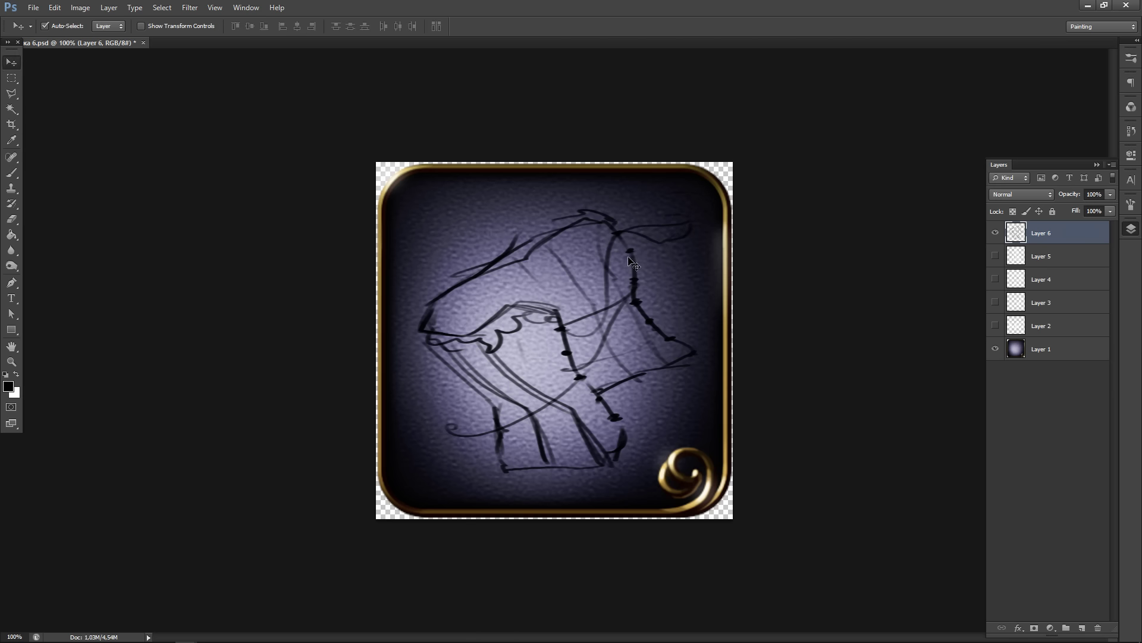
key(b)
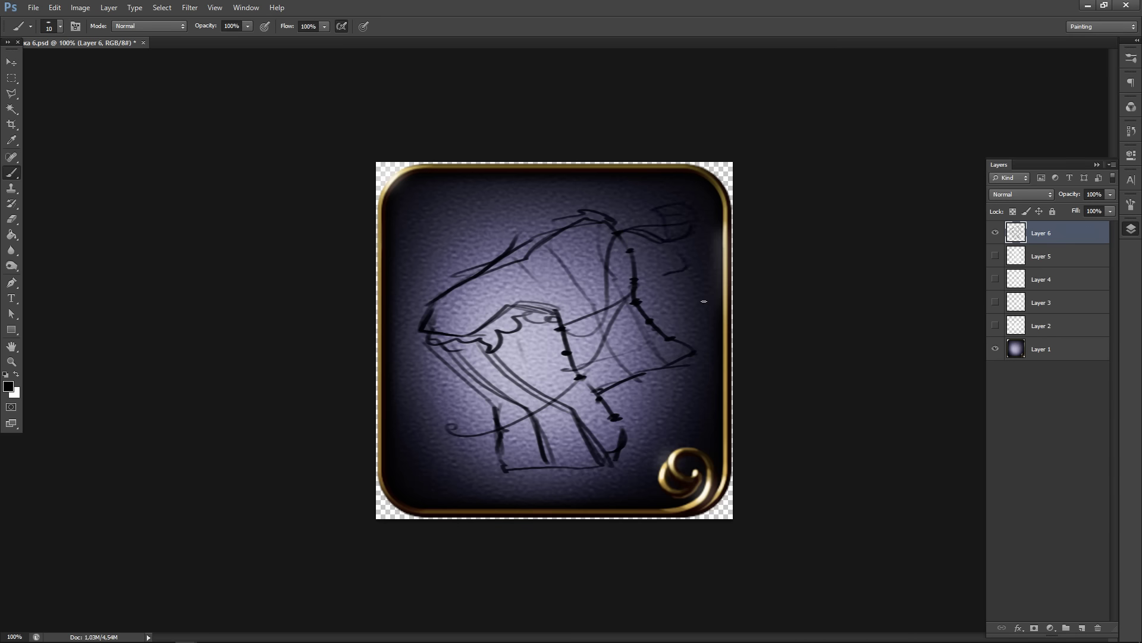
- Add a new empty layer above the corset sketch for the next icon
key(ctrl+shift+n)
key(Return)
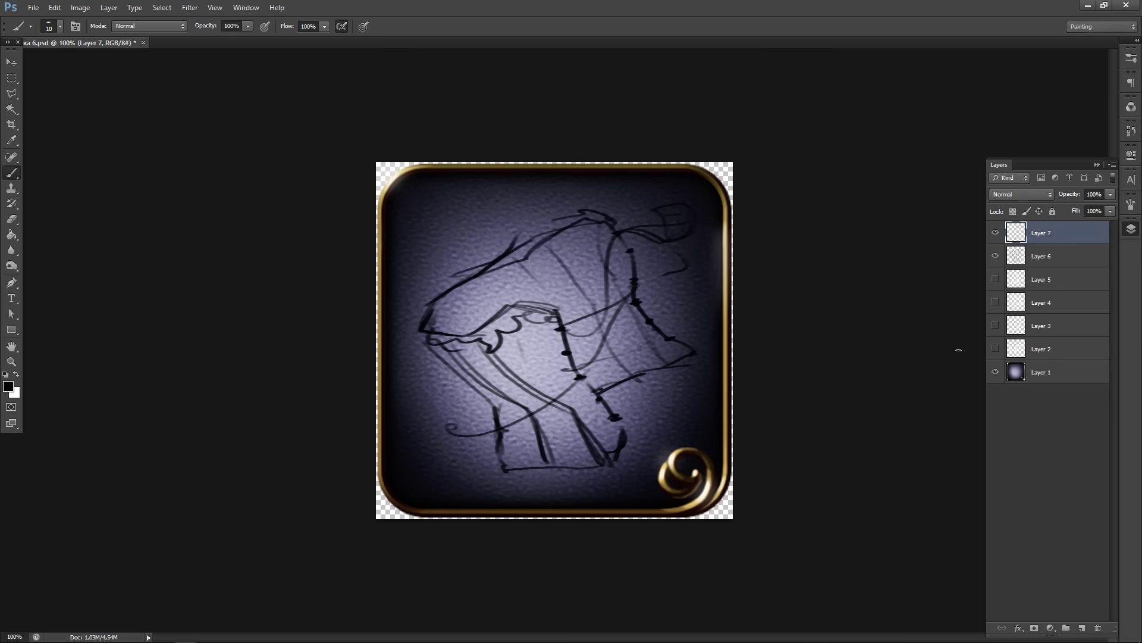
- Hide the corset sketch layer and browse for a reference image to open, going up to the project root and into the Fin folder
click(995, 257)
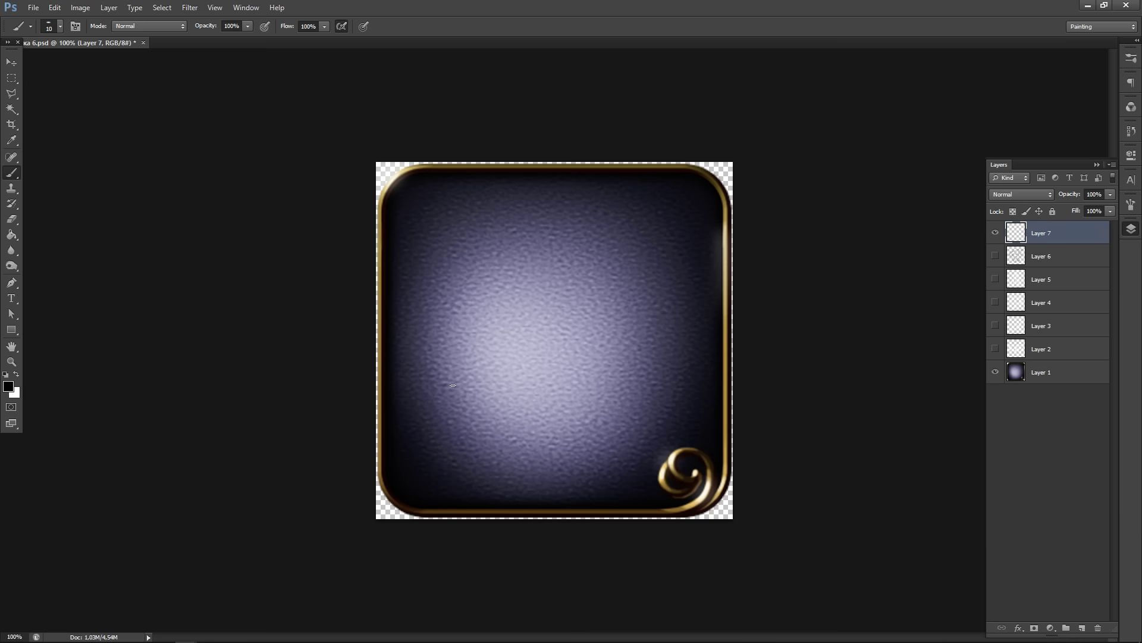
click(34, 8)
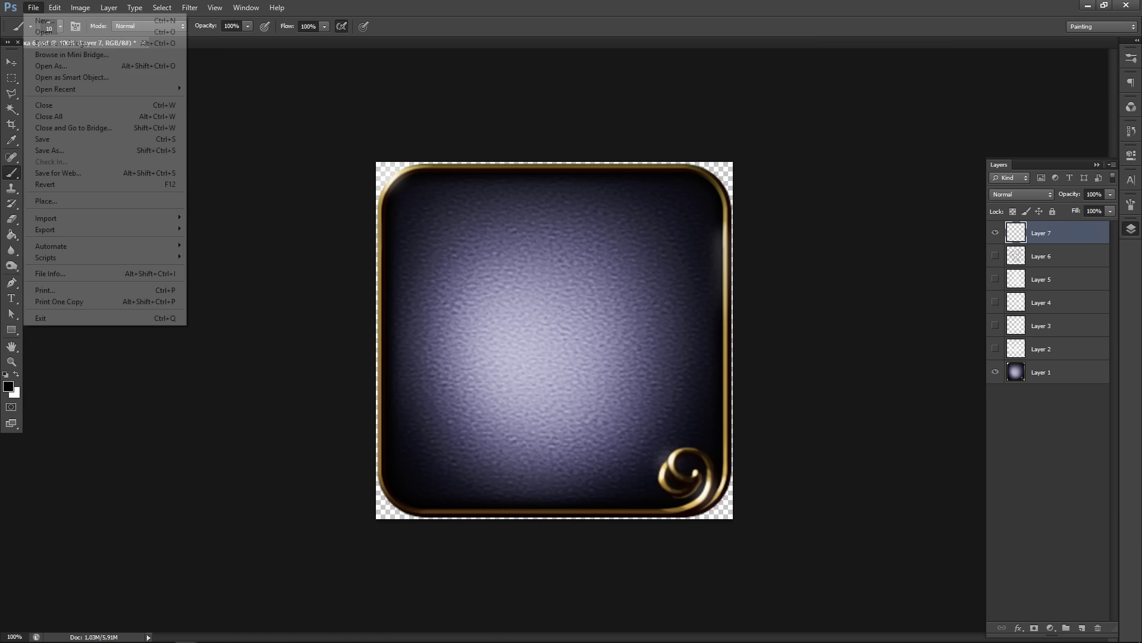
click(41, 36)
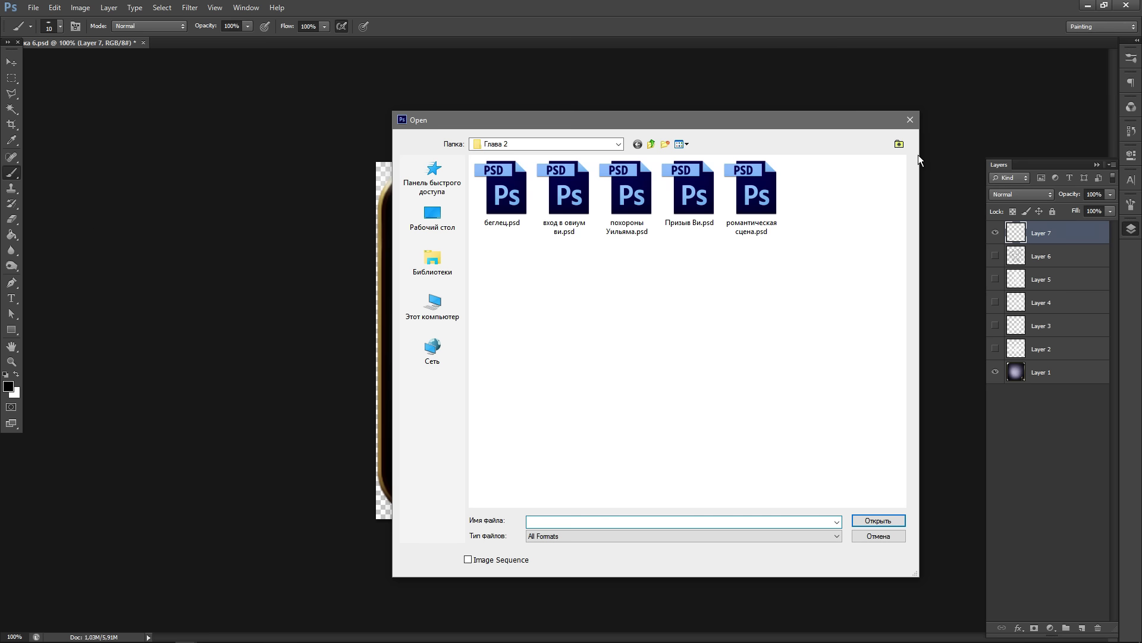
click(651, 144)
click(652, 145)
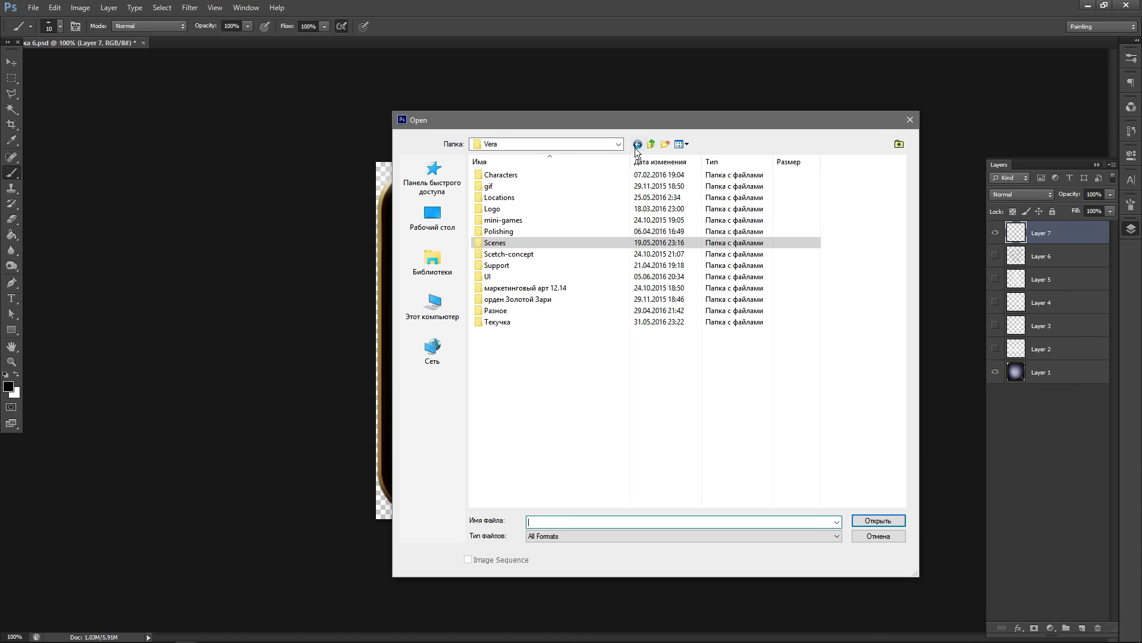
double_click(487, 276)
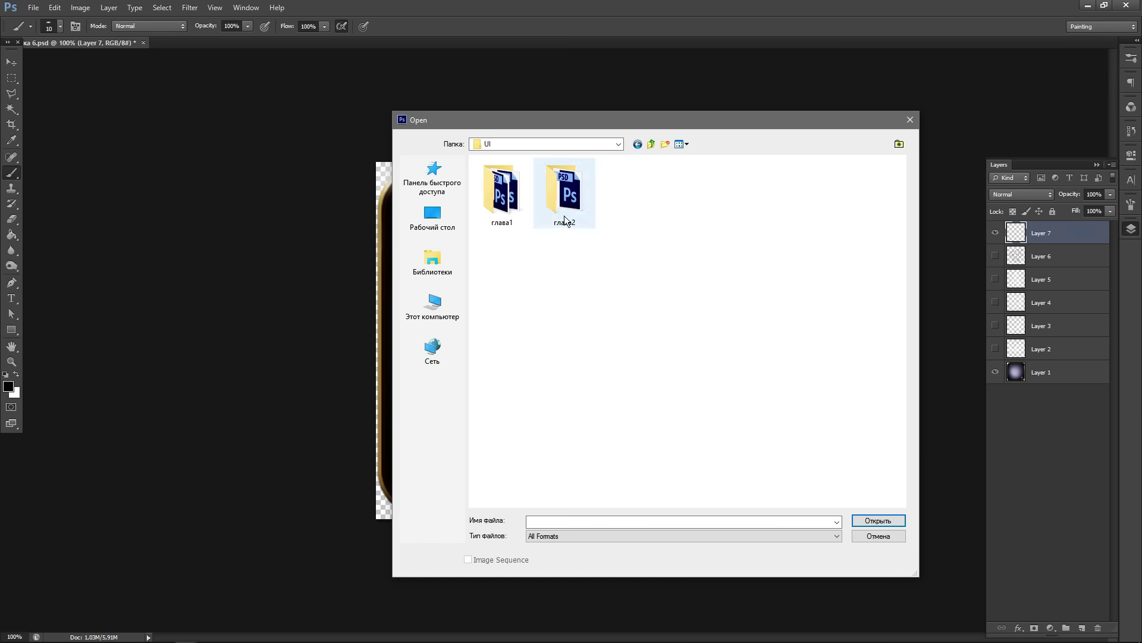
click(653, 144)
click(653, 144)
click(655, 145)
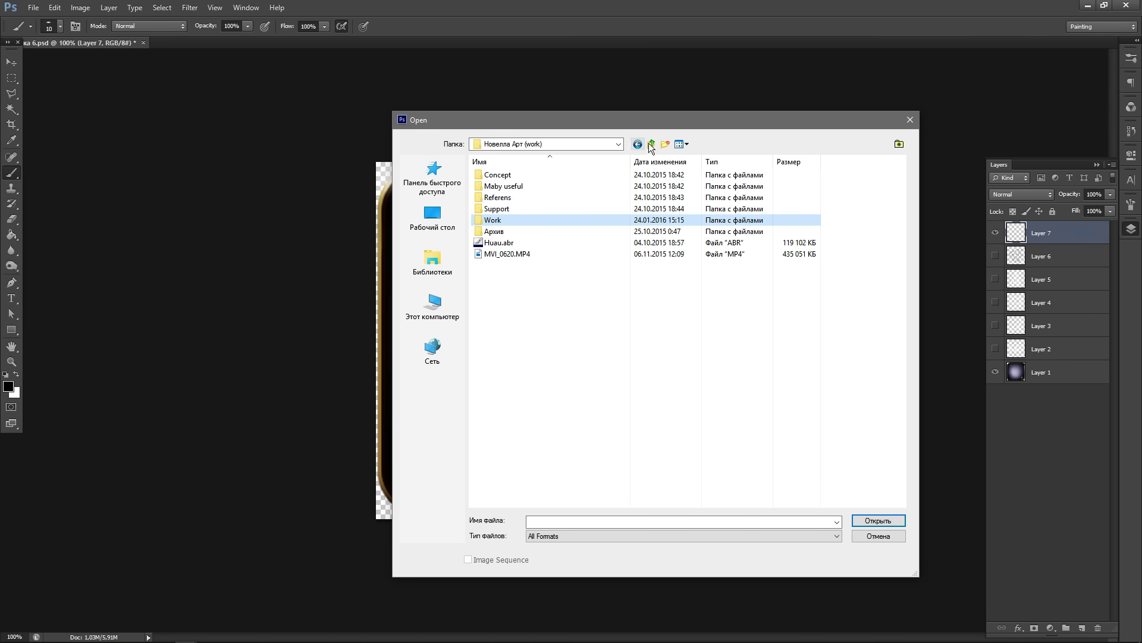
click(650, 145)
double_click(512, 208)
double_click(491, 175)
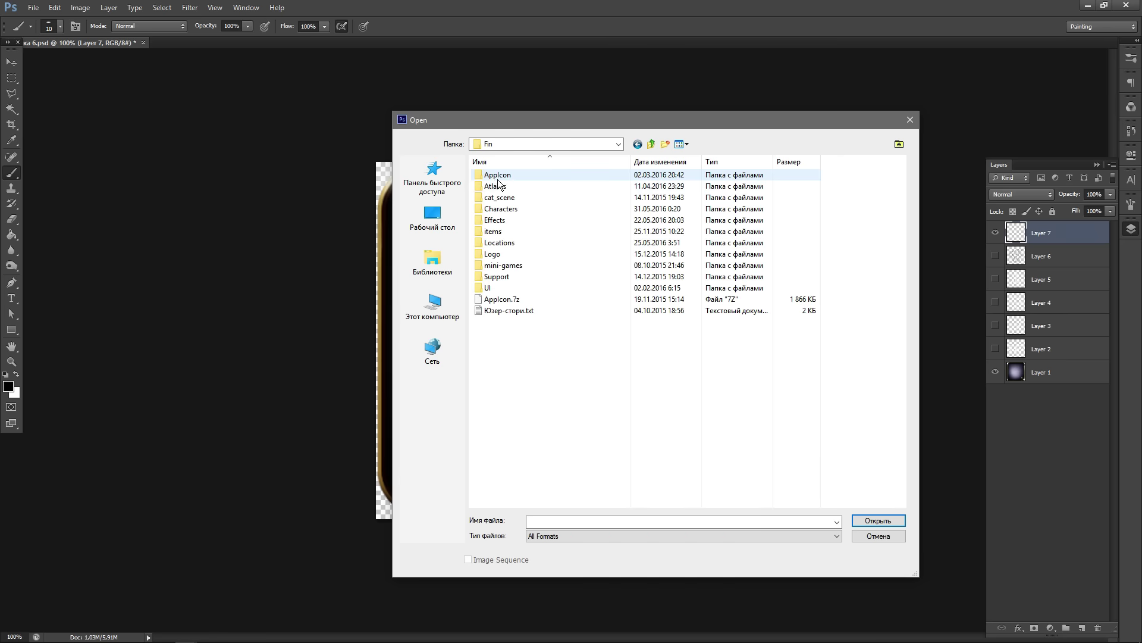
- Open Jennifer_irritation.png from the Jennifer folder under Characters, Глава1
double_click(516, 209)
double_click(525, 192)
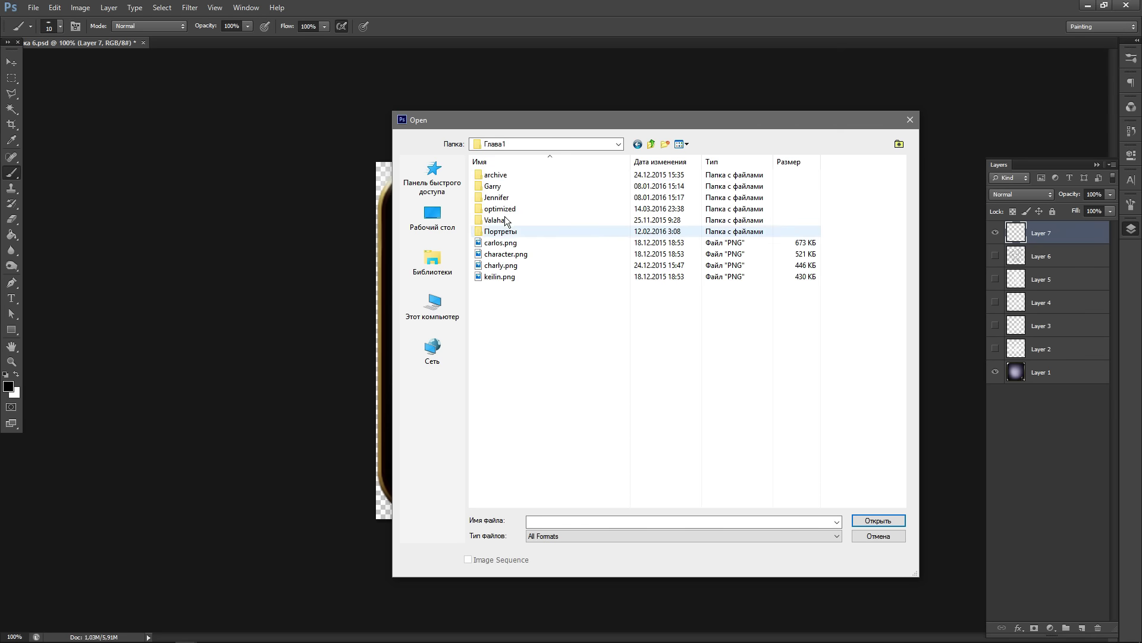
double_click(511, 197)
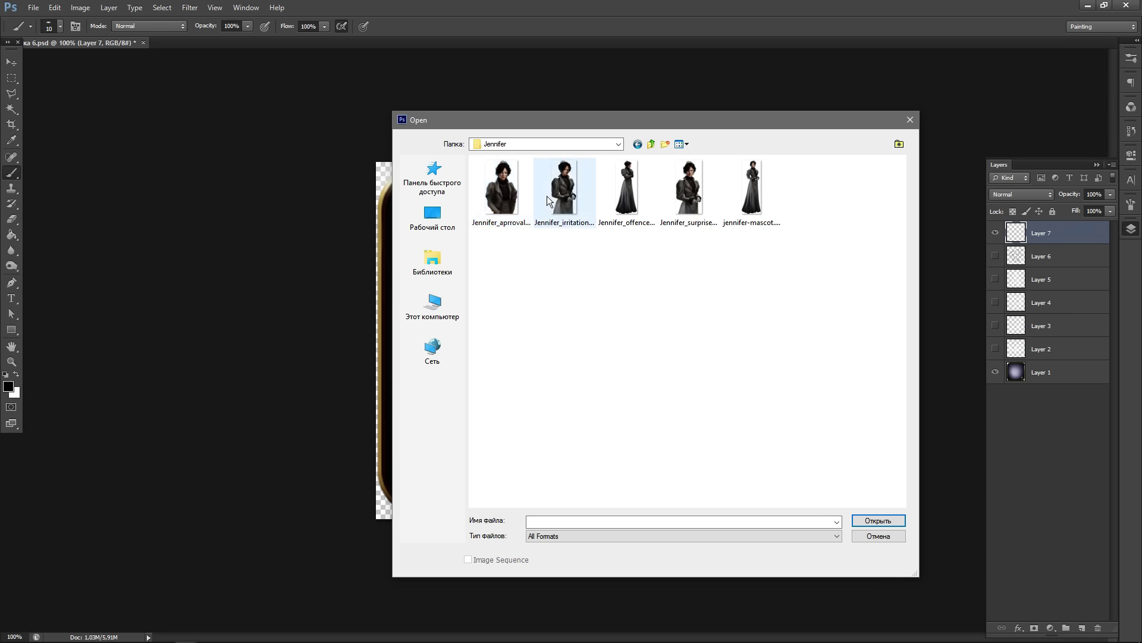
click(563, 188)
click(879, 521)
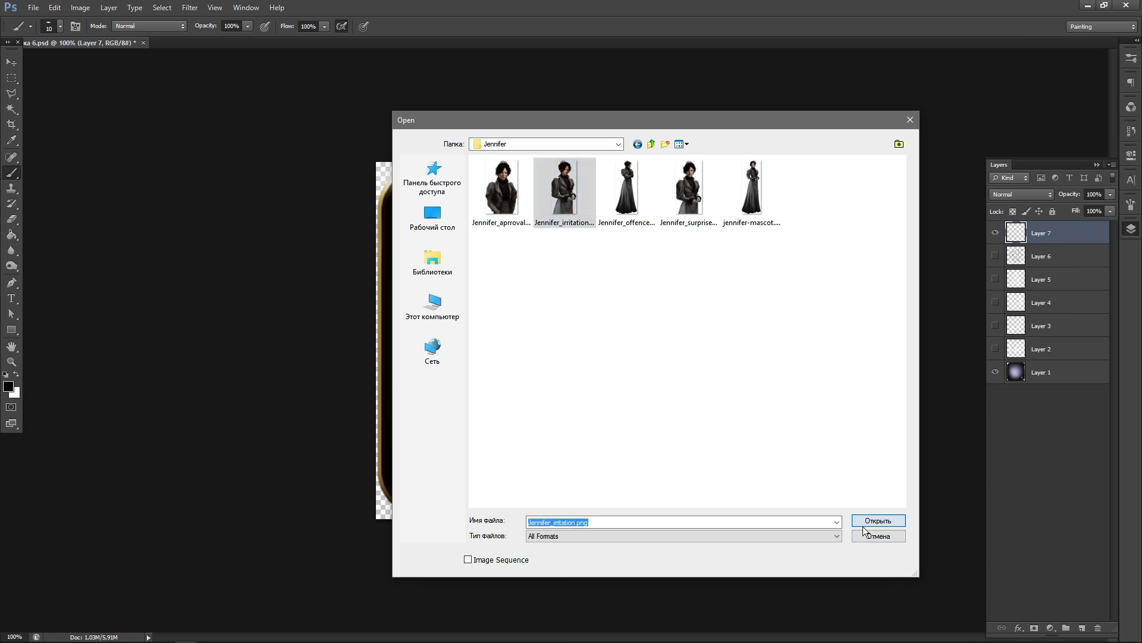
- Add a white-filled layer beneath the portrait as its background and reselect the portrait layer
scroll(538, 143, up, 3)
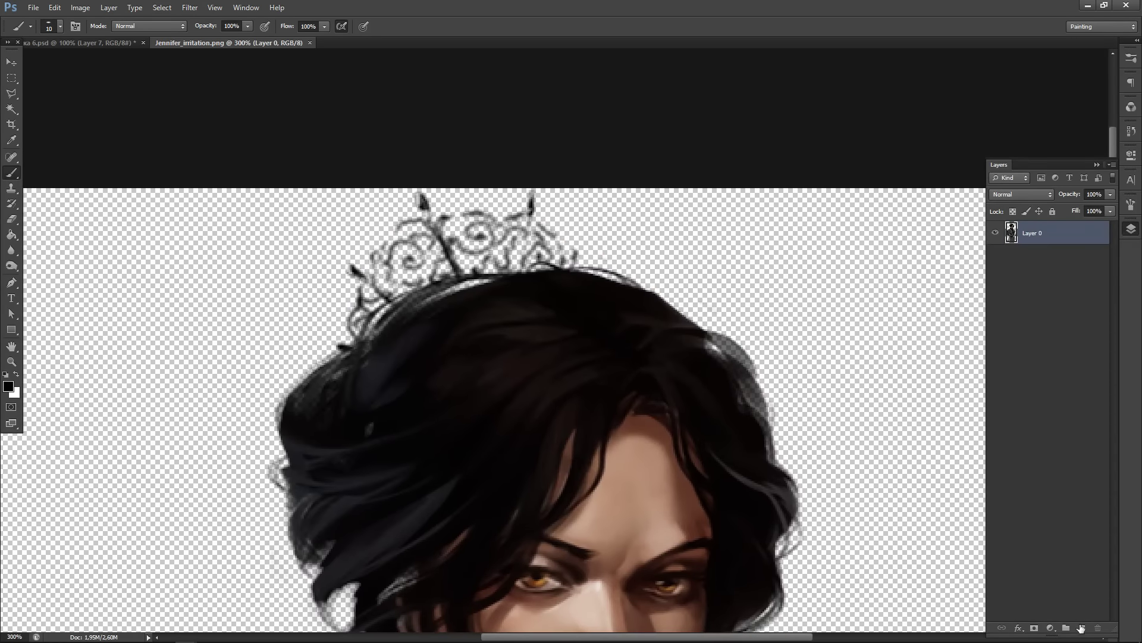
click(1081, 628)
drag(1062, 232, 1062, 262)
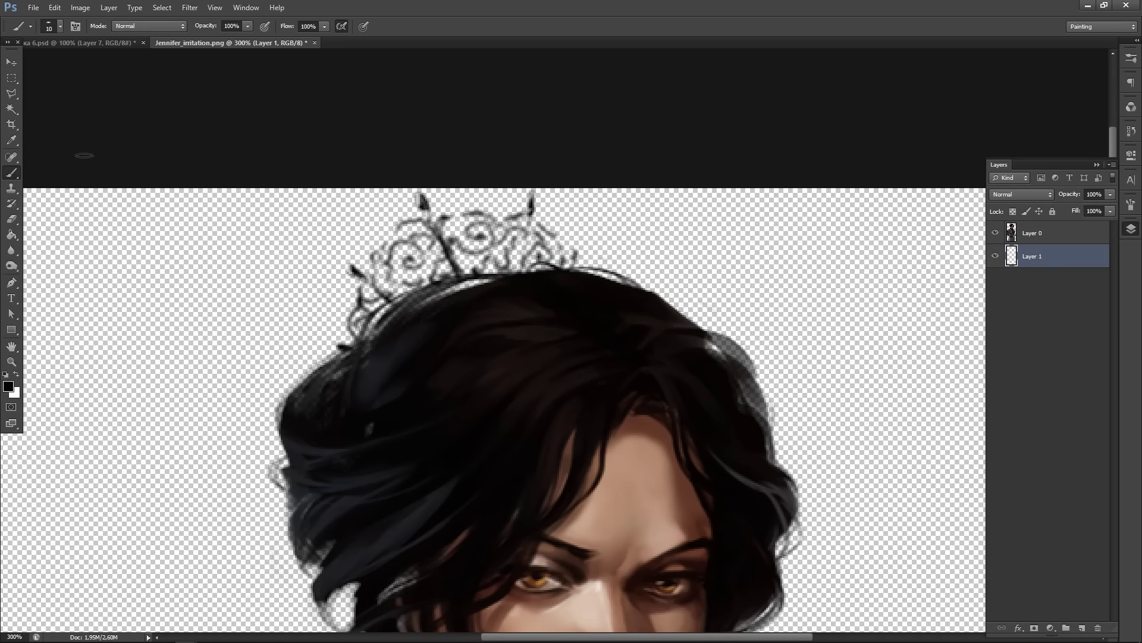
click(11, 235)
click(54, 357)
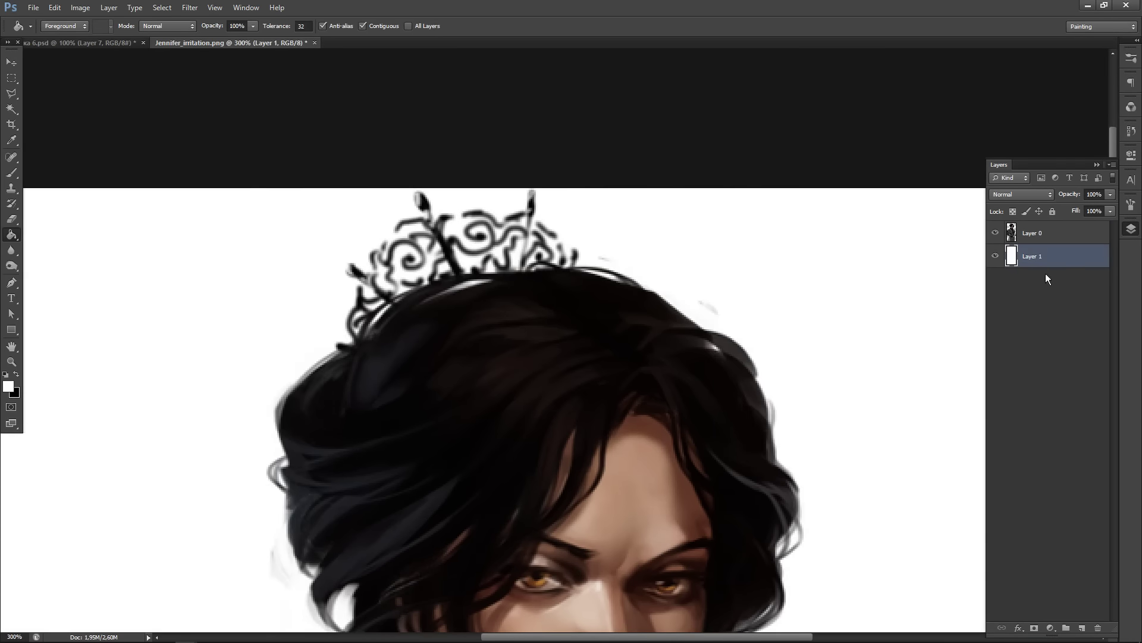
click(1068, 235)
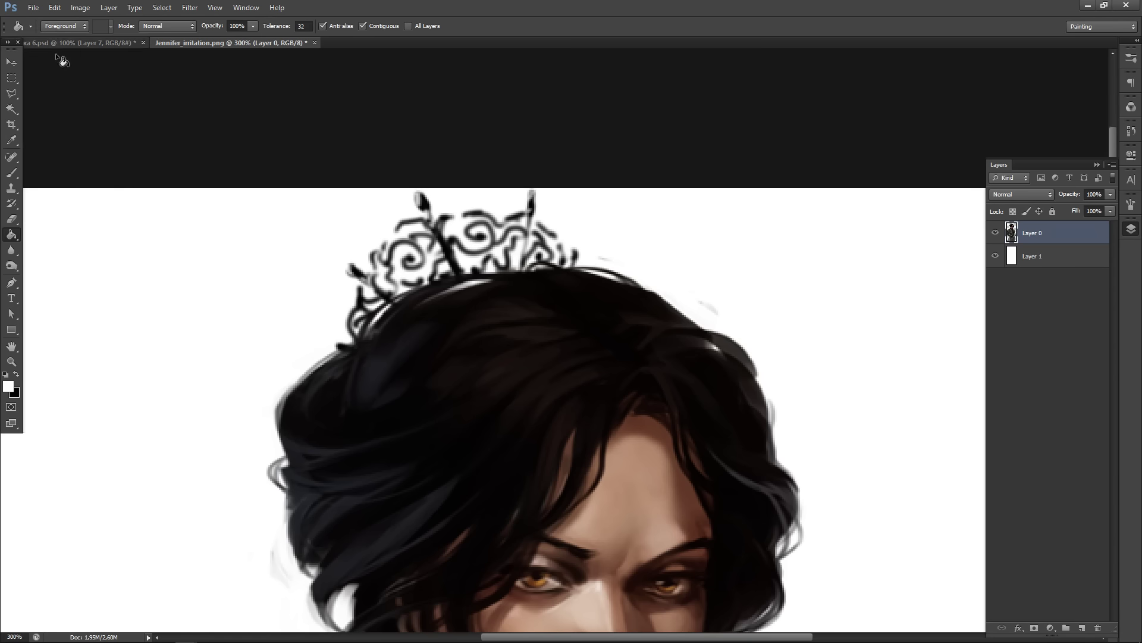
click(11, 124)
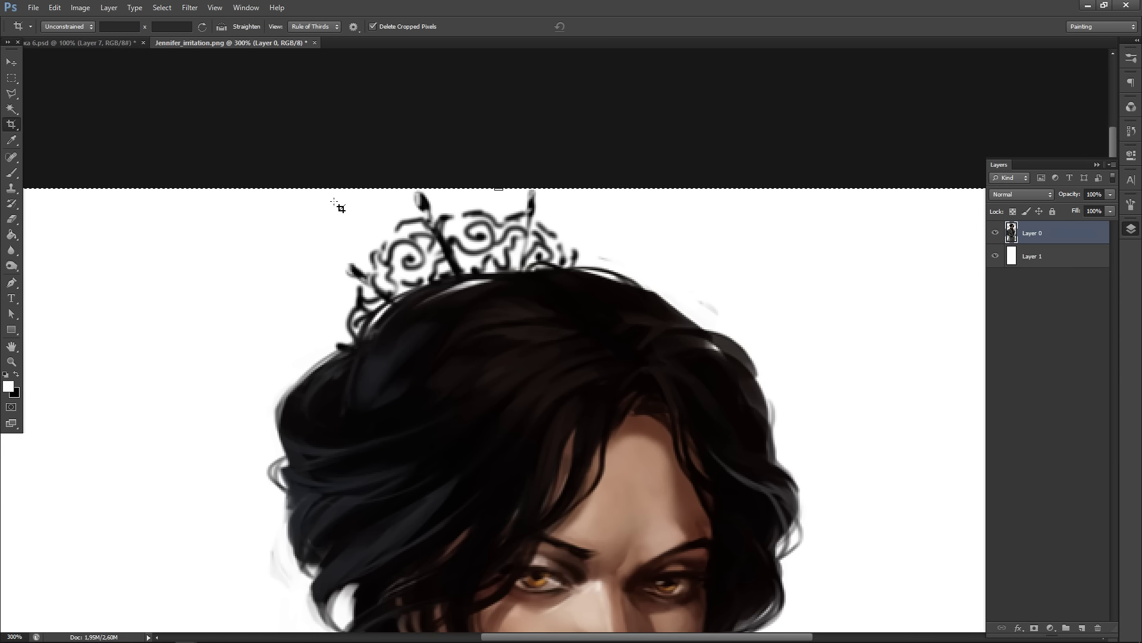
key(ctrl+minus)
key(ctrl+minus)
key(ctrl+minus)
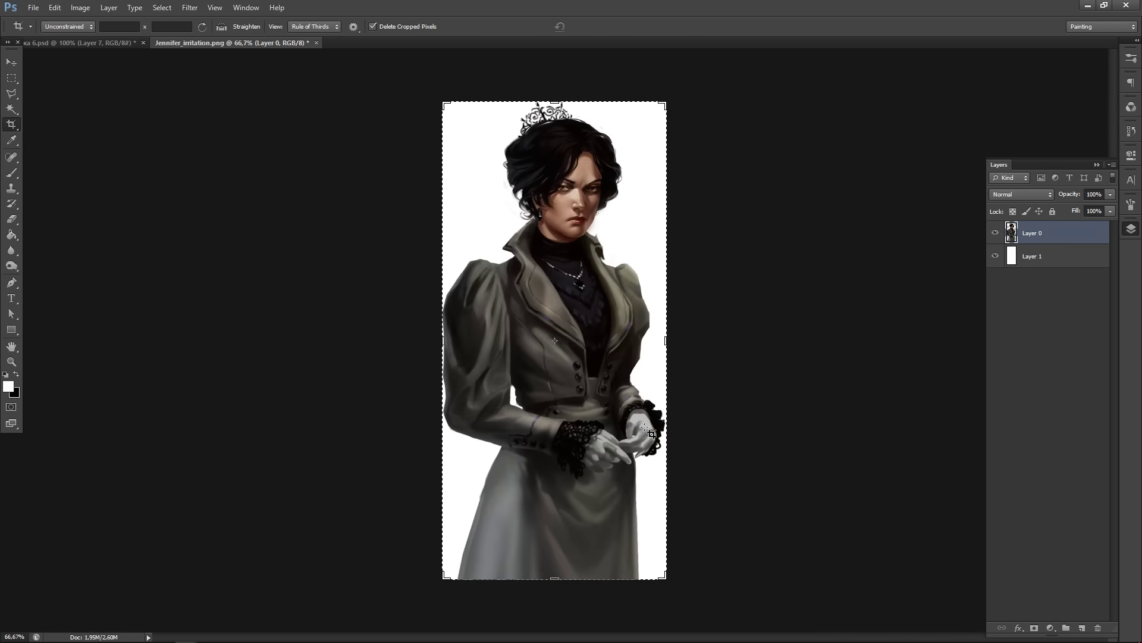
drag(557, 580, 557, 364)
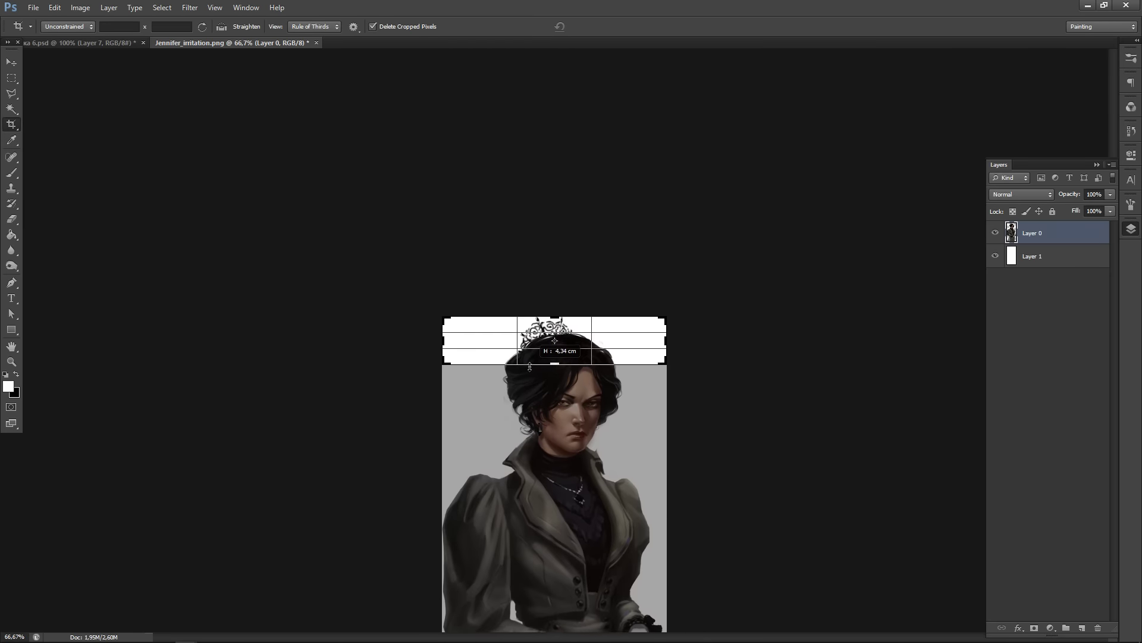
drag(668, 340, 630, 340)
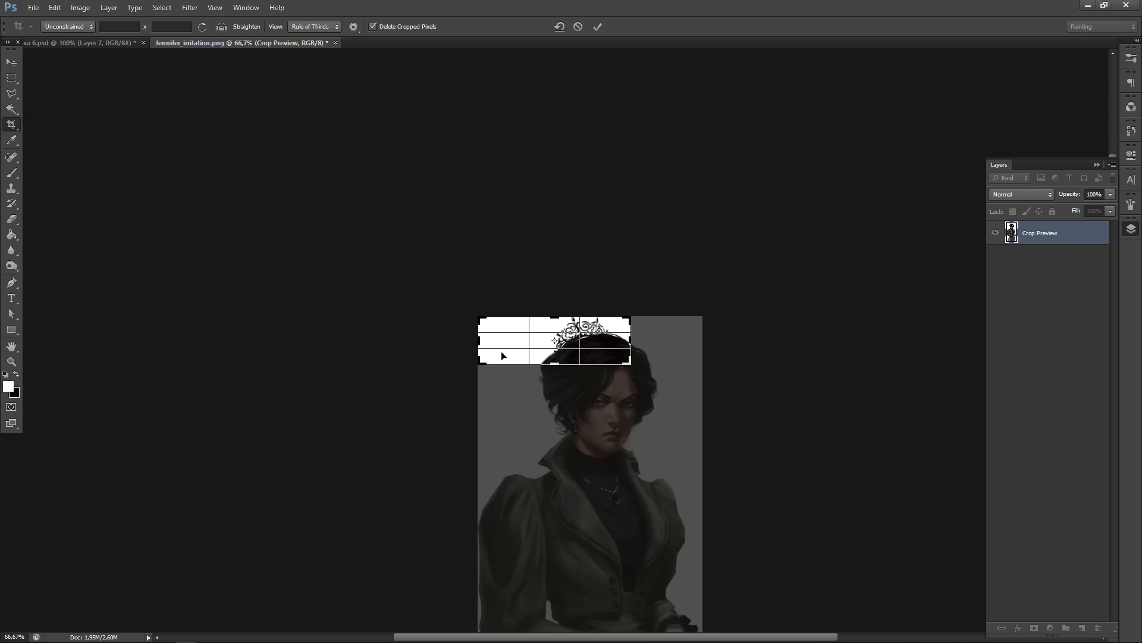
drag(479, 341, 510, 339)
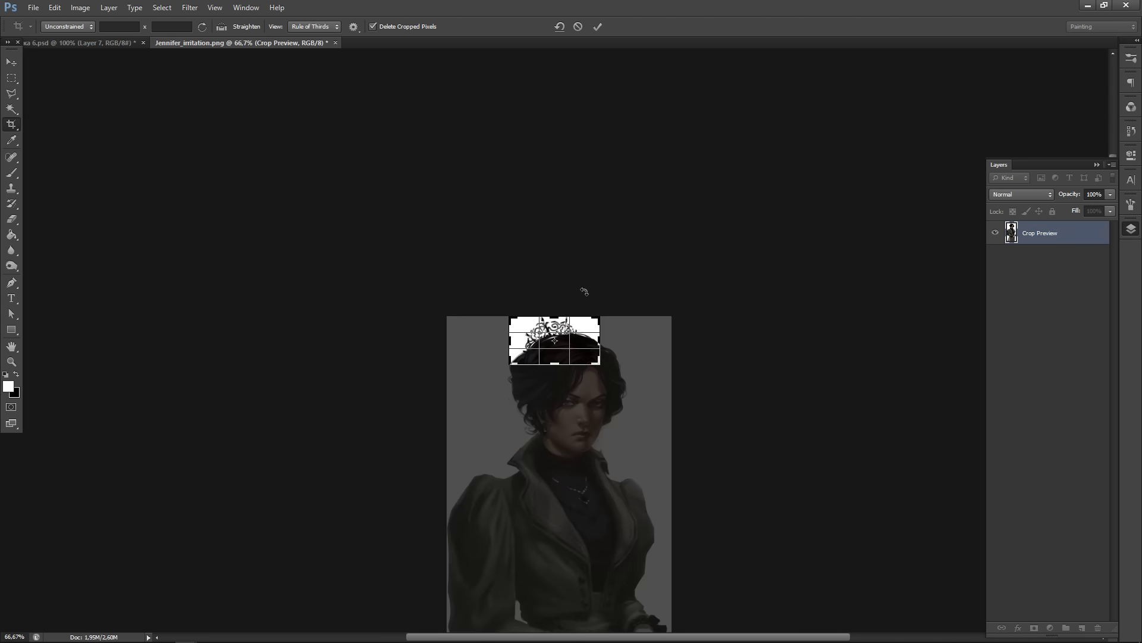
key(Escape)
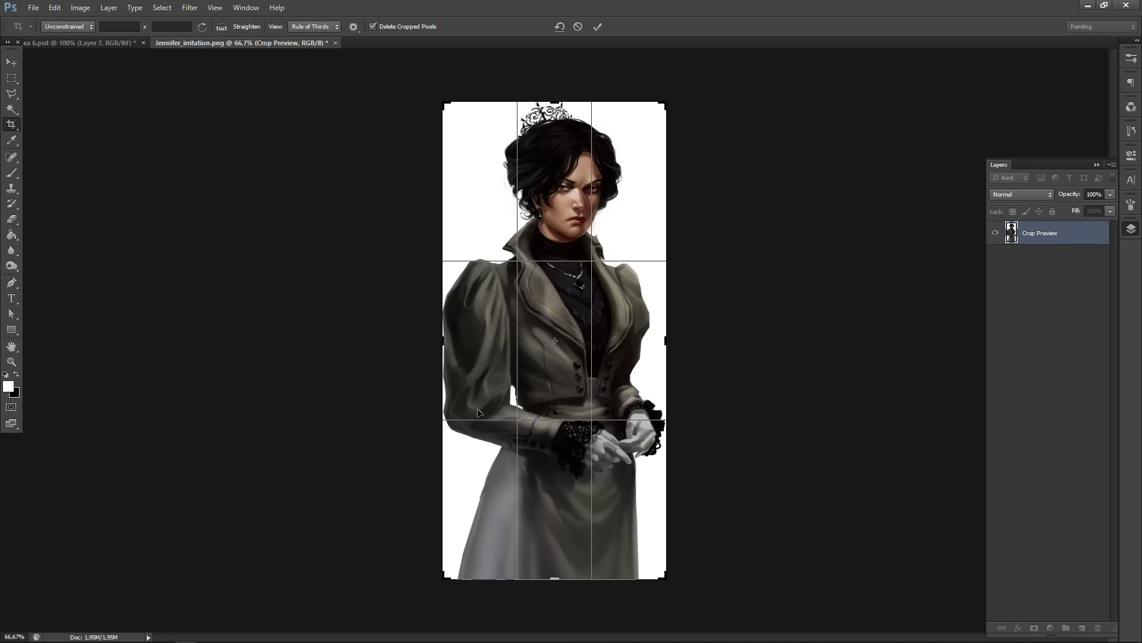
- Crop the portrait to the tiara at the crown of the head, about 7 cm wide
drag(446, 578, 465, 358)
drag(645, 338, 607, 339)
drag(506, 340, 535, 340)
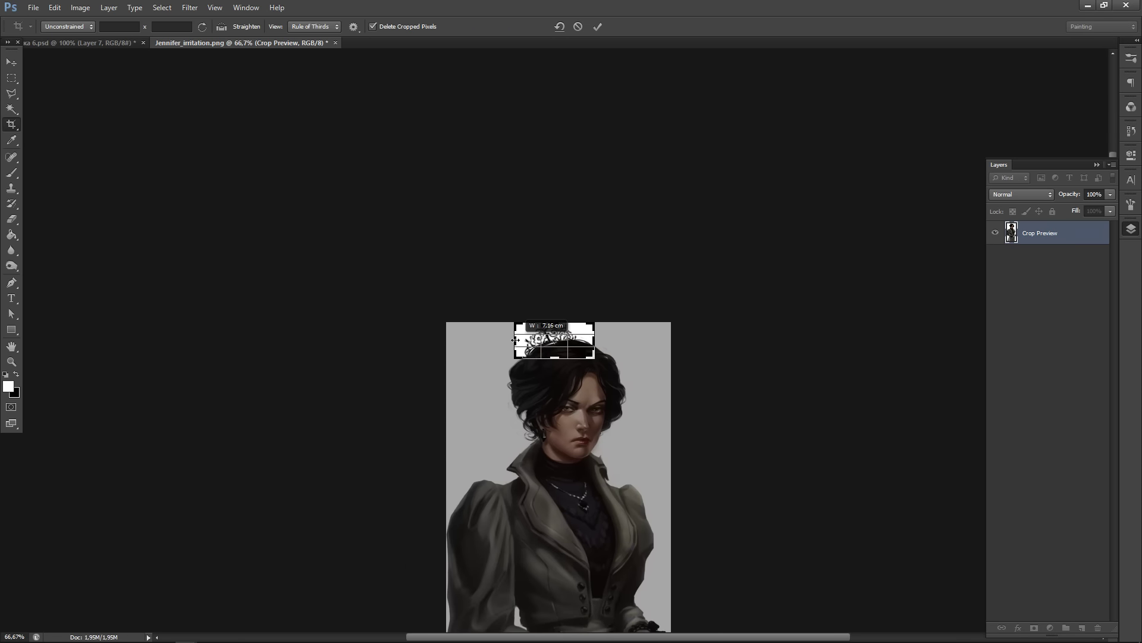
key(Return)
- Enlarge the cropped tiara to 300% and float it in a small reference window beside the icon canvas
key(v)
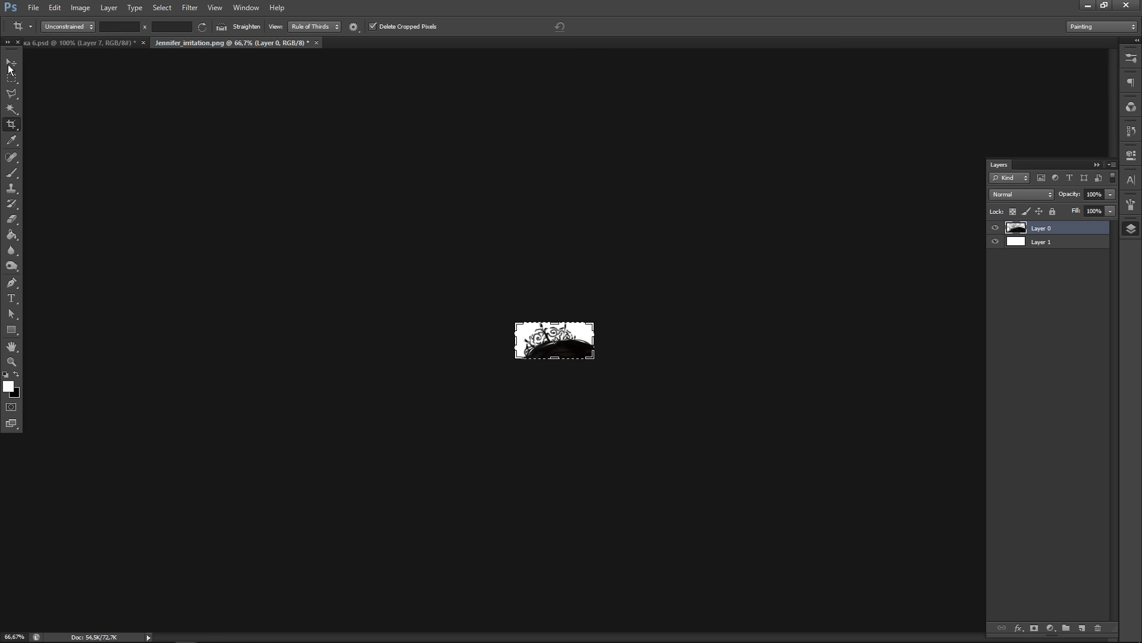
ctrl+click(557, 331)
ctrl+click(557, 331)
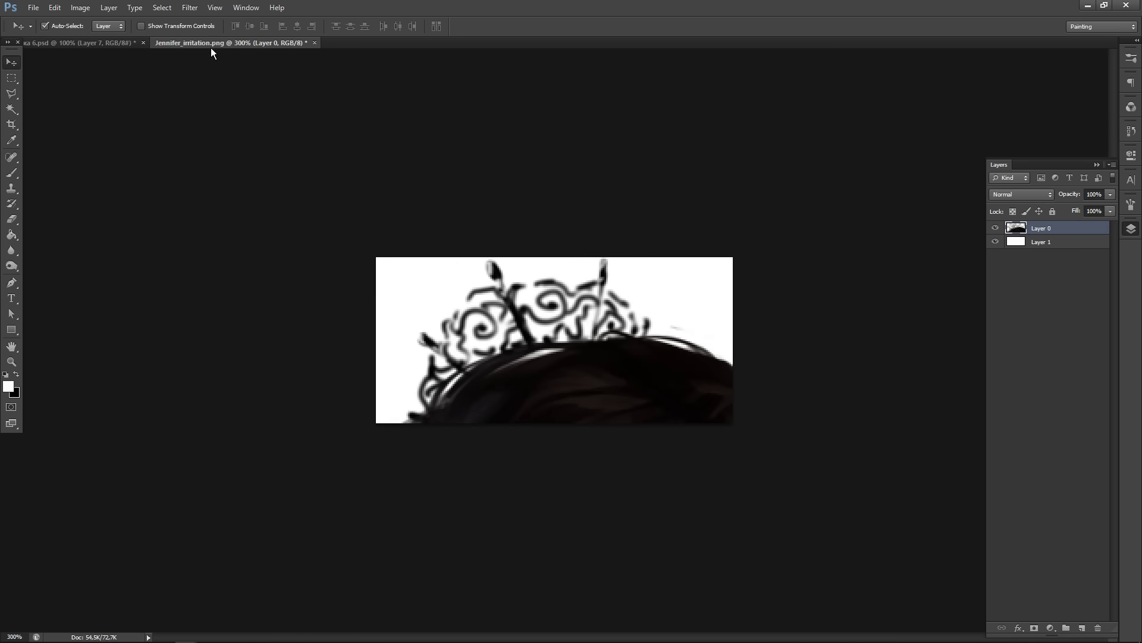
drag(211, 46, 264, 87)
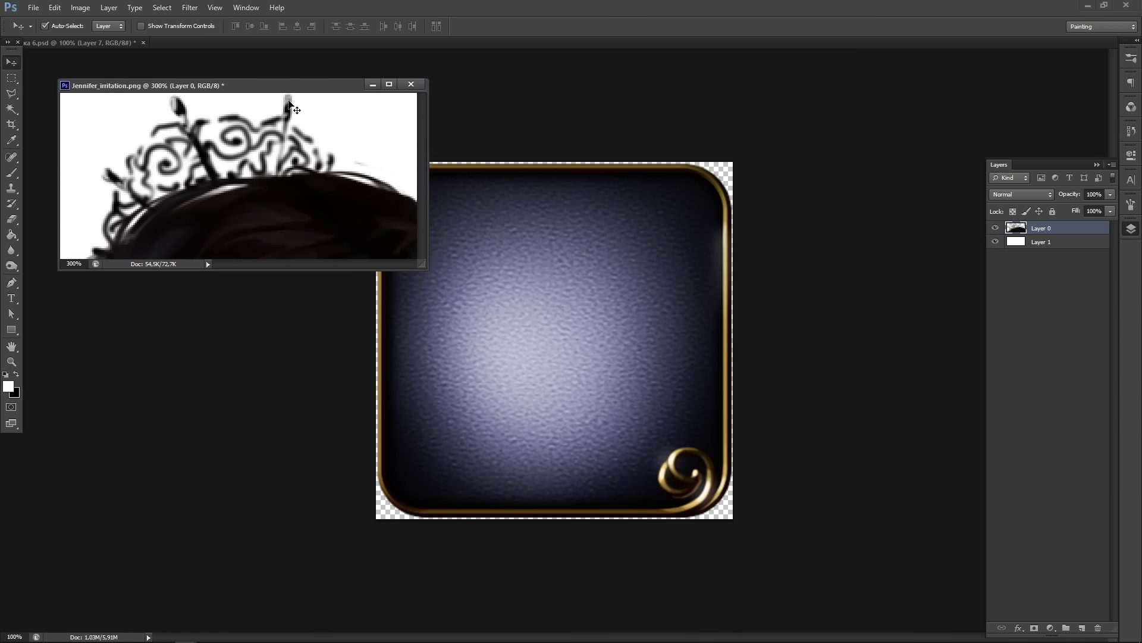
drag(430, 268, 353, 268)
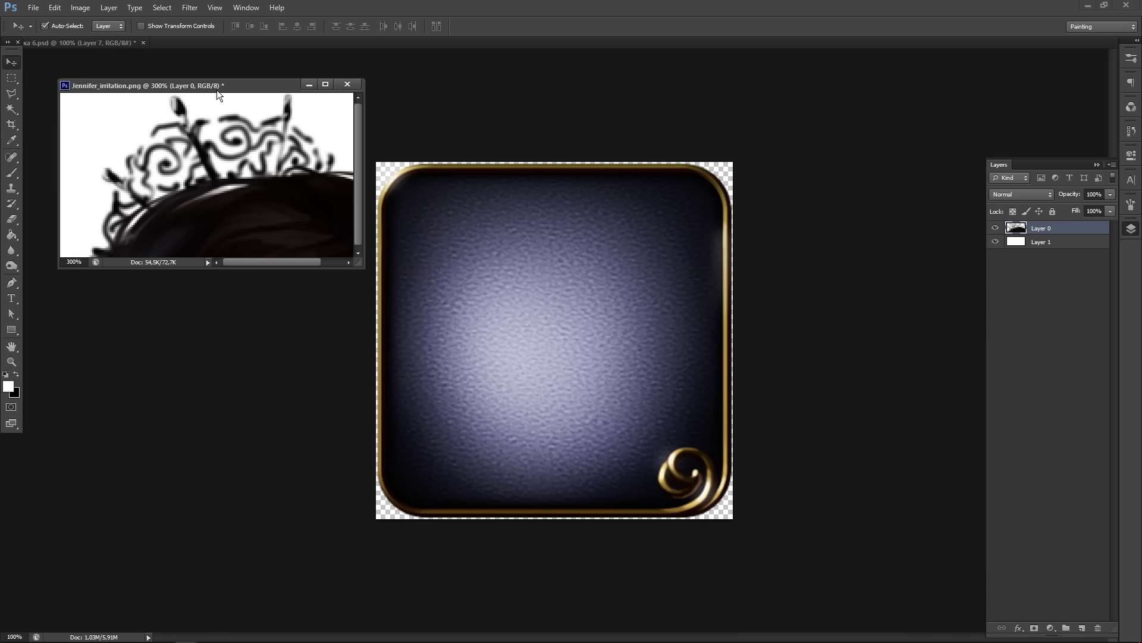
drag(217, 86, 197, 73)
drag(343, 250, 356, 256)
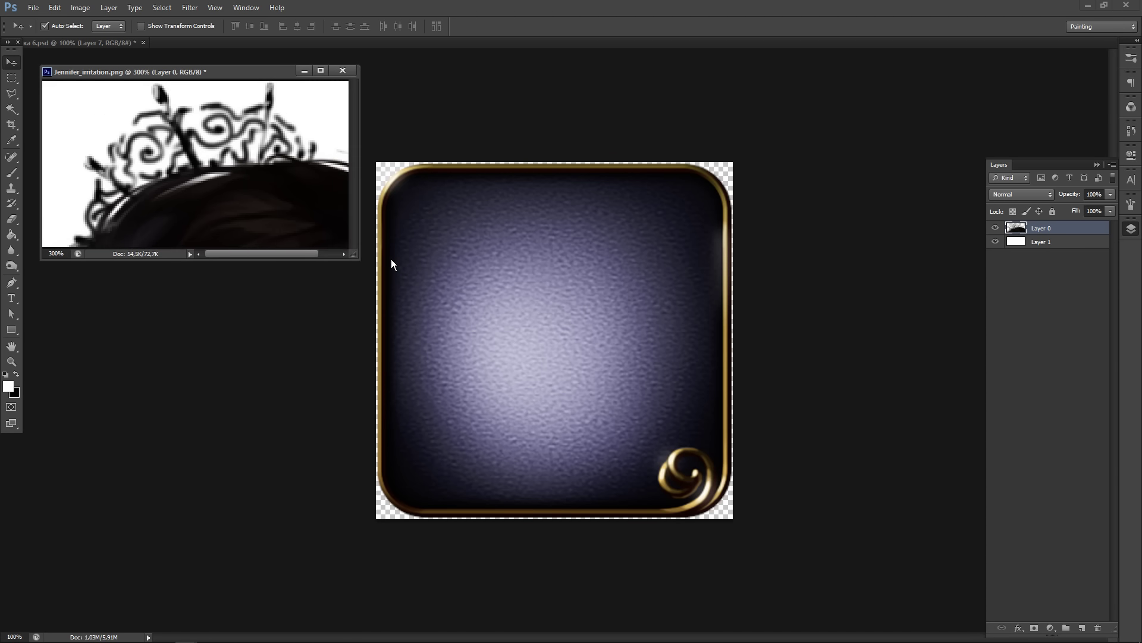
- Enter text editing on the numbered icon idea list in the other open document and return to the icon document
key(ctrl+Tab)
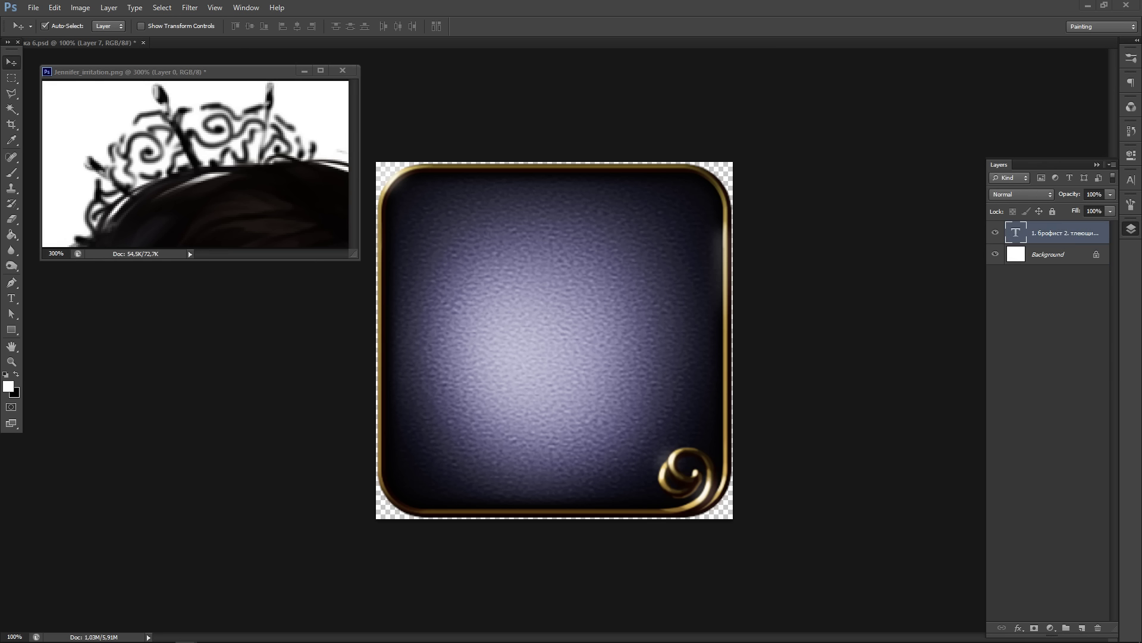
key(t)
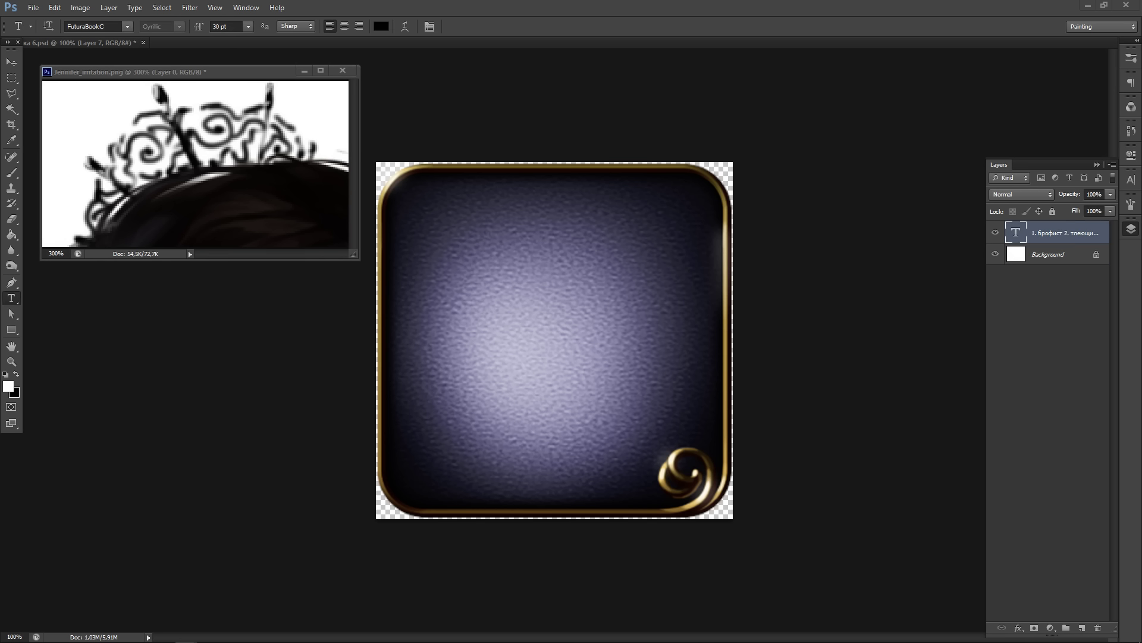
key(Return)
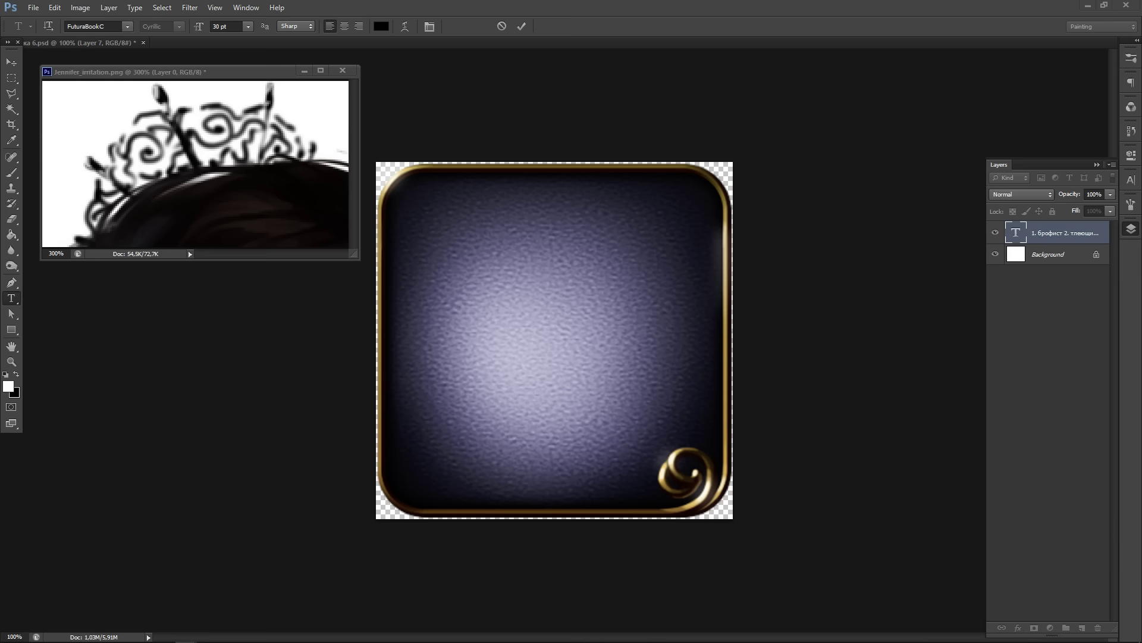
click(11, 62)
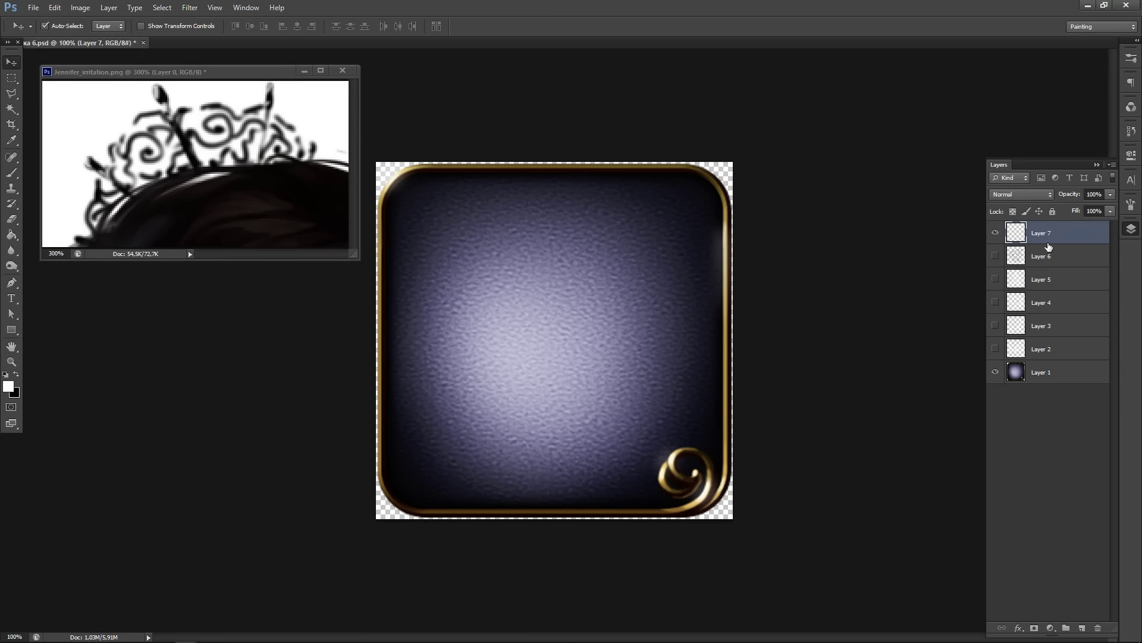
key(b)
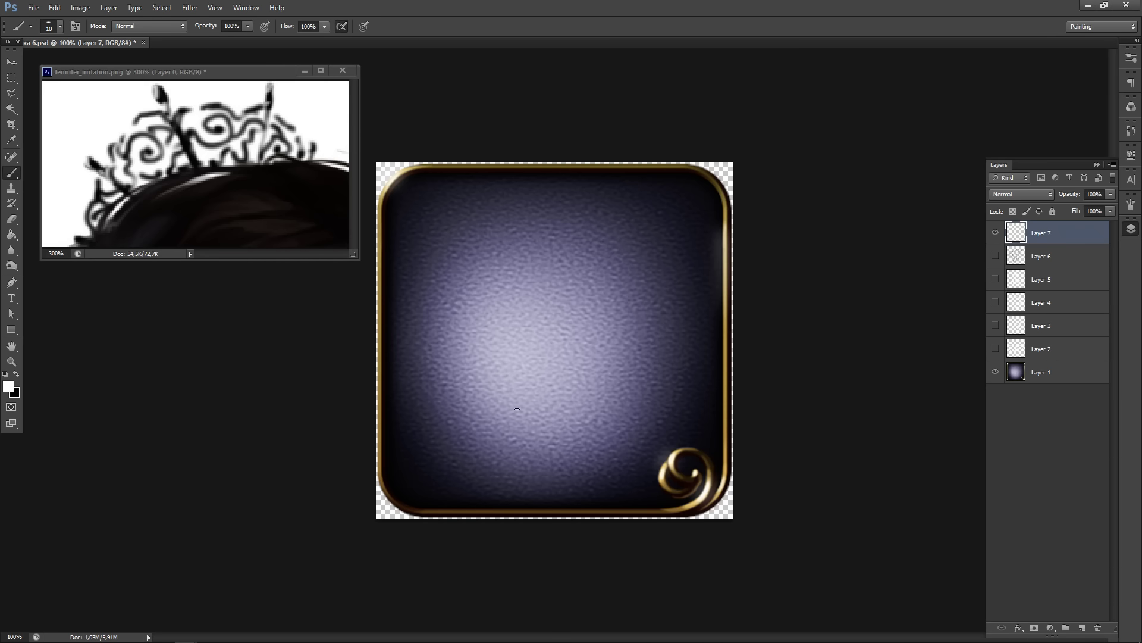
mouse_move(487, 392)
mouse_down()
mouse_move(630, 342)
mouse_move(494, 394)
mouse_up()
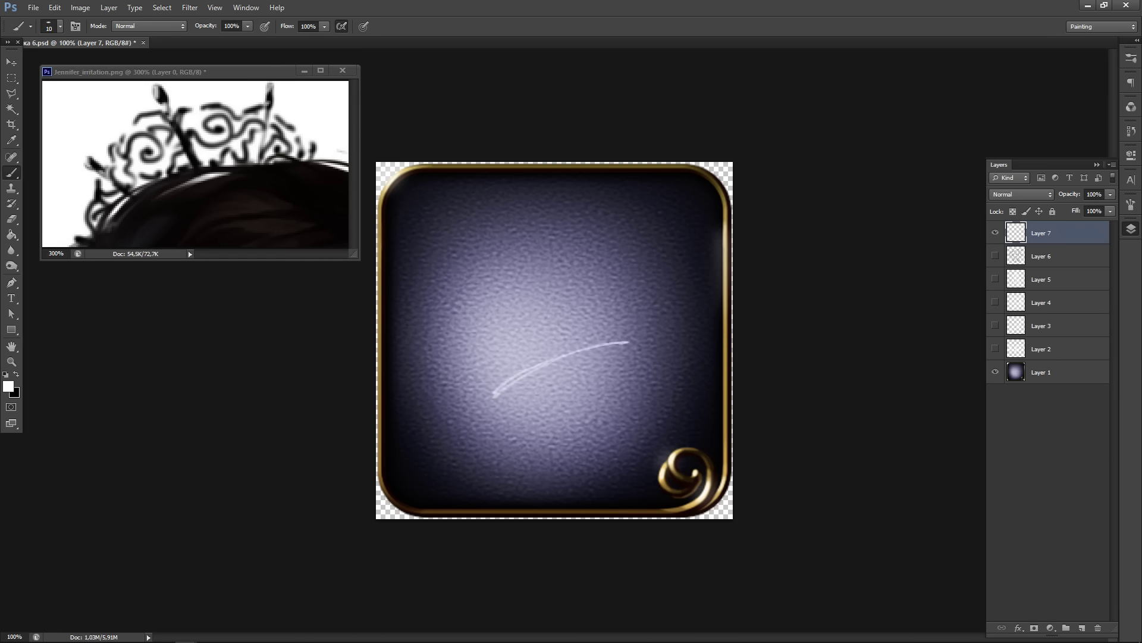
key(alt+Tab)
key(e)
drag(497, 391, 629, 340)
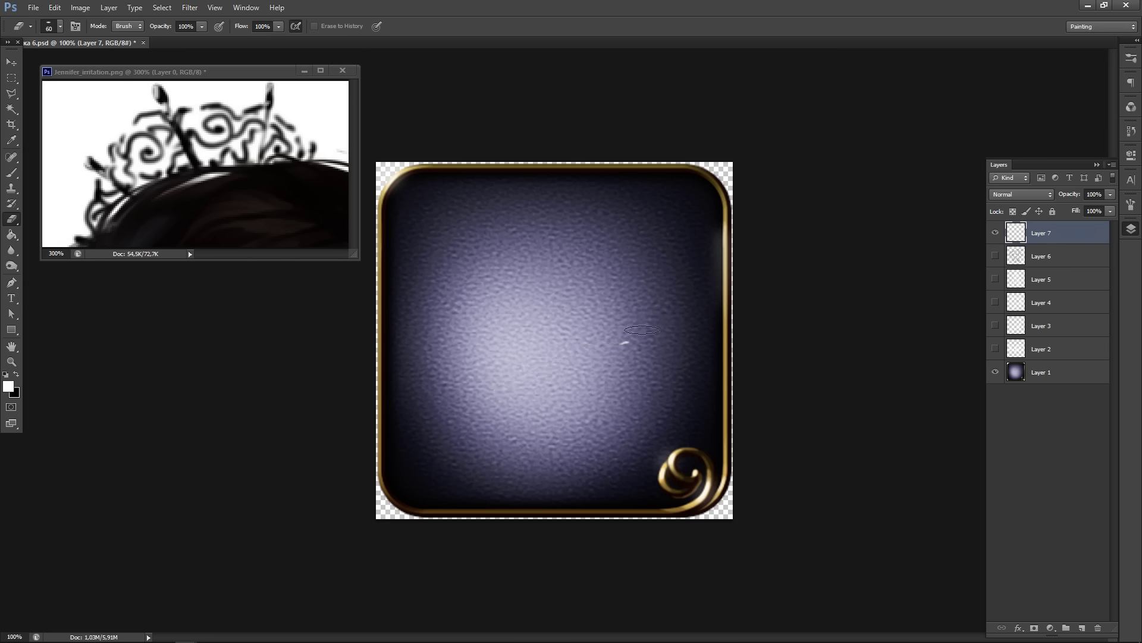
- With a 10 px white brush on Layer 7, sketch the tiara's arched outline and the slanted base line beneath it
key(b)
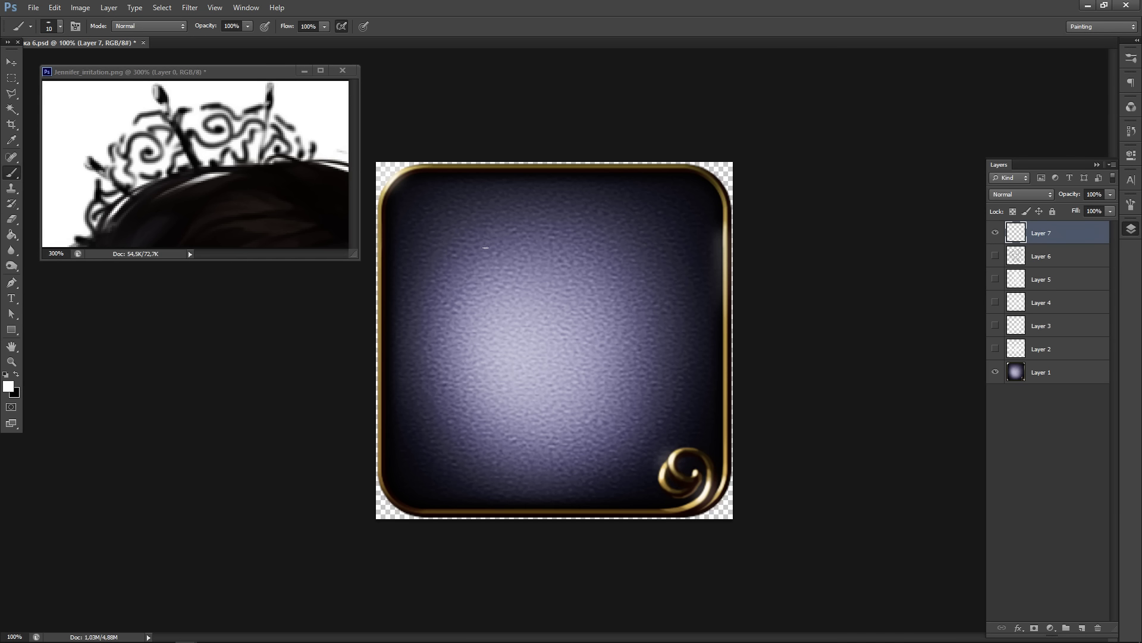
mouse_move(494, 230)
mouse_down()
mouse_move(435, 348)
mouse_move(440, 389)
mouse_move(444, 314)
mouse_move(509, 220)
mouse_move(651, 260)
mouse_up()
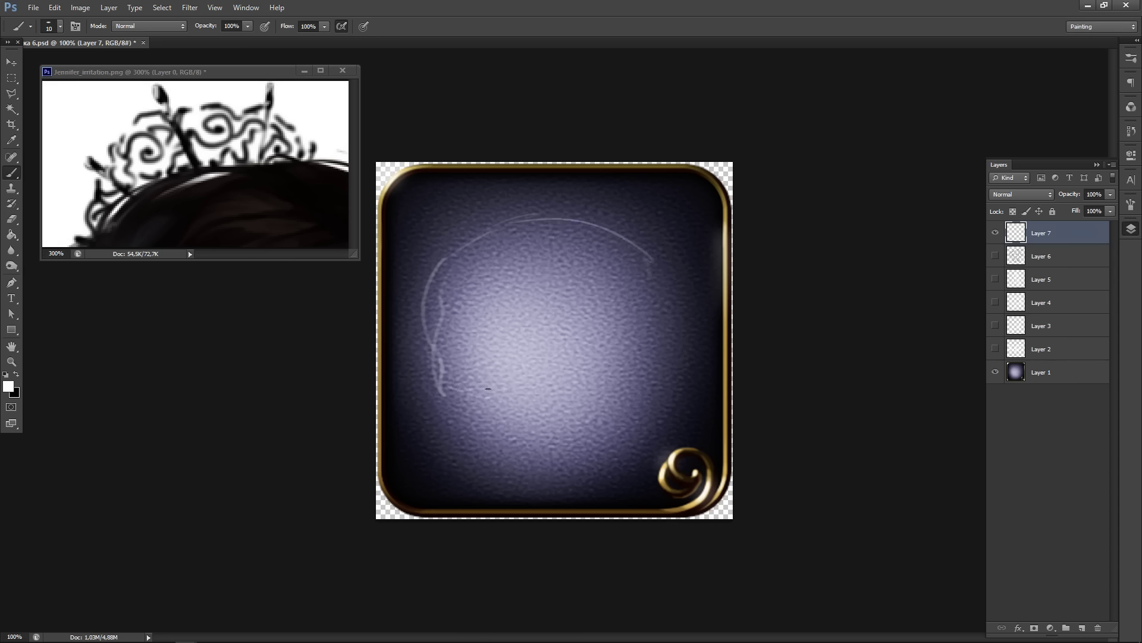
mouse_move(456, 388)
mouse_down()
mouse_move(498, 386)
mouse_move(463, 386)
mouse_move(465, 407)
mouse_move(515, 392)
mouse_move(663, 279)
mouse_up()
mouse_move(621, 332)
mouse_down()
mouse_move(556, 365)
mouse_move(542, 391)
mouse_move(612, 450)
mouse_up()
- Sketch the first long comb teeth running diagonally down from the middle of the base line, and reinforce the base line
drag(544, 380, 628, 456)
key(ctrl+z)
drag(564, 366, 634, 439)
mouse_move(572, 359)
mouse_down()
mouse_move(654, 460)
mouse_move(569, 375)
mouse_move(655, 459)
mouse_up()
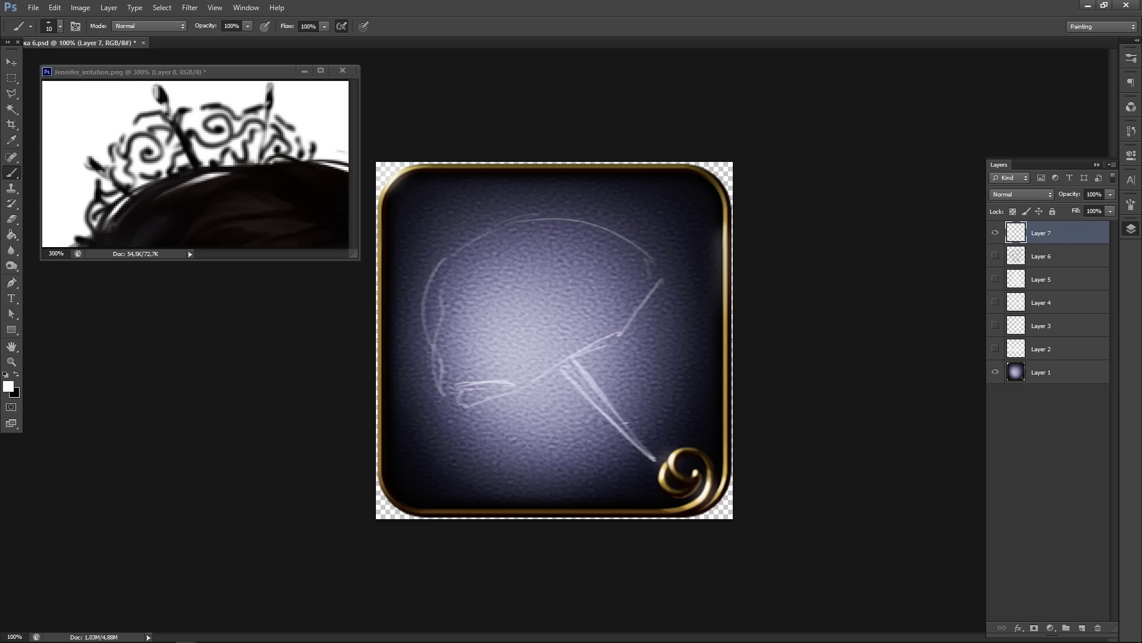
drag(612, 406, 655, 459)
drag(528, 379, 613, 334)
drag(551, 374, 628, 457)
drag(552, 371, 636, 466)
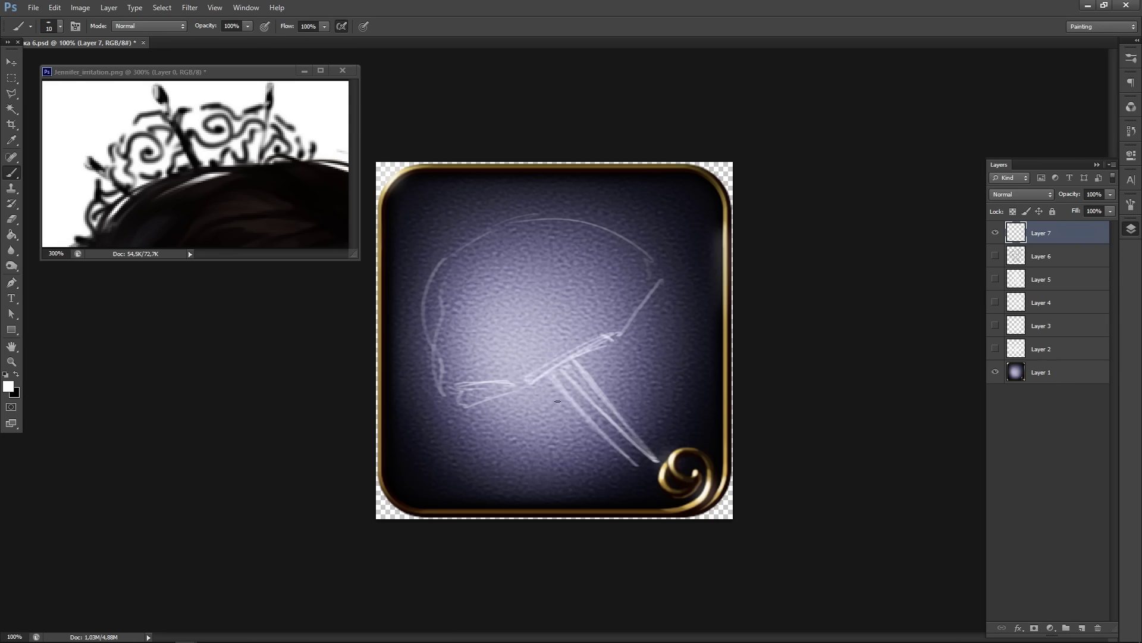
- Add further curved teeth along the left side of the comb, undoing and redrawing the misplaced strokes
drag(542, 382, 638, 465)
mouse_move(523, 389)
mouse_down()
mouse_move(588, 462)
mouse_move(573, 448)
mouse_up()
key(ctrl+alt+z)
key(ctrl+alt+z)
drag(520, 387, 601, 461)
mouse_move(532, 390)
mouse_down()
mouse_move(600, 461)
mouse_move(590, 450)
mouse_move(604, 433)
mouse_move(594, 438)
mouse_move(639, 466)
mouse_up()
drag(594, 431, 640, 468)
- Draw the outermost tooth on the right side of the comb and join it to the base line
drag(588, 356, 660, 429)
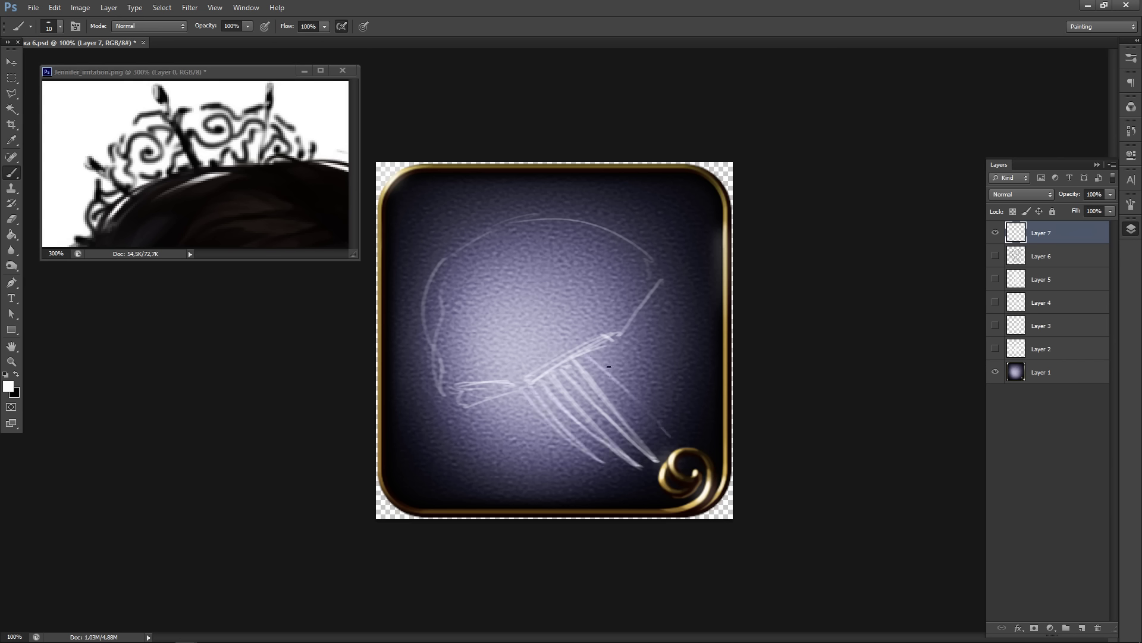
drag(592, 354, 657, 431)
drag(603, 369, 653, 429)
mouse_move(598, 347)
mouse_down()
mouse_move(661, 441)
mouse_move(603, 368)
mouse_up()
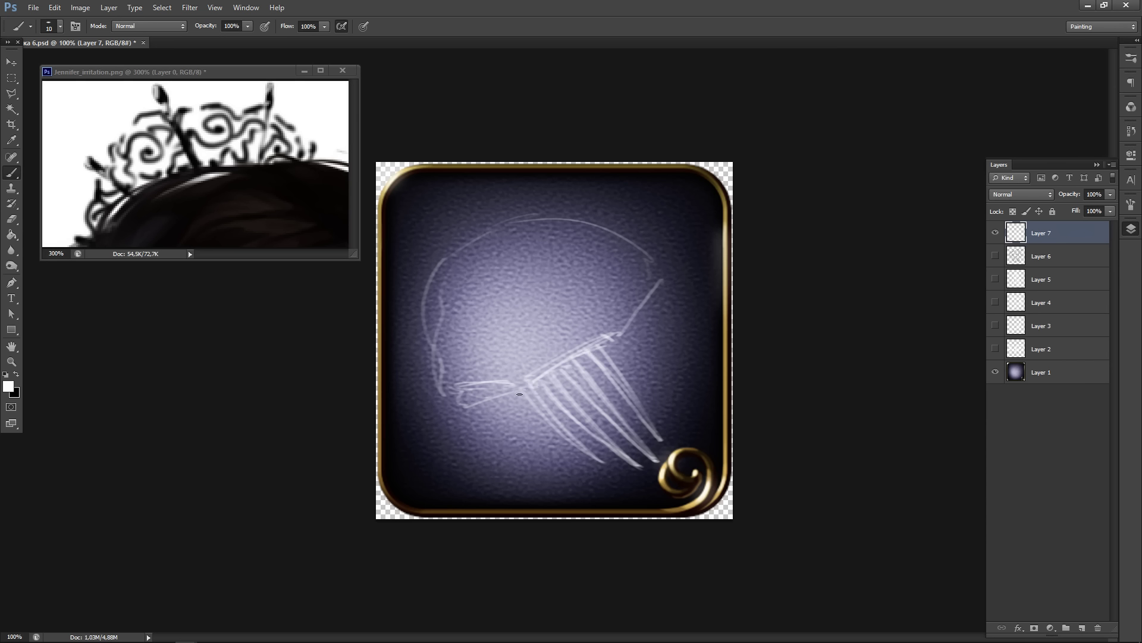
- Go over the comb teeth with repeated strokes to make them thicker and brighter
drag(522, 392, 601, 467)
mouse_move(534, 388)
mouse_down()
mouse_move(603, 466)
mouse_move(598, 441)
mouse_move(626, 466)
mouse_up()
drag(587, 432, 638, 468)
drag(580, 425, 634, 465)
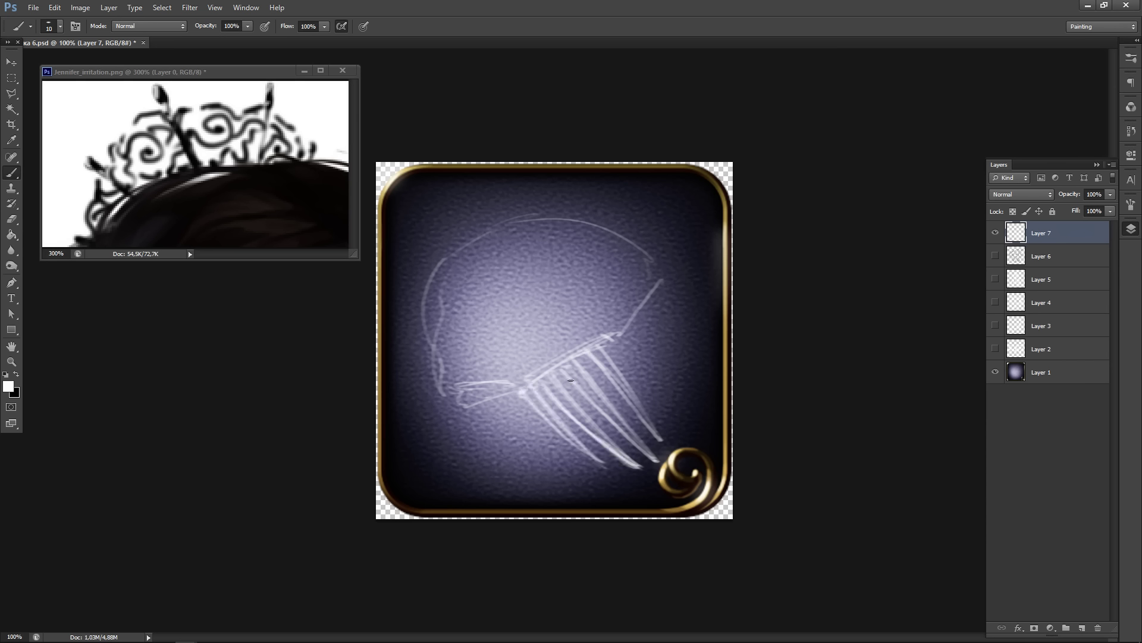
drag(560, 365, 654, 458)
drag(586, 353, 666, 446)
- Erase the stray base lines on both sides of the comb and trim the overlong tooth tips with a smaller eraser
key(e)
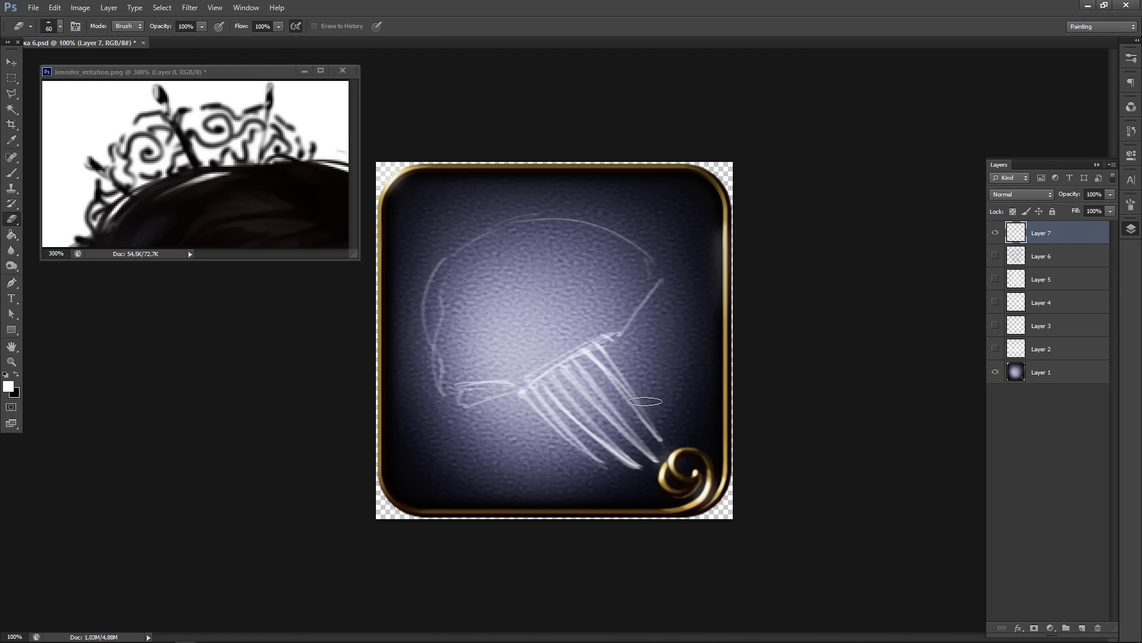
key(p)
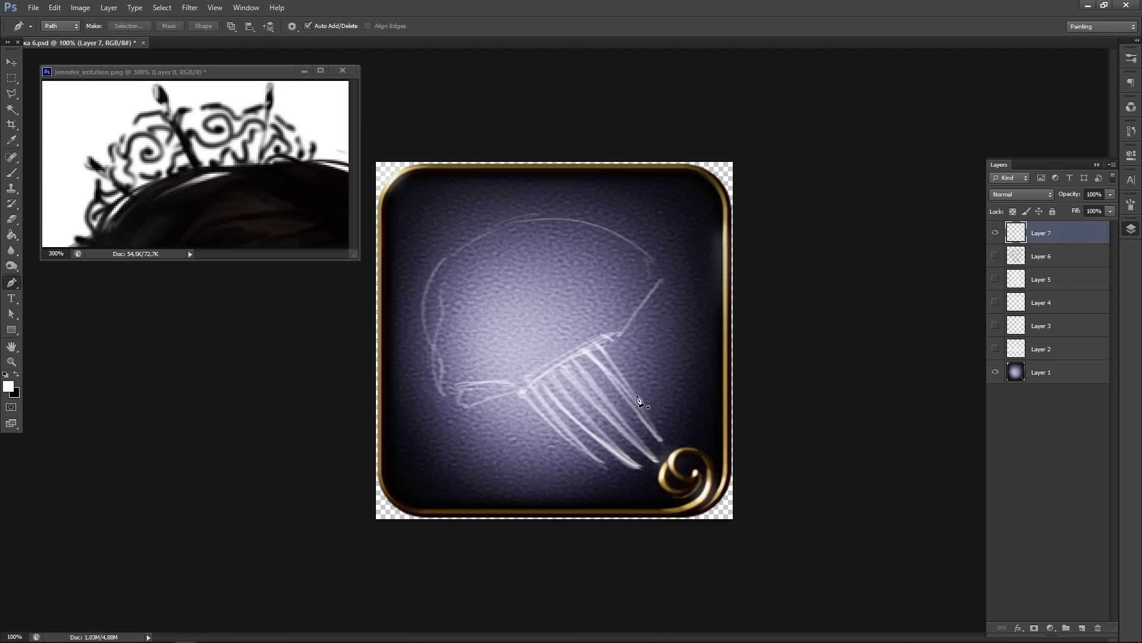
key(e)
mouse_move(610, 342)
mouse_down()
mouse_move(632, 347)
mouse_move(661, 273)
mouse_move(619, 336)
mouse_up()
mouse_move(485, 380)
mouse_down()
mouse_move(456, 397)
mouse_move(469, 394)
mouse_up()
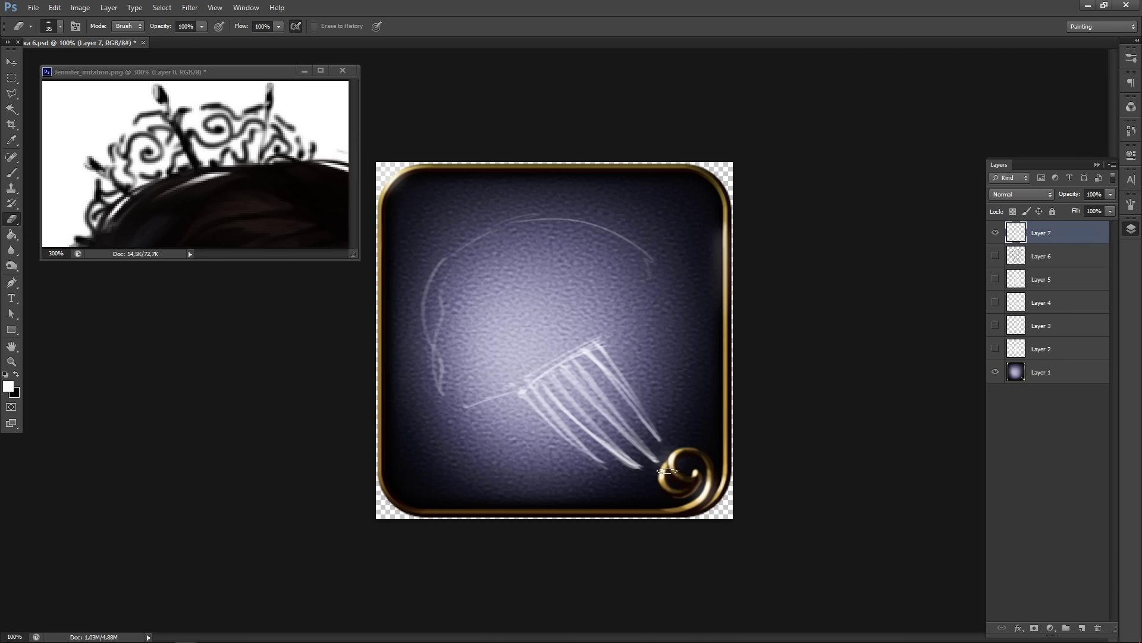
key(bracketleft)
key(bracketleft)
drag(617, 443, 647, 472)
- Redraw the lower end of the comb's longest tooth with the brush, replacing the first attempt
key(b)
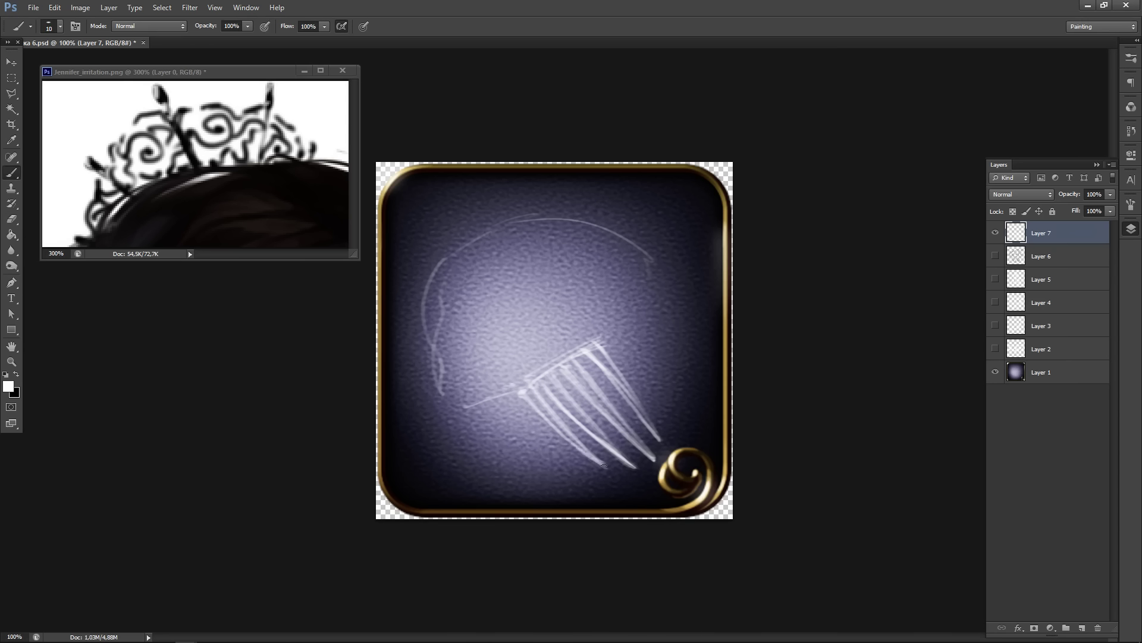
drag(594, 426, 638, 466)
key(ctrl+z)
drag(589, 423, 639, 470)
- Shift the comb sketch, flip it horizontally in a free transform, and reposition it within the frame
key(v)
drag(581, 357, 549, 357)
key(ctrl+t)
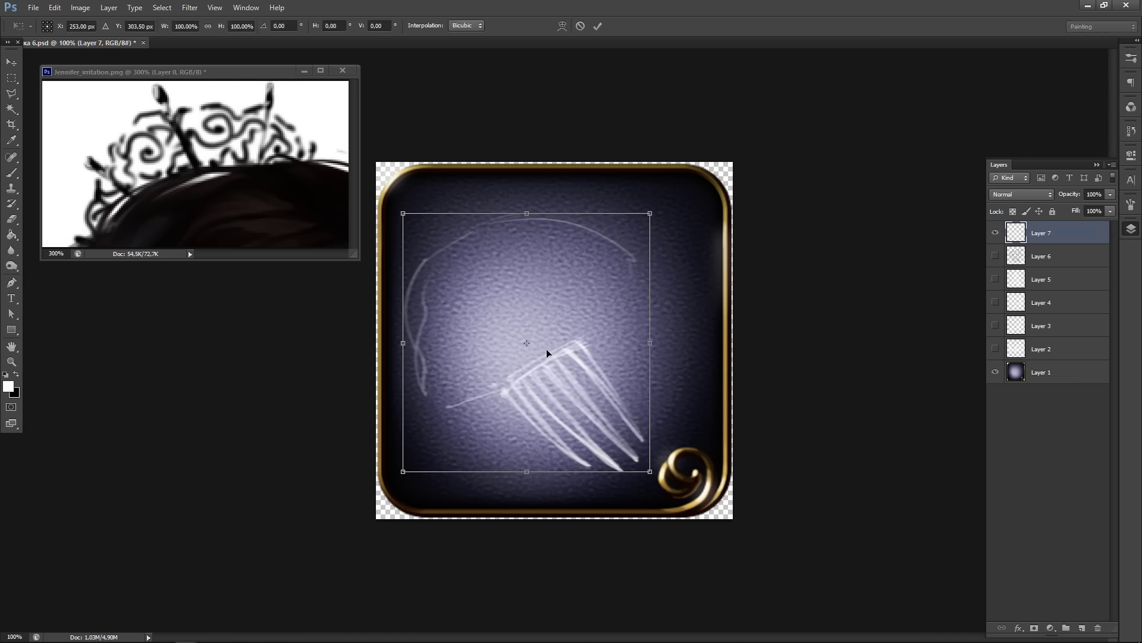
right_click(505, 348)
click(554, 530)
drag(508, 408, 529, 422)
- Warp the flipped sketch to straighten and spread the comb teeth, and apply the transform
right_click(592, 357)
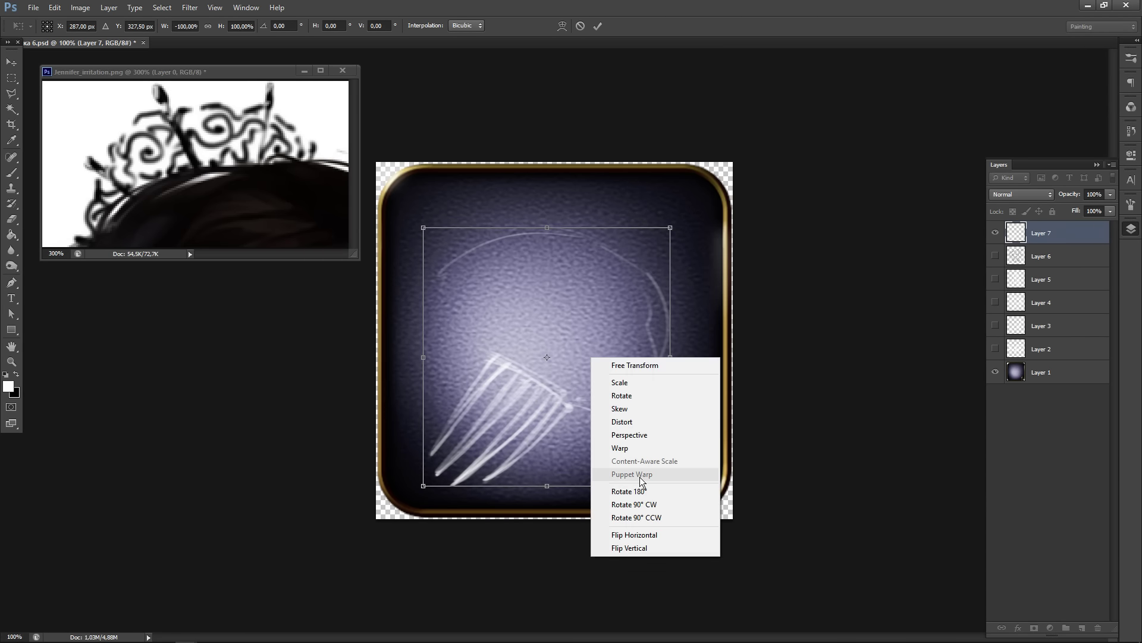
click(620, 451)
drag(513, 320, 509, 314)
mouse_move(465, 395)
mouse_down()
mouse_move(456, 391)
mouse_move(440, 452)
mouse_move(447, 481)
mouse_move(516, 453)
mouse_move(551, 391)
mouse_move(520, 362)
mouse_move(534, 390)
mouse_move(541, 348)
mouse_up()
drag(466, 362, 479, 366)
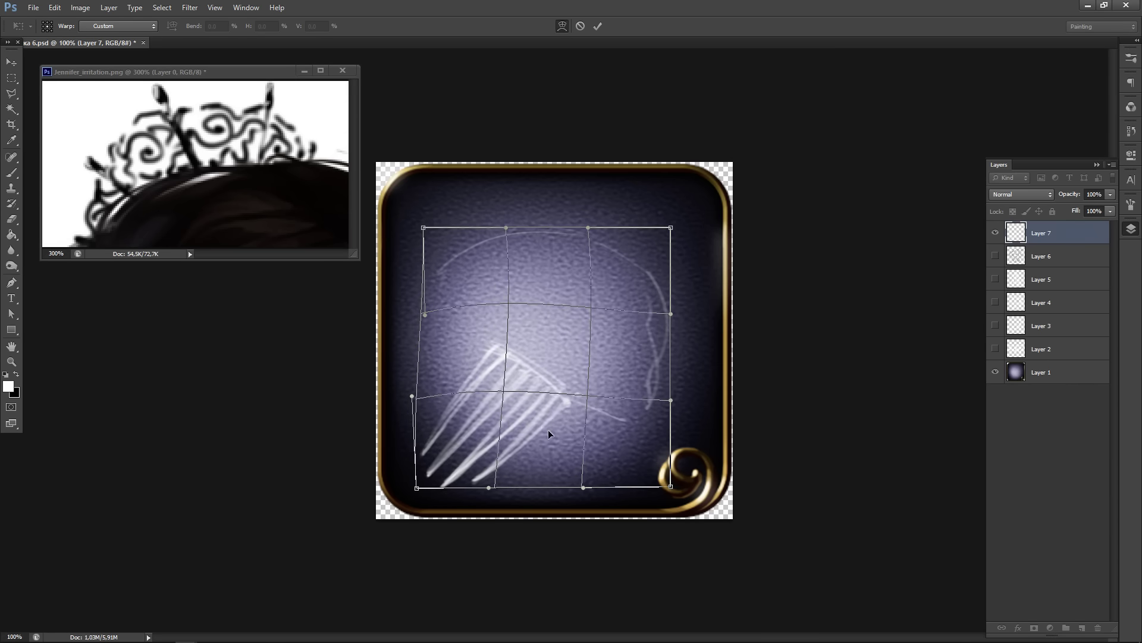
drag(548, 429, 536, 430)
key(Return)
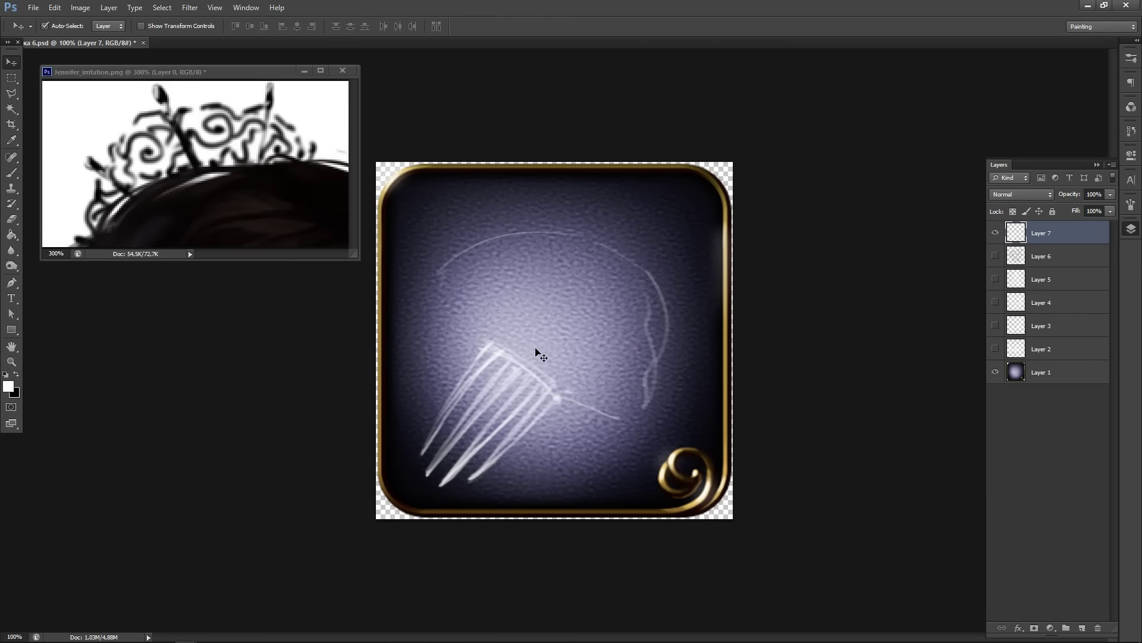
- On Layer 1, sketch a rounded base ornament with small curls above the comb teeth
click(538, 348)
key(b)
mouse_move(516, 333)
mouse_down()
mouse_move(560, 332)
mouse_move(570, 320)
mouse_move(555, 327)
mouse_move(565, 358)
mouse_up()
drag(552, 331, 520, 329)
drag(527, 335, 548, 334)
mouse_move(558, 339)
mouse_down()
mouse_move(570, 360)
mouse_move(559, 396)
mouse_up()
drag(566, 365, 558, 392)
mouse_move(521, 334)
mouse_down()
mouse_move(485, 346)
mouse_move(535, 347)
mouse_move(516, 344)
mouse_move(538, 385)
mouse_move(546, 370)
mouse_move(535, 371)
mouse_up()
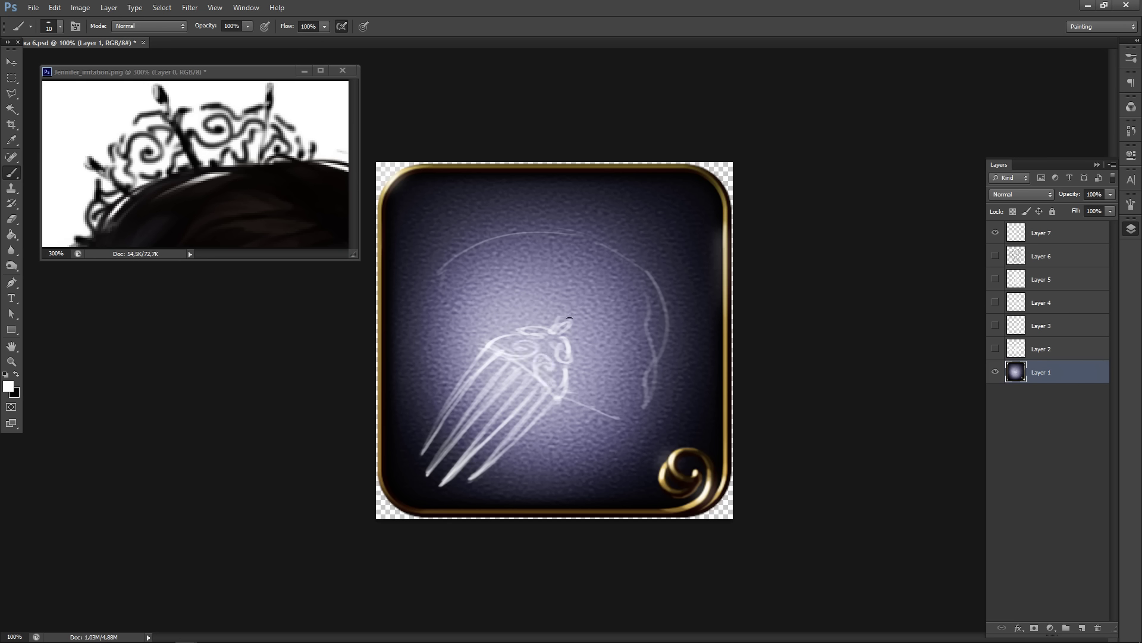
- Sketch six thin spines fanning out from the base ornament, with bud tips on the two leftmost ones
mouse_move(542, 324)
mouse_down()
mouse_move(600, 216)
mouse_move(532, 325)
mouse_move(542, 297)
mouse_move(595, 214)
mouse_move(538, 325)
mouse_move(682, 275)
mouse_up()
key(ctrl+alt+z)
key(ctrl+alt+z)
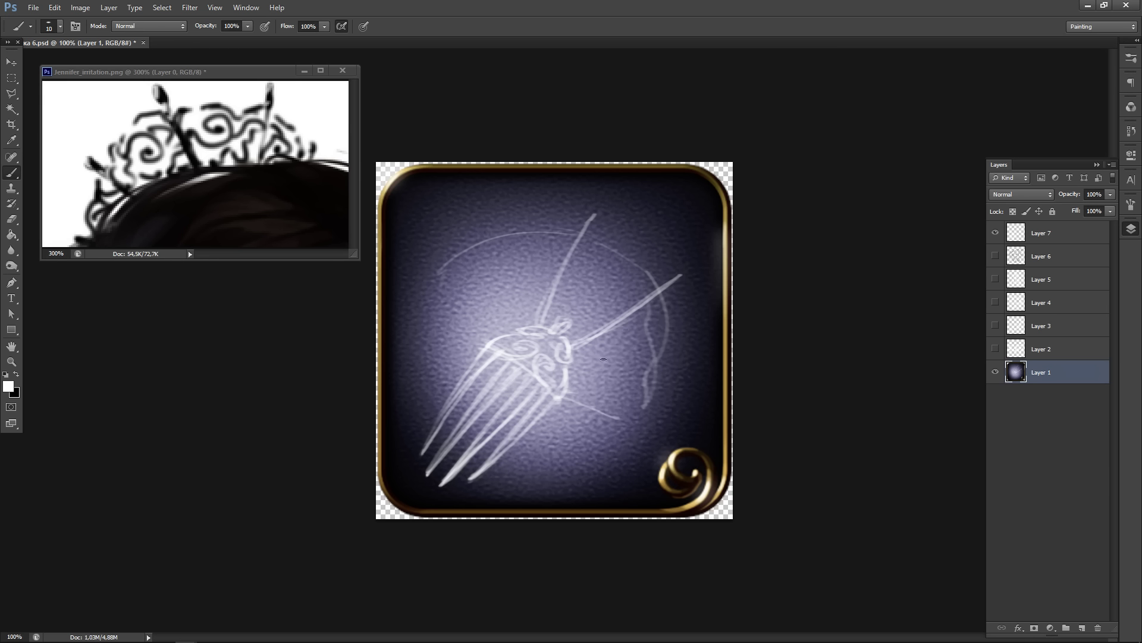
drag(570, 372, 667, 374)
drag(575, 376, 664, 374)
drag(562, 399, 628, 428)
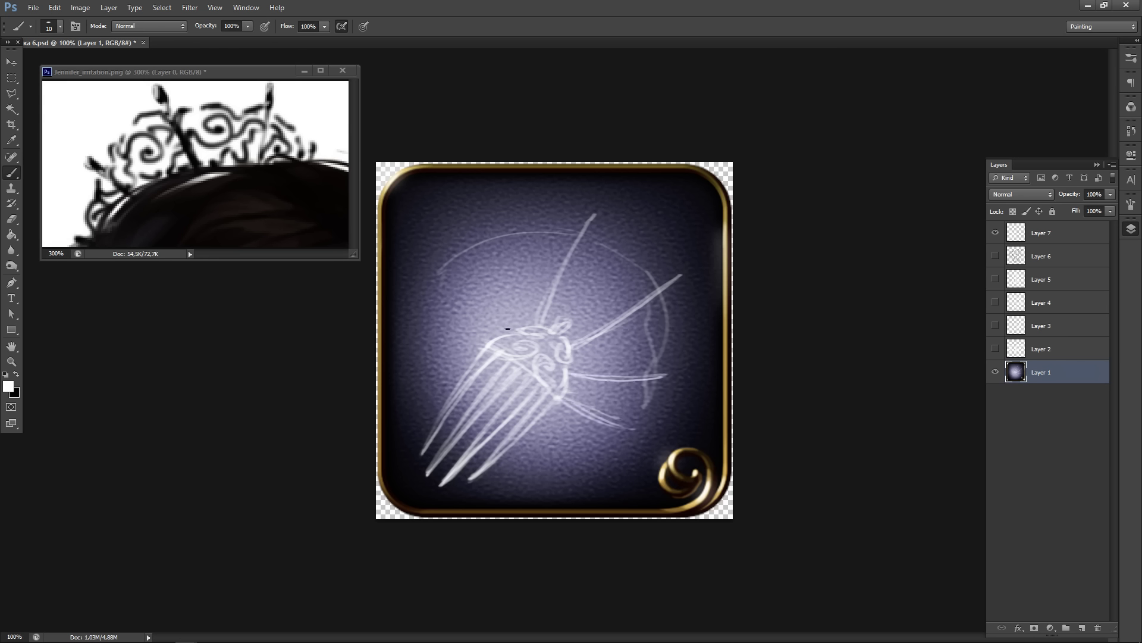
mouse_move(506, 324)
mouse_down()
mouse_move(485, 226)
mouse_move(508, 323)
mouse_up()
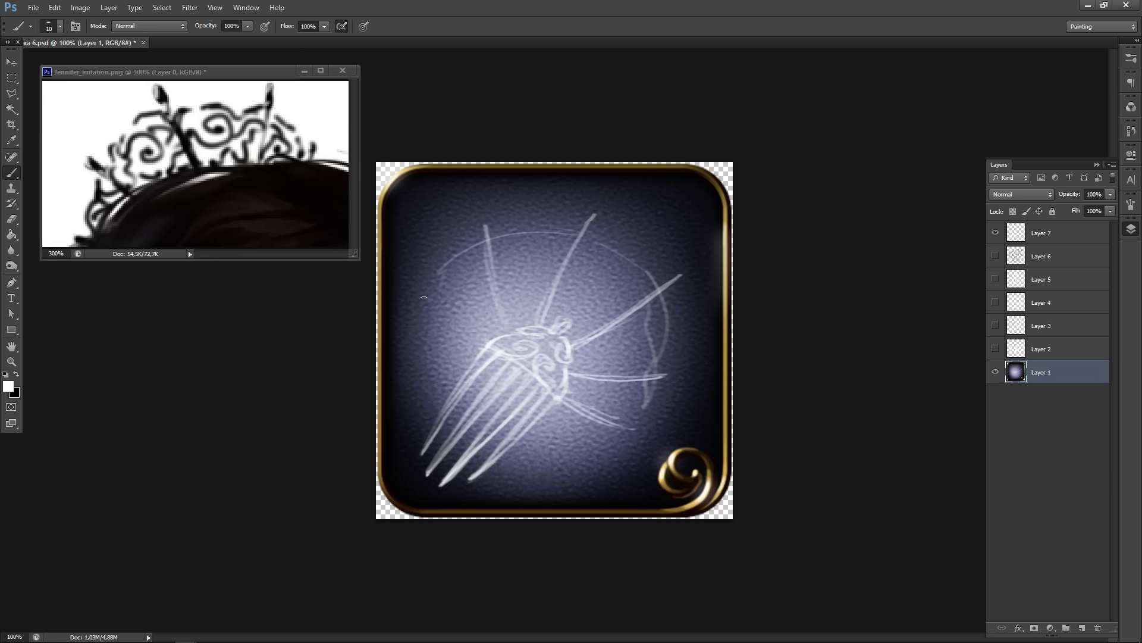
drag(423, 297, 489, 344)
drag(482, 221, 493, 235)
- Add bud tips to the remaining spines and fill the gap between the two upper-right spines with curled scrollwork
drag(594, 205, 589, 224)
drag(680, 266, 669, 286)
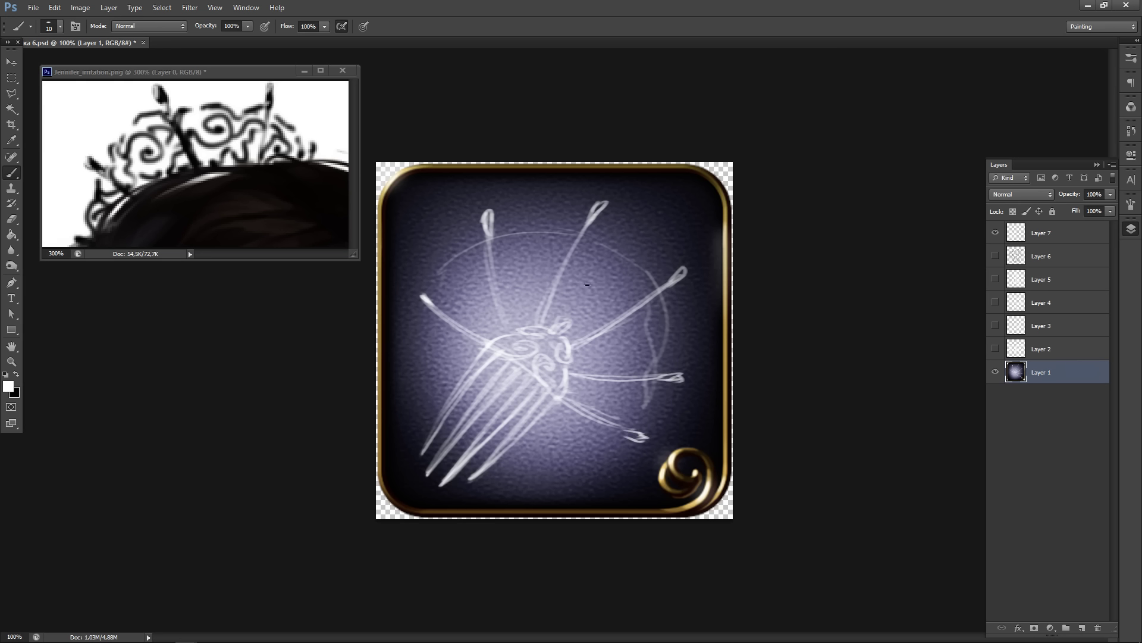
mouse_move(575, 285)
mouse_down()
mouse_move(590, 314)
mouse_move(590, 300)
mouse_move(549, 322)
mouse_move(593, 282)
mouse_move(579, 306)
mouse_move(607, 296)
mouse_move(556, 312)
mouse_up()
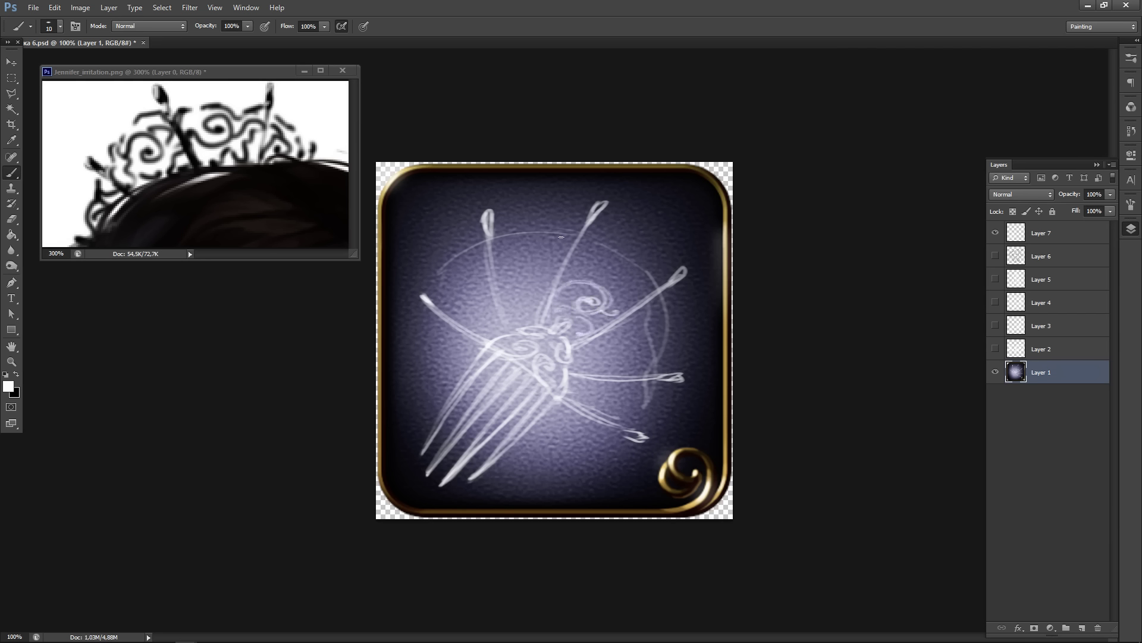
mouse_move(589, 284)
mouse_down()
mouse_move(574, 256)
mouse_move(598, 256)
mouse_move(592, 282)
mouse_up()
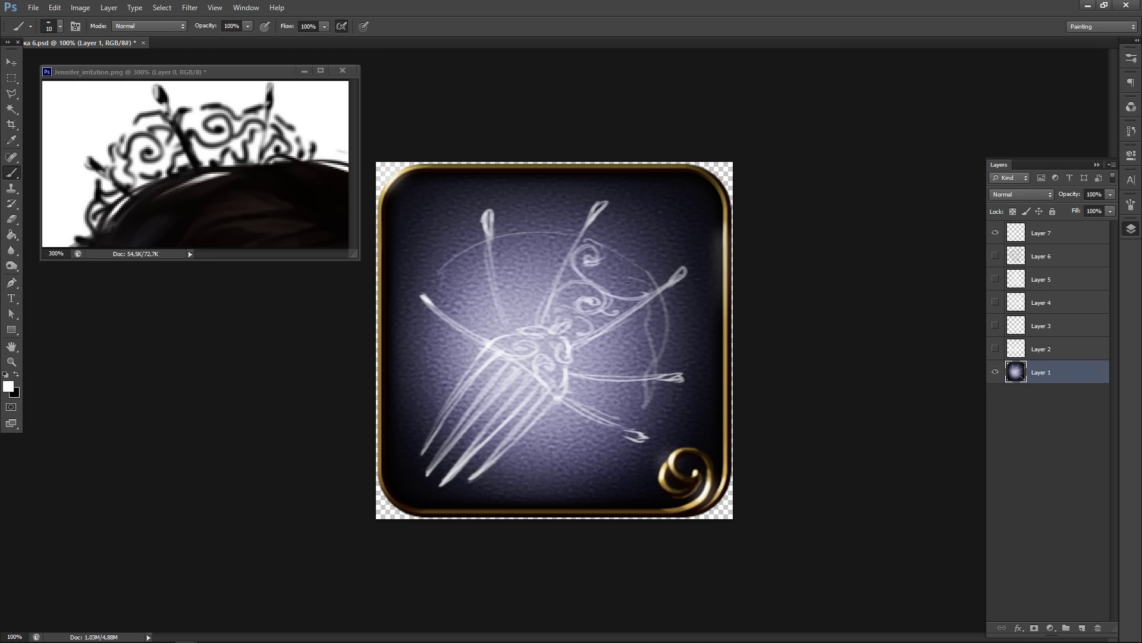
drag(587, 279, 605, 277)
mouse_move(593, 232)
mouse_down()
mouse_move(661, 279)
mouse_move(620, 268)
mouse_up()
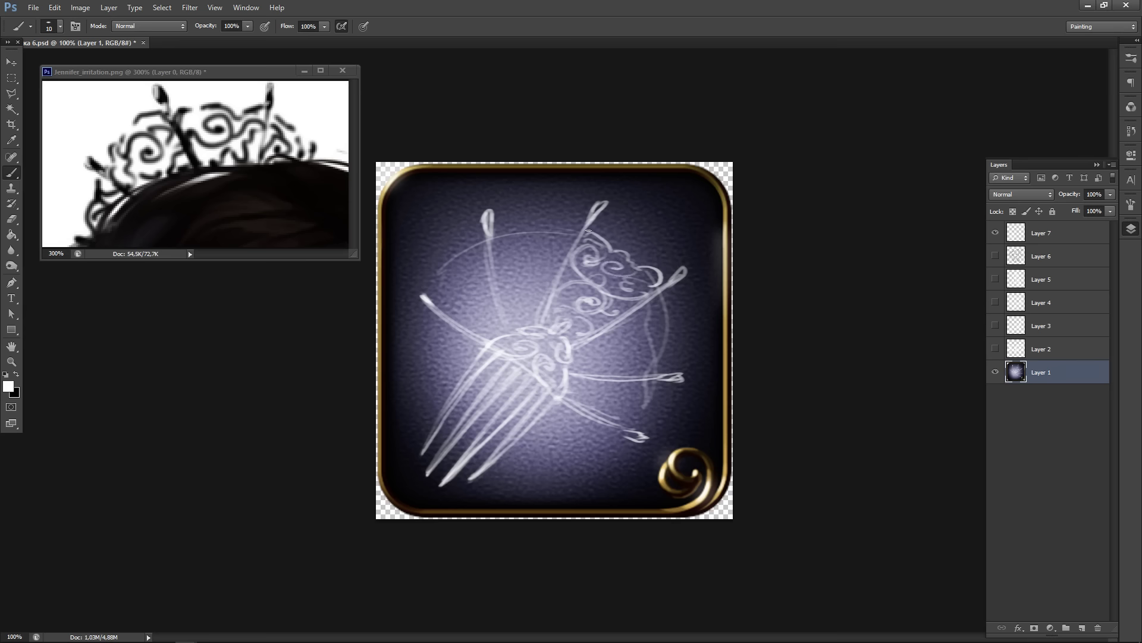
drag(589, 230, 613, 251)
- Draw a scalloped outer edge and curls between the spines on the tiara's right and lower-right side
drag(657, 296, 650, 366)
mouse_move(631, 313)
mouse_down()
mouse_move(616, 335)
mouse_move(623, 340)
mouse_up()
mouse_move(621, 315)
mouse_down()
mouse_move(634, 348)
mouse_move(623, 336)
mouse_move(645, 350)
mouse_move(636, 366)
mouse_move(606, 377)
mouse_move(583, 367)
mouse_move(664, 392)
mouse_move(655, 374)
mouse_move(629, 425)
mouse_up()
mouse_move(561, 397)
mouse_down()
mouse_move(582, 378)
mouse_move(616, 386)
mouse_move(620, 419)
mouse_up()
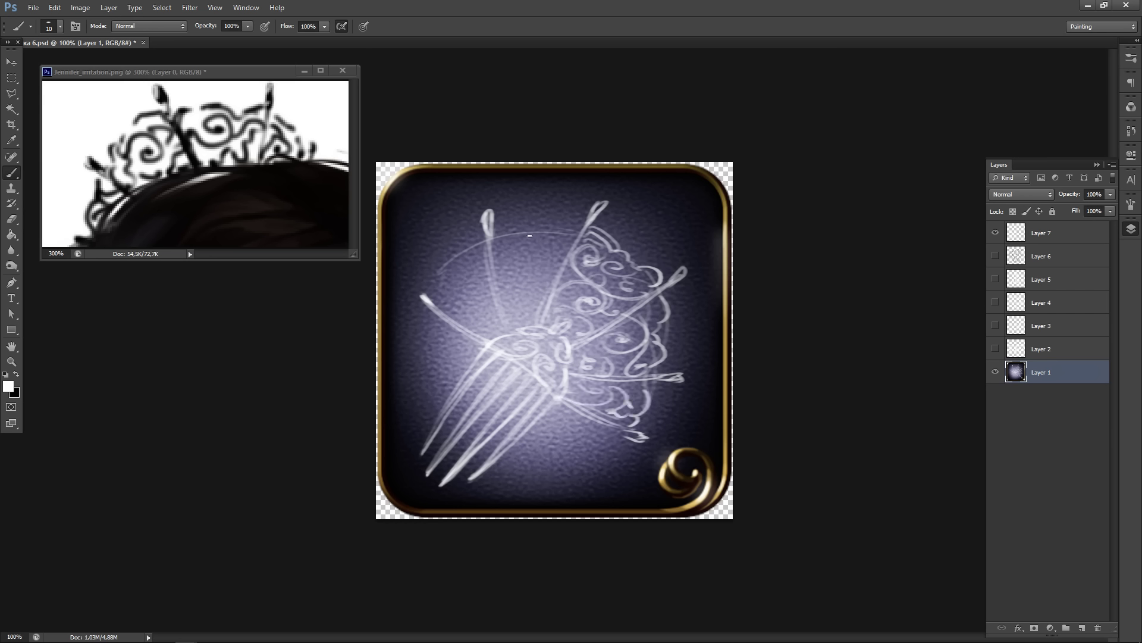
- Fill the gaps between the upper-left spines with spiral scrollwork down to the base ornament
mouse_move(493, 235)
mouse_down()
mouse_move(579, 232)
mouse_move(557, 251)
mouse_move(572, 235)
mouse_move(508, 256)
mouse_move(532, 253)
mouse_move(501, 283)
mouse_move(533, 282)
mouse_up()
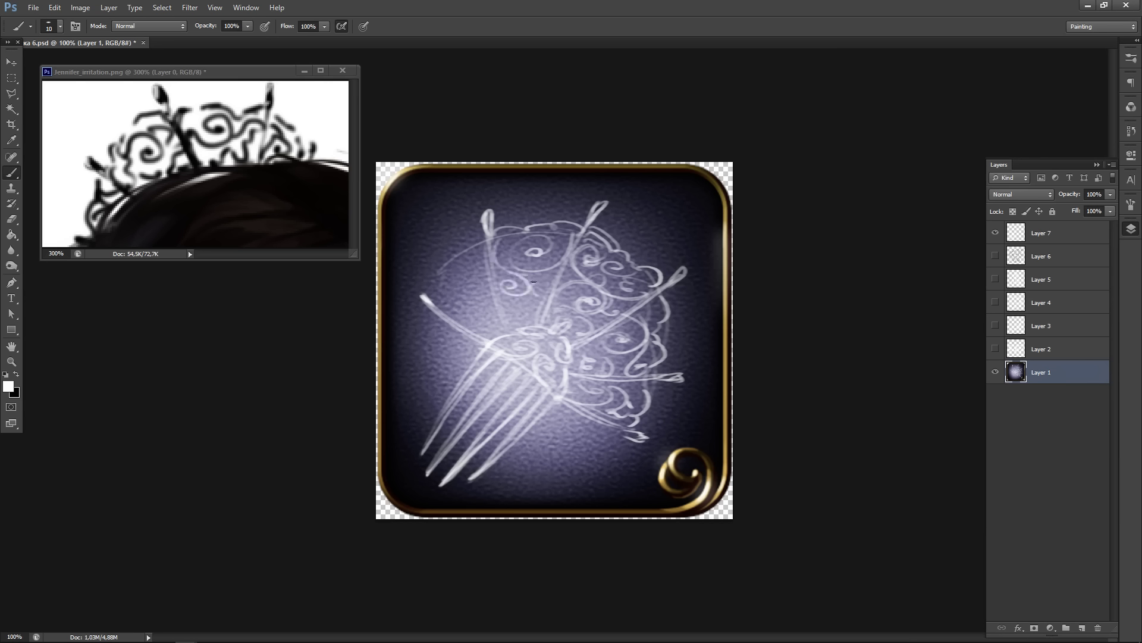
drag(509, 321, 531, 320)
mouse_move(484, 247)
mouse_down()
mouse_move(459, 276)
mouse_move(485, 268)
mouse_move(486, 294)
mouse_move(445, 301)
mouse_move(454, 288)
mouse_move(466, 312)
mouse_move(499, 307)
mouse_move(500, 336)
mouse_up()
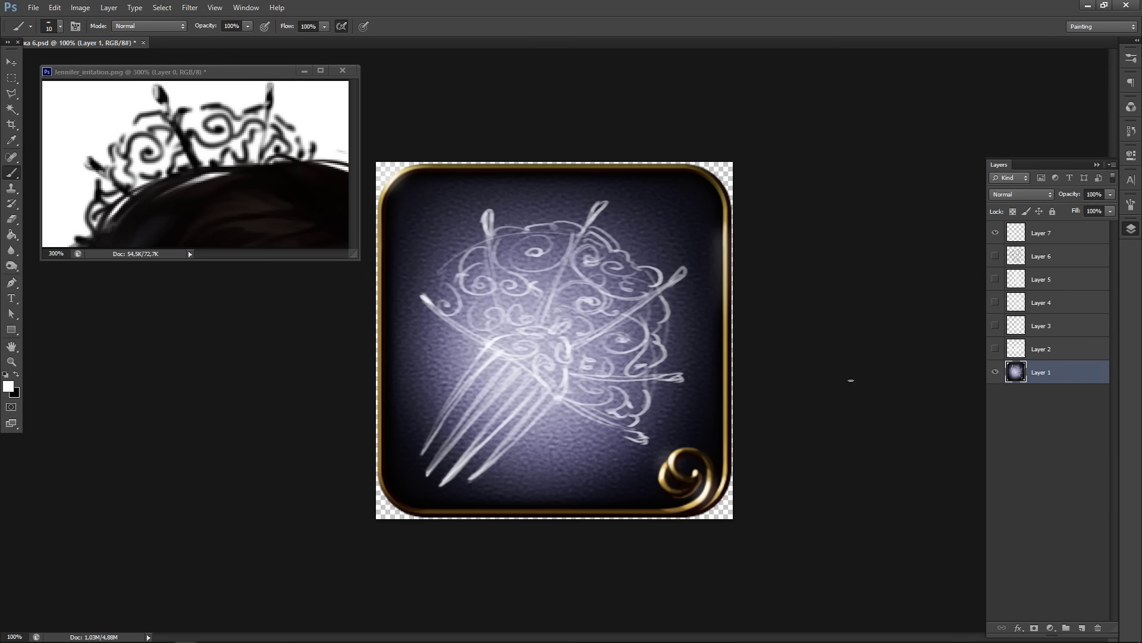
- Try to move the tiara sketch by shifting Layer 7 and Layer 1, and undo both moves
key(v)
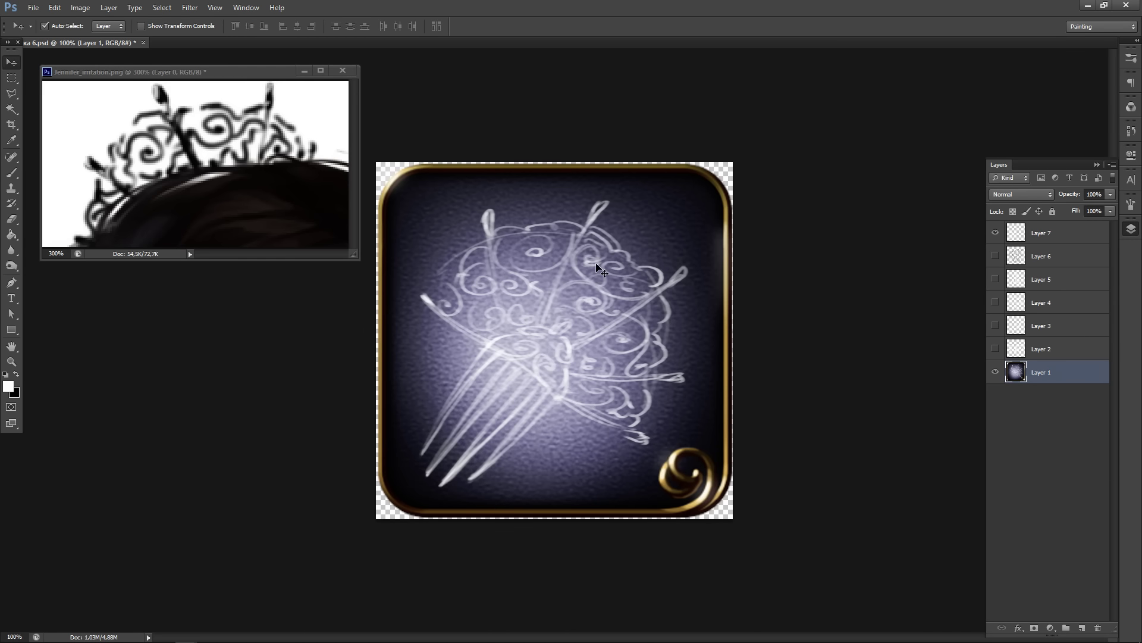
key(Left)
click(536, 379)
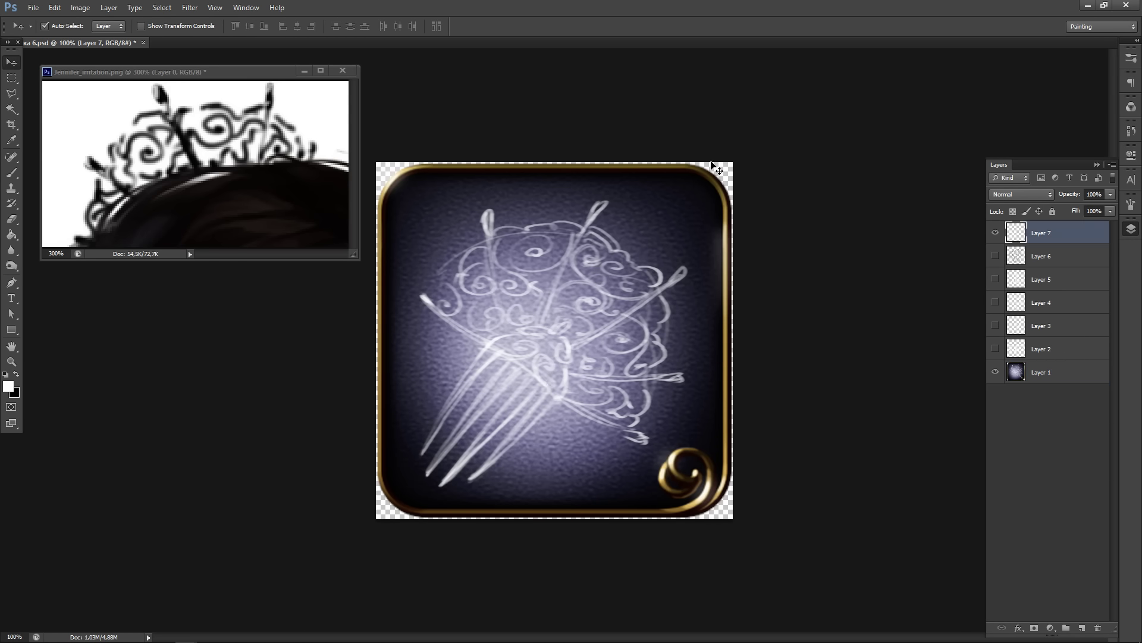
key(Left)
key(Left)
key(Left)
drag(546, 370, 503, 410)
key(ctrl+z)
drag(595, 217, 647, 203)
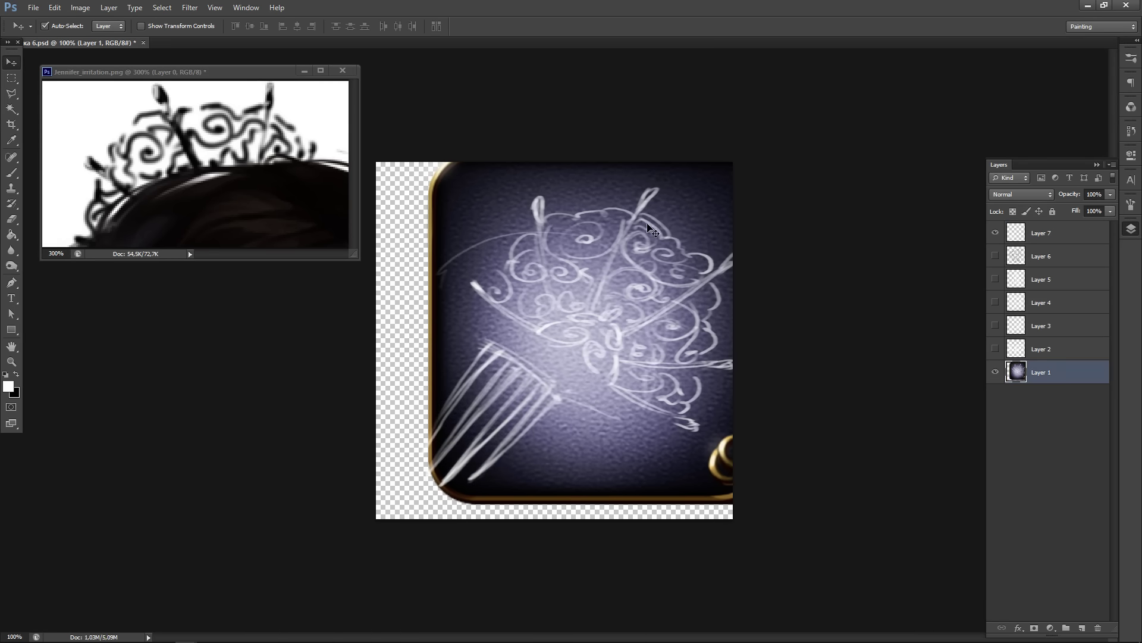
key(ctrl+z)
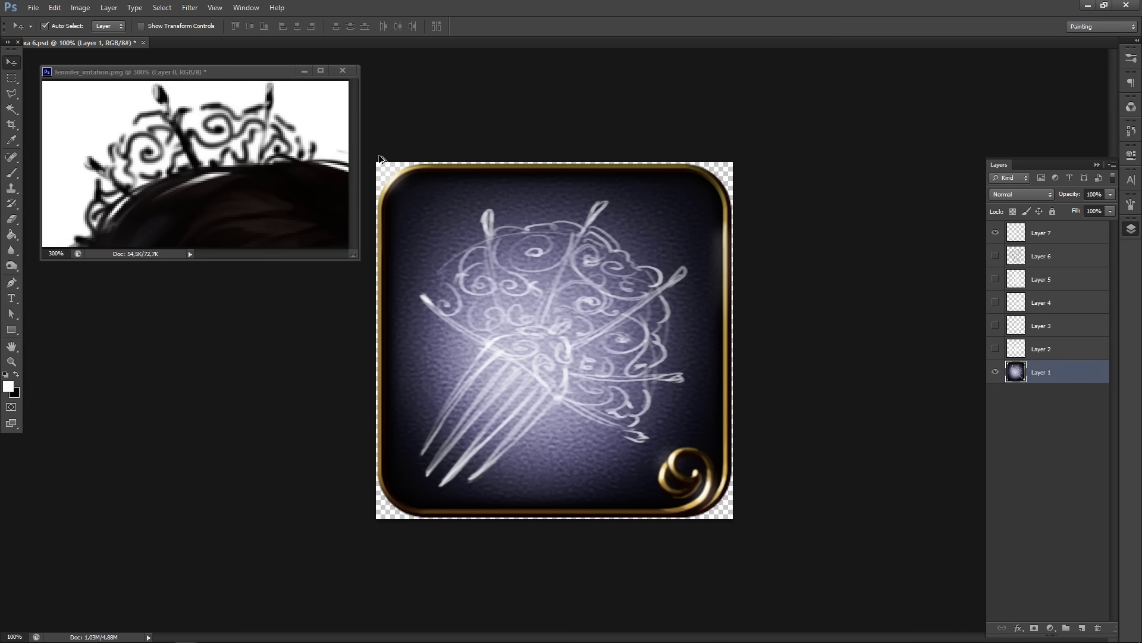
- Undo the tiara sketch stroke by stroke, back past the scrollwork to before the spines' bud tips
key(ctrl+alt+z)
key(ctrl+alt+z)
key(ctrl+alt+z)
key(ctrl+alt+z)
key(ctrl+alt+z)
key(ctrl+alt+z)
key(ctrl+alt+z)
key(ctrl+alt+z)
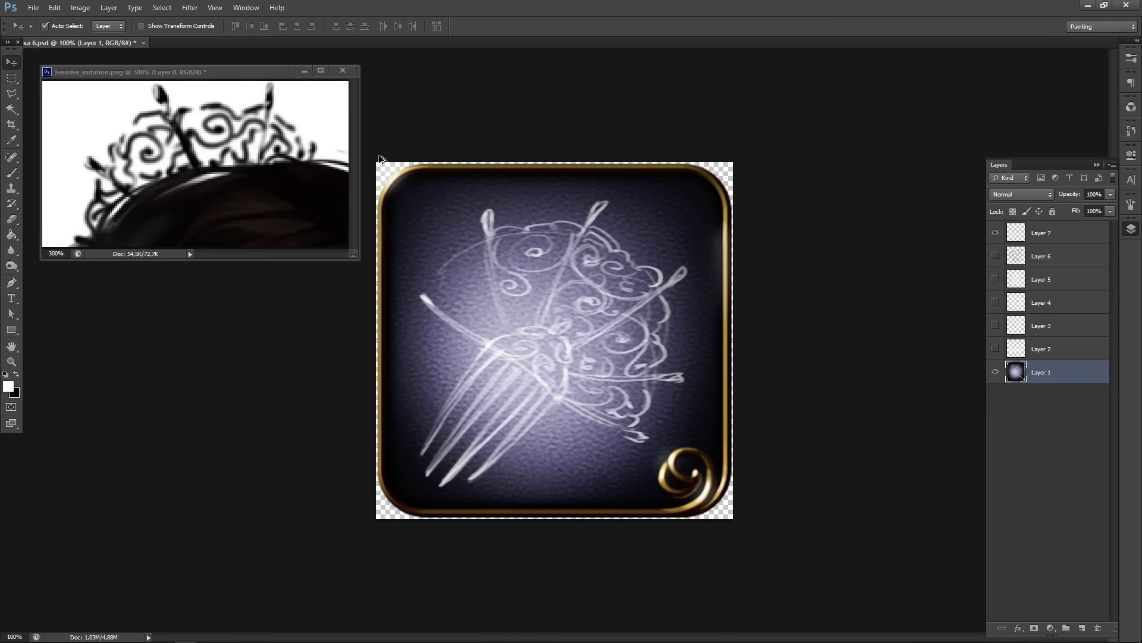
key(ctrl+alt+z)
key(ctrl+alt+z)
key(ctrl+alt+z)
key(ctrl+alt+z)
key(ctrl+alt+z)
key(ctrl+alt+z)
key(ctrl+alt+z)
key(ctrl+alt+z)
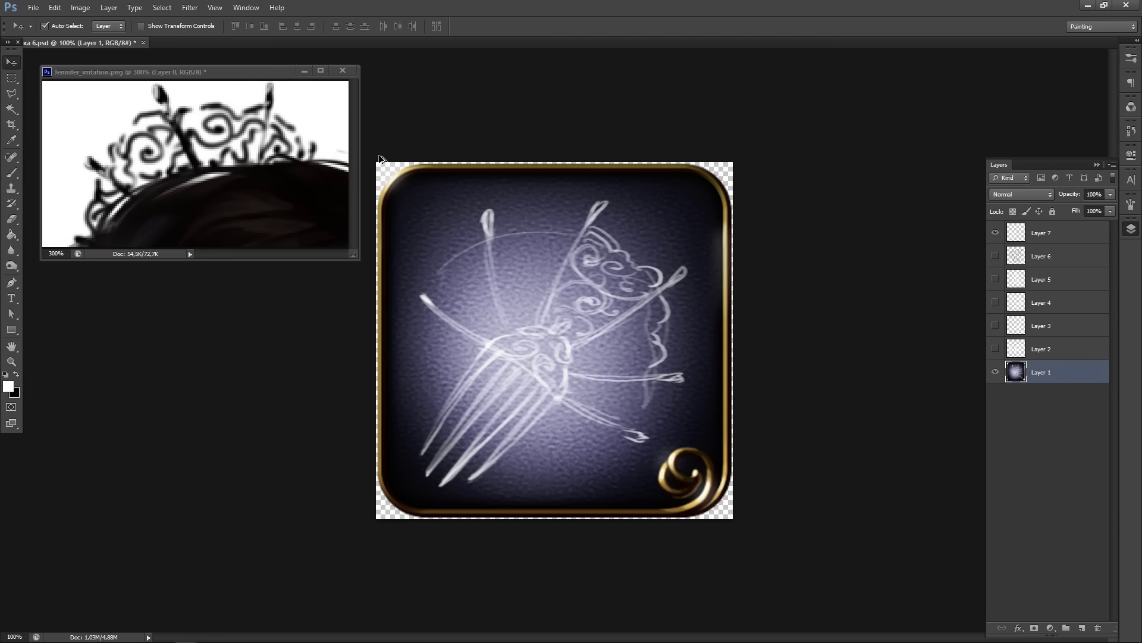
key(ctrl+alt+z)
key(ctrl+alt+z)
key(ctrl+alt+z)
key(ctrl+alt+z)
key(ctrl+alt+z)
key(ctrl+alt+z)
key(ctrl+alt+z)
key(ctrl+alt+z)
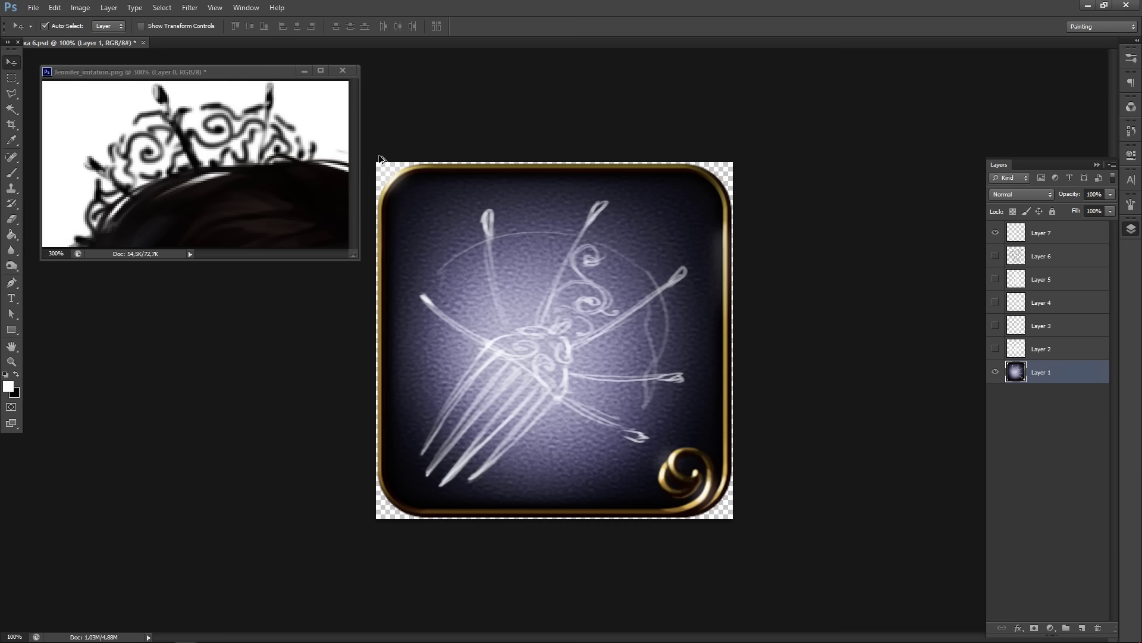
key(ctrl+alt+z)
key(ctrl+alt+z)
key(ctrl+alt+z)
key(ctrl+alt+z)
key(ctrl+alt+z)
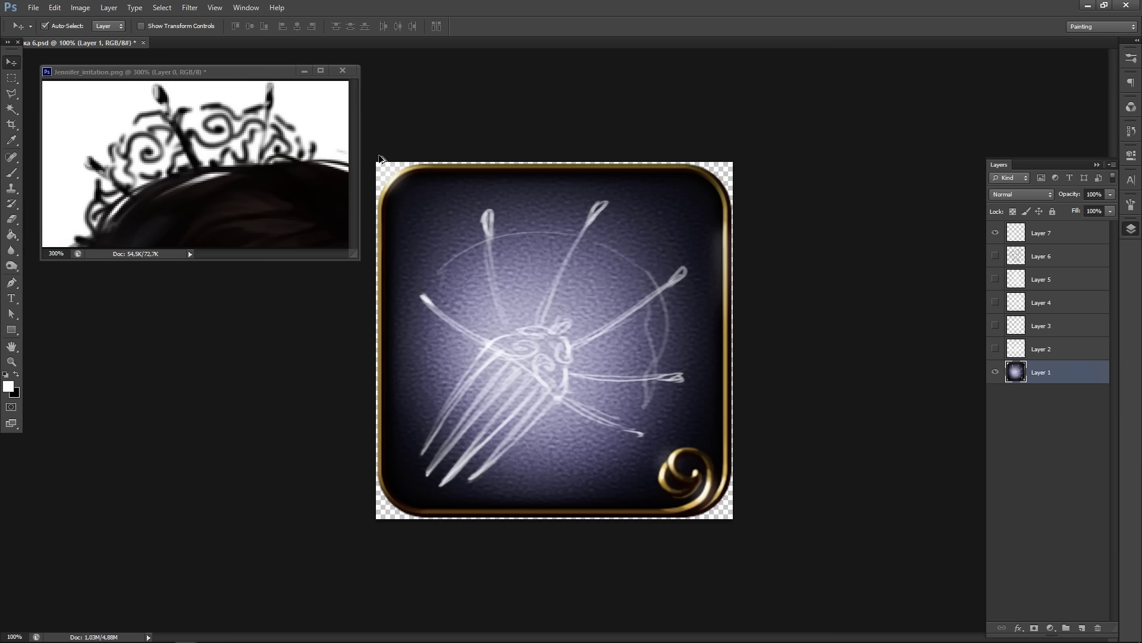
key(ctrl+alt+z)
key(ctrl+alt+z)
key(ctrl+alt+z)
key(ctrl+alt+z)
key(ctrl+alt+z)
key(ctrl+alt+z)
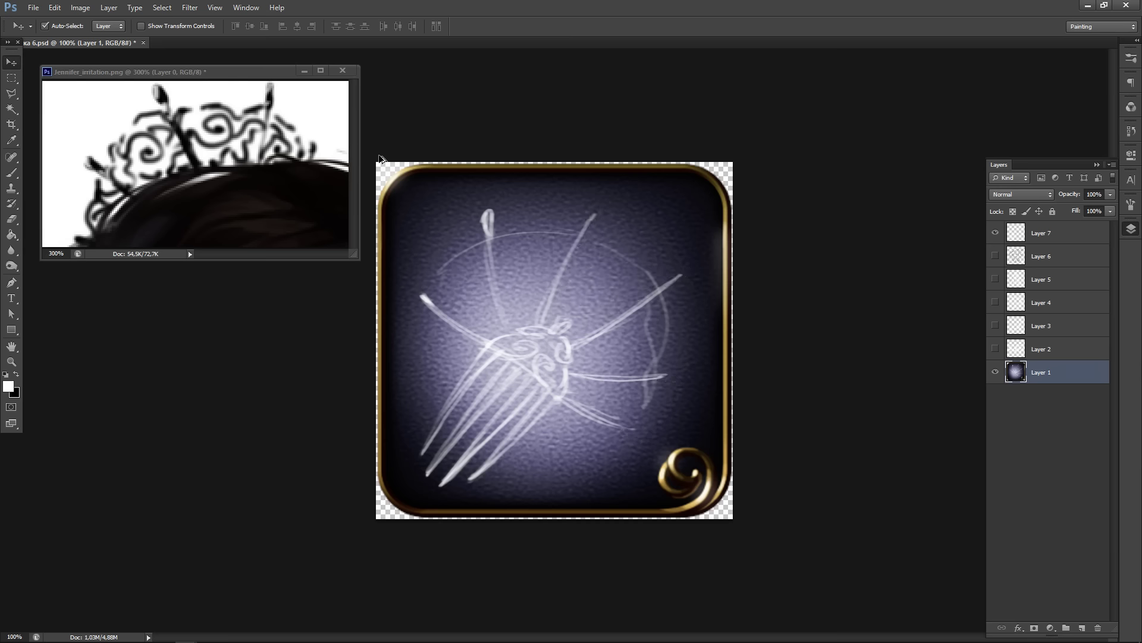
- Redo all the undone strokes to restore the complete tiara sketch with its scrollwork
key(ctrl+shift+z)
key(ctrl+shift+z)
key(ctrl+shift+z)
key(ctrl+shift+z)
key(ctrl+shift+z)
key(ctrl+shift+z)
key(ctrl+shift+z)
key(ctrl+shift+z)
key(ctrl+shift+z)
key(ctrl+shift+z)
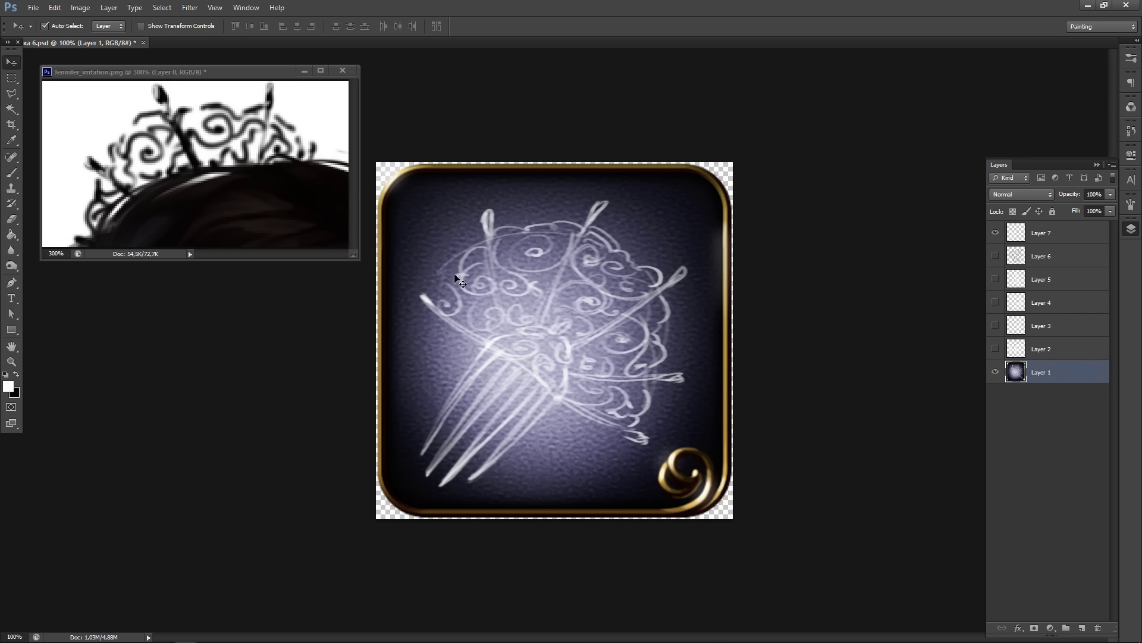
- Select Layer 7 and browse for a file to open in the Work folder inside Новелла Арт (work)
click(1062, 242)
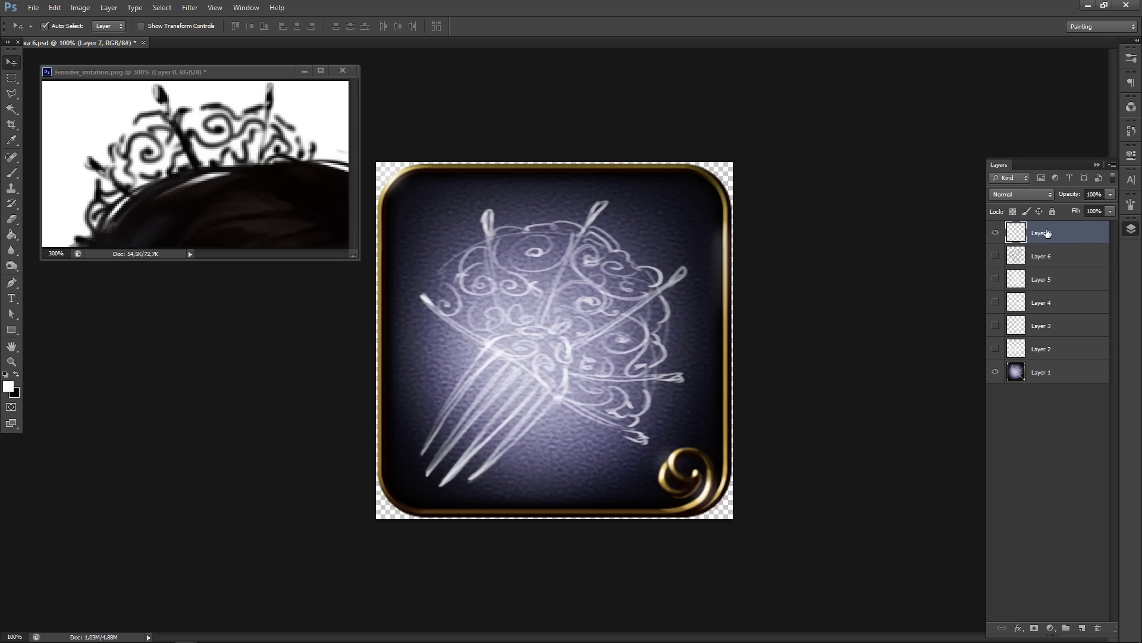
click(34, 7)
click(48, 33)
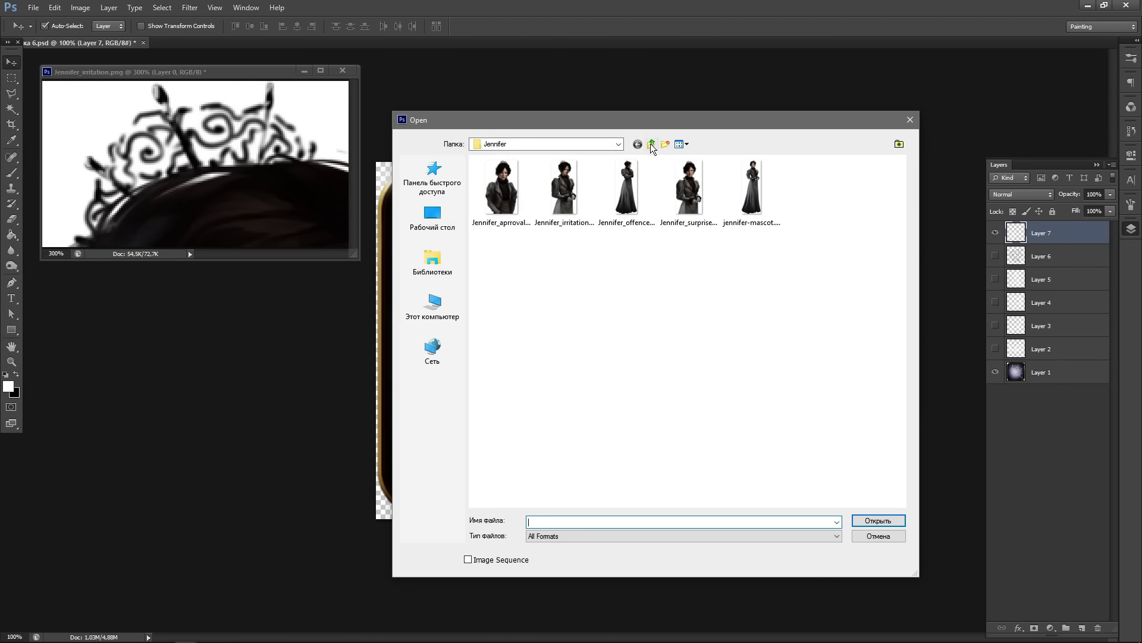
click(652, 145)
click(651, 145)
click(651, 146)
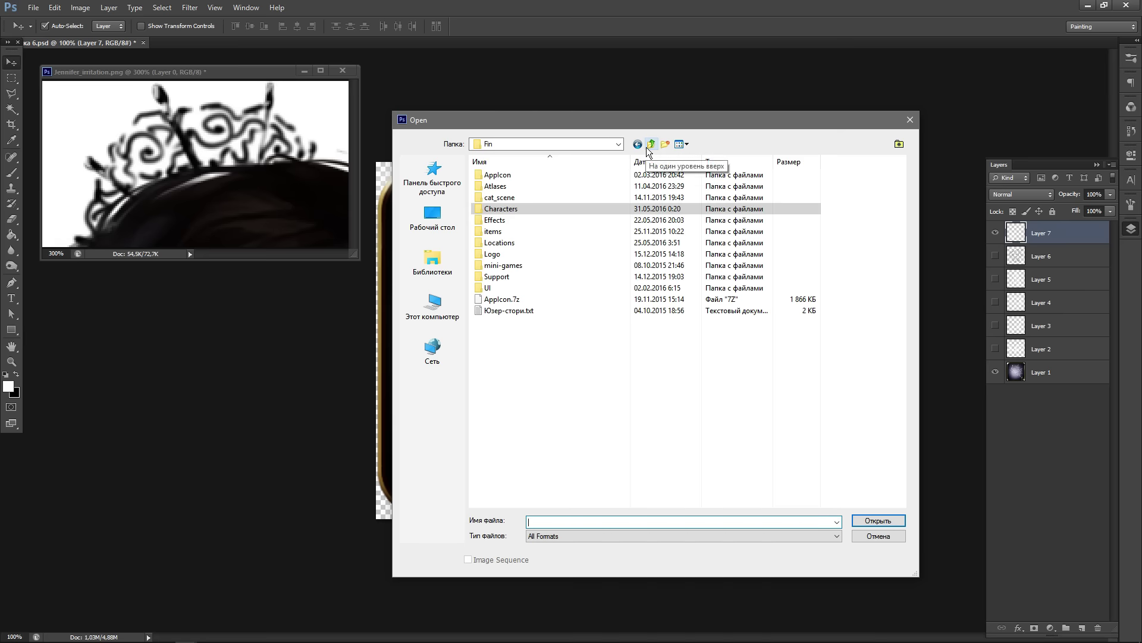
click(649, 146)
click(650, 146)
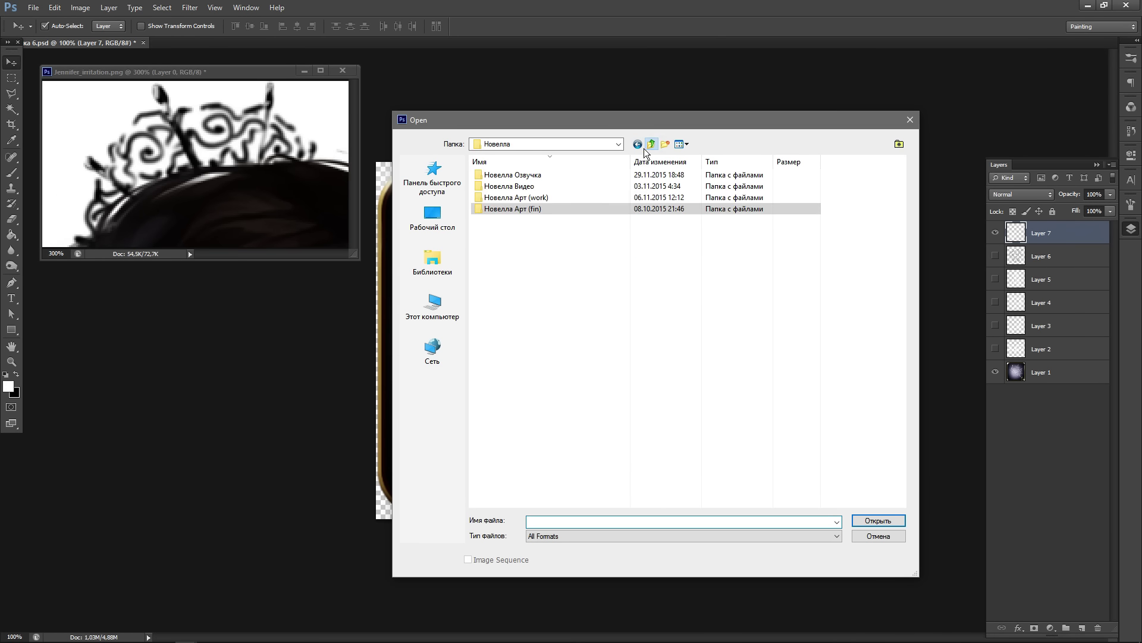
double_click(543, 198)
double_click(515, 220)
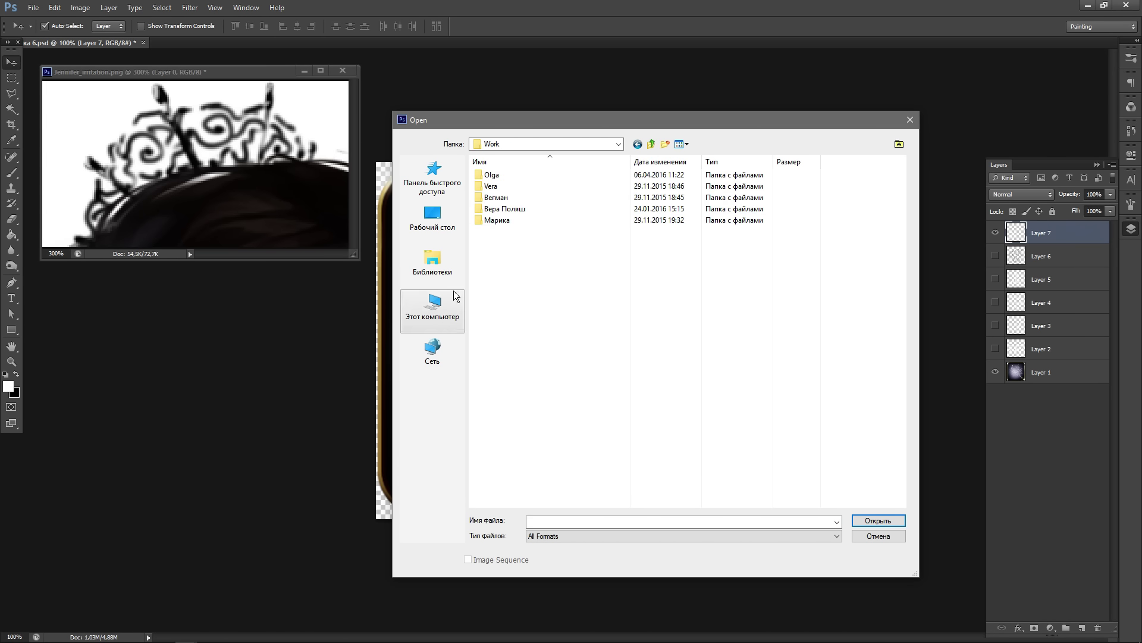
- Find the глава1 folder inside the UI folder and open ачивки.psd from it
double_click(500, 177)
click(651, 144)
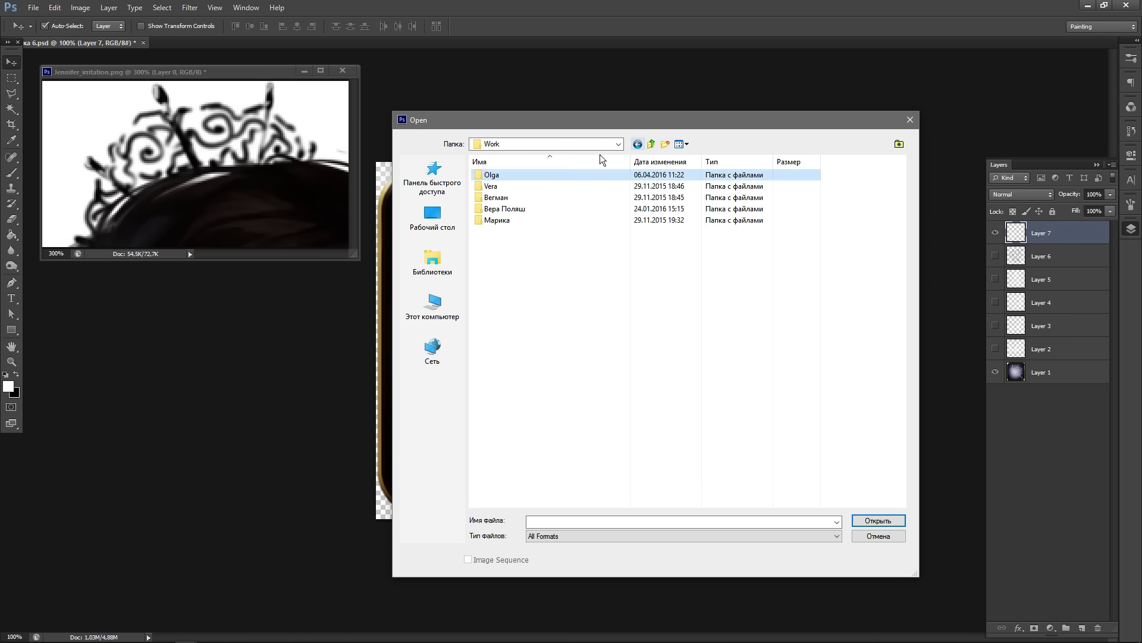
double_click(489, 187)
double_click(519, 276)
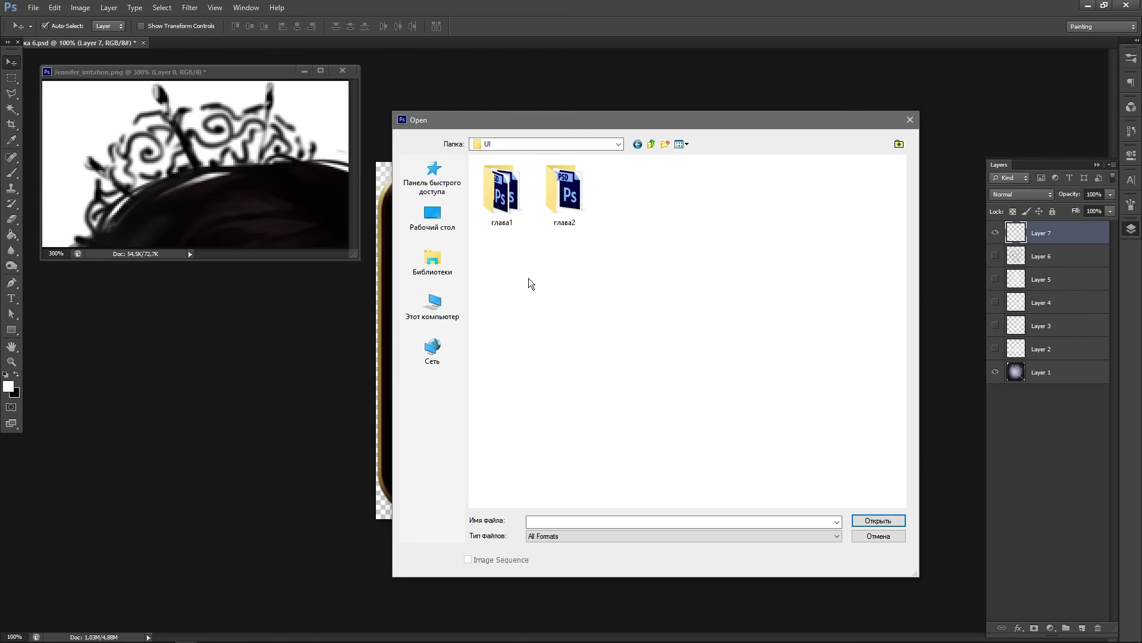
double_click(567, 199)
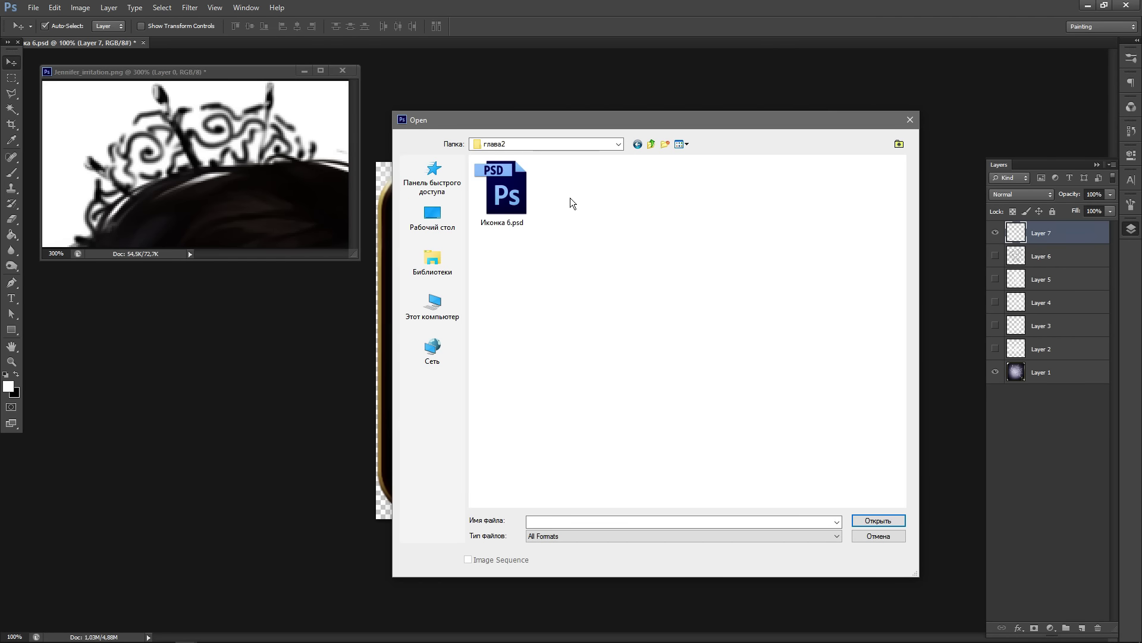
click(642, 145)
double_click(514, 197)
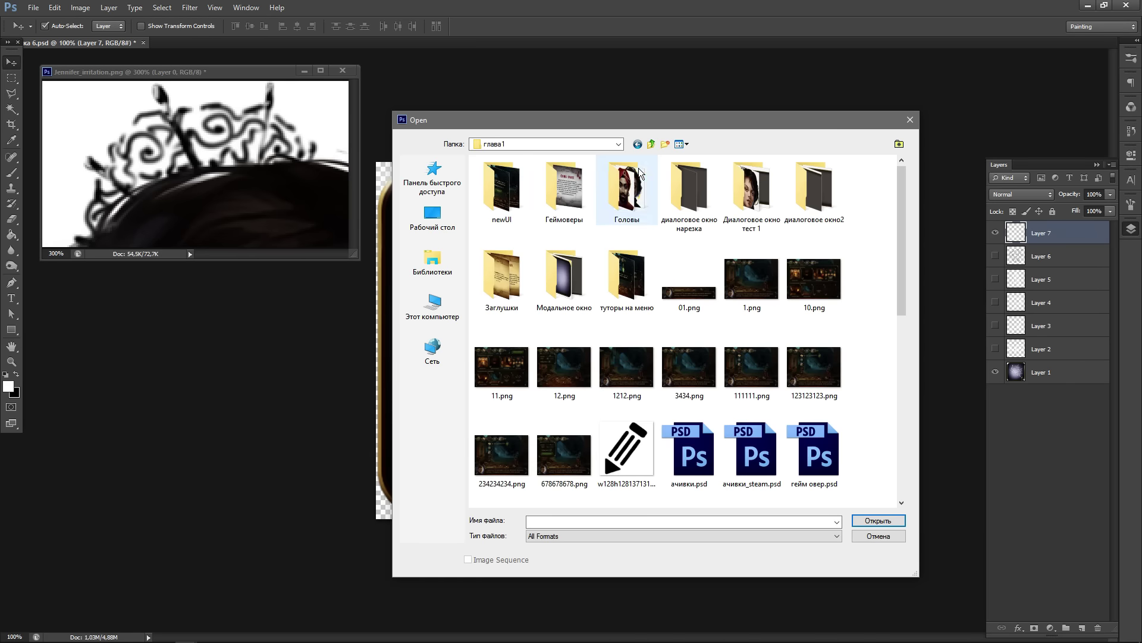
double_click(689, 454)
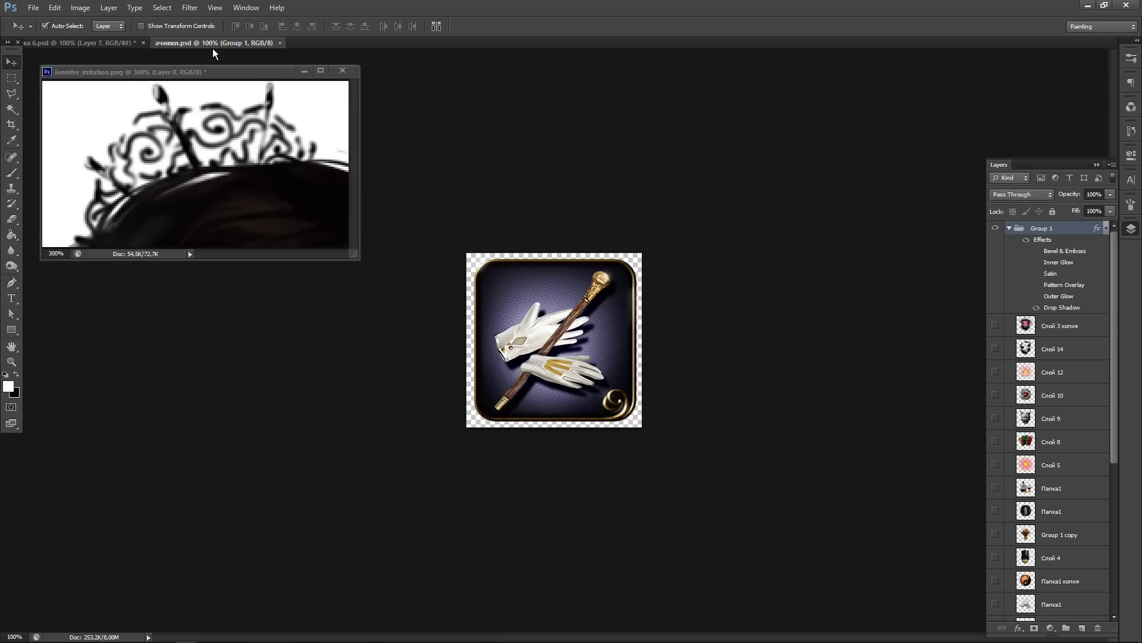
- Copy the empty blue frame from ачивки.psd into the tiara document as a new layer and align it with the existing frame's upper-left corner
drag(214, 53, 441, 215)
click(449, 454)
key(Down)
key(Down)
key(Down)
key(Down)
key(Down)
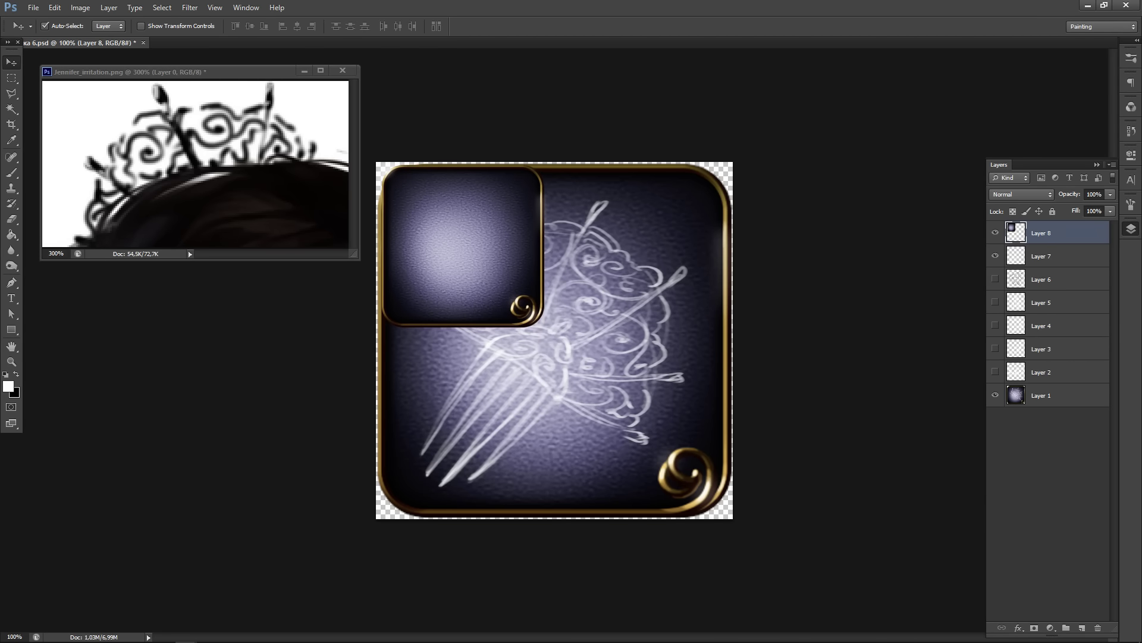
key(Left)
key(Left)
key(Left)
key(Left)
key(Left)
key(Left)
key(Left)
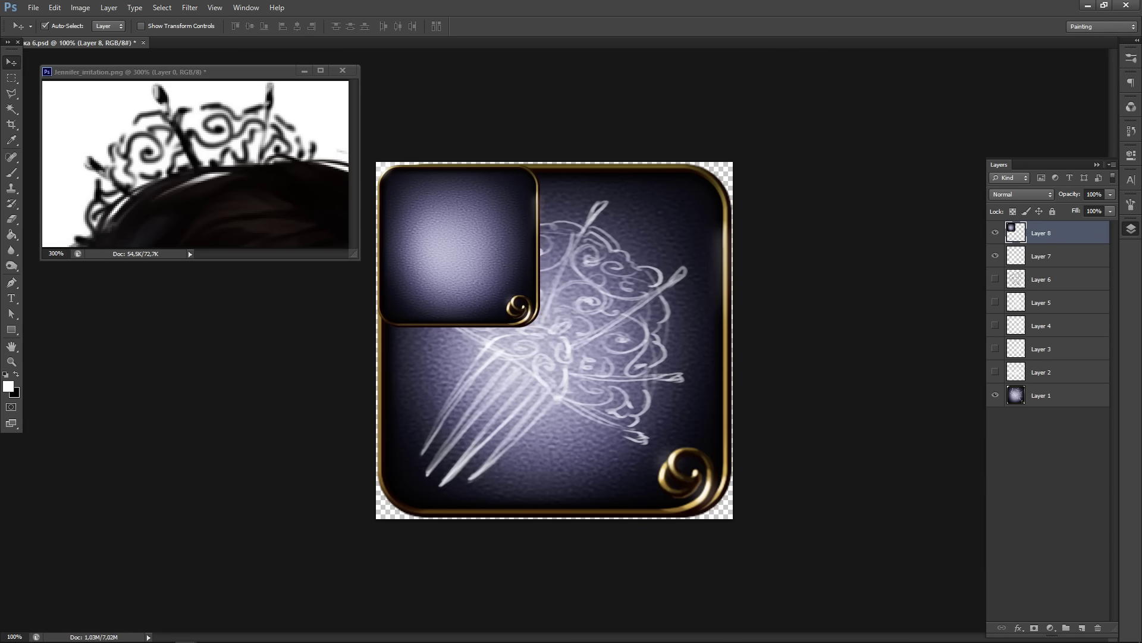
key(Up)
key(Down)
- Scale the pasted frame on Layer 8 to about 218% so it matches the full icon frame
key(ctrl+t)
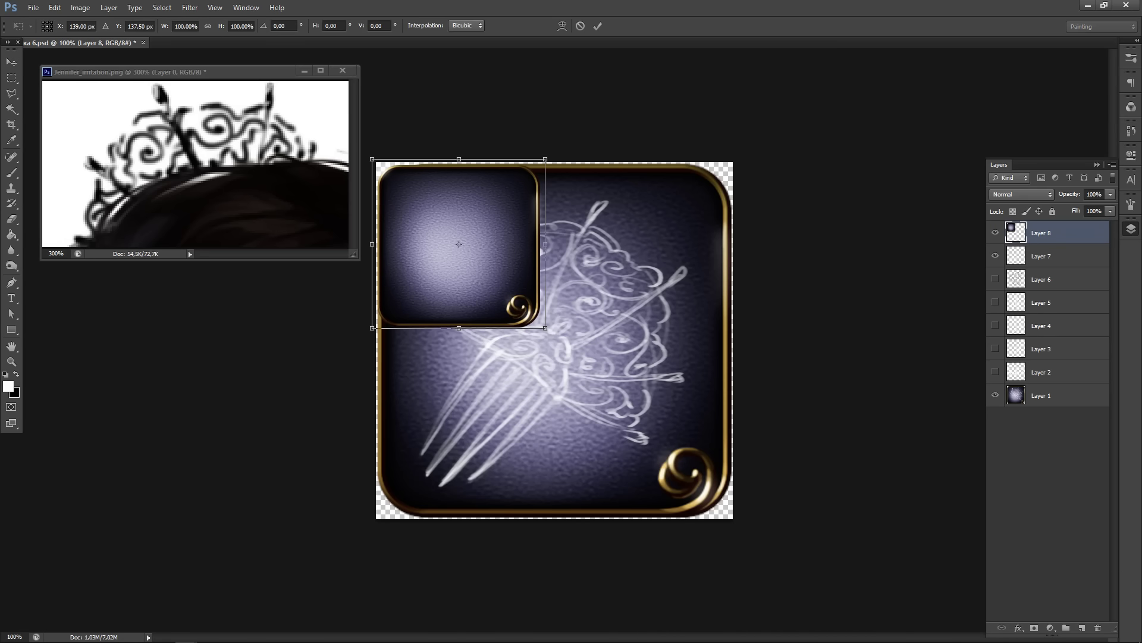
drag(545, 328, 749, 513)
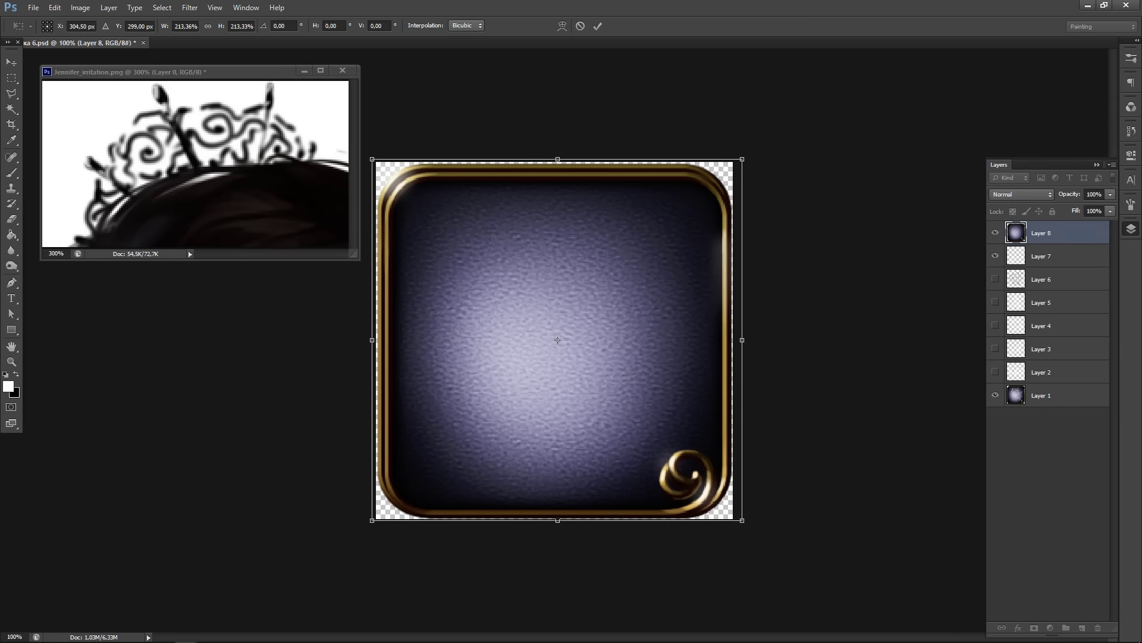
drag(372, 160, 364, 151)
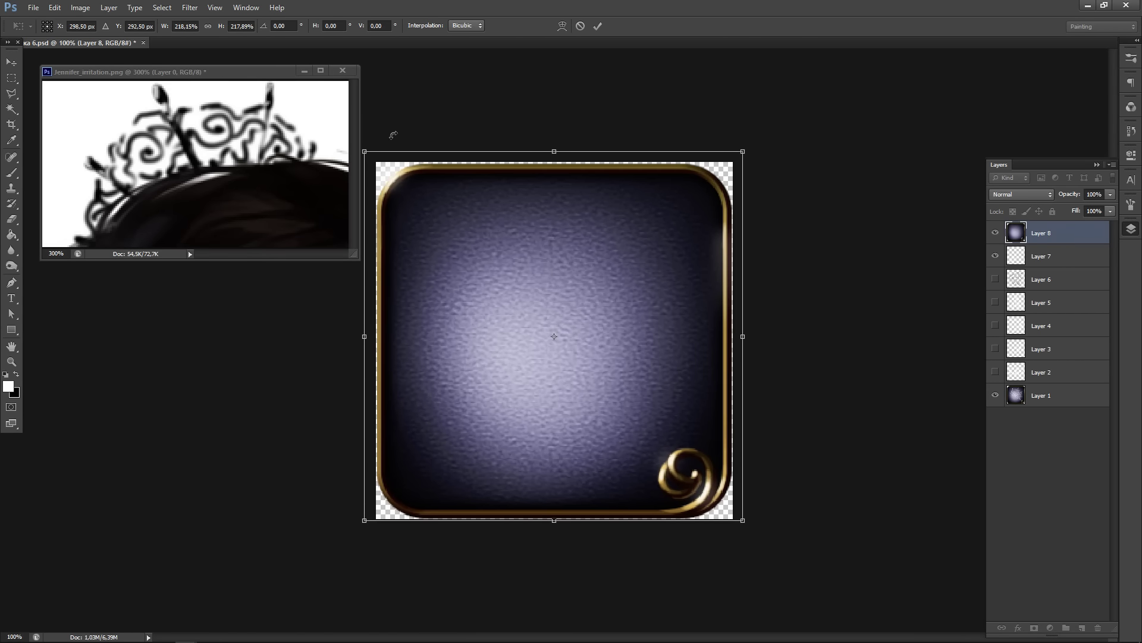
key(Return)
- Hide Layer 1 and place Layer 8 directly below Layer 2 in the layer order
click(996, 396)
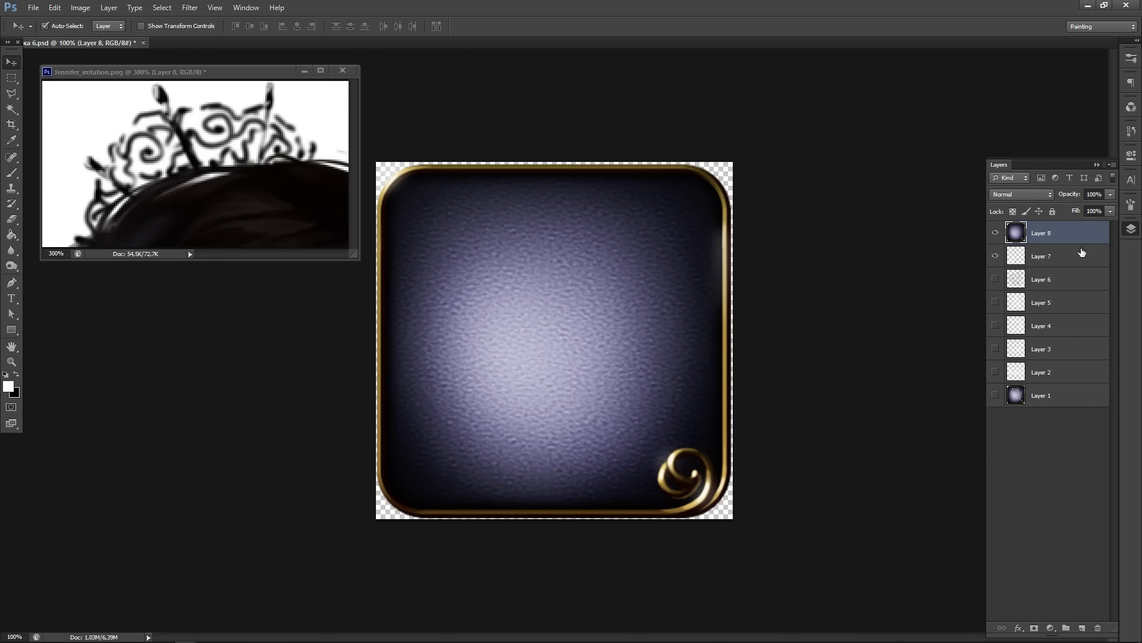
drag(1066, 239, 1040, 383)
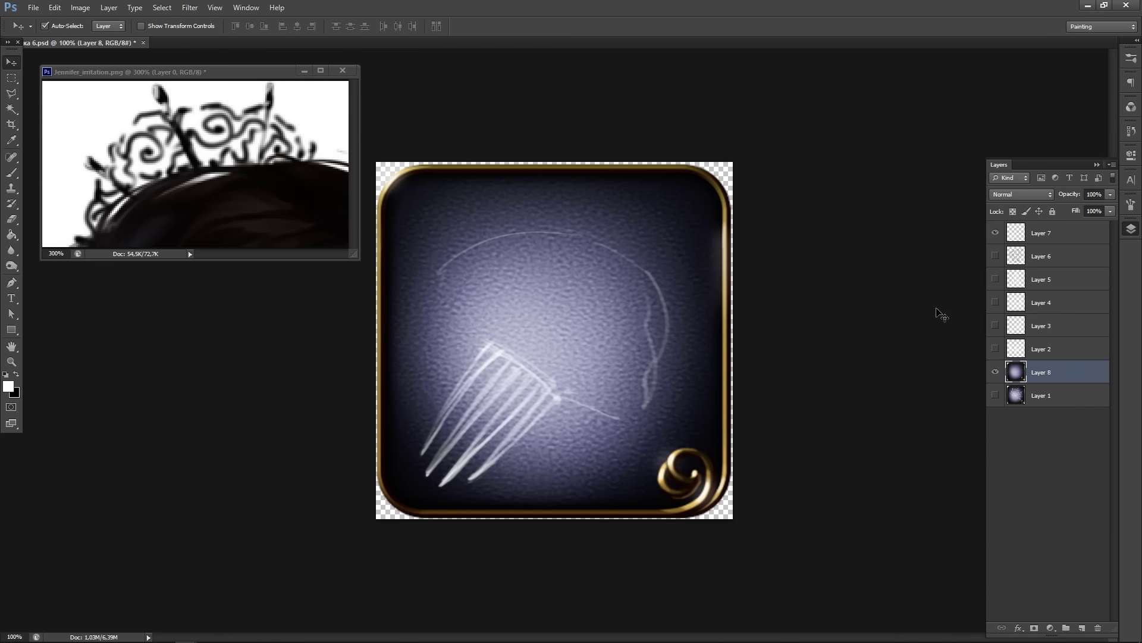
click(557, 401)
- Lower Layer 8's opacity to 65%, show Layer 1 beneath it and try other opacity values
click(1018, 381)
click(1110, 196)
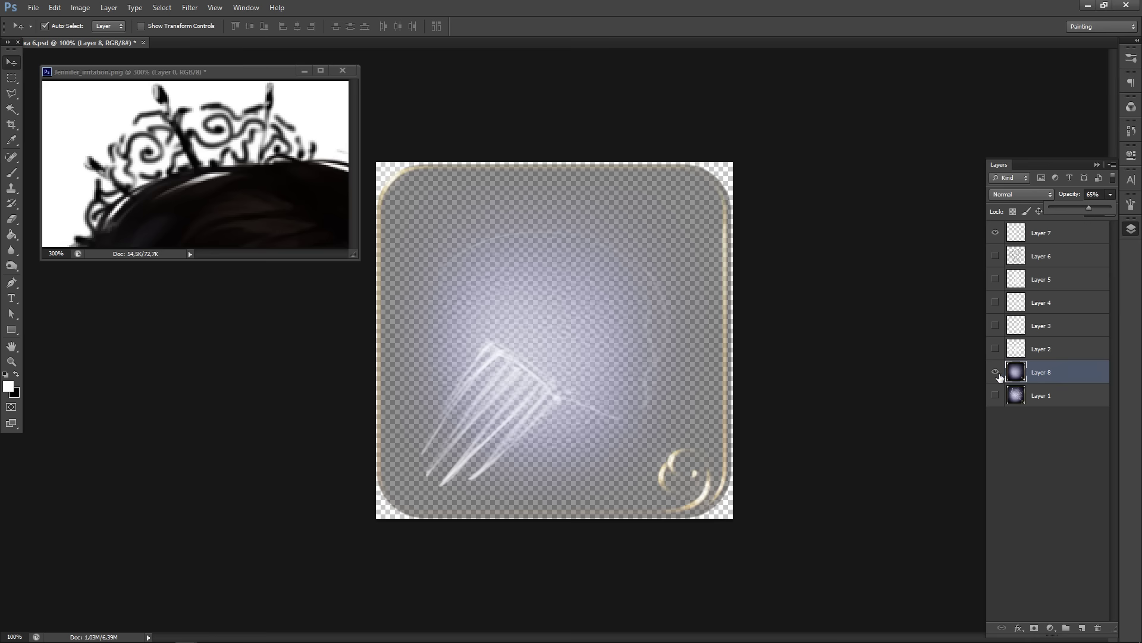
click(996, 395)
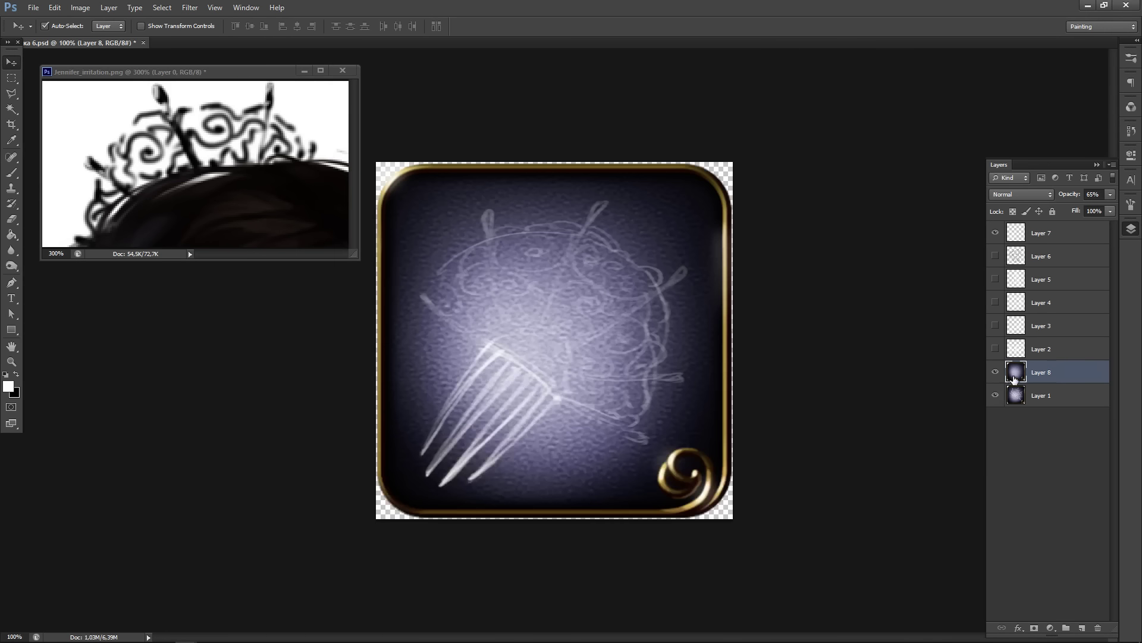
click(1110, 195)
drag(1087, 208, 1084, 215)
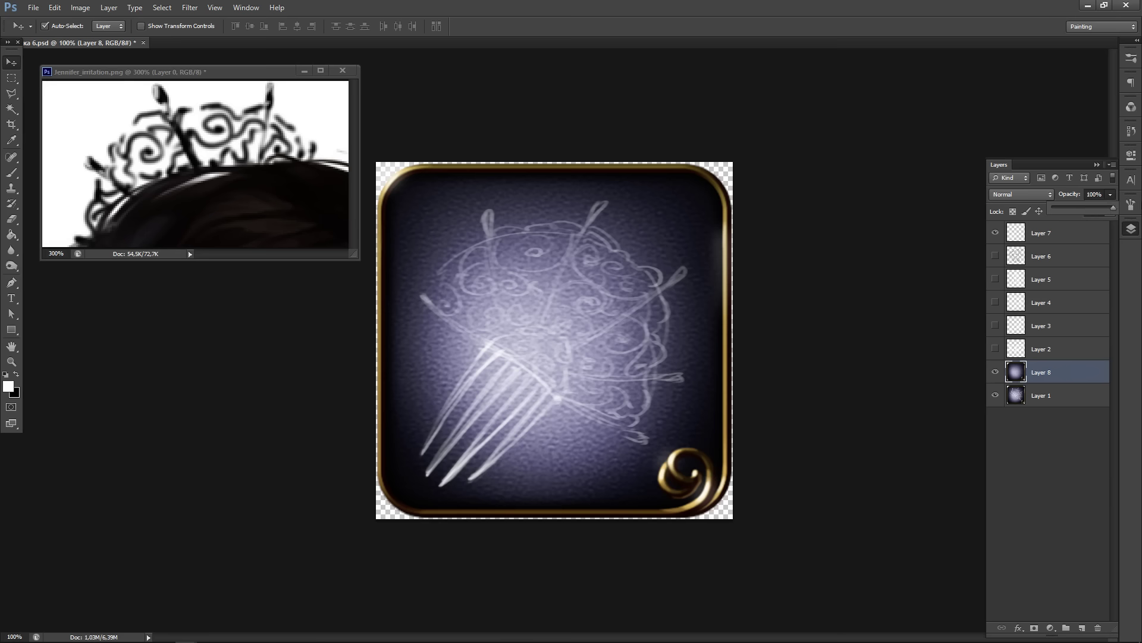
key(ctrl+z)
- Set Layer 8's opacity to 41% and duplicate the layer, giving the copy 100% opacity
drag(1092, 210, 1079, 212)
key(ctrl+j)
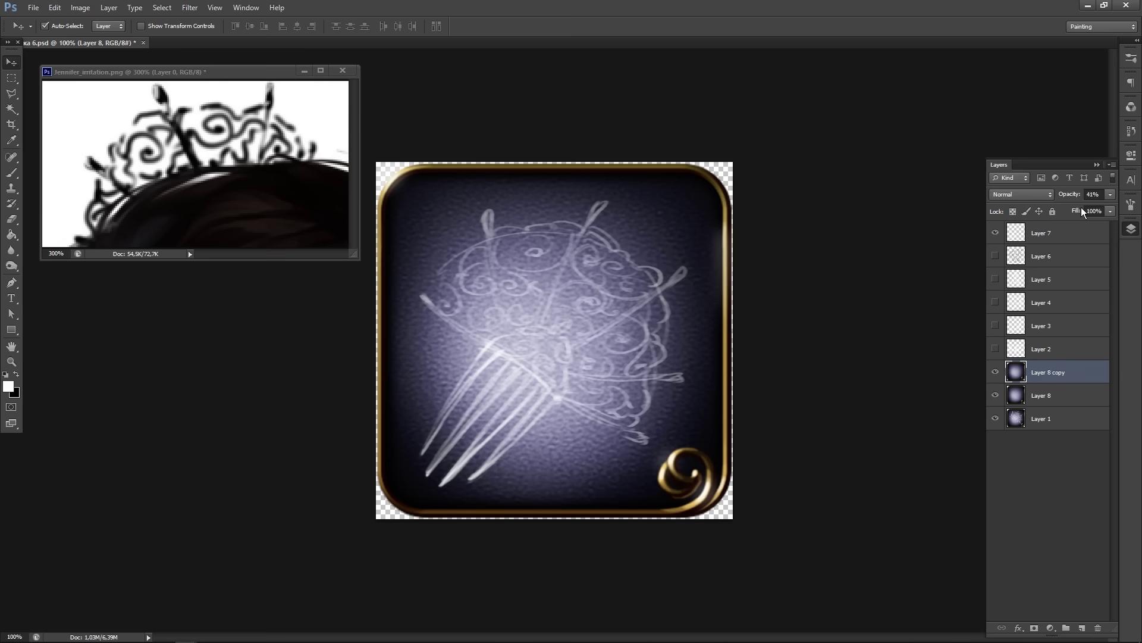
key(0)
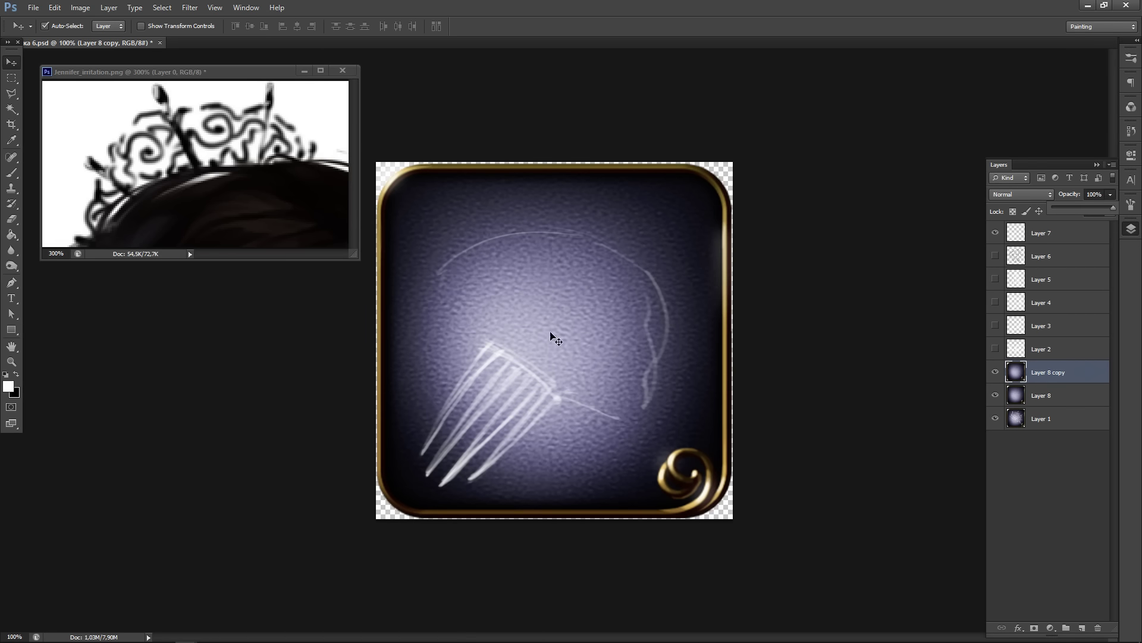
- Hide the tiara sketch on Layer 7, and show and select the sketch on Layer 2
click(996, 233)
click(996, 348)
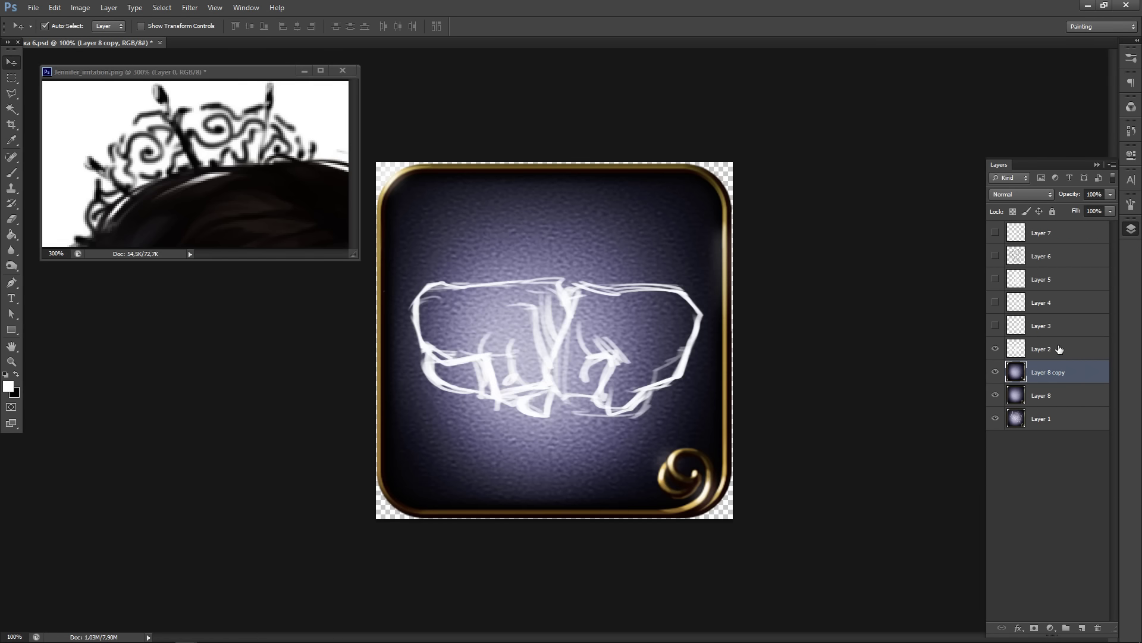
click(1042, 357)
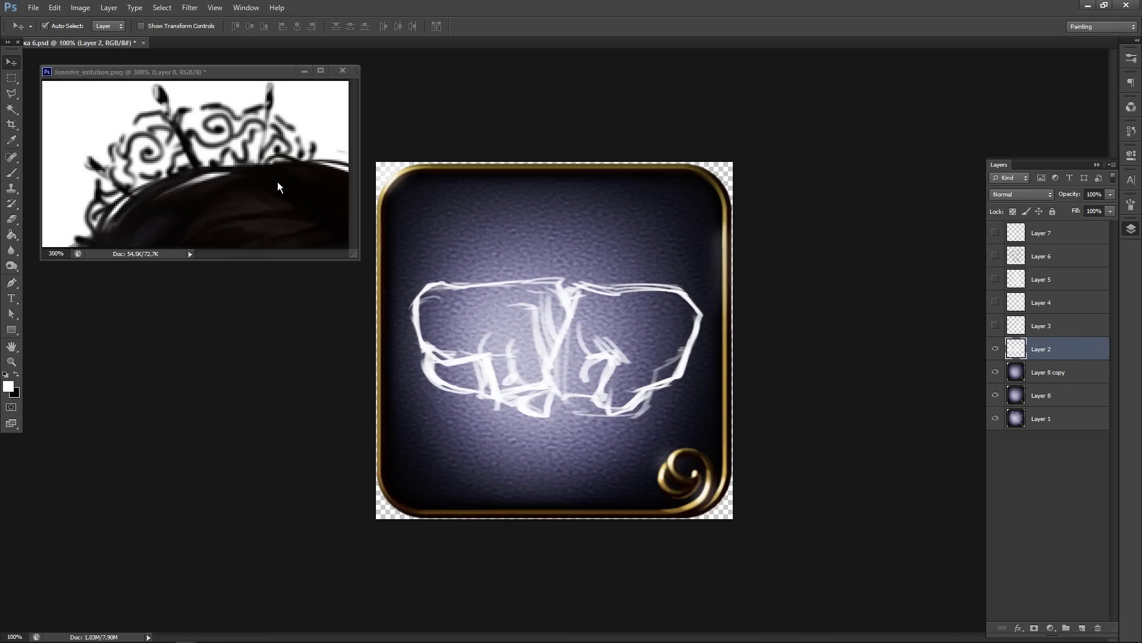
- Add a new layer above Layer 2 and ready the Brush tool at size 40 for painting on it
key(ctrl+shift+n)
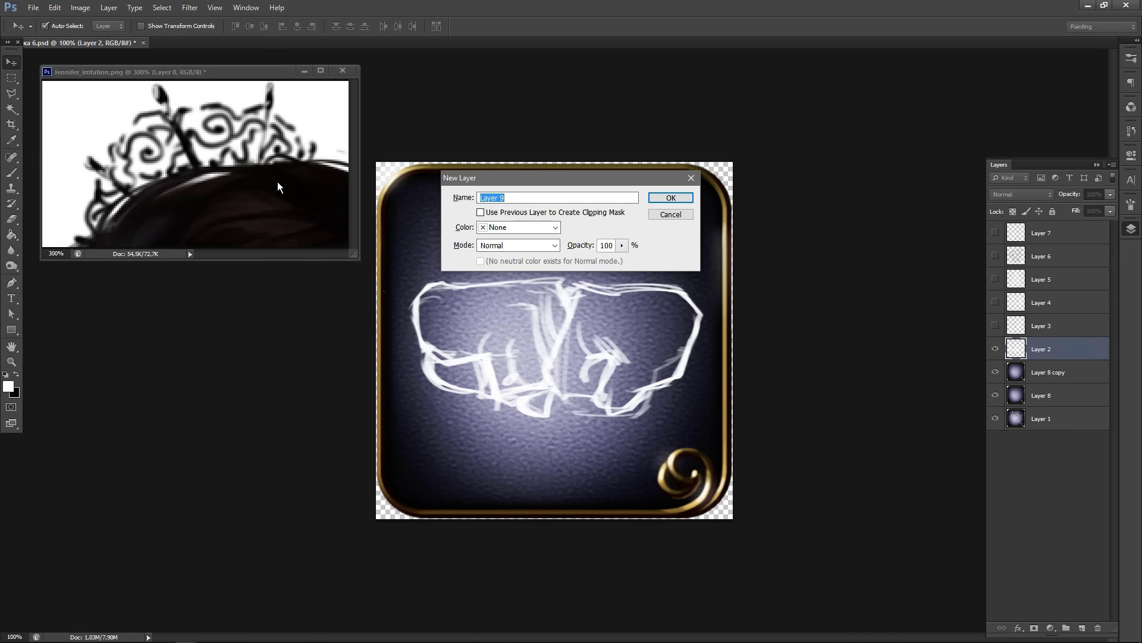
key(Return)
key(b)
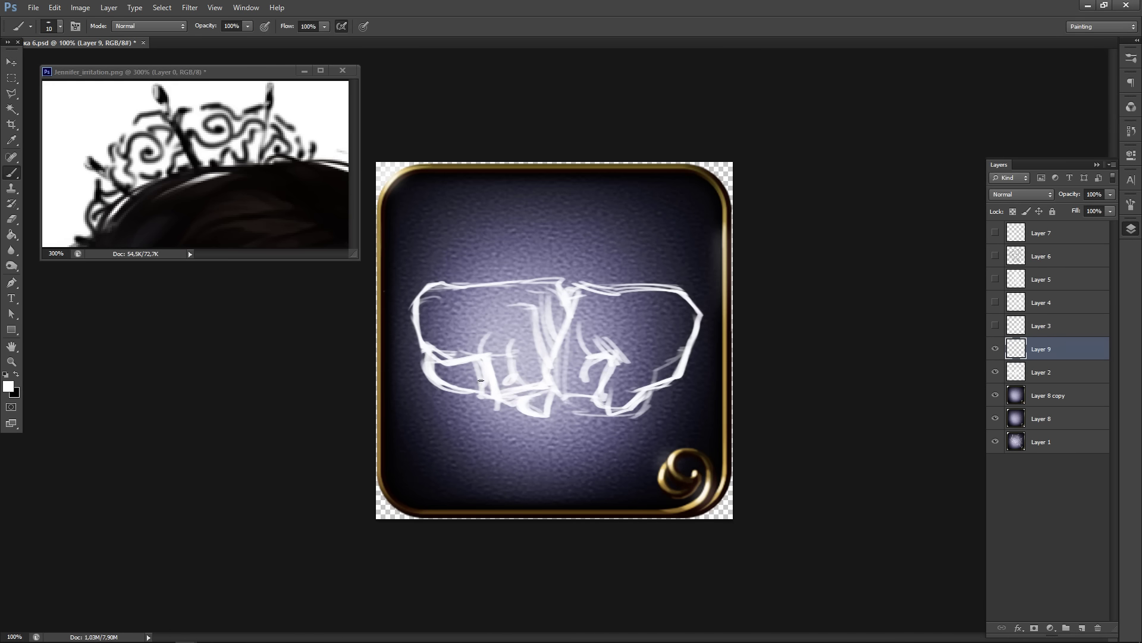
key(bracketright)
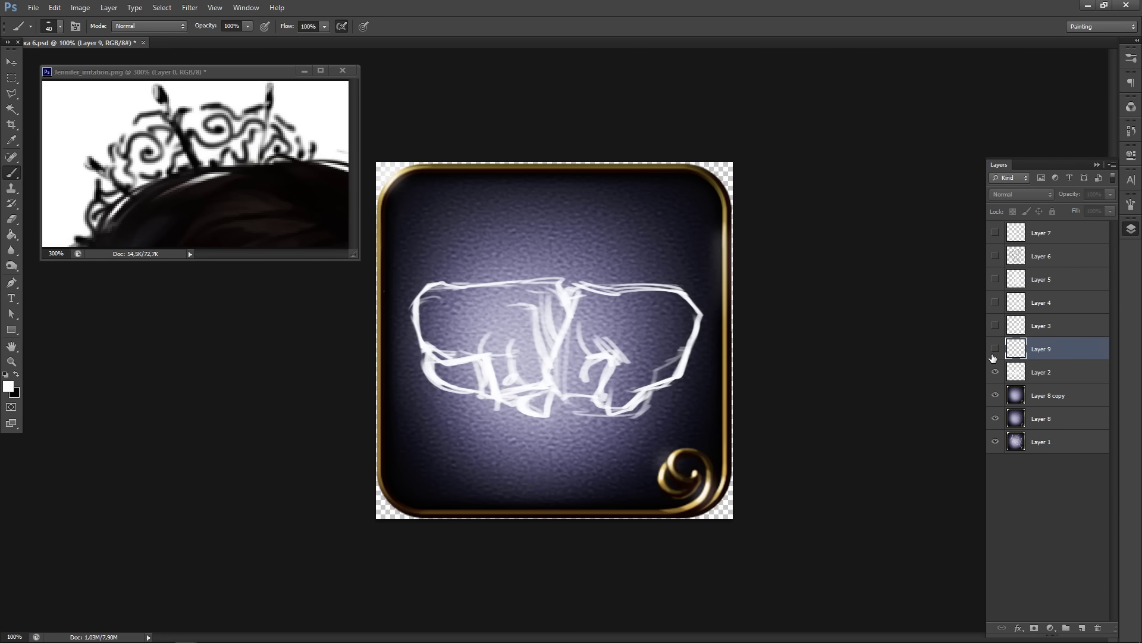
click(996, 373)
click(995, 373)
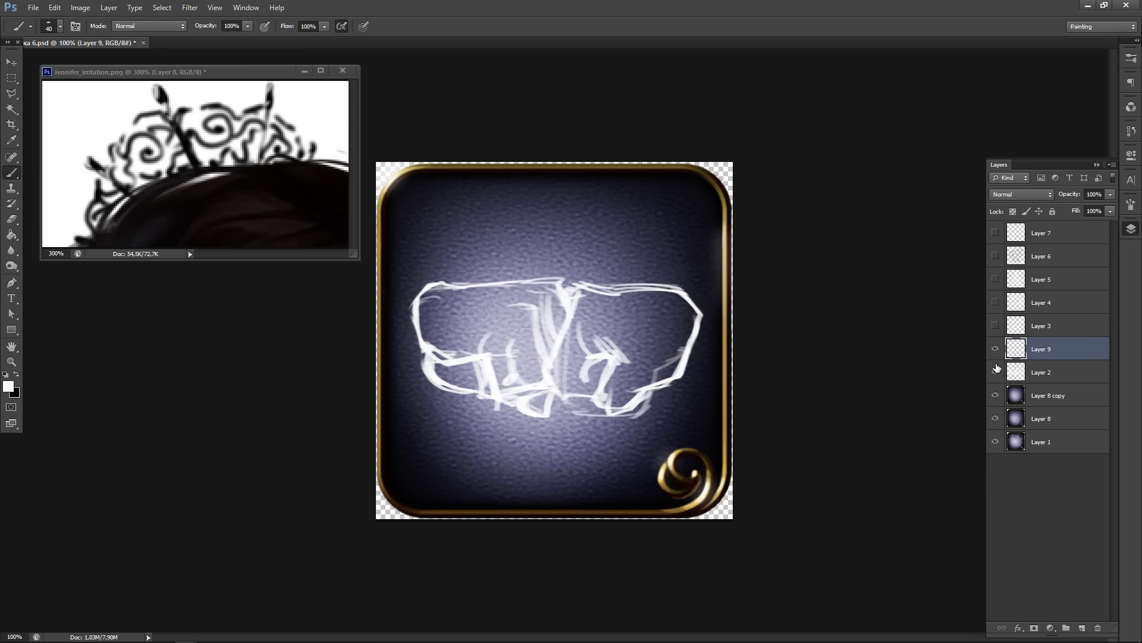
key(ctrl+minus)
key(ctrl+minus)
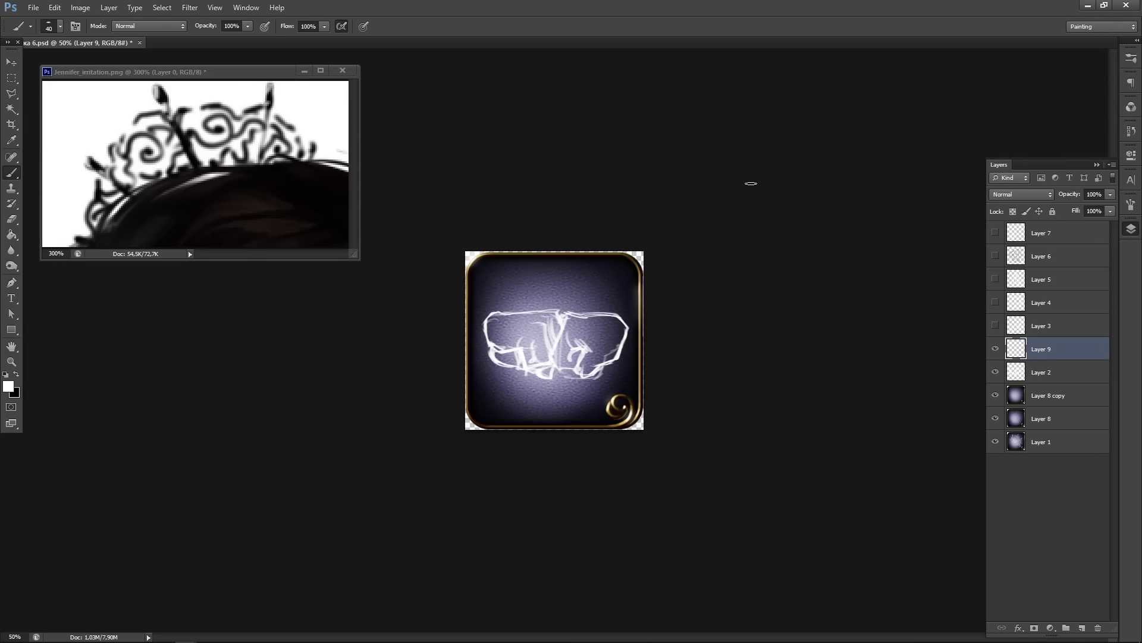
- Compare the sketches on Layer 3 and Layer 2 against the bare frame by toggling their visibility and Layer 9's
click(550, 357)
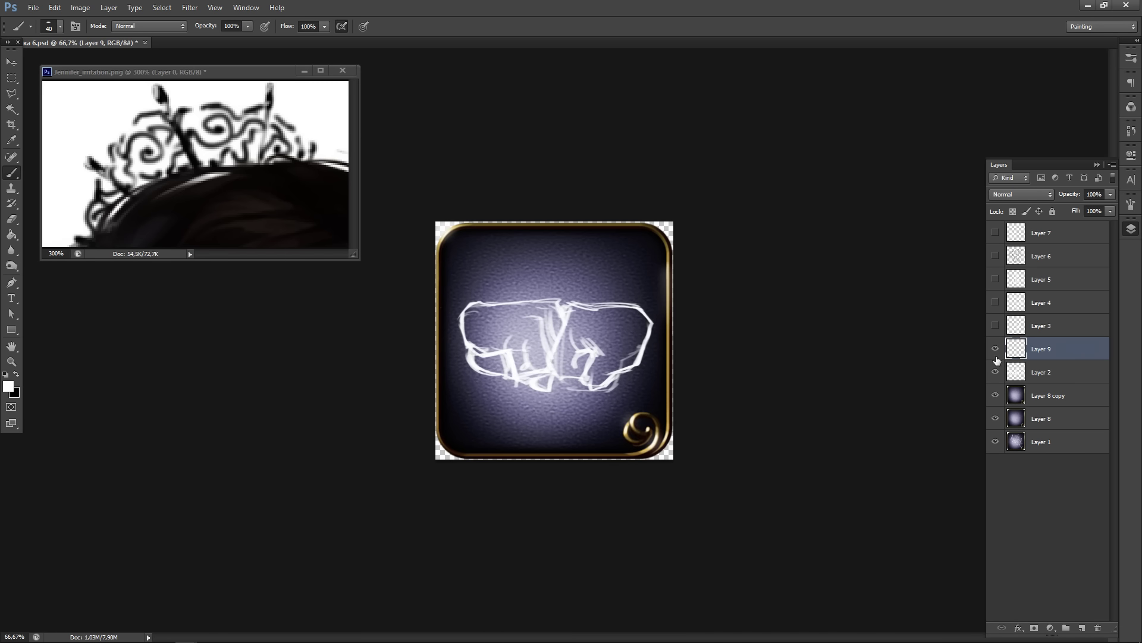
click(995, 326)
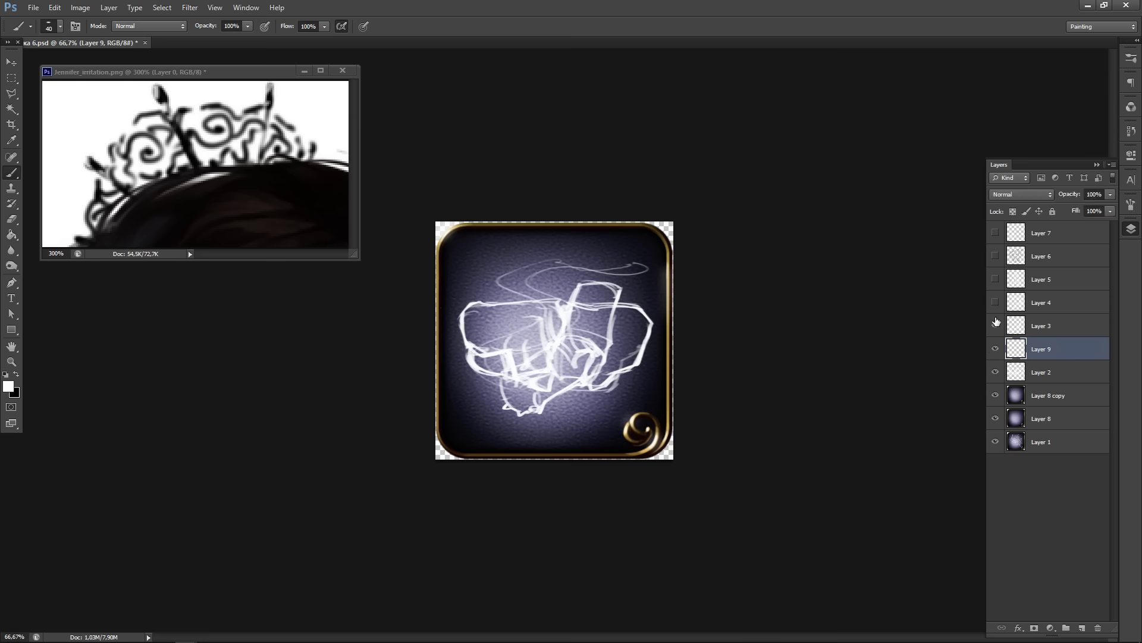
click(996, 326)
click(995, 348)
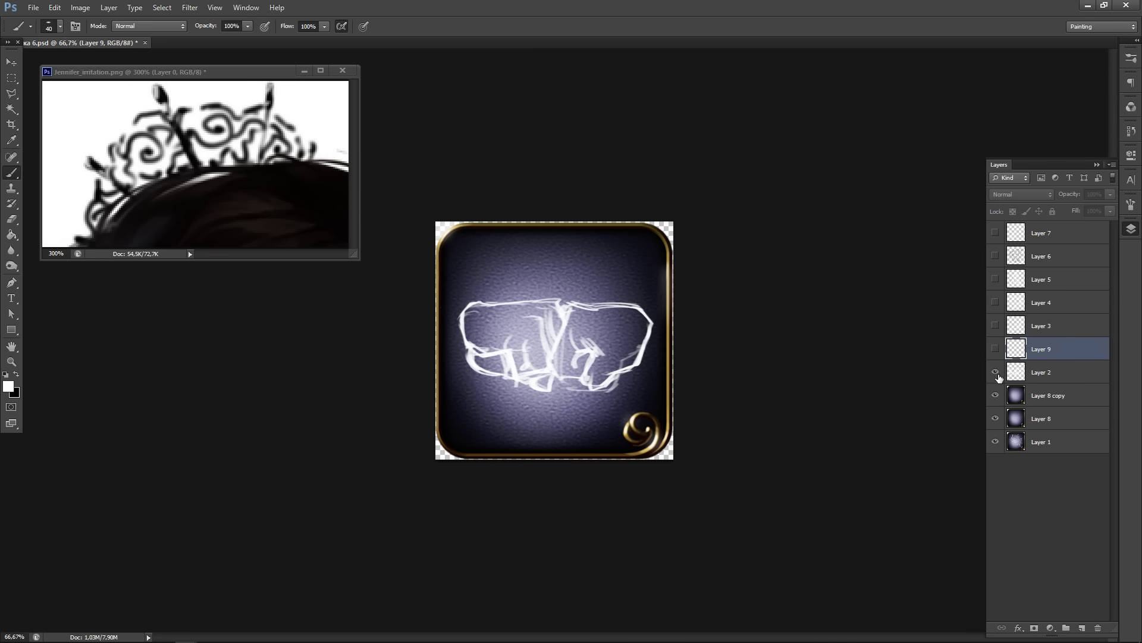
click(995, 372)
click(995, 348)
click(995, 349)
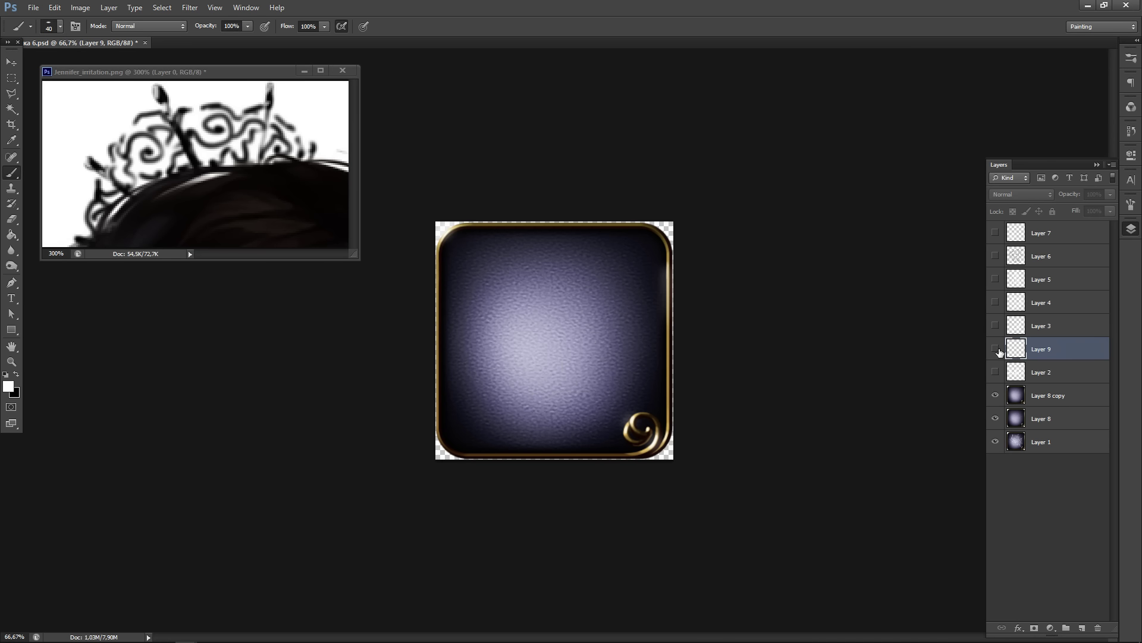
click(995, 349)
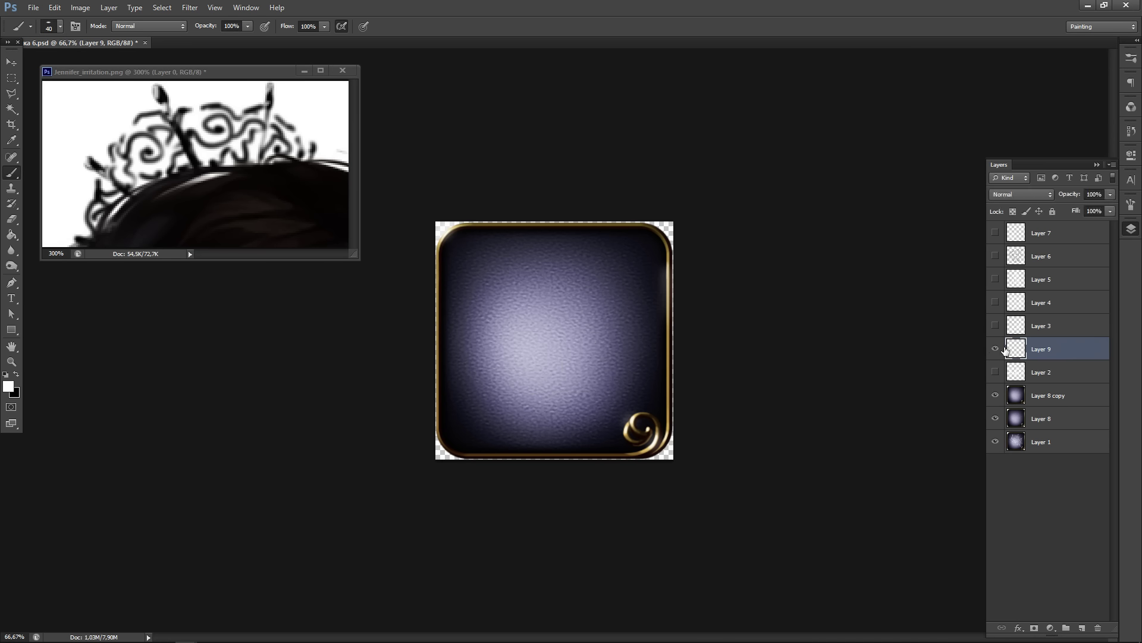
- Step back through the history to remove the empty Layer 9 and bring back the Layer 2 sketch
key(ctrl+alt+z)
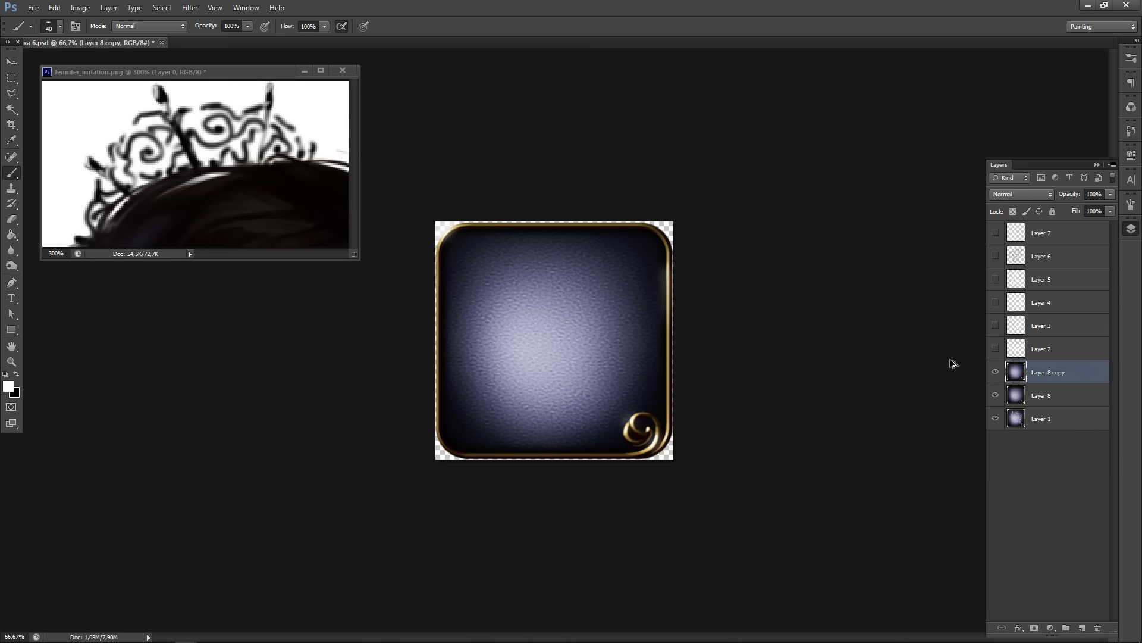
click(996, 349)
key(ctrl+alt+z)
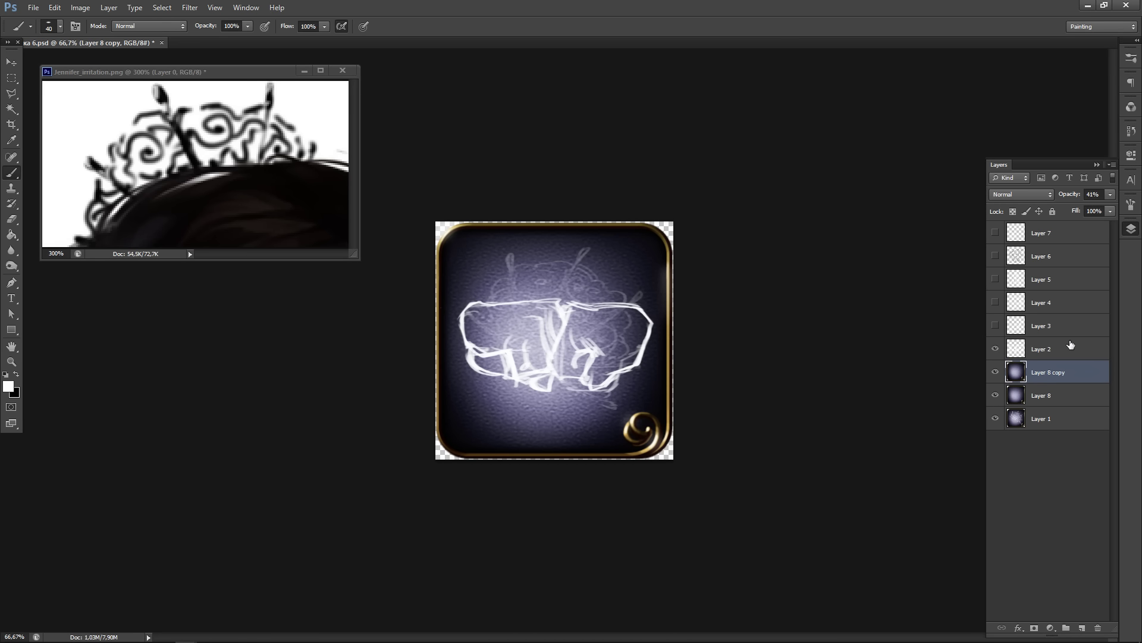
- Hide Layer 2, show the sketch on Layer 3, and set Layer 8 copy's opacity to 100%
click(1070, 346)
click(995, 349)
click(997, 325)
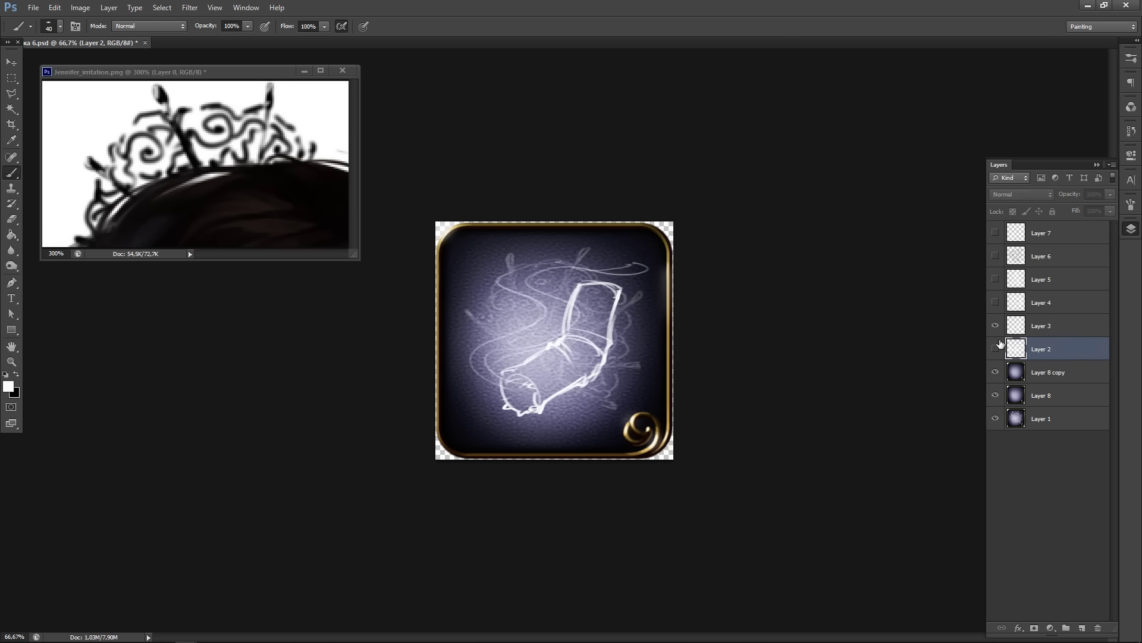
click(1065, 367)
click(1110, 194)
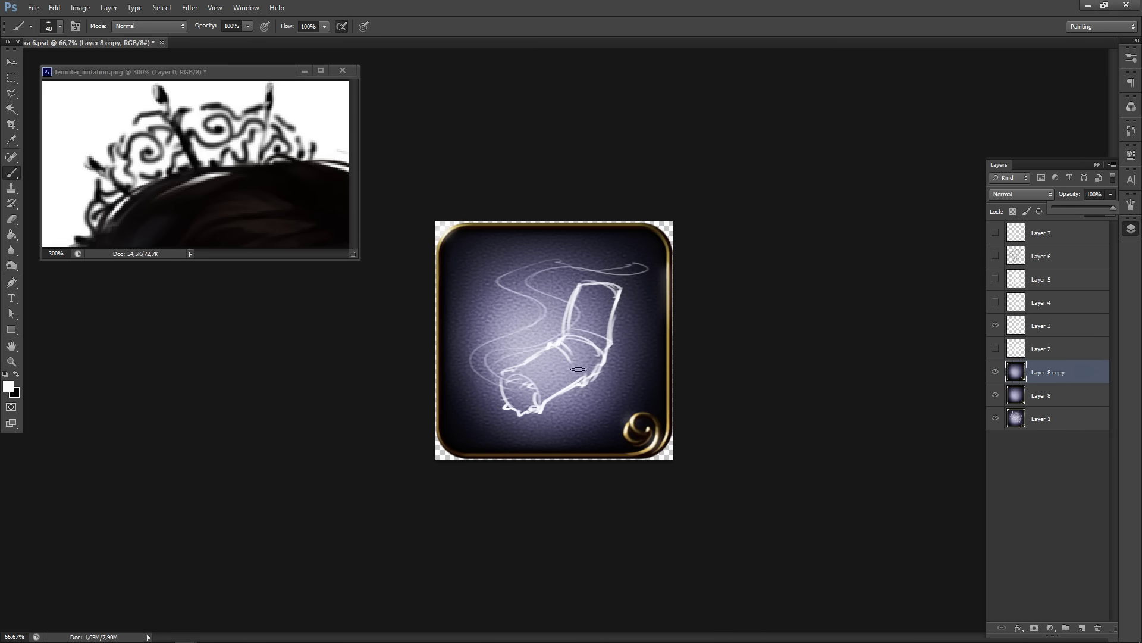
- Select Layer 3 and paint small pale dabs below the bent tube-shaped sketch and light strokes along its wavy smoke trail
key(v)
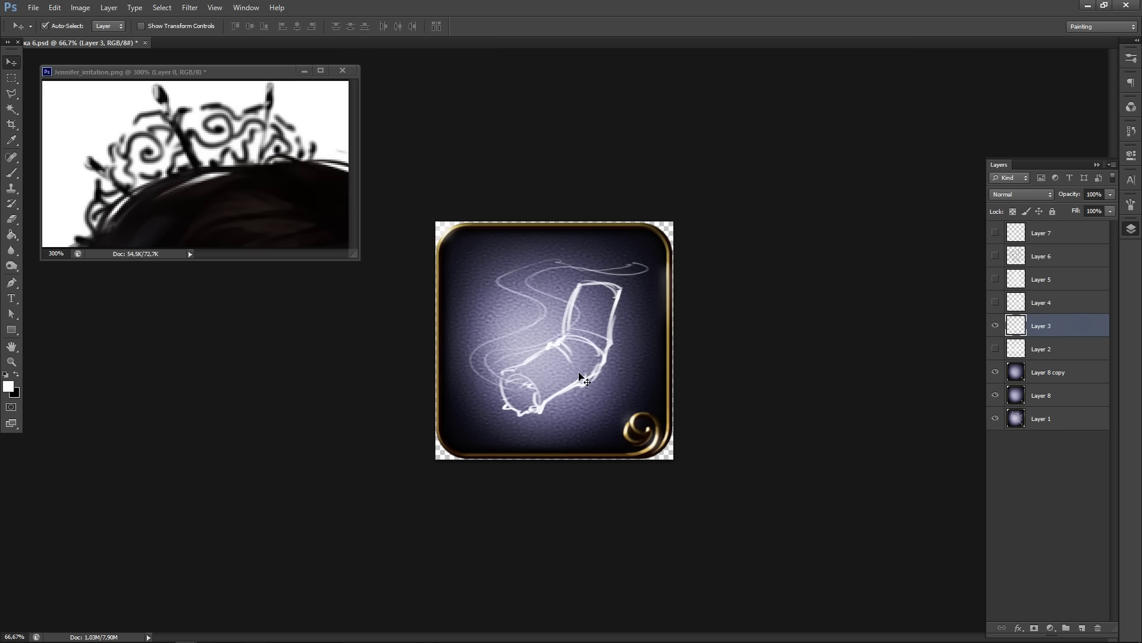
key(b)
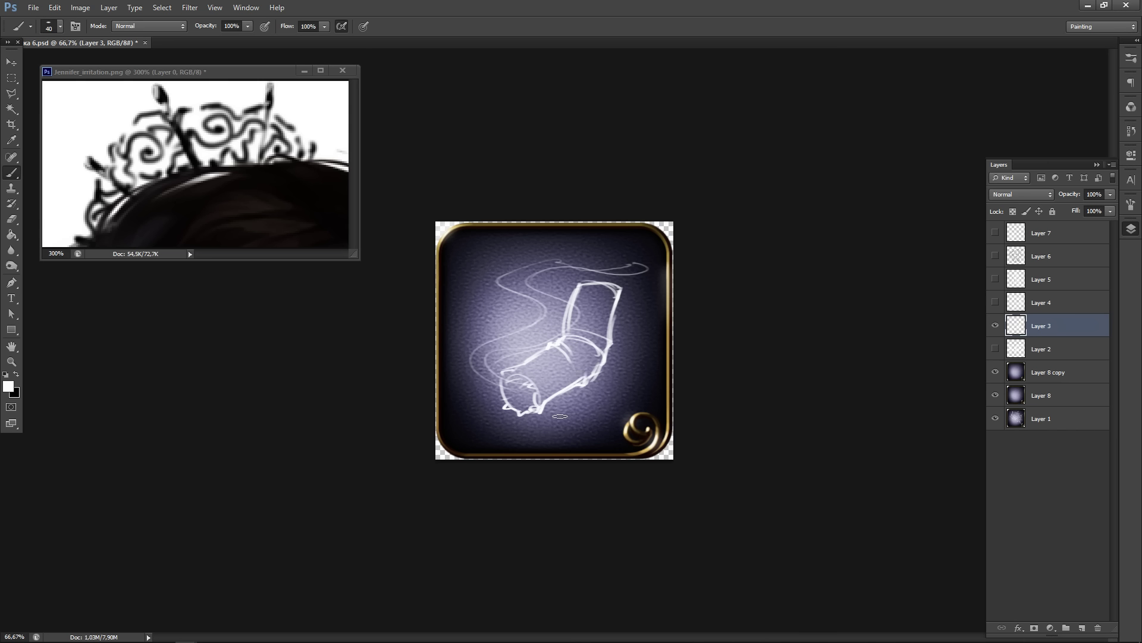
mouse_move(536, 413)
mouse_down()
mouse_move(613, 395)
mouse_move(607, 345)
mouse_move(600, 387)
mouse_up()
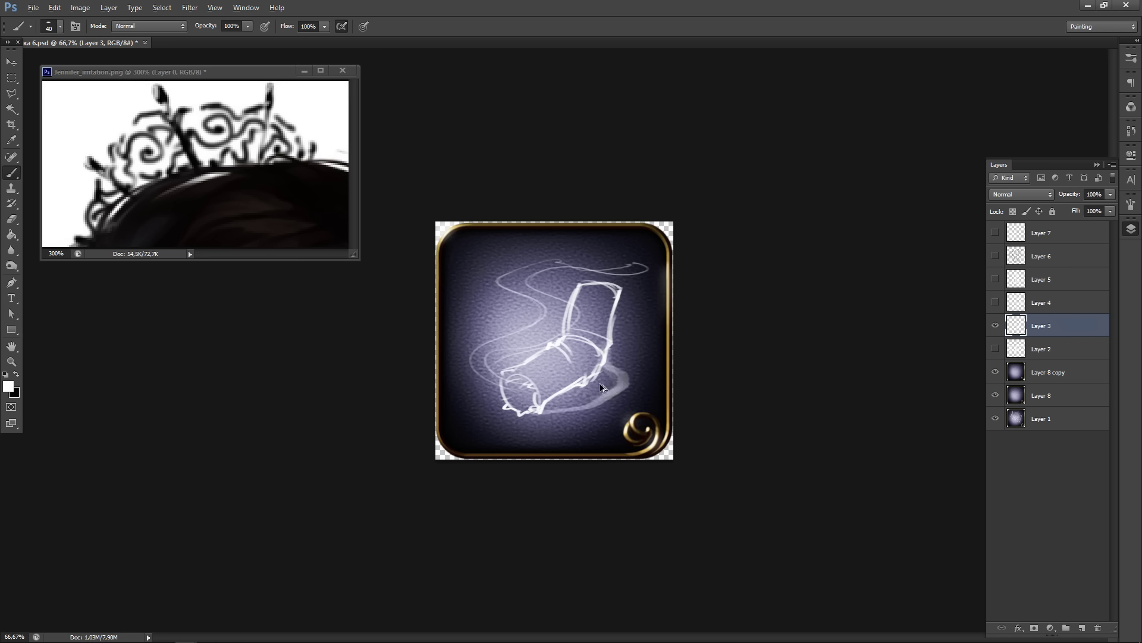
click(565, 400)
click(559, 410)
click(579, 408)
click(594, 417)
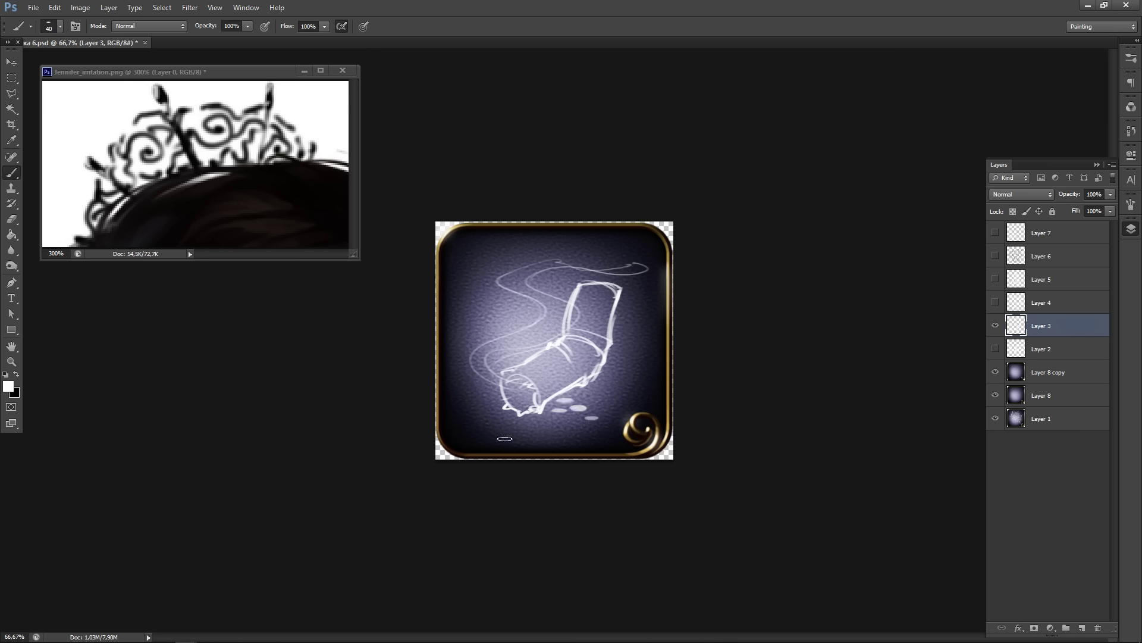
mouse_move(521, 390)
mouse_down()
mouse_move(484, 348)
mouse_move(595, 271)
mouse_move(633, 264)
mouse_up()
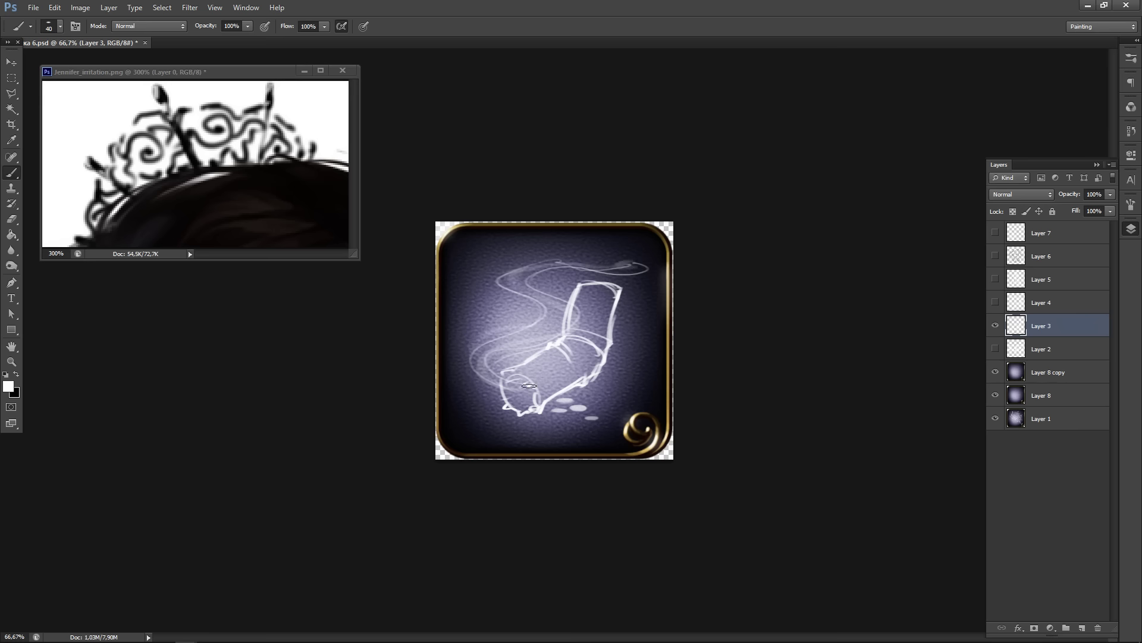
- Hide Layer 3 and review the sketches on Layers 4, 5, 6, 7 and 2 one at a time
click(995, 325)
click(1071, 308)
click(995, 304)
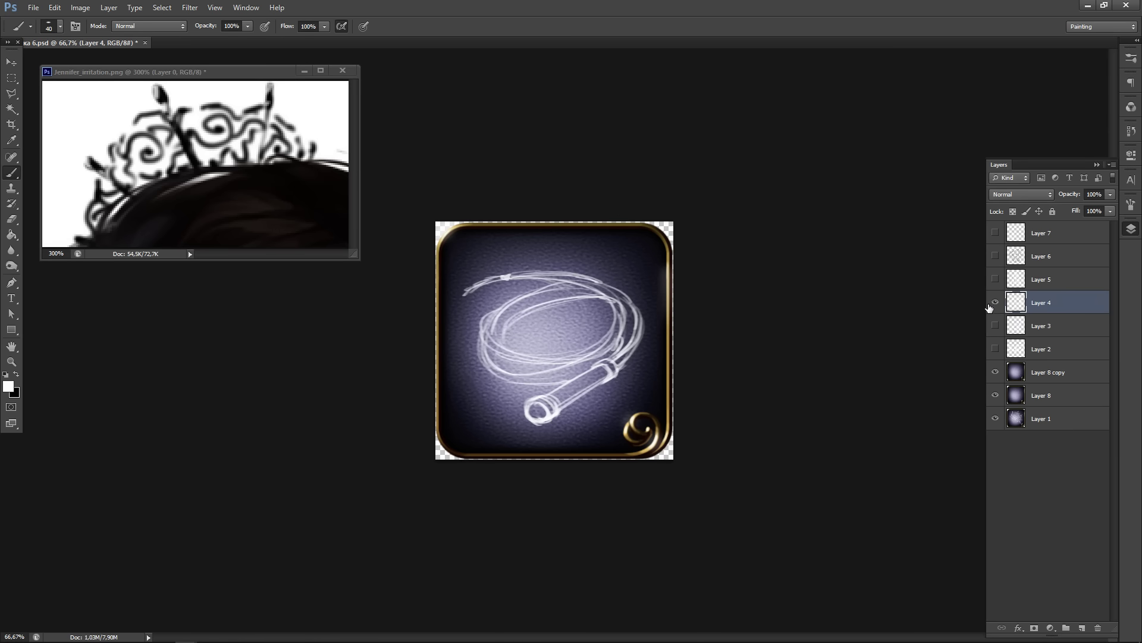
click(995, 303)
click(994, 279)
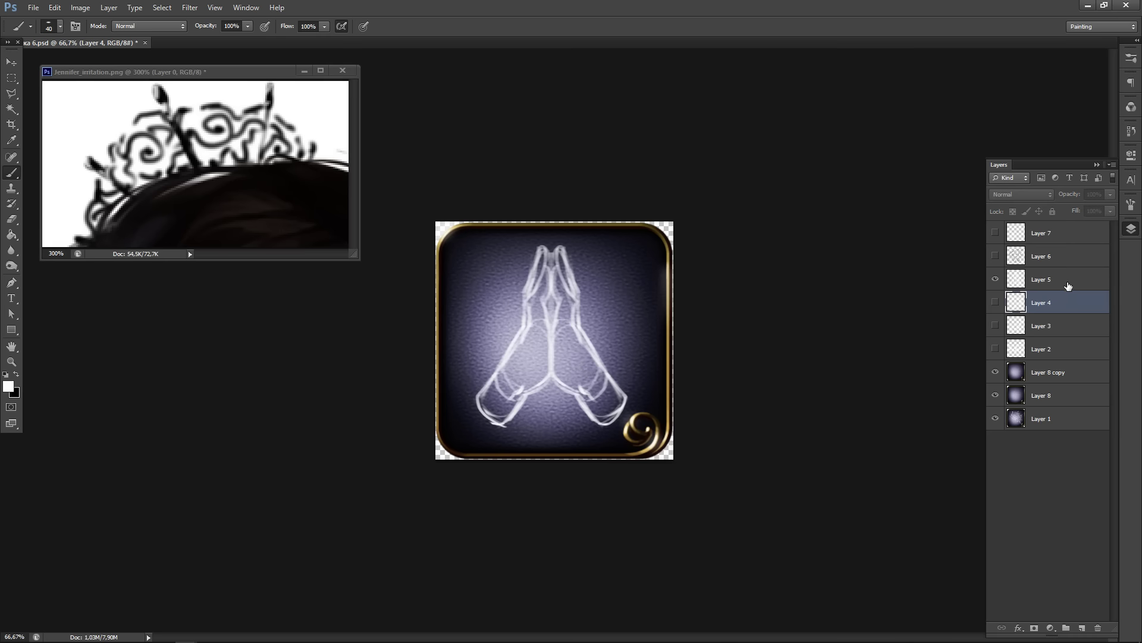
click(1068, 284)
click(995, 279)
click(995, 303)
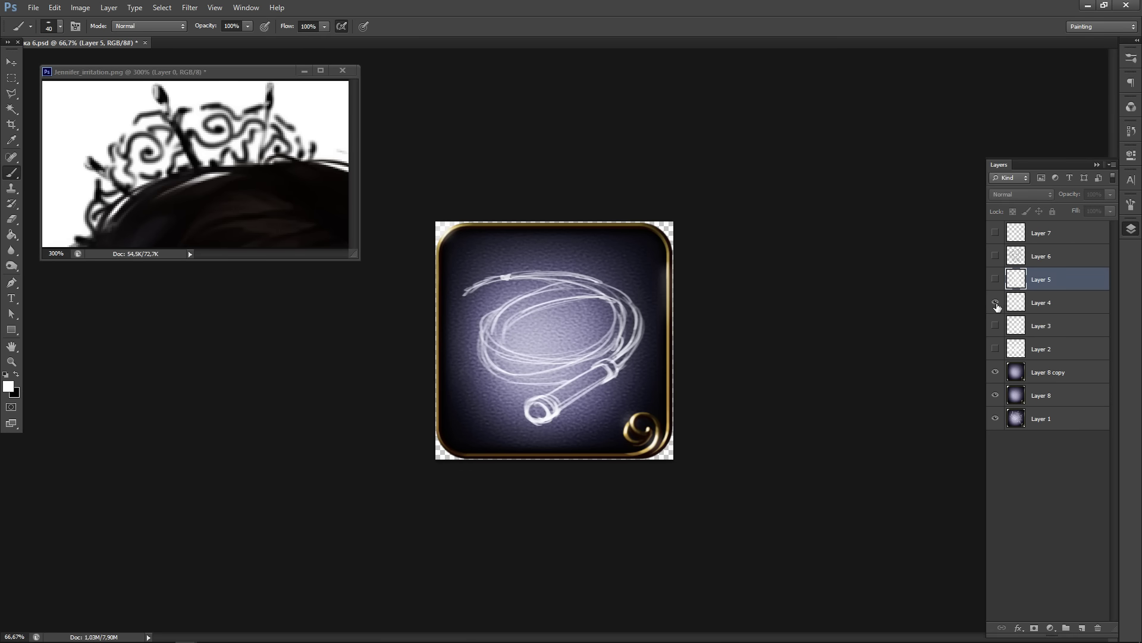
click(995, 302)
click(995, 255)
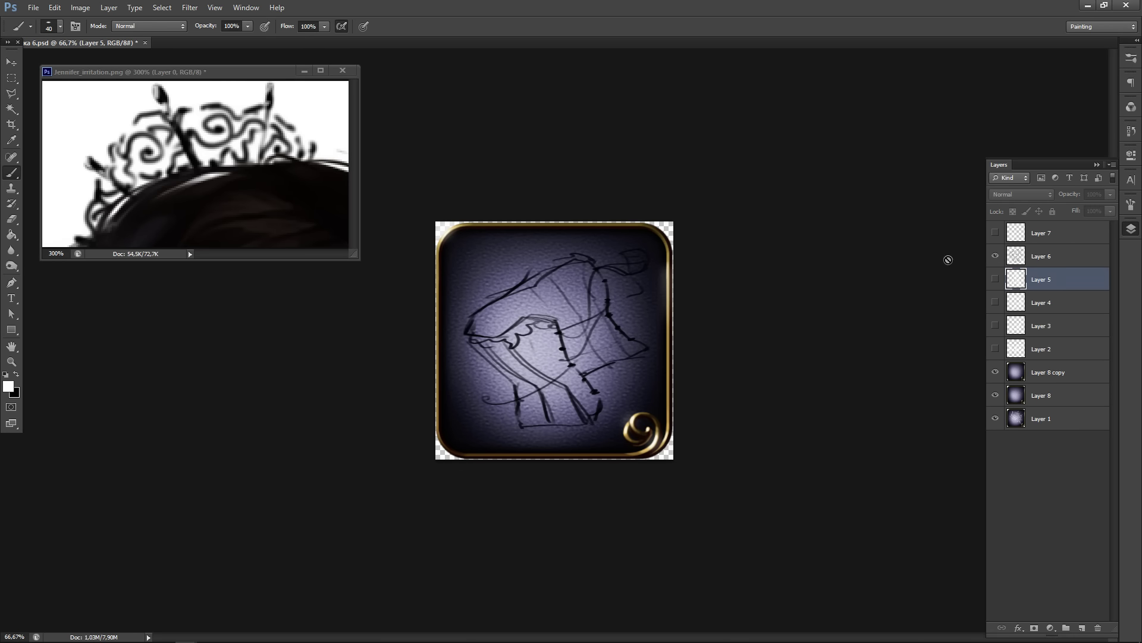
click(1067, 260)
click(995, 256)
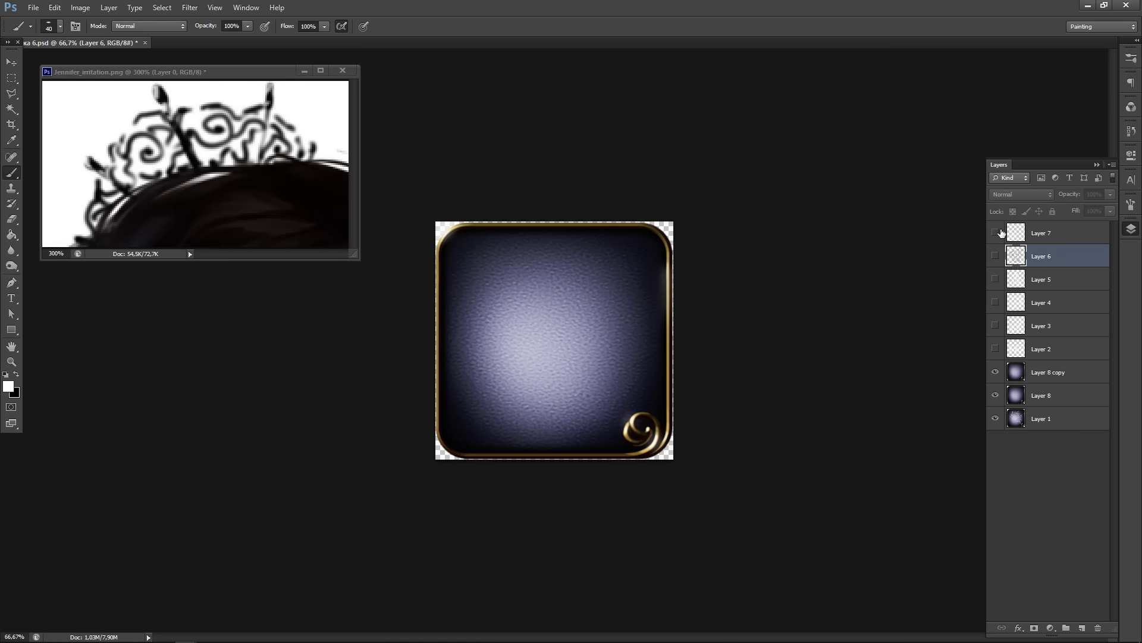
click(995, 233)
click(995, 233)
click(996, 350)
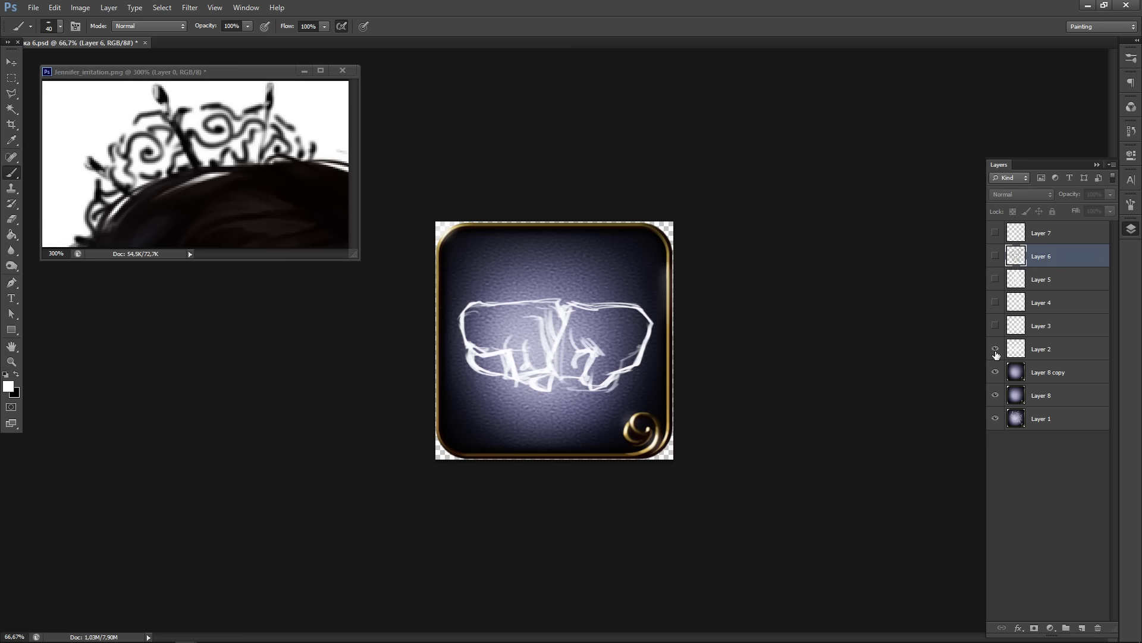
click(995, 349)
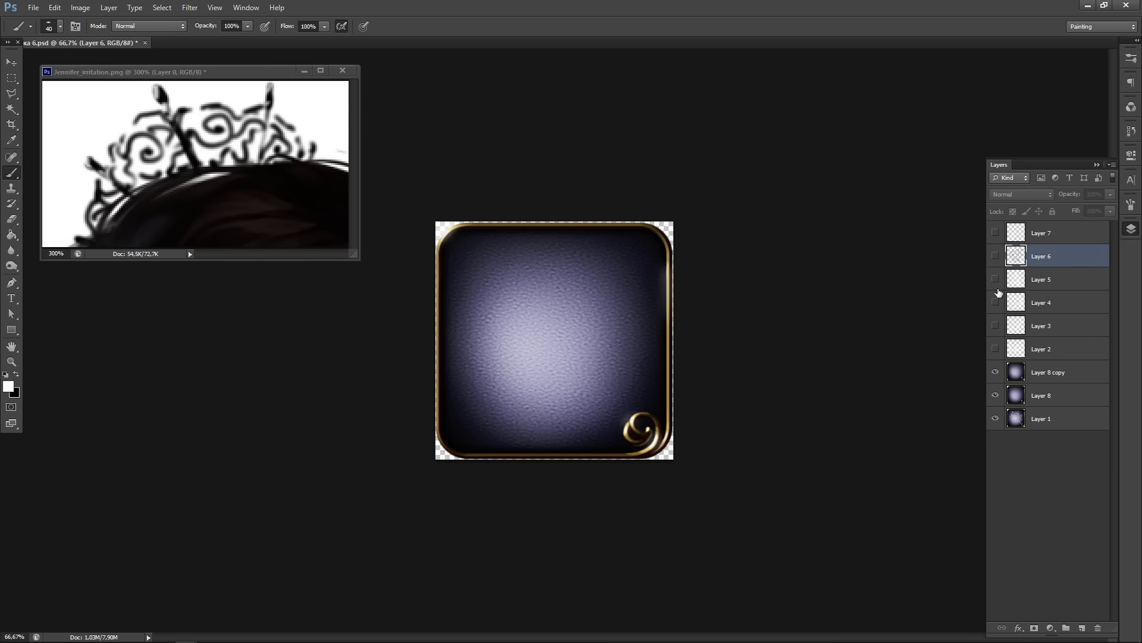
- Show the praying hands on Layer 5 and add a new layer directly above Layer 4
click(995, 280)
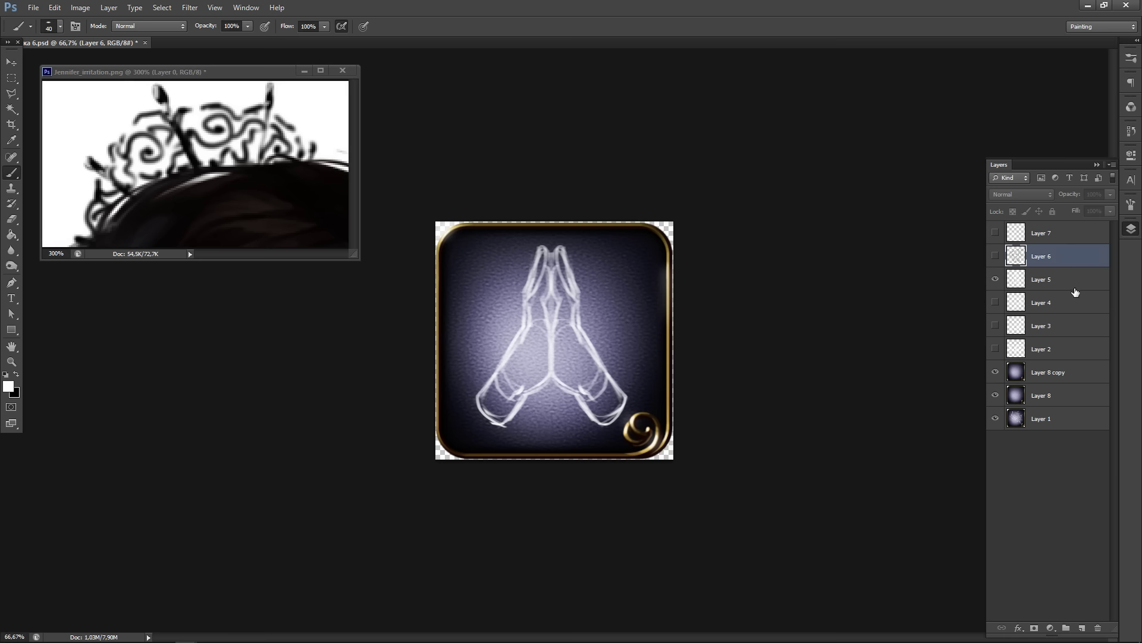
click(1064, 303)
key(ctrl+shift+n)
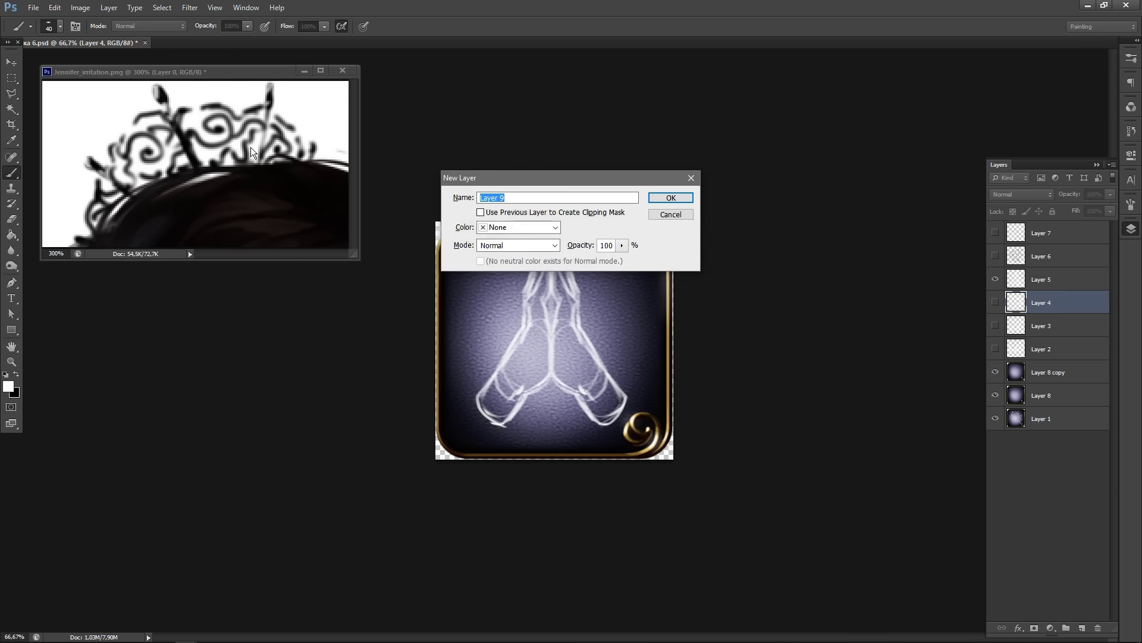
key(Return)
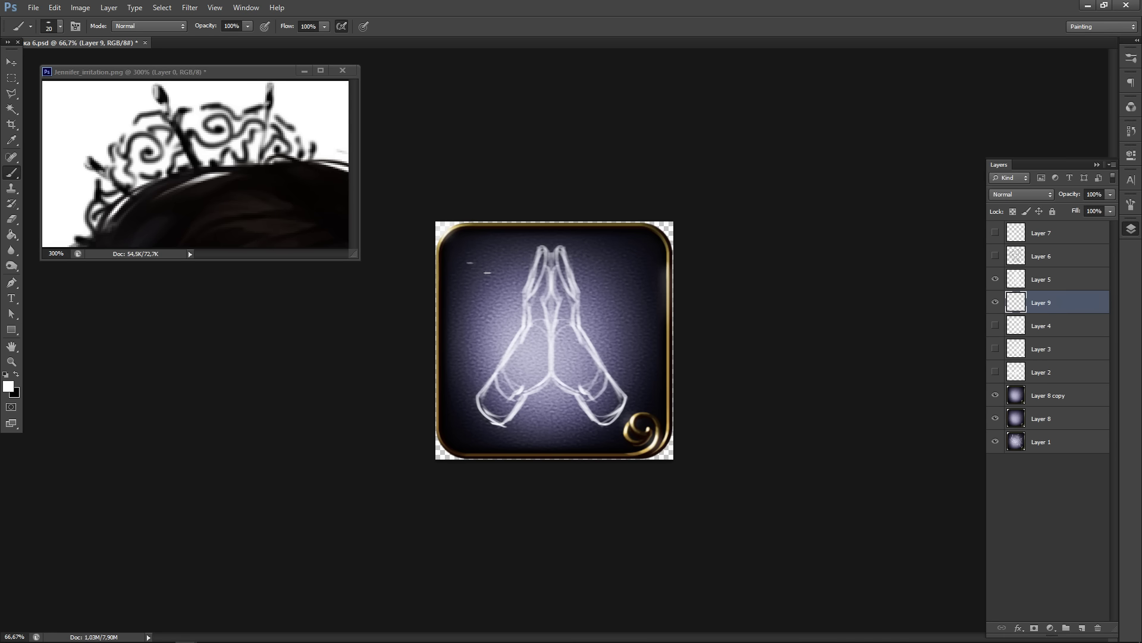
- Try painting a jagged burst outline around the praying hands on Layer 9 at brush size 20, and undo the strokes
mouse_move(487, 273)
mouse_down()
mouse_move(513, 255)
mouse_move(547, 265)
mouse_up()
mouse_move(467, 268)
mouse_down()
mouse_move(486, 323)
mouse_move(463, 345)
mouse_move(485, 379)
mouse_up()
mouse_move(571, 271)
mouse_down()
mouse_move(594, 266)
mouse_move(655, 310)
mouse_move(619, 380)
mouse_up()
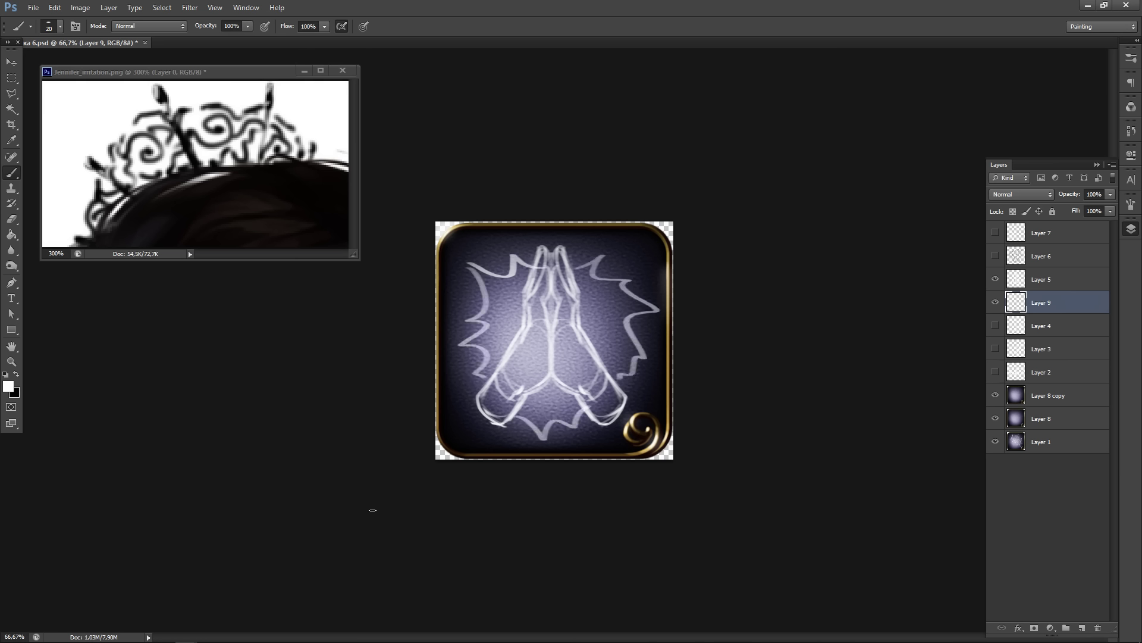
key(ctrl+alt+z)
key(ctrl+alt+z)
key(ctrl+alt+z)
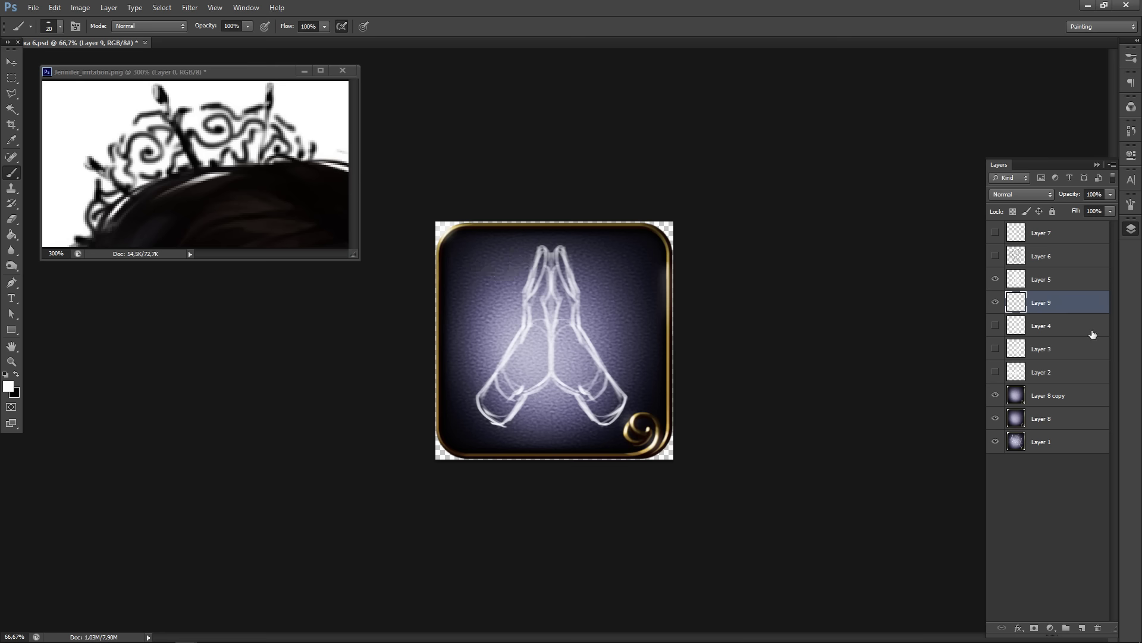
- Hide Layer 5, show and select the fists sketch on Layer 2, and shift it slightly to the left
click(996, 279)
click(996, 371)
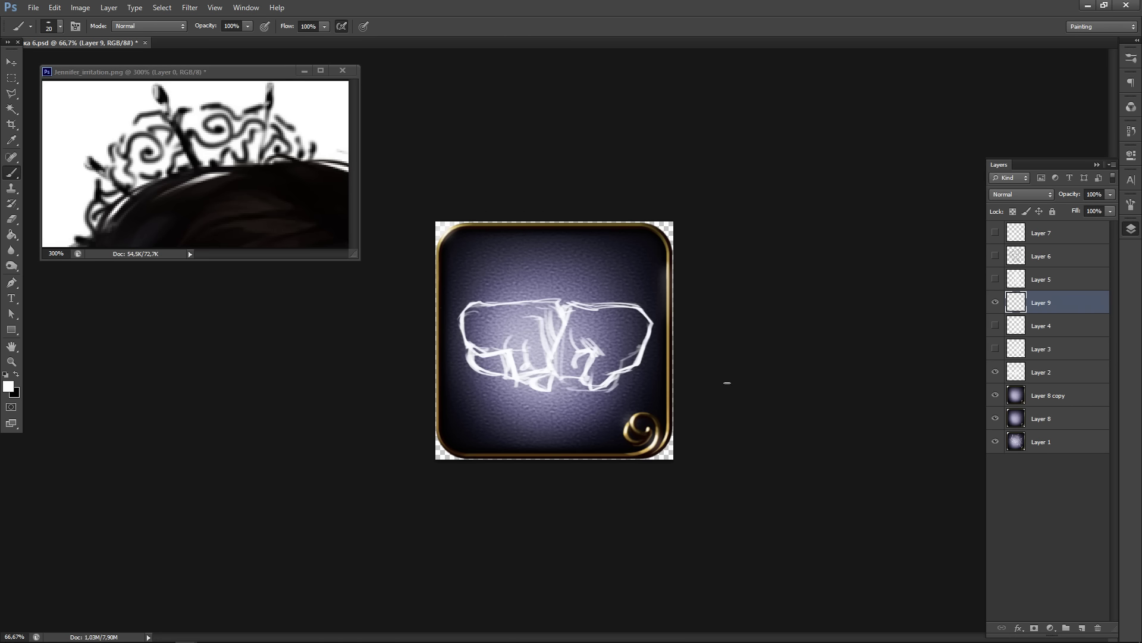
click(1062, 372)
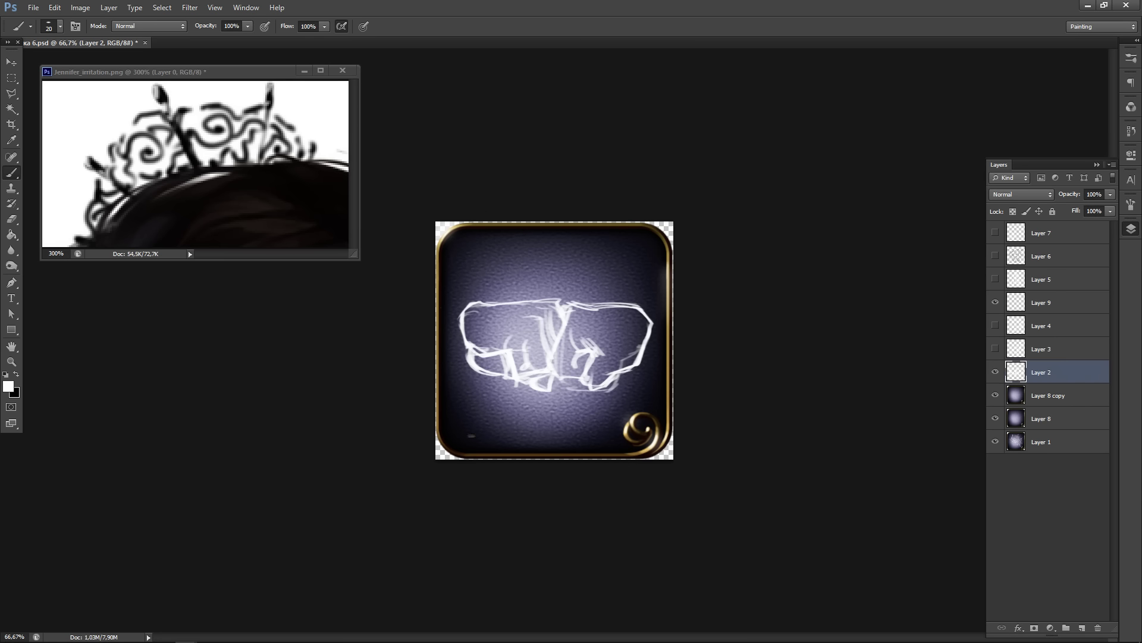
key(v)
drag(610, 384, 604, 383)
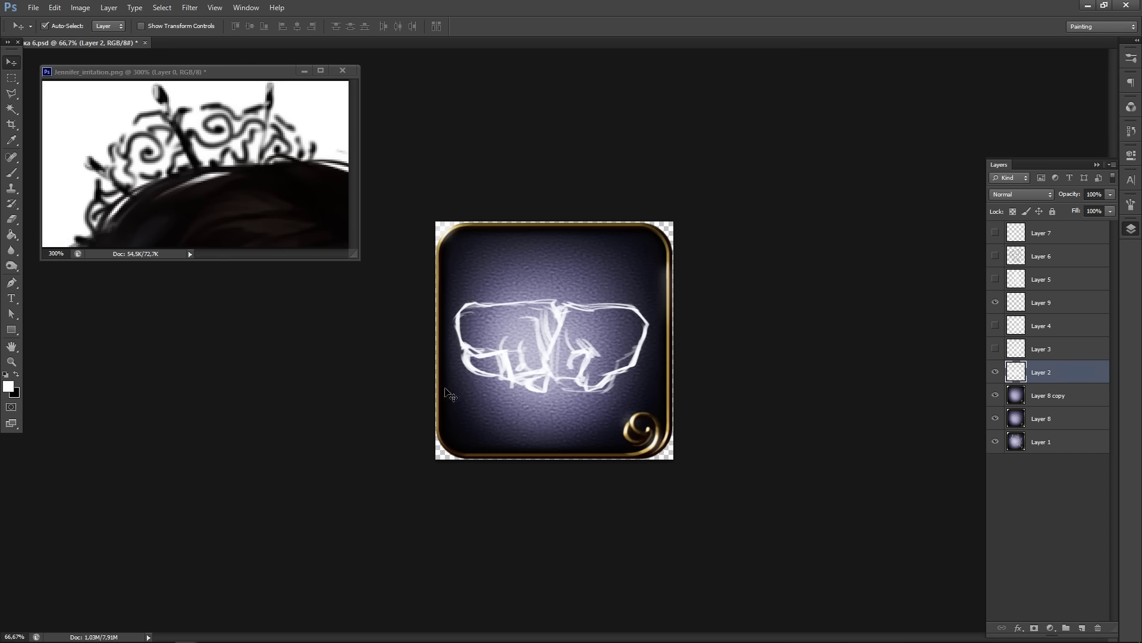
- Try touching up the outline of the fists on Layer 2 with the Brush tool, and undo the last stroke
key(b)
drag(468, 353, 481, 369)
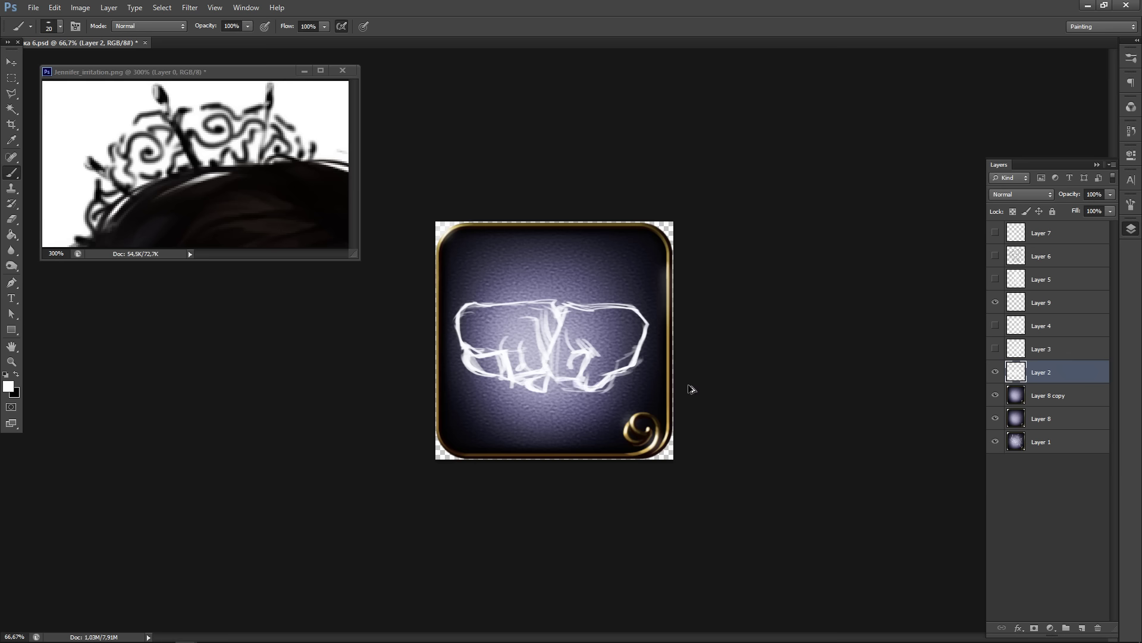
key(ctrl+alt+z)
- Hide Layer 9 and check the bare frame by switching the Layer 2 sketch off and on again
click(995, 302)
click(996, 372)
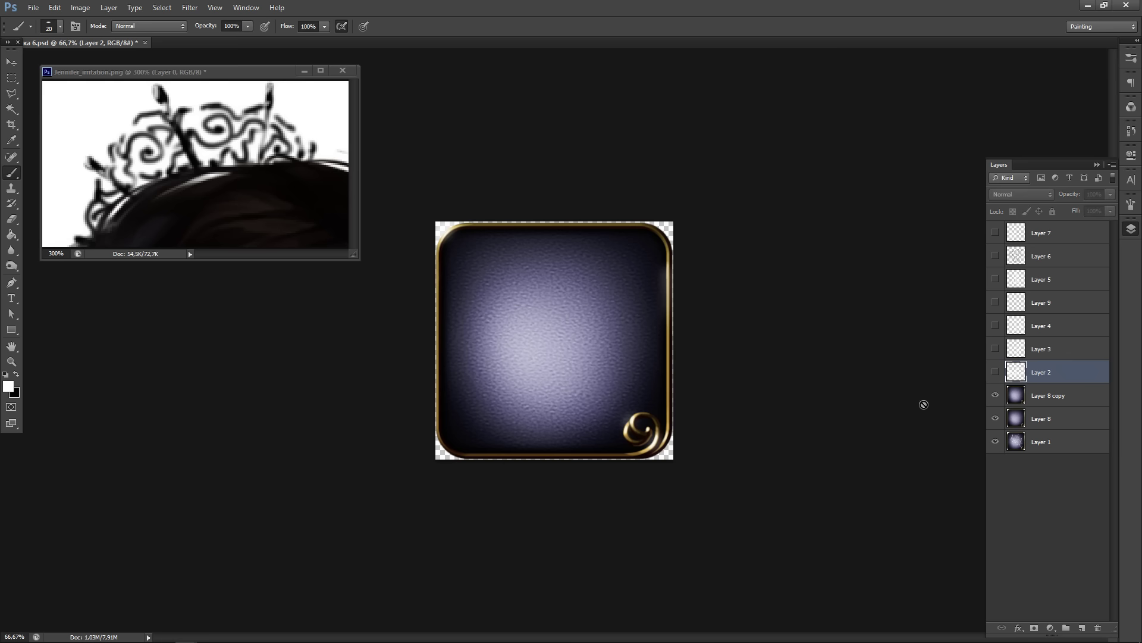
click(996, 372)
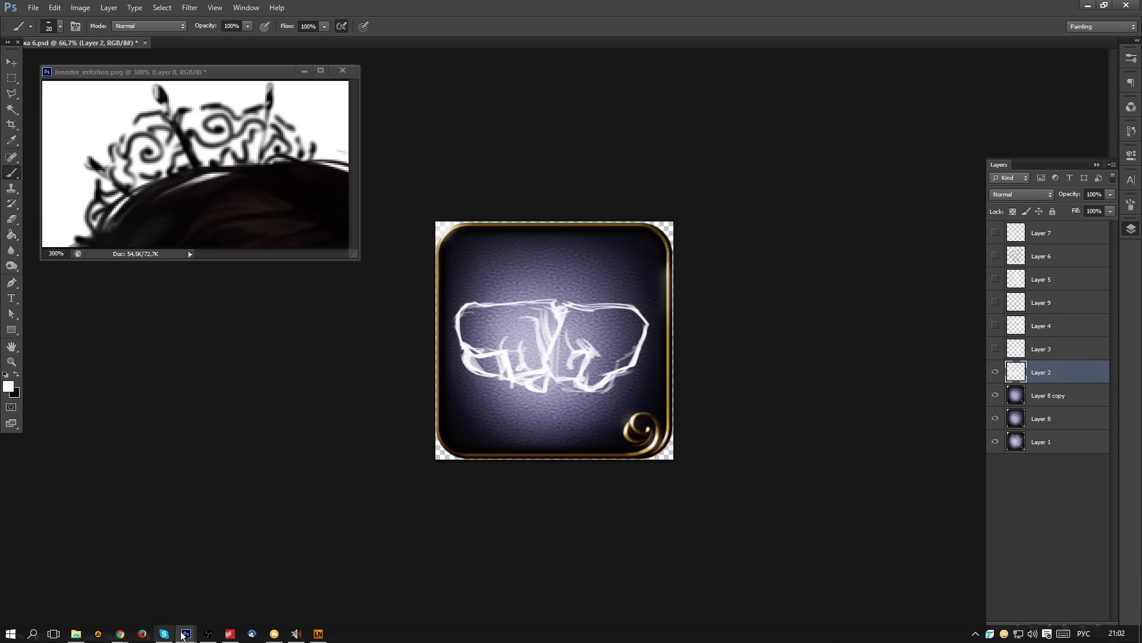
- Open ачивки.psd from the глава1 folder and float it in its own window beside the fists sketch
mouse_move(186, 633)
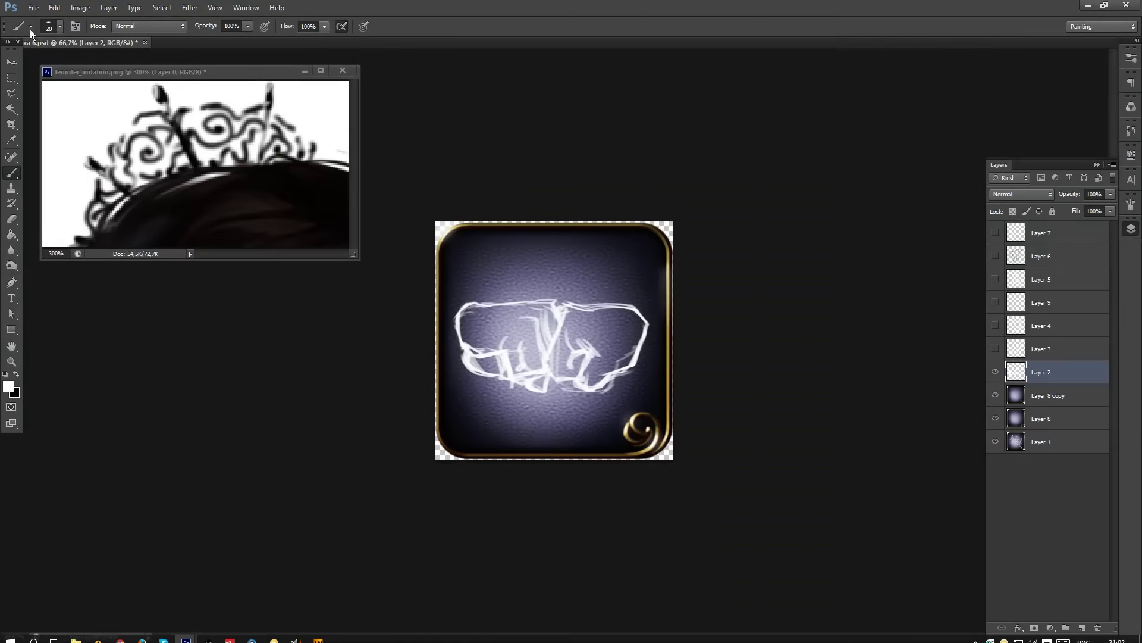
click(34, 8)
click(53, 34)
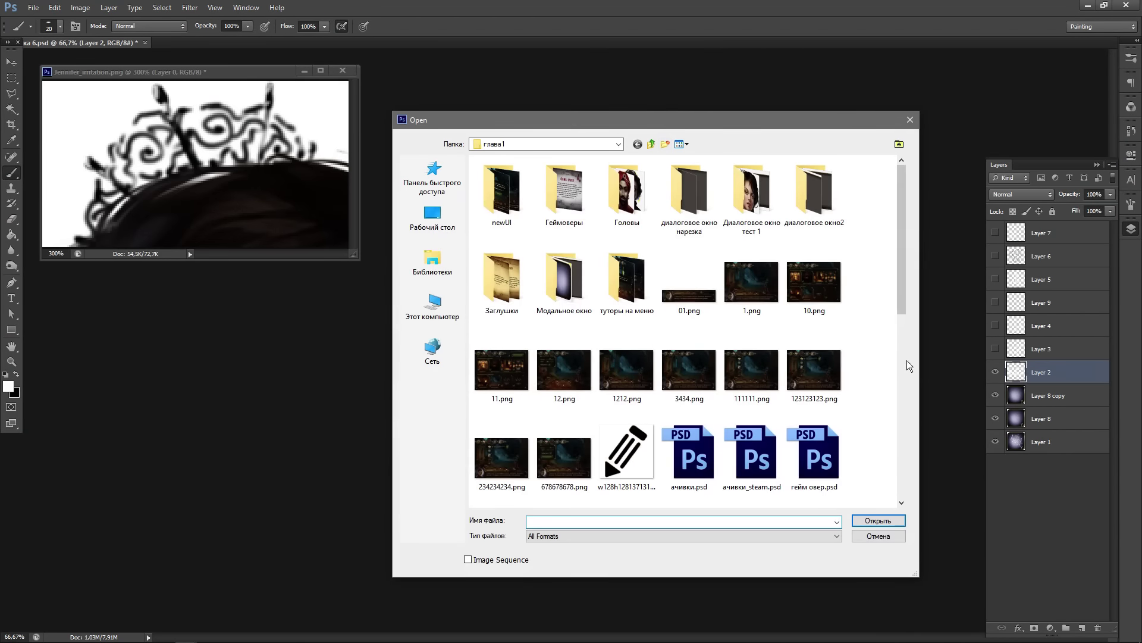
scroll(897, 291, down, 2)
click(705, 397)
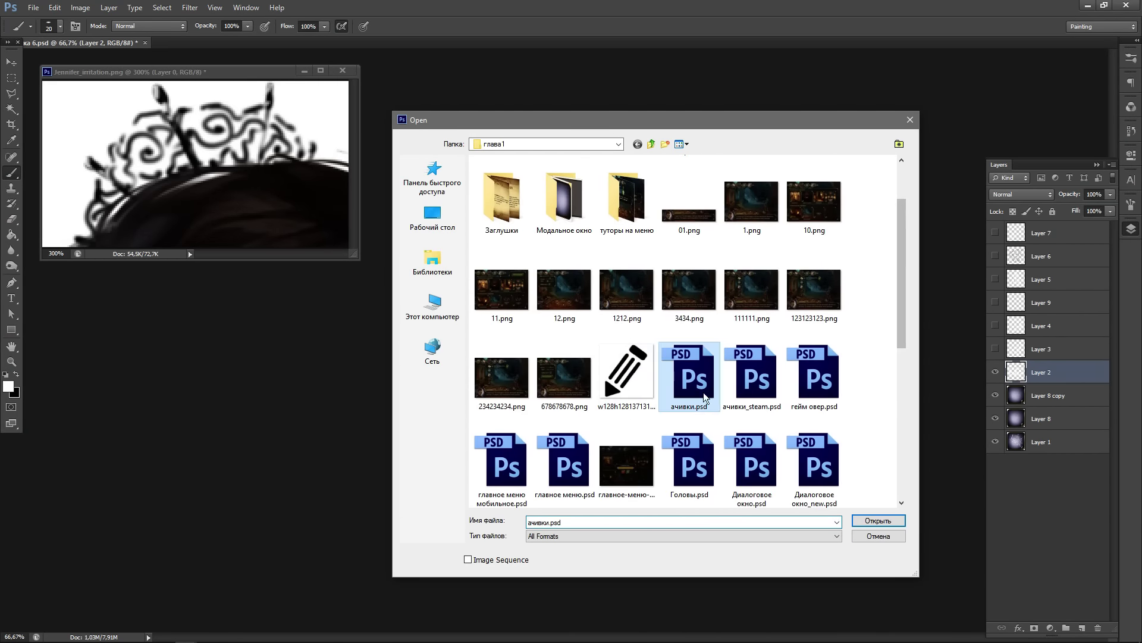
click(879, 520)
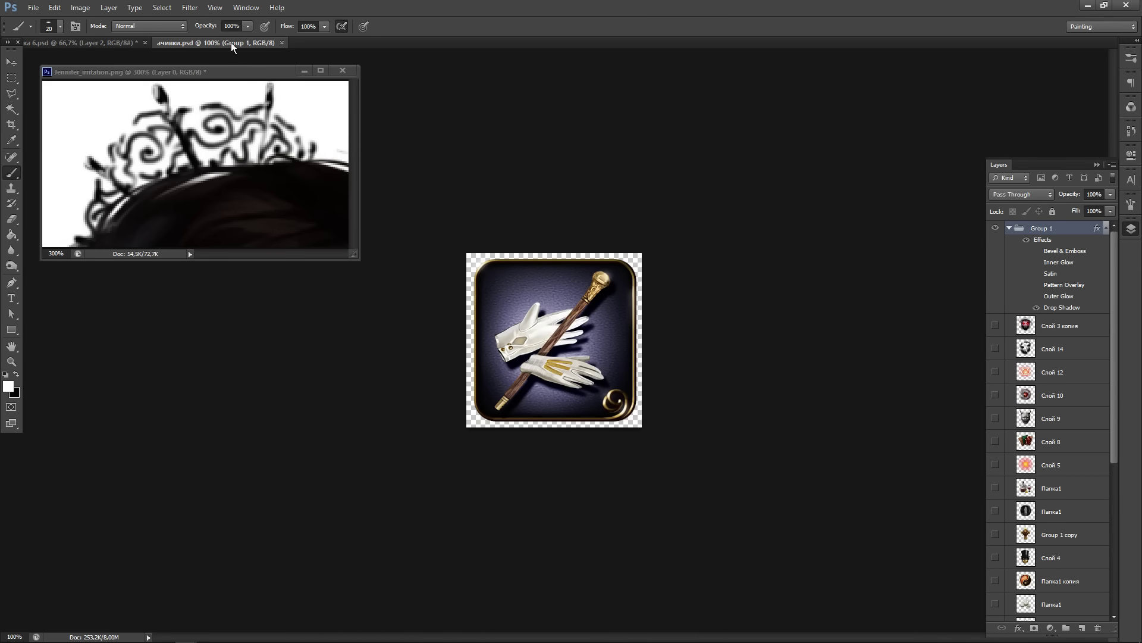
drag(229, 43, 201, 326)
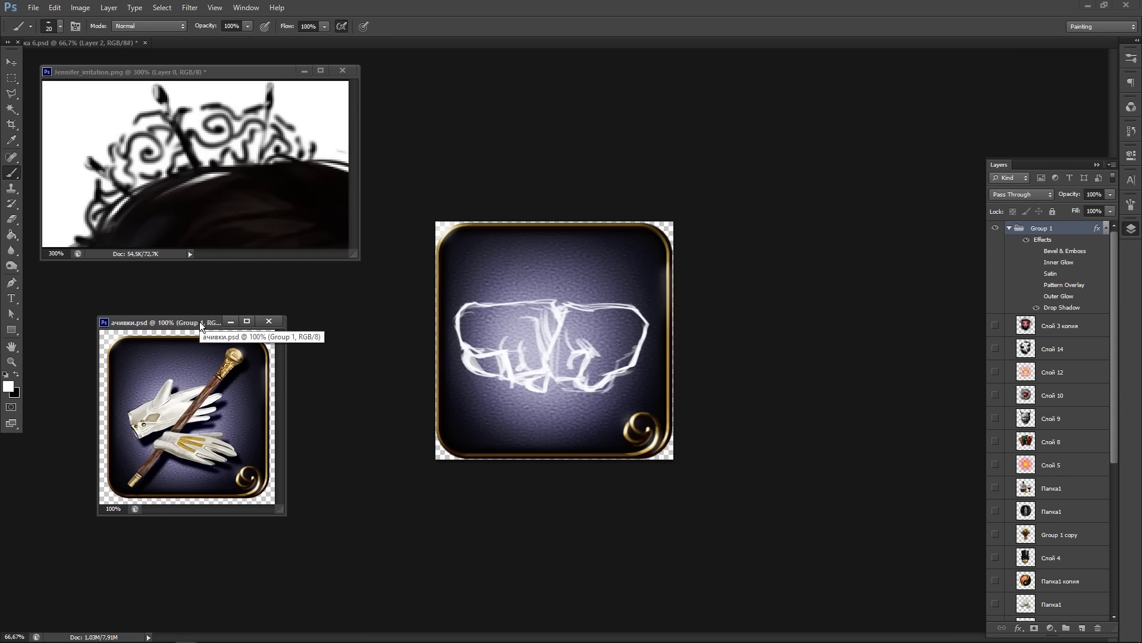
- In ачивки.psd, hide the cane and gloves layer, and show and select the golden hands layer Слой 3
key(v)
click(191, 435)
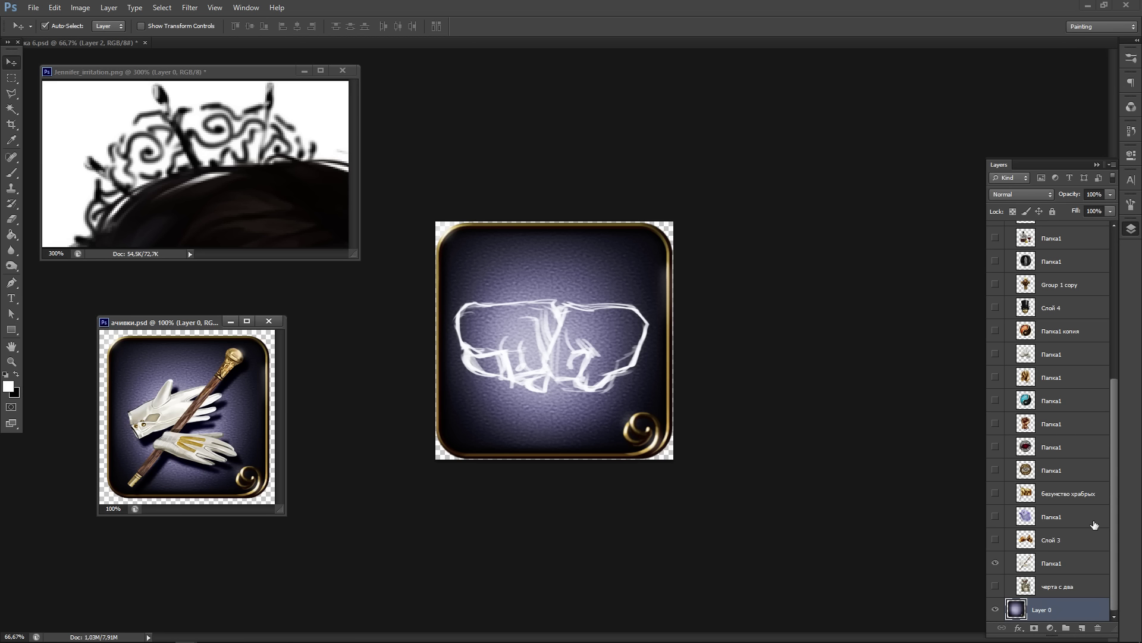
click(1027, 569)
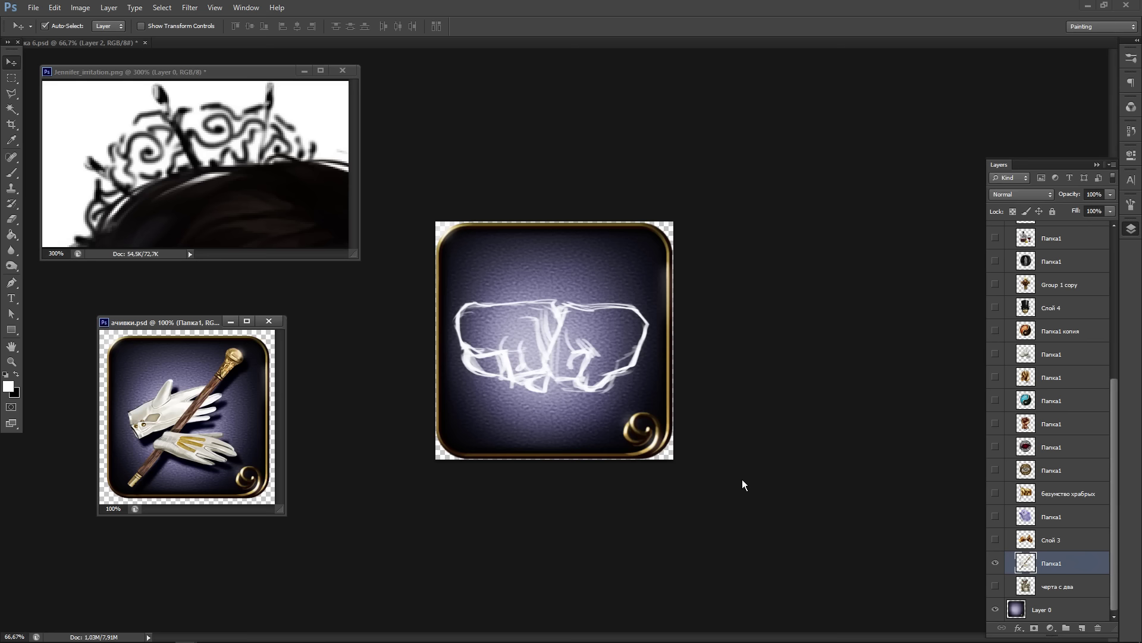
click(995, 562)
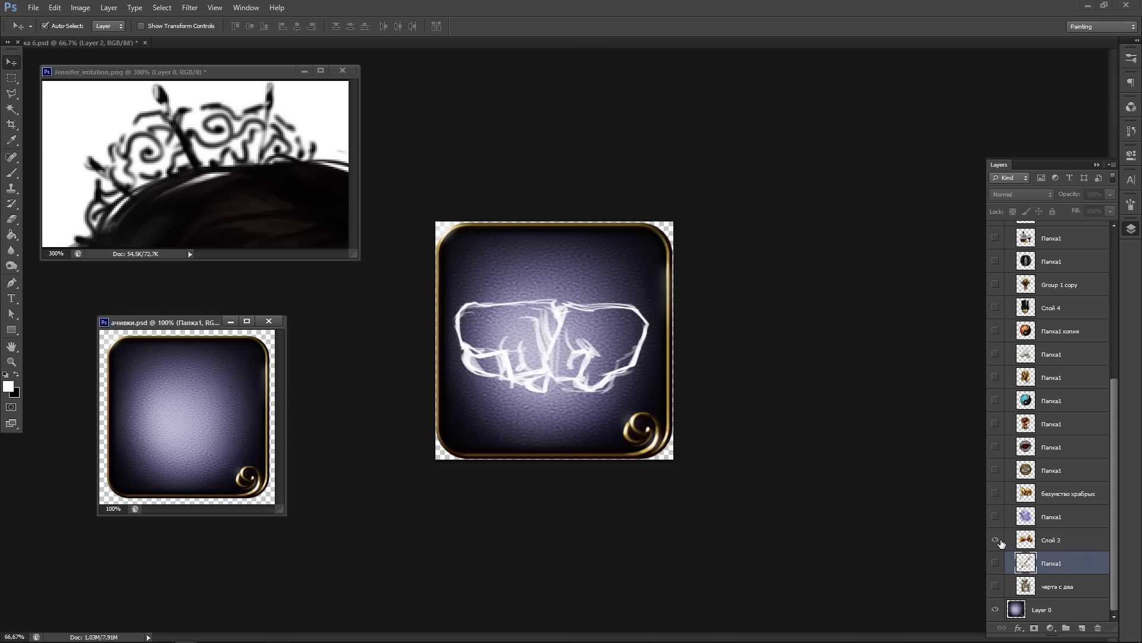
click(994, 539)
click(1062, 539)
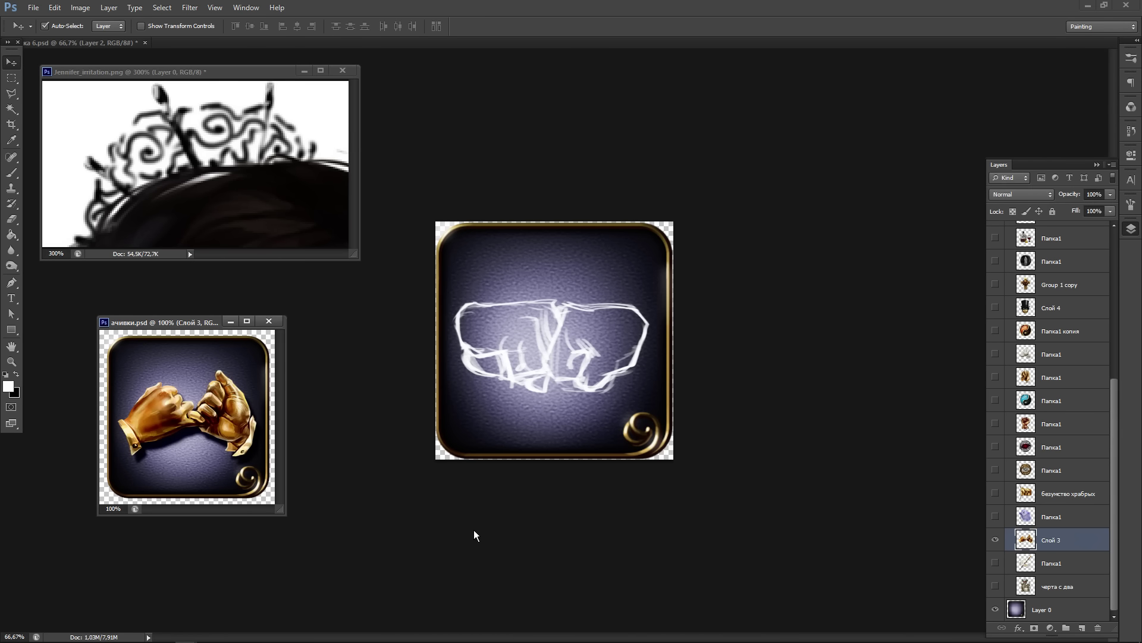
- Examine other chapter 1 icons by toggling their layers, including Слой 4 and безумство храбрых, and return to the golden hands on Слой 3
click(995, 541)
click(996, 377)
click(995, 377)
click(1012, 308)
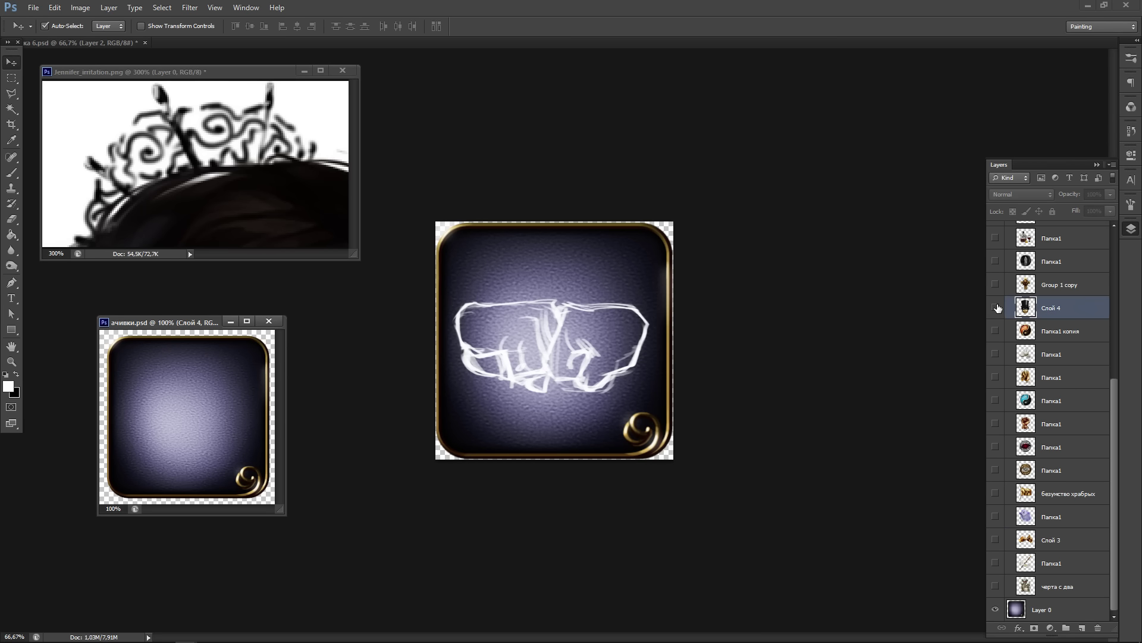
click(994, 308)
click(995, 308)
click(995, 493)
click(995, 493)
click(995, 539)
click(1008, 539)
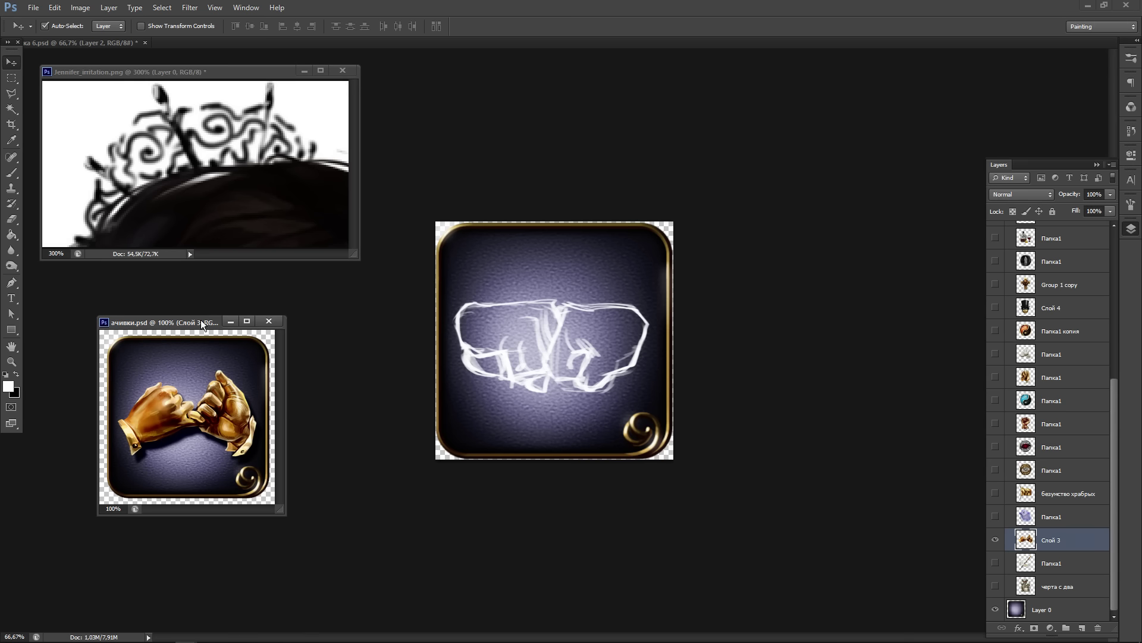
- Compare the golden hands with the neighbouring icon layer, leave Слой 3 shown, and move the ачивки.psd window off the canvas area
drag(201, 322, 183, 318)
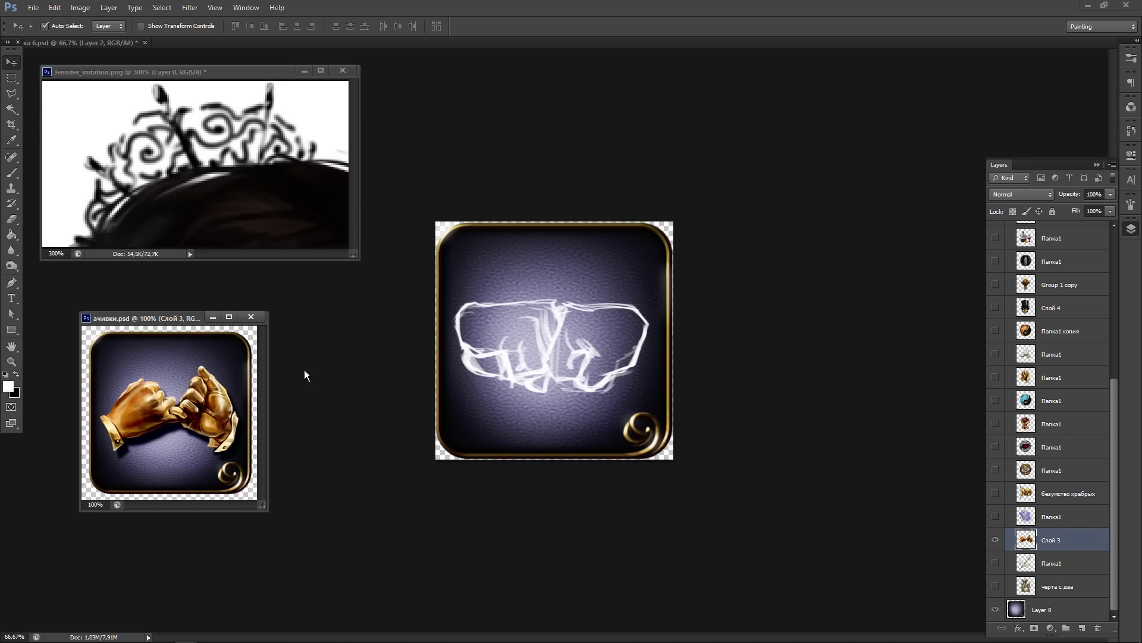
click(995, 540)
click(995, 516)
click(995, 516)
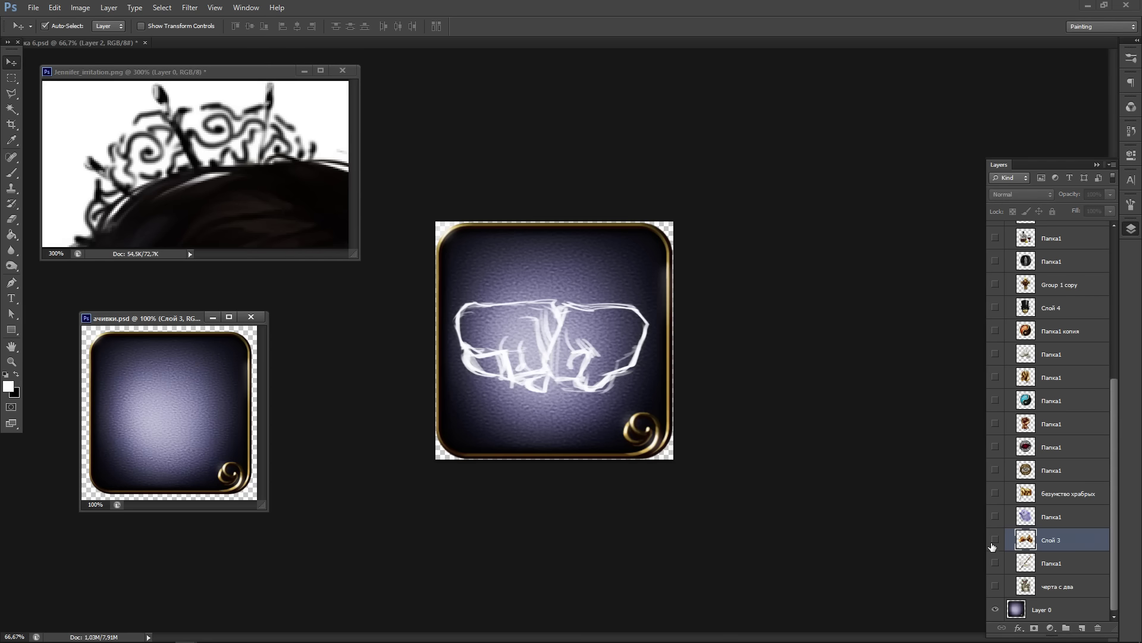
click(995, 539)
drag(178, 317, 0, 333)
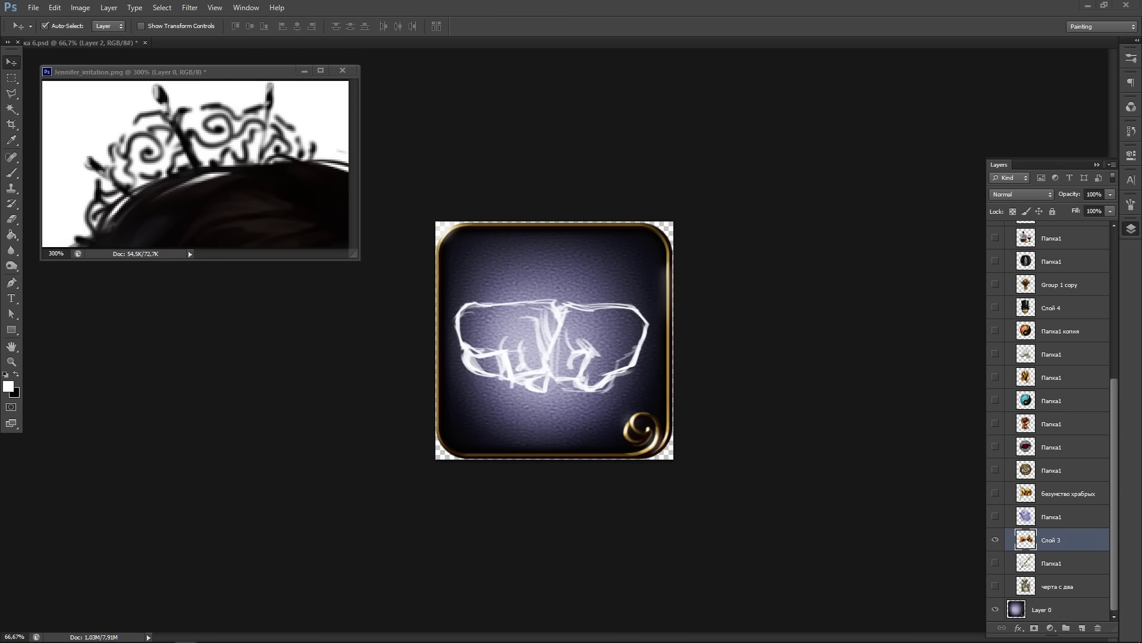
- Return to the Иконка 6.psd document and lower the opacity of the Layer 2 fists sketch to 49%
click(564, 379)
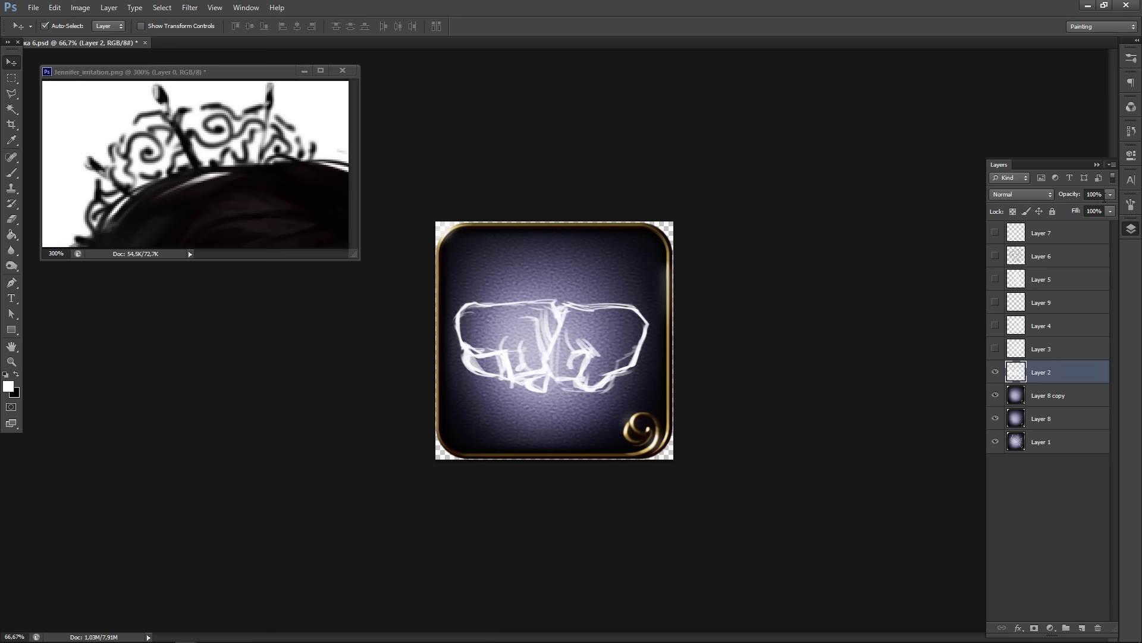
click(1109, 195)
drag(1071, 211, 1080, 209)
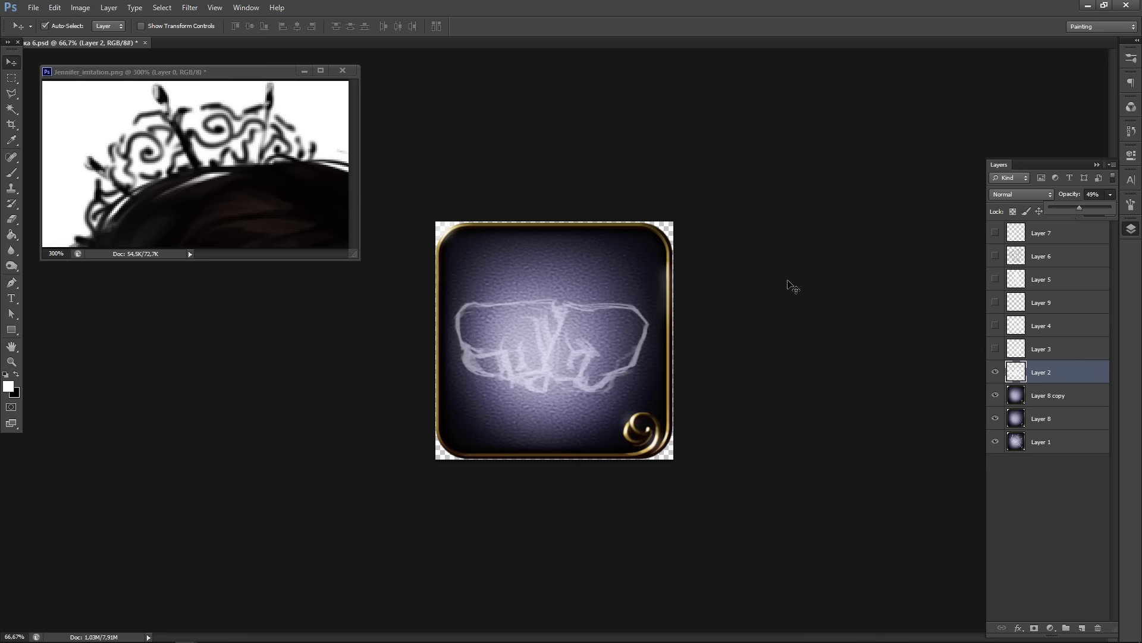
- Create a new layer between Layer 8 copy and the Layer 2 sketch, ready for brushing at 200% zoom
click(1091, 396)
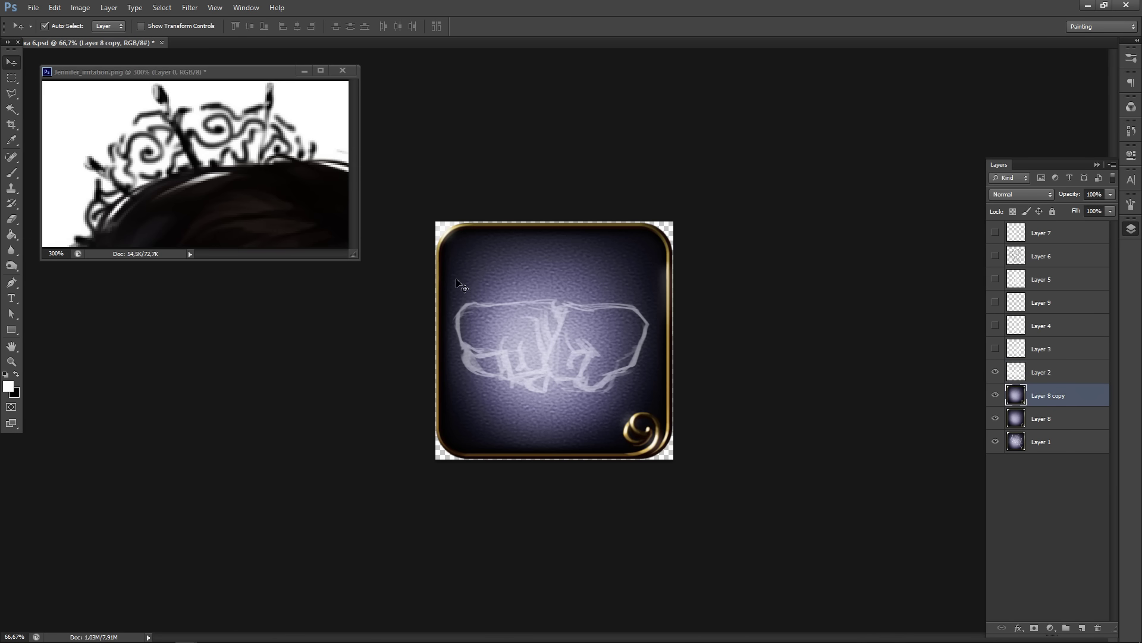
key(ctrl+shift+n)
key(Return)
ctrl+click(510, 331)
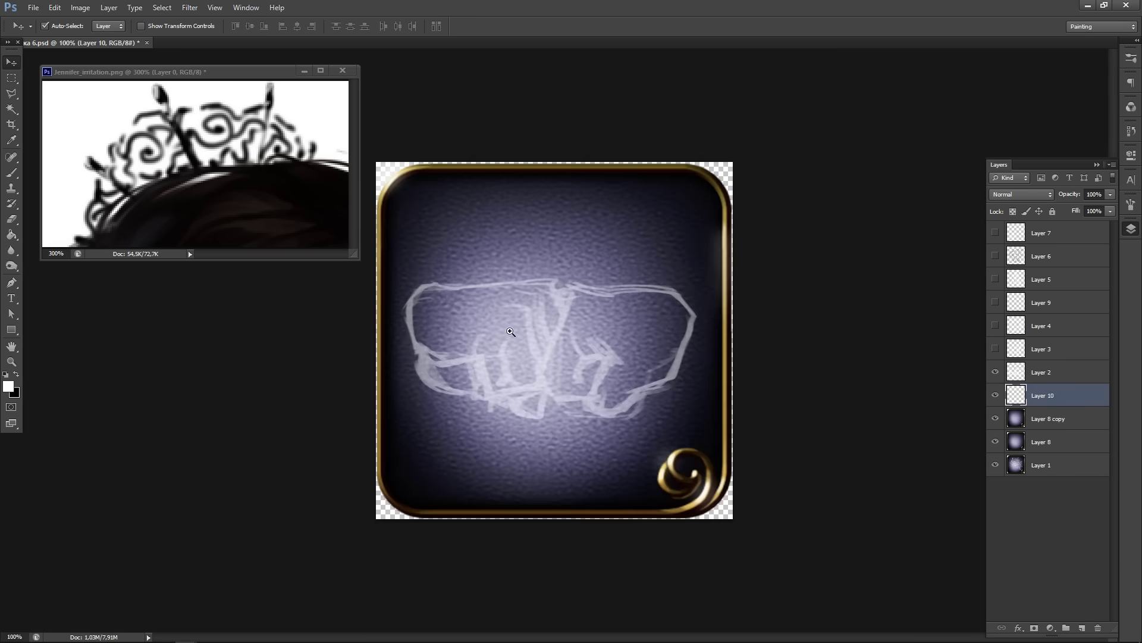
click(511, 332)
key(b)
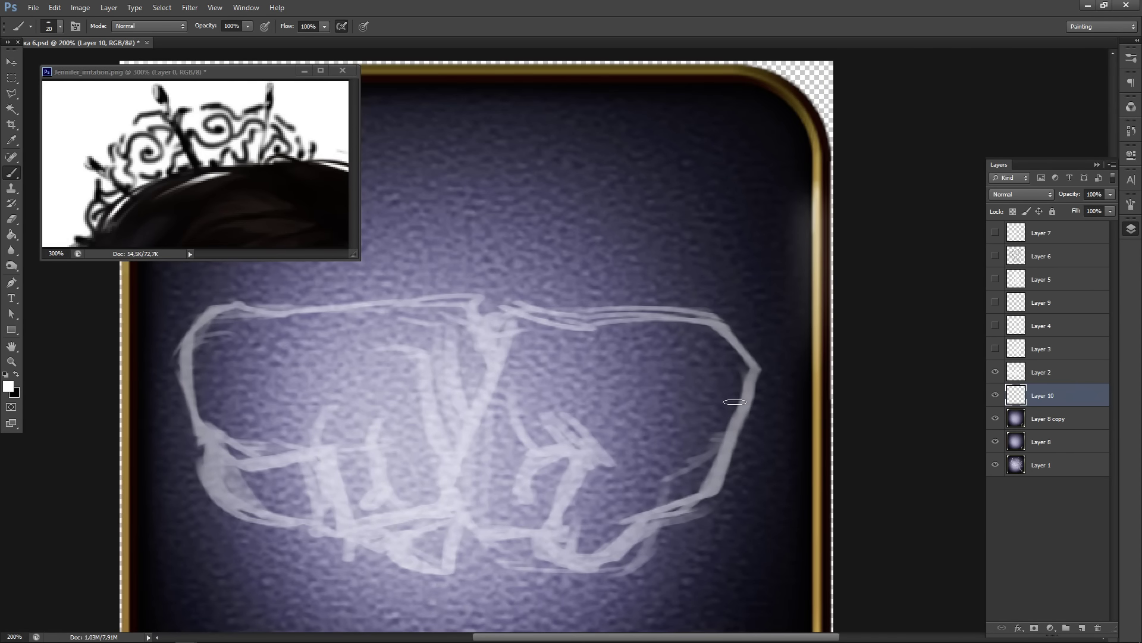
- Turn the Layer 2 sketch lines black with Hue/Saturation, setting Lightness to -100
click(1036, 373)
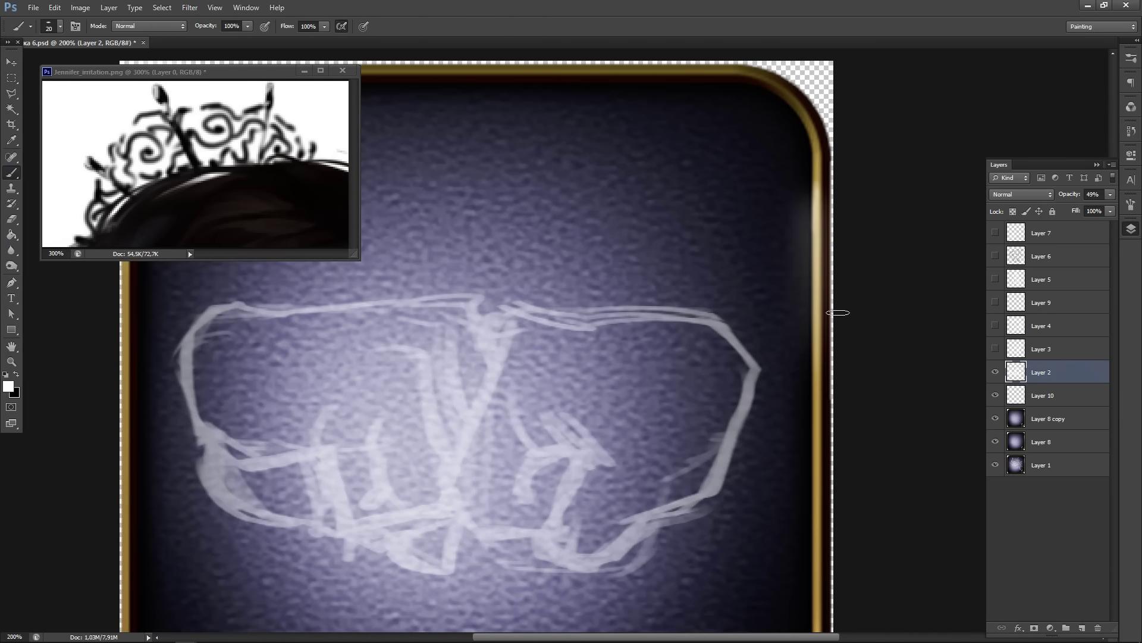
key(ctrl+u)
click(818, 277)
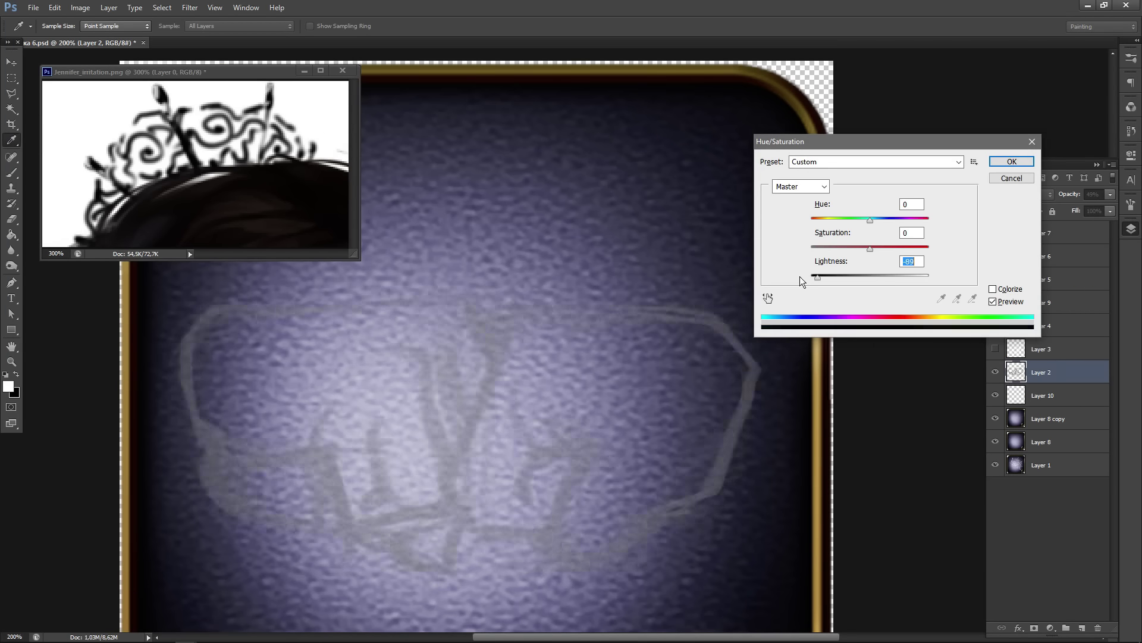
click(1012, 161)
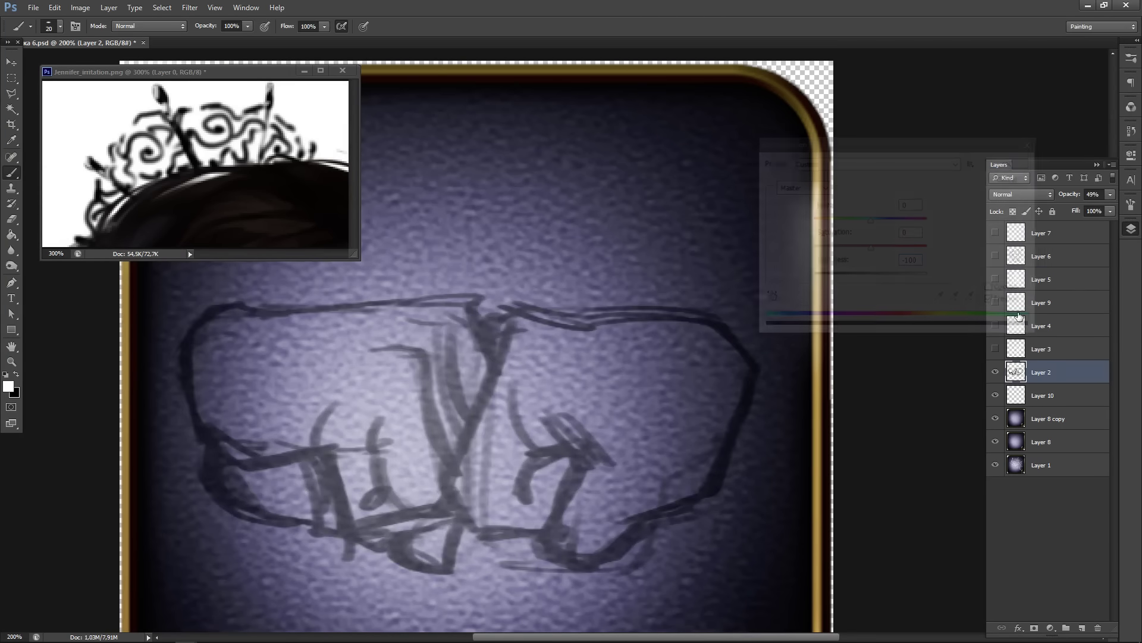
- Select Layer 10 and set the foreground colour to a dark orange-brown, 965b01, for the Brush tool
click(1070, 397)
key(n)
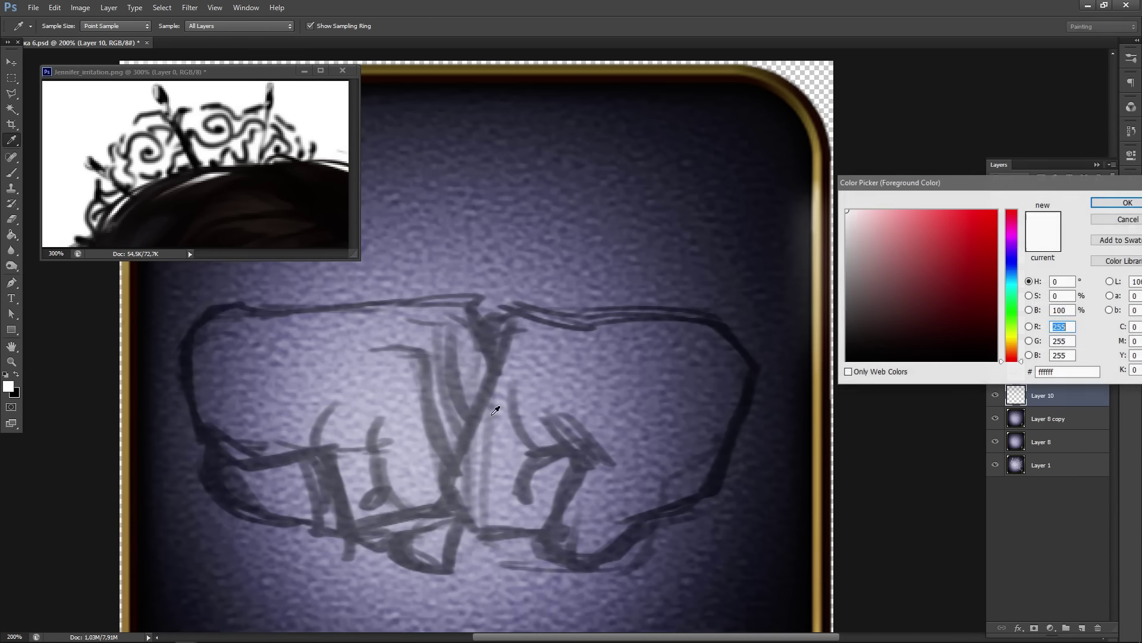
click(1013, 346)
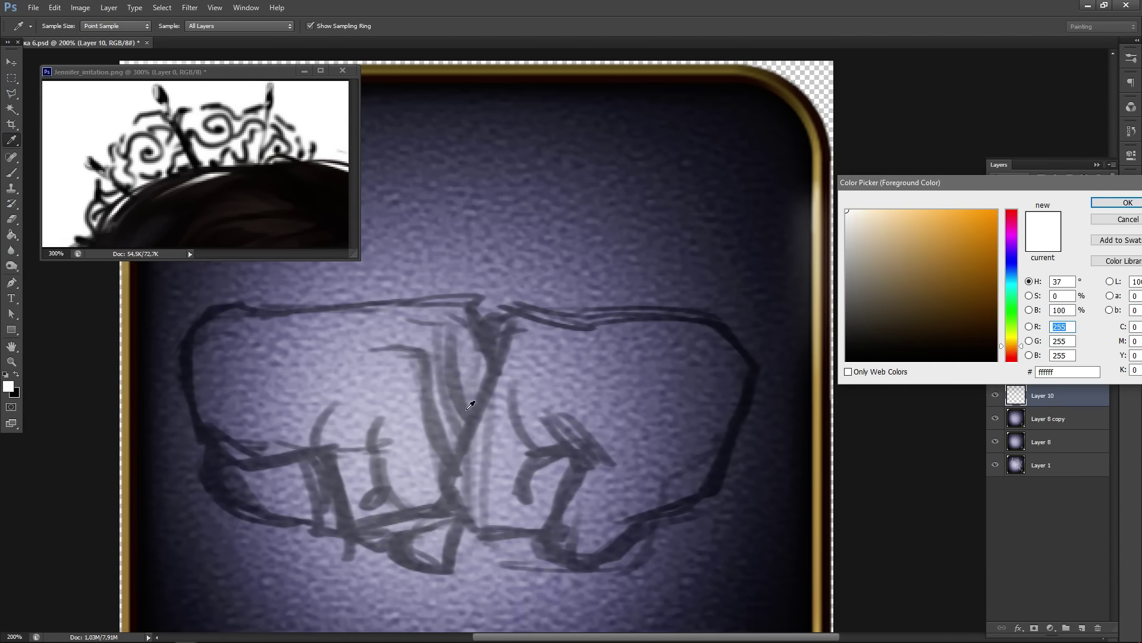
click(995, 273)
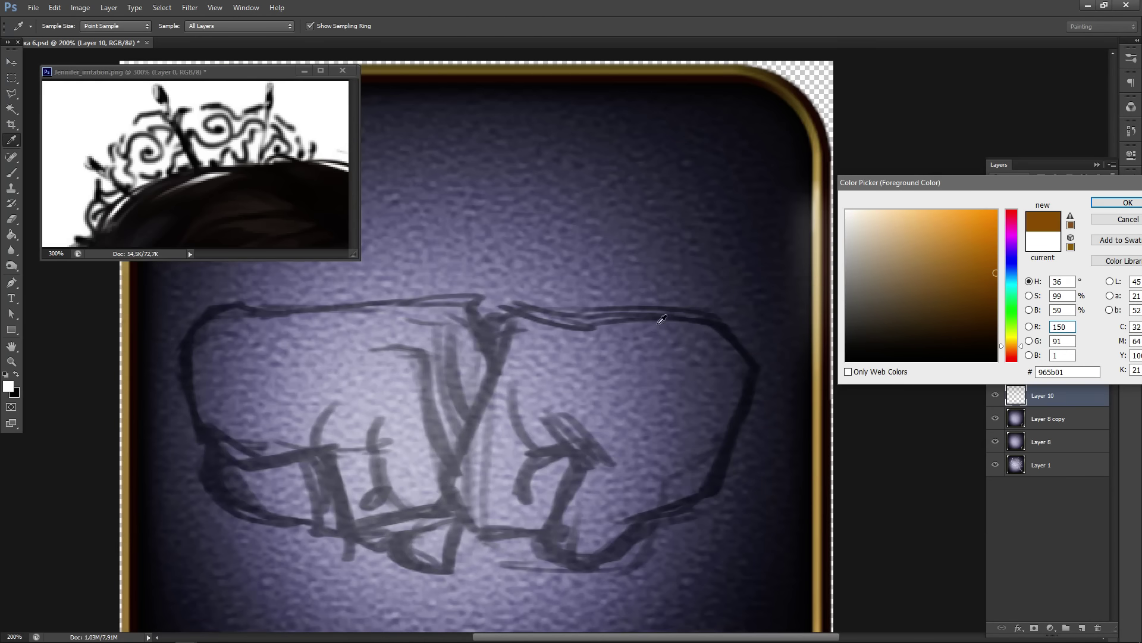
click(1128, 202)
key(b)
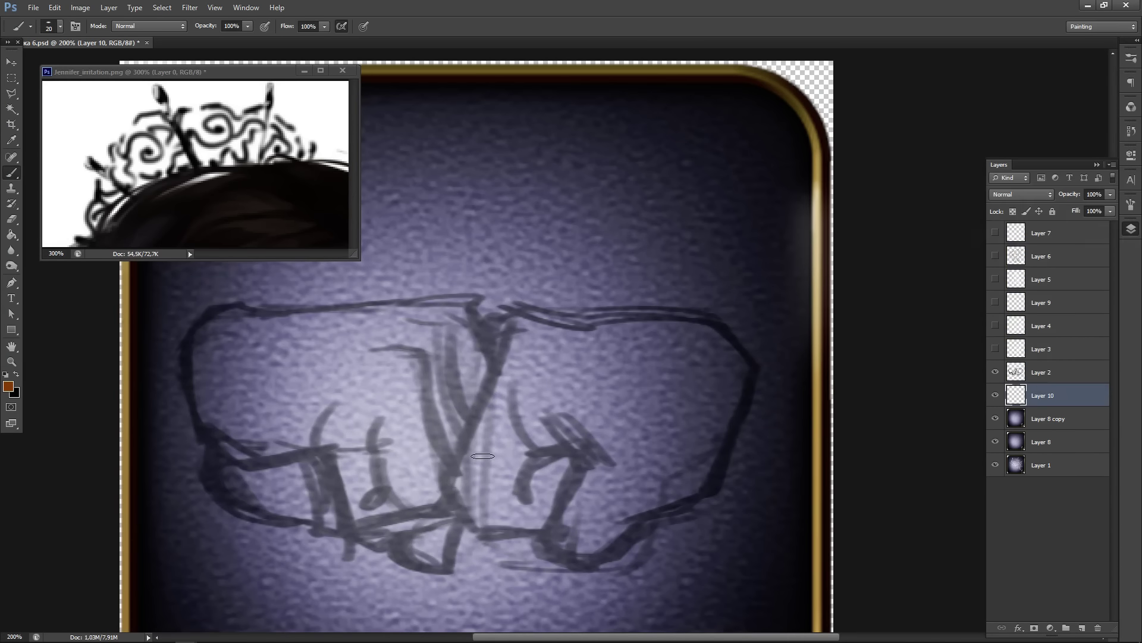
- Block in the middle of both fists on Layer 10 with orange-brown brush strokes at size 40
key(bracketright)
key(bracketright)
drag(530, 393, 696, 428)
mouse_move(459, 342)
mouse_down()
mouse_move(507, 368)
mouse_move(534, 365)
mouse_move(513, 438)
mouse_up()
mouse_move(309, 346)
mouse_down()
mouse_move(392, 416)
mouse_move(416, 476)
mouse_move(485, 485)
mouse_move(398, 336)
mouse_move(461, 334)
mouse_up()
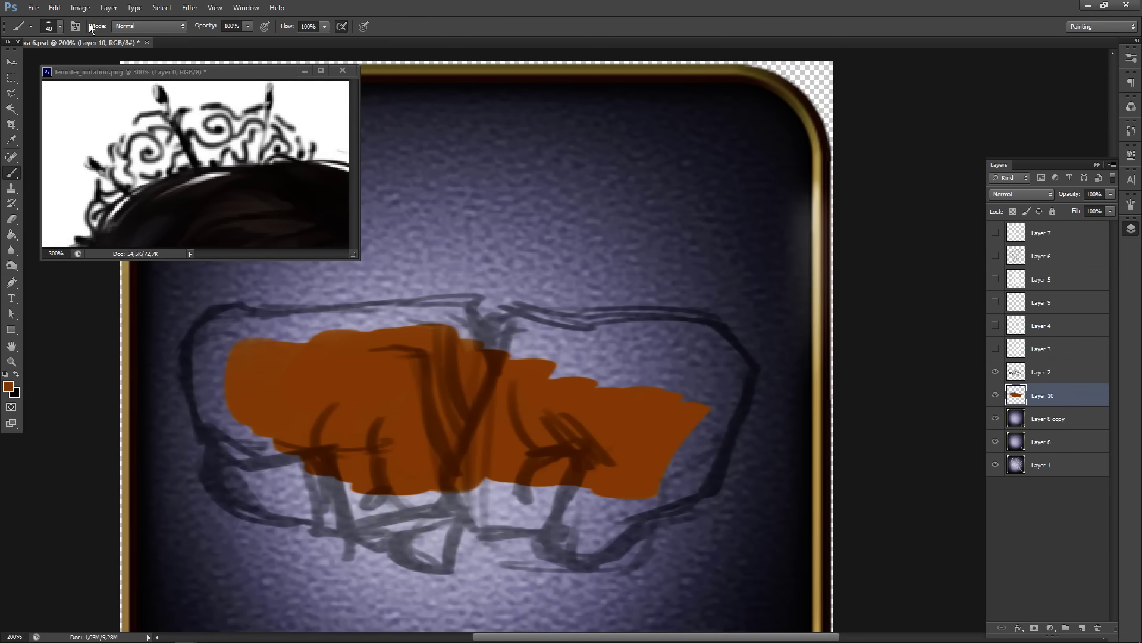
- Open a second window of Иконка 6.psd, float it, move it off the canvas area, and return to the main view
click(245, 8)
mouse_move(257, 19)
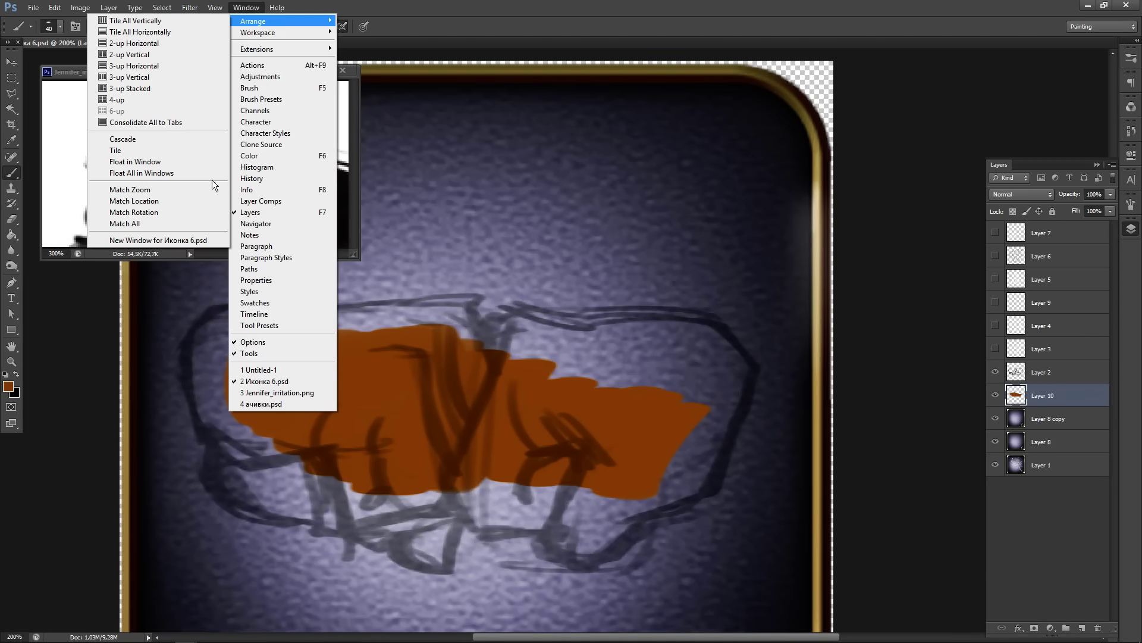
click(162, 240)
drag(272, 44, 572, 152)
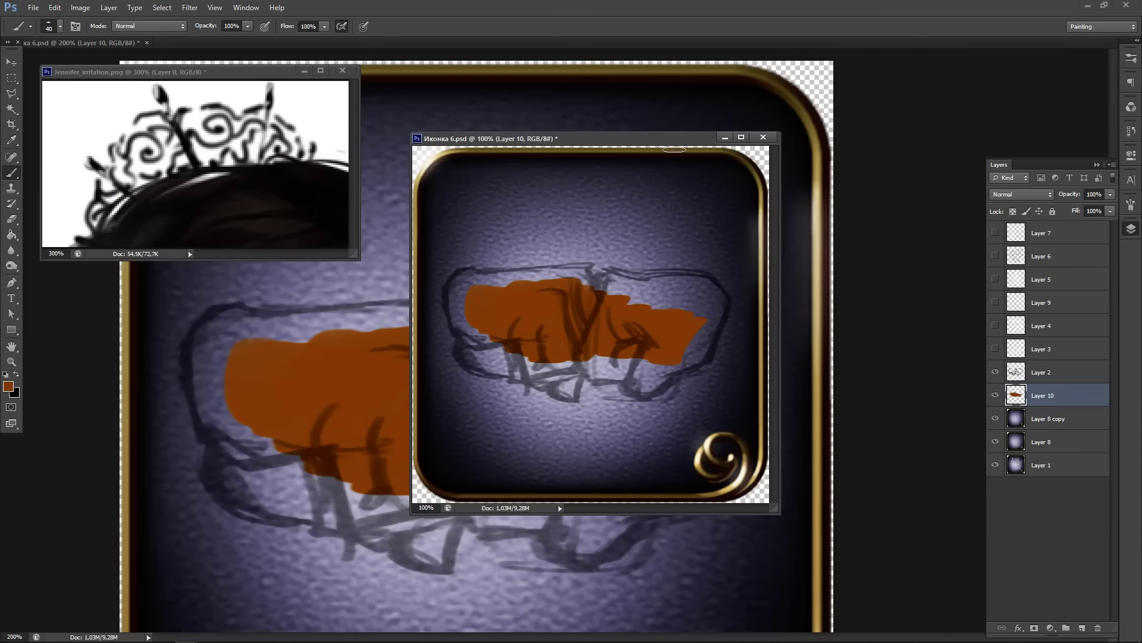
drag(675, 138, 0, 277)
click(441, 439)
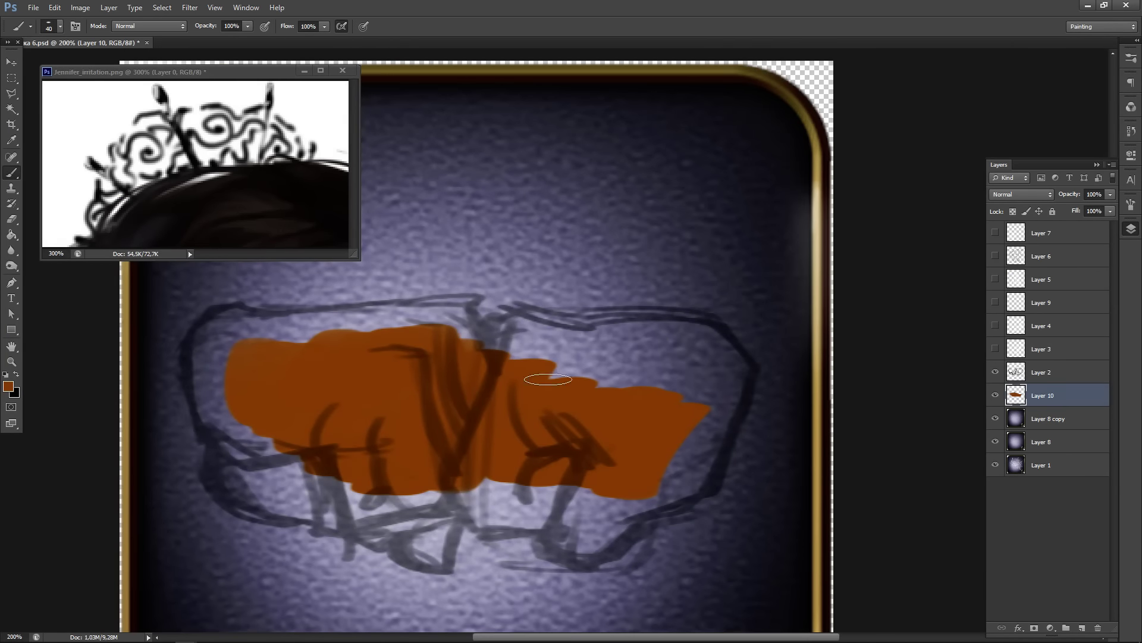
- Extend the orange-brown fill to the right fist's top and outer outline on Layer 10, reducing the brush size to 25
drag(521, 328, 562, 372)
mouse_move(609, 339)
mouse_down()
mouse_move(577, 349)
mouse_move(517, 323)
mouse_move(646, 333)
mouse_move(653, 322)
mouse_move(594, 327)
mouse_up()
mouse_move(598, 375)
mouse_down()
mouse_move(623, 383)
mouse_move(661, 362)
mouse_move(690, 365)
mouse_move(674, 344)
mouse_move(695, 370)
mouse_up()
key([)
key([)
key([)
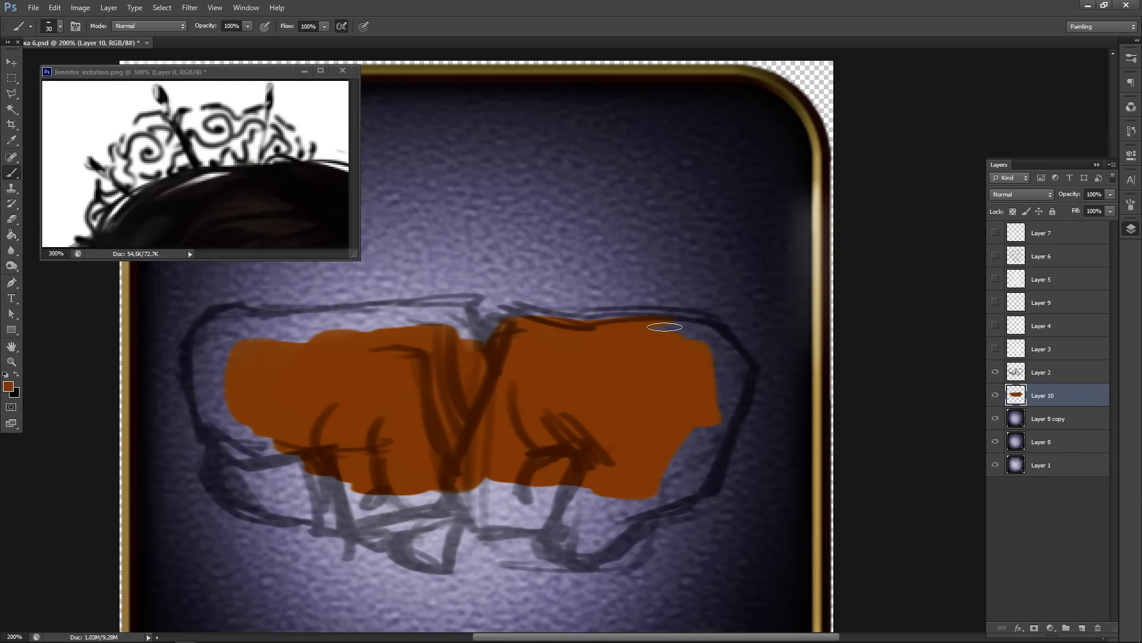
mouse_move(665, 327)
mouse_down()
mouse_move(720, 378)
mouse_move(694, 326)
mouse_move(726, 346)
mouse_move(698, 328)
mouse_move(733, 373)
mouse_move(706, 322)
mouse_up()
mouse_move(581, 357)
mouse_down()
mouse_move(723, 391)
mouse_move(705, 425)
mouse_move(731, 369)
mouse_move(697, 485)
mouse_move(737, 369)
mouse_move(705, 479)
mouse_move(725, 399)
mouse_move(711, 447)
mouse_move(641, 490)
mouse_move(654, 498)
mouse_move(688, 482)
mouse_move(623, 516)
mouse_move(696, 488)
mouse_move(596, 520)
mouse_up()
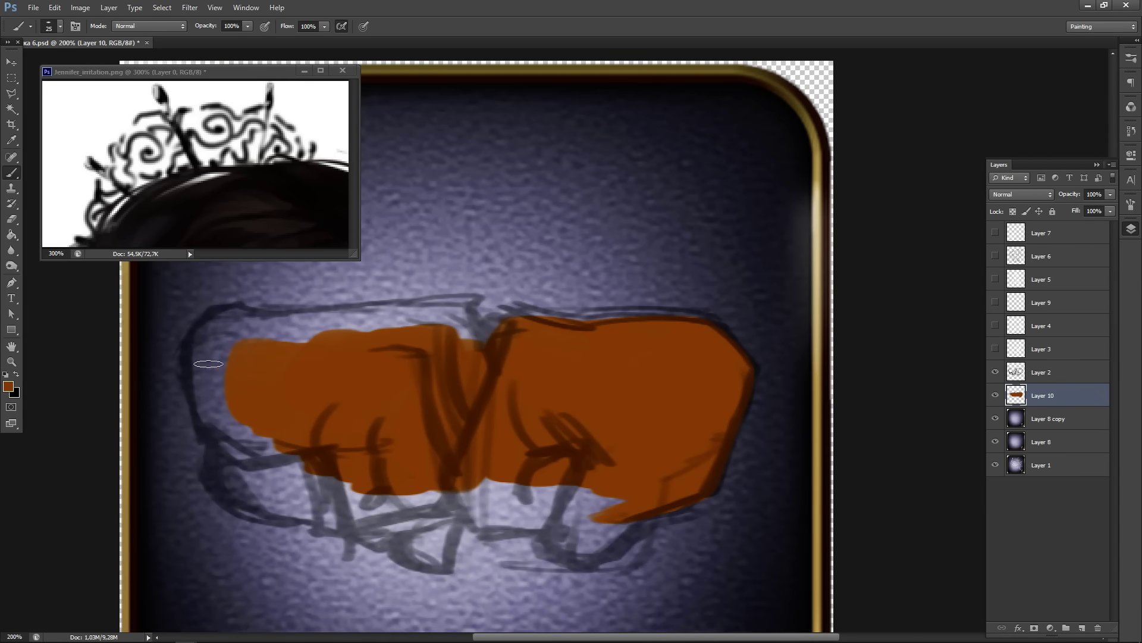
- Fill the left fist's outer and lower areas up to the sketch outline, and enlarge the brush to 40
mouse_move(209, 363)
mouse_down()
mouse_move(225, 381)
mouse_move(225, 413)
mouse_move(213, 328)
mouse_move(205, 375)
mouse_move(228, 316)
mouse_move(196, 342)
mouse_move(215, 323)
mouse_move(200, 358)
mouse_move(216, 430)
mouse_move(196, 347)
mouse_move(209, 427)
mouse_move(247, 421)
mouse_move(269, 468)
mouse_move(272, 482)
mouse_move(223, 465)
mouse_move(232, 435)
mouse_move(228, 479)
mouse_move(227, 435)
mouse_move(222, 480)
mouse_move(252, 512)
mouse_move(260, 478)
mouse_move(279, 514)
mouse_move(280, 480)
mouse_move(316, 466)
mouse_move(336, 493)
mouse_move(292, 504)
mouse_move(360, 527)
mouse_move(329, 502)
mouse_move(338, 527)
mouse_move(501, 495)
mouse_move(353, 481)
mouse_move(343, 496)
mouse_move(376, 486)
mouse_move(369, 477)
mouse_move(379, 527)
mouse_move(372, 518)
mouse_move(404, 490)
mouse_move(450, 469)
mouse_move(387, 515)
mouse_move(418, 510)
mouse_move(372, 525)
mouse_move(435, 510)
mouse_move(363, 527)
mouse_move(409, 519)
mouse_up()
key(bracketright)
key(bracketright)
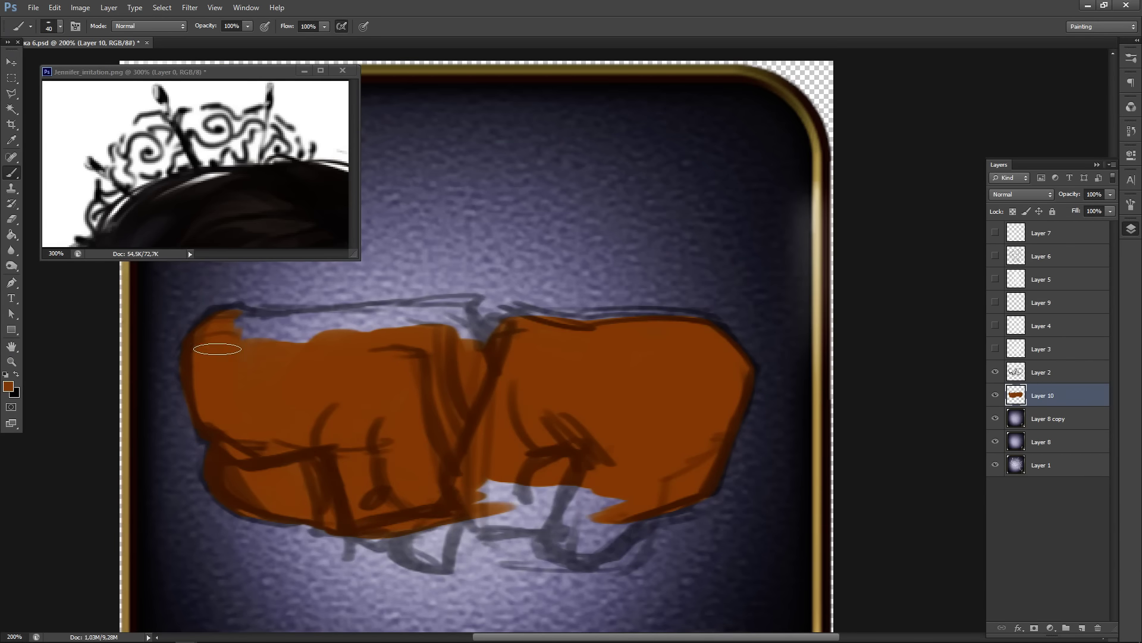
- Paint the remaining gaps in the two fists brown on Layer 10, following the sketch's upper and lower contours
mouse_move(217, 345)
mouse_down()
mouse_move(241, 335)
mouse_move(292, 343)
mouse_move(244, 318)
mouse_up()
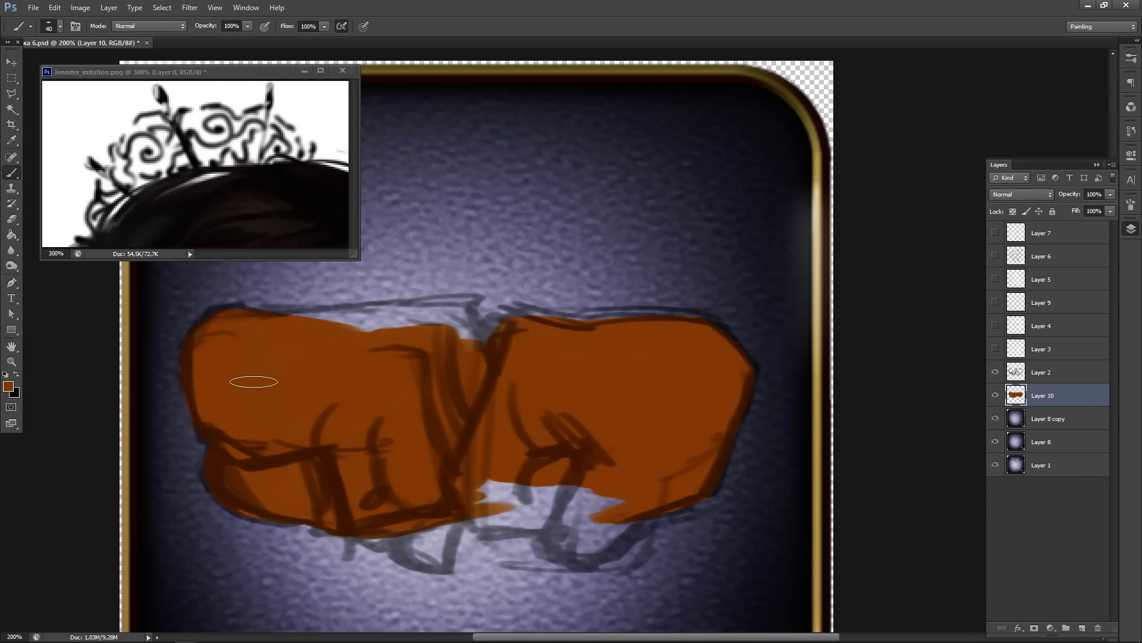
mouse_move(325, 334)
mouse_down()
mouse_move(416, 310)
mouse_move(278, 321)
mouse_move(437, 307)
mouse_move(295, 328)
mouse_move(352, 331)
mouse_move(388, 350)
mouse_move(445, 304)
mouse_move(462, 353)
mouse_move(438, 320)
mouse_up()
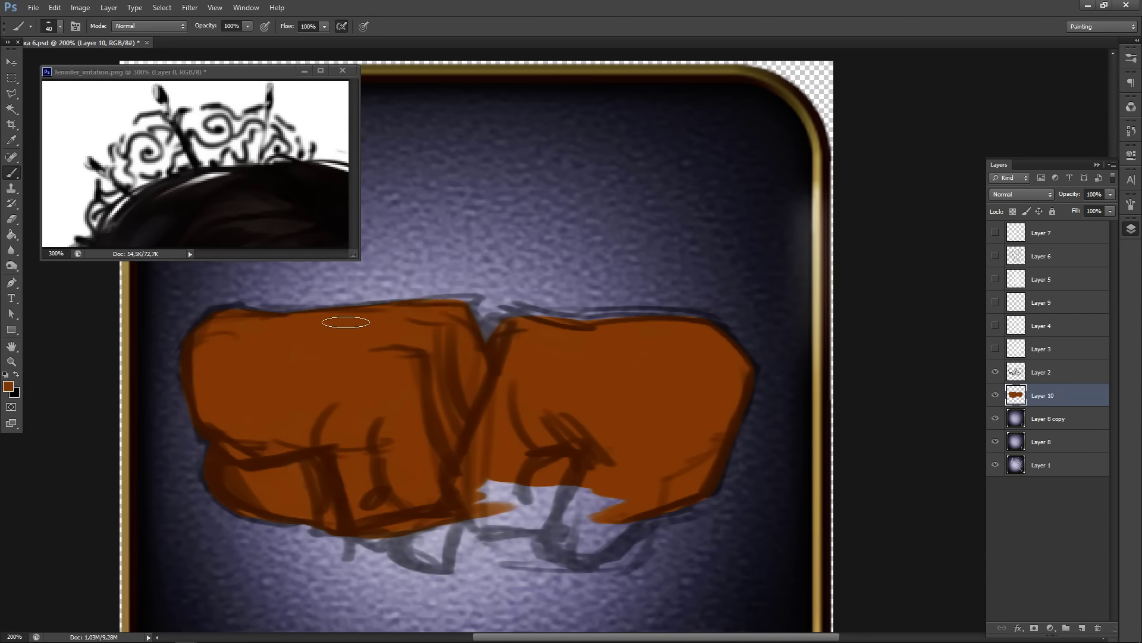
mouse_move(491, 478)
mouse_down()
mouse_move(493, 521)
mouse_move(519, 523)
mouse_move(552, 469)
mouse_move(548, 478)
mouse_move(584, 471)
mouse_move(506, 468)
mouse_move(489, 527)
mouse_move(623, 505)
mouse_move(557, 539)
mouse_move(570, 556)
mouse_move(617, 510)
mouse_move(581, 561)
mouse_move(611, 525)
mouse_up()
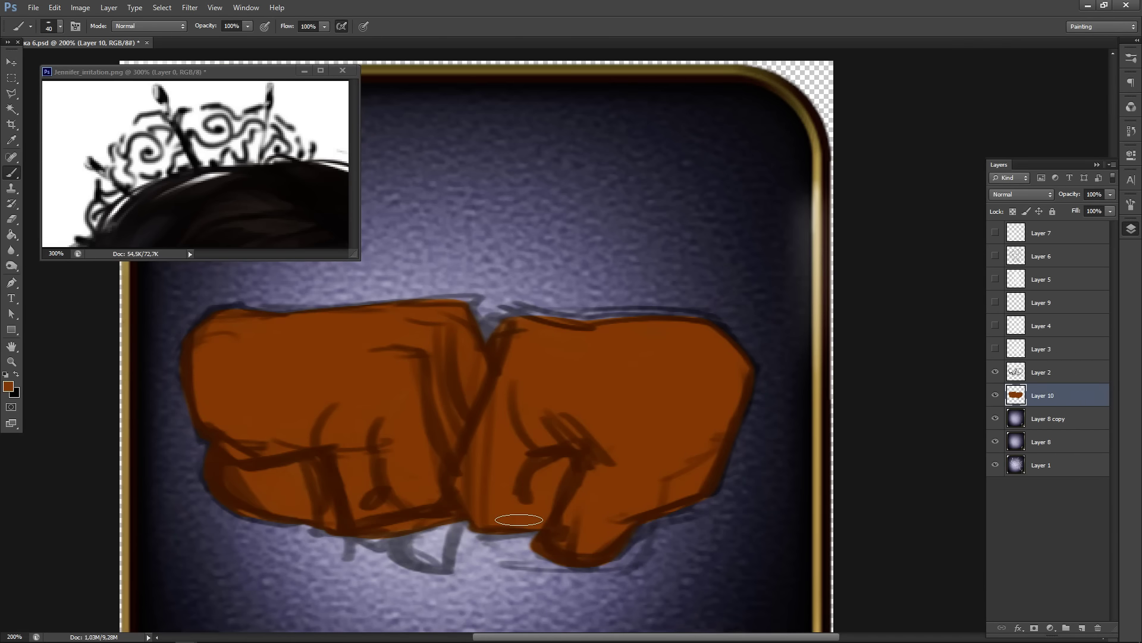
key(bracketleft)
mouse_move(427, 529)
mouse_down()
mouse_move(416, 559)
mouse_move(411, 547)
mouse_move(446, 535)
mouse_move(435, 567)
mouse_move(414, 558)
mouse_move(434, 565)
mouse_up()
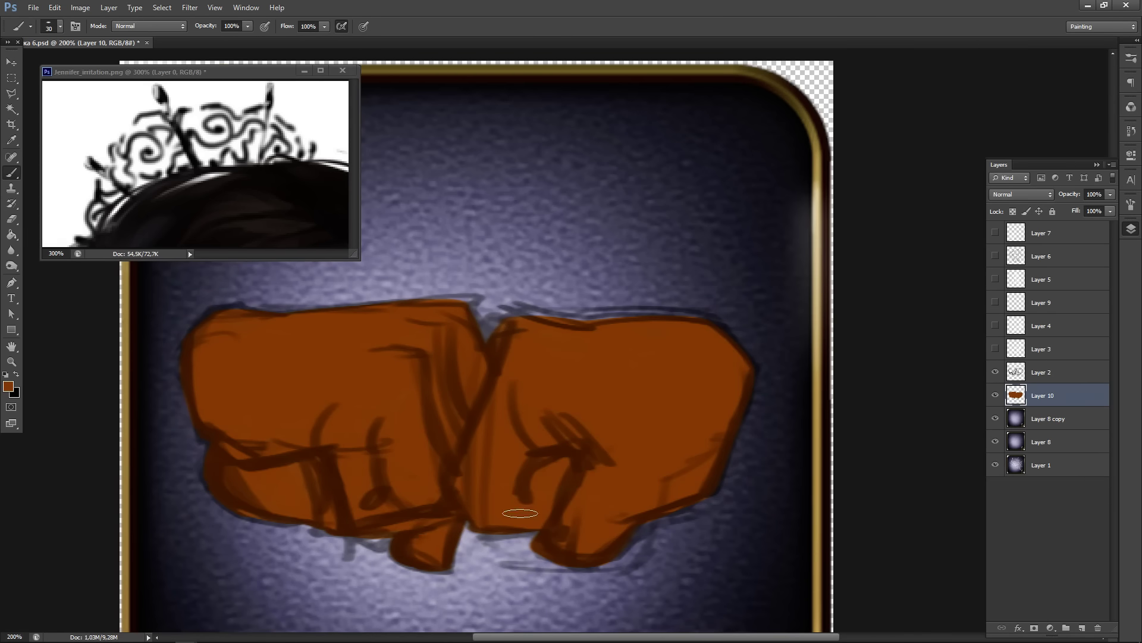
key(bracketleft)
key(bracketright)
- Clip the Layer 2 line sketch to the brown fists on Layer 10
key(e)
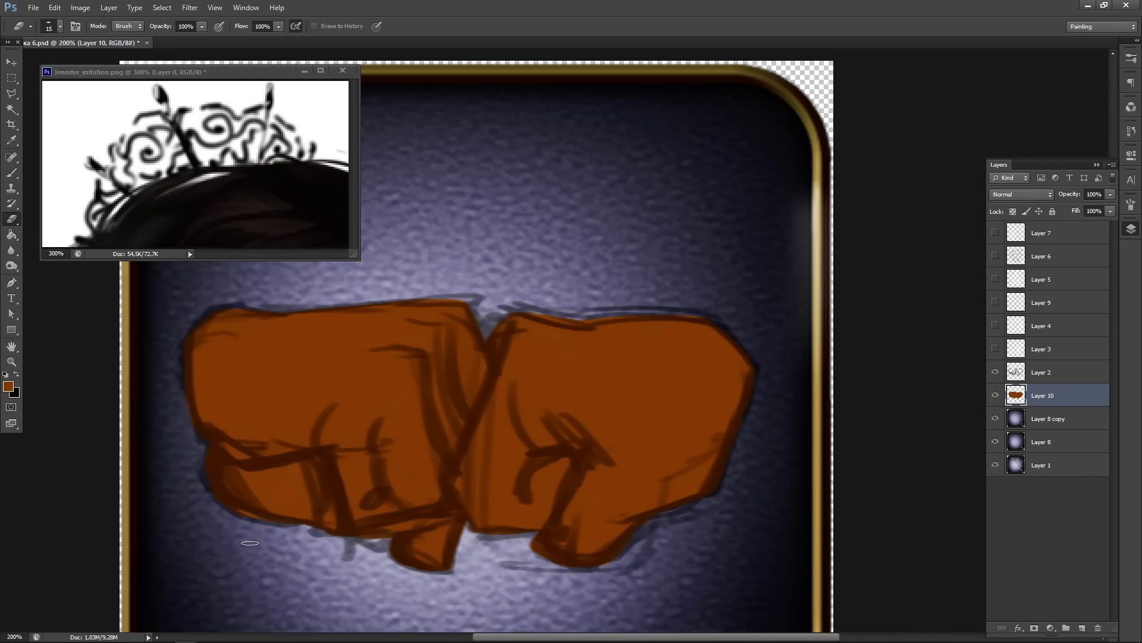
key(b)
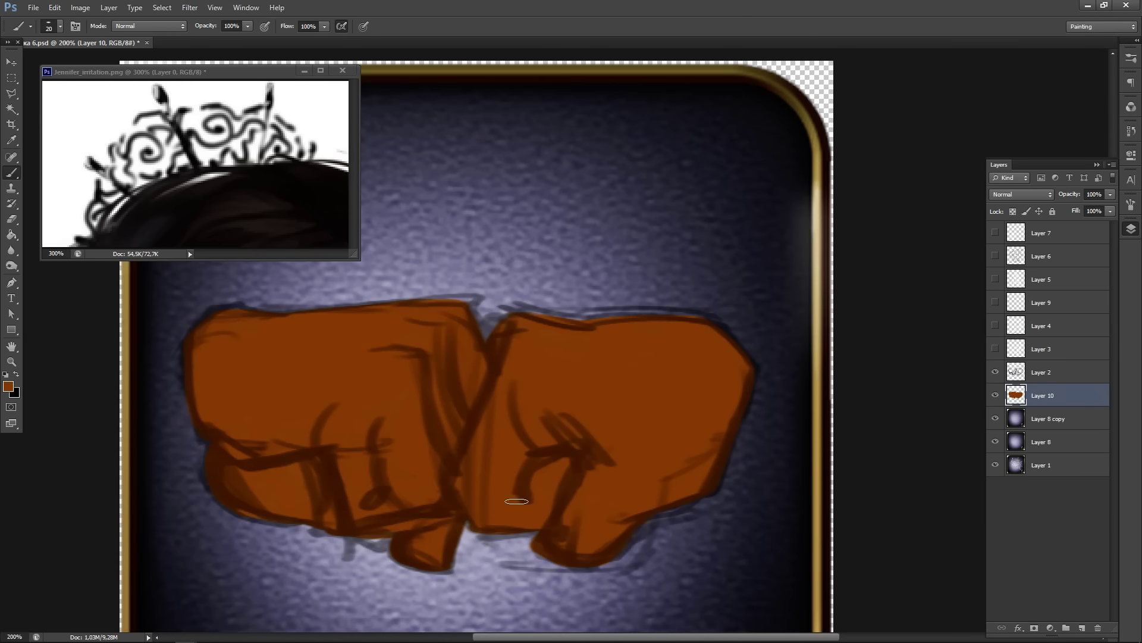
click(1071, 378)
key(ctrl+alt+g)
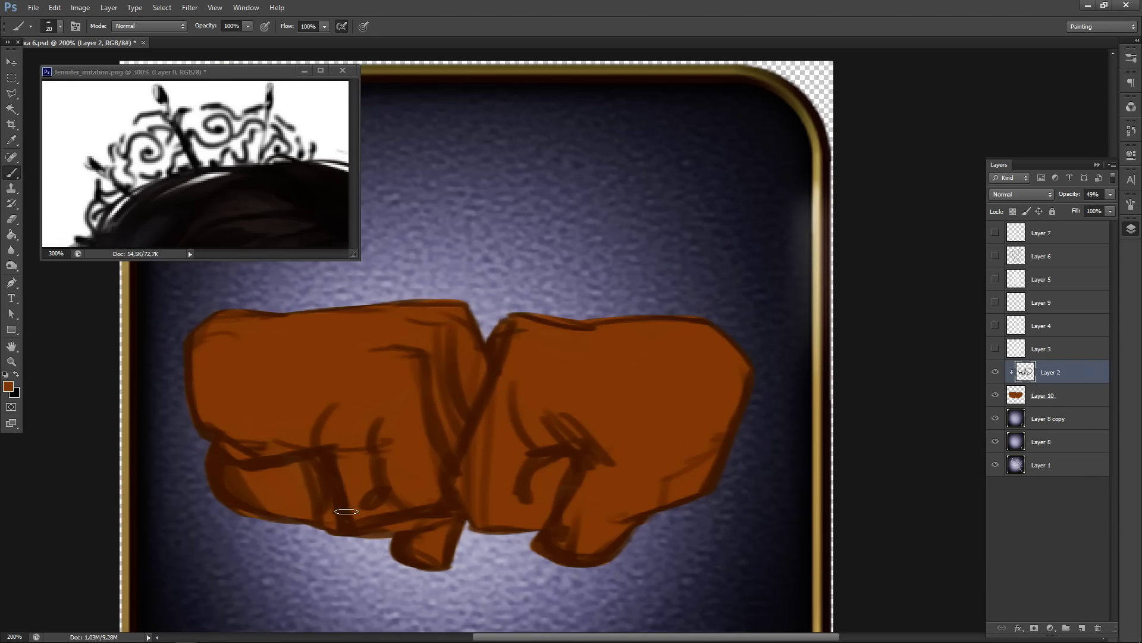
- Erase the excess brown along the lower and outer edges of both fists on Layer 10
key(e)
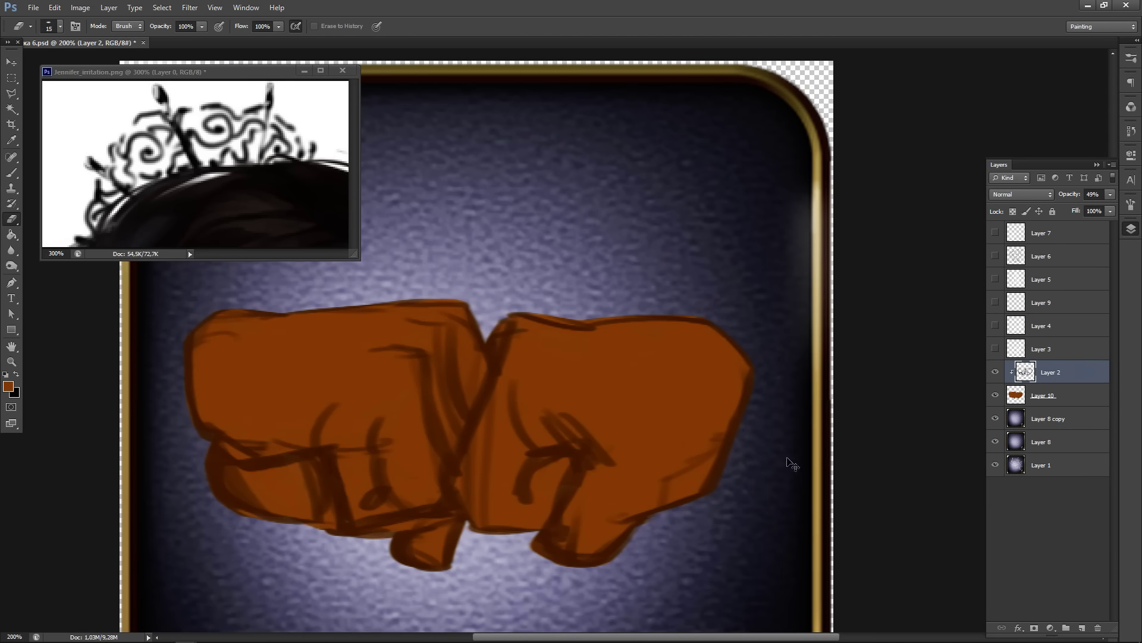
click(1072, 400)
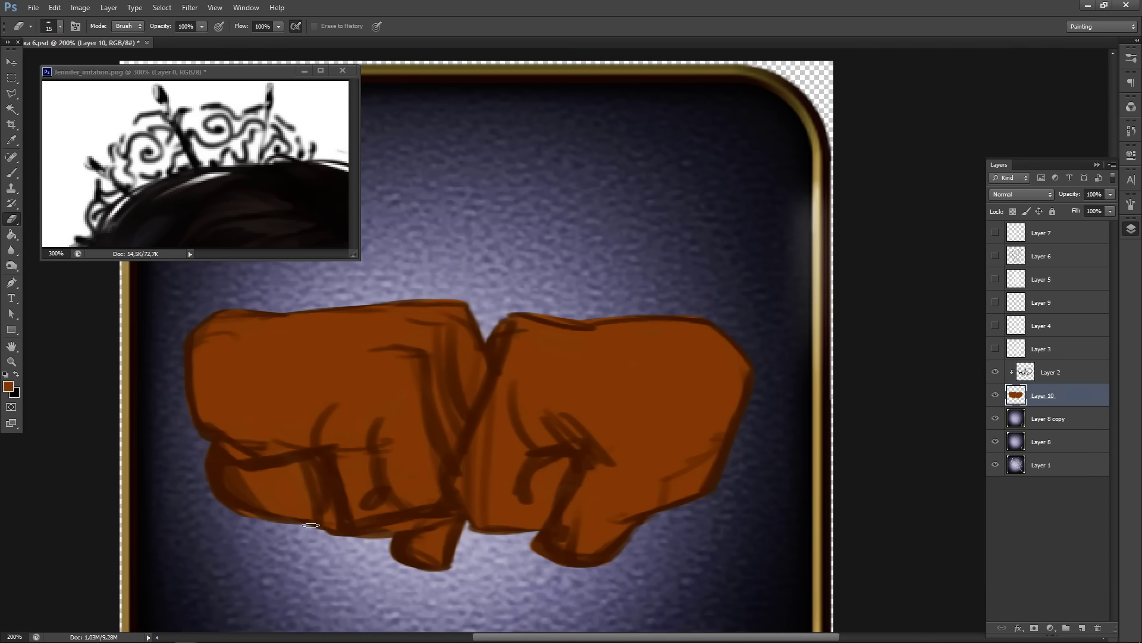
drag(310, 525, 312, 529)
mouse_move(364, 541)
mouse_down()
mouse_move(384, 538)
mouse_move(387, 557)
mouse_up()
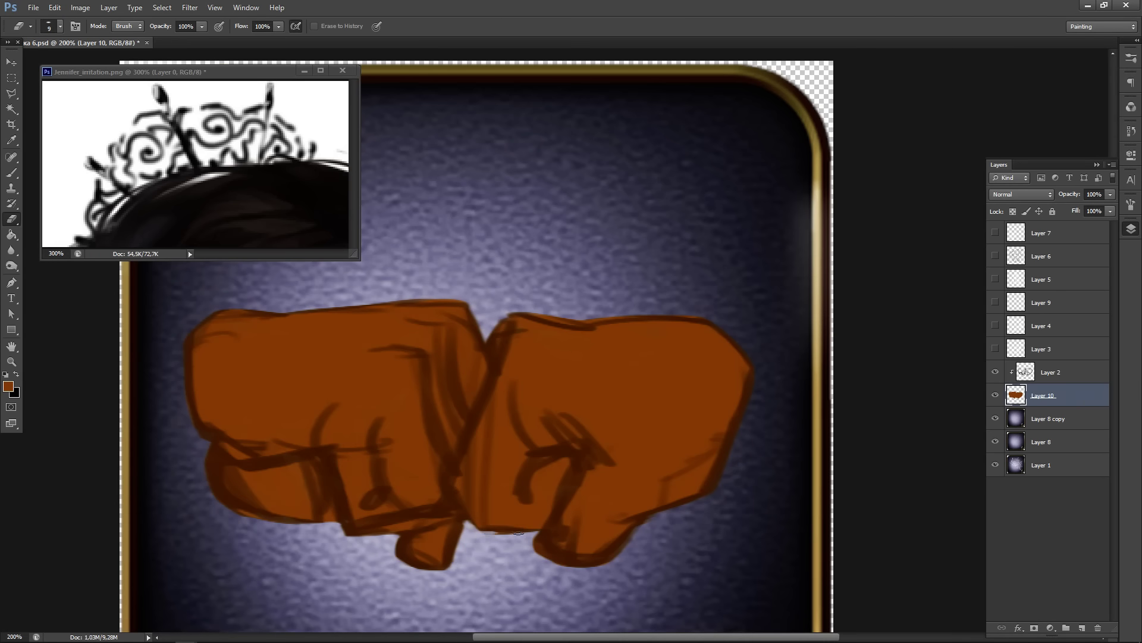
drag(519, 533, 537, 540)
drag(618, 546, 645, 526)
key(ctrl+z)
drag(646, 526, 626, 554)
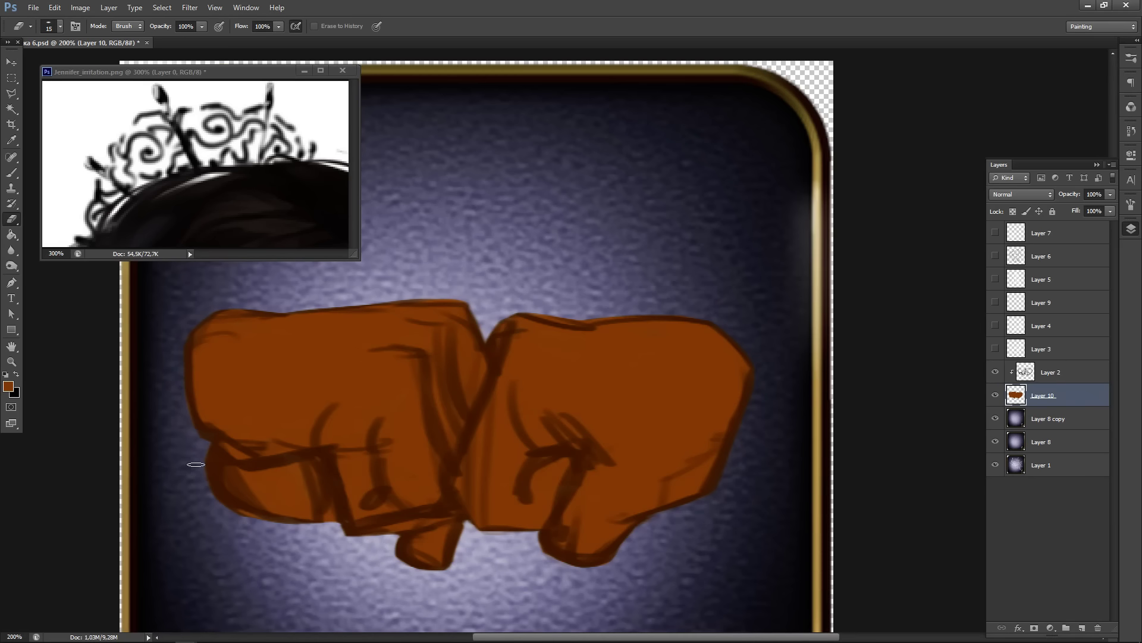
mouse_move(217, 500)
mouse_down()
mouse_move(199, 447)
mouse_move(227, 519)
mouse_move(203, 448)
mouse_move(230, 512)
mouse_move(212, 496)
mouse_move(286, 533)
mouse_move(205, 494)
mouse_move(294, 547)
mouse_up()
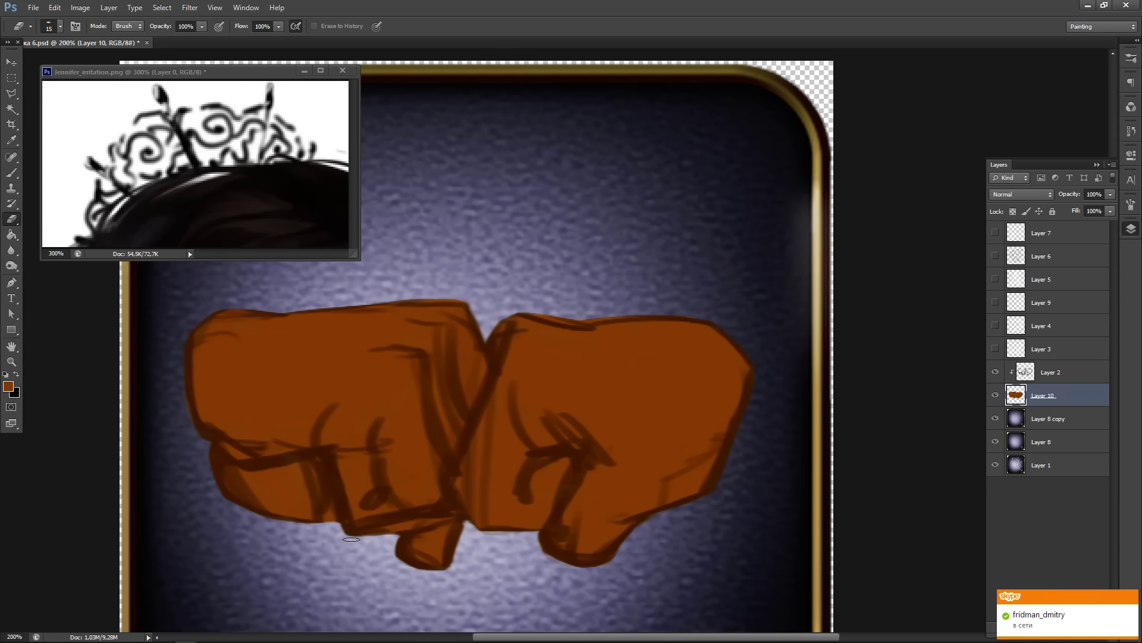
drag(480, 536, 515, 540)
- Hide the brown fists layer and add a new layer with default settings above Layer 2
key(alt+bracketright)
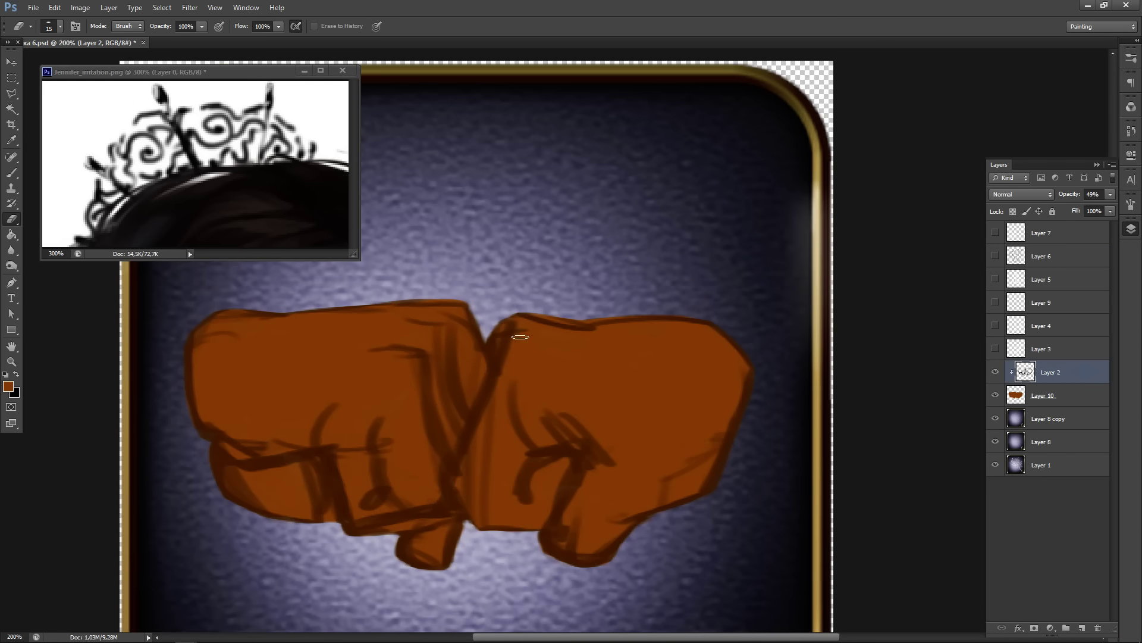
click(1078, 402)
click(1056, 378)
click(996, 395)
key(ctrl+shift+n)
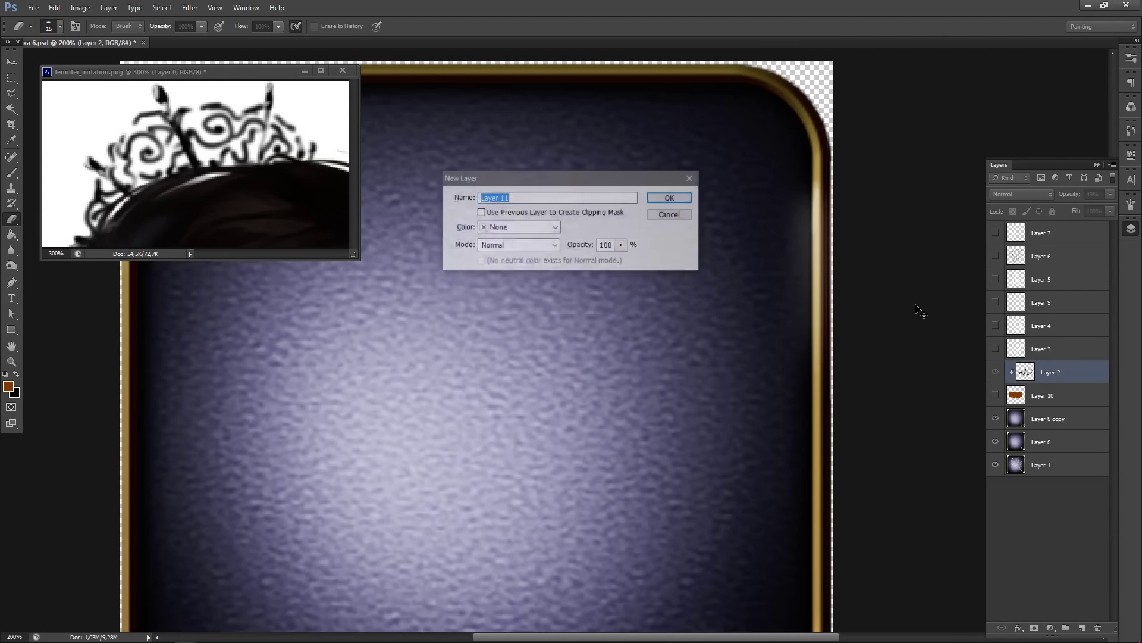
key(Return)
- Show and select the Layer 3 limb sketch, and try lowering its saturation with Hue/Saturation
click(995, 349)
click(1023, 350)
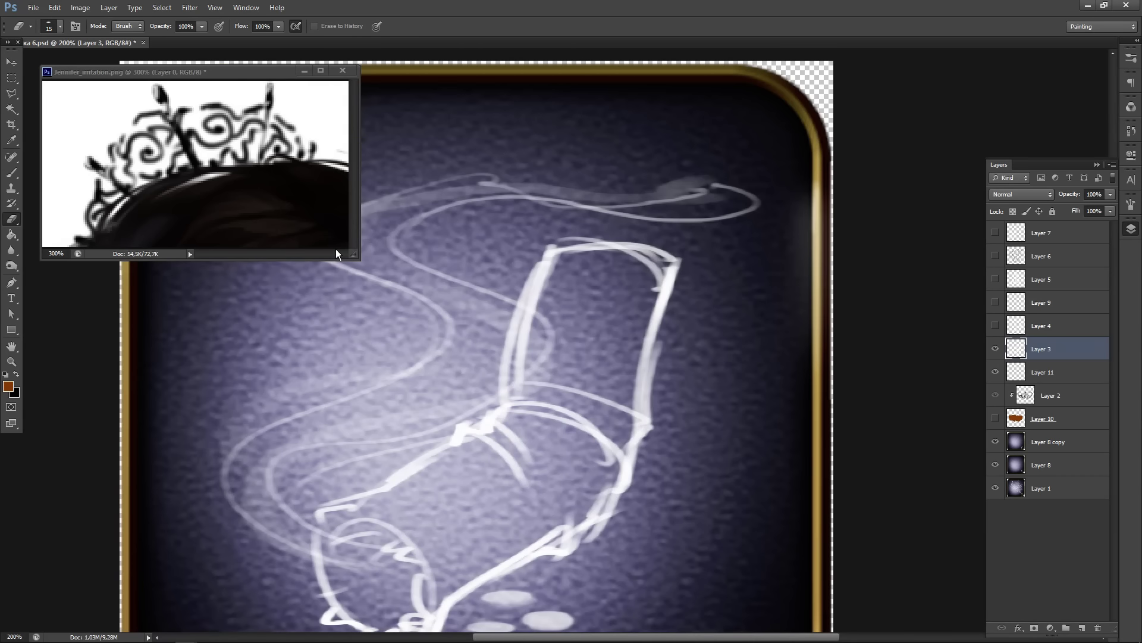
key(ctrl+u)
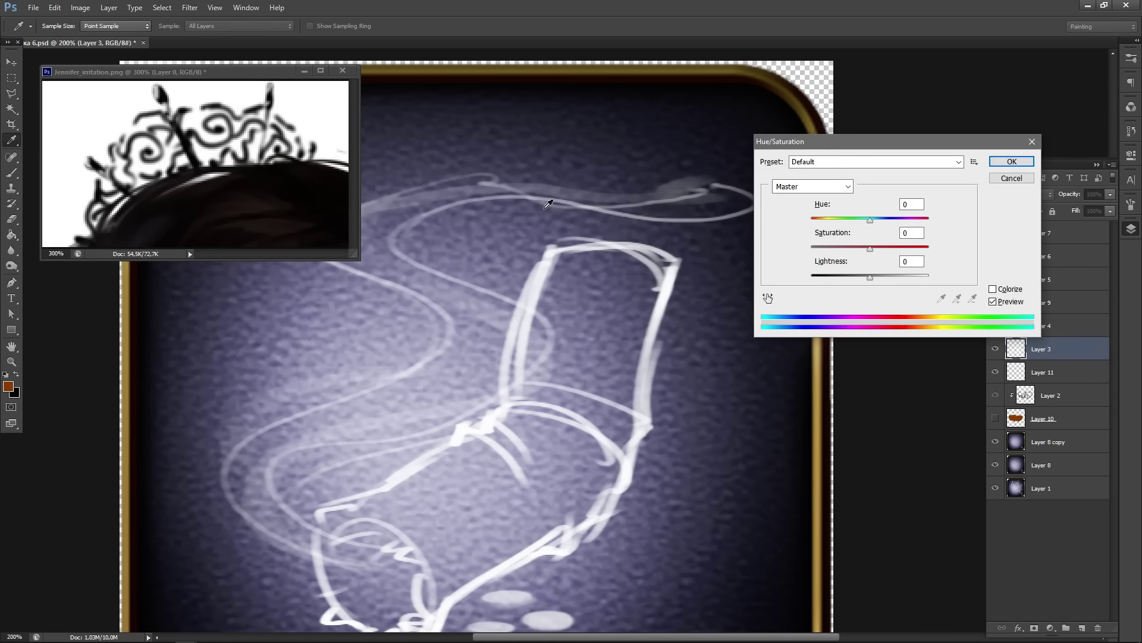
drag(858, 249, 819, 252)
key(Return)
key(e)
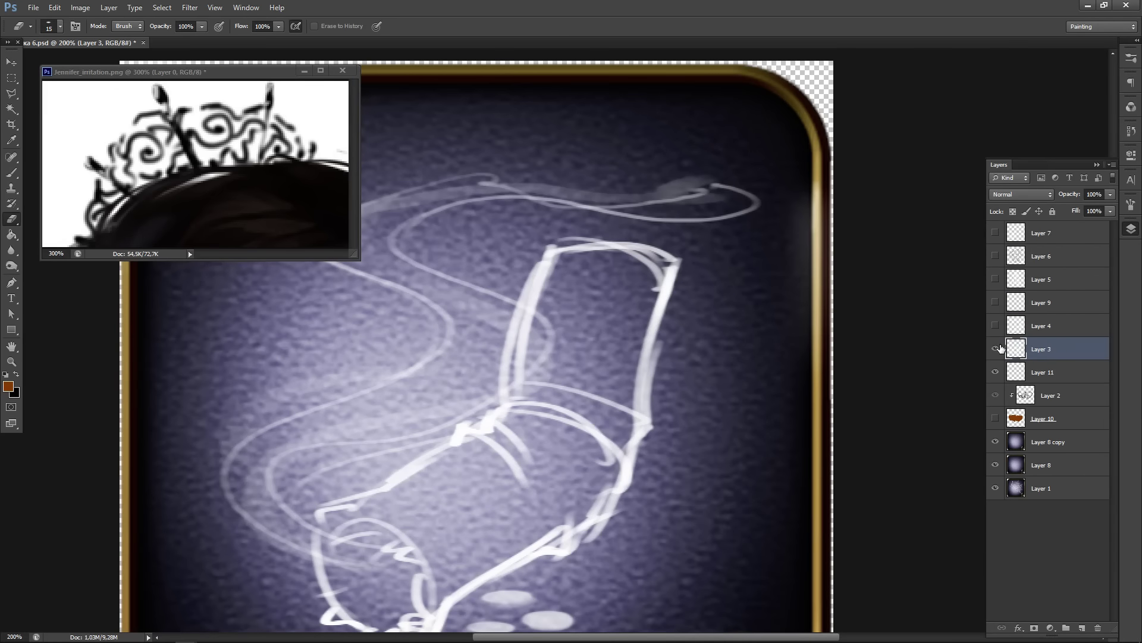
click(1000, 348)
click(1000, 349)
- Darken the white Layer 3 sketch lines by setting the Hue/Saturation lightness to -88
key(ctrl+u)
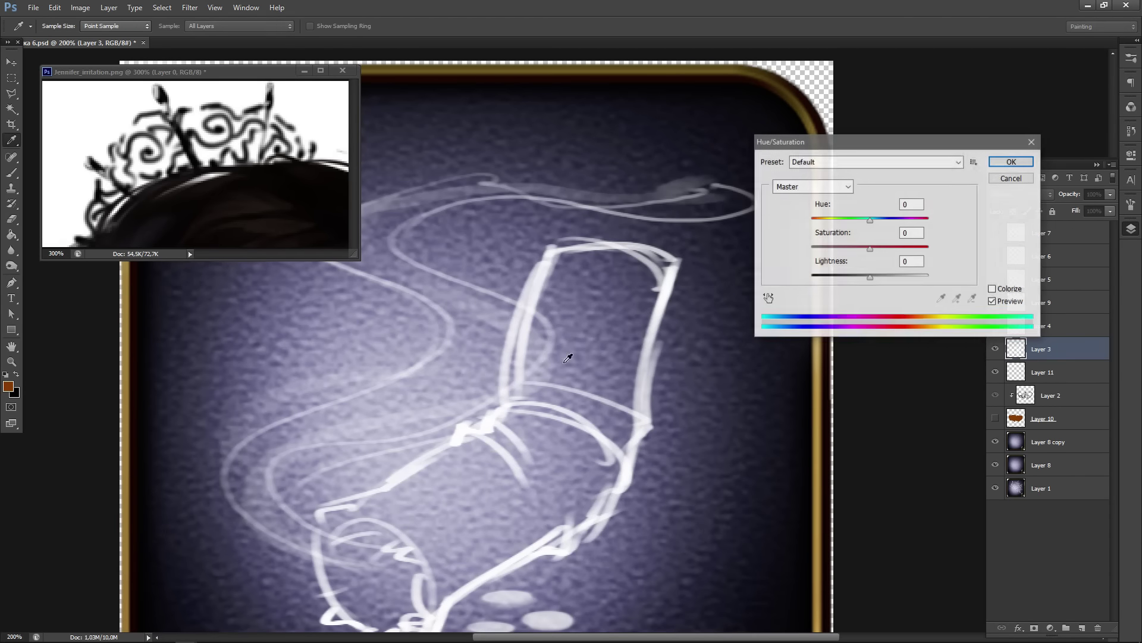
drag(871, 276, 822, 286)
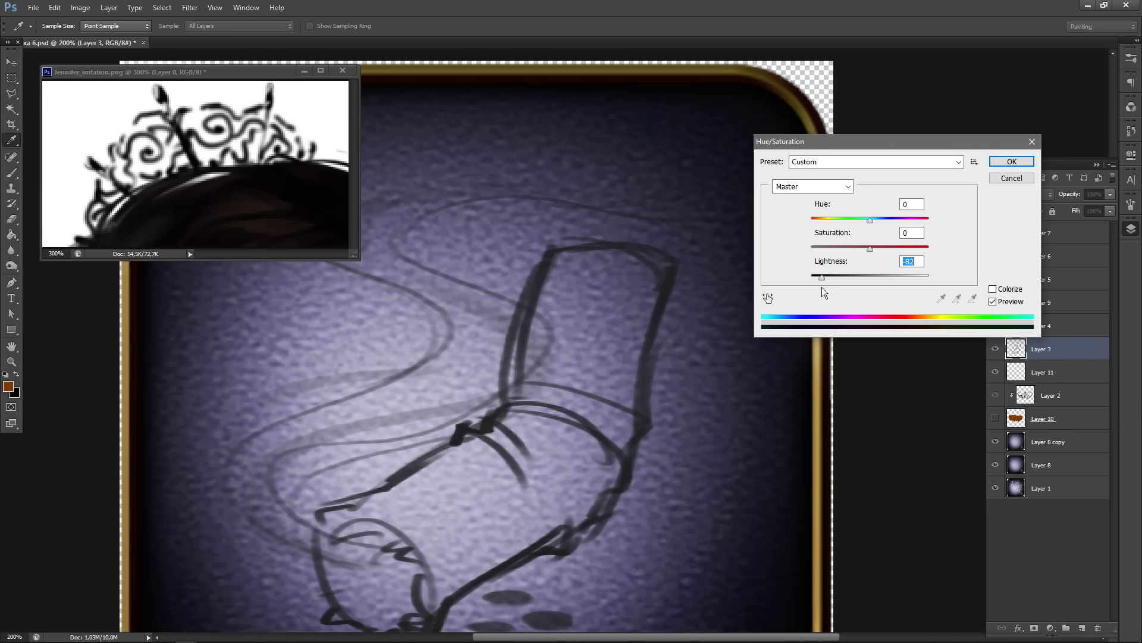
click(1012, 161)
key(e)
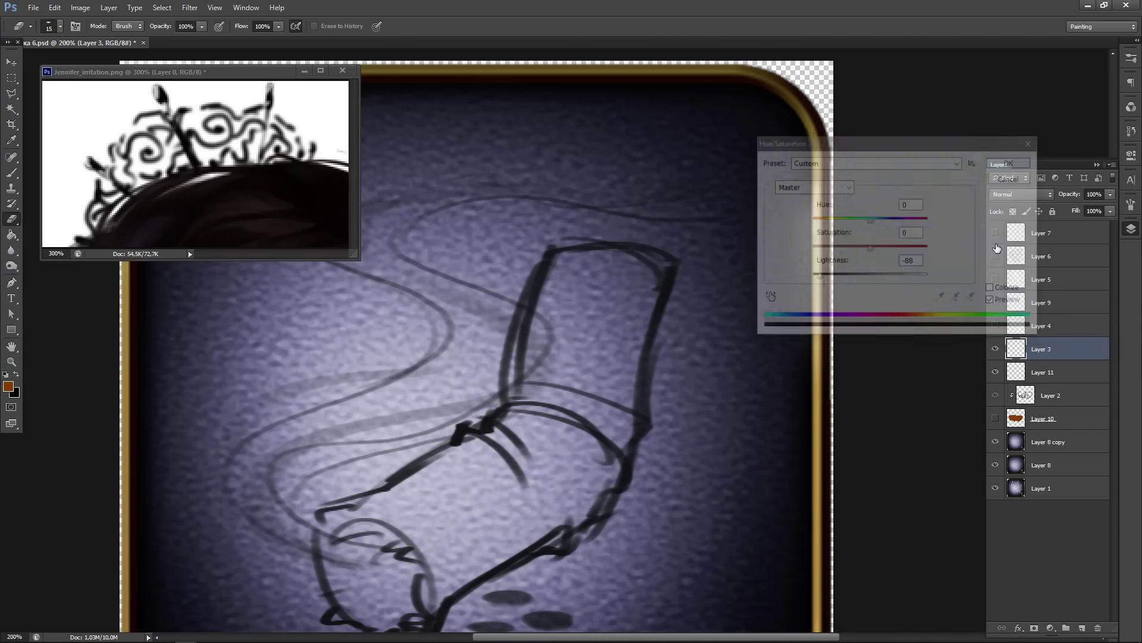
- Set the foreground color to ffeede and paint the lower section of the bent limb on Layer 11
click(1062, 372)
key(b)
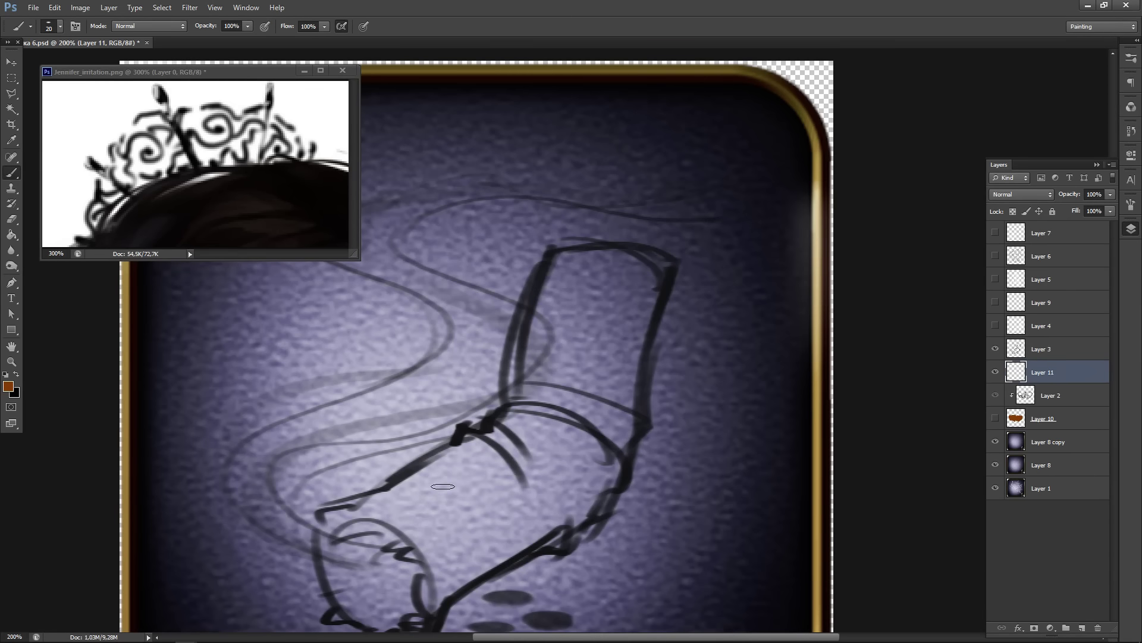
key(n)
drag(851, 218, 865, 210)
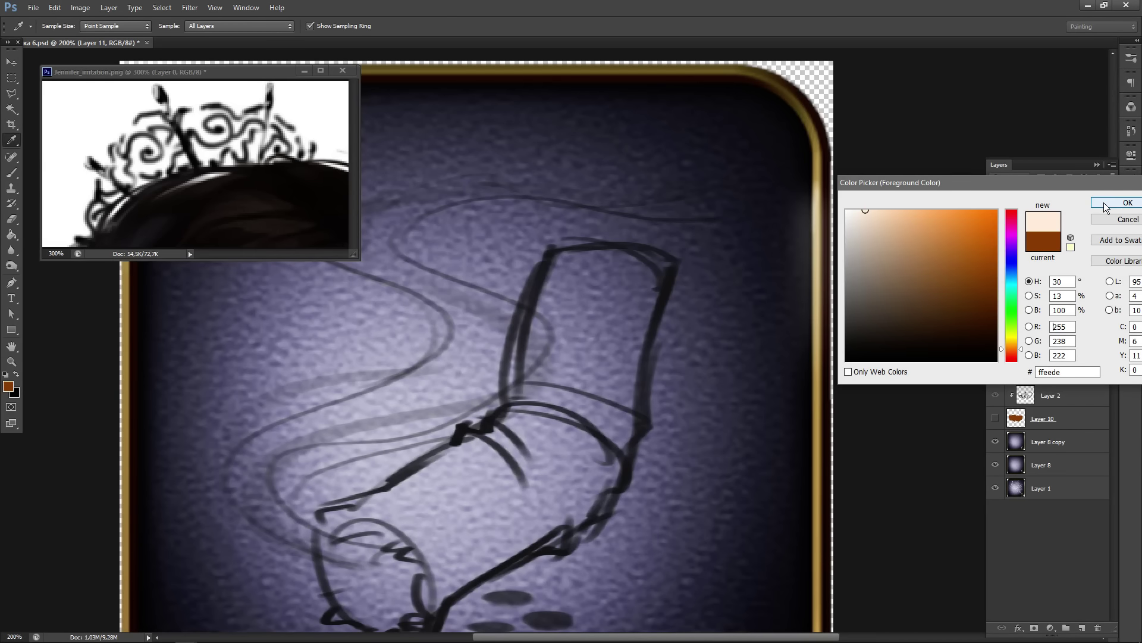
click(1105, 203)
mouse_move(404, 538)
mouse_down()
mouse_move(533, 486)
mouse_move(410, 553)
mouse_move(429, 565)
mouse_move(510, 518)
mouse_move(484, 466)
mouse_move(375, 509)
mouse_move(464, 453)
mouse_move(339, 520)
mouse_move(566, 417)
mouse_move(615, 506)
mouse_move(595, 452)
mouse_up()
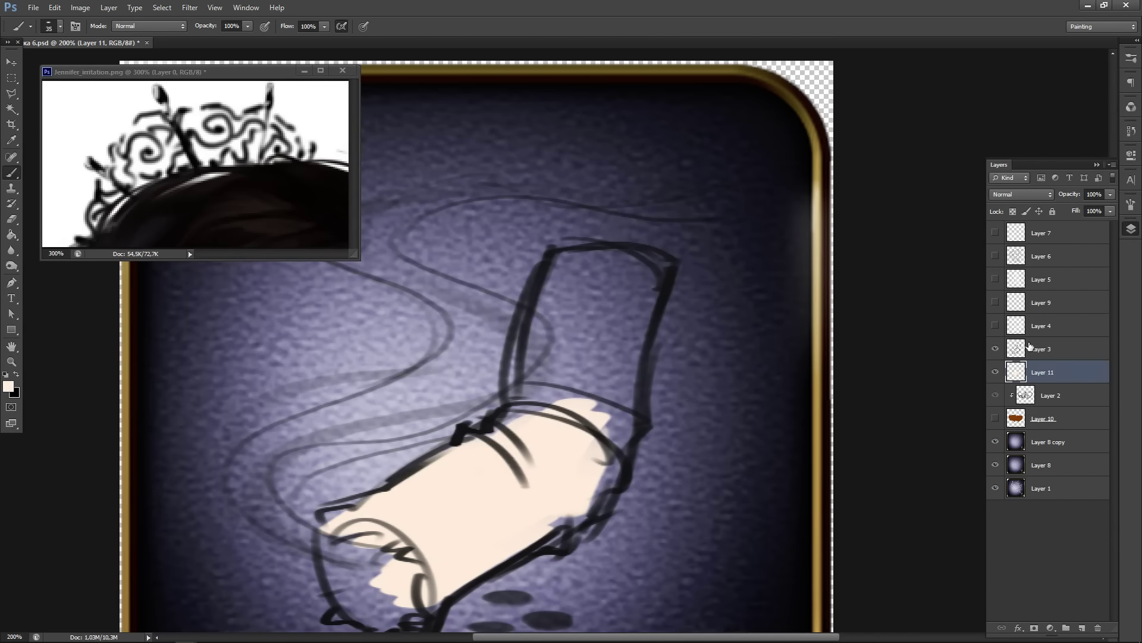
click(1030, 345)
key(ctrl+alt+g)
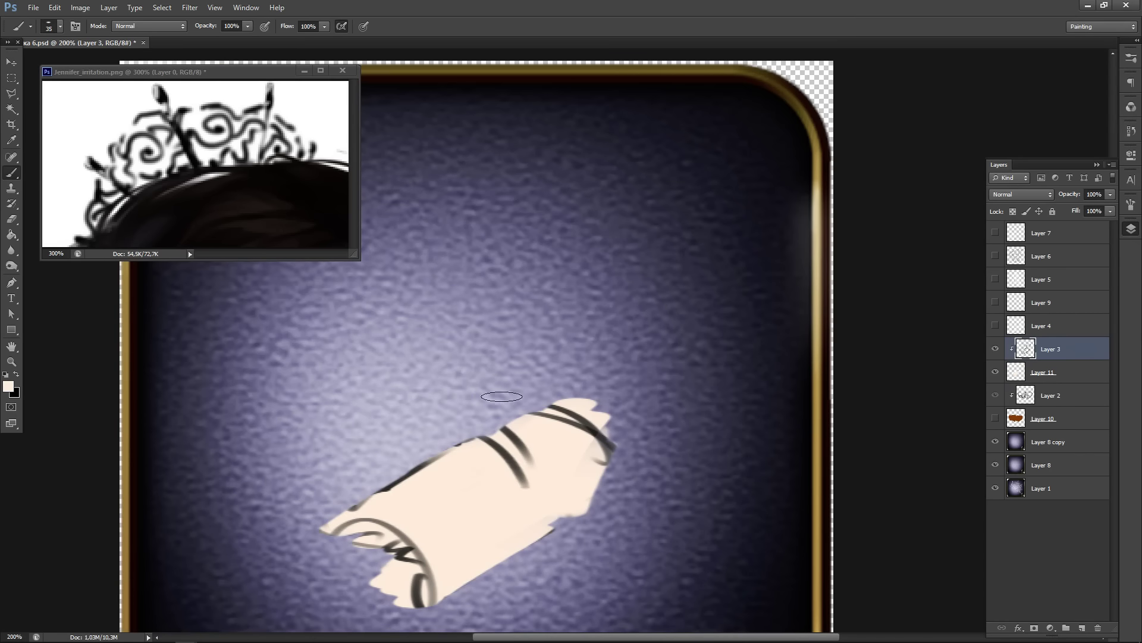
key(ctrl+alt+g)
click(1037, 372)
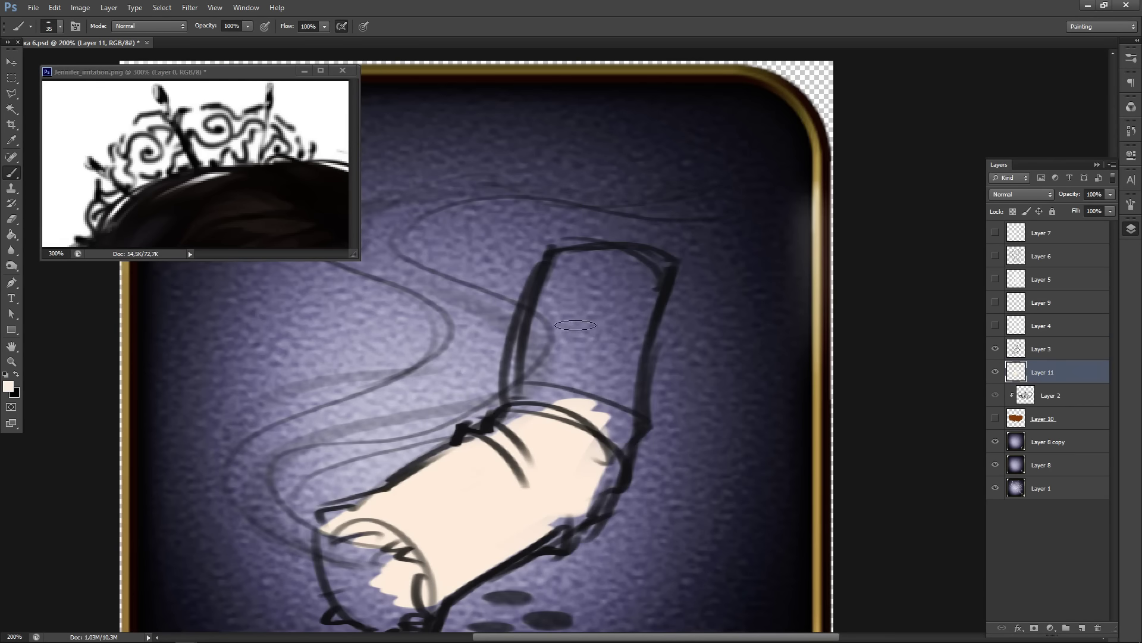
- Fill the upright upper section of the limb with the pale skin color, using a smaller brush along its inner edge
mouse_move(566, 411)
mouse_down()
mouse_move(580, 271)
mouse_move(595, 411)
mouse_move(632, 310)
mouse_up()
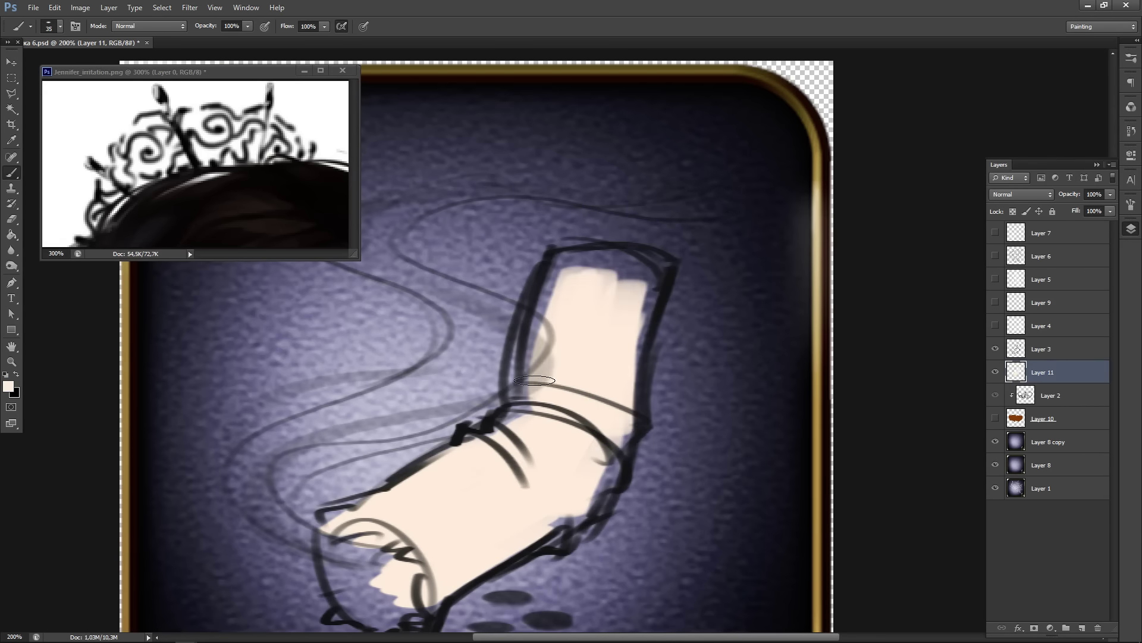
key(bracketleft)
key(bracketleft)
key(bracketleft)
mouse_move(557, 319)
mouse_down()
mouse_move(563, 266)
mouse_move(558, 340)
mouse_move(549, 278)
mouse_move(558, 261)
mouse_move(542, 341)
mouse_up()
drag(538, 279, 513, 400)
key(ctrl+z)
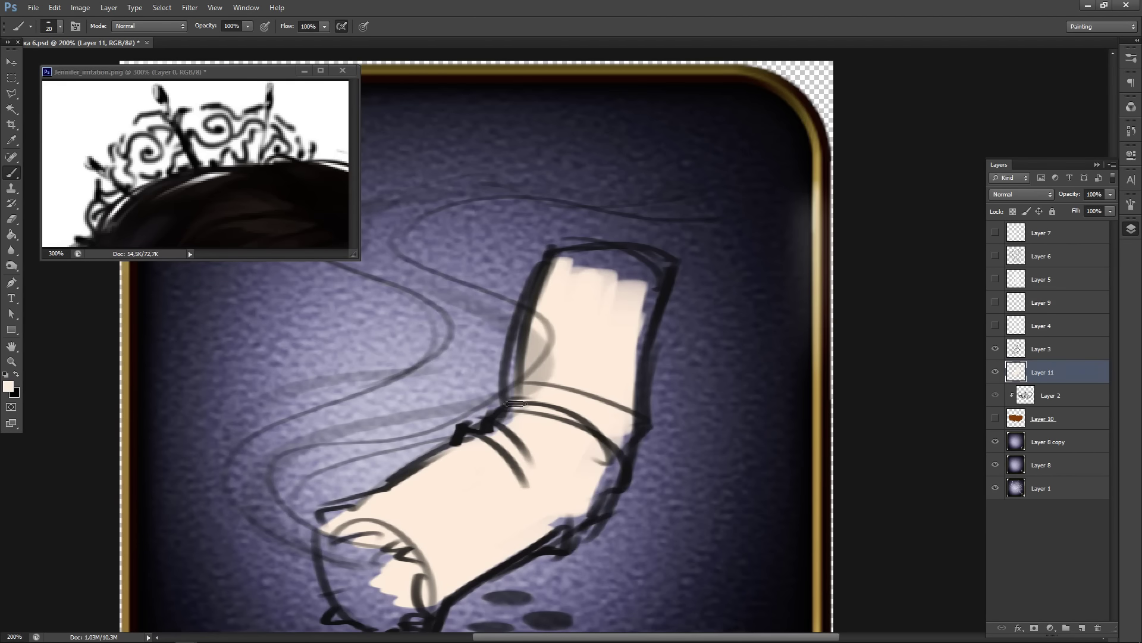
drag(557, 258, 513, 400)
drag(536, 346, 520, 416)
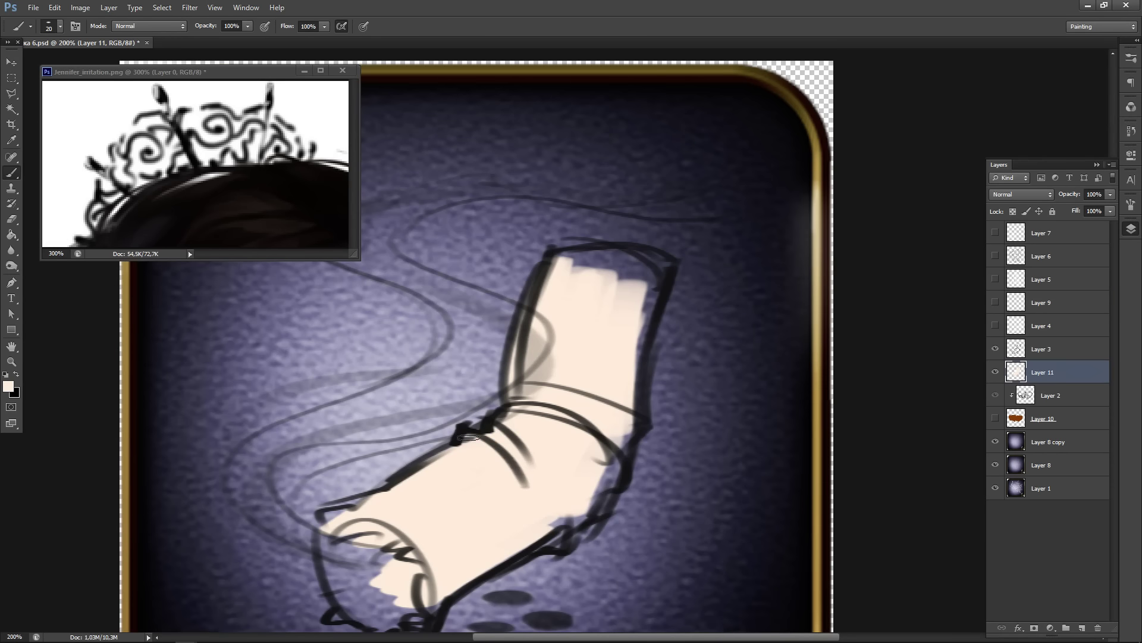
- Paint the lower end of the limb with the skin color up to its ragged outline
mouse_move(353, 503)
mouse_down()
mouse_move(332, 548)
mouse_move(336, 586)
mouse_move(328, 545)
mouse_move(347, 604)
mouse_move(390, 408)
mouse_up()
key(space)
mouse_move(381, 381)
mouse_down()
mouse_move(363, 441)
mouse_move(374, 457)
mouse_up()
mouse_move(374, 372)
mouse_down()
mouse_move(385, 461)
mouse_move(408, 405)
mouse_up()
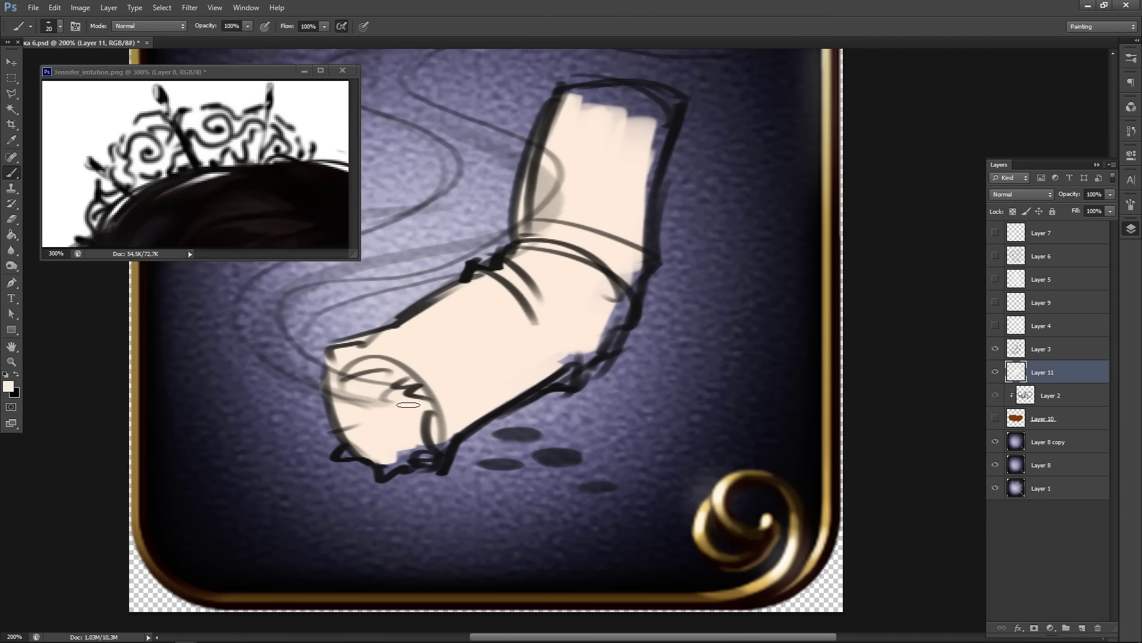
mouse_move(434, 444)
mouse_down()
mouse_move(436, 456)
mouse_move(402, 452)
mouse_up()
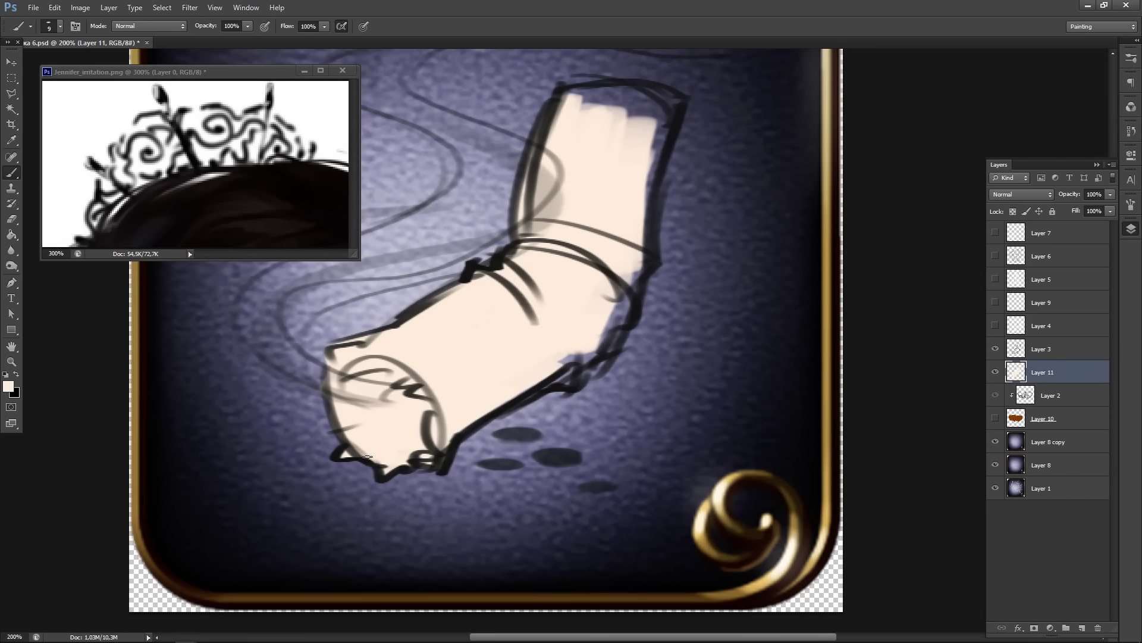
- Enlarge the brush and fill the outer side of the limb's bend with the skin color
key(bracketright)
mouse_move(576, 348)
mouse_down()
mouse_move(544, 381)
mouse_move(588, 370)
mouse_up()
drag(623, 285, 593, 357)
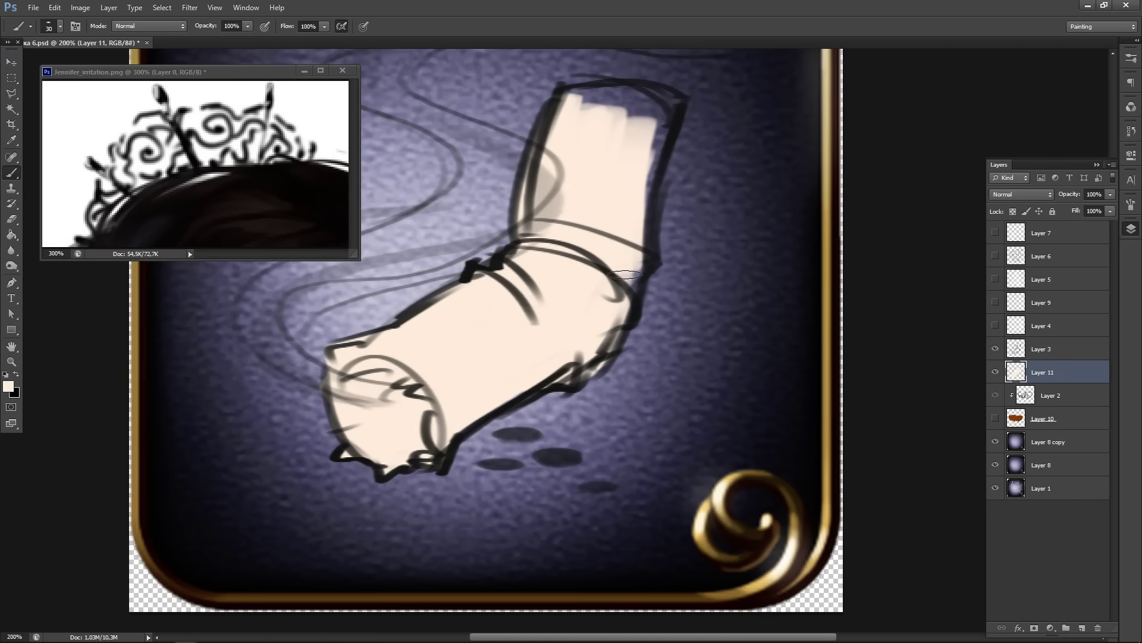
drag(626, 269, 622, 300)
- Fill the limb's top end and the outer edge of its upper section with the skin color
drag(597, 216, 507, 377)
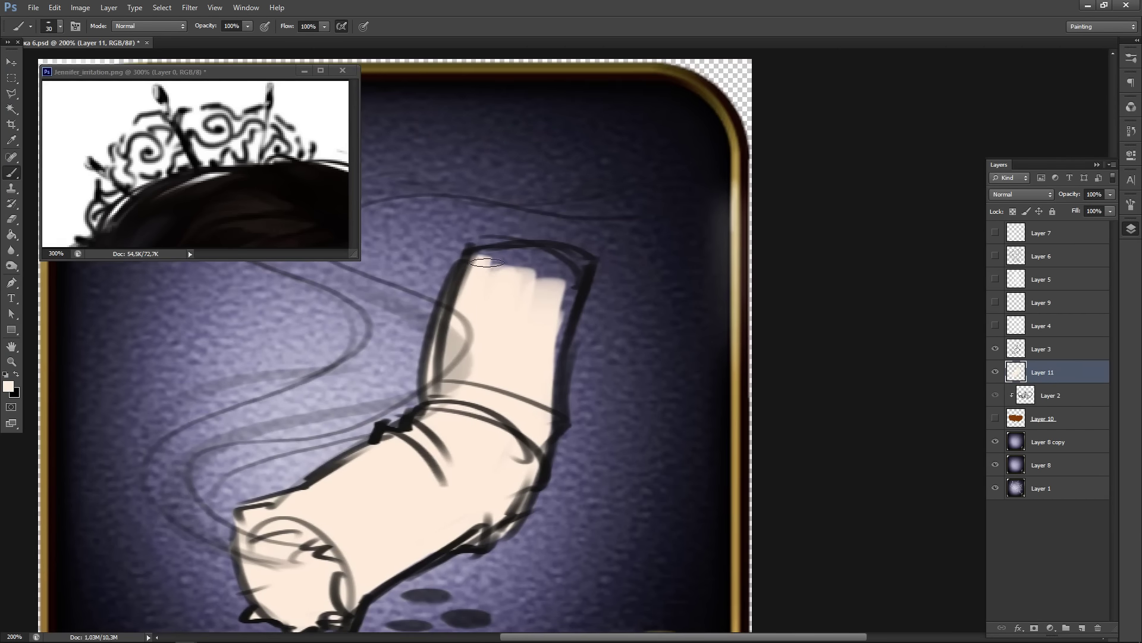
mouse_move(489, 252)
mouse_down()
mouse_move(486, 289)
mouse_move(514, 247)
mouse_move(507, 292)
mouse_move(531, 250)
mouse_move(525, 292)
mouse_move(545, 250)
mouse_move(545, 282)
mouse_move(562, 259)
mouse_move(548, 341)
mouse_move(559, 275)
mouse_up()
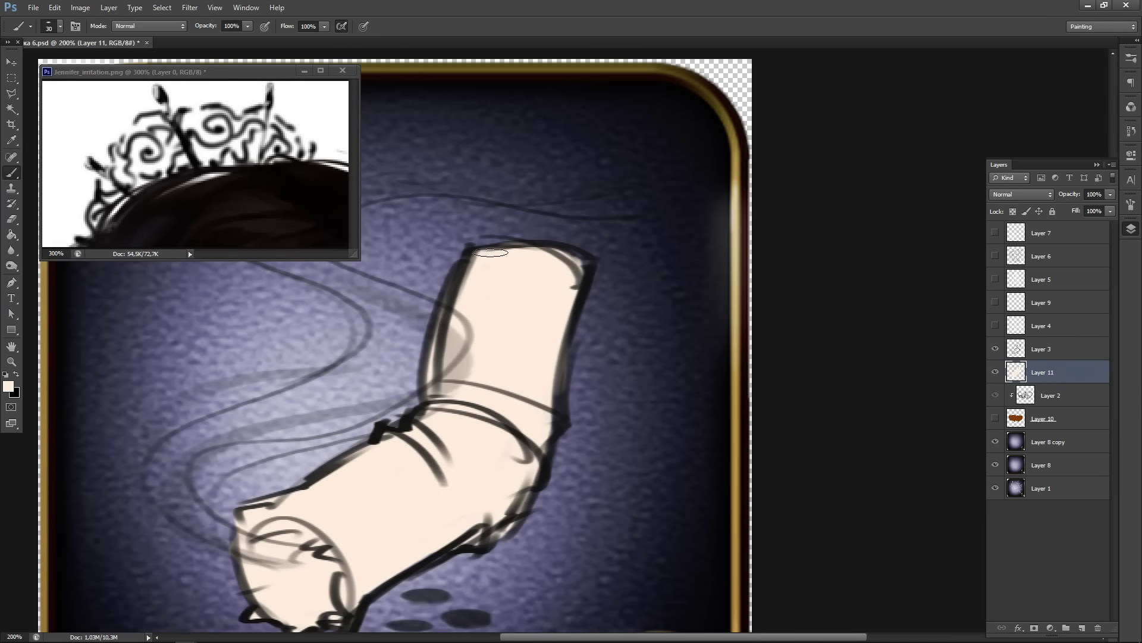
mouse_move(491, 252)
mouse_down()
mouse_move(544, 247)
mouse_move(507, 250)
mouse_move(572, 267)
mouse_up()
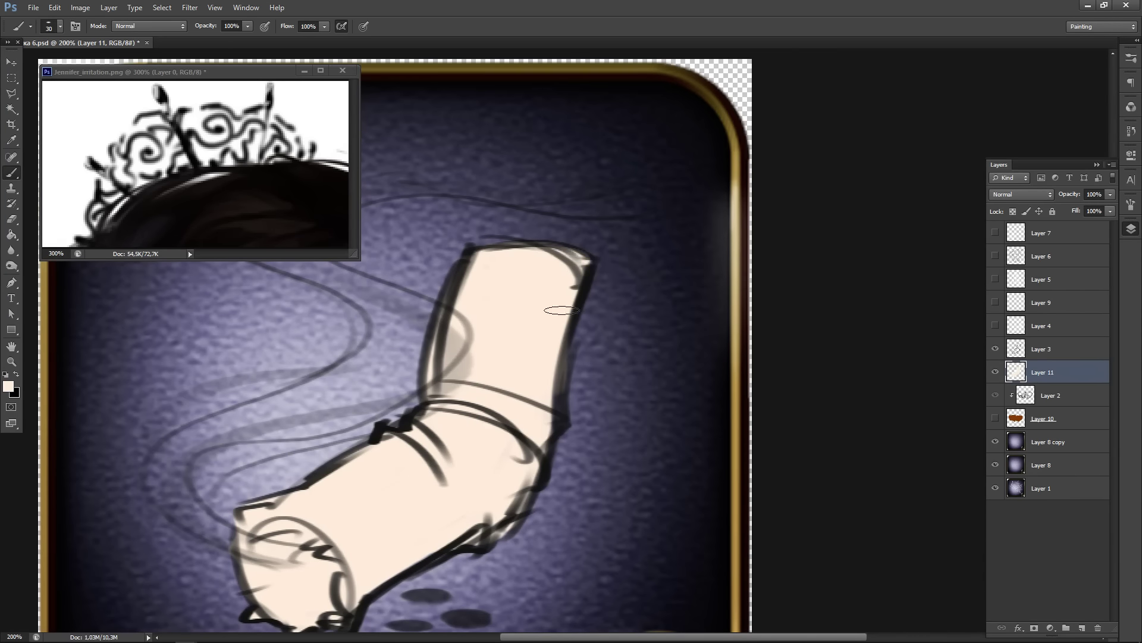
mouse_move(542, 346)
mouse_down()
mouse_move(538, 423)
mouse_move(551, 423)
mouse_move(529, 467)
mouse_up()
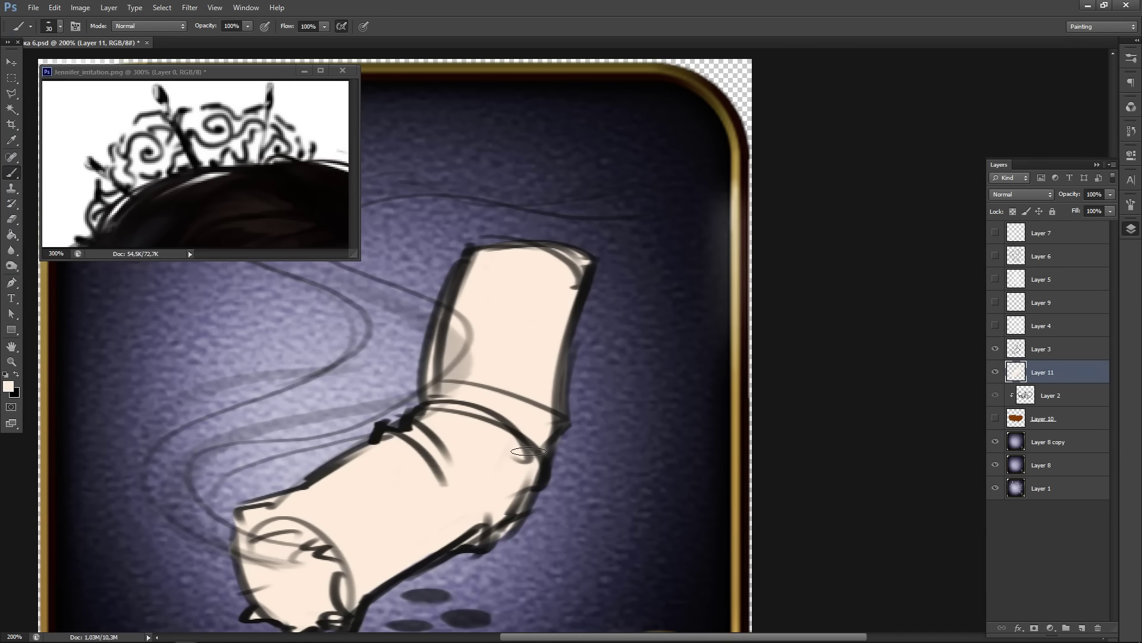
- Paint the pale color into the middle stretch of the wavy smoke trail beside the bent tube
drag(336, 456, 571, 422)
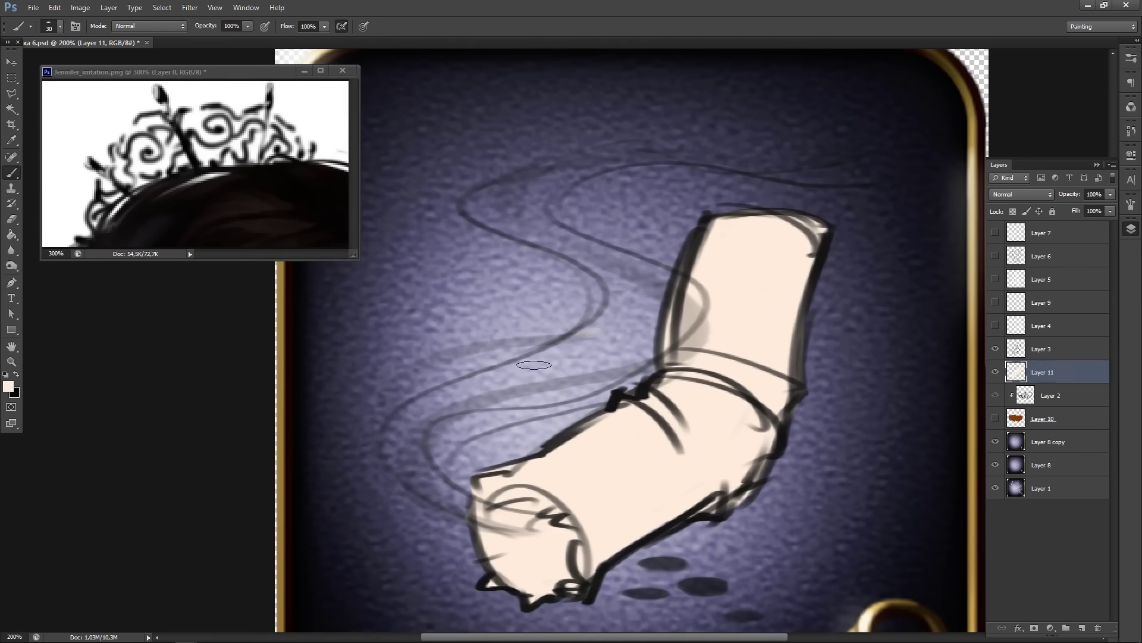
drag(592, 333, 441, 406)
mouse_move(440, 406)
mouse_down()
mouse_move(611, 324)
mouse_move(422, 410)
mouse_up()
mouse_move(421, 411)
mouse_down()
mouse_move(611, 325)
mouse_move(419, 408)
mouse_up()
mouse_move(419, 408)
mouse_down()
mouse_move(596, 354)
mouse_move(472, 398)
mouse_move(547, 374)
mouse_move(509, 391)
mouse_move(522, 397)
mouse_move(593, 352)
mouse_up()
- Enlarge the brush and fill the smoke trail's wide middle and lower bend down to the tube's open end
key(bracketright)
key(bracketright)
key(bracketright)
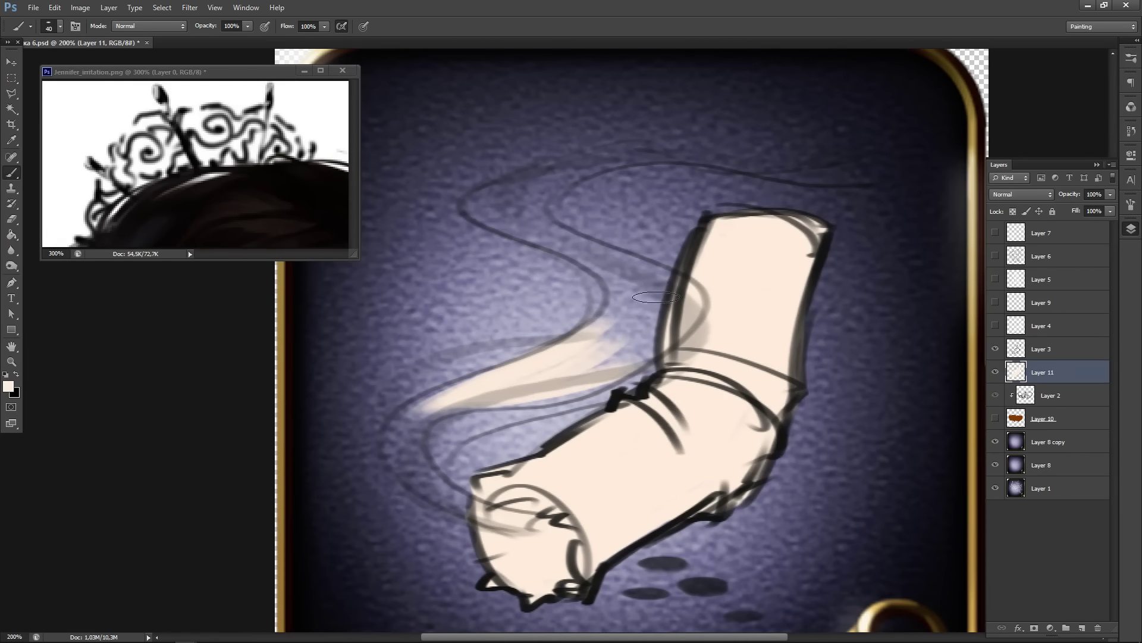
mouse_move(627, 277)
mouse_down()
mouse_move(626, 311)
mouse_move(659, 289)
mouse_move(630, 324)
mouse_move(647, 363)
mouse_move(652, 323)
mouse_move(545, 370)
mouse_move(524, 401)
mouse_move(586, 379)
mouse_move(381, 445)
mouse_move(458, 394)
mouse_move(414, 456)
mouse_move(436, 397)
mouse_move(421, 495)
mouse_move(389, 467)
mouse_move(407, 464)
mouse_move(400, 434)
mouse_move(491, 513)
mouse_up()
key(bracketleft)
mouse_move(398, 446)
mouse_down()
mouse_move(536, 526)
mouse_move(415, 437)
mouse_move(416, 473)
mouse_up()
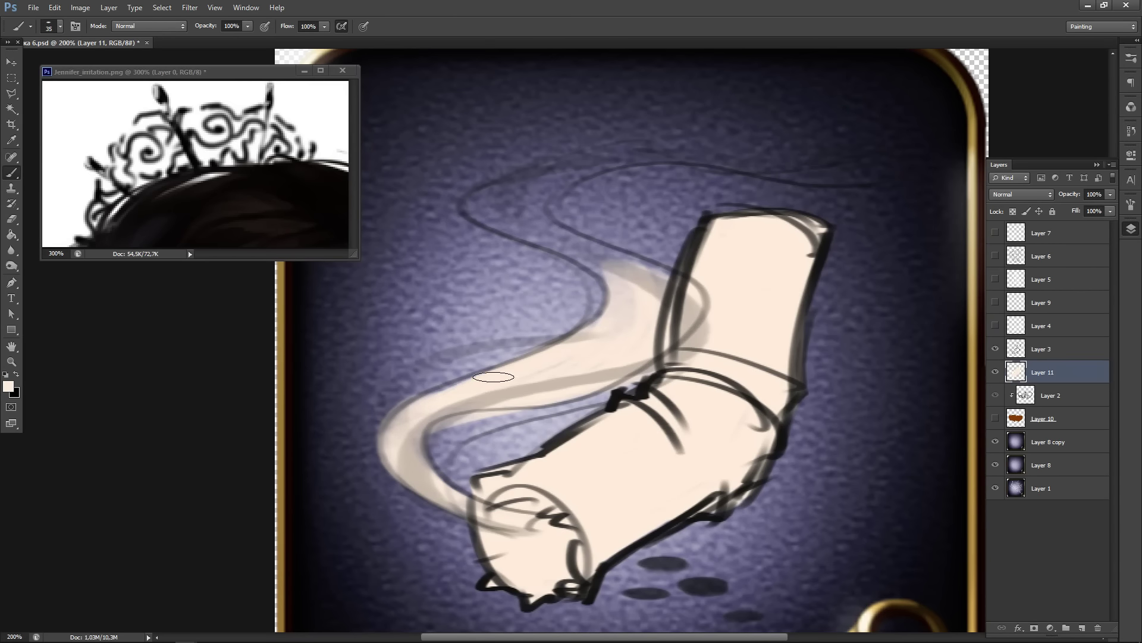
- Fill the smoke trail's upper curl and thin tail with the same pale color
mouse_move(542, 180)
mouse_down()
mouse_move(500, 214)
mouse_move(536, 179)
mouse_move(629, 263)
mouse_move(548, 238)
mouse_move(577, 250)
mouse_move(578, 238)
mouse_move(588, 259)
mouse_move(462, 412)
mouse_up()
mouse_move(560, 297)
mouse_down()
mouse_move(415, 329)
mouse_move(580, 299)
mouse_move(701, 315)
mouse_up()
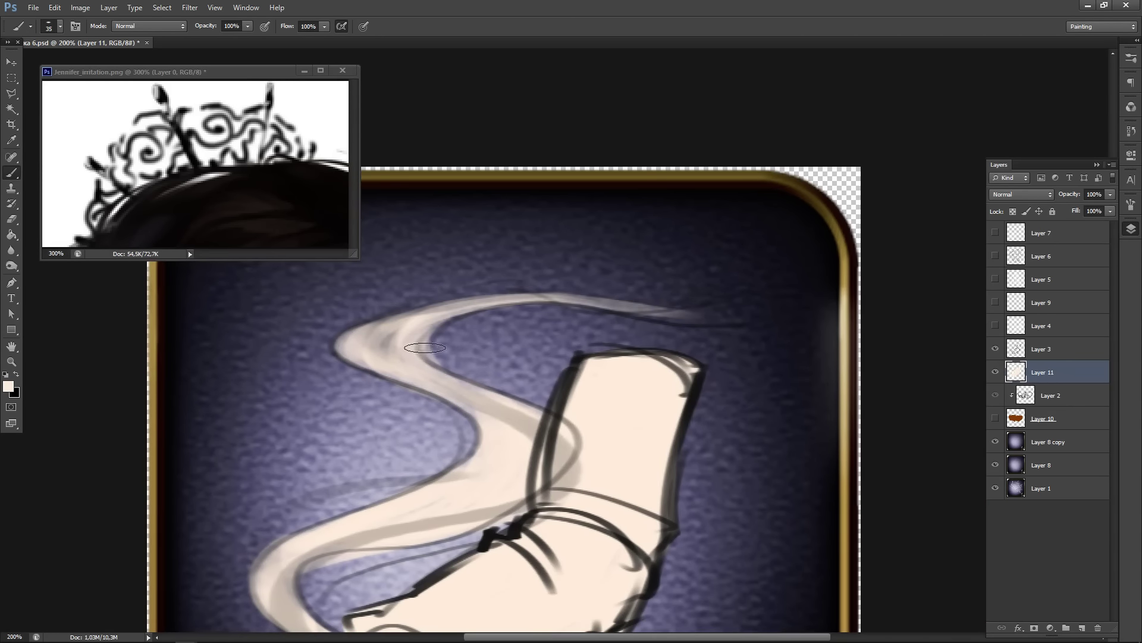
drag(456, 335, 546, 251)
mouse_move(477, 250)
mouse_down()
mouse_move(479, 291)
mouse_move(550, 305)
mouse_move(606, 354)
mouse_move(569, 425)
mouse_up()
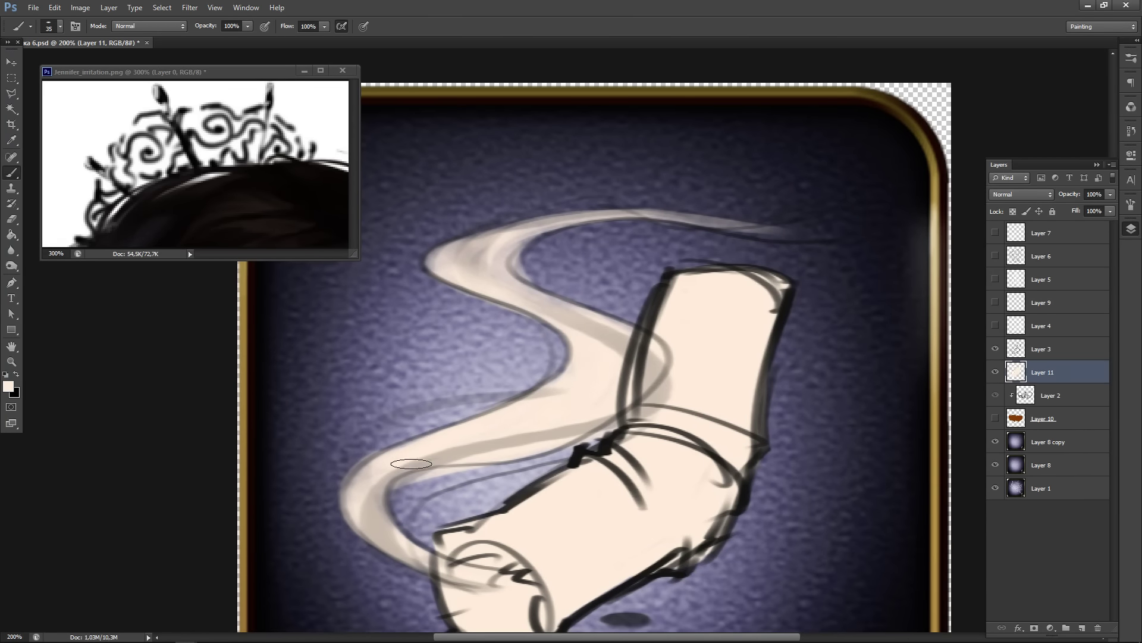
- Reduce the brush to 25 and paint thin wisps along the inner side and lower end of the smoke's bottom bend
drag(376, 468, 349, 411)
scroll(349, 411, down, 3)
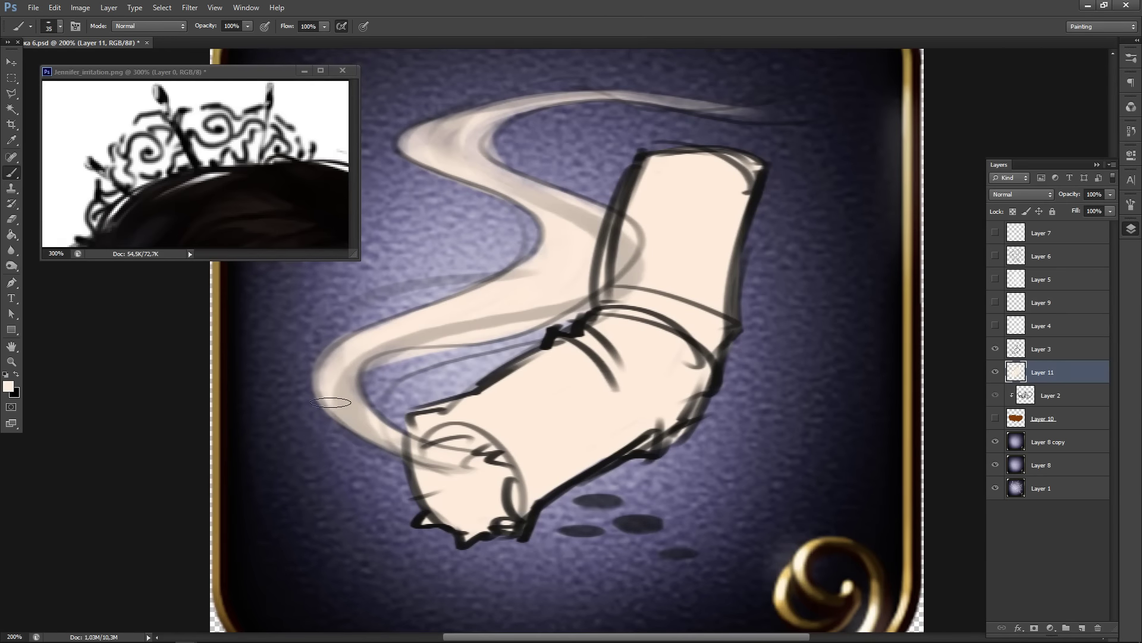
key(bracketleft)
key(bracketleft)
mouse_move(377, 354)
mouse_down()
mouse_move(379, 408)
mouse_move(467, 348)
mouse_up()
mouse_move(397, 426)
mouse_down()
mouse_move(383, 412)
mouse_move(503, 341)
mouse_up()
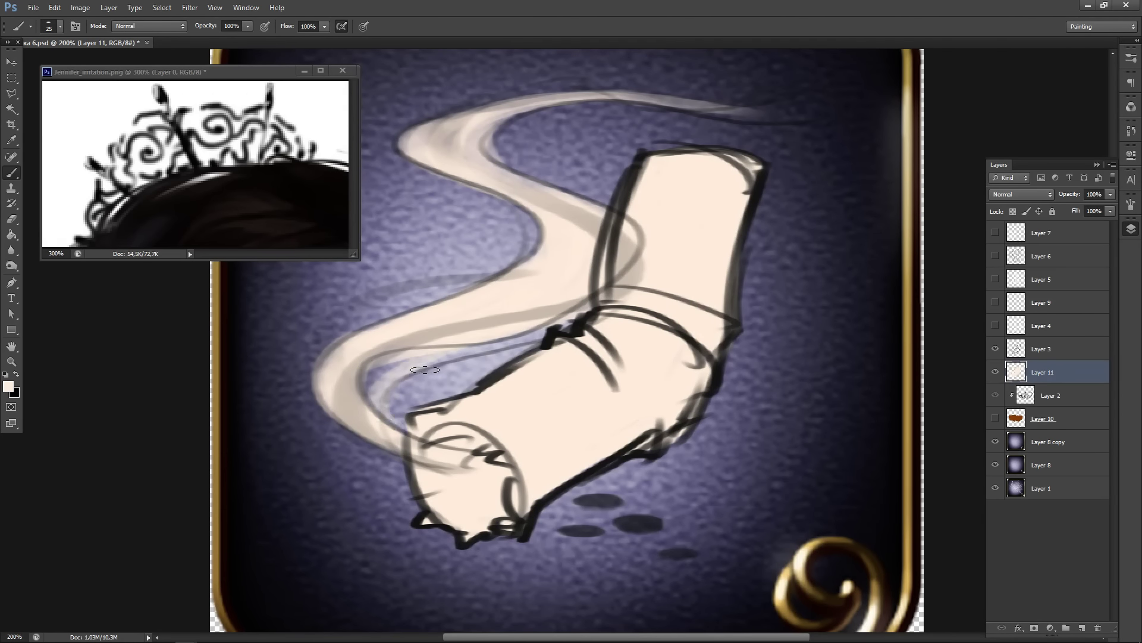
drag(363, 429, 529, 468)
drag(352, 434, 521, 472)
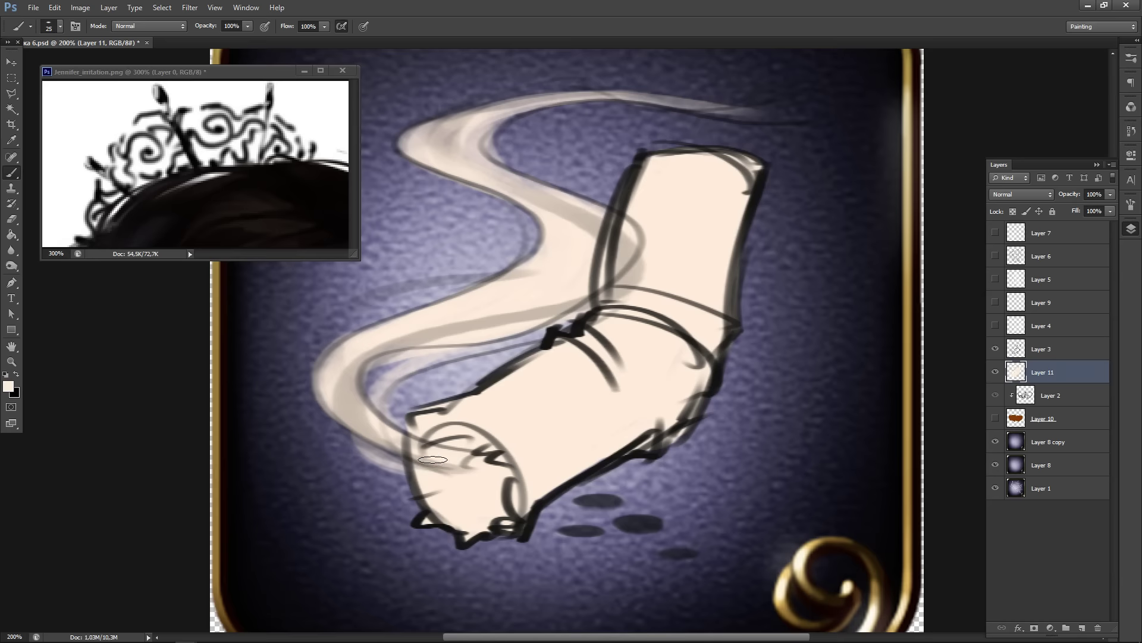
- Paint the faint outer wisps around the smoke's lower bend and undo the last stray stroke
mouse_move(384, 338)
mouse_down()
mouse_move(445, 446)
mouse_move(593, 372)
mouse_up()
mouse_move(444, 404)
mouse_down()
mouse_move(381, 471)
mouse_move(530, 385)
mouse_move(560, 381)
mouse_up()
drag(413, 454, 387, 453)
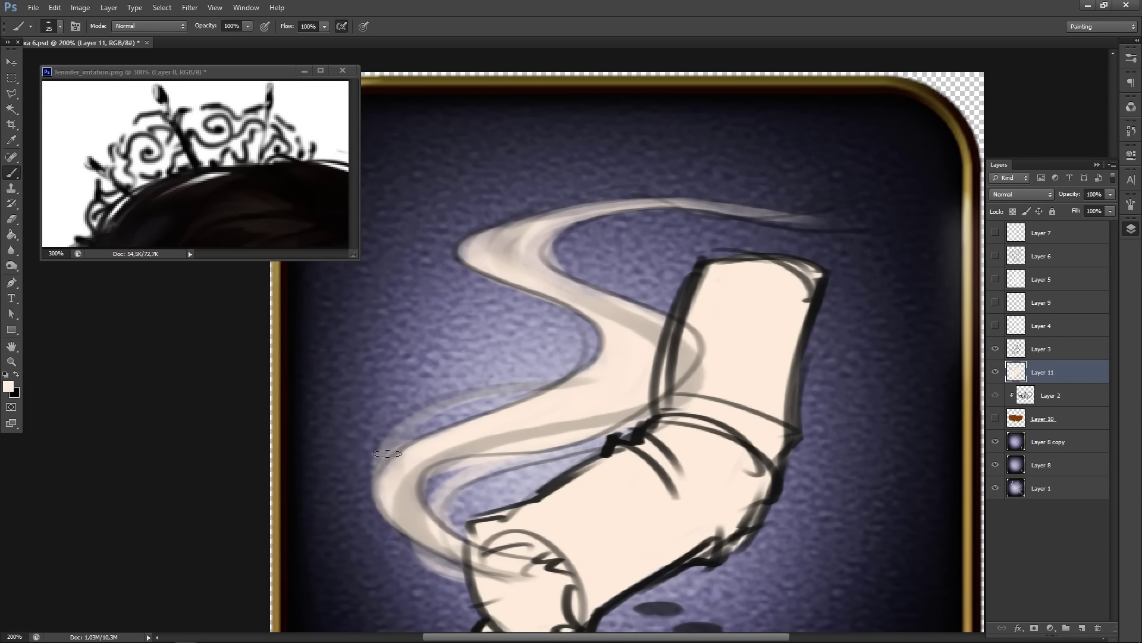
drag(466, 400, 599, 357)
drag(428, 412, 388, 484)
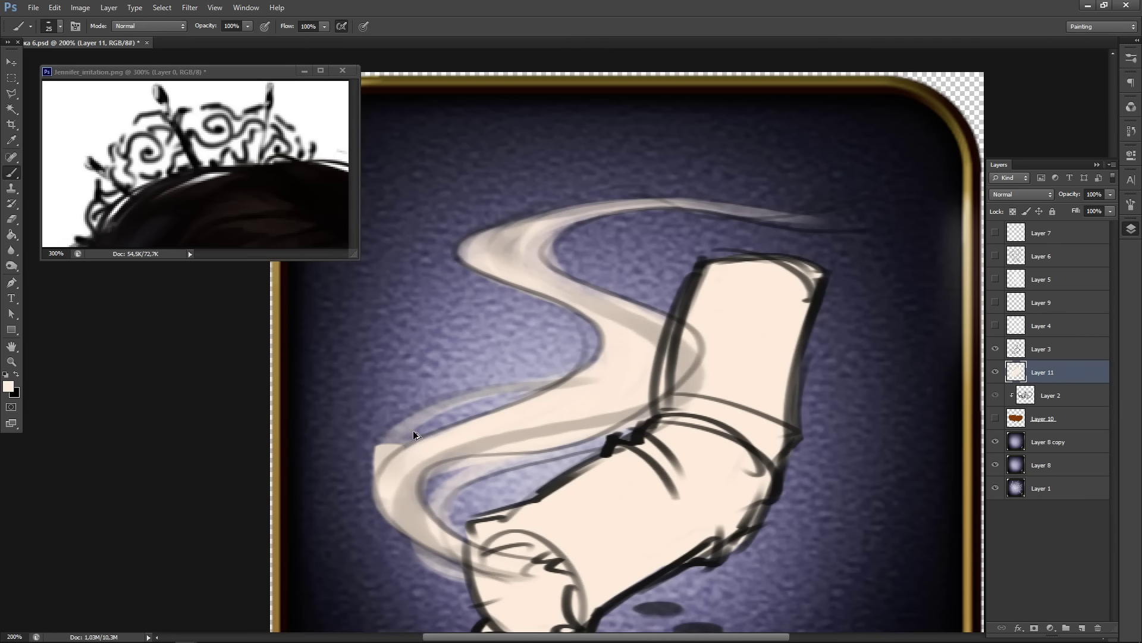
key(ctrl+z)
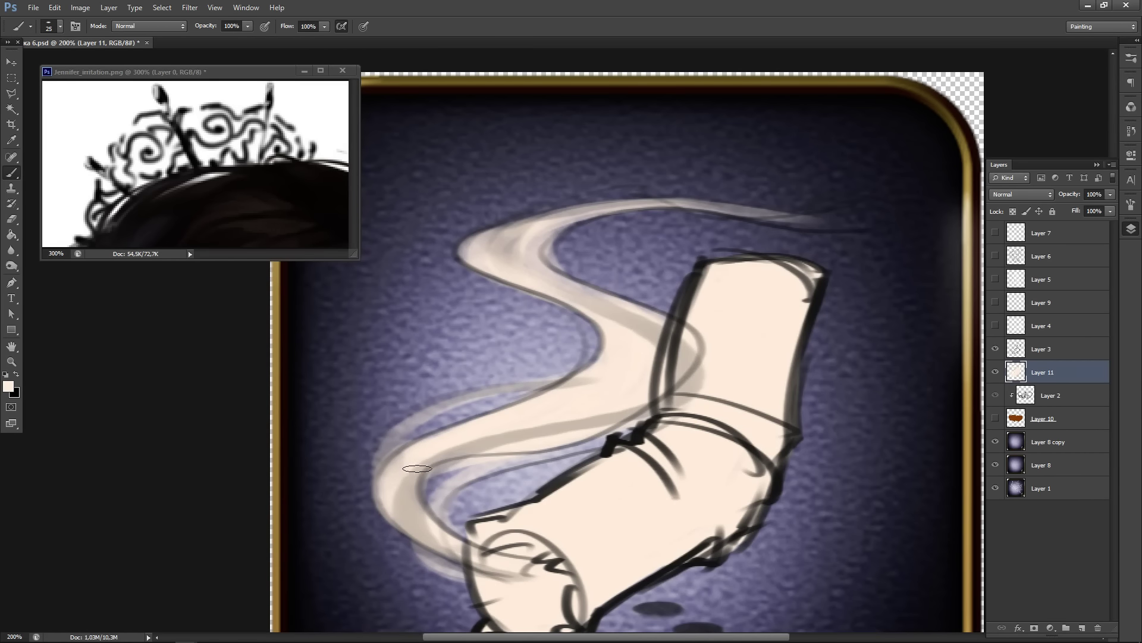
- Clip the Layer 3 line sketch to the pale color on Layer 11
drag(648, 357, 587, 298)
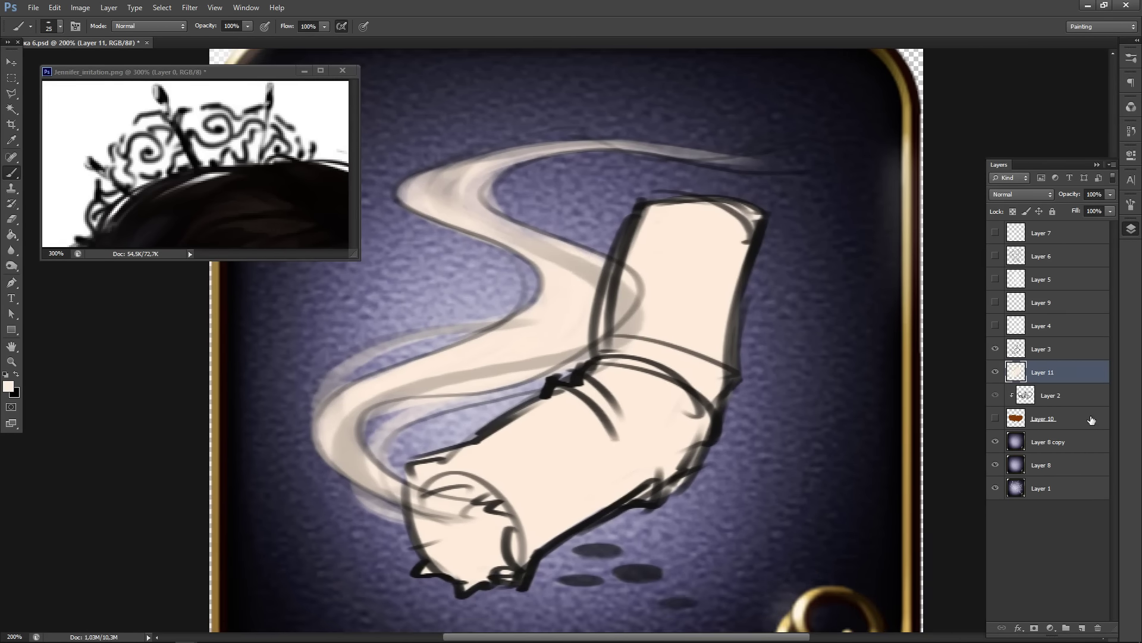
click(1036, 355)
key(ctrl+alt+g)
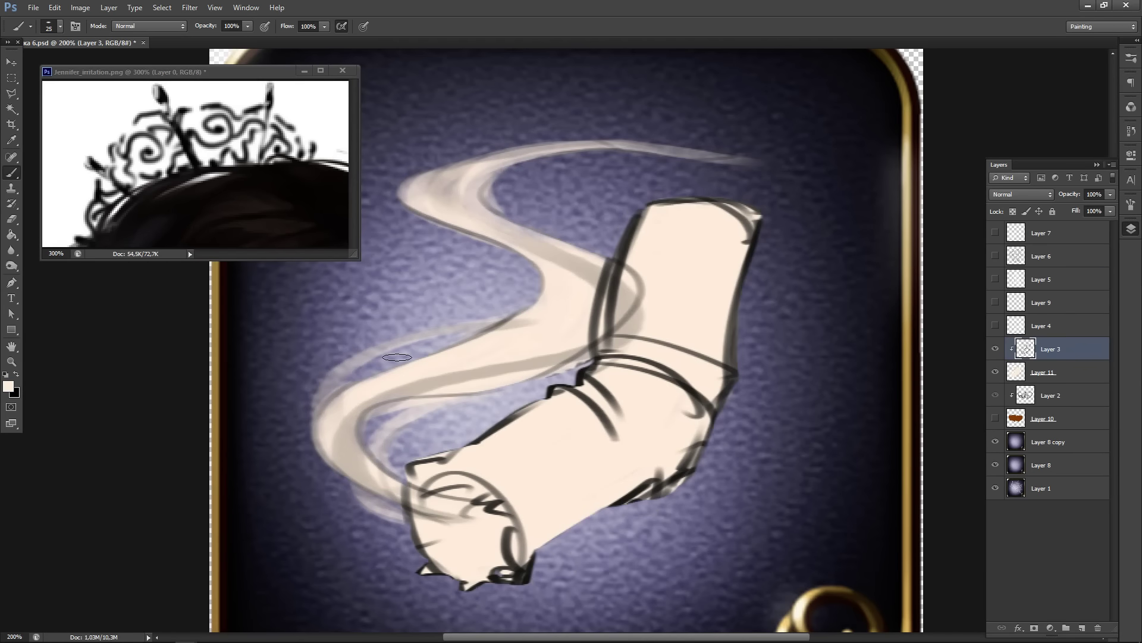
- On Layer 11, extend the pale color along the tube's lower edge with a size 10 brush to reveal its outline
drag(562, 502, 492, 432)
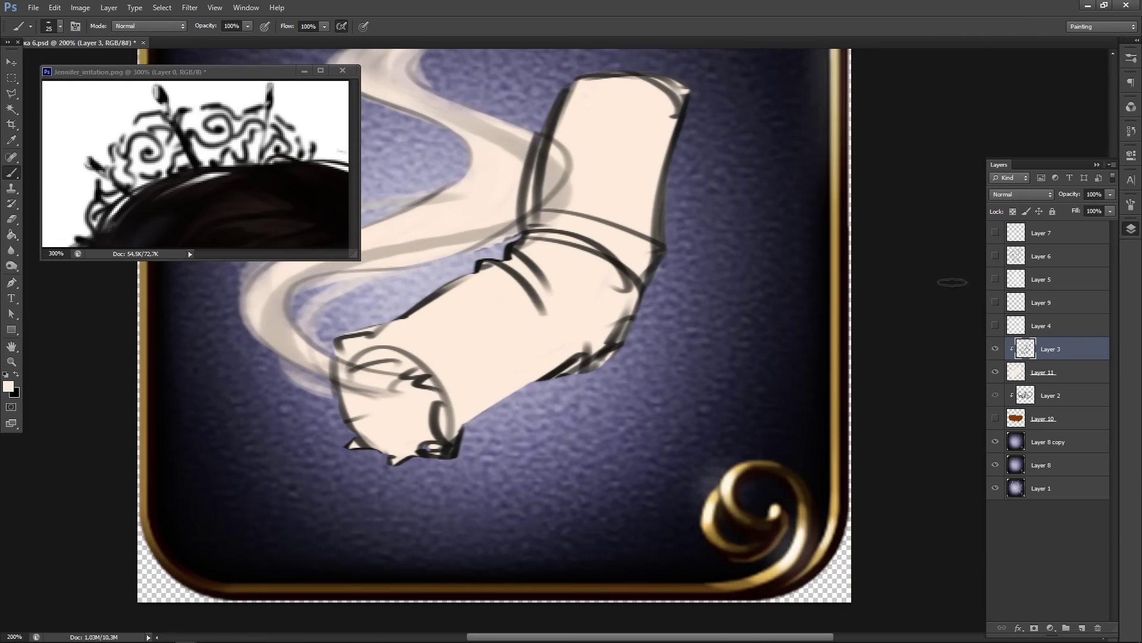
click(1084, 375)
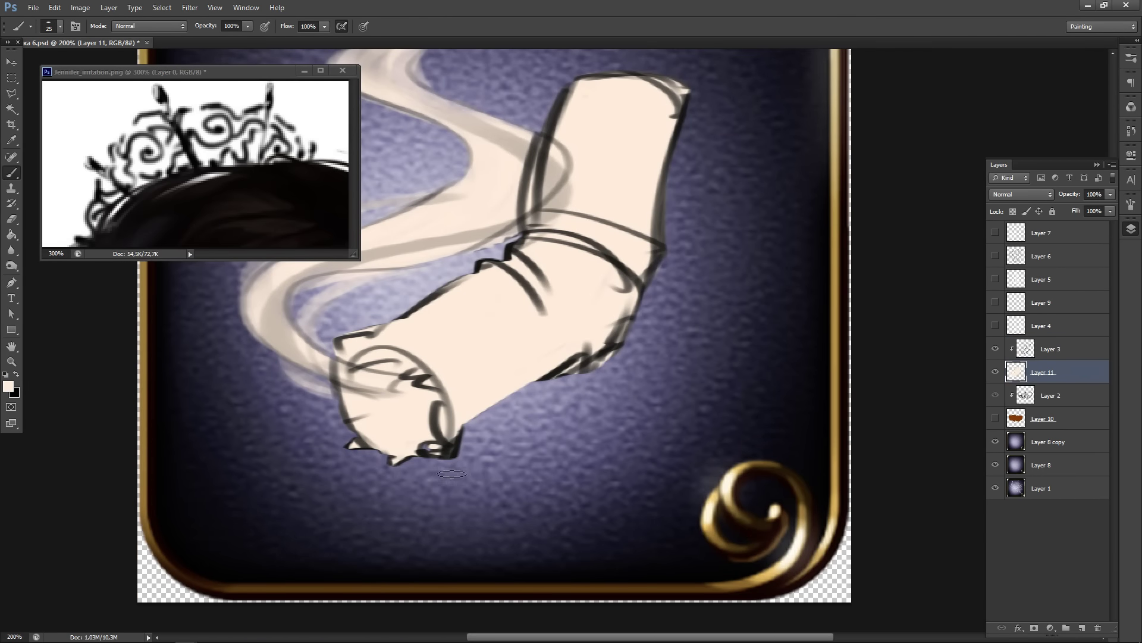
mouse_move(471, 418)
mouse_down()
mouse_move(539, 384)
mouse_move(491, 407)
mouse_up()
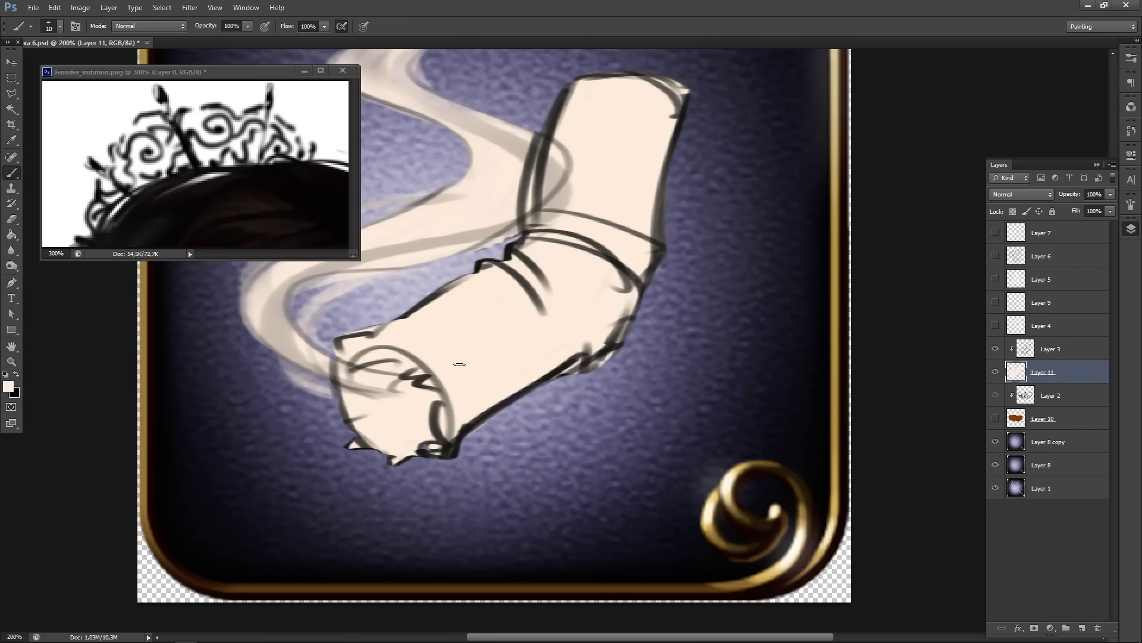
scroll(459, 364, up, 5)
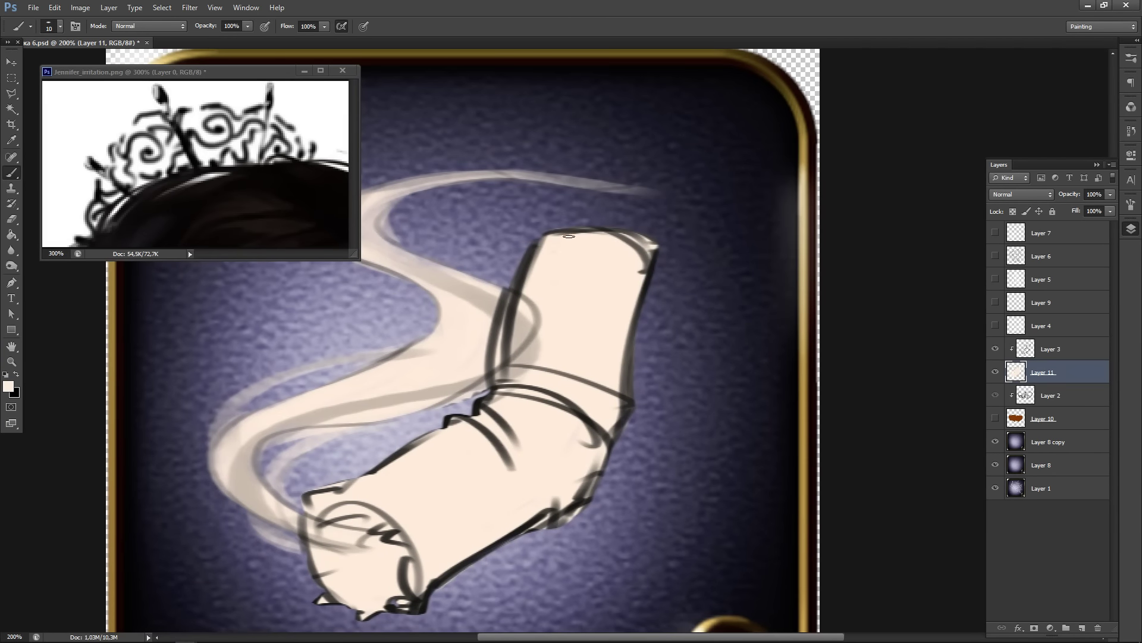
scroll(632, 277, down, 5)
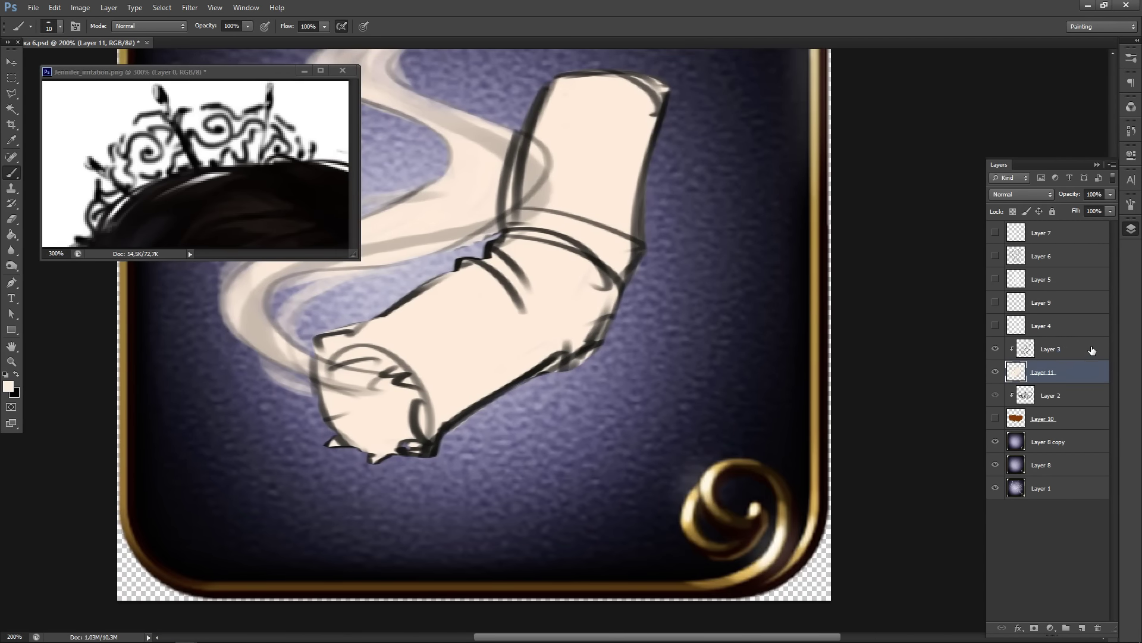
- Erase excess color on Layer 11 inside the smoke's upper curl and along both sides of its thin tail
click(1092, 350)
click(1080, 374)
drag(500, 248, 601, 455)
key(e)
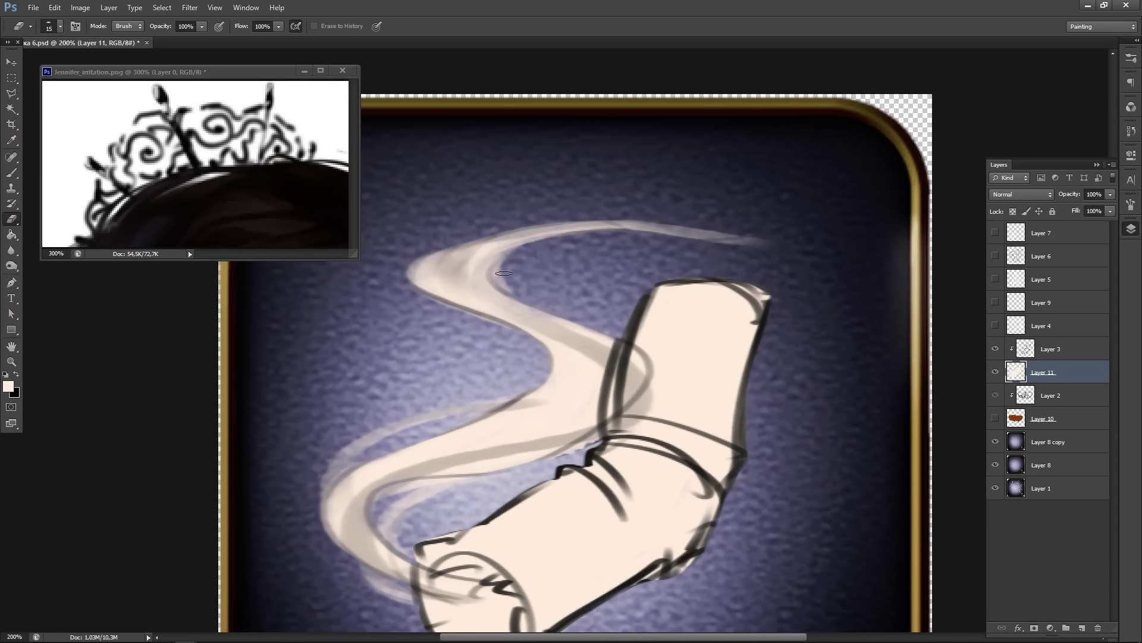
drag(508, 262, 518, 285)
drag(601, 217, 795, 250)
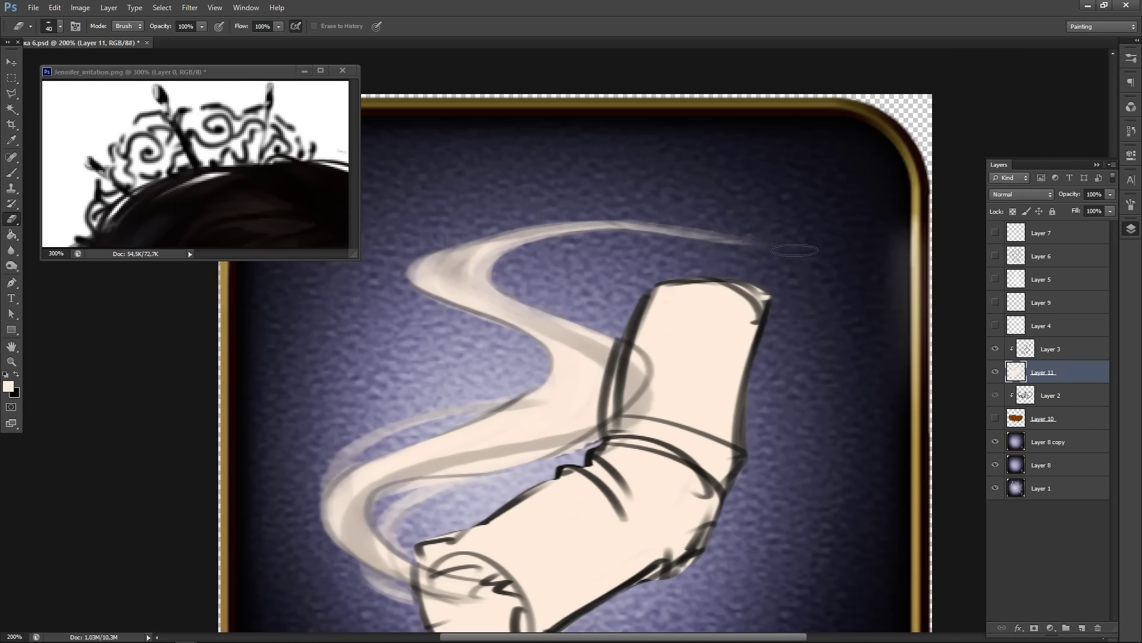
drag(595, 218, 820, 260)
drag(572, 235, 813, 247)
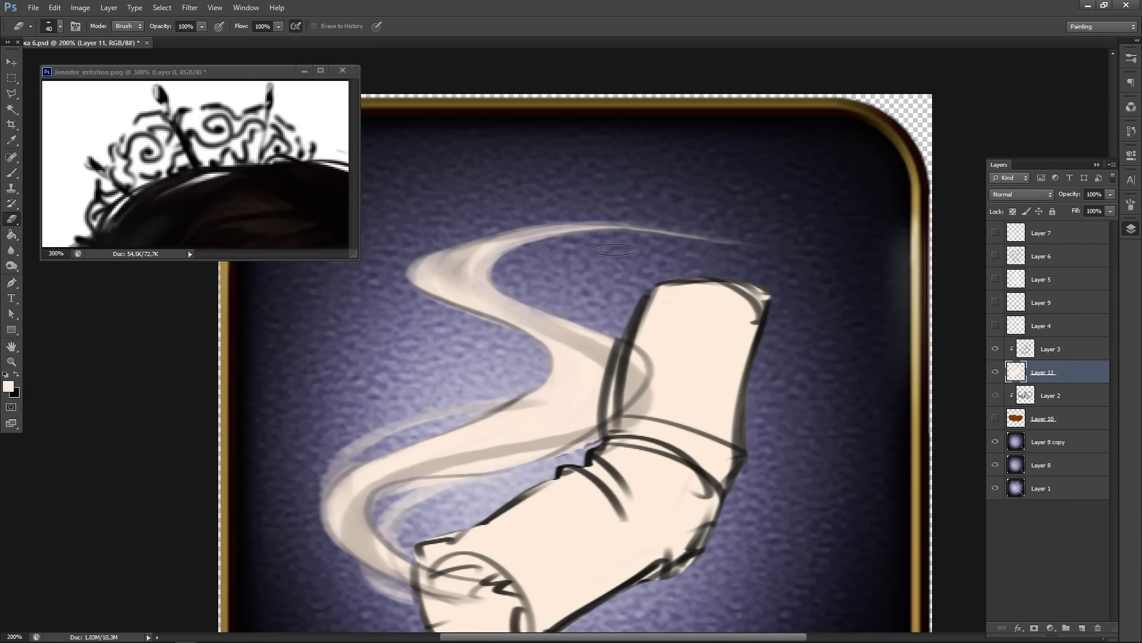
- Taper the smoke's upper tail to a finer point with the eraser, undoing unwanted strokes
drag(611, 241, 824, 254)
mouse_move(476, 247)
mouse_down()
mouse_move(599, 240)
mouse_move(527, 235)
mouse_move(486, 253)
mouse_move(615, 222)
mouse_move(689, 230)
mouse_up()
key(ctrl+alt+z)
key(ctrl+alt+z)
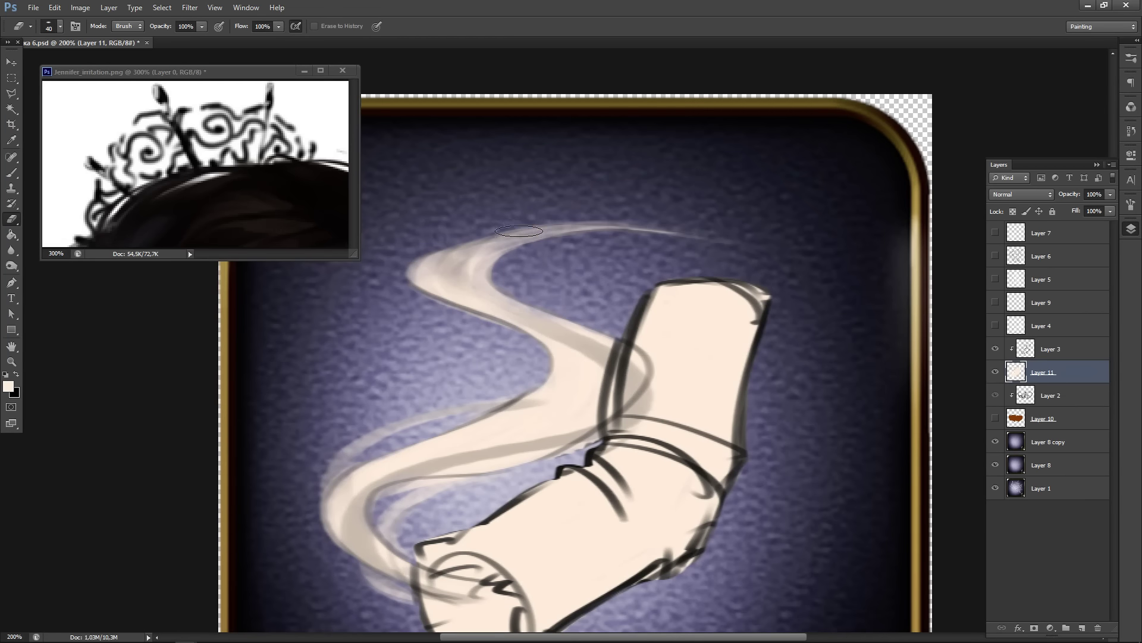
drag(521, 231, 750, 231)
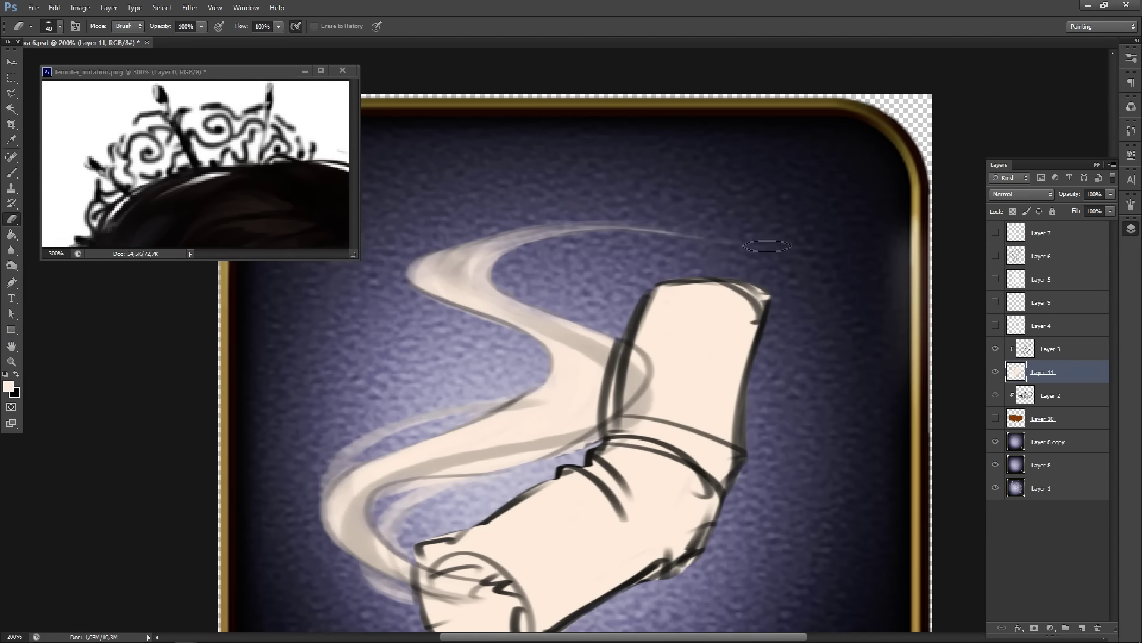
- Switch back to a brush of size 40 and repaint the upper edge of the smoke's top curl
key(b)
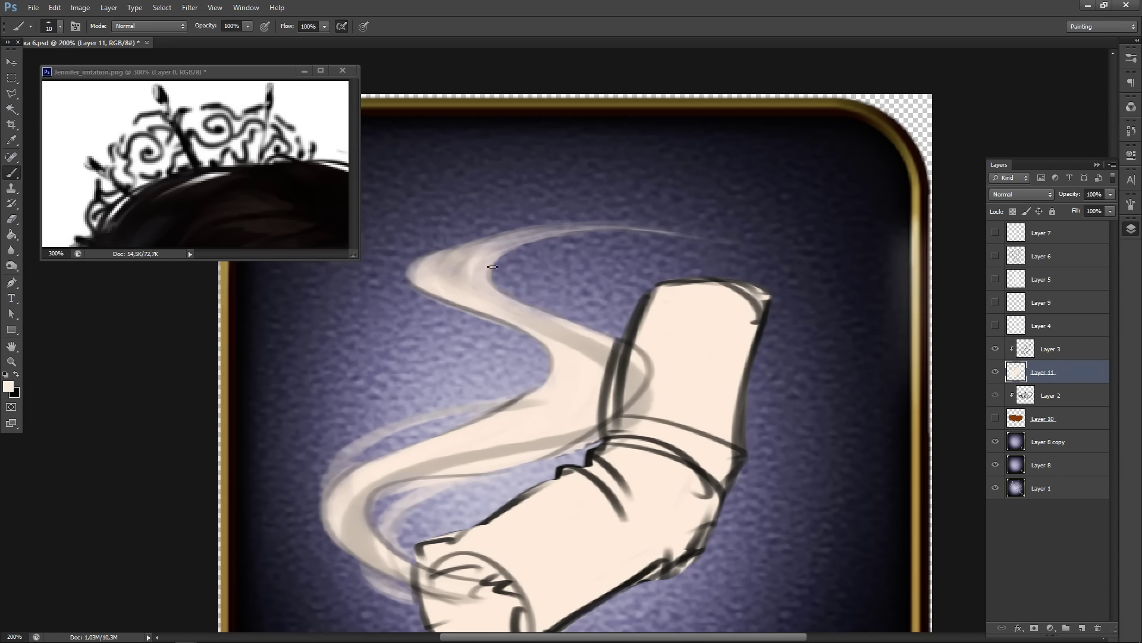
key(bracketright)
drag(467, 245, 613, 226)
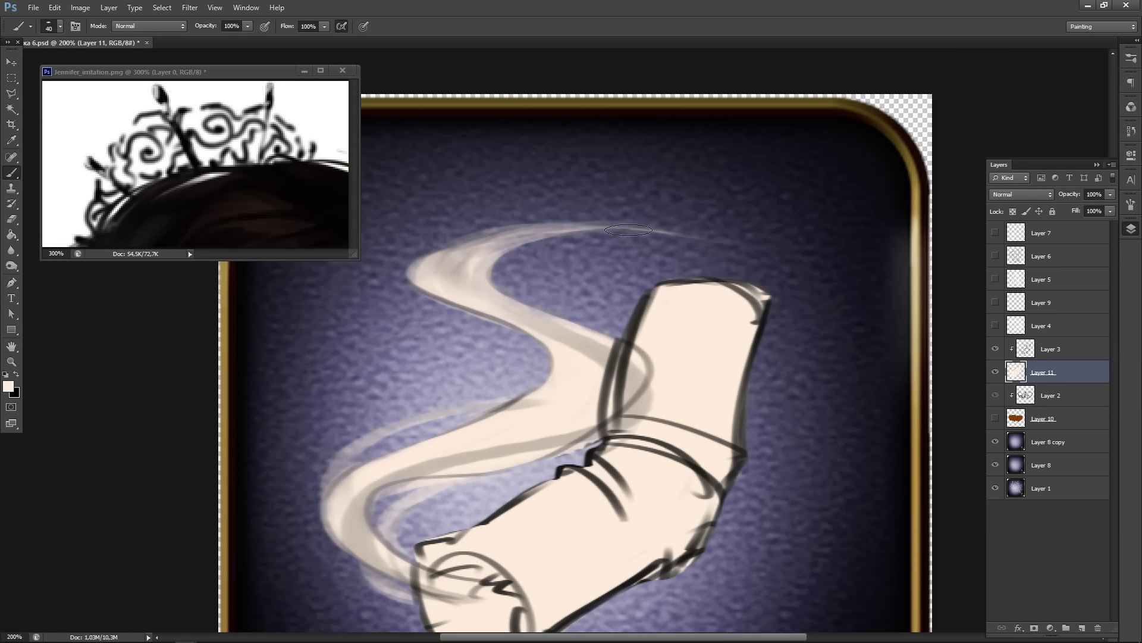
mouse_move(447, 257)
mouse_down()
mouse_move(557, 235)
mouse_move(550, 228)
mouse_up()
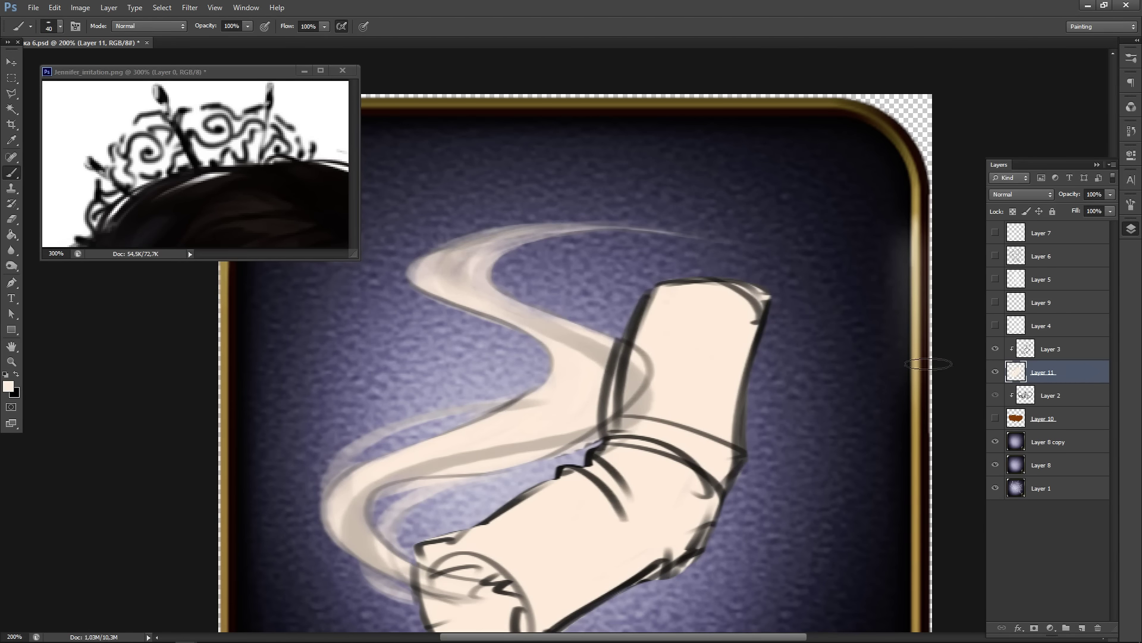
- Show the brown fists, group Layer 2 with Layer 10, and hide the group
mouse_move(631, 469)
mouse_down()
mouse_move(676, 290)
mouse_move(727, 284)
mouse_up()
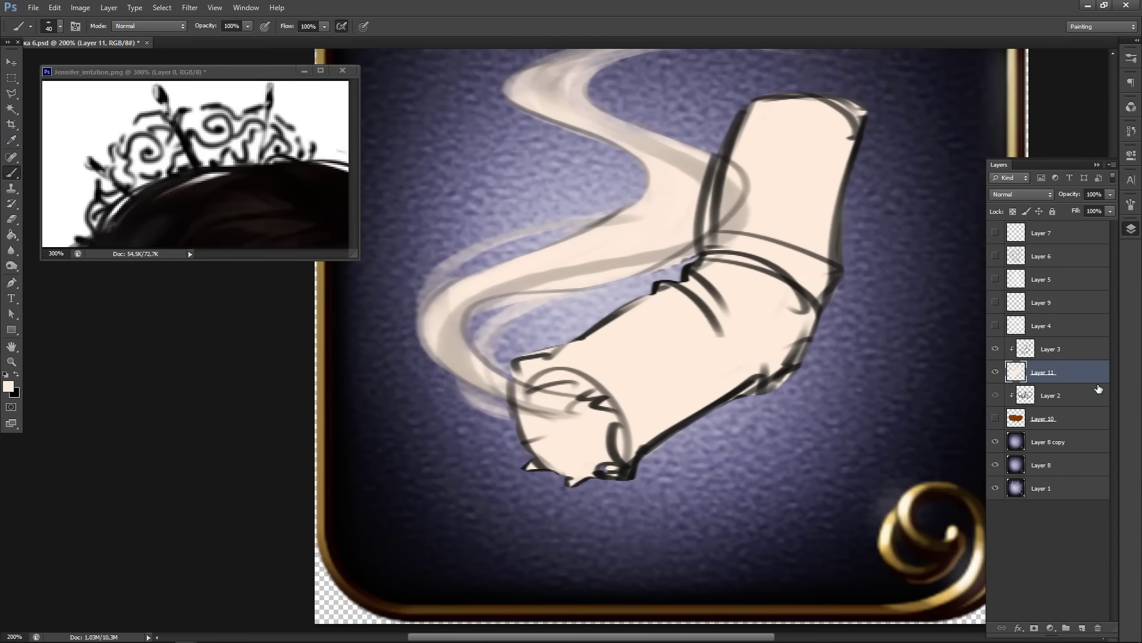
click(1083, 353)
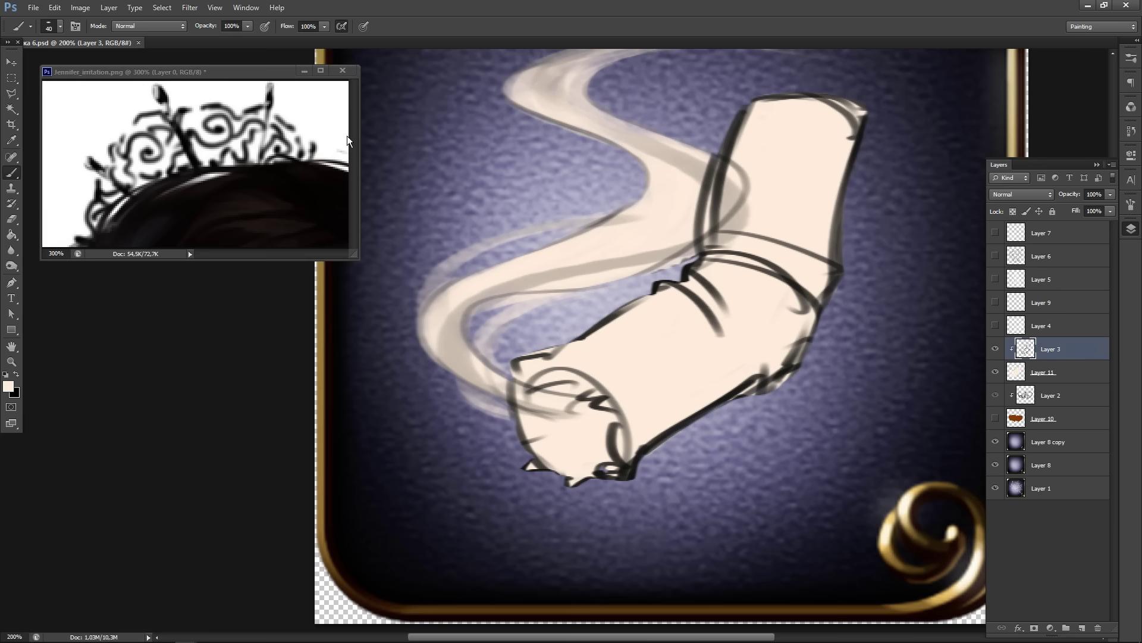
click(1071, 395)
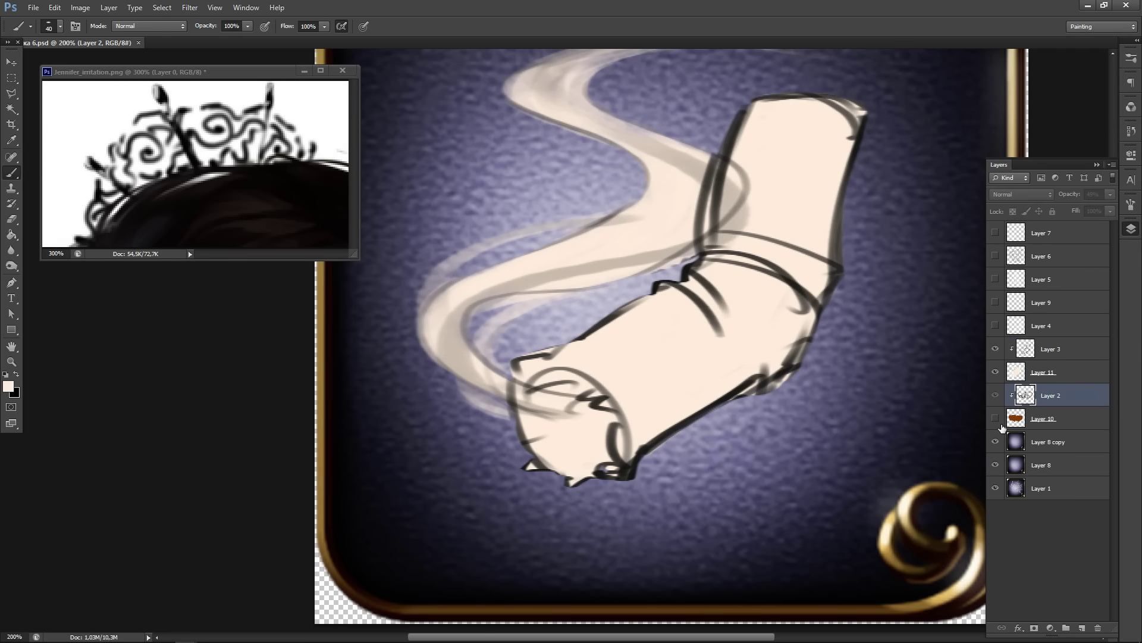
click(995, 418)
ctrl+click(1074, 419)
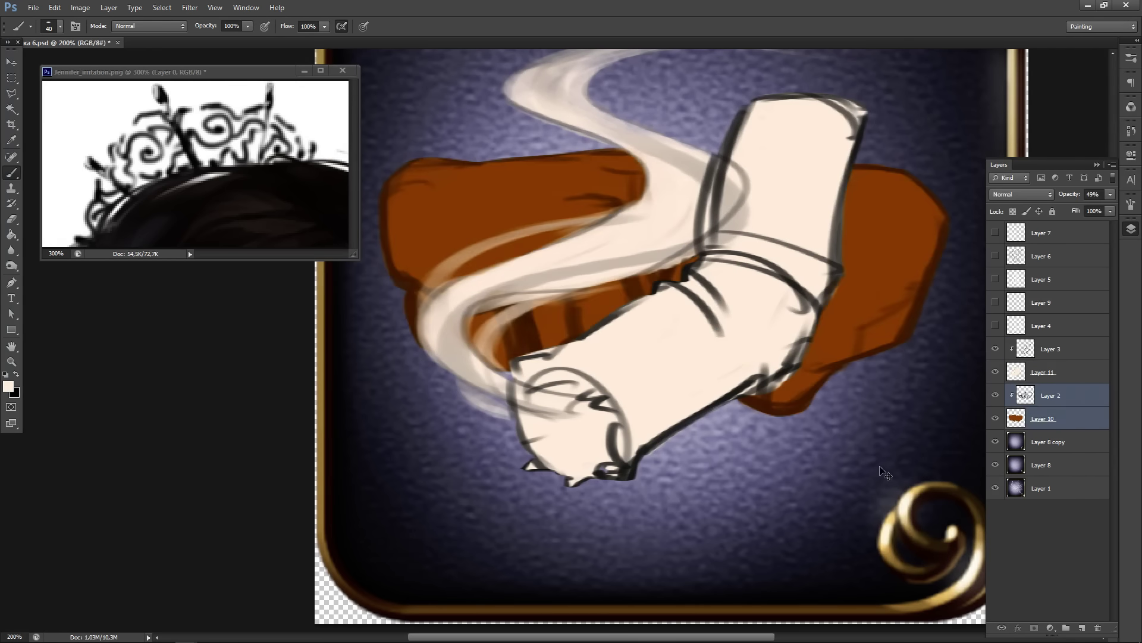
key(ctrl+g)
- Group Layer 11 with its clipped Layer 3 sketch and hide the group
click(1043, 372)
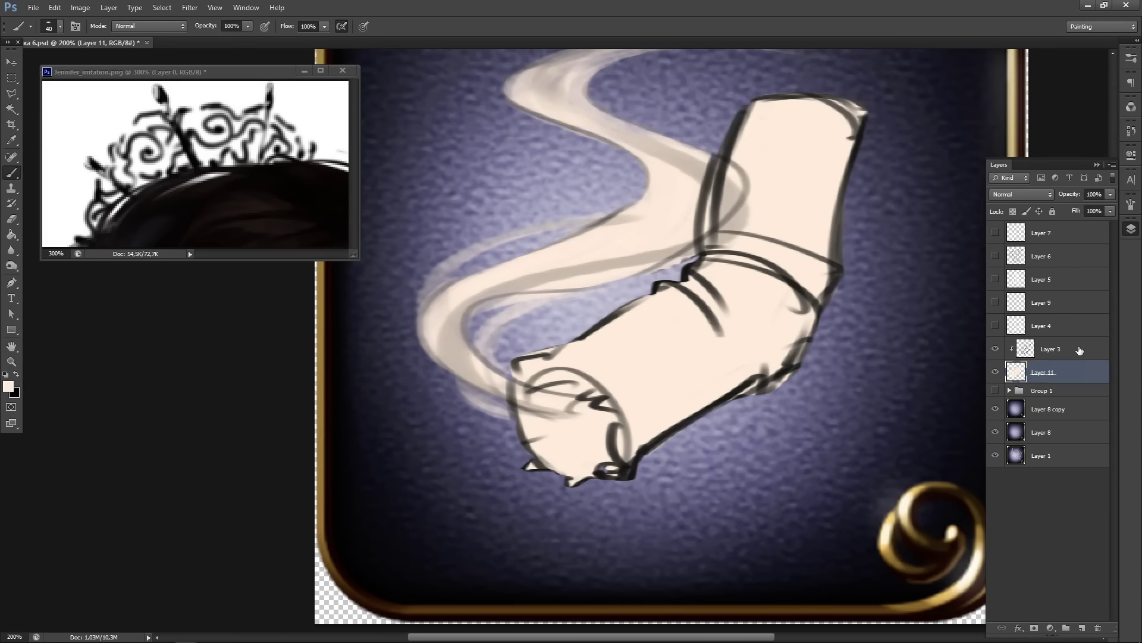
ctrl+click(1051, 349)
key(ctrl+g)
click(995, 344)
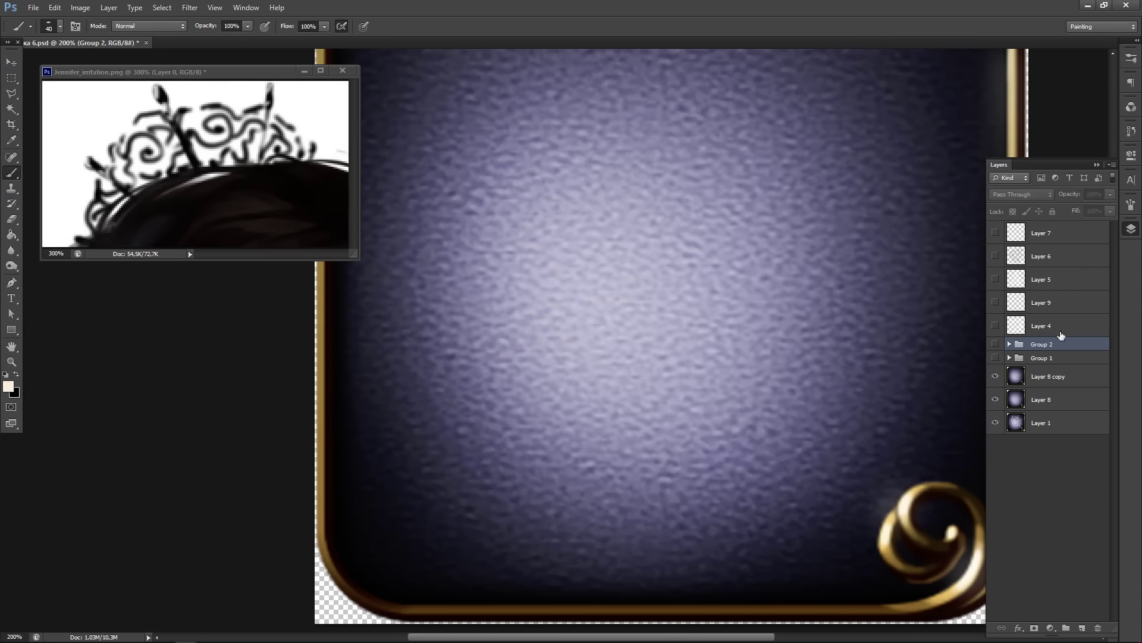
- Show the coiled whip sketch on Layer 4 and turn its white lines black with Hue/Saturation Lightness at -100
click(1041, 326)
click(995, 325)
drag(673, 286, 590, 381)
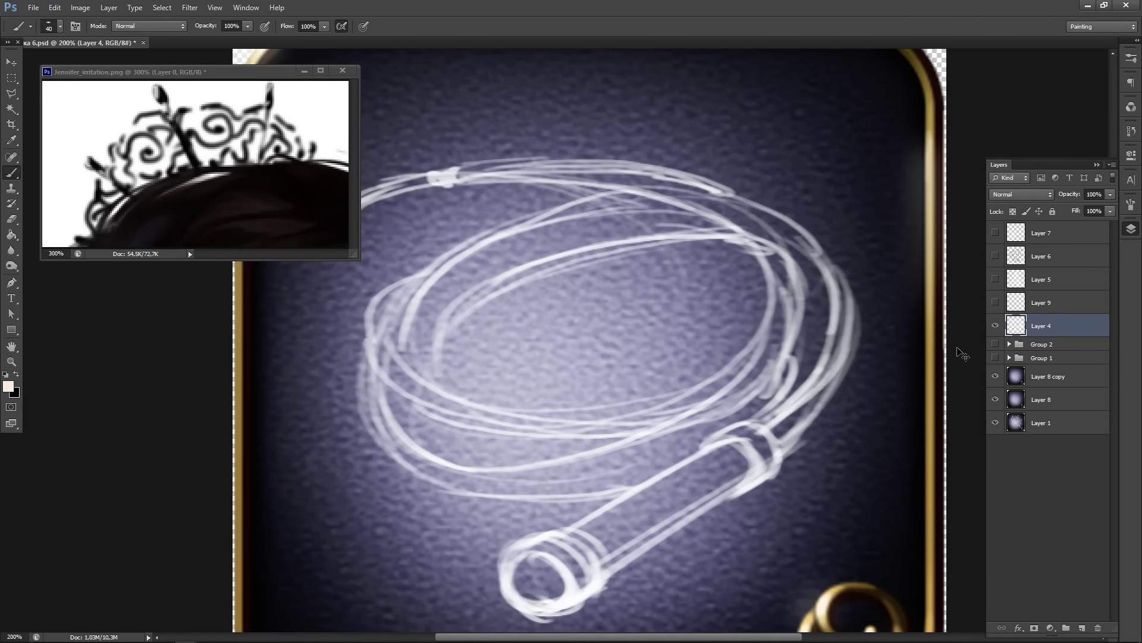
key(ctrl+u)
drag(864, 262, 676, 297)
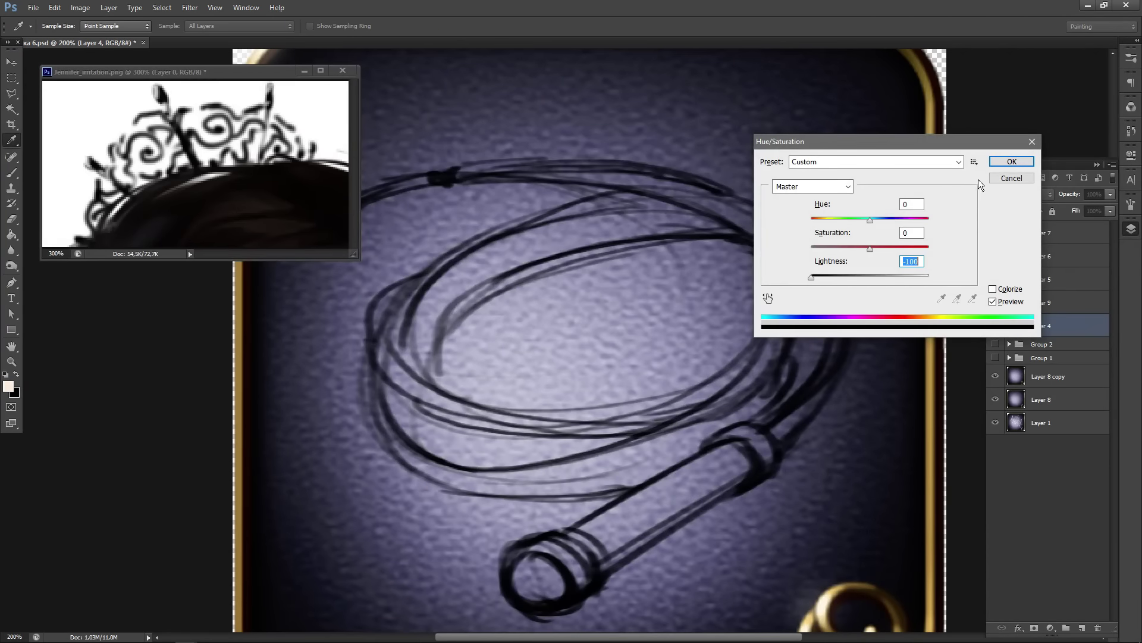
click(1012, 161)
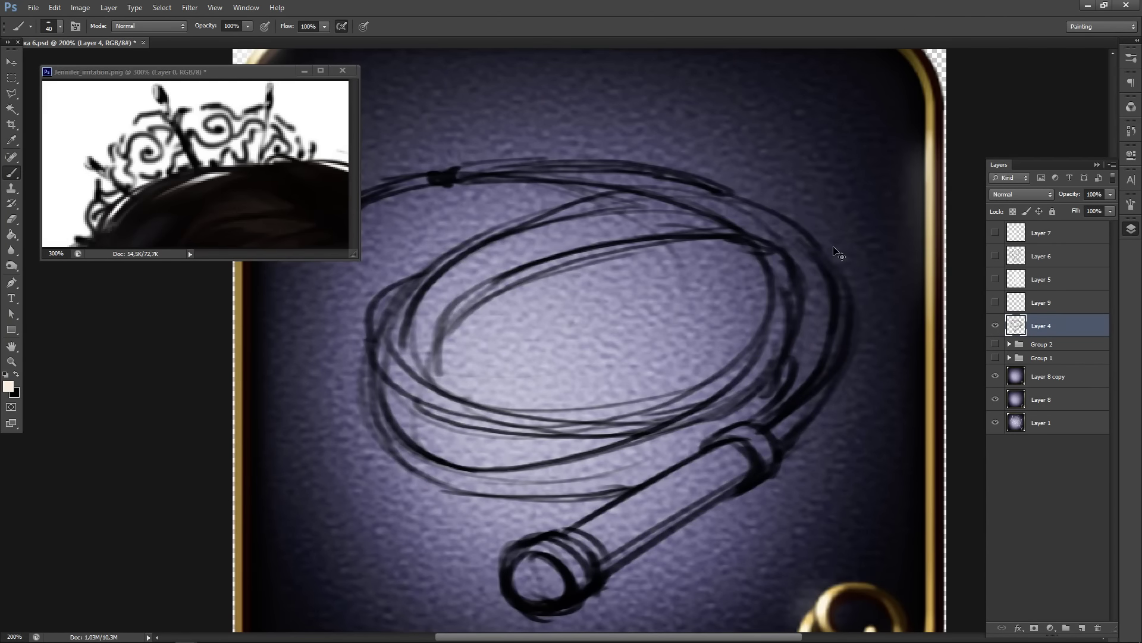
- Add a new layer and place it directly below the Layer 4 whip sketch
key(ctrl+shift+n)
key(Return)
drag(1096, 328, 1086, 364)
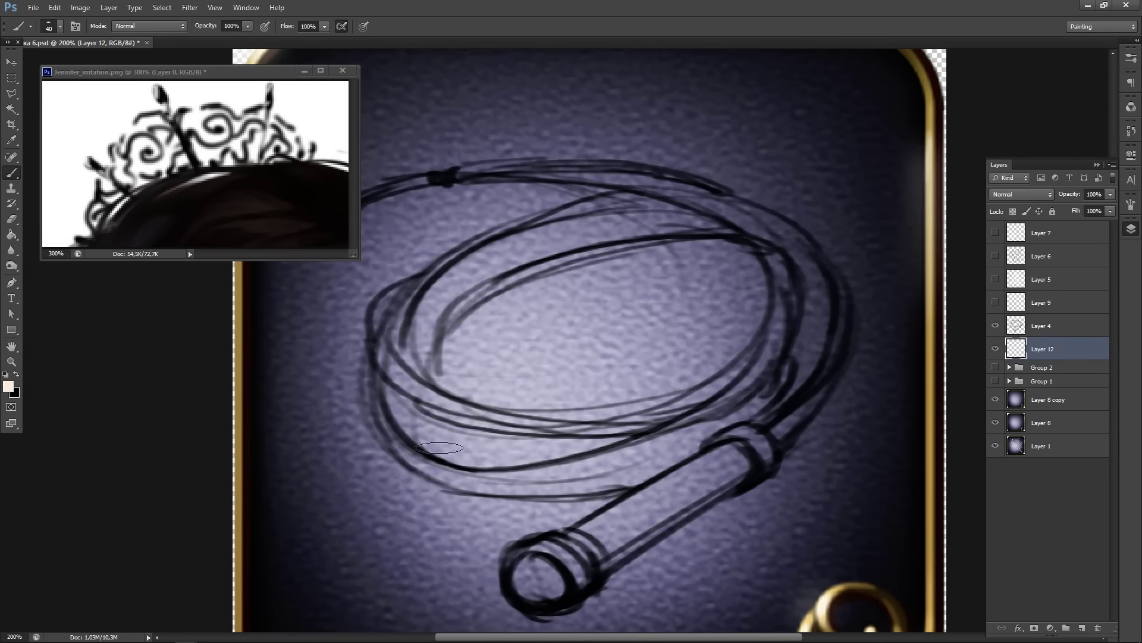
- Set the foreground color to a fully saturated dark reddish brown for the whip's handle
key(n)
drag(986, 289, 997, 280)
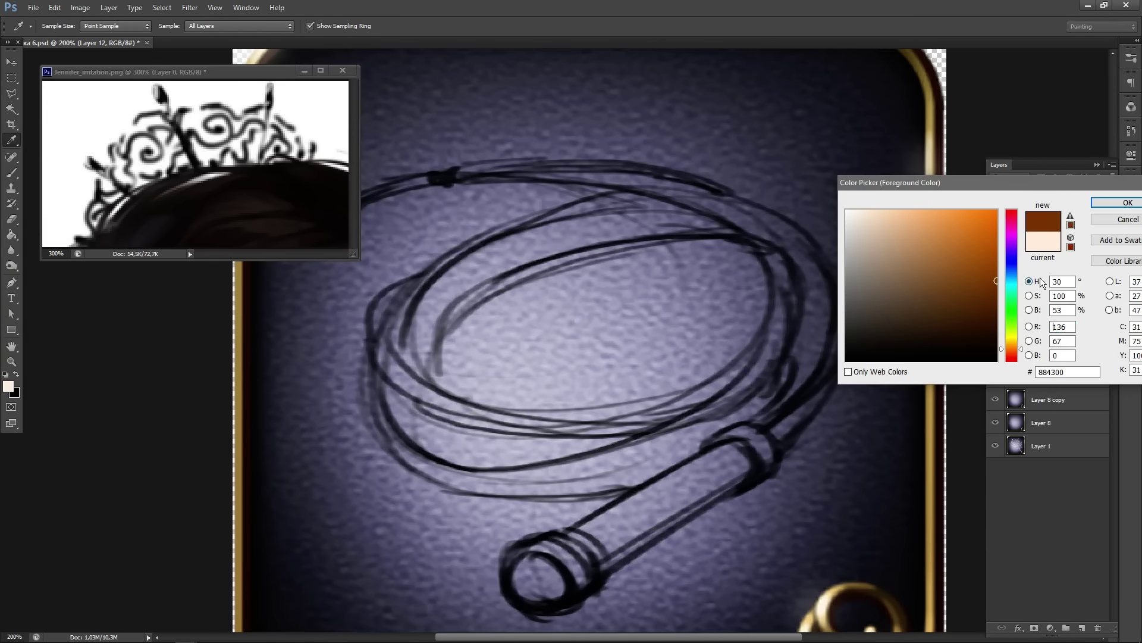
click(1019, 351)
click(997, 294)
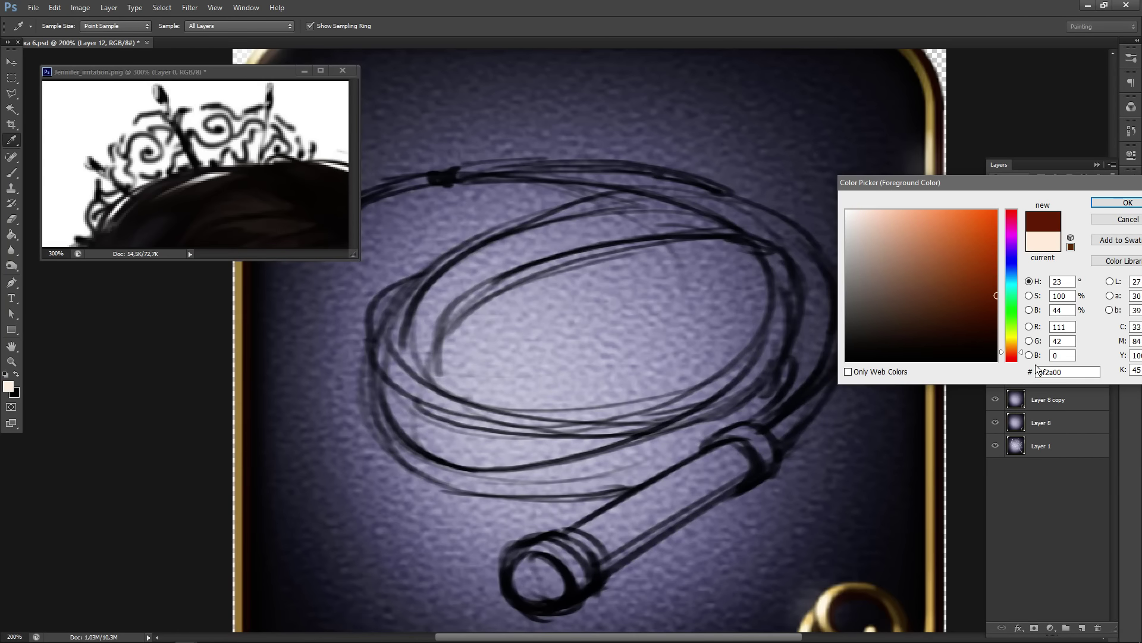
click(1014, 356)
click(972, 297)
click(1011, 352)
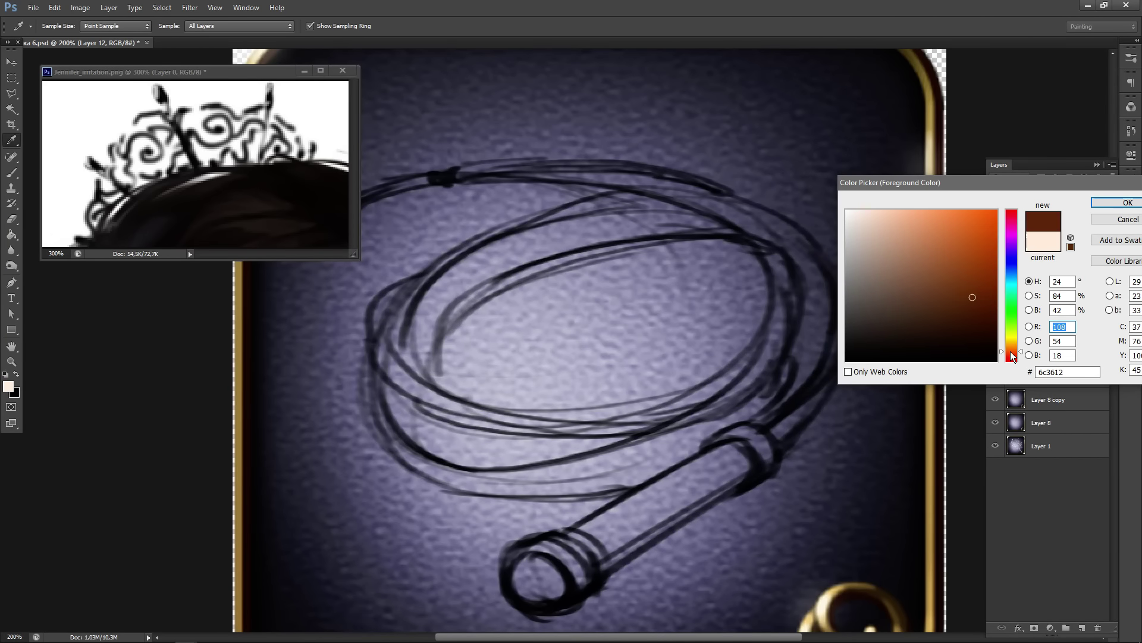
click(997, 296)
click(1106, 204)
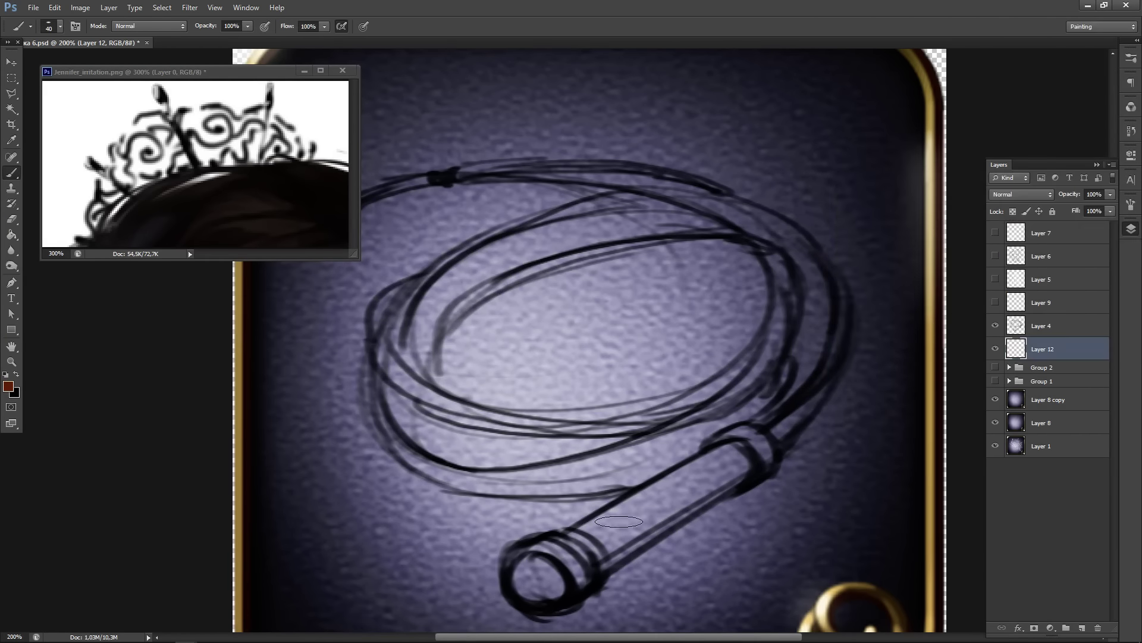
- Fill in the whip's handle, collar and end knob with reddish brown, reducing the brush to size 20 for the edges
mouse_move(560, 552)
mouse_down()
mouse_move(631, 510)
mouse_move(539, 565)
mouse_up()
key(bracketleft)
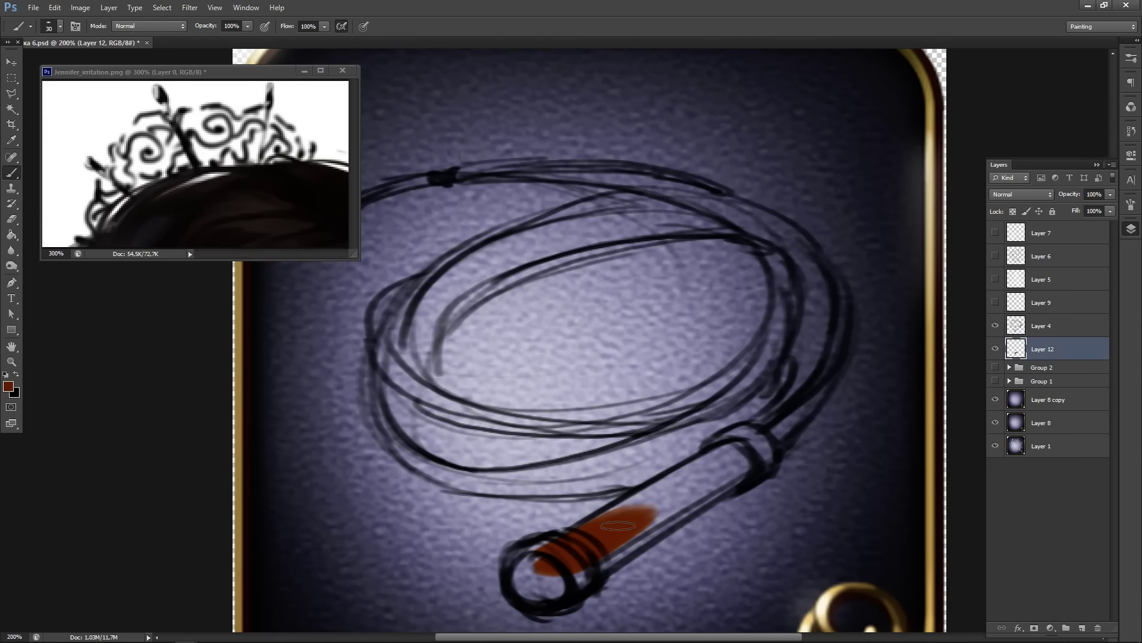
mouse_move(666, 483)
mouse_down()
mouse_move(570, 545)
mouse_move(655, 518)
mouse_move(586, 571)
mouse_move(685, 512)
mouse_move(589, 574)
mouse_up()
mouse_move(705, 480)
mouse_down()
mouse_move(732, 445)
mouse_move(729, 483)
mouse_move(749, 474)
mouse_move(720, 452)
mouse_move(740, 428)
mouse_move(748, 462)
mouse_move(748, 439)
mouse_up()
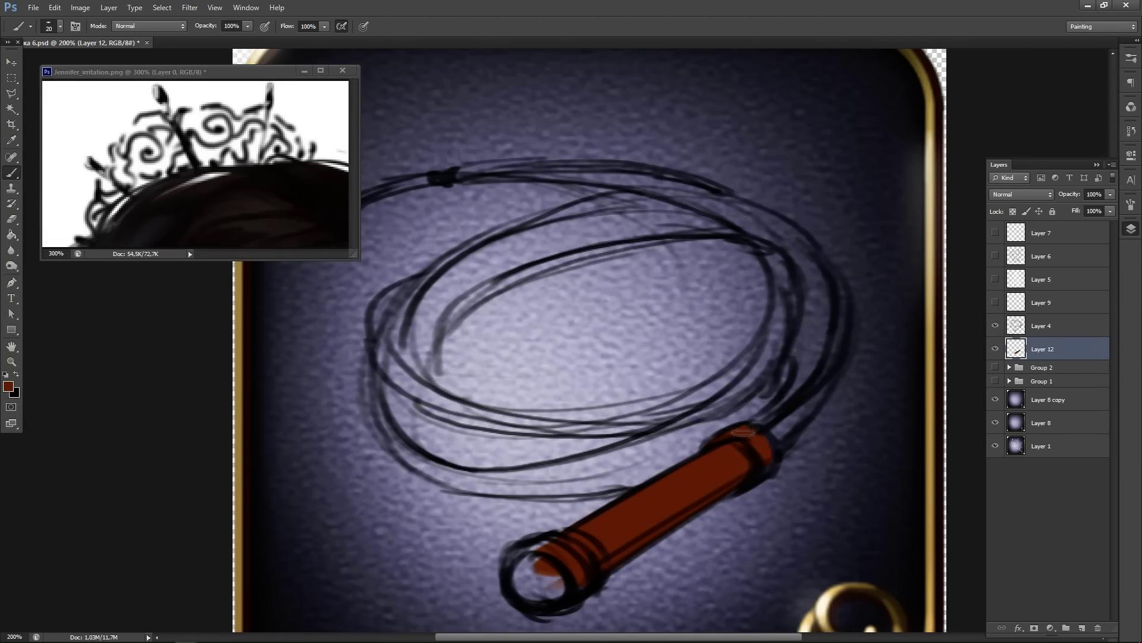
mouse_move(565, 521)
mouse_down()
mouse_move(581, 370)
mouse_move(559, 441)
mouse_move(587, 446)
mouse_up()
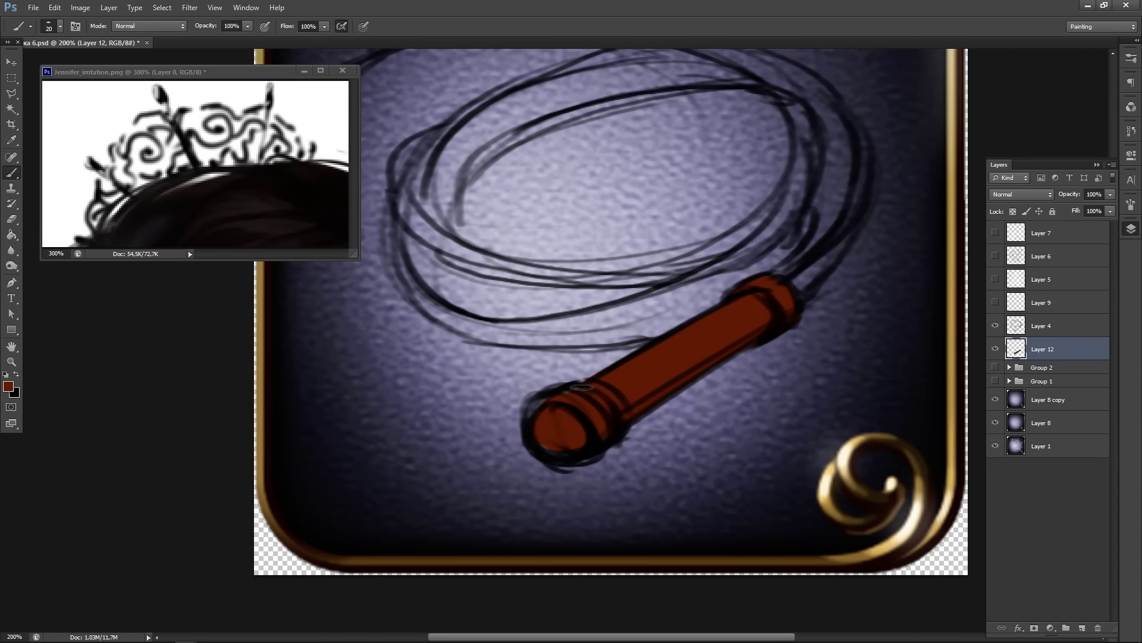
mouse_move(535, 414)
mouse_down()
mouse_move(550, 394)
mouse_move(552, 454)
mouse_move(572, 462)
mouse_up()
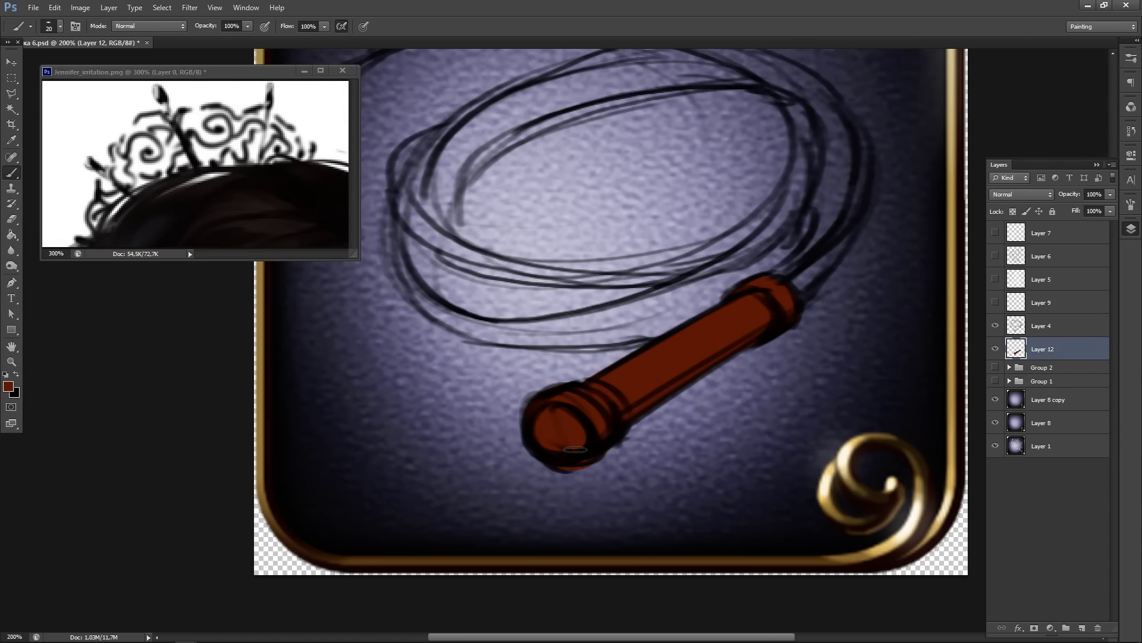
- Set the foreground color to very dark brown #2f1300 for the whip's cord
drag(700, 343, 510, 527)
key(n)
click(996, 333)
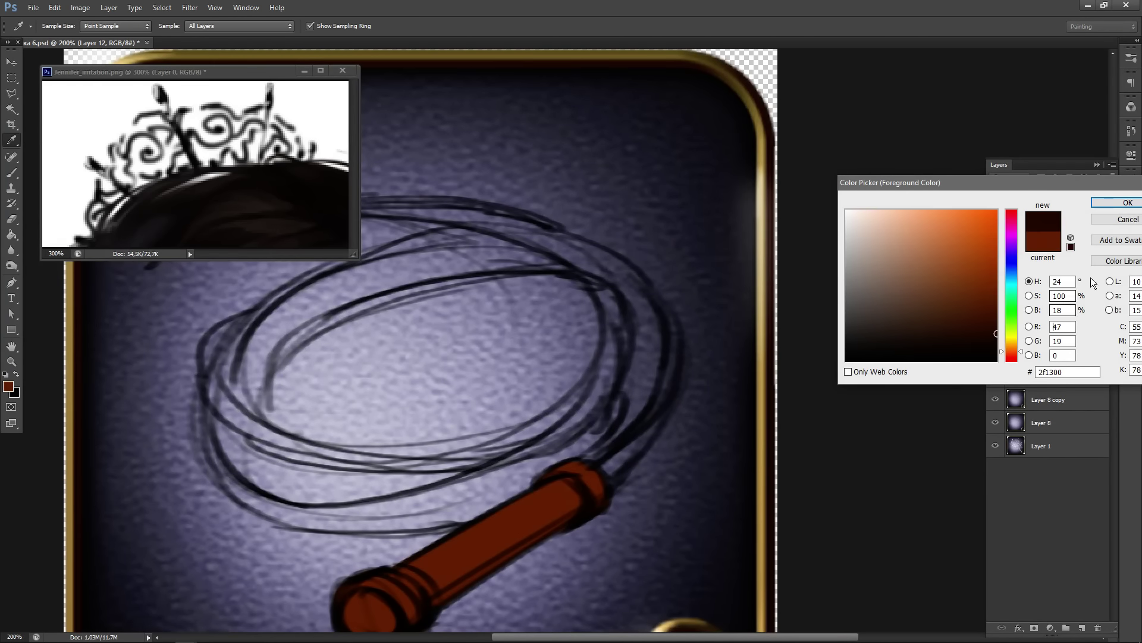
click(1110, 203)
drag(408, 363, 569, 445)
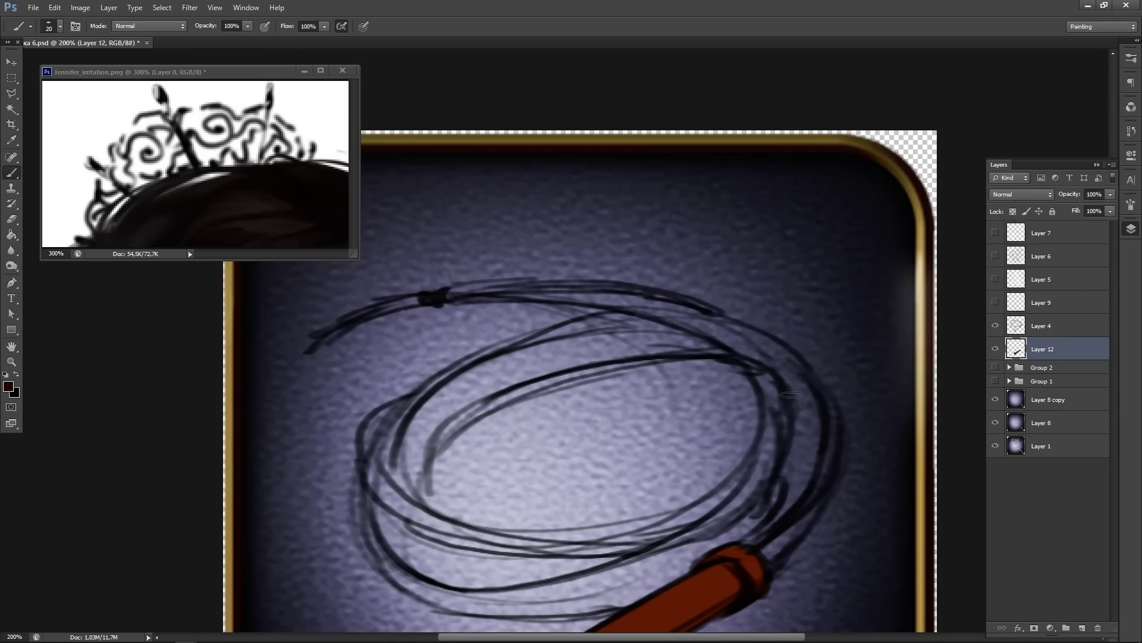
scroll(791, 394, down, 2)
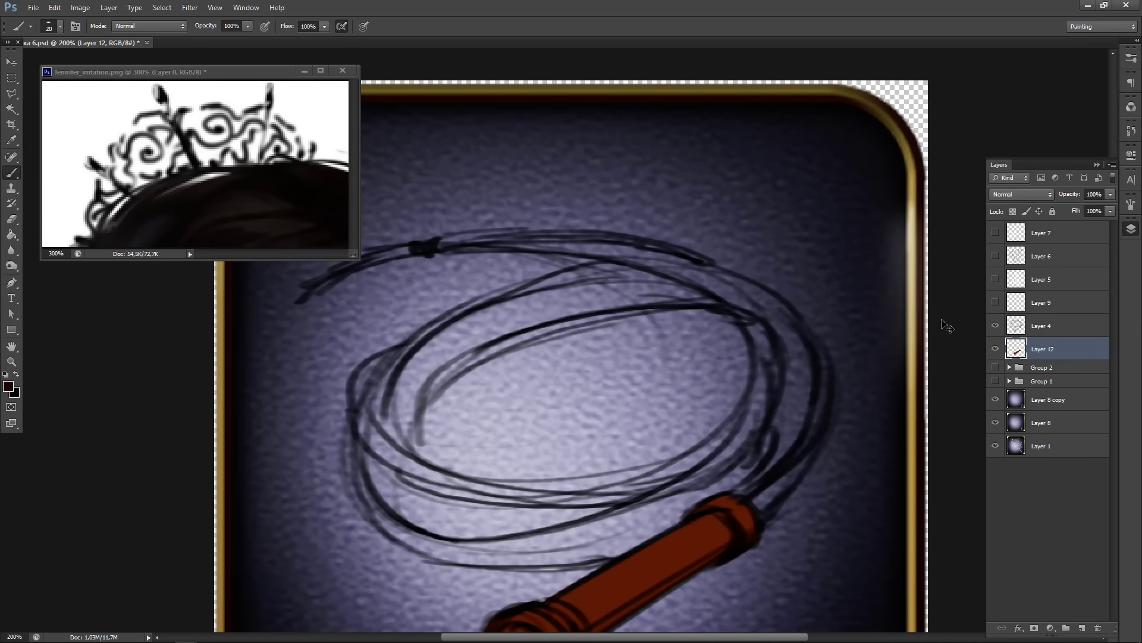
- Add a new layer below Layer 12 and choose a hard round brush preset
key(ctrl+shift+n)
key(Return)
drag(1070, 356, 1072, 384)
right_click(483, 470)
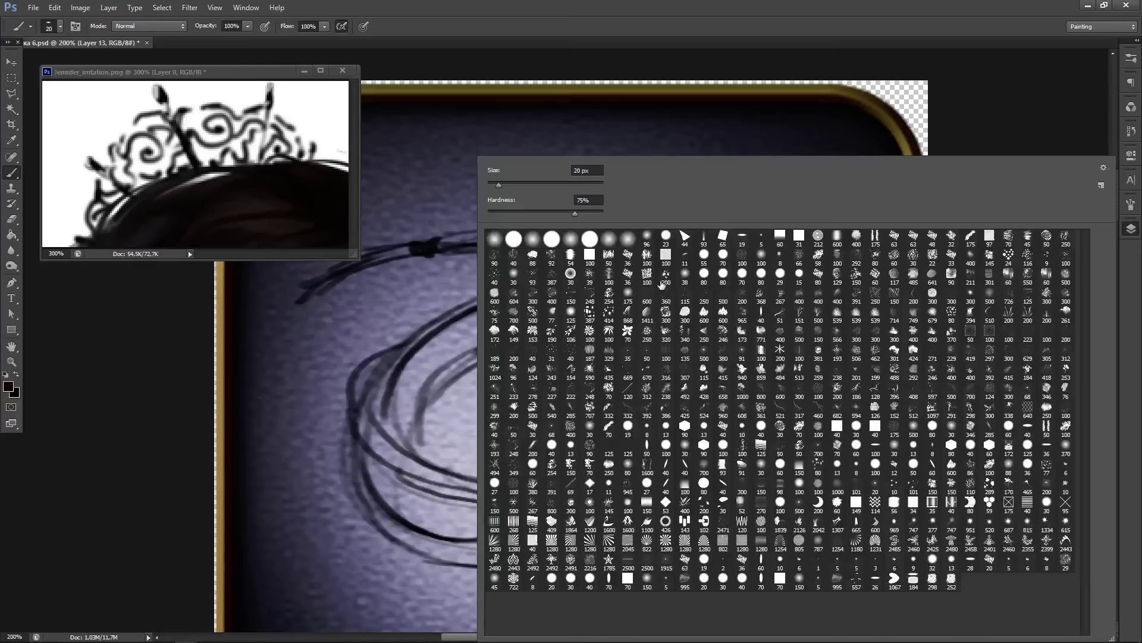
double_click(549, 241)
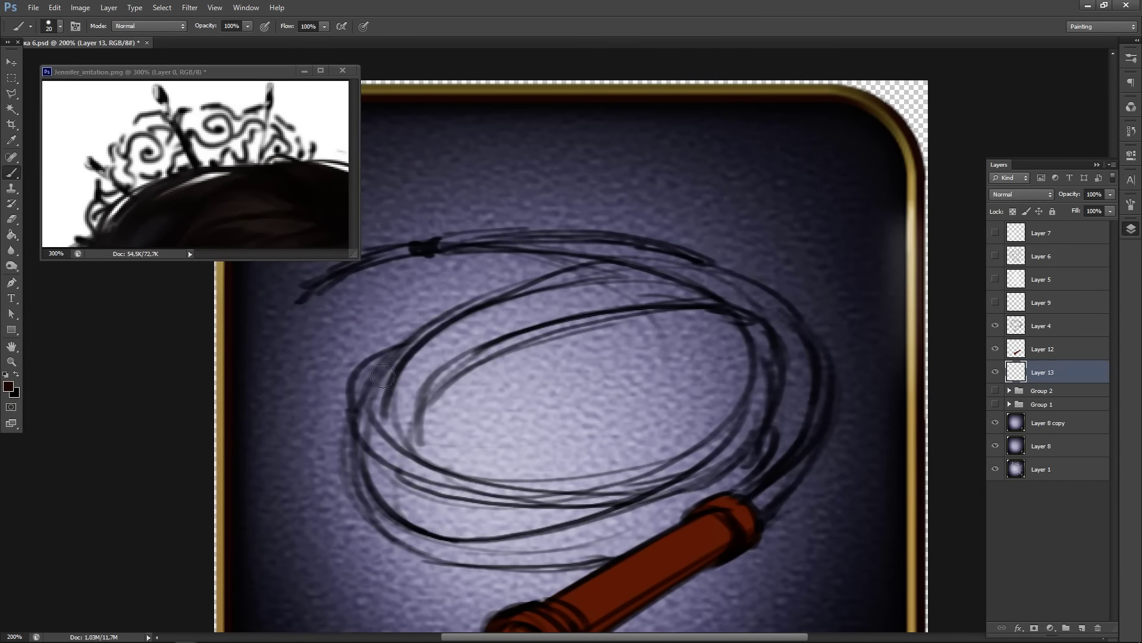
- Try to paint the cord's outer curve from the top of the coil down to the handle
mouse_move(666, 272)
mouse_down()
mouse_move(511, 309)
mouse_move(381, 464)
mouse_move(773, 324)
mouse_move(481, 520)
mouse_up()
key(ctrl+z)
mouse_move(683, 275)
mouse_down()
mouse_move(815, 434)
mouse_move(717, 505)
mouse_up()
mouse_move(668, 271)
mouse_down()
mouse_move(818, 355)
mouse_move(795, 470)
mouse_move(758, 513)
mouse_up()
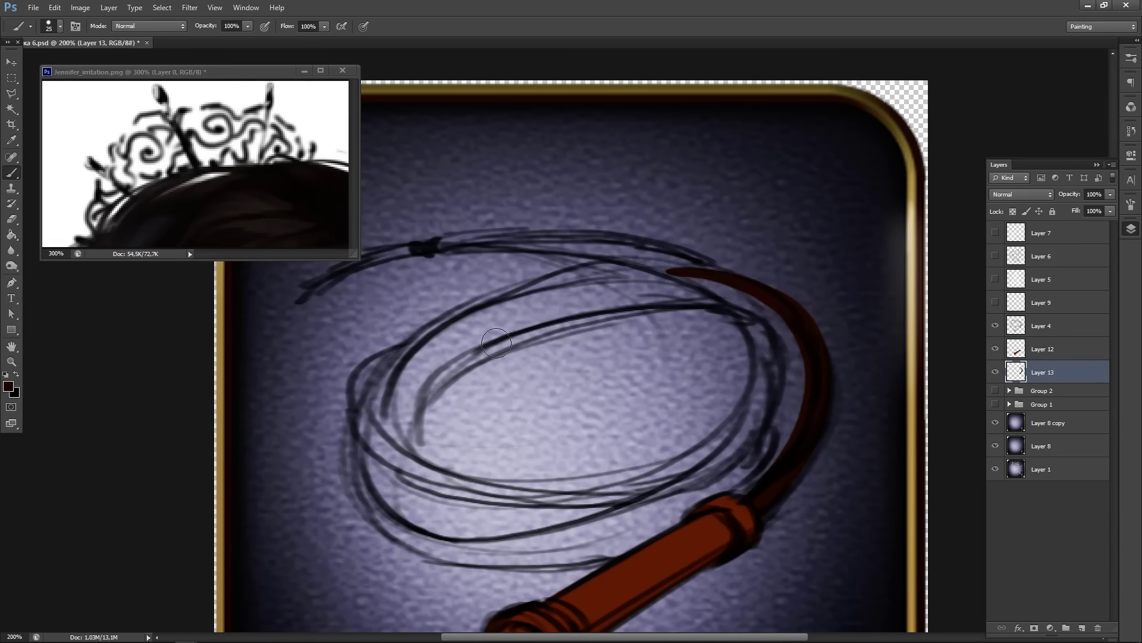
mouse_move(654, 288)
mouse_down()
mouse_move(675, 234)
mouse_move(819, 285)
mouse_move(839, 402)
mouse_up()
key(ctrl+z)
key(ctrl+z)
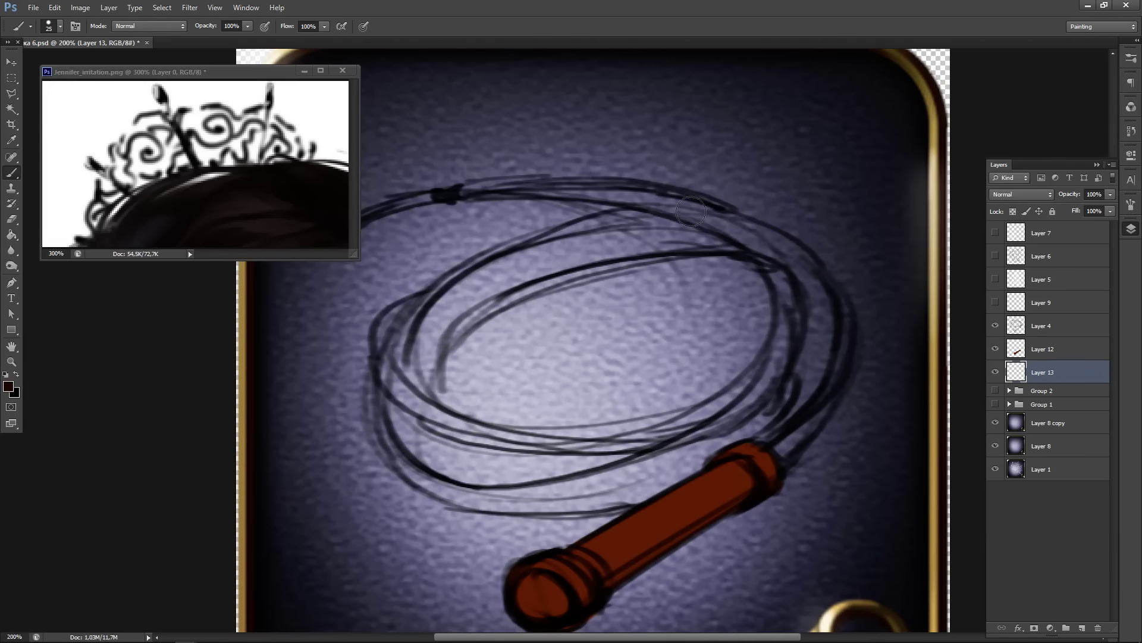
- Try to paint the cord's curve at the handle and continue it into the coil's upper loop
mouse_move(729, 217)
mouse_down()
mouse_move(833, 290)
mouse_move(836, 405)
mouse_move(773, 457)
mouse_up()
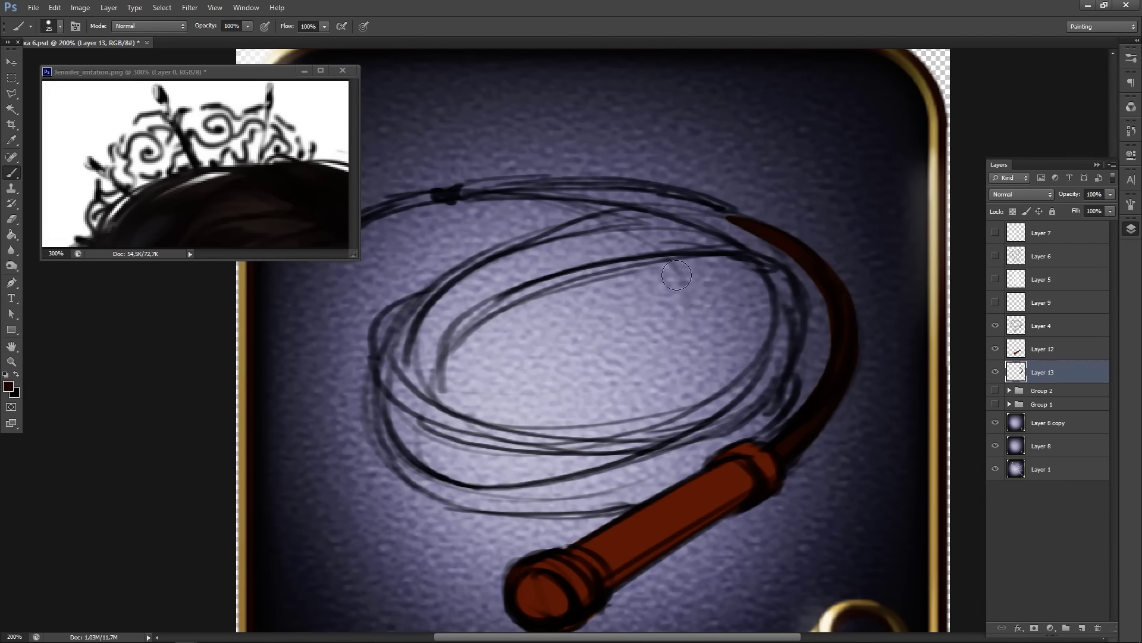
mouse_move(762, 232)
mouse_down()
mouse_move(620, 222)
mouse_move(381, 323)
mouse_move(376, 390)
mouse_up()
key(ctrl+z)
mouse_move(400, 320)
mouse_down()
mouse_move(376, 383)
mouse_move(779, 381)
mouse_move(536, 274)
mouse_move(474, 528)
mouse_up()
key(ctrl+z)
drag(735, 224, 557, 256)
key(ctrl+z)
mouse_move(391, 395)
mouse_down()
mouse_move(404, 323)
mouse_move(507, 260)
mouse_move(624, 229)
mouse_move(705, 223)
mouse_move(758, 225)
mouse_up()
key(ctrl+z)
mouse_move(403, 396)
mouse_down()
mouse_move(409, 319)
mouse_move(480, 267)
mouse_move(559, 241)
mouse_move(741, 226)
mouse_move(833, 289)
mouse_up()
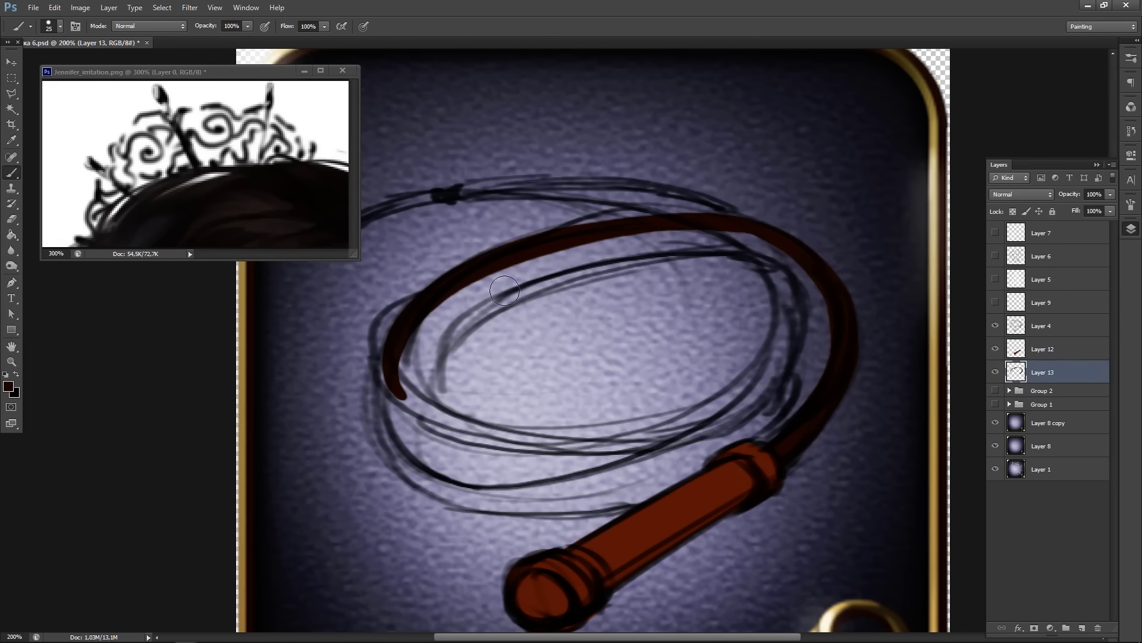
key(ctrl+z)
- Try the upper loop again with a size 20 brush, and undo all the cord strokes
key(bracketleft)
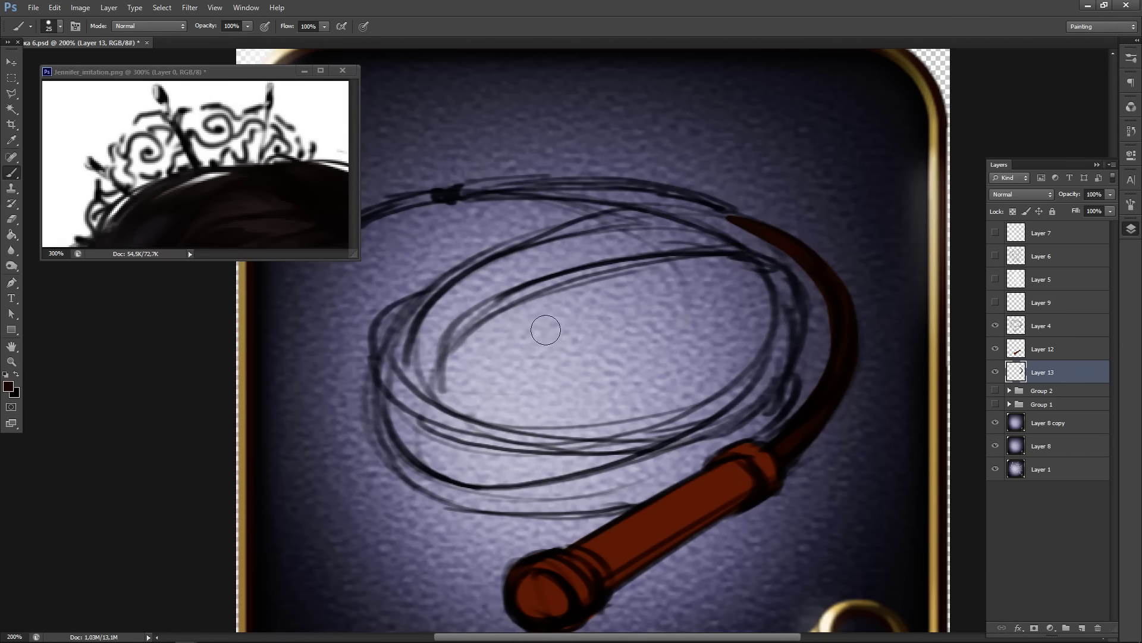
mouse_move(780, 238)
mouse_down()
mouse_move(699, 214)
mouse_move(432, 321)
mouse_move(470, 280)
mouse_up()
key(ctrl+z)
mouse_move(745, 227)
mouse_down()
mouse_move(494, 270)
mouse_move(398, 357)
mouse_move(562, 237)
mouse_move(723, 213)
mouse_move(795, 241)
mouse_move(801, 262)
mouse_up()
key(ctrl+z)
key(ctrl+z)
key(ctrl+z)
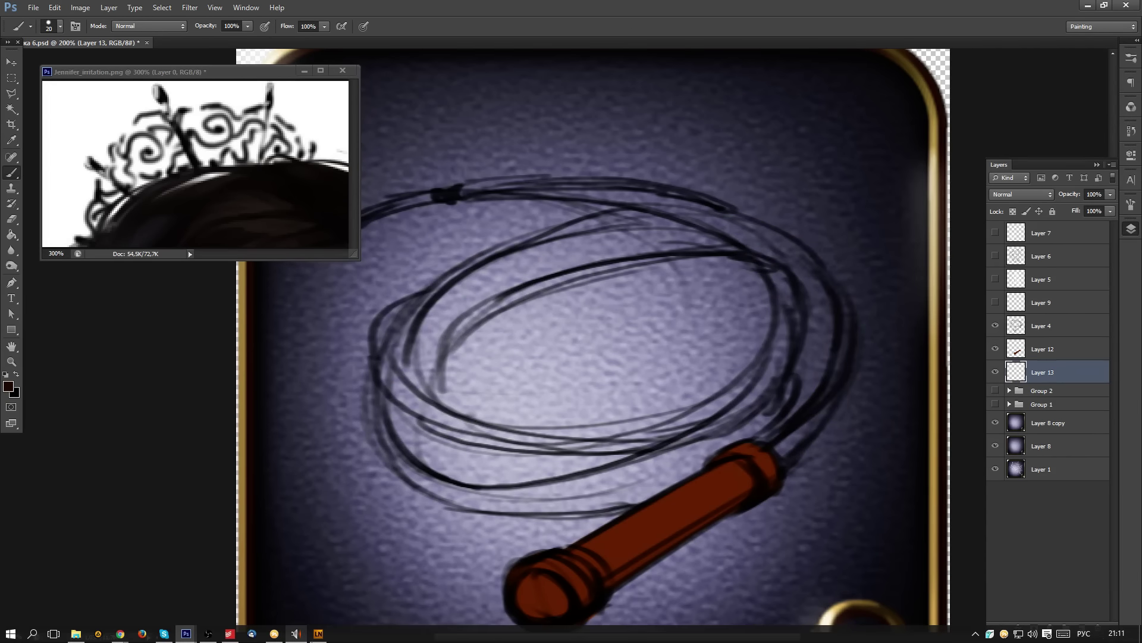
- Switch to Lazy Nezumi Pro, choose the "smoothing - massive" preset, and minimize its window
click(317, 633)
click(537, 260)
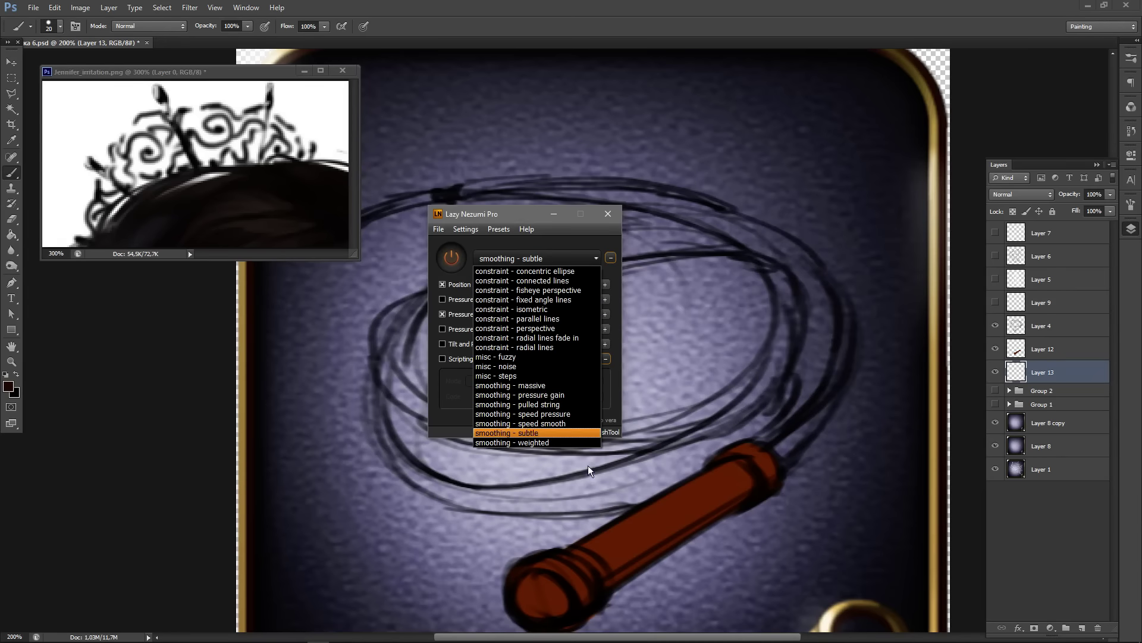
click(542, 388)
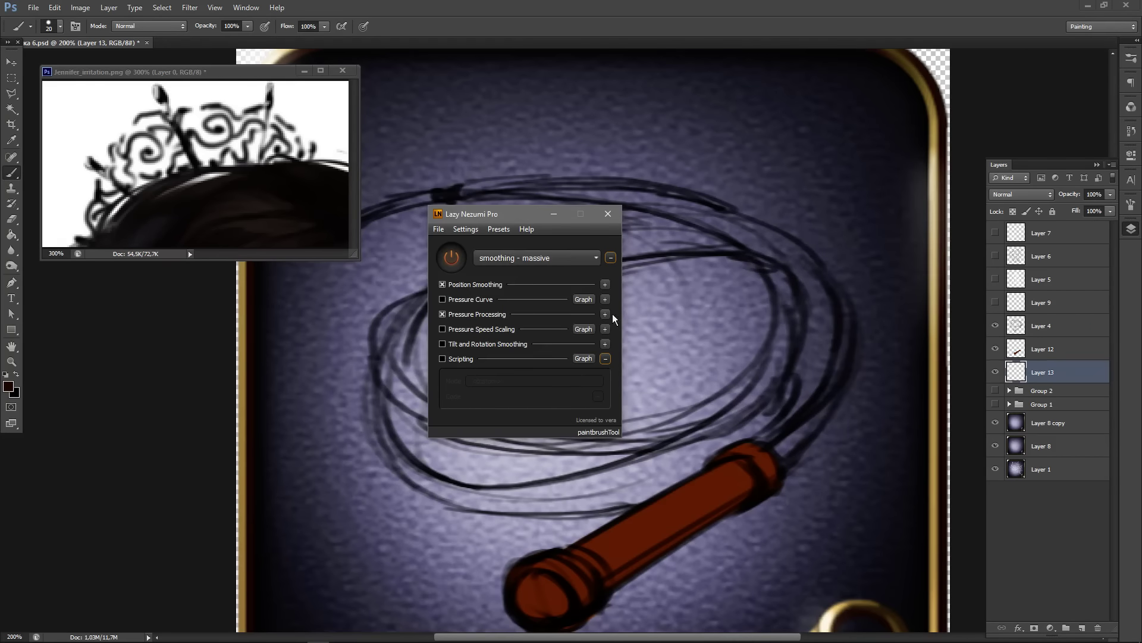
click(554, 214)
- Try to paint the coil's inner loops with long smoothed strokes, and undo them
mouse_move(688, 228)
mouse_down()
mouse_move(530, 253)
mouse_move(470, 458)
mouse_move(797, 277)
mouse_move(458, 324)
mouse_up()
mouse_move(395, 393)
mouse_down()
mouse_move(478, 495)
mouse_move(708, 438)
mouse_move(796, 292)
mouse_up()
key(ctrl+z)
mouse_move(734, 225)
mouse_down()
mouse_move(524, 243)
mouse_move(417, 441)
mouse_move(780, 321)
mouse_move(424, 325)
mouse_move(372, 452)
mouse_move(711, 434)
mouse_move(756, 306)
mouse_move(726, 276)
mouse_move(553, 214)
mouse_move(430, 210)
mouse_up()
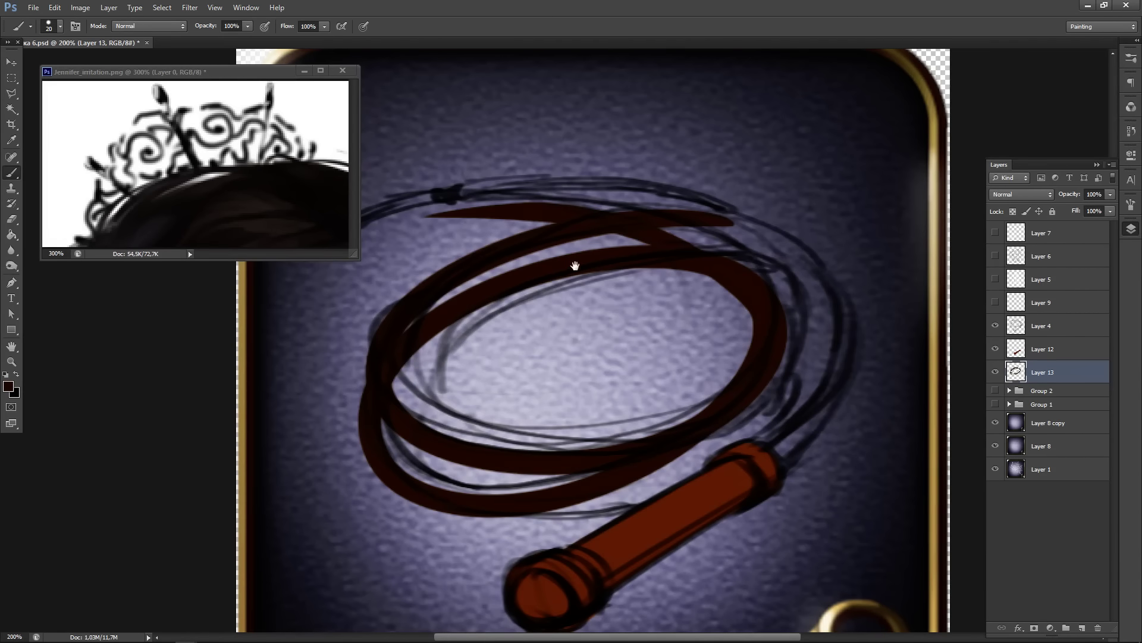
drag(575, 266, 616, 244)
key(ctrl+z)
- Paint the whole coiled cord in dark brown on Layer 13, from the thin tip through the loops to the handle, retrying the stroke as needed
drag(511, 197, 519, 219)
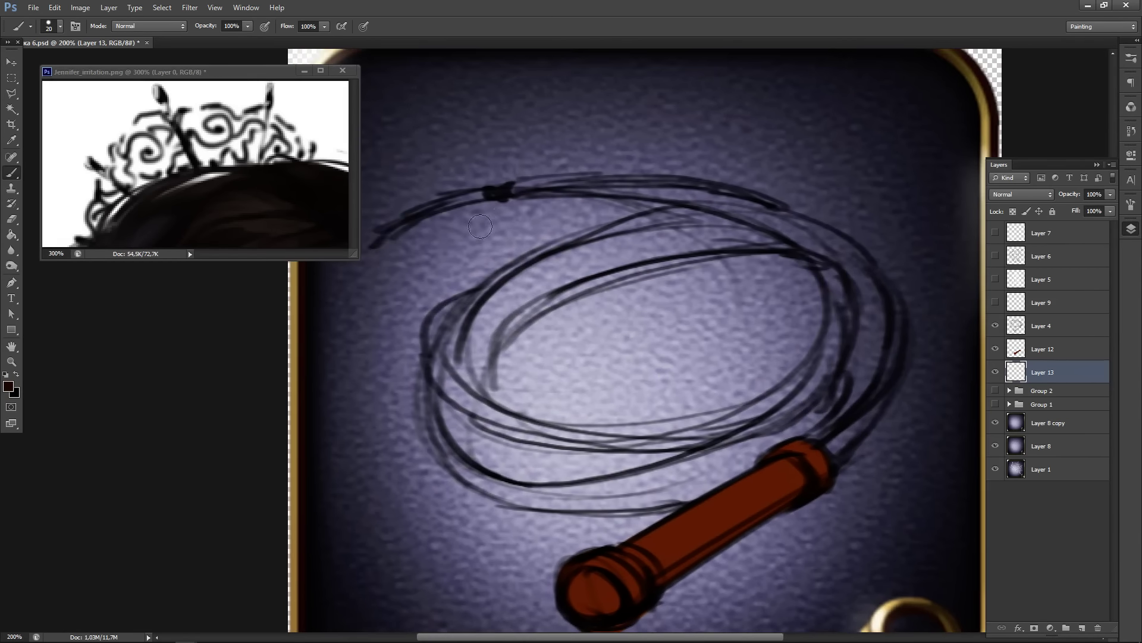
mouse_move(369, 246)
mouse_down()
mouse_move(440, 200)
mouse_move(696, 176)
mouse_move(860, 357)
mouse_move(485, 435)
mouse_up()
key(ctrl+z)
mouse_move(370, 247)
mouse_down()
mouse_move(434, 209)
mouse_move(635, 182)
mouse_move(821, 233)
mouse_move(717, 422)
mouse_move(455, 351)
mouse_move(756, 265)
mouse_up()
mouse_move(790, 312)
mouse_down()
mouse_move(490, 486)
mouse_move(374, 428)
mouse_move(505, 279)
mouse_move(774, 238)
mouse_up()
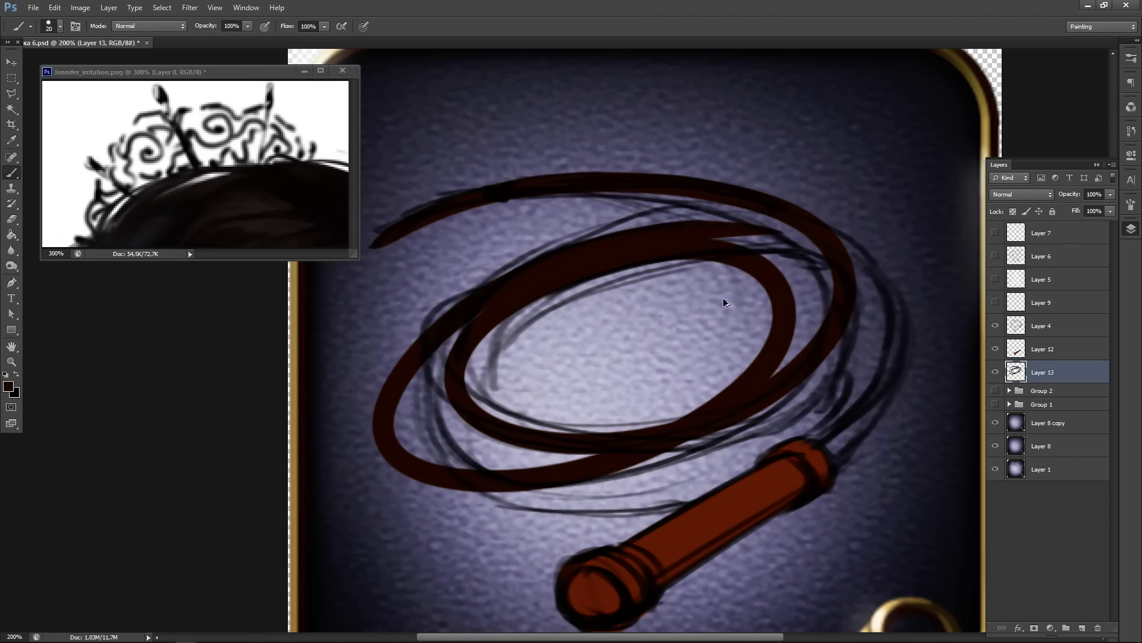
key(ctrl+z)
mouse_move(372, 244)
mouse_down()
mouse_move(461, 196)
mouse_move(595, 175)
mouse_move(760, 191)
mouse_move(847, 247)
mouse_move(855, 350)
mouse_move(763, 429)
mouse_move(553, 456)
mouse_move(448, 413)
mouse_move(483, 323)
mouse_move(619, 248)
mouse_move(780, 225)
mouse_move(832, 287)
mouse_move(760, 408)
mouse_move(581, 486)
mouse_move(441, 440)
mouse_move(450, 341)
mouse_move(591, 247)
mouse_move(792, 220)
mouse_move(899, 277)
mouse_move(910, 348)
mouse_move(868, 423)
mouse_move(827, 470)
mouse_up()
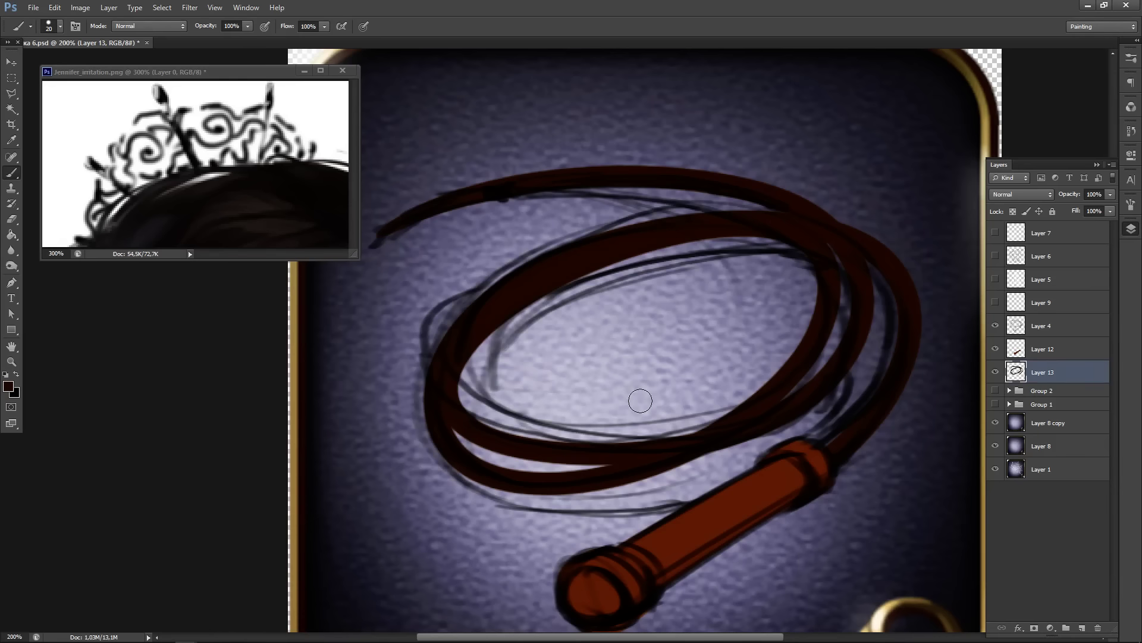
- Lower the opacity of the Layer 4 whip sketch to 37%
click(1058, 326)
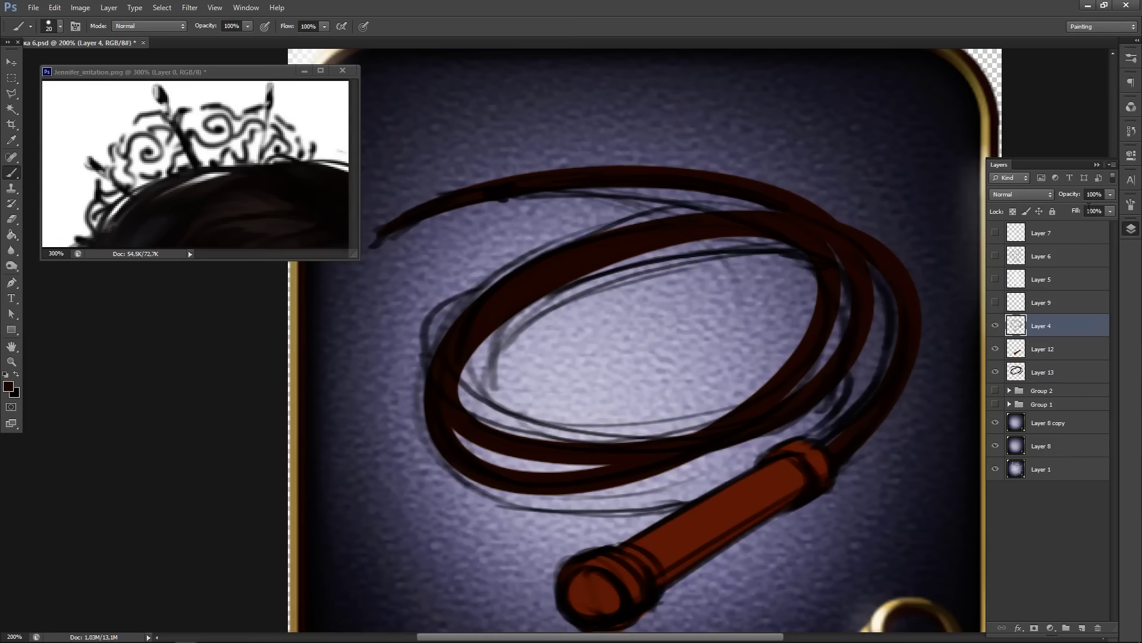
click(1109, 195)
mouse_move(1076, 210)
mouse_down()
mouse_move(1054, 215)
mouse_move(1111, 208)
mouse_move(1072, 217)
mouse_up()
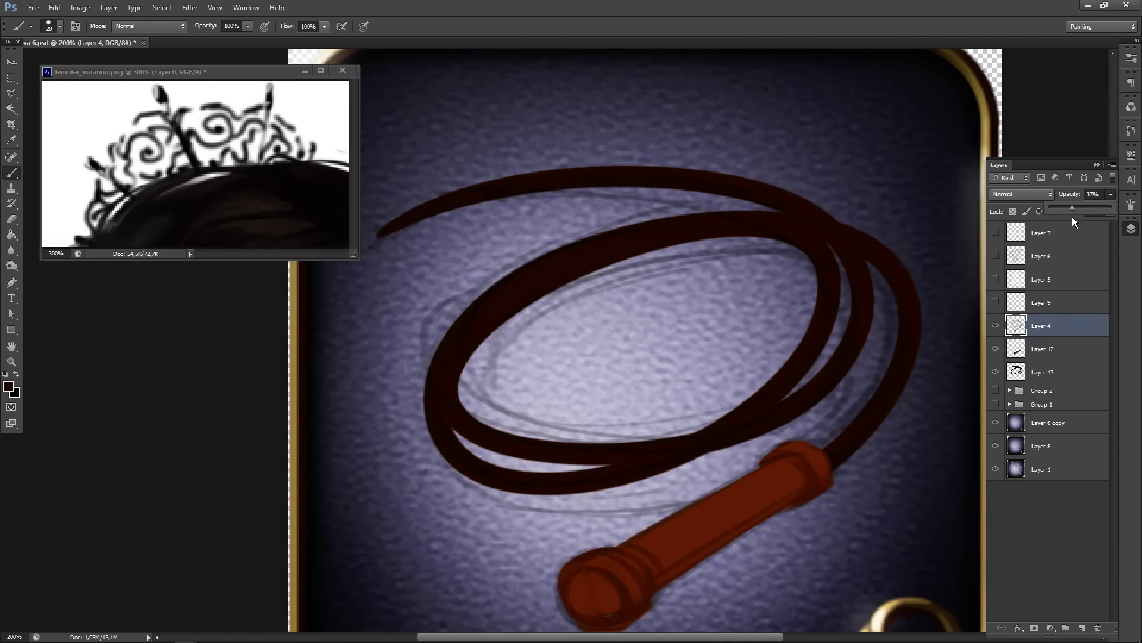
- Thicken the cord's outer curve on Layer 13 down to the handle's collar, redoing the stroke until its inner edge is smooth
click(1089, 351)
click(1063, 376)
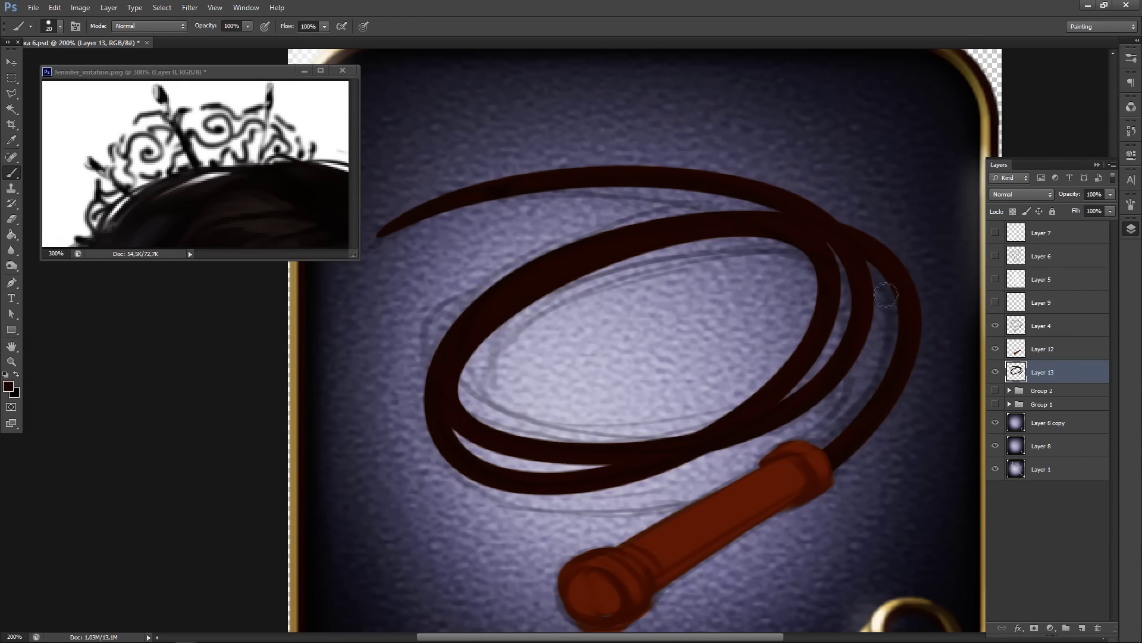
mouse_move(886, 294)
mouse_down()
mouse_move(895, 354)
mouse_move(865, 410)
mouse_move(772, 504)
mouse_up()
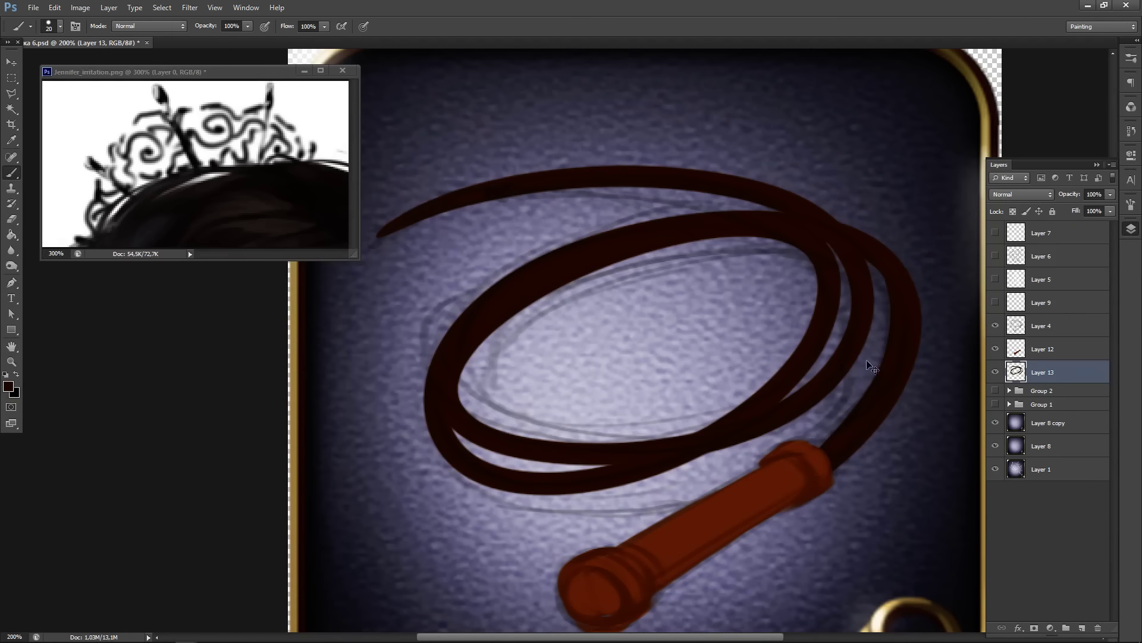
key(ctrl+z)
mouse_move(886, 278)
mouse_down()
mouse_move(897, 322)
mouse_move(889, 385)
mouse_up()
key(ctrl+z)
mouse_move(891, 278)
mouse_down()
mouse_move(879, 380)
mouse_move(687, 554)
mouse_up()
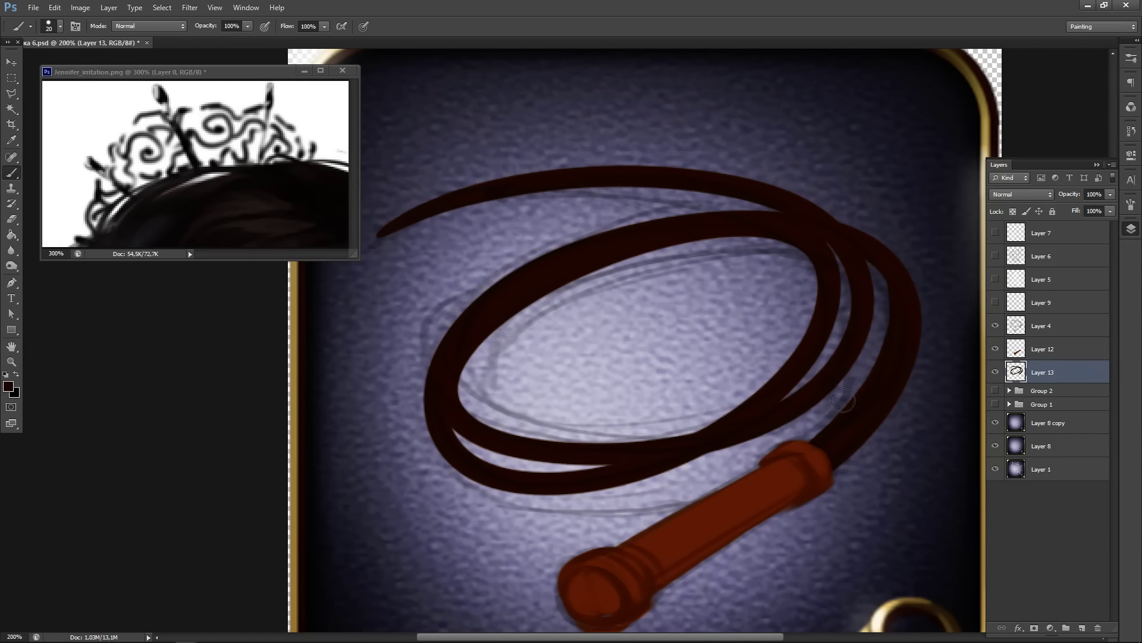
key(ctrl+z)
mouse_move(888, 275)
mouse_down()
mouse_move(896, 342)
mouse_move(877, 384)
mouse_move(817, 451)
mouse_up()
key(ctrl+z)
mouse_move(882, 260)
mouse_down()
mouse_move(896, 316)
mouse_move(868, 419)
mouse_up()
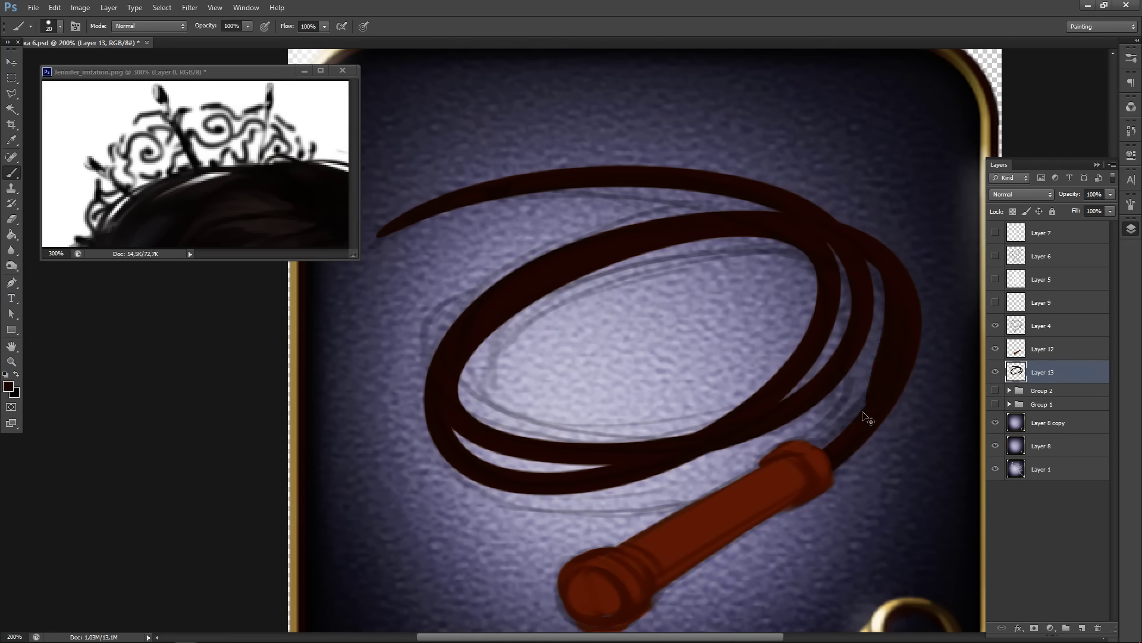
key(ctrl+z)
mouse_move(879, 262)
mouse_down()
mouse_move(903, 324)
mouse_move(893, 369)
mouse_move(818, 453)
mouse_up()
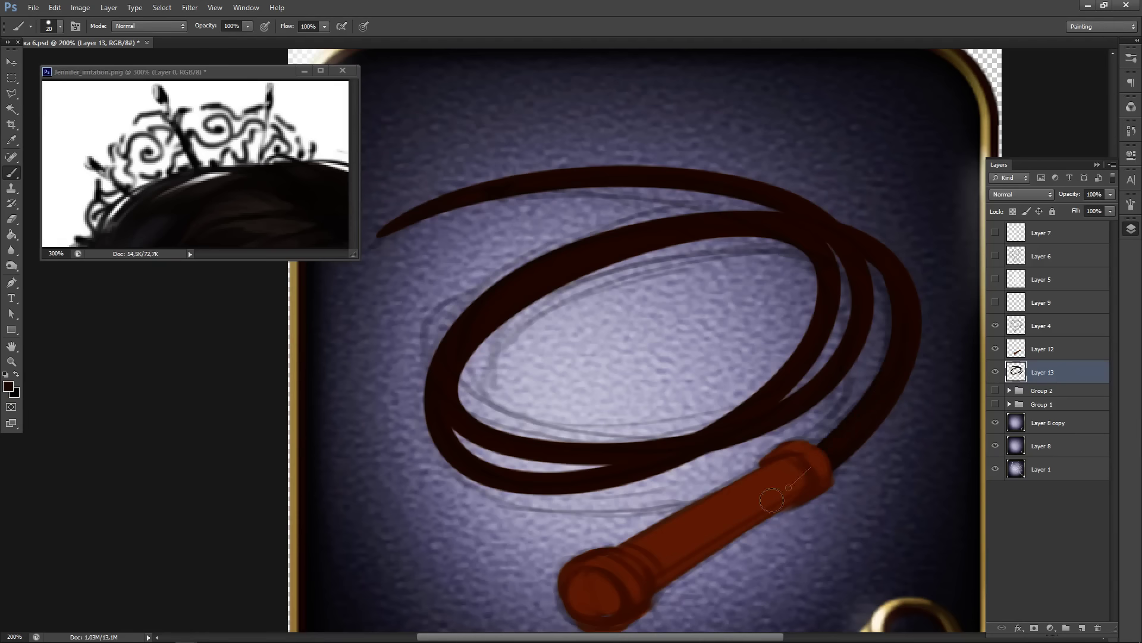
mouse_move(904, 318)
mouse_down()
mouse_move(880, 382)
mouse_move(814, 447)
mouse_up()
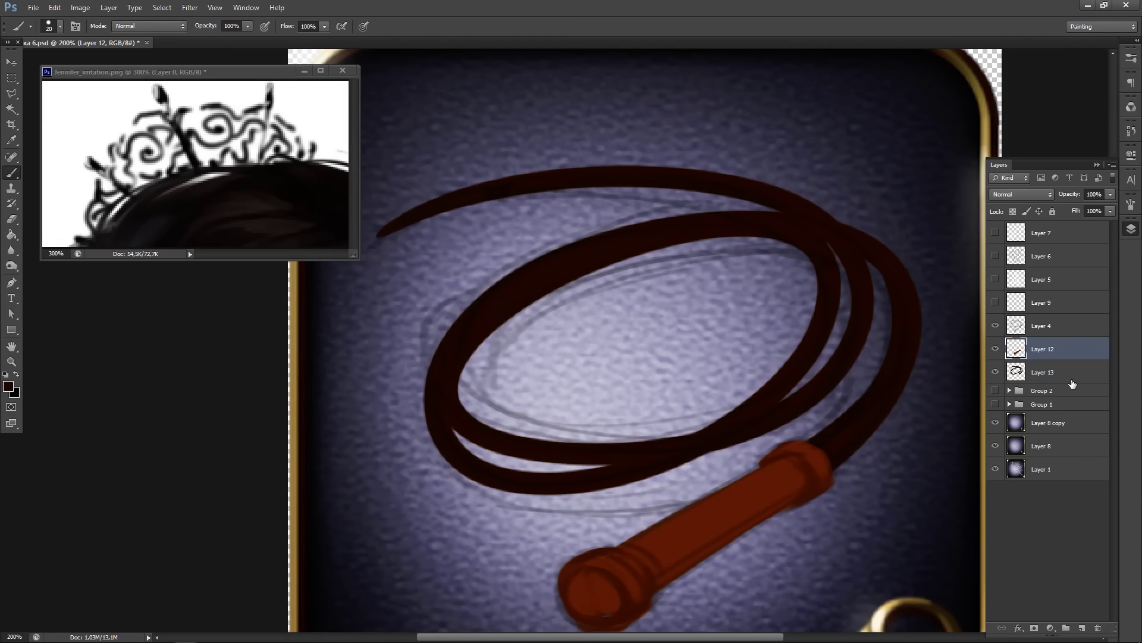
- Slim the thin end of the cord on Layer 13 by erasing along its upper edge with a size 20 eraser
key(e)
drag(467, 219, 557, 331)
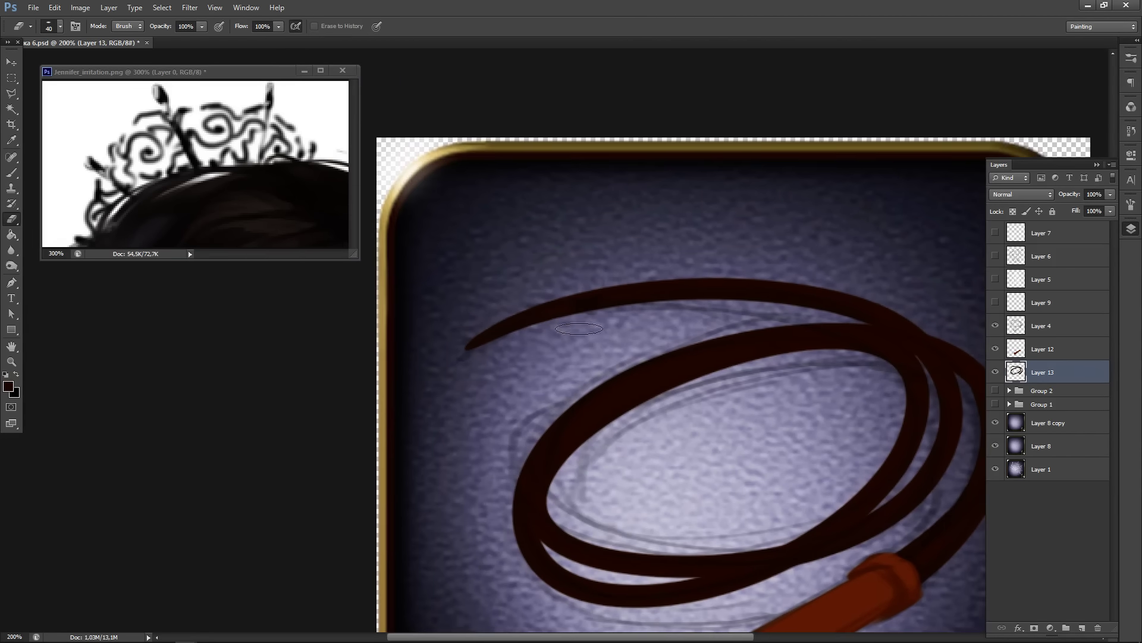
key(bracketleft)
key(bracketleft)
key(bracketleft)
drag(452, 344, 724, 264)
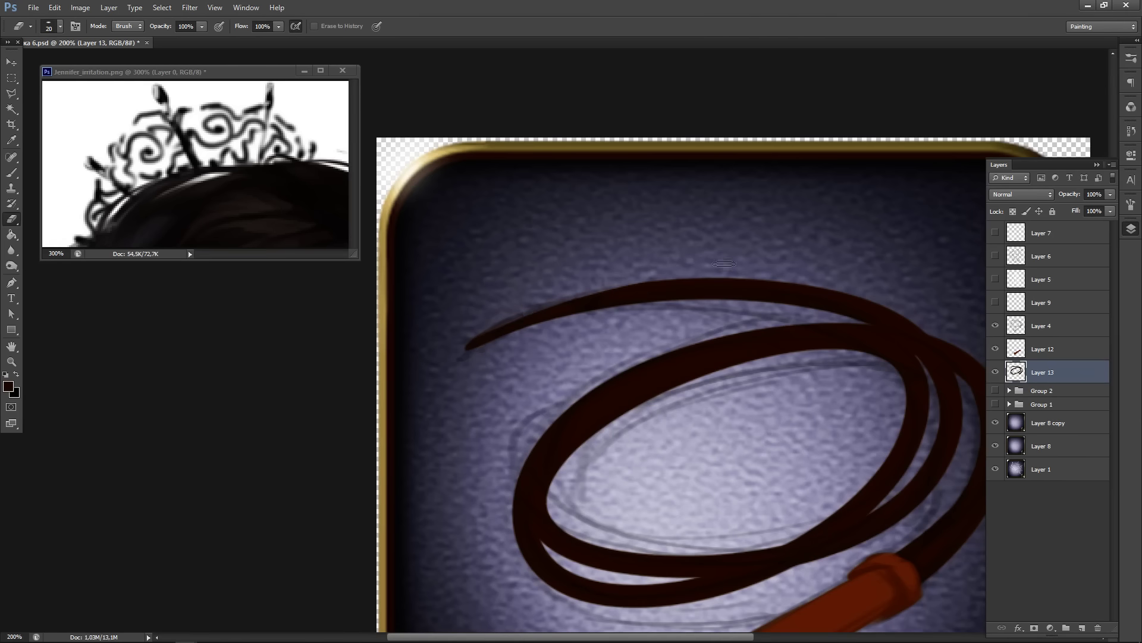
mouse_move(456, 345)
mouse_down()
mouse_move(538, 302)
mouse_move(841, 271)
mouse_move(767, 279)
mouse_up()
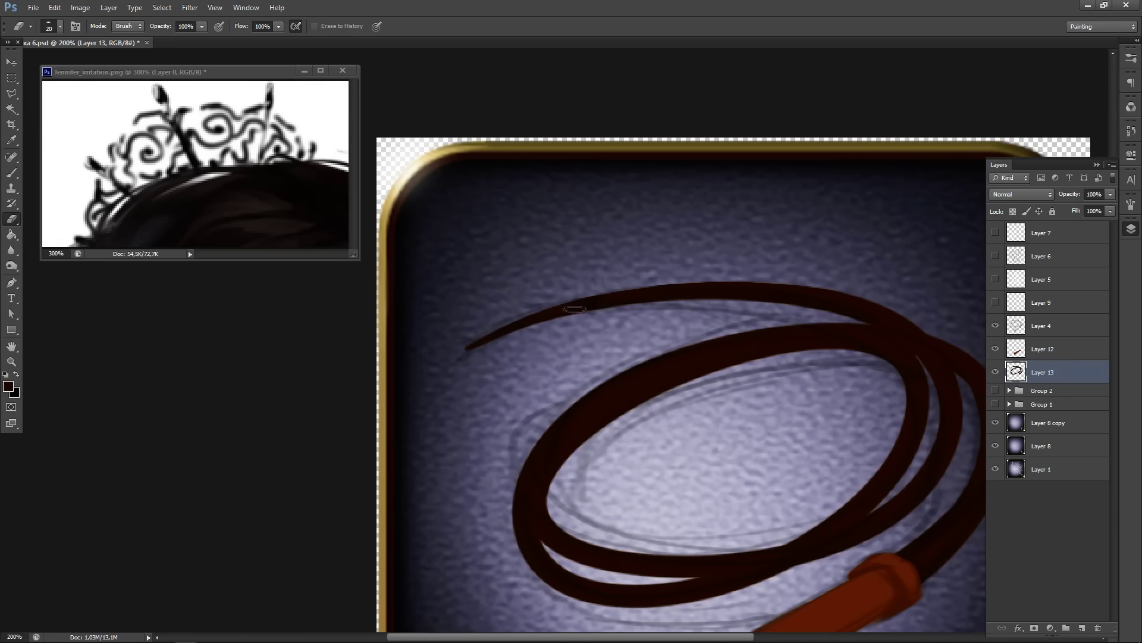
- Erase the cord's slender tip back to a short blunt end, redoing the erasing stroke as needed
mouse_move(564, 289)
mouse_down()
mouse_move(482, 324)
mouse_move(679, 284)
mouse_up()
key(ctrl+z)
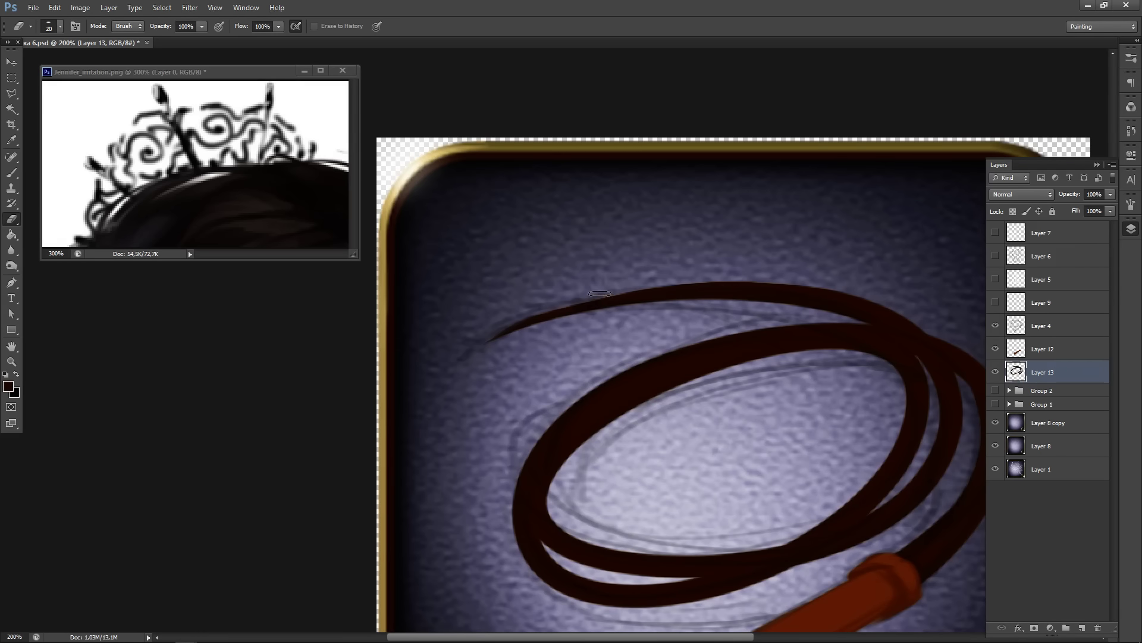
drag(576, 300, 687, 282)
drag(527, 311, 537, 311)
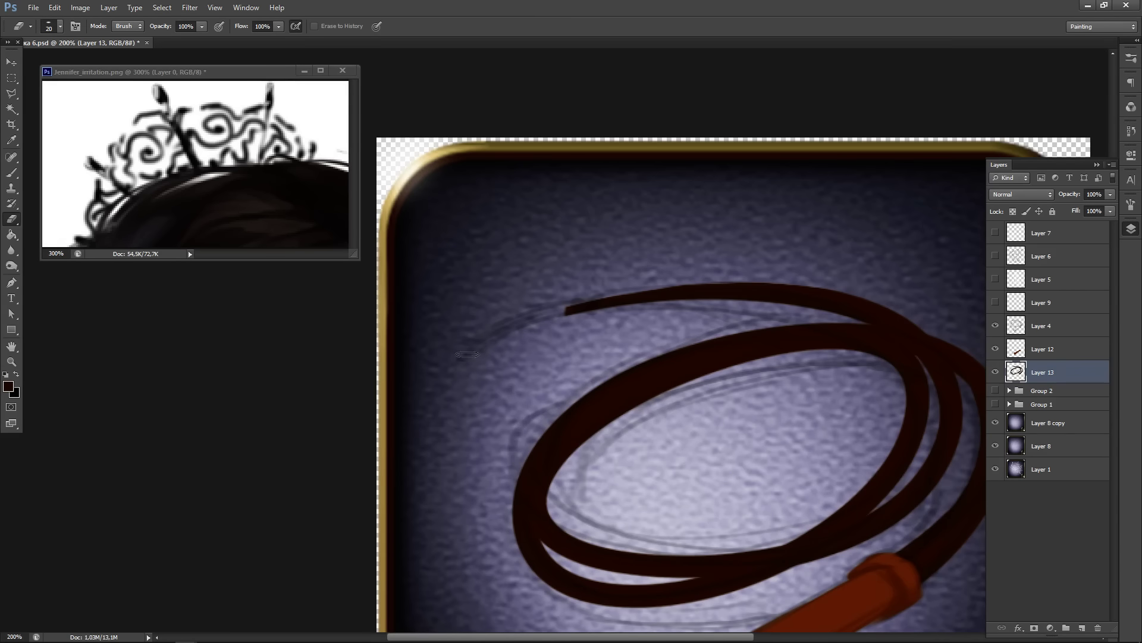
- Paint a dark brown knot at the cord's cut end and thin loose strands trailing from it, retrying strokes as needed
key(b)
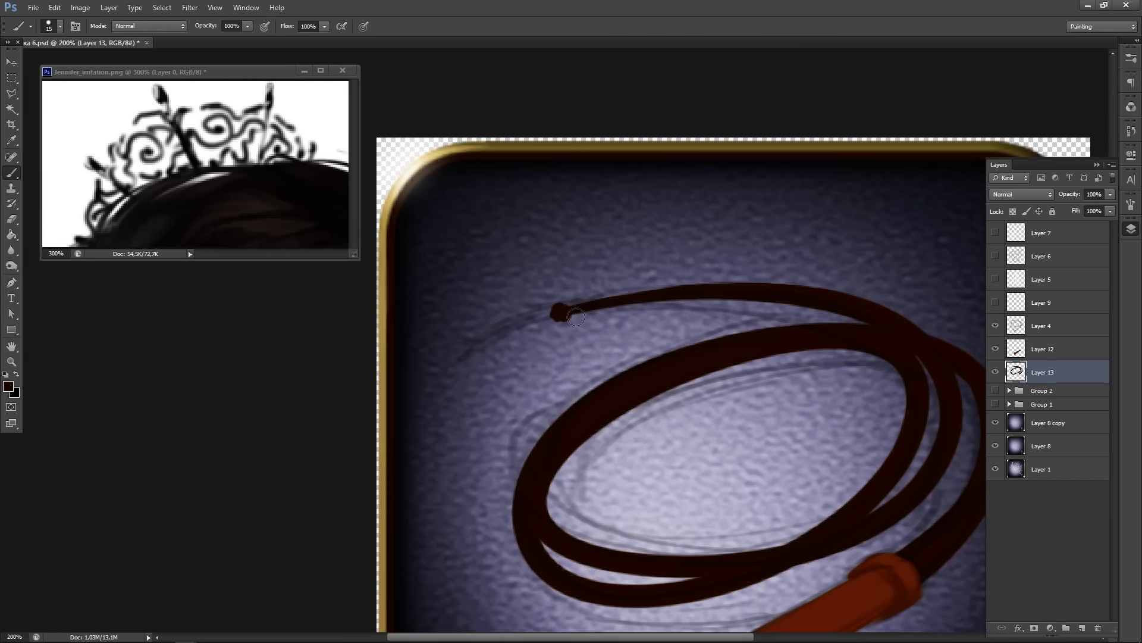
mouse_move(557, 311)
mouse_down()
mouse_move(526, 315)
mouse_move(424, 379)
mouse_up()
mouse_move(559, 313)
mouse_down()
mouse_move(483, 335)
mouse_move(426, 376)
mouse_up()
key(ctrl+z)
mouse_move(560, 314)
mouse_down()
mouse_move(433, 391)
mouse_move(507, 331)
mouse_move(566, 310)
mouse_up()
key(ctrl+z)
key(ctrl+z)
drag(498, 357, 564, 309)
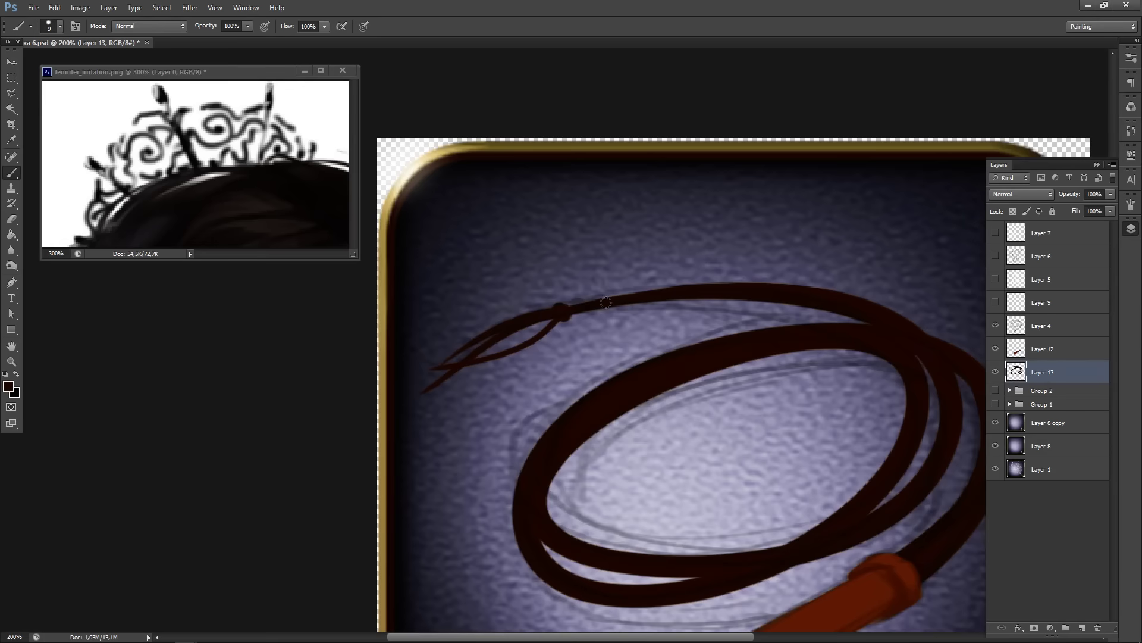
- Paint the first small braid bump on the cord beside the knot with a size 6 brush
mouse_move(653, 310)
mouse_down()
mouse_move(482, 293)
mouse_move(551, 214)
mouse_up()
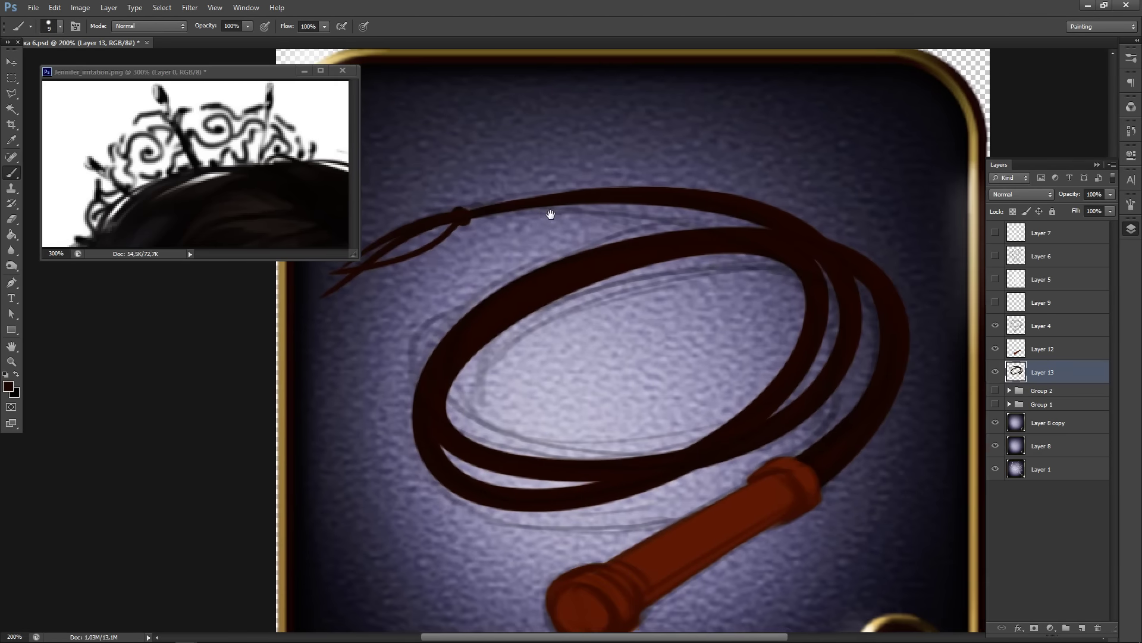
right_click(492, 331)
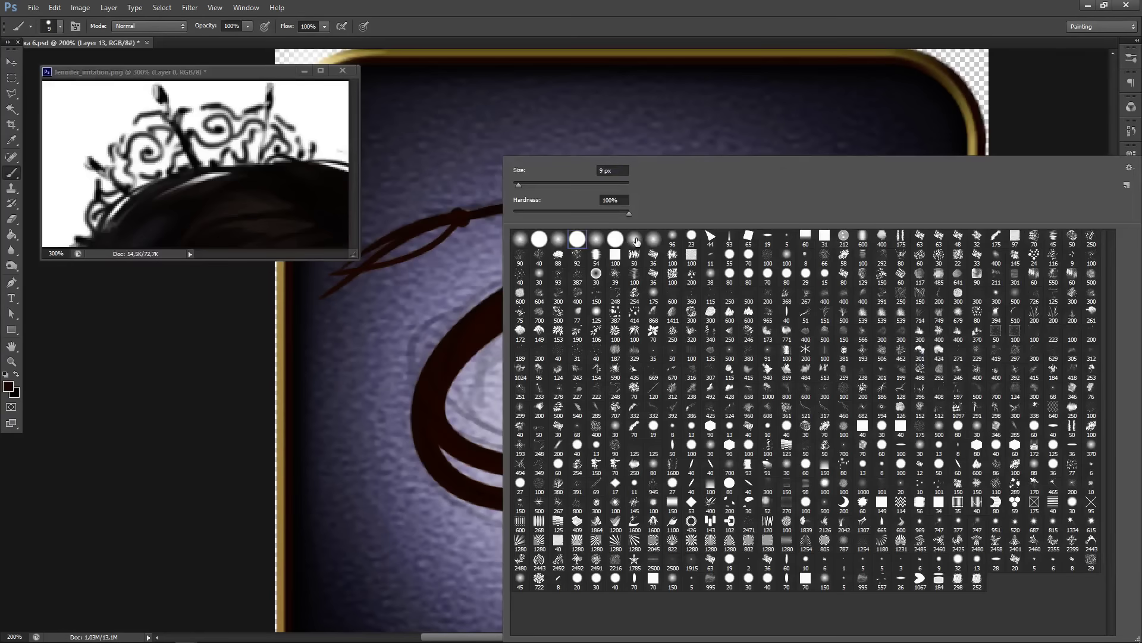
click(486, 208)
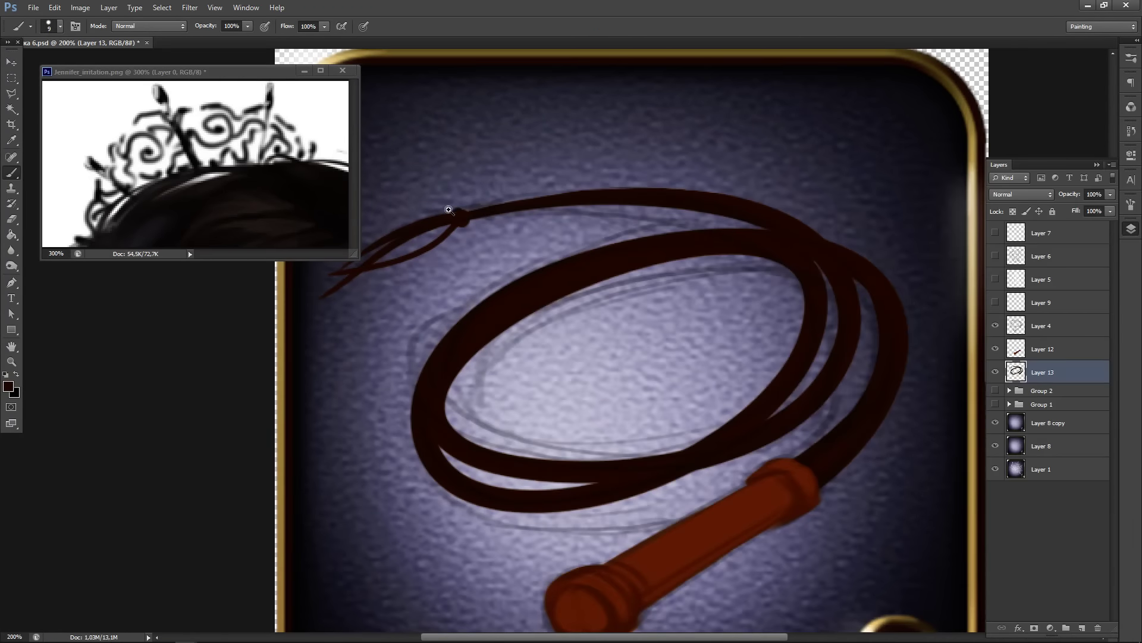
ctrl+click(493, 205)
ctrl+click(499, 204)
drag(506, 234, 523, 309)
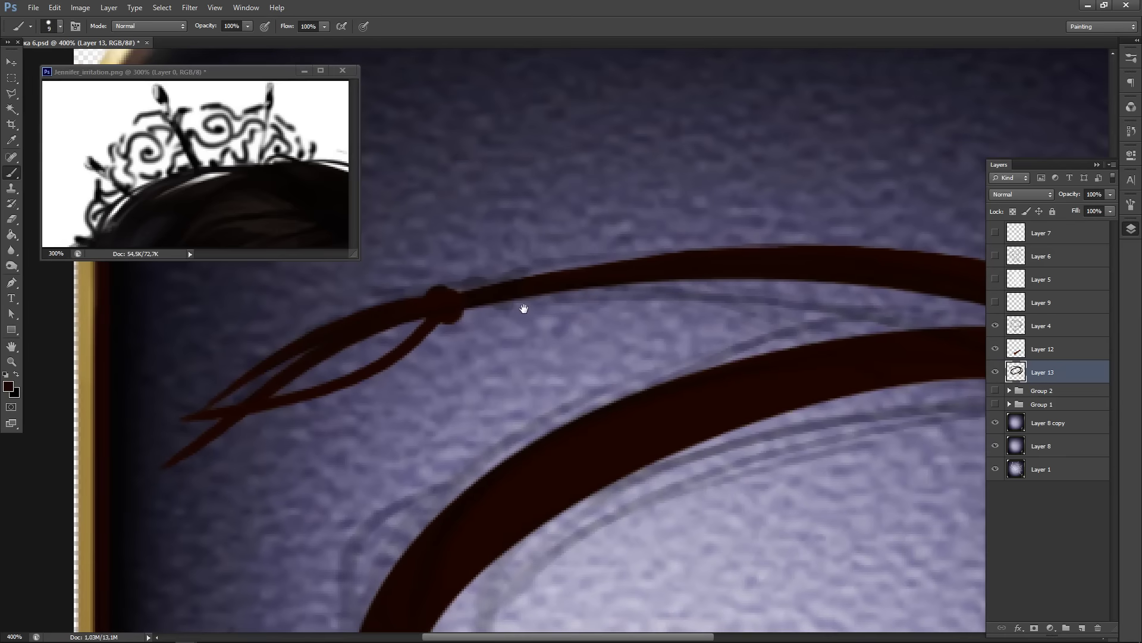
click(467, 290)
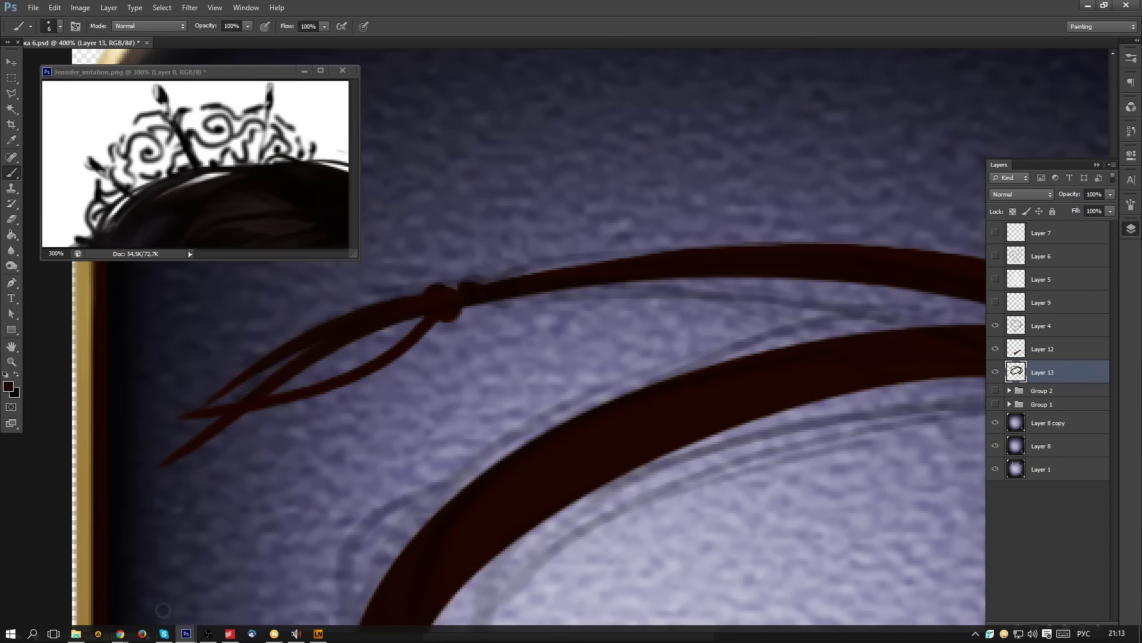
- Switch to Lazy Nezumi Pro, choose the "smoothing - subtle" preset, and minimize its window
click(319, 634)
click(550, 261)
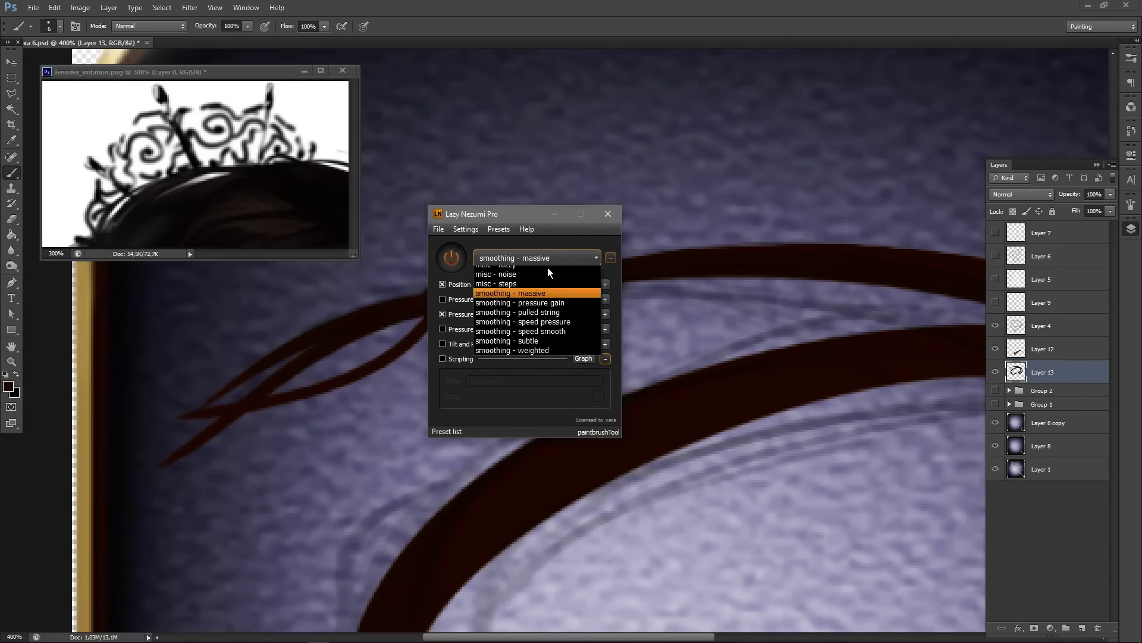
click(544, 432)
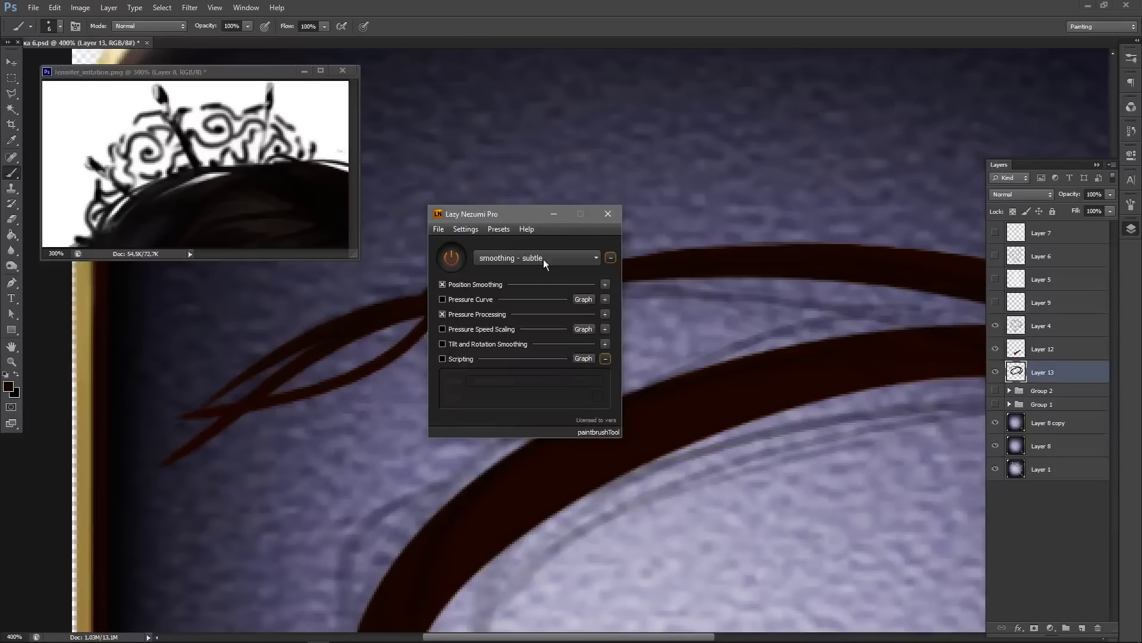
click(553, 214)
- Try to paint a row of braid bumps along the cord's thin section, and undo them back to the first bump
mouse_move(490, 299)
mouse_down()
mouse_move(694, 256)
mouse_move(713, 274)
mouse_move(732, 255)
mouse_move(764, 279)
mouse_move(811, 263)
mouse_move(581, 316)
mouse_up()
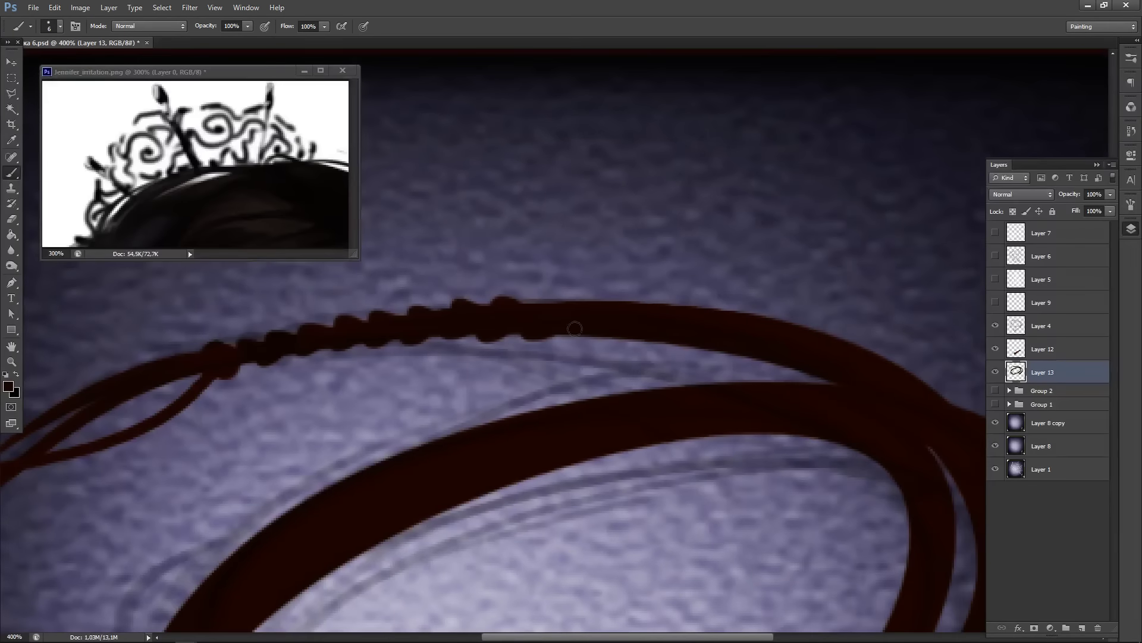
key(ctrl+alt+z)
key(ctrl+alt+z)
key(ctrl+alt+z)
key(ctrl+alt+z)
key(ctrl+alt+z)
key(ctrl+alt+z)
key(ctrl+alt+z)
key(ctrl+alt+z)
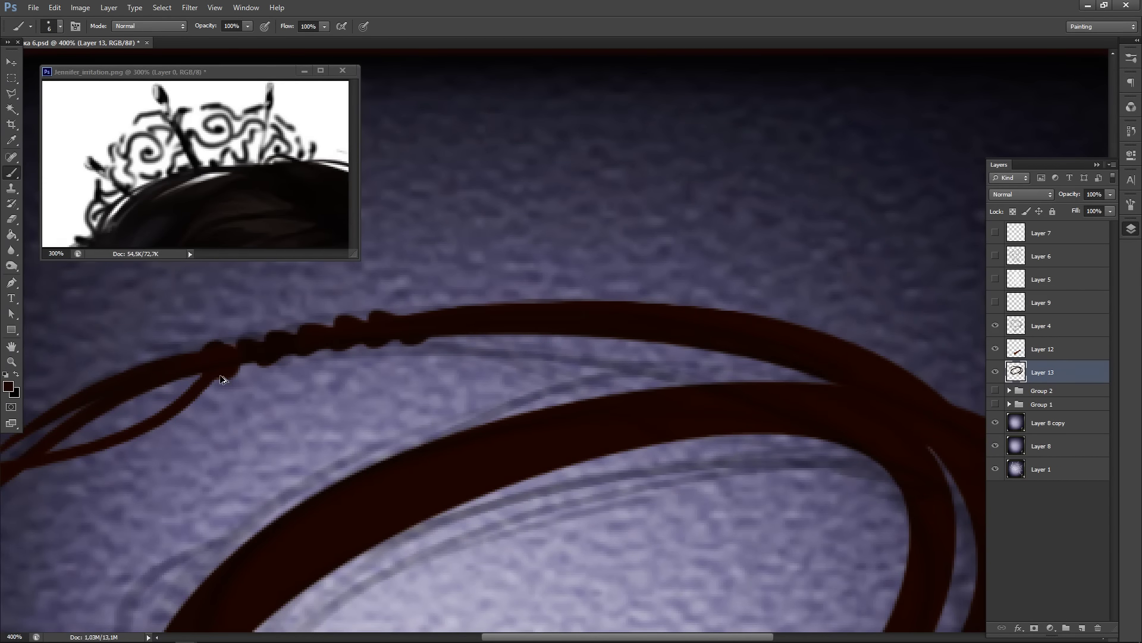
key(ctrl+alt+z)
key(ctrl+alt+z)
key(ctrl+alt+z)
key(ctrl+alt+z)
key(ctrl+alt+z)
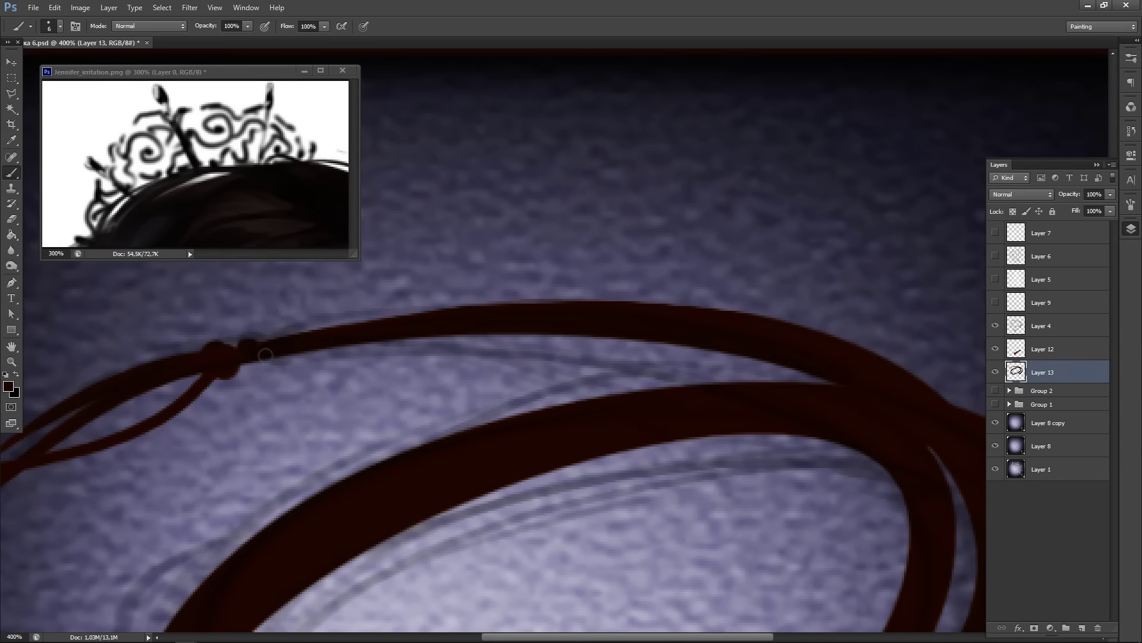
- Paint smaller, evenly spaced braid bumps on both edges of the cord from the knot to the top of its arc
click(274, 348)
click(318, 334)
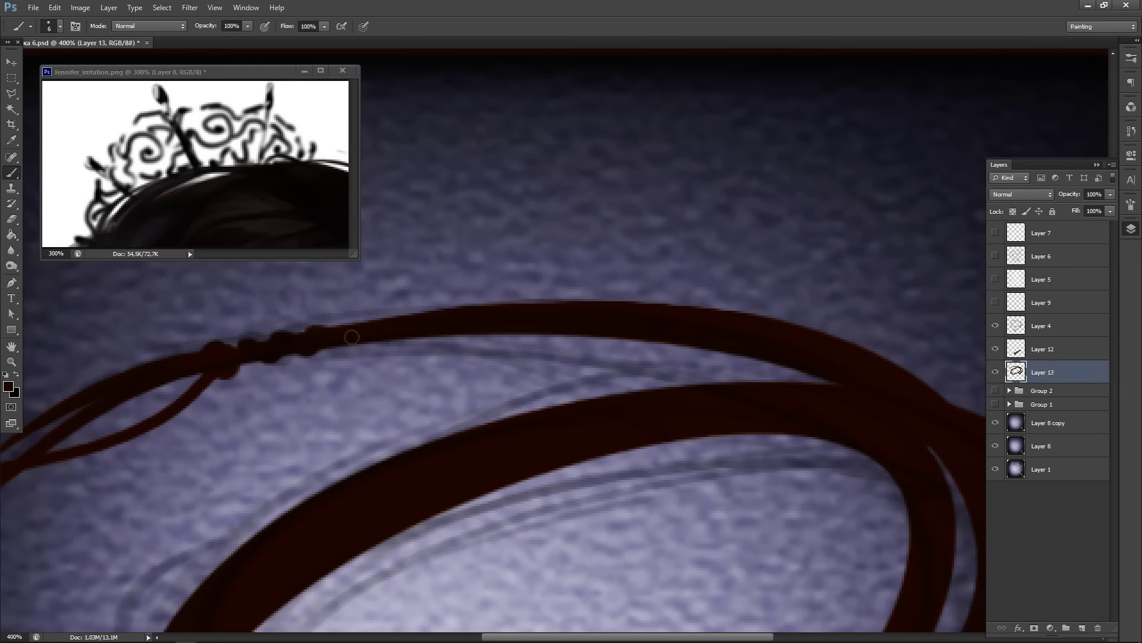
click(344, 337)
click(344, 325)
mouse_move(401, 335)
mouse_down()
mouse_move(423, 316)
mouse_move(442, 339)
mouse_move(429, 333)
mouse_move(450, 312)
mouse_up()
click(476, 305)
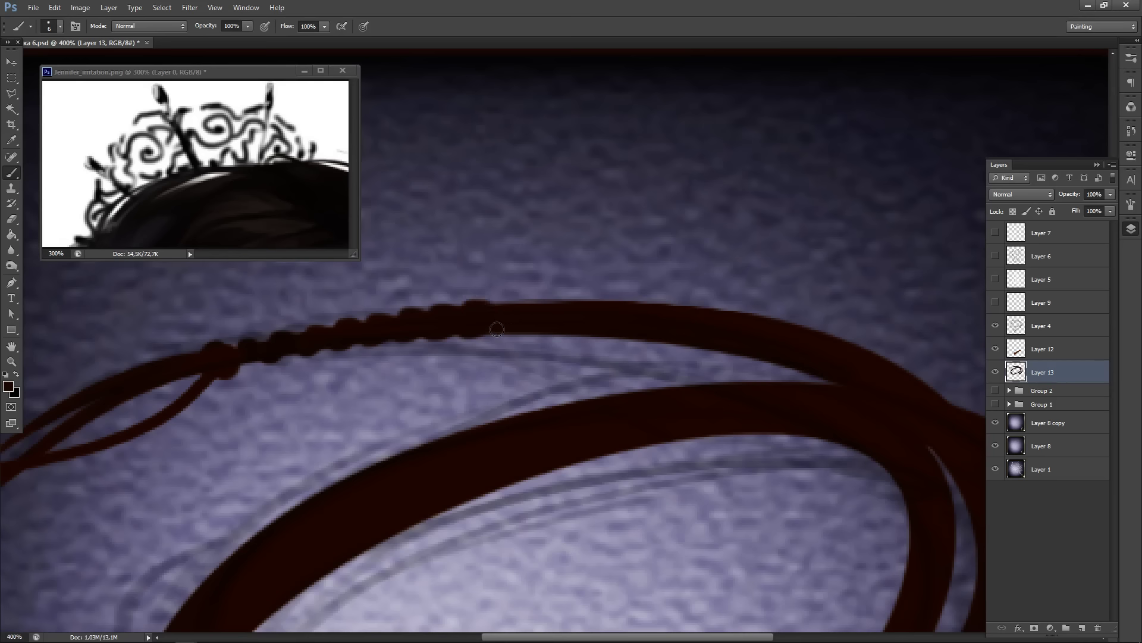
click(509, 306)
click(550, 306)
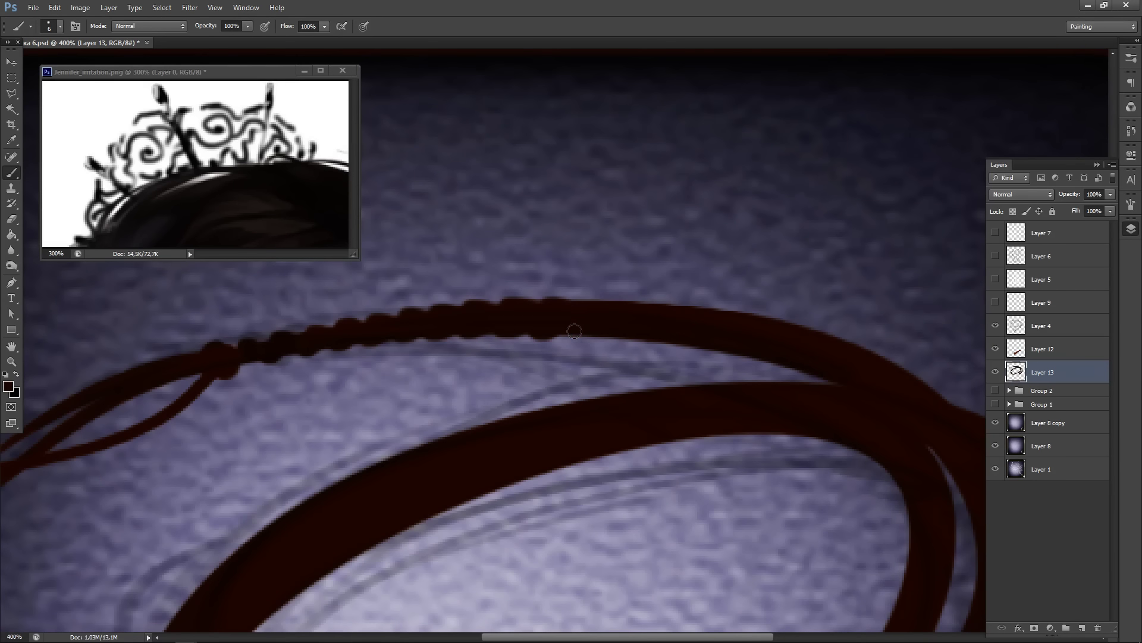
- Continue the braid bumps on both edges of the cord's top strand down to where it crosses the coil
drag(666, 318, 492, 303)
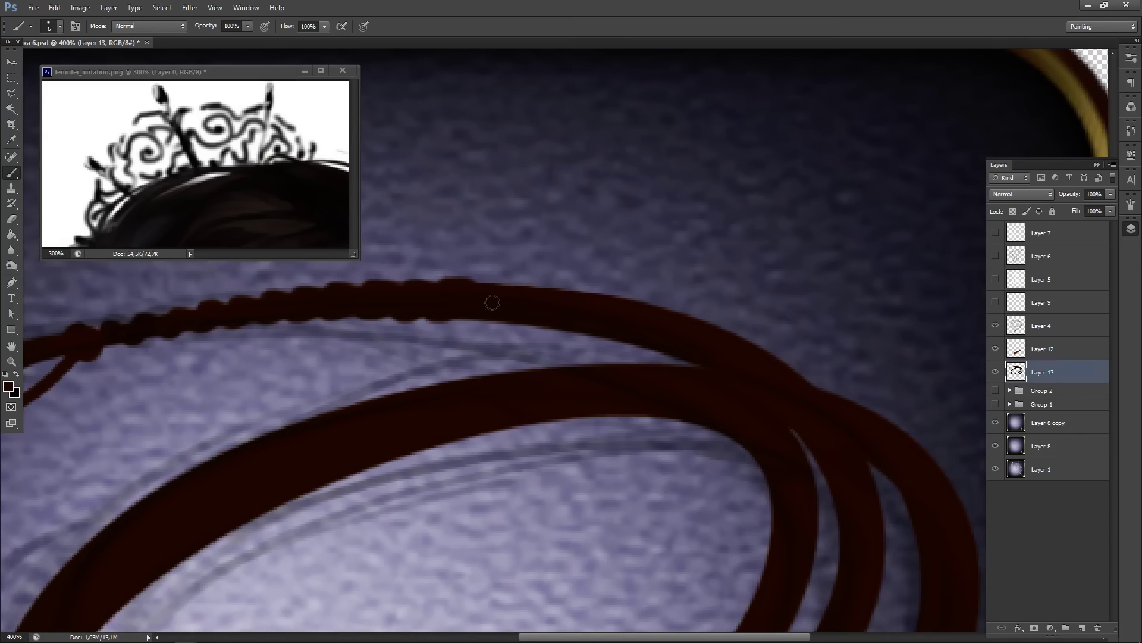
click(507, 289)
click(533, 290)
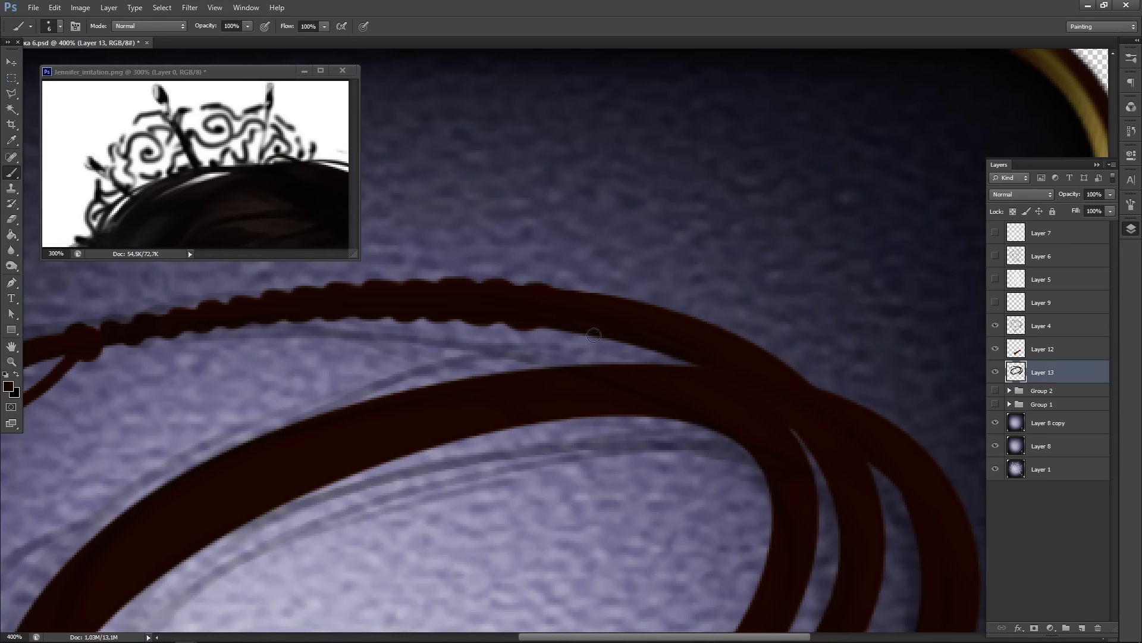
click(569, 331)
click(576, 293)
click(622, 341)
click(622, 303)
click(643, 305)
click(654, 352)
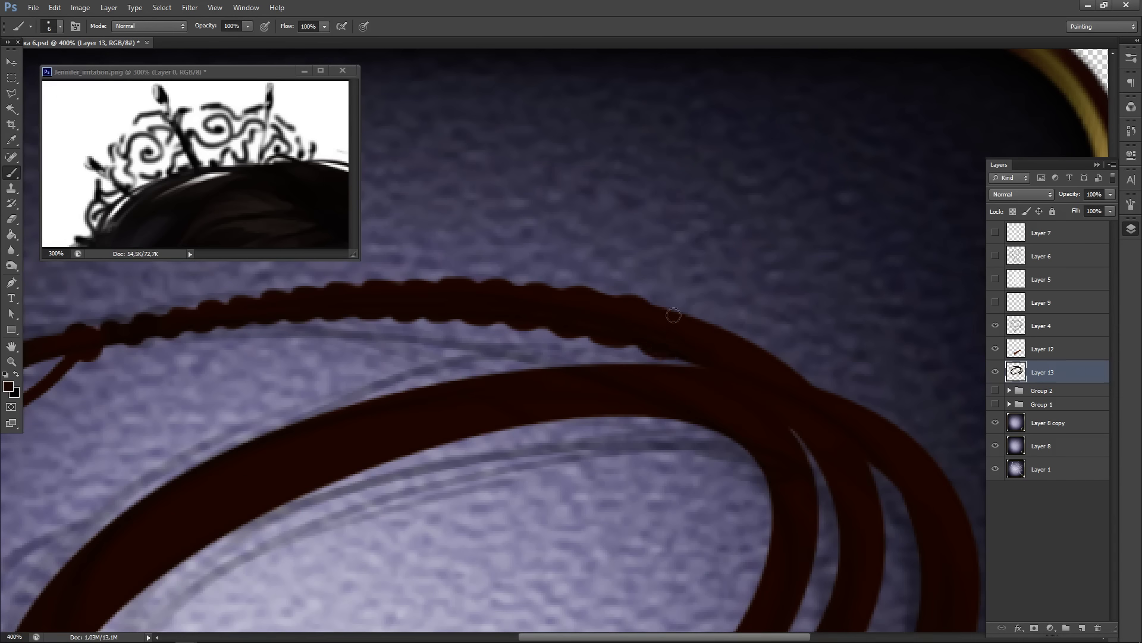
click(674, 315)
drag(708, 329, 797, 379)
- Paint braid bumps along the outer edge of the coil's upper loop, from the crossing toward the left bend
drag(329, 369, 668, 265)
mouse_move(599, 340)
mouse_down()
mouse_move(727, 293)
mouse_move(905, 273)
mouse_move(589, 340)
mouse_up()
key(ctrl+z)
mouse_move(573, 324)
mouse_down()
mouse_move(600, 313)
mouse_move(701, 322)
mouse_up()
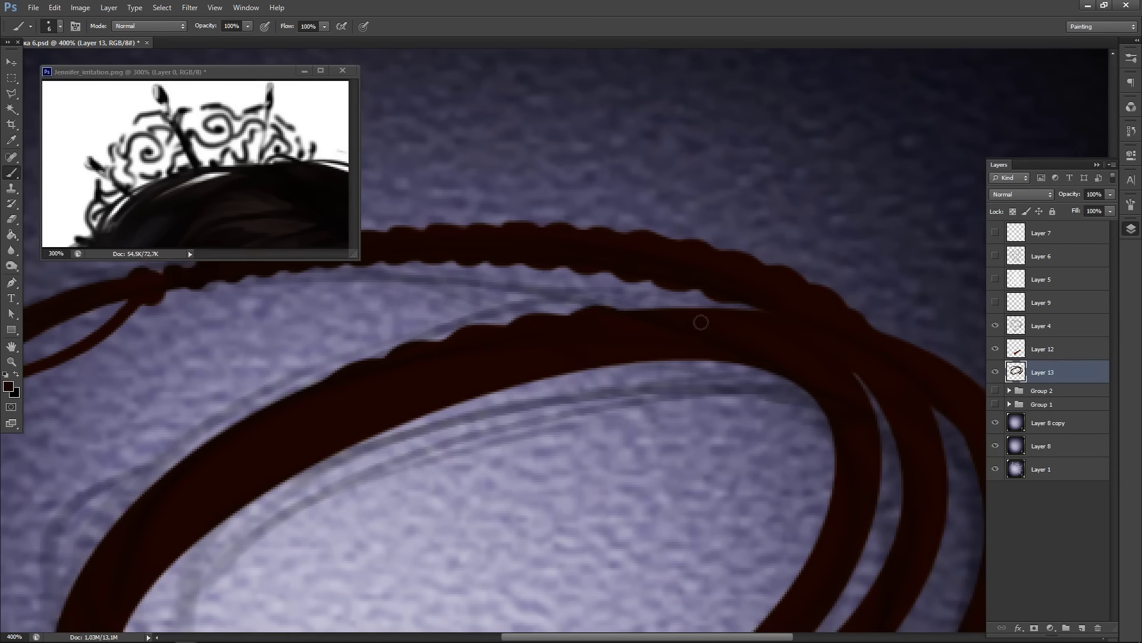
drag(631, 313, 770, 324)
scroll(701, 288, left, 5)
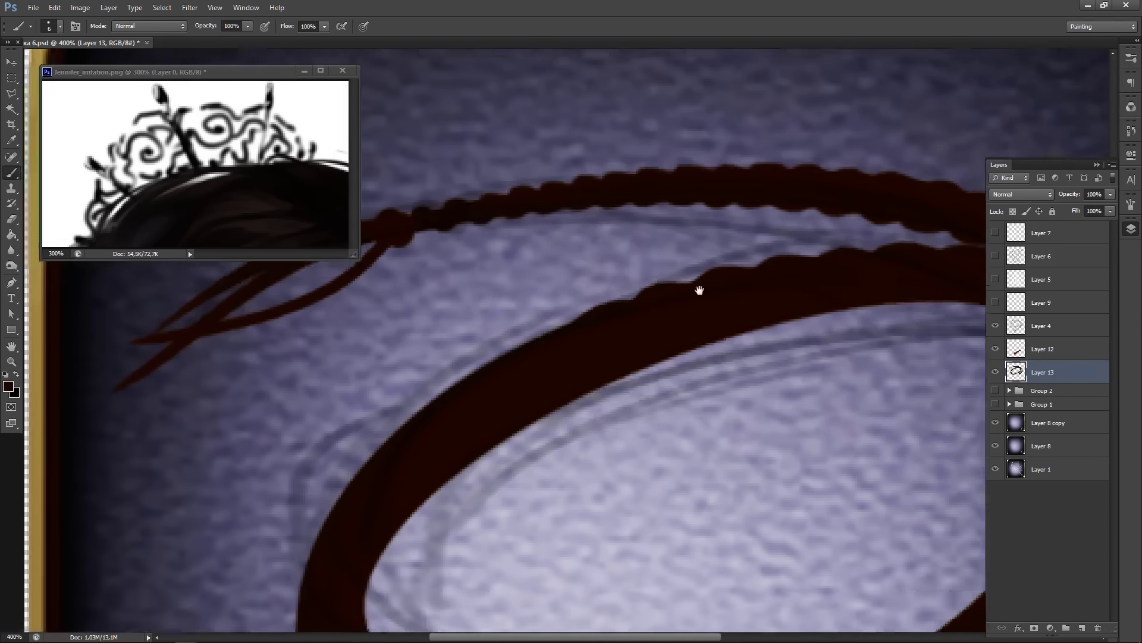
mouse_move(636, 317)
mouse_down()
mouse_move(609, 321)
mouse_move(497, 397)
mouse_move(589, 347)
mouse_move(575, 342)
mouse_move(505, 396)
mouse_move(536, 372)
mouse_move(499, 388)
mouse_up()
drag(444, 447, 520, 330)
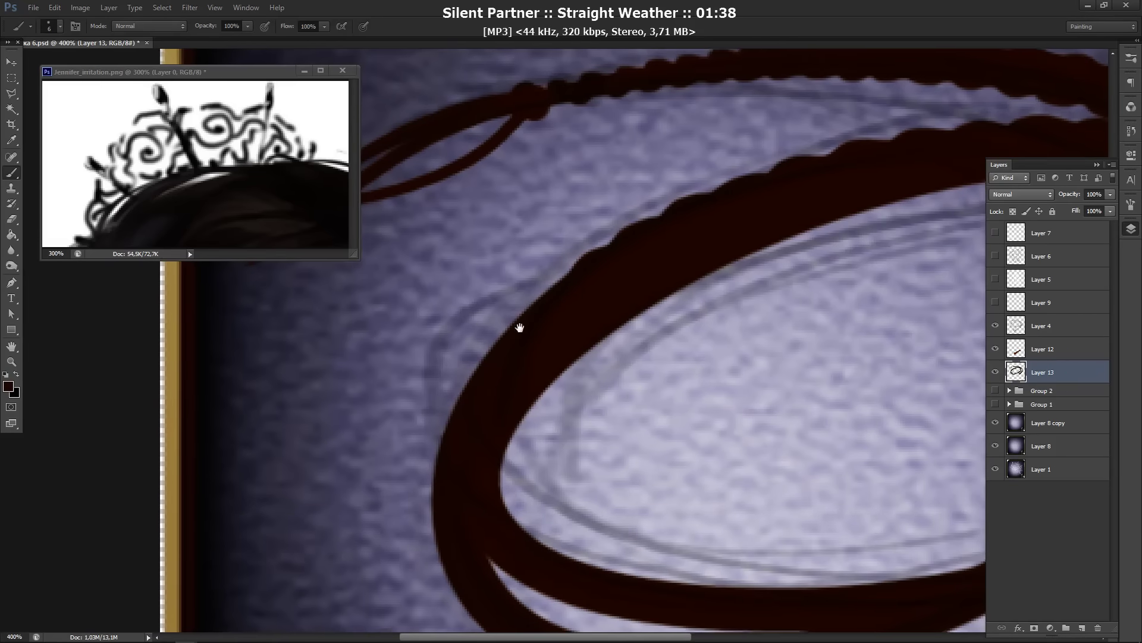
- Carry the outer-edge braid bumps around the coil's left bend and along the underside of the bottom strand
mouse_move(570, 288)
mouse_down()
mouse_move(490, 377)
mouse_move(511, 354)
mouse_move(502, 337)
mouse_move(470, 411)
mouse_move(471, 379)
mouse_move(462, 435)
mouse_move(459, 415)
mouse_move(444, 429)
mouse_move(448, 508)
mouse_up()
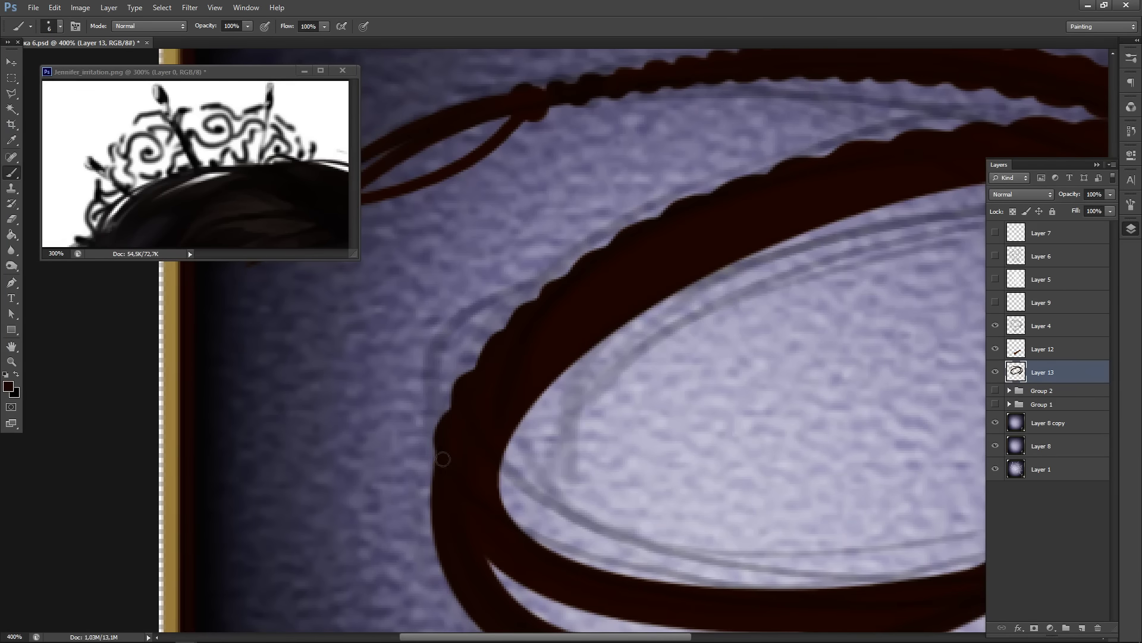
drag(442, 459, 447, 570)
mouse_move(425, 501)
mouse_down()
mouse_move(394, 375)
mouse_move(354, 419)
mouse_move(410, 520)
mouse_move(405, 544)
mouse_move(441, 573)
mouse_up()
drag(506, 542, 457, 416)
mouse_move(405, 452)
mouse_down()
mouse_move(431, 468)
mouse_move(514, 465)
mouse_move(456, 471)
mouse_move(498, 484)
mouse_move(598, 464)
mouse_move(514, 481)
mouse_move(565, 487)
mouse_move(680, 464)
mouse_move(641, 474)
mouse_move(652, 479)
mouse_move(736, 435)
mouse_move(721, 461)
mouse_move(699, 465)
mouse_move(707, 468)
mouse_move(796, 417)
mouse_move(600, 426)
mouse_move(517, 476)
mouse_move(632, 441)
mouse_move(576, 463)
mouse_move(592, 461)
mouse_move(727, 400)
mouse_move(579, 484)
mouse_up()
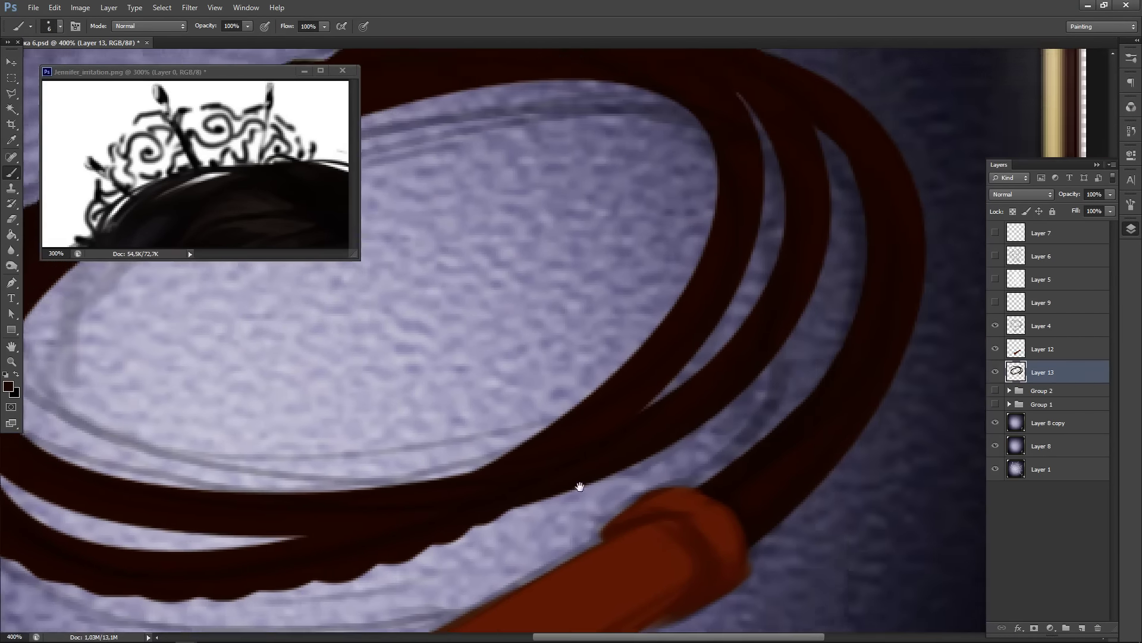
drag(662, 271, 566, 516)
drag(658, 344, 1016, 294)
drag(509, 407, 546, 346)
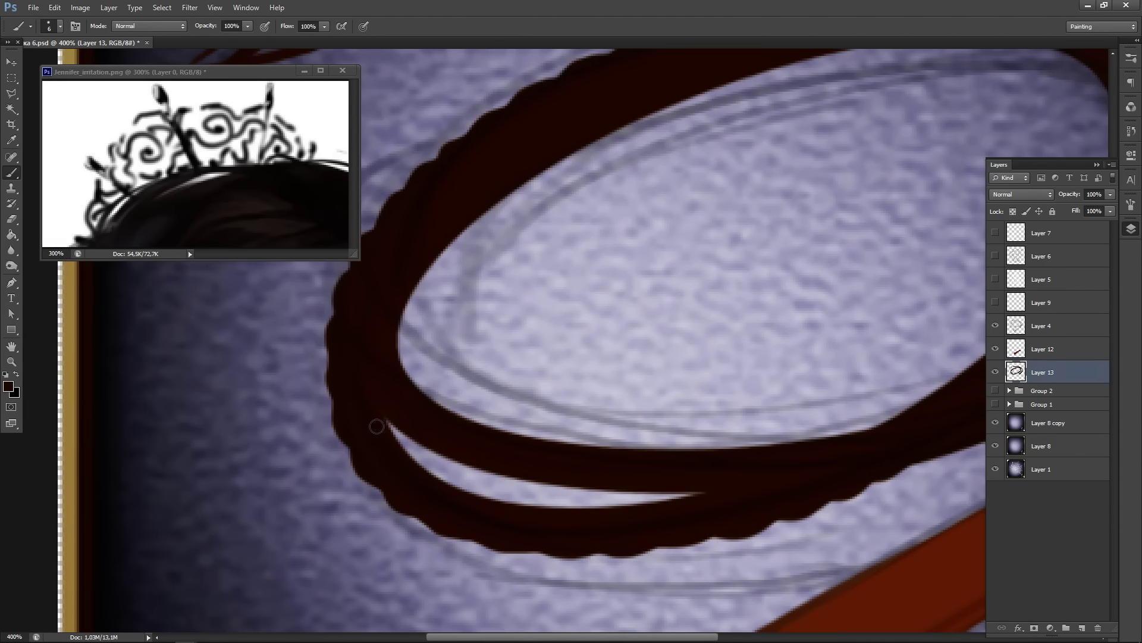
- Paint braid bumps on the bottom strand's inner edge and on both edges of the strand just above it
mouse_move(377, 426)
mouse_down()
mouse_move(422, 474)
mouse_move(380, 419)
mouse_move(409, 470)
mouse_move(400, 459)
mouse_move(467, 496)
mouse_move(436, 490)
mouse_move(530, 511)
mouse_move(494, 509)
mouse_move(681, 517)
mouse_up()
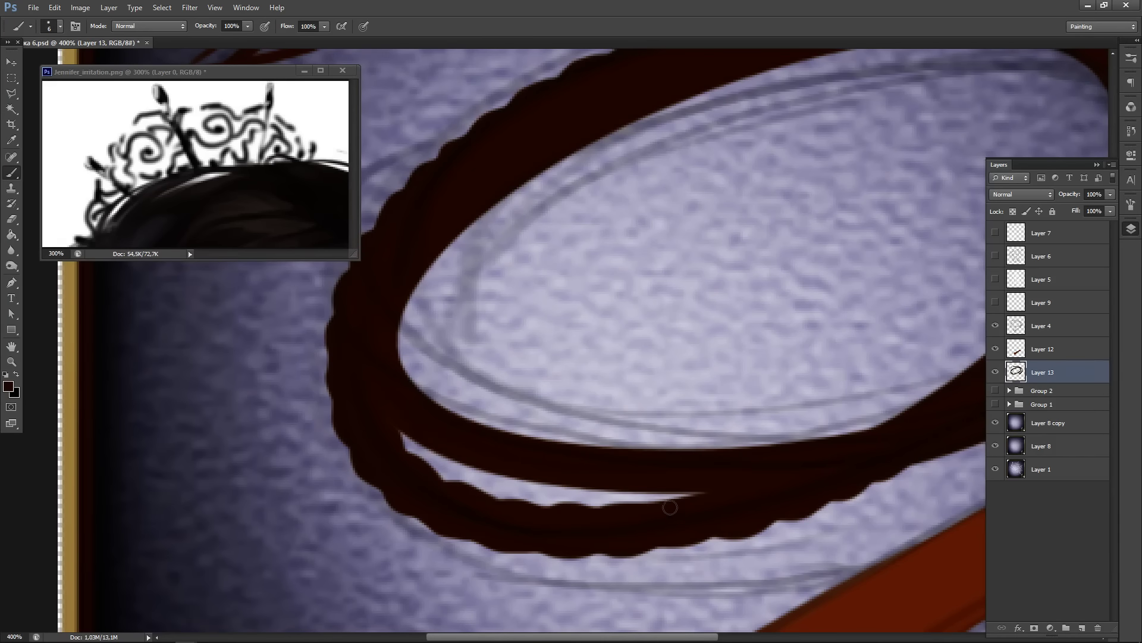
drag(635, 451, 708, 494)
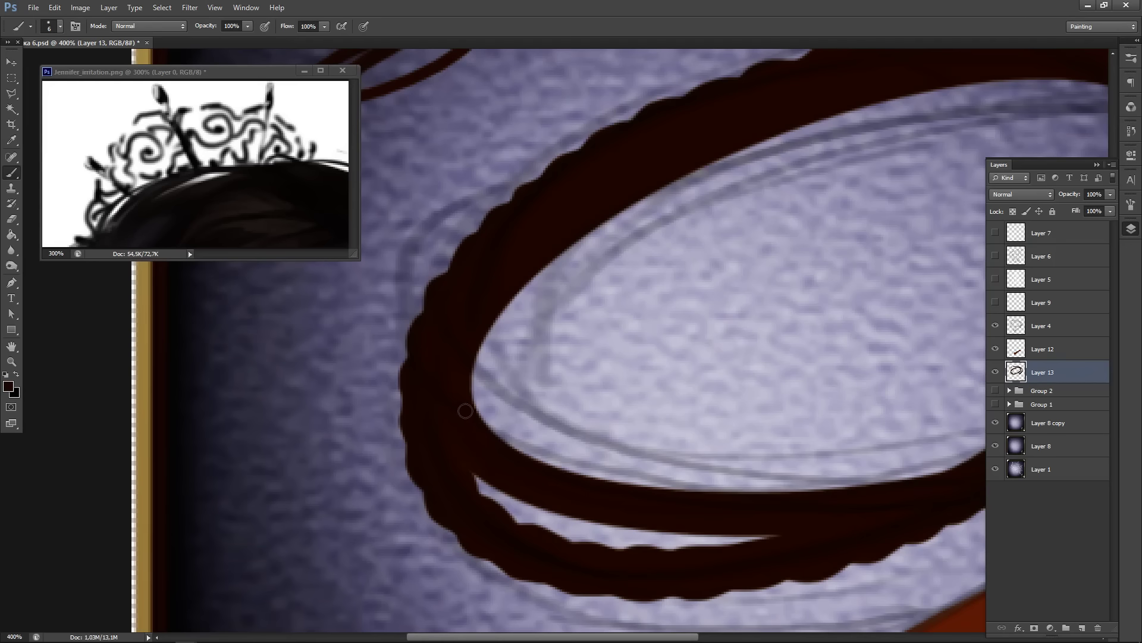
mouse_move(473, 423)
mouse_down()
mouse_move(524, 470)
mouse_move(595, 494)
mouse_move(562, 479)
mouse_move(772, 512)
mouse_move(732, 504)
mouse_move(903, 485)
mouse_move(601, 484)
mouse_move(587, 500)
mouse_move(700, 486)
mouse_move(661, 483)
mouse_up()
drag(405, 406, 606, 328)
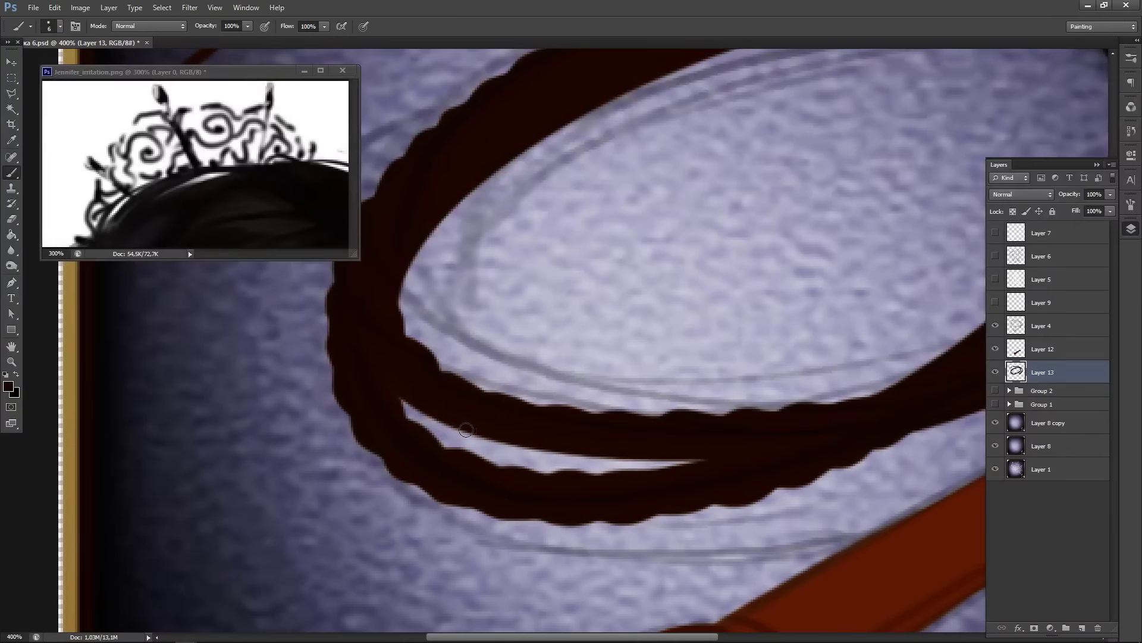
mouse_move(466, 429)
mouse_down()
mouse_move(561, 433)
mouse_move(557, 449)
mouse_up()
drag(411, 404, 426, 413)
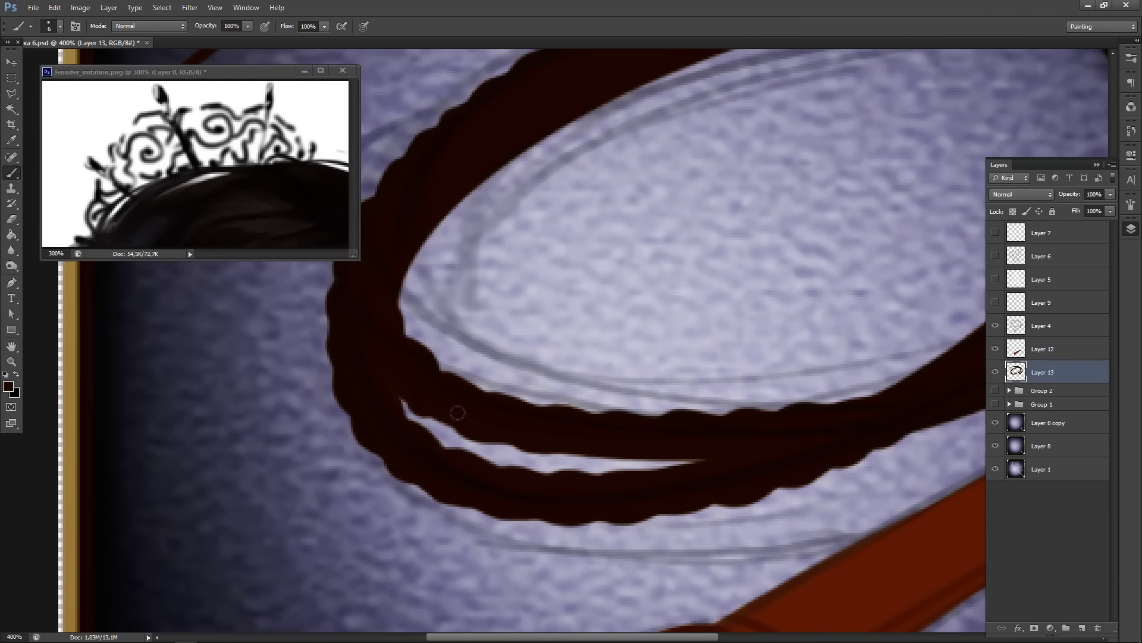
mouse_move(586, 455)
mouse_down()
mouse_move(682, 445)
mouse_move(643, 454)
mouse_move(697, 457)
mouse_up()
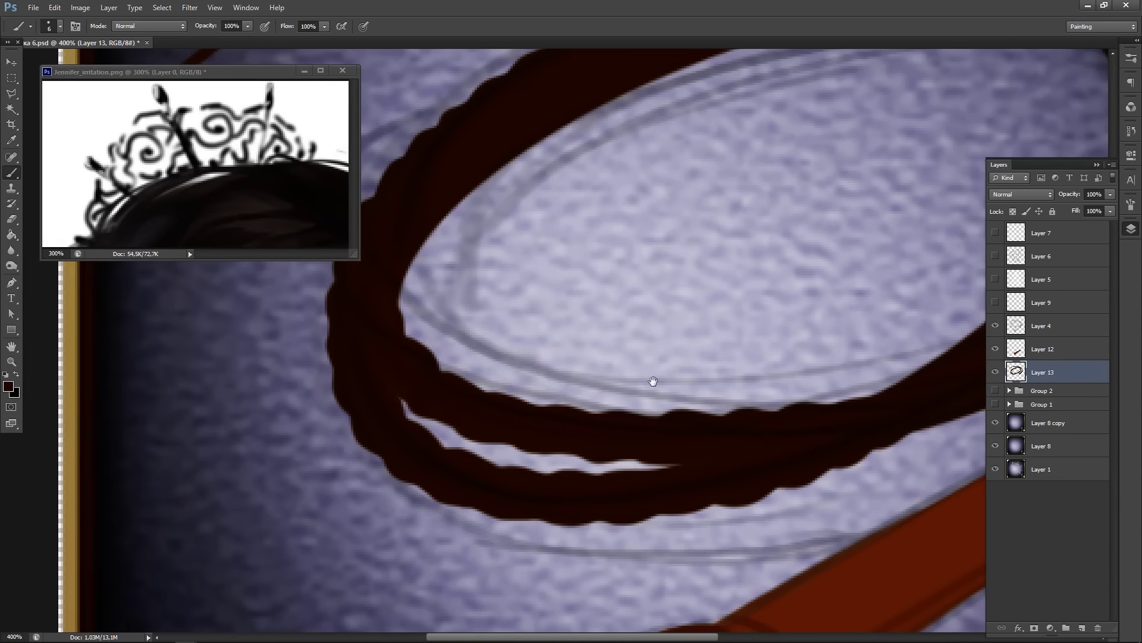
- Paint braid bumps along the coil's inner edge, from the top strand around the right bend to the bottom strand
drag(516, 307, 554, 492)
mouse_move(439, 466)
mouse_down()
mouse_move(458, 420)
mouse_move(448, 440)
mouse_move(520, 362)
mouse_move(488, 388)
mouse_move(542, 349)
mouse_move(512, 328)
mouse_move(436, 365)
mouse_move(475, 342)
mouse_move(500, 343)
mouse_move(591, 301)
mouse_move(775, 264)
mouse_move(917, 283)
mouse_move(755, 280)
mouse_move(638, 253)
mouse_up()
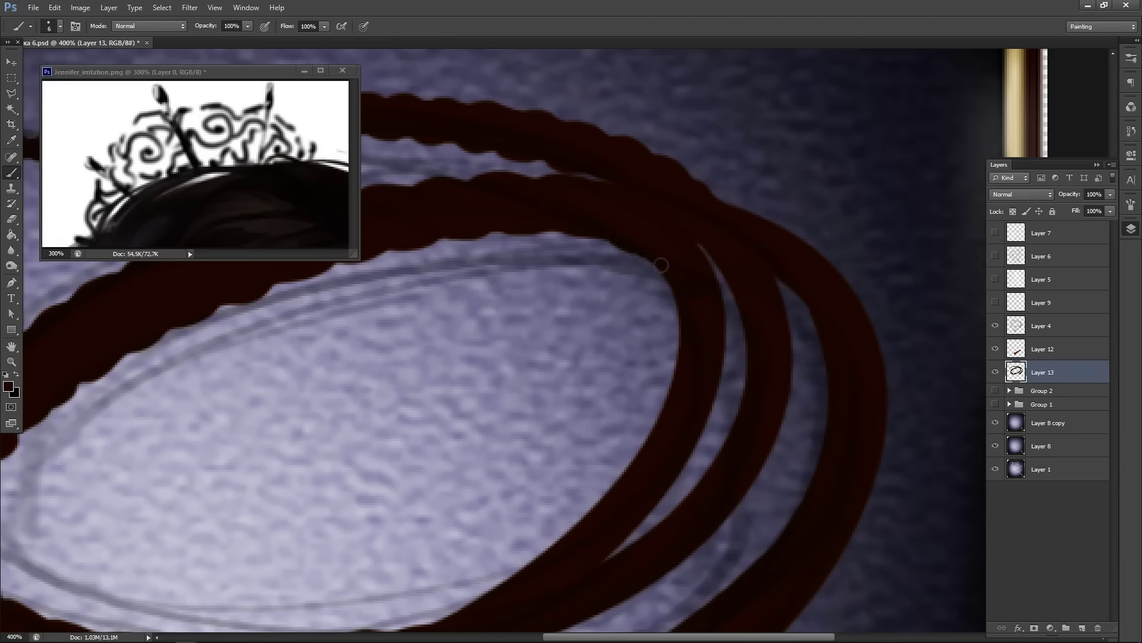
mouse_move(674, 286)
mouse_down()
mouse_move(695, 337)
mouse_move(686, 316)
mouse_move(689, 360)
mouse_move(666, 403)
mouse_move(679, 356)
mouse_move(641, 492)
mouse_move(647, 451)
mouse_move(625, 475)
mouse_up()
mouse_move(573, 534)
mouse_down()
mouse_move(669, 343)
mouse_move(722, 302)
mouse_move(640, 394)
mouse_move(650, 379)
mouse_move(562, 441)
mouse_up()
mouse_move(650, 392)
mouse_down()
mouse_move(449, 464)
mouse_move(300, 537)
mouse_up()
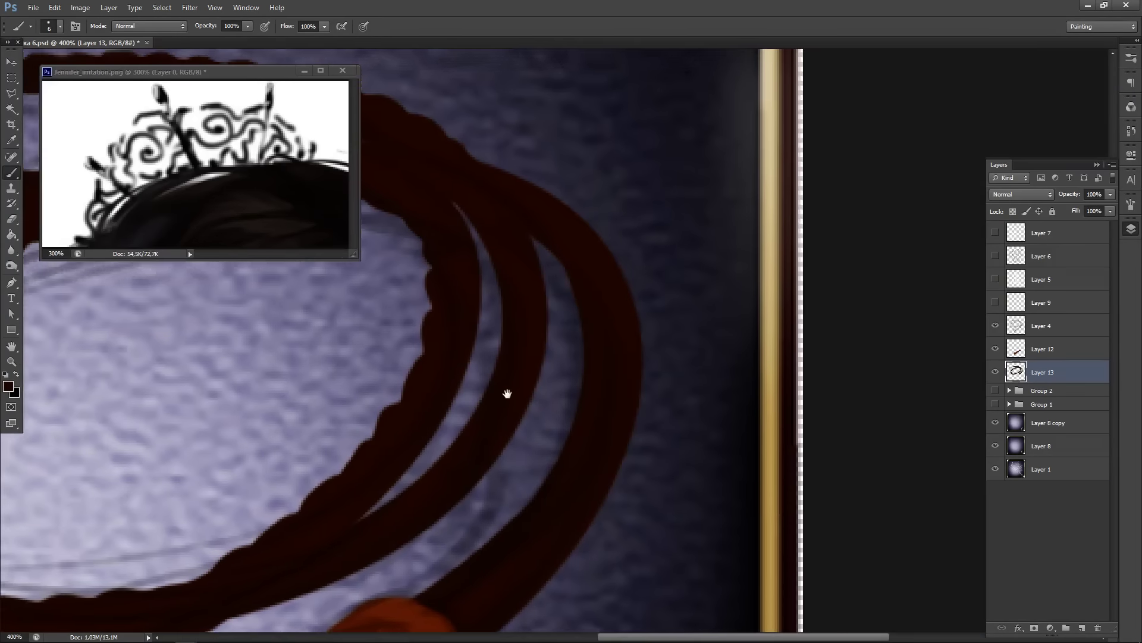
- Extend the braid bumps along the underside of the middle strand and down its inner edge on the coil's right bend
drag(507, 393, 543, 378)
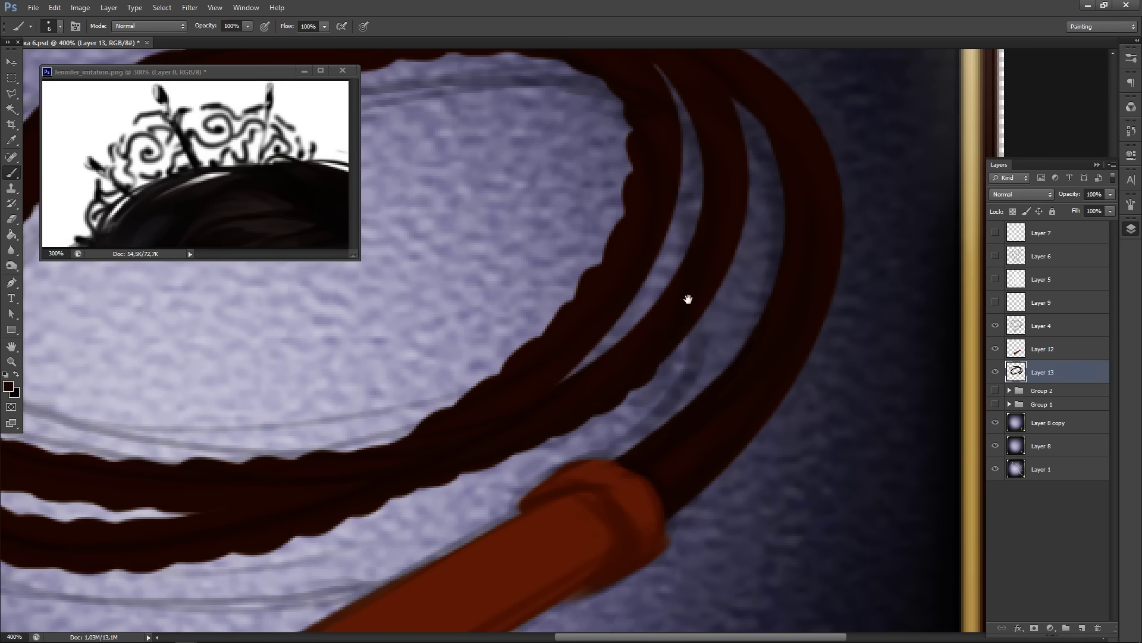
drag(686, 298, 642, 355)
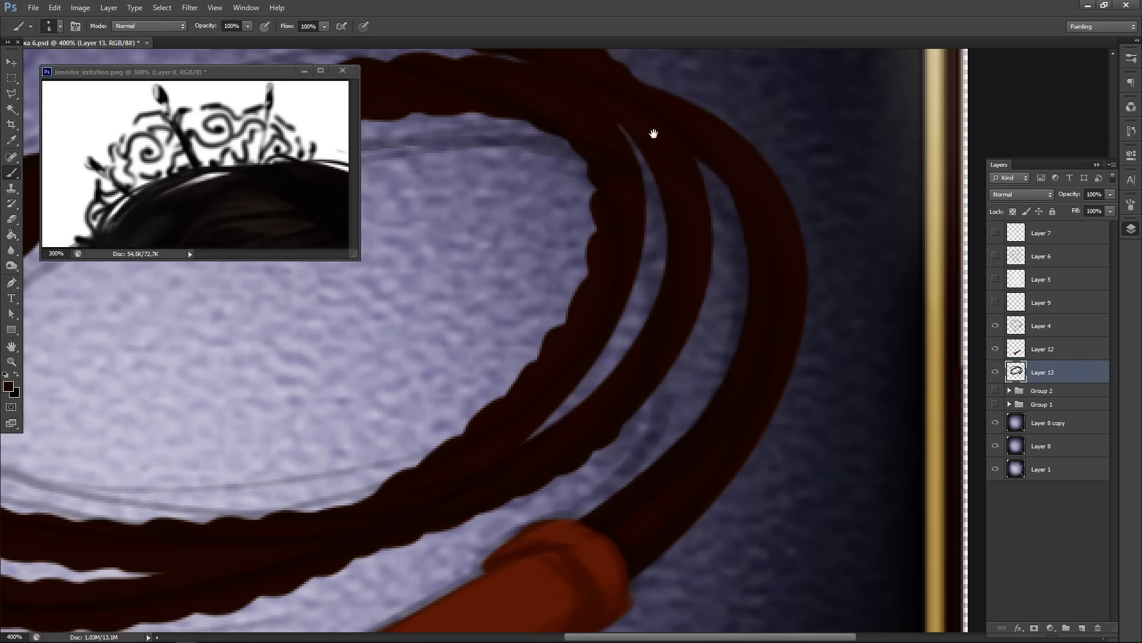
drag(653, 133, 586, 217)
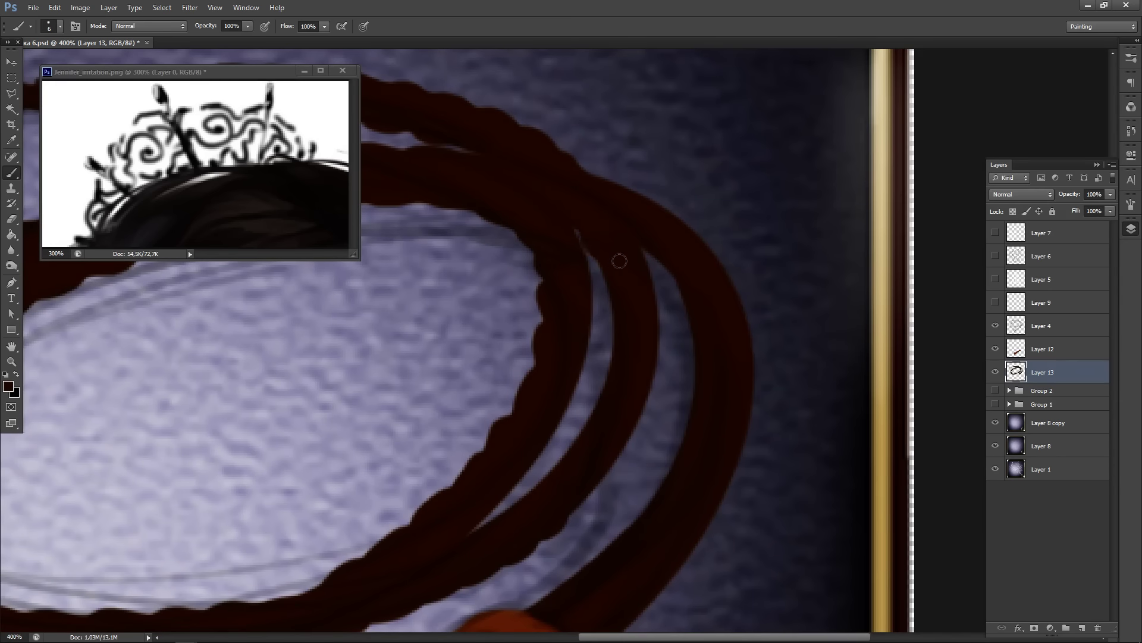
mouse_move(603, 258)
mouse_down()
mouse_move(617, 320)
mouse_move(624, 305)
mouse_move(624, 376)
mouse_move(628, 350)
mouse_move(620, 341)
mouse_move(603, 432)
mouse_move(603, 398)
mouse_move(569, 481)
mouse_move(580, 448)
mouse_move(496, 529)
mouse_move(548, 475)
mouse_move(501, 539)
mouse_move(516, 509)
mouse_move(461, 552)
mouse_up()
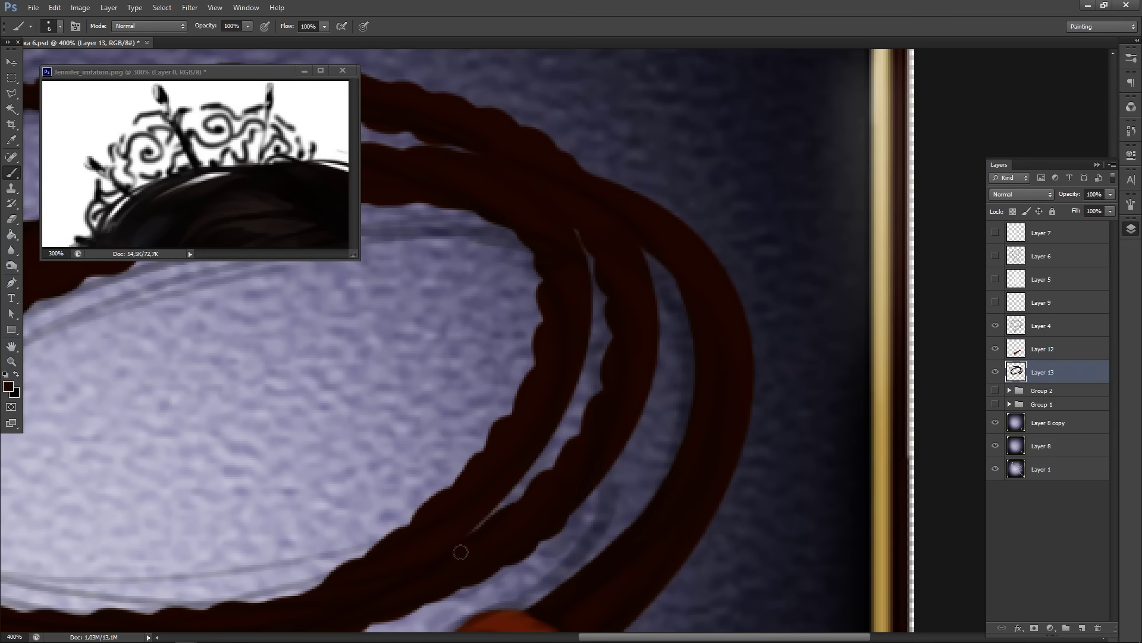
- Paint braid bumps down the outer edges of the innermost and middle strands on the coil's right bend
key(space)
drag(577, 309, 570, 338)
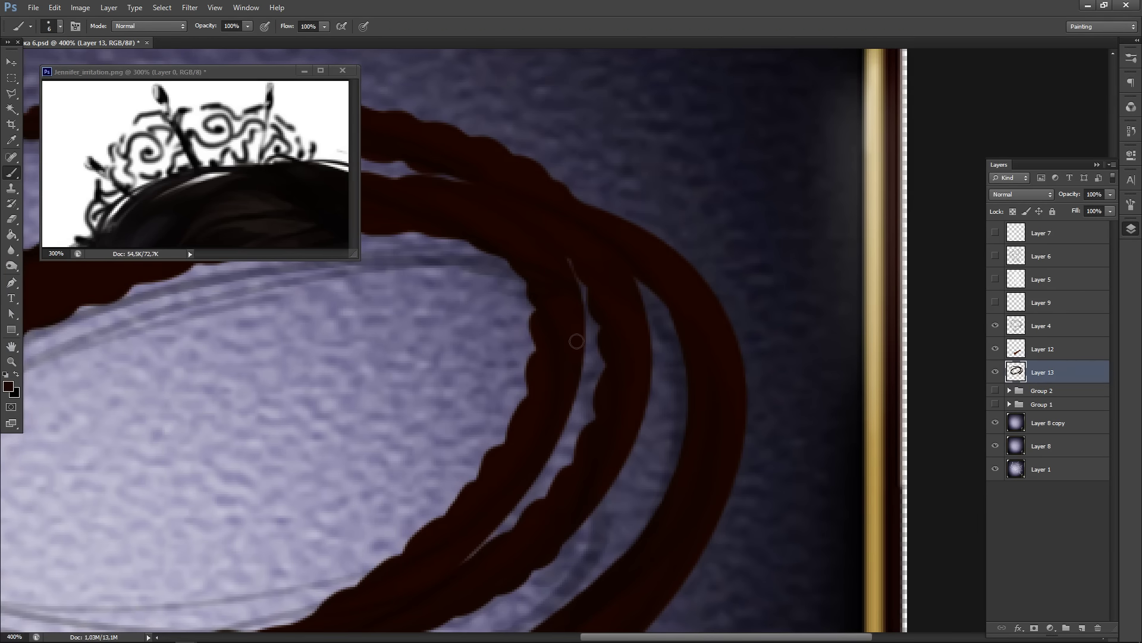
mouse_move(559, 269)
mouse_down()
mouse_move(573, 338)
mouse_move(556, 421)
mouse_move(516, 492)
mouse_move(444, 544)
mouse_up()
drag(551, 409, 409, 446)
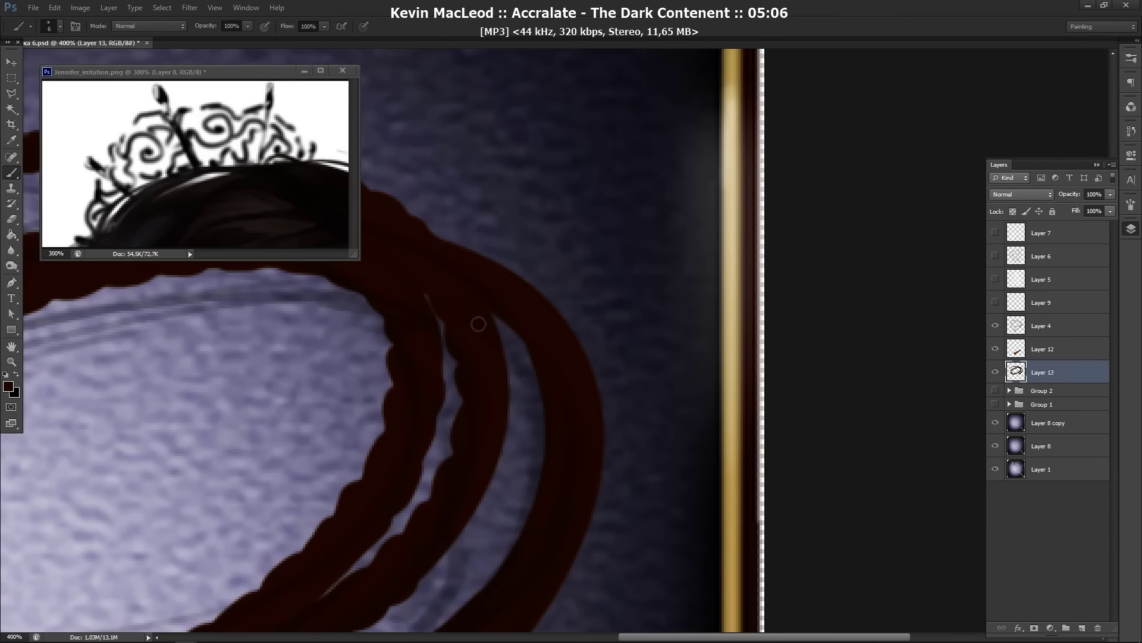
mouse_move(485, 312)
mouse_down()
mouse_move(500, 360)
mouse_move(498, 446)
mouse_move(478, 487)
mouse_up()
mouse_move(485, 426)
mouse_down()
mouse_move(561, 271)
mouse_move(567, 326)
mouse_move(473, 444)
mouse_up()
drag(525, 388, 503, 401)
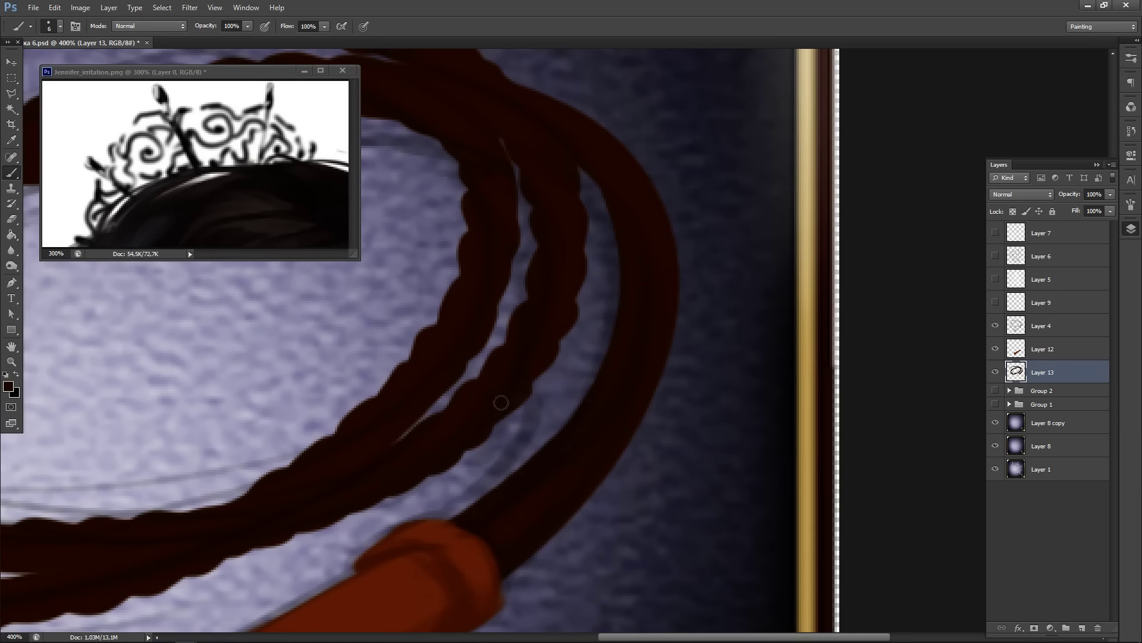
- Paint braid bumps on the outermost strand's inner edge, from the strand crossing down to the whip's handle
scroll(576, 268, up, 1)
scroll(575, 268, right, 1)
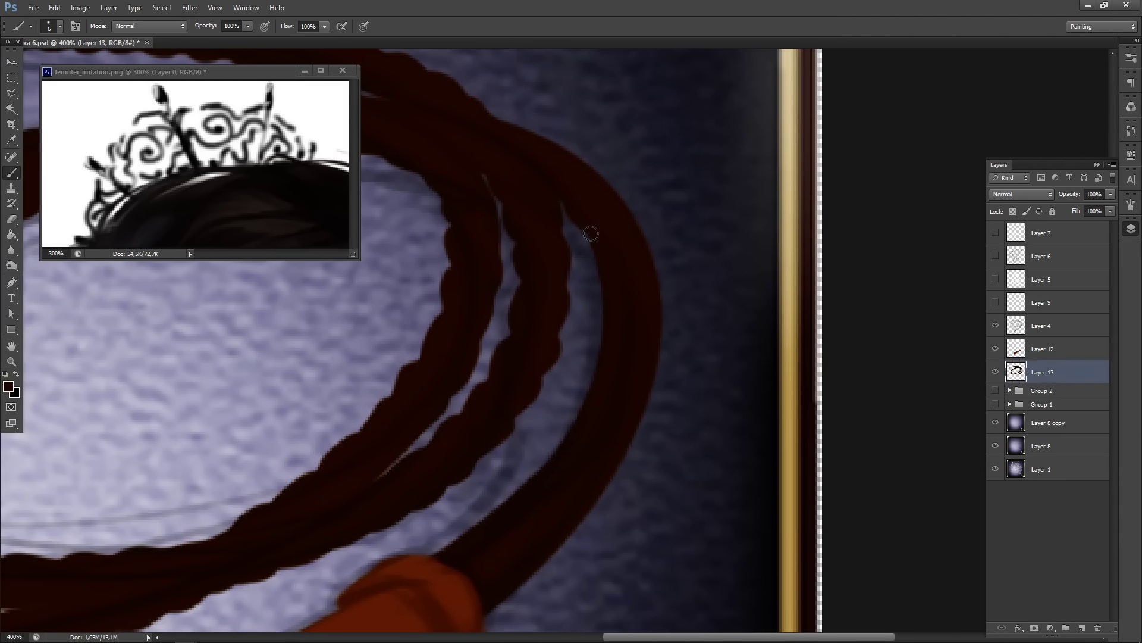
mouse_move(608, 275)
mouse_down()
mouse_move(611, 381)
mouse_move(564, 475)
mouse_up()
key(ctrl+z)
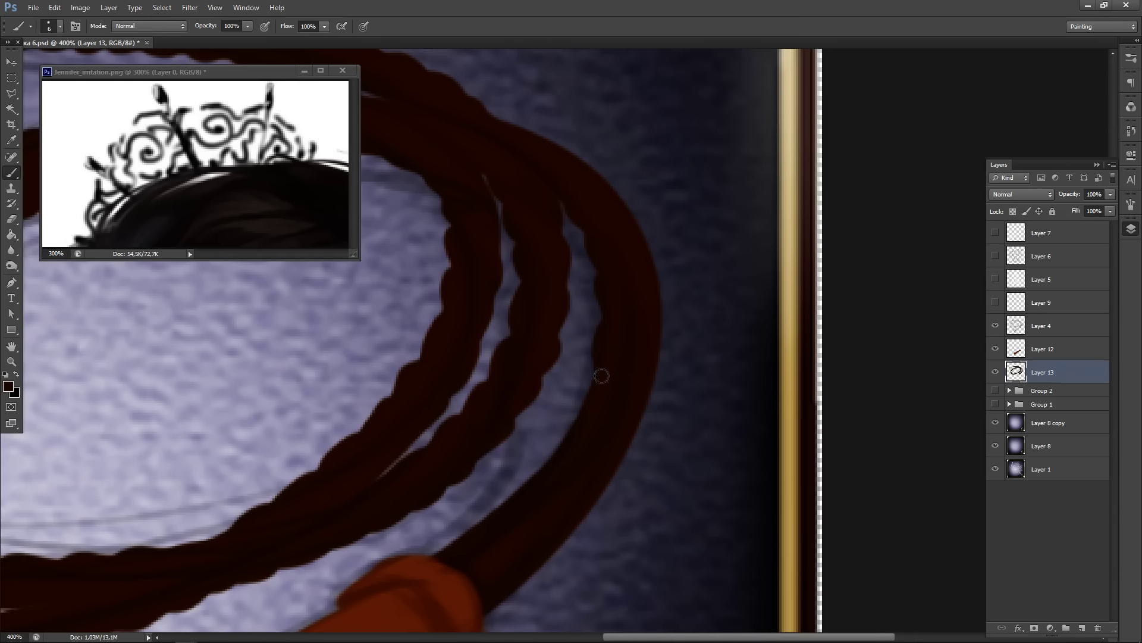
mouse_move(602, 376)
mouse_down()
mouse_move(571, 467)
mouse_move(446, 560)
mouse_up()
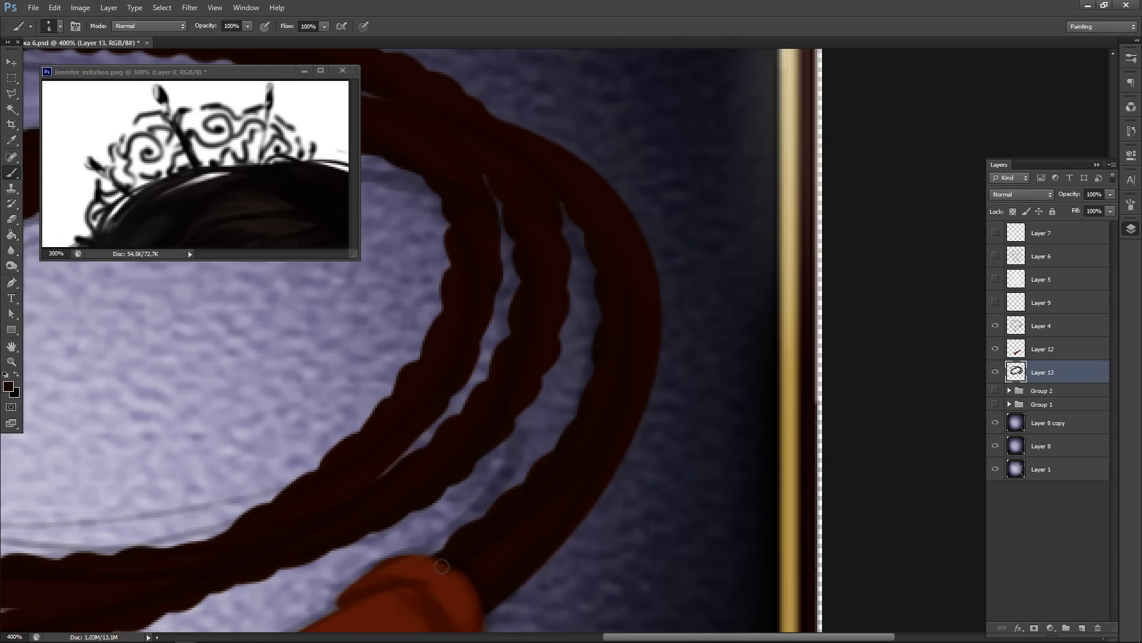
- Paint braid bumps along the outermost strand's outer edge, from the upper crossing around the right bend to the handle
scroll(482, 476, up, 6)
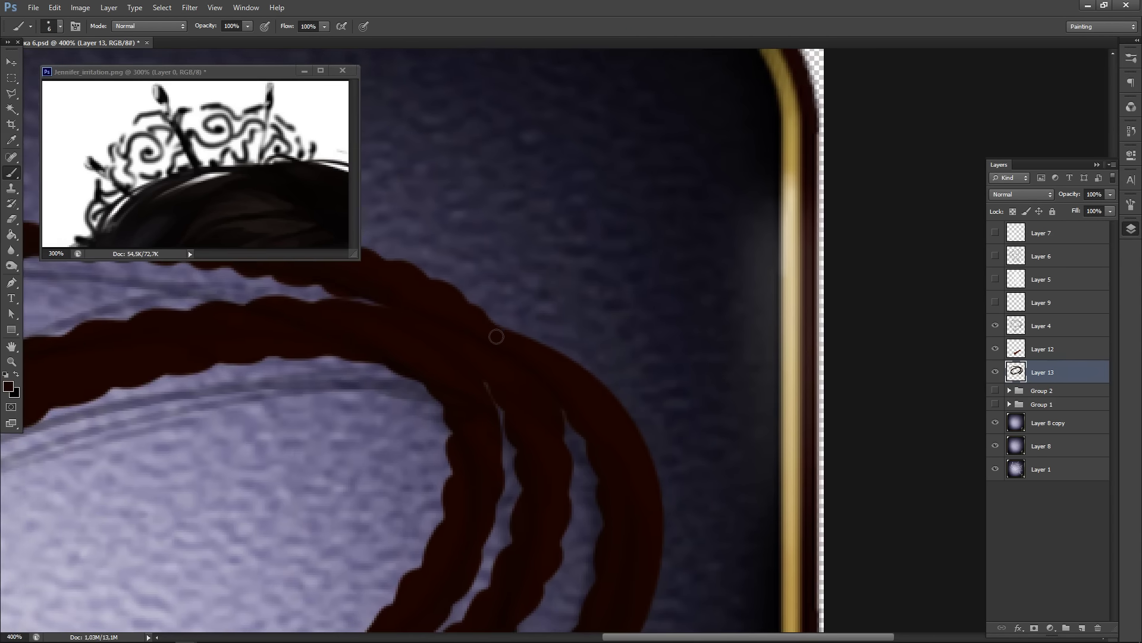
mouse_move(501, 329)
mouse_down()
mouse_move(530, 357)
mouse_move(560, 357)
mouse_move(569, 381)
mouse_move(604, 395)
mouse_move(627, 423)
mouse_move(518, 301)
mouse_move(550, 318)
mouse_move(564, 387)
mouse_up()
mouse_move(549, 466)
mouse_down()
mouse_move(551, 298)
mouse_move(579, 283)
mouse_move(556, 362)
mouse_move(503, 450)
mouse_move(460, 340)
mouse_move(489, 371)
mouse_move(411, 423)
mouse_up()
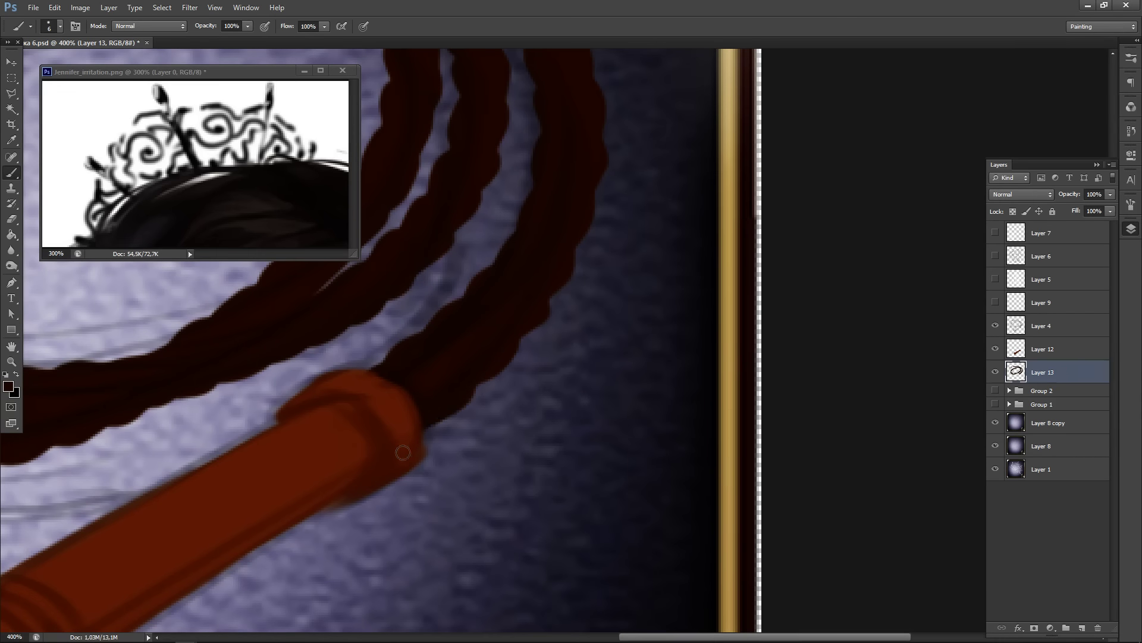
drag(310, 415, 374, 420)
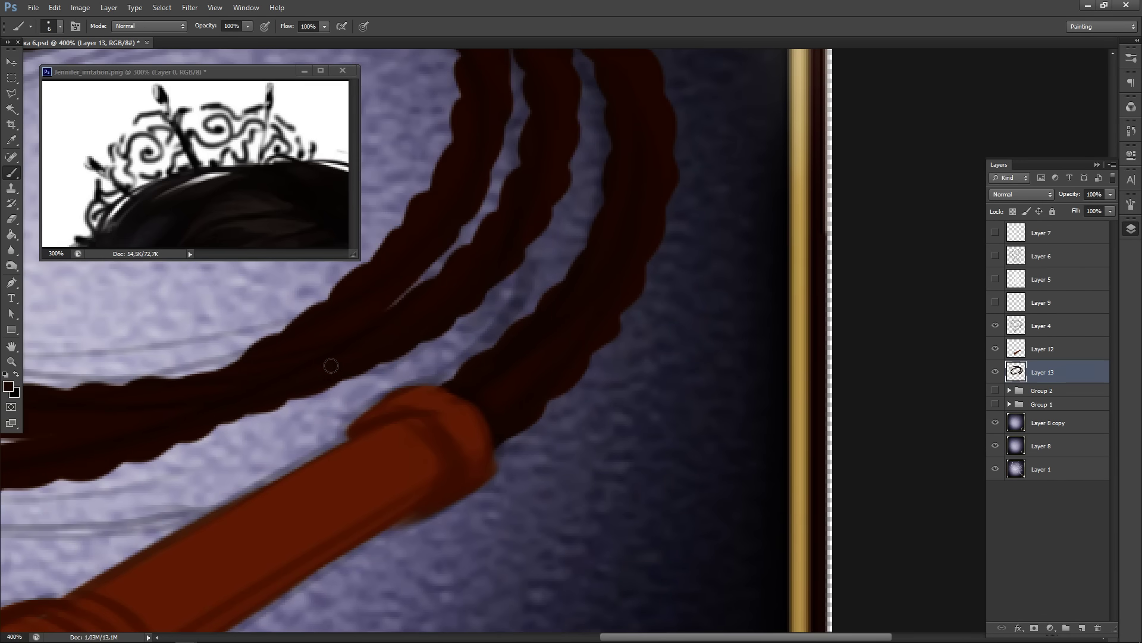
- Merge the handle's Layer 12 down into the cord's Layer 13 and clip the Layer 4 sketch to the merged layer
key(ctrl+minus)
key(ctrl+minus)
key(ctrl+minus)
key(ctrl+minus)
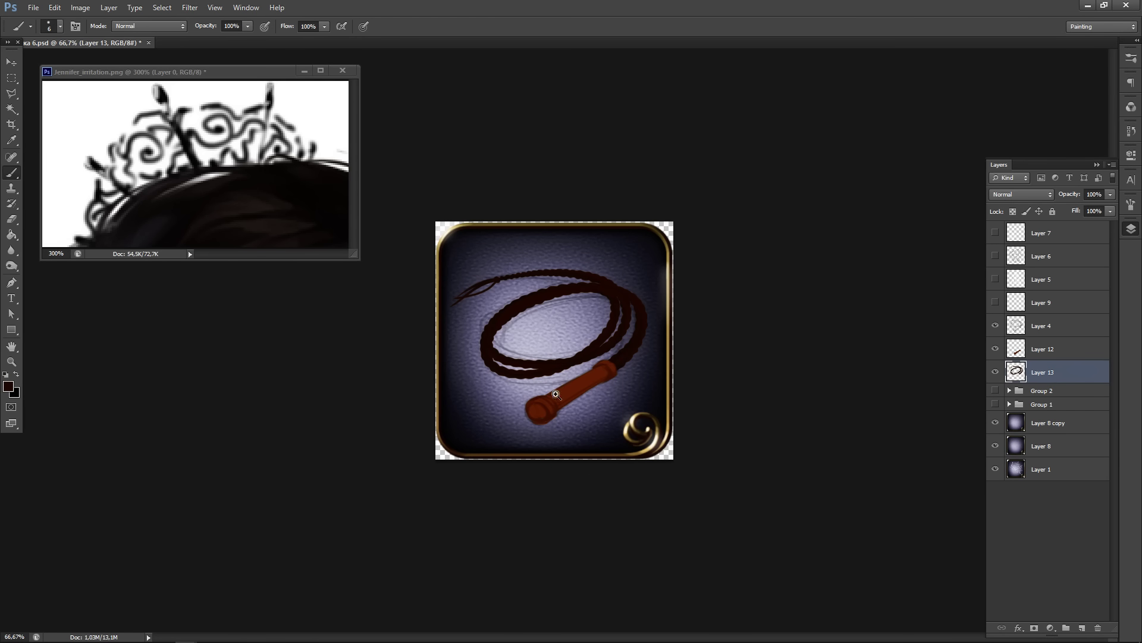
click(1075, 352)
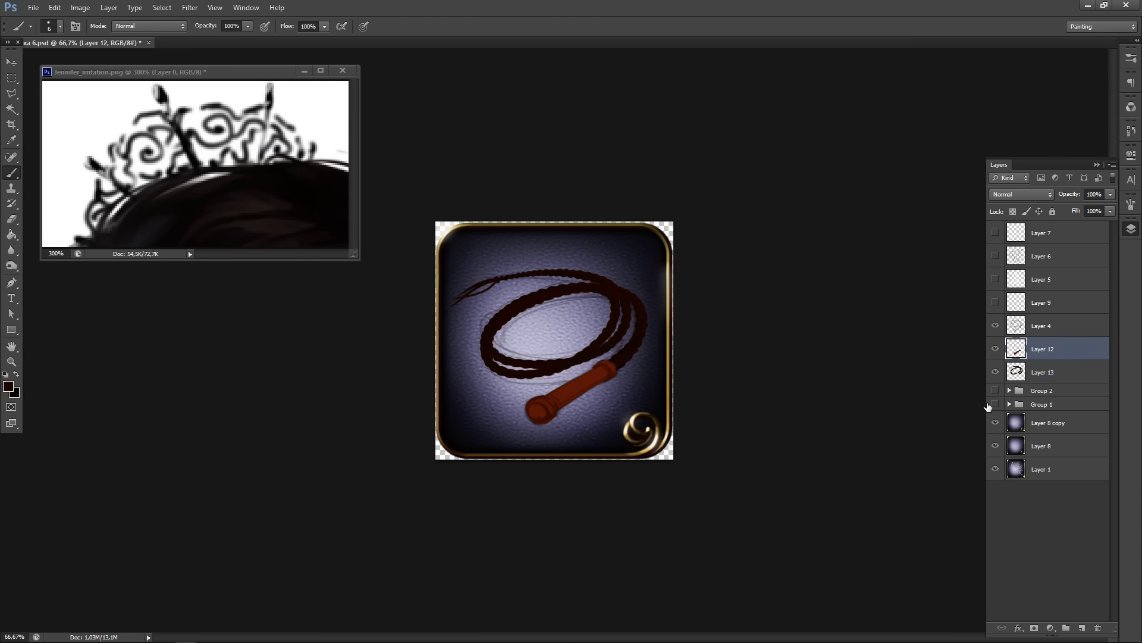
key(ctrl+e)
click(1063, 333)
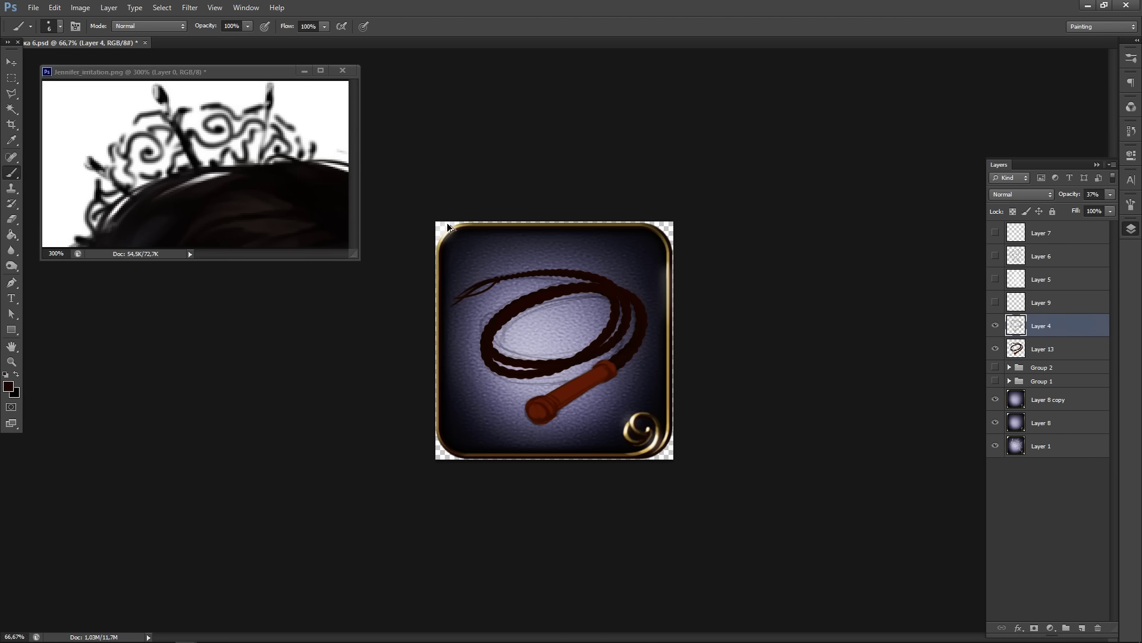
key(ctrl+alt+g)
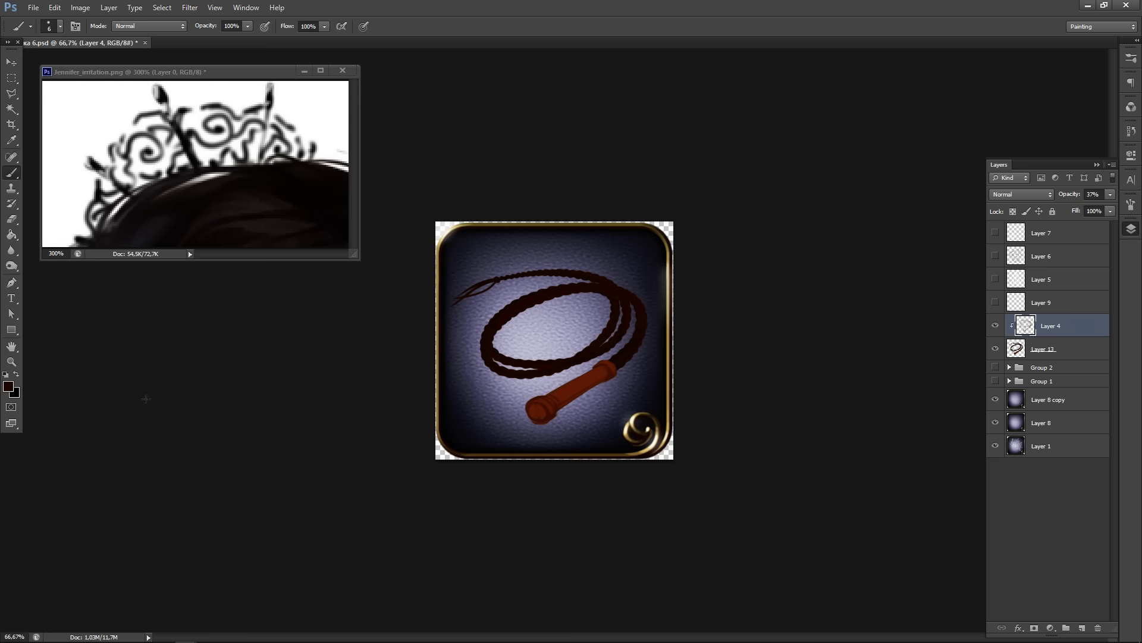
- Group the whip's sketch and color layers and hide the group
shift+click(1077, 353)
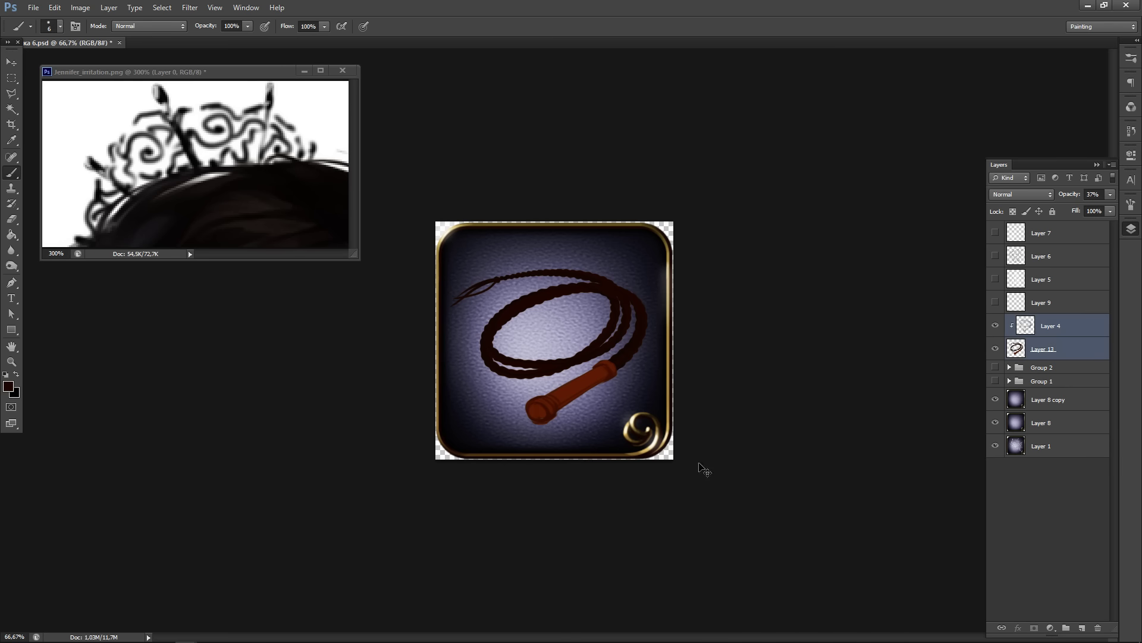
key(ctrl+g)
click(995, 320)
- Check the remaining hidden layers by toggling their visibility and delete Layer 9
click(1016, 309)
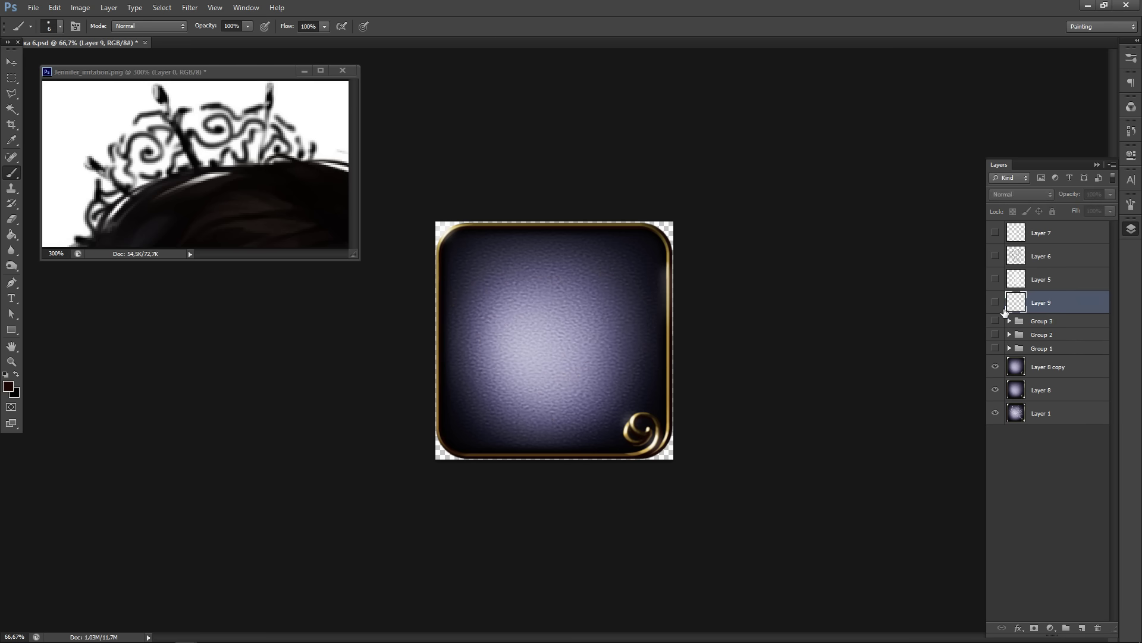
click(995, 302)
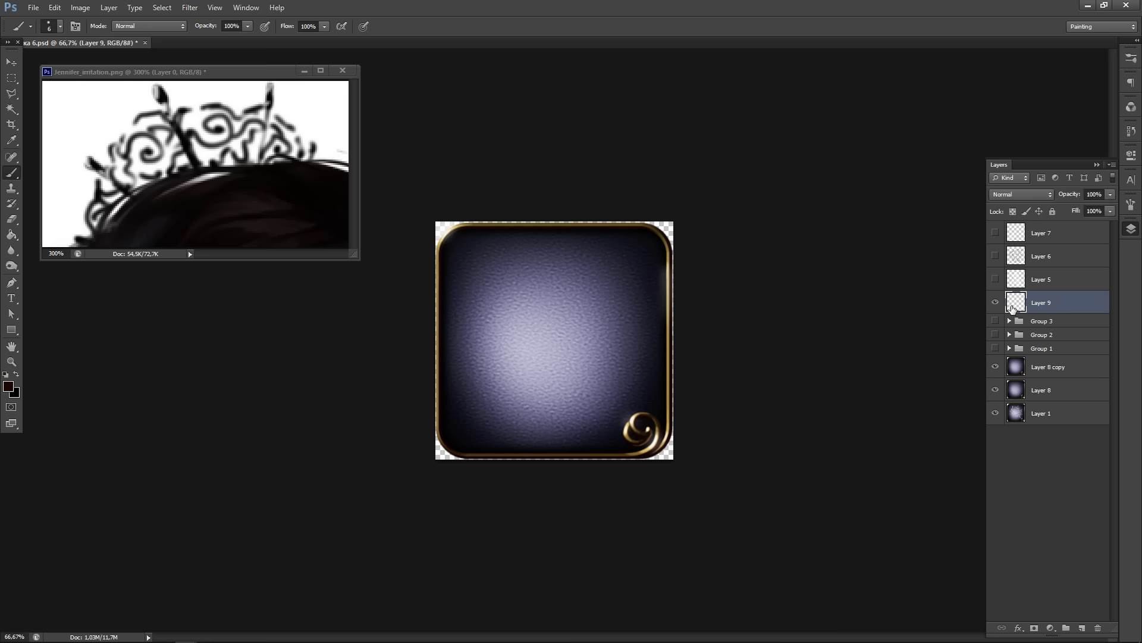
click(996, 304)
click(995, 304)
click(995, 304)
click(996, 282)
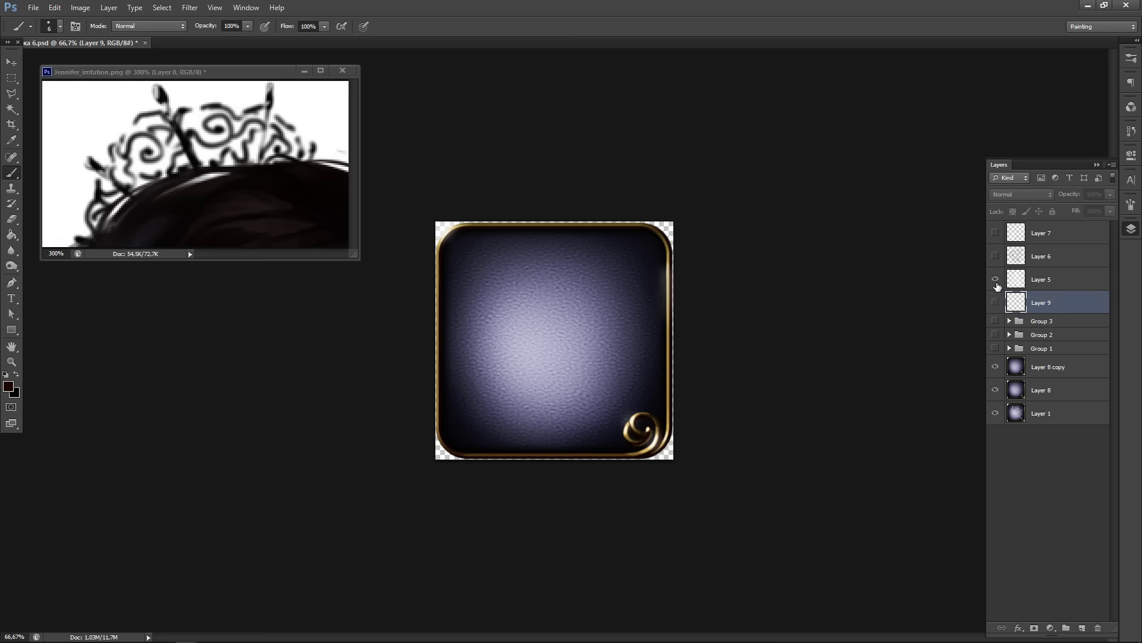
click(995, 279)
click(994, 256)
click(994, 237)
click(993, 236)
key(Delete)
- Show the praying-hands sketch on Layer 5 and add a new layer directly beneath it
click(1048, 279)
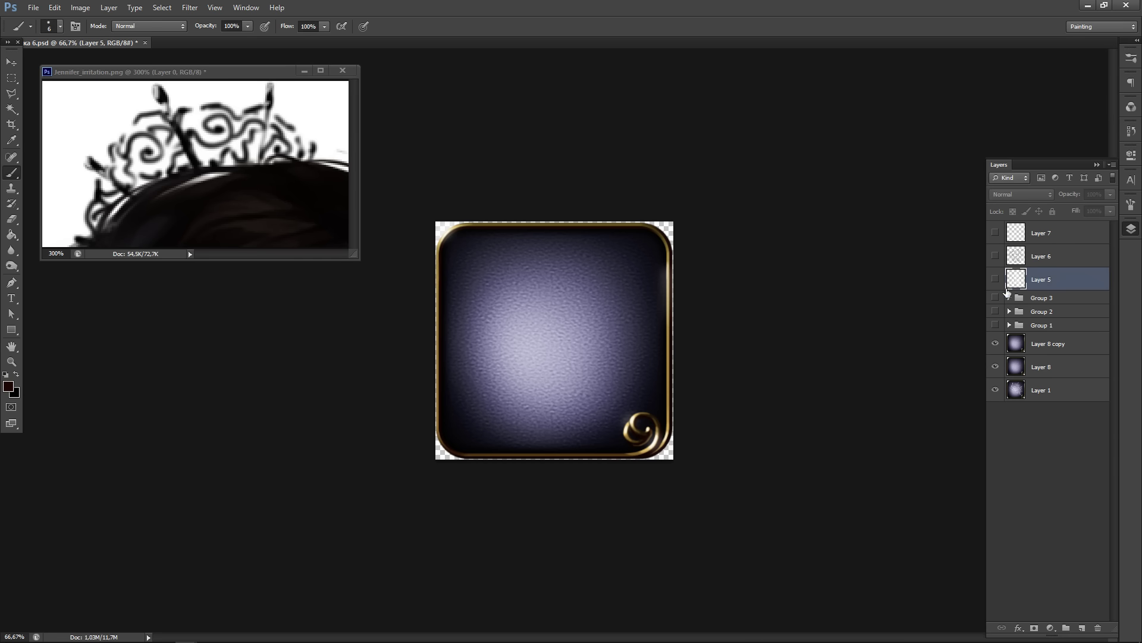
click(995, 279)
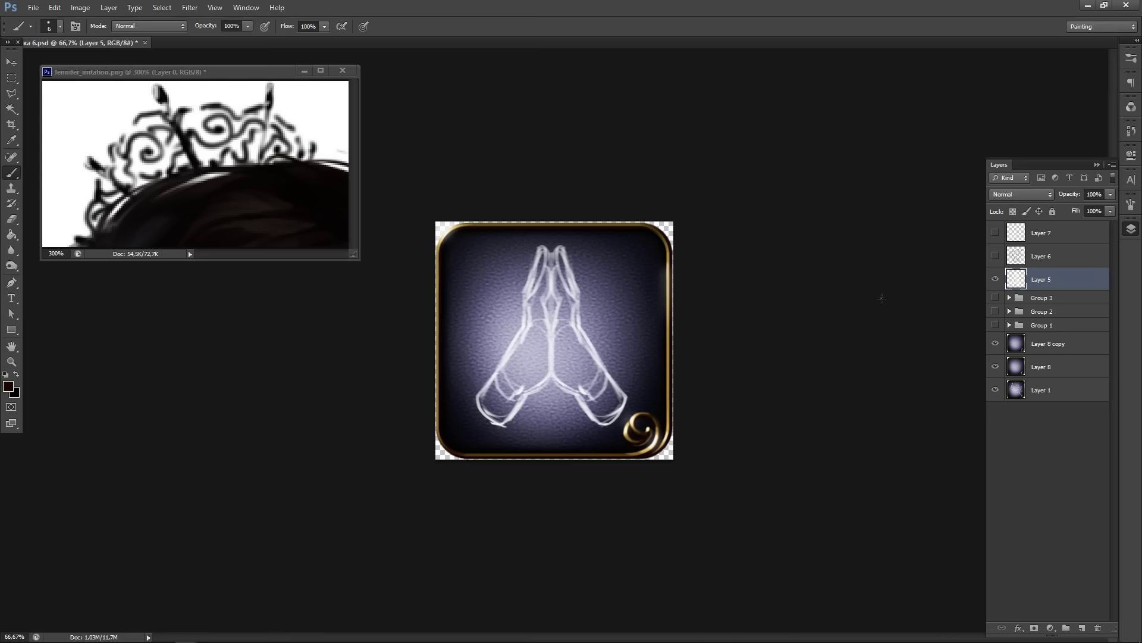
key(ctrl+shift+n)
key(Return)
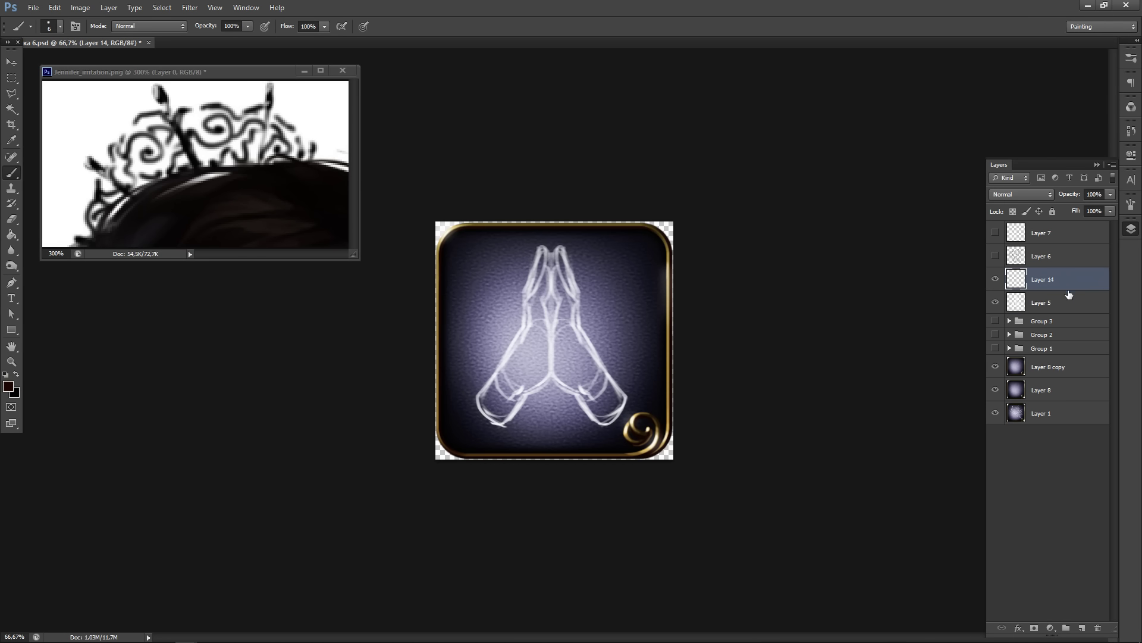
drag(1069, 294, 1035, 314)
- Turn the praying-hands sketch black with Hue/Saturation at saturation -100 and lightness -100, and make the new layer beneath it active
click(518, 314)
click(518, 313)
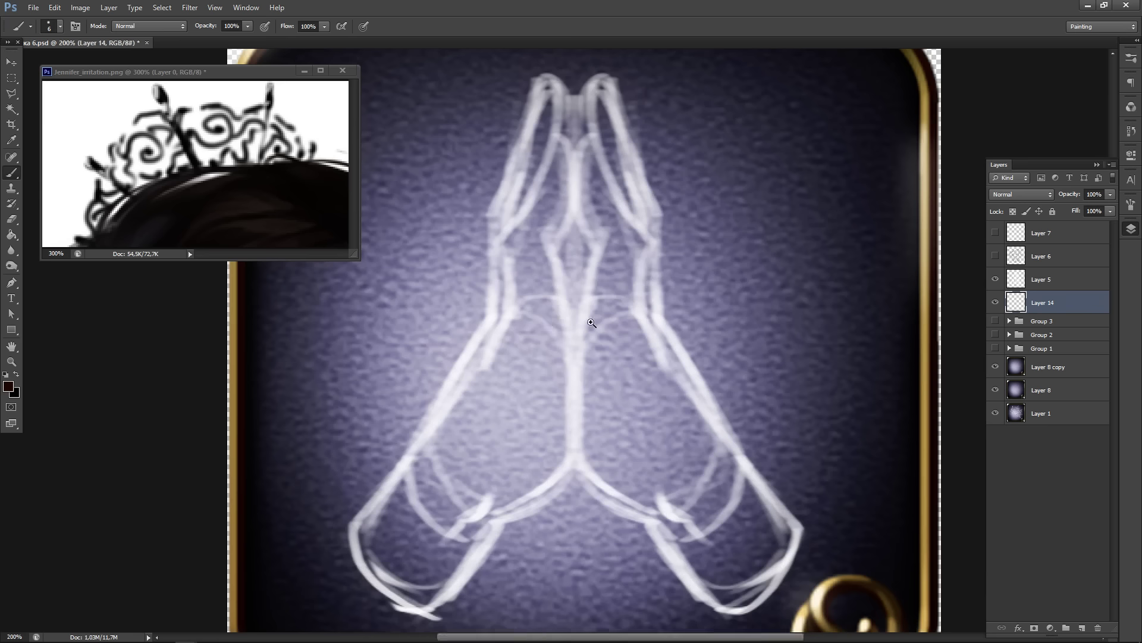
click(1084, 278)
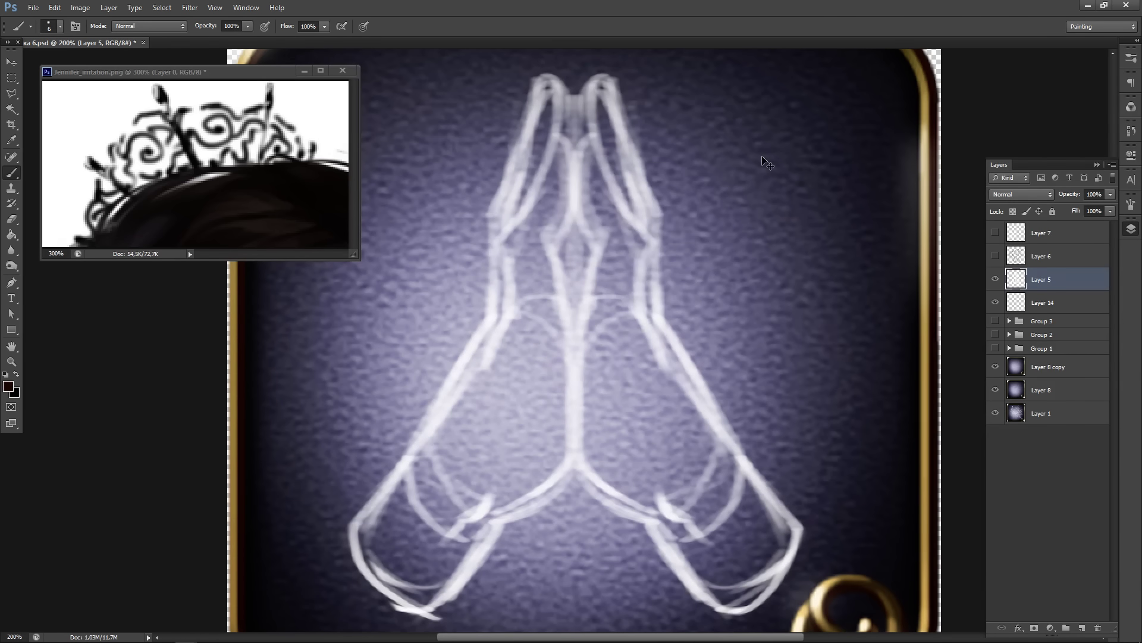
key(ctrl+u)
drag(869, 248, 751, 307)
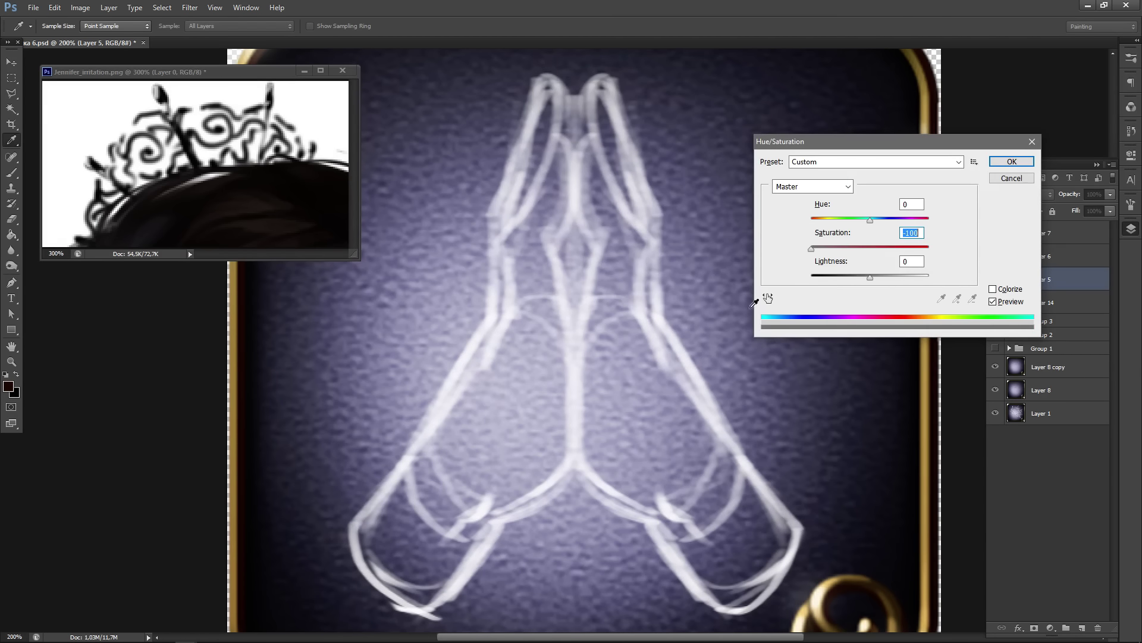
drag(872, 274, 811, 276)
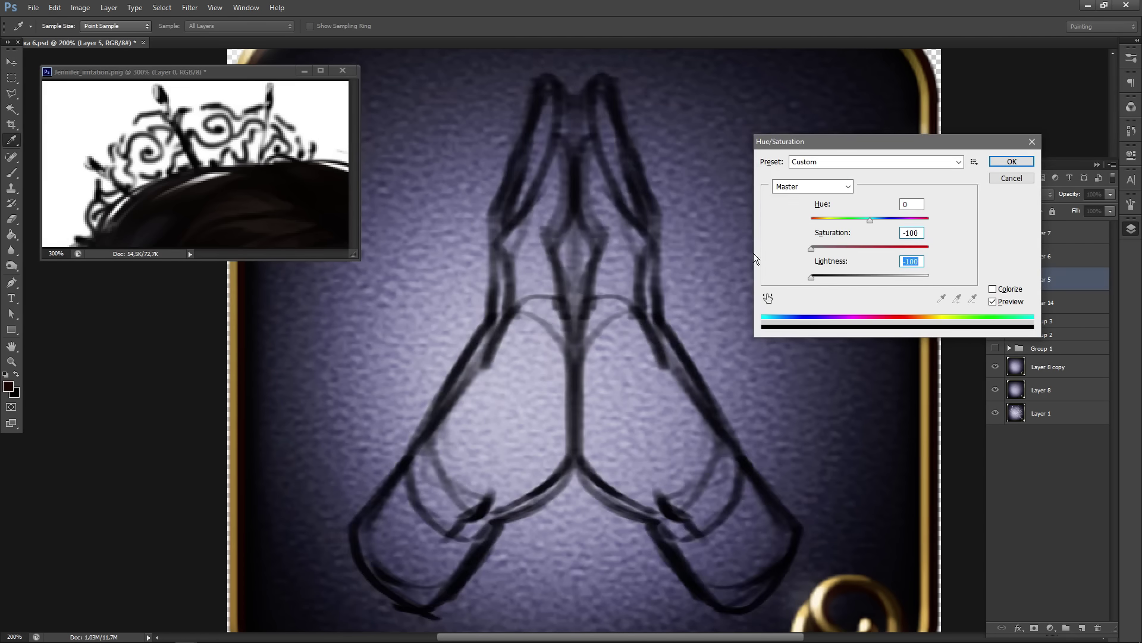
click(1011, 161)
key(b)
click(1056, 302)
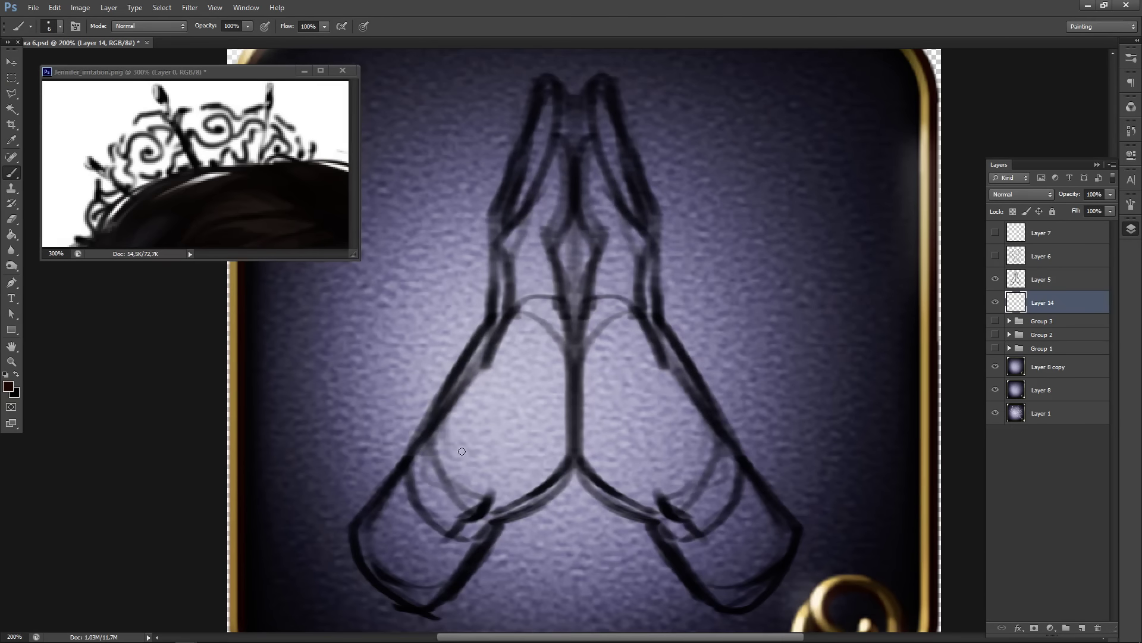
key(n)
click(1014, 346)
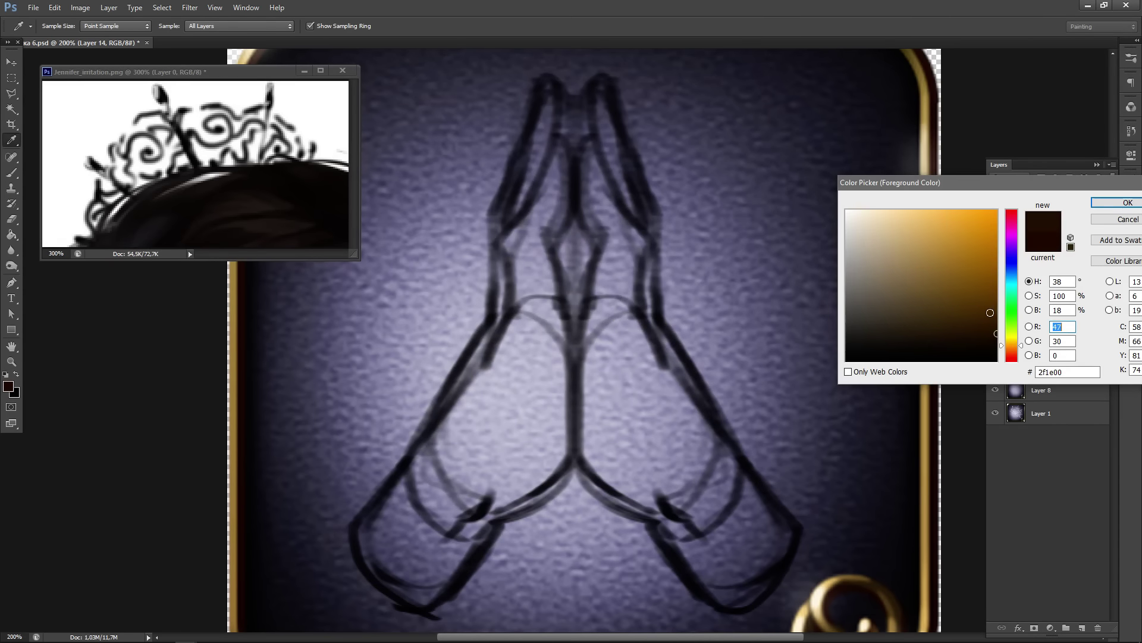
click(996, 310)
click(1011, 295)
click(1014, 340)
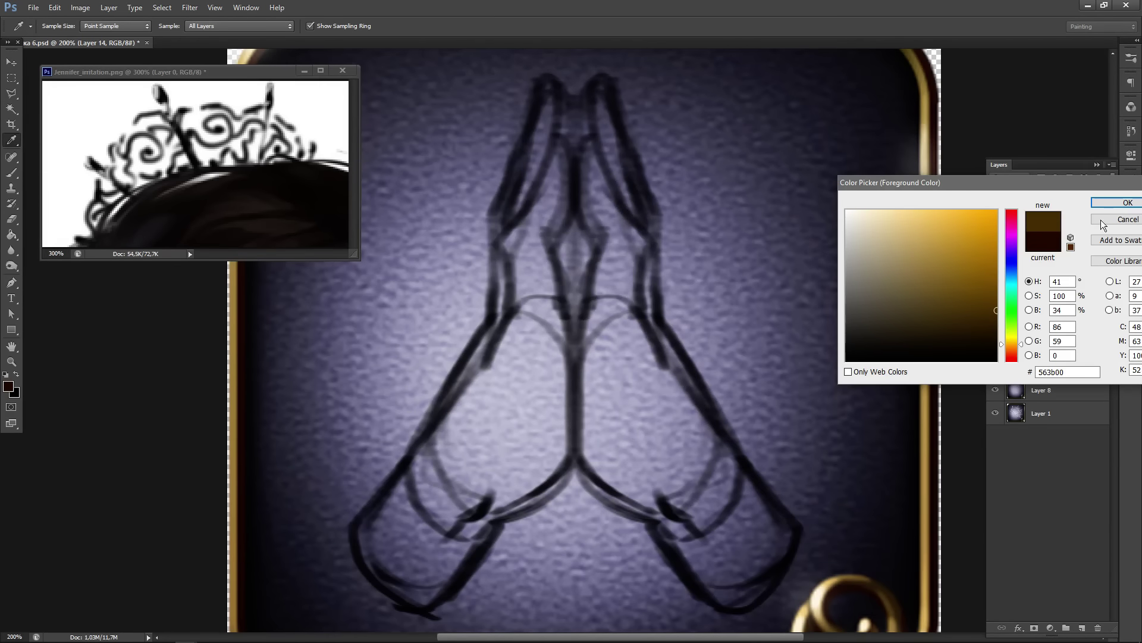
click(1100, 220)
- Hide the praying-hands layers, show Group 1 with the fists, and sample their brown-orange fill as the foreground color
click(995, 279)
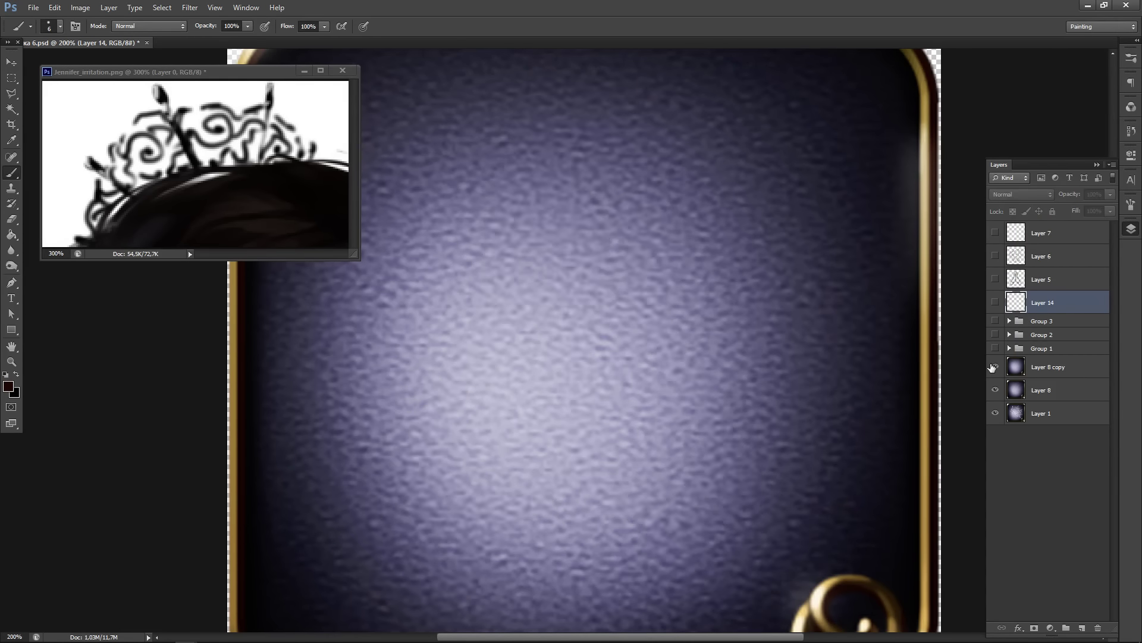
click(995, 348)
alt+click(413, 312)
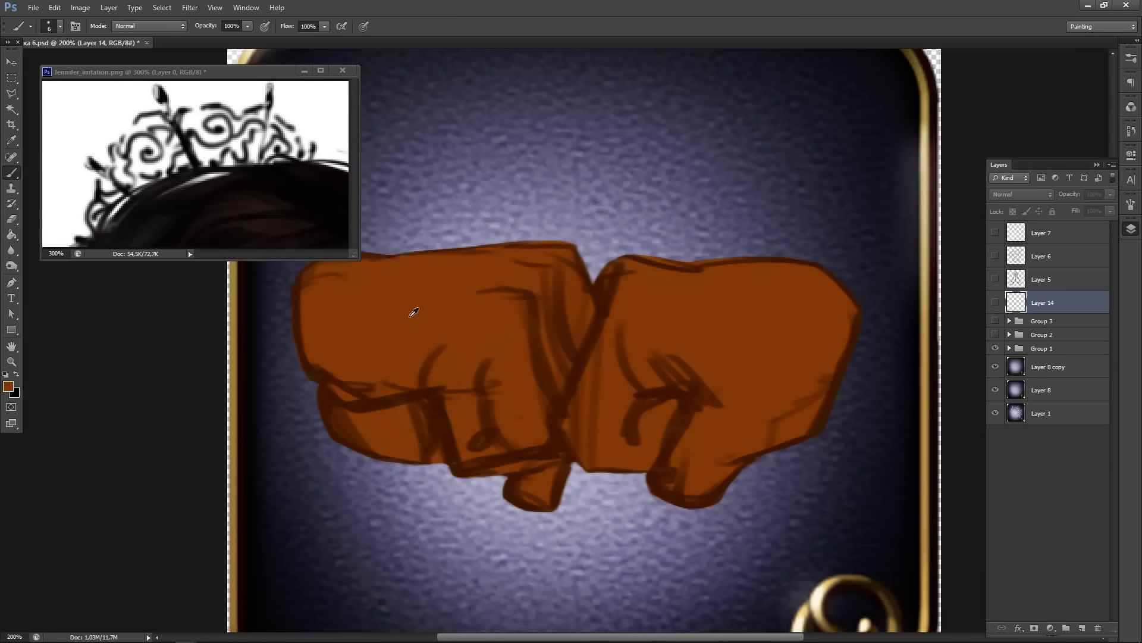
- Hide Group 1 and show Layer 14 and the praying-hands sketch on Layer 5
click(996, 302)
click(995, 348)
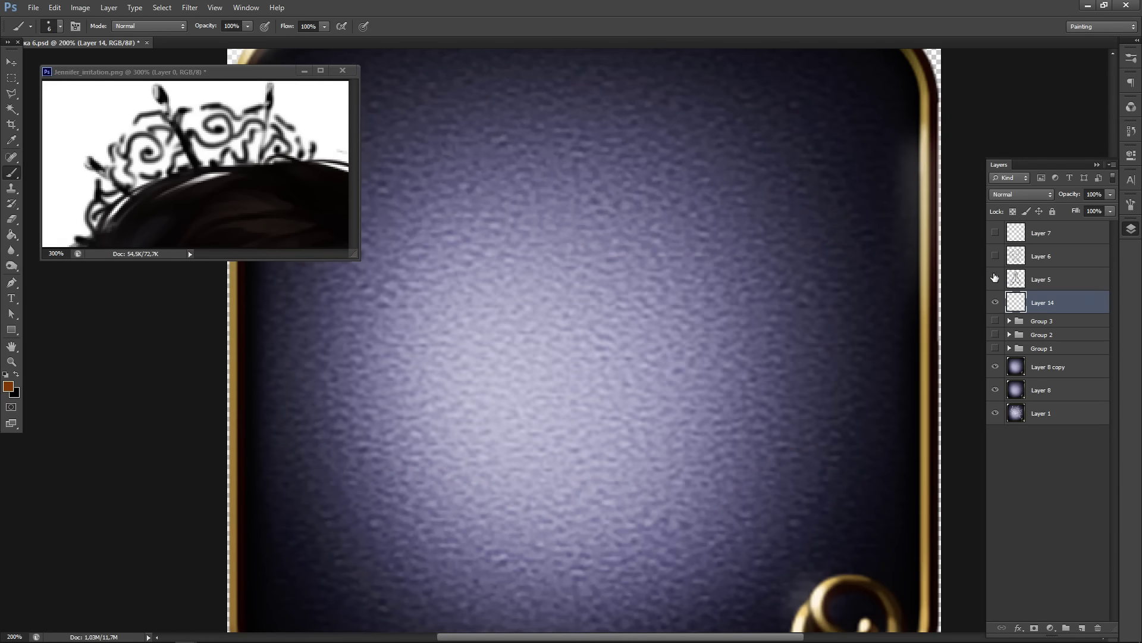
click(995, 279)
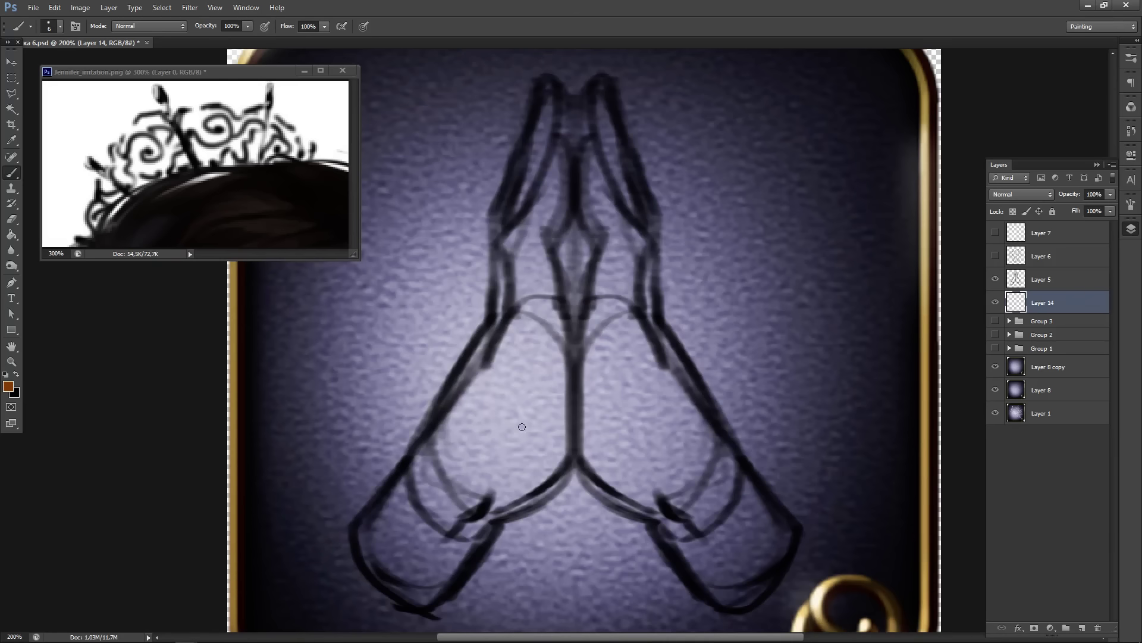
- Enlarge the brush to 30 px and block in the left palm of the praying hands with brown-orange on Layer 14
mouse_move(522, 427)
mouse_down()
mouse_move(466, 473)
mouse_move(527, 425)
mouse_up()
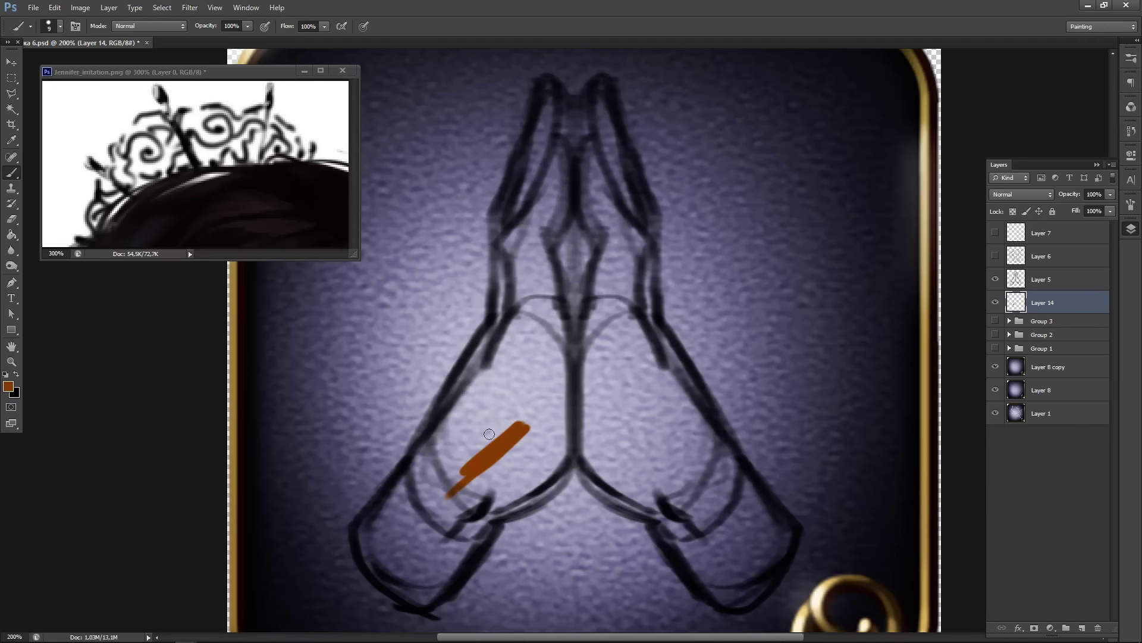
key(bracketright)
key(bracketright)
key(bracketright)
key(bracketright)
key(bracketright)
key(bracketright)
key(bracketright)
key(bracketright)
mouse_move(523, 408)
mouse_down()
mouse_move(536, 433)
mouse_move(428, 492)
mouse_move(440, 502)
mouse_move(551, 443)
mouse_move(481, 501)
mouse_move(513, 495)
mouse_move(540, 471)
mouse_move(492, 502)
mouse_move(556, 440)
mouse_move(522, 492)
mouse_move(477, 504)
mouse_move(559, 448)
mouse_move(496, 502)
mouse_move(514, 367)
mouse_move(430, 493)
mouse_move(512, 339)
mouse_move(463, 389)
mouse_move(414, 491)
mouse_move(479, 381)
mouse_move(426, 493)
mouse_move(529, 323)
mouse_move(550, 314)
mouse_move(552, 376)
mouse_move(584, 438)
mouse_move(613, 443)
mouse_up()
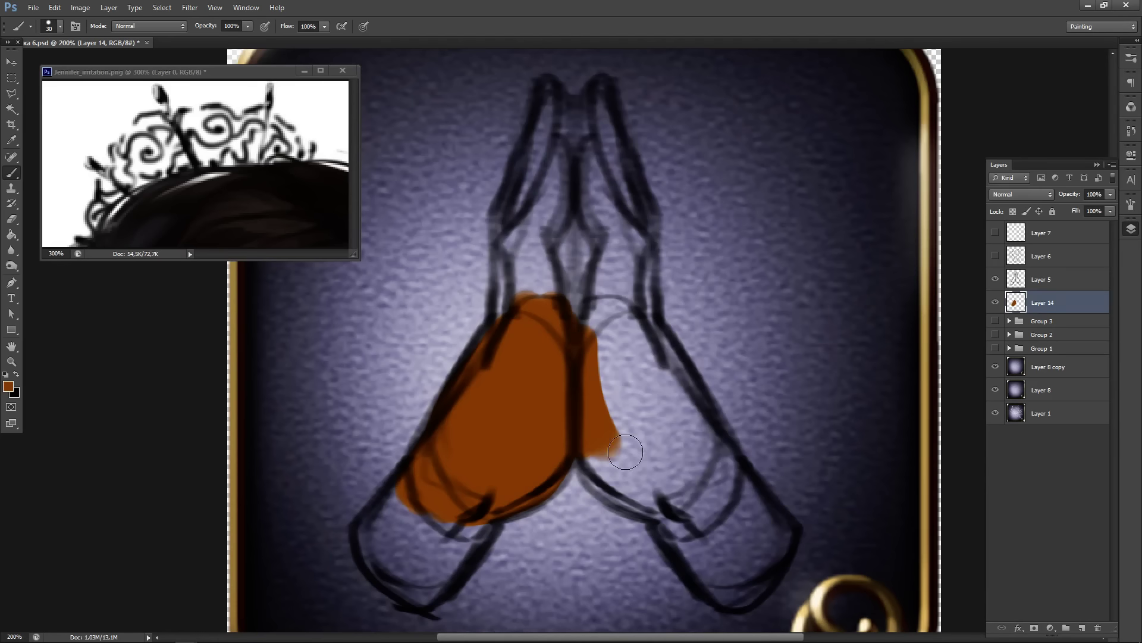
- Lower the opacity of the praying-hands sketch on Layer 5 to 59%
click(1048, 280)
click(1111, 194)
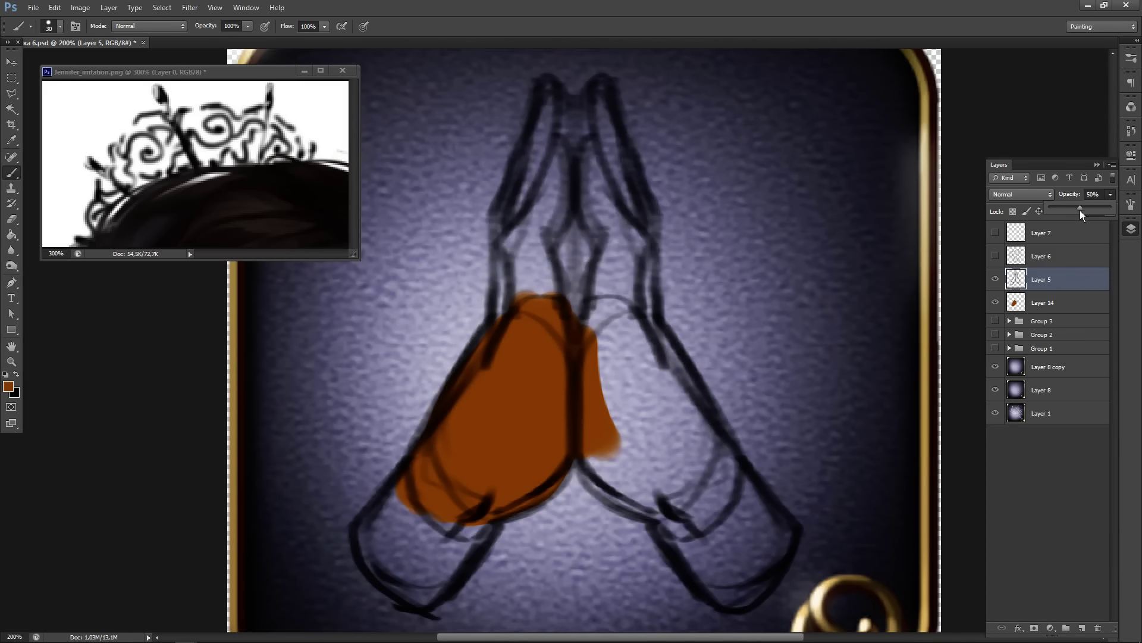
drag(1081, 208, 1085, 209)
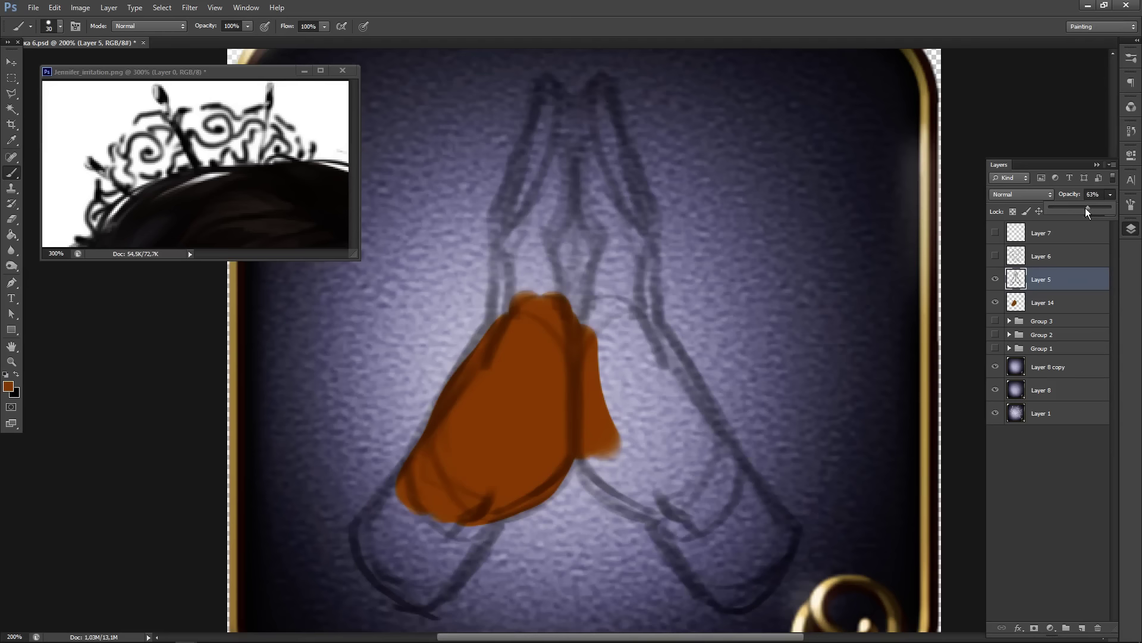
- Fill the right palm with brown-orange on Layer 14, extending it to the outer sketch line
click(1066, 307)
mouse_move(613, 387)
mouse_down()
mouse_move(630, 416)
mouse_move(607, 346)
mouse_move(605, 375)
mouse_move(683, 491)
mouse_move(595, 433)
mouse_move(618, 478)
mouse_move(592, 449)
mouse_move(603, 471)
mouse_move(700, 514)
mouse_move(622, 339)
mouse_move(653, 387)
mouse_up()
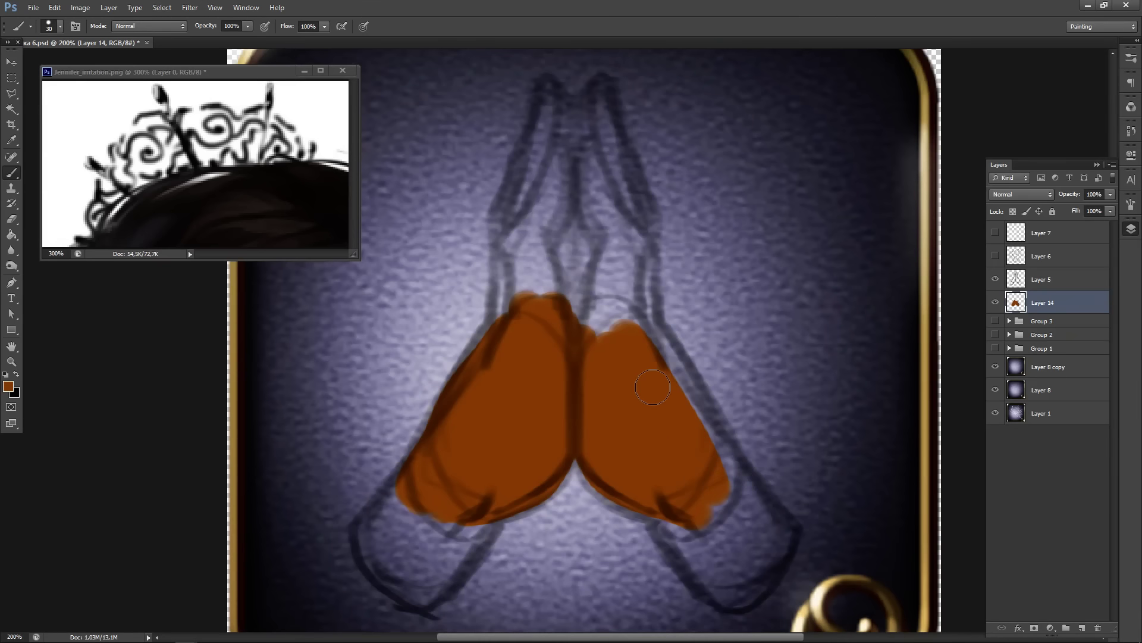
mouse_move(635, 328)
mouse_down()
mouse_move(618, 288)
mouse_move(746, 509)
mouse_move(665, 346)
mouse_move(743, 494)
mouse_up()
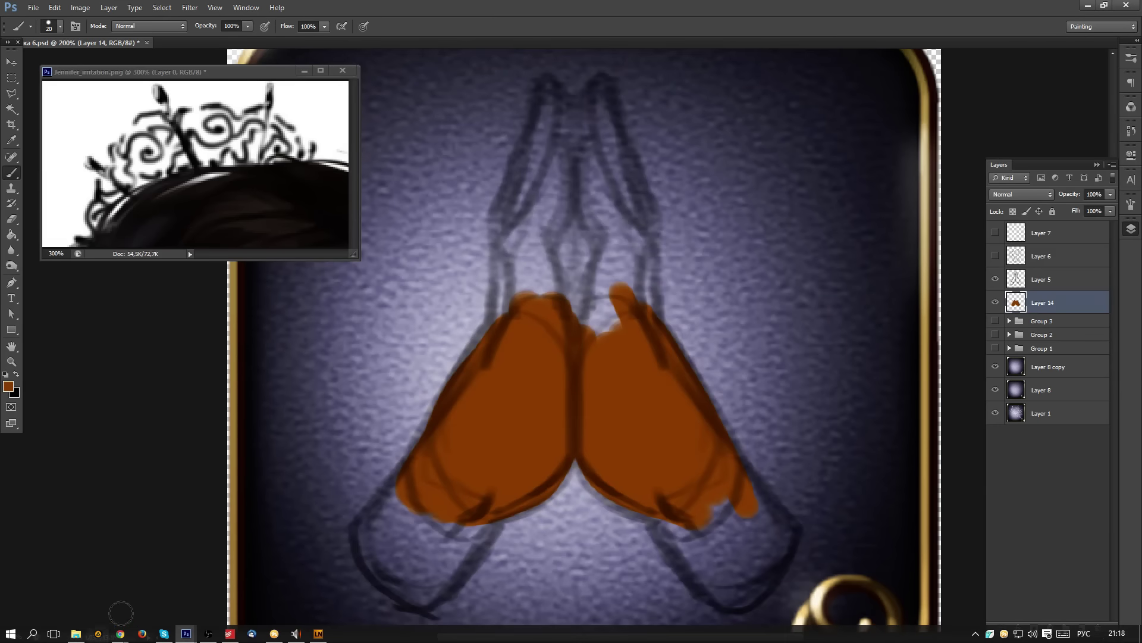
mouse_move(121, 634)
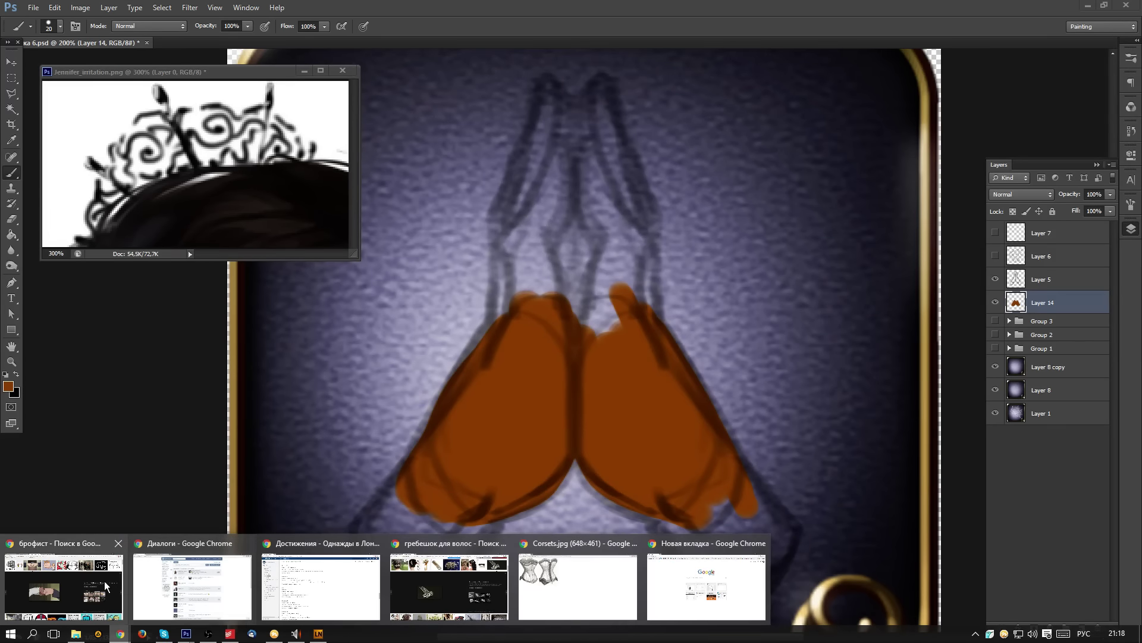
mouse_move(104, 587)
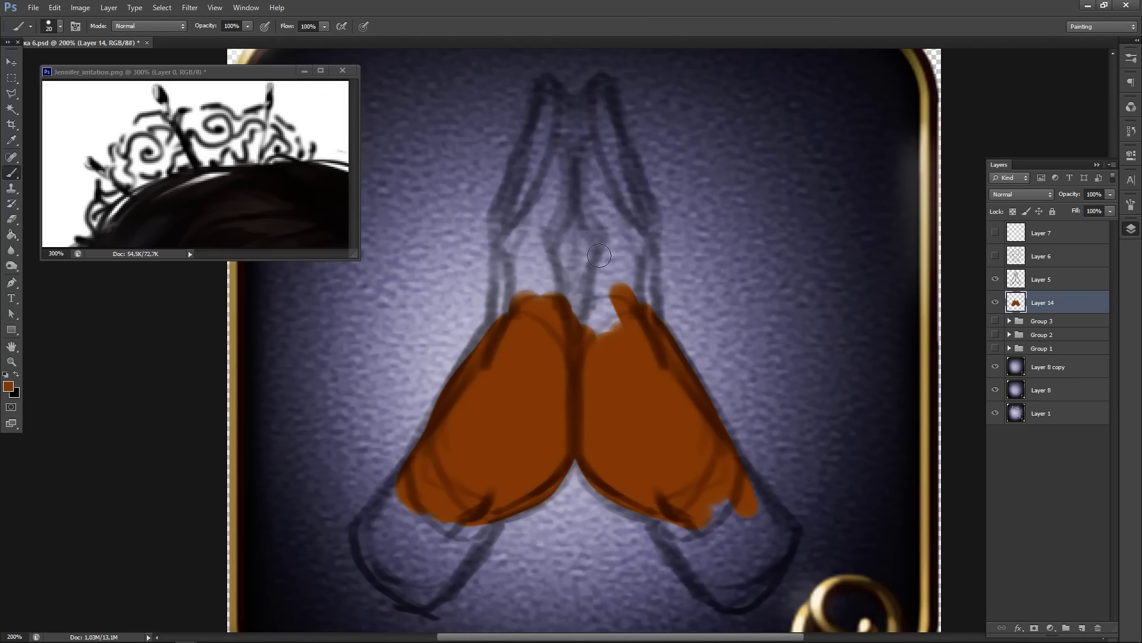
- Paint the lower finger sections of both hands above the palms with the 20 px brush
mouse_move(600, 255)
mouse_down()
mouse_move(595, 323)
mouse_move(625, 262)
mouse_move(619, 325)
mouse_up()
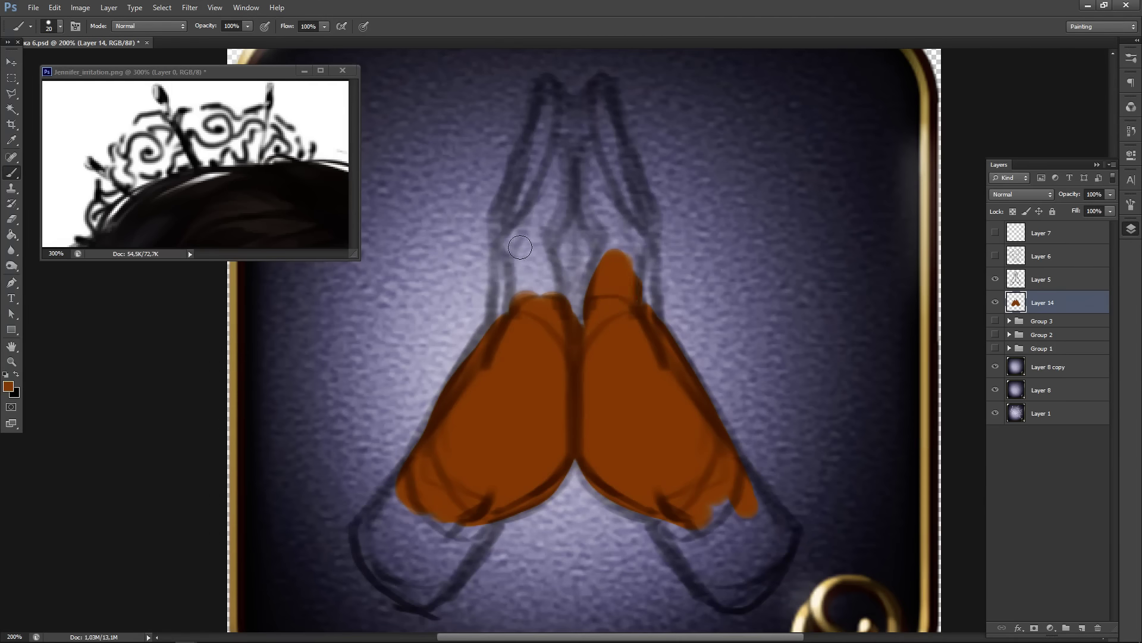
mouse_move(521, 247)
mouse_down()
mouse_move(518, 295)
mouse_move(534, 254)
mouse_up()
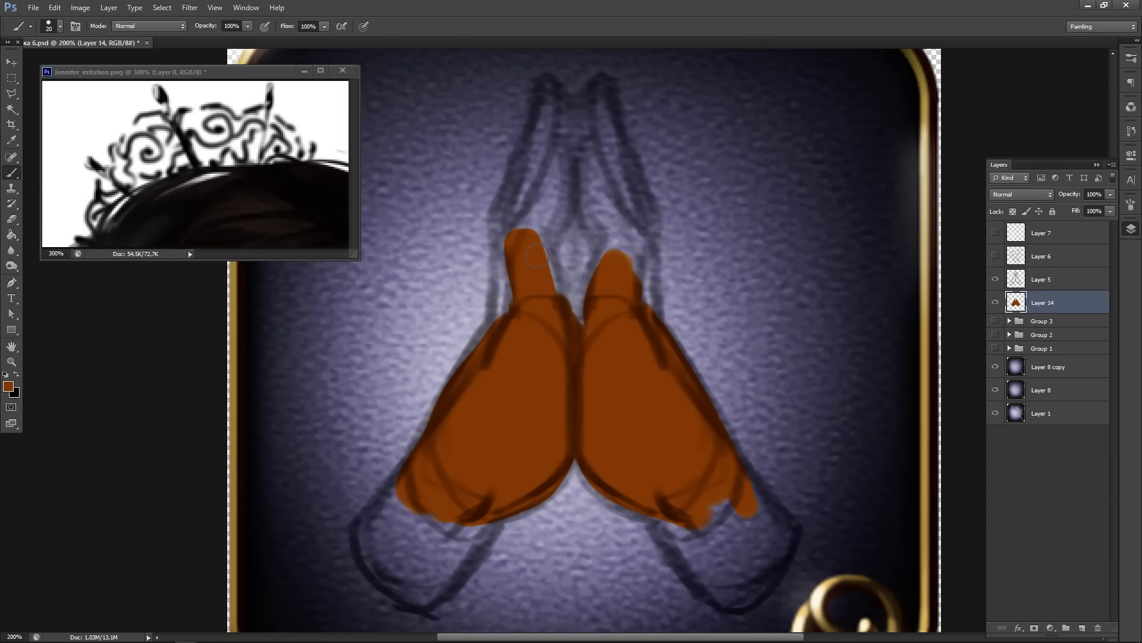
drag(536, 255, 556, 322)
drag(540, 246, 558, 290)
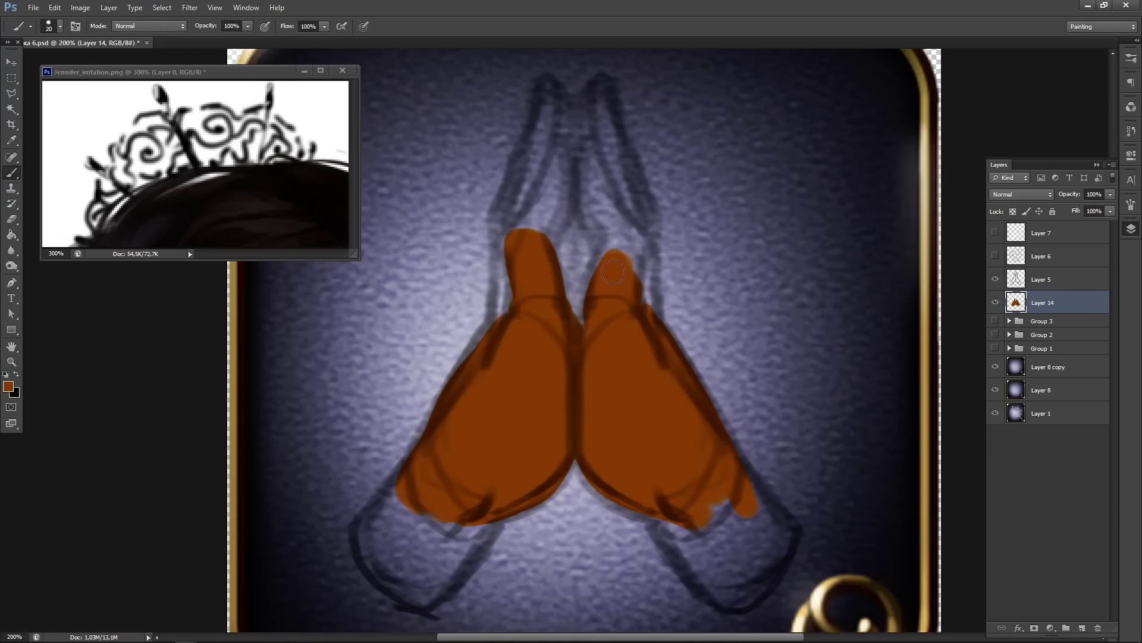
mouse_move(624, 237)
mouse_down()
mouse_move(570, 345)
mouse_move(556, 302)
mouse_move(605, 284)
mouse_move(588, 342)
mouse_move(586, 300)
mouse_up()
- Extend the brown-orange fill up the left hand's fingers towards the tip, following the sketch
drag(538, 162, 510, 271)
drag(529, 215, 487, 321)
drag(510, 248, 536, 340)
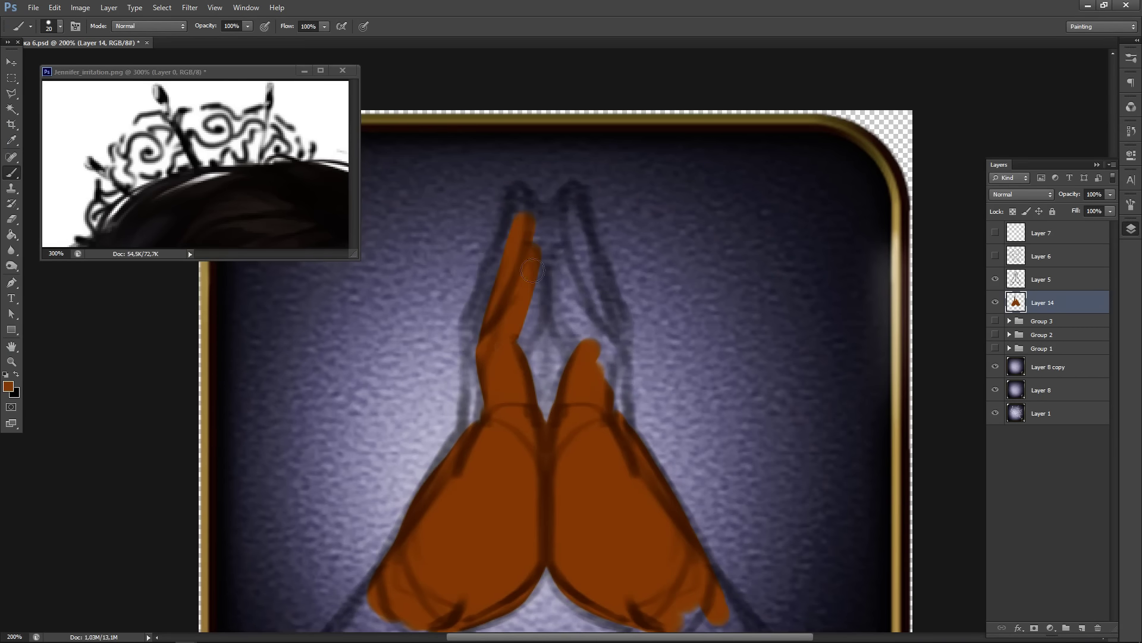
mouse_move(539, 268)
mouse_down()
mouse_move(500, 346)
mouse_move(526, 351)
mouse_up()
- Switch to the flat 19 px brush preset and fill the middle of the right hand's fingers
right_click(583, 301)
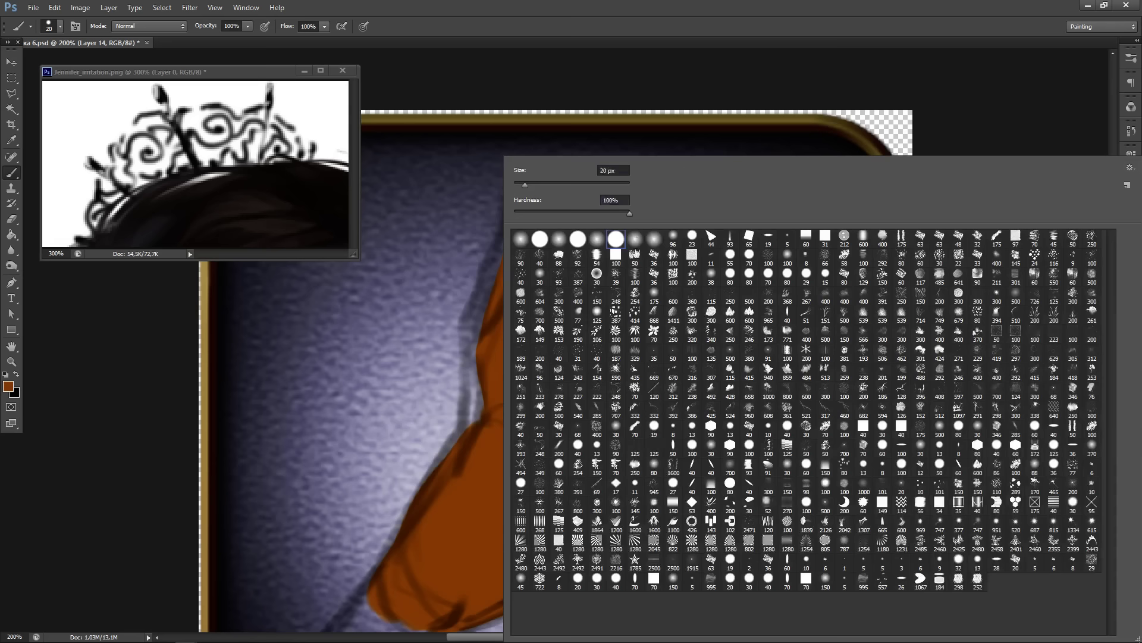
click(768, 238)
click(499, 322)
mouse_move(549, 277)
mouse_down()
mouse_move(576, 347)
mouse_move(566, 350)
mouse_up()
drag(556, 300, 565, 354)
drag(551, 261, 604, 372)
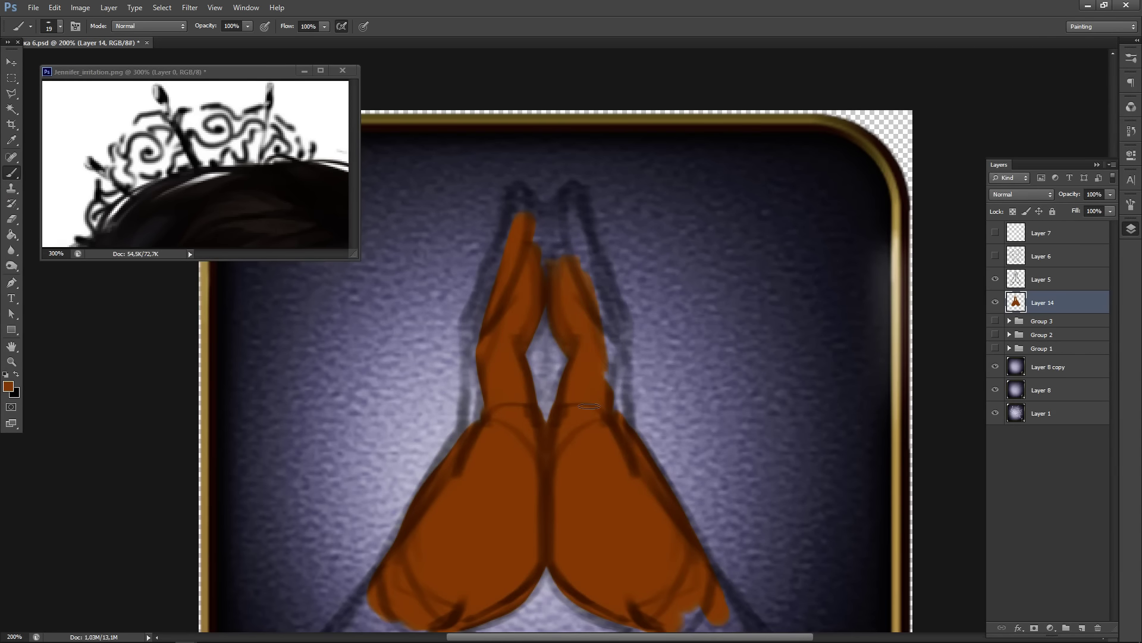
- Fill the outer edges of both hands between the knuckles and palms, redoing the uneven stroke on the right hand
drag(610, 316, 618, 432)
drag(619, 316, 617, 414)
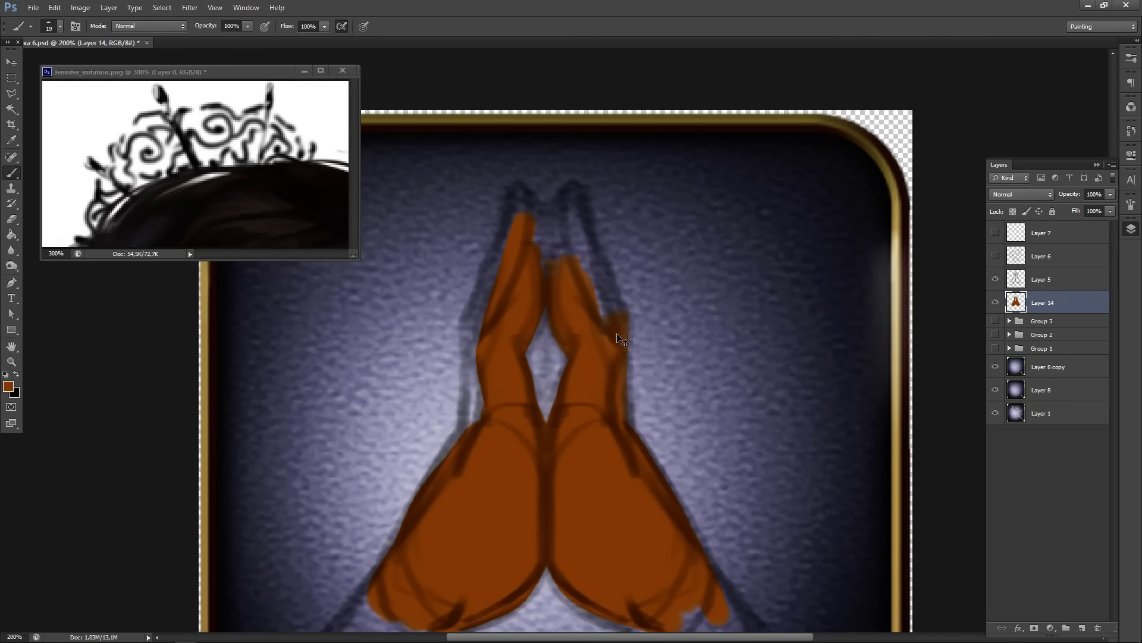
key(ctrl+z)
drag(619, 319, 620, 417)
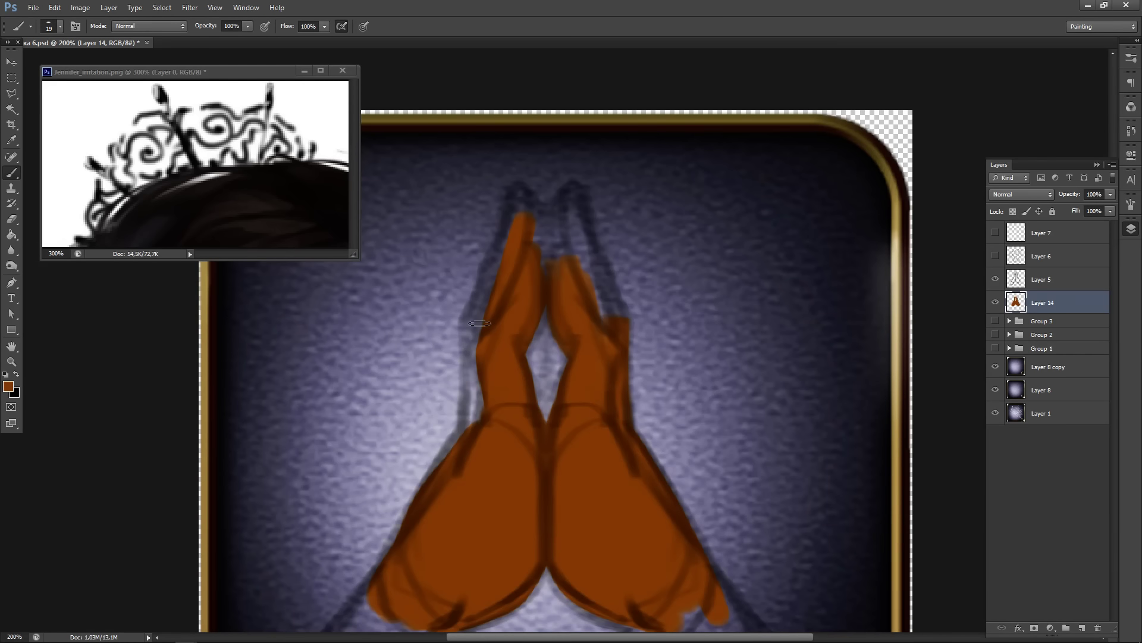
mouse_move(480, 324)
mouse_down()
mouse_move(467, 429)
mouse_move(511, 261)
mouse_move(371, 508)
mouse_up()
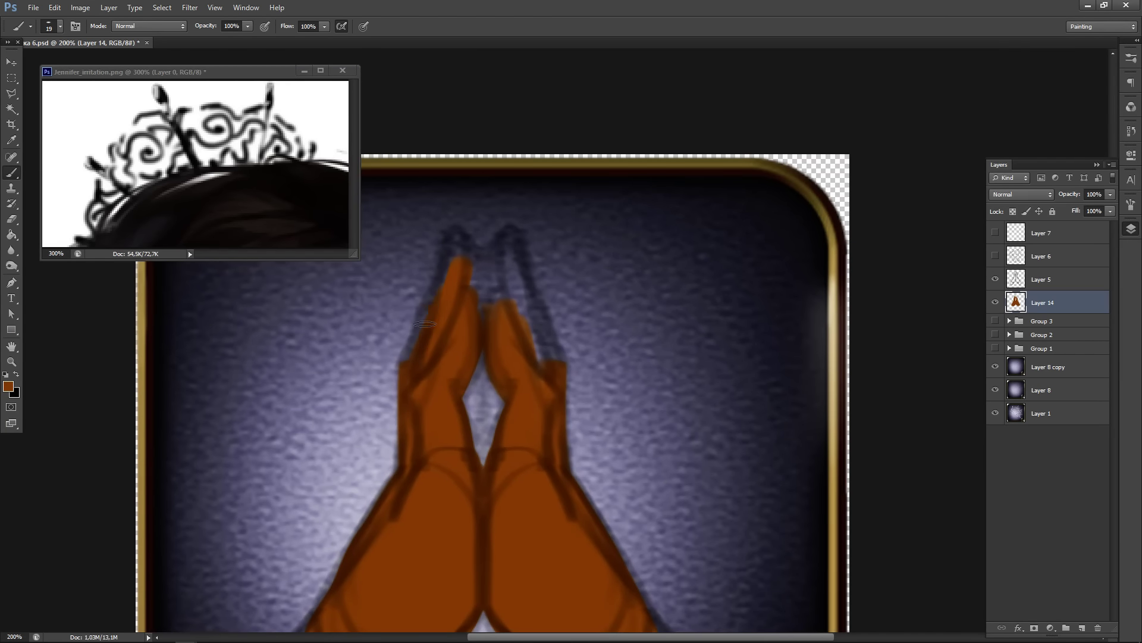
- Fill the left hand's outer finger edge and fingertip up to the sketch outline, reducing the brush to 10 px
drag(425, 324, 408, 366)
key(ctrl+z)
drag(433, 309, 411, 362)
drag(455, 233, 456, 256)
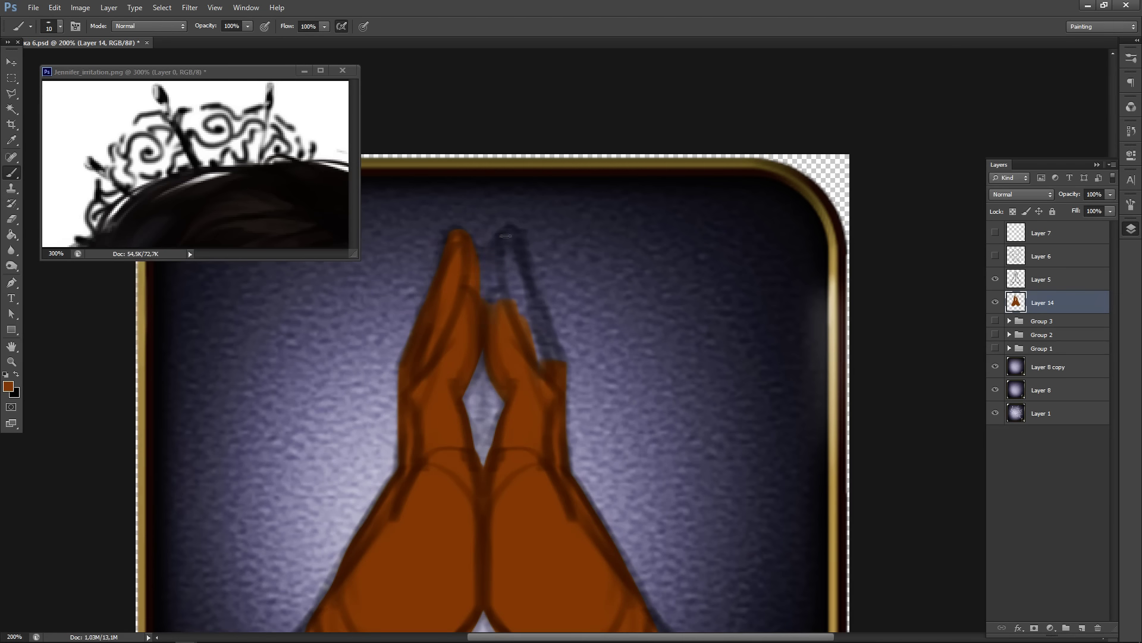
- Fill the right hand's fingertip, its outer edge and the gap between the fingertips, then touch up the inner finger edge
mouse_move(510, 242)
mouse_down()
mouse_move(535, 348)
mouse_move(527, 324)
mouse_up()
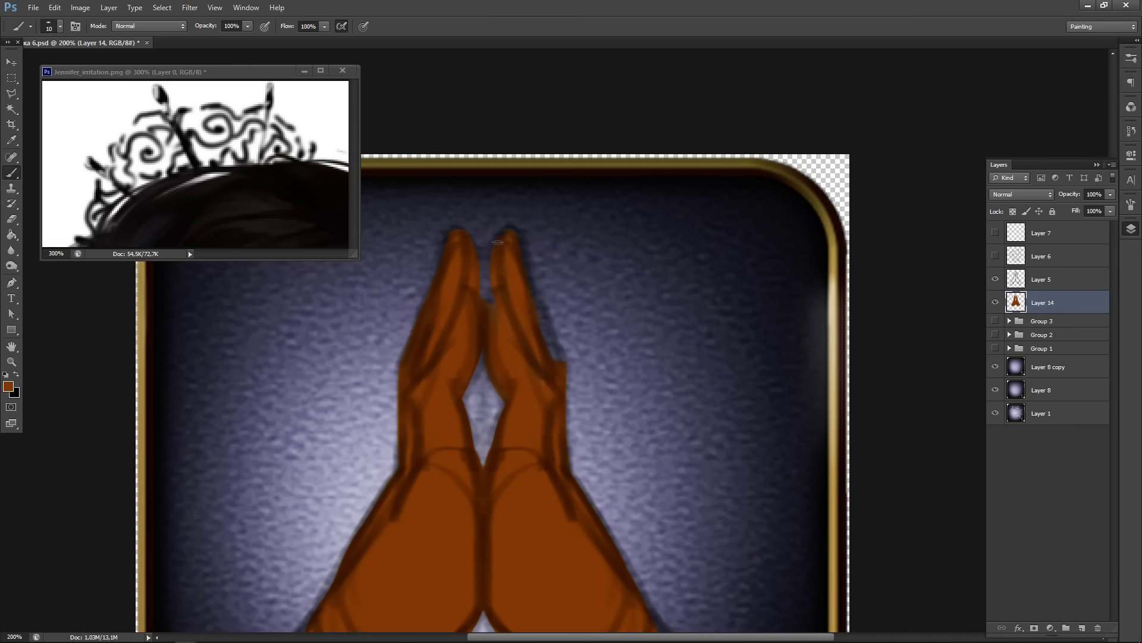
drag(534, 311, 554, 362)
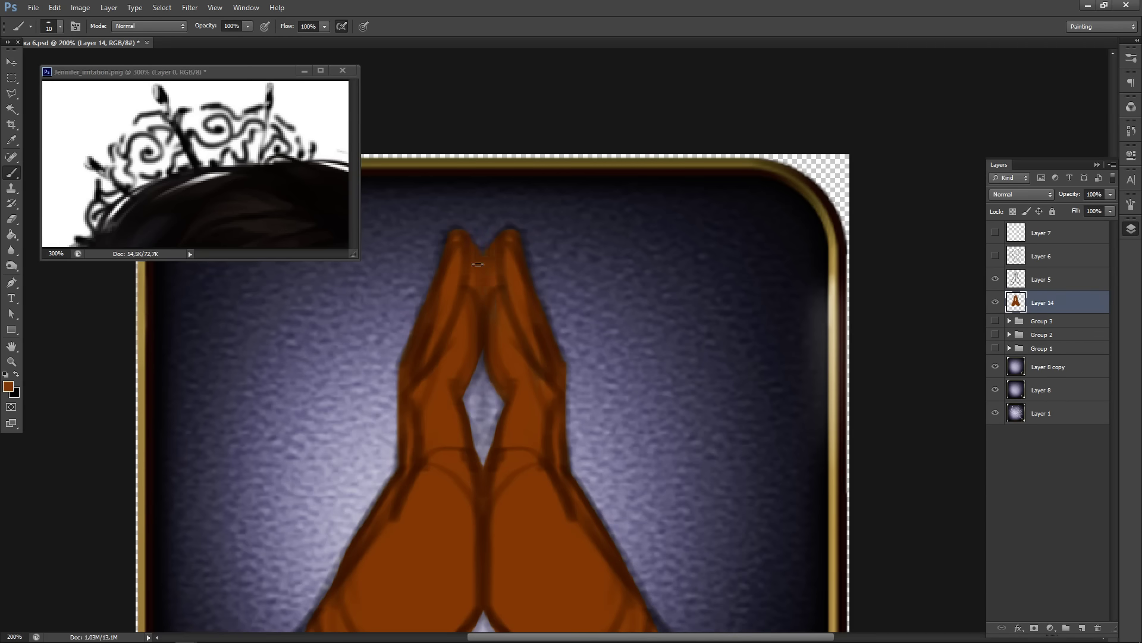
drag(484, 402, 446, 235)
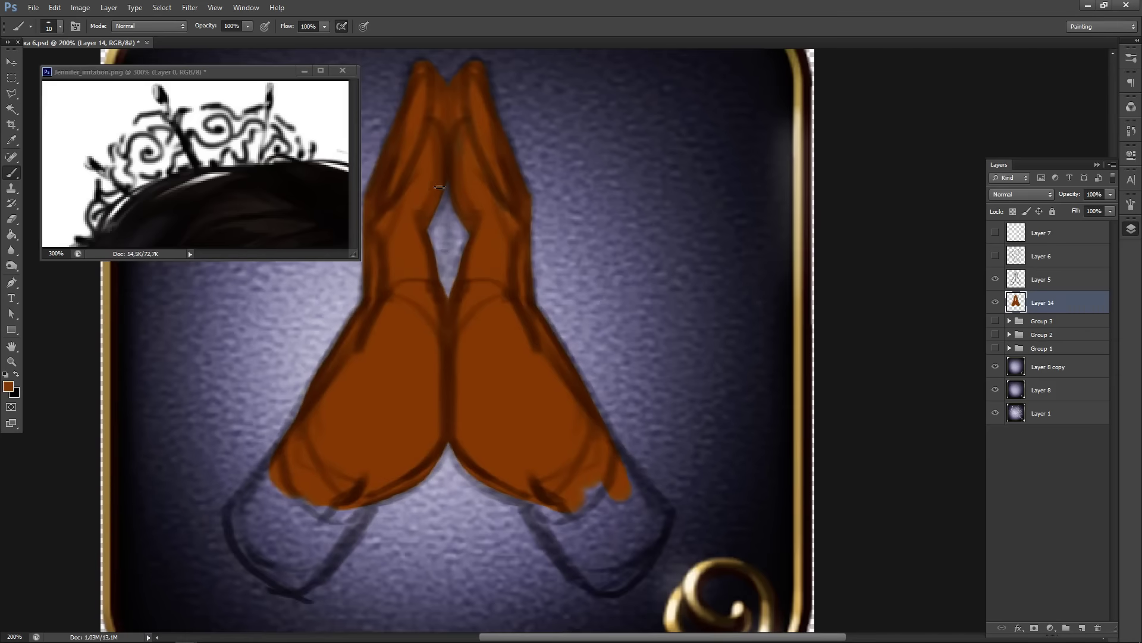
key(ctrl+z)
drag(447, 189, 412, 240)
- Fill the left wrist below the palm with brown-orange, using a 20 px brush inside and 10 px along the outline
drag(431, 343, 472, 224)
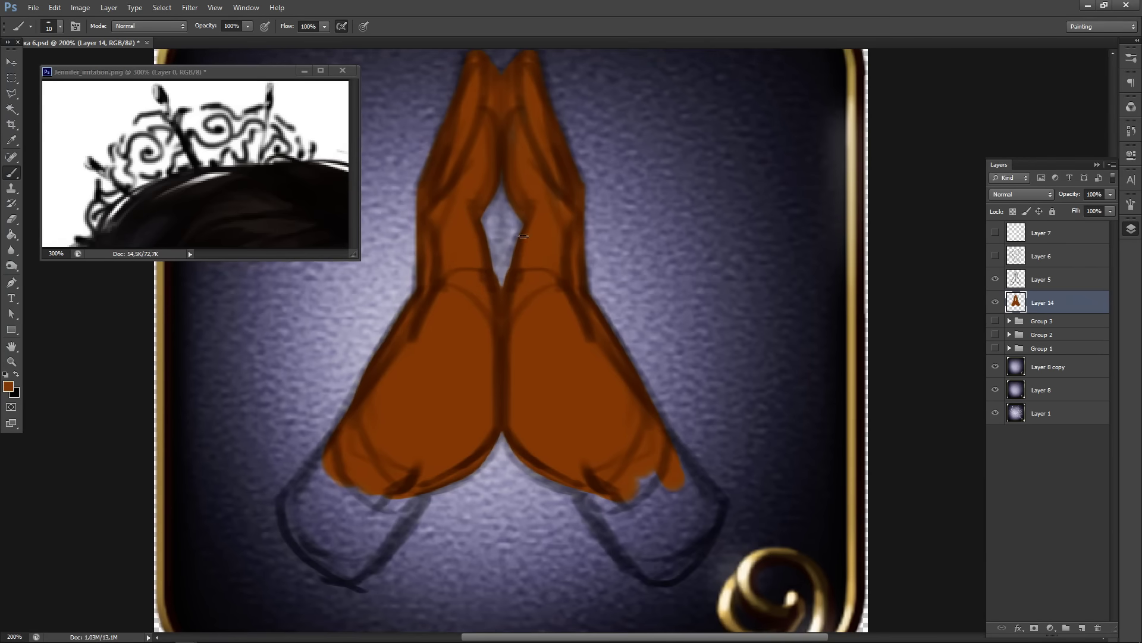
drag(421, 408, 457, 294)
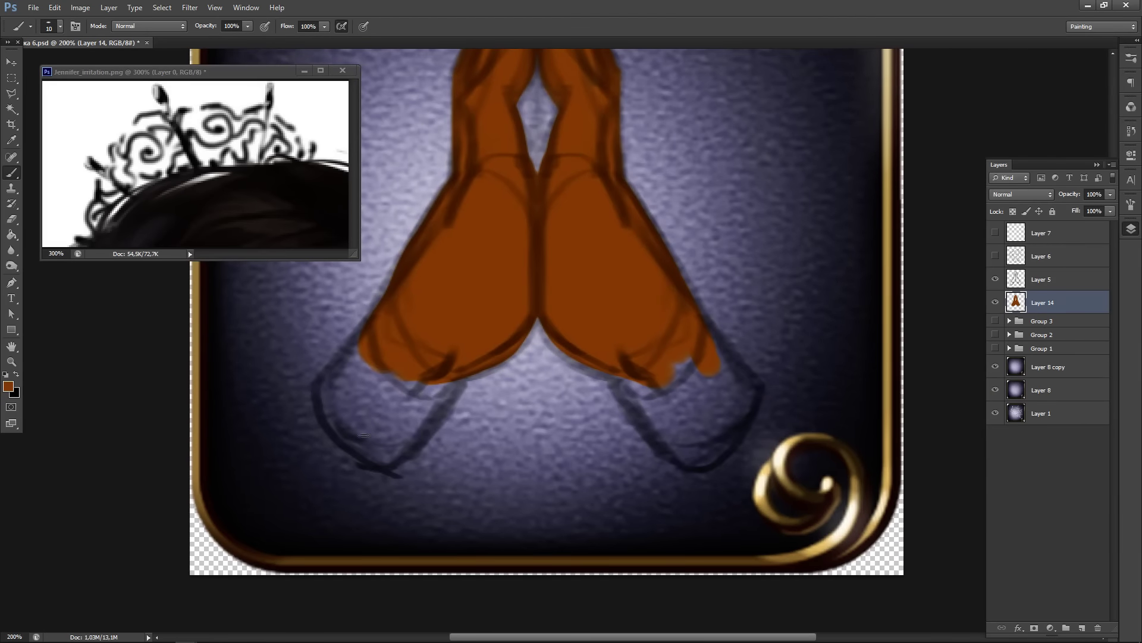
key(bracketright)
key(bracketright)
key(bracketright)
key(bracketright)
key(bracketright)
mouse_move(372, 381)
mouse_down()
mouse_move(395, 395)
mouse_move(391, 436)
mouse_up()
key(bracketleft)
mouse_move(337, 387)
mouse_down()
mouse_move(354, 438)
mouse_move(328, 403)
mouse_move(347, 400)
mouse_move(331, 390)
mouse_move(387, 346)
mouse_move(395, 308)
mouse_move(321, 386)
mouse_move(379, 327)
mouse_move(335, 374)
mouse_move(333, 402)
mouse_move(351, 357)
mouse_move(326, 392)
mouse_up()
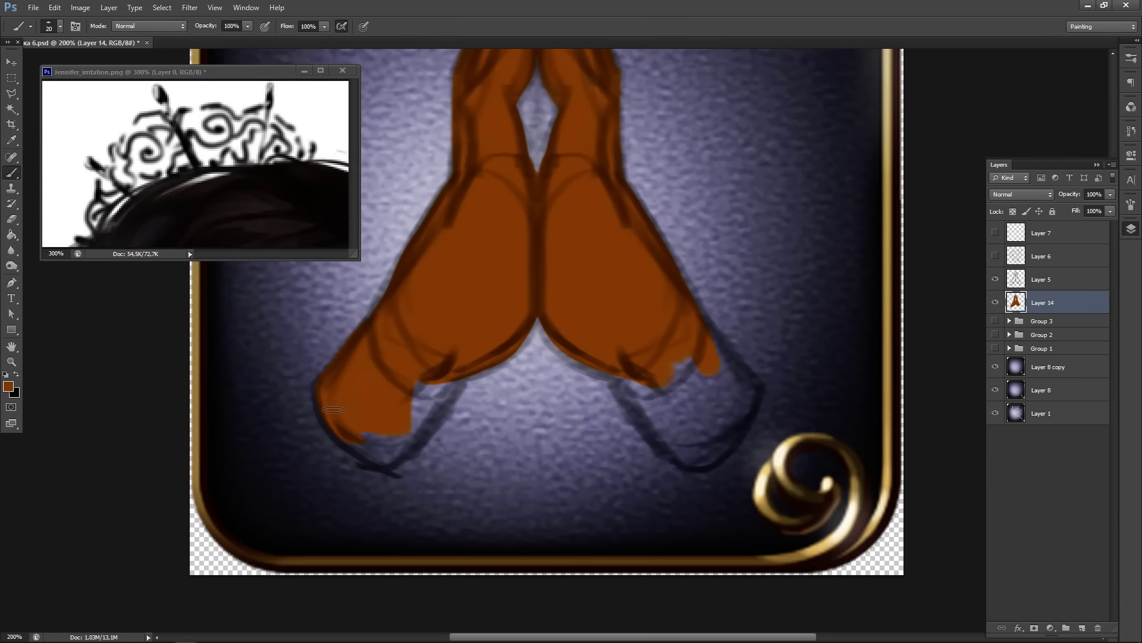
mouse_move(349, 447)
mouse_down()
mouse_move(379, 441)
mouse_move(431, 377)
mouse_up()
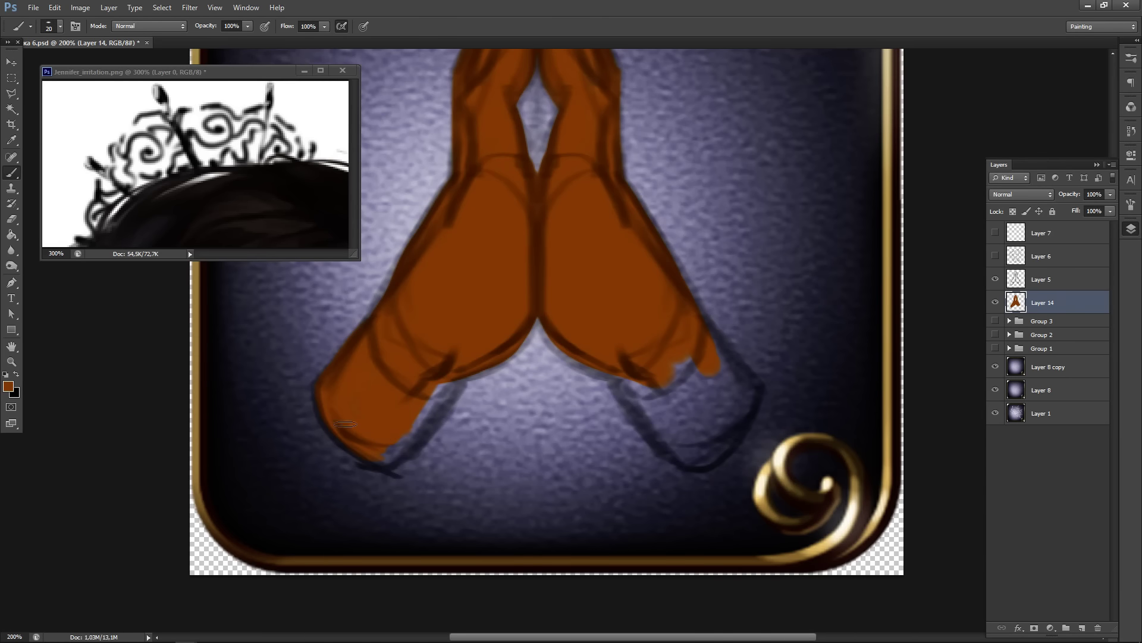
mouse_move(411, 440)
mouse_down()
mouse_move(450, 382)
mouse_move(405, 446)
mouse_move(455, 385)
mouse_move(392, 459)
mouse_move(448, 381)
mouse_move(426, 399)
mouse_up()
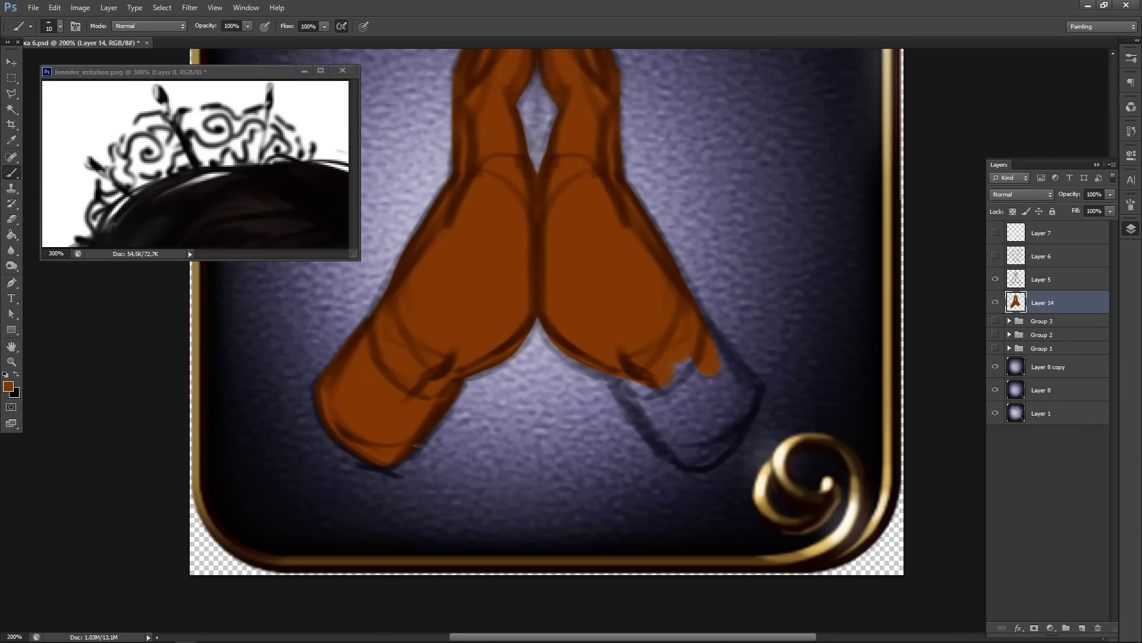
- Fill the right wrist with brown-orange out to its sketch outline, refining the edges with a 15 px brush
key(bracketright)
key(bracketright)
key(bracketright)
mouse_move(657, 368)
mouse_down()
mouse_move(702, 425)
mouse_move(660, 411)
mouse_move(684, 363)
mouse_move(496, 376)
mouse_move(476, 431)
mouse_move(524, 495)
mouse_up()
key(bracketleft)
key(bracketleft)
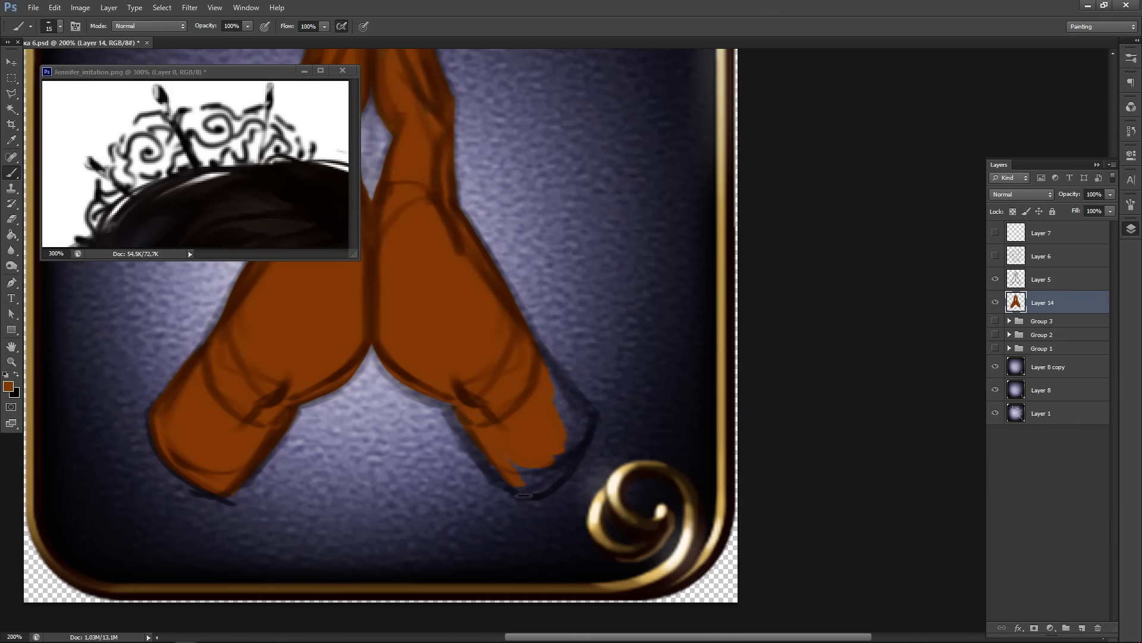
drag(473, 409, 518, 491)
mouse_move(461, 404)
mouse_down()
mouse_move(516, 489)
mouse_move(547, 452)
mouse_move(563, 463)
mouse_move(533, 485)
mouse_move(569, 438)
mouse_move(522, 488)
mouse_move(554, 465)
mouse_move(533, 494)
mouse_move(554, 474)
mouse_up()
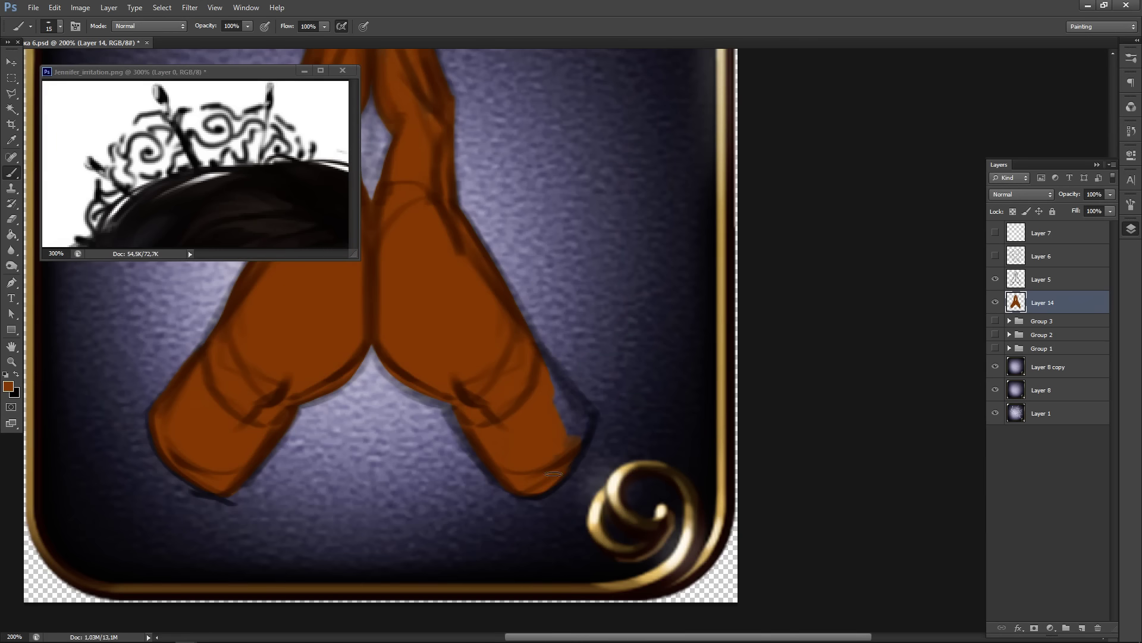
mouse_move(562, 411)
mouse_down()
mouse_move(578, 433)
mouse_move(574, 423)
mouse_move(589, 418)
mouse_move(565, 475)
mouse_up()
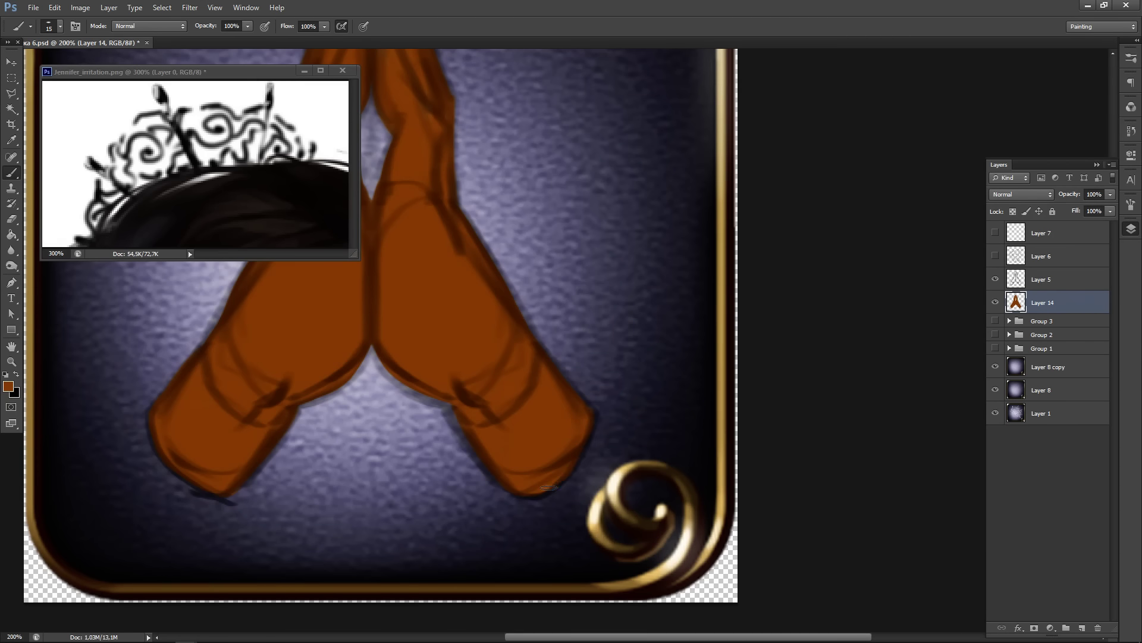
- Clip the praying-hands sketch on Layer 5 to the color fill on Layer 14
drag(391, 360, 620, 432)
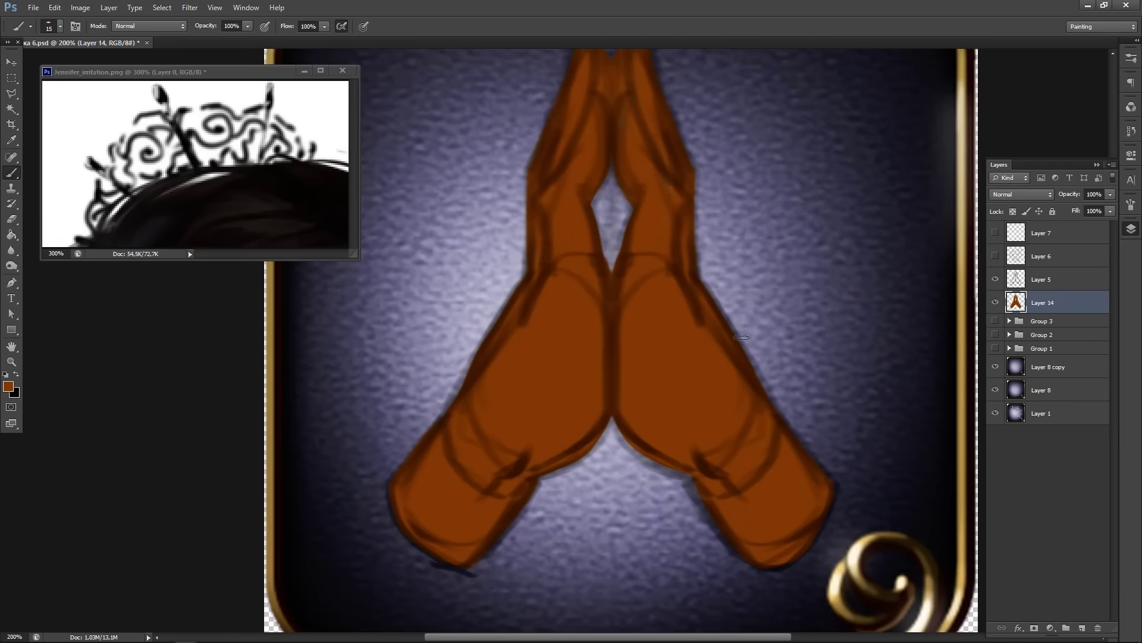
drag(632, 355, 554, 422)
click(1064, 282)
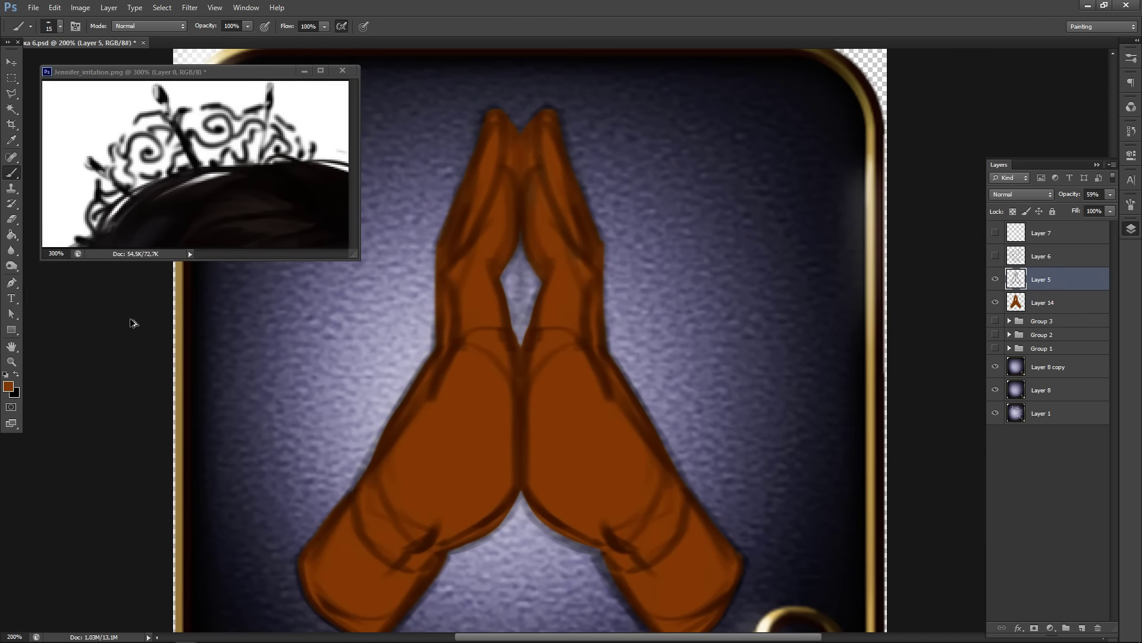
key(ctrl+alt+g)
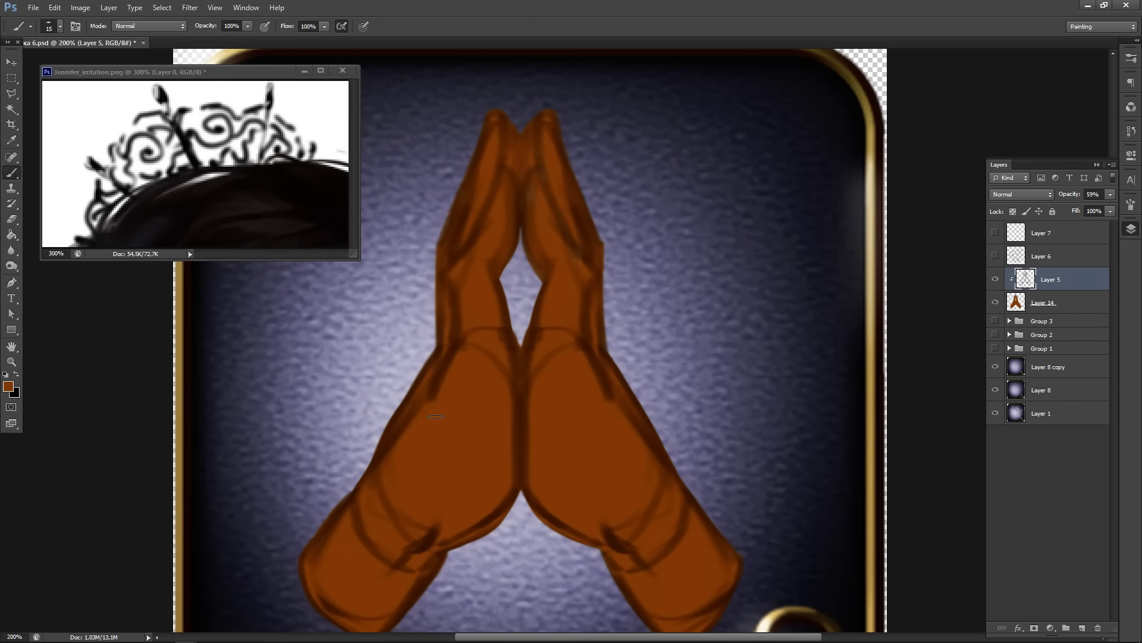
mouse_move(457, 419)
mouse_down()
mouse_move(426, 309)
mouse_move(454, 343)
mouse_up()
drag(582, 379, 517, 446)
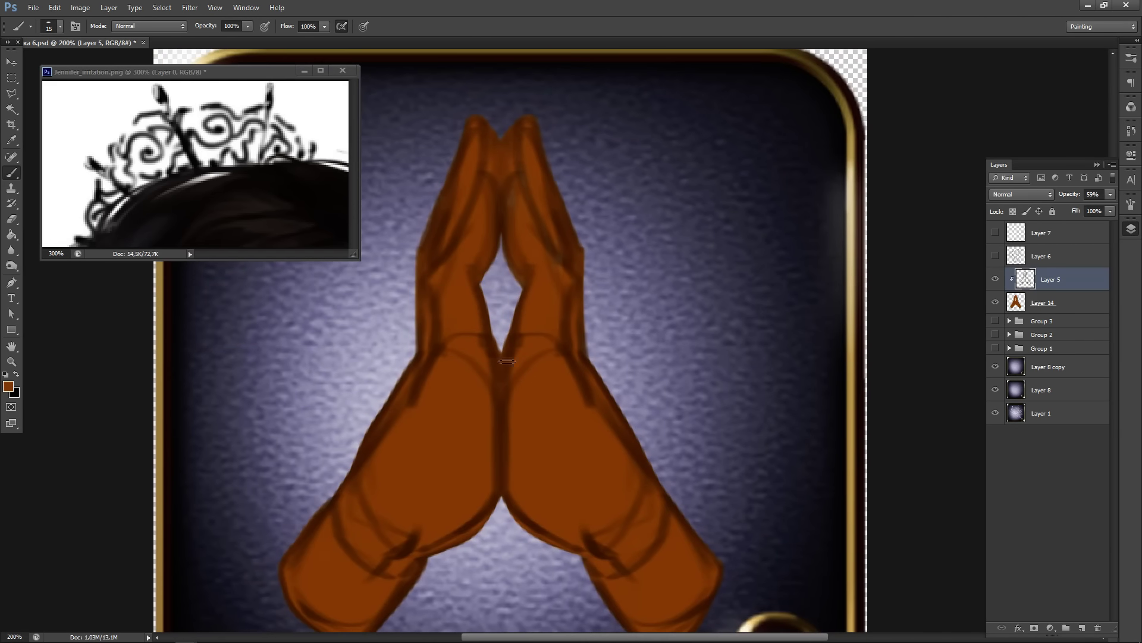
- Make Layer 14, which holds the hands' color fill, the active layer
ctrl+click(571, 440)
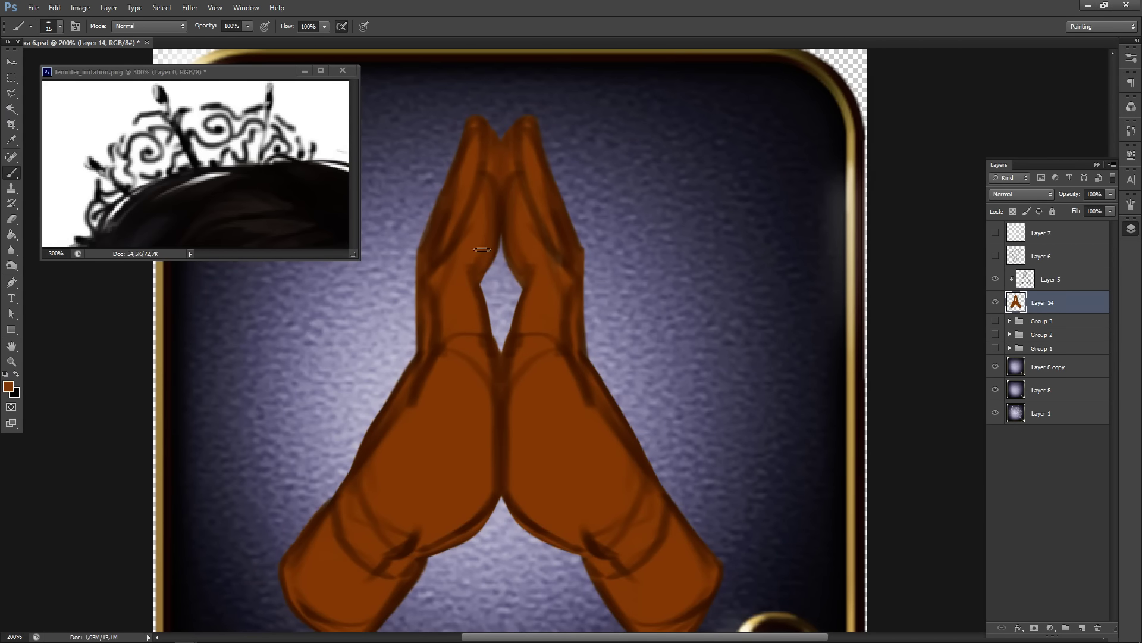
mouse_move(484, 250)
mouse_down()
mouse_move(483, 349)
mouse_move(481, 332)
mouse_up()
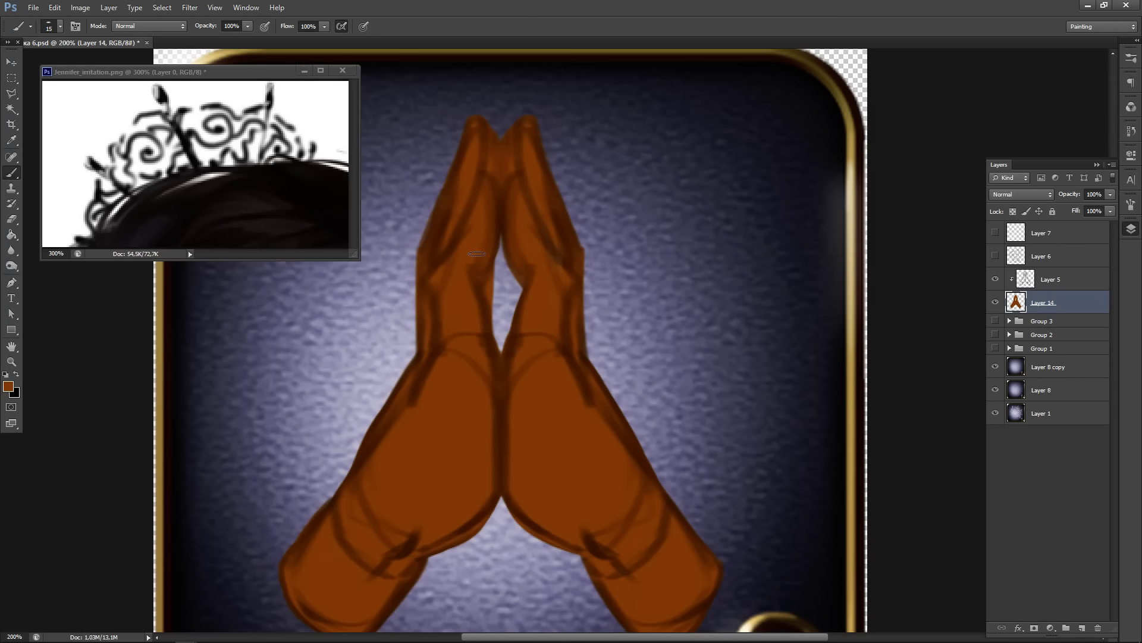
drag(506, 235, 528, 321)
key(ctrl+alt+z)
key(ctrl+alt+z)
key(ctrl+alt+z)
key(ctrl+alt+z)
- Narrow the opening between the two hands by painting brown-orange along both inner edges above the palms
drag(479, 265, 470, 328)
drag(515, 265, 526, 331)
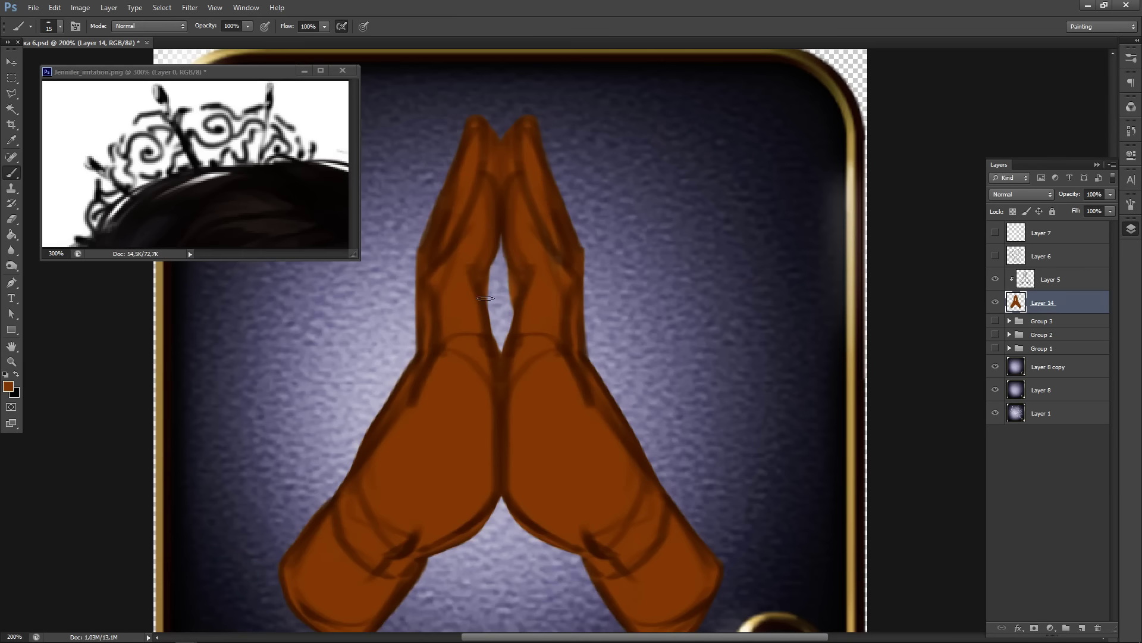
drag(486, 299, 475, 330)
drag(482, 279, 467, 322)
drag(515, 260, 511, 312)
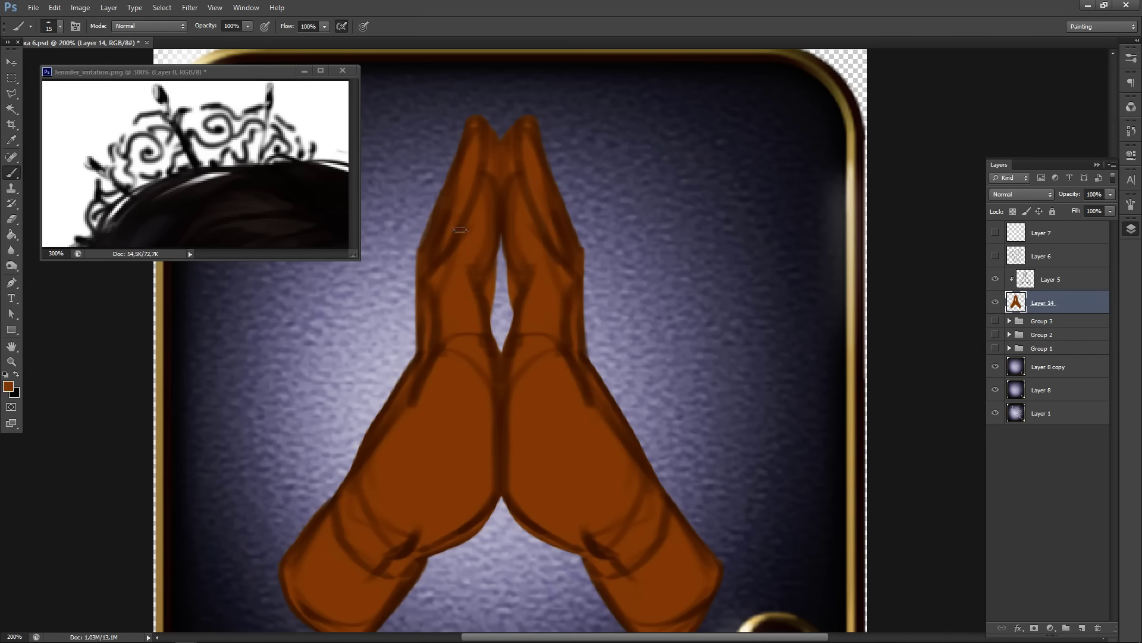
- Touch up the brown-orange fill along the right hand's outer edge near the wrist, replacing the first stroke
drag(547, 425, 533, 363)
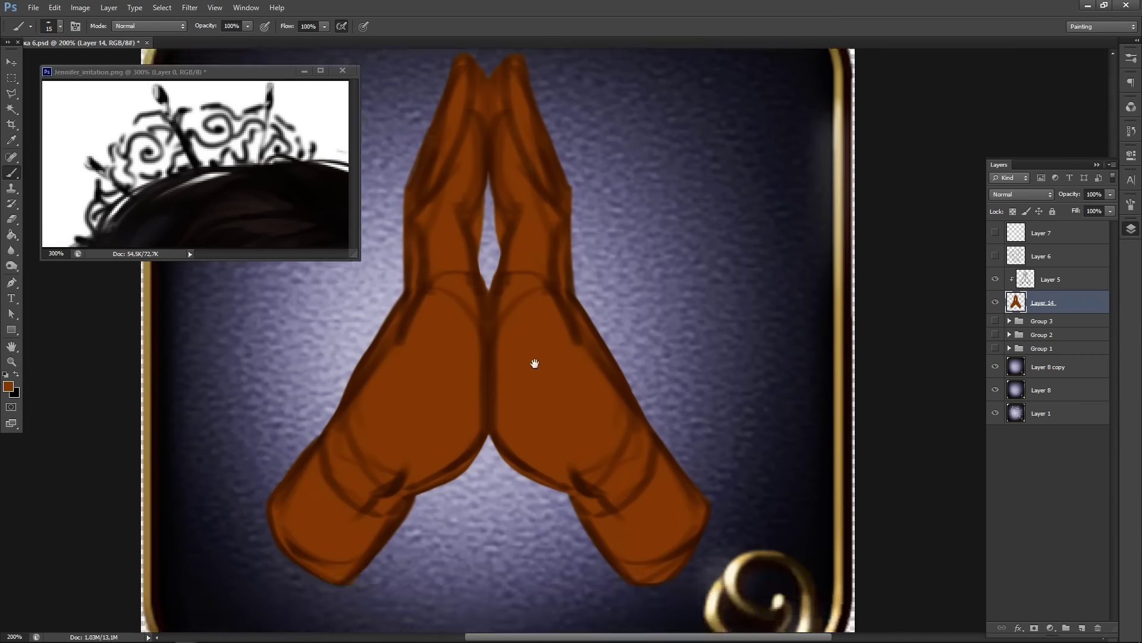
drag(520, 197, 525, 381)
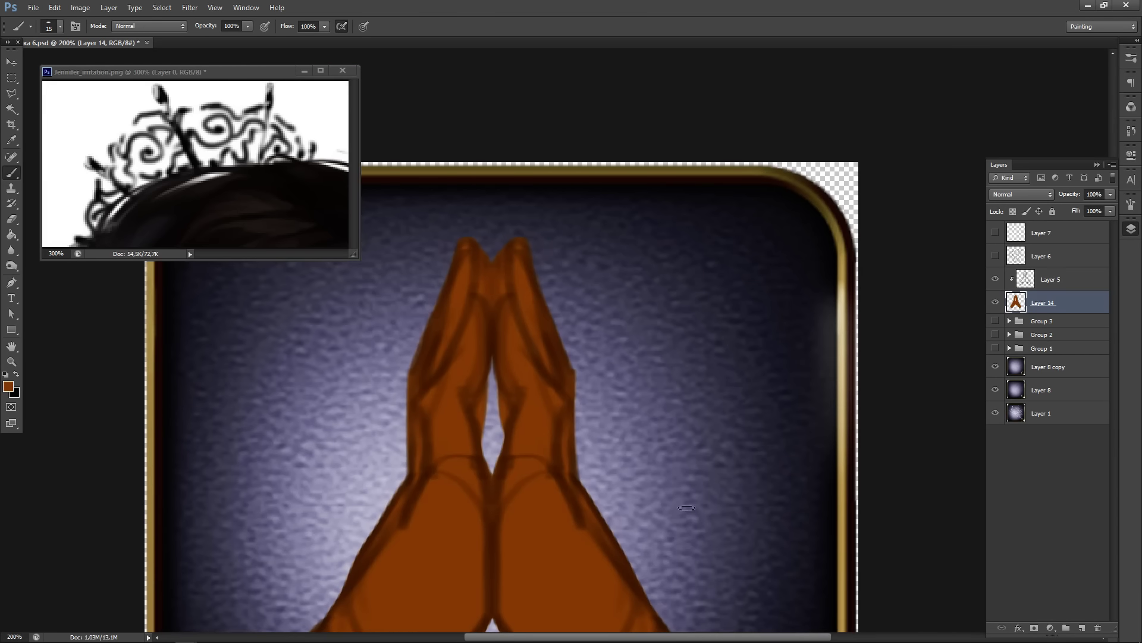
drag(588, 457, 612, 200)
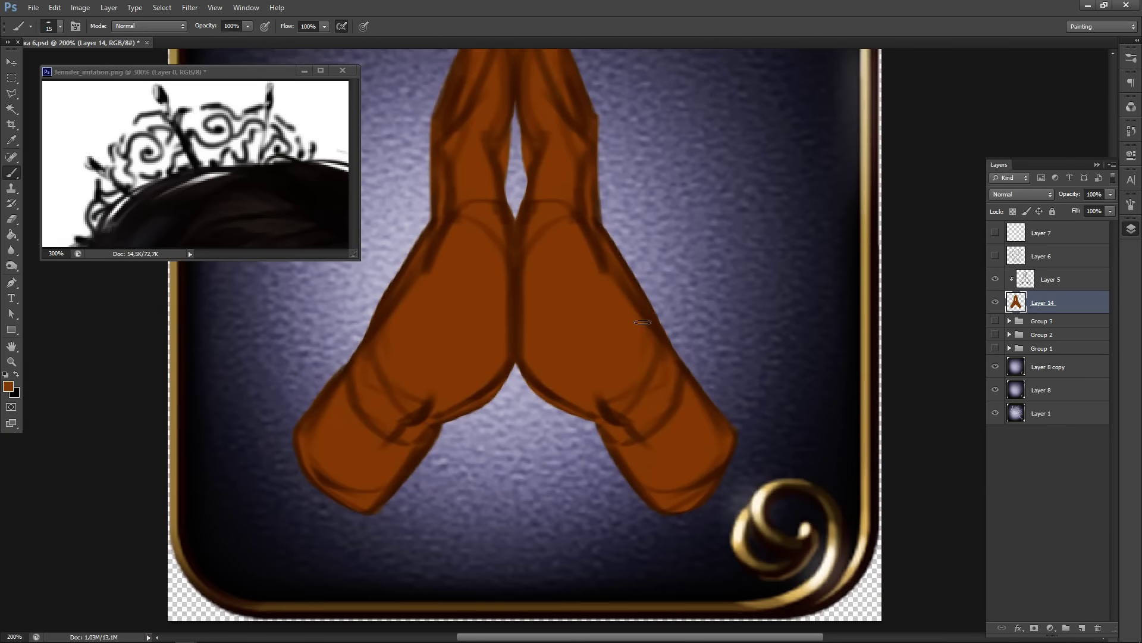
drag(636, 305, 675, 343)
key(ctrl+z)
drag(644, 309, 693, 394)
- Trim the color fill in the notch between the fingertips on Layer 14 with a 7 px eraser, and return to the Brush
drag(374, 111, 423, 381)
click(1088, 287)
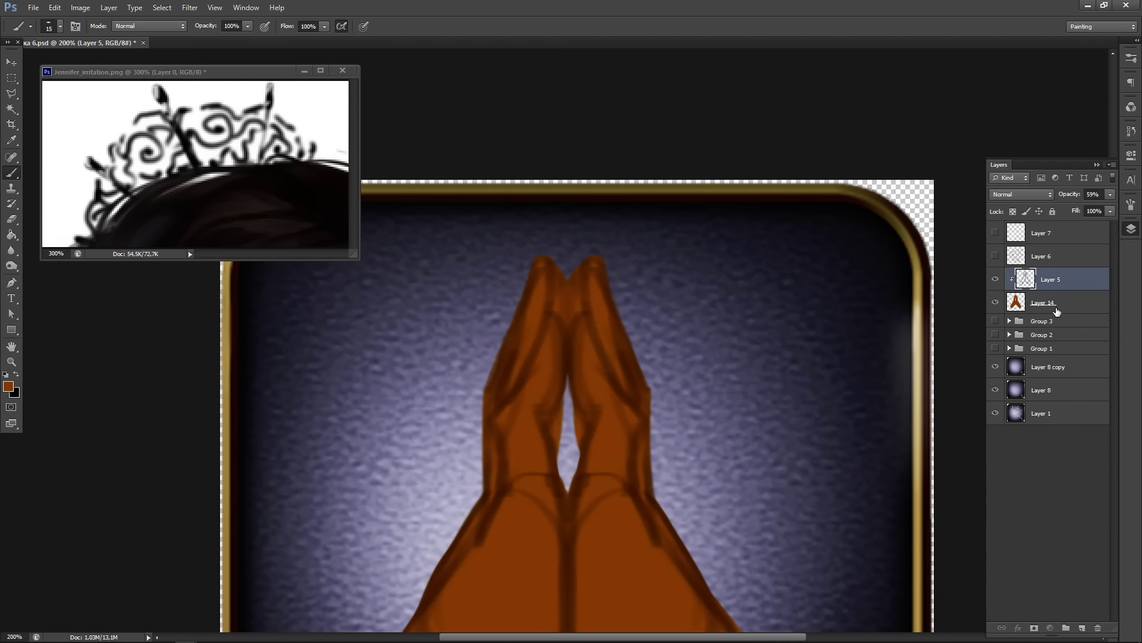
click(1057, 311)
key(e)
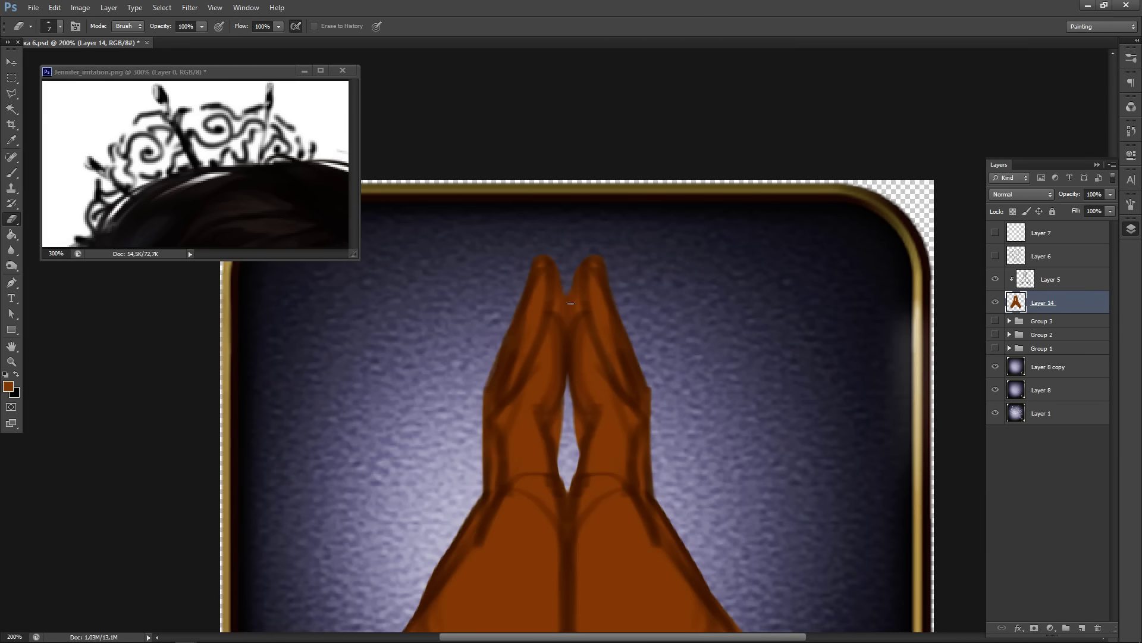
key(b)
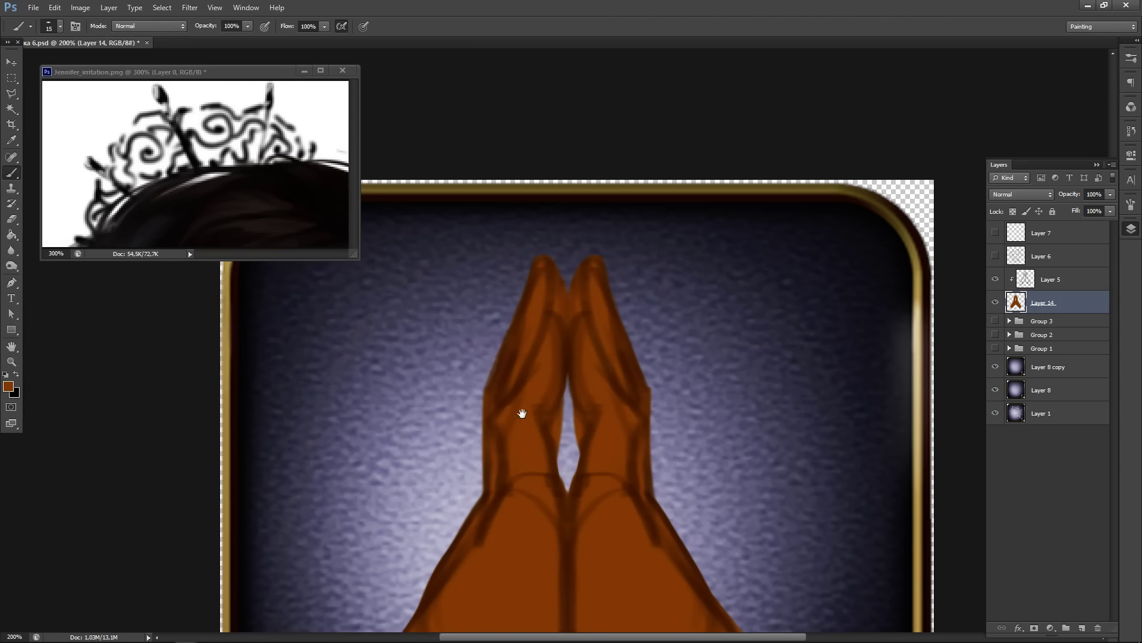
drag(523, 413, 479, 343)
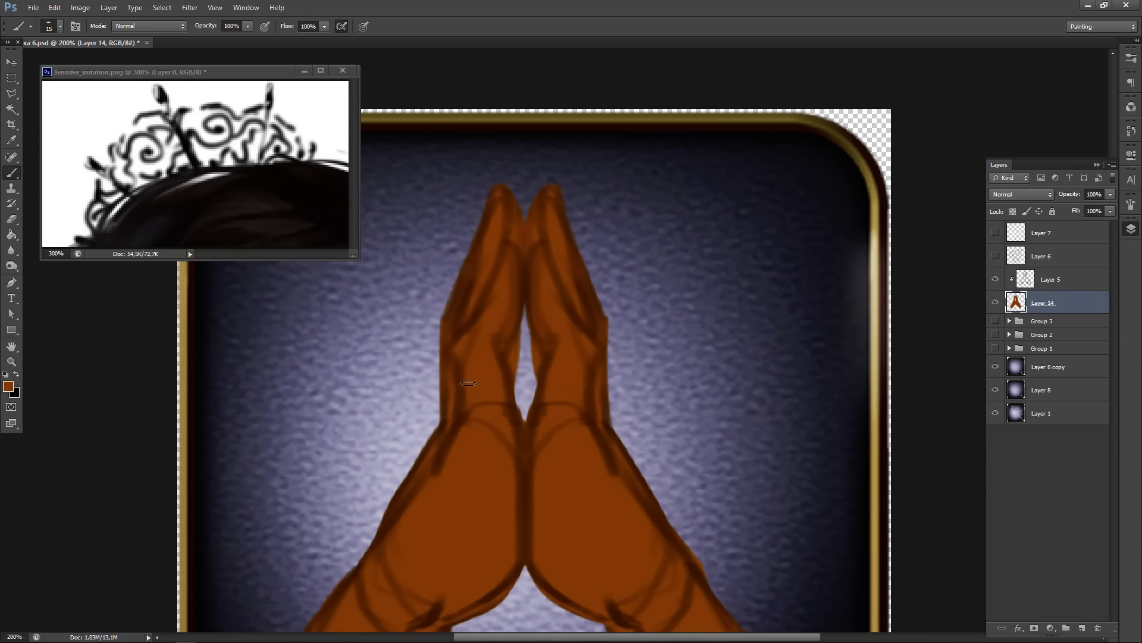
drag(487, 383, 466, 334)
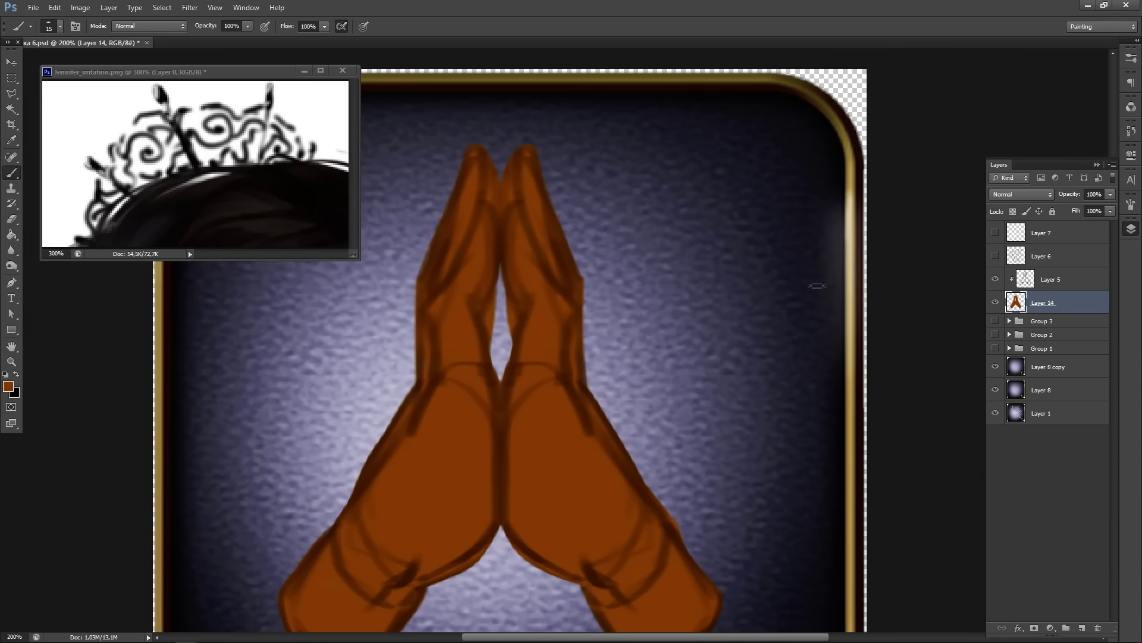
- Group Layer 5 and Layer 14 of the praying hands and hide the new group
click(1092, 285)
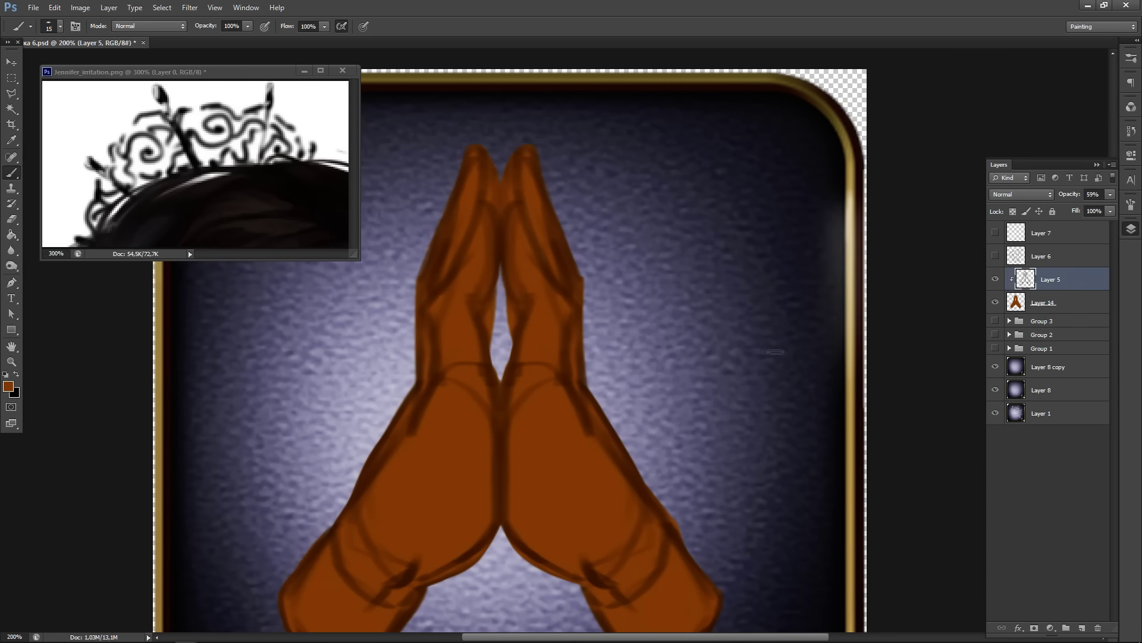
shift+click(1078, 302)
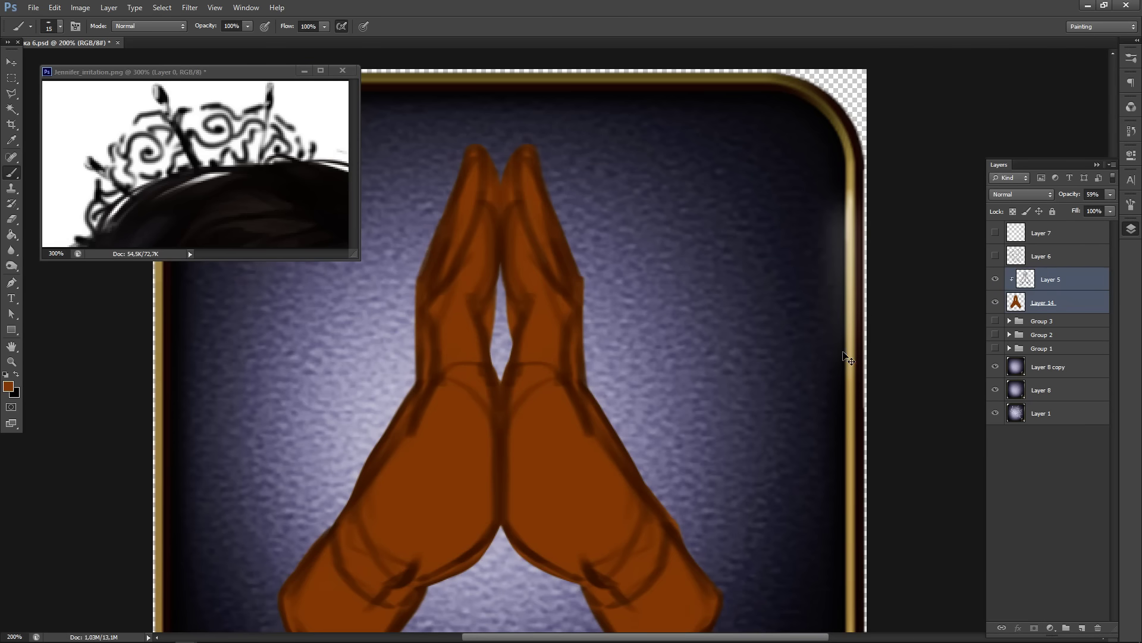
key(ctrl+g)
click(996, 274)
- Show the sketch on Layer 6 and add a new empty layer directly beneath it for its base color
click(1069, 260)
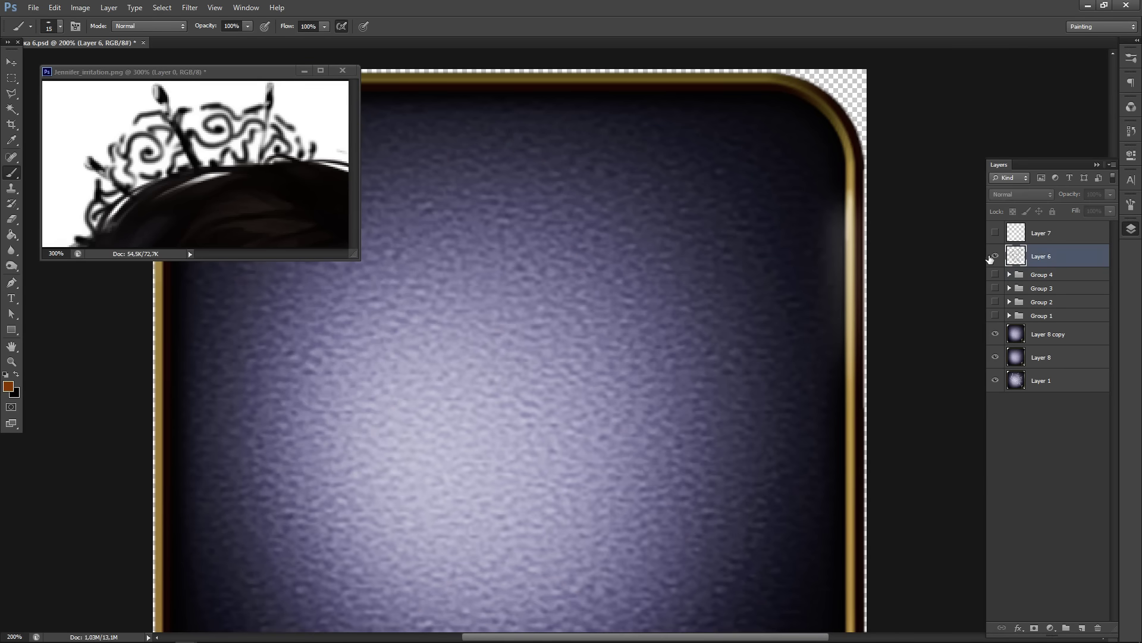
click(996, 256)
key(space)
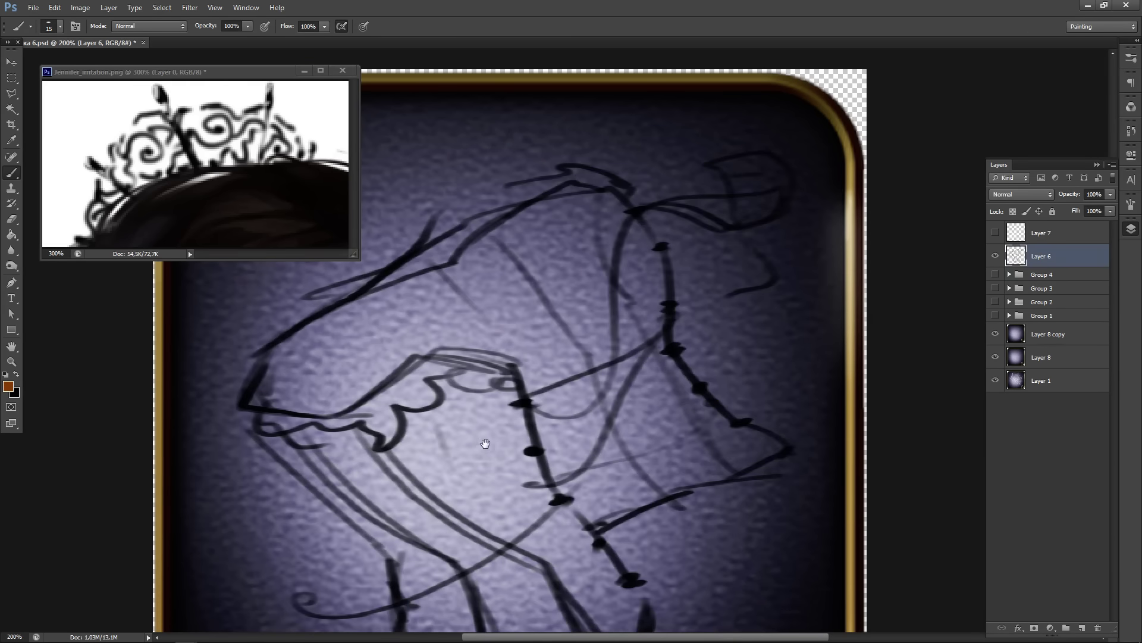
drag(513, 499, 537, 296)
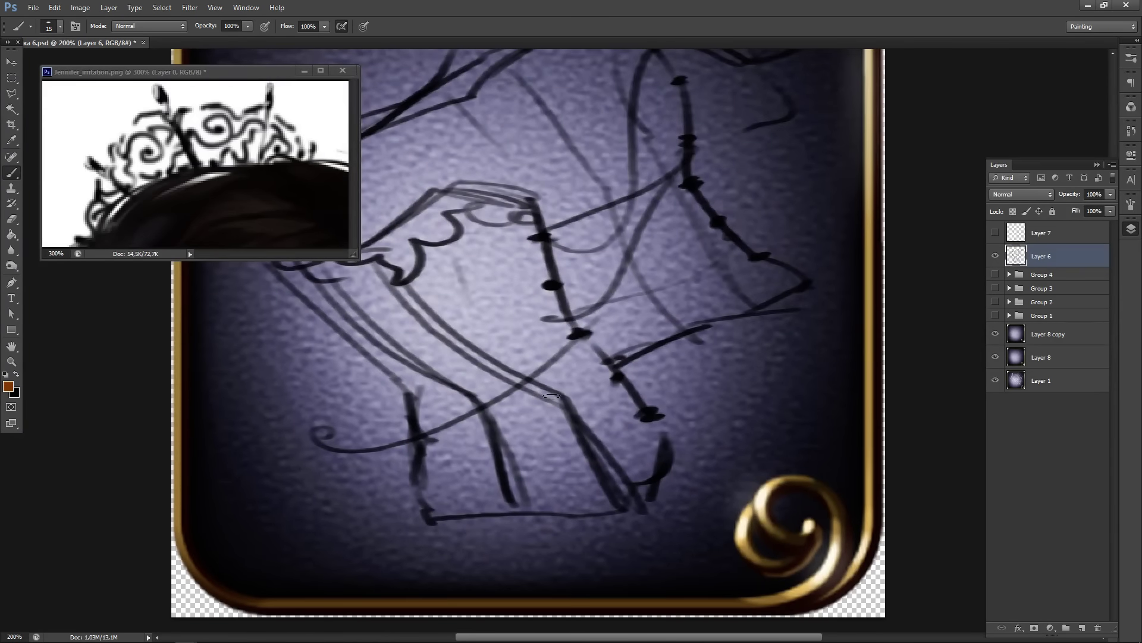
drag(556, 364, 648, 390)
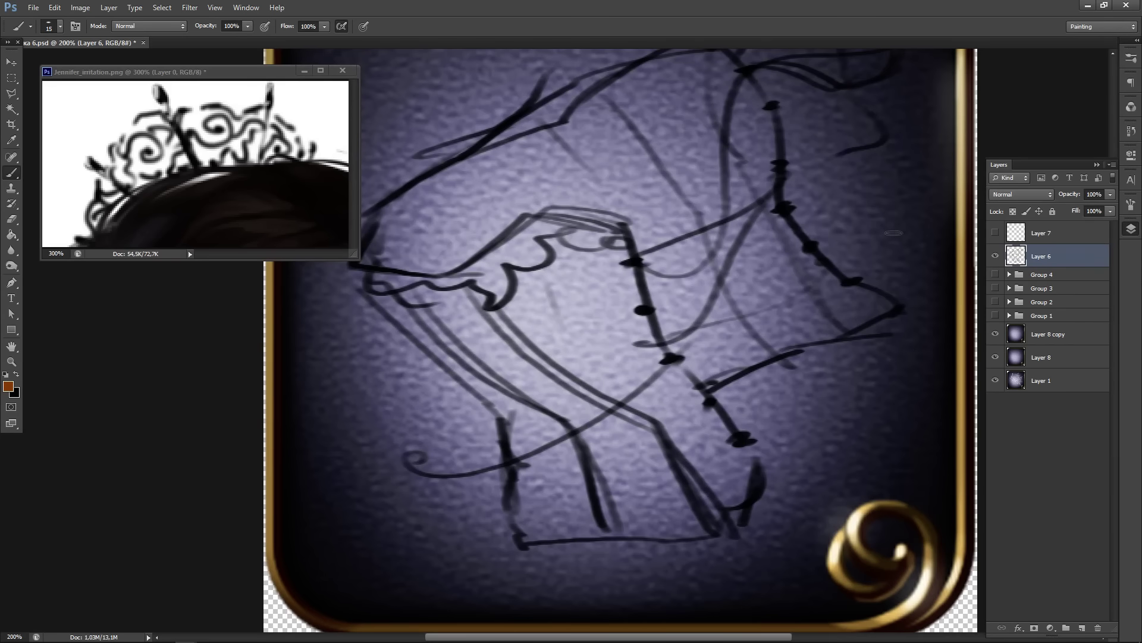
key(ctrl+shift+n)
key(Return)
drag(1074, 265, 1073, 294)
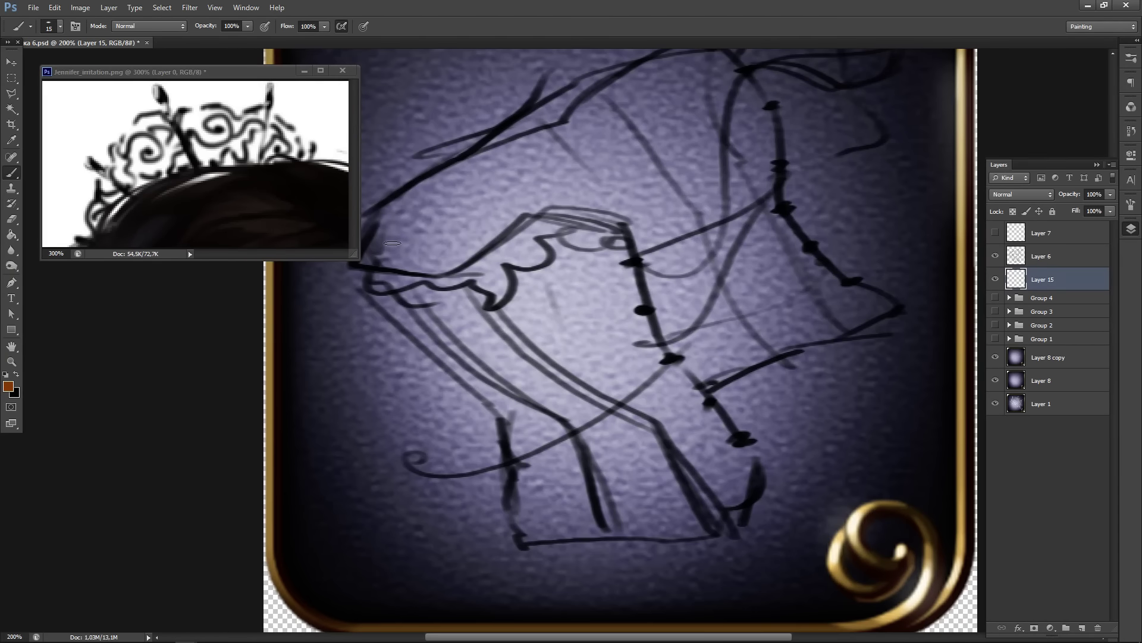
- Set the foreground color to red #d80000 and block in a first patch across the middle of the Layer 6 sketch
key(n)
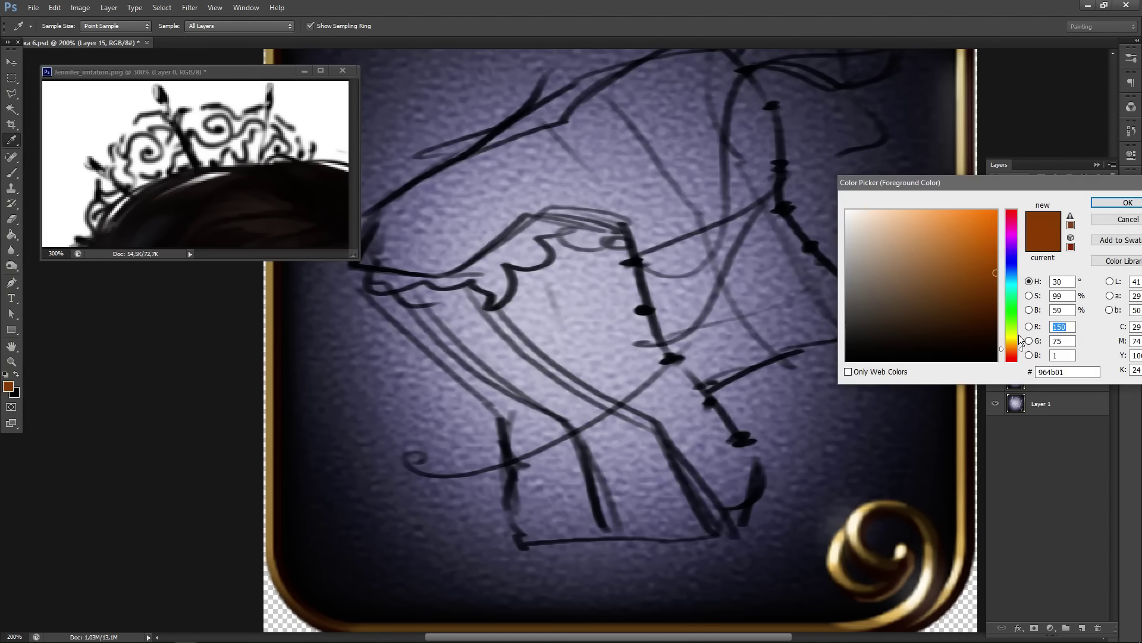
drag(1019, 336, 1019, 359)
click(997, 233)
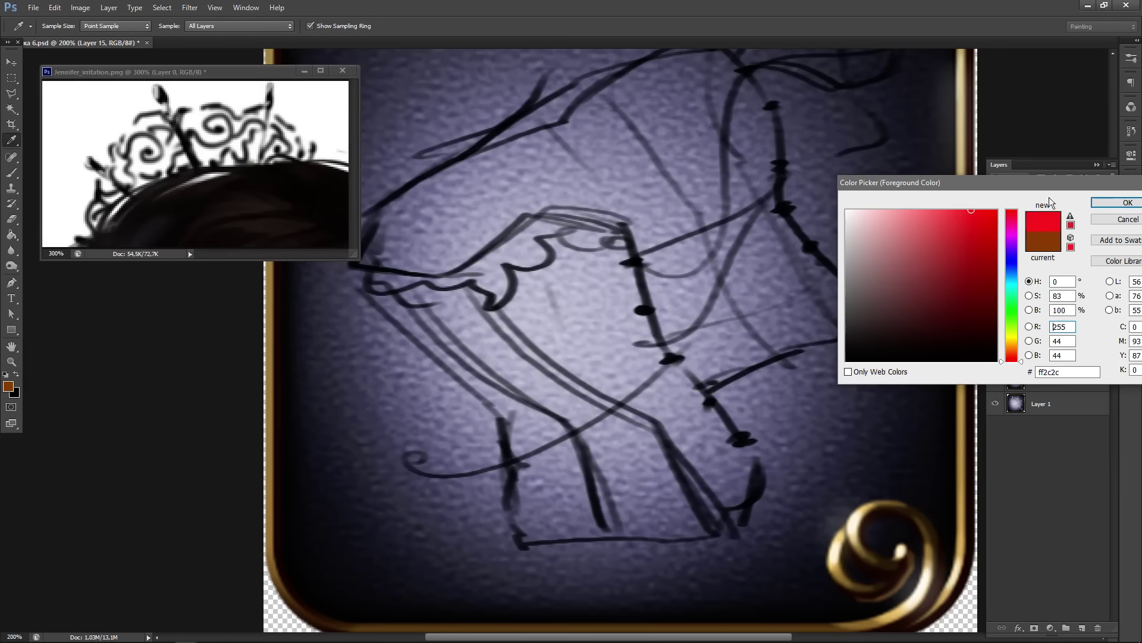
click(1102, 203)
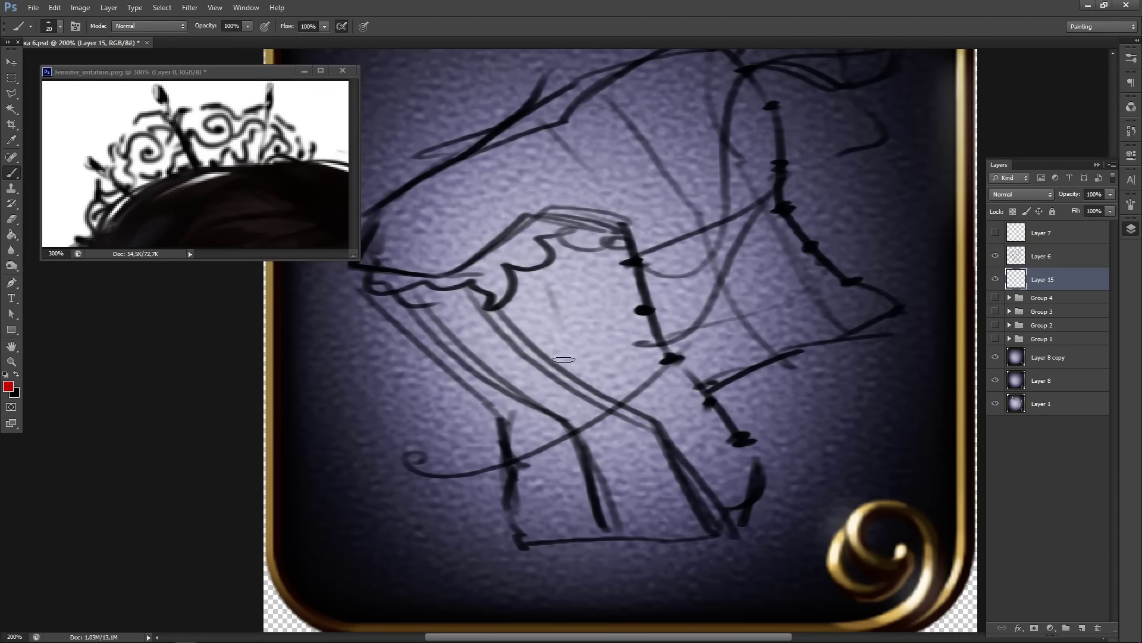
mouse_move(568, 215)
mouse_down()
mouse_move(584, 357)
mouse_move(633, 399)
mouse_move(668, 383)
mouse_move(675, 458)
mouse_up()
- Shift the foreground color to a slightly warmer red, repaint the patch and extend it toward the sketch's left side with a 40 px brush
key(n)
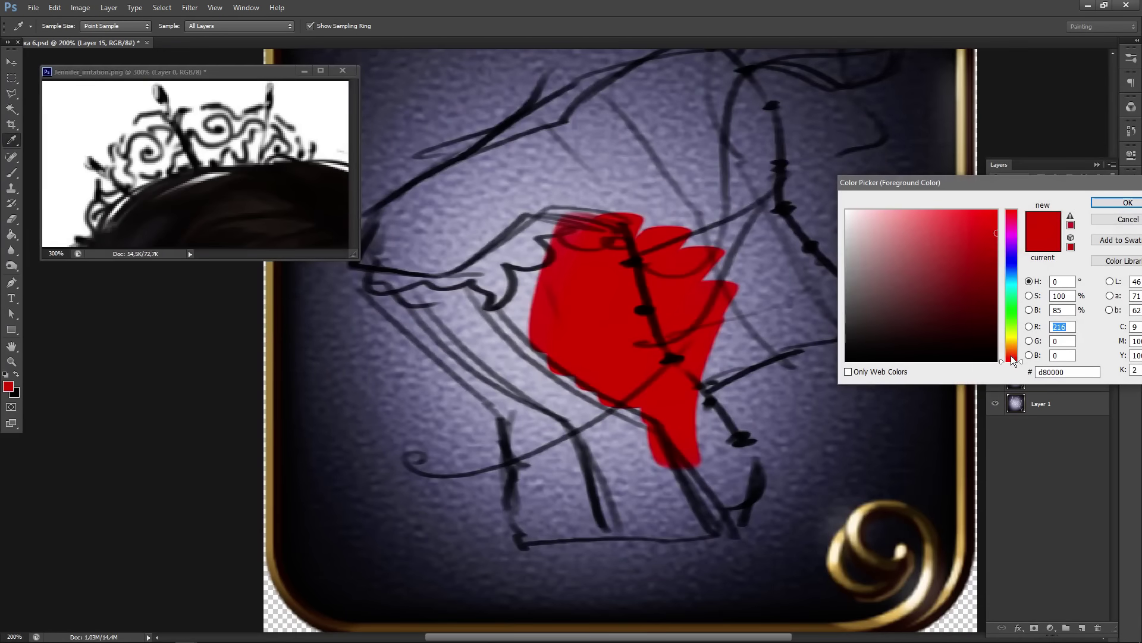
click(1011, 355)
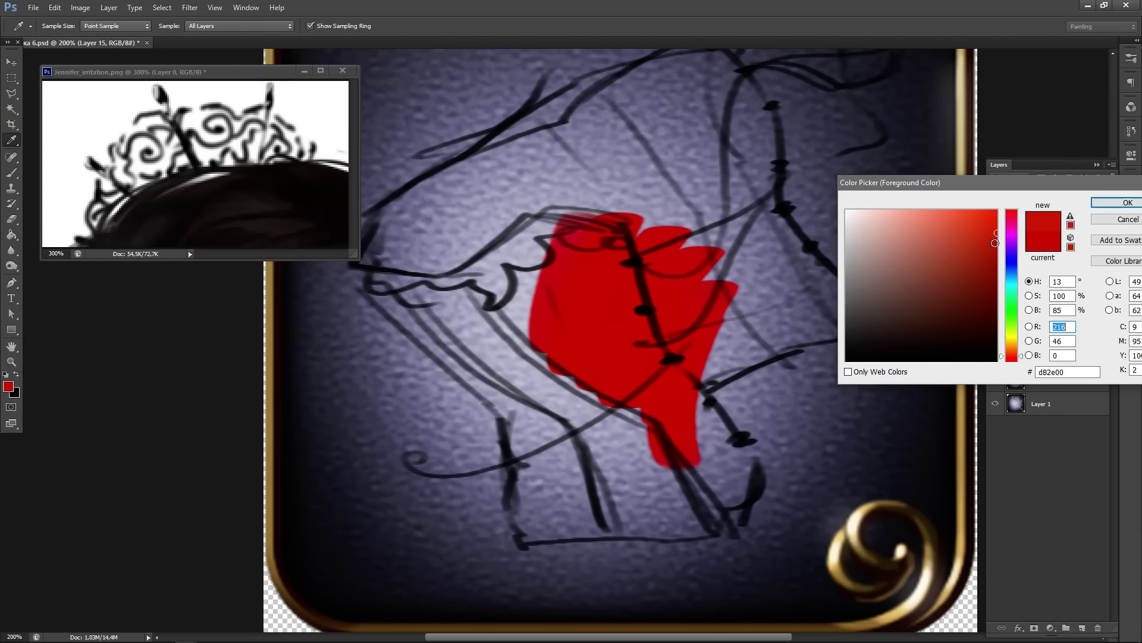
click(995, 242)
click(1124, 204)
mouse_move(555, 229)
mouse_down()
mouse_move(581, 293)
mouse_move(685, 280)
mouse_move(670, 470)
mouse_up()
mouse_move(436, 260)
mouse_down()
mouse_move(538, 387)
mouse_move(471, 253)
mouse_move(525, 223)
mouse_move(551, 234)
mouse_up()
- Fill the lower part of the sketched shape with red, from the left corner to the bottom edge and lower right outline
key(space)
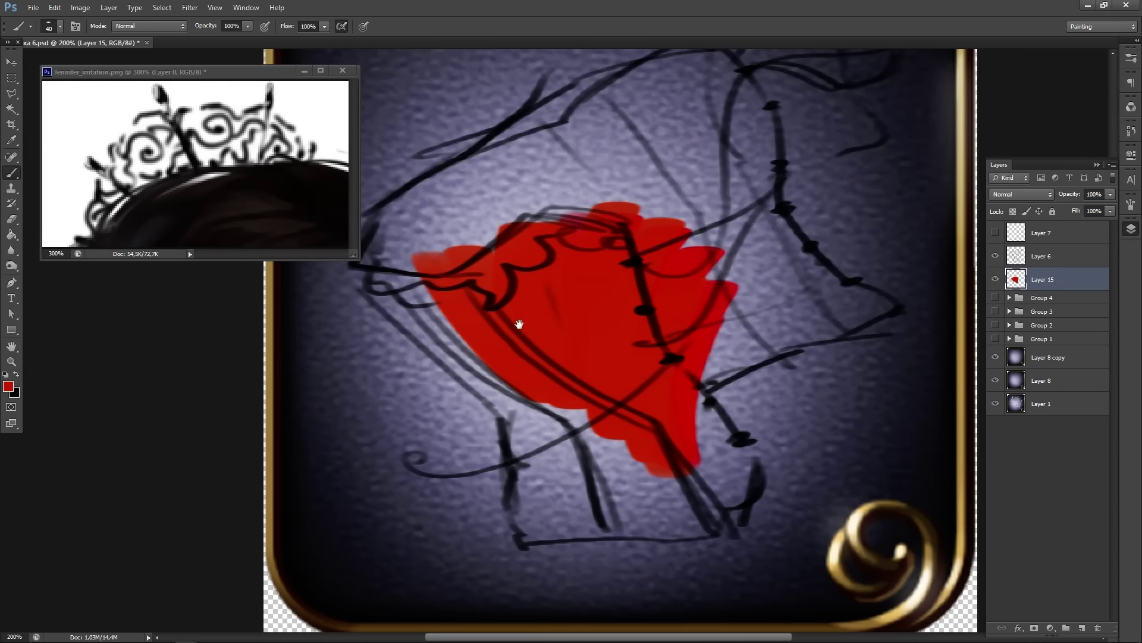
mouse_move(520, 323)
mouse_down()
mouse_move(561, 353)
mouse_move(553, 357)
mouse_up()
mouse_move(434, 334)
mouse_down()
mouse_move(497, 424)
mouse_move(473, 407)
mouse_move(595, 511)
mouse_move(571, 550)
mouse_move(571, 595)
mouse_move(679, 589)
mouse_up()
mouse_move(601, 467)
mouse_down()
mouse_move(613, 575)
mouse_move(632, 584)
mouse_move(631, 522)
mouse_move(661, 546)
mouse_move(669, 498)
mouse_move(690, 492)
mouse_move(722, 589)
mouse_up()
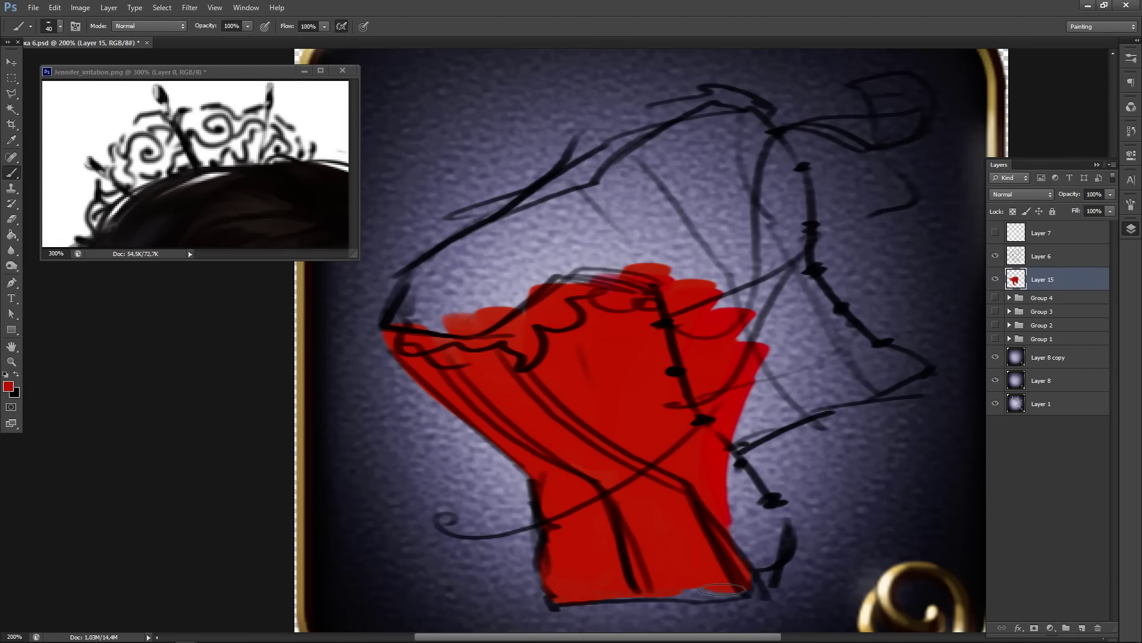
mouse_move(711, 493)
mouse_down()
mouse_move(743, 558)
mouse_move(707, 459)
mouse_move(737, 518)
mouse_move(745, 499)
mouse_move(716, 458)
mouse_move(765, 532)
mouse_move(749, 555)
mouse_move(768, 537)
mouse_move(747, 552)
mouse_up()
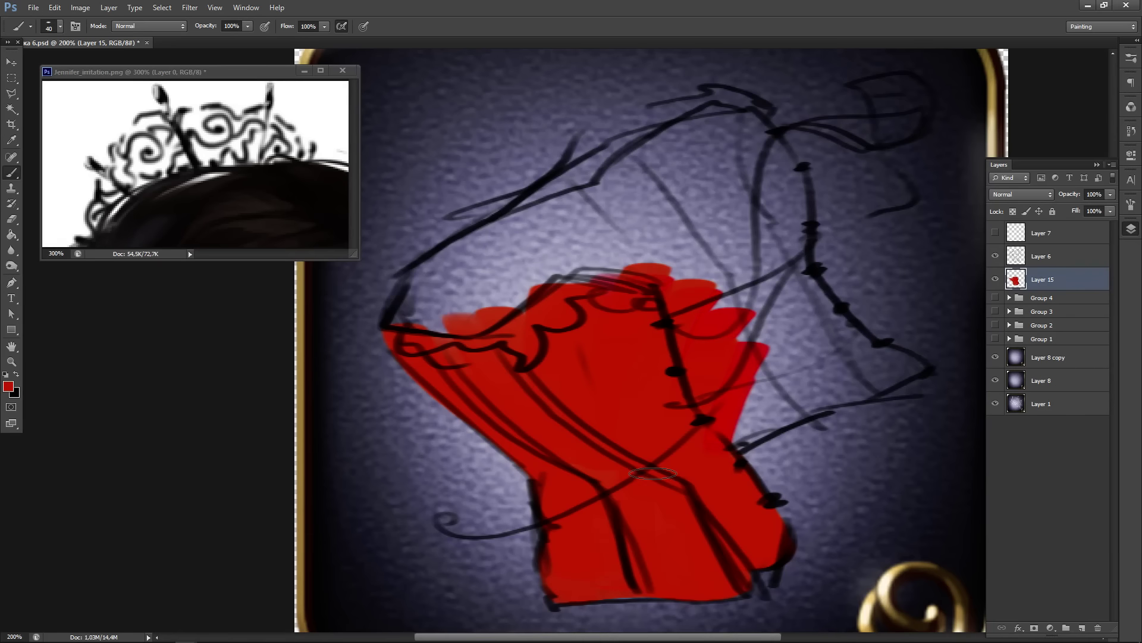
- Fill the upper part of the sketched shape and its pointed right flap with red, out to the sketch outline
mouse_move(543, 260)
mouse_down()
mouse_move(523, 244)
mouse_move(595, 250)
mouse_move(459, 269)
mouse_move(403, 329)
mouse_move(440, 275)
mouse_move(420, 302)
mouse_move(571, 215)
mouse_move(468, 253)
mouse_move(589, 197)
mouse_move(575, 198)
mouse_move(666, 179)
mouse_move(621, 209)
mouse_up()
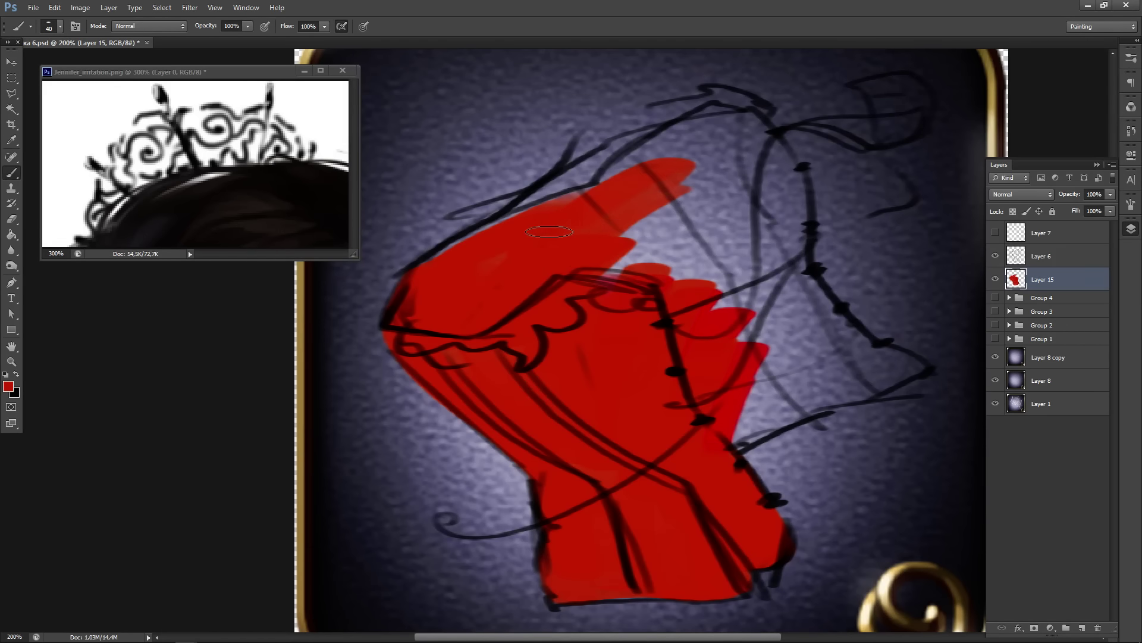
mouse_move(701, 137)
mouse_down()
mouse_move(620, 209)
mouse_move(715, 118)
mouse_move(601, 198)
mouse_move(503, 233)
mouse_move(517, 223)
mouse_move(455, 265)
mouse_up()
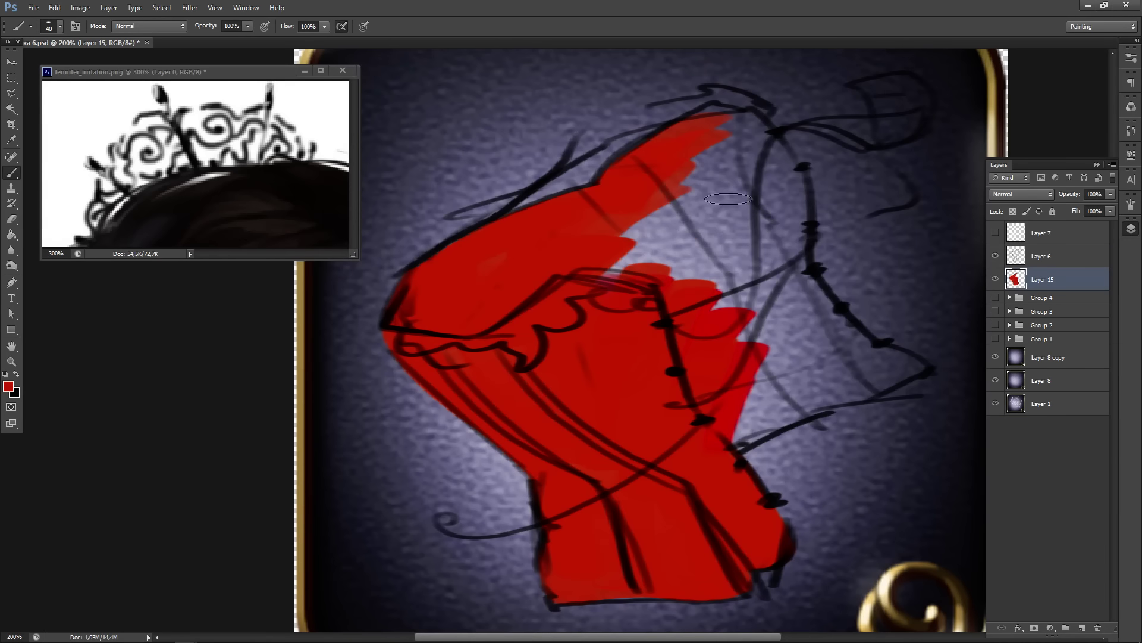
mouse_move(768, 182)
mouse_down()
mouse_move(634, 277)
mouse_move(667, 223)
mouse_move(735, 172)
mouse_move(756, 333)
mouse_move(767, 196)
mouse_move(744, 327)
mouse_up()
mouse_move(714, 158)
mouse_down()
mouse_move(716, 201)
mouse_move(746, 230)
mouse_move(739, 136)
mouse_move(726, 123)
mouse_move(756, 188)
mouse_move(733, 117)
mouse_move(769, 183)
mouse_move(750, 124)
mouse_move(753, 276)
mouse_move(760, 195)
mouse_move(767, 317)
mouse_move(791, 184)
mouse_move(792, 339)
mouse_up()
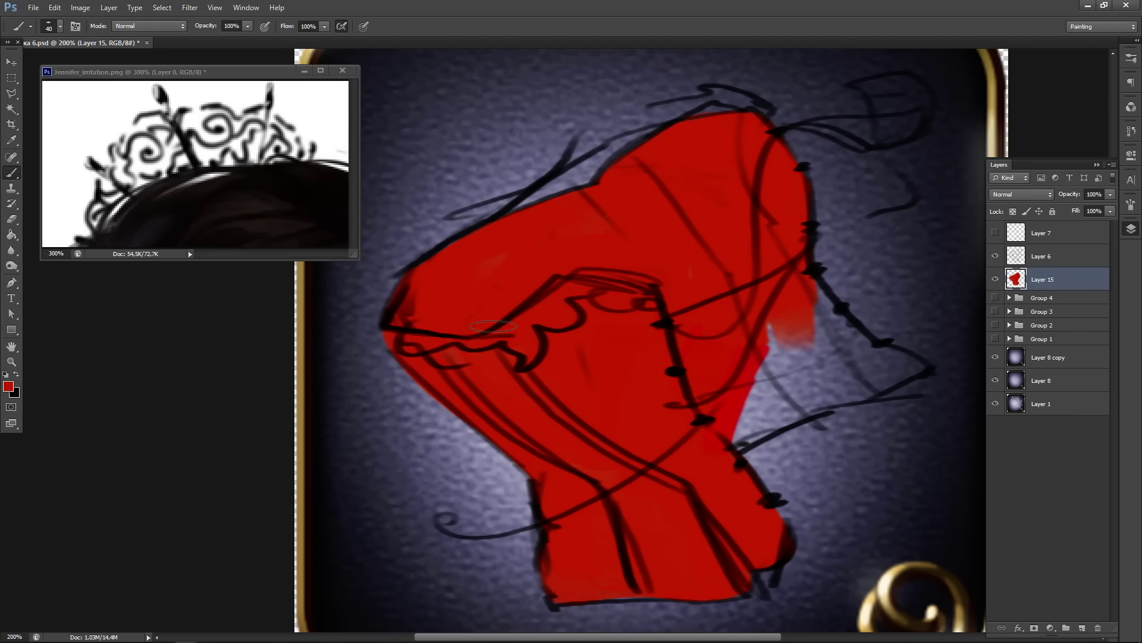
mouse_move(771, 328)
mouse_down()
mouse_move(788, 366)
mouse_move(819, 385)
mouse_move(695, 465)
mouse_move(815, 402)
mouse_move(805, 406)
mouse_move(799, 389)
mouse_move(779, 397)
mouse_move(769, 372)
mouse_move(808, 312)
mouse_move(782, 314)
mouse_move(826, 390)
mouse_move(784, 382)
mouse_move(787, 363)
mouse_move(722, 396)
mouse_move(802, 296)
mouse_move(842, 383)
mouse_move(805, 326)
mouse_move(800, 290)
mouse_move(862, 346)
mouse_move(790, 276)
mouse_move(853, 355)
mouse_move(811, 408)
mouse_move(909, 368)
mouse_move(867, 346)
mouse_move(895, 365)
mouse_up()
key([)
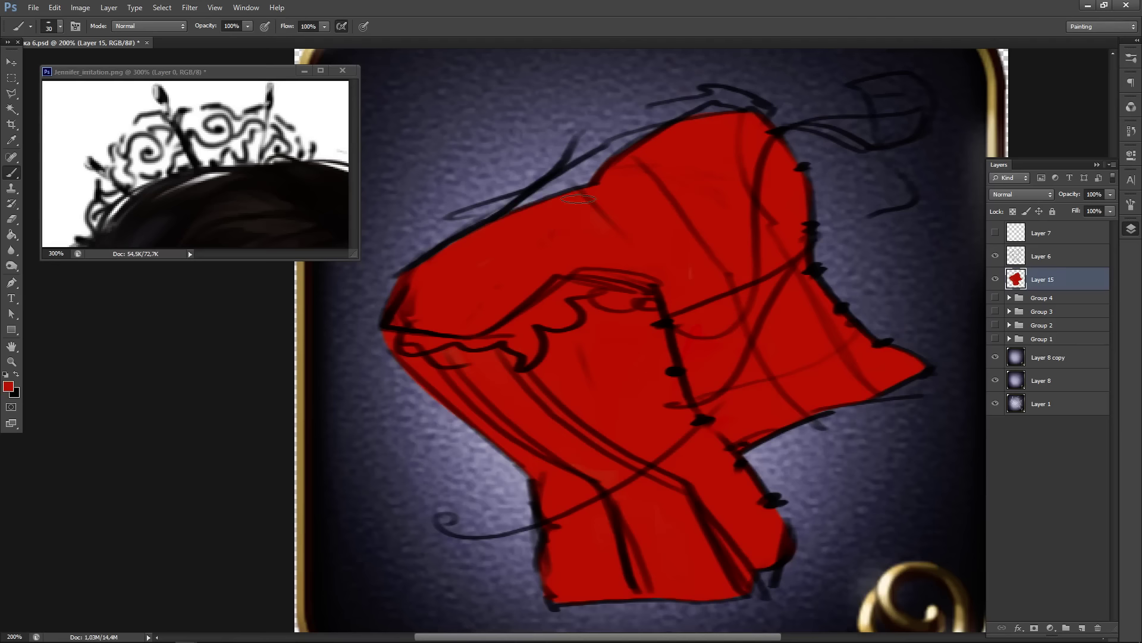
- Clip the Layer 6 sketch to the red fill on Layer 15, and erase the curved line crossing its lower part with a 30 px eraser
click(1076, 260)
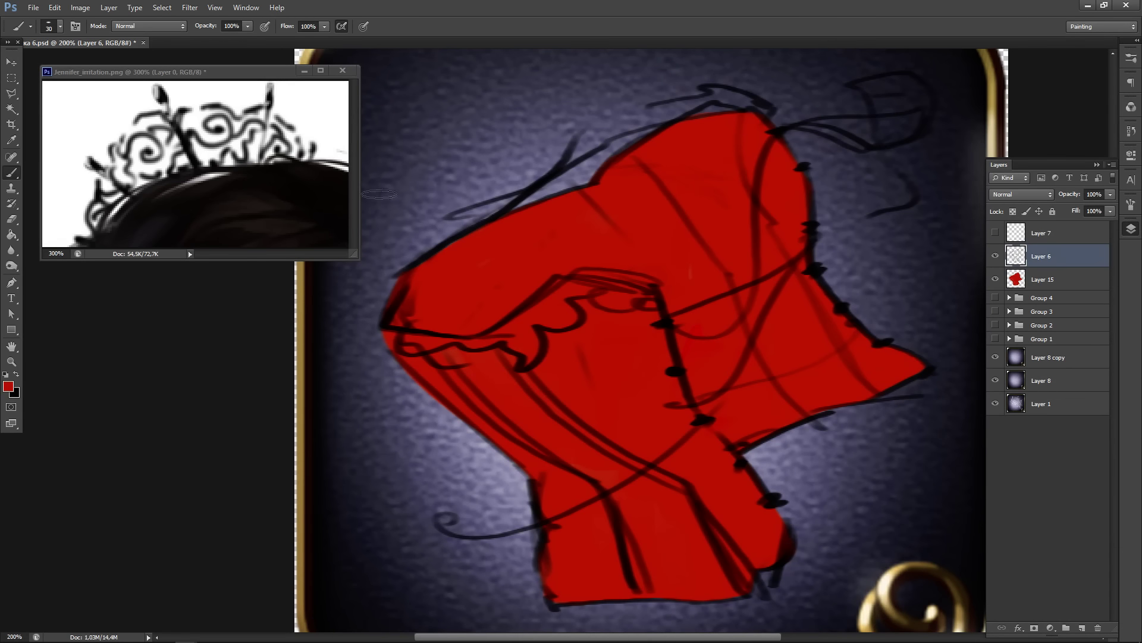
key(ctrl+alt+g)
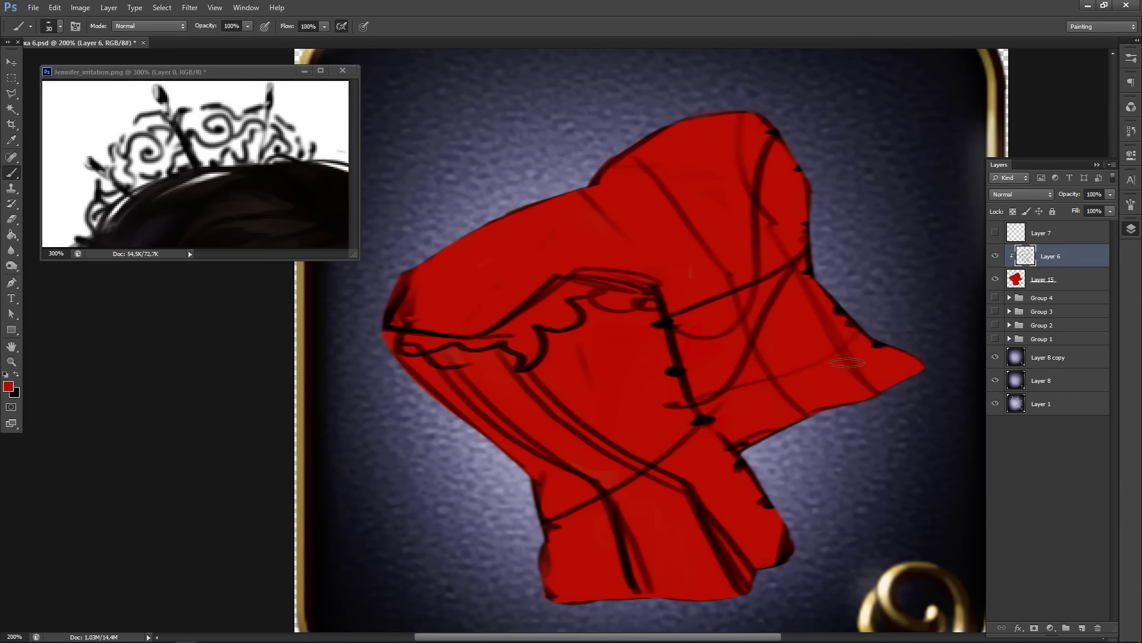
key(e)
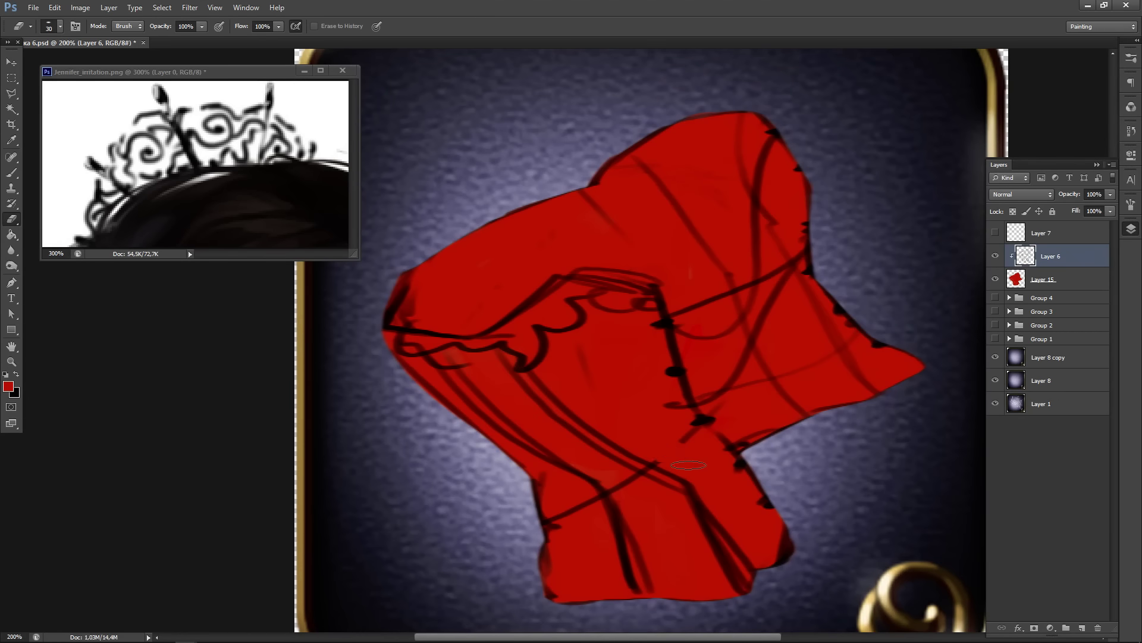
click(621, 485)
mouse_move(545, 502)
mouse_down()
mouse_move(570, 518)
mouse_move(585, 508)
mouse_up()
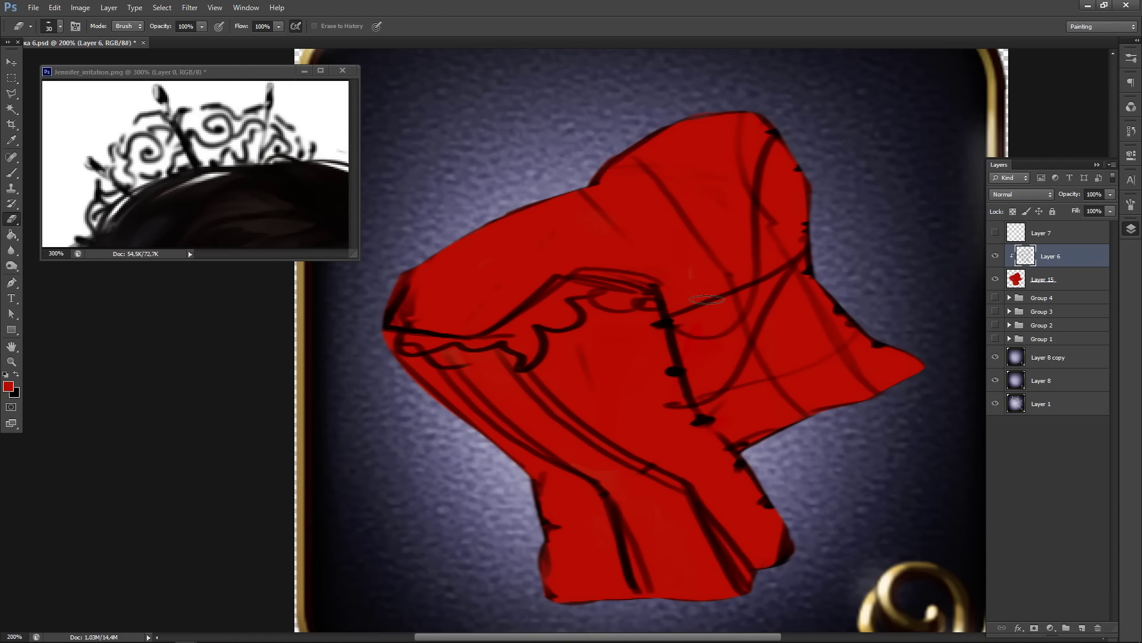
- Erase the sketch lines crossing the middle and upper right of the red shape, using a 20 px eraser for the dark line by the upper edge
mouse_move(708, 301)
mouse_down()
mouse_move(696, 342)
mouse_move(704, 308)
mouse_move(728, 364)
mouse_move(706, 280)
mouse_move(726, 405)
mouse_up()
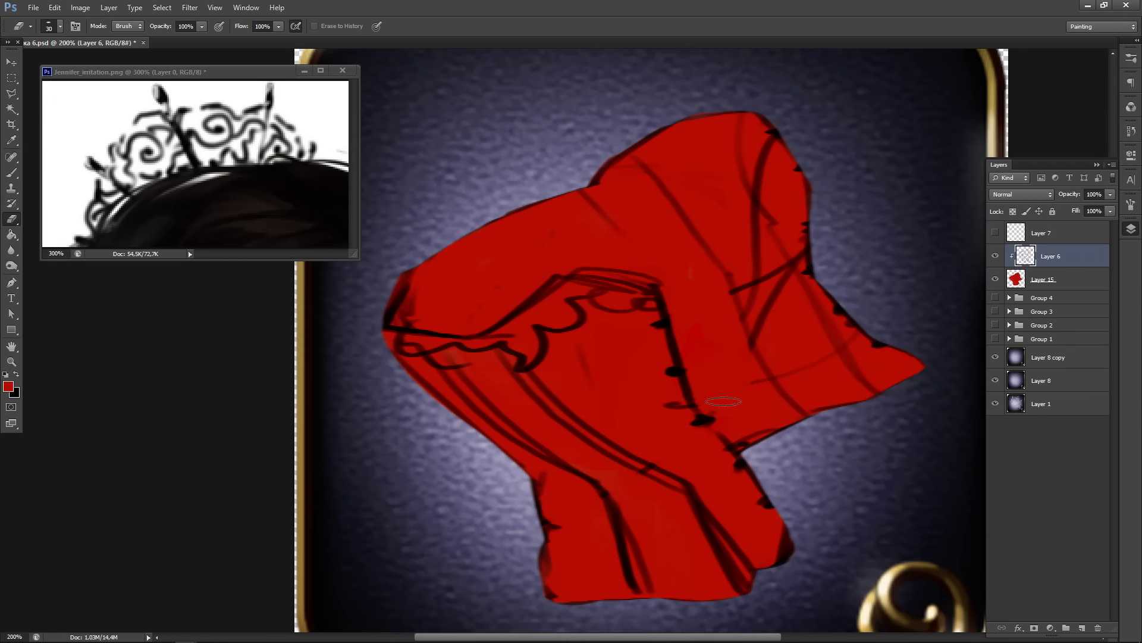
mouse_move(748, 248)
mouse_down()
mouse_move(750, 291)
mouse_move(772, 336)
mouse_move(757, 277)
mouse_move(796, 373)
mouse_up()
mouse_move(730, 202)
mouse_down()
mouse_move(757, 248)
mouse_move(731, 204)
mouse_up()
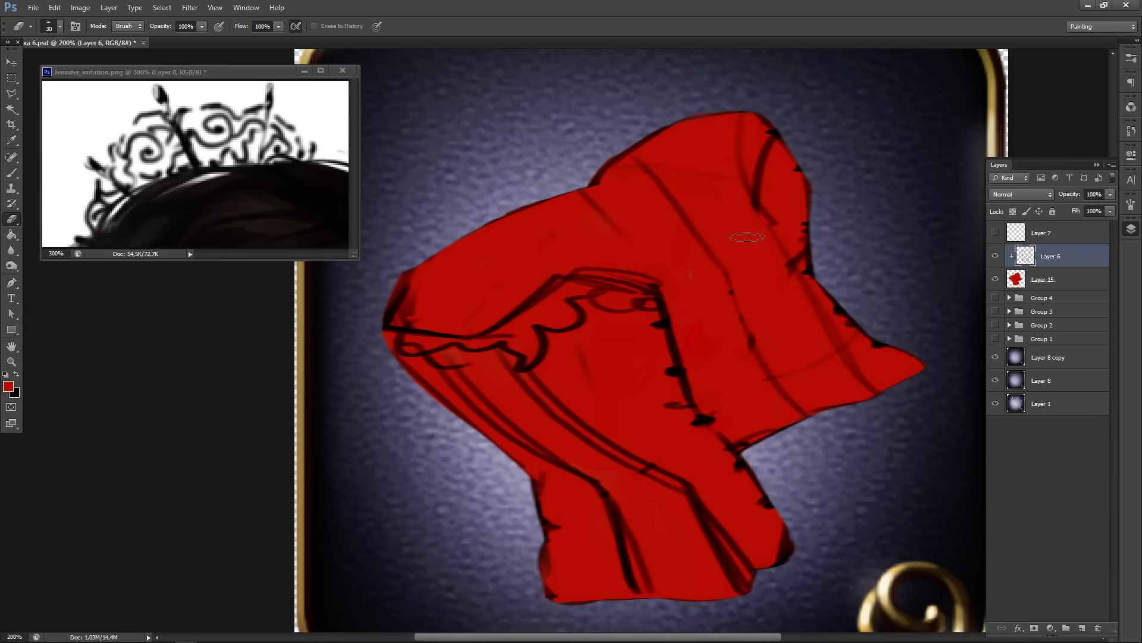
key(bracketleft)
mouse_move(769, 154)
mouse_down()
mouse_move(756, 181)
mouse_move(774, 205)
mouse_up()
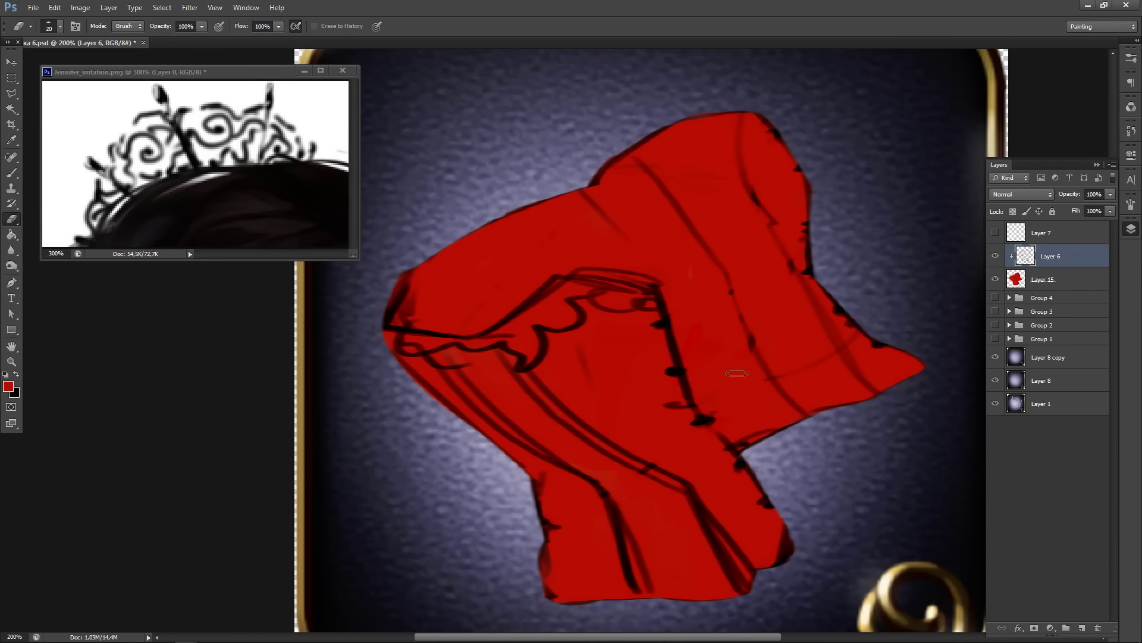
- Group Layer 6 with the red fill on Layer 15, hide that group, and show the comb sketch on Layer 7
shift+click(1068, 279)
key(ctrl+g)
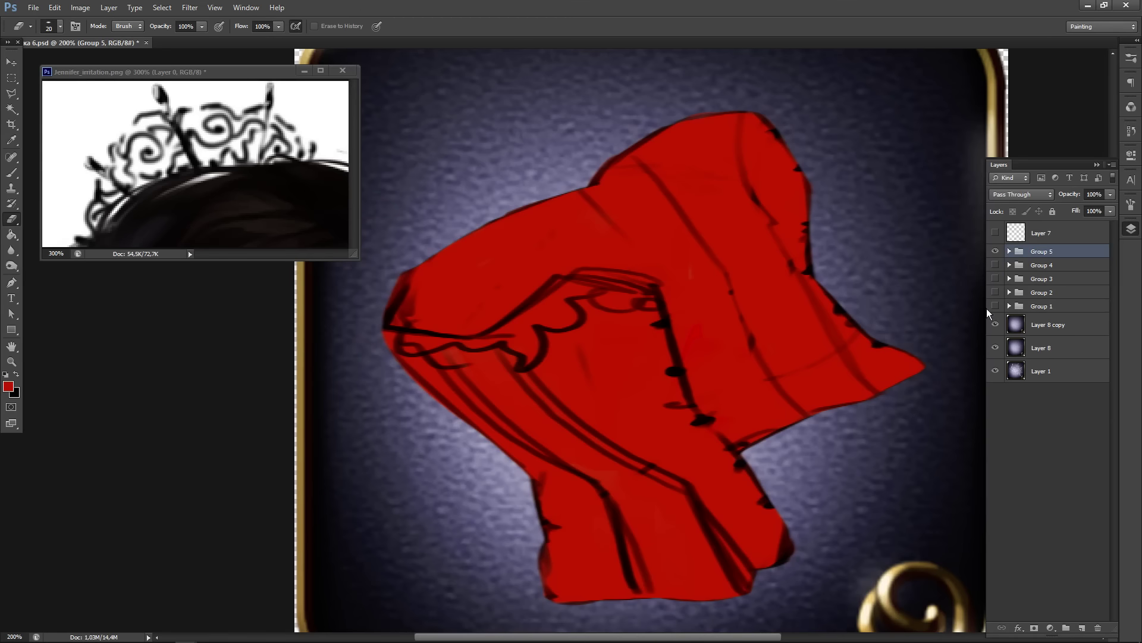
click(996, 251)
click(1053, 233)
click(995, 233)
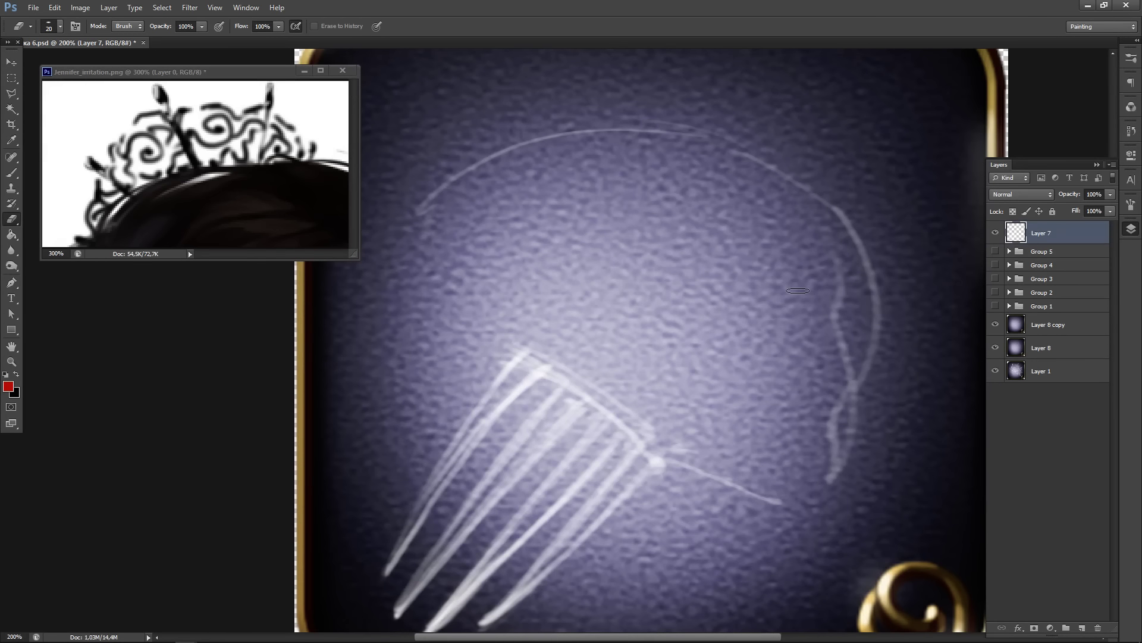
- Recheck the red shape against the comb sketch, leave only the comb showing, and hide Layer 8 copy
click(996, 233)
click(995, 251)
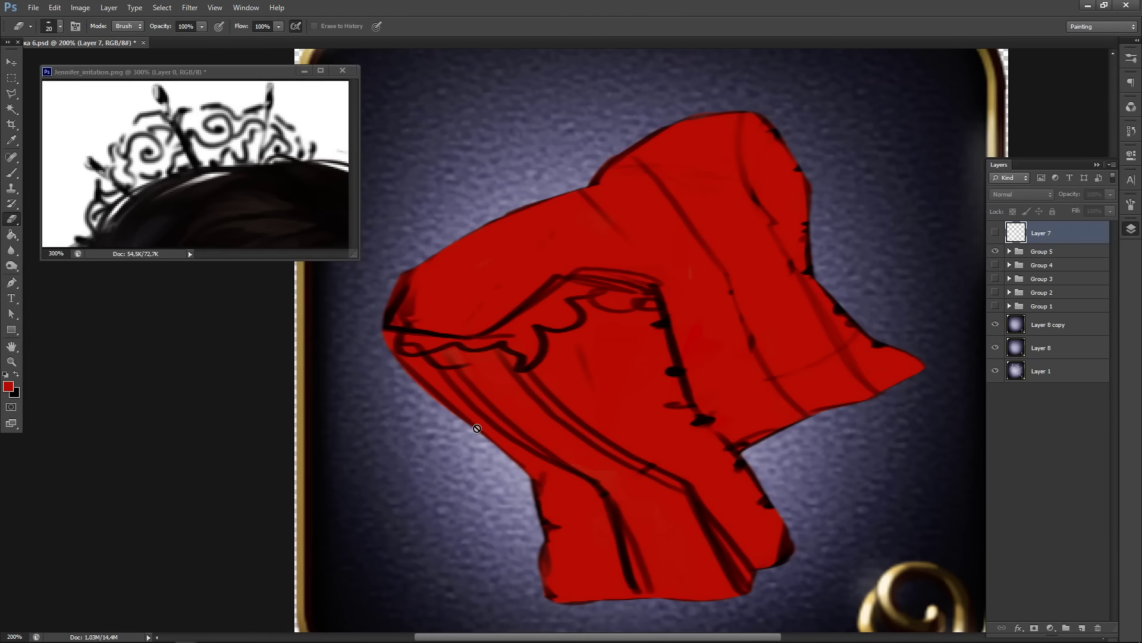
click(995, 252)
click(996, 233)
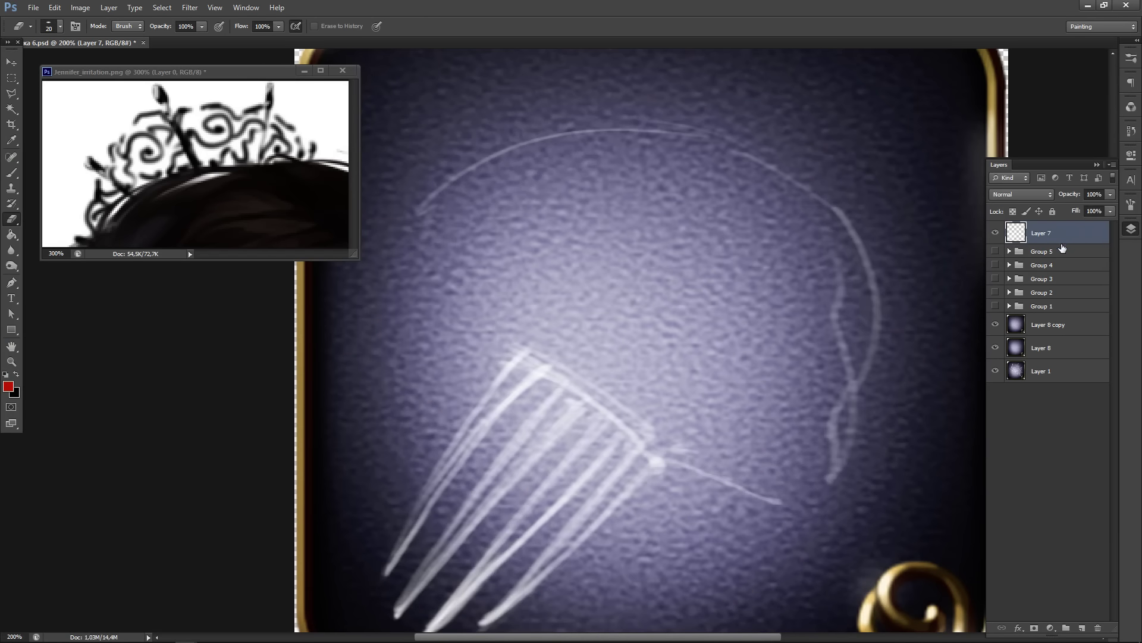
click(995, 347)
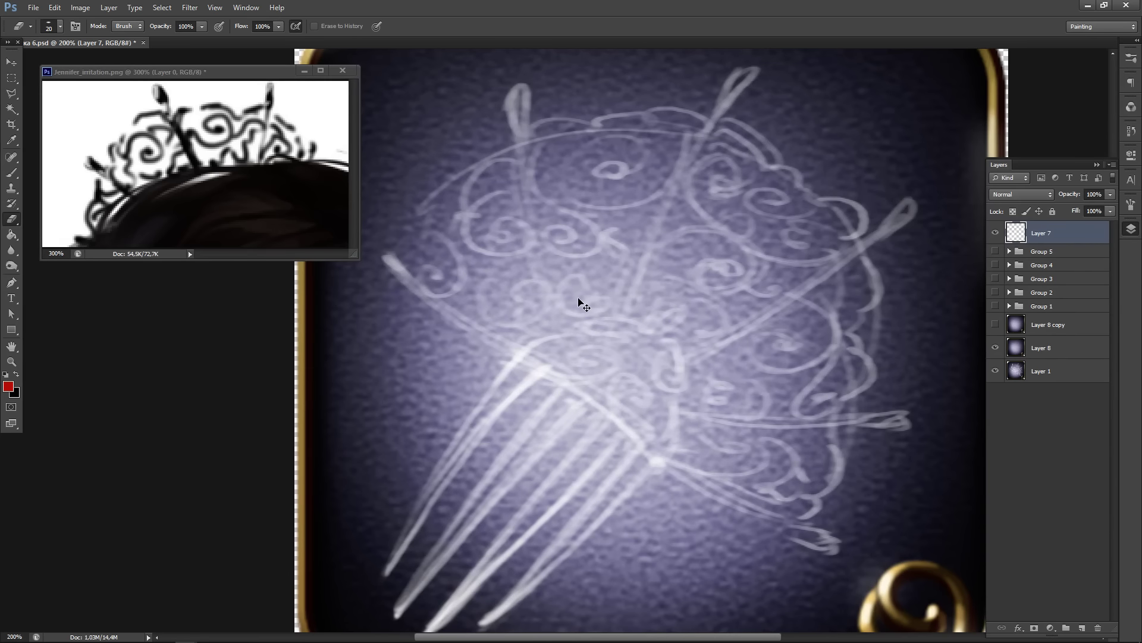
- Create a new layer above the comb sketch, choose a round 30 px brush, and swap the foreground color to black
key(ctrl+shift+n)
key(Return)
key(b)
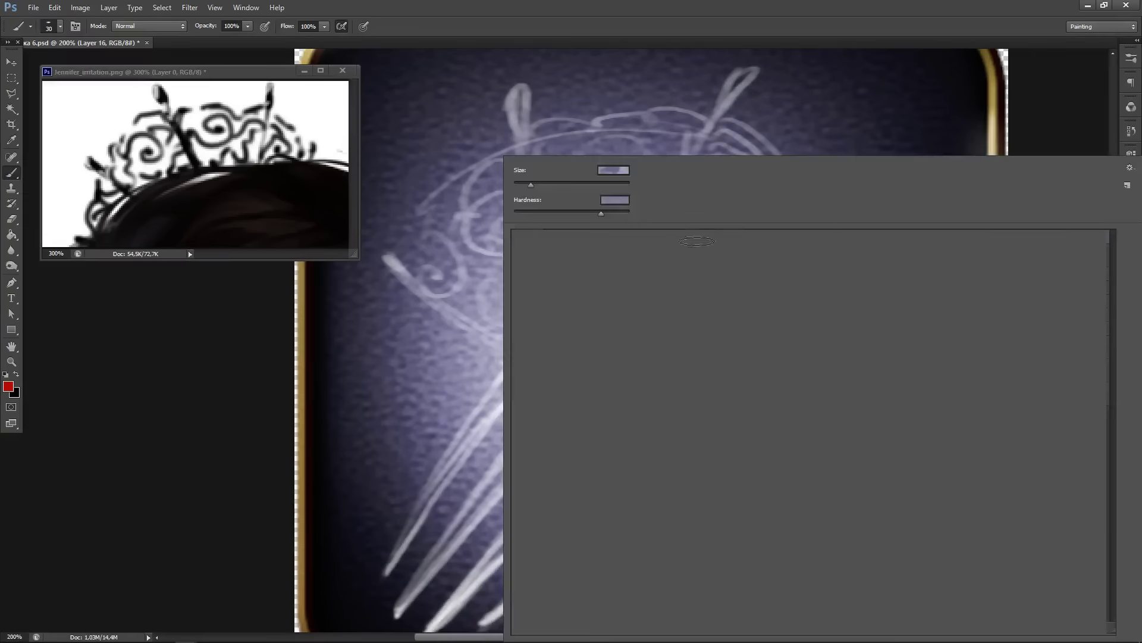
right_click(512, 414)
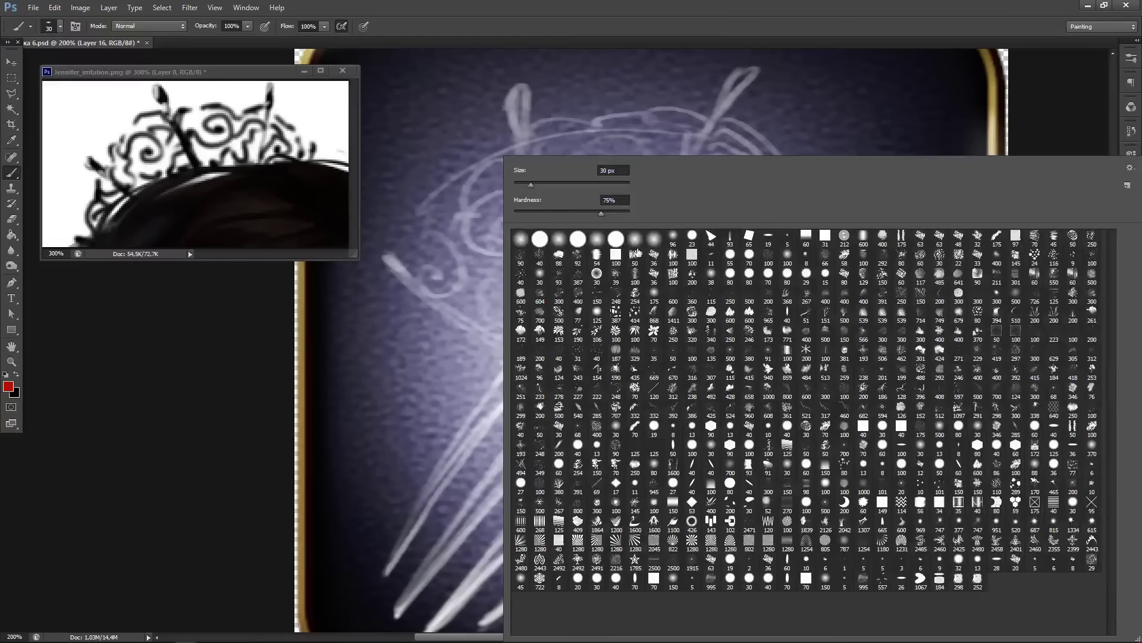
click(580, 243)
mouse_move(411, 338)
mouse_down()
mouse_move(502, 351)
mouse_move(624, 448)
mouse_move(544, 485)
mouse_up()
key(ctrl+z)
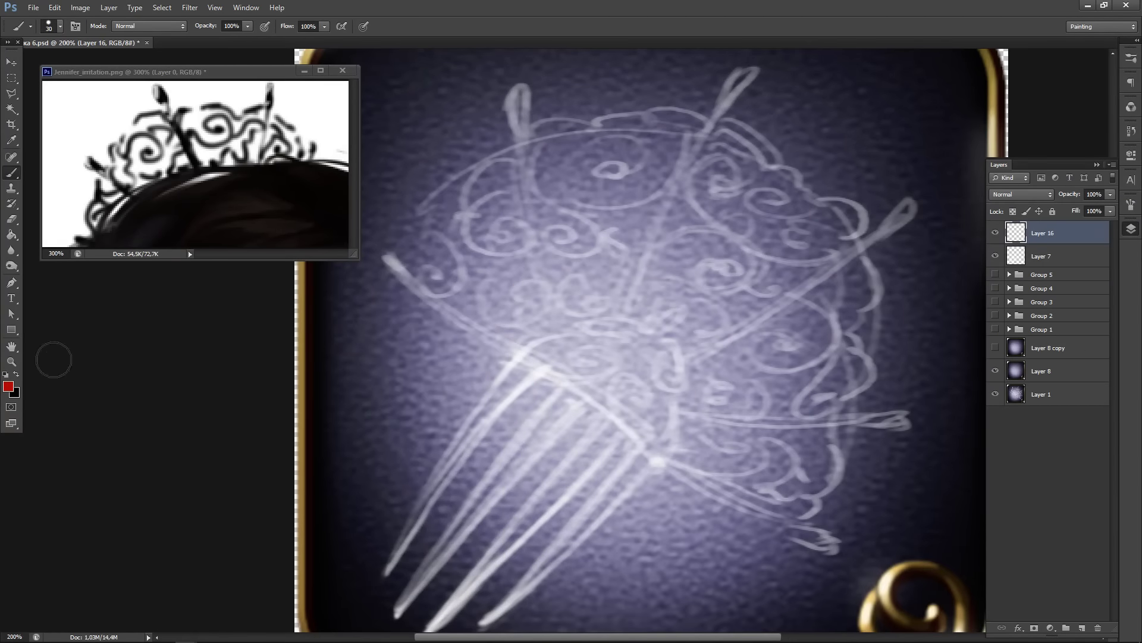
click(16, 374)
- Try a black stroke at the tip of a comb tooth, undo it, and reduce the brush to 20 px
drag(493, 541, 485, 423)
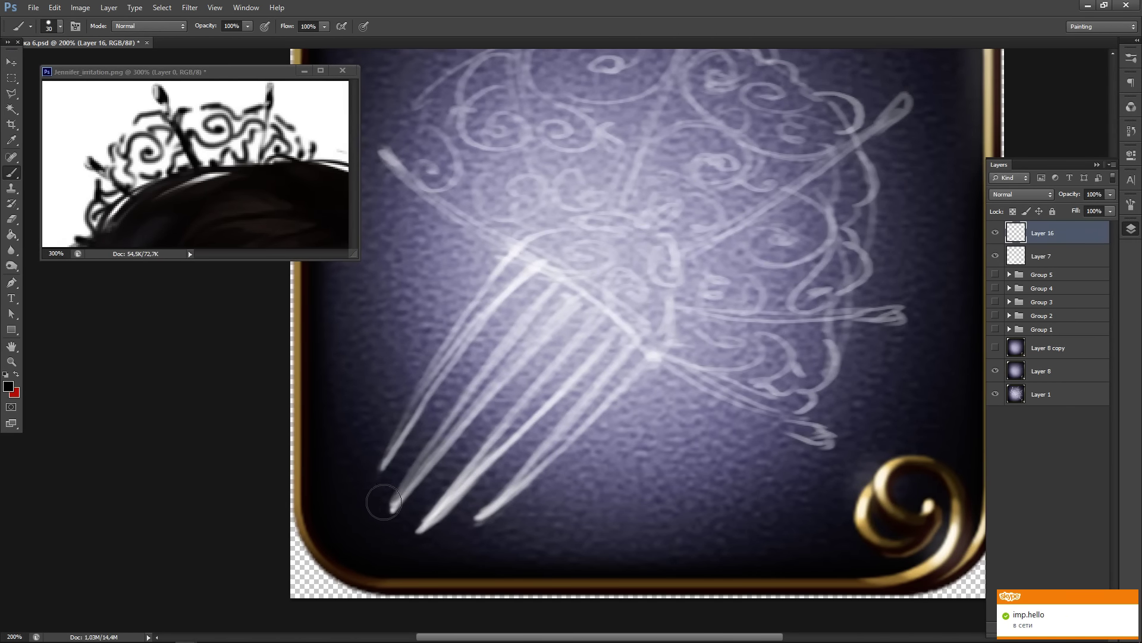
mouse_move(384, 502)
mouse_down()
mouse_move(559, 311)
mouse_move(544, 313)
mouse_move(469, 397)
mouse_move(390, 510)
mouse_up()
key(ctrl+z)
key(ctrl+z)
key(bracketleft)
key(bracketleft)
- Switch to Lazy Nezumi Pro, choose the "smoothing - subtle" preset, and return to the canvas
mouse_move(224, 636)
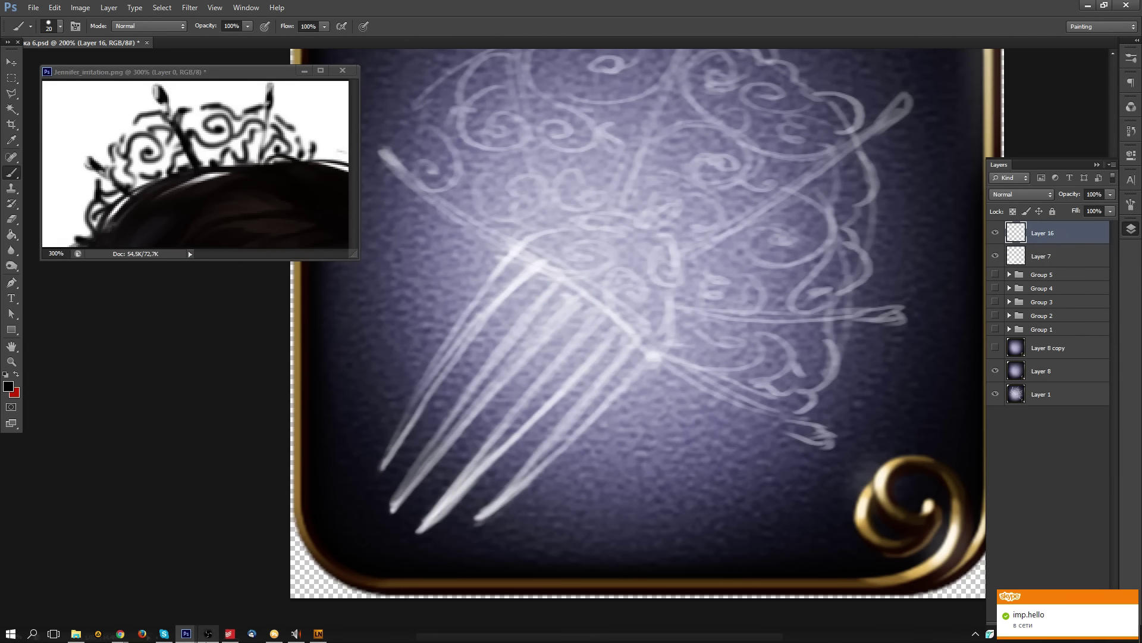
click(315, 626)
click(524, 257)
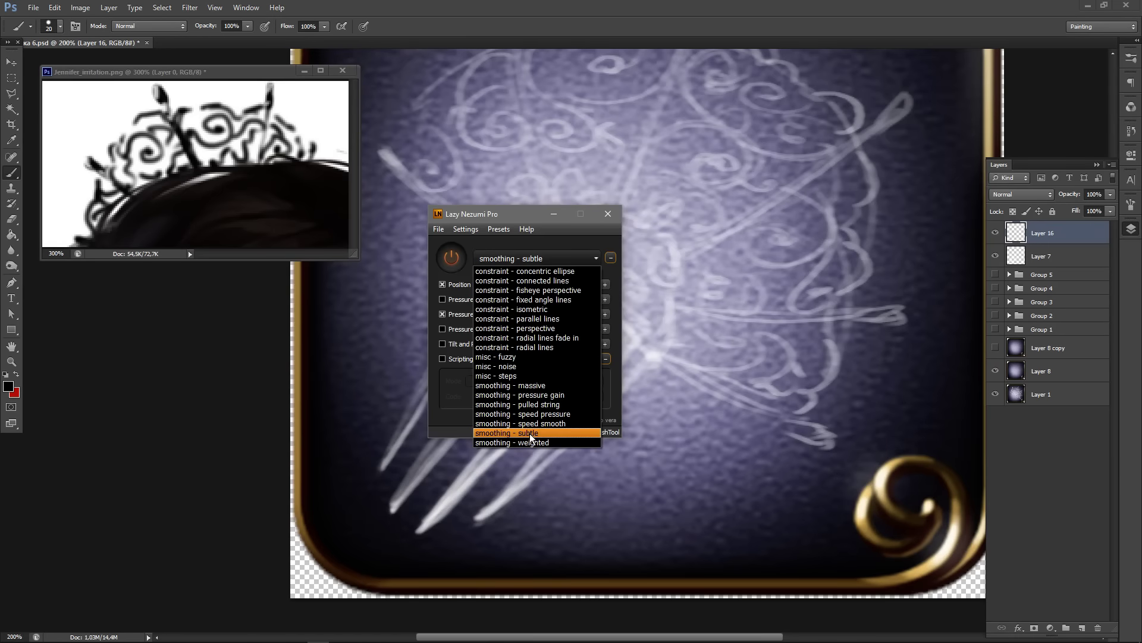
click(531, 433)
click(553, 214)
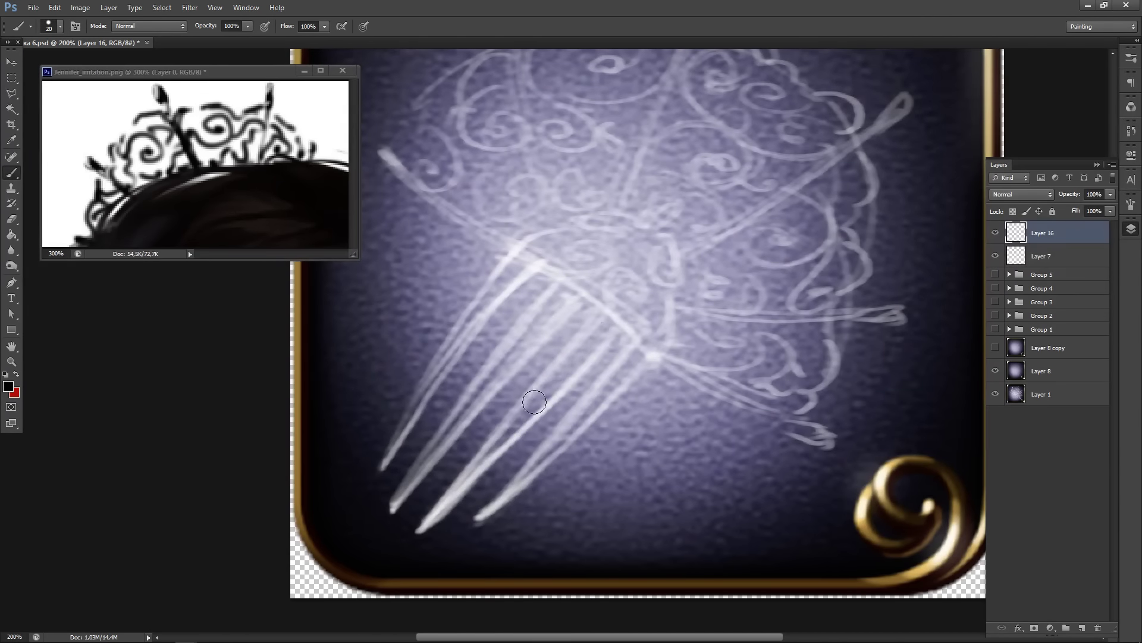
- Try to paint the third comb tooth with a single black 20 px stroke, undoing each attempt
mouse_move(481, 457)
mouse_down()
mouse_move(635, 313)
mouse_move(589, 339)
mouse_move(416, 533)
mouse_up()
key(ctrl+z)
key(ctrl+z)
mouse_move(604, 319)
mouse_down()
mouse_move(395, 565)
mouse_move(606, 327)
mouse_up()
key(ctrl+z)
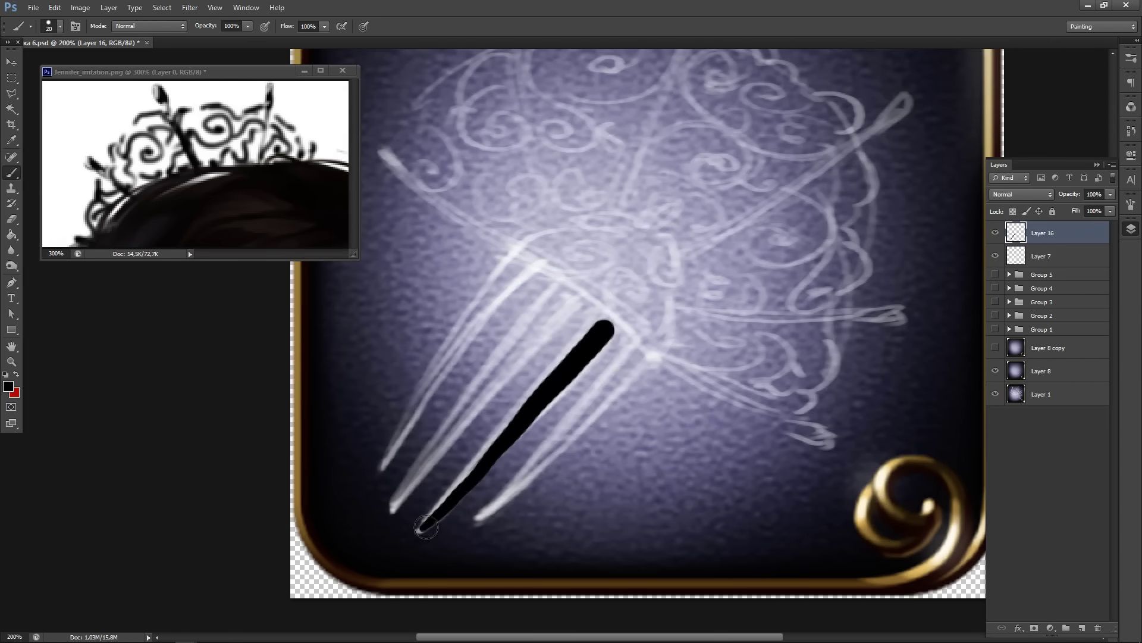
key(ctrl+z)
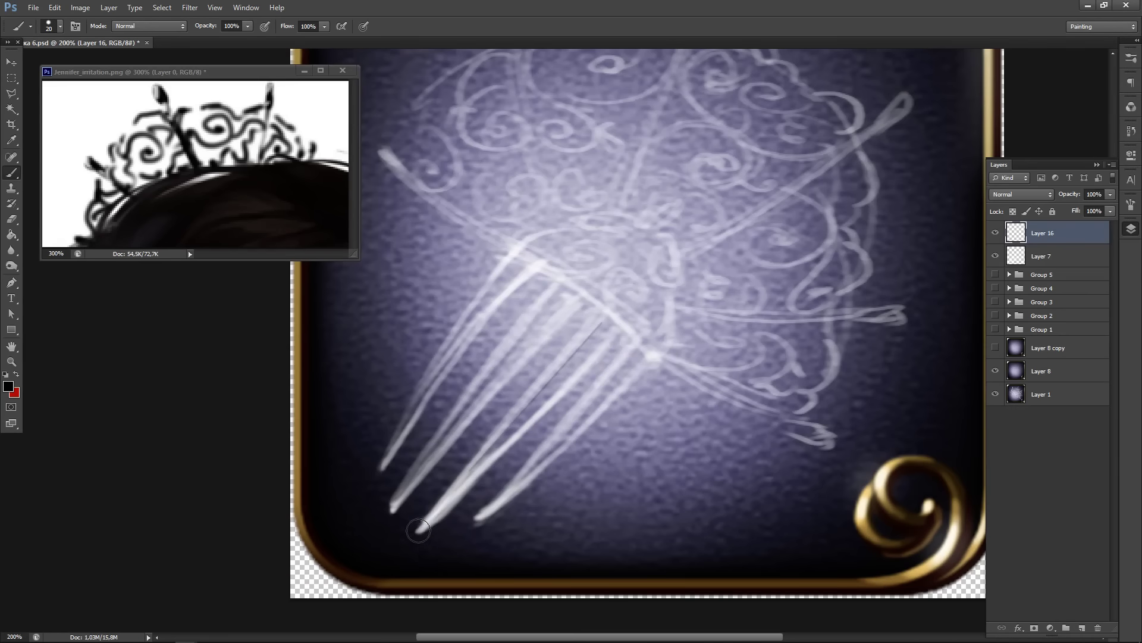
mouse_move(418, 530)
mouse_down()
mouse_move(514, 439)
mouse_move(607, 329)
mouse_up()
key(ctrl+z)
- Switch to Lazy Nezumi Pro, pick a different smoothing preset, and return to the canvas
drag(536, 395, 503, 359)
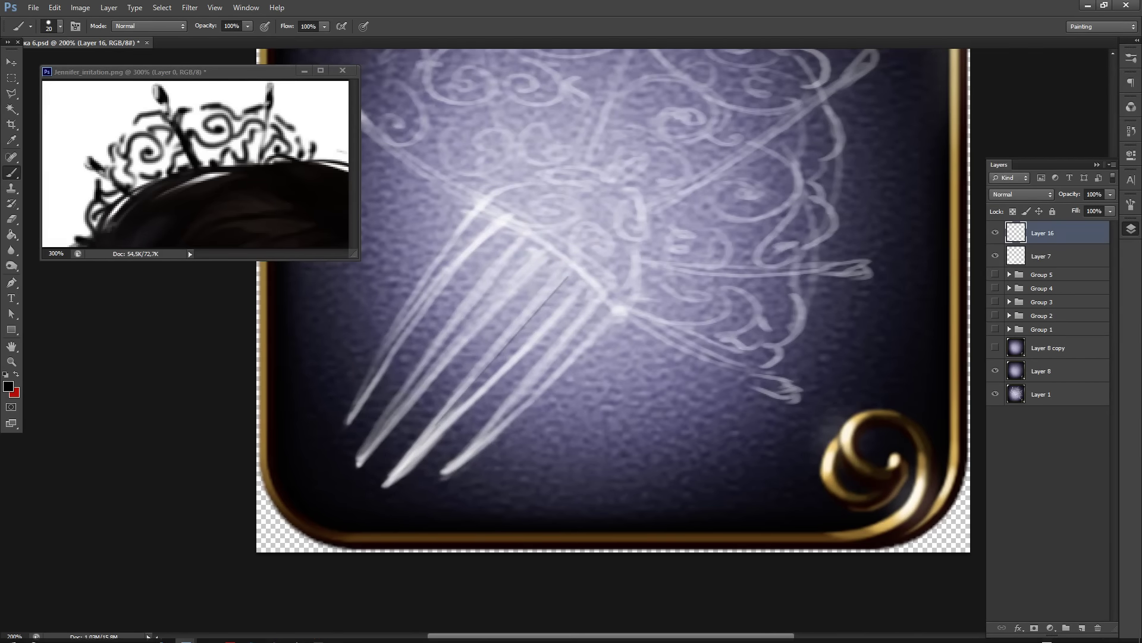
click(318, 637)
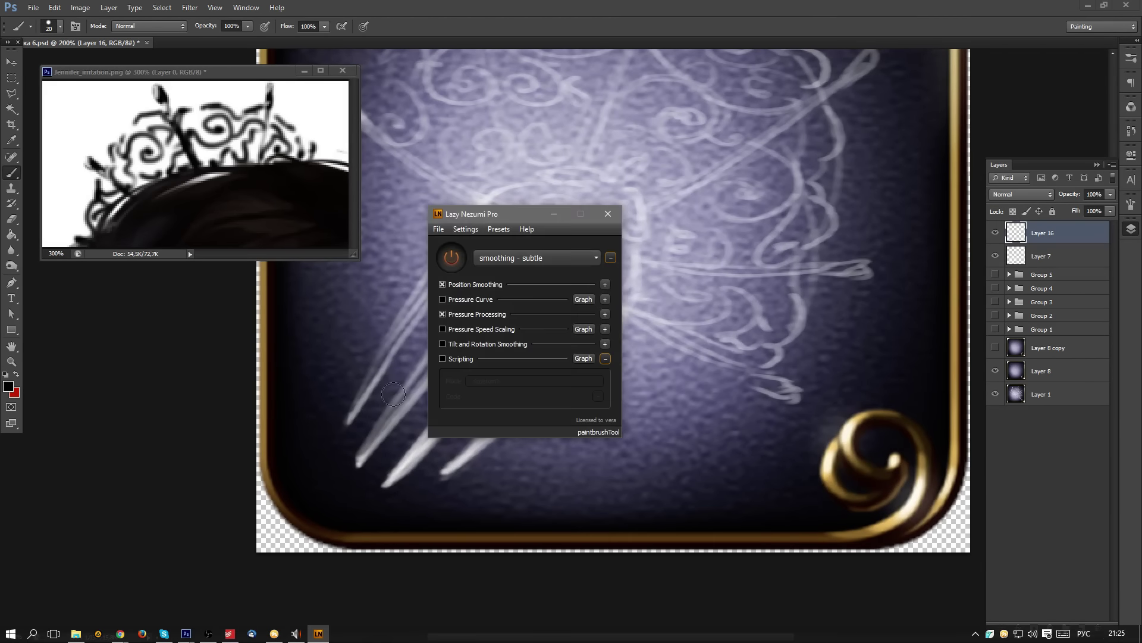
click(541, 258)
click(538, 390)
click(553, 215)
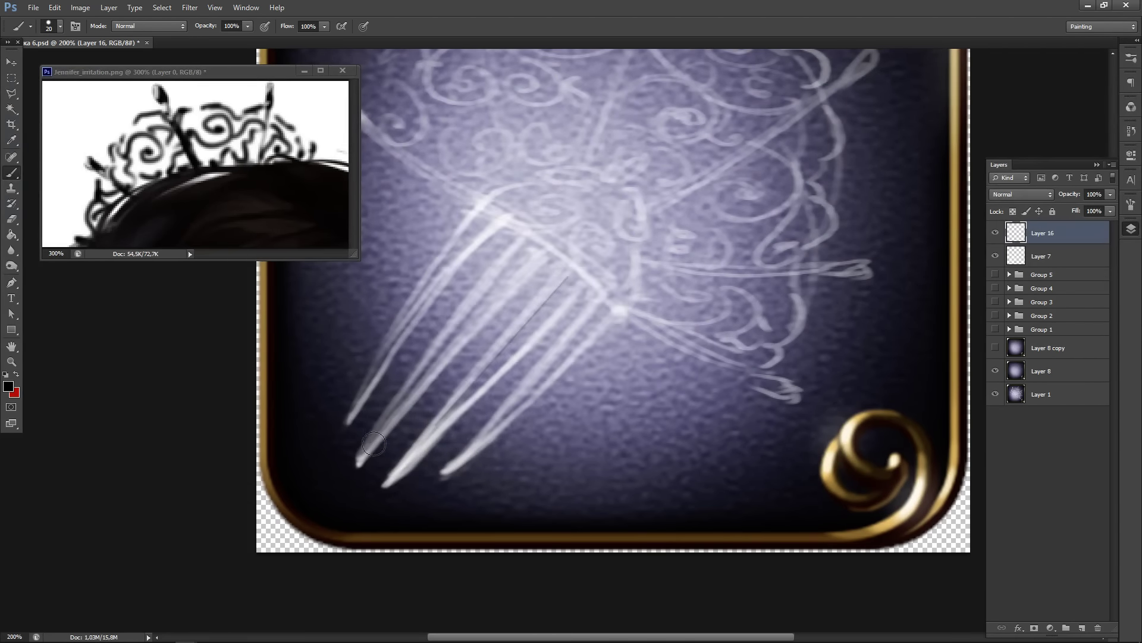
- Paint the two middle comb teeth as tapered black strokes along the sketch, redoing the second tooth until it fits
drag(363, 457, 555, 240)
key(ctrl+z)
mouse_move(360, 463)
mouse_down()
mouse_move(432, 371)
mouse_move(546, 263)
mouse_move(495, 288)
mouse_move(453, 333)
mouse_move(346, 482)
mouse_up()
key(ctrl+z)
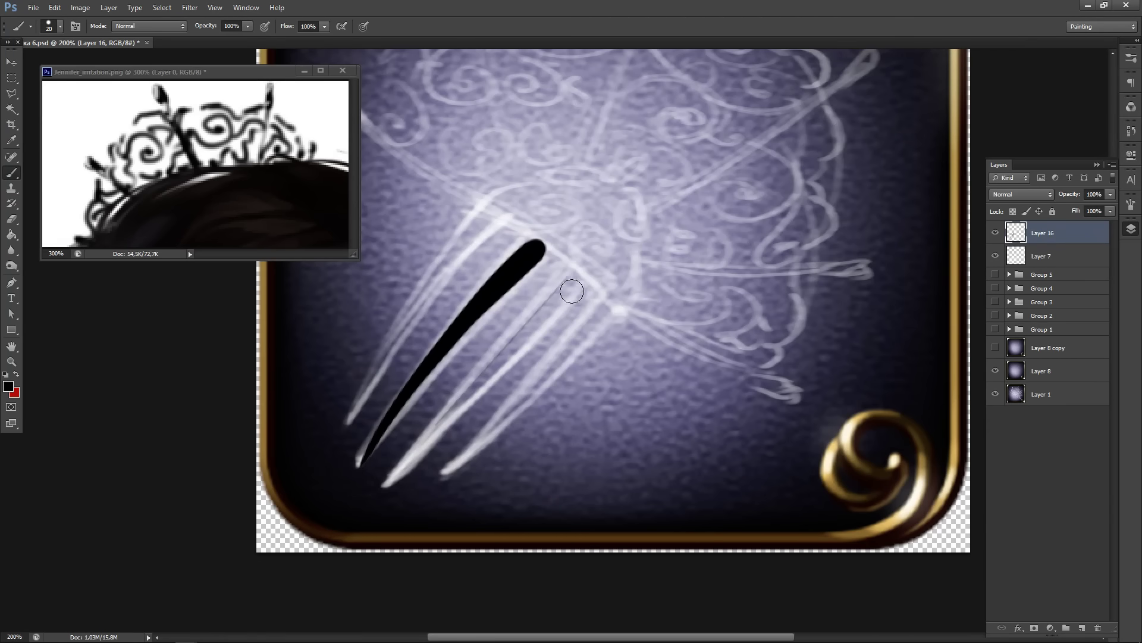
key(ctrl+z)
drag(528, 245, 351, 476)
key(ctrl+z)
drag(532, 244, 348, 476)
drag(571, 283, 381, 488)
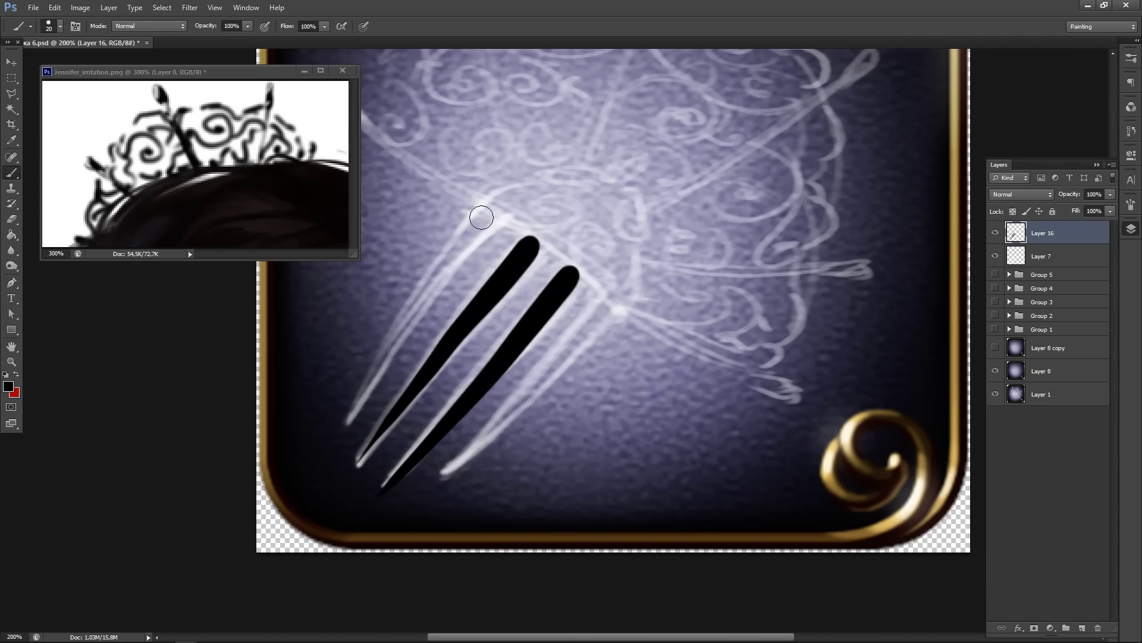
- Paint the comb's two outer teeth as tapered black strokes from the base to the tips, redoing each once
drag(491, 209, 348, 394)
key(ctrl+z)
mouse_move(488, 211)
mouse_down()
mouse_move(396, 324)
mouse_move(348, 423)
mouse_up()
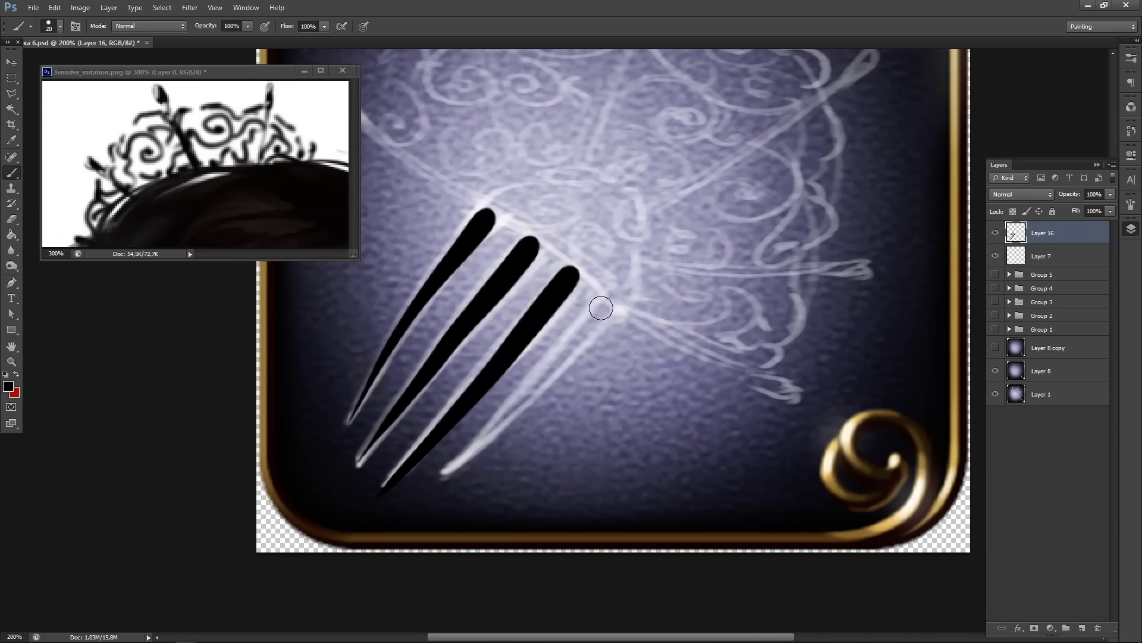
drag(602, 305, 435, 494)
key(ctrl+z)
drag(602, 306, 449, 473)
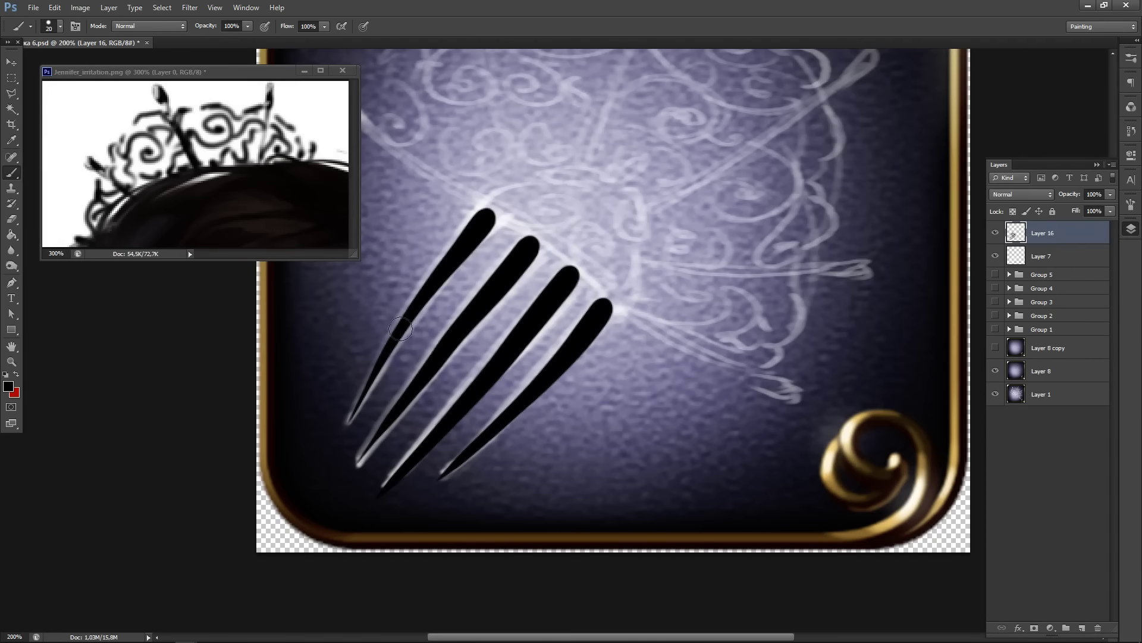
- Try to thicken the comb's first tooth with additional black strokes, undoing each one
drag(485, 218, 346, 411)
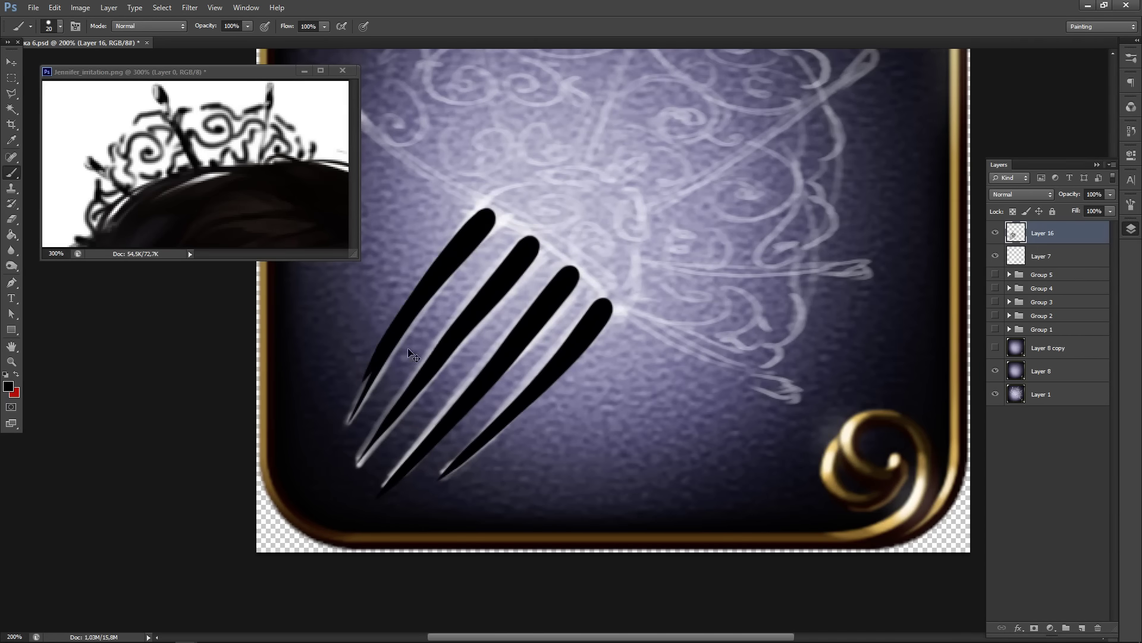
key(ctrl+z)
mouse_move(482, 217)
mouse_down()
mouse_move(345, 411)
mouse_move(425, 303)
mouse_up()
key(ctrl+z)
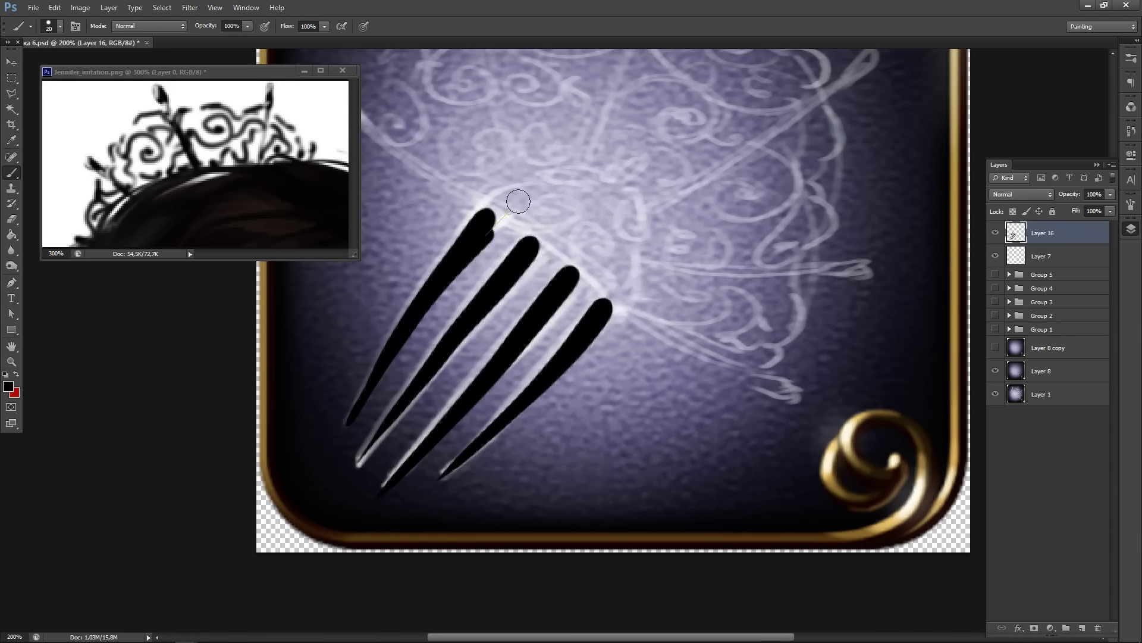
key(ctrl+z)
drag(346, 425, 459, 251)
key(ctrl+z)
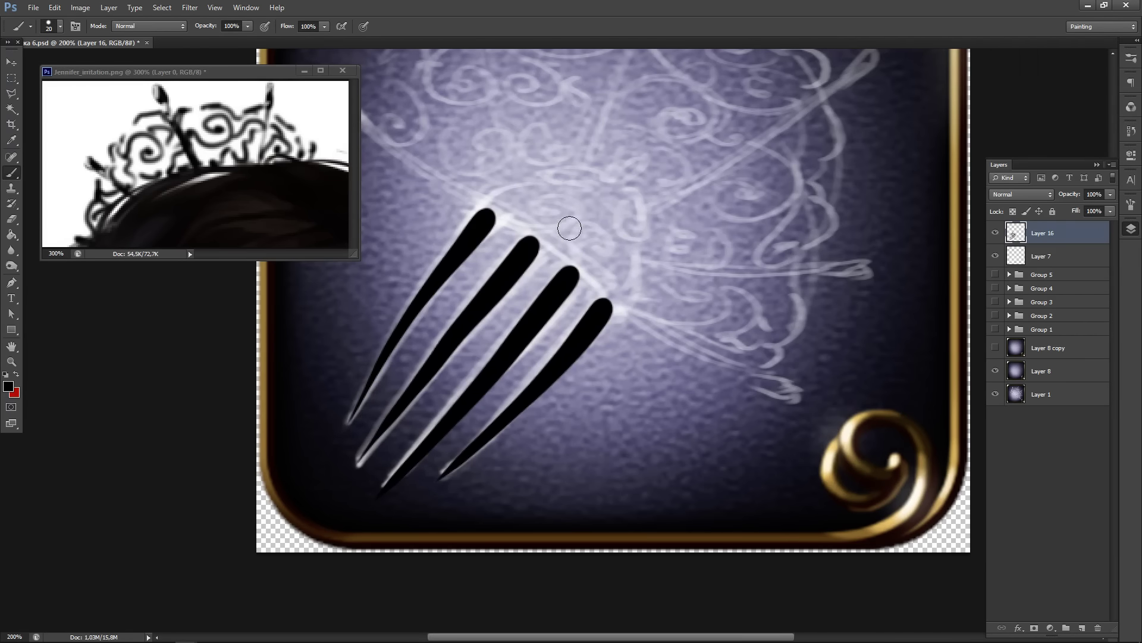
- Enlarge the eraser to 150 px and erase all four painted comb teeth from Layer 16
click(12, 94)
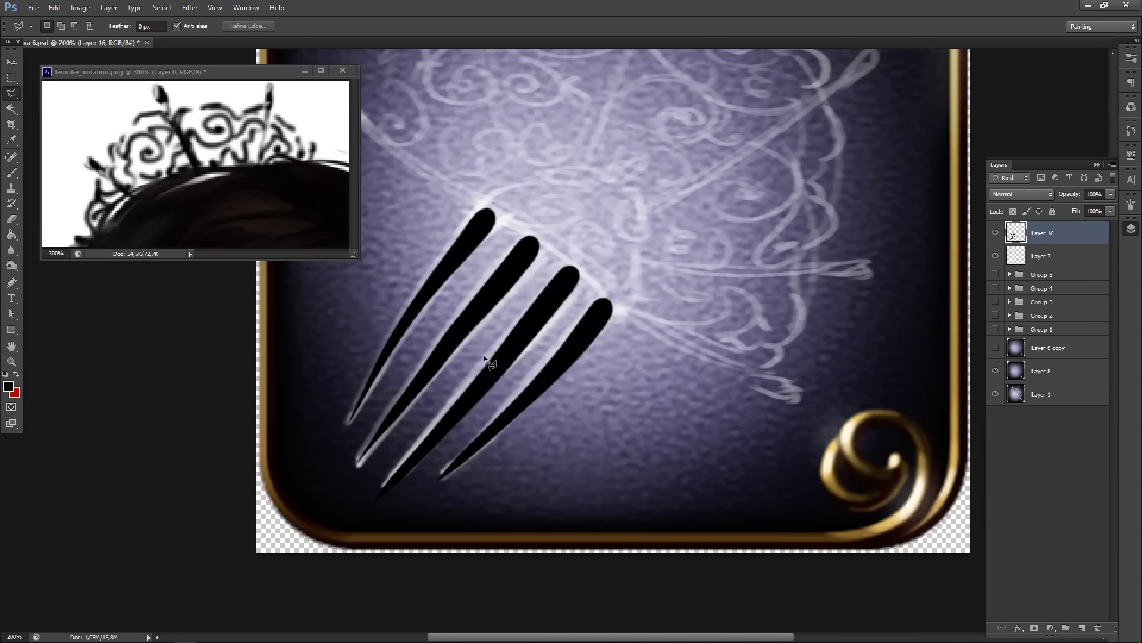
key(e)
key(bracketright)
key(bracketright)
key(bracketright)
key(bracketright)
key(bracketright)
key(bracketright)
key(bracketright)
key(bracketright)
key(bracketright)
key(bracketright)
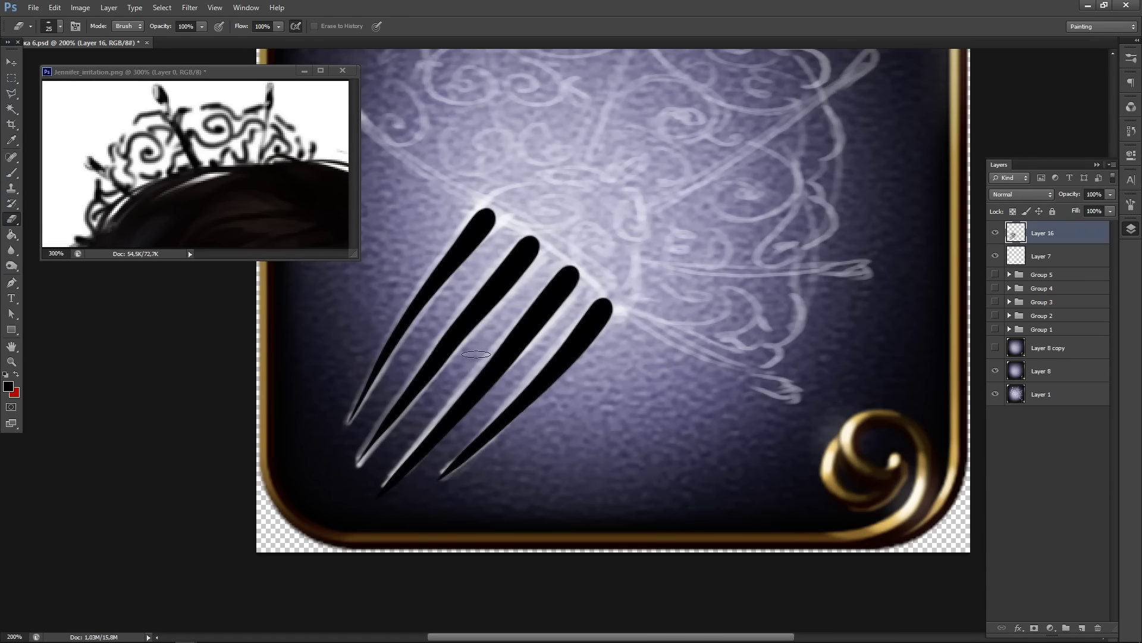
mouse_move(523, 214)
mouse_down()
mouse_move(547, 268)
mouse_move(619, 333)
mouse_up()
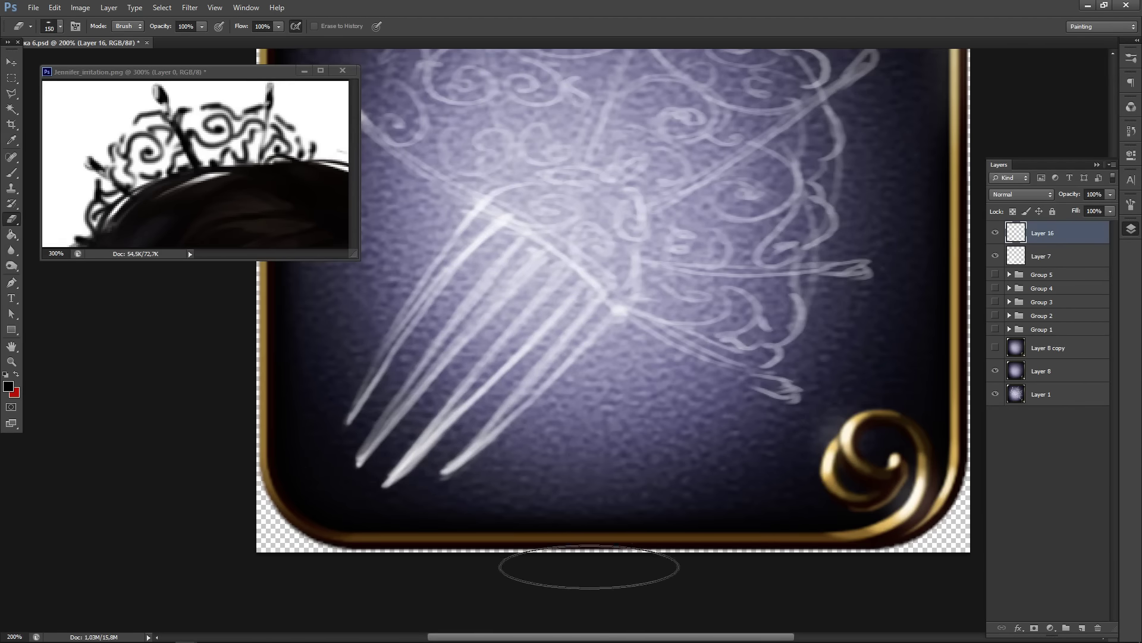
- Trace the comb's first outer tooth with a closed, curved Pen path and convert it into a black shape
key(p)
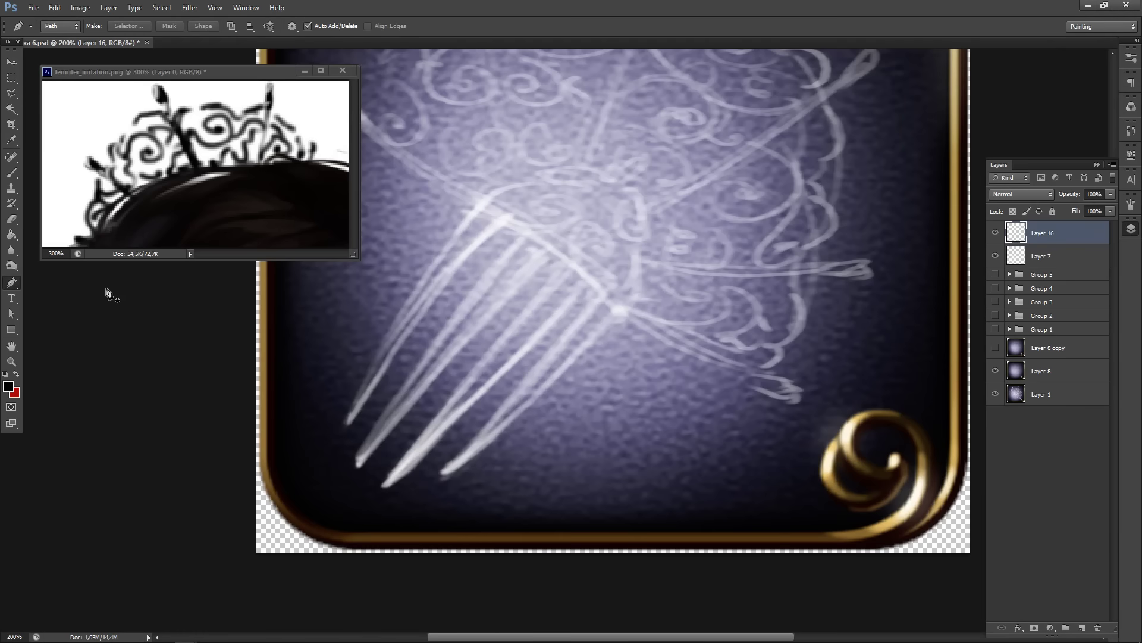
click(345, 424)
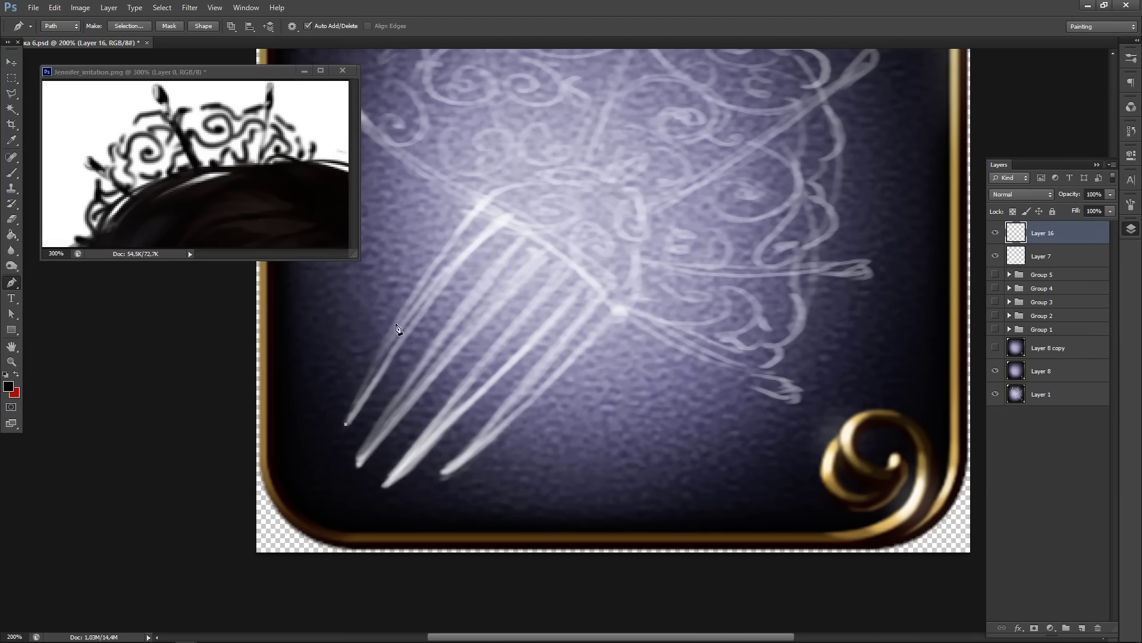
drag(421, 284, 425, 275)
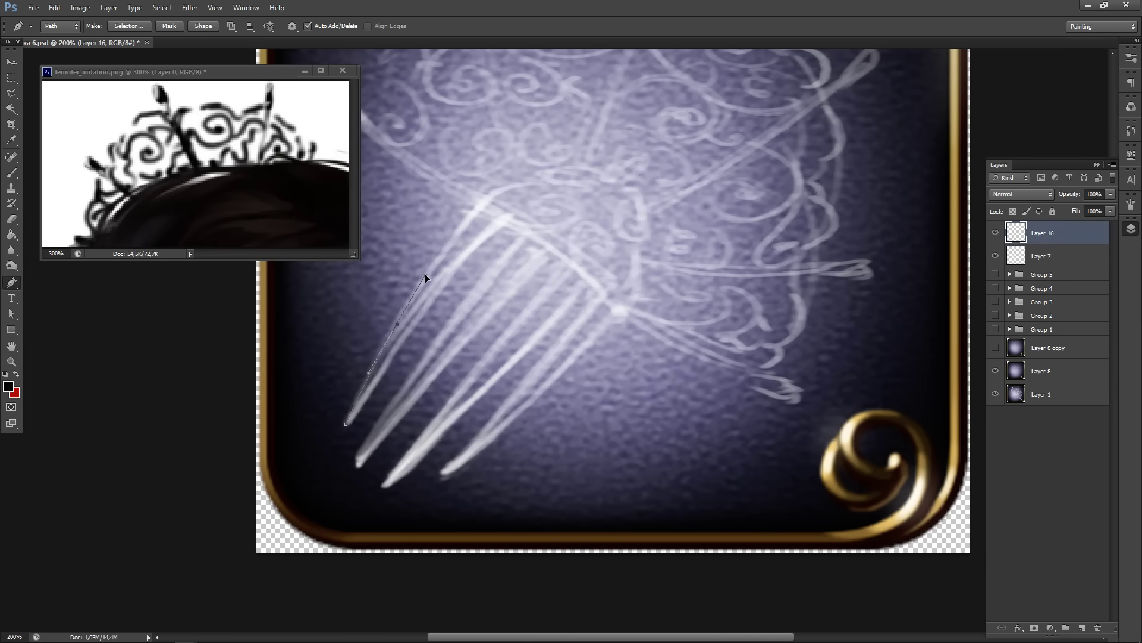
click(483, 204)
click(504, 223)
drag(421, 320, 391, 361)
click(347, 423)
click(347, 424)
ctrl+click(351, 430)
click(203, 26)
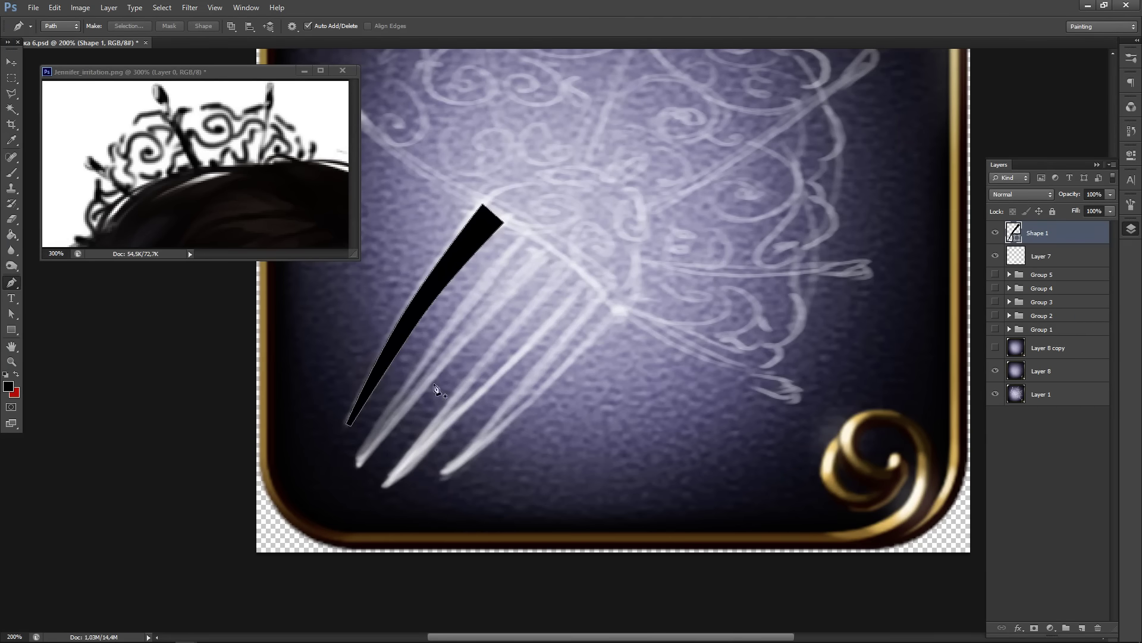
- Trace the comb's second tooth with a closed, curved Pen path, adding it to the black Shape 1 layer
click(357, 462)
click(523, 236)
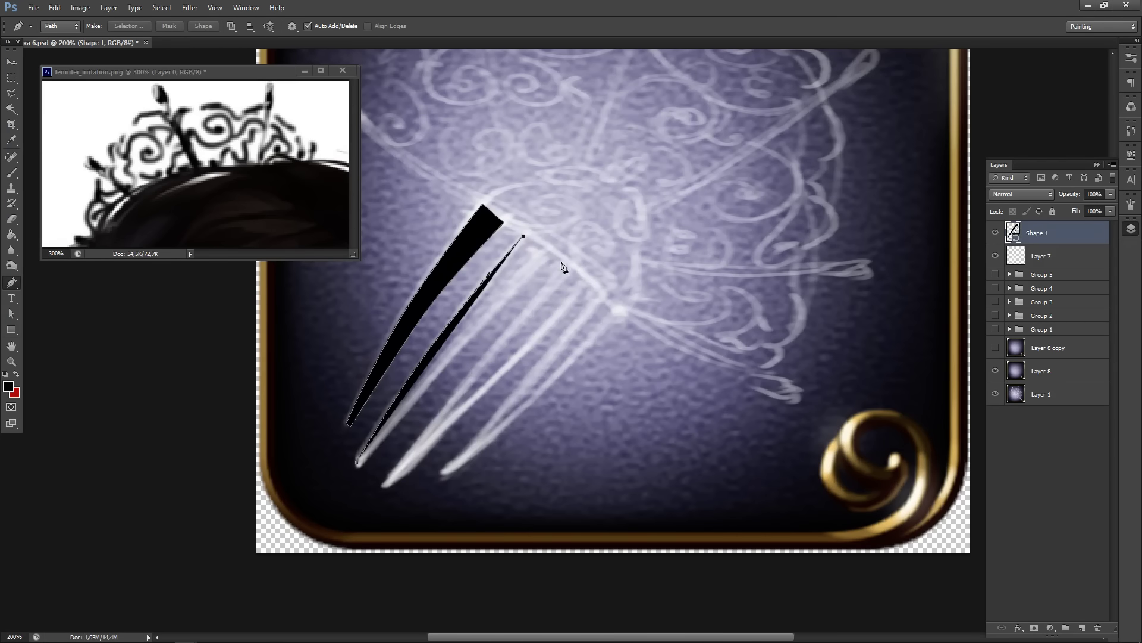
click(548, 258)
drag(460, 345, 432, 378)
click(358, 463)
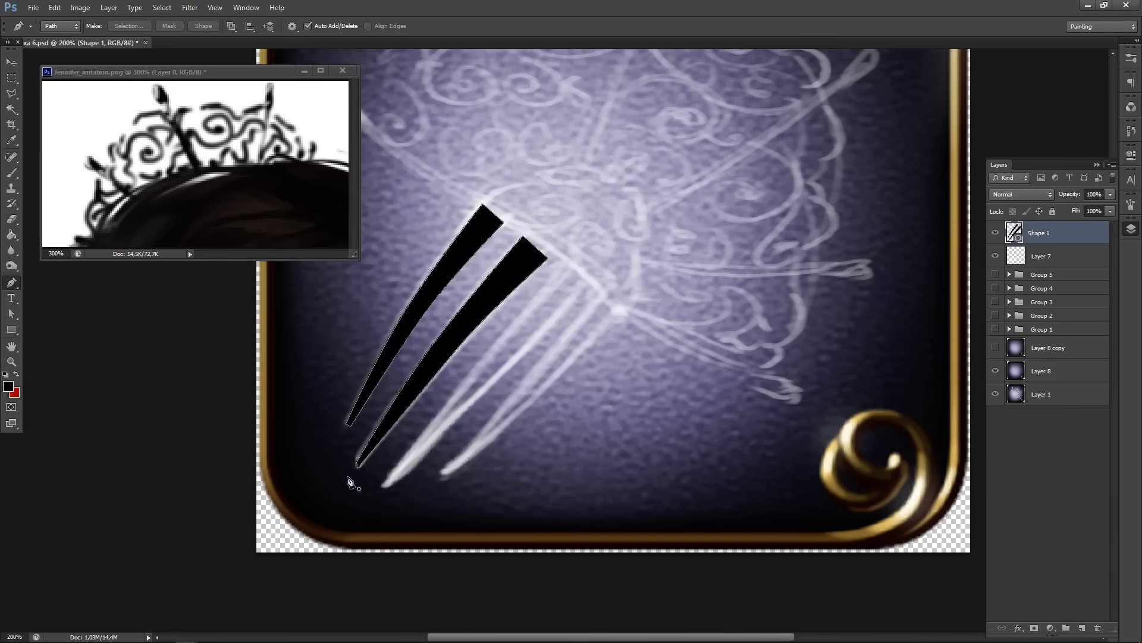
- Trace the comb's third tooth as a closed, curved black Pen shape from its tip to its base and back
click(382, 484)
drag(489, 357, 510, 331)
click(567, 263)
click(584, 288)
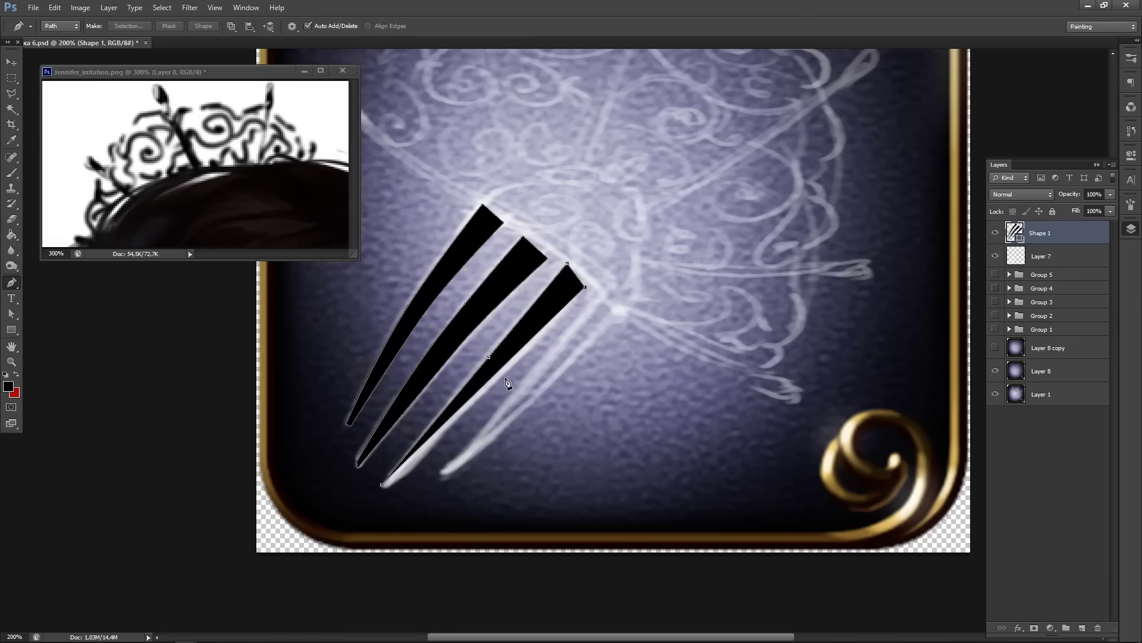
drag(470, 405, 471, 407)
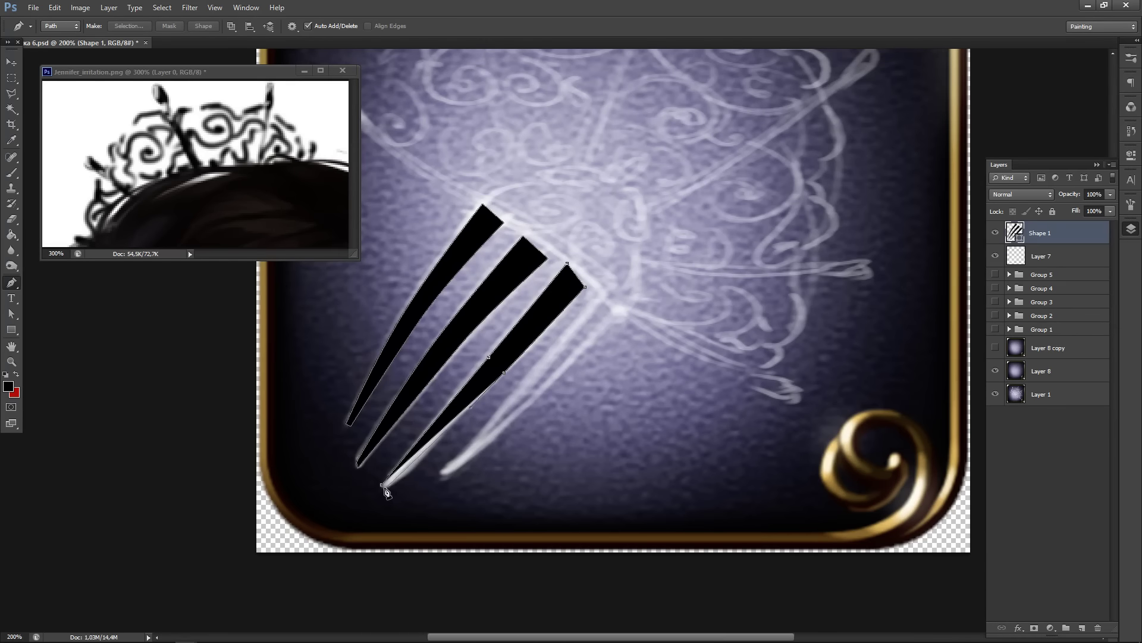
click(383, 485)
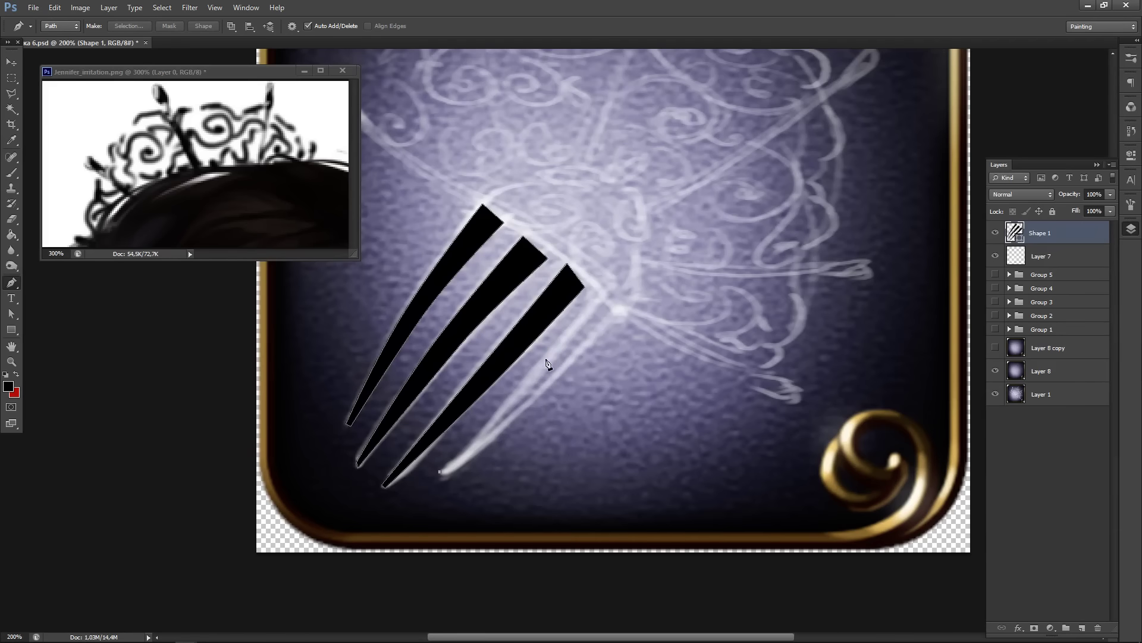
- Trace the comb's fourth tooth as a closed, curved black Pen shape on Shape 1
drag(561, 339, 562, 340)
click(601, 292)
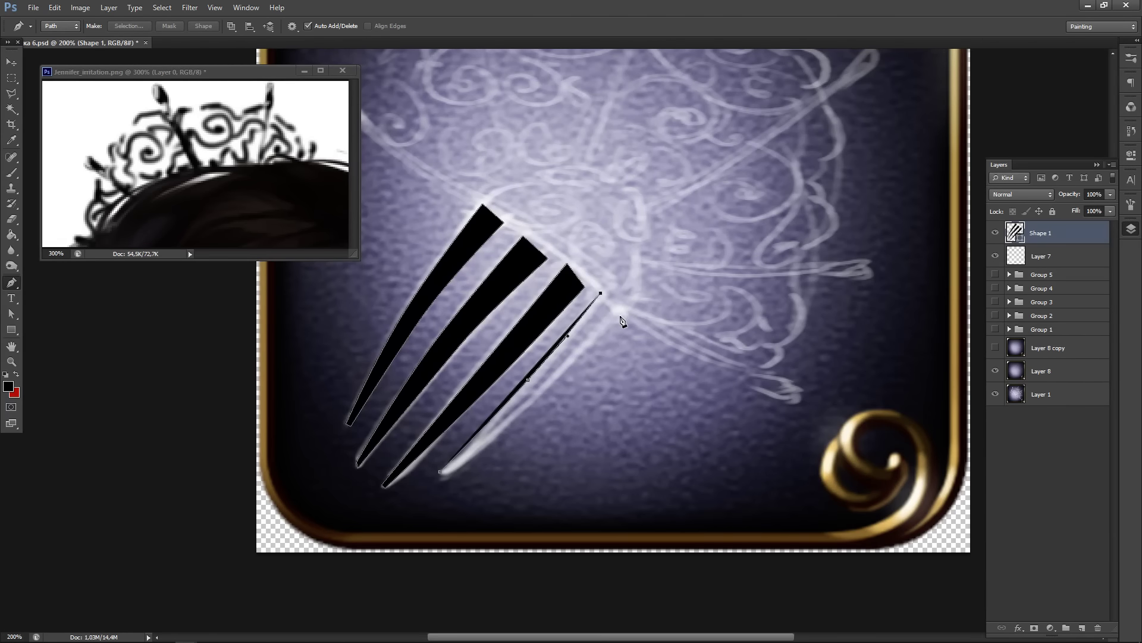
click(616, 316)
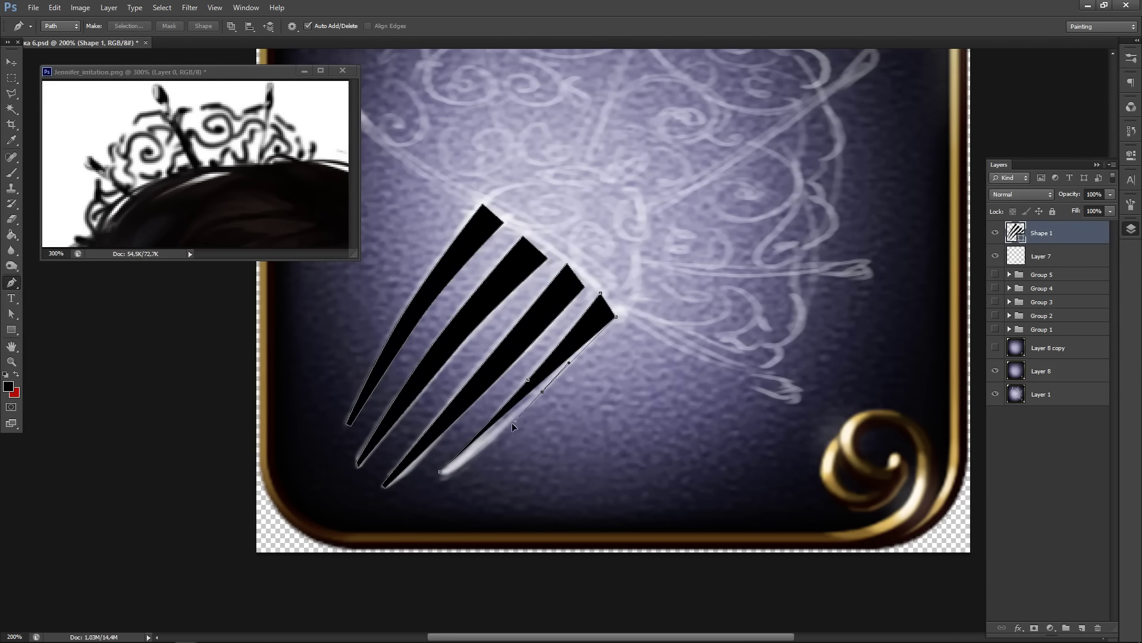
drag(511, 423, 498, 437)
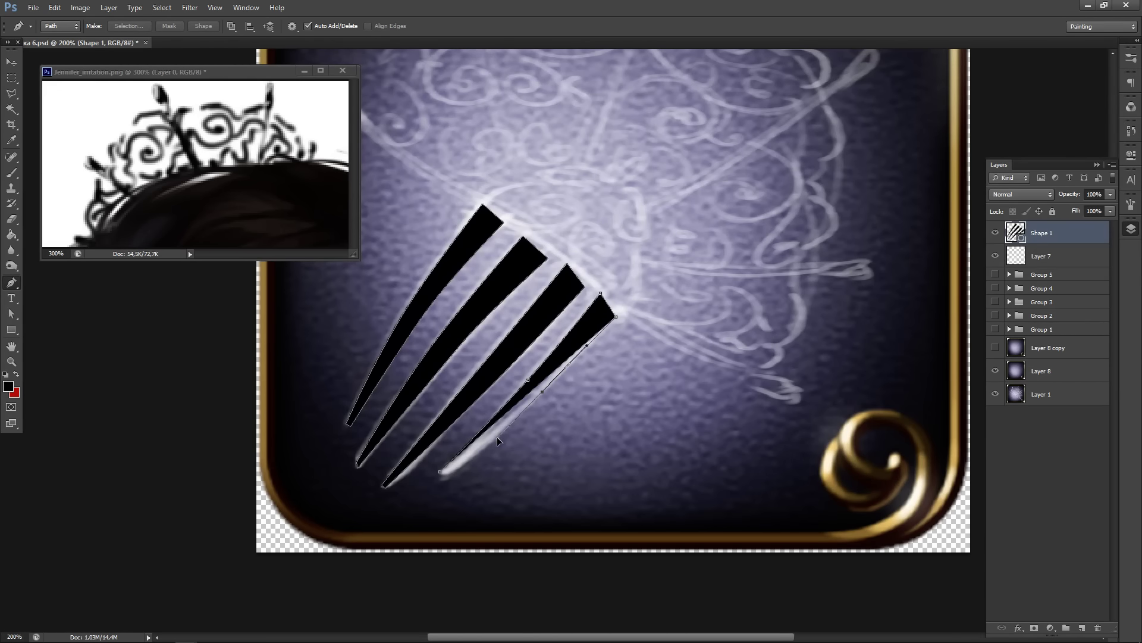
click(441, 474)
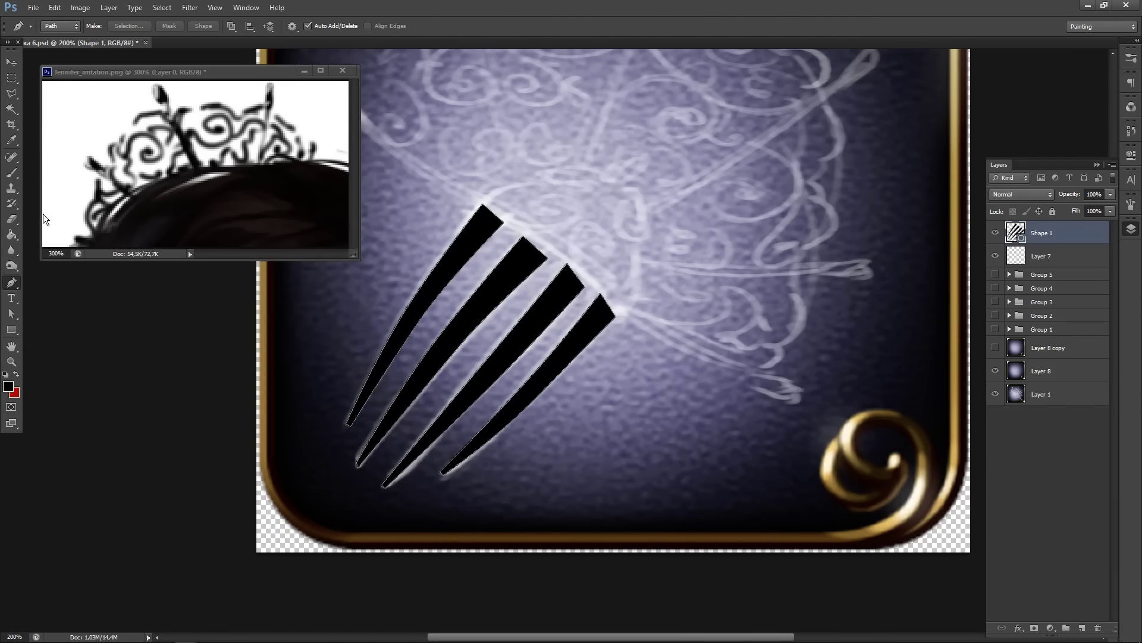
- Adjust the curve handles and middle anchor on the first tooth's outer edge with Direct Selection to smooth its bend
click(12, 316)
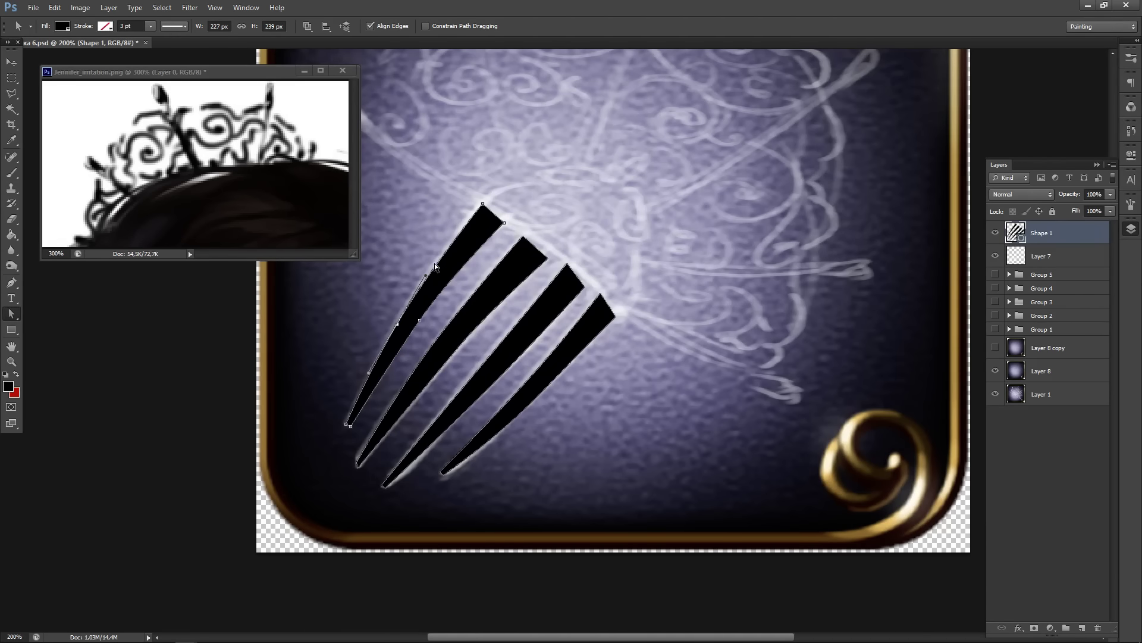
drag(428, 273, 365, 380)
key(Up)
key(Up)
key(Up)
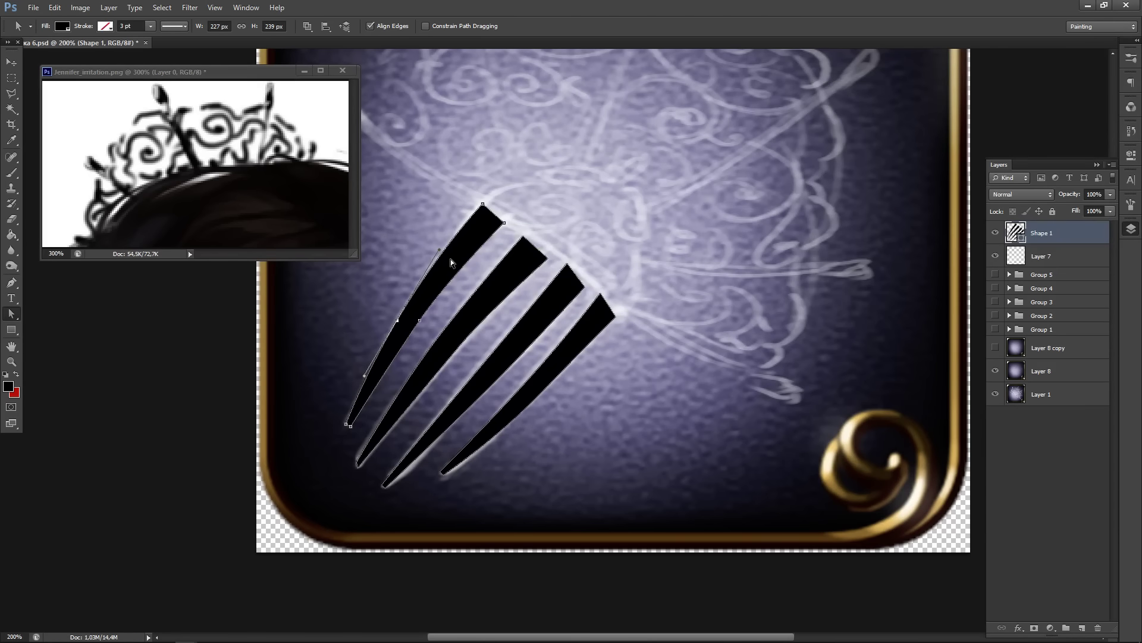
click(309, 417)
- Sharpen the first tooth's tip and reshape its inner edge by moving the middle anchor and its curve handles
ctrl+space+click(347, 404)
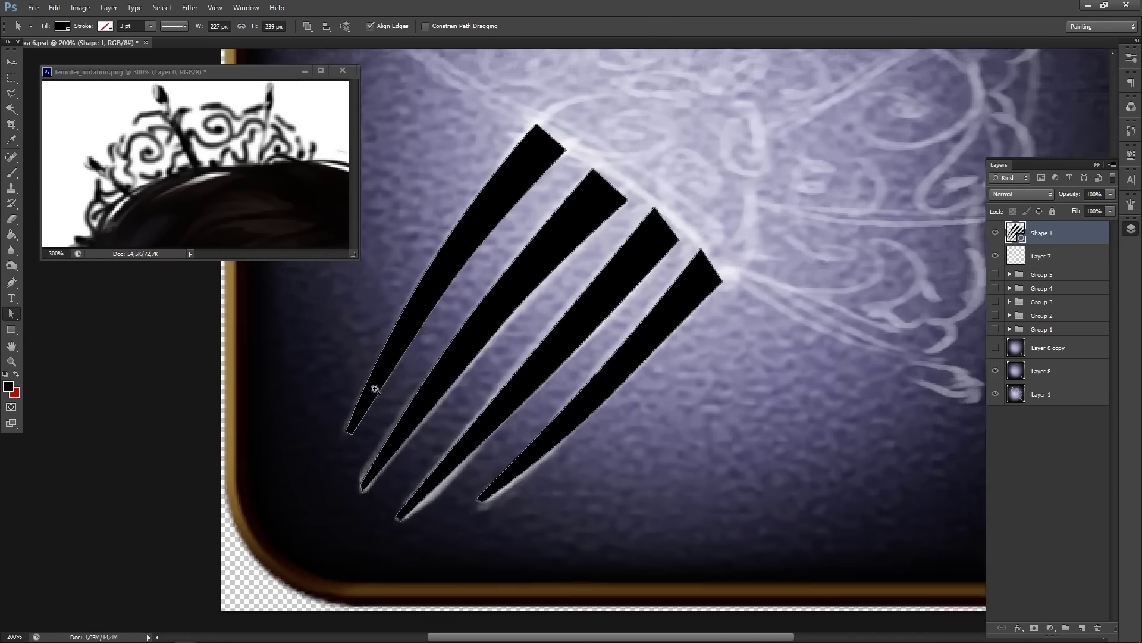
drag(352, 439, 348, 441)
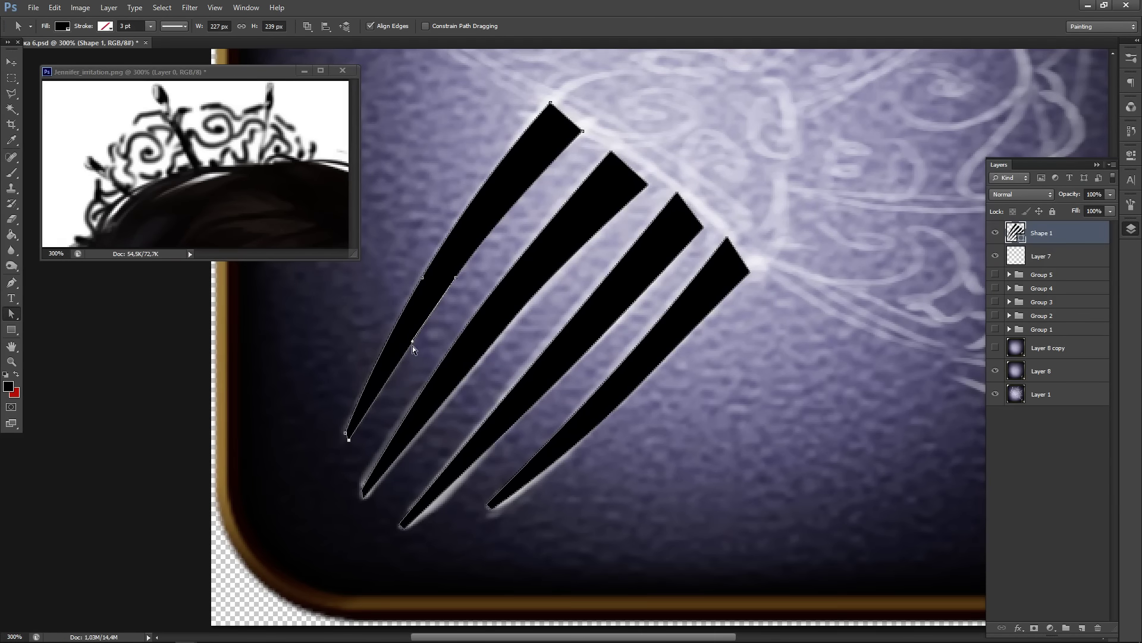
drag(412, 343, 401, 358)
drag(499, 215, 516, 198)
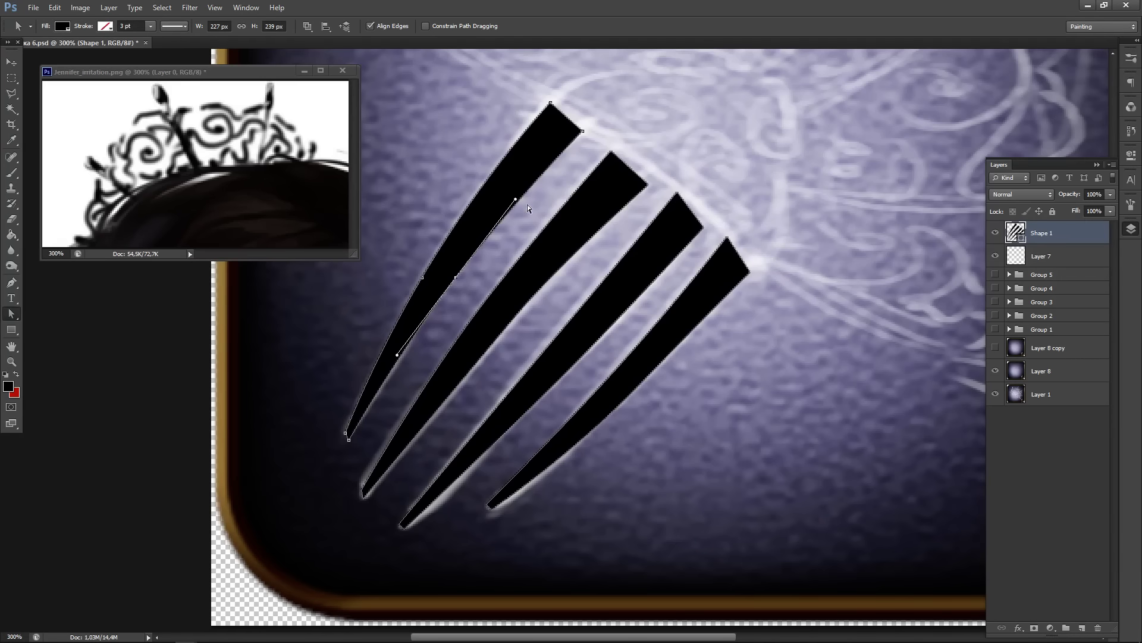
drag(456, 278, 465, 269)
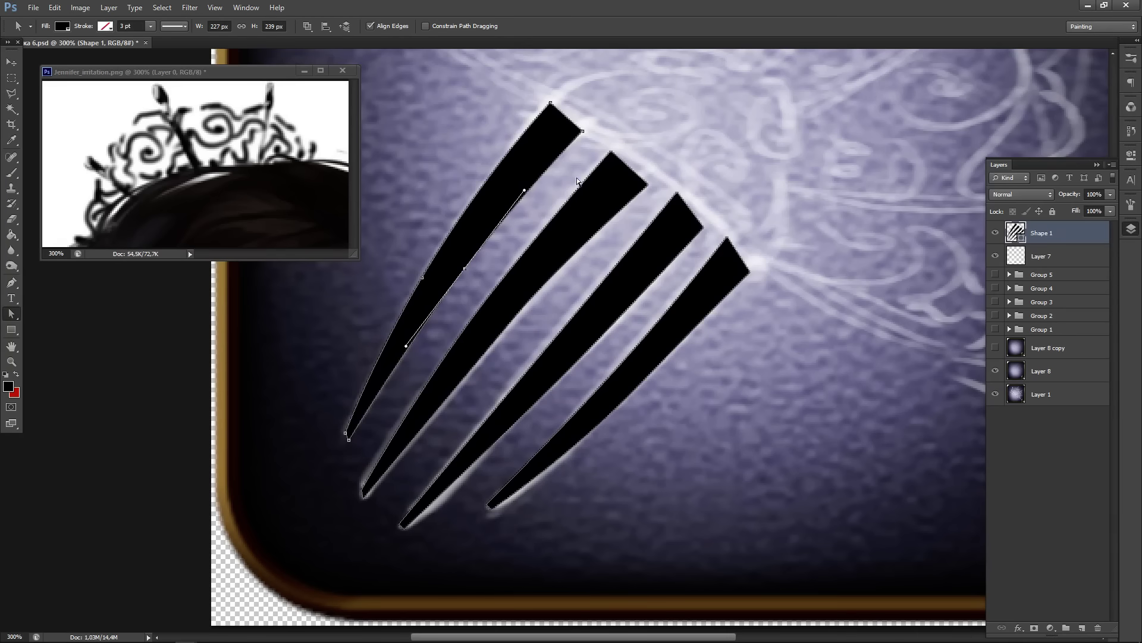
click(487, 314)
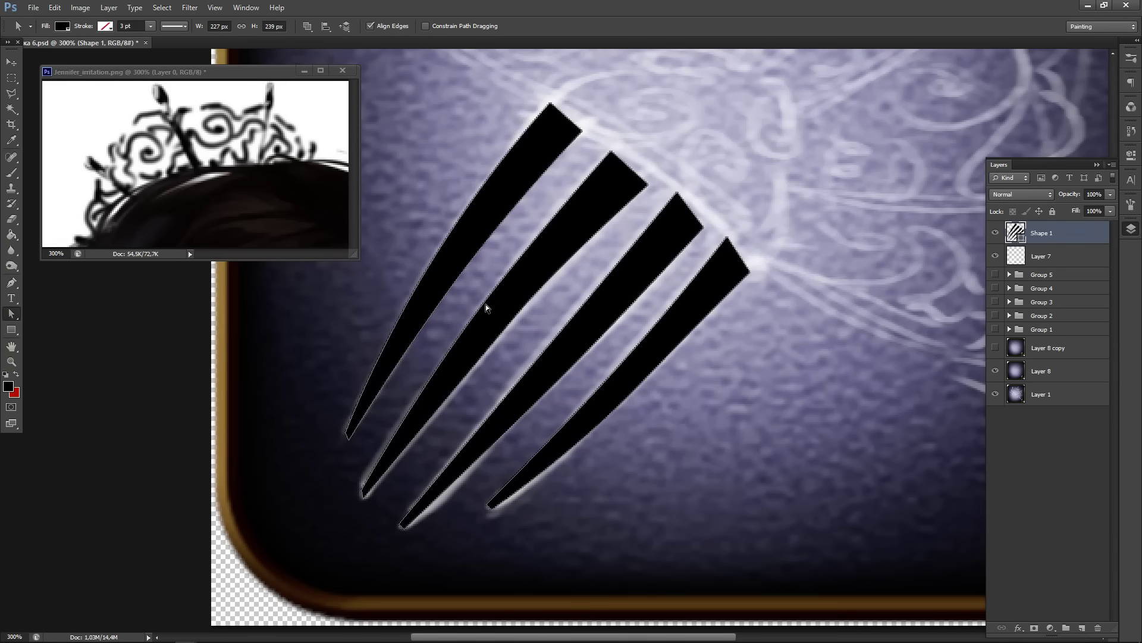
- Shift the second tooth's base corners and tip anchor, and smooth its edge facing the first tooth
click(518, 317)
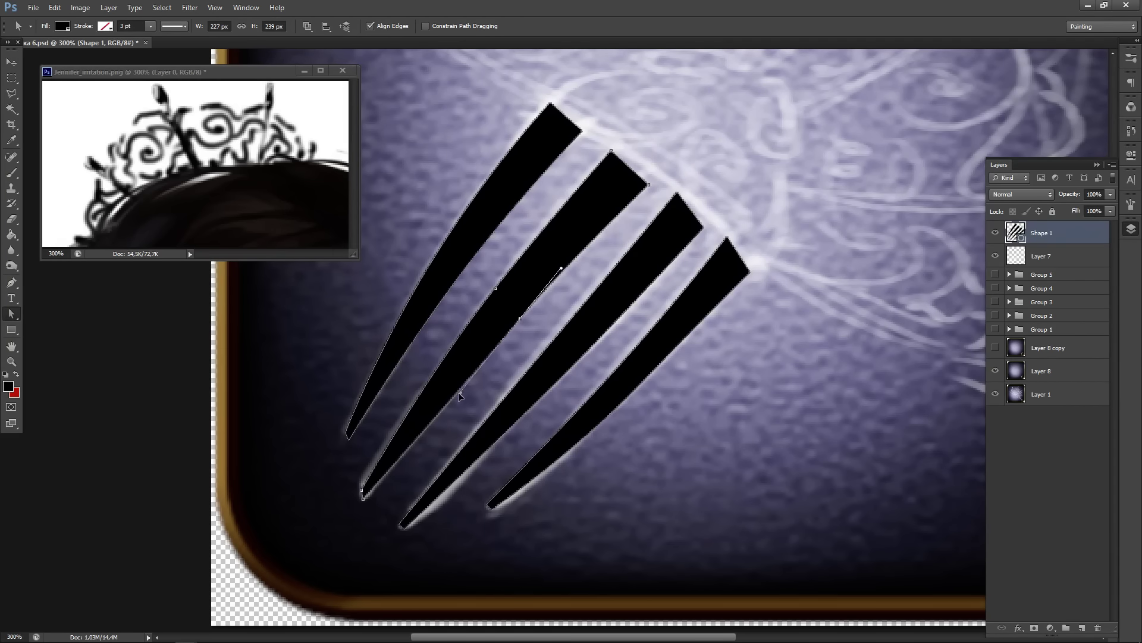
drag(642, 180, 612, 147)
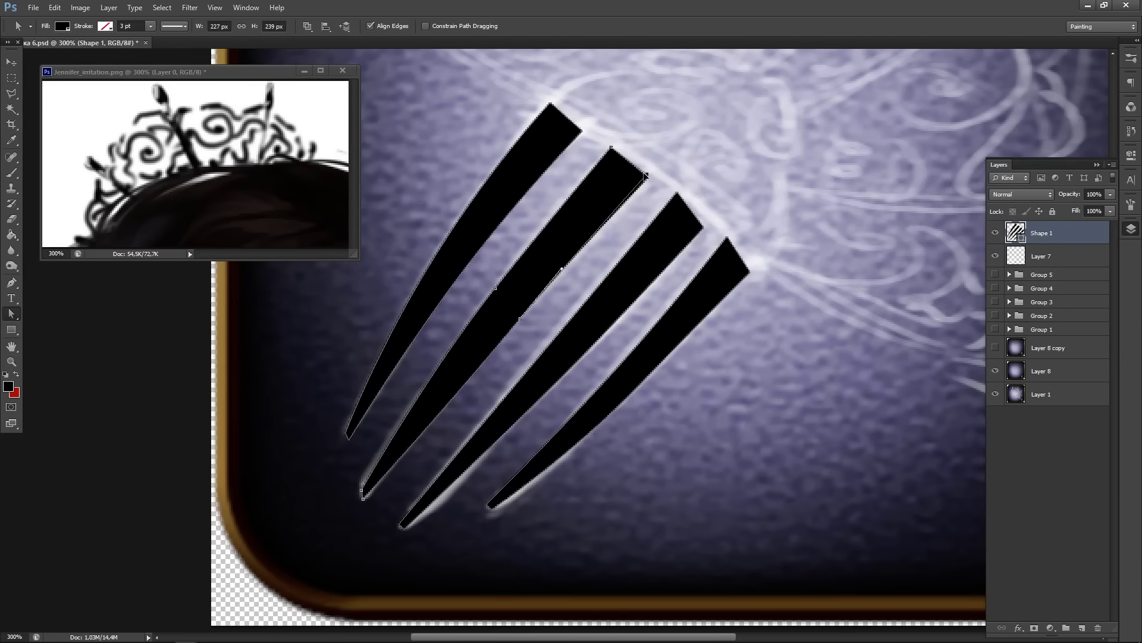
click(362, 492)
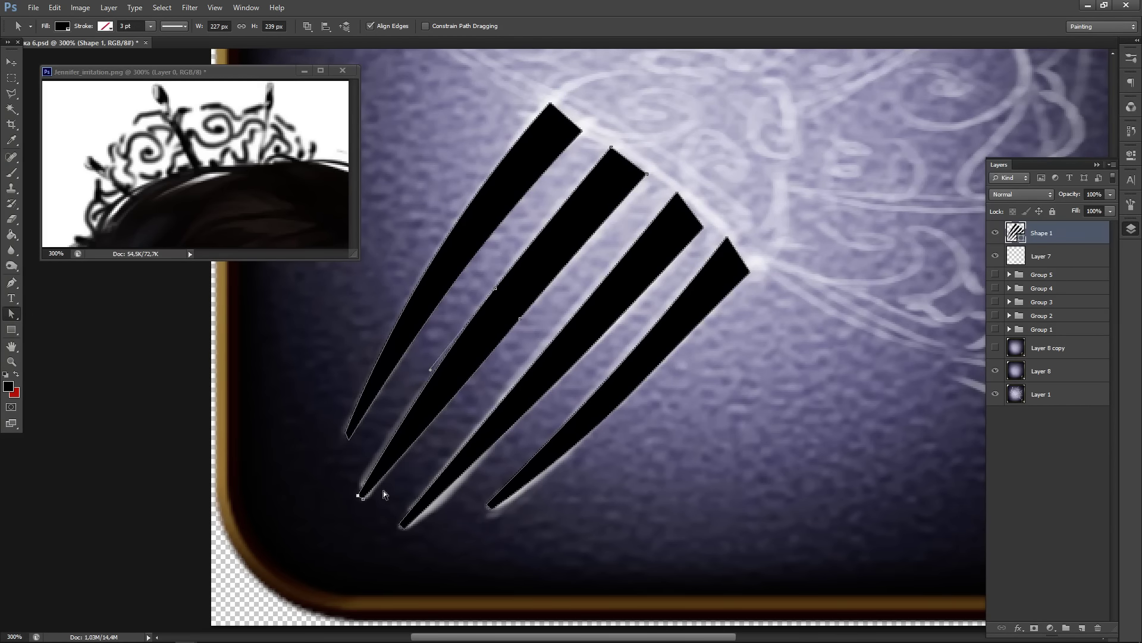
mouse_move(430, 374)
mouse_down()
mouse_move(405, 407)
mouse_move(431, 375)
mouse_up()
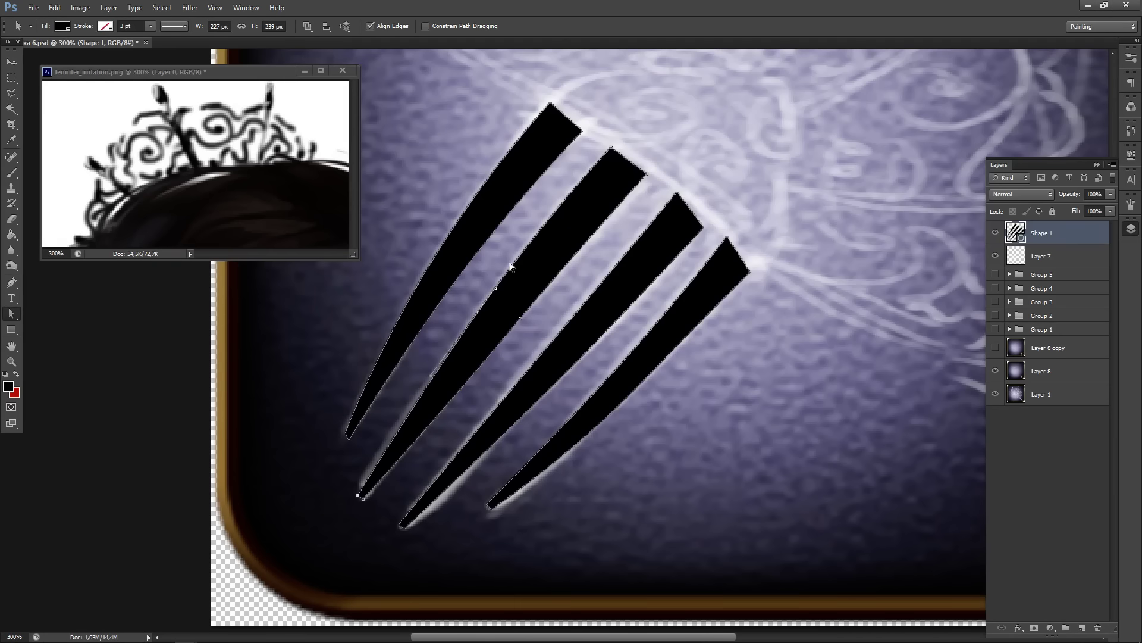
click(497, 287)
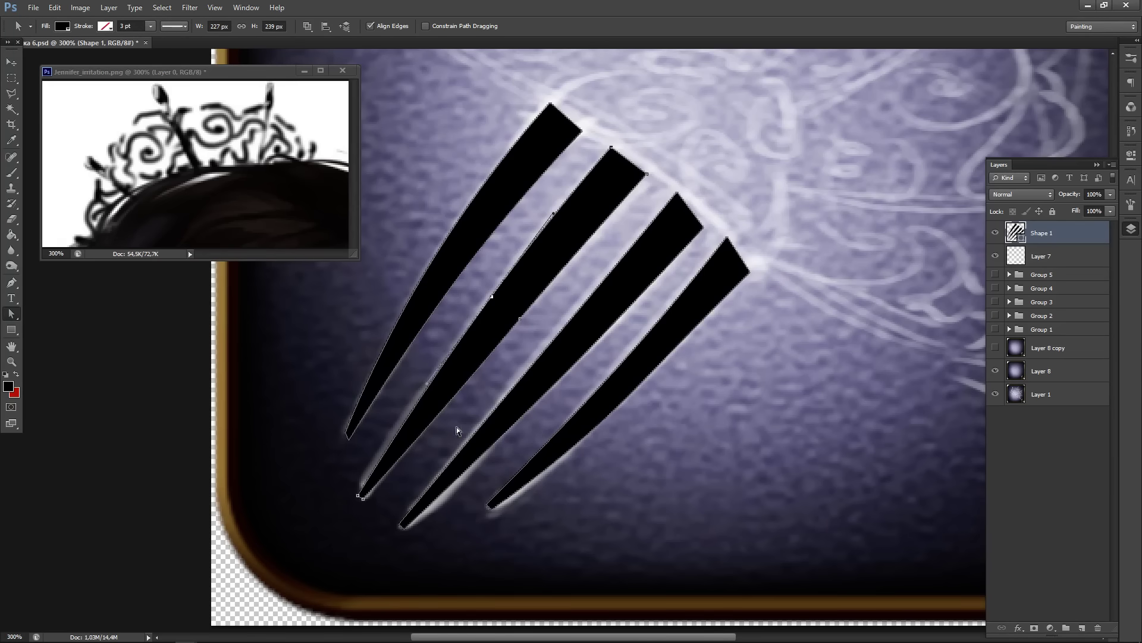
click(430, 491)
- Reshape both long edges of the third tooth by moving its middle anchors and curve handles
drag(532, 410, 488, 463)
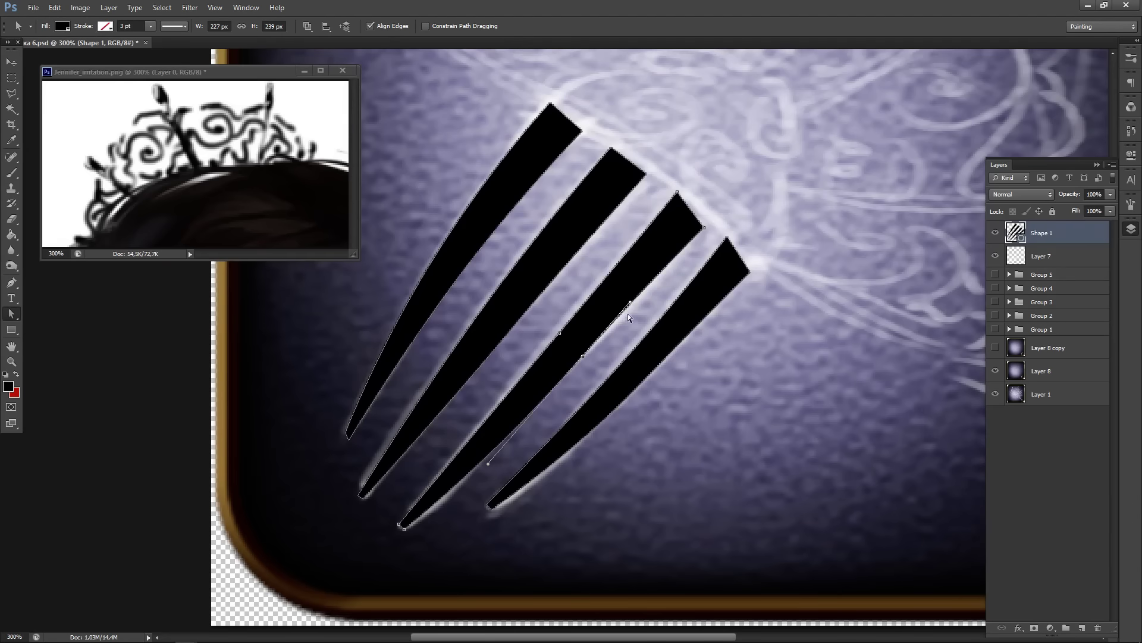
drag(631, 302, 637, 295)
drag(584, 356, 558, 340)
click(560, 334)
drag(490, 421, 482, 430)
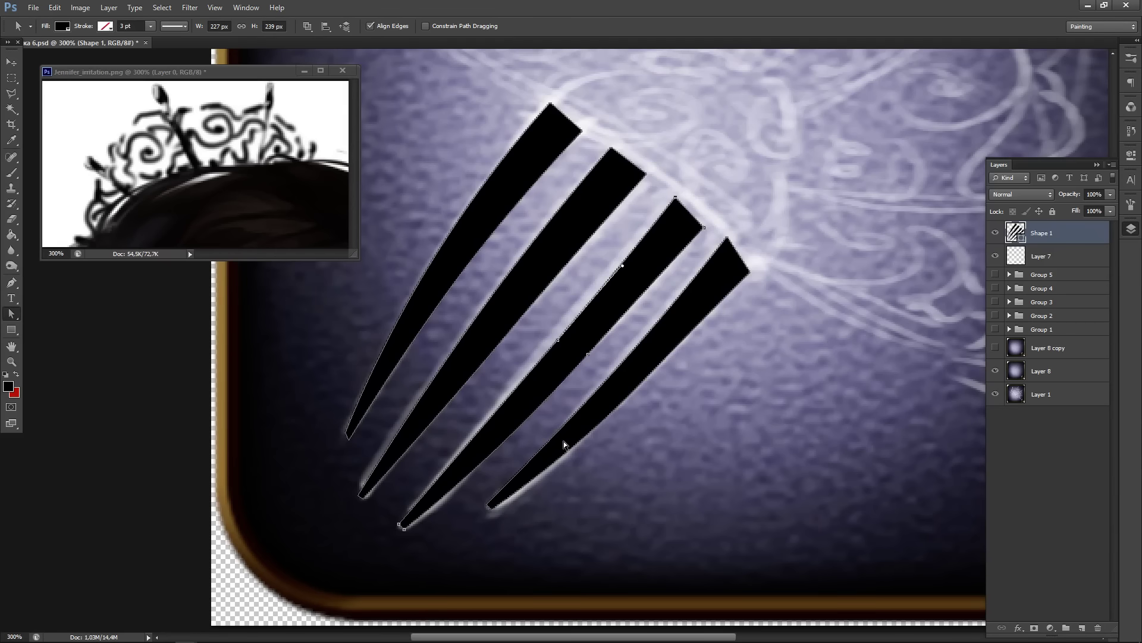
- Reshape the fourth tooth's edge facing the third tooth, adjusting its base corner, middle anchor and curve handles
click(487, 506)
click(492, 509)
click(620, 367)
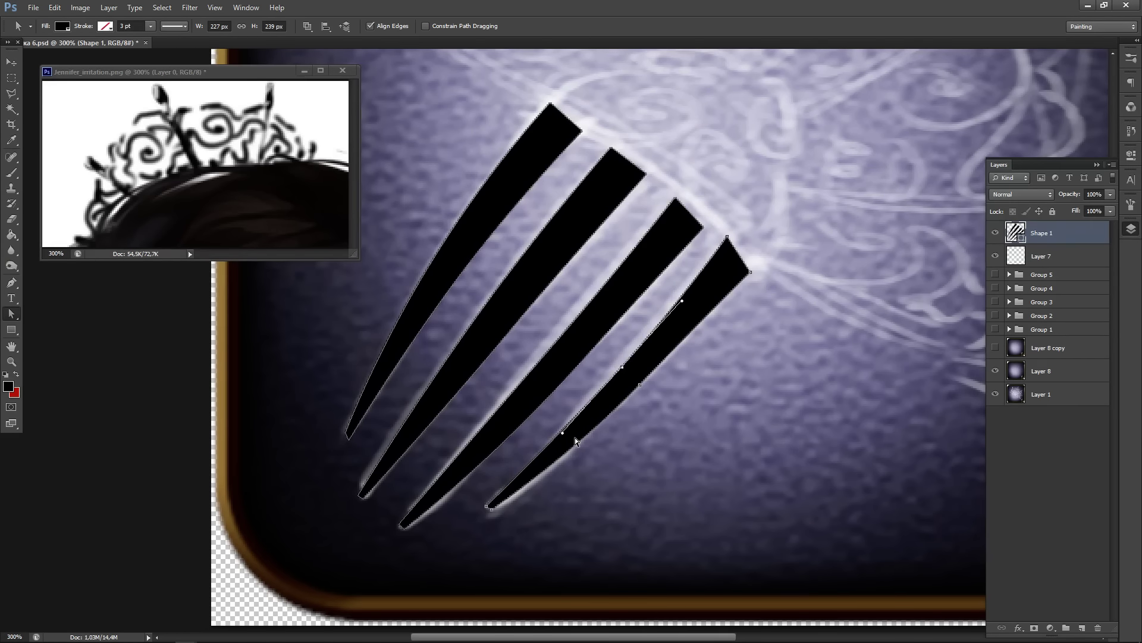
drag(575, 438, 556, 450)
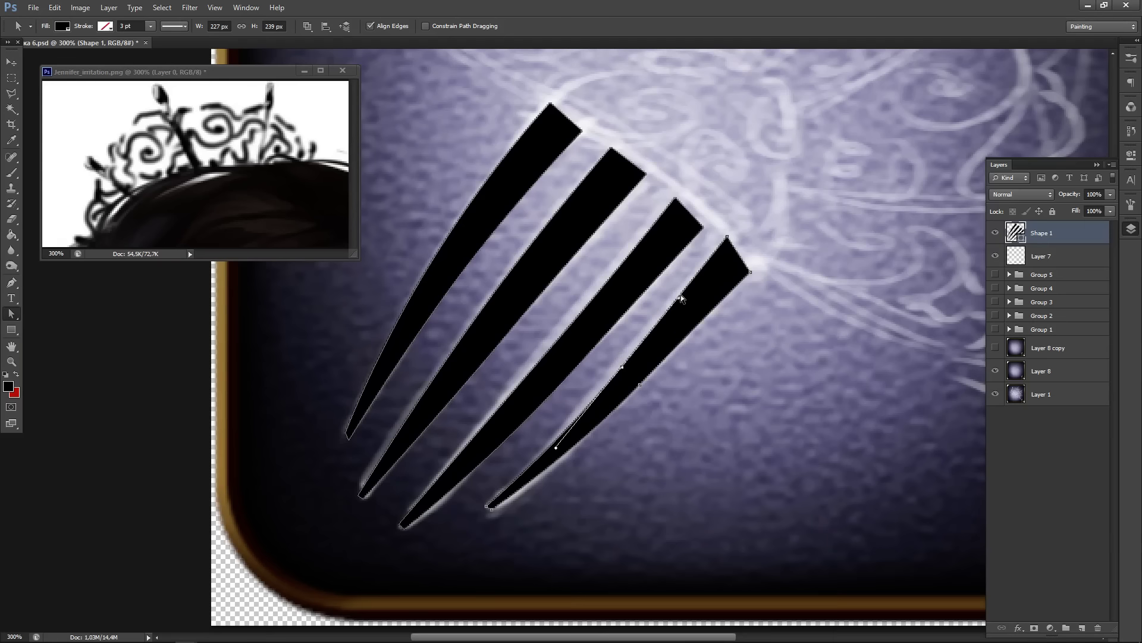
drag(727, 237, 725, 239)
click(620, 370)
click(620, 374)
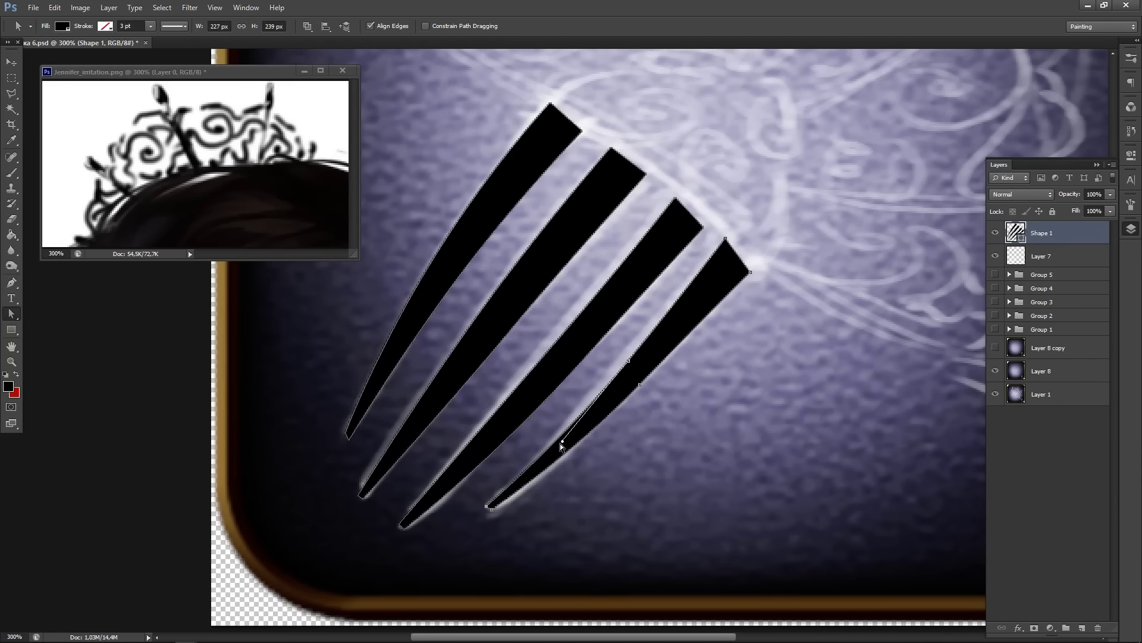
- Bow out the fourth tooth's outer edge and pull its tip anchors outward to lengthen the tooth
drag(639, 385, 648, 377)
drag(582, 449, 570, 459)
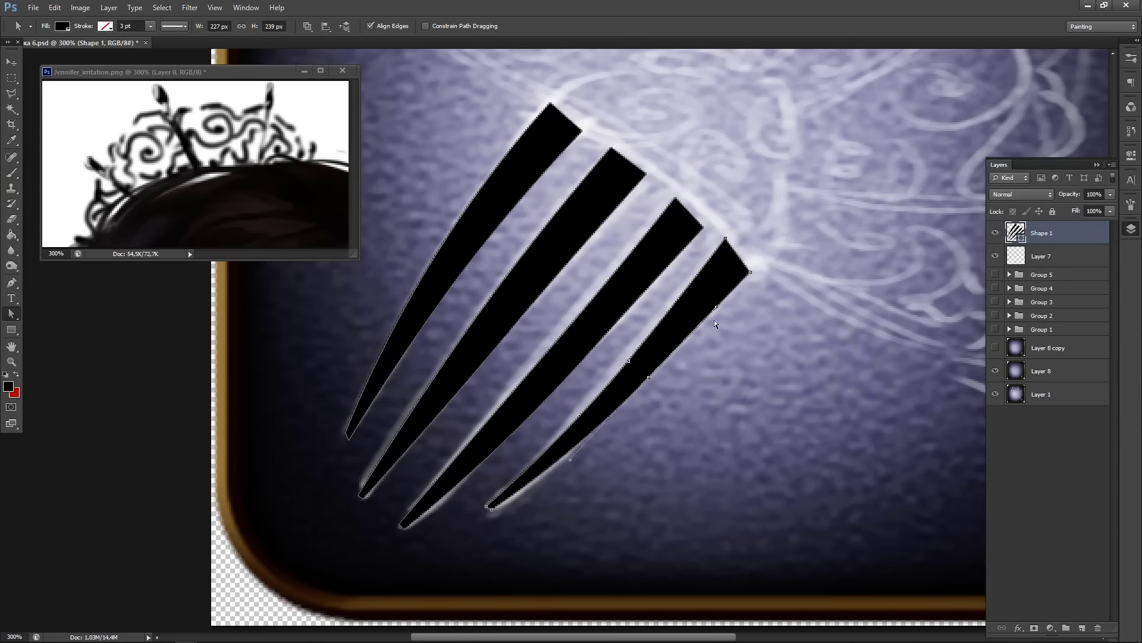
click(670, 386)
click(487, 506)
drag(492, 511, 459, 529)
click(420, 580)
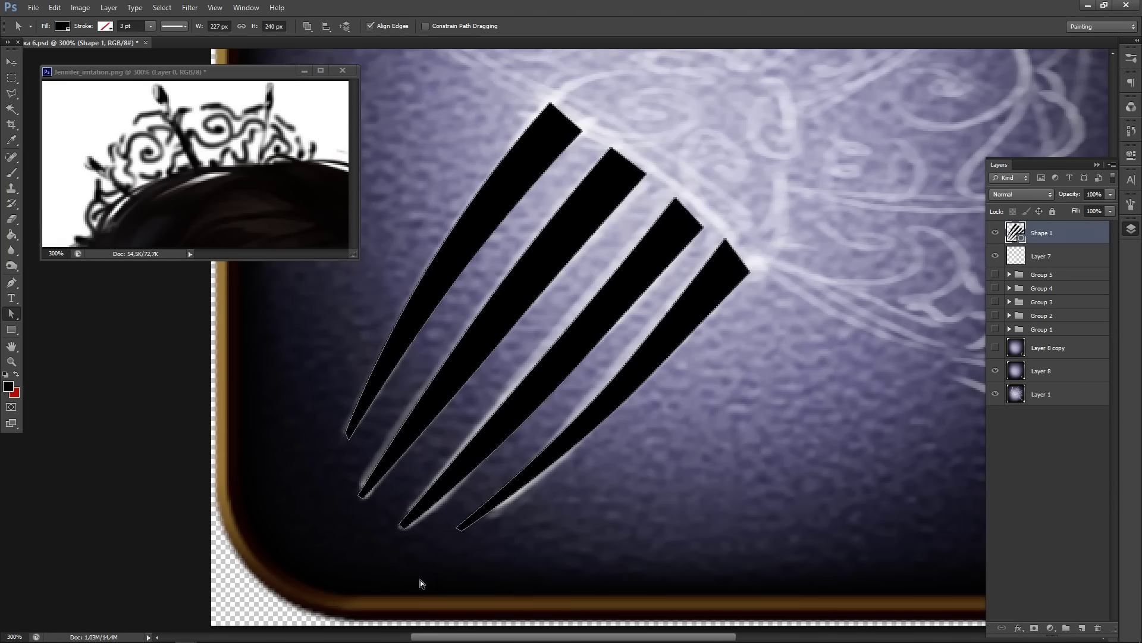
- Widen the middle of the lengthened fourth tooth by moving the anchors and curve handles on both long edges
click(622, 364)
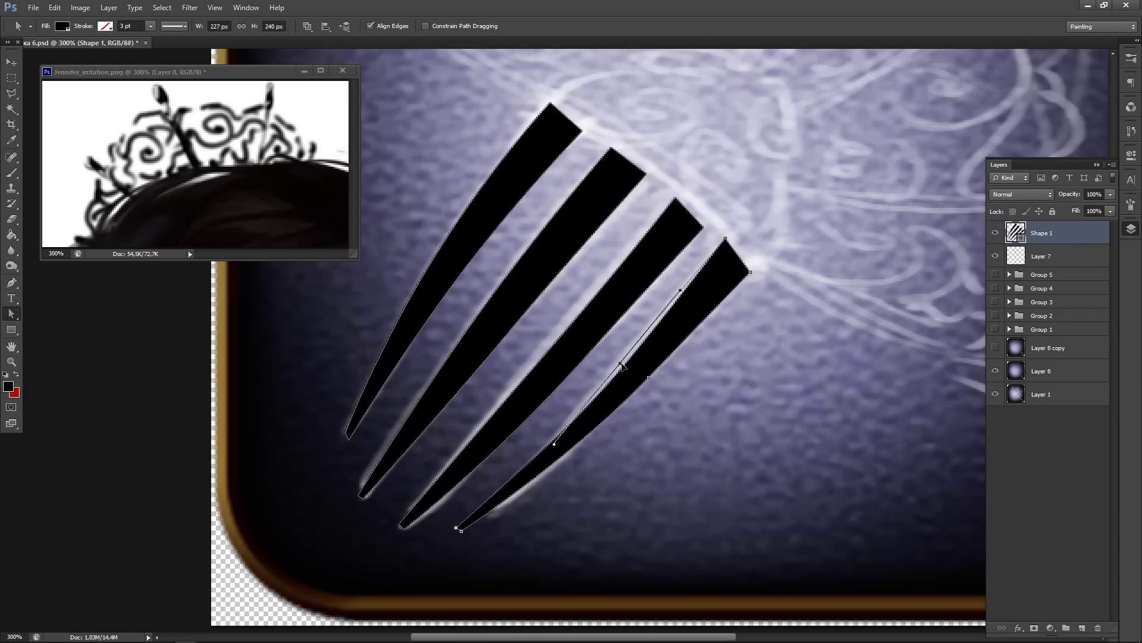
drag(621, 365, 556, 478)
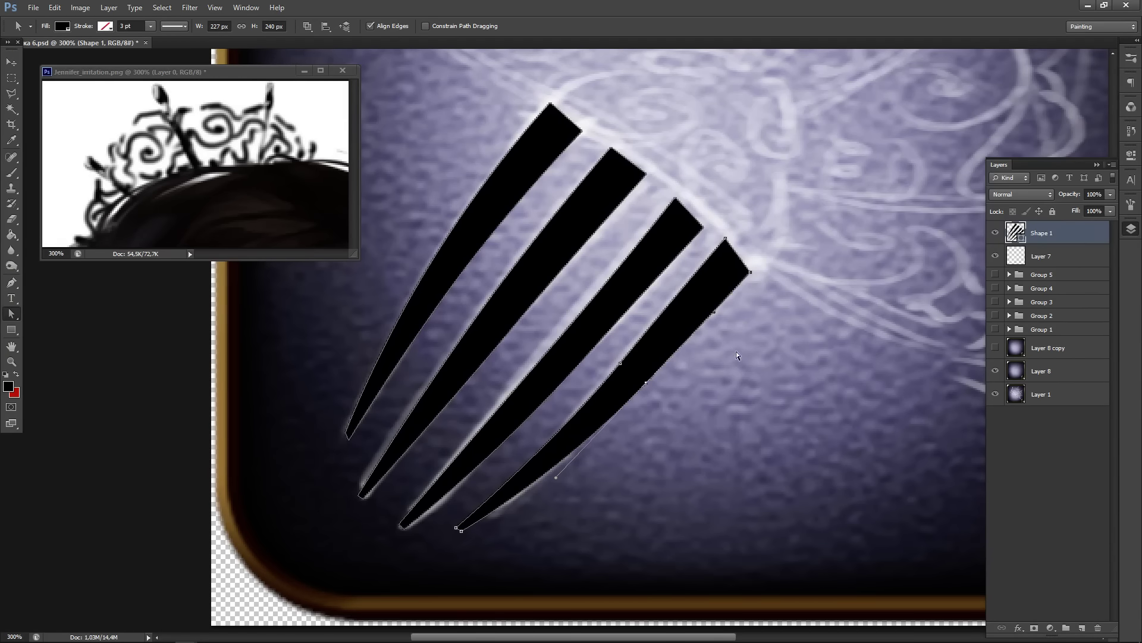
drag(712, 315, 718, 322)
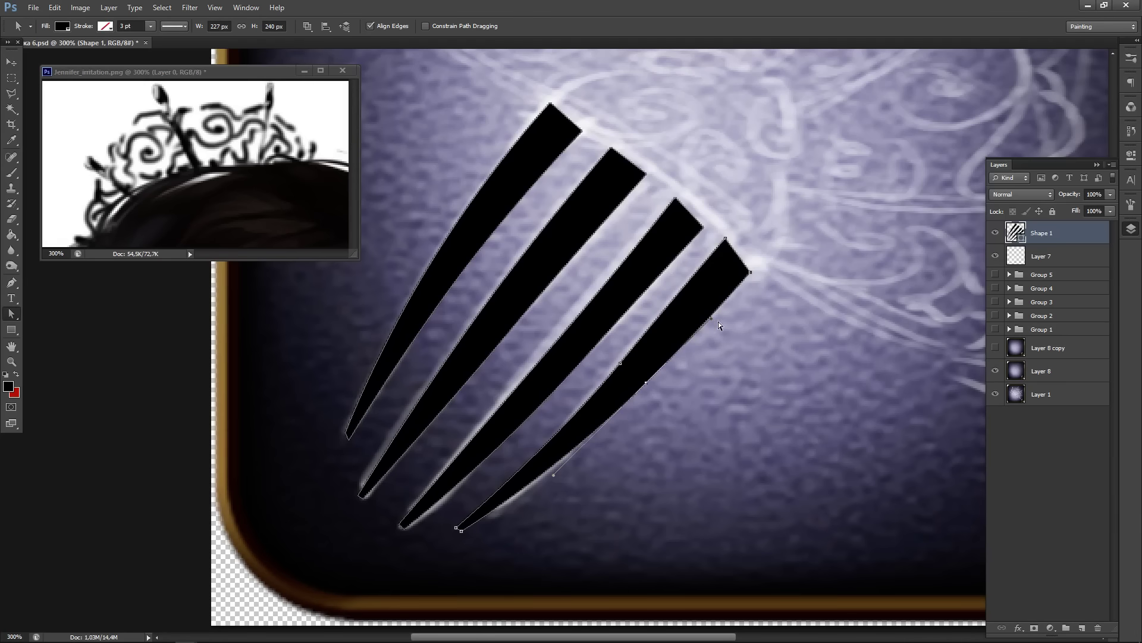
drag(648, 383, 650, 387)
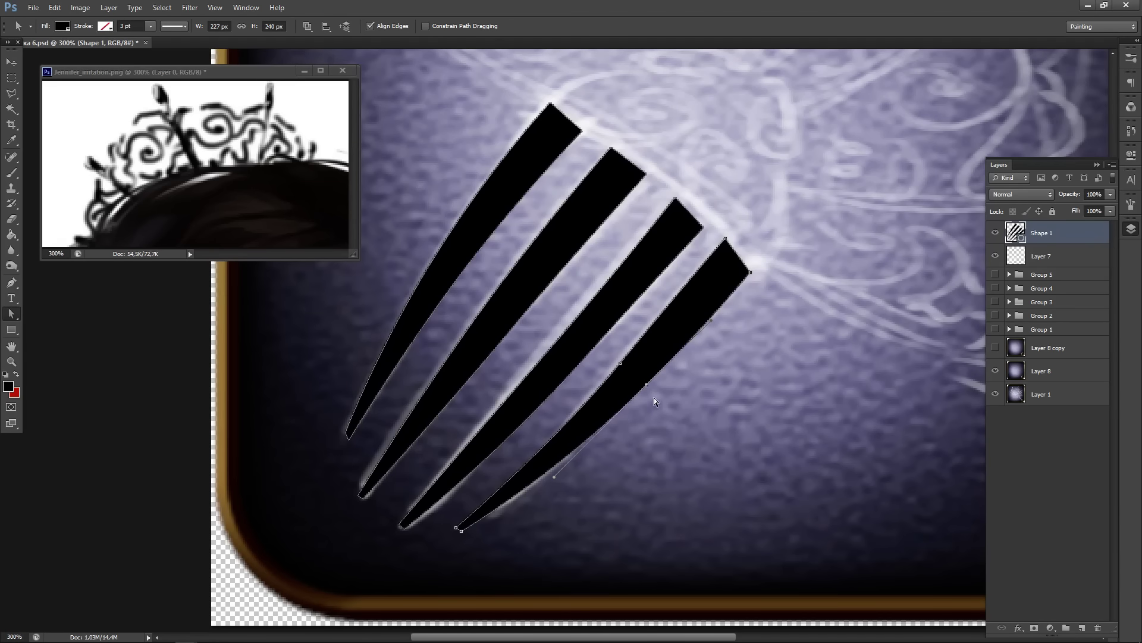
click(649, 410)
- Raise the third tooth's two base corners to the sketched base line and nudge its middle anchor toward the second tooth
drag(676, 198, 674, 192)
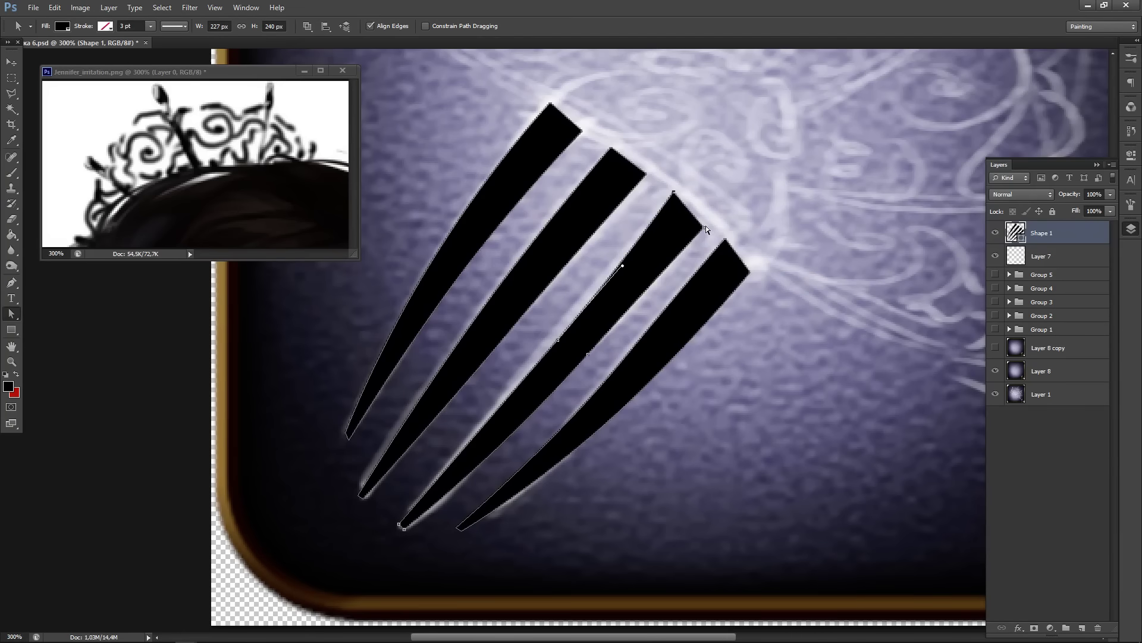
drag(704, 227, 705, 222)
drag(559, 340, 554, 338)
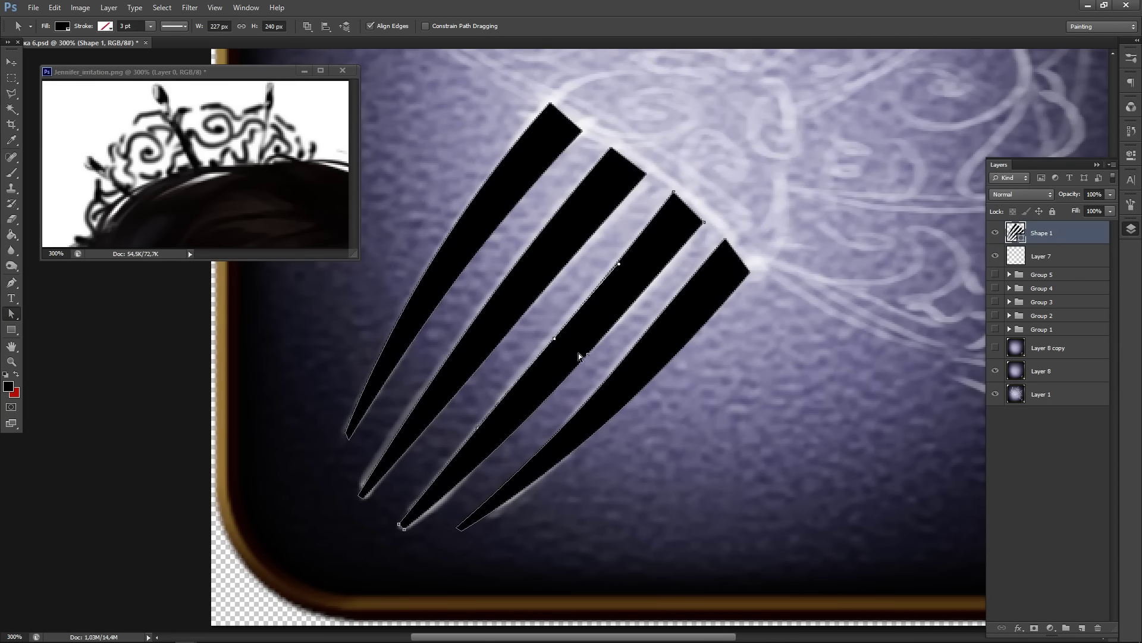
- Fine-tune the curve handle and middle anchor on the fourth tooth's inner edge, then deselect the path
click(722, 241)
click(623, 363)
drag(682, 291, 687, 290)
drag(621, 363, 622, 363)
click(701, 405)
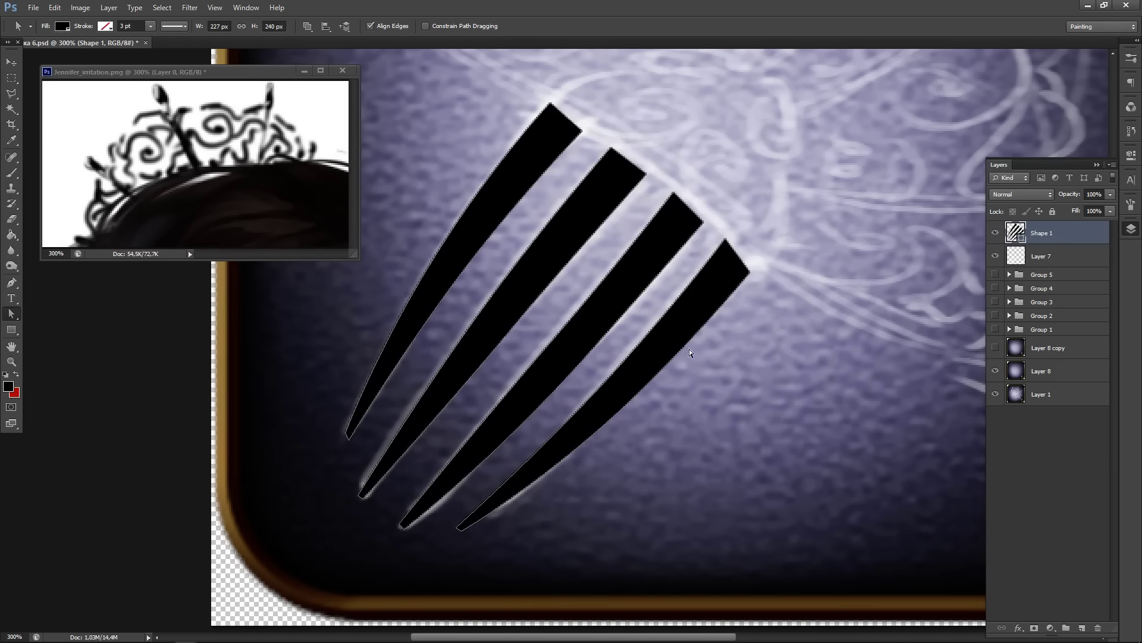
- Move the first tooth's inner base corner onto the sketched base line and add a new empty layer above Shape 1
mouse_move(776, 298)
mouse_down()
mouse_move(765, 352)
mouse_move(714, 431)
mouse_up()
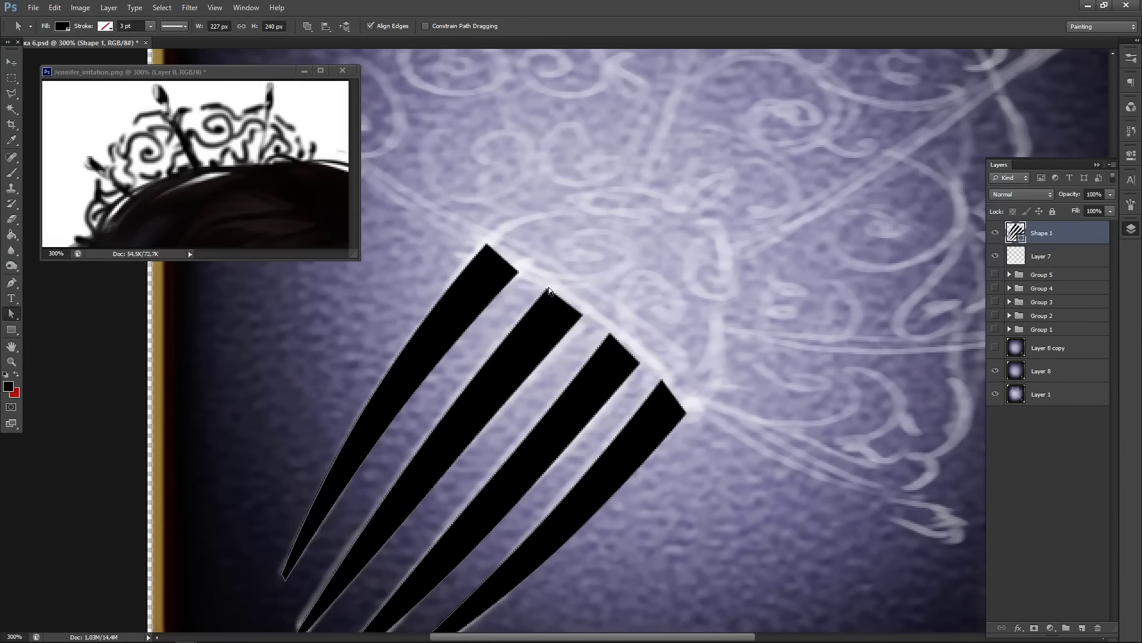
click(519, 272)
click(520, 272)
key(ctrl+shift+n)
key(Return)
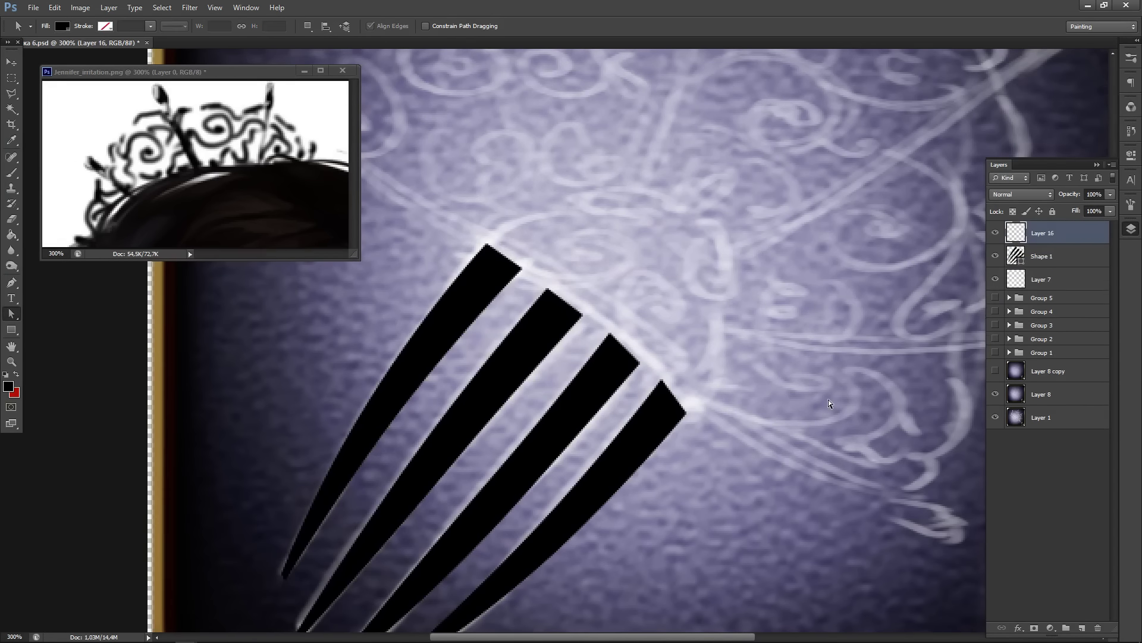
- Rasterize the Shape 1 layer holding the teeth and make Layer 16 the active layer again
click(1062, 258)
right_click(1066, 262)
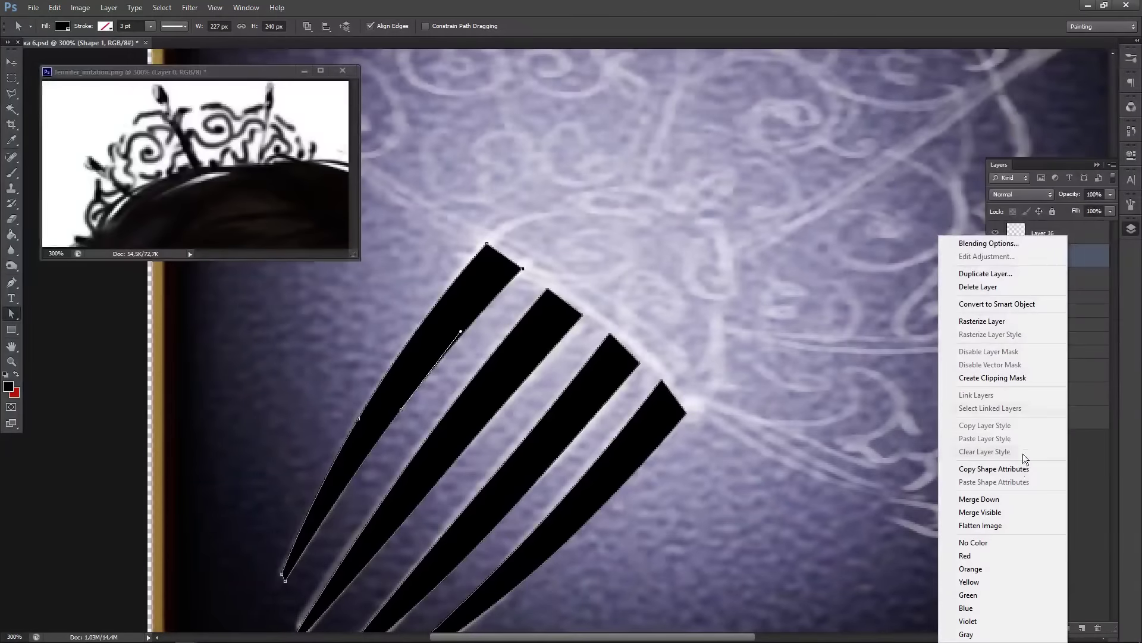
click(1007, 321)
click(1065, 238)
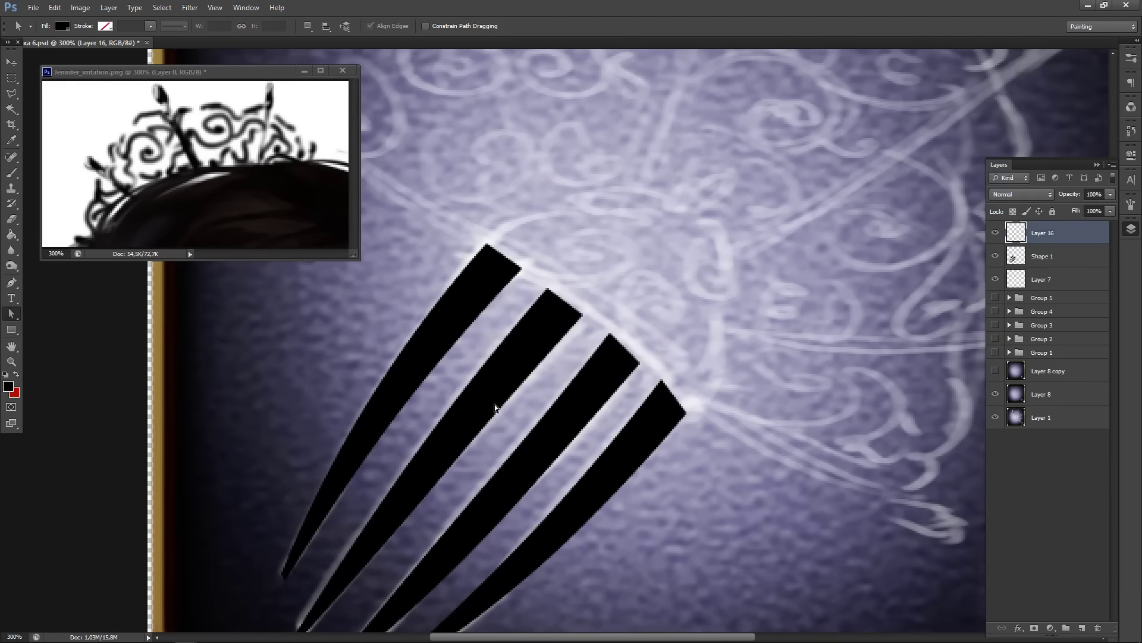
- Paint a thick curved black bar joining the bases of all four teeth with a 15 px brush
key(b)
mouse_move(565, 292)
mouse_down()
mouse_move(665, 349)
mouse_move(719, 359)
mouse_up()
key(ctrl+z)
drag(585, 325, 501, 349)
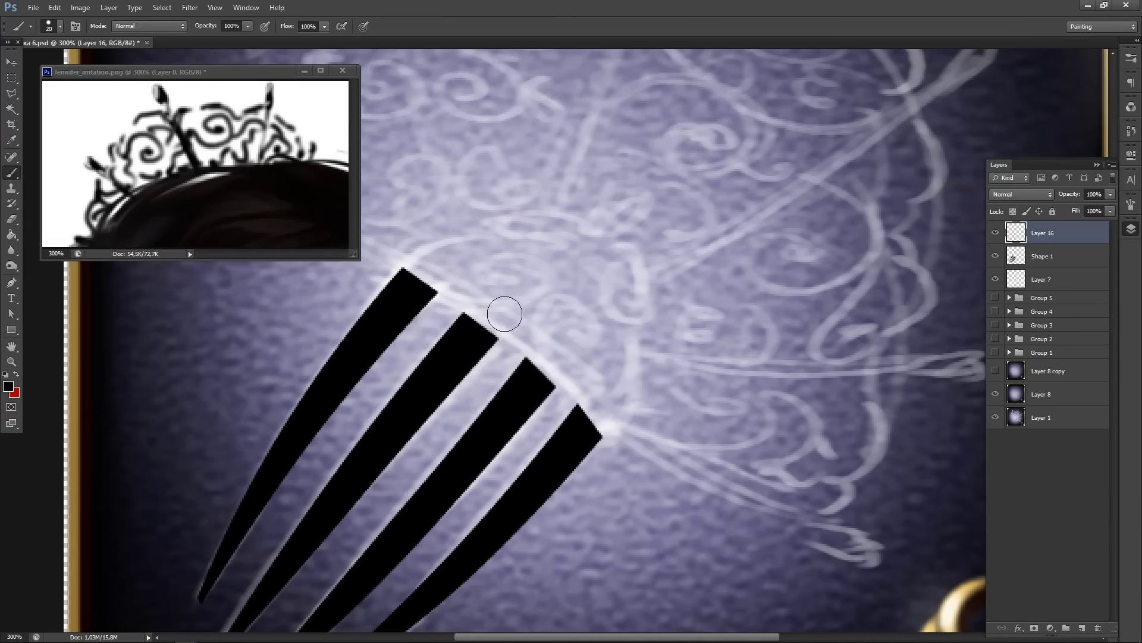
mouse_move(422, 275)
mouse_down()
mouse_move(467, 293)
mouse_move(619, 429)
mouse_up()
key(ctrl+z)
key(bracketleft)
mouse_move(402, 265)
mouse_down()
mouse_move(574, 370)
mouse_move(613, 410)
mouse_up()
key(ctrl+z)
key(bracketright)
mouse_move(403, 267)
mouse_down()
mouse_move(531, 343)
mouse_move(573, 381)
mouse_move(606, 432)
mouse_up()
key(ctrl+z)
mouse_move(401, 267)
mouse_down()
mouse_move(516, 341)
mouse_move(612, 437)
mouse_move(602, 414)
mouse_up()
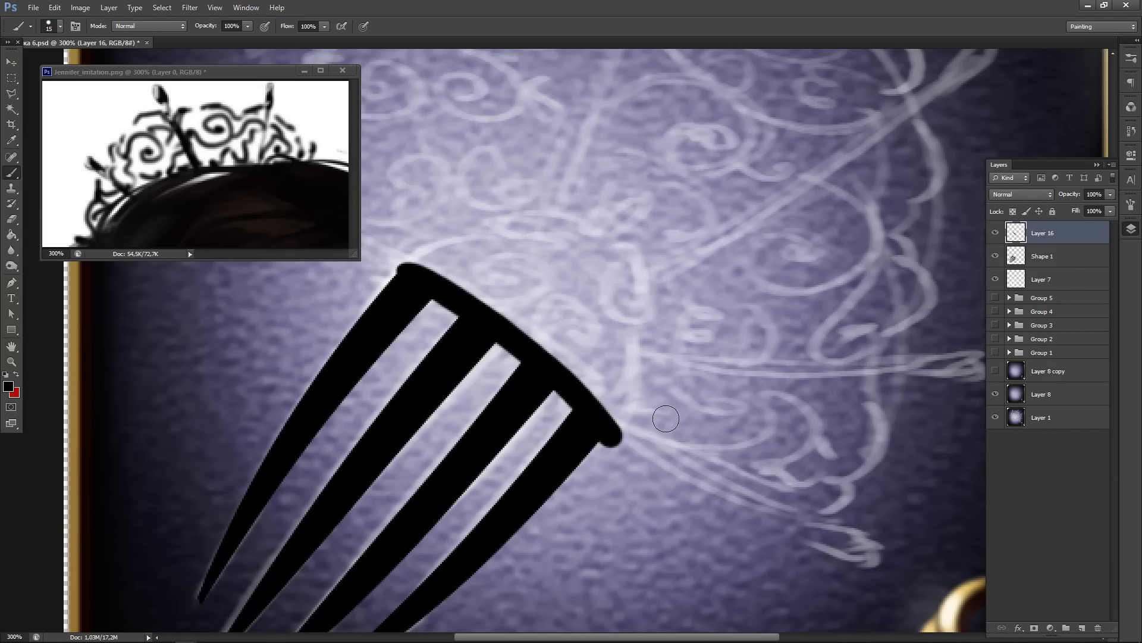
- Paint the upper arch of the comb's dome from the first tooth's end of the bar along the sketch
drag(570, 321, 573, 457)
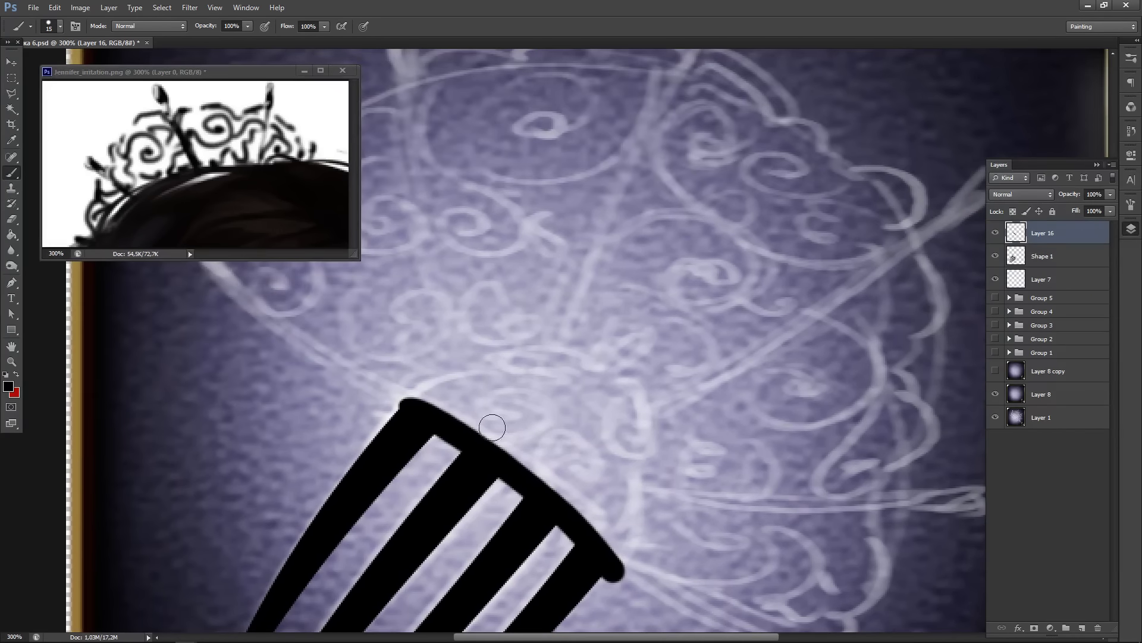
mouse_move(546, 374)
mouse_down()
mouse_move(475, 376)
mouse_move(405, 399)
mouse_move(510, 370)
mouse_move(583, 376)
mouse_up()
key(ctrl+z)
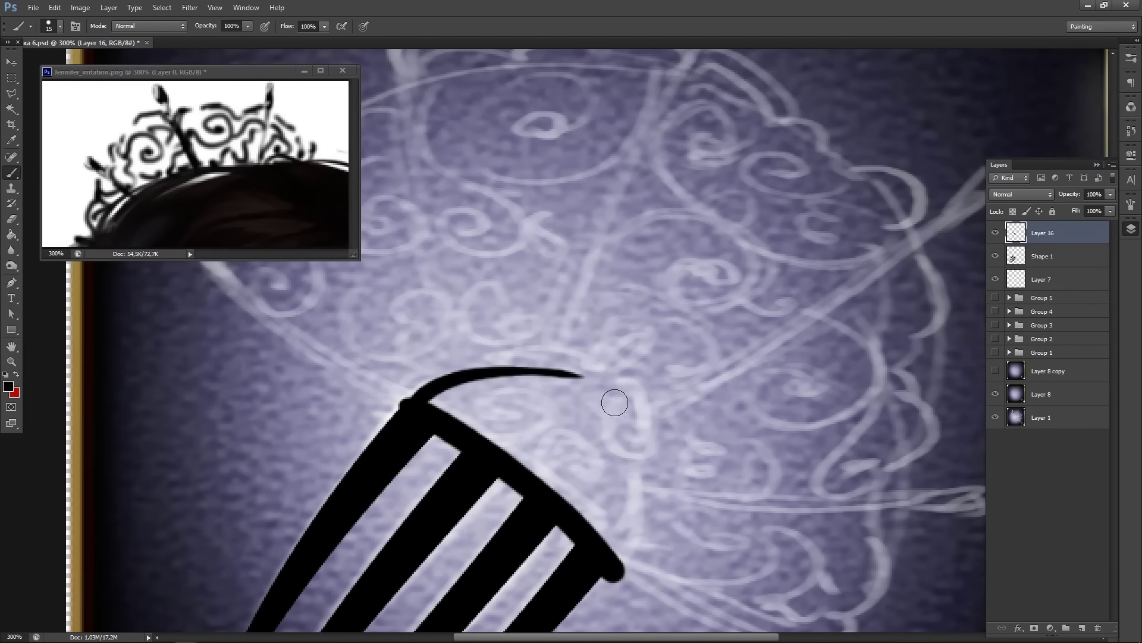
key(ctrl+z)
mouse_move(408, 406)
mouse_down()
mouse_move(429, 382)
mouse_move(533, 375)
mouse_move(608, 394)
mouse_up()
- Paint the dome's other side as a curved stroke running down to the fourth tooth's end of the bar
drag(645, 448, 598, 332)
mouse_move(540, 276)
mouse_down()
mouse_move(588, 361)
mouse_move(574, 437)
mouse_up()
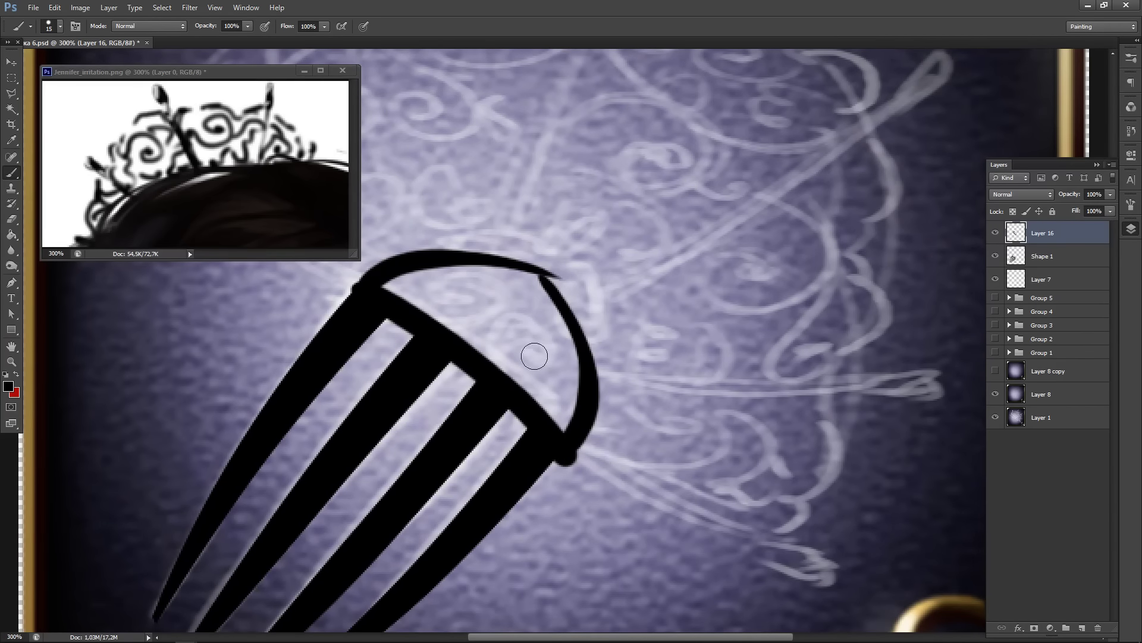
key(ctrl+z)
mouse_move(556, 293)
mouse_down()
mouse_move(593, 373)
mouse_move(587, 421)
mouse_move(563, 462)
mouse_up()
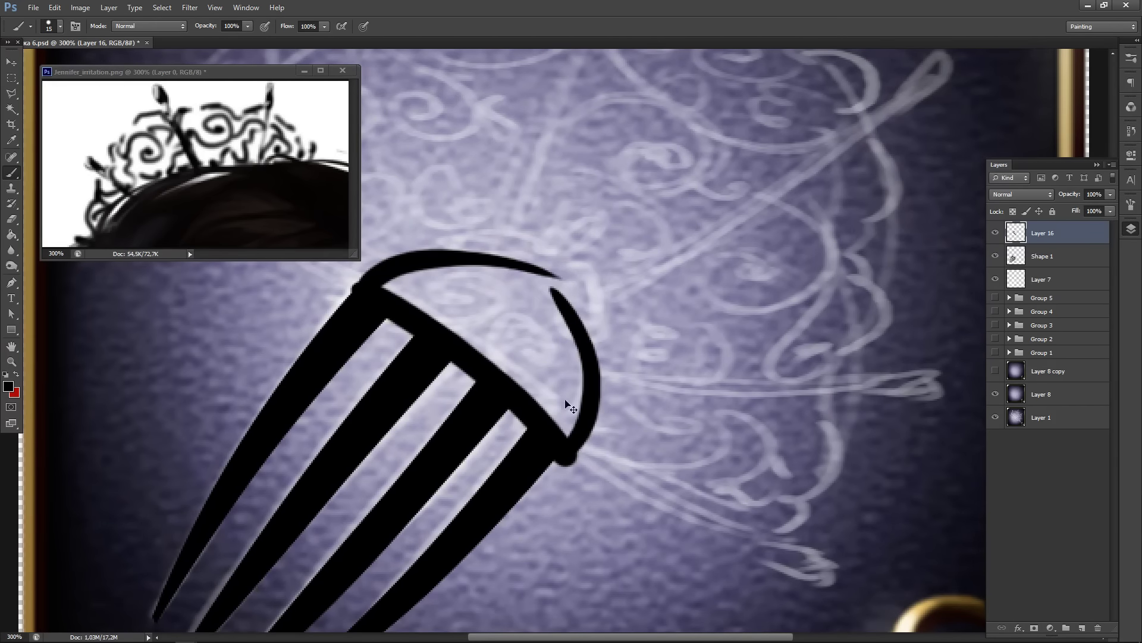
key(ctrl+z)
mouse_move(552, 282)
mouse_down()
mouse_move(579, 326)
mouse_move(585, 384)
mouse_move(538, 469)
mouse_up()
key(ctrl+z)
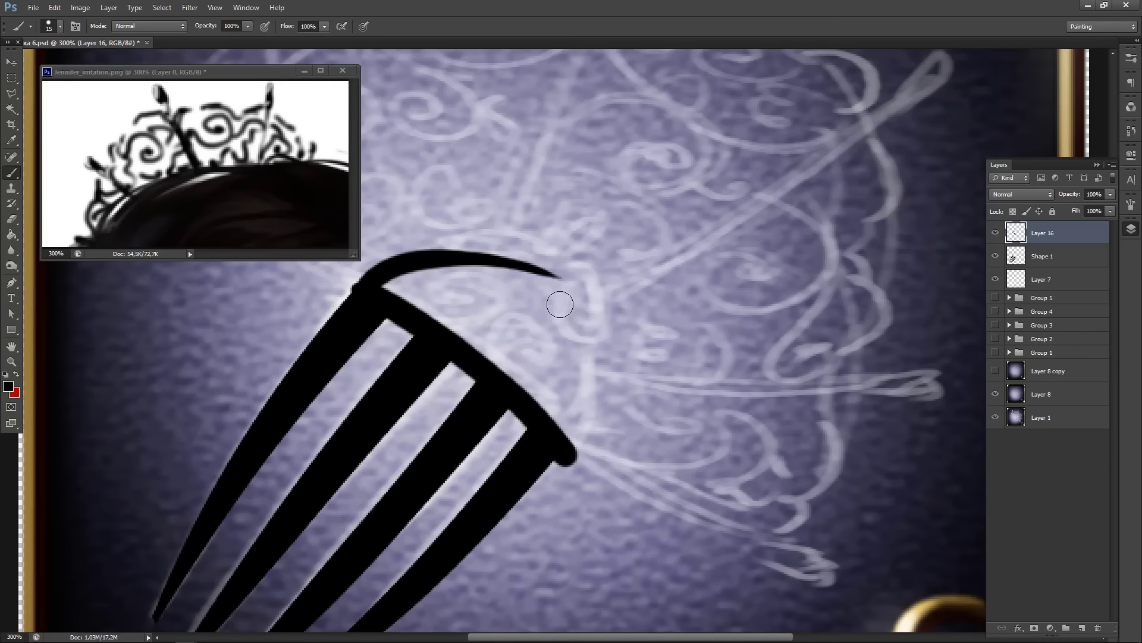
mouse_move(558, 294)
mouse_down()
mouse_move(581, 363)
mouse_move(582, 408)
mouse_move(562, 447)
mouse_up()
- Close the gap at the dome's peak and paint a small scallop on each side with a pointed leaf between them
drag(484, 348, 535, 416)
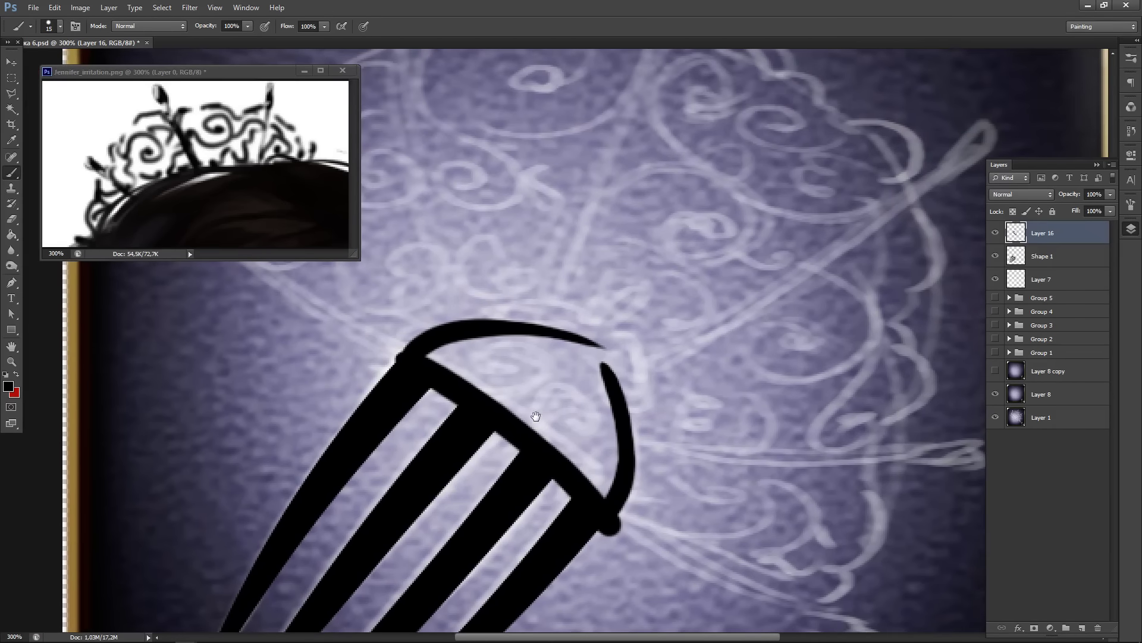
mouse_move(572, 326)
mouse_down()
mouse_move(557, 314)
mouse_move(505, 318)
mouse_move(426, 339)
mouse_up()
key(ctrl+z)
click(585, 329)
mouse_move(562, 308)
mouse_down()
mouse_move(491, 334)
mouse_move(541, 323)
mouse_move(505, 312)
mouse_move(546, 336)
mouse_move(542, 303)
mouse_move(587, 329)
mouse_move(598, 359)
mouse_move(613, 352)
mouse_move(593, 346)
mouse_move(625, 351)
mouse_move(640, 388)
mouse_move(627, 409)
mouse_move(615, 359)
mouse_move(586, 347)
mouse_move(628, 290)
mouse_move(633, 301)
mouse_move(582, 351)
mouse_up()
key(ctrl+z)
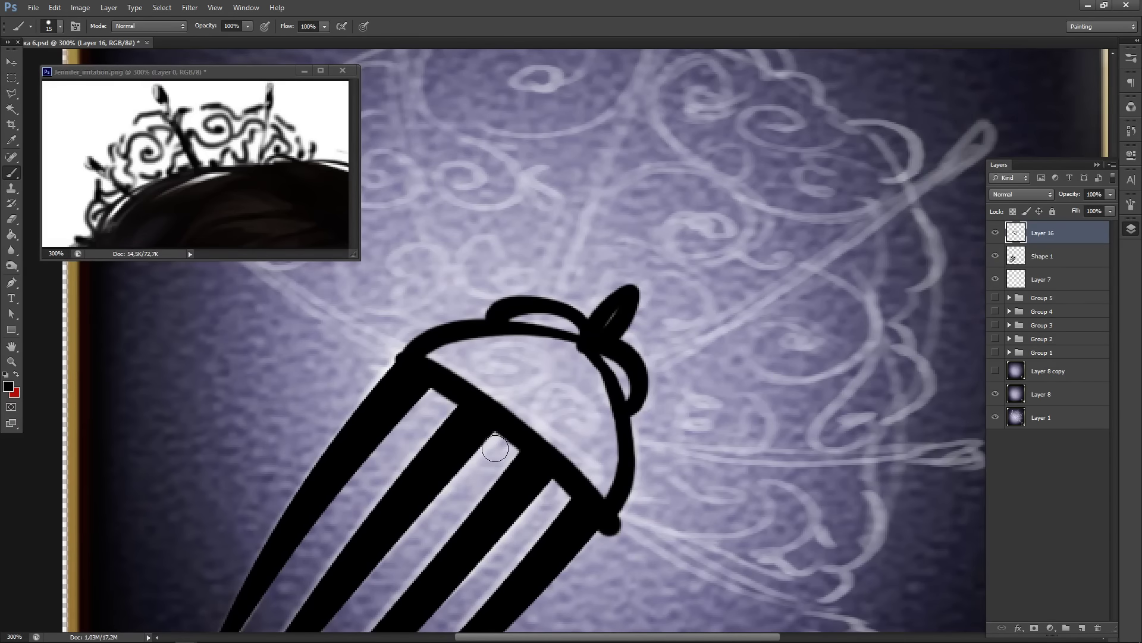
- Fill the inside of the dome with two thick black spirals, one above the other along the bar
mouse_move(437, 354)
mouse_down()
mouse_move(499, 387)
mouse_move(546, 358)
mouse_move(514, 332)
mouse_move(483, 360)
mouse_move(519, 353)
mouse_move(466, 337)
mouse_move(451, 377)
mouse_move(534, 400)
mouse_move(556, 356)
mouse_move(494, 342)
mouse_move(505, 364)
mouse_up()
key(ctrl+z)
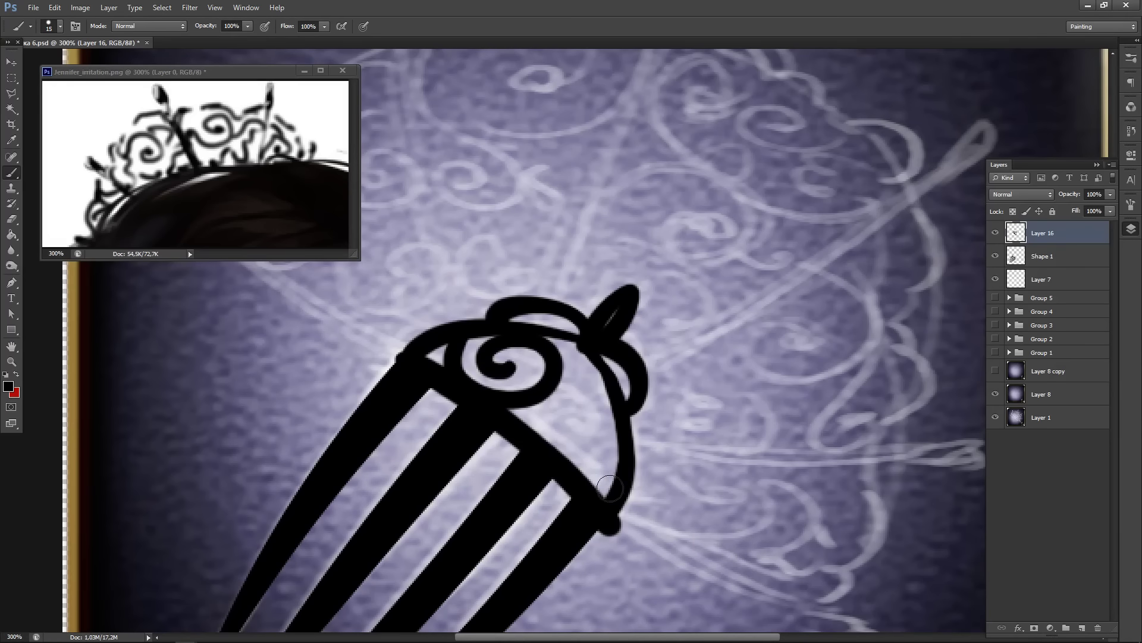
mouse_move(536, 417)
mouse_down()
mouse_move(609, 441)
mouse_move(558, 447)
mouse_up()
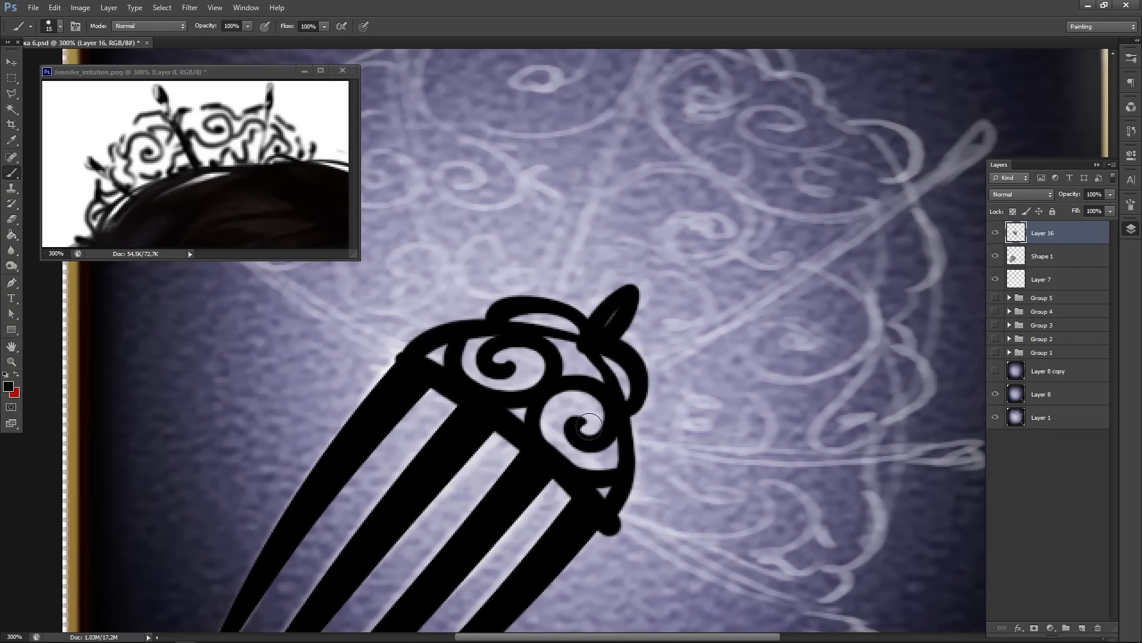
key(ctrl+z)
mouse_move(628, 459)
mouse_down()
mouse_move(565, 462)
mouse_move(559, 393)
mouse_move(627, 397)
mouse_move(594, 437)
mouse_move(595, 410)
mouse_move(569, 472)
mouse_move(542, 401)
mouse_move(612, 400)
mouse_move(596, 447)
mouse_move(587, 423)
mouse_up()
key(ctrl+z)
- Try to paint a long tapered stem from the dome's side scallop along the sketched diagonal hairpin
drag(476, 310, 506, 465)
mouse_move(616, 402)
mouse_down()
mouse_move(553, 415)
mouse_move(397, 397)
mouse_up()
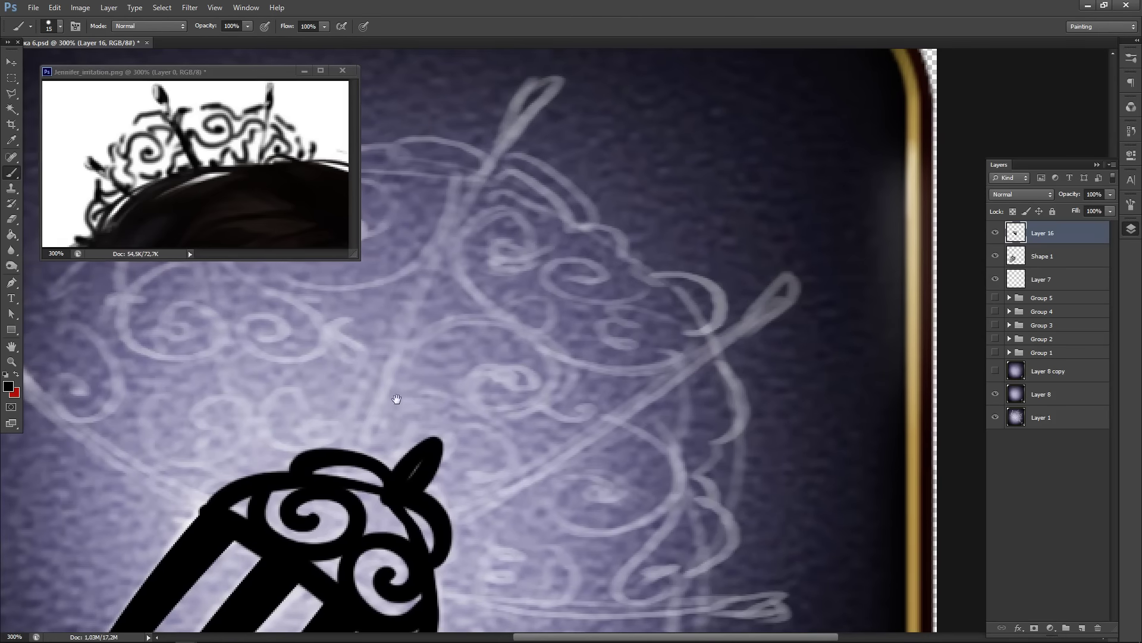
mouse_move(450, 520)
mouse_down()
mouse_move(574, 450)
mouse_move(753, 315)
mouse_move(419, 517)
mouse_move(589, 429)
mouse_move(711, 340)
mouse_up()
key(ctrl+z)
key(ctrl+z)
key(ctrl+z)
mouse_move(452, 513)
mouse_down()
mouse_move(555, 471)
mouse_move(753, 342)
mouse_up()
key(ctrl+z)
mouse_move(446, 515)
mouse_down()
mouse_move(528, 475)
mouse_move(751, 315)
mouse_up()
- Try to paint the steeper stem rising from the dome's upper scallop, and undo both long stems
mouse_move(408, 365)
mouse_down()
mouse_move(583, 393)
mouse_move(564, 393)
mouse_up()
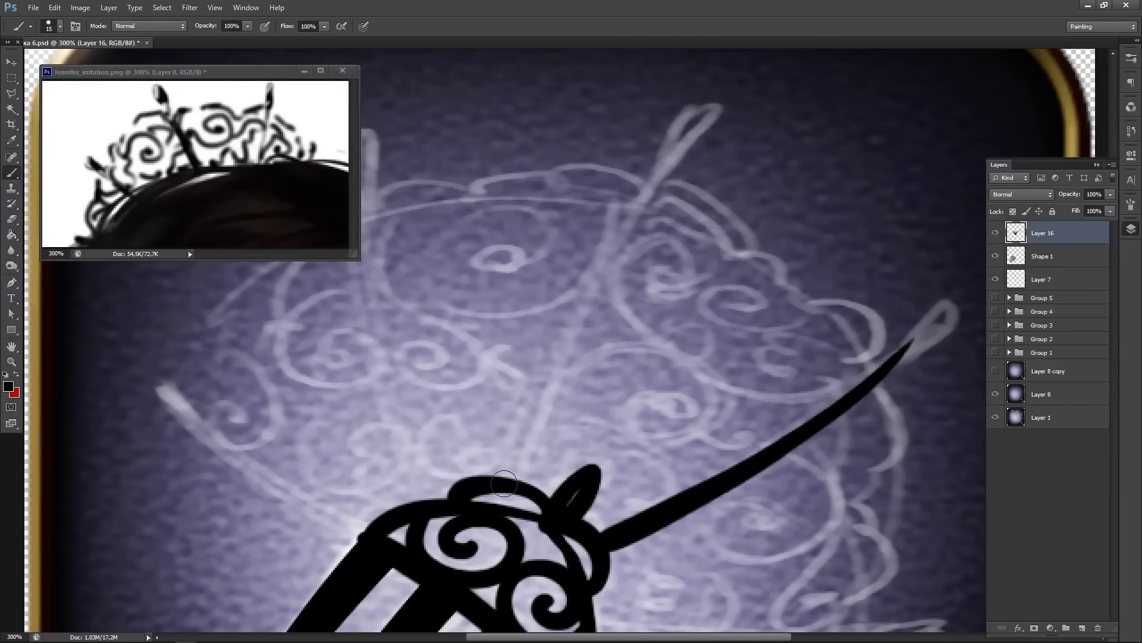
mouse_move(511, 480)
mouse_down()
mouse_move(577, 325)
mouse_move(679, 158)
mouse_move(634, 212)
mouse_move(510, 484)
mouse_up()
key(ctrl+z)
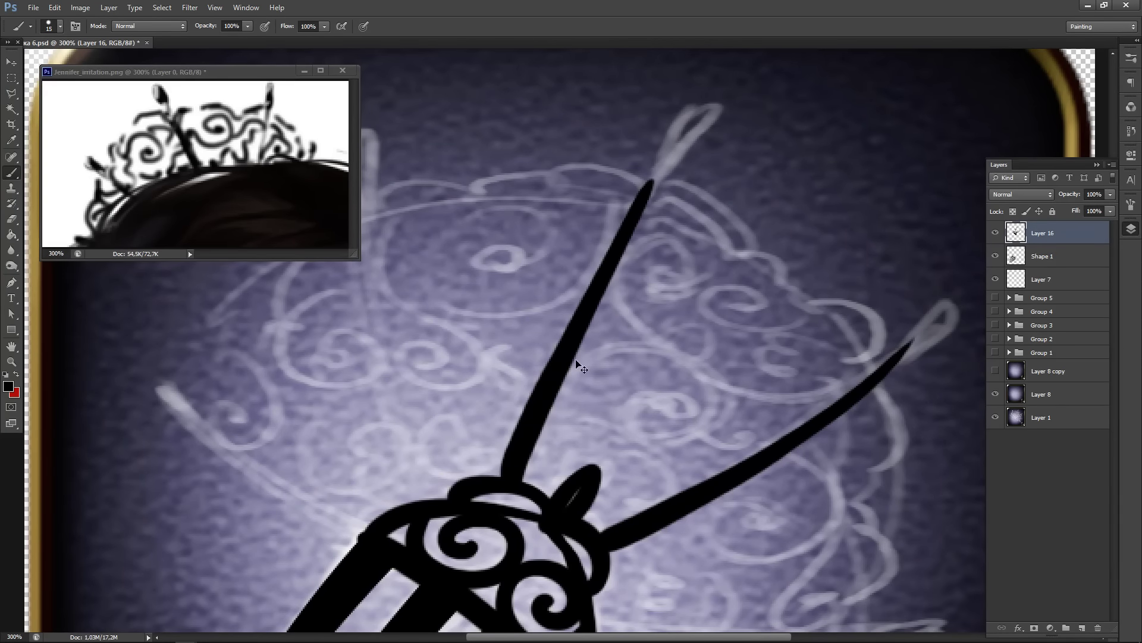
key(ctrl+z)
drag(654, 179, 511, 482)
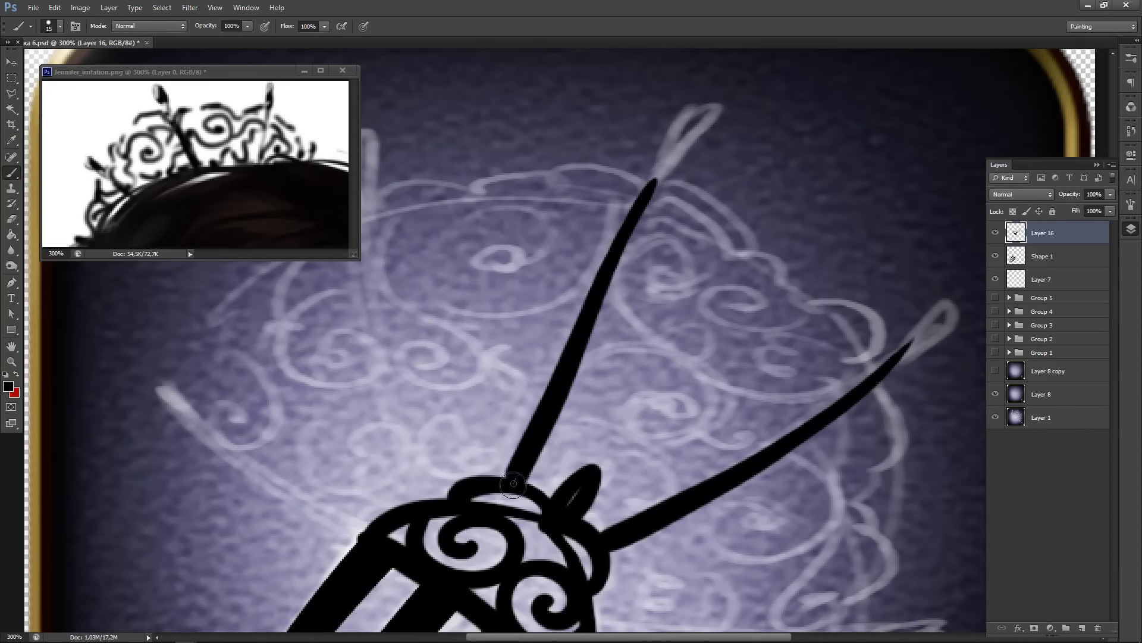
key(ctrl+z)
key(ctrl+z)
key(ctrl+alt+z)
key(ctrl+alt+z)
- Paint a long, slightly curved stem from the base of the steeper sketched bud down to the dome's upper scallop
drag(604, 402, 438, 401)
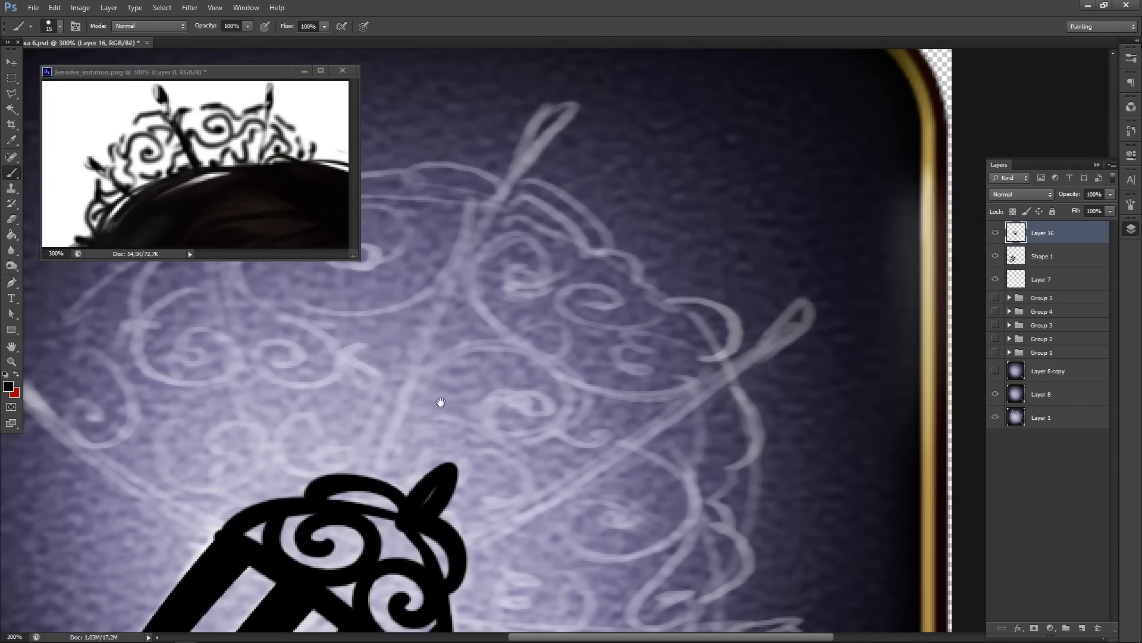
mouse_move(379, 474)
mouse_down()
mouse_move(514, 182)
mouse_move(400, 437)
mouse_up()
key(ctrl+z)
mouse_move(506, 182)
mouse_down()
mouse_move(429, 326)
mouse_move(377, 489)
mouse_up()
key(ctrl+z)
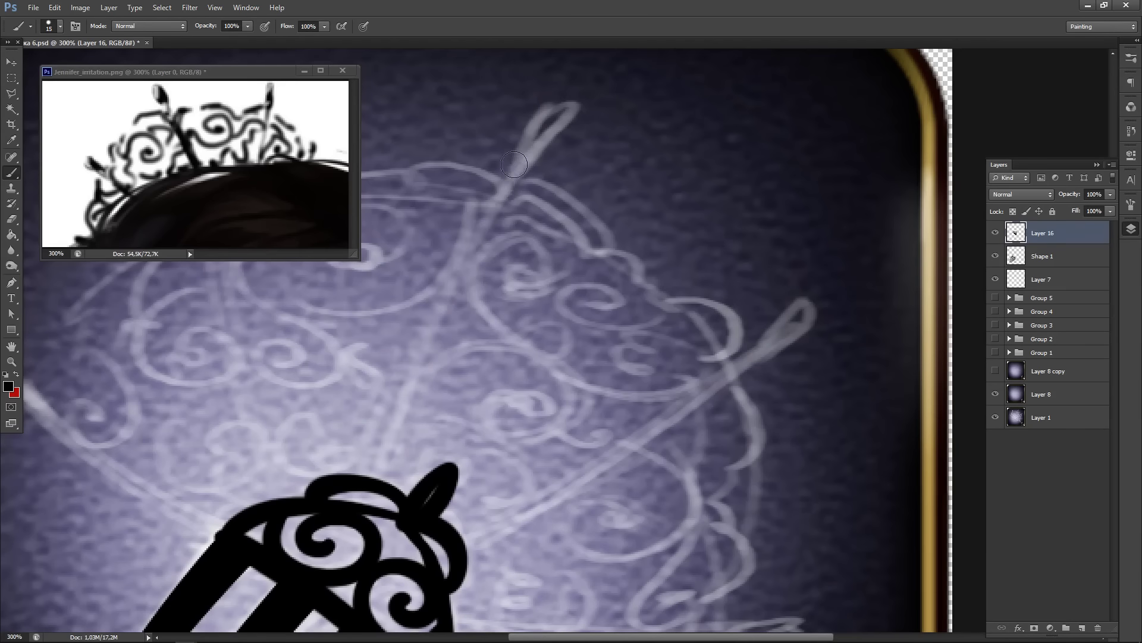
mouse_move(515, 171)
mouse_down()
mouse_move(440, 318)
mouse_move(380, 483)
mouse_up()
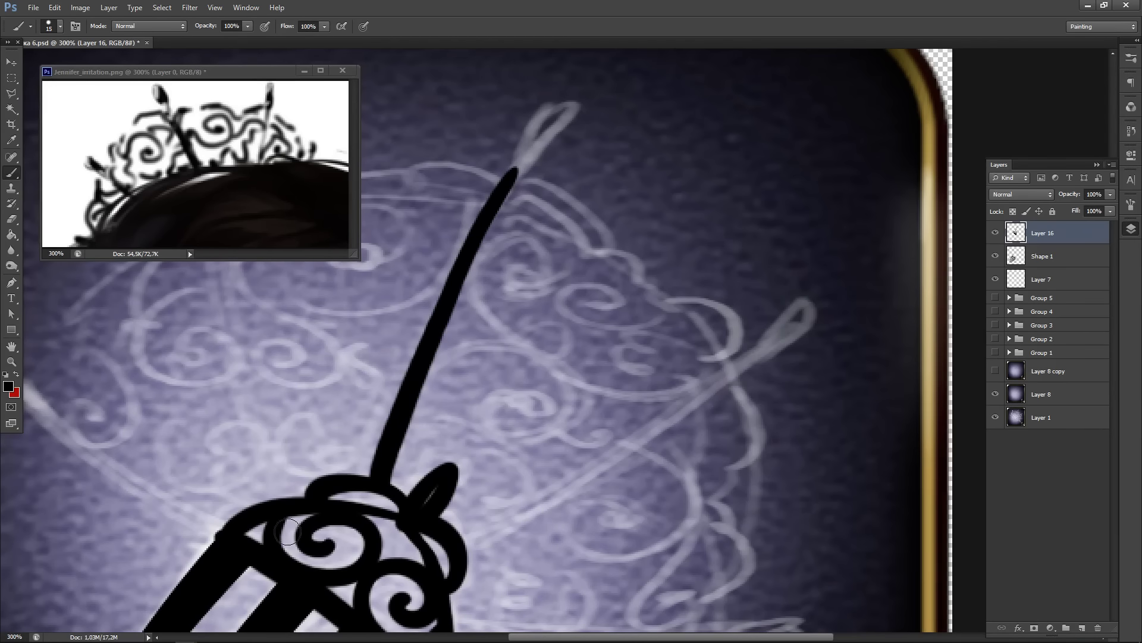
key(ctrl+z)
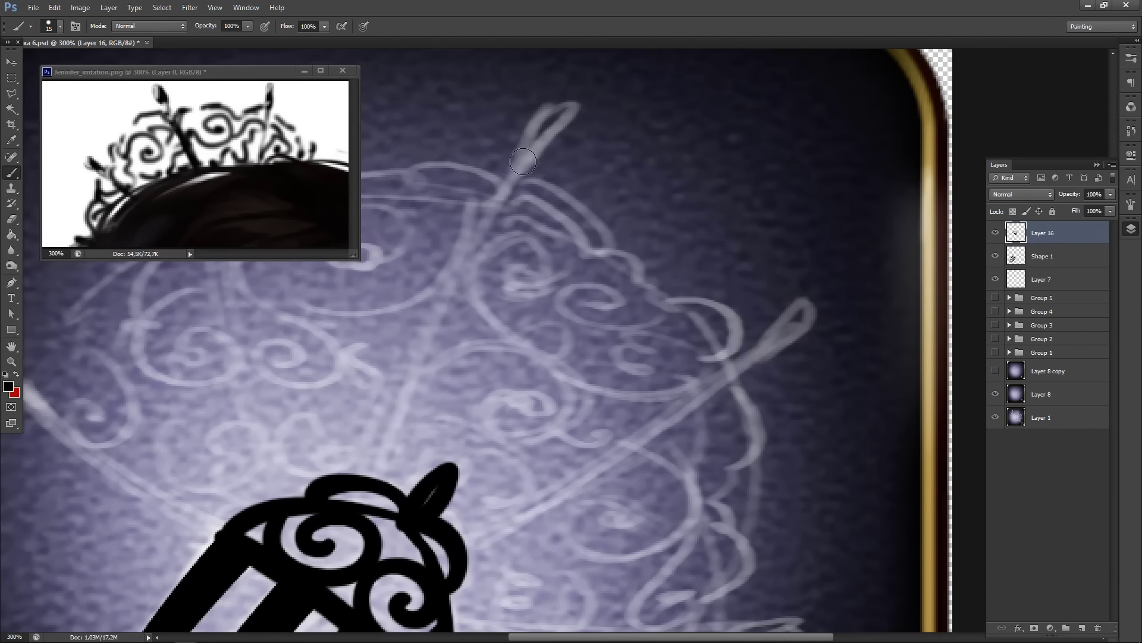
key(space)
mouse_move(544, 300)
mouse_down()
mouse_move(611, 257)
mouse_move(690, 277)
mouse_up()
key(space)
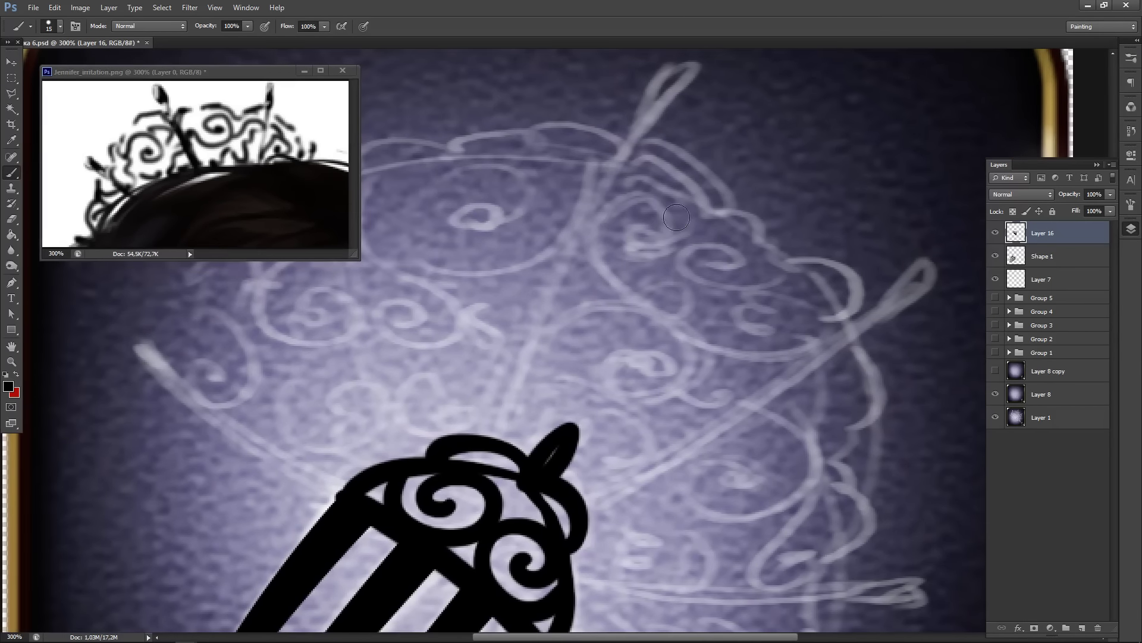
drag(644, 121, 557, 341)
key(ctrl+z)
mouse_move(645, 121)
mouse_down()
mouse_move(539, 309)
mouse_move(489, 443)
mouse_up()
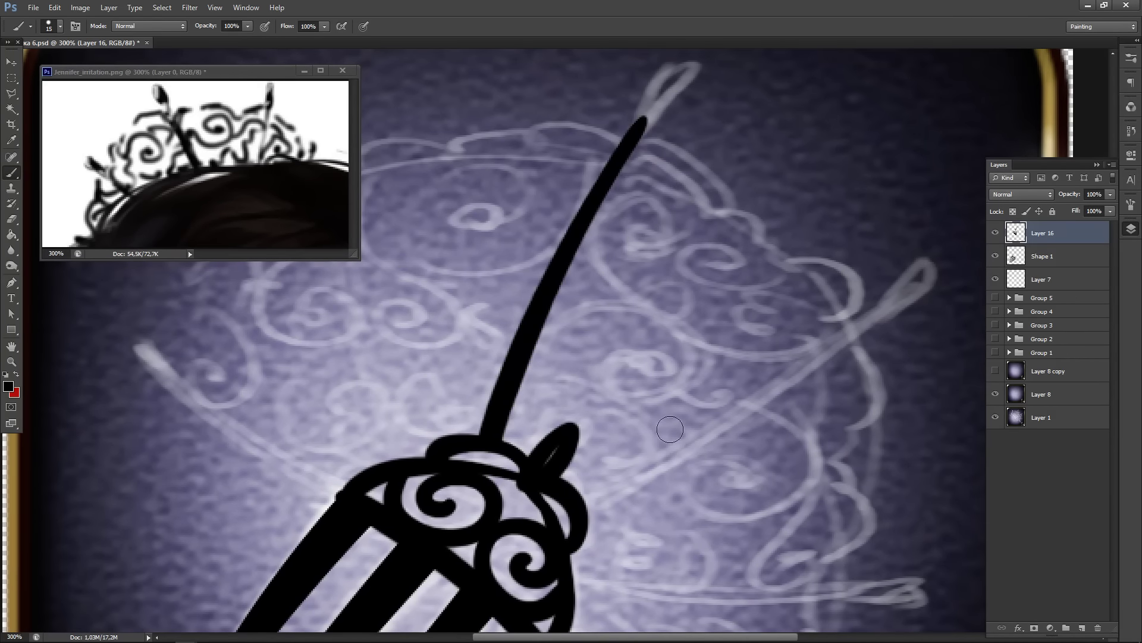
- Paint a tapered black spoke over the sketched diagonal line from the comb's head toward the upper right
key(space)
drag(622, 377, 476, 340)
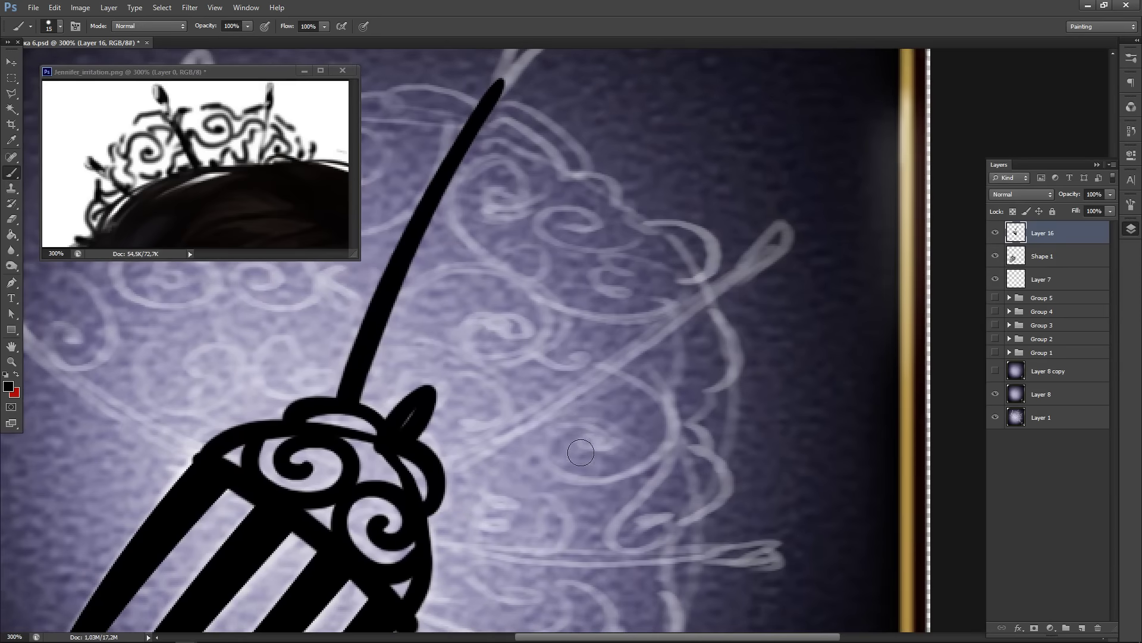
click(439, 476)
drag(677, 325, 444, 490)
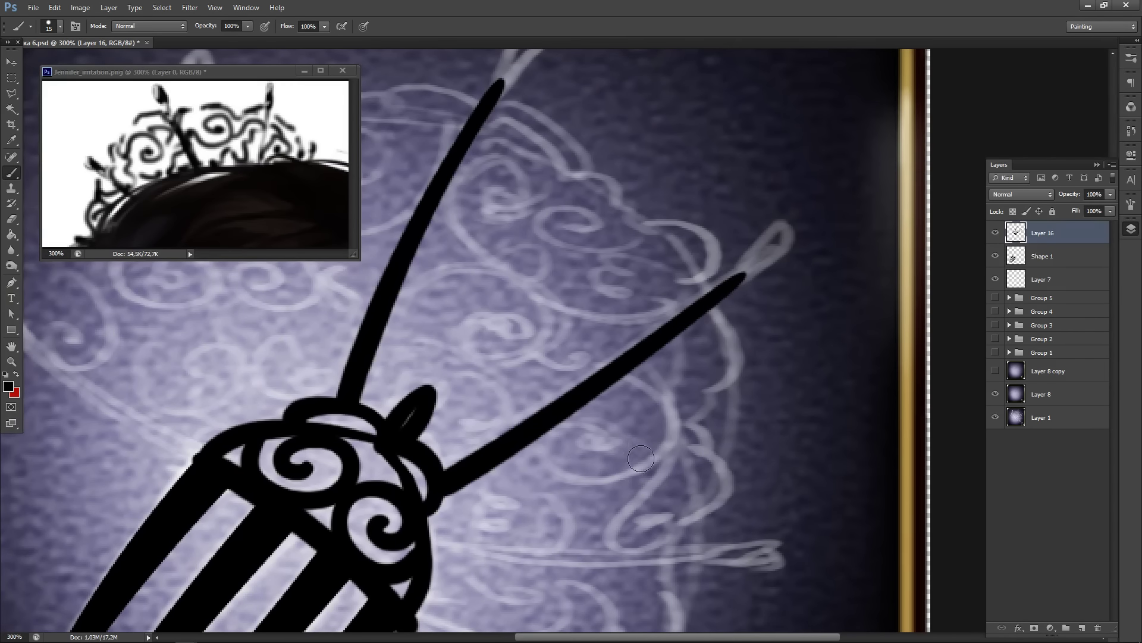
- Paint a tapered near-horizontal spoke and a lower-right spoke from the comb's head over the sketch, redoing strokes until the curve fits
scroll(690, 319, down, 3)
scroll(690, 320, left, 1)
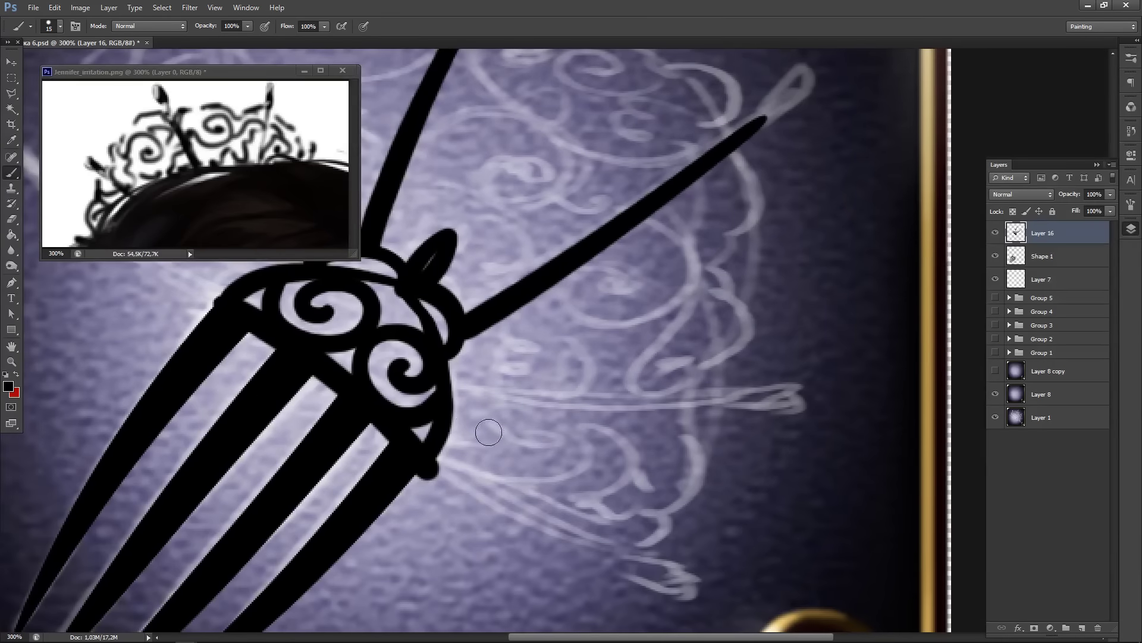
mouse_move(450, 386)
mouse_down()
mouse_move(752, 406)
mouse_move(441, 400)
mouse_up()
key(ctrl+z)
mouse_move(808, 467)
mouse_down()
mouse_move(696, 350)
mouse_move(720, 387)
mouse_up()
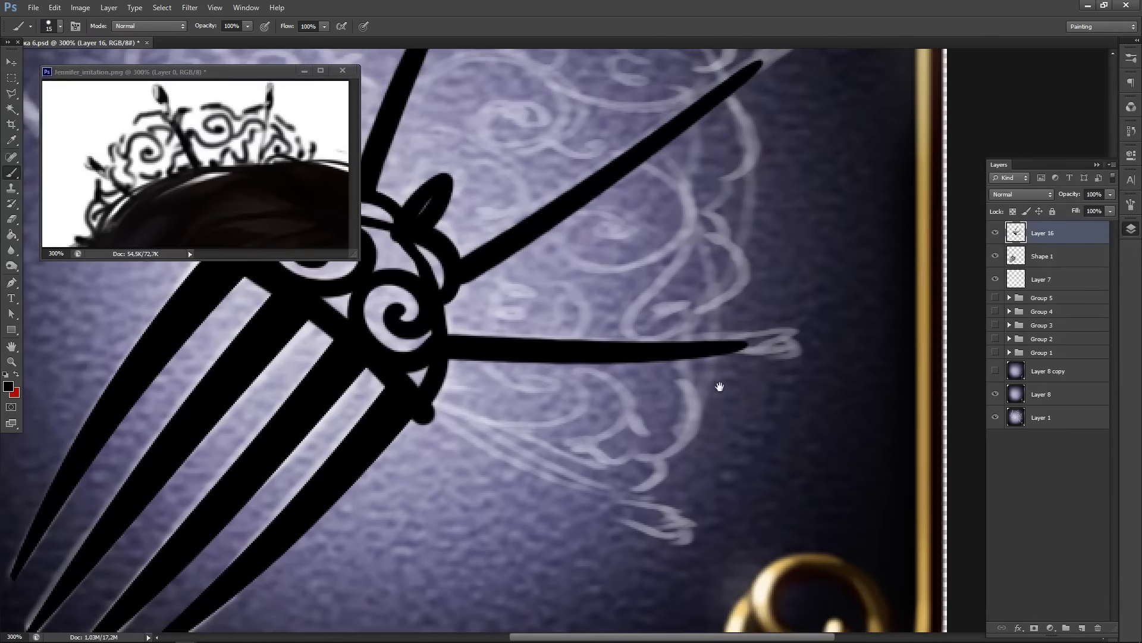
key(ctrl+z)
mouse_move(751, 343)
mouse_down()
mouse_move(555, 357)
mouse_move(447, 344)
mouse_up()
key(ctrl+z)
mouse_move(751, 343)
mouse_down()
mouse_move(562, 348)
mouse_move(451, 331)
mouse_up()
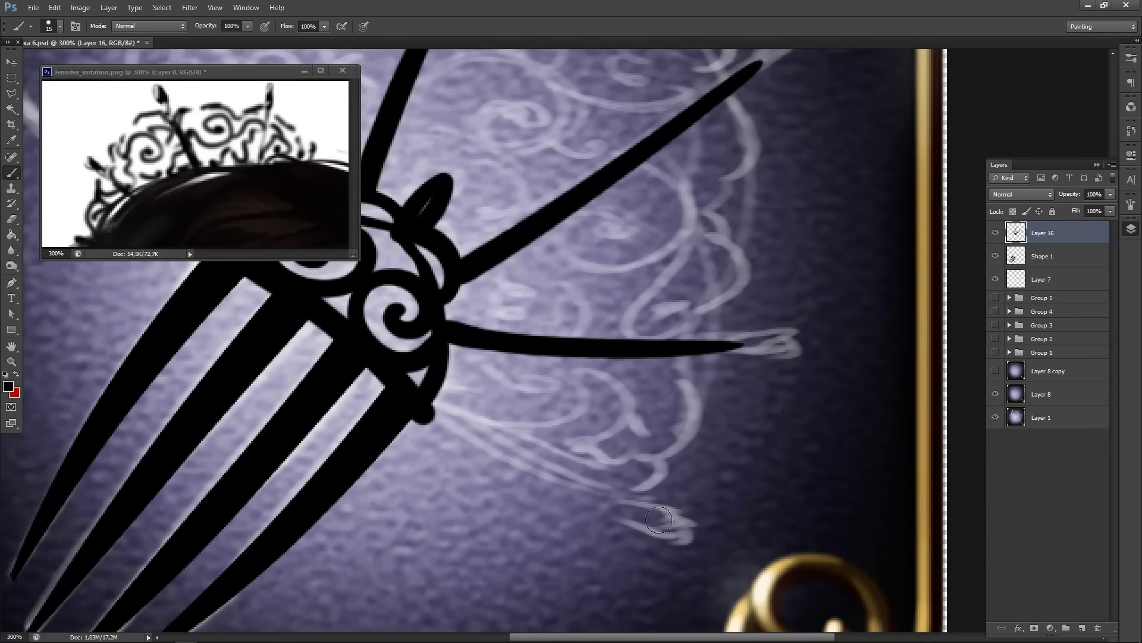
drag(655, 516, 424, 410)
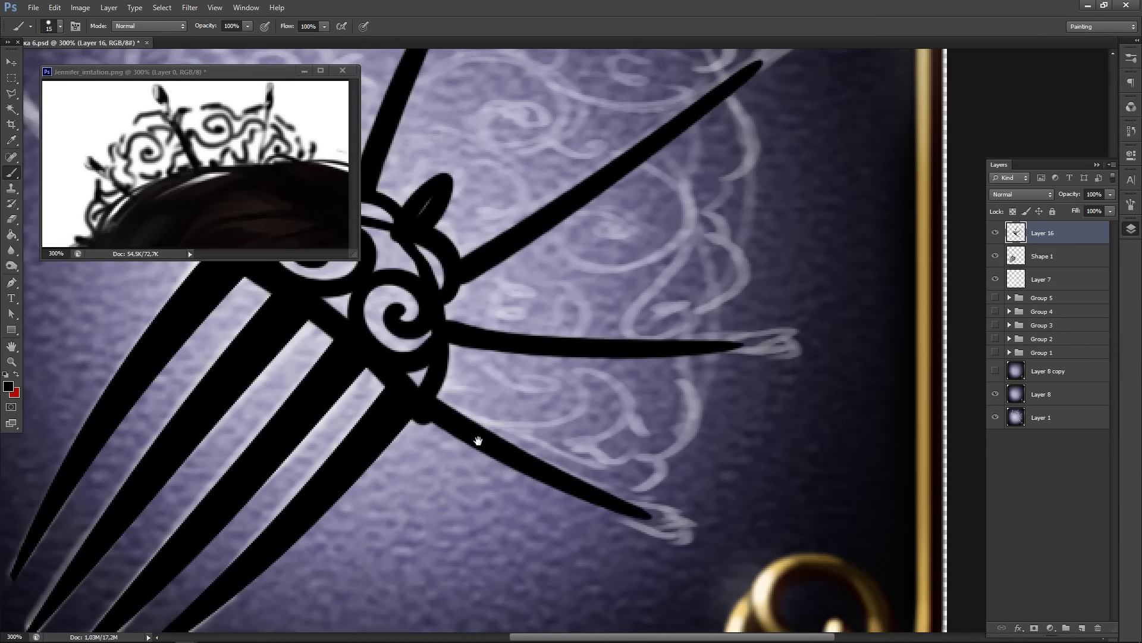
- Paint the outermost left spoke of the comb, curving from the sketched tip down to the comb's head
mouse_move(432, 361)
mouse_down()
mouse_move(662, 519)
mouse_move(557, 430)
mouse_up()
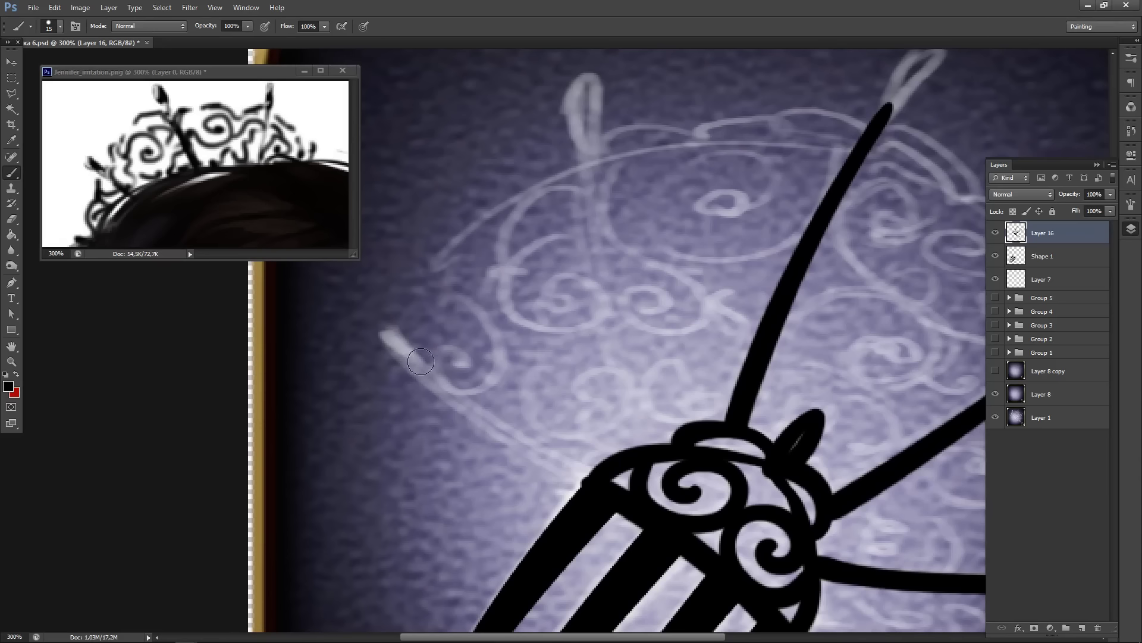
mouse_move(398, 337)
mouse_down()
mouse_move(523, 457)
mouse_move(569, 459)
mouse_up()
key(ctrl+z)
mouse_move(397, 314)
mouse_down()
mouse_move(441, 363)
mouse_move(595, 479)
mouse_up()
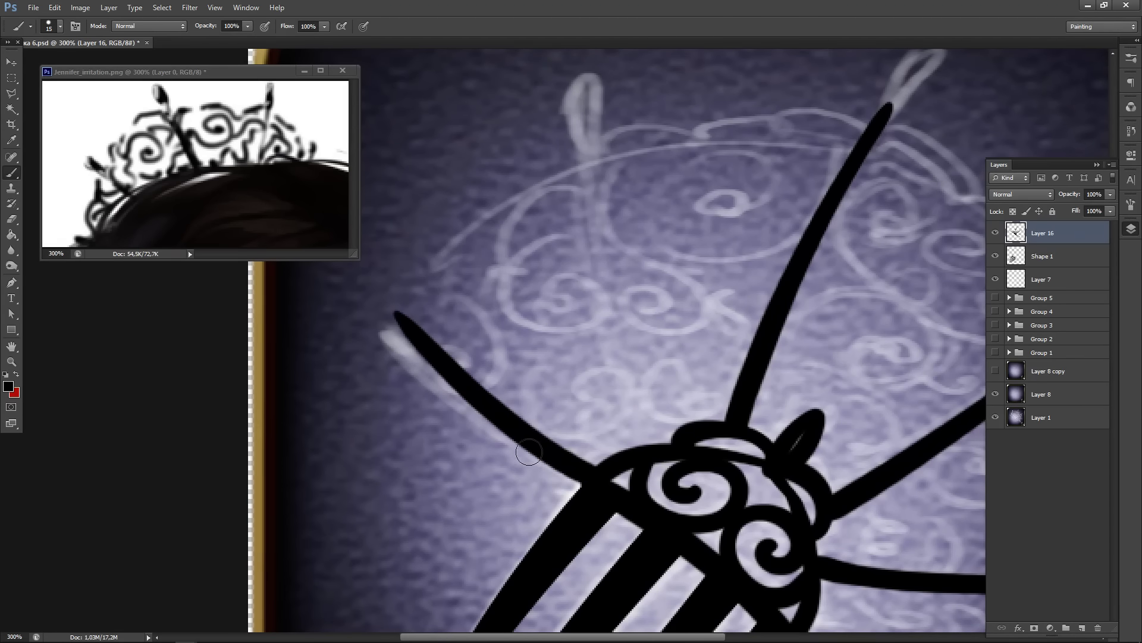
key(ctrl+z)
drag(424, 342, 609, 484)
- Paint the upper-left spoke, a slightly curved tapered stroke from below its sketched bud to the comb's head
drag(603, 192, 543, 245)
mouse_move(526, 176)
mouse_down()
mouse_move(554, 350)
mouse_move(598, 489)
mouse_up()
key(ctrl+z)
mouse_move(526, 198)
mouse_down()
mouse_move(531, 286)
mouse_move(592, 499)
mouse_up()
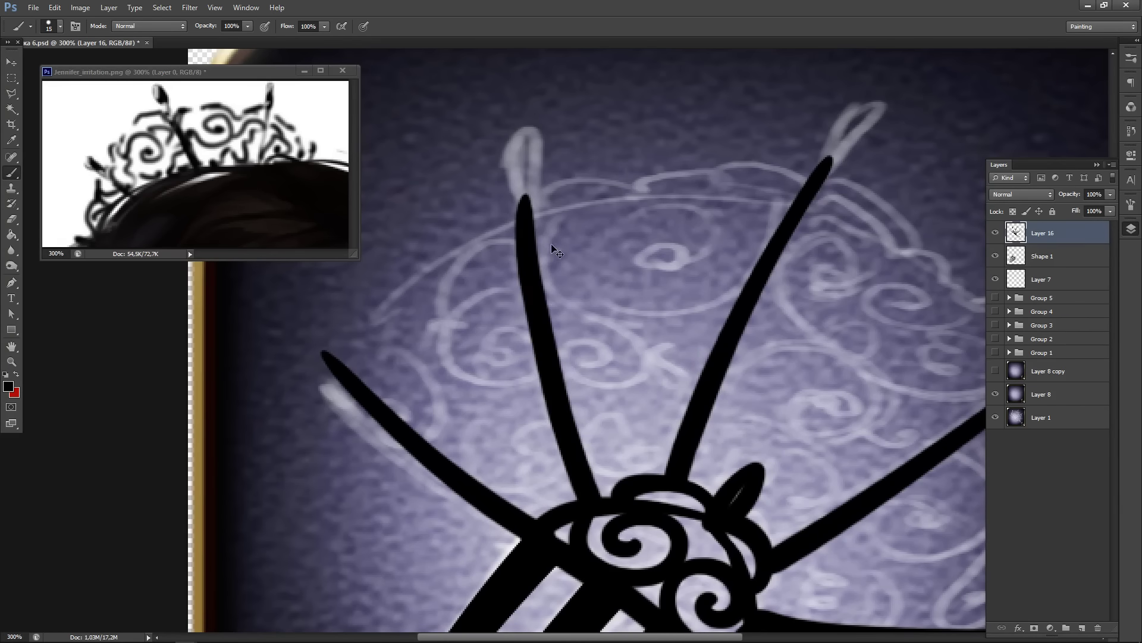
key(ctrl+z)
mouse_move(532, 205)
mouse_down()
mouse_move(536, 291)
mouse_move(581, 472)
mouse_move(600, 503)
mouse_up()
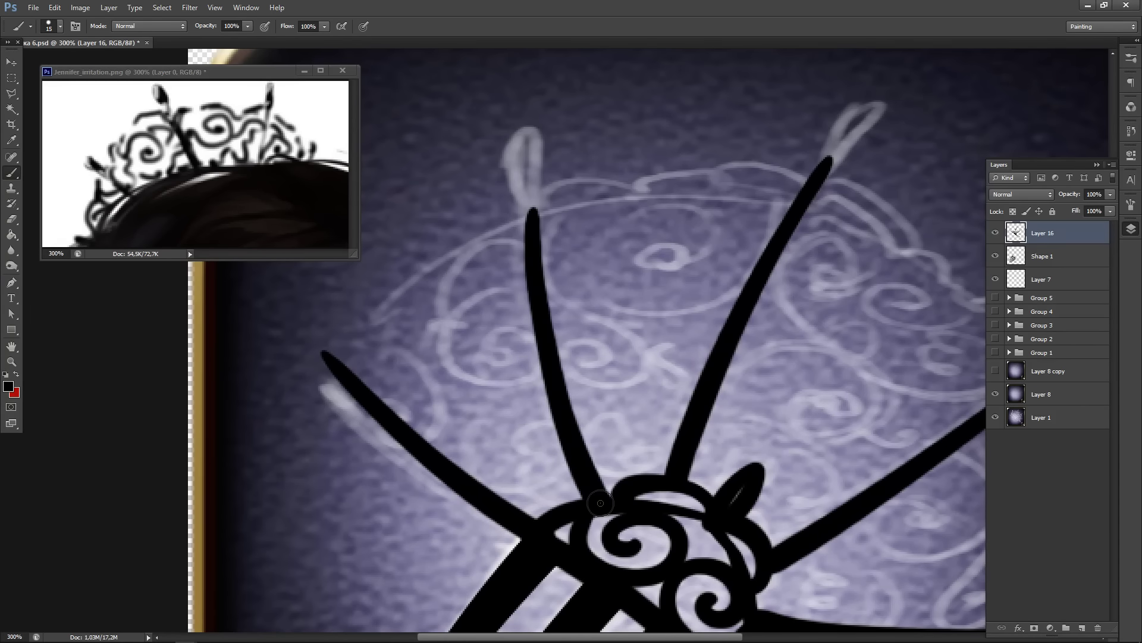
mouse_move(552, 185)
mouse_down()
mouse_move(526, 224)
mouse_move(534, 173)
mouse_move(525, 300)
mouse_move(582, 485)
mouse_up()
key(ctrl+z)
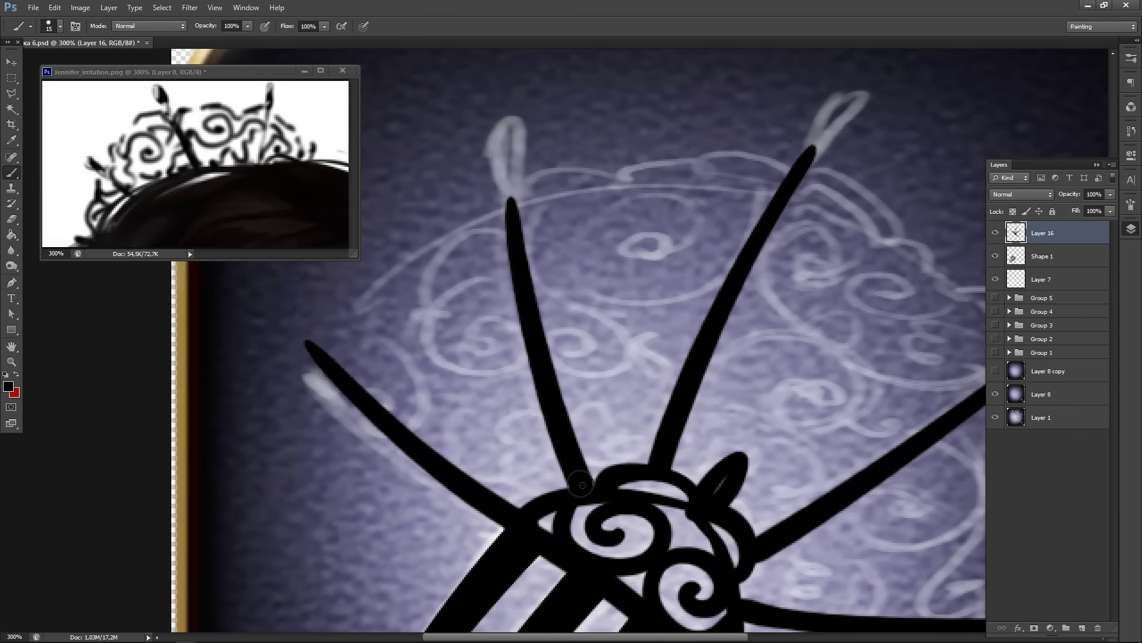
- Switch to Lazy Nezumi Pro, choose the "smoothing - subtle" preset and return to the painting
drag(644, 306, 376, 425)
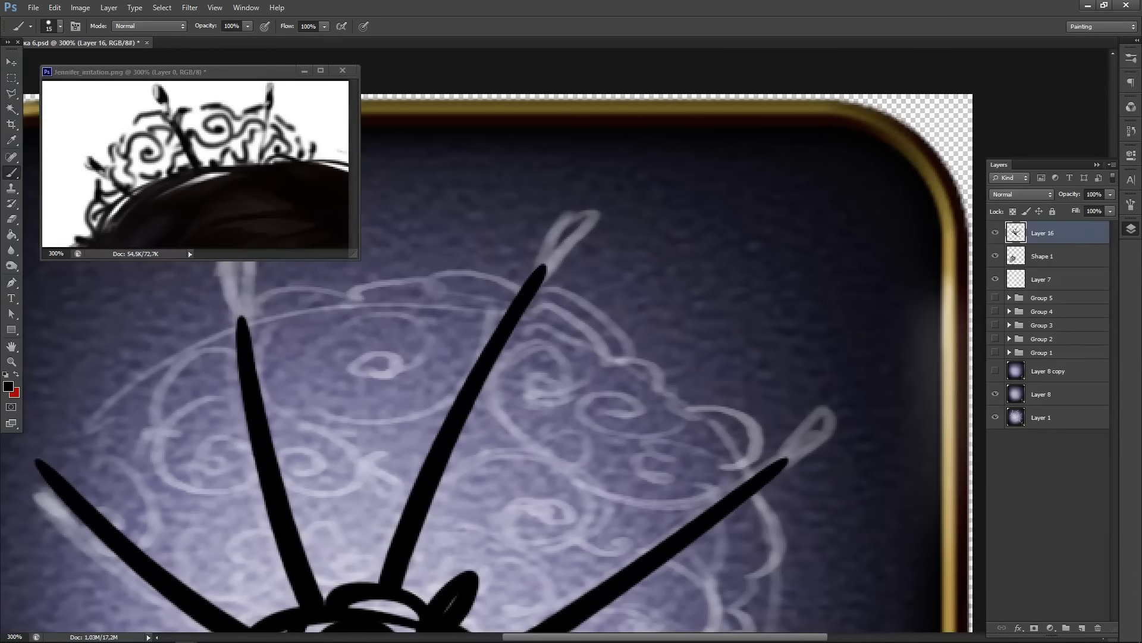
click(322, 637)
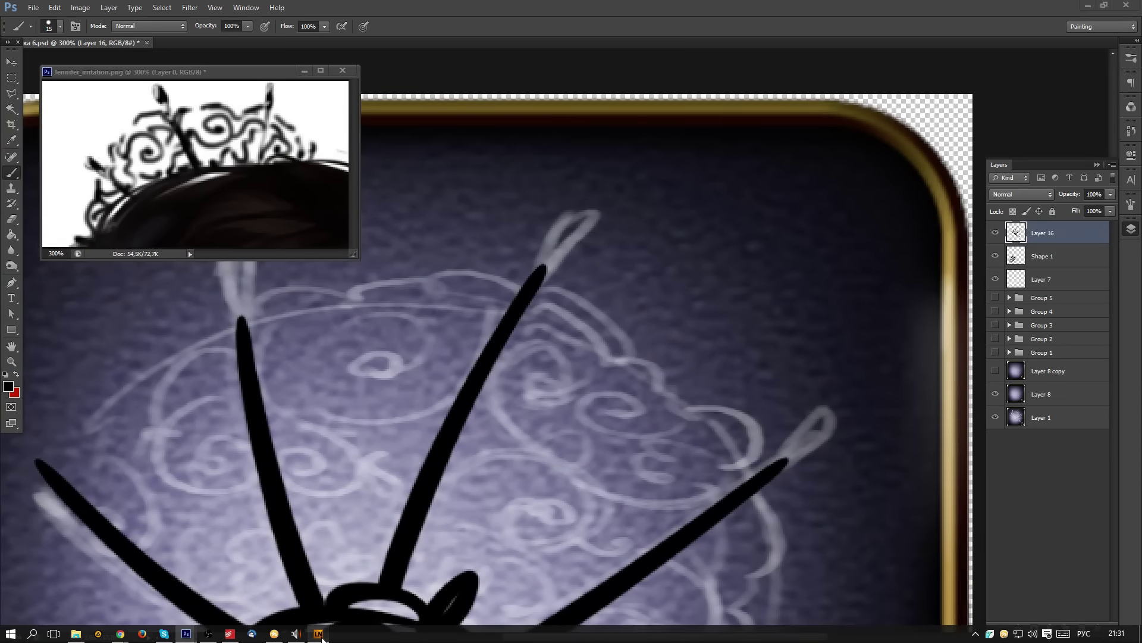
click(318, 634)
click(536, 258)
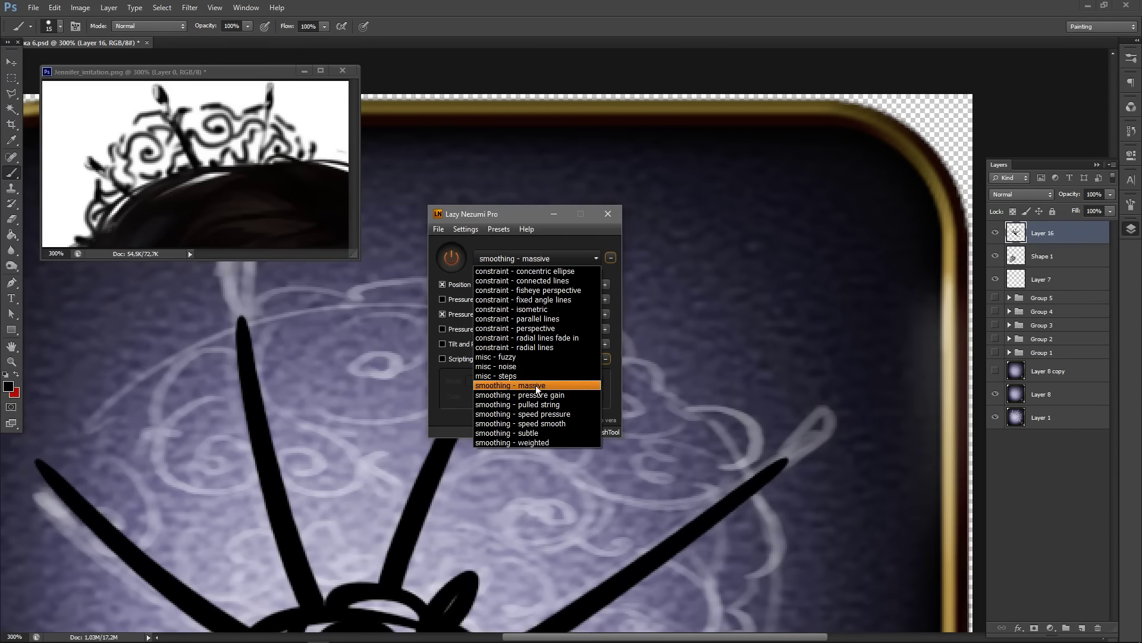
click(540, 433)
click(553, 213)
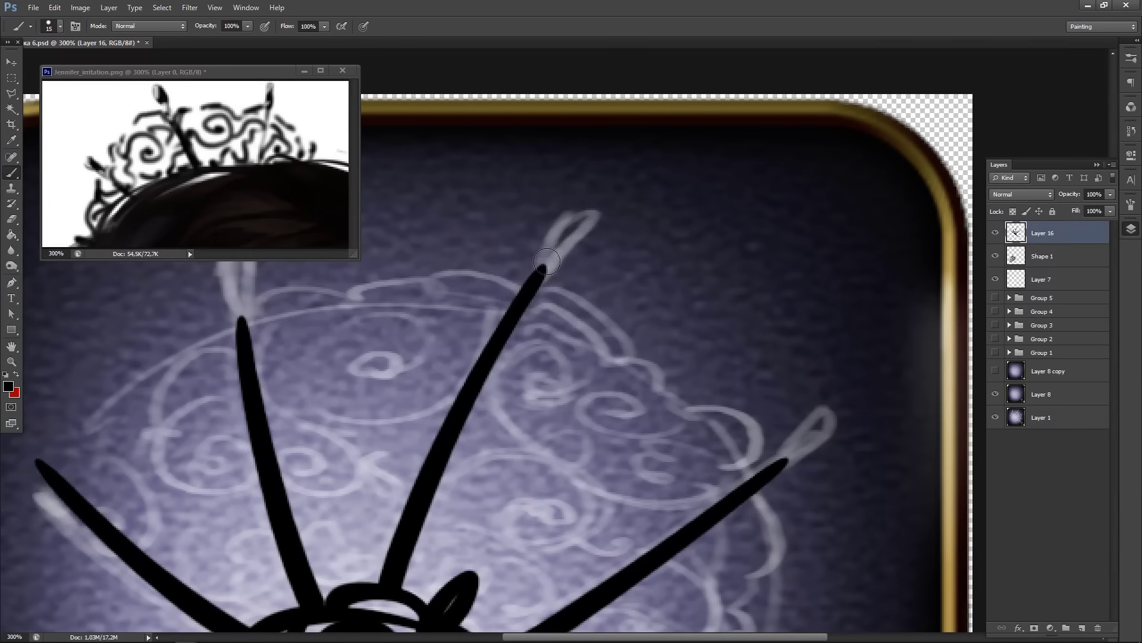
- Paint a solid black bud on the tip of the tall upper-right spoke
mouse_move(571, 224)
mouse_down()
mouse_move(532, 281)
mouse_move(570, 229)
mouse_up()
key(ctrl+z)
key(space)
- Paint a solid teardrop bud on the tip of the diagonal right spoke with a size 10 brush
drag(793, 414, 627, 347)
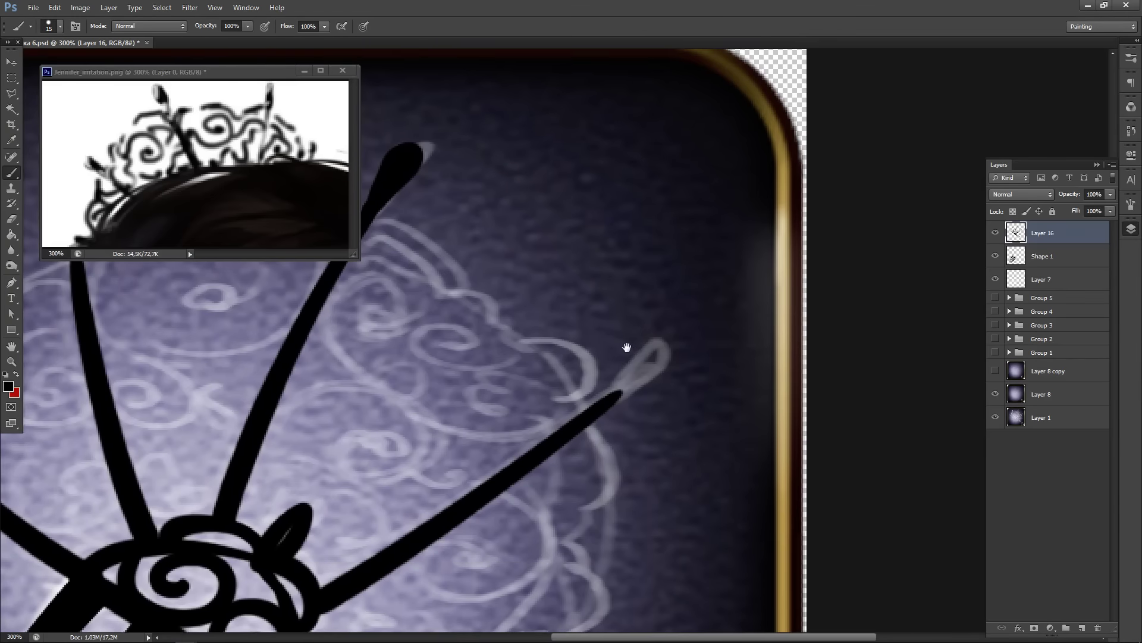
mouse_move(607, 402)
mouse_down()
mouse_move(646, 360)
mouse_move(594, 410)
mouse_move(631, 389)
mouse_up()
key(ctrl+z)
drag(339, 361, 416, 354)
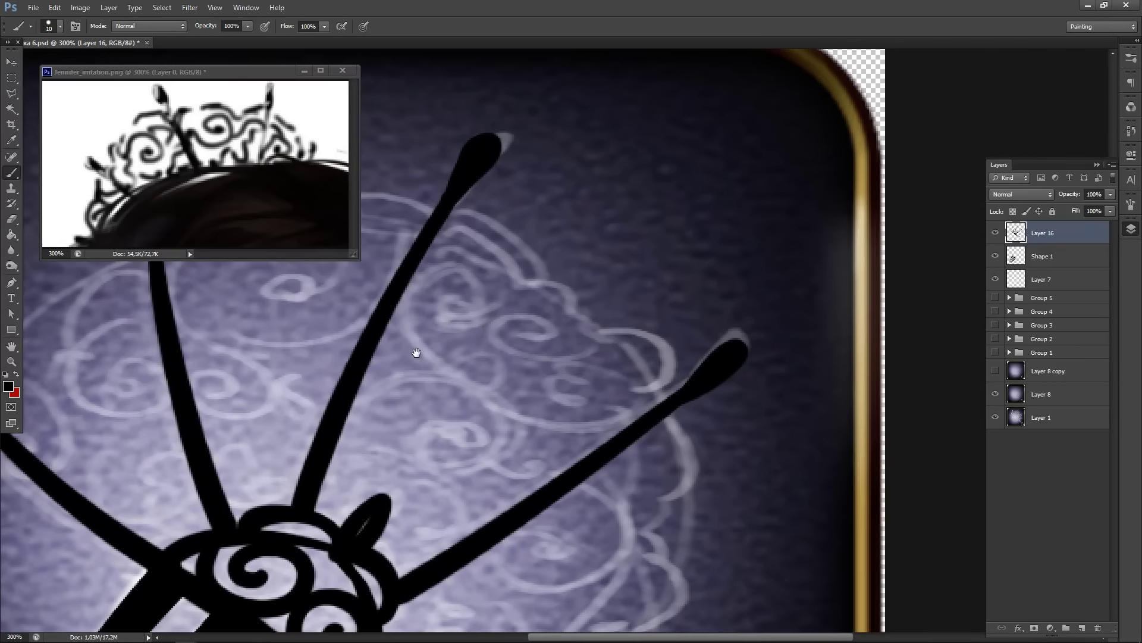
key(ctrl+alt+z)
mouse_move(677, 389)
mouse_down()
mouse_move(731, 342)
mouse_move(691, 392)
mouse_up()
drag(730, 350, 681, 396)
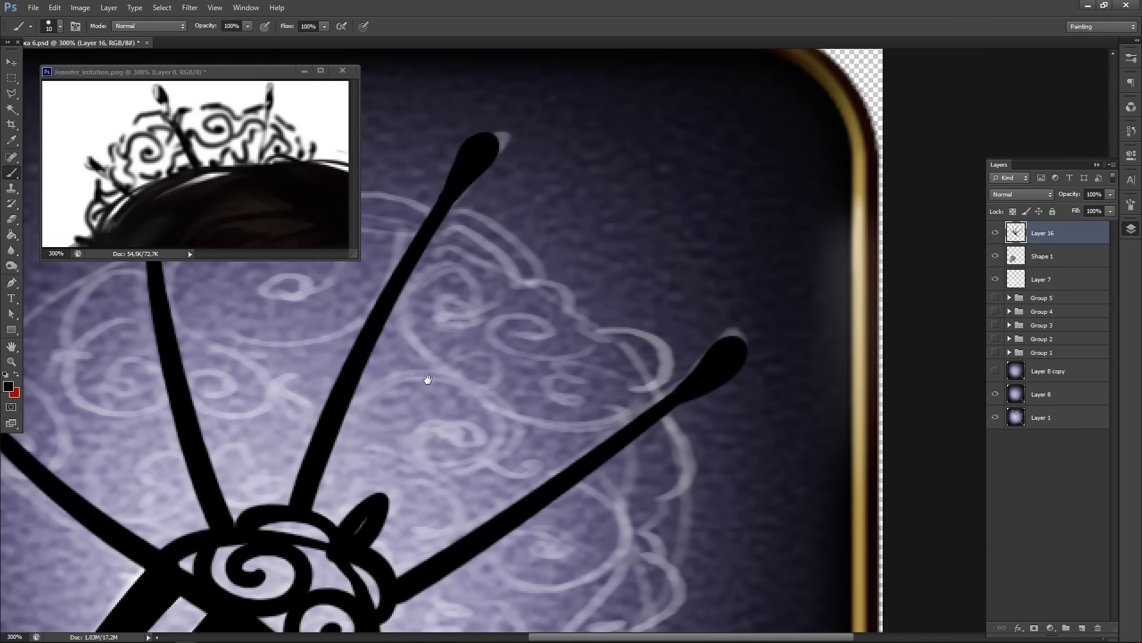
- Paint a teardrop bud over the sketched one on the upper-left spoke's tip, redoing it with a slimmer shape
drag(427, 379, 516, 412)
drag(288, 336, 577, 401)
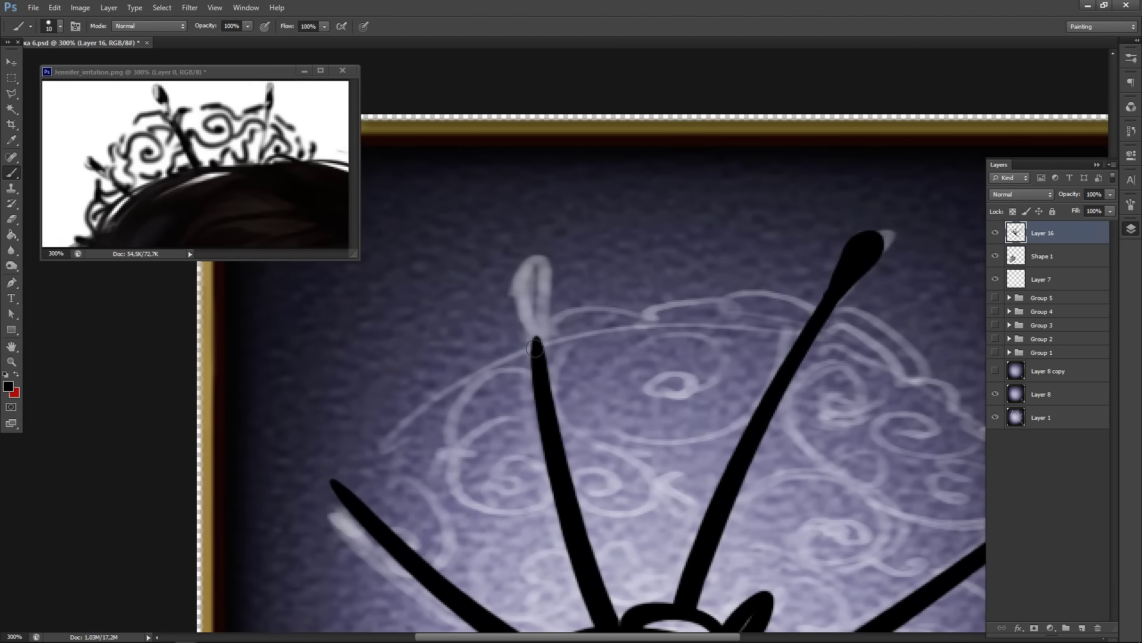
mouse_move(534, 348)
mouse_down()
mouse_move(543, 275)
mouse_move(537, 350)
mouse_move(520, 286)
mouse_move(538, 348)
mouse_move(538, 277)
mouse_move(550, 385)
mouse_move(541, 381)
mouse_up()
key(ctrl+z)
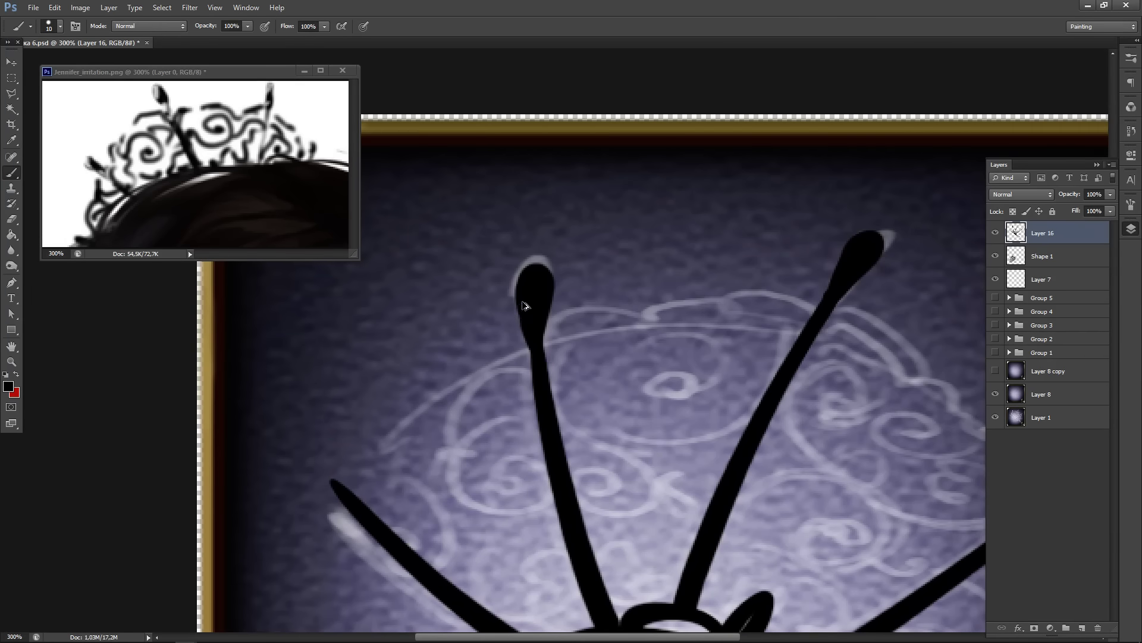
key(ctrl+alt+z)
key(ctrl+alt+z)
drag(535, 351, 537, 323)
key(ctrl+z)
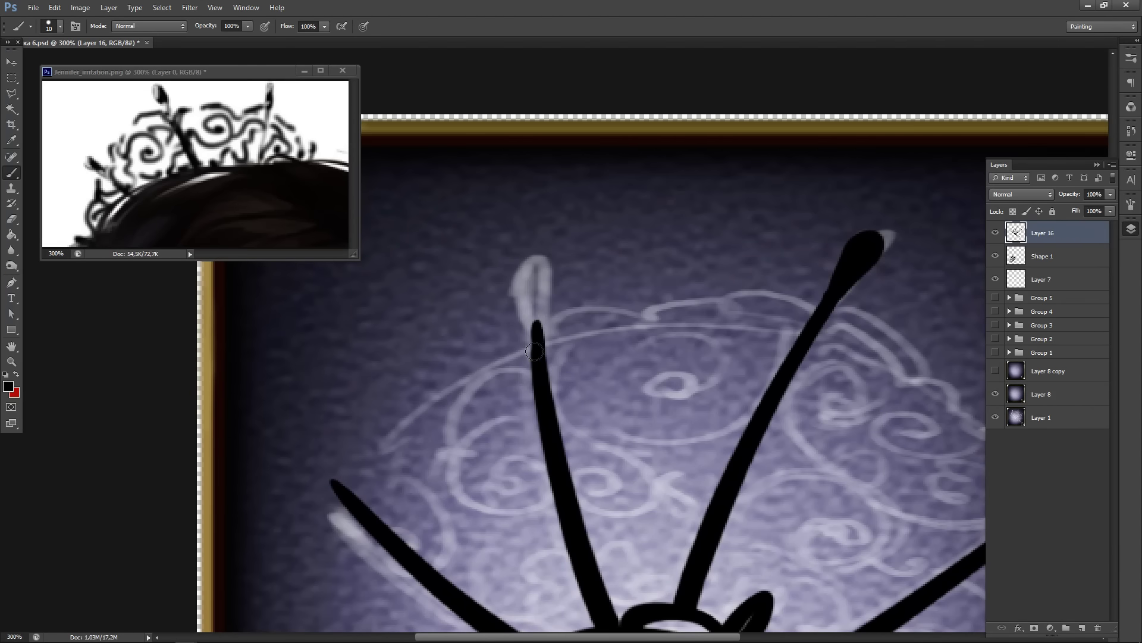
mouse_move(535, 326)
mouse_down()
mouse_move(528, 276)
mouse_move(550, 287)
mouse_move(544, 326)
mouse_move(528, 294)
mouse_move(536, 264)
mouse_move(538, 323)
mouse_up()
key(ctrl+z)
mouse_move(537, 270)
mouse_down()
mouse_move(537, 337)
mouse_move(533, 272)
mouse_up()
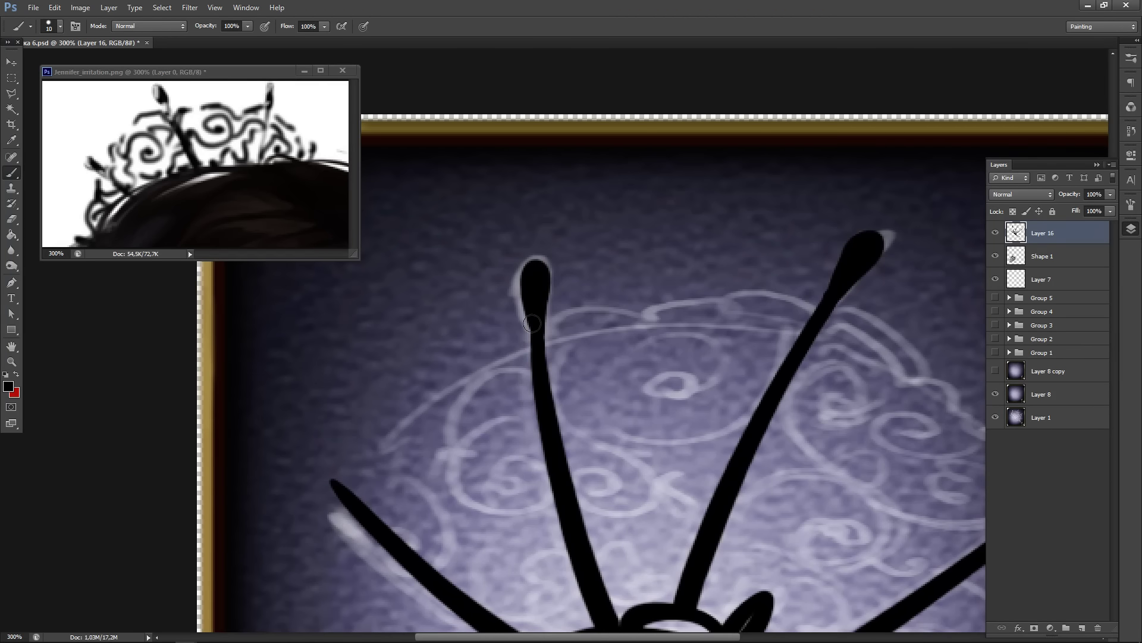
- Paint a rounded bud on the tip of the outermost left spoke, replacing the first attempt
drag(385, 409, 395, 320)
mouse_move(353, 405)
mouse_down()
mouse_move(332, 369)
mouse_move(363, 414)
mouse_up()
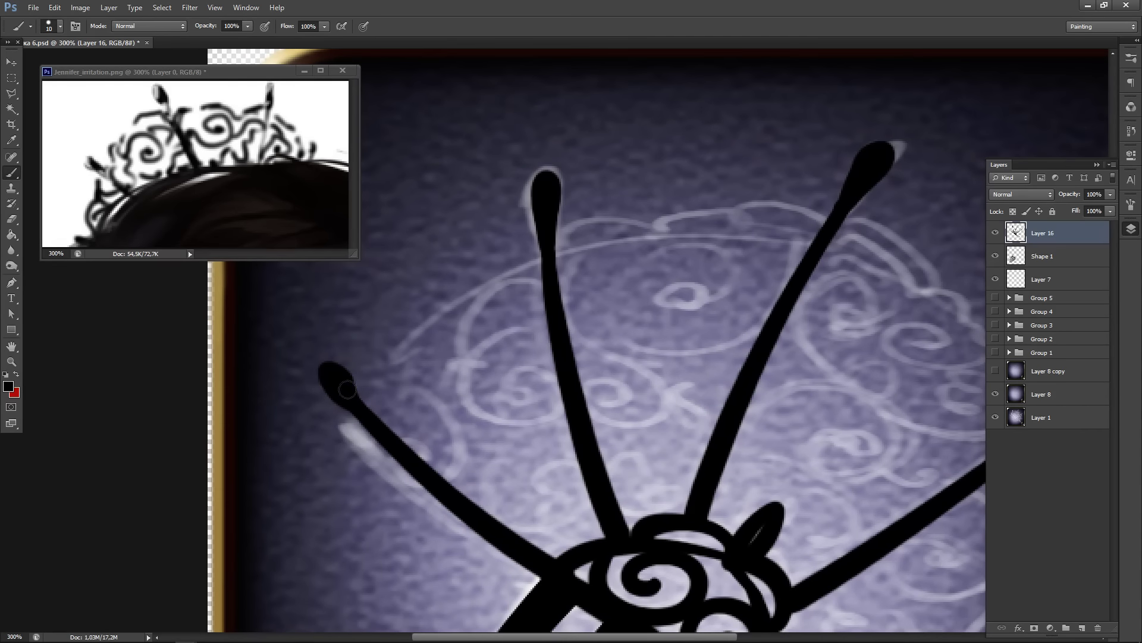
key(ctrl+z)
mouse_move(355, 407)
mouse_down()
mouse_move(324, 370)
mouse_move(351, 399)
mouse_up()
- Paint an elongated bud on the tip of the near-horizontal right spoke
mouse_move(489, 470)
mouse_down()
mouse_move(449, 388)
mouse_move(345, 256)
mouse_up()
mouse_move(774, 536)
mouse_down()
mouse_move(660, 429)
mouse_move(531, 430)
mouse_up()
mouse_move(677, 319)
mouse_down()
mouse_move(628, 335)
mouse_move(700, 319)
mouse_move(614, 330)
mouse_up()
key(ctrl+z)
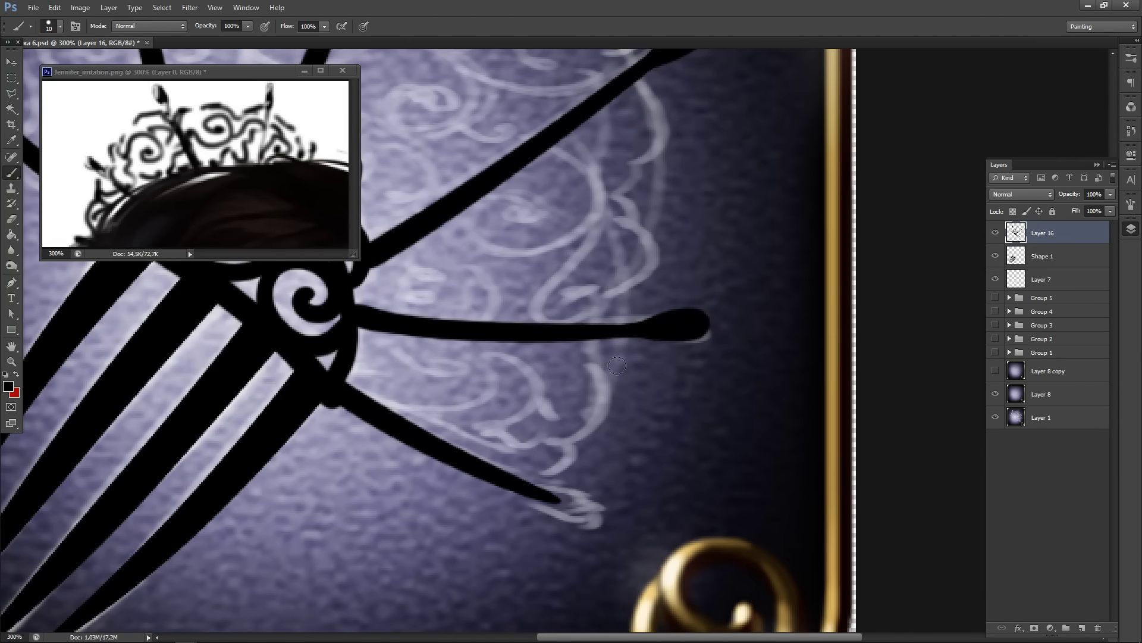
- Paint a teardrop bud on the tip of the lower-right spoke
drag(595, 429, 579, 324)
mouse_move(512, 387)
mouse_down()
mouse_move(568, 394)
mouse_move(534, 386)
mouse_move(580, 410)
mouse_move(518, 386)
mouse_up()
key(ctrl+z)
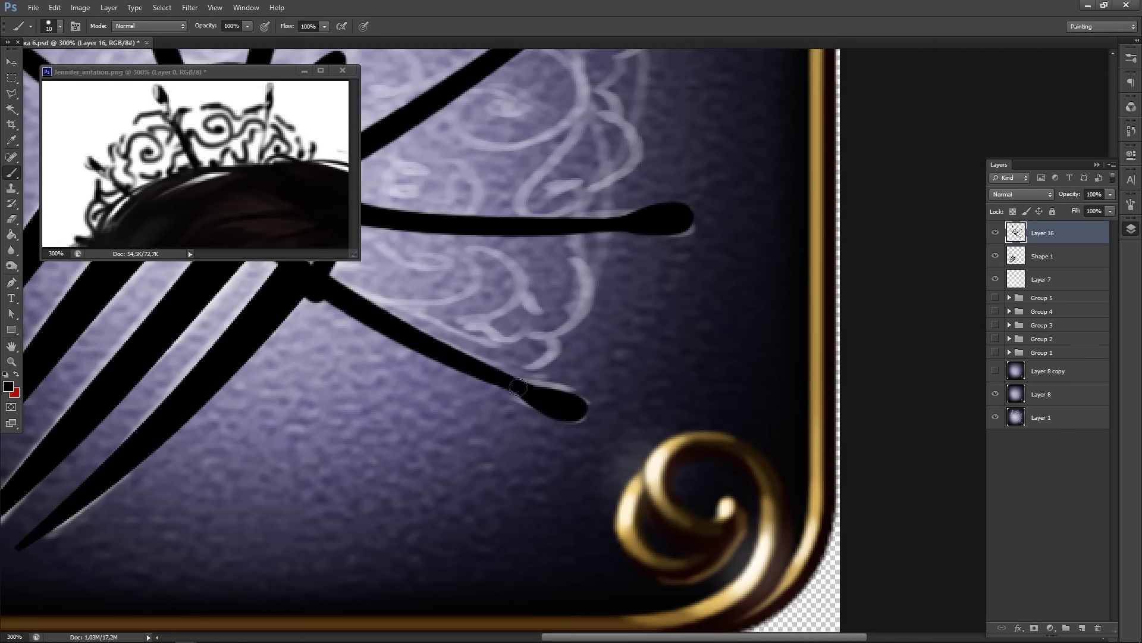
- Paint two stacked spiral curls between the two left spokes and a connecting line beneath the lower curl
drag(404, 310, 624, 494)
drag(372, 264, 587, 500)
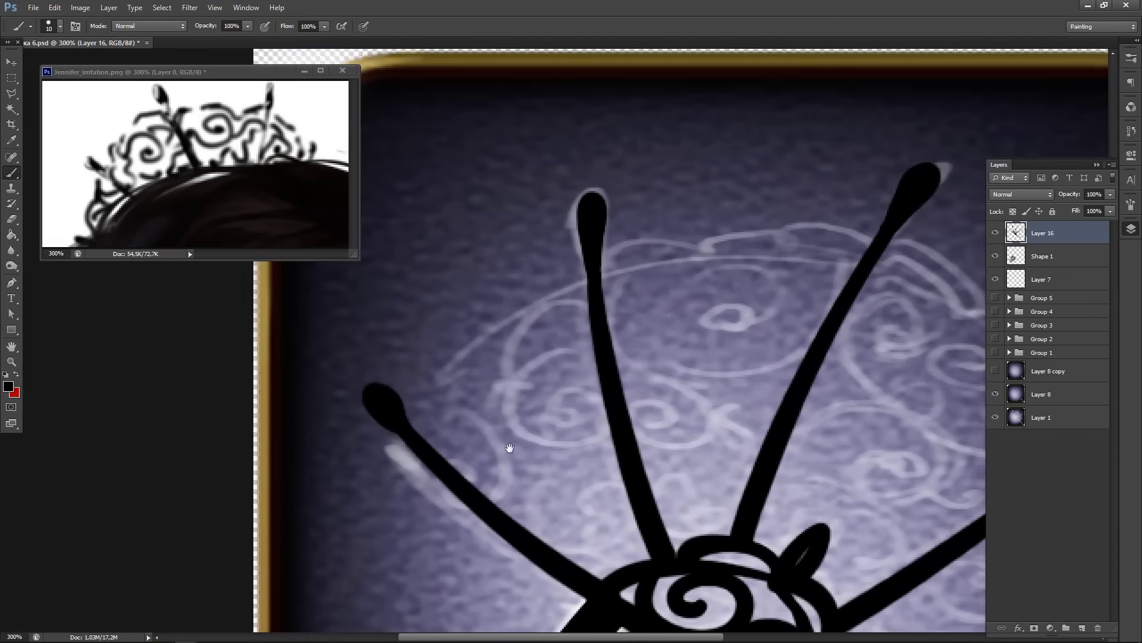
mouse_move(596, 326)
mouse_down()
mouse_move(523, 321)
mouse_move(543, 411)
mouse_up()
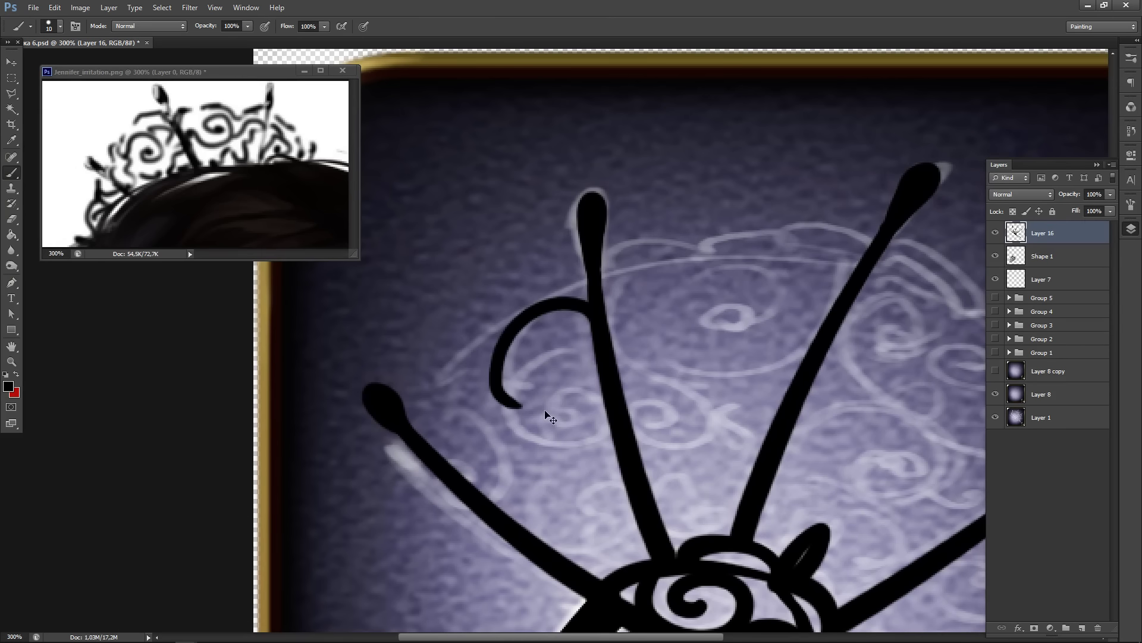
key(ctrl+z)
mouse_move(601, 370)
mouse_down()
mouse_move(541, 443)
mouse_move(595, 393)
mouse_move(572, 411)
mouse_up()
drag(515, 461, 434, 388)
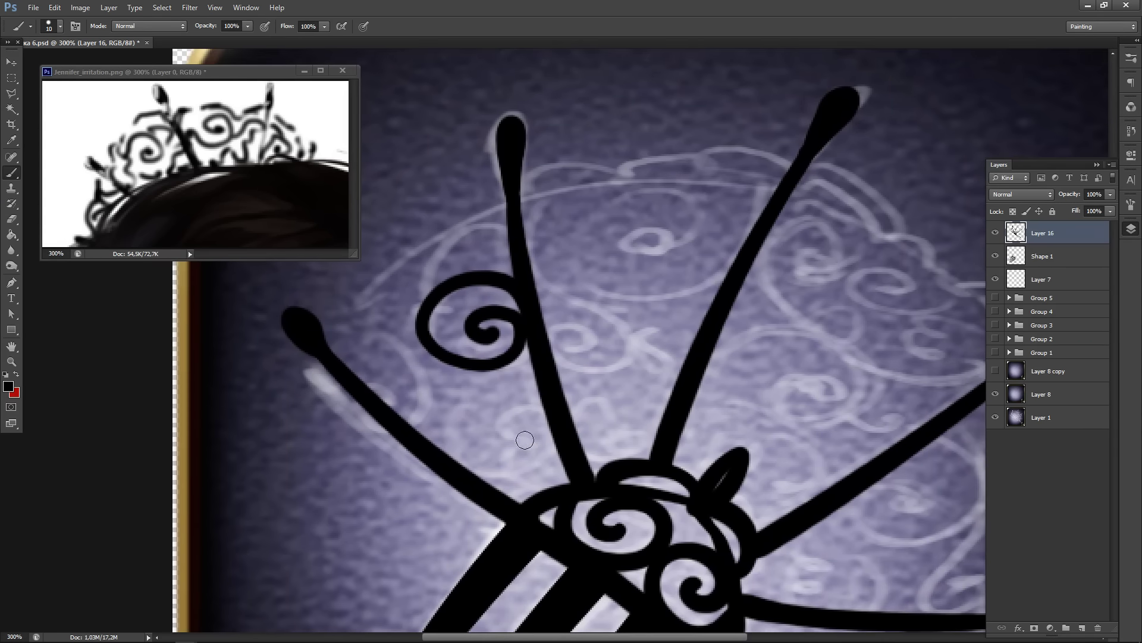
mouse_move(538, 357)
mouse_down()
mouse_move(473, 383)
mouse_move(526, 470)
mouse_move(485, 425)
mouse_move(512, 438)
mouse_move(531, 359)
mouse_up()
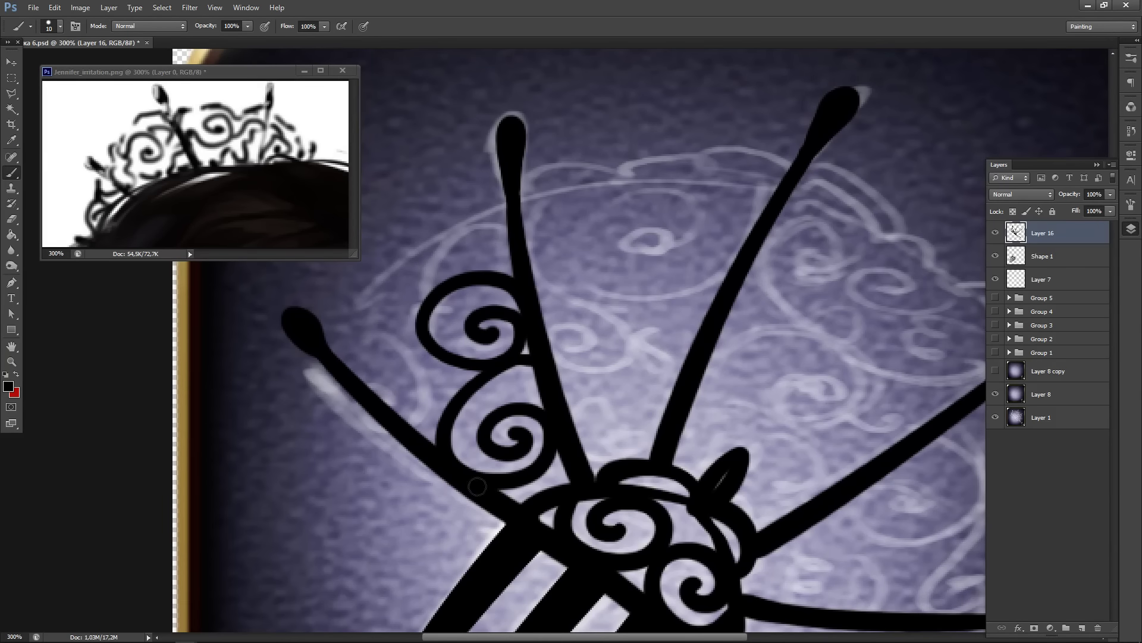
drag(477, 486, 568, 486)
- Paint a third spiral beside the outermost left spoke and scalloped arcs along the outer edge between the two left spokes
mouse_move(333, 366)
mouse_down()
mouse_move(435, 408)
mouse_move(405, 366)
mouse_move(410, 376)
mouse_up()
mouse_move(473, 278)
mouse_down()
mouse_move(433, 364)
mouse_move(393, 344)
mouse_move(458, 324)
mouse_move(396, 333)
mouse_move(380, 360)
mouse_move(349, 351)
mouse_move(327, 428)
mouse_move(273, 446)
mouse_up()
drag(489, 370, 421, 360)
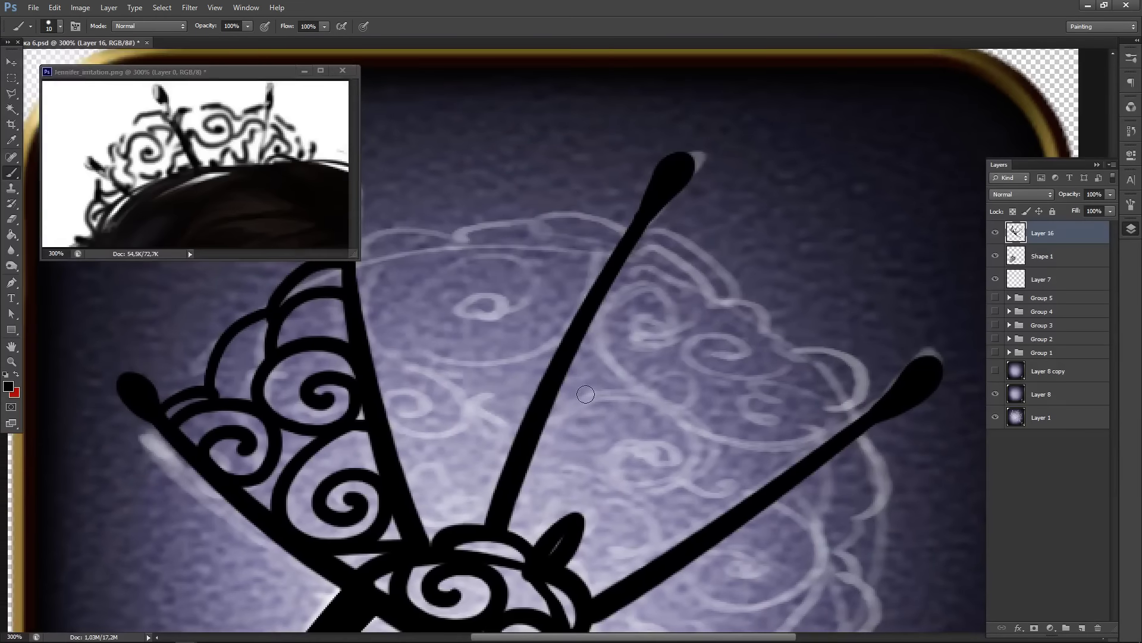
- Paint a large spiral in the gap between the two upper spokes, growing from the upper-right spoke, redoing failed strokes
drag(491, 400, 484, 388)
drag(471, 308, 492, 385)
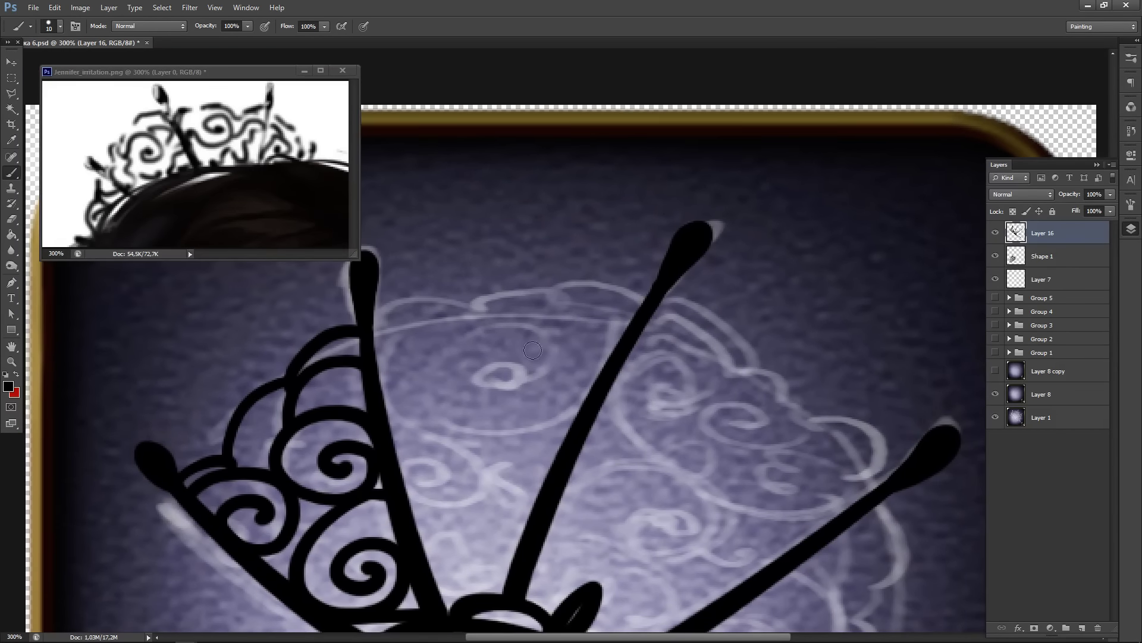
mouse_move(623, 336)
mouse_down()
mouse_move(476, 437)
mouse_move(504, 329)
mouse_move(566, 386)
mouse_move(548, 428)
mouse_move(443, 354)
mouse_move(492, 332)
mouse_up()
key(ctrl+z)
key(ctrl+z)
mouse_move(601, 389)
mouse_down()
mouse_move(509, 440)
mouse_move(445, 336)
mouse_move(473, 375)
mouse_move(509, 380)
mouse_move(538, 328)
mouse_move(505, 428)
mouse_move(605, 363)
mouse_up()
key(ctrl+z)
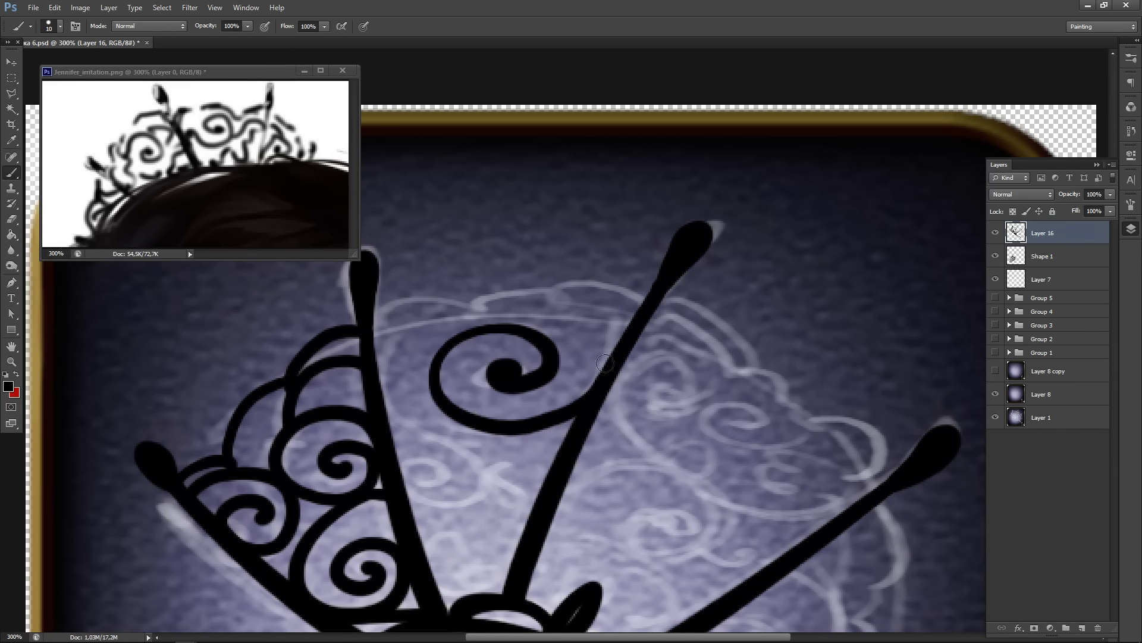
- Paint an arched edge joining the two upper spokes and an S-shaped scroll curling down beneath the large spiral
drag(426, 391, 439, 339)
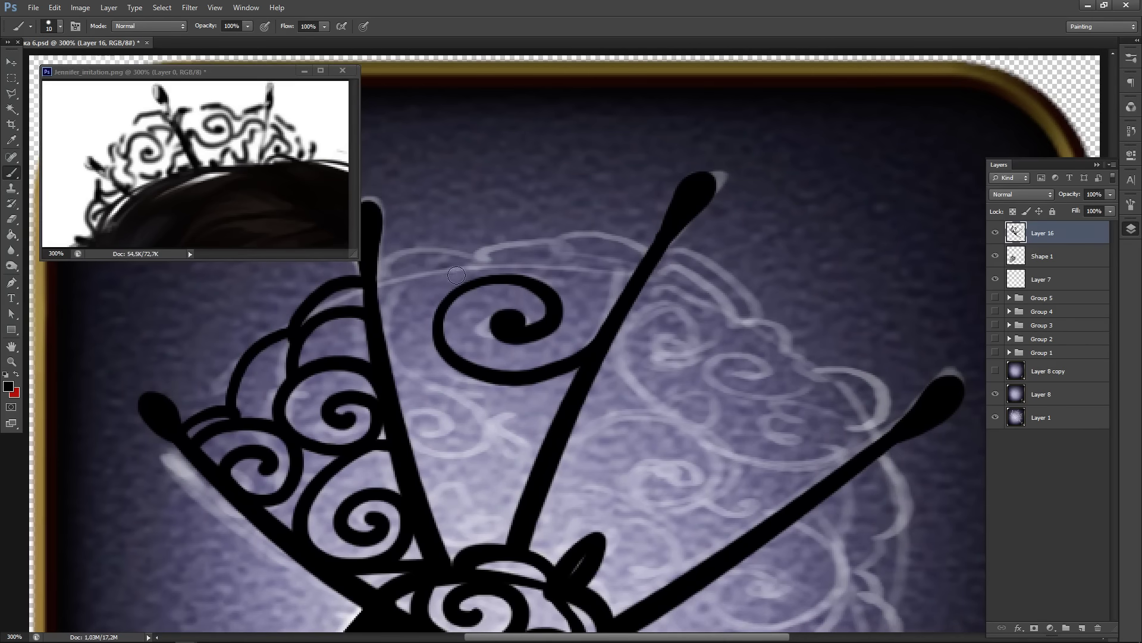
drag(369, 296, 642, 269)
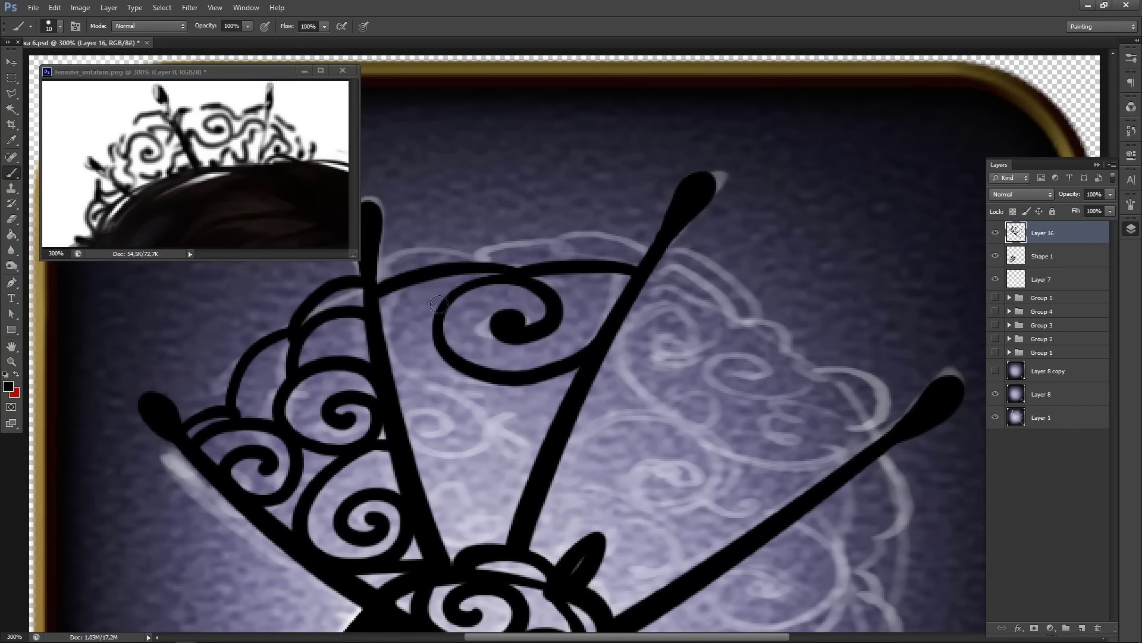
mouse_move(458, 272)
mouse_down()
mouse_move(402, 386)
mouse_move(464, 428)
mouse_up()
key(ctrl+z)
mouse_move(466, 268)
mouse_down()
mouse_move(452, 382)
mouse_move(426, 449)
mouse_move(446, 424)
mouse_up()
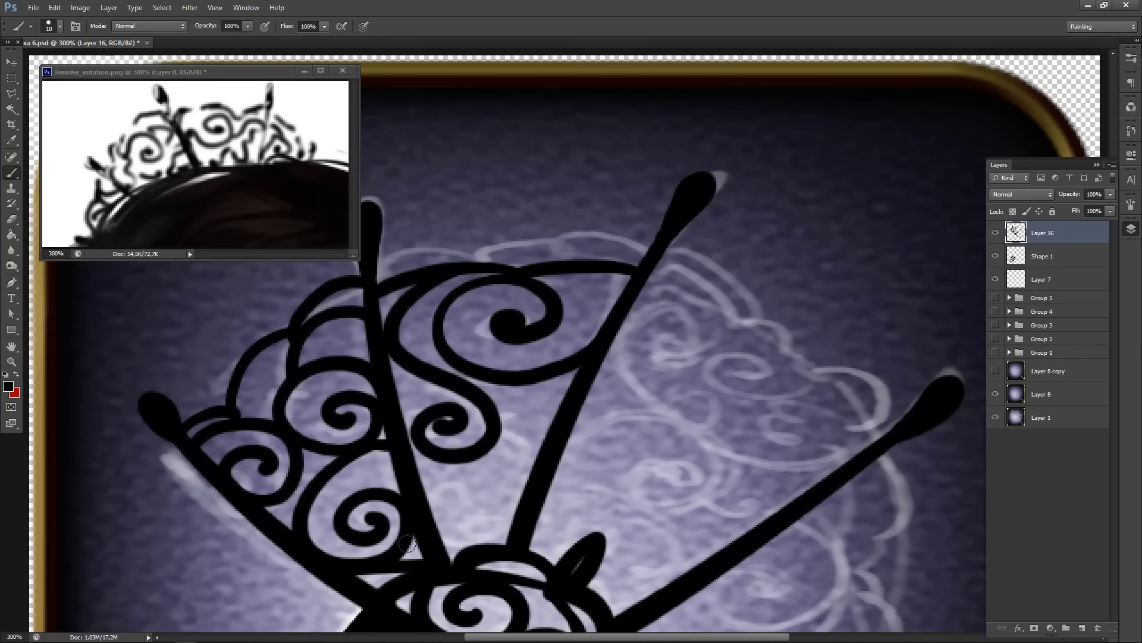
- Repaint the scroll beneath the large spiral, adding a small connecting loop to the upper-right spoke and another spiral below it
key(ctrl+z)
mouse_move(458, 274)
mouse_down()
mouse_move(383, 328)
mouse_move(499, 425)
mouse_move(408, 427)
mouse_move(440, 439)
mouse_up()
mouse_move(507, 424)
mouse_down()
mouse_move(485, 344)
mouse_move(483, 387)
mouse_move(475, 345)
mouse_up()
mouse_move(432, 407)
mouse_down()
mouse_move(497, 424)
mouse_move(464, 433)
mouse_up()
key(ctrl+z)
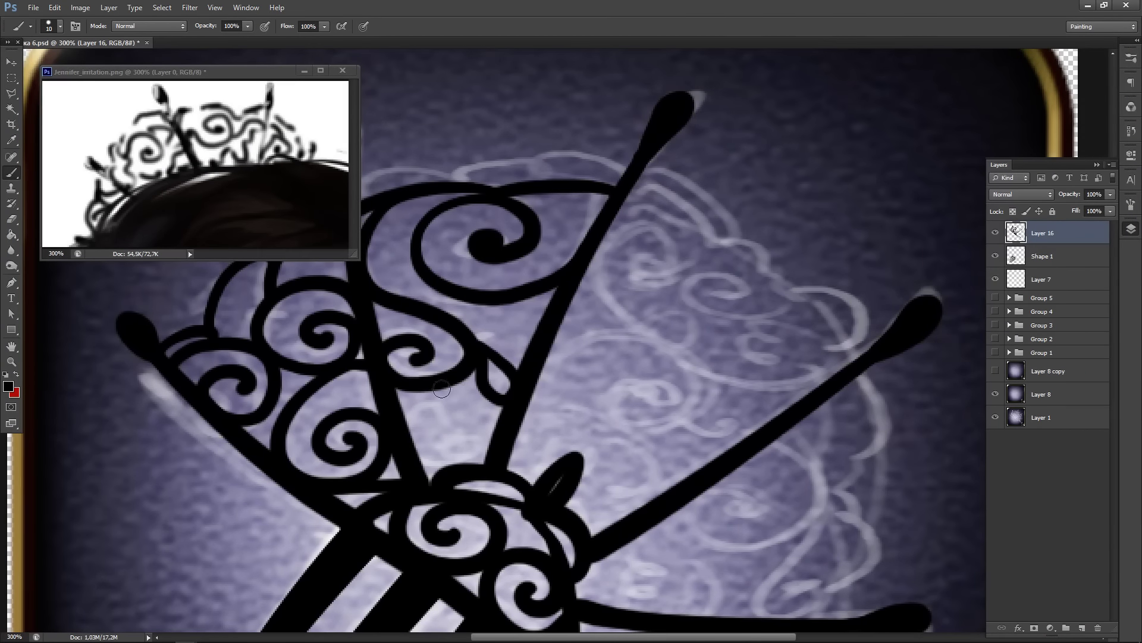
mouse_move(441, 390)
mouse_down()
mouse_move(491, 424)
mouse_move(464, 413)
mouse_up()
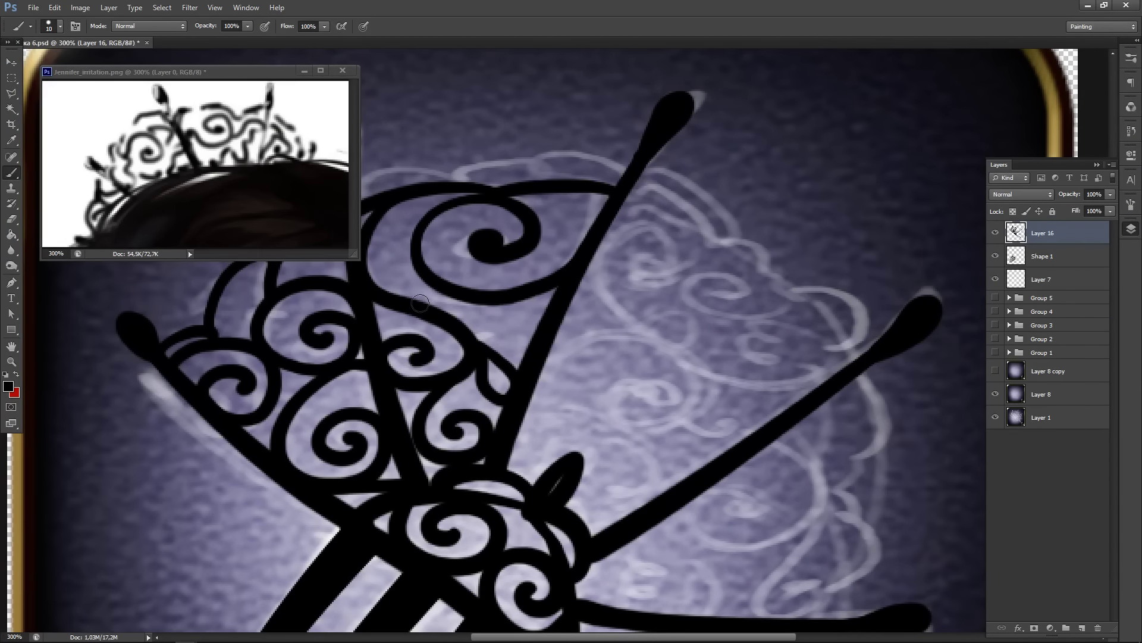
- Paint a small curl in the gap between the large spiral, the scroll and the upper-right spoke, redoing the failed stroke
drag(546, 290, 528, 363)
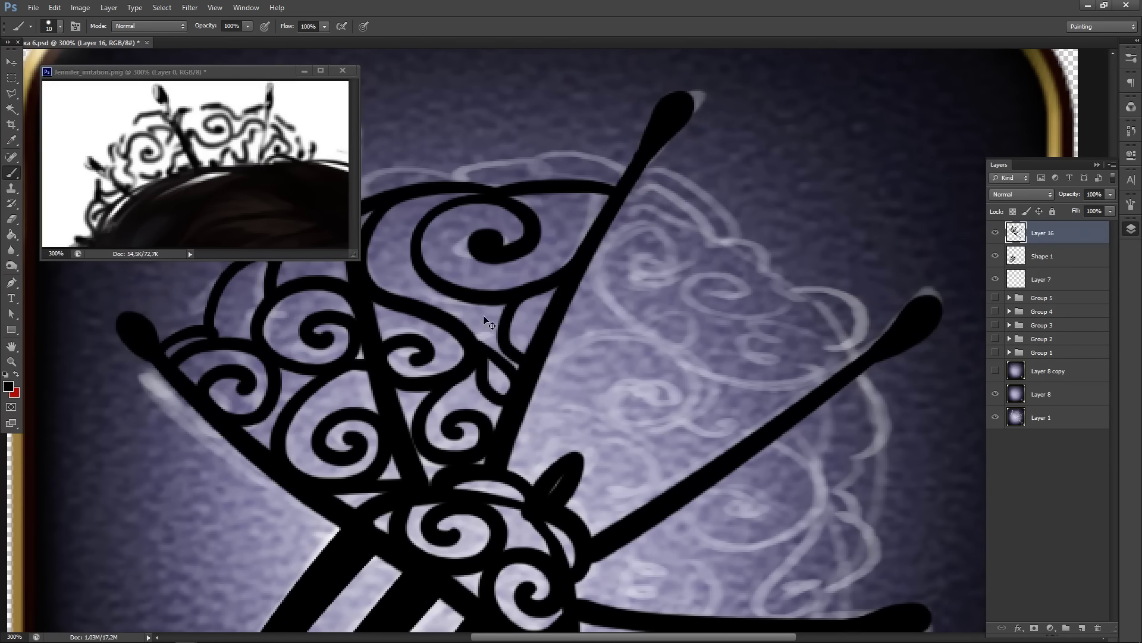
key(ctrl+z)
mouse_move(554, 287)
mouse_down()
mouse_move(517, 361)
mouse_move(511, 339)
mouse_up()
- Paint three scalloped arcs above the arched edge joining the two upper spokes, redoing uneven strokes
drag(505, 296, 563, 468)
drag(413, 372, 497, 354)
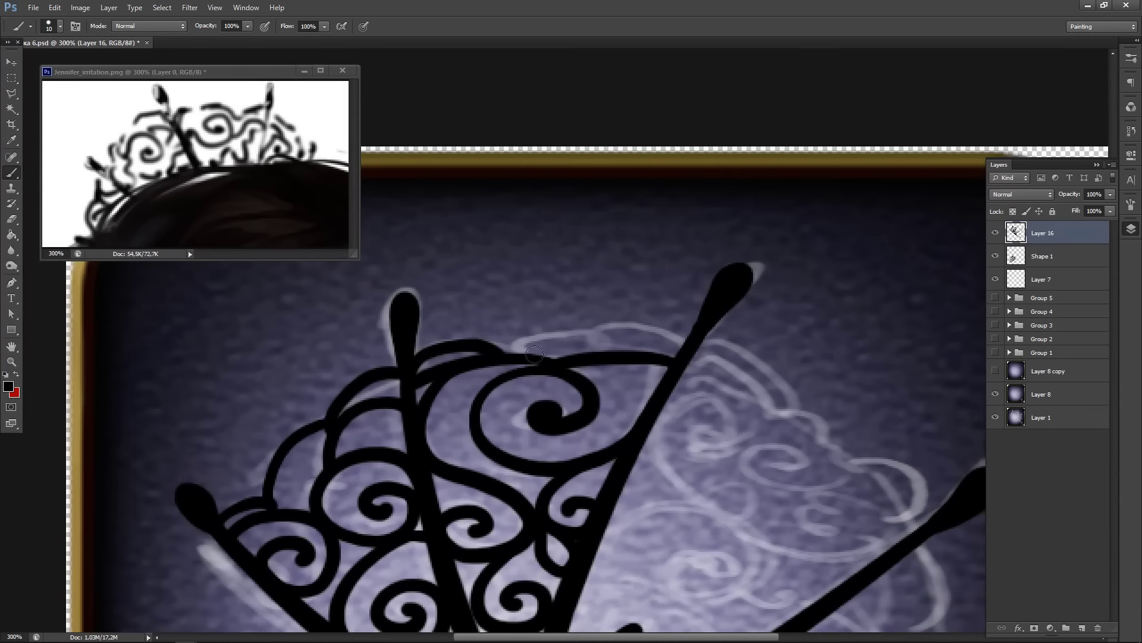
key(ctrl+z)
mouse_move(413, 371)
mouse_down()
mouse_move(460, 347)
mouse_move(501, 352)
mouse_move(422, 379)
mouse_move(501, 359)
mouse_move(579, 363)
mouse_up()
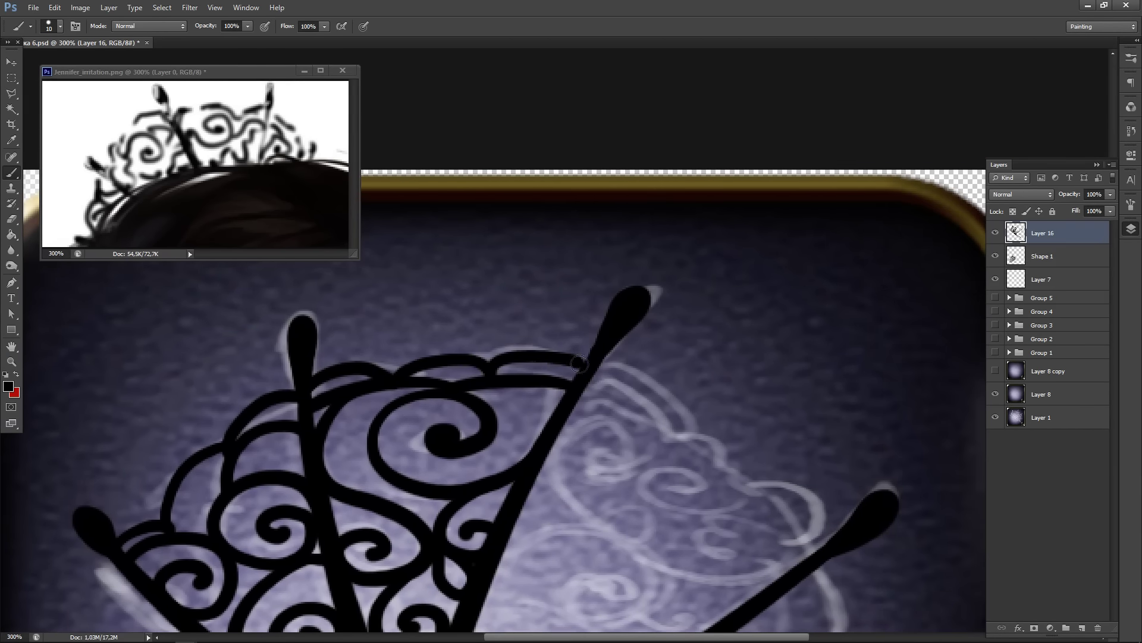
key(ctrl+z)
key(ctrl+alt+z)
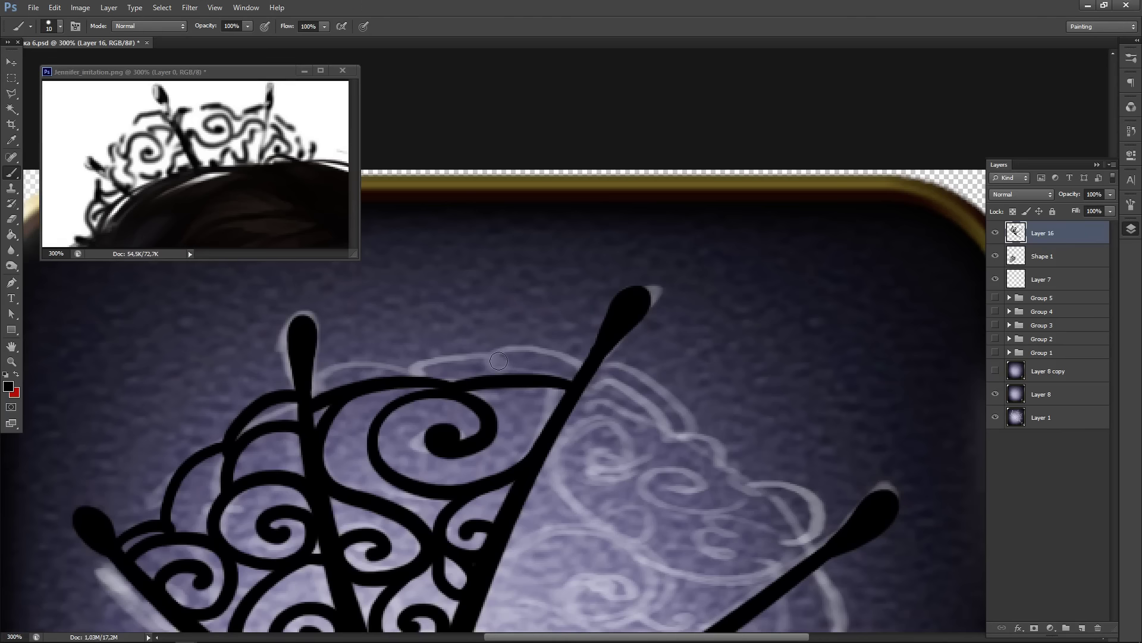
mouse_move(480, 379)
mouse_down()
mouse_move(572, 345)
mouse_move(593, 354)
mouse_up()
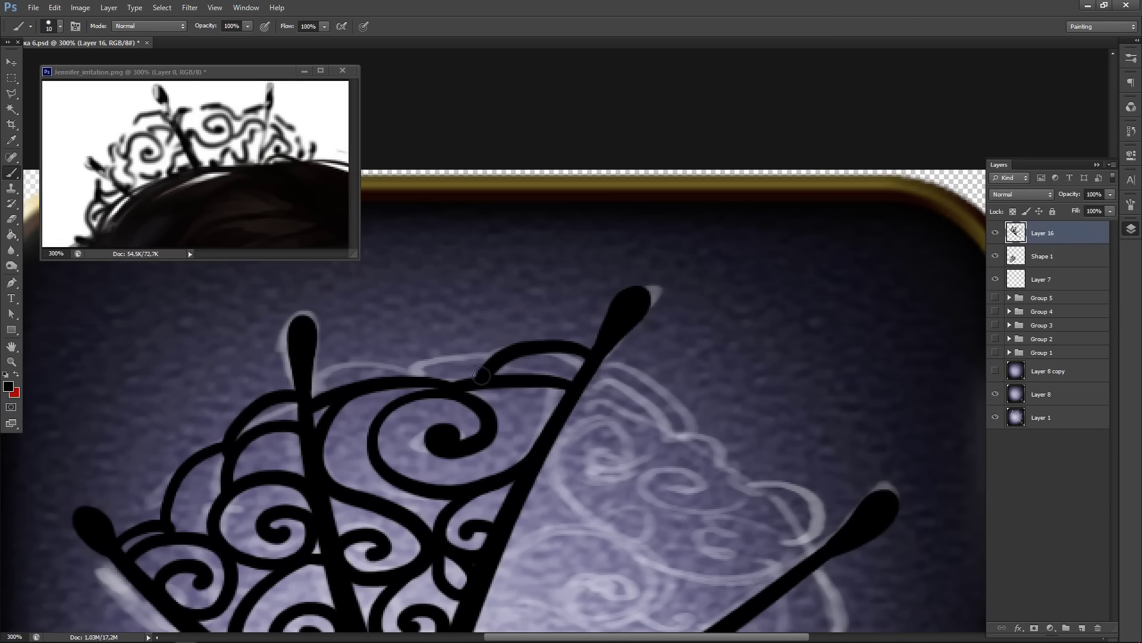
drag(481, 375, 407, 378)
mouse_move(306, 384)
mouse_down()
mouse_move(351, 366)
mouse_move(404, 380)
mouse_up()
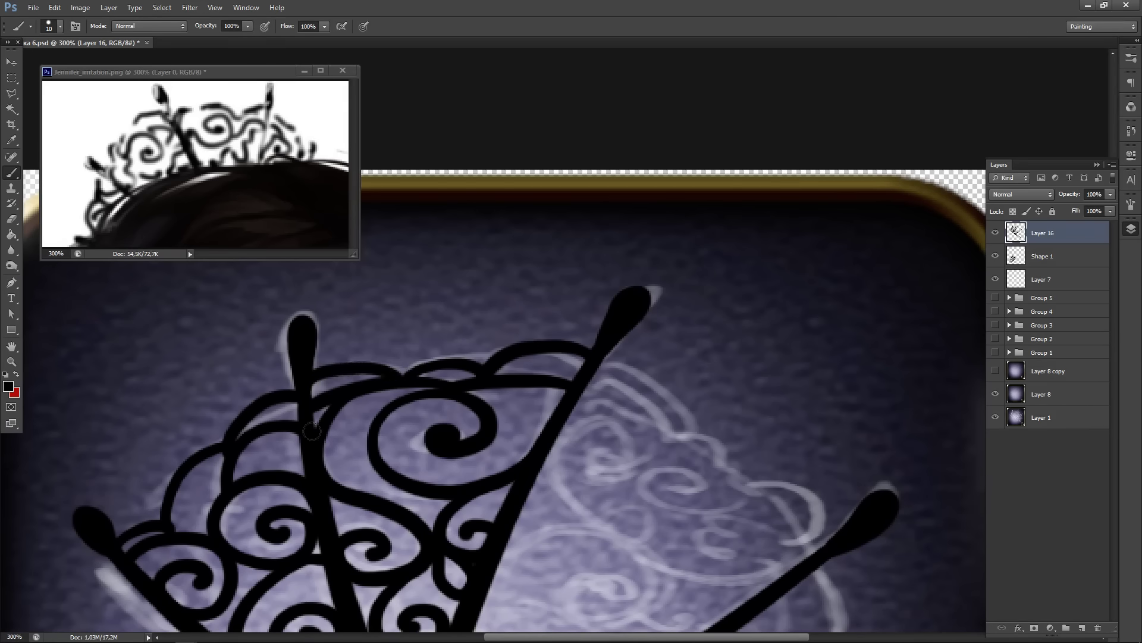
- Paint a wave-shaped scroll from the upper-right spoke to the right spoke, with a spiral inside and a small curl at its end
drag(409, 451, 247, 235)
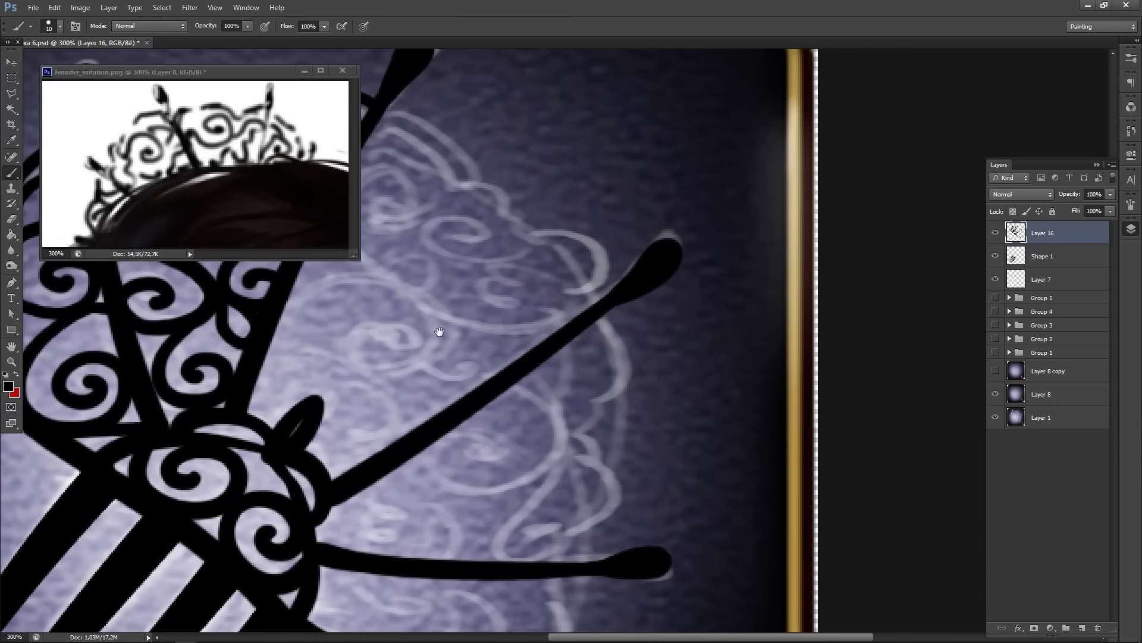
mouse_move(423, 437)
mouse_down()
mouse_move(454, 370)
mouse_move(551, 351)
mouse_move(543, 400)
mouse_move(568, 380)
mouse_up()
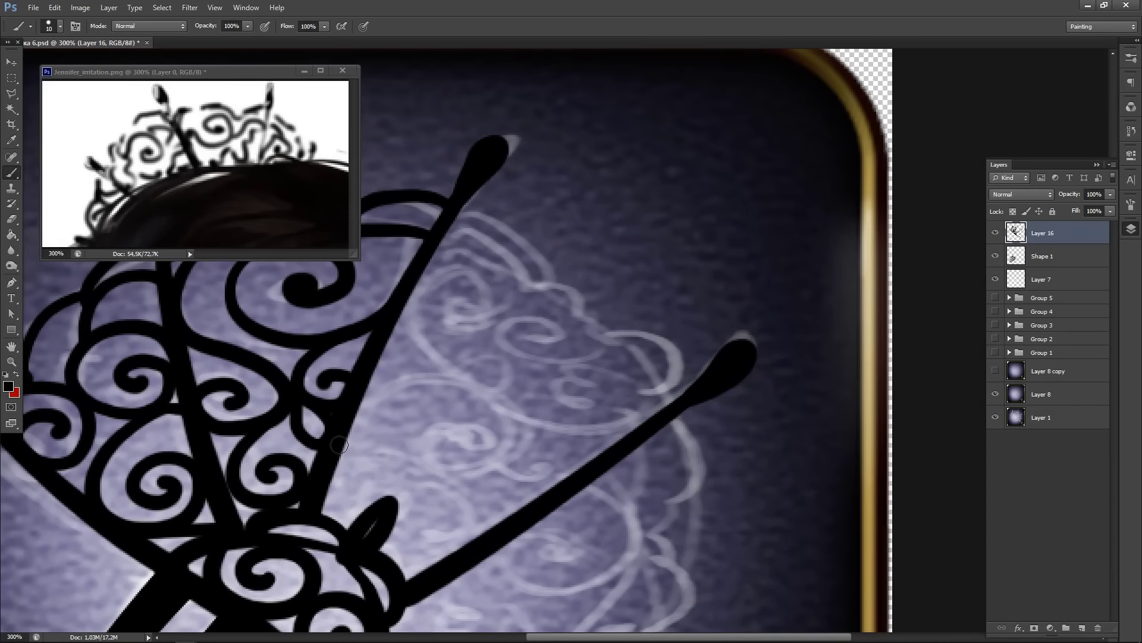
mouse_move(339, 445)
mouse_down()
mouse_move(360, 404)
mouse_move(509, 463)
mouse_up()
mouse_move(482, 429)
mouse_down()
mouse_move(521, 430)
mouse_move(533, 481)
mouse_move(559, 467)
mouse_up()
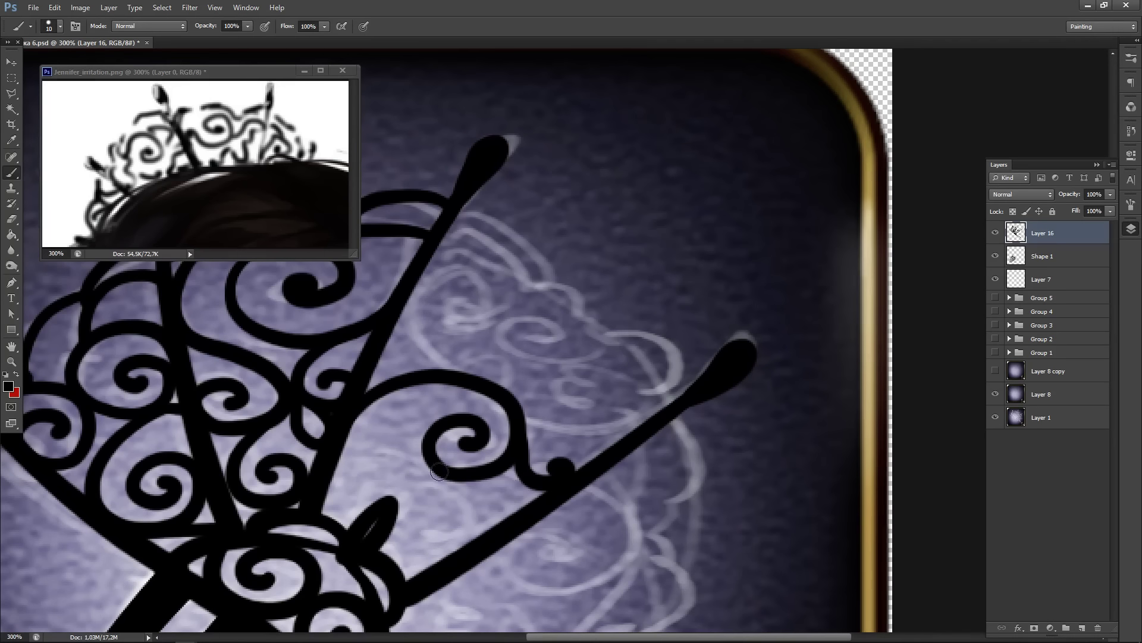
mouse_move(438, 471)
mouse_down()
mouse_move(455, 554)
mouse_move(410, 572)
mouse_up()
key(ctrl+z)
mouse_move(426, 465)
mouse_down()
mouse_move(465, 524)
mouse_move(398, 565)
mouse_up()
mouse_move(426, 460)
mouse_down()
mouse_move(351, 460)
mouse_move(338, 500)
mouse_up()
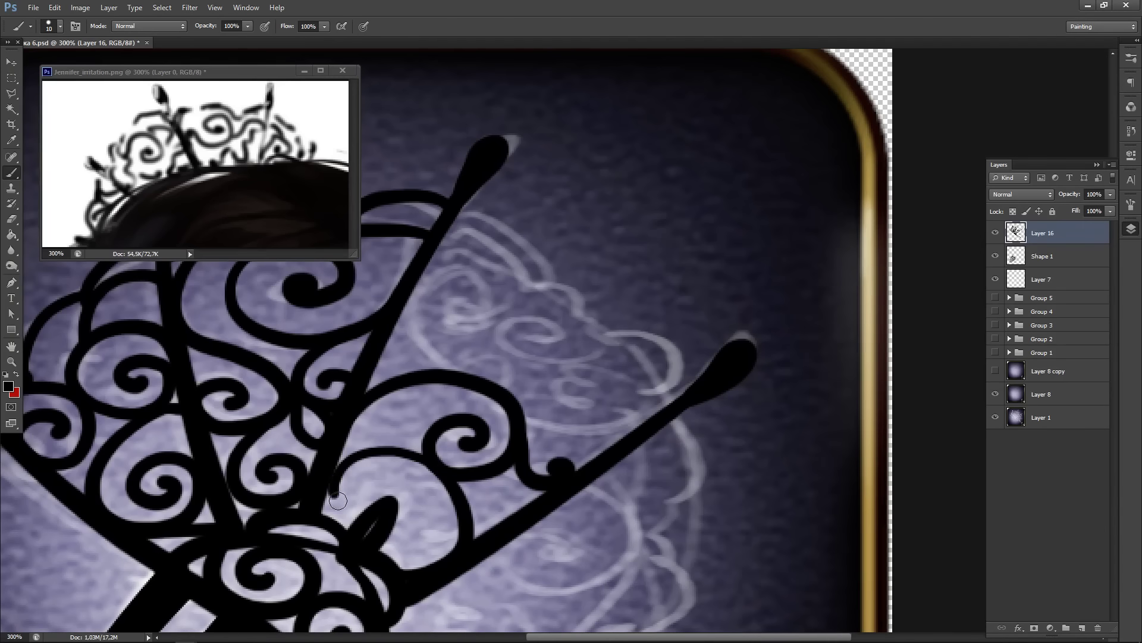
key(ctrl+z)
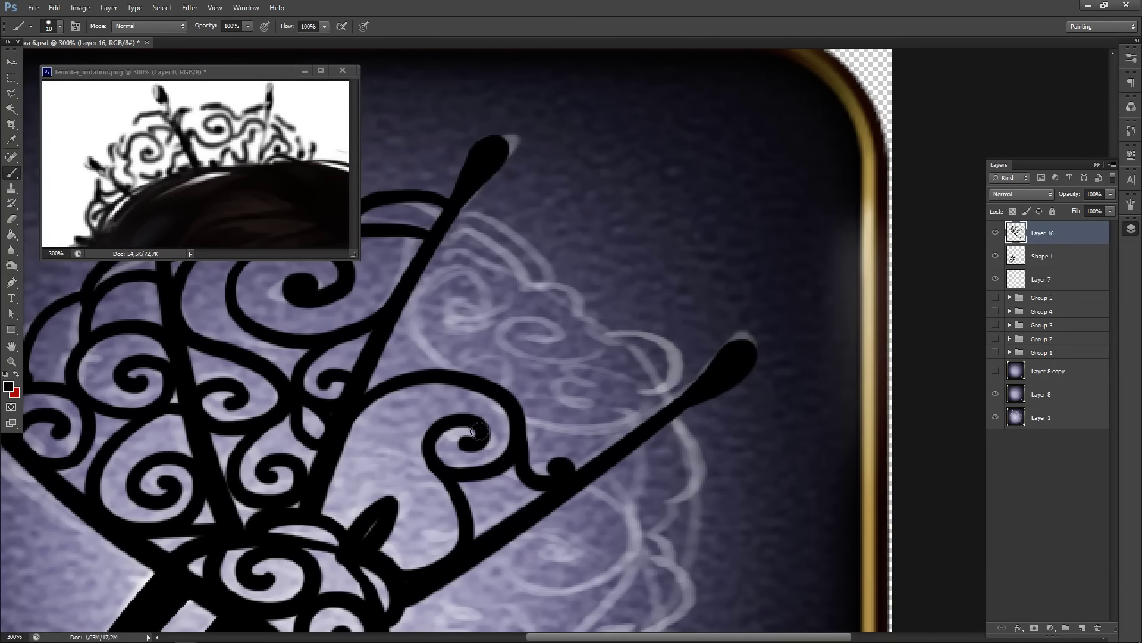
- Paint an arched line from the bottom of the new spiral back to the base of the upper-right spoke, redoing failed strokes
drag(415, 420, 474, 324)
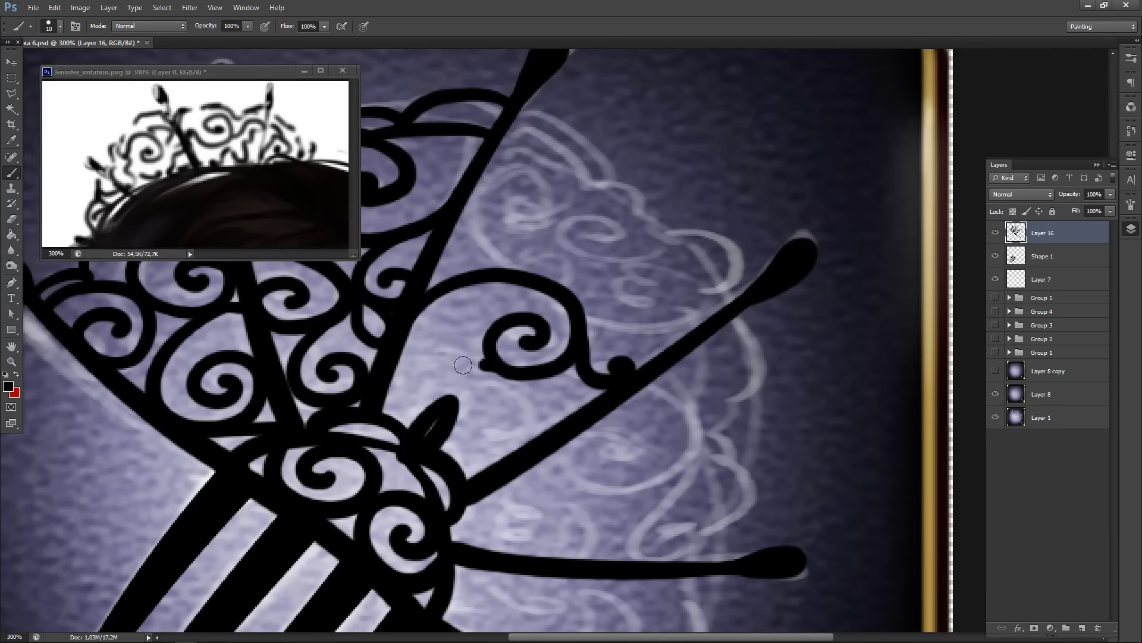
drag(463, 365, 391, 411)
key(ctrl+z)
mouse_move(498, 367)
mouse_down()
mouse_move(439, 376)
mouse_move(384, 397)
mouse_up()
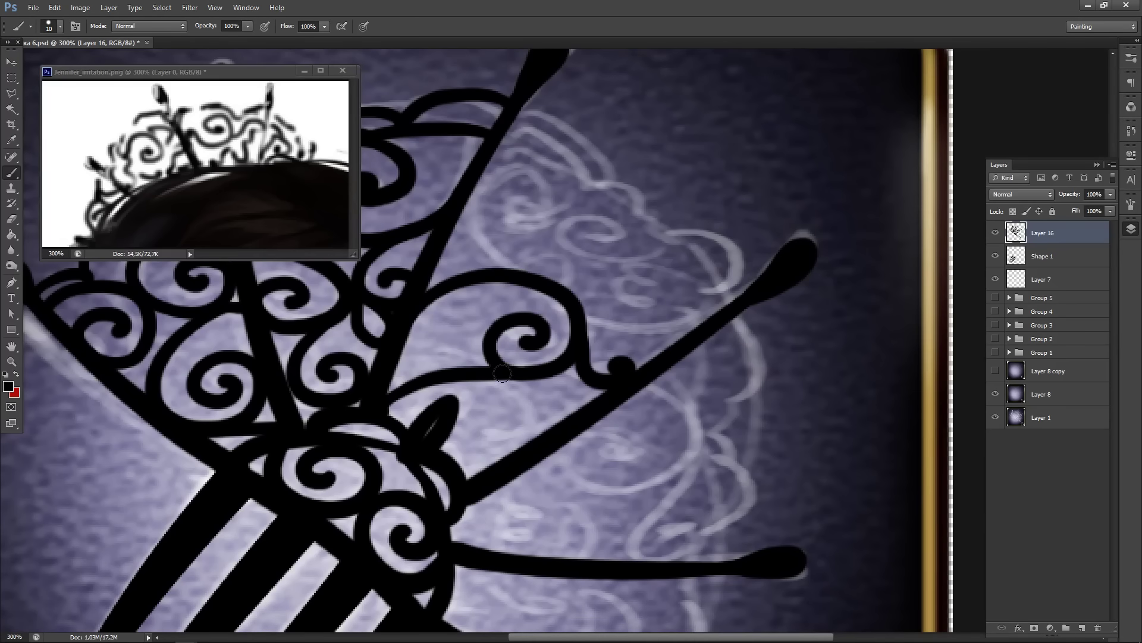
mouse_move(497, 366)
mouse_down()
mouse_move(491, 435)
mouse_move(467, 476)
mouse_up()
key(ctrl+z)
key(ctrl+alt+z)
mouse_move(508, 372)
mouse_down()
mouse_move(447, 367)
mouse_move(382, 417)
mouse_up()
- Paint a curve from that arch down to the right spoke's base and a small spiral between the curve and the spoke
mouse_move(498, 366)
mouse_down()
mouse_move(496, 418)
mouse_move(468, 479)
mouse_up()
key(ctrl+z)
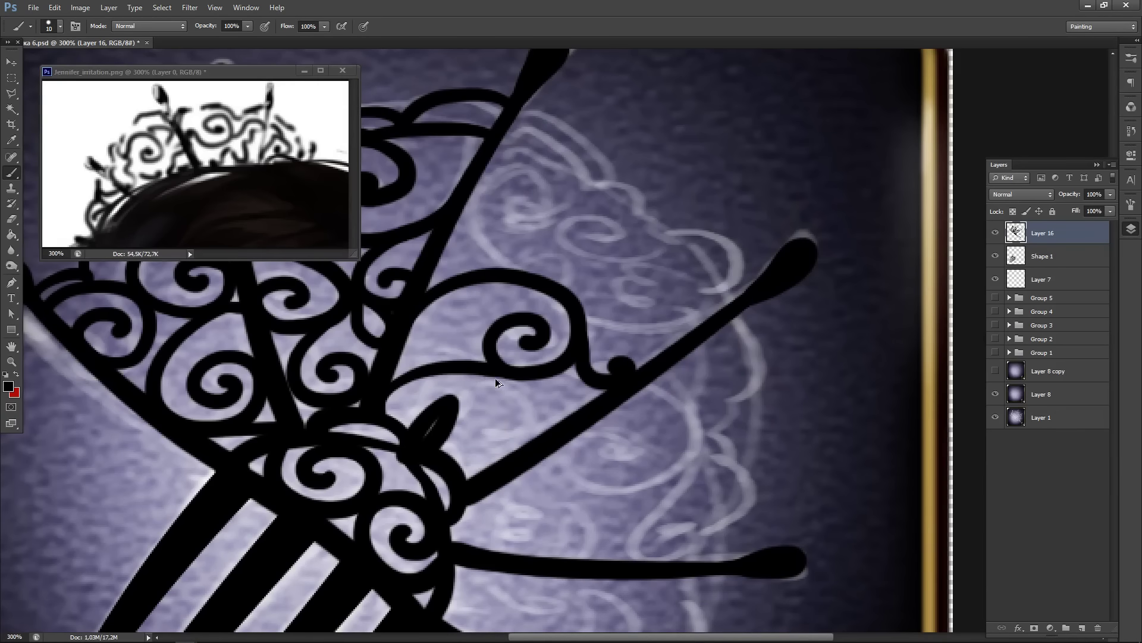
mouse_move(498, 366)
mouse_down()
mouse_move(480, 466)
mouse_move(467, 493)
mouse_up()
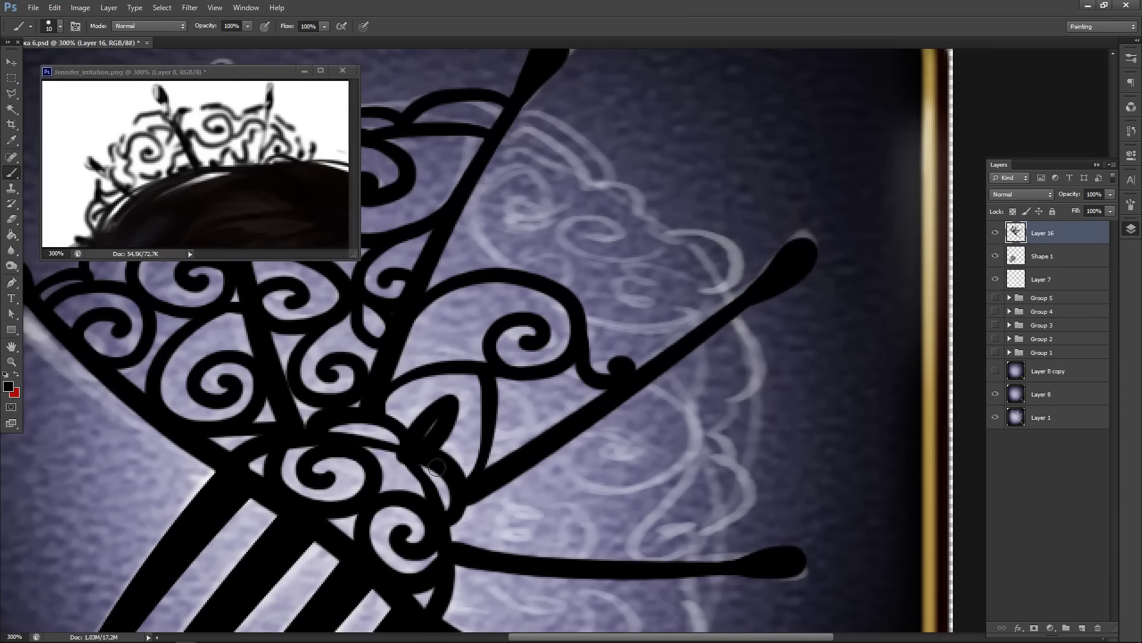
key(ctrl+z)
mouse_move(498, 365)
mouse_down()
mouse_move(485, 433)
mouse_move(459, 481)
mouse_up()
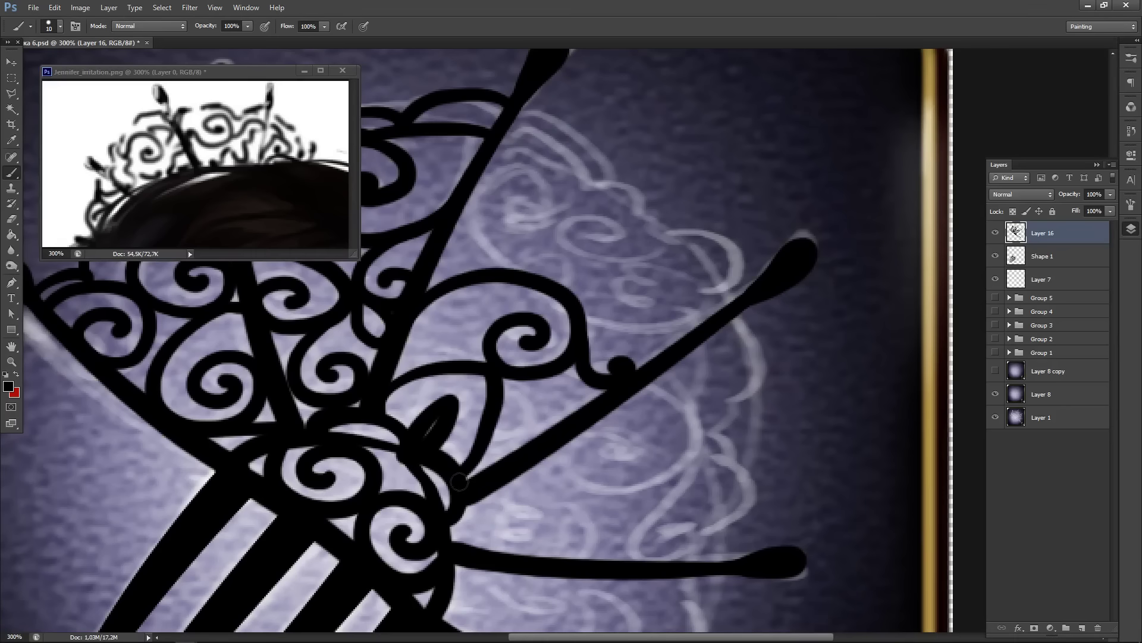
key(ctrl+z)
mouse_move(497, 364)
mouse_down()
mouse_move(487, 441)
mouse_move(458, 484)
mouse_up()
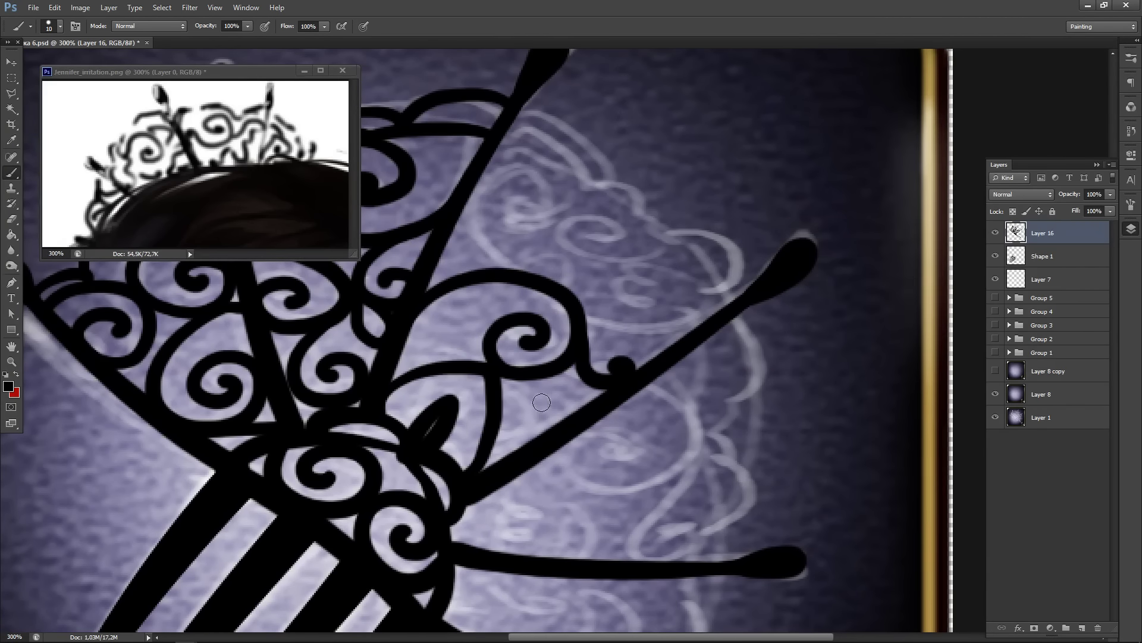
mouse_move(500, 397)
mouse_down()
mouse_move(562, 407)
mouse_move(517, 421)
mouse_move(534, 411)
mouse_move(510, 389)
mouse_move(564, 411)
mouse_move(533, 408)
mouse_up()
key(ctrl+z)
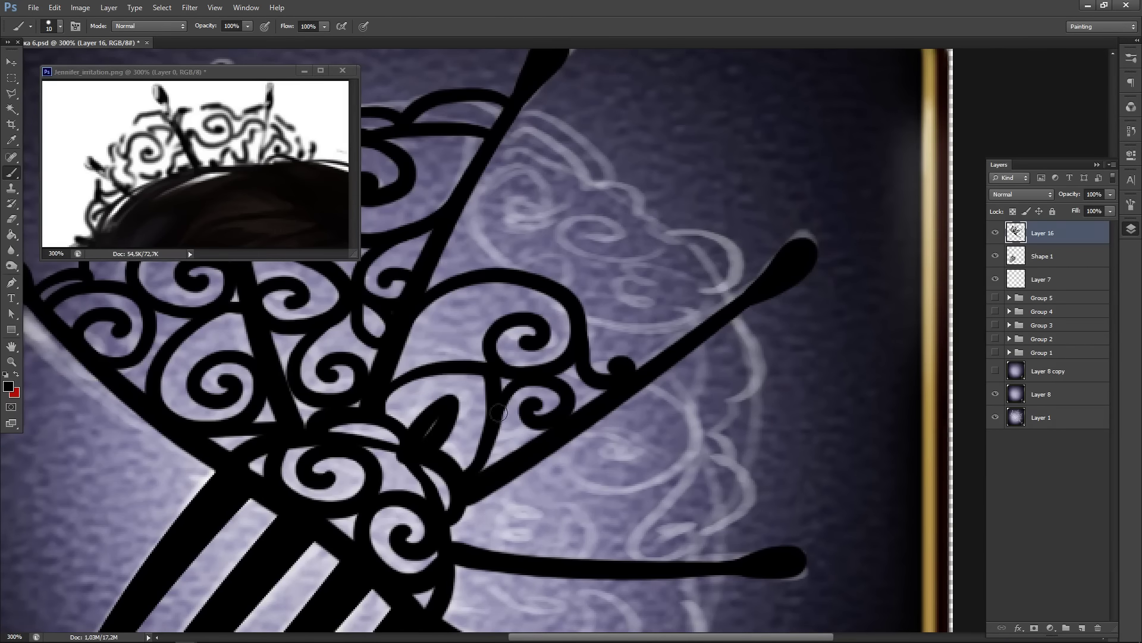
- Paint a spiral rising from the top of the wave-shaped scroll and curling beside the upper-right spoke, redoing uneven strokes
mouse_move(514, 269)
mouse_down()
mouse_move(441, 443)
mouse_move(484, 315)
mouse_move(576, 291)
mouse_move(539, 355)
mouse_move(547, 317)
mouse_up()
key(ctrl+z)
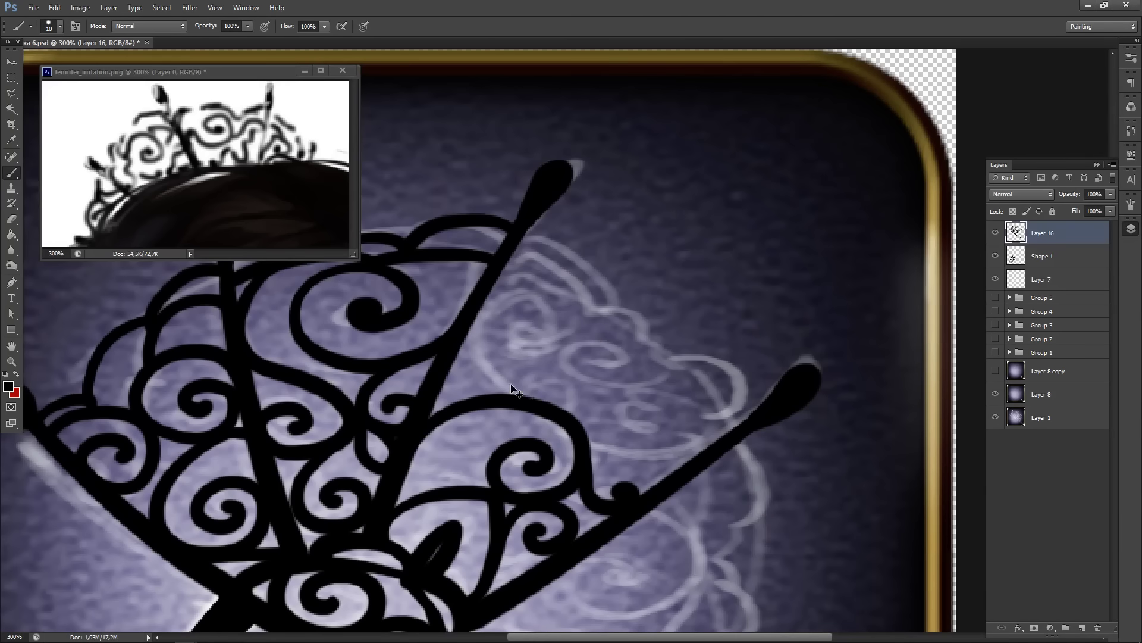
mouse_move(536, 405)
mouse_down()
mouse_move(473, 356)
mouse_move(513, 291)
mouse_move(556, 352)
mouse_move(532, 336)
mouse_up()
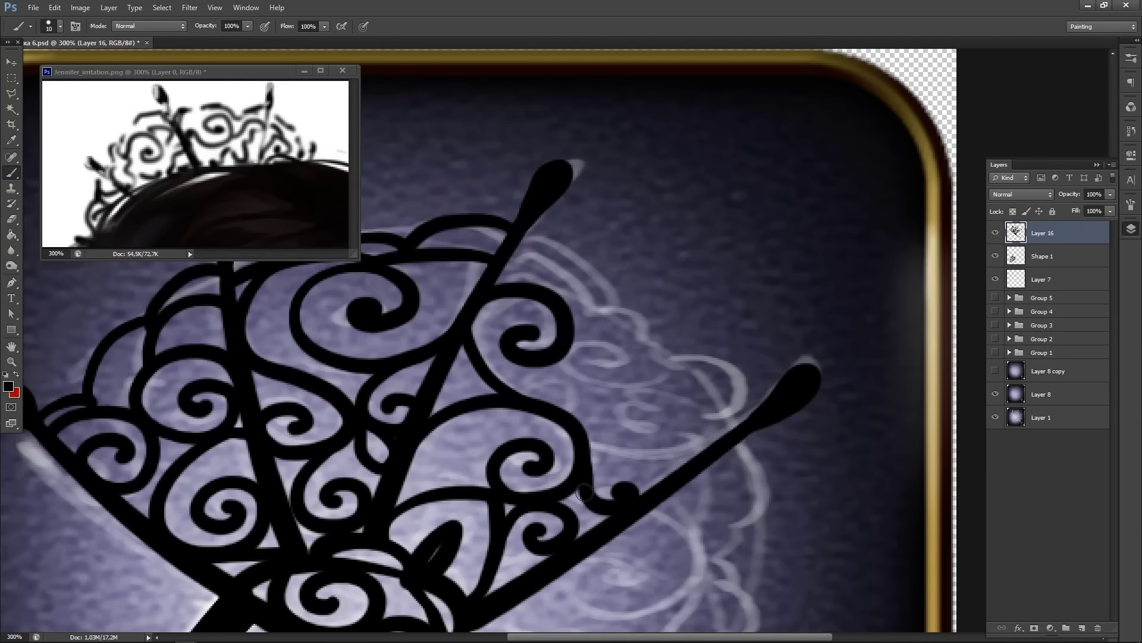
key(ctrl+z)
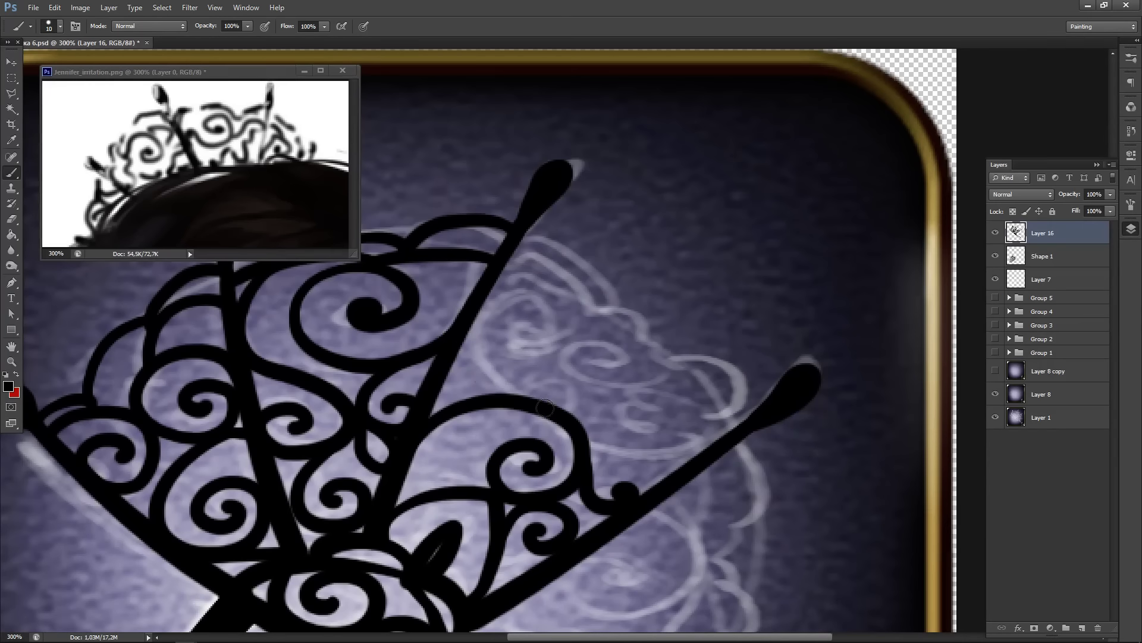
mouse_move(545, 407)
mouse_down()
mouse_move(479, 373)
mouse_move(487, 301)
mouse_move(566, 301)
mouse_move(544, 362)
mouse_move(543, 335)
mouse_up()
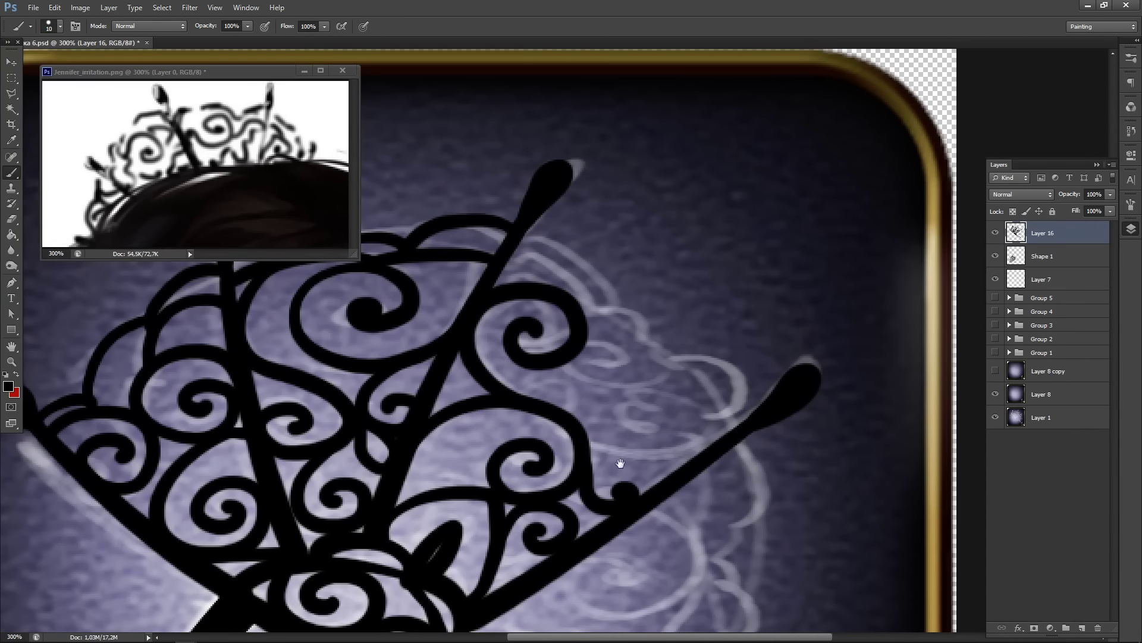
- Paint the curved outer edge between the upper-right and right spokes and line it with scalloped arcs
drag(620, 463, 519, 418)
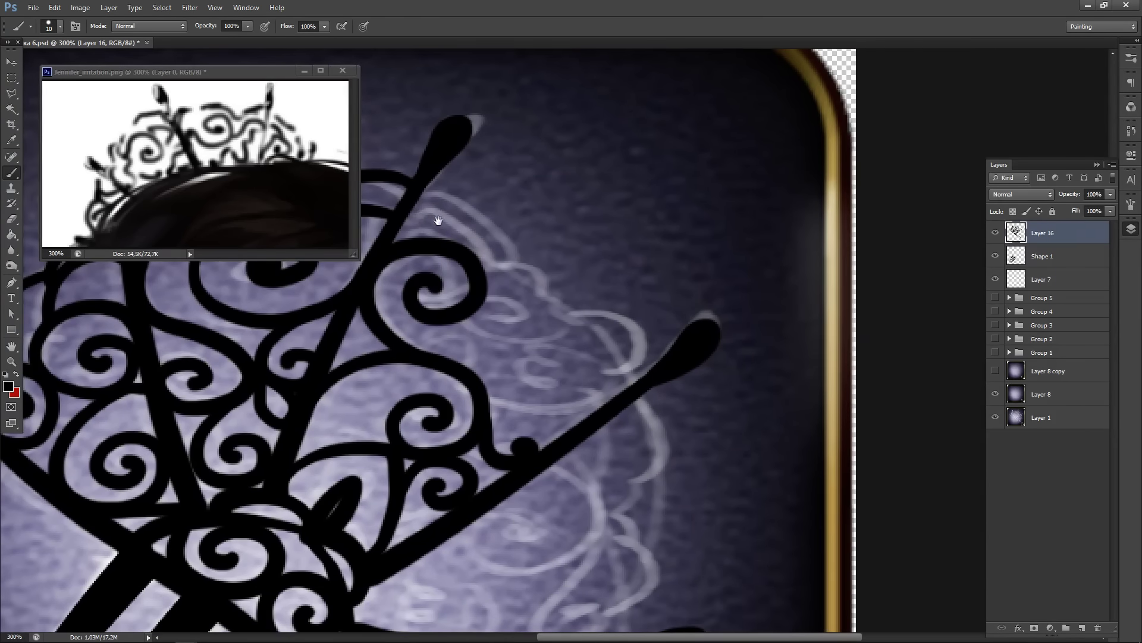
mouse_move(438, 221)
mouse_down()
mouse_move(522, 277)
mouse_move(505, 221)
mouse_move(520, 276)
mouse_move(607, 349)
mouse_up()
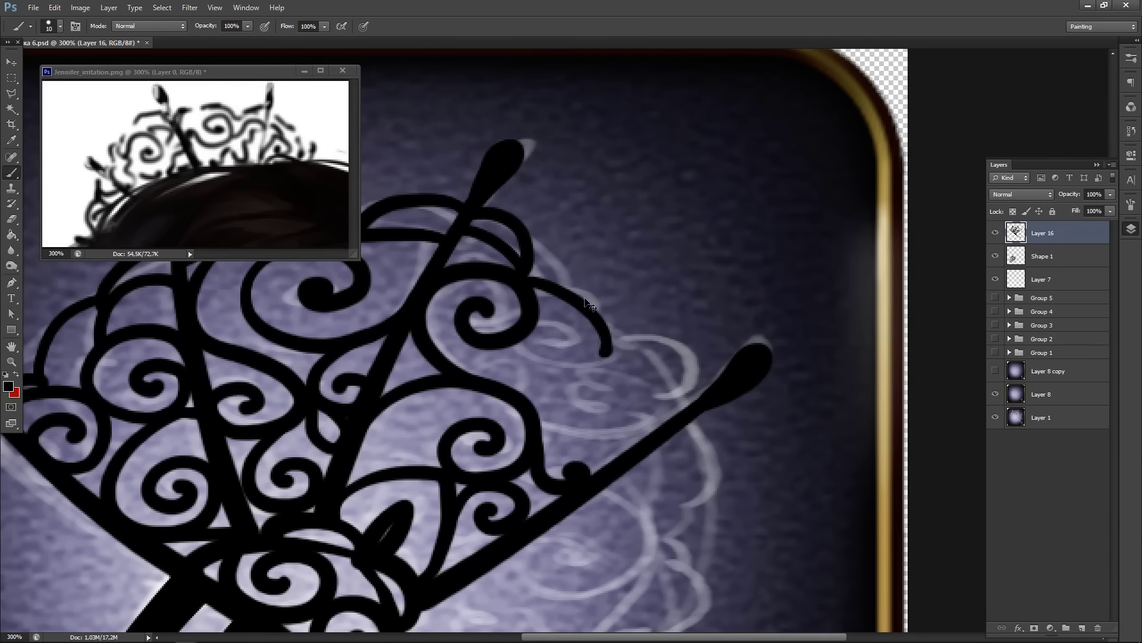
key(ctrl+z)
mouse_move(527, 277)
mouse_down()
mouse_move(562, 322)
mouse_move(592, 326)
mouse_move(525, 268)
mouse_move(579, 281)
mouse_move(580, 319)
mouse_move(614, 322)
mouse_move(626, 353)
mouse_move(610, 338)
mouse_move(666, 417)
mouse_up()
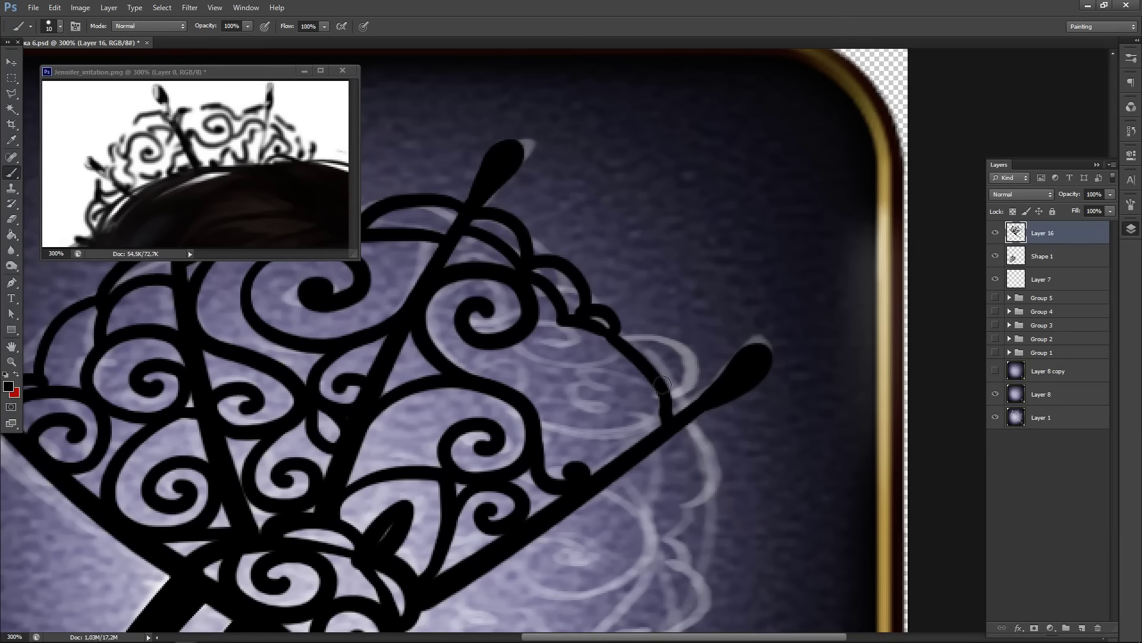
mouse_move(618, 339)
mouse_down()
mouse_move(680, 363)
mouse_move(667, 397)
mouse_move(710, 388)
mouse_up()
- Paint a large spiral under the outer edge beside the right spoke, with an arch linking it to the wave-shaped scroll
key(space)
drag(628, 418, 634, 377)
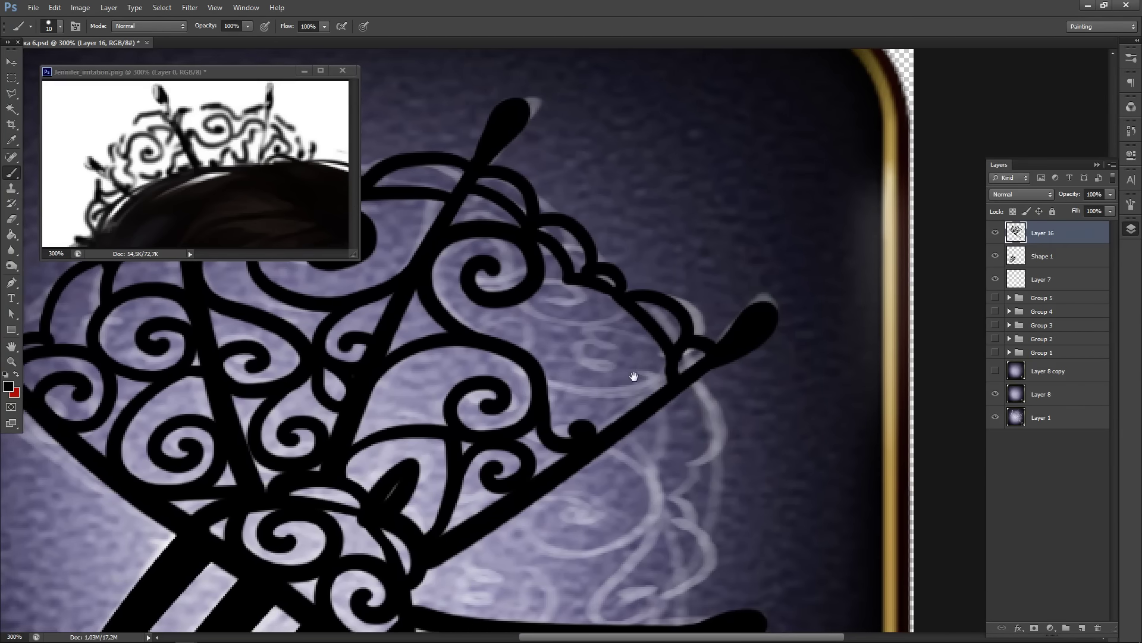
mouse_move(538, 368)
mouse_down()
mouse_move(580, 394)
mouse_move(659, 371)
mouse_move(607, 318)
mouse_move(565, 355)
mouse_move(605, 337)
mouse_up()
key(ctrl+z)
mouse_move(576, 286)
mouse_down()
mouse_move(527, 310)
mouse_move(566, 380)
mouse_up()
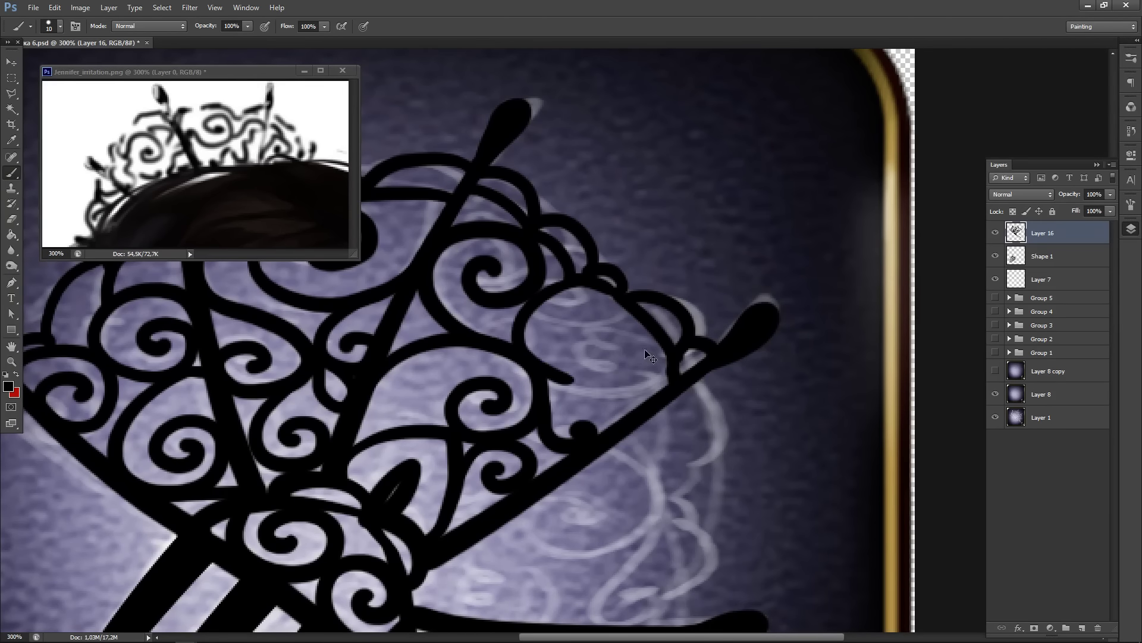
key(ctrl+z)
mouse_move(626, 307)
mouse_down()
mouse_move(601, 296)
mouse_move(525, 319)
mouse_move(517, 357)
mouse_move(586, 397)
mouse_move(639, 351)
mouse_move(573, 351)
mouse_move(602, 356)
mouse_up()
key(ctrl+z)
mouse_move(556, 410)
mouse_down()
mouse_move(649, 357)
mouse_move(571, 366)
mouse_move(598, 369)
mouse_up()
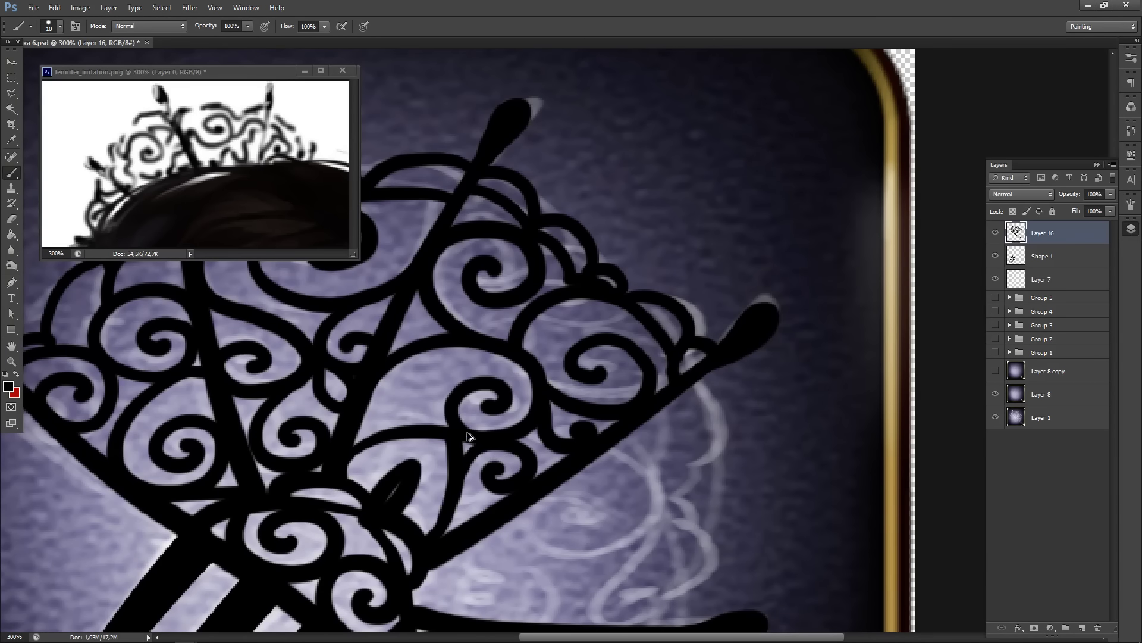
key(ctrl+z)
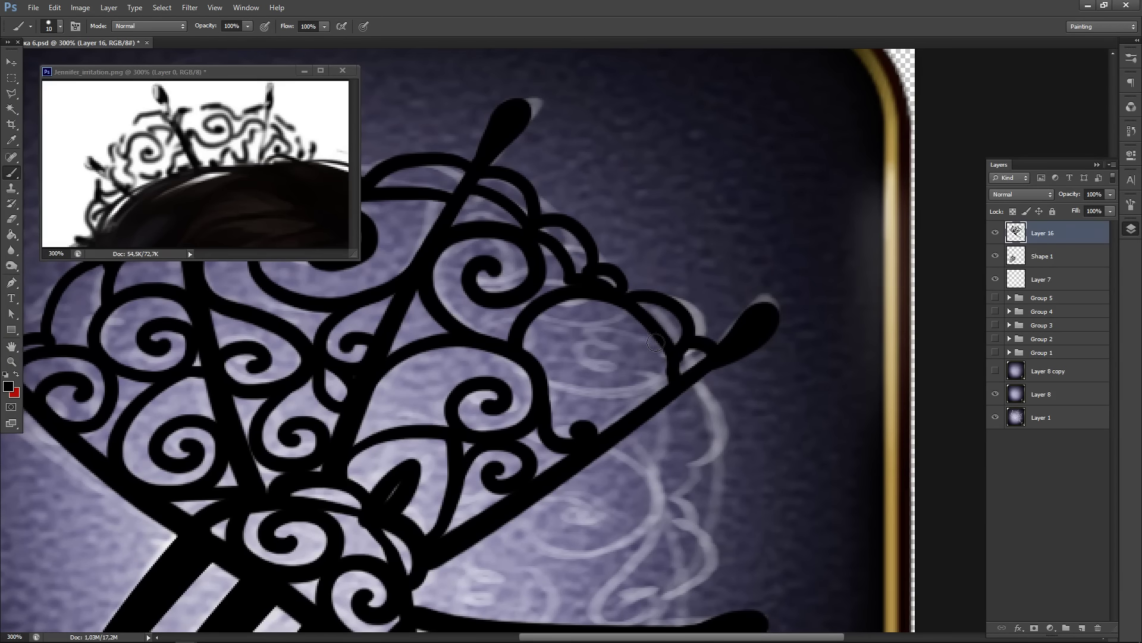
mouse_move(656, 343)
mouse_down()
mouse_move(657, 398)
mouse_move(582, 375)
mouse_move(619, 366)
mouse_up()
- Paint a curved line beside the upper-right spoke and a leaf-shaped loop within the wave-shaped scroll, redoing failed strokes
key(space)
drag(477, 302, 411, 237)
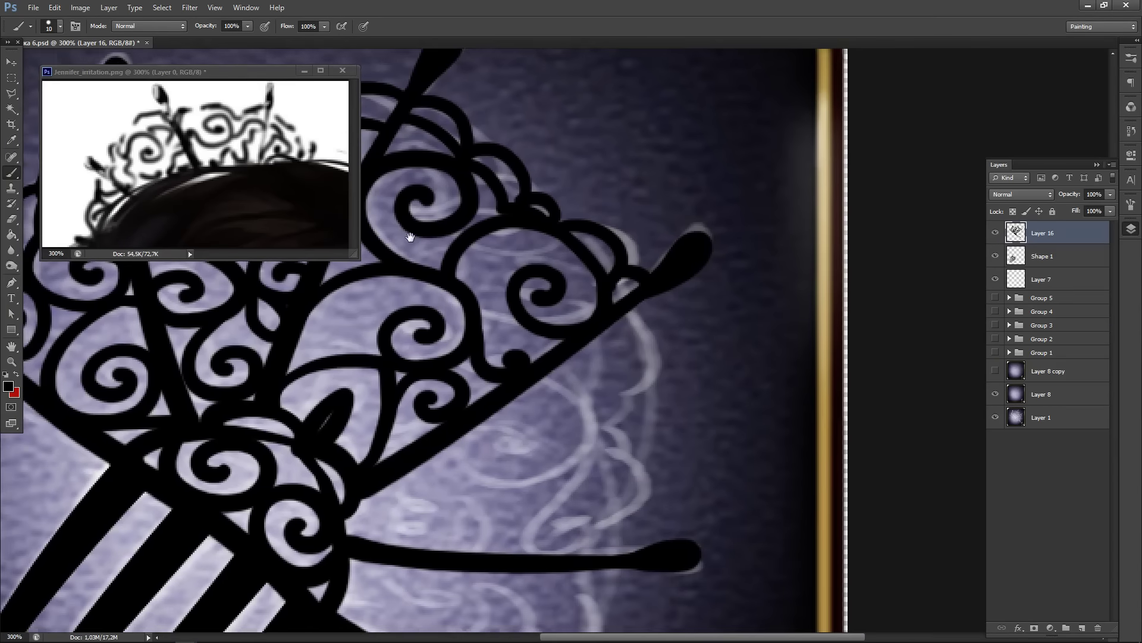
drag(187, 314, 332, 306)
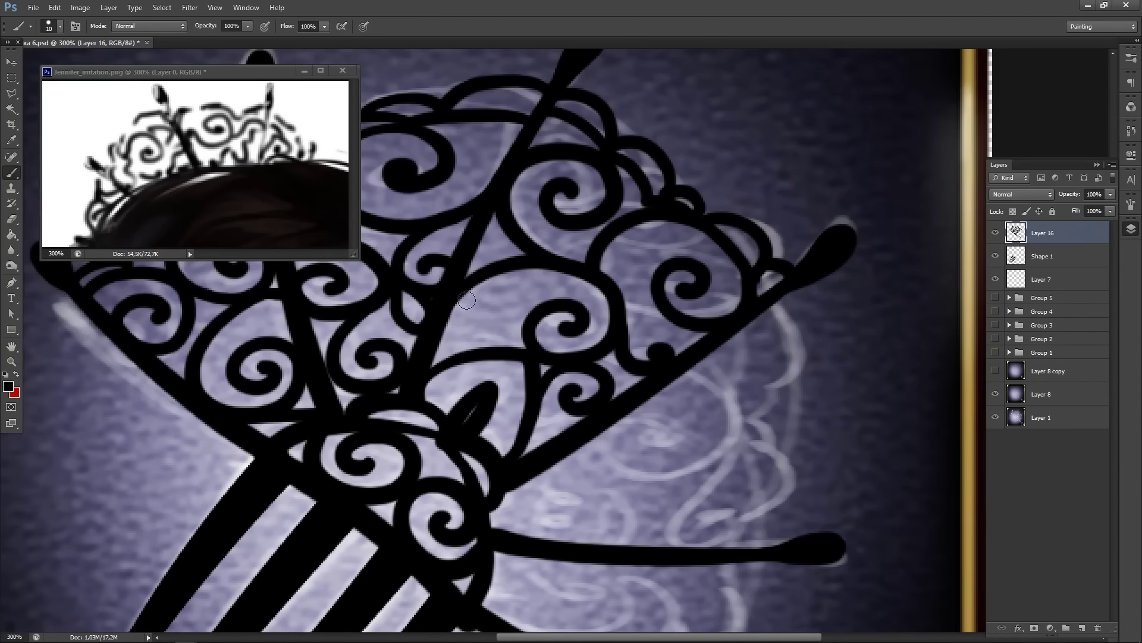
drag(466, 291, 480, 342)
key(ctrl+z)
mouse_move(467, 288)
mouse_down()
mouse_move(450, 311)
mouse_move(471, 340)
mouse_move(513, 348)
mouse_up()
key(ctrl+z)
drag(449, 306, 466, 354)
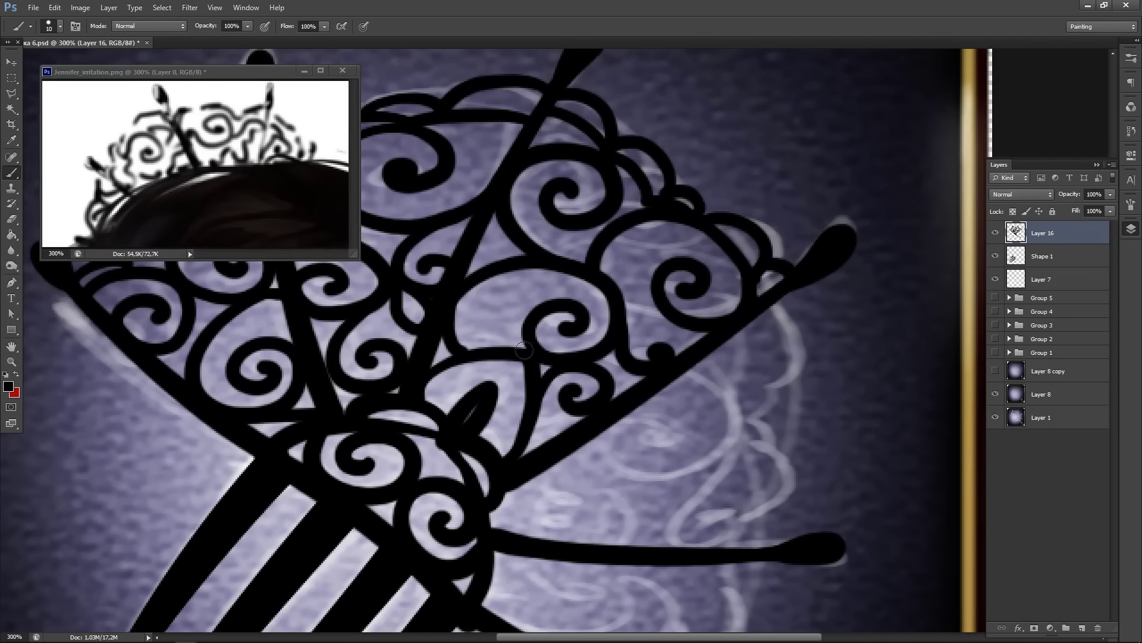
mouse_move(523, 350)
mouse_down()
mouse_move(469, 303)
mouse_move(480, 279)
mouse_move(523, 349)
mouse_move(502, 368)
mouse_up()
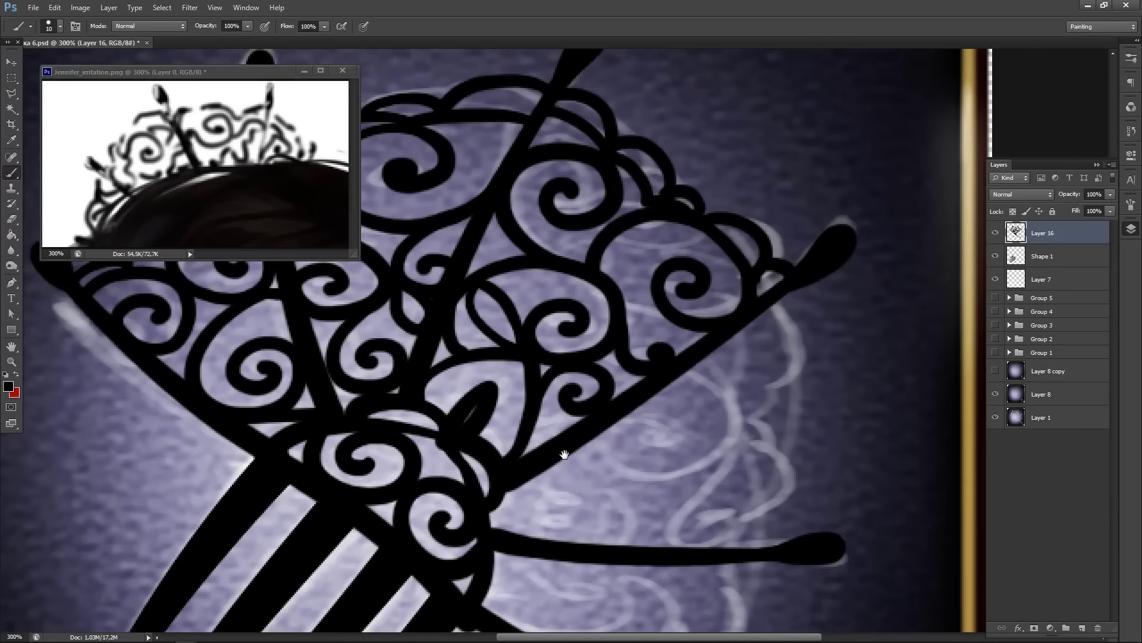
- Paint a large spiral below the right spoke and a smaller curl linking it to the horizontal spoke, redoing the uneven first spiral
drag(564, 454, 434, 391)
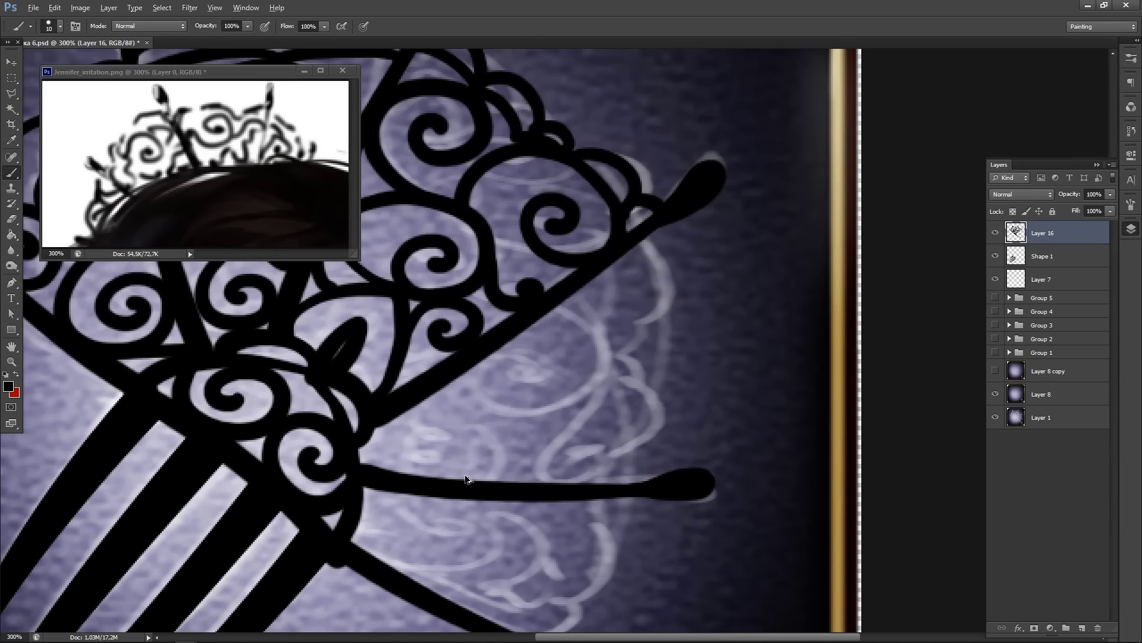
mouse_move(322, 312)
mouse_down()
mouse_move(457, 360)
mouse_move(481, 332)
mouse_move(534, 331)
mouse_up()
drag(635, 442, 502, 313)
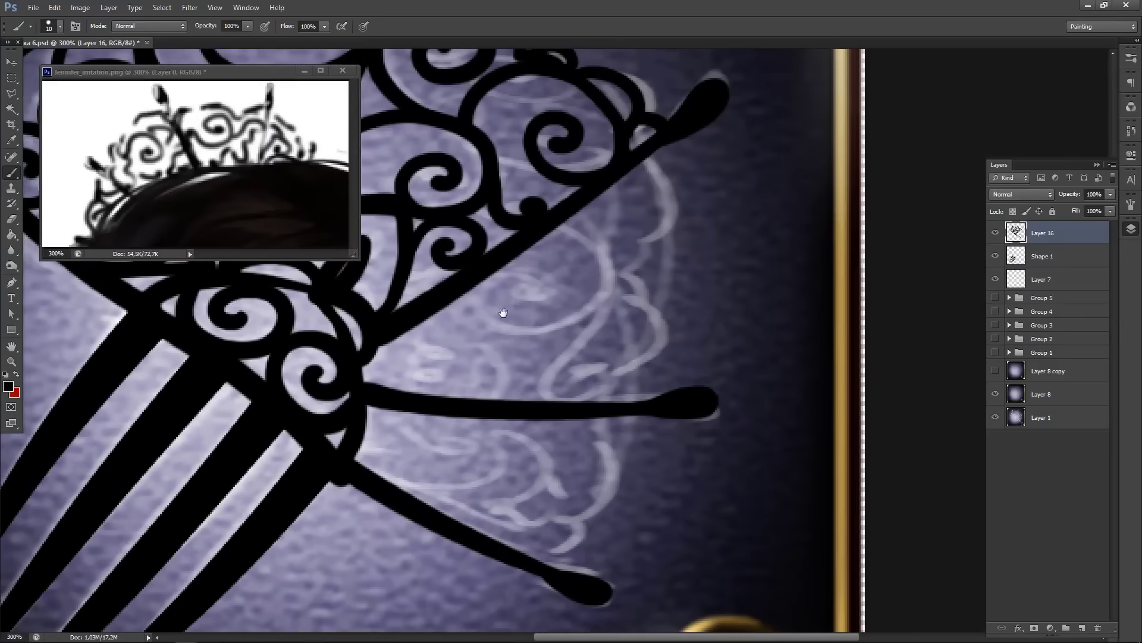
mouse_move(605, 313)
mouse_down()
mouse_move(563, 362)
mouse_move(576, 387)
mouse_up()
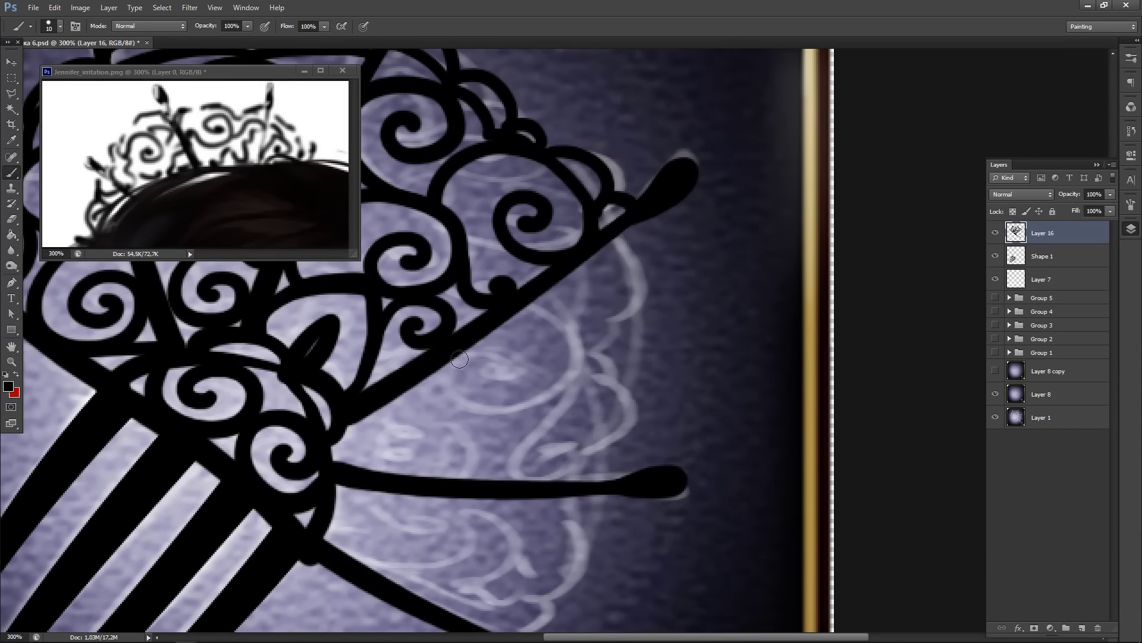
mouse_move(459, 359)
mouse_down()
mouse_move(481, 334)
mouse_move(571, 328)
mouse_move(577, 392)
mouse_move(465, 398)
mouse_move(490, 335)
mouse_move(505, 373)
mouse_up()
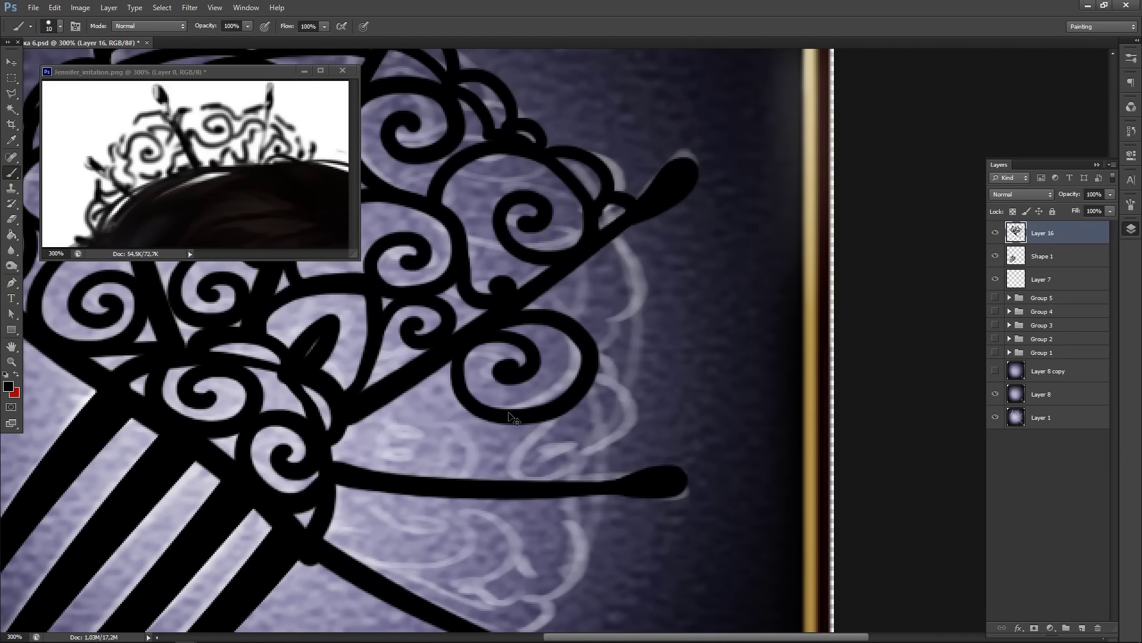
key(ctrl+z)
mouse_move(505, 313)
mouse_down()
mouse_move(580, 344)
mouse_move(484, 416)
mouse_move(471, 349)
mouse_move(498, 379)
mouse_up()
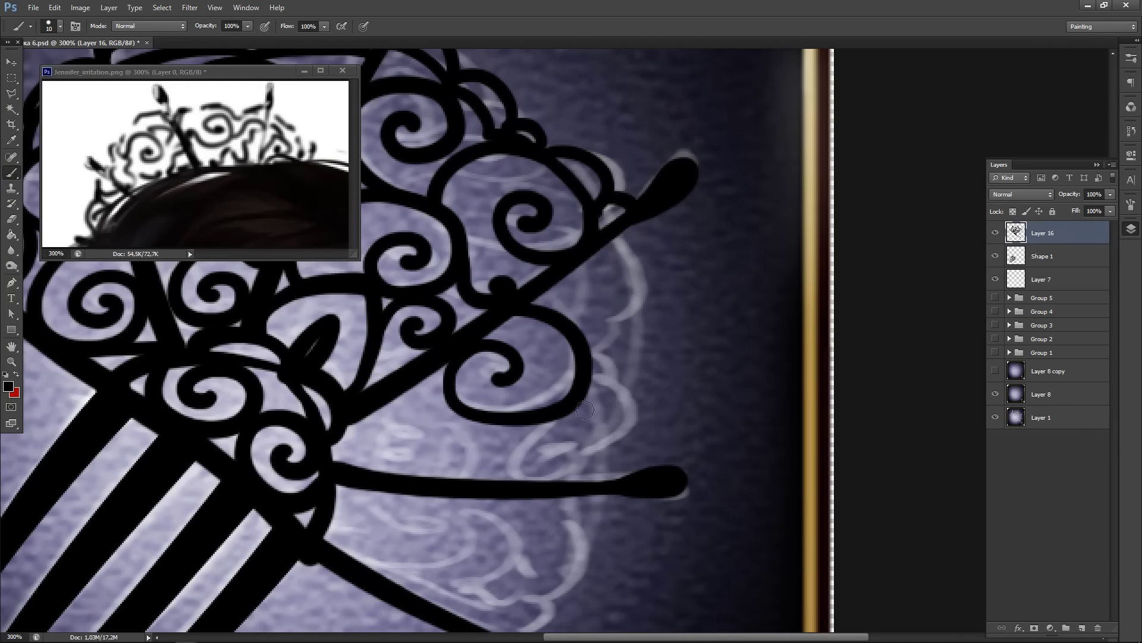
mouse_move(585, 410)
mouse_down()
mouse_move(523, 467)
mouse_move(586, 466)
mouse_move(556, 455)
mouse_up()
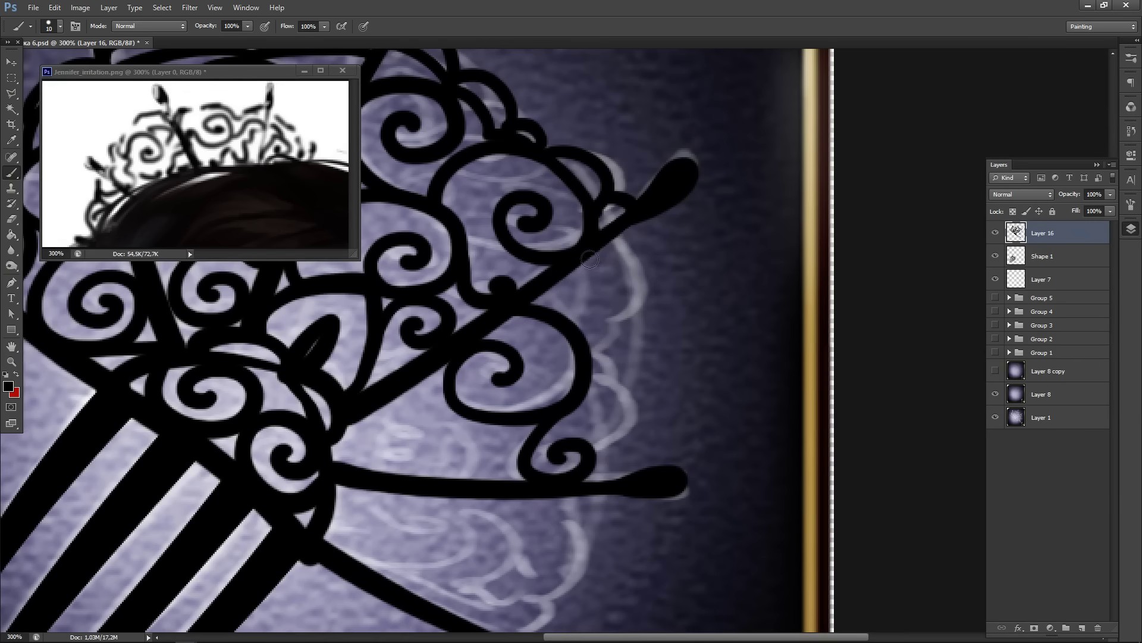
- Paint the curved outer edge between the right and horizontal spokes and line it with scalloped arcs
drag(590, 260, 578, 335)
mouse_move(607, 238)
mouse_down()
mouse_move(633, 291)
mouse_move(601, 317)
mouse_move(610, 322)
mouse_move(596, 368)
mouse_move(589, 358)
mouse_move(592, 382)
mouse_move(621, 407)
mouse_move(588, 396)
mouse_move(597, 385)
mouse_move(605, 444)
mouse_move(591, 454)
mouse_move(601, 476)
mouse_up()
drag(507, 437, 645, 414)
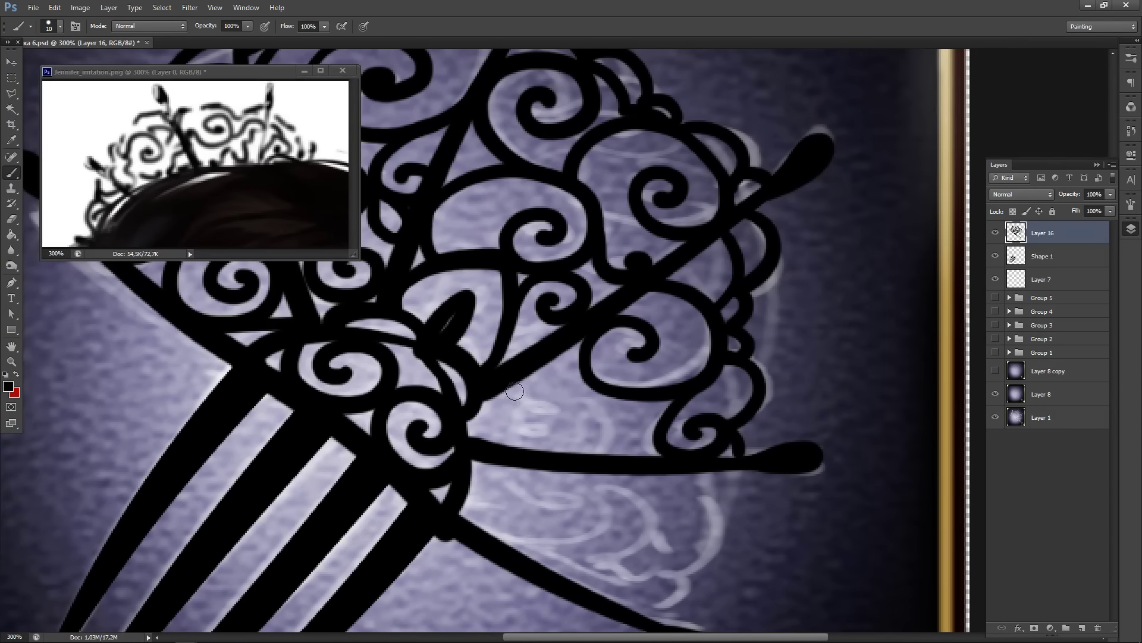
- Paint a small curl above the horizontal spoke and a curved line running back to the comb's base, redoing uneven strokes
drag(536, 376, 632, 341)
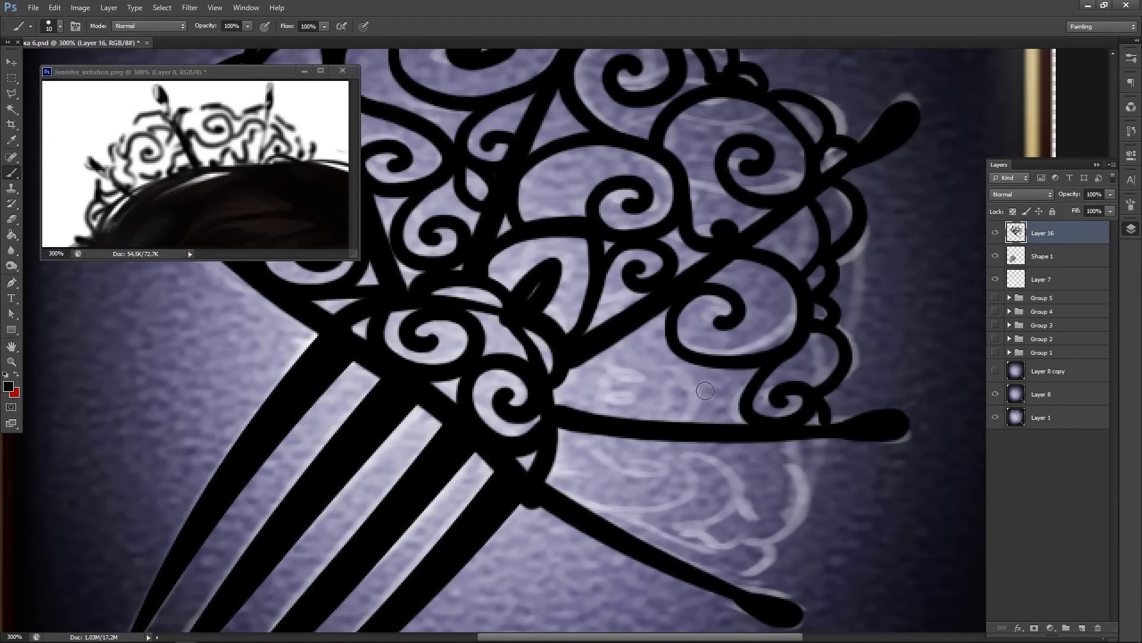
mouse_move(732, 366)
mouse_down()
mouse_move(683, 371)
mouse_move(672, 418)
mouse_up()
key(ctrl+z)
drag(730, 367, 676, 420)
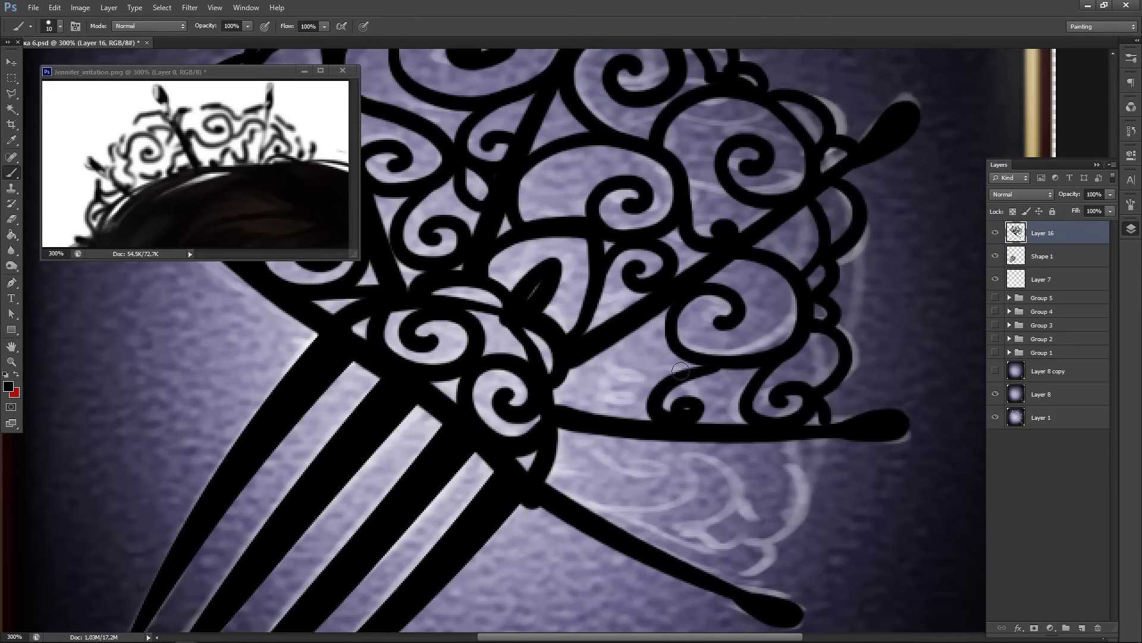
drag(680, 371, 582, 363)
key(ctrl+z)
drag(695, 371, 586, 363)
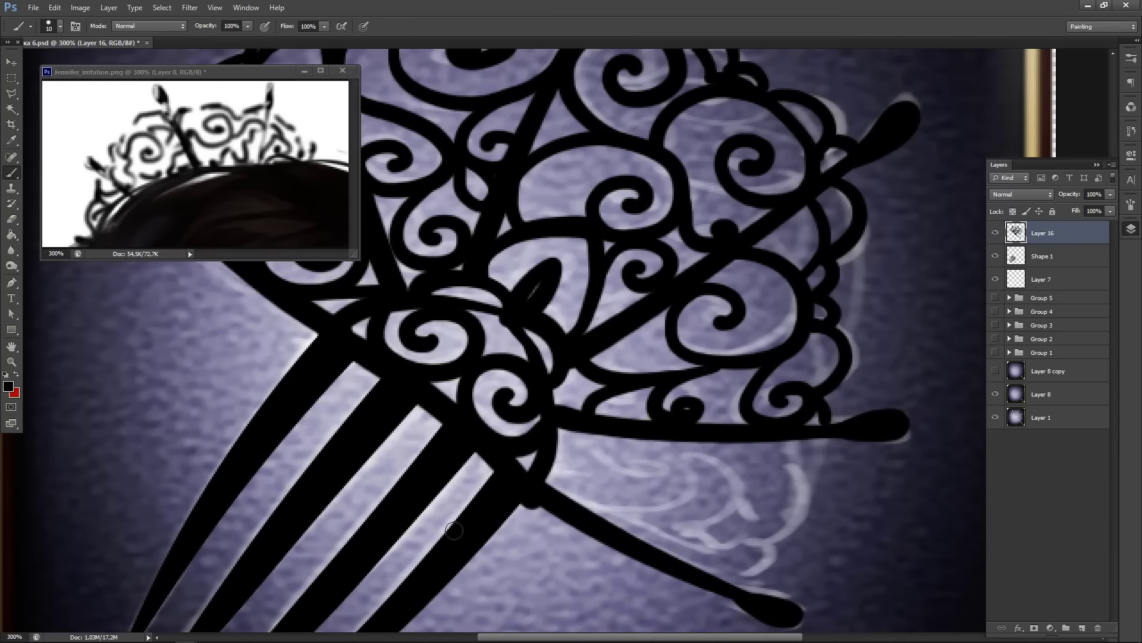
- Paint the scalloped outer edge between the horizontal and lowest spokes, redoing uneven strokes
drag(727, 447, 650, 326)
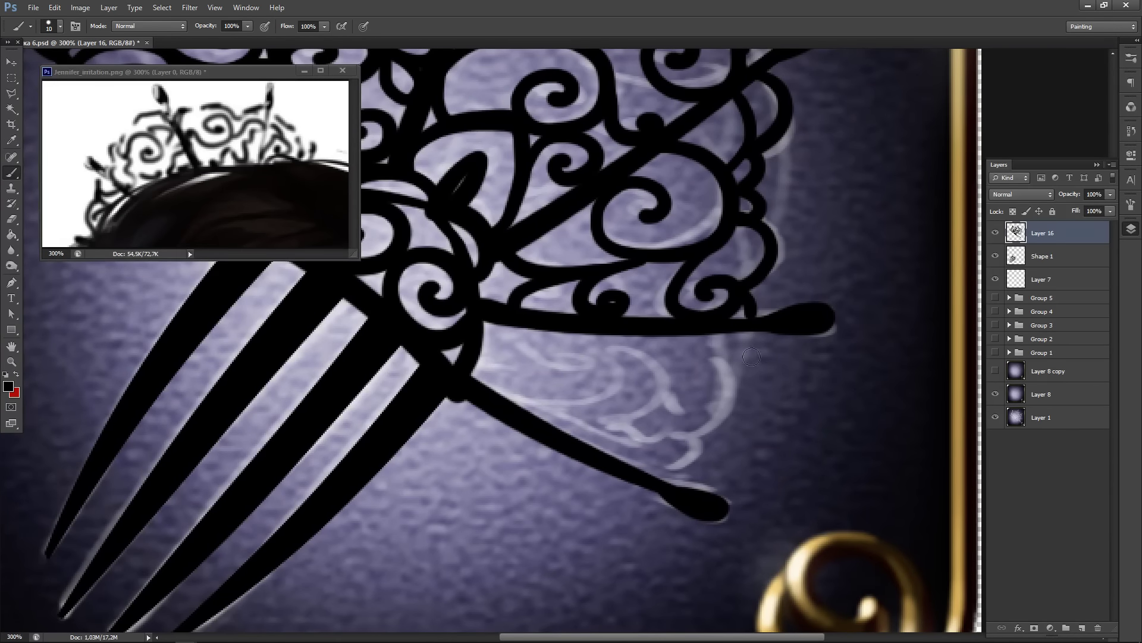
mouse_move(748, 343)
mouse_down()
mouse_move(723, 369)
mouse_move(714, 424)
mouse_move(685, 390)
mouse_move(667, 410)
mouse_up()
key(ctrl+z)
mouse_move(717, 373)
mouse_down()
mouse_move(725, 385)
mouse_move(631, 394)
mouse_move(677, 398)
mouse_up()
key(ctrl+z)
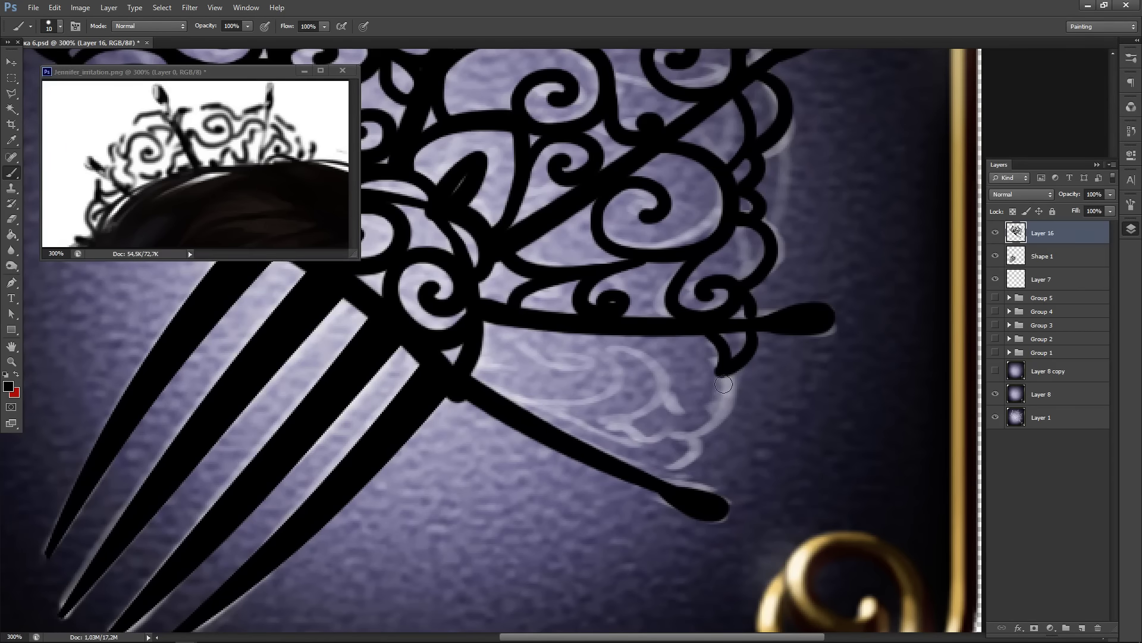
mouse_move(716, 390)
mouse_down()
mouse_move(734, 401)
mouse_move(678, 446)
mouse_up()
key(ctrl+z)
drag(722, 388, 675, 444)
key(ctrl+z)
mouse_move(719, 366)
mouse_down()
mouse_move(729, 411)
mouse_move(673, 440)
mouse_move(651, 470)
mouse_move(685, 465)
mouse_move(690, 442)
mouse_move(637, 433)
mouse_move(679, 353)
mouse_move(690, 368)
mouse_up()
key(ctrl+z)
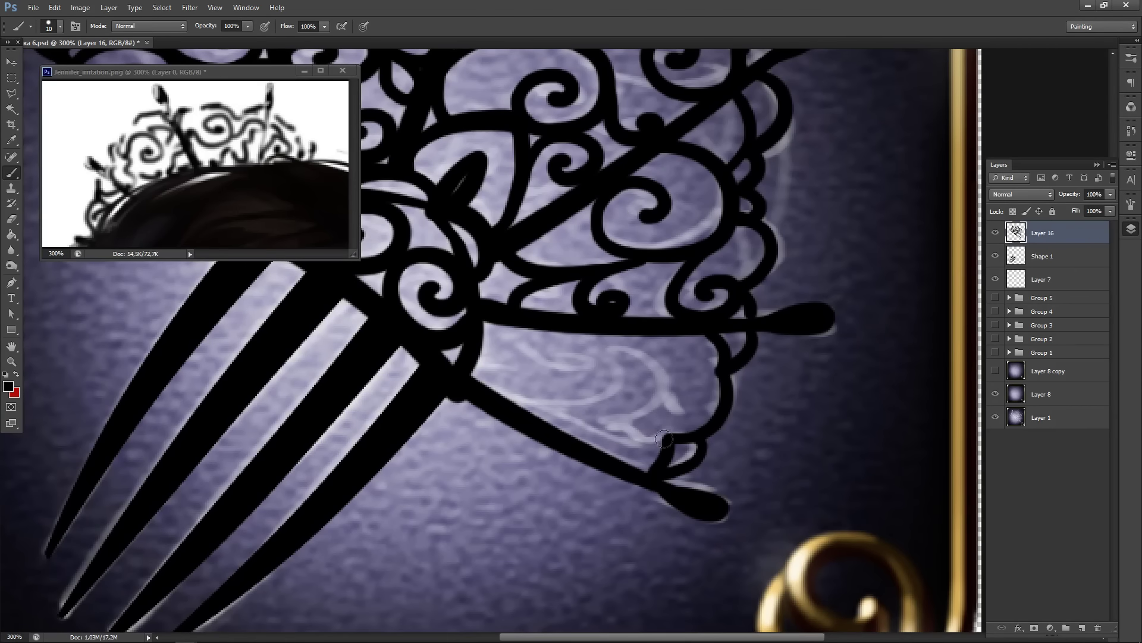
- Paint a large spiral inside the lowest section's outer edge and an arc linking it to the comb's base
mouse_move(664, 438)
mouse_down()
mouse_move(649, 346)
mouse_move(691, 398)
mouse_move(673, 381)
mouse_up()
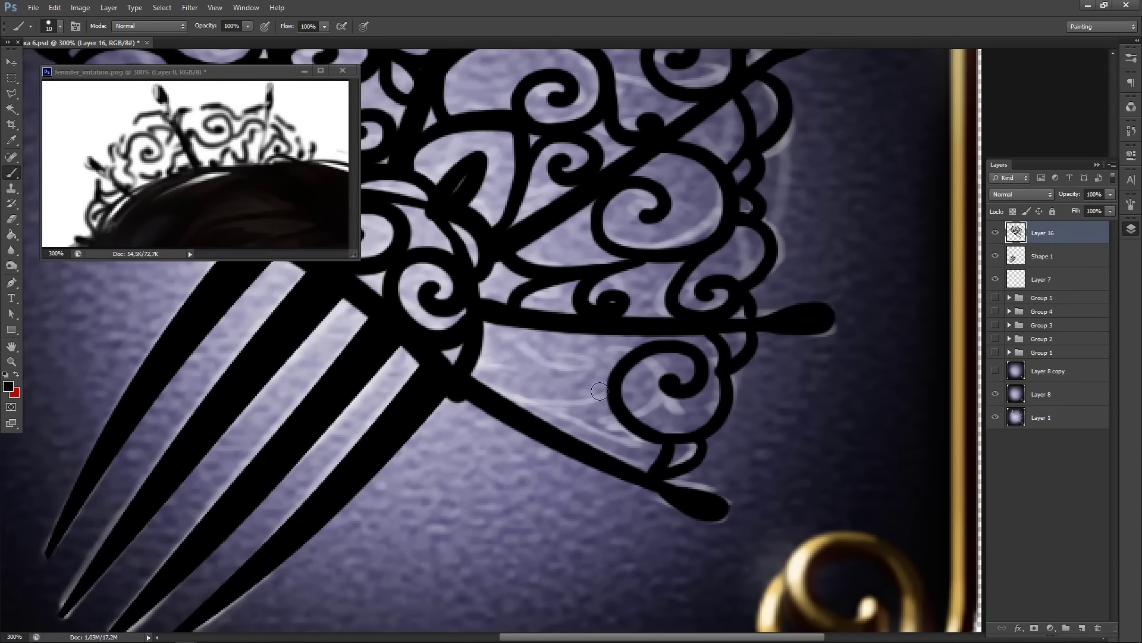
drag(599, 391, 483, 385)
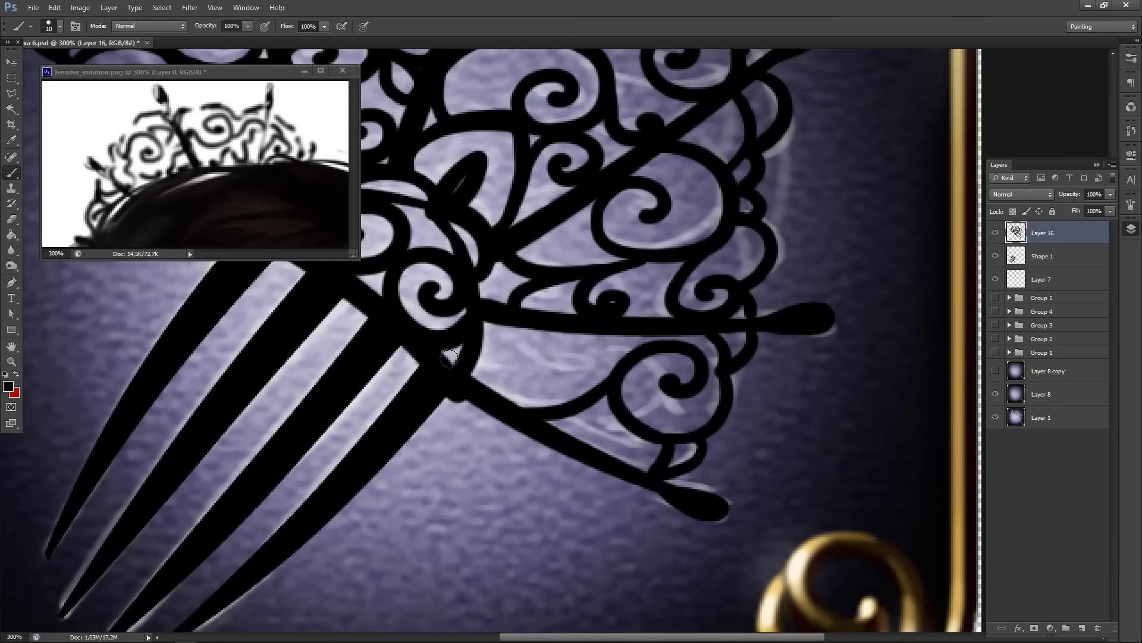
- Paint a small spiral near the comb's base and connecting curves along the lowest spoke, redoing failed strokes
mouse_move(491, 394)
mouse_down()
mouse_move(503, 330)
mouse_move(517, 384)
mouse_move(527, 363)
mouse_up()
key(ctrl+alt+z)
key(ctrl+alt+z)
key(ctrl+alt+z)
mouse_move(479, 377)
mouse_down()
mouse_move(545, 333)
mouse_move(514, 364)
mouse_move(527, 369)
mouse_up()
mouse_move(597, 426)
mouse_down()
mouse_move(646, 470)
mouse_move(654, 446)
mouse_up()
key(ctrl+alt+z)
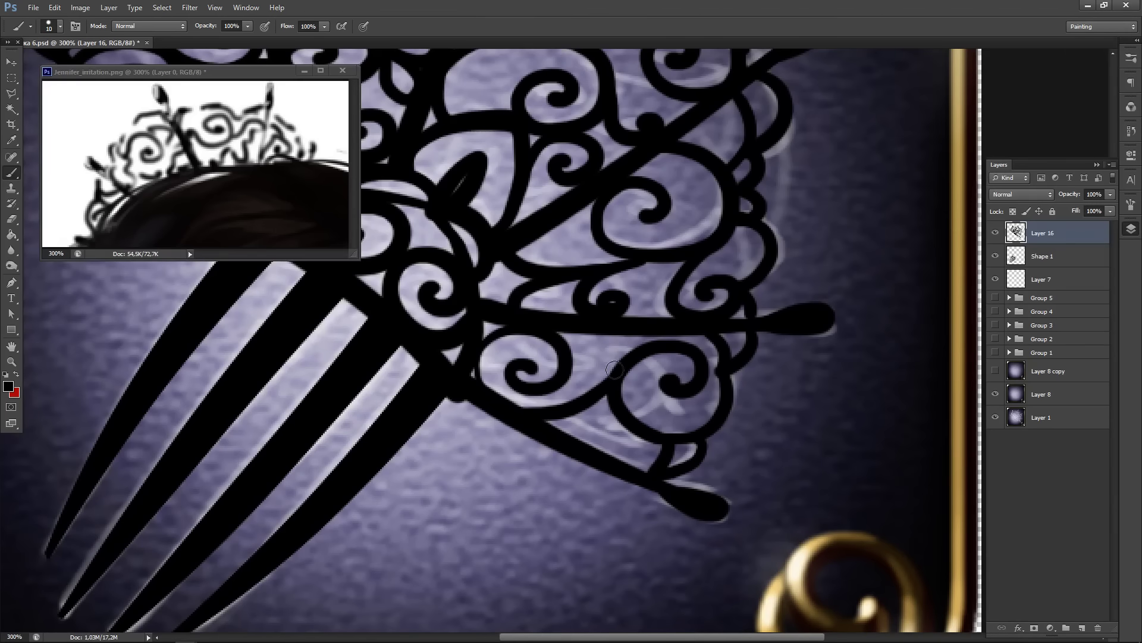
drag(629, 335, 622, 392)
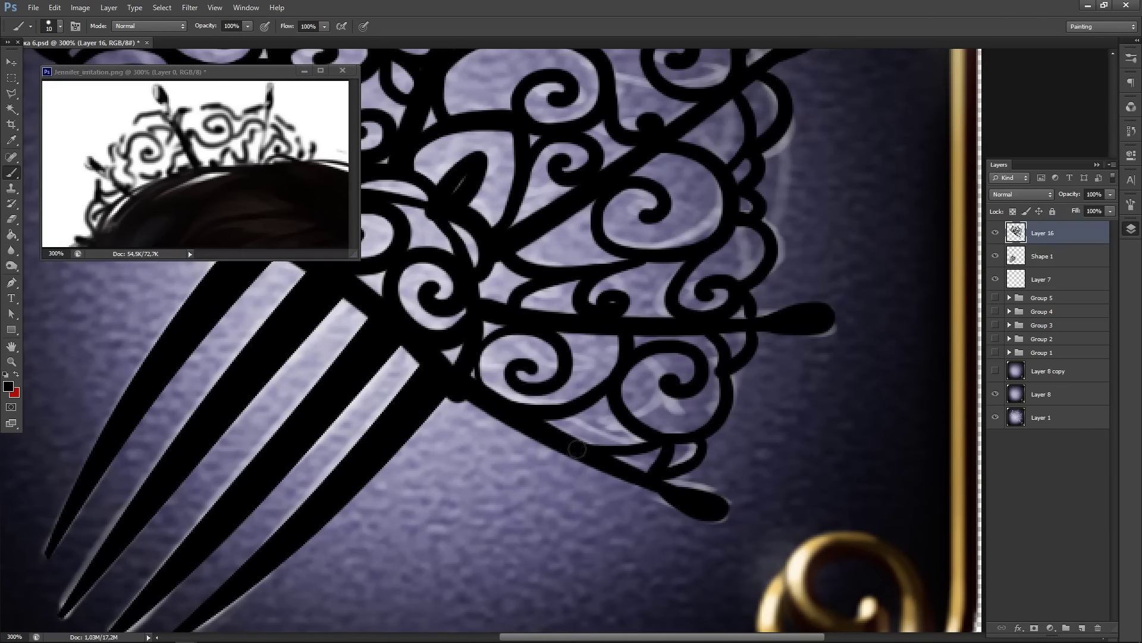
mouse_move(531, 419)
mouse_down()
mouse_move(562, 424)
mouse_move(619, 469)
mouse_up()
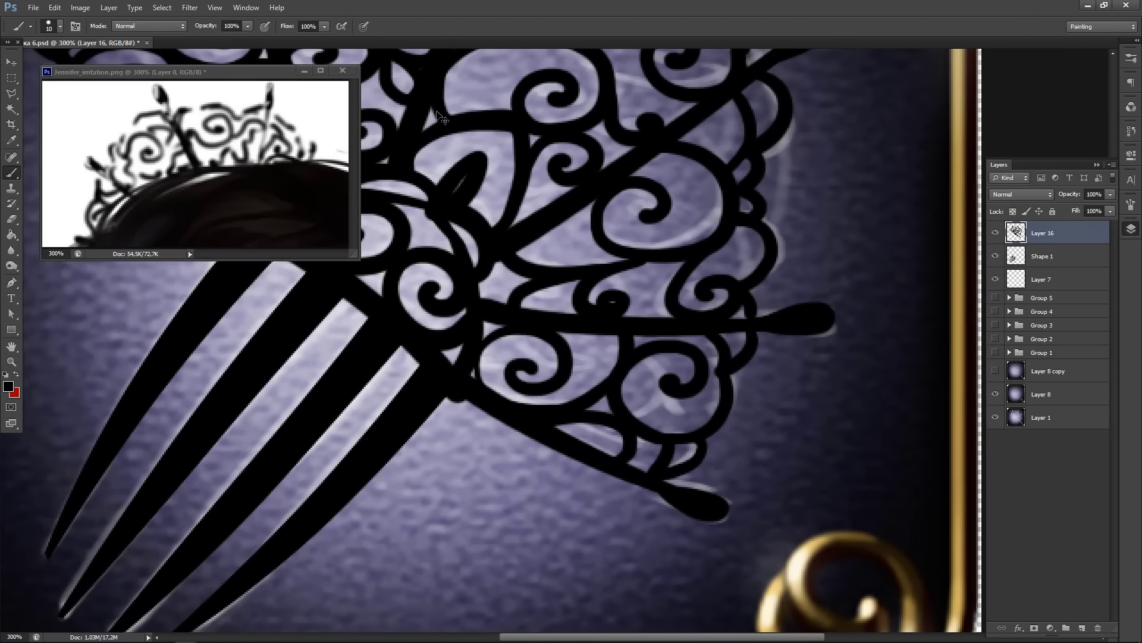
- Merge the scrollwork layer down into Shape 1 and hide the merged comb layer
key(ctrl+minus)
key(ctrl+minus)
key(ctrl+minus)
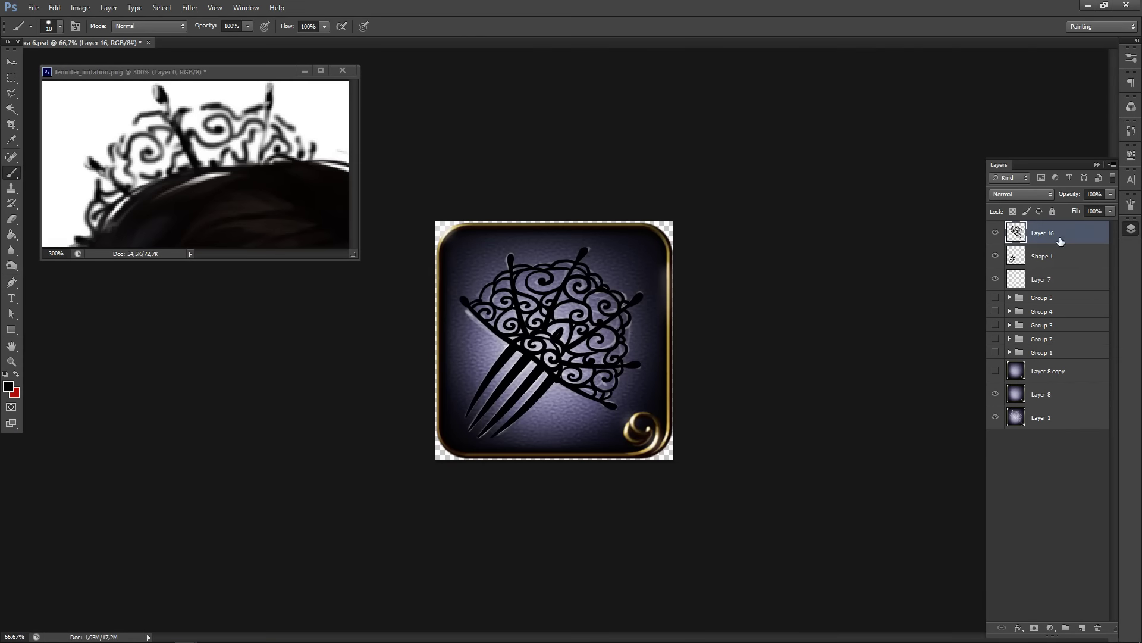
key(ctrl+e)
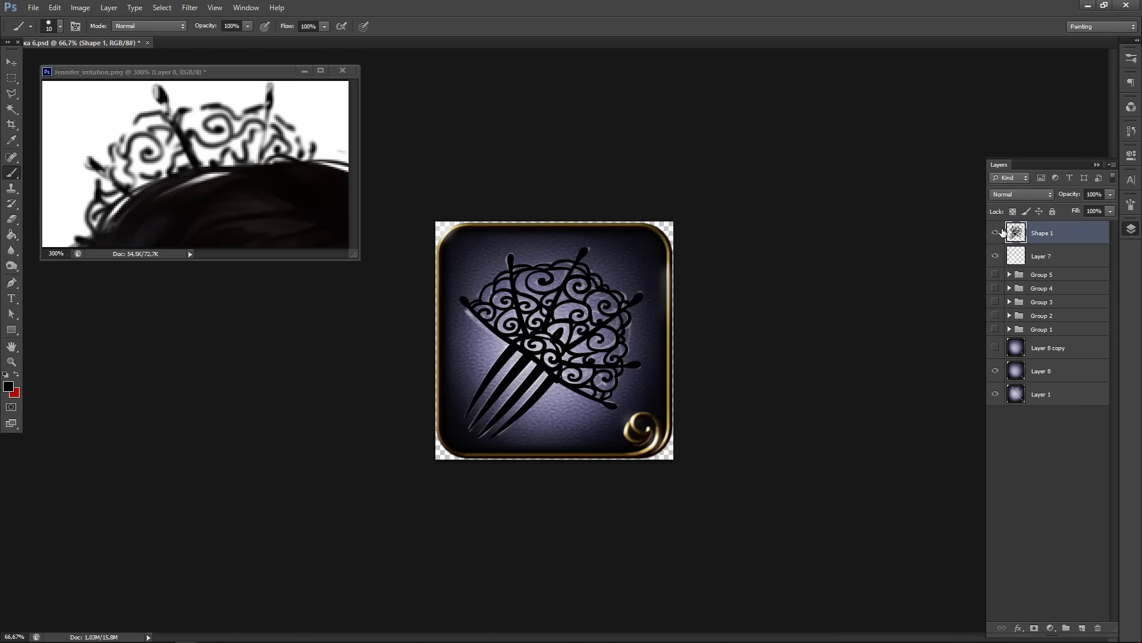
click(995, 233)
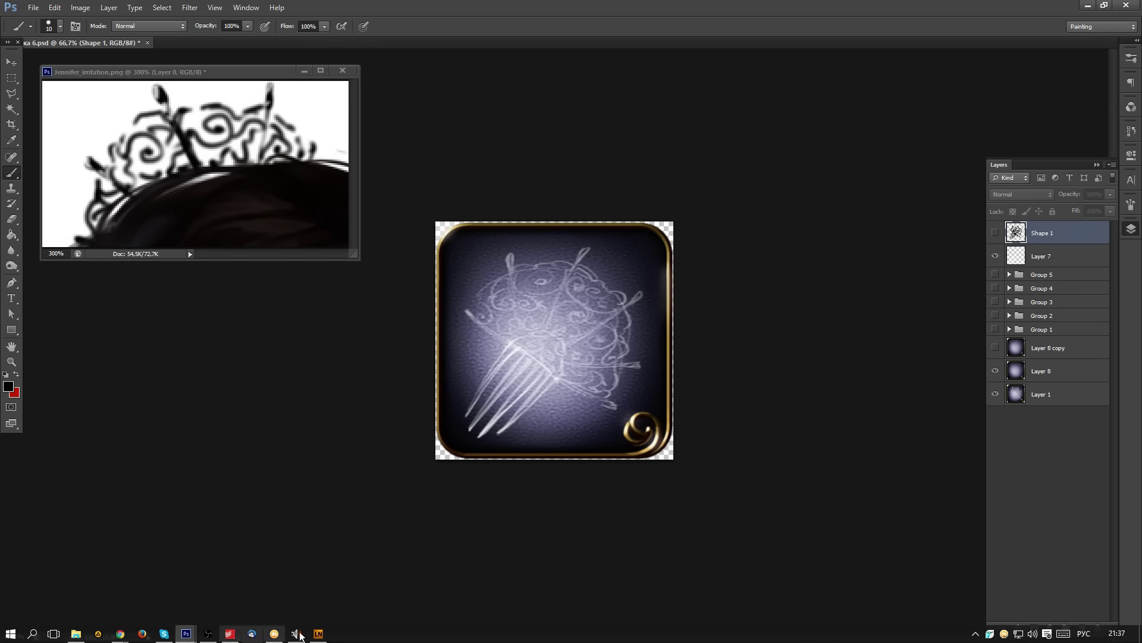
- Switch to Lazy Nezumi Pro, turn off its stroke smoothing and minimize its window
click(317, 630)
click(450, 258)
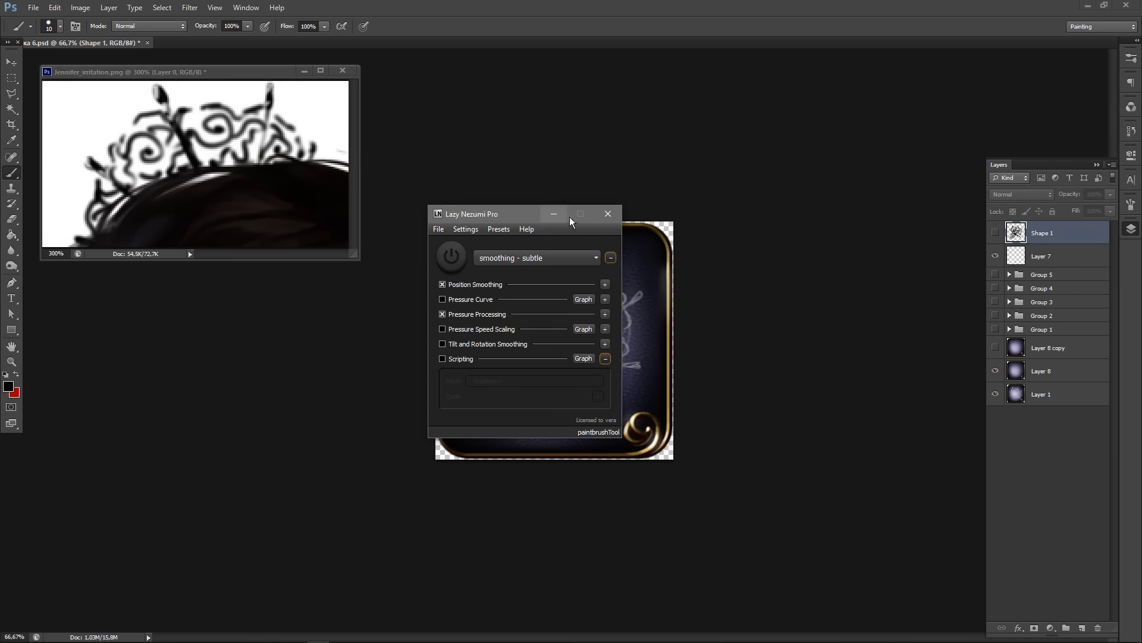
click(557, 215)
- Paint seven loose practice spirals in black on a new layer over the rough comb sketch
ctrl+click(557, 284)
drag(558, 284, 597, 335)
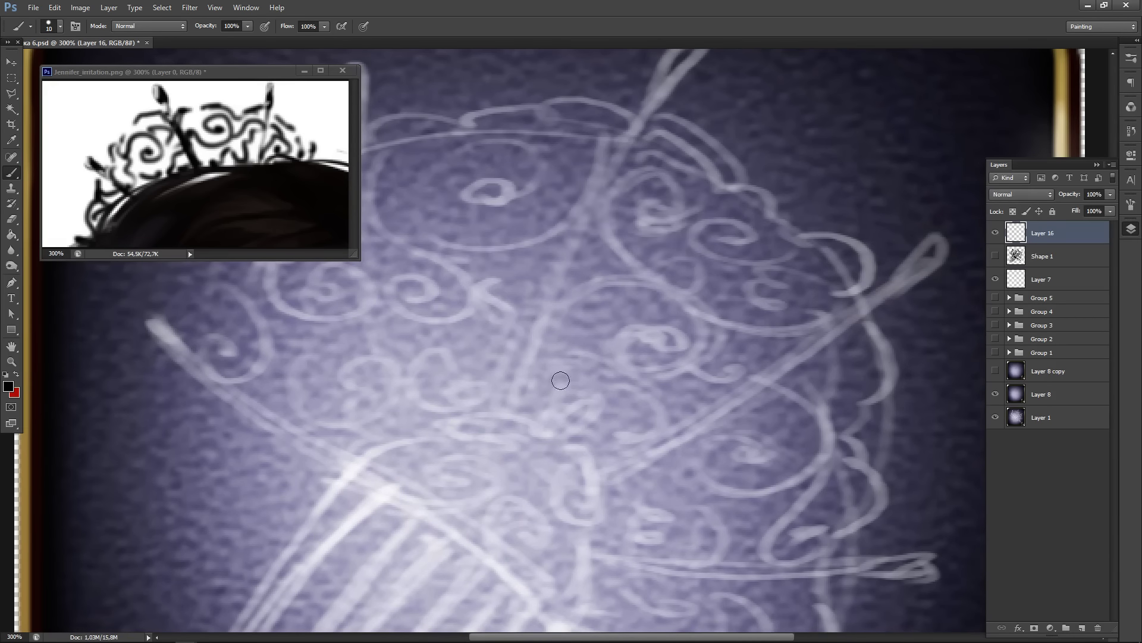
mouse_move(507, 370)
mouse_down()
mouse_move(510, 330)
mouse_move(595, 389)
mouse_move(589, 349)
mouse_up()
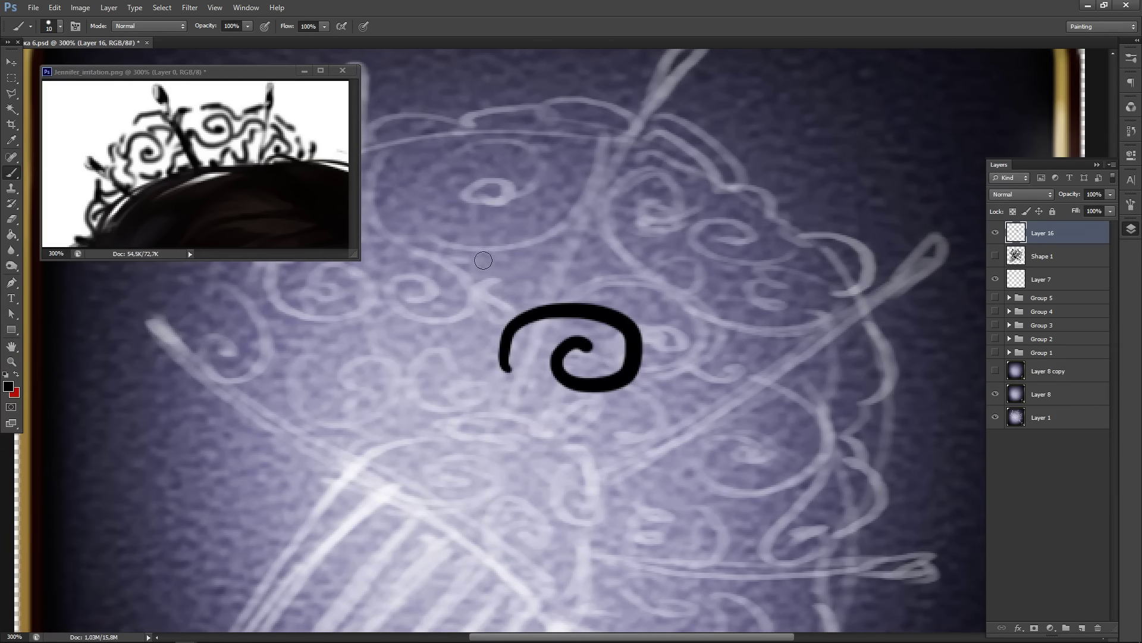
mouse_move(481, 262)
mouse_down()
mouse_move(521, 295)
mouse_move(610, 240)
mouse_move(521, 230)
mouse_move(555, 256)
mouse_up()
mouse_move(388, 397)
mouse_down()
mouse_move(519, 395)
mouse_move(440, 444)
mouse_move(470, 407)
mouse_up()
mouse_move(638, 493)
mouse_down()
mouse_move(607, 463)
mouse_move(706, 458)
mouse_move(664, 455)
mouse_up()
mouse_move(573, 470)
mouse_down()
mouse_move(522, 537)
mouse_move(606, 530)
mouse_move(563, 516)
mouse_up()
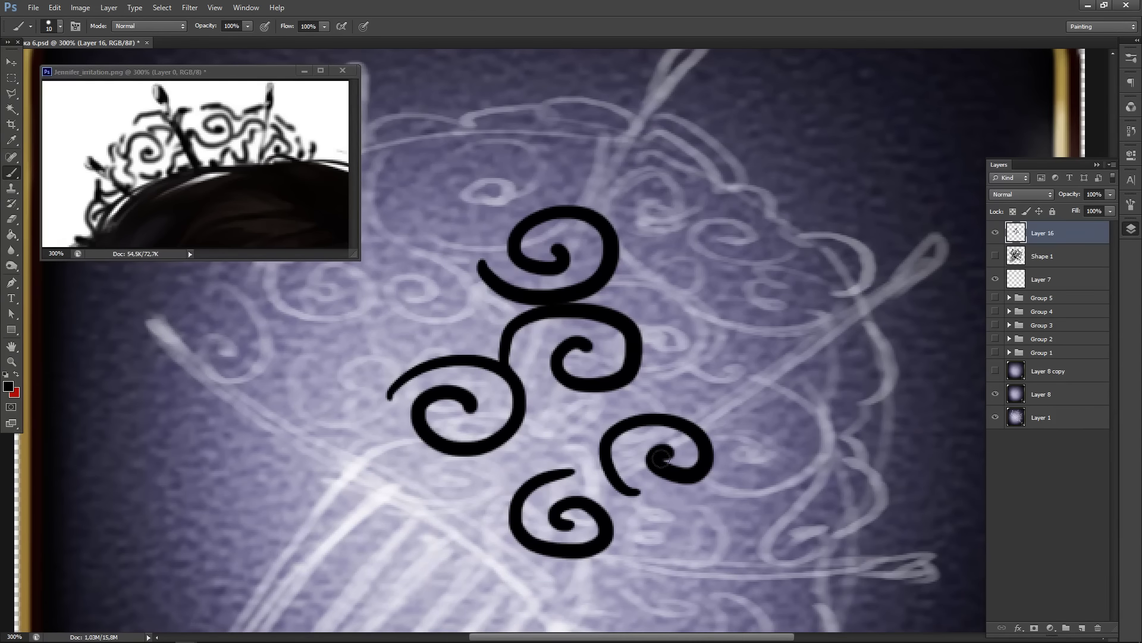
mouse_move(649, 401)
mouse_down()
mouse_move(740, 374)
mouse_move(711, 316)
mouse_move(686, 358)
mouse_move(702, 340)
mouse_up()
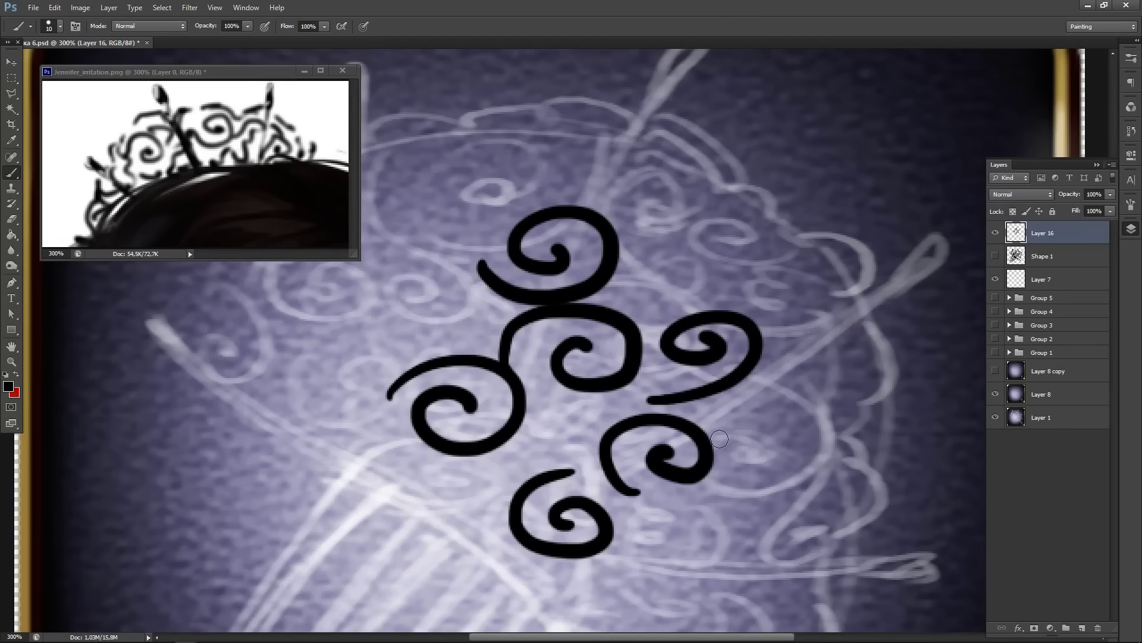
mouse_move(718, 439)
mouse_down()
mouse_move(791, 507)
mouse_move(801, 455)
mouse_move(788, 465)
mouse_up()
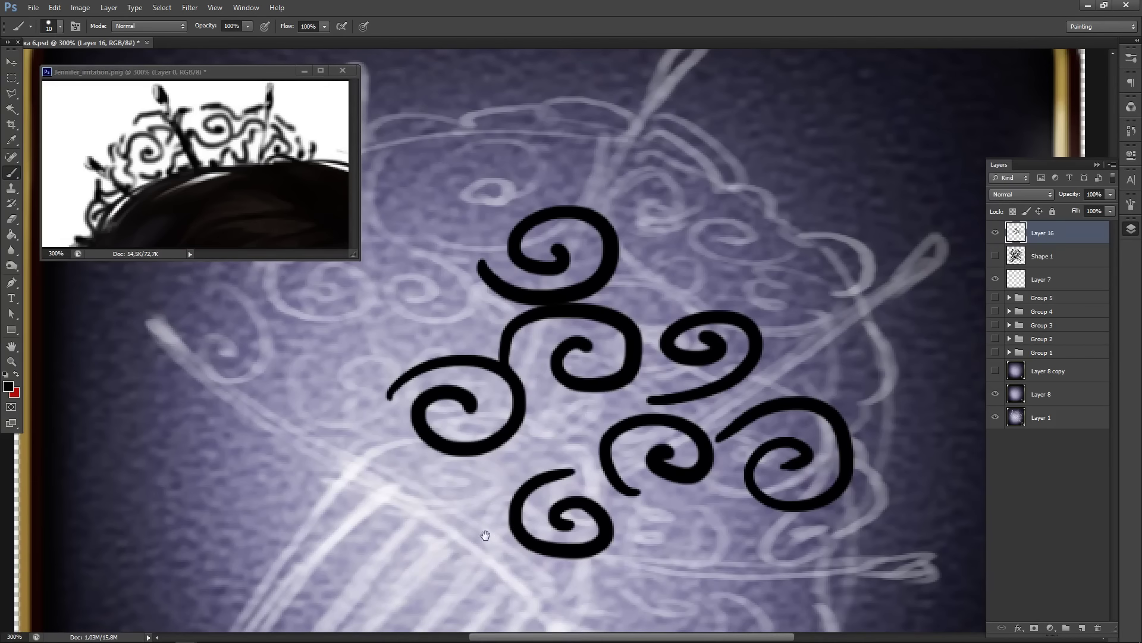
drag(485, 536, 458, 455)
- Check the smoothing presets in Lazy Nezumi Pro and return to the canvas
mouse_move(271, 638)
click(319, 633)
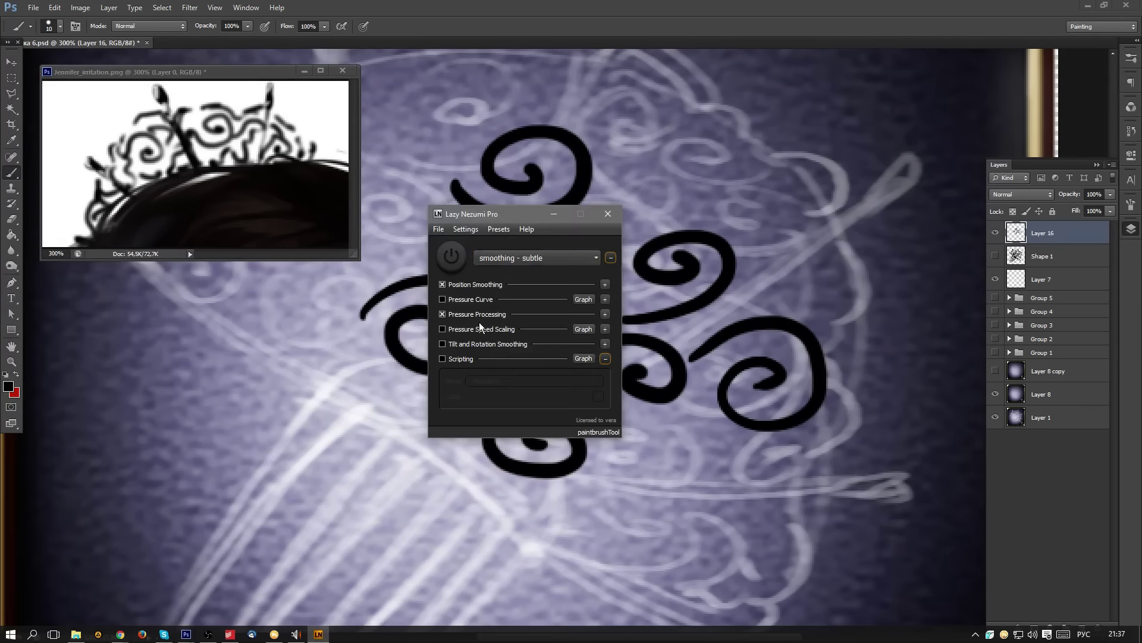
click(535, 258)
click(543, 434)
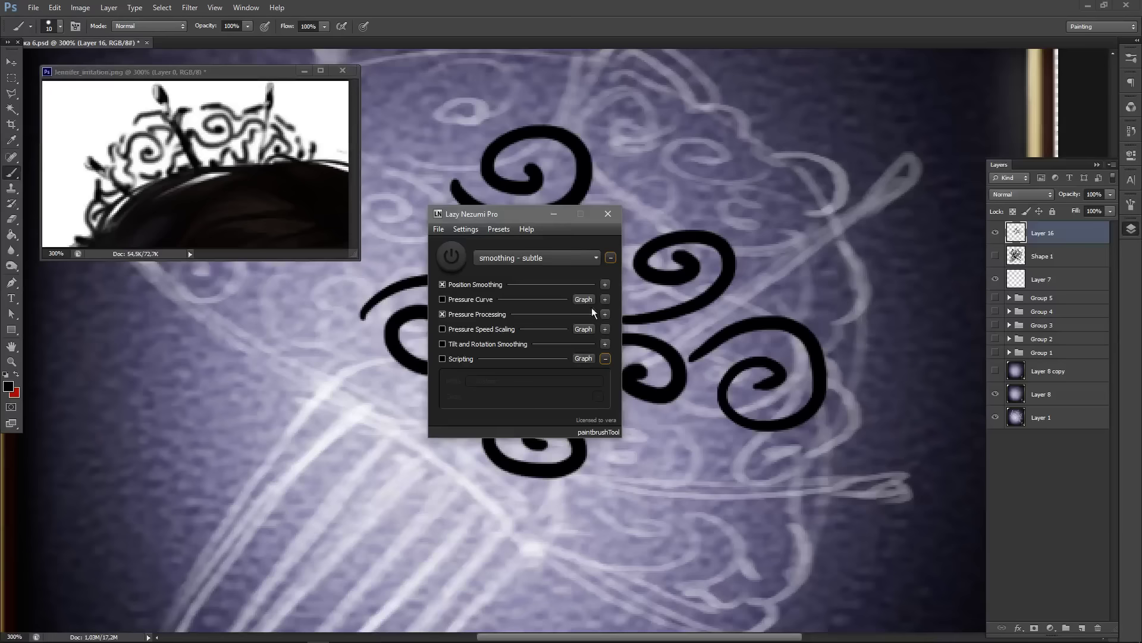
click(555, 215)
- Paint five more practice spirals below the first group, redoing failed strokes, and delete the practice layer
click(256, 445)
shift+click(333, 396)
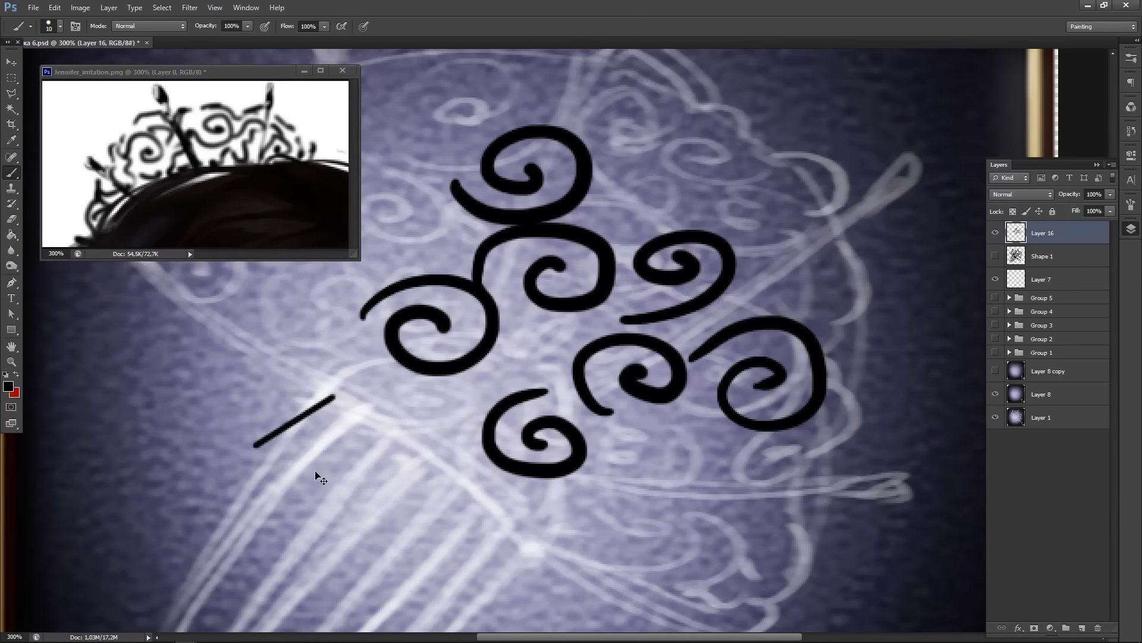
key(ctrl+z)
mouse_move(264, 455)
mouse_down()
mouse_move(314, 506)
mouse_move(423, 469)
mouse_move(328, 432)
mouse_move(341, 479)
mouse_up()
mouse_move(414, 589)
mouse_down()
mouse_move(415, 504)
mouse_move(482, 558)
mouse_move(425, 549)
mouse_move(562, 574)
mouse_move(629, 523)
mouse_move(549, 523)
mouse_move(588, 538)
mouse_up()
mouse_move(665, 547)
mouse_down()
mouse_move(699, 455)
mouse_move(702, 523)
mouse_move(735, 494)
mouse_up()
key(ctrl+z)
mouse_move(658, 552)
mouse_down()
mouse_move(720, 453)
mouse_move(734, 543)
mouse_move(738, 502)
mouse_up()
mouse_move(803, 482)
mouse_down()
mouse_move(941, 459)
mouse_move(899, 463)
mouse_up()
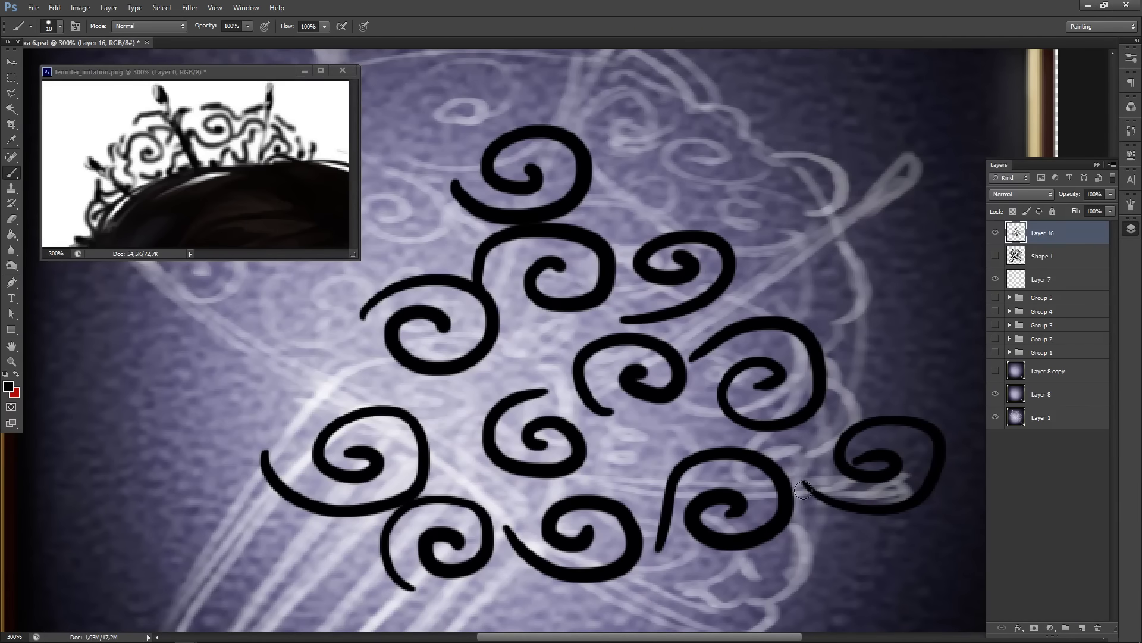
key(Delete)
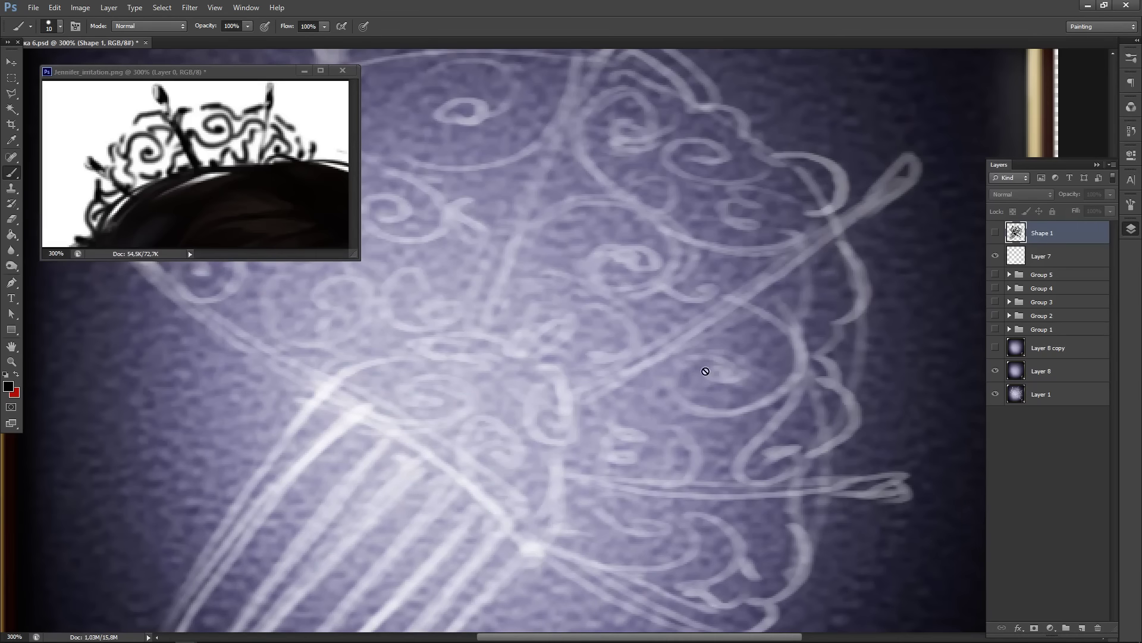
- Paint long flowing scroll curves ending in spirals over the sketch on Layer 7
click(1078, 257)
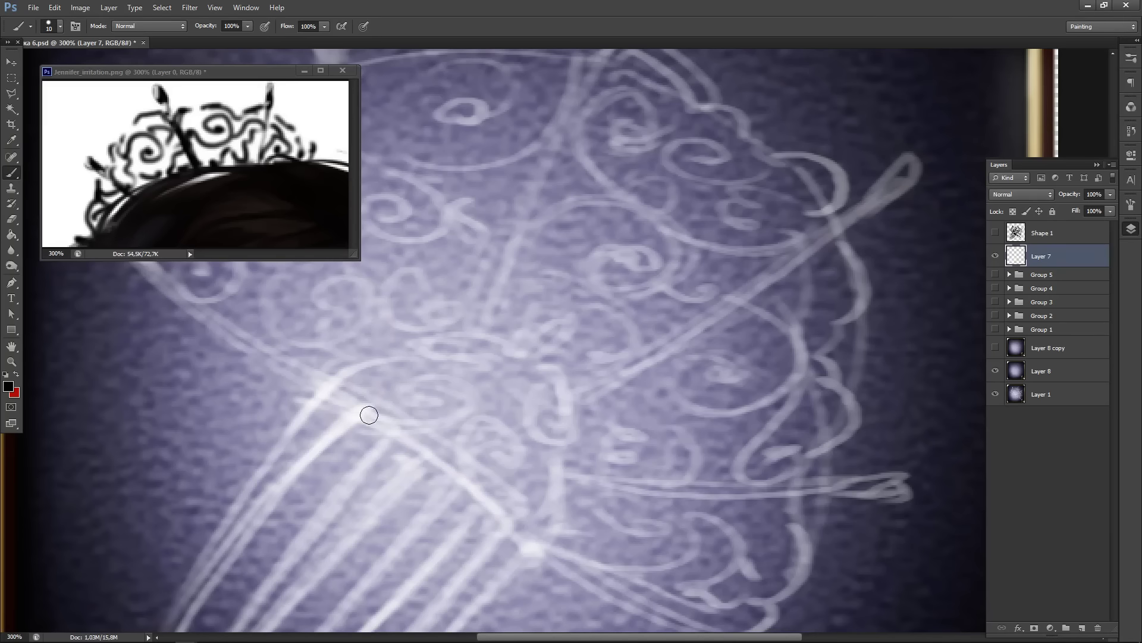
mouse_move(376, 408)
mouse_down()
mouse_move(381, 508)
mouse_move(412, 539)
mouse_move(398, 314)
mouse_move(441, 298)
mouse_up()
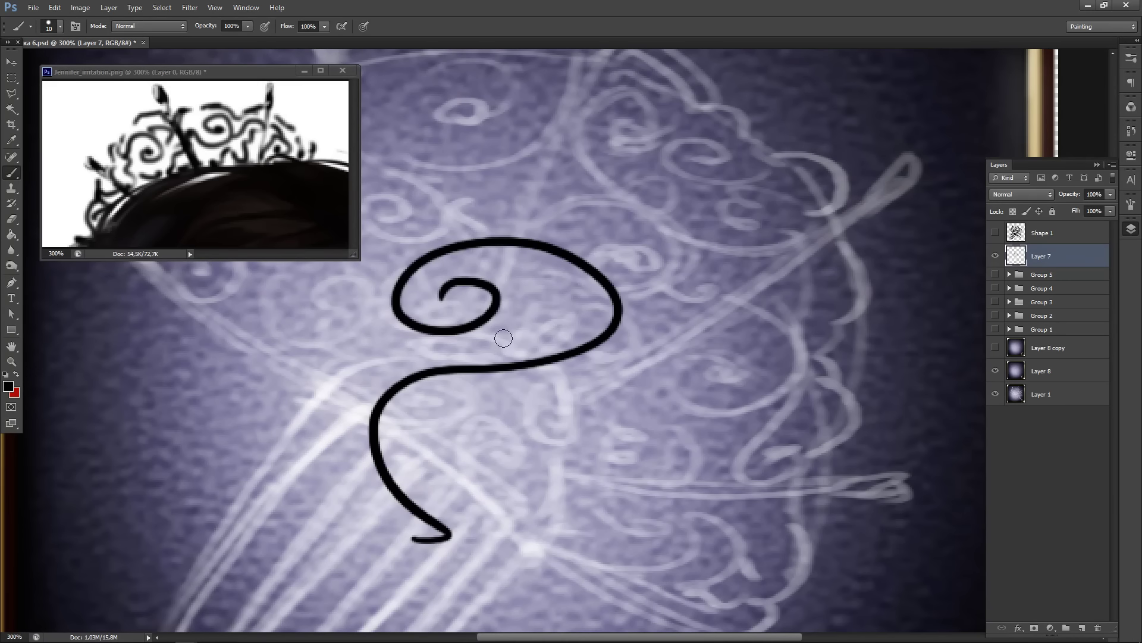
mouse_move(411, 378)
mouse_down()
mouse_move(487, 419)
mouse_move(464, 402)
mouse_up()
mouse_move(370, 452)
mouse_down()
mouse_move(489, 352)
mouse_move(672, 334)
mouse_up()
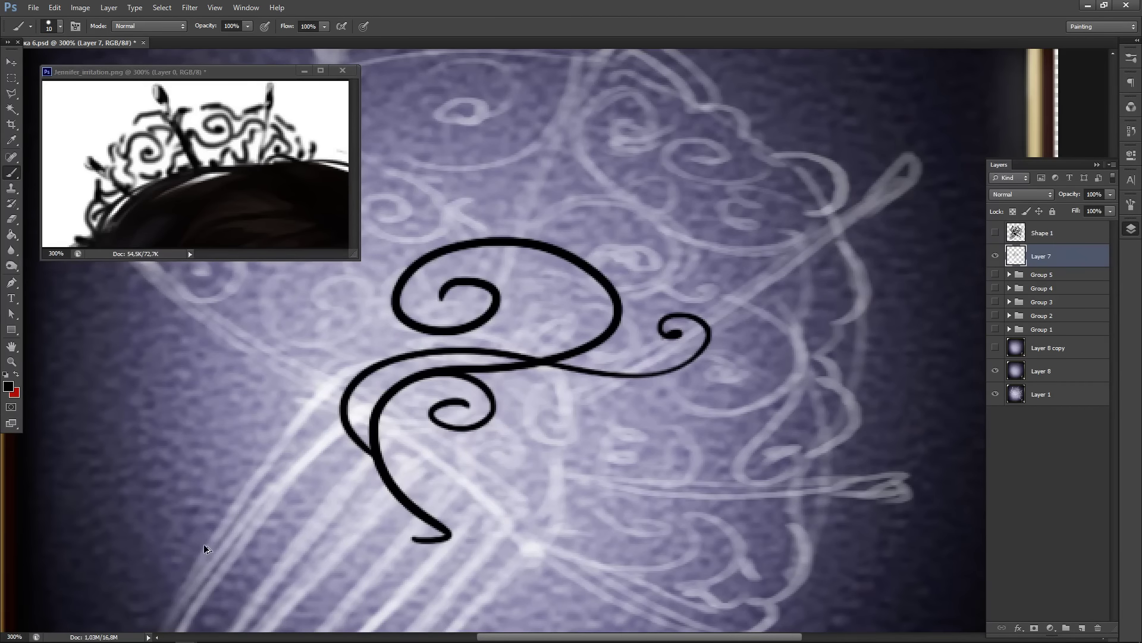
- Undo the painted scroll curves on Layer 7
key(ctrl+alt+z)
key(ctrl+alt+z)
key(ctrl+alt+z)
key(ctrl+alt+z)
key(ctrl+alt+z)
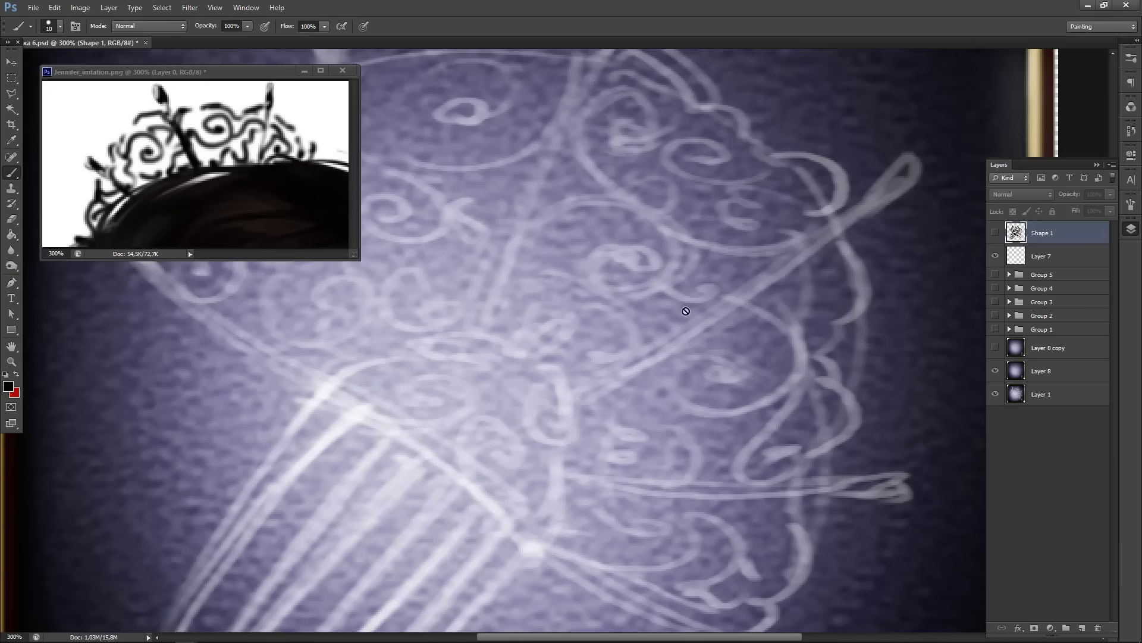
- Paint two long sweeping curves on Layer 7 with a size 5 black brush, adding scalloped edging and three small dots at the curled end
click(1042, 257)
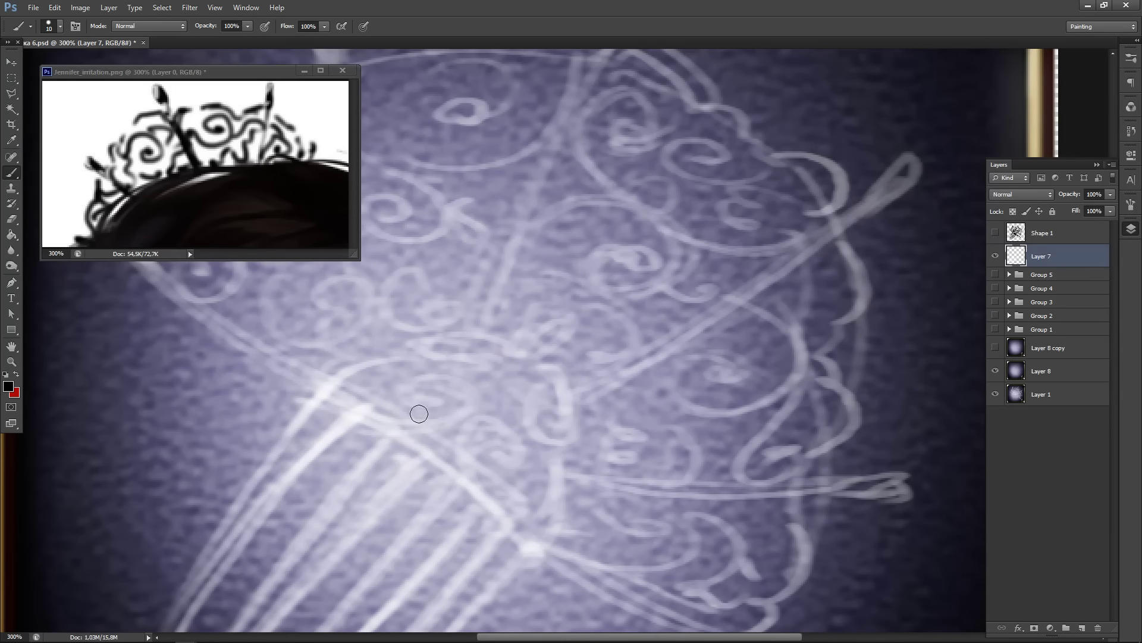
key(bracketleft)
key(bracketleft)
key(bracketleft)
key(bracketleft)
mouse_move(210, 383)
mouse_down()
mouse_move(601, 389)
mouse_move(732, 405)
mouse_up()
mouse_move(233, 410)
mouse_down()
mouse_move(366, 463)
mouse_move(547, 406)
mouse_move(505, 326)
mouse_move(421, 353)
mouse_move(417, 320)
mouse_move(504, 294)
mouse_move(554, 331)
mouse_move(561, 376)
mouse_move(519, 388)
mouse_move(498, 358)
mouse_move(510, 356)
mouse_move(477, 345)
mouse_up()
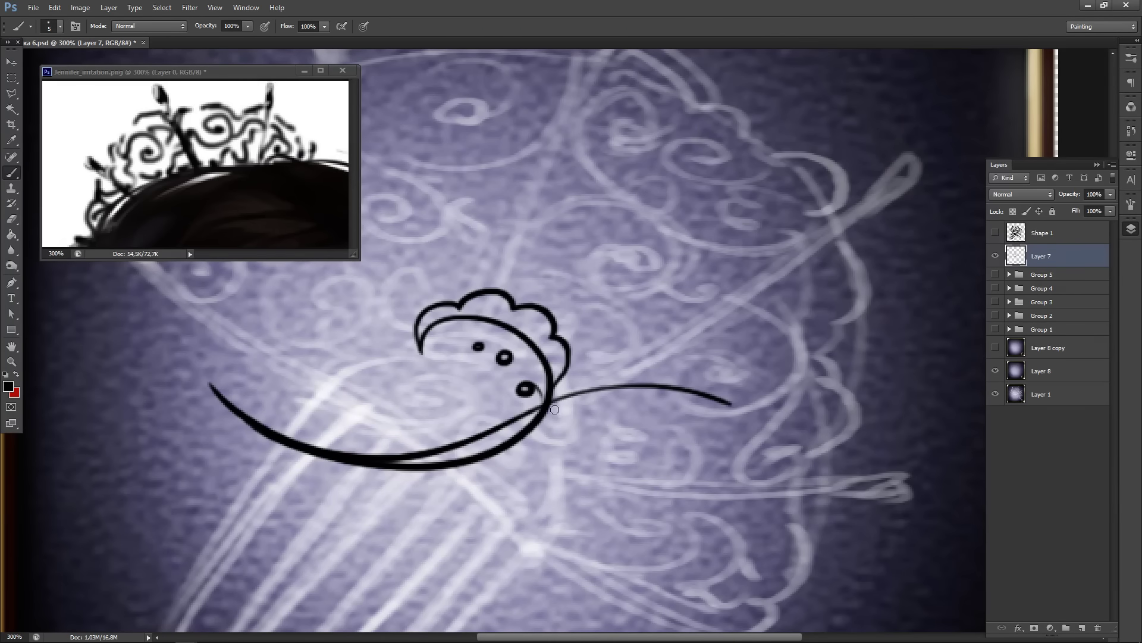
- Paint a descending side branch off the main stem with three small hooked leaves, redoing the failed middle leaf
mouse_move(553, 398)
mouse_down()
mouse_move(579, 384)
mouse_move(748, 460)
mouse_up()
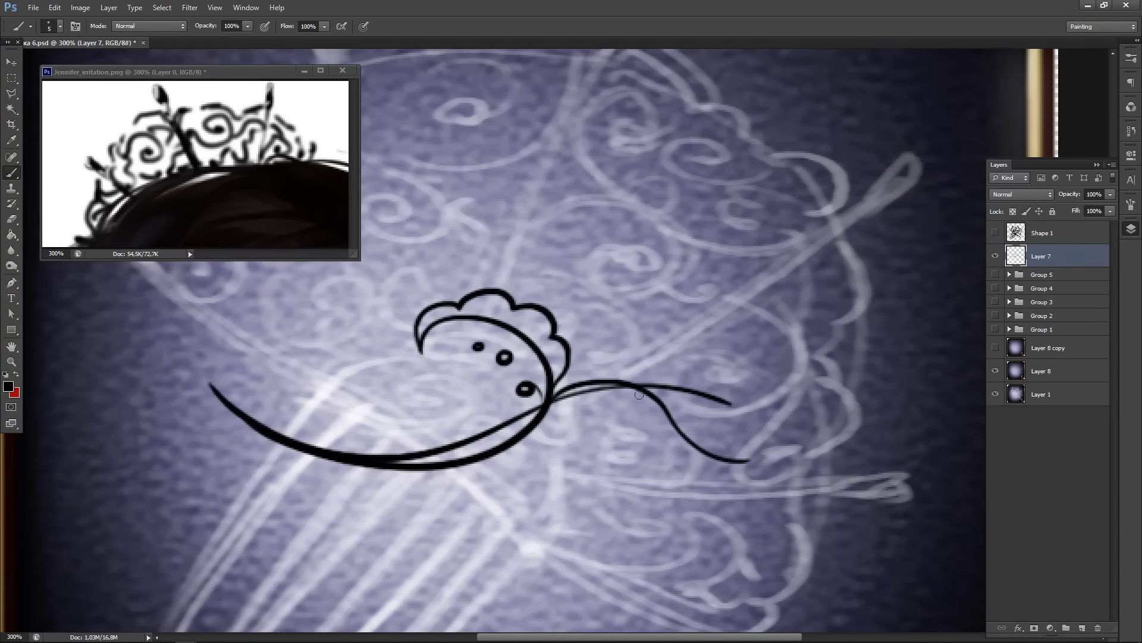
mouse_move(639, 395)
mouse_down()
mouse_move(657, 443)
mouse_move(646, 445)
mouse_move(667, 472)
mouse_up()
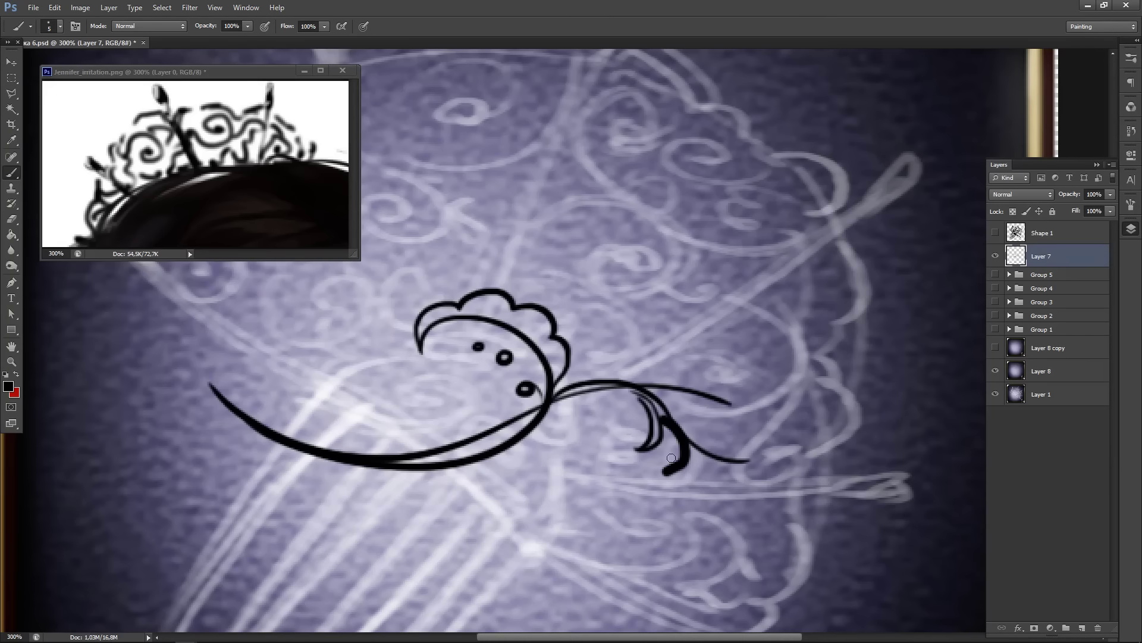
key(ctrl+z)
mouse_move(671, 424)
mouse_down()
mouse_move(691, 441)
mouse_move(680, 476)
mouse_move(731, 488)
mouse_up()
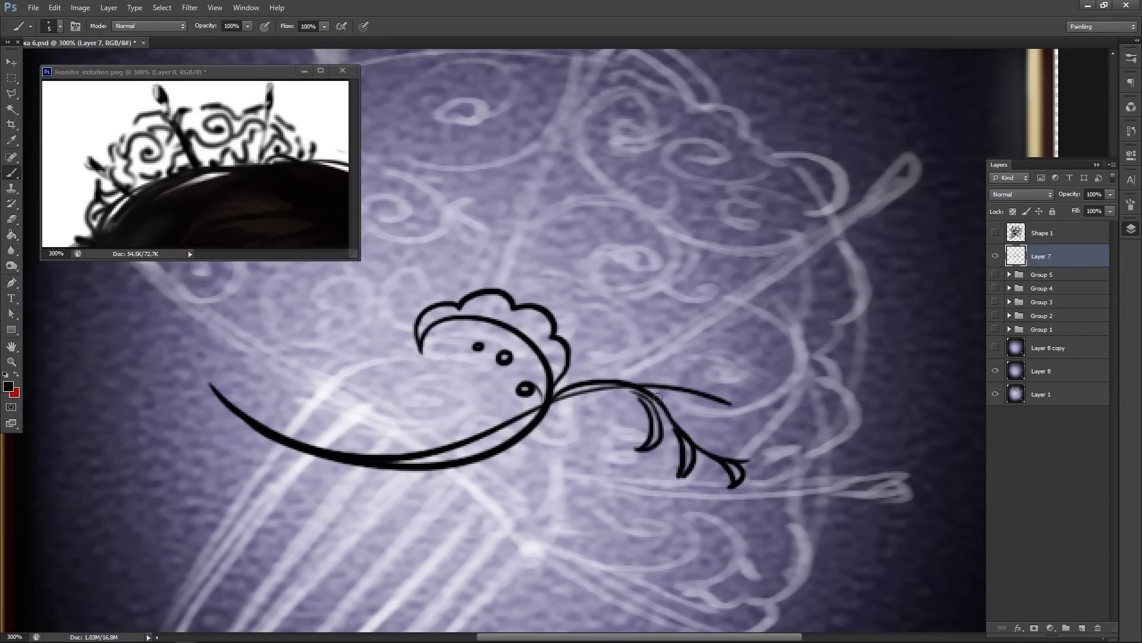
- Paint a long wavy tail continuing the main stem and a scalloped petal above it, redoing failed strokes
drag(665, 321, 577, 390)
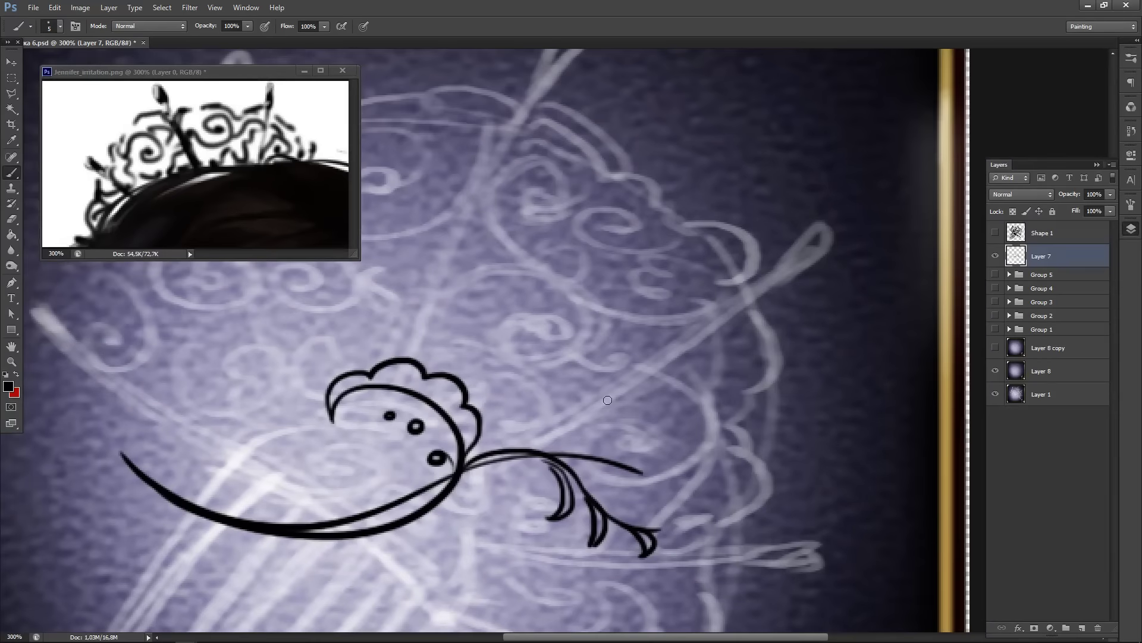
mouse_move(530, 448)
mouse_down()
mouse_move(664, 467)
mouse_move(812, 456)
mouse_move(754, 413)
mouse_move(754, 439)
mouse_up()
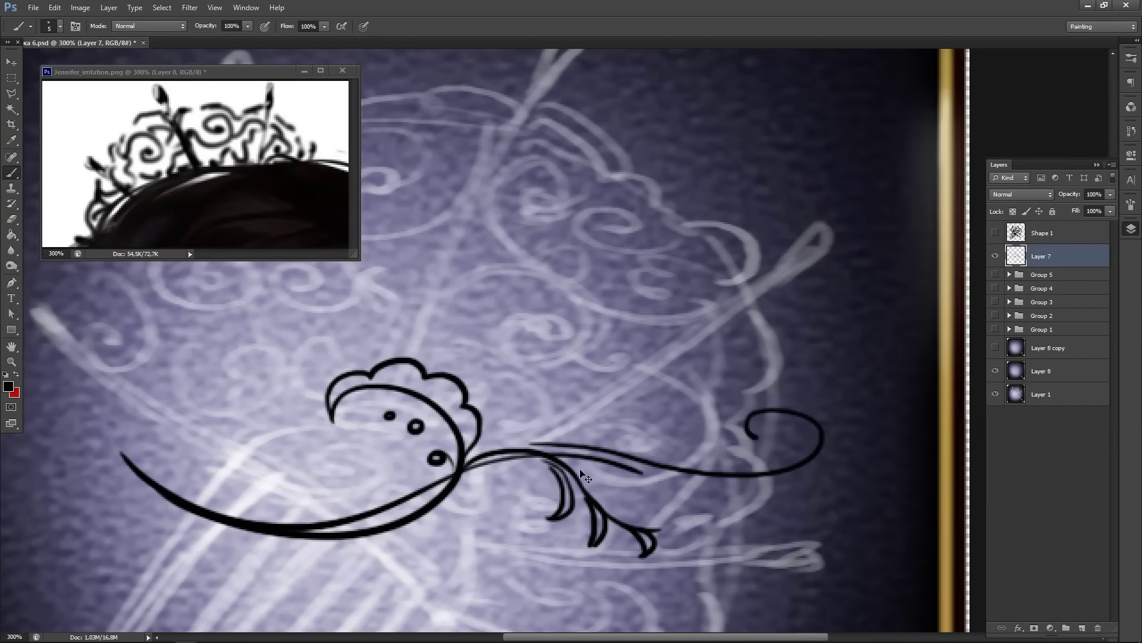
key(ctrl+z)
mouse_move(520, 450)
mouse_down()
mouse_move(639, 462)
mouse_move(763, 504)
mouse_move(854, 467)
mouse_up()
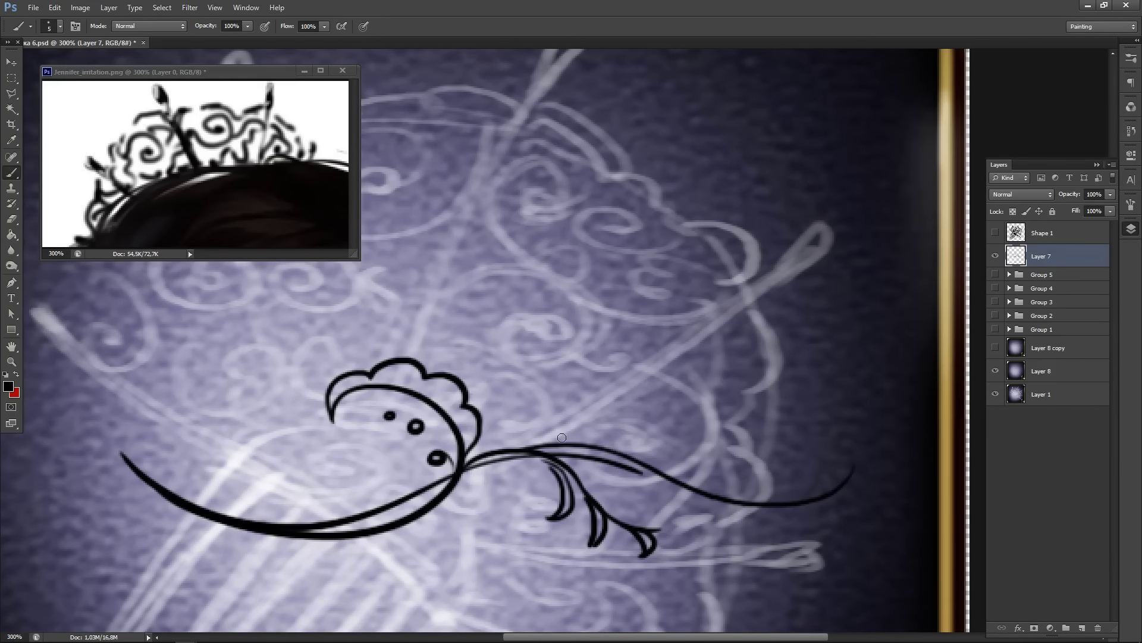
mouse_move(516, 438)
mouse_down()
mouse_move(605, 391)
mouse_move(661, 416)
mouse_move(541, 439)
mouse_move(689, 439)
mouse_up()
key(ctrl+z)
mouse_move(561, 421)
mouse_down()
mouse_move(583, 396)
mouse_move(686, 377)
mouse_move(700, 397)
mouse_move(684, 391)
mouse_move(710, 416)
mouse_move(707, 441)
mouse_move(665, 452)
mouse_up()
- Paint a crescent-shaped leaf above the main stem and another curling below it
drag(397, 485, 535, 370)
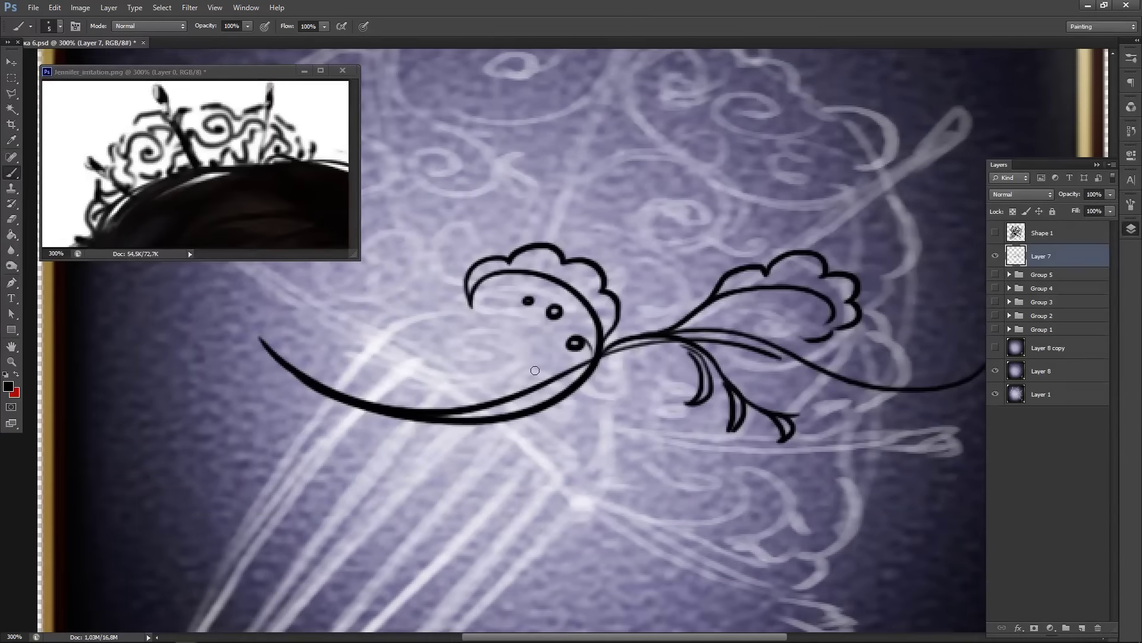
mouse_move(324, 388)
mouse_down()
mouse_move(392, 400)
mouse_move(438, 354)
mouse_move(322, 386)
mouse_move(407, 369)
mouse_move(379, 349)
mouse_move(408, 355)
mouse_move(351, 397)
mouse_up()
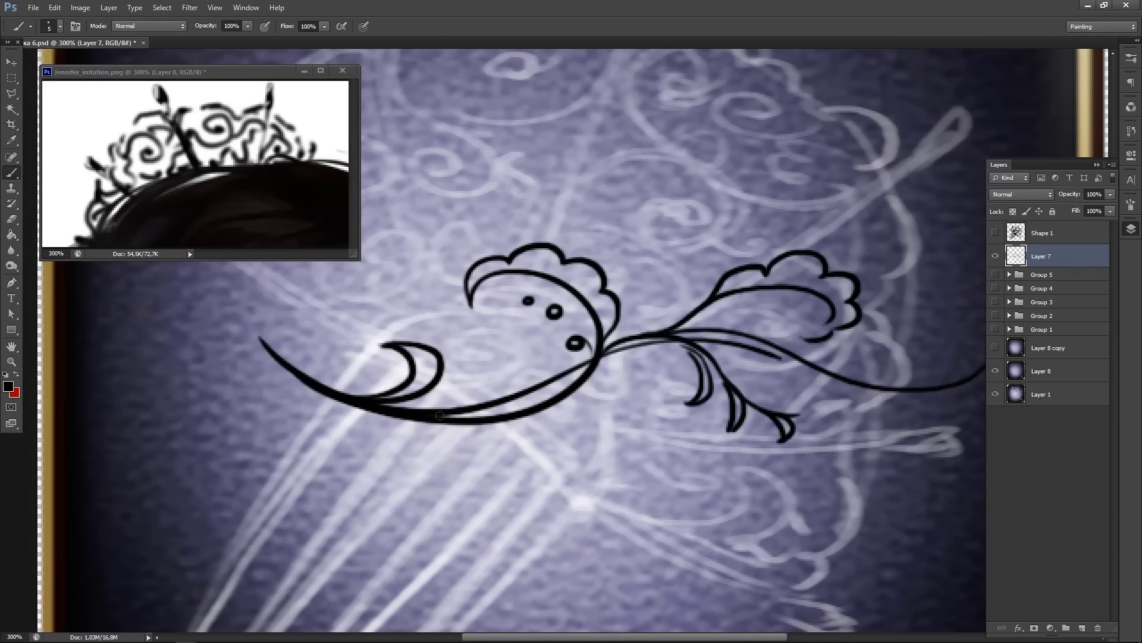
mouse_move(452, 415)
mouse_down()
mouse_move(601, 436)
mouse_move(597, 446)
mouse_move(558, 427)
mouse_move(557, 469)
mouse_up()
key(ctrl+z)
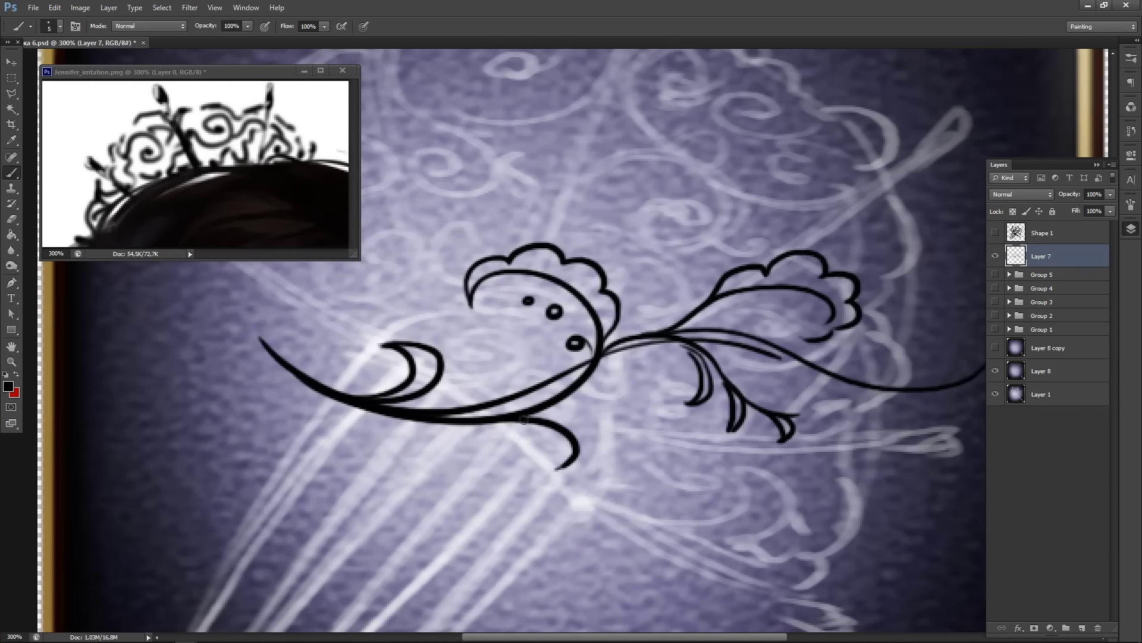
drag(523, 420, 564, 467)
- Paint a row of five shrinking circles beside the lower leaf and an inner curve inside the scalloped petal
mouse_move(608, 411)
mouse_down()
mouse_move(647, 449)
mouse_move(664, 445)
mouse_move(634, 440)
mouse_move(700, 450)
mouse_up()
key(ctrl+z)
click(729, 451)
mouse_move(753, 343)
mouse_down()
mouse_move(641, 323)
mouse_move(604, 339)
mouse_up()
mouse_move(553, 308)
mouse_down()
mouse_move(626, 302)
mouse_move(642, 334)
mouse_up()
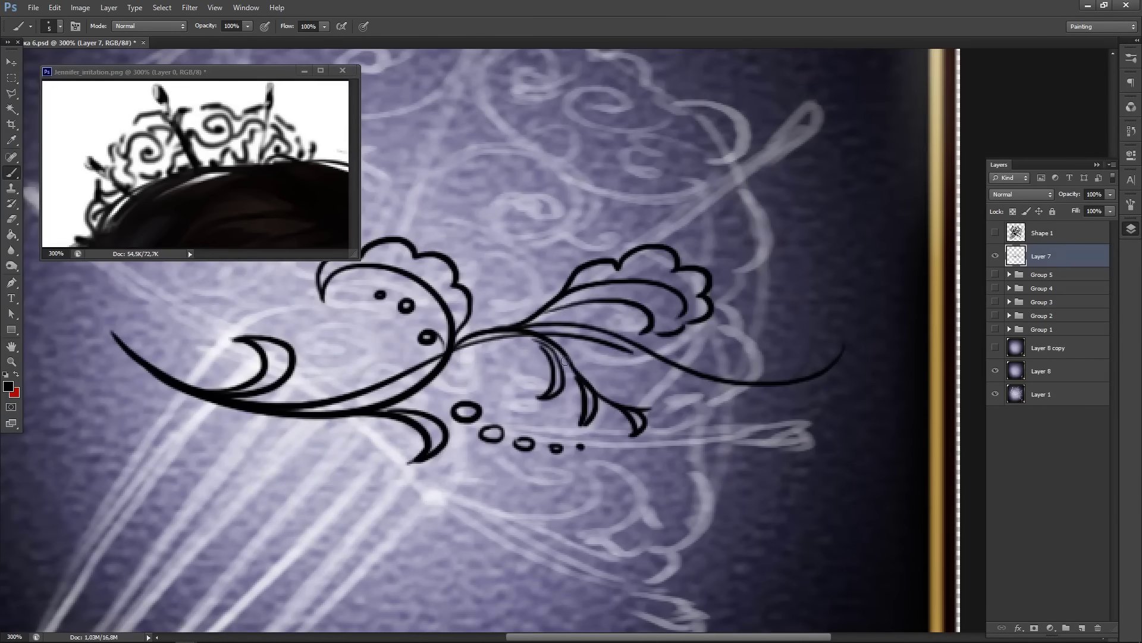
- Paint a scalloped edge below the long tail with a small spiral at its end, and ornament the stem's opposite tip
mouse_move(677, 369)
mouse_down()
mouse_move(779, 416)
mouse_move(803, 388)
mouse_up()
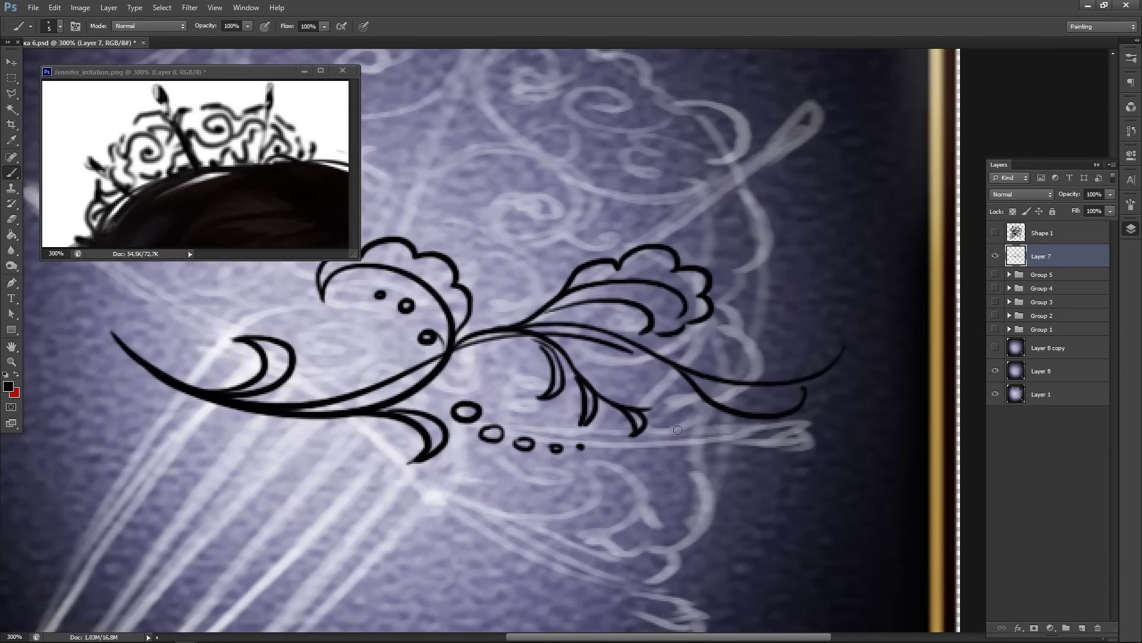
key(ctrl+z)
mouse_move(664, 360)
mouse_down()
mouse_move(728, 415)
mouse_move(745, 407)
mouse_move(752, 417)
mouse_move(827, 396)
mouse_move(845, 360)
mouse_up()
drag(400, 454, 538, 422)
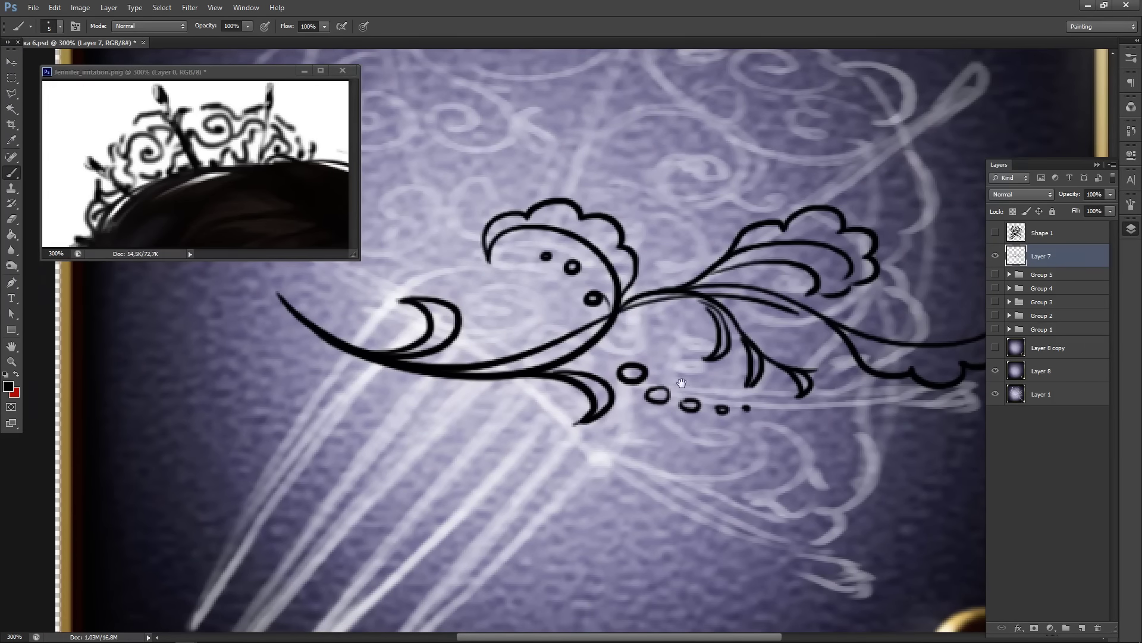
drag(676, 387, 548, 408)
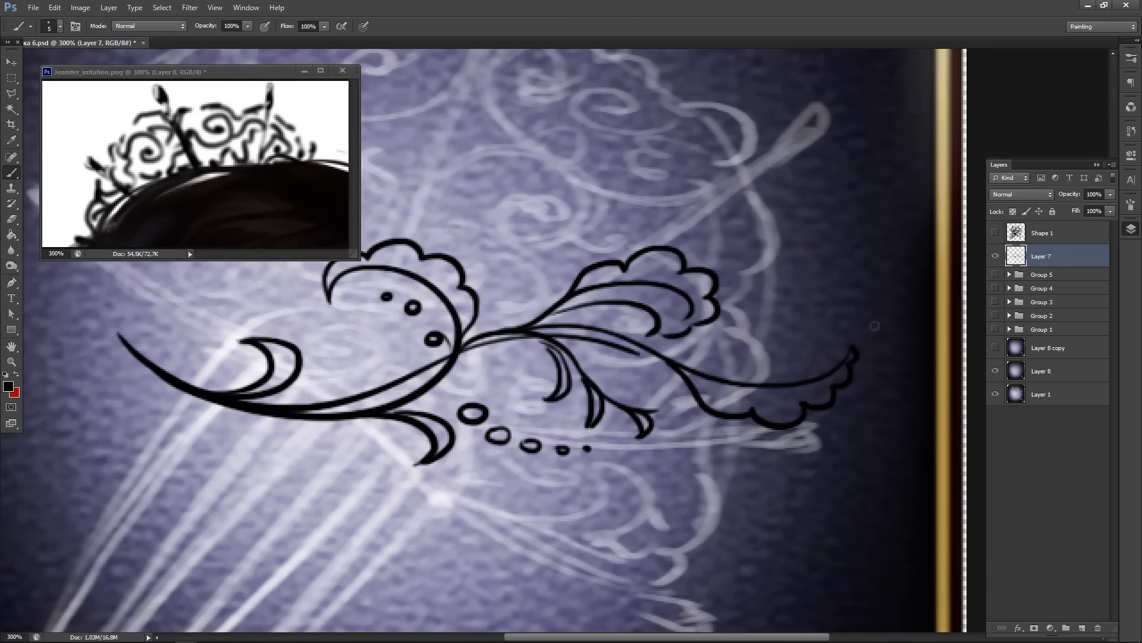
mouse_move(855, 363)
mouse_down()
mouse_move(856, 324)
mouse_move(894, 335)
mouse_move(853, 349)
mouse_move(878, 340)
mouse_up()
key(ctrl+z)
key(ctrl+z)
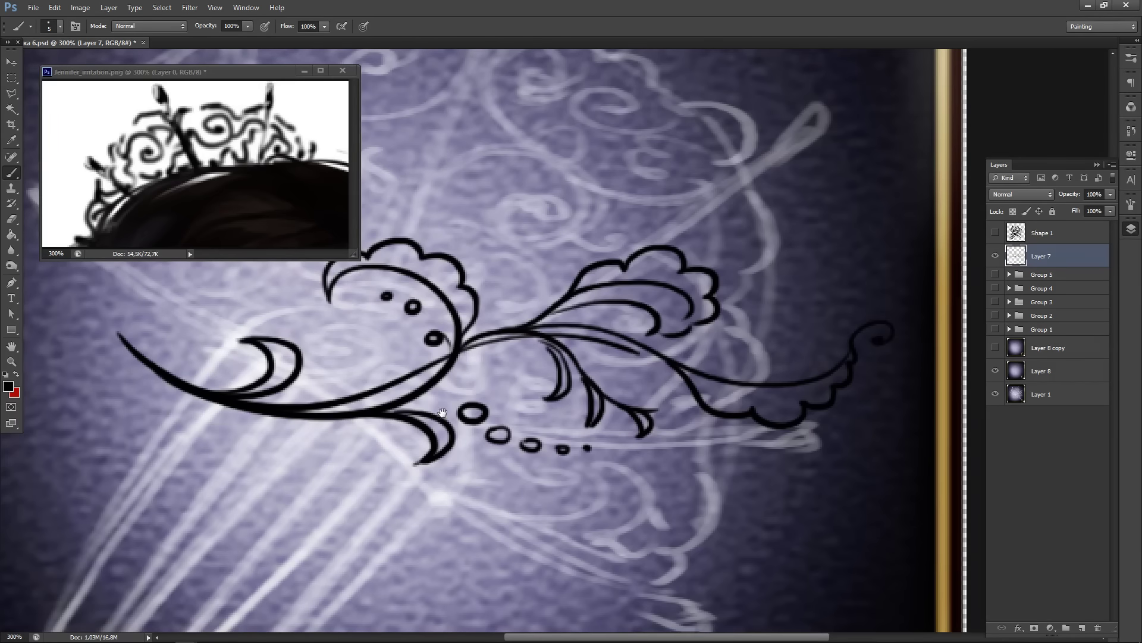
scroll(442, 412, left, 3)
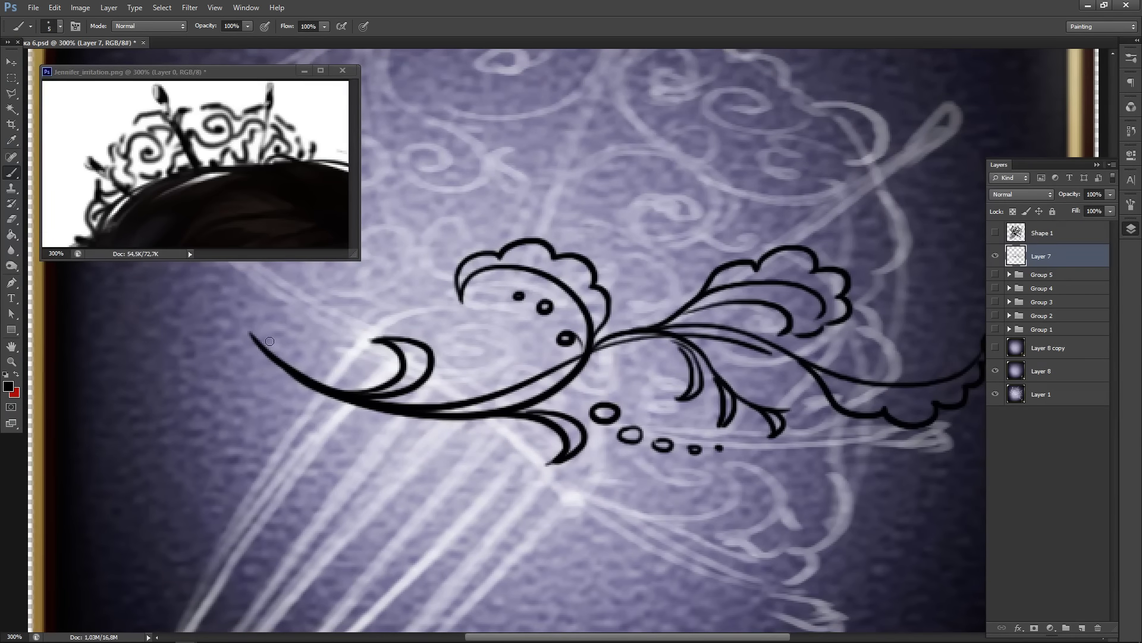
drag(250, 337, 263, 352)
- Delete the practice Layer 7 and show the Shape 1 and Layer 8 copy layers
key(ctrl+minus)
key(ctrl+minus)
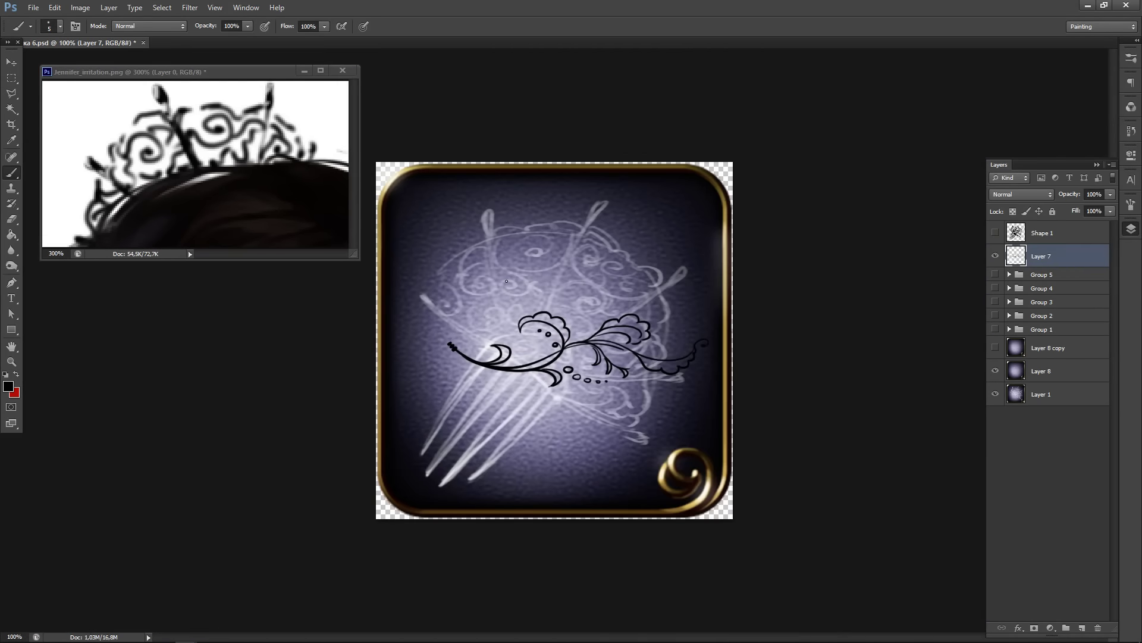
key(Delete)
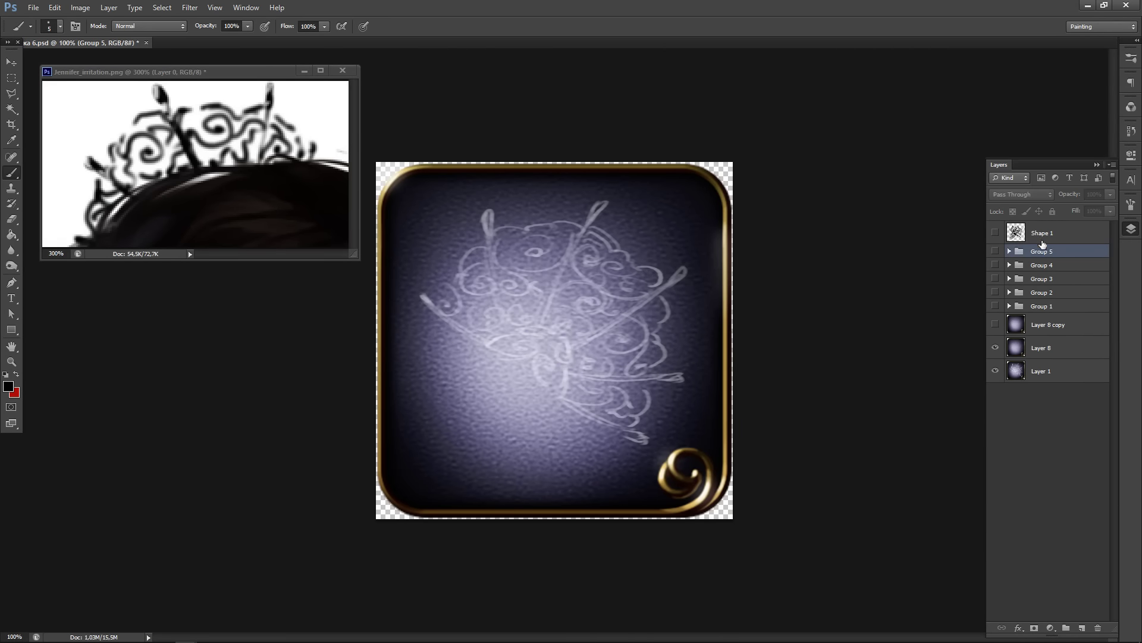
click(1042, 239)
click(995, 232)
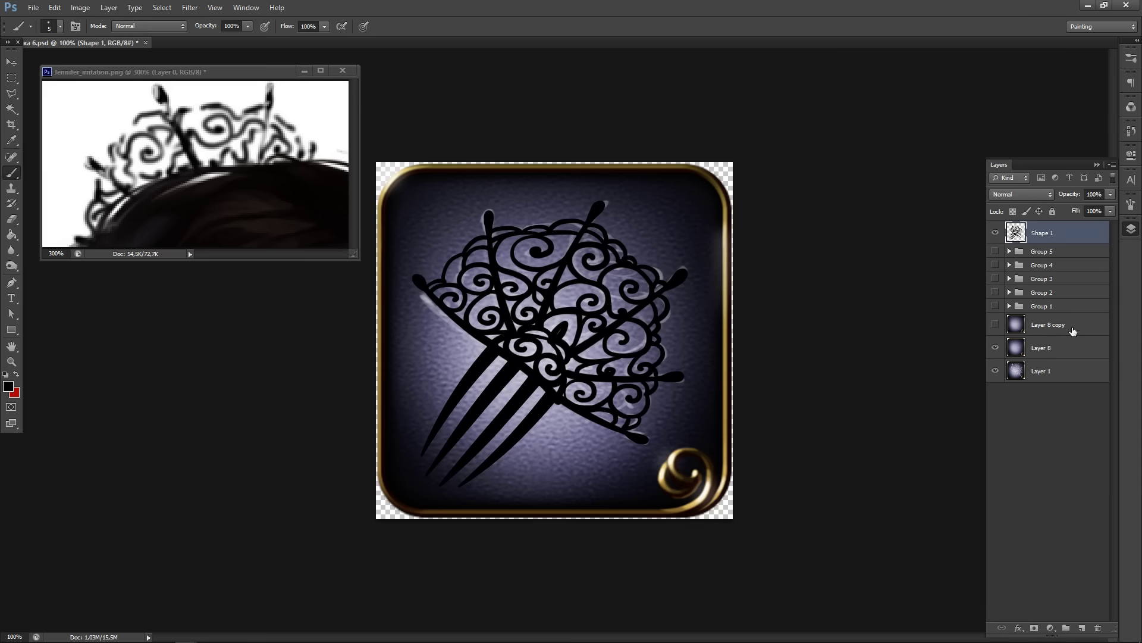
click(1073, 331)
click(996, 324)
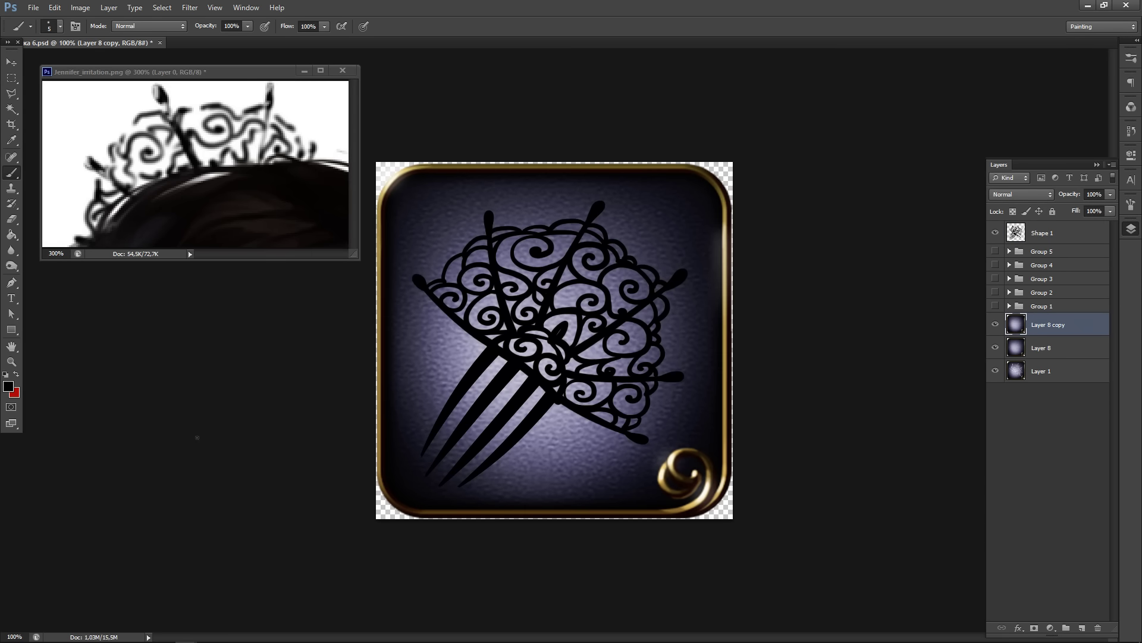
- Erase the scalloped outer edging between the comb's two lower right hairpins on Shape 1 with a size 20 eraser
click(1076, 229)
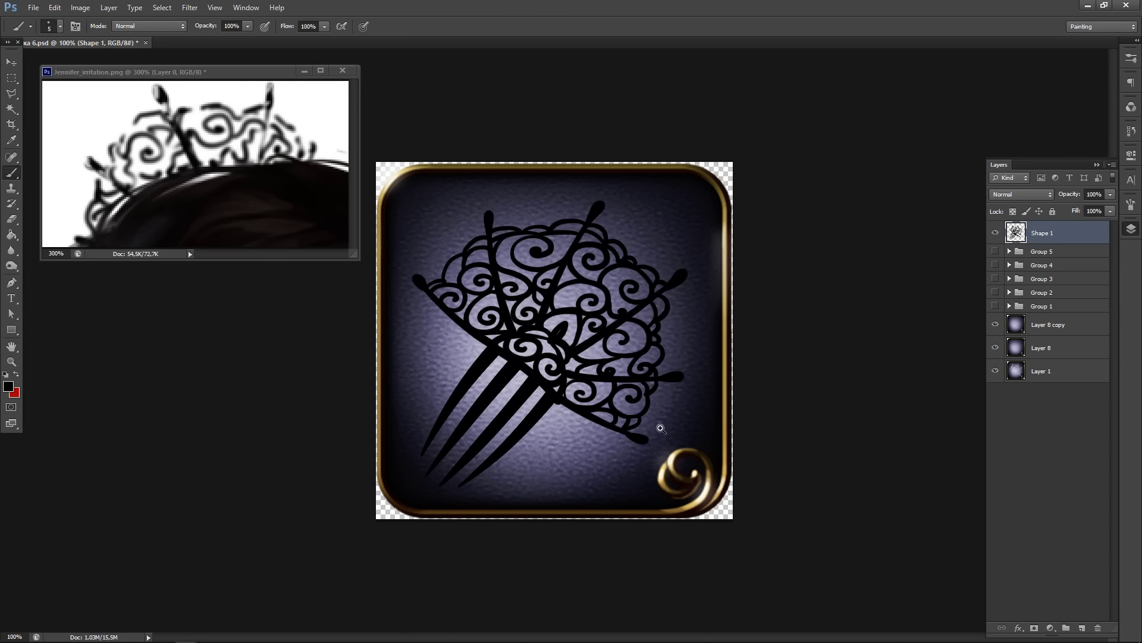
click(645, 381)
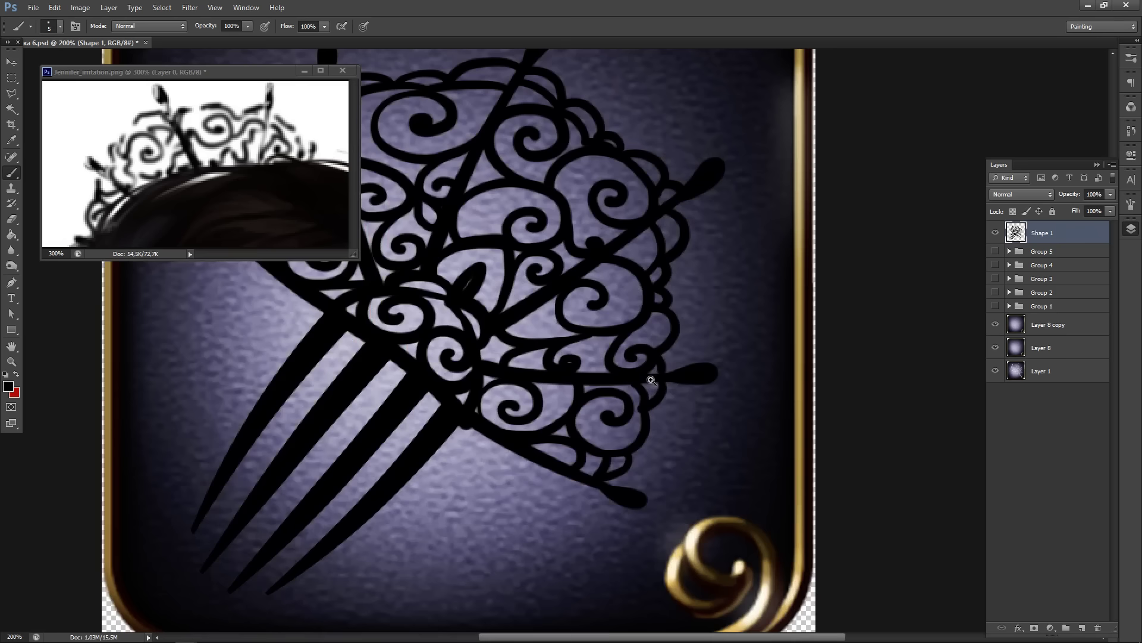
drag(638, 347, 594, 367)
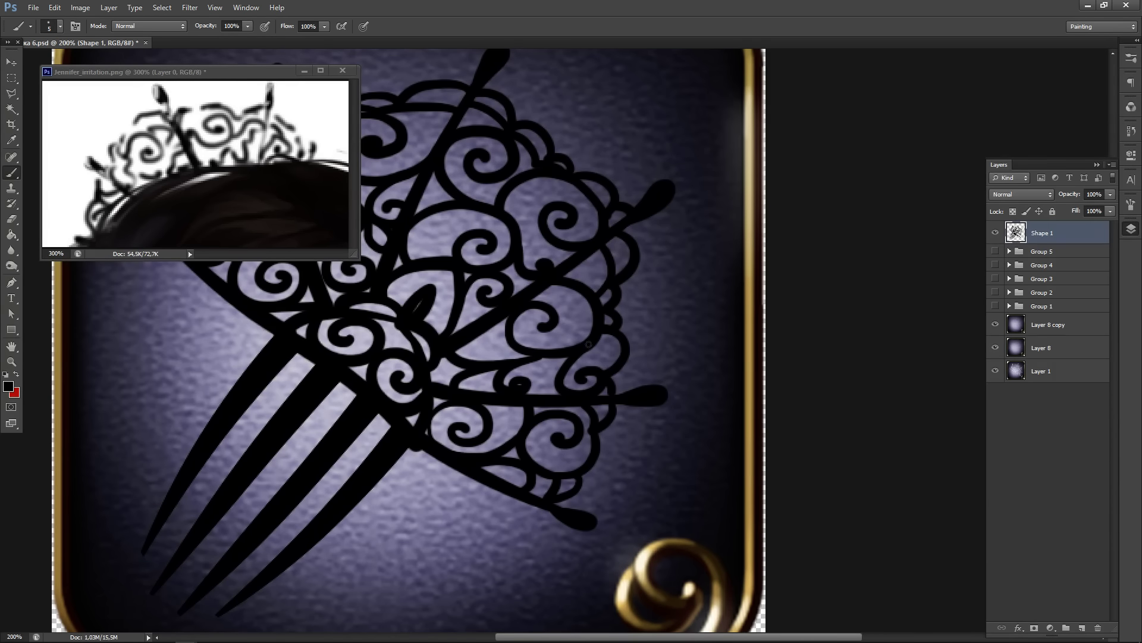
key(e)
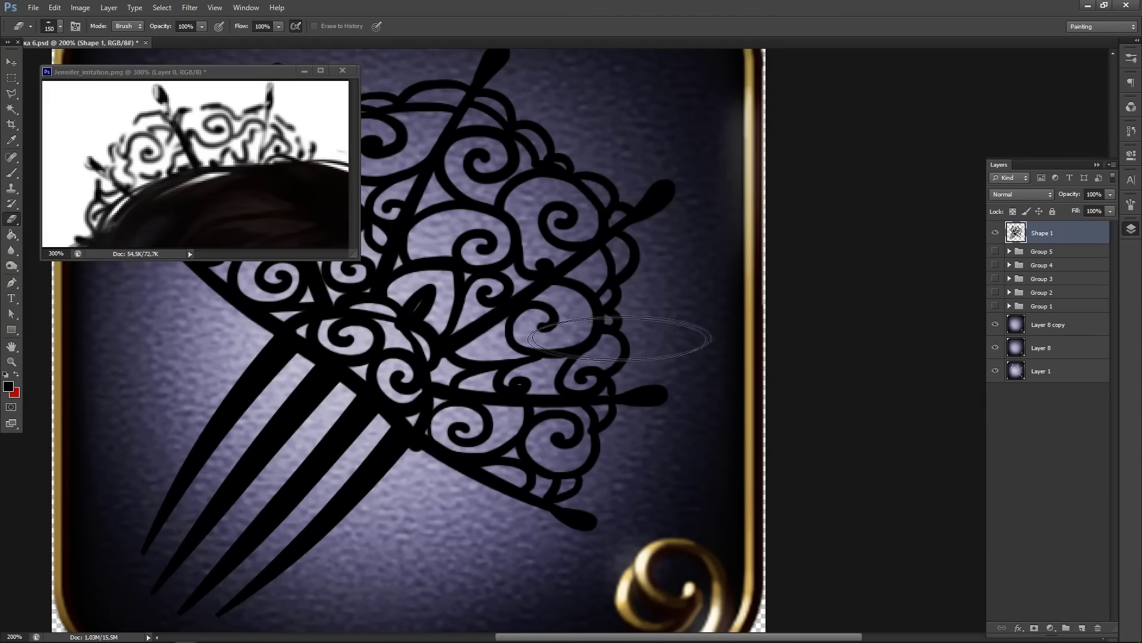
key(bracketleft)
key(bracketleft)
key(bracketleft)
key(bracketleft)
key(bracketleft)
key(bracketleft)
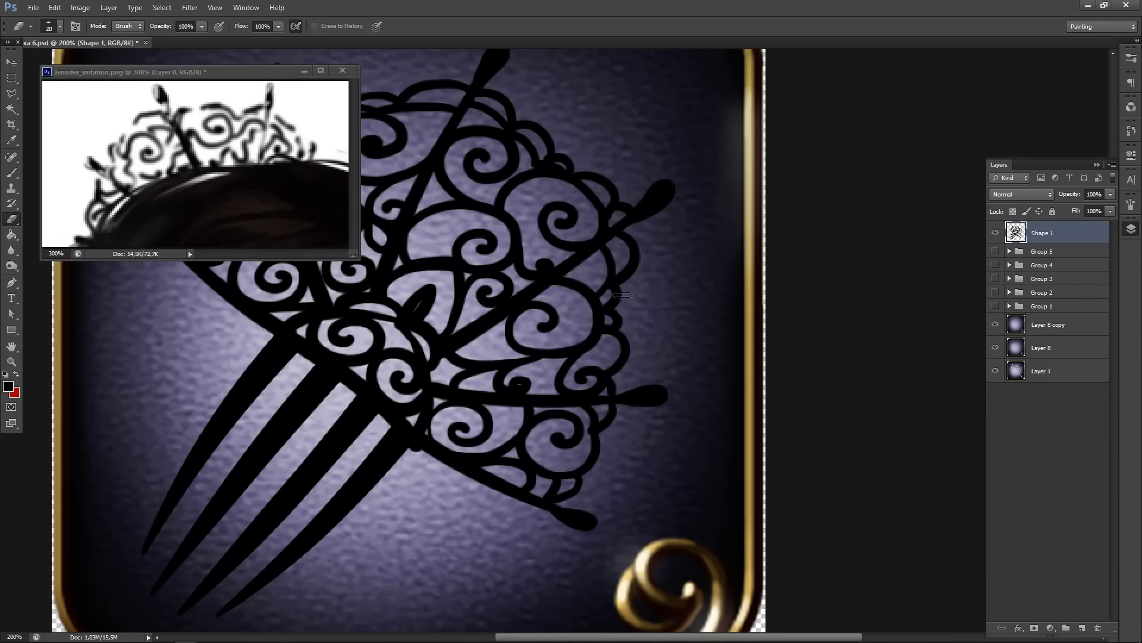
mouse_move(624, 298)
mouse_down()
mouse_move(622, 340)
mouse_move(613, 300)
mouse_move(618, 334)
mouse_move(607, 339)
mouse_move(618, 302)
mouse_up()
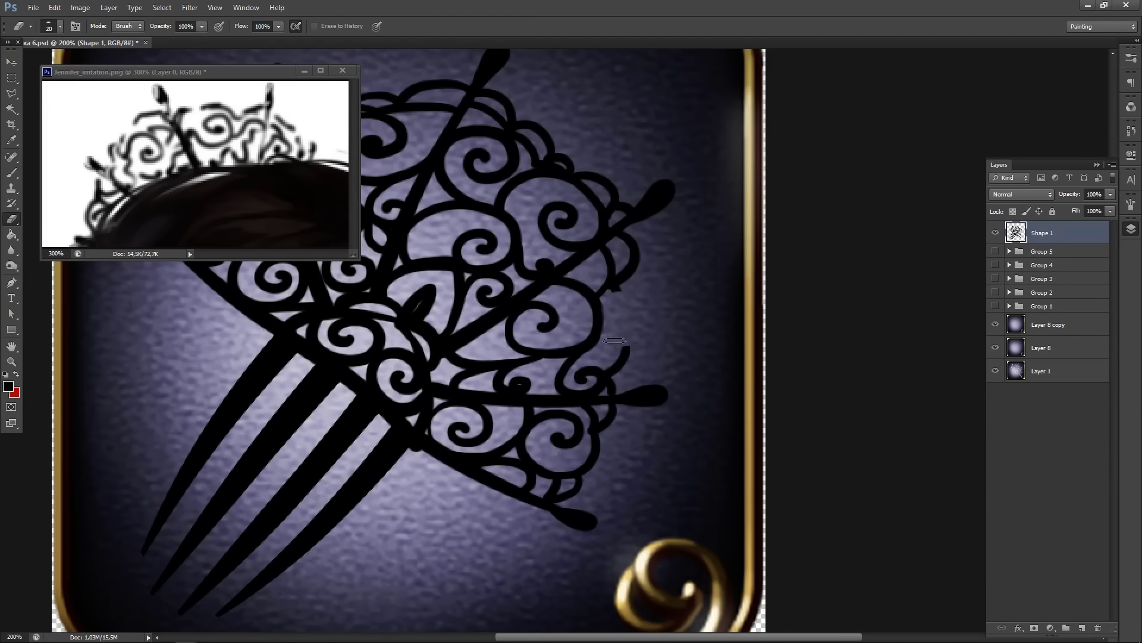
drag(624, 341, 621, 370)
key(b)
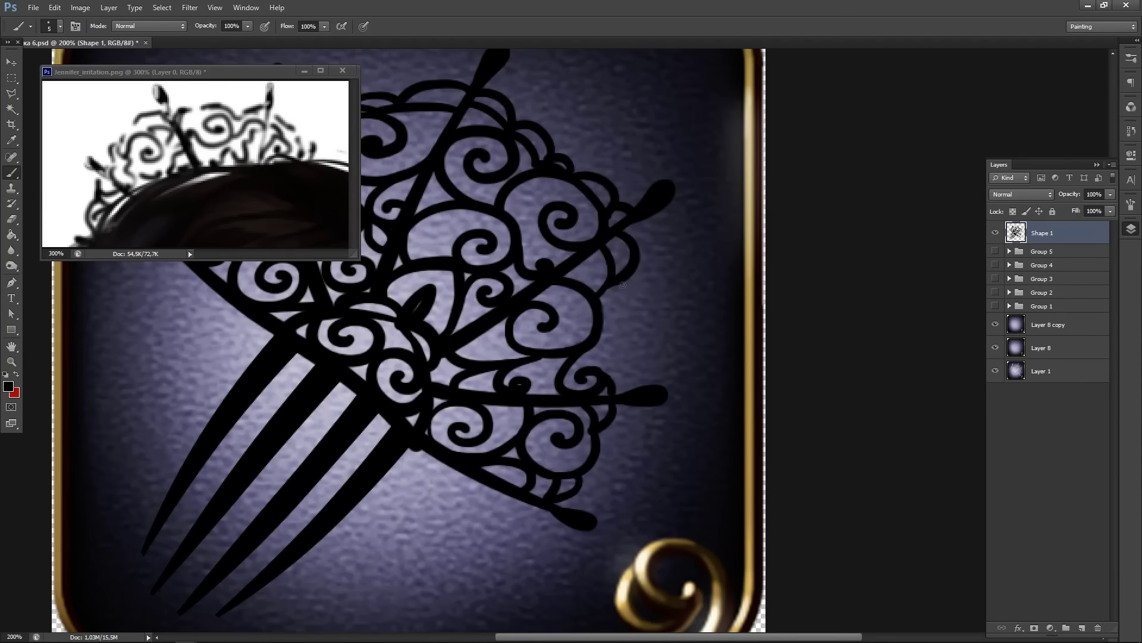
- Try several black curves for new outer edging between the two lower right hairpins, undoing each attempt
mouse_move(622, 285)
mouse_down()
mouse_move(644, 310)
mouse_move(619, 392)
mouse_up()
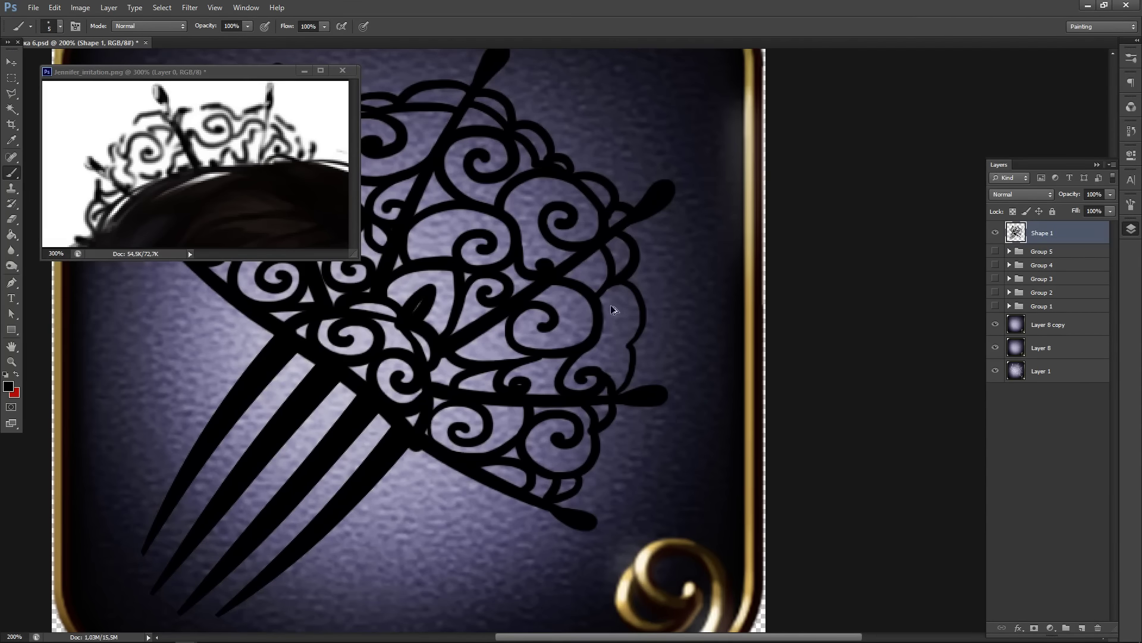
key(ctrl+z)
drag(619, 302, 616, 374)
key(ctrl+z)
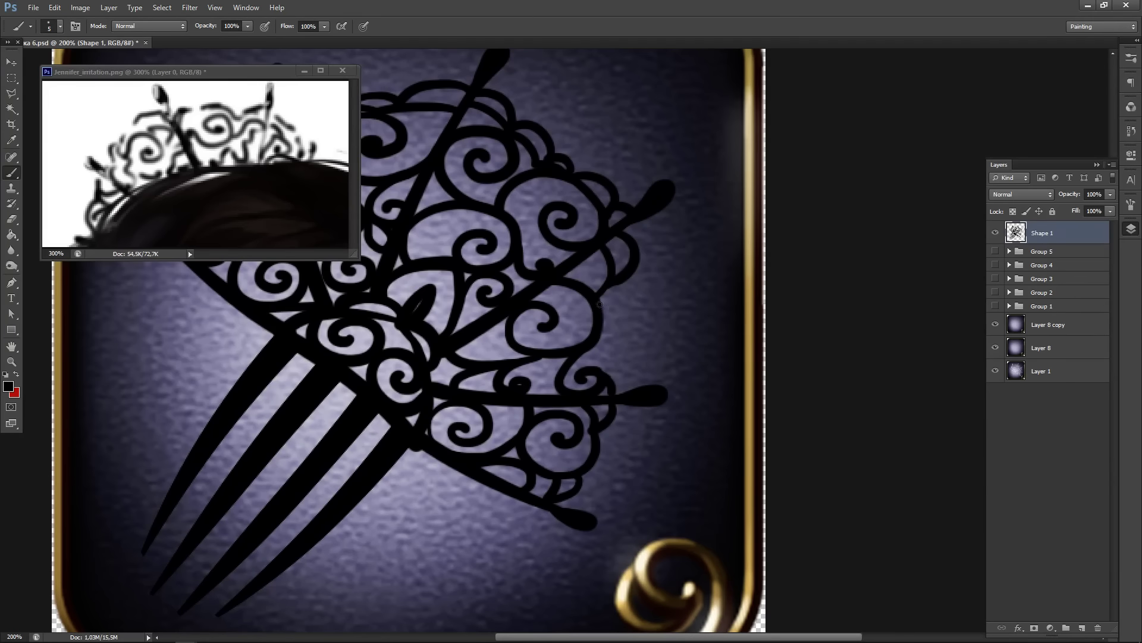
mouse_move(600, 301)
mouse_down()
mouse_move(619, 318)
mouse_move(610, 374)
mouse_up()
key(ctrl+z)
drag(595, 298, 622, 382)
key(ctrl+z)
drag(613, 318, 613, 377)
key(ctrl+z)
mouse_move(597, 303)
mouse_down()
mouse_move(618, 348)
mouse_move(605, 379)
mouse_up()
key(ctrl+z)
mouse_move(595, 297)
mouse_down()
mouse_move(616, 319)
mouse_move(599, 383)
mouse_up()
mouse_move(622, 279)
mouse_down()
mouse_move(637, 327)
mouse_move(619, 395)
mouse_up()
key(ctrl+alt+z)
key(ctrl+alt+z)
key(ctrl+alt+z)
key(ctrl+alt+z)
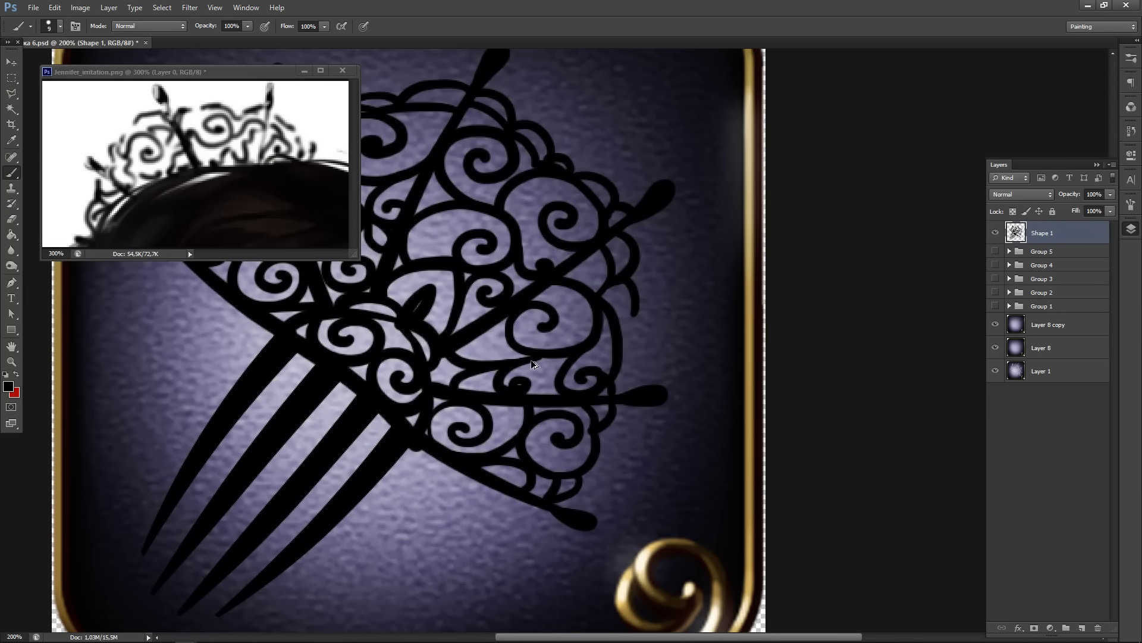
- Paint a small spiral above the lower hairpin and a connecting curve from the upper scallop with a size 9 black brush
mouse_move(603, 308)
mouse_down()
mouse_move(641, 364)
mouse_move(634, 352)
mouse_up()
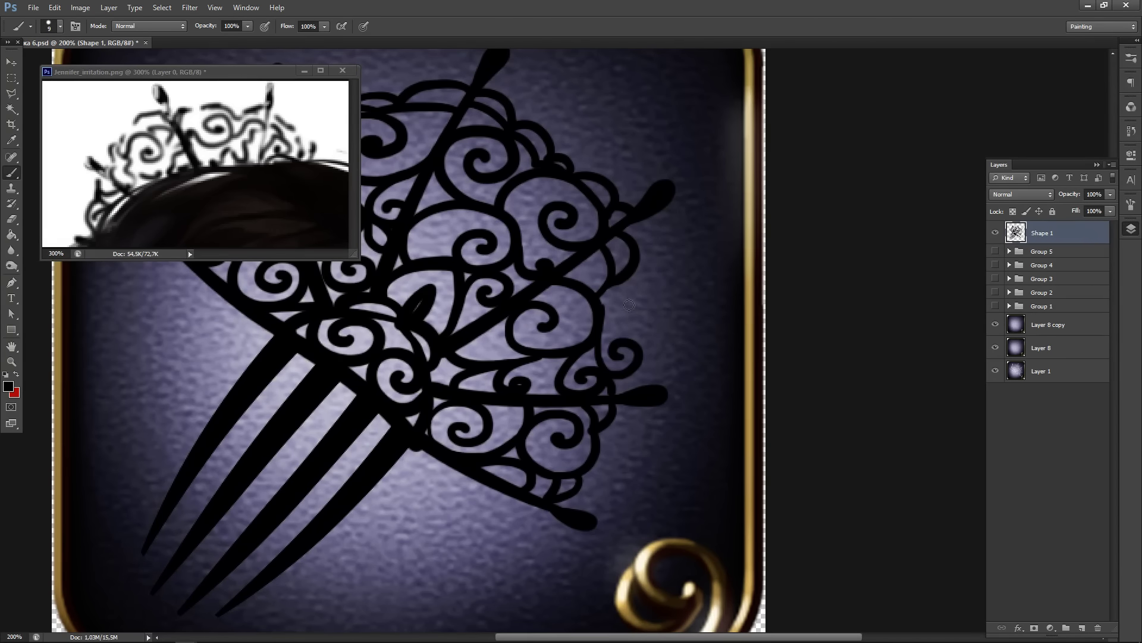
drag(613, 288, 627, 340)
drag(624, 278, 628, 333)
drag(623, 379, 619, 394)
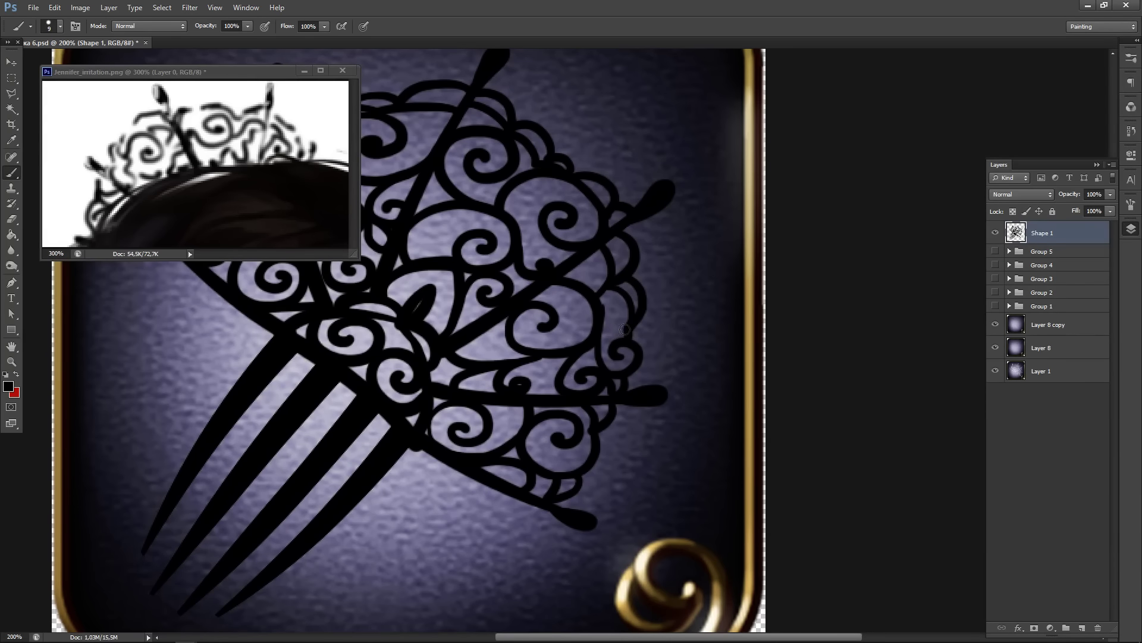
drag(625, 329, 592, 348)
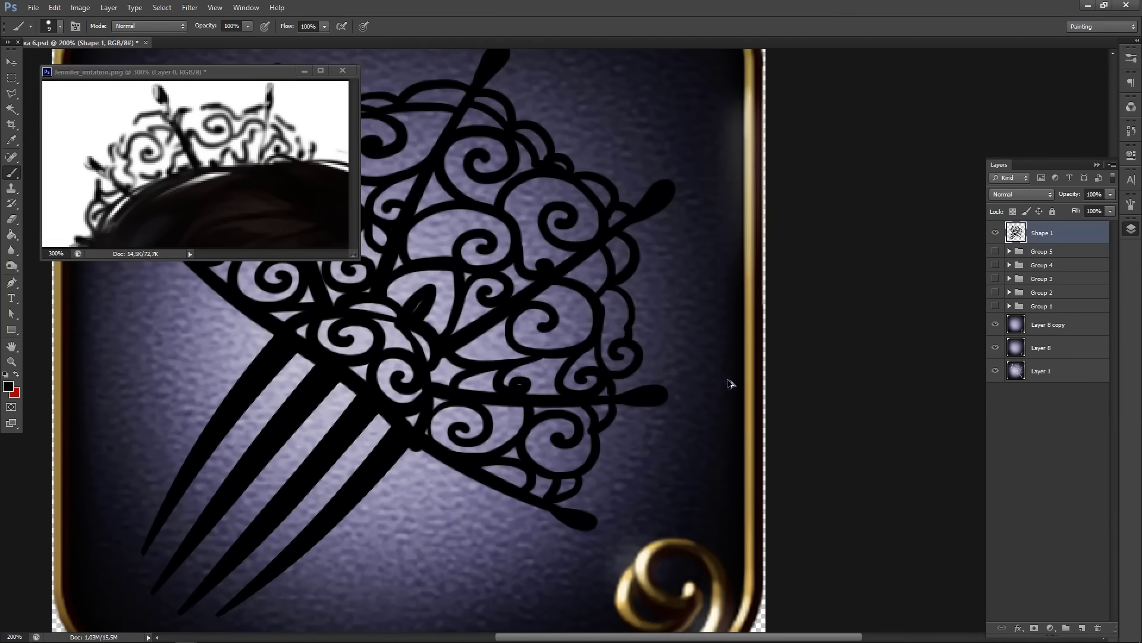
- Erase the pointed tip of the comb's nearly horizontal lower right hairpin with the size 20 eraser
key(e)
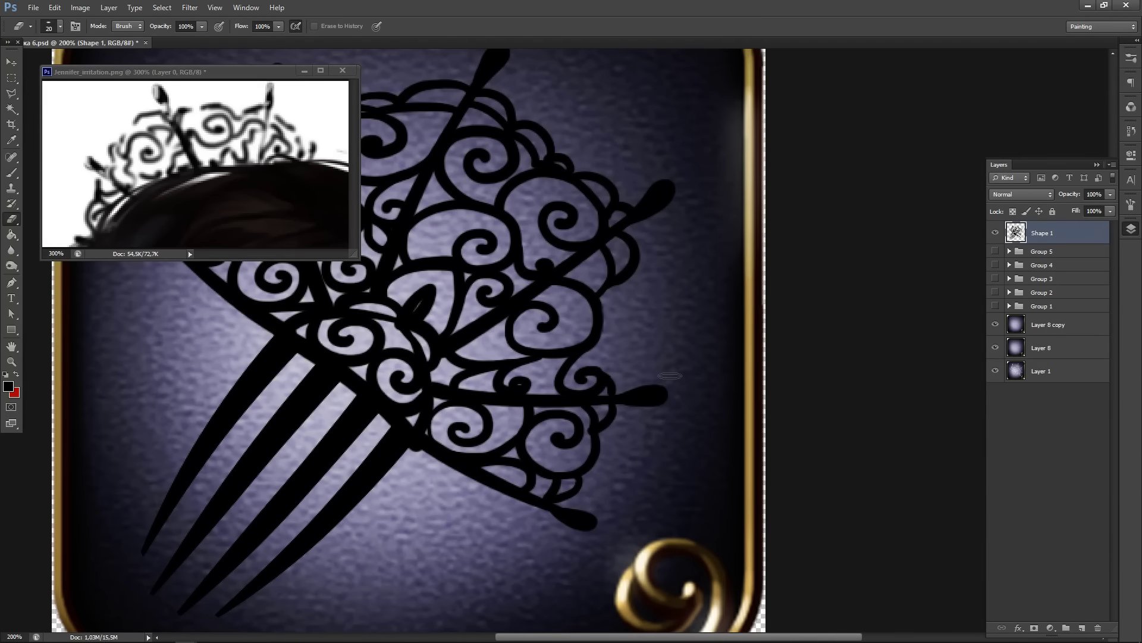
mouse_move(667, 393)
mouse_down()
mouse_move(629, 393)
mouse_move(631, 403)
mouse_up()
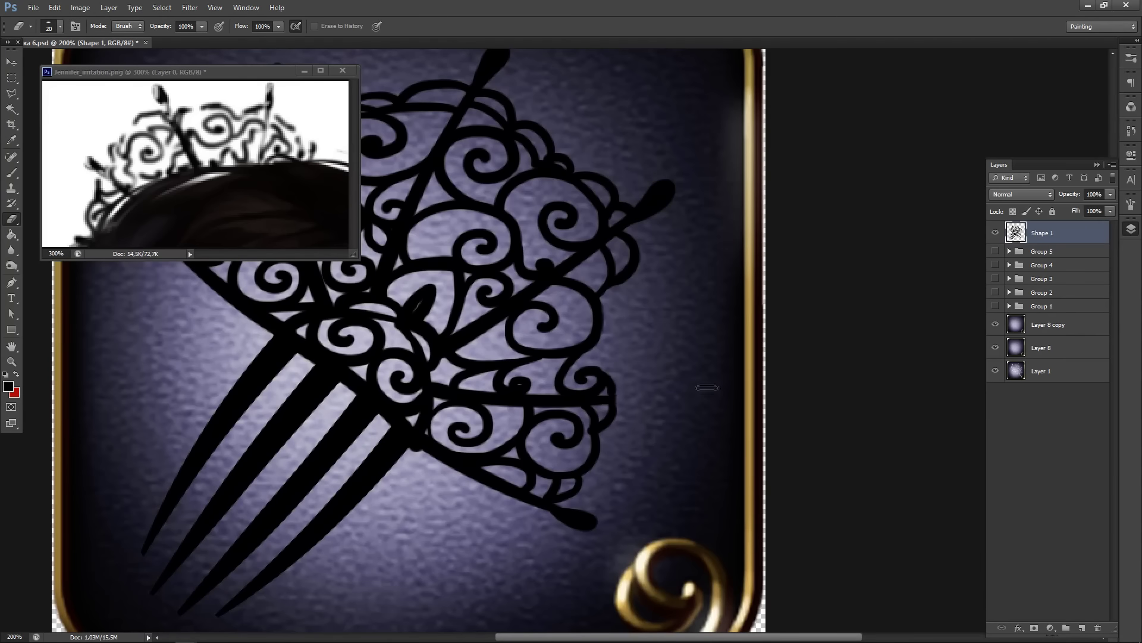
key(b)
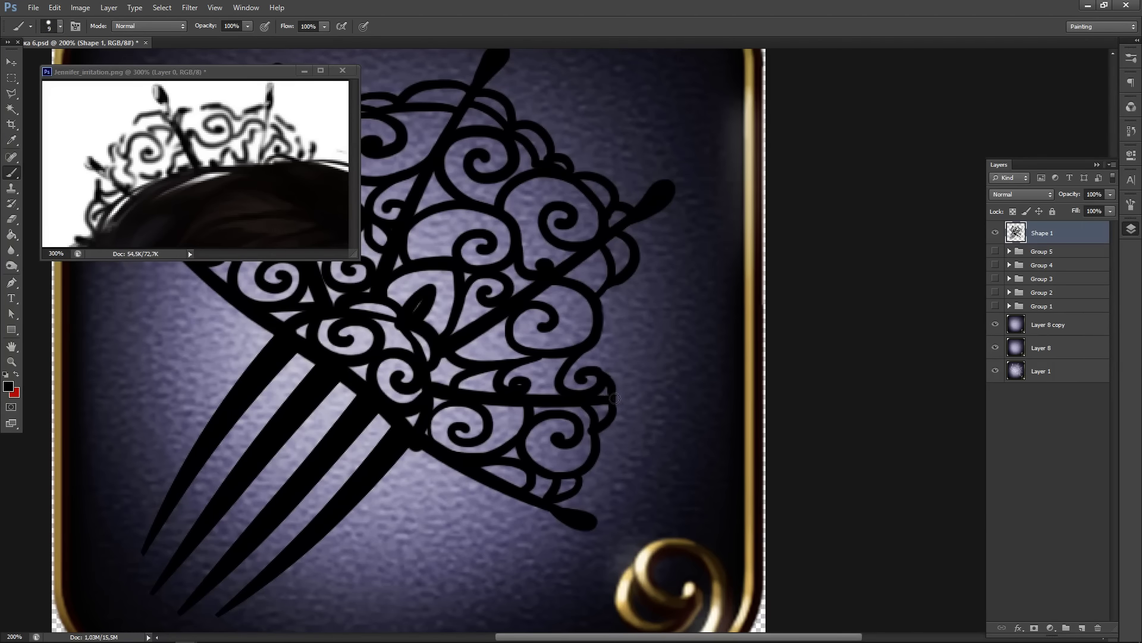
- Repaint the lower right hairpin with a longer shaft and rounded tip using the size 9 black brush, undoing misplaced strokes
drag(614, 398, 632, 400)
key(ctrl+z)
key(ctrl+z)
key(ctrl+z)
drag(586, 400, 640, 398)
key(ctrl+z)
key(ctrl+alt+z)
key(ctrl+alt+z)
key(ctrl+z)
mouse_move(640, 398)
mouse_down()
mouse_move(670, 404)
mouse_move(662, 395)
mouse_move(599, 408)
mouse_move(676, 397)
mouse_move(642, 404)
mouse_move(667, 402)
mouse_up()
key(ctrl+alt+z)
key(ctrl+alt+z)
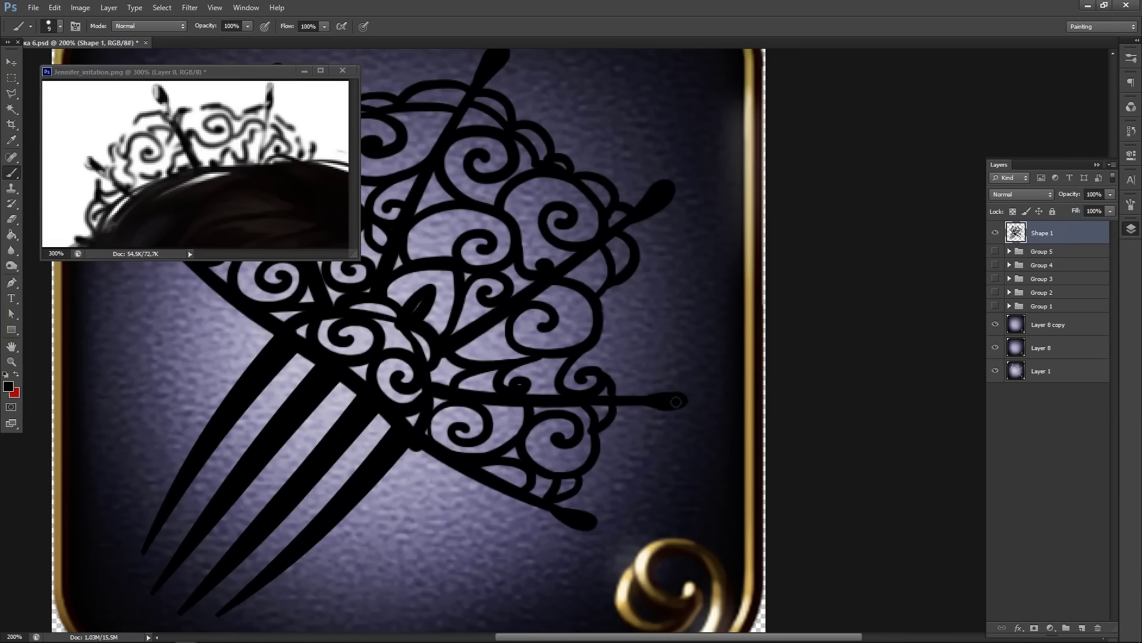
drag(642, 403, 684, 402)
- Paint an outer scallop curve just below the lower right hairpin, undoing misplaced tries
drag(603, 406, 538, 407)
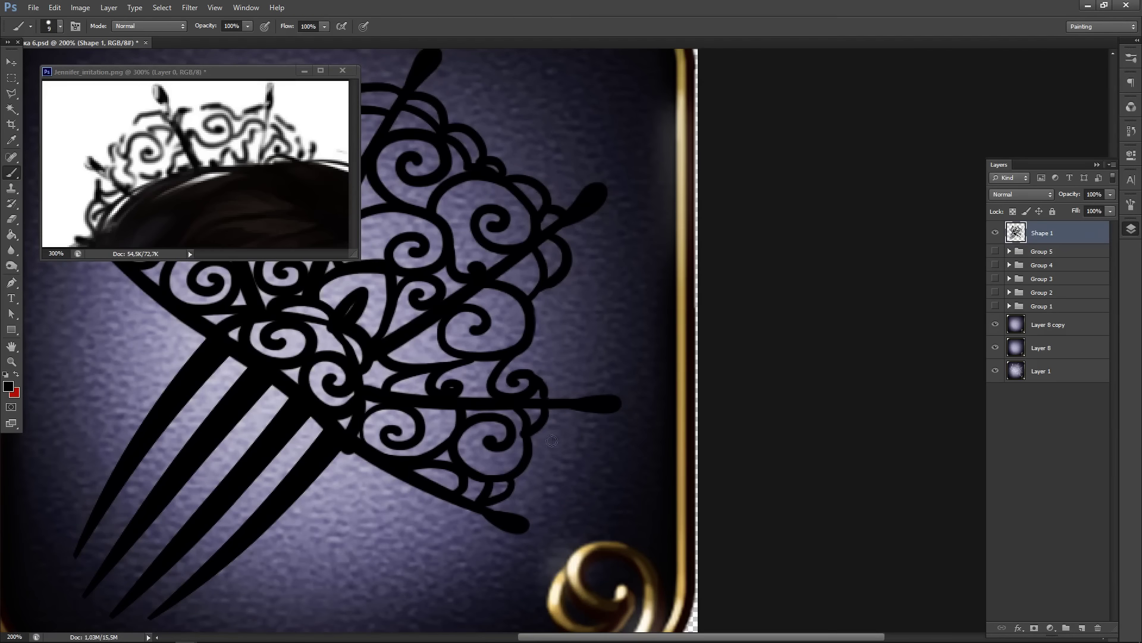
drag(574, 411, 534, 451)
key(ctrl+z)
drag(574, 409, 532, 446)
key(ctrl+z)
mouse_move(529, 450)
mouse_down()
mouse_move(551, 440)
mouse_move(567, 407)
mouse_move(510, 435)
mouse_up()
key(ctrl+z)
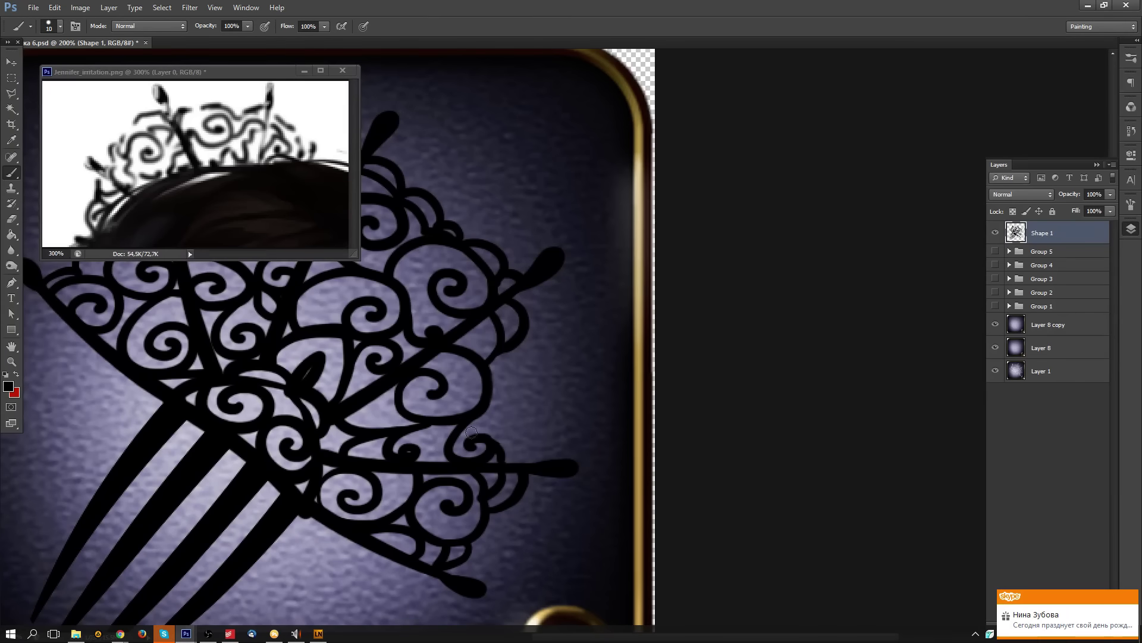
- Paint an outer arc ending in a spiral between the two right hairpins with a size 10 brush, undoing misshapen tries
key(bracketright)
mouse_move(526, 468)
mouse_down()
mouse_move(487, 419)
mouse_move(530, 393)
mouse_move(526, 429)
mouse_move(534, 412)
mouse_move(490, 425)
mouse_move(520, 394)
mouse_move(525, 420)
mouse_up()
key(ctrl+z)
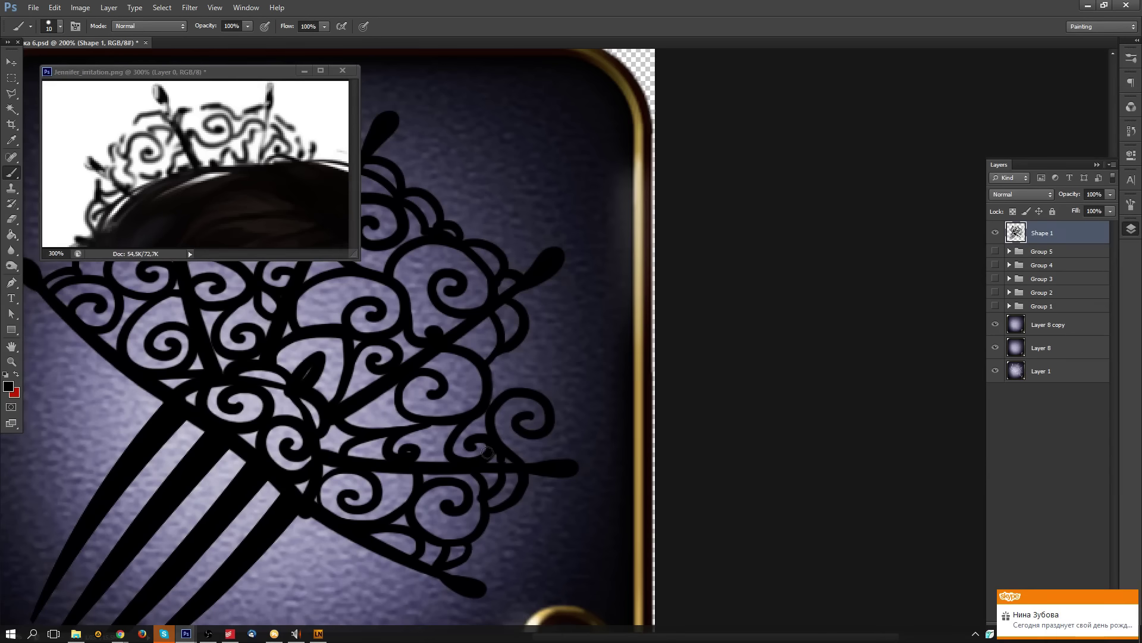
key(ctrl+z)
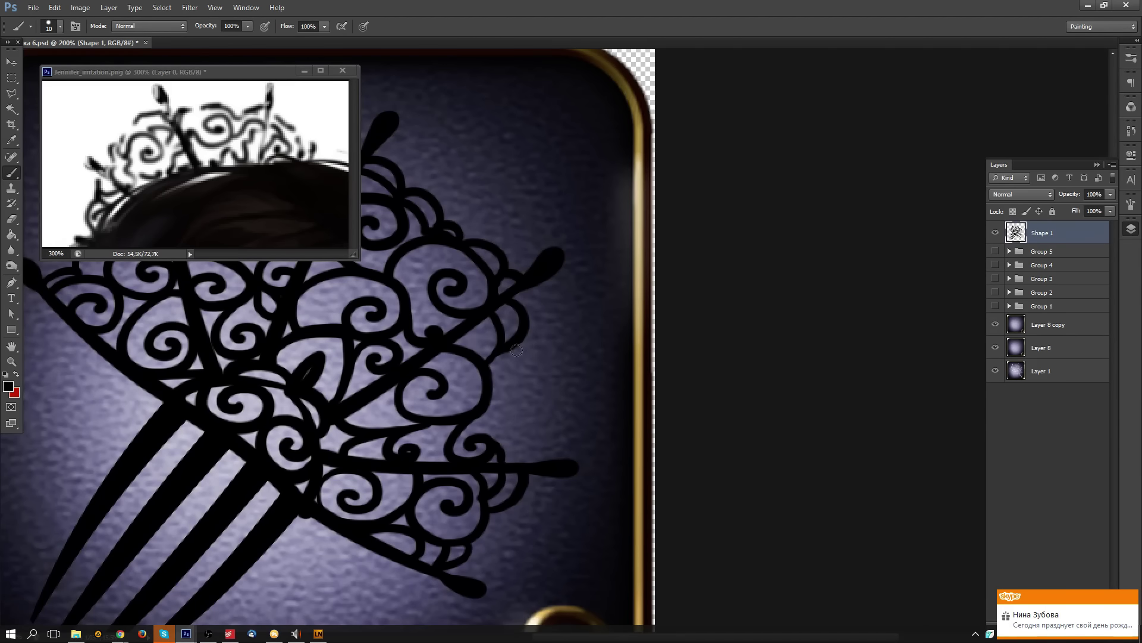
mouse_move(513, 346)
mouse_down()
mouse_move(544, 365)
mouse_move(538, 434)
mouse_move(486, 424)
mouse_move(545, 365)
mouse_move(531, 422)
mouse_move(485, 415)
mouse_move(508, 348)
mouse_move(547, 363)
mouse_move(556, 418)
mouse_move(512, 439)
mouse_move(488, 413)
mouse_move(528, 391)
mouse_move(522, 413)
mouse_up()
key(ctrl+z)
key(ctrl+z)
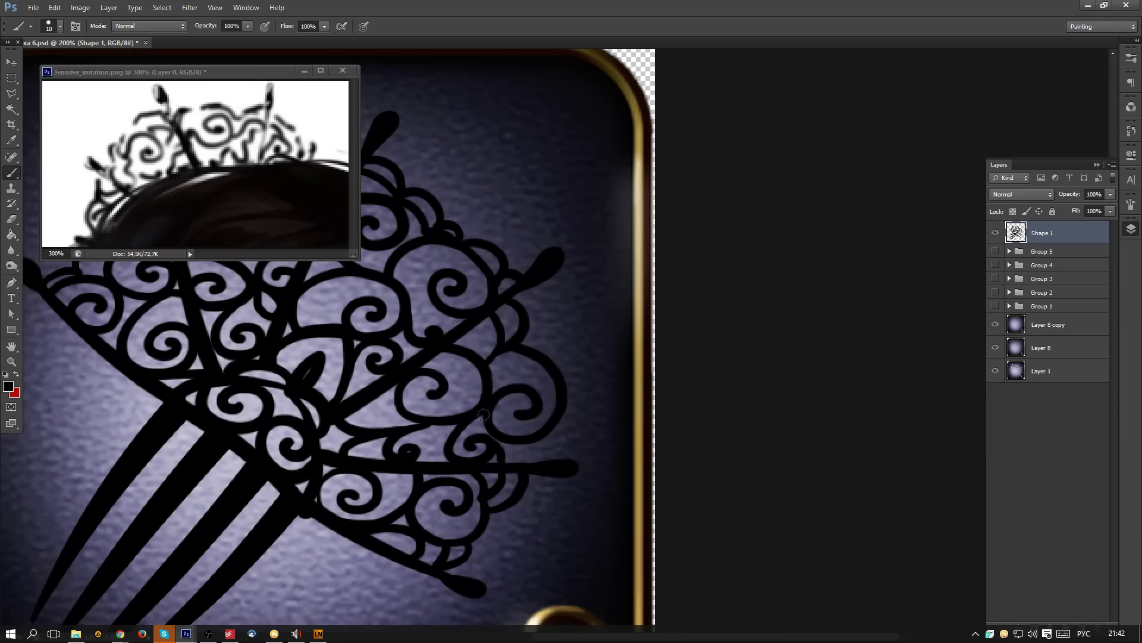
key(ctrl+alt+z)
mouse_move(514, 350)
mouse_down()
mouse_move(549, 396)
mouse_move(534, 442)
mouse_move(488, 426)
mouse_move(514, 398)
mouse_move(514, 422)
mouse_up()
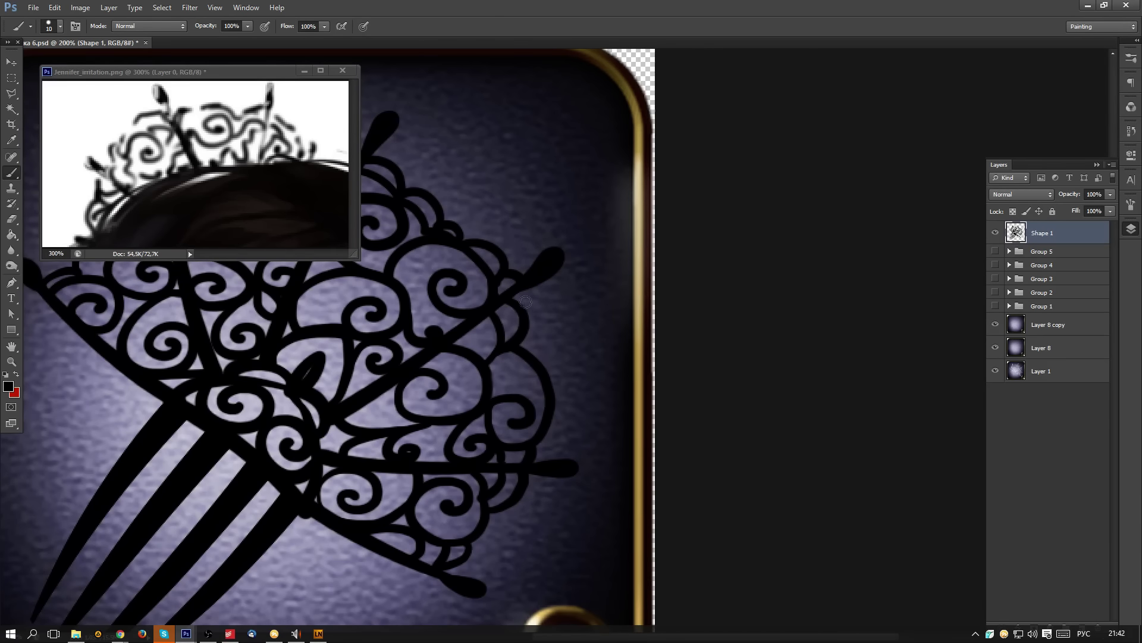
- Paint a second outer scallop just below the upper right hairpin, redoing the curve until it fits the edging
mouse_move(513, 288)
mouse_down()
mouse_move(539, 304)
mouse_move(524, 355)
mouse_up()
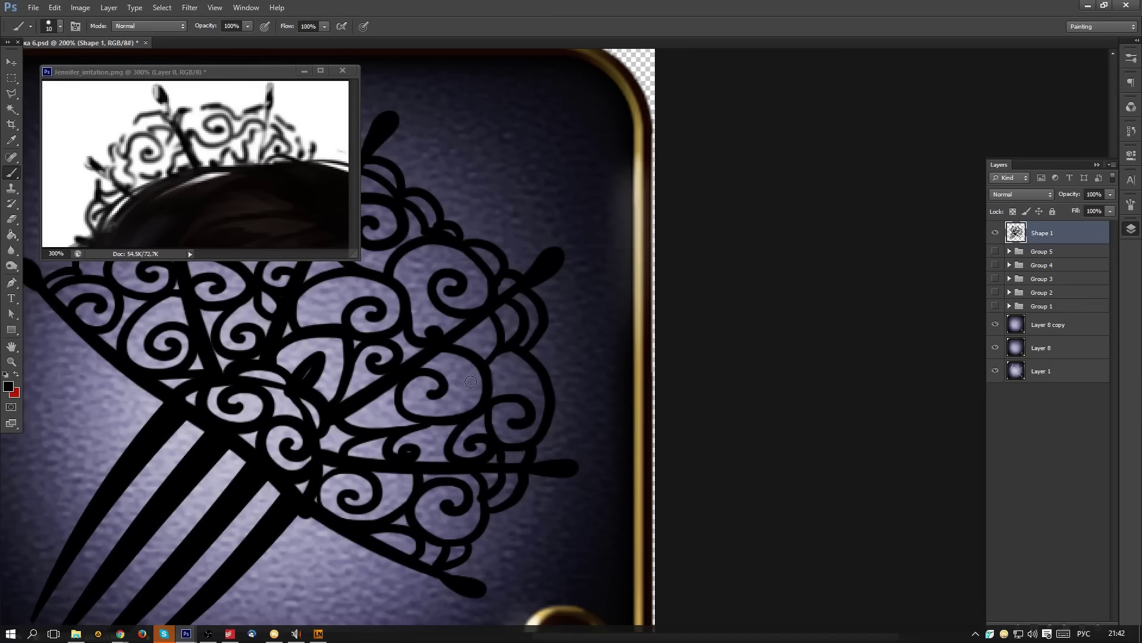
key(ctrl+z)
mouse_move(515, 286)
mouse_down()
mouse_move(538, 305)
mouse_move(524, 356)
mouse_up()
key(ctrl+z)
mouse_move(521, 288)
mouse_down()
mouse_move(541, 308)
mouse_move(530, 361)
mouse_up()
- Paint a wide outer arc over the scallops between the top and upper right hairpins, and save the document
drag(439, 299, 530, 412)
mouse_move(505, 295)
mouse_down()
mouse_move(571, 318)
mouse_move(582, 358)
mouse_up()
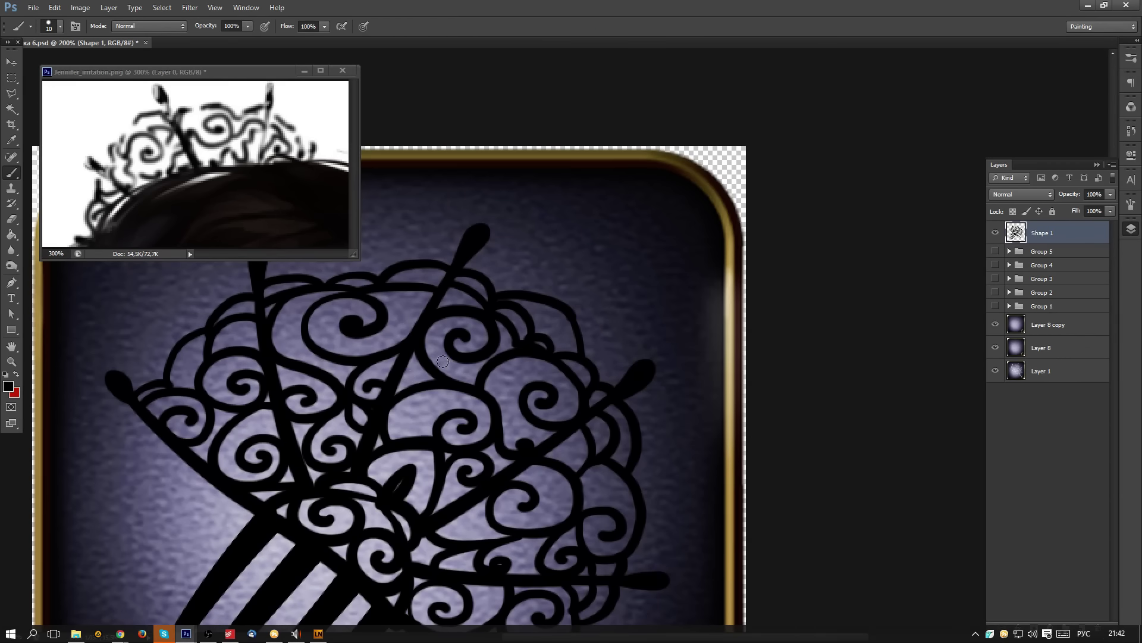
key(ctrl+alt+z)
key(ctrl+alt+z)
mouse_move(499, 294)
mouse_down()
mouse_move(554, 295)
mouse_move(589, 323)
mouse_move(567, 303)
mouse_move(580, 355)
mouse_up()
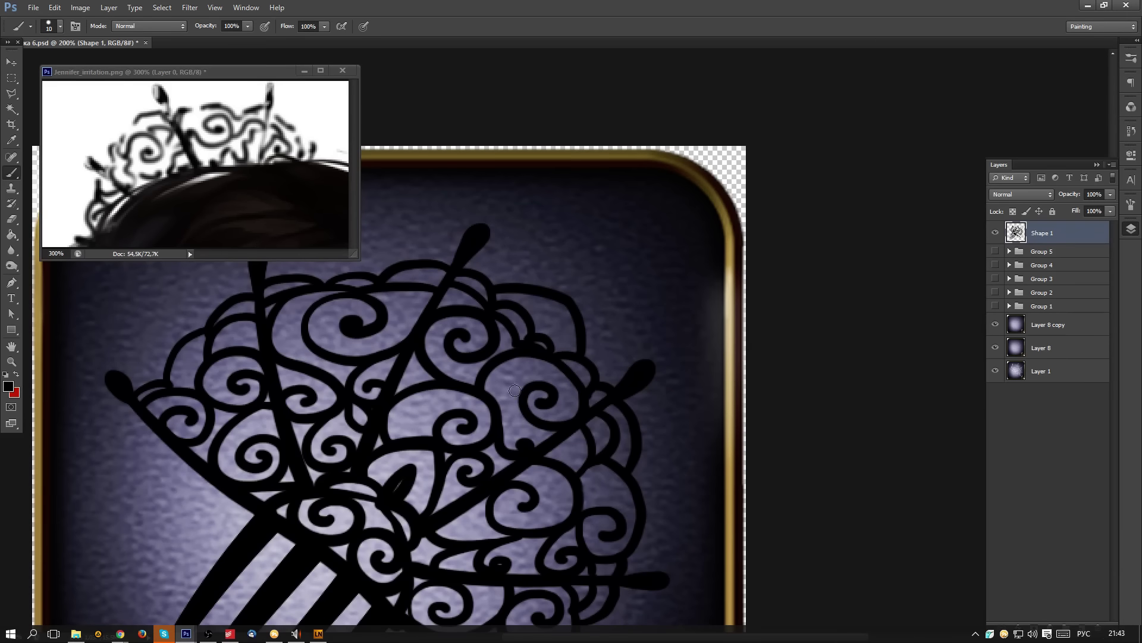
key(ctrl+alt+z)
drag(569, 302, 588, 362)
key(ctrl+s)
- Put the Shape 1 comb layer into a new layer group and collapse the group
drag(384, 516, 462, 376)
click(483, 470)
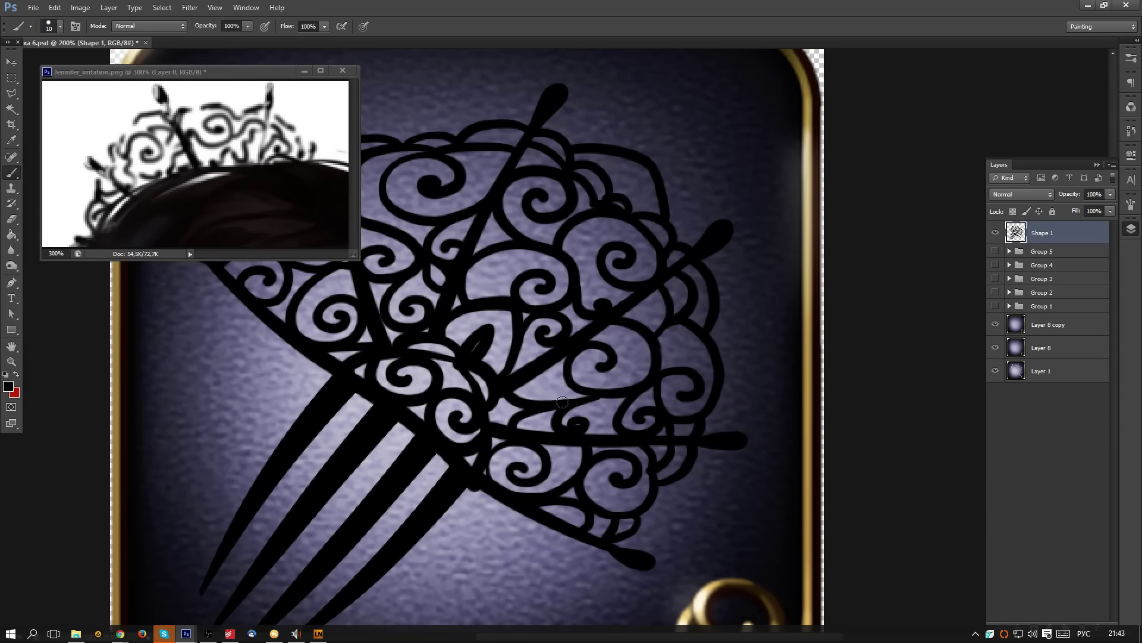
key(v)
key(ctrl+g)
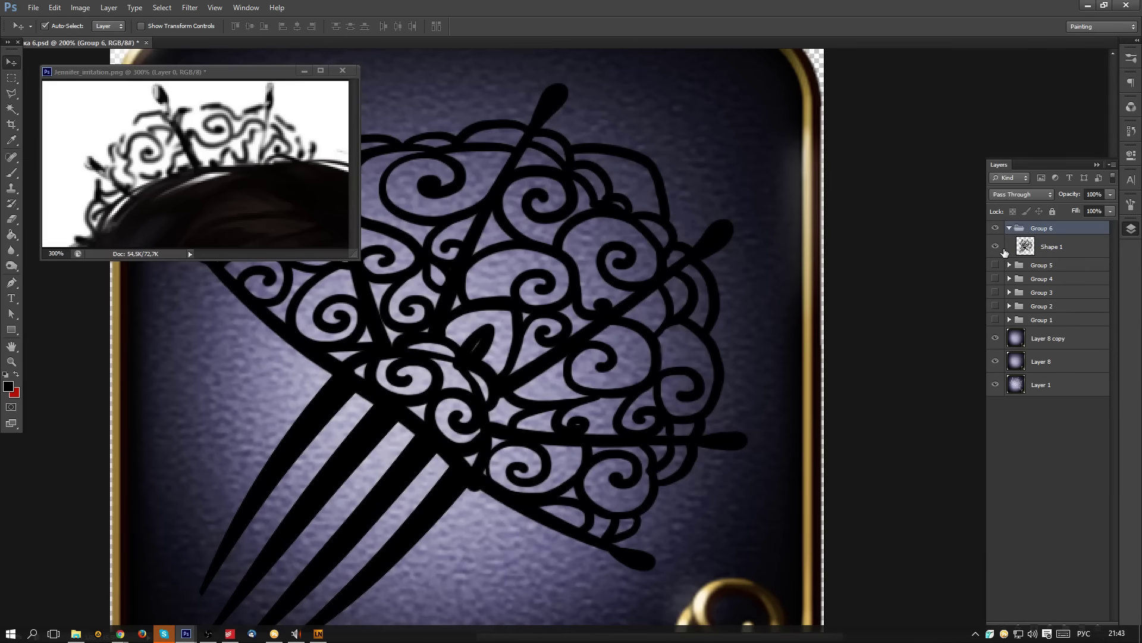
click(1010, 229)
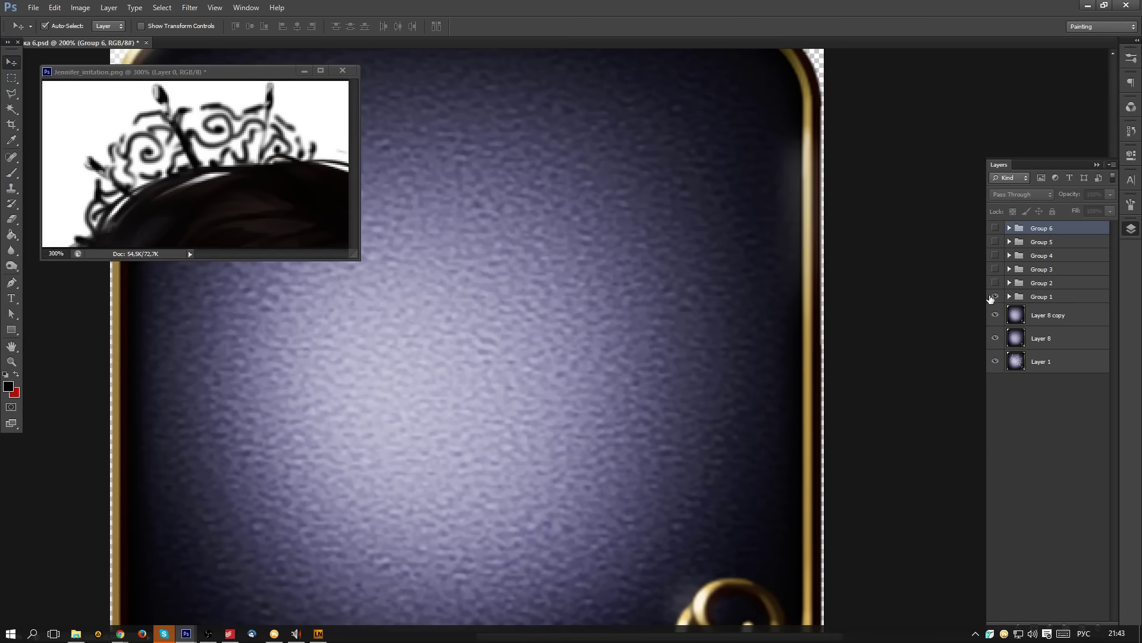
- Show Group 1 with the brown fists, look through its layers, and collapse it with the group selected
click(995, 296)
click(1065, 299)
click(1009, 297)
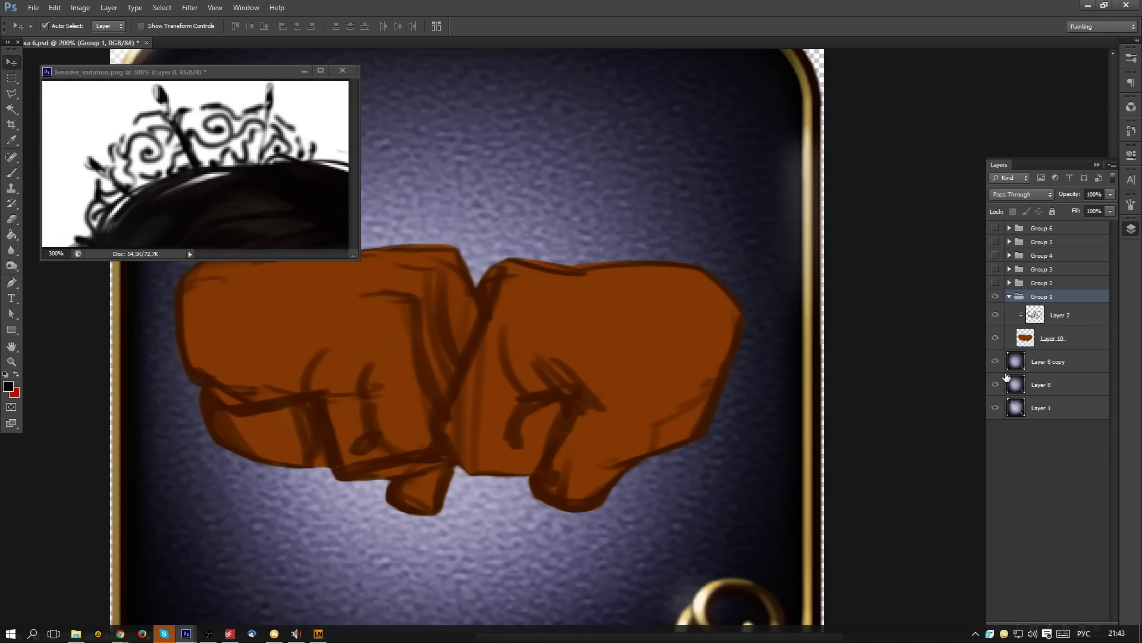
click(1065, 339)
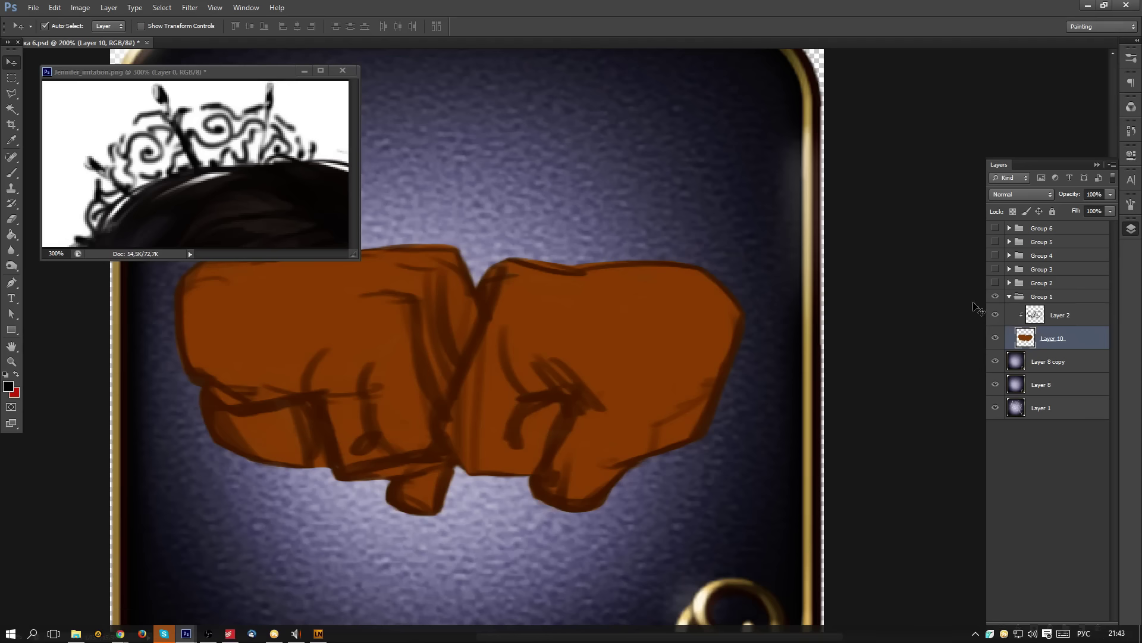
click(1050, 296)
click(1009, 296)
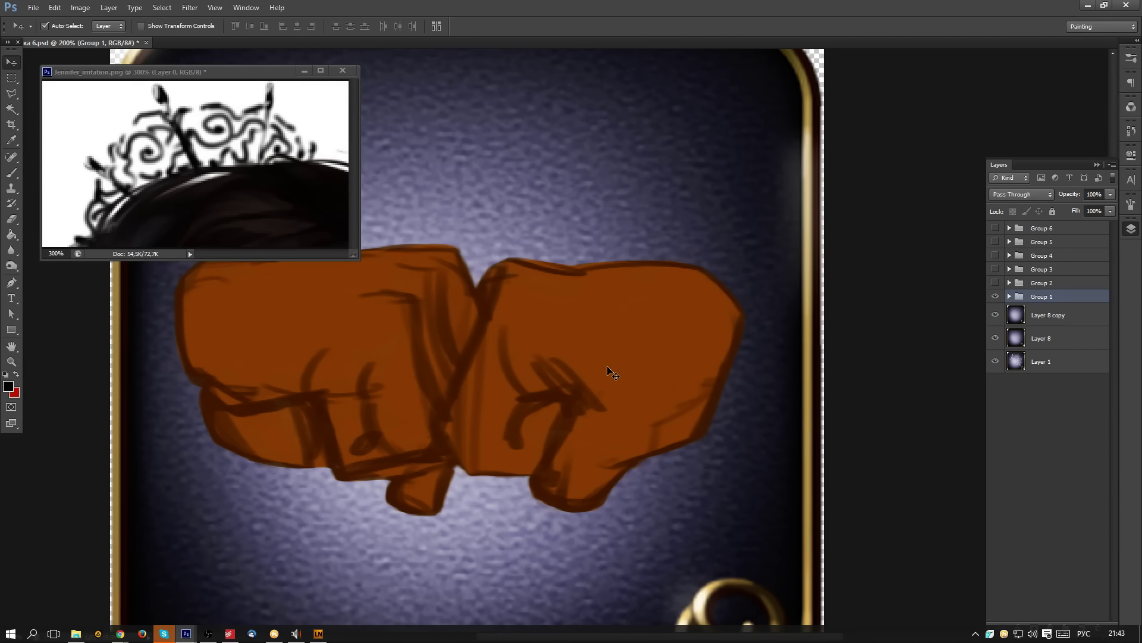
- Close the floating hair comb reference image without saving its changes, and save the icon document
click(348, 75)
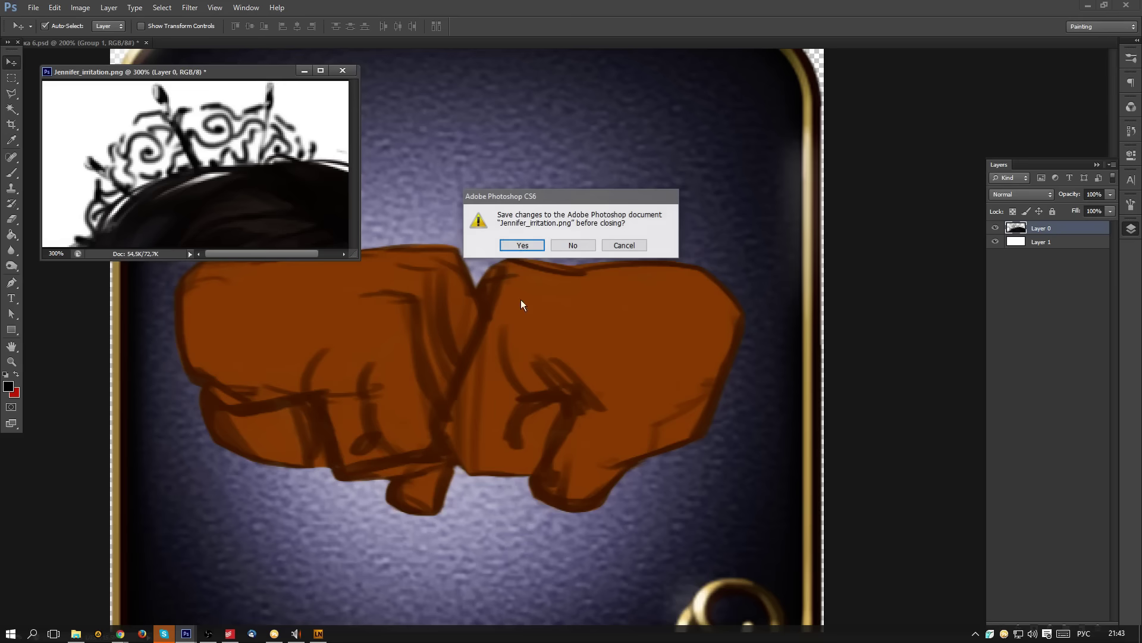
click(574, 244)
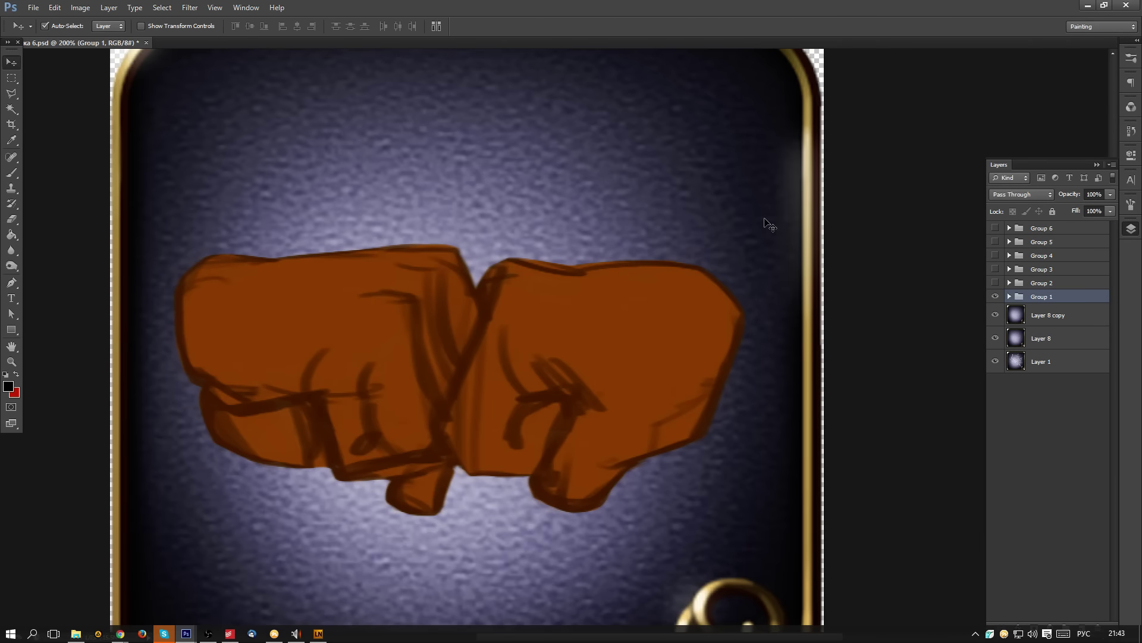
key(ctrl+minus)
key(ctrl+minus)
key(ctrl+minus)
key(ctrl+s)
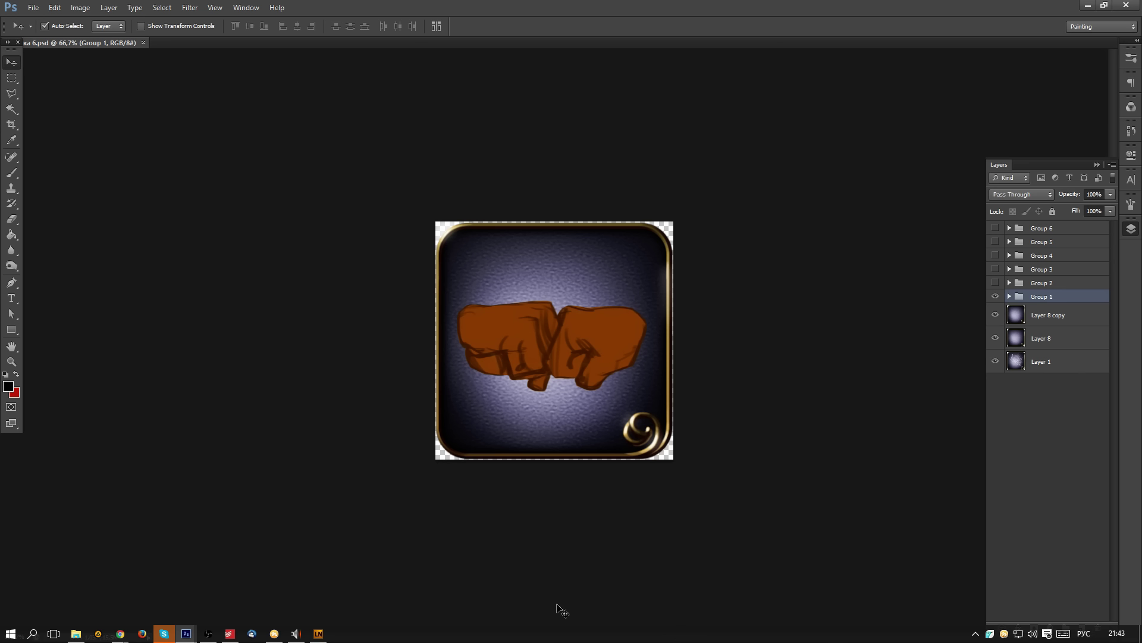
- Show the icon drawings in Group 1 through Group 6 individually to review each one on the background
click(995, 296)
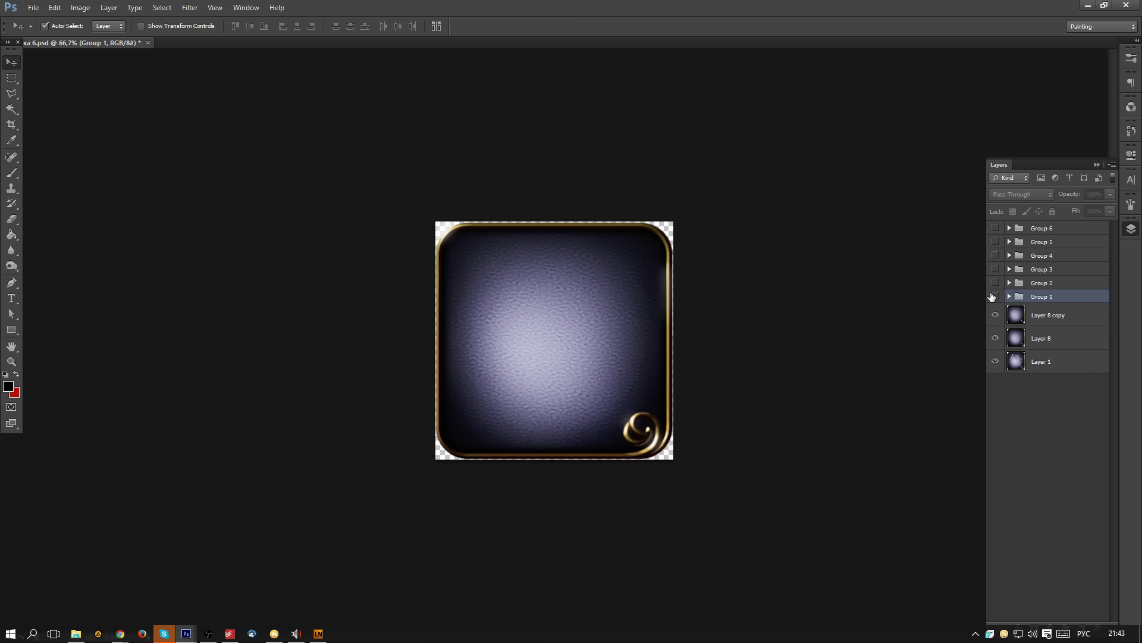
click(994, 296)
click(995, 296)
click(995, 270)
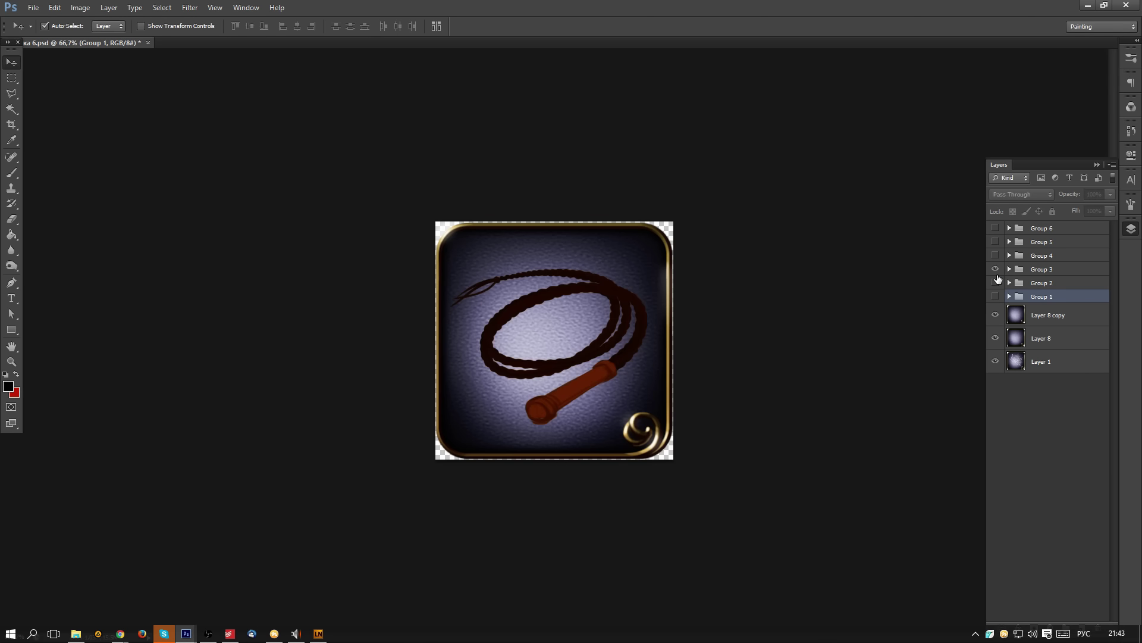
click(995, 271)
click(995, 279)
click(996, 279)
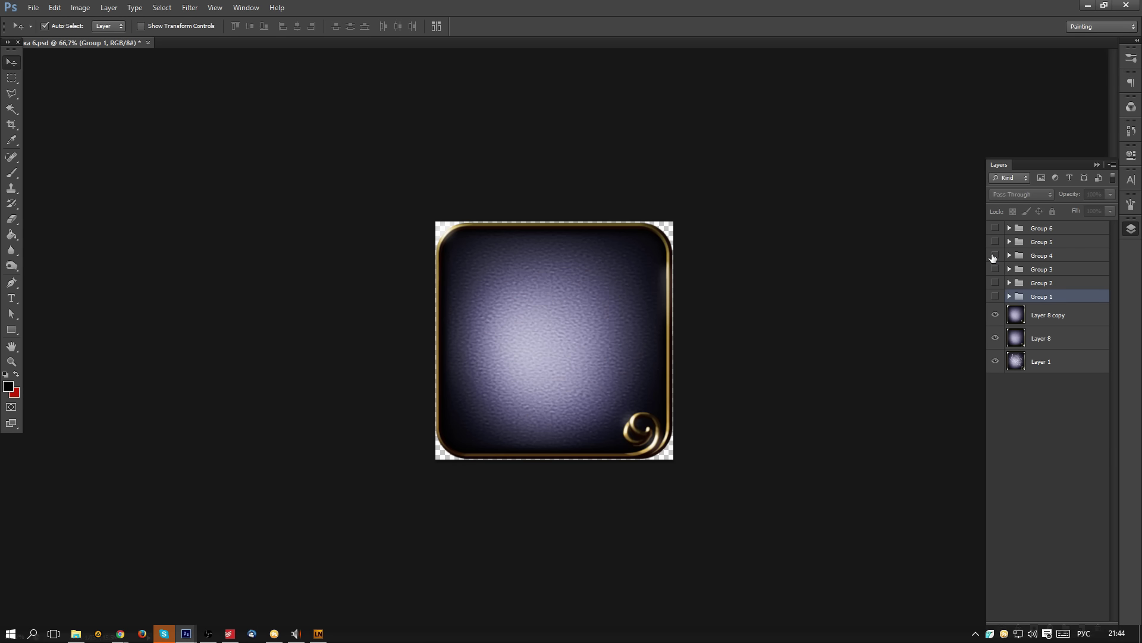
click(994, 255)
click(993, 256)
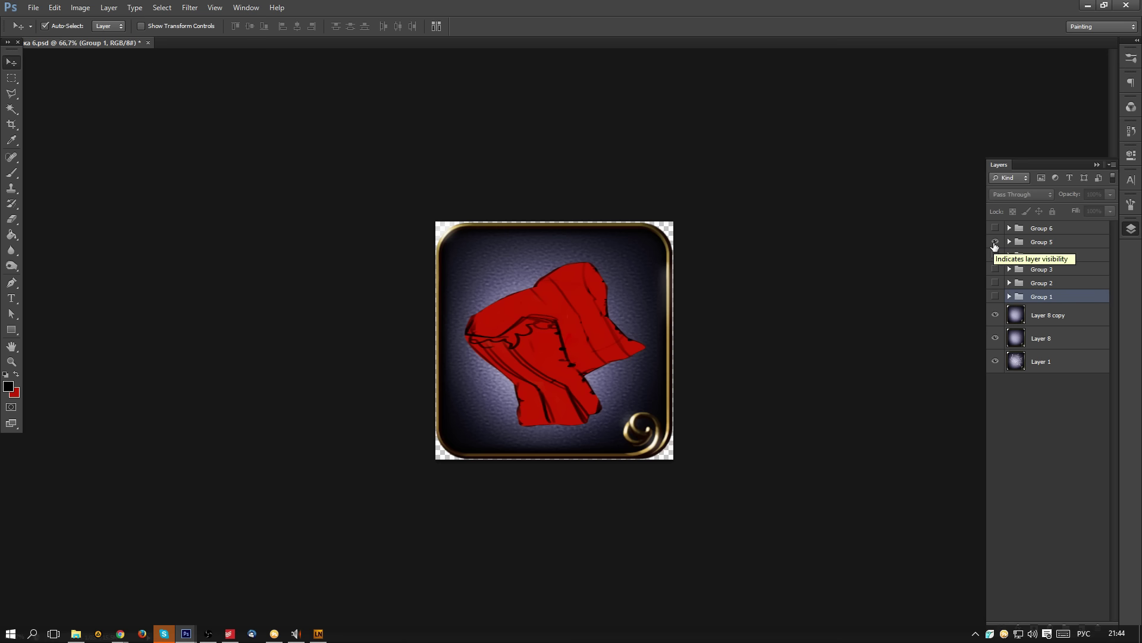
click(994, 243)
click(996, 227)
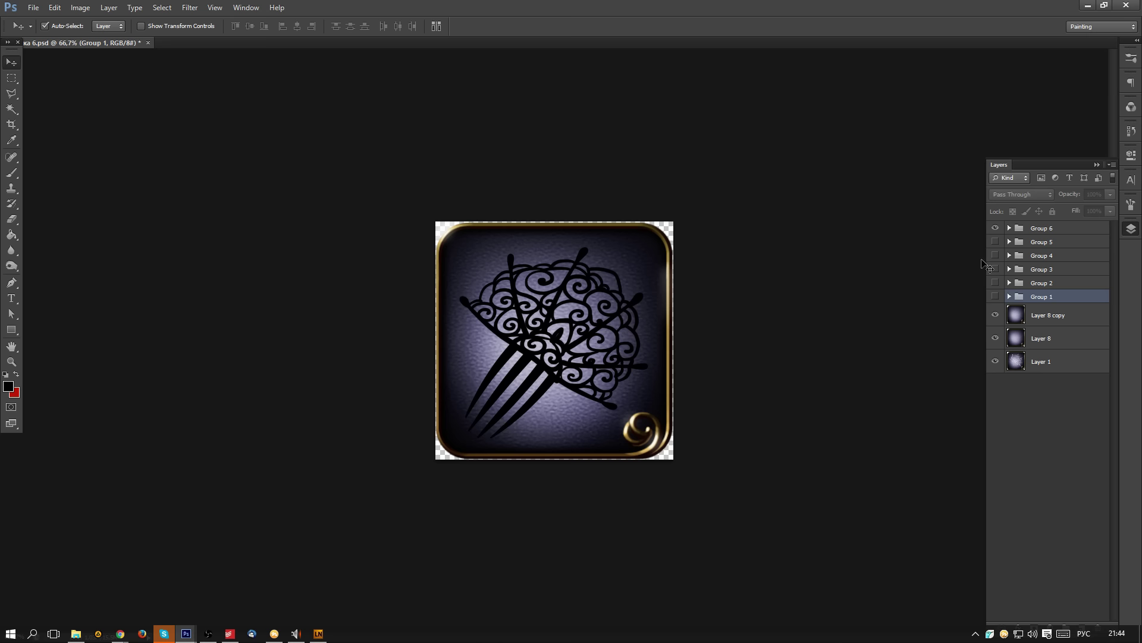
- Review the icon drawings again in reverse, showing Group 5, Group 4, Group 3 and Group 2 one at a time
click(995, 228)
click(995, 242)
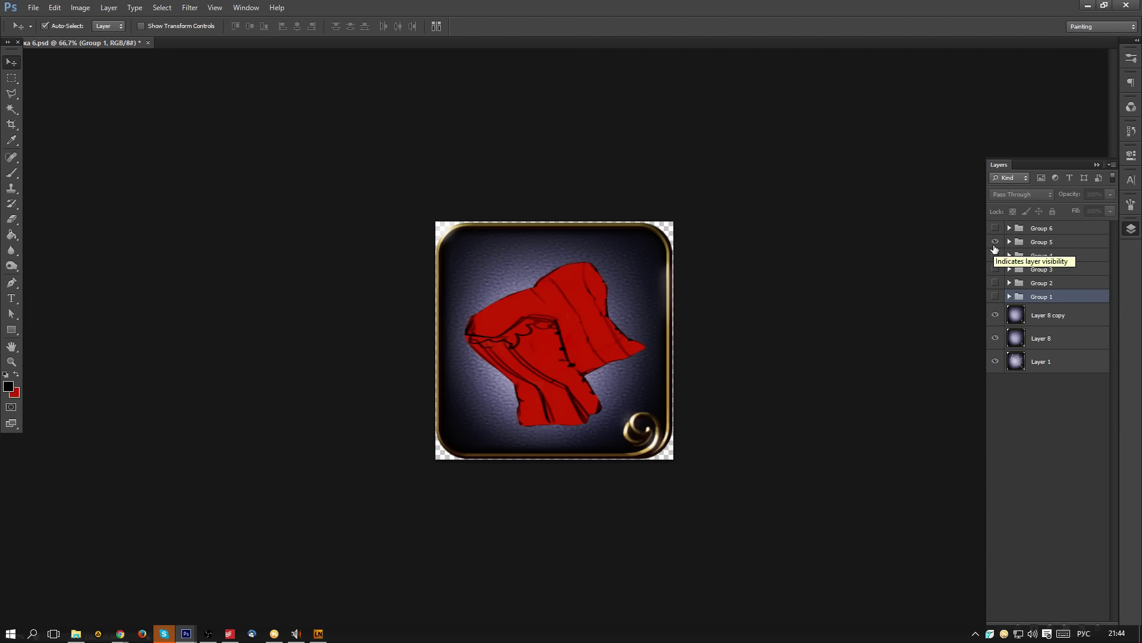
click(995, 243)
click(995, 257)
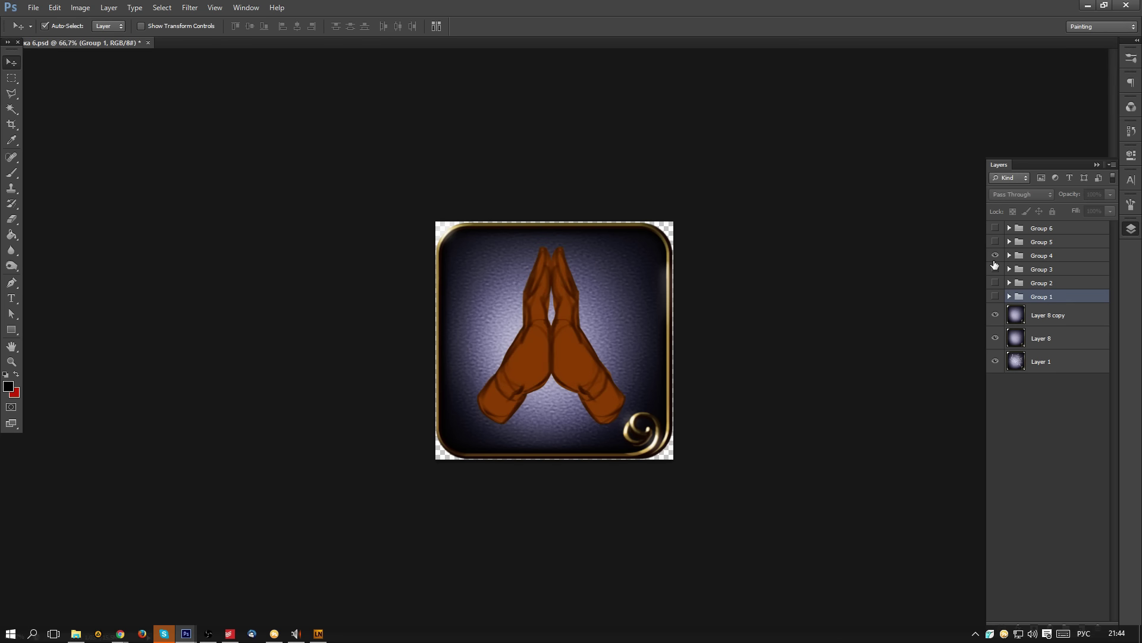
click(995, 256)
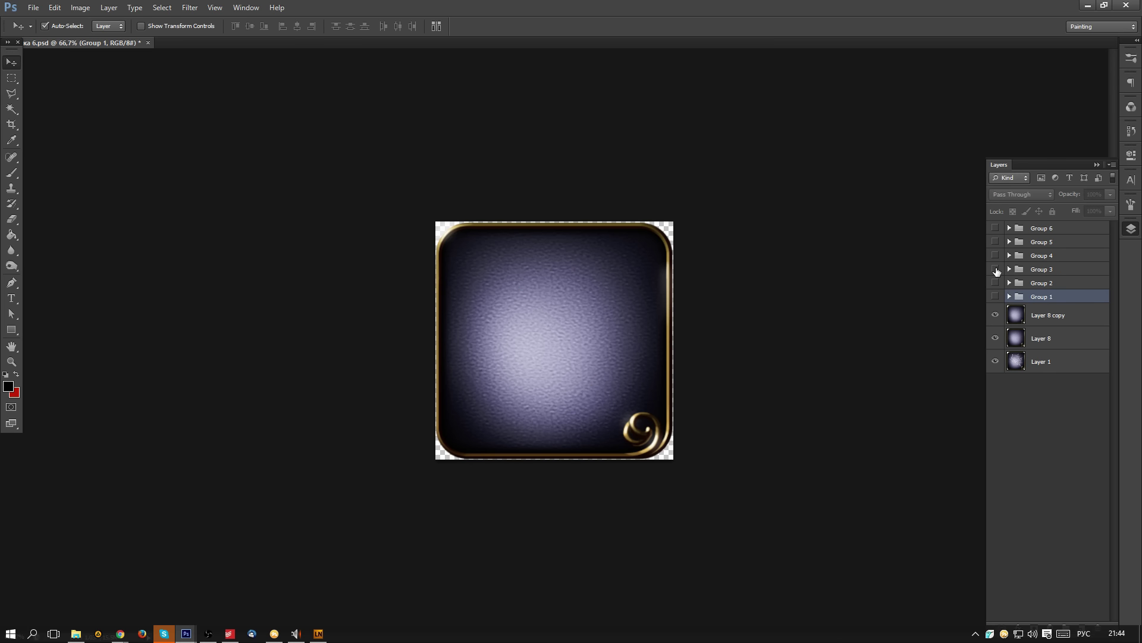
click(995, 270)
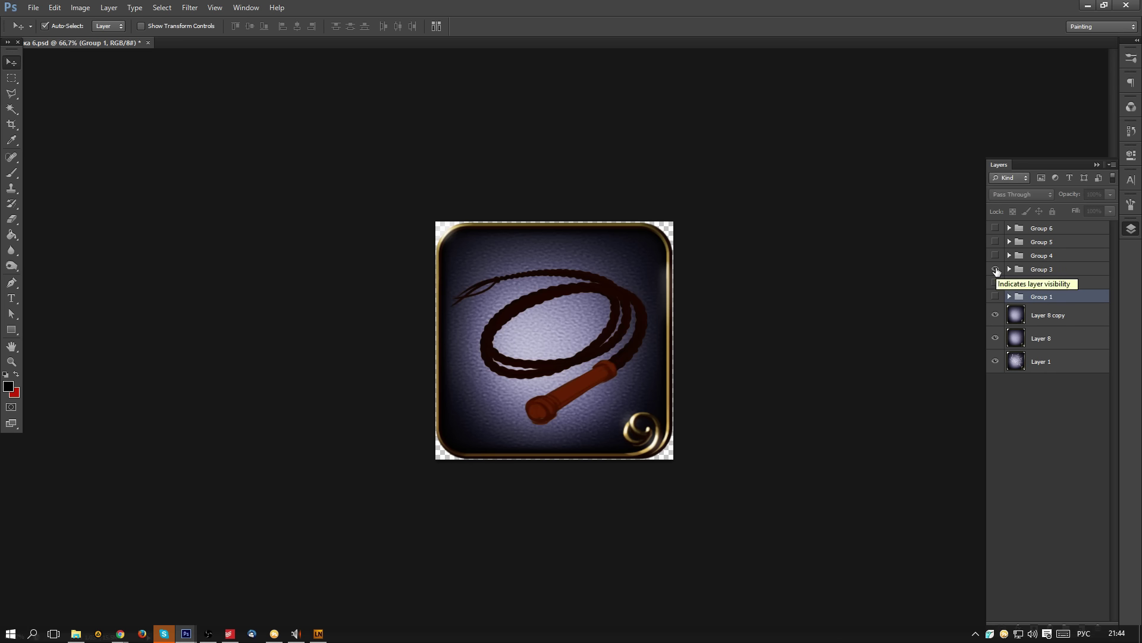
click(995, 270)
click(995, 283)
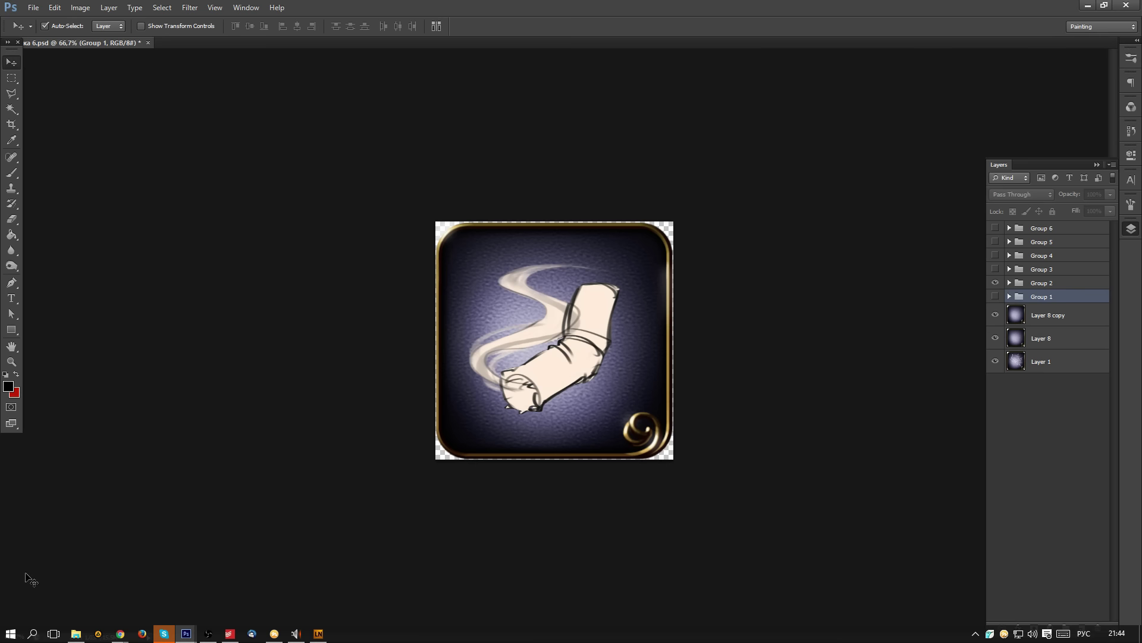
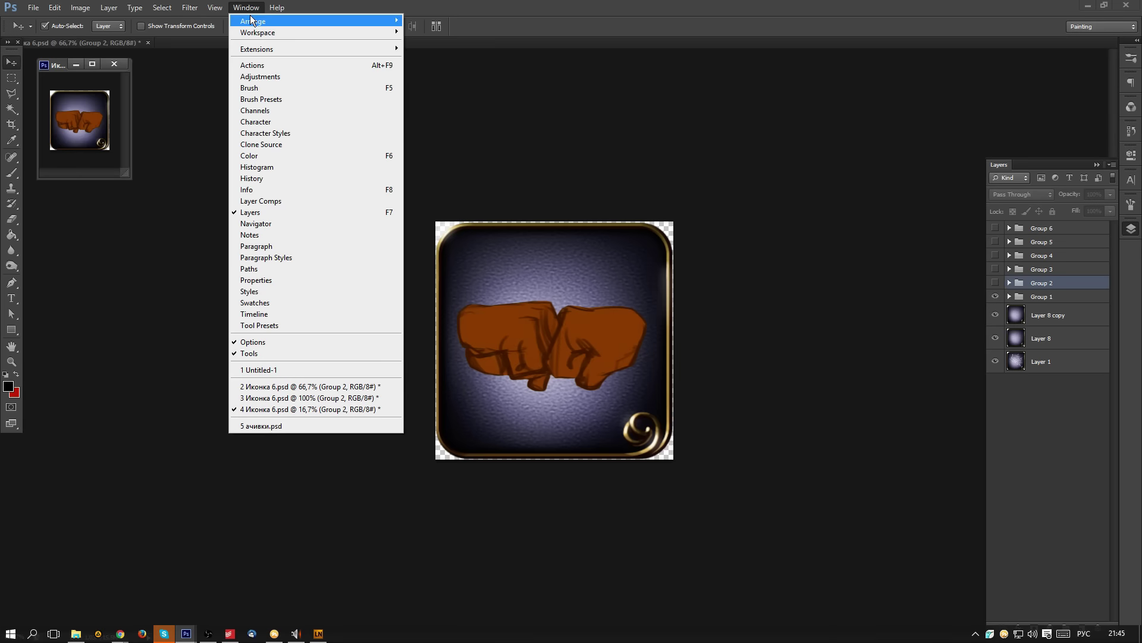
- Separate the 100% view of Иконка 6.psd from the 16.7% view into its own floating window
mouse_move(250, 21)
click(131, 240)
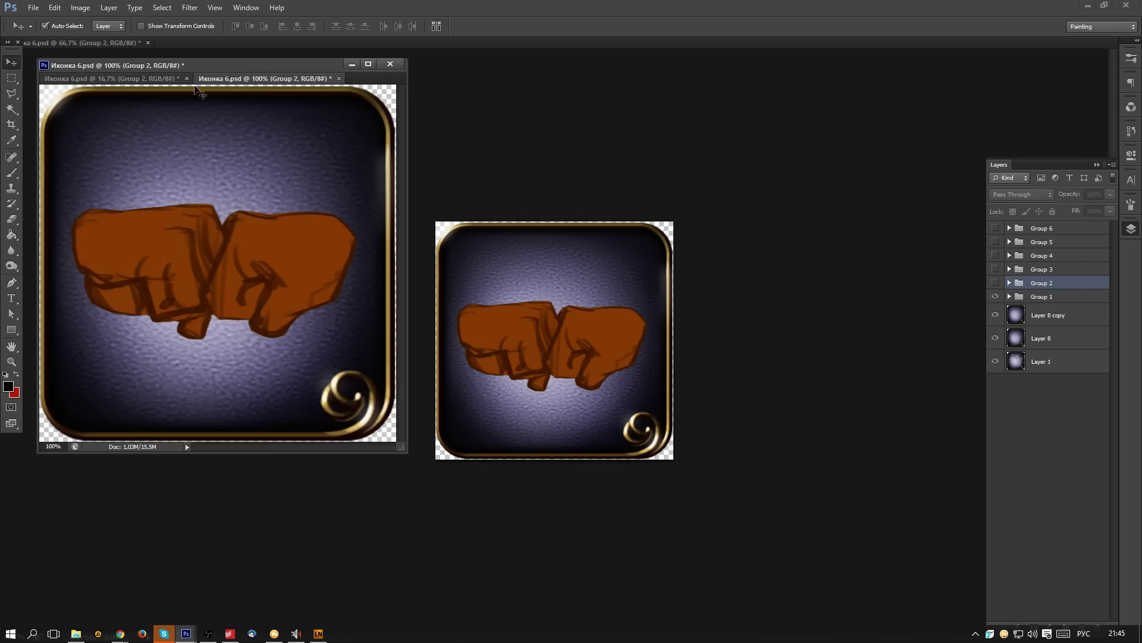
drag(217, 78, 454, 119)
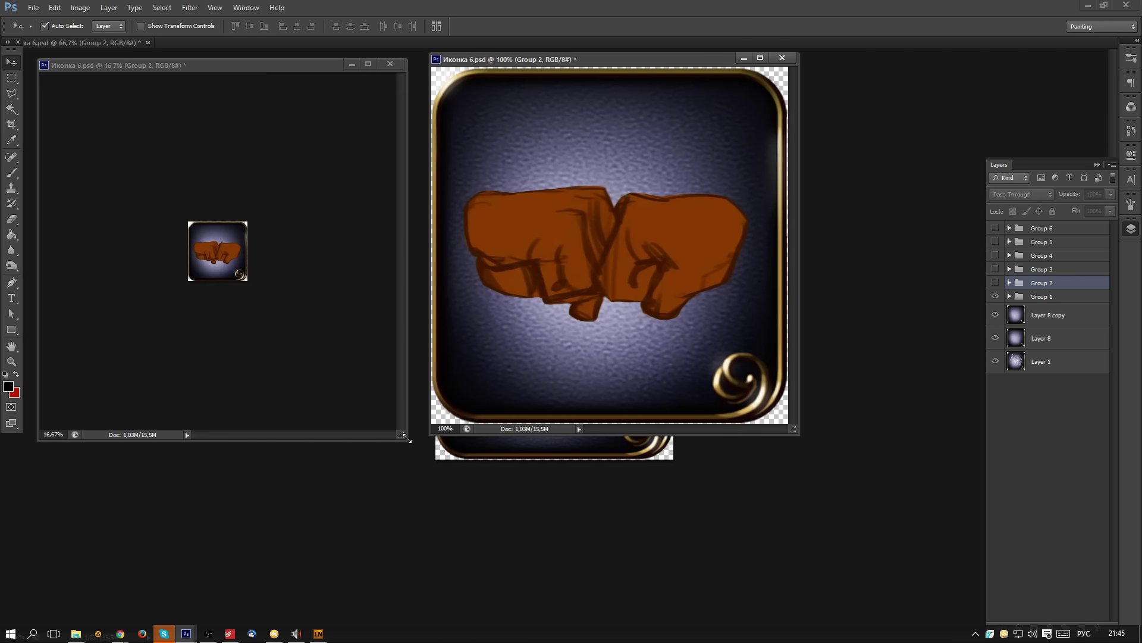
- Shrink the 16.7% view's window around the tiny fists icon and move the 100% view just below it
drag(406, 439, 98, 142)
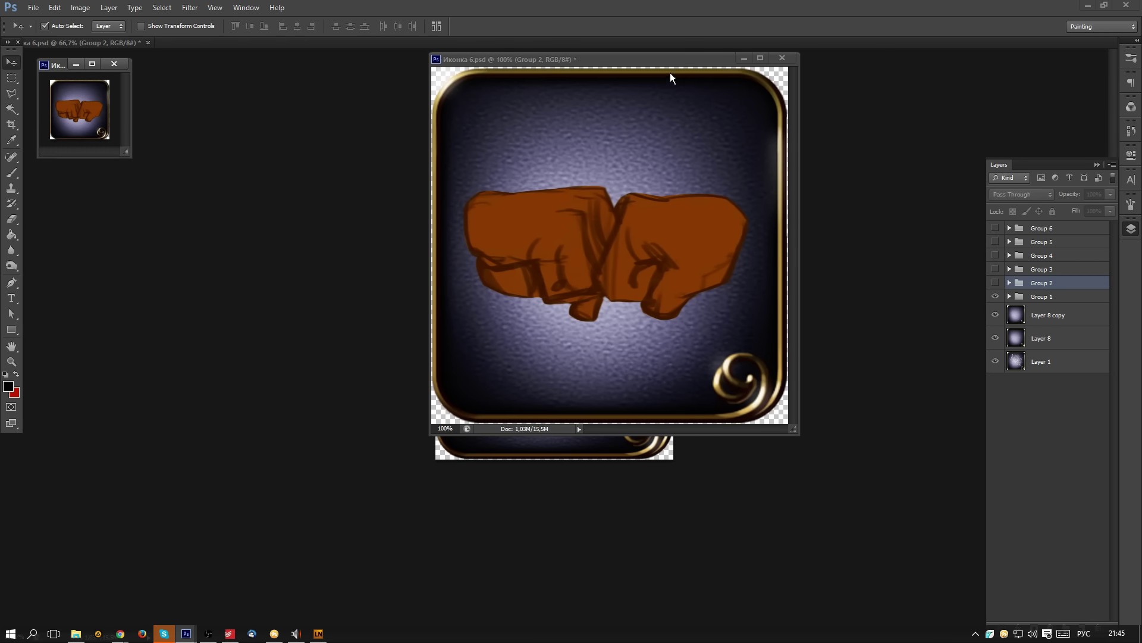
drag(657, 53, 310, 105)
drag(665, 119, 308, 192)
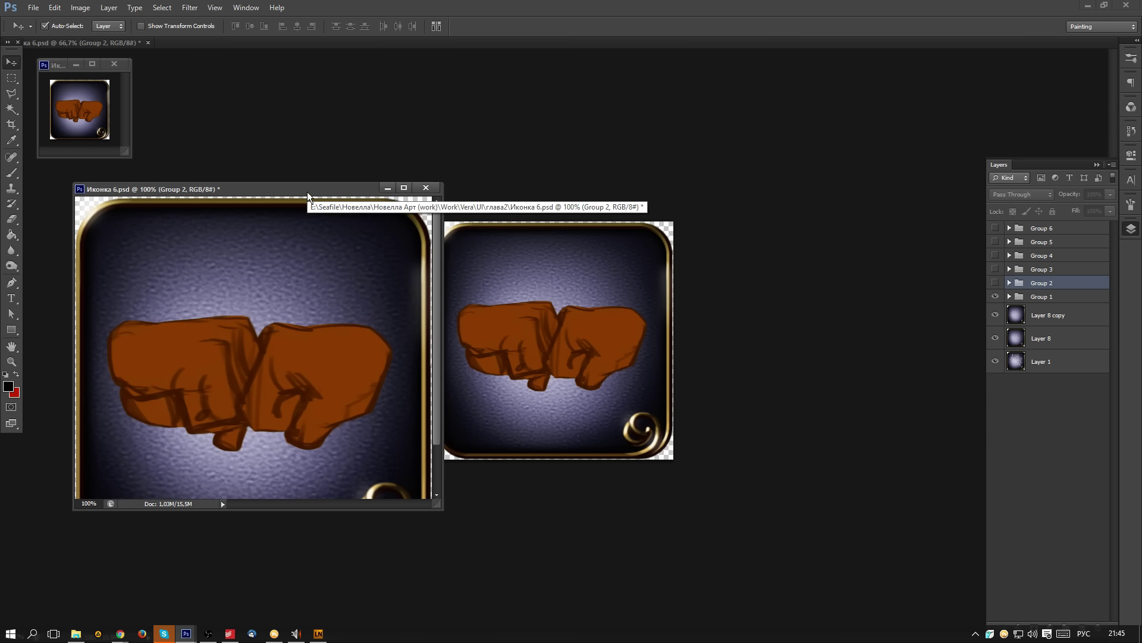
- Zoom the larger floating view out to 33.3%, shrink its window around the icon, and place it directly under the smaller view
key(ctrl+minus)
key(ctrl+minus)
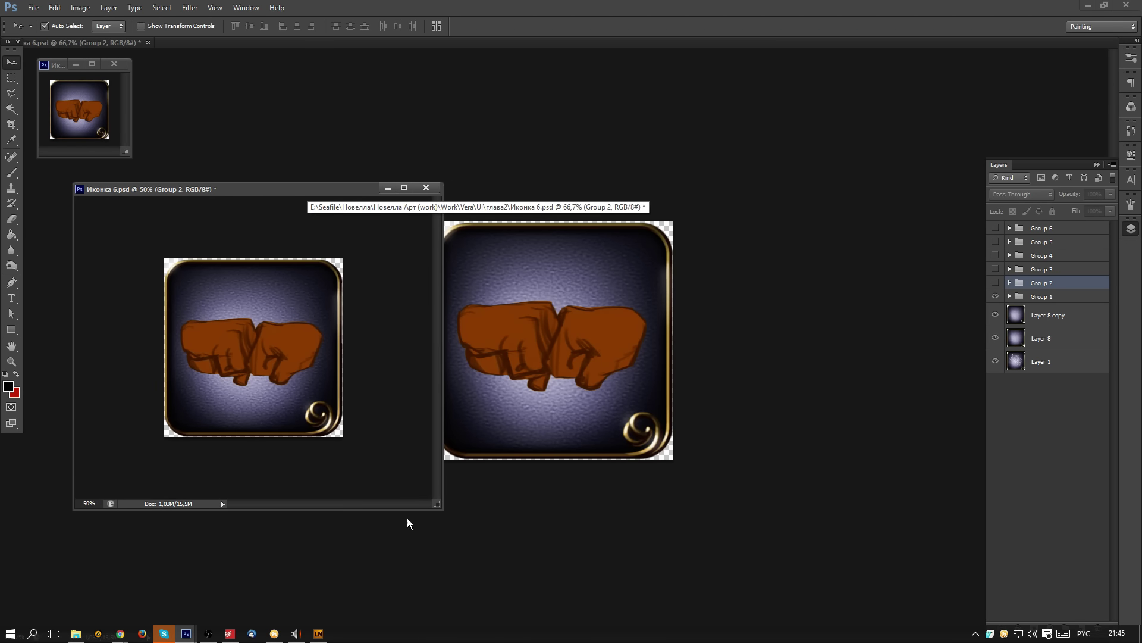
drag(442, 509, 263, 384)
key(ctrl+minus)
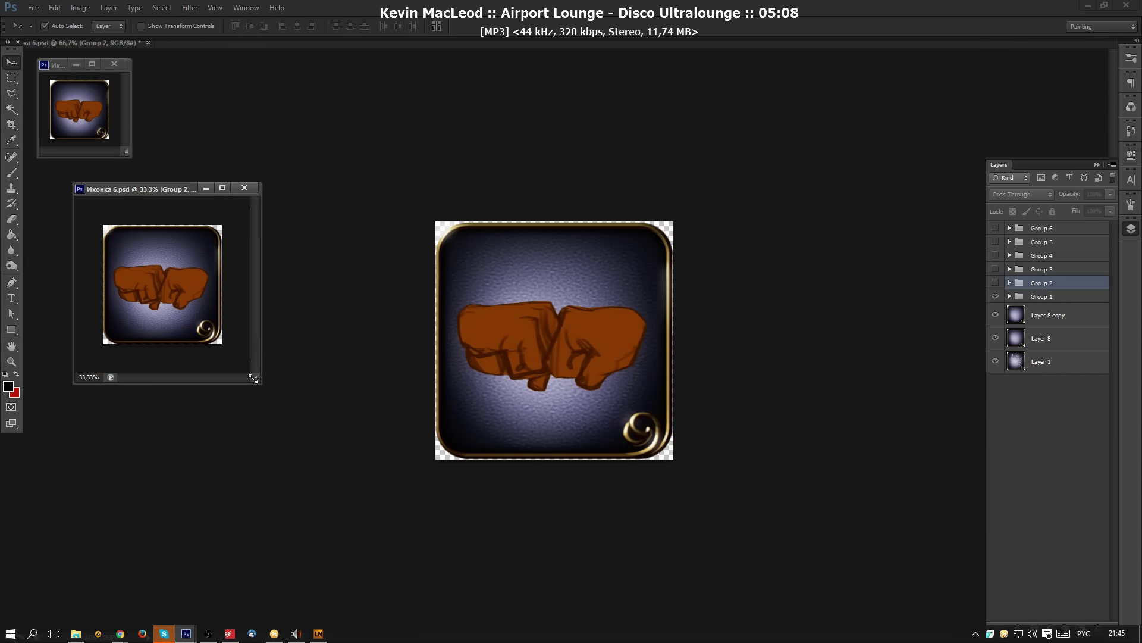
drag(257, 380, 213, 333)
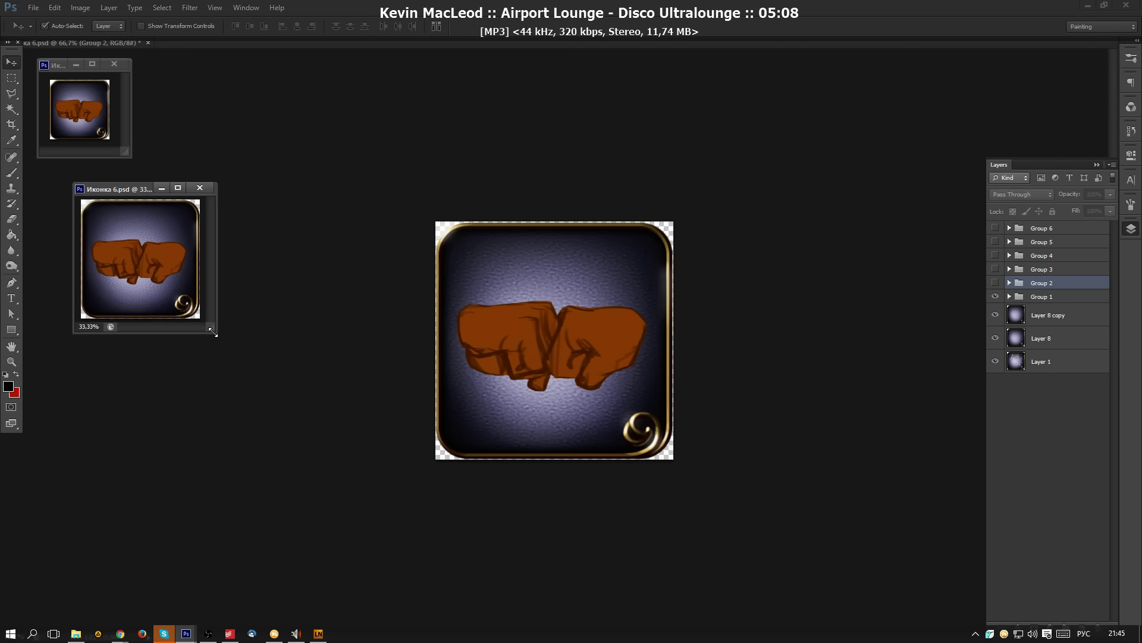
drag(143, 190, 103, 172)
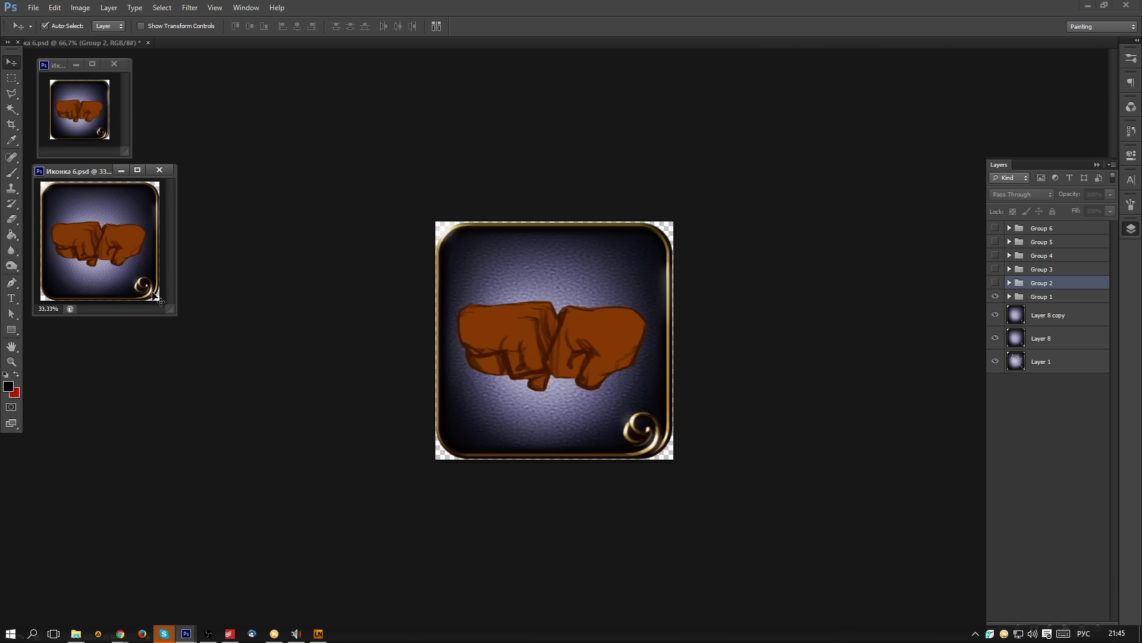
- Enlarge the 33.3% floating view to 50% and fit its window closely around the icon
click(173, 318)
click(175, 313)
drag(176, 317, 227, 384)
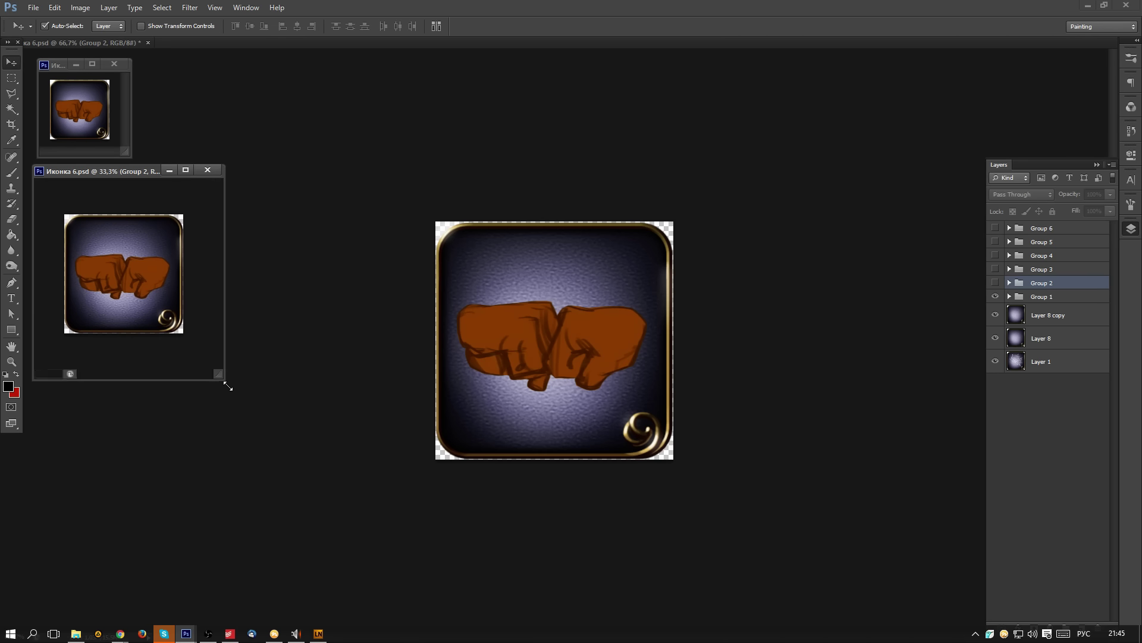
key(ctrl+plus)
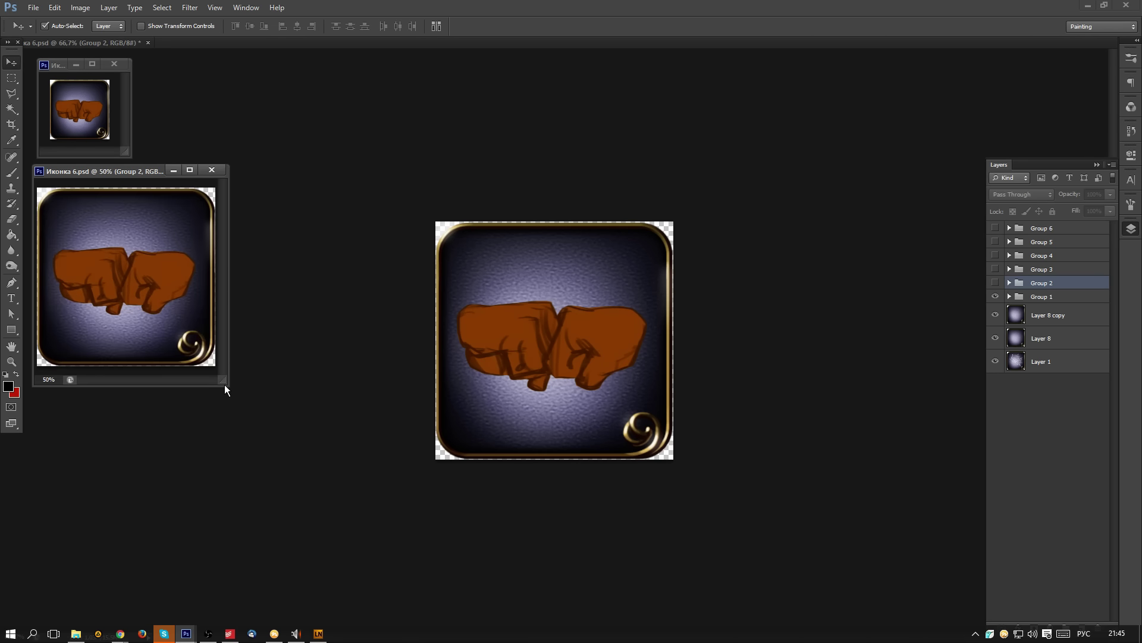
drag(226, 384, 217, 380)
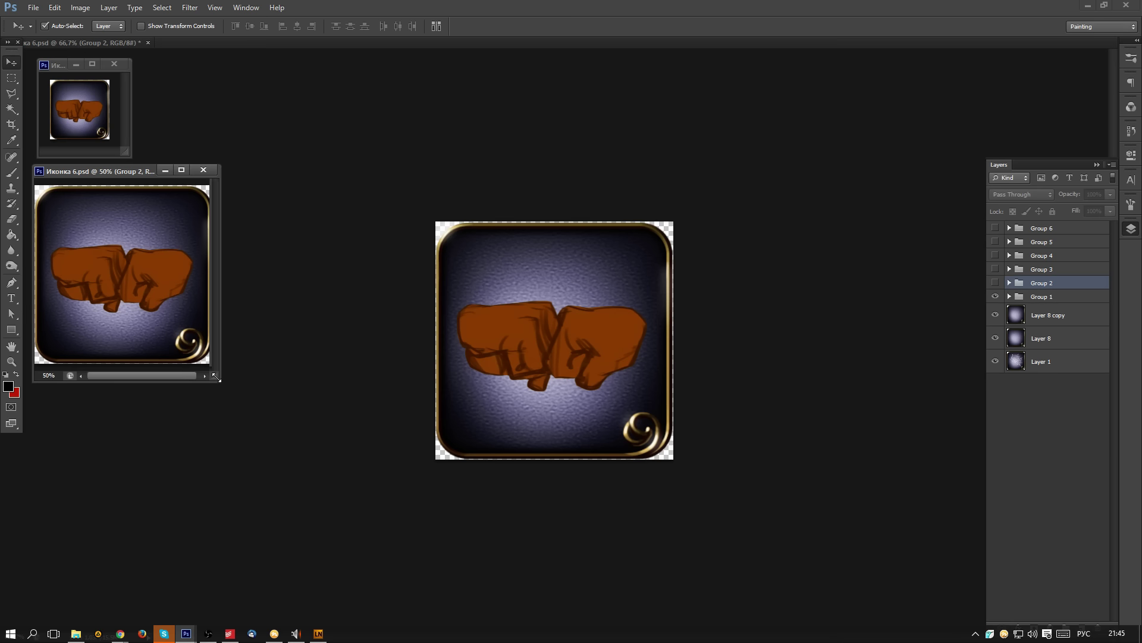
- Check the pixel dimensions and resolution of the main icon document without changing them
click(541, 395)
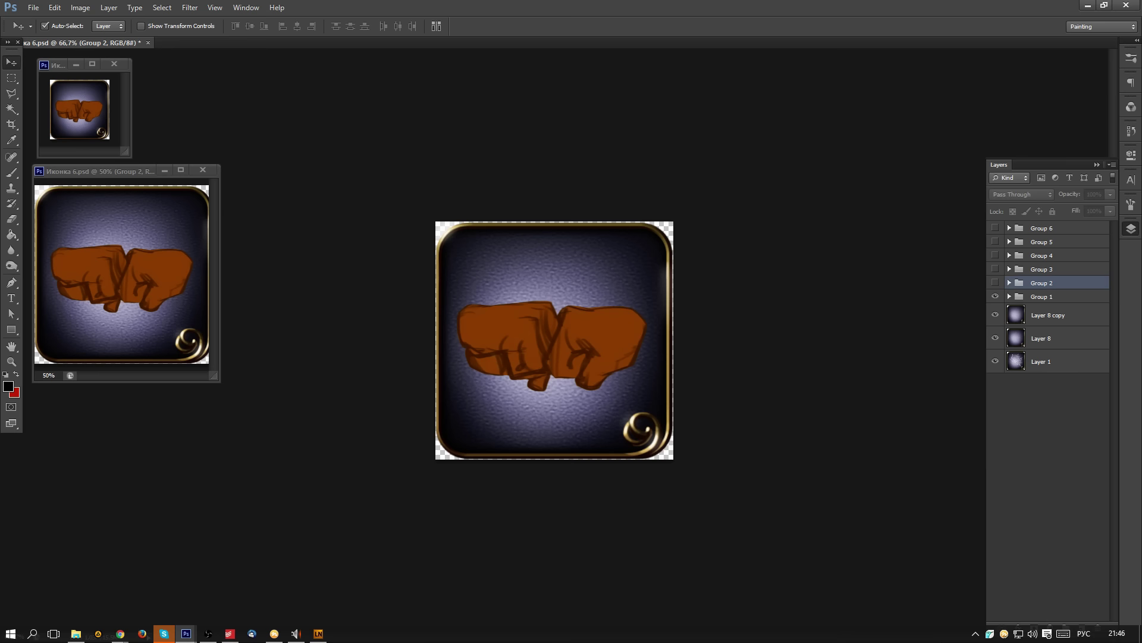
key(ctrl+alt+i)
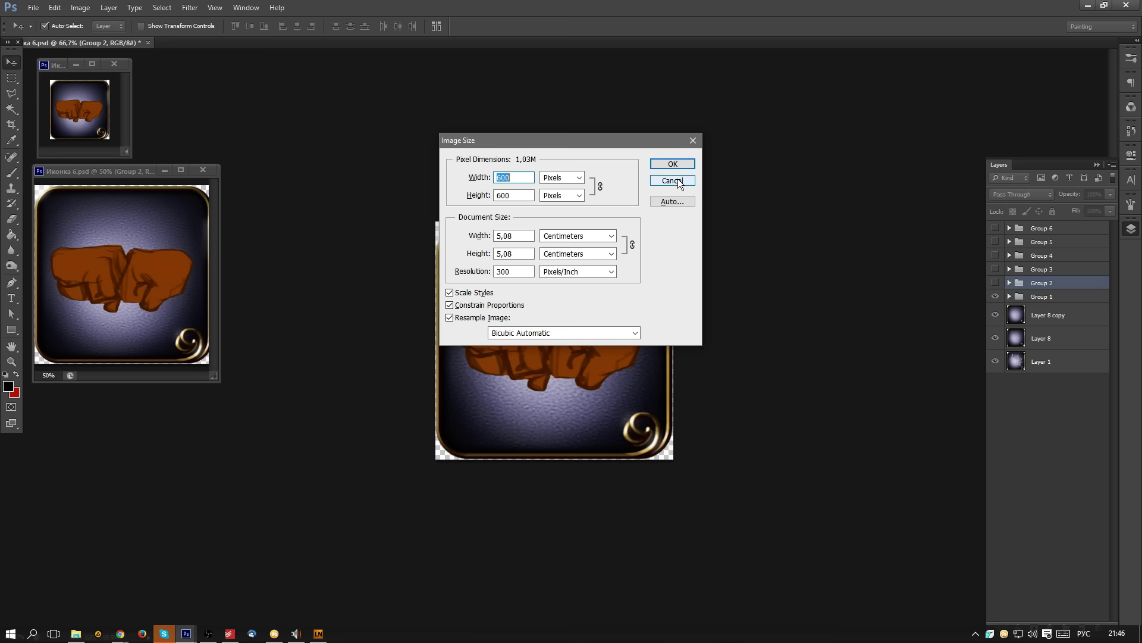
click(673, 180)
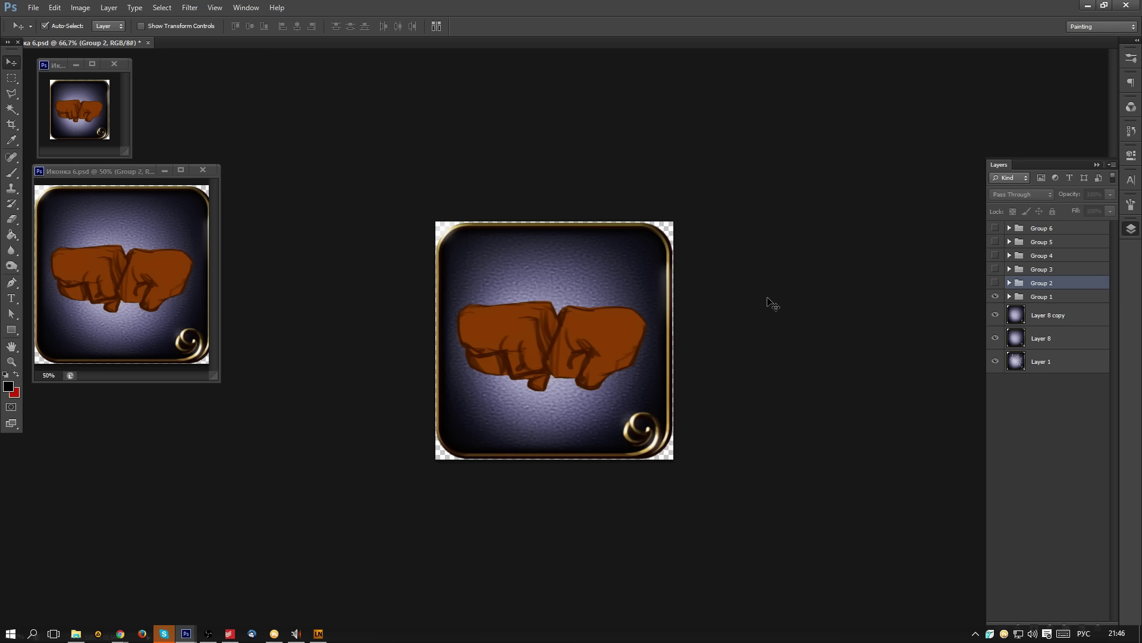
- Start opening a file and browse to the Пахач folder on drive E
click(33, 7)
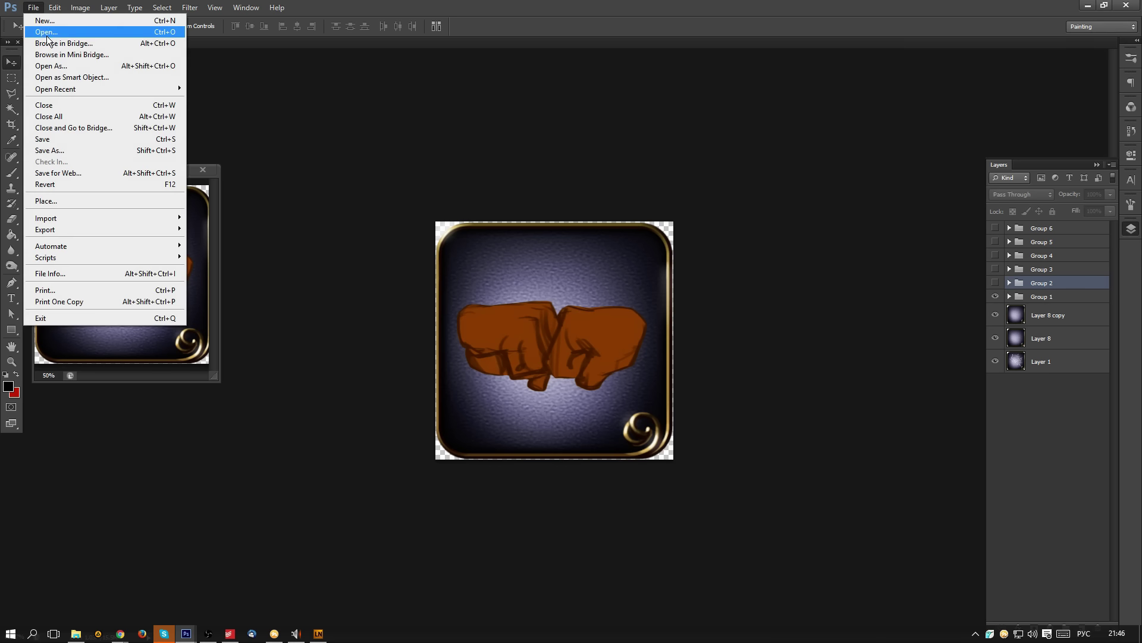
click(48, 34)
click(651, 145)
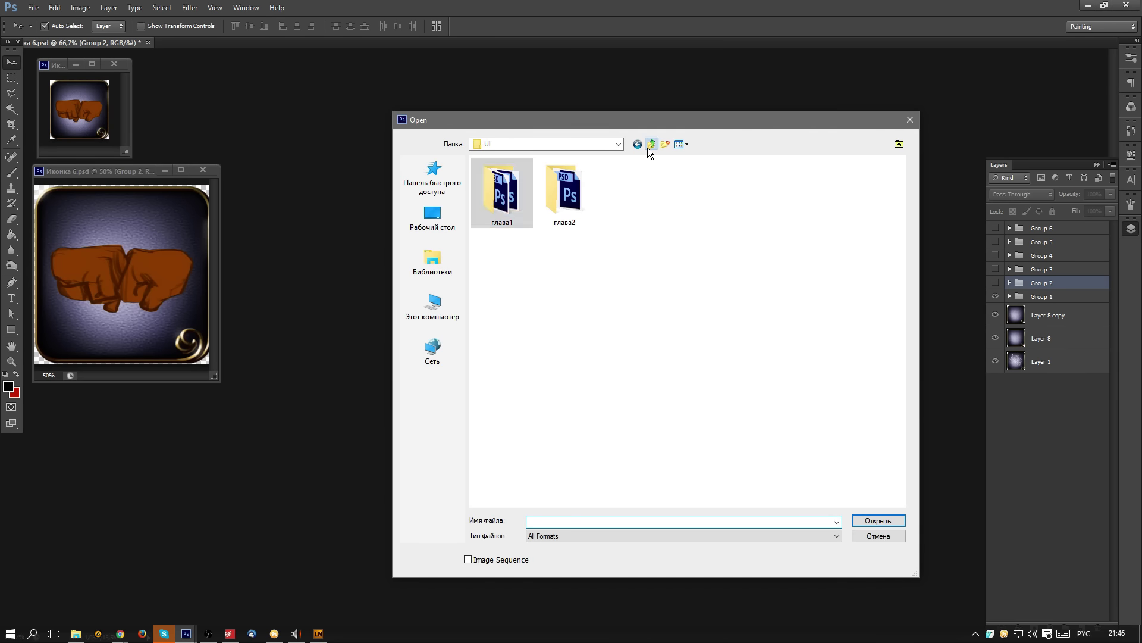
click(434, 220)
double_click(651, 196)
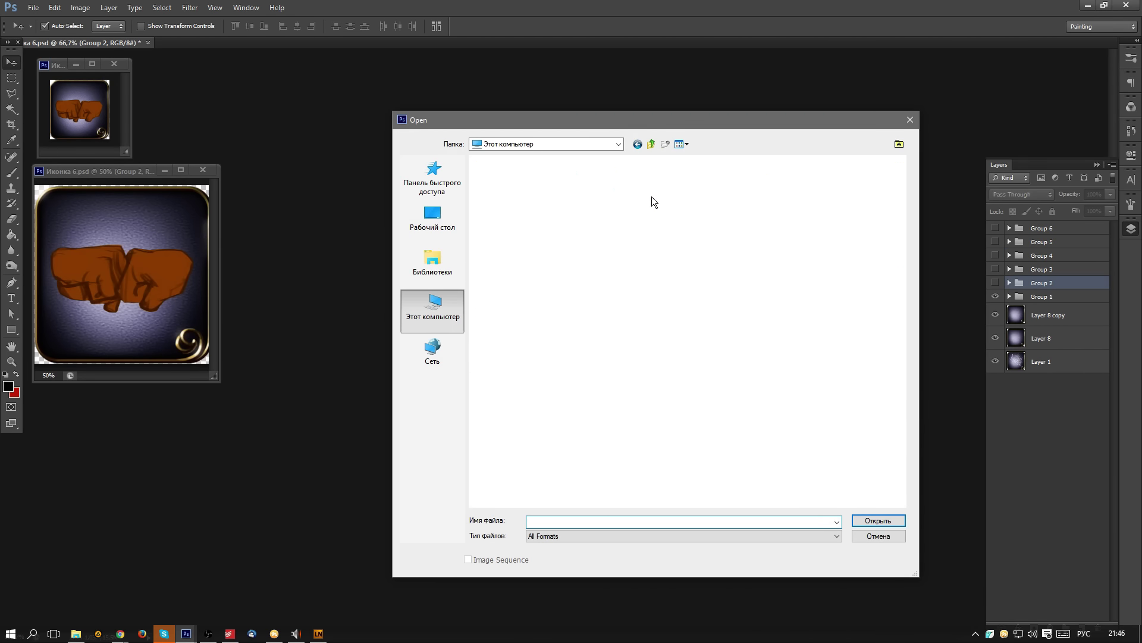
double_click(695, 270)
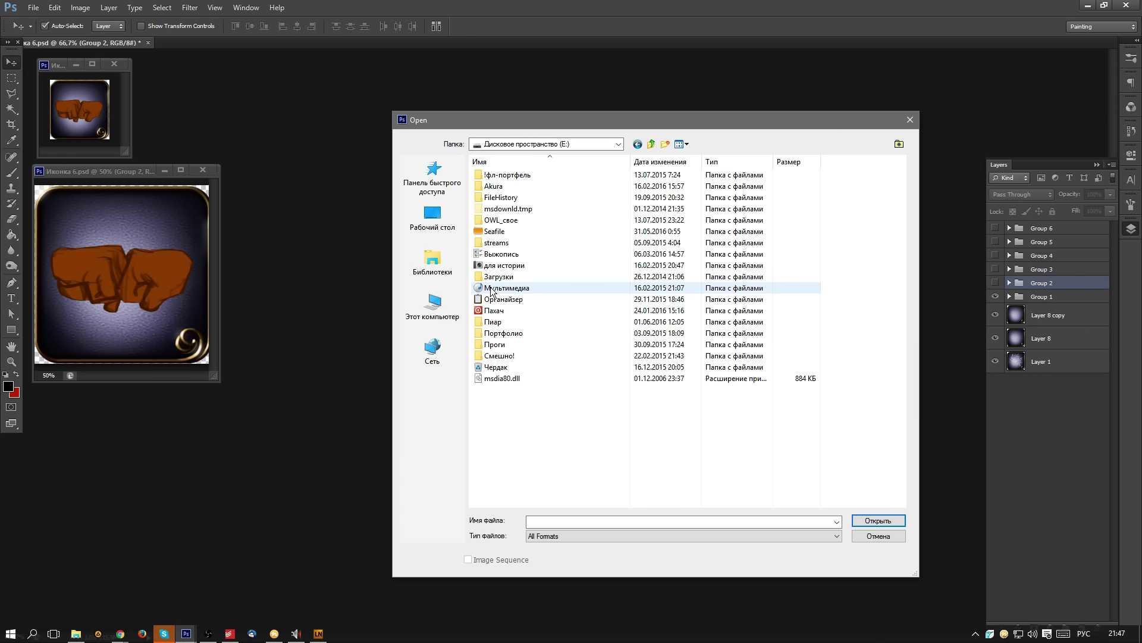
mouse_move(492, 291)
double_click(494, 310)
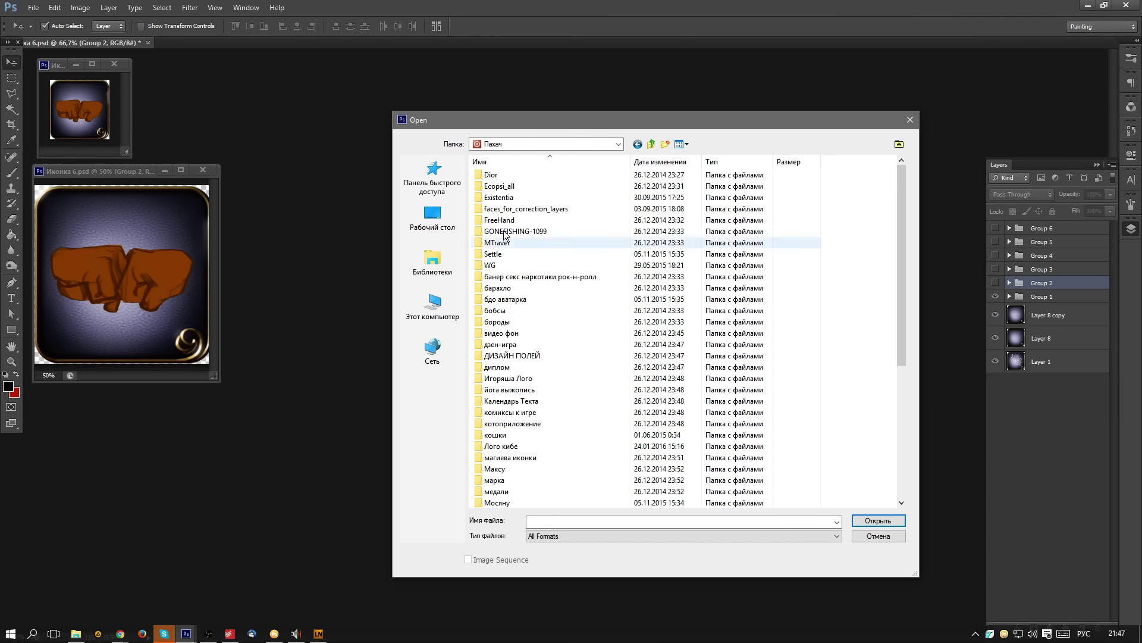
- Search the Пахач folder for earlier cat icon artwork, checking the котоприложение subfolder and returning
scroll(549, 287, down, 6)
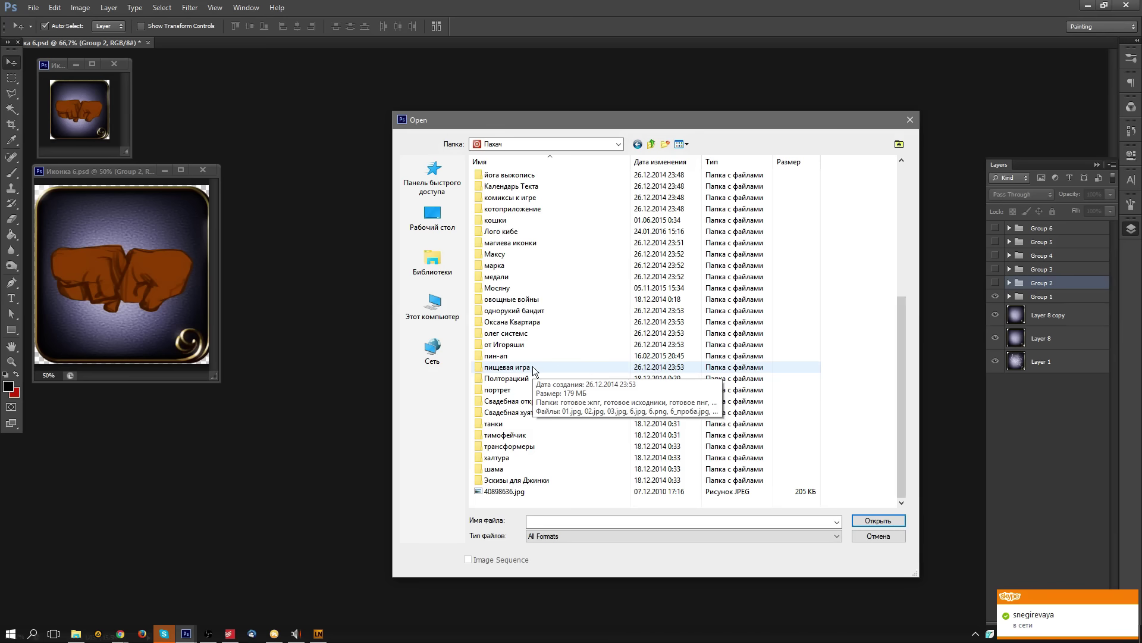
scroll(546, 367, up, 6)
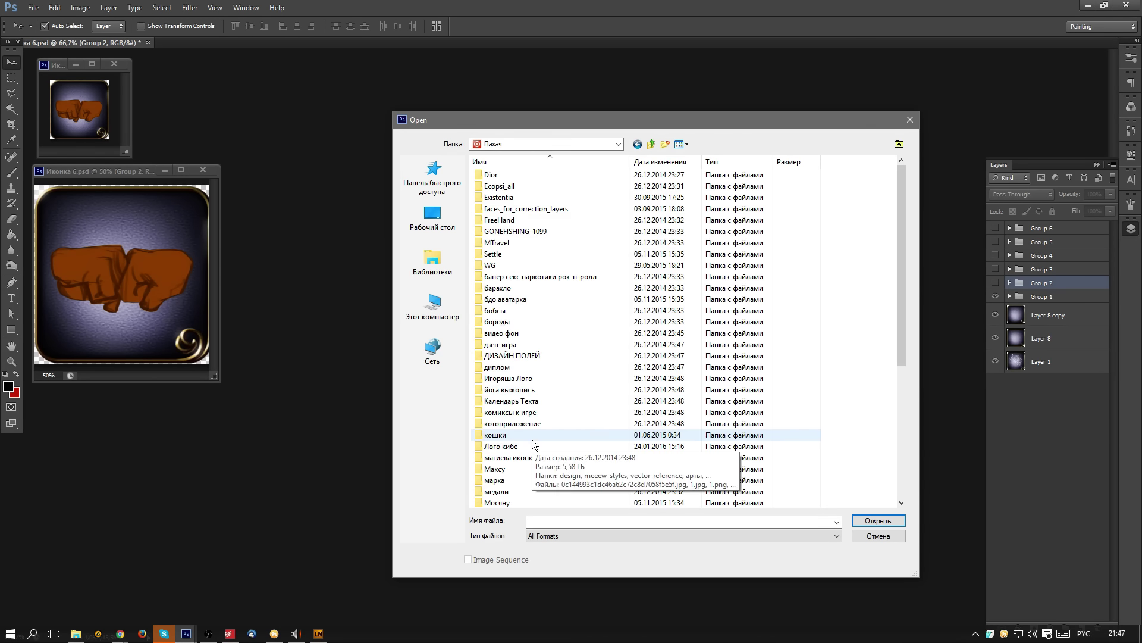
scroll(532, 439, down, 1)
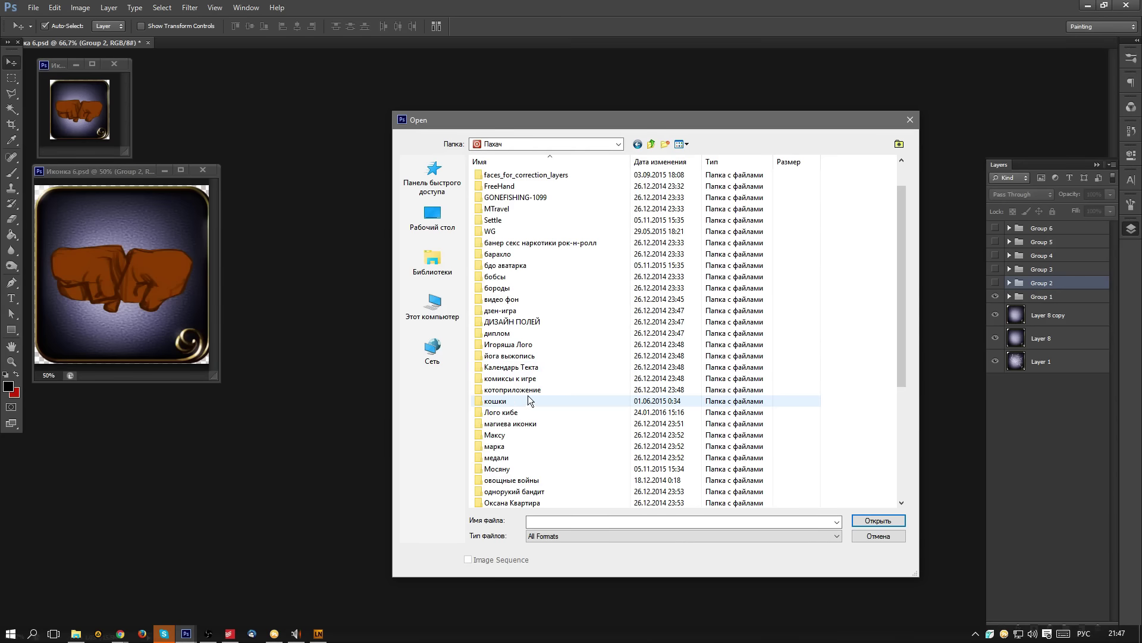
double_click(515, 390)
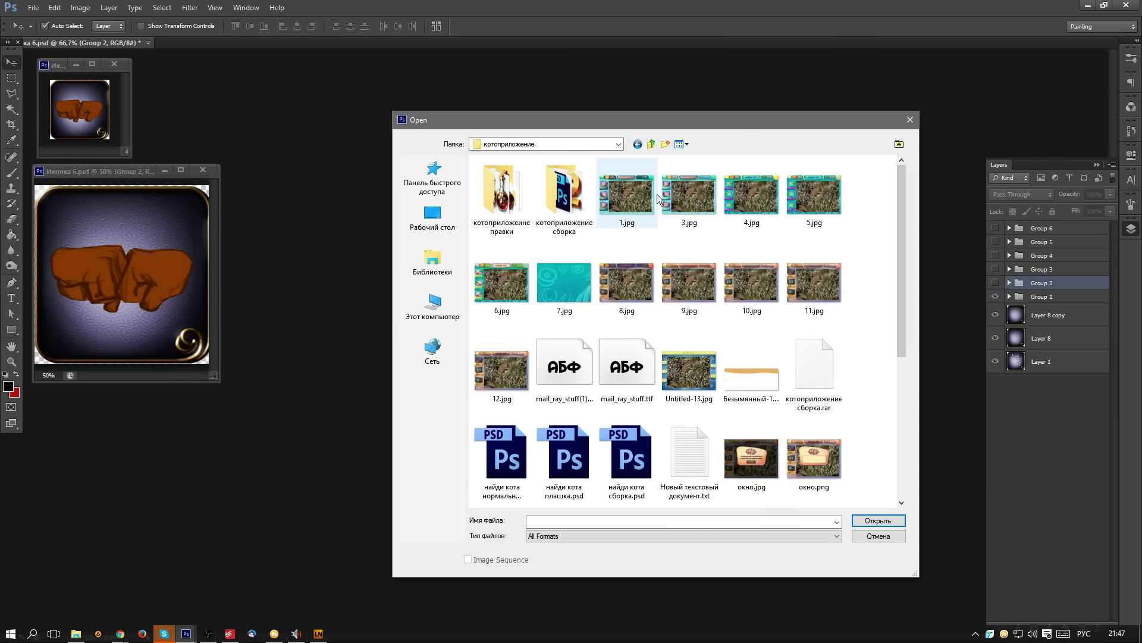
click(651, 144)
- Browse through the кошки folder and open its иконка subfolder
double_click(515, 431)
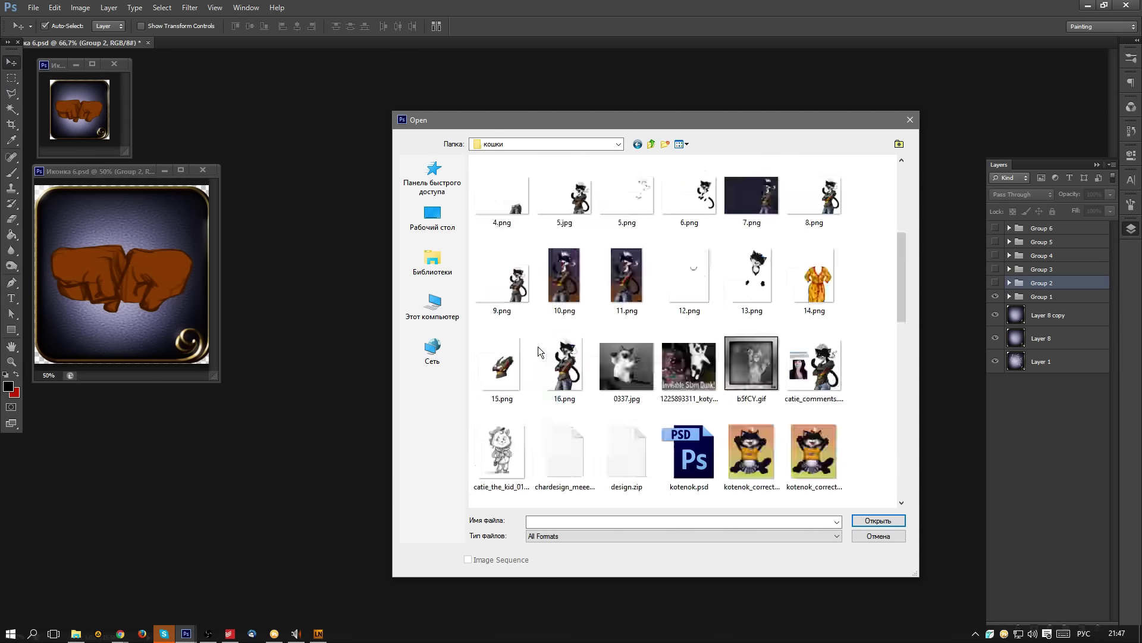
scroll(538, 346, down, 10)
scroll(538, 346, up, 7)
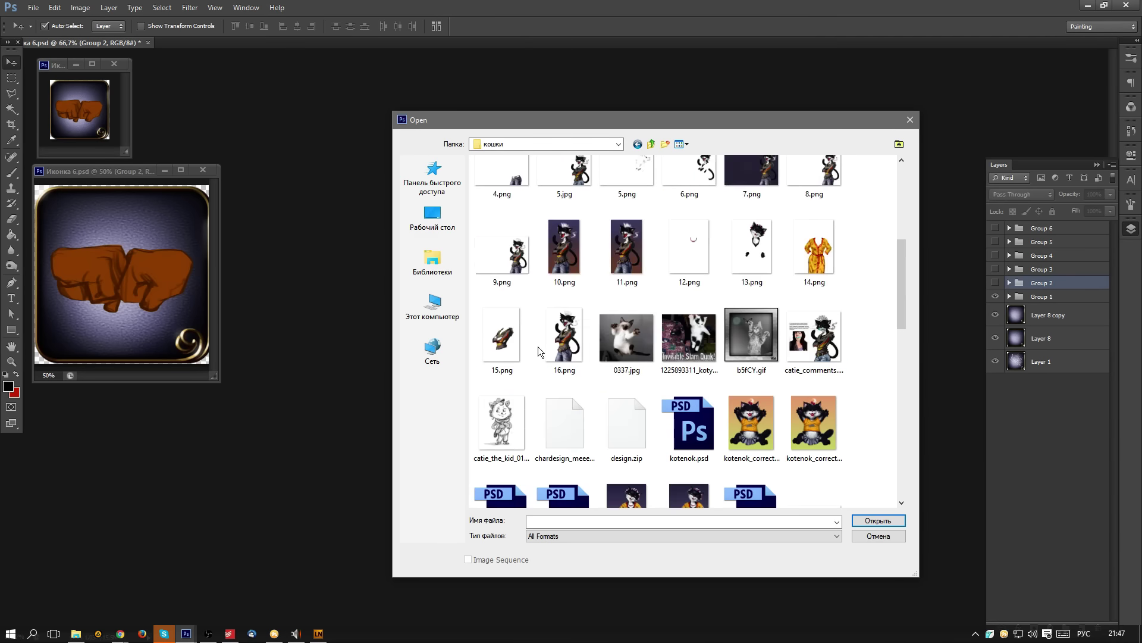
scroll(538, 347, up, 4)
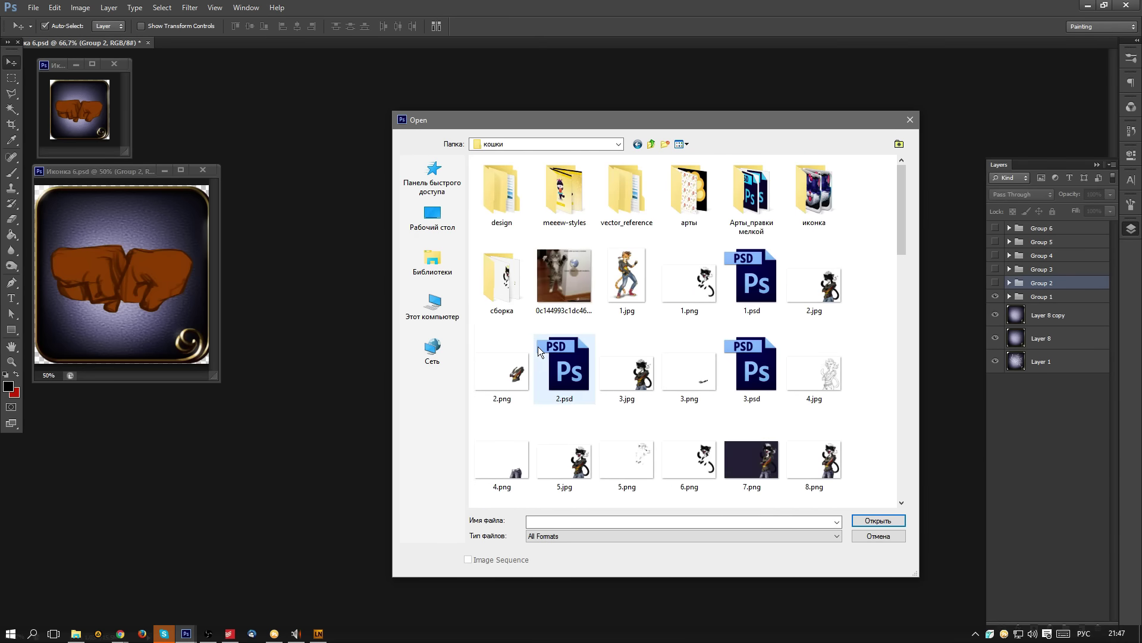
double_click(833, 181)
- Look through the cat icon files in the иконка folder and open 1024.png
scroll(494, 357, down, 10)
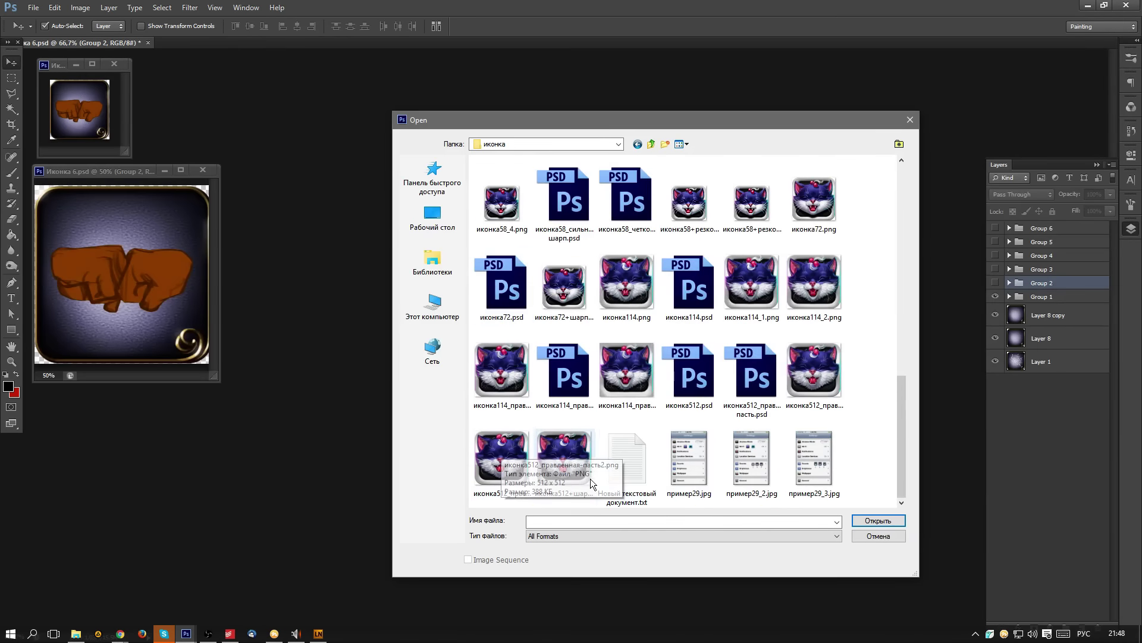
scroll(685, 442, up, 3)
scroll(685, 442, down, 3)
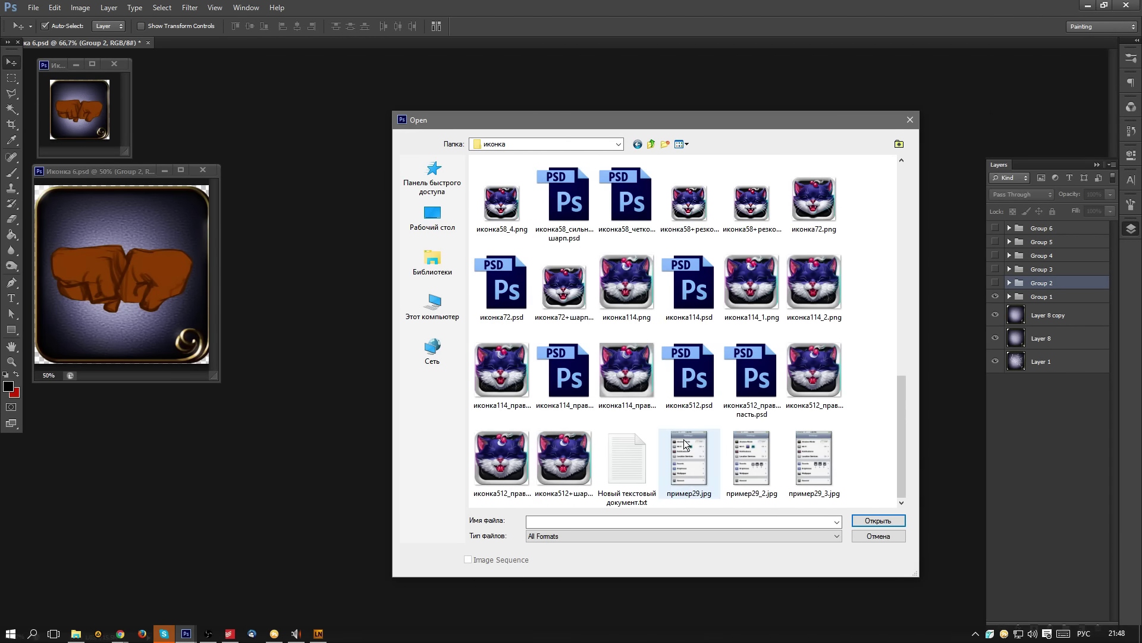
scroll(595, 451, up, 10)
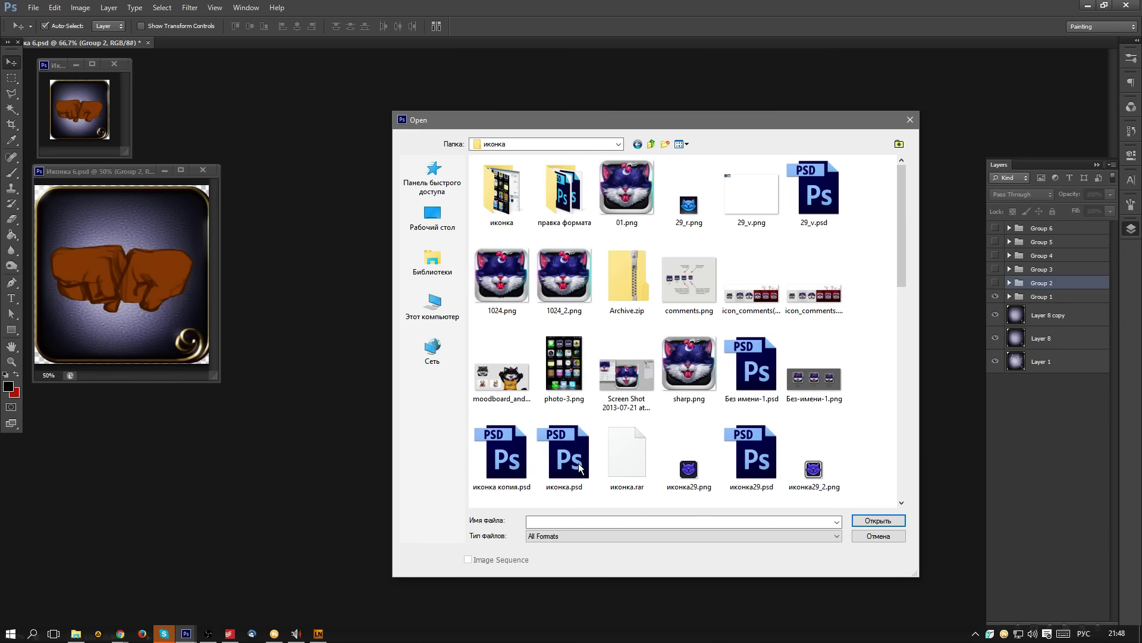
click(503, 279)
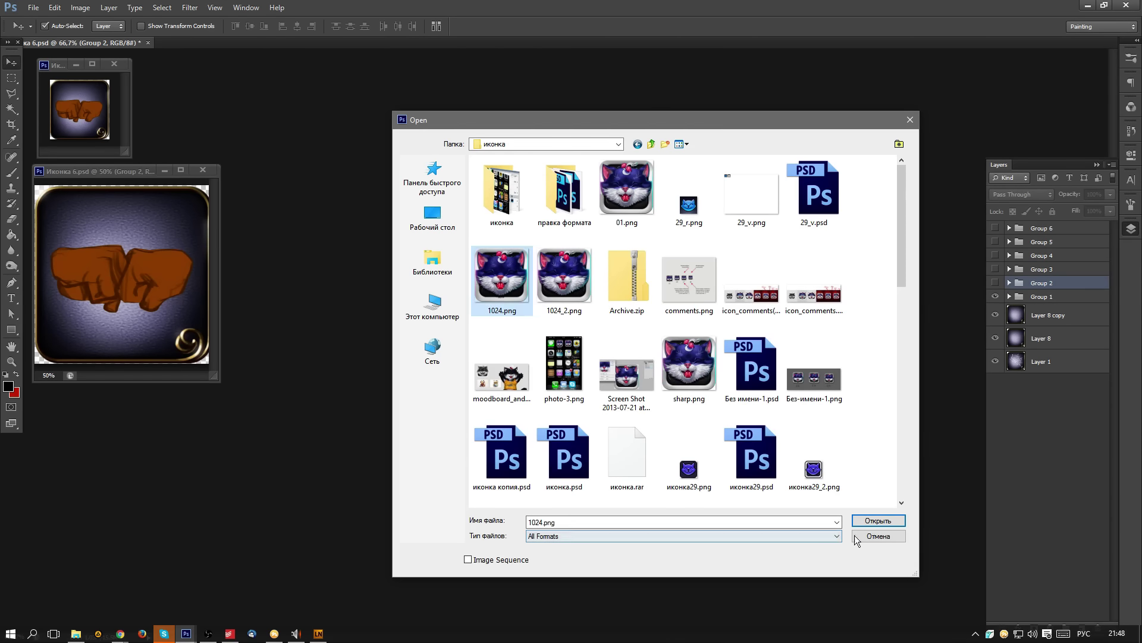
click(877, 521)
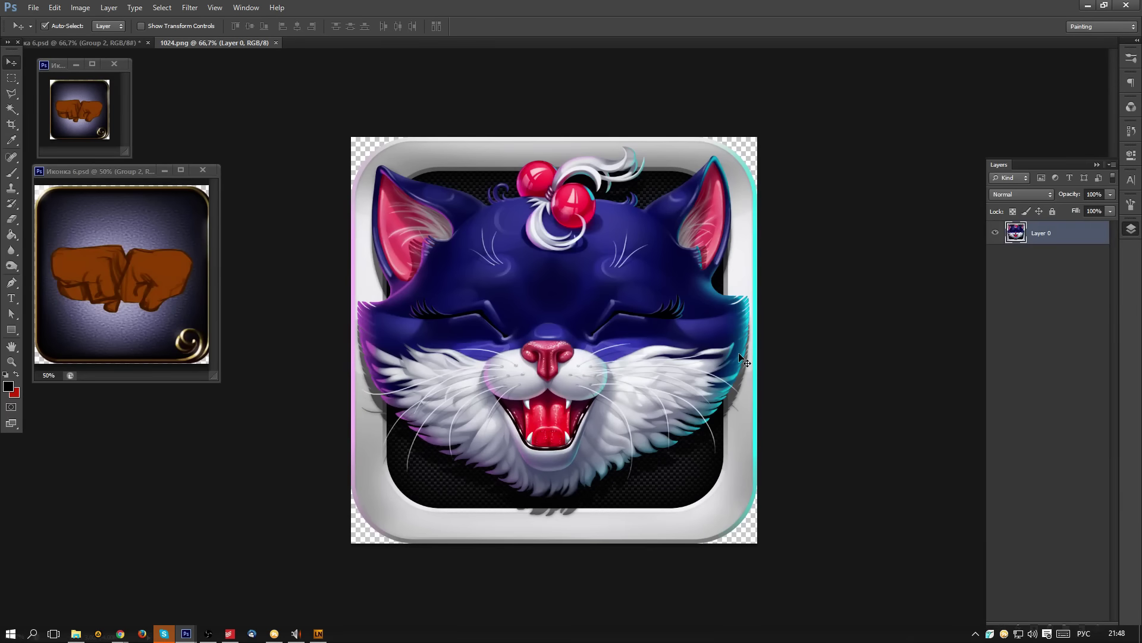
- Open the small cat icon version иконка72+шарп.png from the same иконка folder
key(ctrl+o)
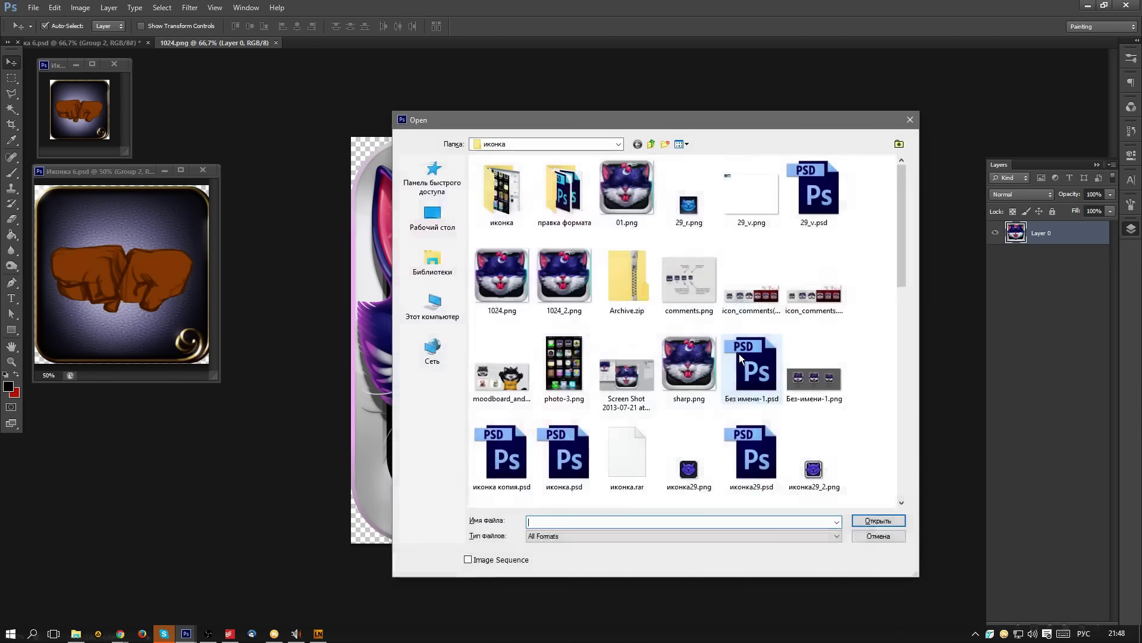
scroll(824, 325, down, 5)
scroll(823, 323, down, 5)
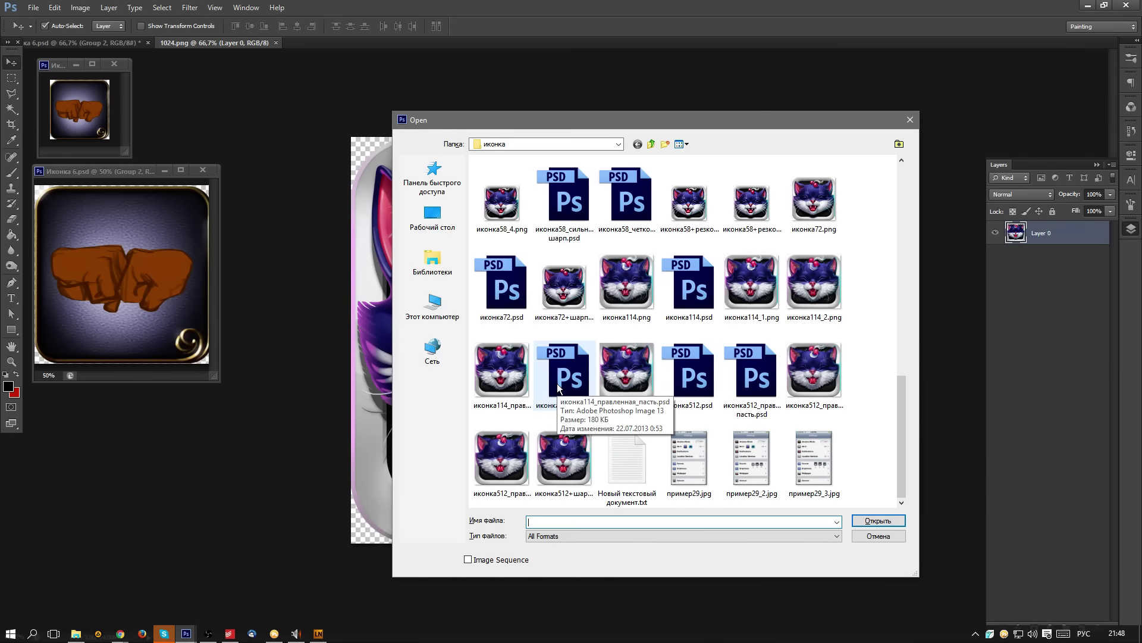
click(549, 299)
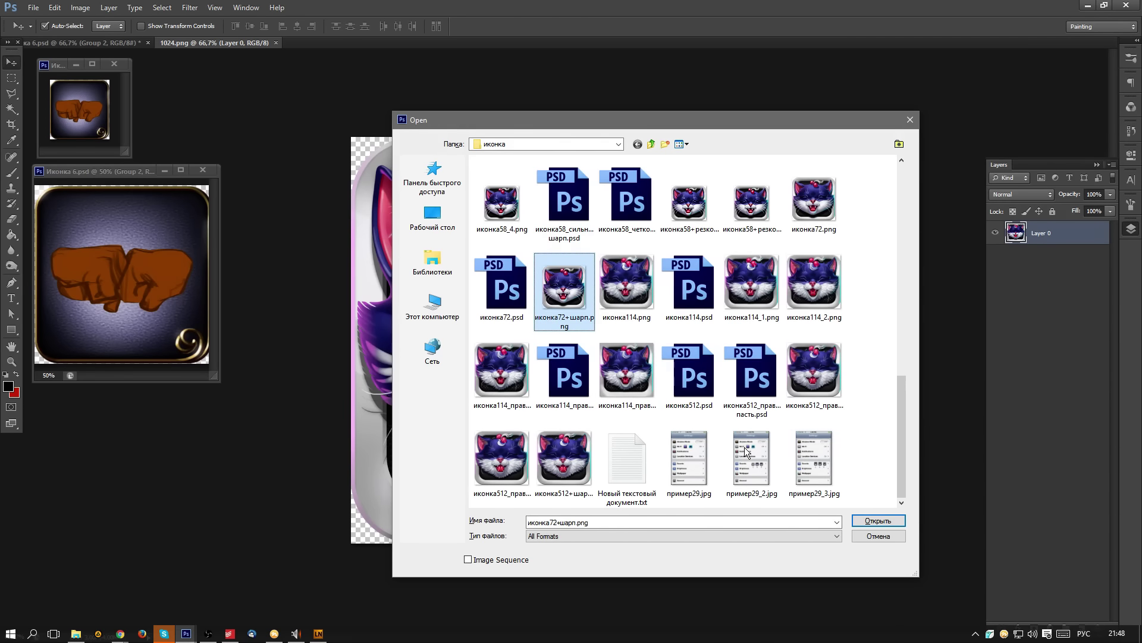
click(862, 521)
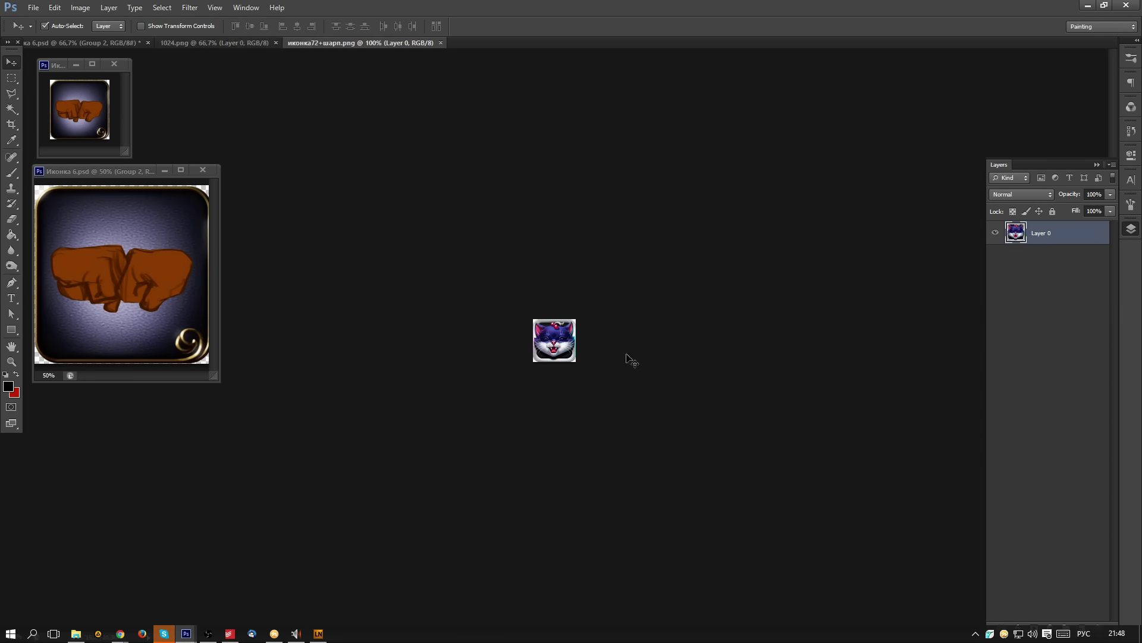
- Float иконка72+шарп.png in its own small window below the fists icon views and make 1024.png the active document
drag(372, 41, 315, 171)
drag(278, 317, 188, 450)
click(558, 441)
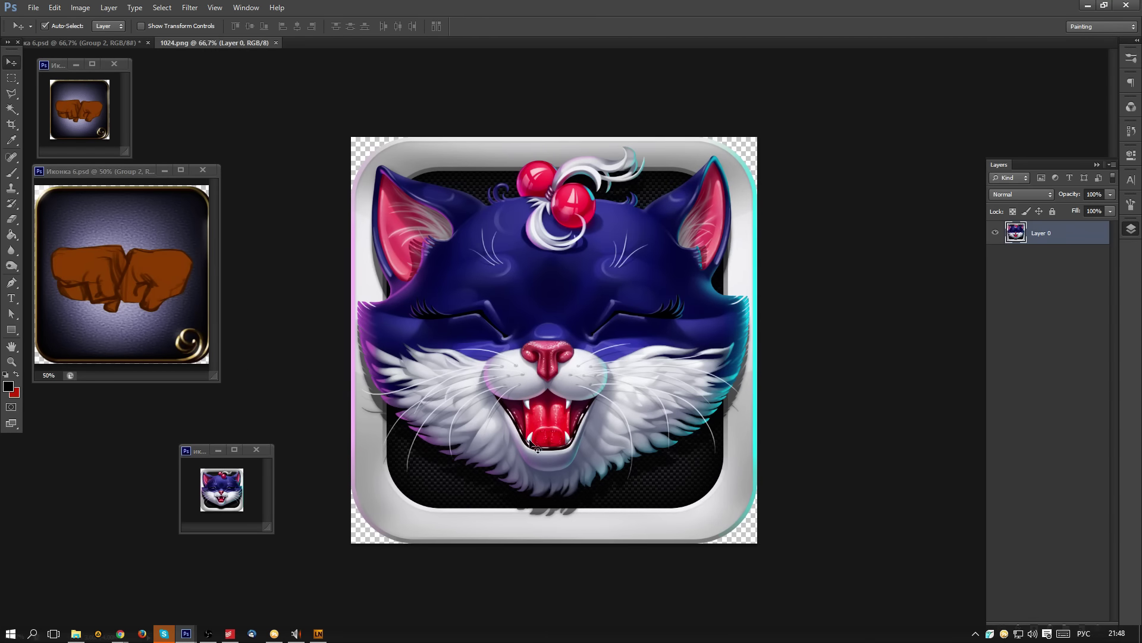
- Open the cat icon version иконка114.png from the иконка folder
click(33, 8)
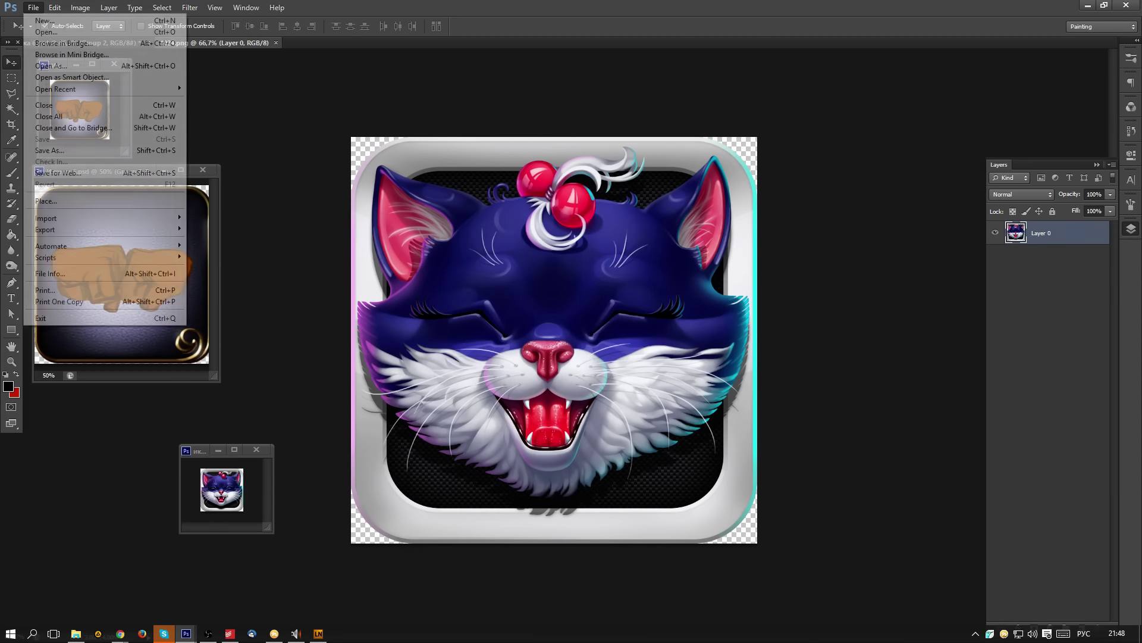
click(42, 27)
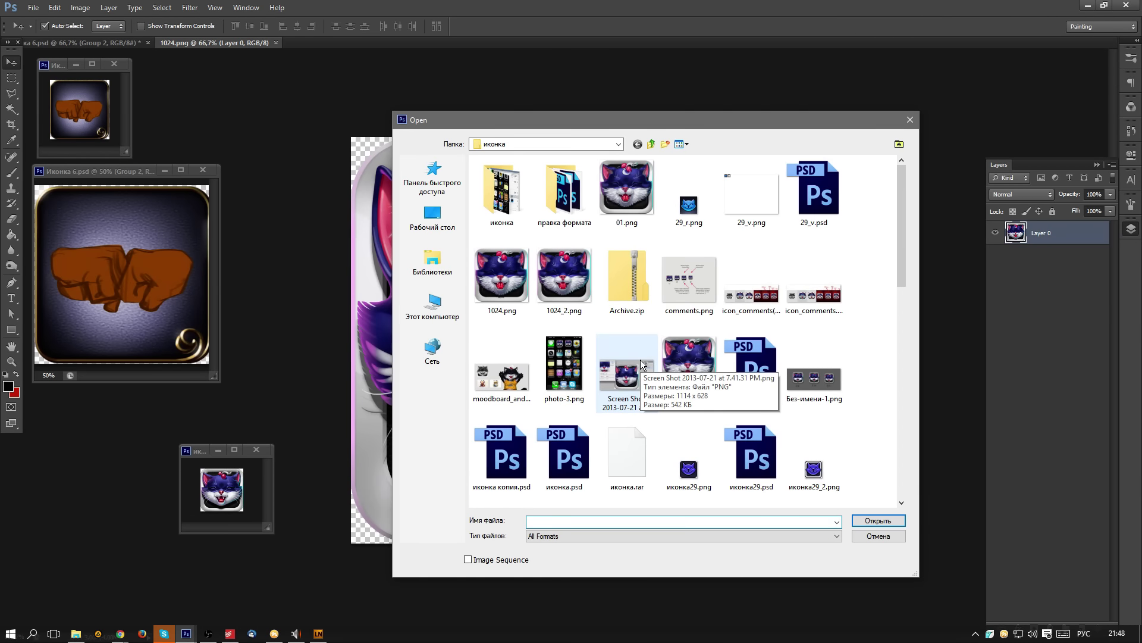
scroll(640, 359, down, 10)
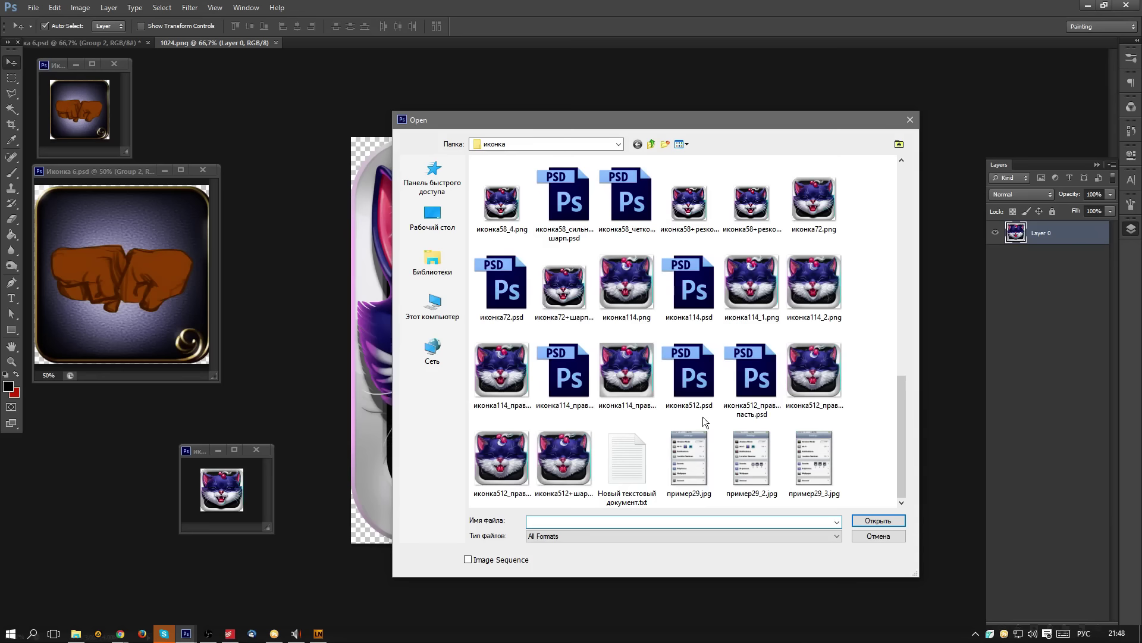
click(616, 310)
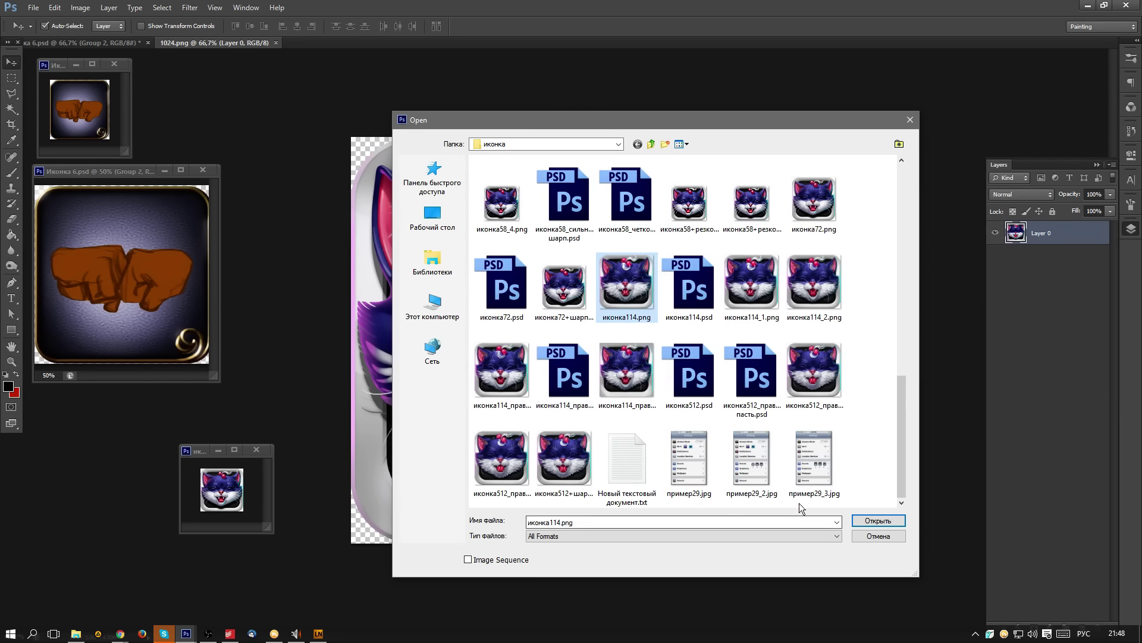
click(900, 522)
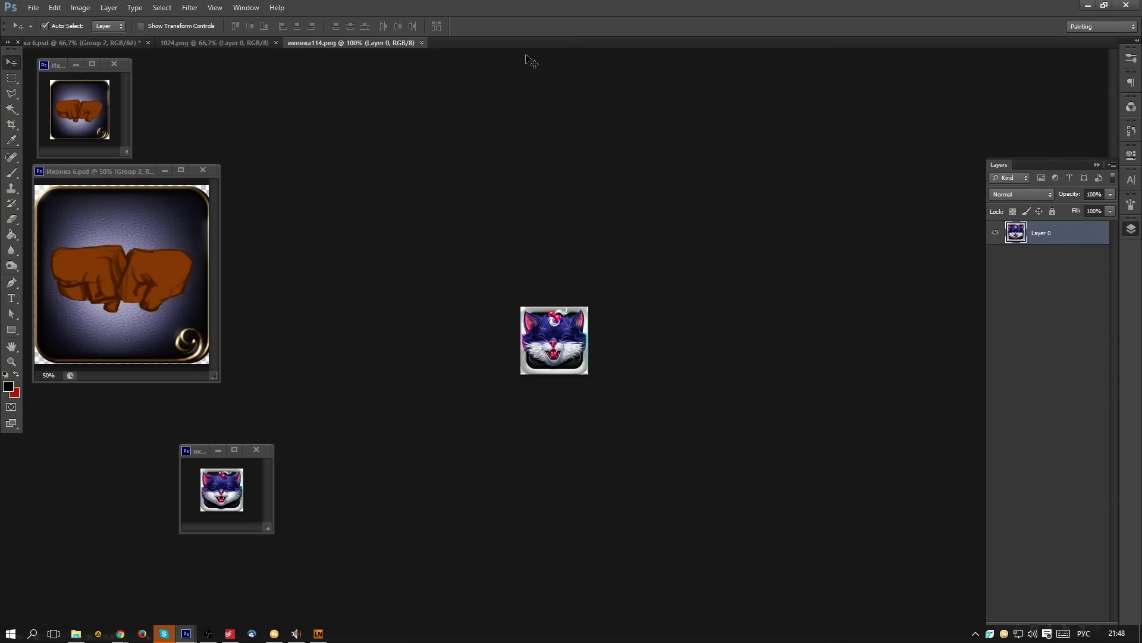
- Float иконка114.png in its own window beside the large cat artwork, shift the smallest cat window slightly, and make 1024.png active
drag(373, 61, 814, 367)
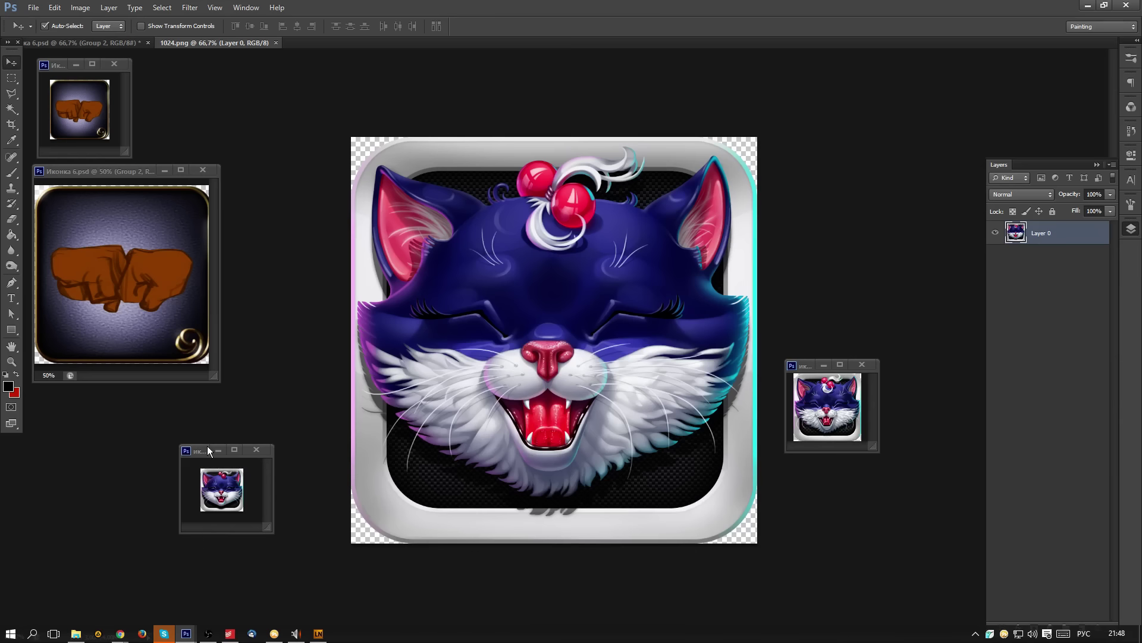
drag(200, 450, 208, 427)
click(559, 384)
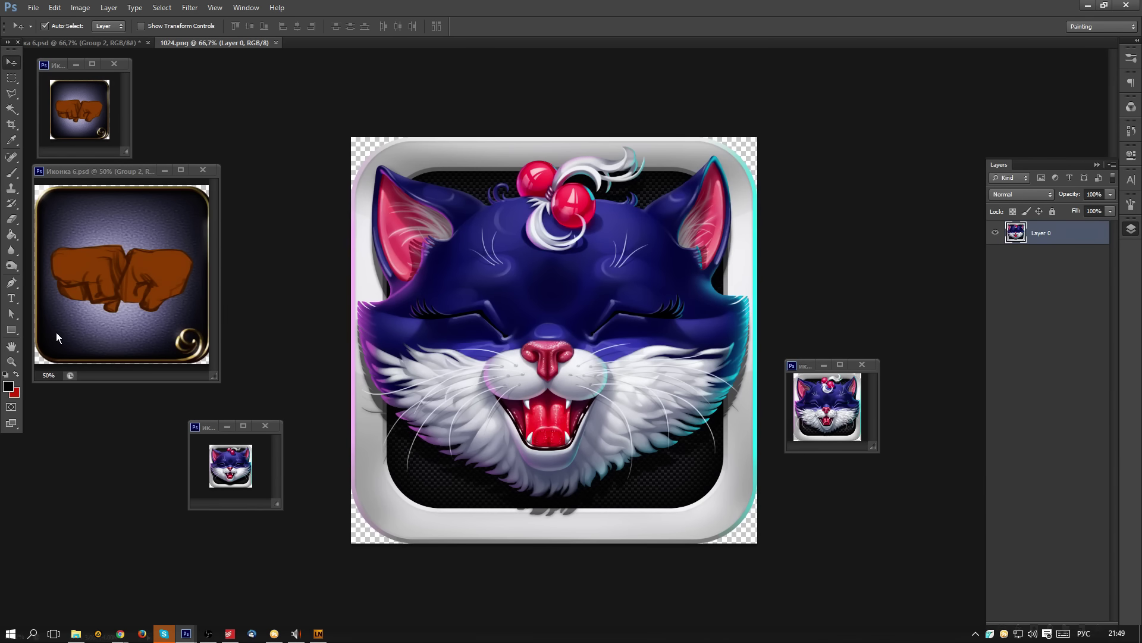
- Check the pixel dimensions of иконка114.png
click(850, 415)
key(ctrl+alt+i)
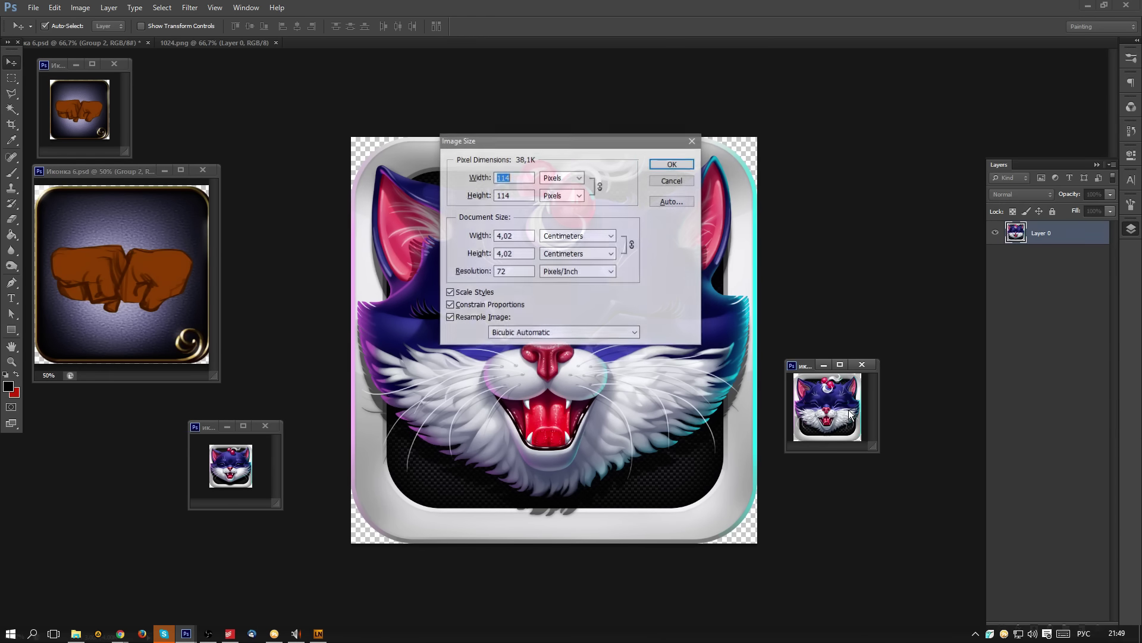
click(678, 180)
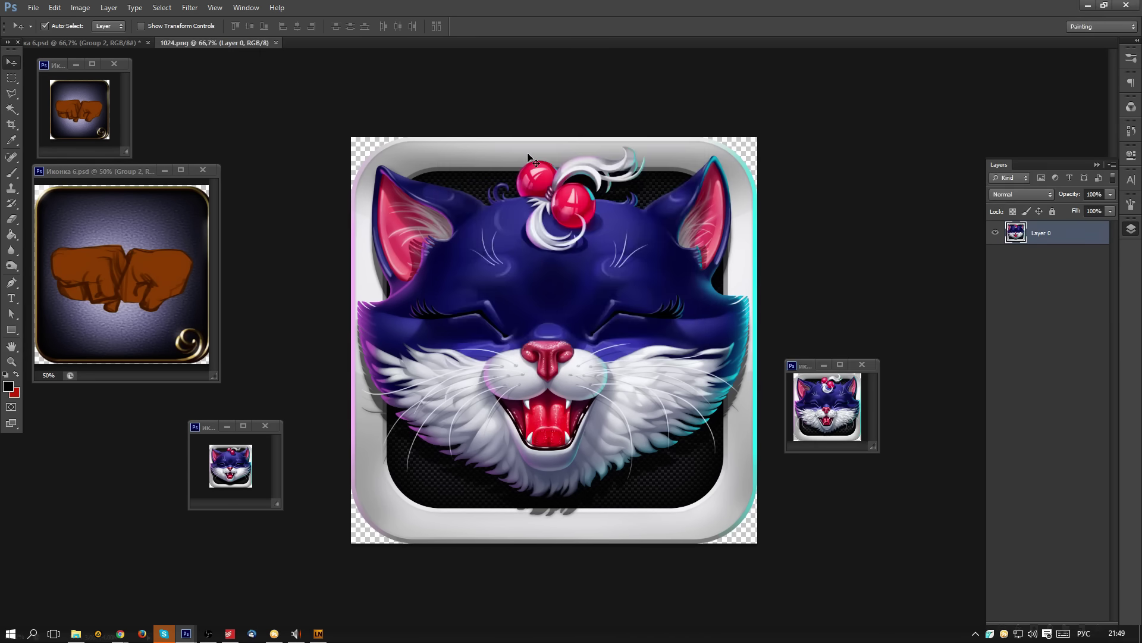
- Resize 1024.png to 114 × 114 pixels and view it at 100%
key(ctrl+alt+i)
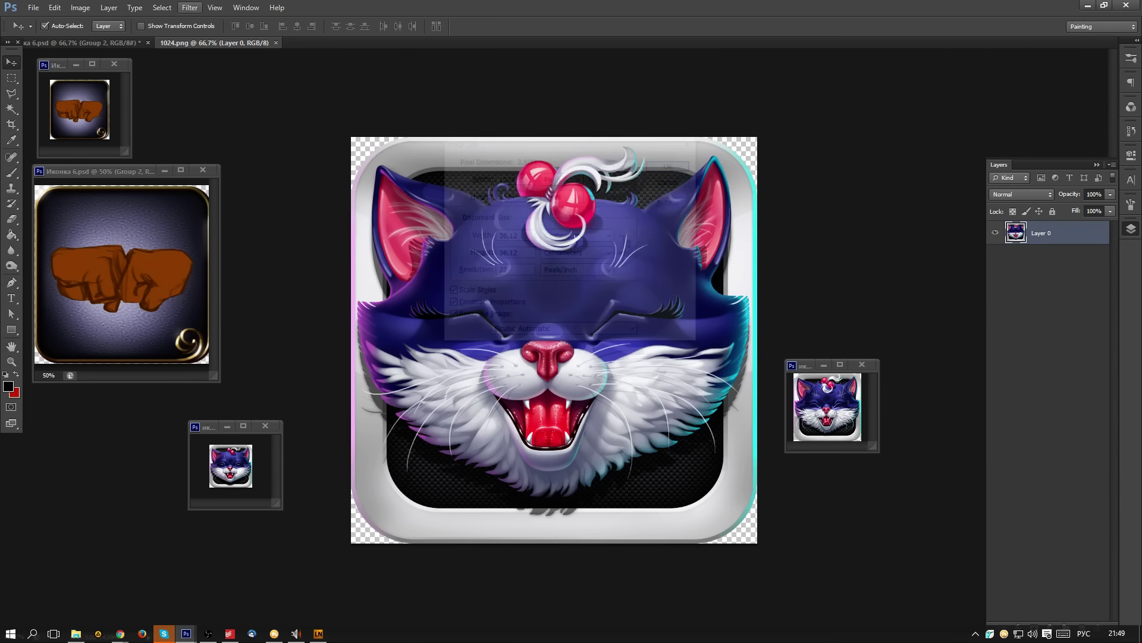
text(128)
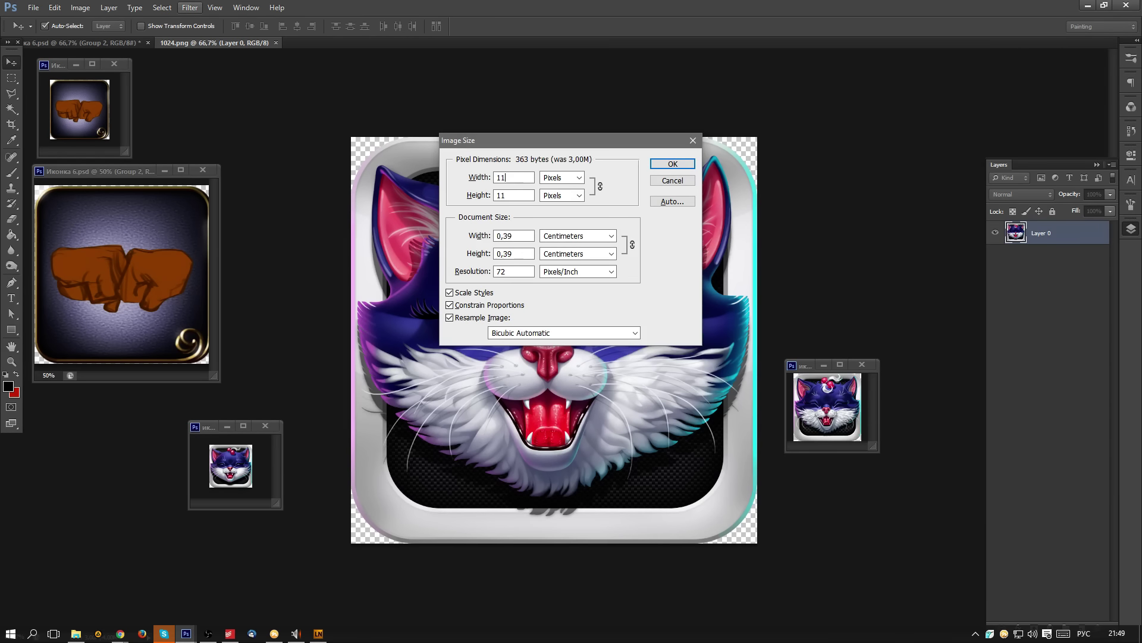
key(Return)
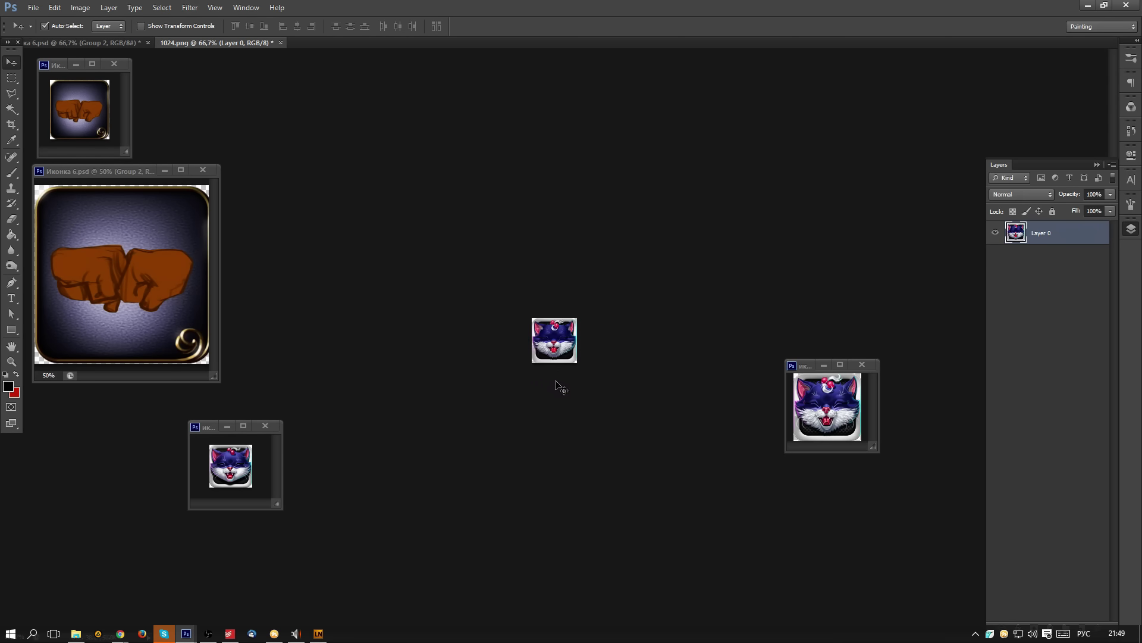
key(ctrl+1)
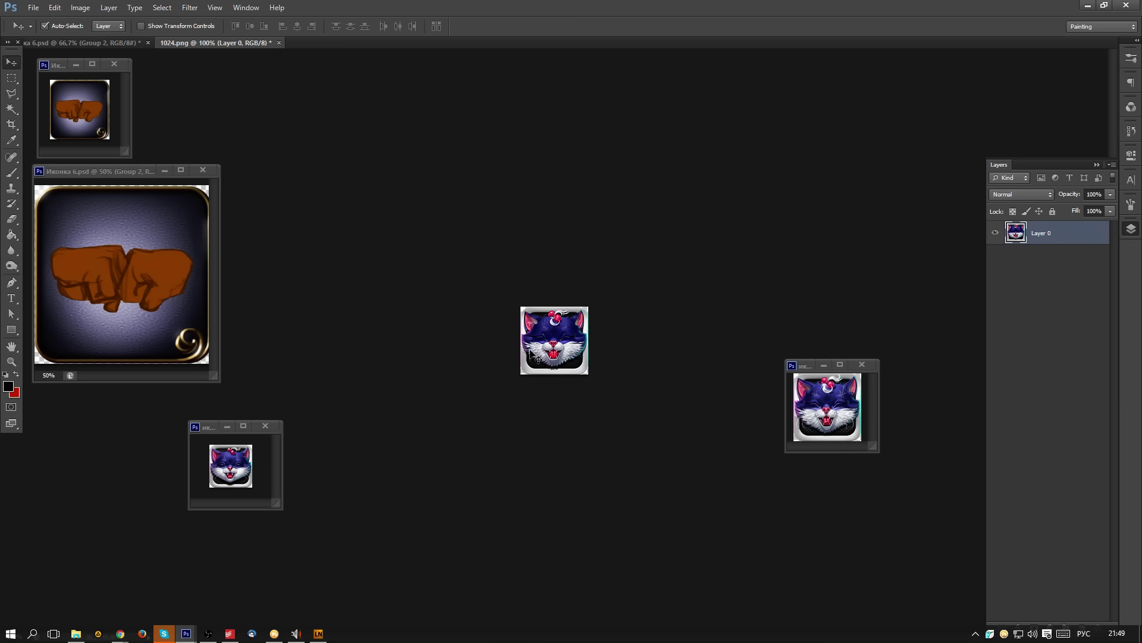
- Recheck the pixel dimensions of иконка114.png and place its window directly beside the reduced 1024.png
click(873, 381)
key(ctrl+alt+i)
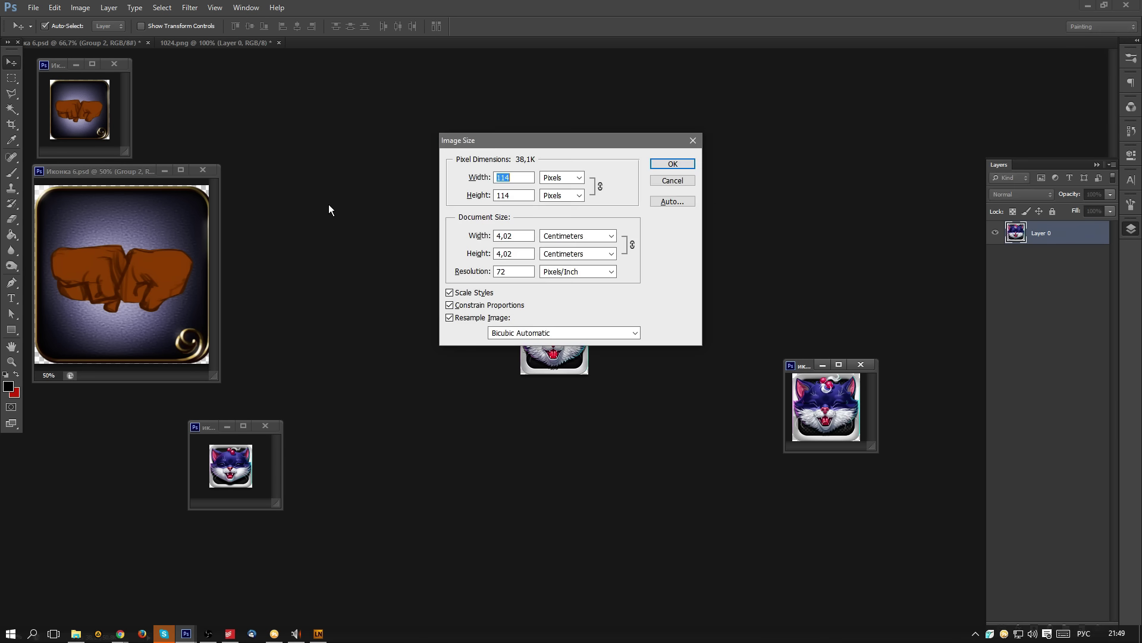
click(675, 182)
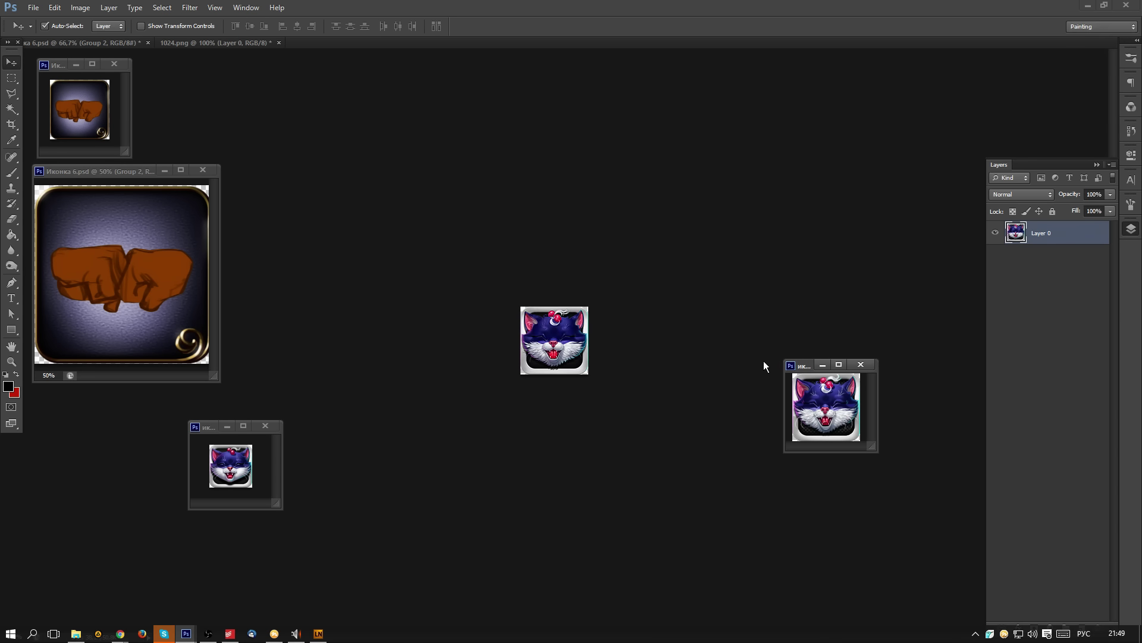
click(789, 365)
click(720, 337)
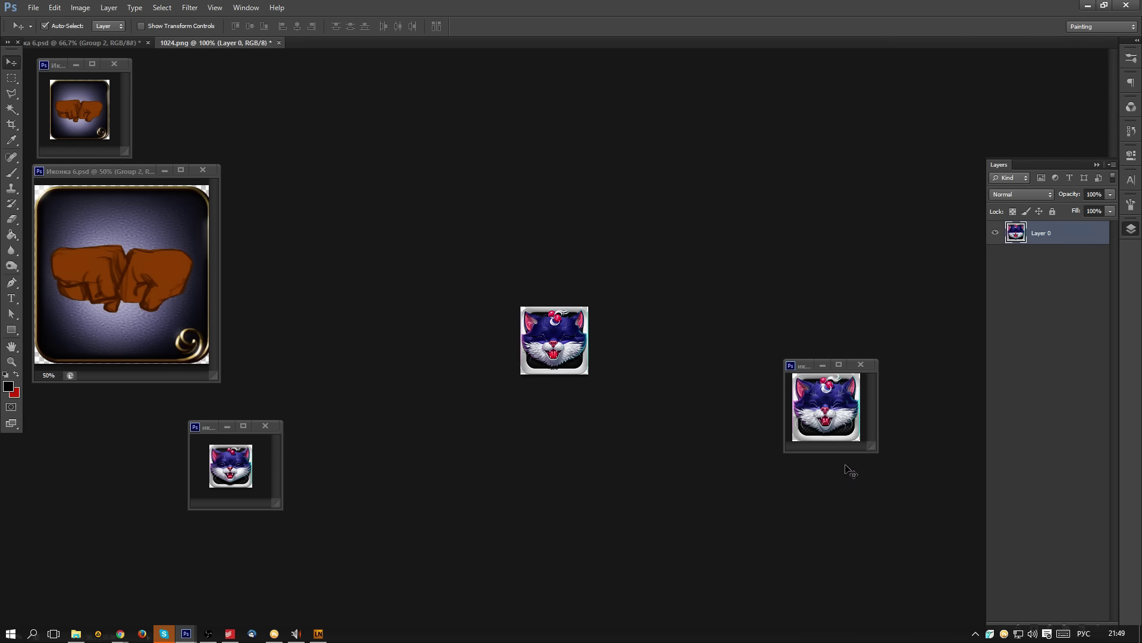
drag(793, 360, 629, 296)
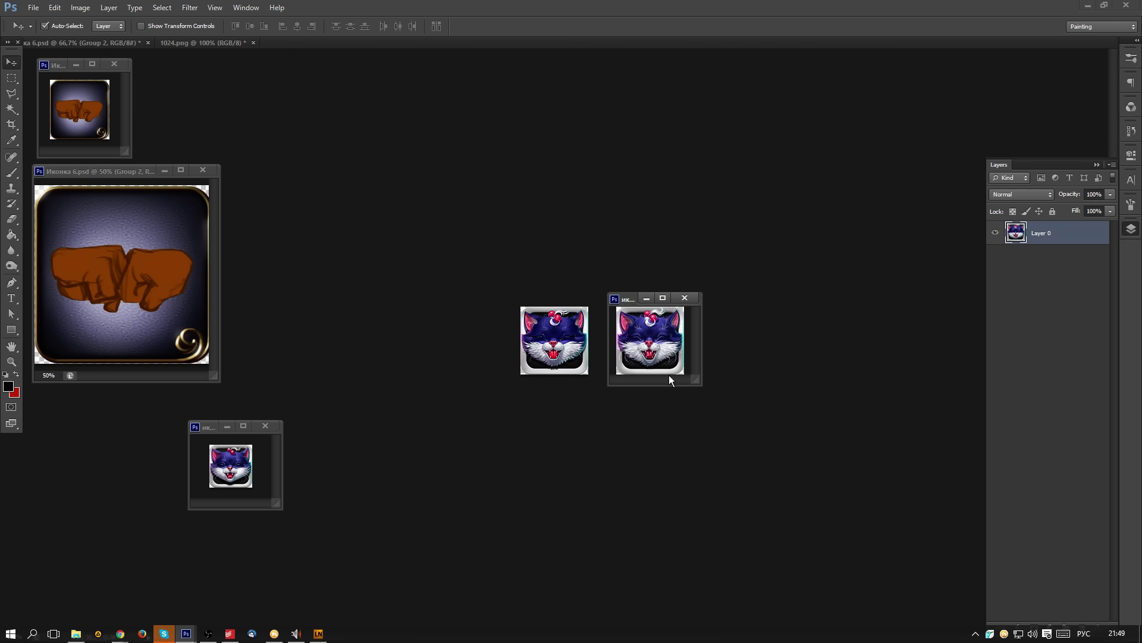
click(229, 466)
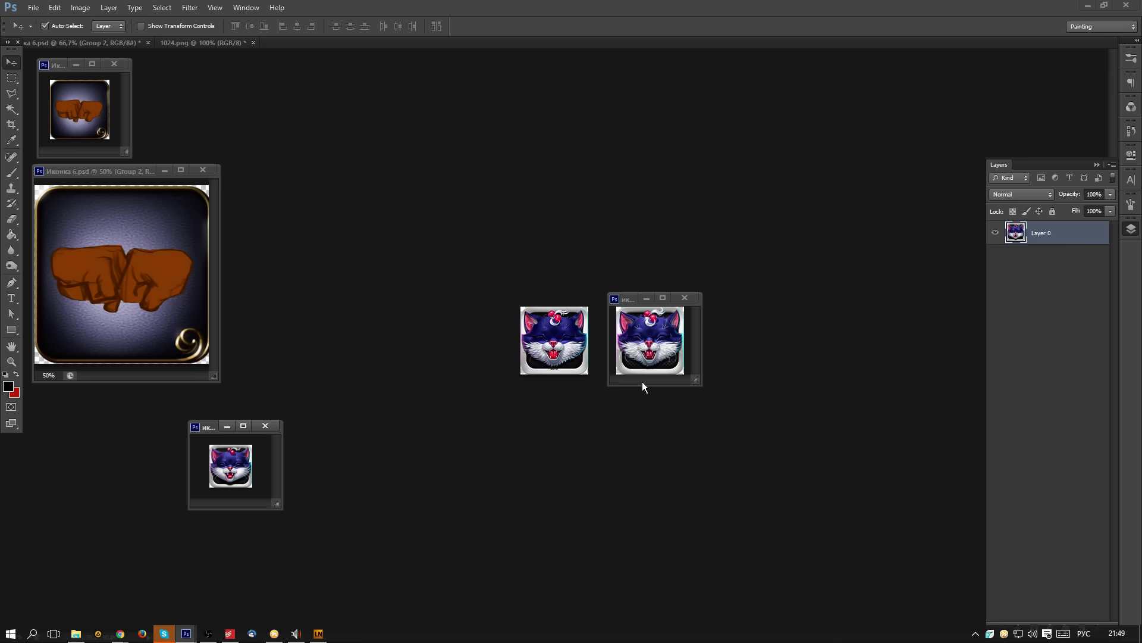
click(34, 7)
click(40, 34)
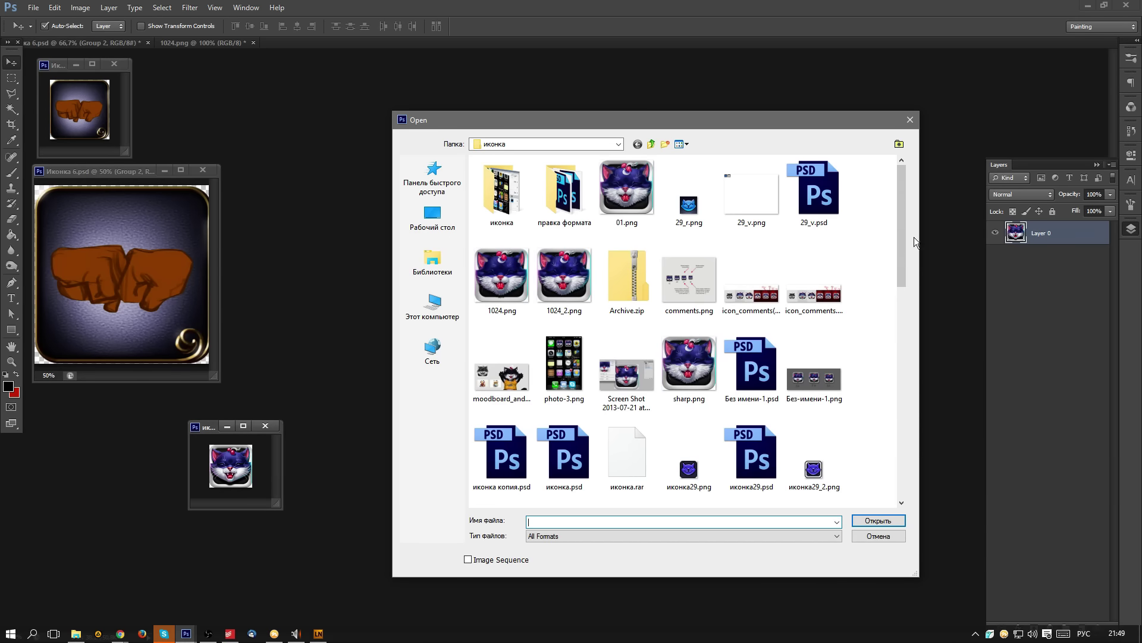
drag(903, 238, 910, 381)
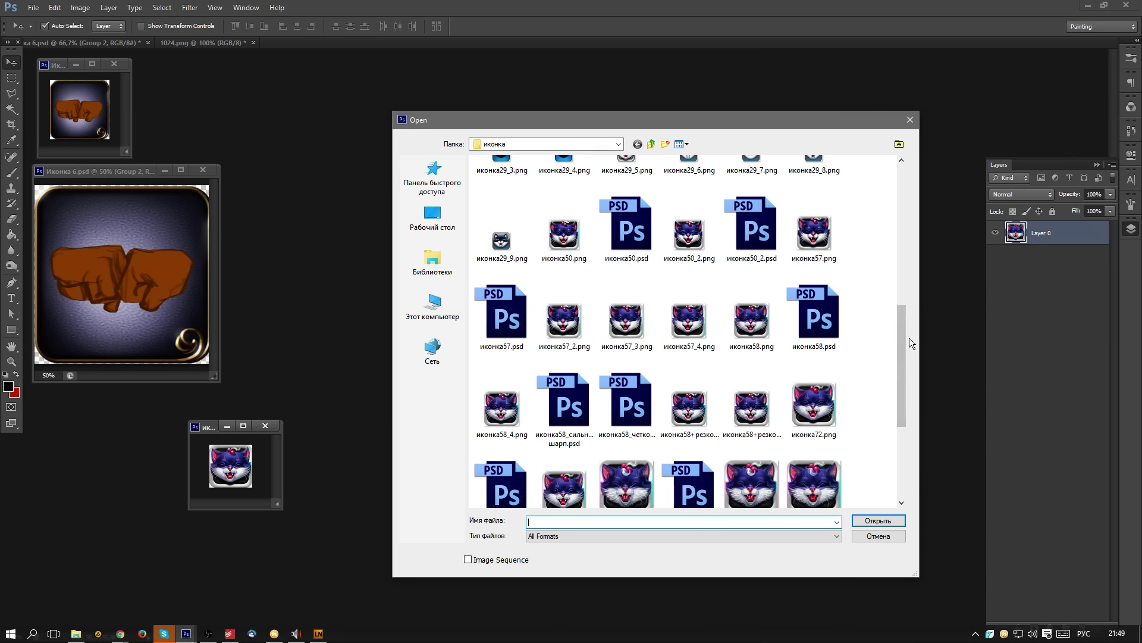
drag(905, 337, 887, 415)
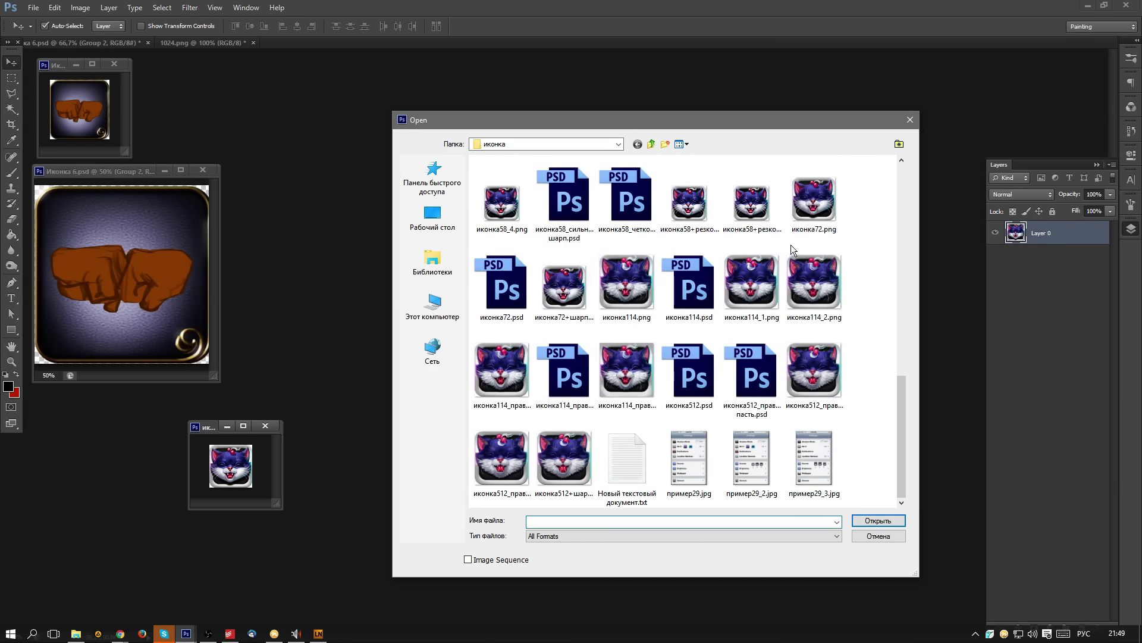
click(910, 119)
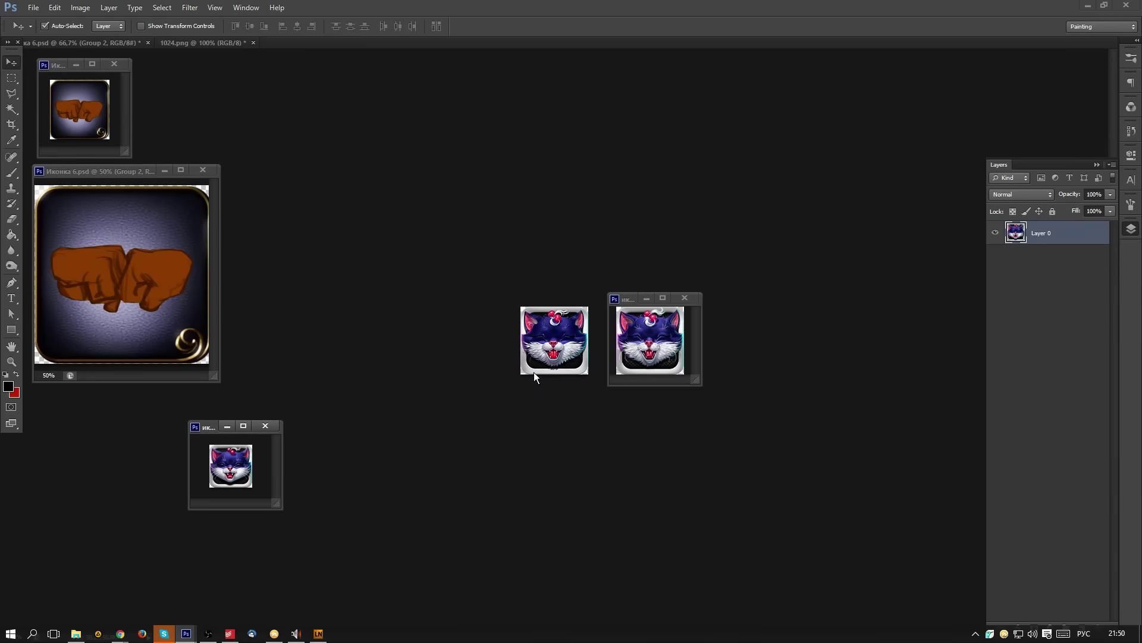
- Make 1024.png active and zoom it to 400% to examine the reduced cat's details
click(580, 371)
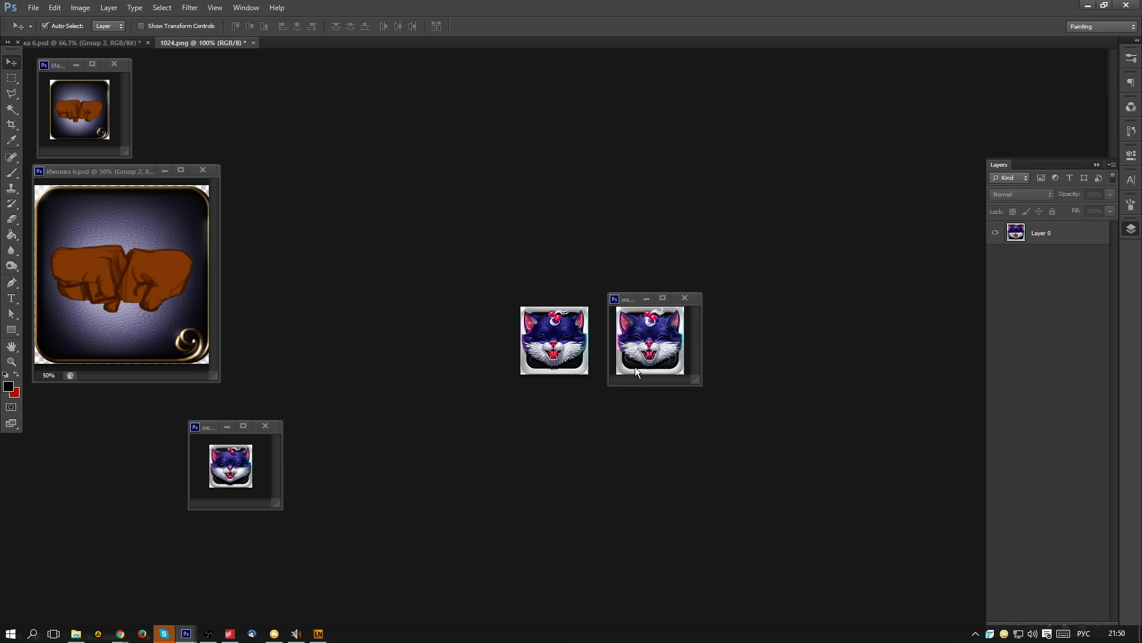
ctrl+click(554, 334)
click(554, 333)
click(565, 322)
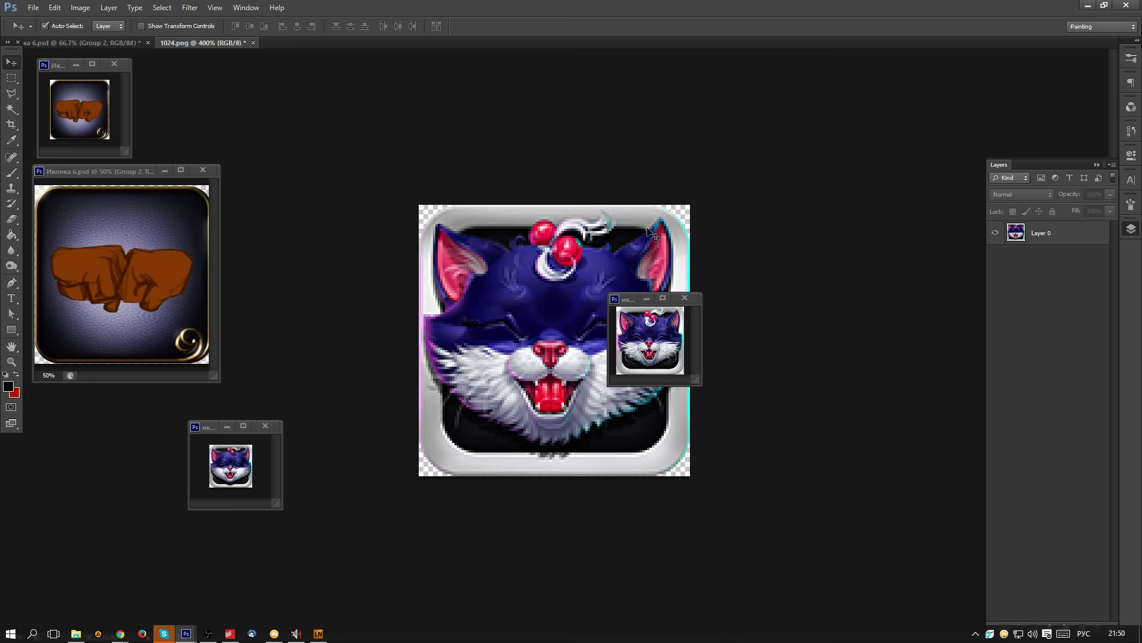
- Enlarge the иконка114.png window and zoom it to 300% to compare its details with the reduced 1024.png
click(701, 385)
drag(701, 383, 918, 498)
click(783, 395)
click(783, 394)
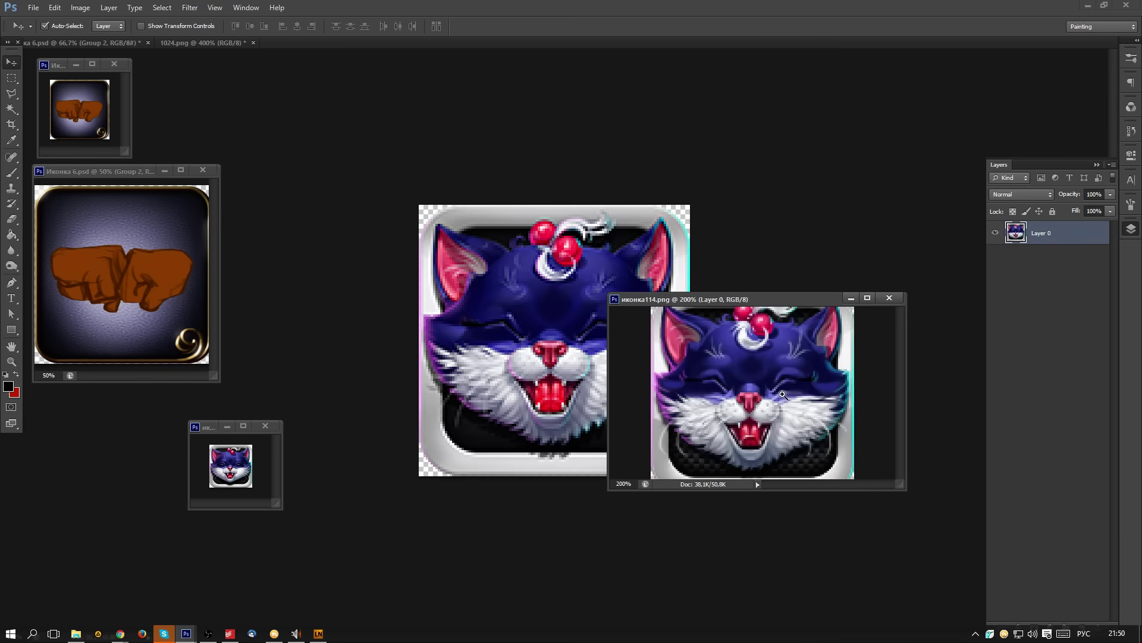
scroll(790, 410, up, 1)
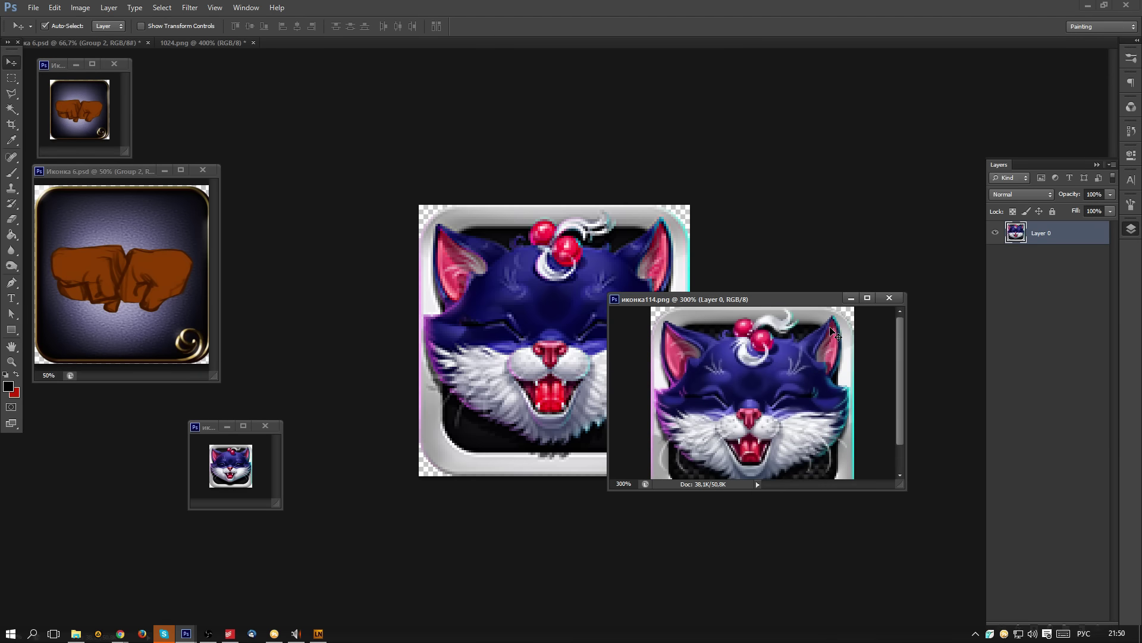
- Compare 1024.png with иконка114.png at 300%, and return both documents to 100% zoom
click(540, 355)
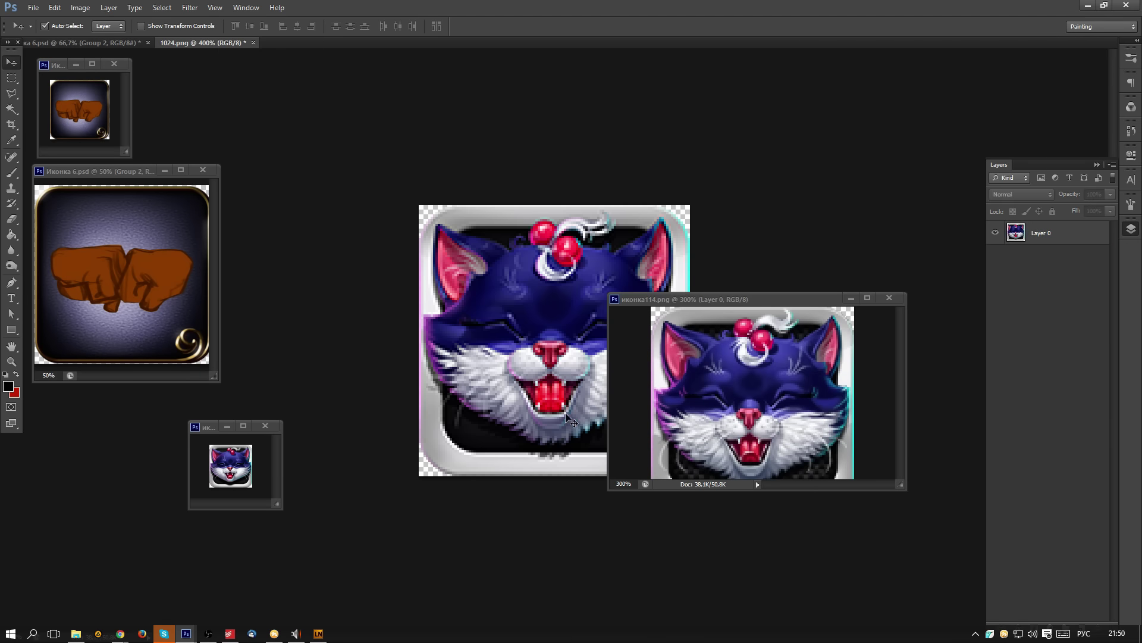
click(741, 438)
click(563, 363)
key(ctrl+minus)
key(ctrl+minus)
key(ctrl+minus)
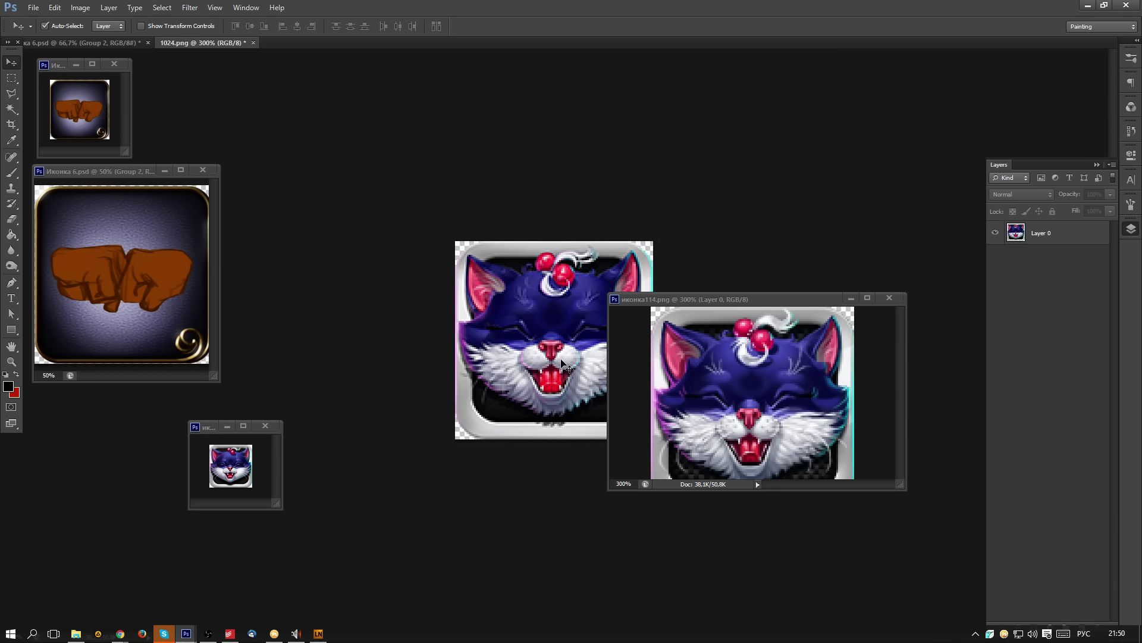
click(713, 334)
key(ctrl+minus)
key(ctrl+minus)
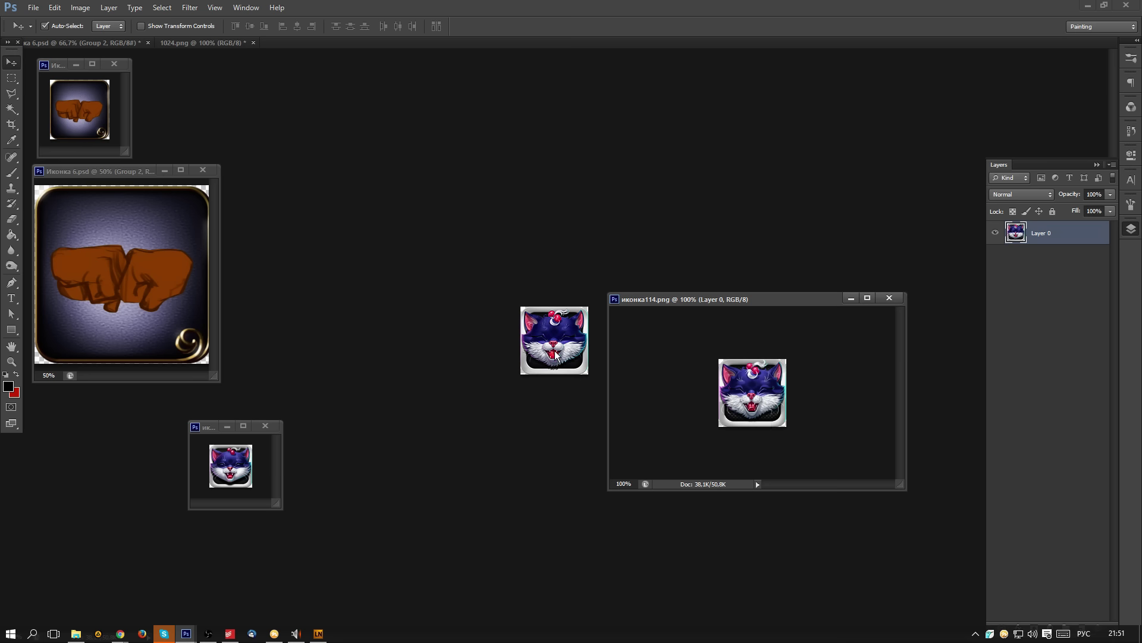
- Check the pixel dimensions of the smallest cat icon, иконка72+шарп.png
click(243, 474)
key(ctrl+alt+i)
click(685, 180)
- Resize 1024.png to 72 pixels wide and close иконка114.png
click(532, 293)
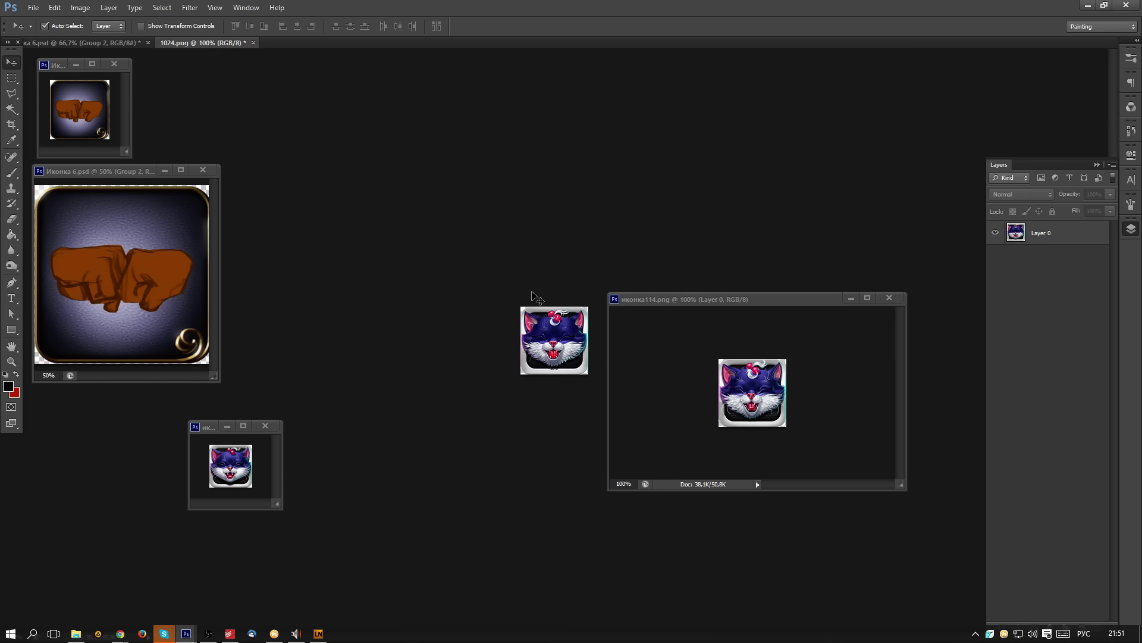
key(ctrl+alt+i)
text(72)
key(Return)
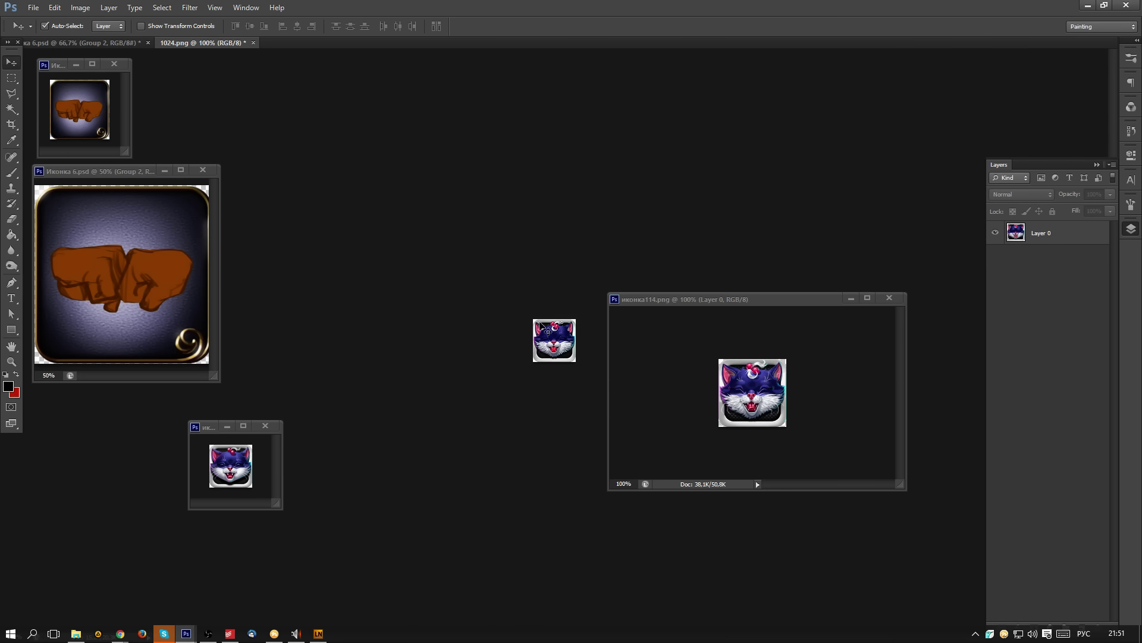
click(896, 298)
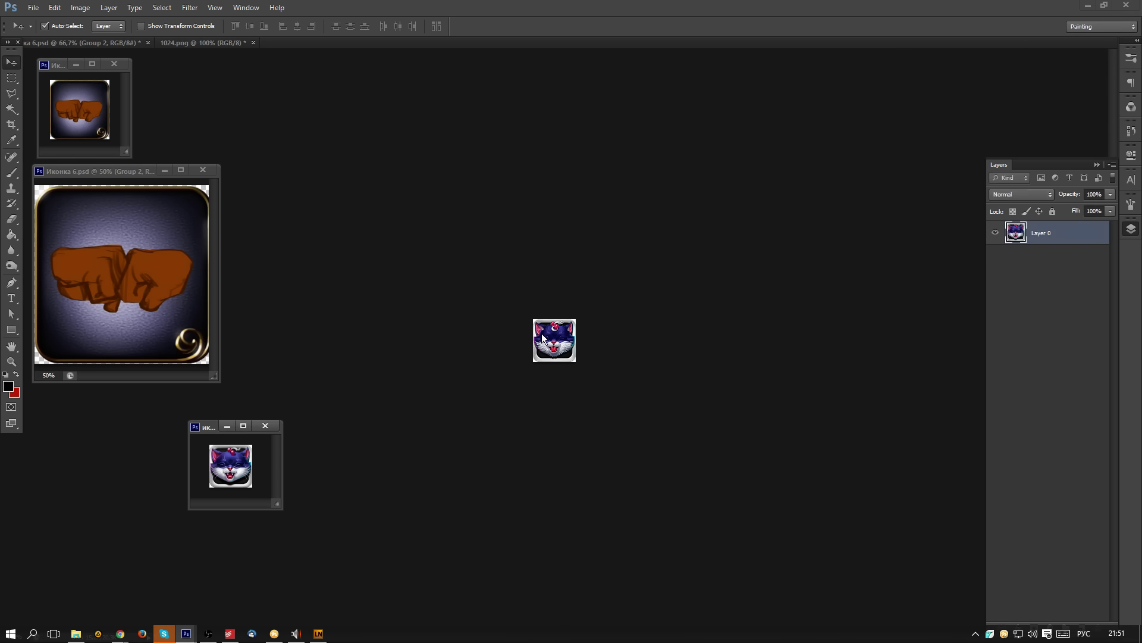
- Float 1024.png and align иконка72+шарп.png right beside it for comparison, and close both cat icons
drag(212, 43, 263, 433)
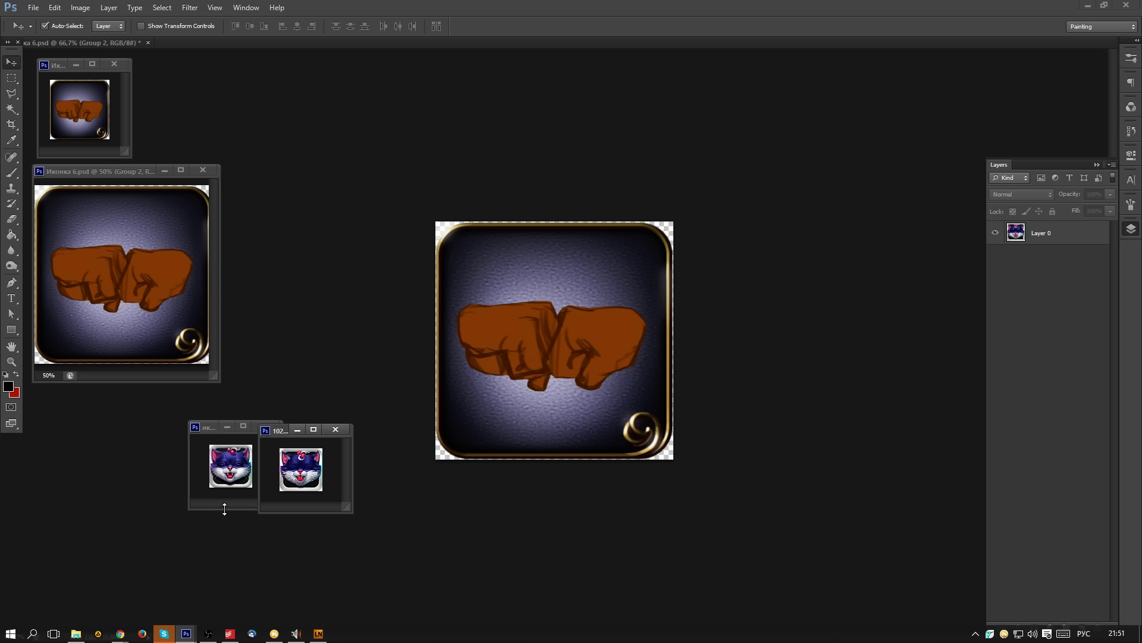
click(245, 480)
drag(211, 427, 190, 432)
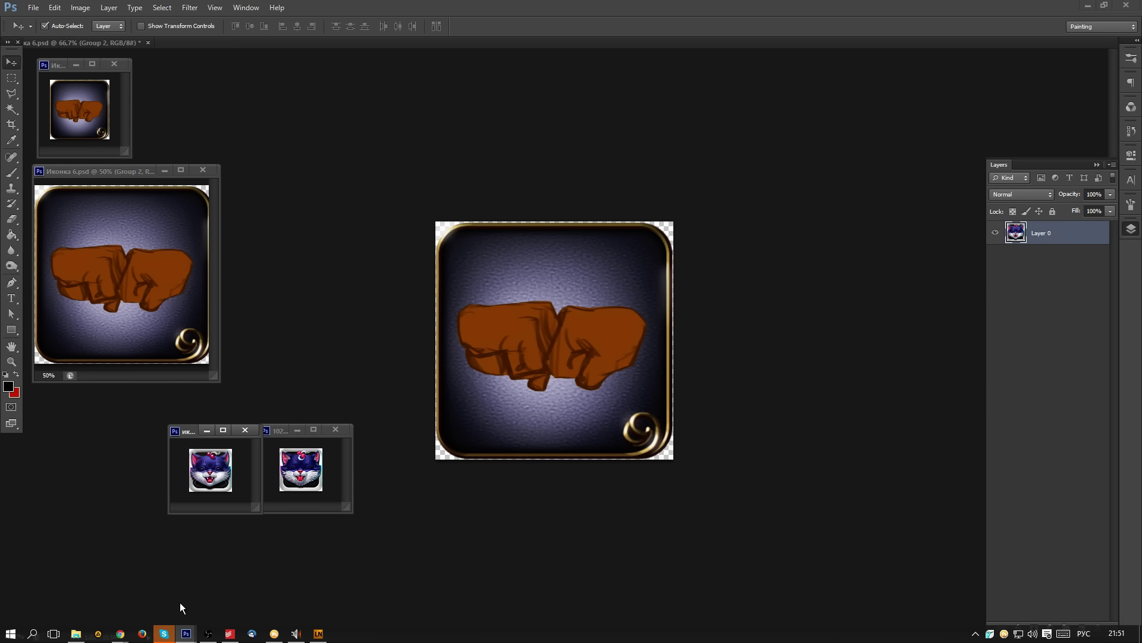
click(245, 430)
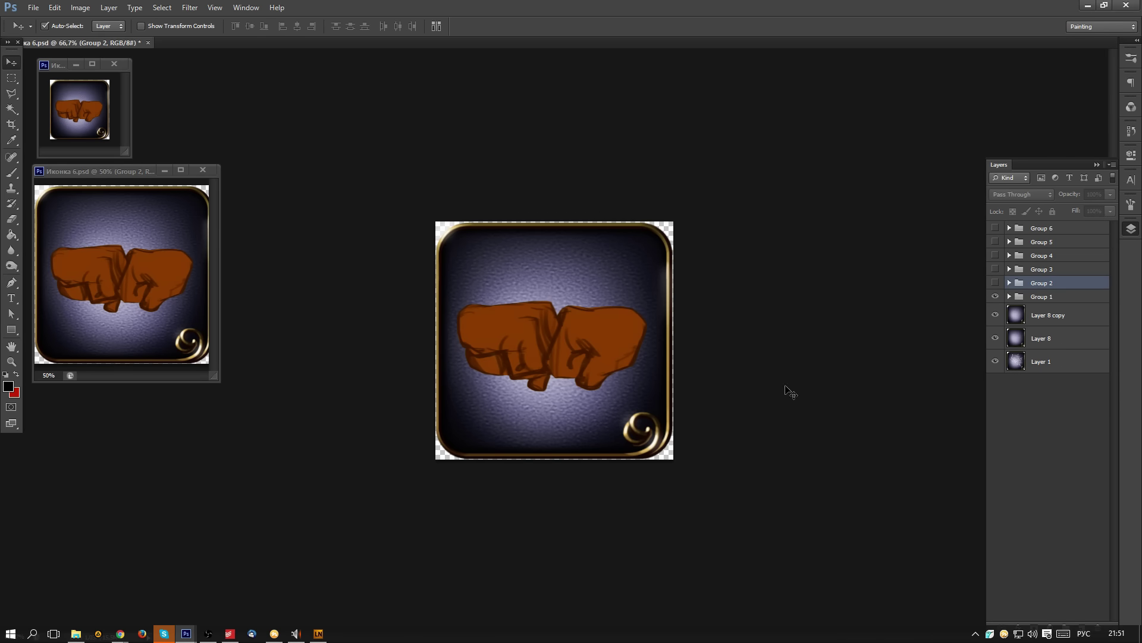
- Expand Group 1 and make its Layer 10, the brown fists base, the active layer
click(1092, 296)
click(1009, 297)
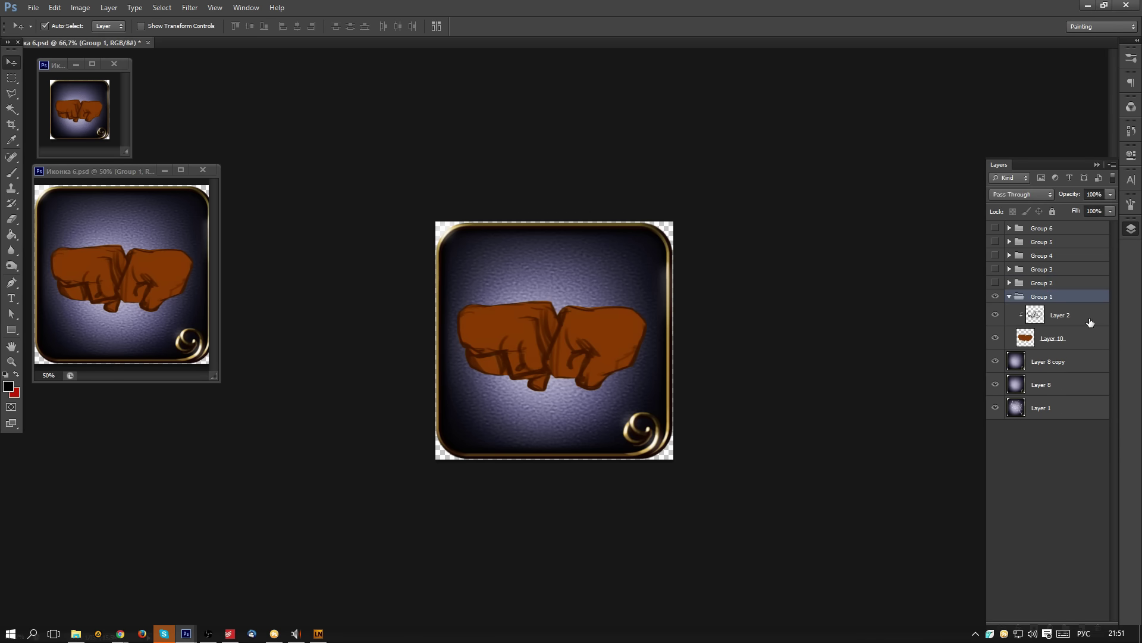
click(1065, 343)
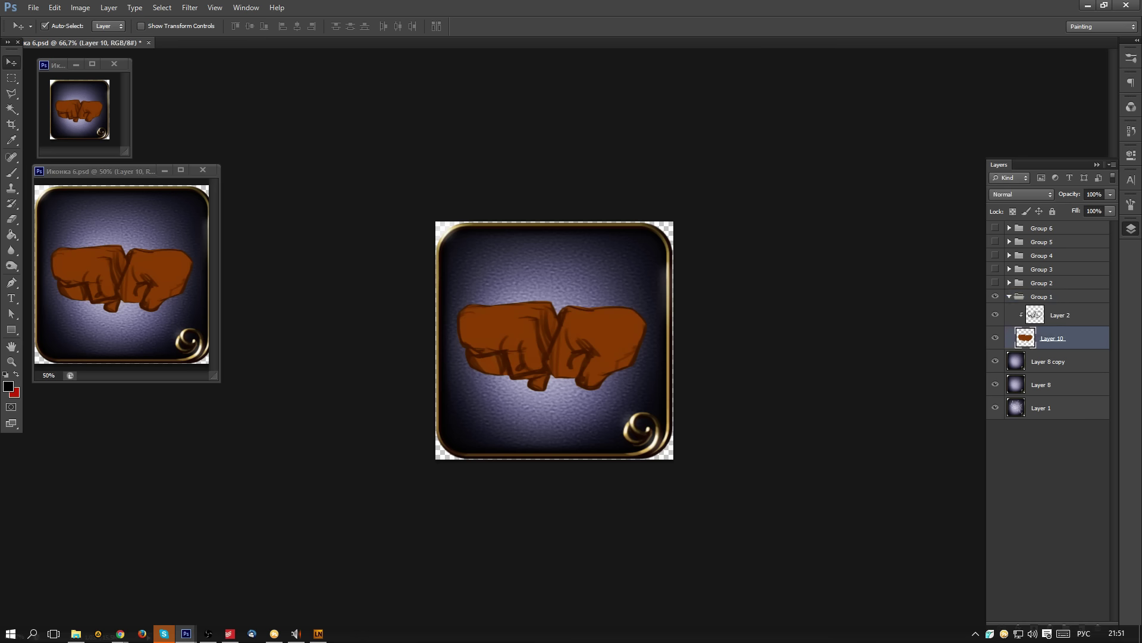
click(33, 7)
click(47, 33)
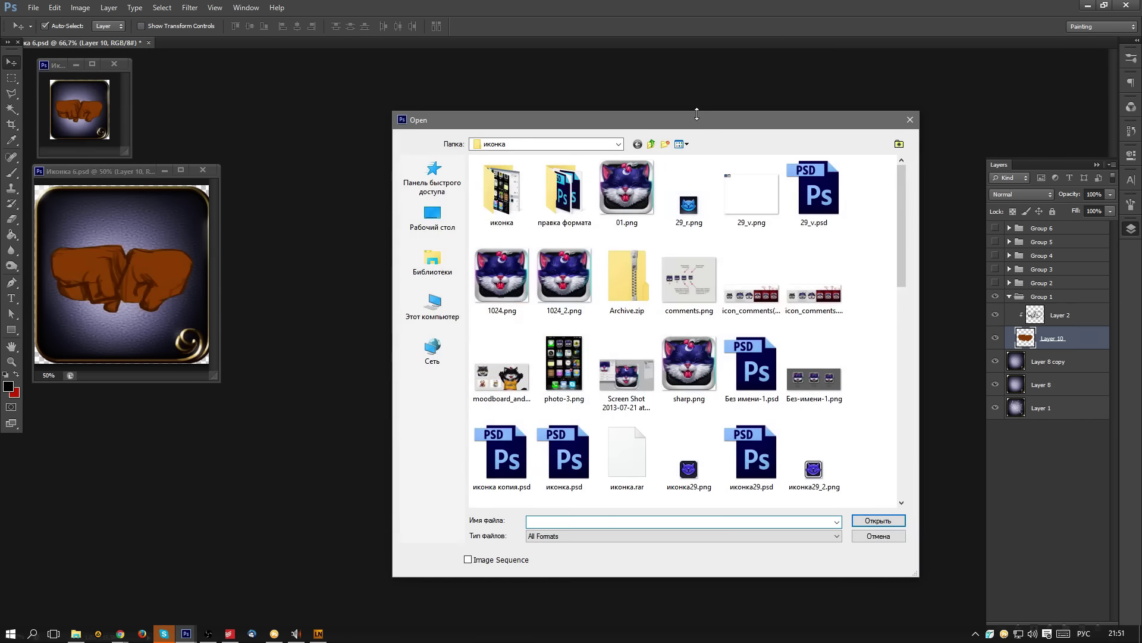
click(650, 145)
click(652, 144)
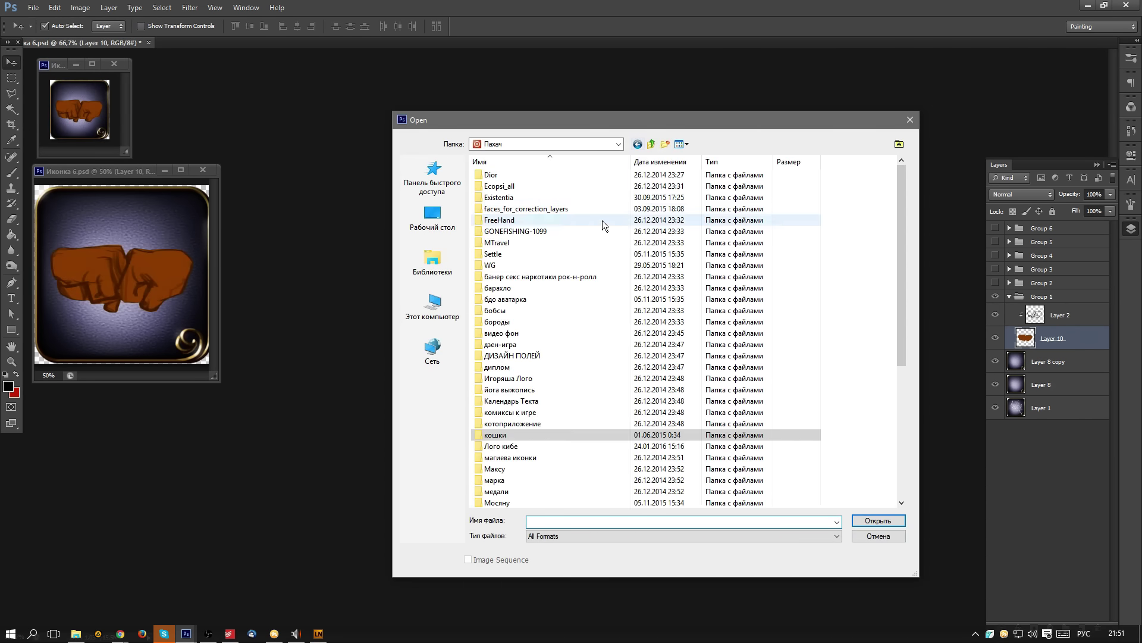
click(652, 145)
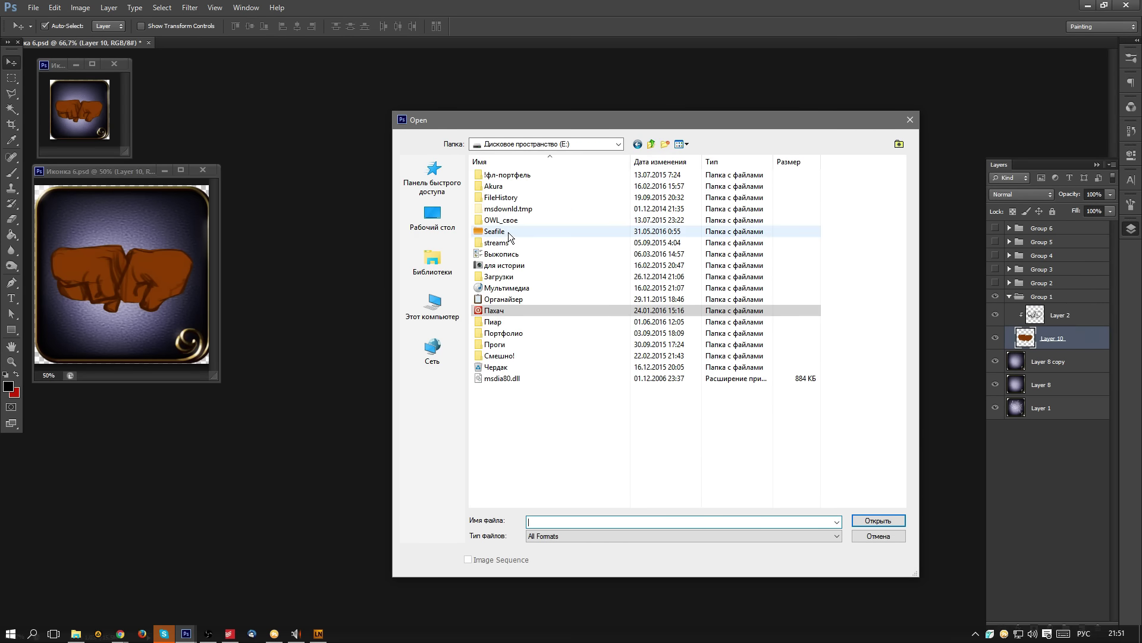
key(Escape)
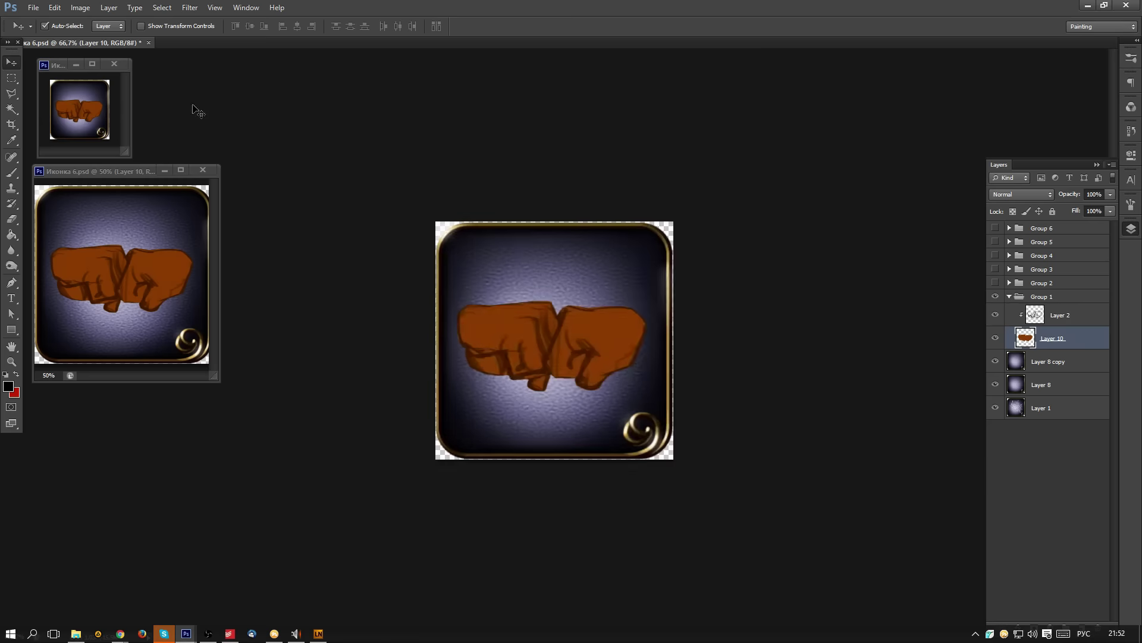
- Create a new blank document with the preset settings and set the foreground color to orange ff9600 for the Brush
key(ctrl+n)
key(Return)
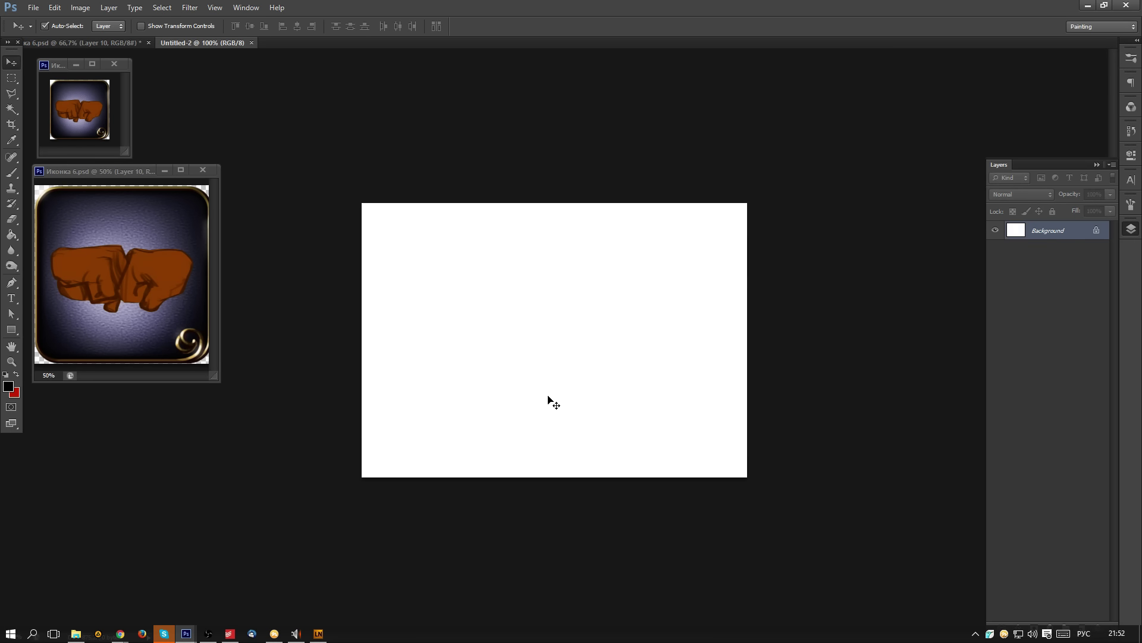
key(b)
click(16, 374)
click(8, 386)
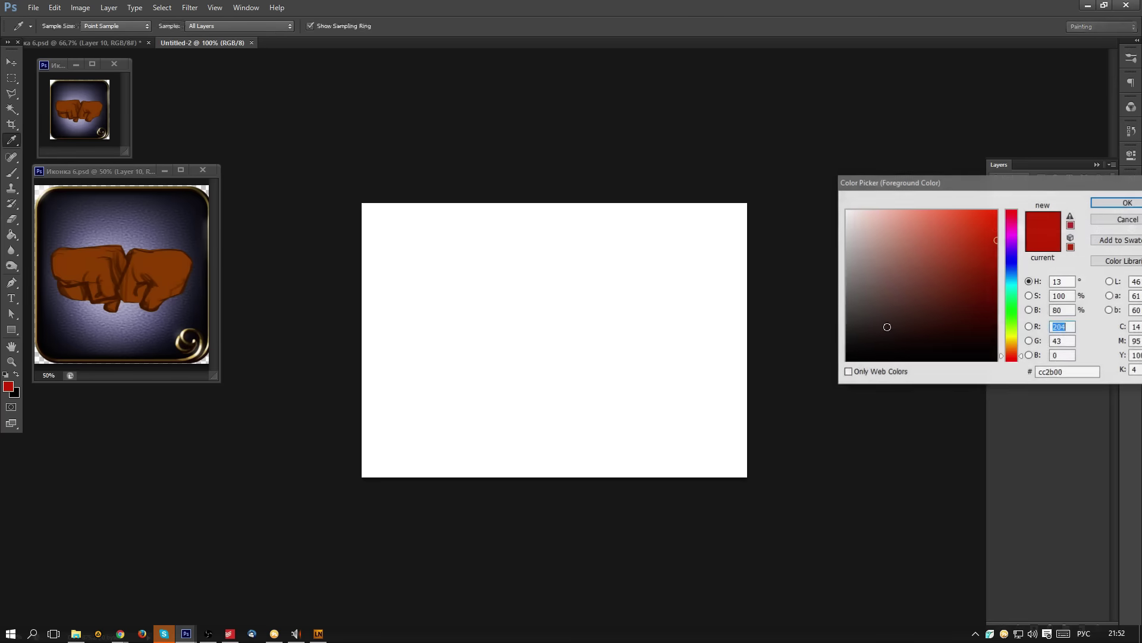
drag(1019, 355, 1015, 345)
click(1116, 203)
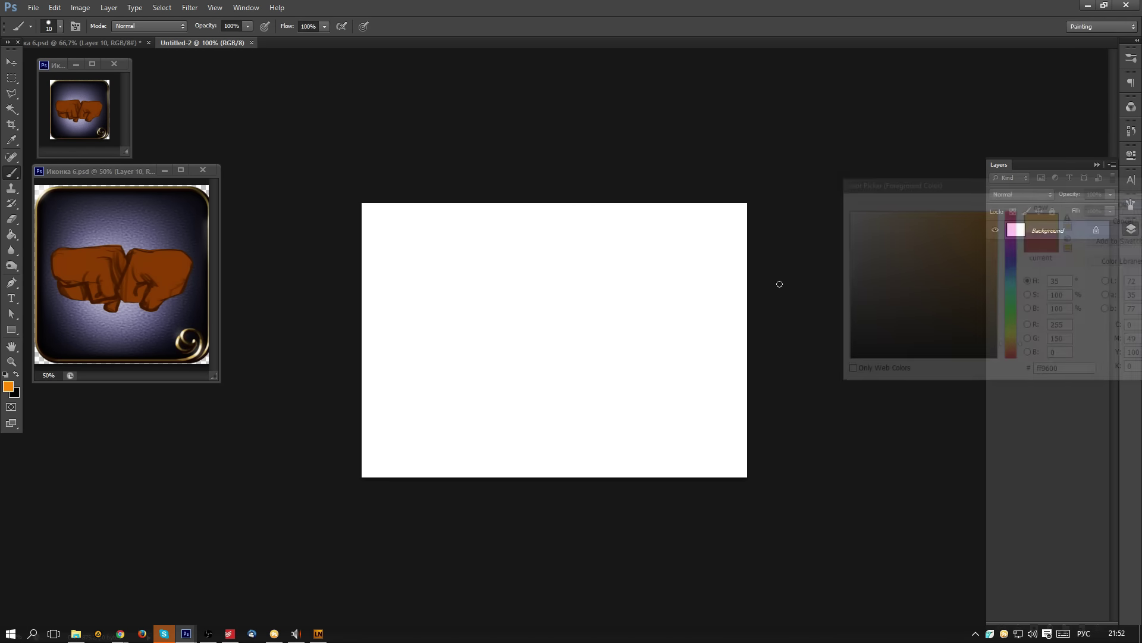
- Set the brush size to 50 px and add a new layer above the white Background
key(bracketright)
key(bracketright)
key(bracketright)
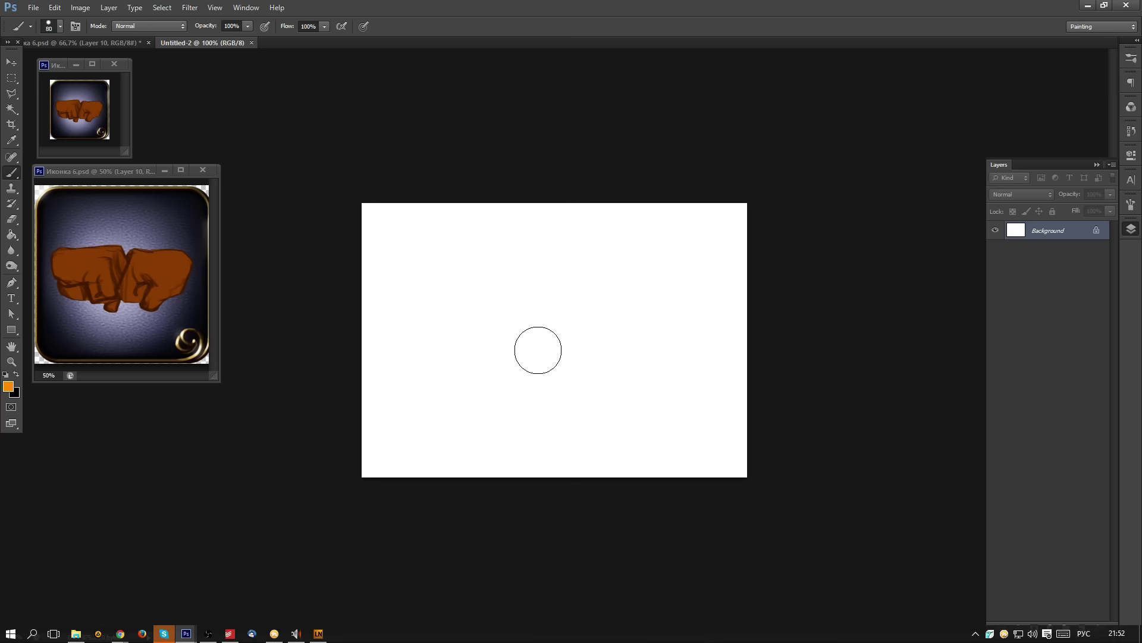
key(ctrl+shift+n)
key(Return)
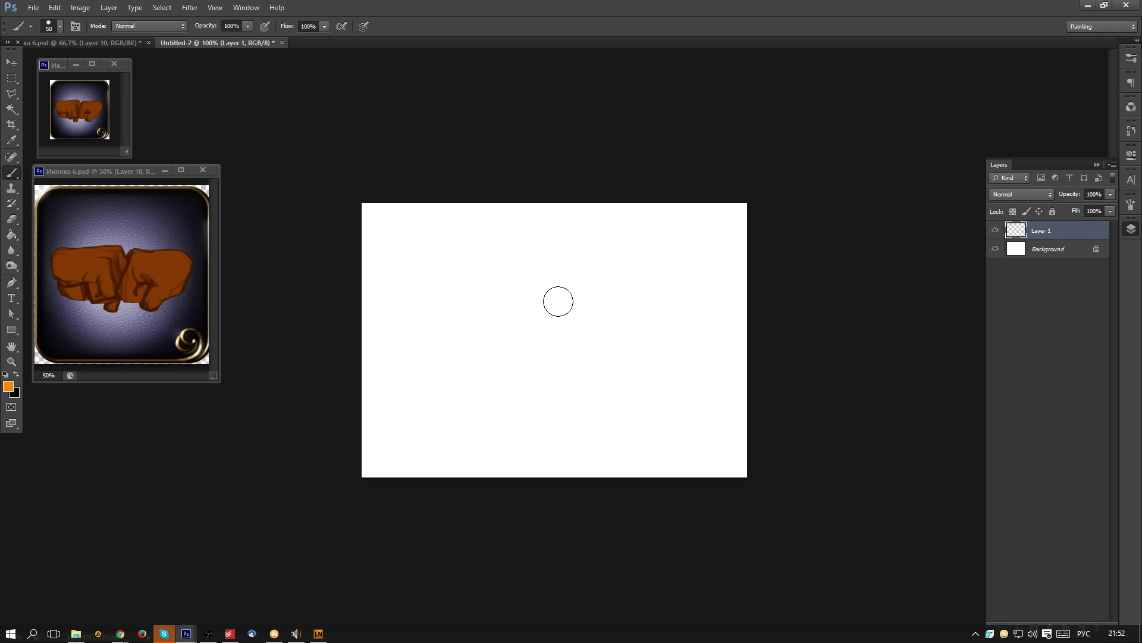
- Try painting a thick L-shaped orange stroke on the new layer, and undo it
mouse_move(510, 281)
mouse_down()
mouse_move(517, 379)
mouse_move(569, 357)
mouse_up()
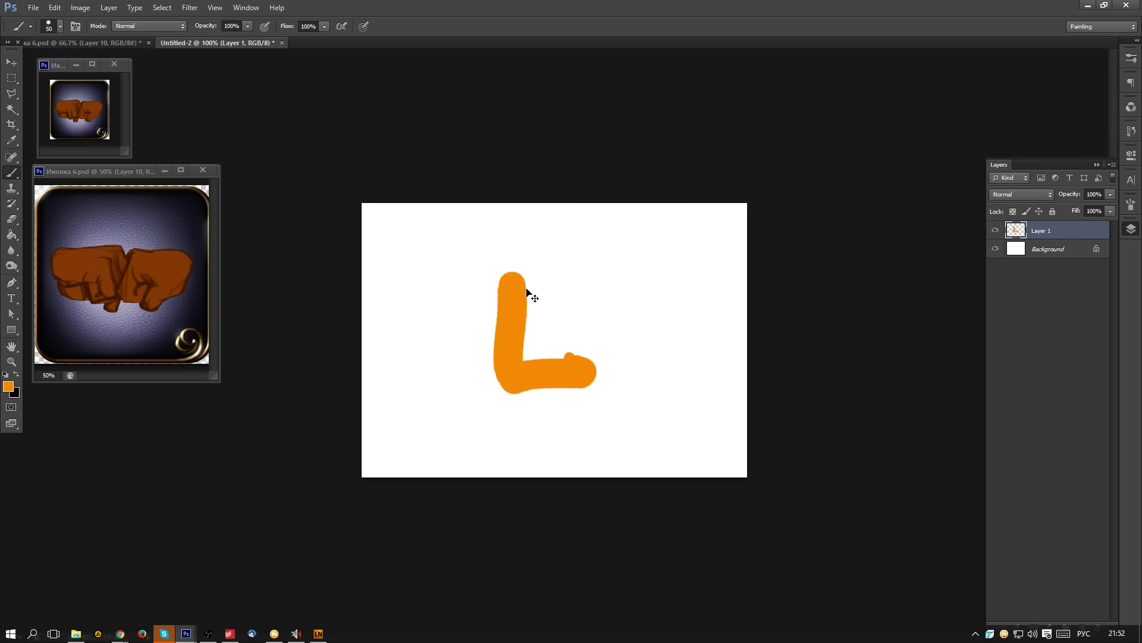
key(ctrl+z)
right_click(521, 308)
key(Escape)
- Select a roughly square area just off the canvas centre, fill it with orange, and deselect it
key(m)
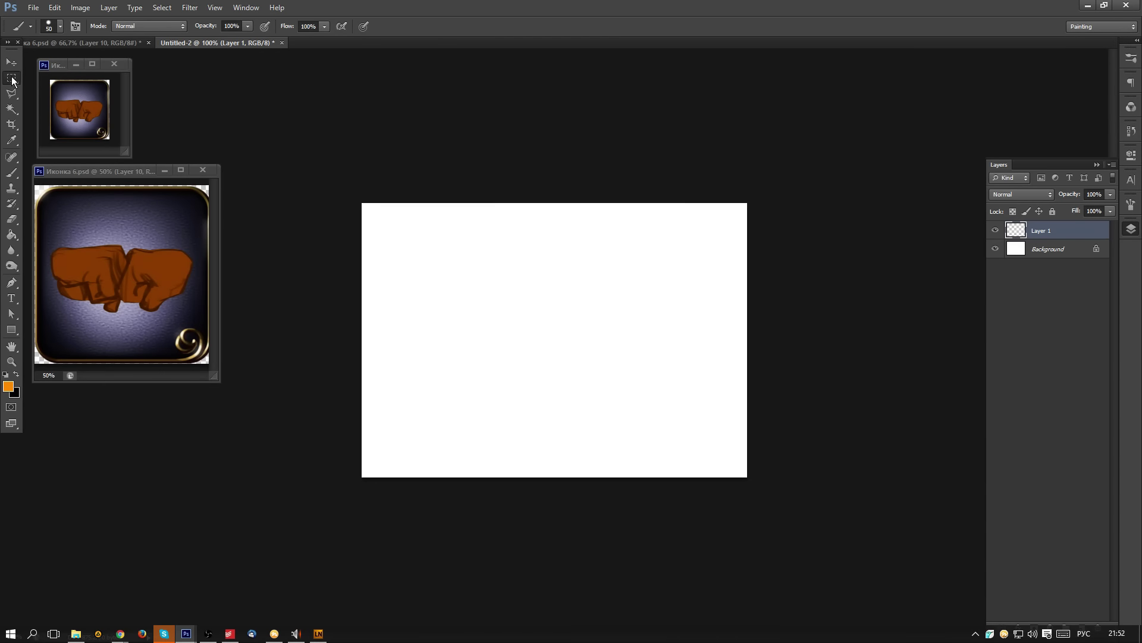
drag(473, 270, 577, 372)
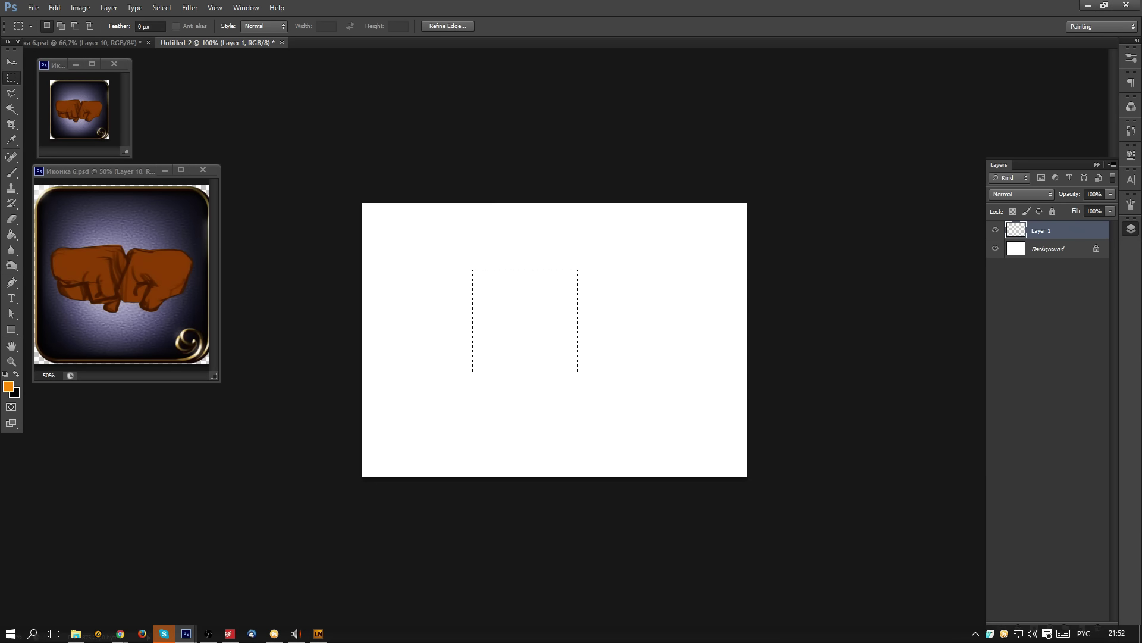
key(g)
click(554, 310)
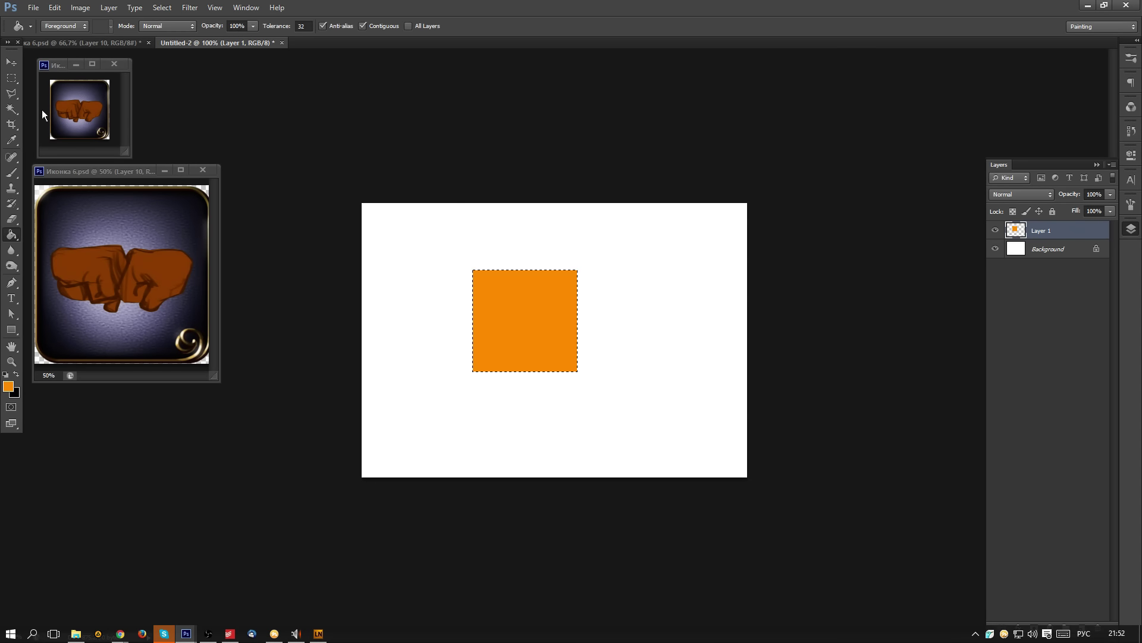
key(m)
key(ctrl+d)
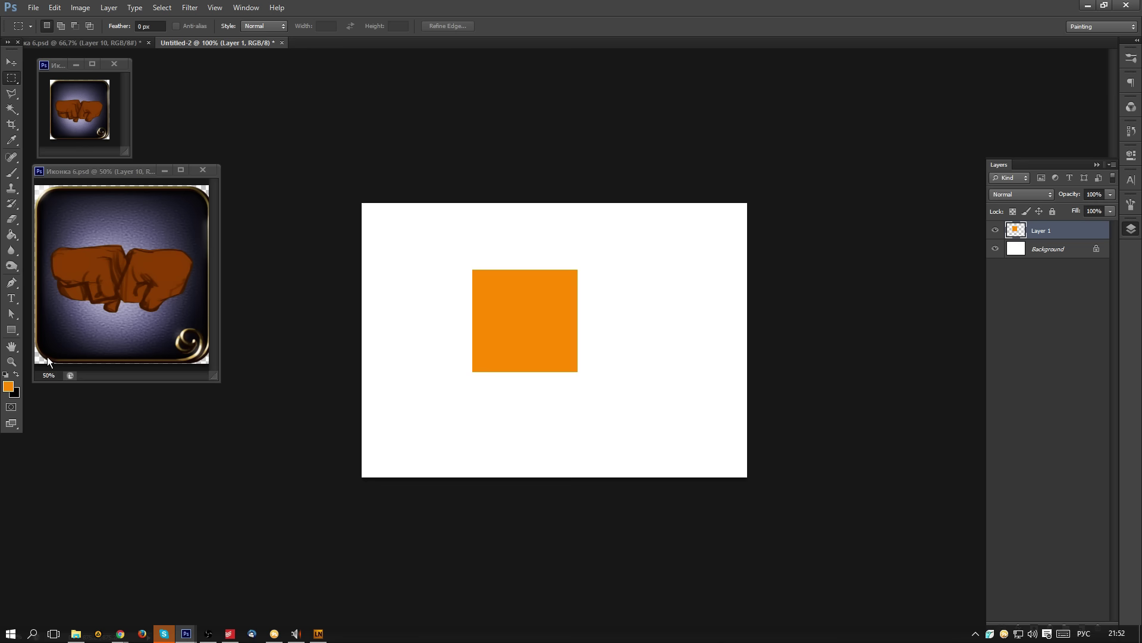
- Draw a right-pointing arrow custom shape about 92 px wide and 123 px high on a new layer over the orange square
drag(13, 334, 41, 355)
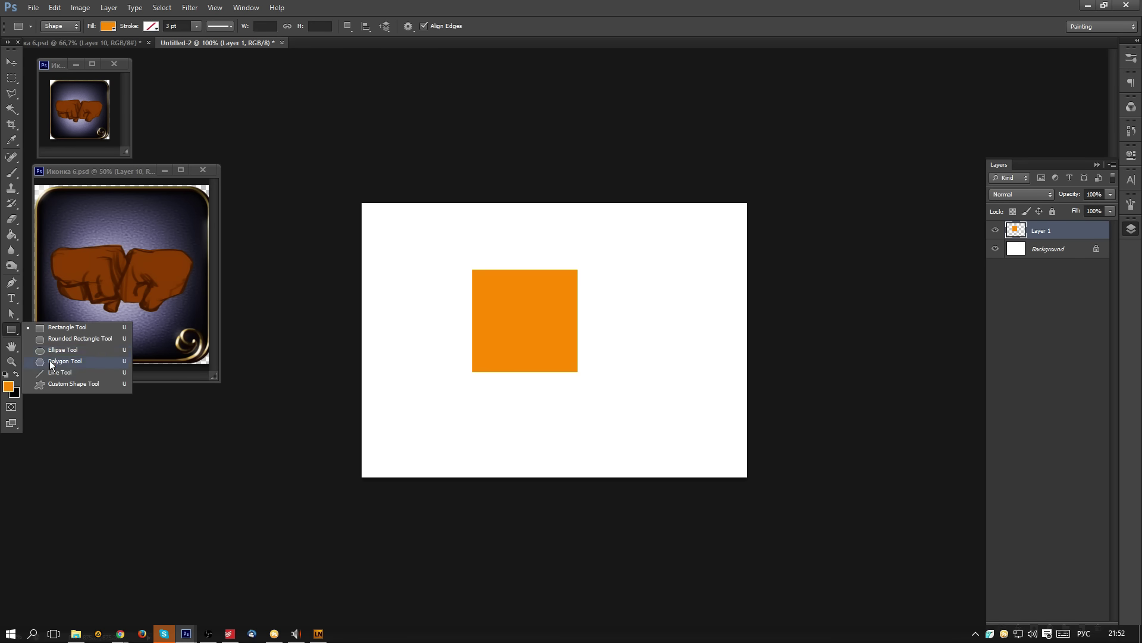
click(56, 382)
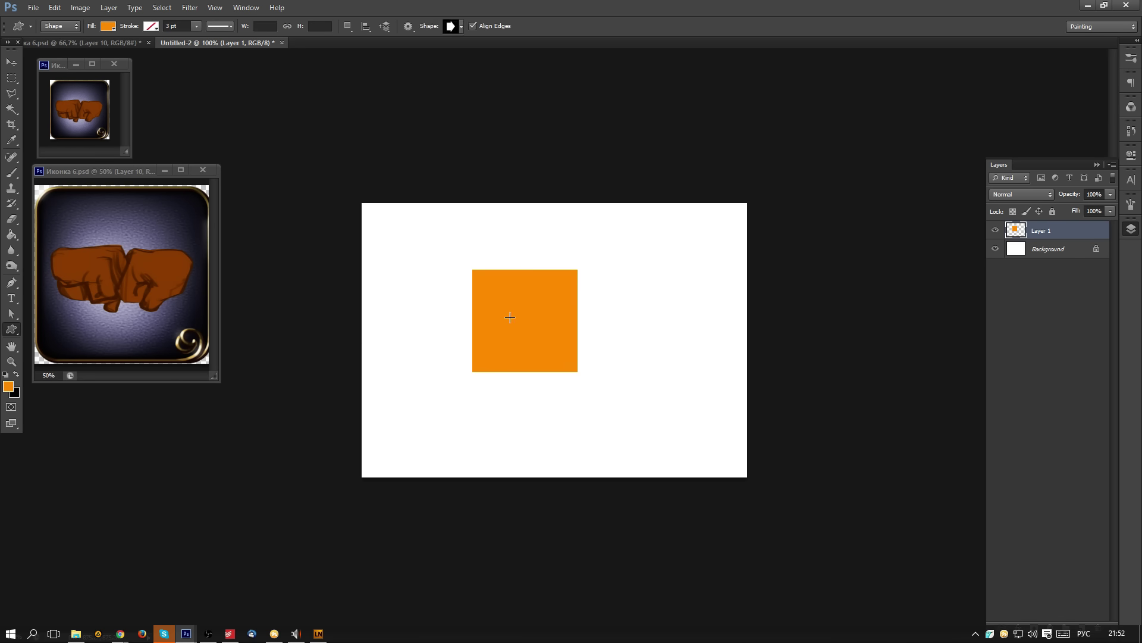
key(ctrl+shift+n)
key(Return)
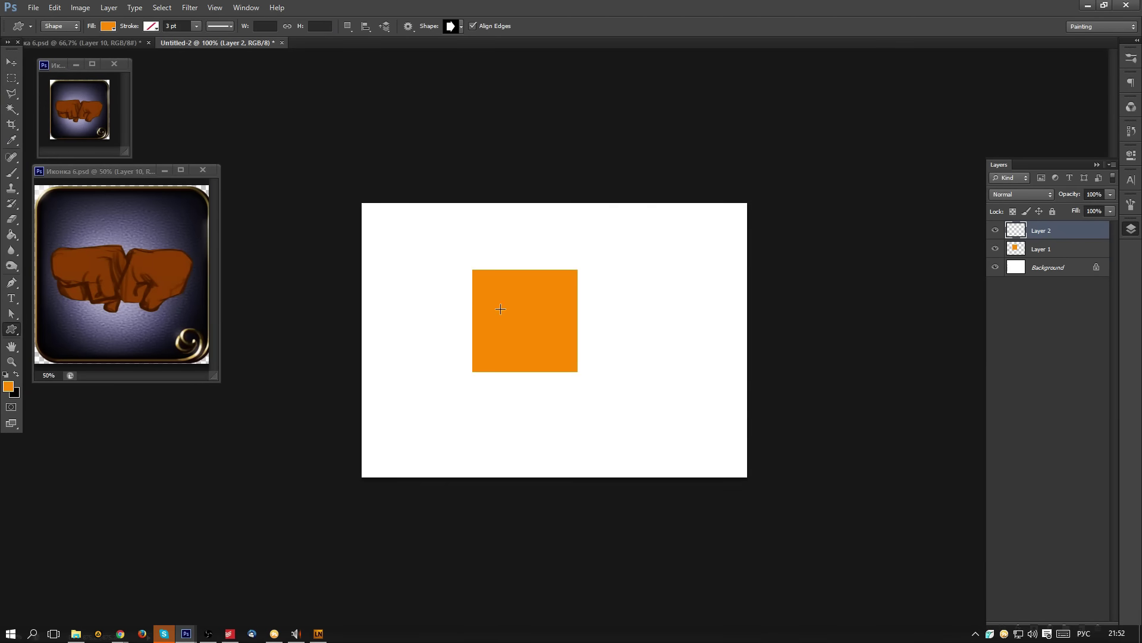
drag(499, 293, 553, 366)
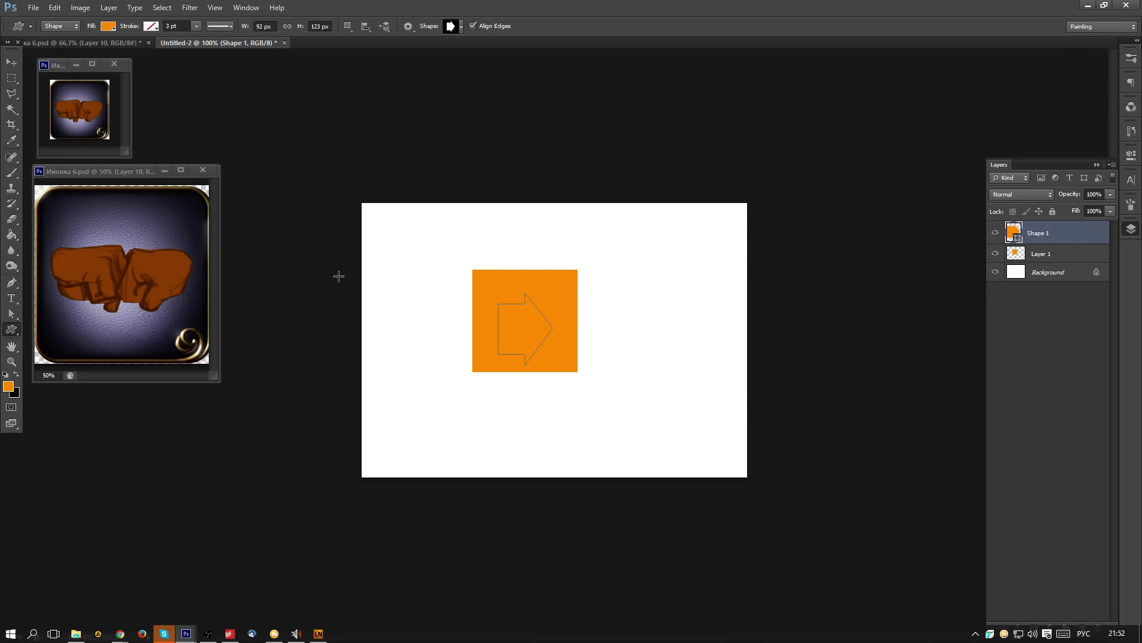
- Change the arrow shape's fill color to light yellow
double_click(1017, 235)
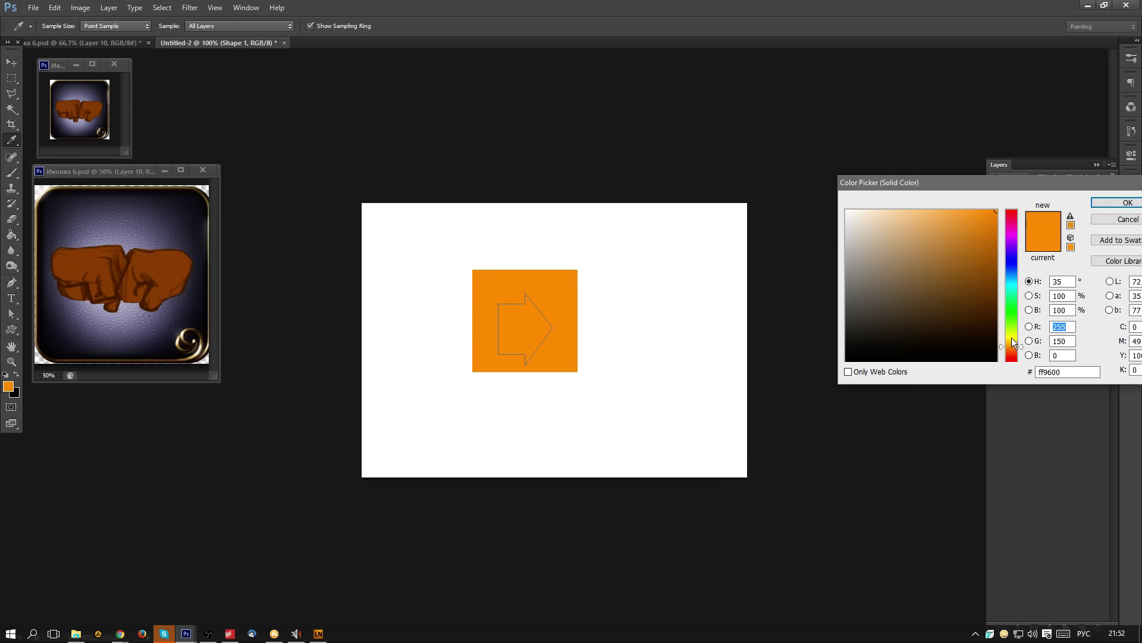
click(1012, 337)
click(943, 211)
click(1108, 202)
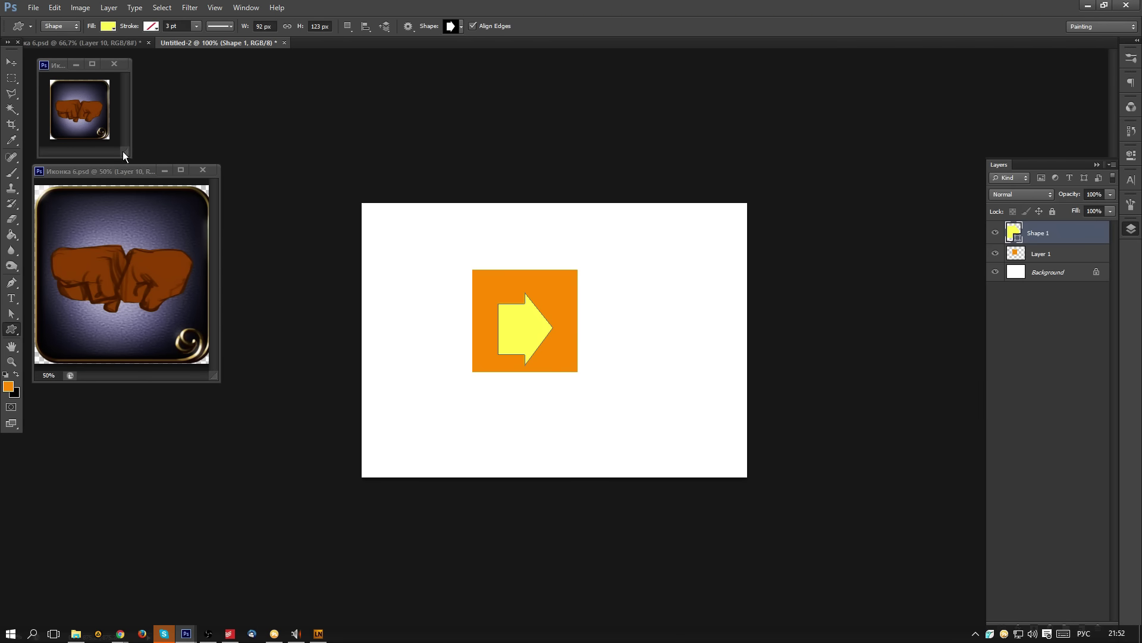
- Move and nudge the yellow arrow so that it sits centred within the orange square
click(15, 66)
drag(542, 331, 533, 323)
key(Right)
key(Right)
key(Right)
key(Right)
key(Right)
key(Right)
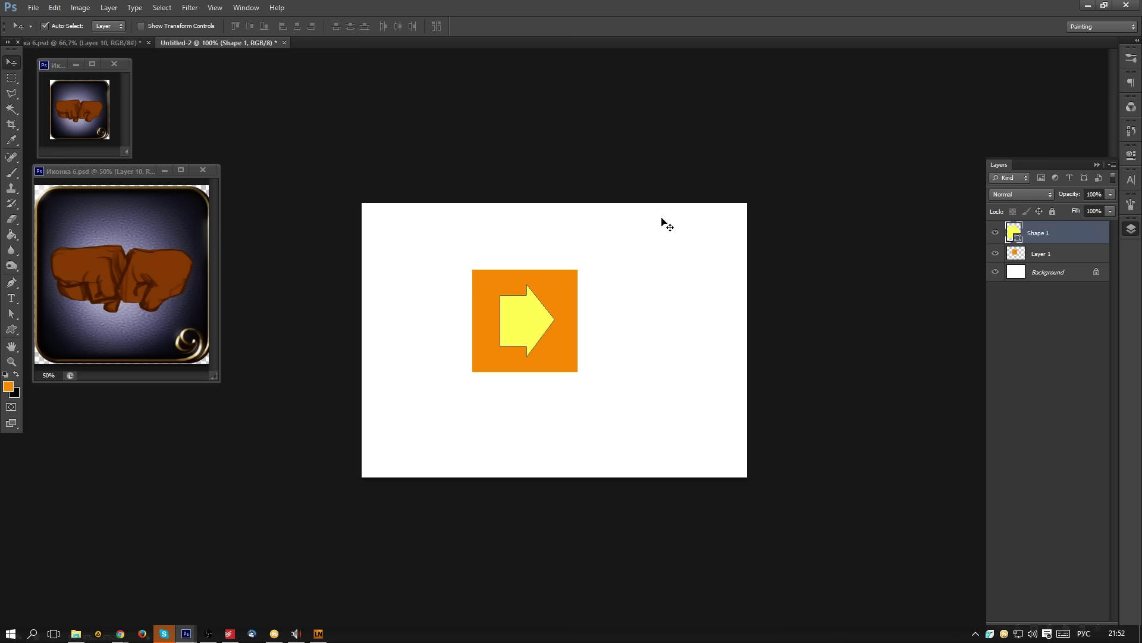
key(Down)
- Add a new layer clipped to the arrow shape and set the foreground color to dark orange da5c00
key(ctrl+shift+alt+n)
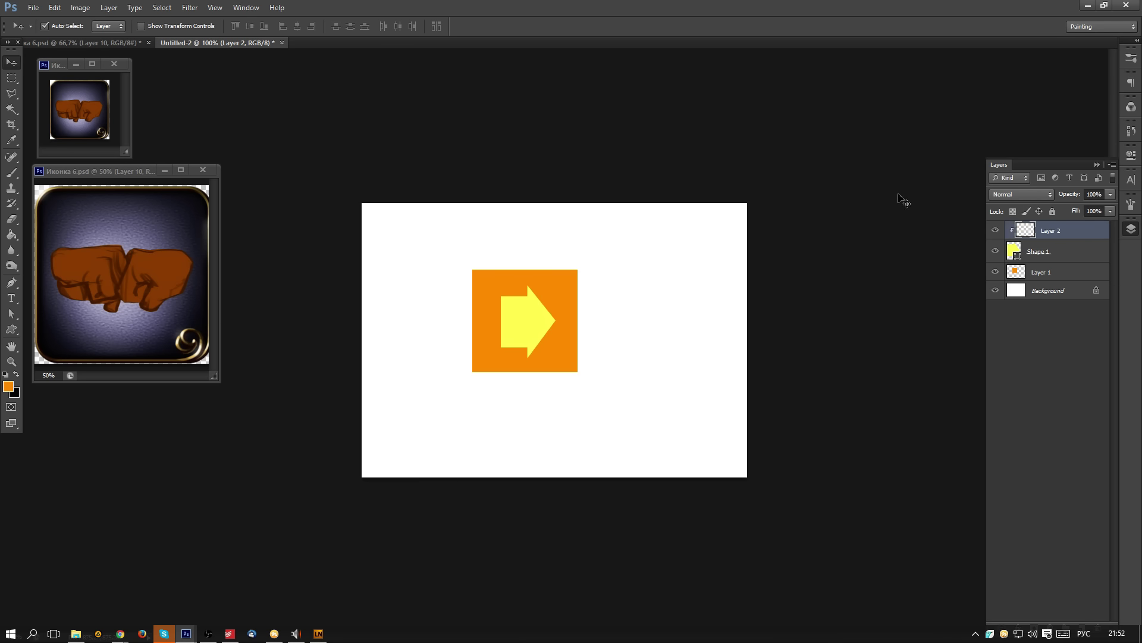
key(i)
key(ctrl+plus)
key(ctrl+plus)
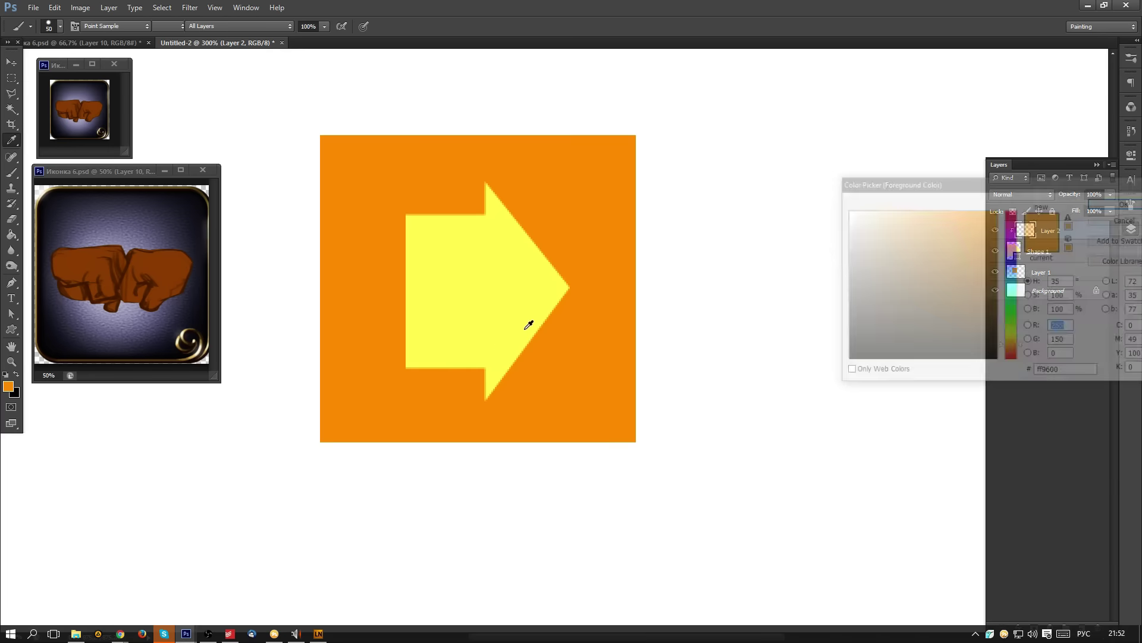
click(515, 329)
click(1015, 351)
drag(978, 250, 997, 232)
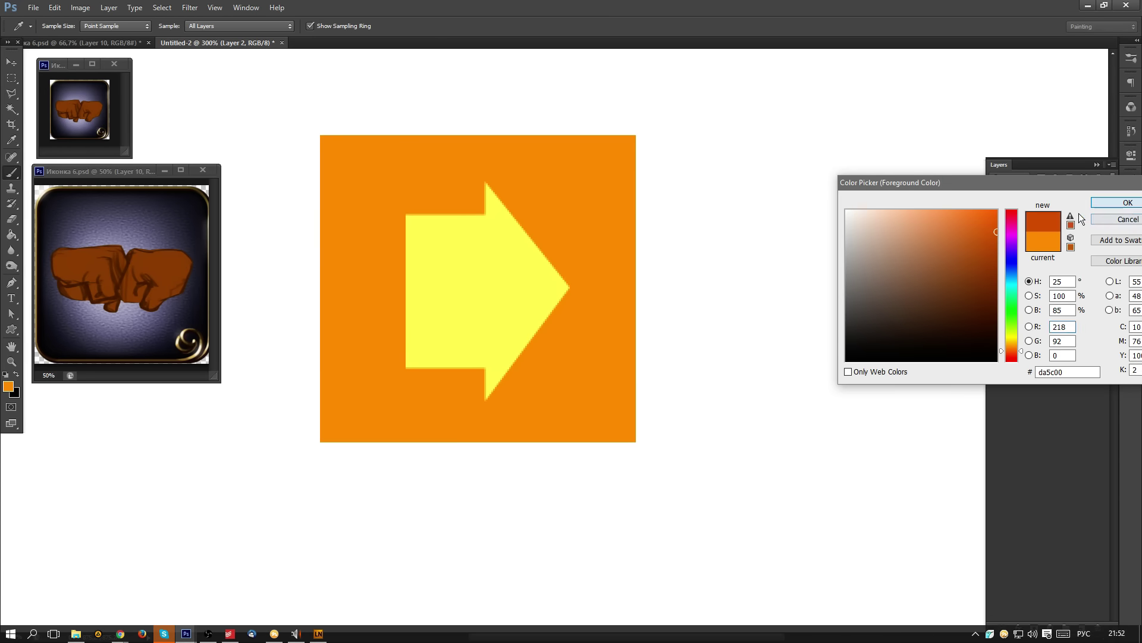
click(1118, 203)
- Try shading the lower half of the arrow in dark orange with a hard 100 px brush, and undo the strokes
key(b)
mouse_move(446, 409)
mouse_down()
mouse_move(420, 369)
mouse_move(653, 314)
mouse_up()
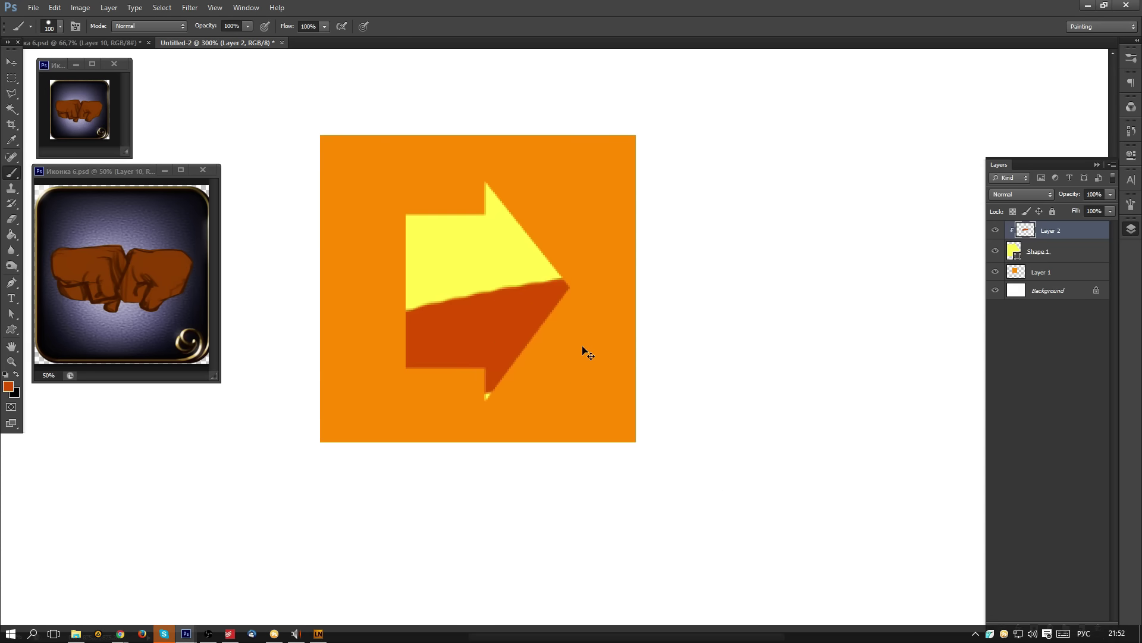
key(ctrl+z)
right_click(497, 319)
click(612, 242)
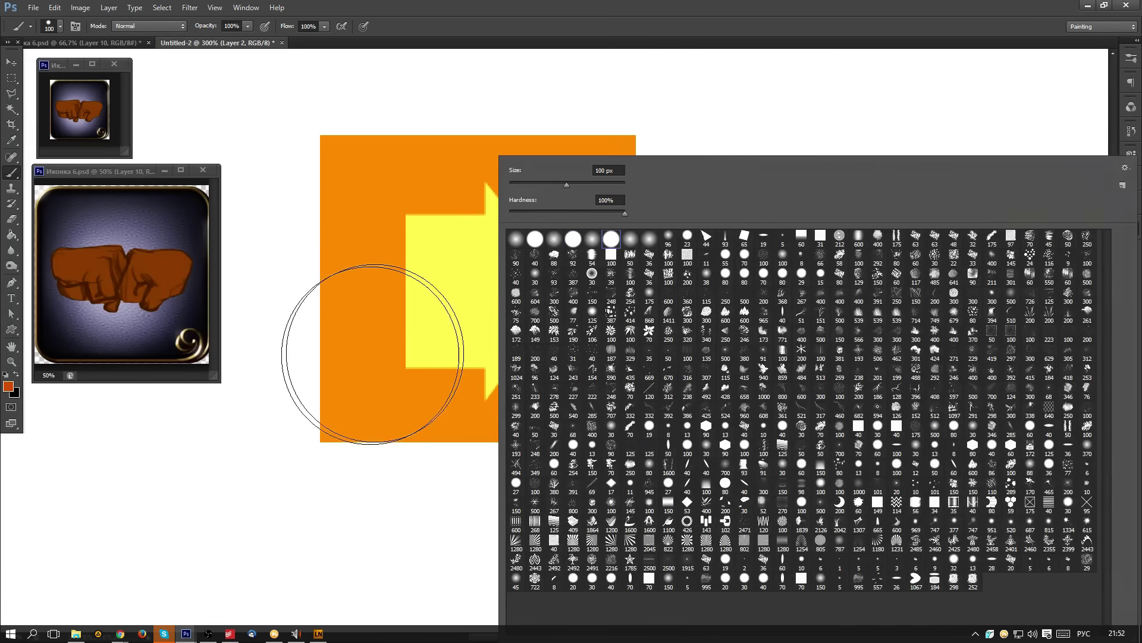
mouse_move(382, 351)
mouse_down()
mouse_move(478, 365)
mouse_move(678, 304)
mouse_up()
key(ctrl+z)
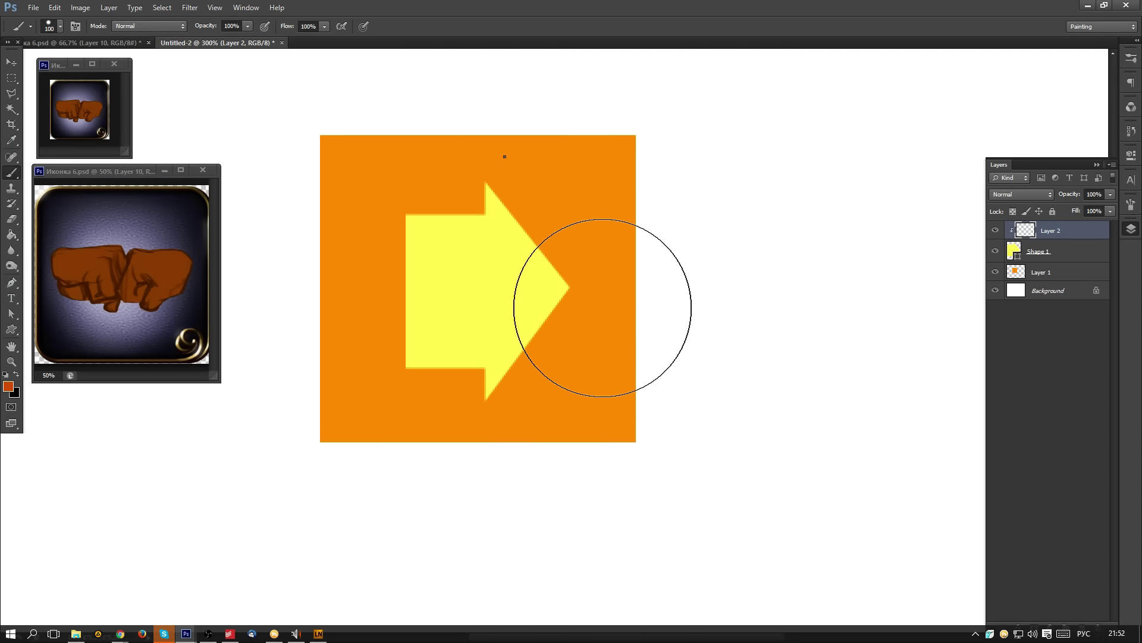
- Shade the arrow's lower part in dark orange with a soft 100 px brush, and set the foreground color to white
right_click(598, 292)
mouse_move(370, 352)
mouse_down()
mouse_move(594, 282)
mouse_move(611, 254)
mouse_move(358, 343)
mouse_move(266, 401)
mouse_up()
key(n)
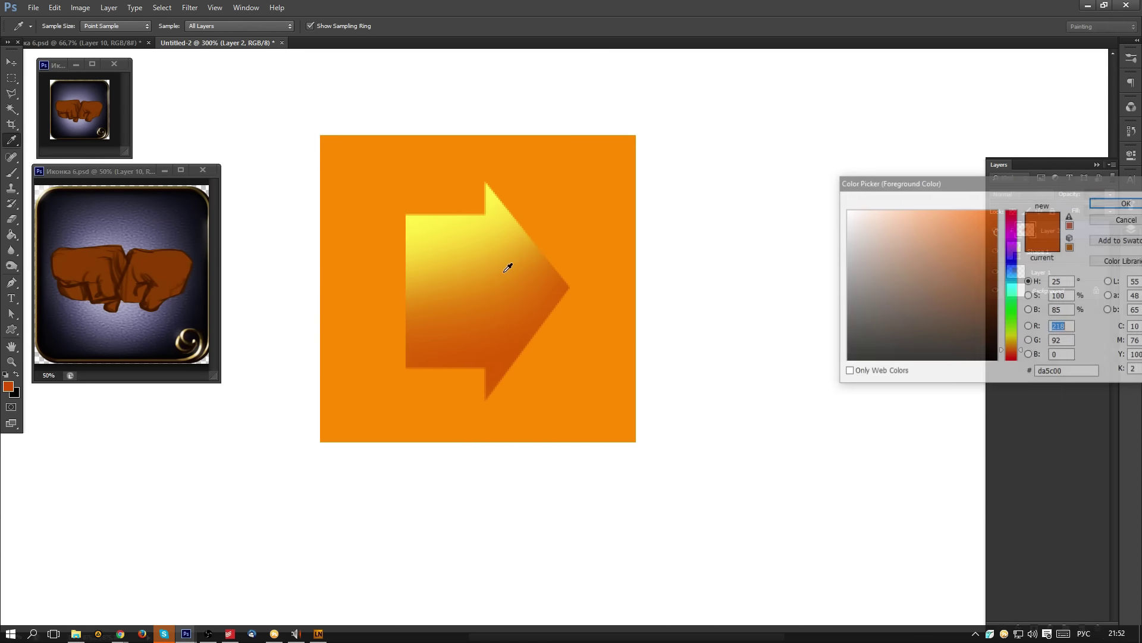
click(847, 210)
click(1113, 203)
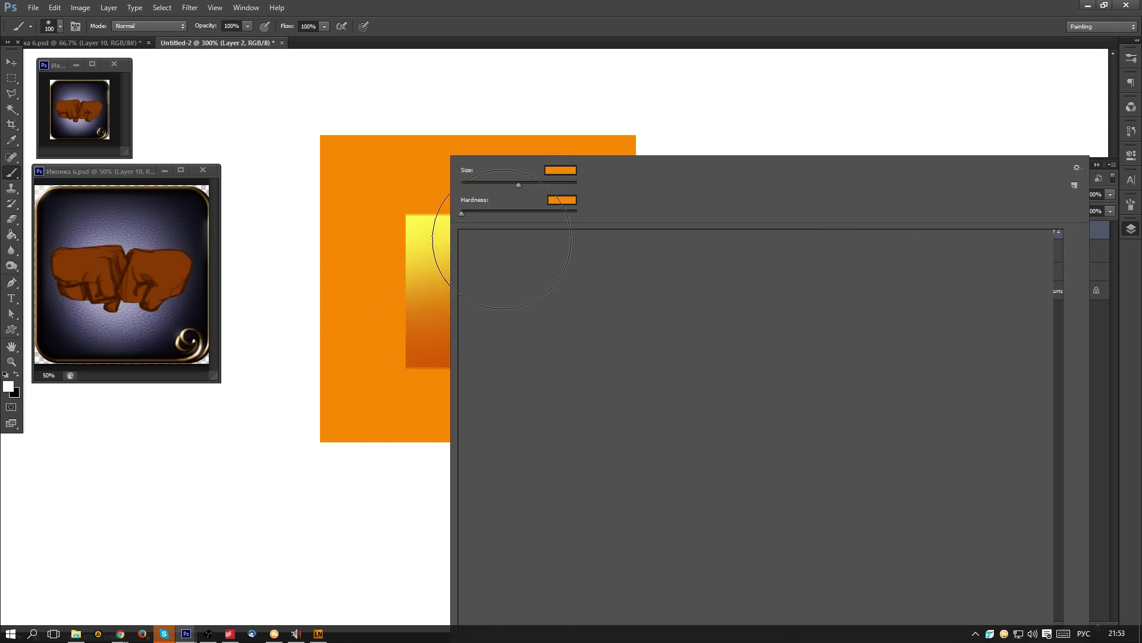
- Switch to a hard round brush, reduce it to 2 px, and paint a thin white highlight along the arrow's left and upper edges
right_click(500, 241)
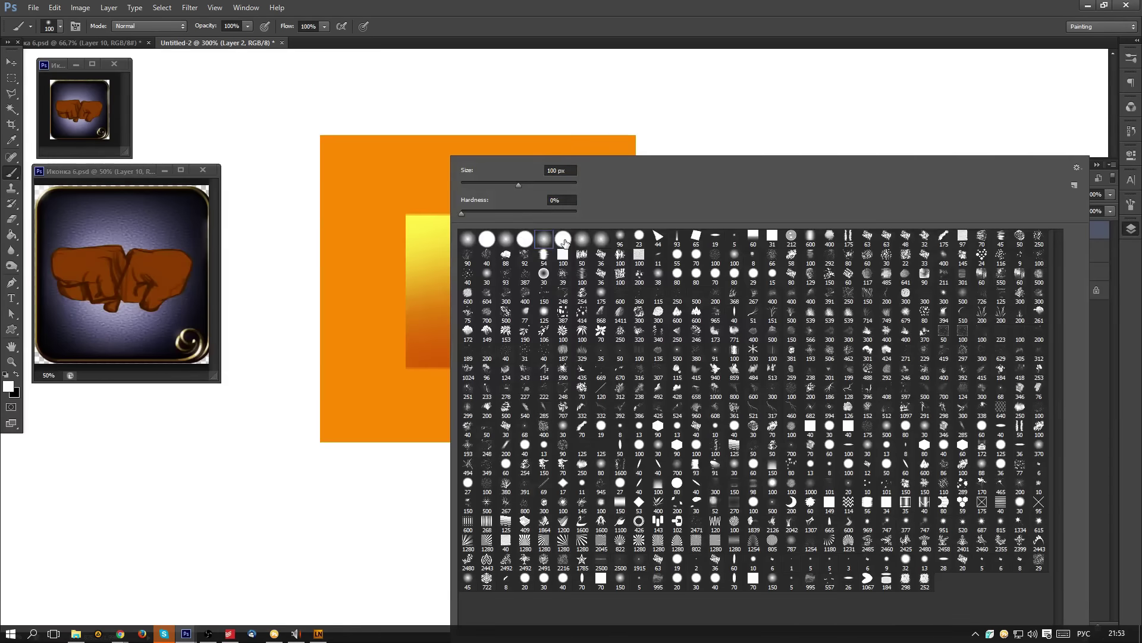
click(564, 241)
mouse_move(397, 250)
mouse_down()
mouse_move(416, 262)
mouse_move(400, 297)
mouse_up()
key(ctrl+z)
key([)
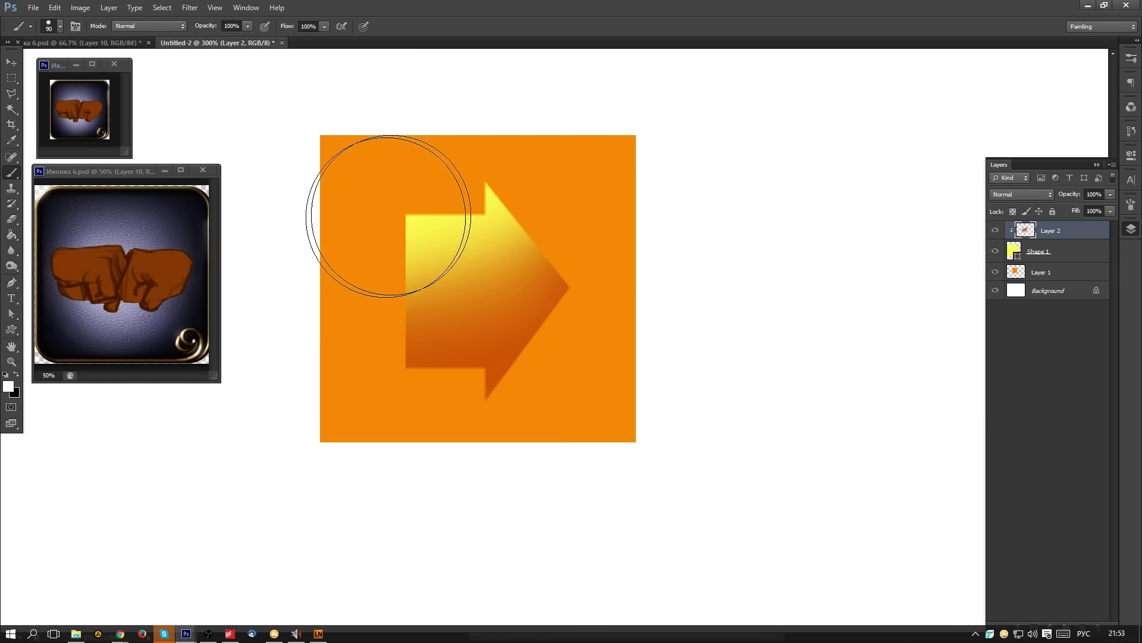
key([)
key([)
key([)
key([)
key([)
key([)
key([)
key([)
key([)
key([)
key([)
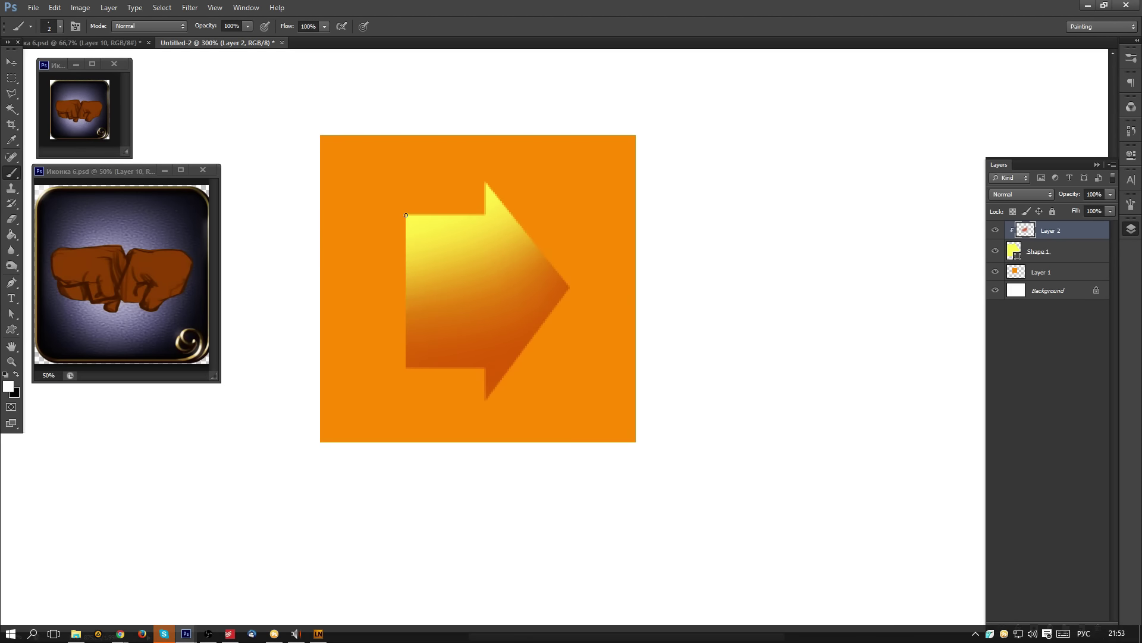
drag(406, 215, 407, 369)
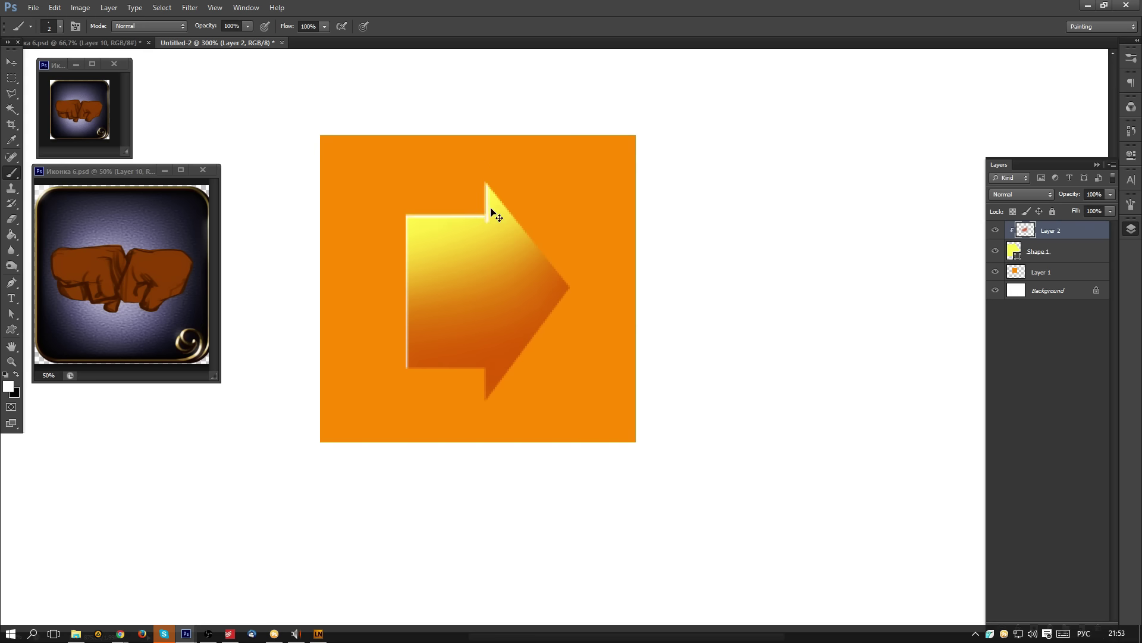
- Sample the dark orange from the arrow's shading and set a darker reddish-brown of it as the foreground color
alt+click(493, 375)
key(n)
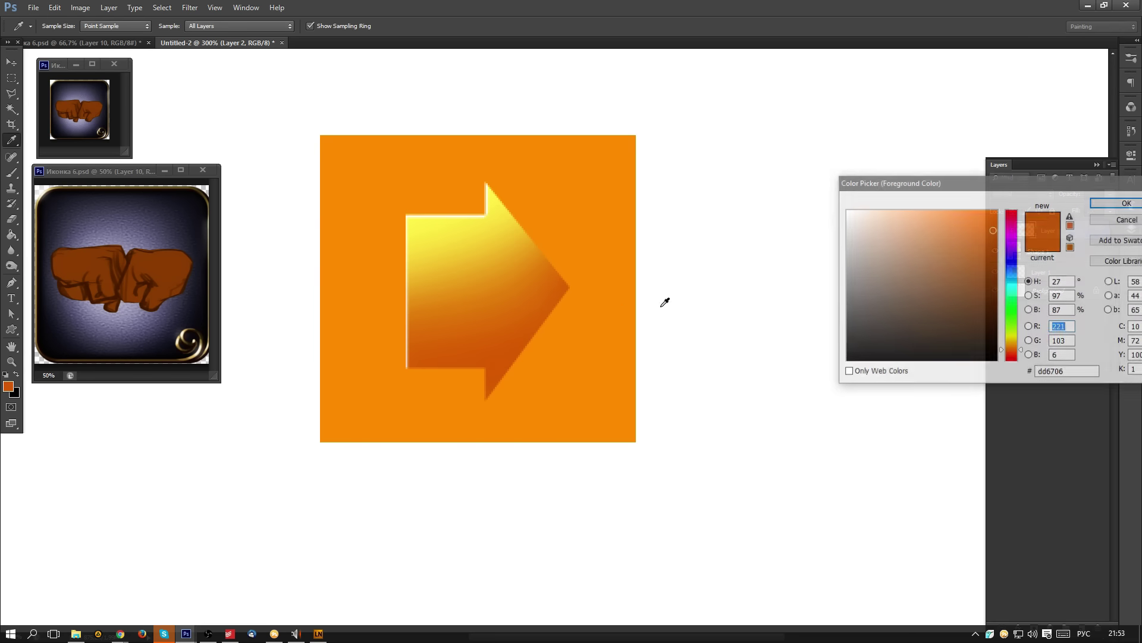
click(996, 277)
click(1105, 202)
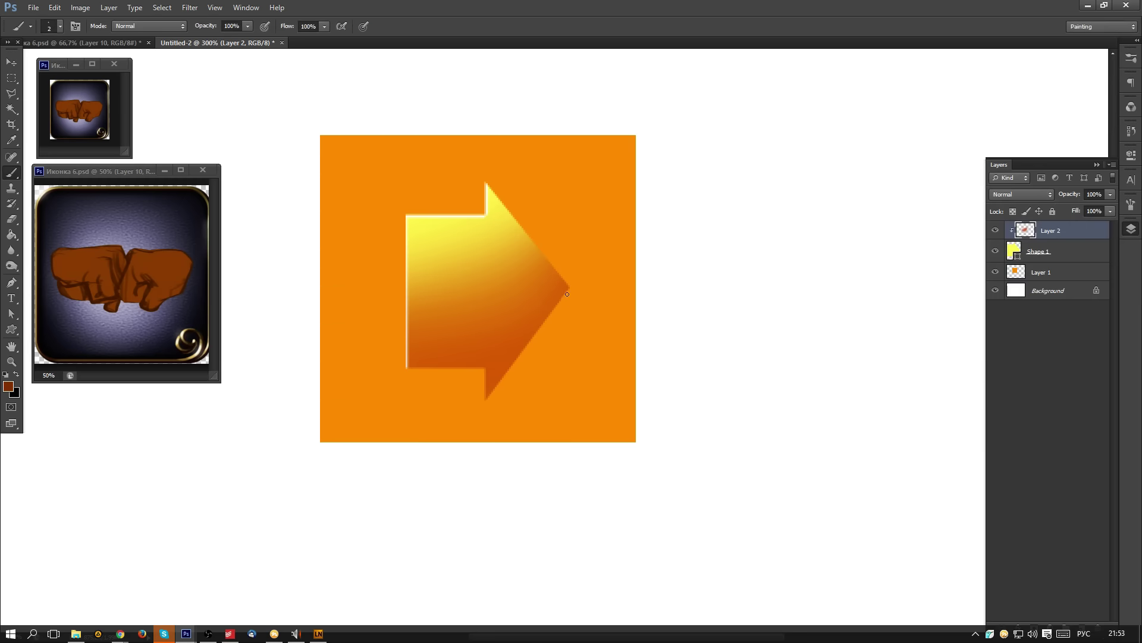
- Try to paint a thin dark line freehand along the arrow's lower diagonal edge, and undo it
drag(568, 290, 487, 391)
key(ctrl+z)
key(ctrl+z)
key(ctrl+z)
key(ctrl+z)
- Draw a polygonal lasso selection along the arrow's lower diagonal edge, enclosing a narrow strip of it and the area outside
click(11, 93)
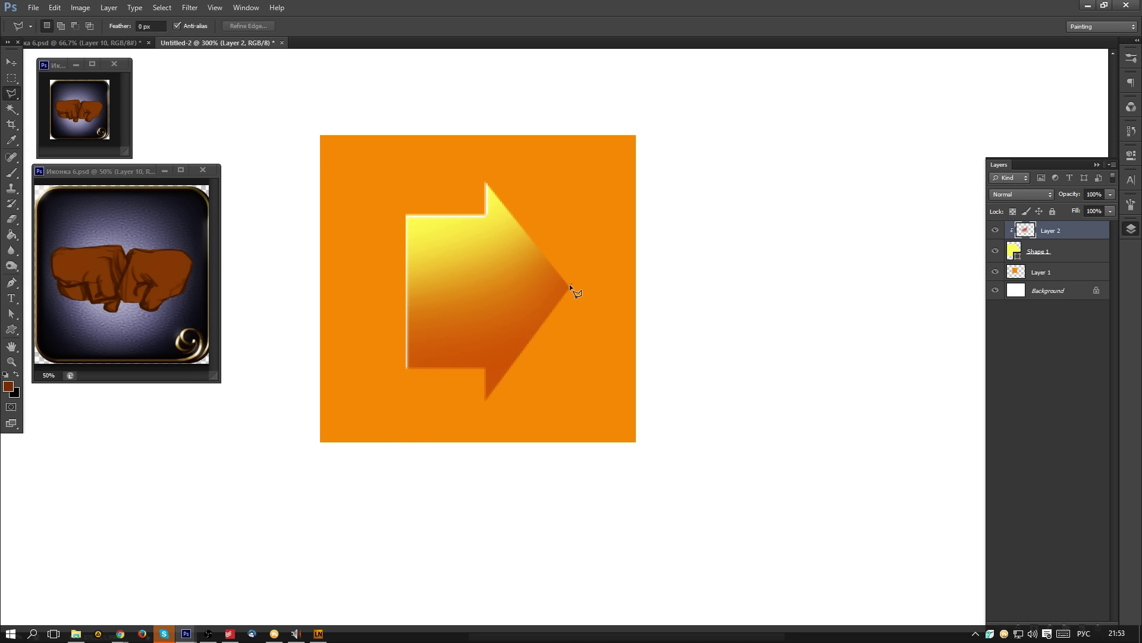
click(461, 426)
click(543, 409)
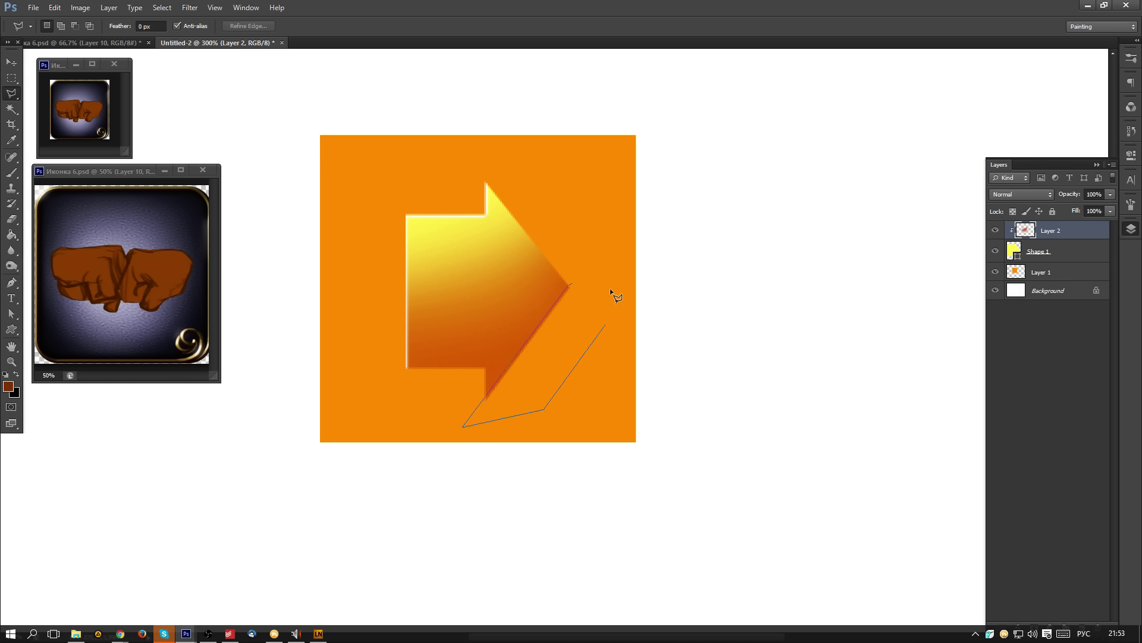
click(571, 284)
- Enlarge the brush to 20 px and paint a dark brown edge along the arrow's lower diagonal inside the selection
key(b)
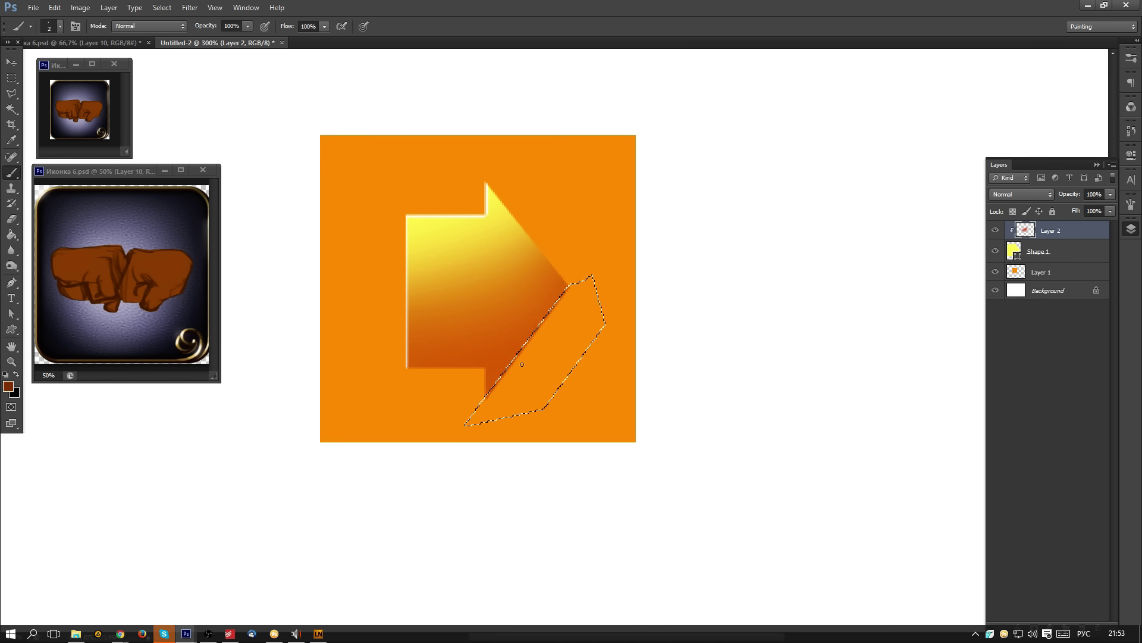
key(])
key(])
key(])
key(])
key(])
key(])
key(])
key(])
key(])
key(])
drag(482, 406, 607, 294)
- Deselect the area and paint a thin dark line along the arrow's bottom edge with a 2 px brush
click(10, 78)
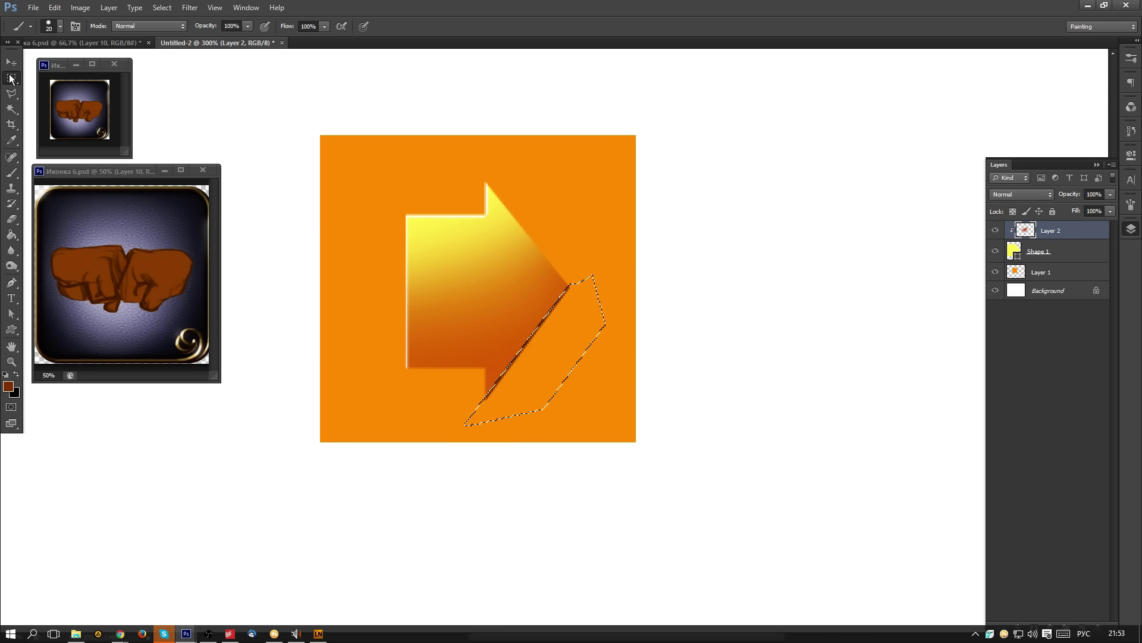
click(344, 178)
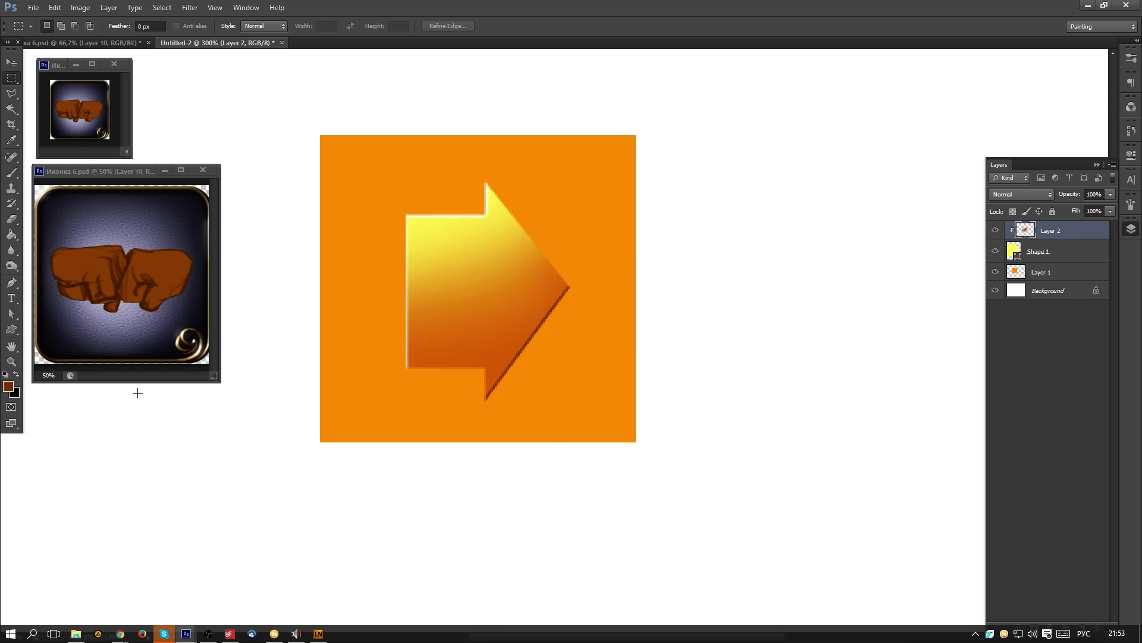
key(b)
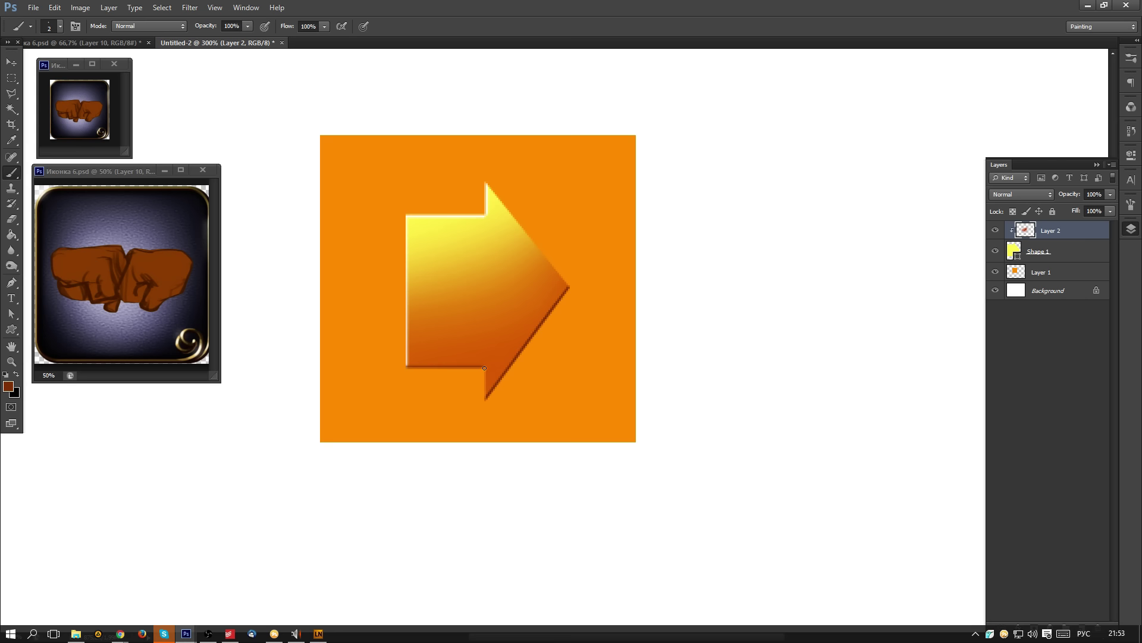
- Add a new layer clipped to the orange square and set the foreground color to dark red ae0000
ctrl+click(605, 387)
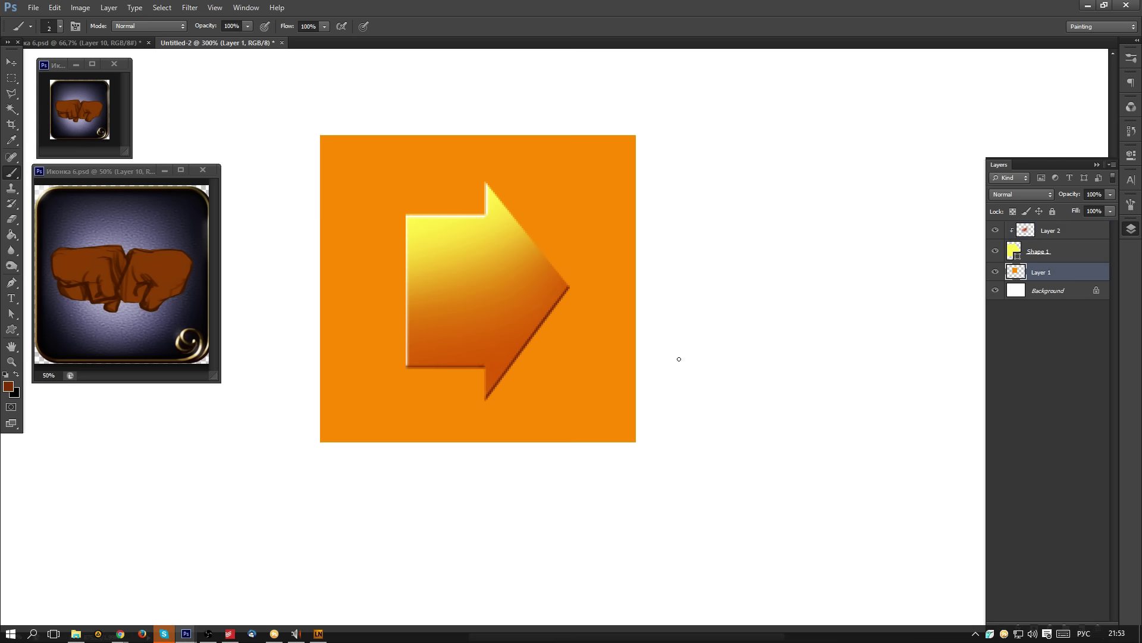
key(ctrl+shift+n)
key(Return)
key(ctrl+alt+g)
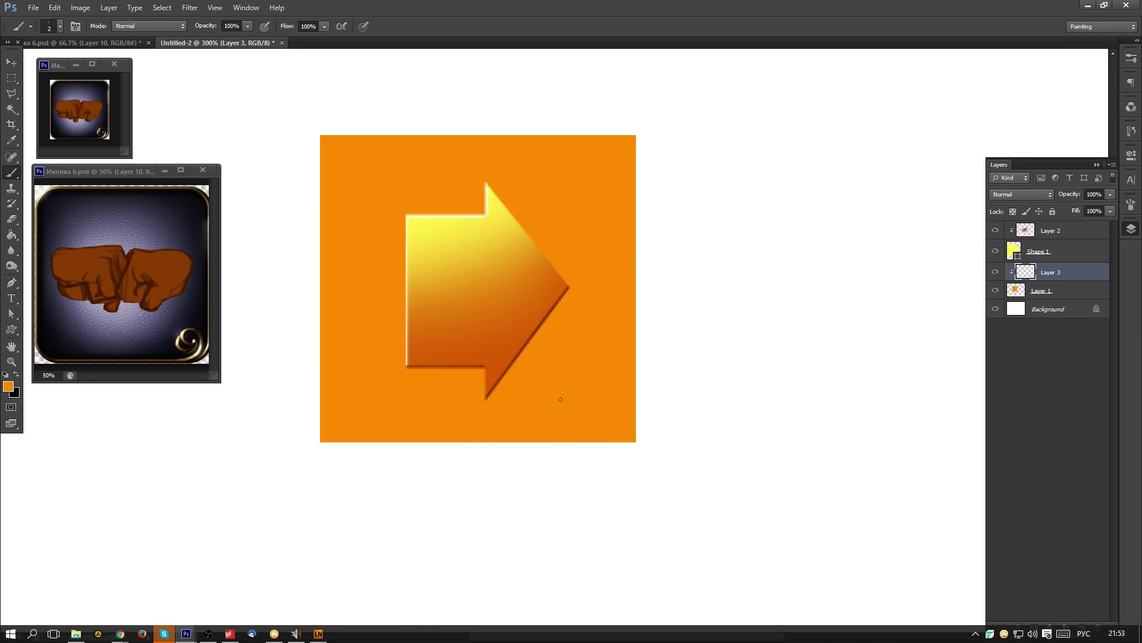
key(n)
drag(1015, 351, 1015, 360)
click(989, 277)
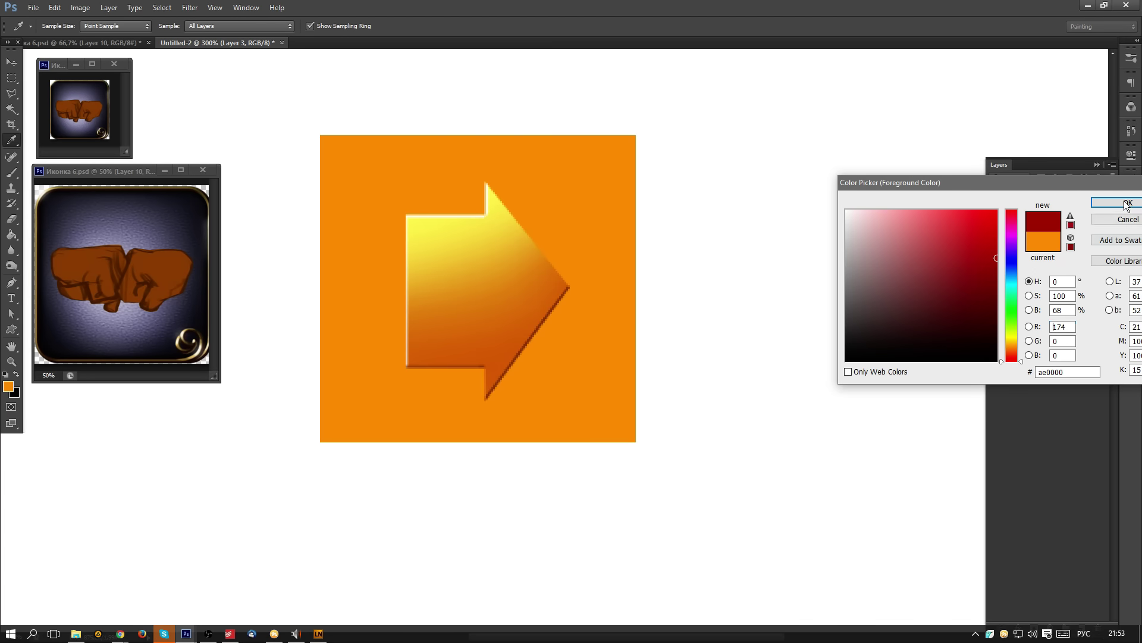
click(1122, 203)
- Switch to a soft round brush and enlarge it to 175 px
key(b)
right_click(462, 157)
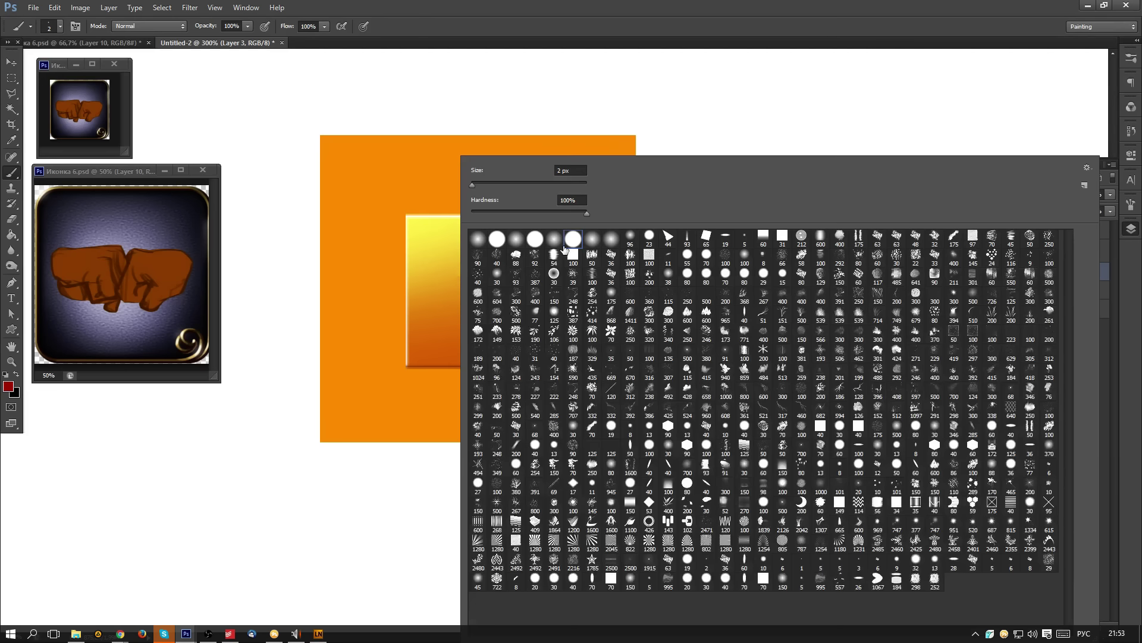
click(535, 239)
click(556, 240)
click(303, 457)
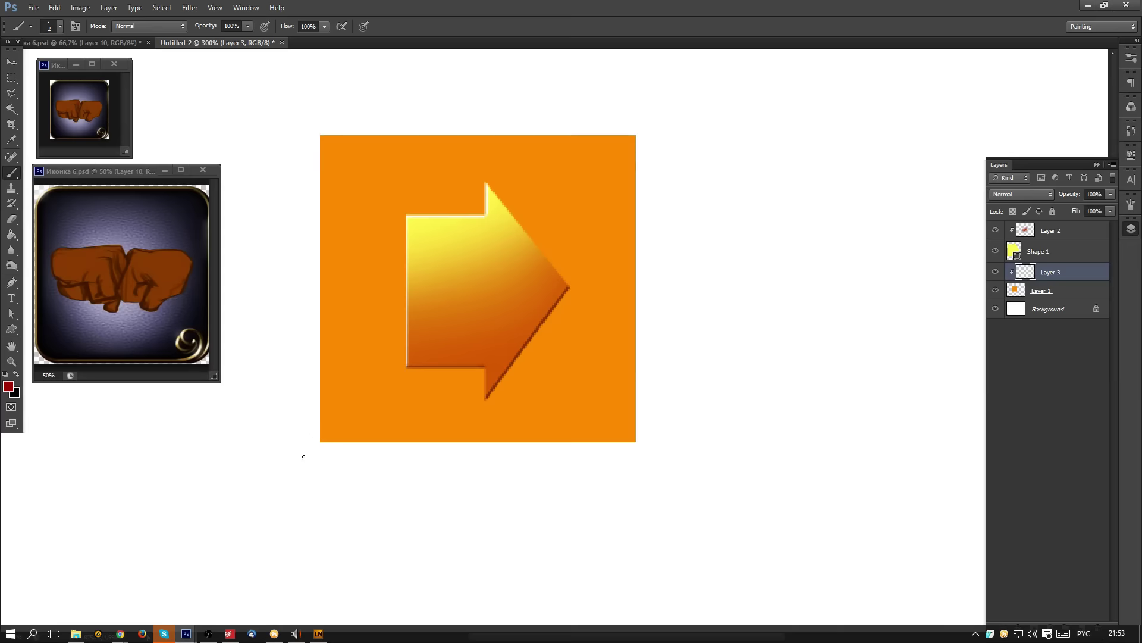
key(bracketright)
key(bracketright)
key(bracketright)
key(bracketright)
key(bracketright)
key(bracketright)
key(bracketright)
key(bracketright)
key(bracketright)
key(bracketright)
key(bracketright)
key(bracketright)
key(bracketright)
key(bracketright)
key(bracketright)
key(bracketright)
key(bracketright)
key(bracketright)
key(bracketright)
key(bracketright)
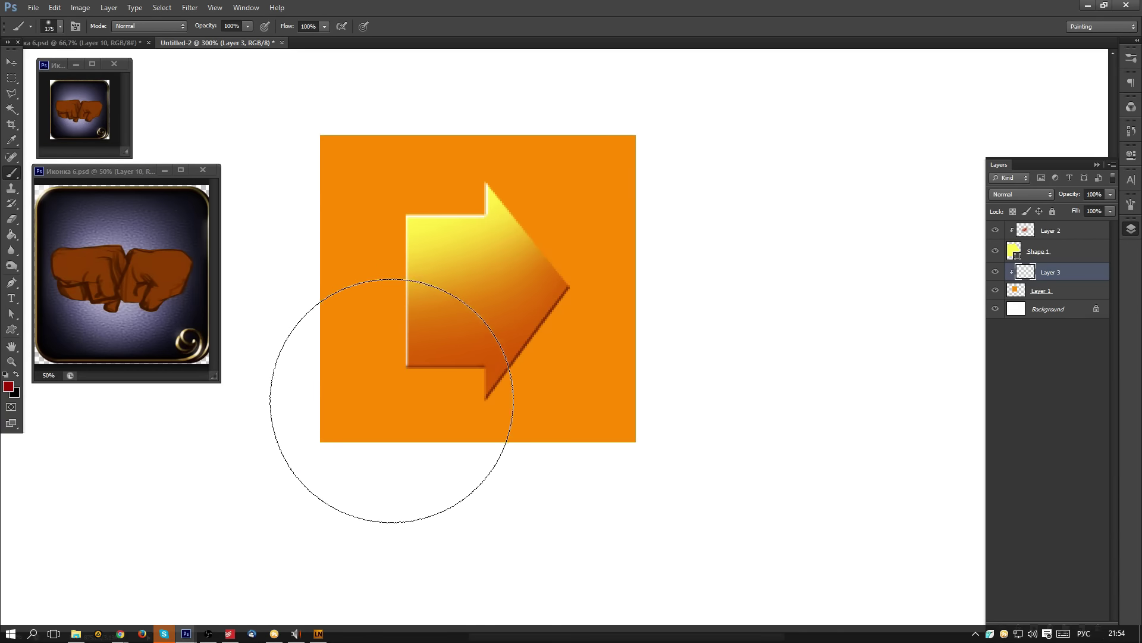
- Undo a full-opacity trial stroke, and shade the square's lower and right areas in dark red with a 200 px brush at 20% opacity
mouse_move(348, 438)
mouse_down()
mouse_move(662, 342)
mouse_move(725, 241)
mouse_up()
key(ctrl+z)
key(2)
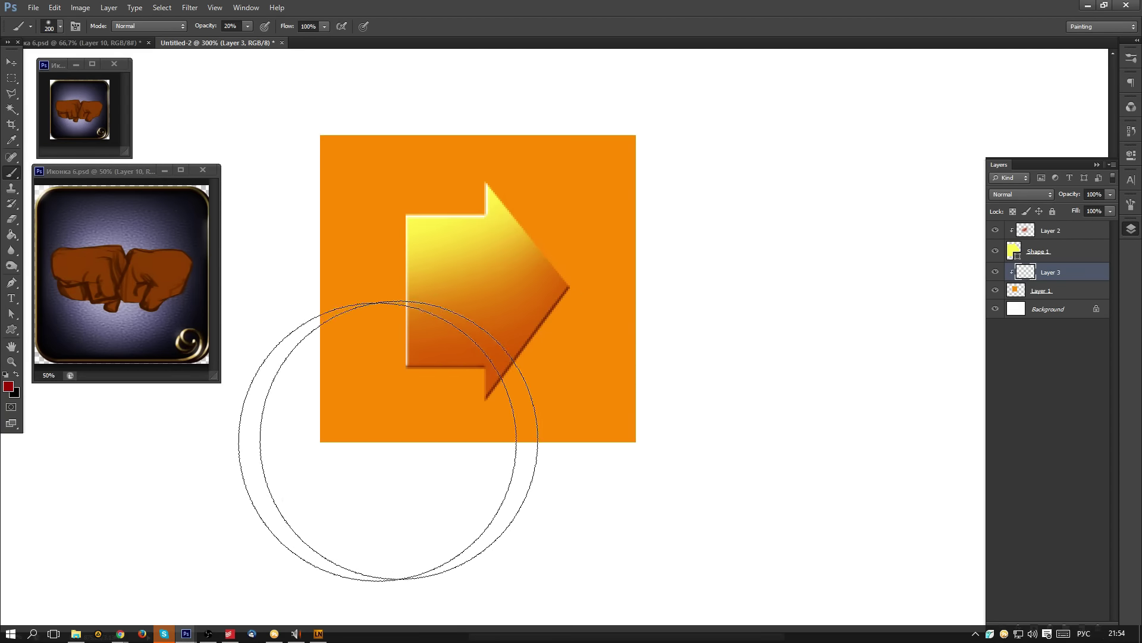
drag(417, 427, 780, 271)
mouse_move(409, 489)
mouse_down()
mouse_move(459, 472)
mouse_move(581, 351)
mouse_move(597, 440)
mouse_up()
mouse_move(225, 457)
mouse_down()
mouse_move(309, 500)
mouse_move(266, 519)
mouse_up()
- Set the foreground color to light yellow fdff65 and softly lighten the square's upper-left area
key(n)
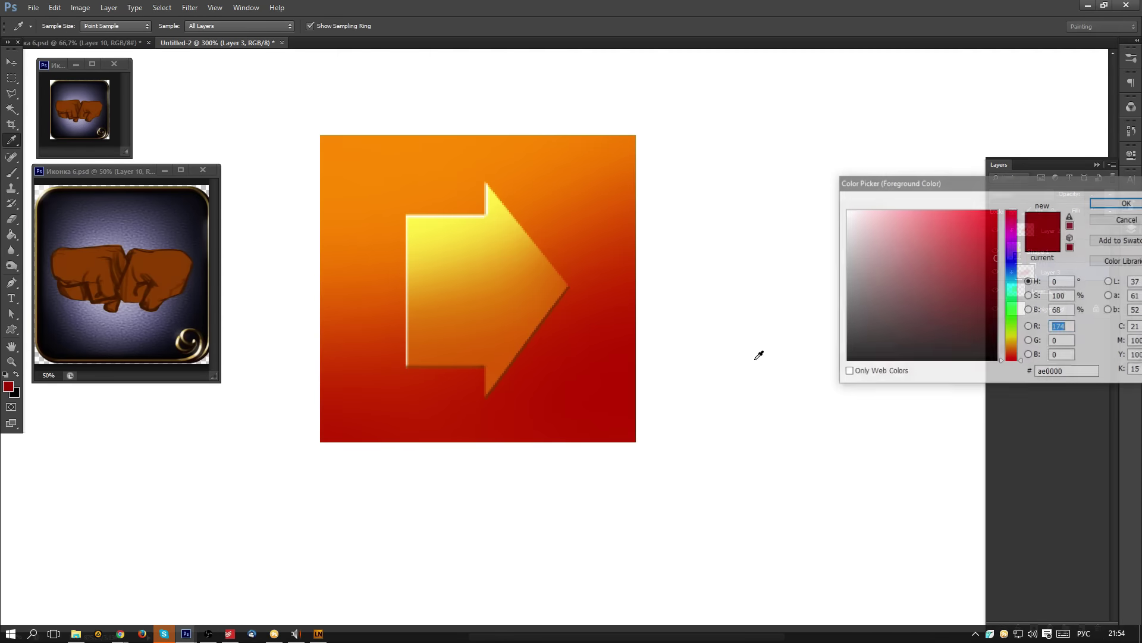
click(1011, 336)
click(937, 211)
click(1110, 201)
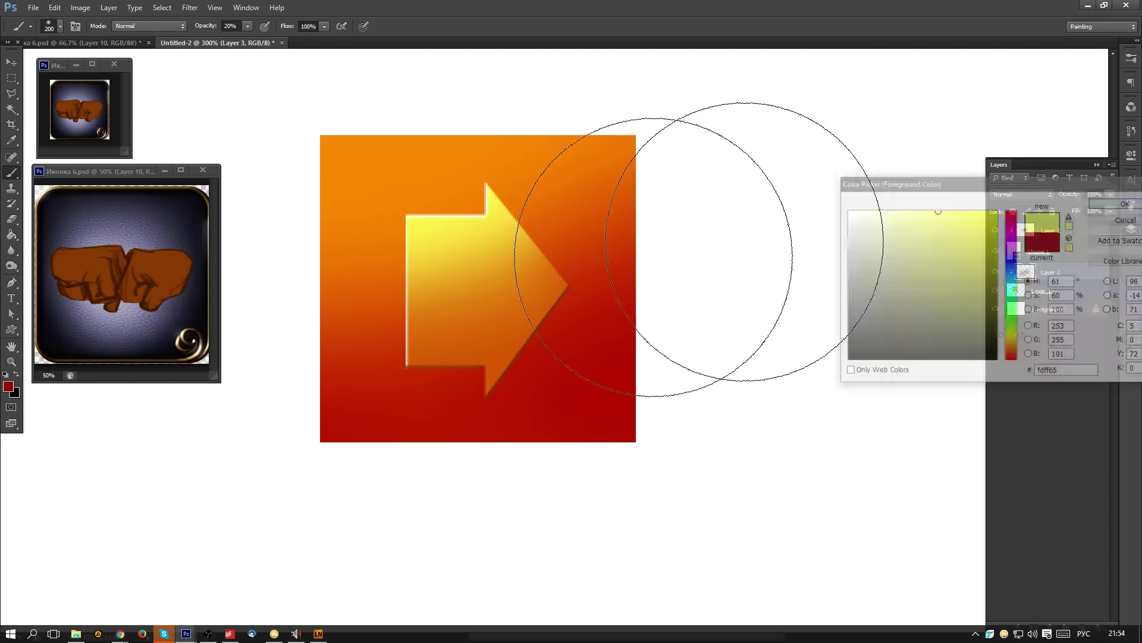
mouse_move(652, 258)
mouse_down()
mouse_move(315, 335)
mouse_move(659, 118)
mouse_move(276, 233)
mouse_move(285, 213)
mouse_move(313, 369)
mouse_move(392, 304)
mouse_move(639, 170)
mouse_move(387, 288)
mouse_move(474, 216)
mouse_move(1019, 113)
mouse_up()
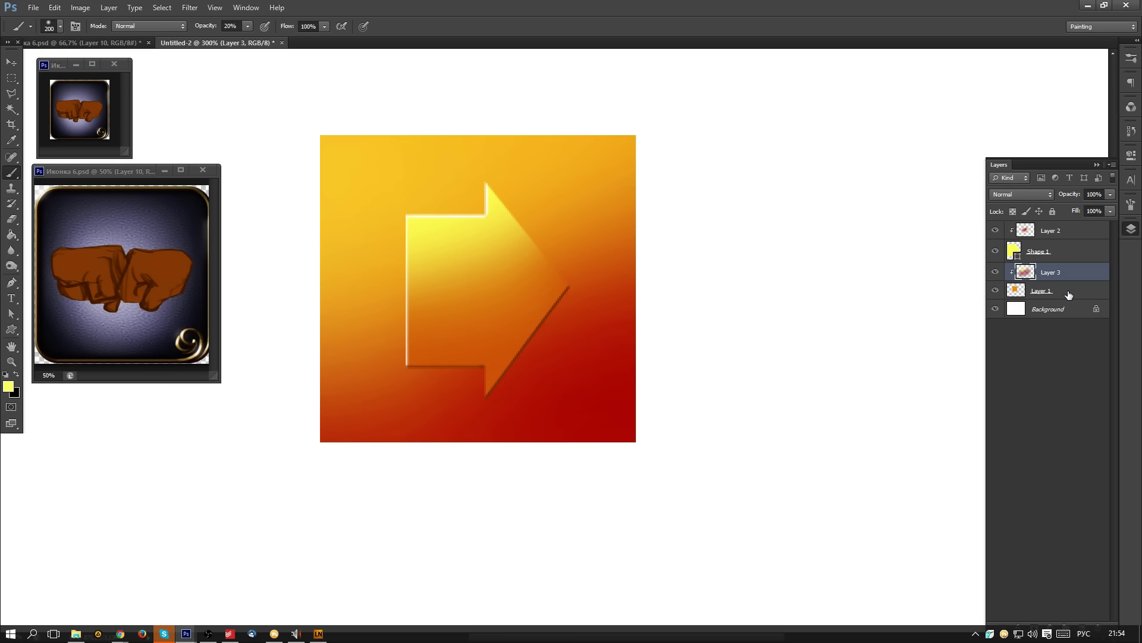
- Merge the shading into the square's layer and shift its hue to purple and blue with Hue/Saturation
key(ctrl+e)
key(ctrl+u)
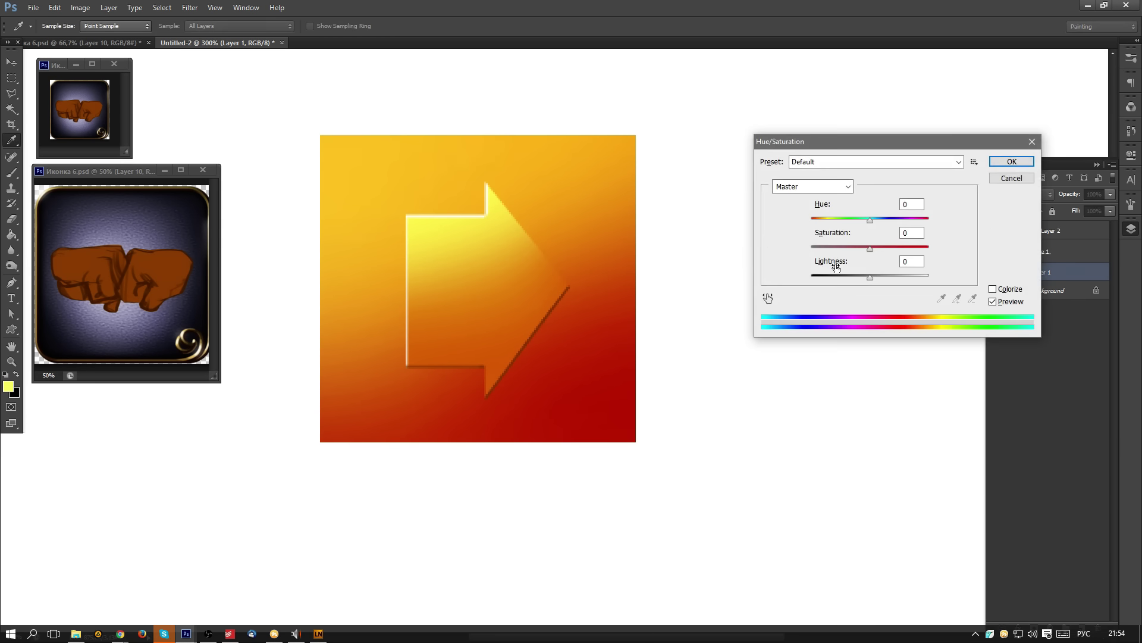
mouse_move(870, 219)
mouse_down()
mouse_move(884, 219)
mouse_move(826, 226)
mouse_up()
click(1011, 164)
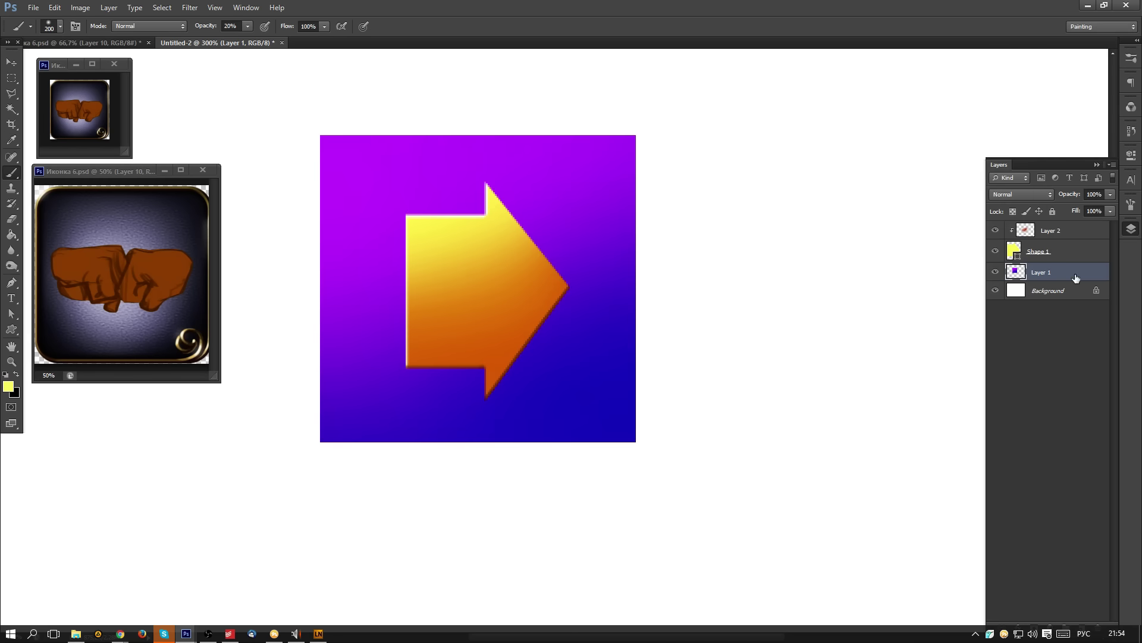
- Merge the square and arrow layers into one and give it a drop shadow with a distance of 0 px
shift+click(1085, 234)
key(ctrl+e)
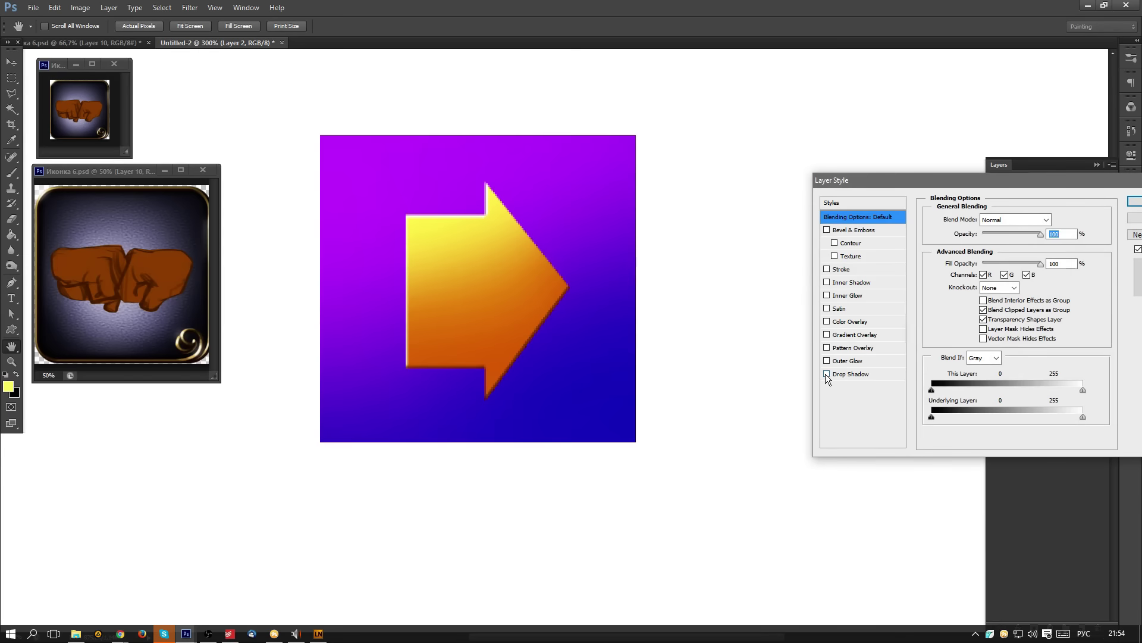
click(826, 374)
click(890, 373)
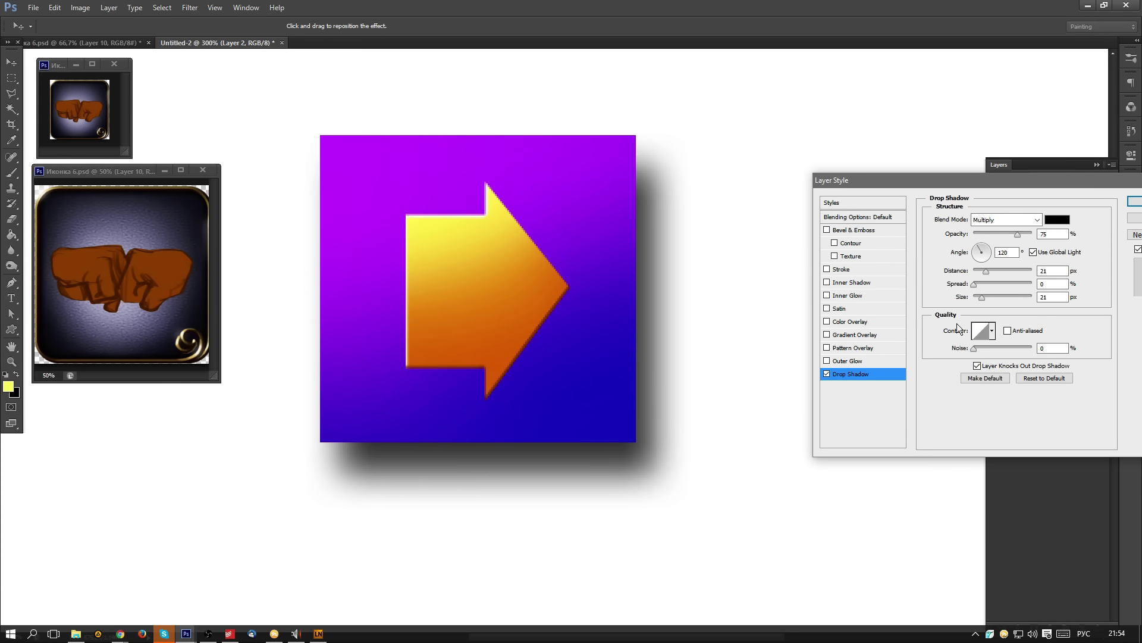
drag(986, 270, 916, 279)
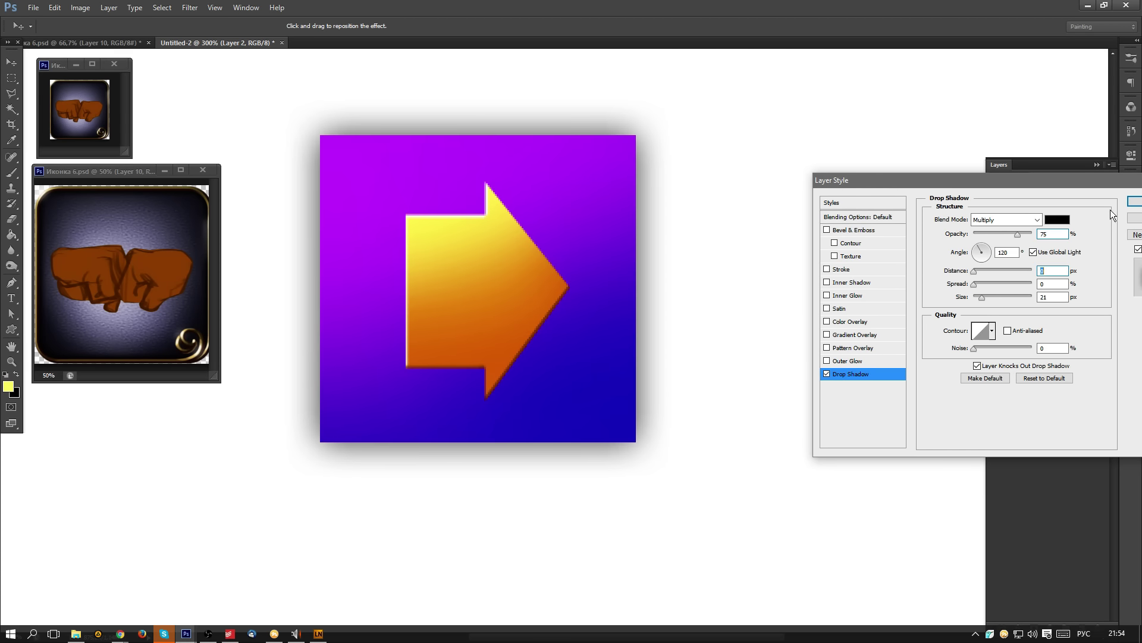
click(1134, 201)
- Crop the canvas closely around the button, leaving a narrow white margin around its shadow
key(ctrl+minus)
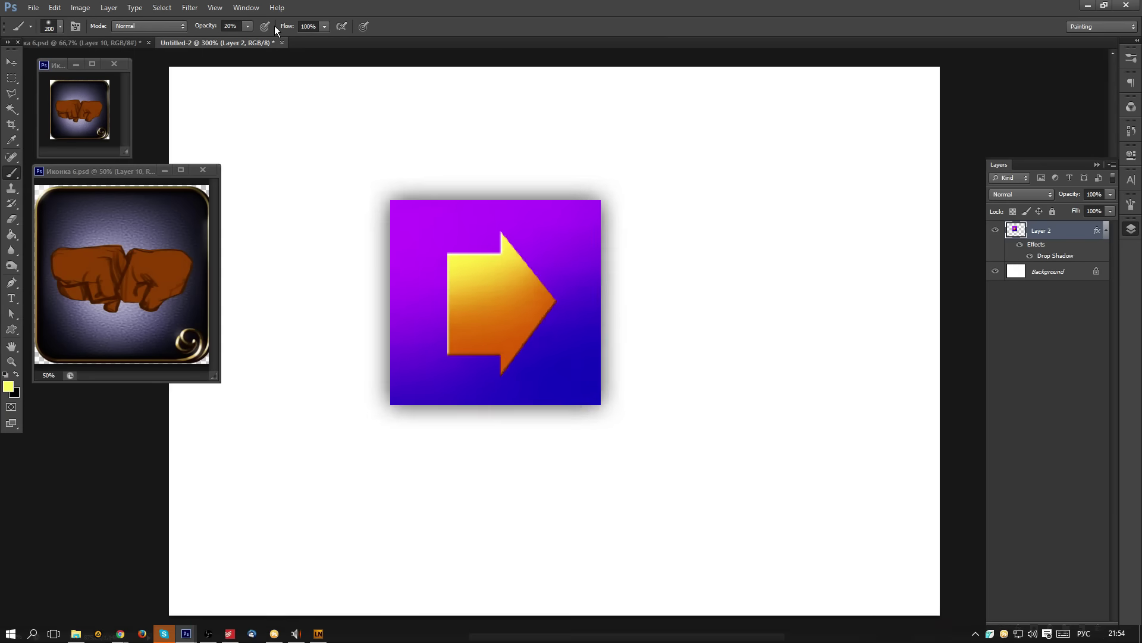
key(ctrl+minus)
key(ctrl+minus)
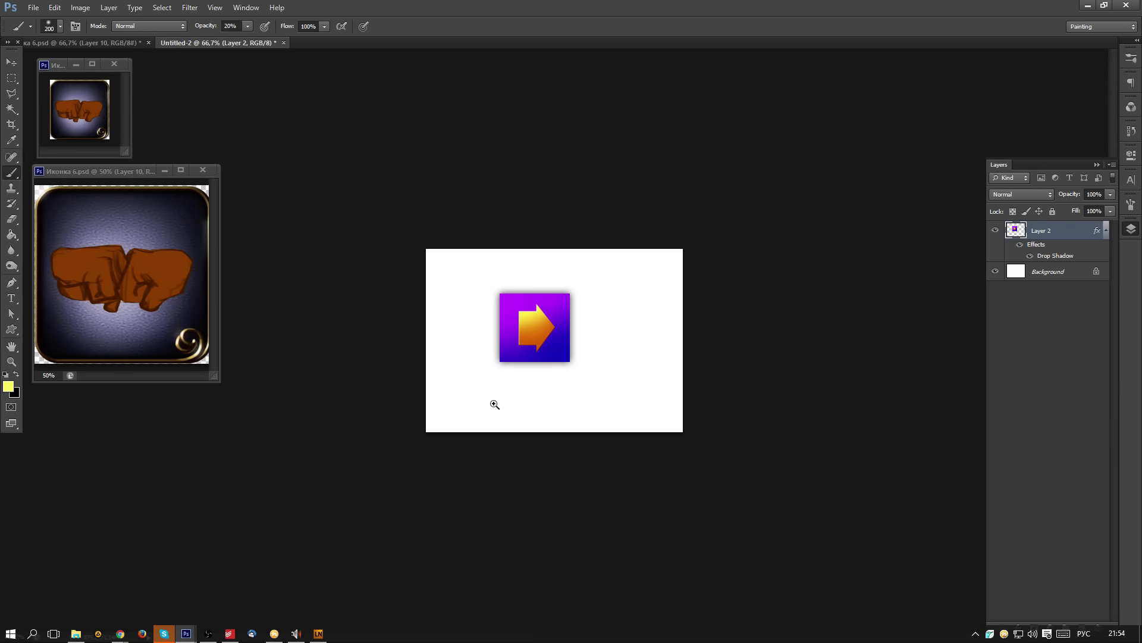
key(ctrl+plus)
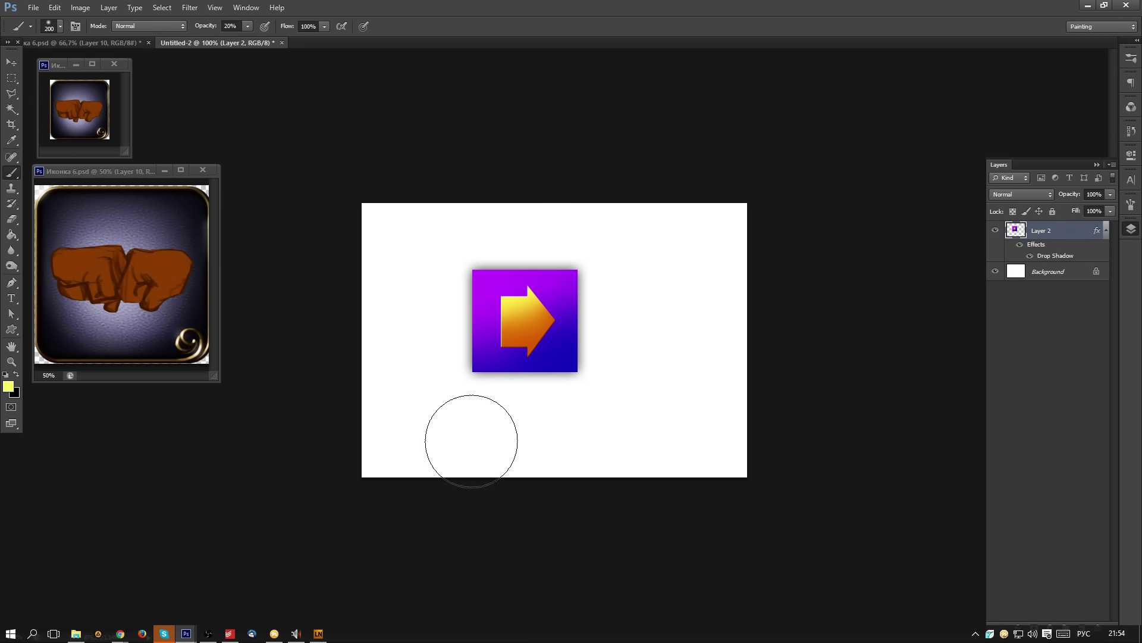
click(12, 124)
drag(454, 252, 600, 391)
key(Return)
- Dismiss the image size settings and rasterize the drop shadow style into the button layer
click(11, 62)
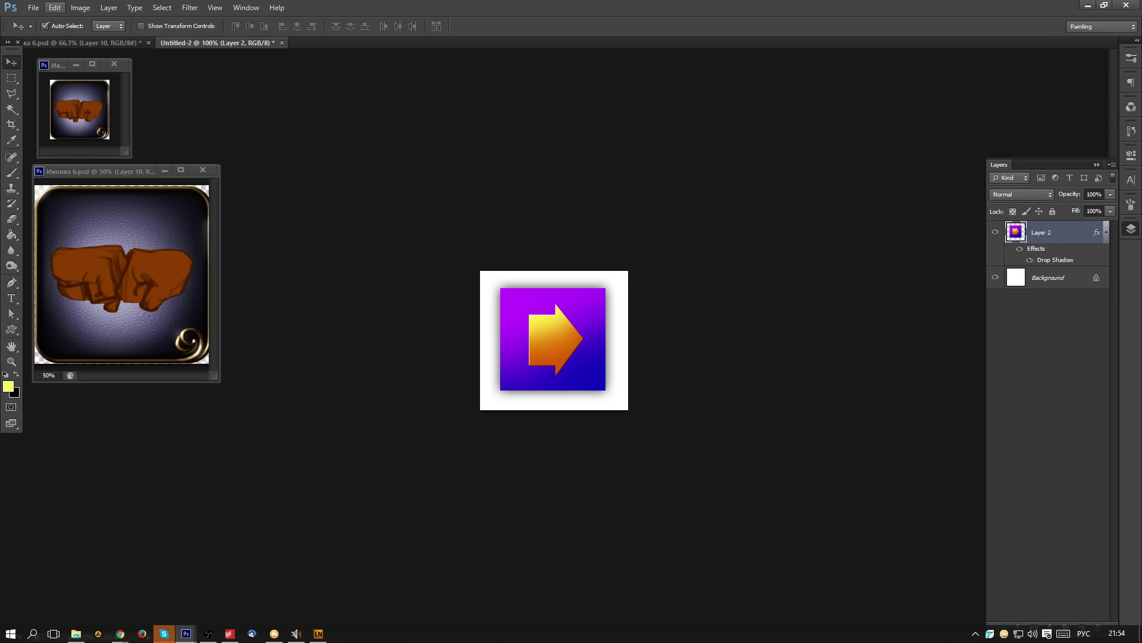
key(ctrl+alt+i)
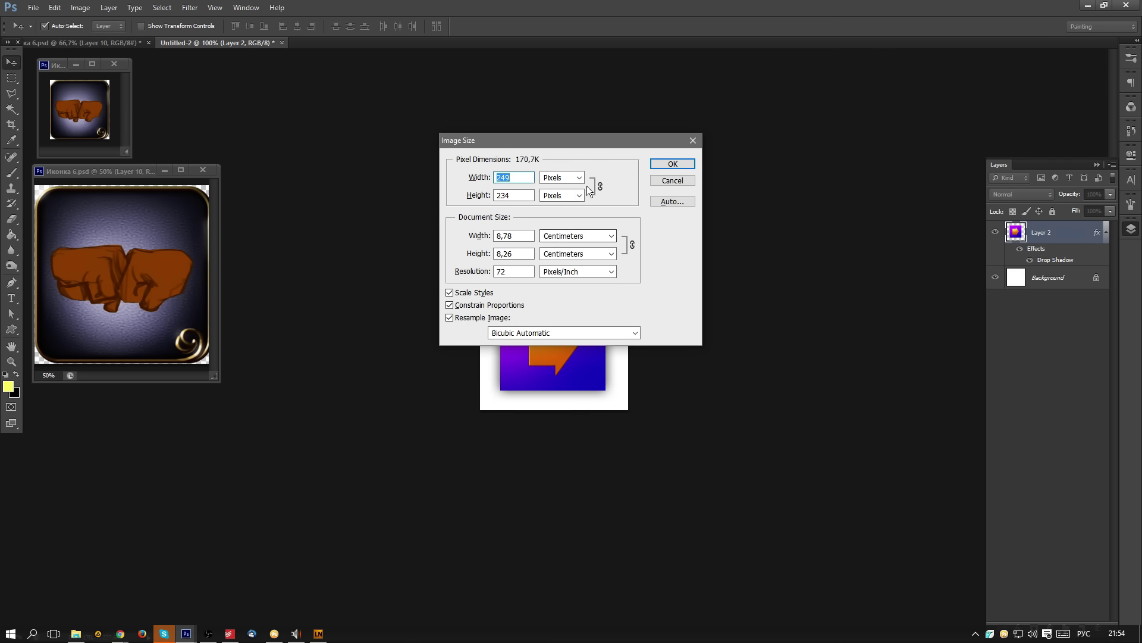
click(673, 180)
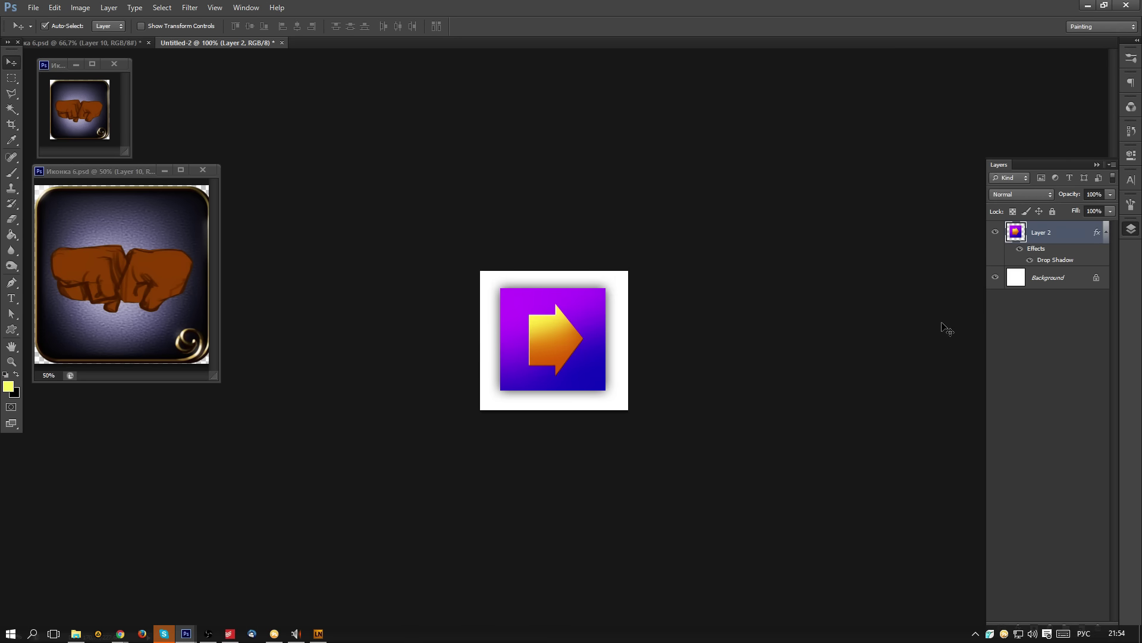
right_click(1081, 241)
click(986, 333)
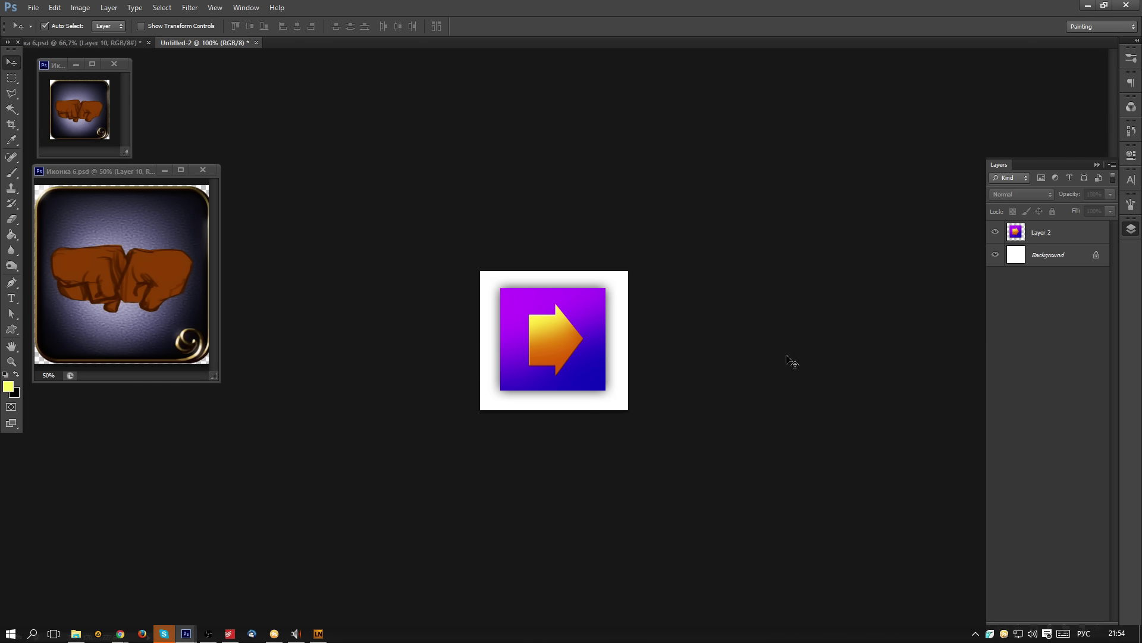
- Resize the image to 100 px wide with proportions constrained
key(ctrl+alt+i)
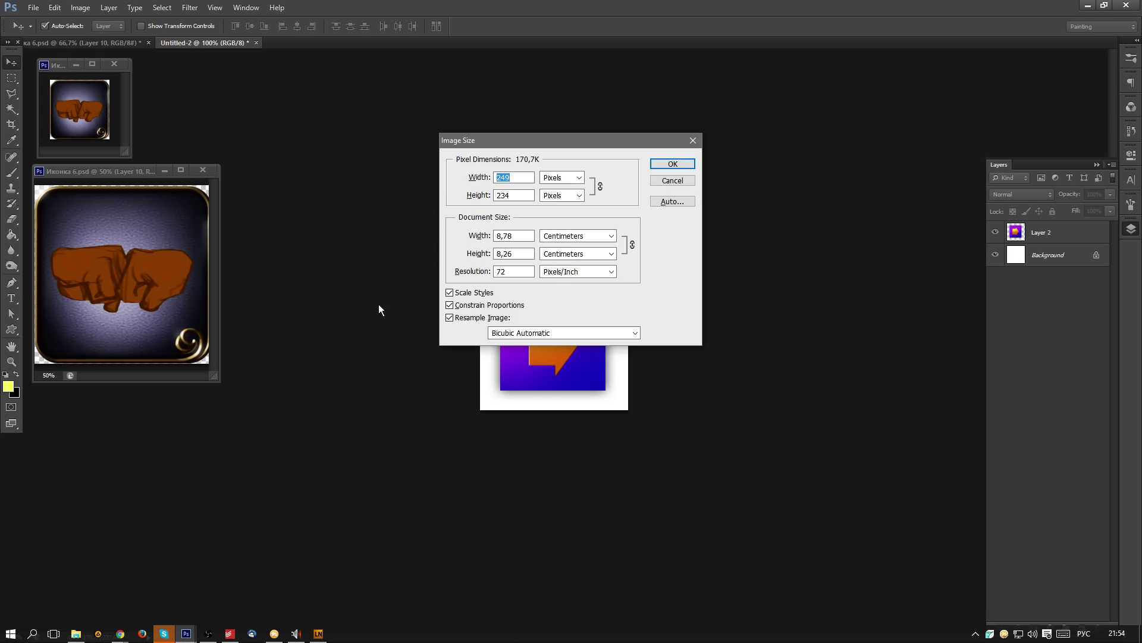
text(100)
key(Return)
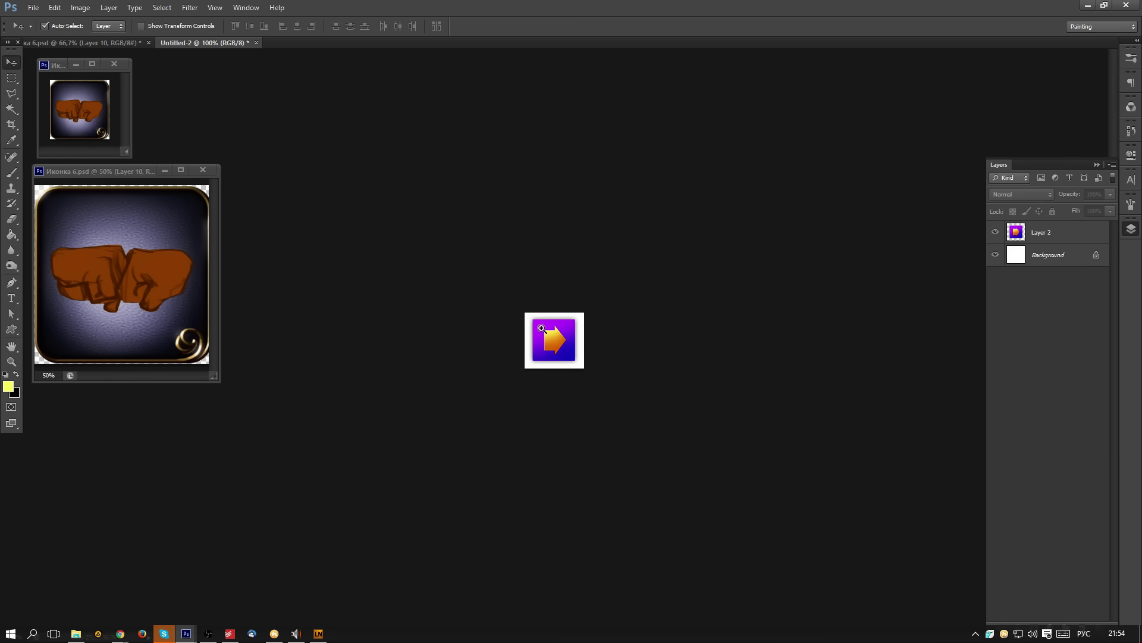
- Choose a hard round brush for marking up the downscaled arrow button
ctrl+click(544, 330)
ctrl+click(545, 327)
ctrl+click(530, 331)
ctrl+click(505, 338)
ctrl+click(484, 345)
drag(479, 349, 257, 571)
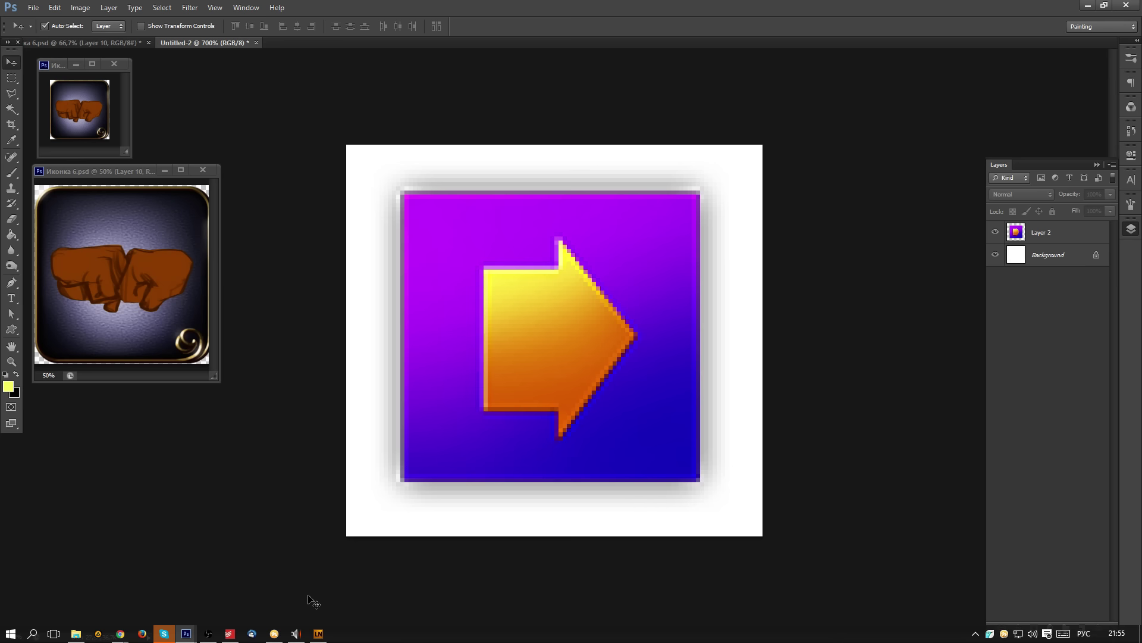
ctrl+click(396, 193)
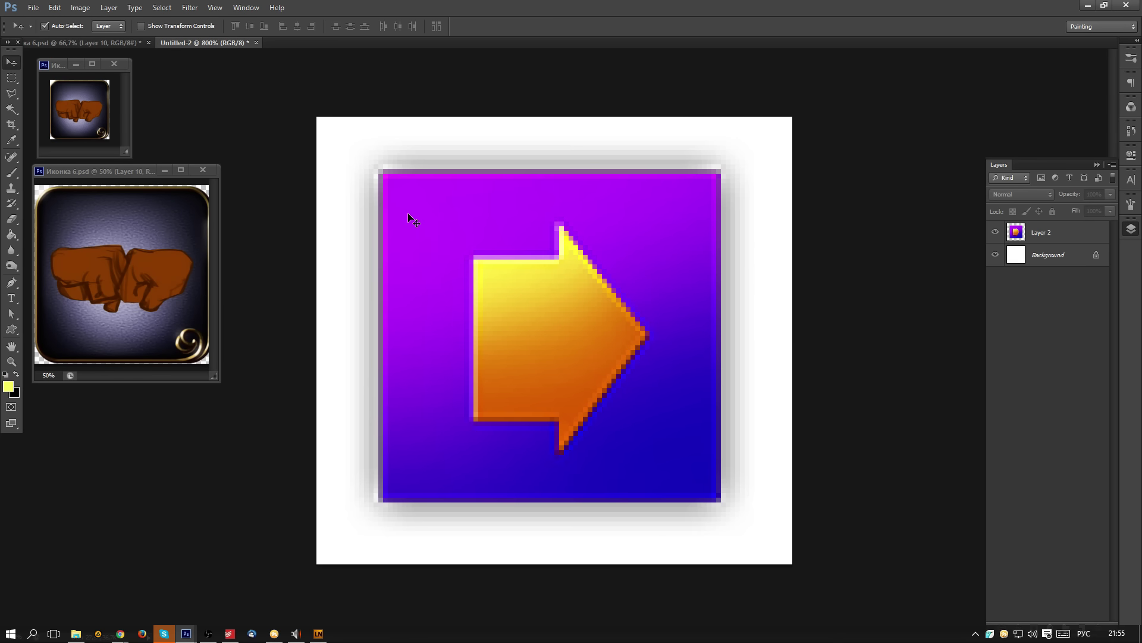
key(b)
right_click(384, 156)
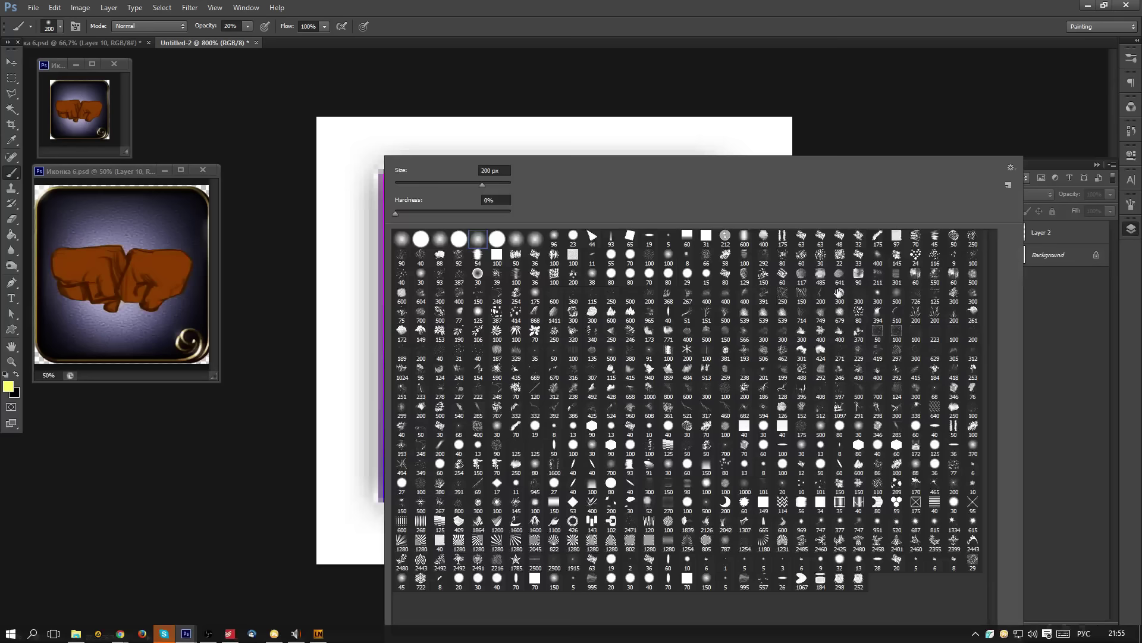
click(500, 240)
click(252, 416)
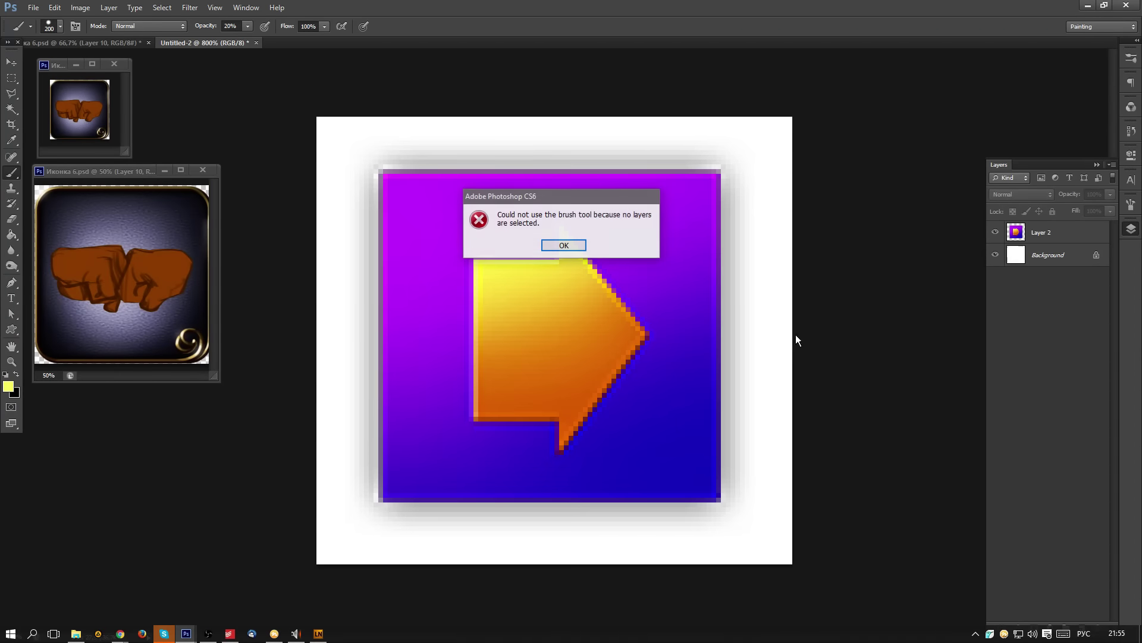
- Select the button layer and add a new empty layer above it
click(564, 245)
click(1047, 233)
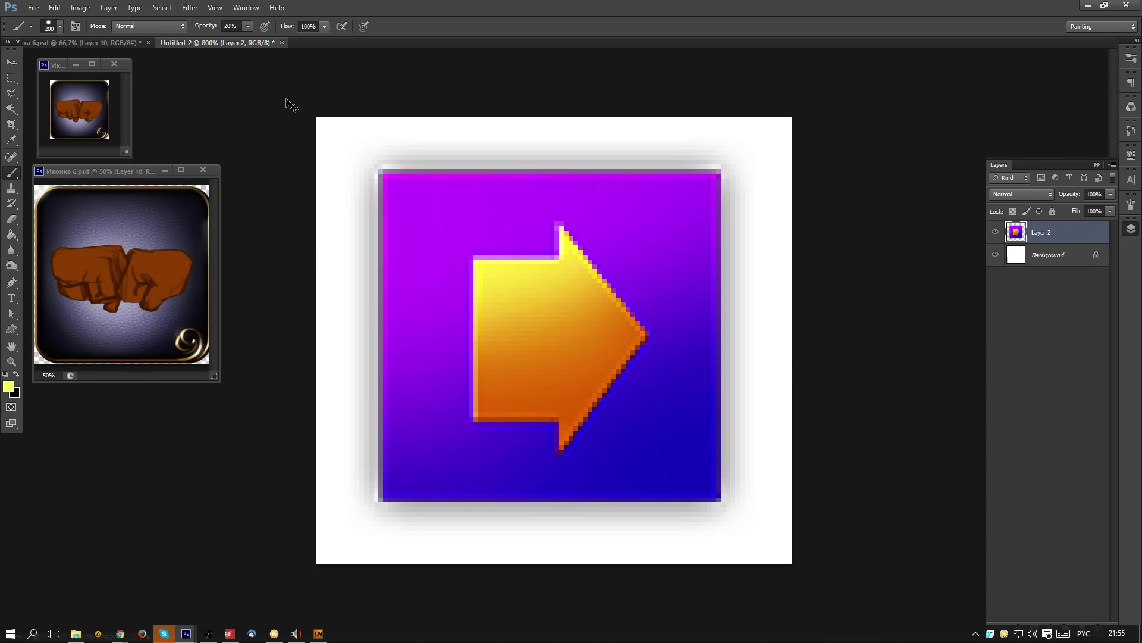
key(ctrl+shift+n)
key(Return)
- Set the foreground colour to a bright, fully saturated red
click(8, 386)
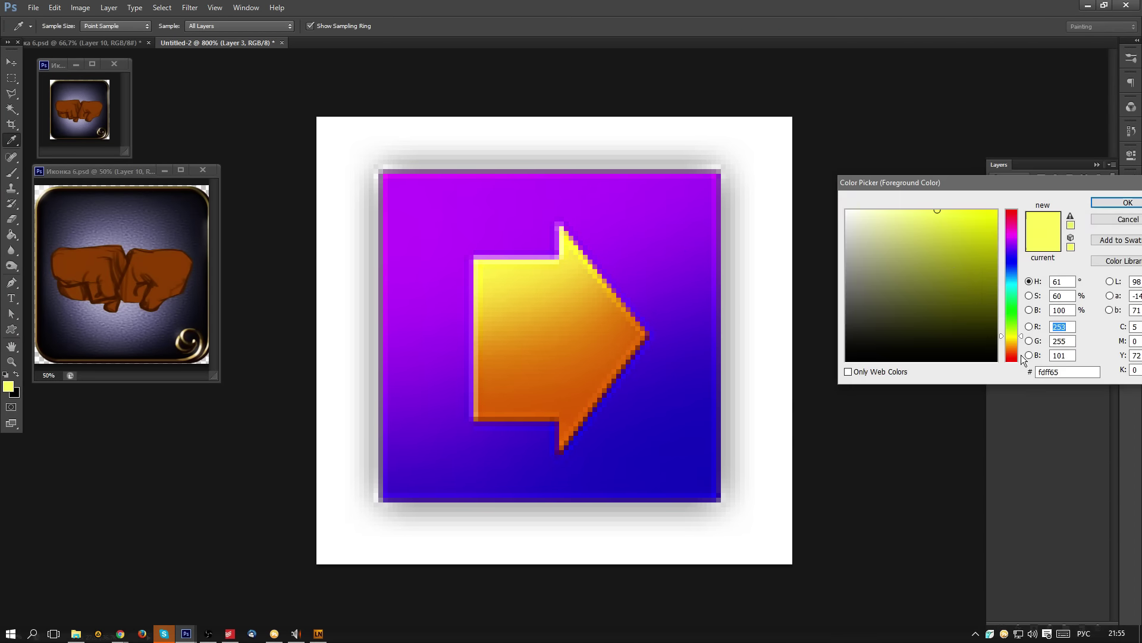
click(1012, 361)
click(997, 210)
click(1098, 205)
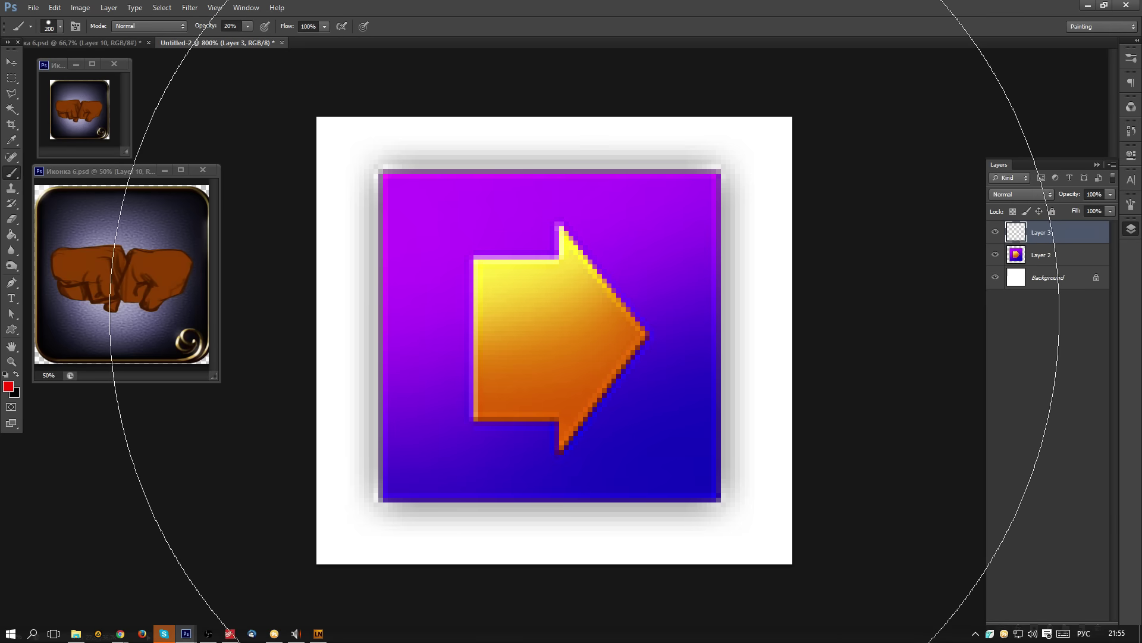
- With a 1 px brush at 100% opacity, draw small red arrows pointing at the square's upper-left corner and the arrow's lower slanted edge
key(bracketleft)
key(bracketleft)
key(bracketleft)
key(bracketleft)
key(bracketleft)
key(bracketleft)
key(bracketleft)
key(bracketleft)
key(bracketleft)
key(bracketleft)
key(bracketleft)
key(bracketleft)
key(bracketleft)
key(bracketleft)
key(bracketleft)
key(bracketleft)
key(bracketleft)
key(bracketleft)
key(bracketleft)
key(bracketleft)
mouse_move(333, 184)
mouse_down()
mouse_move(365, 184)
mouse_move(356, 194)
mouse_move(373, 177)
mouse_move(360, 190)
mouse_up()
key(ctrl+alt+z)
key(ctrl+alt+z)
click(335, 173)
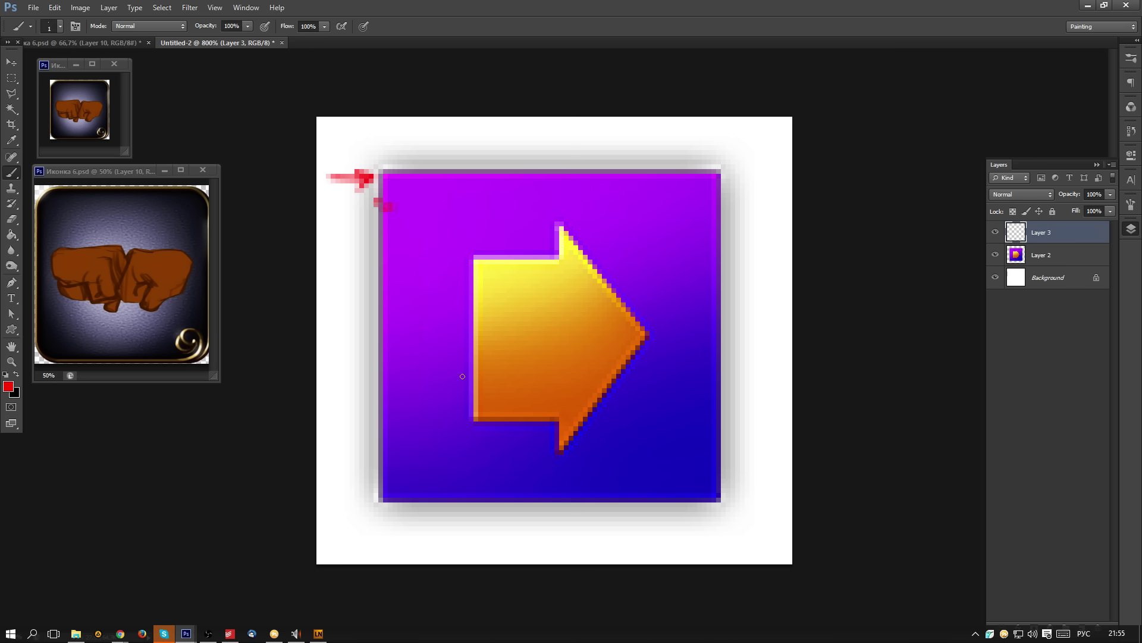
drag(556, 353, 586, 395)
drag(566, 393, 586, 399)
mouse_move(637, 461)
mouse_down()
mouse_move(602, 437)
mouse_move(629, 420)
mouse_up()
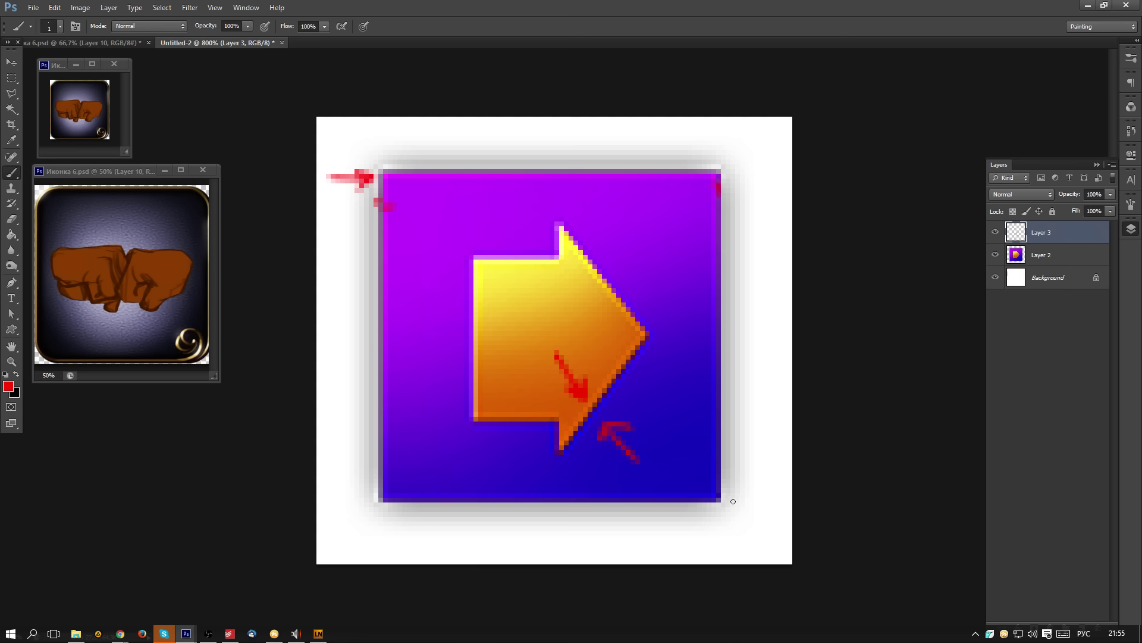
- Close the arrow button document without saving it, going back to the fists icon
key(ctrl+minus)
key(ctrl+minus)
key(ctrl+minus)
key(ctrl+minus)
key(ctrl+minus)
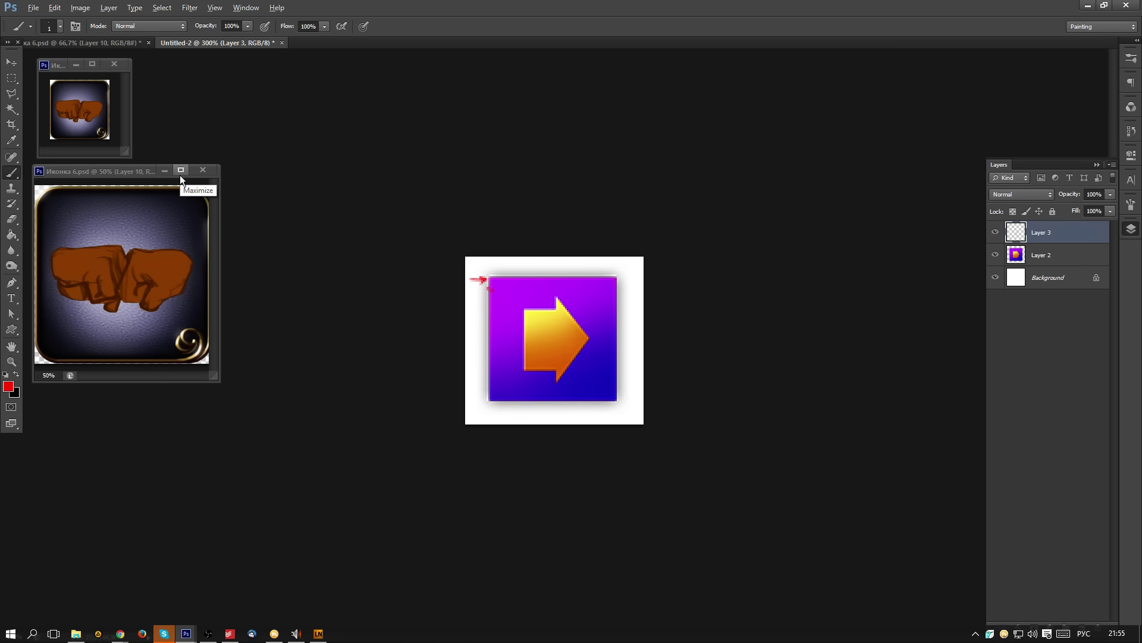
key(ctrl+minus)
key(ctrl+minus)
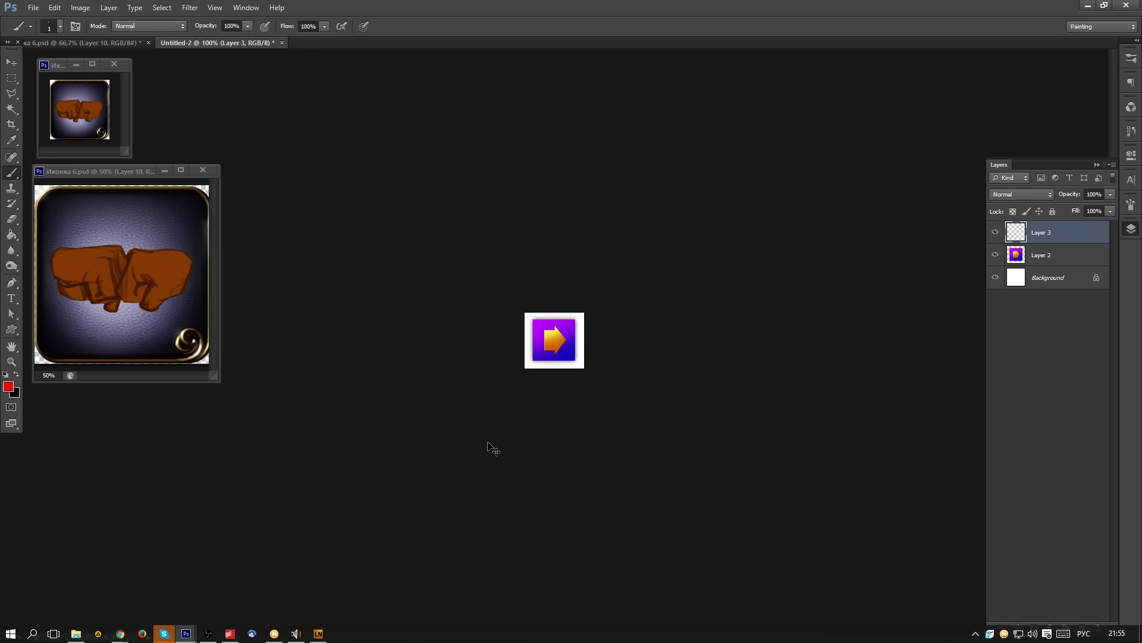
key(ctrl+w)
click(571, 246)
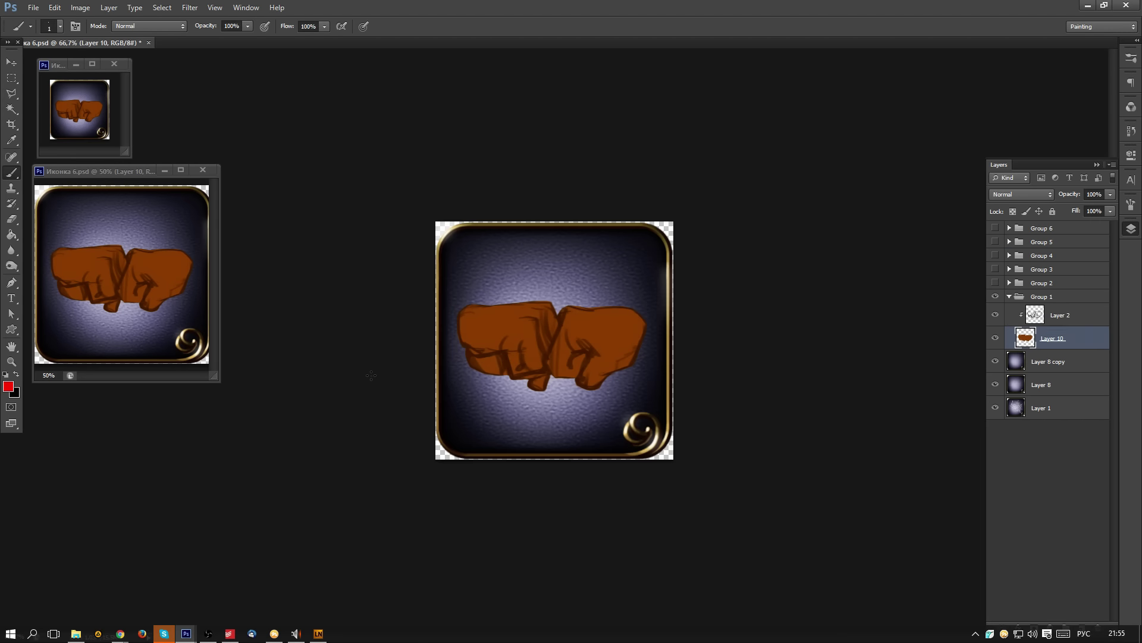
- Nudge the fists slightly left and add a new layer above the line sketch on Layer 2
key(v)
drag(536, 336, 534, 339)
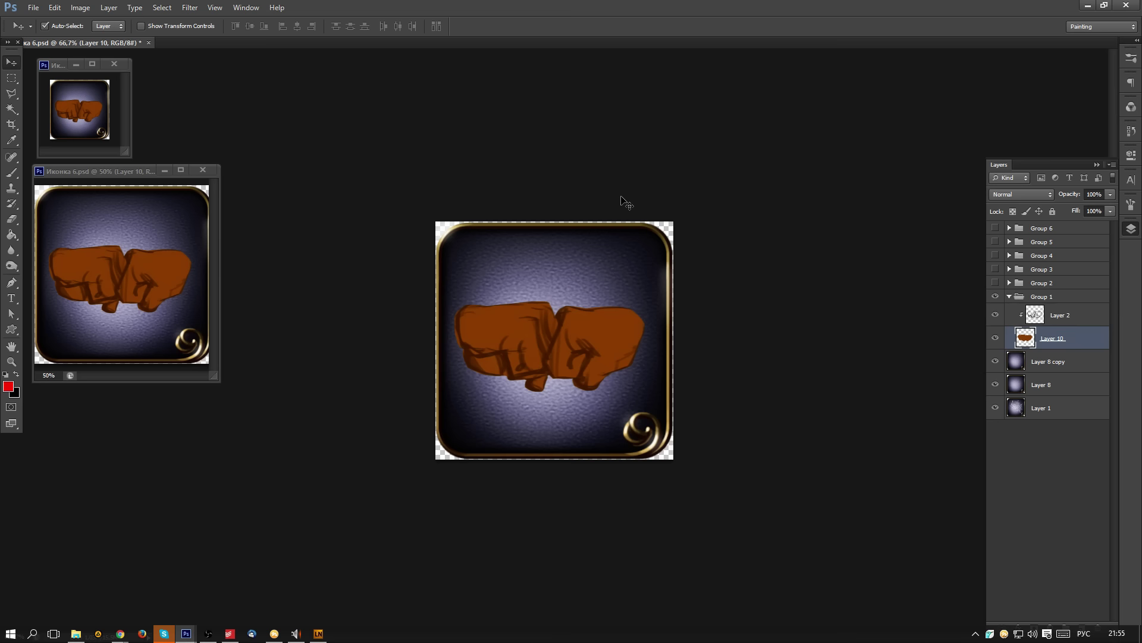
click(1095, 319)
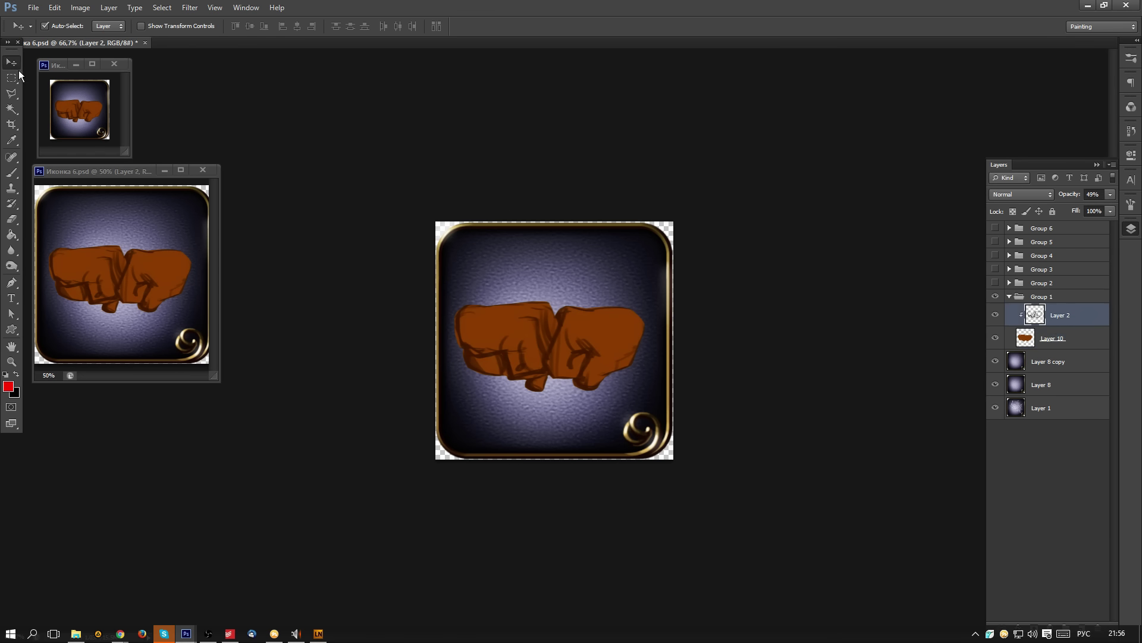
key(ctrl+shift+n)
key(Return)
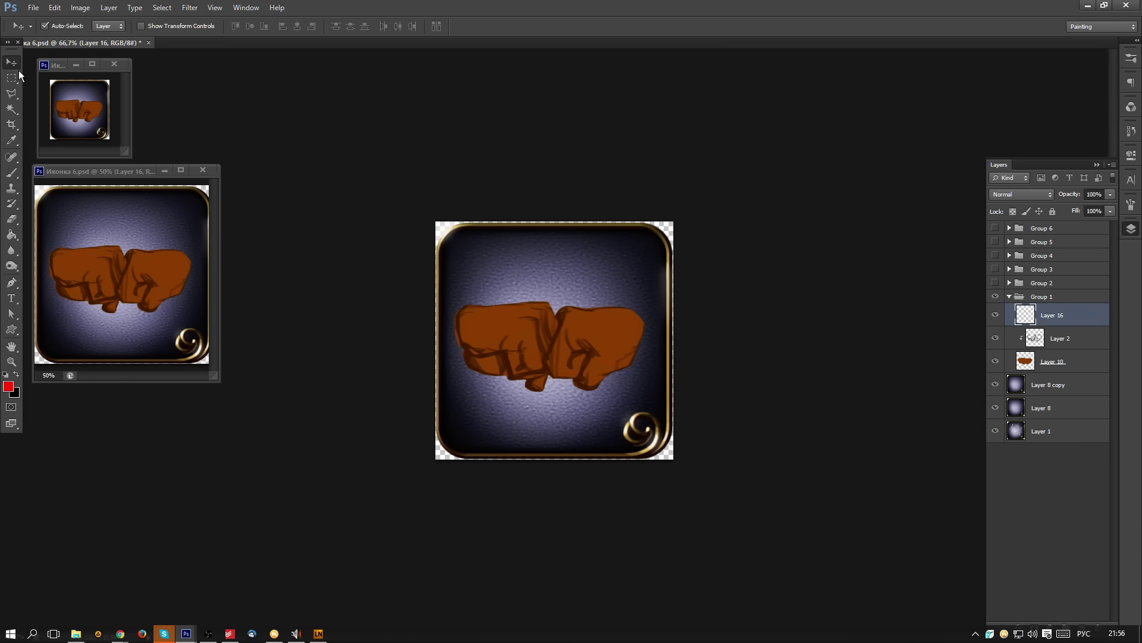
- Clip the new layer to the fists and switch to the Brush tool, keeping the current brush preset
ctrl+click(557, 366)
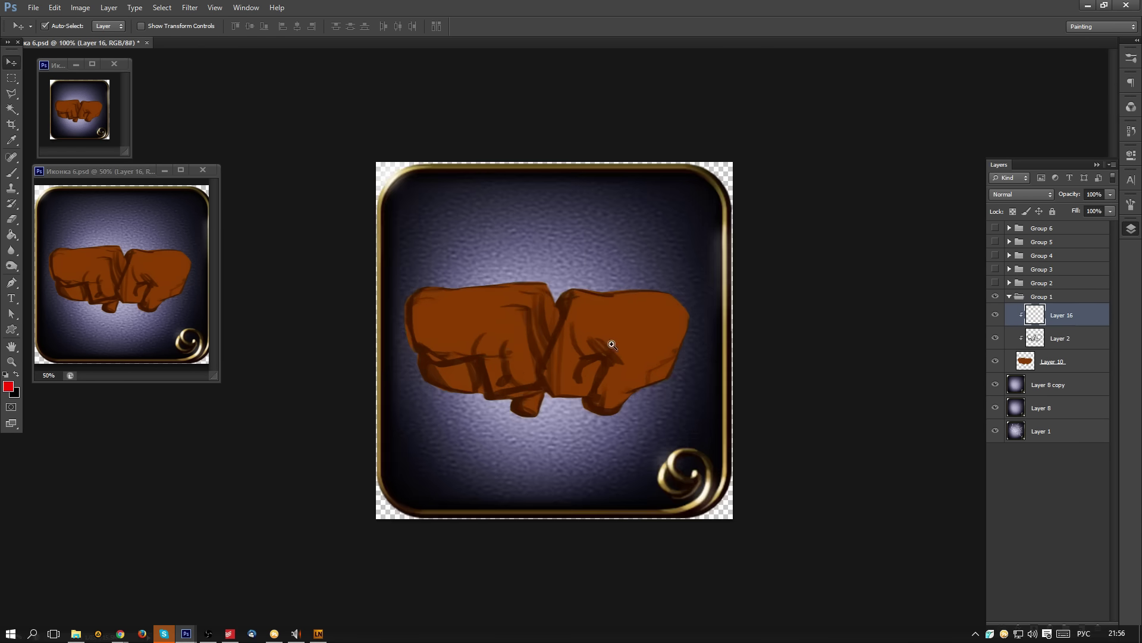
ctrl+click(612, 344)
drag(639, 376, 541, 412)
key(b)
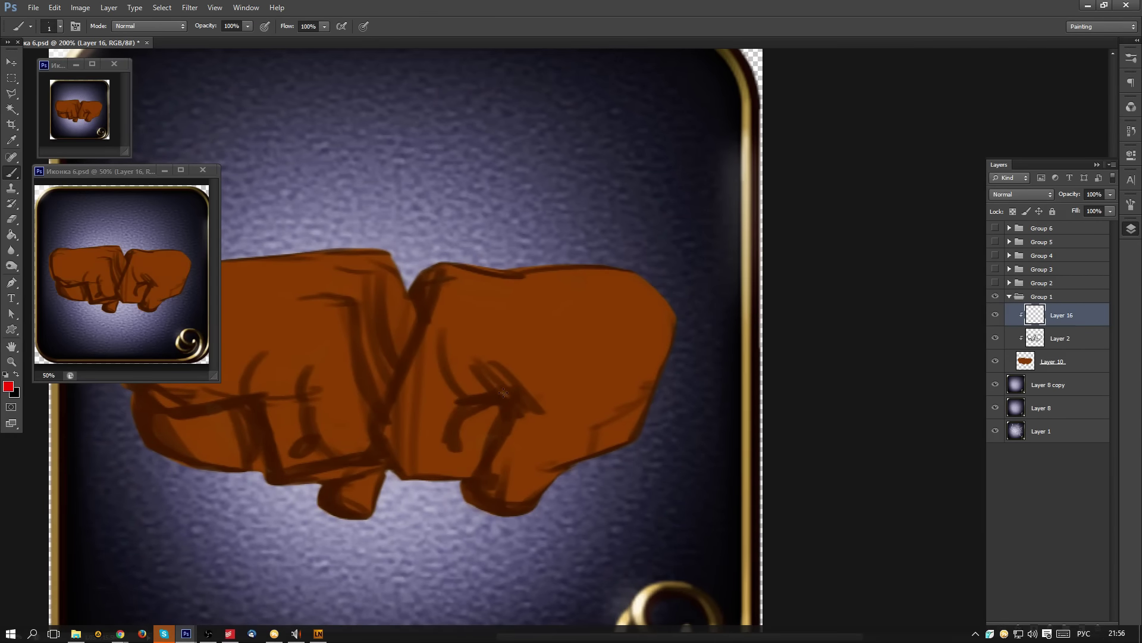
right_click(543, 383)
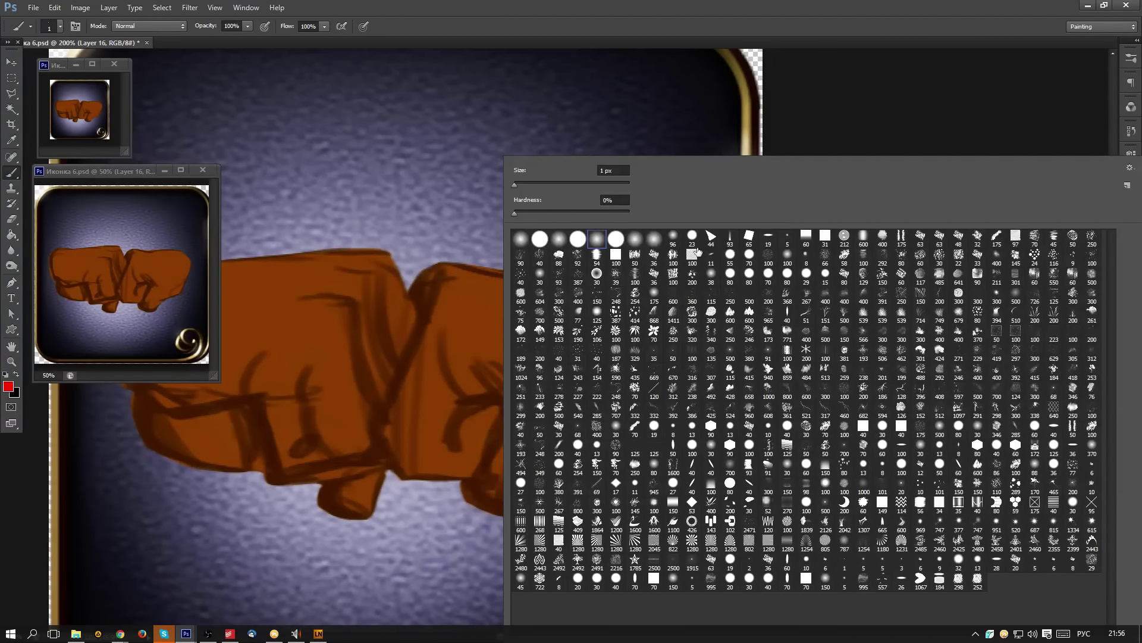
key(Escape)
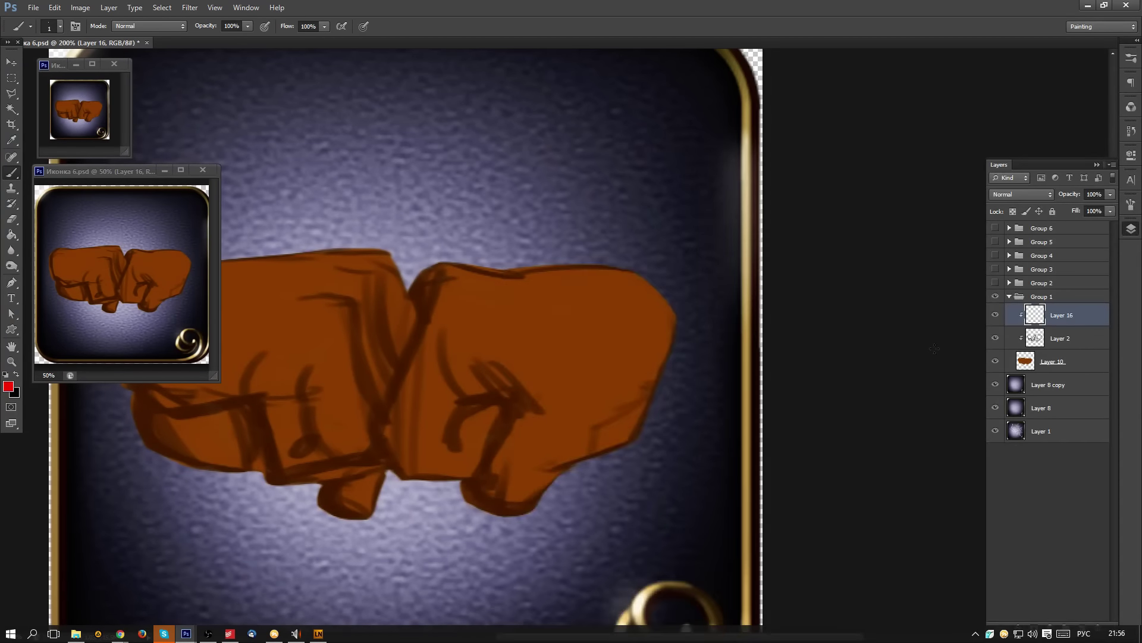
- Release Layer 2 from its clipping mask, and clip Layer 2 and Layer 16 to the fists layer again
drag(336, 409, 538, 375)
click(1086, 340)
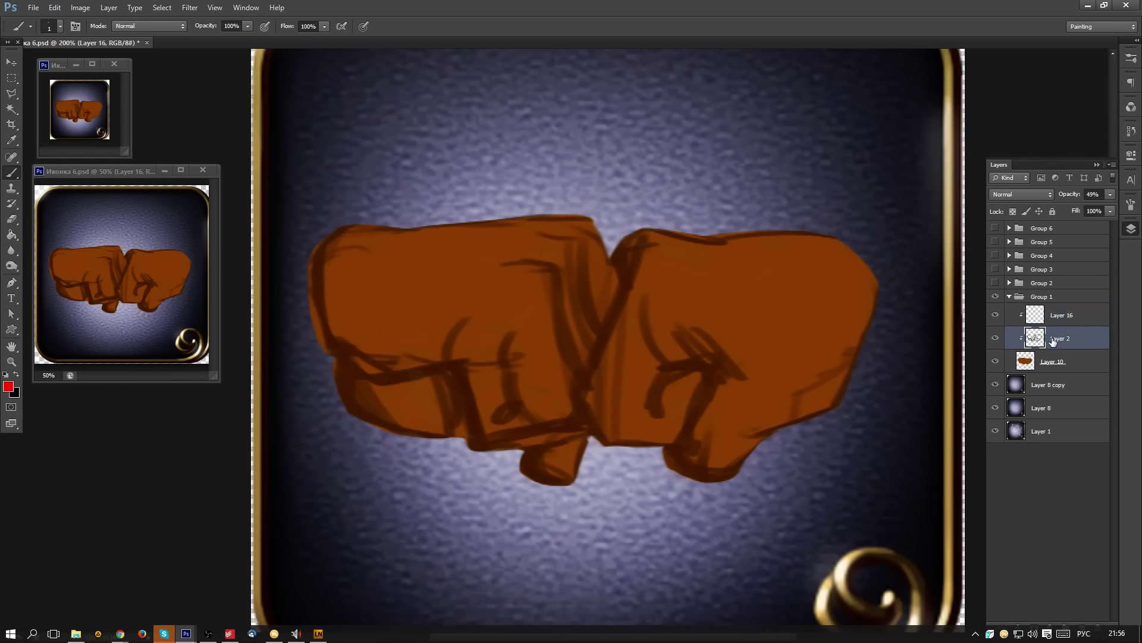
key(ctrl+alt+g)
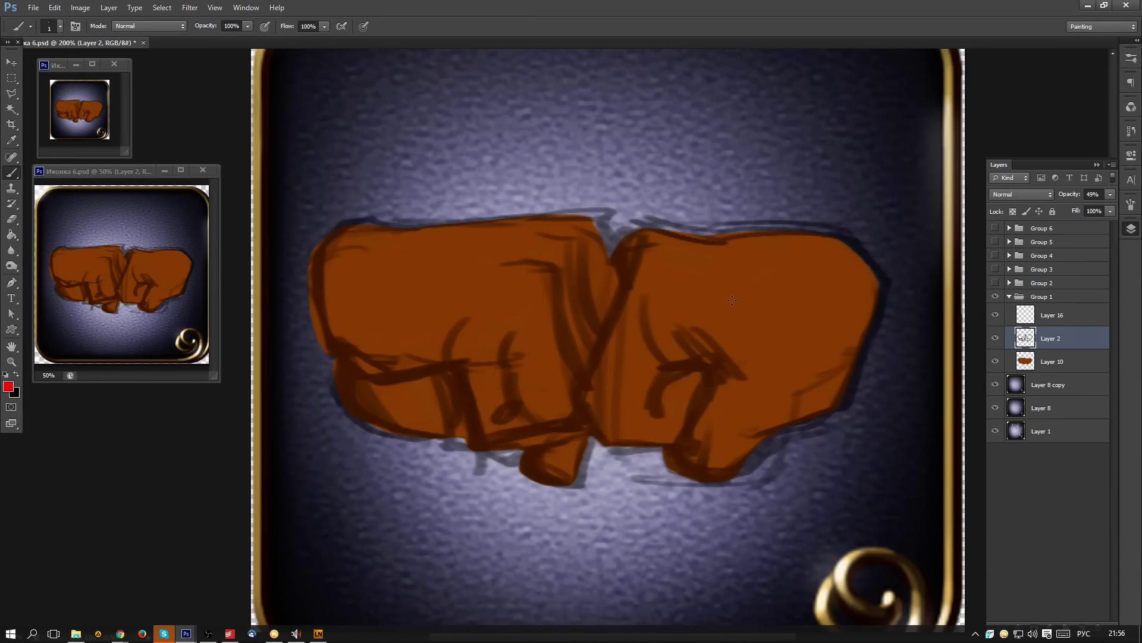
key(ctrl+alt+g)
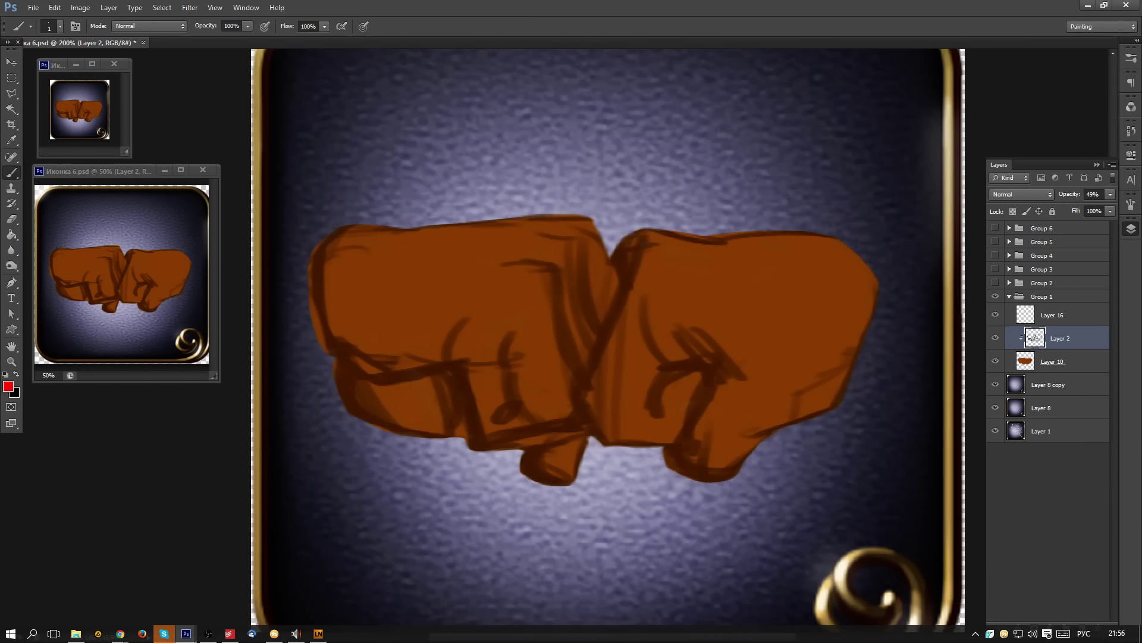
click(1096, 363)
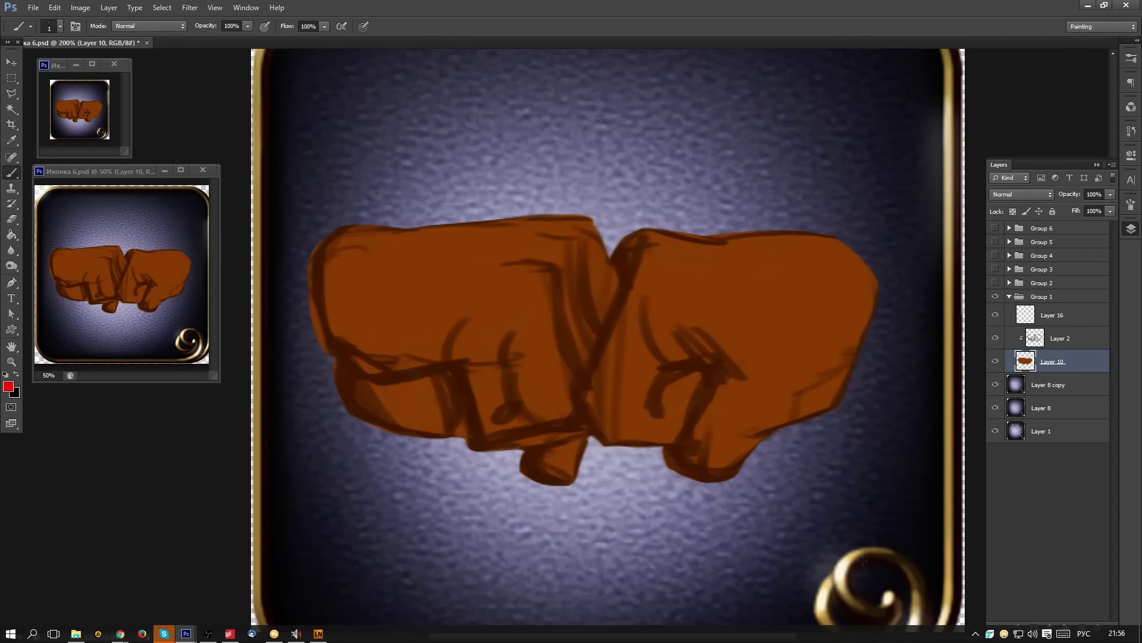
click(1070, 314)
key(ctrl+alt+g)
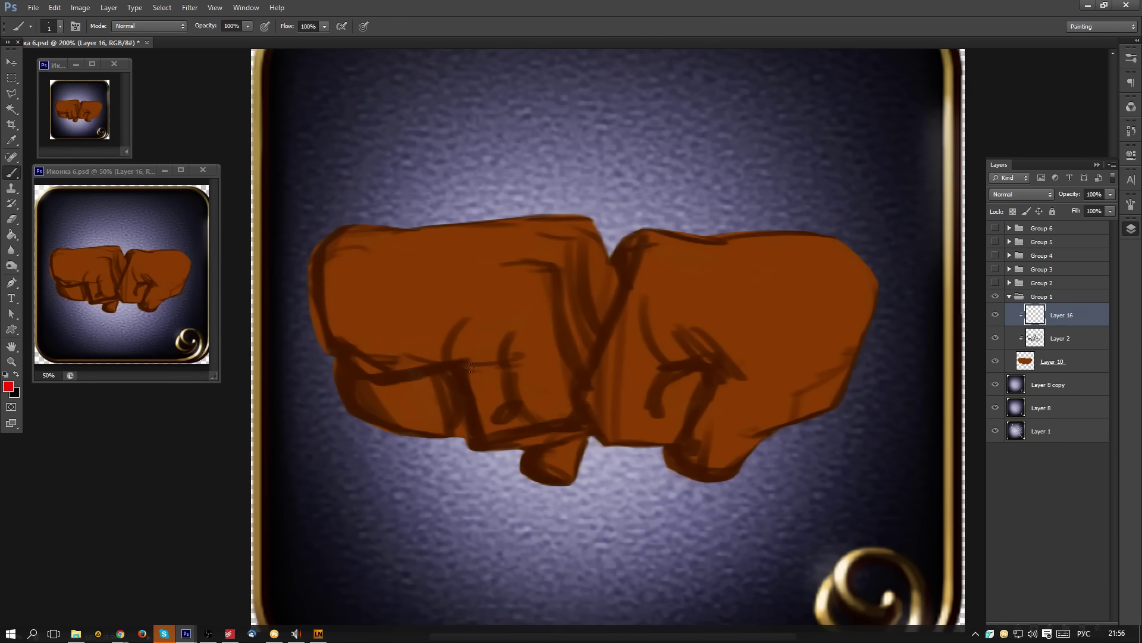
- Sample the fists' brown and shift its hue to dark red as the foreground colour for the brush
mouse_move(834, 337)
mouse_down()
mouse_move(619, 349)
mouse_move(814, 312)
mouse_move(732, 340)
mouse_up()
right_click(504, 156)
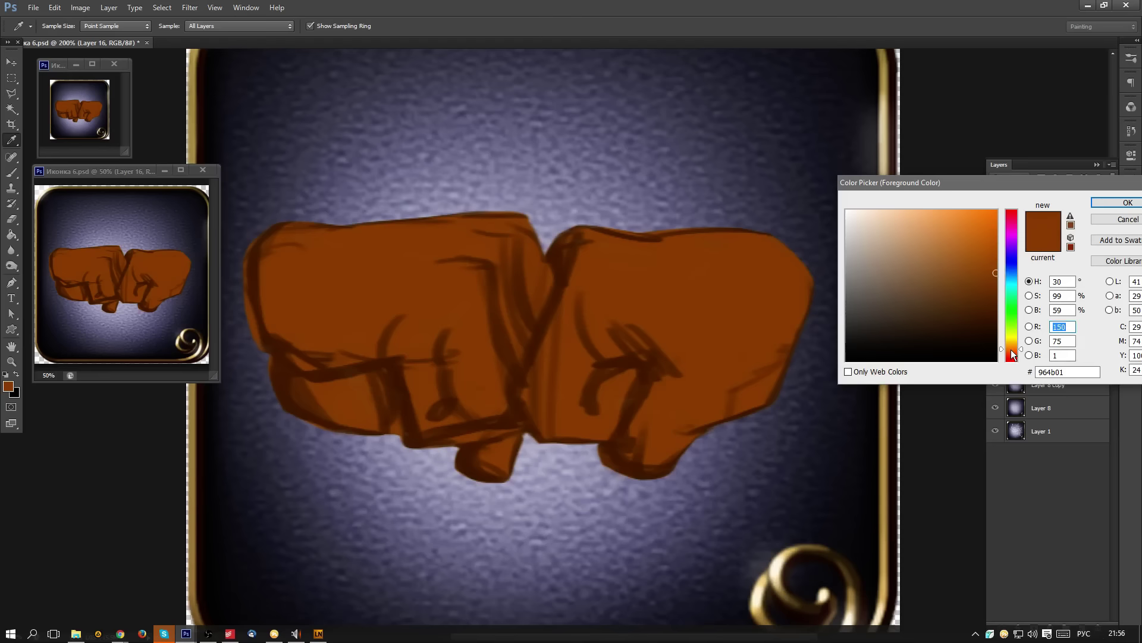
click(1011, 354)
click(1127, 202)
key(b)
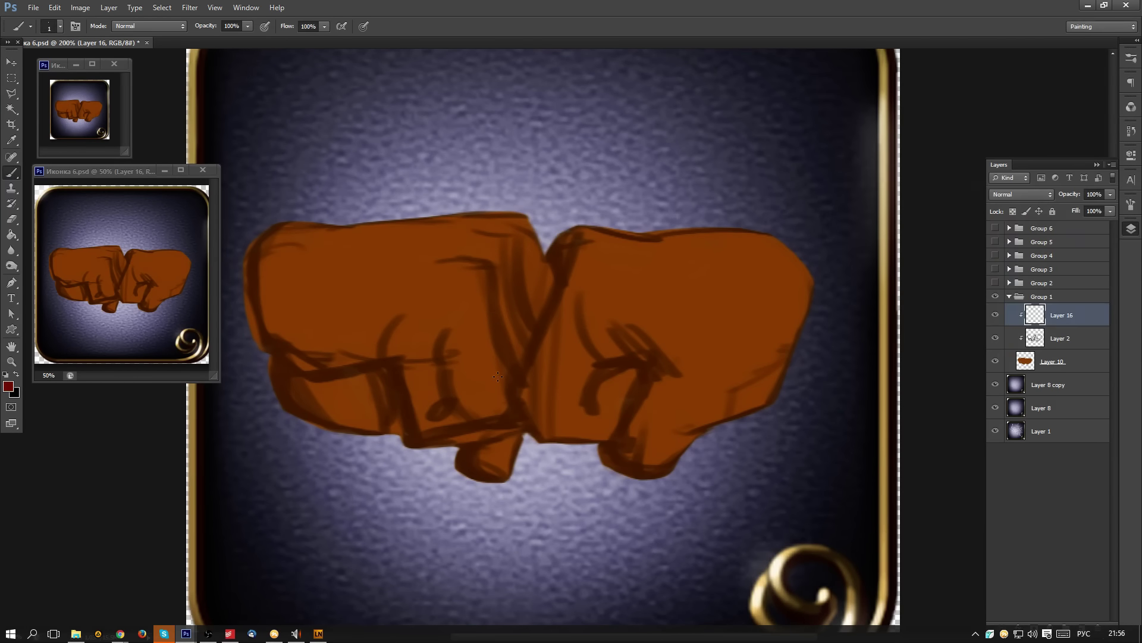
- Enlarge the brush to 300 px and paint soft dark red shading over the lower right of the right fist on Layer 16
key(])
key(])
key(])
key(])
key(])
key(])
key(])
key(])
key(])
key(])
key(])
key(])
key(])
key(])
key(])
key(])
key(])
mouse_move(602, 410)
mouse_down()
mouse_move(691, 426)
mouse_move(758, 389)
mouse_up()
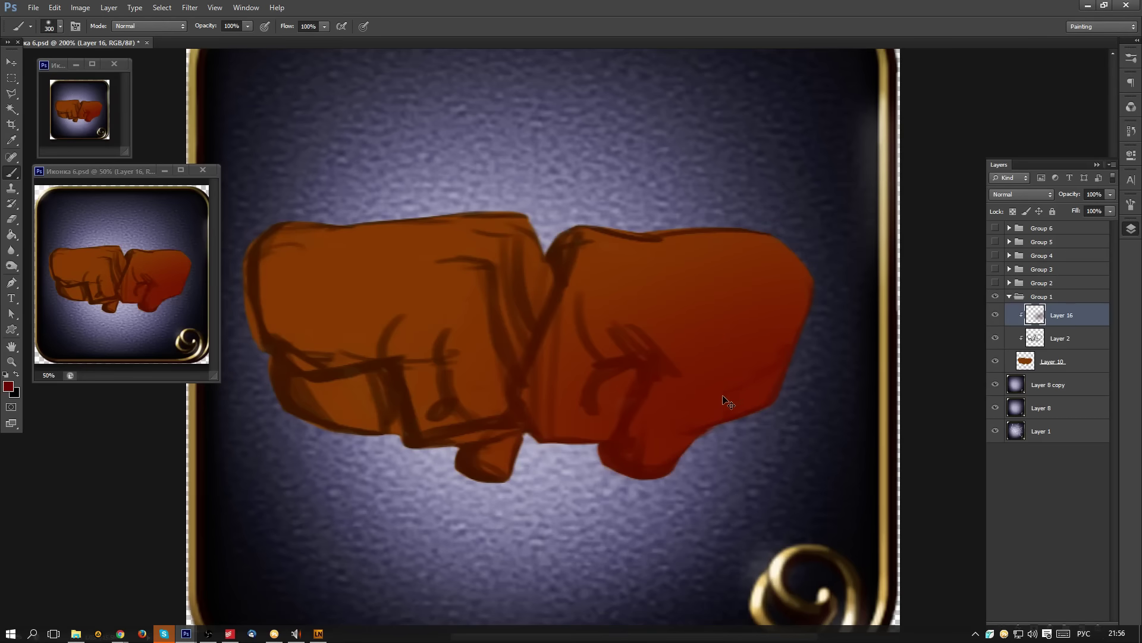
- Undo the last brush stroke and brush dark red over the lower parts of both fists at 20% opacity
key(ctrl+z)
key(2)
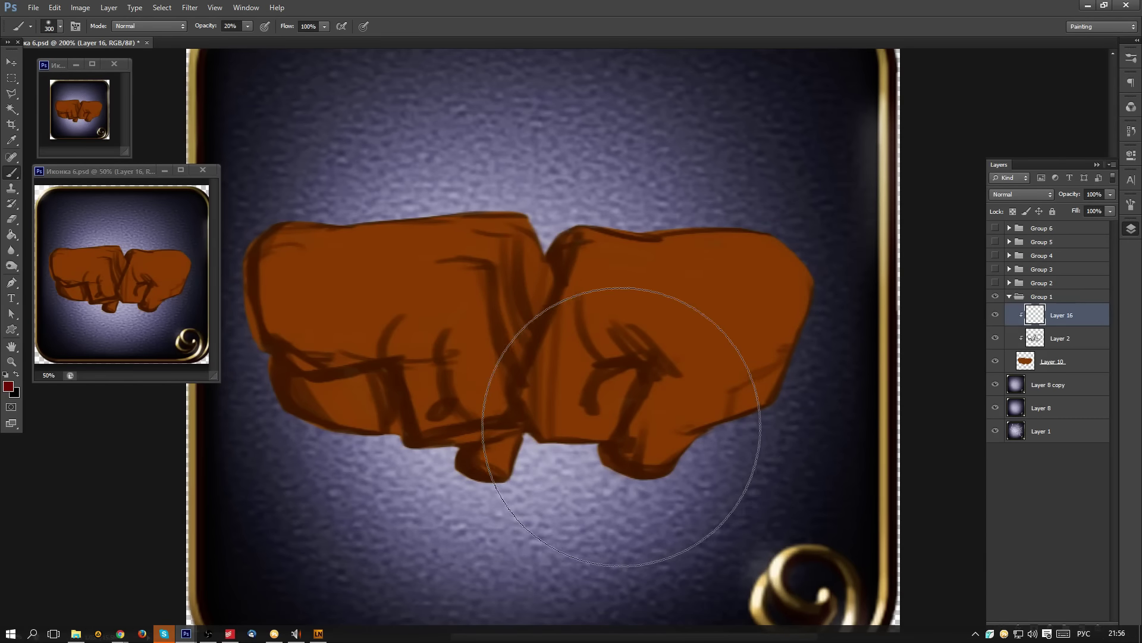
drag(234, 435, 553, 478)
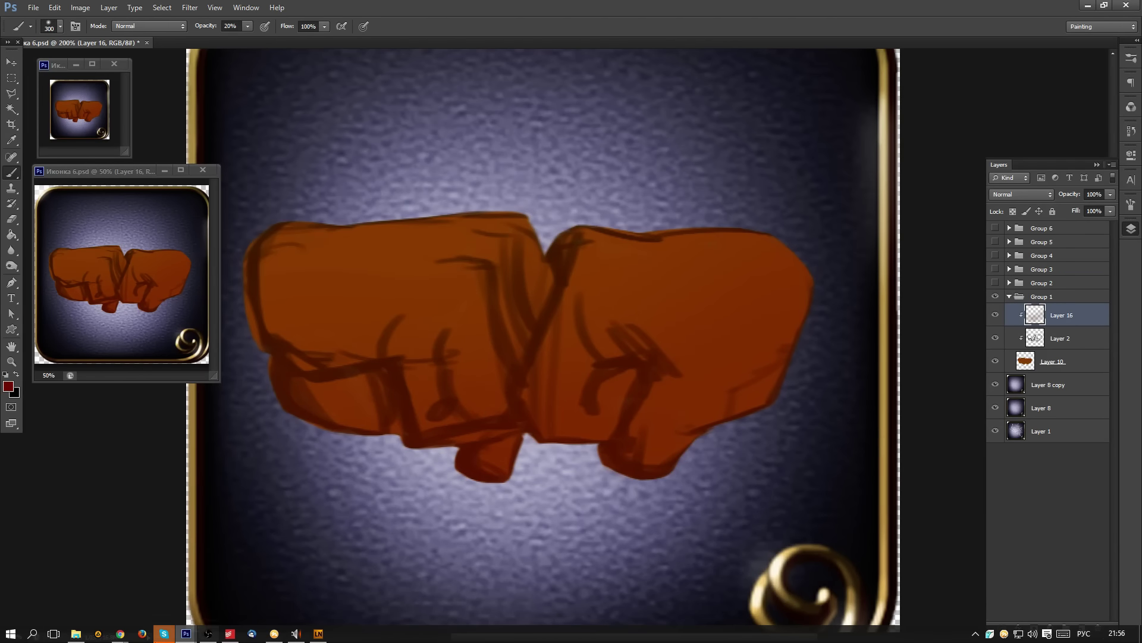
click(181, 632)
click(288, 586)
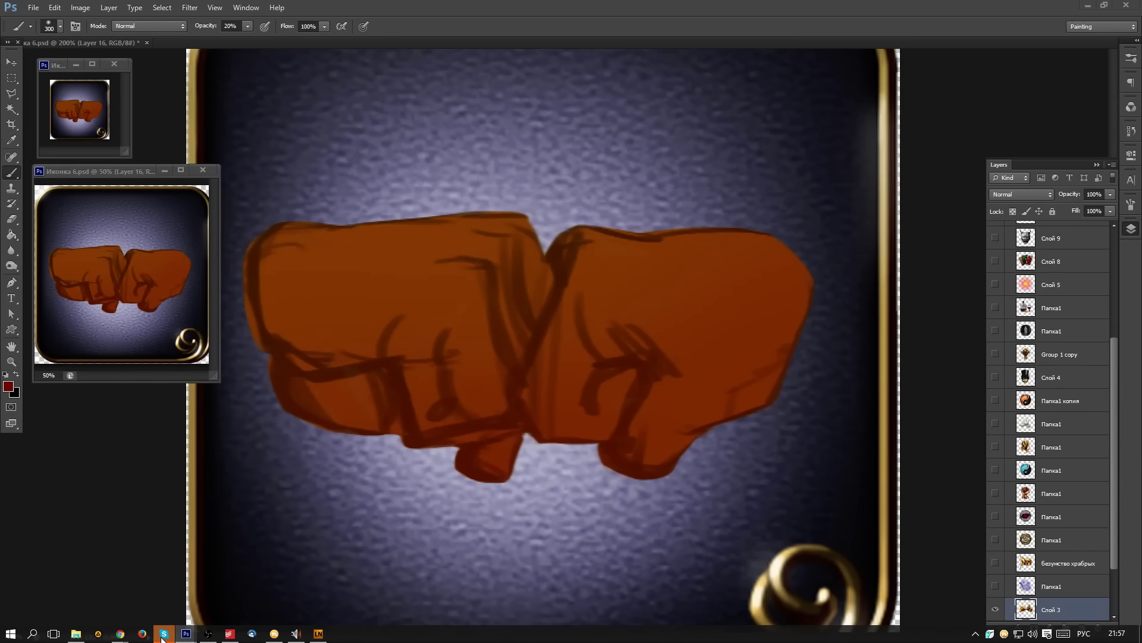
click(661, 401)
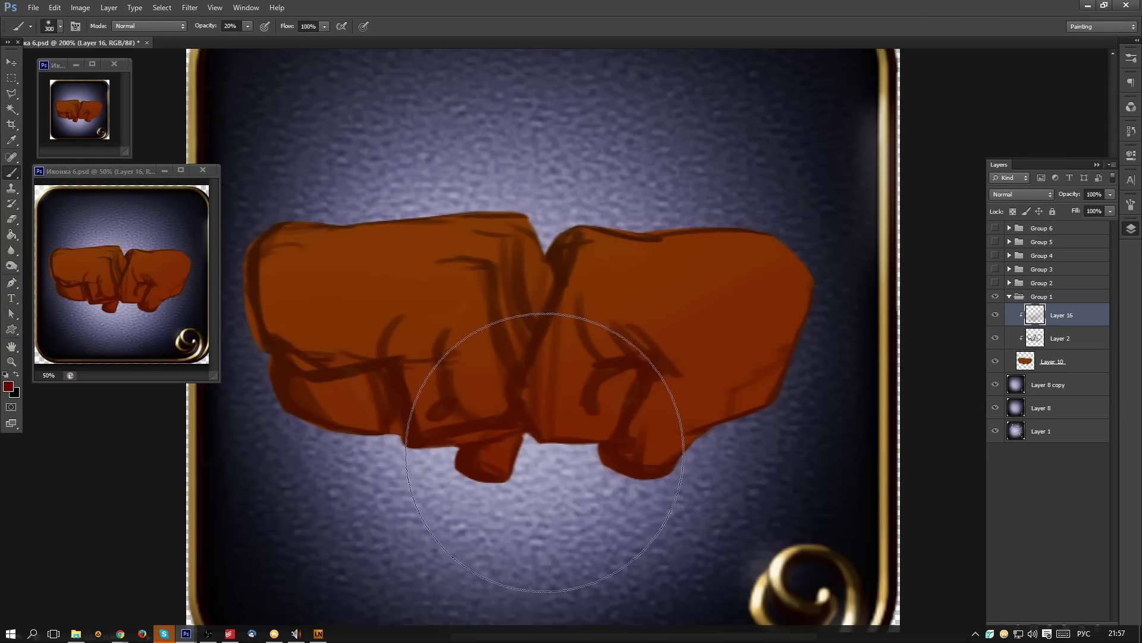
- Brush more dark red over the outer side of the right fist and the lower halves of both fists
drag(790, 347, 839, 218)
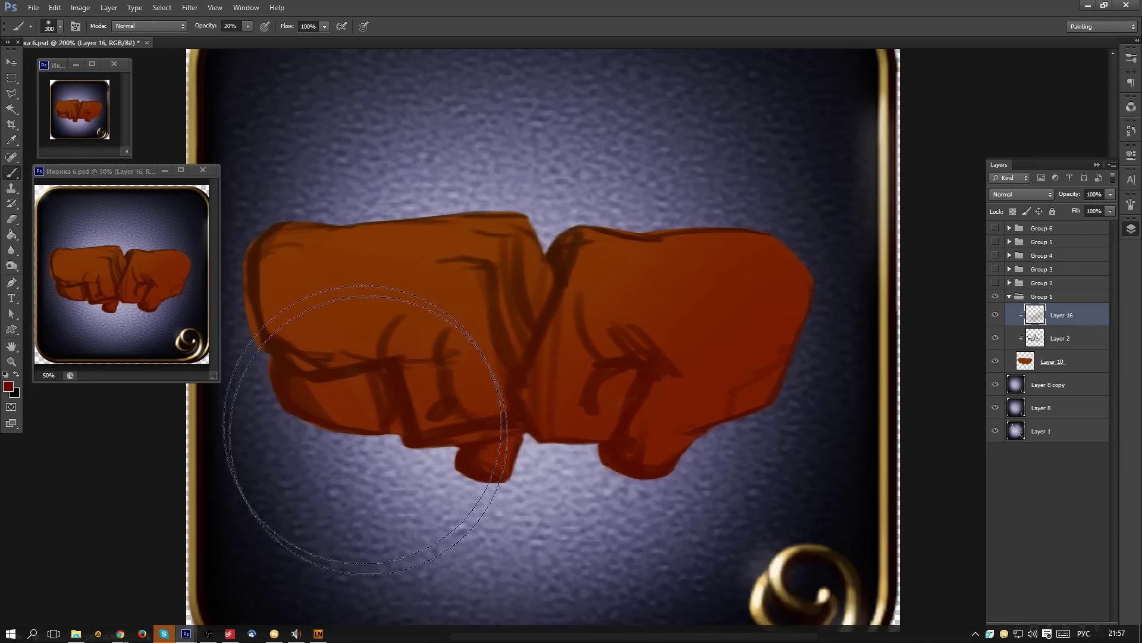
drag(383, 343, 600, 336)
drag(439, 248, 434, 285)
drag(778, 378, 500, 423)
- Brush highlights in light orange #f0be70 over the upper parts of both fists with an 80 px brush at 20% opacity
key(n)
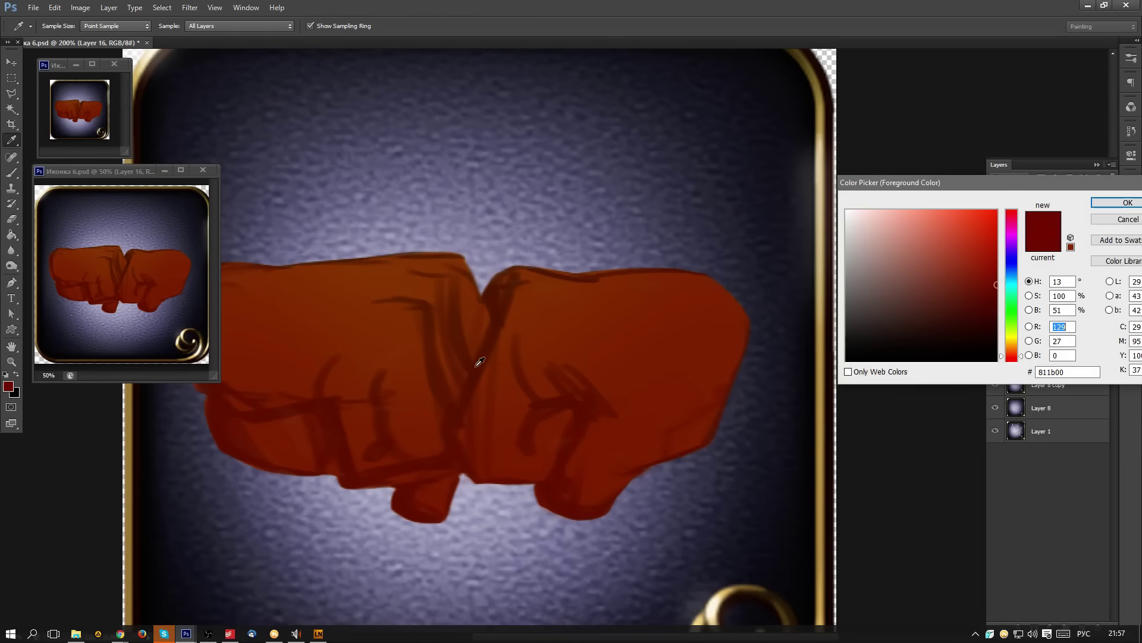
click(824, 267)
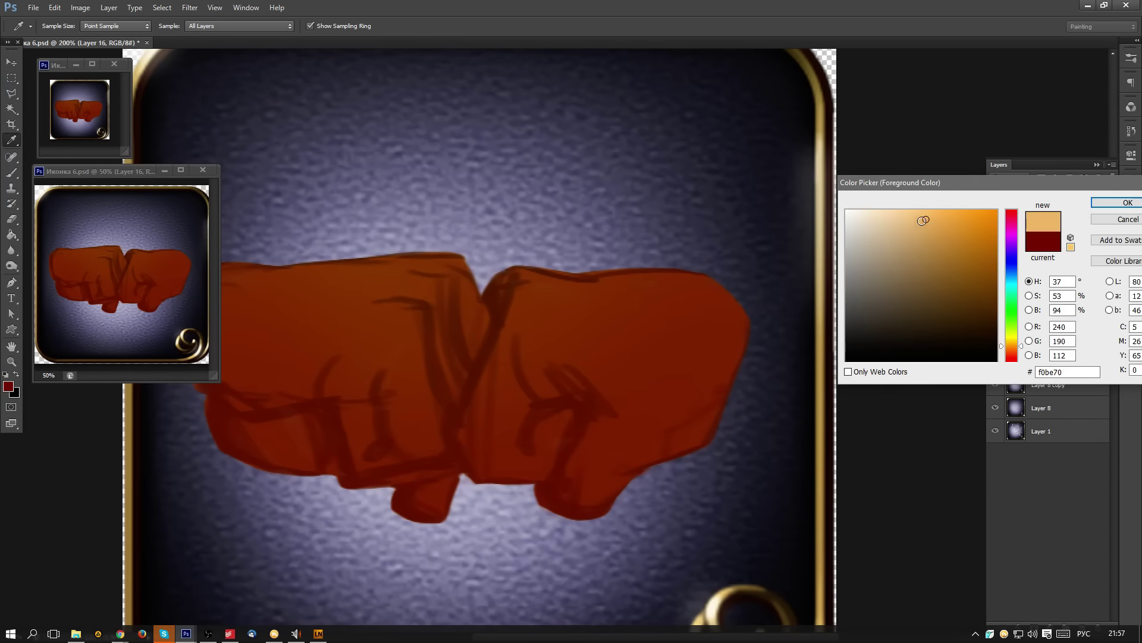
click(1116, 202)
key(bracketleft)
key(bracketleft)
key(bracketleft)
mouse_move(485, 369)
mouse_down()
mouse_move(601, 304)
mouse_move(732, 280)
mouse_up()
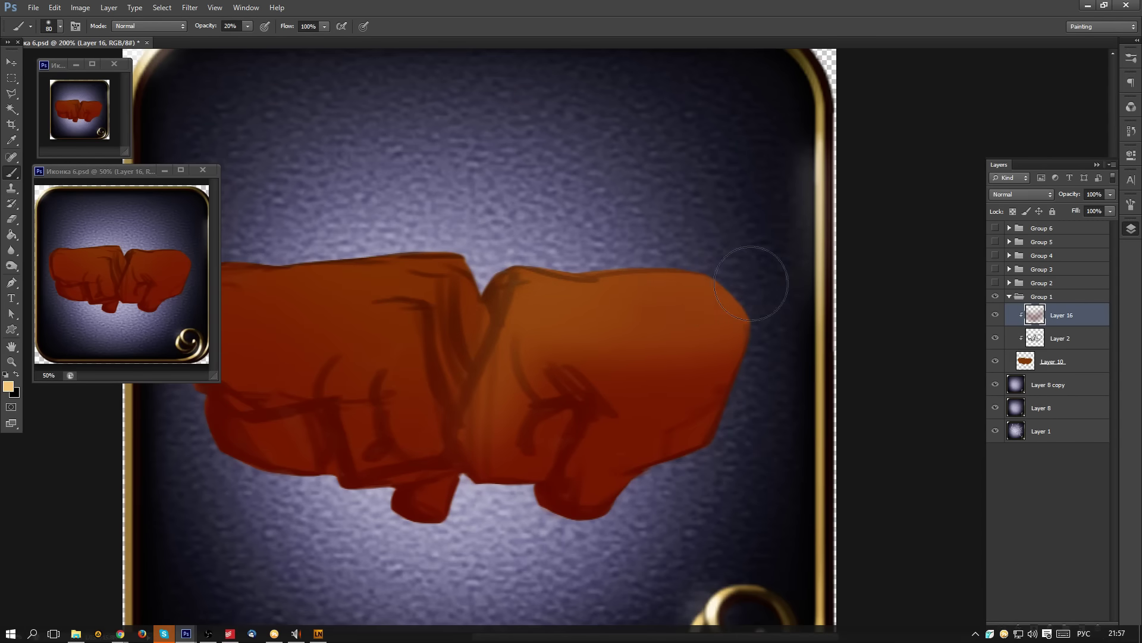
drag(501, 305, 491, 345)
drag(425, 311, 686, 309)
drag(482, 316, 666, 319)
mouse_move(631, 280)
mouse_down()
mouse_move(509, 279)
mouse_move(494, 327)
mouse_move(681, 391)
mouse_move(678, 422)
mouse_move(680, 411)
mouse_up()
drag(649, 348, 485, 299)
drag(455, 375, 467, 416)
mouse_move(352, 366)
mouse_down()
mouse_move(342, 375)
mouse_move(493, 404)
mouse_up()
drag(607, 413, 664, 381)
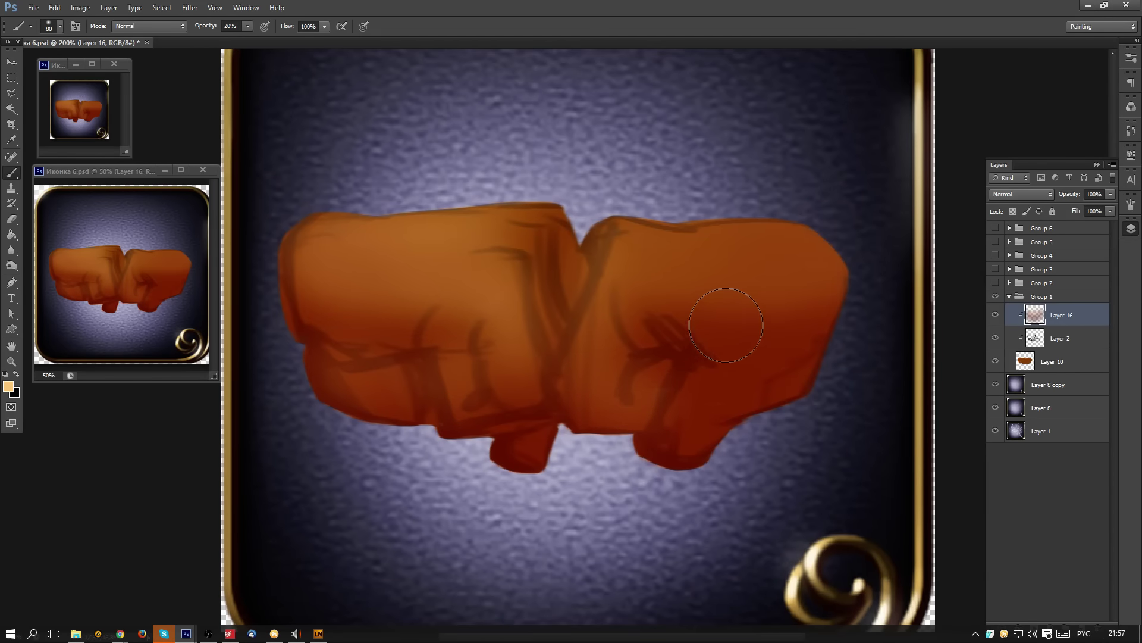
- Shade the middle of the right fist and the sides of the left fist in a darkened red-brown with a 50 px brush
key(bracketleft)
alt+click(690, 348)
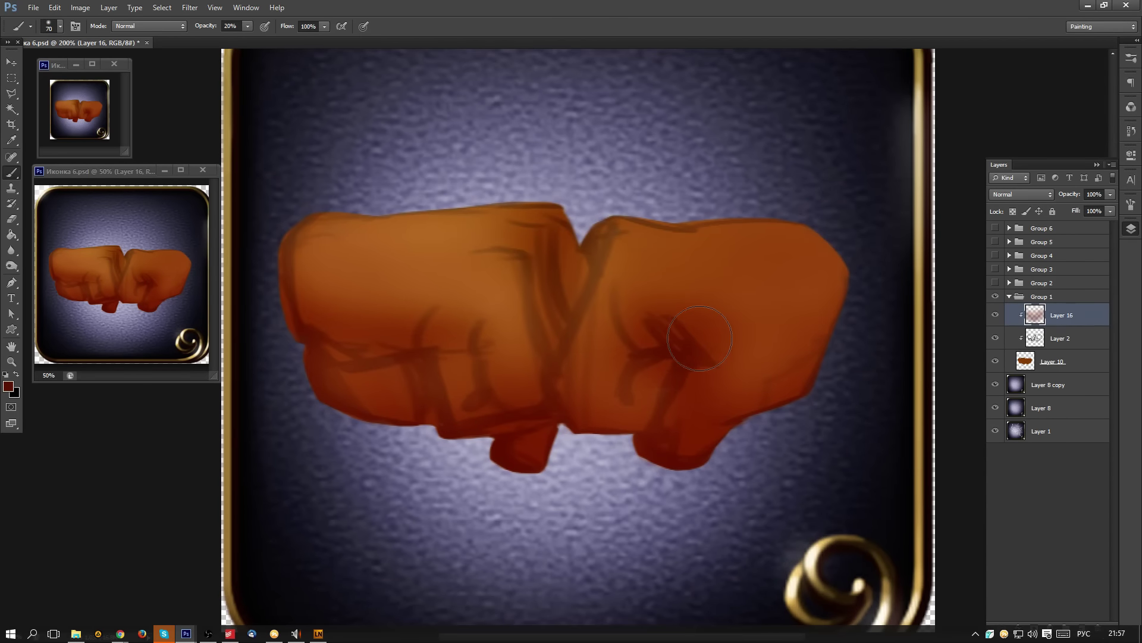
mouse_move(699, 338)
mouse_down()
mouse_move(684, 337)
mouse_move(830, 277)
mouse_move(813, 300)
mouse_up()
key(n)
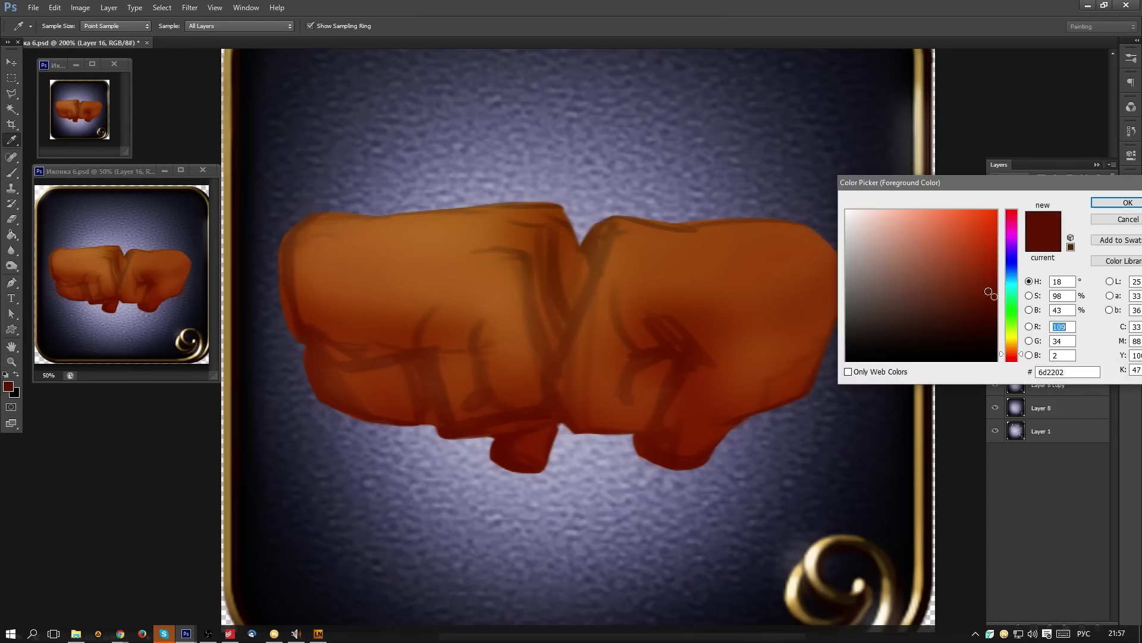
click(1120, 203)
key(b)
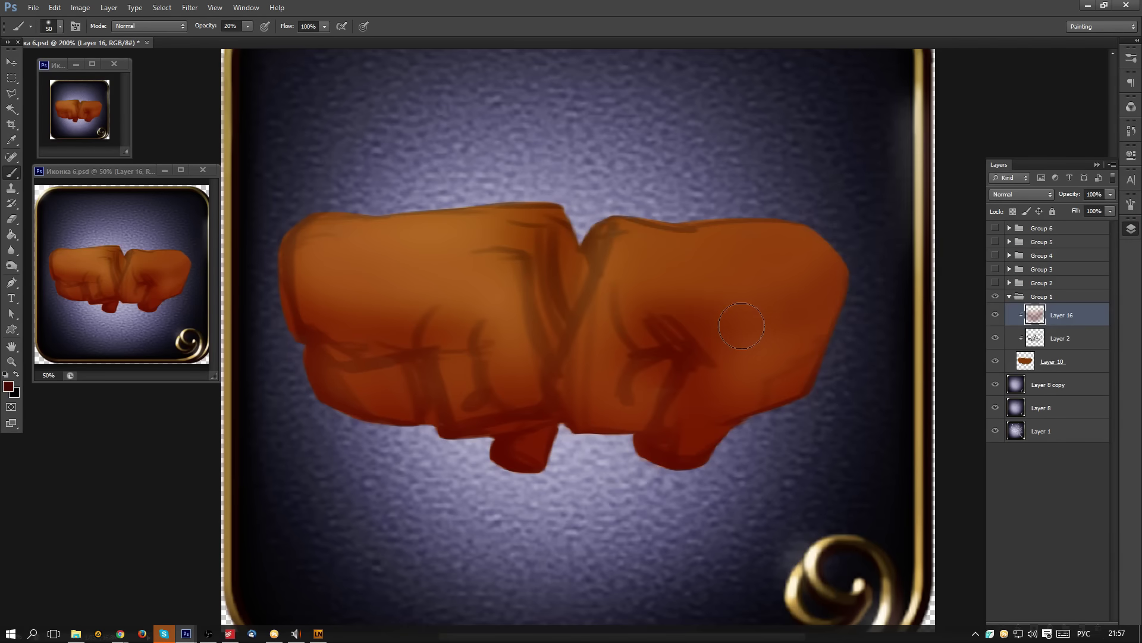
mouse_move(755, 309)
mouse_down()
mouse_move(813, 265)
mouse_move(856, 258)
mouse_move(812, 322)
mouse_move(791, 228)
mouse_move(826, 286)
mouse_move(833, 333)
mouse_move(784, 328)
mouse_move(765, 282)
mouse_move(634, 299)
mouse_move(857, 254)
mouse_move(747, 289)
mouse_move(844, 262)
mouse_move(803, 315)
mouse_up()
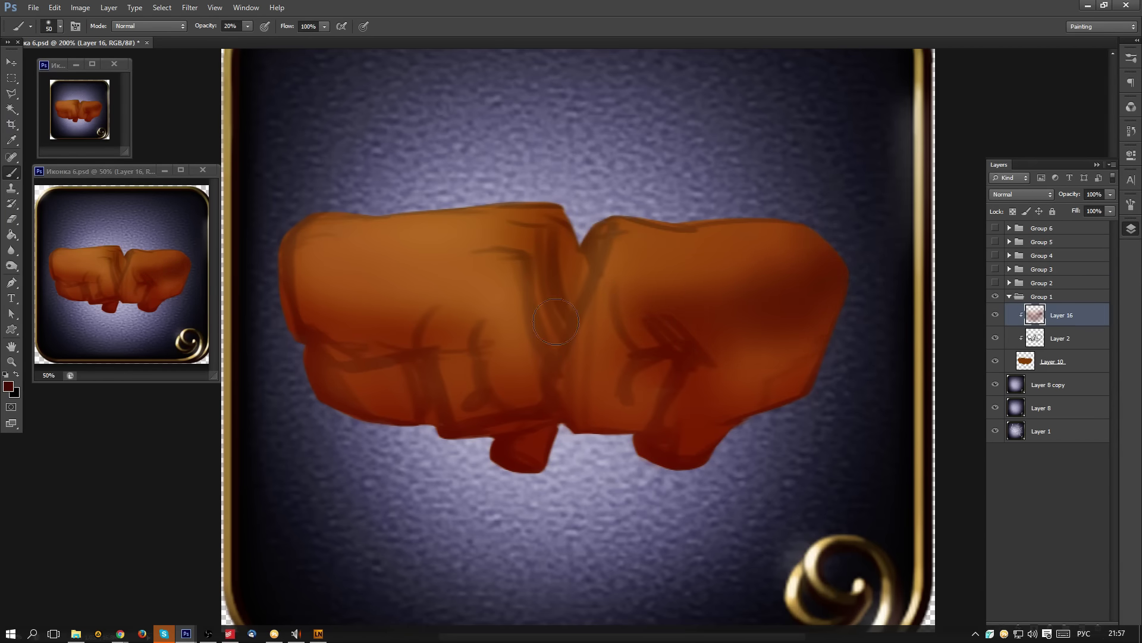
mouse_move(580, 325)
mouse_down()
mouse_move(572, 420)
mouse_move(429, 381)
mouse_move(345, 404)
mouse_move(500, 303)
mouse_move(488, 328)
mouse_move(548, 323)
mouse_up()
drag(292, 294, 300, 250)
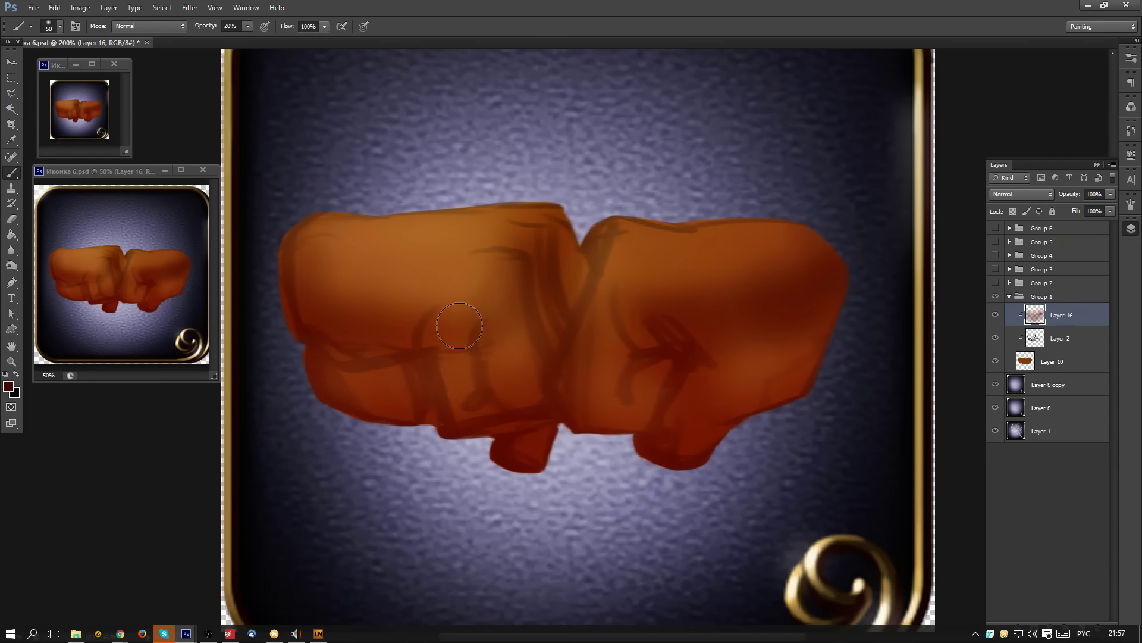
- Choose a near-black brown and deepen the shadows between the left fist's fingers and around the right thumb's crease
click(8, 387)
click(976, 329)
click(1128, 203)
key(b)
mouse_move(359, 312)
mouse_down()
mouse_move(495, 305)
mouse_move(485, 356)
mouse_move(539, 374)
mouse_move(526, 331)
mouse_move(425, 358)
mouse_move(455, 432)
mouse_move(581, 415)
mouse_move(303, 327)
mouse_move(366, 423)
mouse_move(449, 423)
mouse_move(426, 406)
mouse_move(310, 408)
mouse_up()
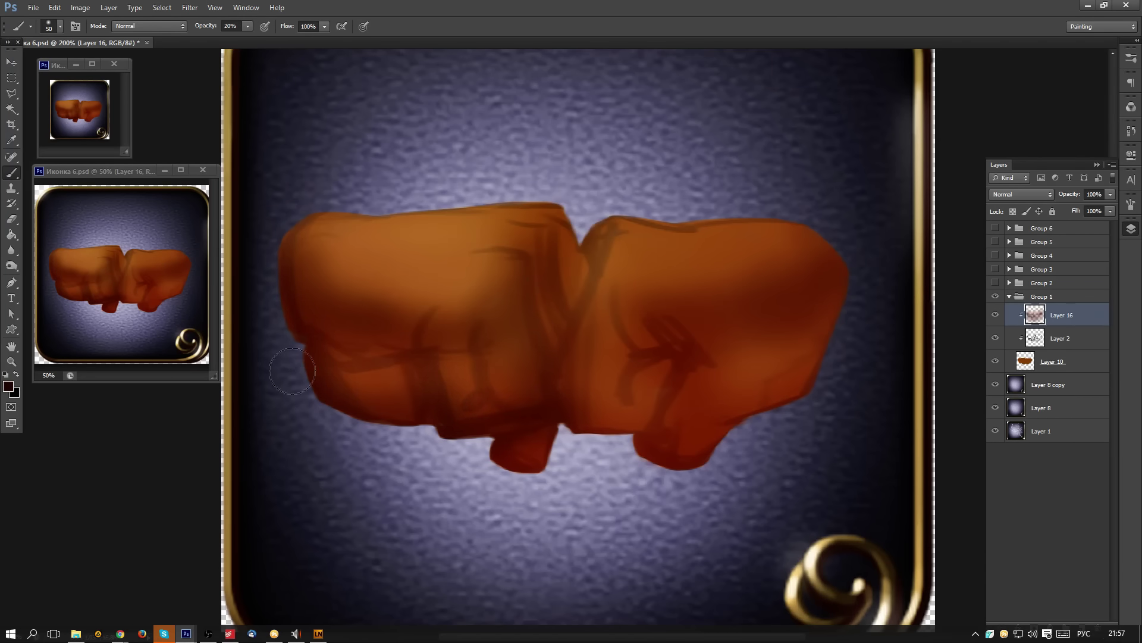
mouse_move(605, 446)
mouse_down()
mouse_move(663, 409)
mouse_move(648, 423)
mouse_move(682, 359)
mouse_move(666, 468)
mouse_move(669, 456)
mouse_move(790, 410)
mouse_move(869, 361)
mouse_move(728, 439)
mouse_move(865, 245)
mouse_move(753, 417)
mouse_up()
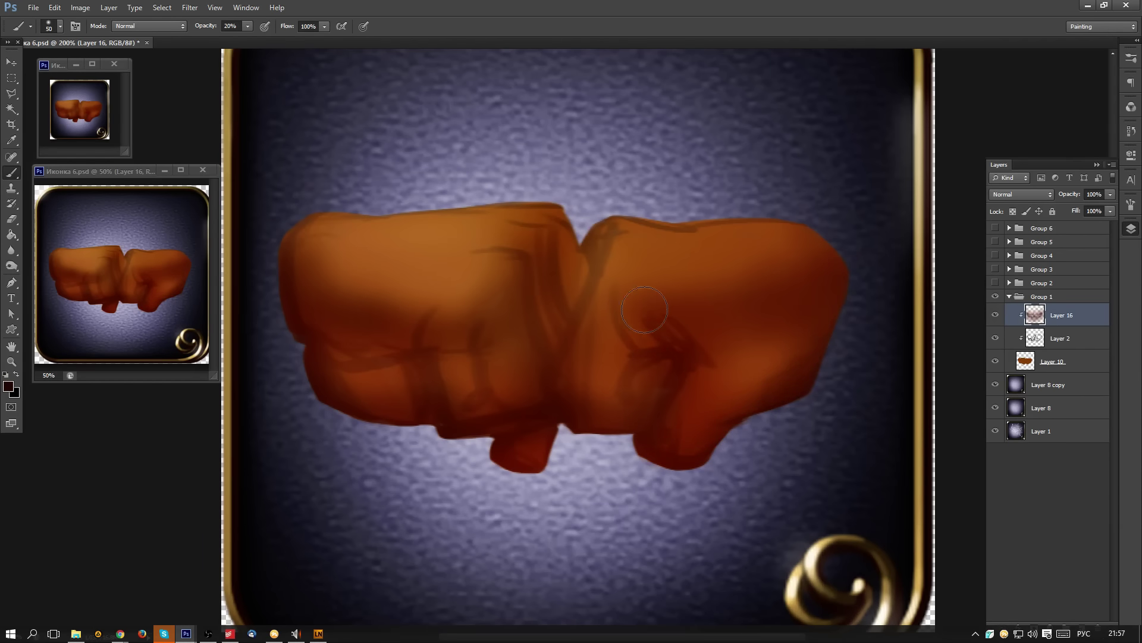
mouse_move(633, 335)
mouse_down()
mouse_move(677, 336)
mouse_move(639, 456)
mouse_up()
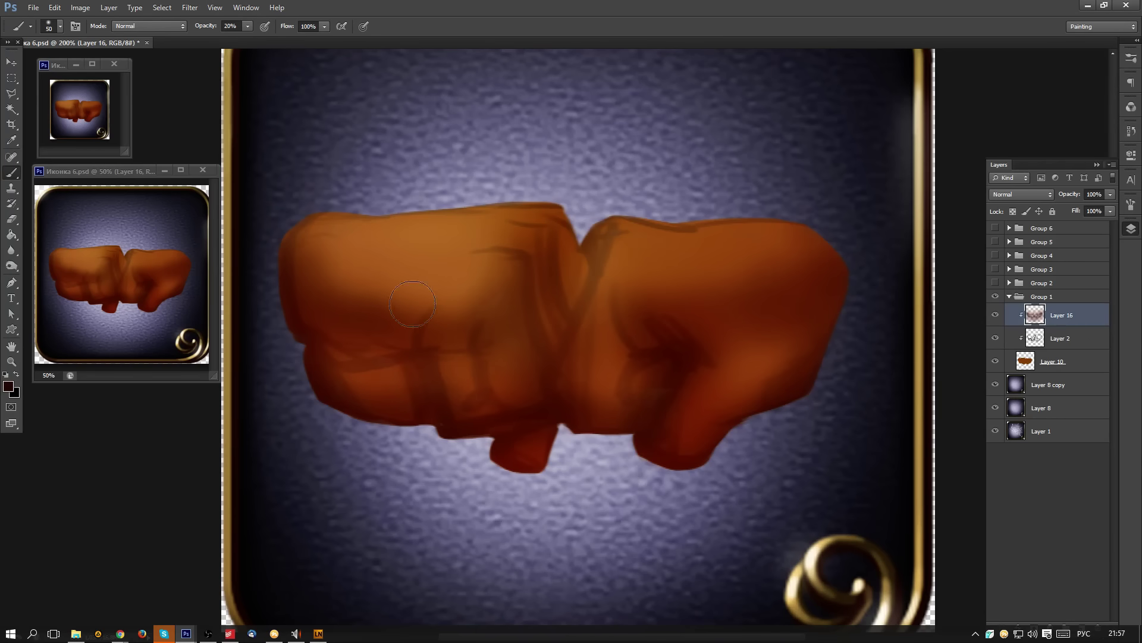
- Hide Layer 16 and adjust the fists' base colour on Layer 10 with Hue/Saturation: Saturation -42, Lightness +9
click(996, 315)
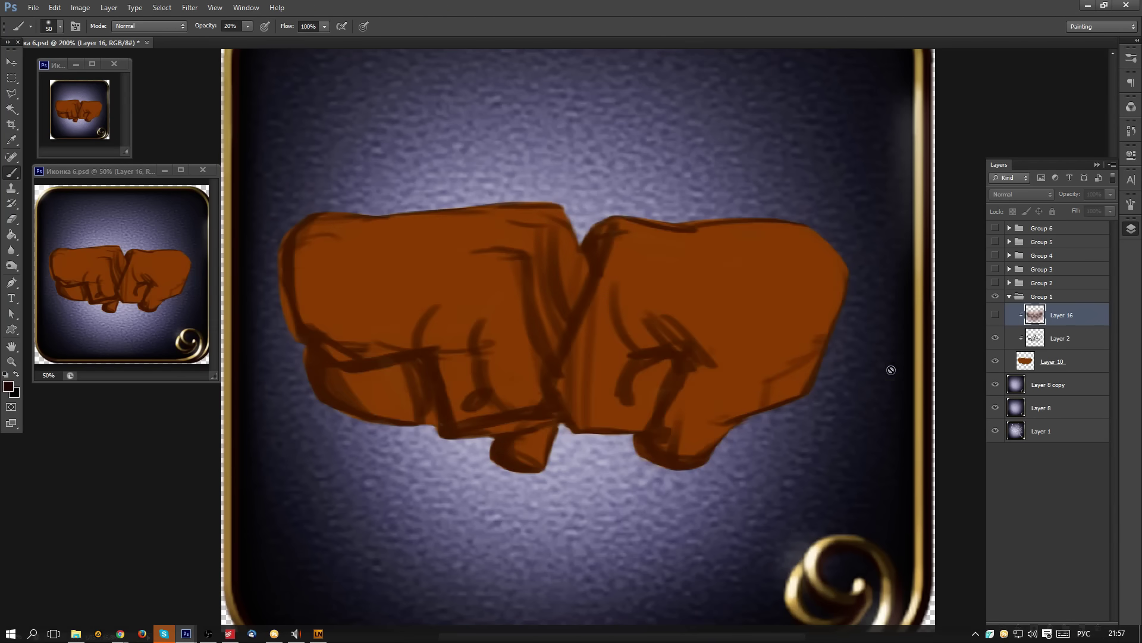
ctrl+click(773, 345)
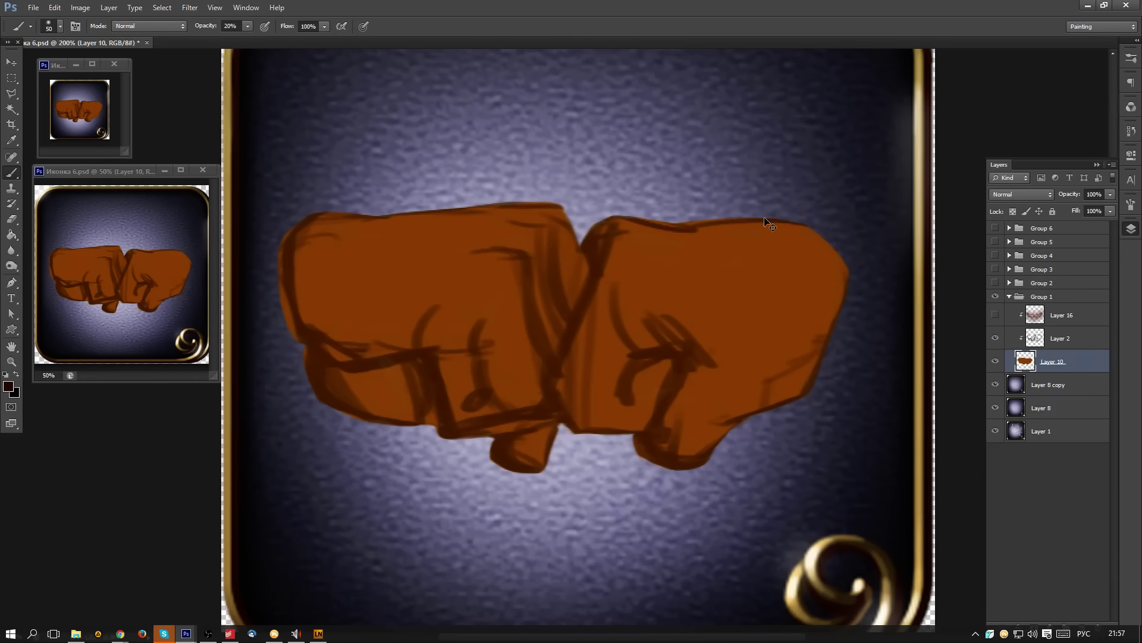
key(i)
key(ctrl+u)
drag(869, 247, 876, 276)
click(1000, 163)
- Show Group 4 in place of Group 1, apply the same Hue/Saturation adjustment to the praying hands' base layer, and hide the group again
click(1009, 296)
click(995, 296)
click(996, 269)
click(996, 269)
click(995, 269)
click(995, 255)
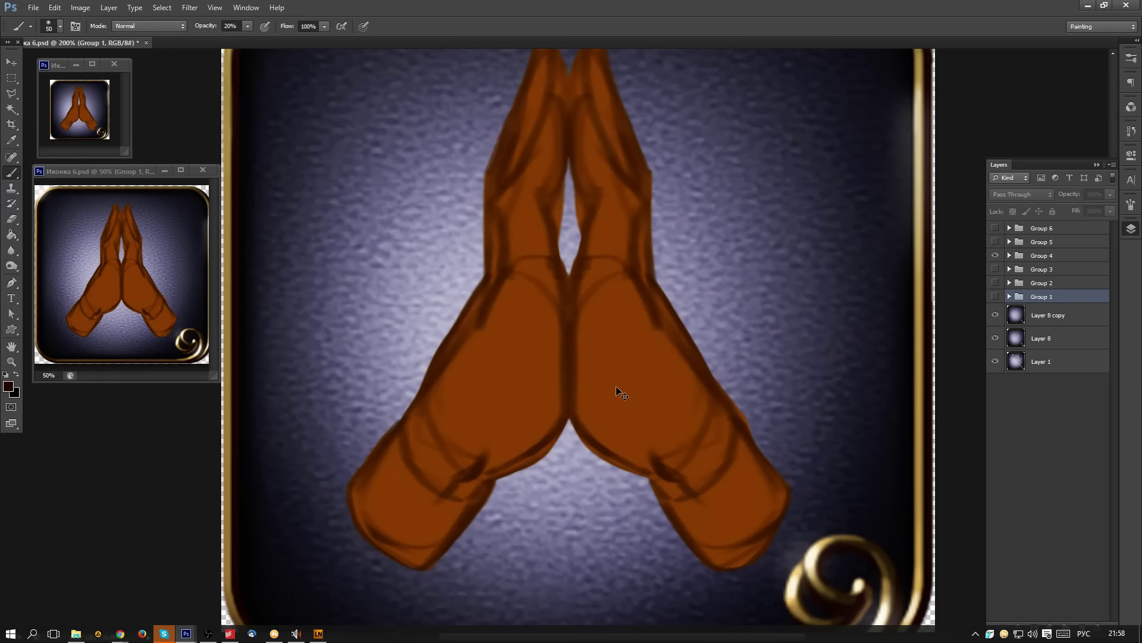
ctrl+click(617, 390)
key(ctrl+alt+u)
key(Return)
key(Return)
click(1009, 257)
click(996, 256)
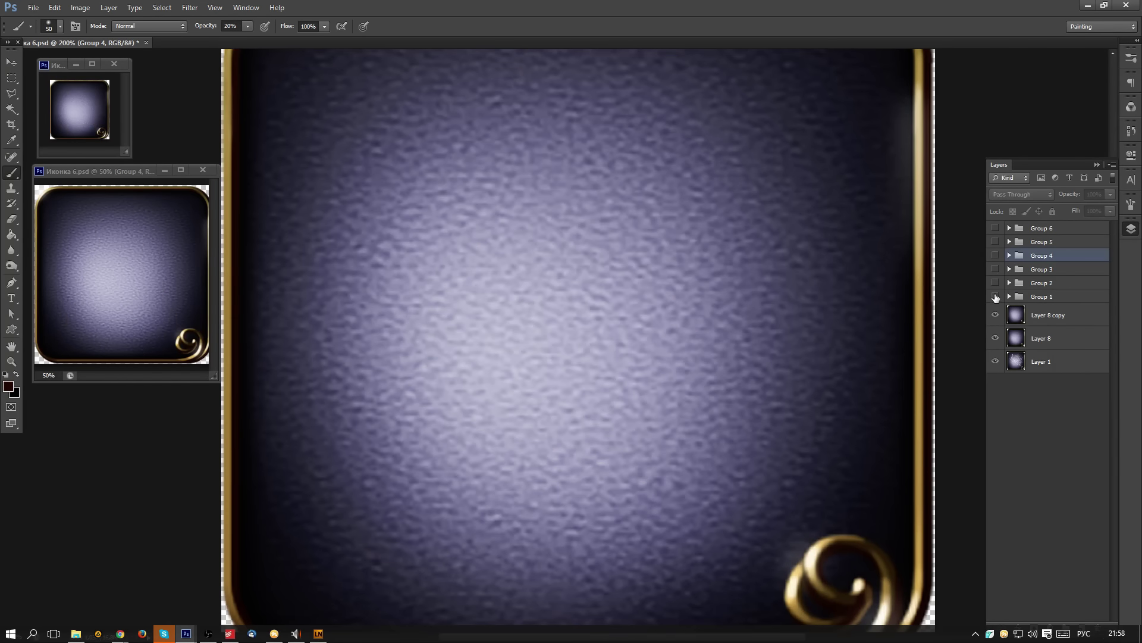
- Show Group 1 and its Layer 16, and apply Hue/Saturation to that layer with Saturation -42 and Lightness +9
click(996, 296)
click(1009, 296)
click(1063, 314)
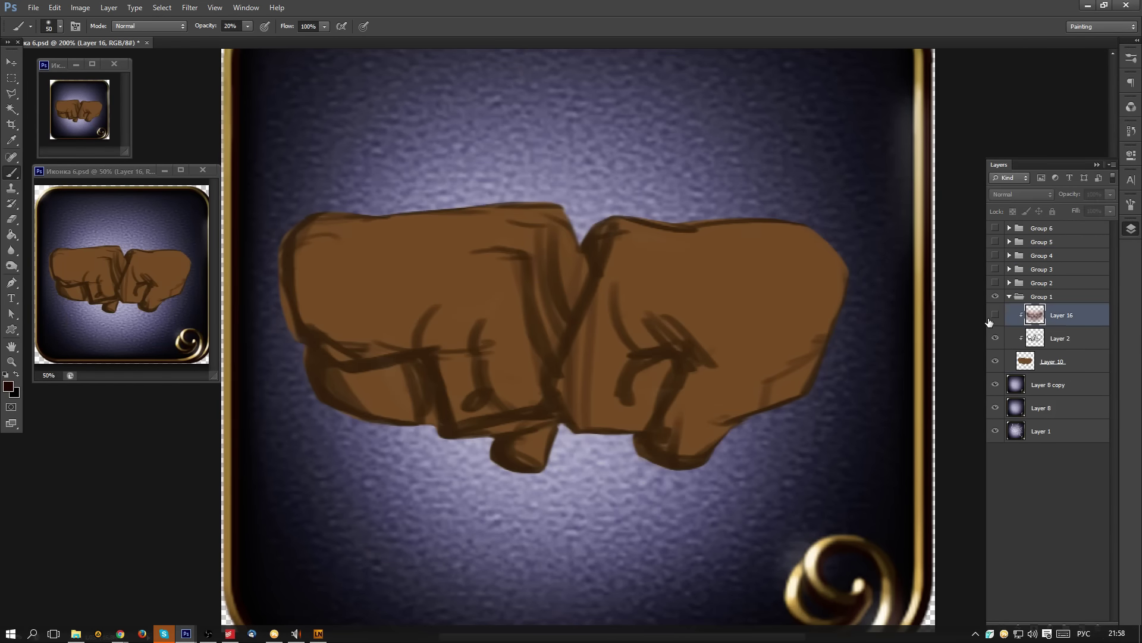
click(995, 315)
key(ctrl+alt+u)
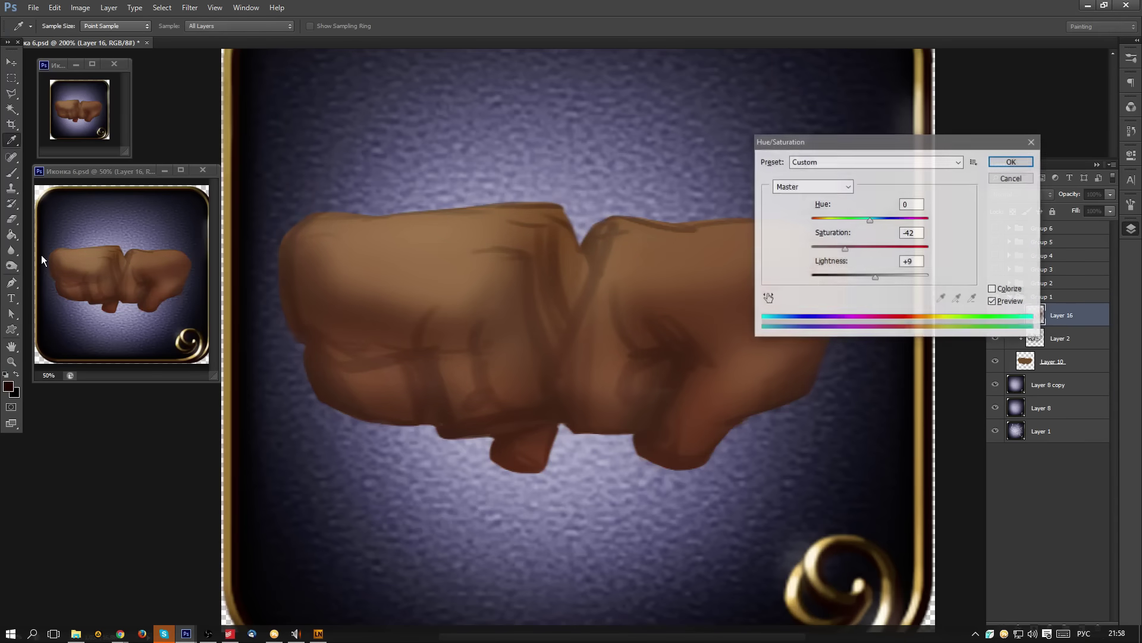
key(Return)
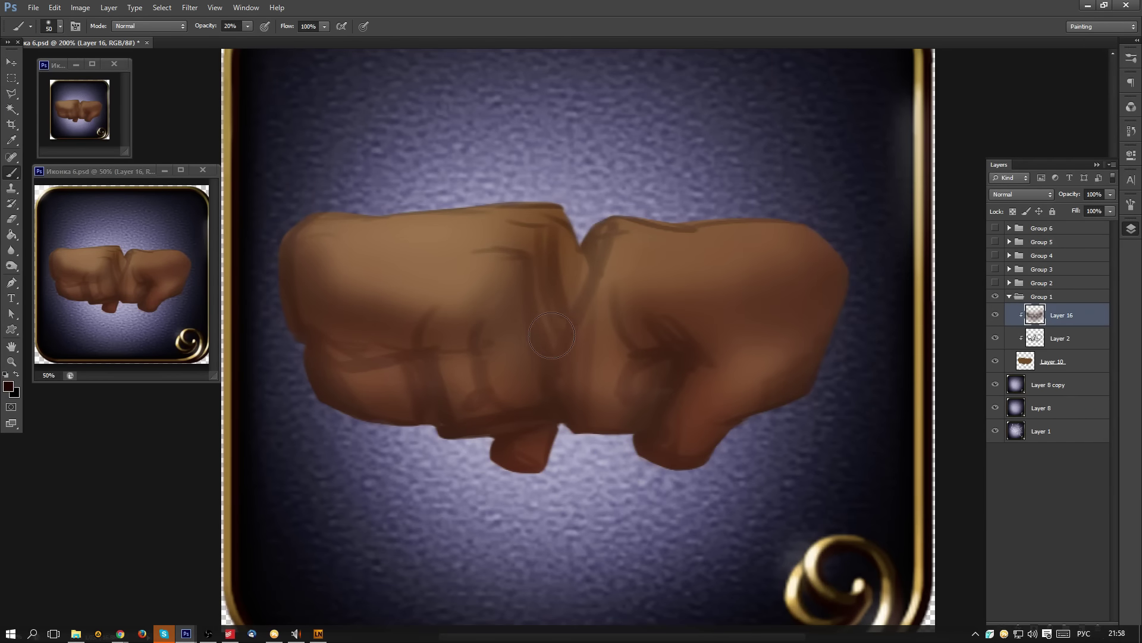
- Choose another round brush with 65% opacity and 21% flow, try a stroke on the left fist, undo it, and reduce the size to 35 px
right_click(553, 337)
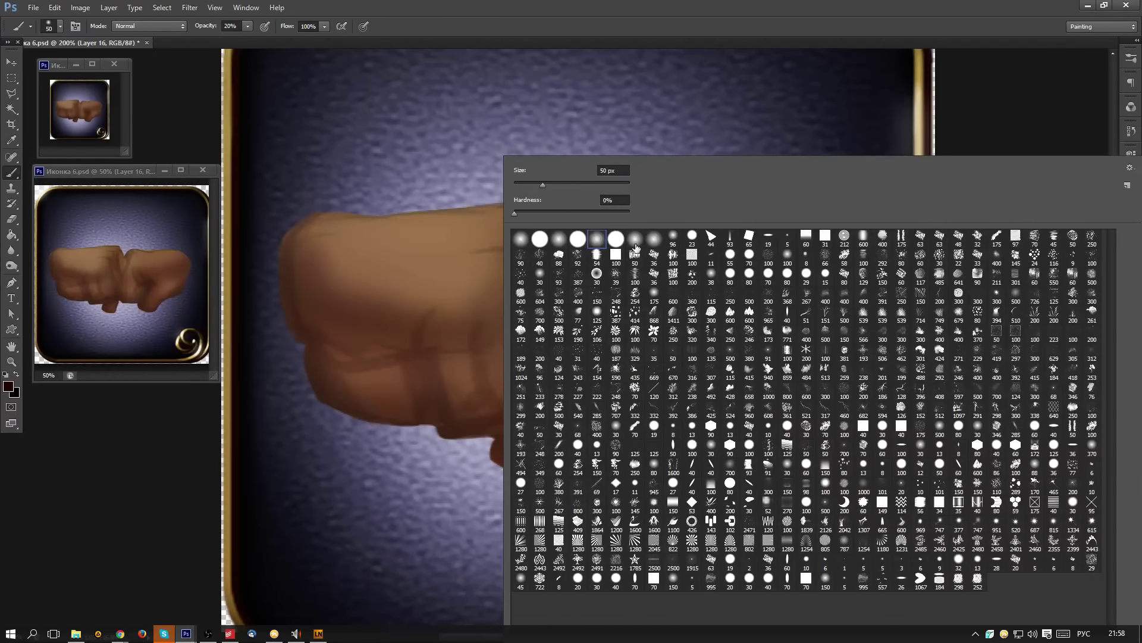
click(248, 26)
click(324, 26)
click(244, 27)
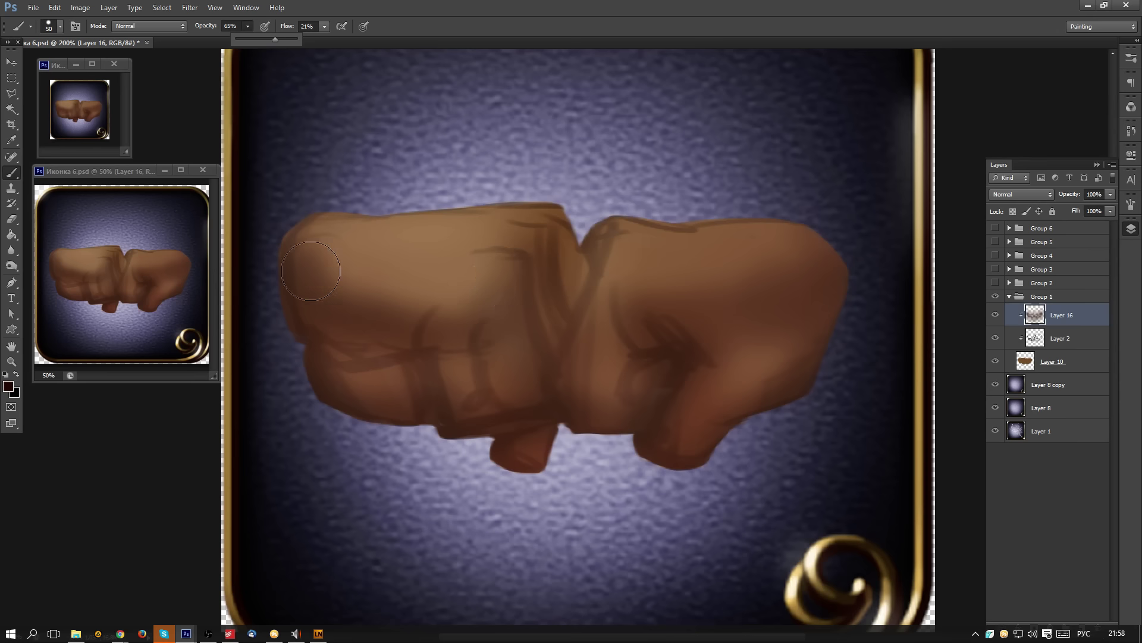
drag(311, 271, 474, 258)
key(ctrl+z)
key(bracketleft)
key(bracketleft)
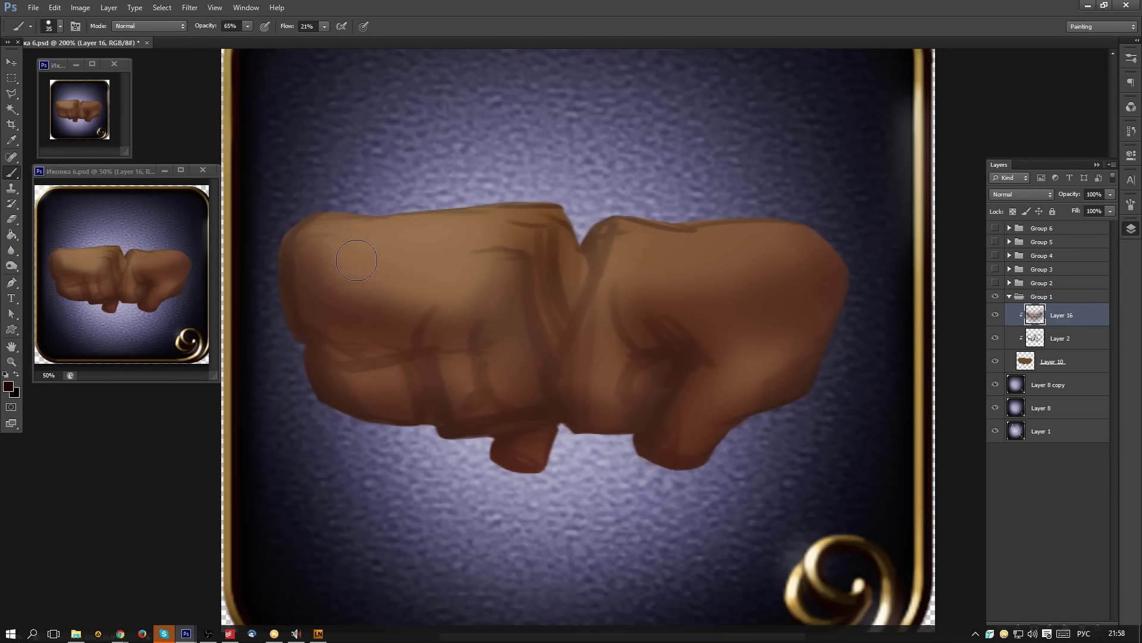
- Set the brush to 66% opacity and 13% flow and paint a sampled light brown across the tops of both fists
click(247, 27)
click(359, 290)
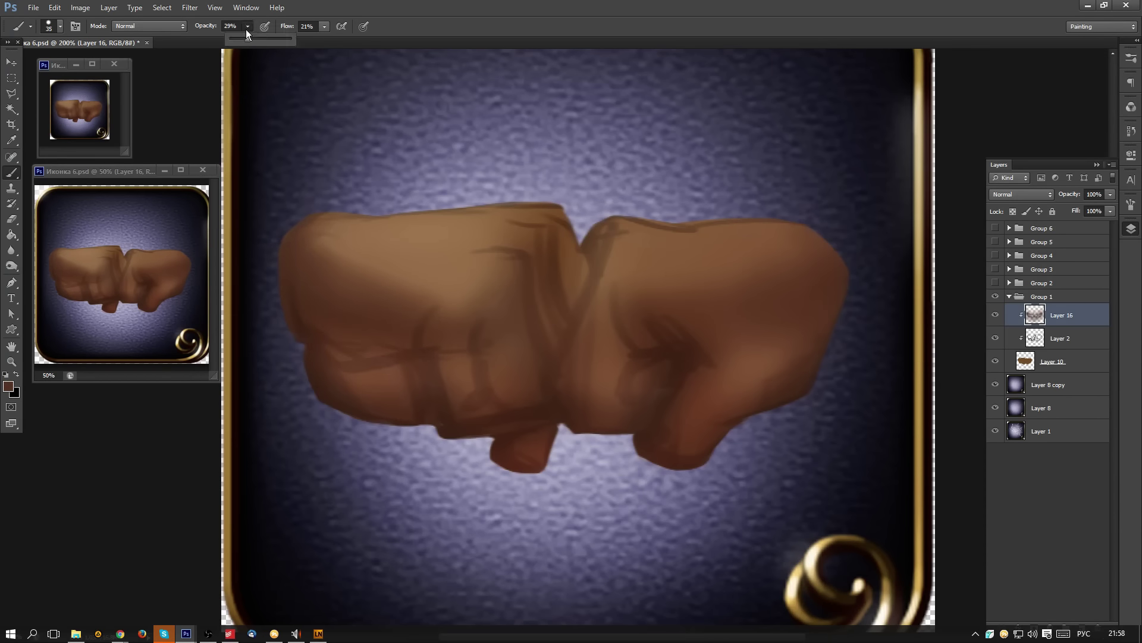
click(326, 27)
drag(323, 38, 319, 38)
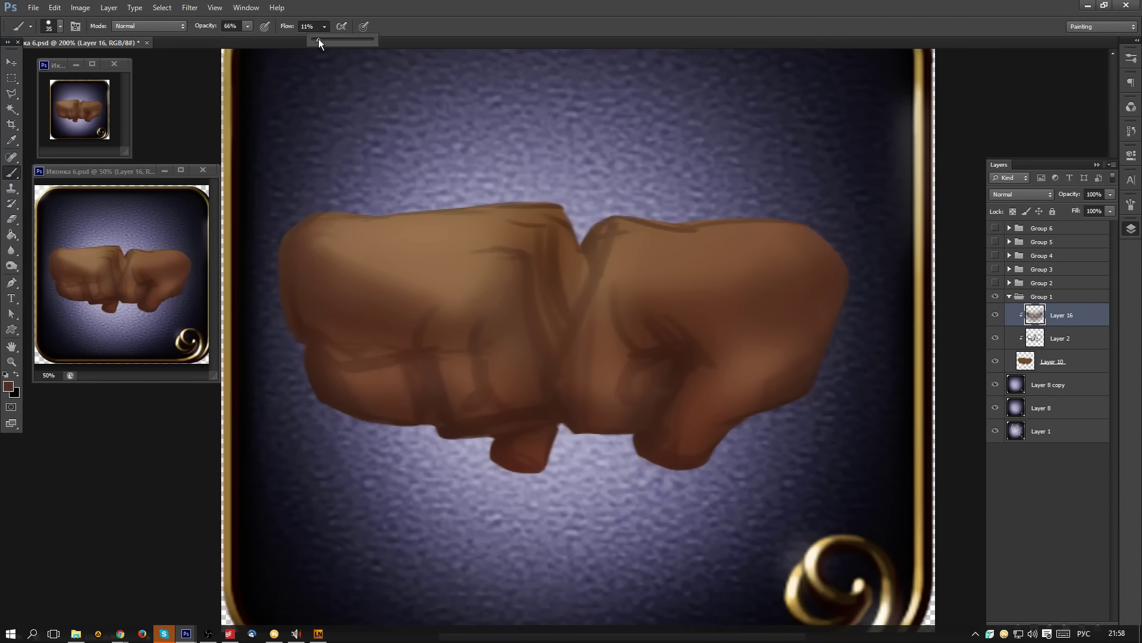
alt+click(377, 255)
drag(318, 230, 467, 255)
drag(395, 264, 509, 280)
drag(449, 237, 523, 204)
drag(248, 223, 518, 190)
mouse_move(731, 315)
mouse_down()
mouse_move(626, 241)
mouse_move(747, 268)
mouse_move(729, 244)
mouse_move(756, 289)
mouse_move(858, 246)
mouse_move(722, 242)
mouse_move(743, 233)
mouse_up()
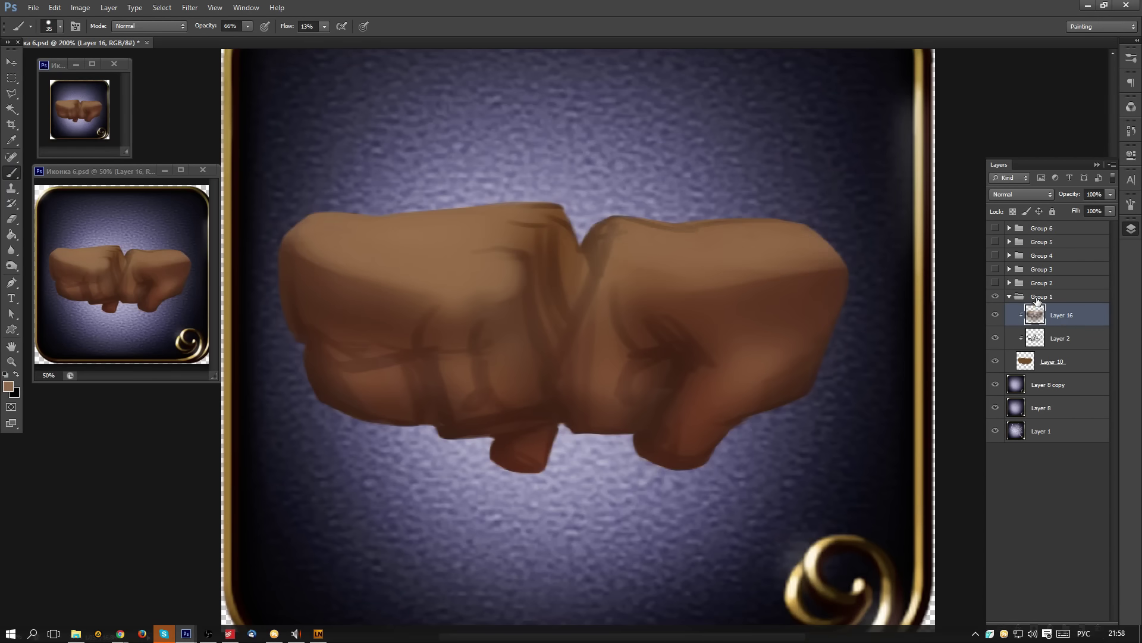
- Move Group 4 directly above Group 1 in the layer order, leaving Group 4 hidden and Group 1 shown
click(1009, 296)
click(996, 296)
click(995, 283)
click(995, 282)
click(996, 256)
double_click(1071, 257)
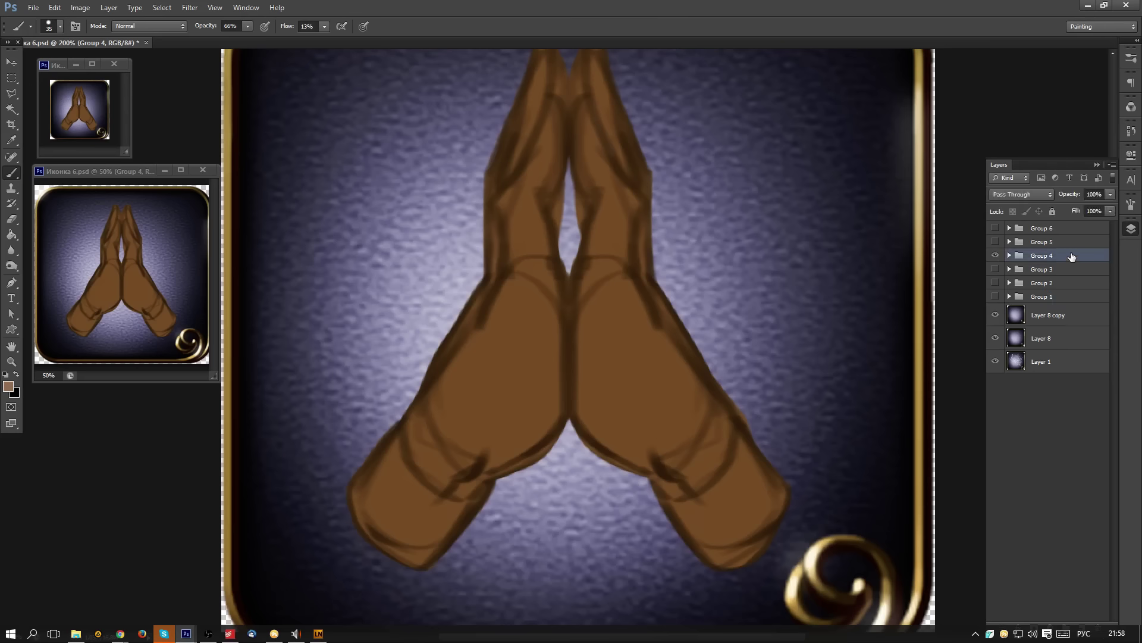
click(1135, 218)
click(995, 282)
click(995, 296)
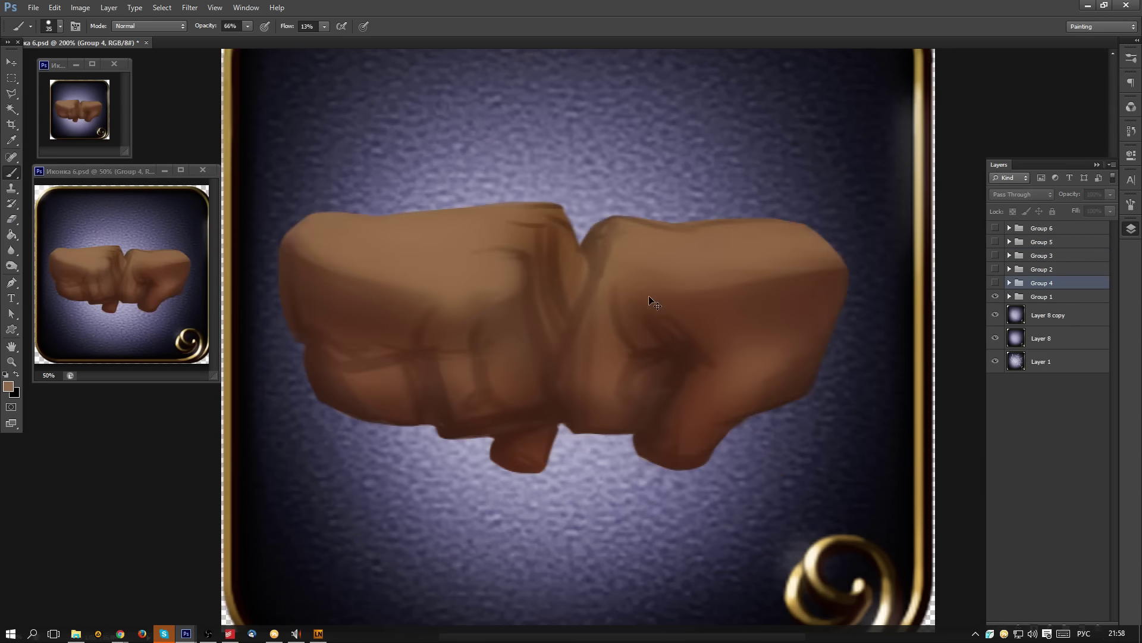
- On Layer 16, paint the right fist's palm shadow and reshape its thumb with sampled browns
ctrl+click(651, 304)
alt+click(695, 353)
drag(668, 332, 829, 302)
mouse_move(747, 327)
mouse_down()
mouse_move(833, 301)
mouse_move(746, 420)
mouse_move(714, 431)
mouse_up()
alt+click(766, 359)
drag(766, 359, 675, 434)
drag(729, 369, 648, 443)
- Blend sampled browns over the outer side and upper plane of the right fist
alt+click(726, 368)
mouse_move(727, 357)
mouse_down()
mouse_move(787, 323)
mouse_move(754, 308)
mouse_move(833, 302)
mouse_up()
alt+click(804, 342)
mouse_move(827, 257)
mouse_down()
mouse_move(791, 212)
mouse_move(856, 281)
mouse_move(762, 225)
mouse_move(807, 242)
mouse_move(597, 248)
mouse_move(626, 241)
mouse_move(710, 266)
mouse_move(530, 351)
mouse_move(588, 303)
mouse_move(751, 296)
mouse_move(755, 248)
mouse_move(621, 260)
mouse_move(618, 244)
mouse_move(657, 255)
mouse_move(619, 247)
mouse_move(620, 256)
mouse_move(655, 268)
mouse_up()
alt+click(736, 241)
- Select Layer 10 with Layer 16 hidden, pick up the base brown, and set the brush flow to 17%
click(1081, 361)
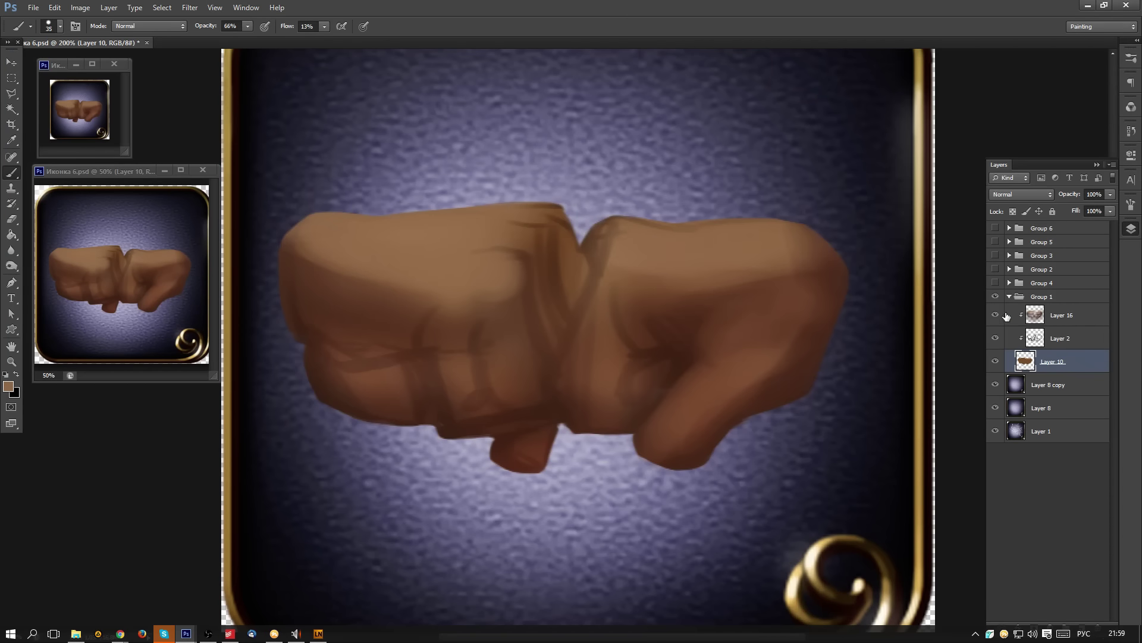
click(995, 314)
mouse_move(722, 283)
mouse_down()
mouse_move(624, 259)
mouse_move(607, 237)
mouse_move(709, 267)
mouse_move(722, 261)
mouse_move(622, 242)
mouse_move(778, 261)
mouse_move(686, 260)
mouse_up()
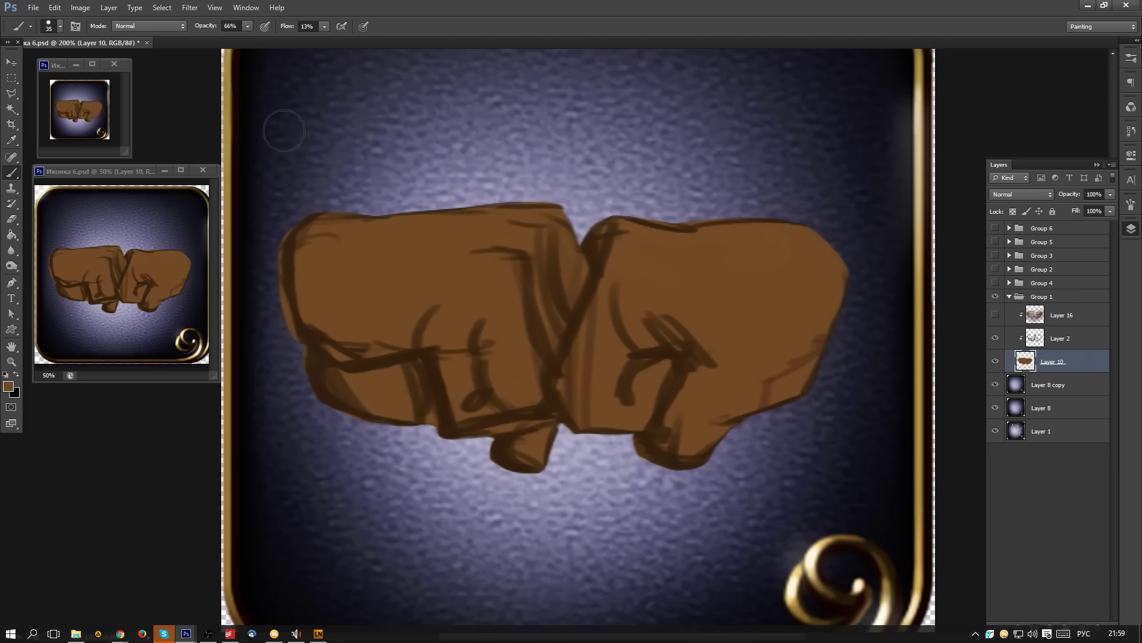
click(324, 27)
drag(324, 30, 642, 52)
click(322, 27)
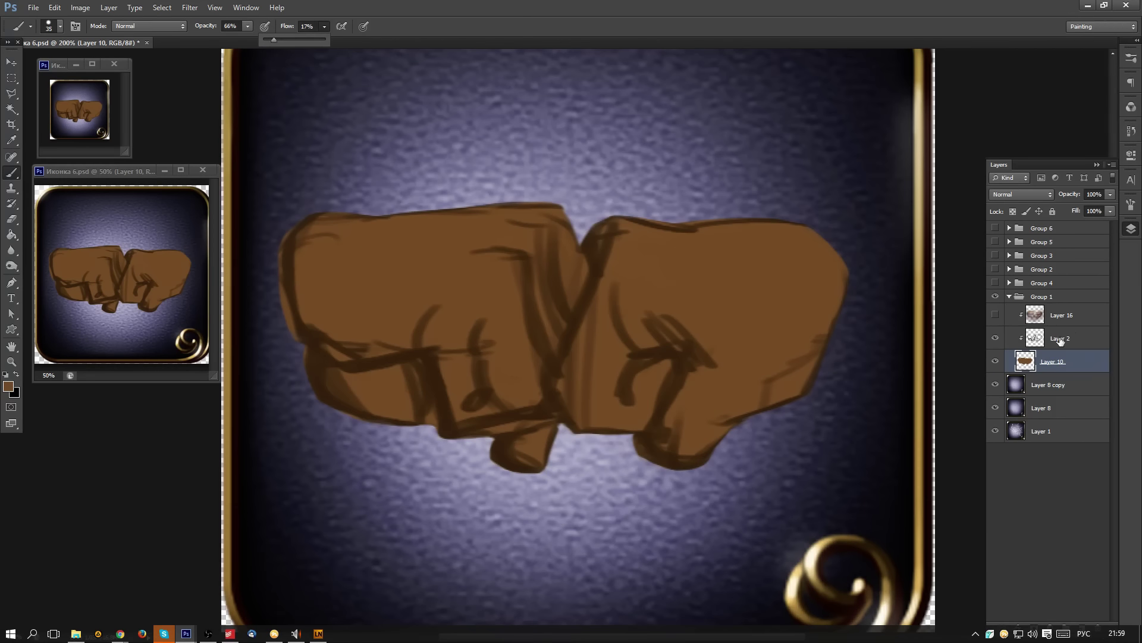
- Show and select Layer 16, then soften the upper outer corner of the left fist with sampled browns
click(995, 314)
click(1082, 316)
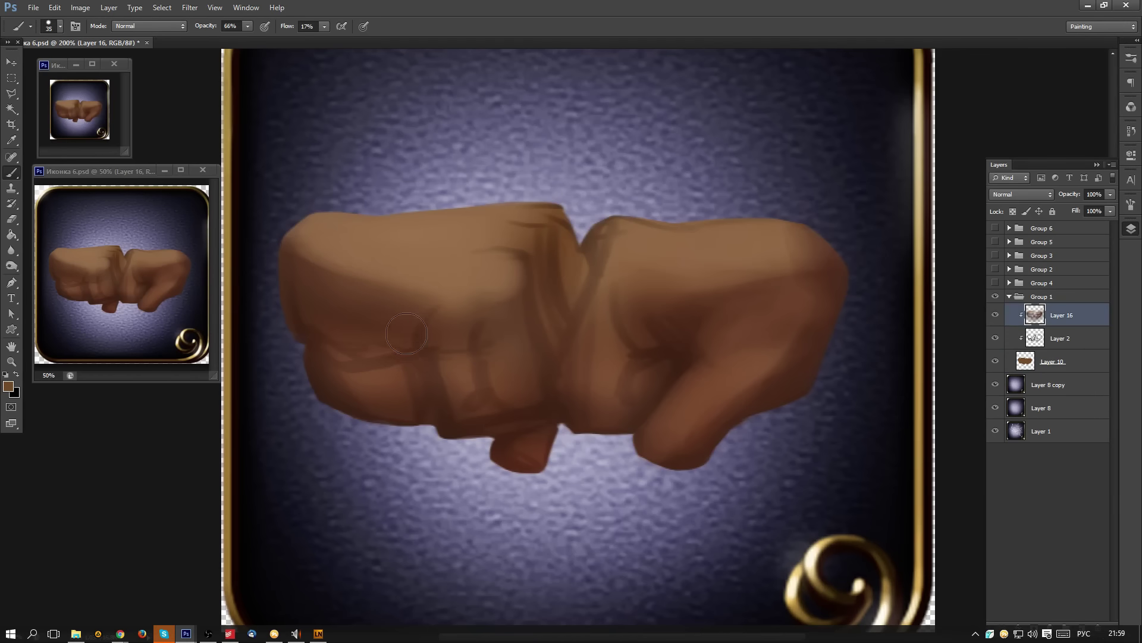
alt+click(314, 284)
mouse_move(308, 219)
mouse_down()
mouse_move(283, 285)
mouse_move(265, 248)
mouse_move(298, 273)
mouse_up()
alt+click(366, 247)
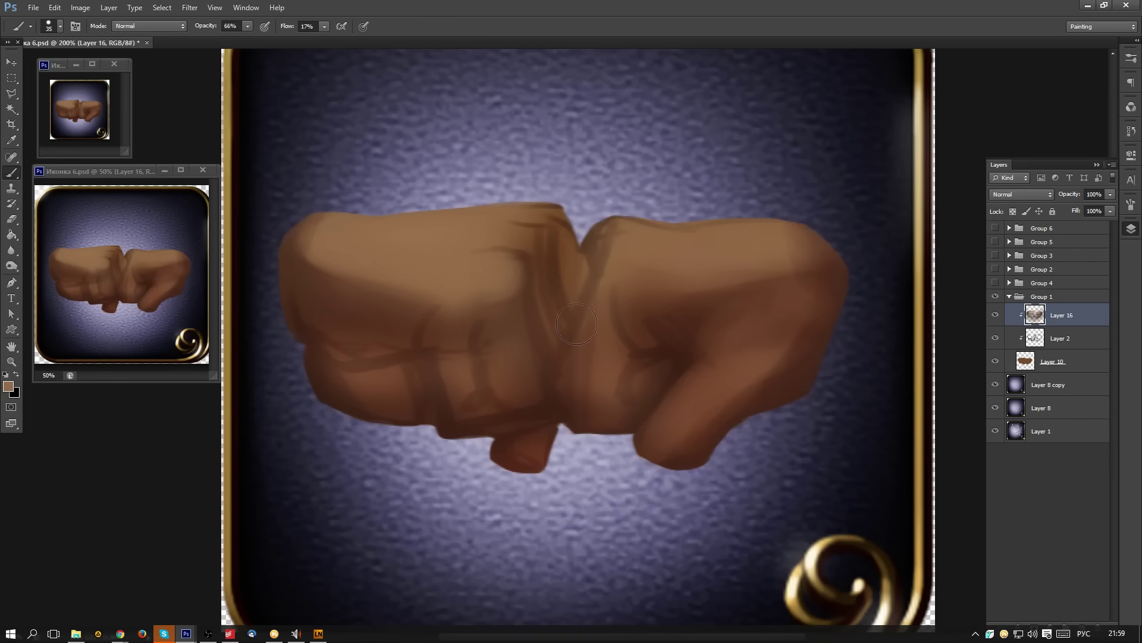
- Paint a lighter plane on the right fist's inner edge and shade the underside of its curled fingers
mouse_move(665, 357)
mouse_down()
mouse_move(776, 272)
mouse_move(691, 344)
mouse_up()
alt+click(613, 366)
drag(607, 241, 557, 390)
alt+click(608, 313)
alt+click(575, 412)
mouse_move(566, 397)
mouse_down()
mouse_move(582, 364)
mouse_move(630, 357)
mouse_move(570, 388)
mouse_move(607, 387)
mouse_move(580, 397)
mouse_move(603, 352)
mouse_move(610, 396)
mouse_move(633, 398)
mouse_move(661, 367)
mouse_move(652, 391)
mouse_up()
alt+click(601, 353)
key(alt)
key(alt)
alt+click(565, 410)
drag(586, 419, 642, 421)
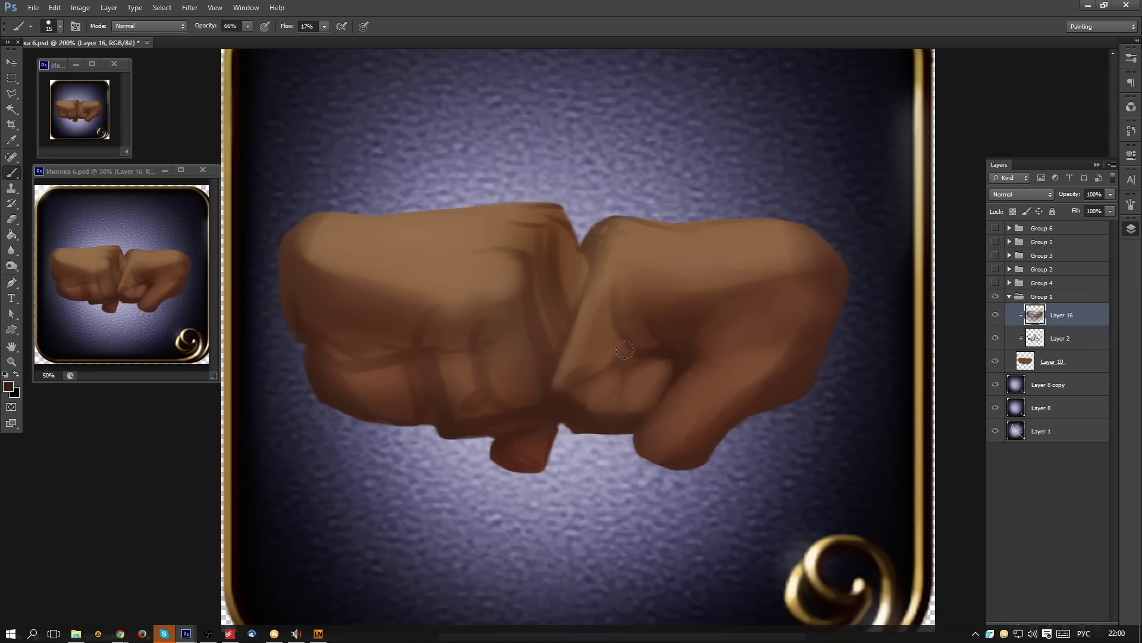
- Darken the hollow above the right fist's curled fingers and blend its upper edge with sampled browns
drag(621, 316, 655, 345)
drag(611, 293, 664, 347)
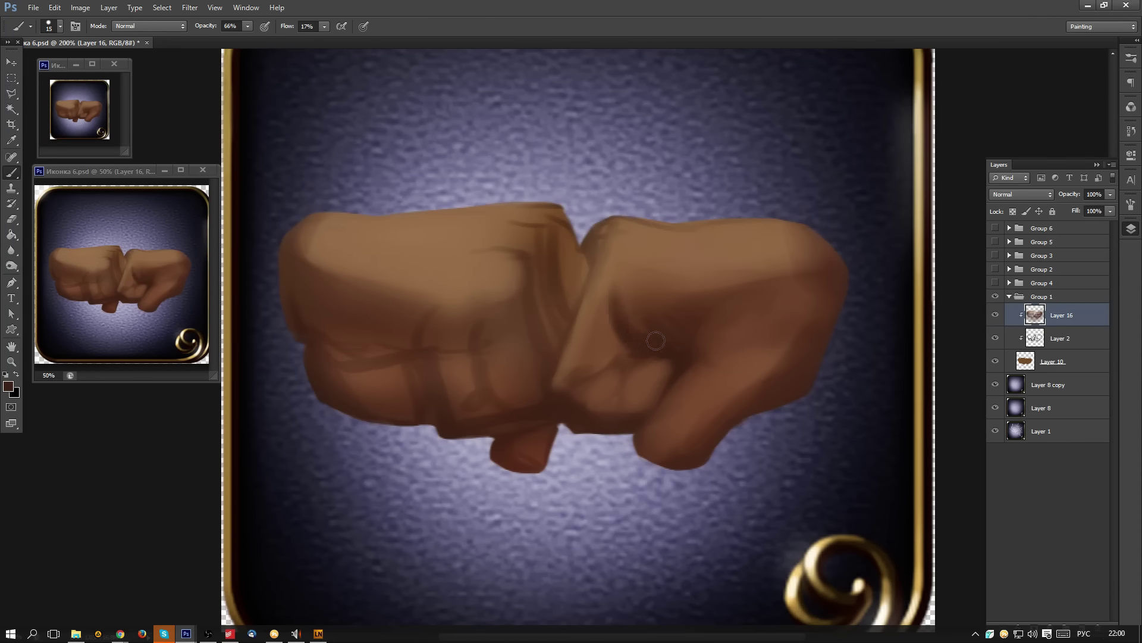
alt+click(636, 308)
drag(624, 286, 651, 340)
alt+click(622, 268)
alt+click(652, 309)
- Blend sampled browns across the right fist's thumb base and the back of the hand
alt+click(688, 266)
drag(672, 293, 692, 279)
alt+click(678, 321)
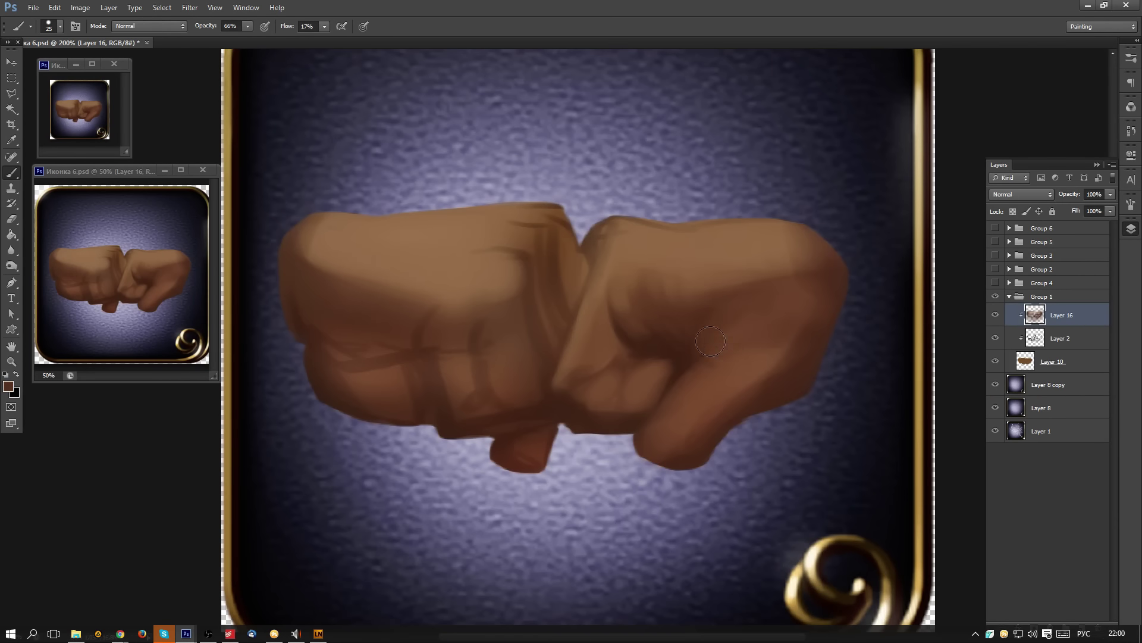
alt+click(693, 394)
alt+click(746, 375)
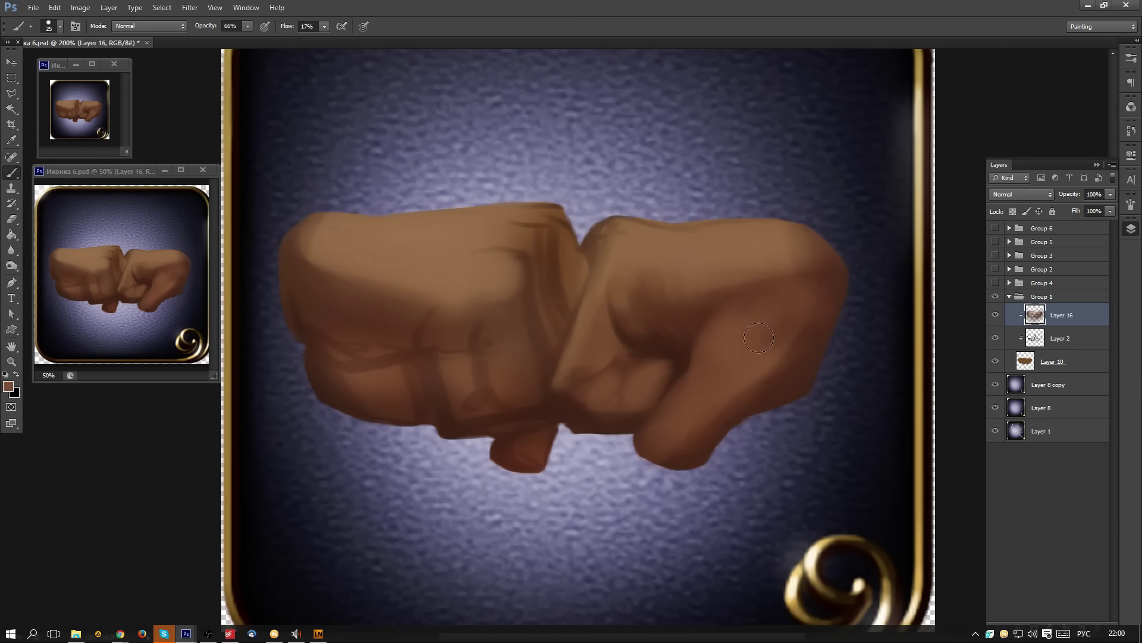
alt+click(780, 318)
alt+click(733, 254)
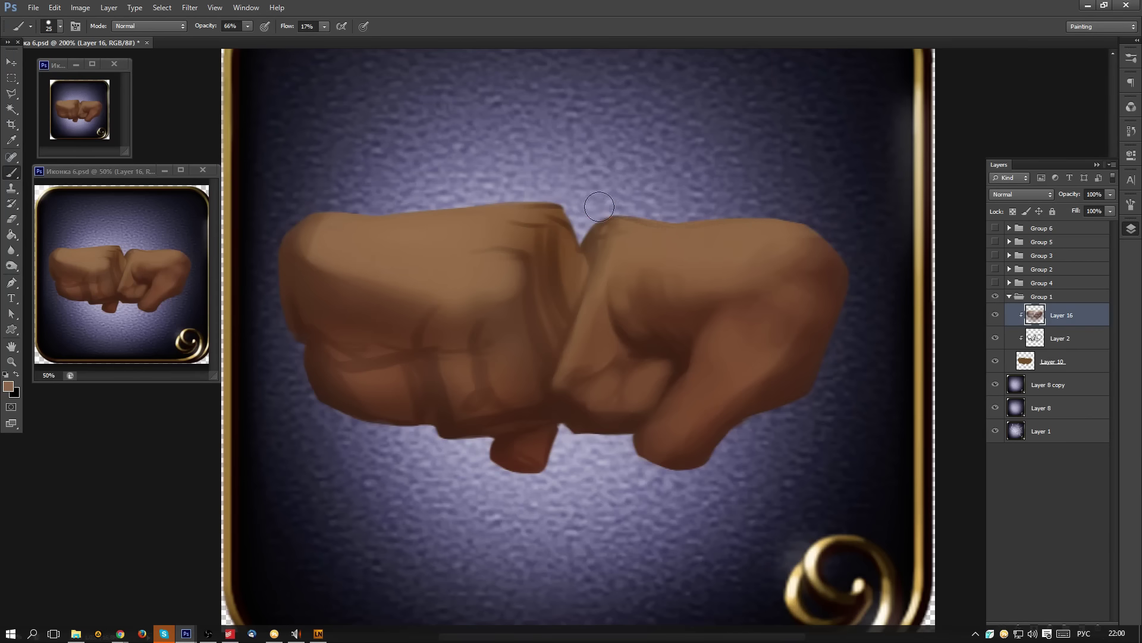
- Darken the gap between the two fists and define the right fist's front knuckle edge
drag(509, 428, 498, 432)
alt+click(574, 405)
drag(584, 253, 576, 298)
drag(596, 250, 585, 285)
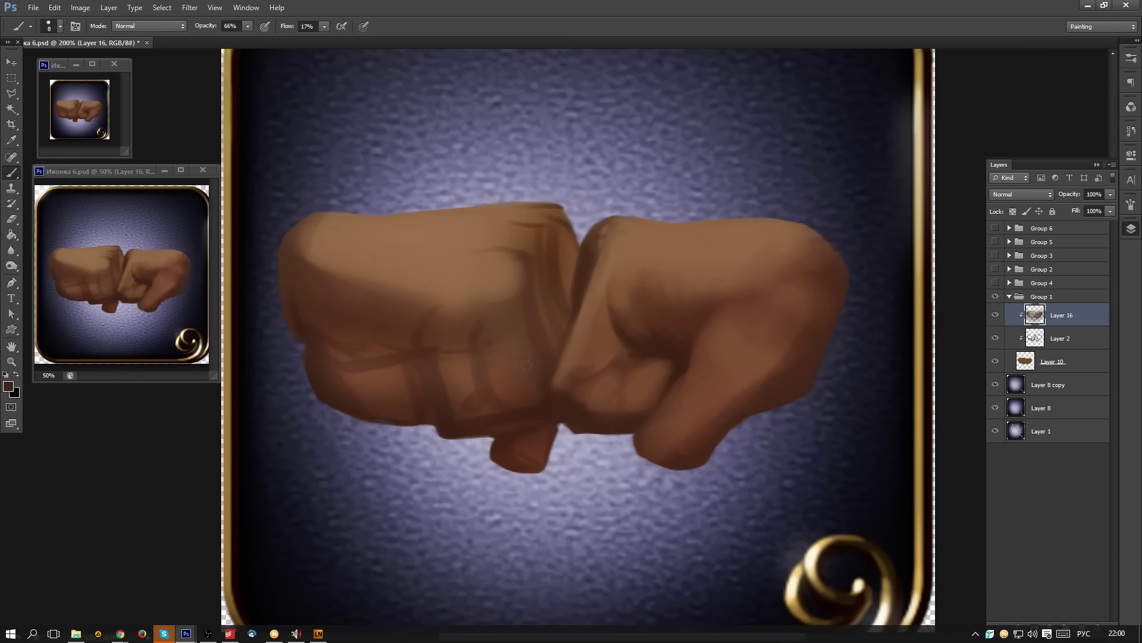
alt+click(617, 247)
drag(600, 231, 584, 274)
drag(593, 251, 586, 278)
alt+click(582, 291)
alt+click(577, 302)
- Shape and smooth the top of the right fist's front knuckle with sampled browns
mouse_move(606, 236)
mouse_down()
mouse_move(662, 239)
mouse_move(616, 244)
mouse_move(669, 245)
mouse_move(631, 231)
mouse_up()
alt+click(651, 237)
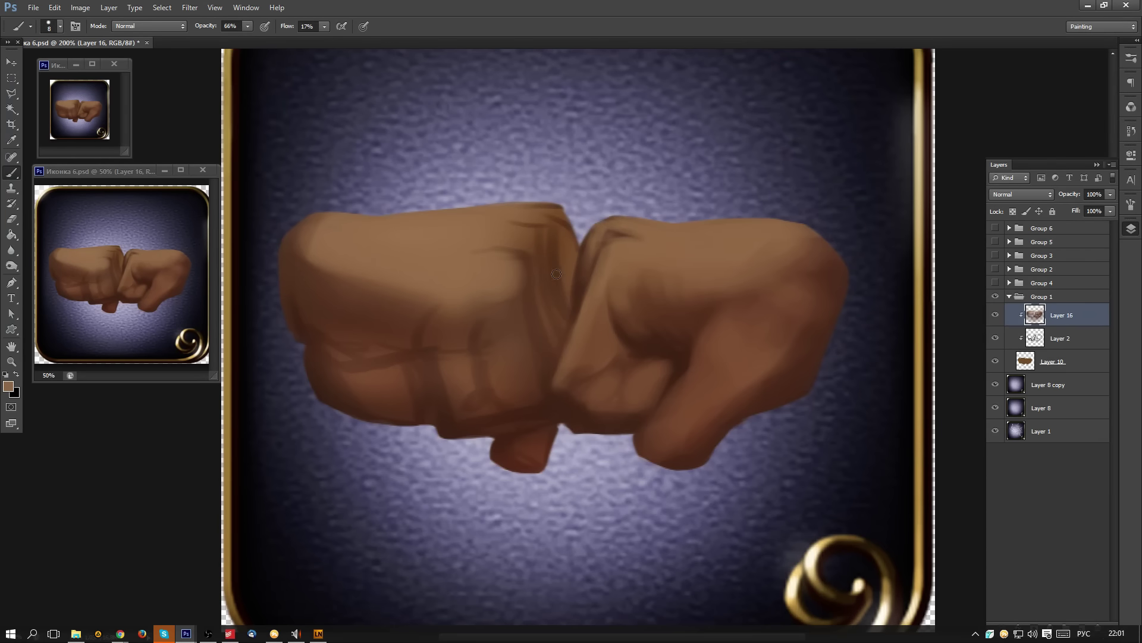
alt+click(679, 290)
mouse_move(607, 234)
mouse_down()
mouse_move(667, 238)
mouse_move(640, 231)
mouse_move(630, 245)
mouse_move(701, 240)
mouse_move(602, 236)
mouse_up()
alt+click(655, 247)
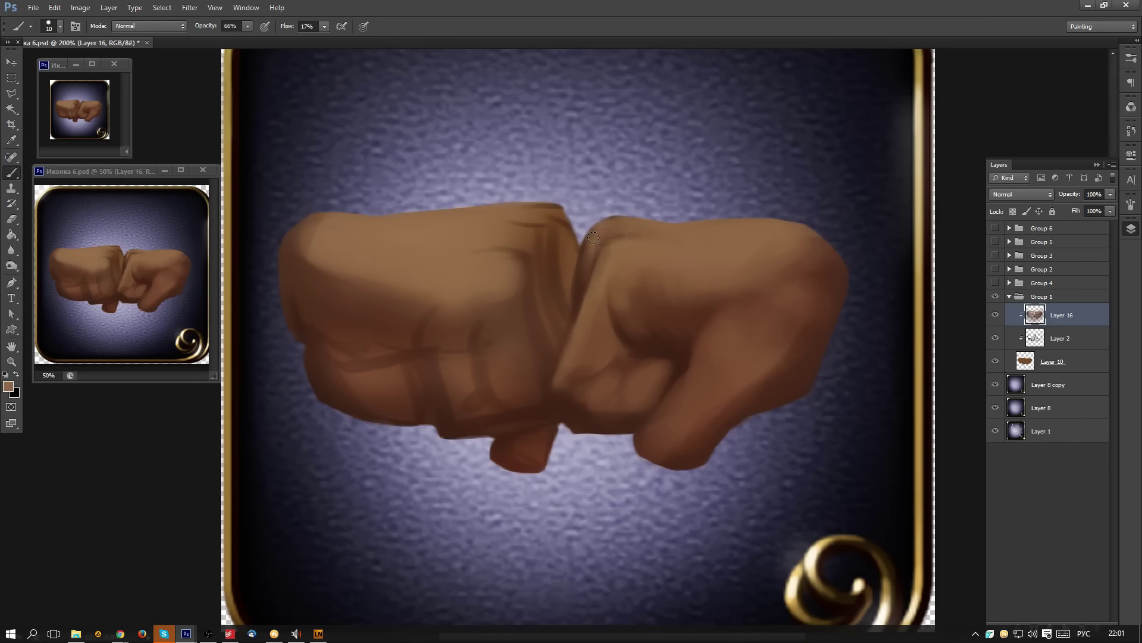
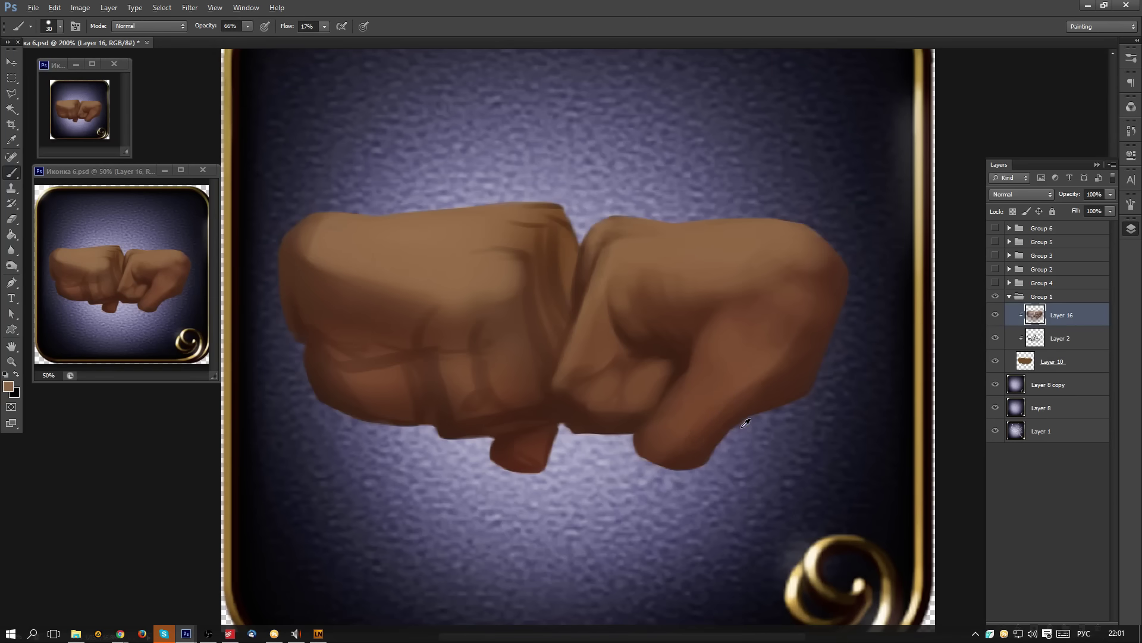
- Shade the underside of the right fist's thumb and blend the shadow along its length
alt+click(759, 399)
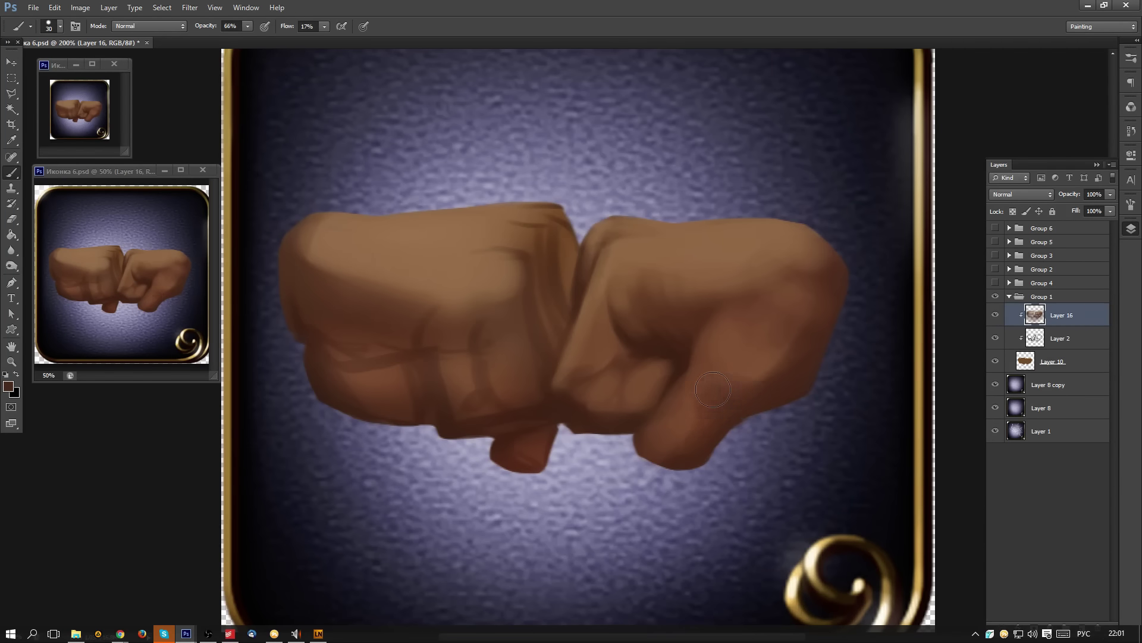
alt+click(735, 374)
mouse_move(735, 373)
mouse_down()
mouse_move(608, 451)
mouse_move(622, 442)
mouse_move(644, 464)
mouse_up()
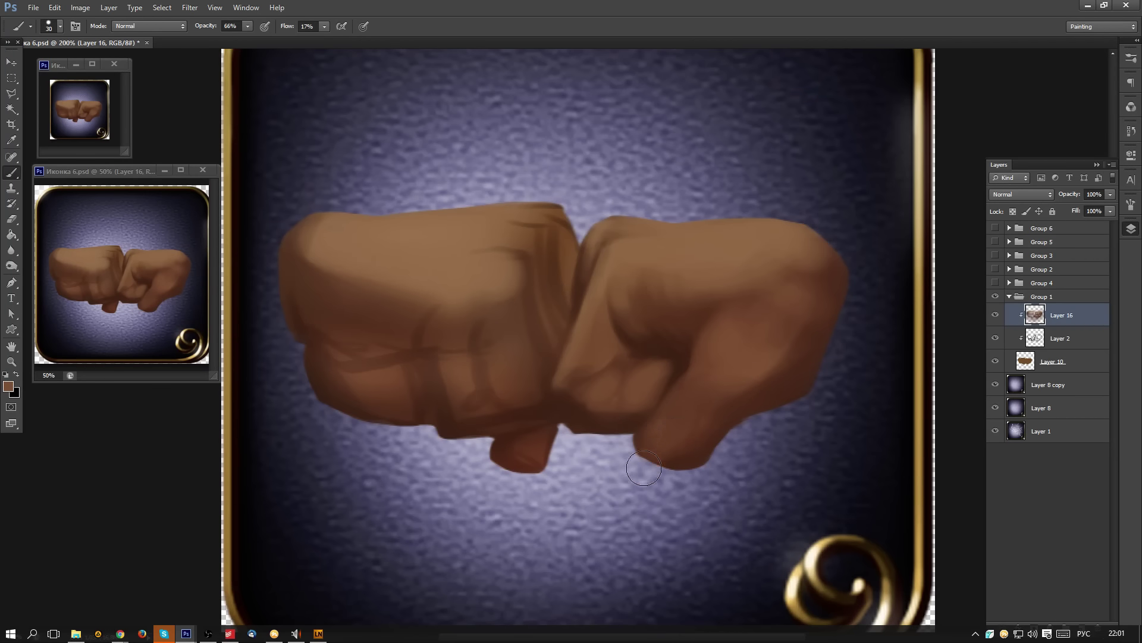
alt+click(678, 363)
mouse_move(678, 363)
mouse_down()
mouse_move(713, 441)
mouse_move(713, 427)
mouse_move(823, 414)
mouse_move(680, 425)
mouse_up()
- Separate the right thumb from the curled fingers with dark brown and lighten the middle of the thumb
alt+click(624, 420)
key(bracketleft)
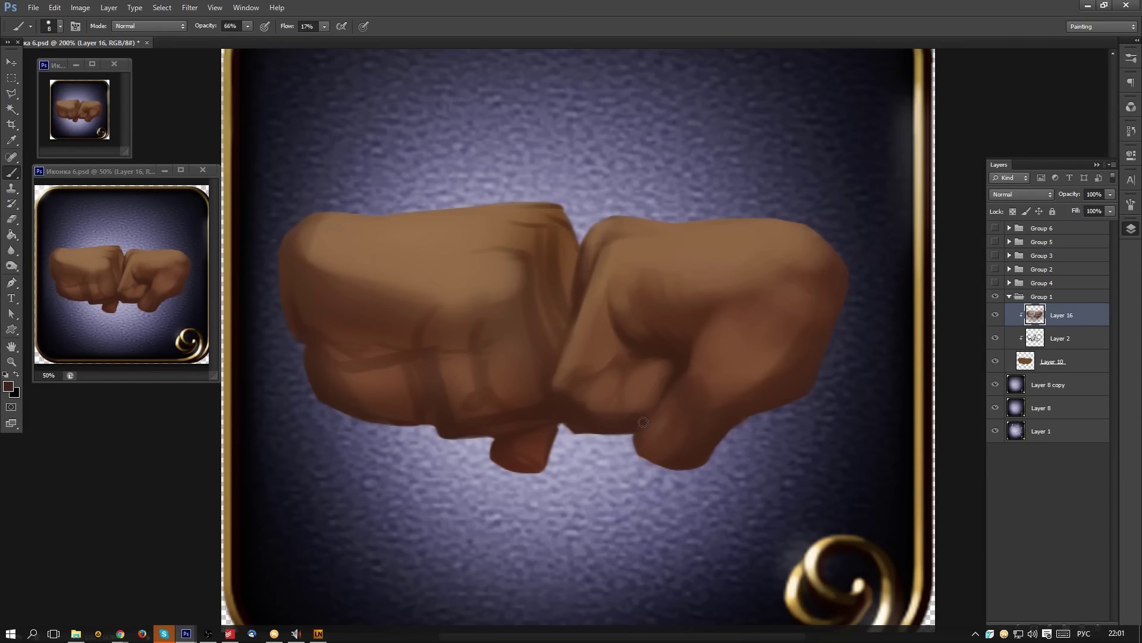
drag(642, 441, 650, 430)
alt+click(707, 371)
drag(695, 395, 675, 433)
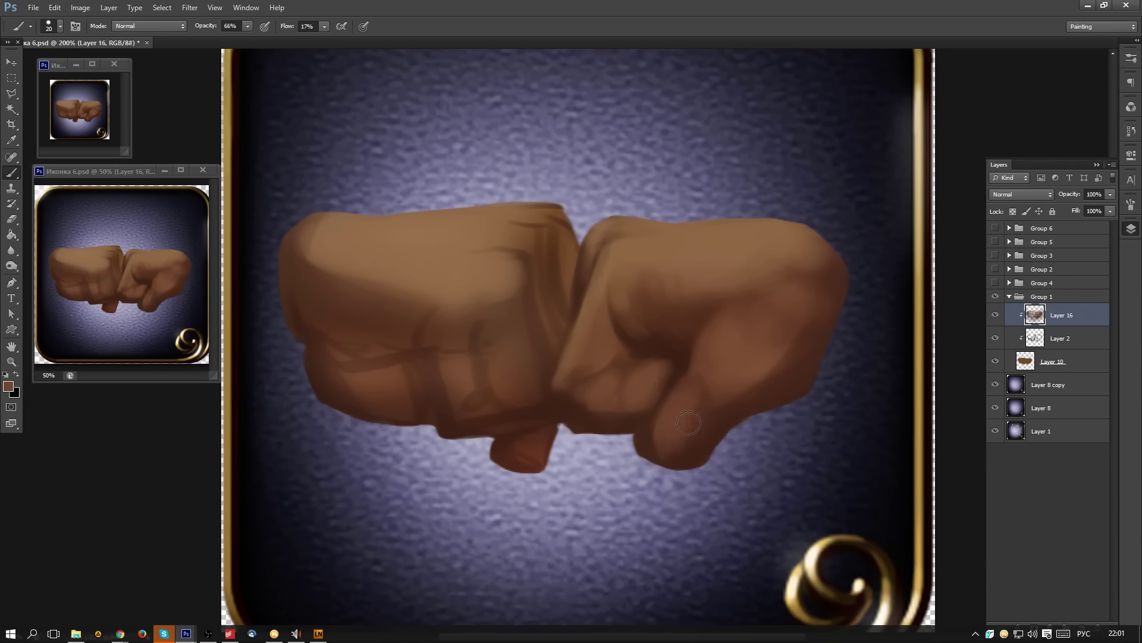
alt+click(703, 448)
drag(700, 422, 682, 432)
alt+click(682, 401)
- Deepen the crease beside the right thumb and the shadow around the curled fingers of the right fist
alt+click(687, 363)
key(bracketleft)
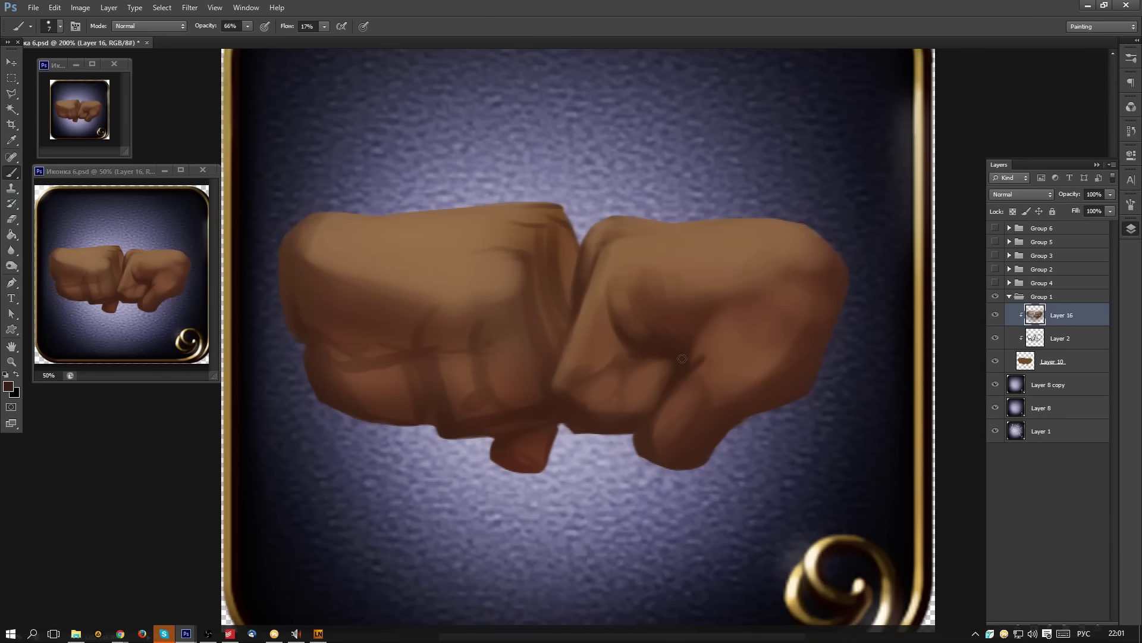
alt+click(709, 348)
alt+click(593, 426)
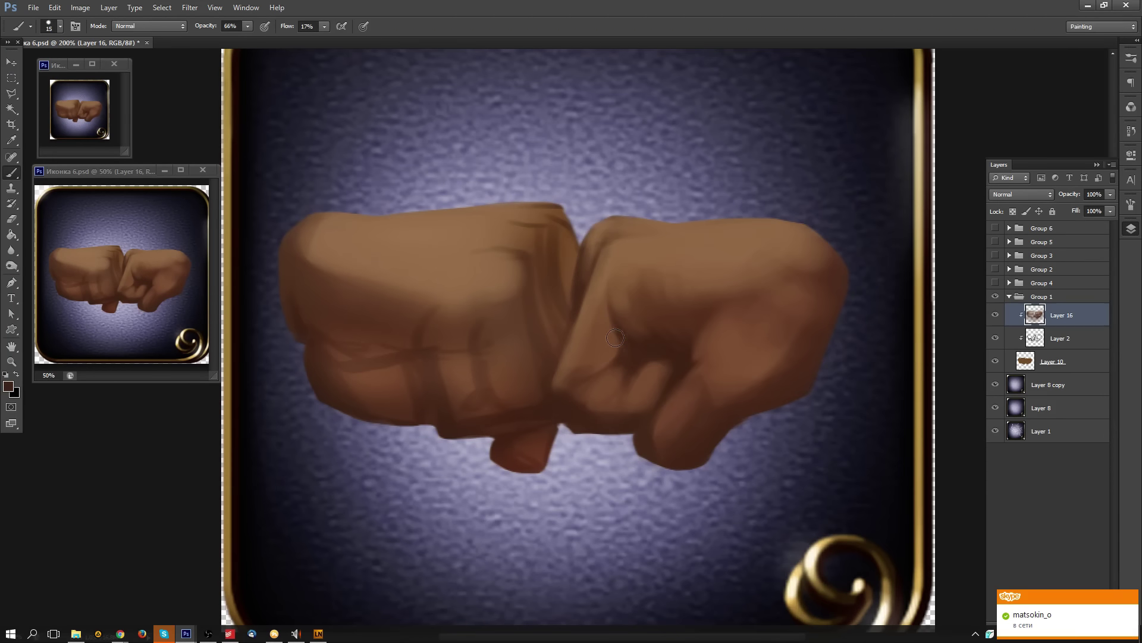
drag(615, 338, 579, 377)
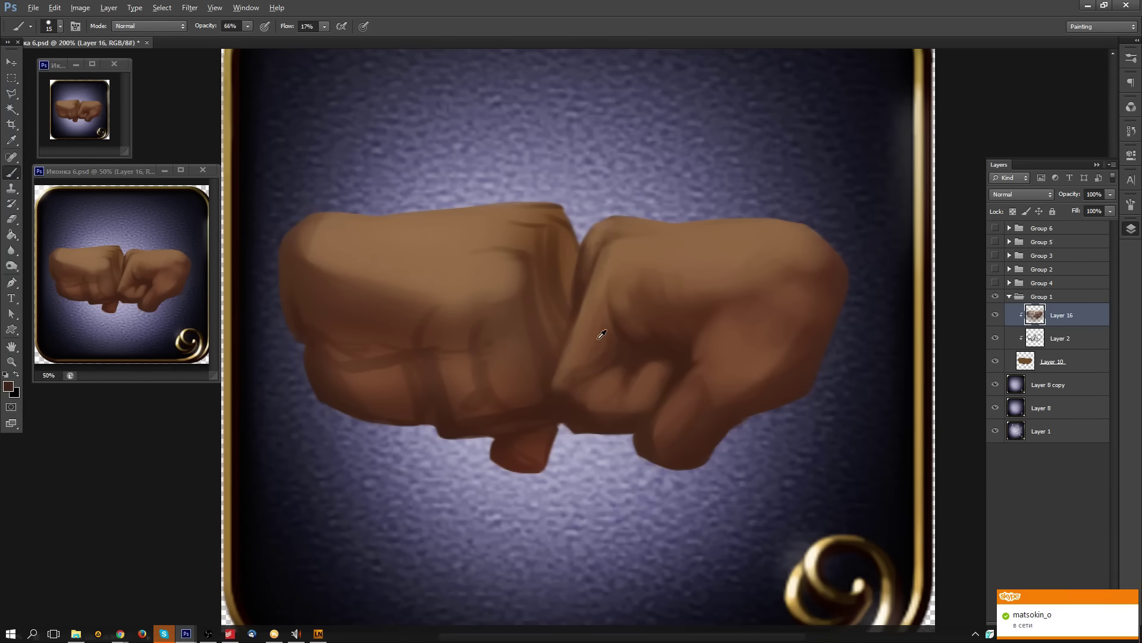
alt+click(607, 354)
alt+click(614, 399)
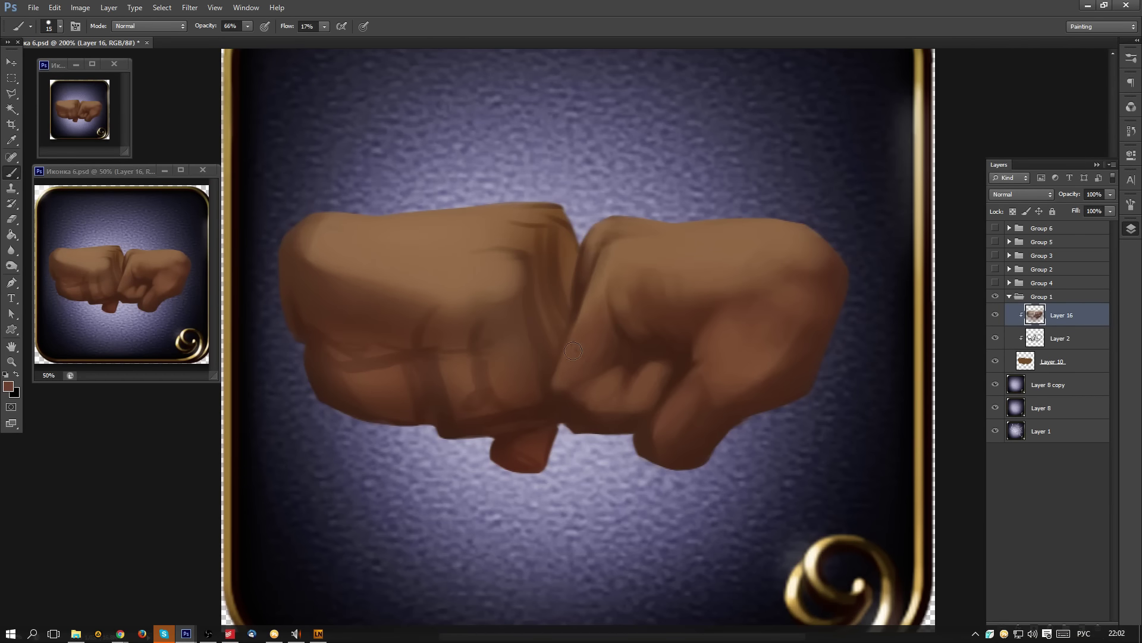
- Paint light brown highlights on the right fist's curled fingers and, with a 25 px brush, on its thumb base
alt+click(600, 281)
mouse_move(576, 422)
mouse_down()
mouse_move(548, 400)
mouse_move(572, 404)
mouse_up()
mouse_move(607, 382)
mouse_down()
mouse_move(572, 400)
mouse_move(594, 405)
mouse_move(663, 369)
mouse_move(646, 398)
mouse_move(635, 396)
mouse_move(649, 370)
mouse_move(628, 399)
mouse_move(623, 384)
mouse_move(649, 381)
mouse_move(651, 369)
mouse_move(628, 389)
mouse_move(632, 400)
mouse_move(587, 413)
mouse_move(626, 401)
mouse_up()
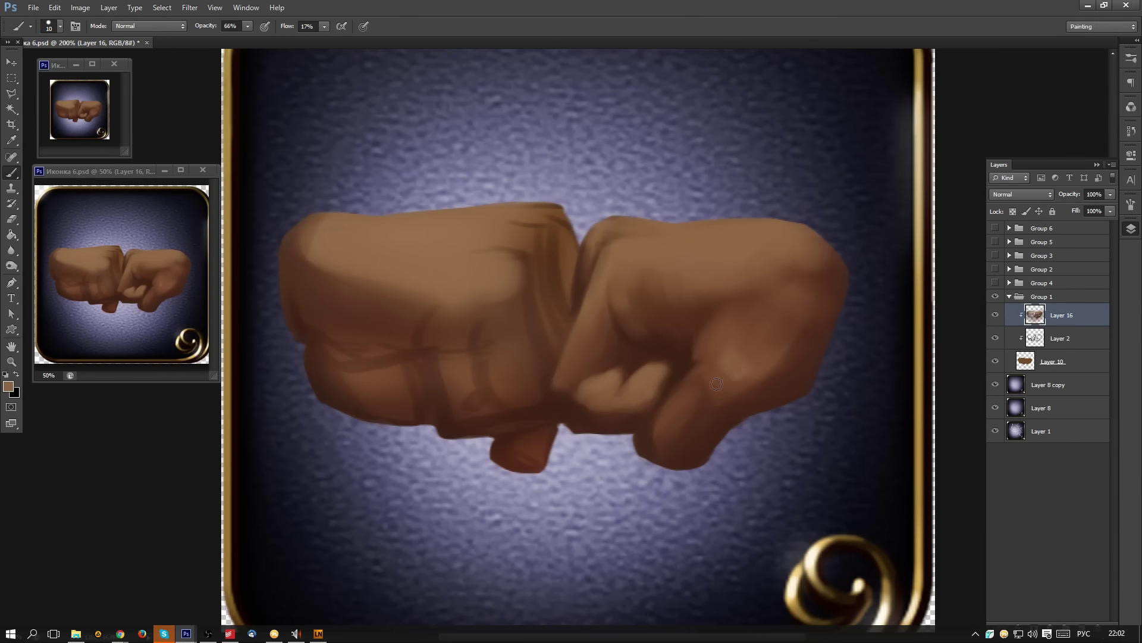
key(bracketright)
key(bracketright)
key(bracketright)
mouse_move(732, 372)
mouse_down()
mouse_move(749, 309)
mouse_move(763, 307)
mouse_up()
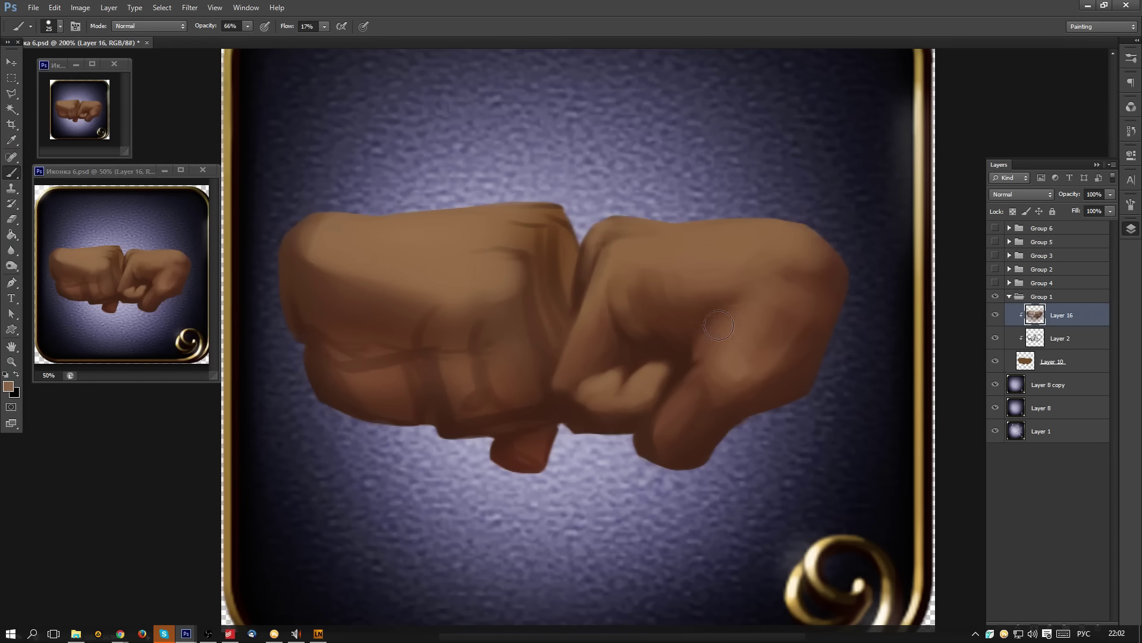
alt+click(715, 334)
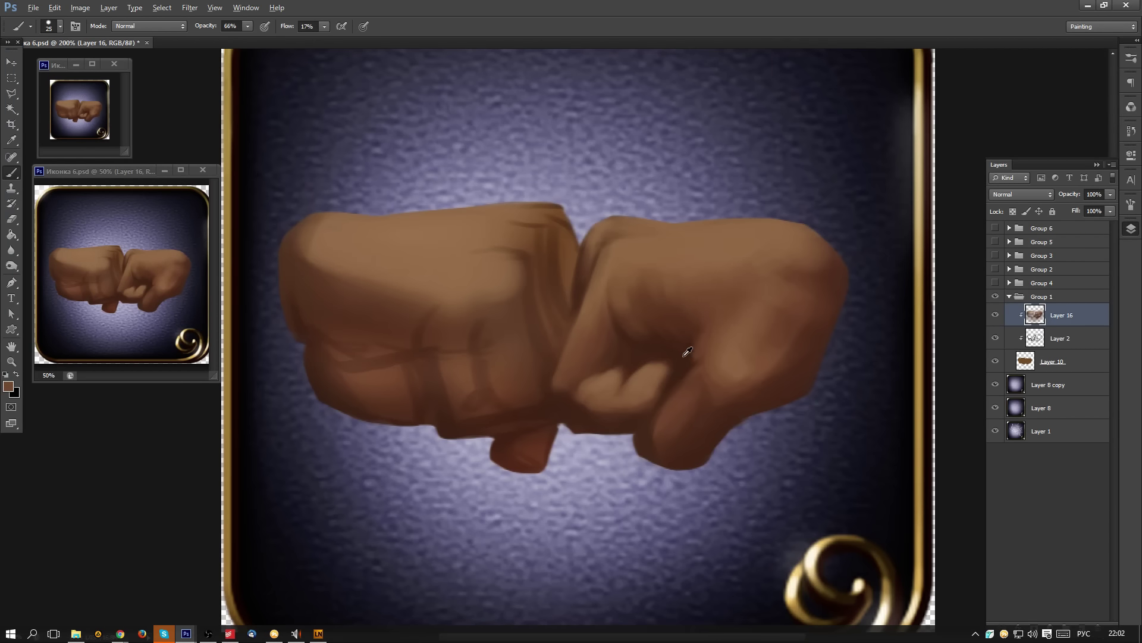
- Sharpen the dark edge between the right palm hollow and thumb base using a smaller brush
alt+click(681, 352)
key(bracketleft)
key(bracketleft)
key(bracketleft)
key(bracketleft)
key(bracketleft)
drag(668, 355, 692, 338)
alt+click(730, 346)
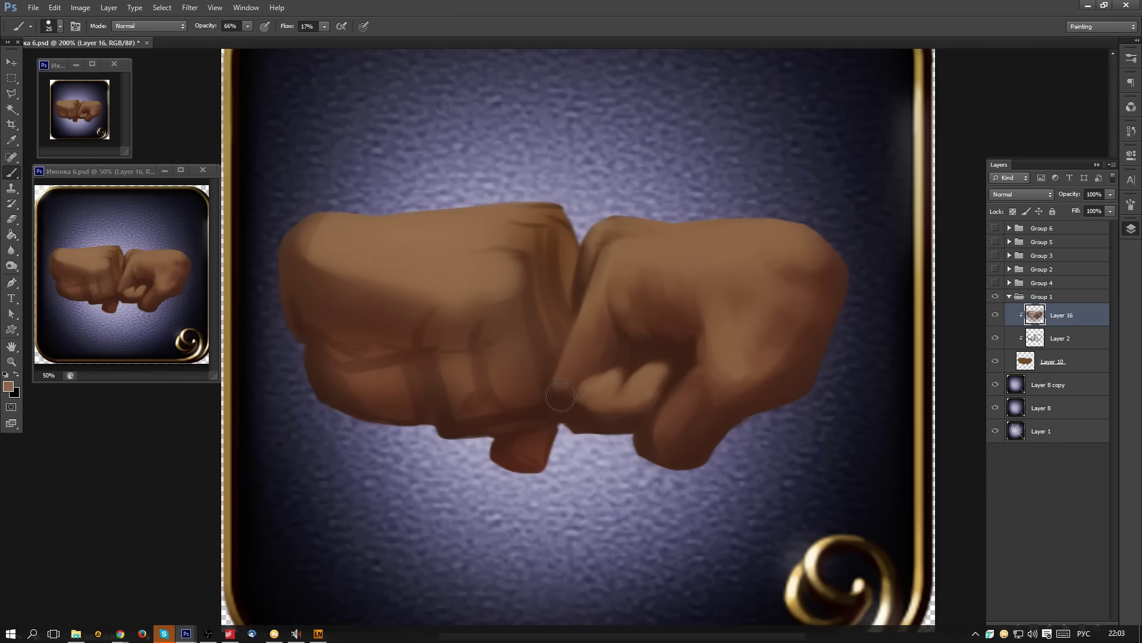
- Shade the lower outer edge of the right fist with dark brown using a 15 px brush
key(space)
drag(478, 370, 446, 396)
alt+click(596, 360)
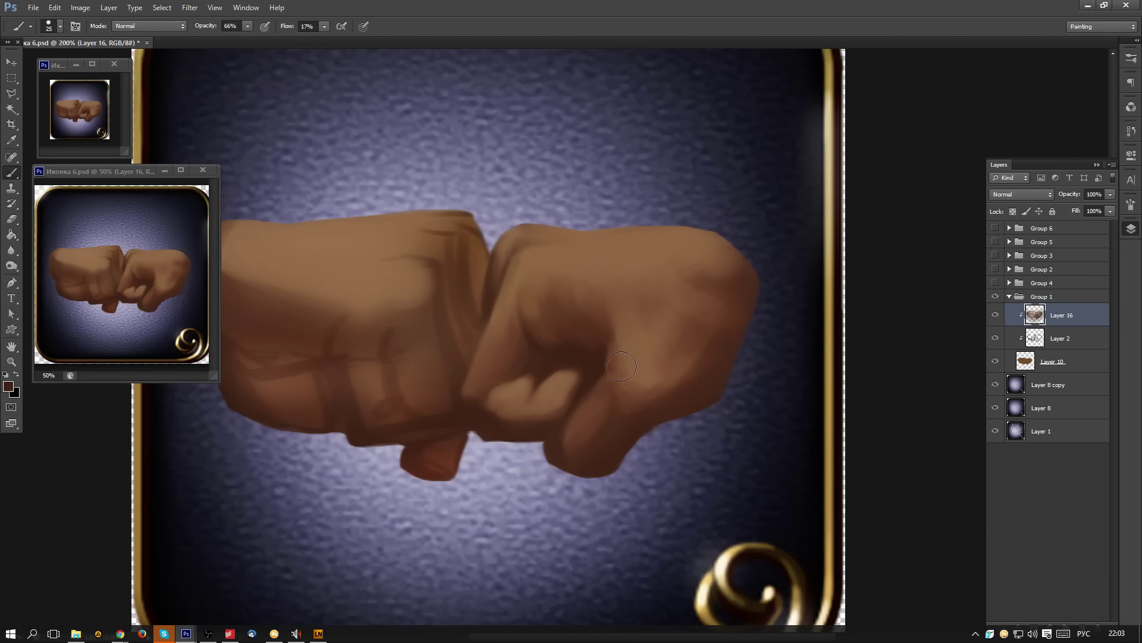
key(bracketleft)
key(bracketleft)
key(bracketleft)
key(bracketright)
mouse_move(679, 400)
mouse_down()
mouse_move(691, 379)
mouse_move(646, 413)
mouse_up()
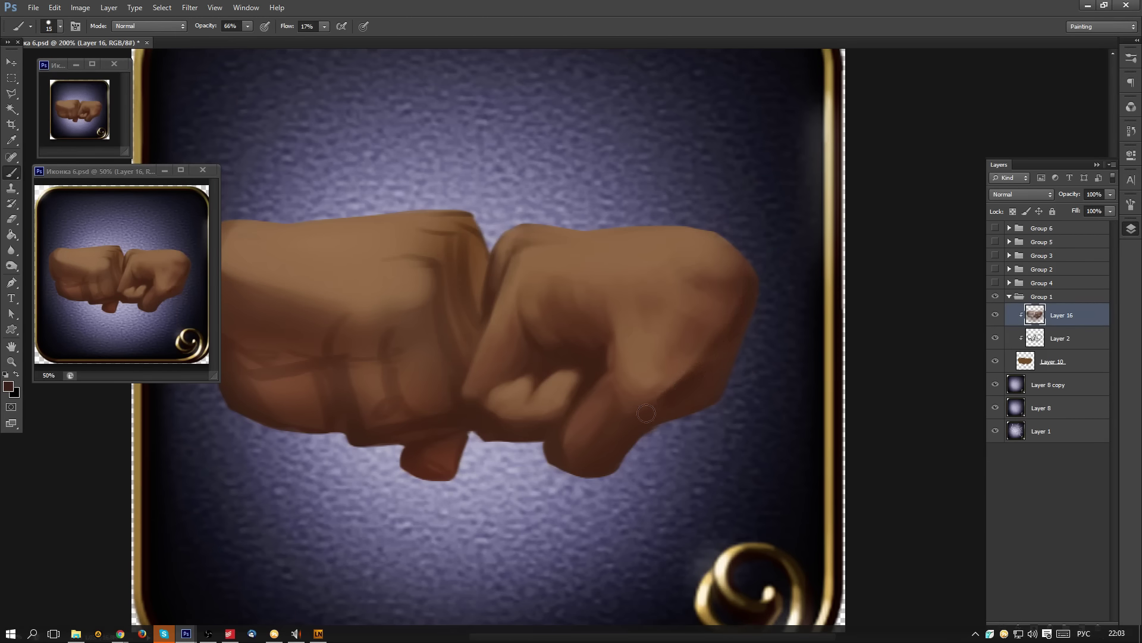
drag(734, 334, 693, 386)
drag(737, 318, 689, 385)
key(bracketright)
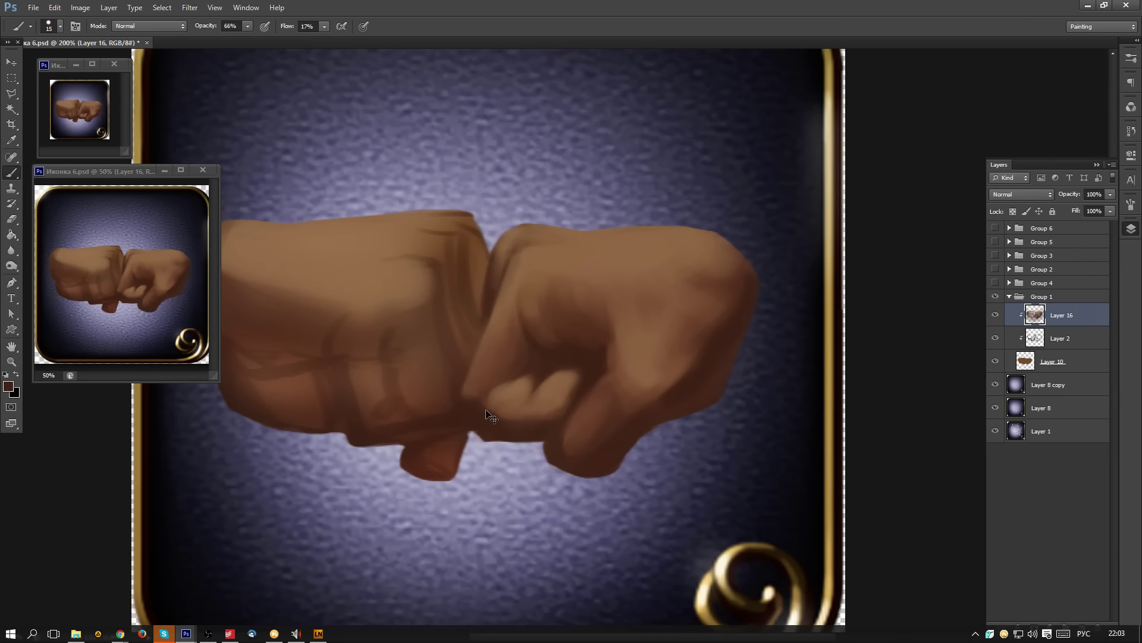
- Paint dark shadows between the left fist's fingers and along the underside of its thumb
drag(521, 367, 657, 378)
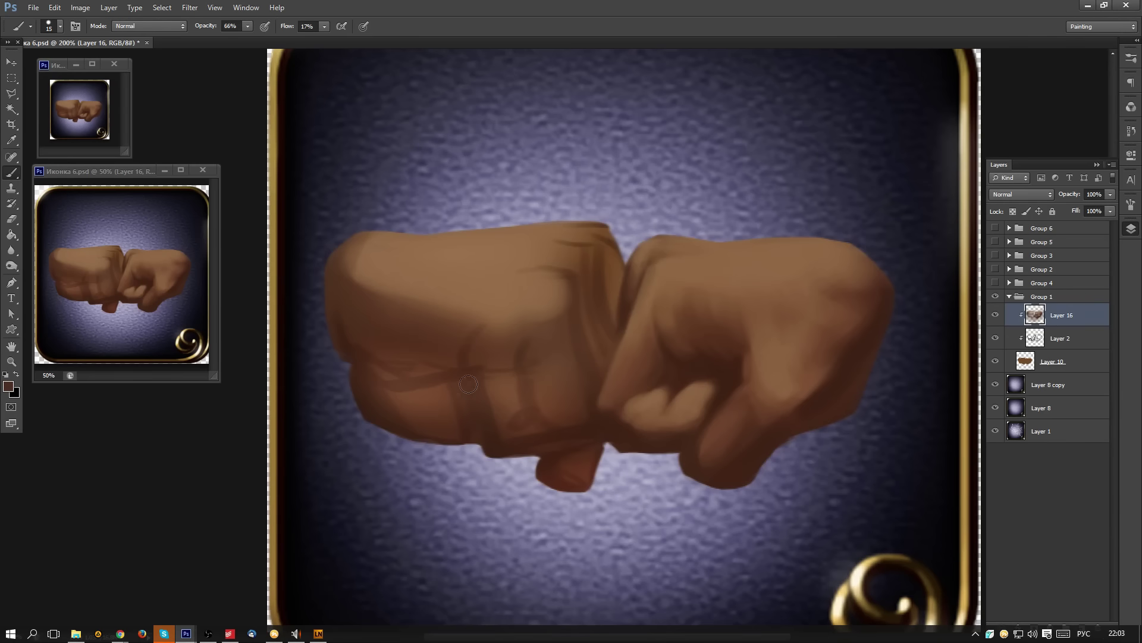
mouse_move(468, 383)
mouse_down()
mouse_move(490, 443)
mouse_move(462, 392)
mouse_move(457, 467)
mouse_up()
alt+click(496, 453)
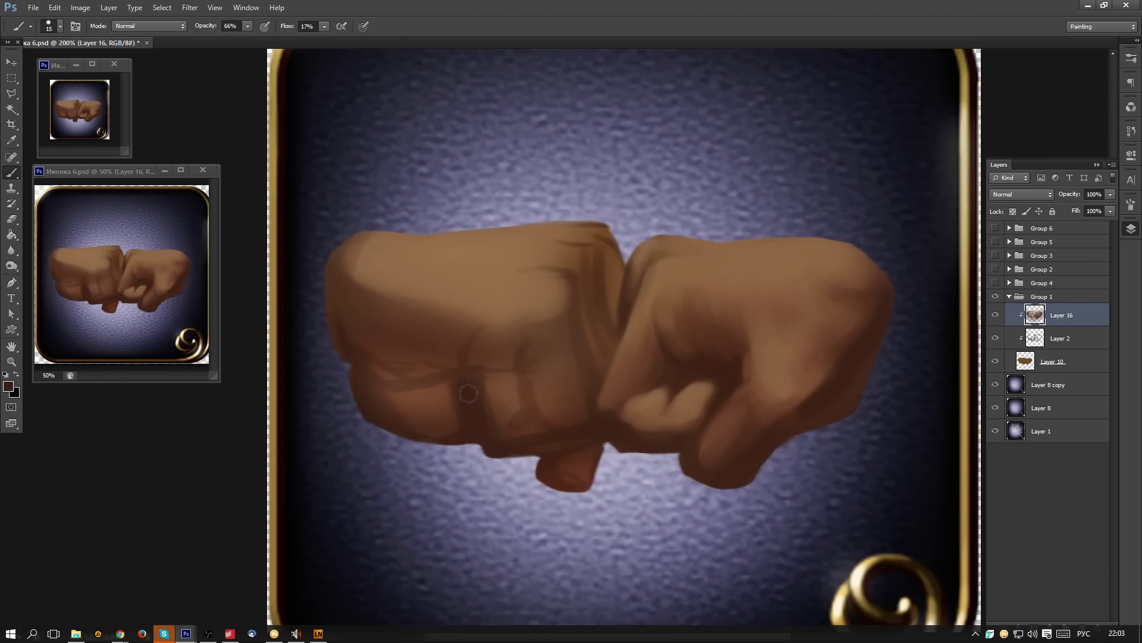
alt+click(582, 465)
alt+click(546, 470)
drag(556, 485, 582, 491)
- On Layer 10, refine the inner edge of the left fist's thumb silhouette with a sampled reddish brown
click(1073, 361)
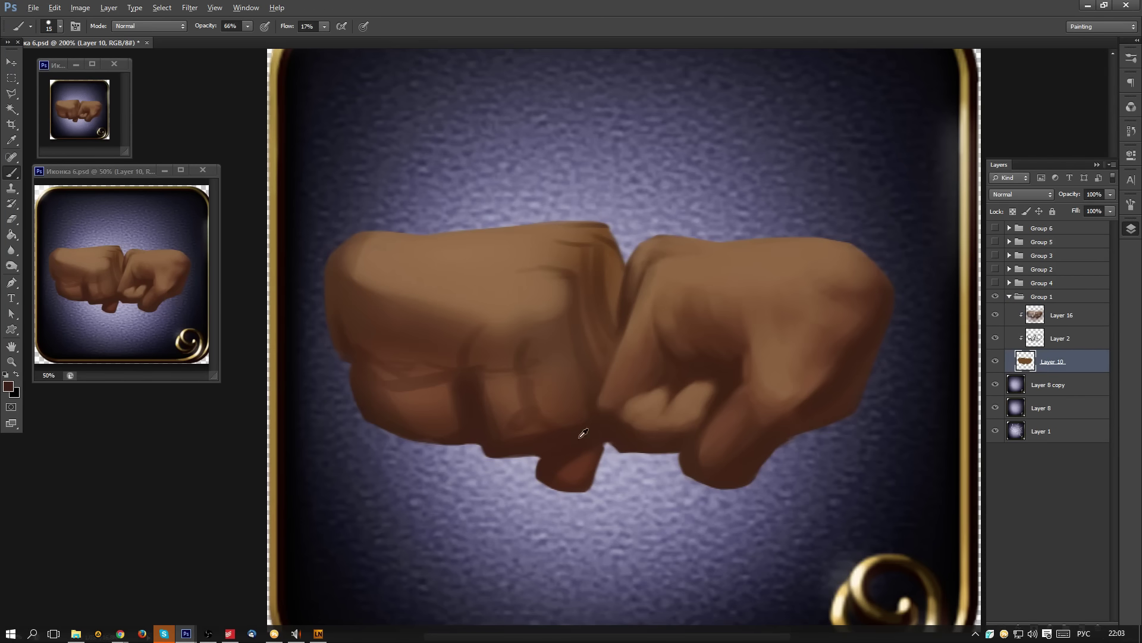
alt+click(578, 469)
key(bracketleft)
key(bracketleft)
key(bracketleft)
drag(608, 436, 595, 453)
- On Layer 16, warm the left fist's lower finger and lower outer side with reddish brown
click(1082, 315)
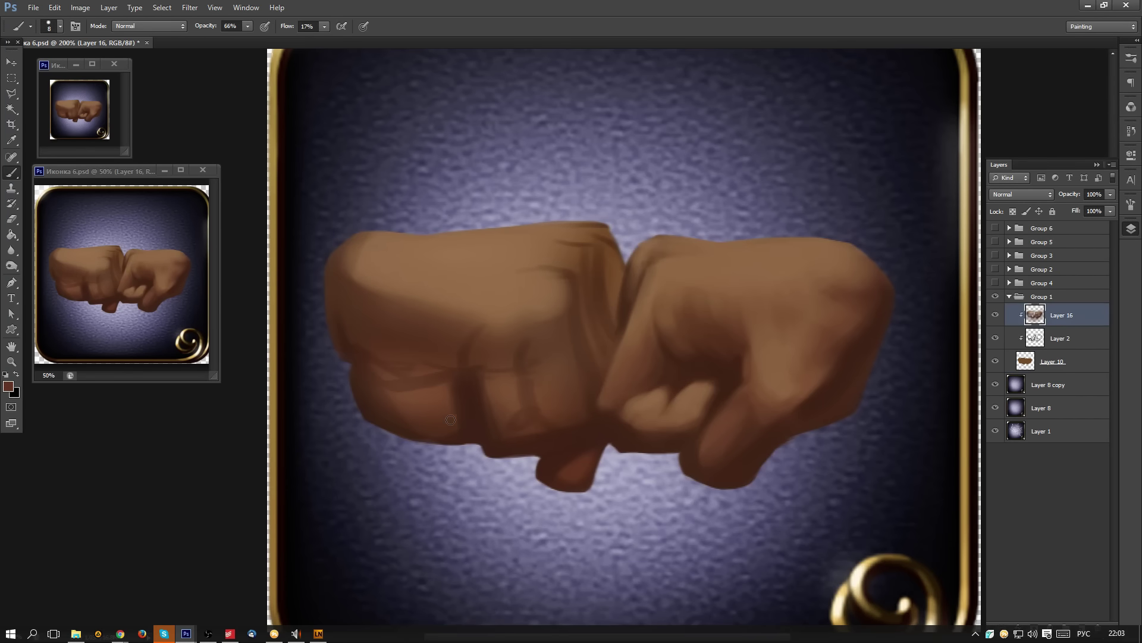
mouse_move(450, 419)
mouse_down()
mouse_move(474, 414)
mouse_move(411, 412)
mouse_up()
key(bracketright)
alt+click(436, 397)
mouse_move(381, 355)
mouse_down()
mouse_move(462, 362)
mouse_move(389, 360)
mouse_move(379, 351)
mouse_move(456, 343)
mouse_move(340, 325)
mouse_move(347, 331)
mouse_move(340, 312)
mouse_move(370, 354)
mouse_move(430, 362)
mouse_move(396, 320)
mouse_up()
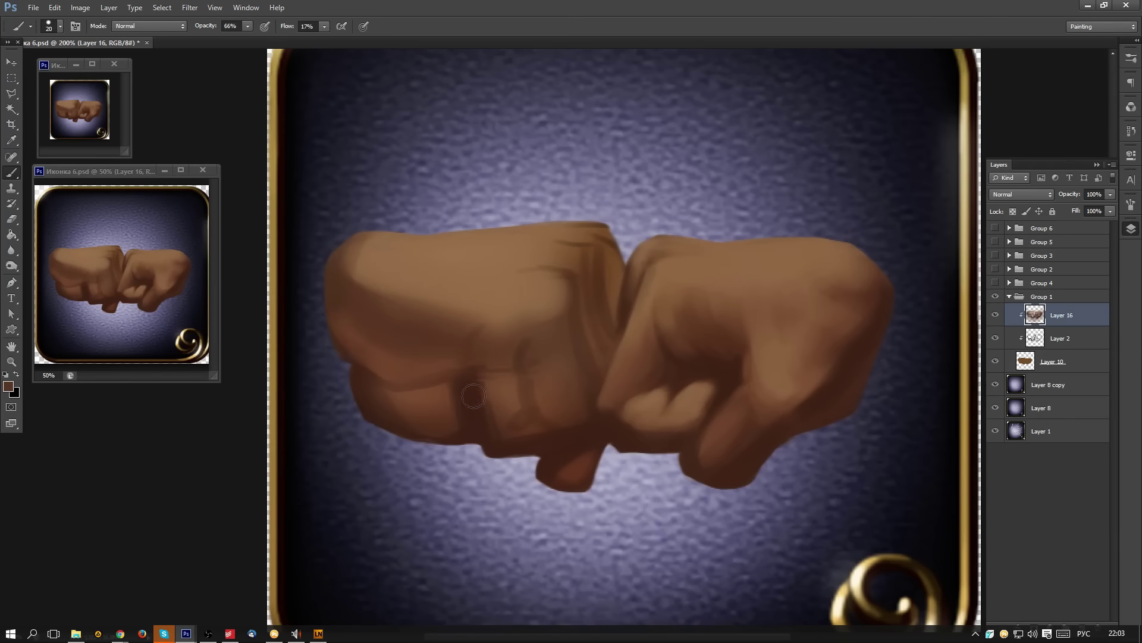
- Paint a dark crease above the left fist's outermost curled finger and round its form with sampled browns
alt+click(469, 416)
mouse_move(459, 385)
mouse_down()
mouse_move(426, 385)
mouse_move(468, 403)
mouse_move(438, 383)
mouse_move(473, 378)
mouse_up()
key(bracketleft)
key(bracketleft)
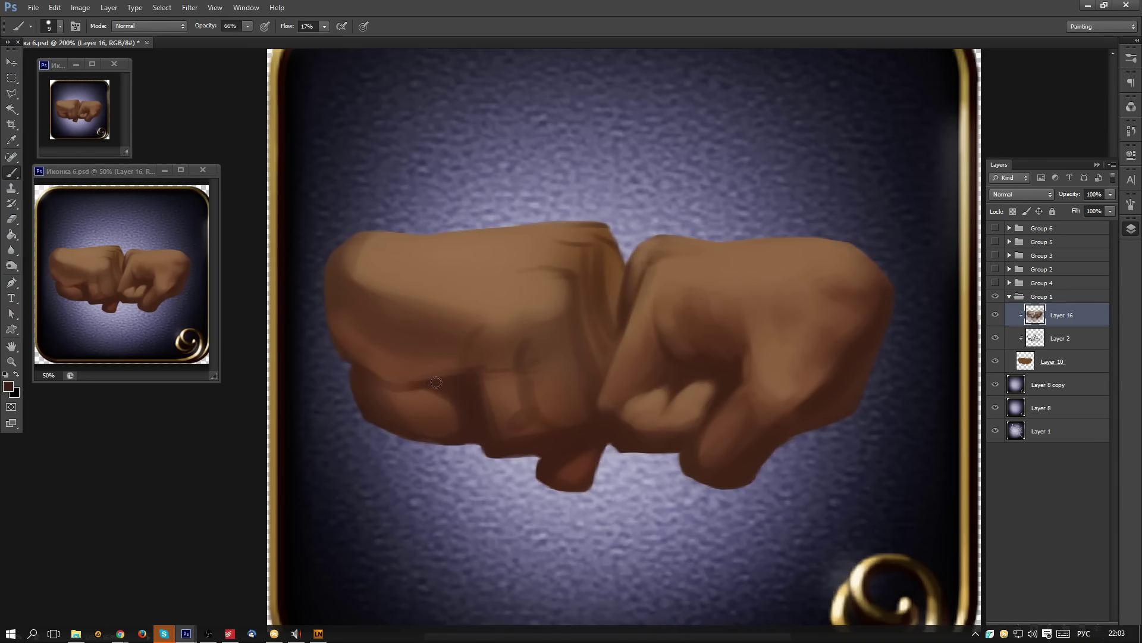
mouse_move(395, 391)
mouse_down()
mouse_move(458, 401)
mouse_move(460, 420)
mouse_up()
alt+click(426, 403)
alt+click(428, 400)
alt+click(428, 398)
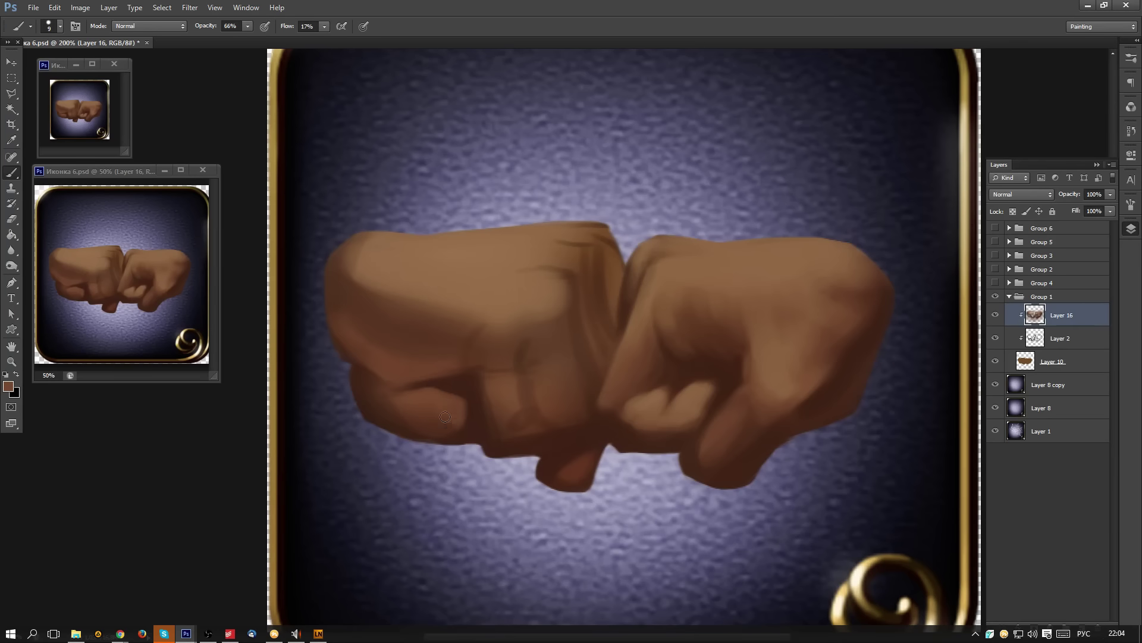
- Define the crease between the left fist's middle curled fingers and lighten the raised finger beside it
alt+click(479, 392)
mouse_move(514, 373)
mouse_down()
mouse_move(528, 407)
mouse_move(530, 360)
mouse_move(524, 373)
mouse_move(470, 373)
mouse_move(533, 369)
mouse_move(502, 398)
mouse_move(532, 419)
mouse_move(546, 413)
mouse_move(511, 420)
mouse_move(555, 422)
mouse_up()
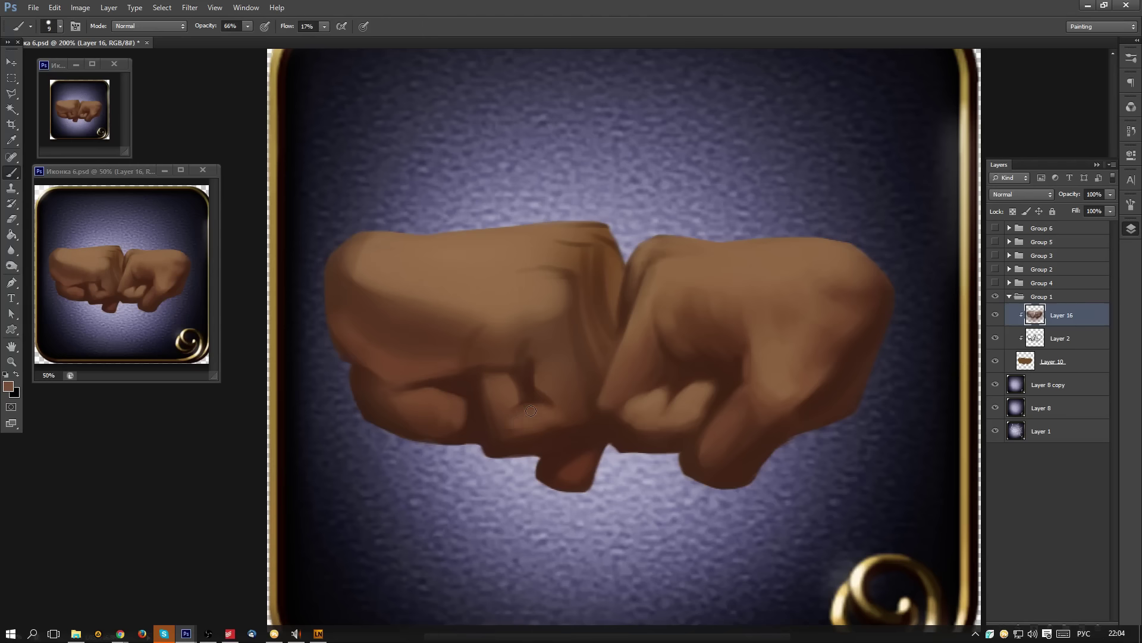
drag(534, 421, 559, 415)
alt+click(506, 378)
alt+click(394, 363)
alt+click(538, 299)
drag(542, 358, 553, 372)
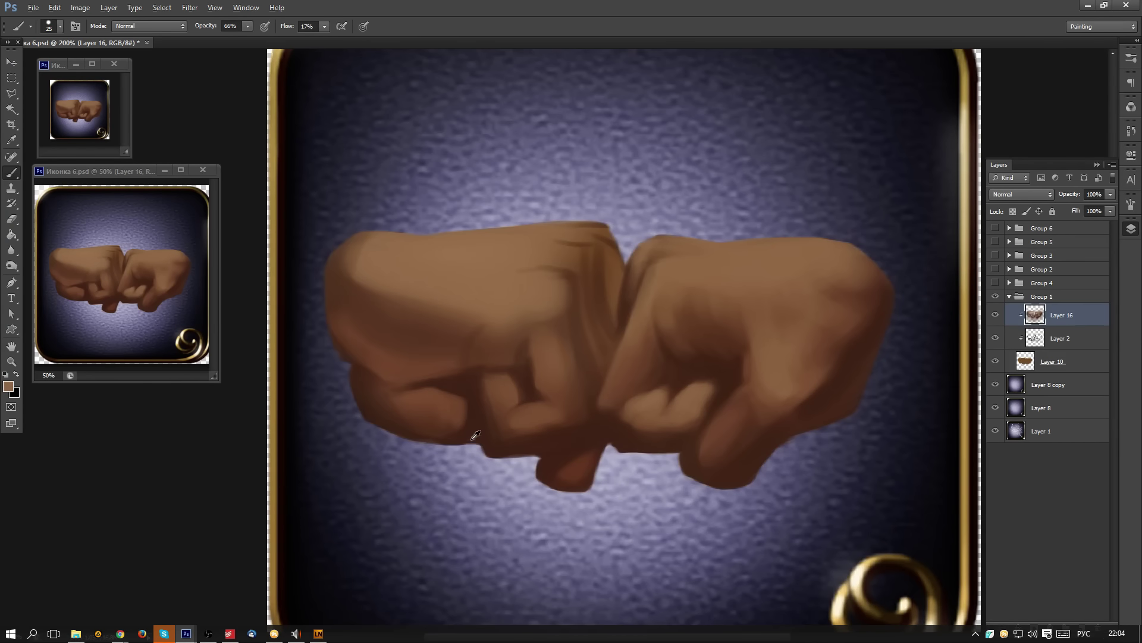
- Darken the outer side of the left fist's outermost curled finger and blend its form with sampled browns
alt+click(439, 379)
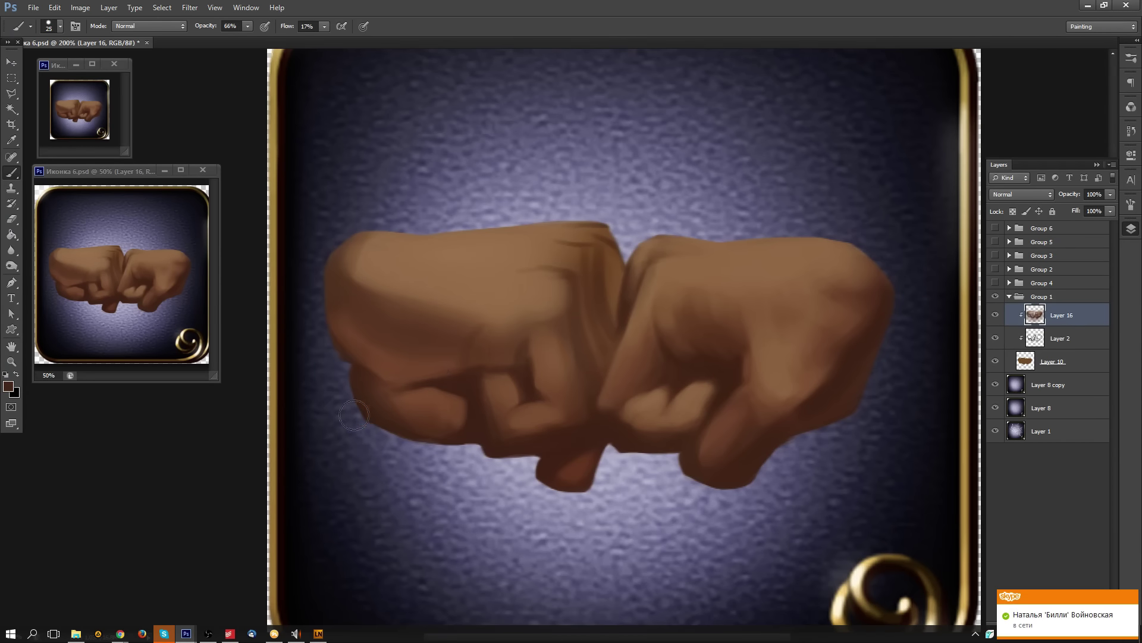
key(bracketleft)
mouse_move(354, 410)
mouse_down()
mouse_move(400, 395)
mouse_move(375, 389)
mouse_move(394, 391)
mouse_move(376, 425)
mouse_move(391, 402)
mouse_move(391, 422)
mouse_move(380, 420)
mouse_move(390, 399)
mouse_move(362, 434)
mouse_move(338, 411)
mouse_move(382, 408)
mouse_move(374, 381)
mouse_move(404, 384)
mouse_up()
key(bracketright)
key(bracketleft)
key(bracketleft)
key(bracketright)
key(bracketright)
alt+click(435, 414)
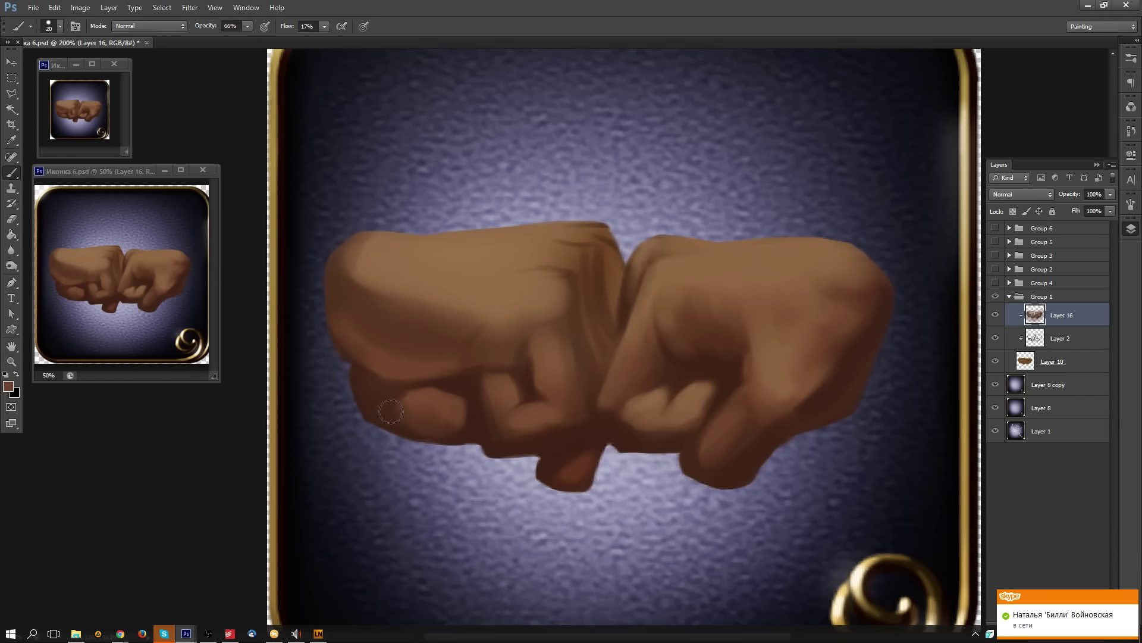
alt+click(461, 440)
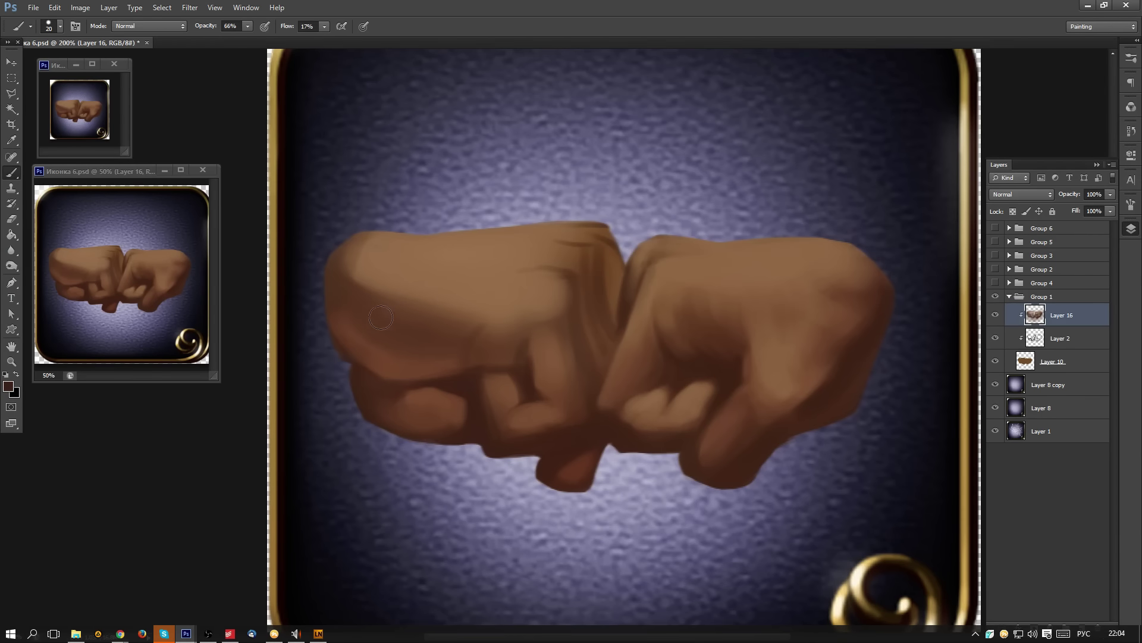
- Deepen the dark brown shadow band beneath the back of the left fist, undoing the excess strokes near the raised finger
mouse_move(351, 302)
mouse_down()
mouse_move(390, 328)
mouse_move(338, 280)
mouse_move(399, 338)
mouse_move(385, 323)
mouse_move(414, 318)
mouse_move(432, 342)
mouse_move(512, 338)
mouse_move(440, 361)
mouse_move(510, 319)
mouse_move(537, 333)
mouse_move(520, 334)
mouse_move(550, 322)
mouse_up()
key(bracketleft)
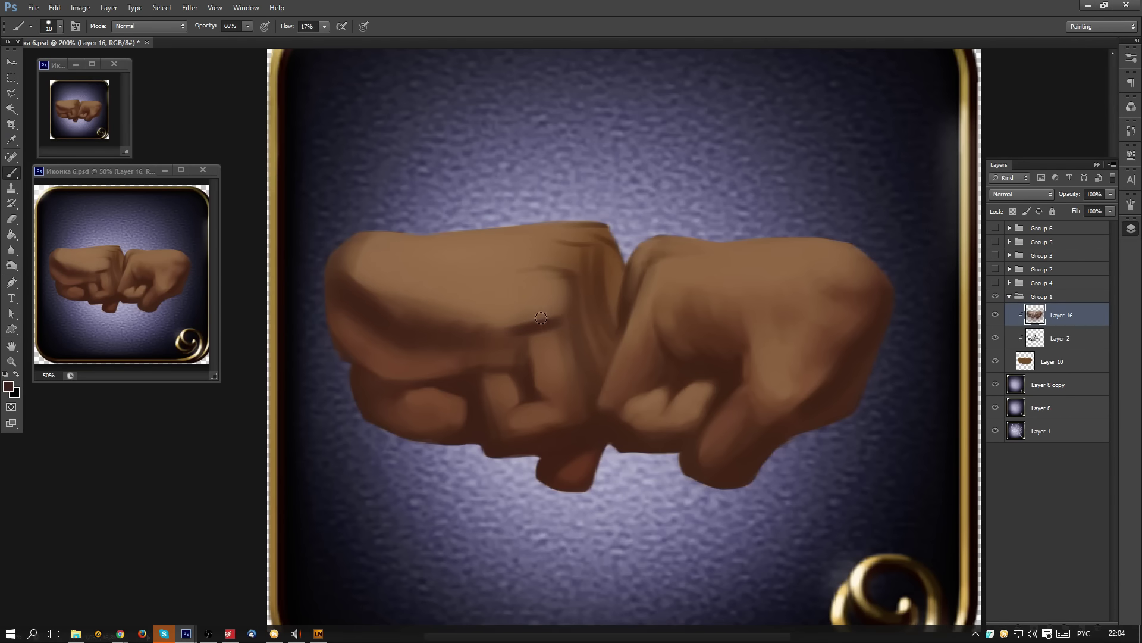
key(ctrl+alt+z)
mouse_move(538, 327)
mouse_down()
mouse_move(570, 356)
mouse_move(568, 331)
mouse_move(576, 398)
mouse_move(556, 321)
mouse_up()
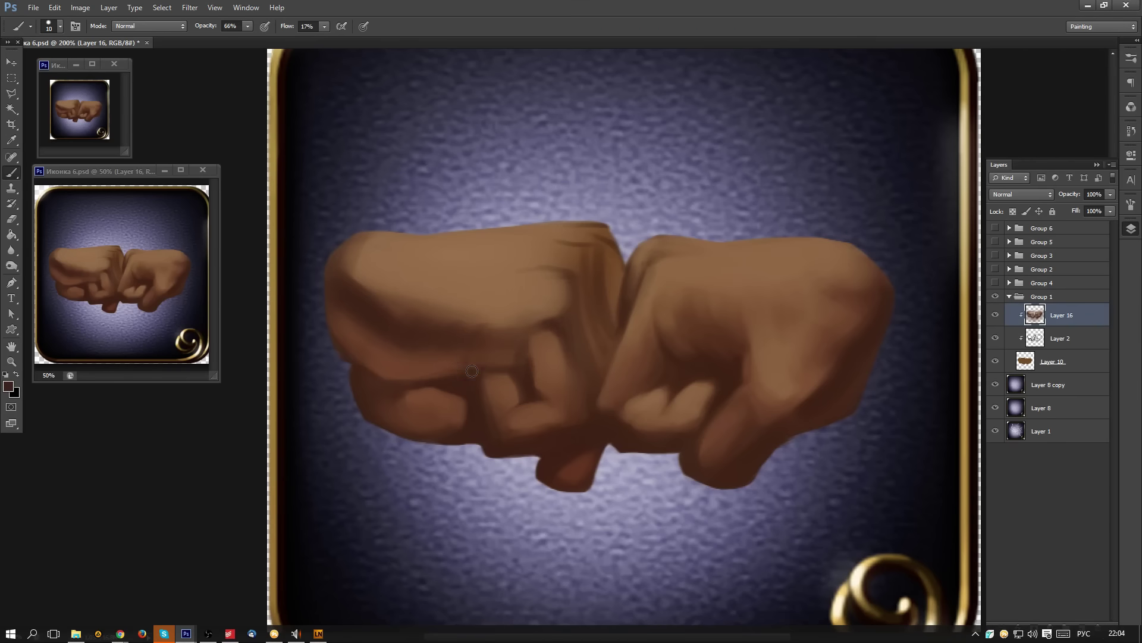
- Shade the top of the left fist's raised finger and rebuild its lit side with sampled reddish browns
alt+click(562, 332)
alt+click(561, 334)
mouse_move(541, 326)
mouse_down()
mouse_move(568, 365)
mouse_move(558, 359)
mouse_up()
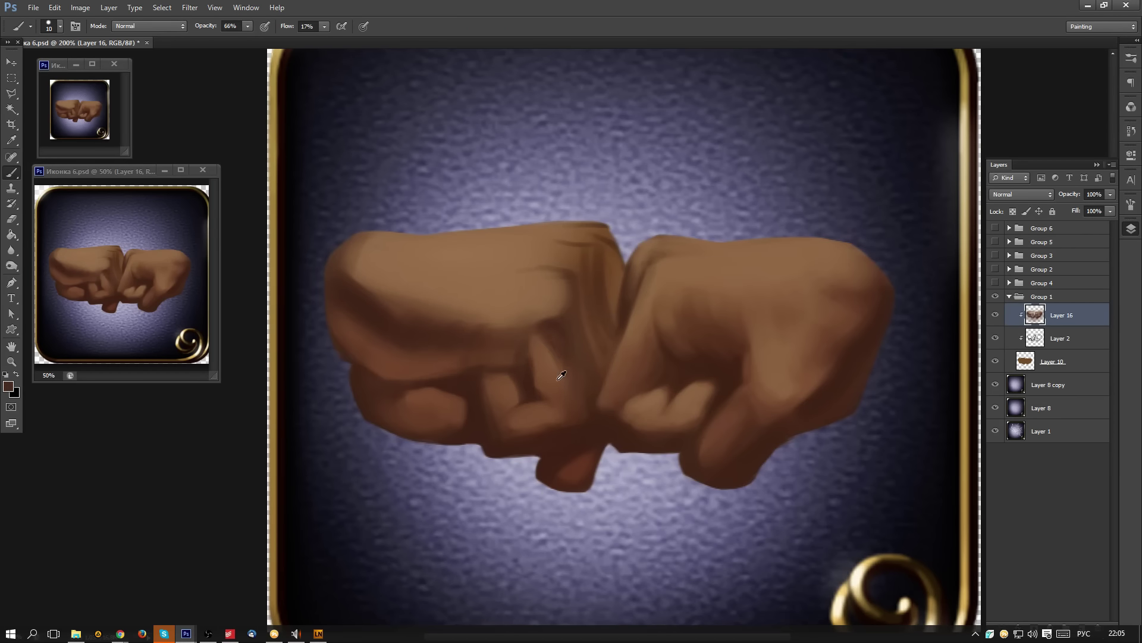
alt+click(563, 376)
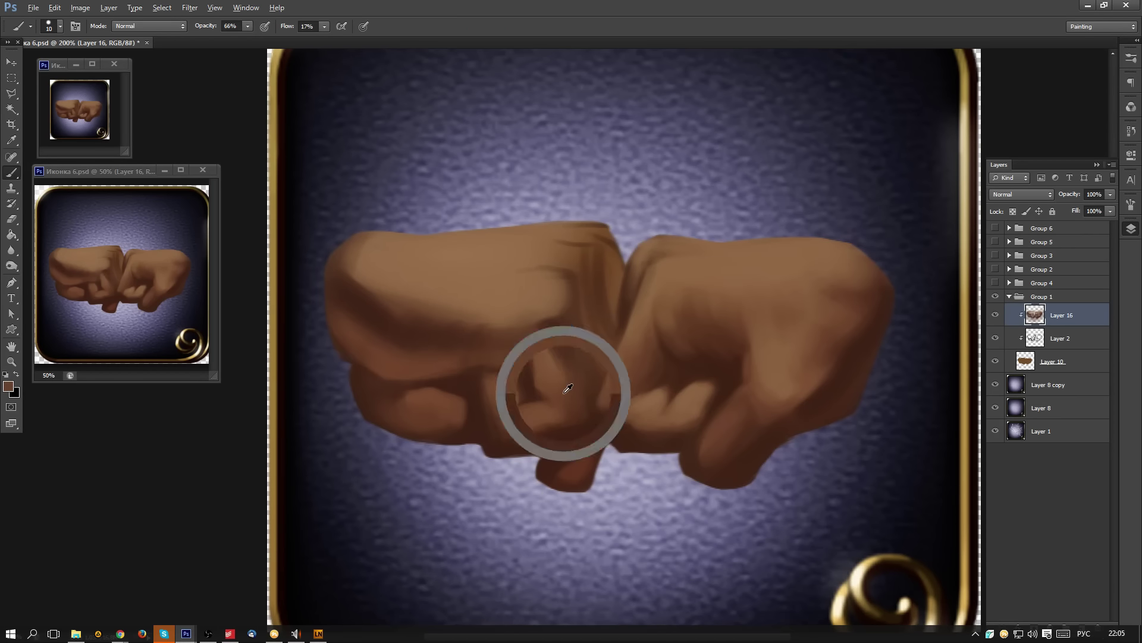
alt+click(544, 367)
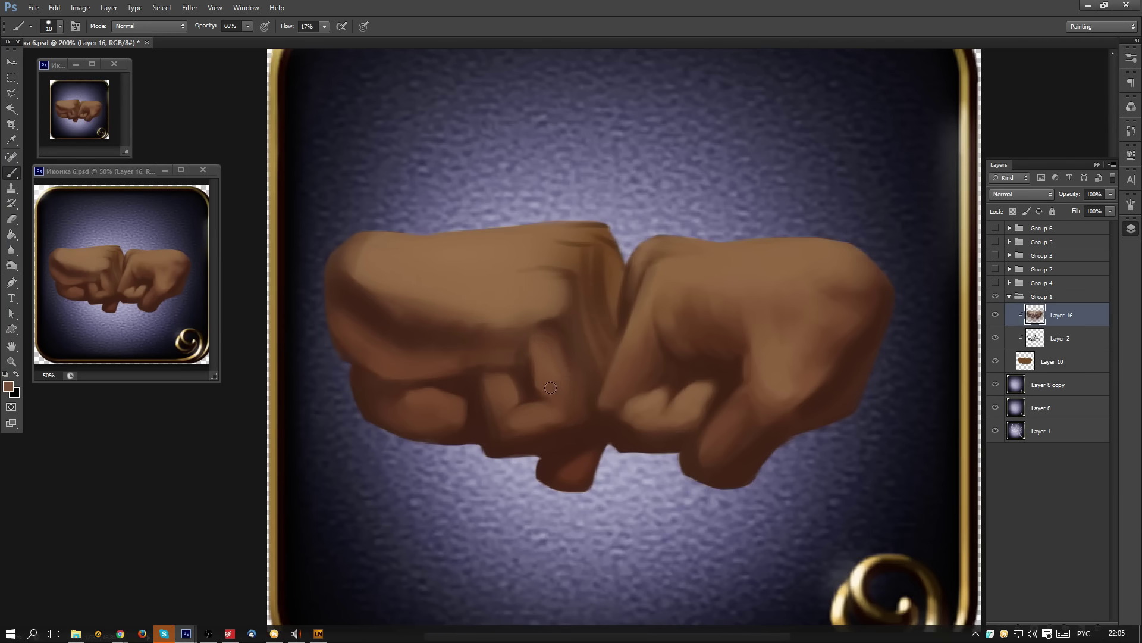
alt+click(549, 364)
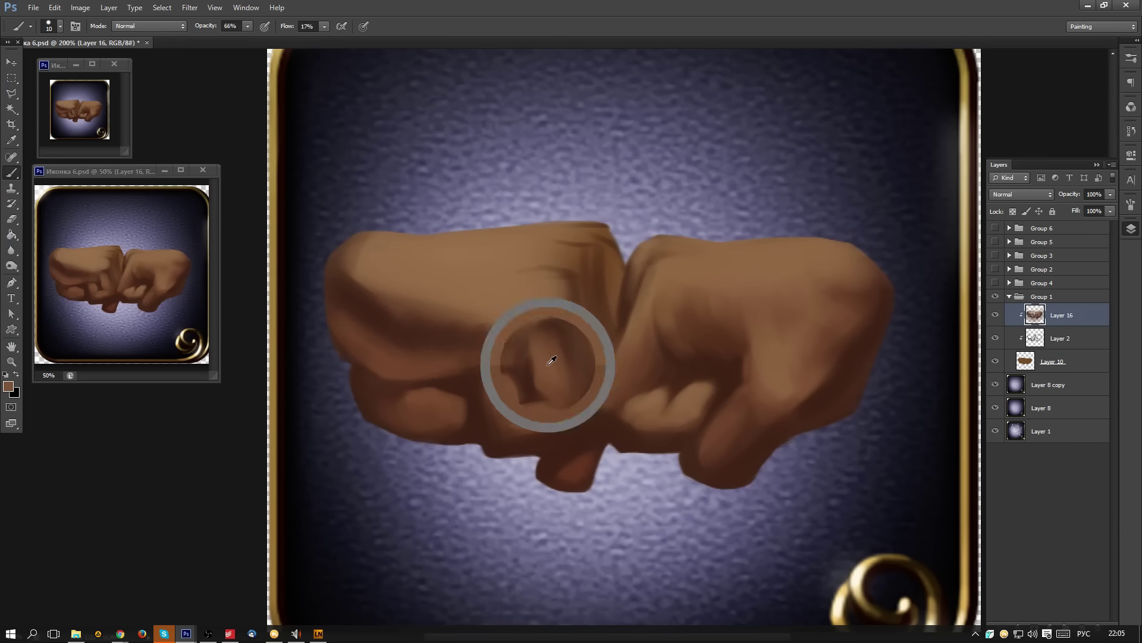
drag(550, 334, 564, 361)
alt+click(533, 415)
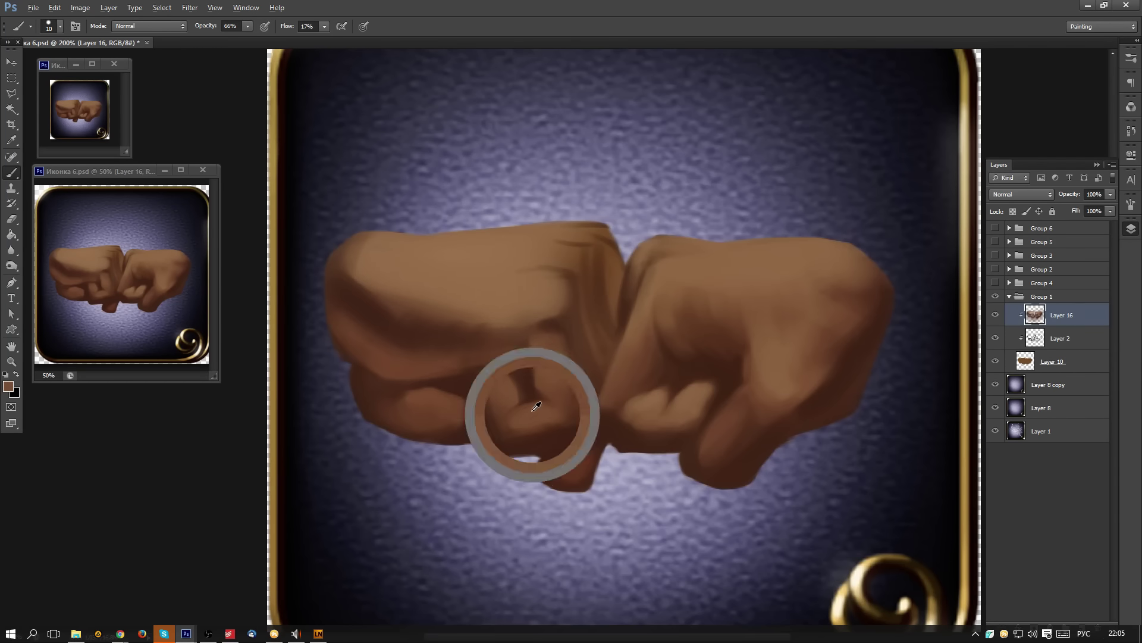
drag(598, 266, 601, 301)
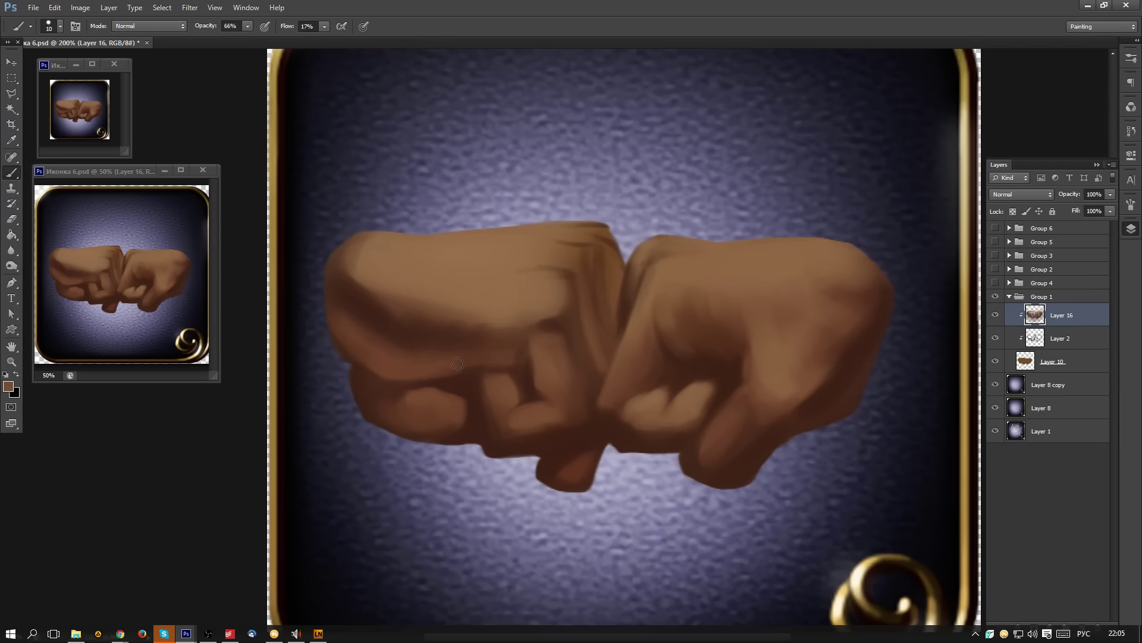
- Blend the shadow along the lower edge of the left fist's back toward the raised finger with sampled browns
key(alt)
alt+click(508, 332)
mouse_move(548, 314)
mouse_down()
mouse_move(519, 325)
mouse_move(575, 302)
mouse_move(490, 332)
mouse_move(564, 305)
mouse_move(509, 317)
mouse_move(553, 306)
mouse_up()
alt+click(513, 312)
alt+click(433, 377)
mouse_move(482, 317)
mouse_down()
mouse_move(539, 312)
mouse_move(575, 293)
mouse_move(488, 330)
mouse_move(552, 315)
mouse_move(493, 326)
mouse_move(573, 340)
mouse_up()
alt+click(569, 321)
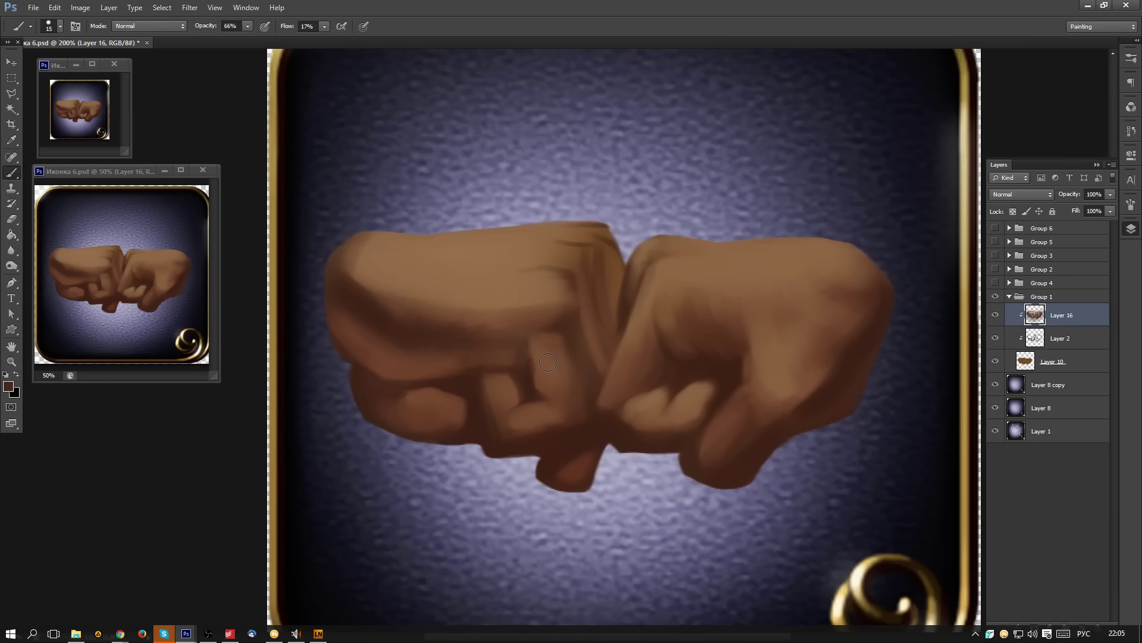
- Merge the top of the left fist's raised finger into the hand and paint a small dark crease beside it
alt+click(539, 327)
alt+click(553, 329)
drag(552, 331, 525, 354)
alt+click(522, 342)
alt+click(534, 317)
alt+click(517, 375)
mouse_move(525, 366)
mouse_down()
mouse_move(528, 379)
mouse_move(524, 370)
mouse_up()
key(bracketleft)
key(bracketleft)
key(bracketleft)
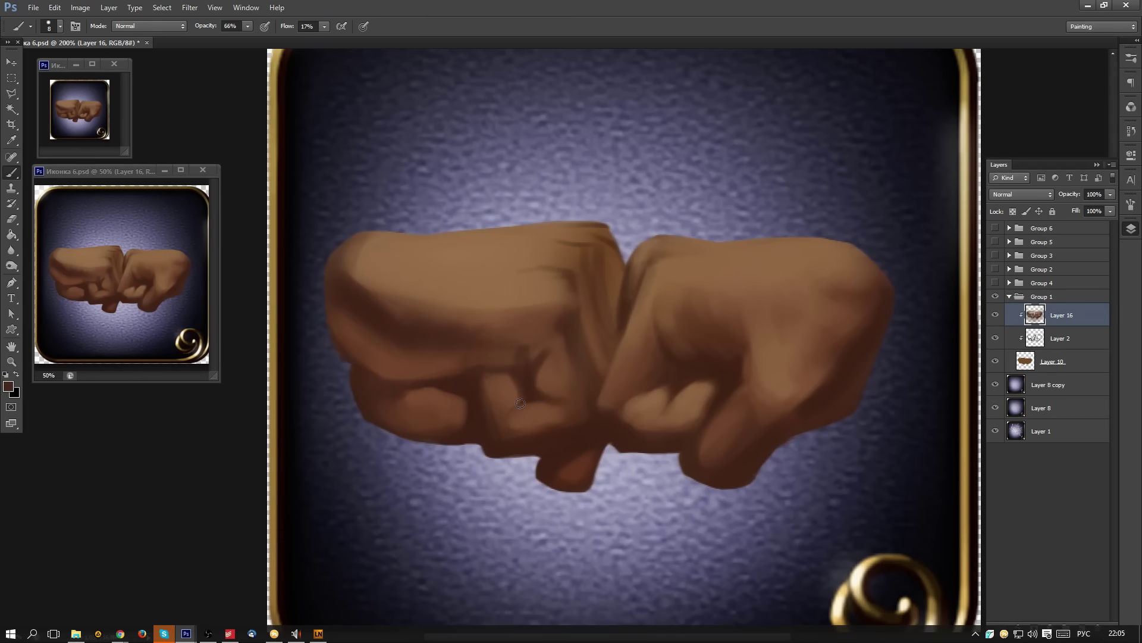
- Refine the crease beside the left fist's raised finger and darken the finger's inner side with sampled browns
alt+click(555, 359)
alt+click(536, 351)
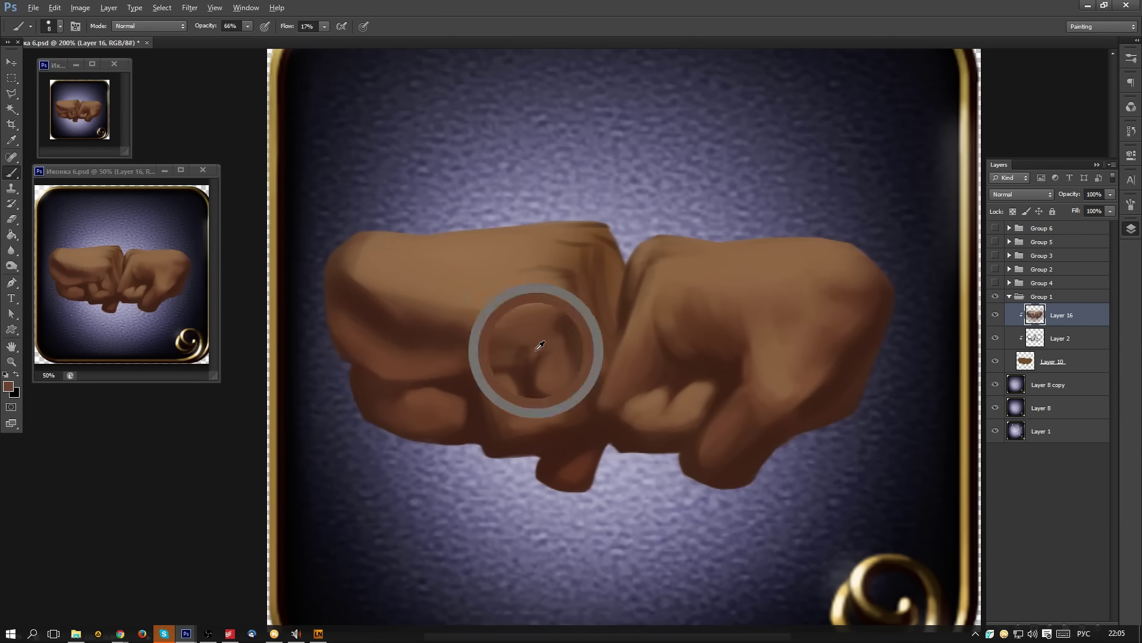
alt+click(527, 375)
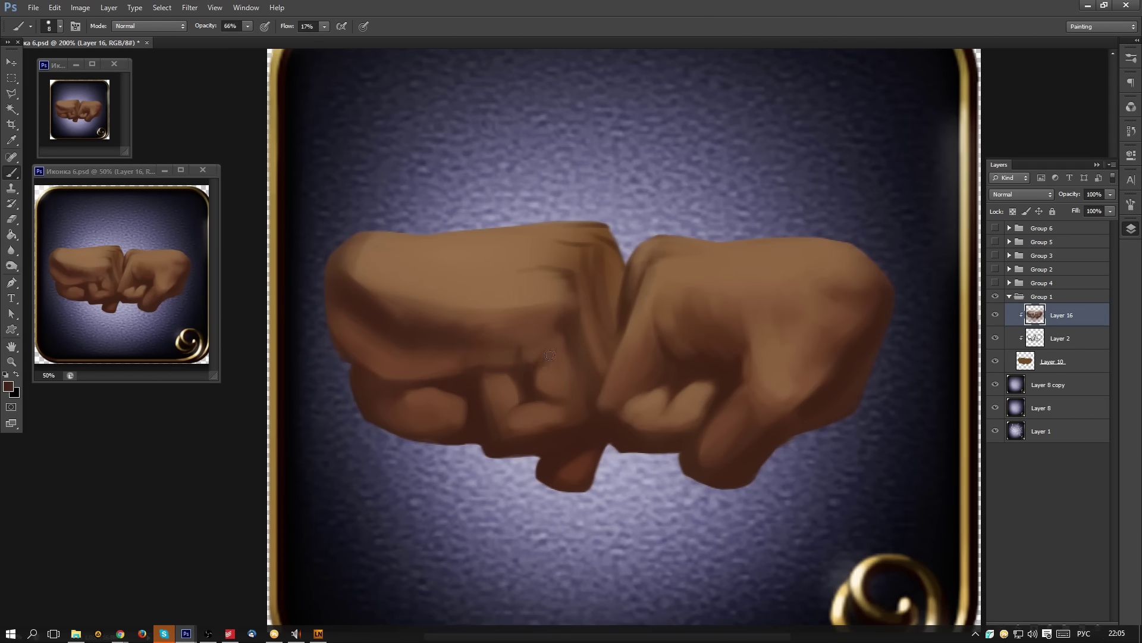
alt+click(559, 358)
alt+click(529, 368)
alt+click(557, 343)
alt+click(555, 369)
key(bracketright)
key(bracketright)
alt+click(537, 390)
mouse_move(551, 375)
mouse_down()
mouse_move(574, 390)
mouse_move(555, 356)
mouse_move(548, 385)
mouse_move(585, 395)
mouse_move(575, 395)
mouse_move(581, 410)
mouse_move(556, 417)
mouse_up()
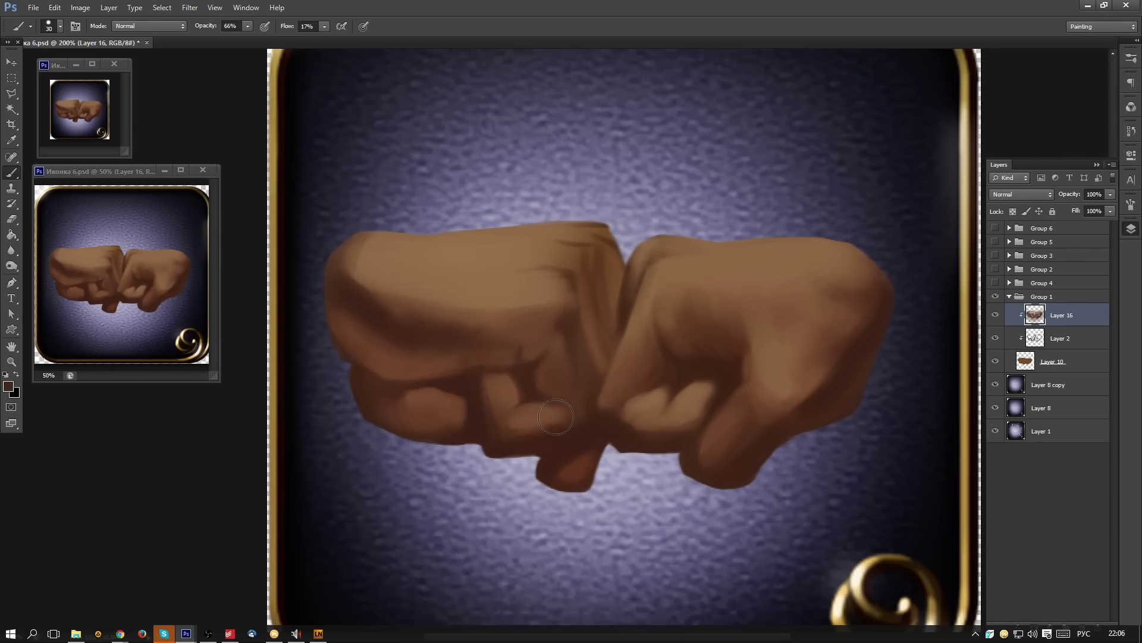
- Smooth the back of the left fist with light brown and cover its inner side facing the right fist with dark brown
alt+click(519, 278)
mouse_move(562, 269)
mouse_down()
mouse_move(527, 269)
mouse_move(540, 284)
mouse_move(602, 223)
mouse_move(392, 247)
mouse_move(409, 252)
mouse_up()
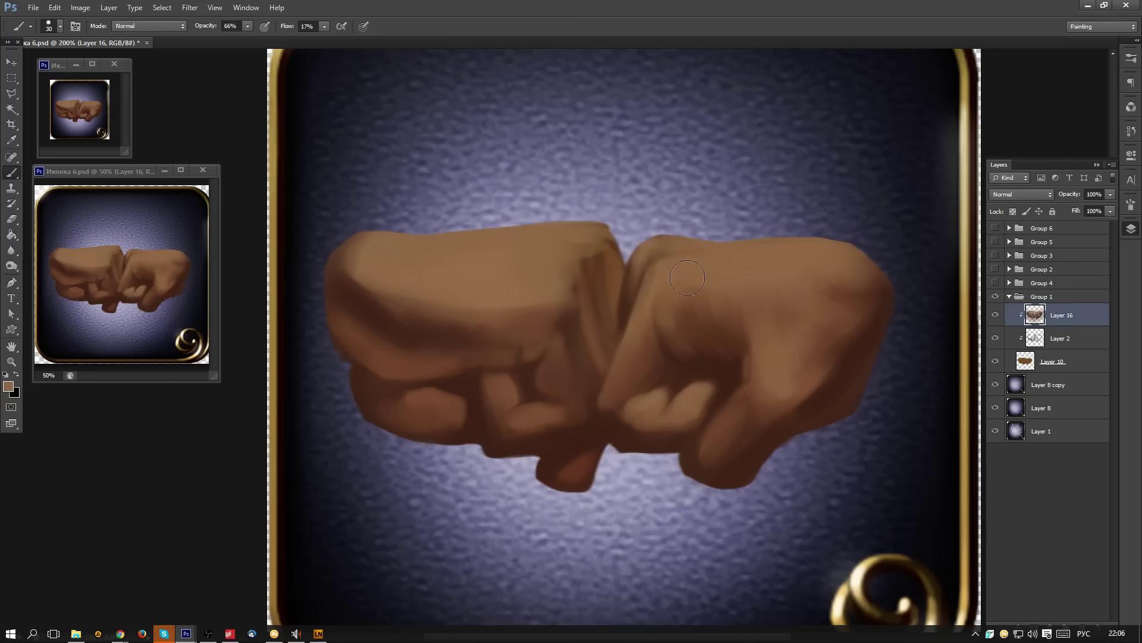
alt+click(628, 305)
drag(588, 323, 601, 366)
drag(601, 291, 605, 351)
drag(613, 259, 605, 353)
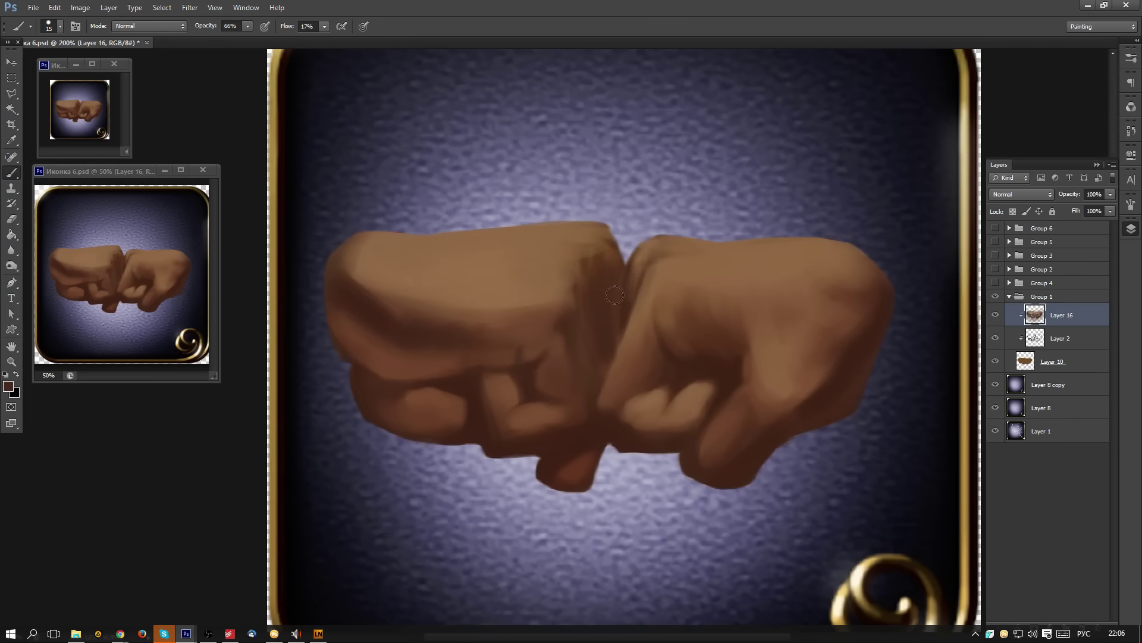
mouse_move(617, 238)
mouse_down()
mouse_move(598, 315)
mouse_move(608, 251)
mouse_move(585, 295)
mouse_move(598, 386)
mouse_move(575, 422)
mouse_move(478, 384)
mouse_move(603, 375)
mouse_up()
- Paint light brown knuckle bumps along the inner upper edge of the left fist
alt+click(472, 387)
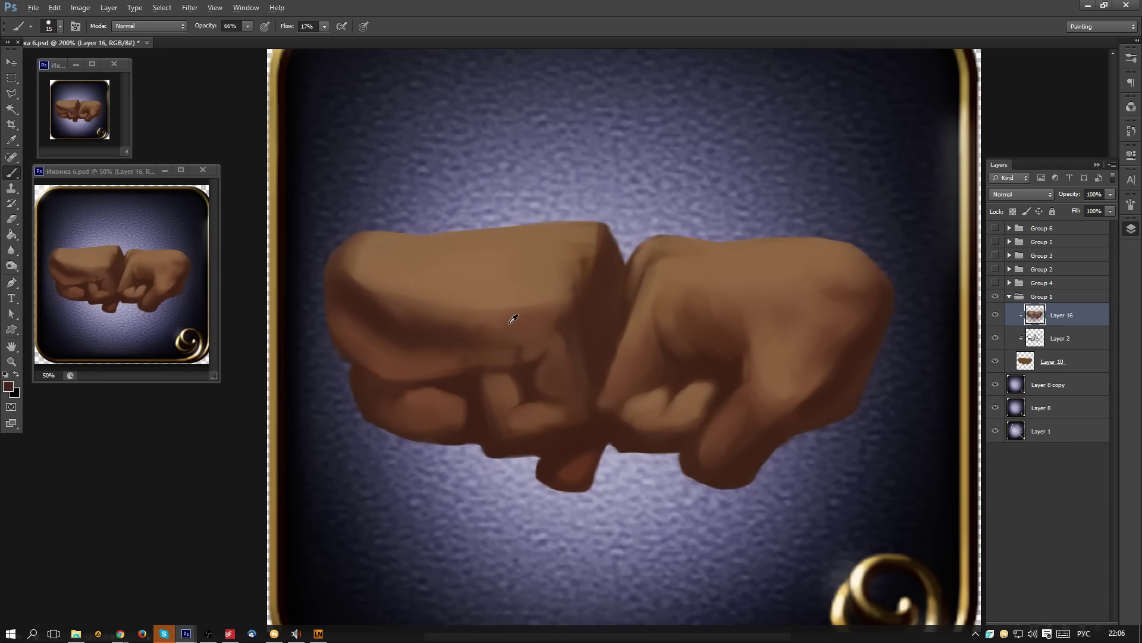
alt+click(509, 322)
alt+click(553, 284)
mouse_move(558, 282)
mouse_down()
mouse_move(588, 274)
mouse_move(563, 245)
mouse_move(604, 238)
mouse_up()
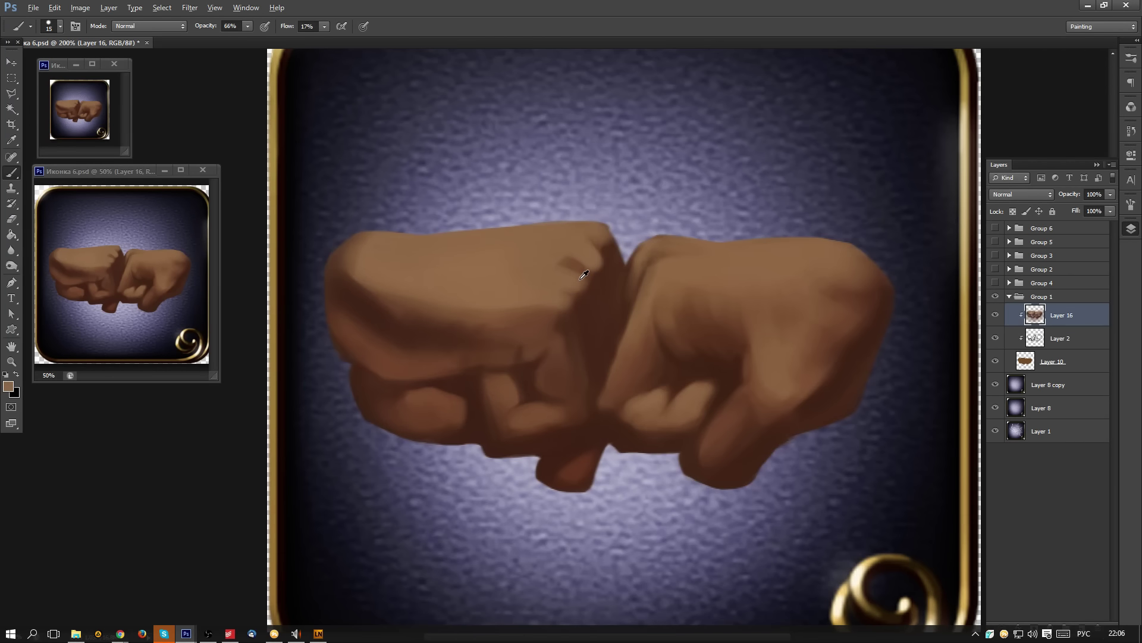
- Paint reddish-brown finger ridges below the left fist's knuckles and touch up the raised finger's edge
alt+click(569, 277)
alt+click(586, 296)
alt+click(544, 323)
mouse_move(591, 306)
mouse_down()
mouse_move(586, 280)
mouse_move(604, 350)
mouse_move(610, 264)
mouse_move(620, 335)
mouse_move(604, 256)
mouse_up()
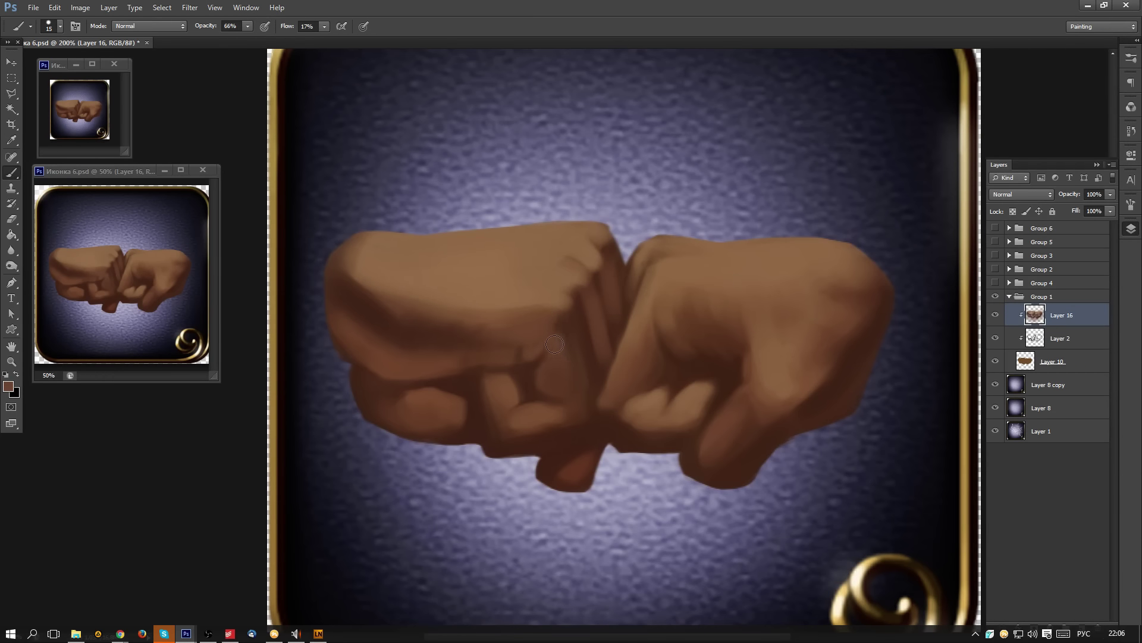
drag(537, 351, 541, 375)
- Refine the right fist's edge where the fists meet and round the left fist's small curled fingers with sampled browns
alt+click(606, 374)
alt+click(612, 383)
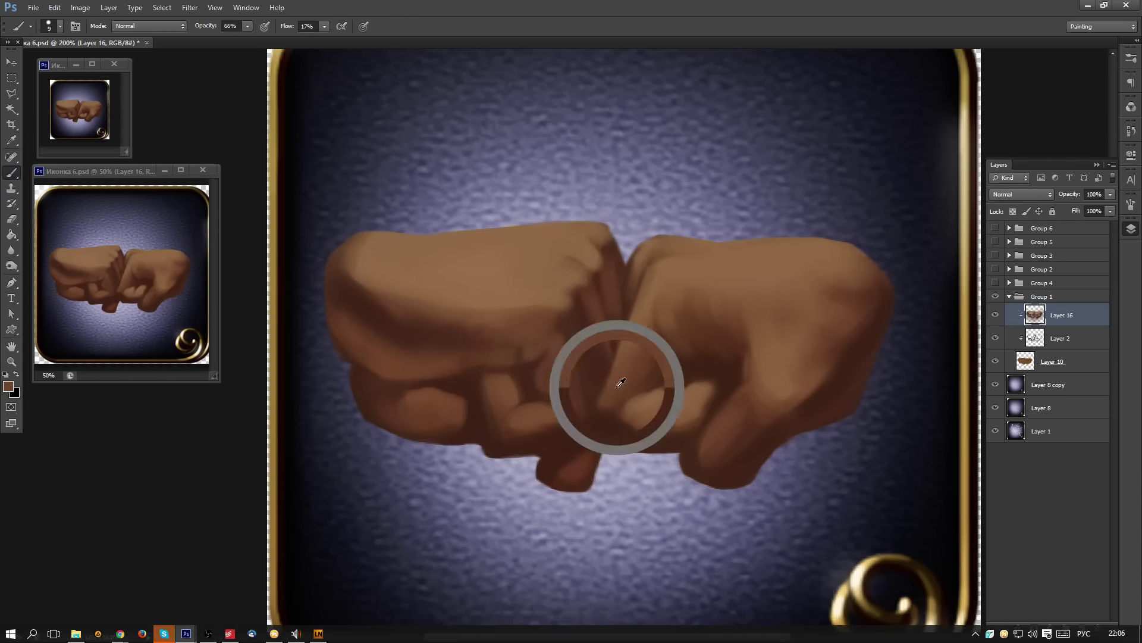
alt+click(584, 431)
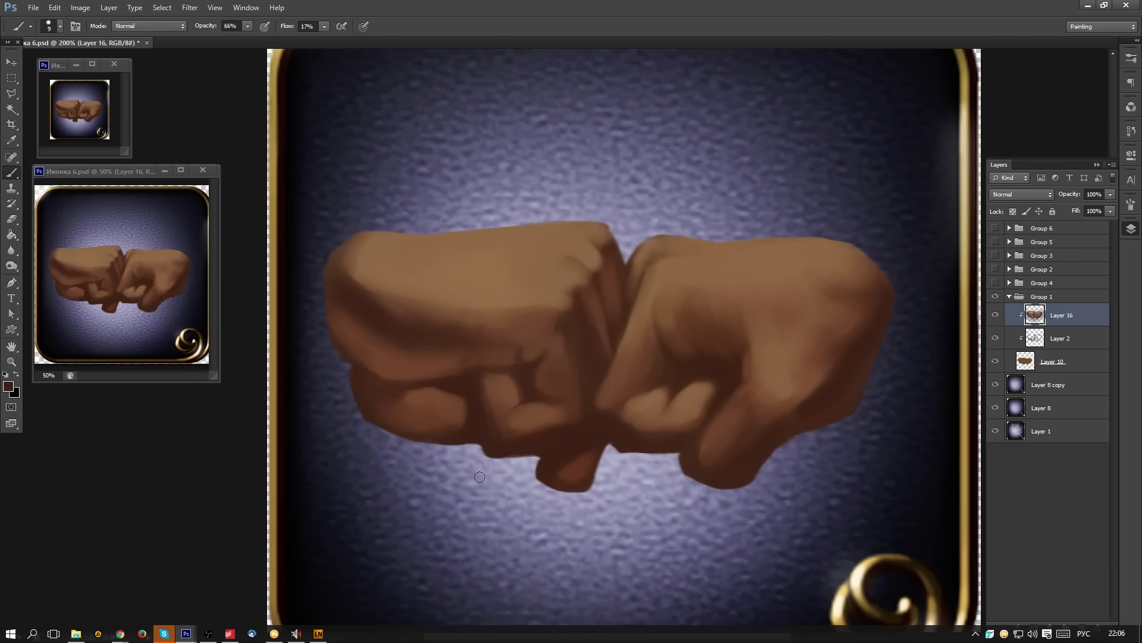
alt+click(538, 436)
alt+click(504, 393)
mouse_move(514, 381)
mouse_down()
mouse_move(503, 405)
mouse_move(525, 407)
mouse_up()
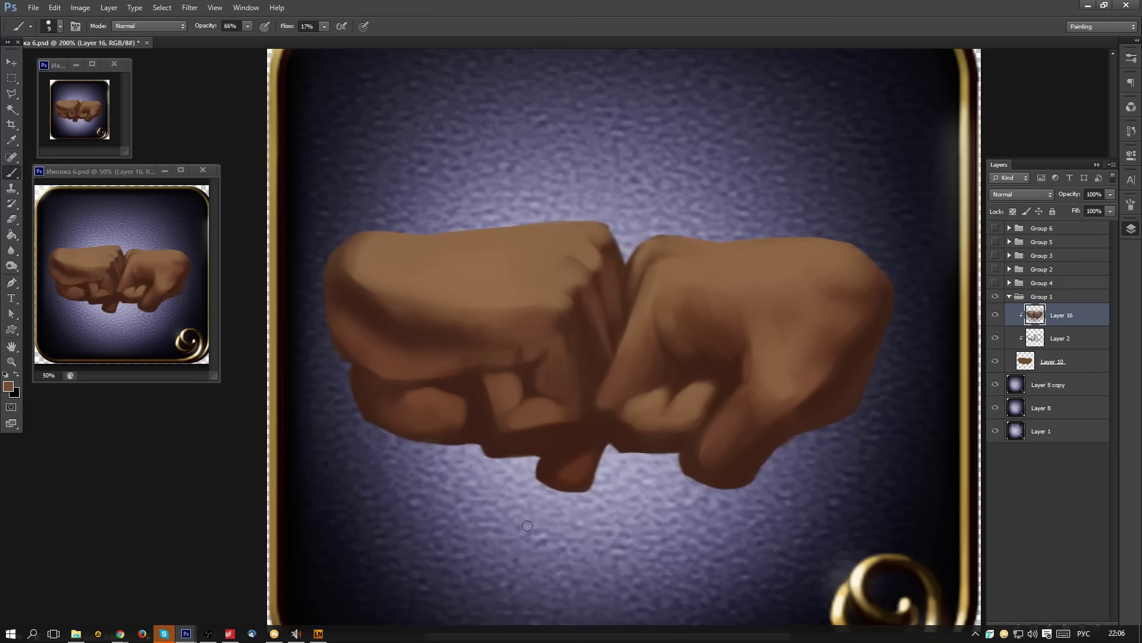
- On Layer 10, erase the lower edge of the left fist beneath the curled fingers to tighten its silhouette
alt+click(1041, 349)
click(1080, 360)
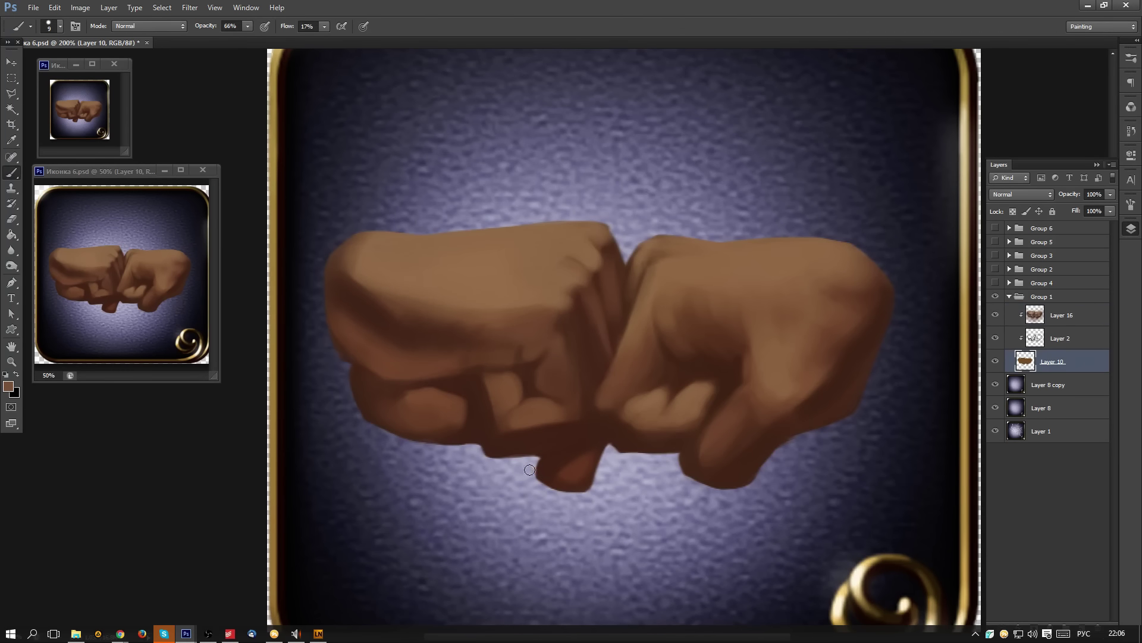
key(e)
key(bracketleft)
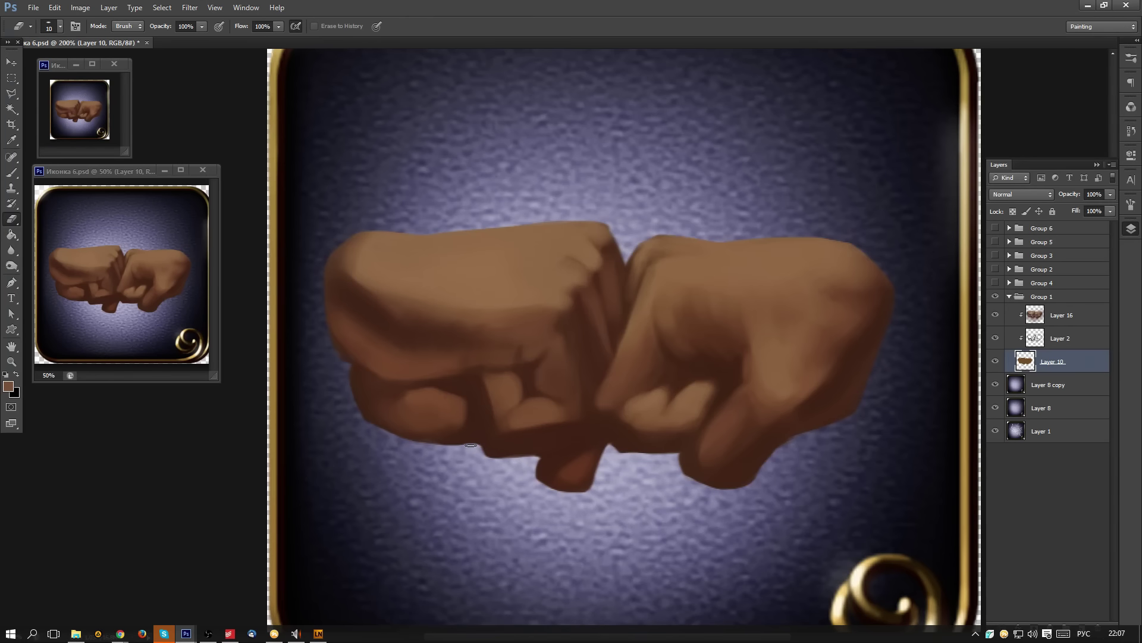
mouse_move(484, 443)
mouse_down()
mouse_move(496, 464)
mouse_move(488, 439)
mouse_move(496, 452)
mouse_move(489, 440)
mouse_move(520, 455)
mouse_up()
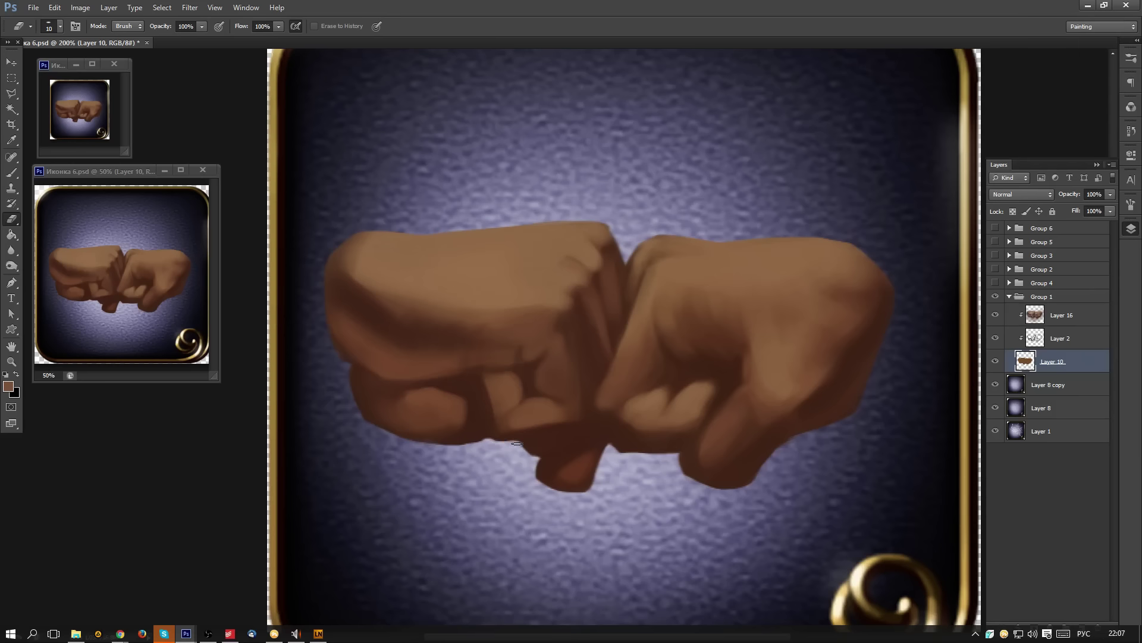
drag(485, 441, 455, 445)
- On Layer 16, brush dark brown into the creases around the left fist's small curled fingers
click(1075, 322)
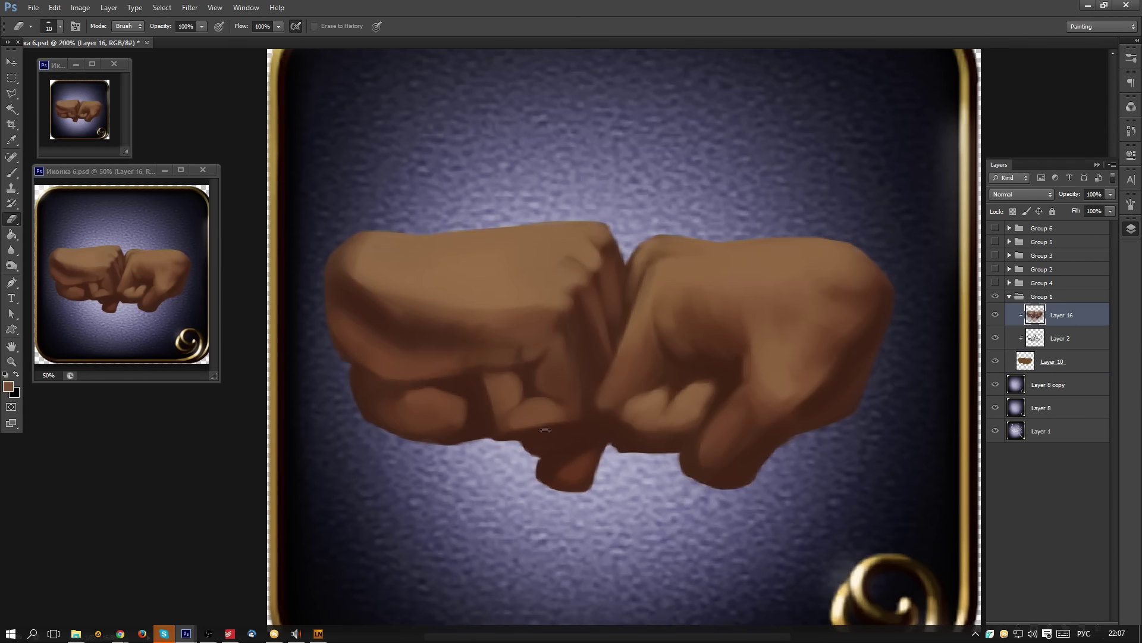
key(b)
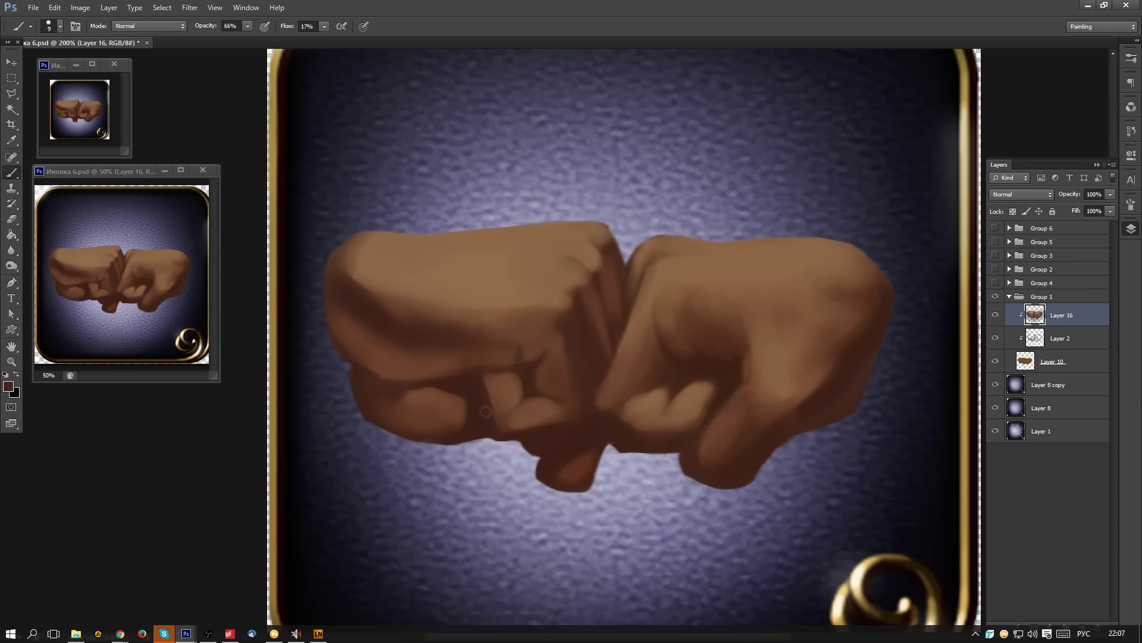
drag(515, 375, 523, 385)
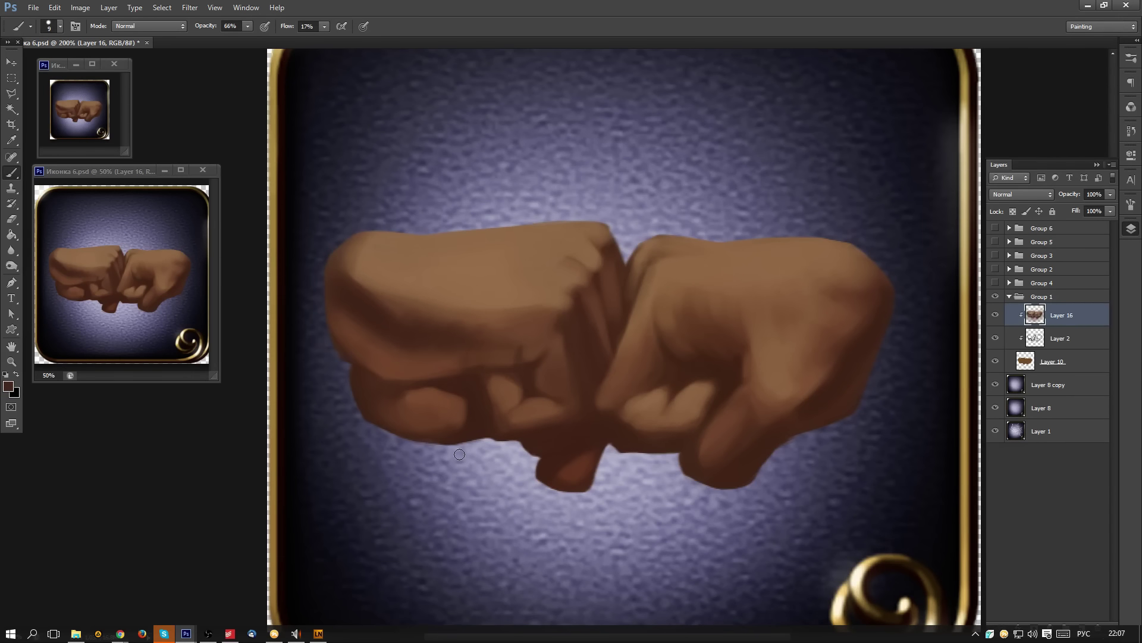
- Define the left fist's knuckles and the finger ridges below them with sampled light and dark browns
alt+click(565, 301)
alt+click(538, 321)
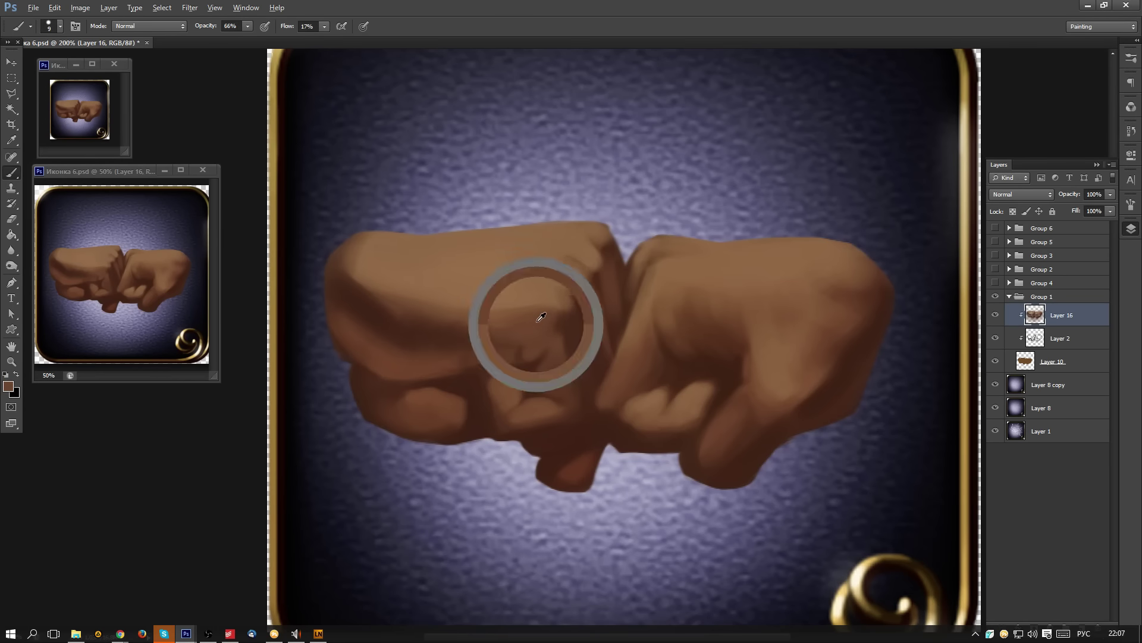
alt+click(594, 310)
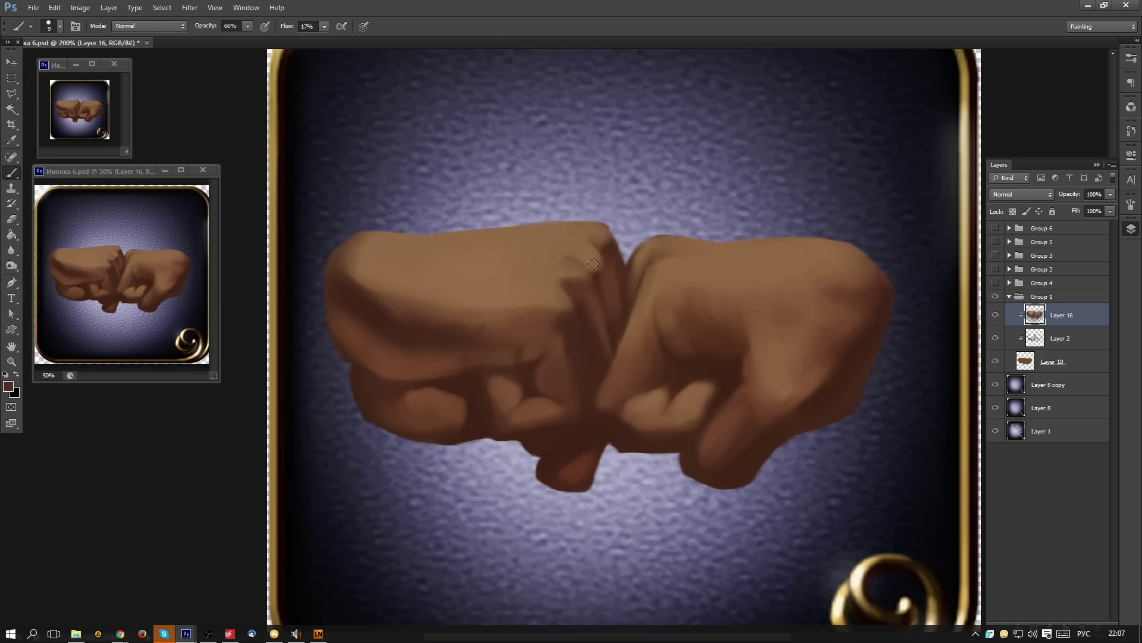
alt+click(565, 289)
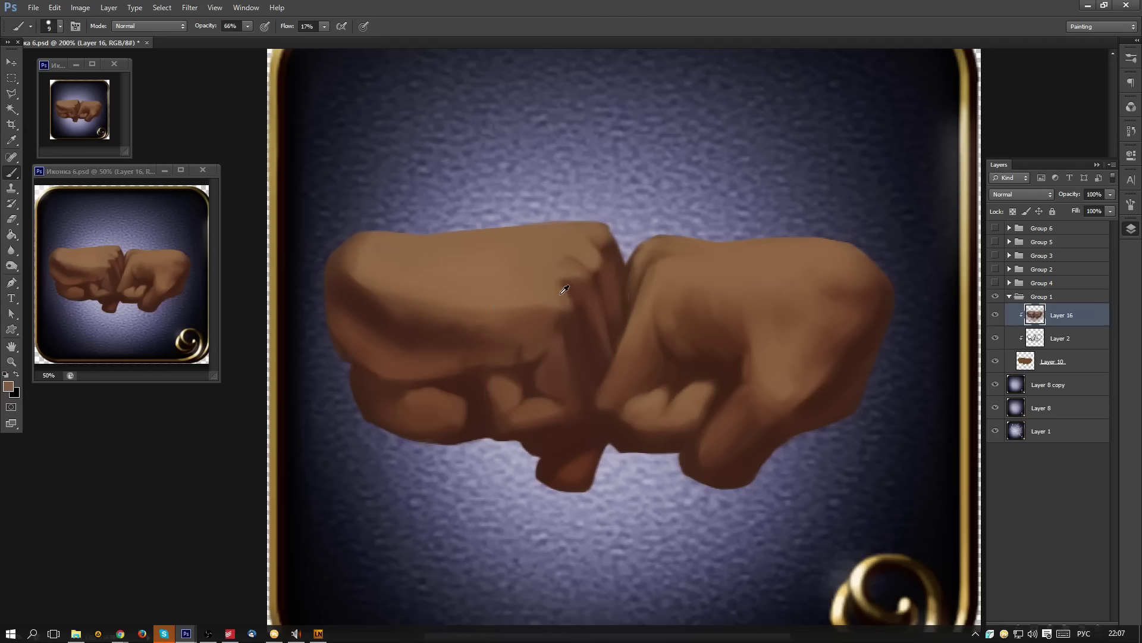
alt+click(593, 296)
alt+click(575, 257)
alt+click(595, 287)
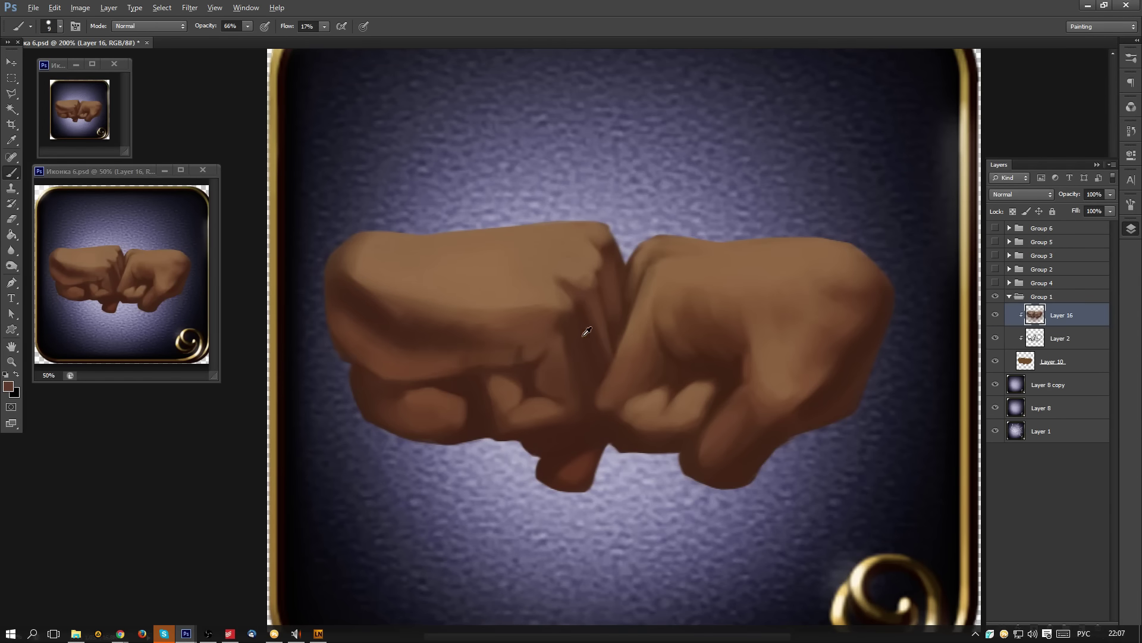
alt+click(586, 318)
alt+click(583, 305)
alt+click(596, 311)
alt+click(592, 341)
alt+click(555, 272)
- Hide Layer 16 to examine the flat base and sketch lines beneath it, and restore it as the active layer
click(1088, 361)
click(995, 314)
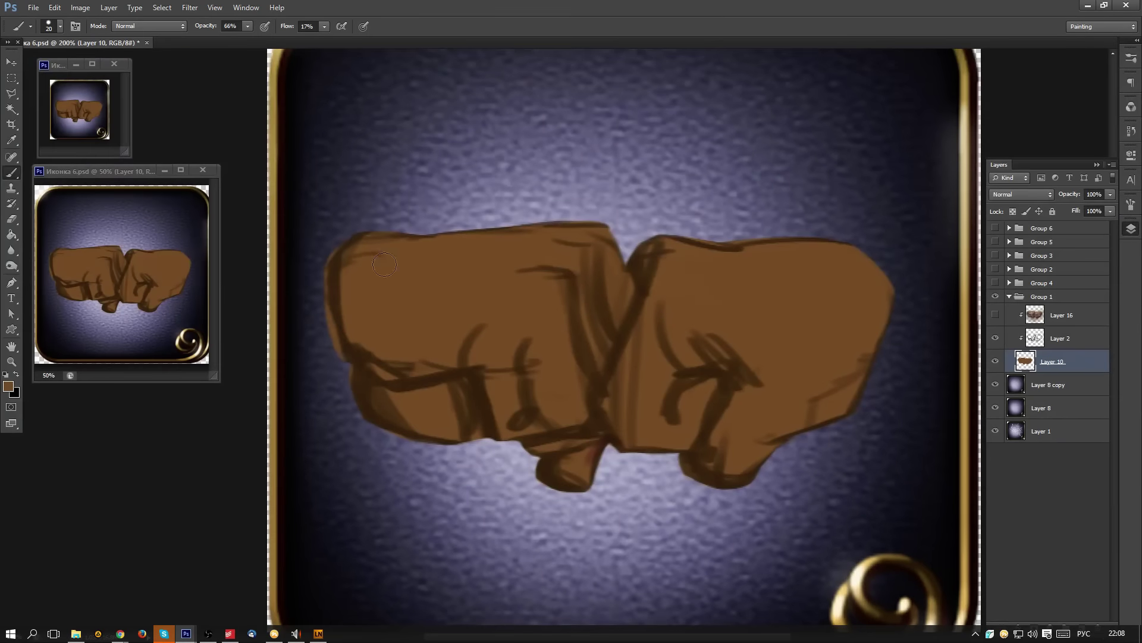
click(996, 315)
click(1065, 315)
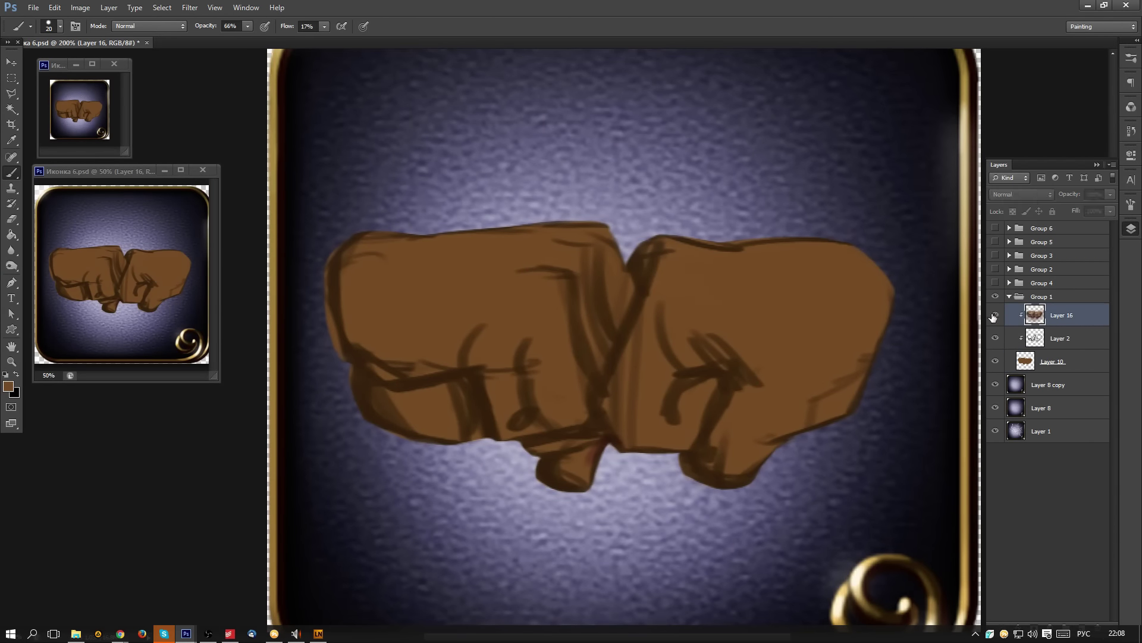
- On Layer 16, brush soft finger ridges along the left fist's upper surface with sampled light browns
alt+click(428, 277)
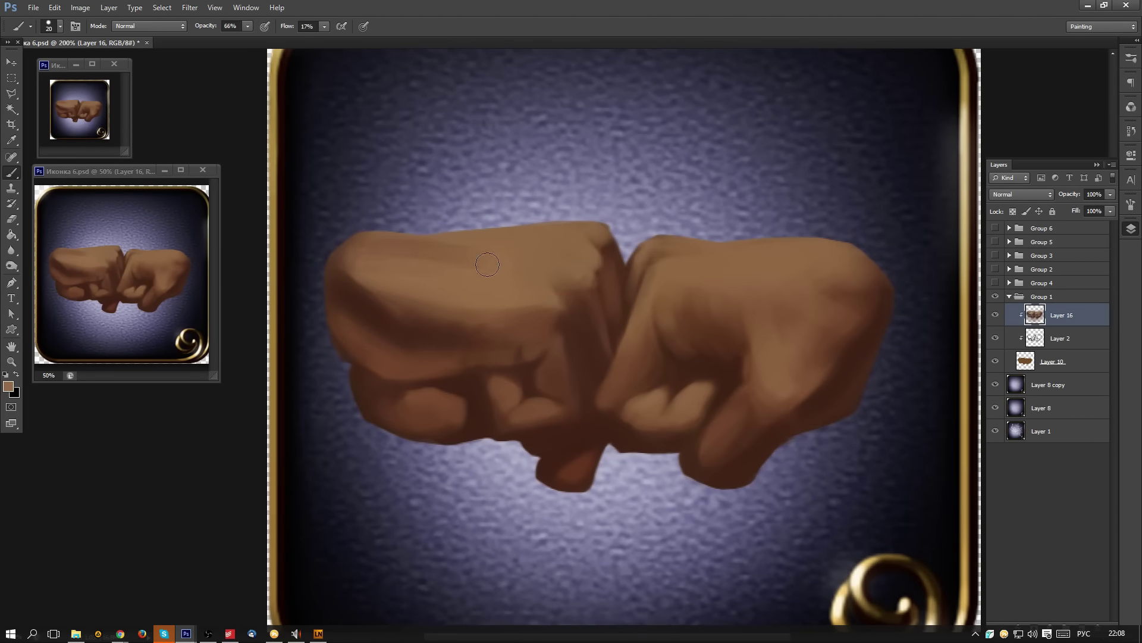
alt+click(370, 239)
mouse_move(435, 254)
mouse_down()
mouse_move(502, 277)
mouse_move(433, 254)
mouse_up()
- Shade the left fist's knuckle side facing the right fist, blending sampled mid and dark browns up to its upper corner
alt+click(584, 278)
alt+click(602, 321)
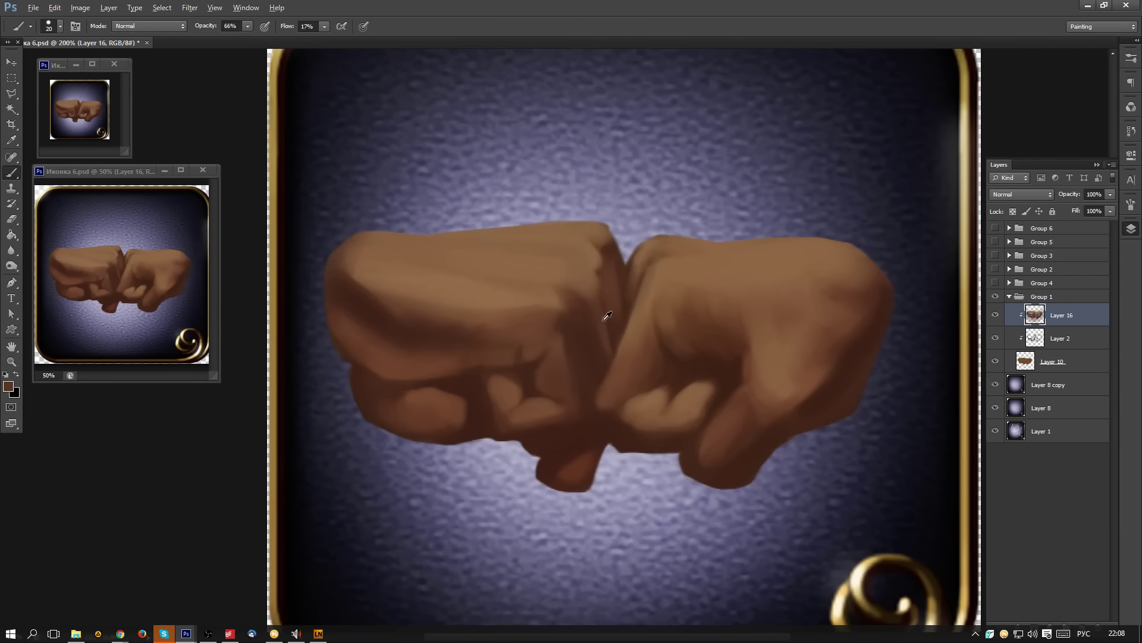
alt+click(594, 368)
drag(595, 263, 609, 299)
alt+click(544, 317)
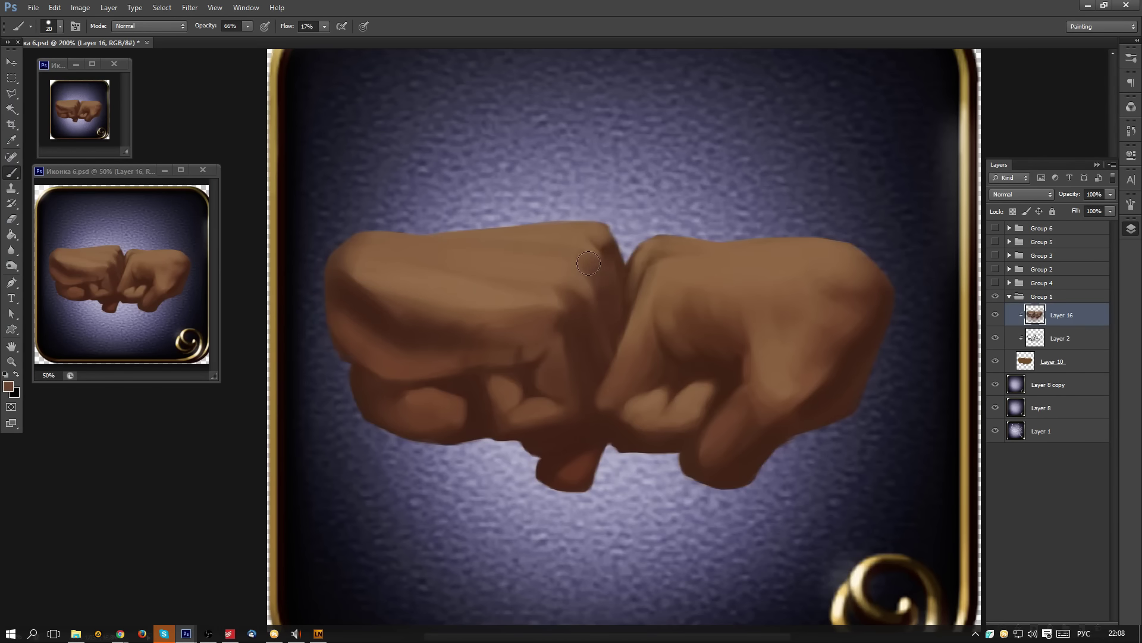
drag(611, 290, 608, 297)
alt+click(586, 245)
drag(582, 239, 613, 261)
alt+click(604, 279)
- Merge Layer 10, Layer 2 and Layer 16 and erase the left fist's top corner into a rounder knuckle
click(1080, 363)
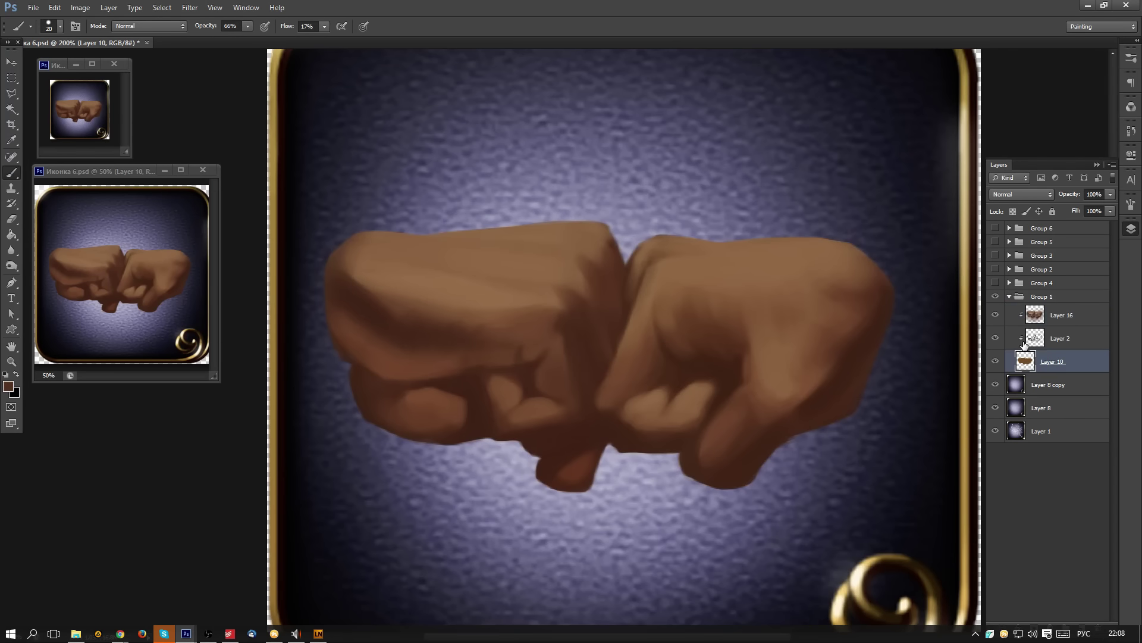
shift+click(1089, 323)
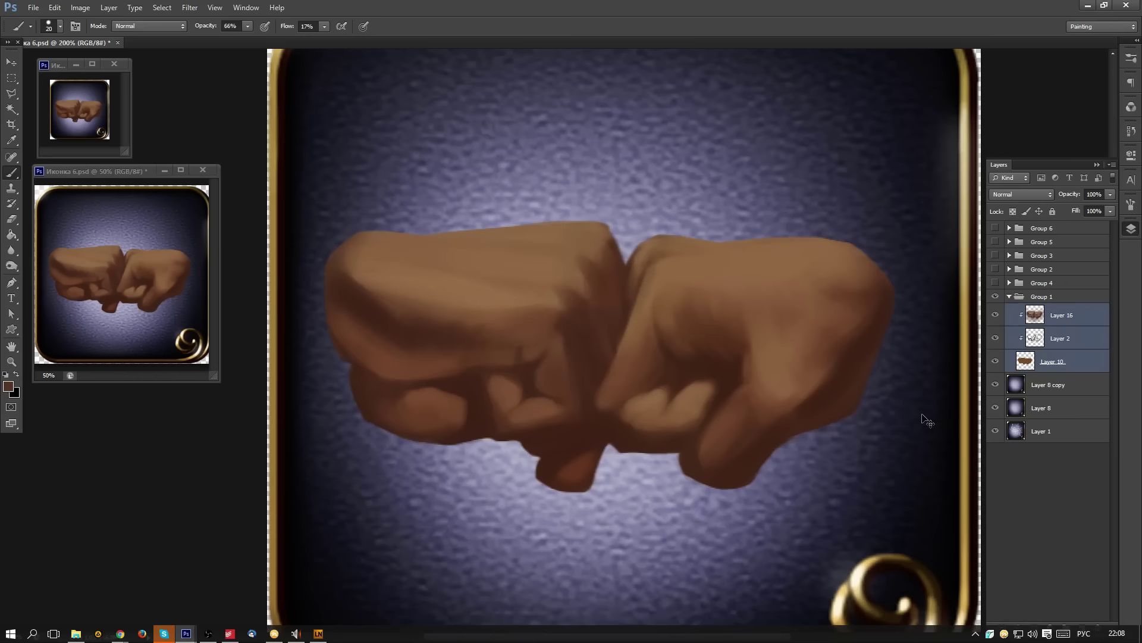
key(ctrl+e)
key(e)
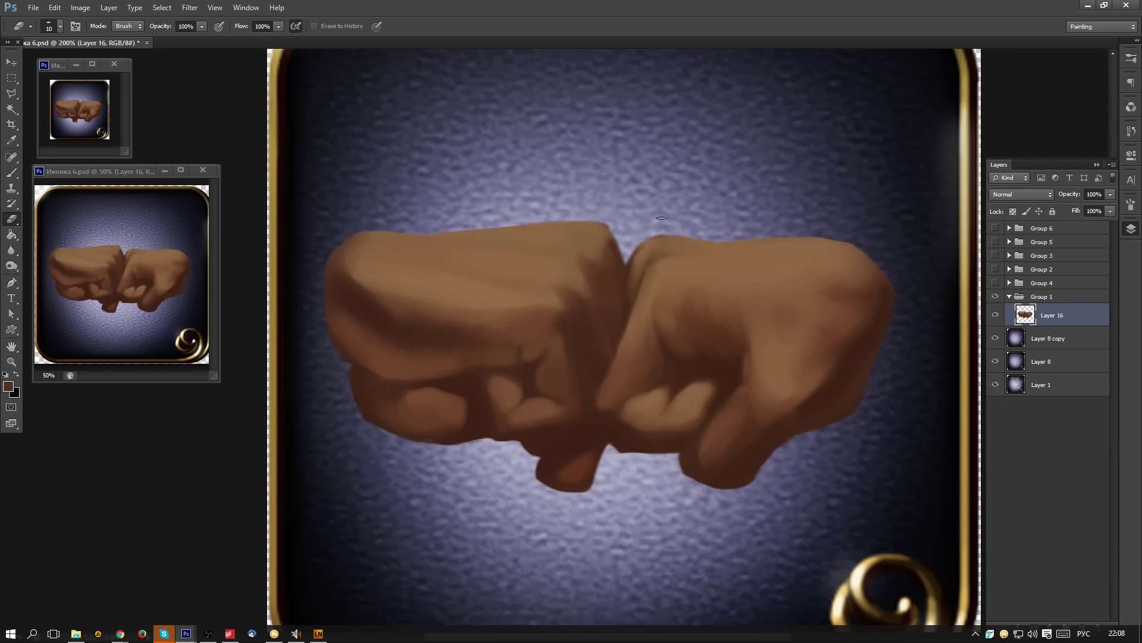
mouse_move(606, 231)
mouse_down()
mouse_move(519, 220)
mouse_move(583, 218)
mouse_move(605, 225)
mouse_move(514, 226)
mouse_move(605, 228)
mouse_move(625, 265)
mouse_move(616, 234)
mouse_move(578, 224)
mouse_move(626, 254)
mouse_move(601, 230)
mouse_move(623, 253)
mouse_move(633, 213)
mouse_move(620, 266)
mouse_move(638, 258)
mouse_move(610, 235)
mouse_move(626, 278)
mouse_up()
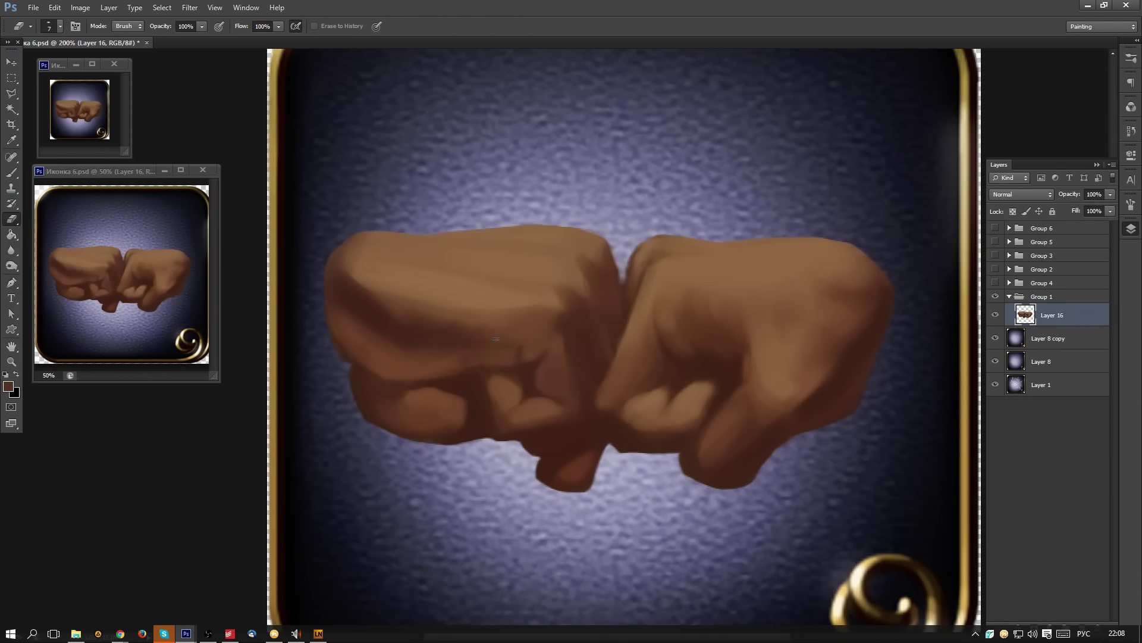
- Switch to the flat 19 px brush tip, touch up the left fist's top edge and set the flow to 100%
key(b)
key(alt)
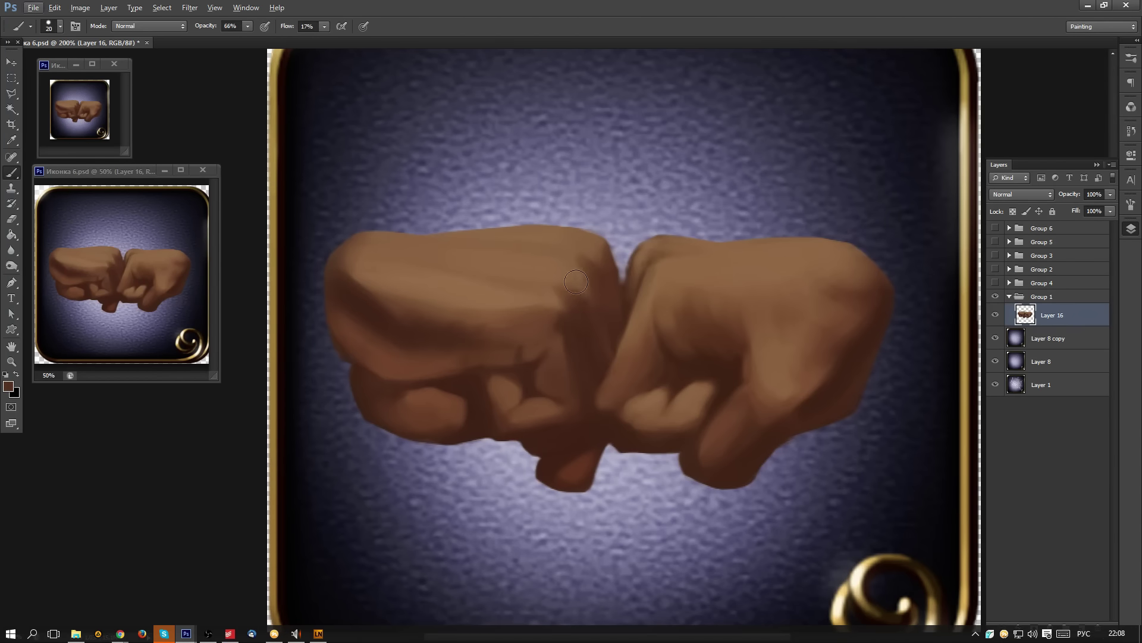
right_click(657, 293)
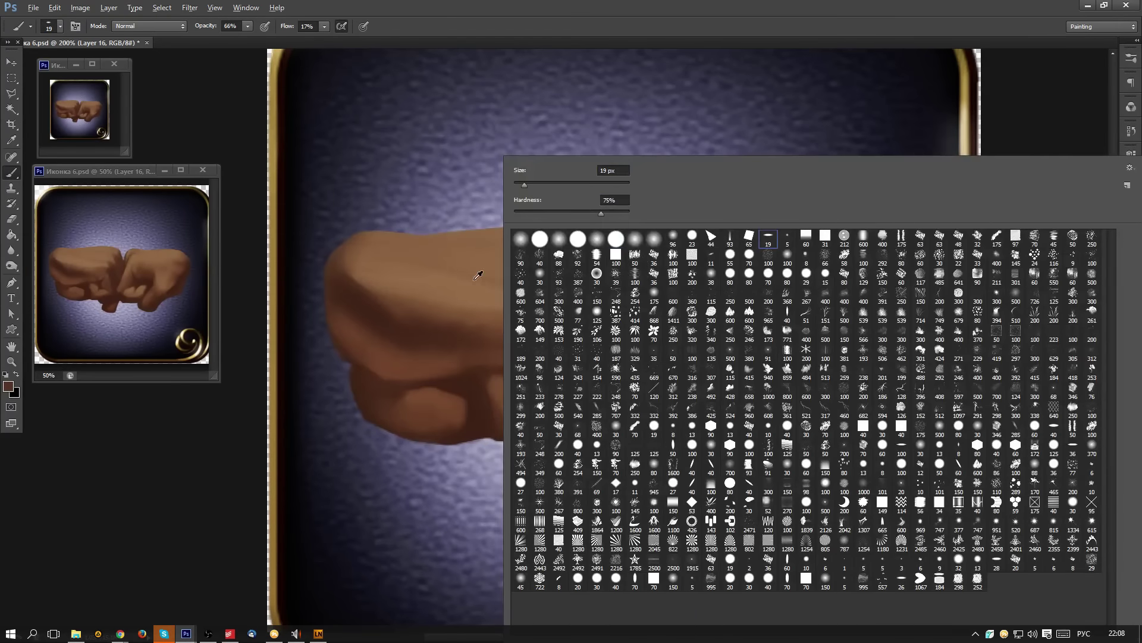
double_click(774, 237)
mouse_move(556, 233)
mouse_down()
mouse_move(596, 232)
mouse_move(584, 229)
mouse_up()
click(324, 26)
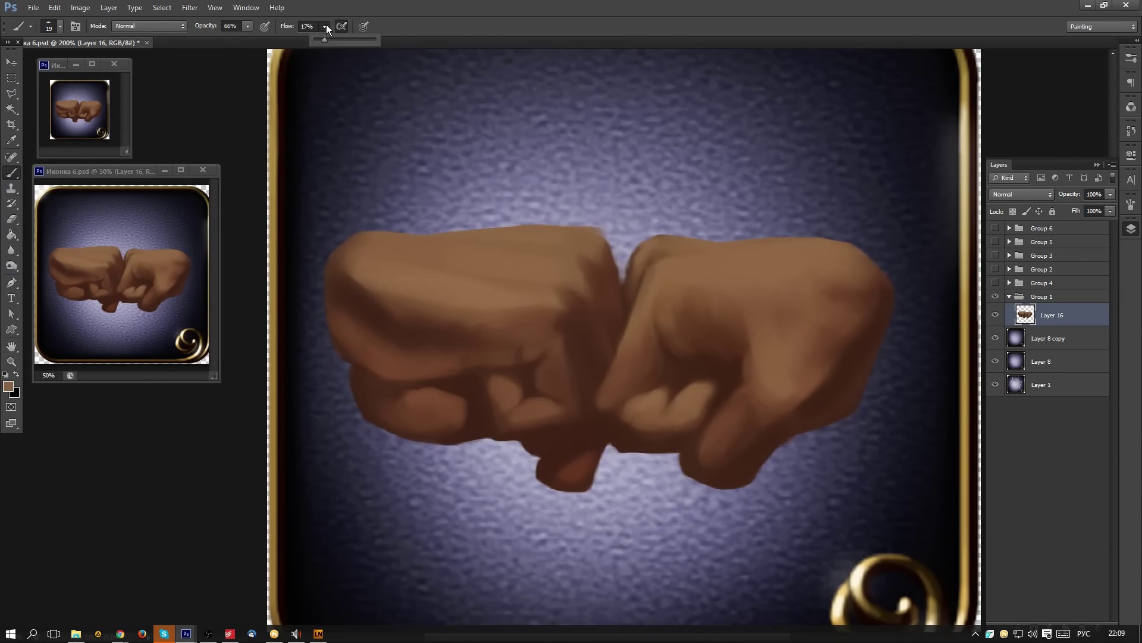
- Rebuild the left fist's topmost knuckle corner with sampled light brown and darker shading beside the gap
alt+click(591, 244)
drag(598, 234, 596, 231)
alt+click(617, 292)
mouse_move(610, 238)
mouse_down()
mouse_move(620, 287)
mouse_move(612, 239)
mouse_move(625, 312)
mouse_move(616, 240)
mouse_move(627, 309)
mouse_move(607, 241)
mouse_move(608, 290)
mouse_move(585, 265)
mouse_move(583, 258)
mouse_up()
alt+click(631, 304)
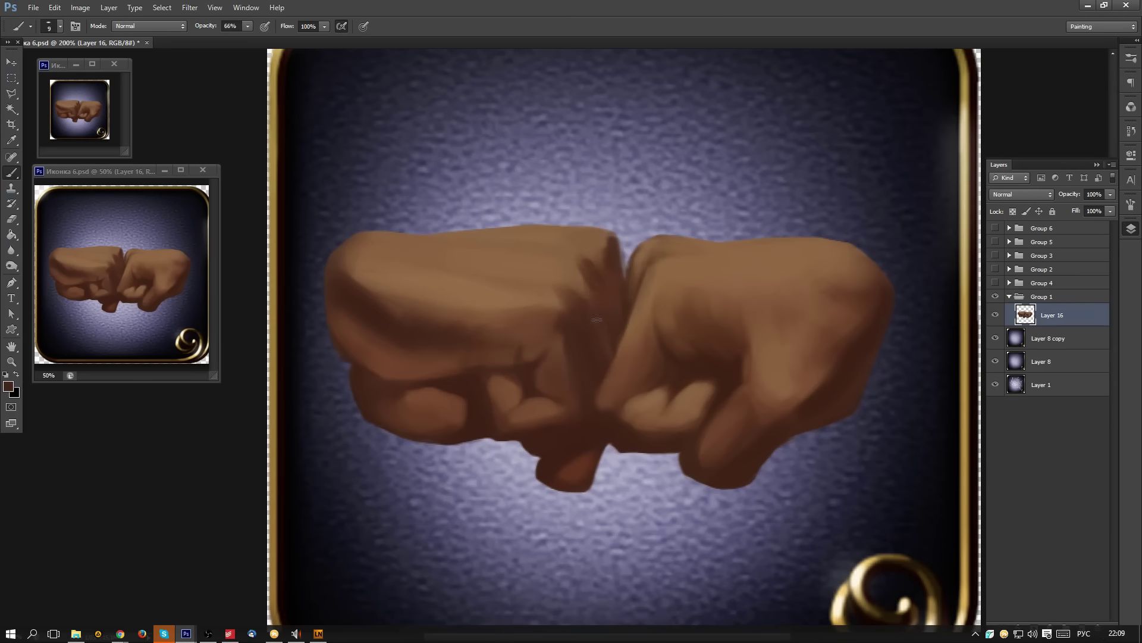
- Paint a lighter middle knuckle on the left fist and model the finger below it with sampled browns
alt+click(553, 312)
key(bracketright)
mouse_move(537, 295)
mouse_down()
mouse_move(576, 296)
mouse_move(578, 357)
mouse_up()
alt+click(512, 300)
alt+click(564, 373)
alt+click(542, 331)
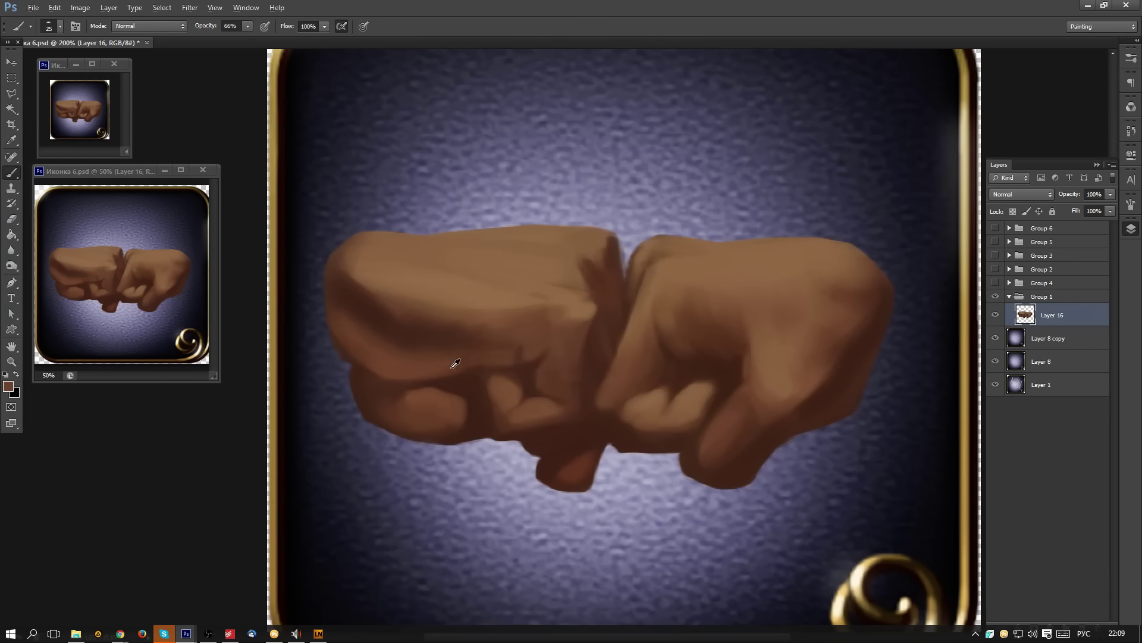
alt+click(526, 353)
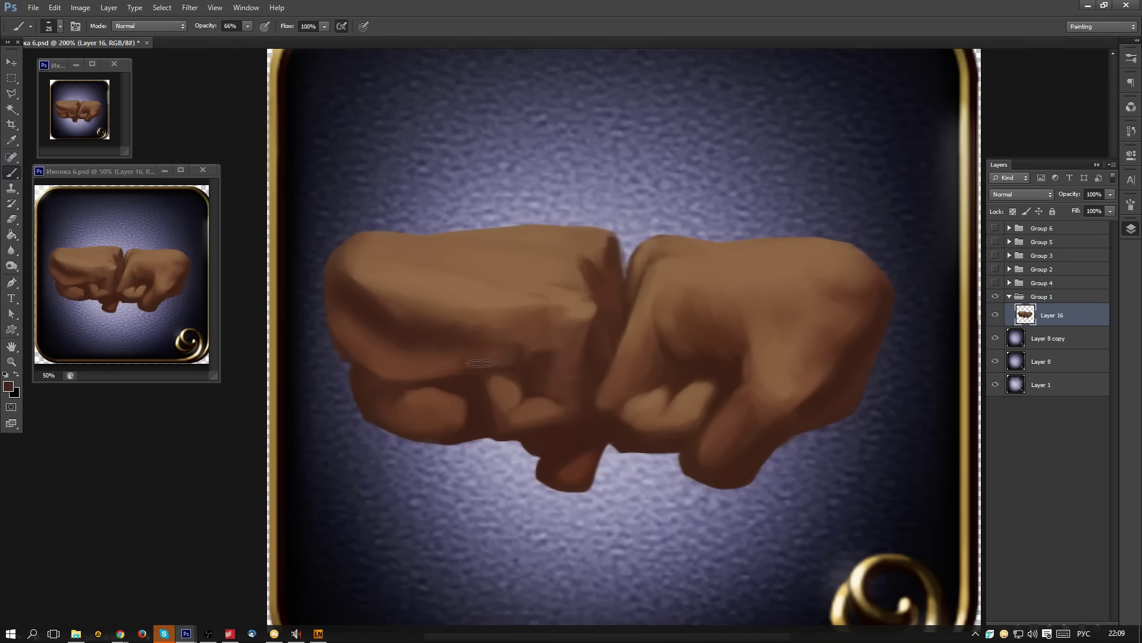
- Brush the left fist's upper knuckle and darker strokes along its top surface to separate the fingers
alt+click(568, 292)
mouse_move(575, 262)
mouse_down()
mouse_move(602, 291)
mouse_move(601, 266)
mouse_move(607, 292)
mouse_move(608, 281)
mouse_up()
alt+click(617, 256)
drag(526, 250, 608, 256)
drag(476, 242, 606, 244)
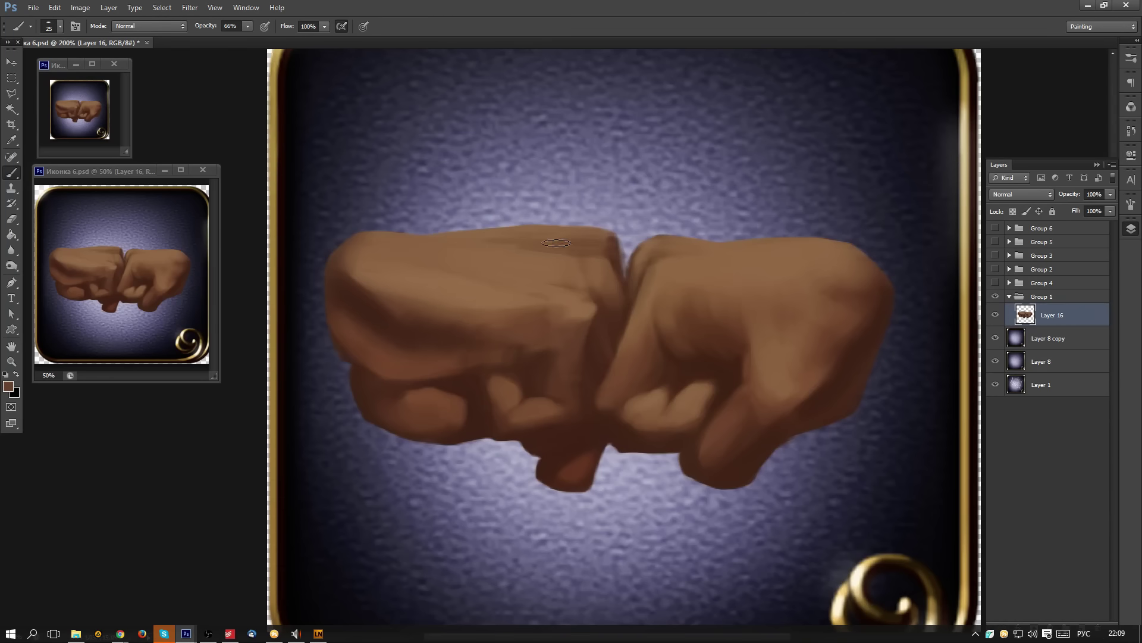
- Refine the small knuckle beside the gap on the left fist using a 15 px brush and sampled browns
alt+click(622, 315)
key(bracketleft)
key(bracketleft)
alt+click(615, 274)
alt+click(604, 280)
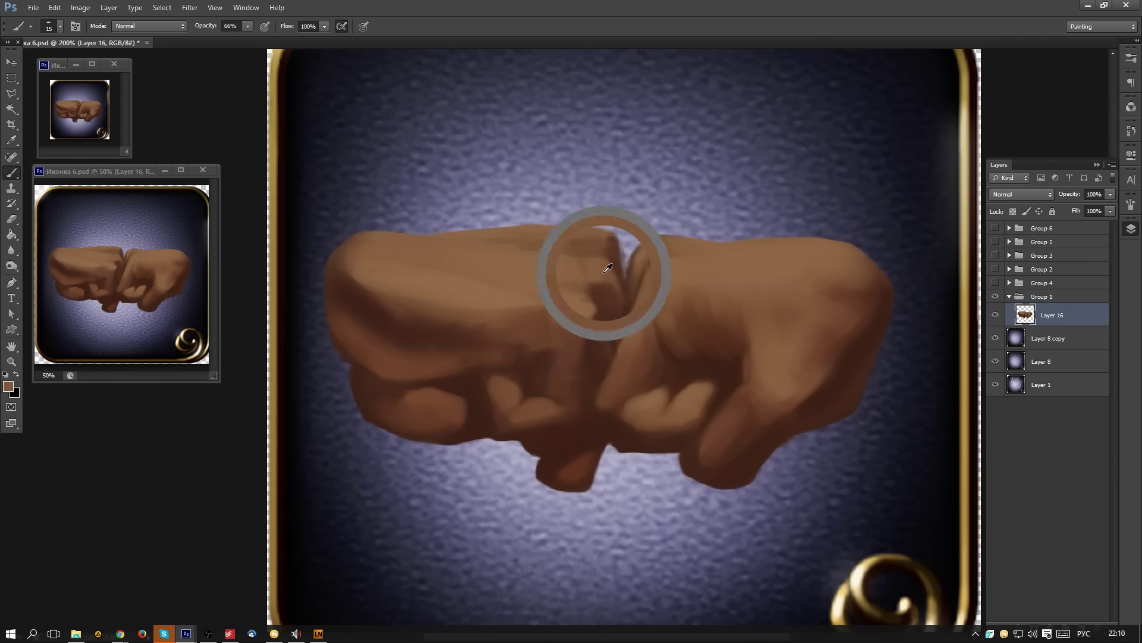
drag(602, 286, 614, 302)
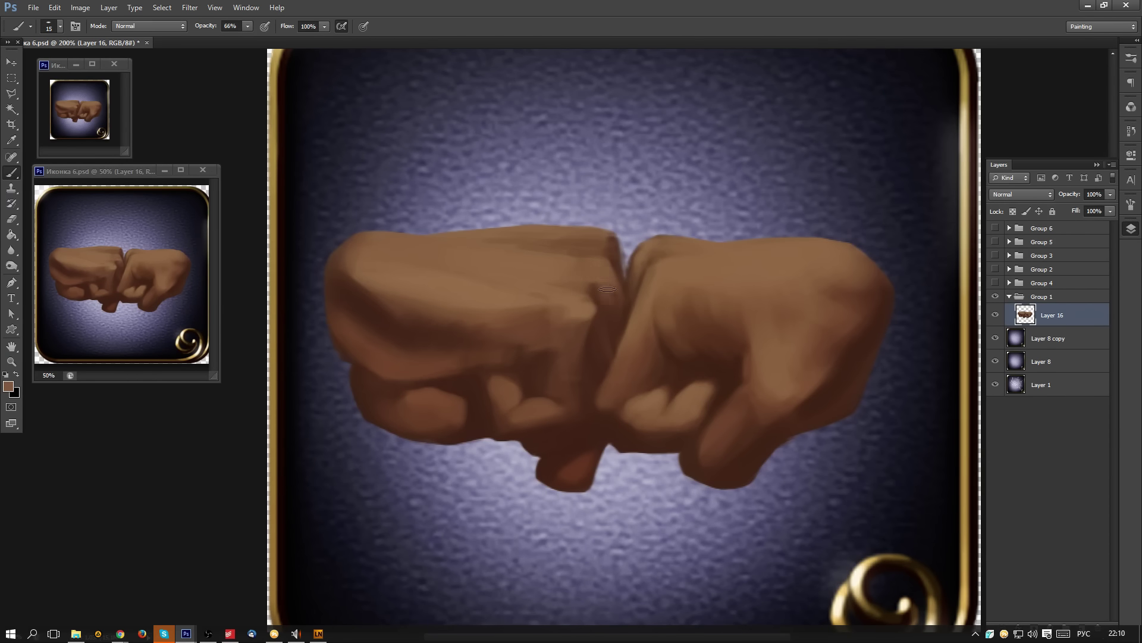
- Darken the left fist's edge along the gap and blend the knuckle tops with sampled lighter browns
alt+click(621, 258)
drag(619, 259, 611, 327)
alt+click(578, 246)
alt+click(616, 258)
alt+click(584, 270)
alt+click(664, 262)
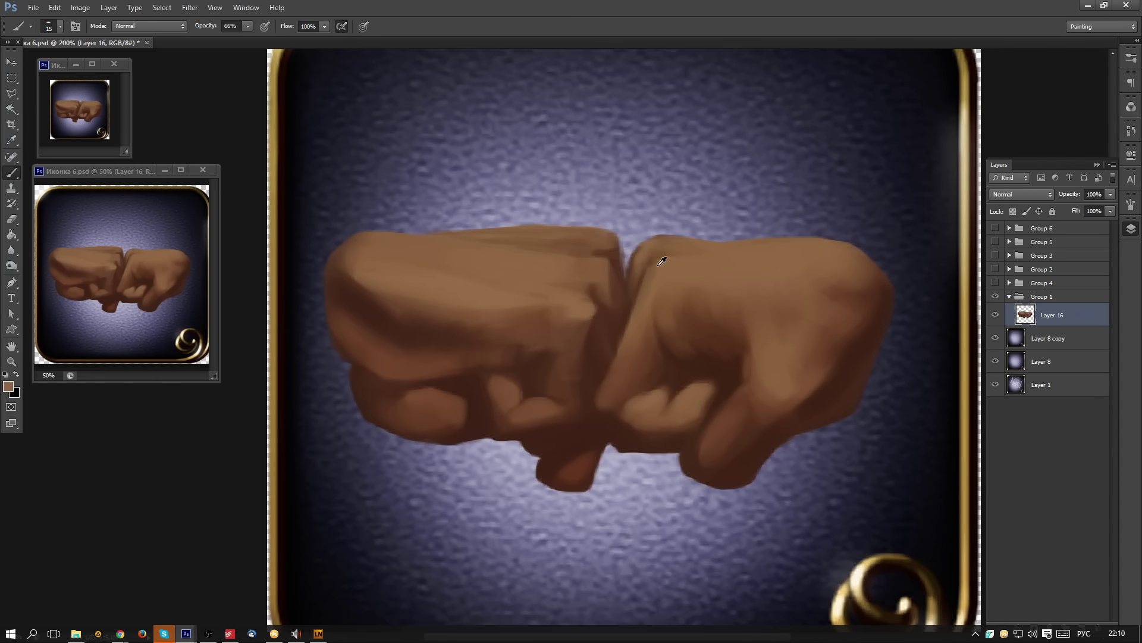
- Erase the bump on the right fist's top edge near the gap to smooth its outline
key(alt)
key(e)
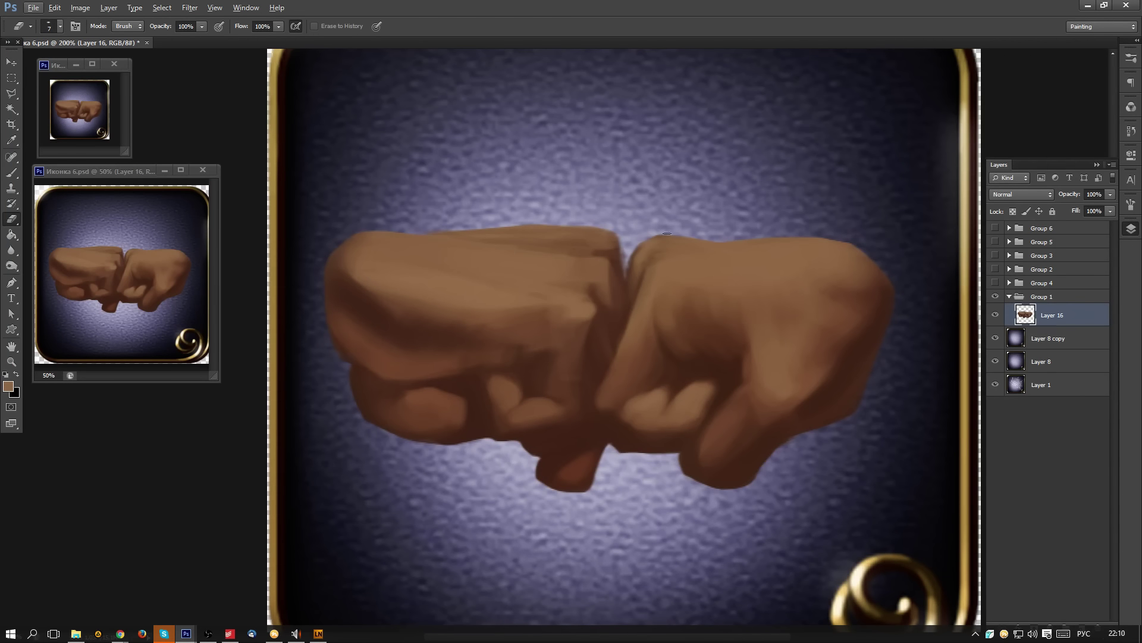
mouse_move(667, 234)
mouse_down()
mouse_move(697, 238)
mouse_move(658, 237)
mouse_up()
key(alt)
mouse_move(697, 392)
mouse_down()
mouse_move(637, 395)
mouse_move(695, 387)
mouse_up()
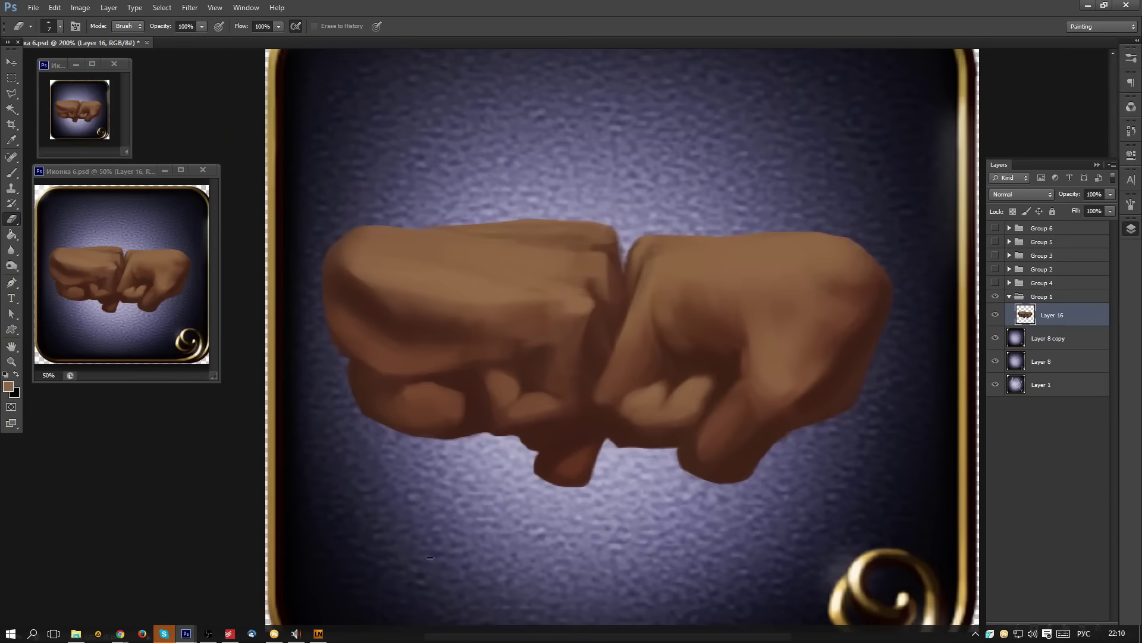
- Reshape the right fist's outer upper corner with a light rounded knuckle and a dark brown bulge behind it
key(b)
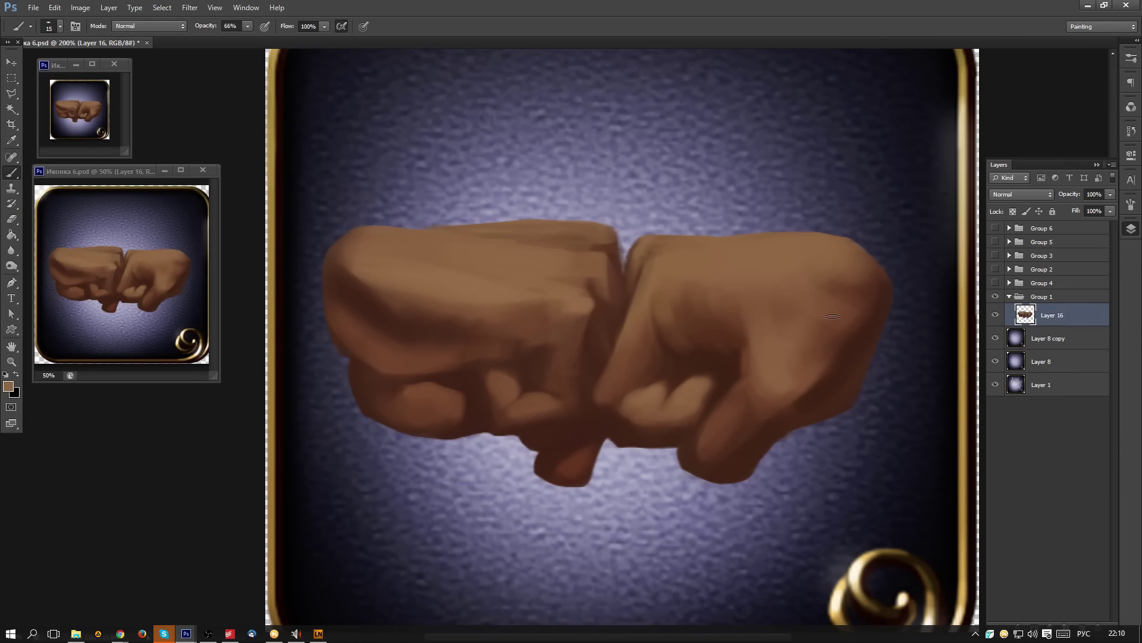
alt+click(882, 317)
key(bracketleft)
alt+click(861, 253)
alt+click(799, 242)
drag(838, 236, 868, 271)
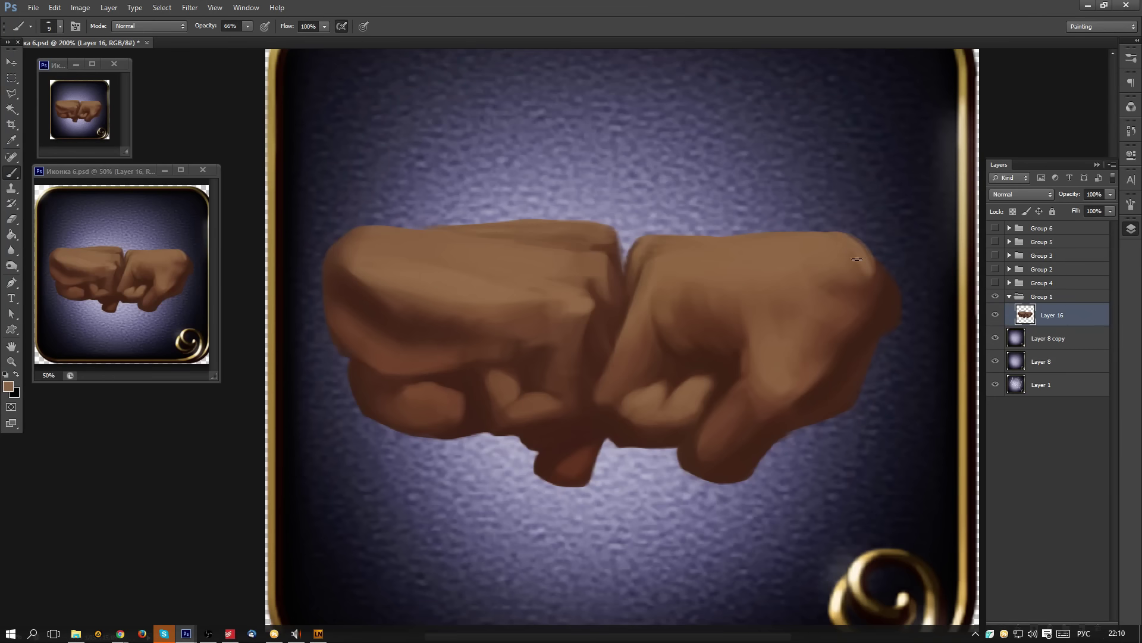
alt+click(863, 277)
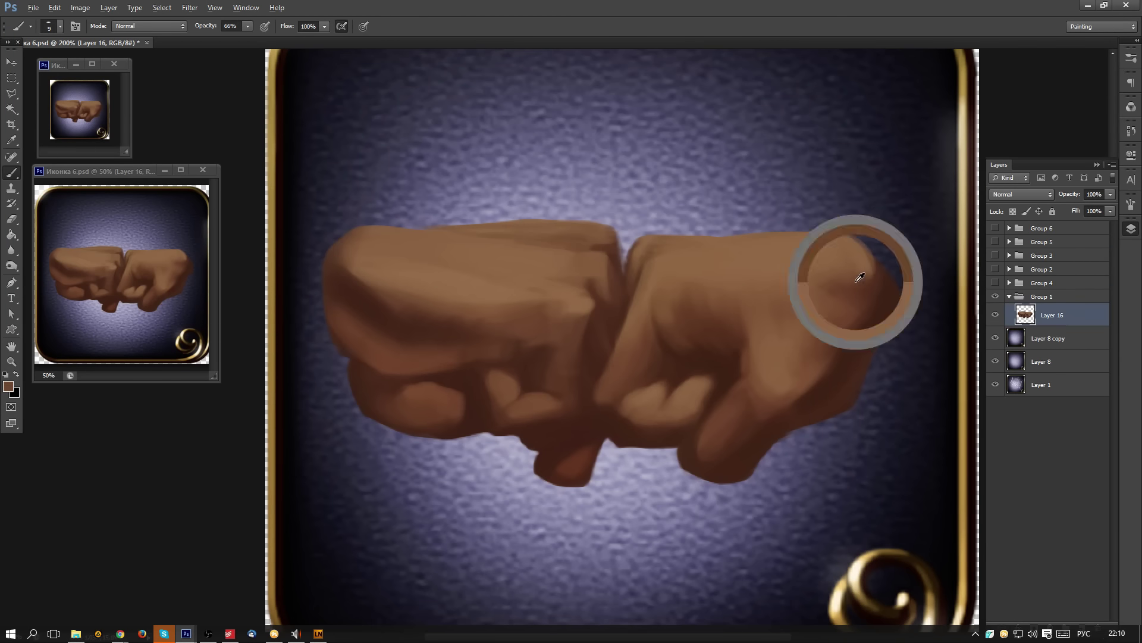
alt+click(847, 241)
alt+click(882, 286)
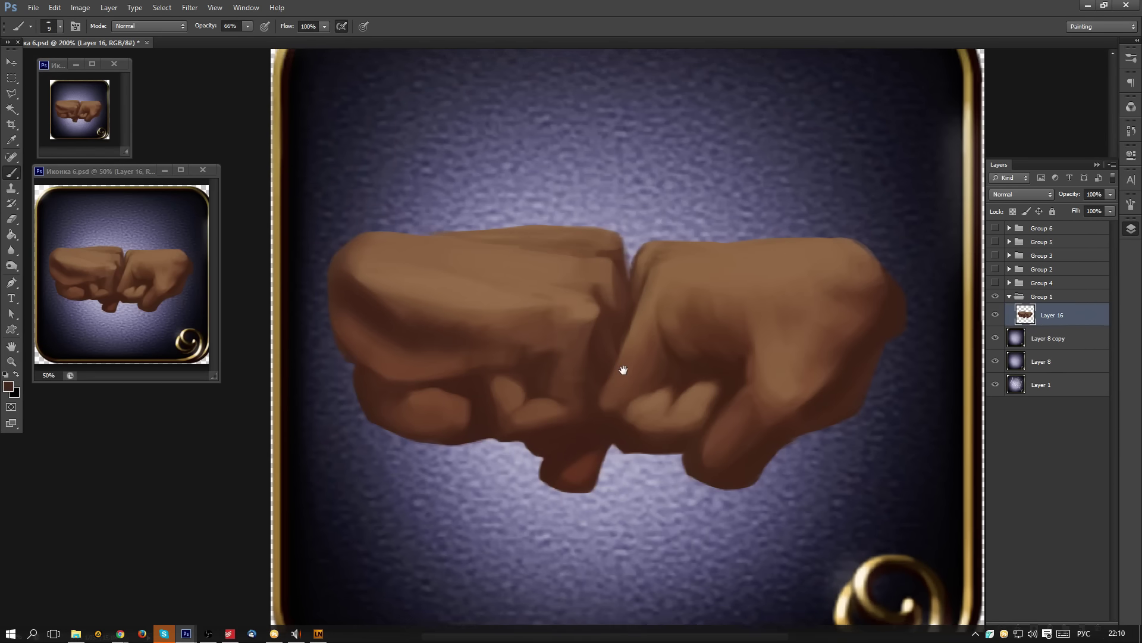
- Try to trim the left fist's top edge with the 7 px eraser
drag(619, 356, 639, 362)
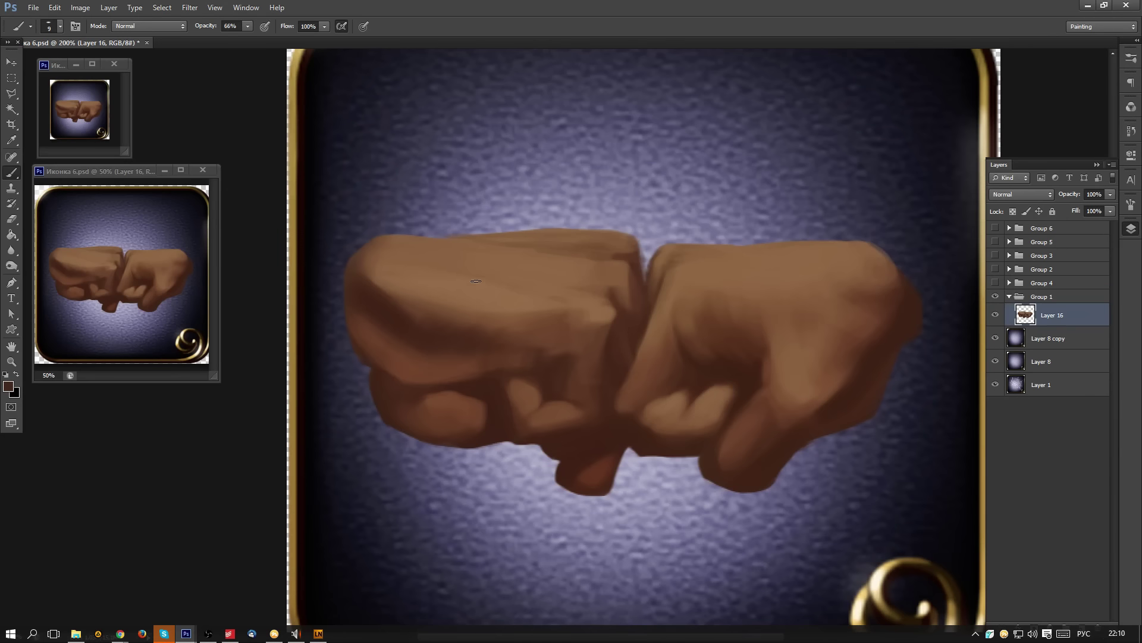
key(e)
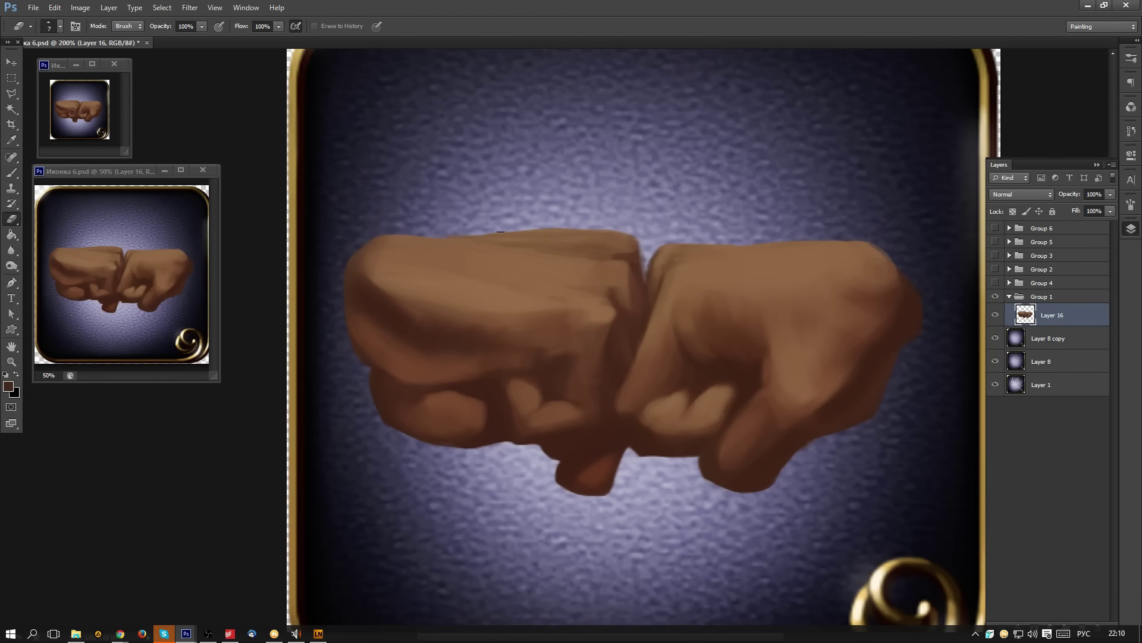
drag(494, 234, 620, 234)
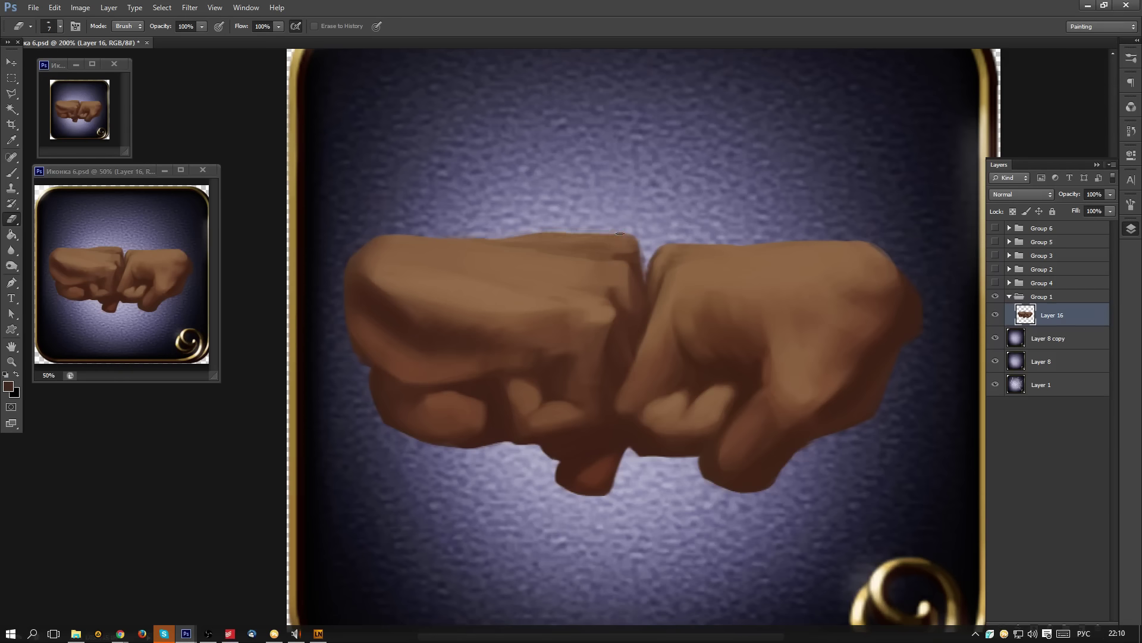
key(ctrl+alt+z)
key(ctrl+alt+z)
- Flatten the left fist's top edge with a larger eraser and round its corner at the gap with a small one
key(bracketright)
key(bracketright)
key(bracketright)
drag(488, 233, 620, 237)
key(bracketleft)
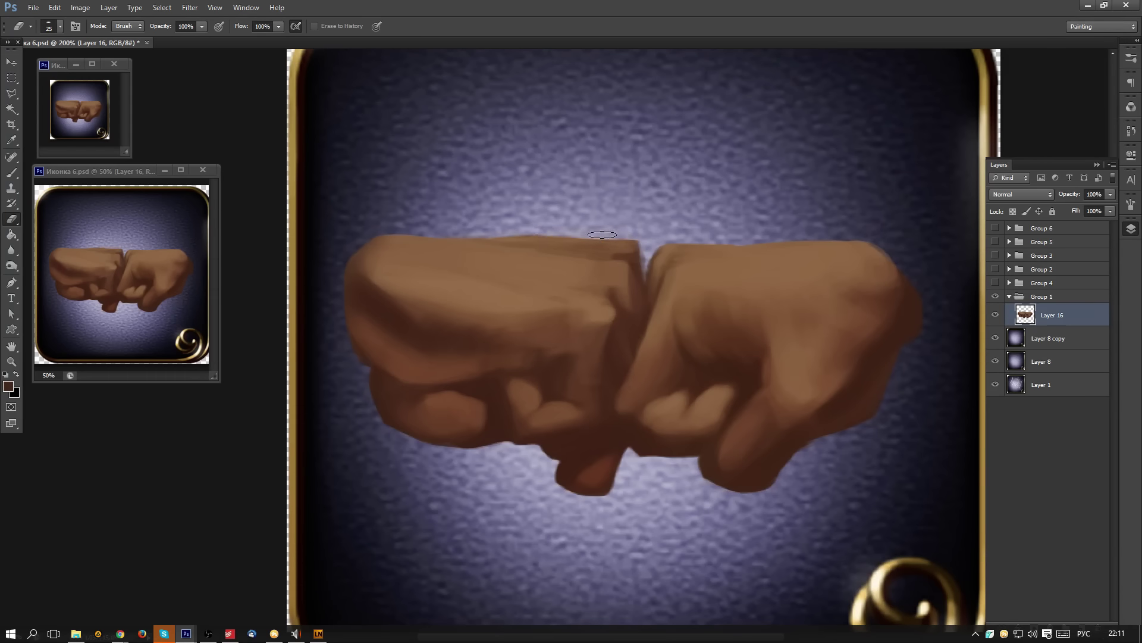
key(bracketleft)
key(bracketleft)
key(bracketleft)
drag(627, 239, 640, 255)
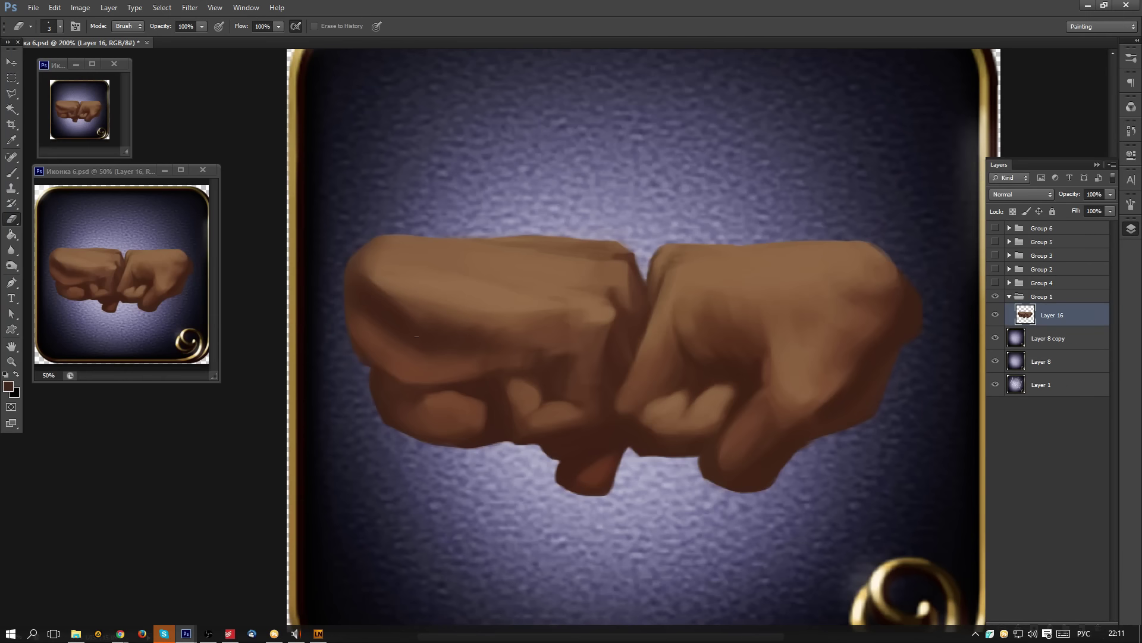
- Blend the left fist's upper knuckles with sampled browns and redefine the shaded finger edge along the gap
key(b)
alt+click(619, 286)
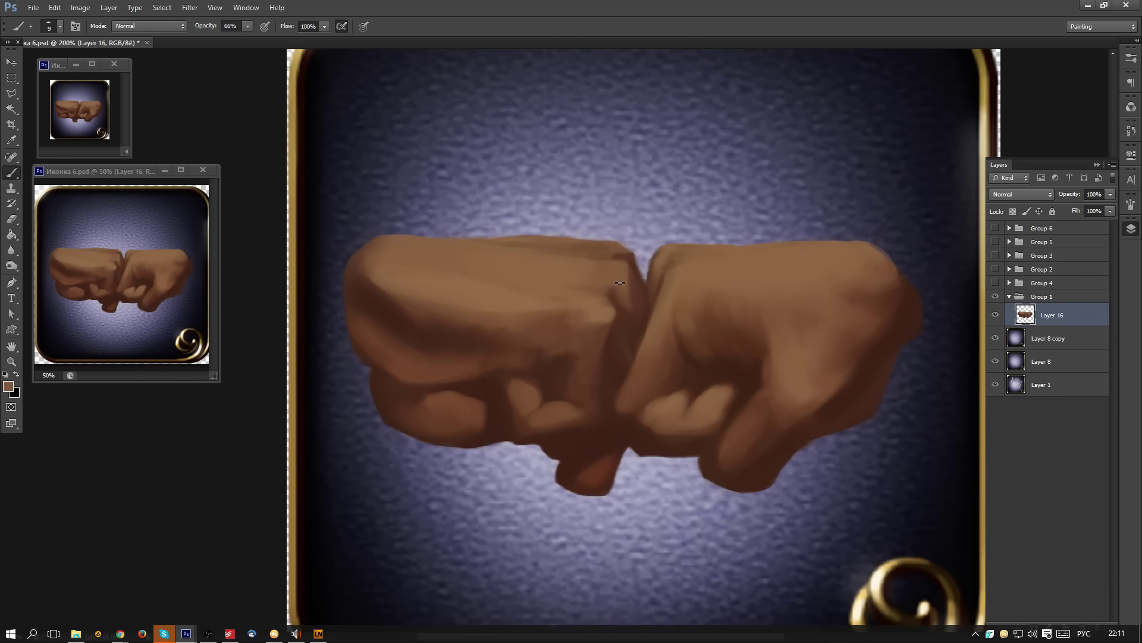
alt+click(612, 295)
drag(620, 290, 598, 285)
alt+click(626, 258)
drag(629, 268, 635, 315)
alt+click(576, 266)
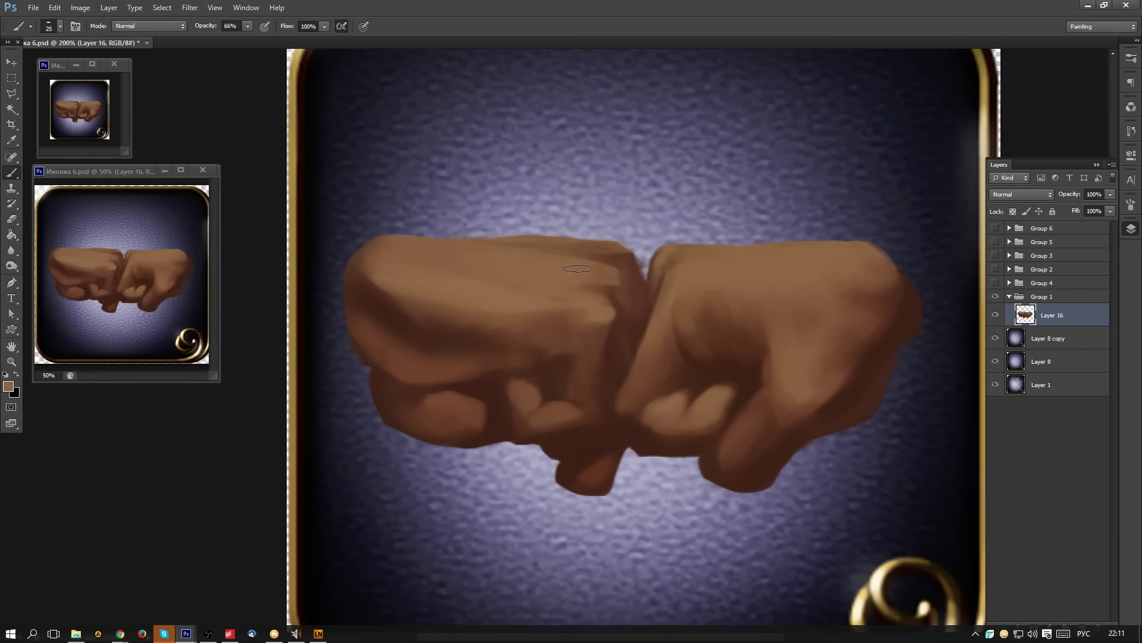
alt+click(631, 258)
key(bracketleft)
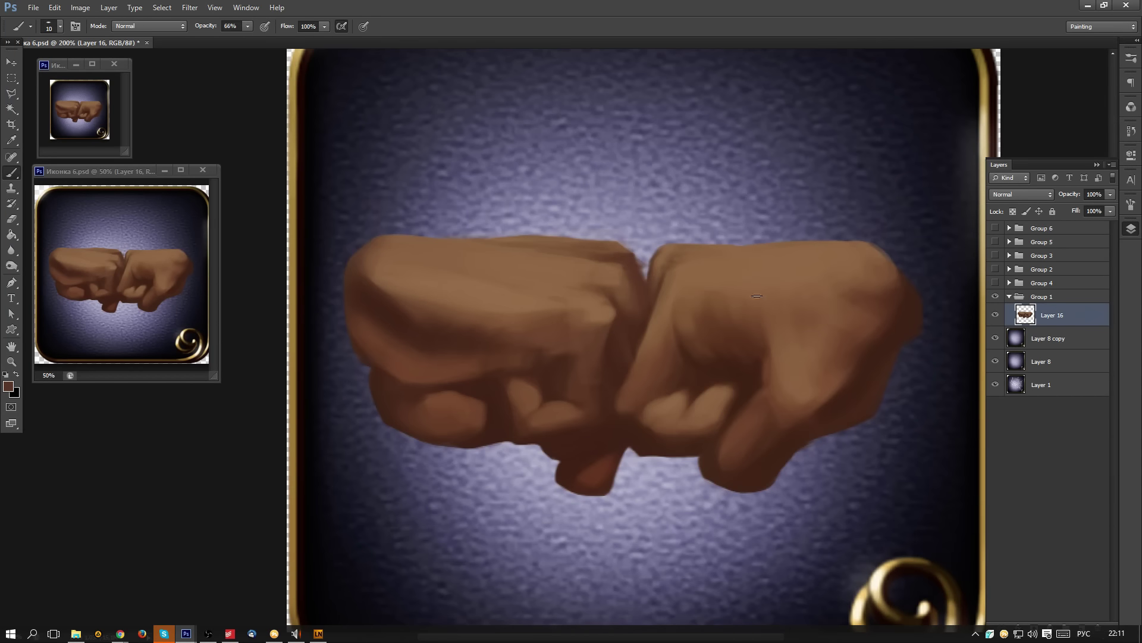
- Create a new layer beneath Layer 16 and brush sampled dark brown into the gap between the fists
key(ctrl+shift+n)
key(Return)
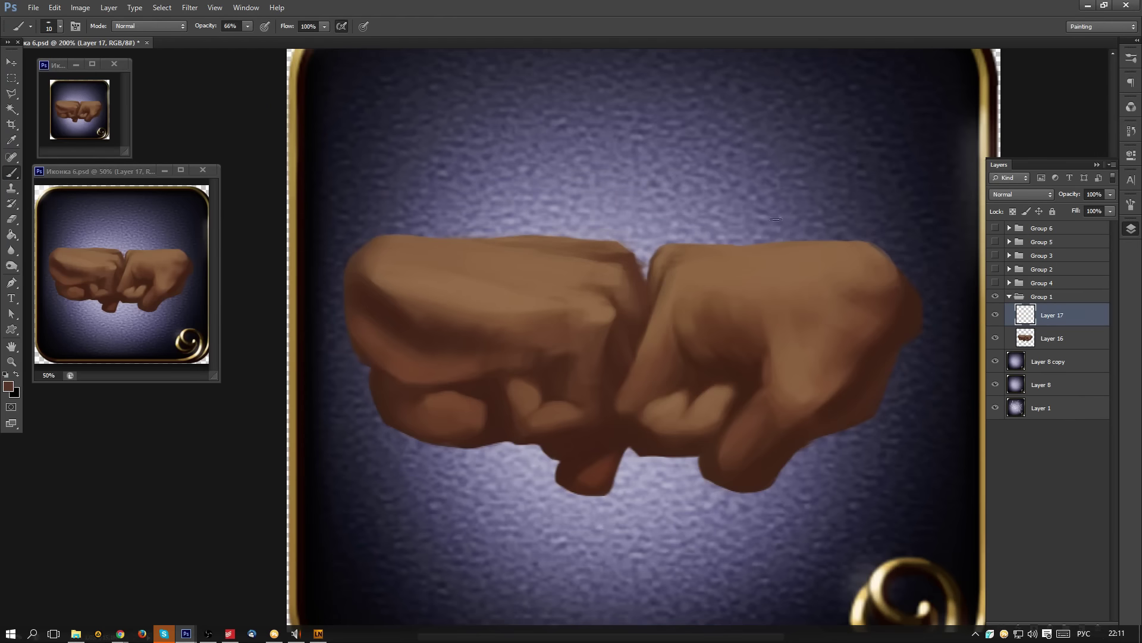
drag(1047, 314, 1040, 354)
alt+click(495, 414)
mouse_move(647, 278)
mouse_down()
mouse_move(629, 246)
mouse_move(641, 286)
mouse_up()
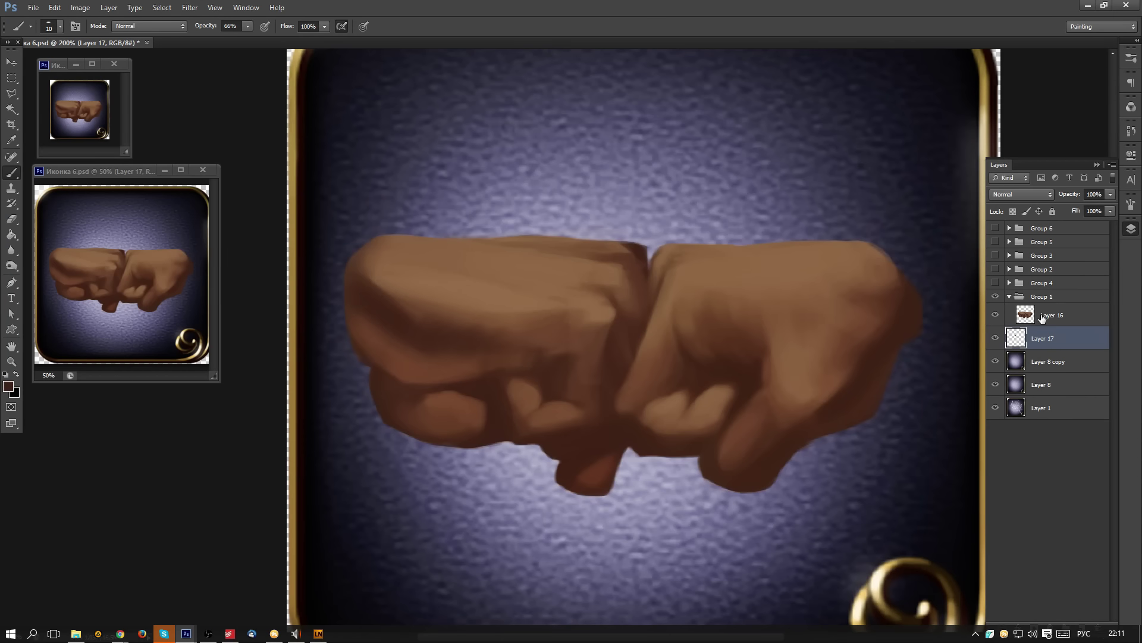
- Merge Layer 17 with Layer 16 inside Group 1
click(1021, 316)
drag(1054, 344, 1074, 321)
click(1072, 320)
key(ctrl+e)
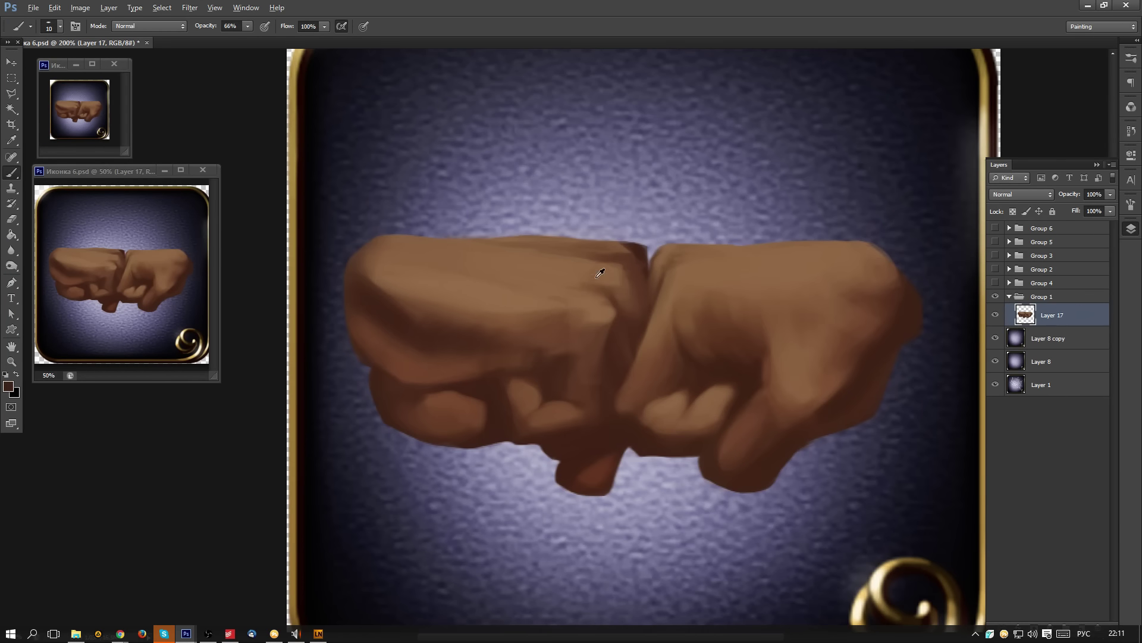
- Repaint the dark top corner of the left fist beside the gap with browns sampled from its knuckles
alt+click(627, 258)
alt+click(617, 244)
alt+click(598, 271)
drag(634, 249, 603, 257)
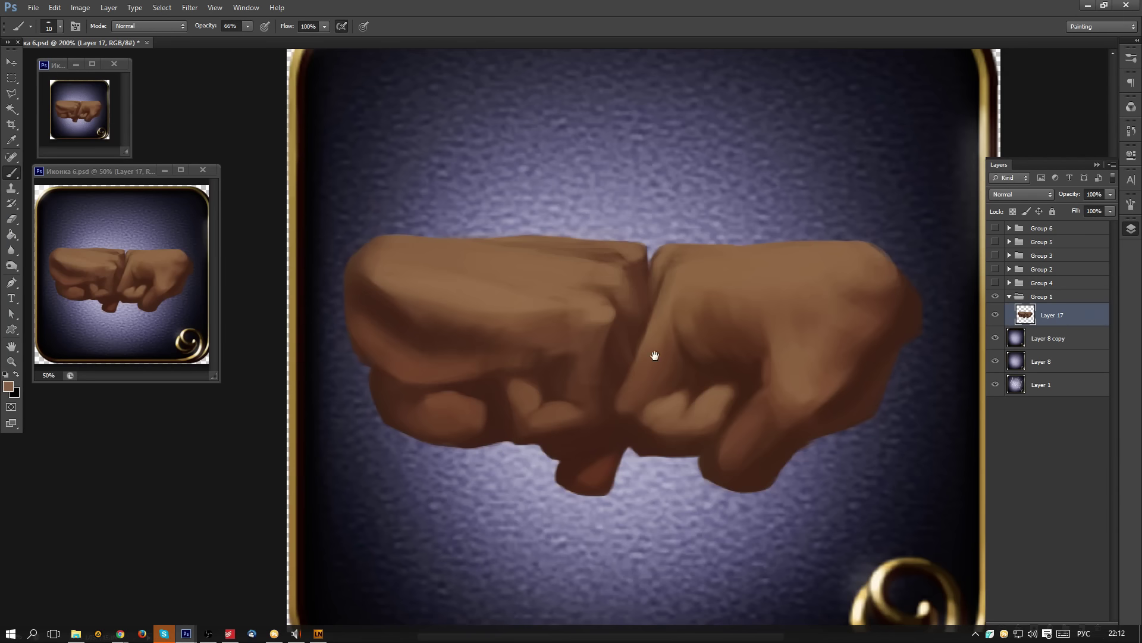
drag(691, 367, 631, 421)
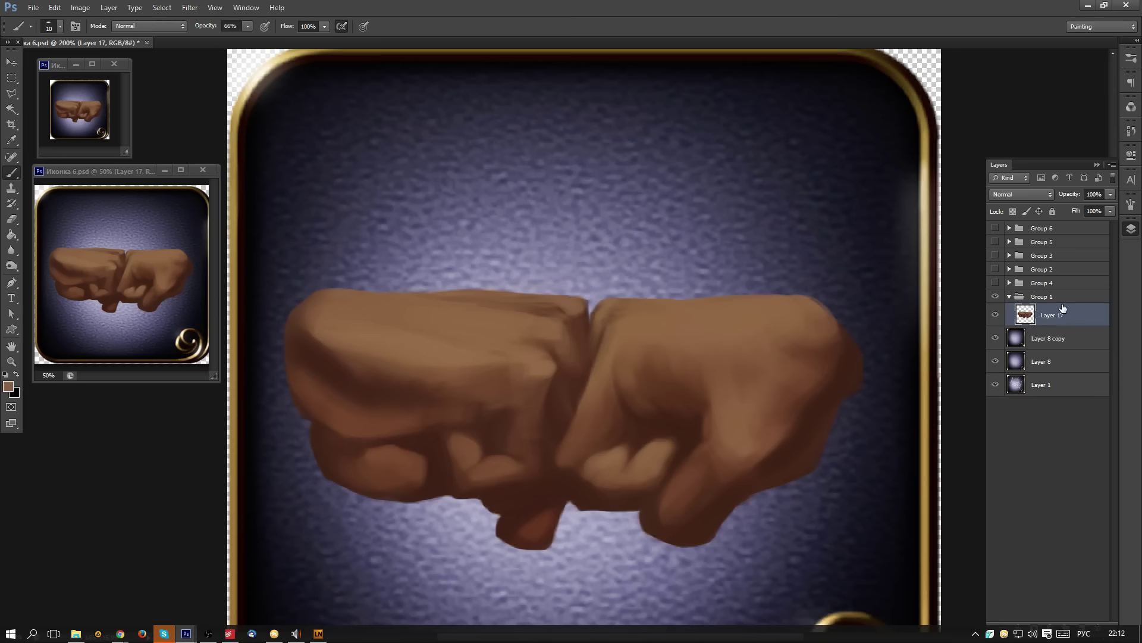
- Show Group 4 with the praying hands and create a new clipped layer above its Layer 5
click(1009, 297)
click(995, 283)
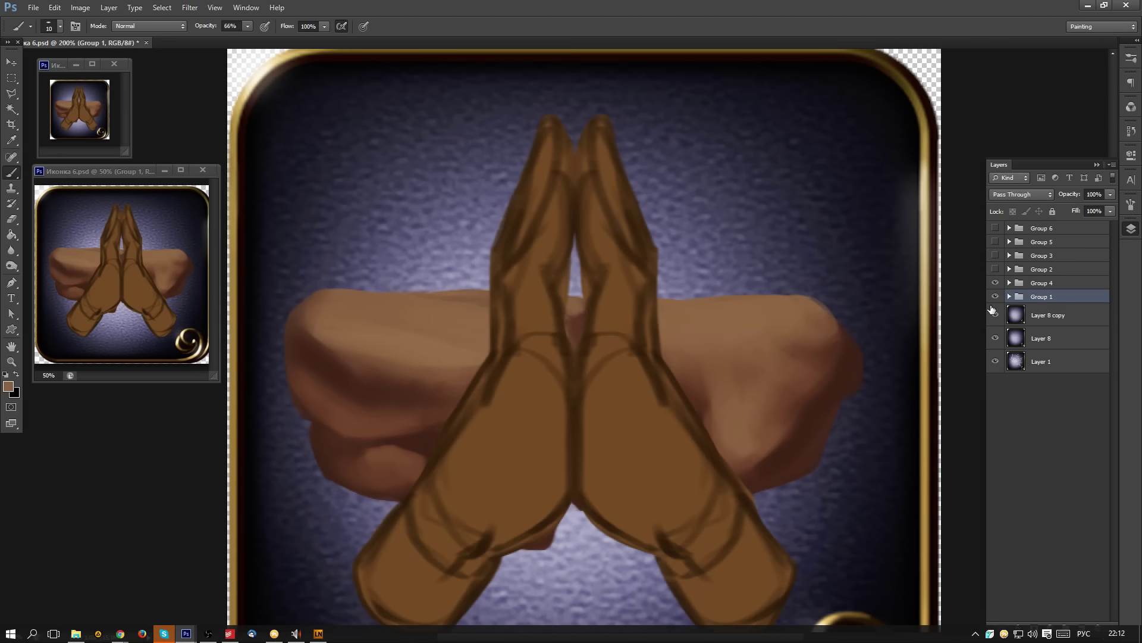
ctrl+click(799, 442)
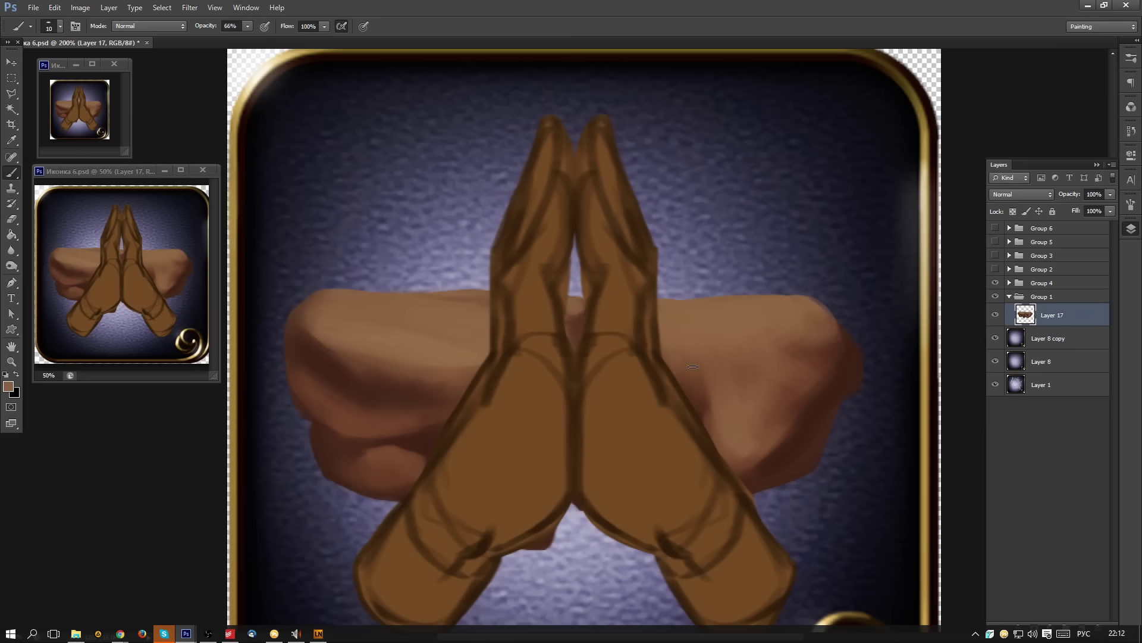
click(1064, 284)
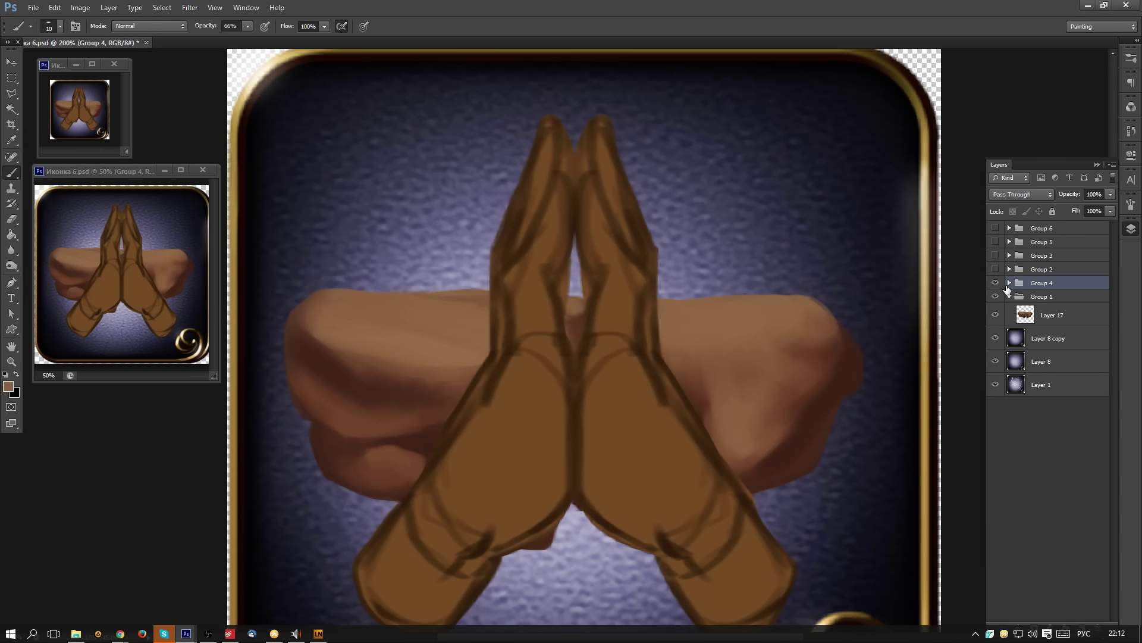
click(1009, 283)
click(1086, 321)
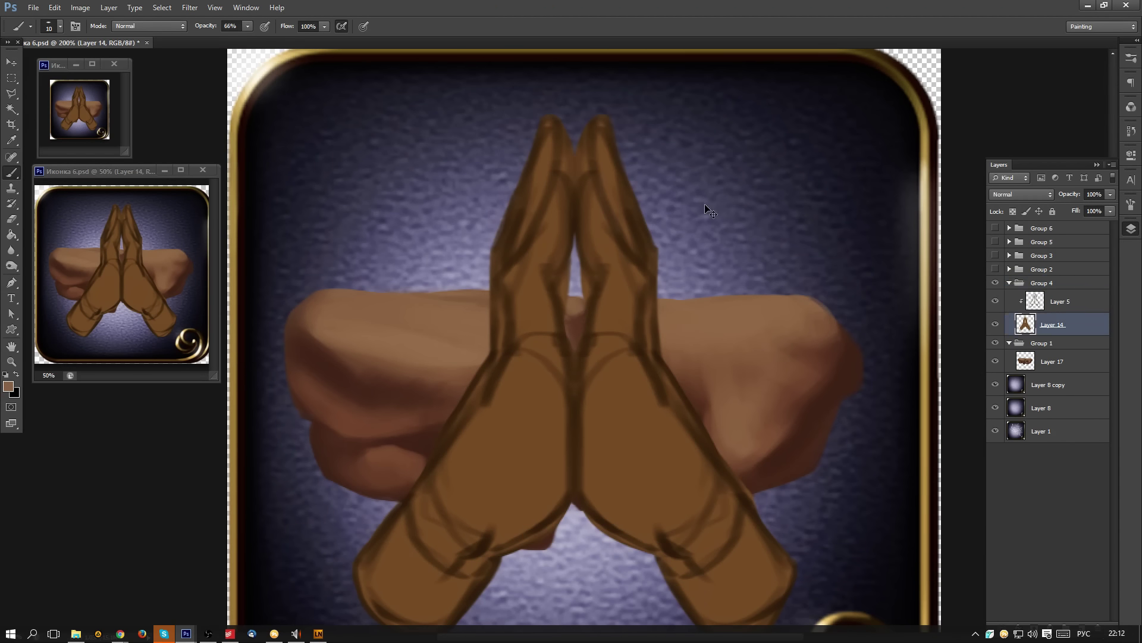
click(1082, 310)
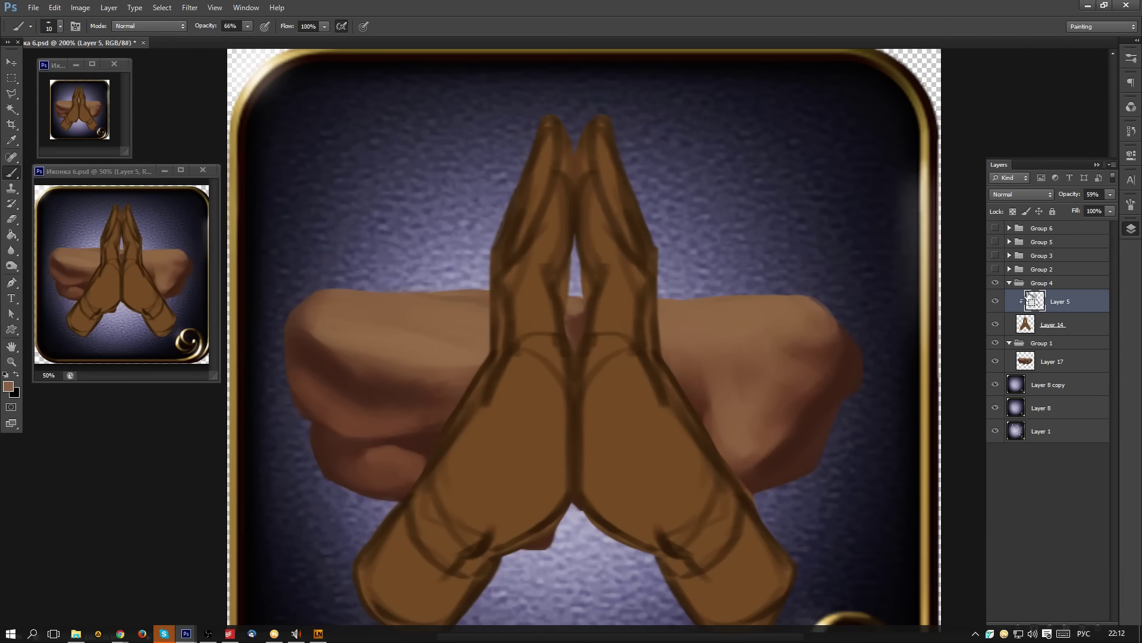
key(ctrl+shift+n)
key(Return)
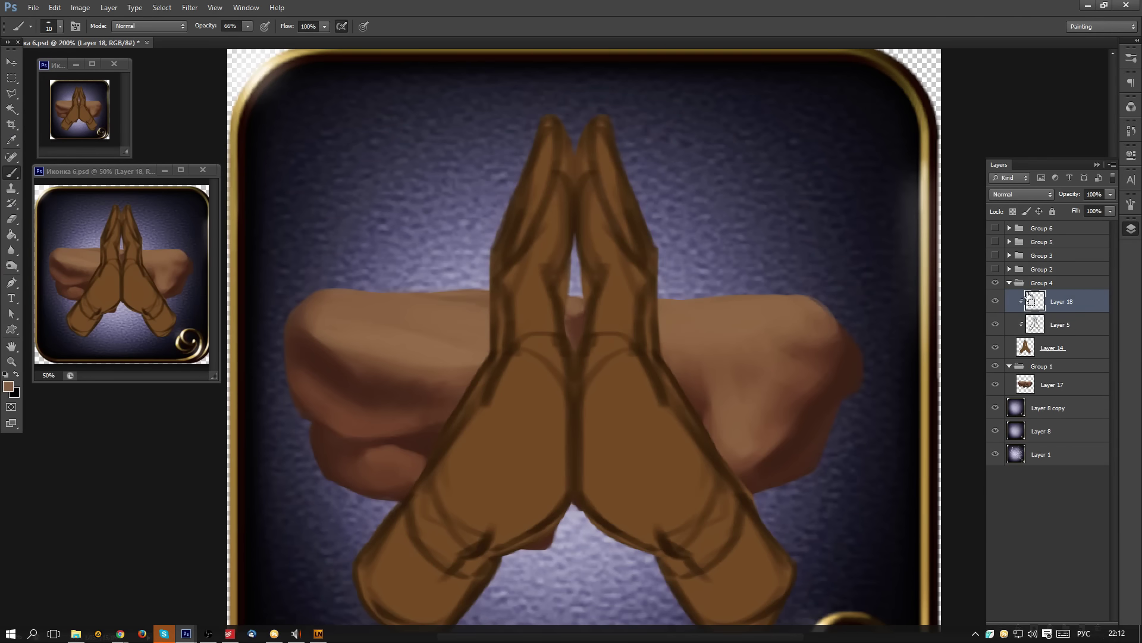
- Choose a 20 px round brush and sample light brown from the left fist
right_click(457, 413)
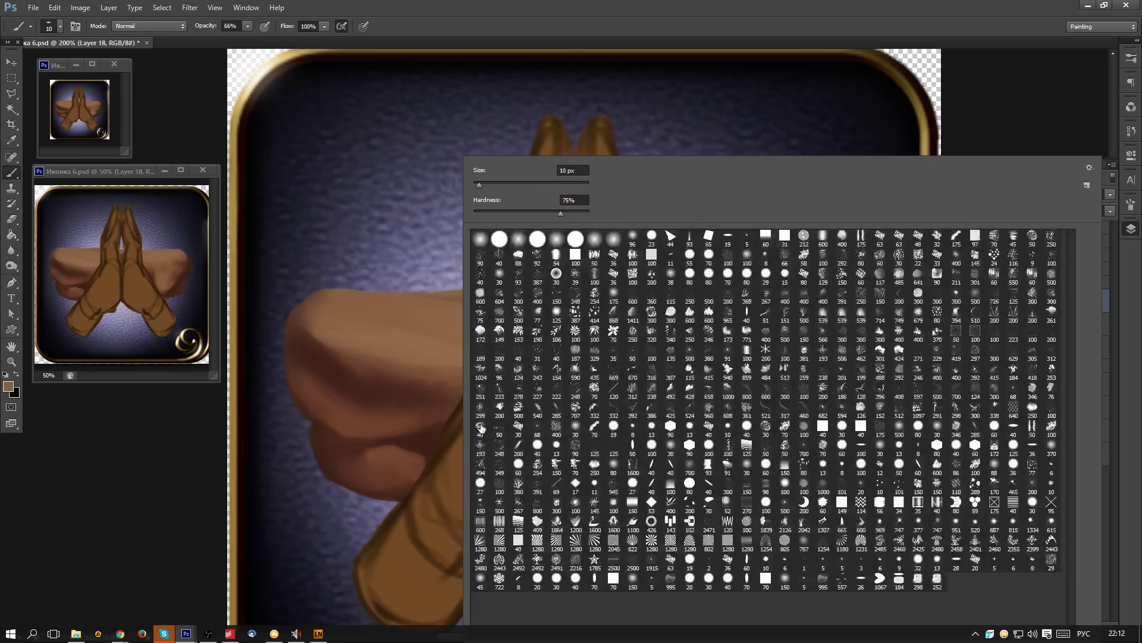
click(575, 240)
click(378, 330)
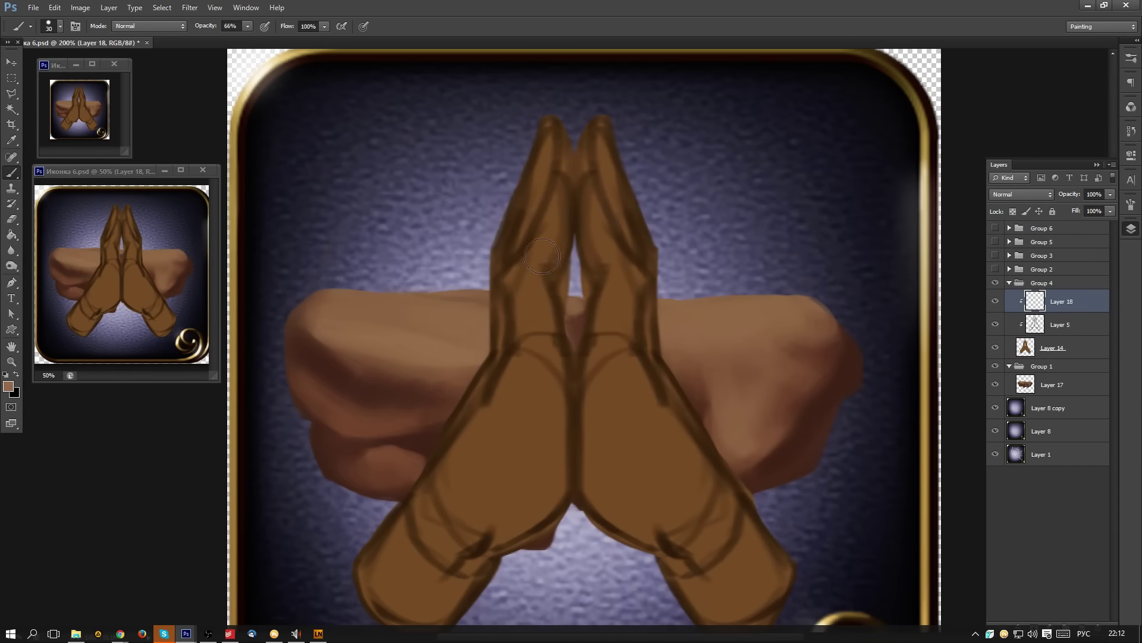
right_click(652, 422)
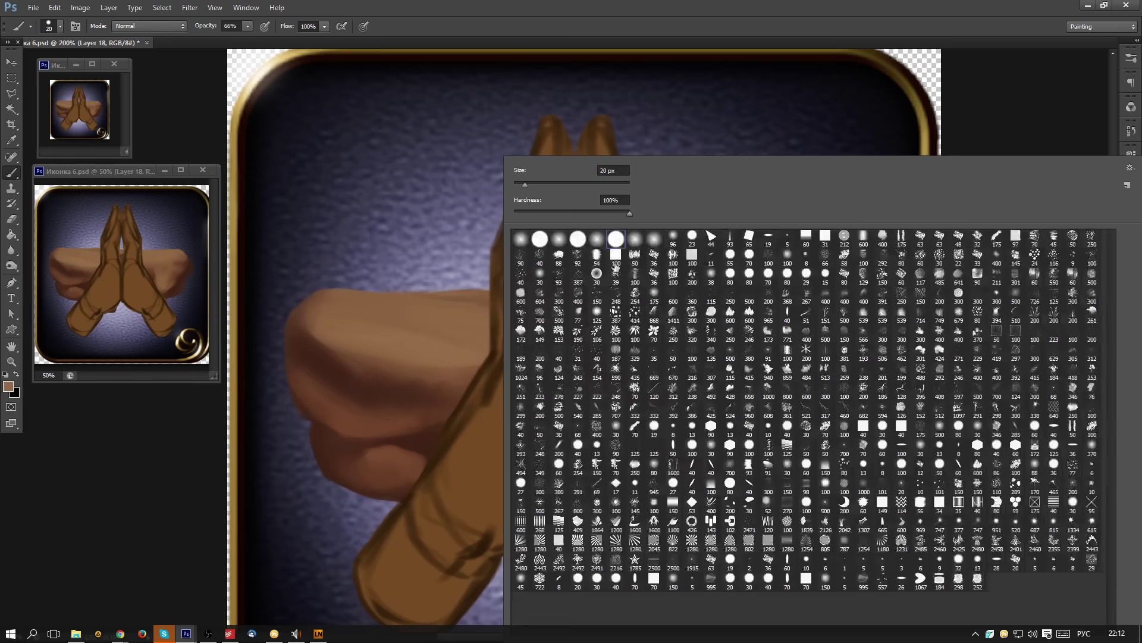
alt+click(408, 337)
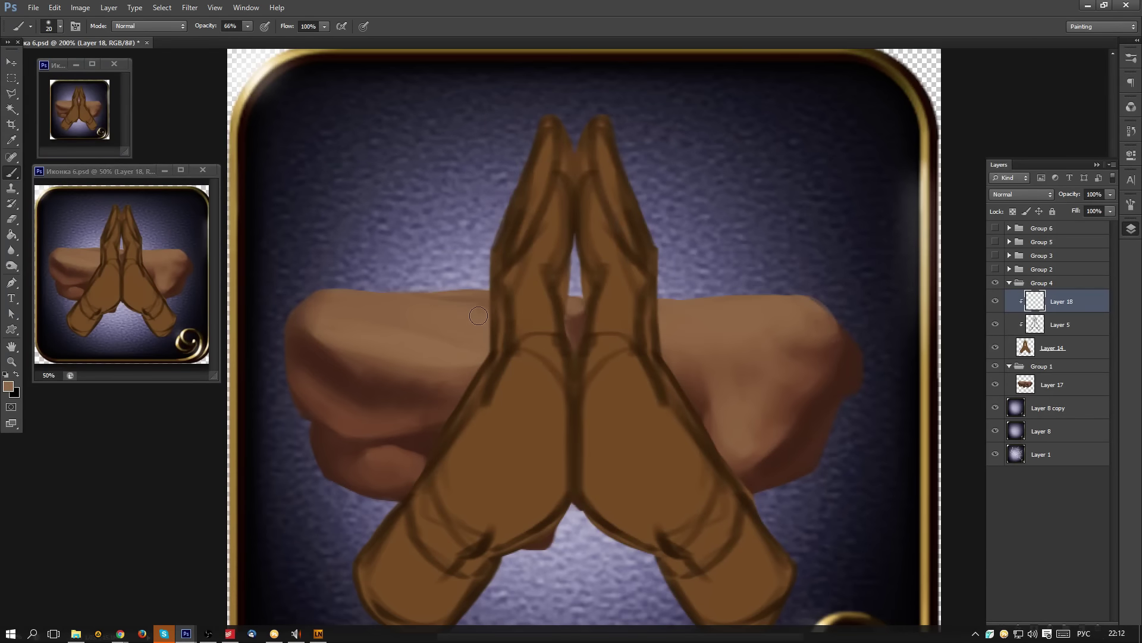
- Block in the palms and forearms of both praying hands with the light brown, using a larger brush
key(bracketright)
key(bracketright)
key(bracketright)
drag(516, 389, 460, 508)
mouse_move(479, 404)
mouse_down()
mouse_move(431, 493)
mouse_move(430, 481)
mouse_up()
mouse_move(562, 358)
mouse_down()
mouse_move(494, 440)
mouse_move(383, 531)
mouse_move(434, 583)
mouse_up()
mouse_move(631, 404)
mouse_down()
mouse_move(702, 500)
mouse_move(776, 564)
mouse_move(786, 595)
mouse_move(726, 589)
mouse_up()
key(bracketright)
mouse_move(655, 494)
mouse_down()
mouse_move(696, 417)
mouse_move(631, 321)
mouse_move(619, 178)
mouse_move(529, 209)
mouse_move(536, 333)
mouse_move(571, 405)
mouse_up()
- Shade the lower palms and forearms of the praying hands with reddish and darker browns sampled from the fists
alt+click(806, 432)
drag(595, 452, 631, 527)
mouse_move(601, 405)
mouse_down()
mouse_move(631, 524)
mouse_move(714, 583)
mouse_move(660, 535)
mouse_up()
drag(737, 604, 690, 539)
alt+click(772, 433)
drag(603, 460, 647, 519)
drag(489, 448, 474, 497)
alt+click(339, 416)
mouse_move(507, 555)
mouse_down()
mouse_move(480, 584)
mouse_move(565, 505)
mouse_move(559, 456)
mouse_move(527, 539)
mouse_up()
mouse_move(581, 497)
mouse_down()
mouse_move(675, 576)
mouse_move(693, 619)
mouse_up()
key(alt+Tab)
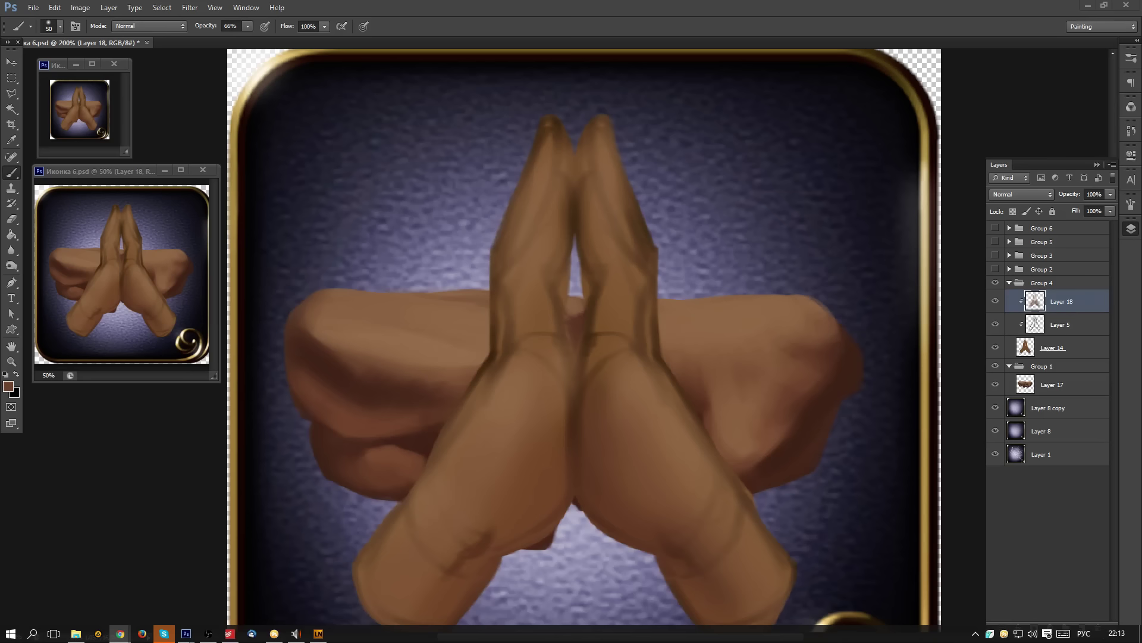
click(367, 475)
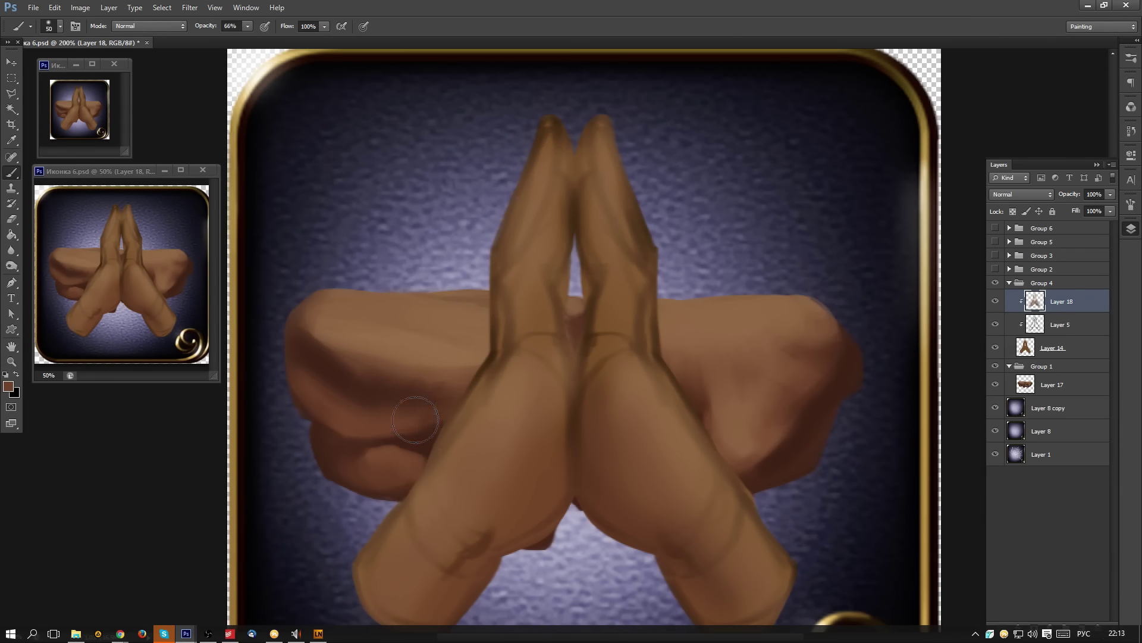
- Deepen the shading on both wrists and lower palms with sampled browns, and pick up the left fist's darkest shadow colour
alt+click(332, 380)
mouse_move(477, 522)
mouse_down()
mouse_move(456, 538)
mouse_move(500, 511)
mouse_move(465, 548)
mouse_up()
alt+click(373, 415)
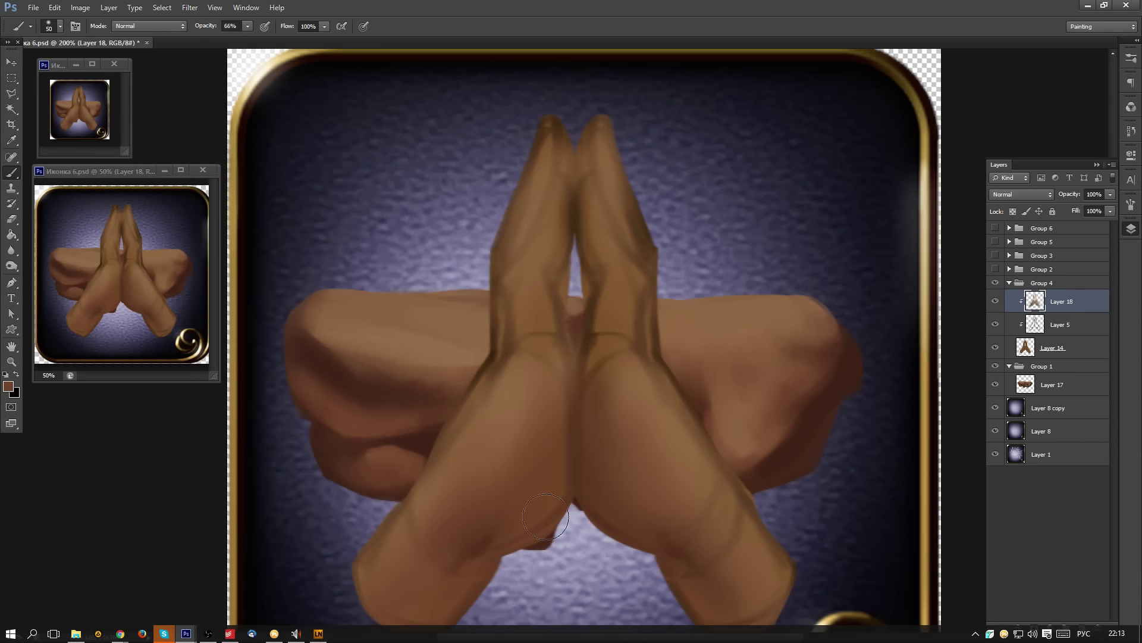
alt+click(781, 452)
mouse_move(624, 488)
mouse_down()
mouse_move(695, 539)
mouse_move(751, 602)
mouse_up()
mouse_move(446, 553)
mouse_down()
mouse_move(436, 585)
mouse_move(419, 586)
mouse_move(504, 515)
mouse_move(566, 479)
mouse_up()
alt+click(430, 435)
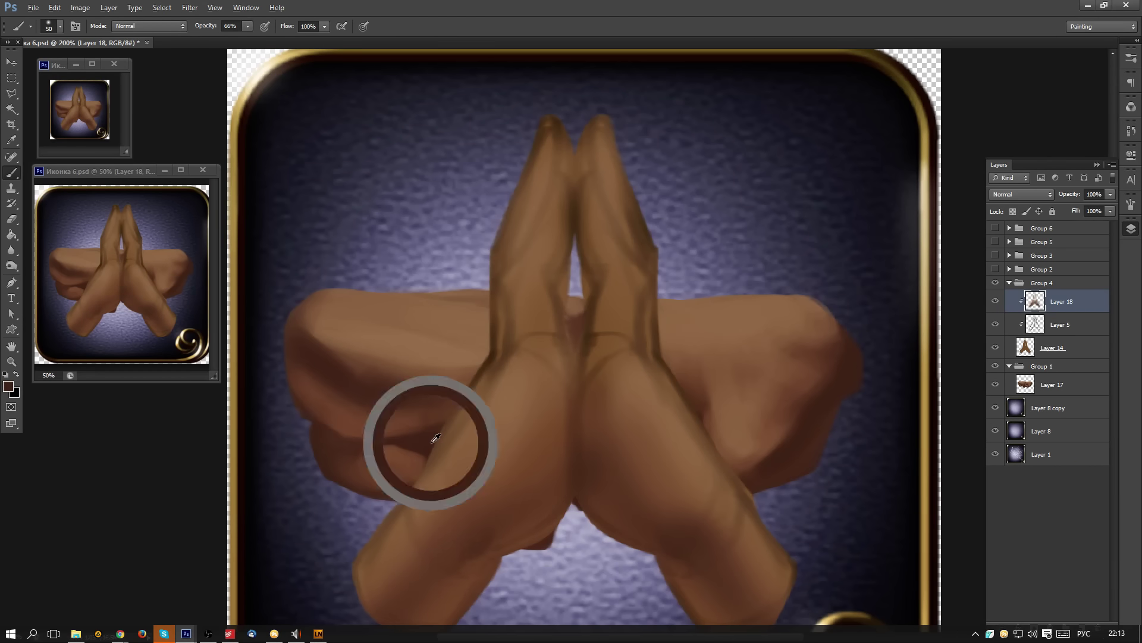
alt+click(429, 444)
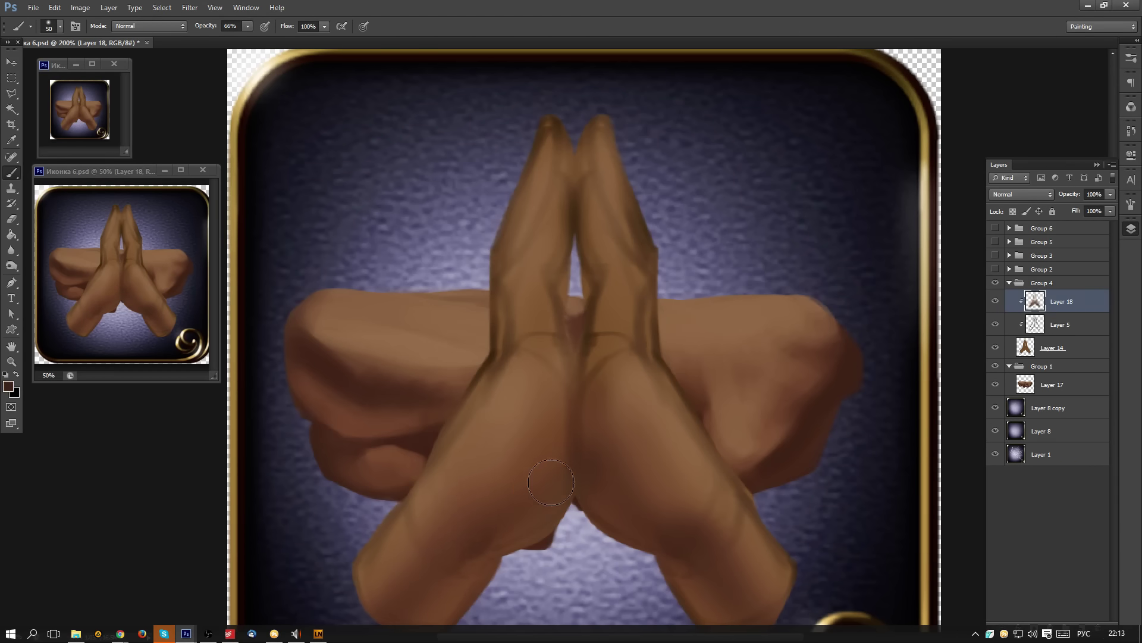
mouse_move(572, 381)
mouse_down()
mouse_move(535, 565)
mouse_move(564, 380)
mouse_move(557, 523)
mouse_up()
key(ctrl+alt+z)
key(ctrl+alt+z)
- Darken the seam between the palms and their inner lower edges with dark brown, using a 25 px brush
drag(573, 343, 568, 517)
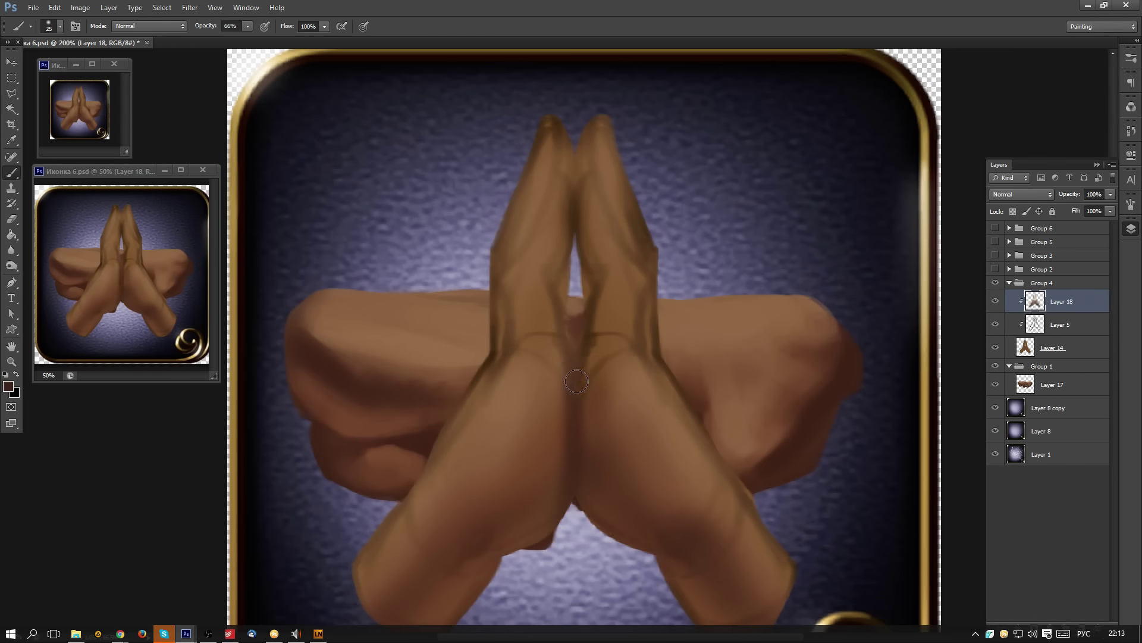
drag(574, 381, 521, 563)
drag(559, 417, 534, 580)
drag(571, 393, 631, 557)
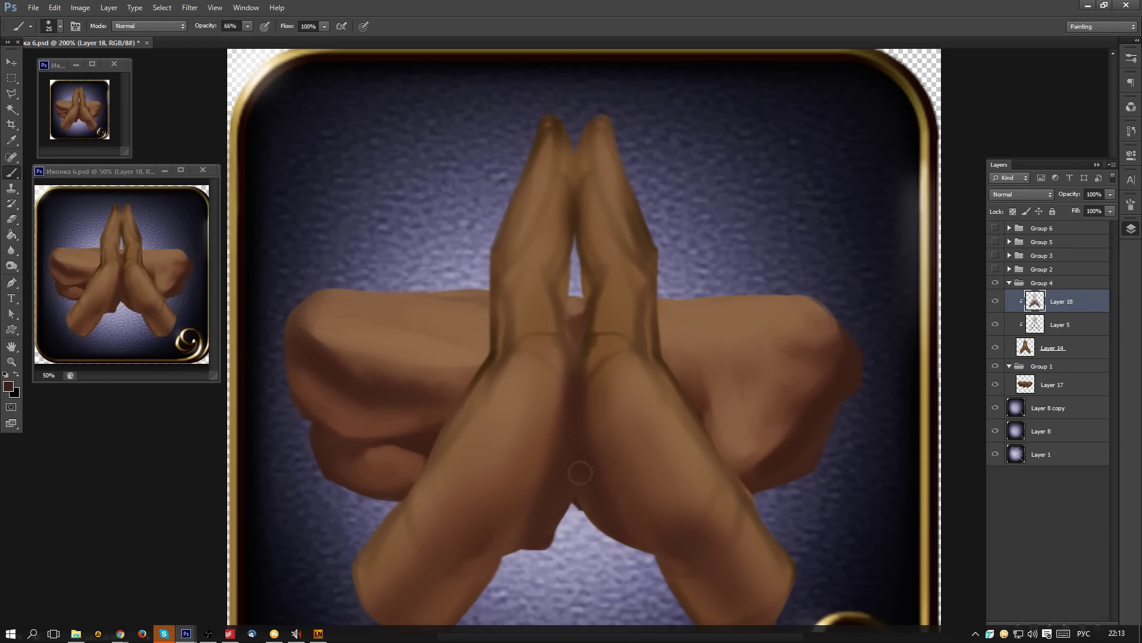
drag(520, 428, 523, 318)
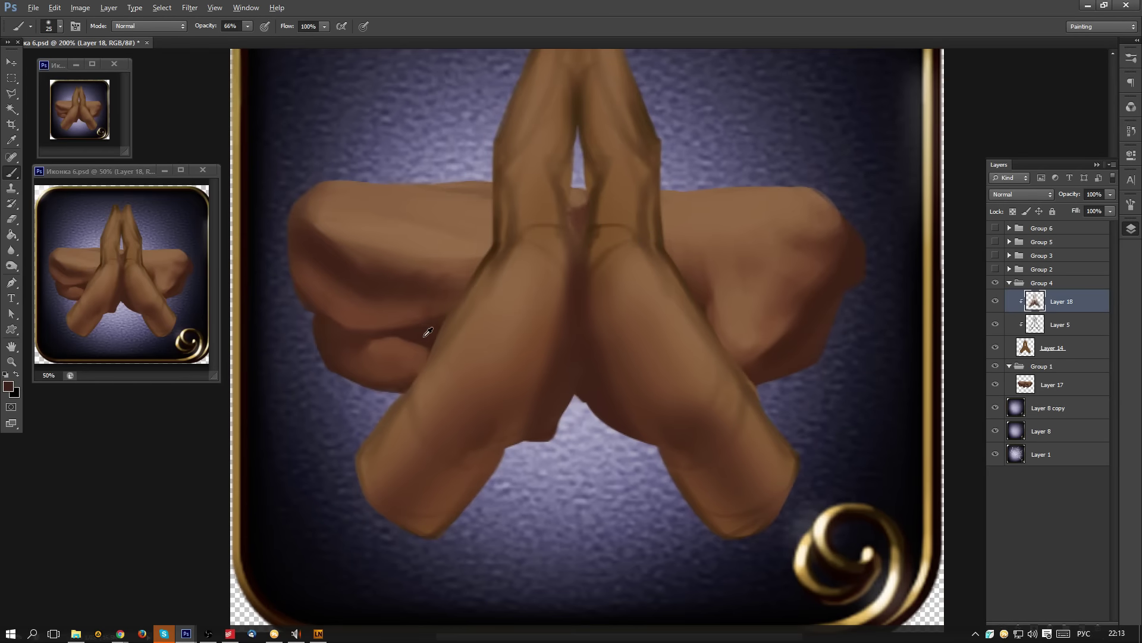
mouse_move(565, 171)
mouse_down()
mouse_move(573, 196)
mouse_move(588, 186)
mouse_up()
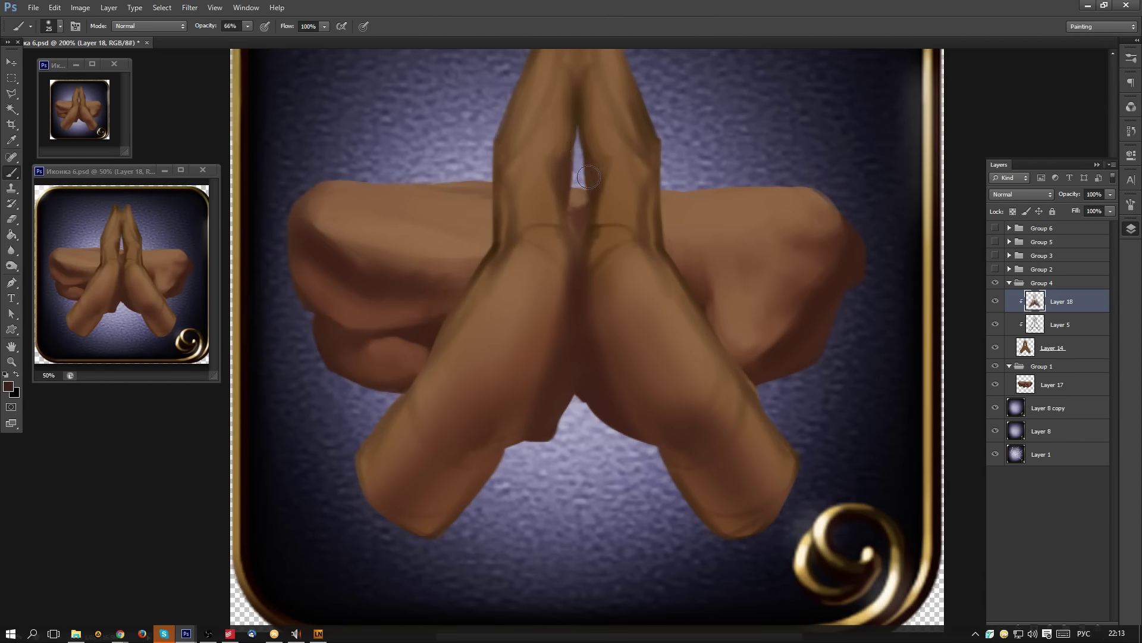
drag(613, 237, 578, 358)
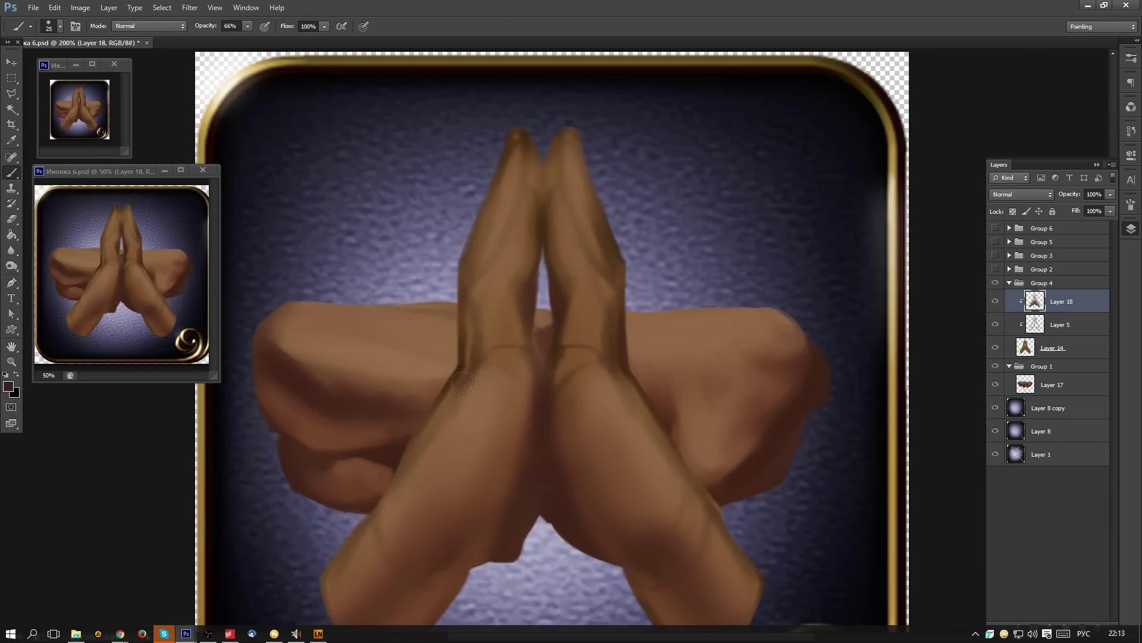
- Shade the underside of the left wrist and forearm with the dark brown
drag(428, 497, 447, 378)
drag(442, 453, 475, 420)
mouse_move(422, 481)
mouse_down()
mouse_move(362, 546)
mouse_move(500, 437)
mouse_move(478, 446)
mouse_up()
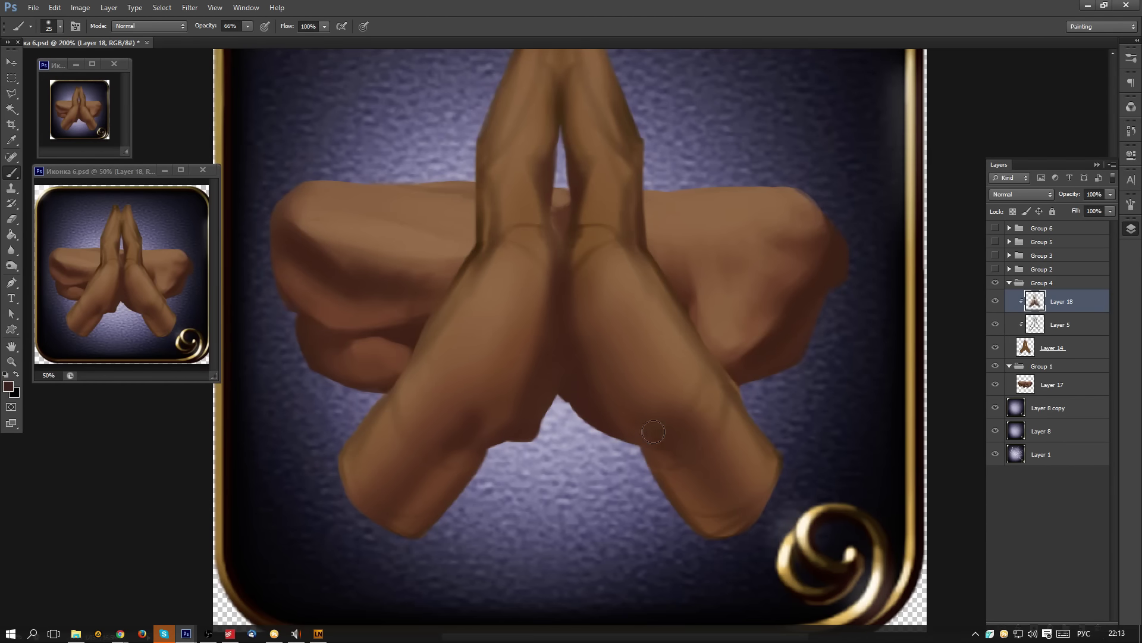
- Paint over the sketch outline along the left hand's outer edge and forearm with a sampled light brown
mouse_move(464, 345)
mouse_down()
mouse_move(504, 448)
mouse_move(532, 470)
mouse_move(543, 446)
mouse_up()
alt+click(474, 331)
mouse_move(568, 342)
mouse_down()
mouse_move(470, 461)
mouse_move(499, 437)
mouse_move(486, 472)
mouse_move(411, 570)
mouse_up()
drag(458, 512, 426, 580)
- Cover the sketch lines on the outer edges and knuckles of both hands' fingers with light brown
drag(558, 241, 548, 327)
mouse_move(547, 262)
mouse_down()
mouse_move(556, 333)
mouse_move(605, 102)
mouse_up()
drag(573, 209, 612, 113)
drag(564, 233, 571, 202)
mouse_move(654, 175)
mouse_down()
mouse_move(710, 275)
mouse_move(684, 260)
mouse_up()
mouse_move(667, 116)
mouse_down()
mouse_move(729, 250)
mouse_move(711, 256)
mouse_move(690, 354)
mouse_up()
drag(684, 303, 699, 371)
drag(726, 278, 711, 357)
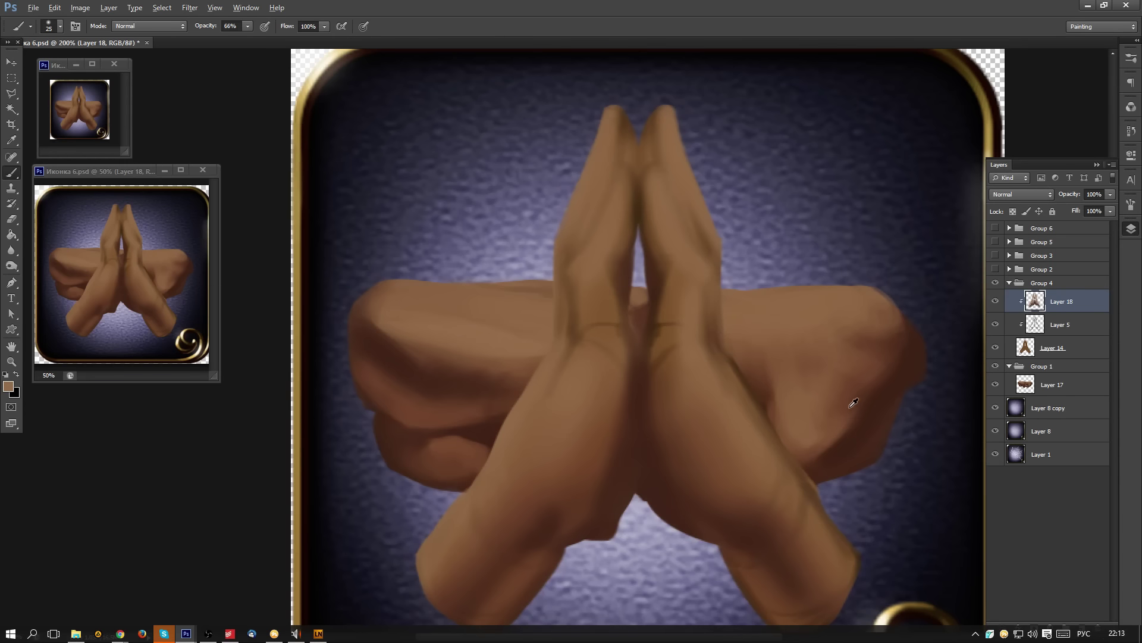
- Repaint the finger bases of both hands with a sampled mid-brown and shade their inner edges with a darker one
alt+click(839, 426)
drag(606, 376, 607, 388)
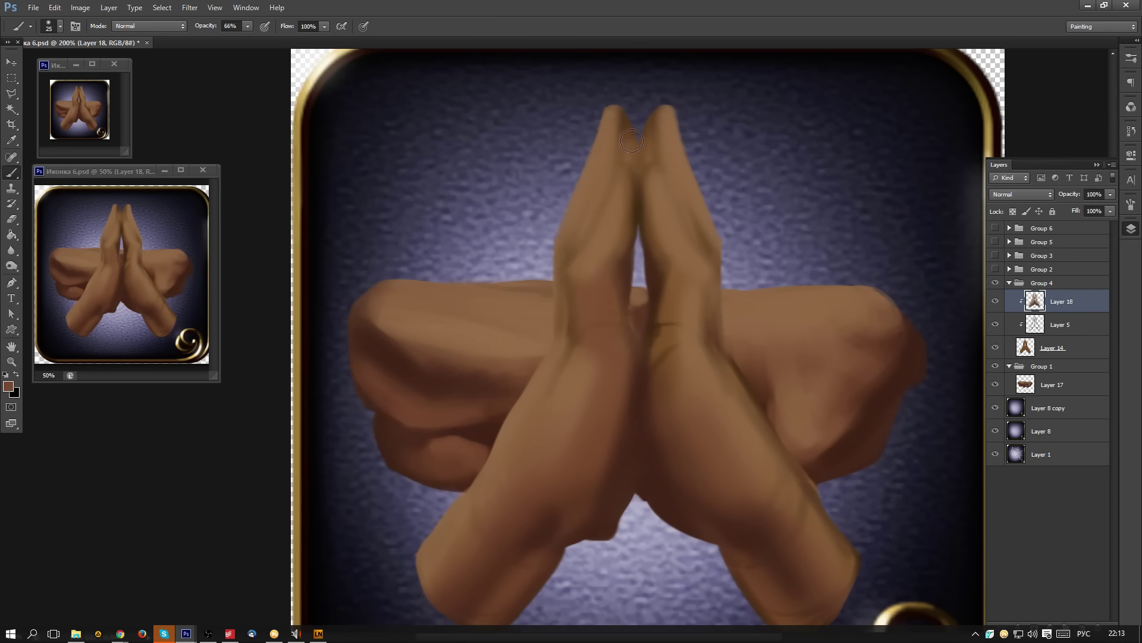
mouse_move(685, 333)
mouse_down()
mouse_move(684, 295)
mouse_move(661, 330)
mouse_up()
alt+click(638, 407)
drag(662, 280, 654, 346)
drag(655, 315, 648, 360)
mouse_move(630, 282)
mouse_down()
mouse_move(625, 337)
mouse_move(642, 424)
mouse_up()
drag(553, 265, 561, 342)
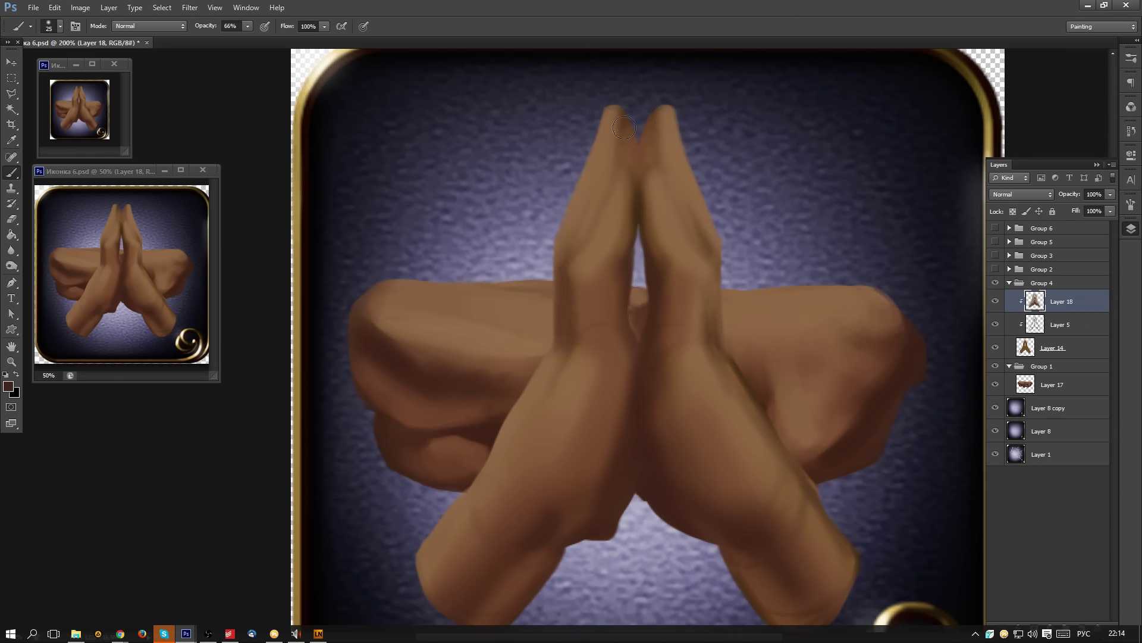
- Undo the last stroke, and darken the inner sides of both fingertips and the right hand's outer finger edge
key(ctrl+z)
drag(629, 122, 636, 162)
mouse_move(655, 123)
mouse_down()
mouse_move(645, 156)
mouse_move(623, 174)
mouse_up()
drag(713, 269, 721, 345)
- Recolour the left hand's outer finger edge and the right hand's outer palm and forearm edge with sampled browns
alt+click(818, 354)
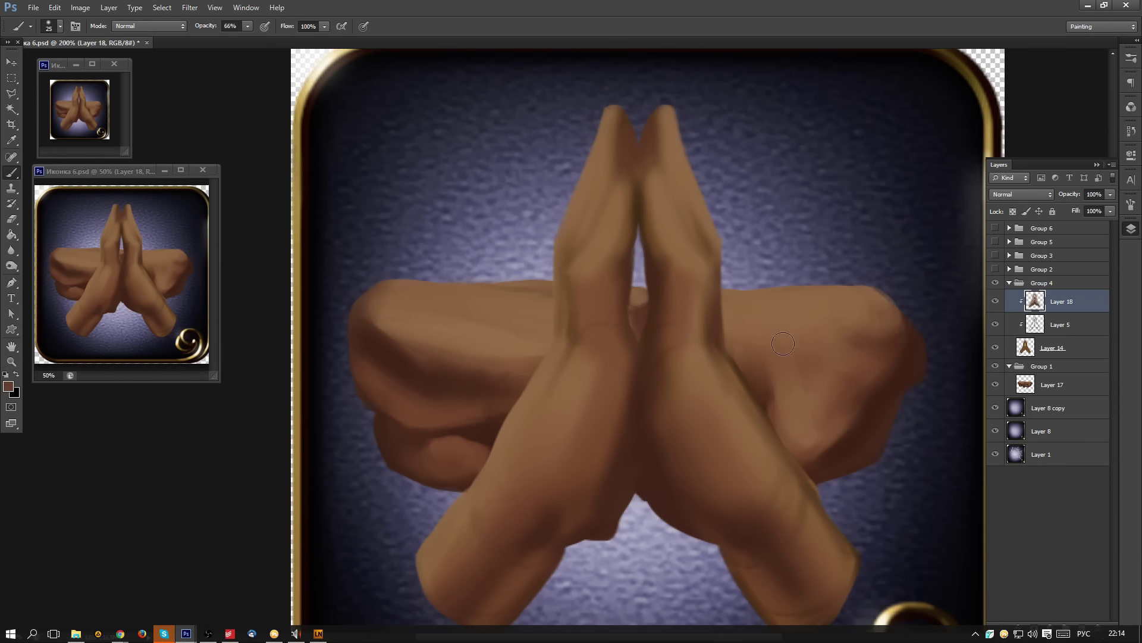
mouse_move(556, 271)
mouse_down()
mouse_move(550, 353)
mouse_move(528, 389)
mouse_up()
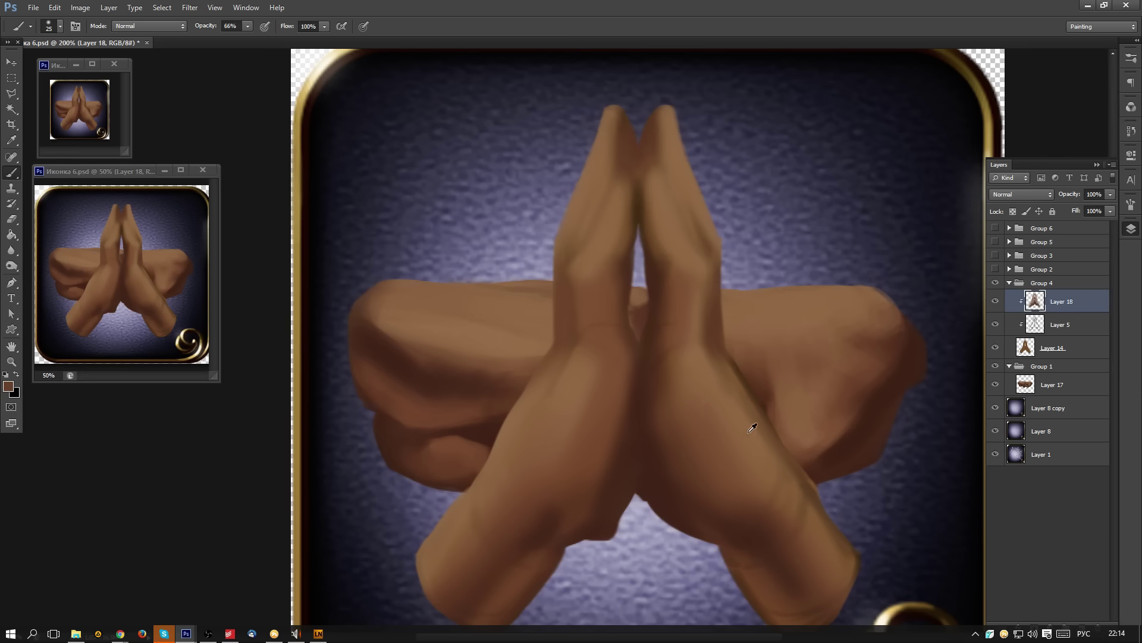
alt+click(517, 417)
mouse_move(723, 376)
mouse_down()
mouse_move(880, 591)
mouse_move(779, 463)
mouse_move(801, 524)
mouse_move(767, 571)
mouse_move(833, 610)
mouse_move(851, 594)
mouse_up()
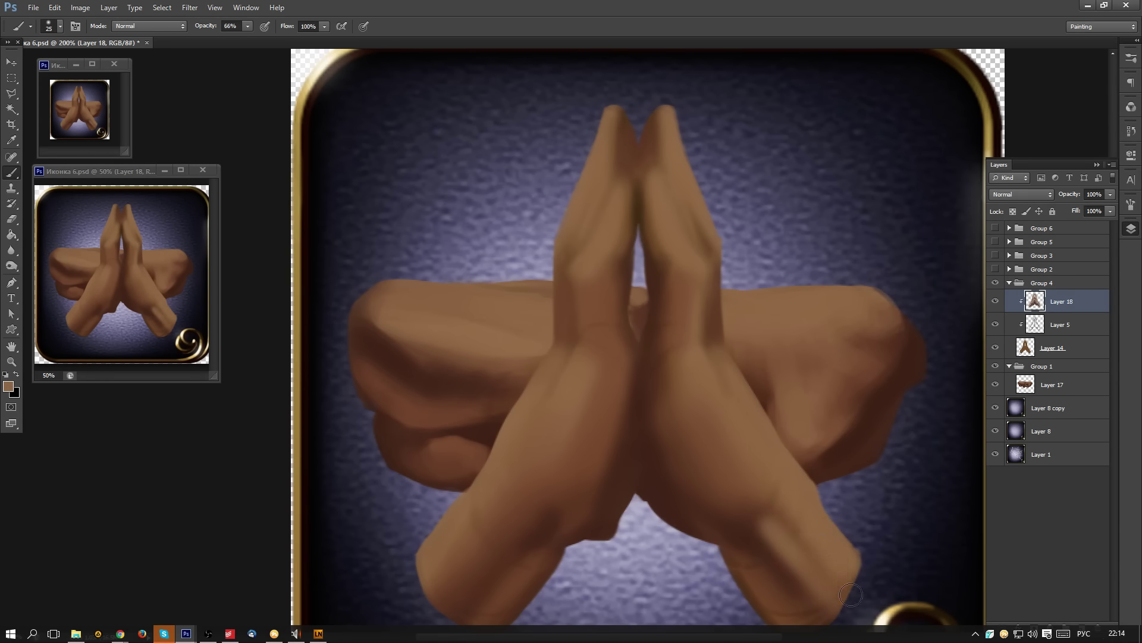
- Model the right wrist with sampled dark and mid browns and paint over the sketch line at its cut end
drag(773, 485, 783, 382)
alt+click(758, 426)
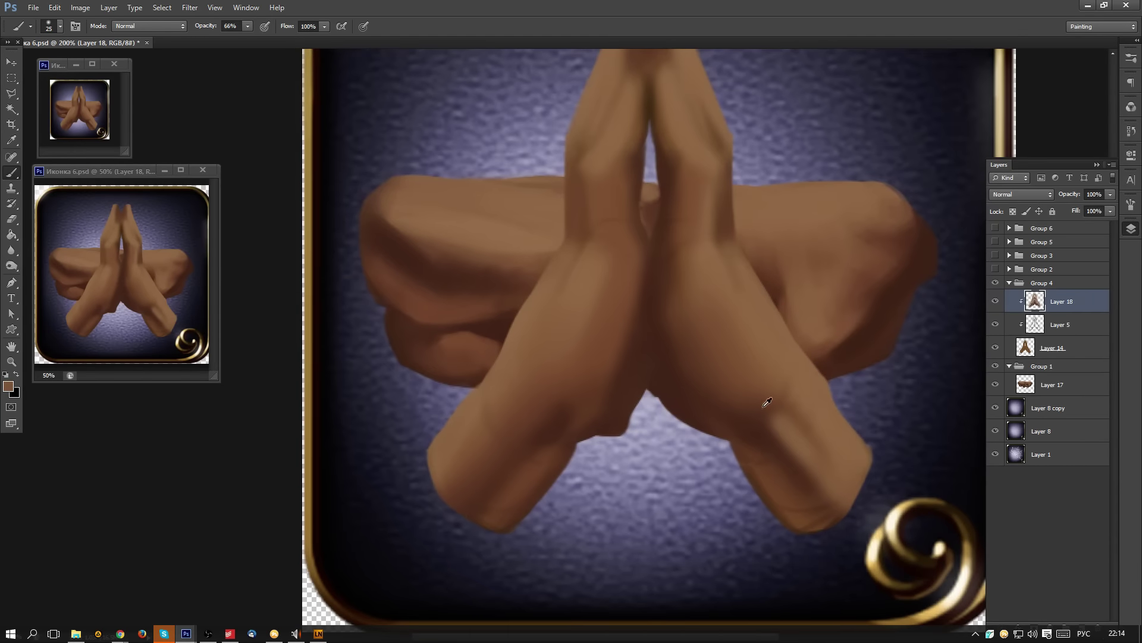
alt+click(757, 424)
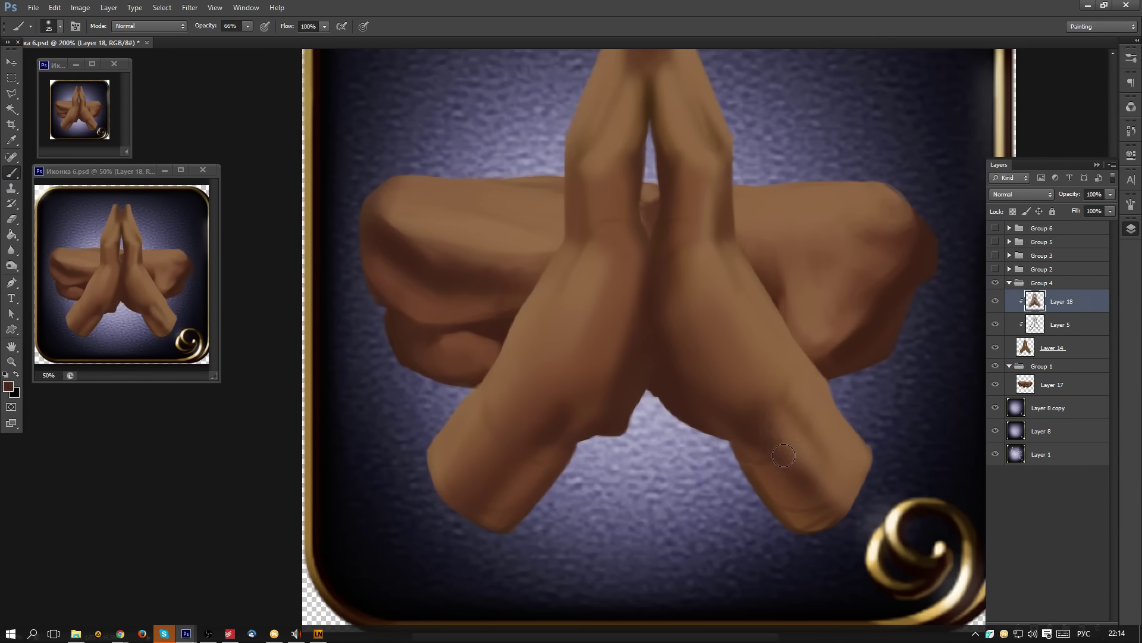
alt+click(788, 499)
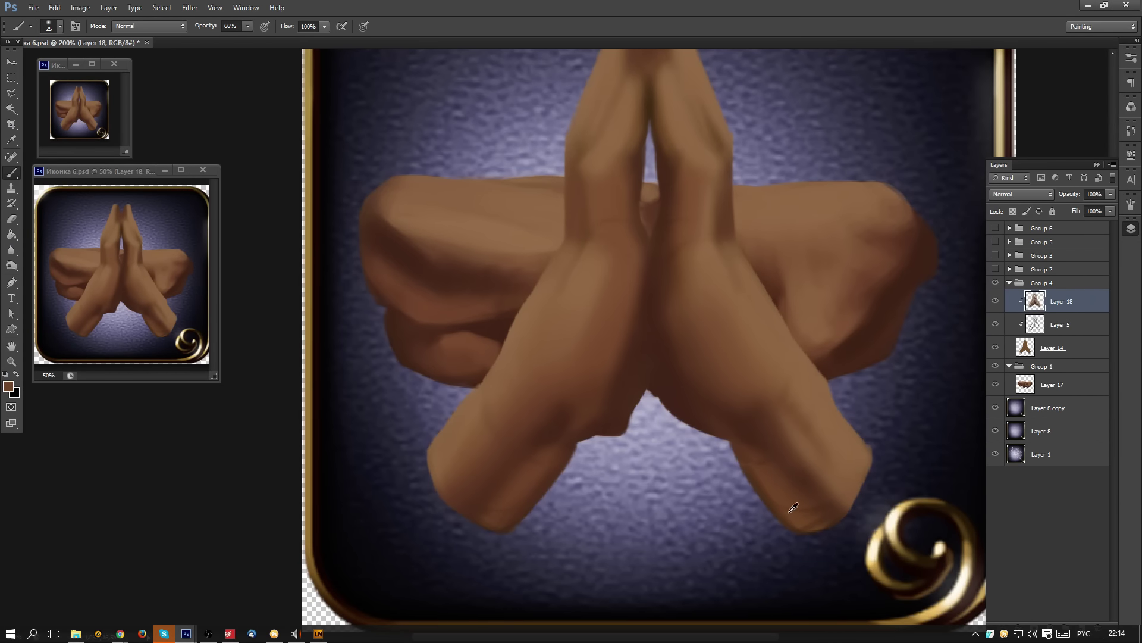
drag(777, 507, 832, 527)
- Shade the left wrist with sampled dark brown and add a light brown highlight along its bone
alt+click(765, 434)
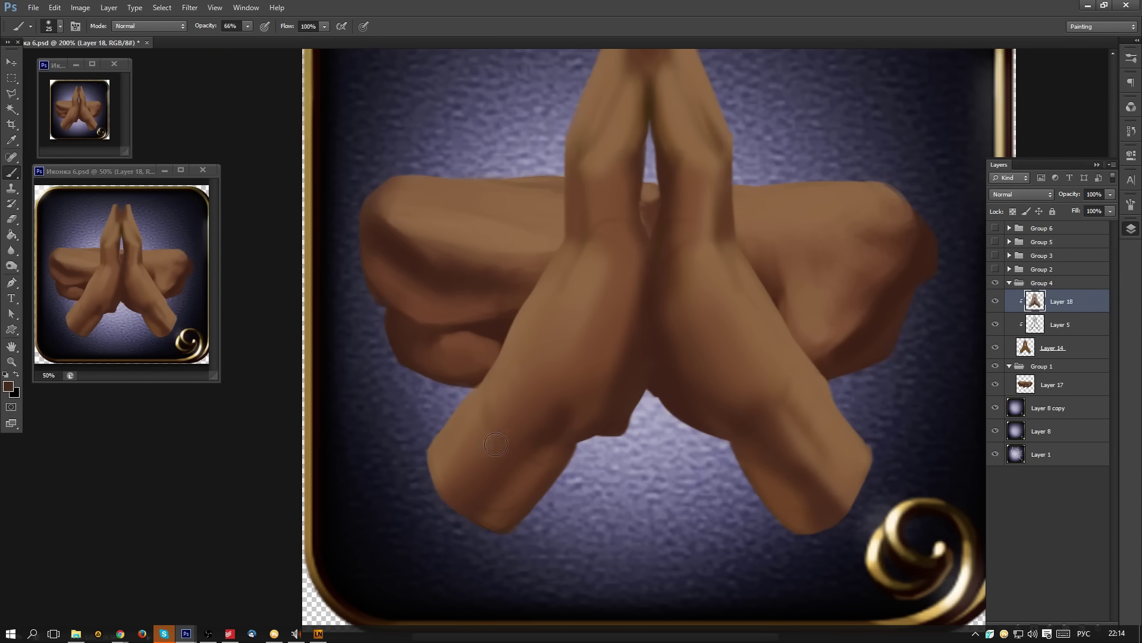
alt+click(511, 364)
mouse_move(538, 415)
mouse_down()
mouse_move(516, 420)
mouse_move(450, 491)
mouse_up()
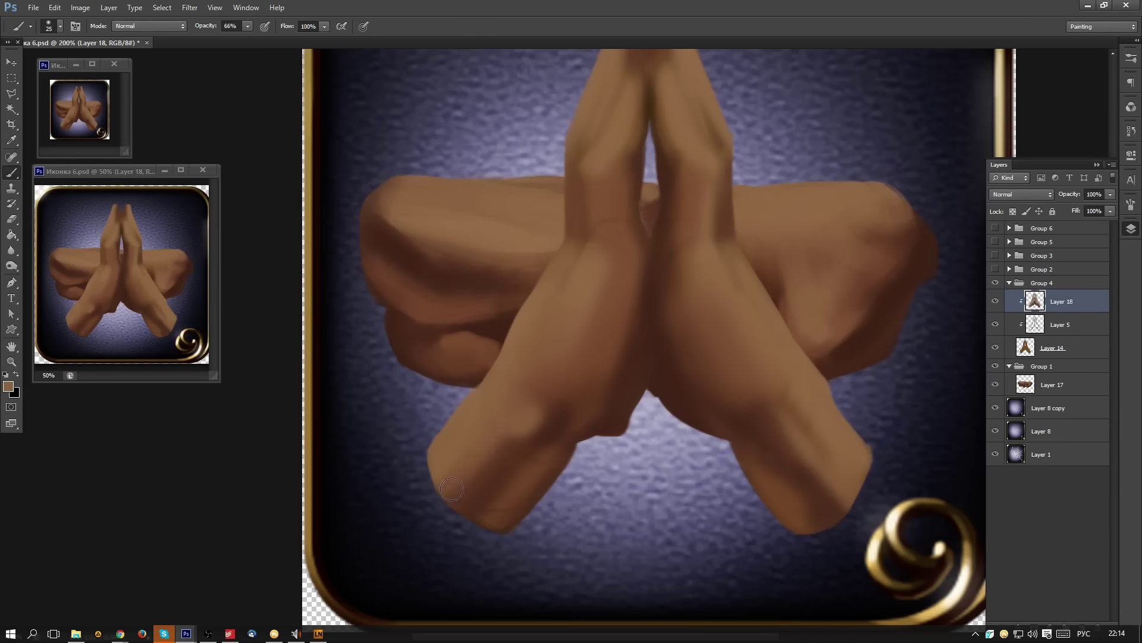
- Blend the left forearm's shadow and light areas with browns sampled from the palm and wrist
alt+click(586, 355)
alt+click(486, 426)
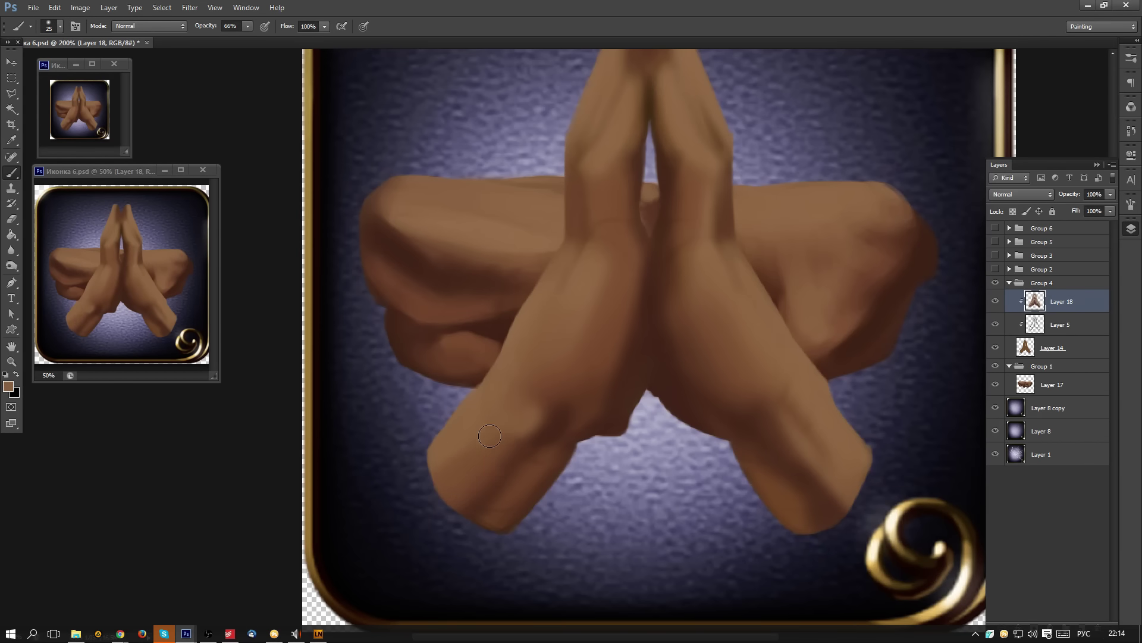
alt+click(533, 473)
alt+click(491, 492)
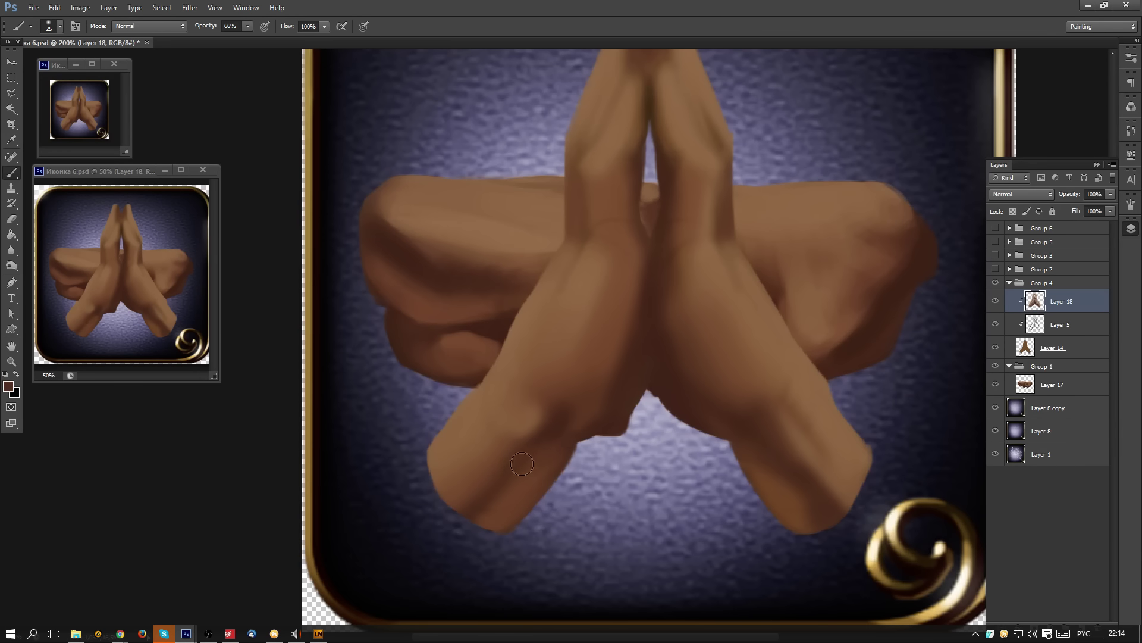
- Collapse and hide Group 1 with the fists, and add a new clipped layer above Layer 18
drag(654, 367, 600, 505)
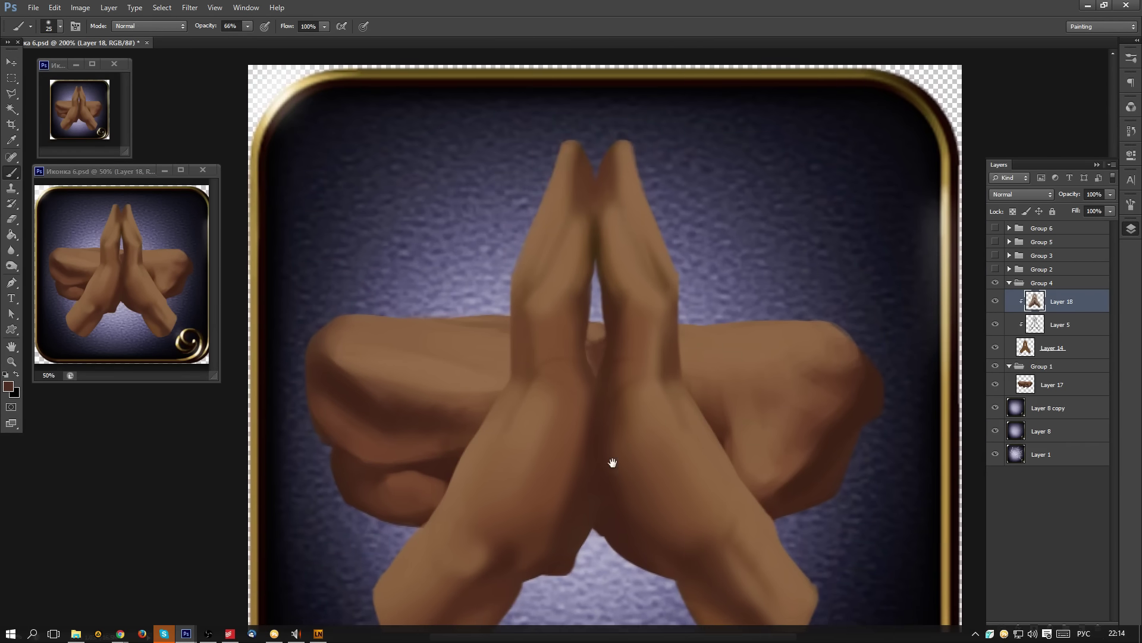
click(1047, 384)
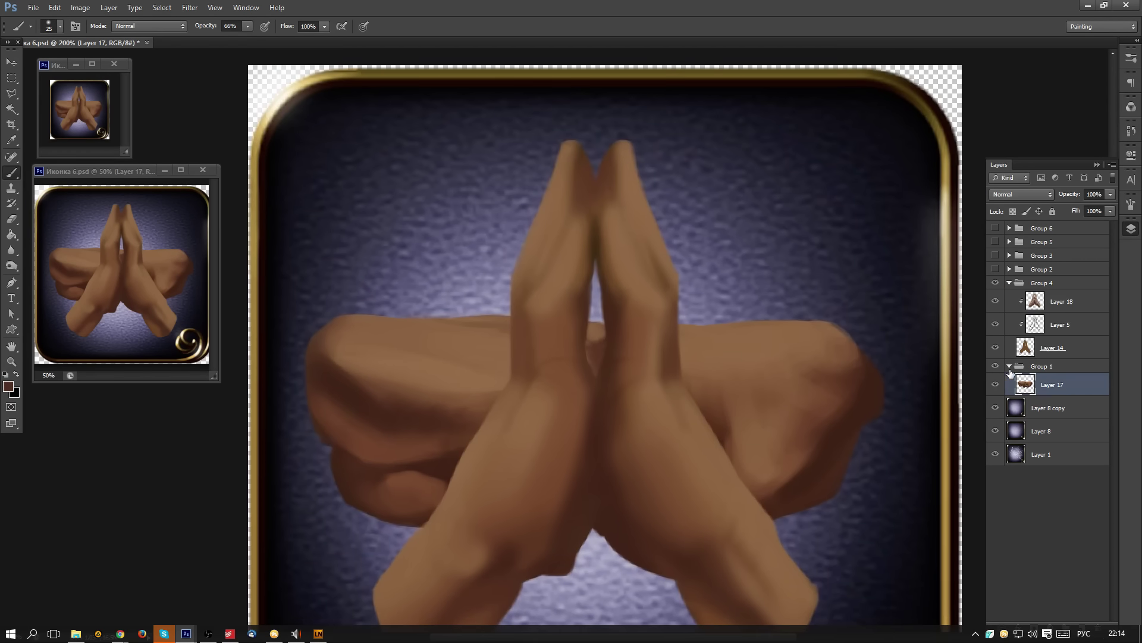
click(1009, 366)
click(997, 369)
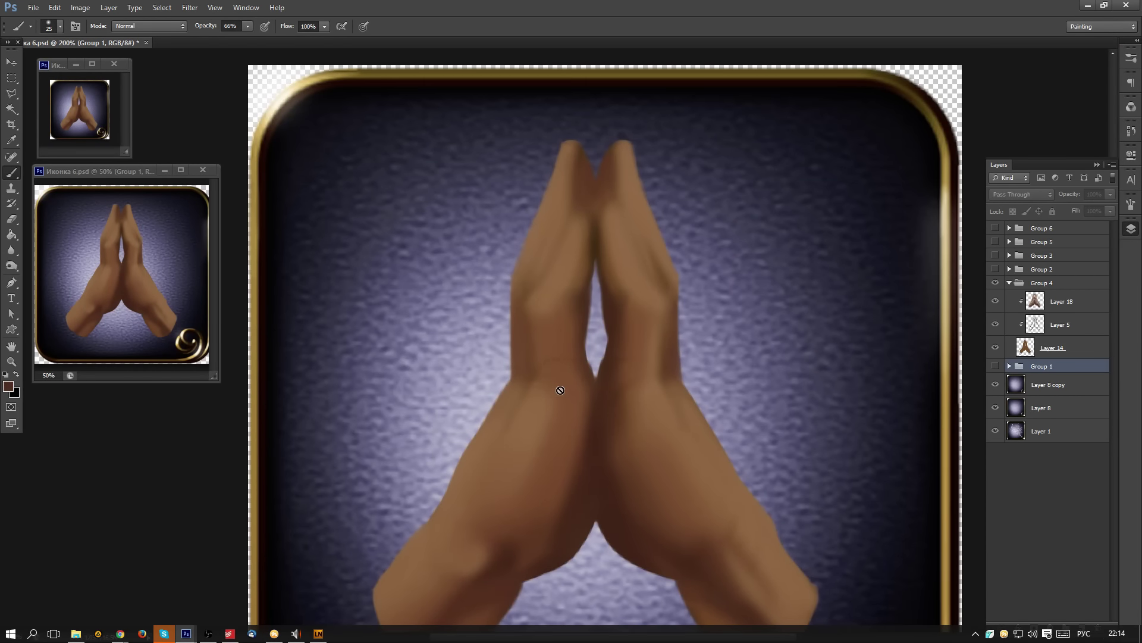
click(1075, 302)
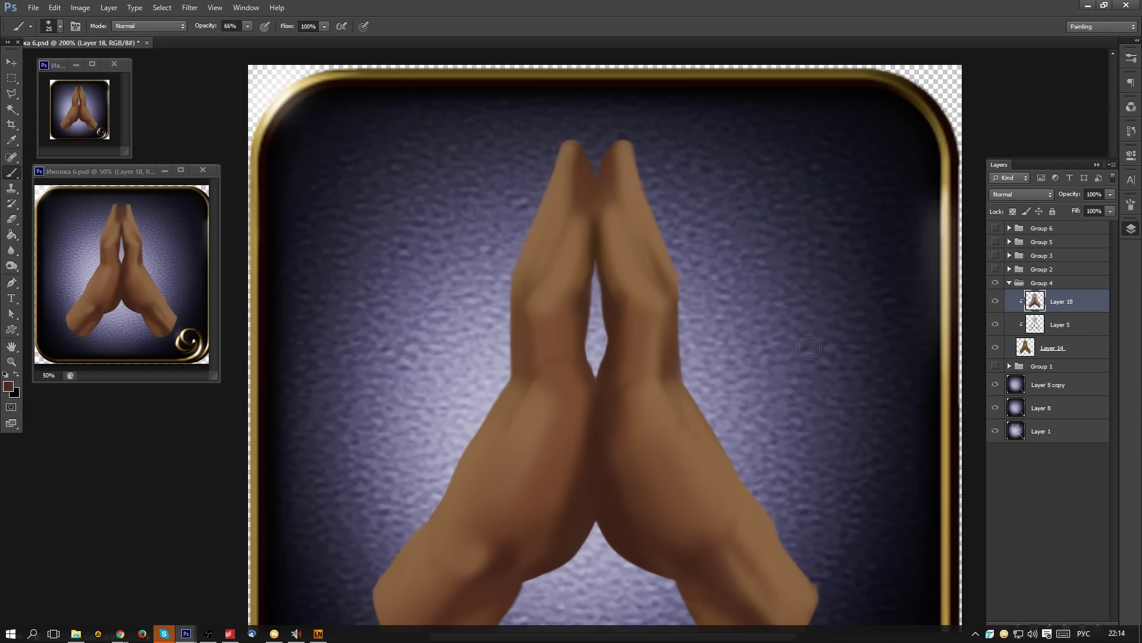
key(ctrl+shift+n)
key(Return)
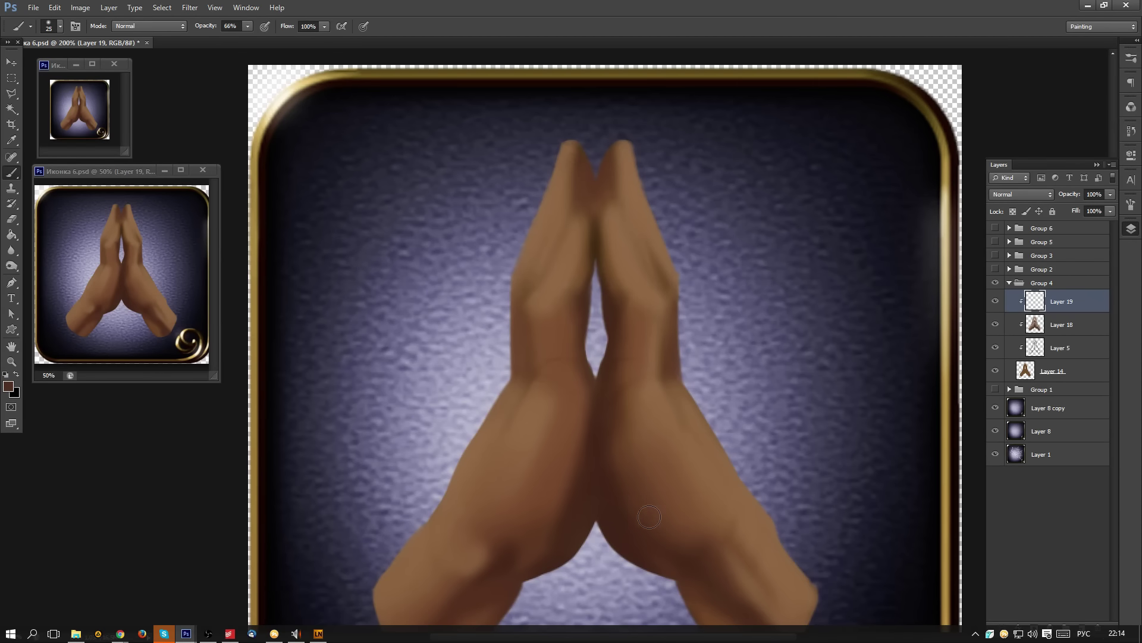
- Switch to a hard round brush and try a sampled dark brown stroke down the right palm's inner side
right_click(643, 489)
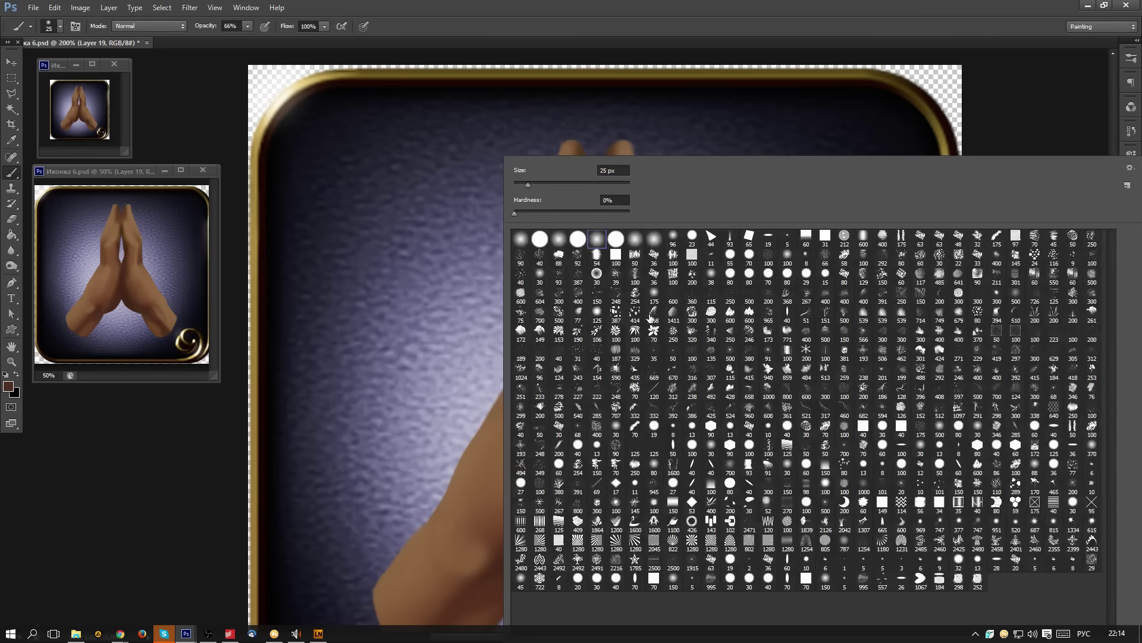
click(617, 238)
drag(386, 413, 316, 257)
alt+click(546, 327)
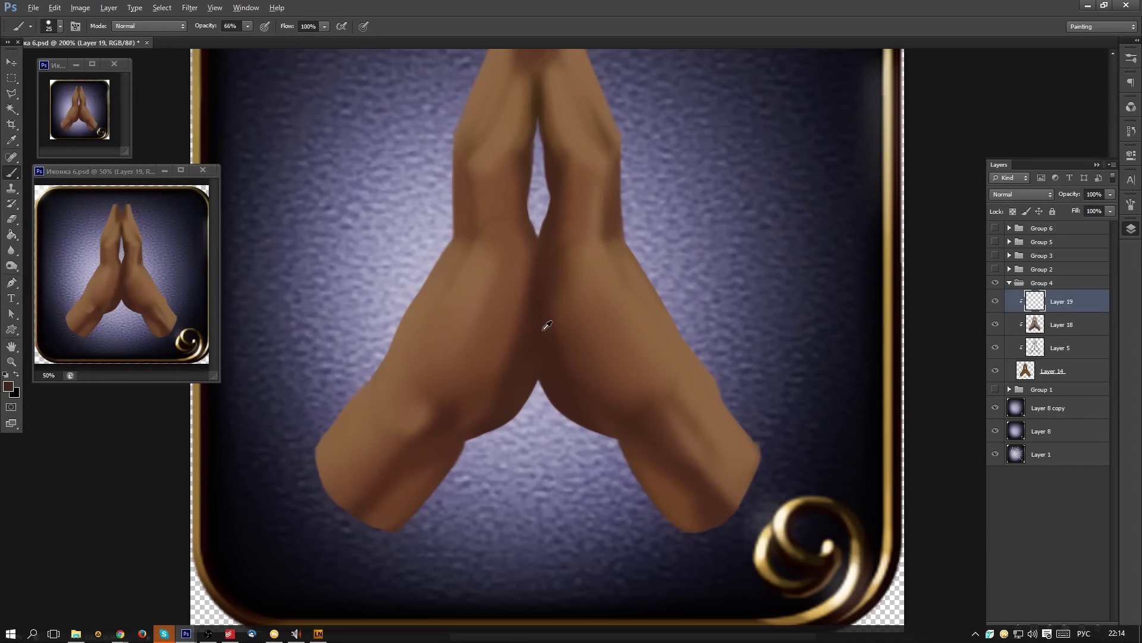
key(])
drag(548, 295, 620, 415)
key(ctrl+z)
- Reduce the brush flow and shade the right palm's inner side down to its heel with sampled dark brown
key(shift+3)
key(shift+2)
key(shift+1)
alt+click(605, 332)
alt+click(548, 352)
mouse_move(560, 347)
mouse_down()
mouse_move(542, 309)
mouse_move(588, 410)
mouse_move(540, 379)
mouse_move(577, 366)
mouse_move(595, 391)
mouse_move(584, 368)
mouse_move(635, 421)
mouse_up()
- Set the brush flow to 40% and shade the left palm's inner side with sampled dark brown
key([)
key(shift+4)
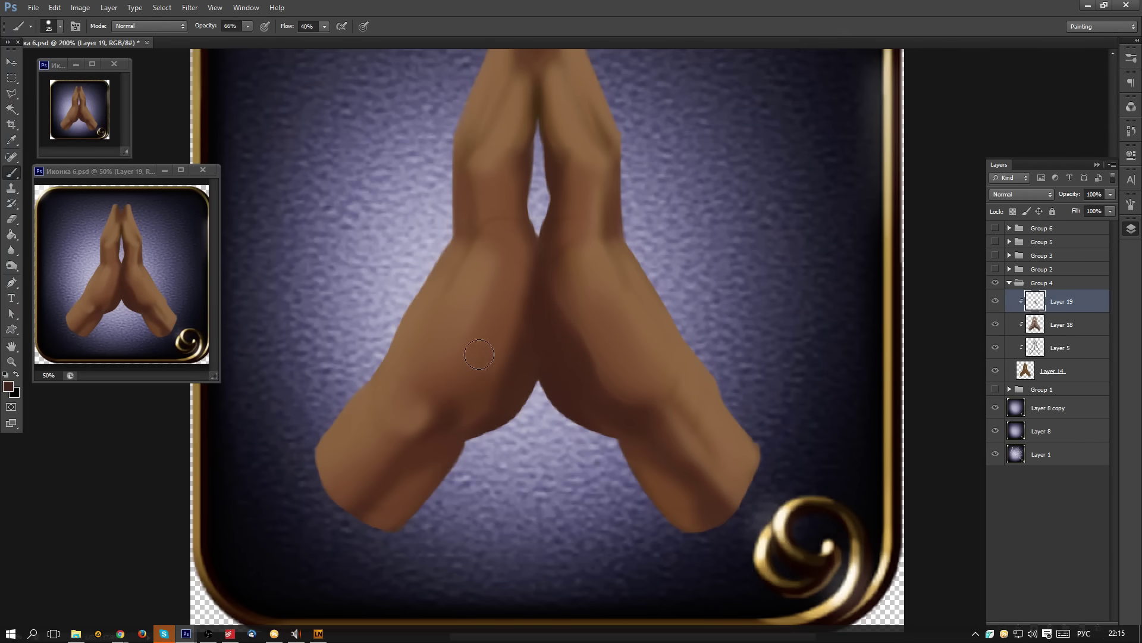
drag(538, 278, 493, 385)
alt+click(517, 346)
mouse_move(526, 288)
mouse_down()
mouse_move(491, 364)
mouse_move(489, 413)
mouse_up()
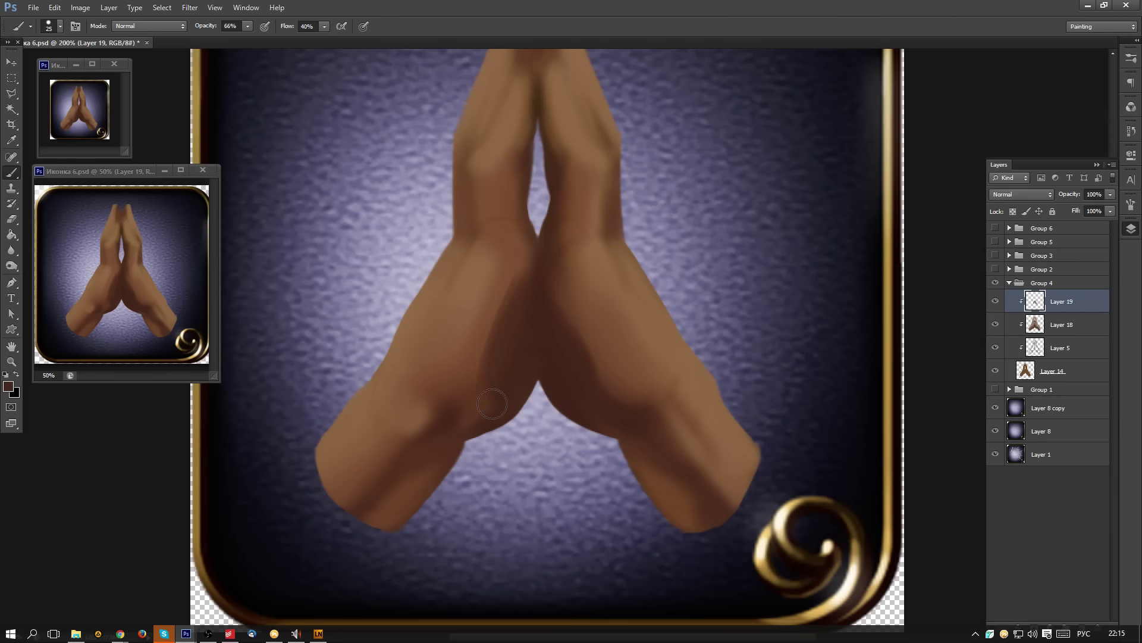
- Model the left palm beside its dark shadow with sampled mid and light browns
alt+click(470, 373)
drag(476, 368, 472, 405)
alt+click(421, 413)
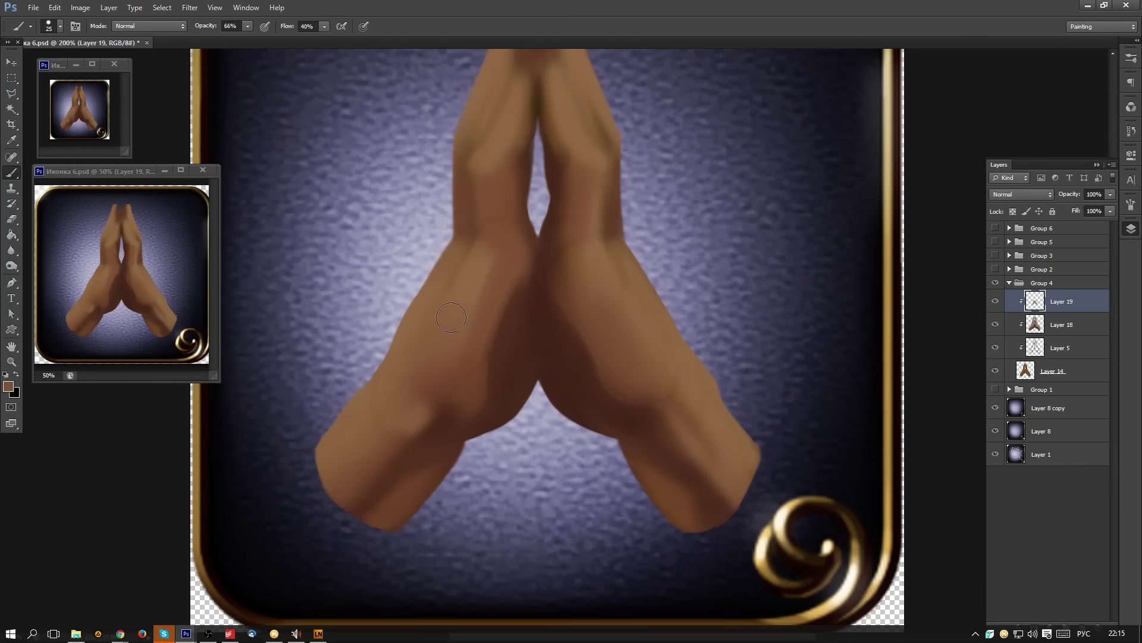
alt+click(477, 293)
- Paint light brown highlights on both wrist bones with a 15 px brush
alt+click(712, 407)
key(bracketleft)
key(bracketleft)
drag(672, 440, 672, 422)
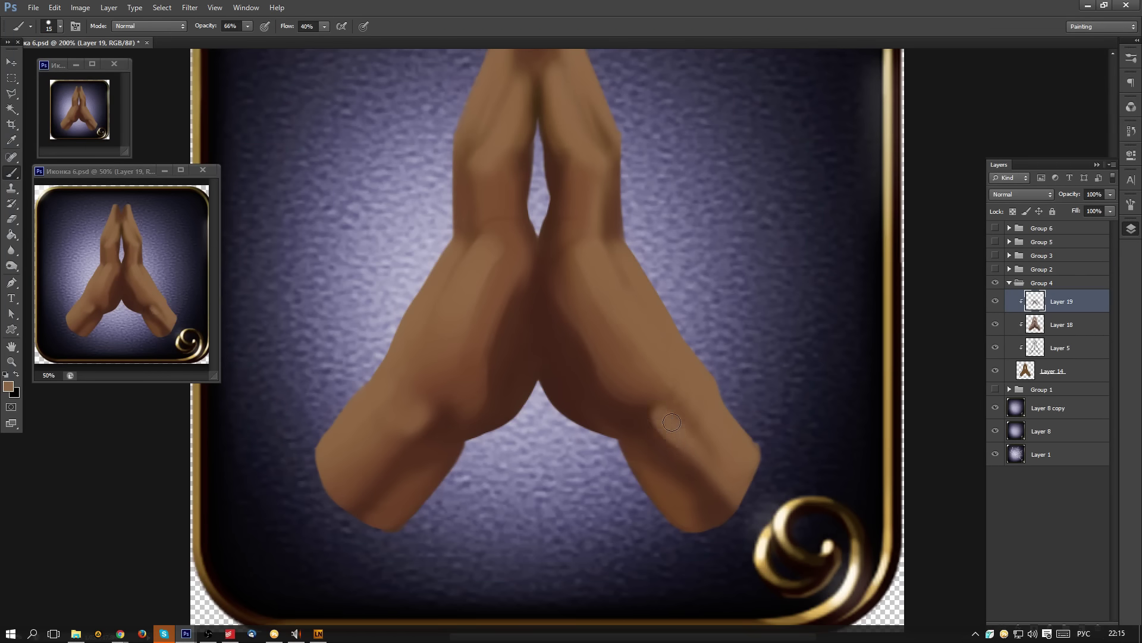
alt+click(406, 434)
alt+click(384, 395)
drag(407, 395, 405, 434)
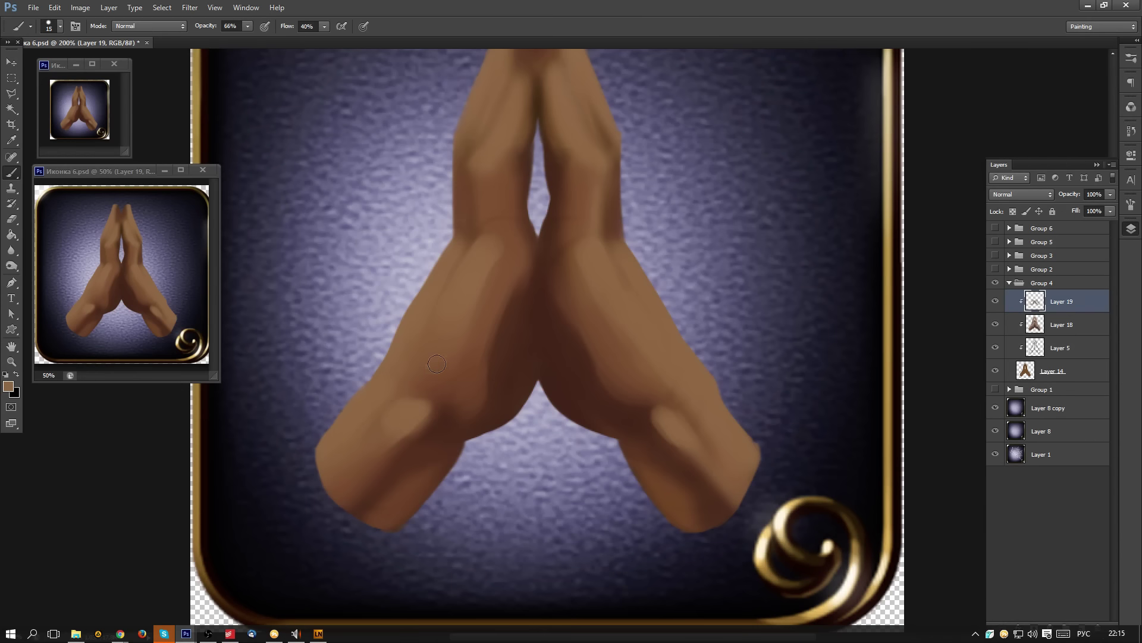
- Refine the shading around the left wrist bone and darken the left palm's heel with sampled browns at 20 px
key(bracketright)
alt+click(500, 402)
mouse_move(419, 462)
mouse_down()
mouse_move(441, 446)
mouse_move(394, 476)
mouse_up()
alt+click(404, 500)
alt+click(419, 394)
drag(429, 379, 411, 413)
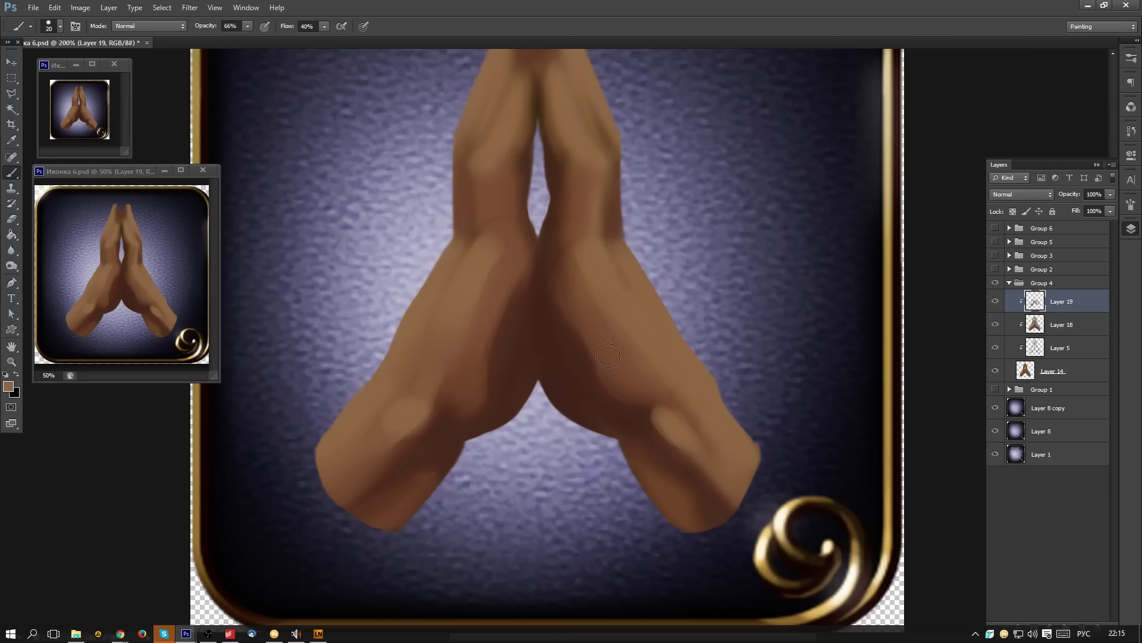
alt+click(528, 347)
mouse_move(497, 409)
mouse_down()
mouse_move(506, 340)
mouse_move(487, 406)
mouse_move(444, 427)
mouse_move(480, 402)
mouse_move(446, 416)
mouse_up()
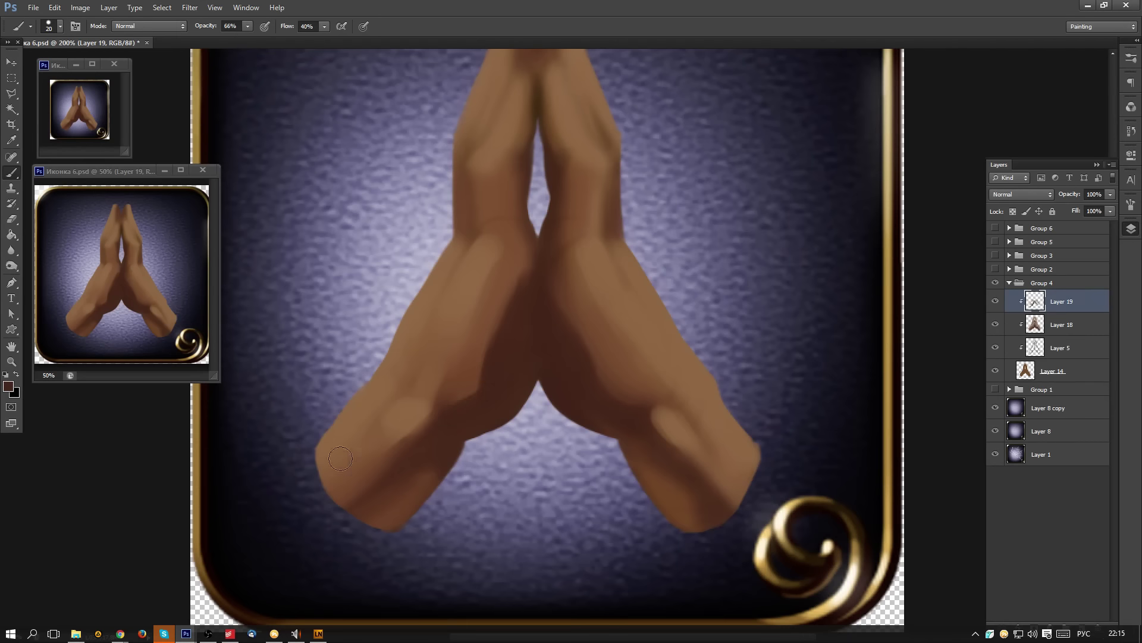
- Trim the left forearm's outer edge on Layer 14 with the Eraser and undo the last erasing stroke
click(1083, 371)
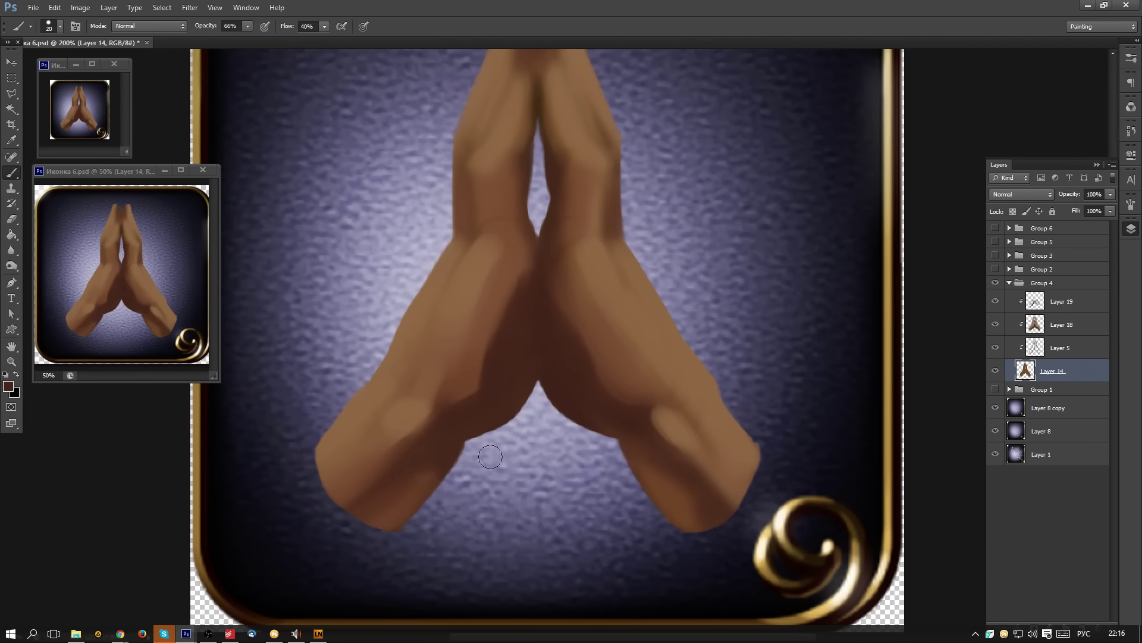
key(e)
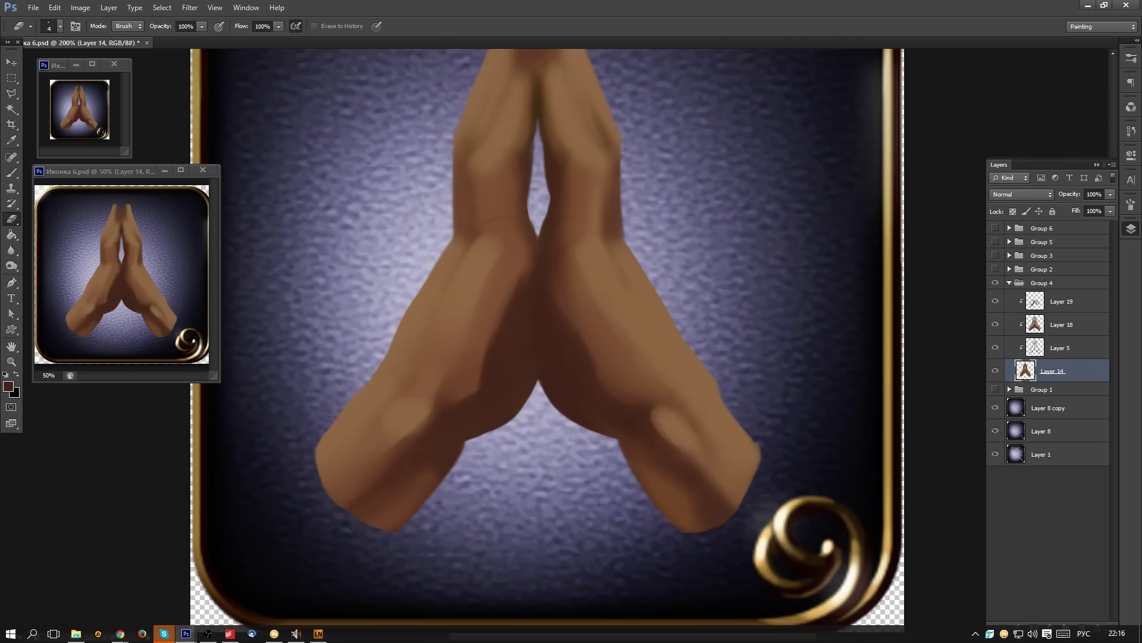
mouse_move(345, 394)
mouse_down()
mouse_move(315, 458)
mouse_move(349, 382)
mouse_up()
key(])
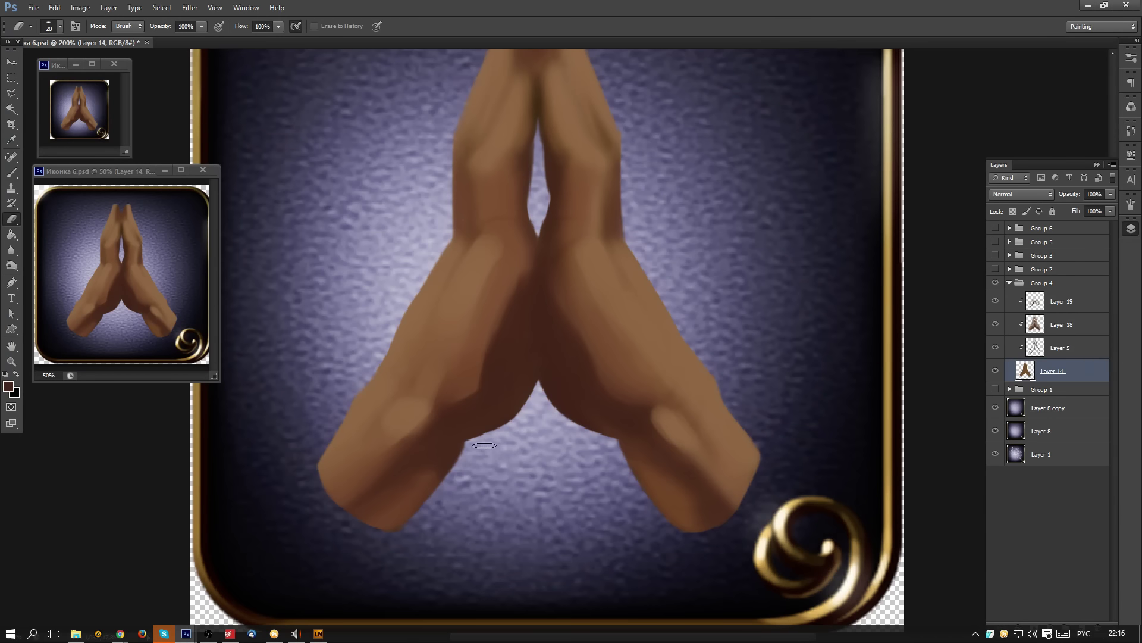
key(ctrl+z)
- Return to Layer 19 and darken the left hand's inner edge beside the gap with a smaller brush
drag(623, 441, 522, 523)
click(1086, 327)
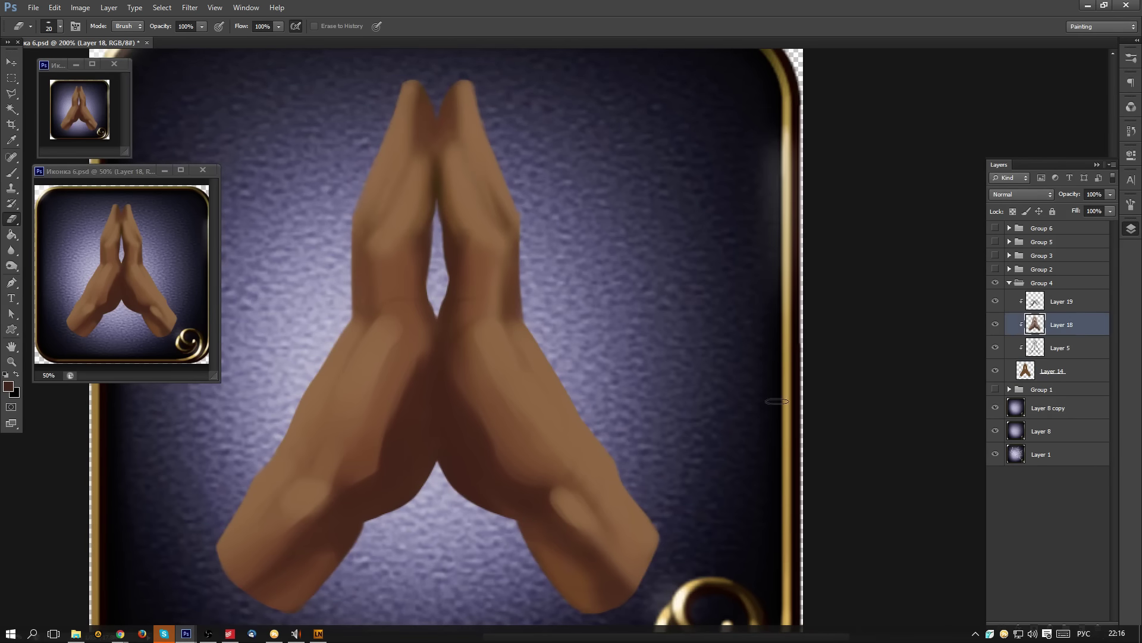
click(1104, 308)
key(b)
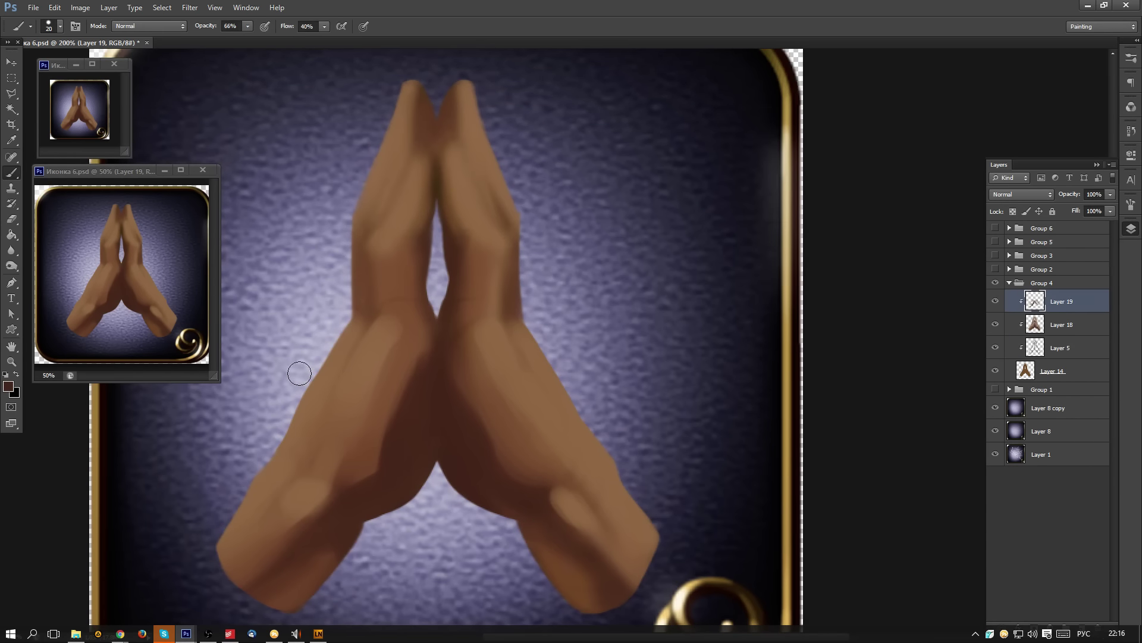
key(bracketleft)
key(bracketleft)
drag(419, 251, 434, 304)
- Define the outer edges of both hands between knuckles and palm with sampled browns
alt+click(498, 281)
alt+click(519, 280)
alt+click(354, 329)
drag(355, 315, 355, 232)
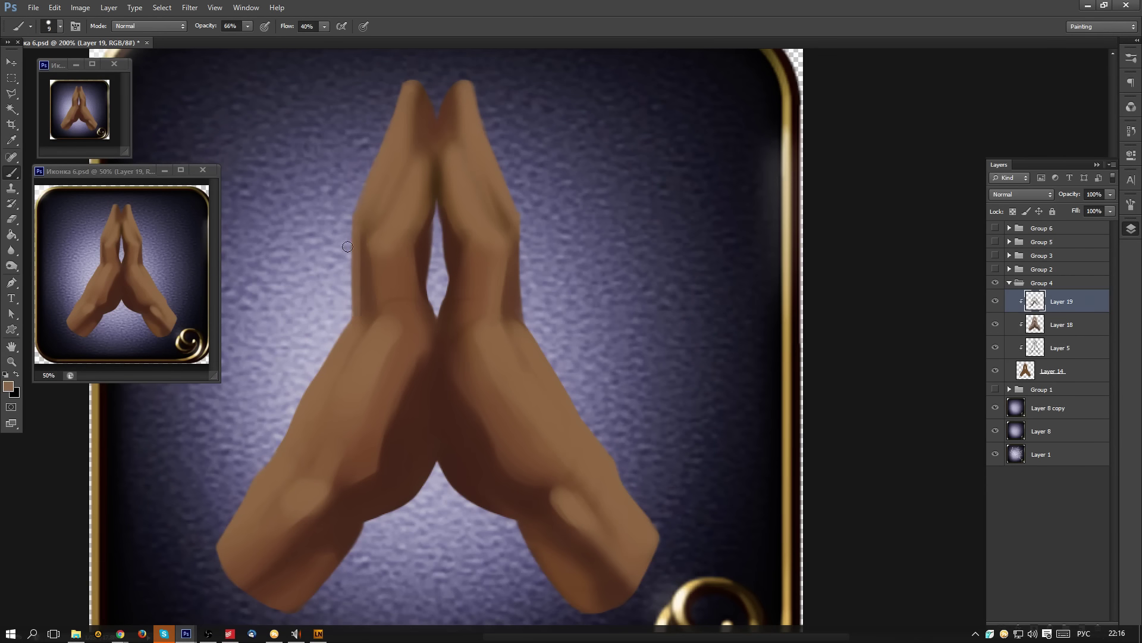
drag(515, 268, 512, 322)
- Model the left palm's upper outer edge below the knuckles with sampled browns
alt+click(392, 381)
drag(362, 328, 331, 391)
alt+click(338, 352)
alt+click(409, 325)
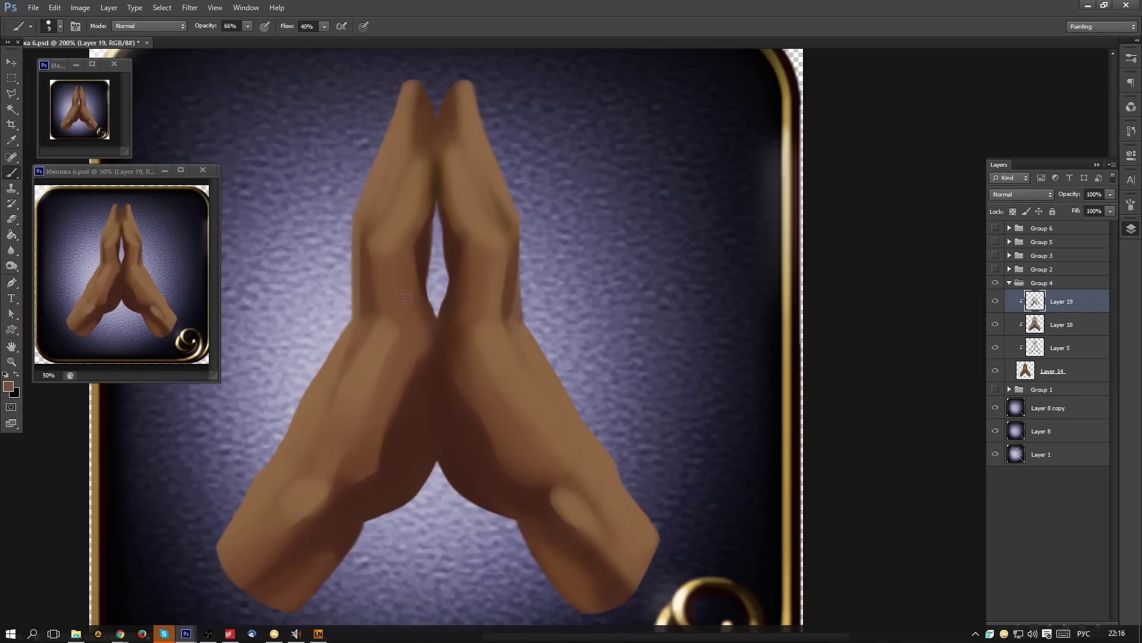
- Paint highlights along both hands' fingers and the right fingertip with light brown sampled from the left wrist
alt+click(299, 499)
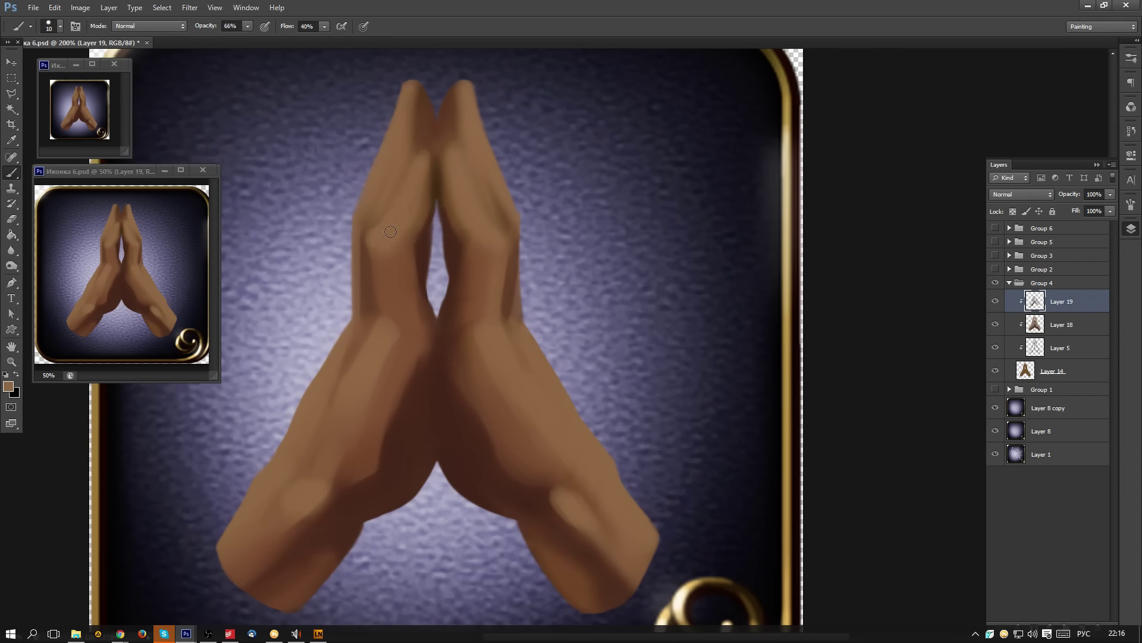
mouse_move(407, 99)
mouse_down()
mouse_move(389, 162)
mouse_move(410, 140)
mouse_move(403, 176)
mouse_up()
drag(449, 139, 465, 186)
drag(460, 122, 459, 95)
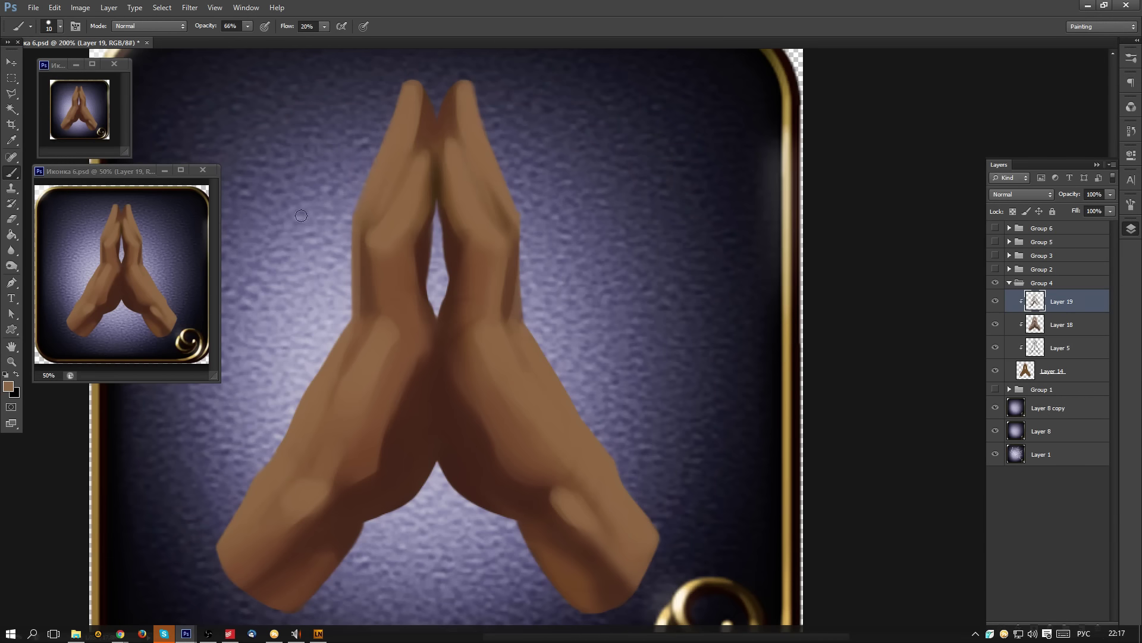
- Shade the right hand's inner and outer edges between knuckles and palm with sampled browns at 20% flow
alt+click(473, 312)
drag(460, 282, 451, 315)
alt+click(512, 300)
mouse_move(518, 279)
mouse_down()
mouse_move(531, 351)
mouse_move(521, 325)
mouse_move(518, 430)
mouse_move(502, 353)
mouse_move(475, 345)
mouse_up()
- Darken both hands below the knuckles with sampled browns at 25 px and undo the last excess shading
alt+click(421, 386)
mouse_move(391, 282)
mouse_down()
mouse_move(400, 259)
mouse_move(377, 267)
mouse_up()
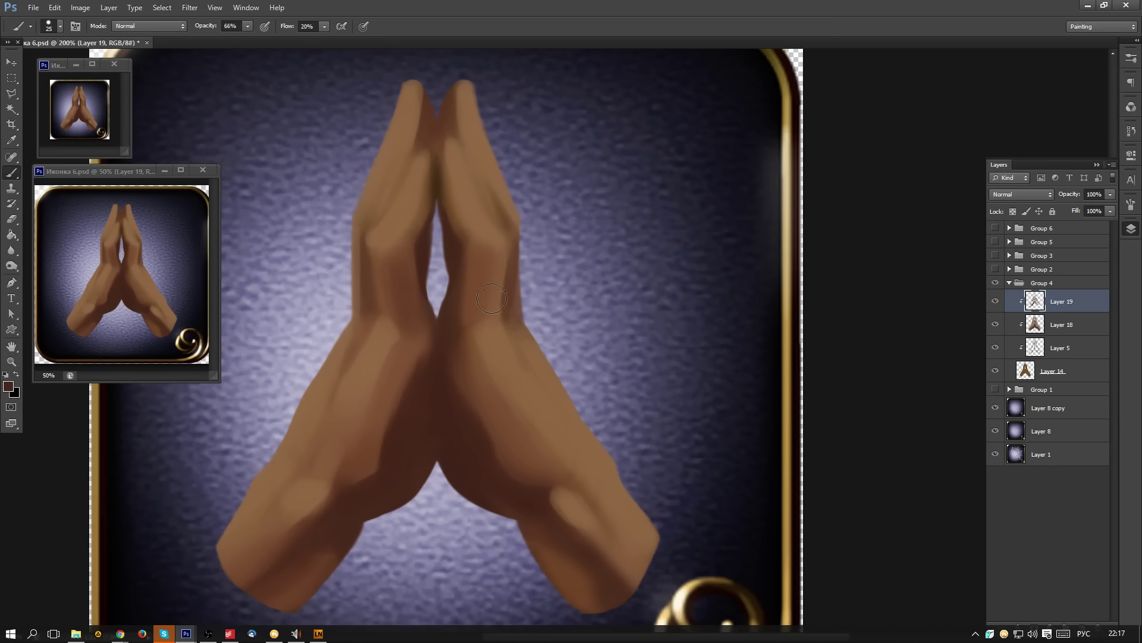
mouse_move(482, 256)
mouse_down()
mouse_move(471, 319)
mouse_move(463, 312)
mouse_move(480, 261)
mouse_move(443, 350)
mouse_move(462, 288)
mouse_move(460, 322)
mouse_up()
alt+click(404, 355)
mouse_move(479, 267)
mouse_down()
mouse_move(458, 271)
mouse_move(470, 274)
mouse_up()
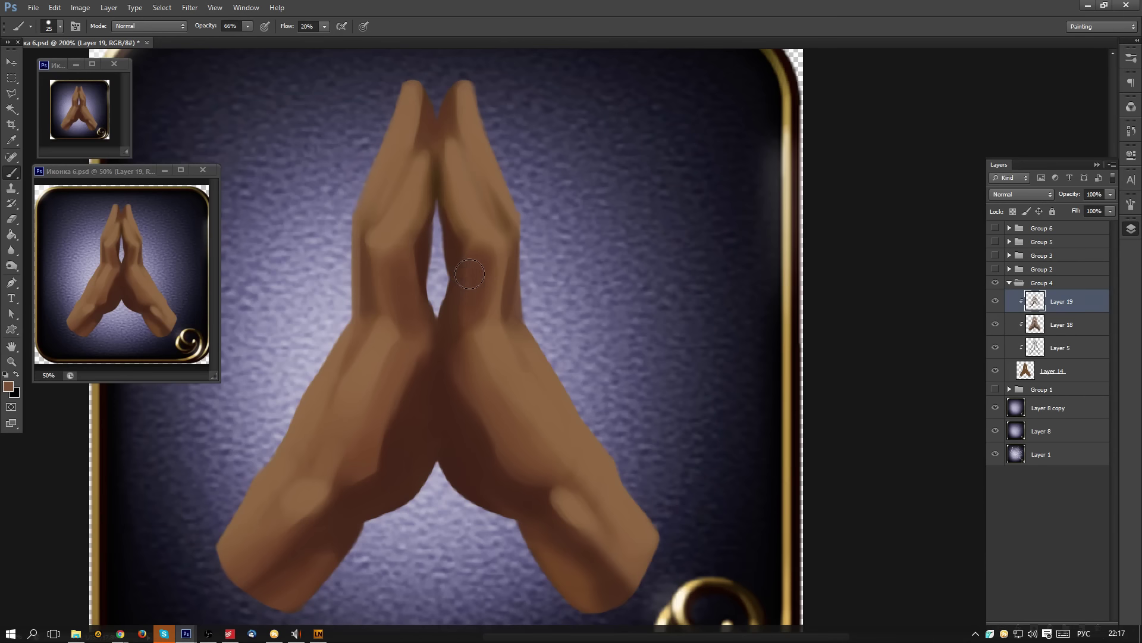
key(ctrl+alt+z)
- Darken the right hand's inner finger edge down to the knuckle with sampled reddish brown and a smaller brush
alt+click(456, 324)
mouse_move(450, 152)
mouse_down()
mouse_move(447, 233)
mouse_move(431, 156)
mouse_move(438, 213)
mouse_move(436, 151)
mouse_move(440, 195)
mouse_move(466, 241)
mouse_up()
key(ctrl+alt+z)
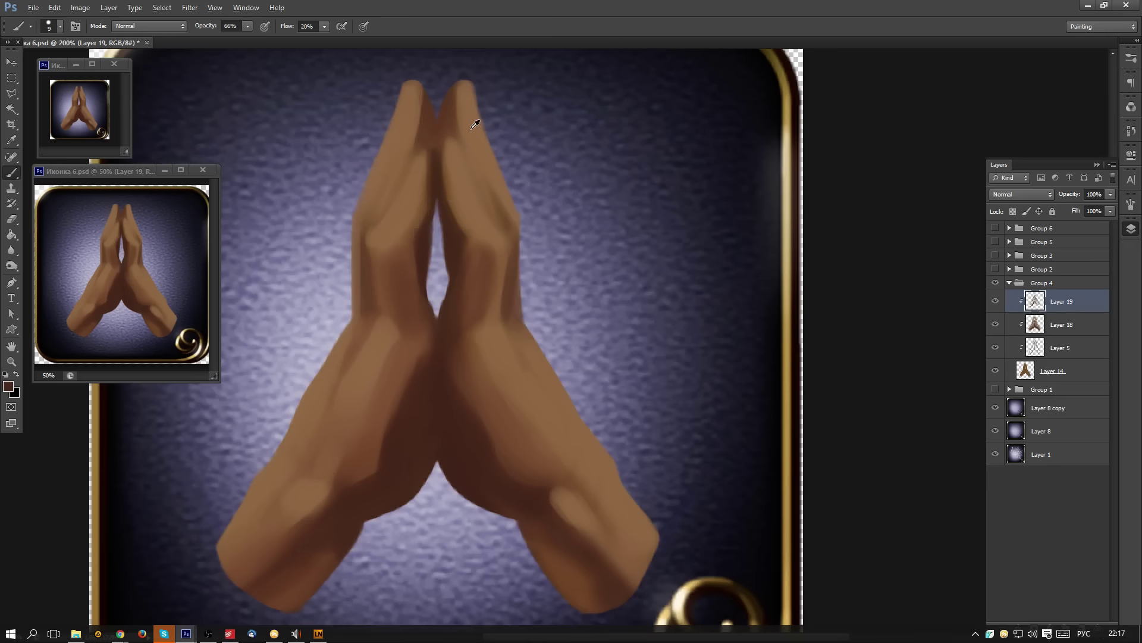
alt+click(422, 156)
alt+click(441, 139)
drag(452, 185, 476, 239)
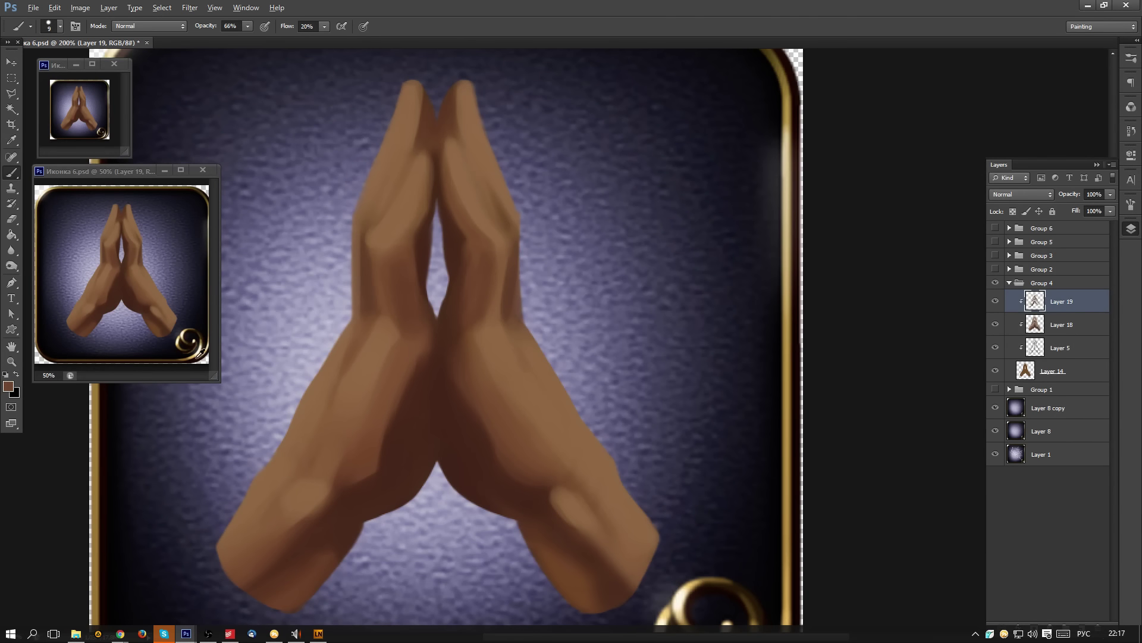
alt+click(474, 178)
- Hide Layers 18 and 19, touch up Layer 14 at the left fingers with the base brown, and restore both layers
click(1077, 375)
key(alt)
click(994, 325)
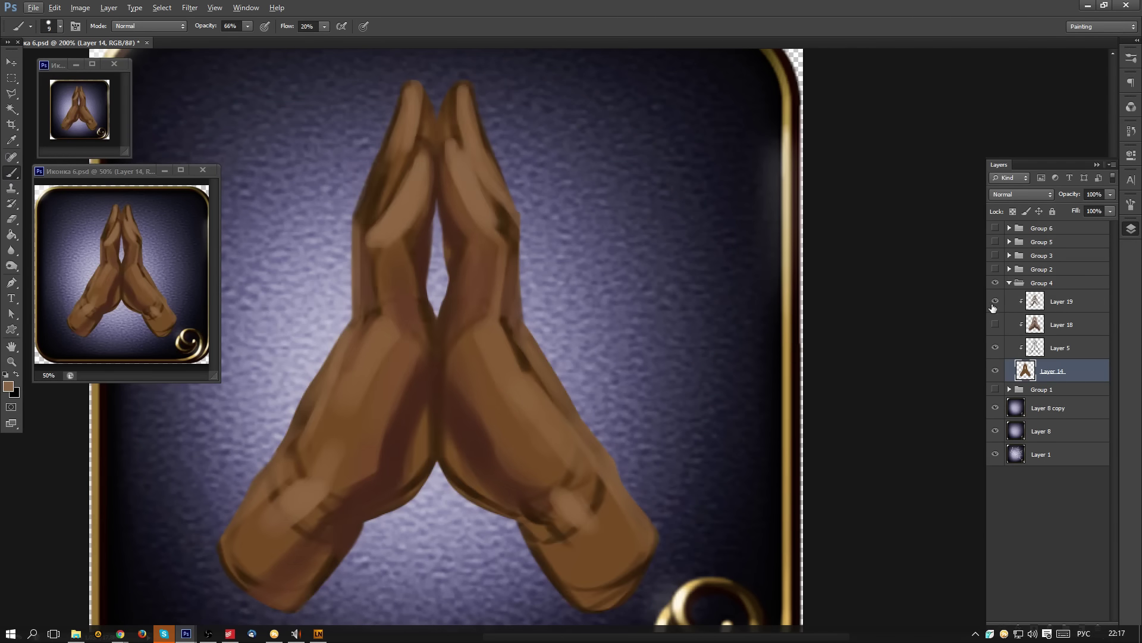
click(995, 301)
alt+click(478, 259)
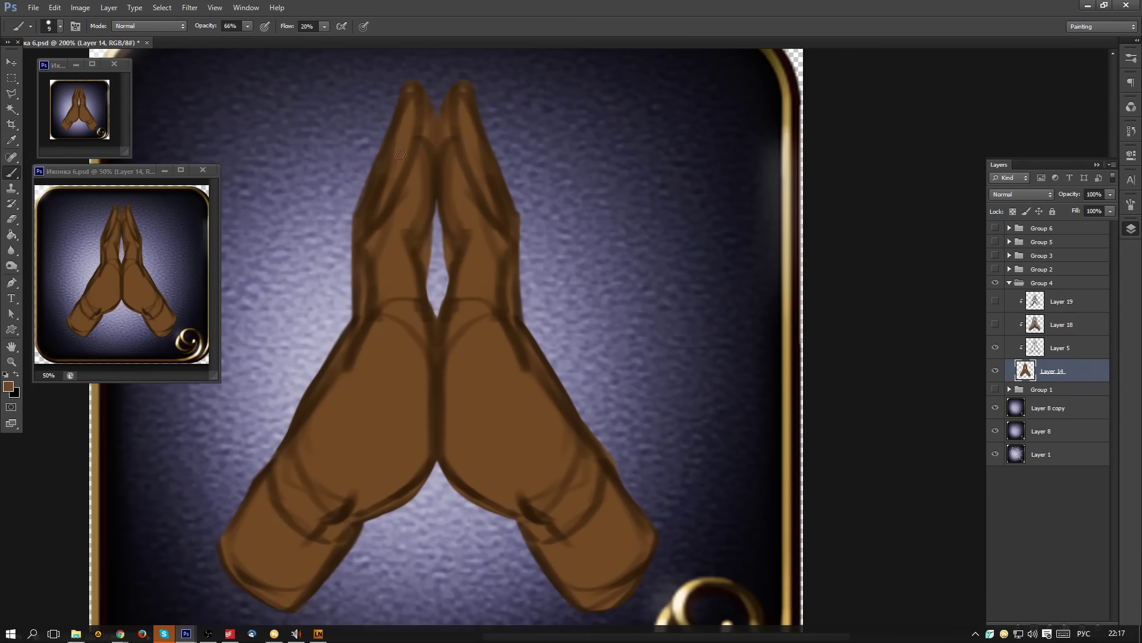
drag(380, 169, 374, 191)
click(995, 324)
click(995, 302)
click(1079, 324)
click(1077, 304)
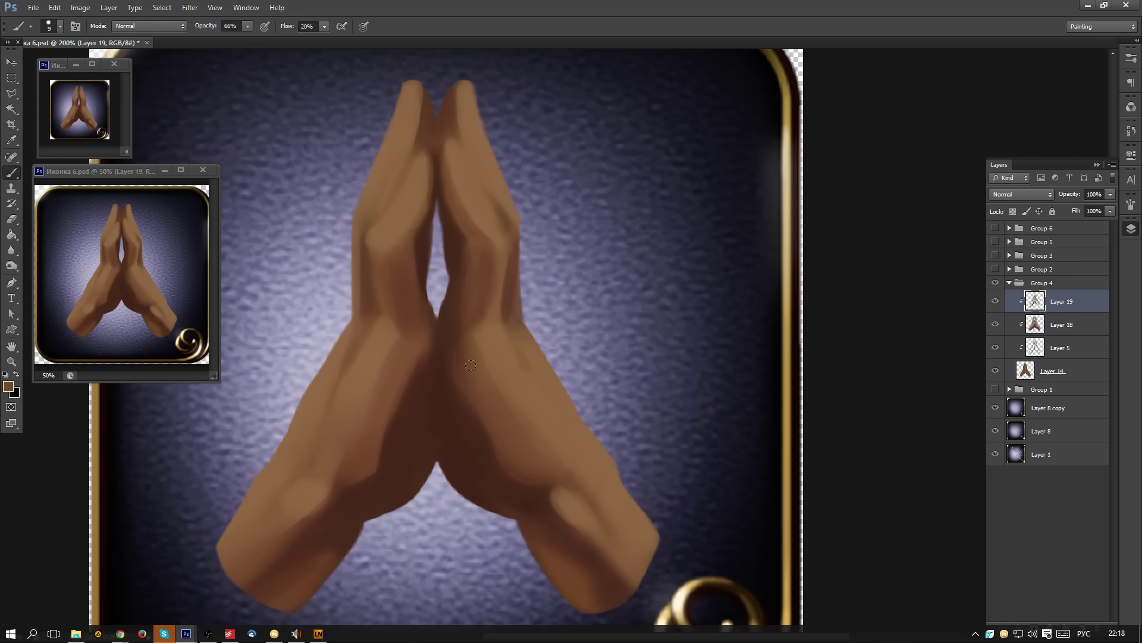
- Deepen the crease between the right hand's fingers and shade the left hand's outer finger edge with sampled browns
alt+click(488, 226)
alt+click(445, 205)
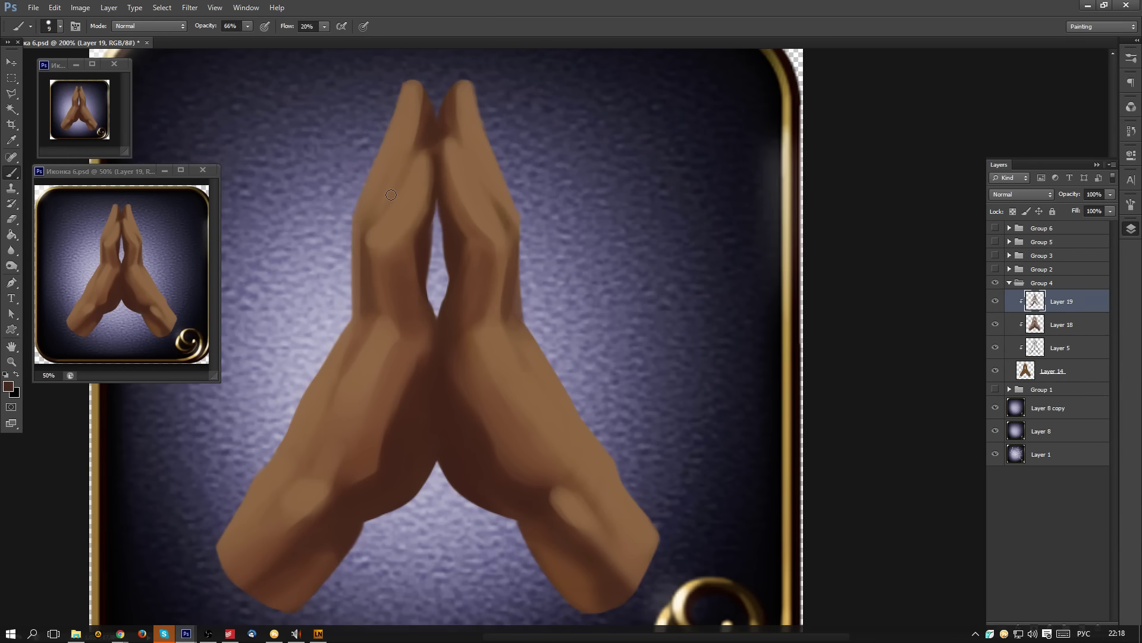
alt+click(397, 138)
key(bracketright)
key(bracketright)
alt+click(434, 130)
alt+click(404, 112)
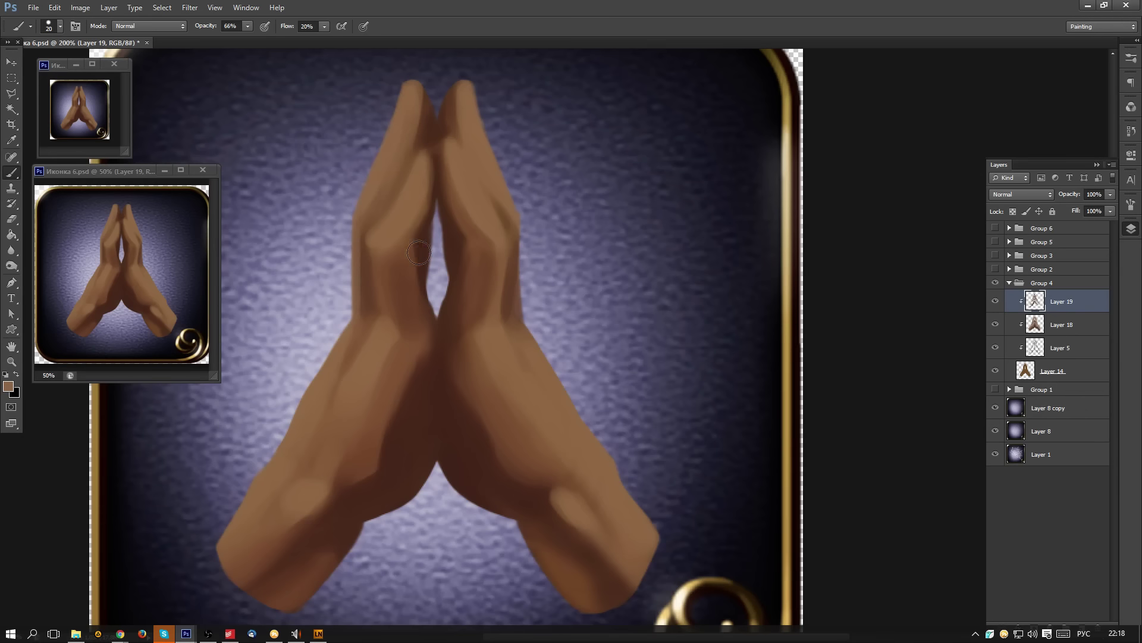
drag(376, 173, 372, 197)
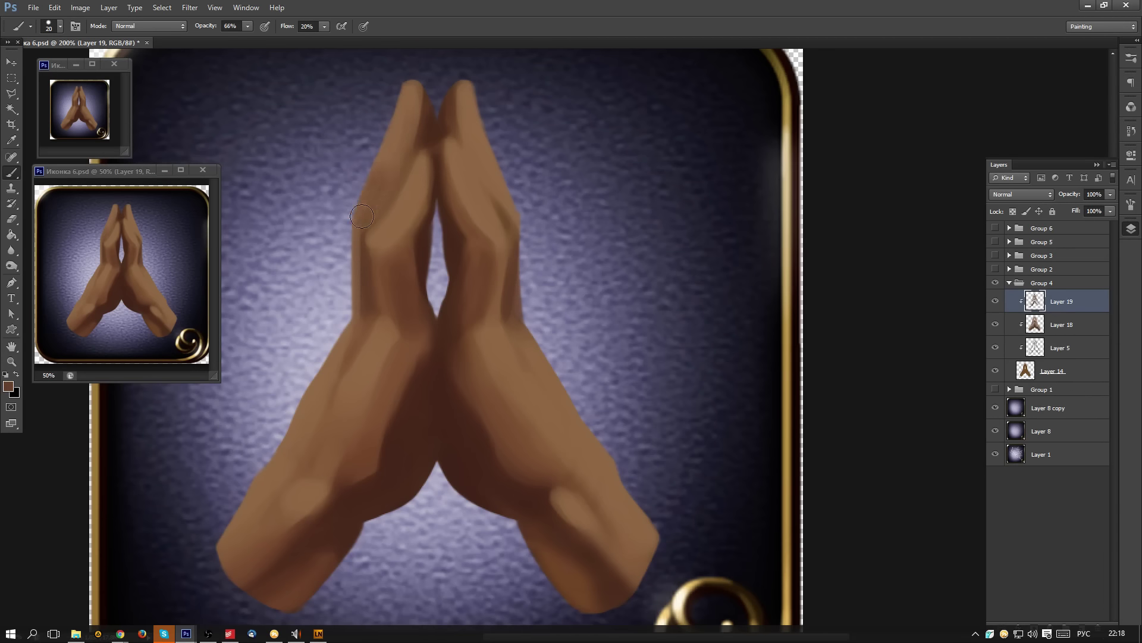
- Shade the left hand's outer finger edge and soften it with the sampled lighter brown at 20 px
drag(380, 156, 365, 218)
alt+click(393, 138)
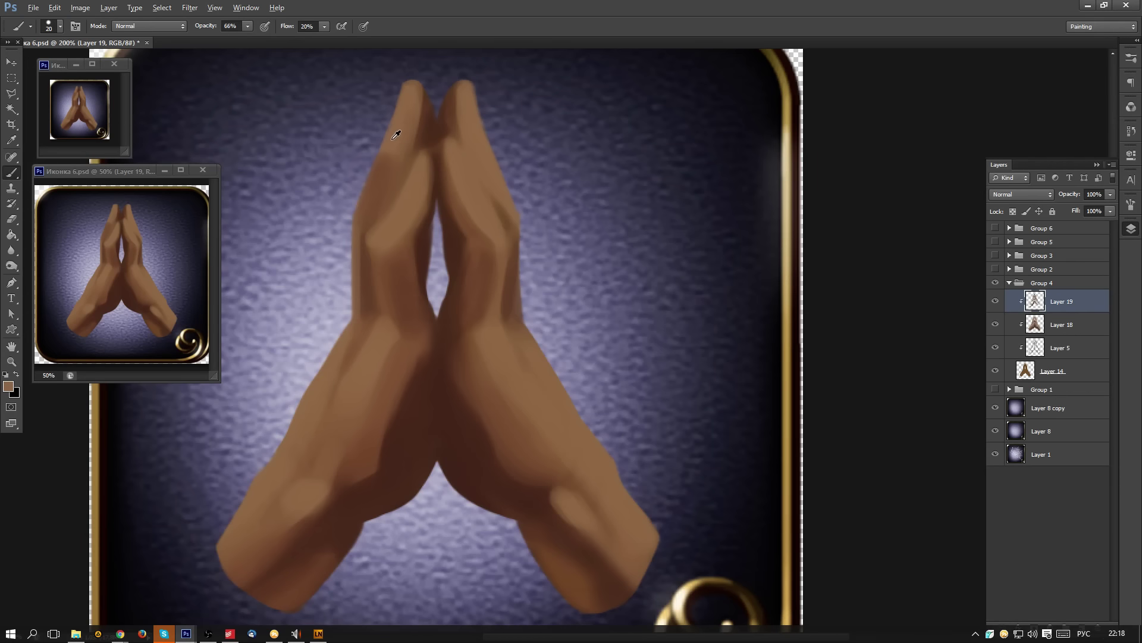
drag(370, 183, 374, 192)
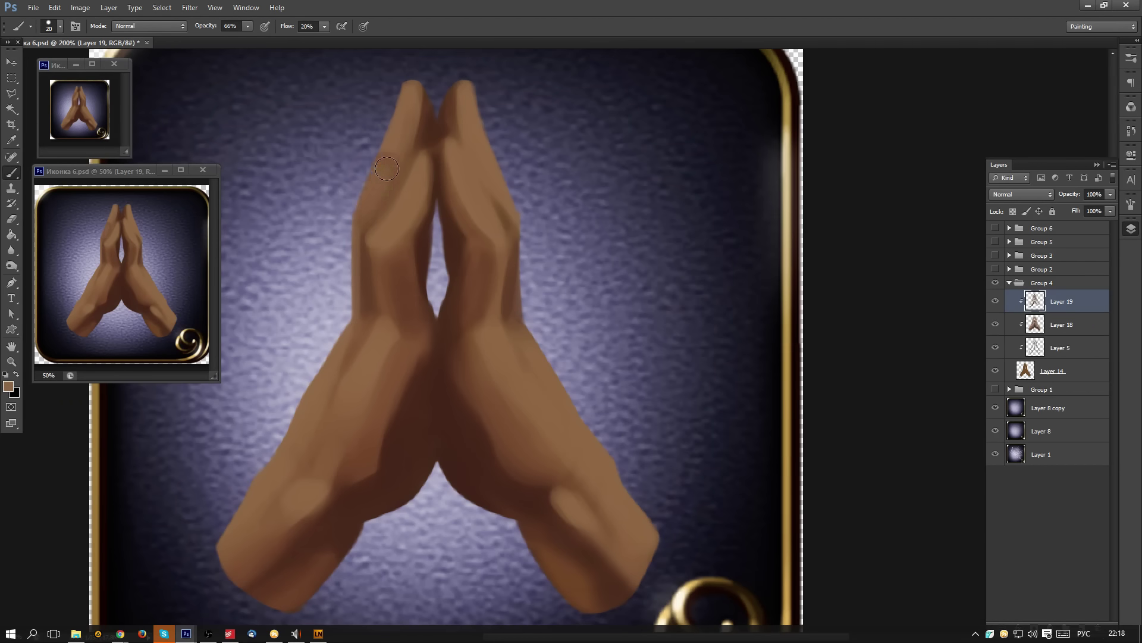
- Shade the right hand's outer finger edge above the knuckle and blend it with sampled browns
alt+click(487, 273)
drag(485, 149, 512, 220)
alt+click(474, 186)
mouse_move(490, 165)
mouse_down()
mouse_move(516, 213)
mouse_move(493, 167)
mouse_up()
alt+click(443, 140)
drag(432, 409, 471, 315)
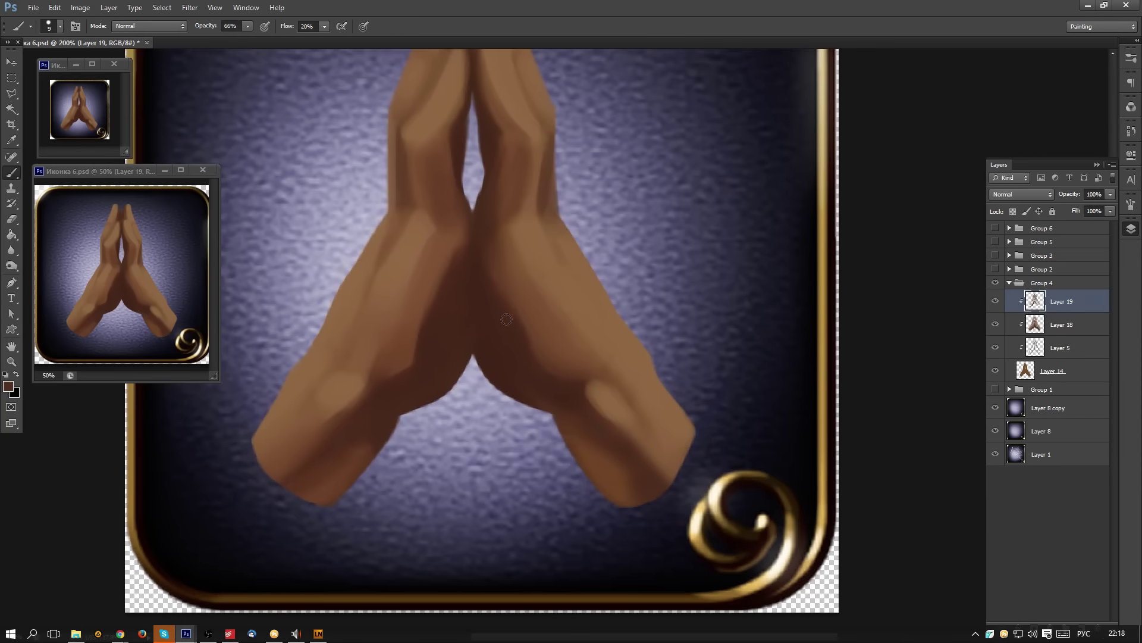
drag(544, 264, 469, 392)
key(alt)
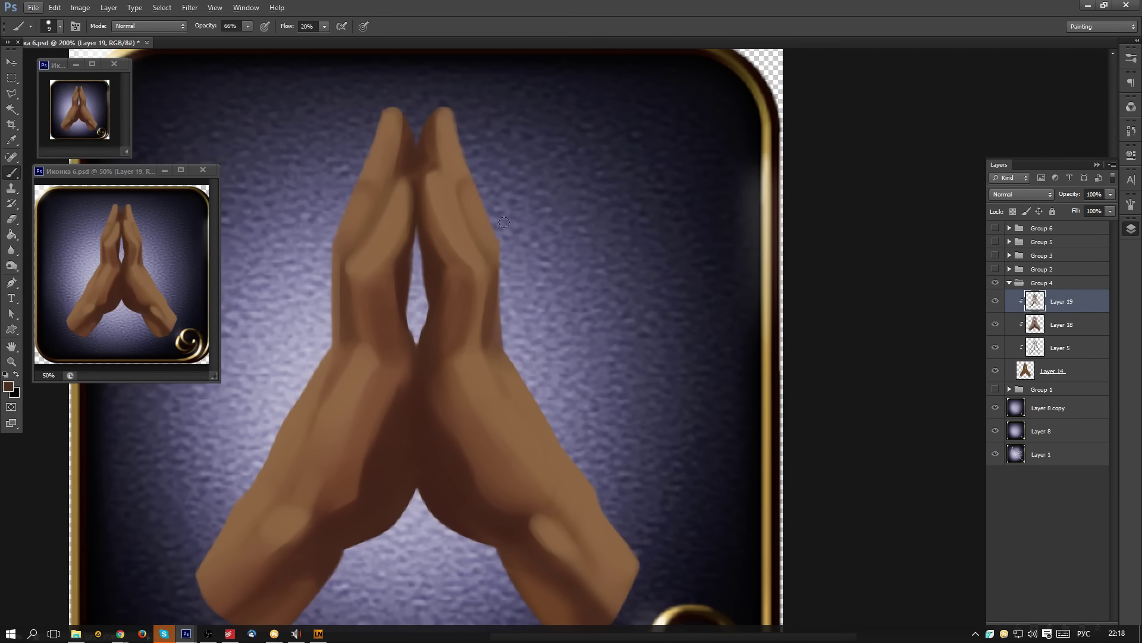
- Collapse and hide Group 4, show and expand Group 1, and select Layer 17 with the fists
key(ctrl+minus)
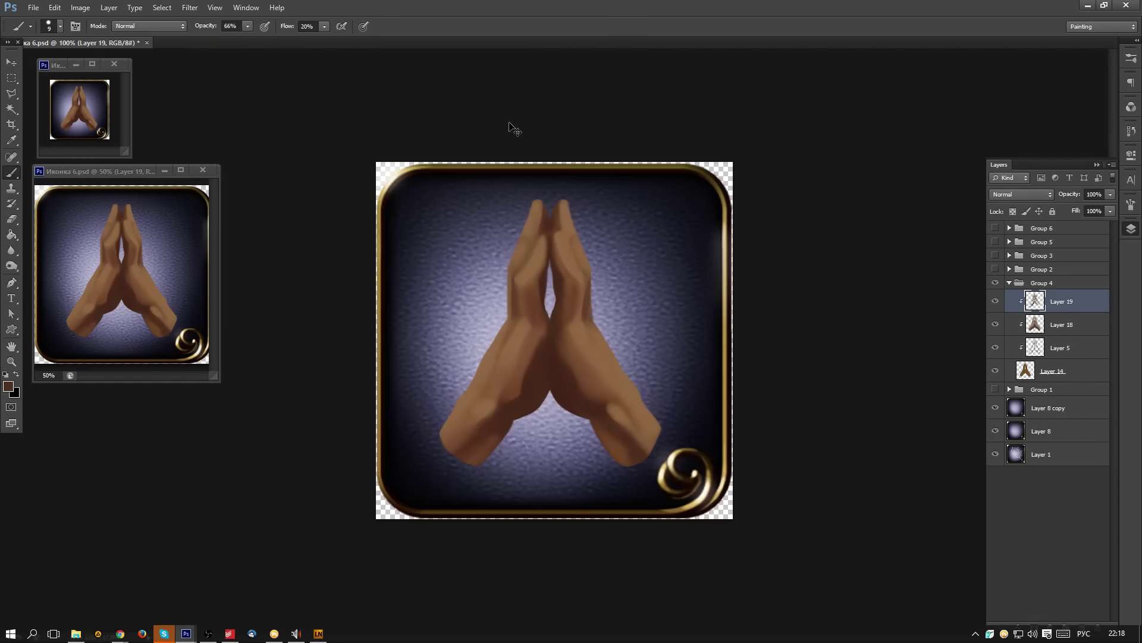
click(1008, 283)
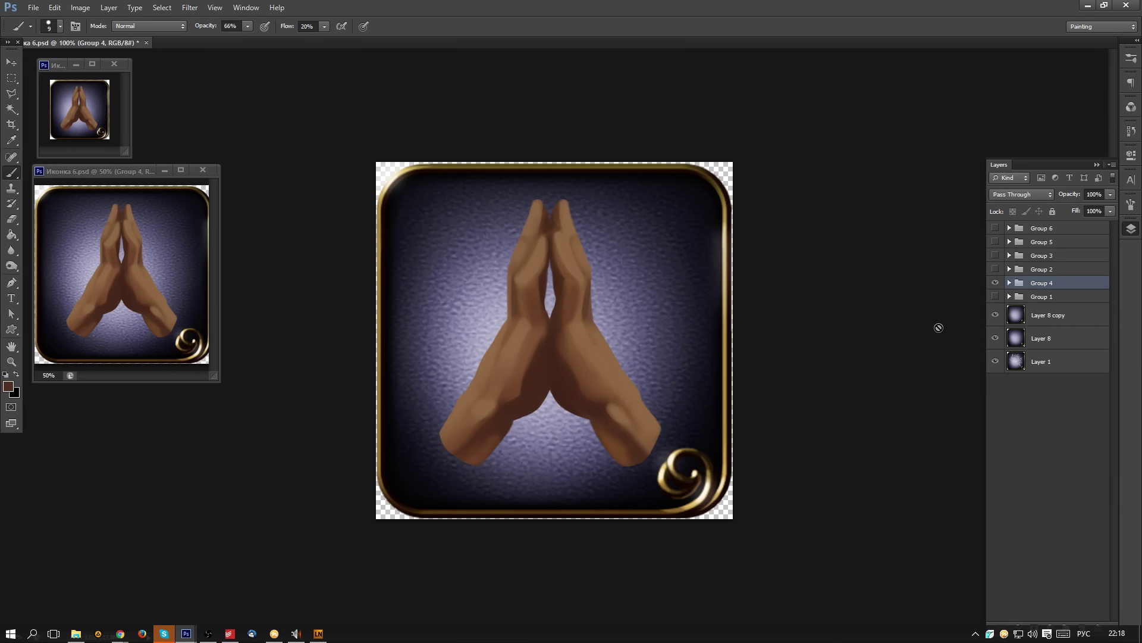
click(995, 283)
click(995, 296)
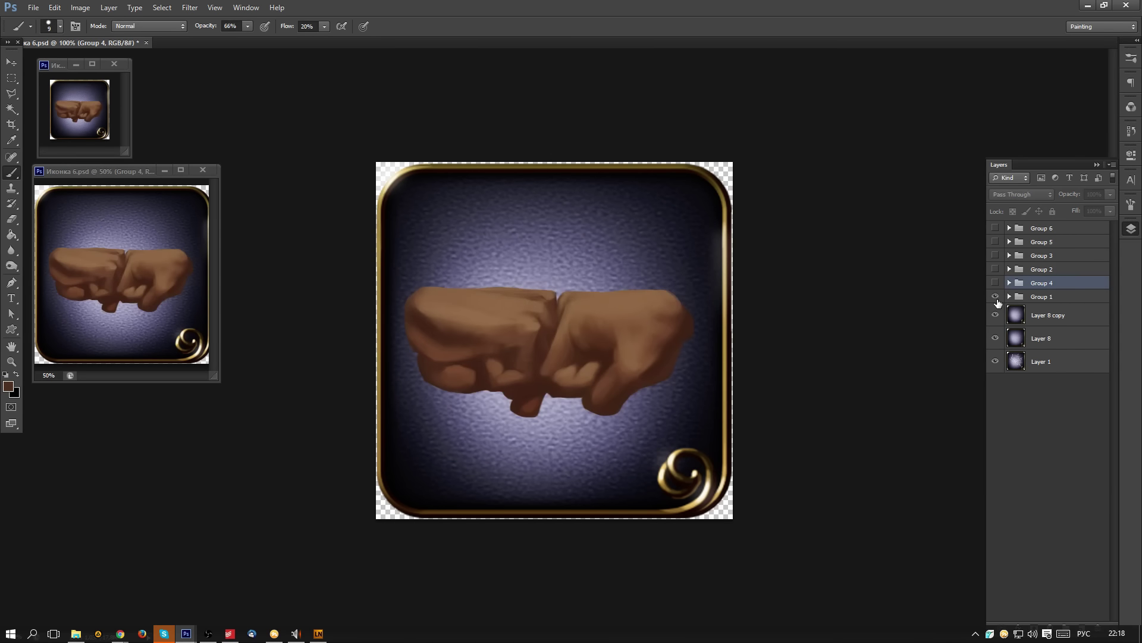
click(1047, 296)
click(1009, 297)
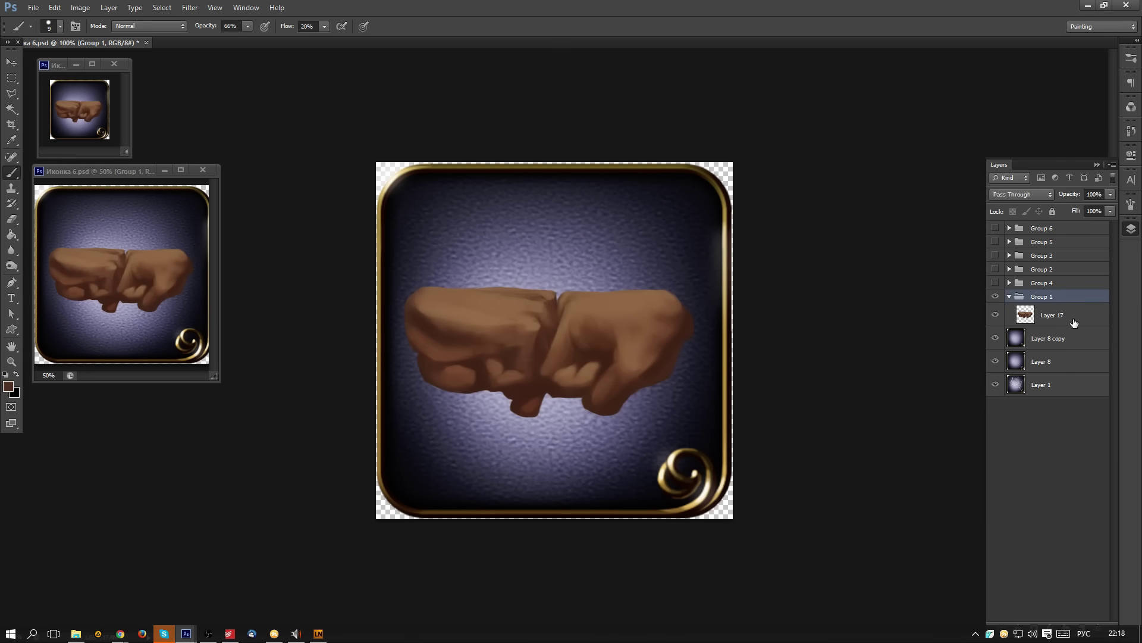
click(1074, 322)
- Lighten the dark upper edge of the left fist on Layer 17 with a sampled light brown
scroll(477, 294, up, 2)
alt+click(553, 309)
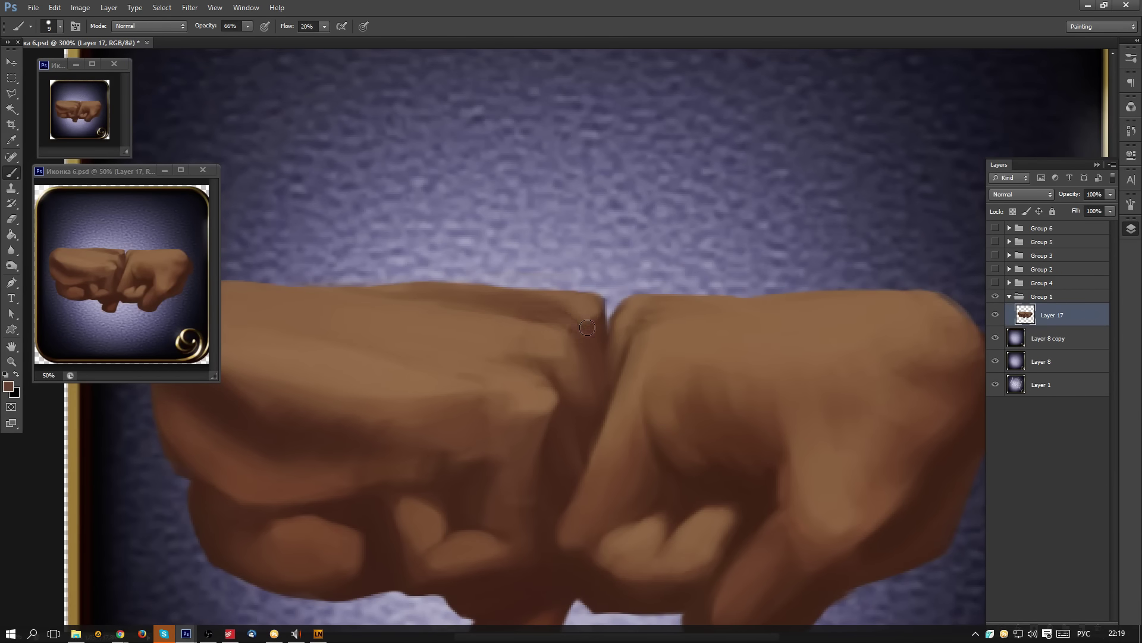
alt+click(485, 334)
drag(446, 297, 546, 296)
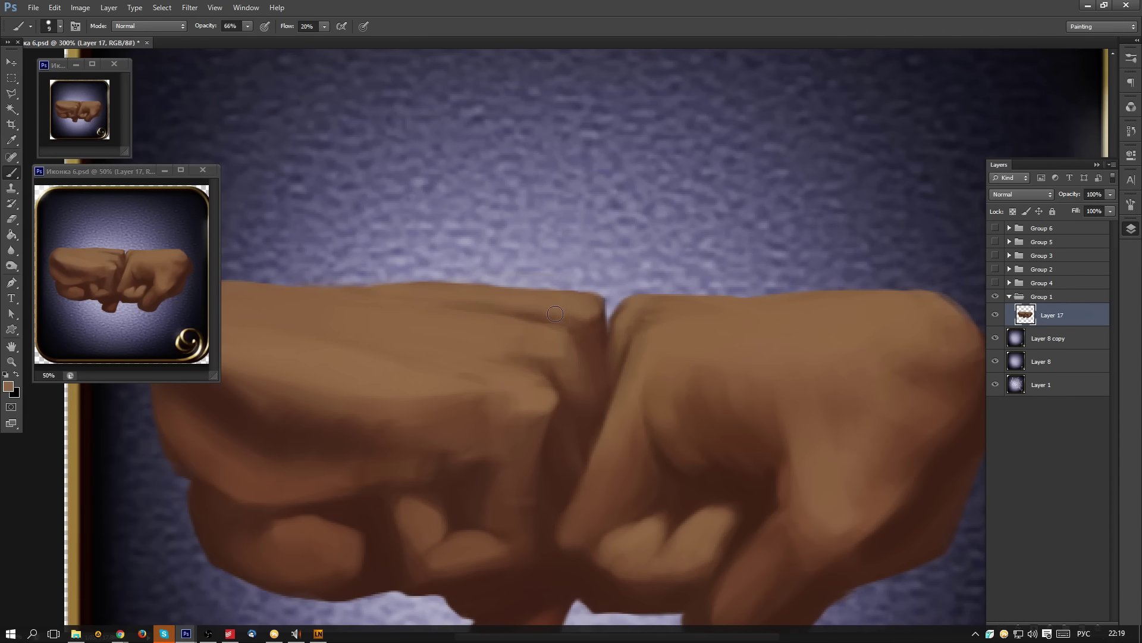
key(ctrl+shift+n)
key(Return)
key(ctrl+z)
- Duplicate Layer 17, hide the original, and add a new layer clipped to the copy
key(ctrl+j)
key(ctrl+minus)
key(ctrl+minus)
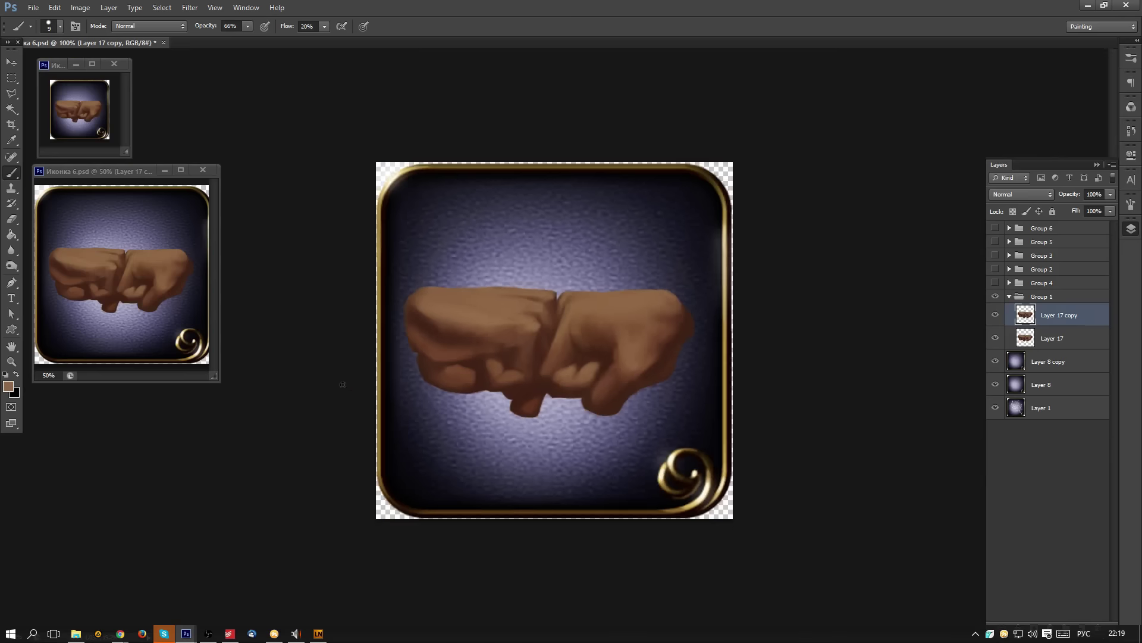
click(995, 337)
key(ctrl+shift+n)
key(Return)
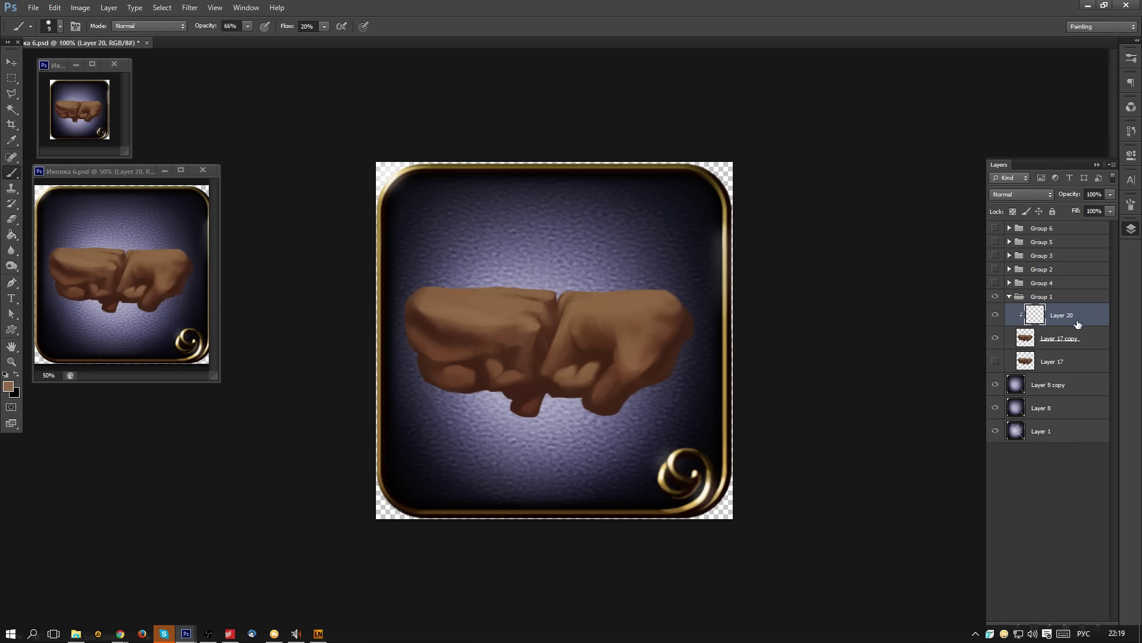
- Disable Transparency Shapes Layer for Layer 20 and set its blend mode to Color Dodge
double_click(1095, 321)
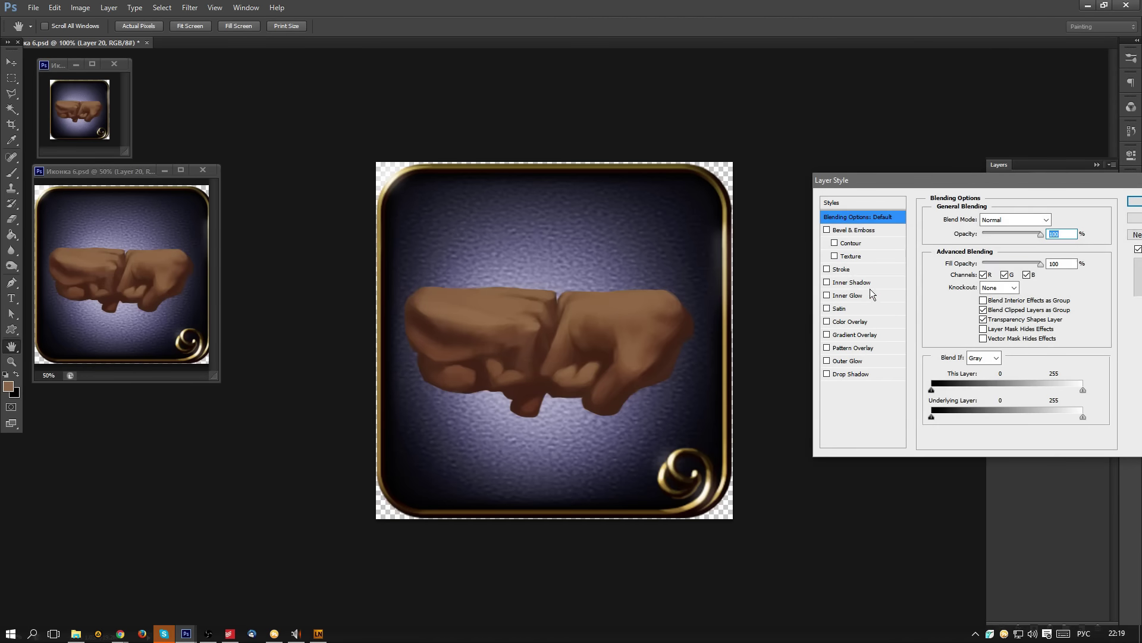
click(985, 319)
drag(1083, 182, 934, 208)
click(1004, 227)
click(1024, 194)
click(1024, 308)
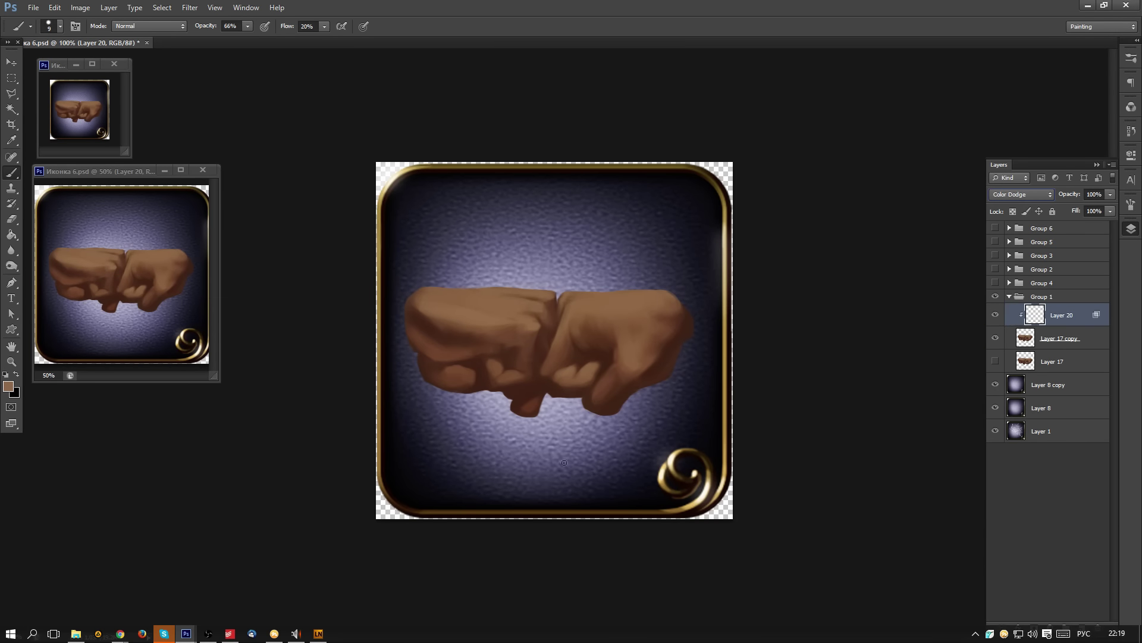
- Set the foreground color to white for painting the highlights
click(9, 386)
click(846, 211)
click(1129, 203)
- Try highlight strokes along the tops of both fists at 20% flow and undo them
mouse_move(535, 325)
mouse_down()
mouse_move(470, 307)
mouse_move(442, 322)
mouse_up()
key(ctrl+z)
drag(576, 315, 652, 313)
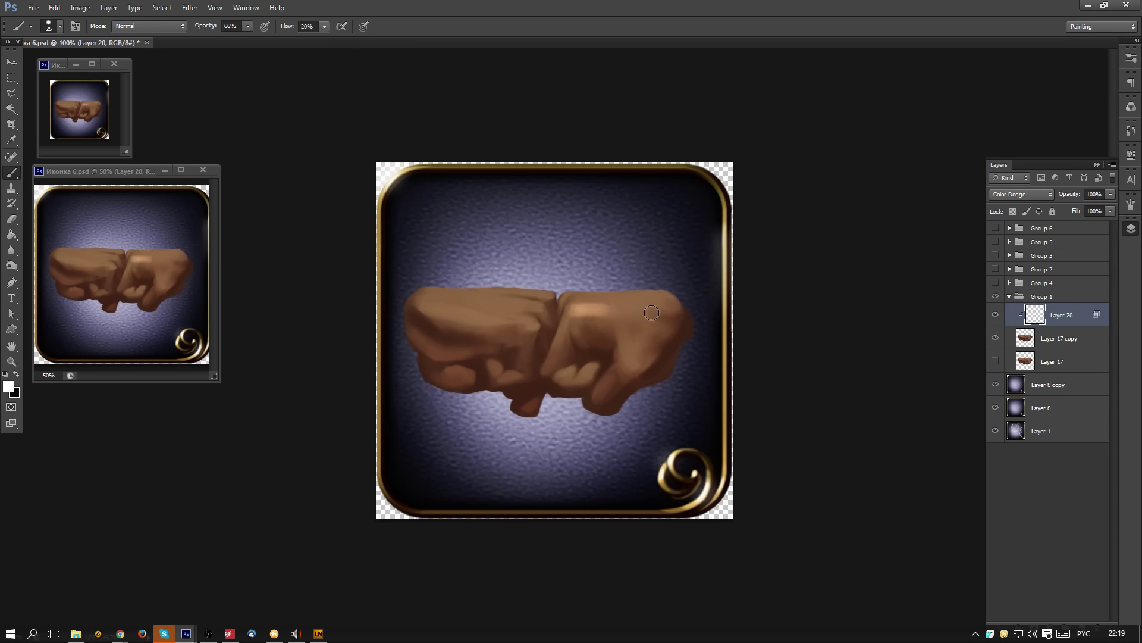
key(ctrl+z)
- Reduce the brush flow to 10% and paint white highlights along the right fist's top ridge and edge
key(shift+1)
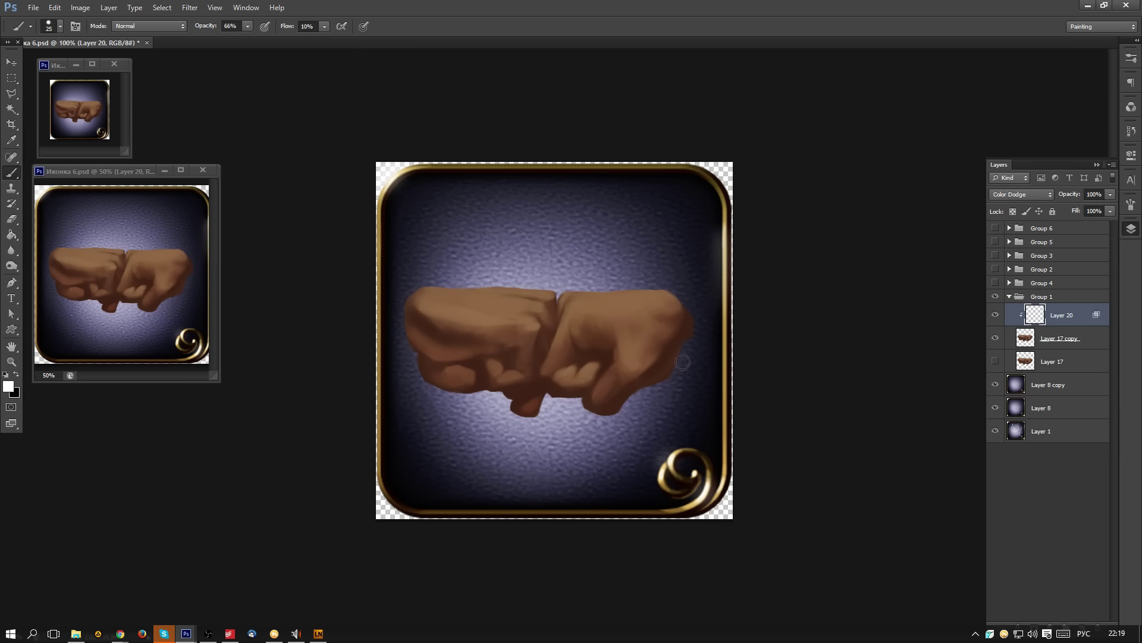
mouse_move(583, 313)
mouse_down()
mouse_move(682, 297)
mouse_move(624, 323)
mouse_up()
mouse_move(581, 291)
mouse_down()
mouse_move(571, 291)
mouse_move(645, 293)
mouse_move(595, 294)
mouse_move(629, 291)
mouse_up()
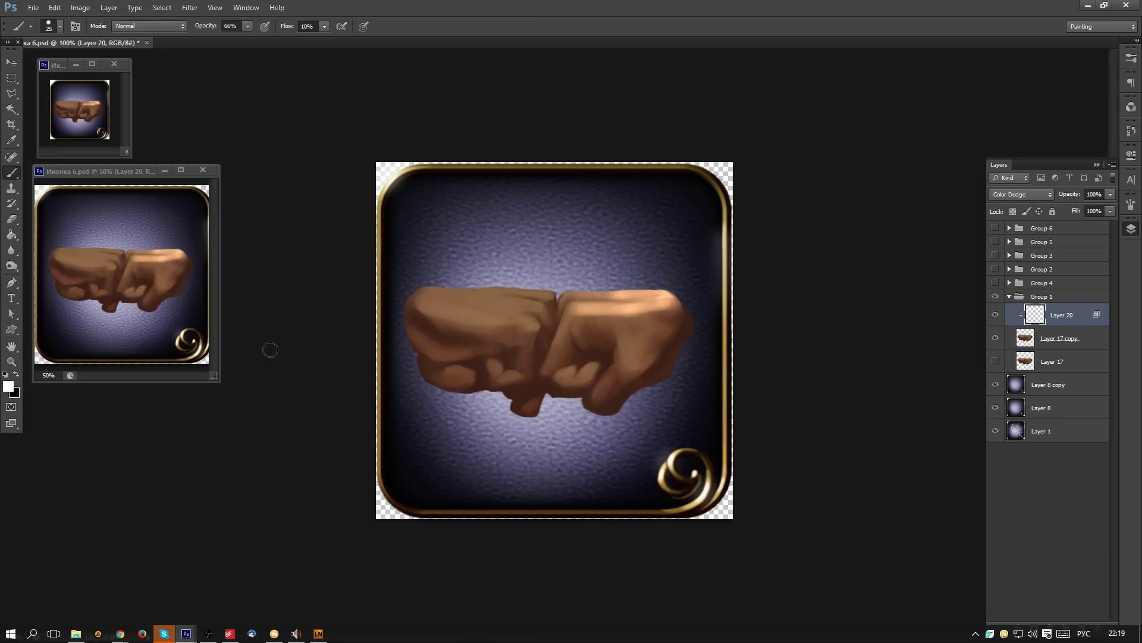
- Paint highlights along the left fist's upper ridges at 25 px and undo the excess strokes on its top edge
ctrl+click(441, 327)
drag(404, 277, 443, 292)
mouse_move(592, 308)
mouse_down()
mouse_move(406, 289)
mouse_move(617, 322)
mouse_move(415, 257)
mouse_move(630, 288)
mouse_up()
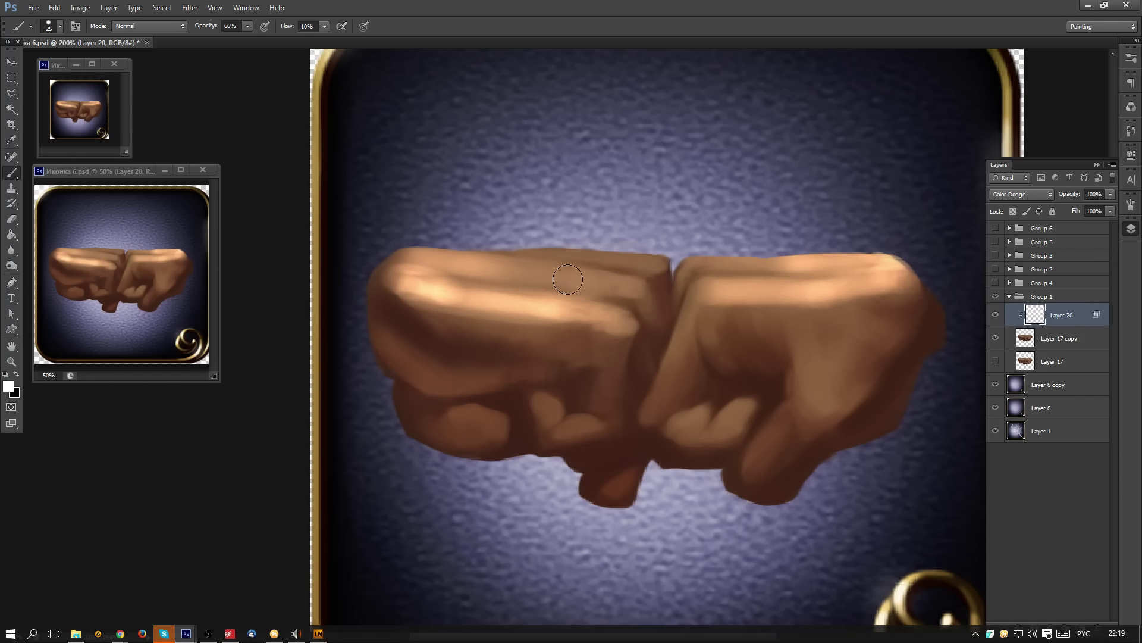
mouse_move(455, 267)
mouse_down()
mouse_move(623, 292)
mouse_move(501, 251)
mouse_move(652, 260)
mouse_up()
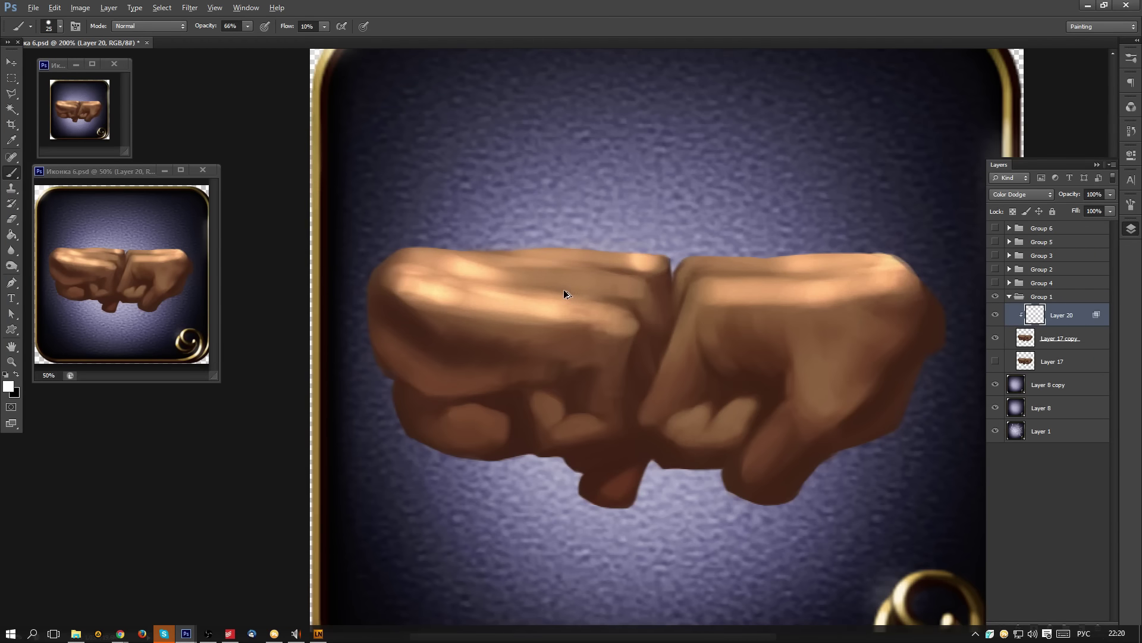
key(ctrl+z)
mouse_move(434, 255)
mouse_down()
mouse_move(429, 270)
mouse_move(407, 272)
mouse_up()
key(ctrl+z)
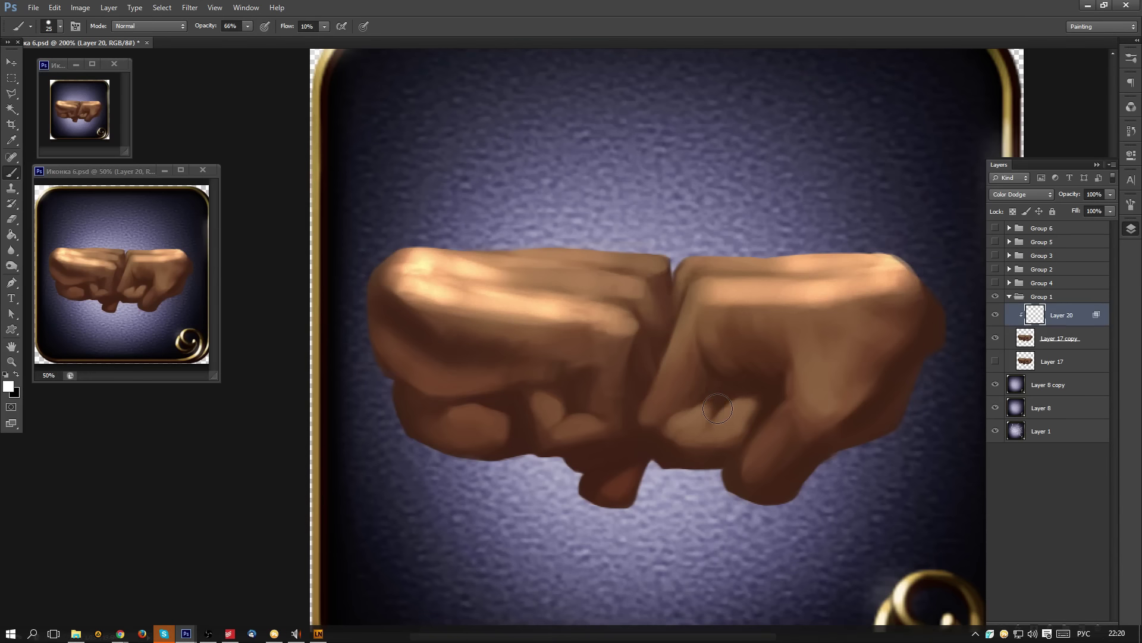
- Brighten the curled fingertips of both fists and the rounded lower bulge of the left fist
mouse_move(745, 412)
mouse_down()
mouse_move(698, 451)
mouse_move(699, 415)
mouse_up()
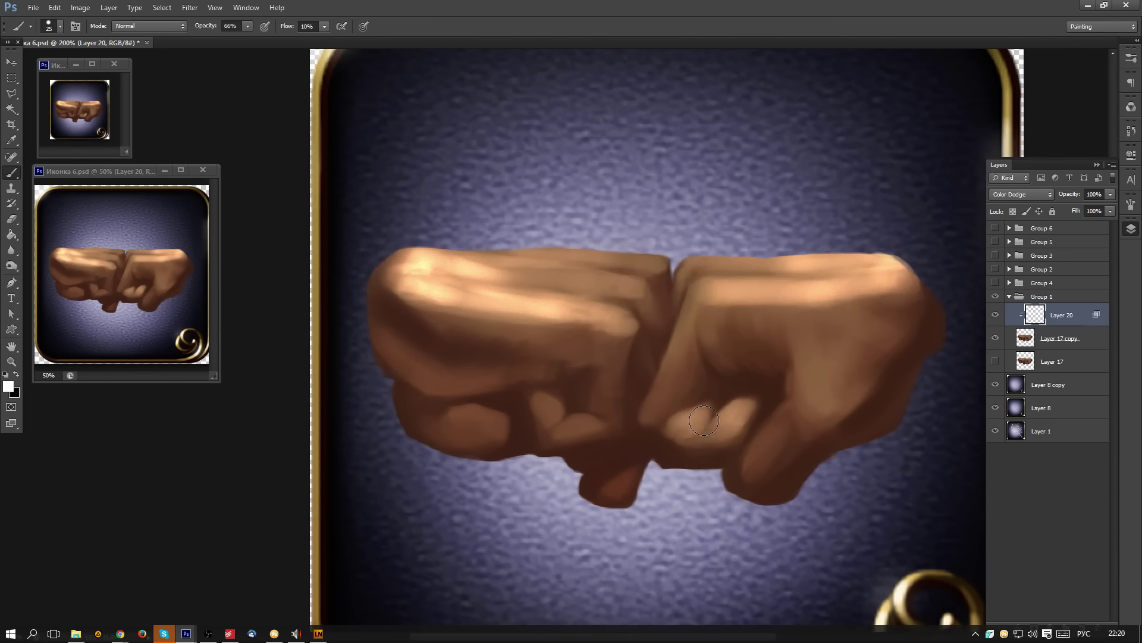
mouse_move(543, 405)
mouse_down()
mouse_move(548, 437)
mouse_move(596, 428)
mouse_move(573, 428)
mouse_move(607, 414)
mouse_move(608, 396)
mouse_move(551, 506)
mouse_move(578, 435)
mouse_move(636, 385)
mouse_move(613, 360)
mouse_move(607, 420)
mouse_move(614, 369)
mouse_move(621, 425)
mouse_move(579, 443)
mouse_move(611, 411)
mouse_move(583, 426)
mouse_up()
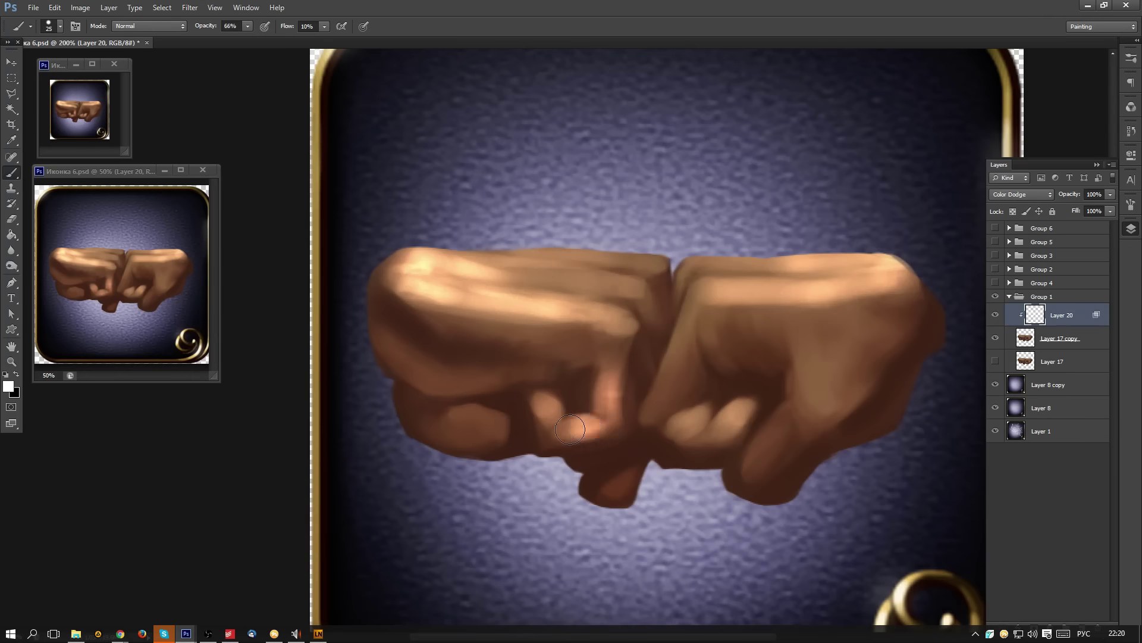
key(ctrl+z)
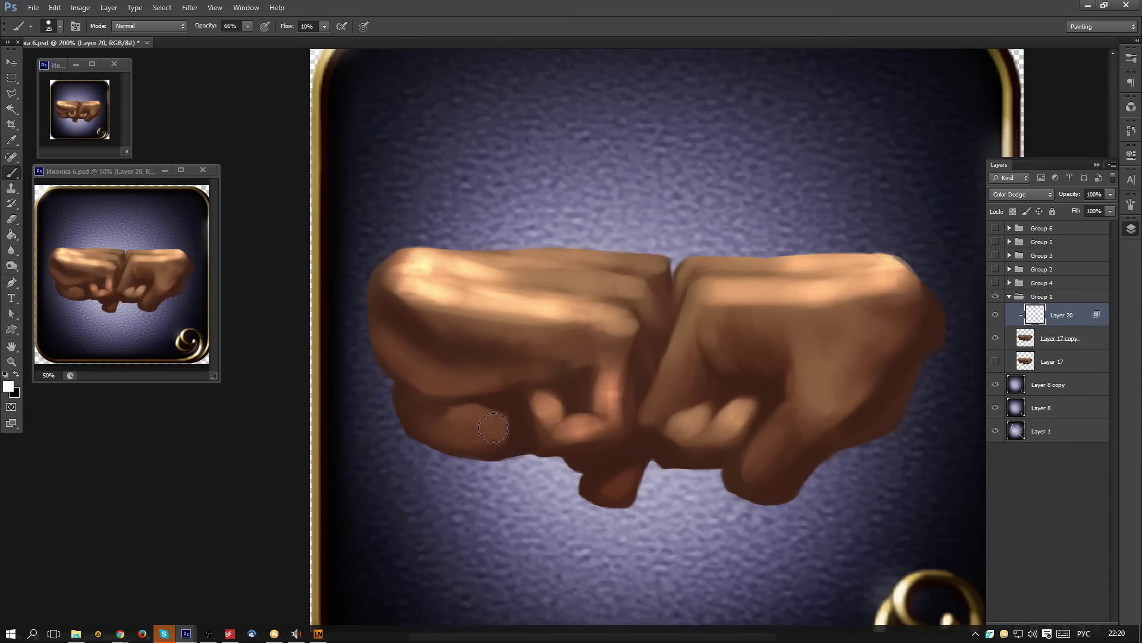
mouse_move(466, 415)
mouse_down()
mouse_move(502, 428)
mouse_move(448, 417)
mouse_move(471, 426)
mouse_move(465, 437)
mouse_move(455, 423)
mouse_move(422, 420)
mouse_up()
- Highlight the right fist's knuckle ridge, thumb base, outer side and top edge, undoing the first strokes and repainting them
mouse_move(847, 455)
mouse_down()
mouse_move(777, 469)
mouse_move(786, 432)
mouse_move(746, 476)
mouse_move(799, 413)
mouse_move(757, 467)
mouse_move(790, 442)
mouse_move(734, 384)
mouse_up()
mouse_move(685, 336)
mouse_down()
mouse_move(661, 396)
mouse_move(705, 295)
mouse_move(713, 313)
mouse_move(869, 291)
mouse_up()
key(ctrl+alt+z)
key(ctrl+alt+z)
mouse_move(708, 295)
mouse_down()
mouse_move(740, 315)
mouse_move(771, 298)
mouse_move(789, 306)
mouse_move(863, 291)
mouse_move(882, 308)
mouse_move(894, 292)
mouse_move(816, 286)
mouse_move(836, 317)
mouse_move(825, 388)
mouse_move(840, 397)
mouse_move(810, 381)
mouse_move(819, 403)
mouse_move(840, 357)
mouse_move(848, 364)
mouse_move(868, 334)
mouse_move(851, 319)
mouse_move(837, 334)
mouse_move(848, 358)
mouse_up()
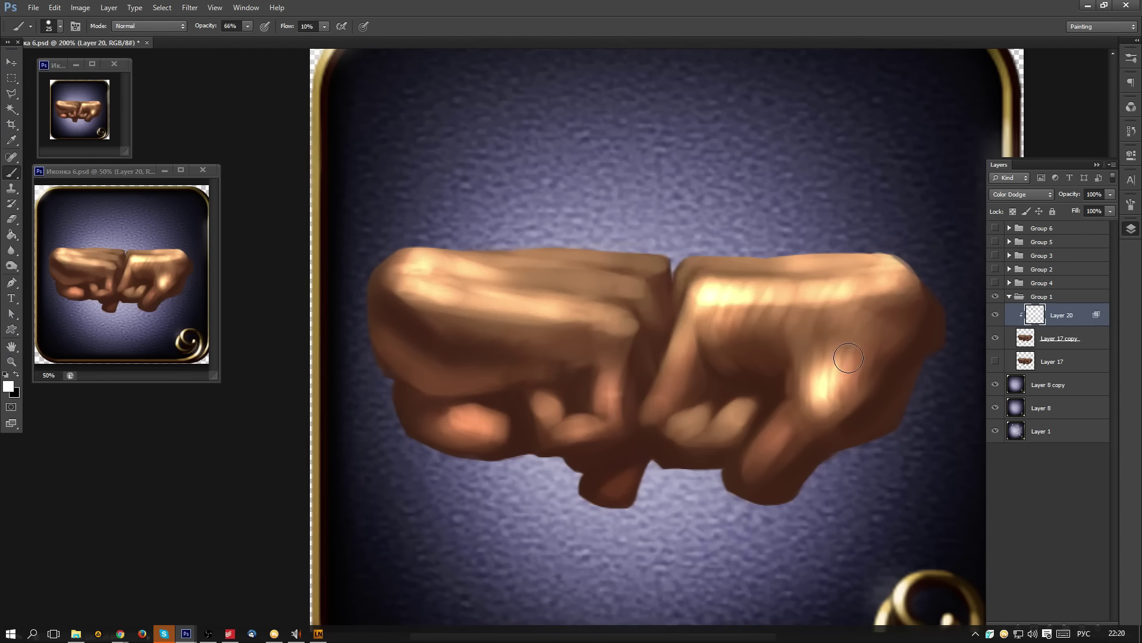
mouse_move(911, 291)
mouse_down()
mouse_move(893, 345)
mouse_move(860, 369)
mouse_up()
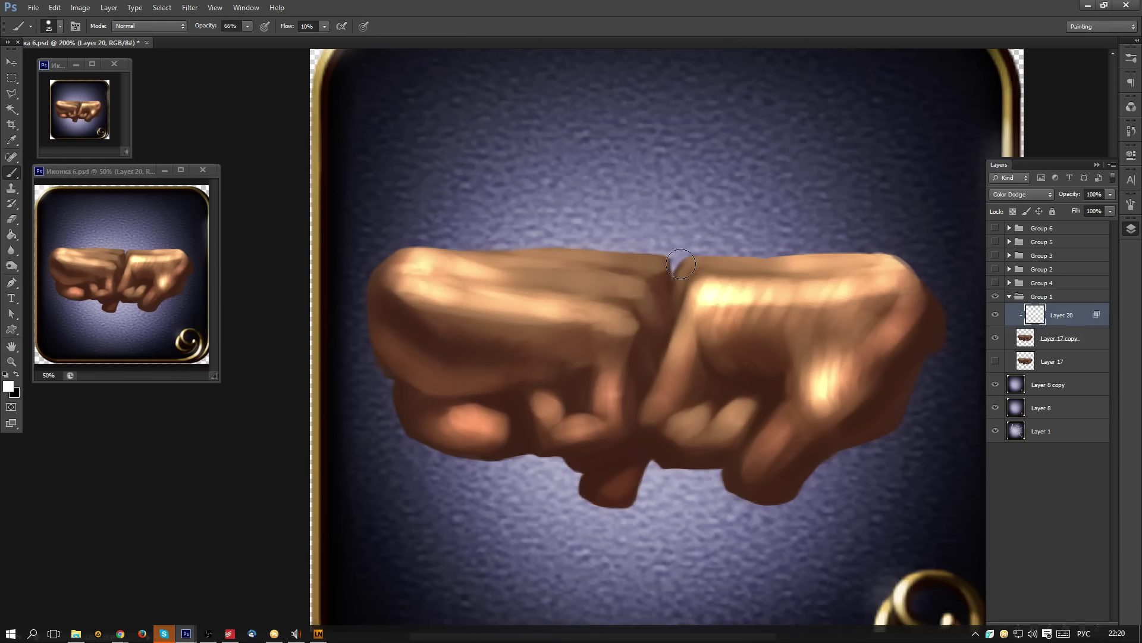
drag(687, 257, 797, 253)
- Reduce the brush to 15 px and highlight the left fist's finger ridges and knuckles beside the central gap
drag(530, 272, 641, 288)
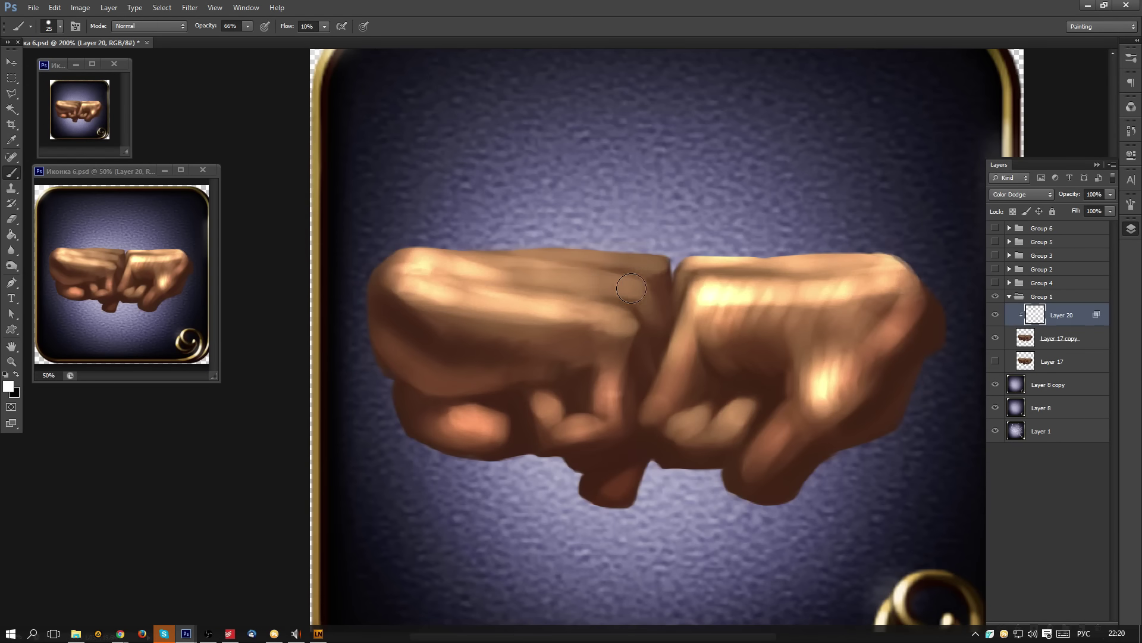
key([)
key([)
mouse_move(552, 271)
mouse_down()
mouse_move(636, 286)
mouse_move(570, 269)
mouse_move(467, 268)
mouse_move(524, 260)
mouse_move(567, 268)
mouse_move(563, 283)
mouse_move(489, 257)
mouse_move(641, 260)
mouse_move(624, 258)
mouse_move(676, 281)
mouse_up()
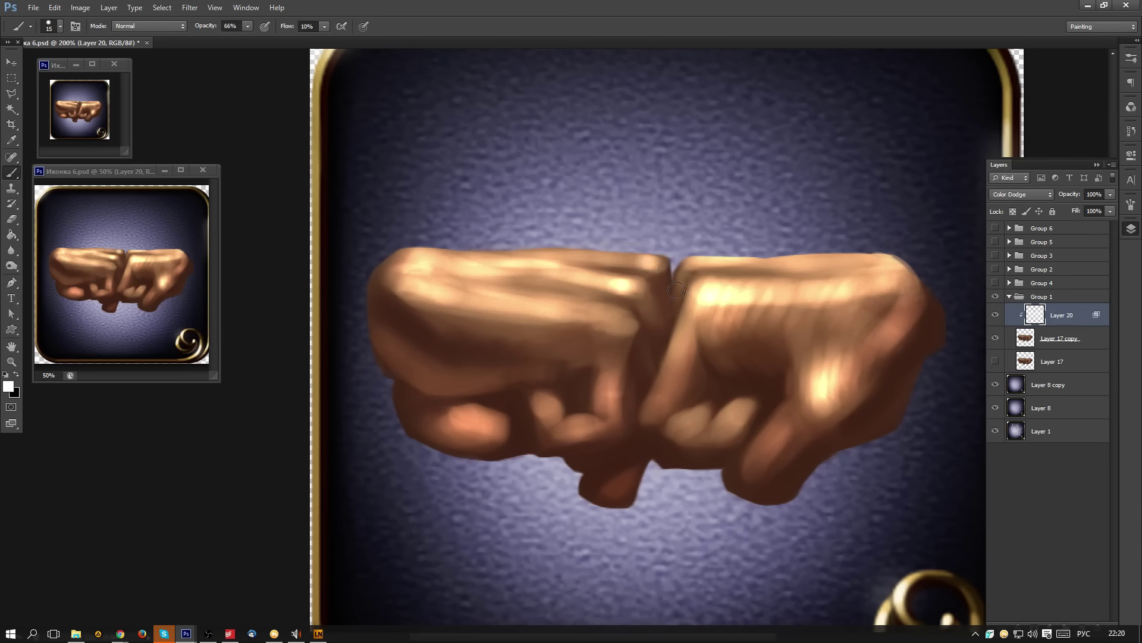
mouse_move(633, 322)
mouse_down()
mouse_move(601, 309)
mouse_move(619, 318)
mouse_move(581, 324)
mouse_up()
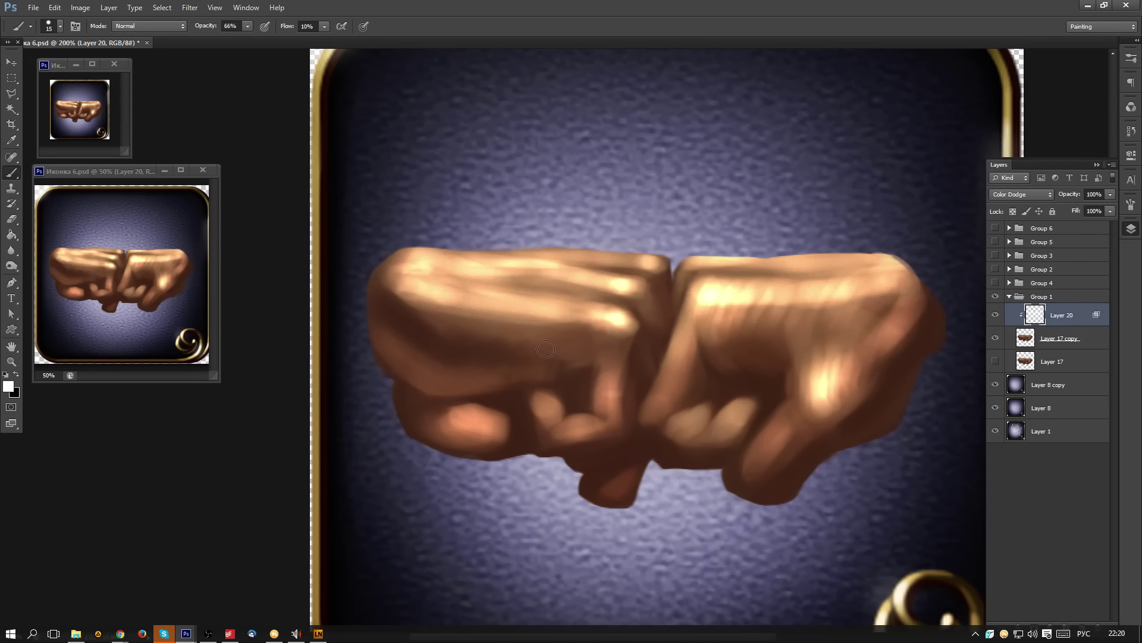
- Add soft highlights to the left fist's lower folds and the right fist's lower outer edge
mouse_move(521, 280)
mouse_down()
mouse_move(485, 279)
mouse_move(602, 292)
mouse_move(464, 300)
mouse_move(466, 325)
mouse_move(446, 316)
mouse_move(548, 327)
mouse_move(532, 327)
mouse_move(605, 363)
mouse_move(573, 339)
mouse_up()
key(ctrl+z)
mouse_move(391, 357)
mouse_down()
mouse_move(431, 387)
mouse_move(575, 370)
mouse_up()
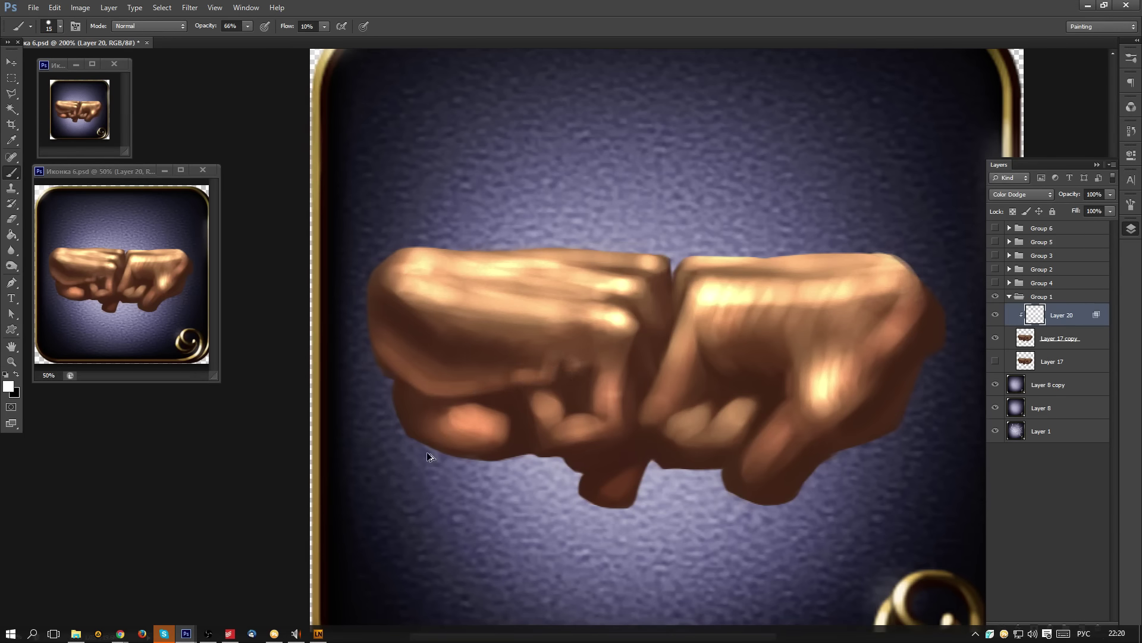
mouse_move(942, 356)
mouse_down()
mouse_move(889, 433)
mouse_move(864, 445)
mouse_move(916, 391)
mouse_move(825, 458)
mouse_move(790, 504)
mouse_move(734, 500)
mouse_move(742, 492)
mouse_move(724, 479)
mouse_move(725, 514)
mouse_move(655, 469)
mouse_move(723, 475)
mouse_move(627, 507)
mouse_move(641, 482)
mouse_move(627, 480)
mouse_move(627, 489)
mouse_move(662, 471)
mouse_up()
- Brighten the middle of the left fist's side, above the curled fingers, with soft strokes
scroll(661, 472, right, 5)
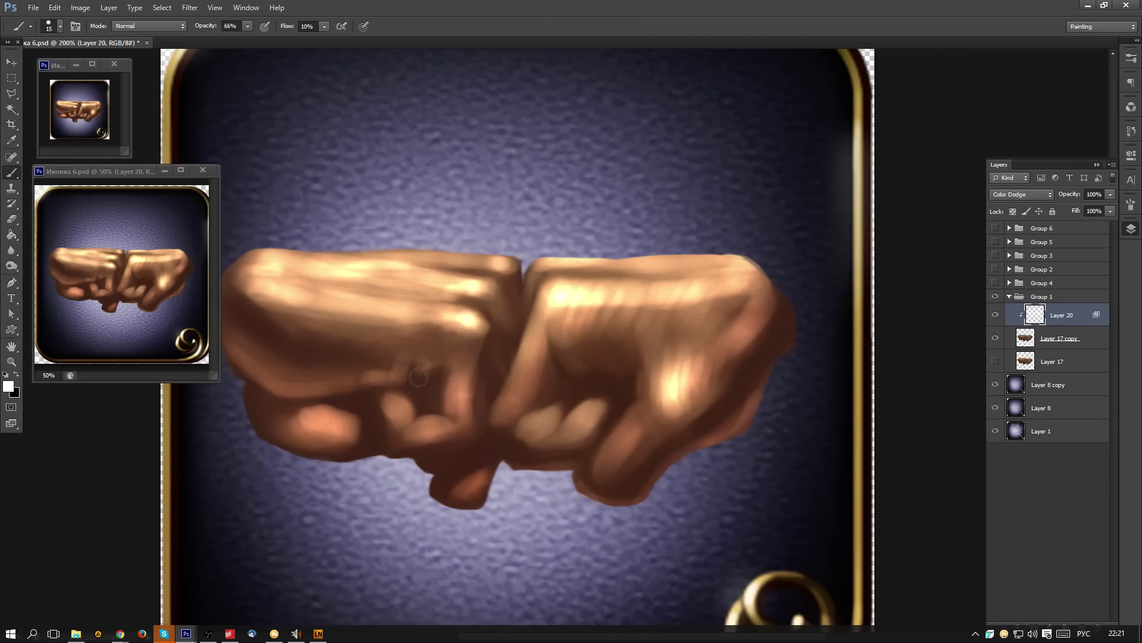
scroll(333, 357, left, 4)
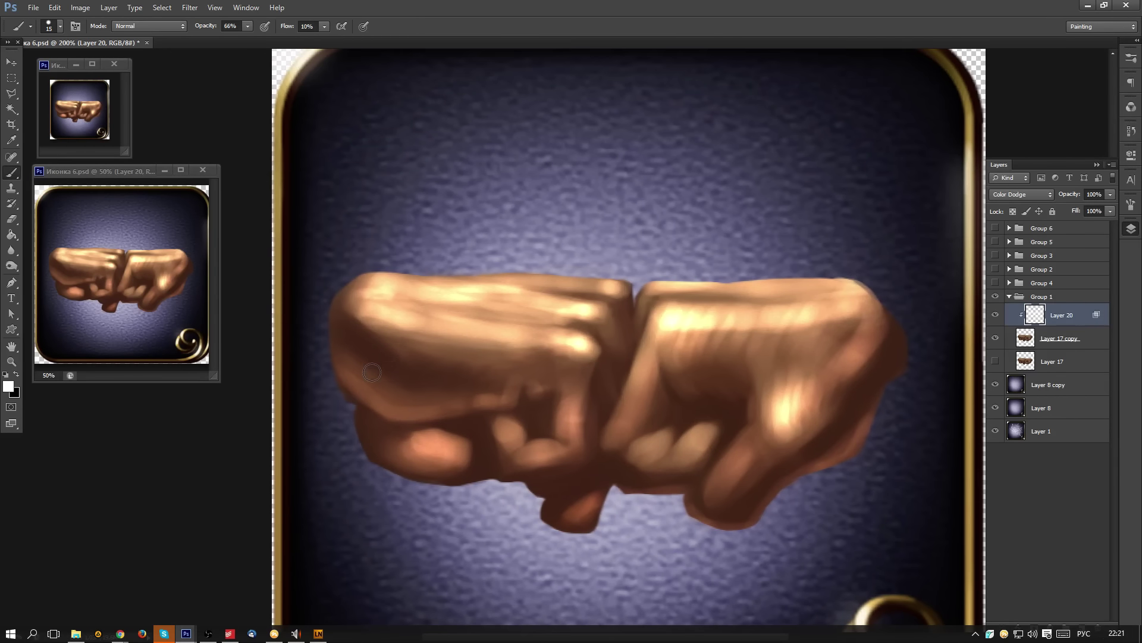
mouse_move(493, 360)
mouse_down()
mouse_move(461, 373)
mouse_move(484, 391)
mouse_up()
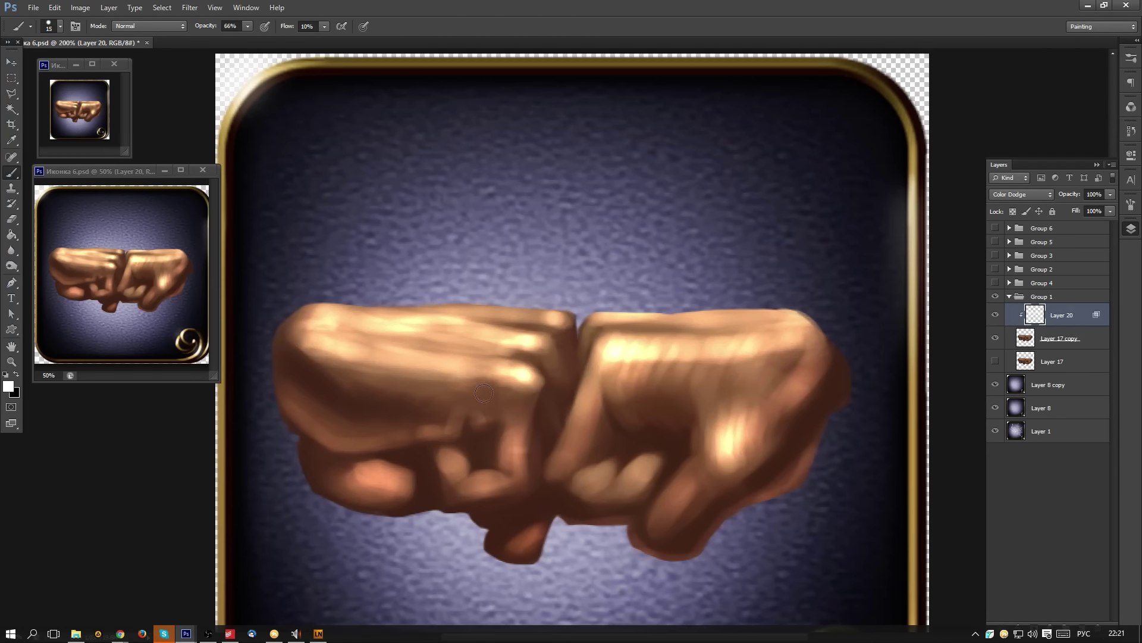
- Extend the highlight below the right fist's ridge, undo the last stroke, and brighten the left fist's upper outer corner
drag(637, 362, 685, 368)
drag(617, 340, 766, 337)
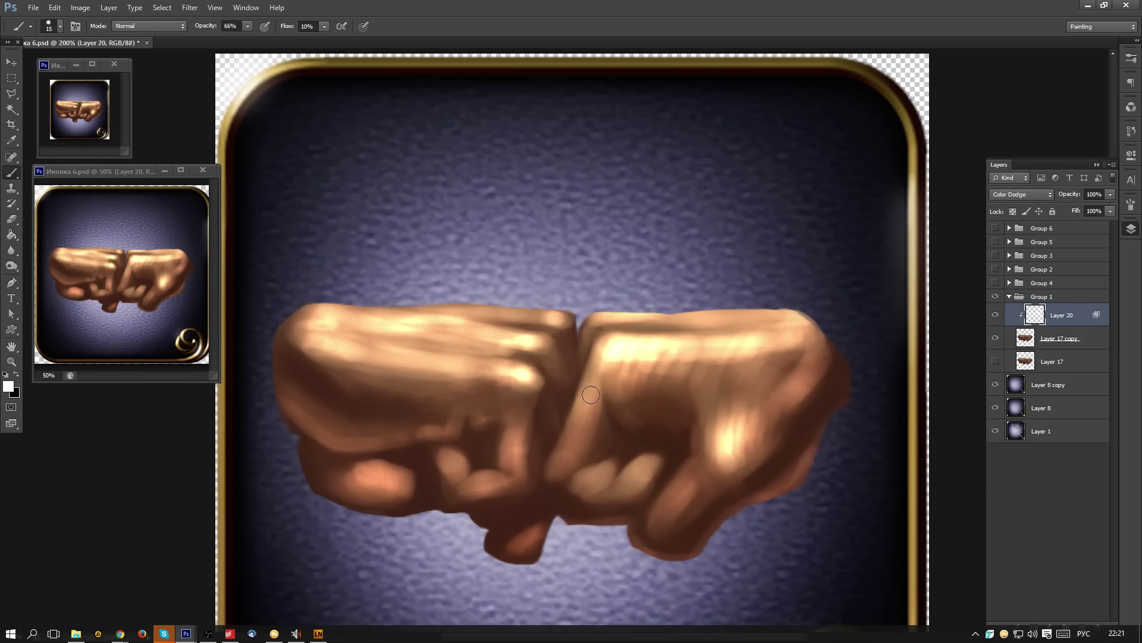
key(ctrl+z)
drag(552, 385, 597, 380)
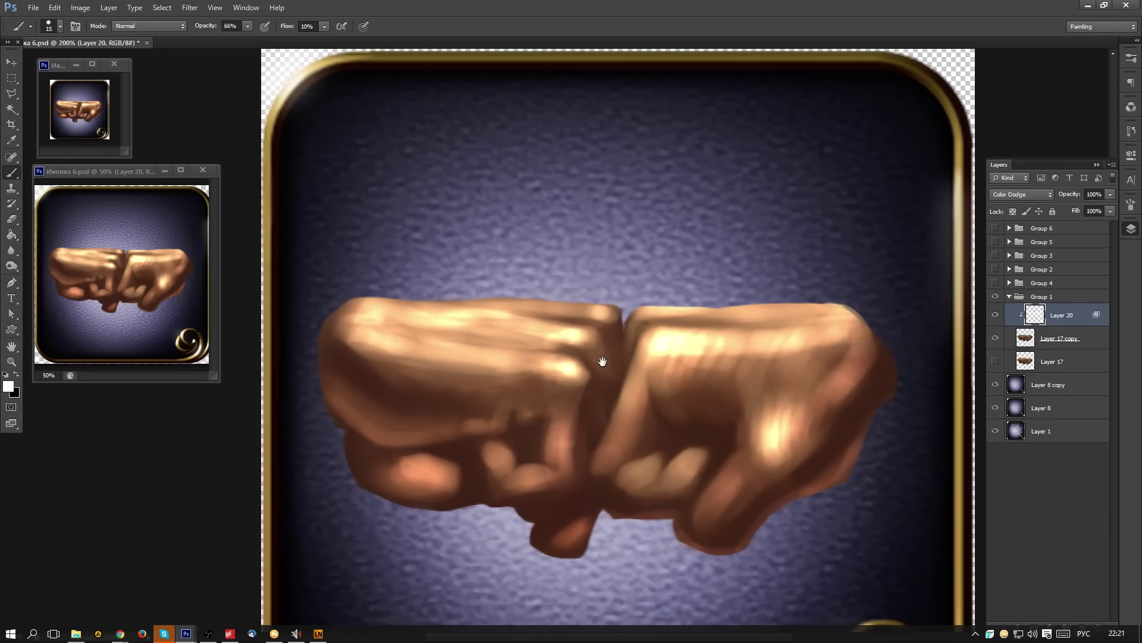
mouse_move(347, 340)
mouse_down()
mouse_move(349, 310)
mouse_move(327, 323)
mouse_move(356, 308)
mouse_move(315, 330)
mouse_up()
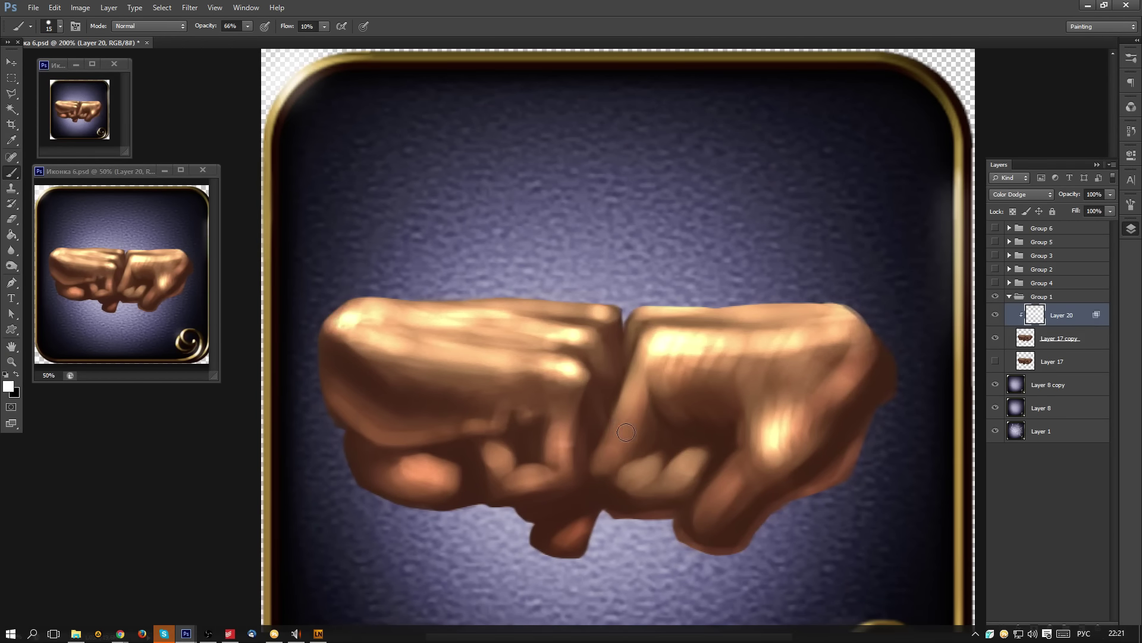
- Create a new layer above the Color Dodge layer and clip it to the fists
drag(633, 408, 586, 368)
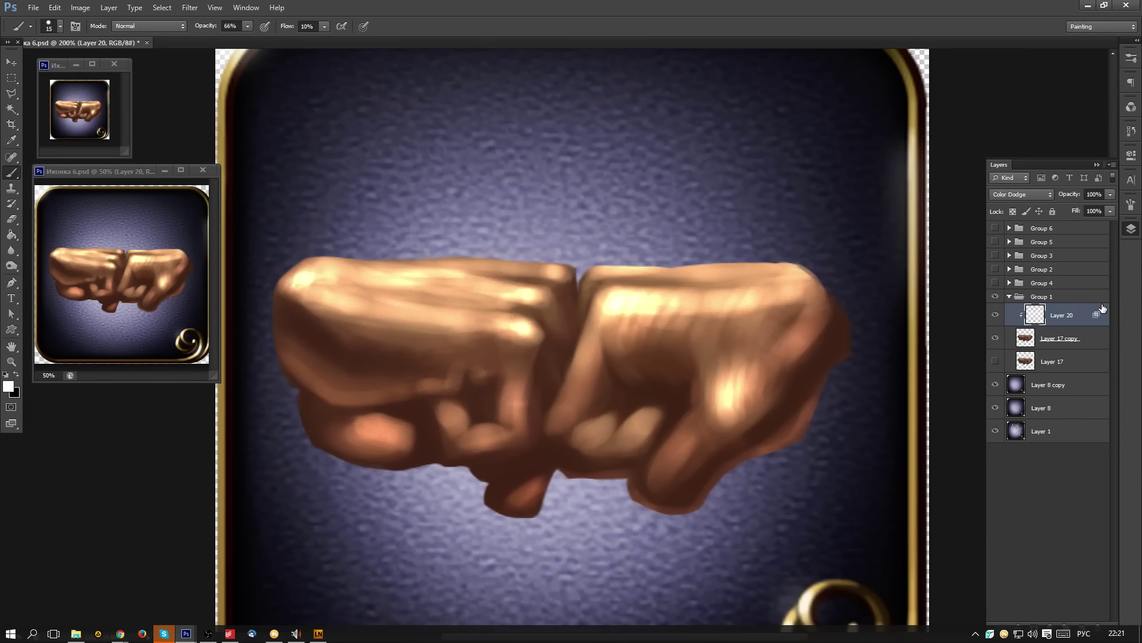
key(ctrl+shift+n)
key(Return)
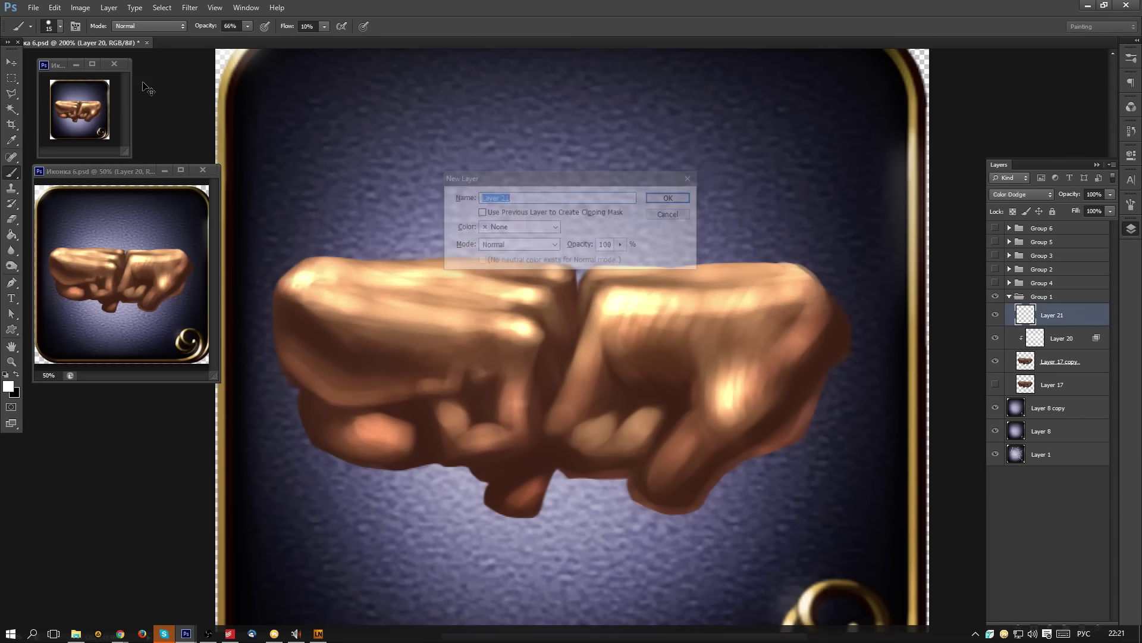
right_click(416, 301)
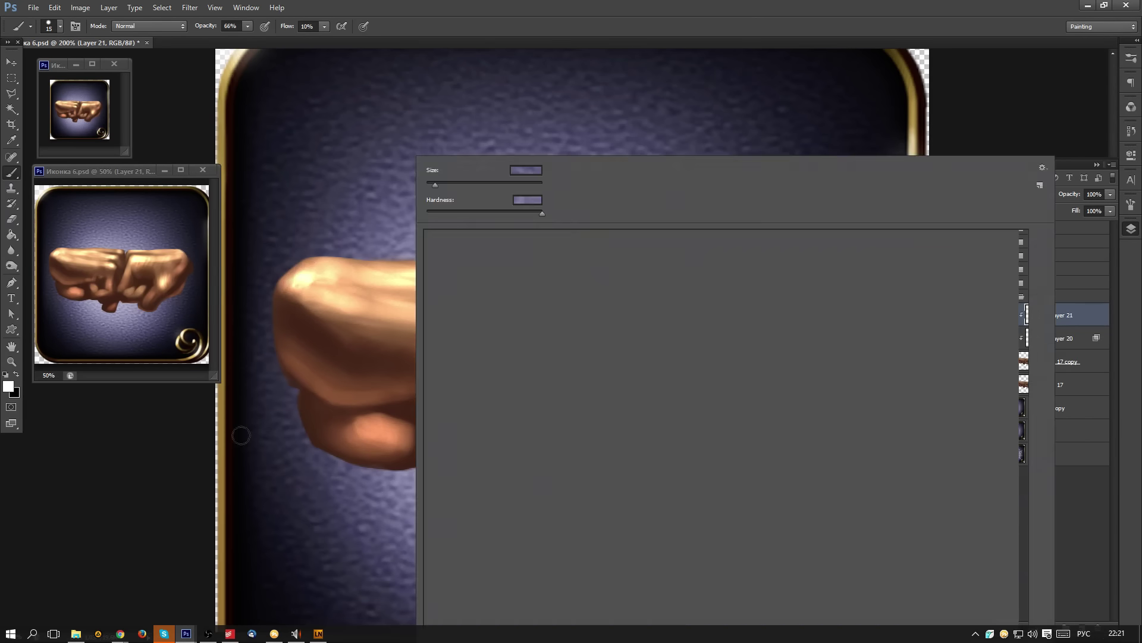
key(Escape)
- Brighten the left fist's upper outer corner with tones sampled from its highlight, using a 15 px brush
alt+click(331, 294)
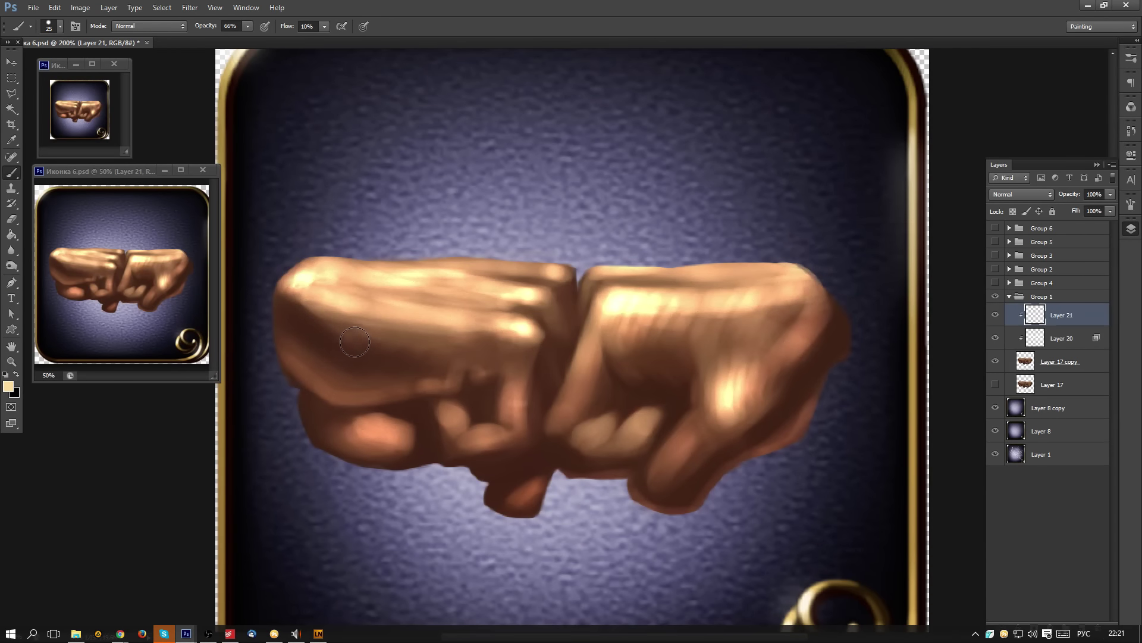
key(bracketleft)
alt+click(298, 278)
mouse_move(298, 281)
mouse_down()
mouse_move(350, 301)
mouse_move(281, 284)
mouse_move(357, 309)
mouse_up()
alt+click(337, 295)
mouse_move(291, 295)
mouse_down()
mouse_move(404, 327)
mouse_move(289, 293)
mouse_move(374, 322)
mouse_up()
- Highlight the left fist's top edge and the front knuckle near the central gap with sampled light tones
alt+click(317, 279)
mouse_move(301, 276)
mouse_down()
mouse_move(421, 287)
mouse_move(318, 266)
mouse_move(329, 260)
mouse_move(410, 273)
mouse_up()
mouse_move(469, 282)
mouse_down()
mouse_move(375, 262)
mouse_move(476, 260)
mouse_up()
alt+click(525, 326)
mouse_move(517, 324)
mouse_down()
mouse_move(499, 319)
mouse_move(520, 312)
mouse_move(533, 332)
mouse_up()
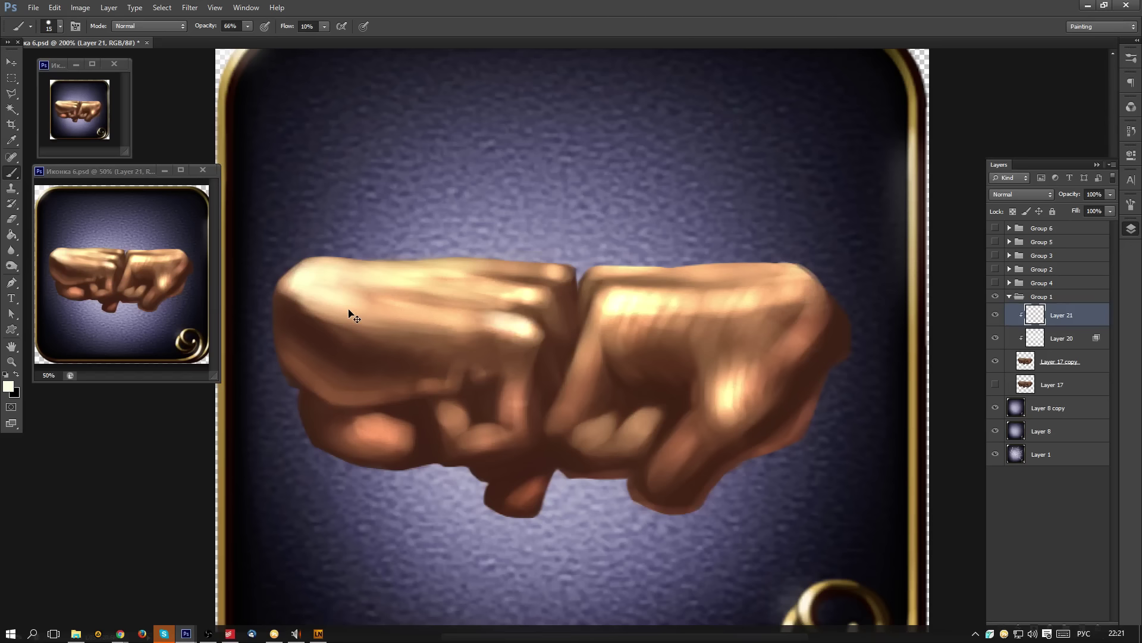
- Set the brush flow to 25% and refine the contours around the left fist's front knuckle with a smaller brush and sampled tones
click(324, 26)
ctrl+click(549, 285)
click(326, 40)
drag(567, 350, 594, 346)
key([)
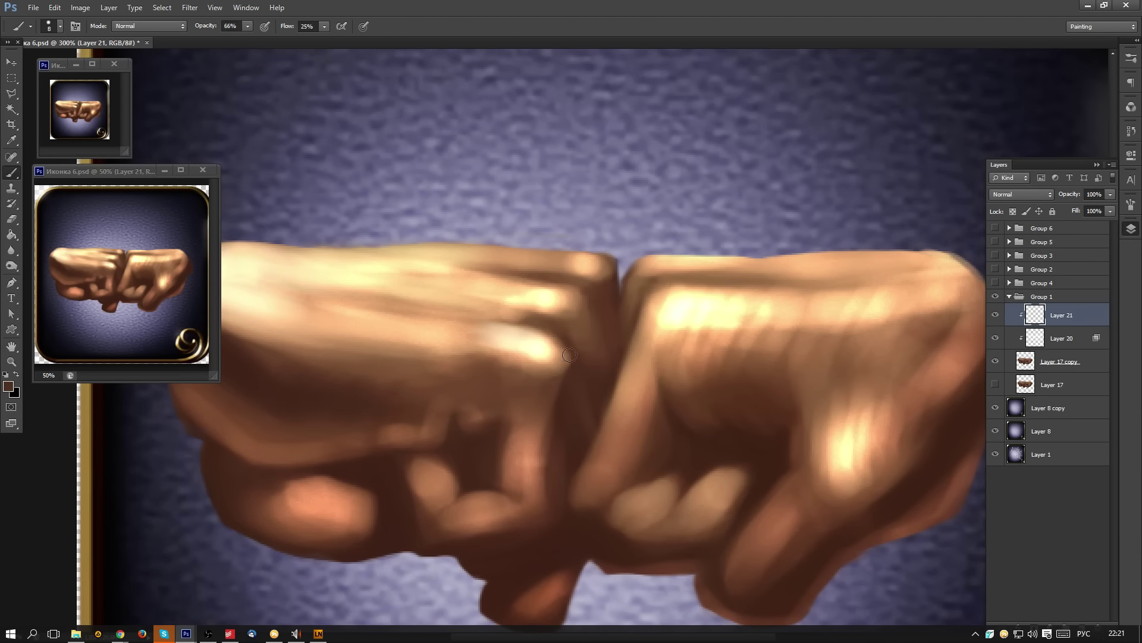
mouse_move(509, 335)
mouse_down()
mouse_move(661, 346)
mouse_move(592, 313)
mouse_up()
alt+click(671, 355)
drag(650, 338, 595, 311)
drag(671, 336, 630, 323)
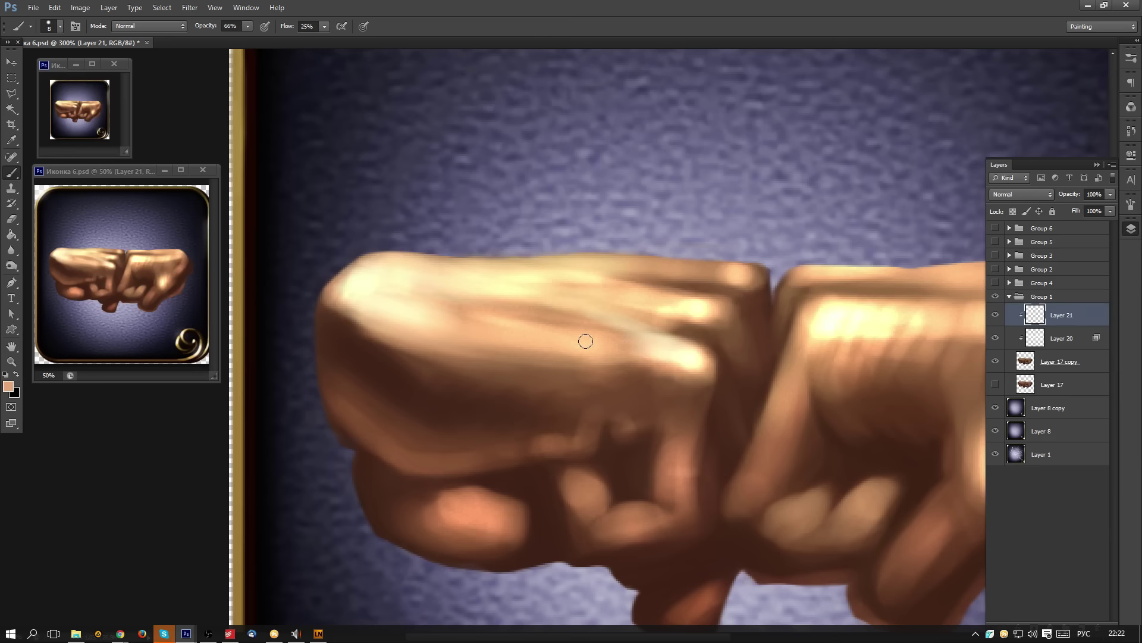
- Paint thin pale ridge lines across the left fist's upper surface toward the front knuckle with a 6 px brush
key(bracketright)
alt+click(672, 311)
mouse_move(589, 315)
mouse_down()
mouse_move(673, 318)
mouse_move(594, 309)
mouse_move(639, 305)
mouse_move(518, 306)
mouse_move(573, 323)
mouse_move(712, 326)
mouse_move(600, 321)
mouse_move(634, 319)
mouse_up()
alt+click(700, 320)
alt+click(693, 328)
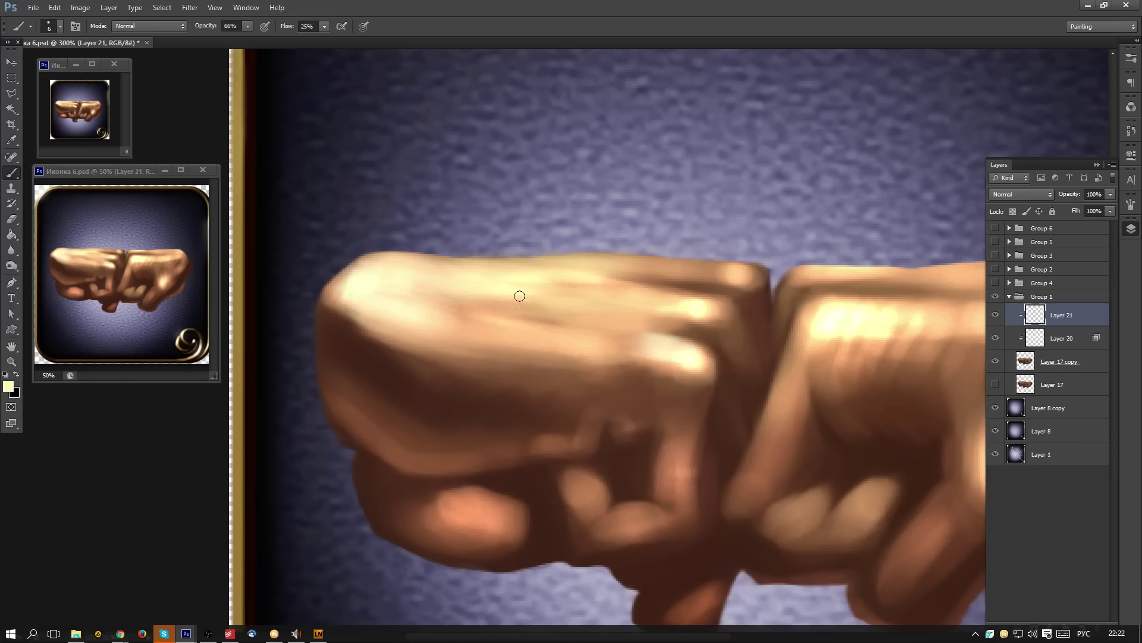
mouse_move(539, 297)
mouse_down()
mouse_move(618, 327)
mouse_move(498, 323)
mouse_move(549, 329)
mouse_move(433, 293)
mouse_up()
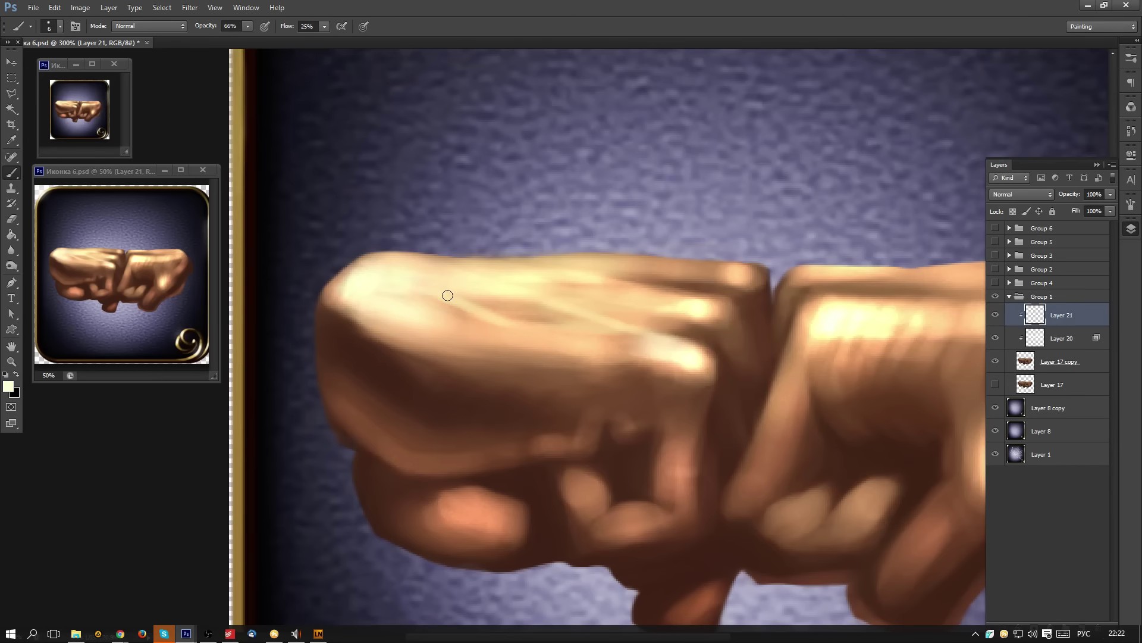
mouse_move(469, 313)
mouse_down()
mouse_move(500, 320)
mouse_move(435, 319)
mouse_move(651, 340)
mouse_up()
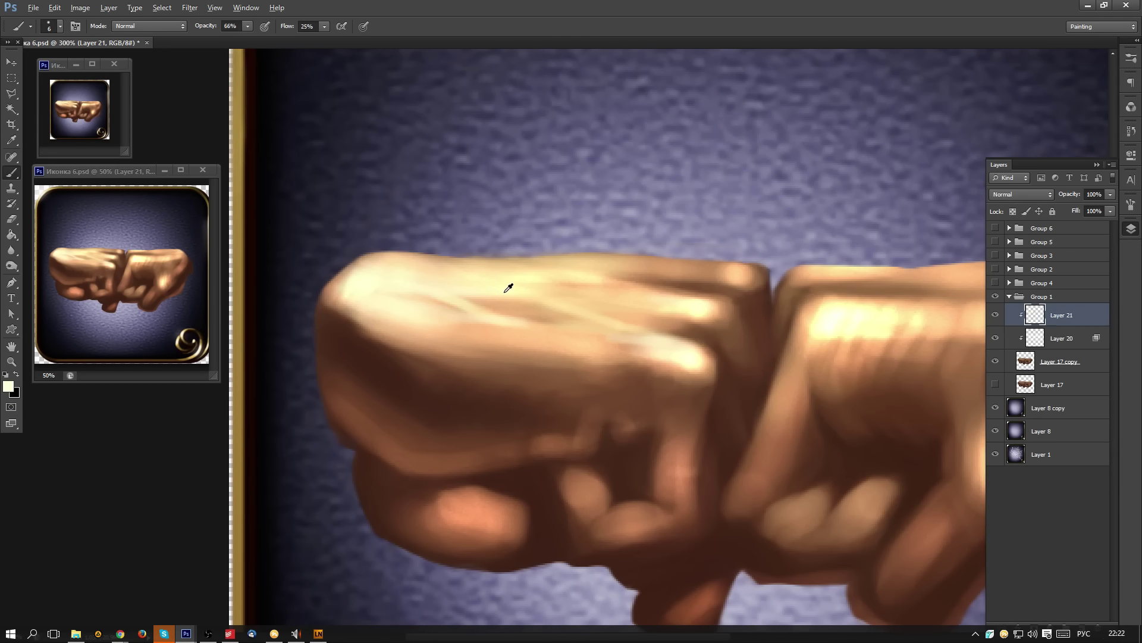
- Blend sampled light tones along the left fist's uppermost finger and the crease below it, near the central gap
mouse_move(613, 267)
mouse_down()
mouse_move(751, 267)
mouse_move(630, 287)
mouse_up()
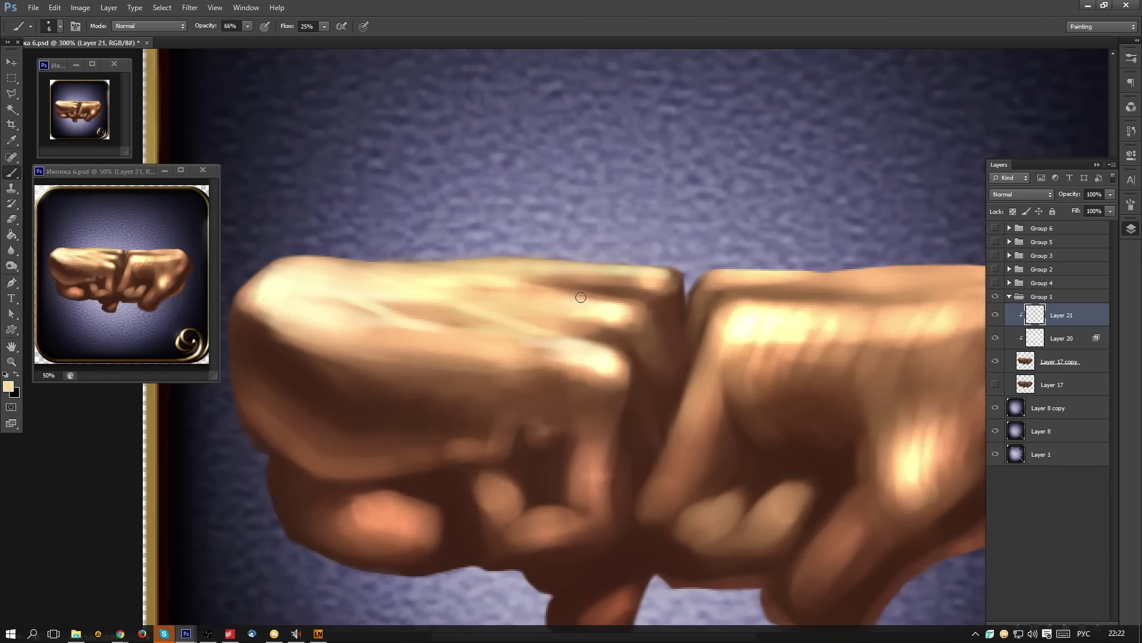
mouse_move(556, 296)
mouse_down()
mouse_move(620, 306)
mouse_move(530, 291)
mouse_move(637, 289)
mouse_up()
alt+click(522, 297)
drag(580, 289, 662, 282)
drag(544, 286, 656, 283)
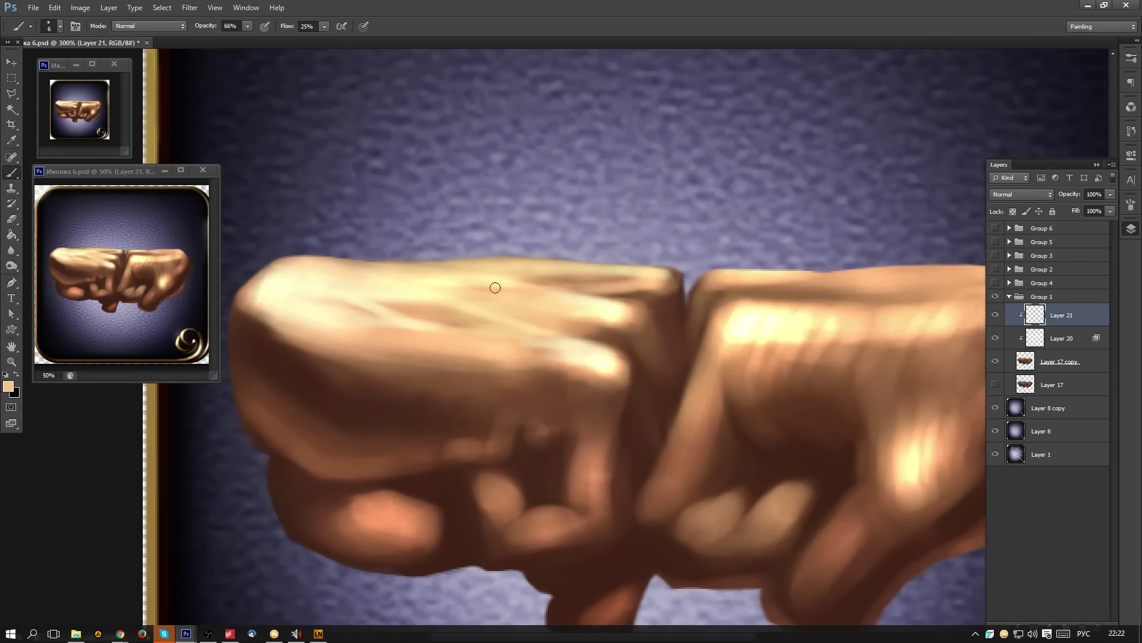
alt+click(522, 293)
drag(536, 285, 624, 281)
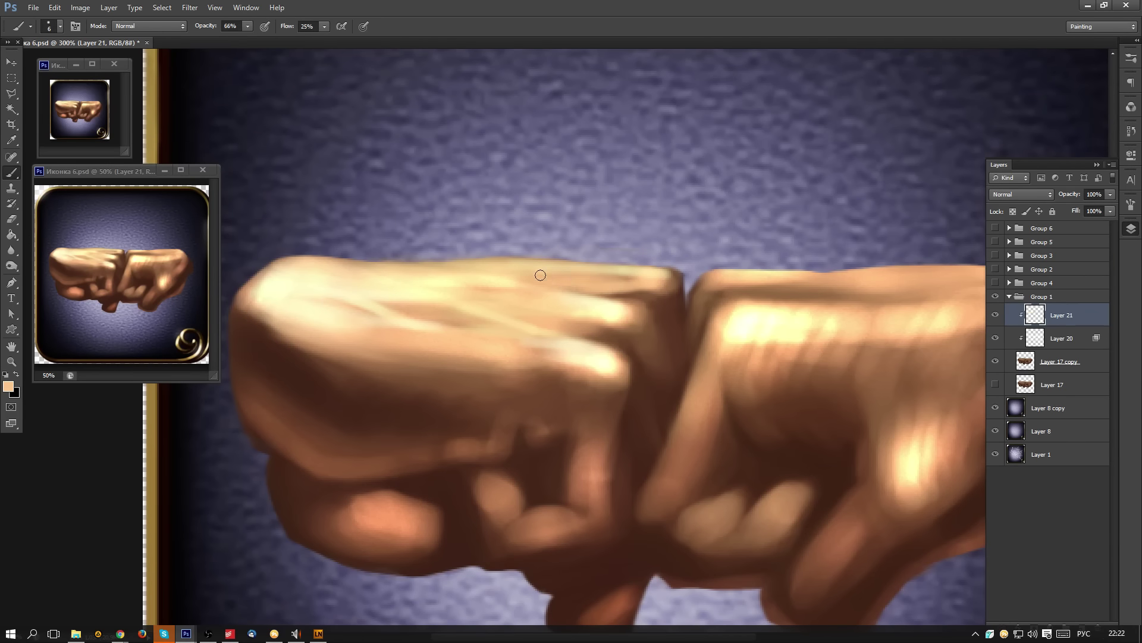
- Brighten the left fist's top edge with pale strokes and undo the last two
alt+click(451, 276)
mouse_move(452, 265)
mouse_down()
mouse_move(566, 255)
mouse_move(375, 258)
mouse_move(357, 275)
mouse_up()
drag(292, 261, 375, 262)
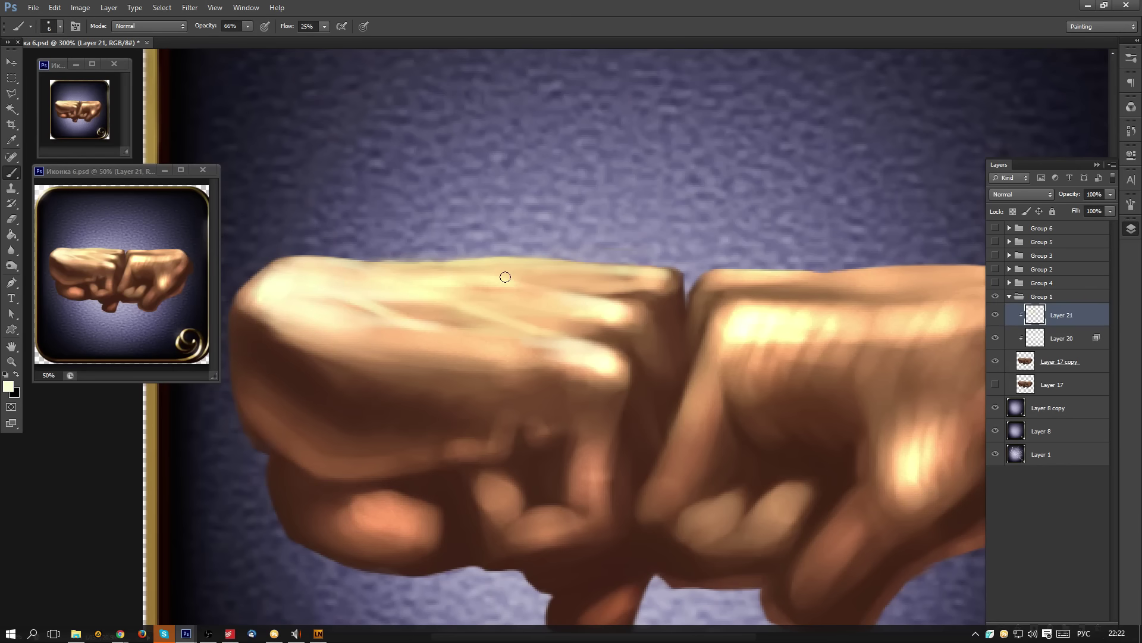
mouse_move(506, 277)
mouse_down()
mouse_move(653, 288)
mouse_move(626, 294)
mouse_move(721, 284)
mouse_move(618, 285)
mouse_move(608, 301)
mouse_move(679, 310)
mouse_move(680, 274)
mouse_up()
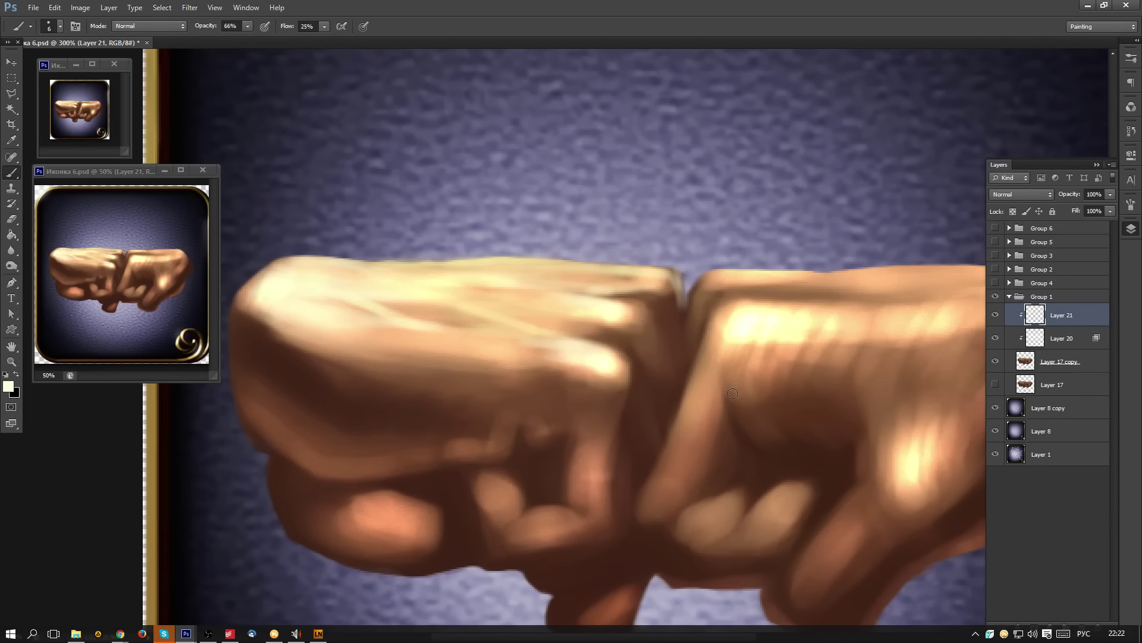
key(ctrl+alt+z)
key(ctrl+alt+z)
- Choose the flat 19 px brush preset and paint sampled orange on the left fist's finger sides along the central gap, undoing a test stroke
mouse_move(669, 374)
mouse_down()
mouse_move(592, 352)
mouse_move(580, 335)
mouse_up()
drag(459, 367, 532, 405)
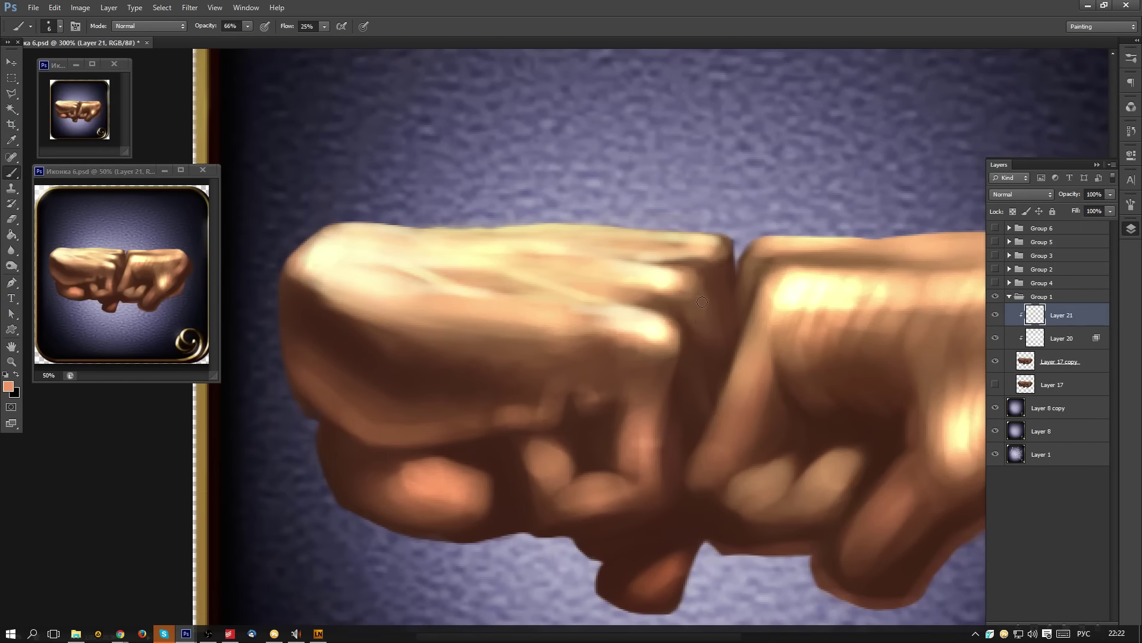
right_click(718, 317)
click(766, 240)
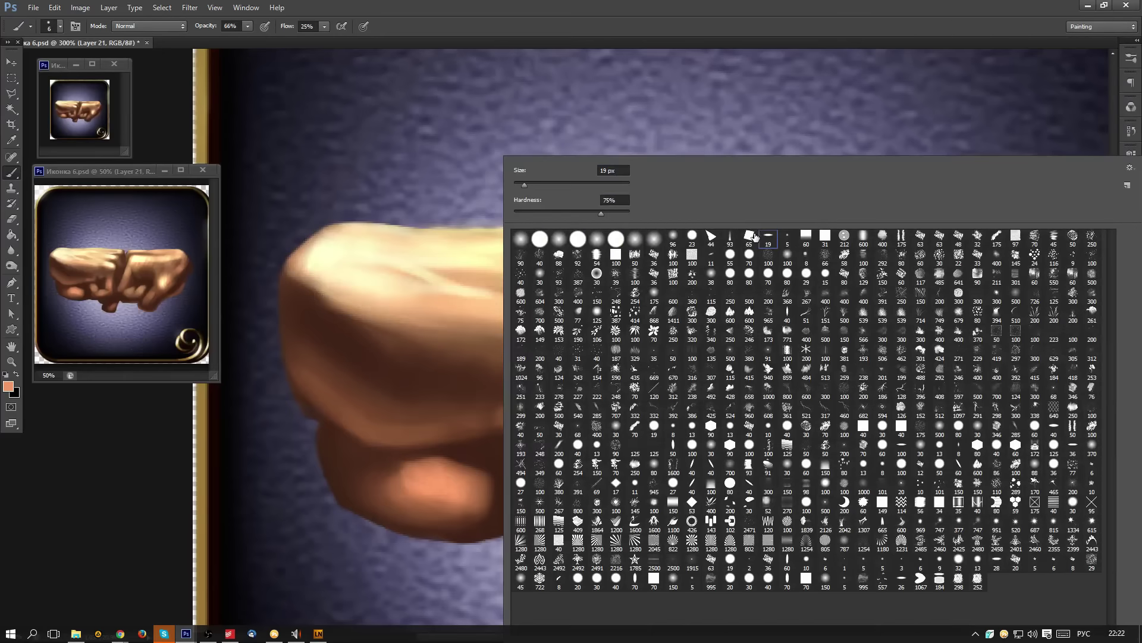
drag(415, 358, 454, 441)
key(ctrl+z)
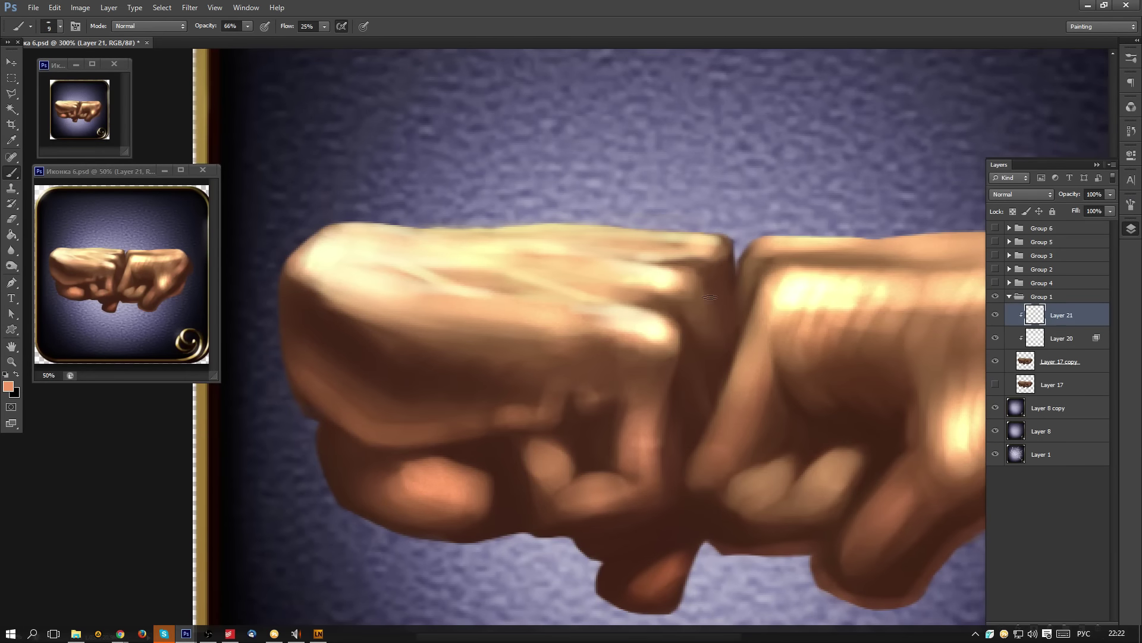
mouse_move(710, 328)
mouse_down()
mouse_move(718, 370)
mouse_move(611, 386)
mouse_move(616, 446)
mouse_up()
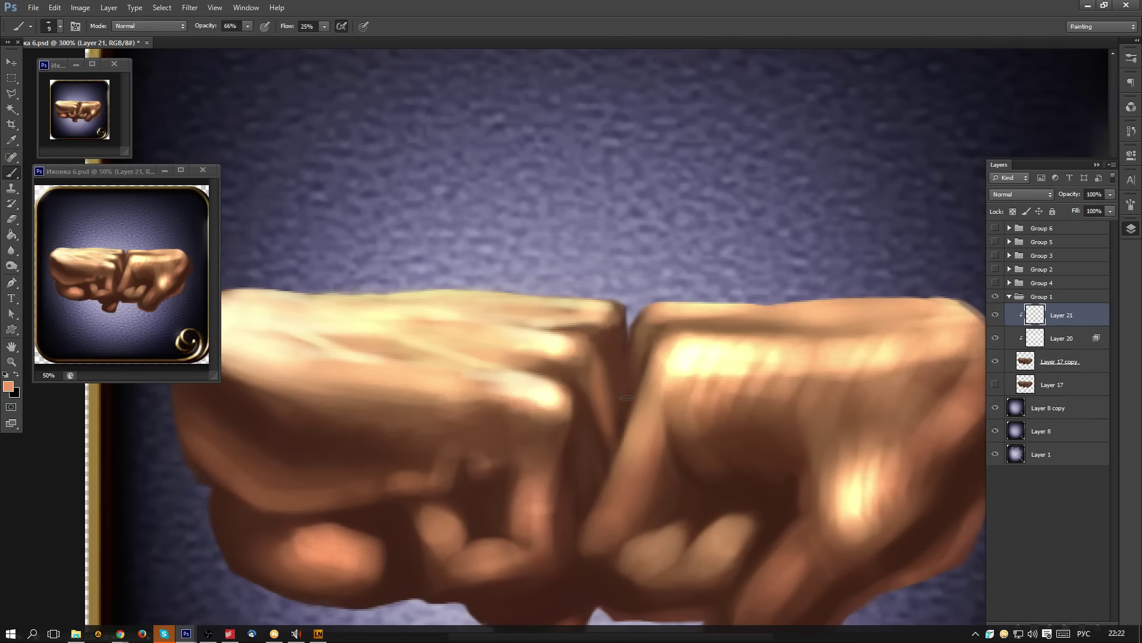
- Add orange reflected light along the lower contour of the left fist's side and on its curled fingers
drag(466, 420, 678, 272)
drag(397, 281, 385, 241)
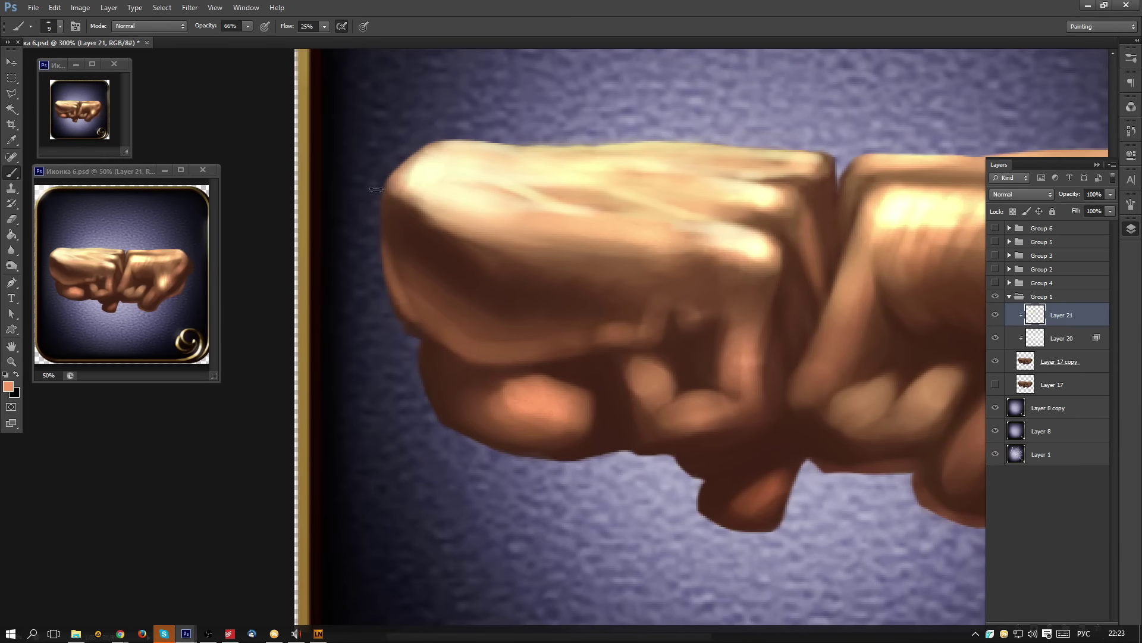
mouse_move(400, 296)
mouse_down()
mouse_move(488, 370)
mouse_move(411, 308)
mouse_move(465, 359)
mouse_move(599, 350)
mouse_up()
drag(533, 373, 489, 420)
drag(403, 384, 354, 331)
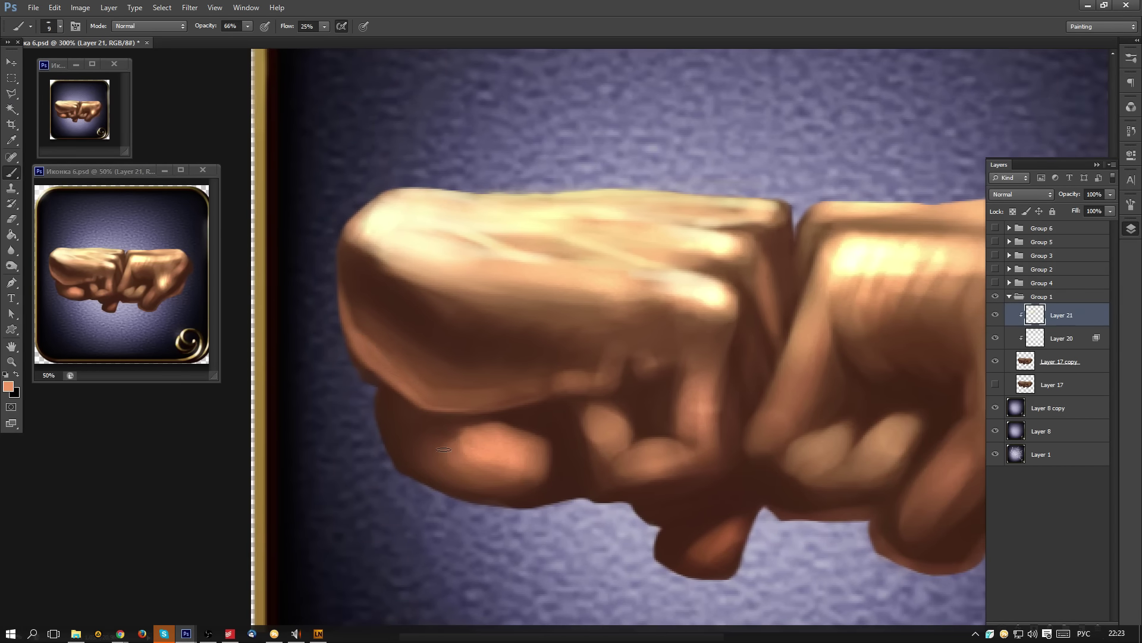
drag(546, 393, 505, 408)
drag(612, 409, 635, 467)
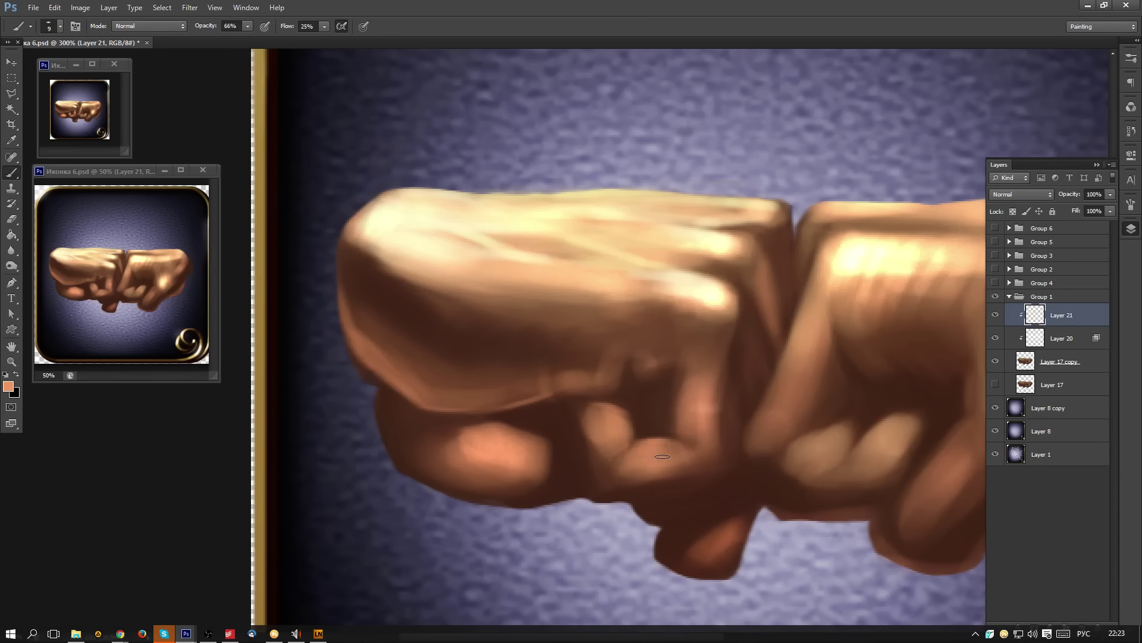
mouse_move(679, 391)
mouse_down()
mouse_move(525, 426)
mouse_move(521, 453)
mouse_move(535, 456)
mouse_up()
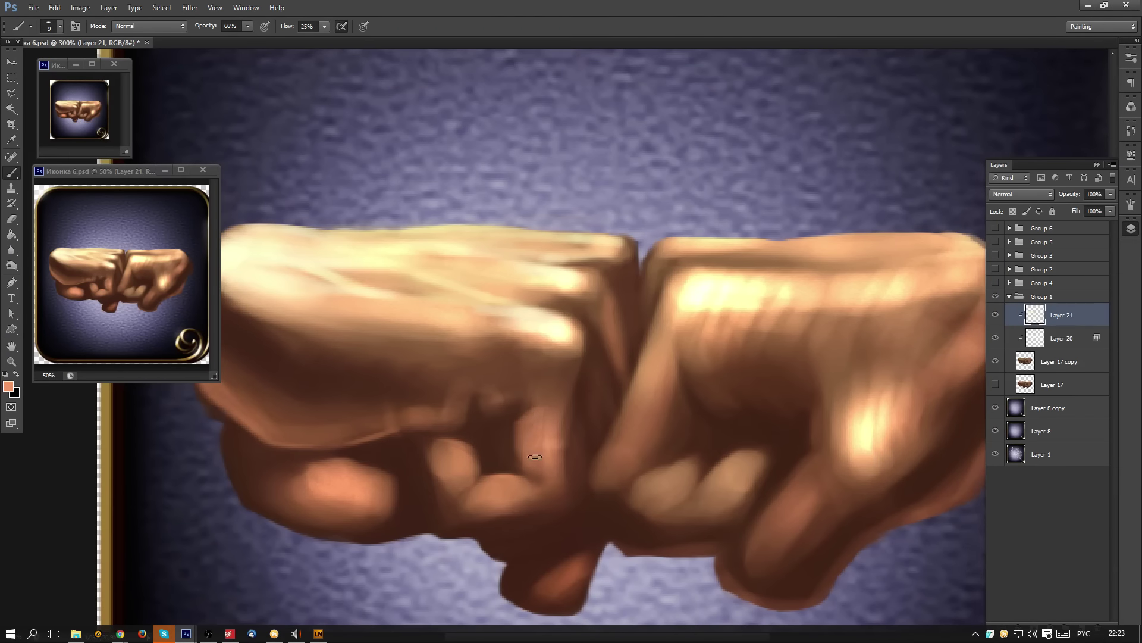
- Sample a dark brown and deepen the shadow beneath the lower contour of the left fist's side
alt+click(515, 430)
alt+click(441, 392)
mouse_move(362, 420)
mouse_down()
mouse_move(466, 409)
mouse_move(426, 461)
mouse_up()
mouse_move(465, 424)
mouse_down()
mouse_move(502, 416)
mouse_move(473, 402)
mouse_up()
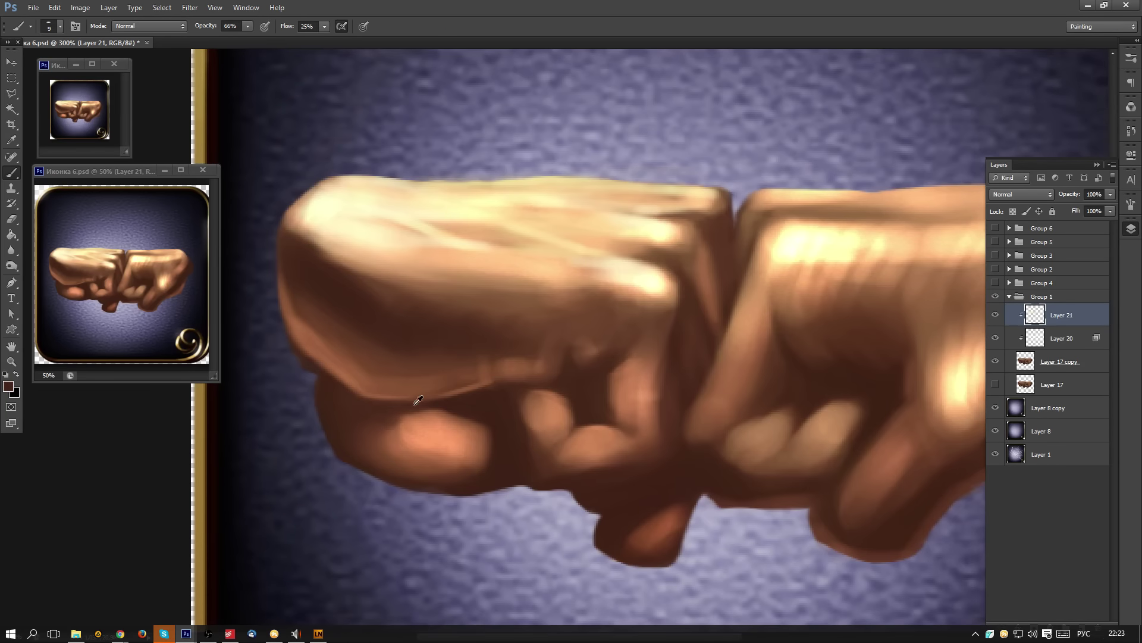
- Brighten the inner end of the right fist's upper ridge with near-white strokes, enlarging the flat brush to 25 px
drag(420, 443, 333, 375)
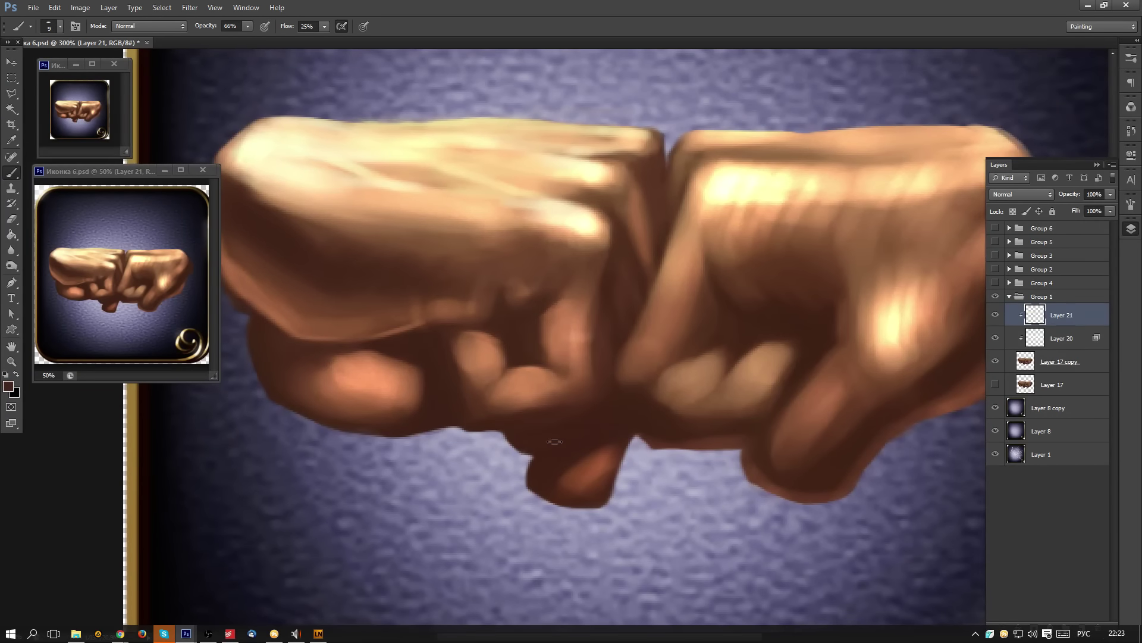
drag(651, 412, 492, 479)
drag(538, 385, 455, 474)
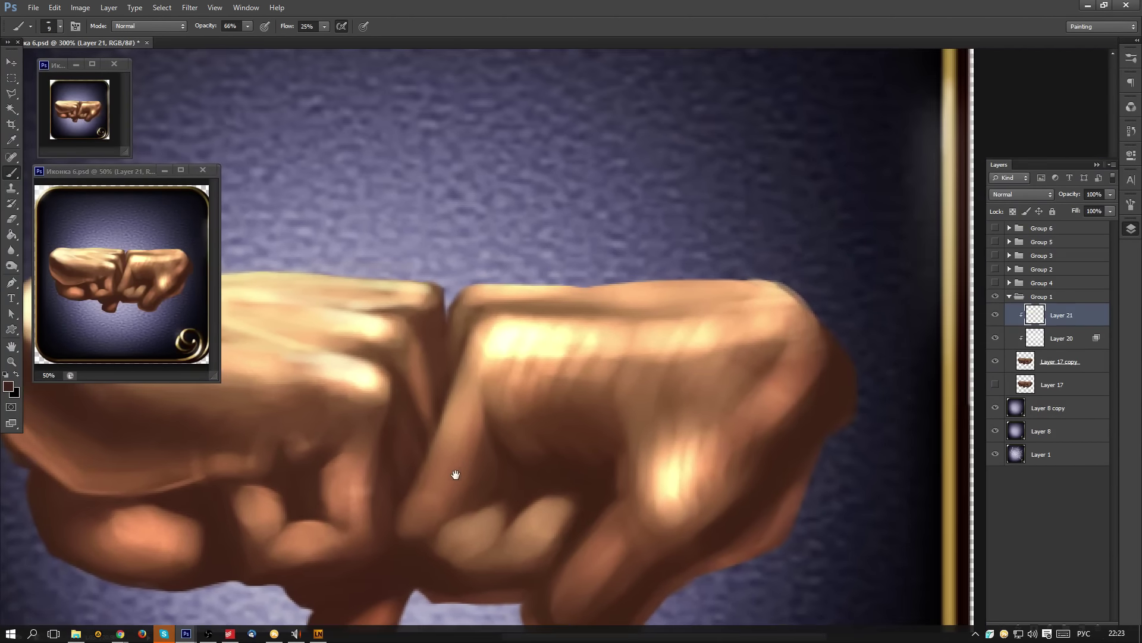
mouse_move(477, 357)
mouse_down()
mouse_move(496, 326)
mouse_move(468, 388)
mouse_up()
alt+click(509, 346)
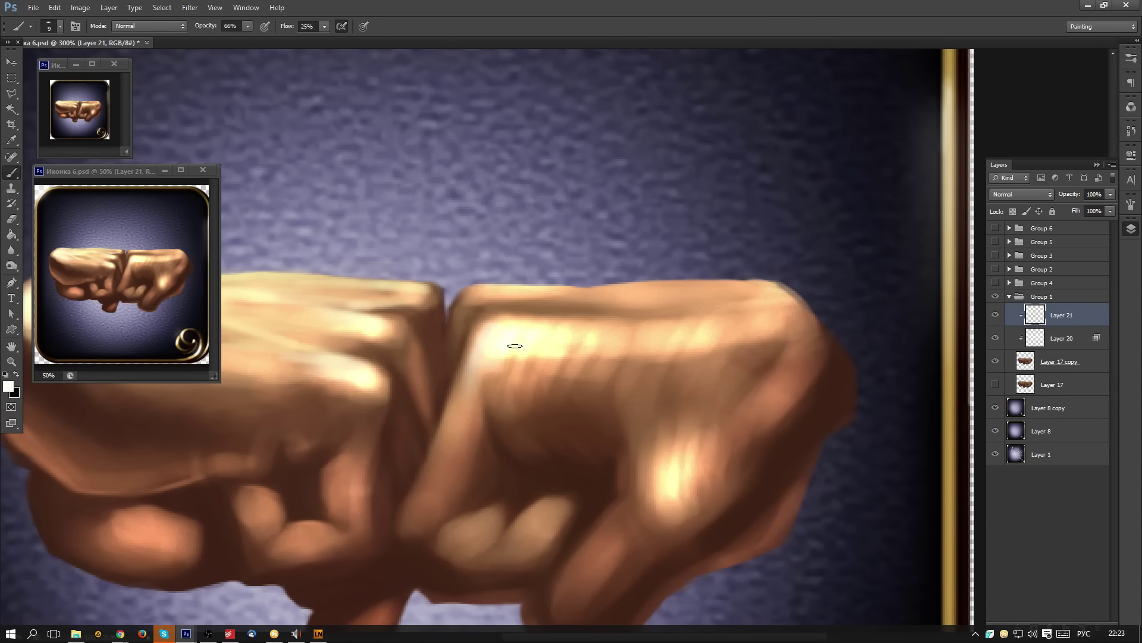
key(bracketright)
mouse_move(520, 355)
mouse_down()
mouse_move(508, 402)
mouse_move(519, 377)
mouse_move(599, 350)
mouse_move(710, 340)
mouse_move(549, 333)
mouse_move(567, 309)
mouse_move(684, 321)
mouse_move(509, 310)
mouse_move(670, 316)
mouse_up()
alt+click(563, 314)
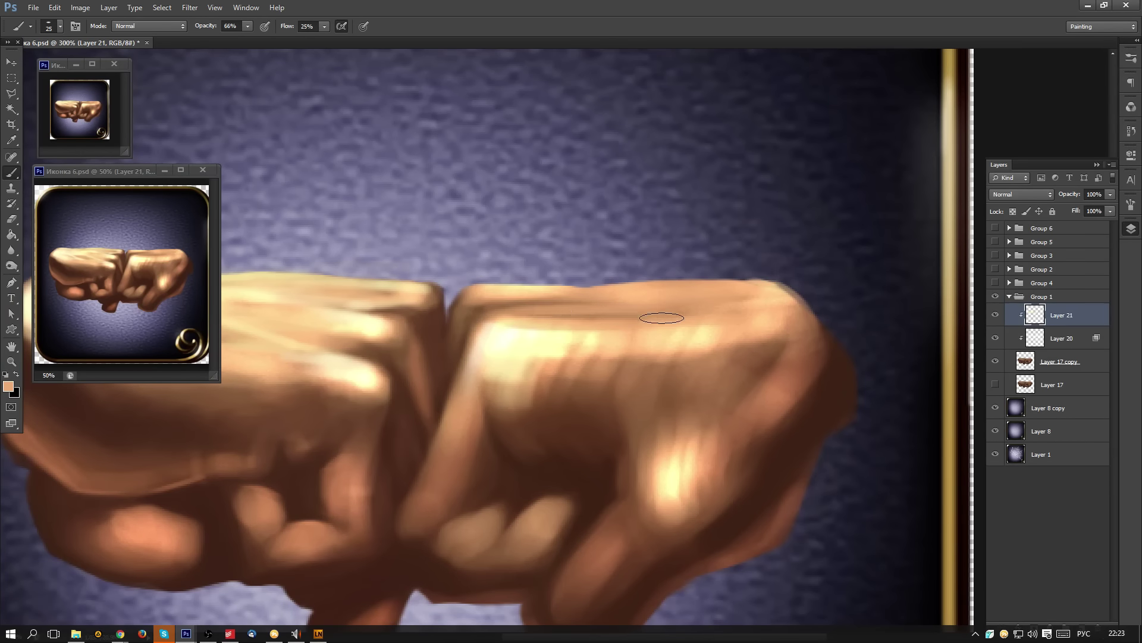
alt+click(697, 338)
mouse_move(599, 313)
mouse_down()
mouse_move(696, 322)
mouse_move(555, 329)
mouse_move(607, 325)
mouse_up()
alt+click(515, 339)
drag(580, 325, 661, 325)
key(ctrl+alt+z)
key(ctrl+alt+z)
key(ctrl+alt+z)
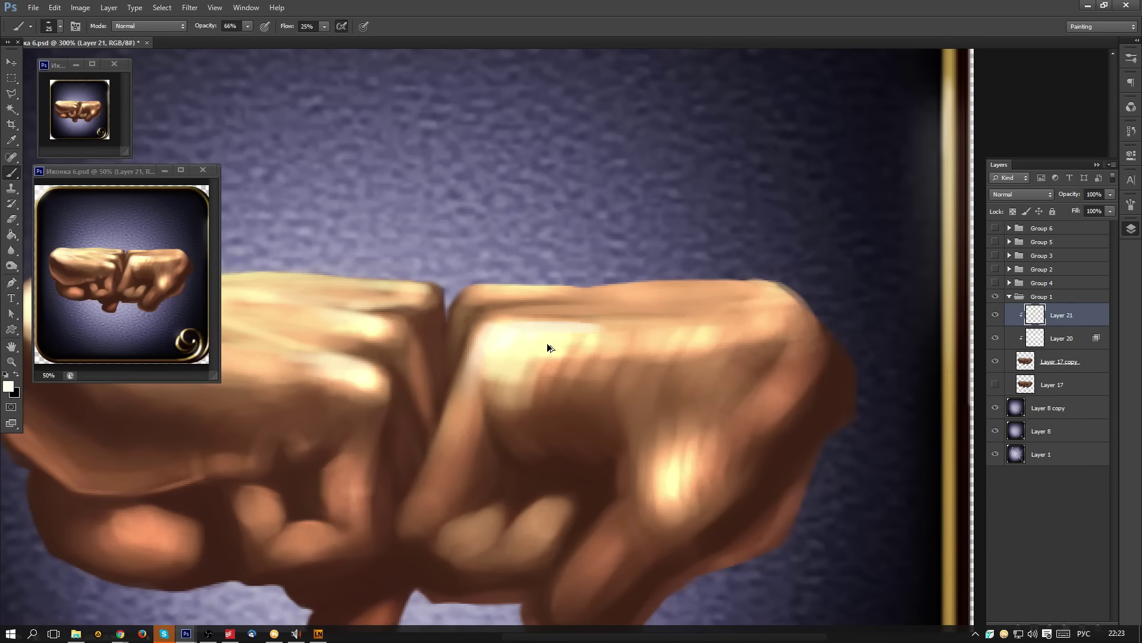
- Lighten the right fist's top surface above the bright ridge with sampled tones, then undo the last two strokes
alt+click(553, 340)
mouse_move(553, 341)
mouse_down()
mouse_move(512, 328)
mouse_move(635, 310)
mouse_move(580, 305)
mouse_move(672, 319)
mouse_move(719, 308)
mouse_move(639, 296)
mouse_move(733, 300)
mouse_move(583, 299)
mouse_move(519, 321)
mouse_move(540, 311)
mouse_move(515, 300)
mouse_up()
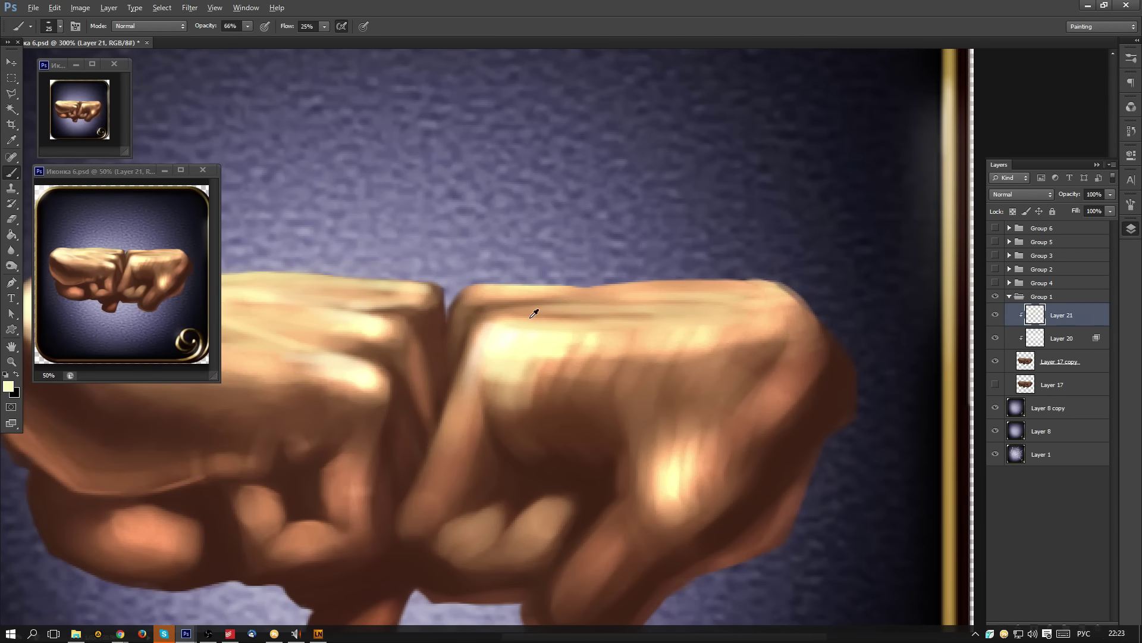
alt+click(505, 303)
mouse_move(574, 305)
mouse_down()
mouse_move(537, 311)
mouse_move(575, 308)
mouse_up()
alt+click(528, 295)
mouse_move(506, 294)
mouse_down()
mouse_move(621, 316)
mouse_move(694, 309)
mouse_up()
alt+click(566, 331)
mouse_move(543, 324)
mouse_down()
mouse_move(510, 314)
mouse_move(584, 338)
mouse_move(576, 317)
mouse_up()
key(ctrl+alt+z)
key(ctrl+alt+z)
- Soften the crease above the right fist's ridge and extend the light tone toward its upper outer corner
alt+click(620, 348)
alt+click(638, 344)
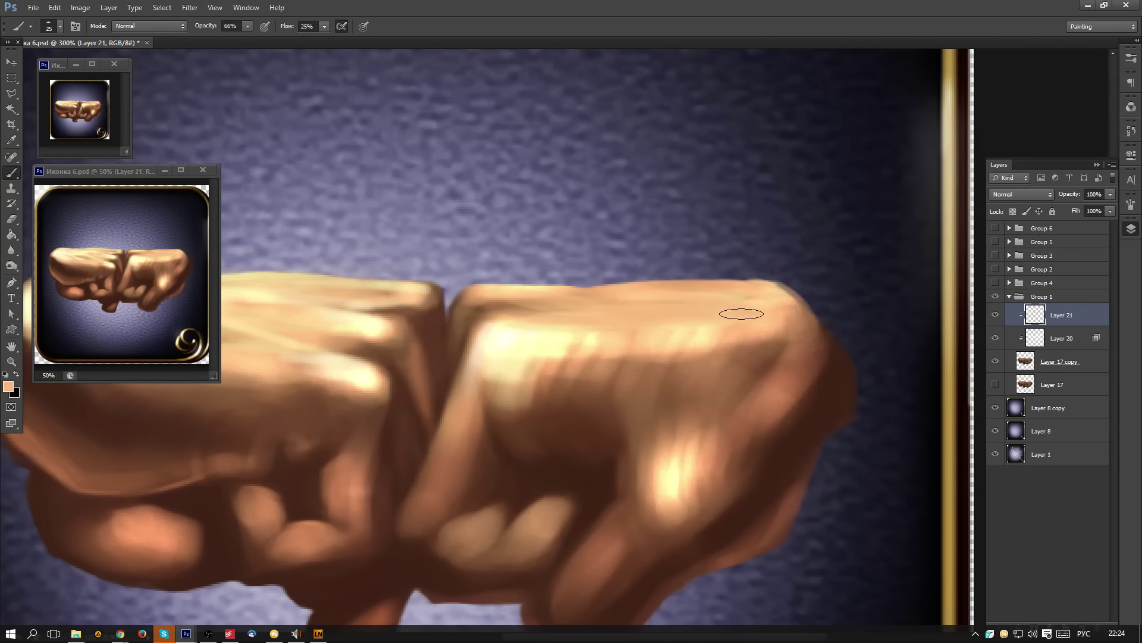
alt+click(705, 335)
mouse_move(665, 313)
mouse_down()
mouse_move(607, 340)
mouse_move(565, 321)
mouse_up()
drag(704, 306, 758, 310)
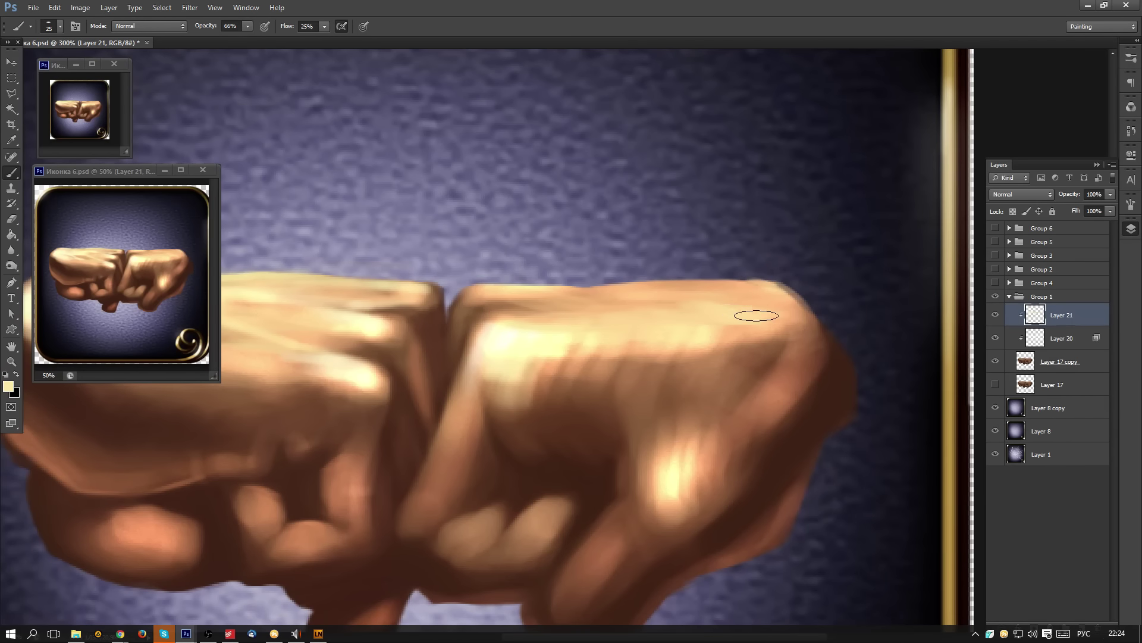
- Highlight the right fist's upper inner corner beside the gap and smooth the light across its top surface
drag(488, 293, 586, 290)
alt+click(507, 333)
mouse_move(511, 291)
mouse_down()
mouse_move(461, 298)
mouse_move(554, 287)
mouse_move(669, 314)
mouse_up()
drag(571, 298, 621, 317)
drag(552, 326, 614, 298)
mouse_move(696, 304)
mouse_down()
mouse_move(714, 332)
mouse_move(669, 302)
mouse_up()
mouse_move(587, 321)
mouse_down()
mouse_move(573, 339)
mouse_move(650, 313)
mouse_move(693, 334)
mouse_move(780, 344)
mouse_up()
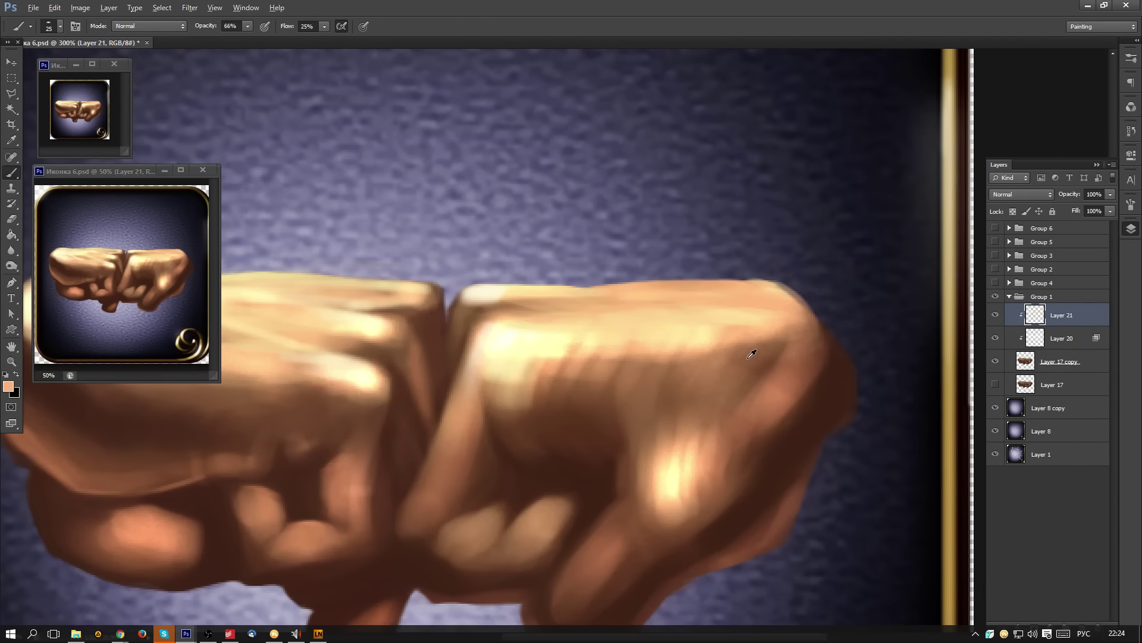
- Darken the right fist's outer edge and blend a warm midtone down from its upper outer corner
mouse_move(822, 339)
mouse_down()
mouse_move(739, 370)
mouse_move(821, 342)
mouse_move(790, 370)
mouse_move(811, 337)
mouse_move(824, 384)
mouse_up()
alt+click(832, 378)
mouse_move(837, 330)
mouse_down()
mouse_move(829, 393)
mouse_move(798, 423)
mouse_up()
alt+click(787, 363)
mouse_move(715, 439)
mouse_down()
mouse_move(750, 364)
mouse_move(717, 423)
mouse_move(739, 445)
mouse_up()
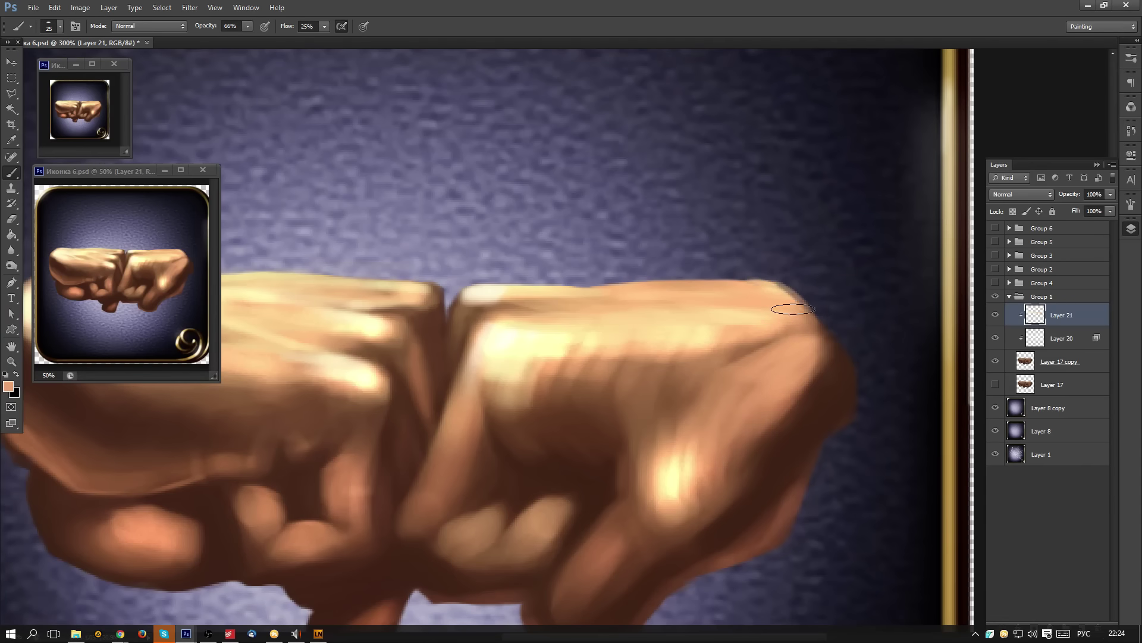
- Spread sampled light tones from the right fist's ridge down its outer side toward the bright knuckle
alt+click(658, 357)
mouse_move(644, 401)
mouse_down()
mouse_move(650, 375)
mouse_move(660, 415)
mouse_move(714, 362)
mouse_up()
mouse_move(681, 418)
mouse_down()
mouse_move(700, 382)
mouse_move(673, 354)
mouse_move(714, 345)
mouse_move(727, 359)
mouse_move(601, 375)
mouse_move(694, 342)
mouse_move(709, 382)
mouse_move(743, 401)
mouse_move(767, 366)
mouse_move(747, 348)
mouse_up()
alt+click(658, 354)
alt+click(695, 327)
alt+click(750, 335)
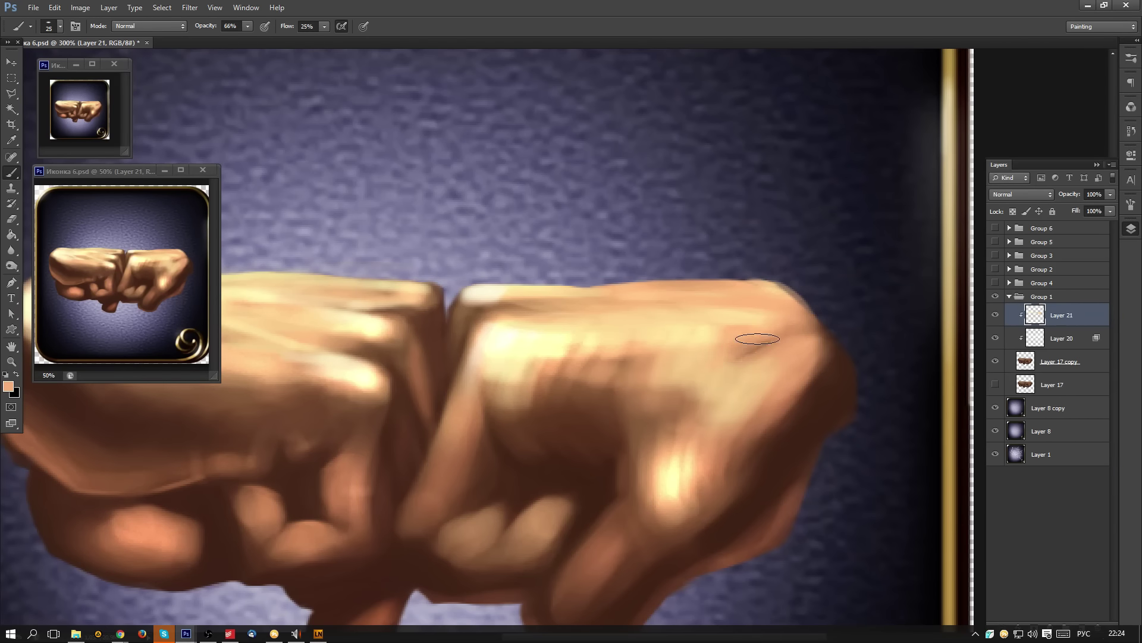
mouse_move(669, 405)
mouse_down()
mouse_move(643, 407)
mouse_move(658, 398)
mouse_move(678, 416)
mouse_up()
- Blend the right fist's ridge into its upper outer corner with sampled peach and cream tones
alt+click(608, 426)
alt+click(684, 319)
mouse_move(577, 347)
mouse_down()
mouse_move(607, 355)
mouse_move(530, 365)
mouse_move(666, 359)
mouse_up()
mouse_move(754, 327)
mouse_down()
mouse_move(759, 308)
mouse_move(791, 311)
mouse_move(668, 303)
mouse_move(717, 306)
mouse_up()
alt+click(779, 328)
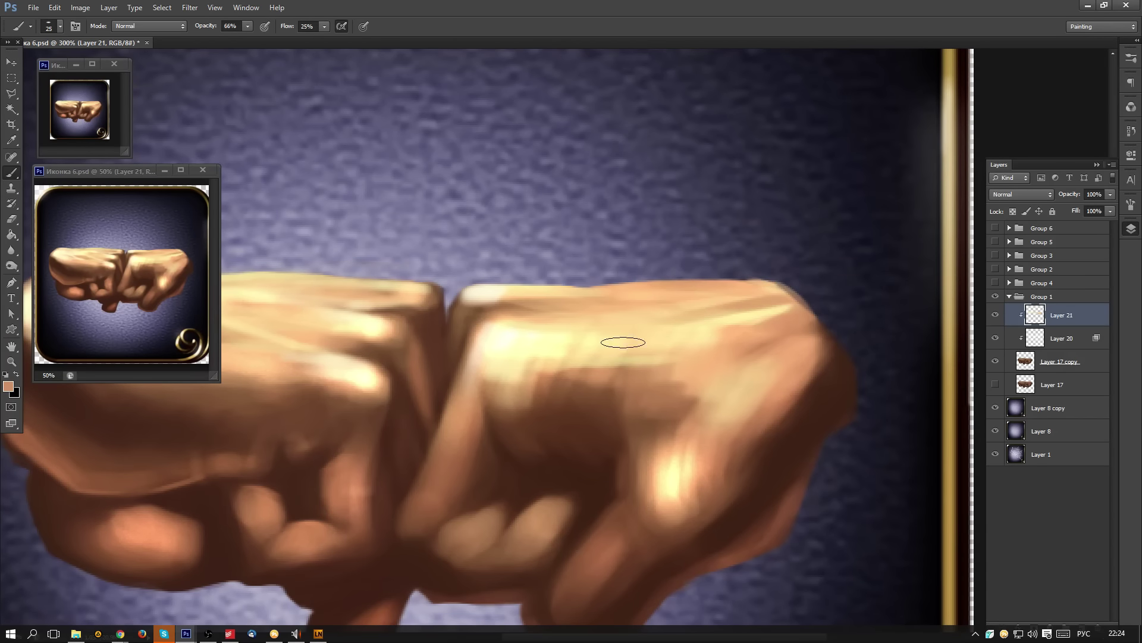
alt+click(647, 321)
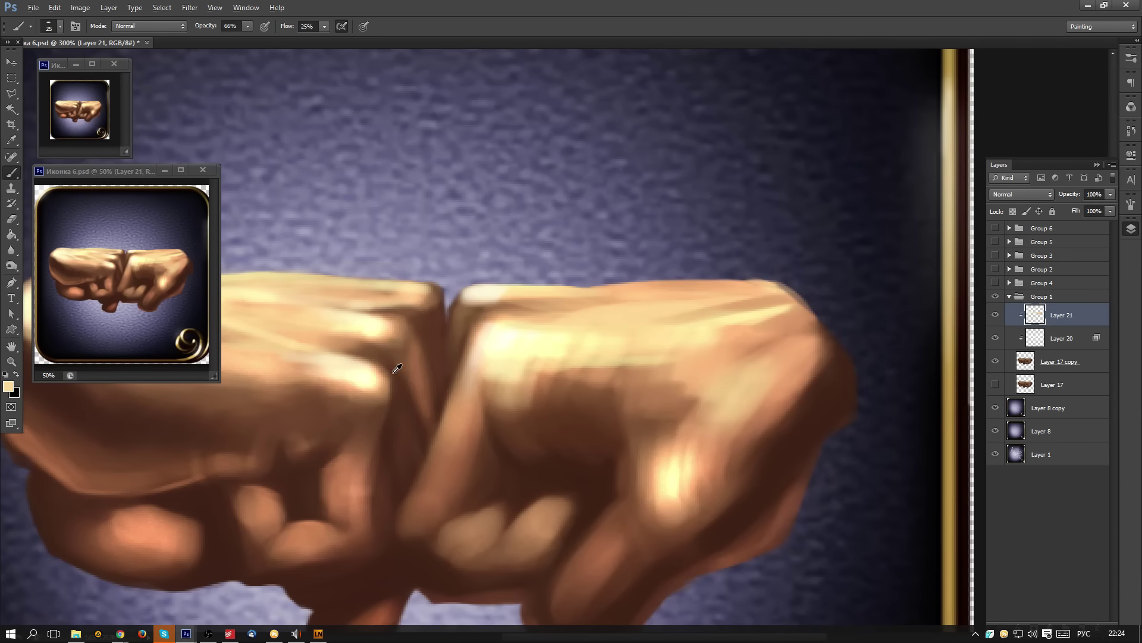
mouse_move(658, 322)
mouse_down()
mouse_move(607, 305)
mouse_move(682, 308)
mouse_move(594, 316)
mouse_move(556, 306)
mouse_move(627, 288)
mouse_move(613, 288)
mouse_up()
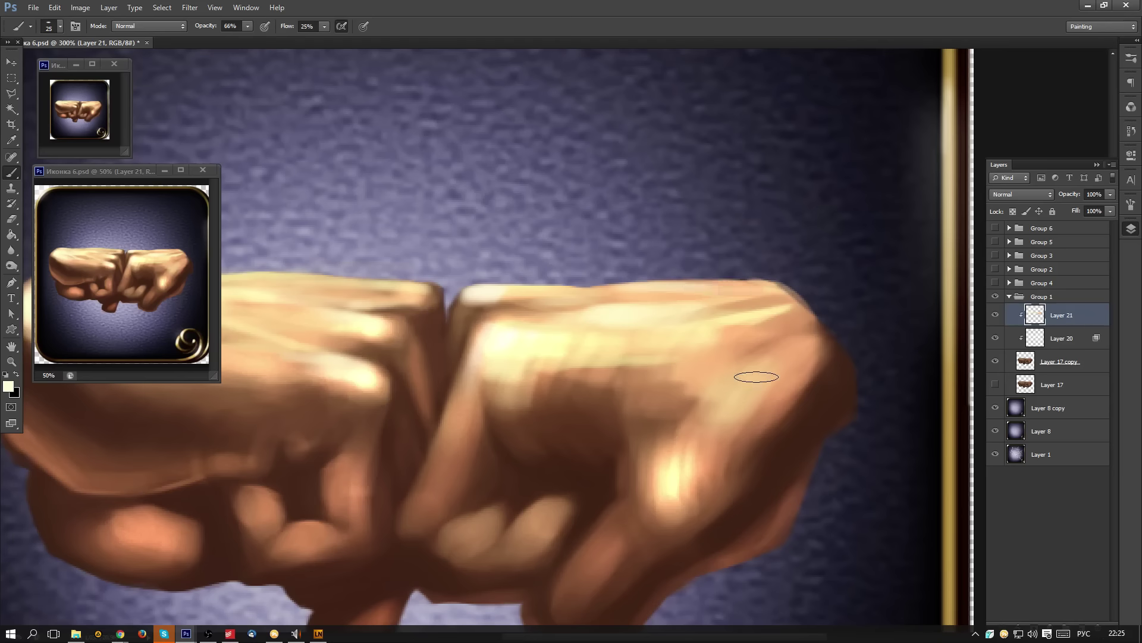
- Paint a near-white highlight on the right fist's outer side, above the bright knuckle
mouse_move(739, 377)
mouse_down()
mouse_move(727, 388)
mouse_move(734, 367)
mouse_move(760, 383)
mouse_move(750, 427)
mouse_move(767, 375)
mouse_up()
key(space)
mouse_move(706, 385)
mouse_down()
mouse_move(737, 276)
mouse_move(785, 277)
mouse_up()
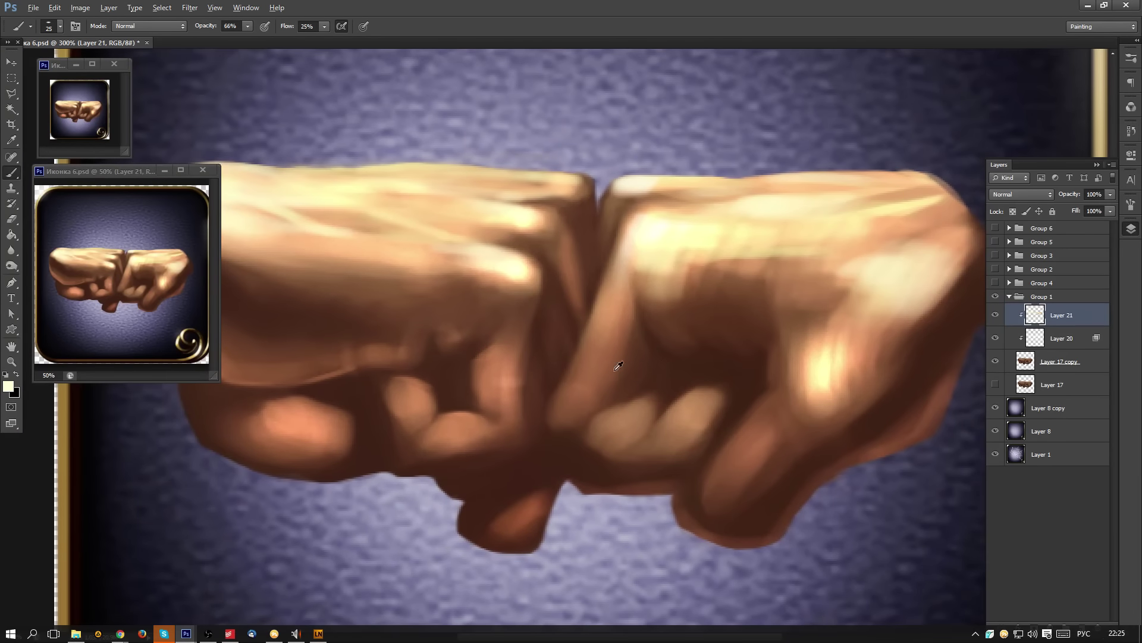
- Define the rounded lower edge of the right fist's shaded ridge with a smaller brush, then undo the last stroke
alt+click(601, 364)
key(bracketleft)
mouse_move(653, 320)
mouse_down()
mouse_move(695, 357)
mouse_move(747, 354)
mouse_move(610, 338)
mouse_up()
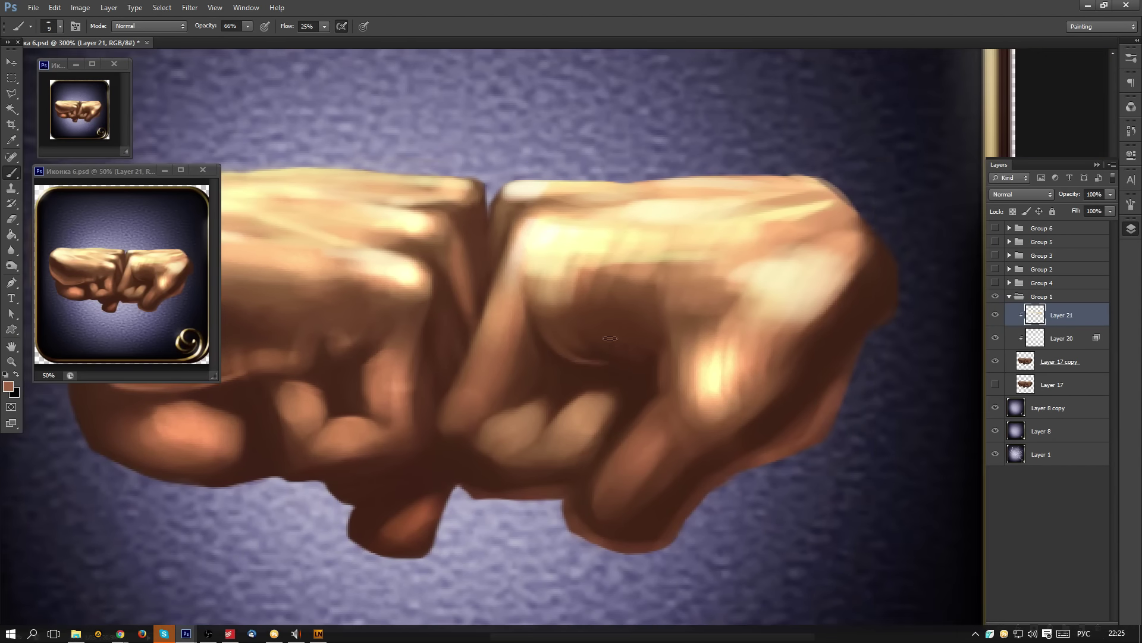
alt+click(649, 391)
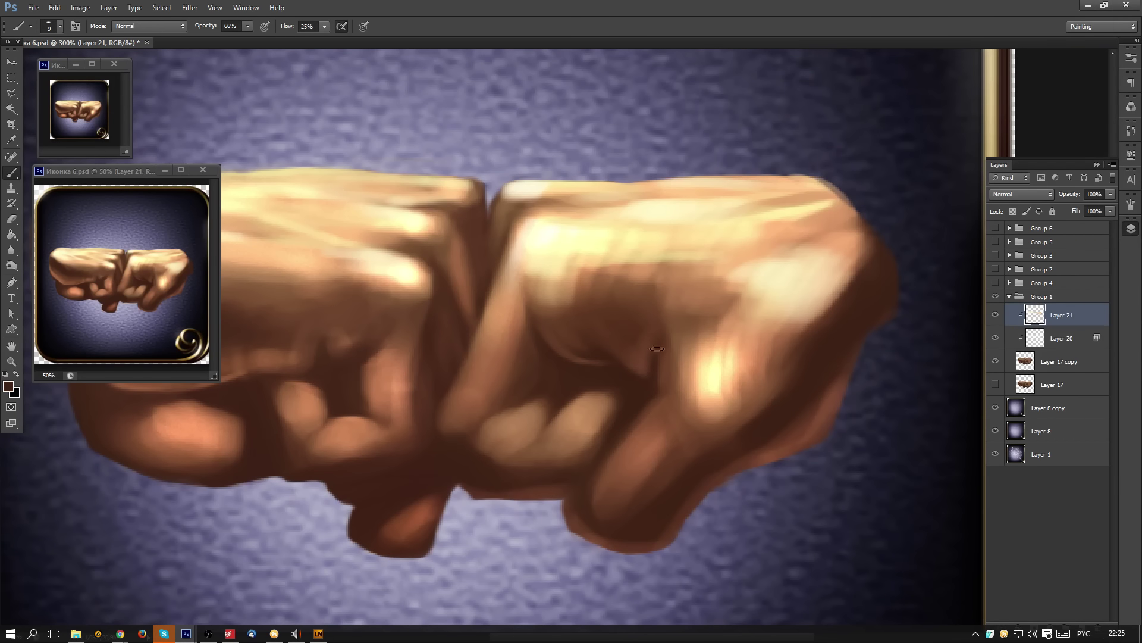
drag(693, 349, 658, 392)
key(ctrl+alt+z)
- Set the brush flow to 58% and refine the creases under the right fist's ridge and between its two fingertips with sampled tones
click(324, 26)
click(645, 353)
alt+click(628, 357)
alt+click(632, 378)
alt+click(550, 388)
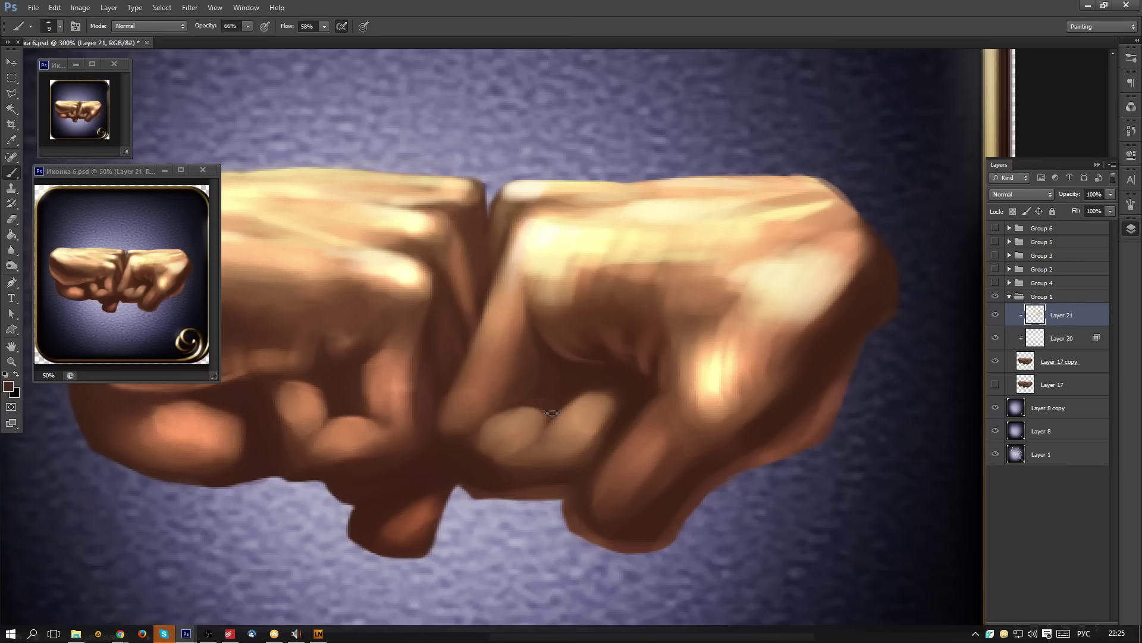
mouse_move(522, 407)
mouse_down()
mouse_move(545, 417)
mouse_move(541, 433)
mouse_up()
alt+click(560, 438)
alt+click(559, 400)
scroll(620, 399, down, 2)
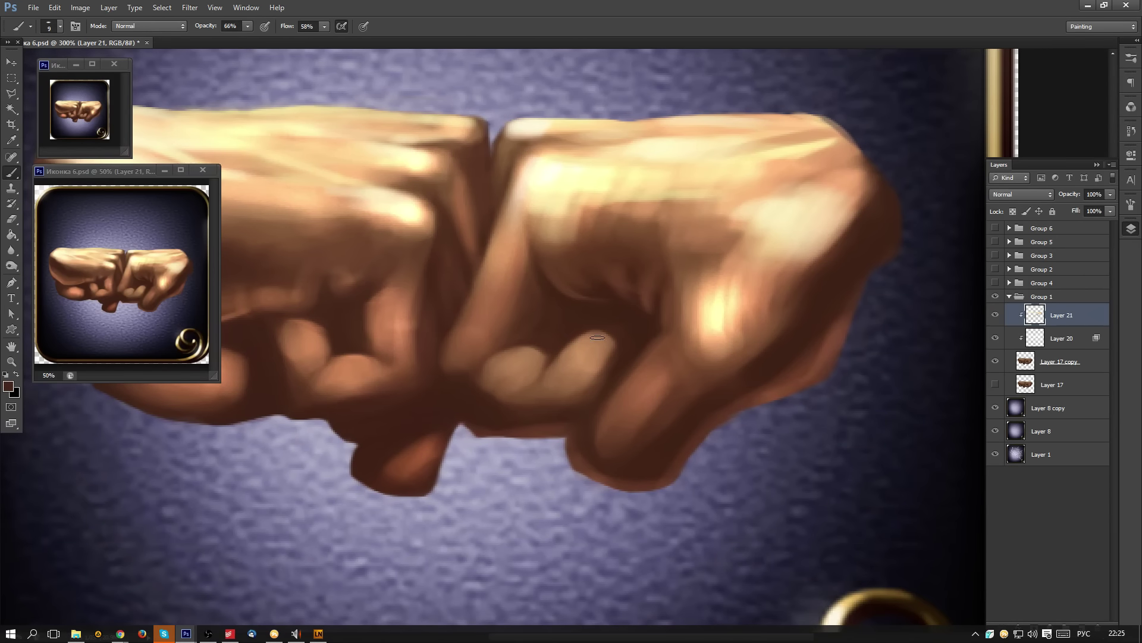
alt+click(549, 168)
mouse_move(598, 336)
mouse_down()
mouse_move(609, 337)
mouse_move(580, 342)
mouse_move(598, 351)
mouse_move(589, 357)
mouse_up()
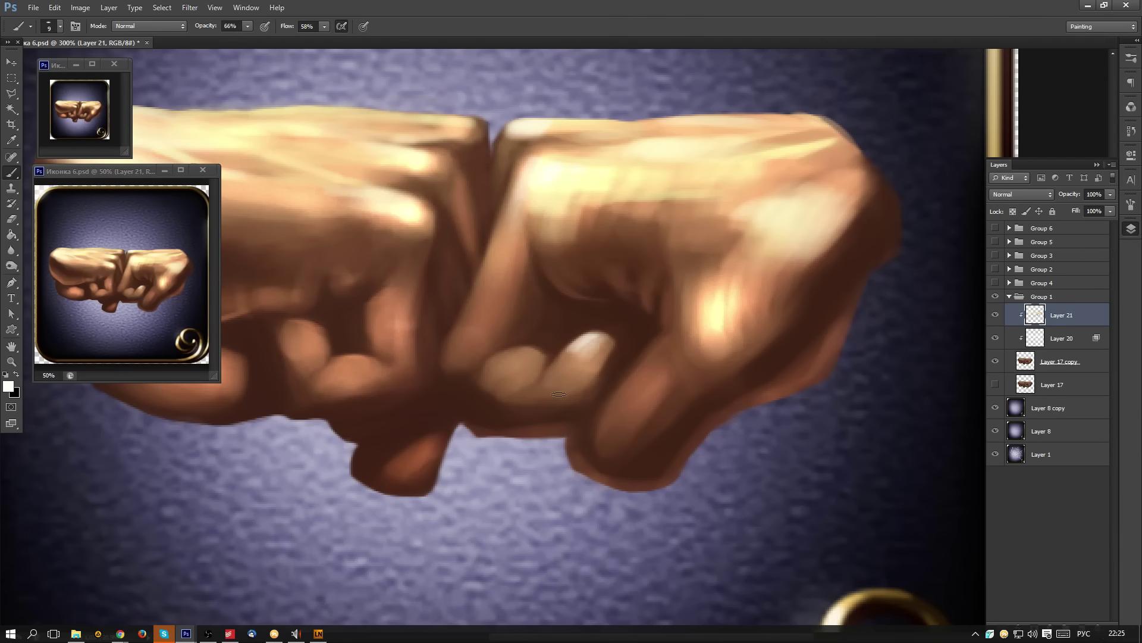
key(ctrl+alt+z)
key(ctrl+alt+z)
key(ctrl+alt+z)
- Tint the tops of the right fist's two inner fingertips with a sampled peach tone
alt+click(705, 293)
mouse_move(587, 352)
mouse_down()
mouse_move(565, 358)
mouse_move(594, 334)
mouse_up()
mouse_move(530, 355)
mouse_down()
mouse_move(514, 366)
mouse_move(527, 363)
mouse_up()
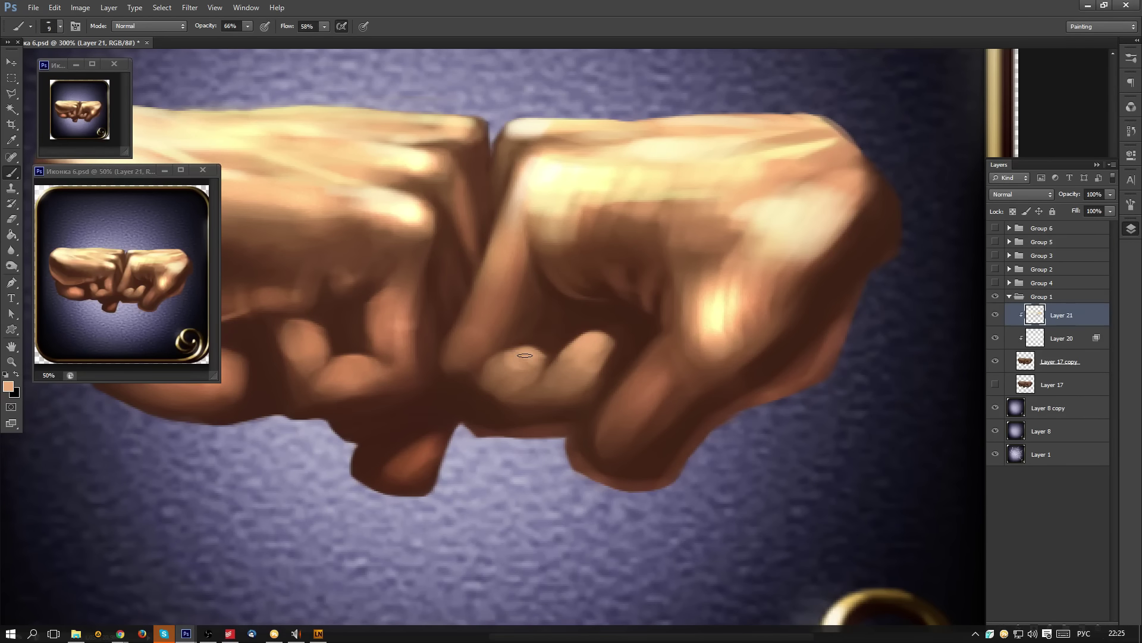
drag(621, 343, 474, 381)
- Darken the crease below the right fist's bright knuckle and the contour of the lower finger with sampled dark brown
alt+click(565, 435)
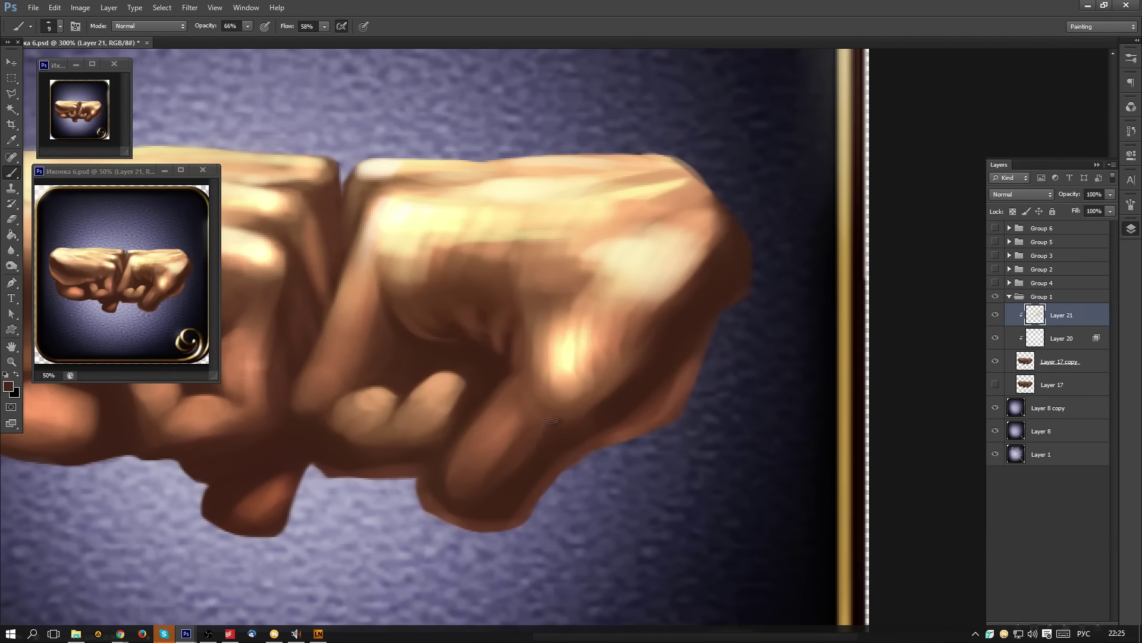
mouse_move(533, 414)
mouse_down()
mouse_move(559, 418)
mouse_move(656, 291)
mouse_move(593, 421)
mouse_up()
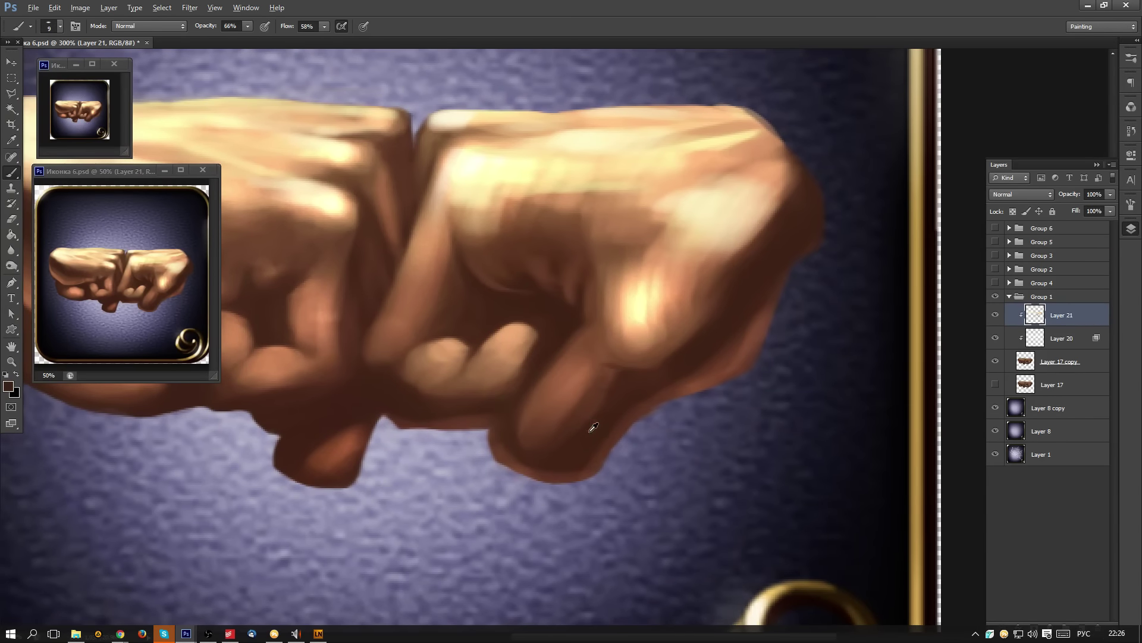
key(alt)
key(alt)
drag(543, 373, 511, 443)
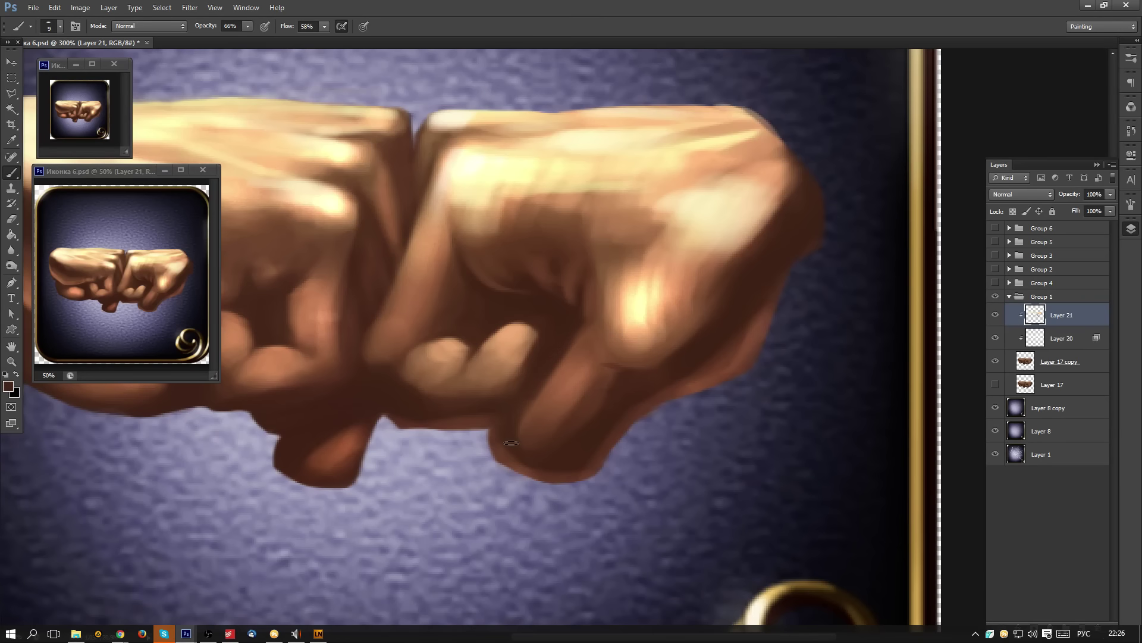
key(space)
drag(572, 376, 495, 381)
- Paint reddish-brown reflected light along the right fist's outer edge and lower contour with a size 30 brush
alt+click(592, 479)
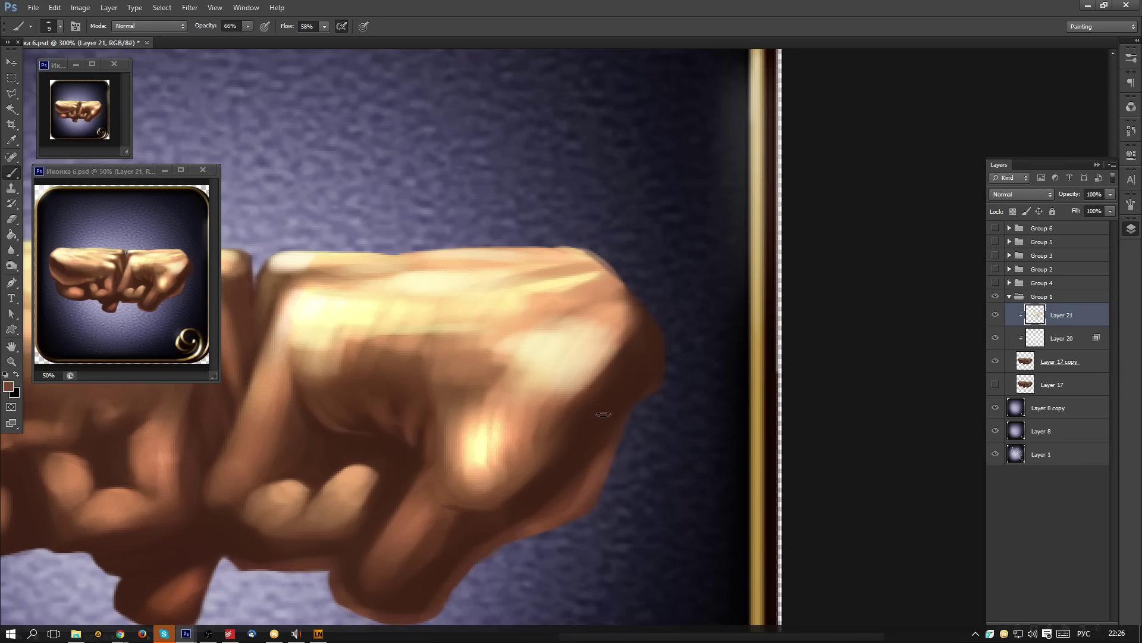
key(bracketright)
key(bracketright)
key(bracketright)
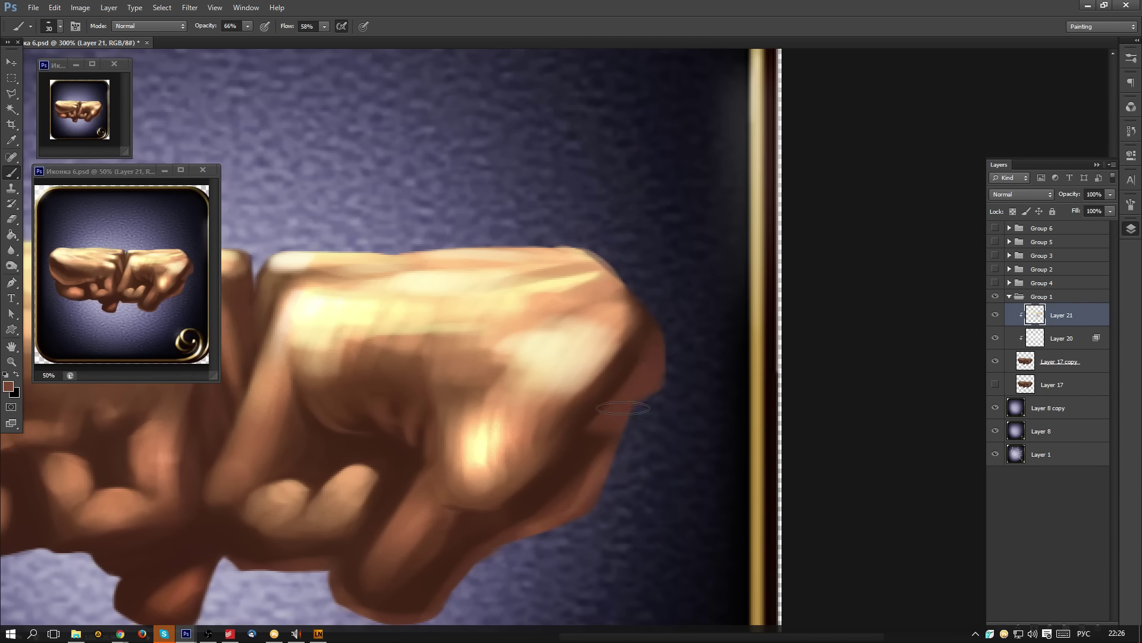
drag(658, 308, 606, 447)
mouse_move(493, 549)
mouse_down()
mouse_move(610, 382)
mouse_move(666, 329)
mouse_move(569, 441)
mouse_up()
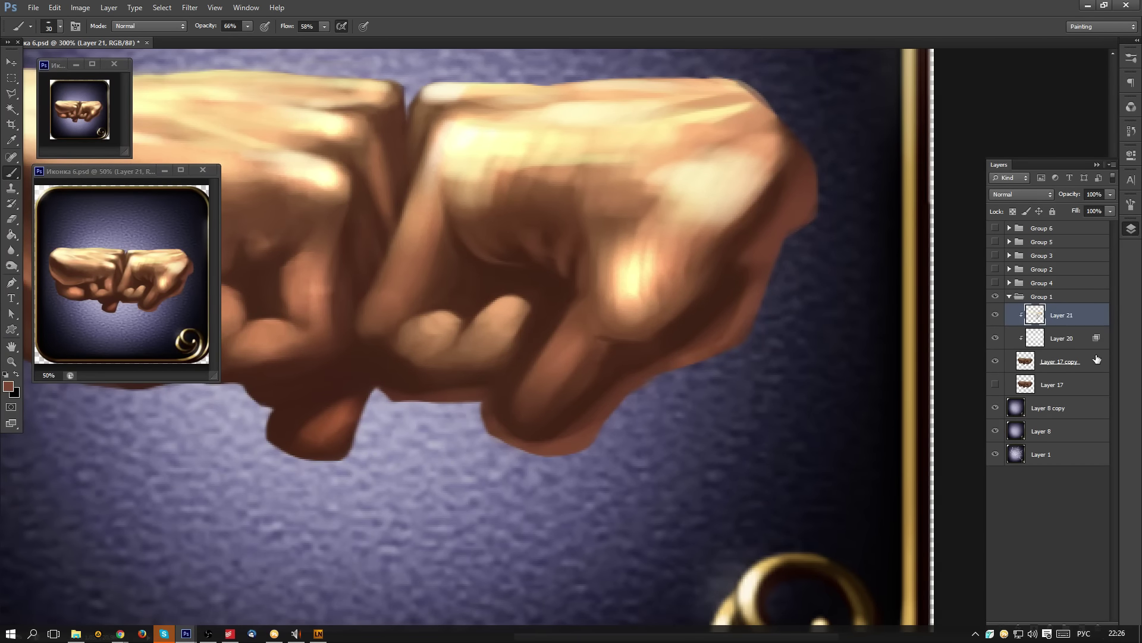
- Erase the rough lower contour of the right fist and its lowest finger on Layer 17 copy
click(1055, 364)
key(e)
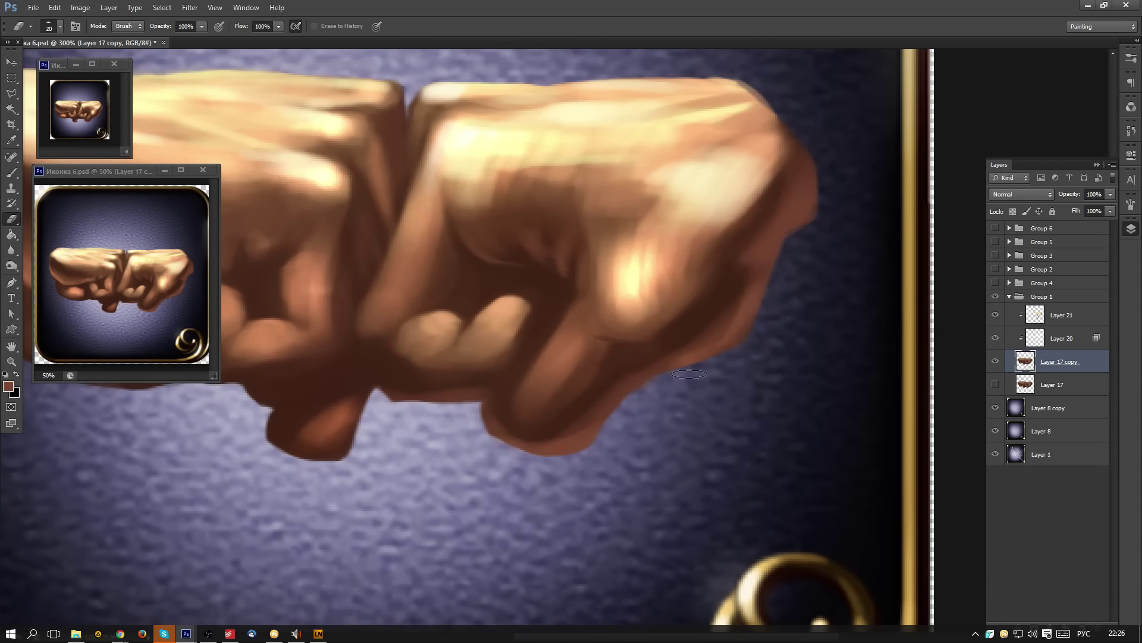
mouse_move(677, 377)
mouse_down()
mouse_move(573, 466)
mouse_move(598, 442)
mouse_move(528, 476)
mouse_up()
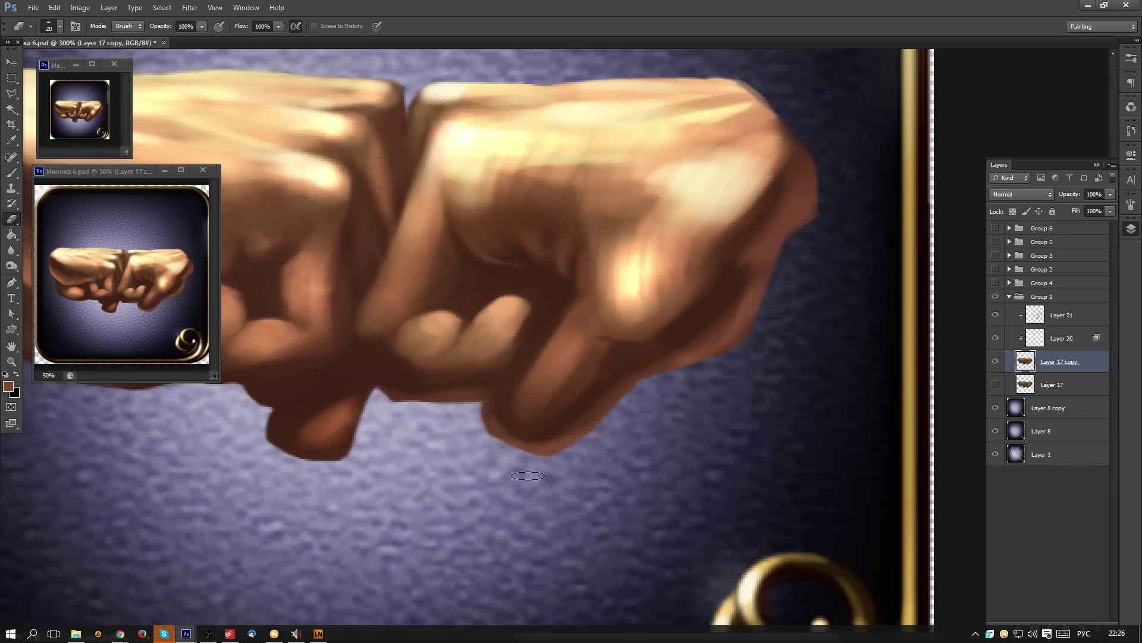
mouse_move(589, 446)
mouse_down()
mouse_move(474, 442)
mouse_move(473, 420)
mouse_move(489, 448)
mouse_move(544, 470)
mouse_up()
- Return to Layer 21 and blend the right fist's lowest finger from its tip upward with sampled browns at brush size 15
click(1072, 316)
key(b)
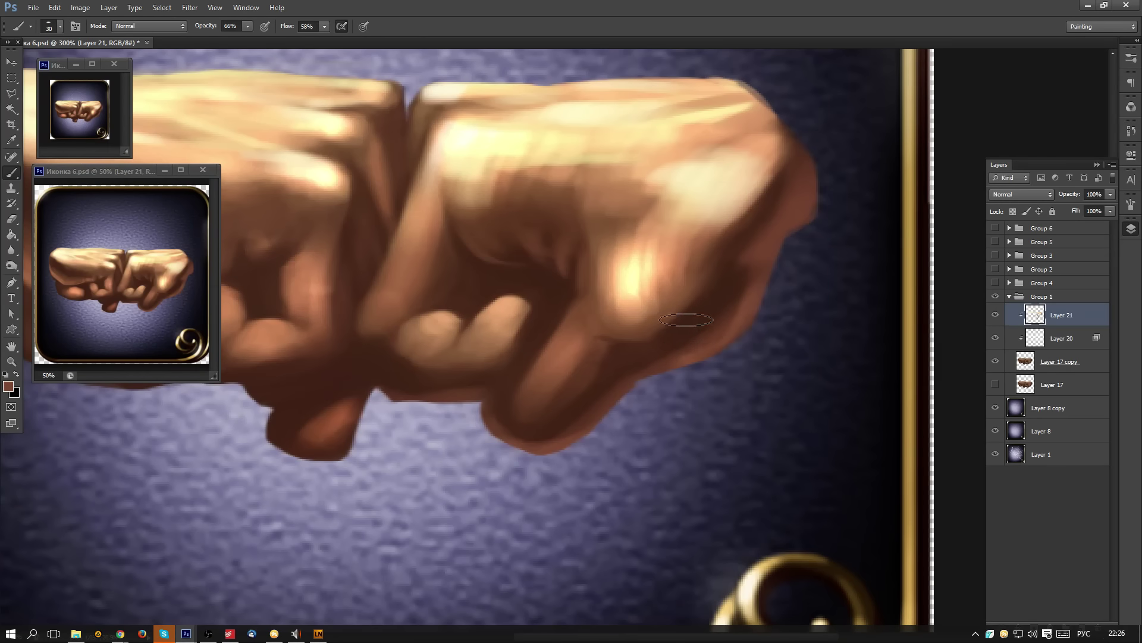
alt+click(546, 434)
key(bracketleft)
key(bracketleft)
key(bracketleft)
mouse_move(511, 426)
mouse_down()
mouse_move(541, 444)
mouse_move(577, 411)
mouse_move(517, 440)
mouse_up()
alt+click(521, 411)
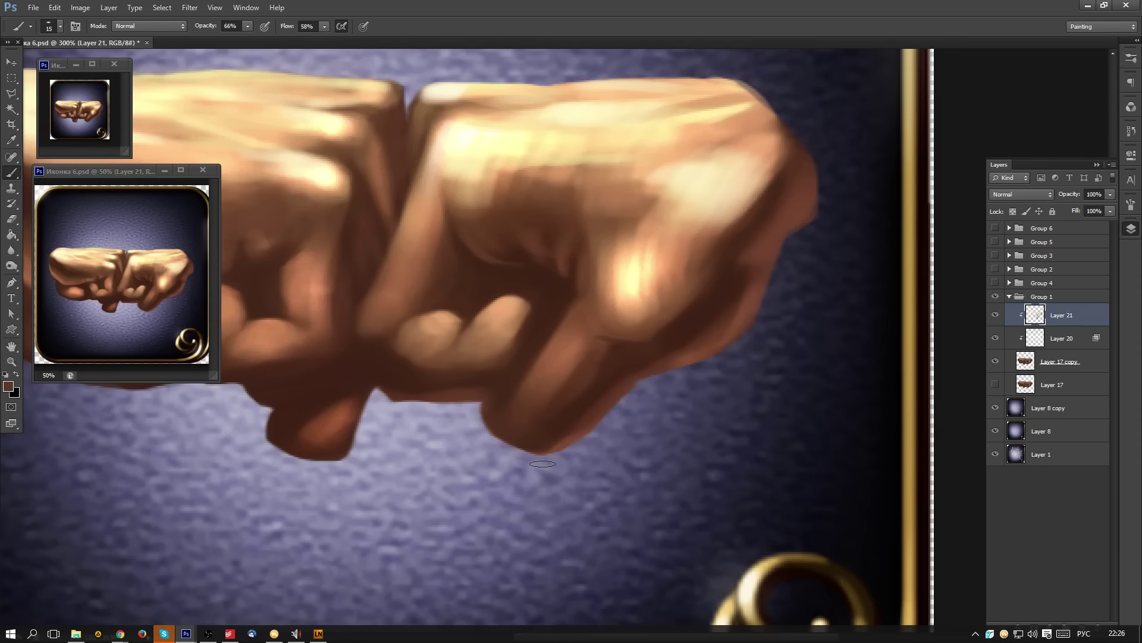
alt+click(563, 337)
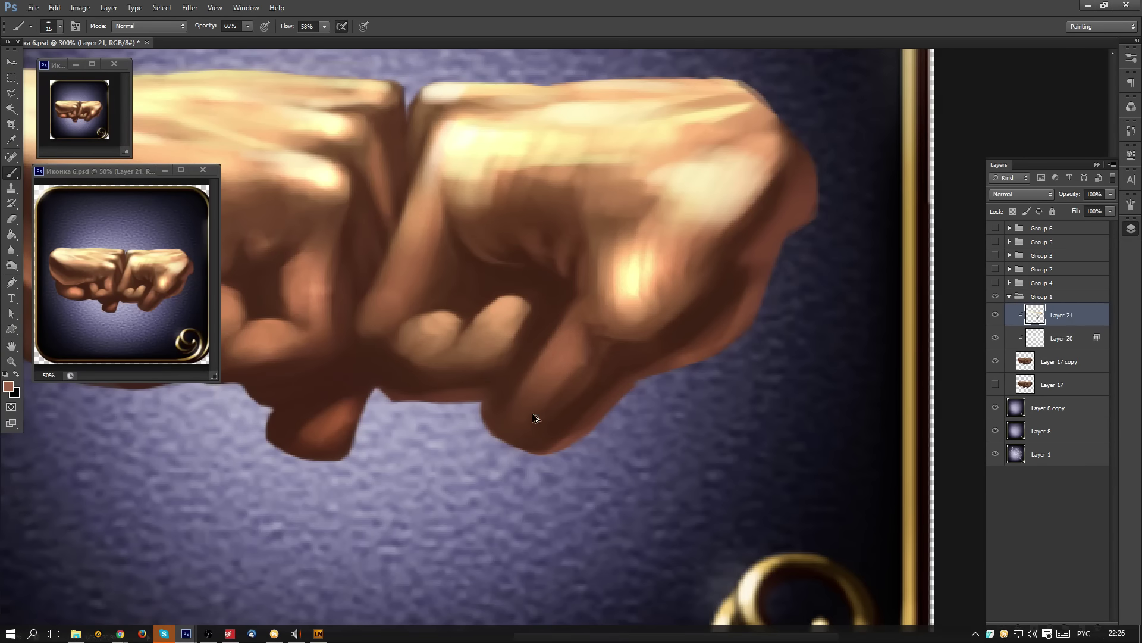
alt+click(522, 359)
drag(596, 299, 583, 375)
- Brighten the right fist's ridge with a sampled cream tone and a size 35 brush
alt+click(528, 225)
key(bracketright)
key(bracketright)
key(bracketright)
key(bracketright)
mouse_move(559, 231)
mouse_down()
mouse_move(567, 253)
mouse_move(622, 250)
mouse_move(663, 273)
mouse_up()
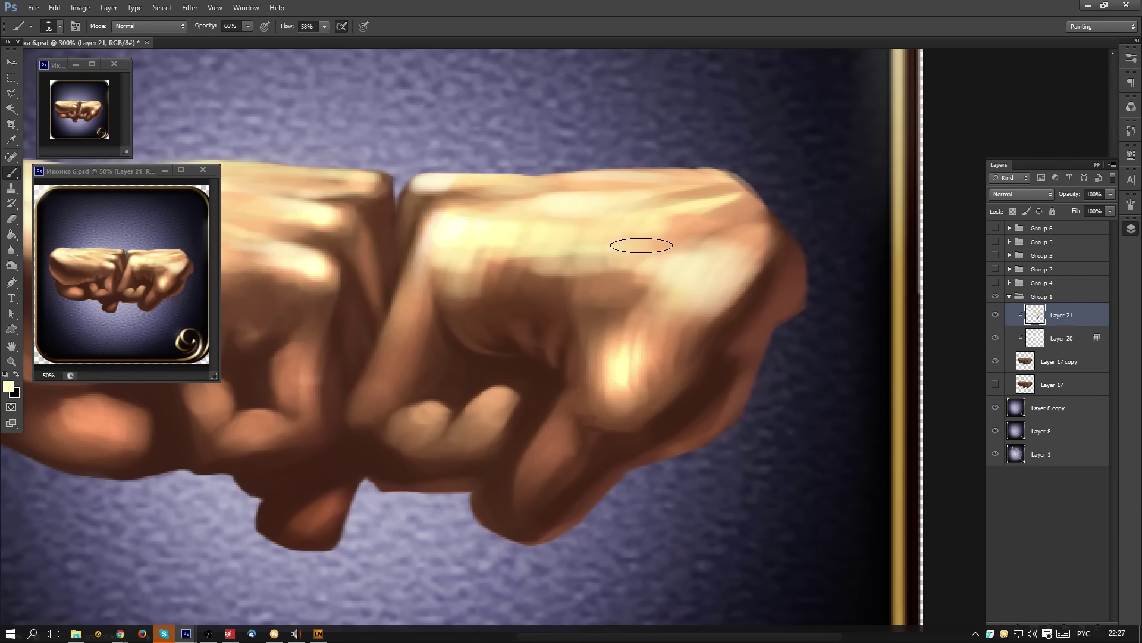
drag(383, 291, 643, 277)
mouse_move(338, 237)
mouse_down()
mouse_move(559, 255)
mouse_move(476, 262)
mouse_up()
drag(762, 421, 683, 368)
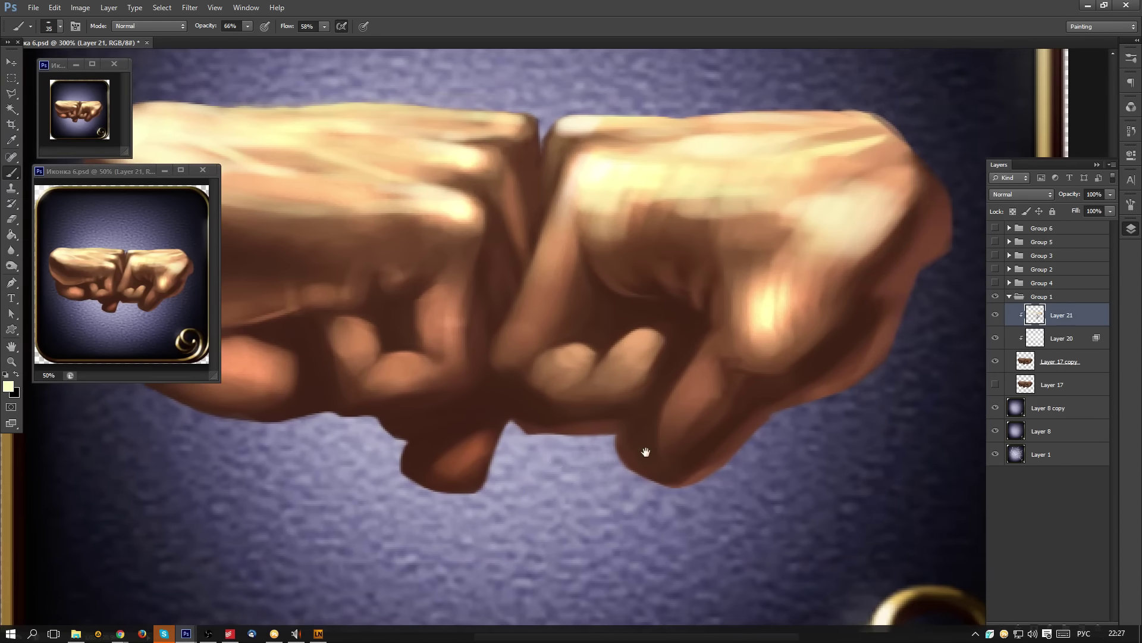
drag(637, 454, 806, 357)
drag(750, 319, 620, 426)
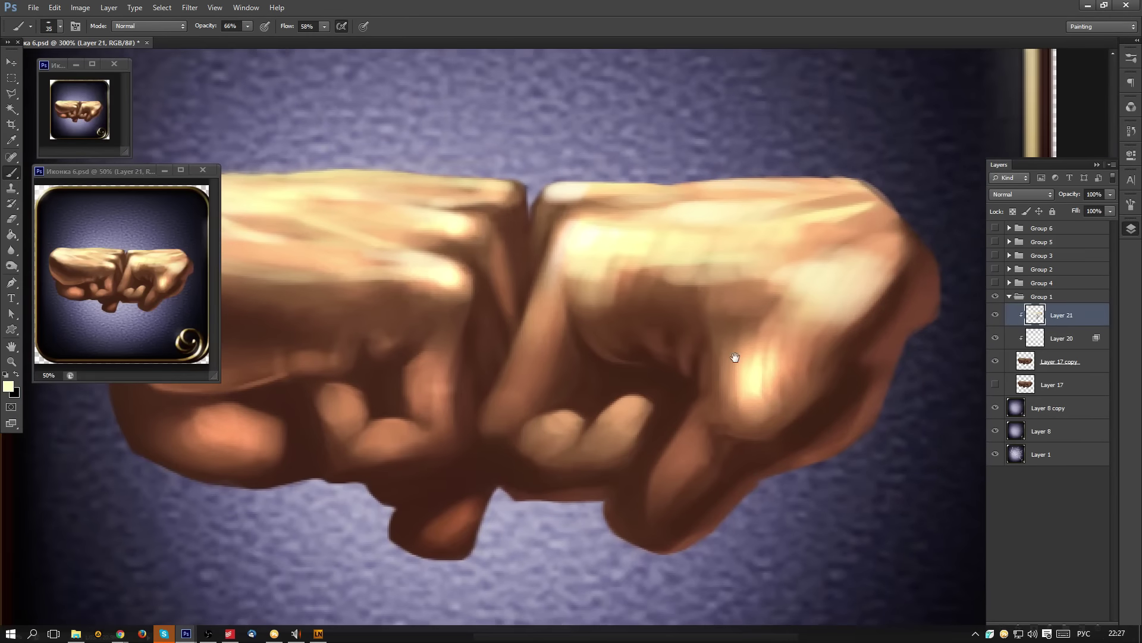
drag(703, 375, 690, 390)
- Add a new clipped layer above Layer 21 and choose a near-black brown as the foreground colour
alt+click(657, 297)
key(ctrl+shift+n)
key(Return)
drag(422, 424, 541, 351)
alt+click(379, 331)
key(n)
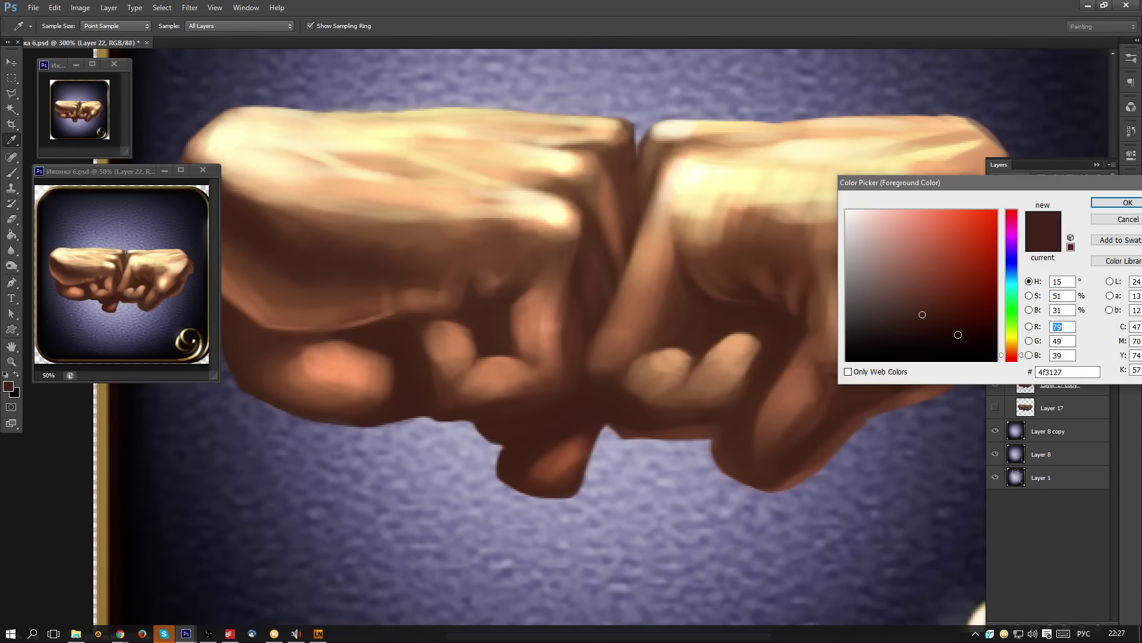
click(974, 342)
click(1105, 205)
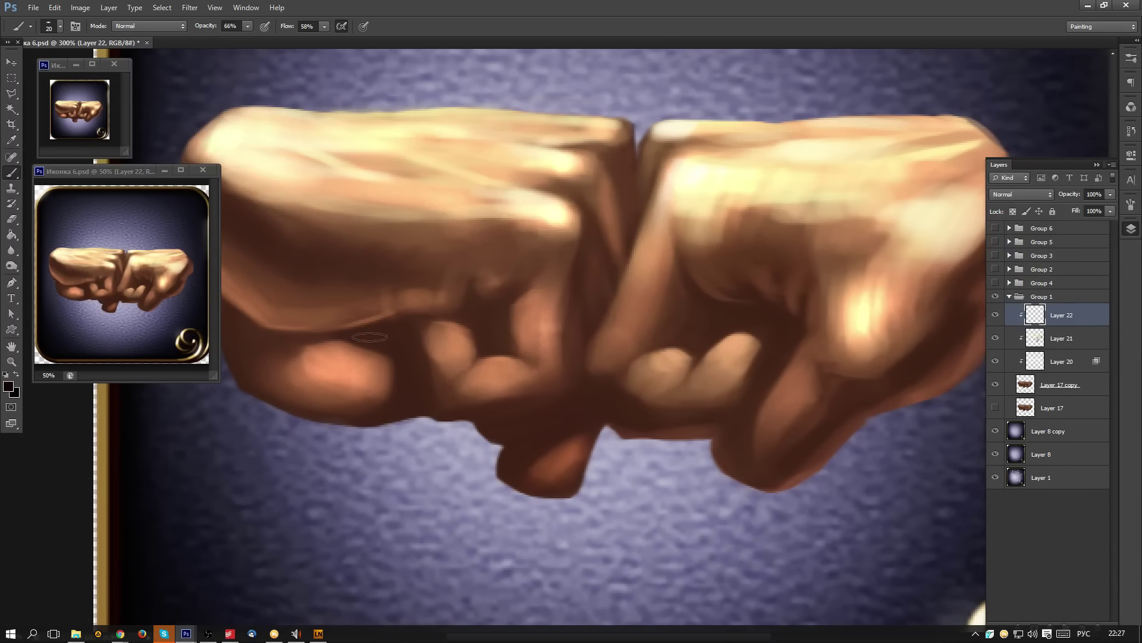
- Deepen the left fist's crevices around the lower bulge, between the fingers and at the outer end with a size 10 brush
key([)
key([)
mouse_move(348, 335)
mouse_down()
mouse_move(403, 343)
mouse_move(418, 380)
mouse_move(387, 333)
mouse_move(370, 341)
mouse_move(405, 344)
mouse_move(405, 320)
mouse_move(425, 405)
mouse_move(415, 364)
mouse_move(410, 428)
mouse_move(398, 423)
mouse_move(413, 396)
mouse_move(397, 414)
mouse_up()
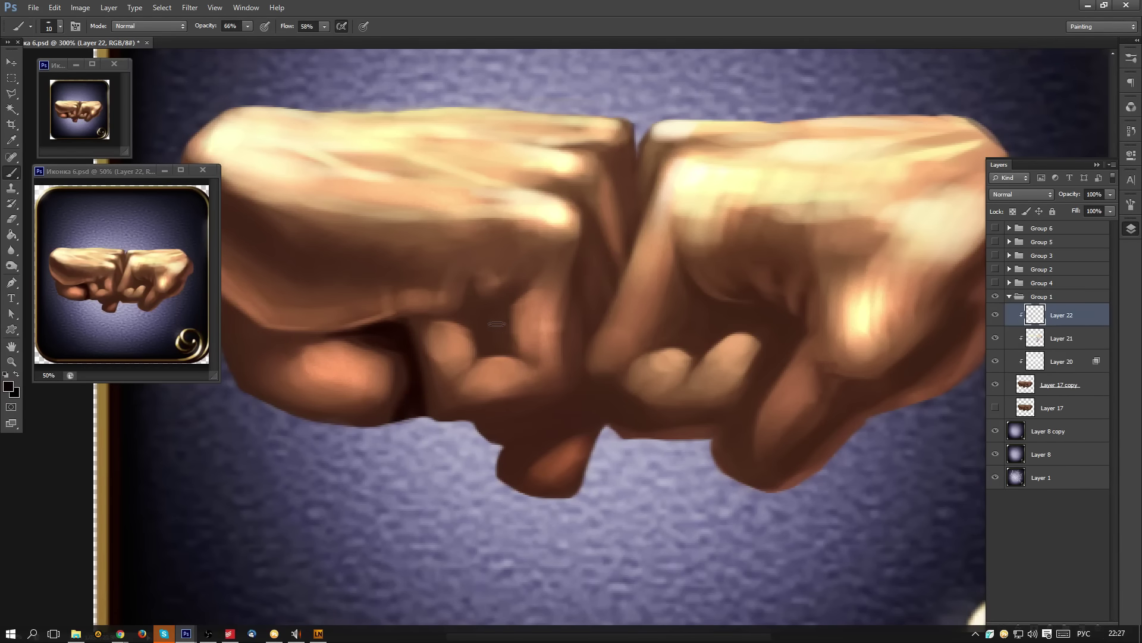
mouse_move(467, 316)
mouse_down()
mouse_move(482, 306)
mouse_move(490, 336)
mouse_move(494, 313)
mouse_move(491, 343)
mouse_move(504, 350)
mouse_up()
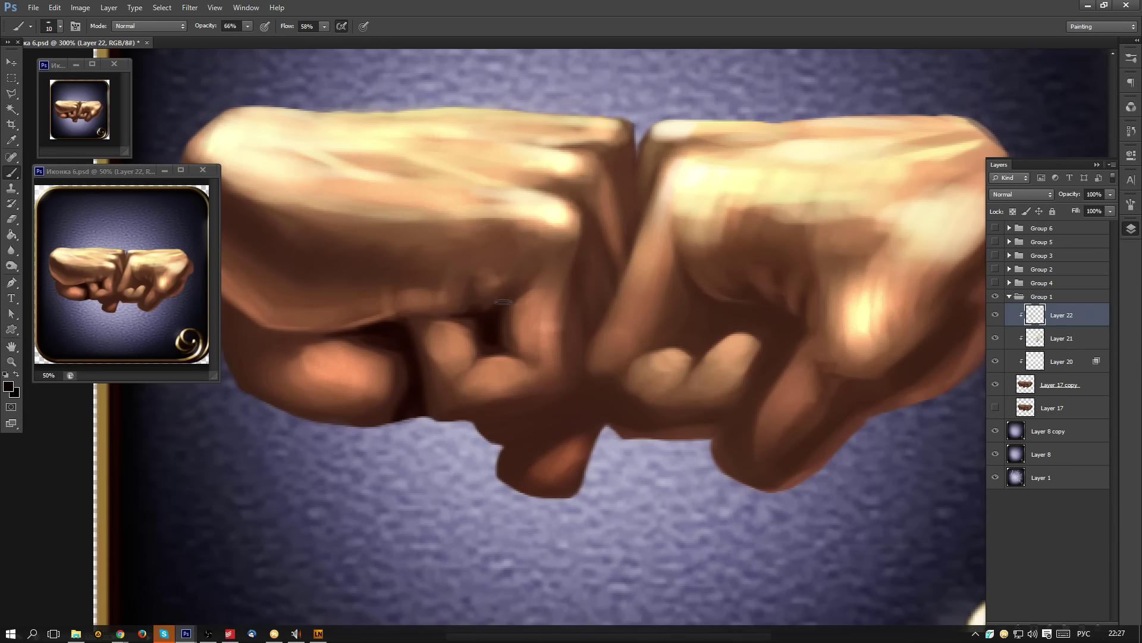
drag(315, 329, 591, 345)
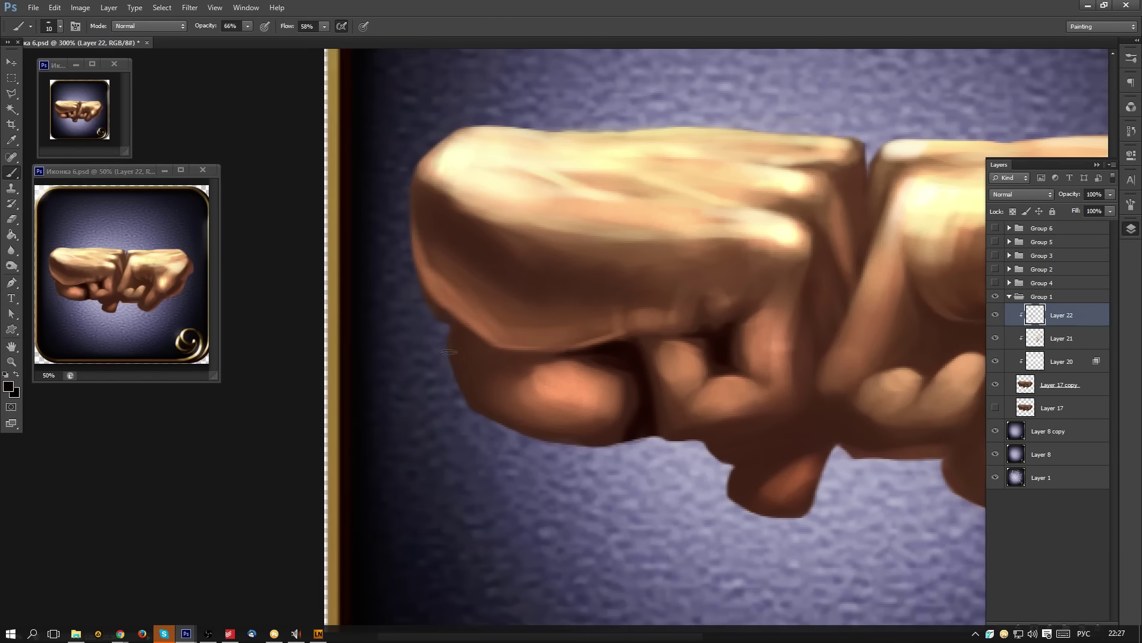
mouse_move(509, 359)
mouse_down()
mouse_move(476, 340)
mouse_move(443, 380)
mouse_move(464, 367)
mouse_move(455, 339)
mouse_move(467, 360)
mouse_up()
- Darken the shadow band across the left fist's side near its outer end with a size 30 brush
key(bracketright)
key(bracketright)
key(bracketright)
key(bracketright)
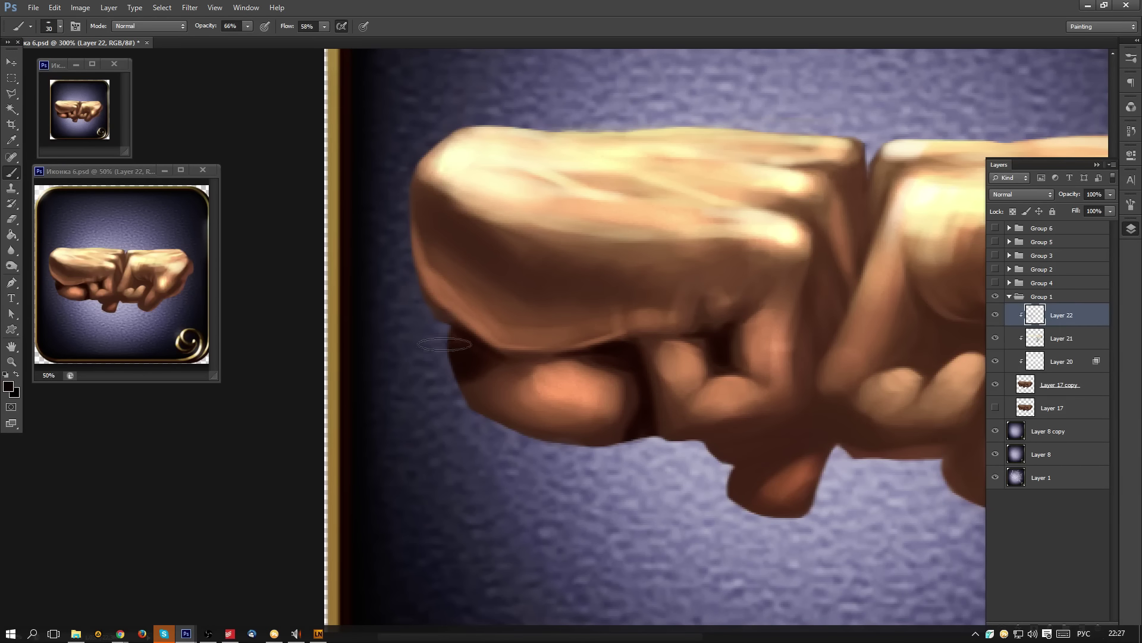
drag(765, 336, 655, 395)
drag(555, 362, 587, 367)
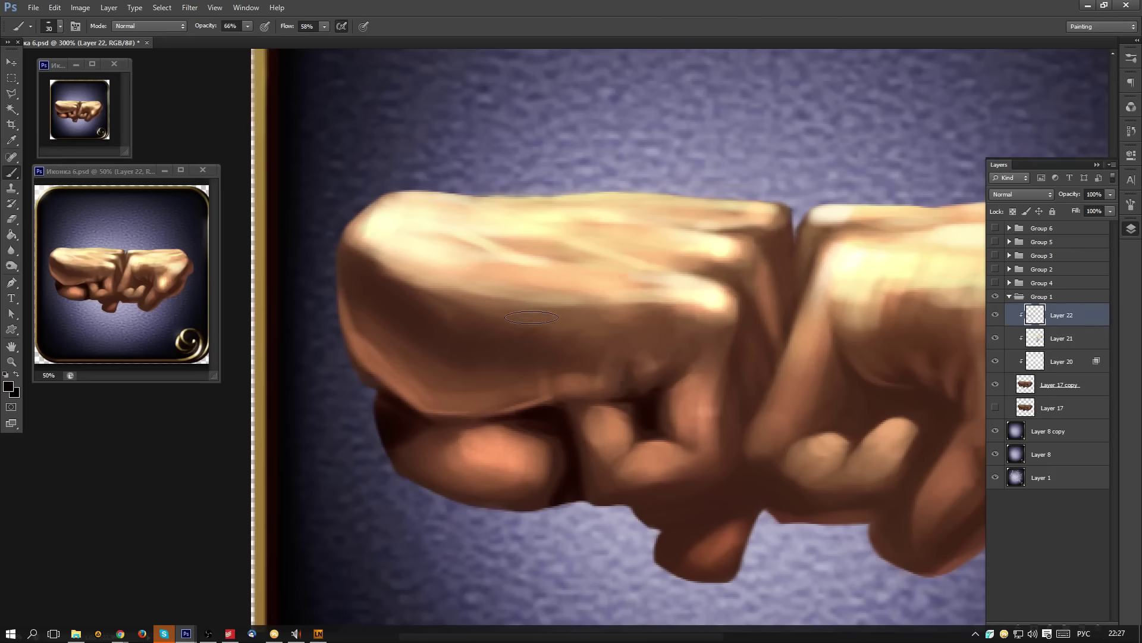
mouse_move(357, 280)
mouse_down()
mouse_move(392, 318)
mouse_move(494, 372)
mouse_up()
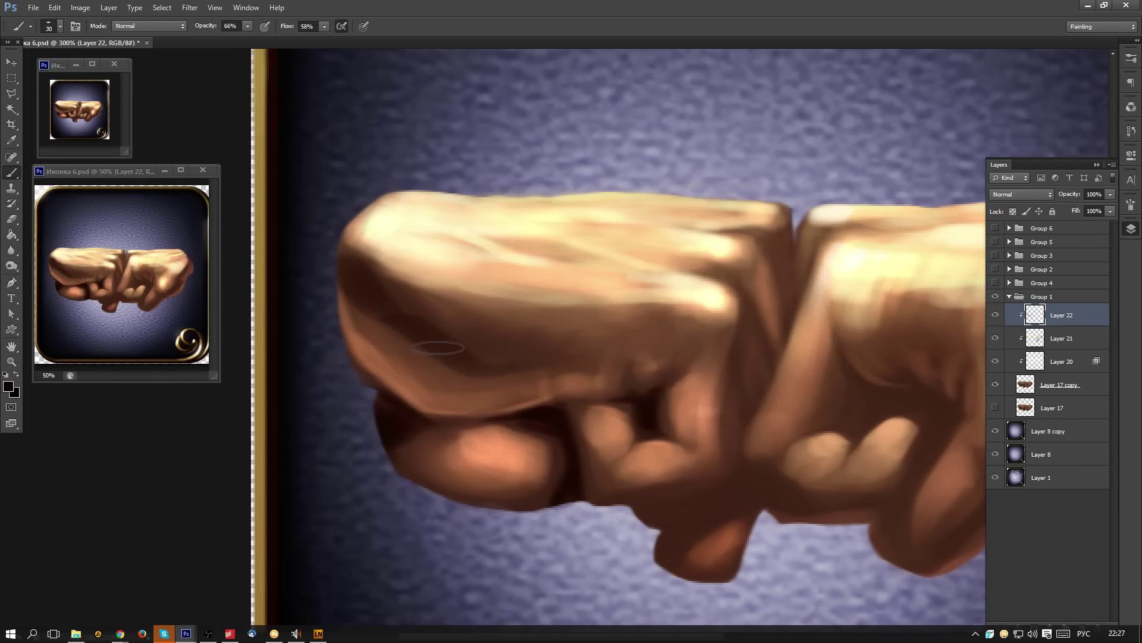
mouse_move(395, 306)
mouse_down()
mouse_move(486, 359)
mouse_move(535, 364)
mouse_move(440, 376)
mouse_move(437, 389)
mouse_move(473, 389)
mouse_up()
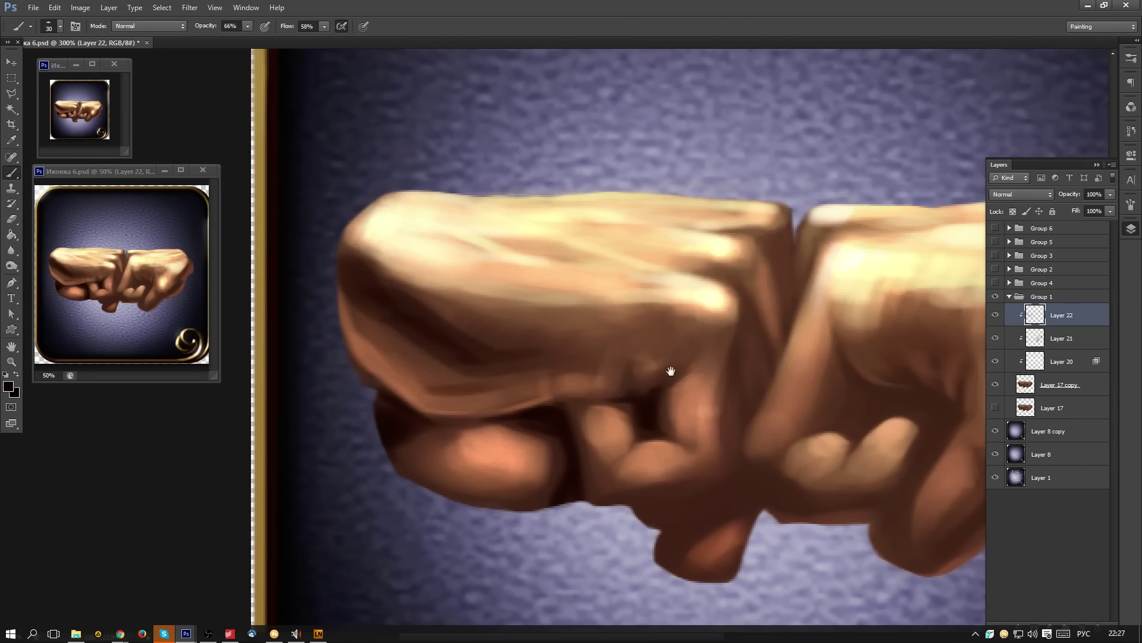
- Undo the last stroke and deepen the shadow beneath the left fist's bright knuckle with a size 20 brush
drag(693, 363, 538, 384)
key(ctrl+z)
mouse_move(496, 343)
mouse_down()
mouse_move(541, 400)
mouse_move(549, 353)
mouse_move(515, 380)
mouse_move(498, 335)
mouse_move(460, 337)
mouse_move(467, 347)
mouse_move(386, 347)
mouse_move(485, 357)
mouse_up()
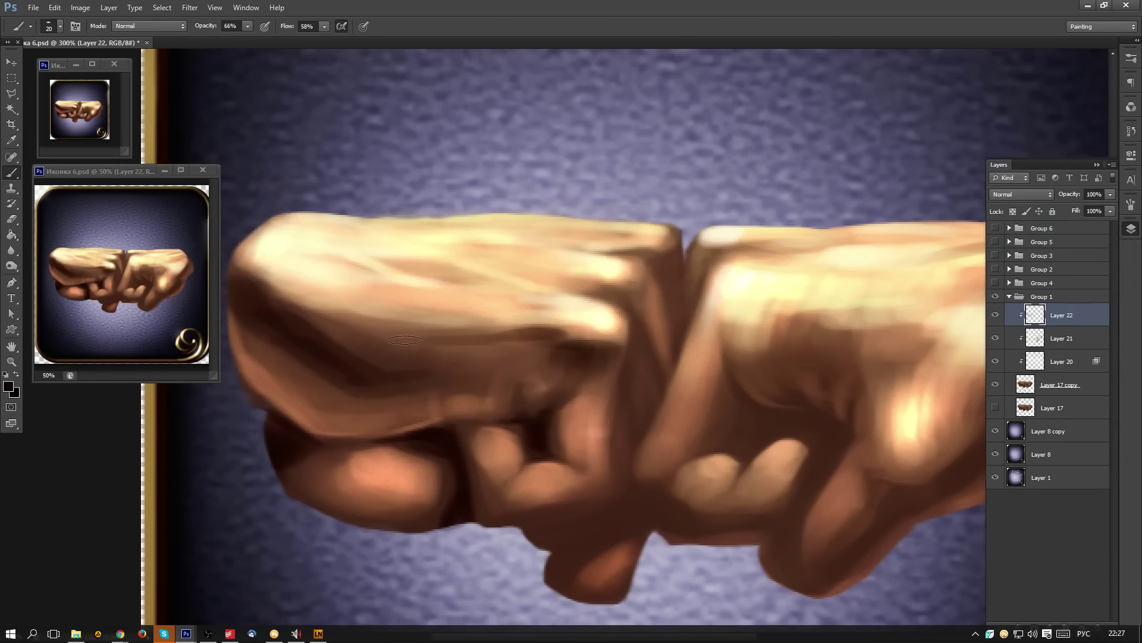
- Deepen the shadow band along the left fist's side and darken the crease between the two fists with progressively smaller brush sizes
mouse_move(340, 335)
mouse_down()
mouse_move(554, 335)
mouse_move(446, 341)
mouse_up()
key(bracketleft)
key(bracketleft)
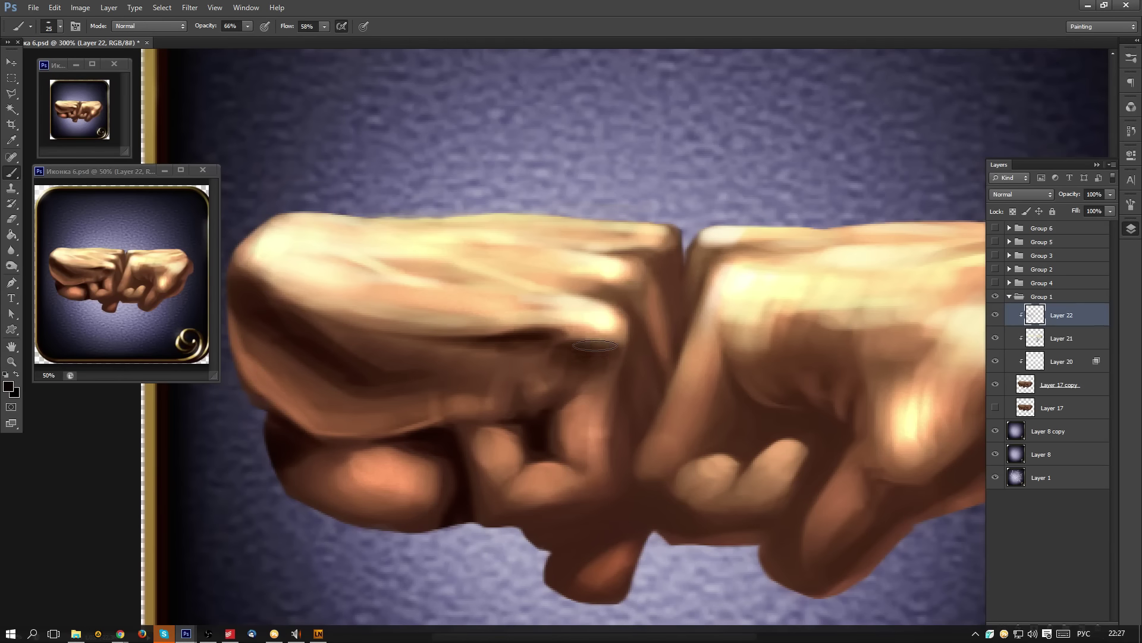
drag(621, 299, 641, 325)
mouse_move(636, 385)
mouse_down()
mouse_move(636, 420)
mouse_move(635, 399)
mouse_up()
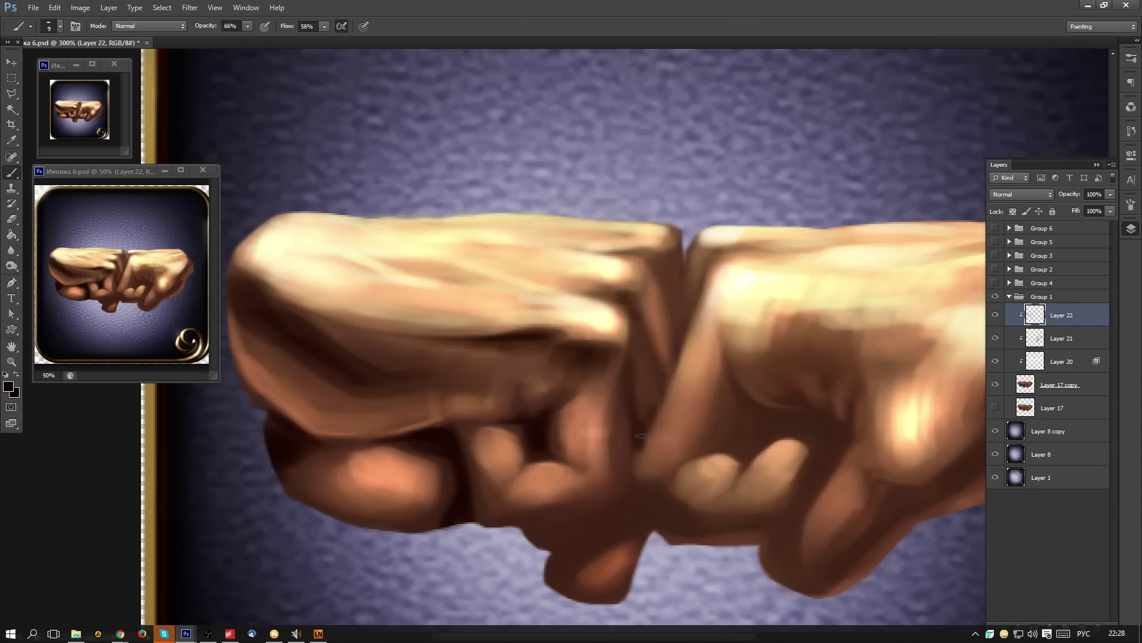
drag(631, 375, 643, 427)
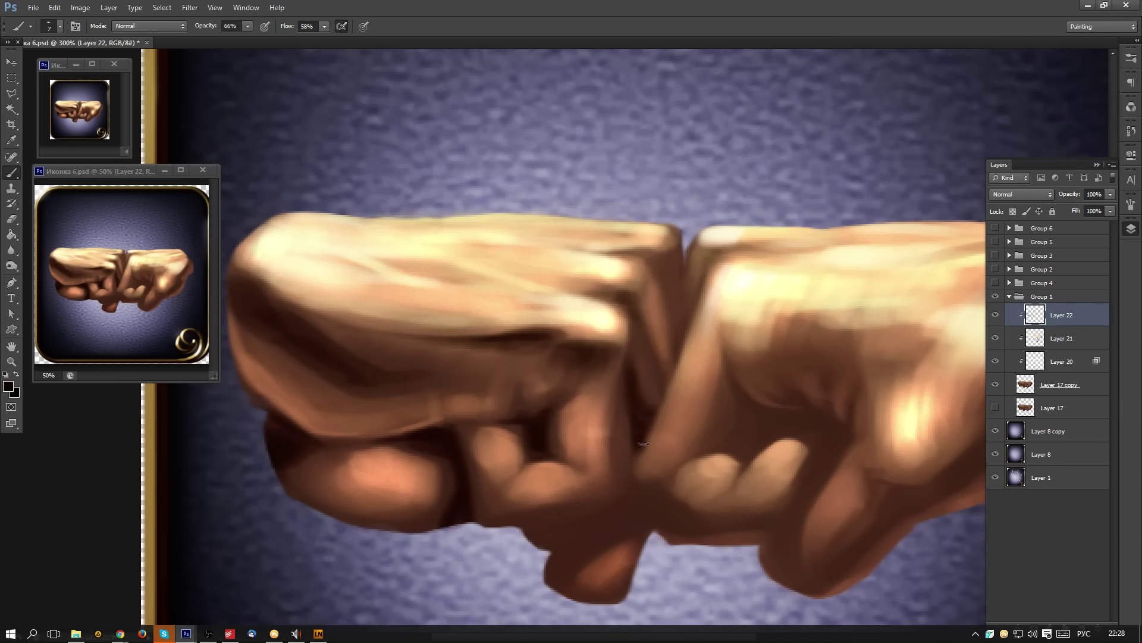
- Darken the gap beneath the left fist's curled fingers with a size 9 brush and shade the protruding thumb's lower edge at size 30
mouse_move(511, 530)
mouse_down()
mouse_move(615, 503)
mouse_move(513, 533)
mouse_move(568, 519)
mouse_up()
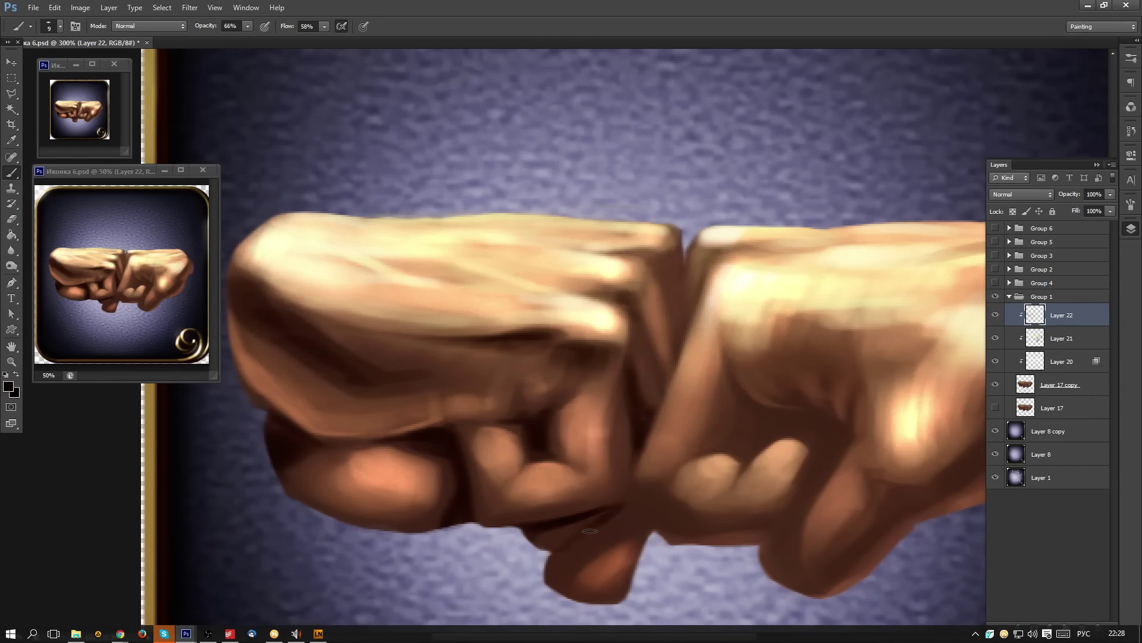
drag(632, 501, 554, 564)
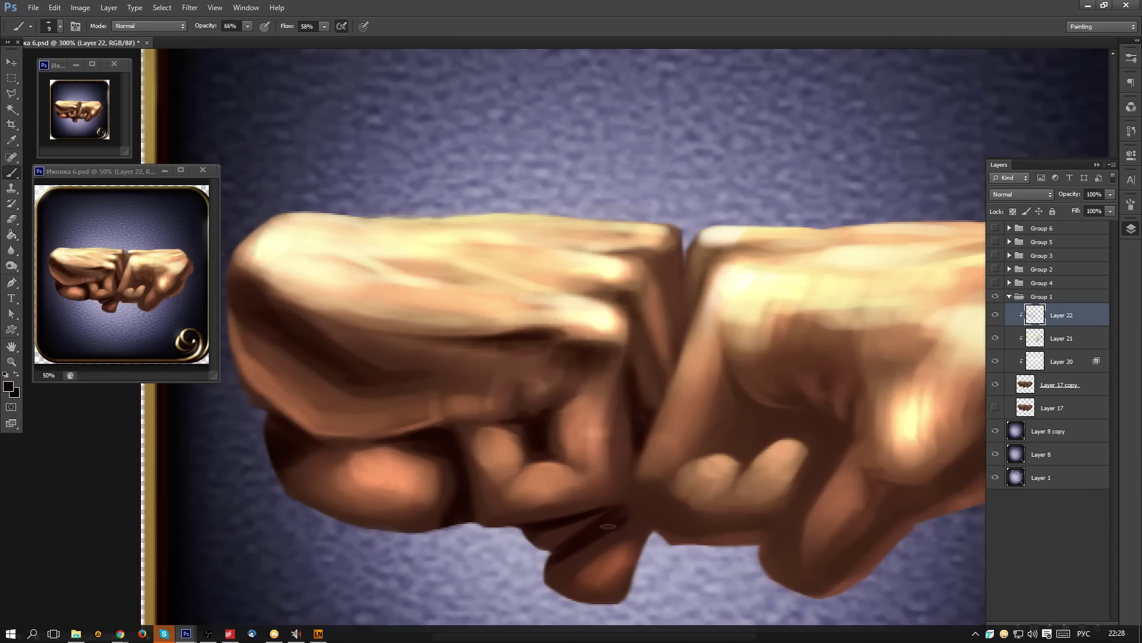
mouse_move(634, 528)
mouse_down()
mouse_move(633, 490)
mouse_move(656, 534)
mouse_move(633, 531)
mouse_up()
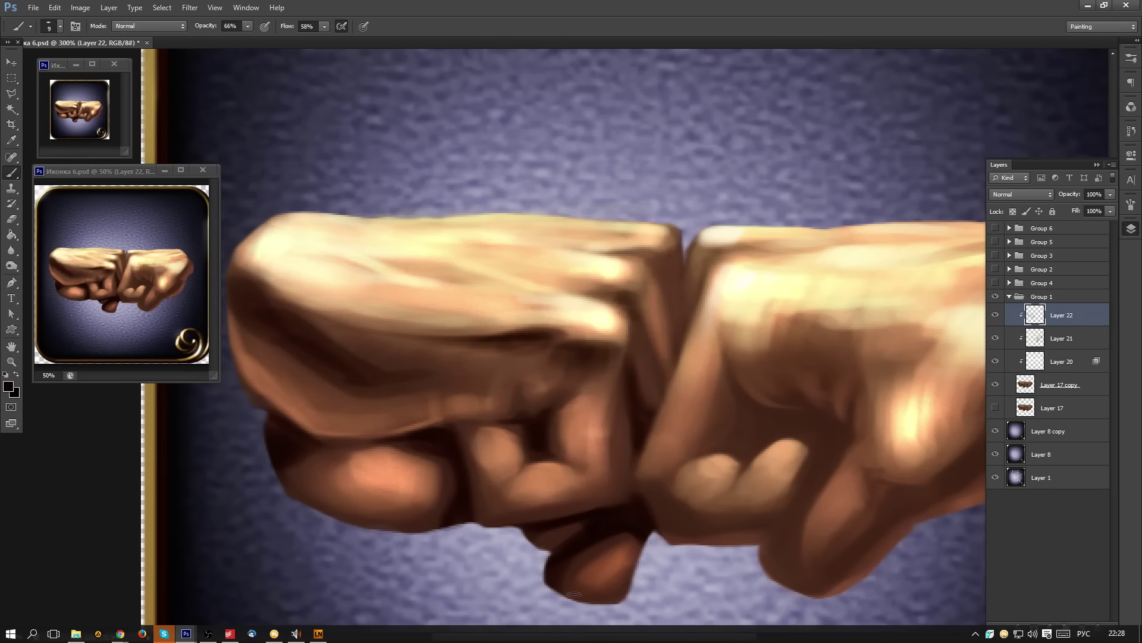
key(])
drag(556, 572, 601, 617)
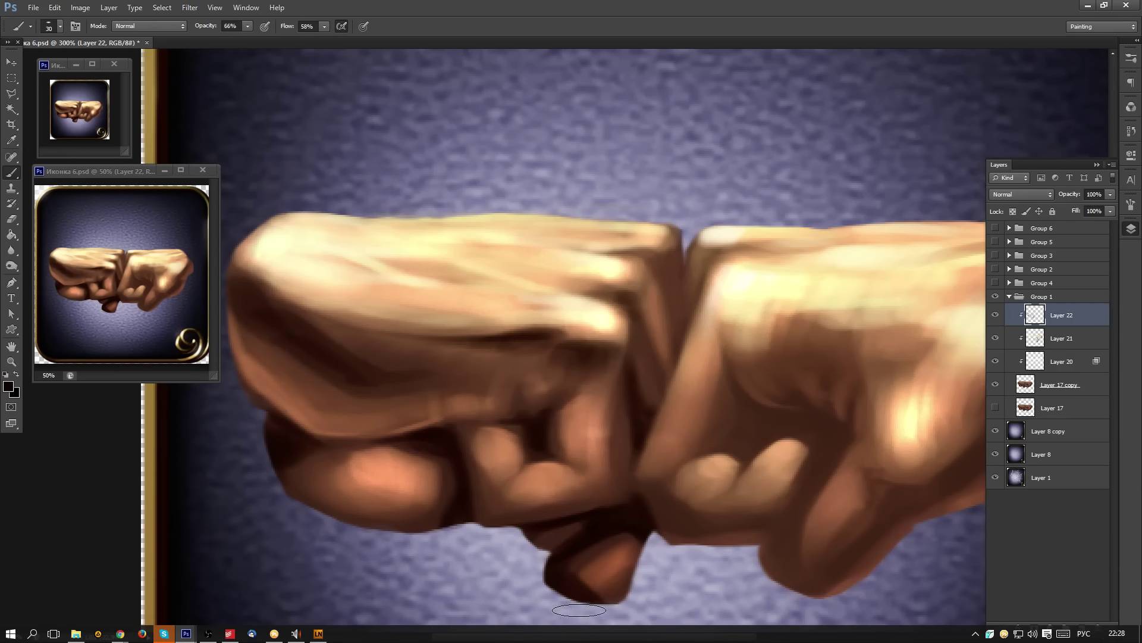
- Shade the underside of the left fist's lower bulge with a size 25 brush and add dark patches along the fist's side above the fingers
key(bracketleft)
mouse_move(349, 519)
mouse_down()
mouse_move(304, 480)
mouse_move(345, 479)
mouse_move(295, 452)
mouse_move(385, 509)
mouse_move(443, 522)
mouse_up()
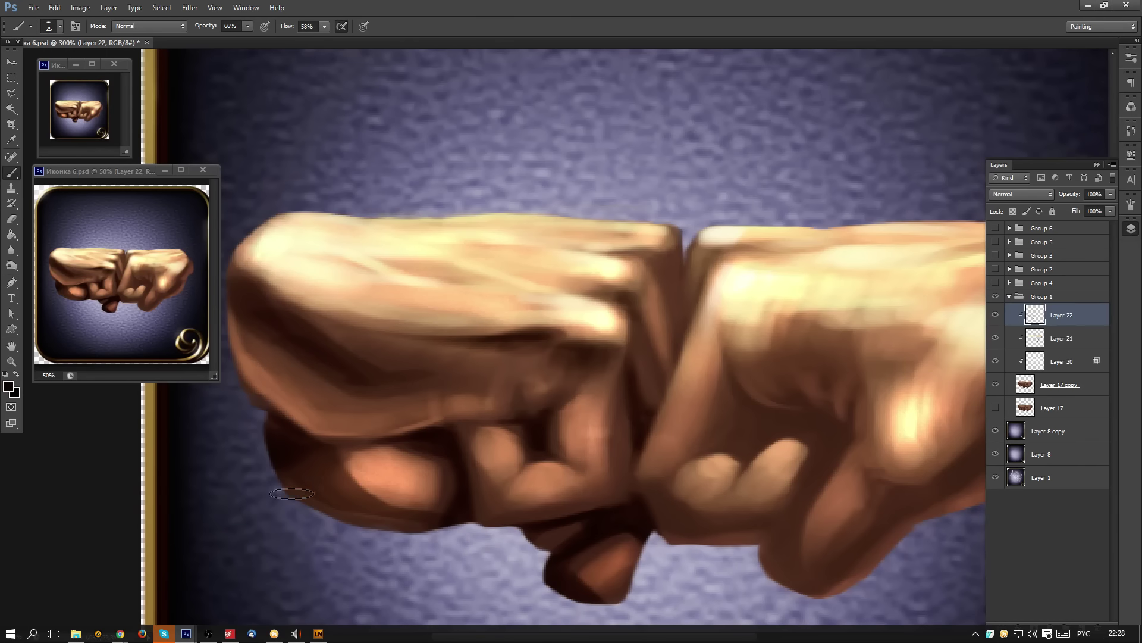
mouse_move(389, 382)
mouse_down()
mouse_move(414, 410)
mouse_move(511, 367)
mouse_move(516, 388)
mouse_move(550, 379)
mouse_move(527, 399)
mouse_move(572, 397)
mouse_move(550, 379)
mouse_move(580, 347)
mouse_move(583, 369)
mouse_move(598, 361)
mouse_move(574, 390)
mouse_move(619, 413)
mouse_move(615, 404)
mouse_move(691, 401)
mouse_move(630, 426)
mouse_up()
- Paint thin dark contour lines around and between the left fist's small curled fingers with a size 8 to 9 brush
key(bracketleft)
key(bracketleft)
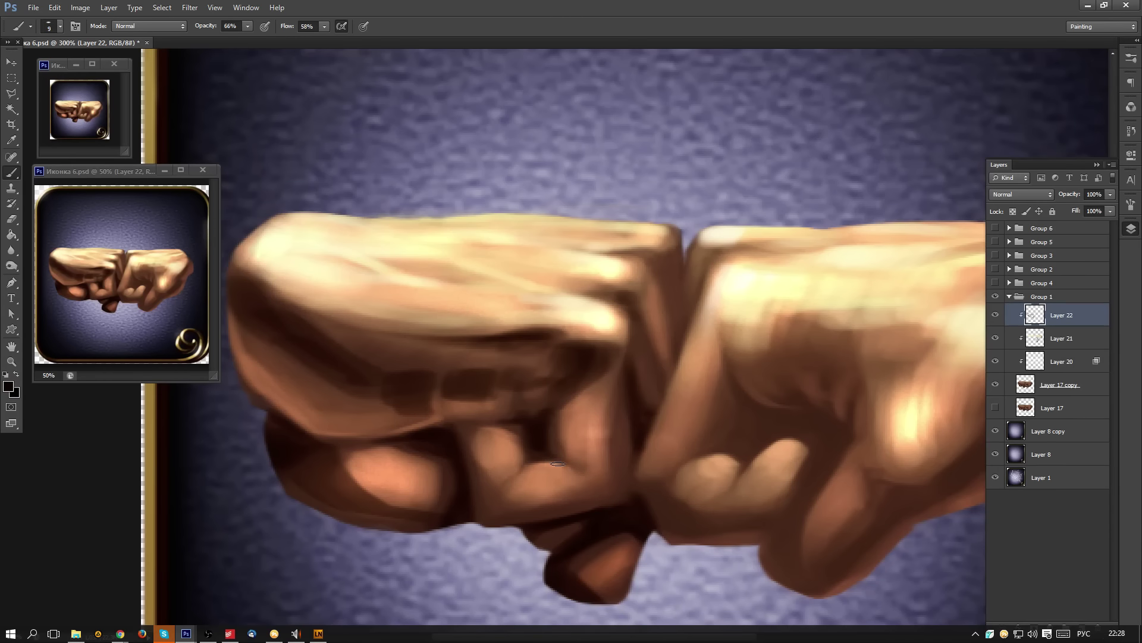
mouse_move(564, 473)
mouse_down()
mouse_move(619, 479)
mouse_move(561, 460)
mouse_move(580, 489)
mouse_move(563, 455)
mouse_move(587, 487)
mouse_up()
mouse_move(524, 465)
mouse_down()
mouse_move(492, 479)
mouse_move(516, 503)
mouse_up()
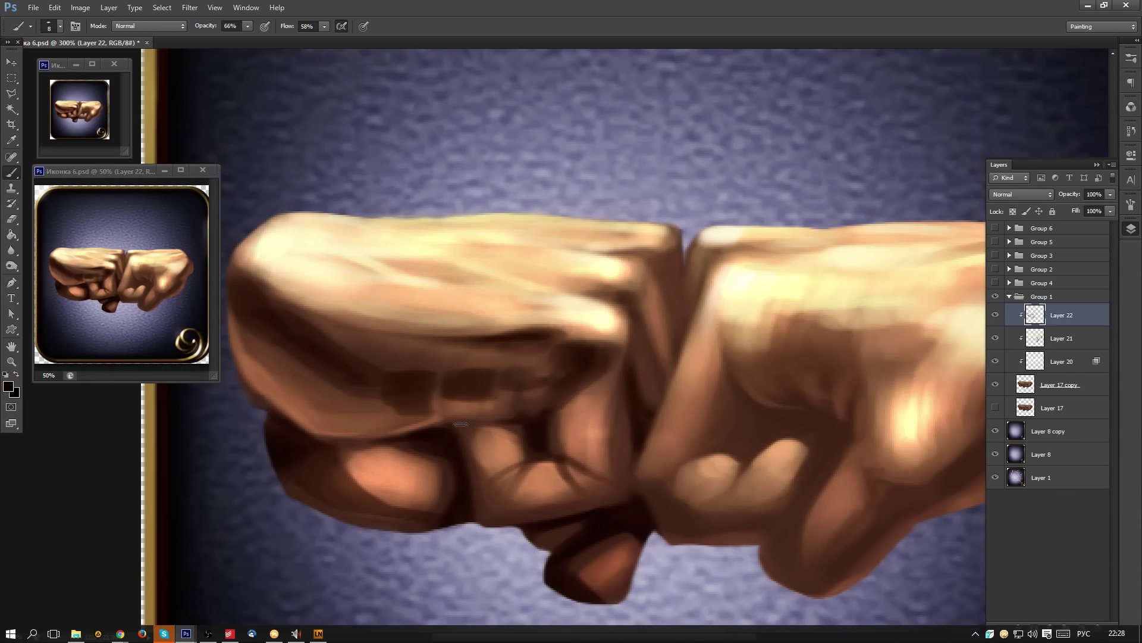
drag(474, 506, 497, 527)
mouse_move(474, 433)
mouse_down()
mouse_move(494, 487)
mouse_move(480, 430)
mouse_move(463, 420)
mouse_move(488, 439)
mouse_move(492, 499)
mouse_move(514, 486)
mouse_move(511, 513)
mouse_move(489, 494)
mouse_move(520, 477)
mouse_move(567, 506)
mouse_move(472, 455)
mouse_move(467, 433)
mouse_move(487, 477)
mouse_move(479, 439)
mouse_move(545, 510)
mouse_move(513, 515)
mouse_move(536, 497)
mouse_move(536, 508)
mouse_move(576, 499)
mouse_move(513, 493)
mouse_move(518, 512)
mouse_move(525, 498)
mouse_move(545, 505)
mouse_move(609, 490)
mouse_move(584, 501)
mouse_move(620, 484)
mouse_move(599, 500)
mouse_move(625, 482)
mouse_up()
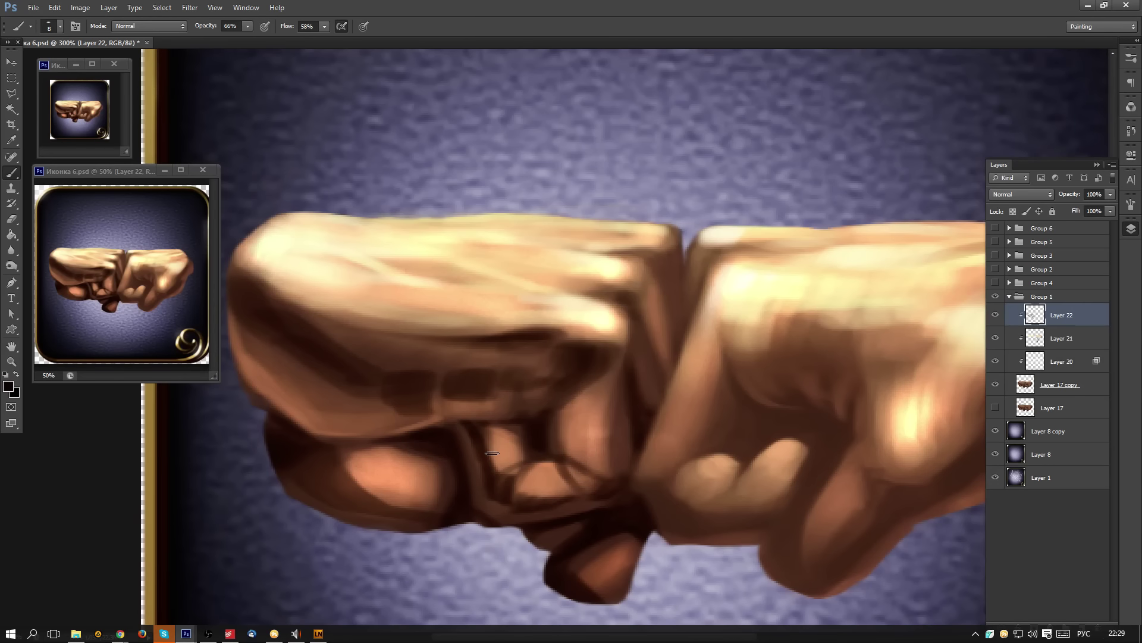
- Sample an orange skin tone and lighten the left fist's lower curled finger with a size 8 brush
key(bracketright)
alt+click(619, 431)
alt+click(567, 479)
key(bracketleft)
key(bracketleft)
key(bracketleft)
mouse_move(568, 466)
mouse_down()
mouse_move(583, 477)
mouse_move(576, 456)
mouse_move(511, 483)
mouse_up()
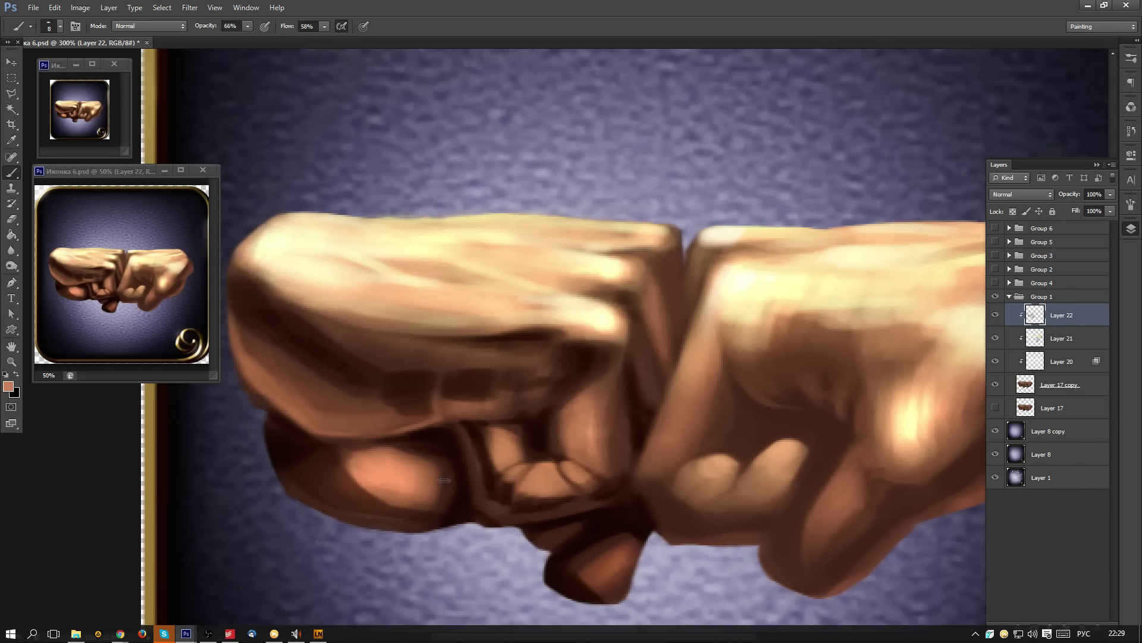
- Sharpen the skin fold beside the left fist's small curled fingers, alternating sampled near-black and mid-brown tones
alt+click(497, 458)
mouse_move(490, 434)
mouse_down()
mouse_move(497, 474)
mouse_move(496, 430)
mouse_move(515, 428)
mouse_move(494, 443)
mouse_up()
alt+click(482, 445)
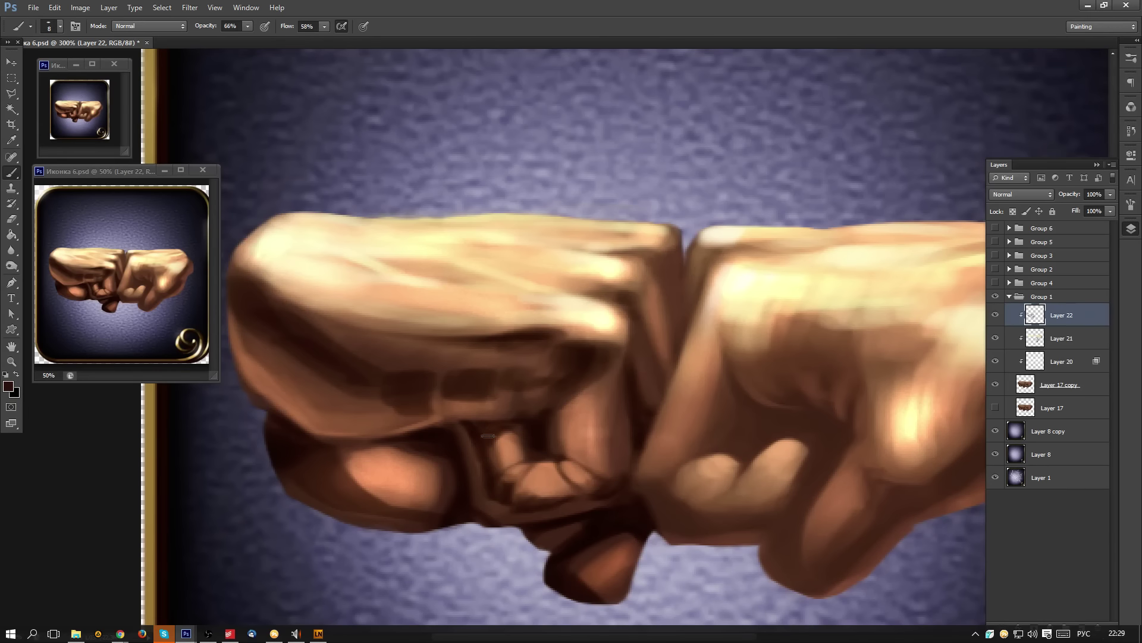
alt+click(451, 462)
drag(469, 442, 491, 511)
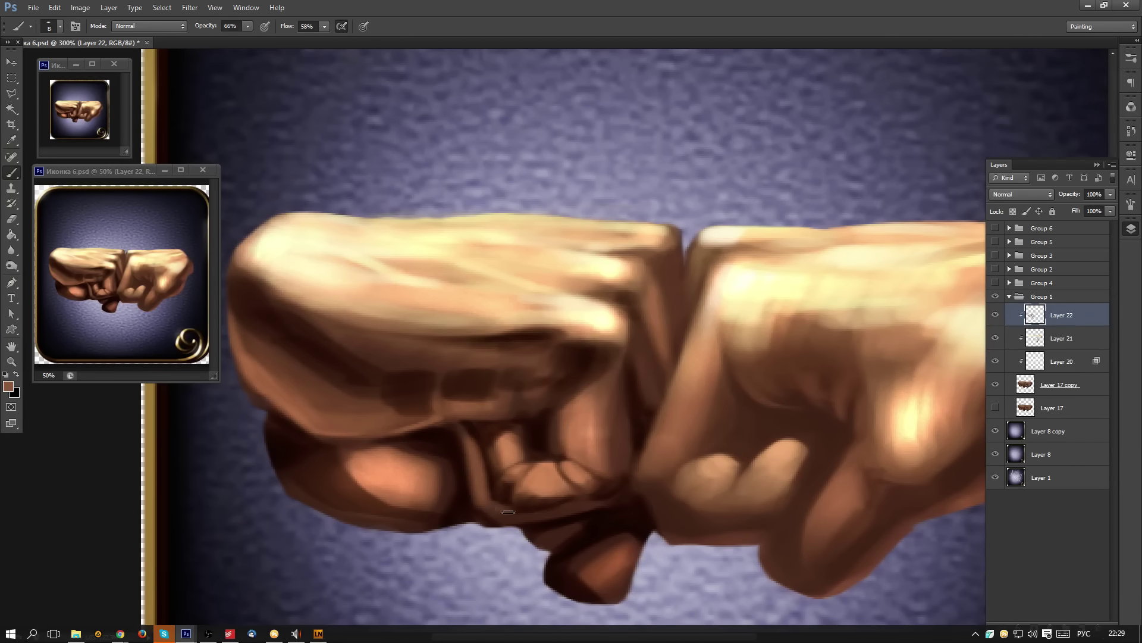
mouse_move(470, 438)
mouse_down()
mouse_move(487, 489)
mouse_move(467, 475)
mouse_up()
alt+click(450, 446)
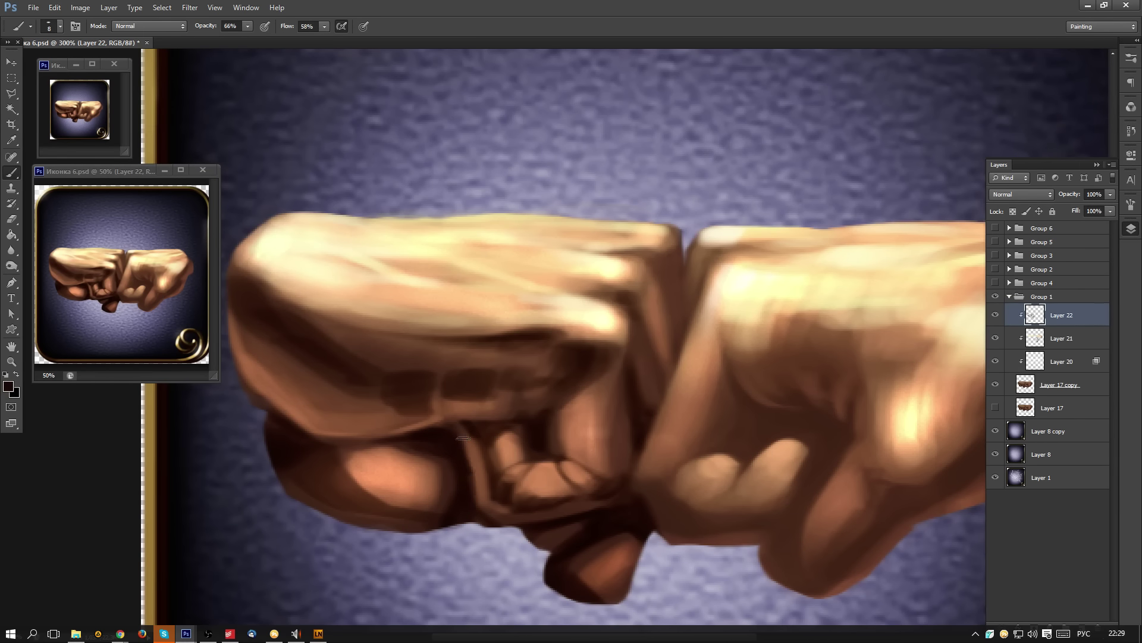
drag(461, 431, 453, 439)
- Round off the left fist's small upper curled fingertip with sampled skin tones and refine the shading beside it
alt+click(516, 448)
mouse_move(516, 436)
mouse_down()
mouse_move(525, 460)
mouse_move(516, 440)
mouse_up()
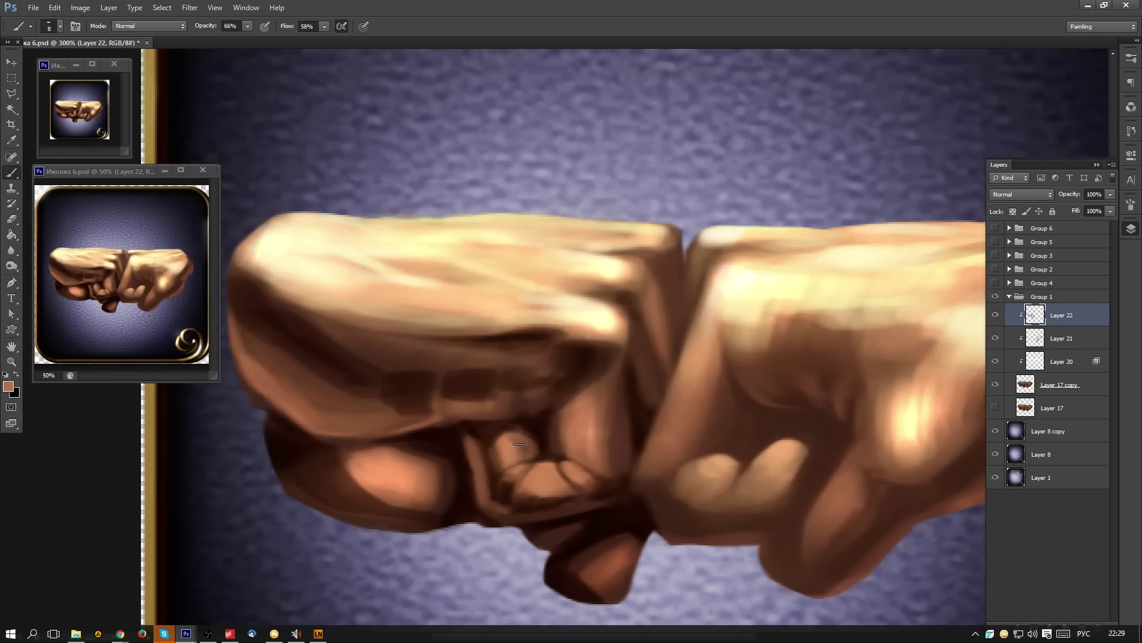
alt+click(511, 450)
drag(518, 444, 529, 449)
alt+click(543, 442)
alt+click(573, 436)
key(alt)
drag(590, 439, 545, 400)
- Sample a near-black brown and darken the edge of the left fist's front finger beside the gap between the fists
drag(632, 357, 505, 362)
alt+click(331, 418)
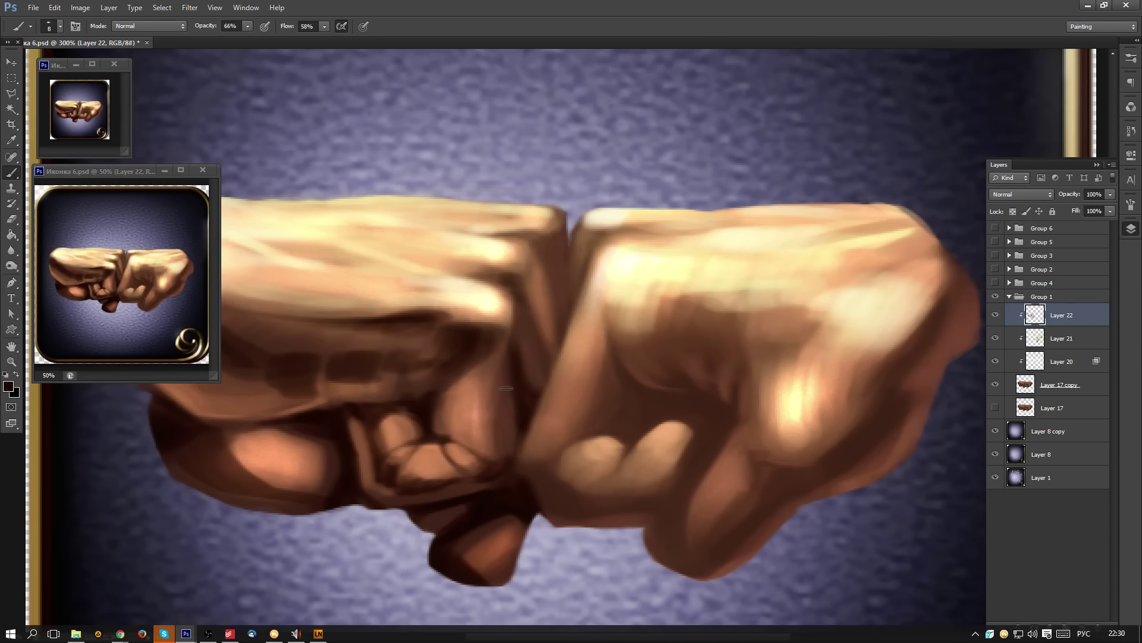
drag(515, 412, 513, 388)
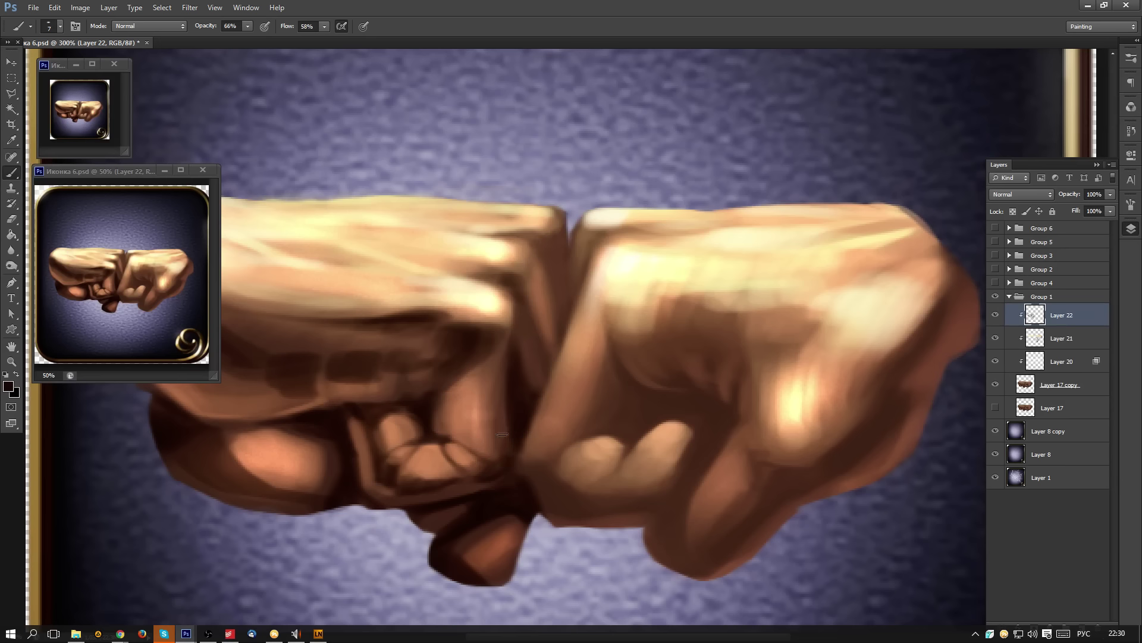
drag(501, 362, 492, 459)
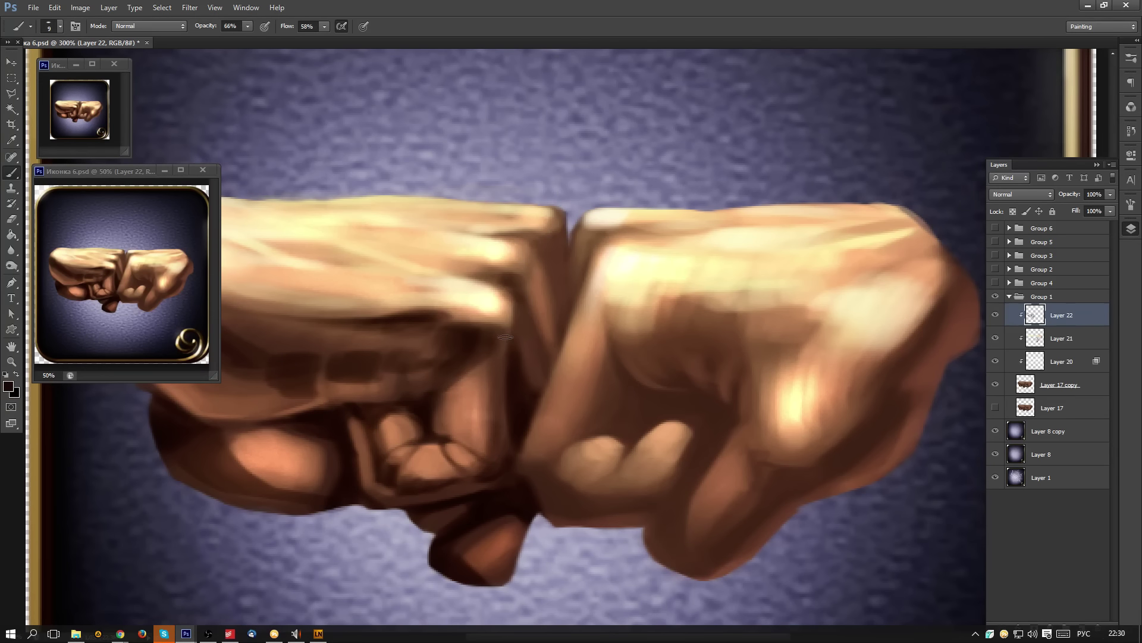
drag(501, 346, 498, 386)
- Sample a light skin tone and paint a thin light rim down the left fist's front finger from the bright knuckle
alt+click(507, 305)
drag(507, 309, 506, 412)
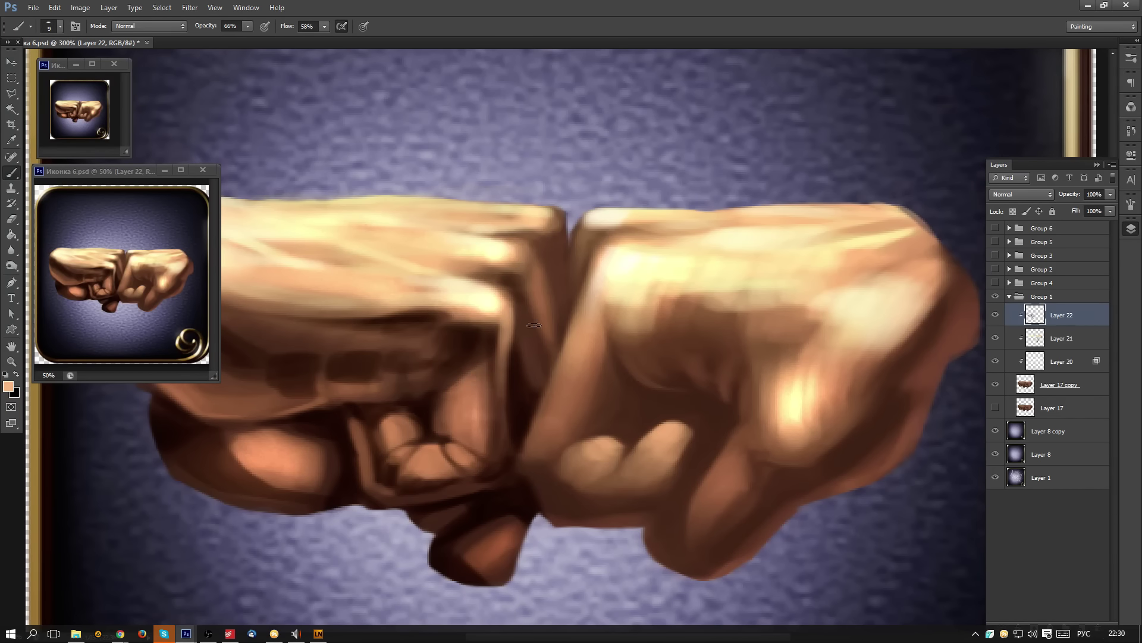
alt+click(520, 379)
mouse_move(552, 266)
mouse_down()
mouse_move(563, 325)
mouse_move(543, 258)
mouse_move(562, 328)
mouse_move(567, 297)
mouse_move(564, 351)
mouse_move(556, 286)
mouse_move(563, 317)
mouse_move(567, 306)
mouse_move(551, 269)
mouse_move(565, 301)
mouse_move(562, 361)
mouse_move(588, 289)
mouse_move(573, 305)
mouse_move(601, 341)
mouse_move(584, 265)
mouse_up()
- Sample a near-black brown and deepen the hollow above the right fist's small curled fingers with a size 8 brush
alt+click(572, 356)
alt+click(366, 412)
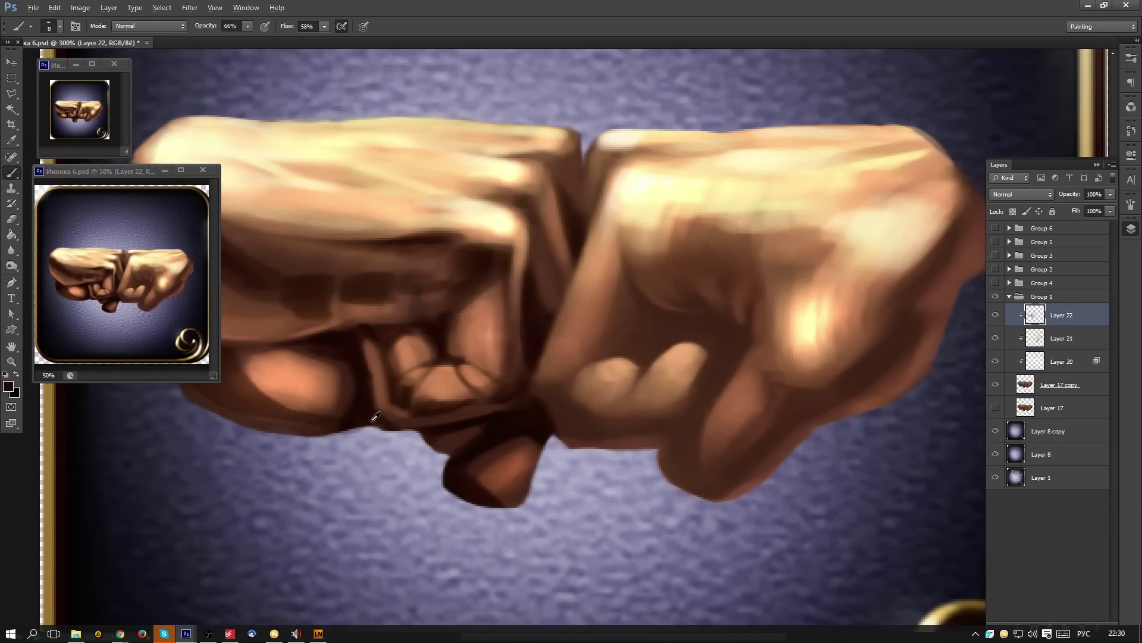
mouse_move(655, 314)
mouse_down()
mouse_move(669, 339)
mouse_move(707, 325)
mouse_move(689, 324)
mouse_move(702, 333)
mouse_move(723, 324)
mouse_move(720, 344)
mouse_move(639, 425)
mouse_up()
mouse_move(562, 410)
mouse_down()
mouse_move(602, 415)
mouse_move(588, 419)
mouse_move(608, 433)
mouse_move(626, 428)
mouse_move(616, 409)
mouse_move(649, 432)
mouse_up()
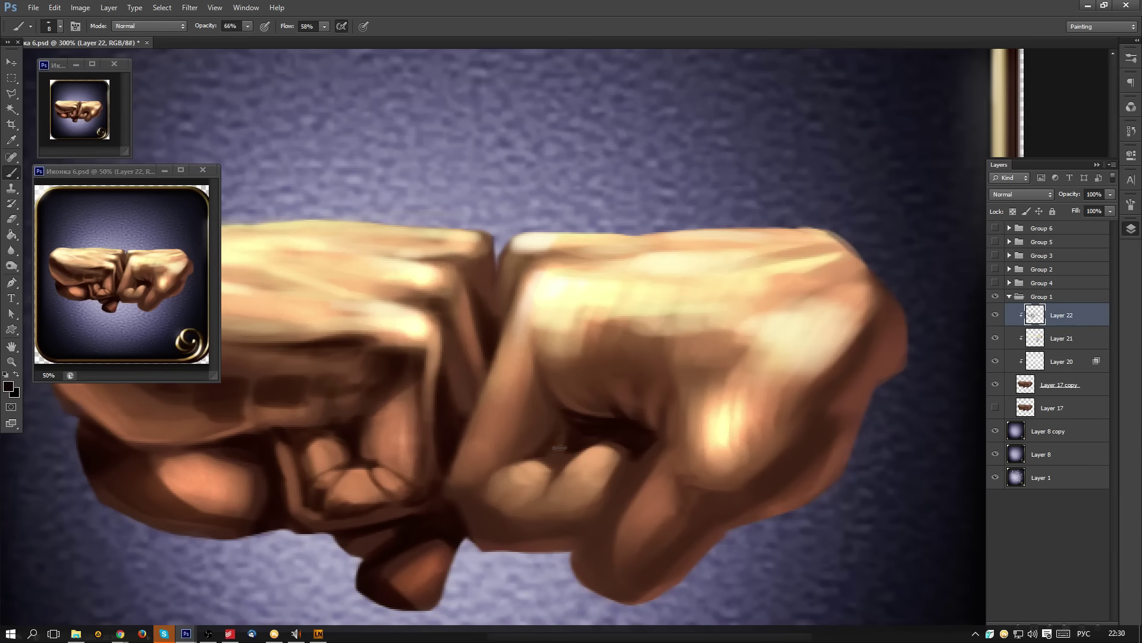
drag(563, 457, 563, 465)
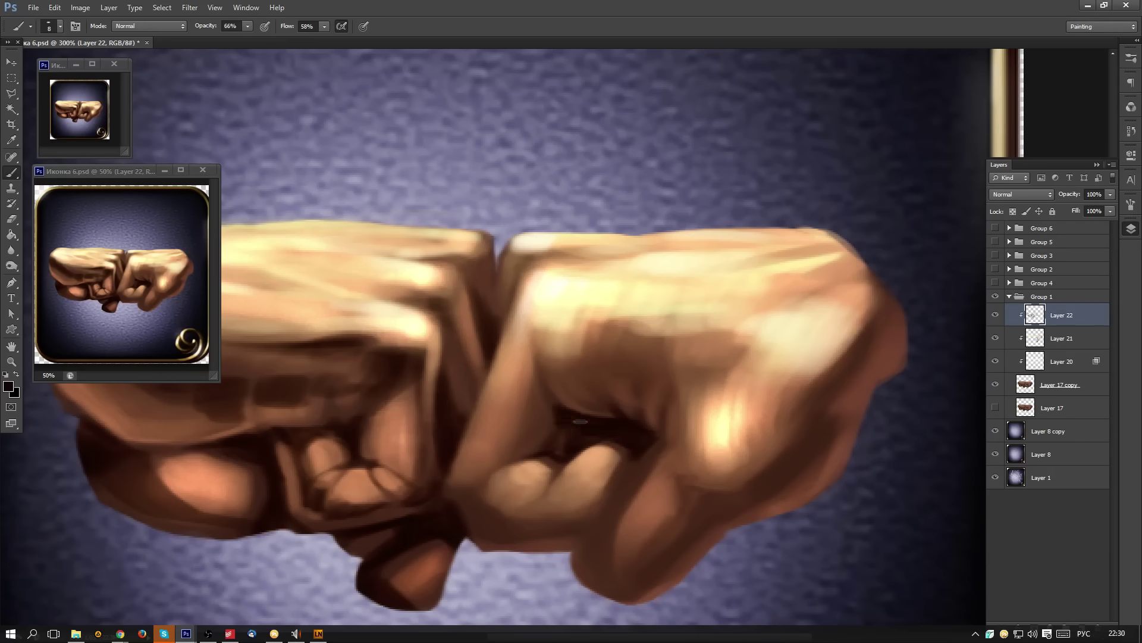
drag(535, 429, 565, 337)
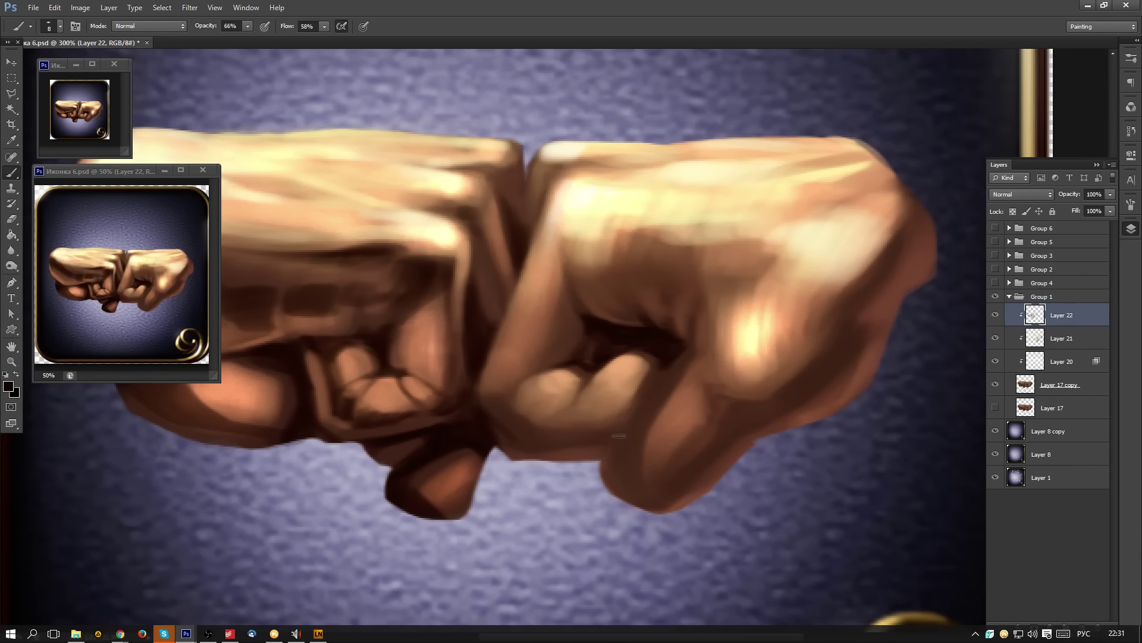
- Paint dark brown shadow along the lower edge of the right fist, beneath the curled fingers, on Layer 22
mouse_move(603, 442)
mouse_down()
mouse_move(551, 451)
mouse_move(617, 435)
mouse_move(534, 469)
mouse_move(595, 435)
mouse_move(546, 449)
mouse_move(605, 430)
mouse_up()
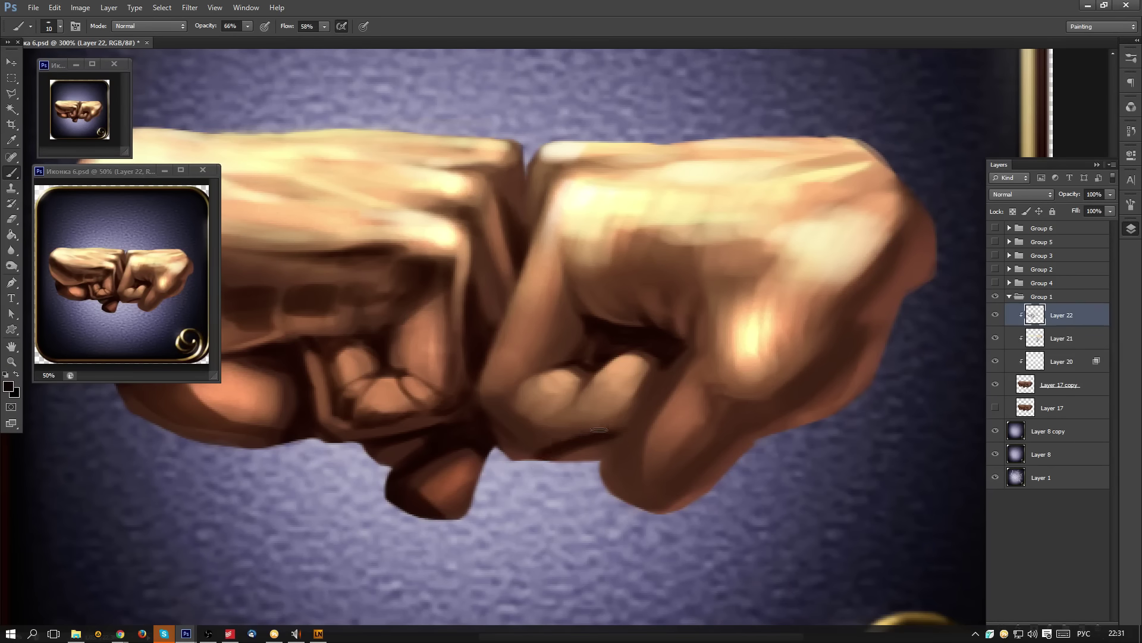
mouse_move(485, 409)
mouse_down()
mouse_move(514, 443)
mouse_move(521, 437)
mouse_move(489, 400)
mouse_move(524, 438)
mouse_move(498, 406)
mouse_up()
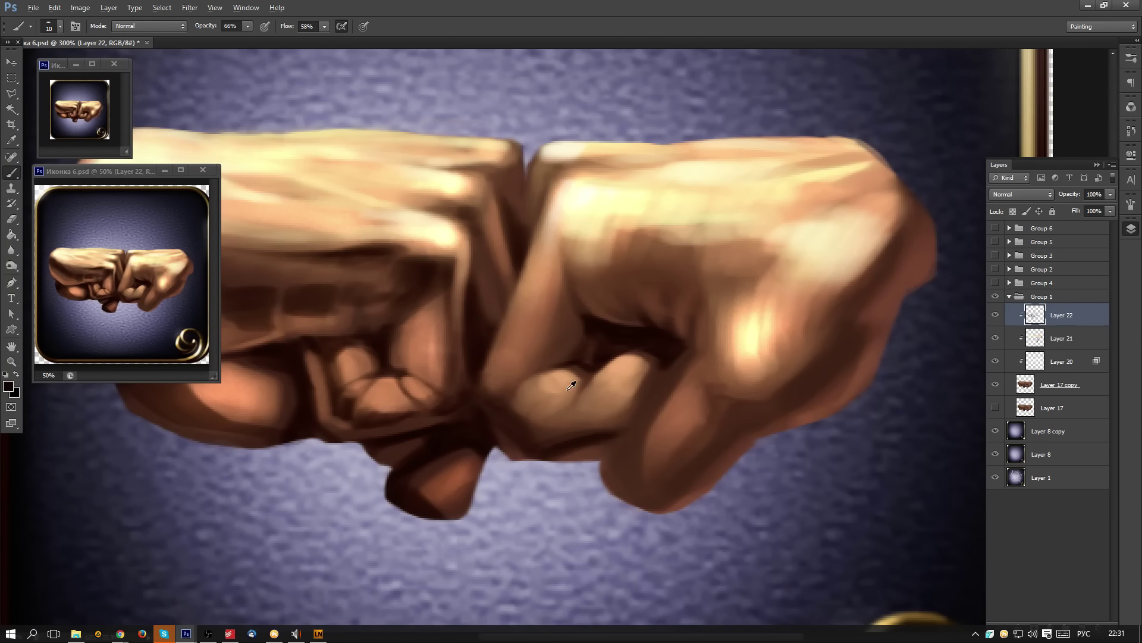
alt+click(523, 354)
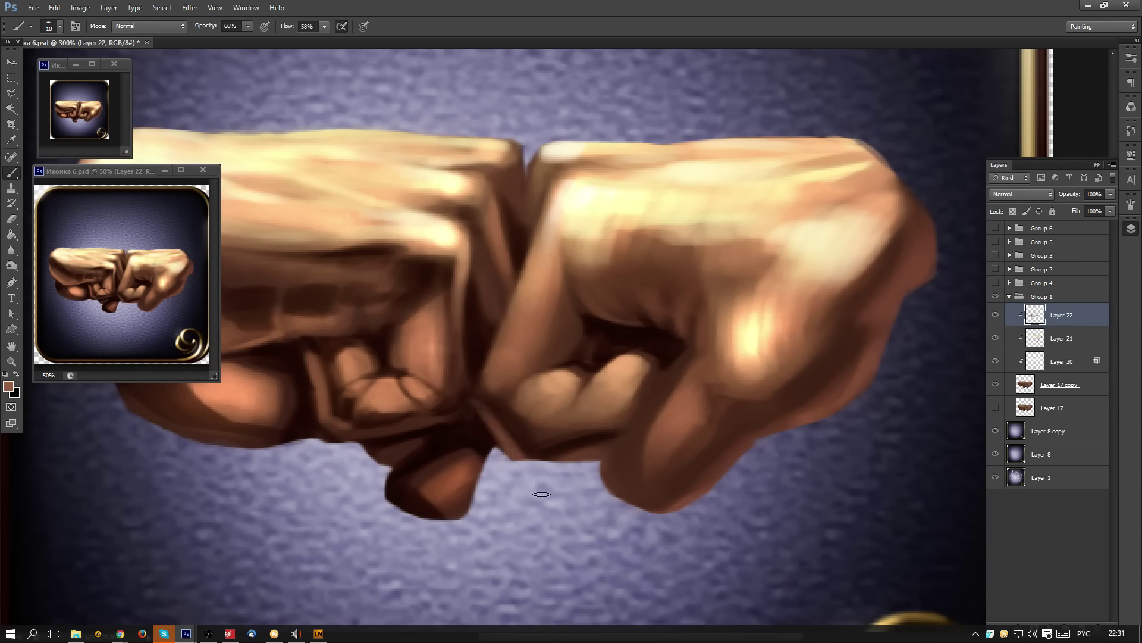
drag(489, 405, 483, 459)
- Paint a dark crease from the right fist's hollow and blend sampled skin tones along its inner finger
alt+click(595, 324)
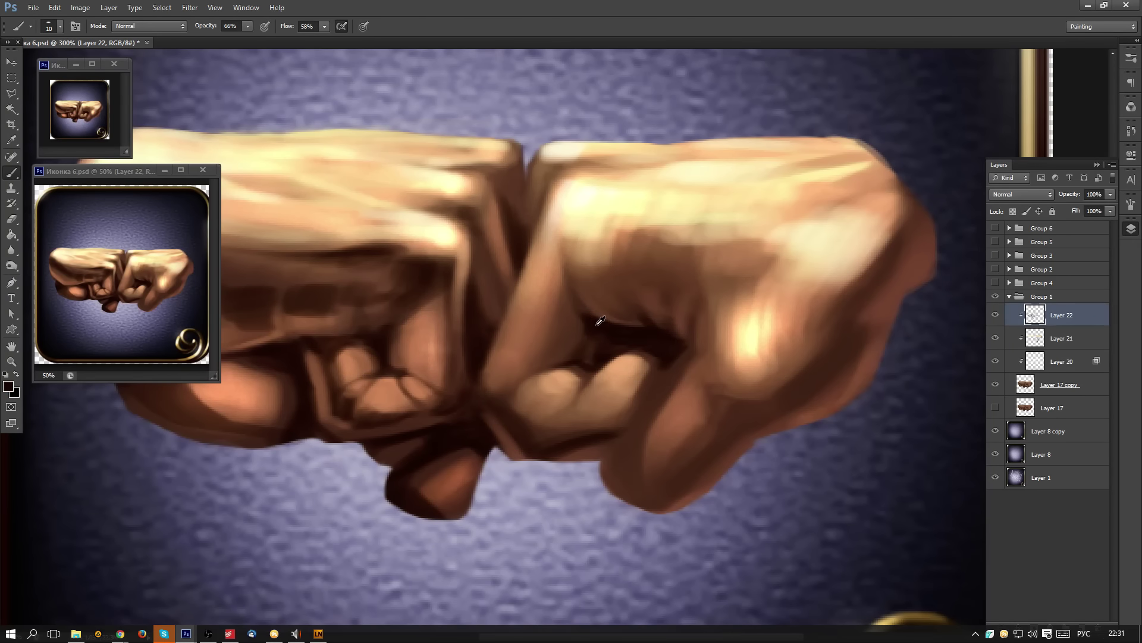
mouse_move(586, 326)
mouse_down()
mouse_move(546, 272)
mouse_move(568, 313)
mouse_move(558, 293)
mouse_move(560, 312)
mouse_move(544, 316)
mouse_move(577, 331)
mouse_move(552, 326)
mouse_move(473, 377)
mouse_move(526, 358)
mouse_move(485, 365)
mouse_move(529, 345)
mouse_move(542, 321)
mouse_move(527, 368)
mouse_up()
alt+click(570, 310)
alt+click(539, 275)
mouse_move(536, 322)
mouse_down()
mouse_move(563, 339)
mouse_move(514, 349)
mouse_up()
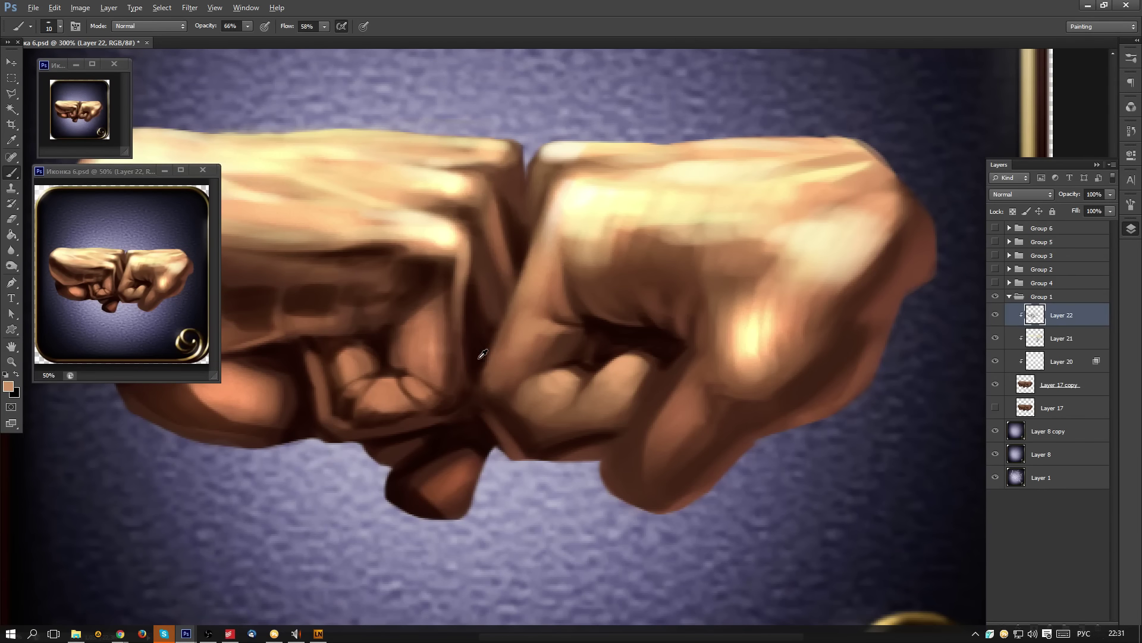
- Touch up the front knuckle edge of the right fist with skin tones sampled from the hand
alt+click(492, 403)
alt+click(594, 177)
alt+click(540, 192)
drag(559, 179, 528, 213)
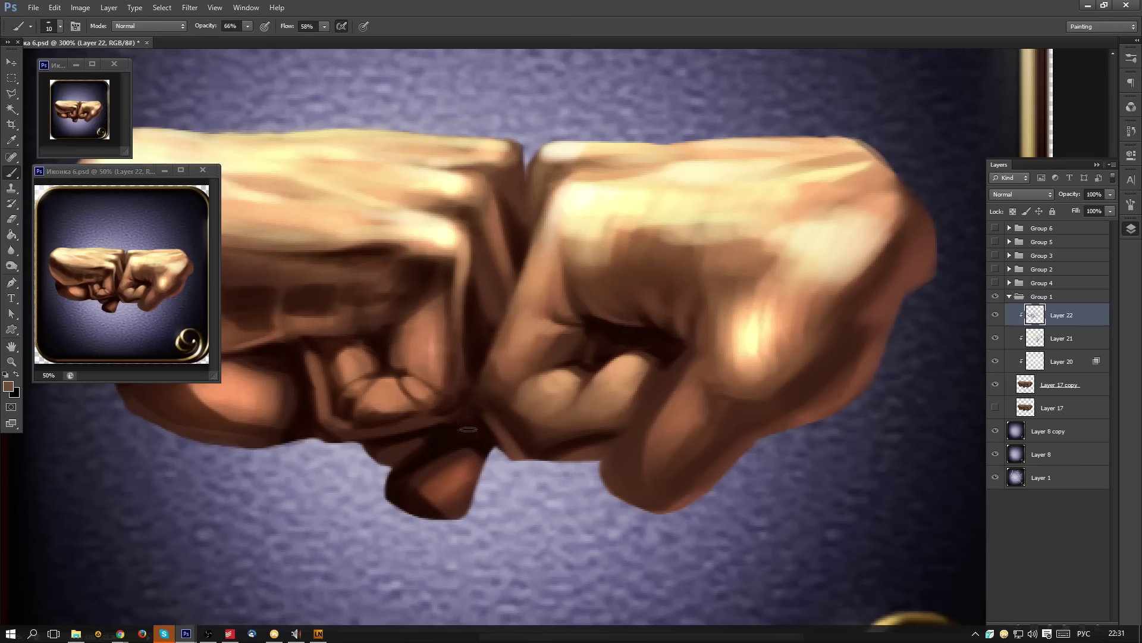
- Sharpen the dark gap between the two fists along the right fist's inner edge with sampled dark brown
alt+click(489, 338)
drag(520, 260, 523, 285)
key(ctrl+alt+z)
alt+click(523, 251)
drag(536, 229, 510, 314)
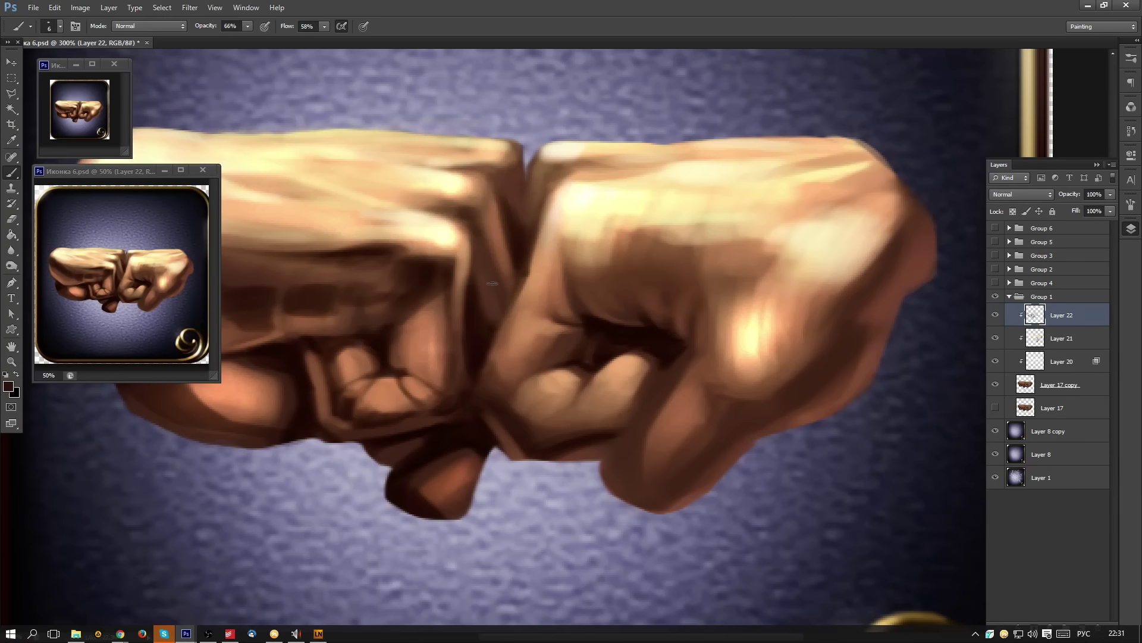
mouse_move(490, 352)
mouse_down()
mouse_move(498, 389)
mouse_move(529, 431)
mouse_up()
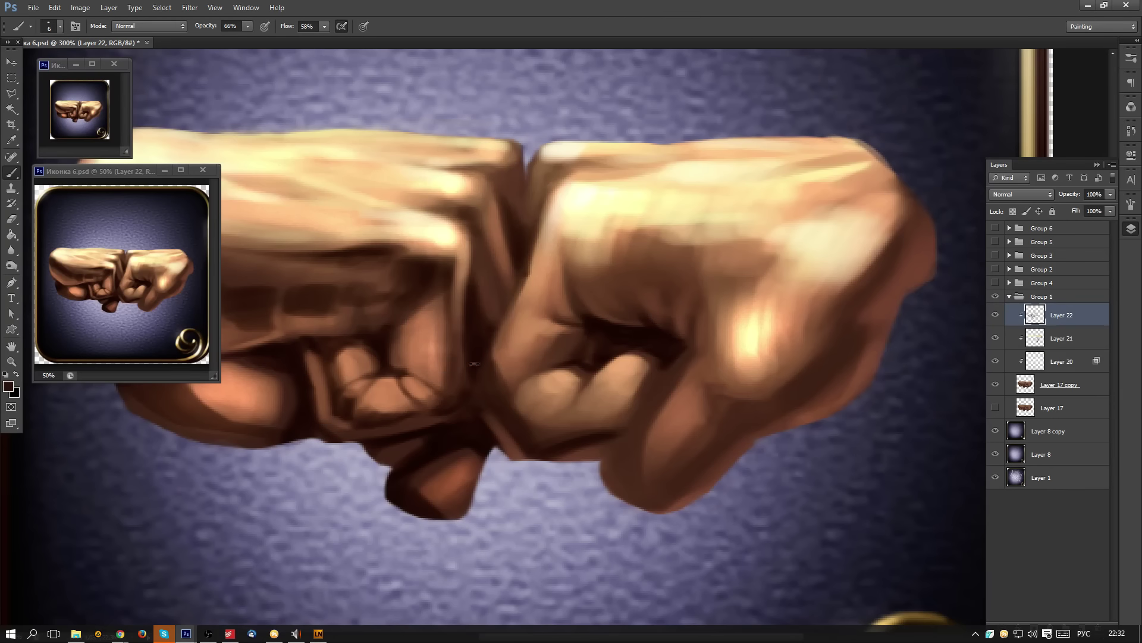
- Darken the inner finger edge of the right fist beside the gap, redoing strokes that do not fit
key(bracketright)
drag(495, 331, 496, 386)
drag(501, 330, 503, 392)
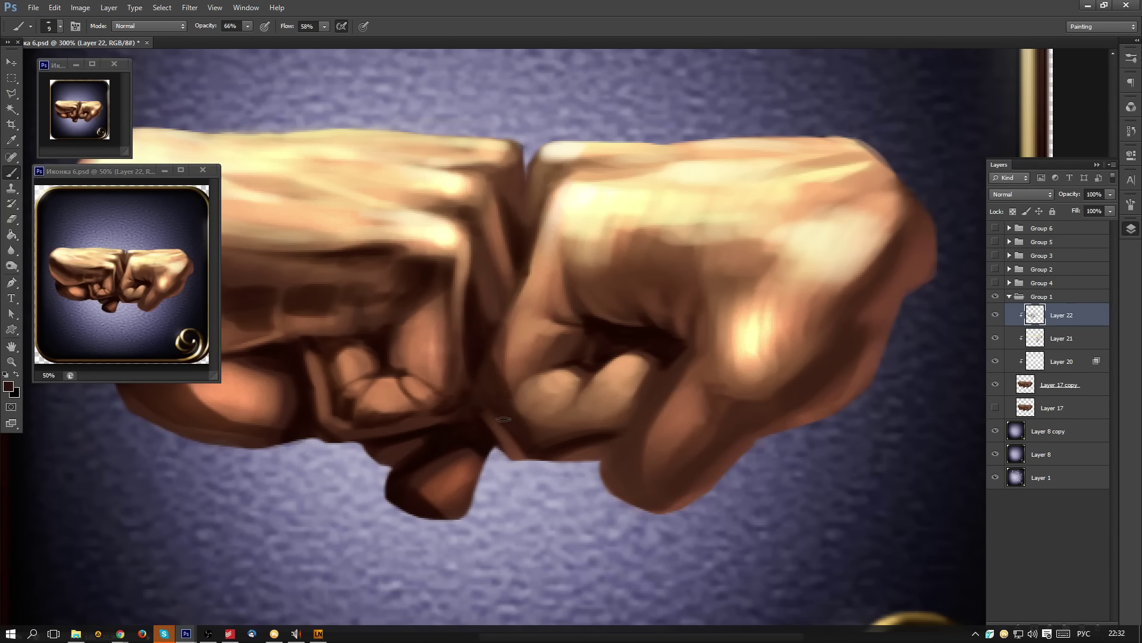
key(ctrl+z)
drag(501, 329, 506, 390)
key(ctrl+z)
mouse_move(501, 335)
mouse_down()
mouse_move(503, 400)
mouse_move(549, 449)
mouse_move(509, 409)
mouse_move(559, 444)
mouse_up()
drag(509, 403, 532, 411)
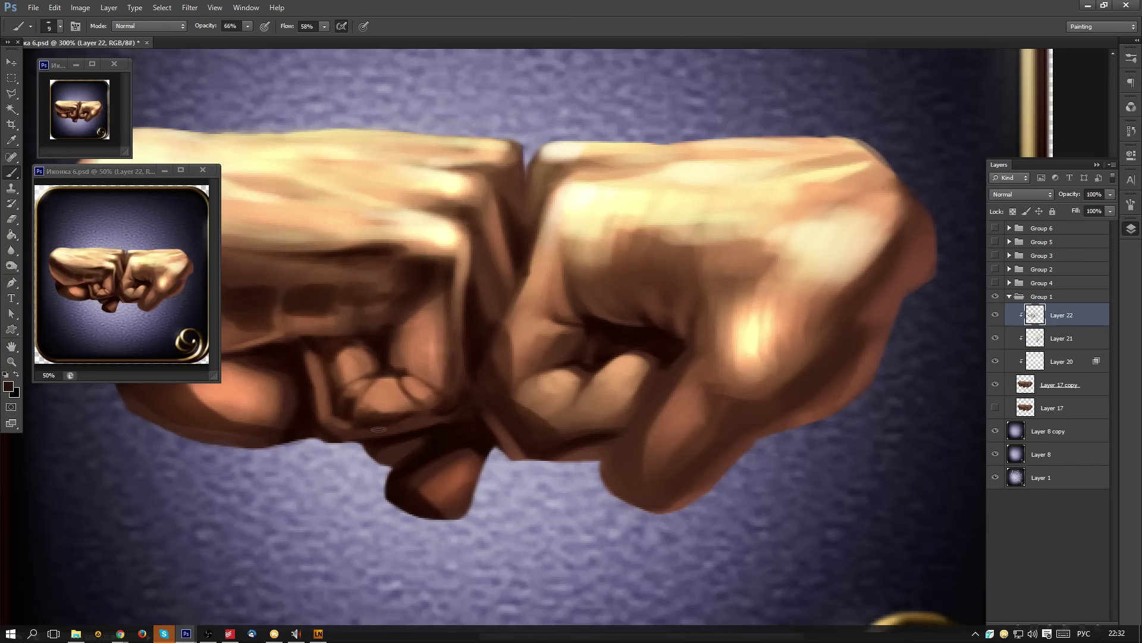
- Shape the fold below the right fist's curled fingers with sampled skin tones and dark brown
alt+click(523, 363)
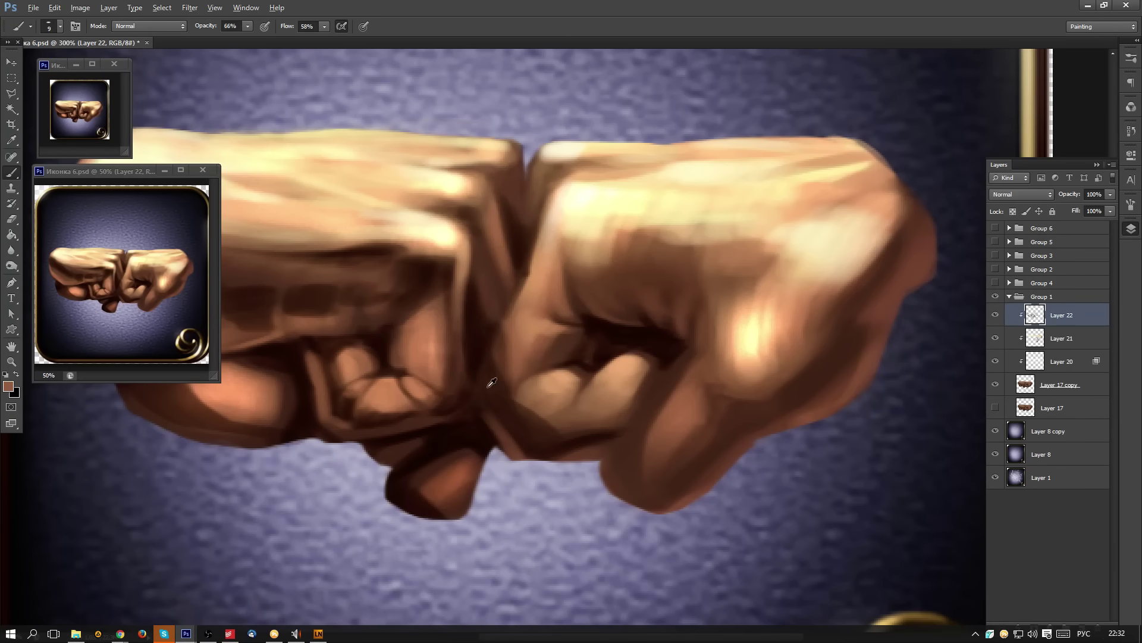
alt+click(594, 325)
alt+click(506, 428)
mouse_move(506, 428)
mouse_down()
mouse_move(549, 465)
mouse_move(481, 403)
mouse_move(519, 426)
mouse_up()
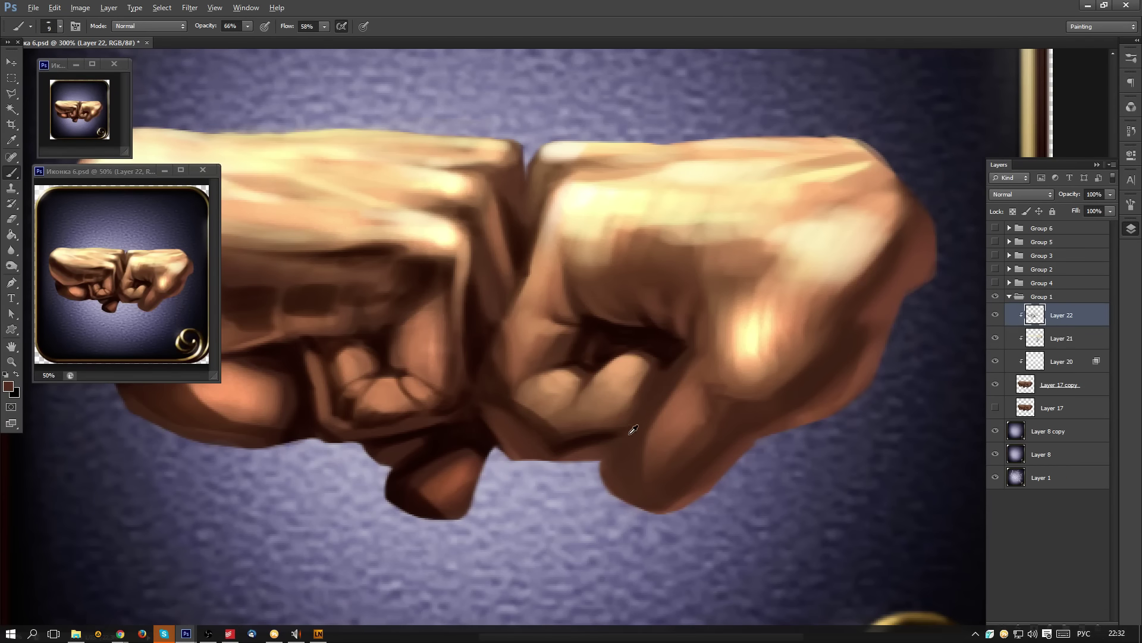
alt+click(620, 384)
mouse_move(510, 420)
mouse_down()
mouse_move(537, 452)
mouse_move(488, 407)
mouse_move(538, 464)
mouse_move(517, 457)
mouse_move(500, 425)
mouse_up()
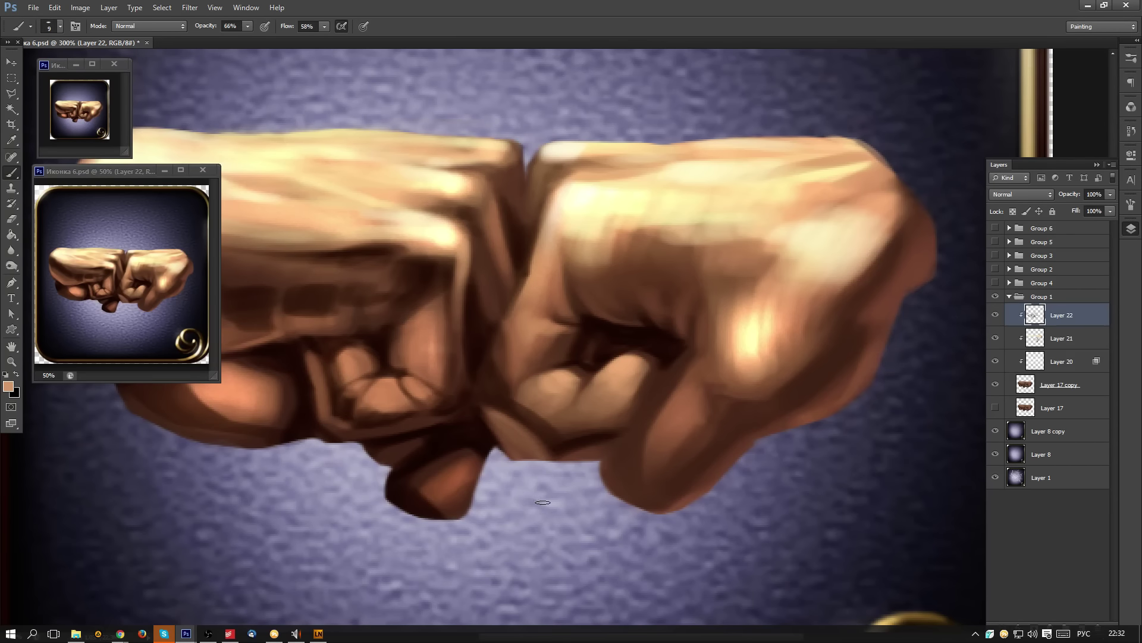
alt+click(480, 425)
drag(491, 416, 501, 410)
- Shade the edges and tip of the right fist's thumb and the crease behind it with dark brown
mouse_move(625, 427)
mouse_down()
mouse_move(631, 413)
mouse_move(603, 473)
mouse_up()
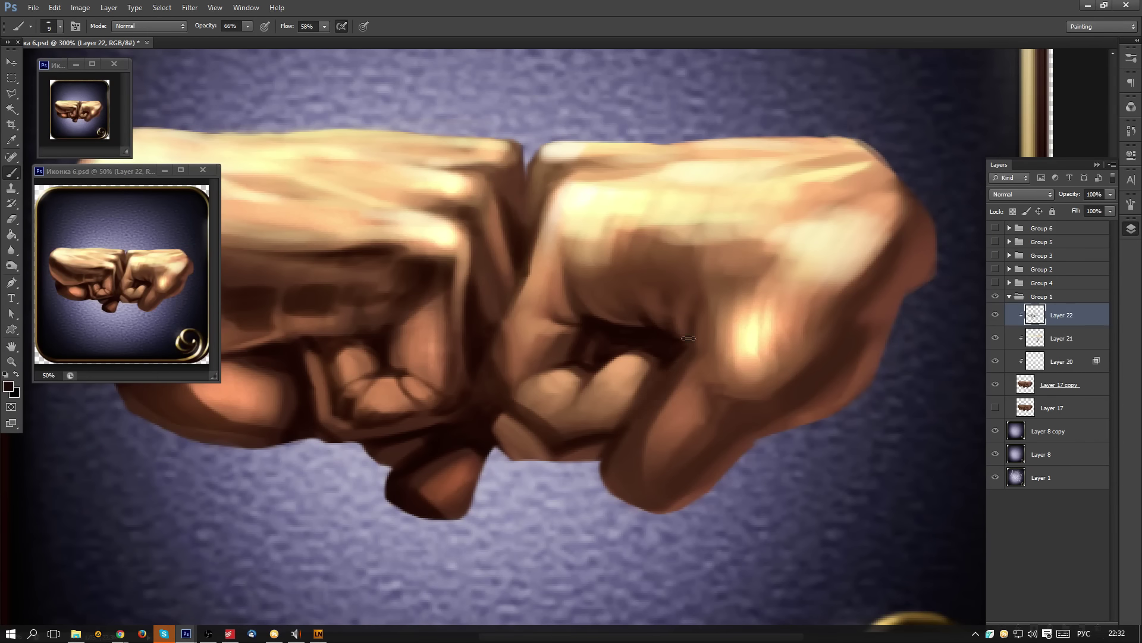
drag(616, 476, 657, 511)
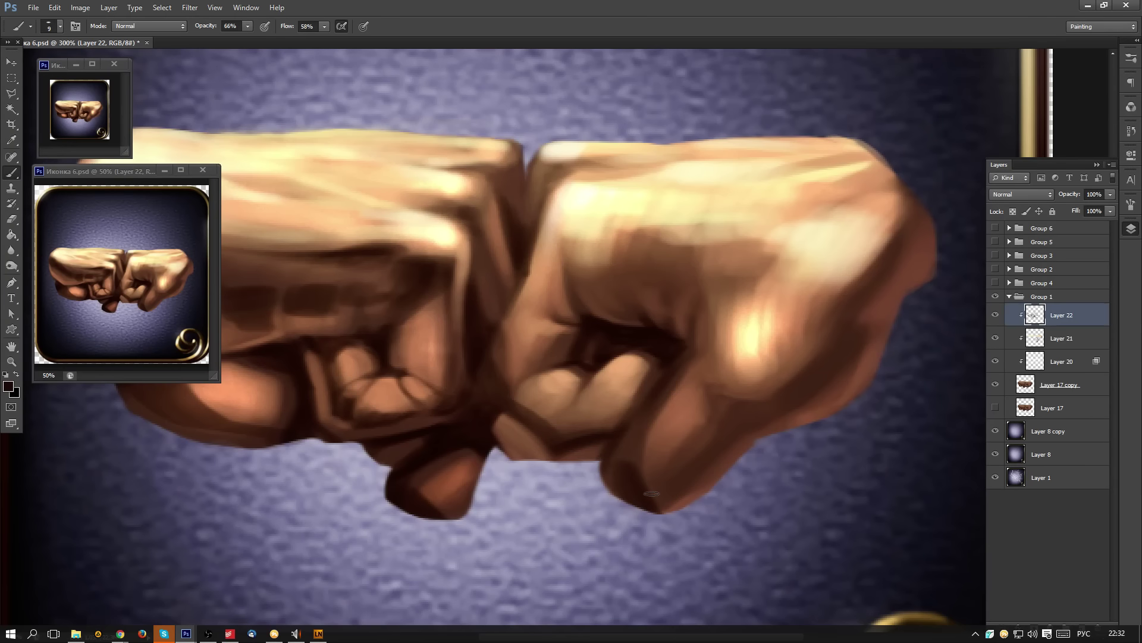
mouse_move(738, 411)
mouse_down()
mouse_move(773, 405)
mouse_move(767, 416)
mouse_move(782, 402)
mouse_move(741, 418)
mouse_up()
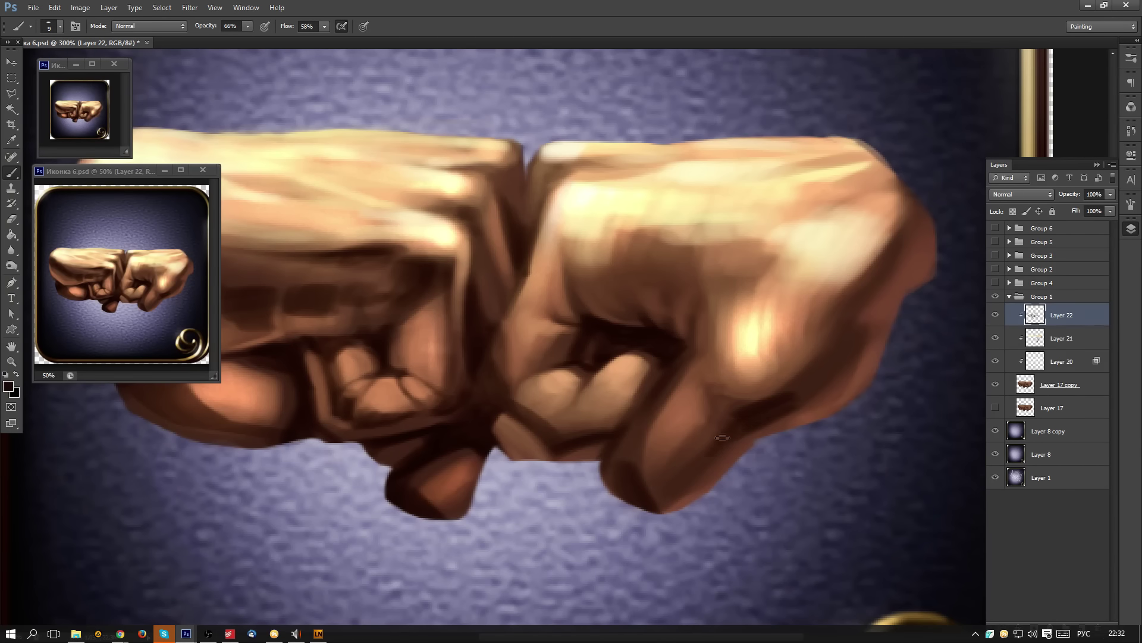
drag(821, 370, 655, 482)
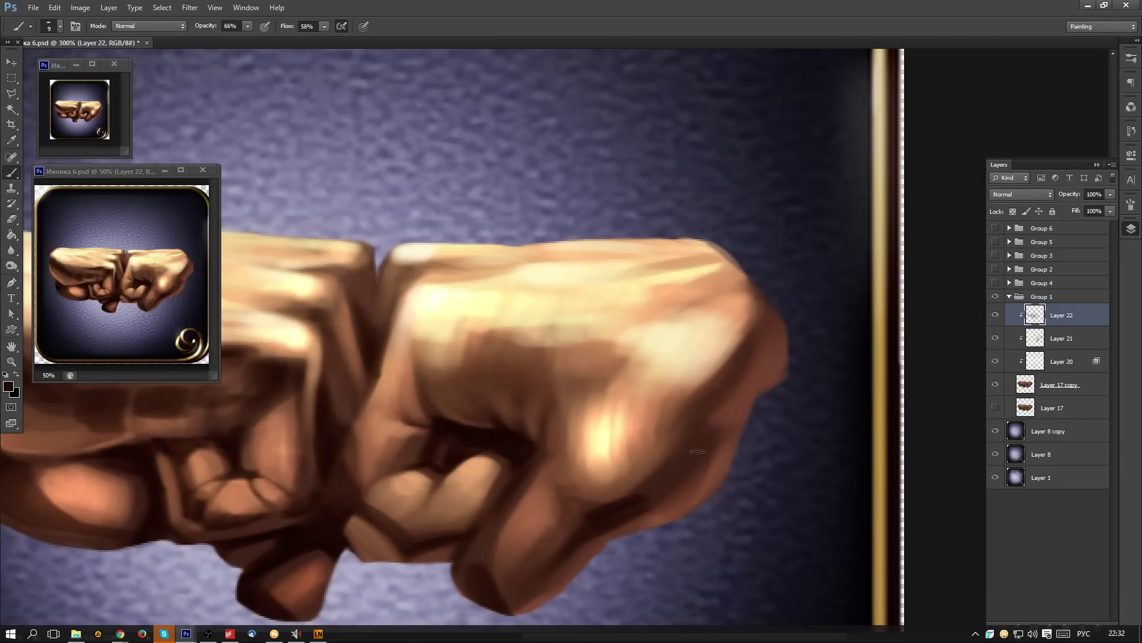
- Darken the front knuckle gap, then deepen the shadow down the outer side of the right fist with a larger brush
mouse_move(395, 301)
mouse_down()
mouse_move(384, 341)
mouse_move(393, 307)
mouse_up()
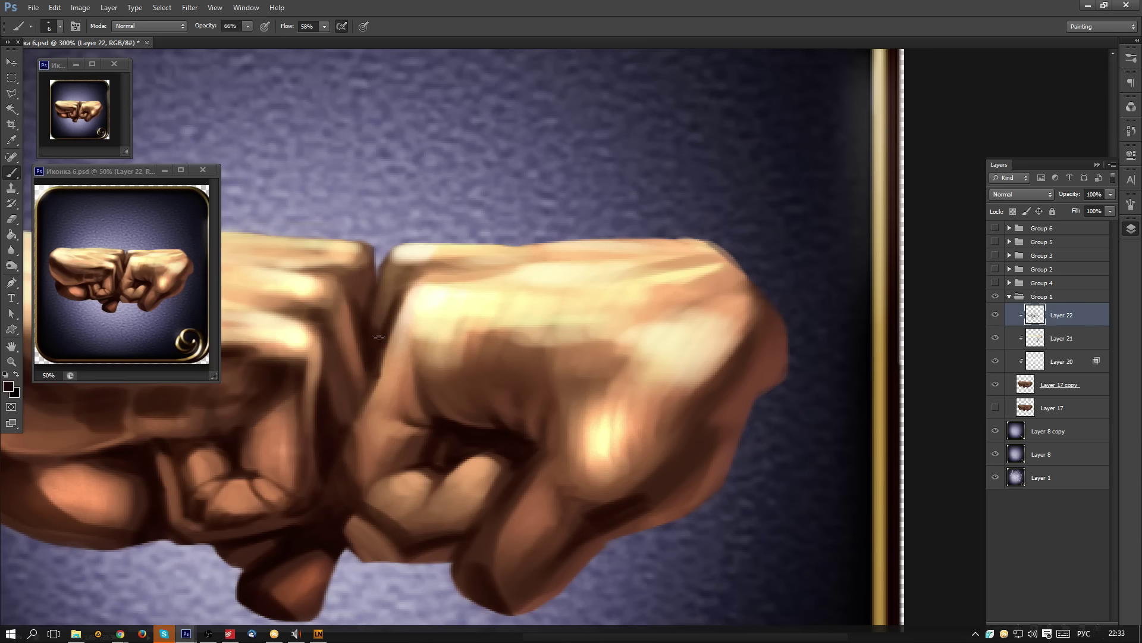
key(bracketright)
key(bracketright)
key(bracketright)
mouse_move(697, 401)
mouse_down()
mouse_move(672, 470)
mouse_move(709, 391)
mouse_move(651, 498)
mouse_up()
key(bracketleft)
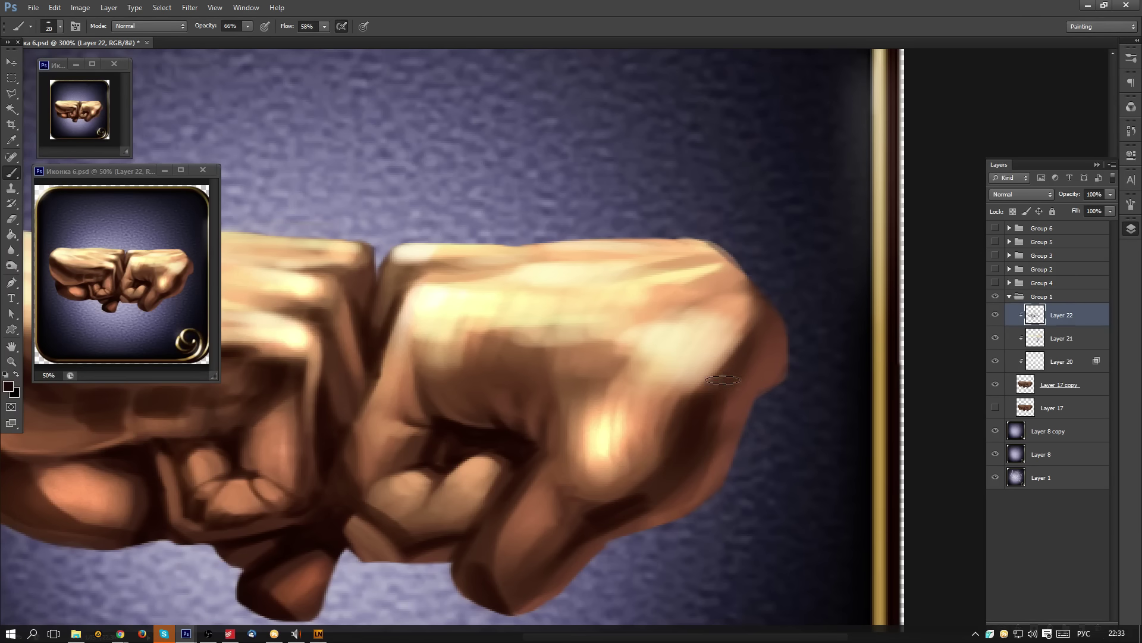
drag(773, 310, 749, 378)
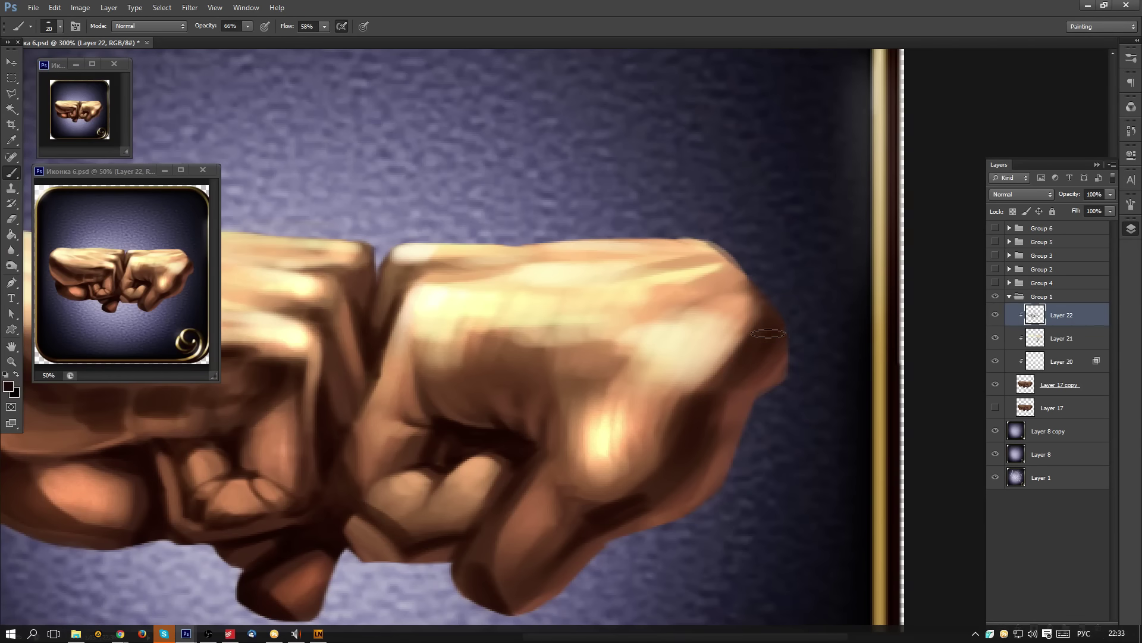
drag(778, 313, 658, 440)
- Blend sampled lighter skin tones over the shadow on the outer side of the right fist
alt+click(678, 370)
drag(701, 365, 620, 453)
alt+click(575, 498)
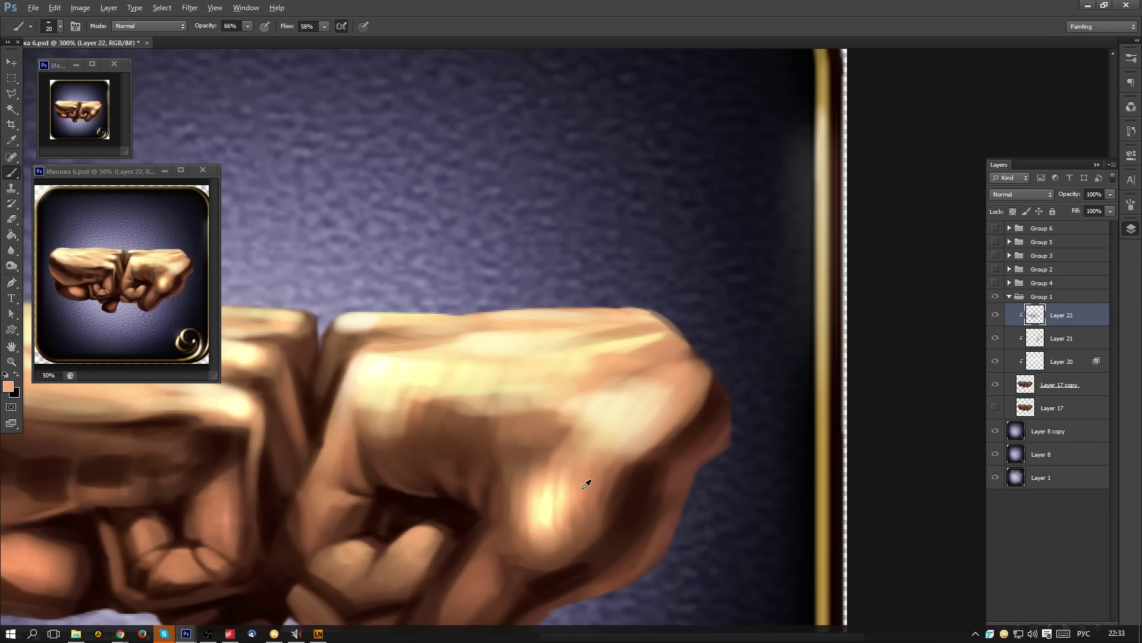
mouse_move(701, 369)
mouse_down()
mouse_move(641, 443)
mouse_move(697, 386)
mouse_move(660, 443)
mouse_move(680, 430)
mouse_move(705, 381)
mouse_move(684, 411)
mouse_up()
alt+click(648, 473)
alt+click(617, 465)
alt+click(635, 481)
key(ctrl+alt+z)
key(ctrl+alt+z)
key(ctrl+alt+z)
key(ctrl+alt+z)
key(ctrl+alt+z)
key(ctrl+alt+z)
key(ctrl+alt+z)
key(ctrl+alt+z)
- Paint dark brown shadow beneath the right fist's upper highlight, above the finger hollow, and refine its edges with a smaller brush
drag(514, 354, 721, 281)
alt+click(667, 456)
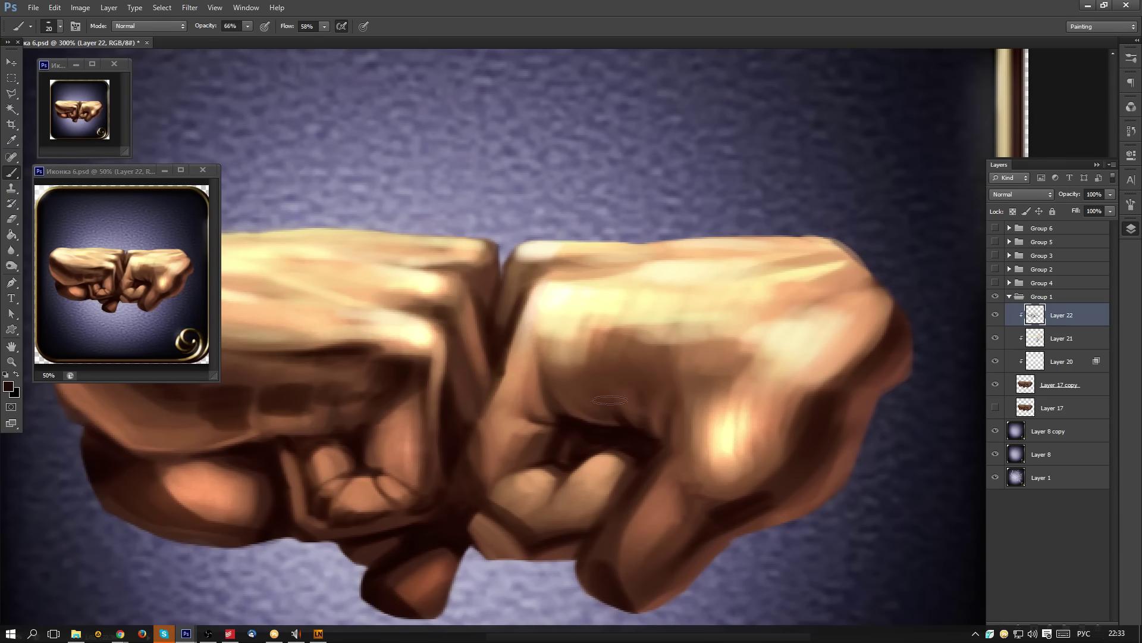
mouse_move(562, 373)
mouse_down()
mouse_move(595, 376)
mouse_move(584, 375)
mouse_move(603, 351)
mouse_move(631, 349)
mouse_move(660, 362)
mouse_move(667, 402)
mouse_up()
key(ctrl+alt+z)
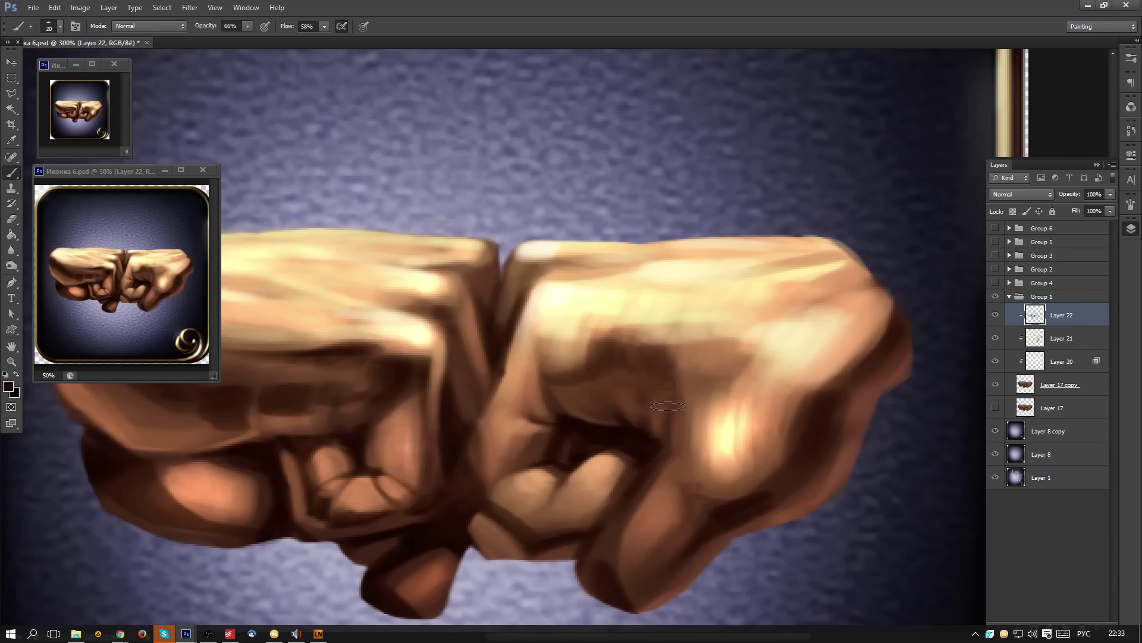
key(bracketleft)
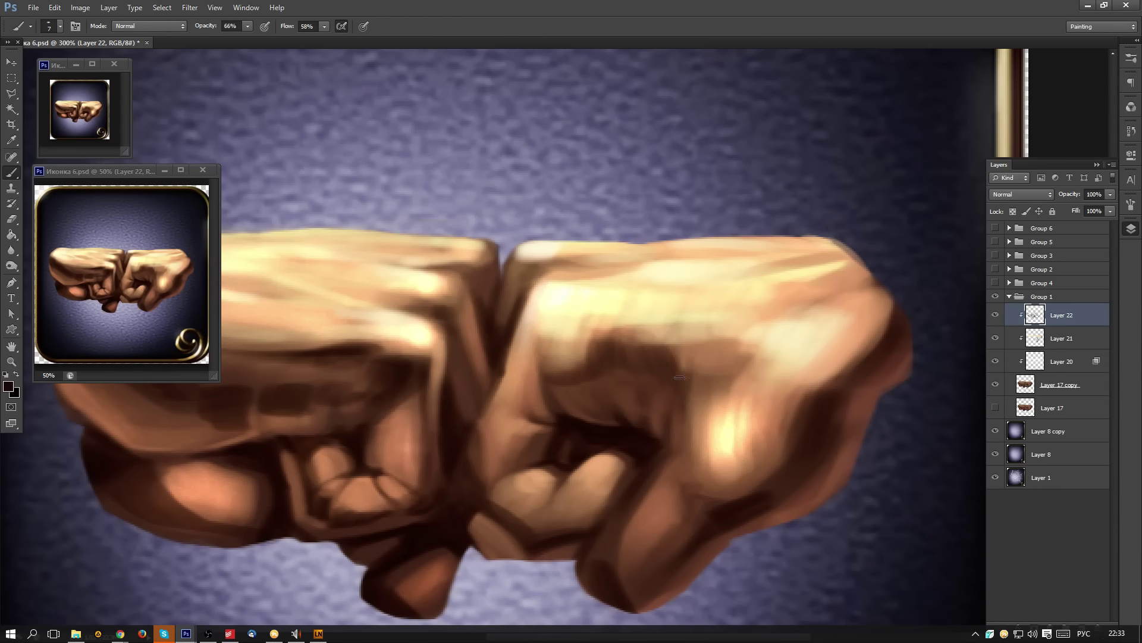
drag(604, 346, 626, 341)
drag(557, 376, 545, 365)
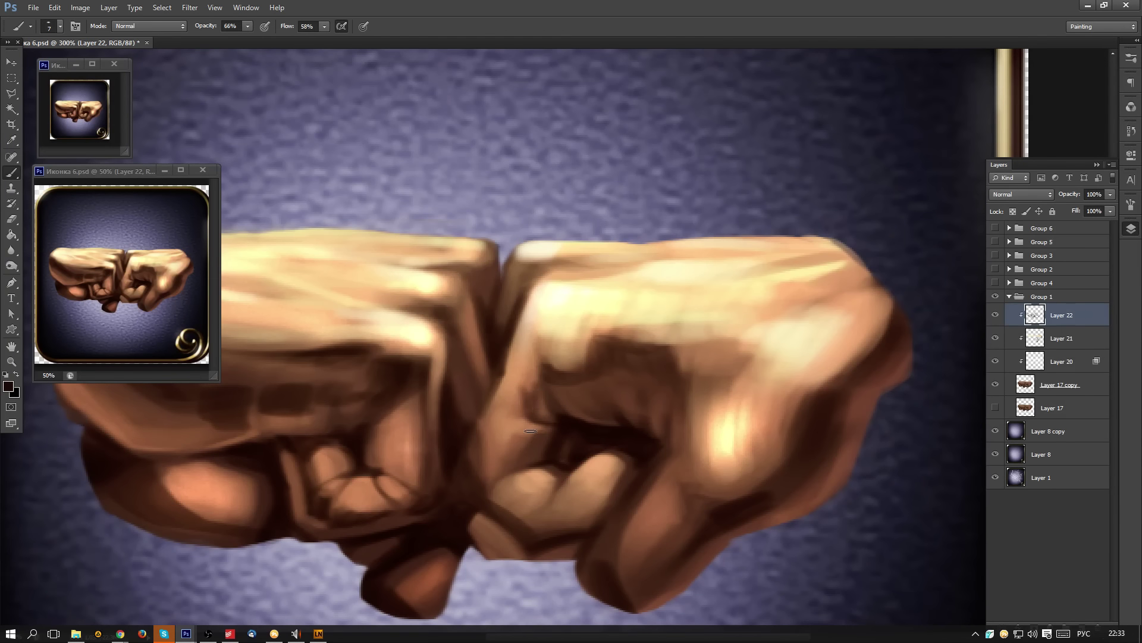
click(520, 426)
key(ctrl+z)
- Try painting sampled peach light streaks along the right fist's thumb
drag(721, 346, 601, 288)
alt+click(604, 395)
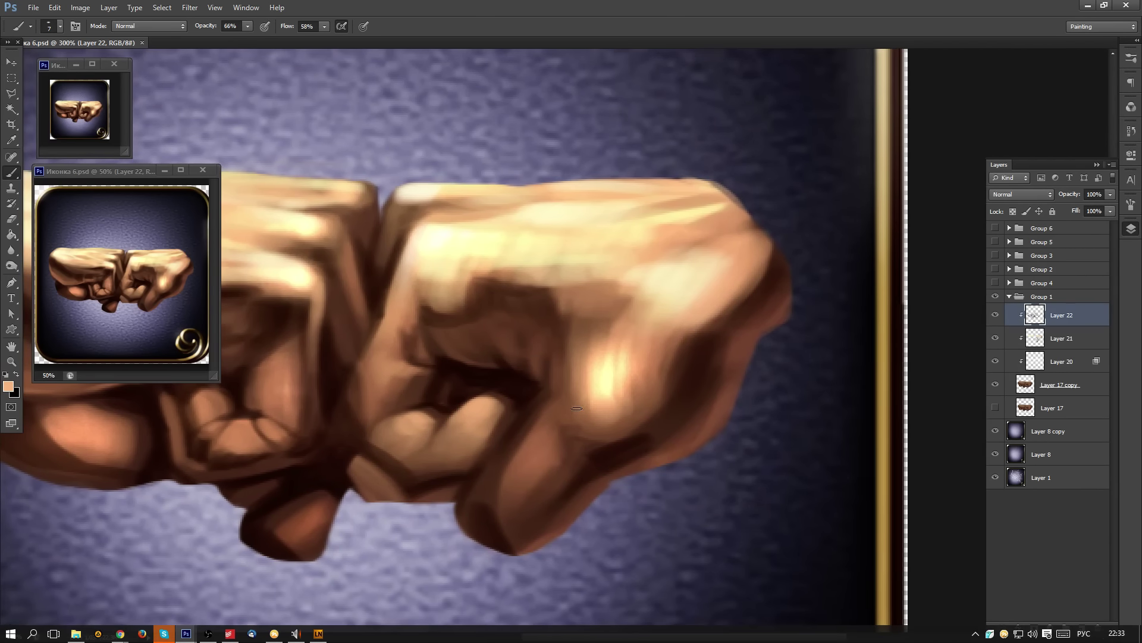
key(bracketleft)
mouse_move(580, 415)
mouse_down()
mouse_move(579, 388)
mouse_move(589, 424)
mouse_move(556, 424)
mouse_move(521, 461)
mouse_move(537, 454)
mouse_up()
key(bracketright)
key(bracketright)
drag(558, 418, 541, 451)
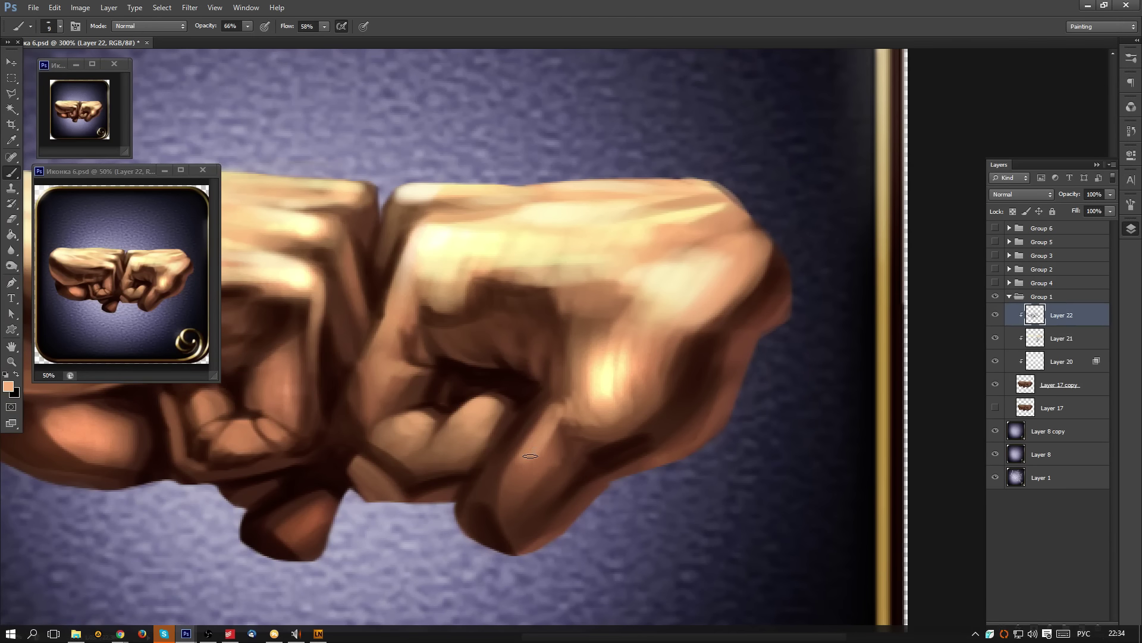
- Try softening the bright spot above the right fist's thumb with sampled skin tones and a brush size of 20
key(bracketright)
key(bracketright)
key(bracketright)
key(bracketright)
key(bracketright)
key(bracketleft)
key(bracketleft)
alt+click(631, 398)
alt+click(646, 378)
alt+click(636, 361)
key(bracketright)
key(bracketright)
key(bracketright)
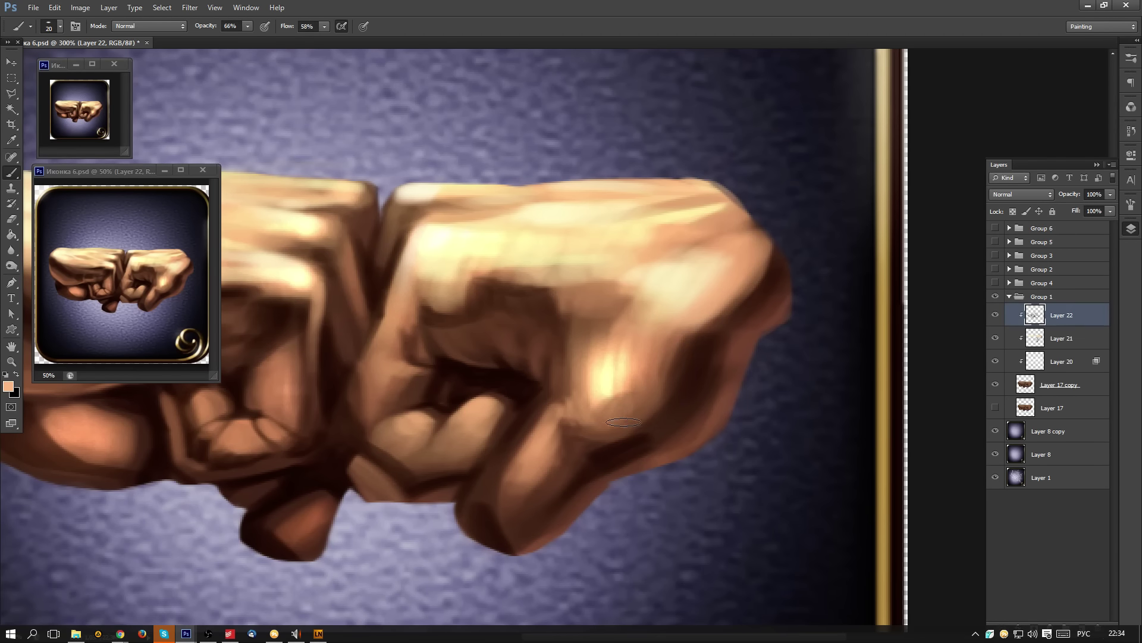
- Try shading the underside of the bright spot above the thumb with sampled mid-tones and reddish brown
alt+click(655, 422)
mouse_move(653, 415)
mouse_down()
mouse_move(599, 432)
mouse_move(623, 431)
mouse_move(600, 459)
mouse_move(601, 437)
mouse_move(661, 362)
mouse_move(600, 418)
mouse_move(650, 374)
mouse_up()
alt+click(648, 384)
drag(600, 407, 654, 370)
alt+click(594, 397)
drag(600, 408, 618, 394)
alt+click(678, 449)
drag(625, 433, 657, 416)
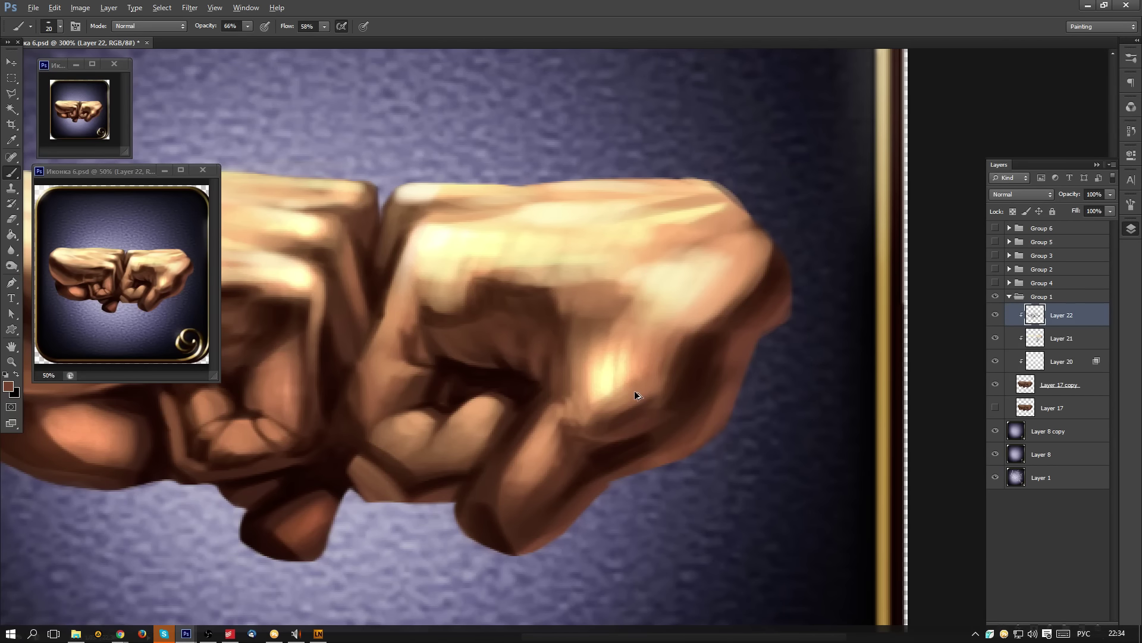
- Undo the recent strokes on the right fist's thumb and the bright spot above it
alt+click(584, 402)
key(ctrl+alt+z)
key(ctrl+alt+z)
key(ctrl+alt+z)
key(ctrl+alt+z)
key(ctrl+alt+z)
key(ctrl+alt+z)
key(ctrl+alt+z)
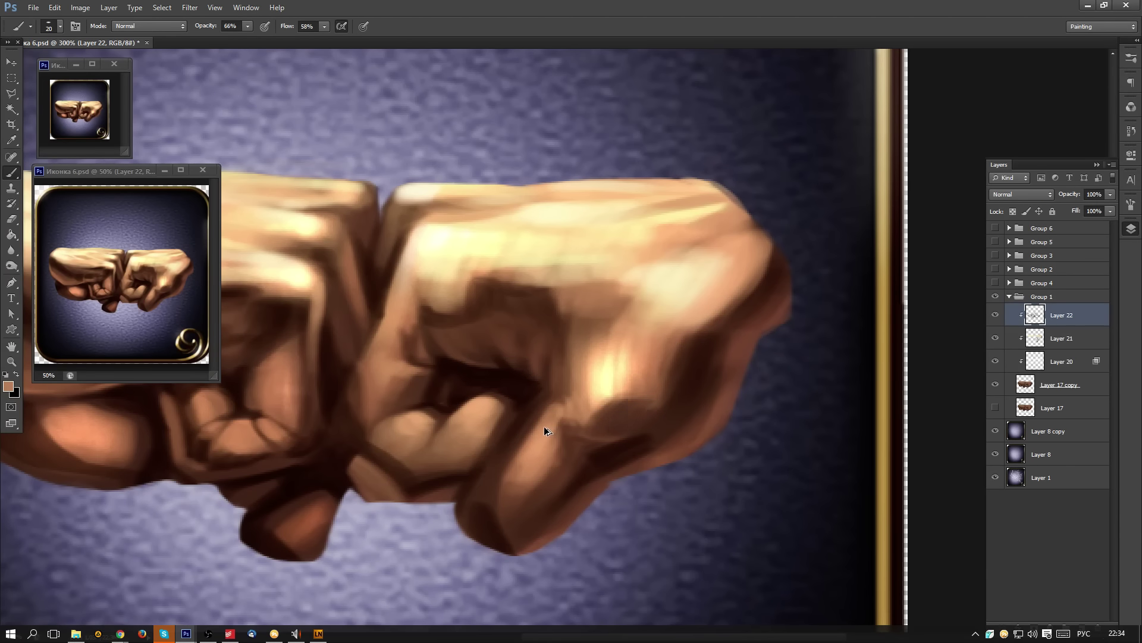
key(ctrl+alt+z)
key(ctrl+alt+z)
key(ctrl+alt+z)
key(ctrl+alt+z)
key(ctrl+alt+z)
key(ctrl+alt+z)
key(ctrl+alt+z)
key(ctrl+alt+z)
key(ctrl+alt+z)
key(ctrl+alt+z)
key(ctrl+alt+z)
key(ctrl+alt+z)
key(ctrl+alt+z)
key(ctrl+alt+z)
key(ctrl+alt+z)
- Extend the pale highlight down toward the base of the right fist's thumb and blend brown along the thumb
alt+click(598, 404)
alt+click(600, 392)
mouse_move(599, 395)
mouse_down()
mouse_move(580, 413)
mouse_move(628, 416)
mouse_move(621, 405)
mouse_move(620, 425)
mouse_move(646, 370)
mouse_move(594, 424)
mouse_move(553, 434)
mouse_move(547, 424)
mouse_move(530, 440)
mouse_up()
alt+click(509, 444)
mouse_move(563, 404)
mouse_down()
mouse_move(523, 473)
mouse_move(527, 491)
mouse_up()
- Deepen the shadows along the right fist's thumb with sampled dark brown and save the document
alt+click(569, 446)
alt+click(580, 454)
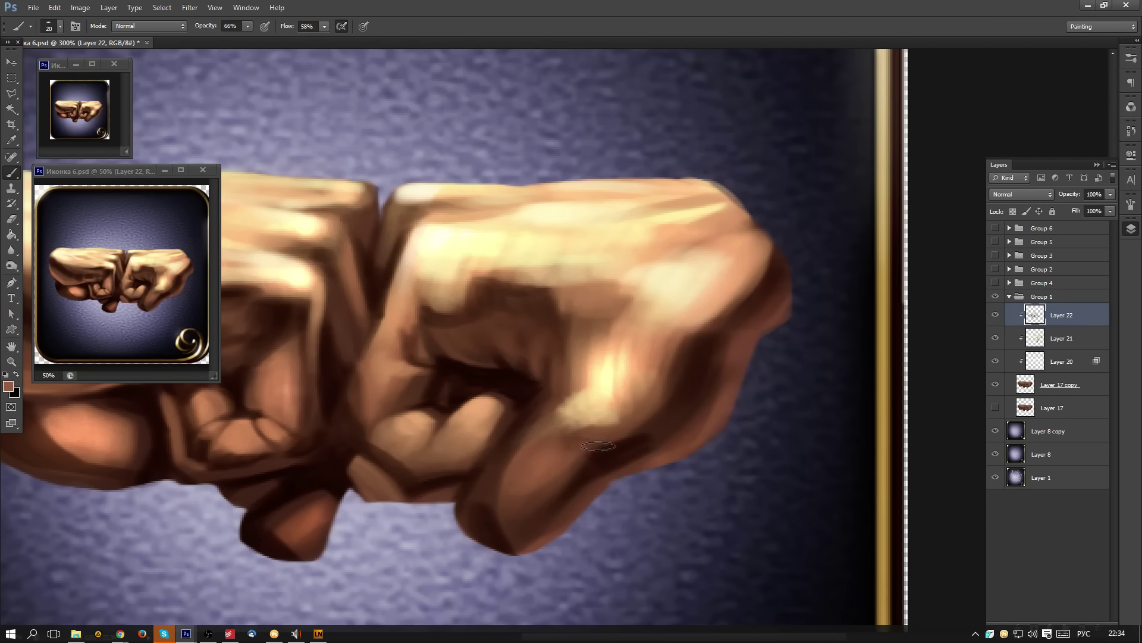
alt+click(604, 447)
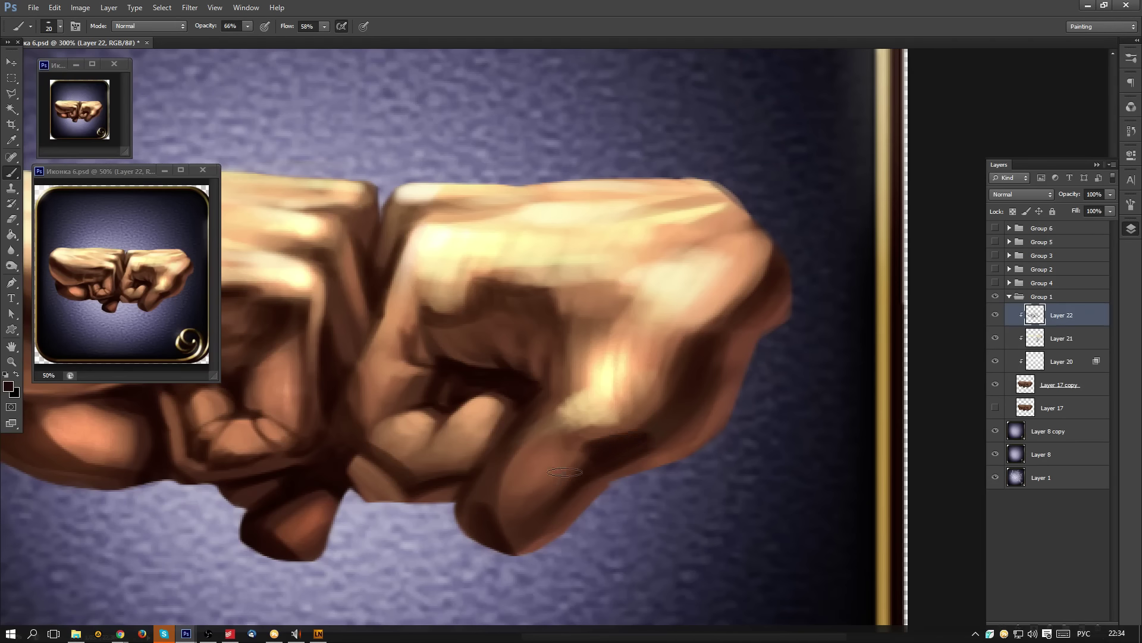
key(ctrl+s)
mouse_move(487, 489)
mouse_down()
mouse_move(554, 520)
mouse_move(498, 503)
mouse_move(519, 521)
mouse_up()
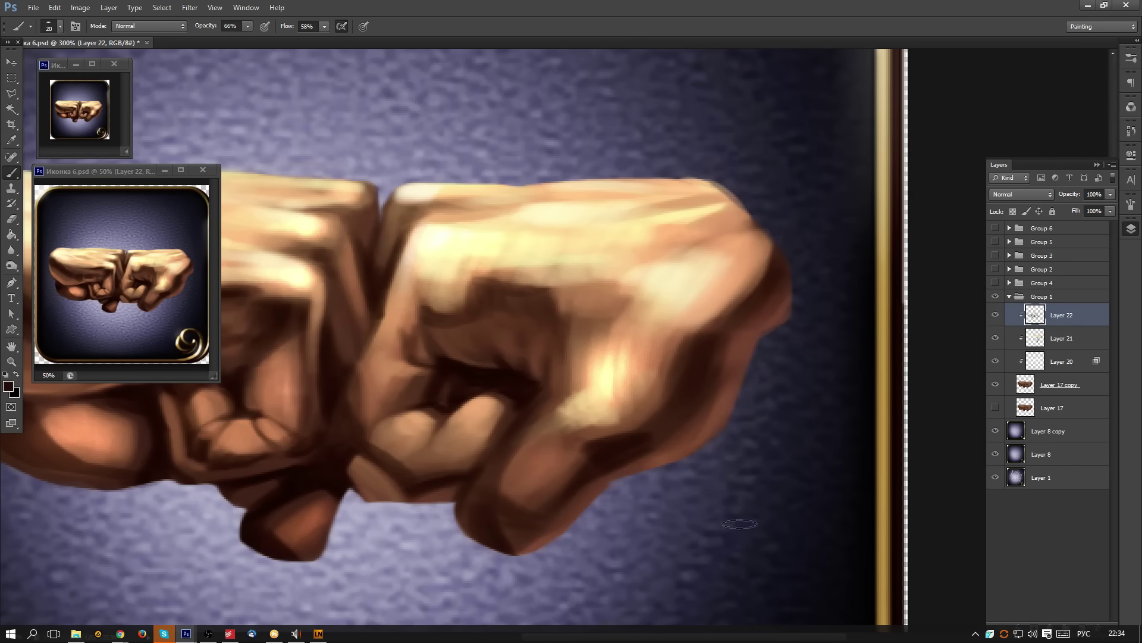
- Erase the outer contour below the right fist's thumb on Layer 17 copy to tighten the silhouette
click(1100, 386)
key(e)
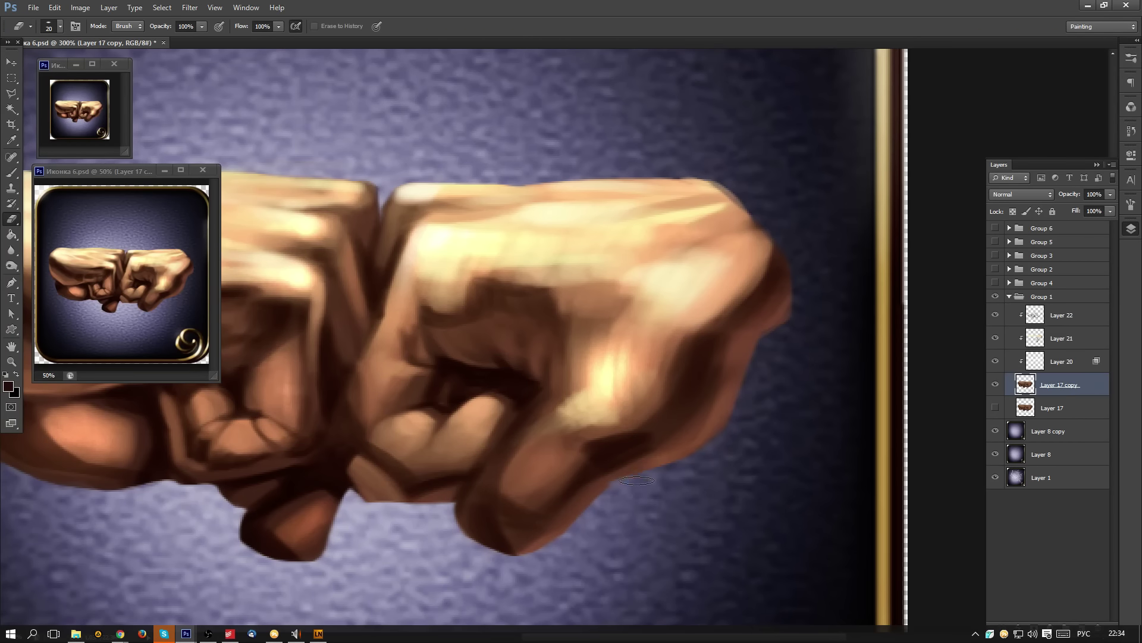
mouse_move(631, 485)
mouse_down()
mouse_move(601, 489)
mouse_move(565, 528)
mouse_move(604, 494)
mouse_move(574, 531)
mouse_up()
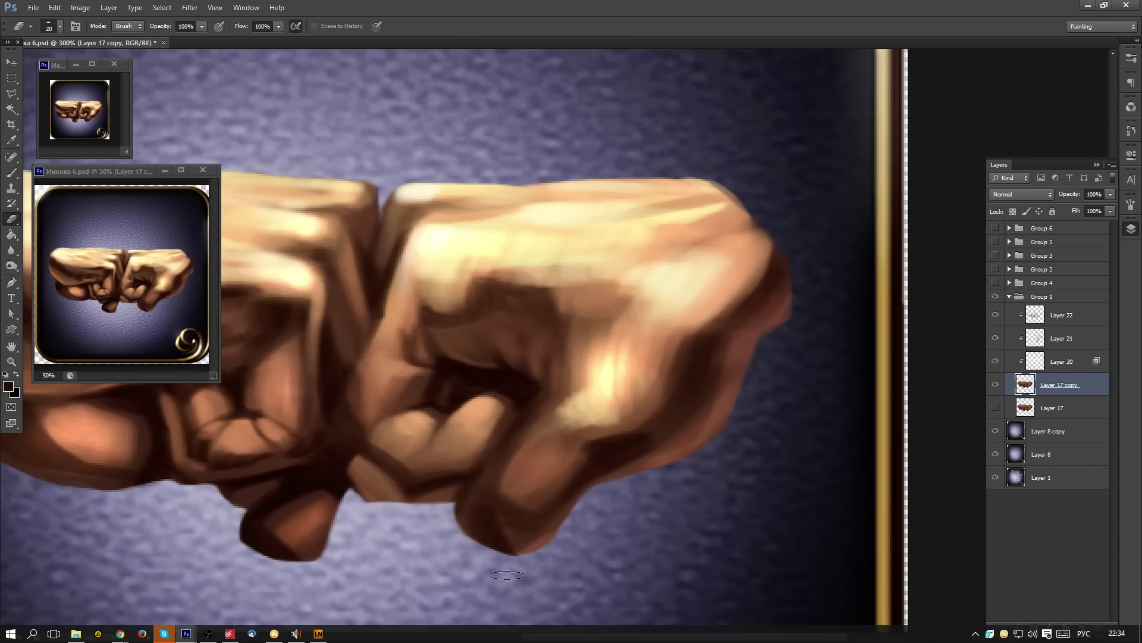
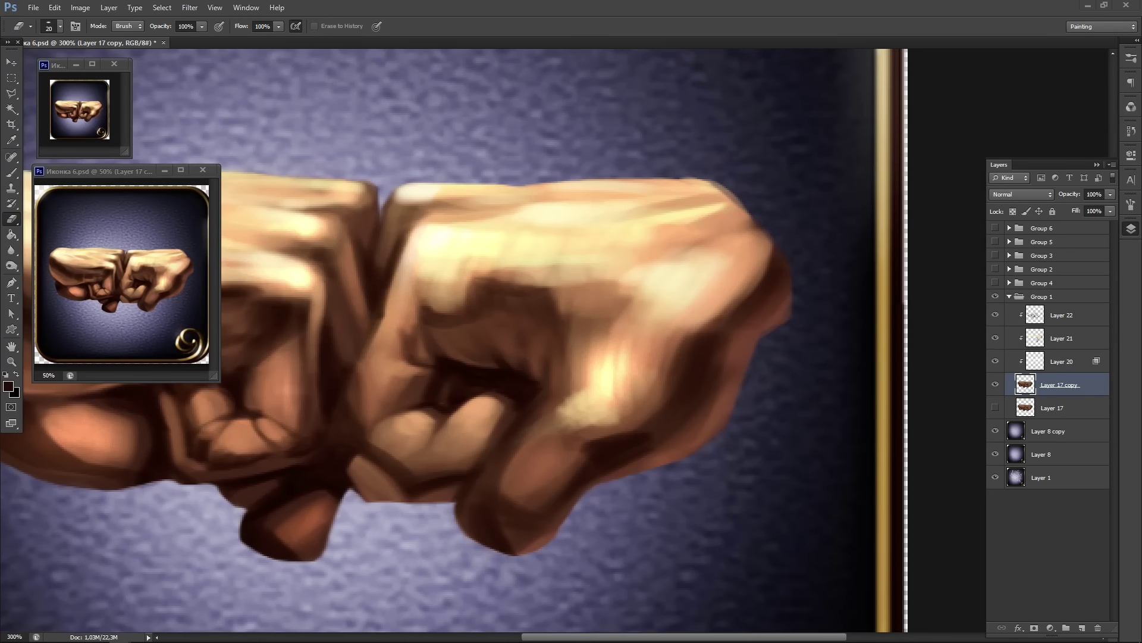
drag(0, 206, 658, 143)
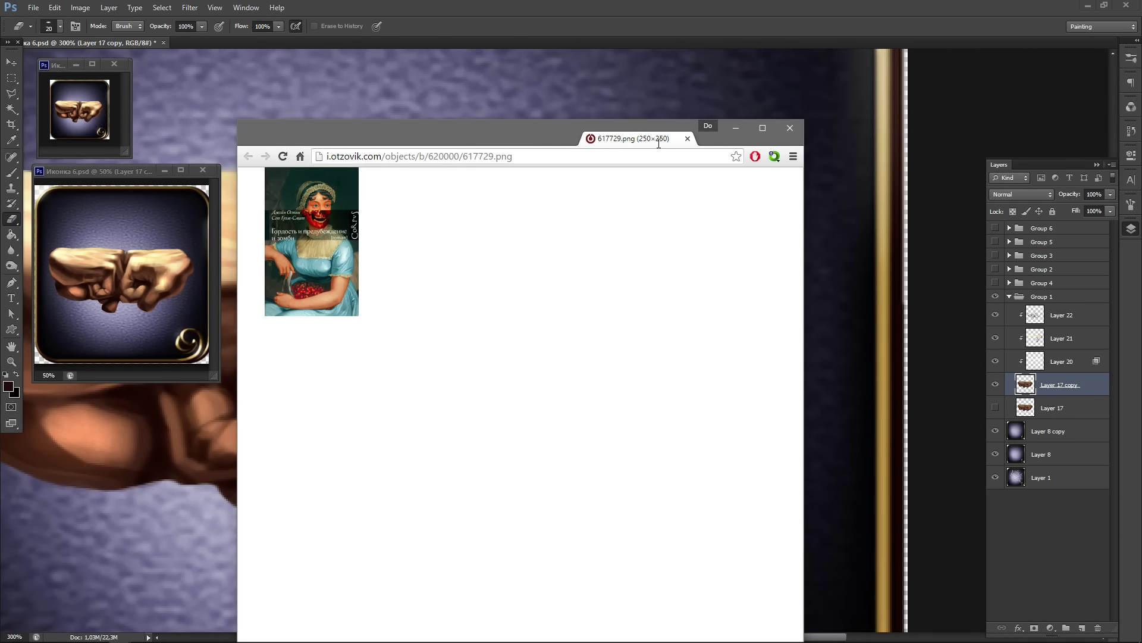
double_click(659, 144)
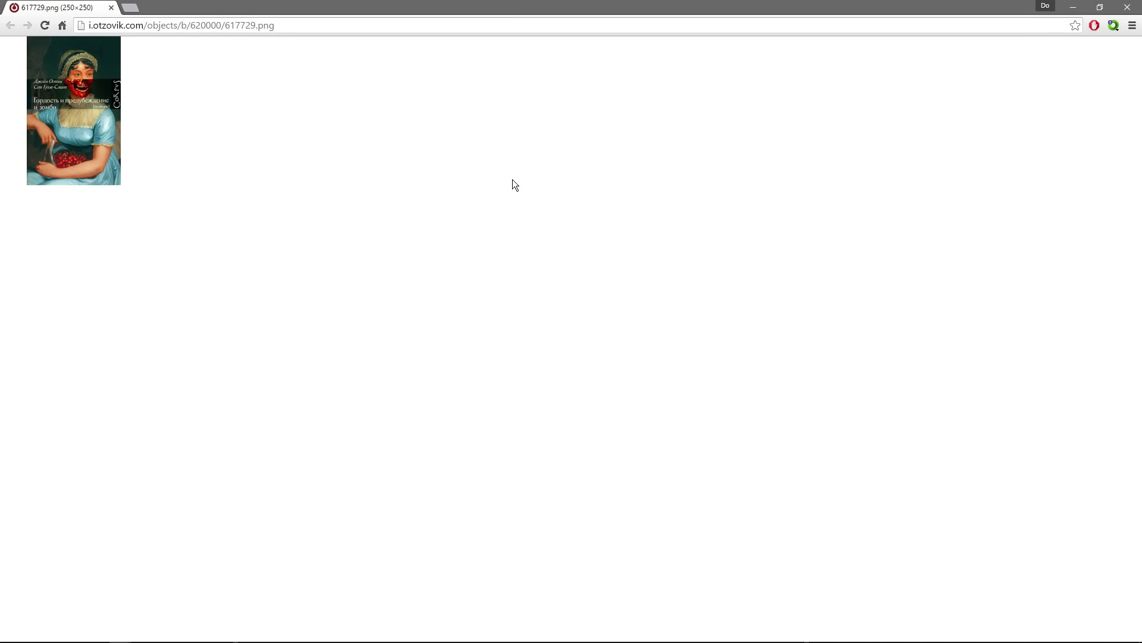
click(1128, 7)
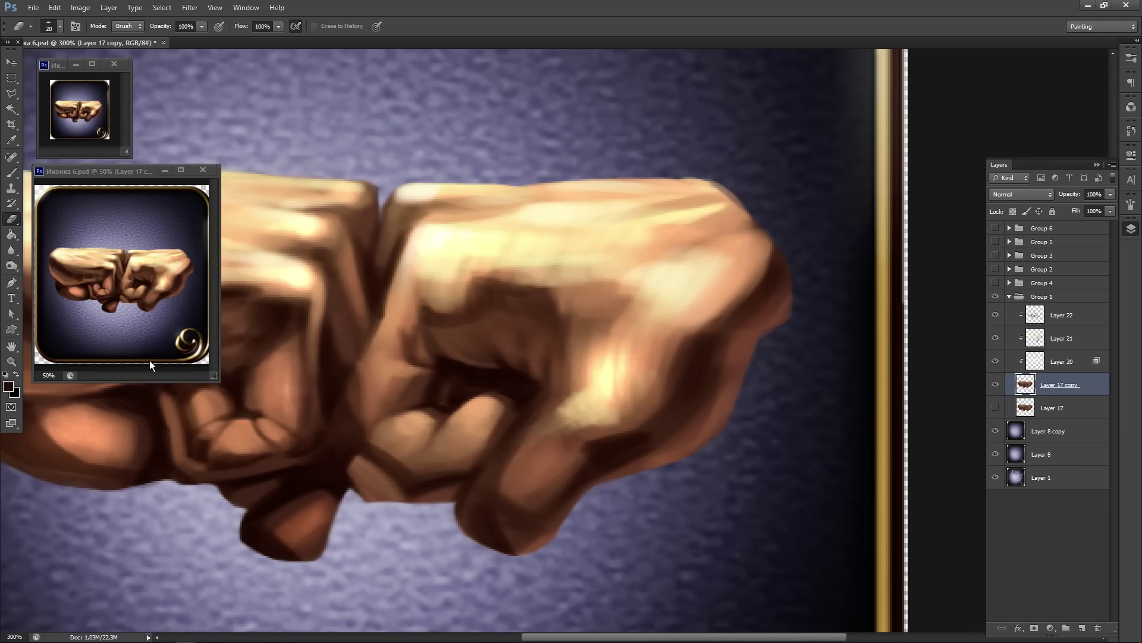
- Group Layer 22 through Layer 17 copy, merge a duplicate of the group into one layer, and hide the original group
click(1102, 319)
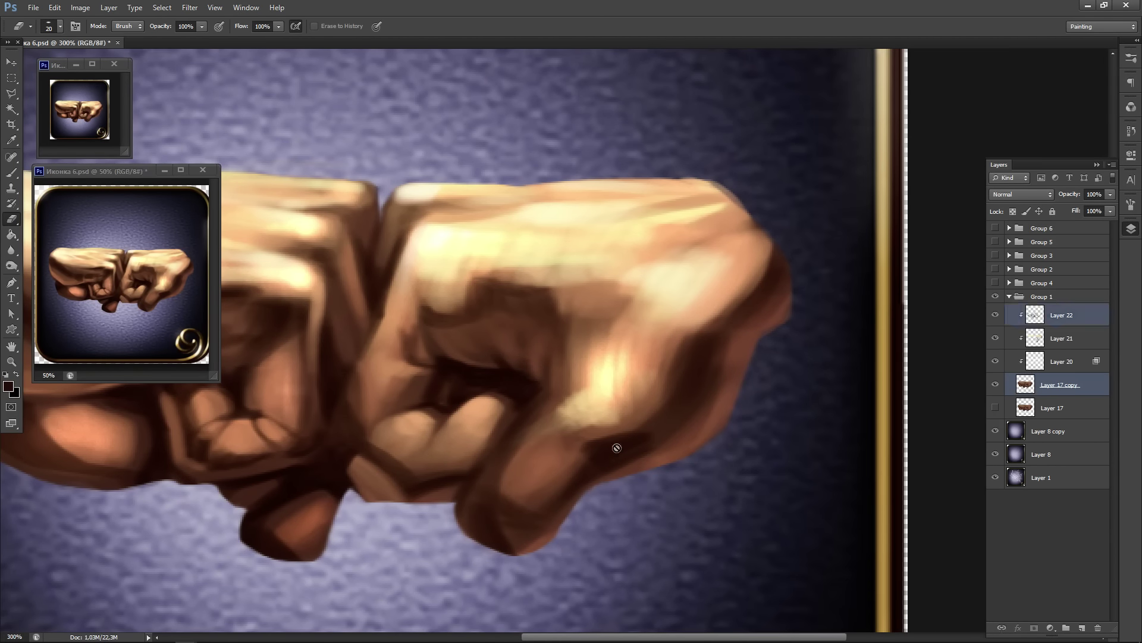
shift+click(1068, 366)
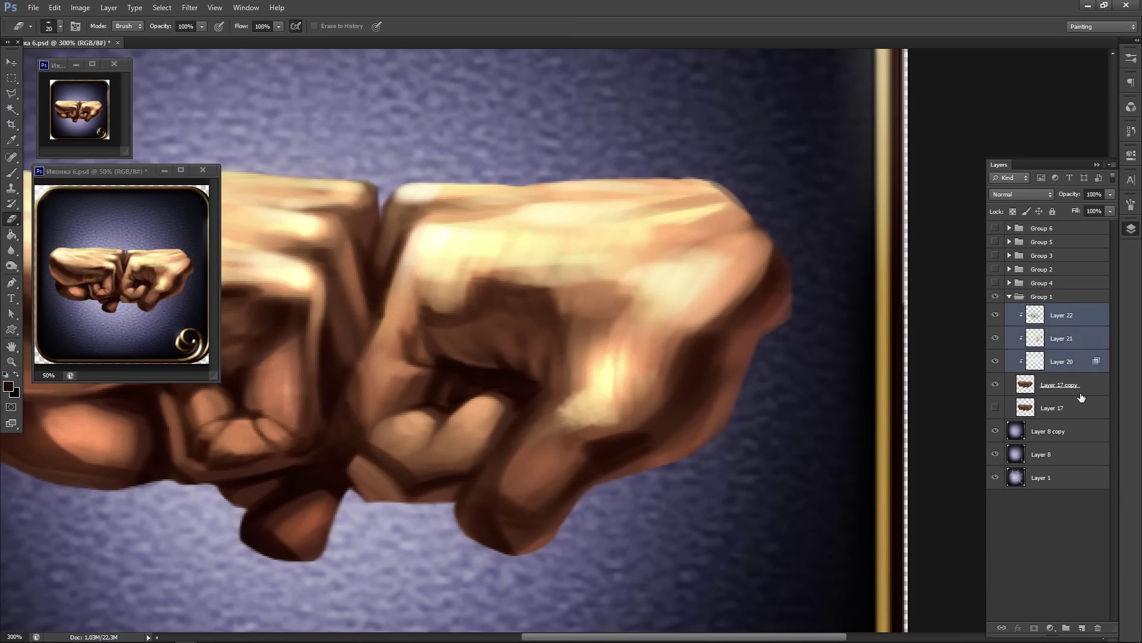
shift+click(1074, 387)
key(ctrl+g)
key(ctrl+j)
key(ctrl+e)
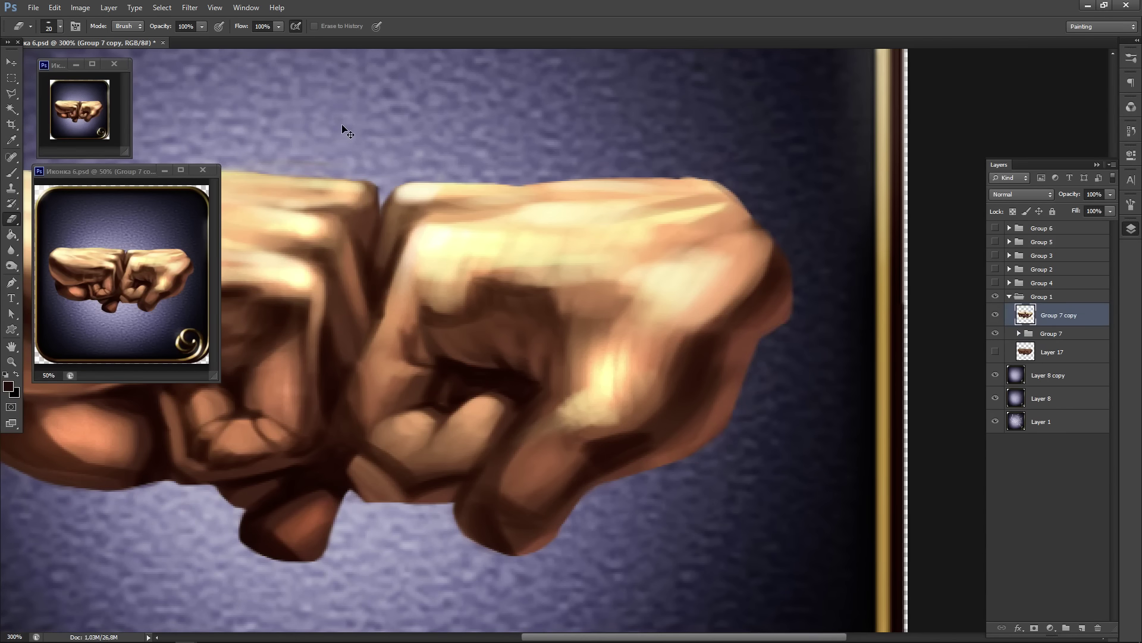
click(996, 334)
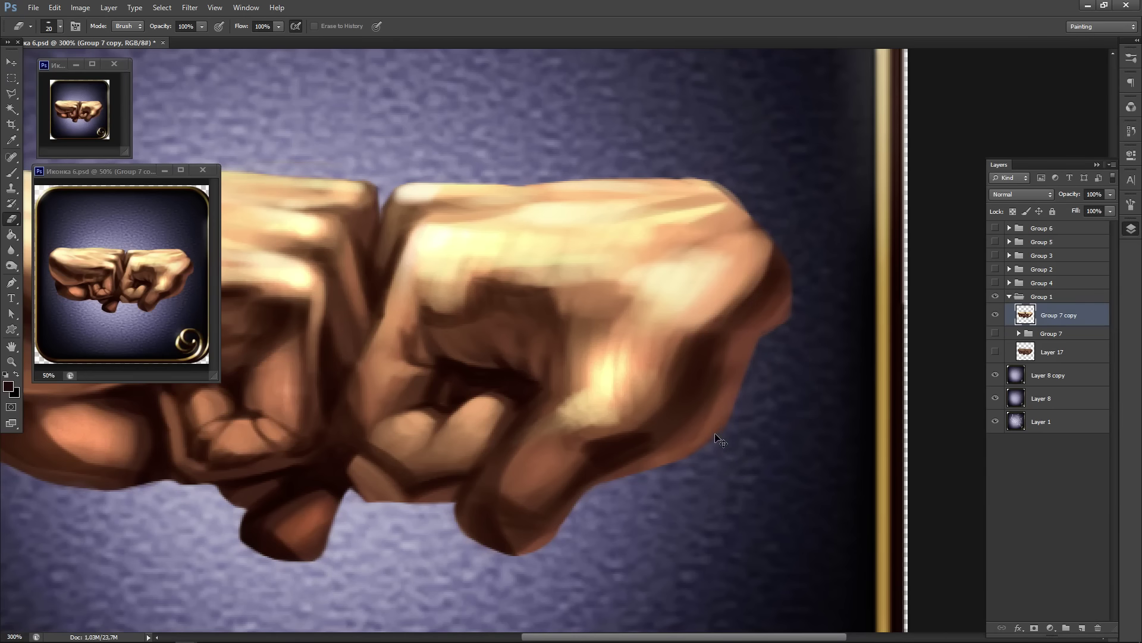
- Shift the merged fists' midtones toward yellow and red with Color Balance
key(ctrl+b)
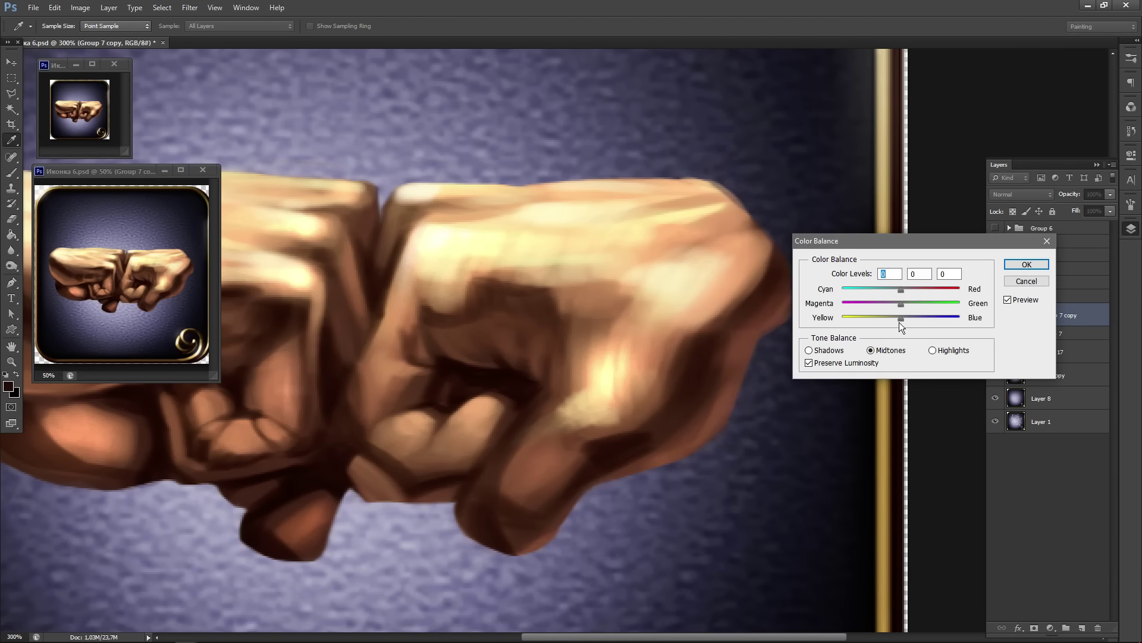
drag(900, 320, 888, 322)
click(908, 291)
click(1019, 264)
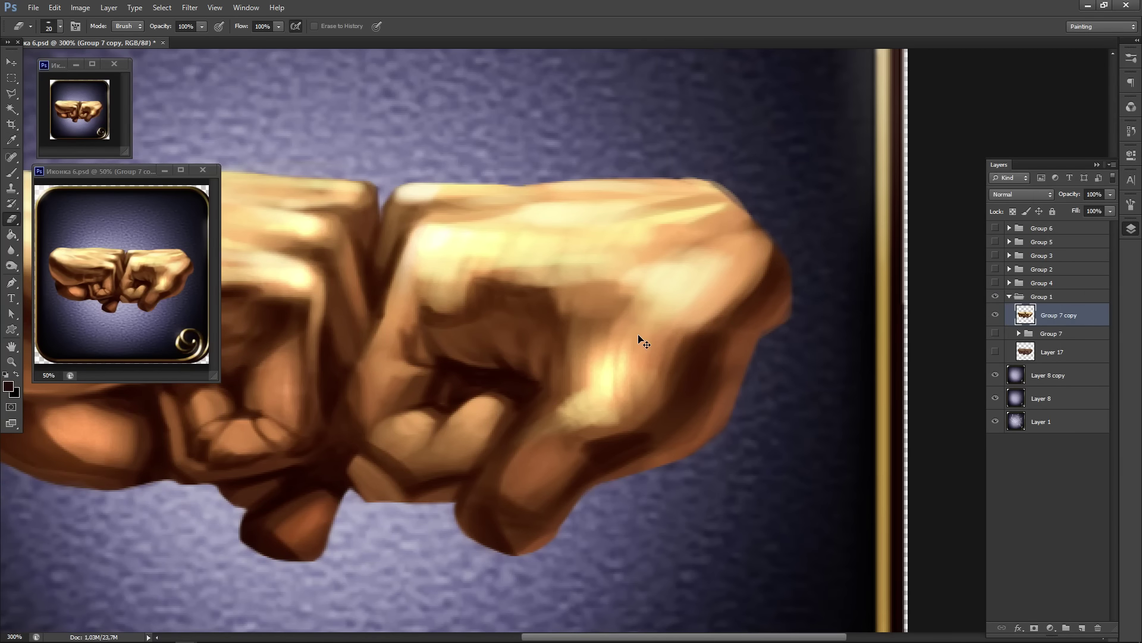
key(ctrl+1)
key(ctrl+m)
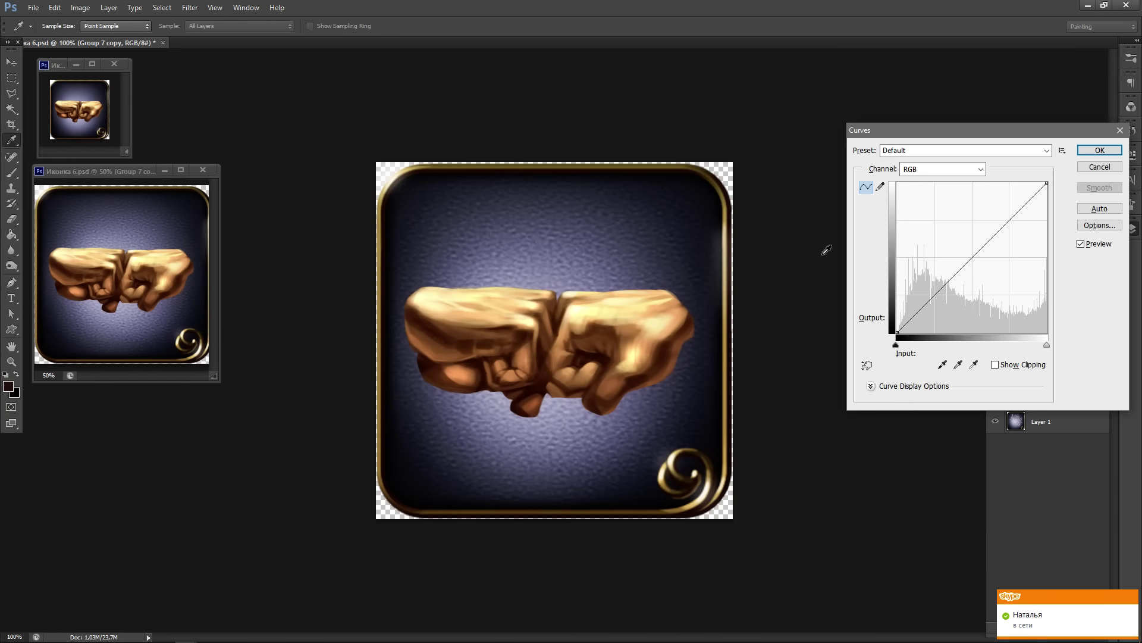
key(Escape)
- Burn the midtones across both merged fists at 20% exposure, reducing the brush size to 100 for the smaller areas
click(12, 266)
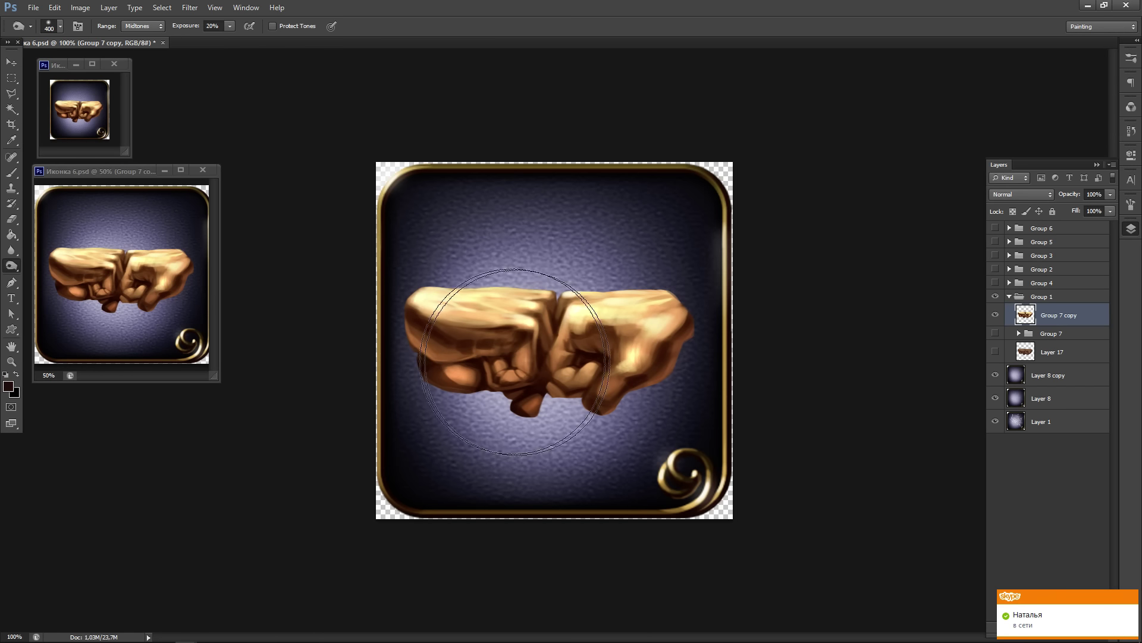
mouse_move(669, 338)
mouse_down()
mouse_move(603, 354)
mouse_move(609, 416)
mouse_move(654, 369)
mouse_move(633, 377)
mouse_up()
key(bracketleft)
key(bracketleft)
key(bracketleft)
key(bracketleft)
key(bracketleft)
key(bracketleft)
key(bracketleft)
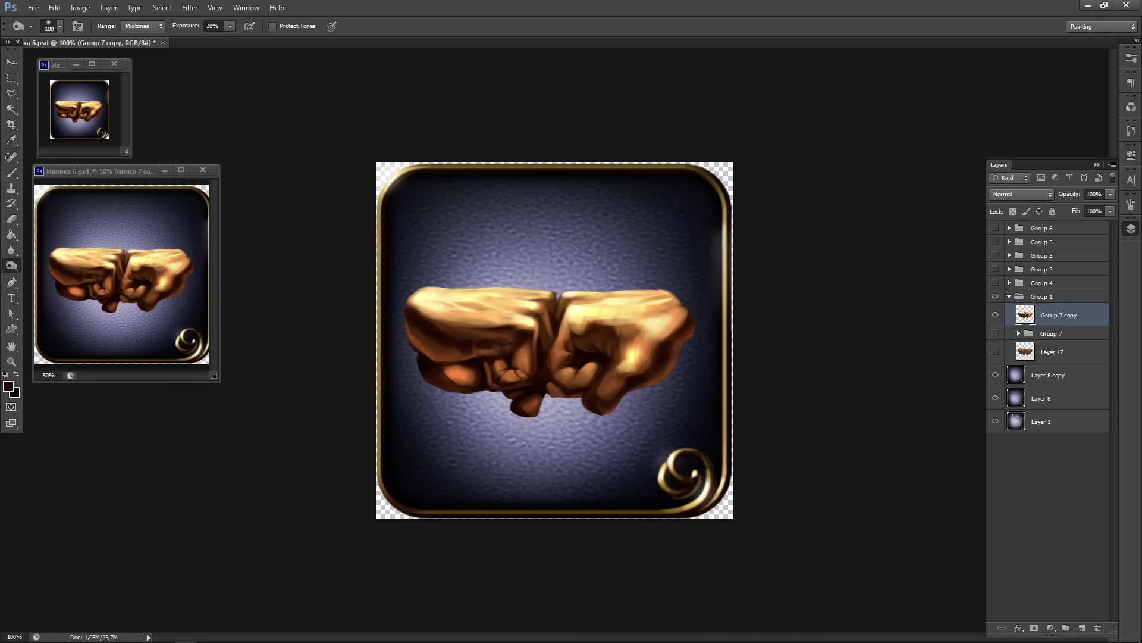
- Place the finished icon of two interlocked golden hands beside the artwork as a reference and return to the fists document
key(ctrl+Tab)
drag(550, 354, 800, 143)
click(481, 369)
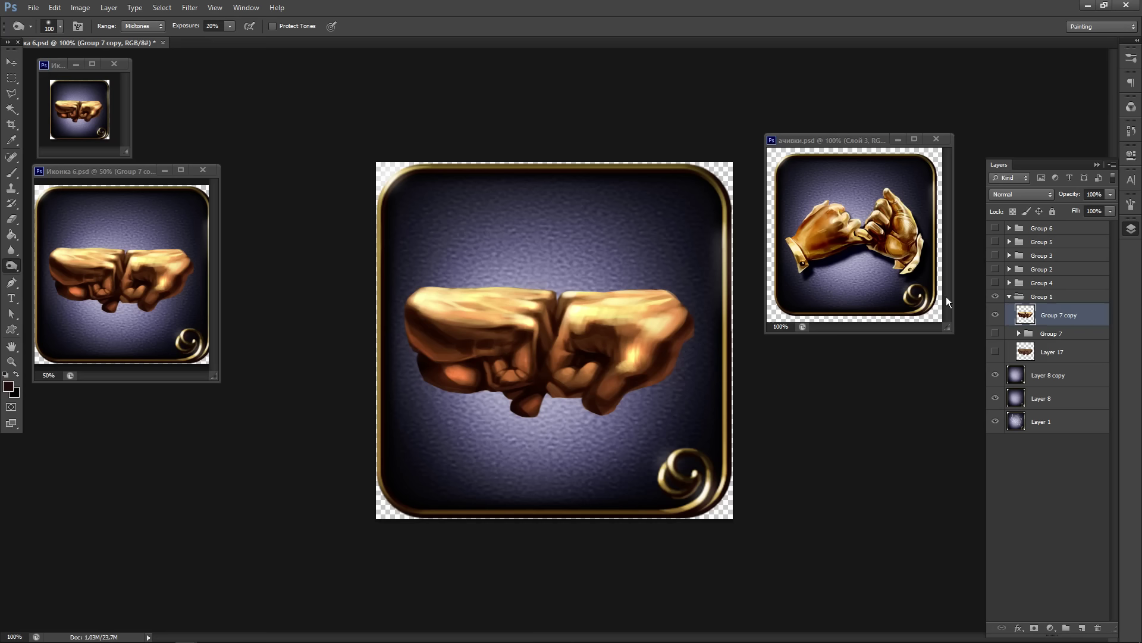
- Add a new layer above the merged fists and set the Brush tool's foreground color to white
key(ctrl+shift+n)
key(Return)
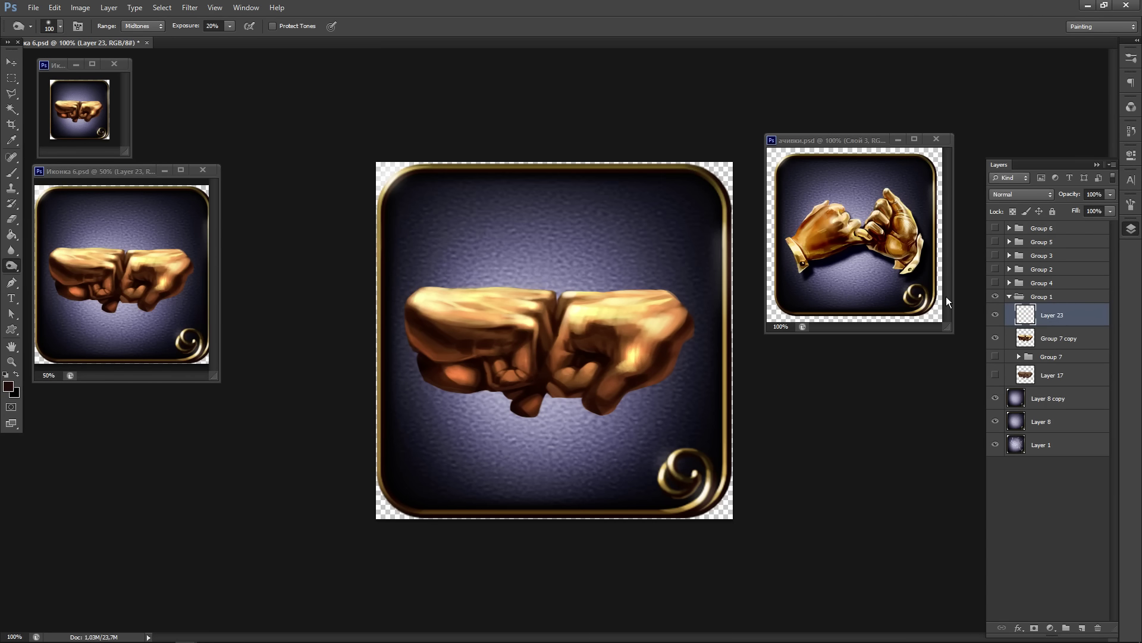
key(b)
scroll(501, 357, up, 2)
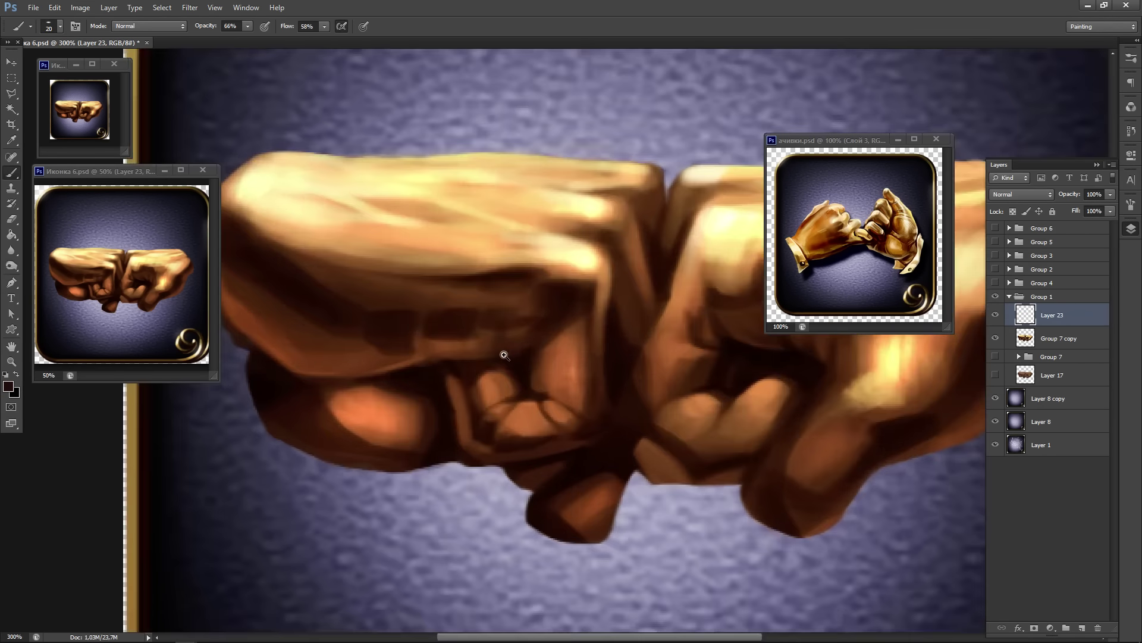
drag(589, 361, 278, 453)
click(8, 386)
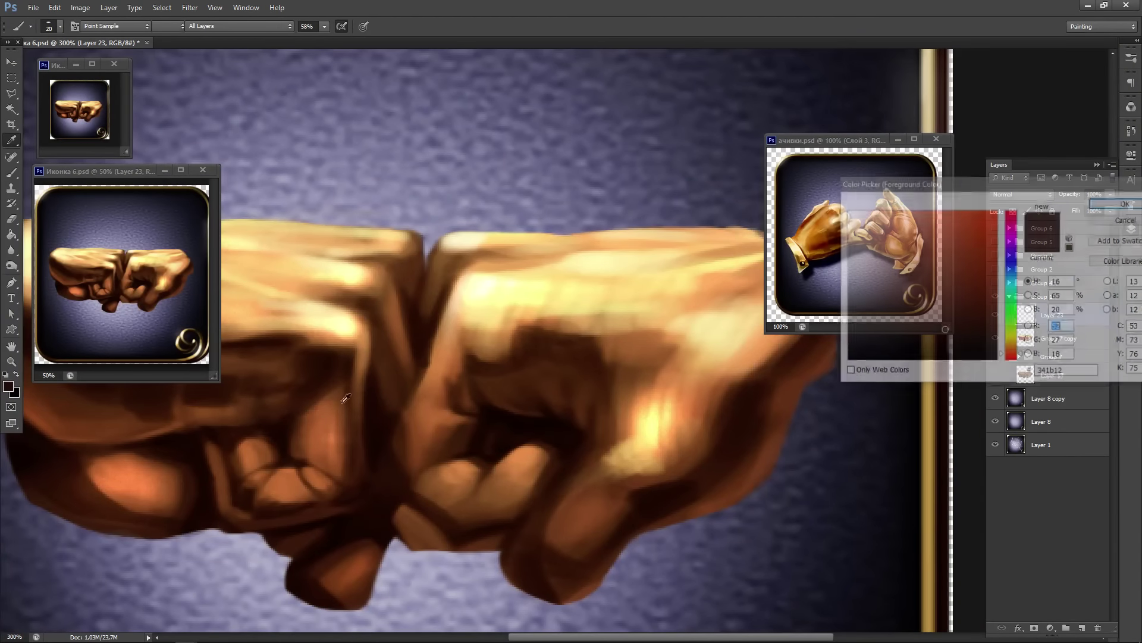
click(846, 210)
click(1119, 202)
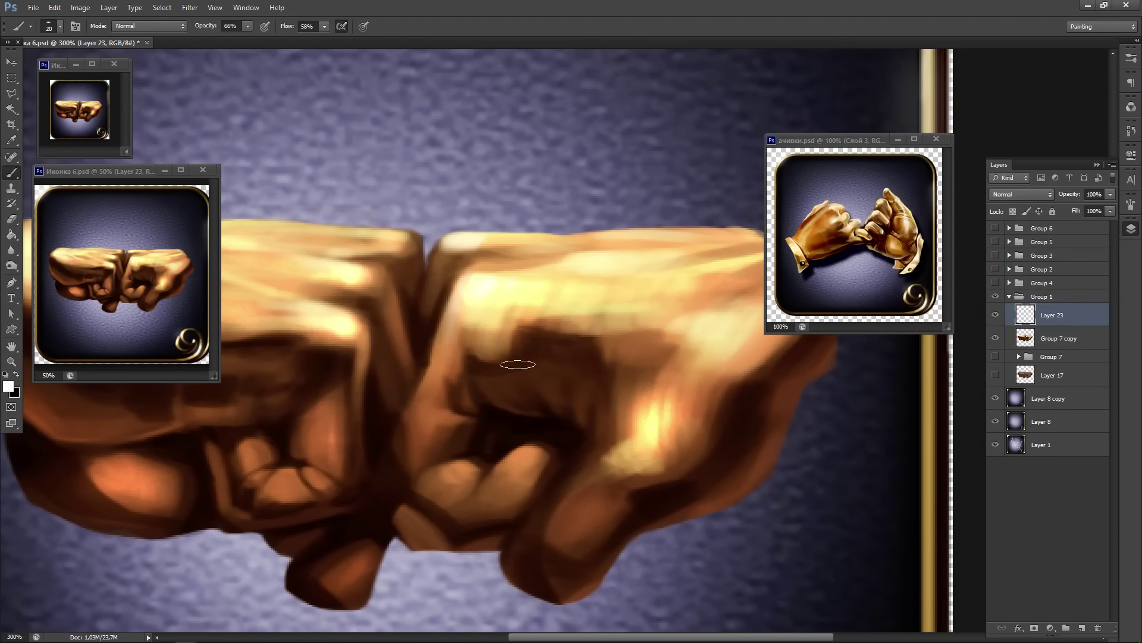
- Paint thin white highlights across the upper plane of the right fist with a size 7 brush at 96% flow
key(bracketleft)
key(bracketleft)
key(bracketleft)
key(bracketleft)
click(324, 26)
drag(322, 41, 348, 39)
mouse_move(460, 293)
mouse_down()
mouse_move(487, 294)
mouse_move(672, 288)
mouse_up()
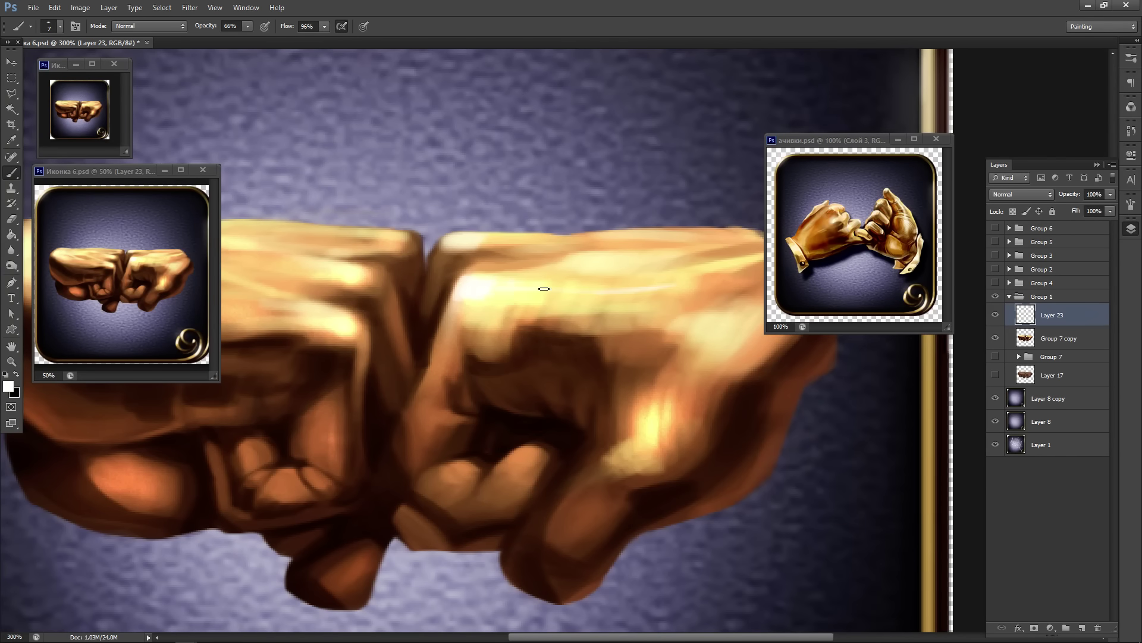
drag(546, 299, 369, 325)
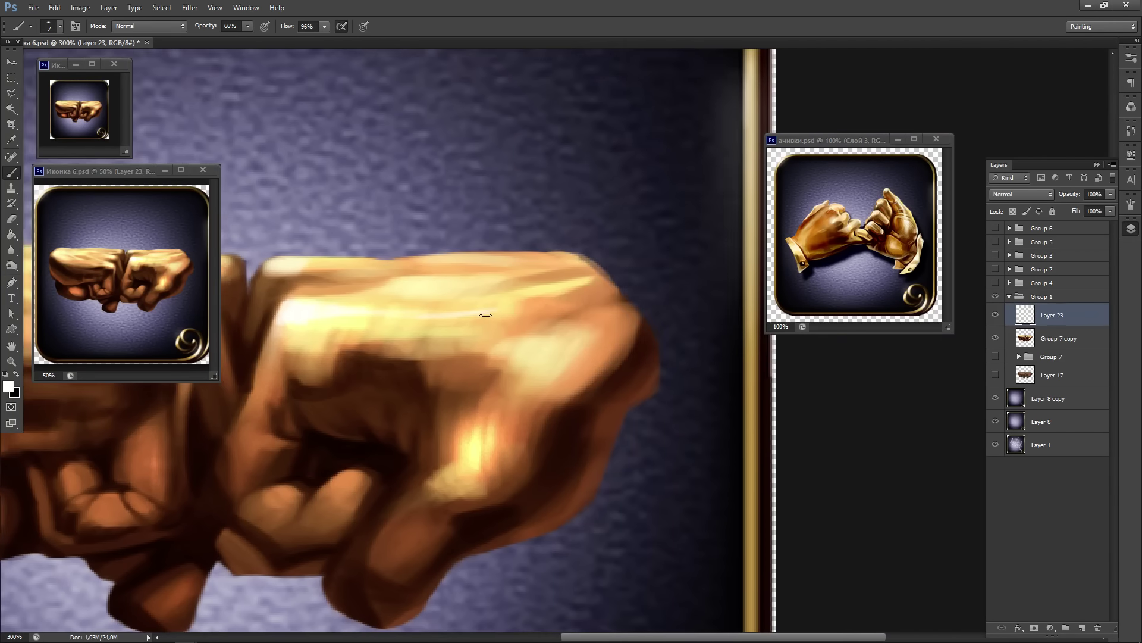
drag(592, 280, 519, 296)
mouse_move(519, 297)
mouse_down()
mouse_move(550, 309)
mouse_move(580, 295)
mouse_up()
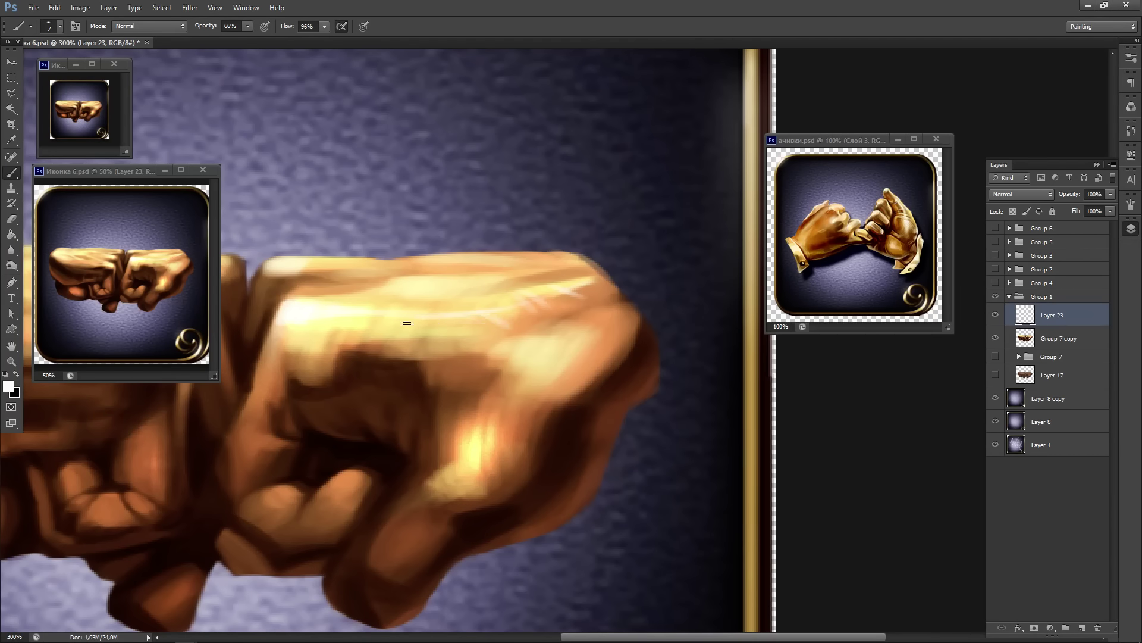
- Paint white highlights down the right fist's inner edge and into its palm shadow, reducing the brush to size 5
mouse_move(338, 324)
mouse_down()
mouse_move(467, 298)
mouse_move(390, 348)
mouse_move(365, 408)
mouse_up()
key([)
key([)
mouse_move(439, 326)
mouse_down()
mouse_move(469, 397)
mouse_move(427, 316)
mouse_move(470, 403)
mouse_move(460, 335)
mouse_move(448, 449)
mouse_move(398, 489)
mouse_move(541, 370)
mouse_move(509, 370)
mouse_up()
- Highlight the right fist's two curled fingertips in white, undoing and repainting the strokes between them
mouse_move(478, 418)
mouse_down()
mouse_move(466, 345)
mouse_move(458, 381)
mouse_move(473, 378)
mouse_move(423, 413)
mouse_move(410, 444)
mouse_up()
drag(419, 402, 407, 434)
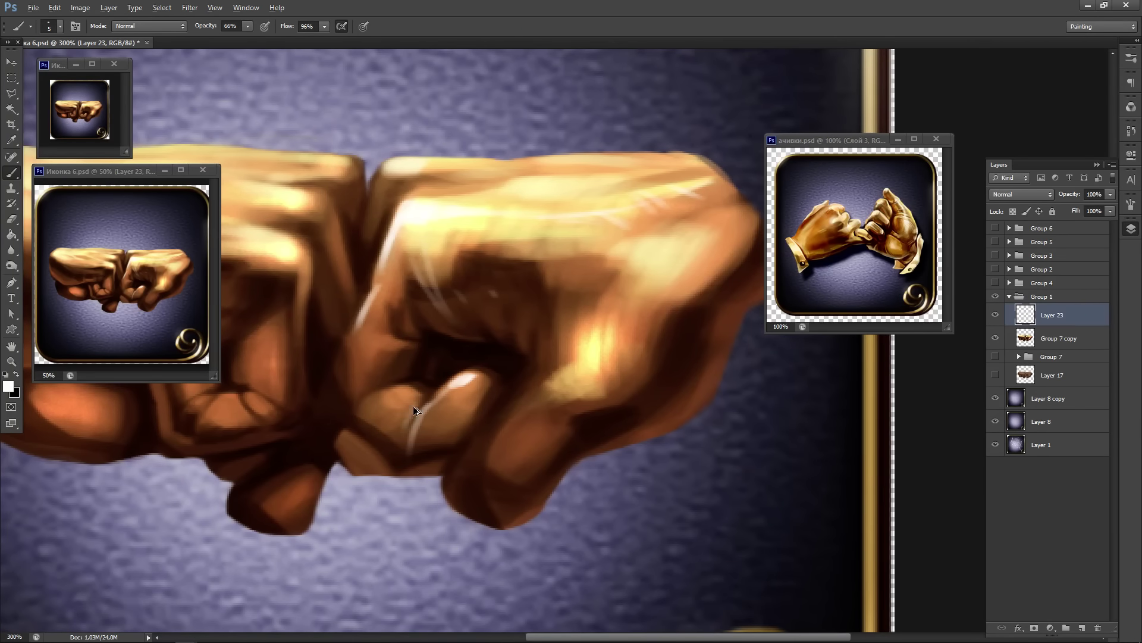
key(ctrl+alt+z)
key(ctrl+alt+z)
mouse_move(432, 399)
mouse_down()
mouse_move(417, 443)
mouse_move(435, 442)
mouse_up()
mouse_move(395, 397)
mouse_down()
mouse_move(387, 391)
mouse_move(405, 389)
mouse_move(418, 407)
mouse_move(364, 403)
mouse_up()
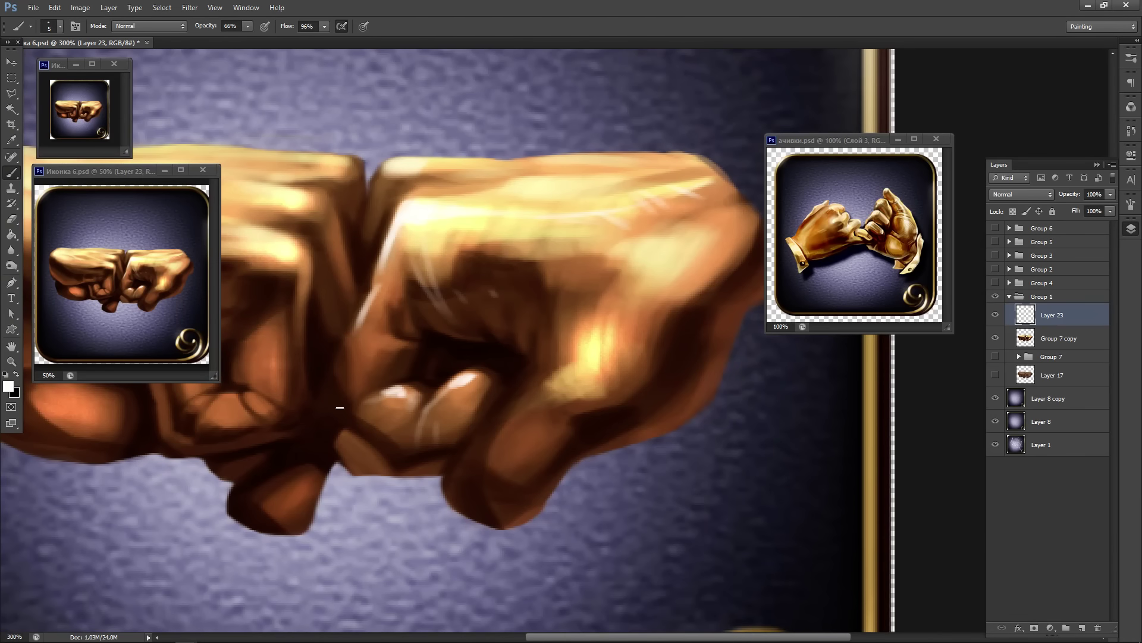
- Add white highlights to the edge of the right fist's bent finger and to its thumb
mouse_move(379, 332)
mouse_down()
mouse_move(389, 327)
mouse_move(376, 337)
mouse_move(370, 315)
mouse_move(378, 349)
mouse_up()
mouse_move(491, 465)
mouse_down()
mouse_move(507, 474)
mouse_move(496, 451)
mouse_move(502, 467)
mouse_move(516, 464)
mouse_up()
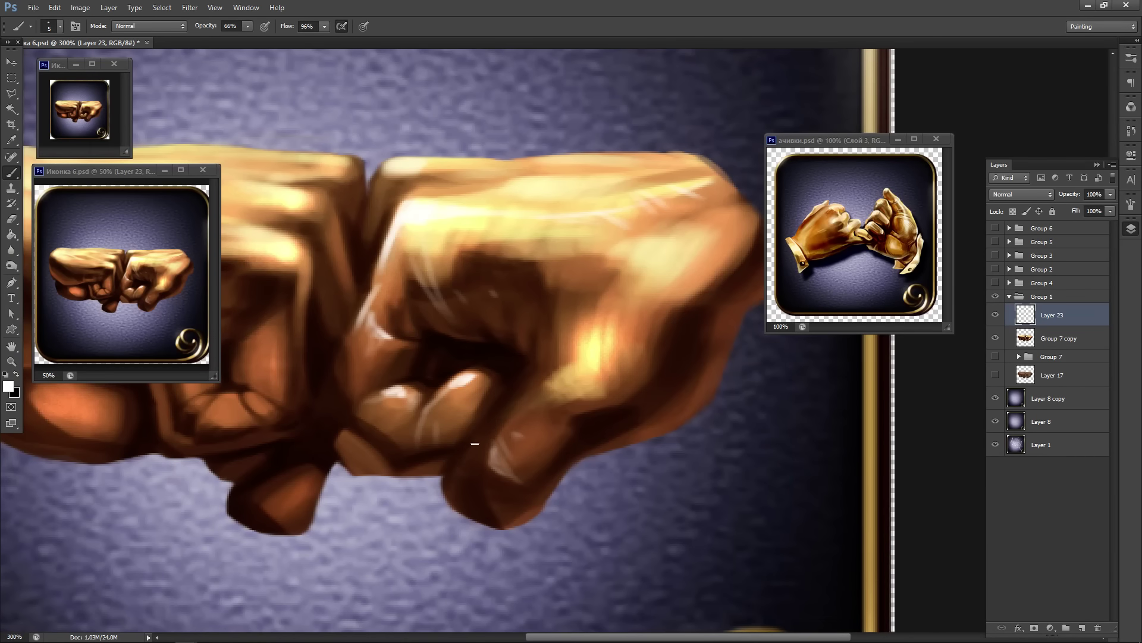
mouse_move(492, 414)
mouse_down()
mouse_move(452, 472)
mouse_move(460, 512)
mouse_up()
- Trace white rim highlights along the right fist's lower outer contour and accent the bright spots on its back
mouse_move(598, 448)
mouse_down()
mouse_move(661, 417)
mouse_move(593, 456)
mouse_move(709, 395)
mouse_move(629, 431)
mouse_move(695, 406)
mouse_move(659, 437)
mouse_up()
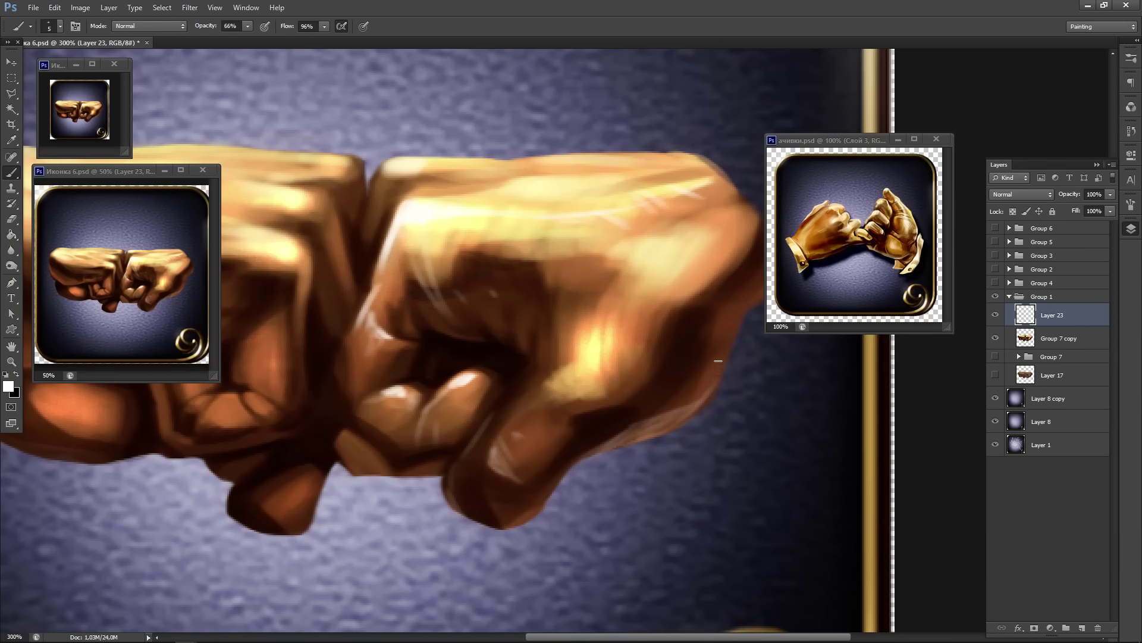
mouse_move(718, 361)
mouse_down()
mouse_move(712, 390)
mouse_move(718, 380)
mouse_move(675, 431)
mouse_move(639, 421)
mouse_move(616, 441)
mouse_up()
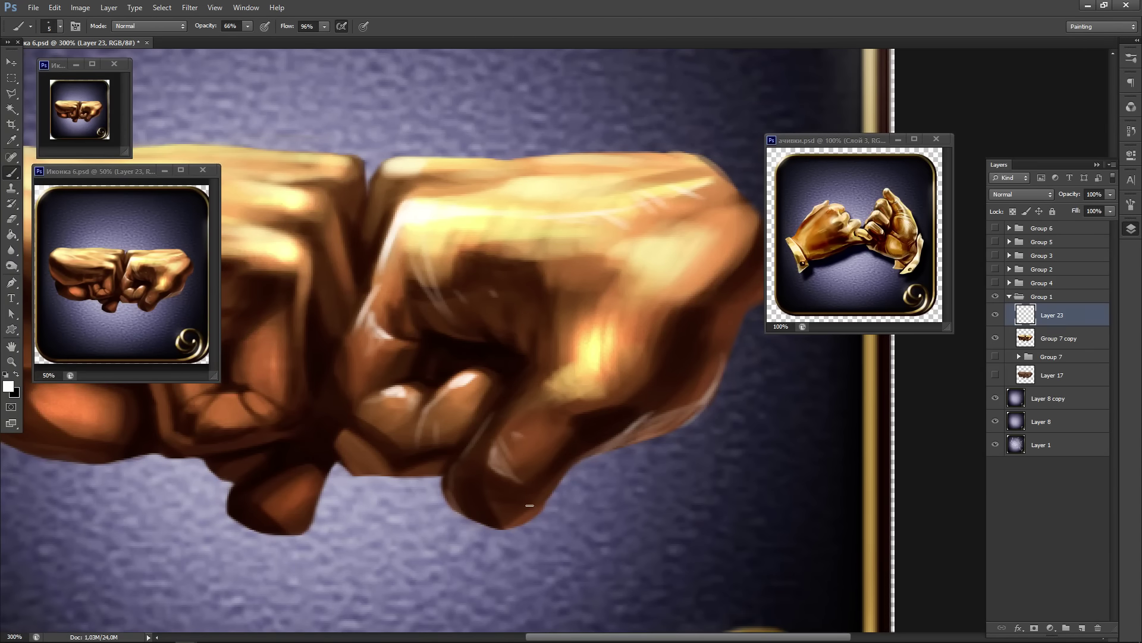
drag(586, 400, 492, 472)
mouse_move(661, 369)
mouse_down()
mouse_move(614, 391)
mouse_move(675, 358)
mouse_move(630, 390)
mouse_move(637, 410)
mouse_up()
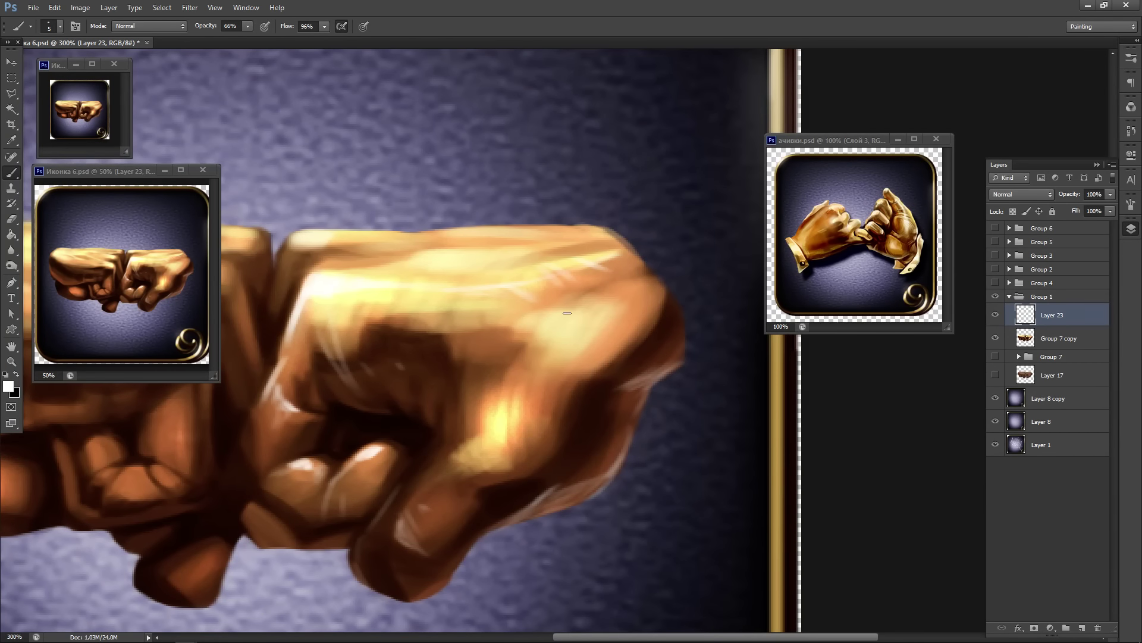
mouse_move(603, 300)
mouse_down()
mouse_move(564, 316)
mouse_move(646, 278)
mouse_move(590, 312)
mouse_up()
mouse_move(531, 353)
mouse_down()
mouse_move(426, 449)
mouse_move(512, 402)
mouse_move(477, 431)
mouse_move(489, 434)
mouse_move(479, 450)
mouse_move(503, 442)
mouse_move(477, 458)
mouse_up()
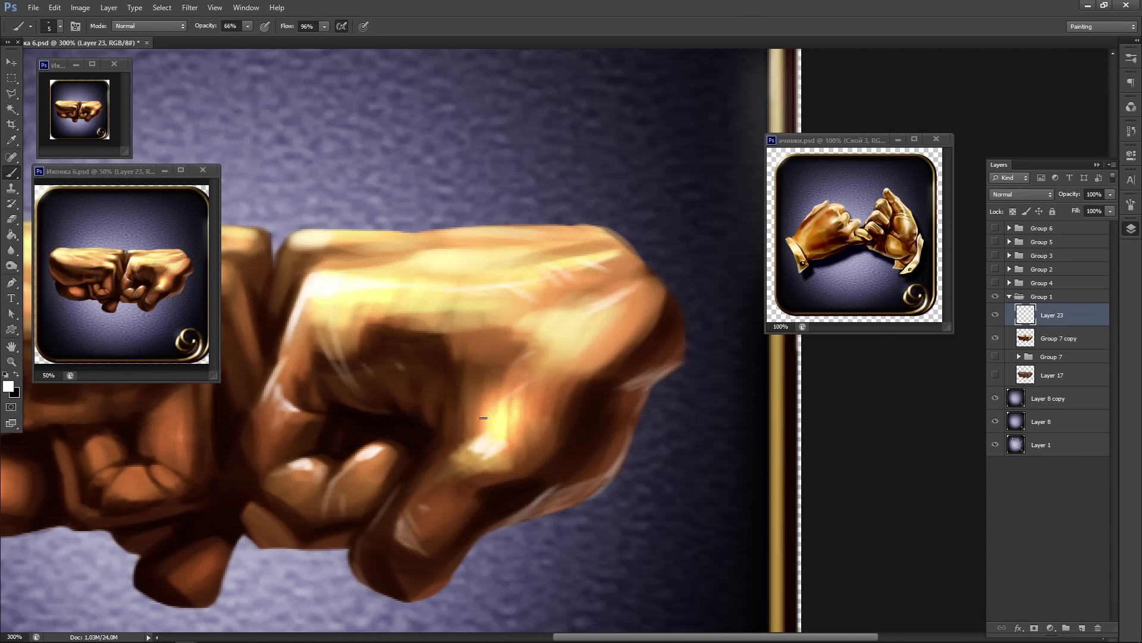
- Paint thin white highlights along the upper edge of the right fist's thumb and its inner finger fold, undoing the last strokes
mouse_move(423, 410)
mouse_down()
mouse_move(440, 434)
mouse_move(442, 417)
mouse_move(444, 438)
mouse_move(417, 477)
mouse_up()
mouse_move(449, 433)
mouse_down()
mouse_move(463, 410)
mouse_move(416, 363)
mouse_move(317, 430)
mouse_move(405, 406)
mouse_move(433, 429)
mouse_move(470, 418)
mouse_up()
drag(436, 455, 464, 407)
drag(452, 432, 469, 387)
mouse_move(457, 430)
mouse_down()
mouse_move(475, 403)
mouse_move(472, 326)
mouse_move(487, 305)
mouse_up()
drag(476, 347, 406, 423)
drag(433, 353, 438, 367)
drag(421, 295, 451, 318)
key(ctrl+alt+z)
key(ctrl+alt+z)
key(ctrl+alt+z)
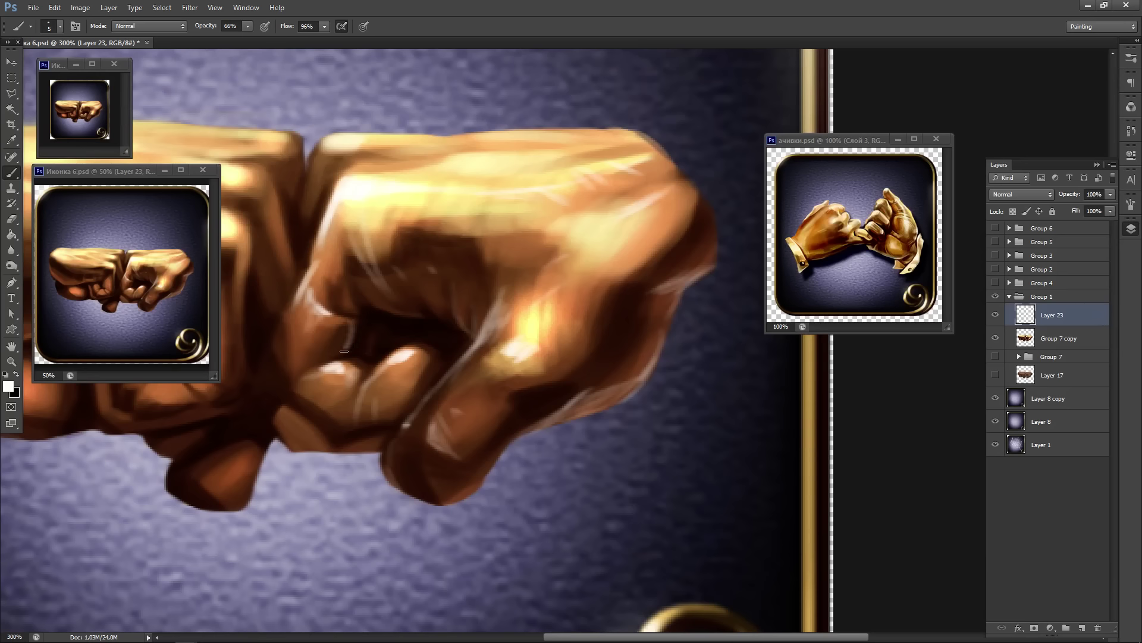
- Paint white highlights on the right fist's upper outer corner and along its top edge
scroll(369, 357, up, 3)
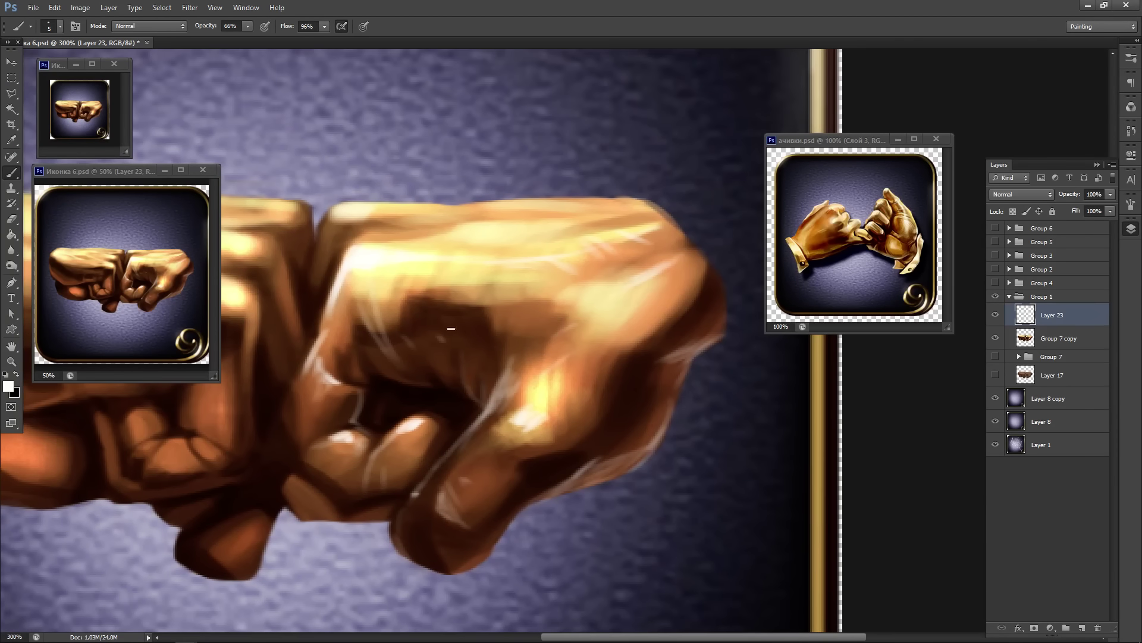
drag(486, 347, 410, 422)
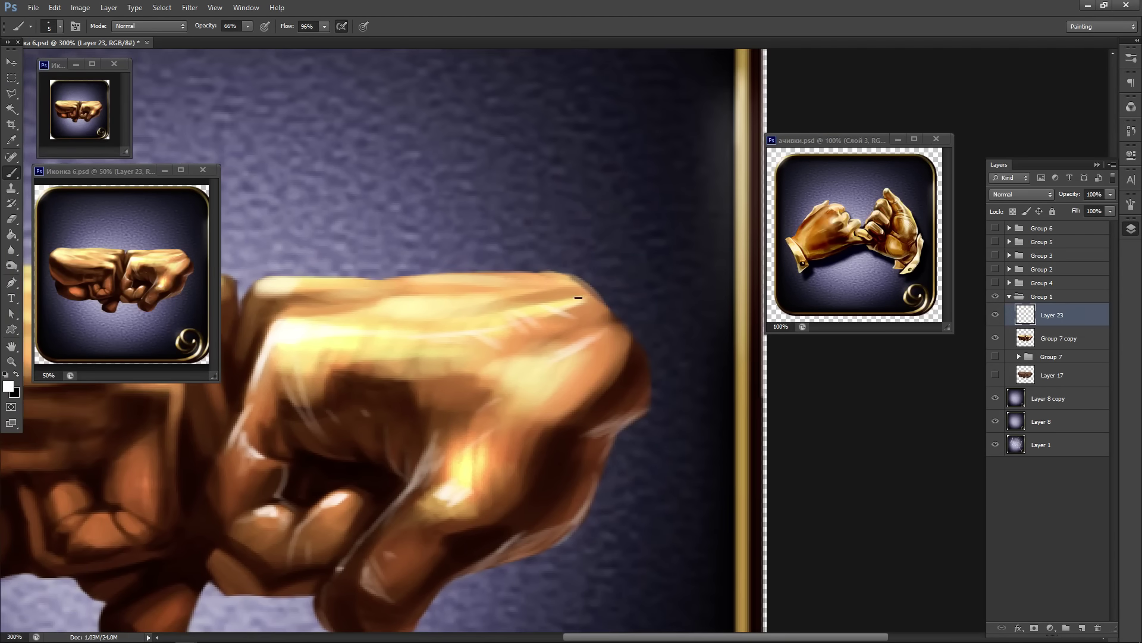
mouse_move(578, 297)
mouse_down()
mouse_move(634, 334)
mouse_move(616, 325)
mouse_move(630, 346)
mouse_move(604, 335)
mouse_move(622, 327)
mouse_move(607, 340)
mouse_up()
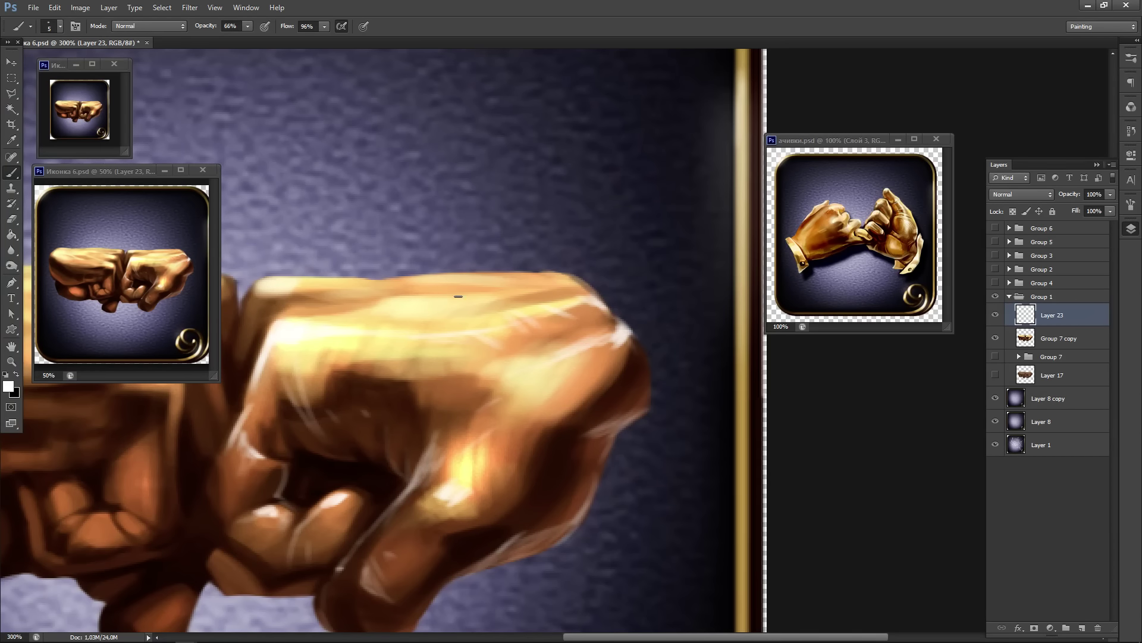
mouse_move(265, 279)
mouse_down()
mouse_move(278, 278)
mouse_move(264, 288)
mouse_up()
drag(395, 278, 549, 279)
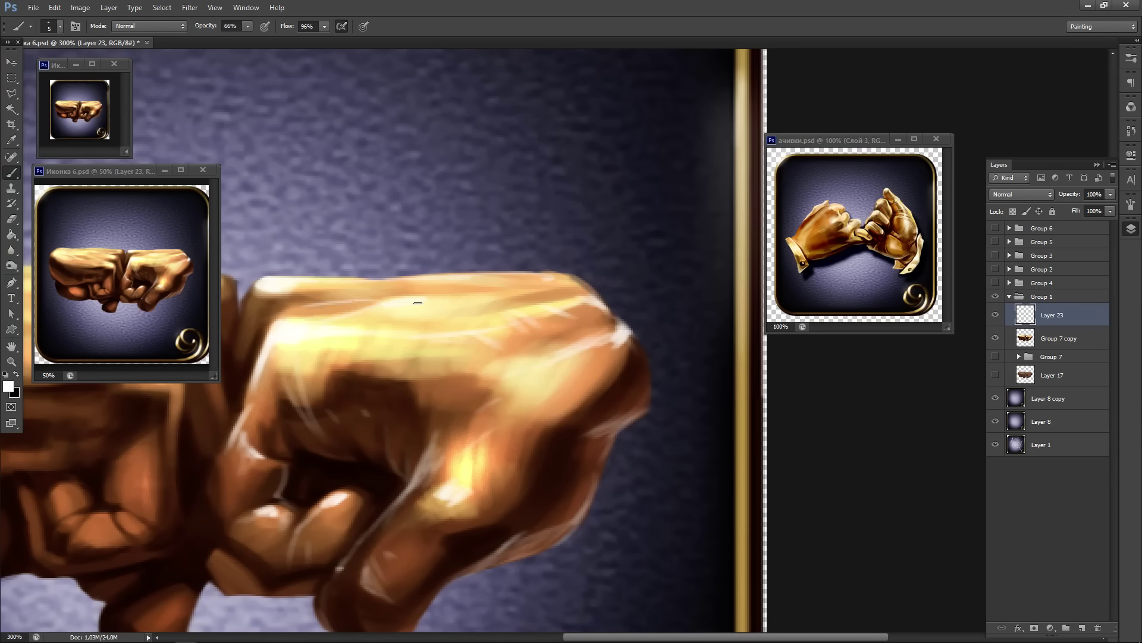
- Outline the right fist's side facing the gap between the fists with thin white highlights
drag(333, 313, 543, 261)
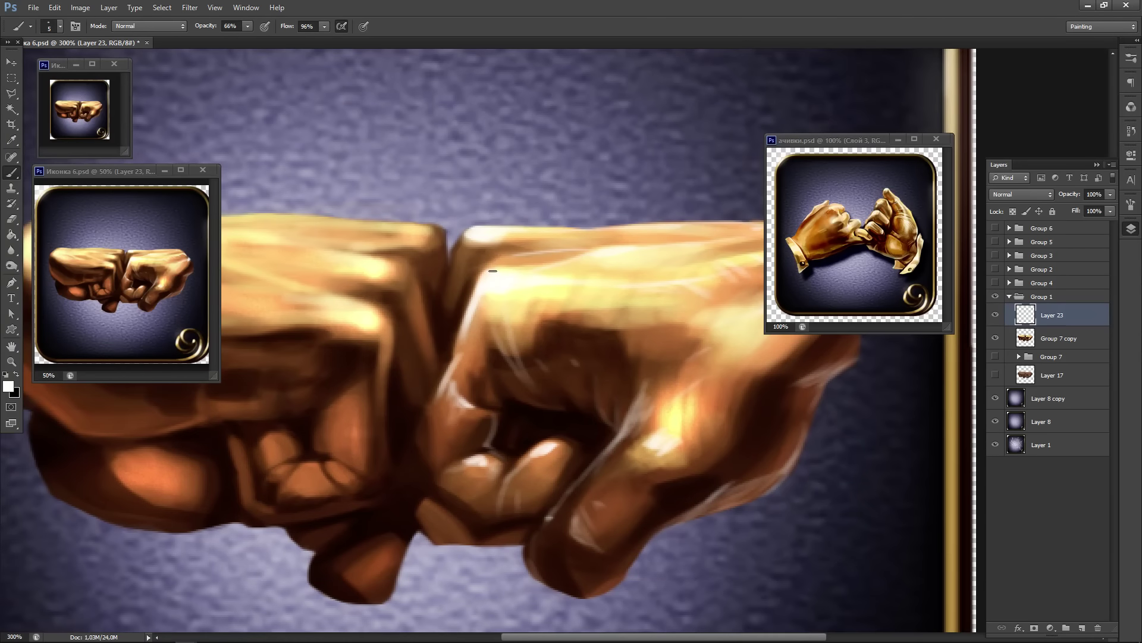
drag(460, 241, 447, 342)
mouse_move(476, 262)
mouse_down()
mouse_move(452, 340)
mouse_move(495, 256)
mouse_move(472, 262)
mouse_move(461, 294)
mouse_up()
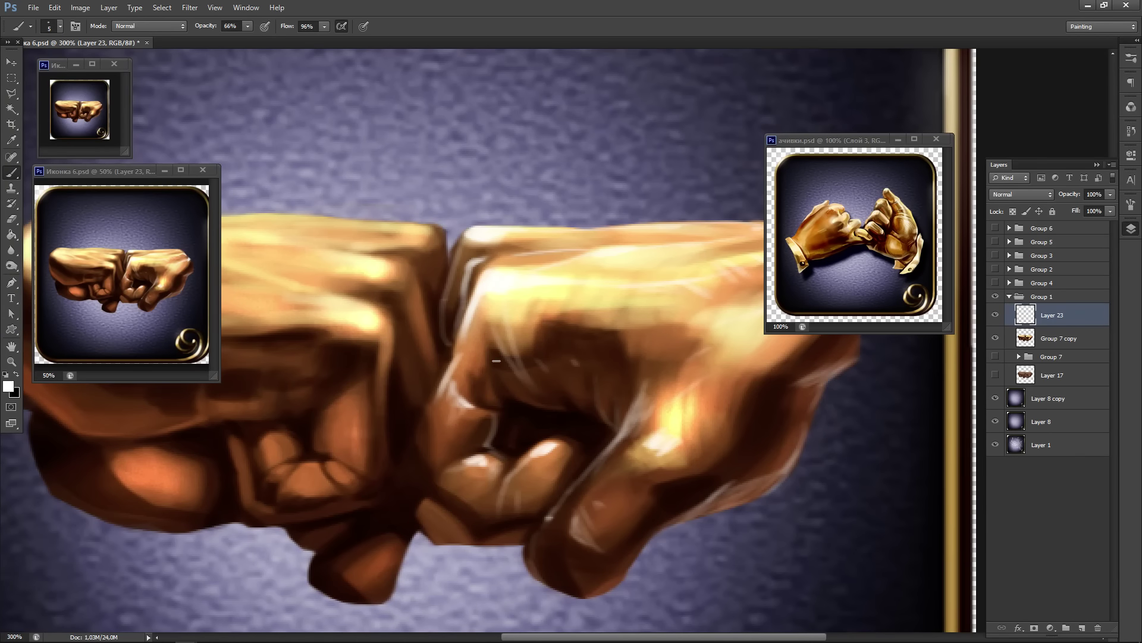
- Undo the recent highlights on the right fist's gap-facing side and paint a thin white line along the gap between the fists
key(ctrl+alt+z)
key(ctrl+alt+z)
key(ctrl+alt+z)
key(ctrl+alt+z)
key(ctrl+alt+z)
key(ctrl+alt+z)
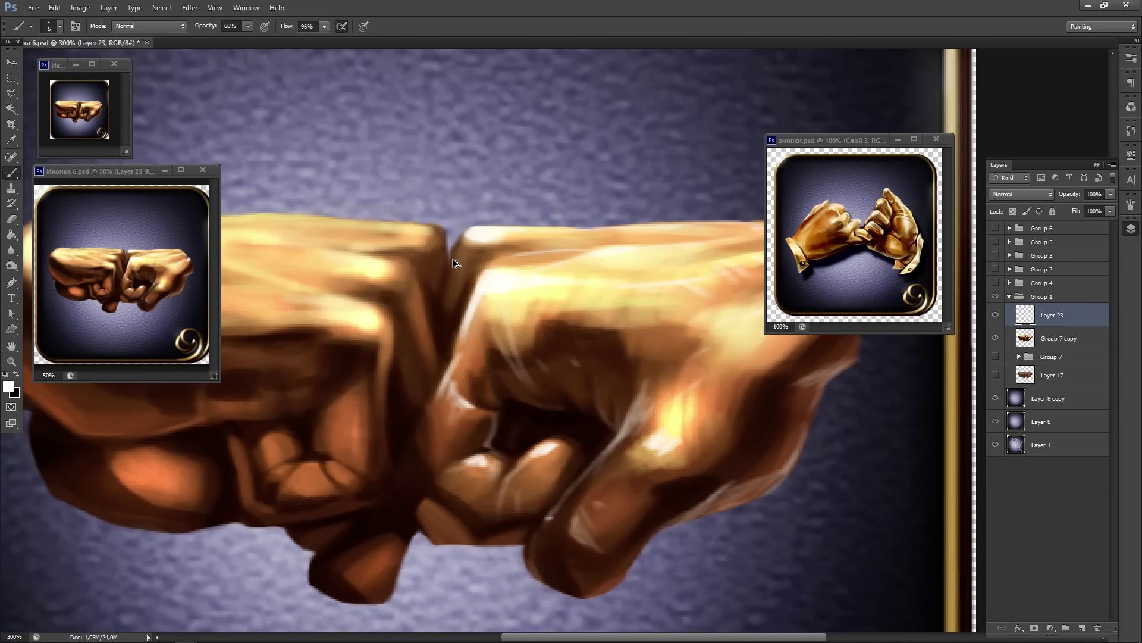
drag(442, 241, 453, 334)
key(ctrl+alt+z)
drag(449, 243, 435, 385)
- Outline the left fist's lower finger edge and protruding thumb tip with thin white highlights, plus the right fist's neighbouring lower finger
drag(380, 473, 415, 370)
drag(326, 419, 427, 391)
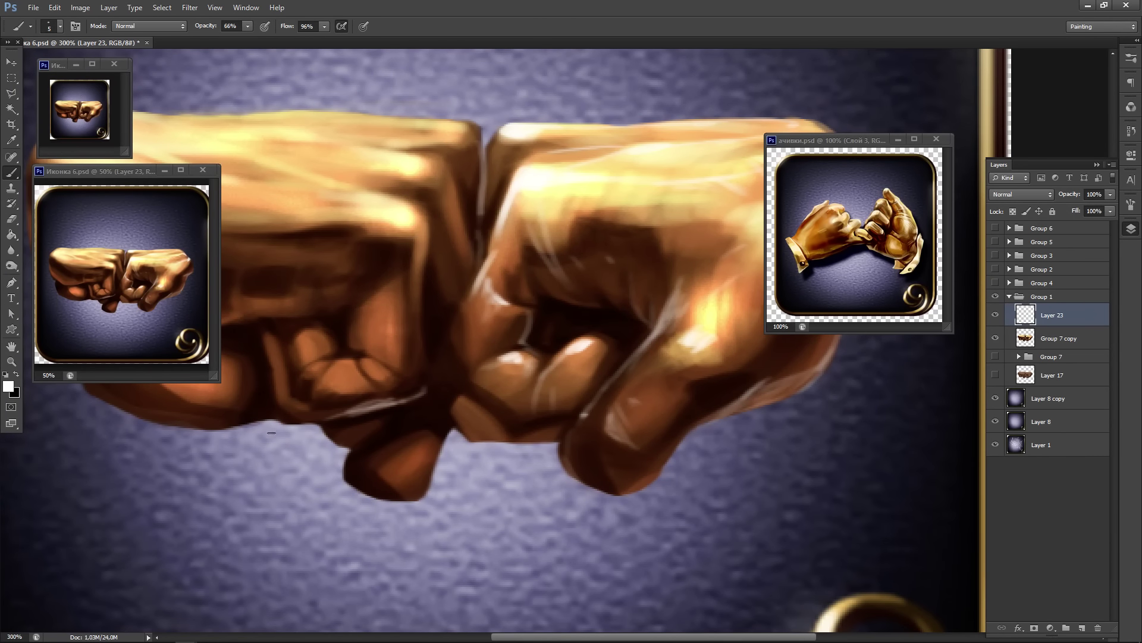
drag(279, 406, 342, 421)
mouse_move(347, 479)
mouse_down()
mouse_move(355, 452)
mouse_move(351, 482)
mouse_move(427, 500)
mouse_up()
mouse_move(355, 450)
mouse_down()
mouse_move(372, 493)
mouse_move(395, 499)
mouse_up()
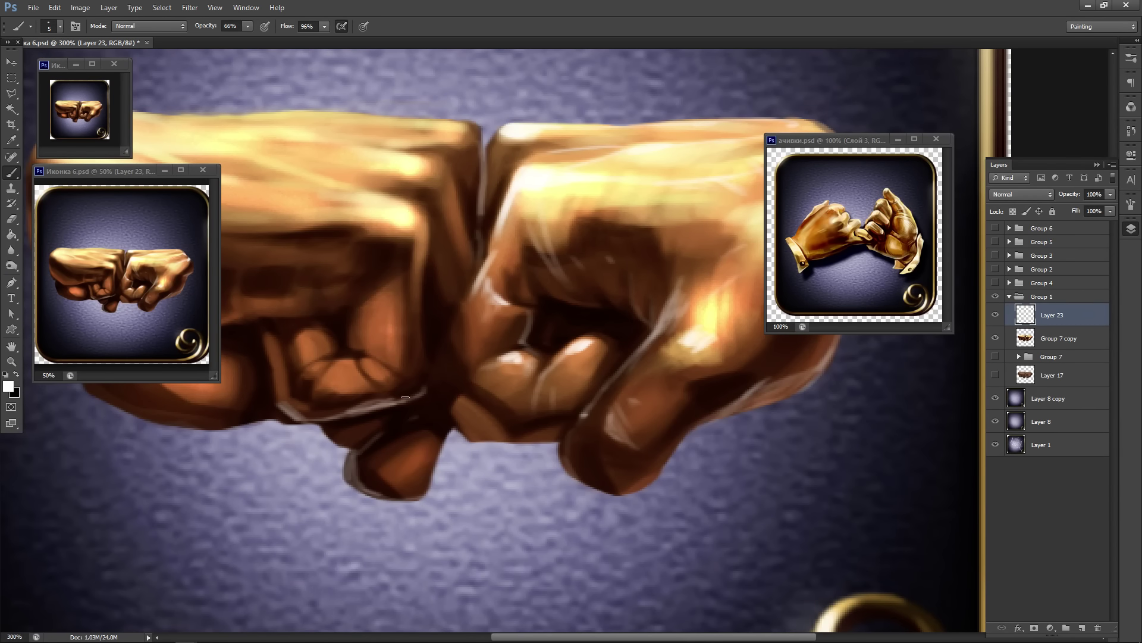
drag(435, 392, 464, 434)
drag(428, 358, 642, 407)
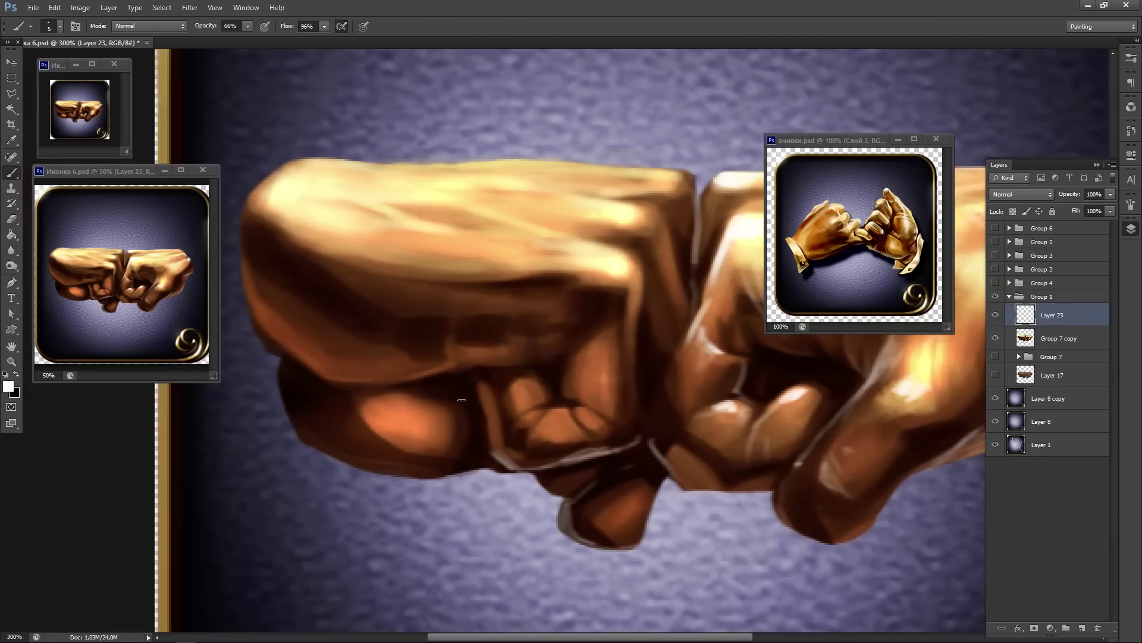
- Paint white highlights on the left fist's curled inner fingers and along the fold above them, undoing unwanted strokes
mouse_move(336, 388)
mouse_down()
mouse_move(470, 366)
mouse_move(472, 376)
mouse_up()
key(ctrl+alt+z)
key(ctrl+alt+z)
mouse_move(536, 330)
mouse_down()
mouse_move(552, 353)
mouse_move(568, 351)
mouse_up()
mouse_move(605, 312)
mouse_down()
mouse_move(571, 340)
mouse_move(498, 366)
mouse_up()
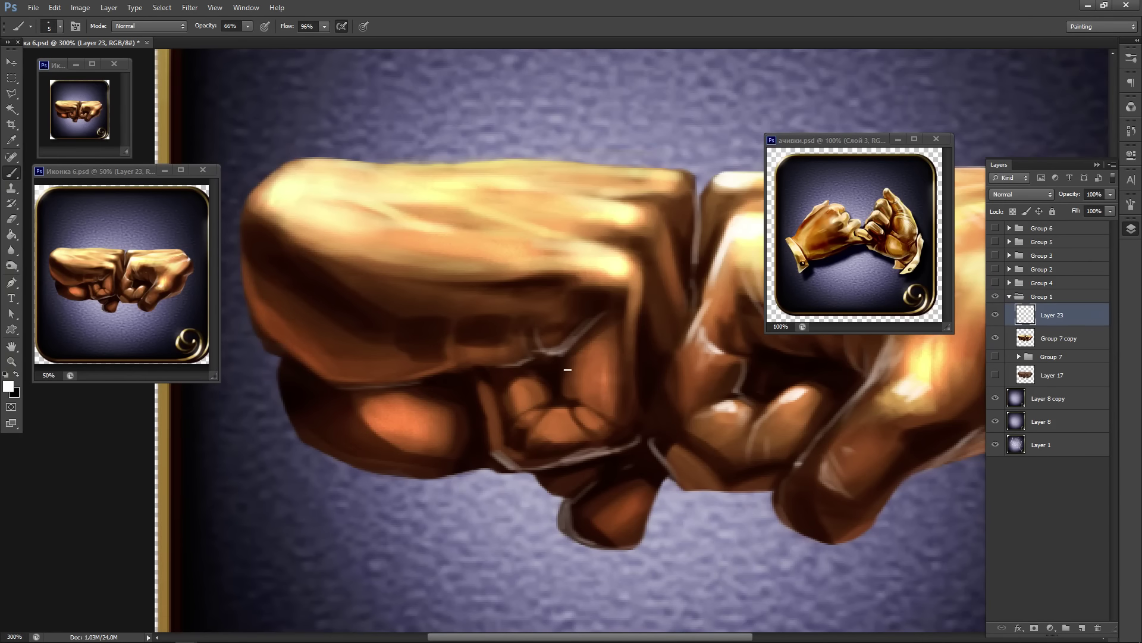
drag(568, 370, 578, 395)
mouse_move(581, 410)
mouse_down()
mouse_move(592, 420)
mouse_move(556, 413)
mouse_move(570, 424)
mouse_up()
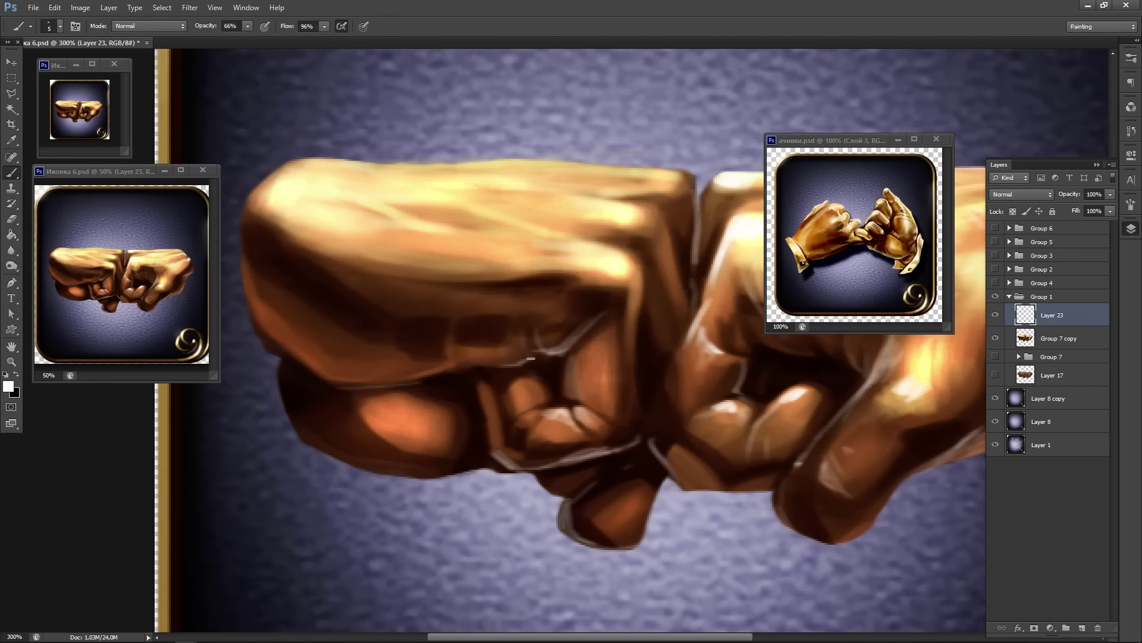
mouse_move(589, 339)
mouse_down()
mouse_move(582, 409)
mouse_move(585, 348)
mouse_up()
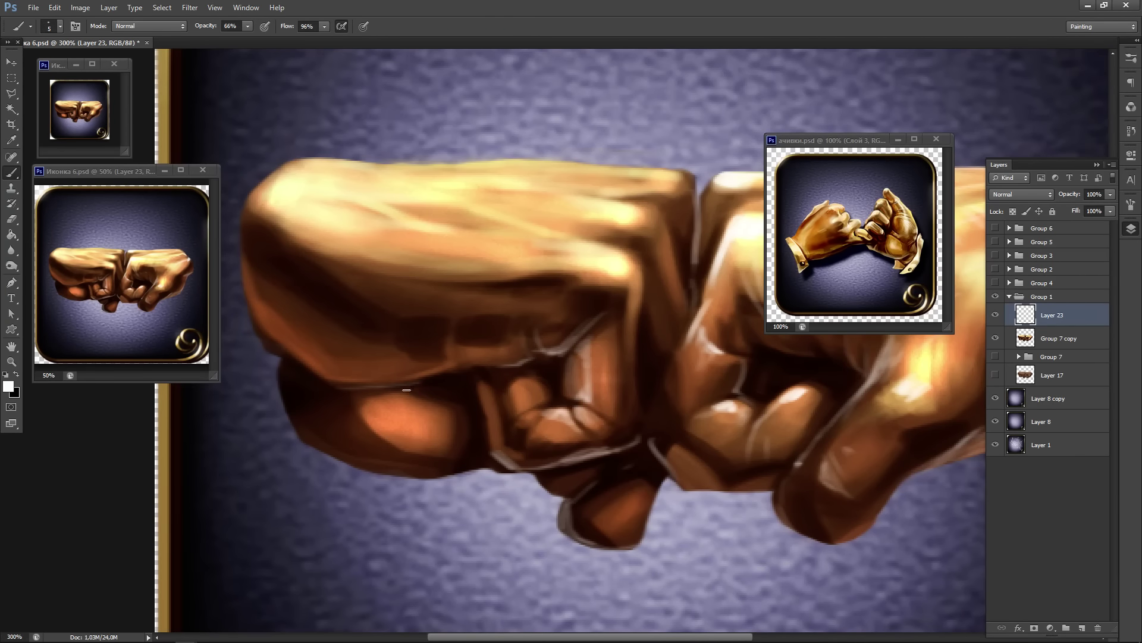
- Accent the left fist's lower bulge in white and trace thin rim highlights along its outer and lower contours
drag(384, 398, 415, 397)
mouse_move(249, 275)
mouse_down()
mouse_move(257, 329)
mouse_move(287, 346)
mouse_move(257, 319)
mouse_move(288, 342)
mouse_up()
drag(251, 306, 338, 385)
mouse_move(281, 361)
mouse_down()
mouse_move(283, 402)
mouse_move(281, 379)
mouse_move(306, 436)
mouse_up()
key(ctrl+alt+z)
key(ctrl+alt+z)
mouse_move(283, 379)
mouse_down()
mouse_move(312, 442)
mouse_move(281, 358)
mouse_up()
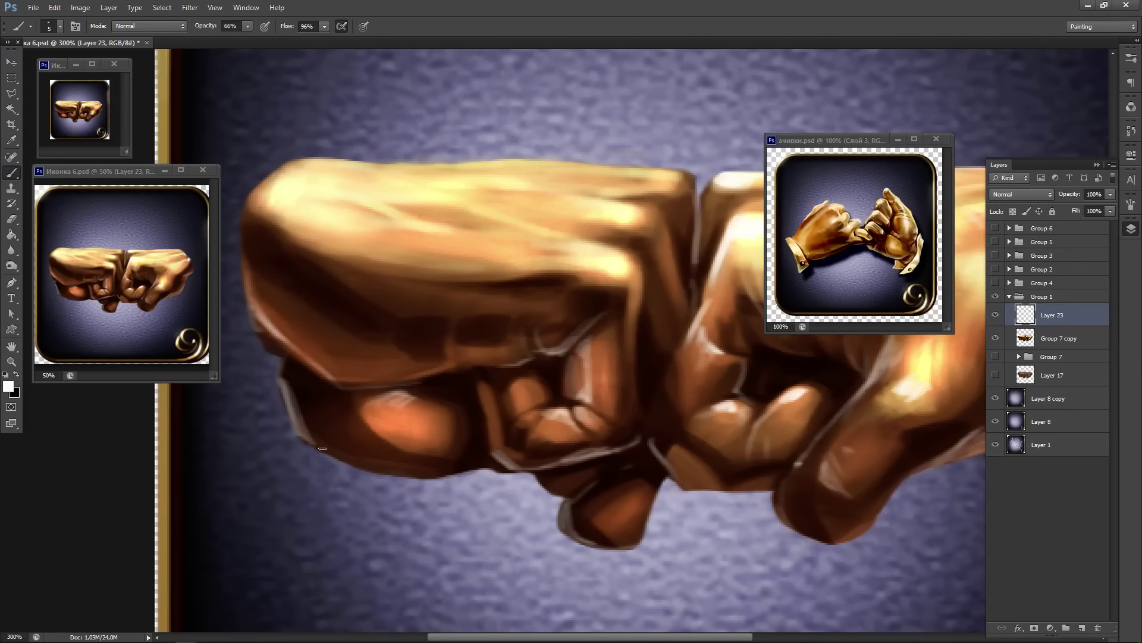
drag(299, 438, 382, 475)
key(ctrl+z)
mouse_move(311, 443)
mouse_down()
mouse_move(369, 470)
mouse_move(438, 477)
mouse_up()
key(ctrl+z)
- Paint a white highlight along the left fist's outer upper ridge and fine crease lines across its shaded side
drag(437, 341, 494, 453)
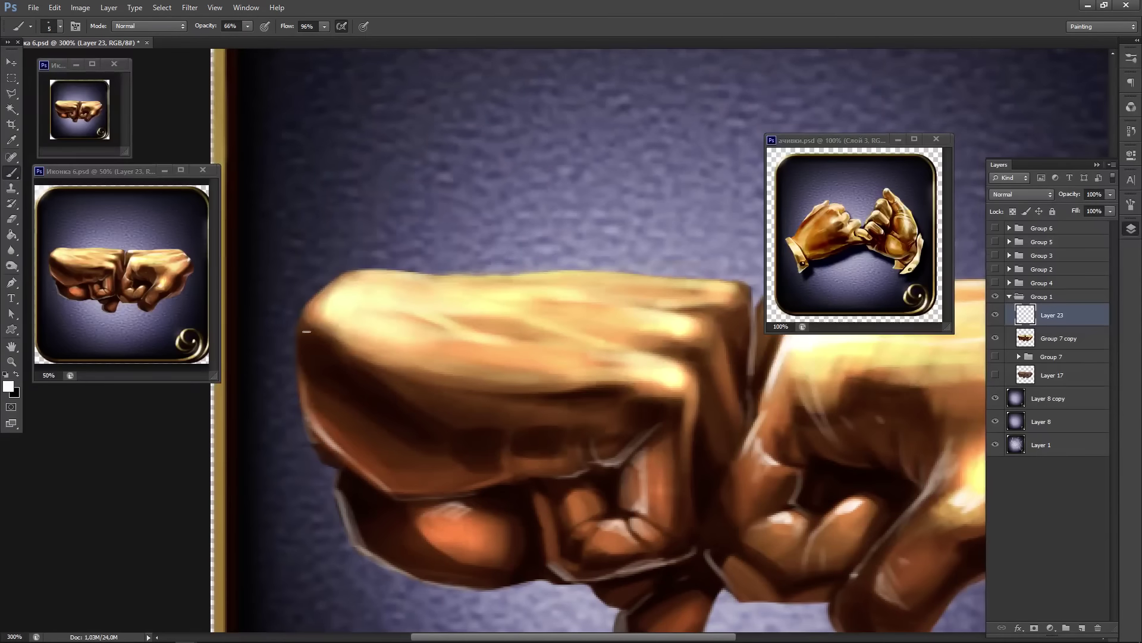
mouse_move(303, 314)
mouse_down()
mouse_move(354, 349)
mouse_move(328, 355)
mouse_move(305, 332)
mouse_move(386, 382)
mouse_up()
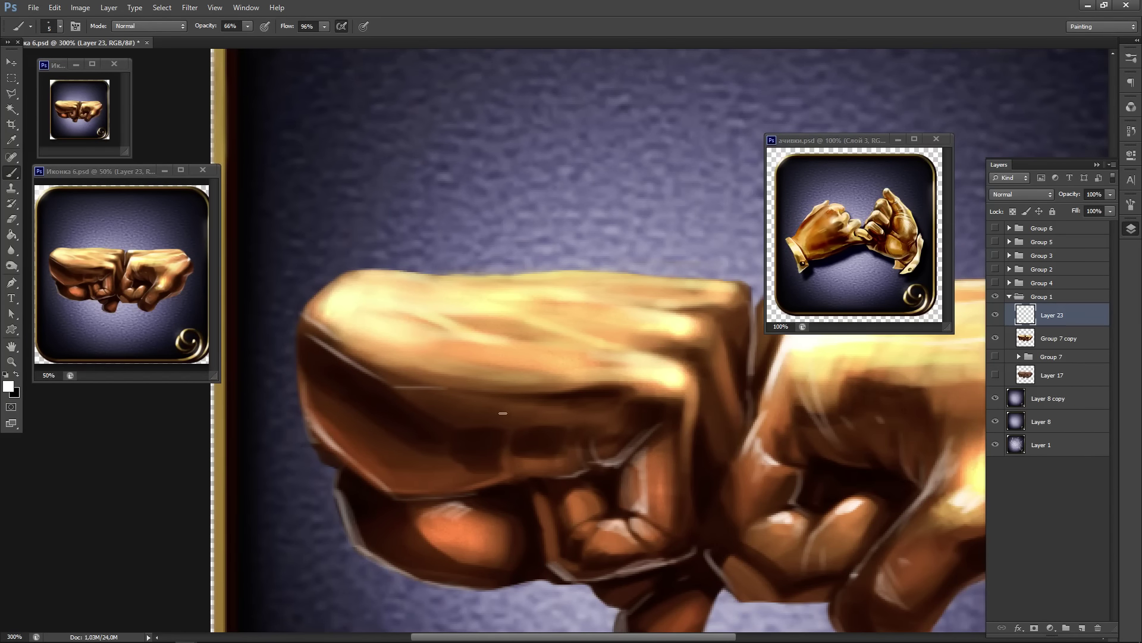
drag(517, 423, 507, 453)
drag(586, 421, 518, 434)
key(ctrl+alt+z)
key(ctrl+alt+z)
mouse_move(366, 414)
mouse_down()
mouse_move(335, 445)
mouse_move(438, 436)
mouse_move(324, 408)
mouse_up()
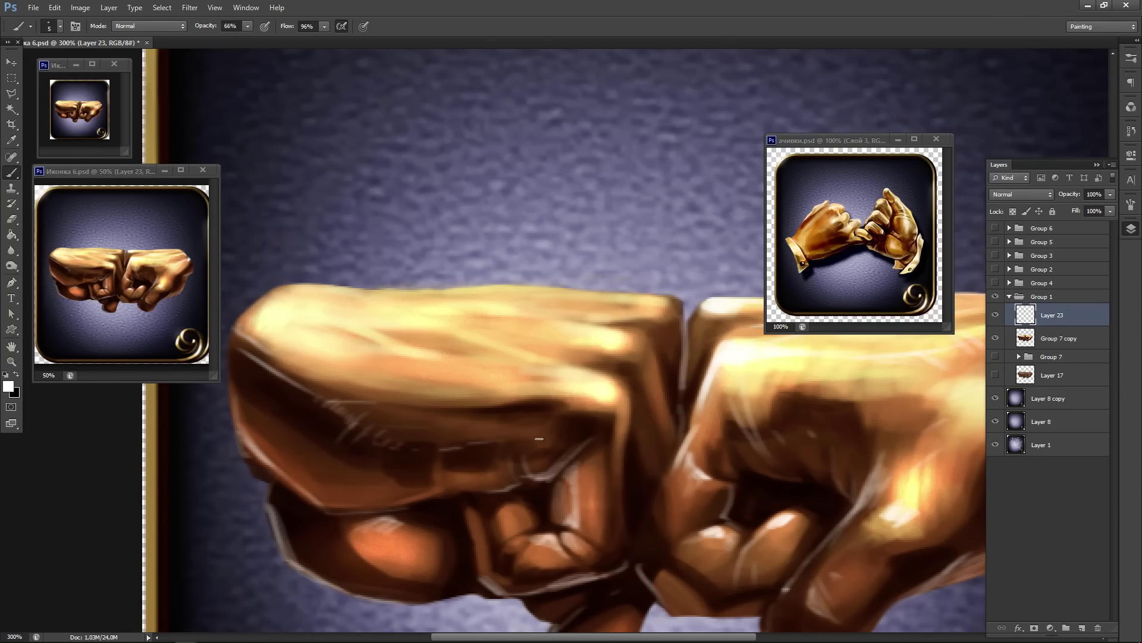
- Brighten the left fist's front knuckle with white and add highlight strokes across its upper surface
mouse_move(623, 394)
mouse_down()
mouse_move(603, 377)
mouse_move(630, 419)
mouse_move(628, 387)
mouse_up()
key(ctrl+alt+z)
key(ctrl+alt+z)
mouse_move(560, 368)
mouse_down()
mouse_move(610, 373)
mouse_move(627, 414)
mouse_move(624, 394)
mouse_move(555, 421)
mouse_move(593, 403)
mouse_up()
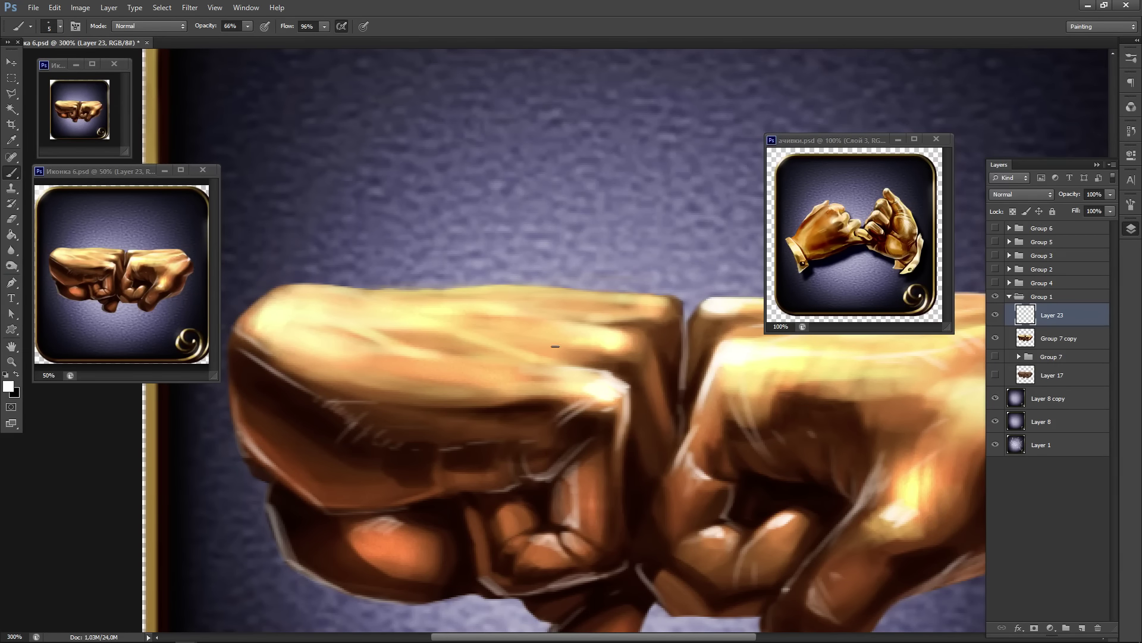
drag(431, 354, 572, 375)
drag(478, 373, 512, 383)
mouse_move(446, 330)
mouse_down()
mouse_move(473, 335)
mouse_move(434, 315)
mouse_up()
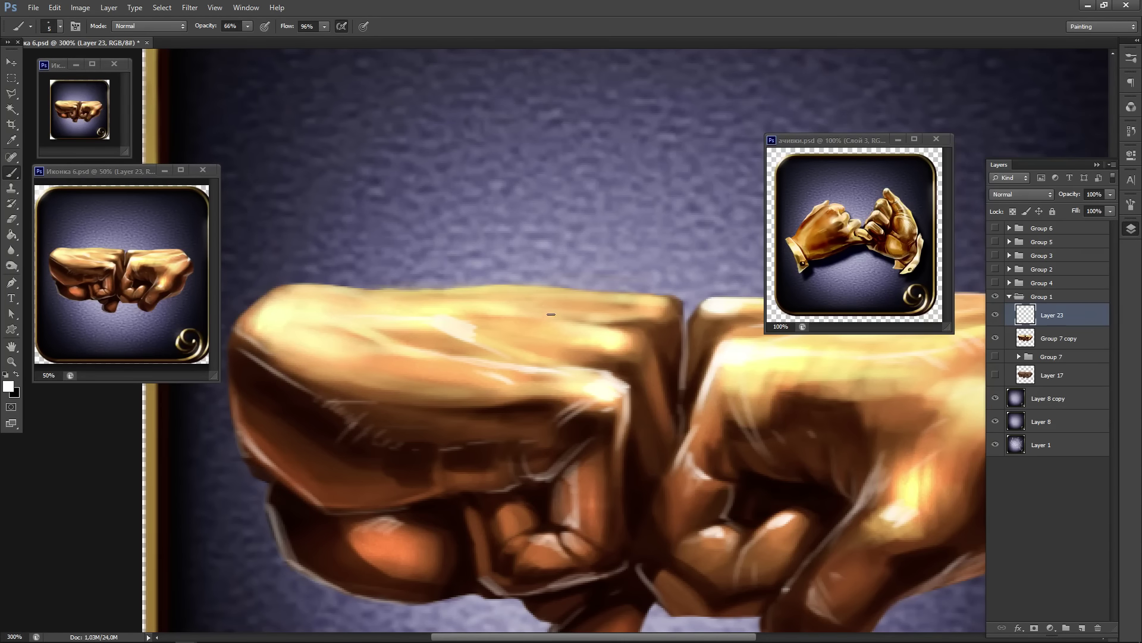
- Highlight the left fist's rear knuckle and the finger edges descending beside the gap, undoing unwanted strokes
mouse_move(551, 315)
mouse_down()
mouse_move(642, 340)
mouse_move(609, 339)
mouse_move(682, 387)
mouse_move(653, 392)
mouse_move(651, 362)
mouse_move(681, 446)
mouse_up()
drag(653, 375, 674, 441)
mouse_move(661, 402)
mouse_down()
mouse_move(675, 452)
mouse_move(673, 439)
mouse_up()
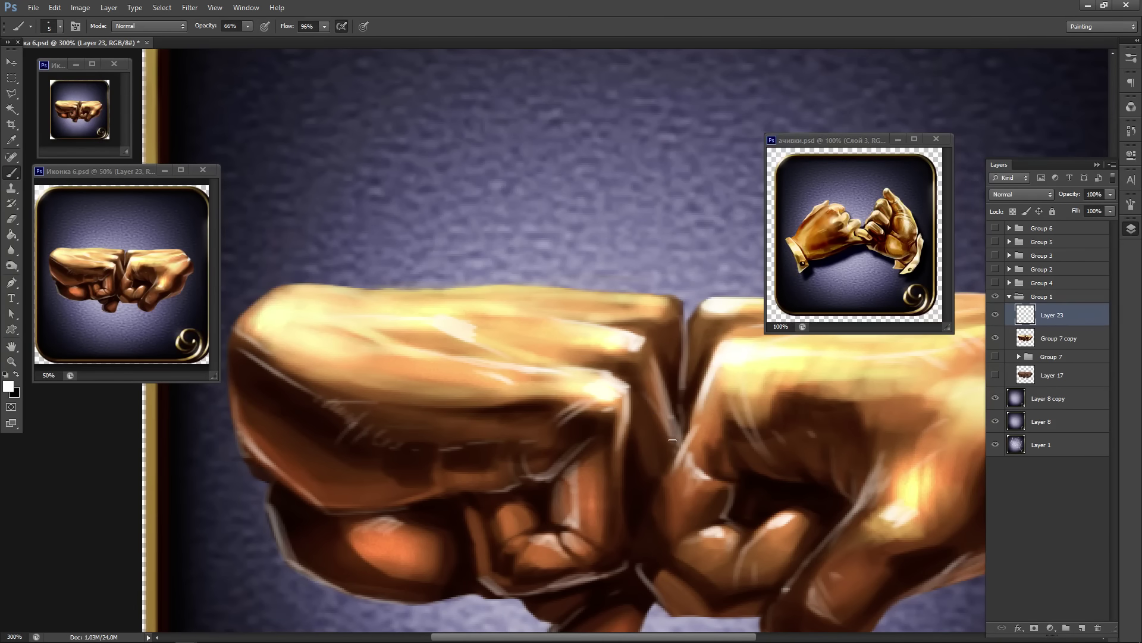
key(ctrl+alt+z)
key(ctrl+alt+z)
drag(634, 374, 678, 447)
key(ctrl+alt+z)
key(ctrl+alt+z)
key(ctrl+alt+z)
mouse_move(639, 375)
mouse_down()
mouse_move(662, 435)
mouse_move(641, 344)
mouse_move(633, 351)
mouse_move(647, 395)
mouse_up()
key(ctrl+alt+z)
key(ctrl+alt+z)
key(ctrl+alt+z)
- Repaint the white highlight down the left fist's front finger edge and erase excess highlight around its lower end
mouse_move(628, 278)
mouse_down()
mouse_move(651, 348)
mouse_move(619, 409)
mouse_move(586, 406)
mouse_move(602, 380)
mouse_move(608, 471)
mouse_up()
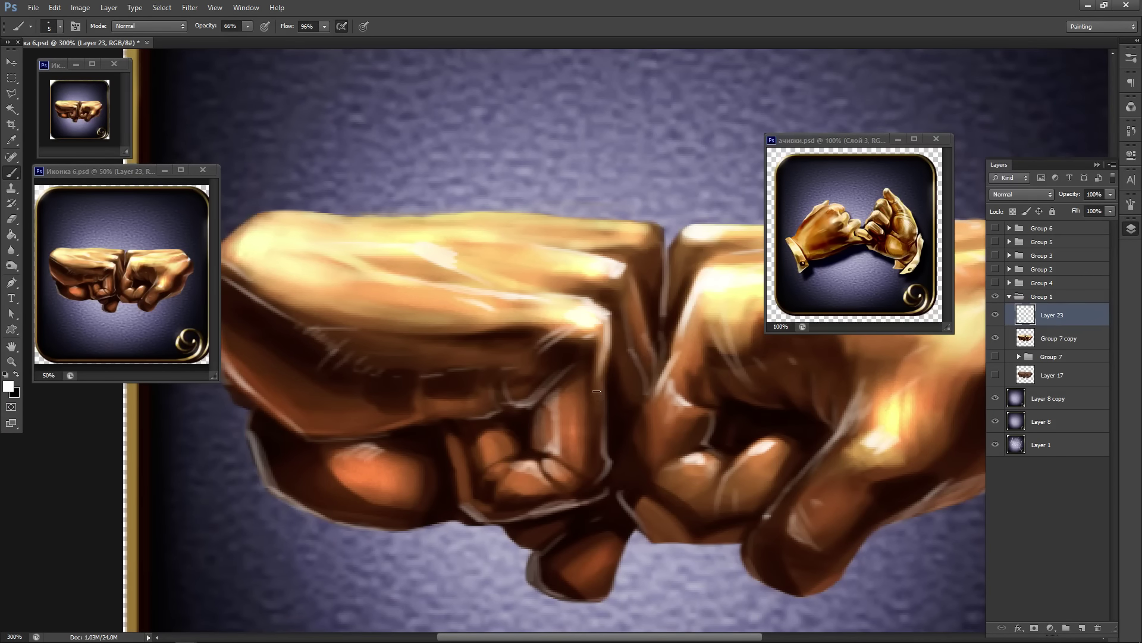
key(ctrl+z)
drag(601, 419, 608, 465)
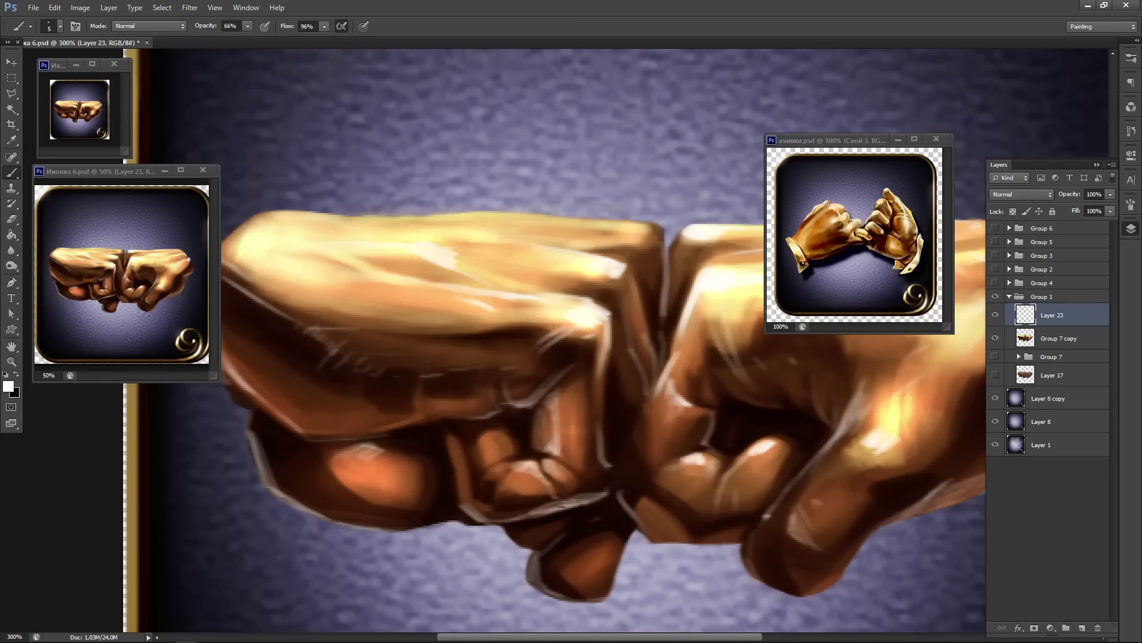
drag(489, 526, 538, 506)
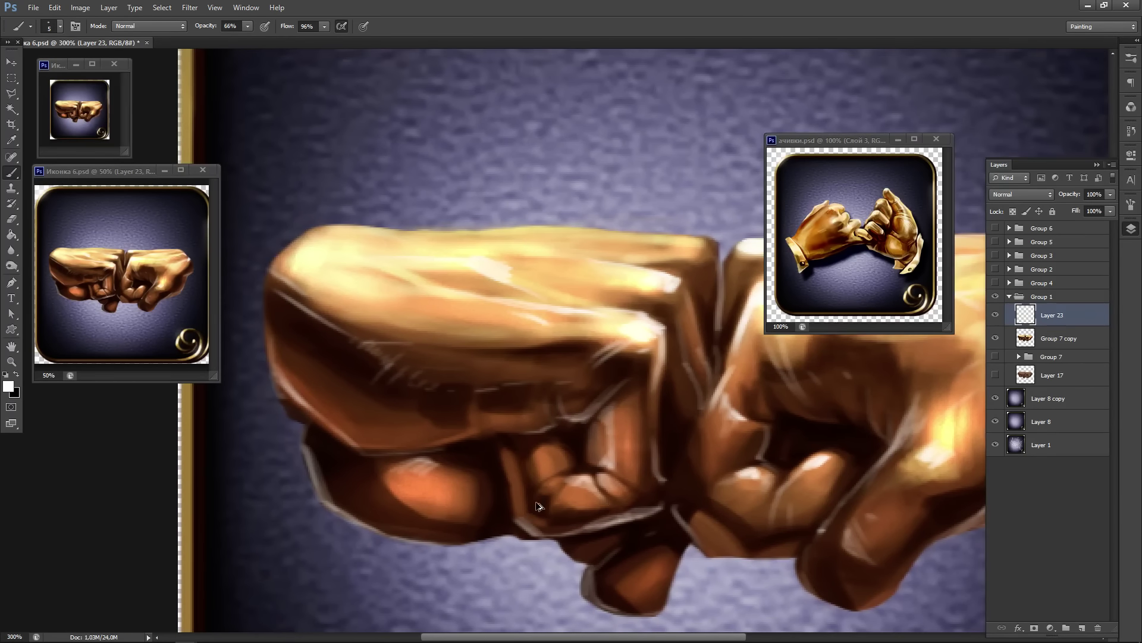
mouse_move(498, 449)
mouse_down()
mouse_move(441, 503)
mouse_move(636, 343)
mouse_up()
key(e)
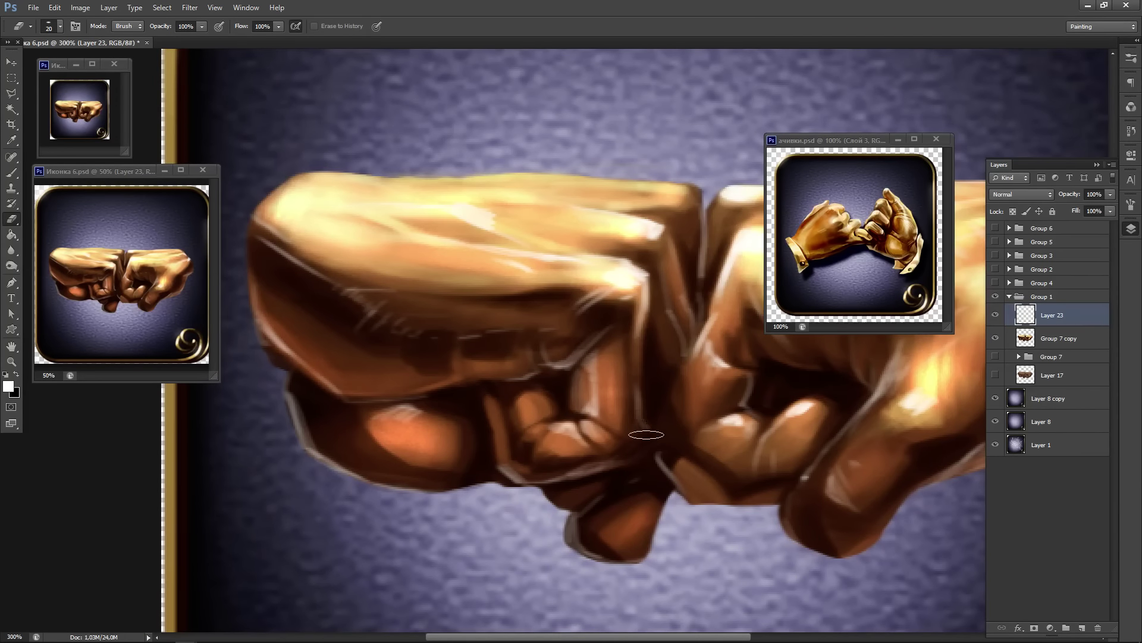
mouse_move(651, 382)
mouse_down()
mouse_move(592, 444)
mouse_move(608, 410)
mouse_up()
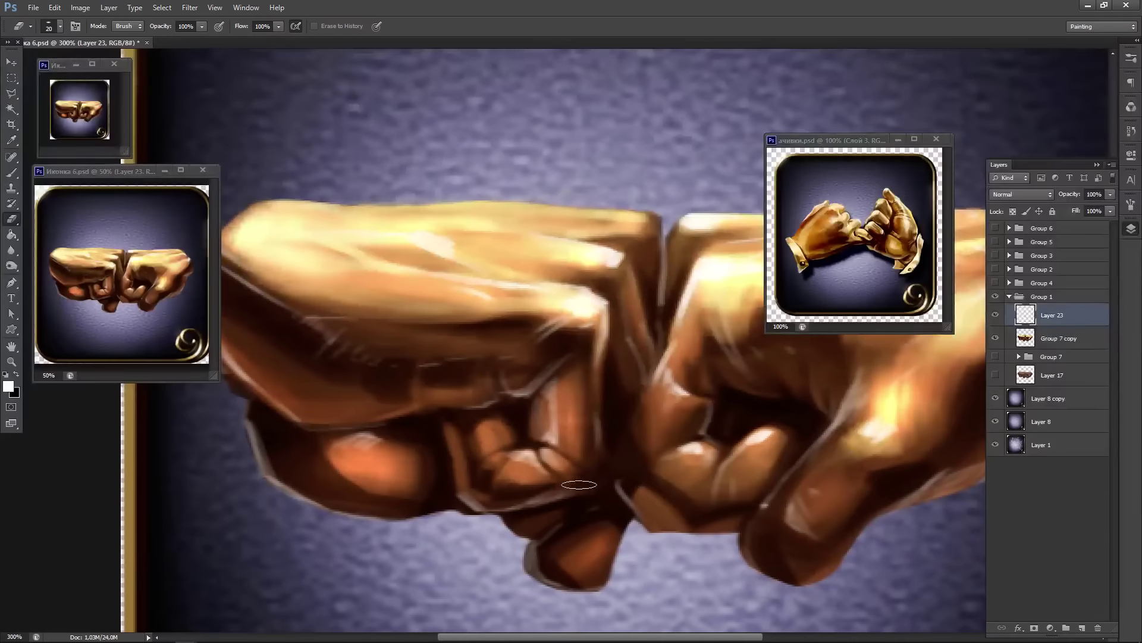
key(b)
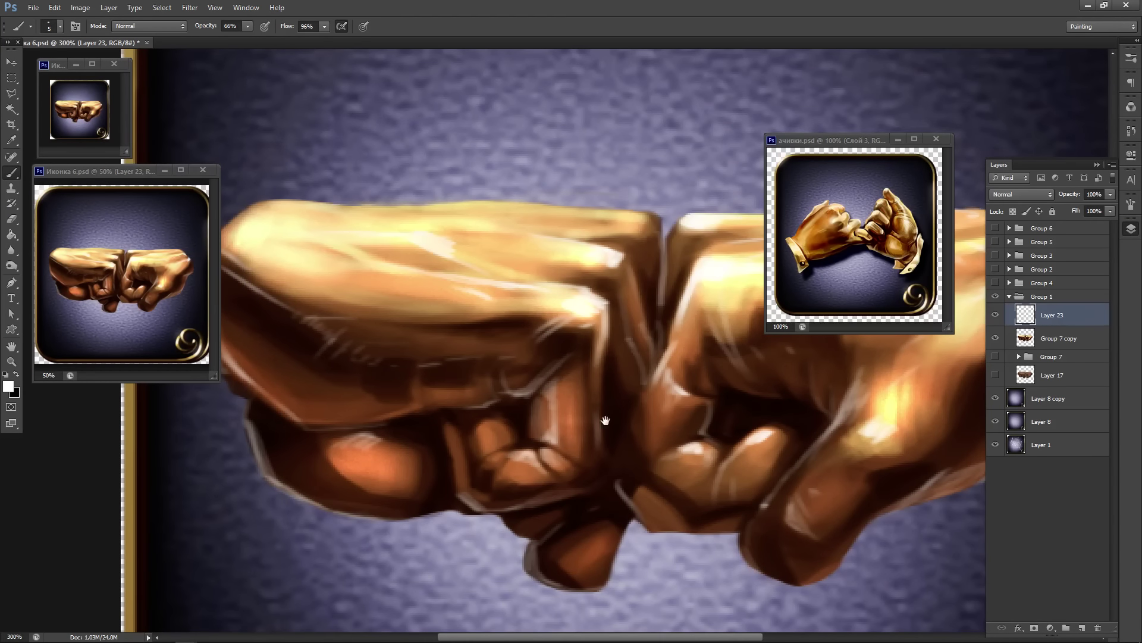
- Paint thin white highlights along the left fist's top edge and add a small accent on top of the right fist
drag(551, 386, 485, 482)
drag(498, 419, 544, 456)
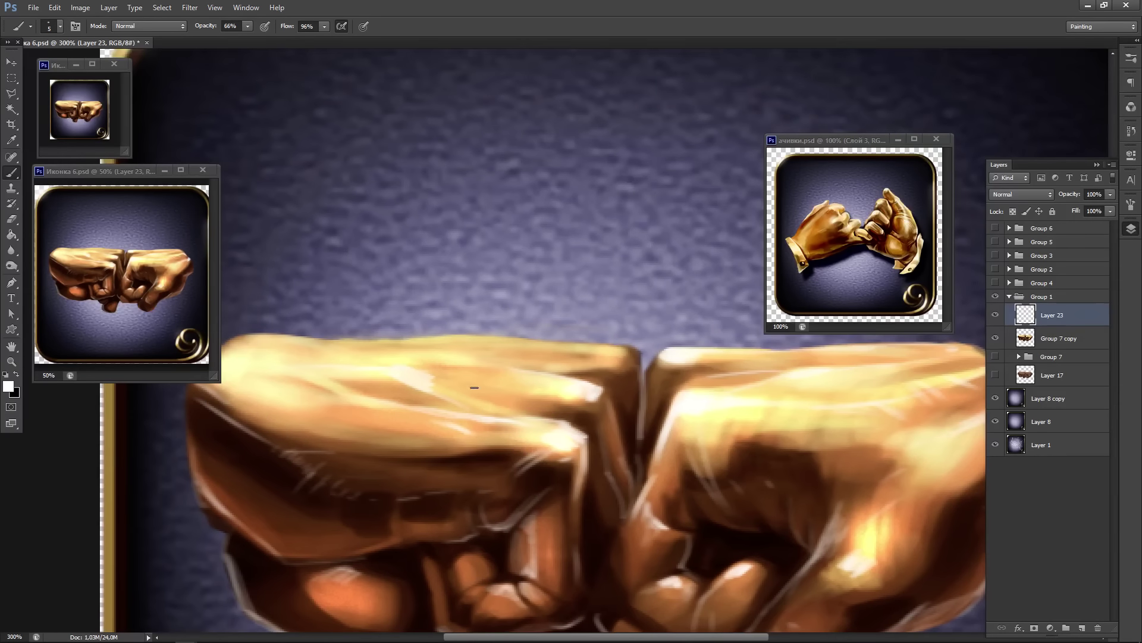
drag(483, 359, 553, 375)
mouse_move(404, 342)
mouse_down()
mouse_move(471, 338)
mouse_move(435, 340)
mouse_up()
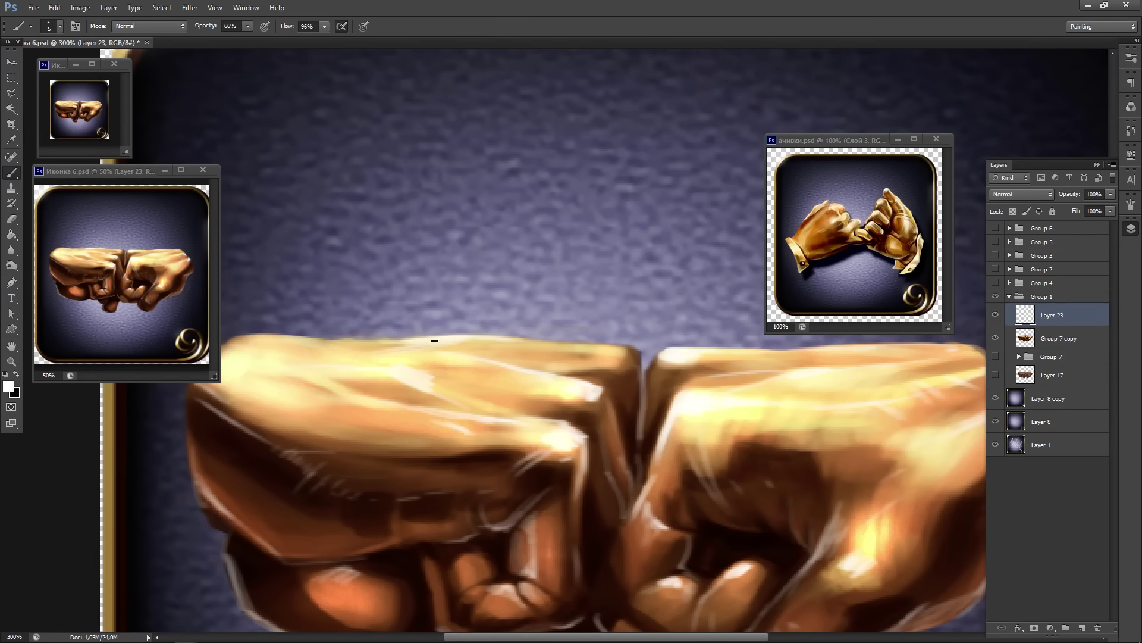
drag(583, 344, 543, 343)
drag(446, 341, 572, 344)
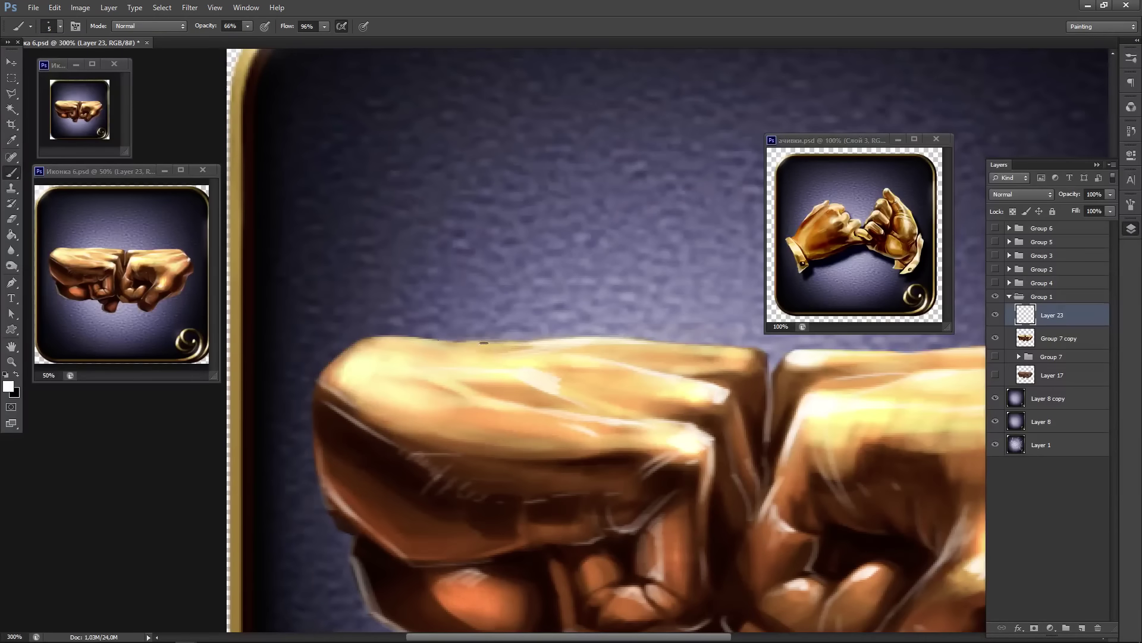
drag(456, 344, 541, 343)
drag(670, 407, 571, 365)
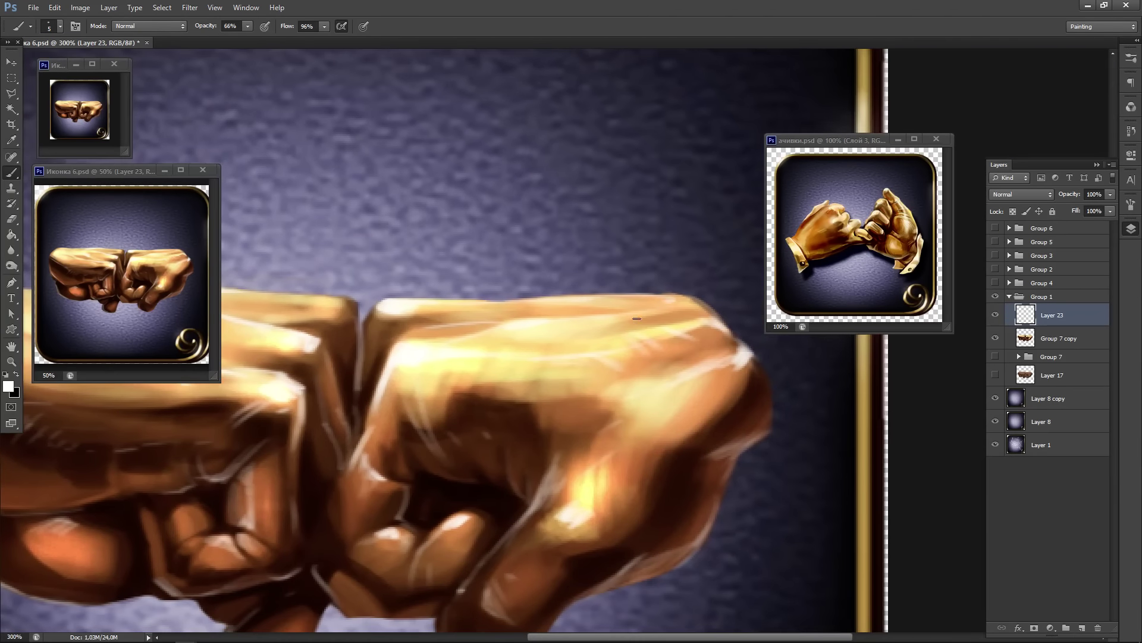
mouse_move(626, 315)
mouse_down()
mouse_move(693, 301)
mouse_move(625, 325)
mouse_move(684, 299)
mouse_move(655, 312)
mouse_up()
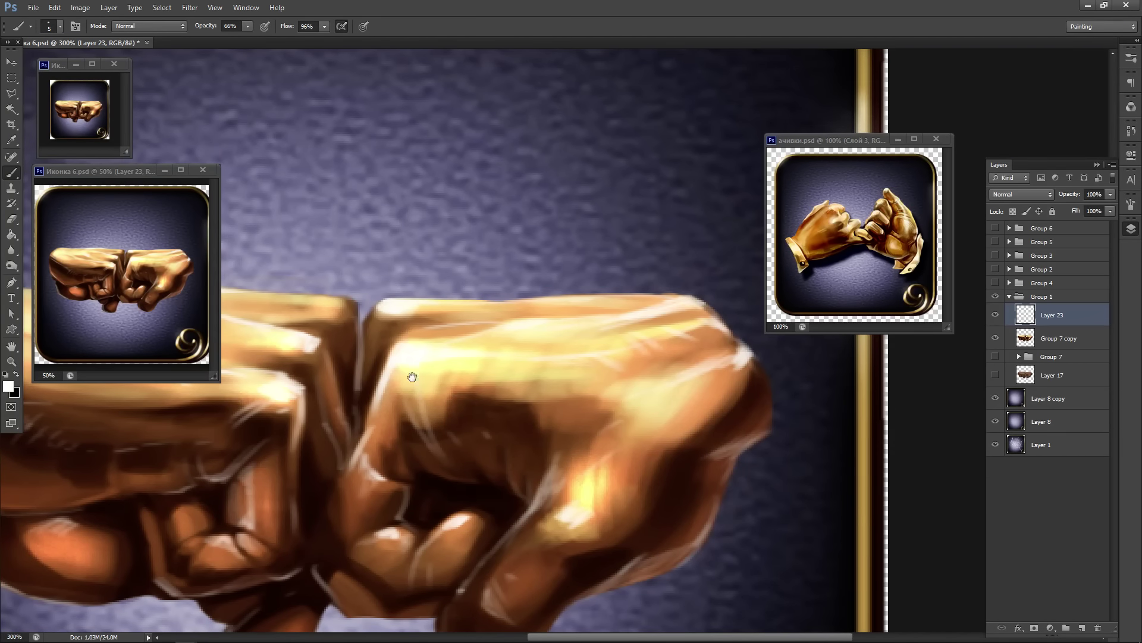
drag(409, 377, 535, 339)
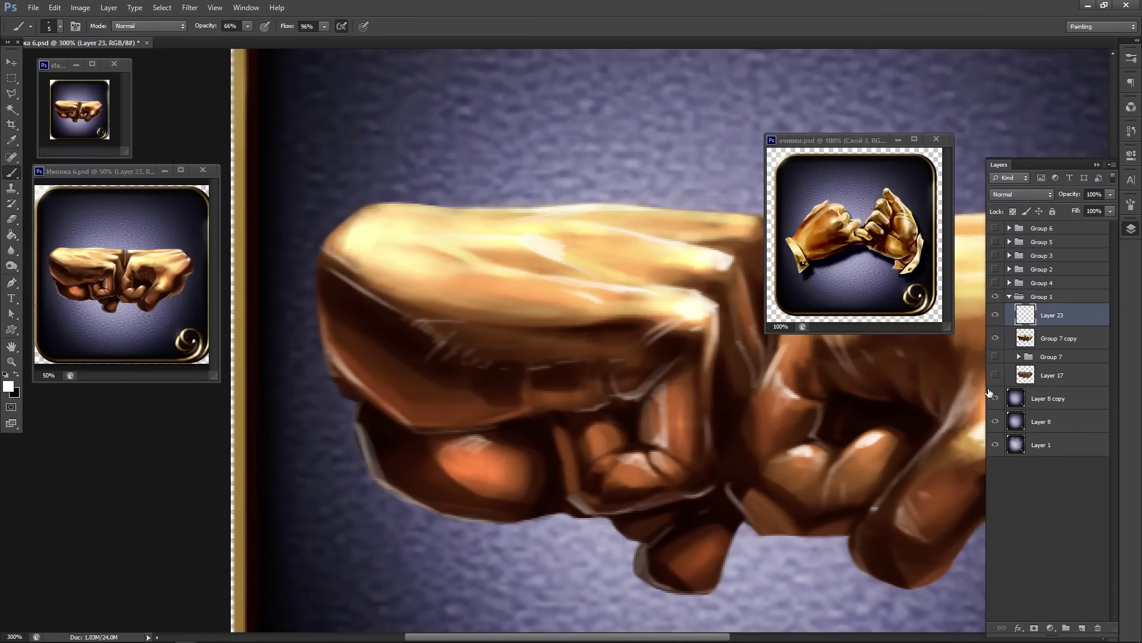
- Create a new layer clipped to Layer 23 and choose a soft round brush
key(ctrl+shift+n)
key(Return)
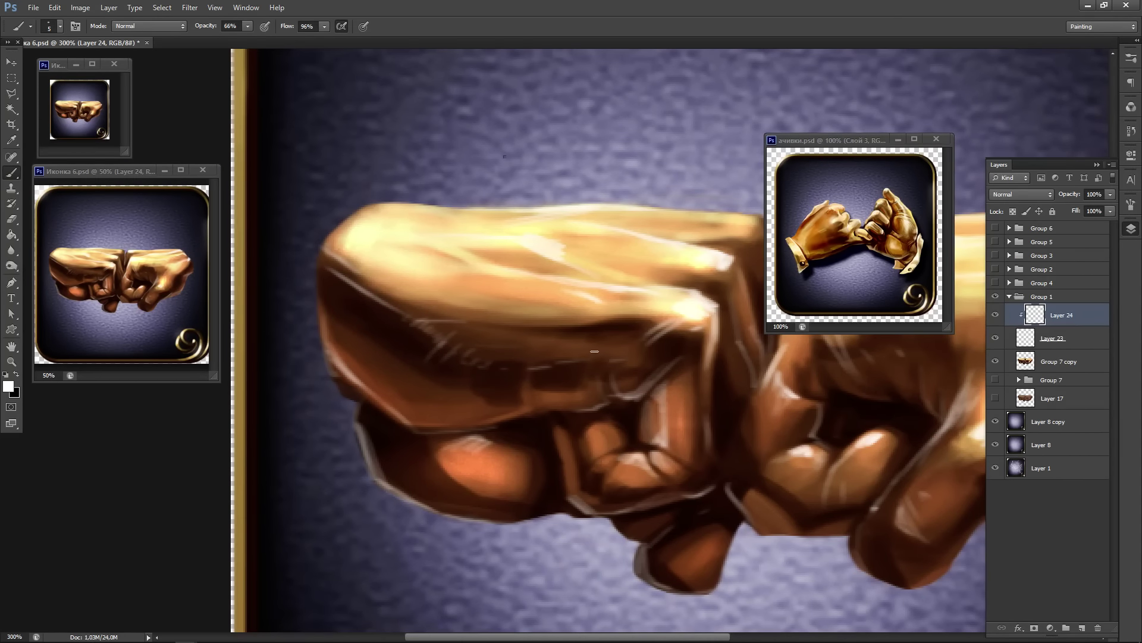
right_click(566, 382)
double_click(599, 240)
- Set the foreground color to orange #ffae00 and the new layer's blend mode to Soft Light
key(n)
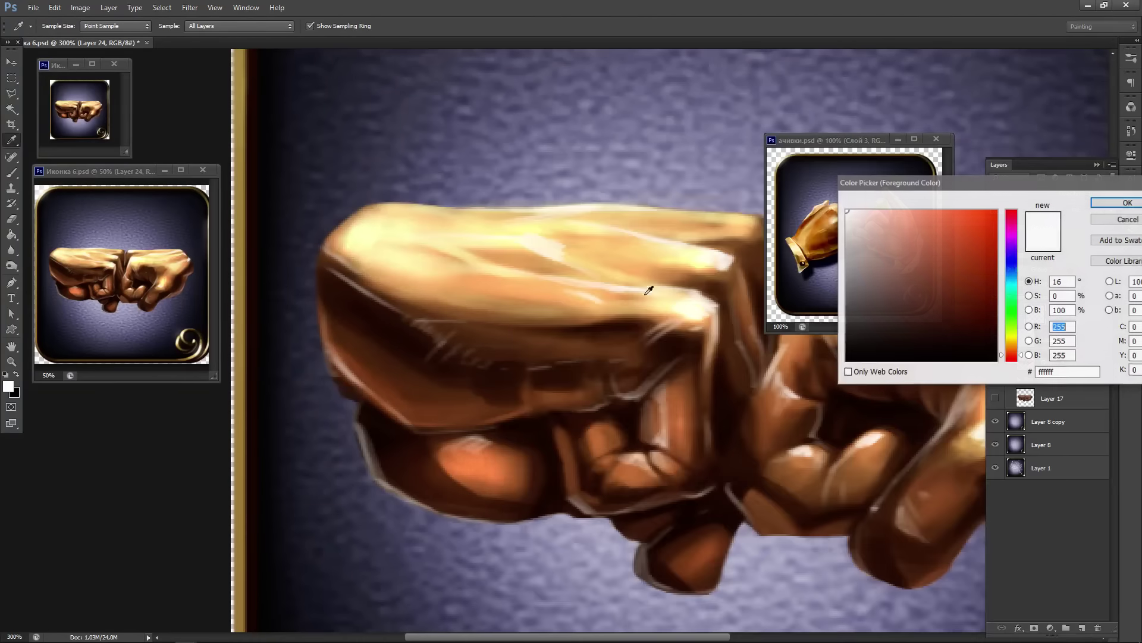
click(1012, 344)
drag(985, 299, 1000, 207)
key(Return)
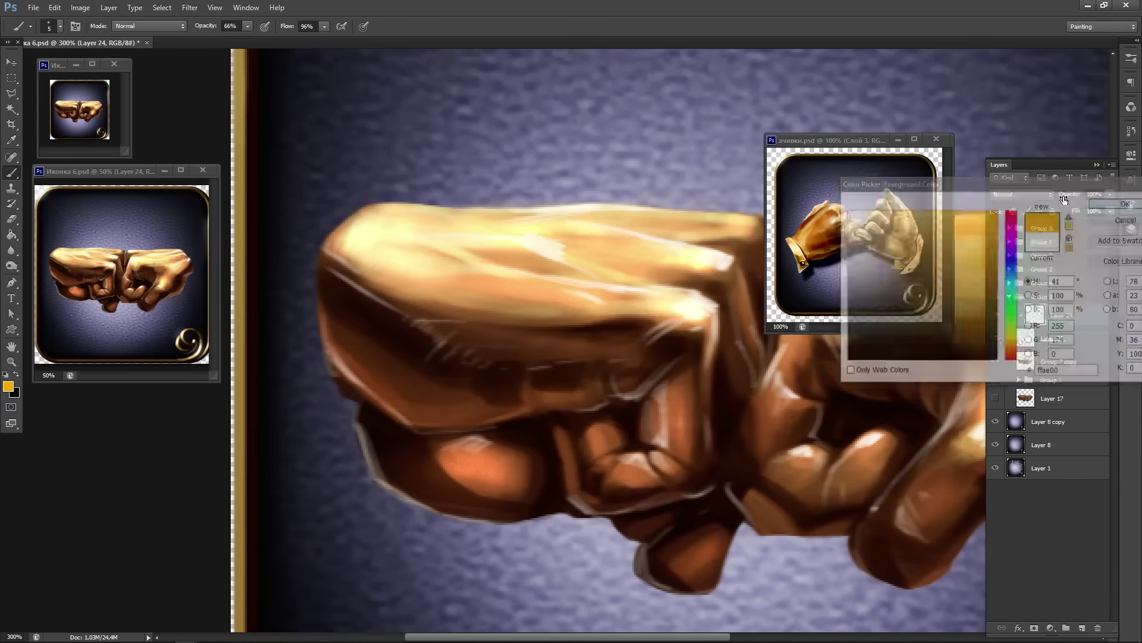
click(1028, 194)
click(1005, 359)
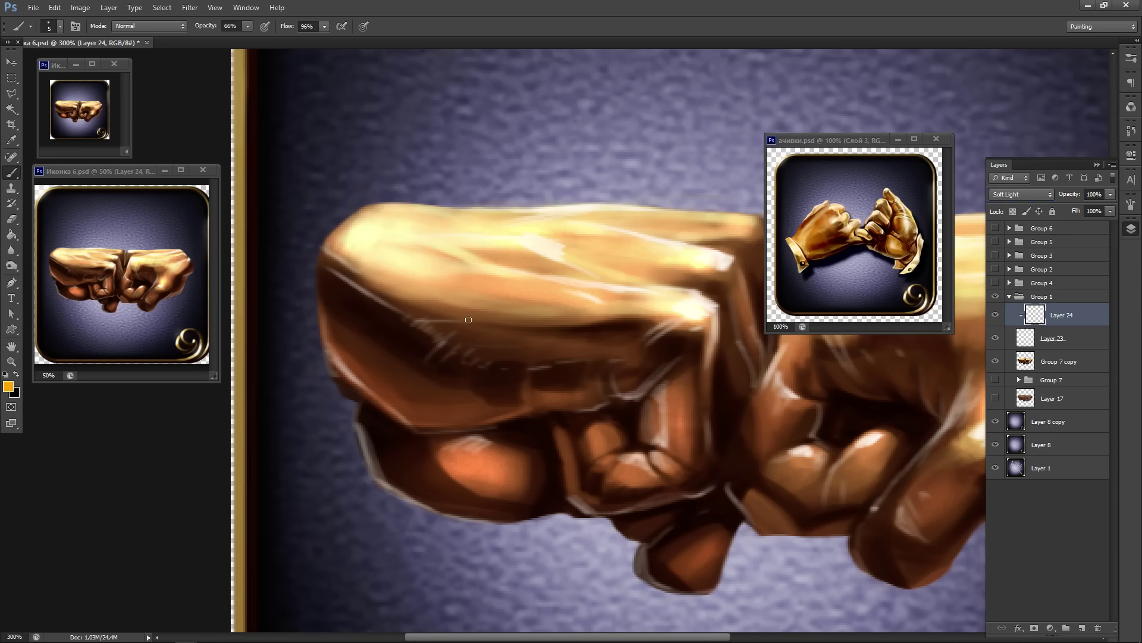
- Clip Layer 24 to Group 7 copy beneath Layer 23 and glaze orange over the left fist's upper shading with a size 35 brush
key(bracketright)
key(bracketright)
key(bracketright)
key(bracketright)
key(bracketright)
drag(1071, 319, 1065, 350)
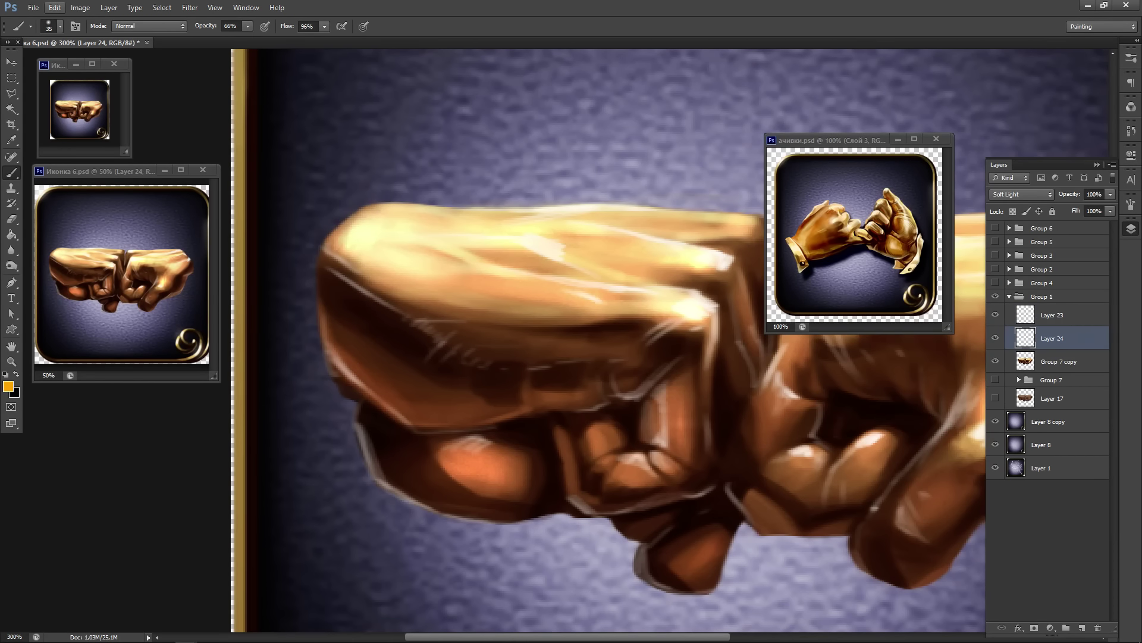
key(ctrl+alt+g)
drag(366, 286, 630, 340)
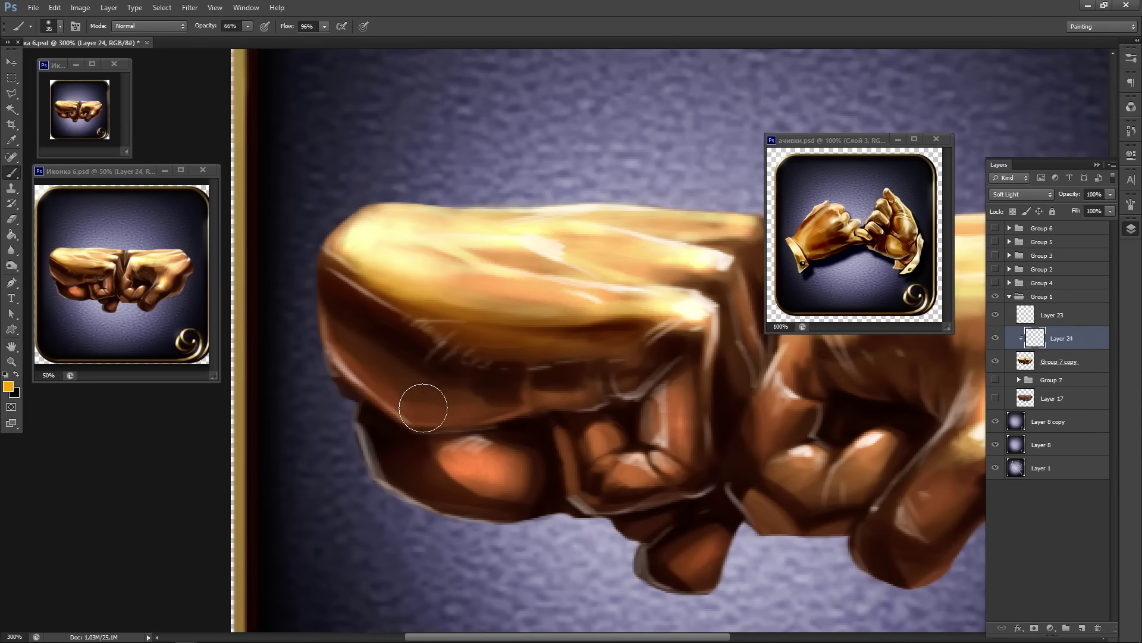
drag(660, 268, 714, 281)
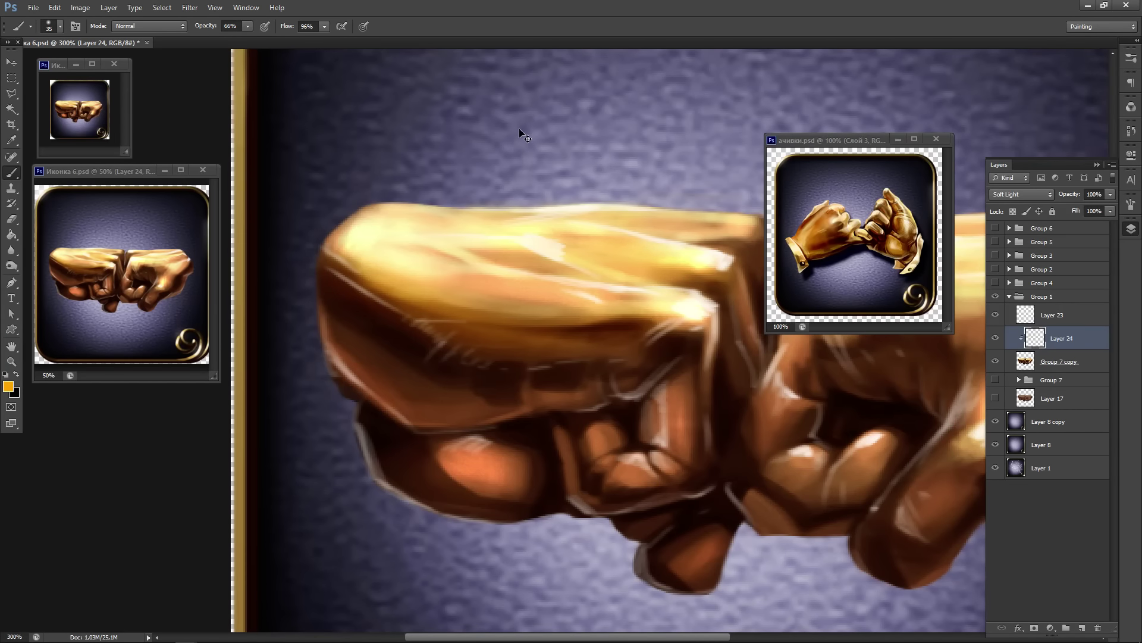
key(ctrl+u)
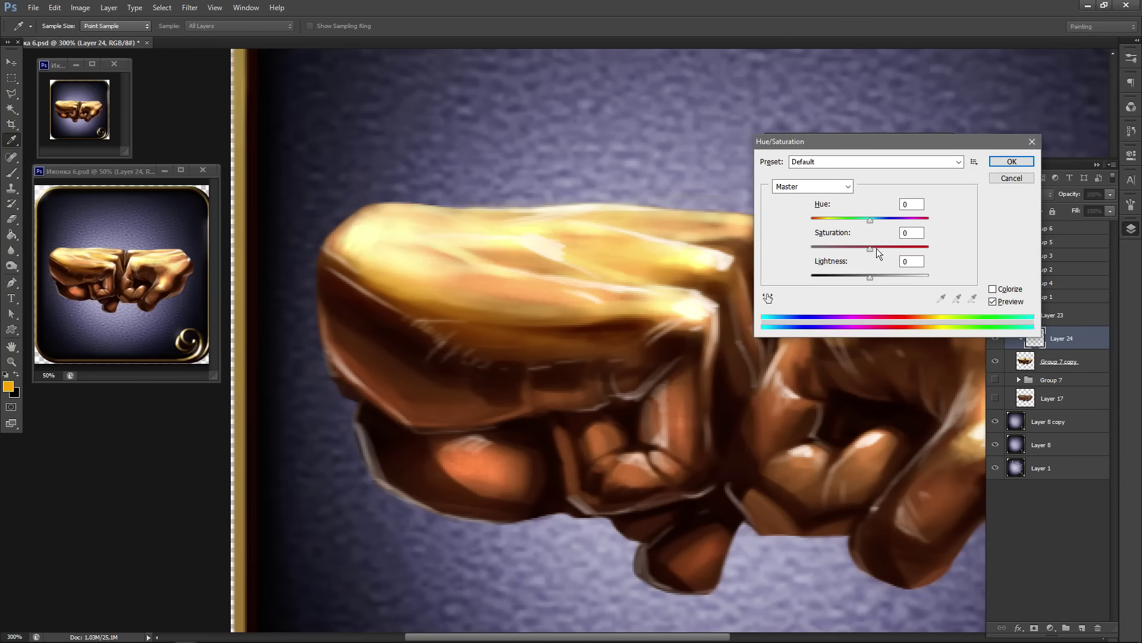
drag(869, 222, 859, 222)
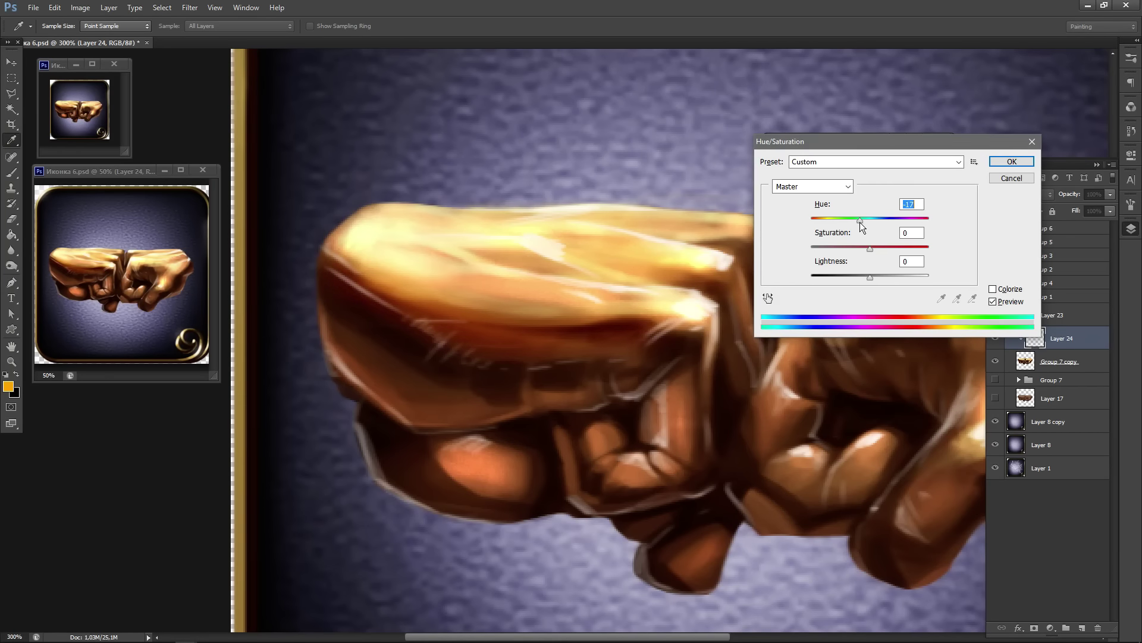
click(1012, 178)
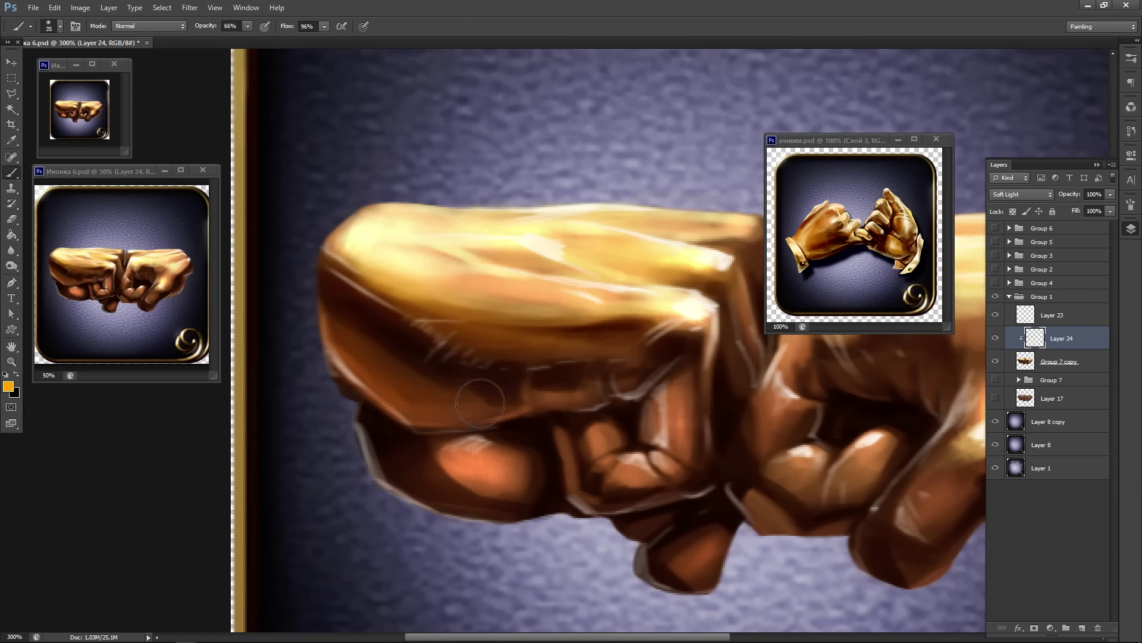
- Glaze orange on Layer 24 over the left fist's curled fingers and the right fist's fingers, knuckle shading and outer side
drag(504, 466, 374, 533)
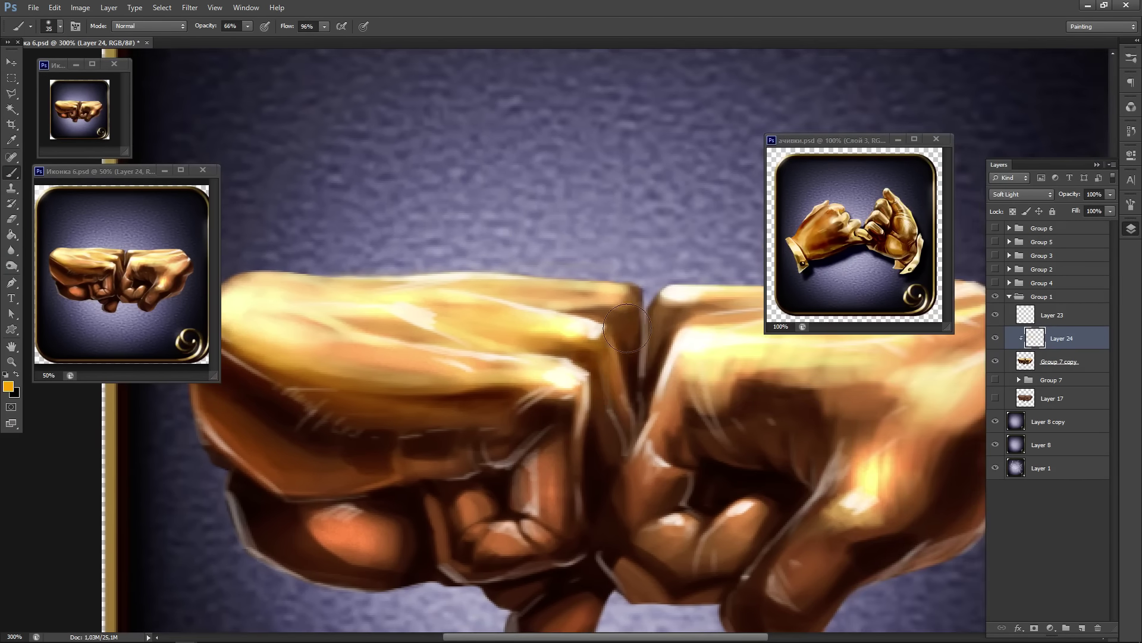
drag(627, 328, 645, 206)
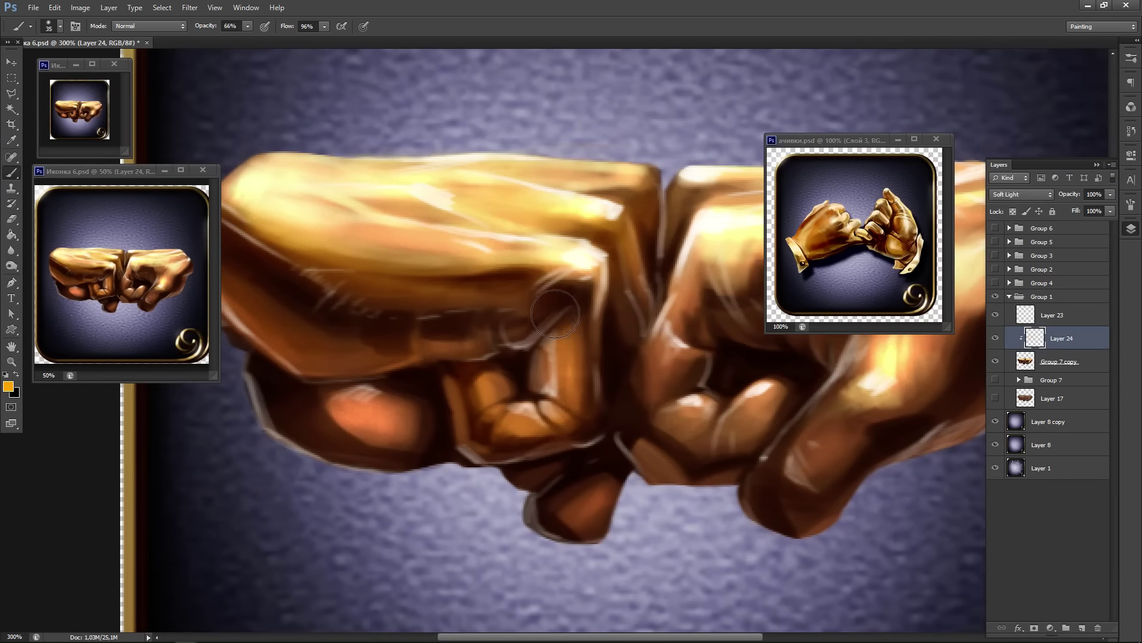
drag(586, 280, 583, 327)
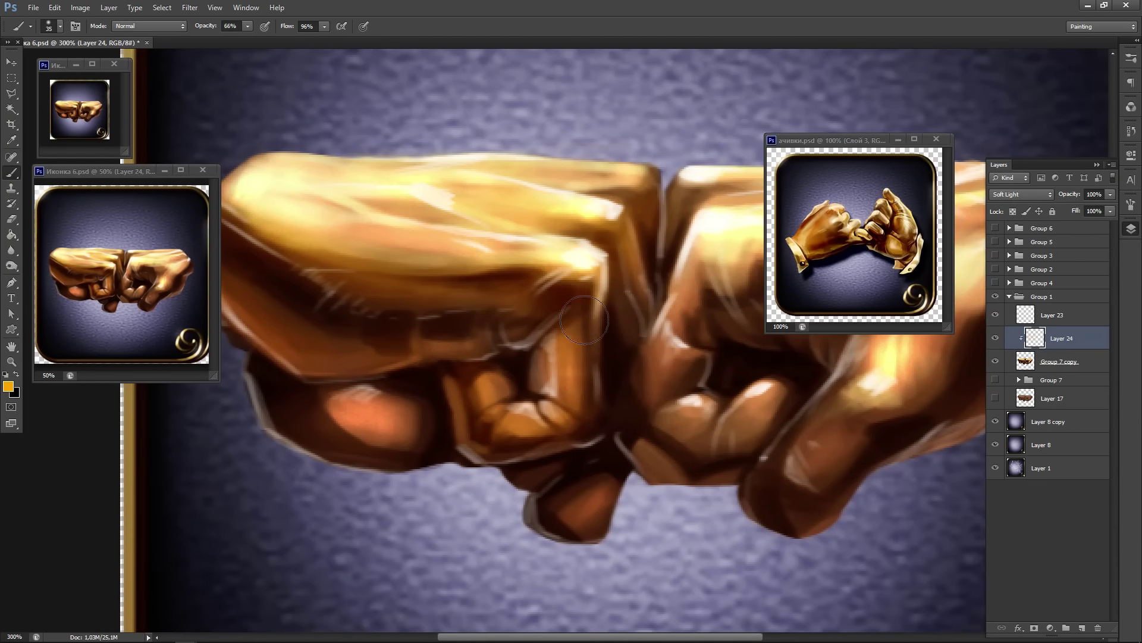
mouse_move(714, 268)
mouse_down()
mouse_move(424, 360)
mouse_move(583, 379)
mouse_move(660, 470)
mouse_move(726, 381)
mouse_move(692, 426)
mouse_up()
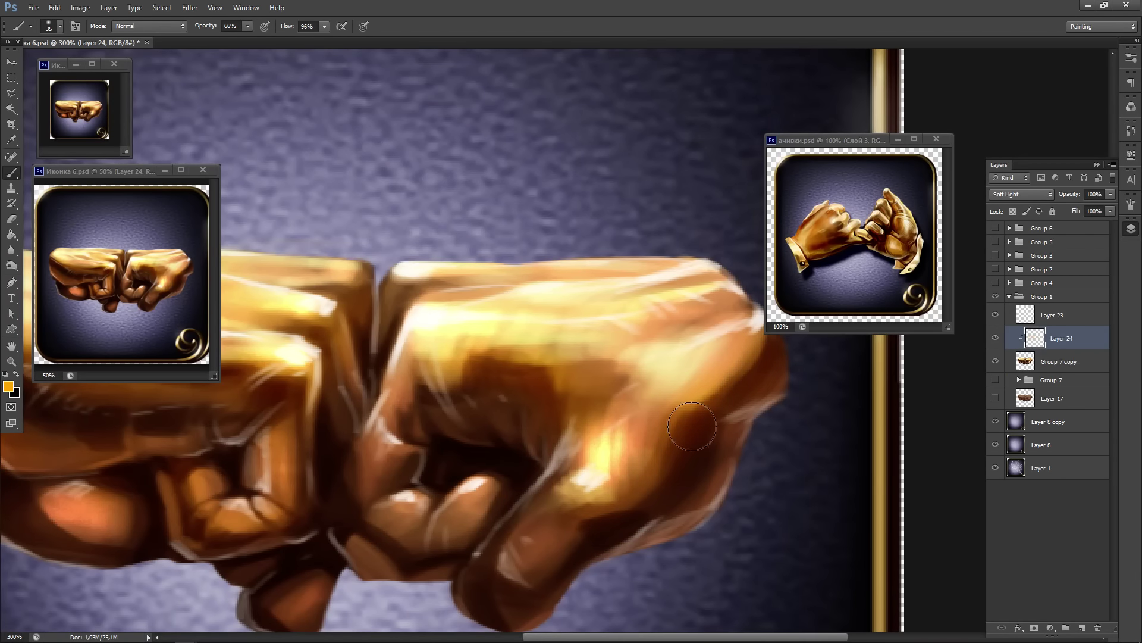
mouse_move(427, 388)
mouse_down()
mouse_move(409, 463)
mouse_move(370, 516)
mouse_move(504, 476)
mouse_up()
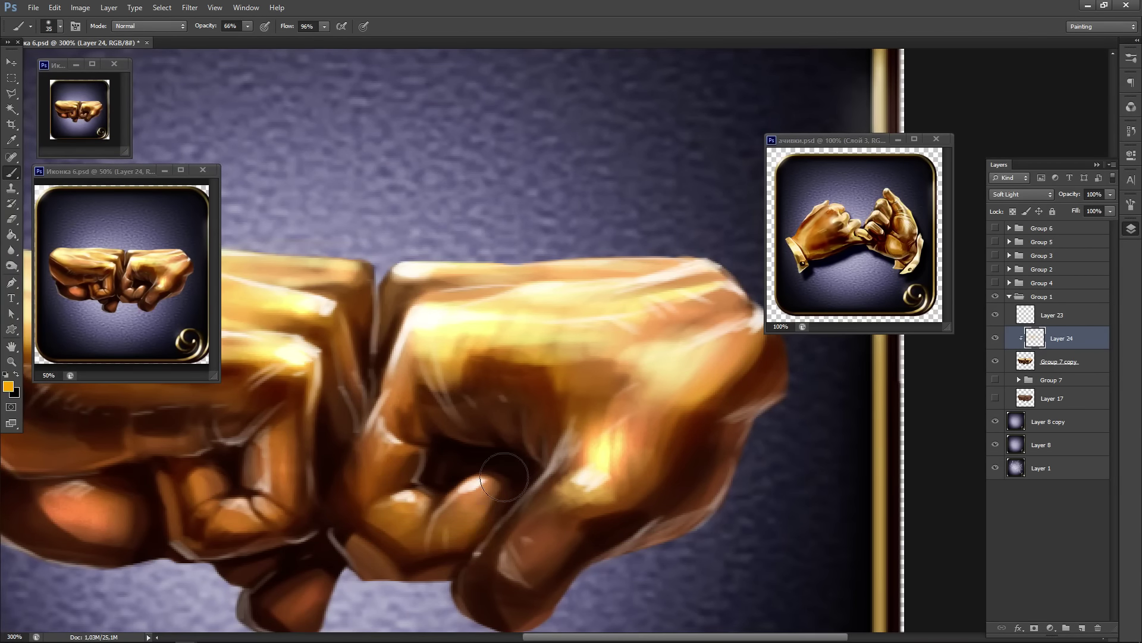
mouse_move(381, 408)
mouse_down()
mouse_move(385, 394)
mouse_move(334, 459)
mouse_up()
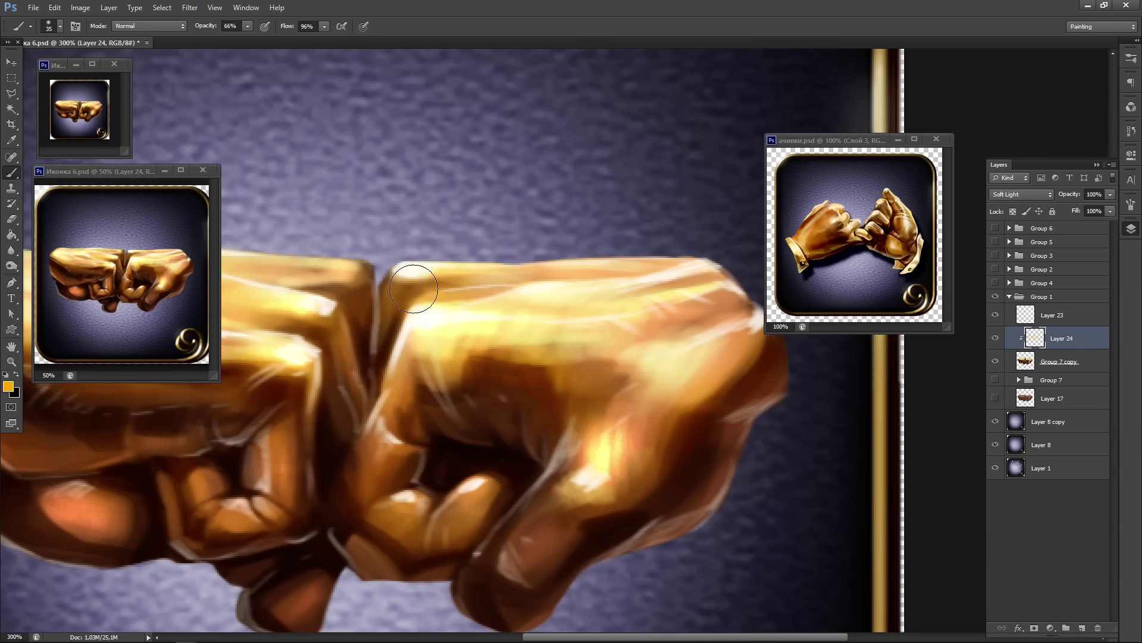
drag(547, 489, 600, 378)
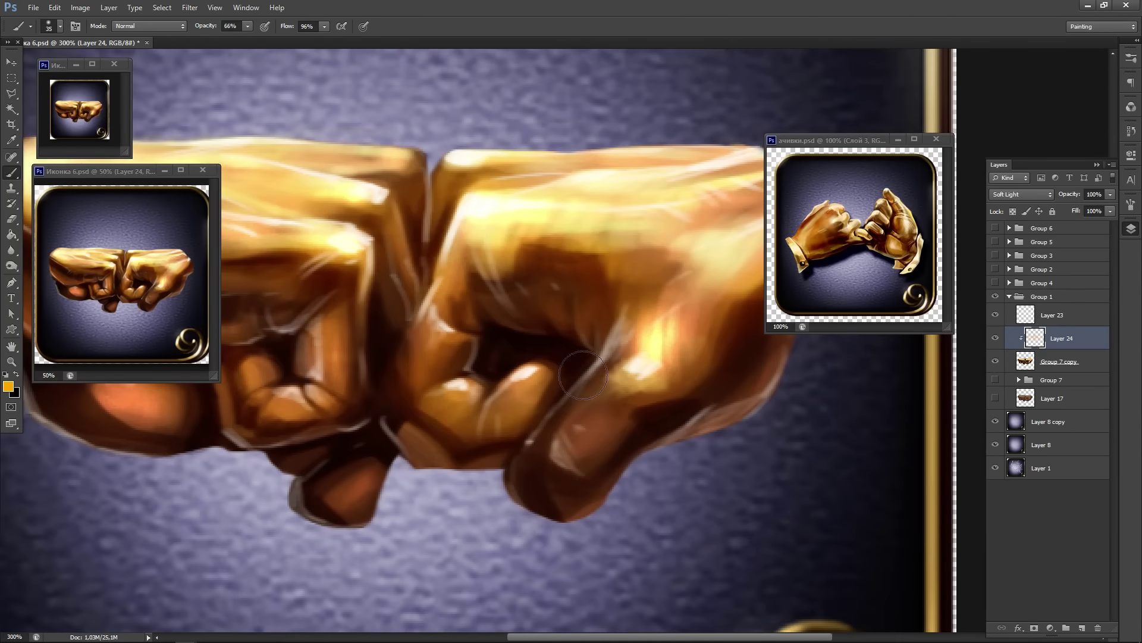
- Shift Layer 24's hue to -10 with Hue/Saturation
key(ctrl+u)
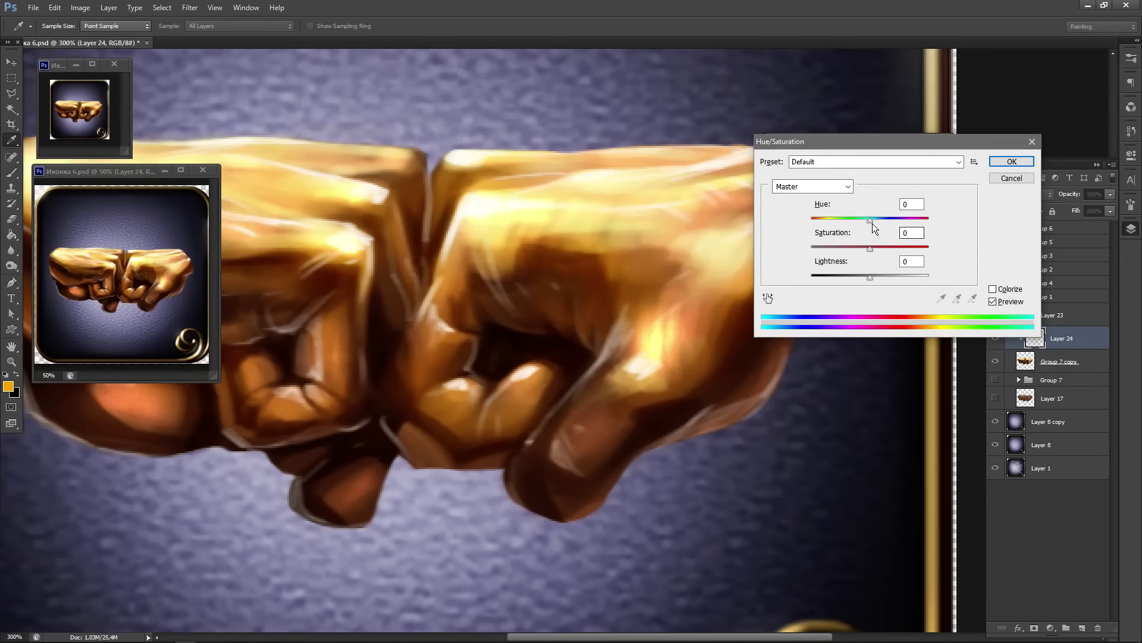
drag(870, 221, 863, 222)
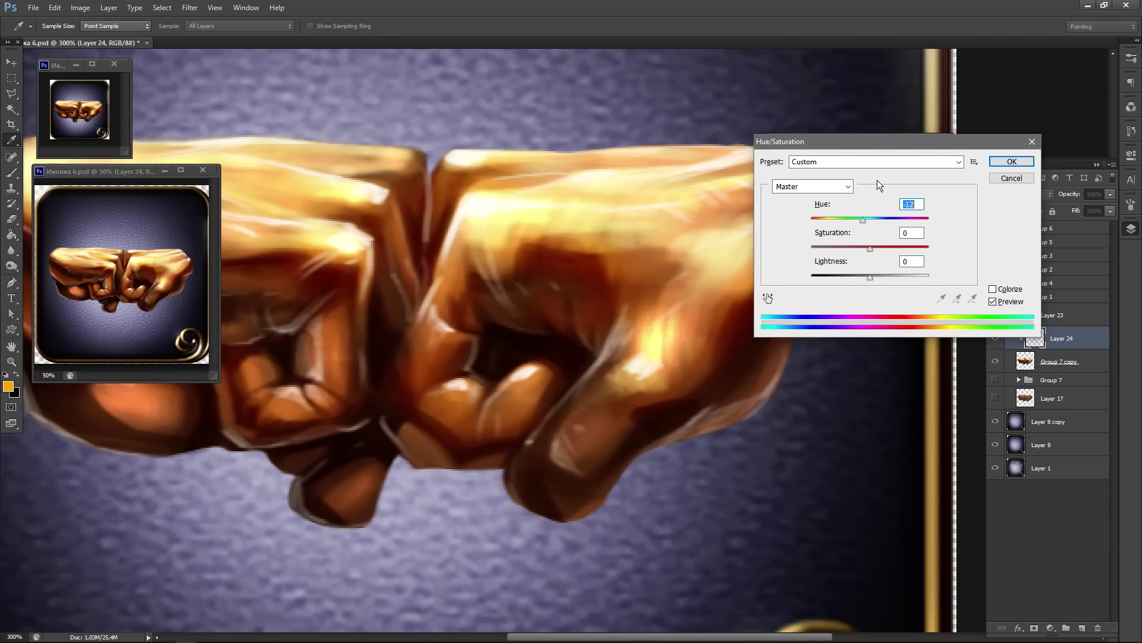
drag(878, 140, 579, 353)
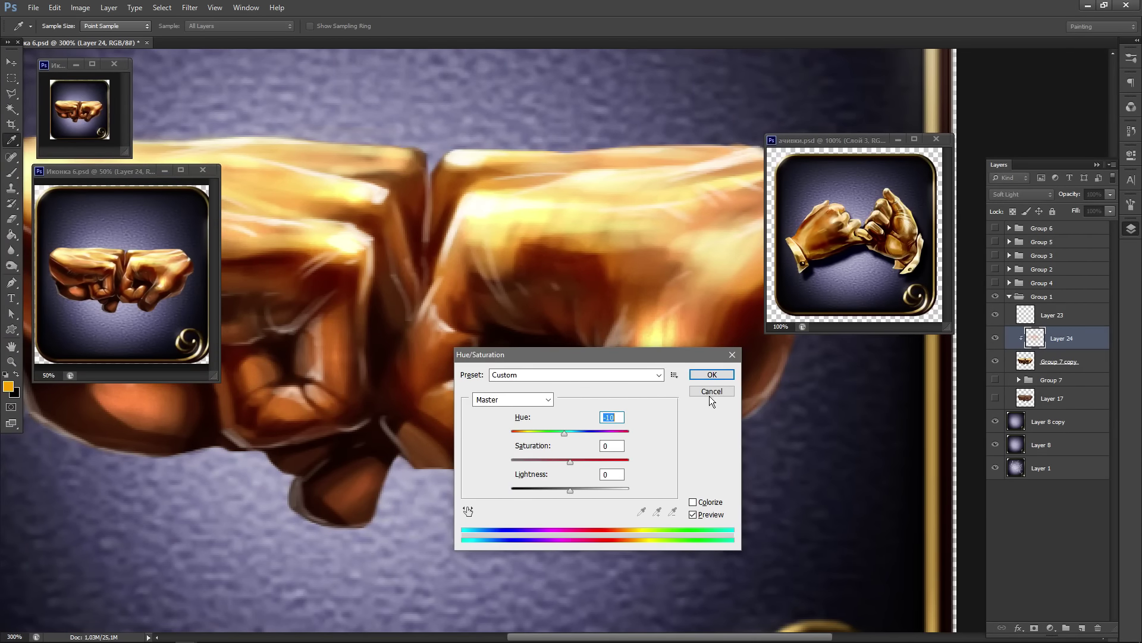
key(Return)
key(b)
- Create a new layer above Layer 23 and set the foreground color to white
click(1080, 318)
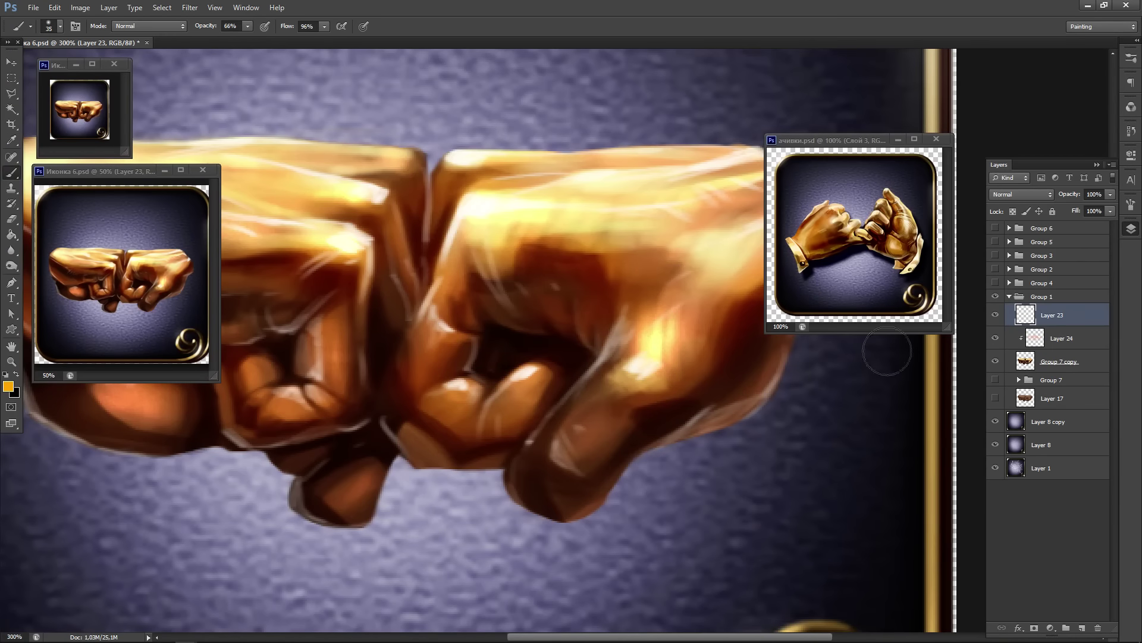
key(ctrl+shift+n)
key(Return)
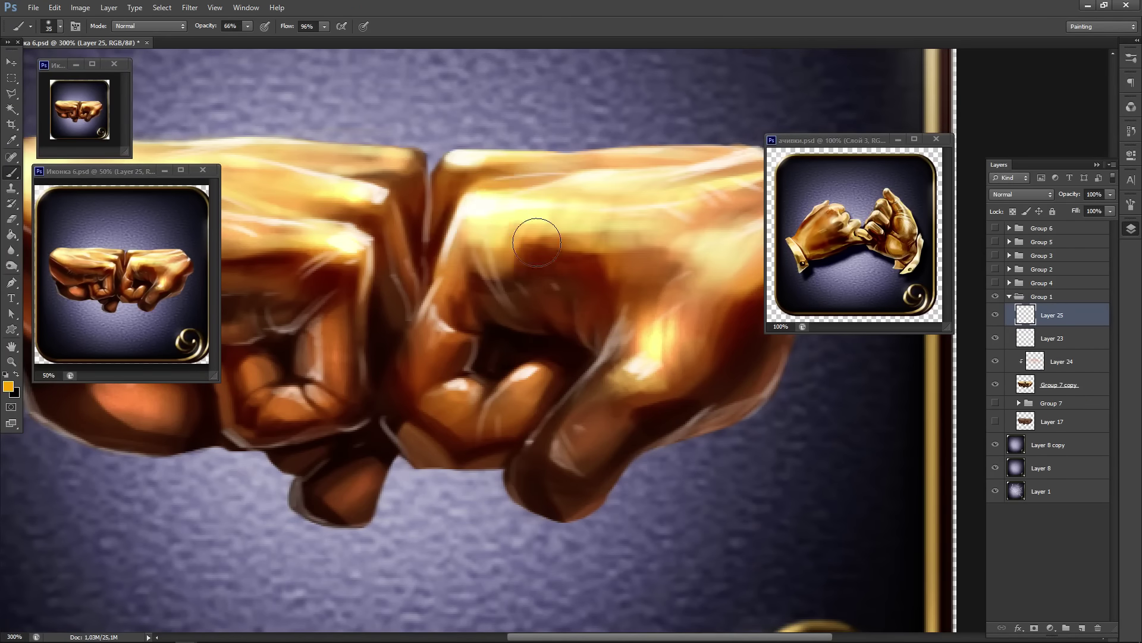
key(n)
drag(881, 229, 844, 209)
click(1108, 204)
- Paint soft white highlights on the left fist's upper knuckles
drag(616, 227, 382, 302)
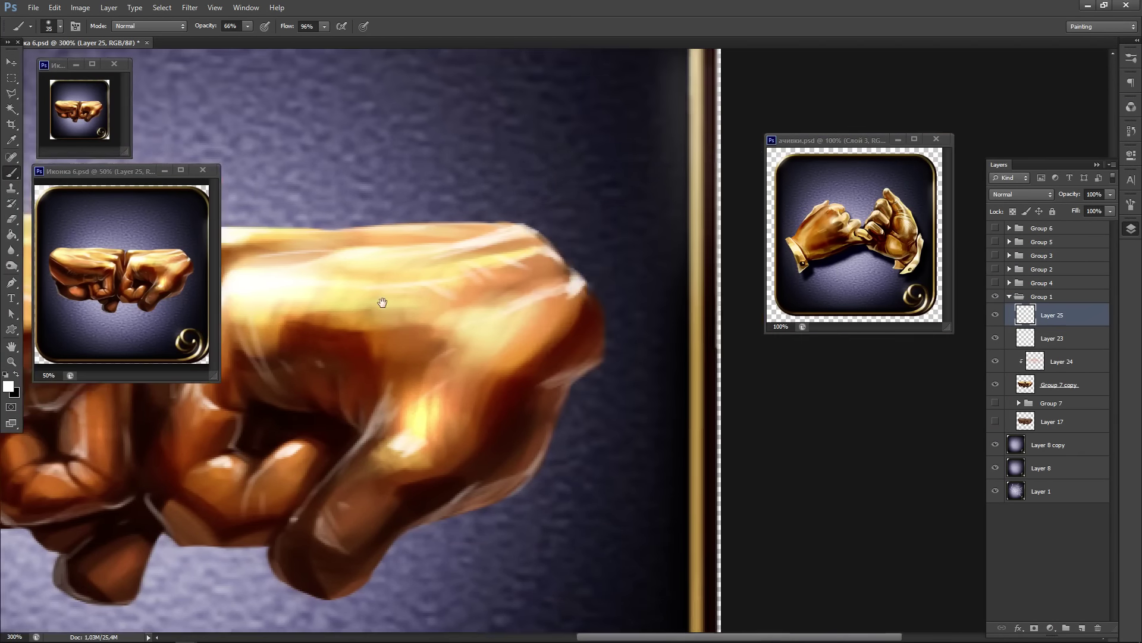
drag(541, 298, 491, 312)
drag(250, 301, 677, 286)
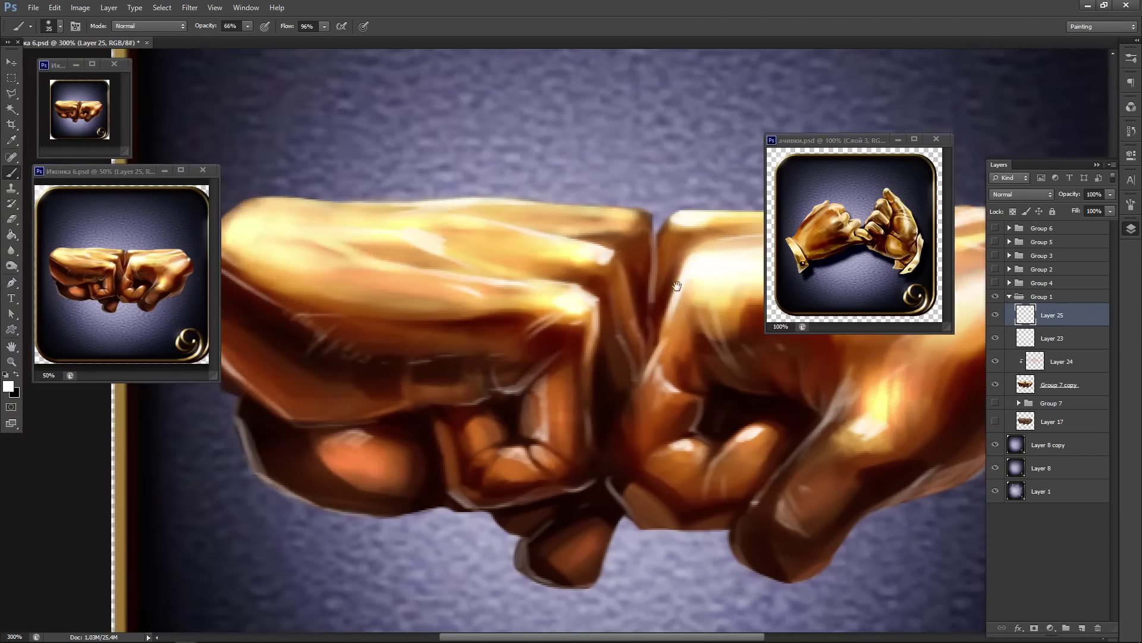
drag(562, 297, 588, 309)
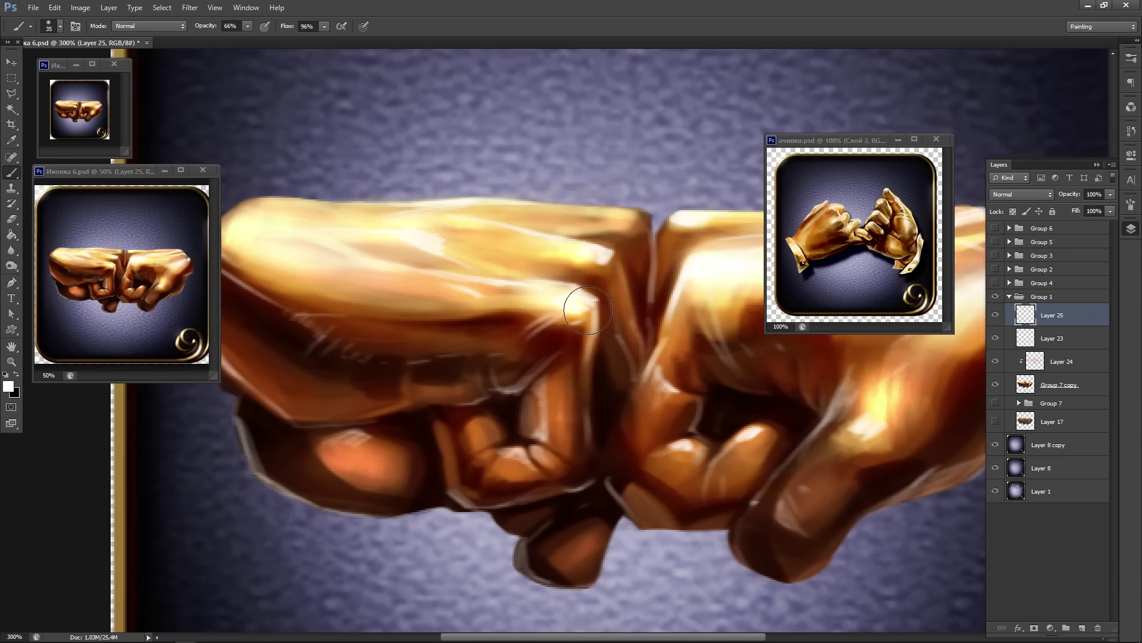
drag(586, 377, 516, 311)
- Check the whole icon at 50% zoom beside the reference icon and save the document
key(ctrl+minus)
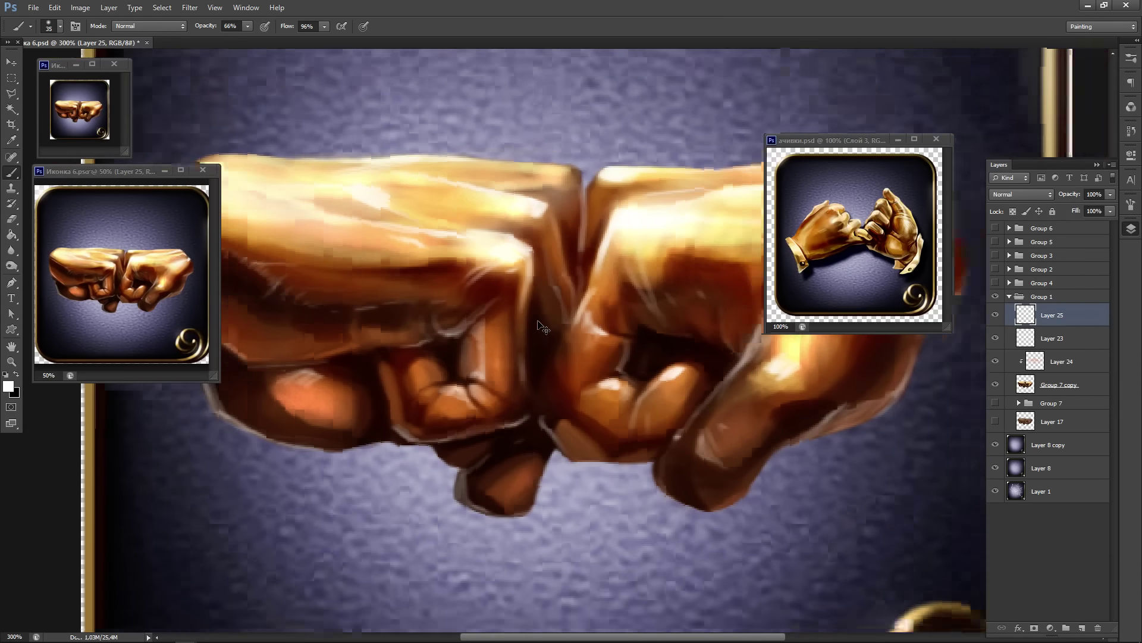
key(ctrl+minus)
key(ctrl+minus)
key(ctrl+minus)
key(ctrl+minus)
key(ctrl+minus)
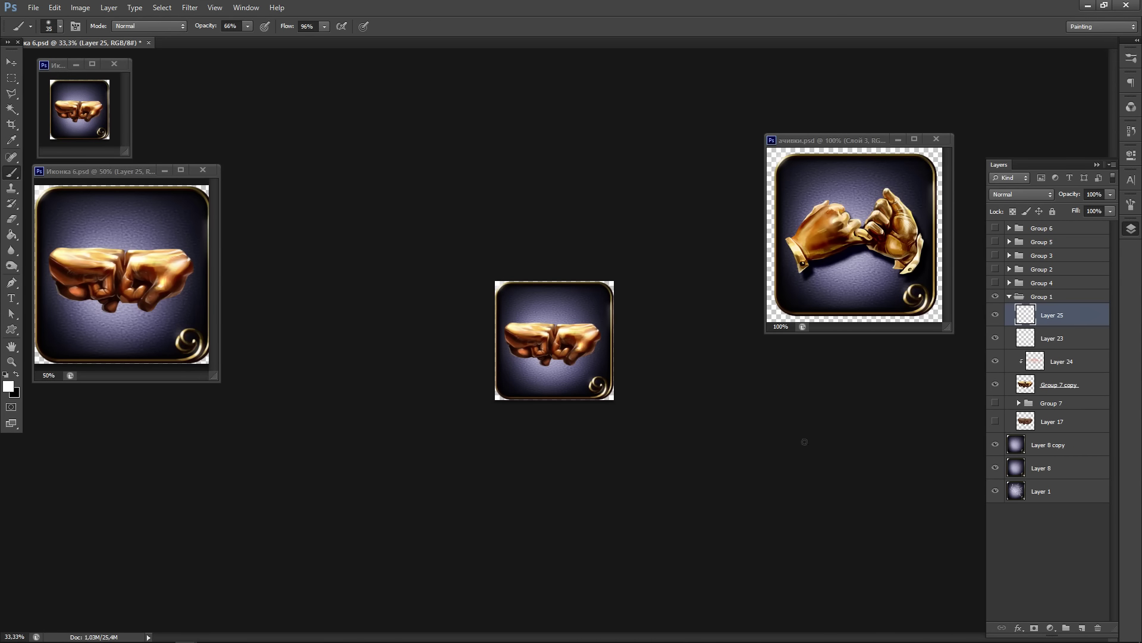
ctrl+click(668, 322)
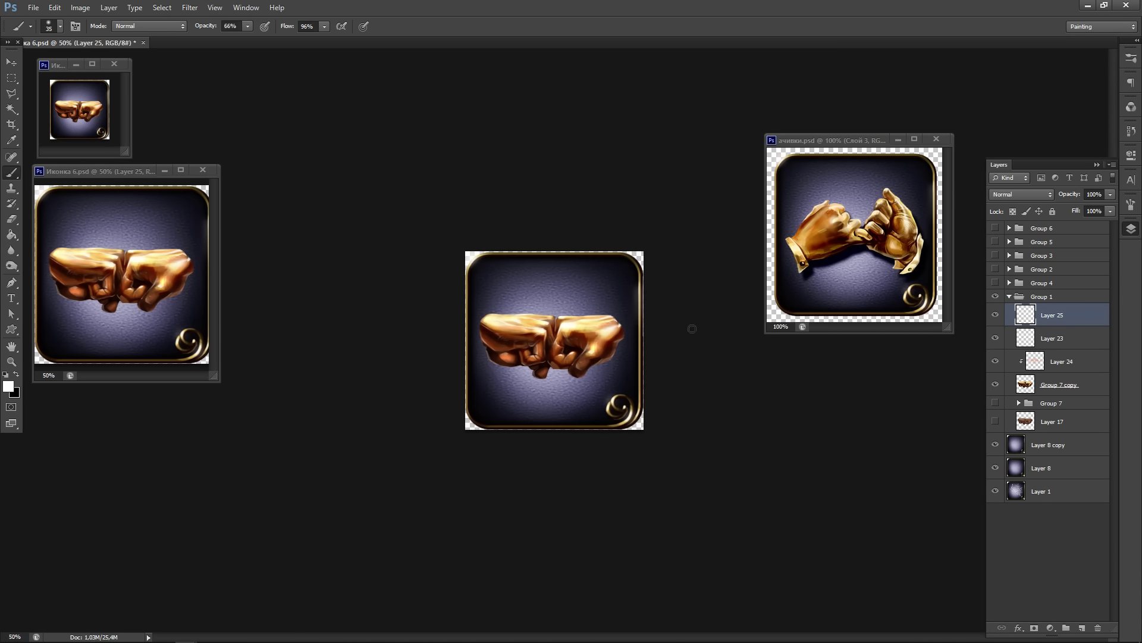
key(ctrl+s)
click(1010, 296)
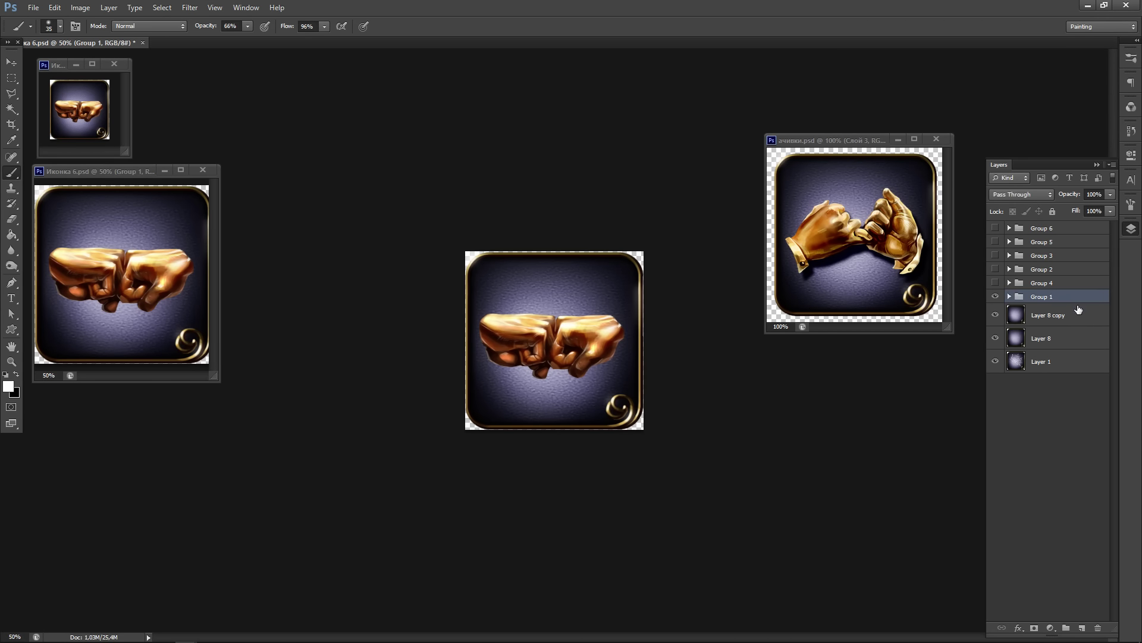
double_click(1077, 302)
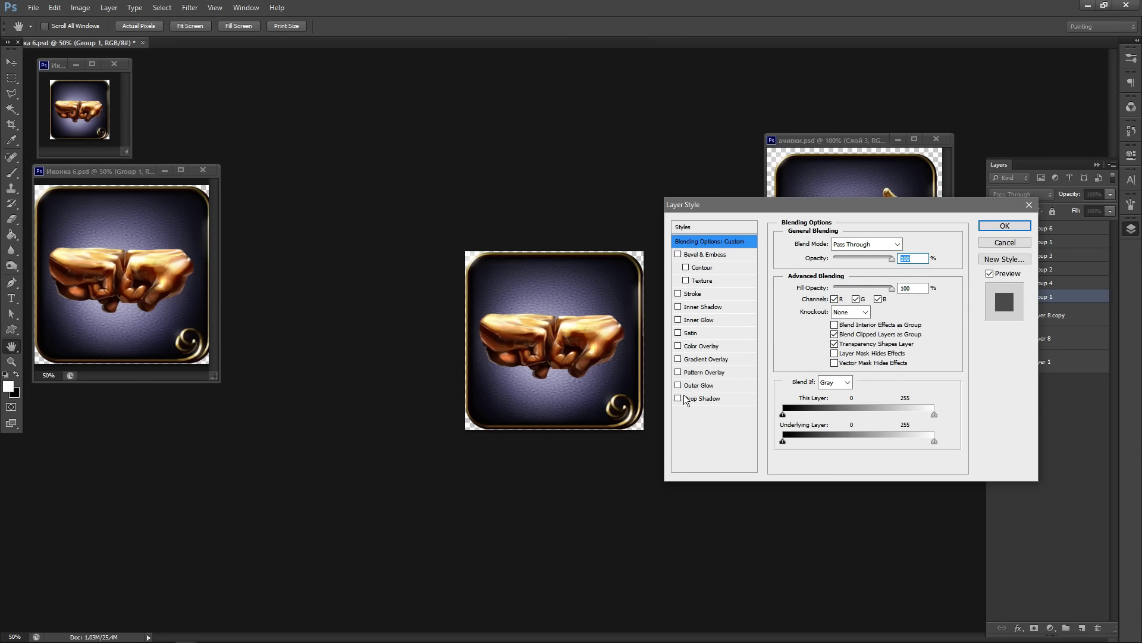
click(678, 398)
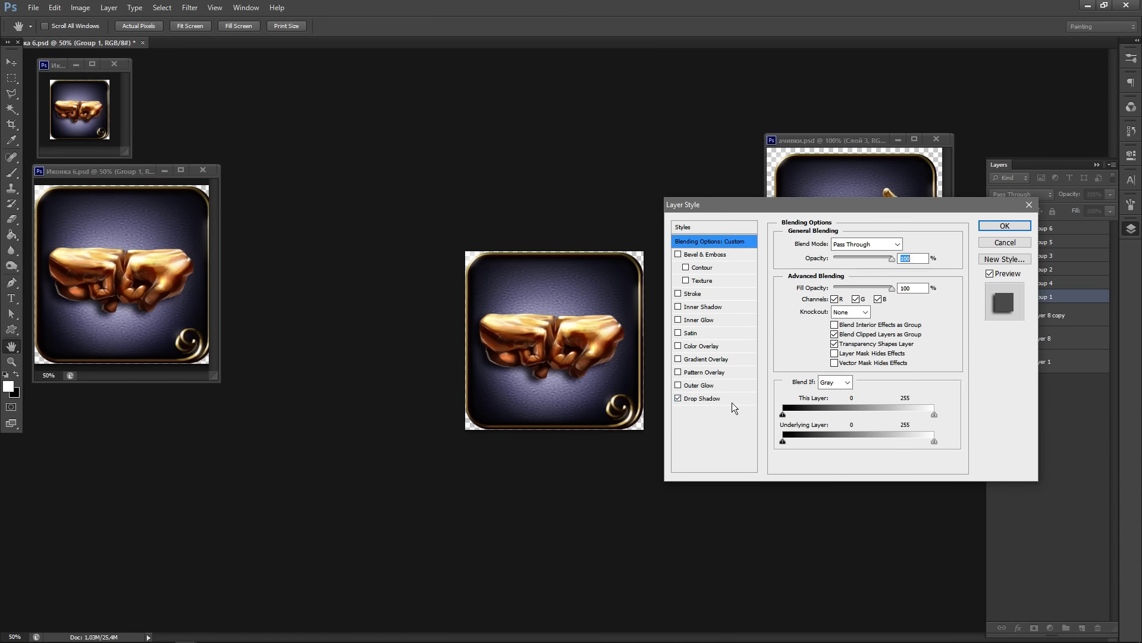
click(1005, 242)
key(b)
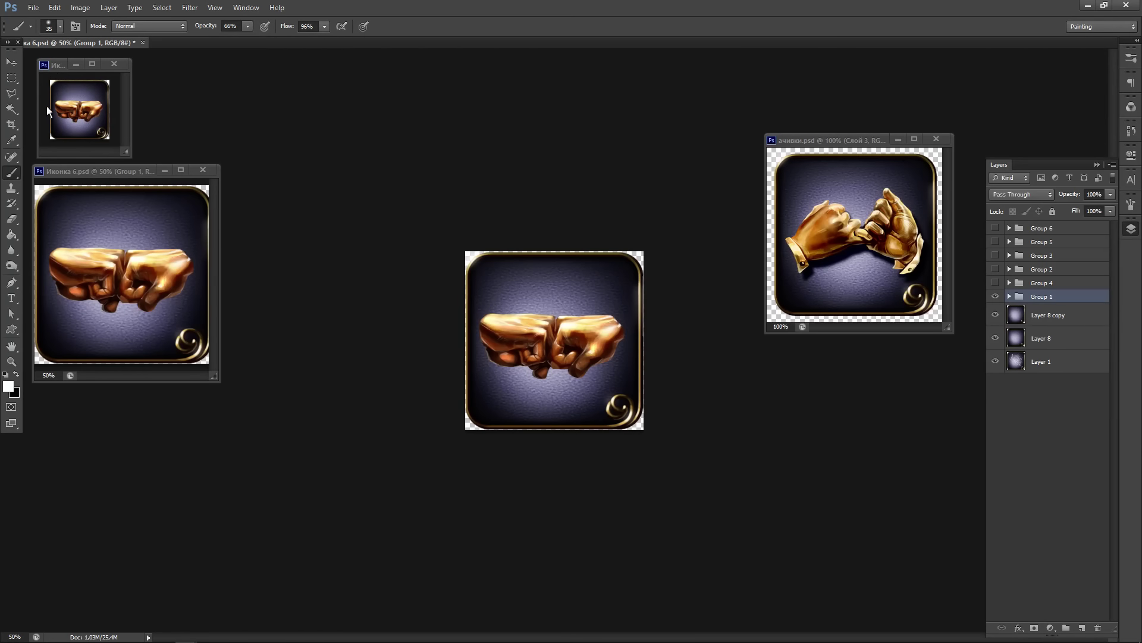
- Copy the layer style from Group 1 in the reference icon document and paste it onto the fists' Group 1
key(v)
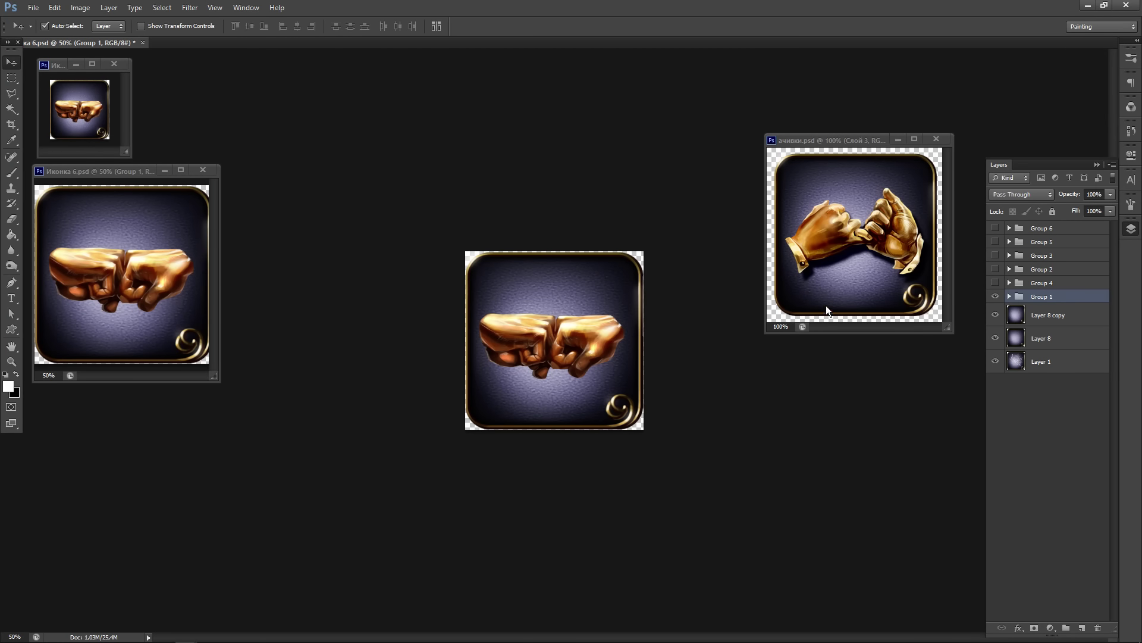
click(843, 258)
drag(1113, 355, 1116, 203)
right_click(1068, 232)
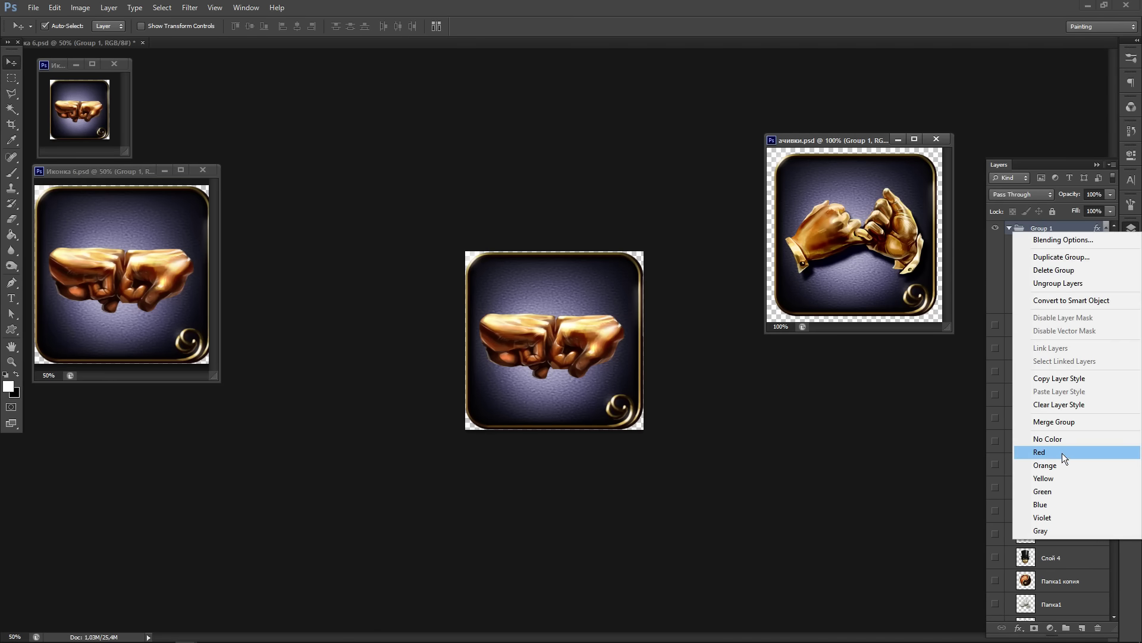
click(1059, 379)
click(584, 349)
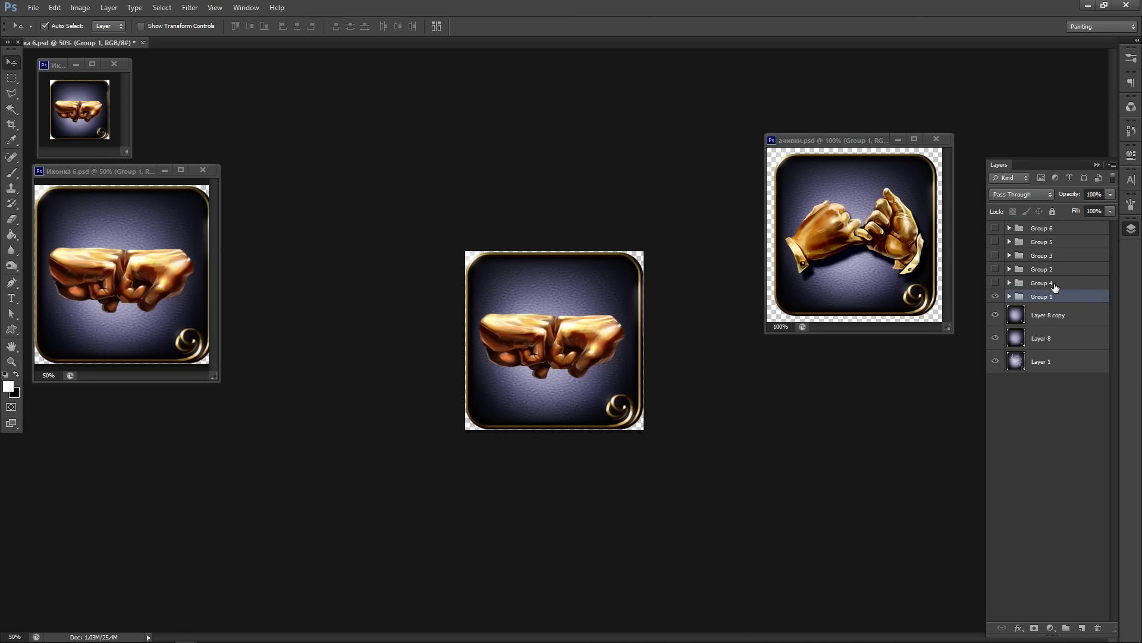
right_click(1071, 297)
click(1065, 462)
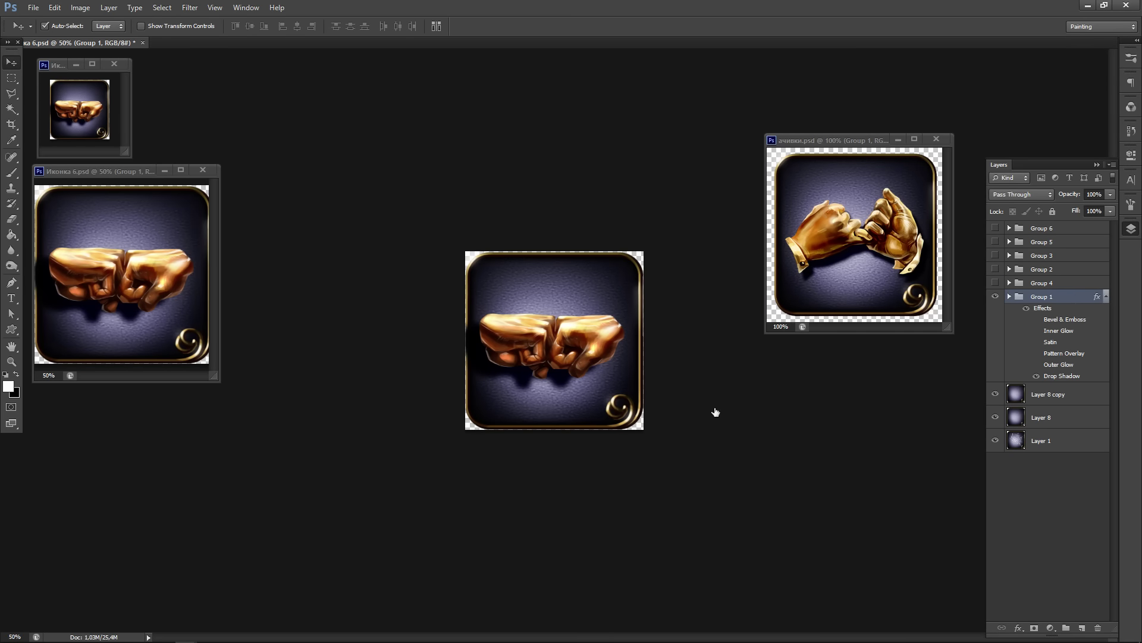
- Turn off global light for Group 1's drop shadow, set its size to 13 px and distance to about 35 px, and adjust its angle
click(735, 399)
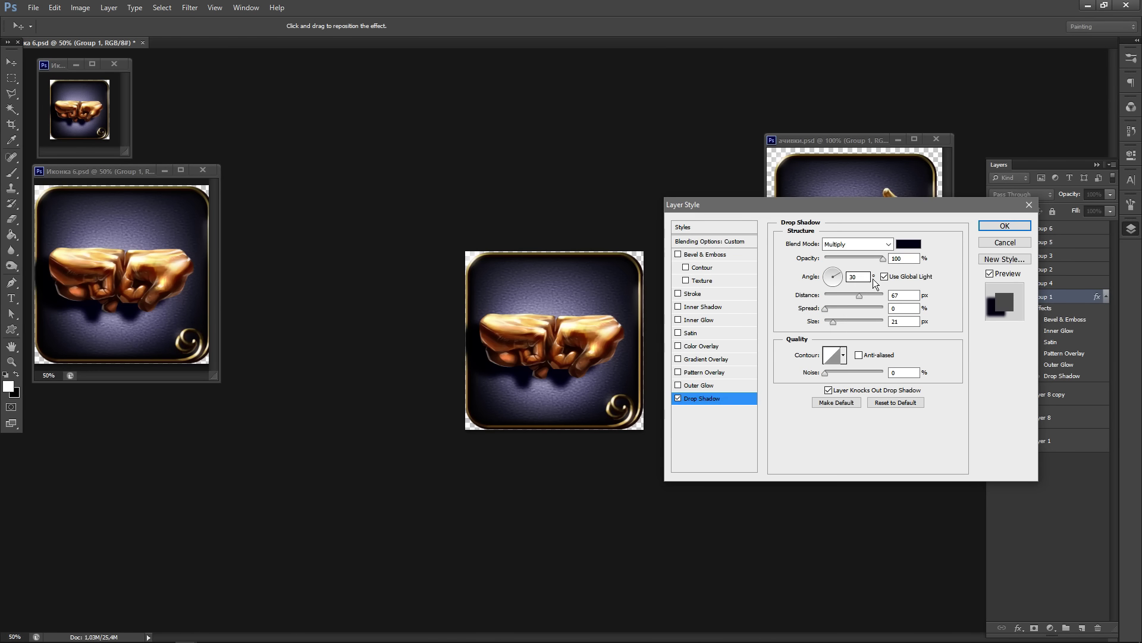
click(884, 276)
click(826, 262)
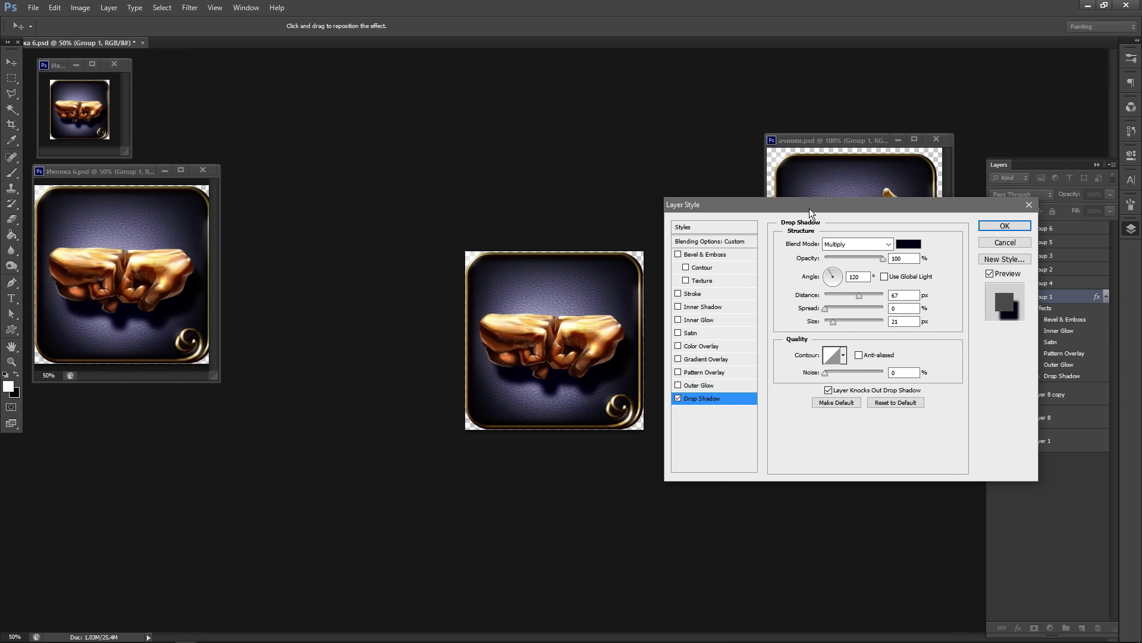
drag(810, 211, 861, 411)
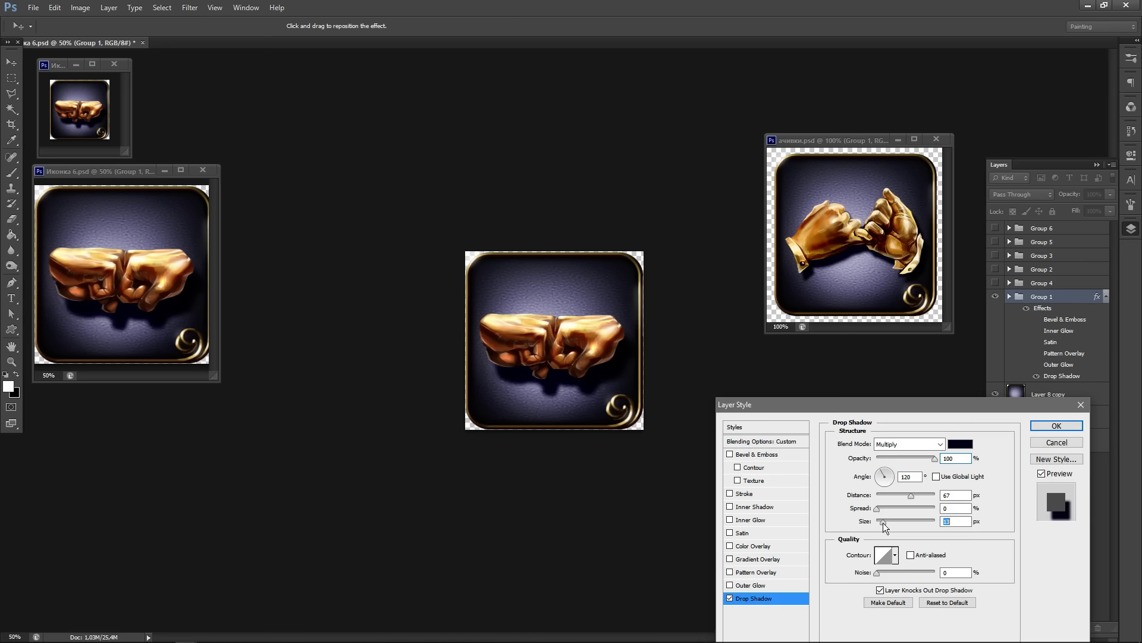
drag(912, 497, 897, 498)
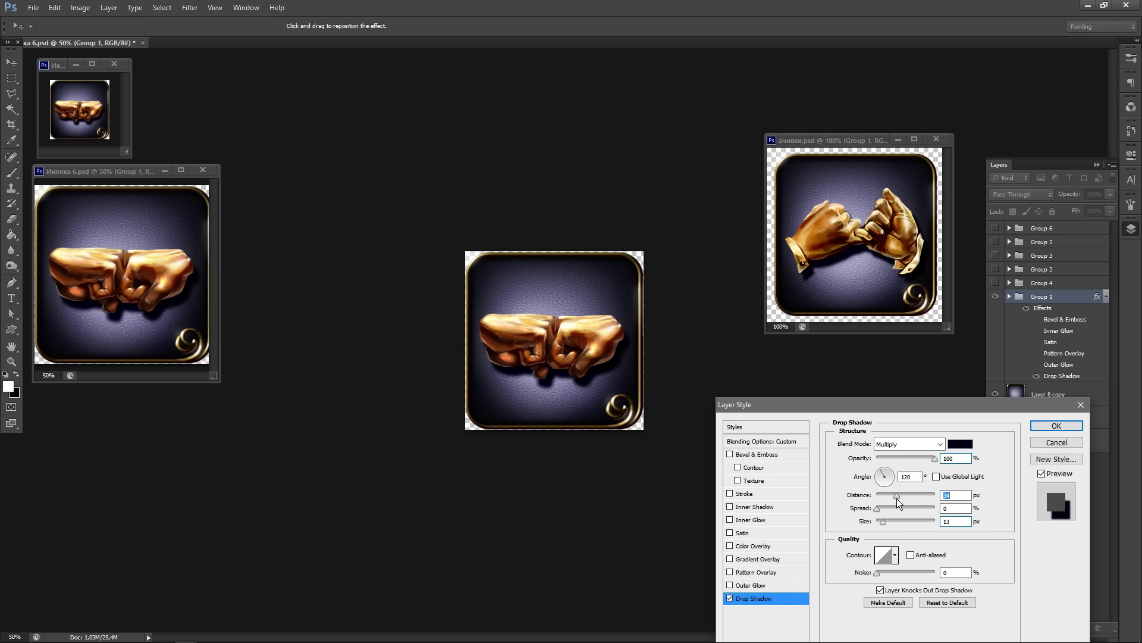
drag(898, 498, 881, 476)
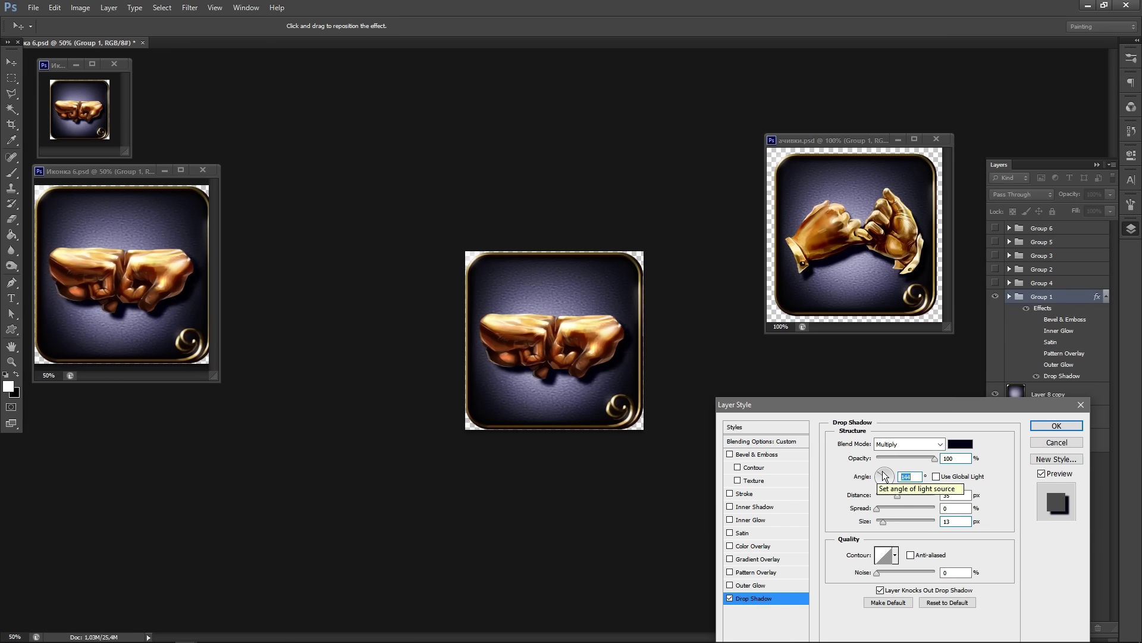
click(1047, 427)
click(1033, 426)
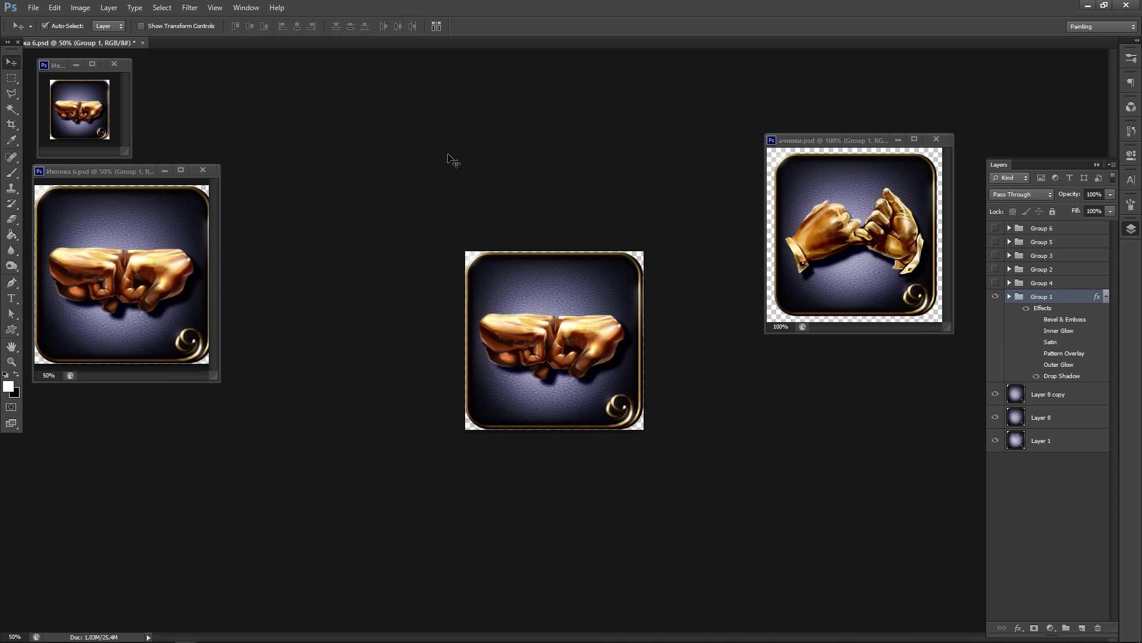
- Check how the fists icon reads at 16.67% size compared with the reference icon
key(ctrl+minus)
key(ctrl+minus)
key(ctrl+minus)
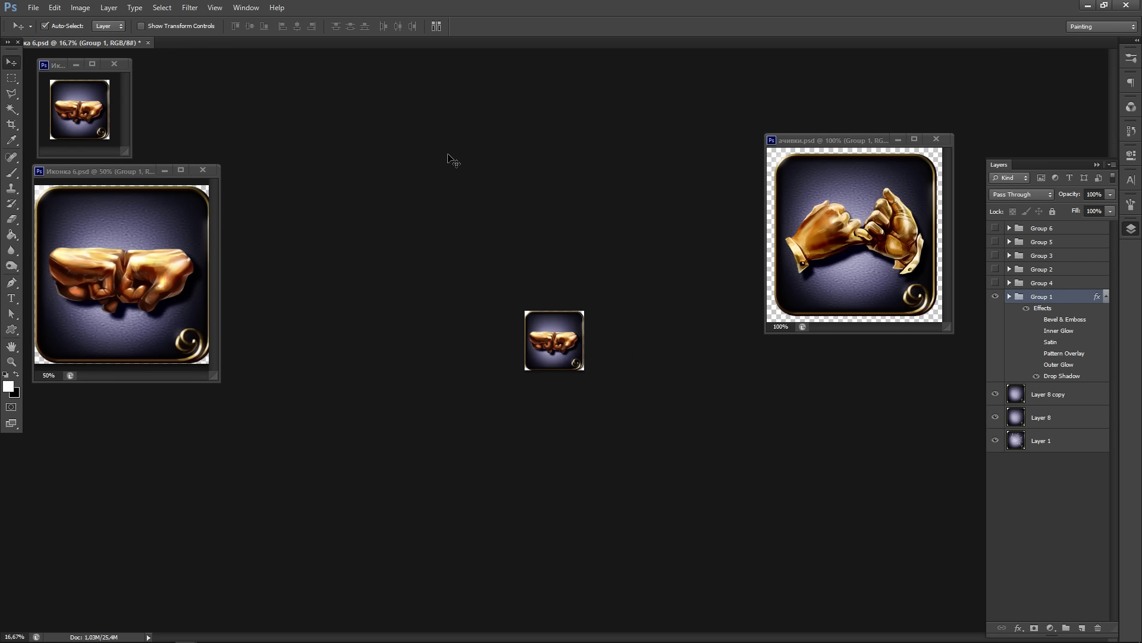
key(ctrl+plus)
key(ctrl+plus)
key(ctrl+plus)
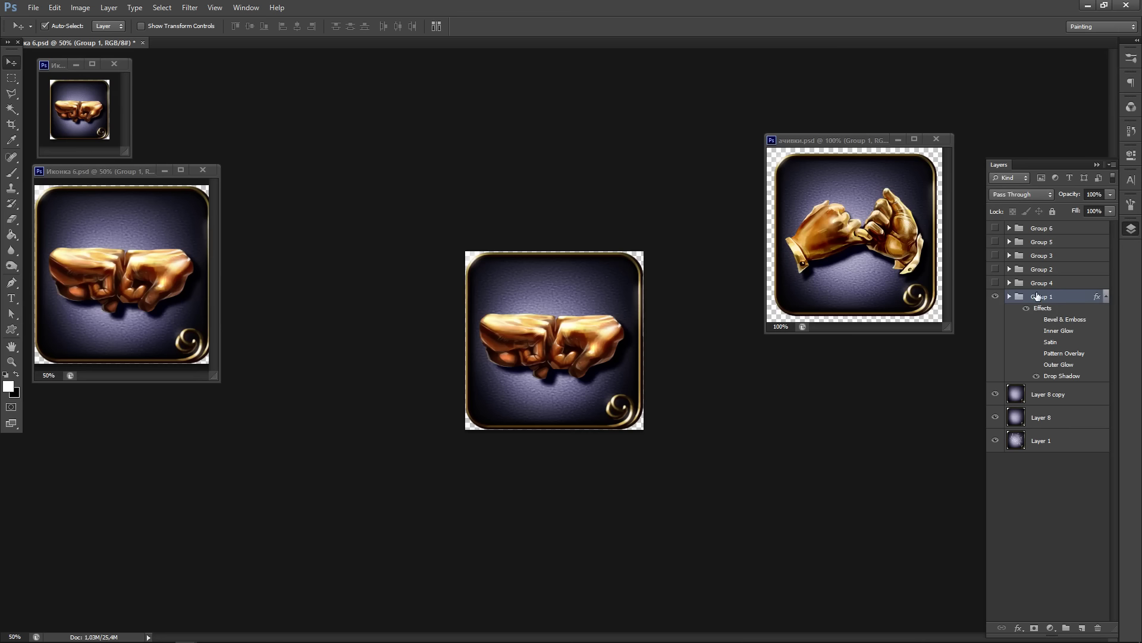
- Group Layer 25 through Group 7 copy inside Group 1, duplicate that group and merge the duplicate into a single layer
click(1009, 296)
click(1038, 396)
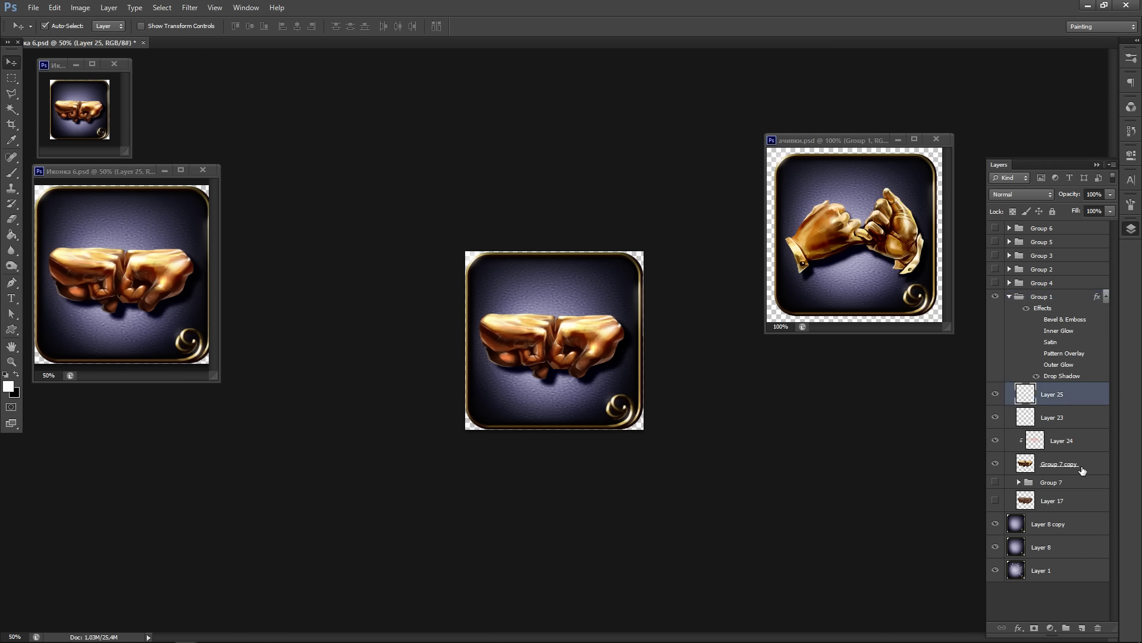
shift+click(1080, 468)
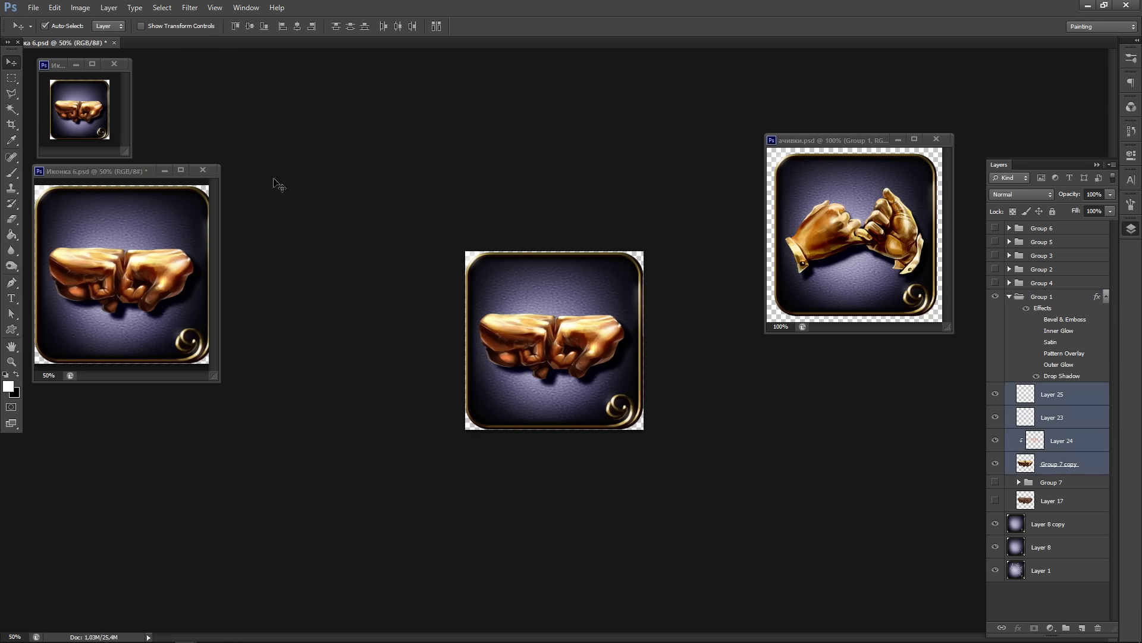
key(ctrl+g)
key(ctrl+j)
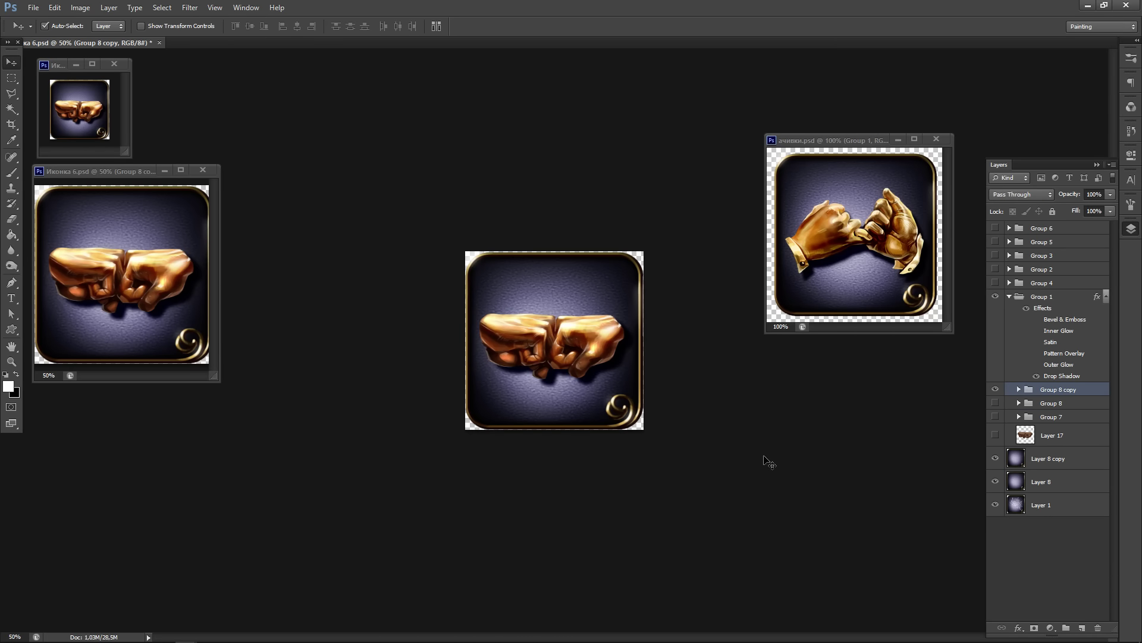
key(ctrl+z)
key(ctrl+z)
key(ctrl+e)
- Shift the merged fists' midtones slightly toward yellow with Color Balance, to about -9
key(ctrl+b)
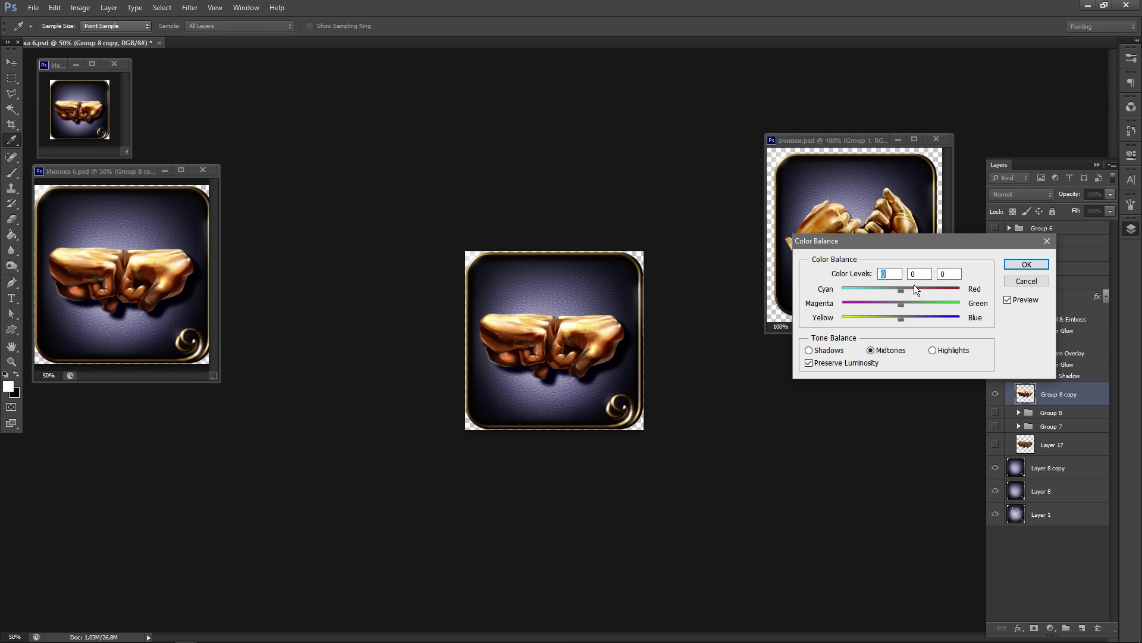
drag(913, 242, 789, 422)
drag(777, 499, 773, 501)
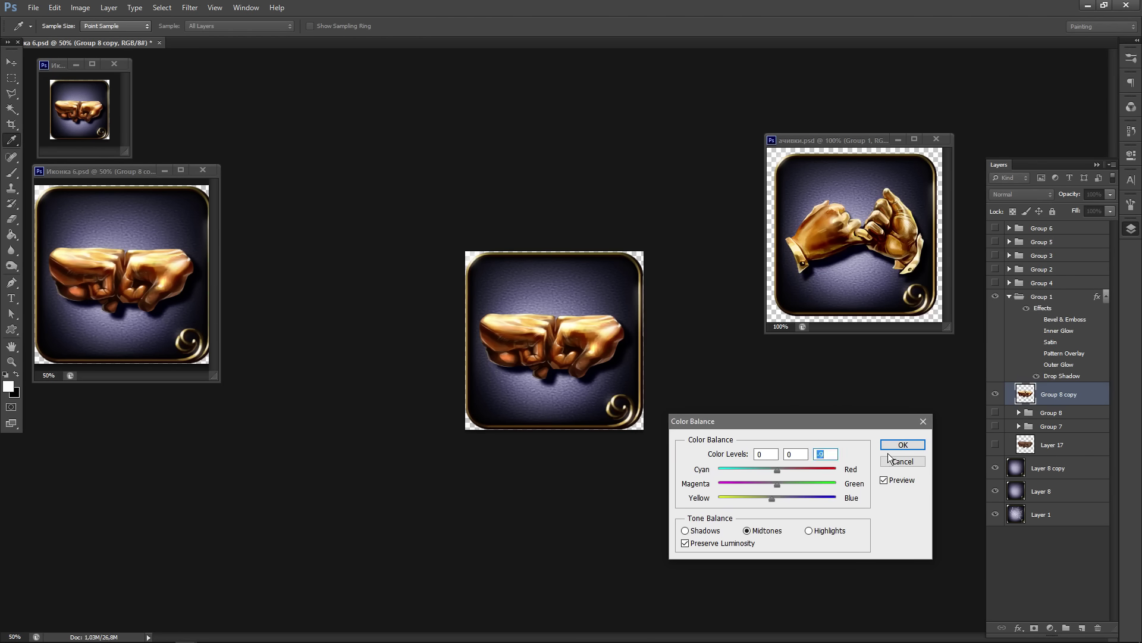
click(902, 447)
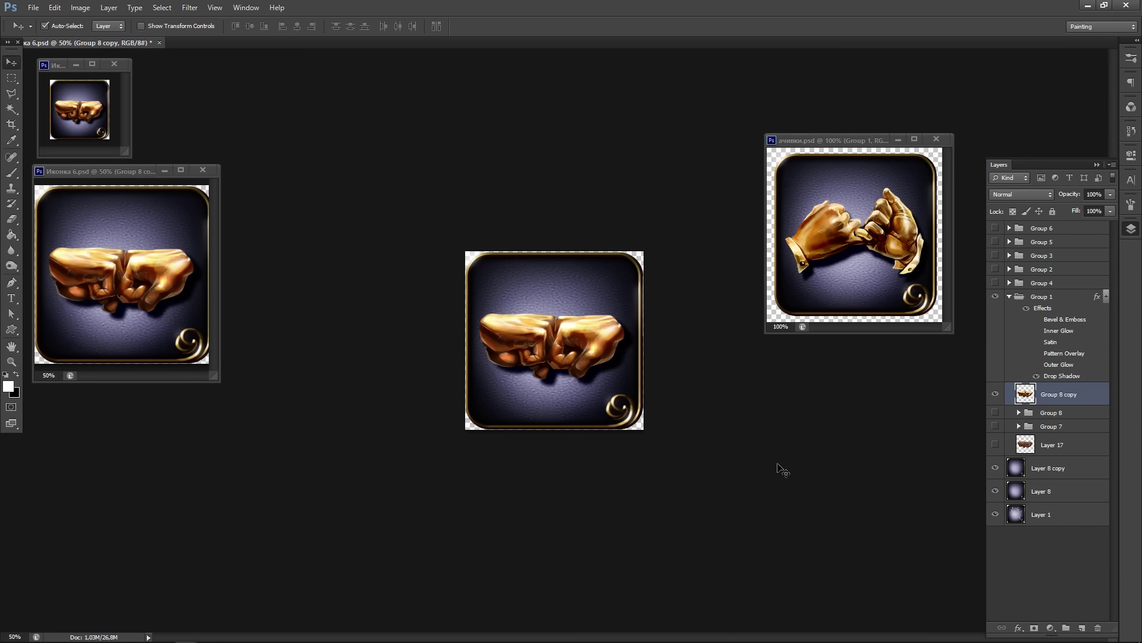
- Darken the merged fists slightly with Curves by moving the RGB black point to input 6
key(ctrl+m)
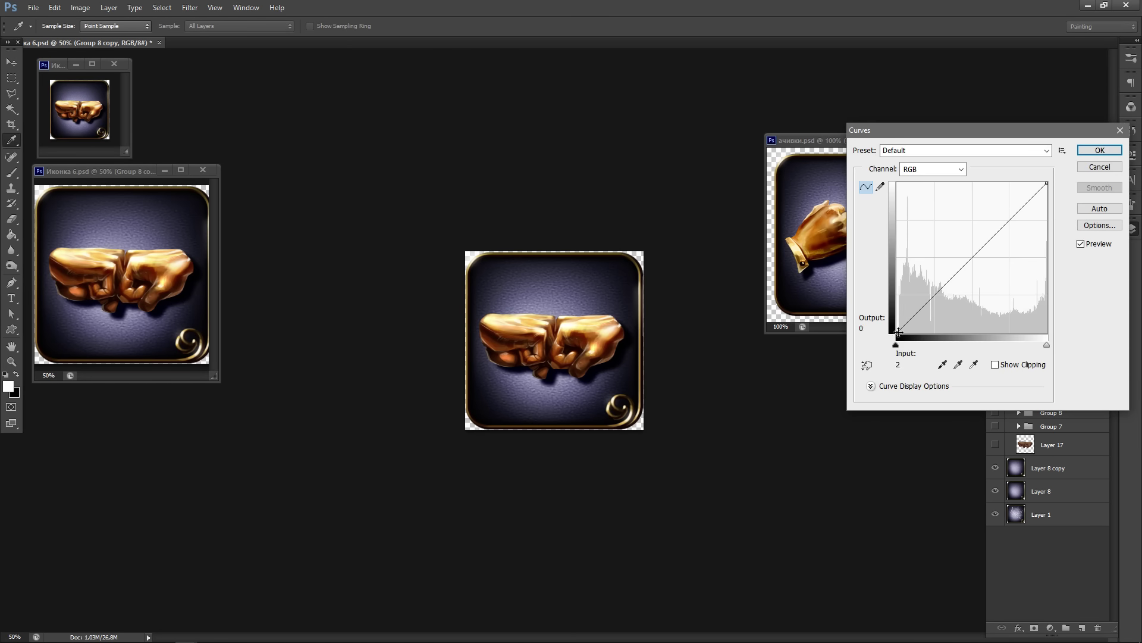
drag(896, 332, 900, 334)
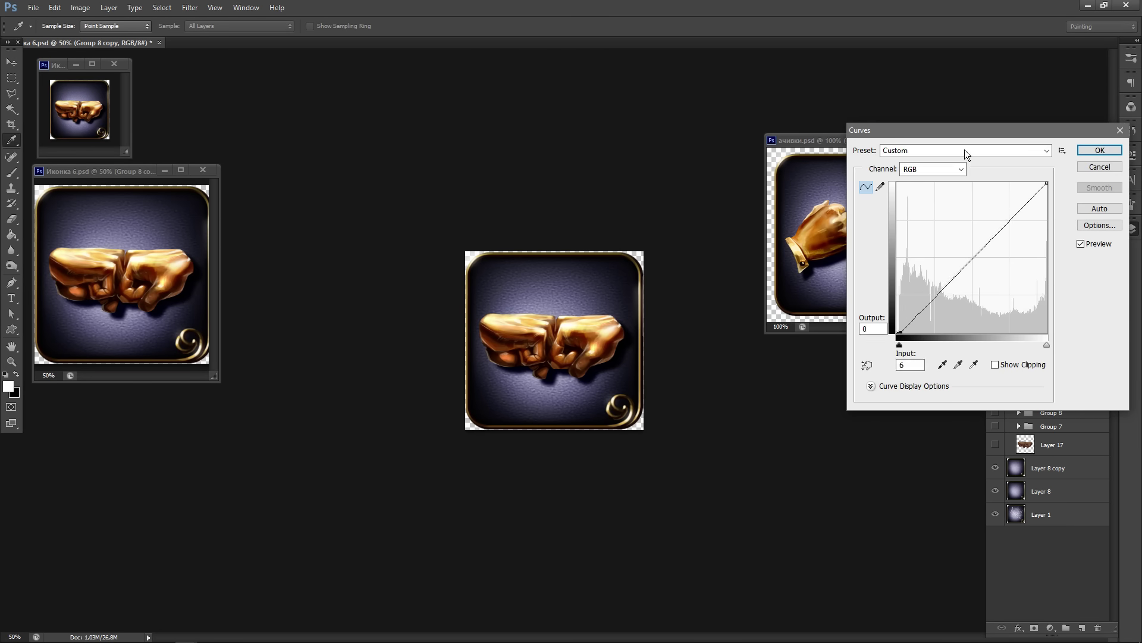
drag(1040, 138, 759, 455)
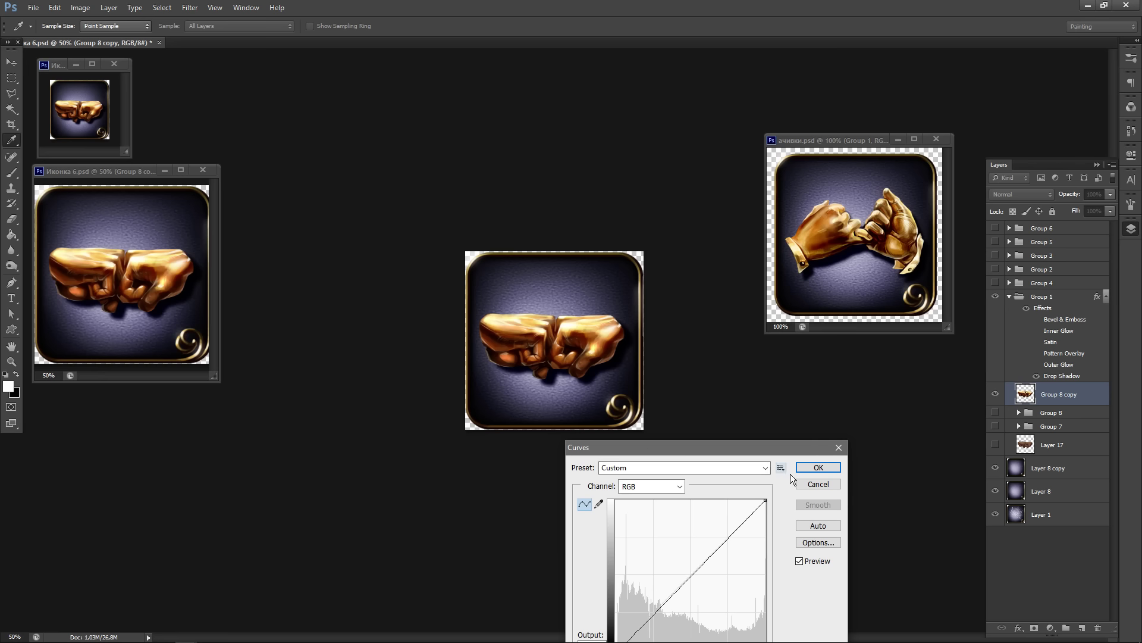
click(817, 468)
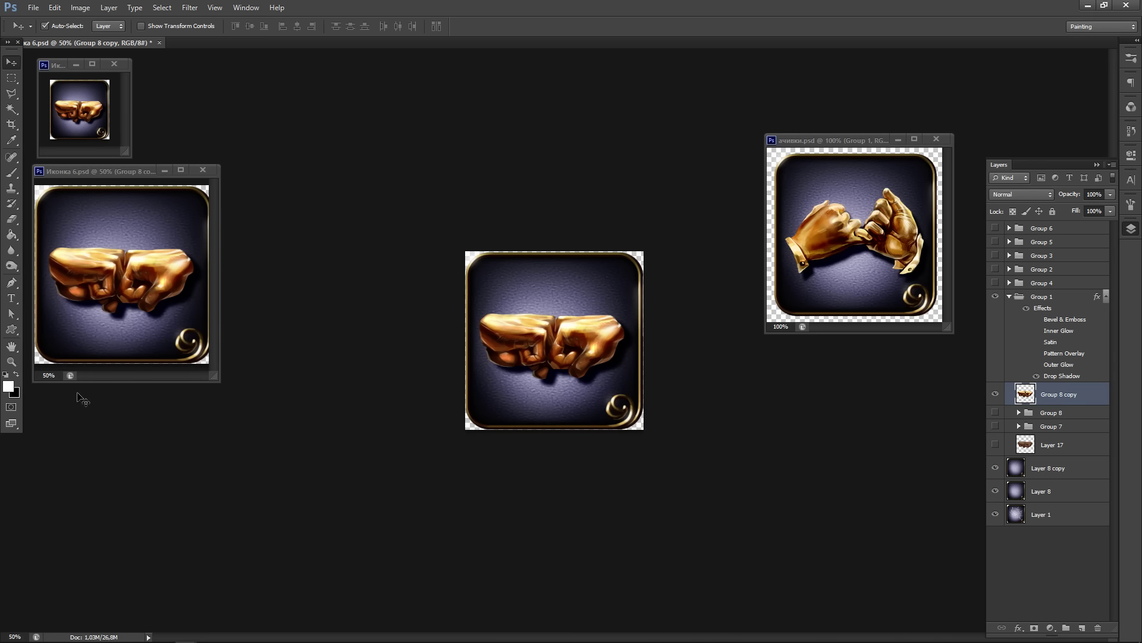
- Sharpen the fists with the Sharpen tool at 100% strength, around the knuckles, fingers and the gap between the hands
right_click(11, 250)
click(44, 257)
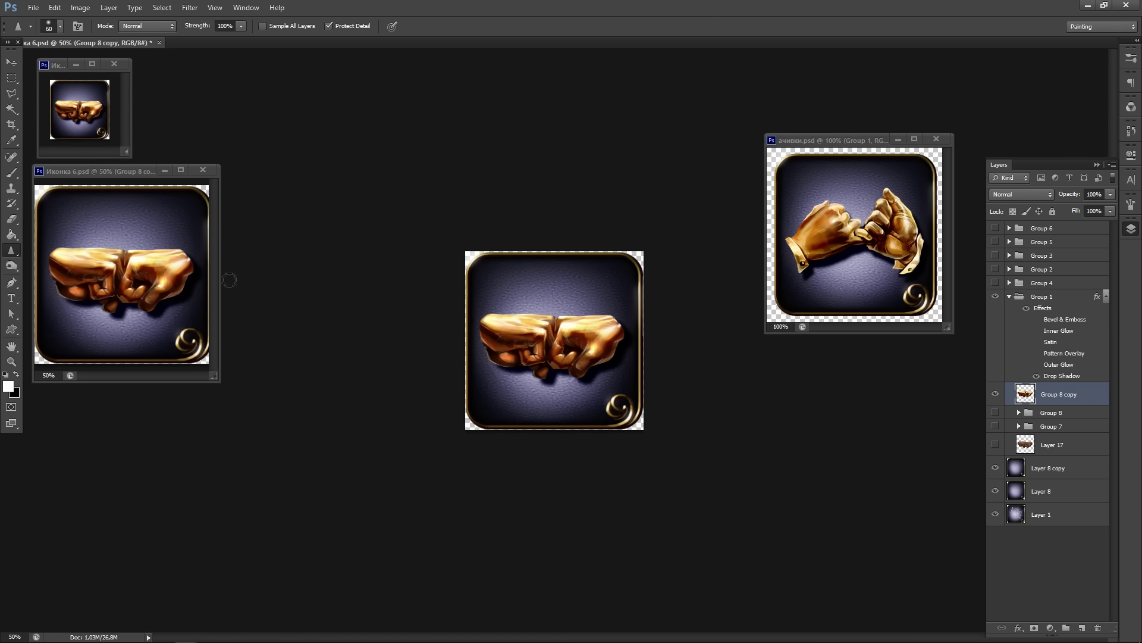
click(551, 335)
drag(485, 365, 554, 382)
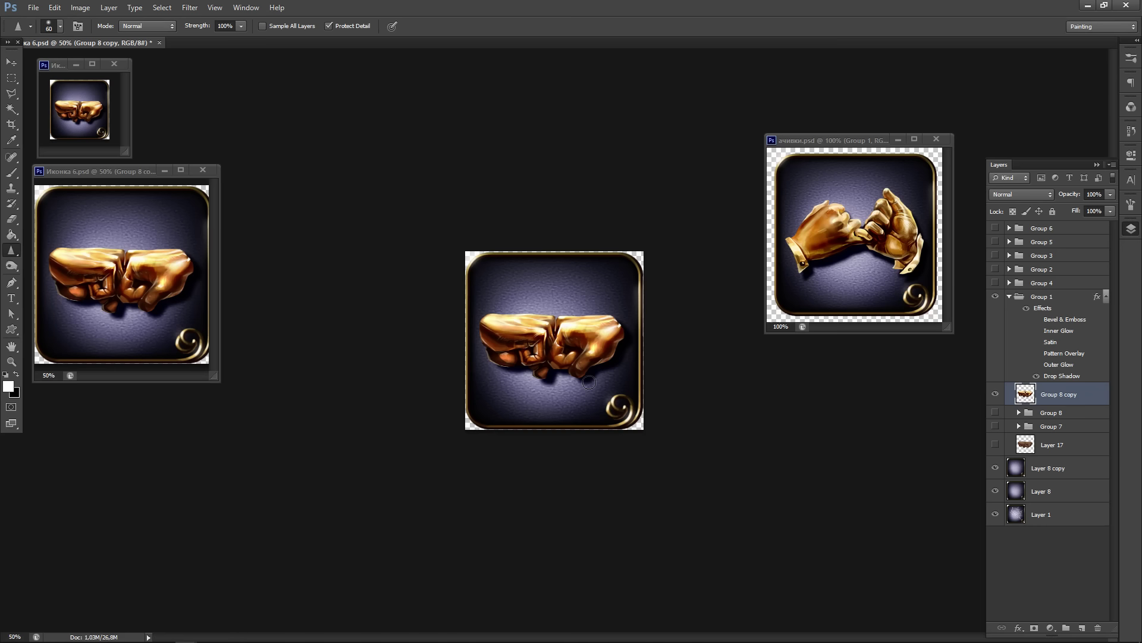
- Clean up the upper contours of both fists with the Eraser, reducing the brush size to 4
ctrl+click(572, 293)
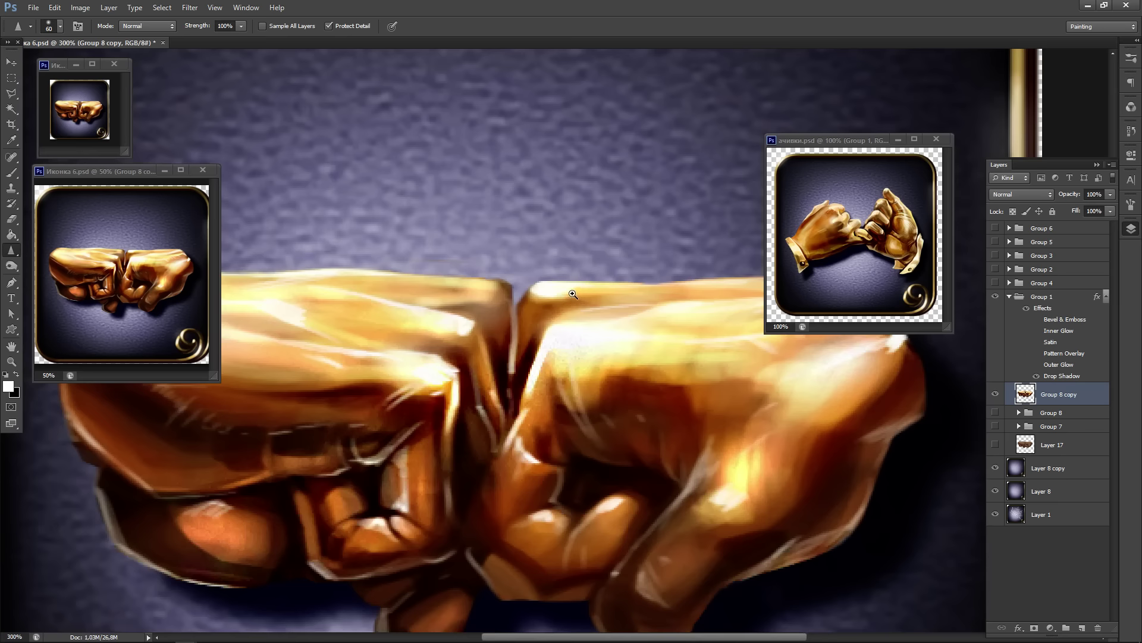
key(e)
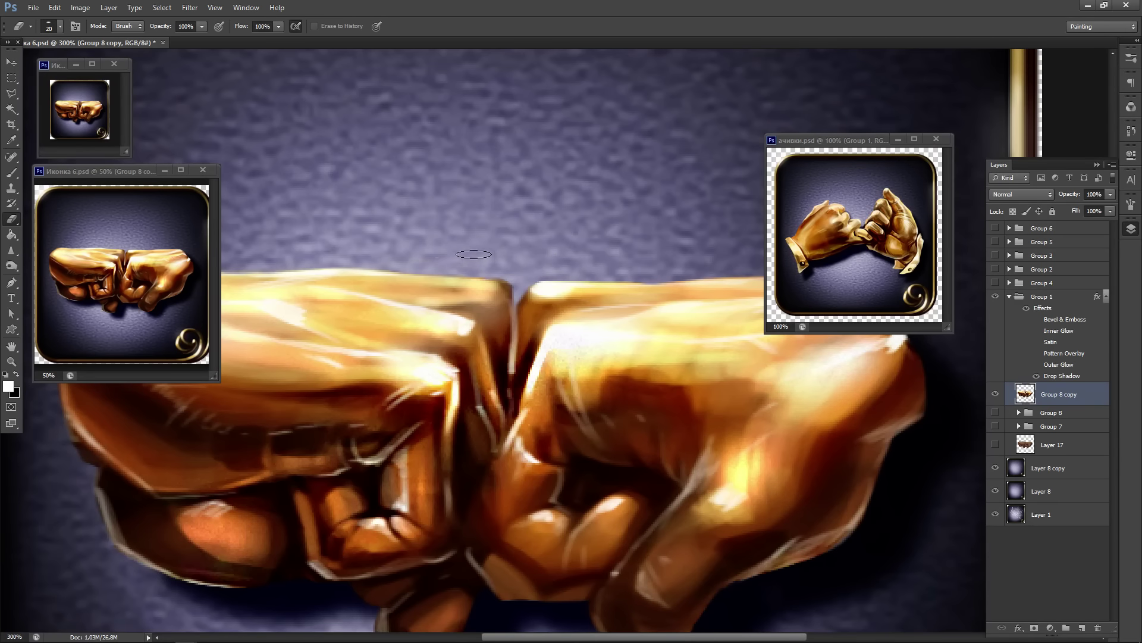
drag(345, 187, 580, 213)
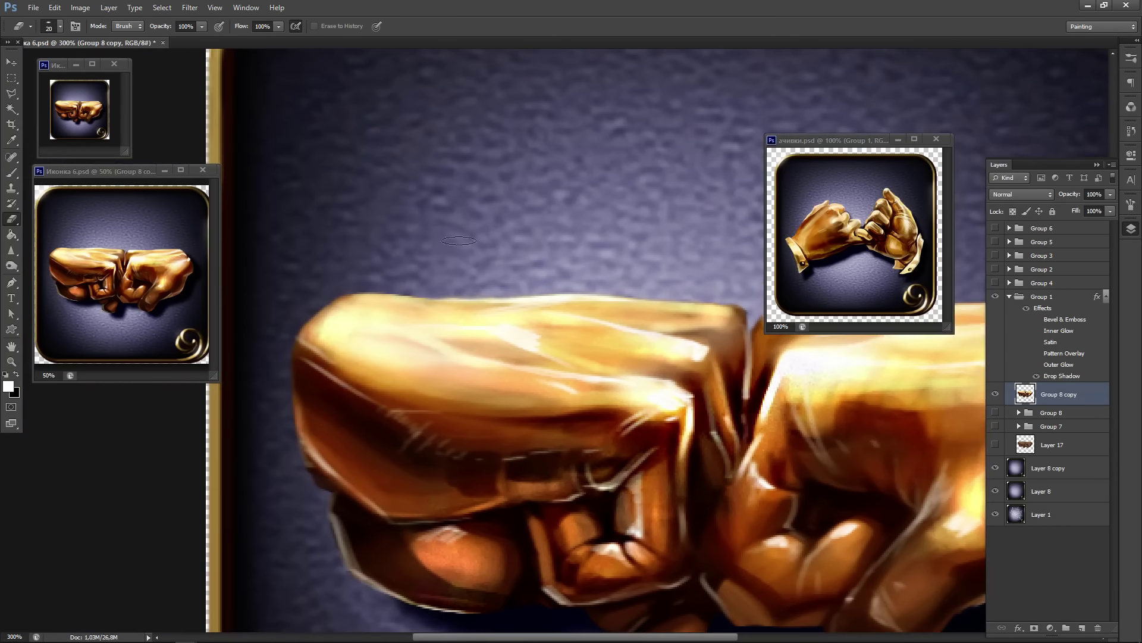
drag(626, 262, 355, 263)
key([)
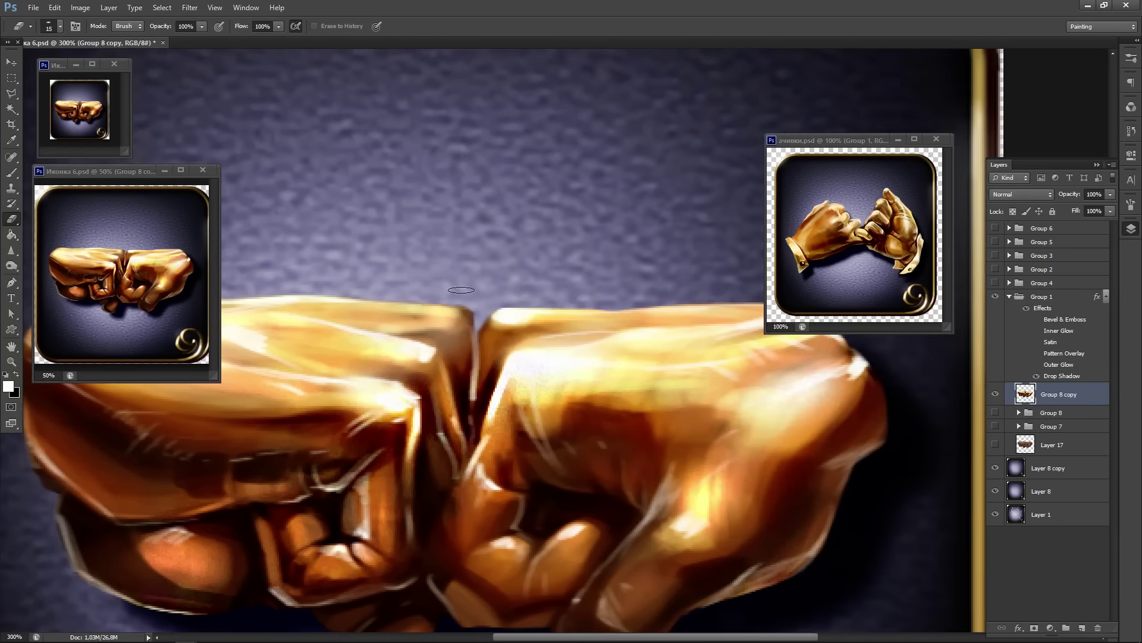
key(bracketleft)
key(bracketleft)
key(bracketleft)
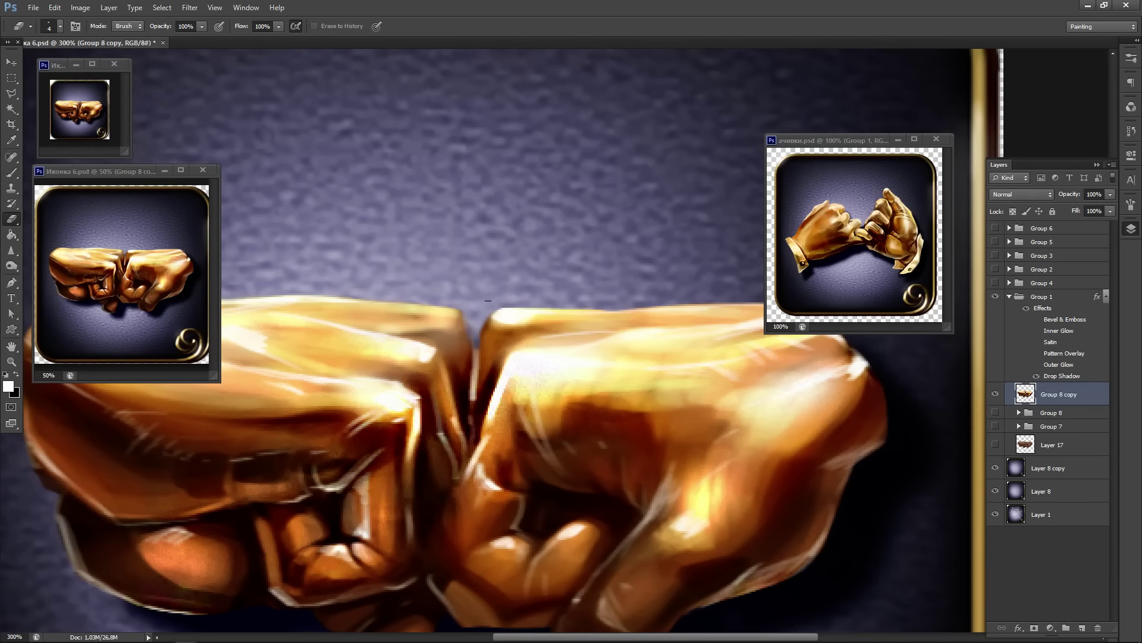
drag(502, 287, 403, 288)
drag(596, 180, 643, 197)
drag(723, 391, 510, 423)
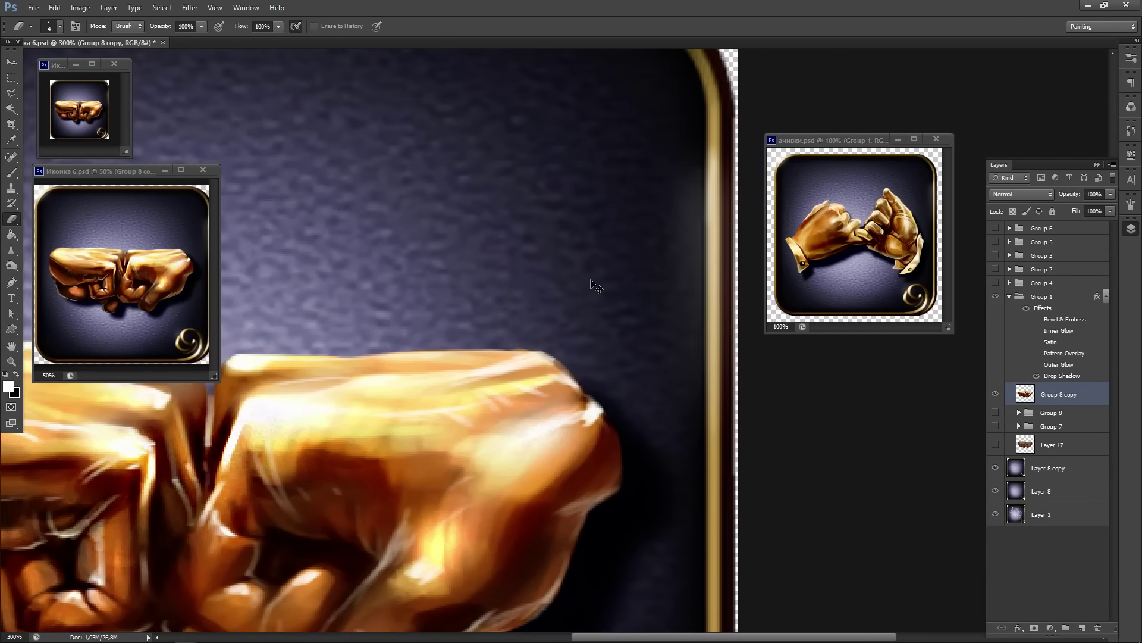
- Review the whole icon at 66.67% zoom and save the document
key(ctrl+minus)
key(ctrl+minus)
key(ctrl+minus)
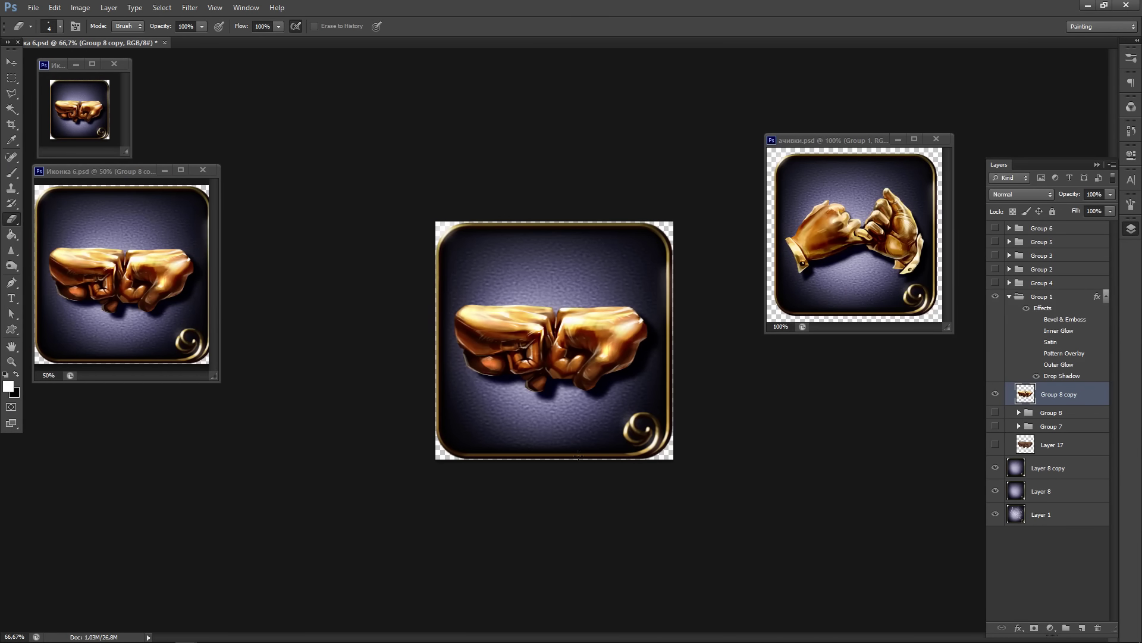
key(ctrl+s)
key(b)
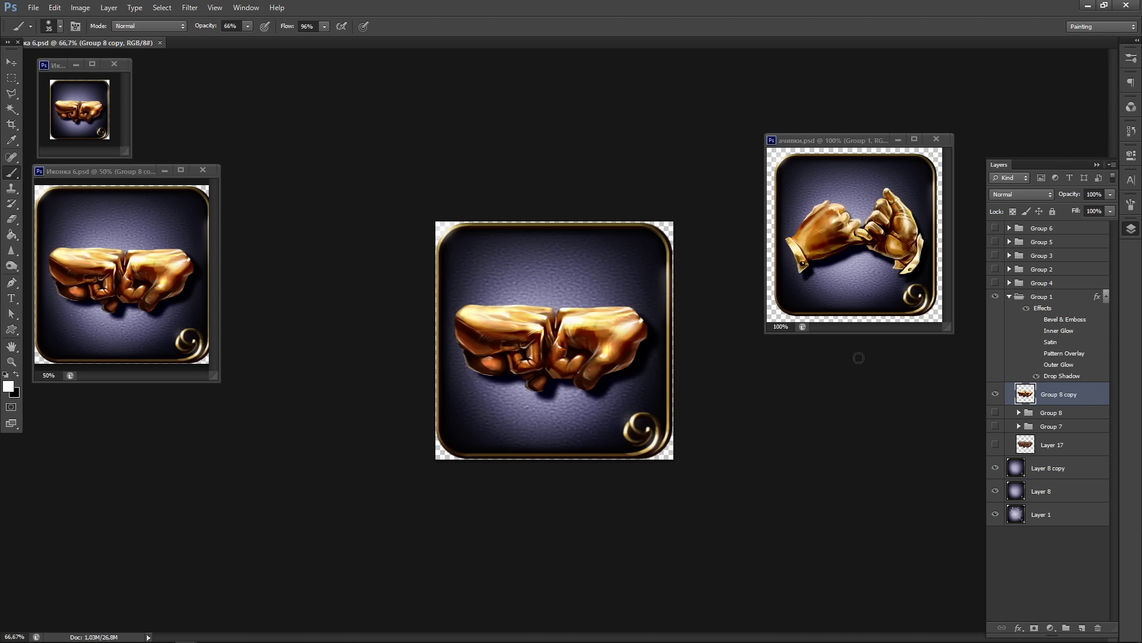
- Copy Group 1's layer style onto Group 4 and collapse the effects lists of both groups
click(1010, 296)
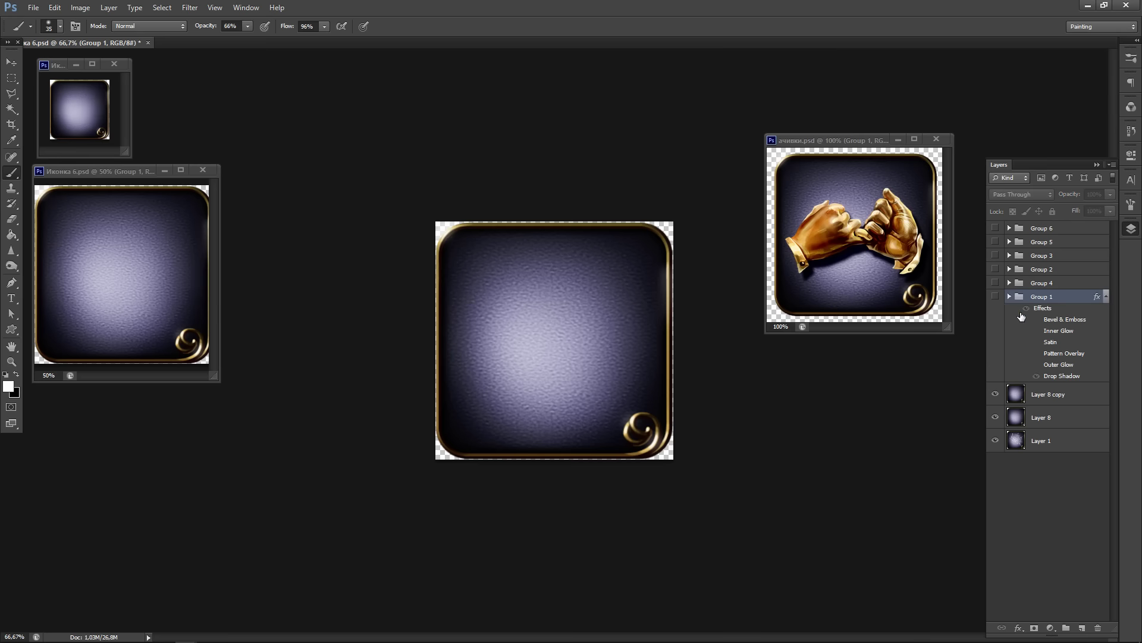
click(996, 297)
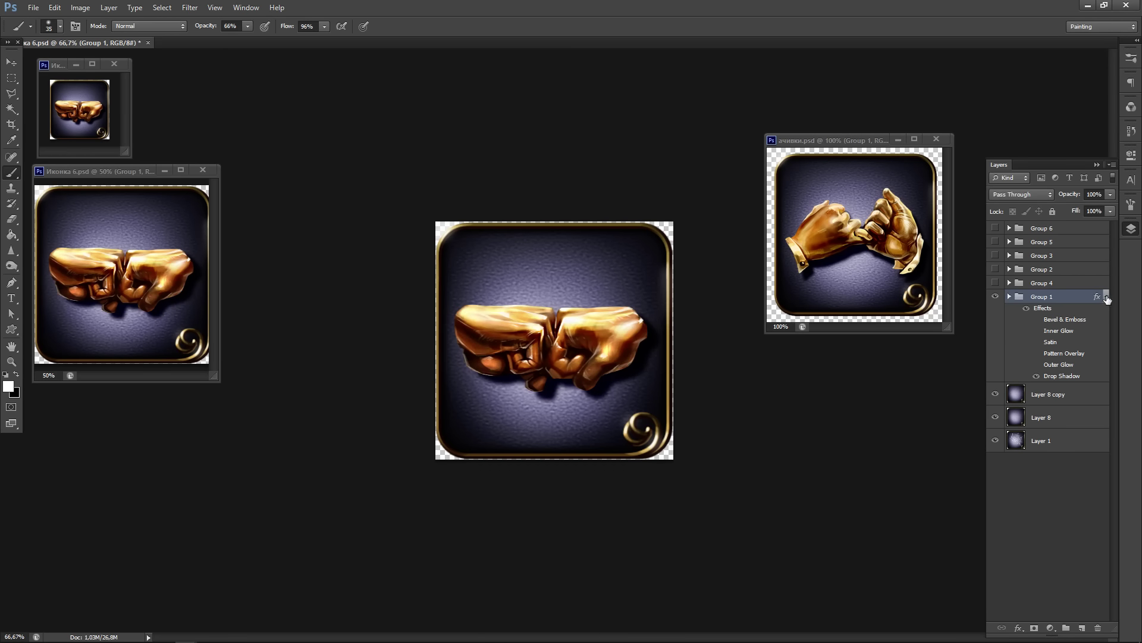
click(1107, 296)
drag(1098, 296, 1101, 286)
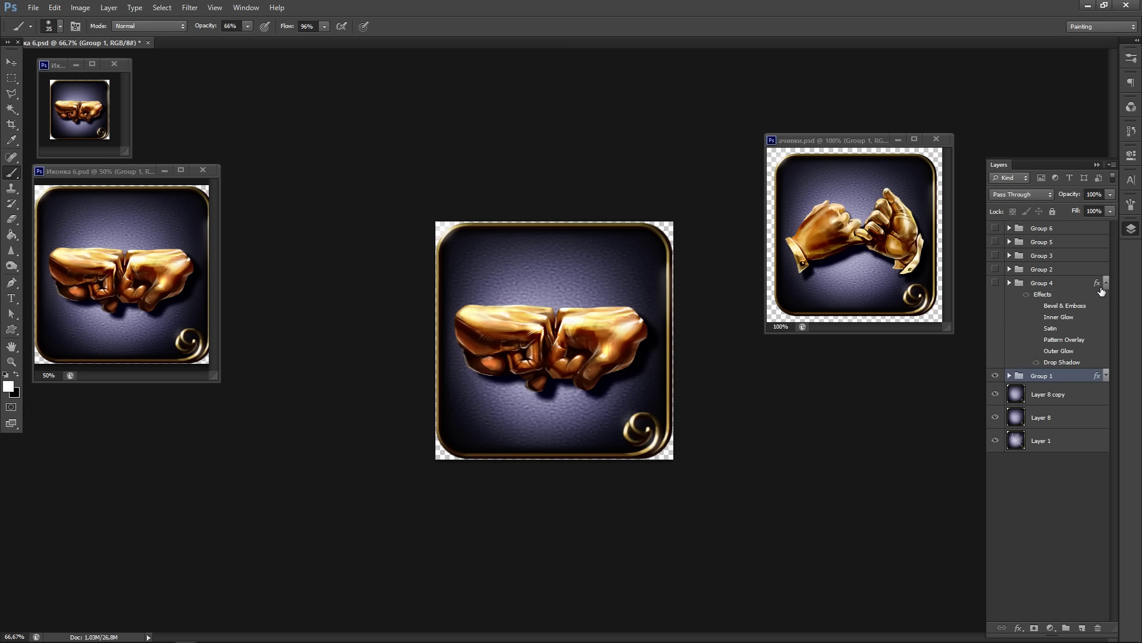
click(1106, 285)
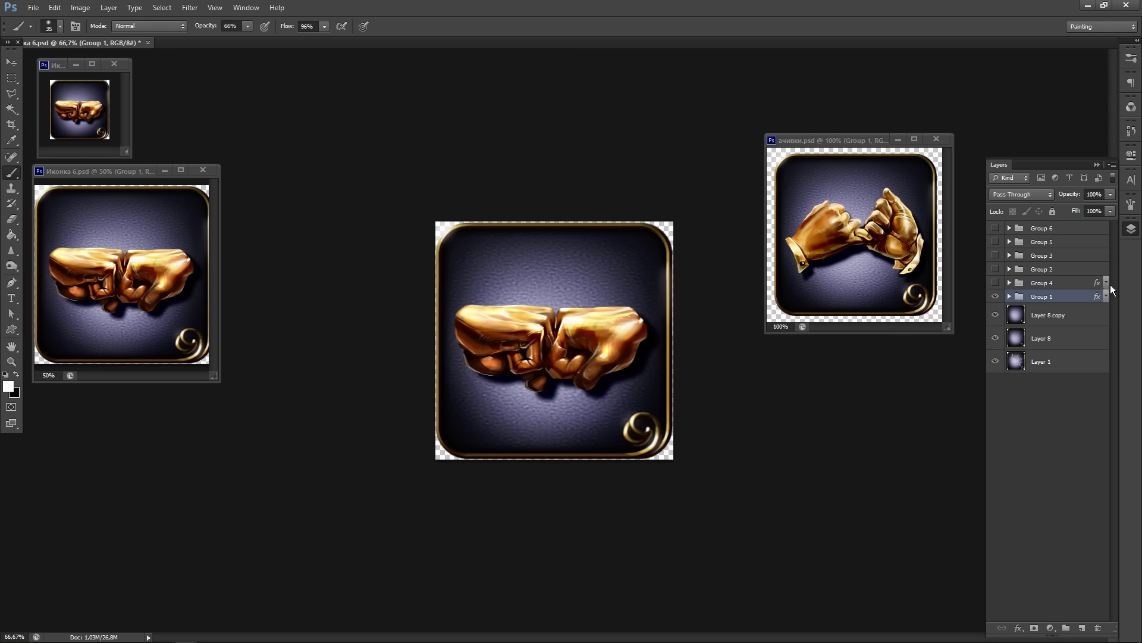
- Copy the same layer style onto Groups 2, 3, 5 and 6 and collapse their effects lists
drag(1097, 284, 1098, 229)
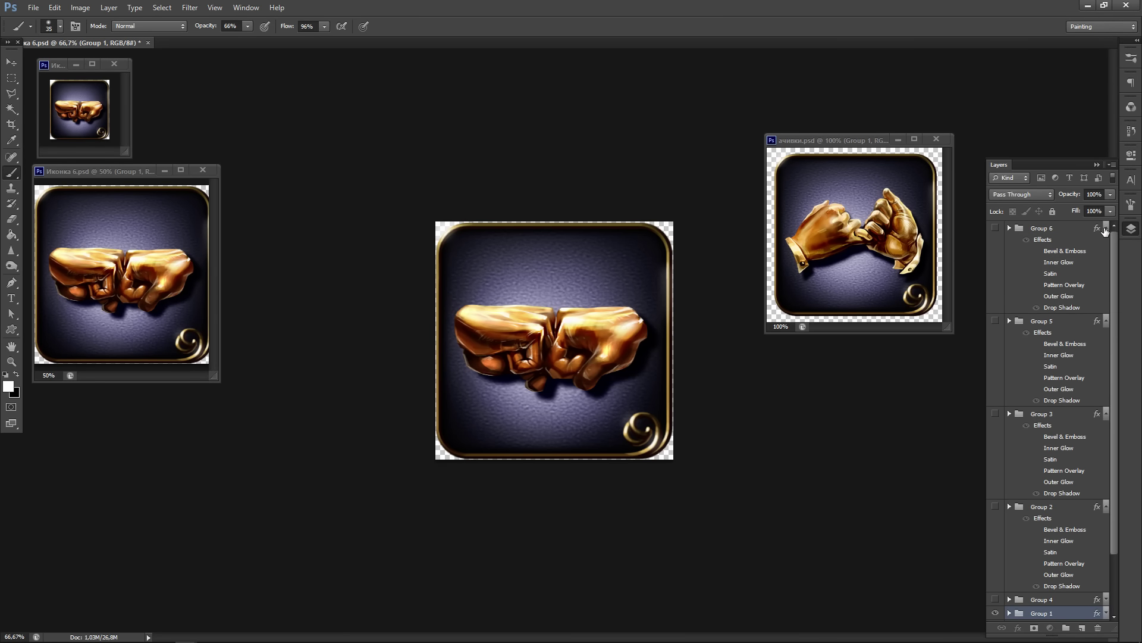
click(1106, 228)
click(1106, 241)
click(1106, 255)
click(1108, 269)
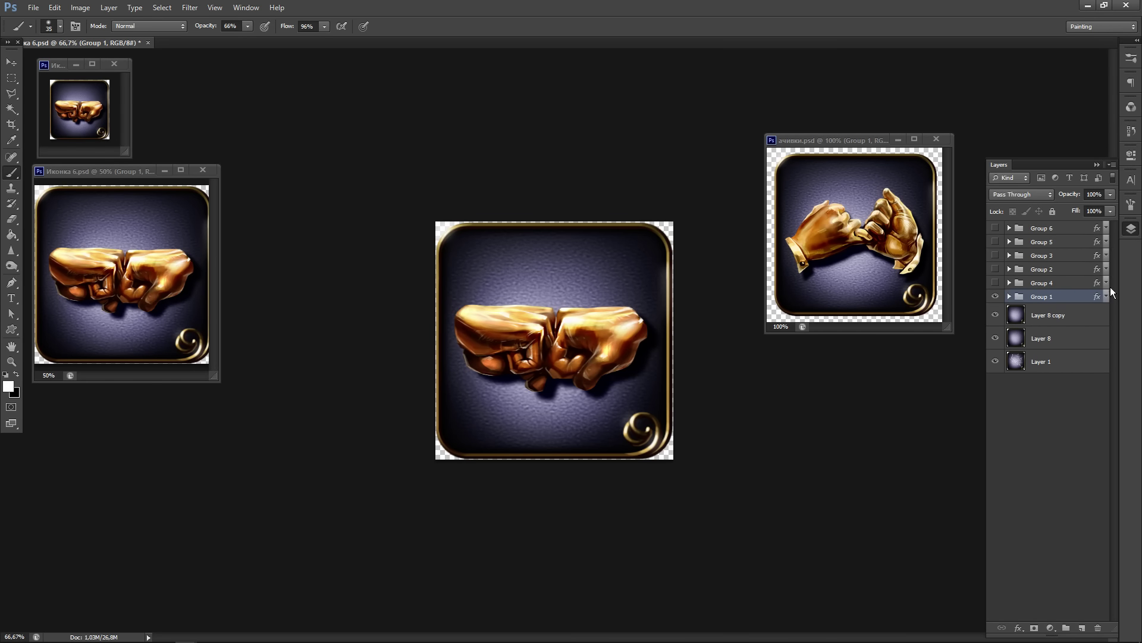
- Hide Group 1 and show Group 4 with the praying hands
click(1065, 283)
click(996, 296)
click(996, 283)
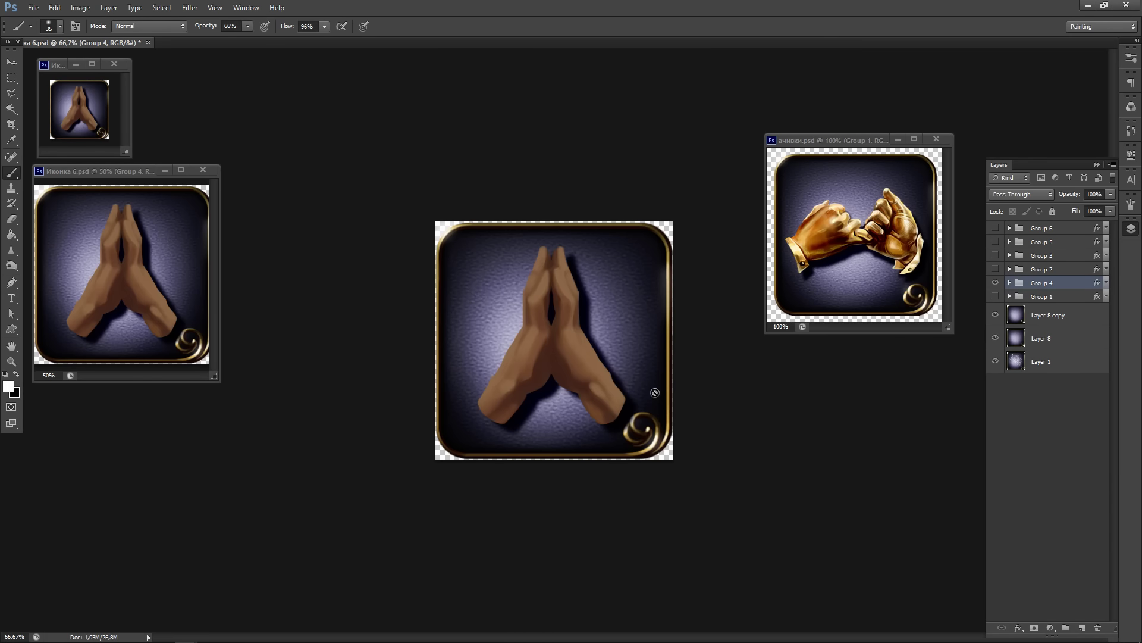
- Add a clipped layer above Layer 19 in Group 4 and turn off Transparency Shapes Layer in its blending options
ctrl+click(614, 374)
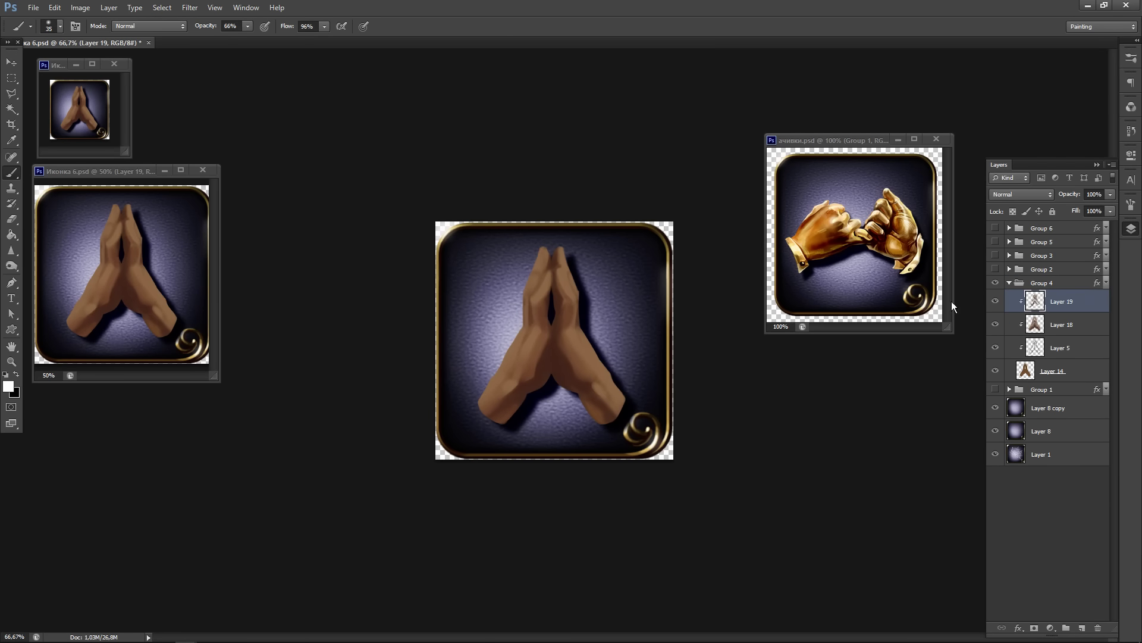
drag(580, 353, 630, 375)
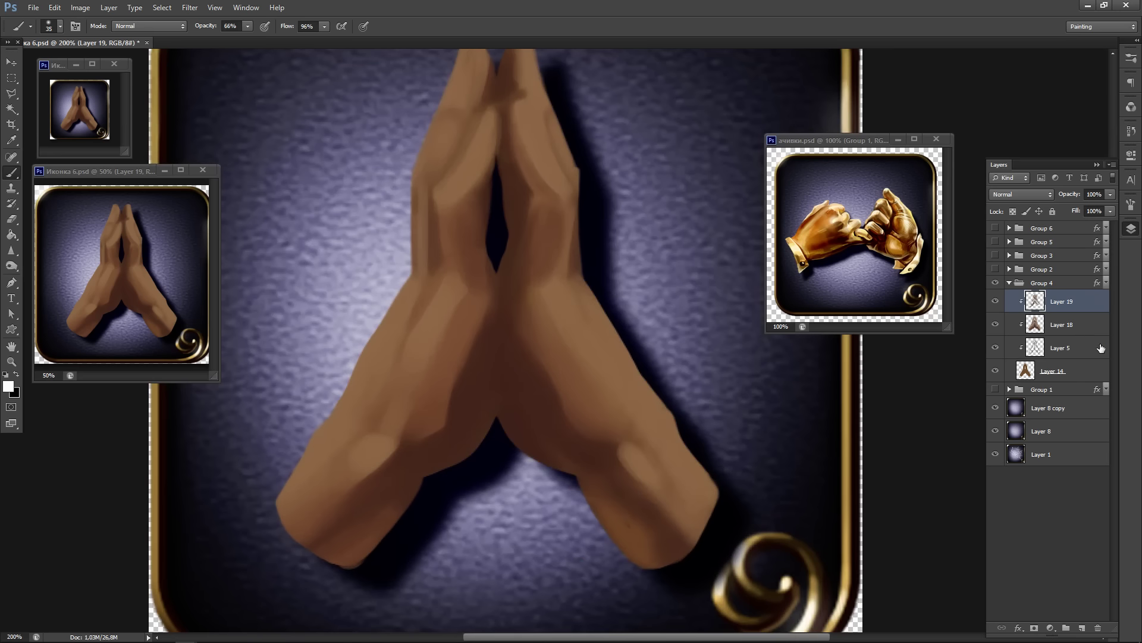
key(ctrl+shift+n)
key(Return)
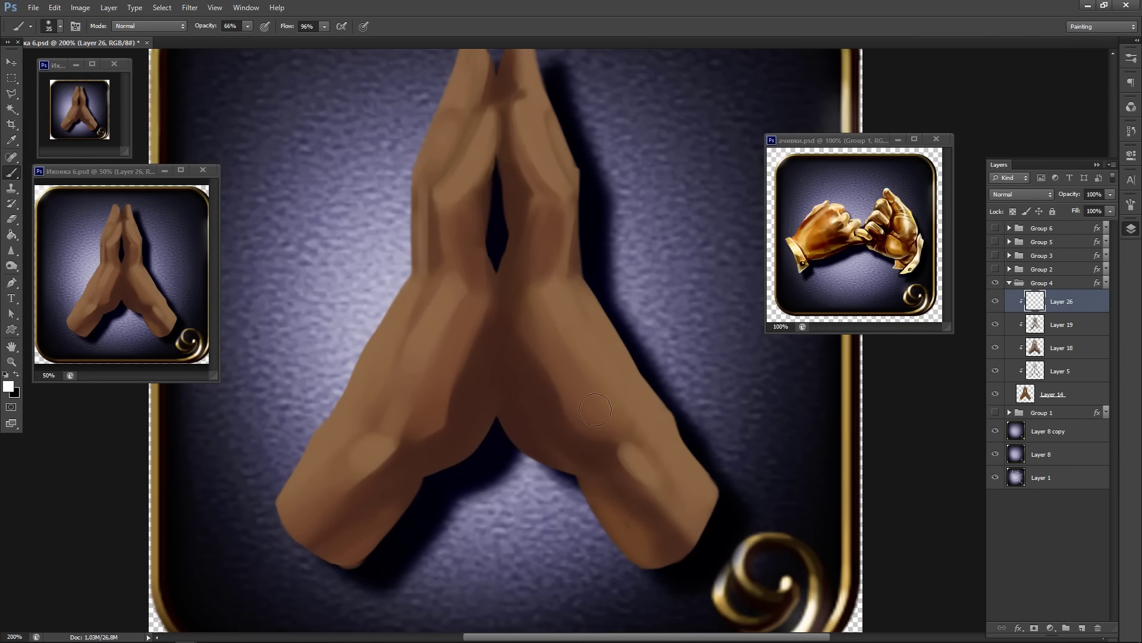
double_click(1098, 307)
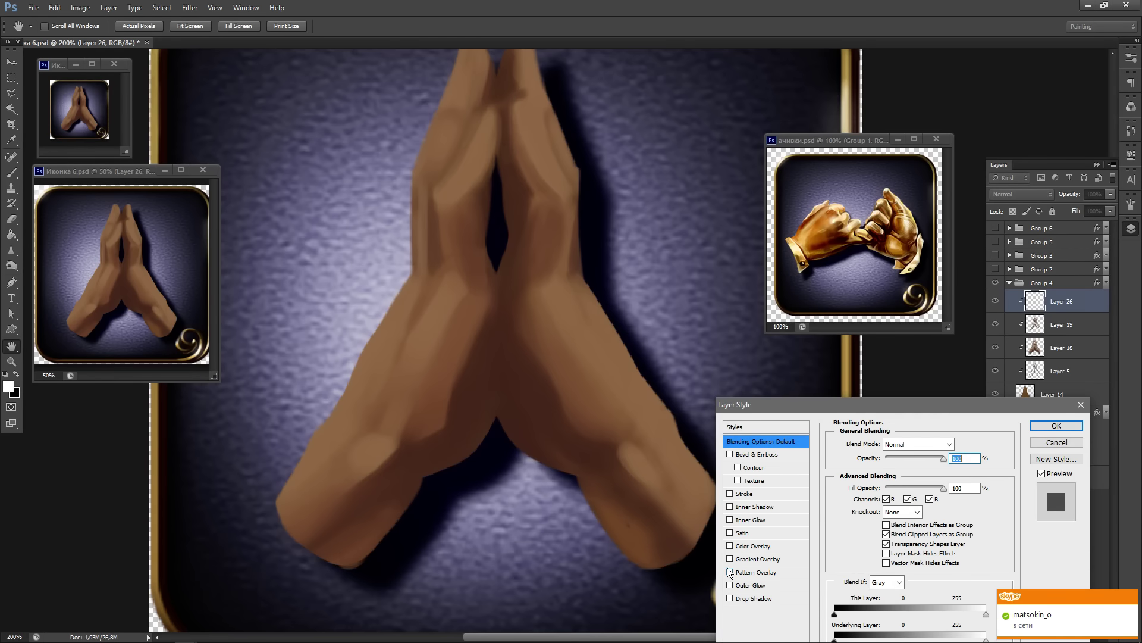
click(886, 543)
click(1056, 425)
- Keep white as the foreground colour and activate the Brush for painting on the new layer
key(i)
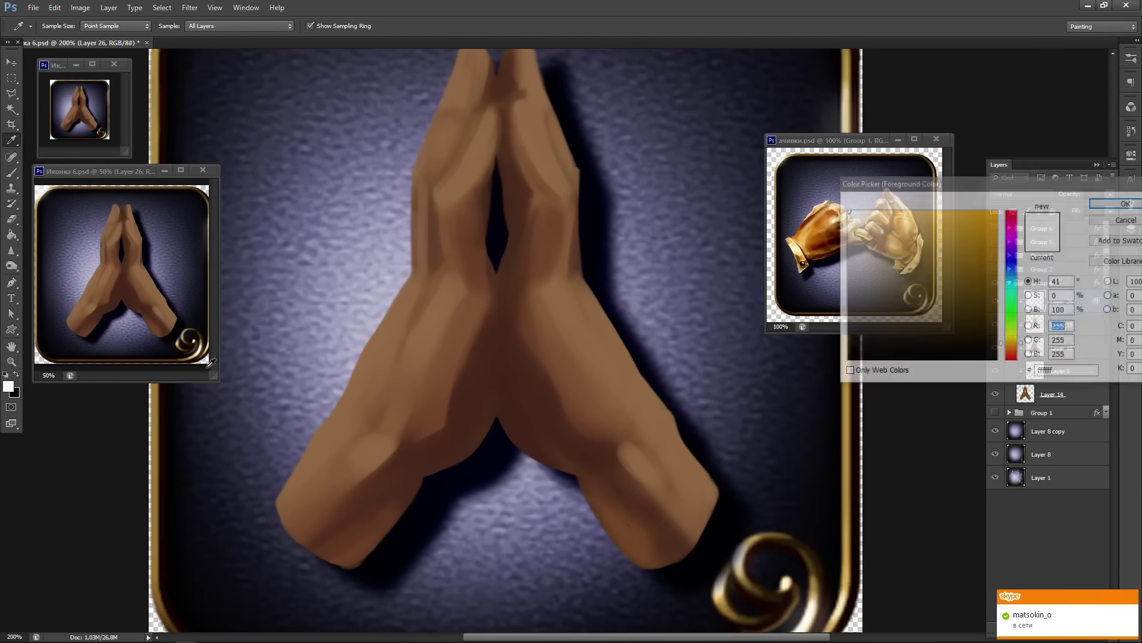
click(1106, 205)
key(b)
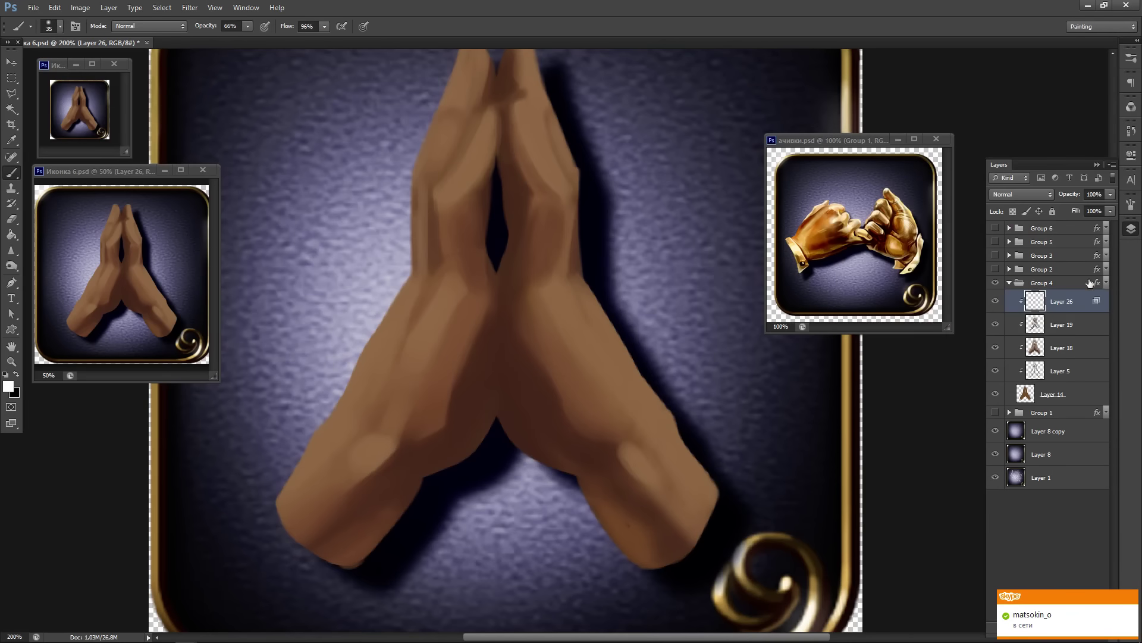
- Set Layer 26 to Color Dodge and brush white highlights down the back of the left-side hand to its wrist
click(1023, 194)
click(1015, 319)
drag(448, 295, 410, 355)
key(ctrl+z)
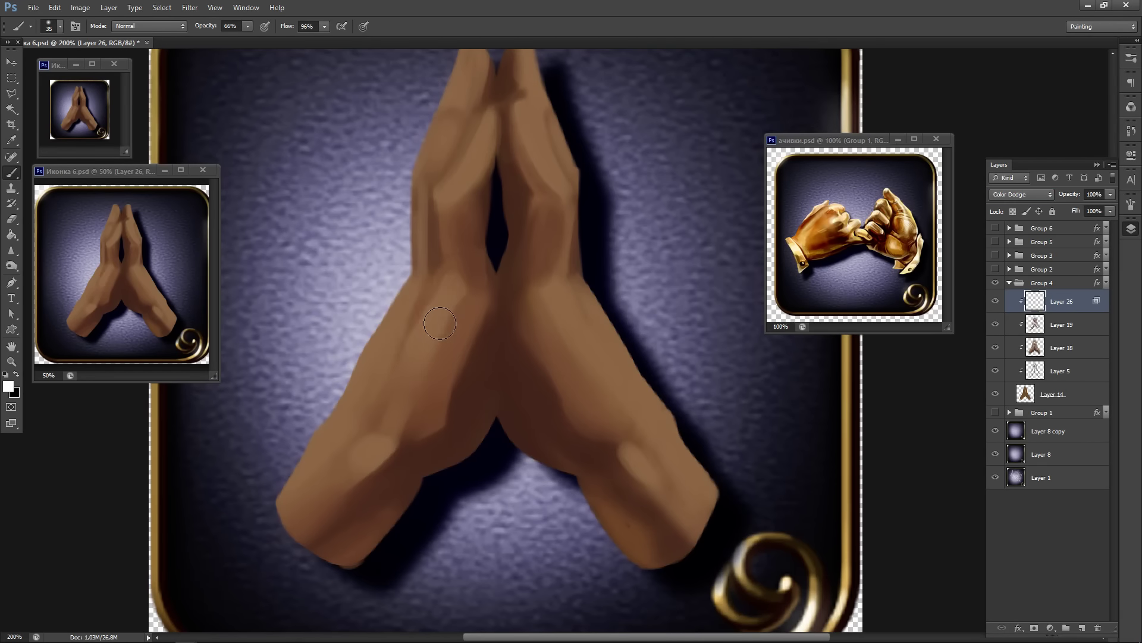
drag(458, 291, 378, 447)
mouse_move(412, 295)
mouse_down()
mouse_move(336, 446)
mouse_move(268, 535)
mouse_up()
- Enlarge the brush to 50 and paint highlights over the left-side wrist and down the outer edge of the right-side hand
key(bracketright)
key(bracketright)
key(bracketright)
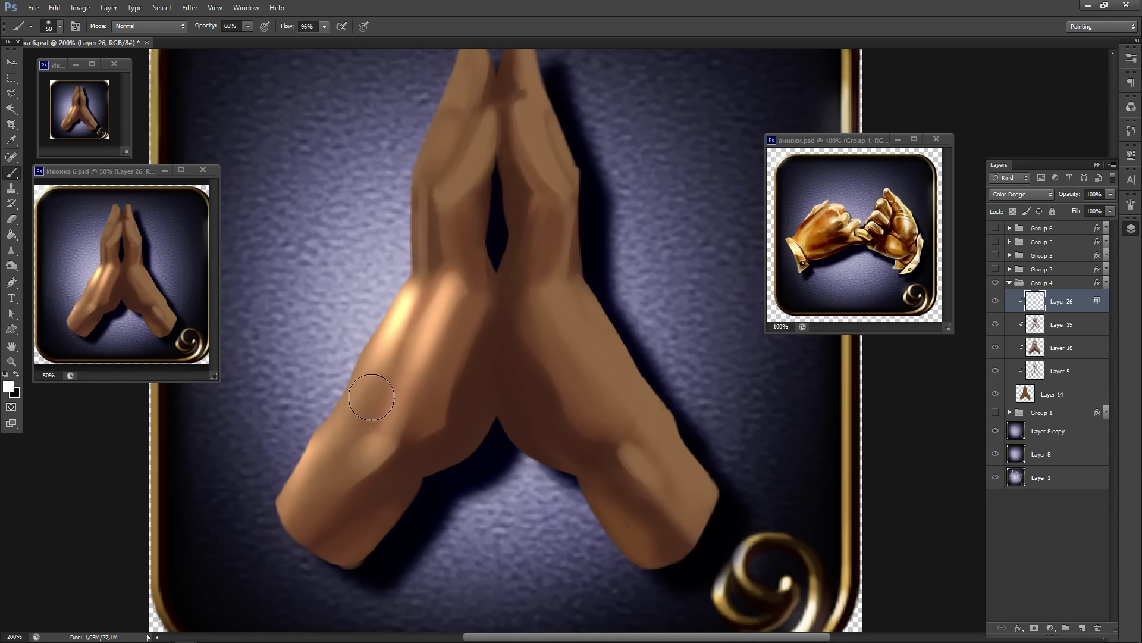
drag(381, 382, 311, 497)
drag(372, 446, 305, 472)
drag(395, 387, 384, 371)
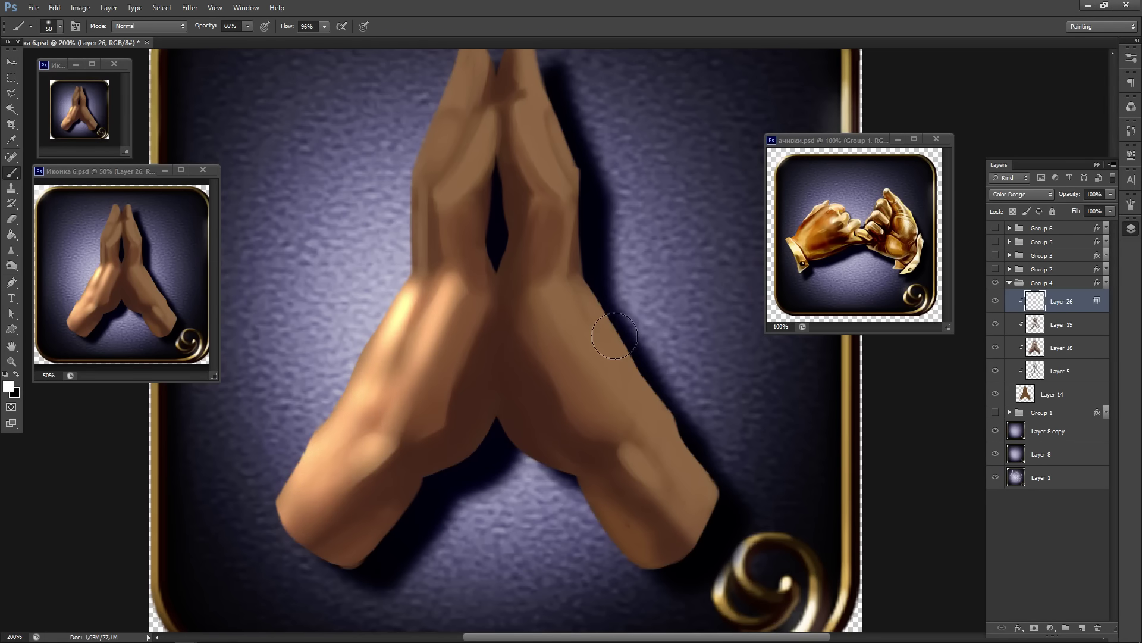
mouse_move(564, 298)
mouse_down()
mouse_move(601, 381)
mouse_move(690, 482)
mouse_up()
drag(633, 402, 696, 506)
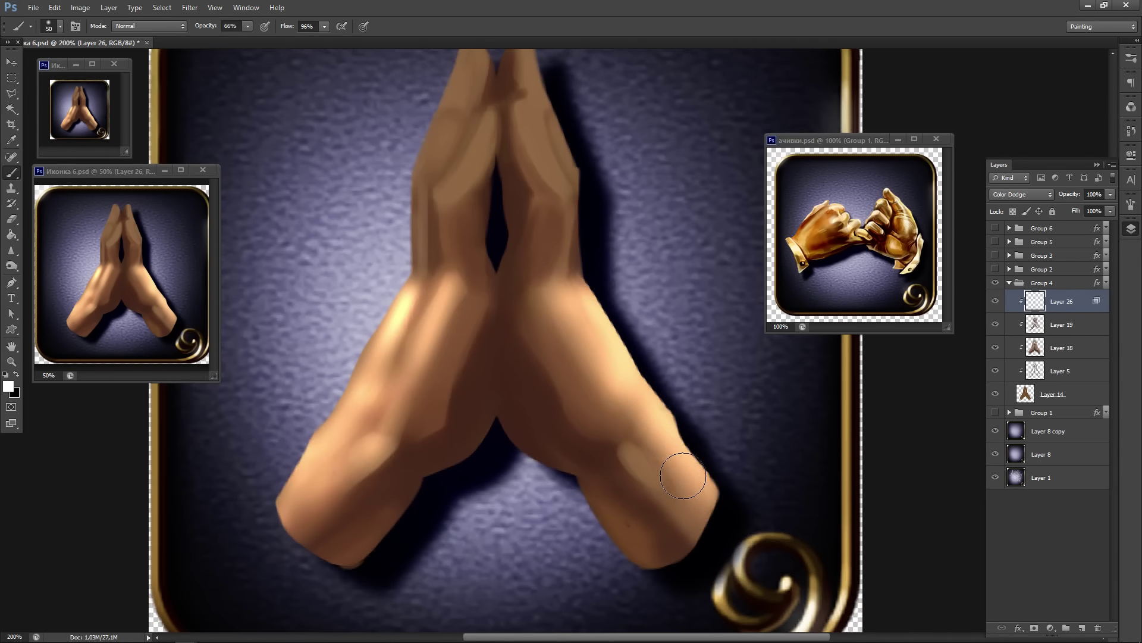
- Switch to a different brush preset, lower its flow to 15% and reduce its size to 35
drag(474, 236, 435, 307)
right_click(452, 288)
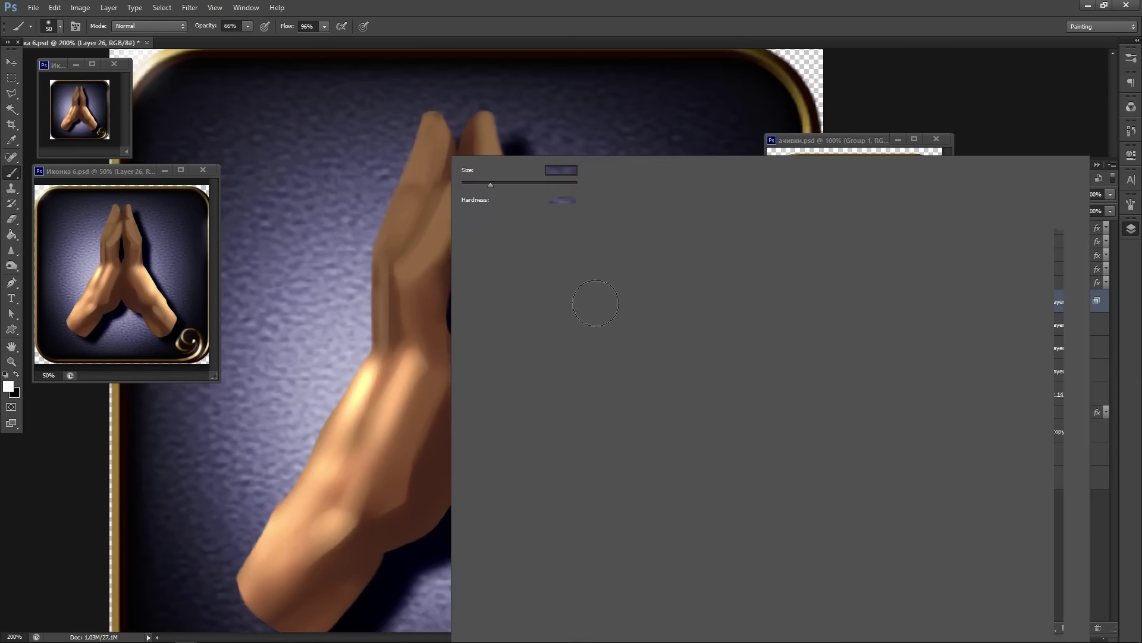
click(562, 243)
drag(433, 121, 398, 217)
key(ctrl+z)
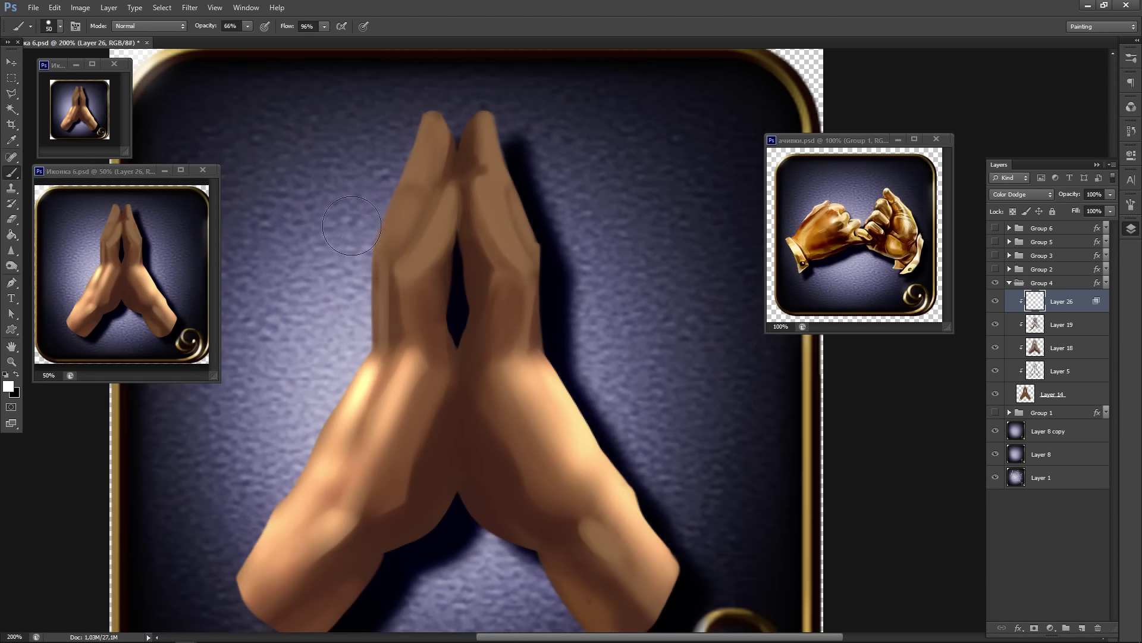
drag(325, 26, 275, 41)
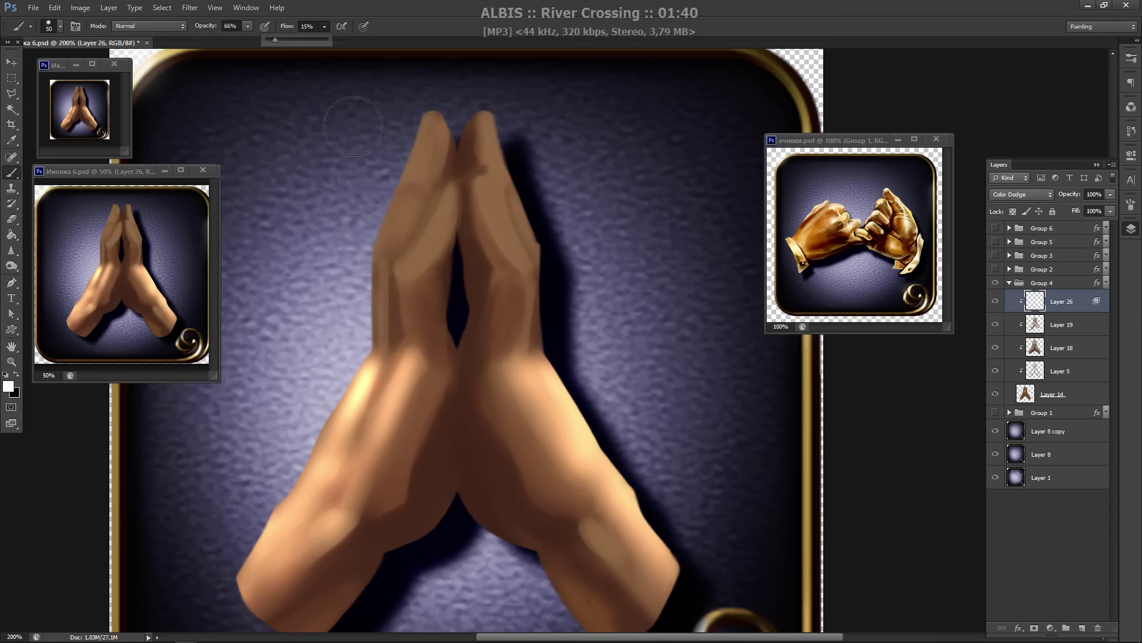
key(bracketleft)
key(bracketleft)
key(bracketleft)
- Brush soft highlights along the fingers of both praying hands
mouse_move(387, 231)
mouse_down()
mouse_move(418, 134)
mouse_move(405, 207)
mouse_up()
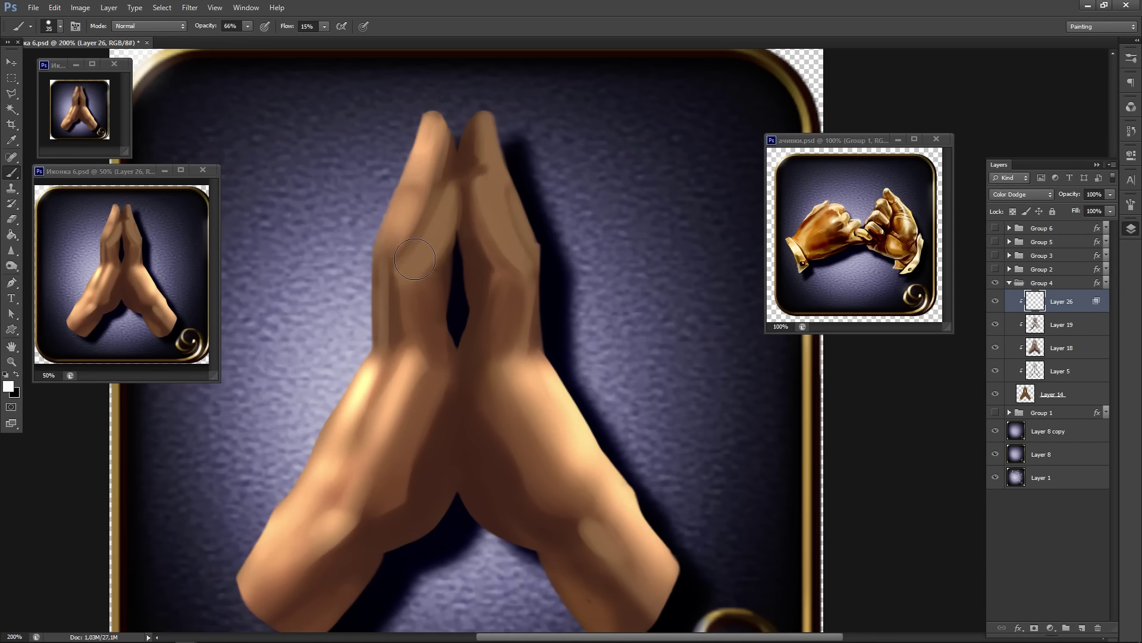
drag(412, 259, 449, 205)
mouse_move(490, 113)
mouse_down()
mouse_move(499, 206)
mouse_move(521, 205)
mouse_move(522, 232)
mouse_up()
- Paint small highlights on both wrist bones and along the lower edge of the left-side wrist with a smaller brush
mouse_move(578, 379)
mouse_down()
mouse_move(559, 342)
mouse_move(554, 269)
mouse_up()
key(bracketleft)
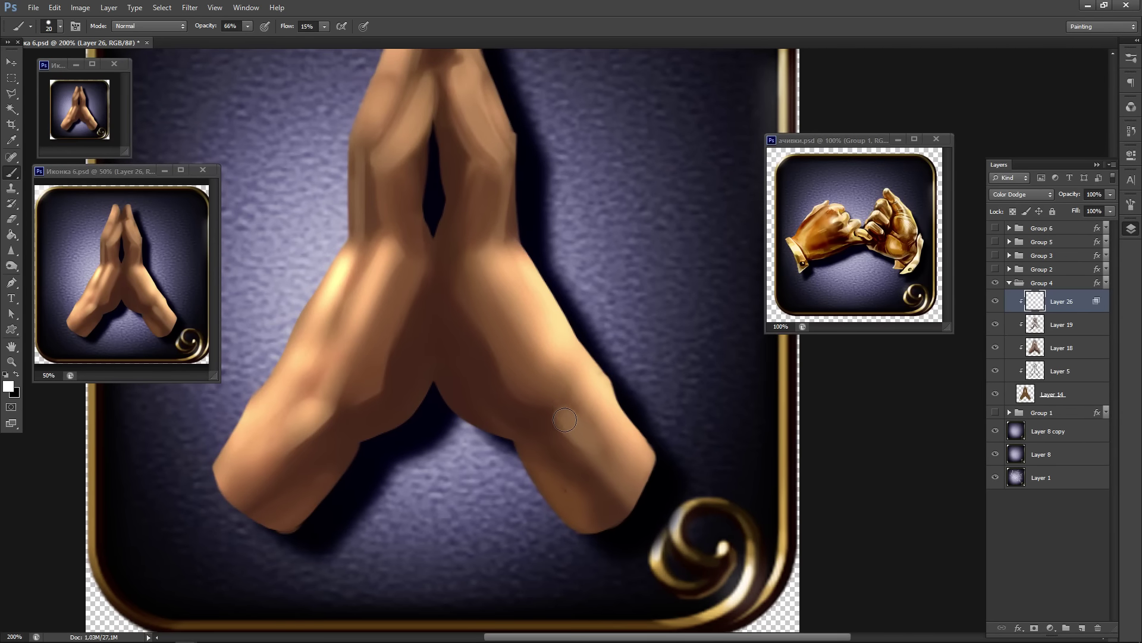
drag(561, 416, 631, 494)
key(bracketleft)
key(bracketleft)
key(bracketleft)
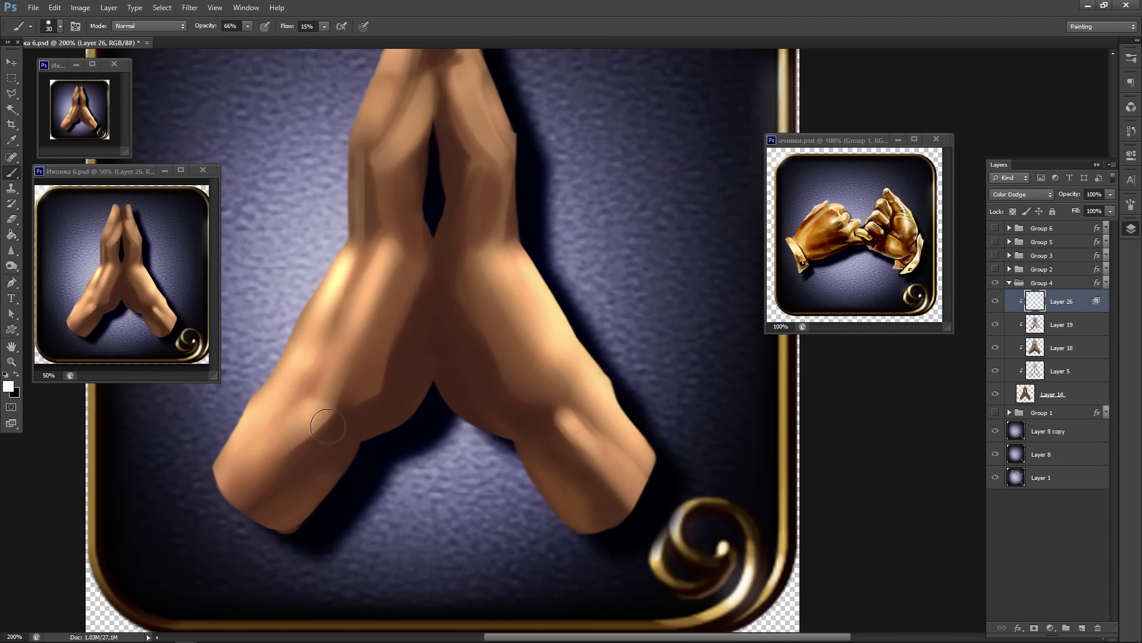
mouse_move(327, 404)
mouse_down()
mouse_move(257, 465)
mouse_move(309, 420)
mouse_up()
key(bracketright)
key(bracketright)
key(bracketright)
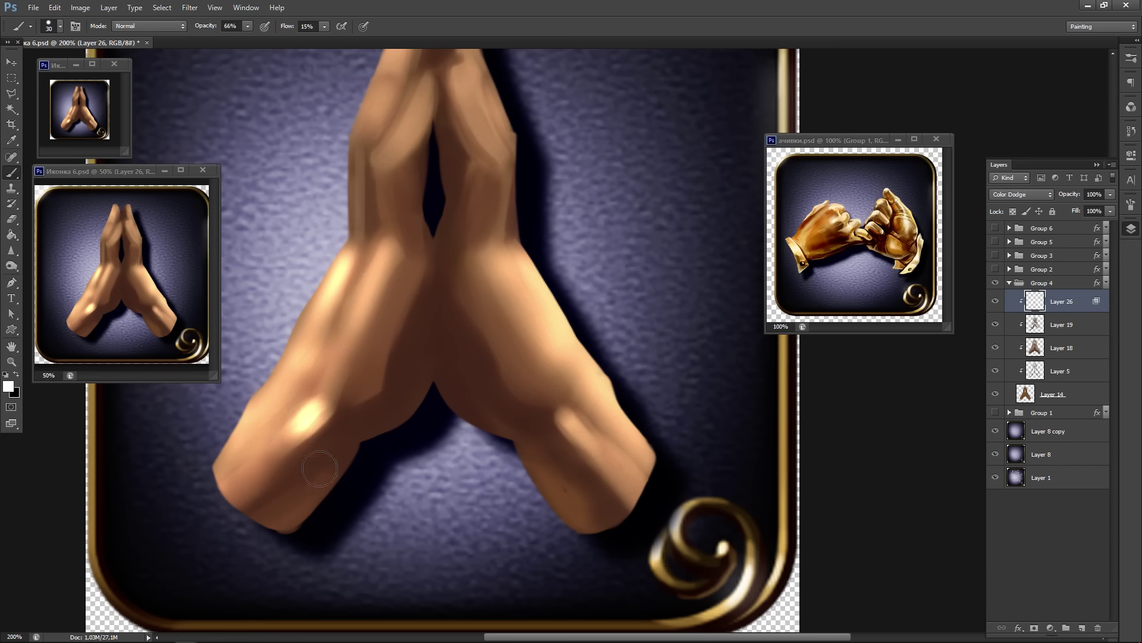
drag(324, 476, 300, 515)
- Paint bright streaks on the back of the left-side hand with a size 20 brush and undo the excess strokes
key(bracketleft)
key(bracketleft)
mouse_move(357, 278)
mouse_down()
mouse_move(353, 244)
mouse_move(307, 383)
mouse_move(320, 297)
mouse_move(282, 369)
mouse_move(334, 312)
mouse_up()
mouse_move(398, 278)
mouse_down()
mouse_move(365, 315)
mouse_move(354, 351)
mouse_up()
key(ctrl+alt+z)
key(ctrl+alt+z)
key(ctrl+alt+z)
key(ctrl+alt+z)
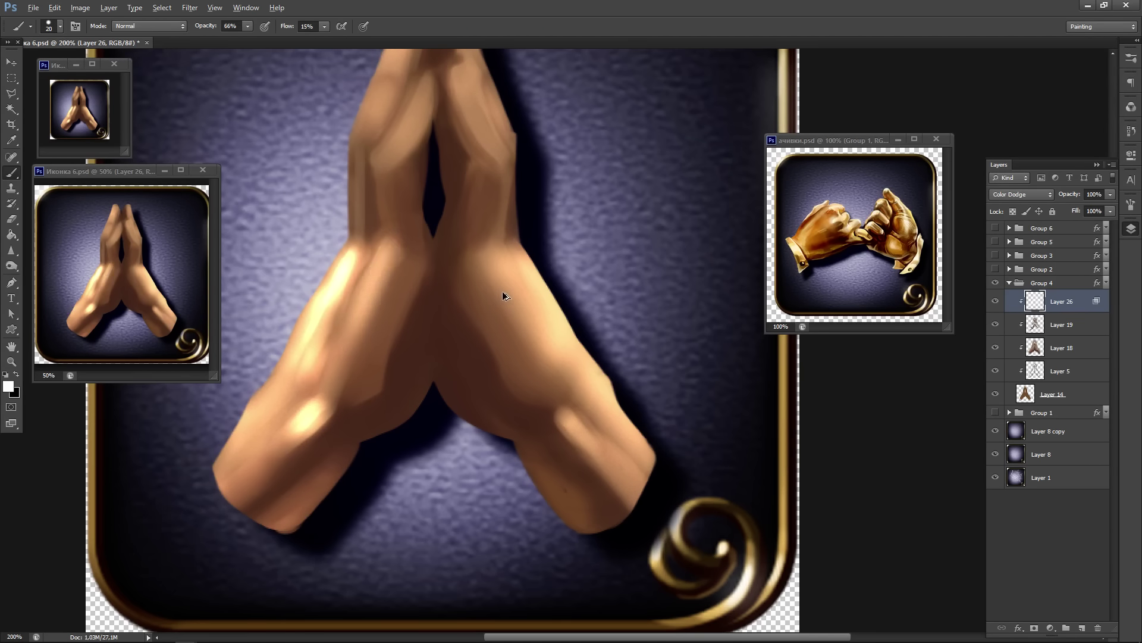
key(ctrl+alt+z)
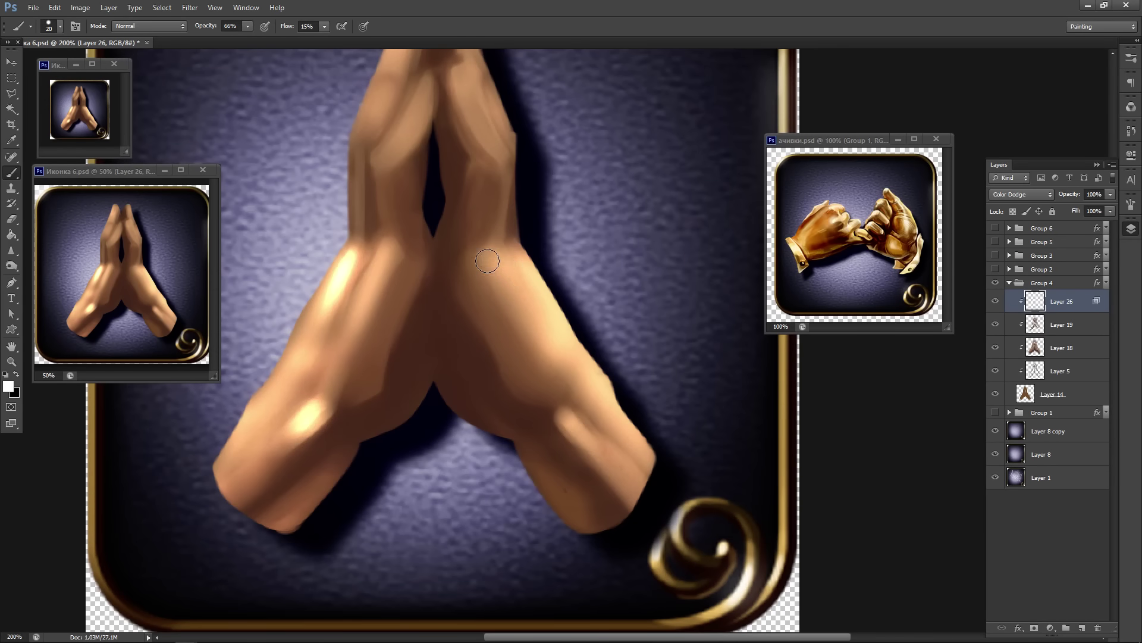
- Add highlights below the right-side hand's knuckle and undo the last strokes
drag(488, 261, 509, 297)
mouse_move(516, 279)
mouse_down()
mouse_move(545, 446)
mouse_move(483, 258)
mouse_move(517, 279)
mouse_move(535, 328)
mouse_up()
key(ctrl+alt+z)
key(ctrl+alt+z)
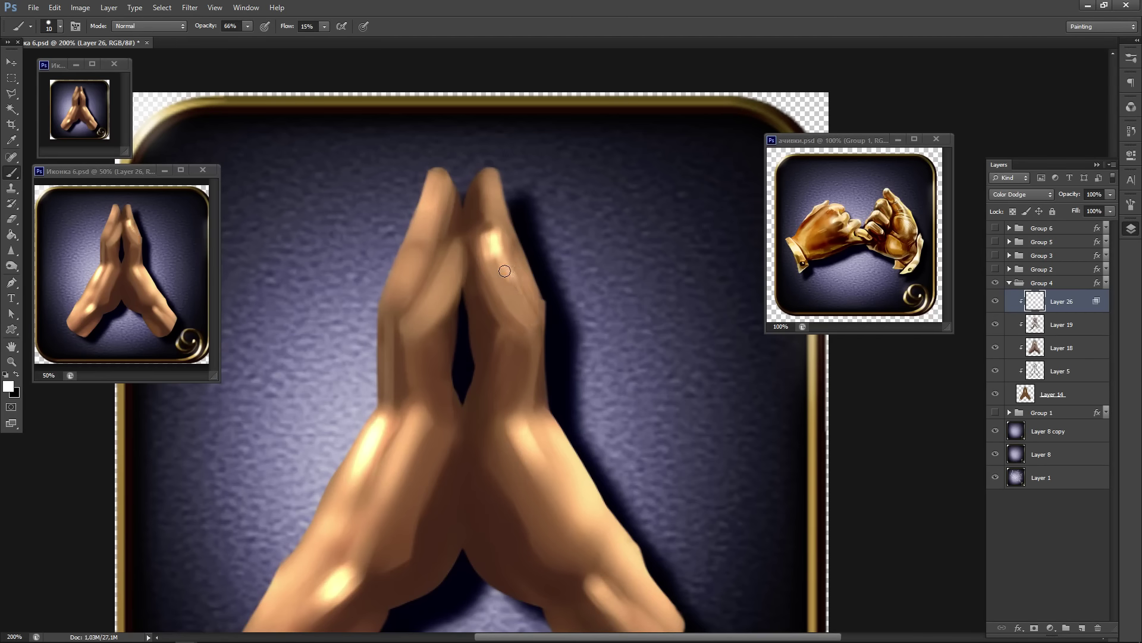
- Paint bright highlights on the finger joints and fingertips of both hands with a size 20 brush
key(])
drag(490, 242, 524, 312)
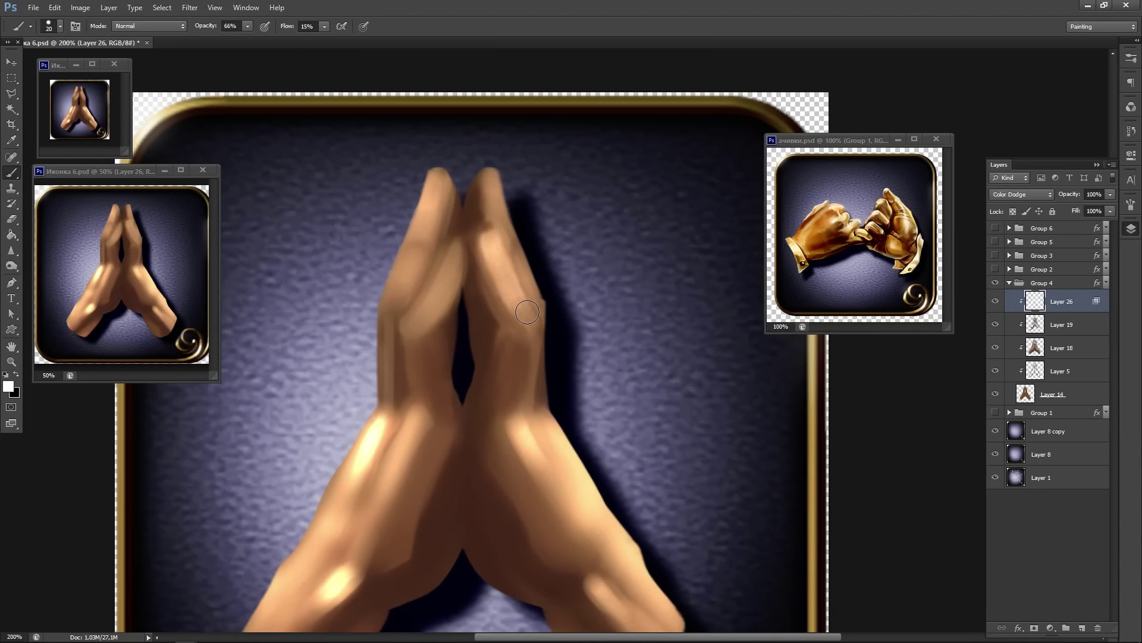
mouse_move(419, 320)
mouse_down()
mouse_move(457, 252)
mouse_move(434, 304)
mouse_up()
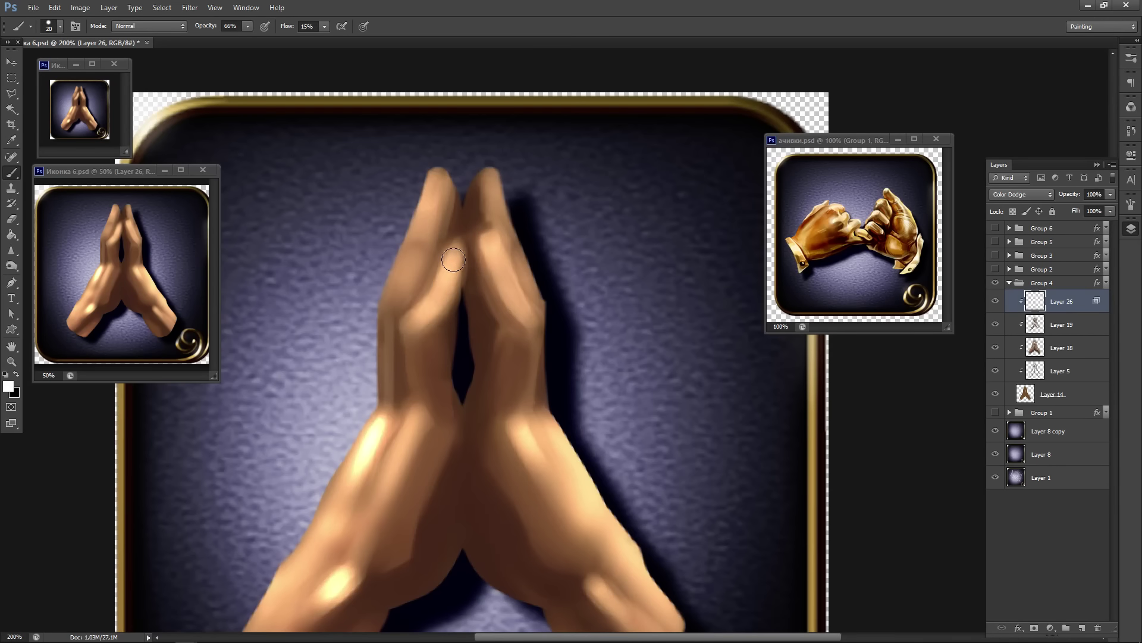
mouse_move(490, 239)
mouse_down()
mouse_move(493, 302)
mouse_move(459, 251)
mouse_move(437, 298)
mouse_up()
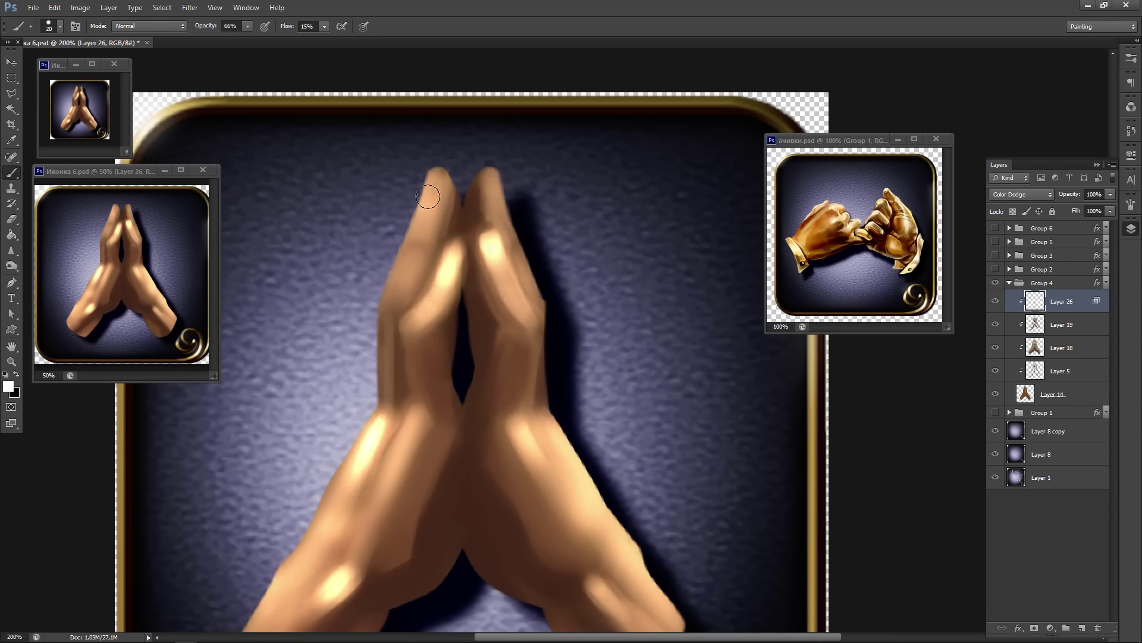
mouse_move(437, 178)
mouse_down()
mouse_move(432, 244)
mouse_move(440, 232)
mouse_up()
drag(489, 181, 510, 238)
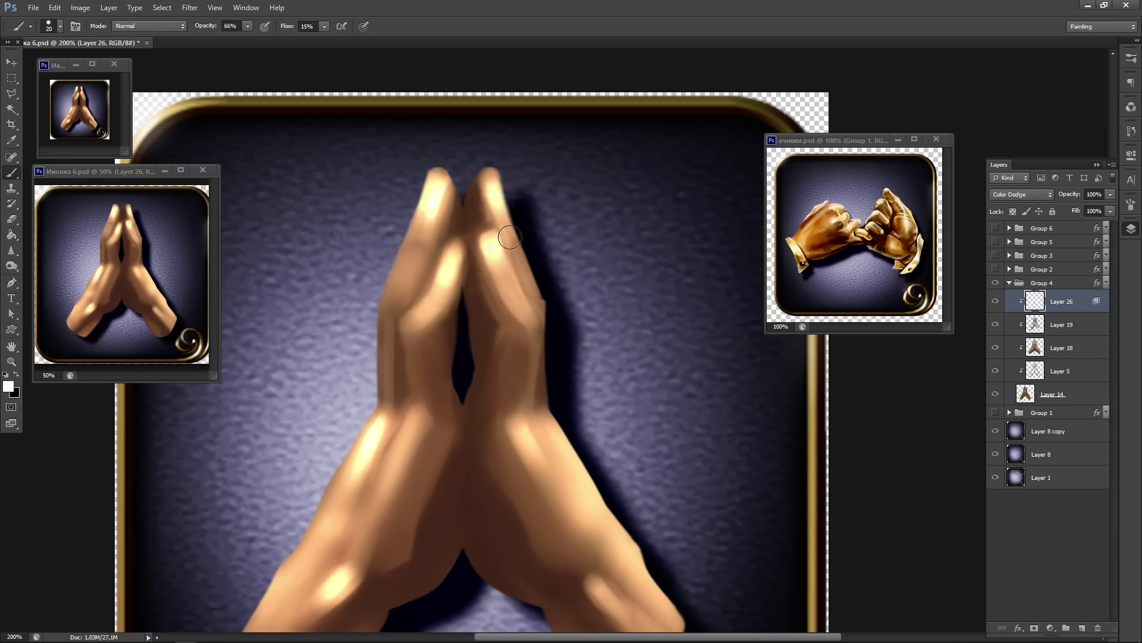
drag(532, 423, 519, 314)
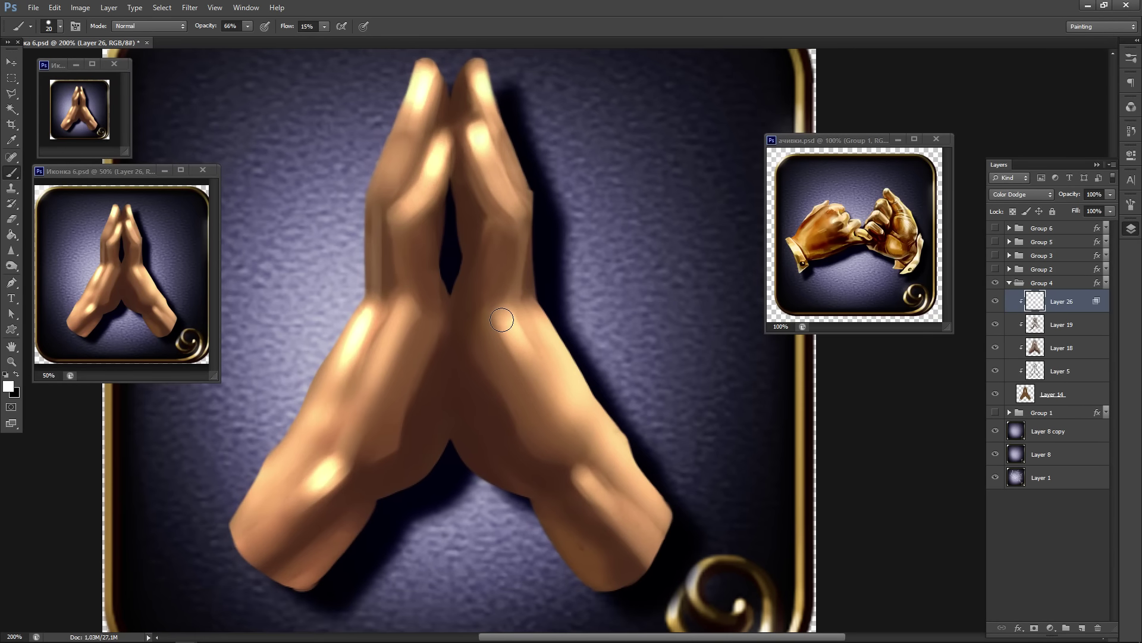
key(ctrl+shift+n)
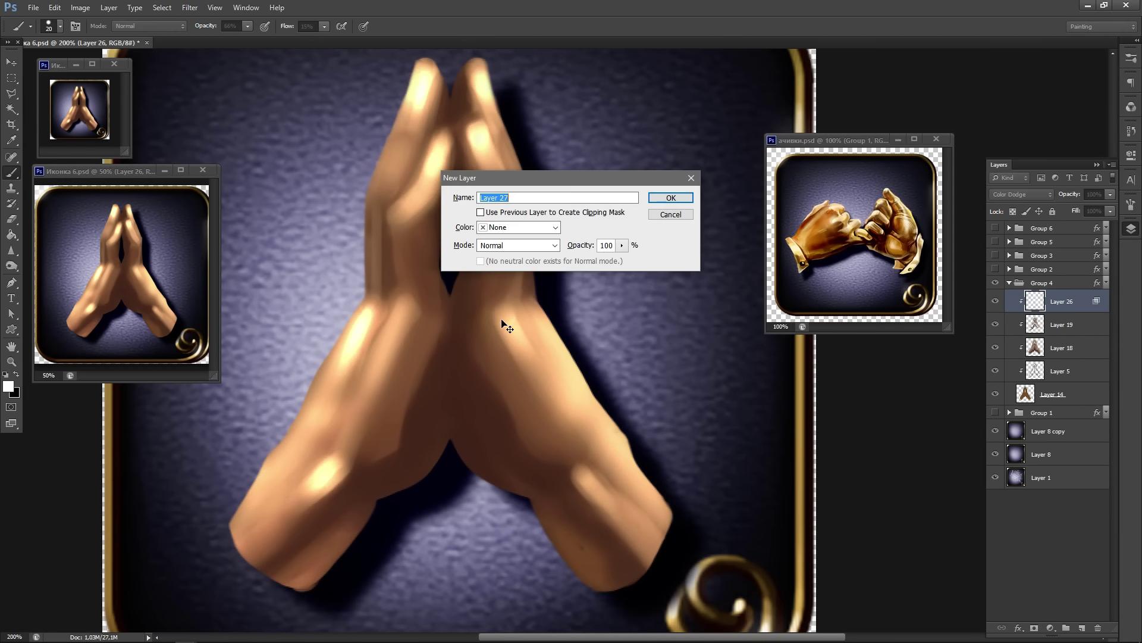
key(Return)
key(ctrl+alt+g)
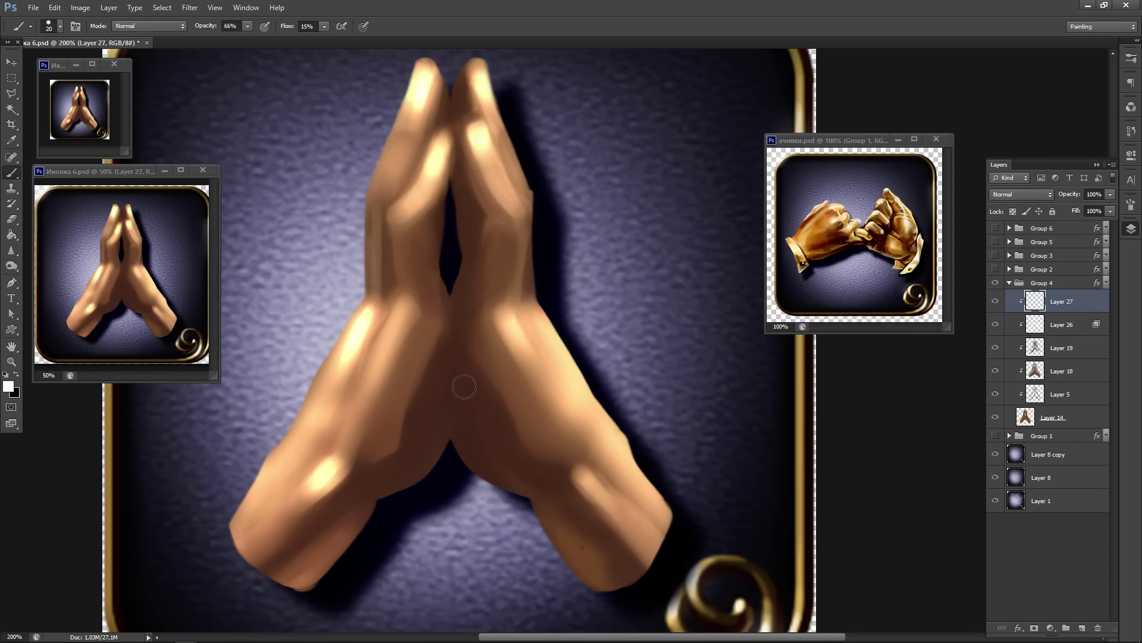
key(ctrl+alt+g)
key(Delete)
- Group the praying hands layers inside Group 4, create a merged copy of that group, and hide the original
shift+click(1085, 399)
key(ctrl+g)
key(ctrl+alt+e)
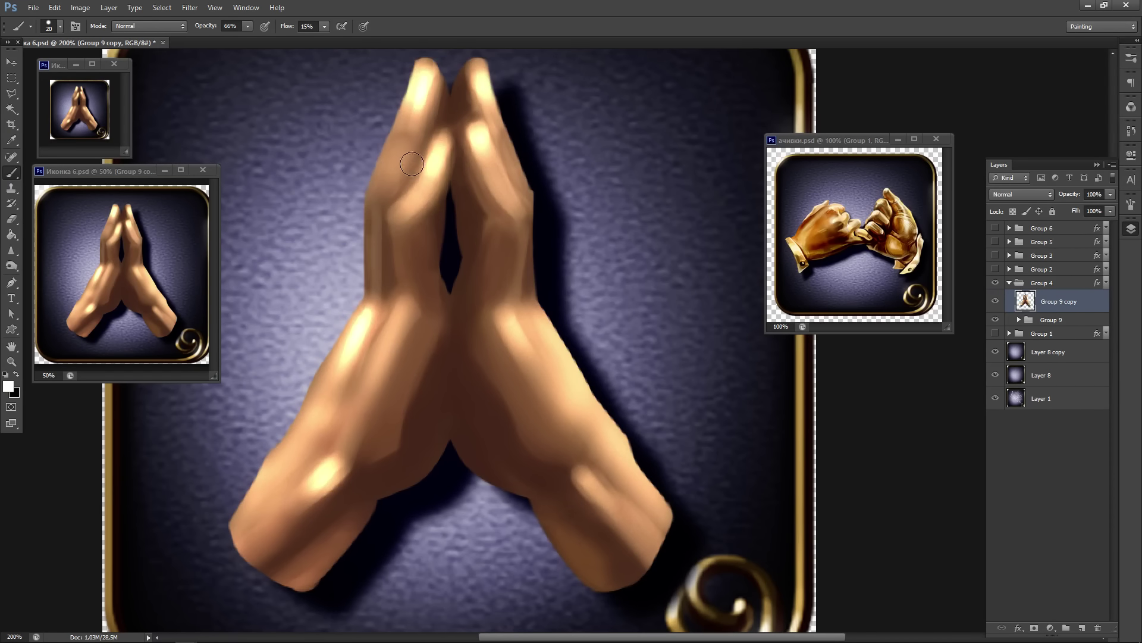
click(994, 320)
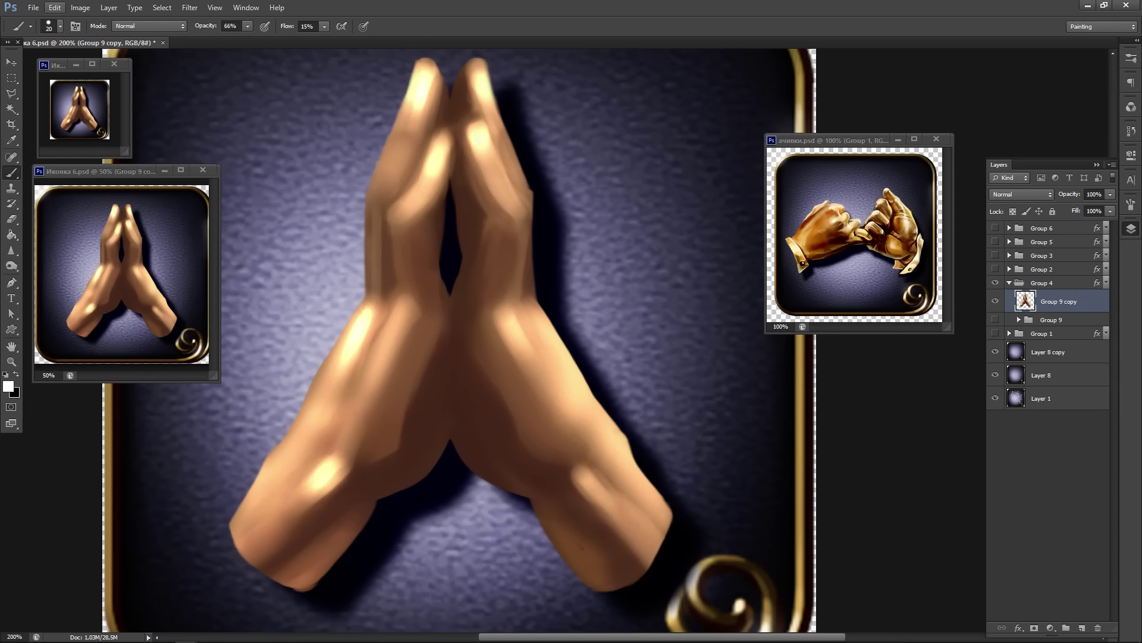
- Add a new layer clipped to the merged hands copy
key(ctrl+shift+n)
key(Return)
key(ctrl+alt+g)
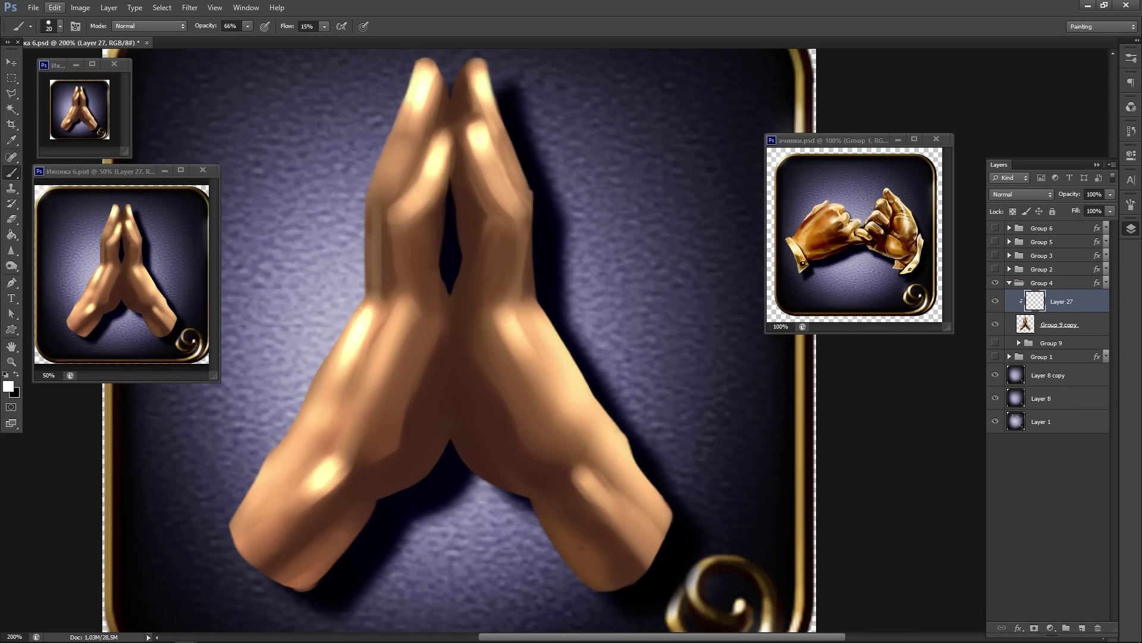
- Sample nearby skin tones and blend the shading at the base of the left-side palm above the wrist bone
alt+click(414, 330)
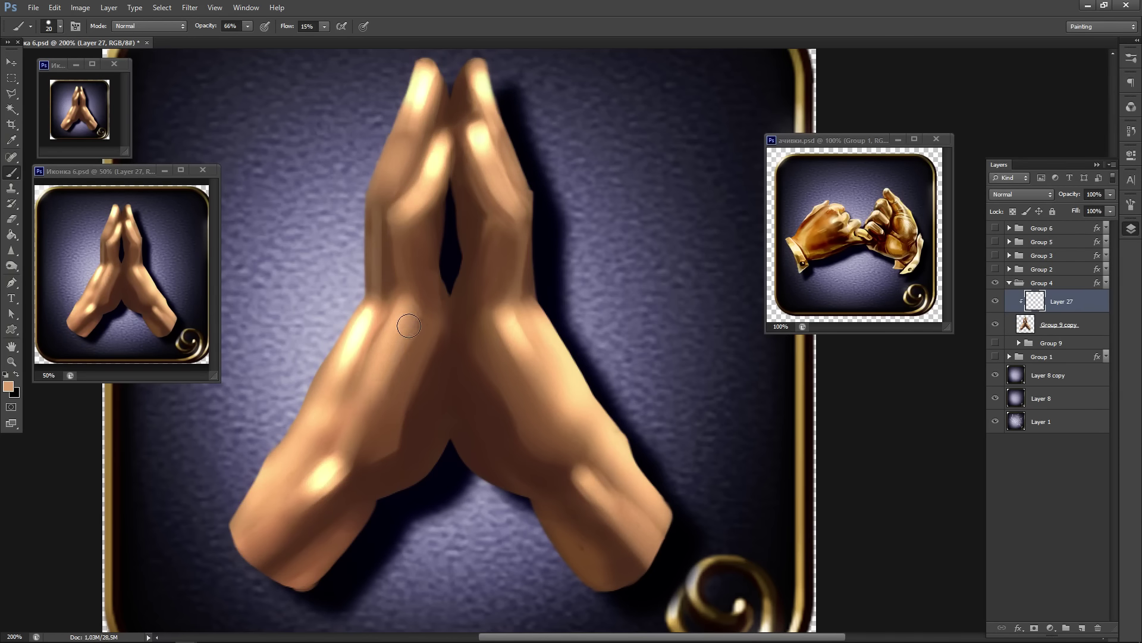
alt+click(361, 475)
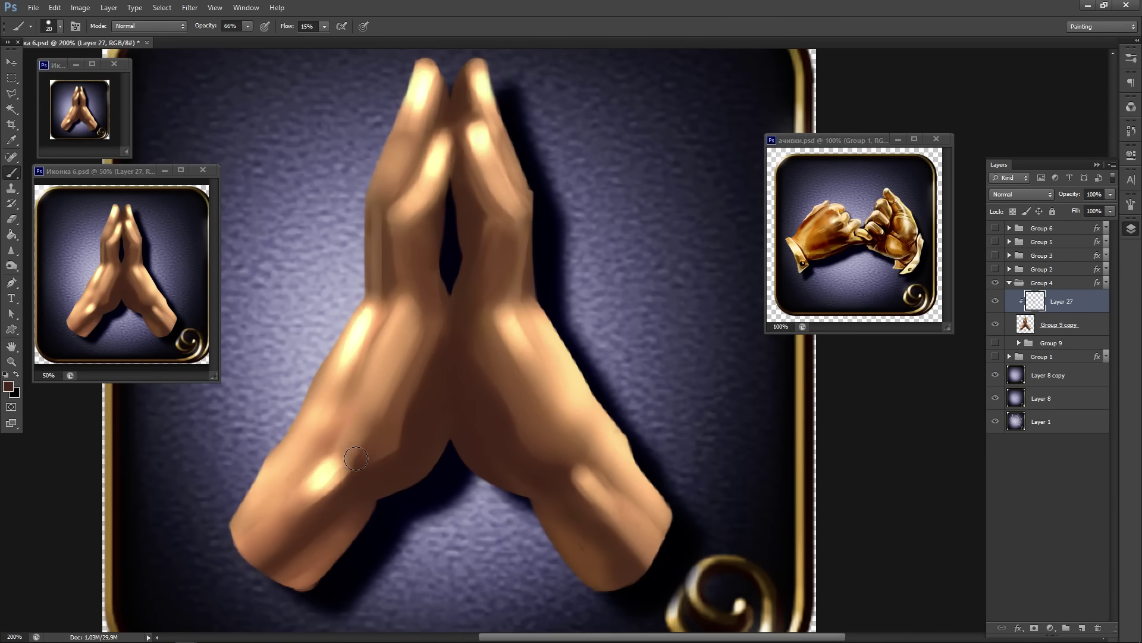
alt+click(358, 440)
mouse_move(357, 450)
mouse_down()
mouse_move(387, 415)
mouse_move(373, 442)
mouse_up()
alt+click(377, 466)
alt+click(357, 445)
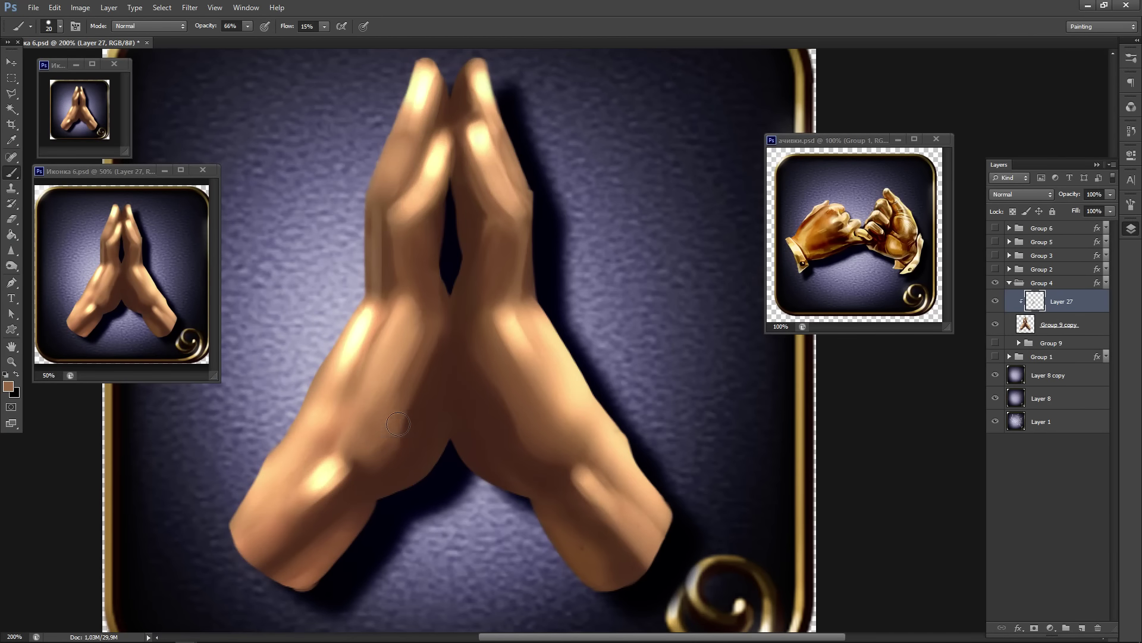
alt+click(397, 475)
alt+click(349, 454)
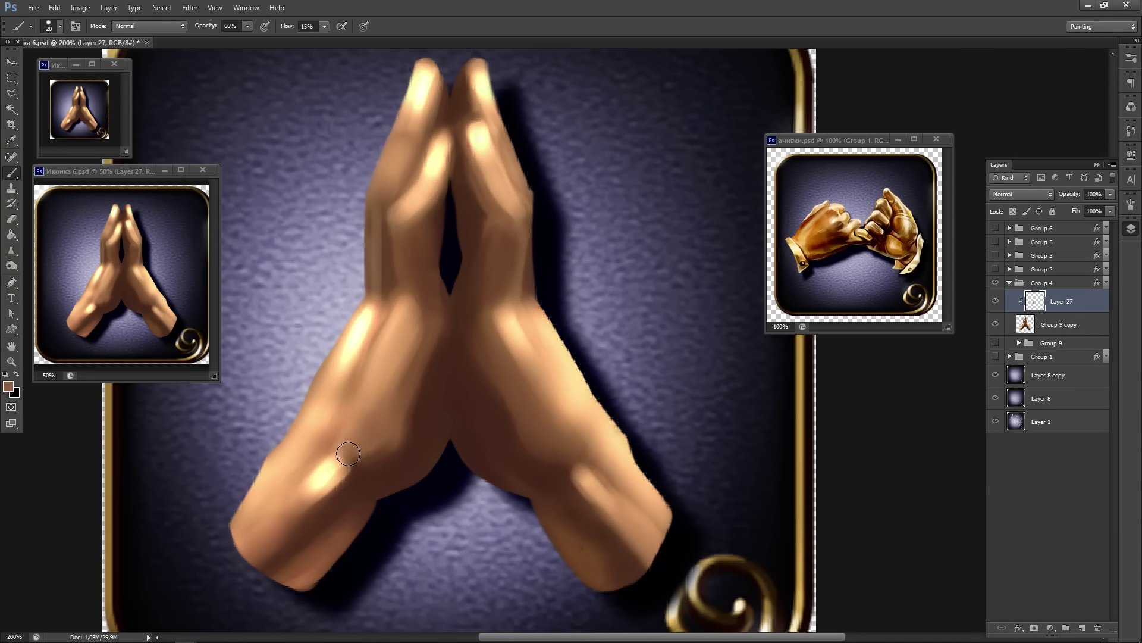
- Repaint the left-side wrist with sampled tones, adding a light streak along it and darker shading at its cut end
alt+click(327, 475)
mouse_move(316, 482)
mouse_down()
mouse_move(283, 512)
mouse_move(278, 497)
mouse_move(237, 537)
mouse_move(228, 529)
mouse_move(239, 554)
mouse_move(296, 518)
mouse_move(225, 545)
mouse_move(266, 589)
mouse_move(222, 531)
mouse_move(223, 506)
mouse_move(282, 588)
mouse_move(228, 508)
mouse_move(249, 558)
mouse_move(280, 579)
mouse_up()
alt+click(265, 544)
alt+click(285, 561)
alt+click(270, 546)
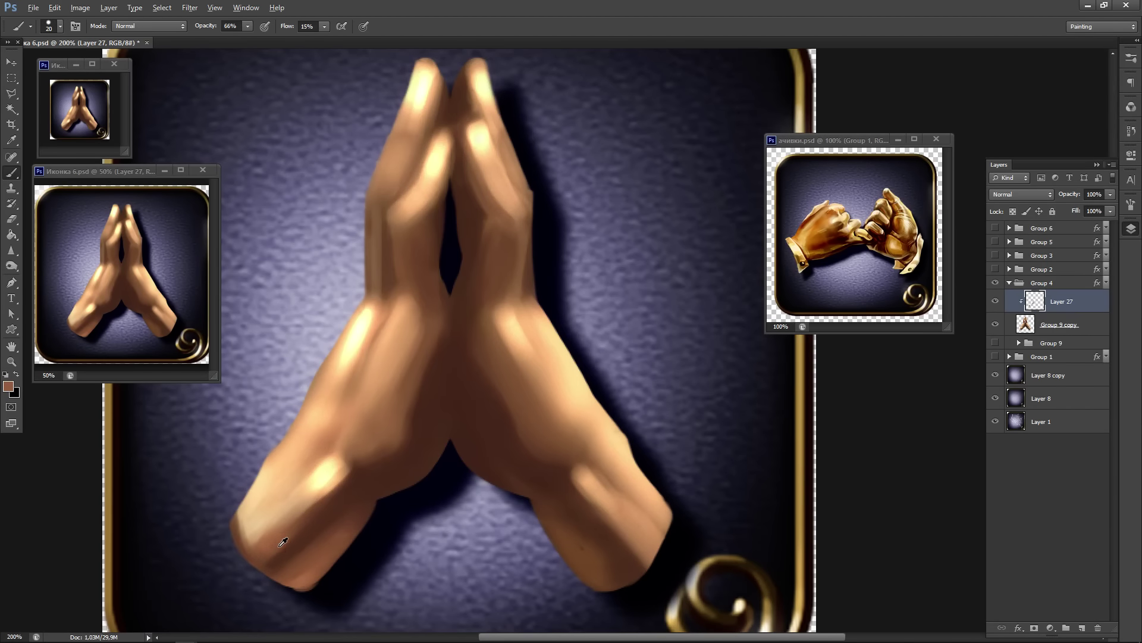
alt+click(288, 552)
mouse_move(230, 505)
mouse_down()
mouse_move(224, 539)
mouse_move(312, 599)
mouse_up()
mouse_move(219, 544)
mouse_down()
mouse_move(275, 588)
mouse_move(339, 567)
mouse_up()
alt+click(311, 570)
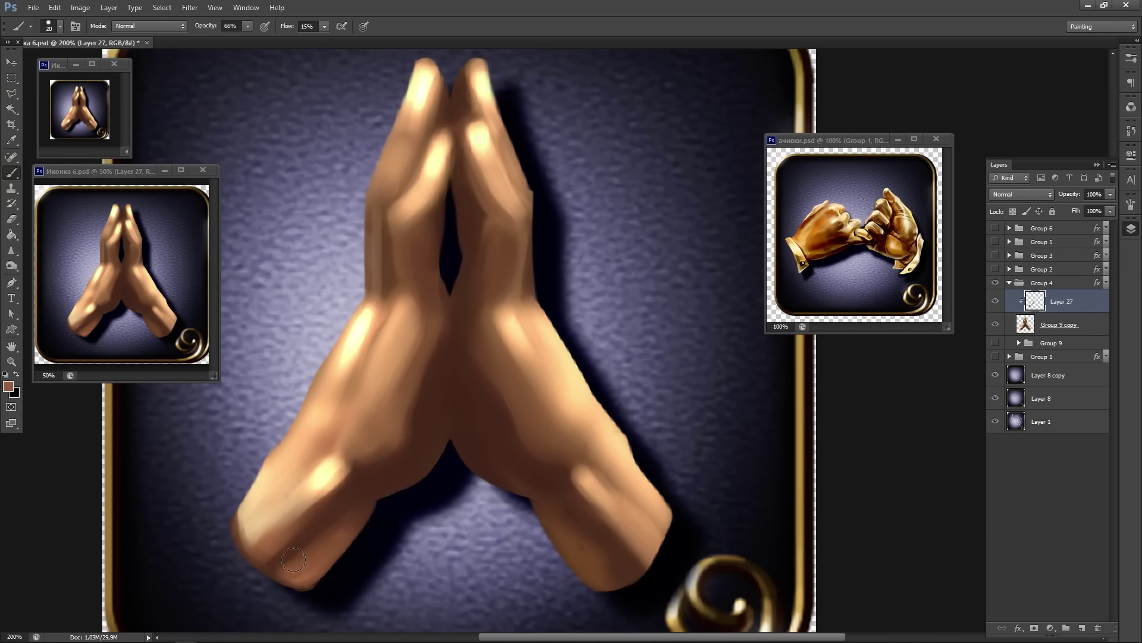
- Refine the lower edge of the left-side palm and wrist and the outer corner of its cut end with sampled tones
drag(374, 506, 352, 544)
drag(439, 465, 376, 508)
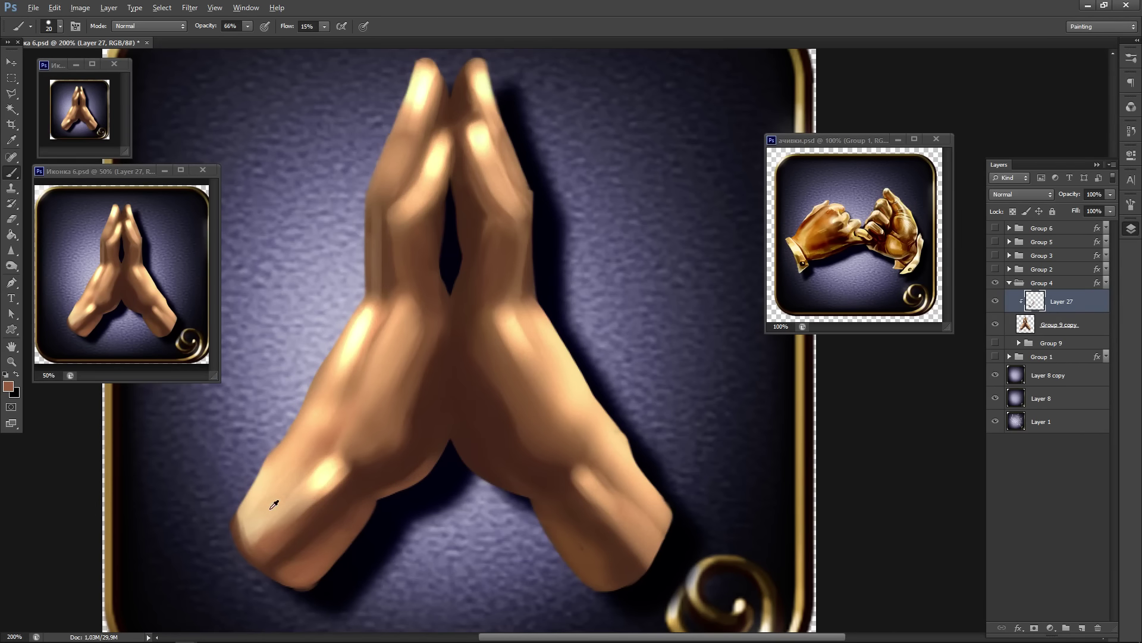
mouse_move(244, 520)
mouse_down()
mouse_move(313, 470)
mouse_move(241, 538)
mouse_move(225, 541)
mouse_move(224, 512)
mouse_up()
alt+click(263, 484)
alt+click(297, 544)
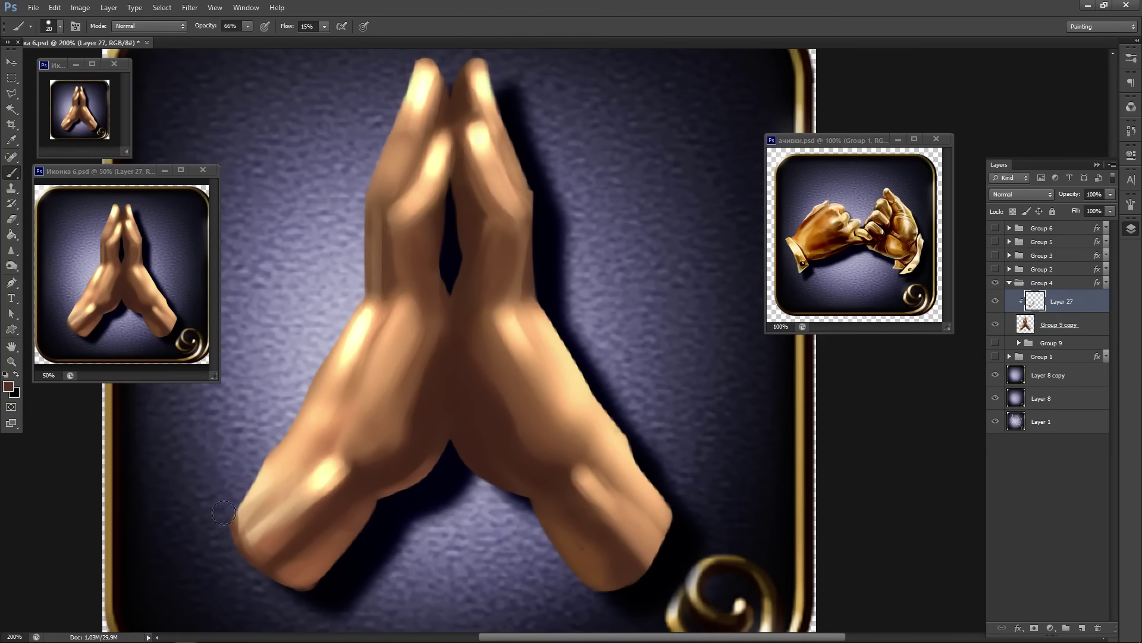
- Blend the right-side wrist with sampled skin tones and shade the outer edge of its cut end
alt+click(615, 476)
mouse_move(644, 508)
mouse_down()
mouse_move(652, 495)
mouse_move(684, 531)
mouse_up()
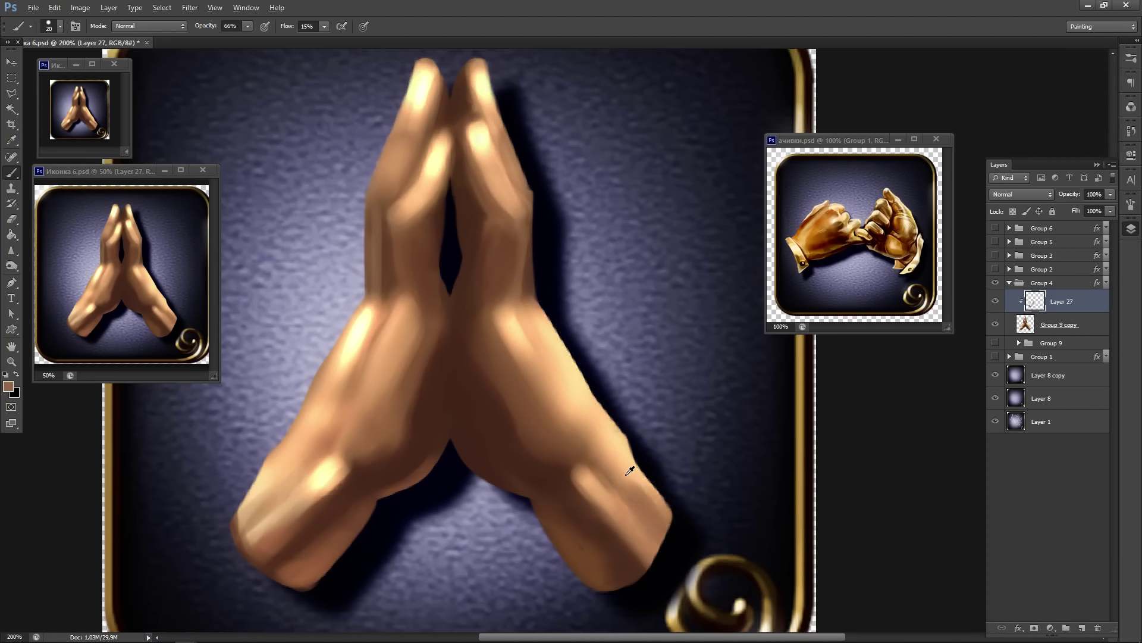
alt+click(618, 467)
drag(631, 480, 672, 556)
alt+click(637, 542)
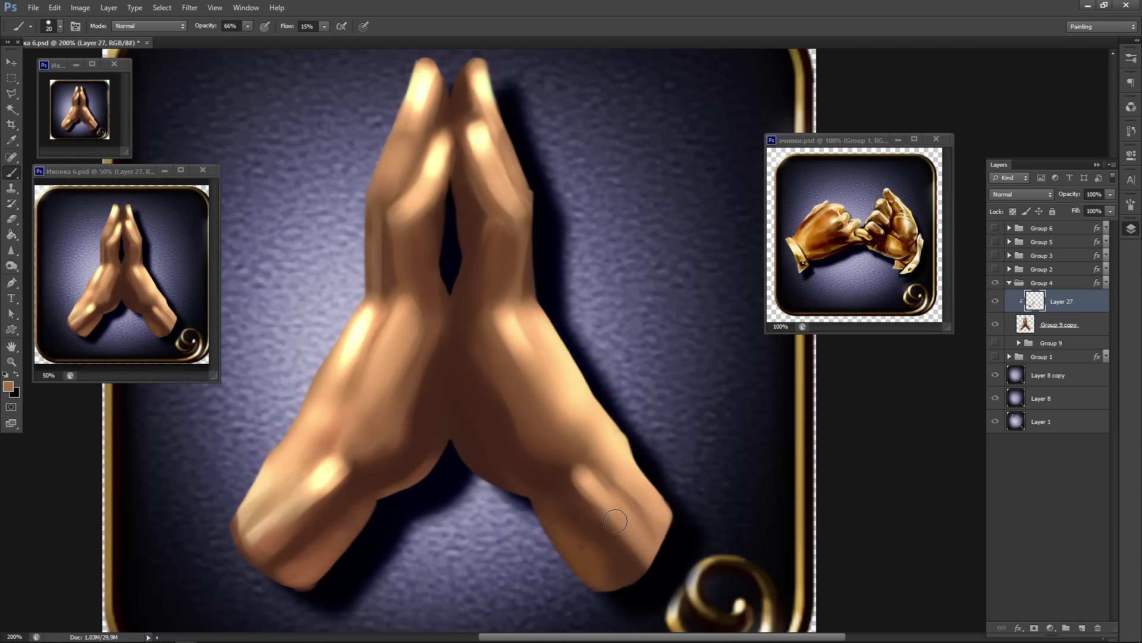
drag(619, 521, 660, 580)
alt+click(647, 544)
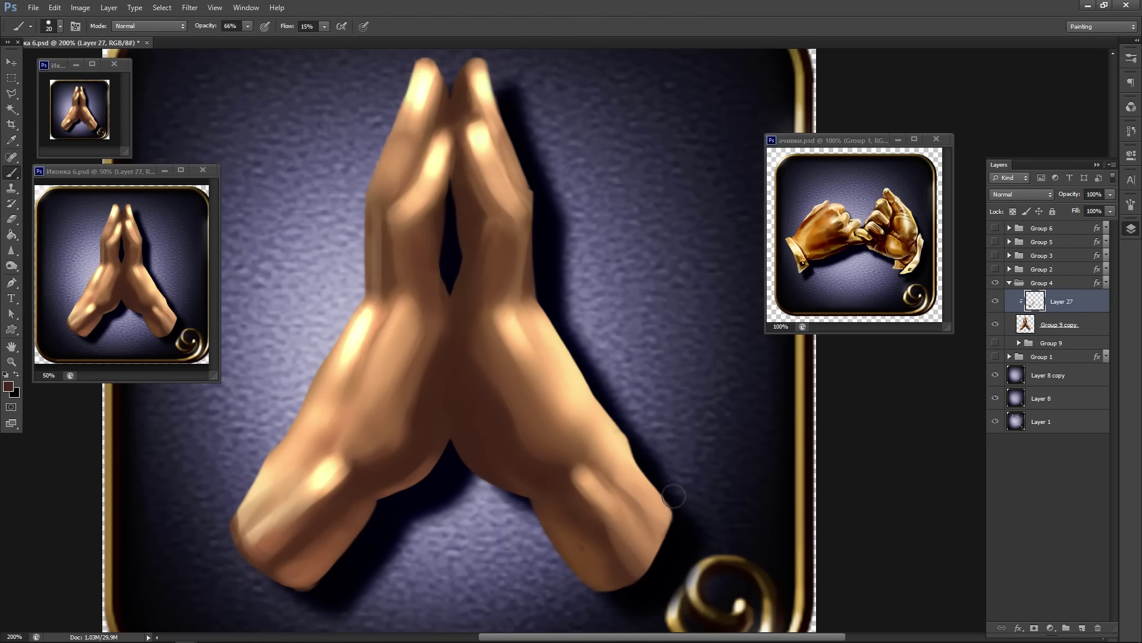
mouse_move(674, 495)
mouse_down()
mouse_move(672, 561)
mouse_move(625, 592)
mouse_up()
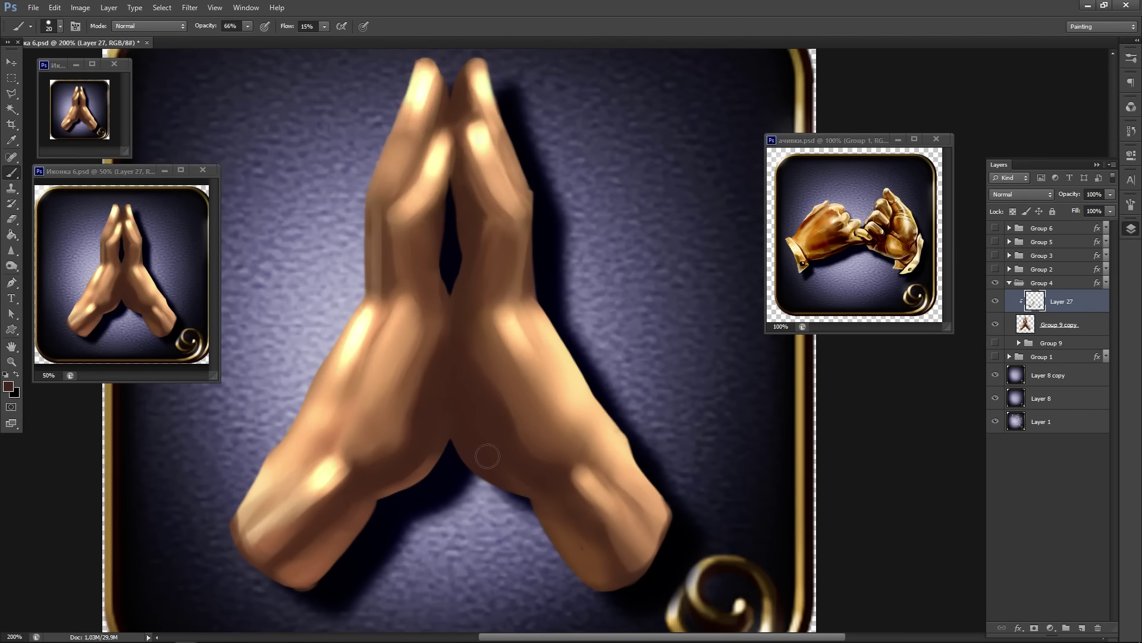
- Paint sampled warm brown reflected light along the lower edge of the right-side palm and the underside of its wrist
alt+click(577, 541)
mouse_move(474, 472)
mouse_down()
mouse_move(455, 434)
mouse_move(516, 502)
mouse_move(463, 431)
mouse_move(488, 458)
mouse_move(458, 384)
mouse_move(466, 472)
mouse_up()
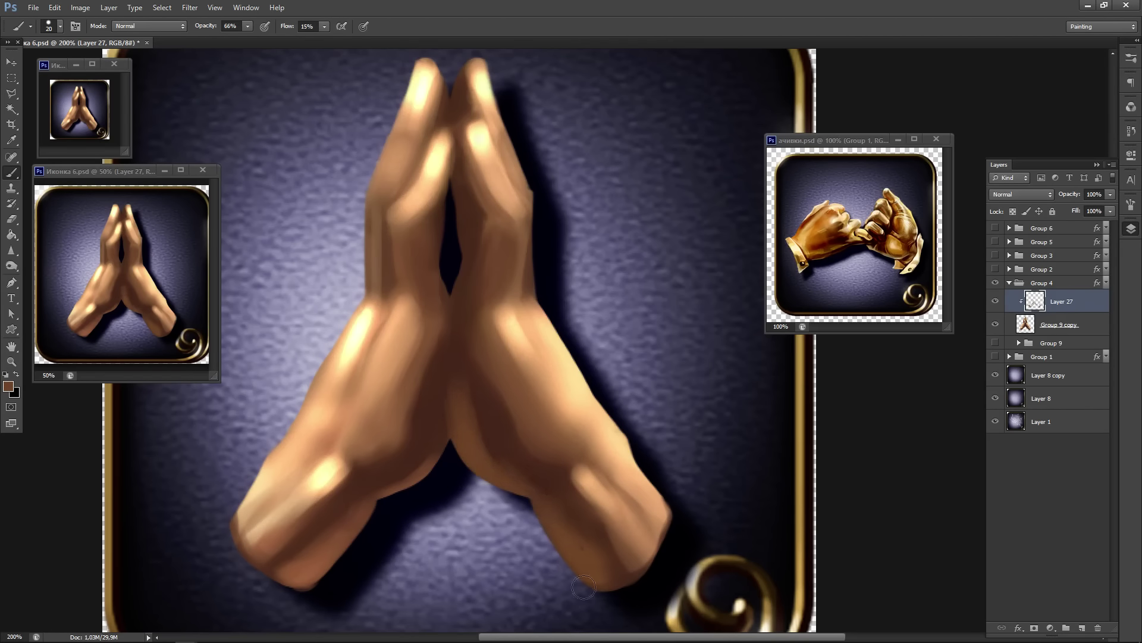
alt+click(483, 410)
alt+click(426, 387)
alt+click(476, 439)
drag(477, 427, 484, 438)
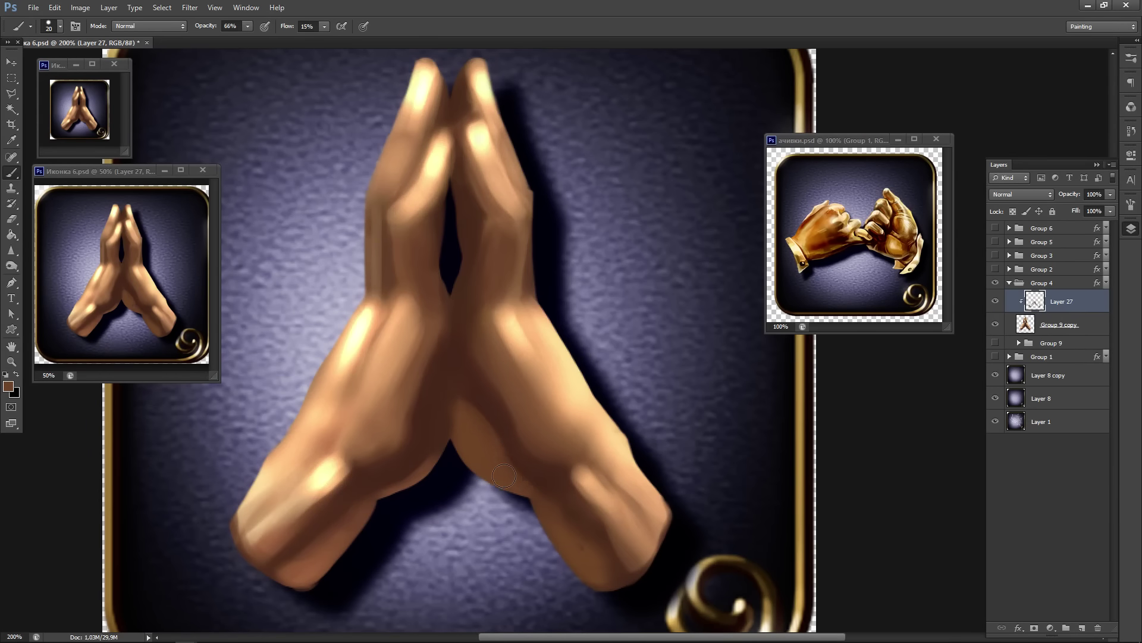
alt+click(558, 489)
drag(581, 540, 545, 513)
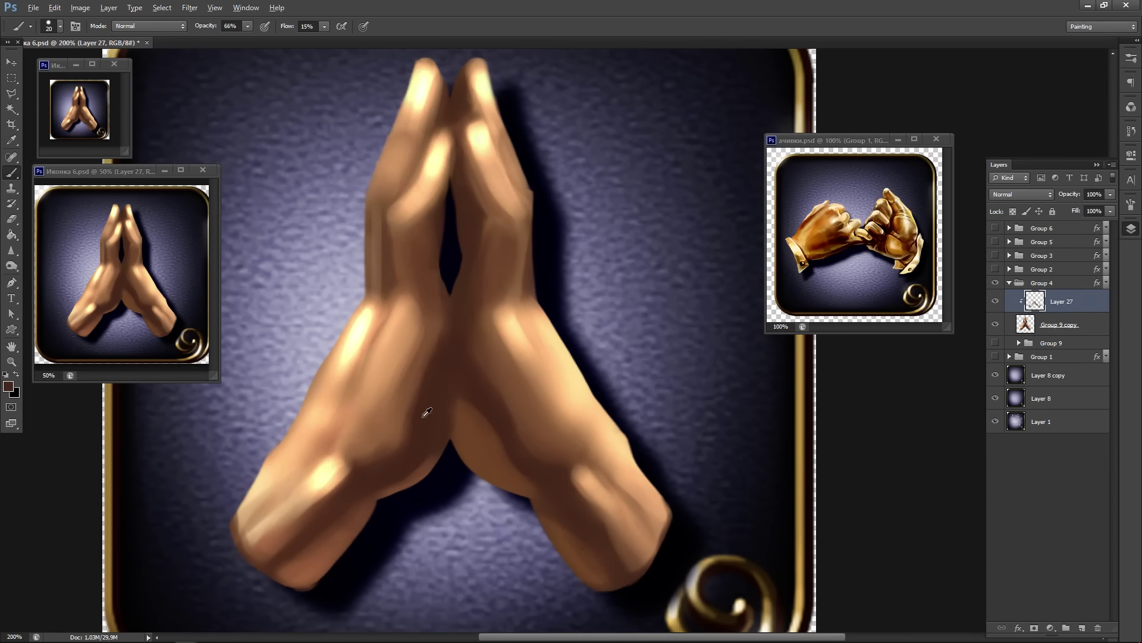
- Blend sampled brown tones along the lower inner edge of the left-side palm where the hands meet
alt+click(474, 432)
mouse_move(450, 416)
mouse_down()
mouse_move(430, 477)
mouse_move(442, 454)
mouse_up()
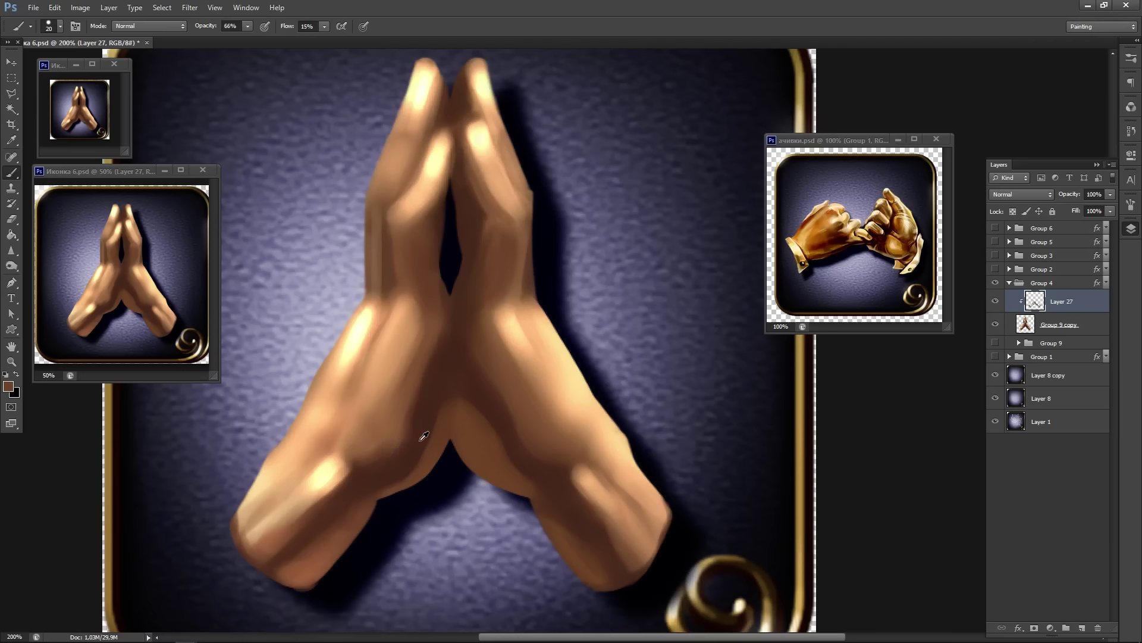
alt+click(425, 436)
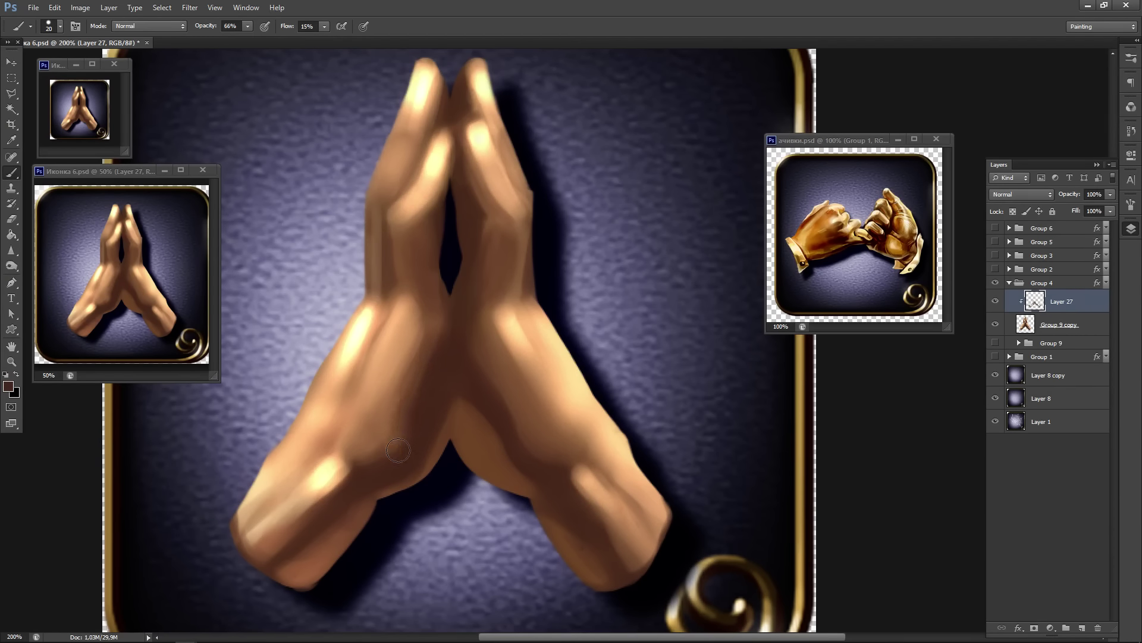
- Paint broad pale cream highlights down the outer side of the left-side palm
alt+click(376, 428)
alt+click(348, 342)
mouse_move(366, 308)
mouse_down()
mouse_move(301, 412)
mouse_move(302, 432)
mouse_up()
drag(363, 330, 324, 429)
drag(398, 323, 314, 410)
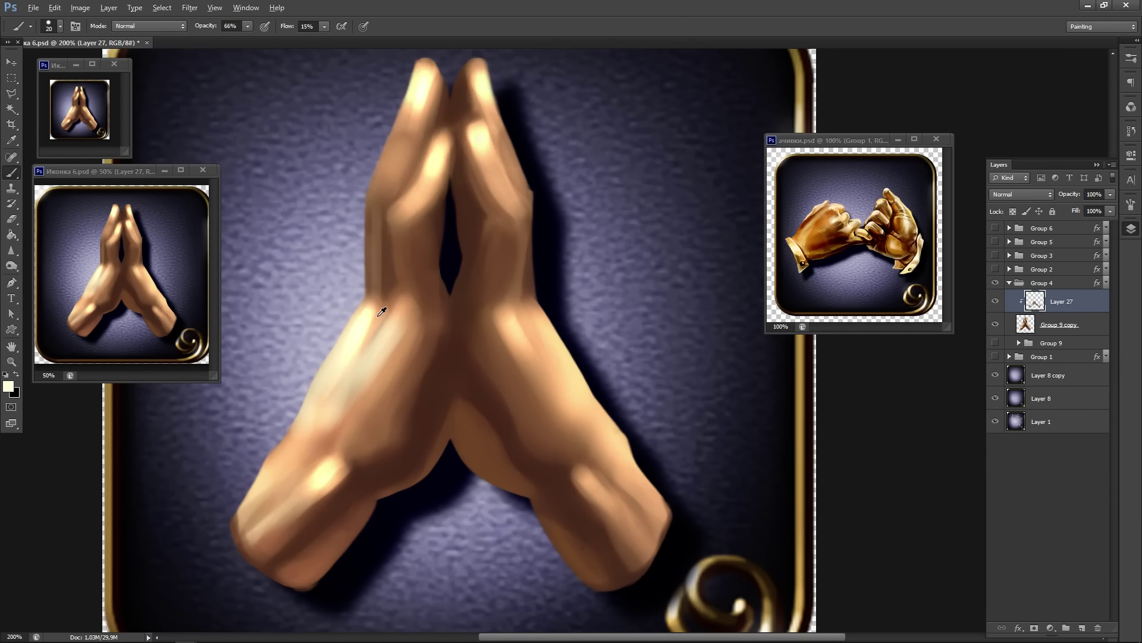
- Soften the pale highlights on the left-side palm with sampled midtones, keeping separate light streaks below the fingers
alt+click(379, 313)
key(p)
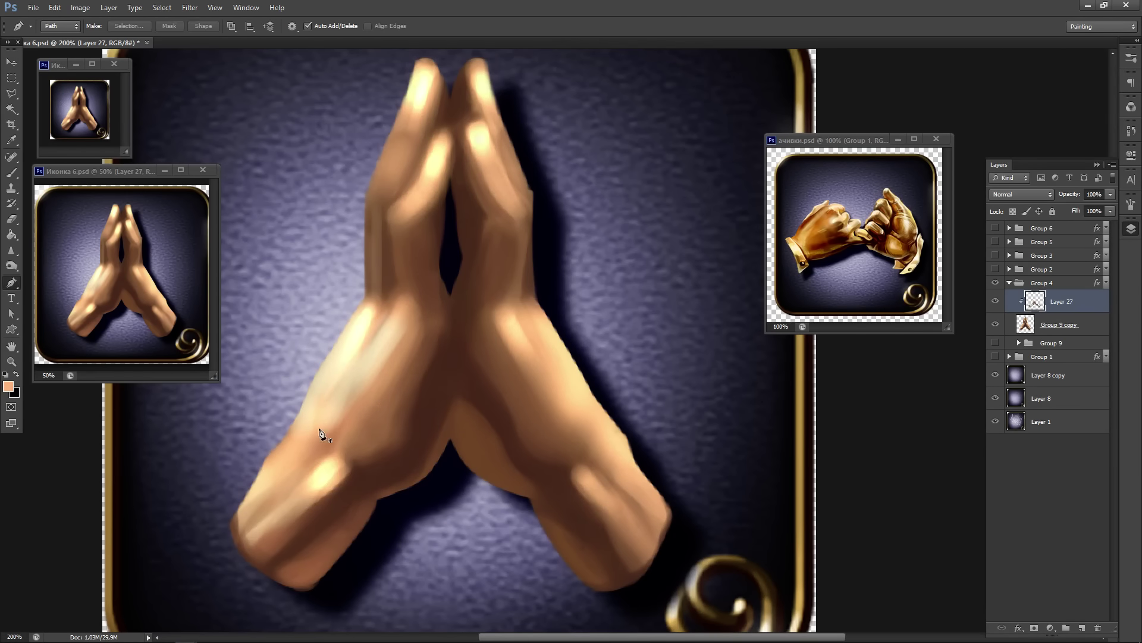
key(b)
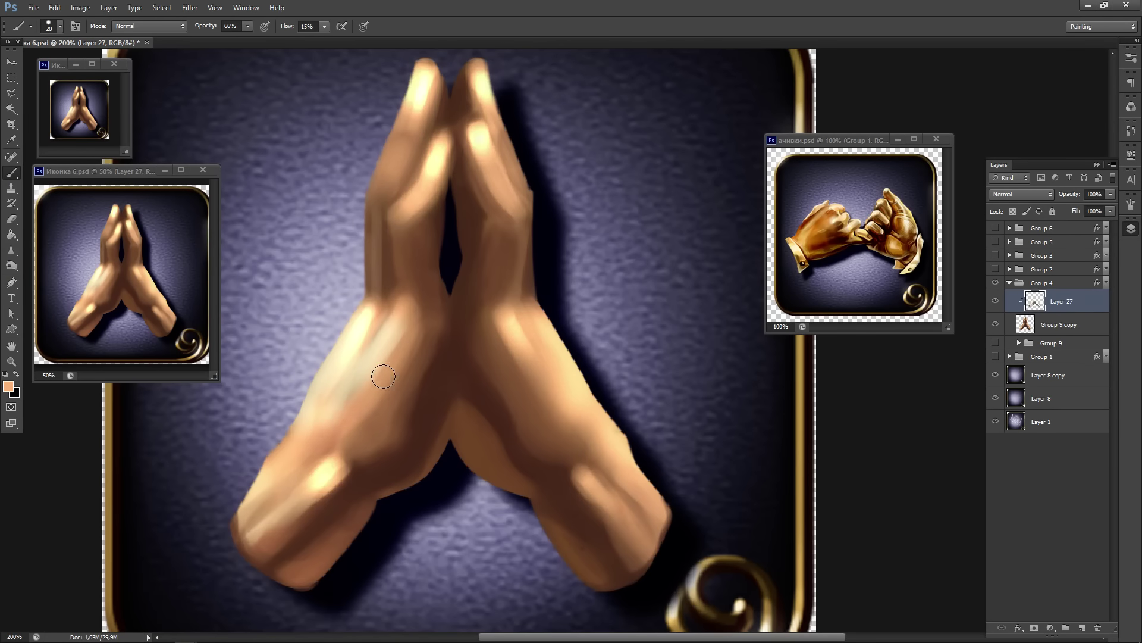
mouse_move(390, 356)
mouse_down()
mouse_move(334, 419)
mouse_move(361, 423)
mouse_move(372, 398)
mouse_move(288, 464)
mouse_up()
alt+click(372, 432)
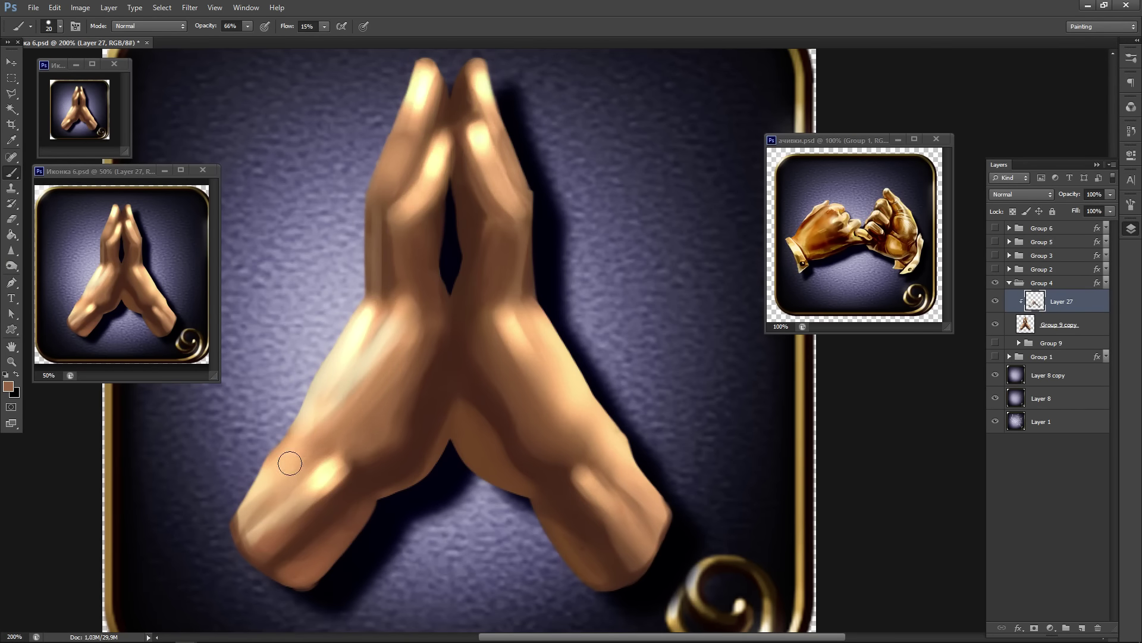
alt+click(356, 342)
mouse_move(332, 387)
mouse_down()
mouse_move(407, 299)
mouse_move(380, 364)
mouse_move(420, 314)
mouse_move(373, 381)
mouse_up()
alt+click(410, 359)
drag(395, 302, 360, 363)
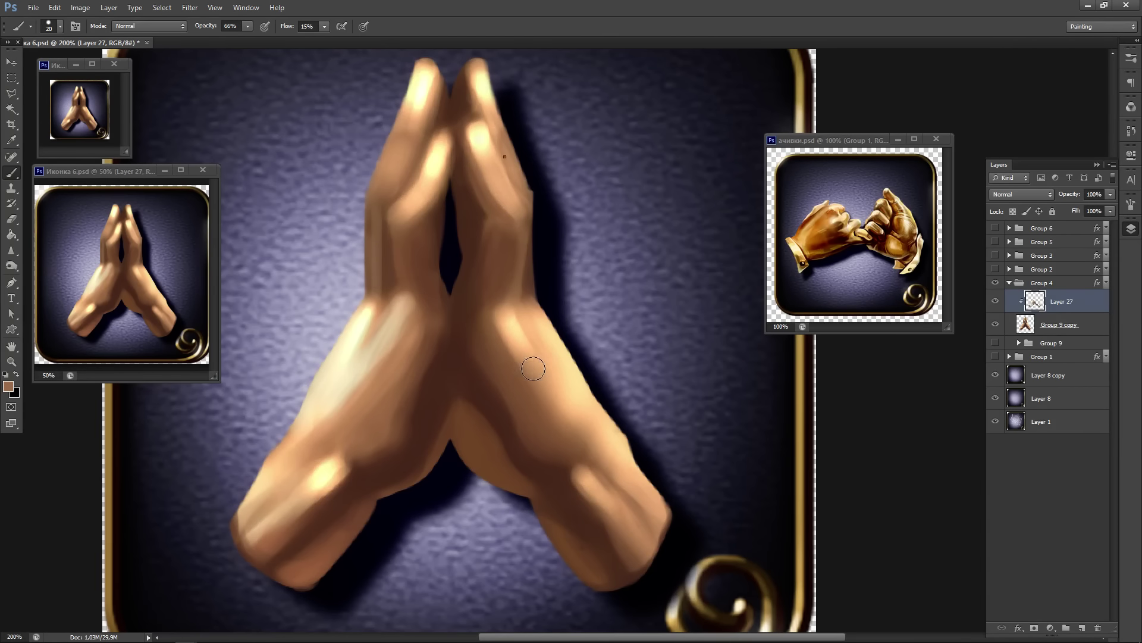
- Switch to a flat 19 px brush and paint a light streak up the left-side palm from the wrist bone
right_click(655, 340)
double_click(769, 238)
alt+click(384, 320)
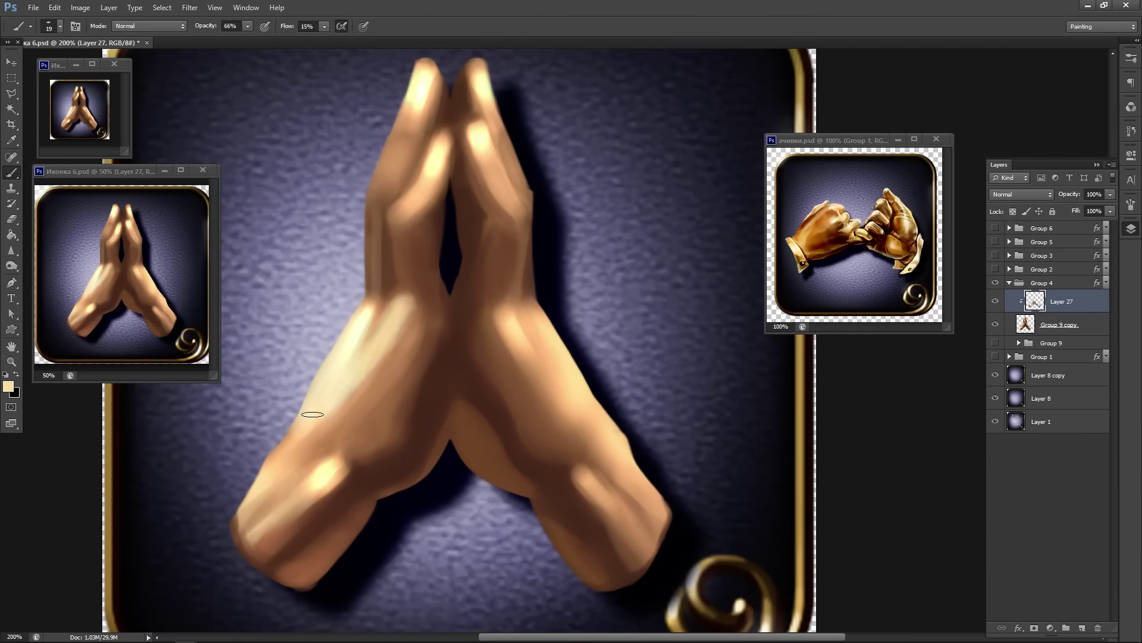
alt+click(373, 303)
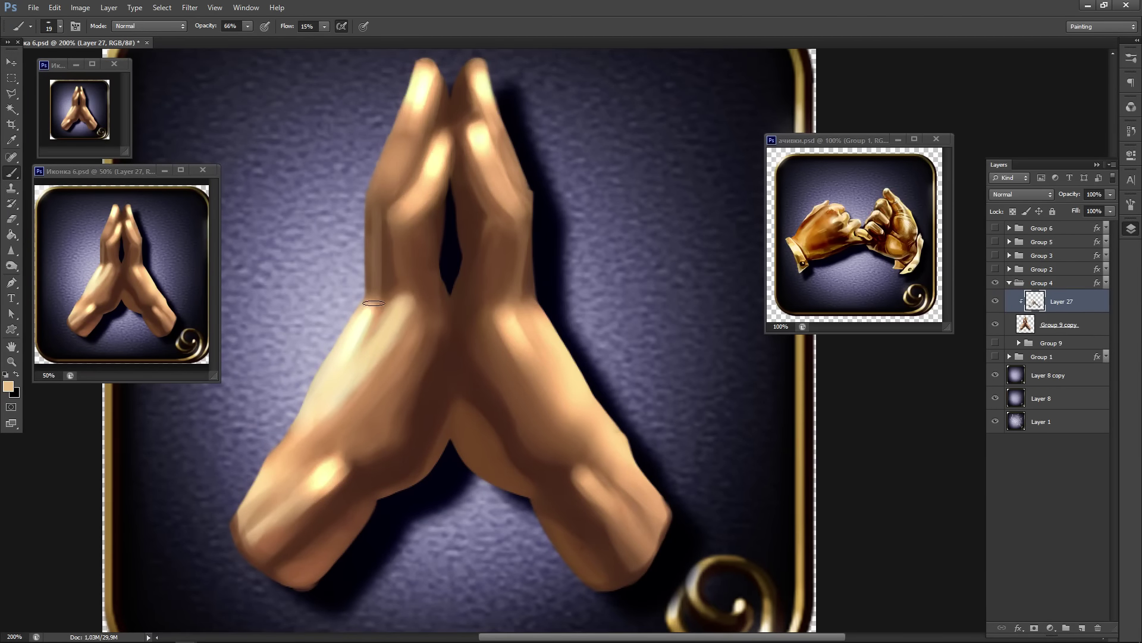
alt+click(347, 385)
drag(337, 448, 363, 403)
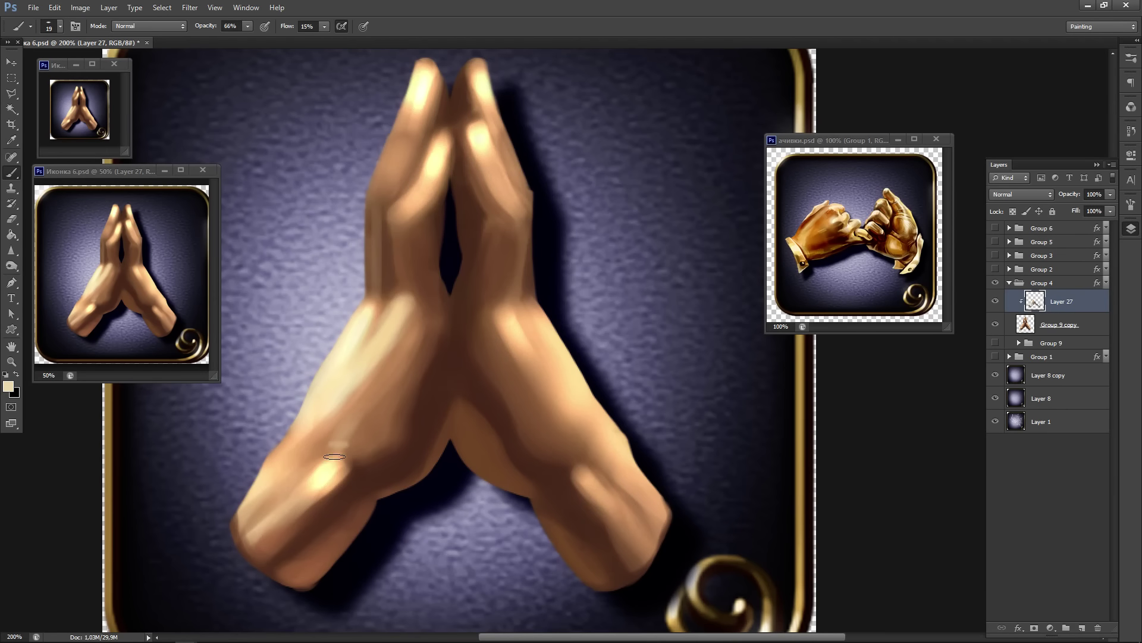
alt+click(328, 469)
mouse_move(336, 448)
mouse_down()
mouse_move(345, 419)
mouse_move(342, 447)
mouse_move(397, 364)
mouse_move(340, 452)
mouse_move(355, 401)
mouse_move(402, 338)
mouse_up()
- Widen the light streak above the left-side wrist bone and blend its lower end with sampled skin tones
alt+click(354, 429)
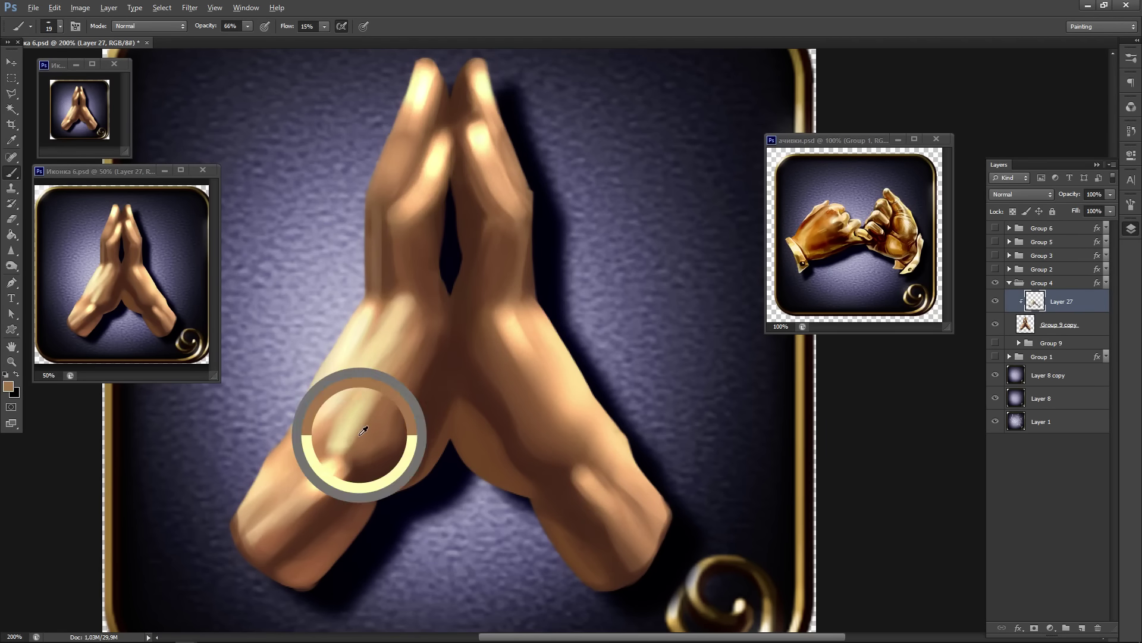
alt+click(324, 466)
mouse_move(326, 455)
mouse_down()
mouse_move(339, 408)
mouse_move(357, 412)
mouse_move(351, 395)
mouse_up()
alt+click(308, 458)
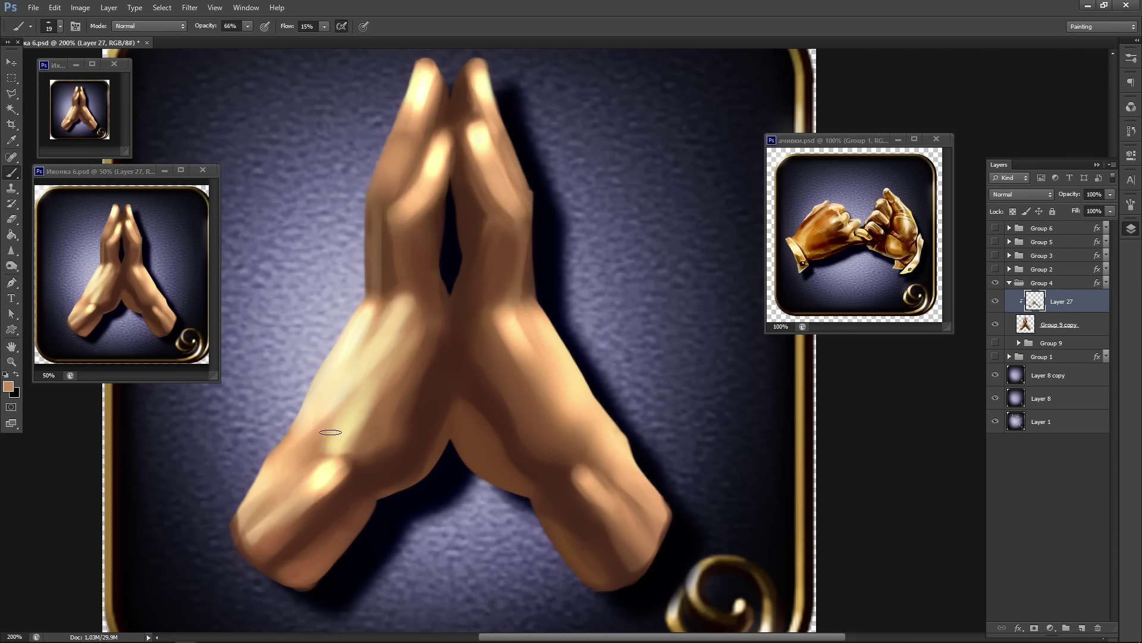
mouse_move(334, 452)
mouse_down()
mouse_move(340, 423)
mouse_move(348, 435)
mouse_move(363, 409)
mouse_up()
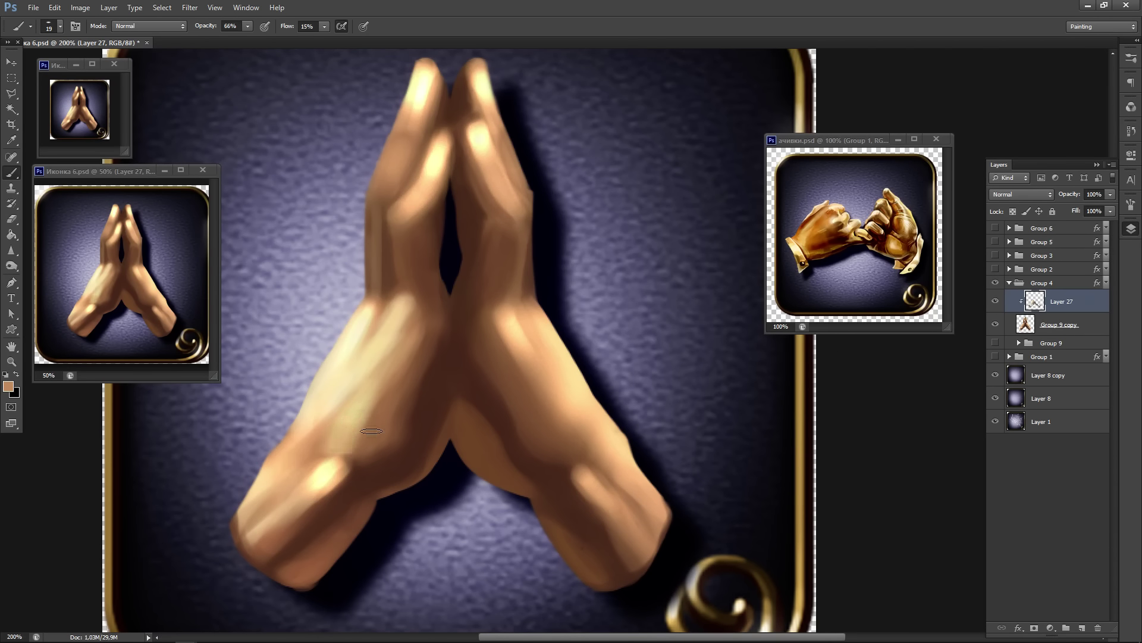
- Paint a sampled brown tone across the top of the left-side palm at the base of the fingers
alt+click(369, 446)
alt+click(393, 293)
mouse_move(397, 292)
mouse_down()
mouse_move(424, 350)
mouse_move(404, 294)
mouse_up()
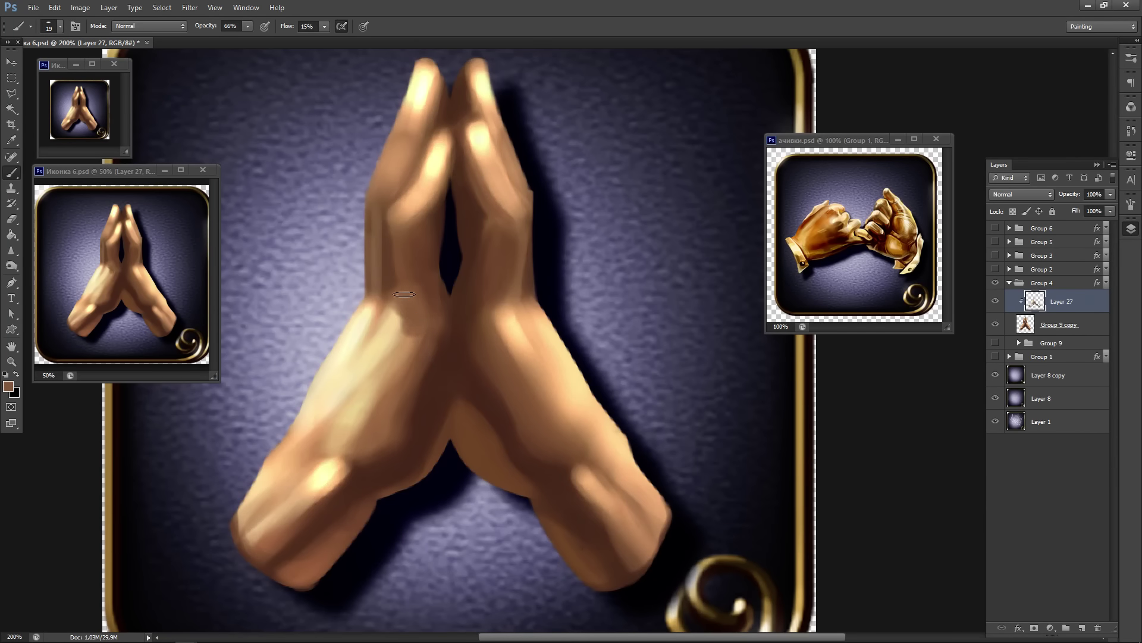
- Paint very dark brown shadows beneath the left-side wrist bone and along the wrist with a 10 px brush at 22% flow
click(325, 26)
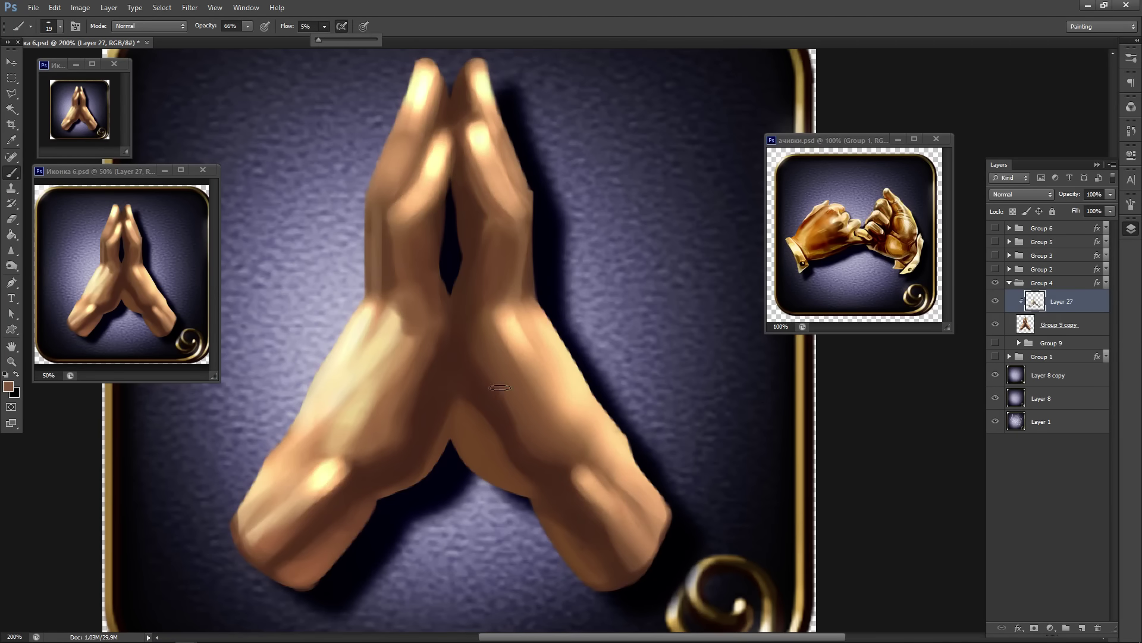
key(bracketleft)
key(bracketleft)
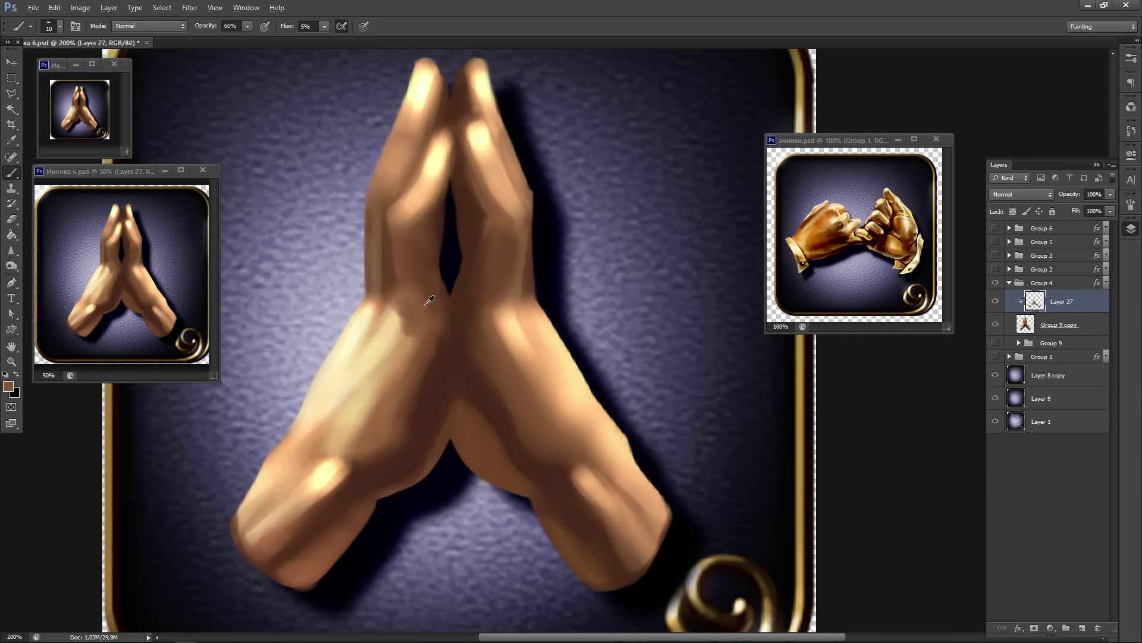
alt+click(426, 304)
key(n)
drag(948, 334, 1017, 335)
click(1108, 203)
click(325, 27)
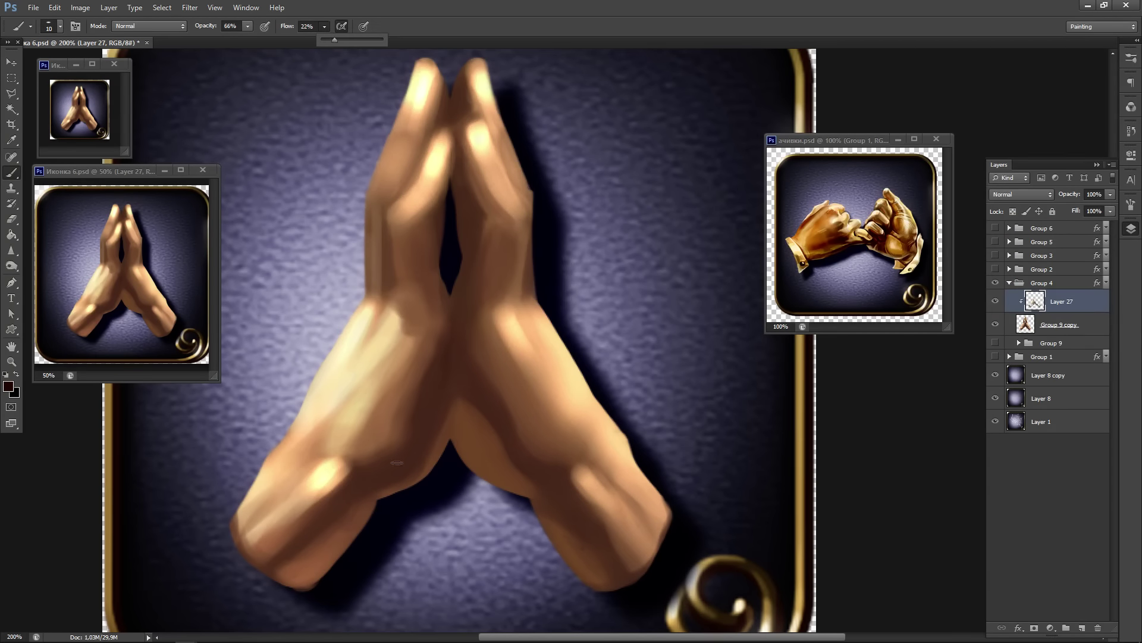
click(357, 478)
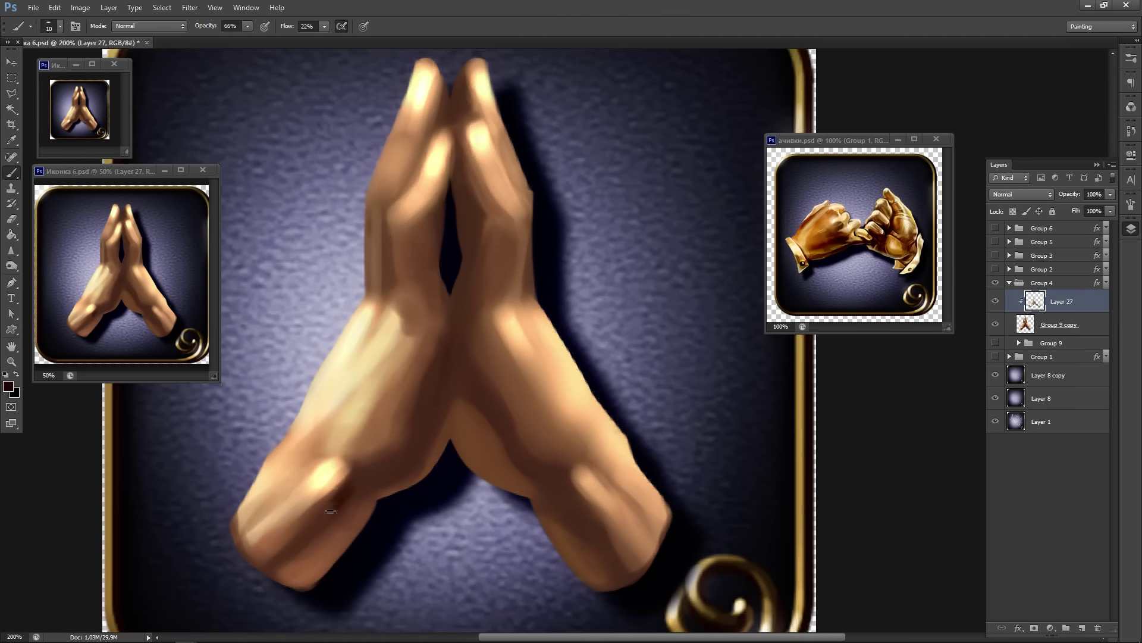
drag(274, 568, 341, 506)
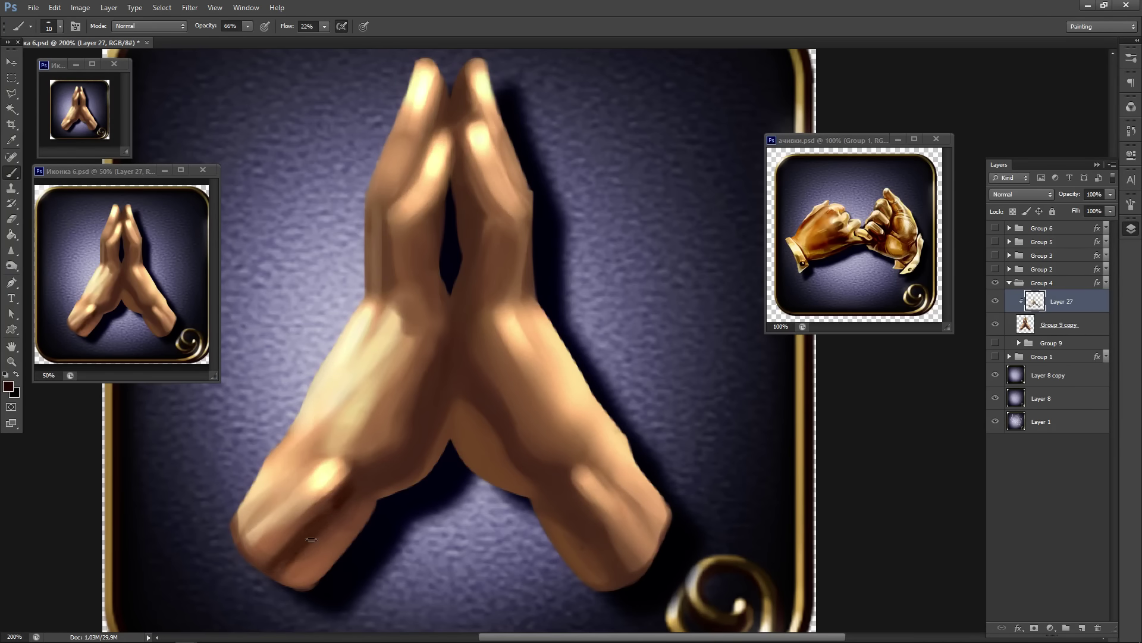
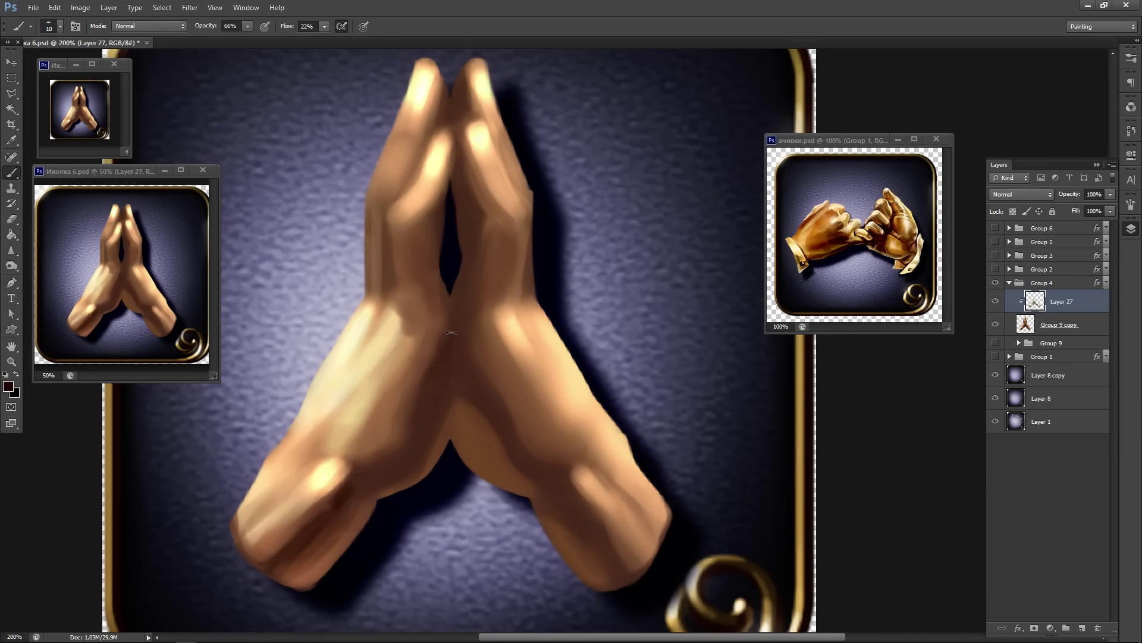
- Deepen the shadows along the inner and lower edges of the left-side palm, enlarging the brush to 25 px for the lower edge
drag(433, 381, 437, 406)
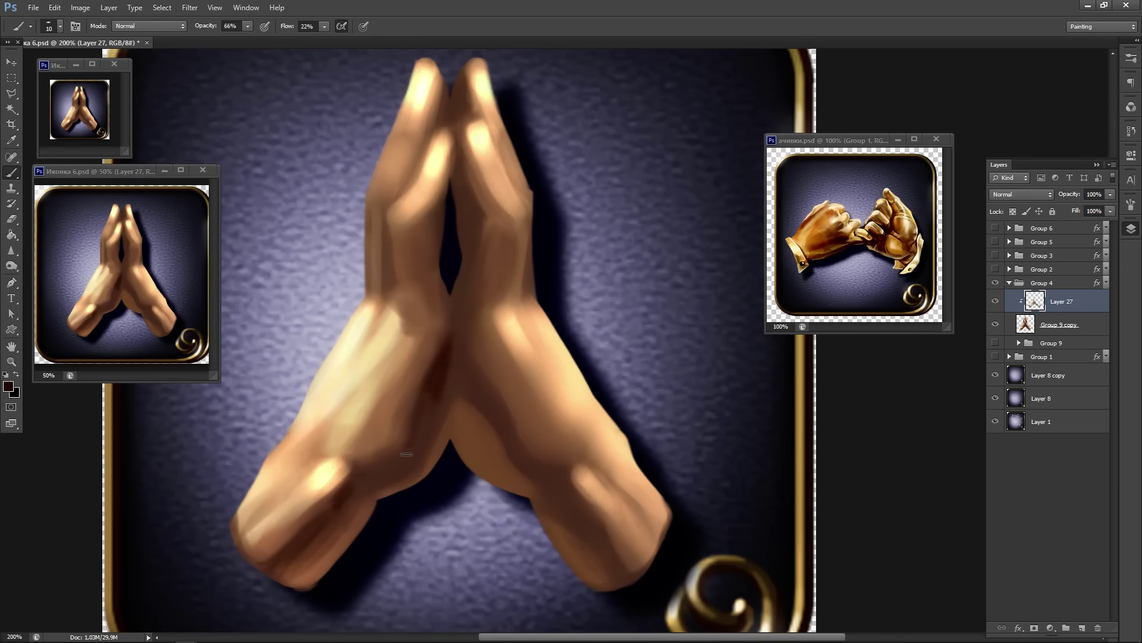
mouse_move(369, 479)
mouse_down()
mouse_move(357, 479)
mouse_move(409, 460)
mouse_up()
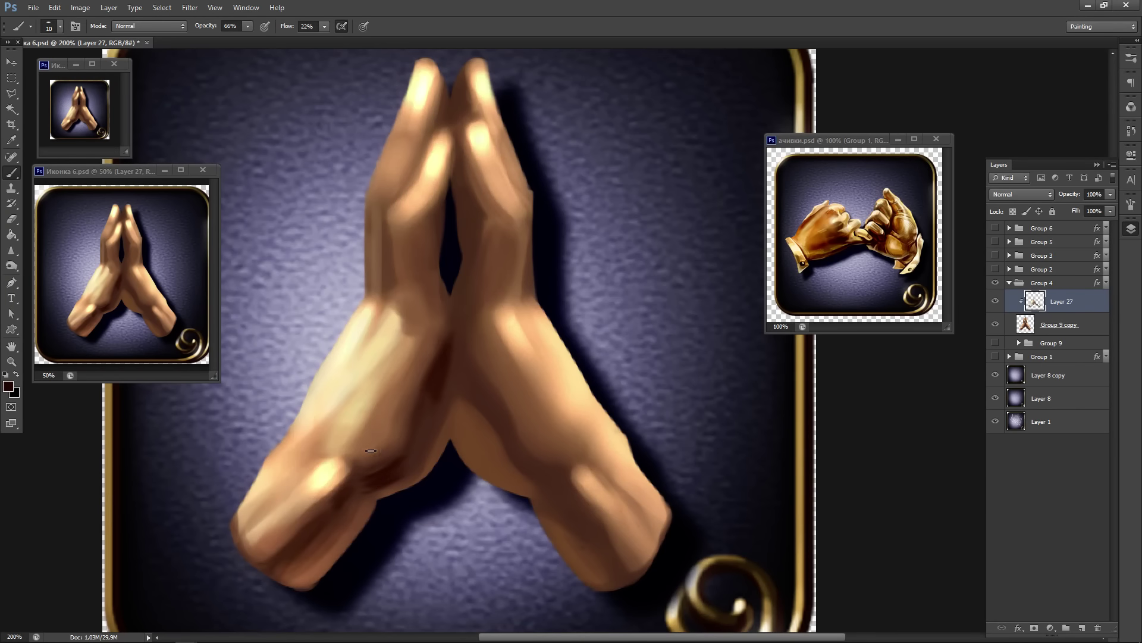
key(])
mouse_move(379, 468)
mouse_down()
mouse_move(372, 486)
mouse_move(417, 438)
mouse_up()
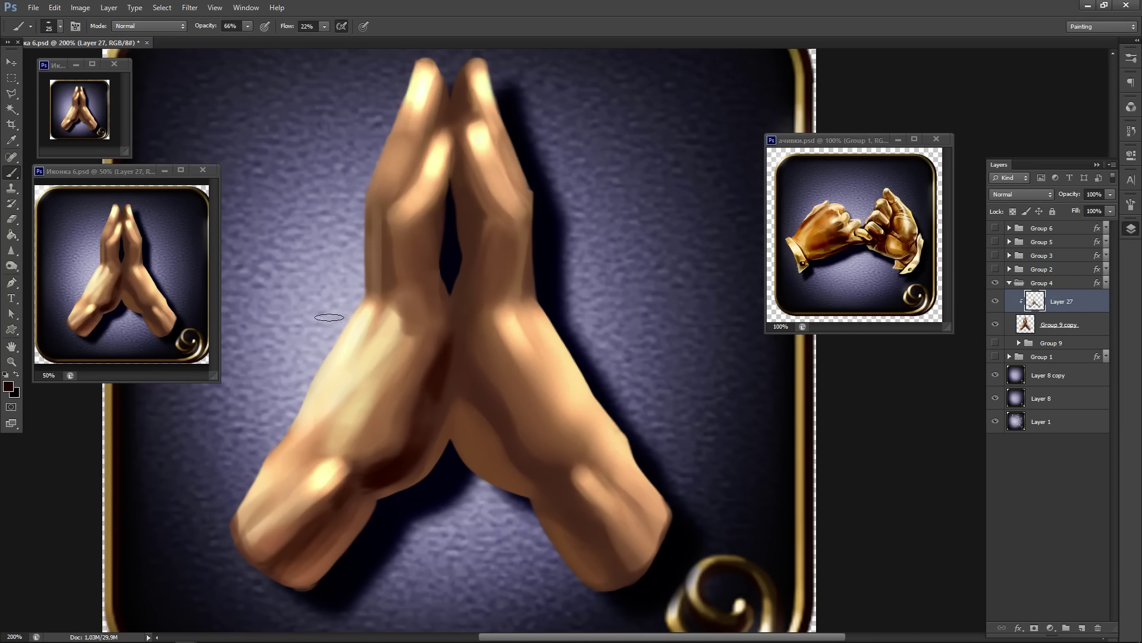
- Paint dark brown shadows along the inner finger edges on both sides of the gap between the hands
key(alt)
drag(462, 236, 459, 204)
key(bracketleft)
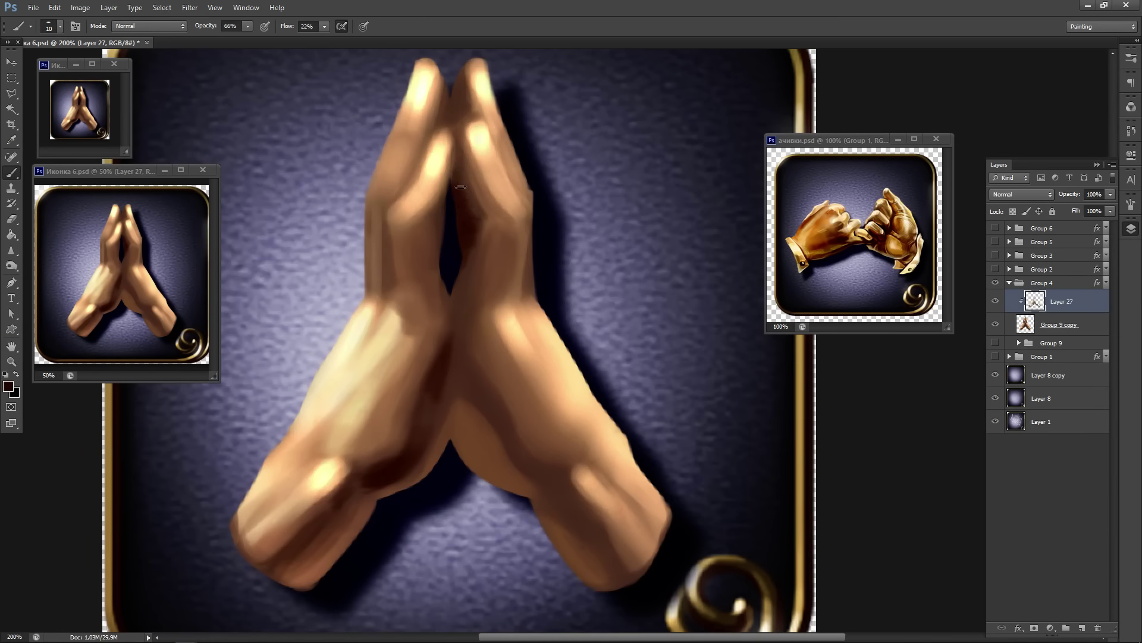
drag(461, 186, 477, 216)
drag(439, 216, 443, 259)
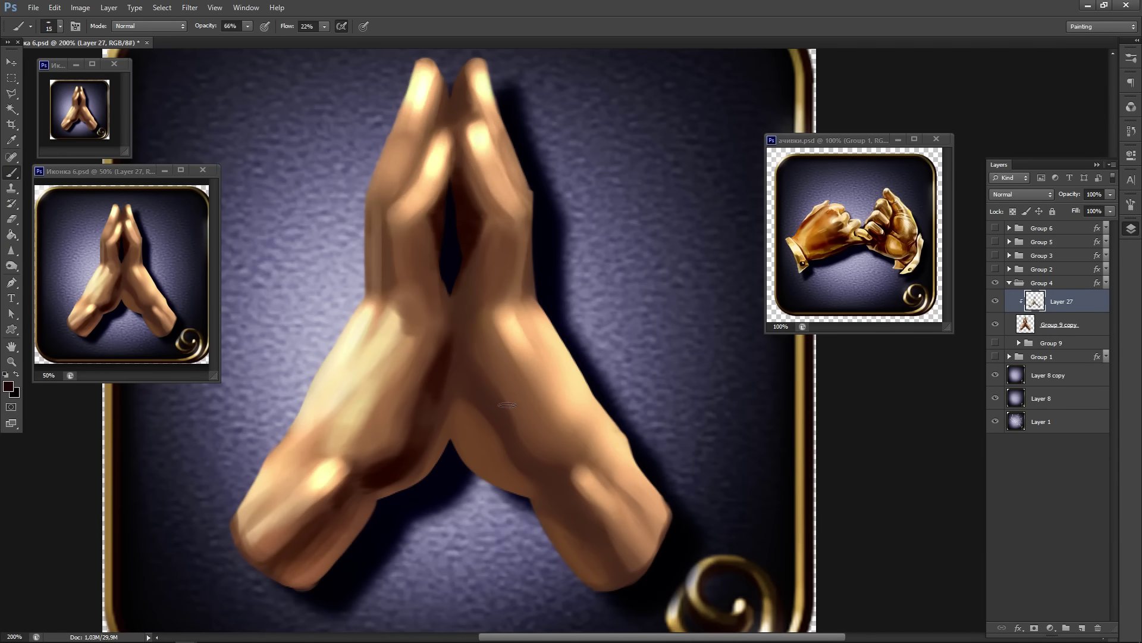
- Paint dark brown shadows down the inner side of the right-side palm and in the crease above its wrist
mouse_move(511, 451)
mouse_down()
mouse_move(556, 480)
mouse_move(551, 469)
mouse_up()
mouse_move(460, 326)
mouse_down()
mouse_move(459, 364)
mouse_move(482, 396)
mouse_up()
alt+click(474, 366)
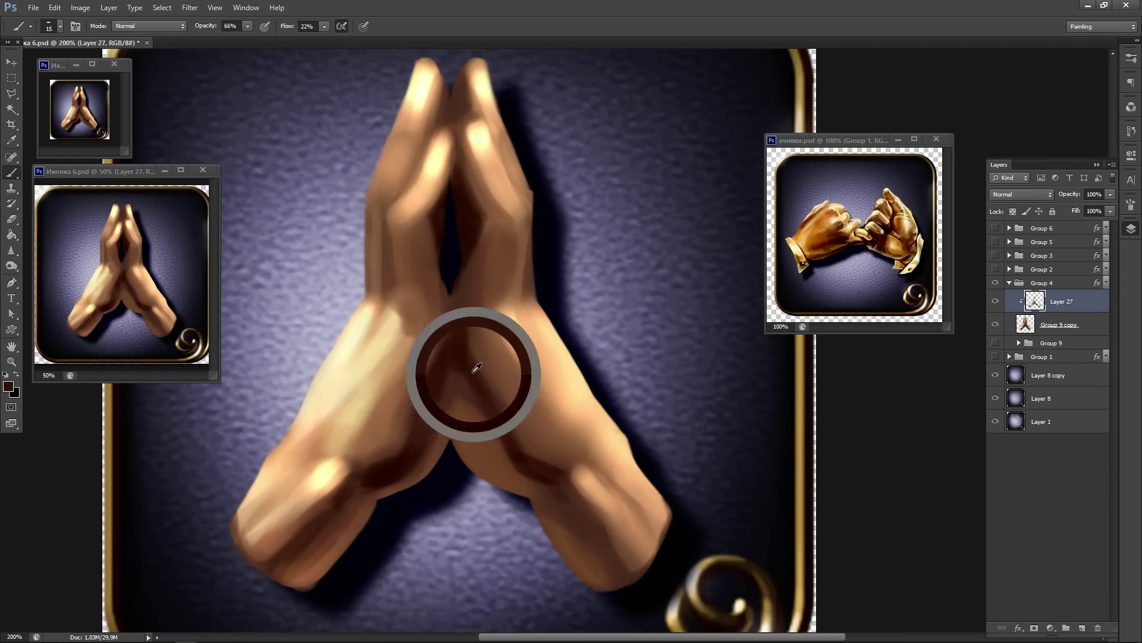
mouse_move(467, 350)
mouse_down()
mouse_move(530, 423)
mouse_move(506, 411)
mouse_up()
alt+click(539, 425)
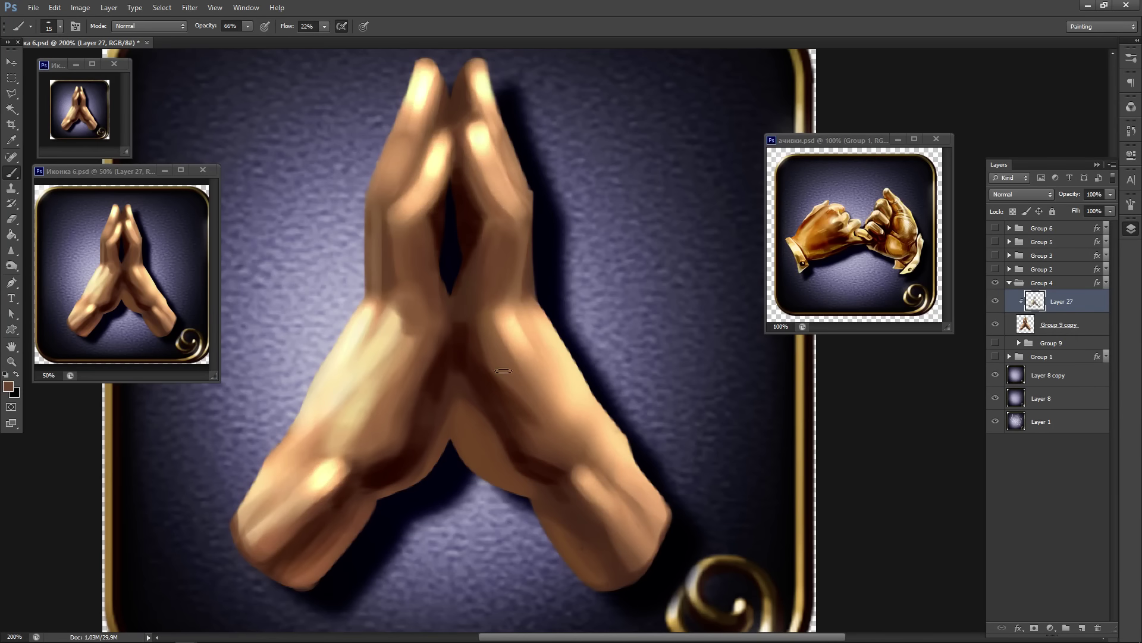
- Shade the right-side wrist from the crease toward its cut end with sampled dark tones
alt+click(519, 411)
alt+click(554, 469)
drag(570, 483, 624, 578)
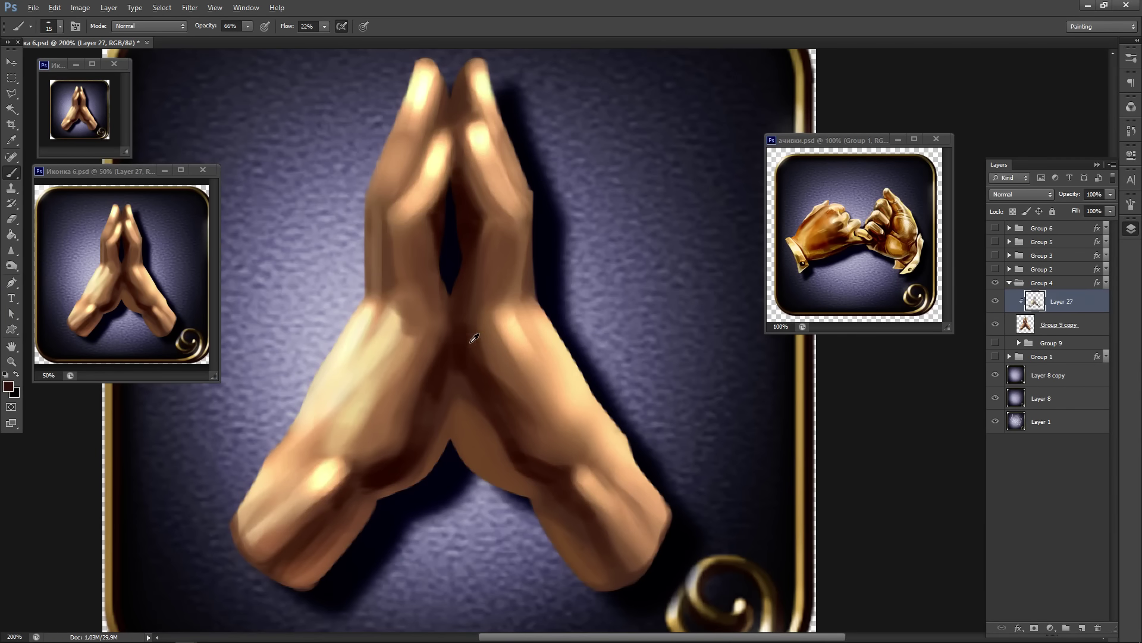
- Paint a dark brown shadow with a thin light rim along the outer edge of the right-side hand, between the knuckle and the palm
drag(533, 251, 523, 294)
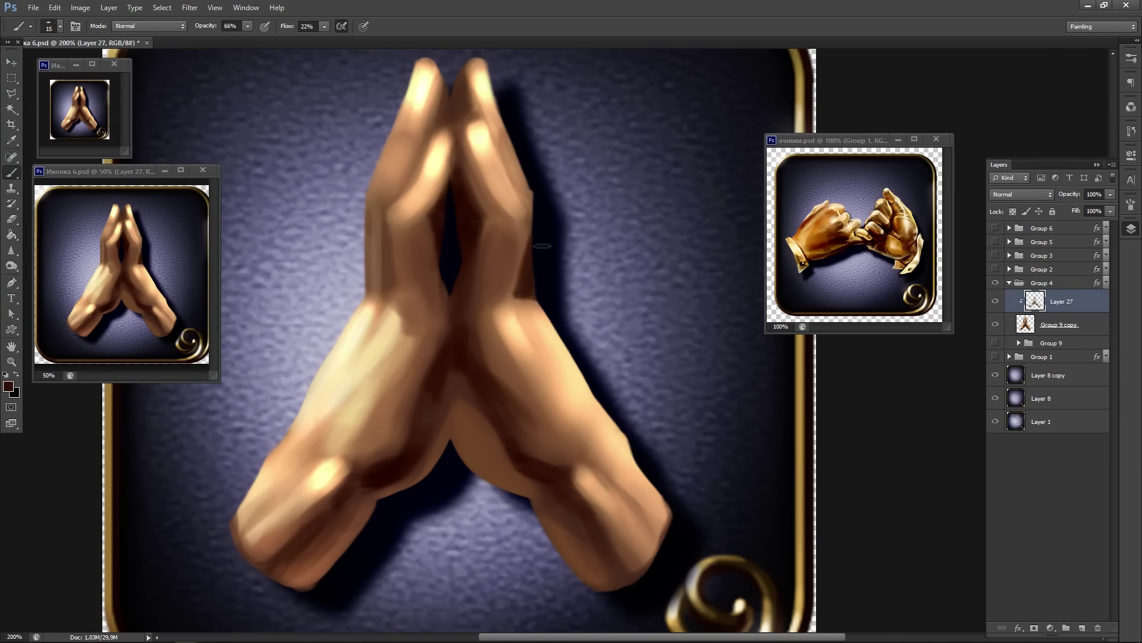
drag(531, 235, 526, 297)
alt+click(545, 320)
drag(533, 219, 534, 302)
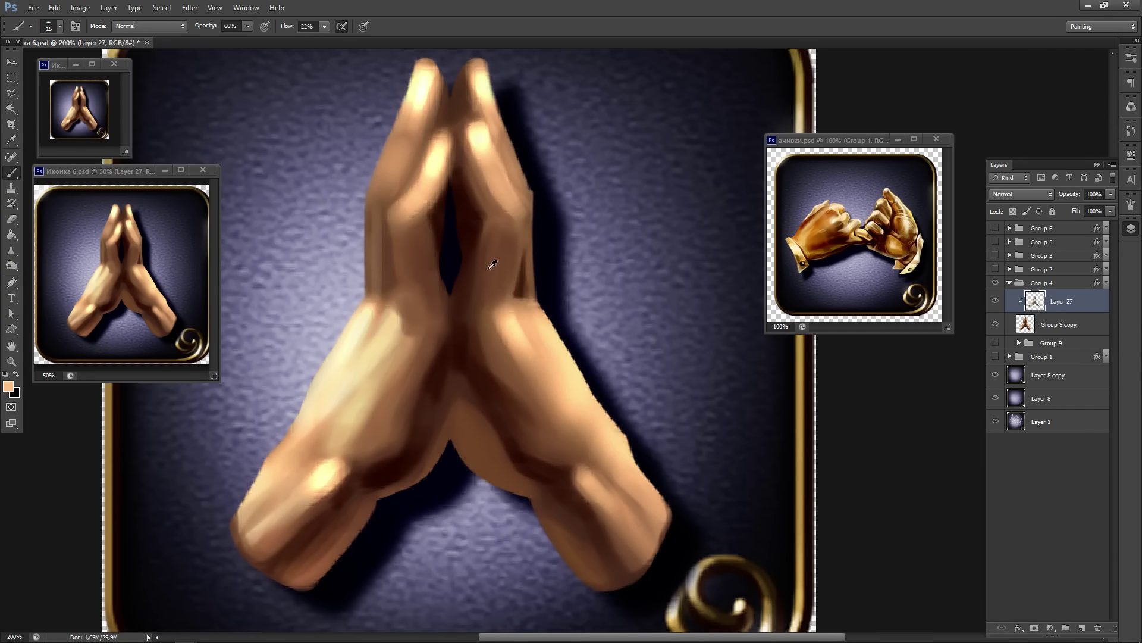
alt+click(527, 281)
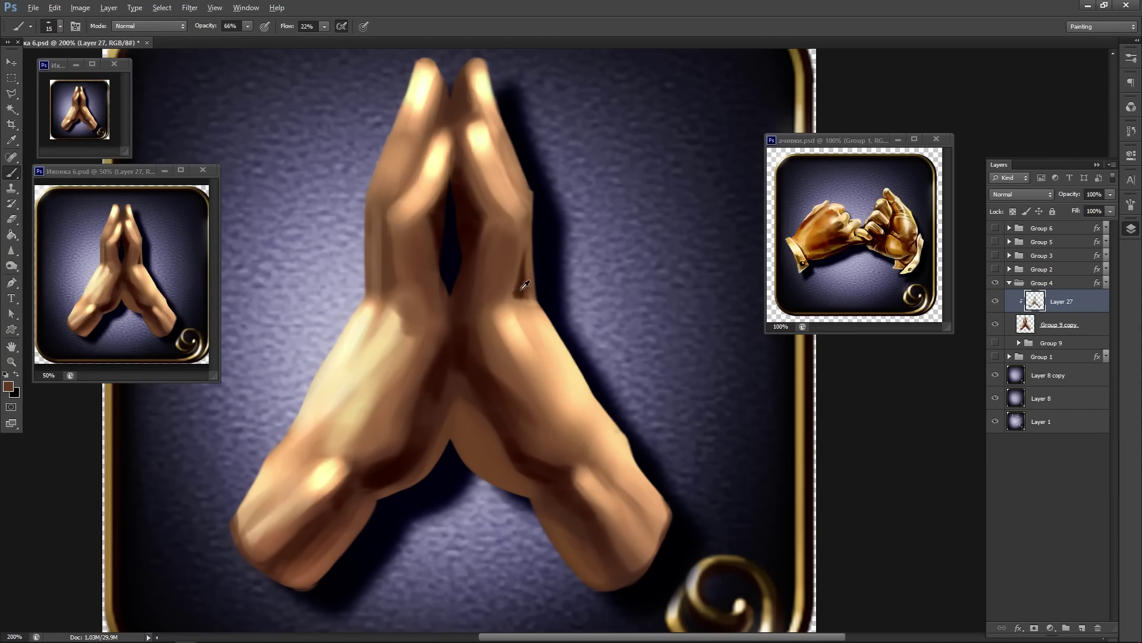
alt+click(471, 271)
drag(518, 292, 526, 241)
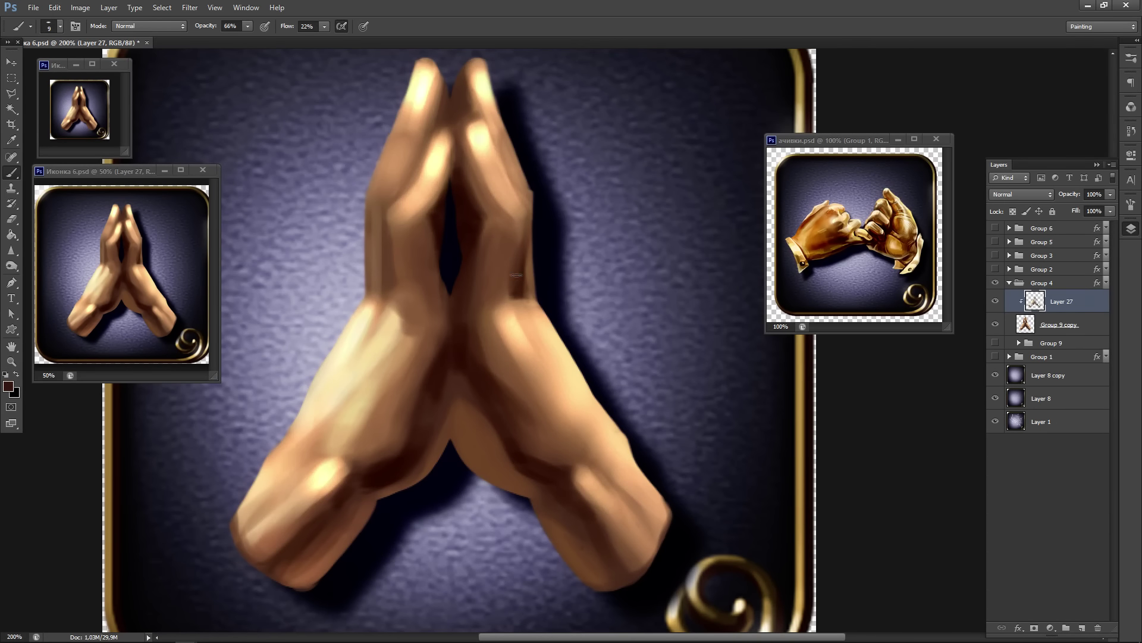
- Paint pale cream highlights with a 9 px brush at the top of the right-side palm, just below the fingers
alt+click(519, 322)
drag(508, 297, 517, 327)
drag(513, 315, 528, 331)
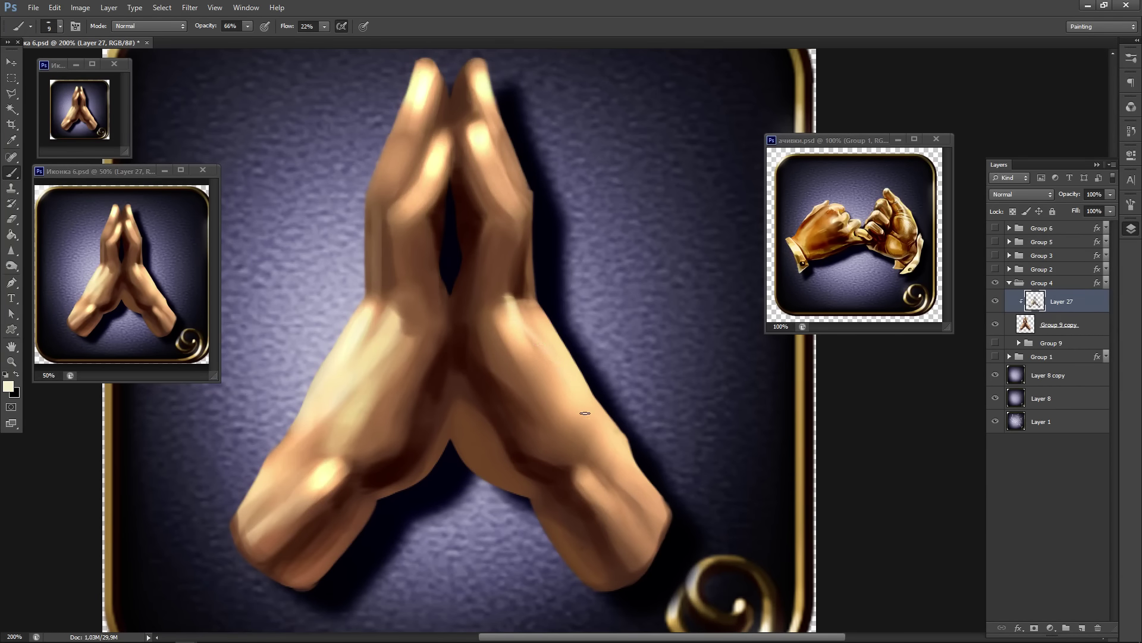
- Raise the brush flow to 32% and lighten the outer edge of the right-side palm heel and wrist with sampled skin tones at 20 px
click(324, 26)
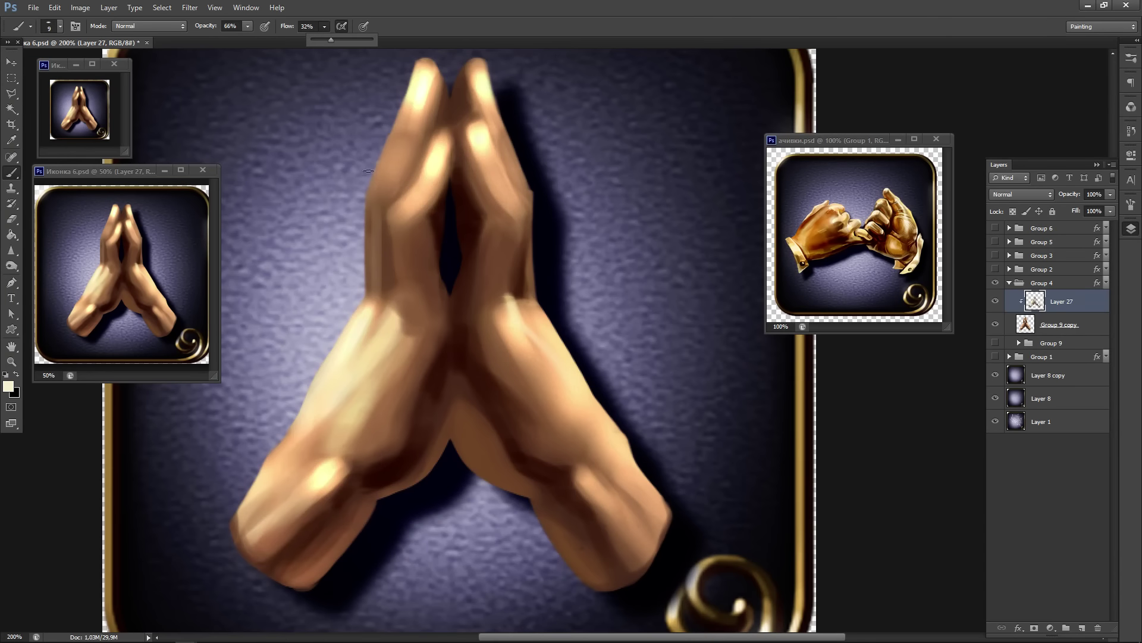
click(560, 376)
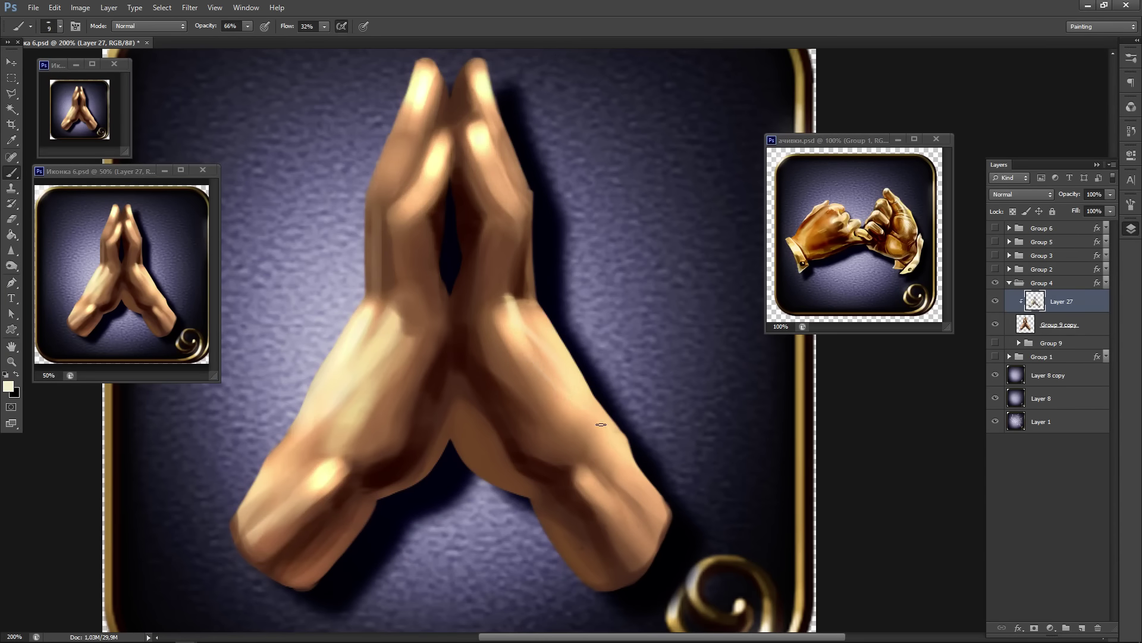
alt+click(595, 423)
alt+click(618, 441)
drag(601, 436, 623, 477)
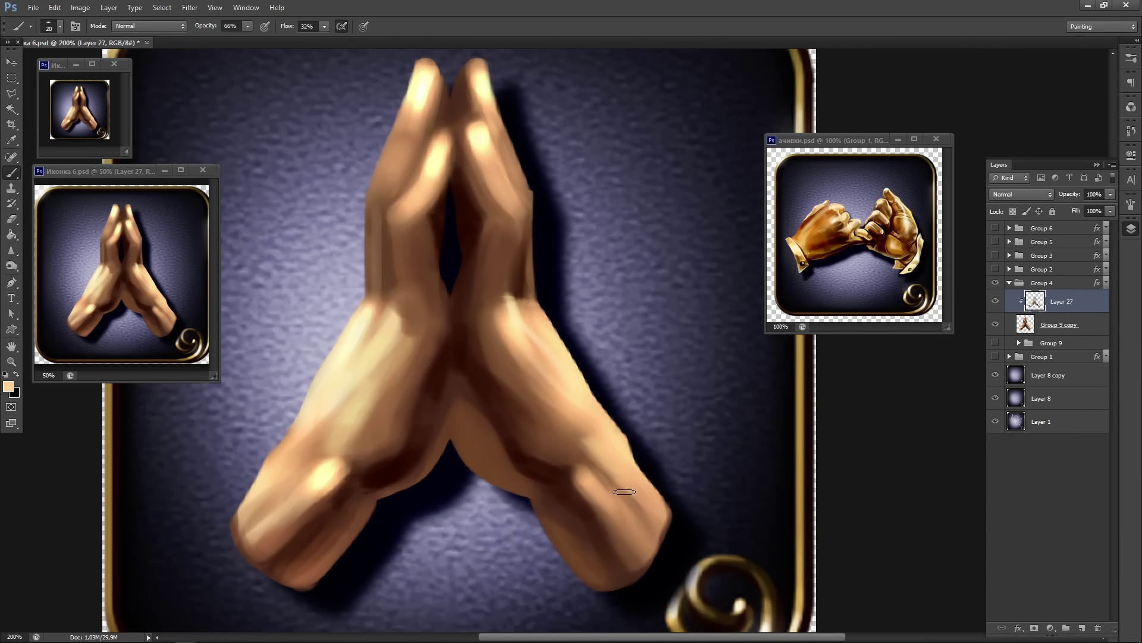
alt+click(576, 431)
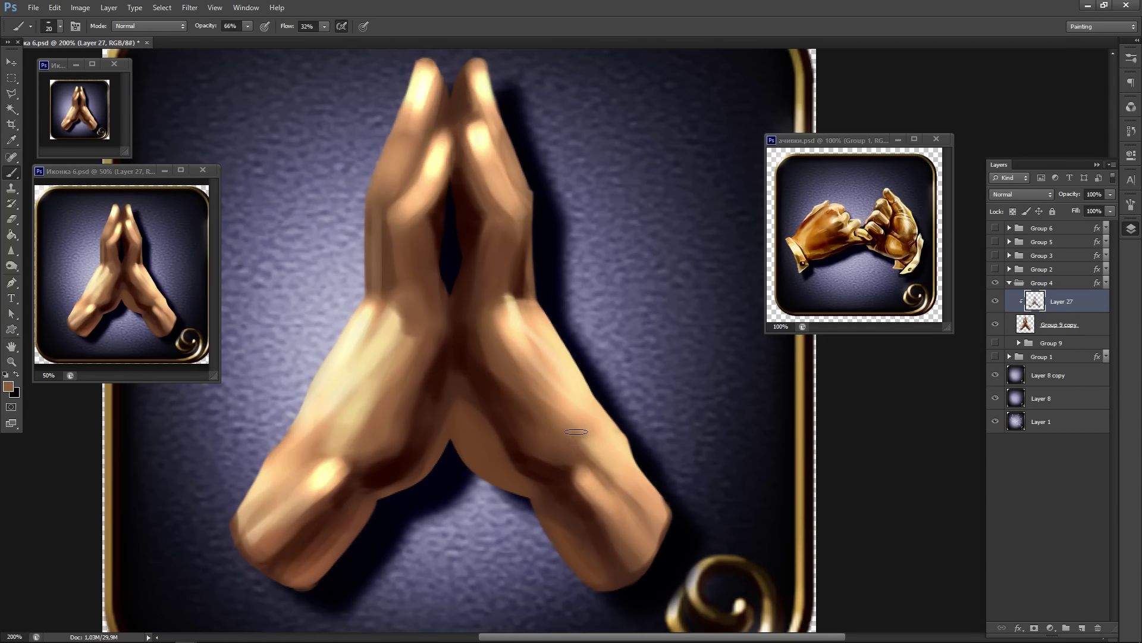
alt+click(598, 455)
drag(607, 467, 616, 491)
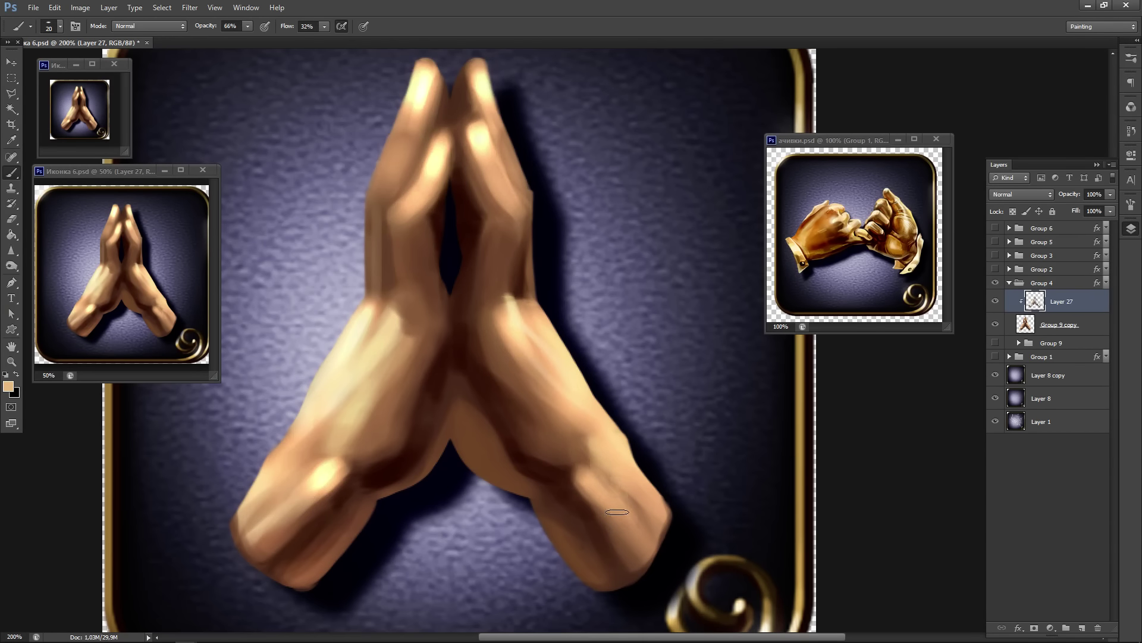
- Blend sampled skin mid-tones along the inner half of the right-side palm, from below the fingers to the wrist crease
alt+click(503, 401)
mouse_move(524, 413)
mouse_down()
mouse_move(577, 457)
mouse_move(538, 433)
mouse_move(561, 473)
mouse_up()
alt+click(503, 311)
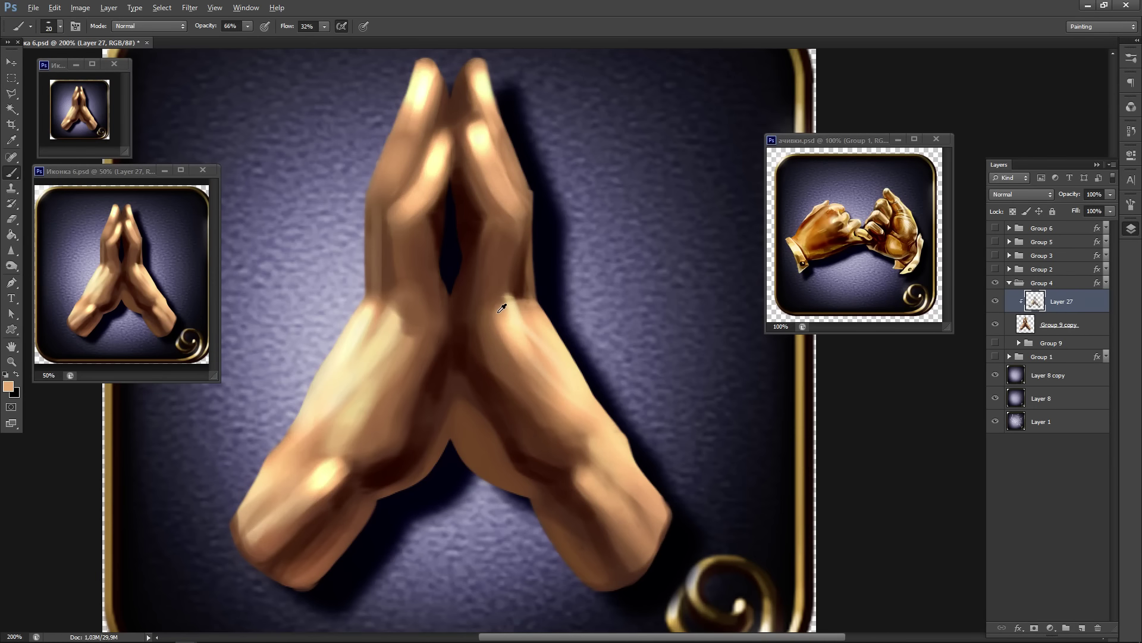
drag(498, 307, 491, 340)
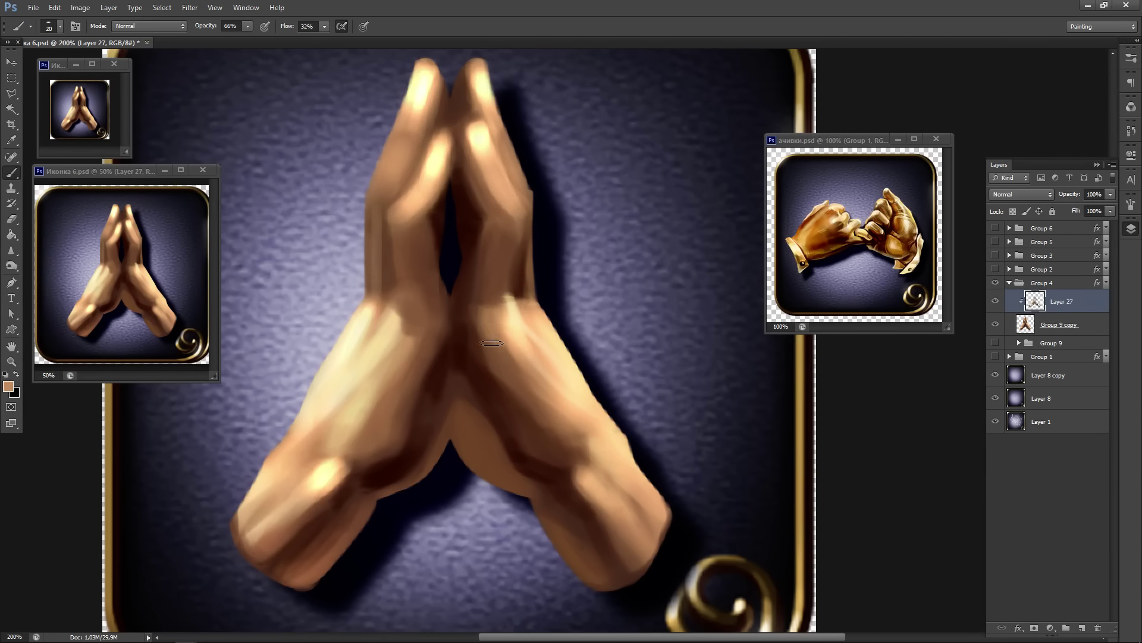
- Using a 10 px brush, extend the highlight down the right-side front finger to its knuckle and darken the strip along its outer edge
drag(467, 264, 394, 351)
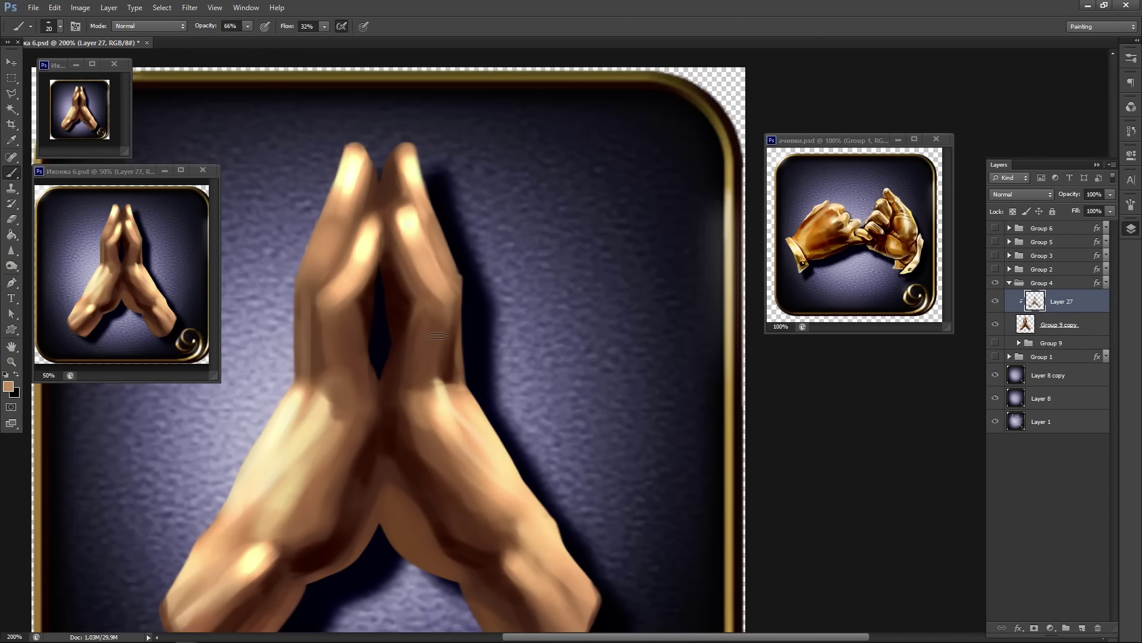
alt+click(402, 311)
key(bracketleft)
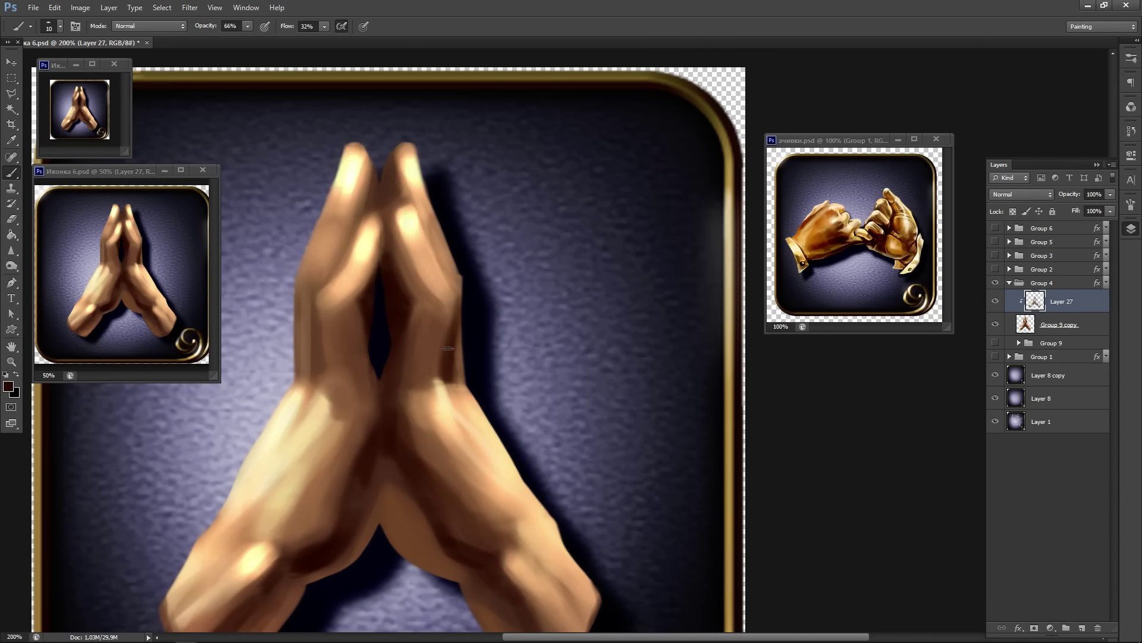
alt+click(413, 218)
mouse_move(429, 259)
mouse_down()
mouse_move(454, 296)
mouse_move(421, 241)
mouse_move(448, 299)
mouse_move(433, 269)
mouse_move(410, 259)
mouse_move(419, 224)
mouse_move(461, 289)
mouse_move(461, 244)
mouse_up()
alt+click(442, 275)
alt+click(406, 261)
drag(414, 199, 450, 277)
alt+click(416, 228)
mouse_move(411, 205)
mouse_down()
mouse_move(457, 278)
mouse_move(407, 288)
mouse_move(372, 346)
mouse_up()
alt+click(400, 204)
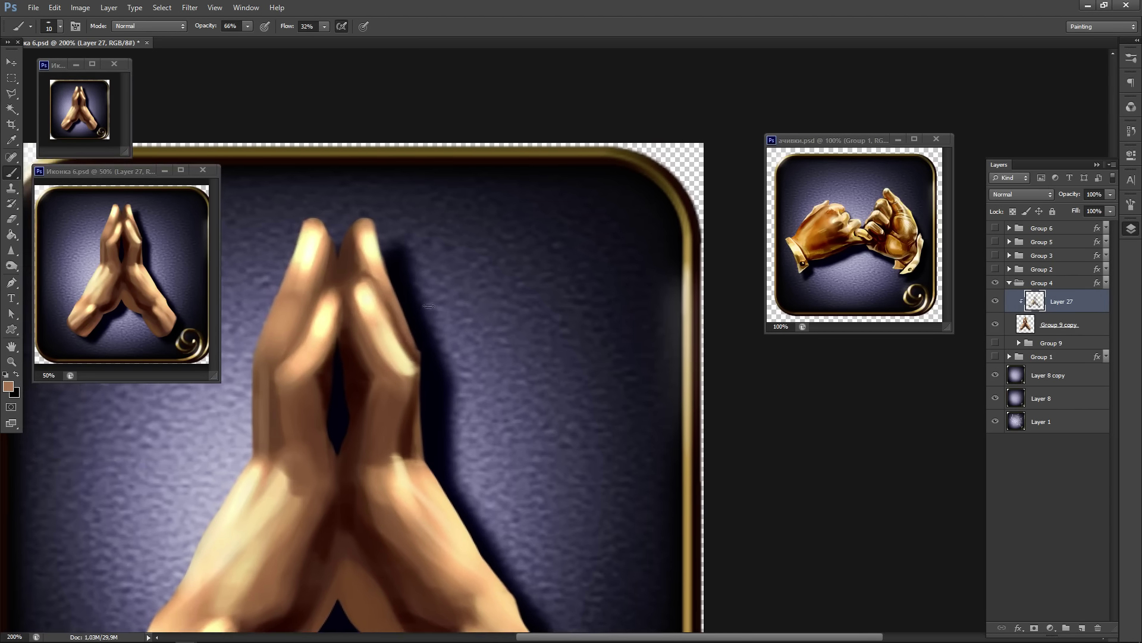
- Set the brush to 88% flow and 7 px, and paint near-white highlights on the tip and knuckle of the right-side front finger
ctrl+click(374, 295)
ctrl+click(373, 295)
alt+click(369, 298)
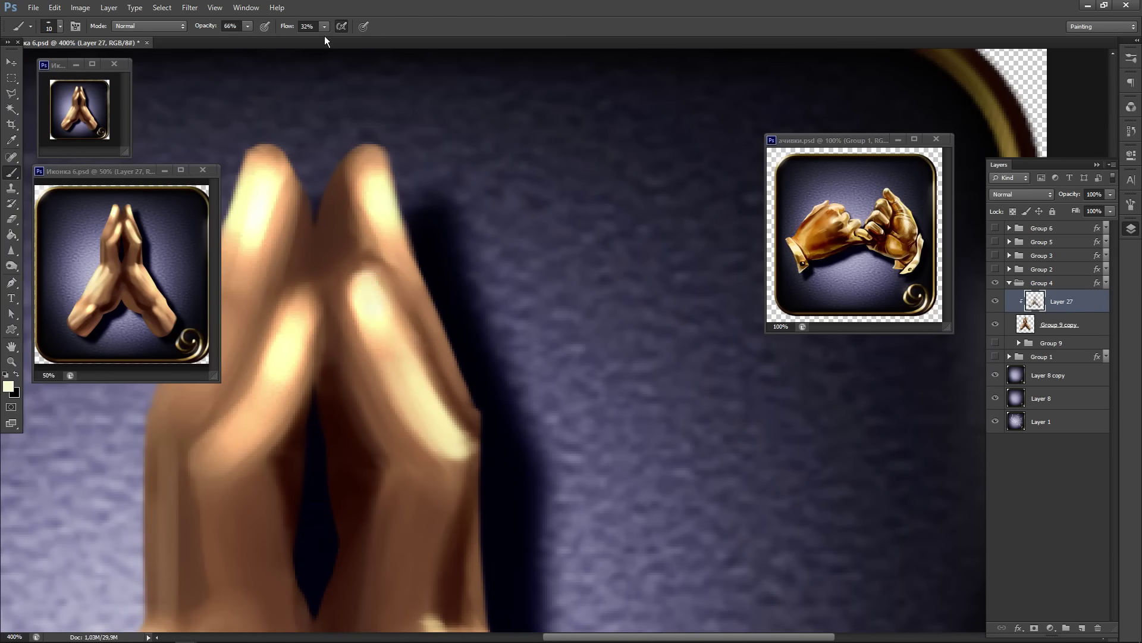
click(375, 288)
key(bracketleft)
key(bracketleft)
key(bracketleft)
alt+click(260, 215)
mouse_move(372, 291)
mouse_down()
mouse_move(357, 310)
mouse_move(388, 289)
mouse_move(383, 303)
mouse_move(385, 280)
mouse_move(395, 318)
mouse_up()
alt+click(414, 302)
mouse_move(385, 272)
mouse_down()
mouse_move(404, 324)
mouse_move(354, 274)
mouse_up()
alt+click(338, 289)
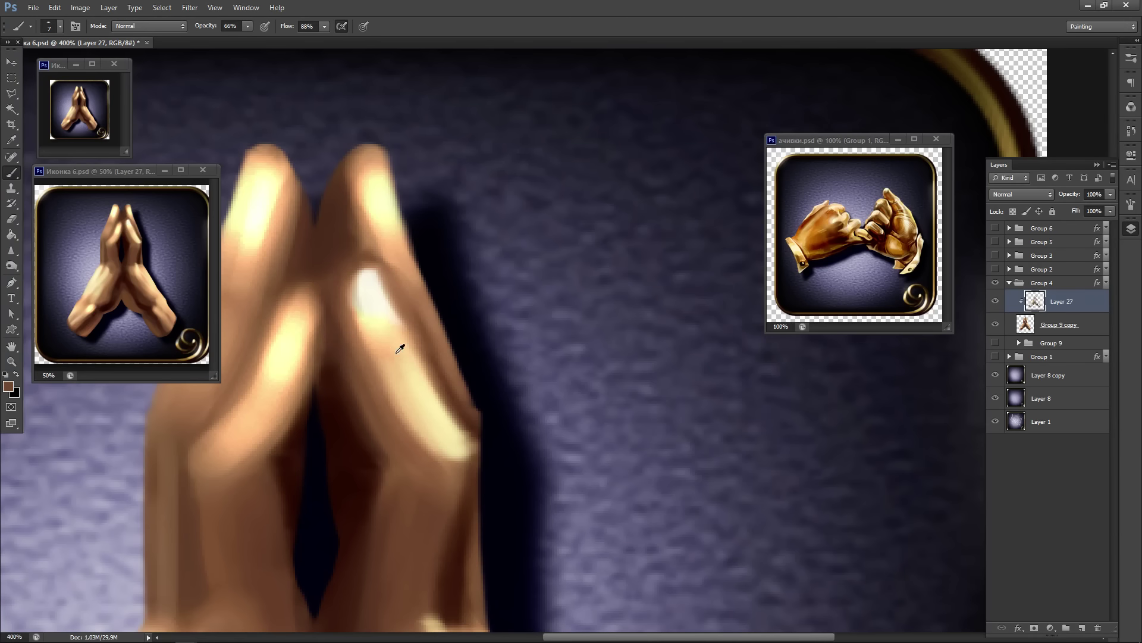
alt+click(414, 363)
mouse_move(455, 440)
mouse_down()
mouse_move(438, 404)
mouse_move(457, 448)
mouse_move(437, 440)
mouse_move(442, 470)
mouse_move(441, 381)
mouse_move(472, 360)
mouse_up()
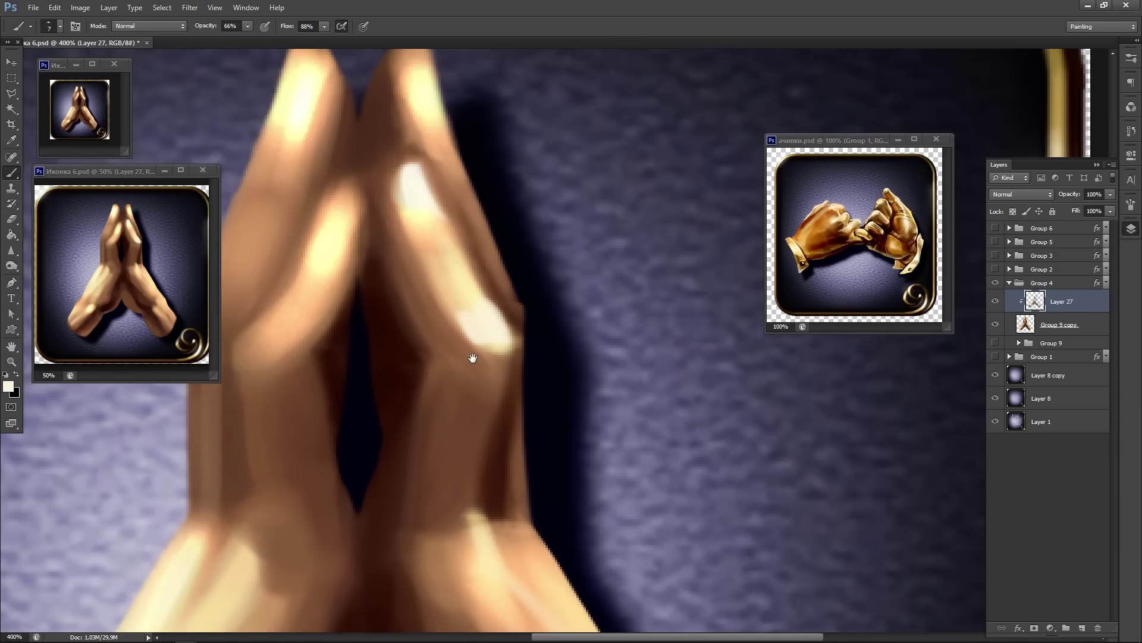
- Paint dark brown shadows along the inner edge of the right-side front finger and crease lines beneath its knuckle
mouse_move(393, 258)
mouse_down()
mouse_move(392, 333)
mouse_move(384, 309)
mouse_move(396, 327)
mouse_move(400, 318)
mouse_move(401, 346)
mouse_up()
alt+click(382, 360)
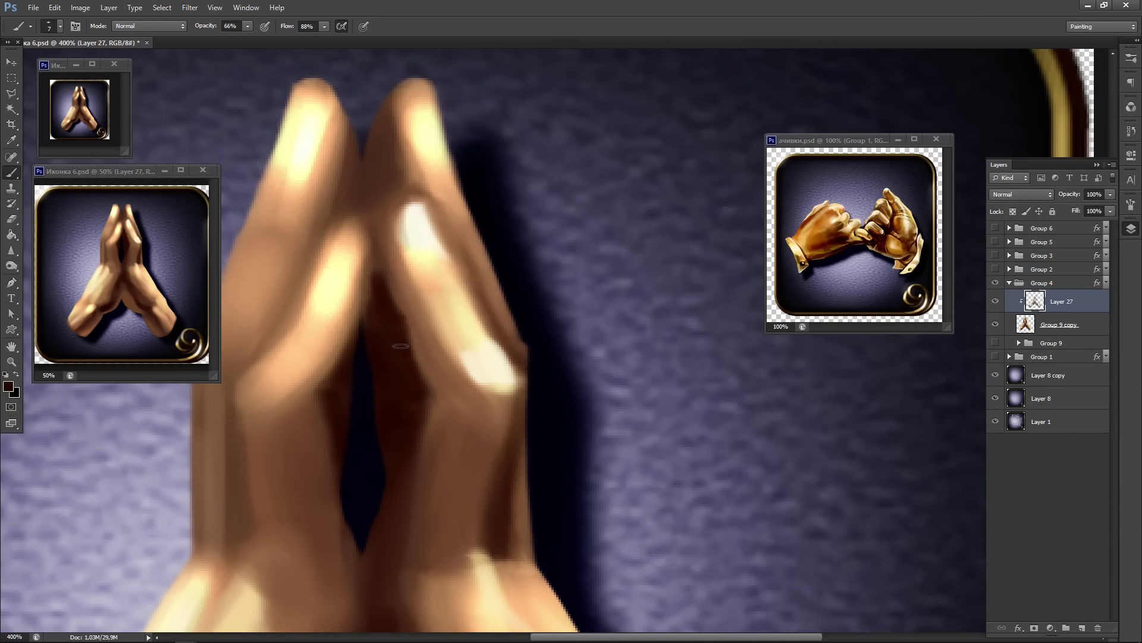
mouse_move(361, 264)
mouse_down()
mouse_move(366, 321)
mouse_move(374, 244)
mouse_move(381, 350)
mouse_move(399, 263)
mouse_up()
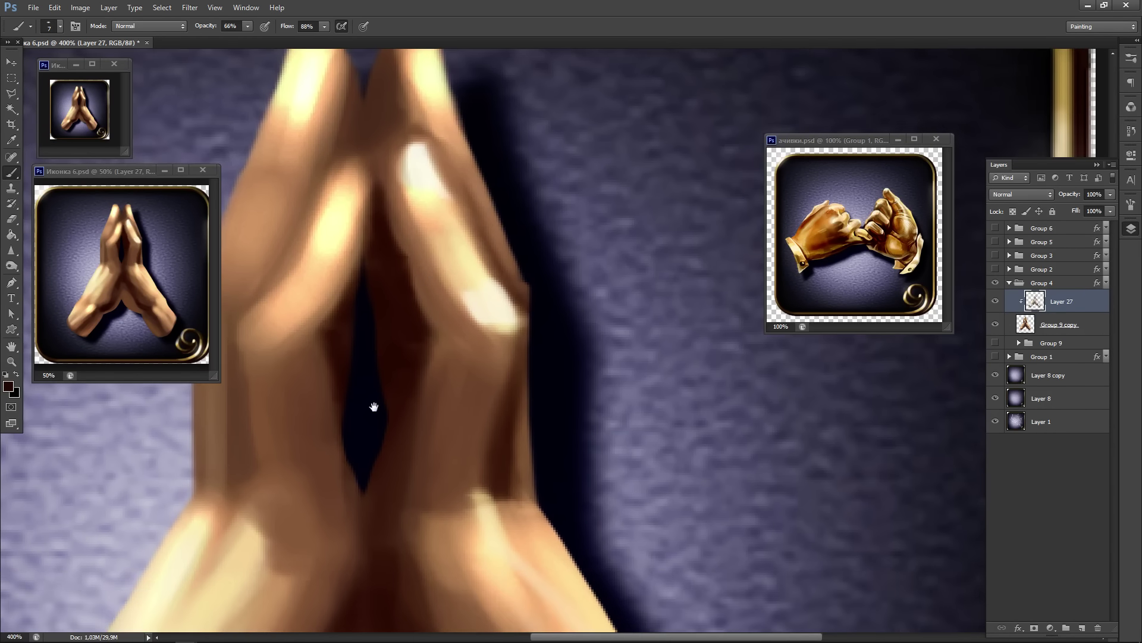
drag(377, 408, 362, 366)
mouse_move(404, 330)
mouse_down()
mouse_move(421, 302)
mouse_move(450, 327)
mouse_up()
mouse_move(411, 286)
mouse_down()
mouse_move(464, 296)
mouse_move(424, 298)
mouse_move(455, 331)
mouse_up()
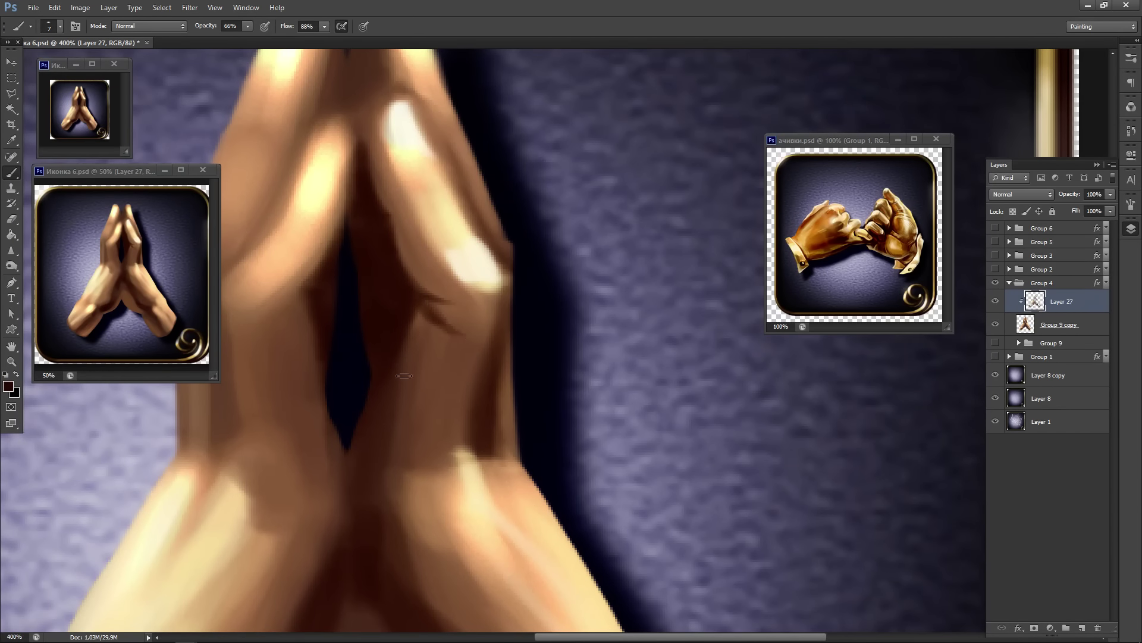
- Define the right-side front finger with a brown contour beside its tip highlight and darker folds along its inner edge
scroll(404, 376, up, 3)
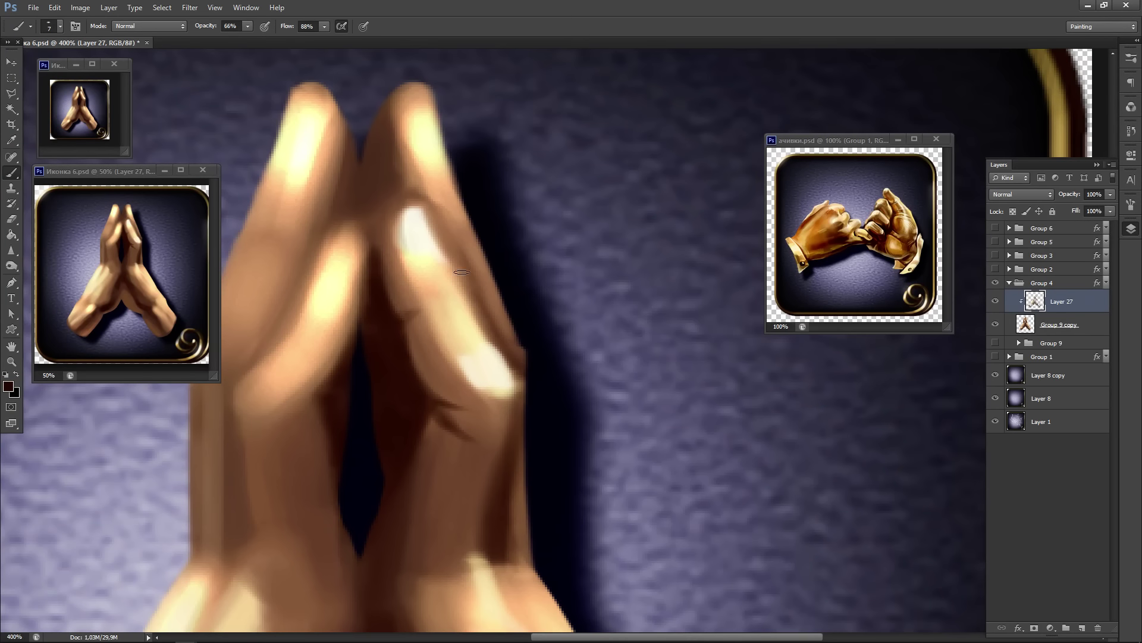
drag(429, 211, 471, 268)
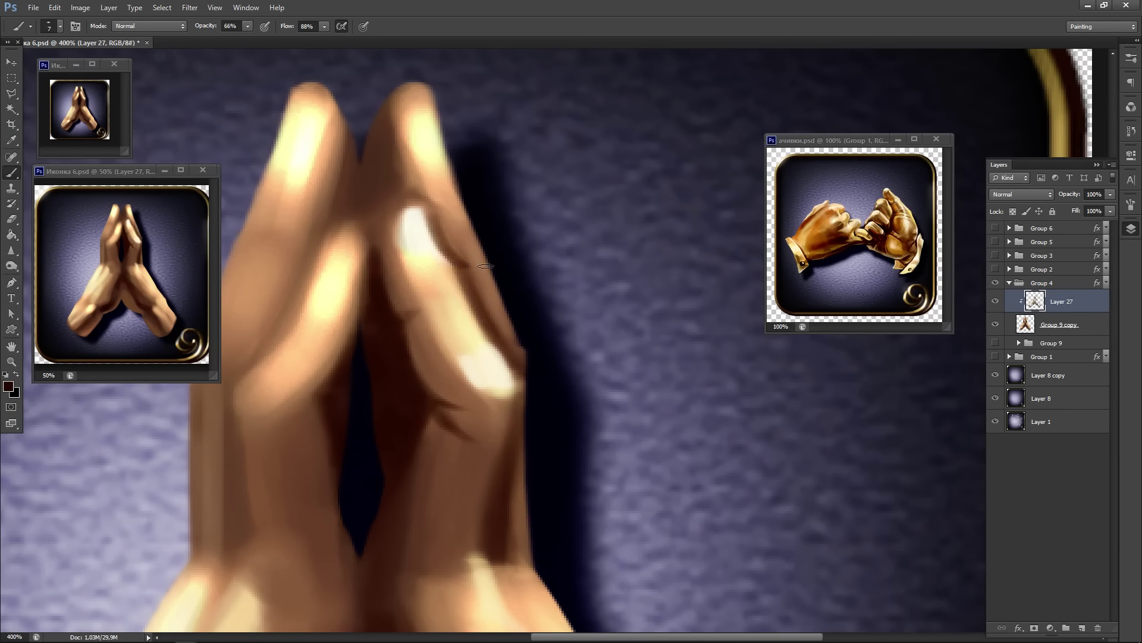
alt+click(442, 208)
drag(434, 204, 463, 257)
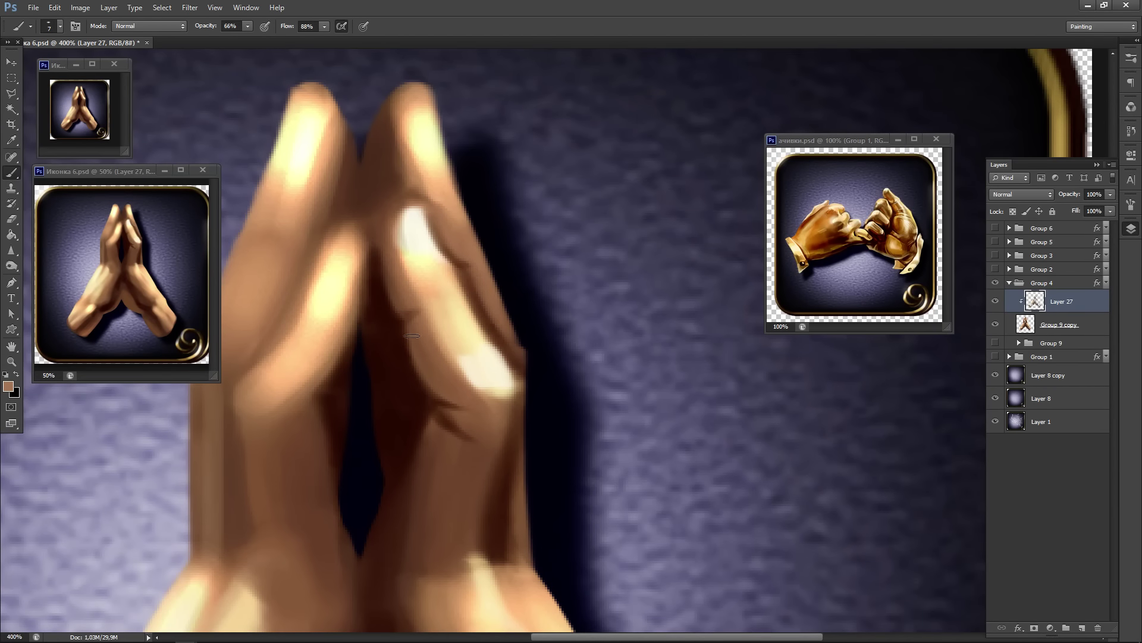
alt+click(411, 413)
mouse_move(395, 231)
mouse_down()
mouse_move(419, 292)
mouse_move(413, 308)
mouse_move(464, 384)
mouse_up()
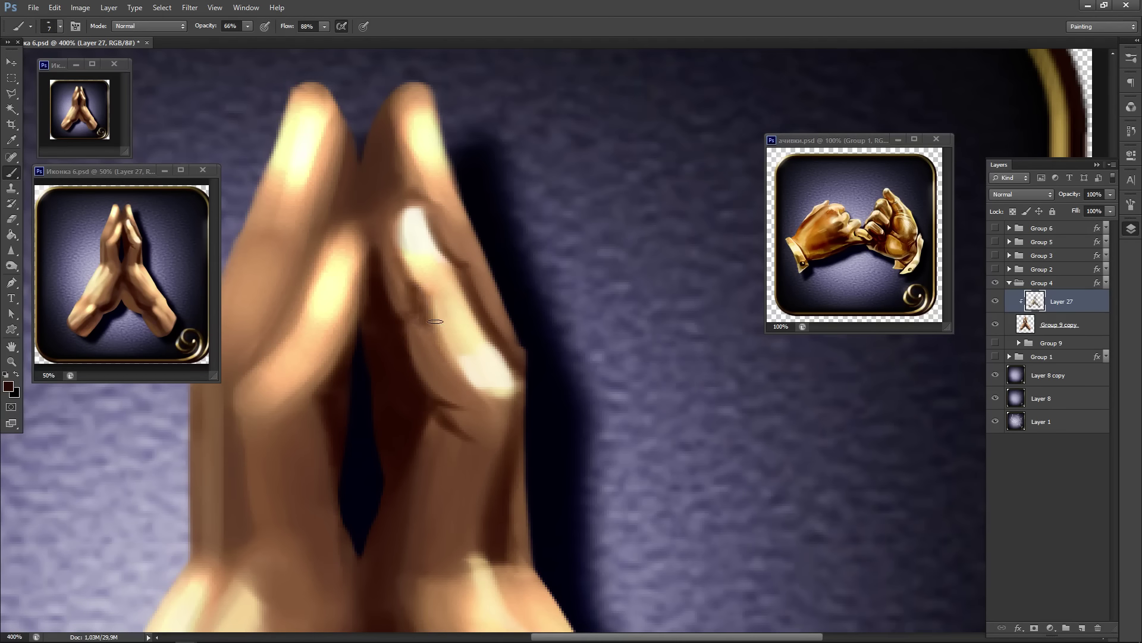
mouse_move(435, 321)
mouse_down()
mouse_move(481, 437)
mouse_move(458, 268)
mouse_move(468, 256)
mouse_move(486, 294)
mouse_up()
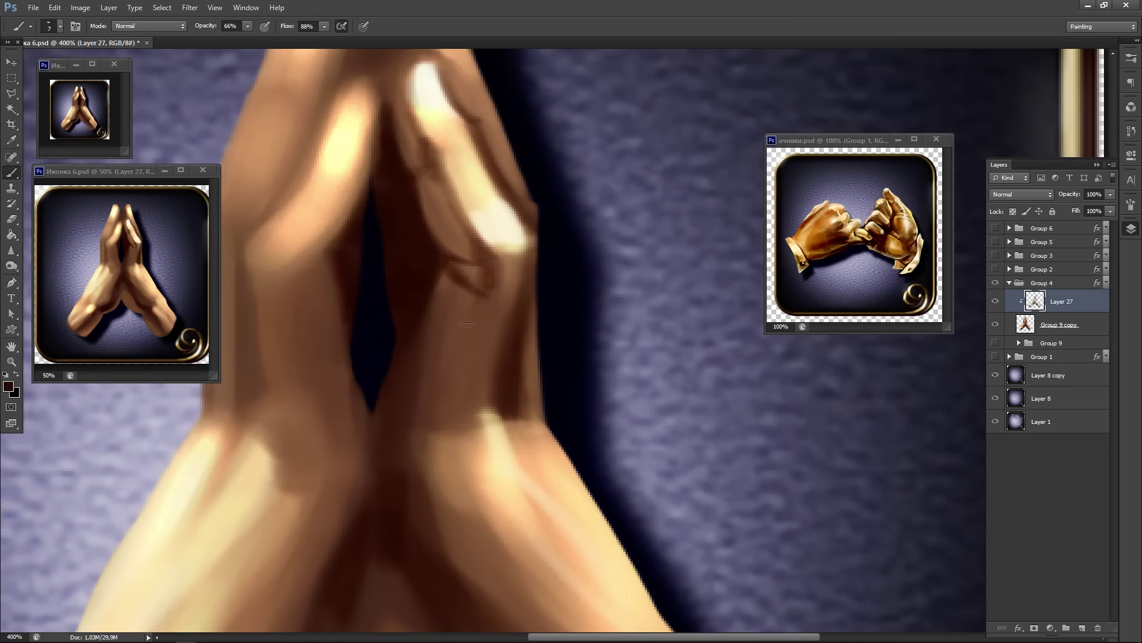
- Shade the section below the right-side knuckle crease with dark brown strokes and soften them with sampled mid-tones
drag(441, 391, 437, 421)
mouse_move(479, 290)
mouse_down()
mouse_move(436, 382)
mouse_move(480, 303)
mouse_up()
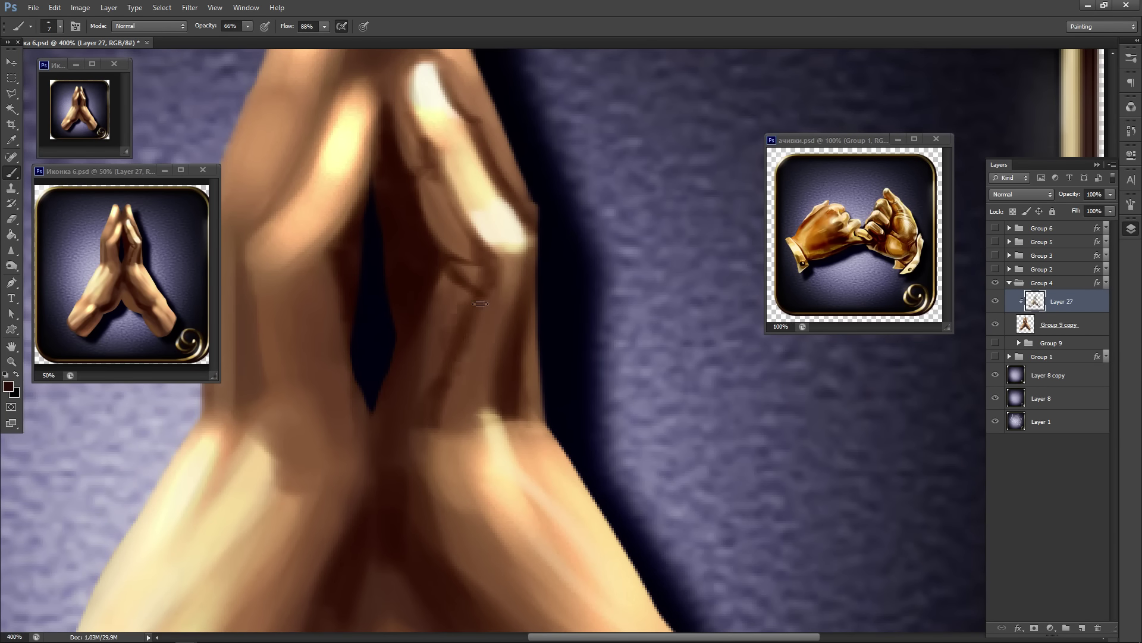
alt+click(459, 337)
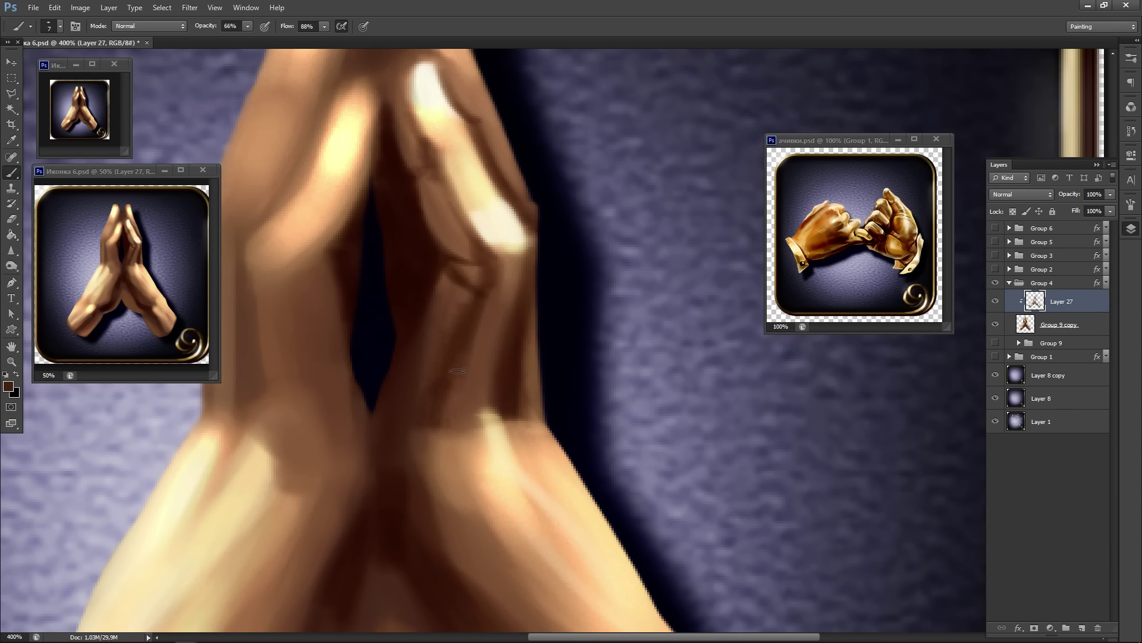
alt+click(465, 305)
drag(471, 296, 474, 308)
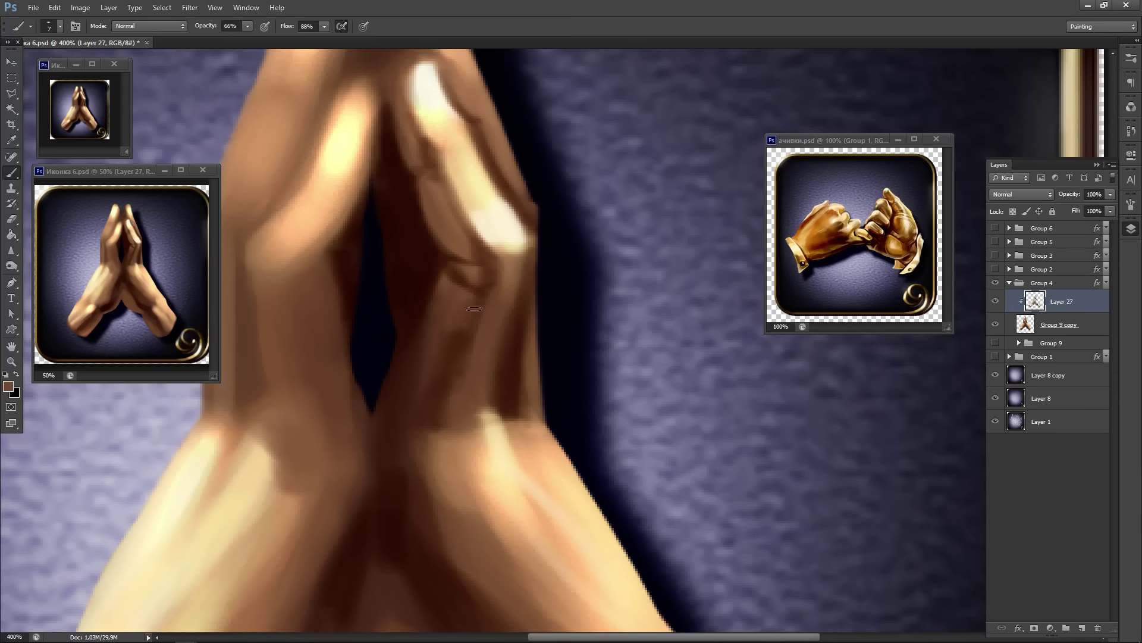
alt+click(454, 358)
- Deepen the shadow between the right-side front finger and the gap with sampled near-black and dark brown tones
alt+click(547, 332)
drag(398, 184, 412, 239)
drag(409, 191, 428, 254)
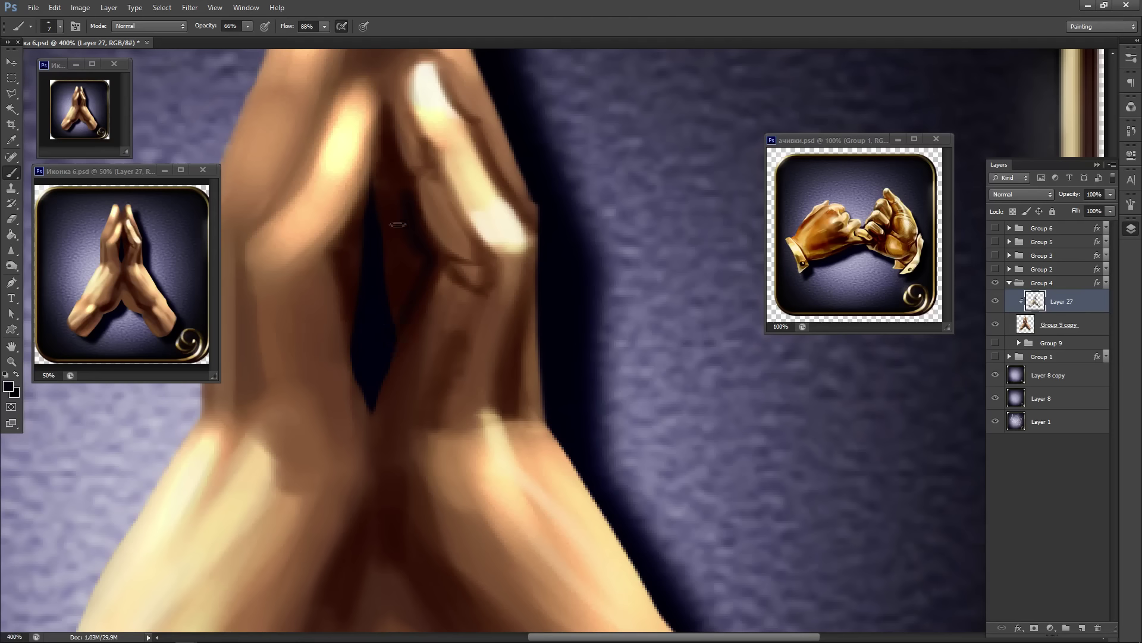
alt+click(417, 259)
drag(411, 245, 410, 363)
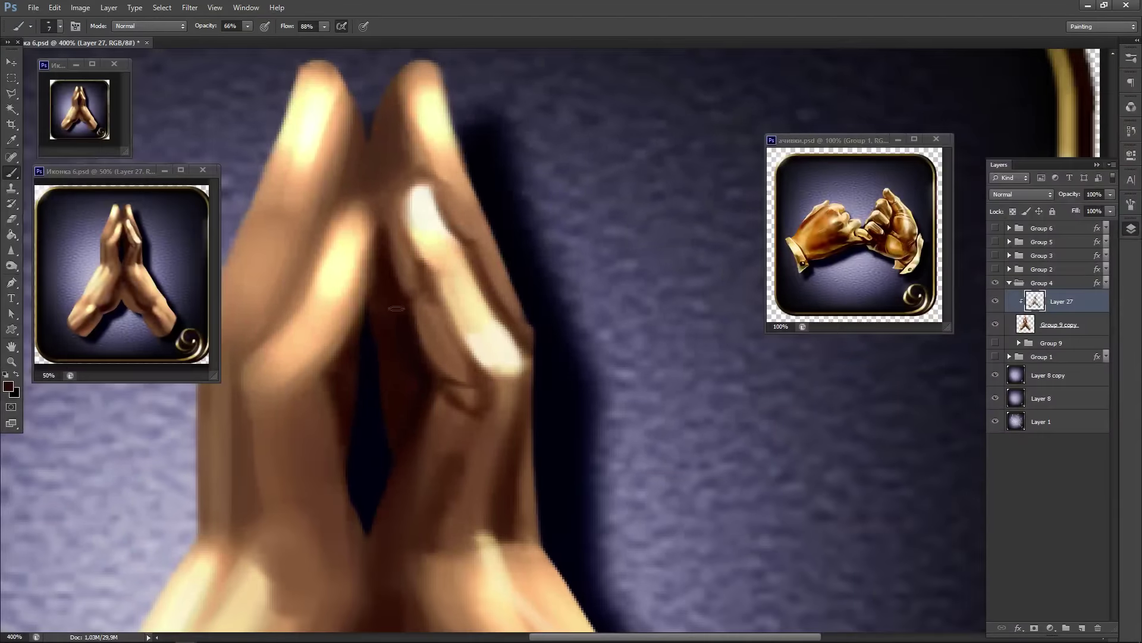
drag(391, 241, 388, 299)
alt+click(392, 344)
- Paint brown shading down the inner side of the right-side rear fingertip, above the front finger
mouse_move(392, 229)
mouse_down()
mouse_move(395, 180)
mouse_move(385, 177)
mouse_move(396, 228)
mouse_move(387, 182)
mouse_move(389, 204)
mouse_move(351, 181)
mouse_move(383, 197)
mouse_move(377, 164)
mouse_up()
alt+click(420, 201)
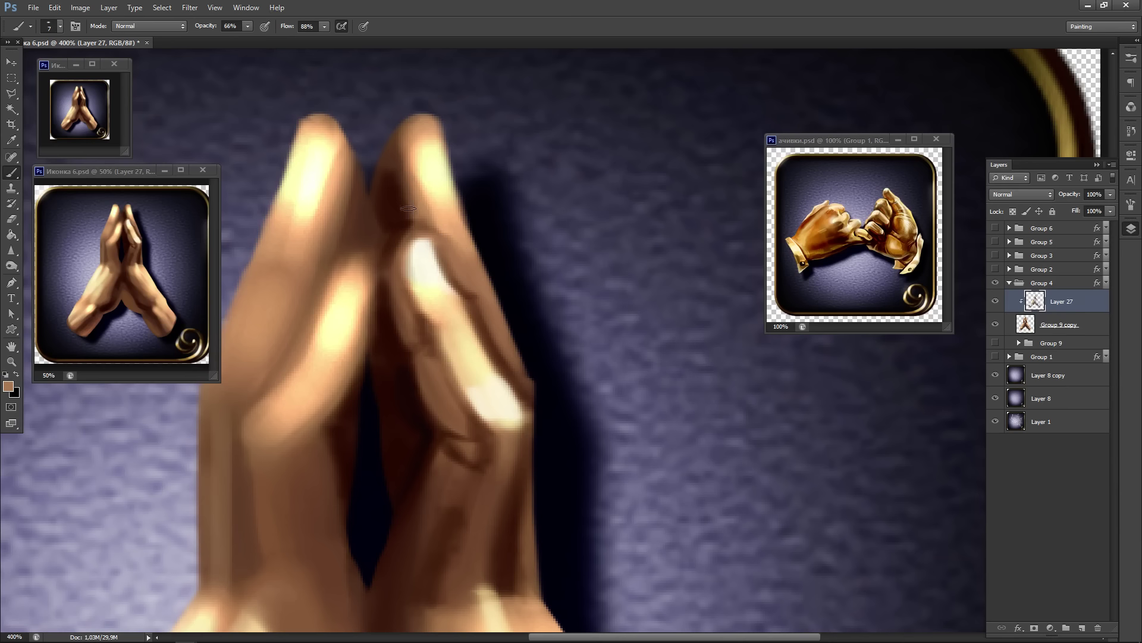
drag(409, 211, 394, 164)
mouse_move(404, 222)
mouse_down()
mouse_move(394, 162)
mouse_move(395, 185)
mouse_up()
alt+click(386, 216)
mouse_move(420, 125)
mouse_down()
mouse_move(408, 180)
mouse_move(409, 134)
mouse_move(405, 172)
mouse_move(428, 224)
mouse_up()
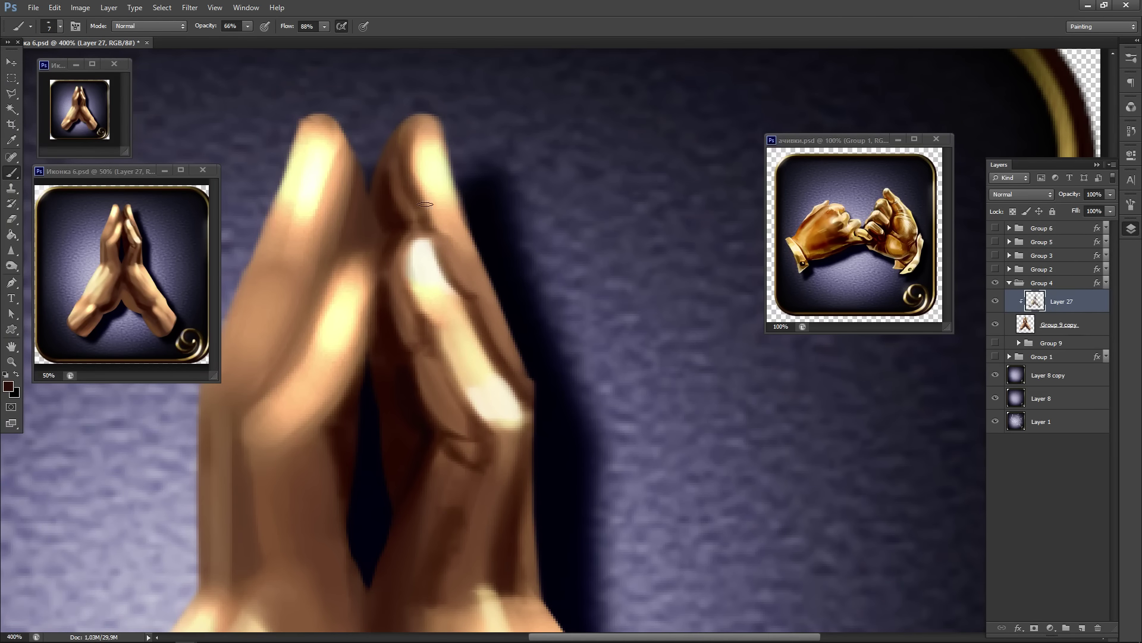
- Paint thin pale yellow rim highlights along the inner edges of the right-side rear fingertip and front finger, redoing the unsatisfactory strokes
alt+click(429, 155)
mouse_move(424, 119)
mouse_down()
mouse_move(434, 140)
mouse_move(425, 119)
mouse_move(390, 143)
mouse_move(397, 205)
mouse_move(414, 223)
mouse_move(395, 236)
mouse_move(397, 320)
mouse_up()
key(ctrl+z)
mouse_move(392, 271)
mouse_down()
mouse_move(402, 332)
mouse_move(402, 323)
mouse_up()
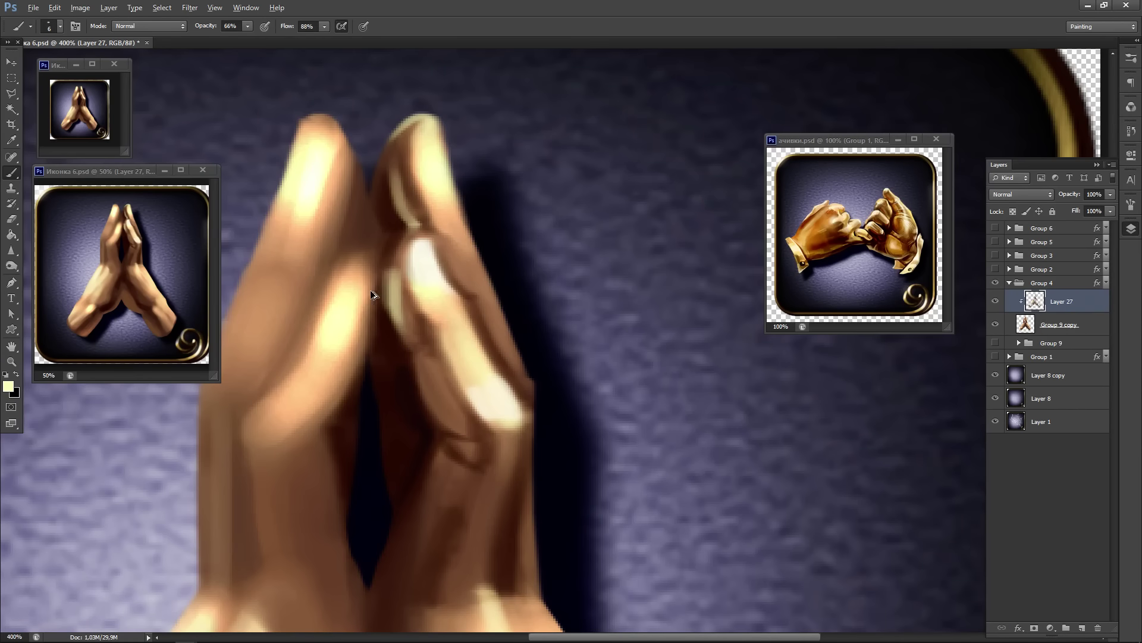
key(ctrl+z)
mouse_move(394, 261)
mouse_down()
mouse_move(389, 295)
mouse_move(391, 268)
mouse_move(405, 335)
mouse_move(389, 267)
mouse_move(400, 304)
mouse_move(406, 243)
mouse_move(394, 331)
mouse_up()
mouse_move(390, 303)
mouse_down()
mouse_move(394, 334)
mouse_move(344, 189)
mouse_up()
drag(398, 257, 425, 319)
mouse_move(408, 278)
mouse_down()
mouse_move(426, 308)
mouse_move(416, 357)
mouse_move(400, 291)
mouse_move(415, 288)
mouse_move(402, 275)
mouse_move(430, 338)
mouse_up()
key(ctrl+alt+z)
key(ctrl+alt+z)
key(ctrl+alt+z)
- Add pale yellow highlights with a 6 px brush along the crease under the right-side front finger and on the section below it
mouse_move(457, 387)
mouse_down()
mouse_move(428, 279)
mouse_move(411, 305)
mouse_up()
drag(427, 253, 411, 329)
drag(431, 274, 405, 336)
drag(425, 235, 447, 250)
drag(420, 298, 461, 262)
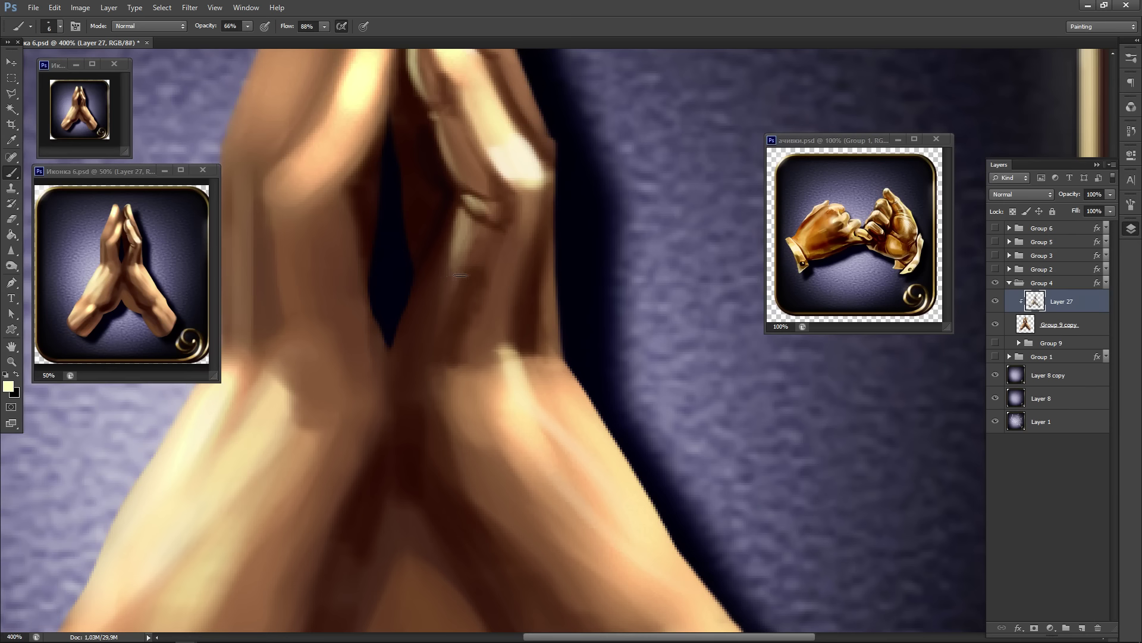
- Refine the crease beneath the right-side front finger with thin strokes in sampled tan and near-black tones
alt+click(480, 225)
alt+click(471, 222)
drag(453, 270, 440, 350)
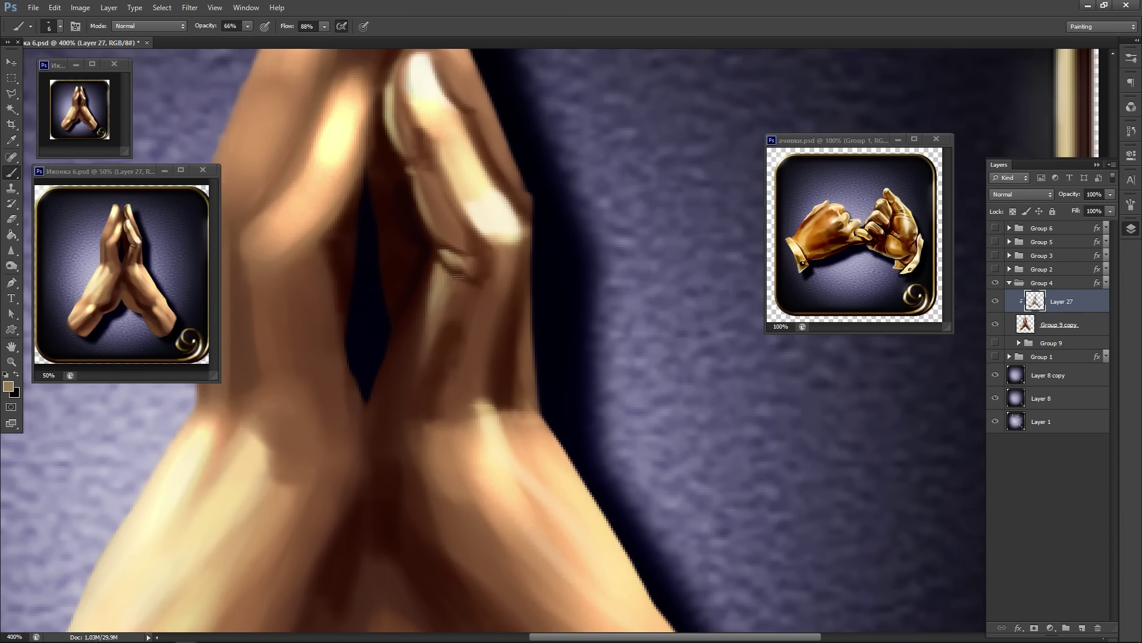
alt+click(411, 237)
mouse_move(480, 241)
mouse_down()
mouse_move(497, 262)
mouse_move(478, 294)
mouse_up()
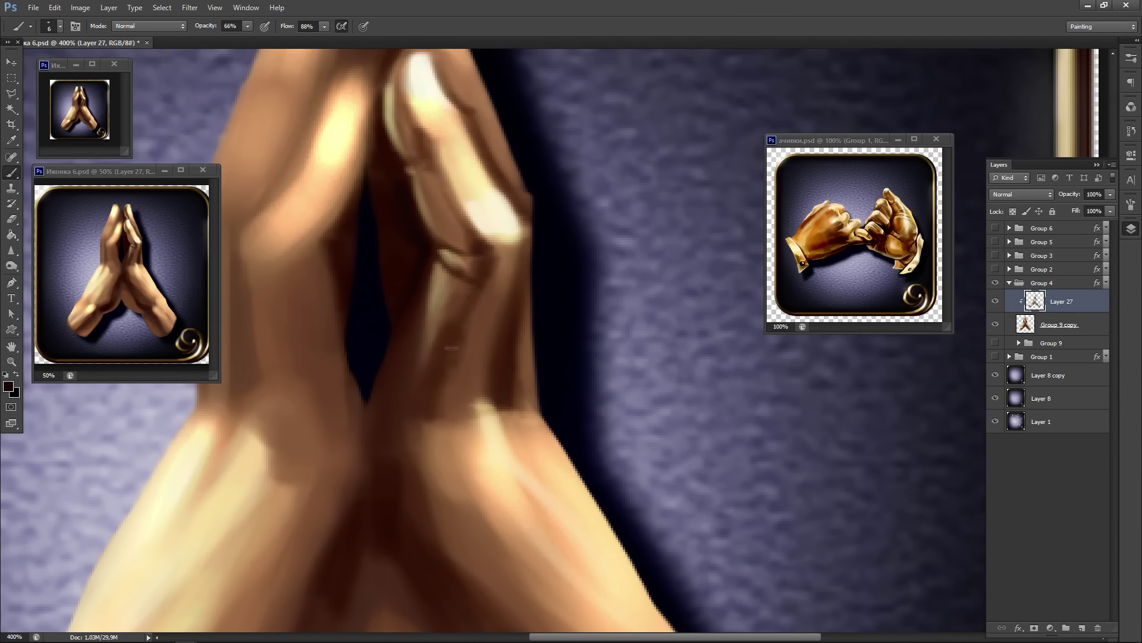
- Shade the right-side finger section between the crease and the knuckles with sampled light and dark brown tones
mouse_move(466, 335)
mouse_down()
mouse_move(457, 331)
mouse_move(463, 346)
mouse_up()
alt+click(454, 310)
mouse_move(437, 412)
mouse_down()
mouse_move(431, 317)
mouse_move(414, 403)
mouse_move(427, 326)
mouse_move(418, 348)
mouse_up()
alt+click(412, 382)
alt+click(447, 326)
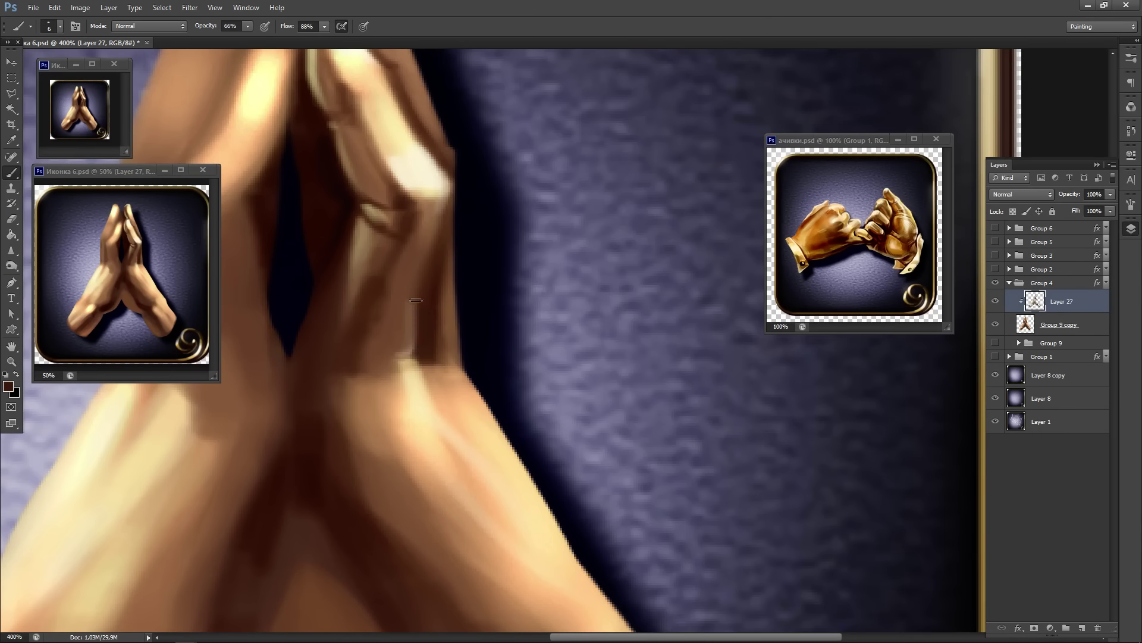
mouse_move(412, 300)
mouse_down()
mouse_move(411, 379)
mouse_move(422, 403)
mouse_move(406, 362)
mouse_move(415, 401)
mouse_move(379, 285)
mouse_move(425, 294)
mouse_move(411, 266)
mouse_move(425, 305)
mouse_move(415, 272)
mouse_move(453, 324)
mouse_up()
- Paint cream highlights on the outer right-side knuckle and along the outer edge of the rear finger
alt+click(413, 388)
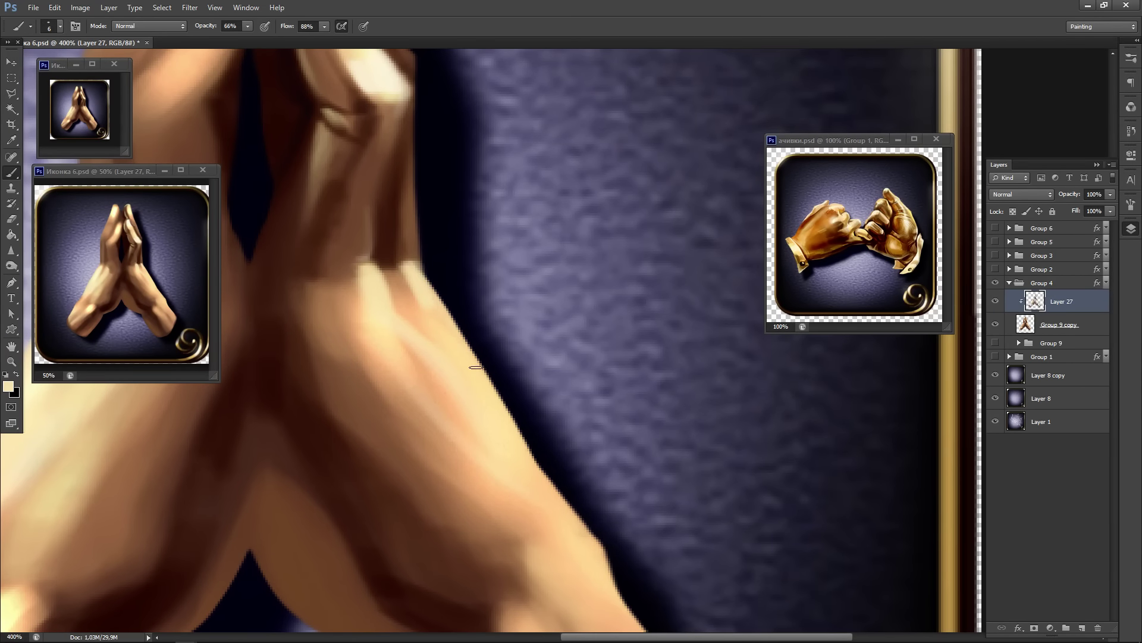
drag(417, 280, 505, 377)
drag(456, 286, 462, 345)
mouse_move(467, 265)
mouse_down()
mouse_move(441, 351)
mouse_move(456, 339)
mouse_up()
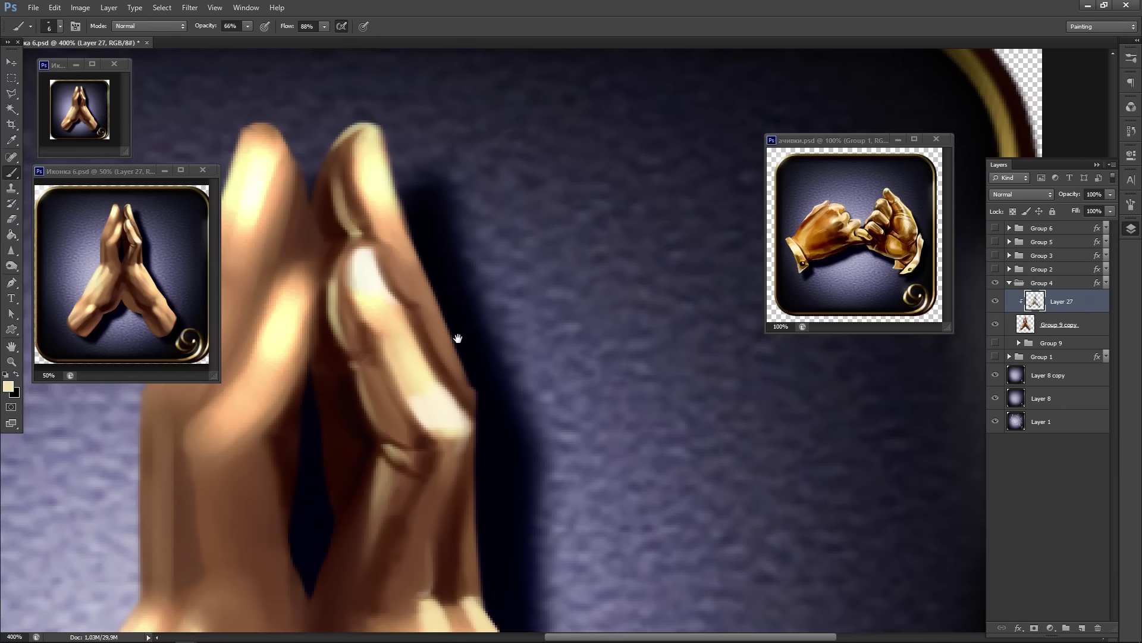
mouse_move(425, 287)
mouse_down()
mouse_move(461, 373)
mouse_move(421, 290)
mouse_move(455, 365)
mouse_move(436, 303)
mouse_up()
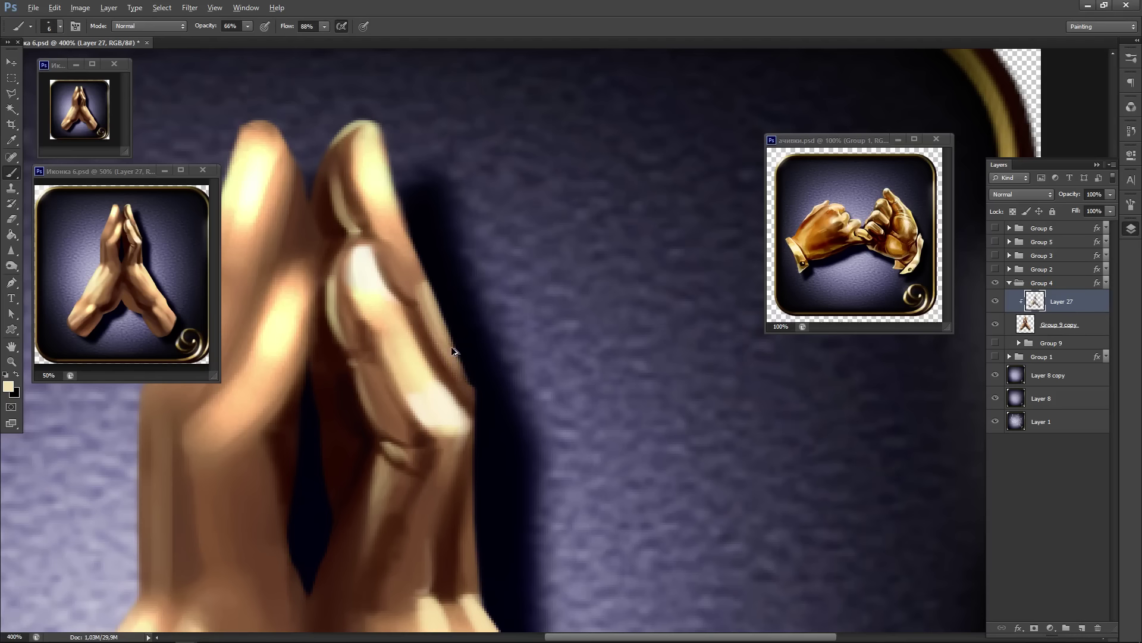
mouse_move(401, 326)
mouse_down()
mouse_move(452, 260)
mouse_move(454, 352)
mouse_up()
drag(420, 395, 441, 258)
drag(441, 424, 444, 273)
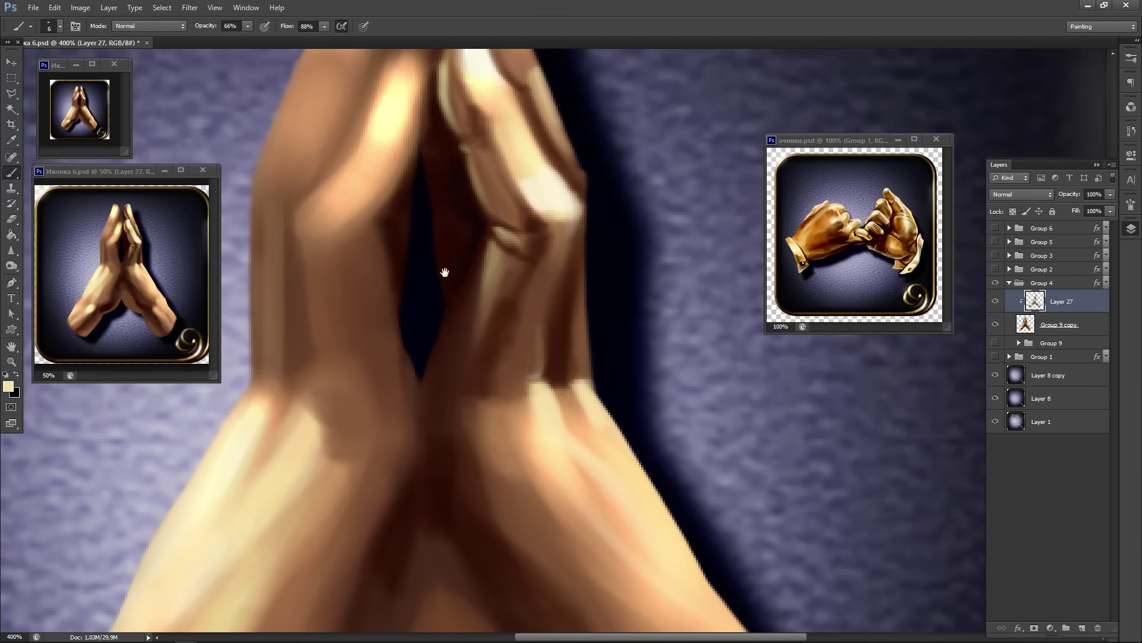
- Paint thin dark brown creases down the back of the right-side hand toward the wrist with a sampled shadow tone
mouse_move(427, 326)
mouse_down()
mouse_move(435, 370)
mouse_move(429, 274)
mouse_move(439, 341)
mouse_move(457, 320)
mouse_move(496, 366)
mouse_move(461, 343)
mouse_move(496, 355)
mouse_move(532, 420)
mouse_move(454, 301)
mouse_move(473, 354)
mouse_move(482, 264)
mouse_move(428, 263)
mouse_move(449, 327)
mouse_move(429, 284)
mouse_move(526, 436)
mouse_up()
alt+click(438, 296)
mouse_move(520, 396)
mouse_down()
mouse_move(564, 466)
mouse_move(417, 358)
mouse_move(531, 424)
mouse_move(560, 479)
mouse_move(404, 339)
mouse_up()
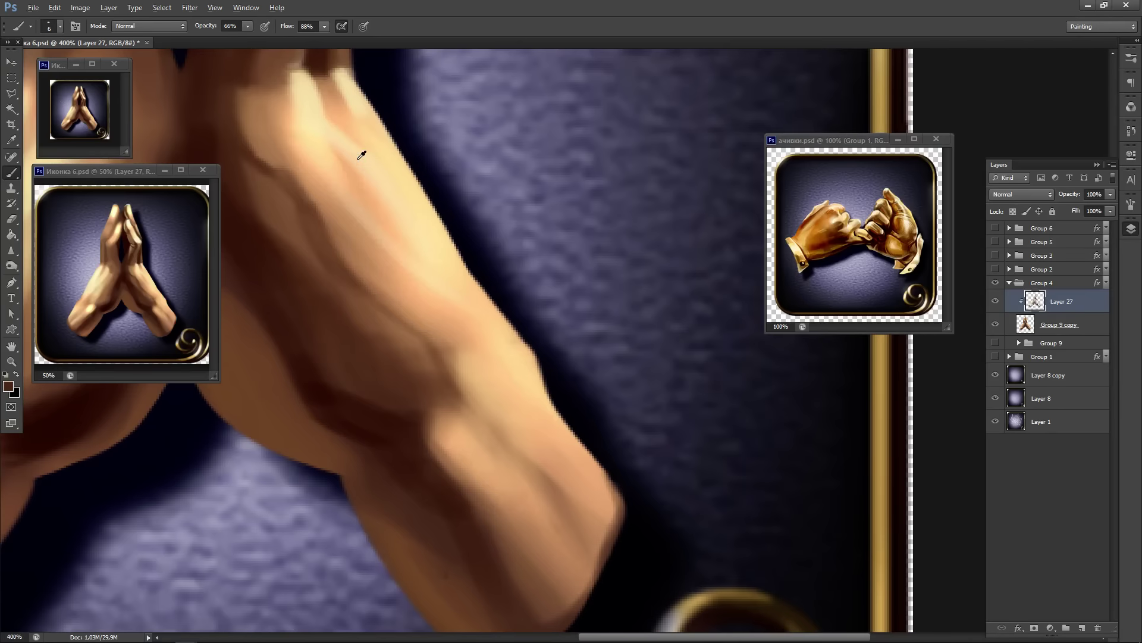
- Paint bright pale yellow highlights on the two right-side wrist bumps, enlarging the brush to 15 px for the outer one
alt+click(311, 107)
mouse_move(446, 429)
mouse_down()
mouse_move(473, 445)
mouse_move(469, 455)
mouse_move(459, 440)
mouse_move(483, 478)
mouse_move(444, 449)
mouse_move(462, 443)
mouse_move(451, 432)
mouse_move(504, 498)
mouse_up()
key(bracketright)
key(bracketright)
key(bracketright)
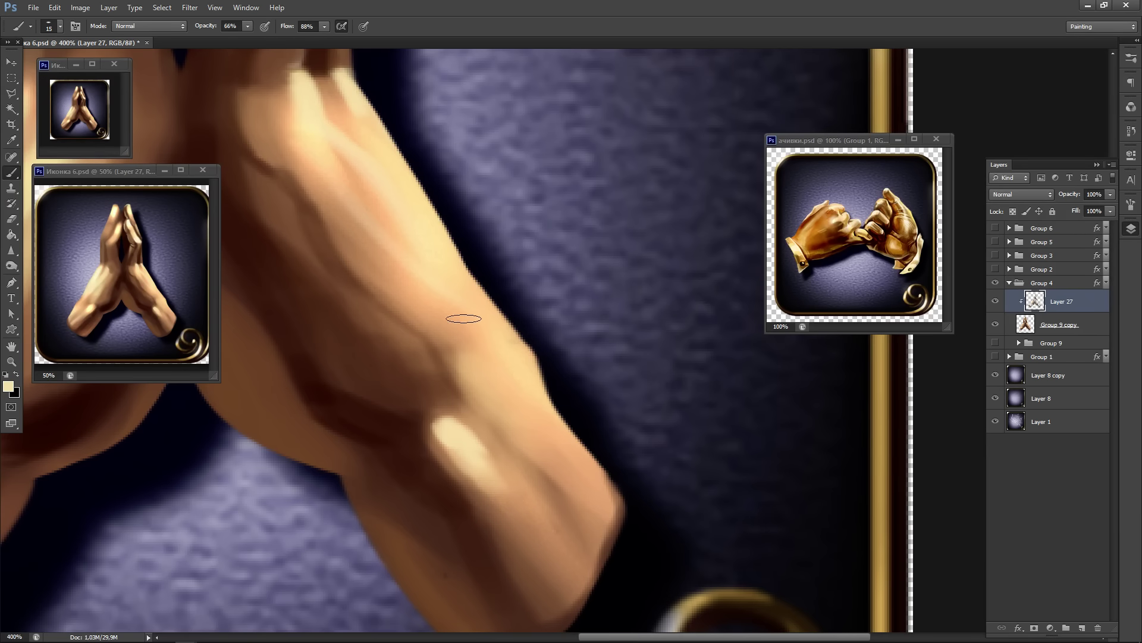
mouse_move(461, 319)
mouse_down()
mouse_move(493, 383)
mouse_move(480, 325)
mouse_move(512, 365)
mouse_up()
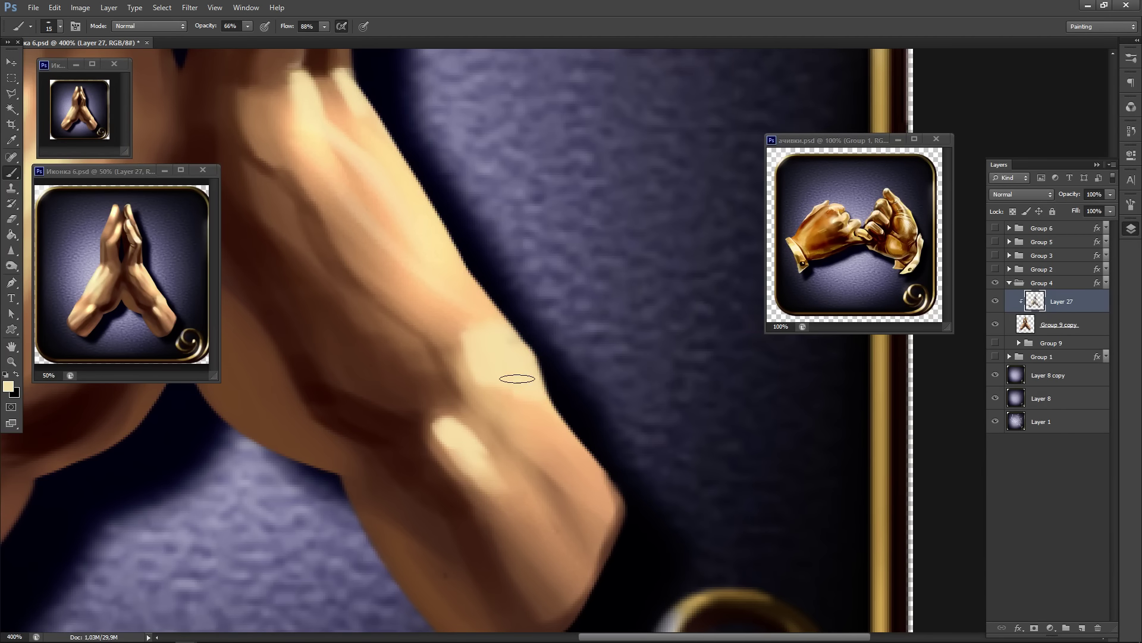
- Paint a thin cream rim highlight with a 7 px brush along the inner edge of the right-side hand down to the wrist
drag(382, 355, 498, 353)
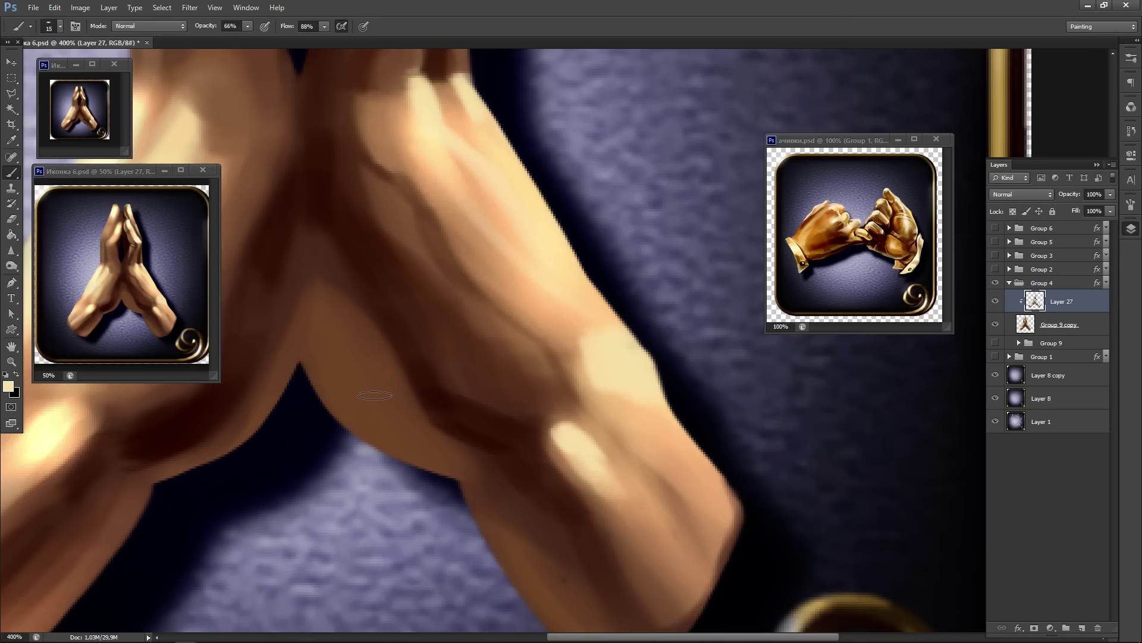
drag(386, 335, 387, 356)
key(bracketleft)
key(bracketleft)
key(bracketleft)
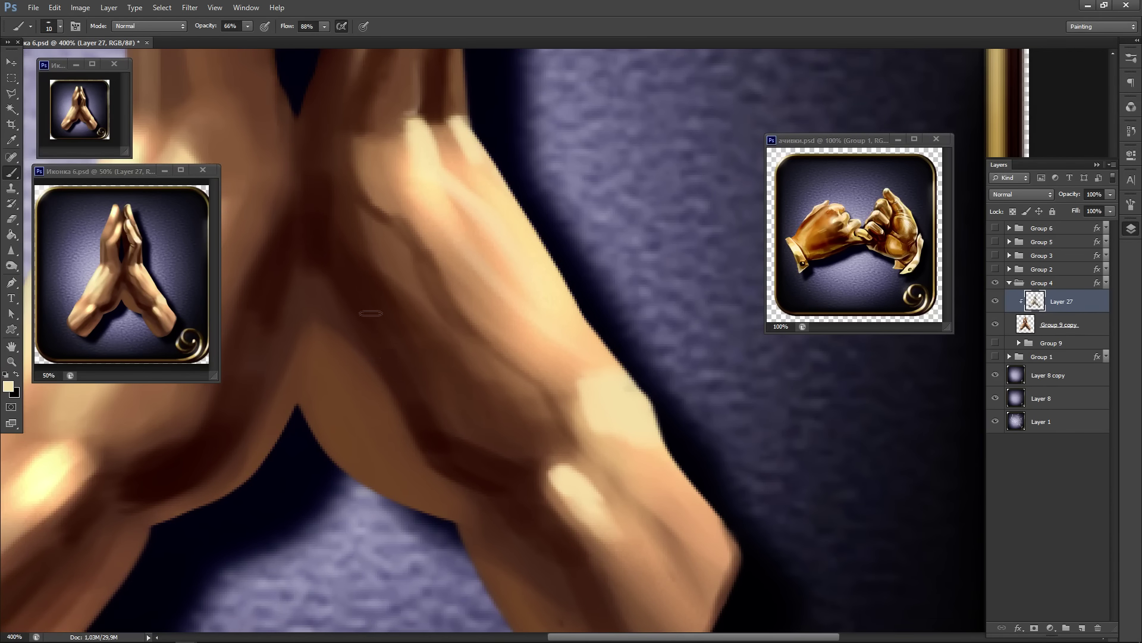
key(bracketleft)
mouse_move(309, 233)
mouse_down()
mouse_move(335, 303)
mouse_move(312, 258)
mouse_move(339, 312)
mouse_up()
mouse_move(311, 257)
mouse_down()
mouse_move(341, 316)
mouse_move(378, 348)
mouse_move(420, 438)
mouse_up()
mouse_move(379, 355)
mouse_down()
mouse_move(432, 481)
mouse_move(485, 509)
mouse_up()
drag(418, 459, 480, 503)
drag(392, 441, 499, 522)
mouse_move(444, 482)
mouse_down()
mouse_move(363, 398)
mouse_move(357, 366)
mouse_up()
drag(309, 279, 444, 426)
- Shade the palm area beside the cream rim line with sampled brown and tan tones, lightening its lower edge
alt+click(359, 364)
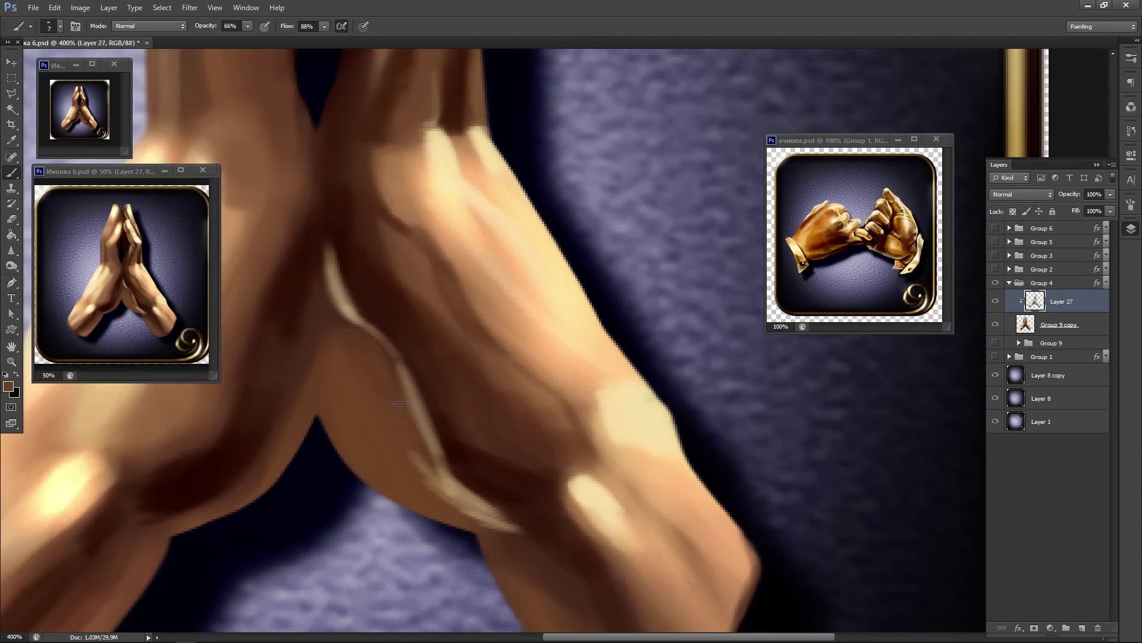
drag(355, 437, 471, 519)
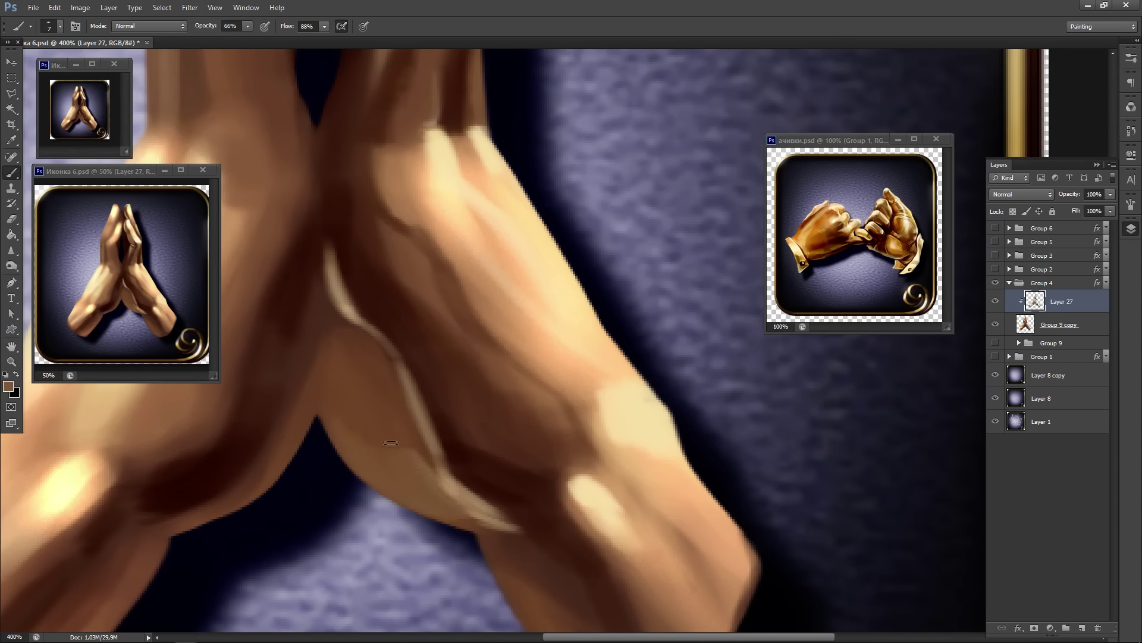
alt+click(458, 484)
drag(380, 467, 460, 522)
drag(433, 479, 491, 526)
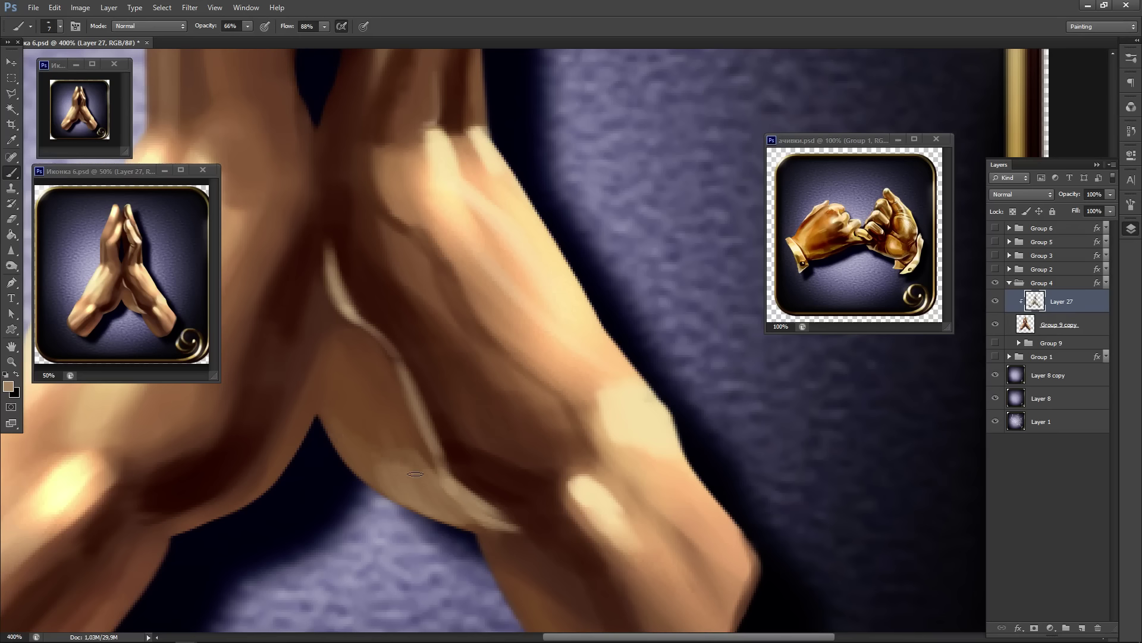
mouse_move(420, 477)
mouse_down()
mouse_move(390, 495)
mouse_move(381, 463)
mouse_up()
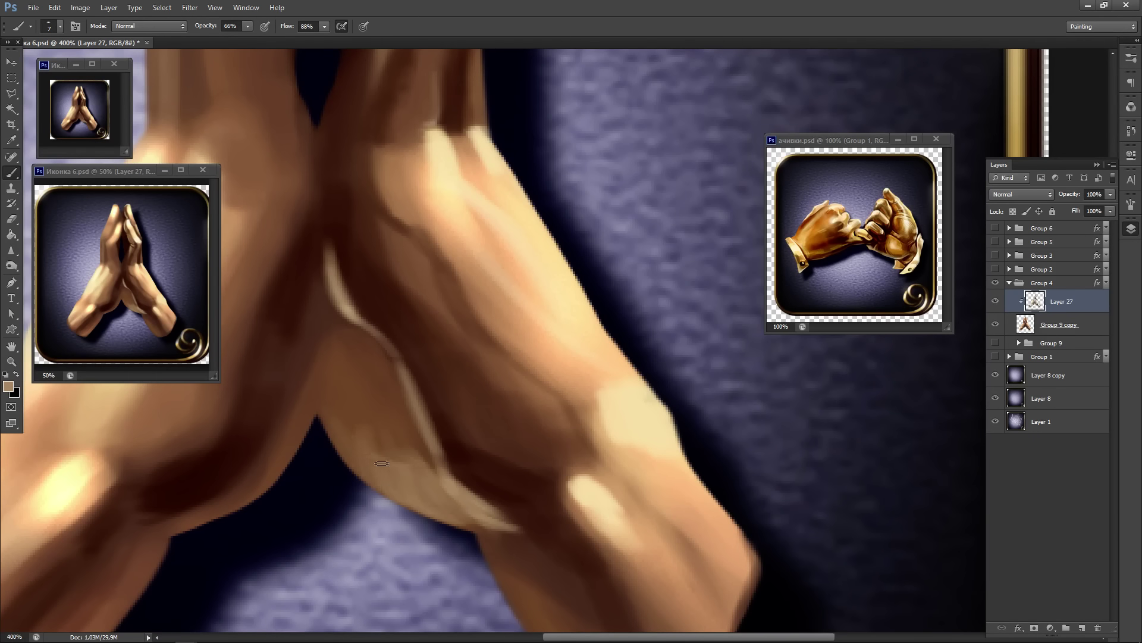
- Paint a thin pale rim highlight along the inner edge of the left-side hand, down to its wrist
drag(384, 349, 393, 422)
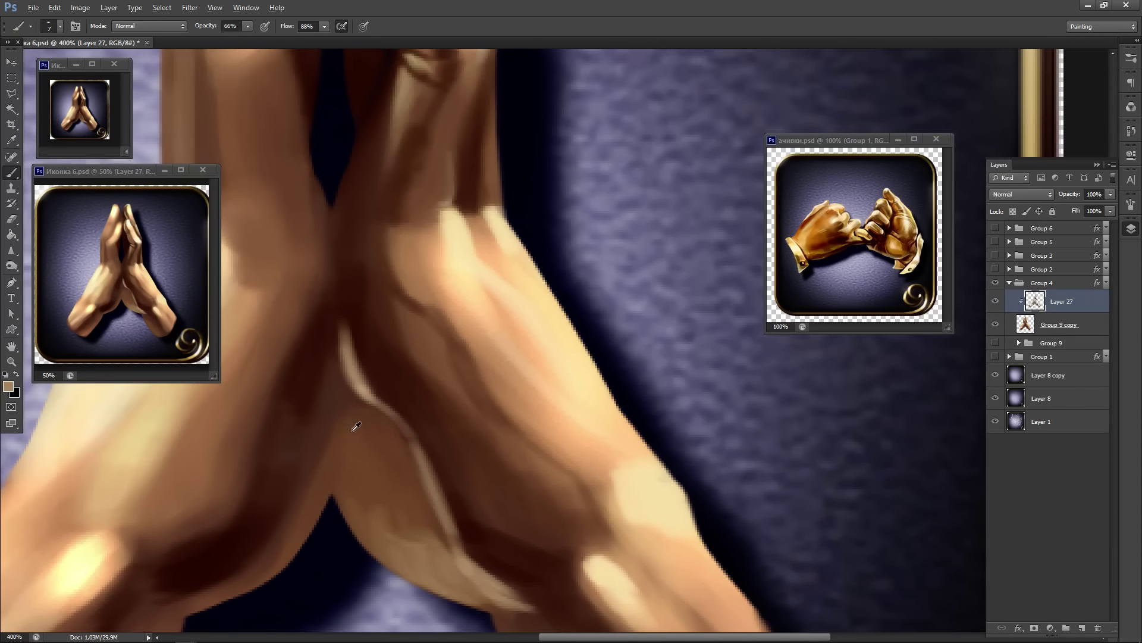
mouse_move(333, 373)
mouse_down()
mouse_move(366, 361)
mouse_move(392, 325)
mouse_move(368, 386)
mouse_move(367, 454)
mouse_up()
mouse_move(362, 391)
mouse_down()
mouse_move(349, 467)
mouse_move(322, 512)
mouse_move(228, 547)
mouse_move(343, 471)
mouse_up()
mouse_move(370, 354)
mouse_down()
mouse_move(363, 407)
mouse_move(431, 445)
mouse_move(414, 391)
mouse_move(422, 398)
mouse_move(470, 485)
mouse_up()
- Darken the upper part of the palm between the two rim lines and blend it with sampled brown tones
alt+click(348, 382)
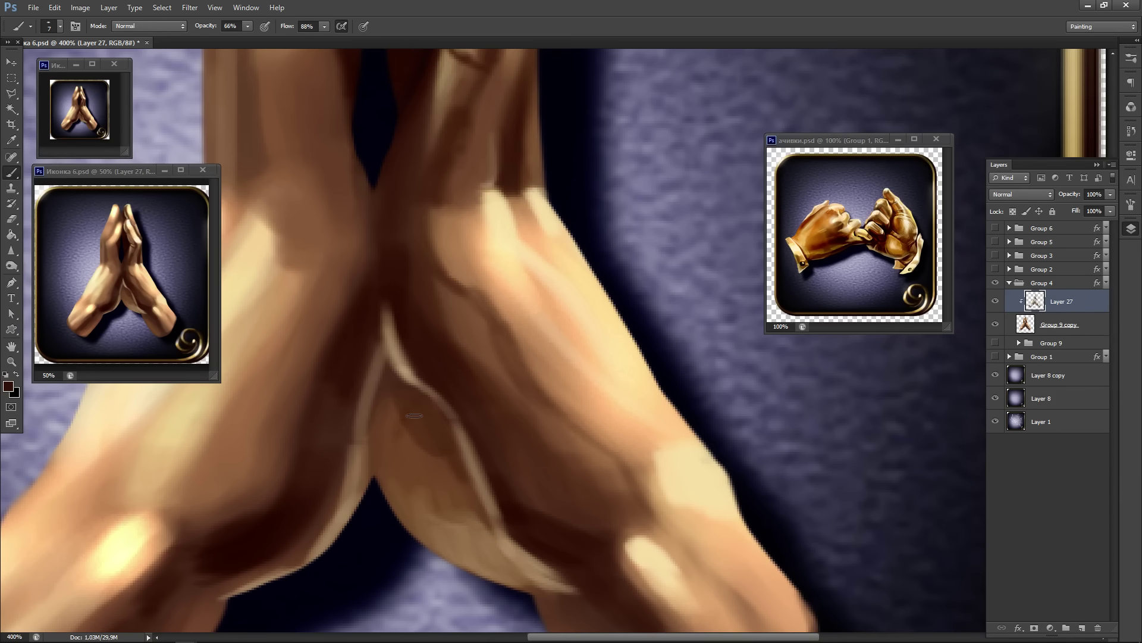
drag(414, 415, 411, 452)
alt+click(406, 469)
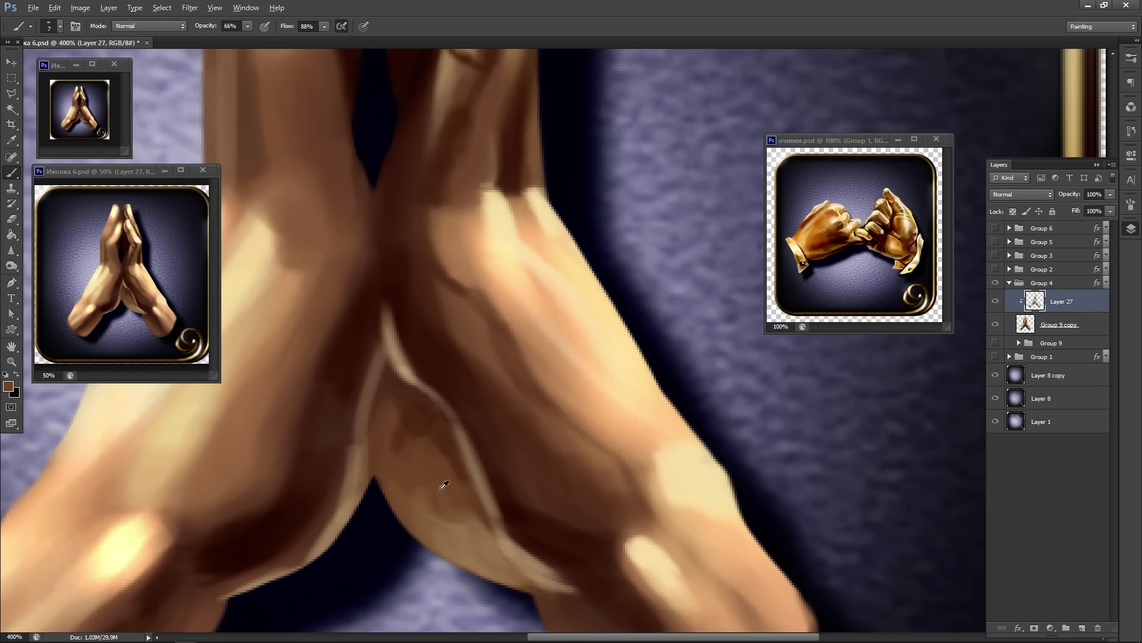
alt+click(445, 430)
alt+click(414, 470)
alt+click(448, 521)
alt+click(425, 457)
alt+click(393, 384)
drag(468, 454, 454, 454)
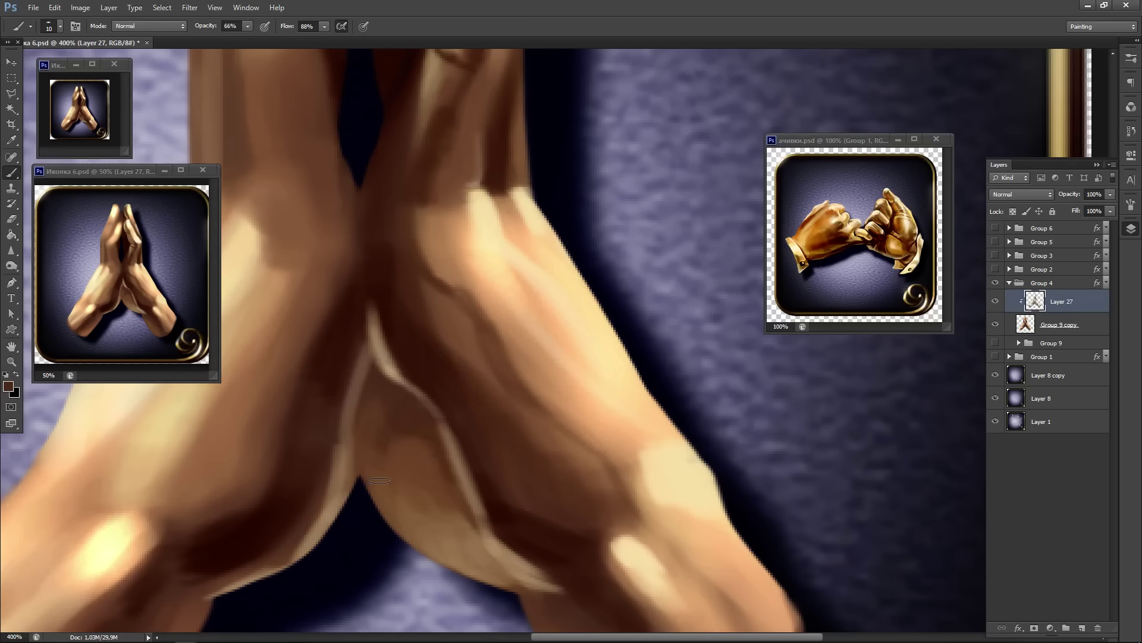
- Paint a sampled tan tone along the inner lower edge of the right-side forearm
drag(421, 465, 293, 195)
alt+click(401, 316)
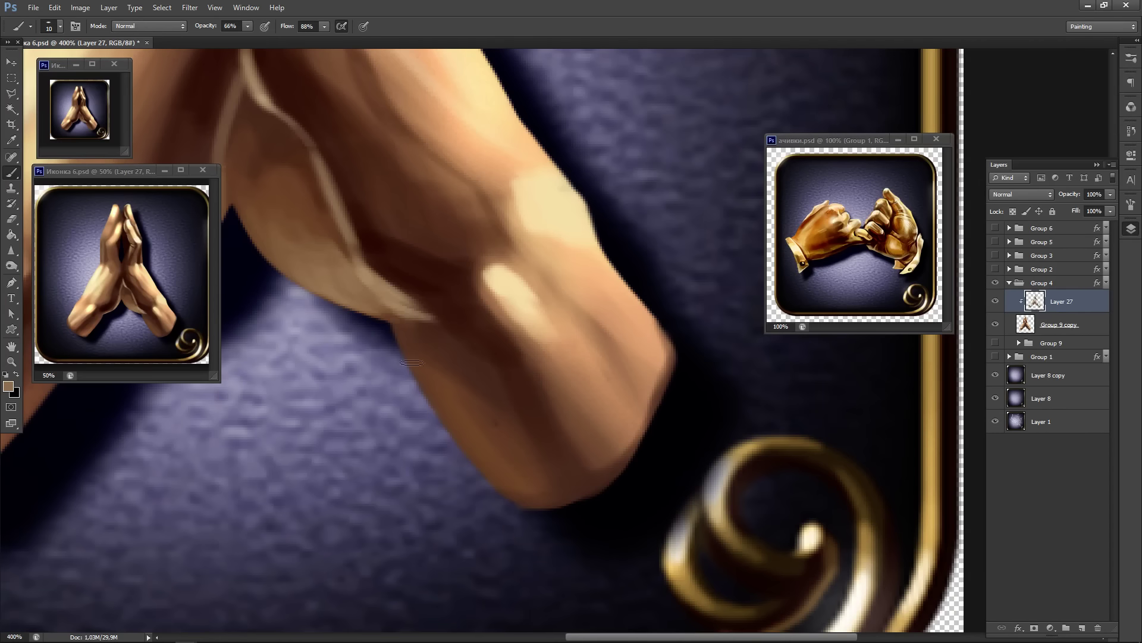
mouse_move(411, 362)
mouse_down()
mouse_move(487, 457)
mouse_move(433, 386)
mouse_move(500, 489)
mouse_up()
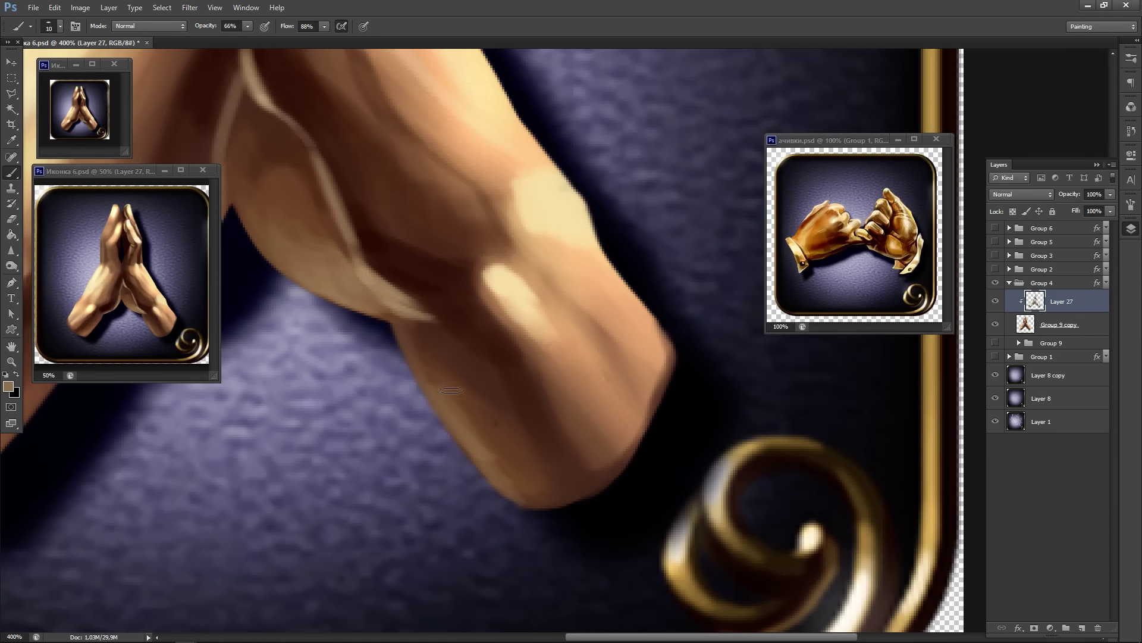
- Paint a thin tan highlight on the right-side forearm below the palm with a smaller brush, undoing its lower strokes
key(bracketleft)
key(bracketleft)
mouse_move(452, 324)
mouse_down()
mouse_move(478, 358)
mouse_move(503, 438)
mouse_up()
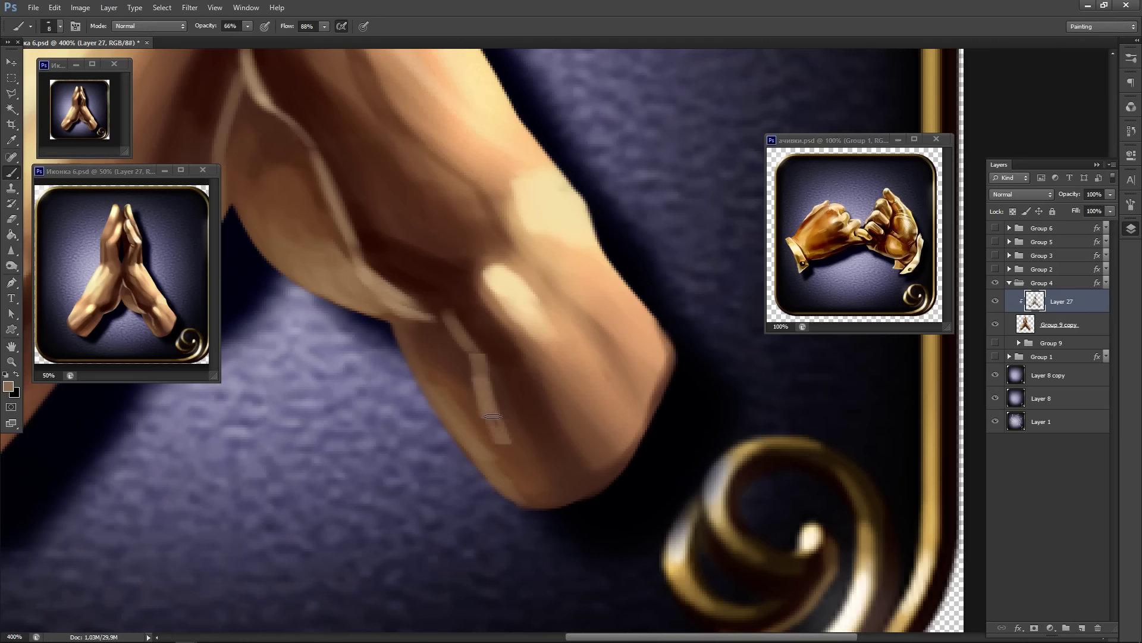
key(ctrl+alt+z)
key(ctrl+alt+z)
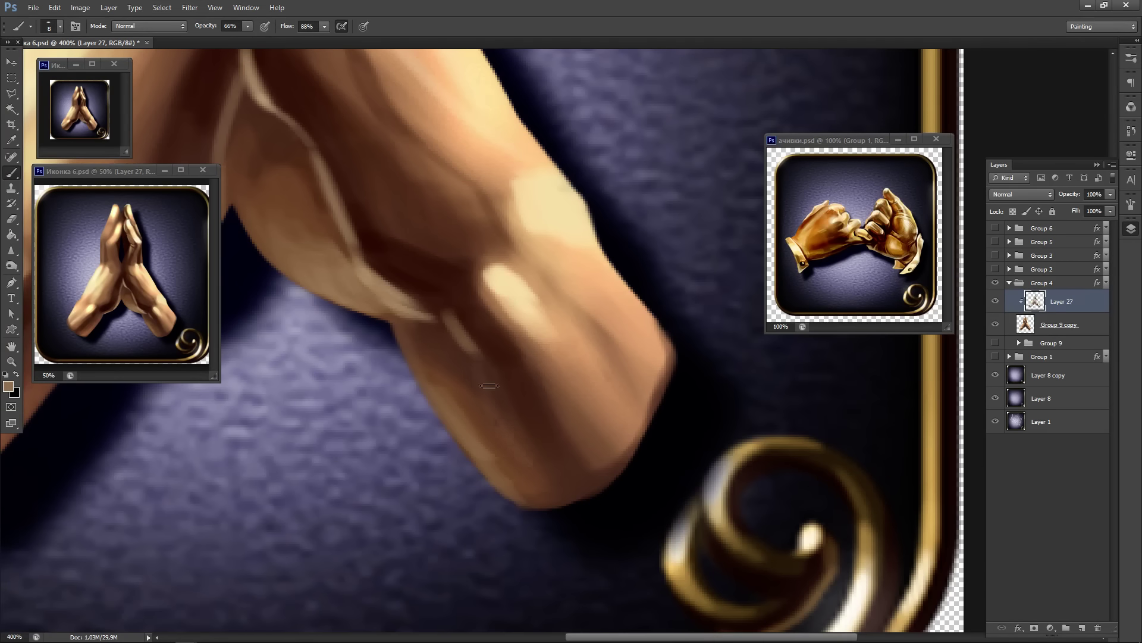
- Lighten the inner side of the right-side forearm with long tan strokes running toward its cut end
drag(489, 385, 546, 475)
drag(443, 352, 476, 392)
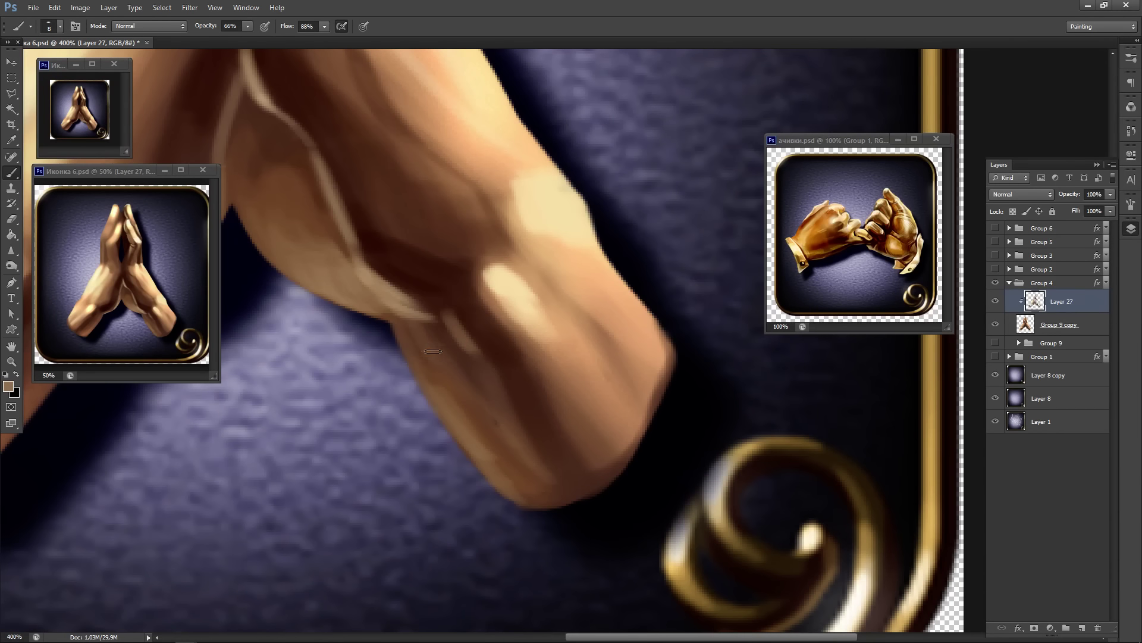
mouse_move(425, 329)
mouse_down()
mouse_move(439, 357)
mouse_move(419, 367)
mouse_move(525, 477)
mouse_up()
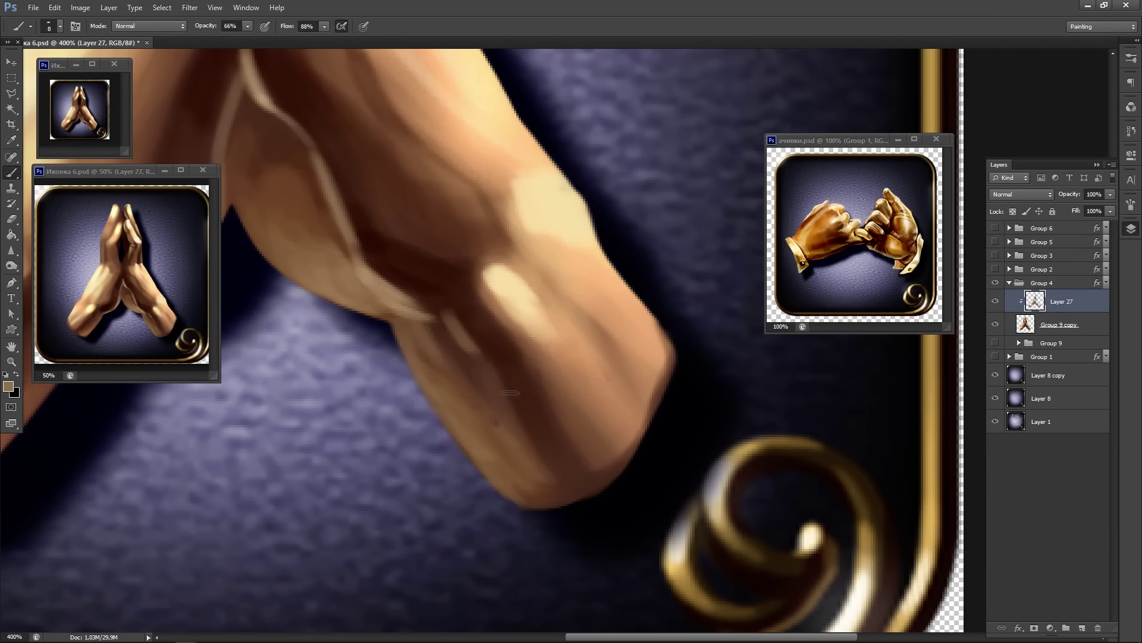
mouse_move(448, 367)
mouse_down()
mouse_move(552, 479)
mouse_move(517, 479)
mouse_move(526, 488)
mouse_up()
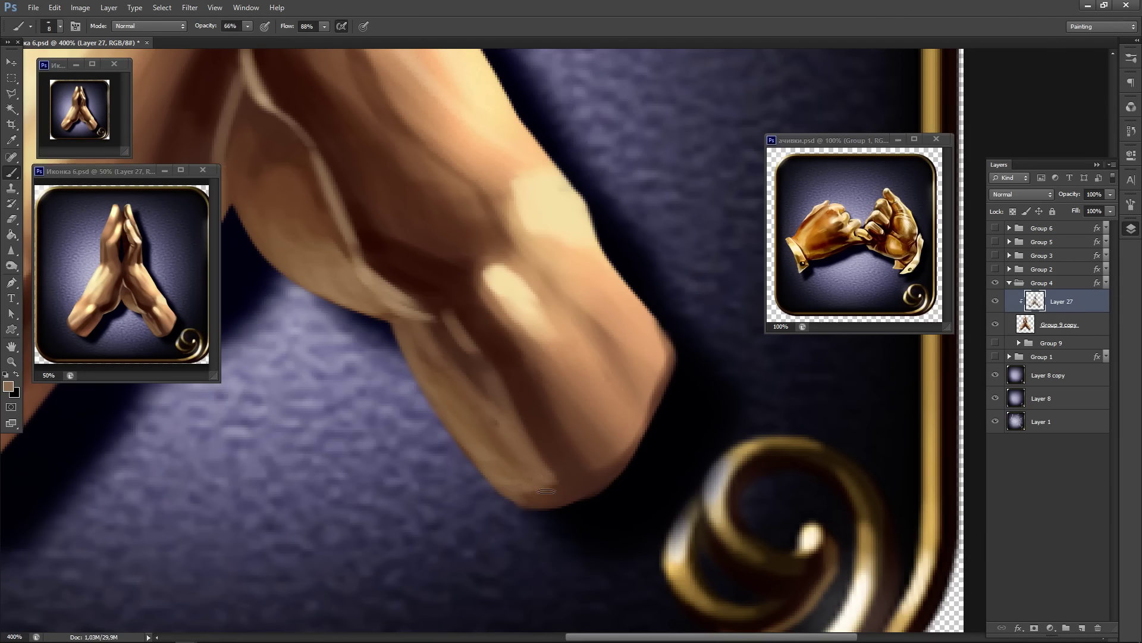
mouse_move(432, 413)
mouse_down()
mouse_move(498, 469)
mouse_move(436, 494)
mouse_move(566, 380)
mouse_move(427, 418)
mouse_up()
- Blend the cut end of the right-side forearm with sampled brown tones
alt+click(460, 441)
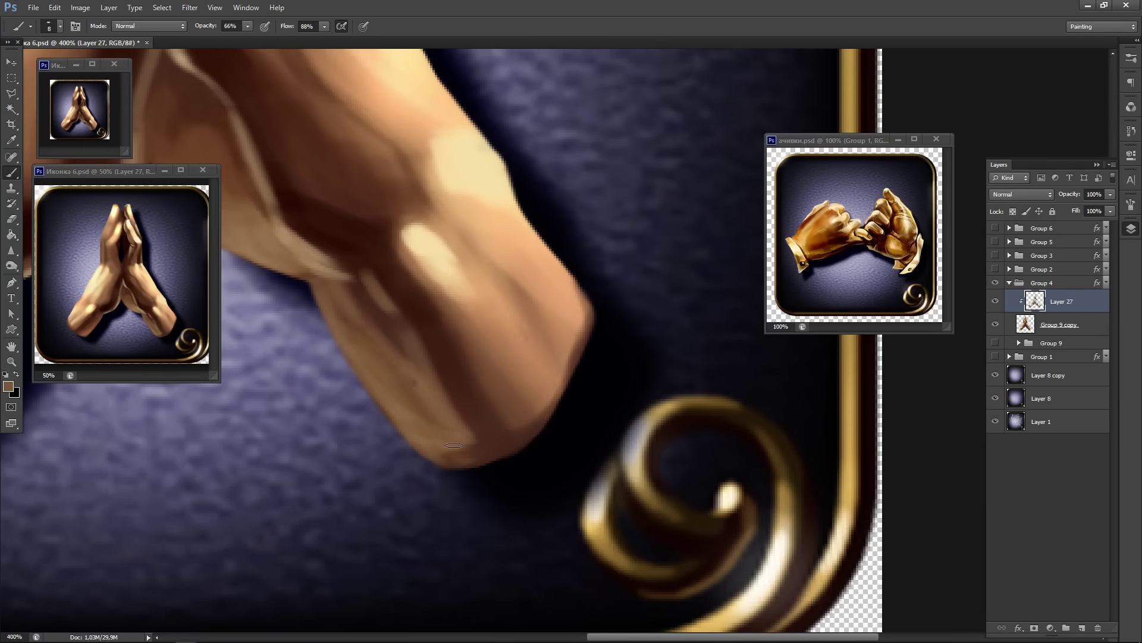
alt+click(472, 436)
alt+click(485, 451)
drag(450, 416, 510, 454)
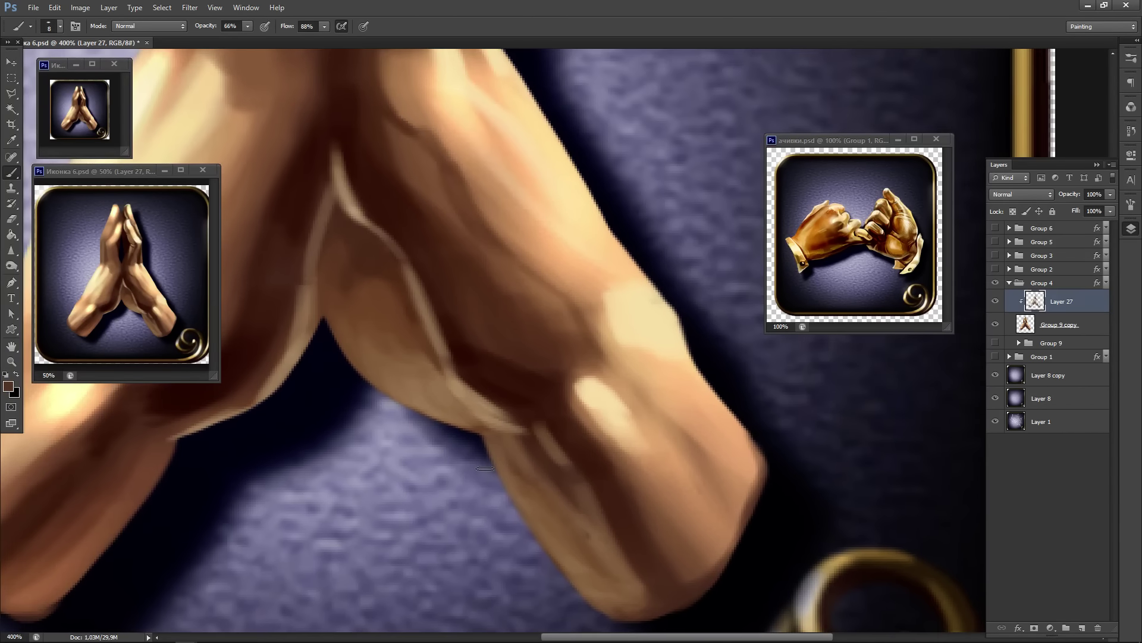
- Shade the palm heel visible between the two wrists with sampled dark brown and tan tones
drag(233, 453, 507, 395)
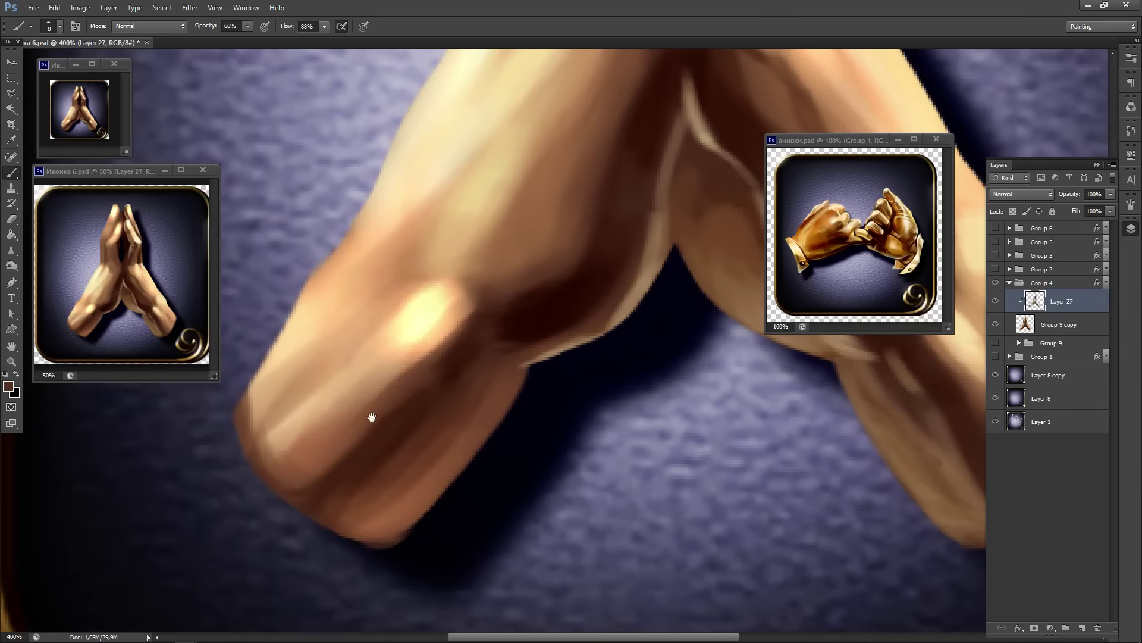
mouse_move(664, 307)
mouse_down()
mouse_move(390, 446)
mouse_move(349, 479)
mouse_move(404, 398)
mouse_up()
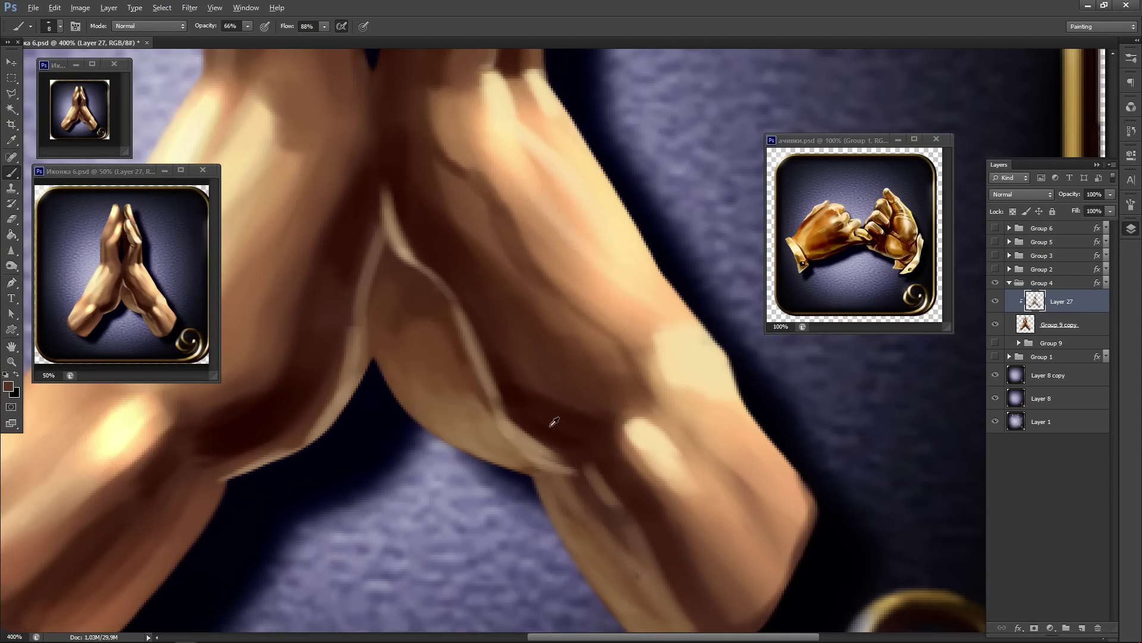
alt+click(550, 423)
mouse_move(375, 355)
mouse_down()
mouse_move(445, 328)
mouse_move(424, 342)
mouse_move(411, 294)
mouse_move(384, 324)
mouse_move(378, 345)
mouse_move(453, 369)
mouse_move(387, 392)
mouse_up()
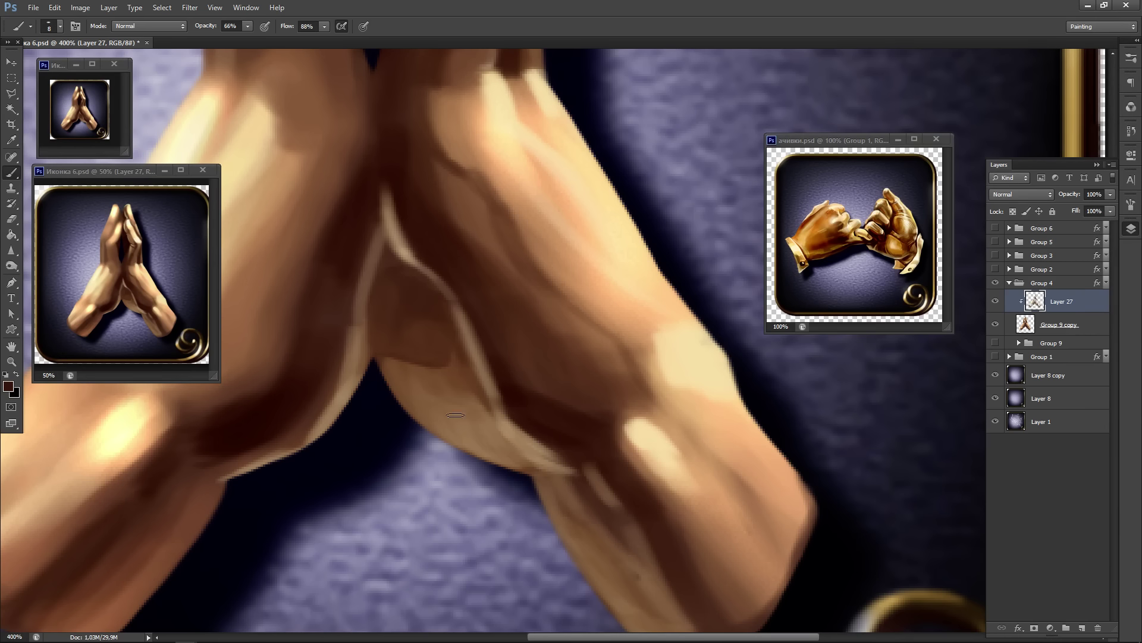
drag(430, 401, 517, 446)
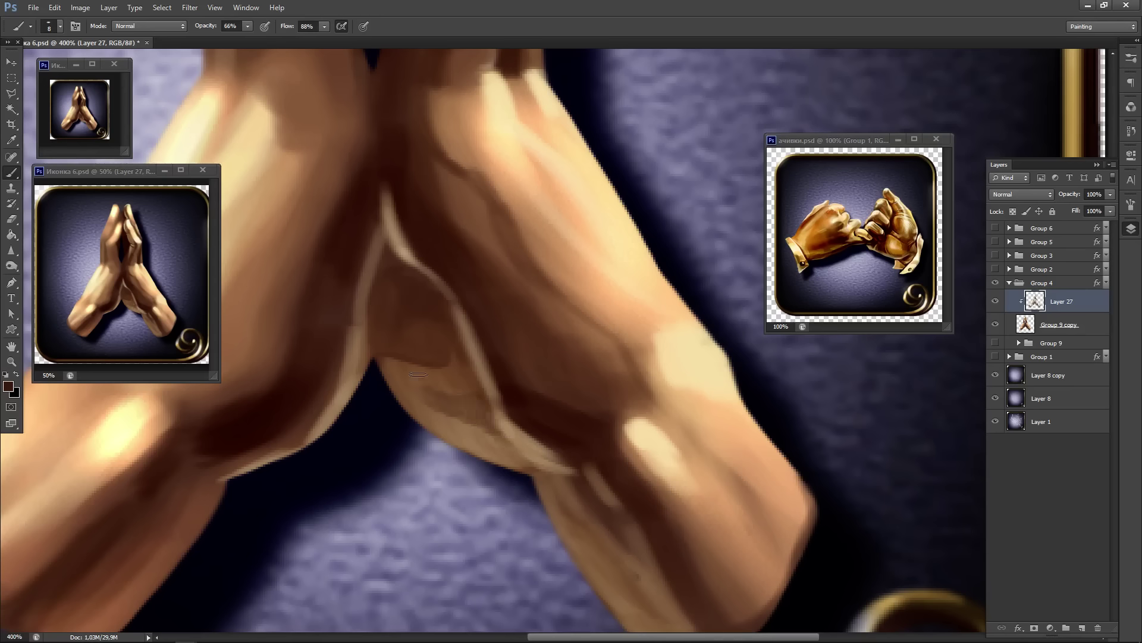
mouse_move(419, 374)
mouse_down()
mouse_move(425, 395)
mouse_move(519, 455)
mouse_up()
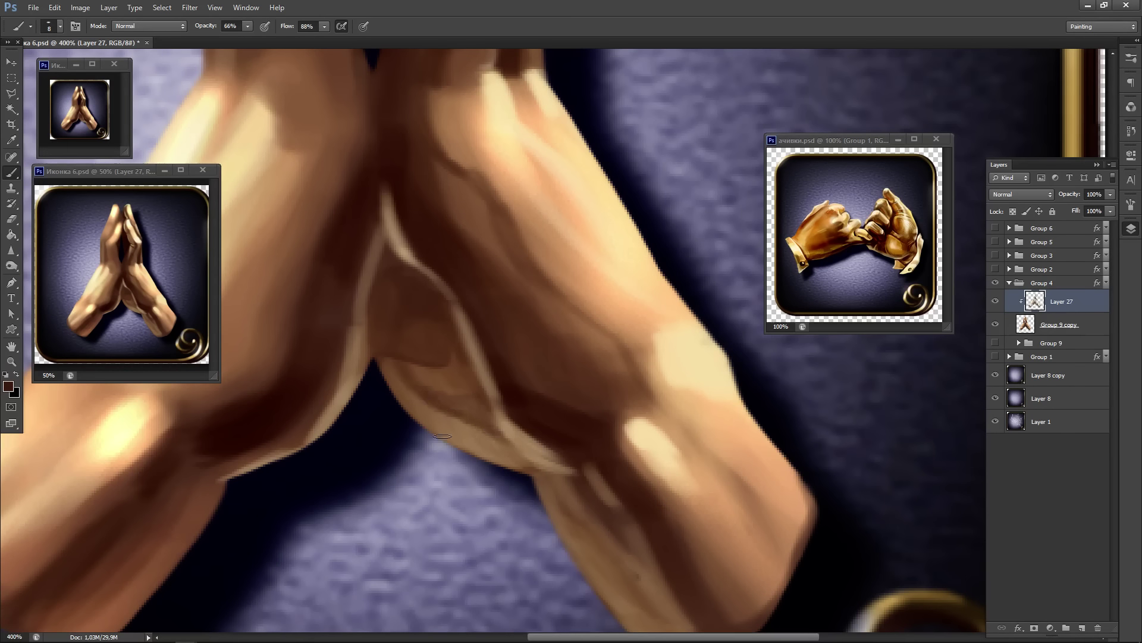
alt+click(464, 408)
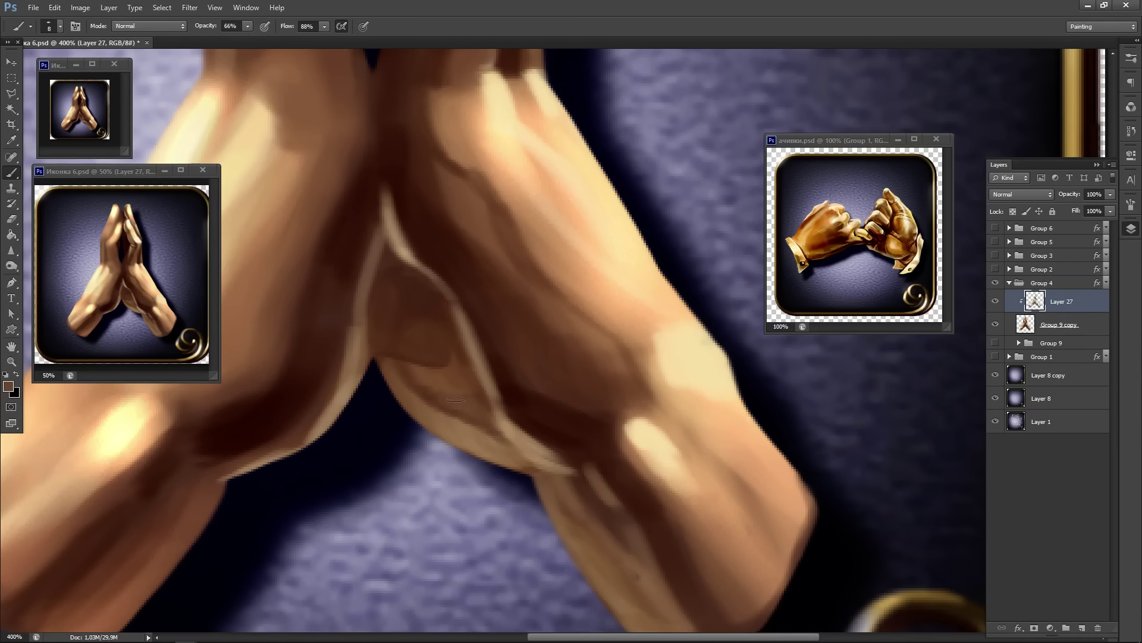
alt+click(486, 437)
drag(436, 394, 453, 433)
drag(399, 98, 379, 318)
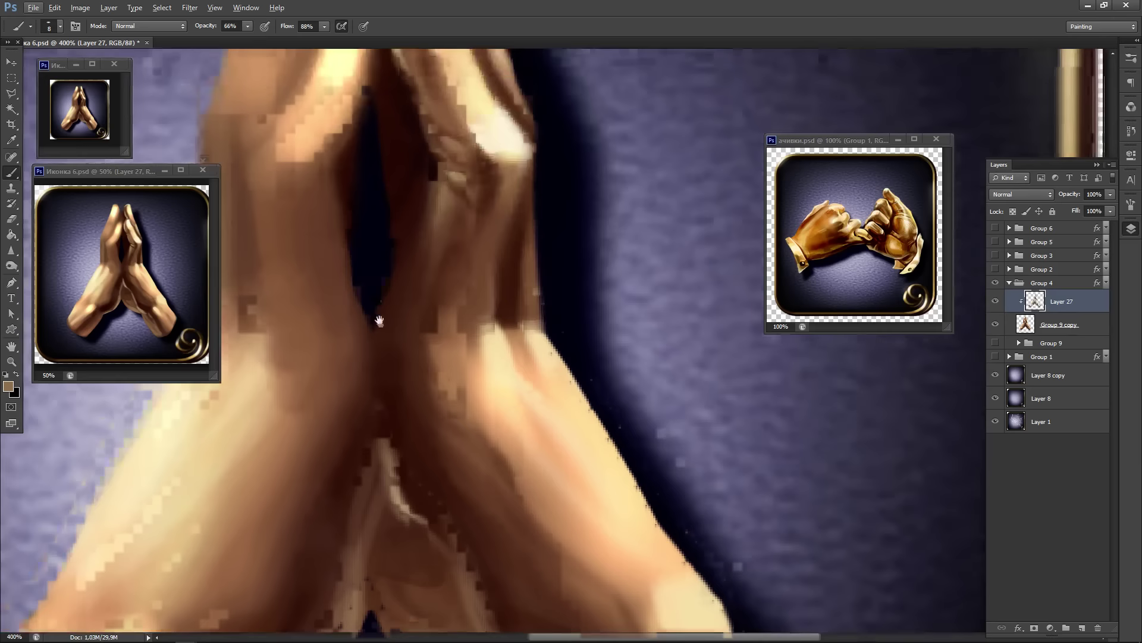
alt+click(433, 173)
mouse_move(408, 502)
mouse_down()
mouse_move(401, 370)
mouse_move(374, 386)
mouse_move(379, 365)
mouse_move(407, 368)
mouse_up()
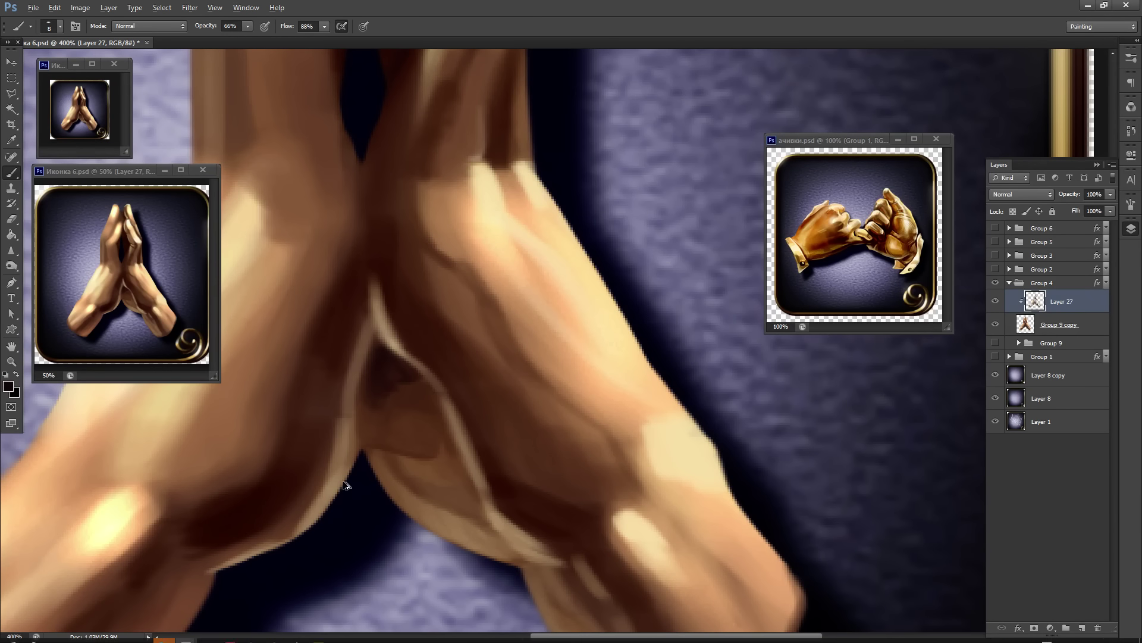
key(ctrl+alt+z)
key(ctrl+alt+z)
key(ctrl+alt+z)
key(ctrl+alt+z)
key(ctrl+alt+z)
key(ctrl+alt+z)
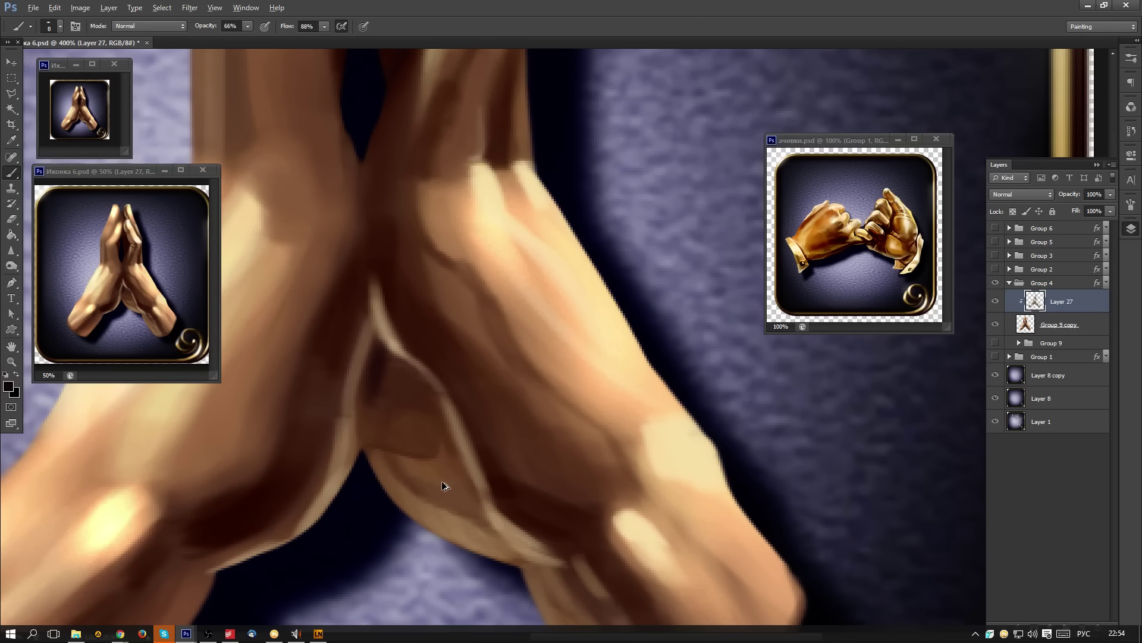
- Cover the hollow beneath the wrist crease with a sampled near-black tone using a size 15 brush
mouse_move(416, 421)
mouse_down()
mouse_move(386, 355)
mouse_move(397, 409)
mouse_move(416, 427)
mouse_move(402, 375)
mouse_move(424, 382)
mouse_up()
key(bracketright)
key(bracketright)
key(bracketright)
alt+click(391, 372)
alt+click(389, 329)
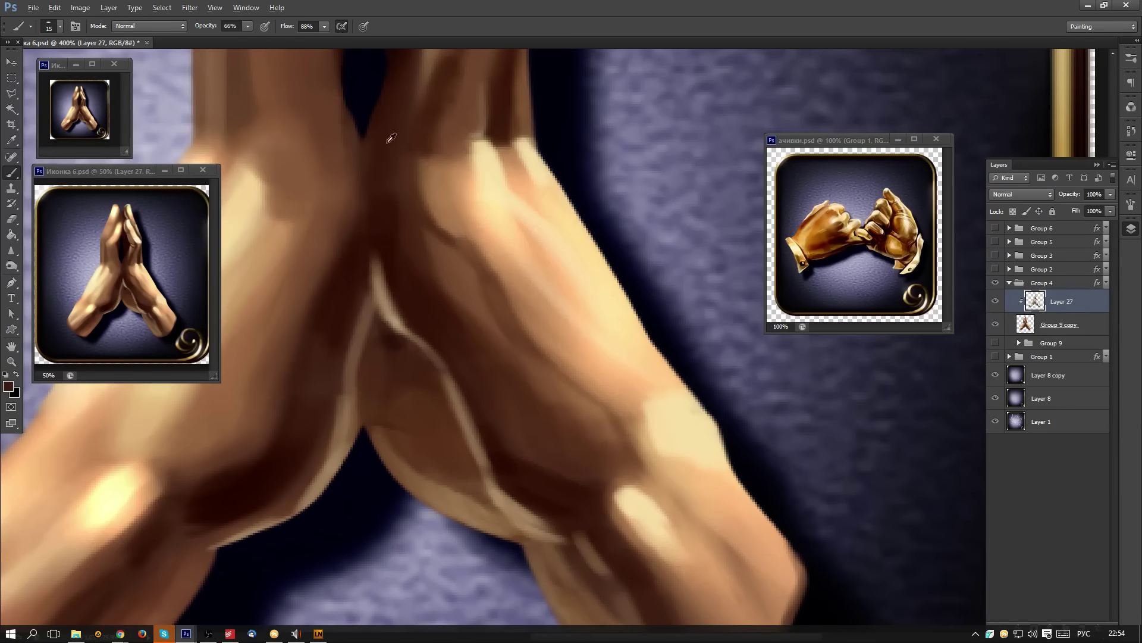
alt+click(369, 92)
mouse_move(392, 347)
mouse_down()
mouse_move(410, 408)
mouse_move(432, 426)
mouse_up()
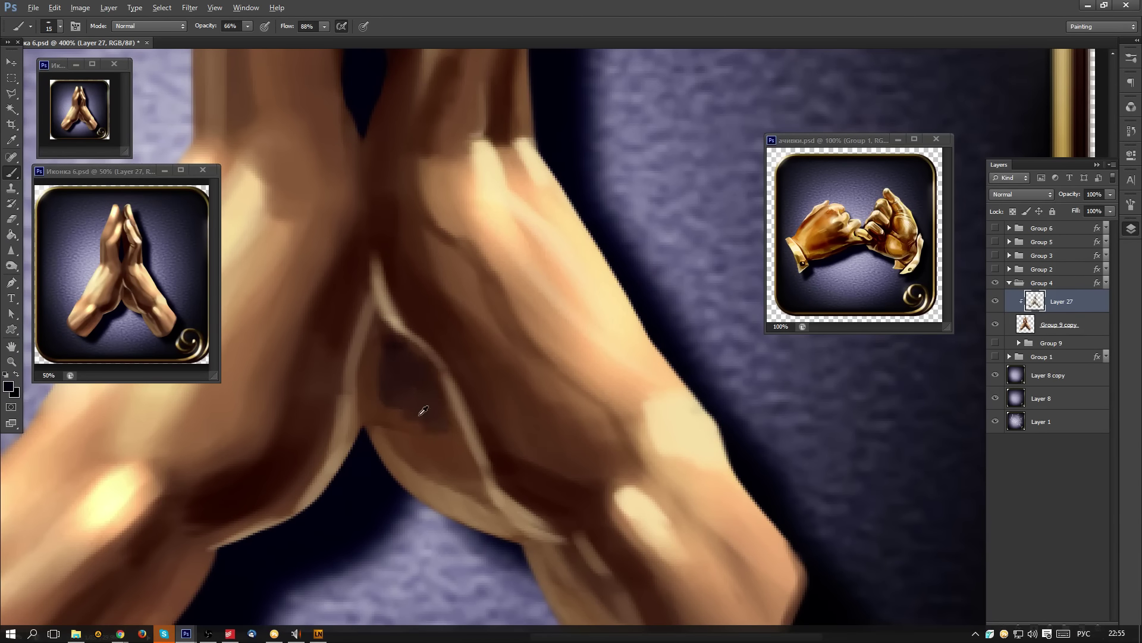
- Blend the hollow between the wrists into a deep brown shadow with sampled dark tones
alt+click(399, 395)
mouse_move(387, 375)
mouse_down()
mouse_move(434, 432)
mouse_move(419, 419)
mouse_up()
mouse_move(377, 332)
mouse_down()
mouse_move(387, 400)
mouse_move(385, 337)
mouse_up()
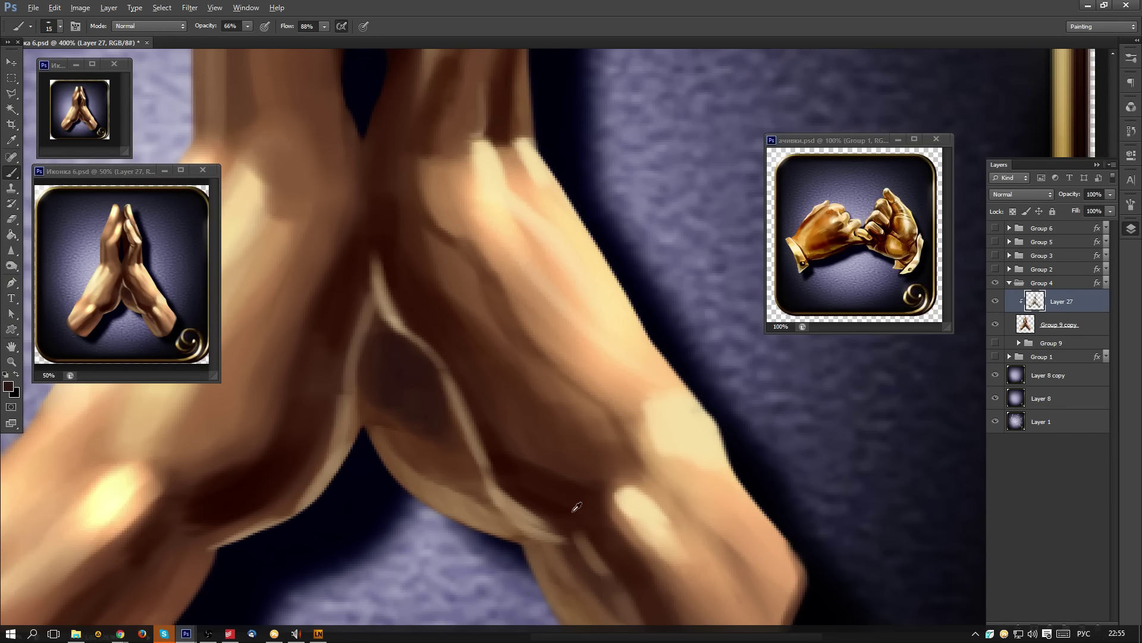
alt+click(504, 467)
mouse_move(395, 365)
mouse_down()
mouse_move(441, 437)
mouse_move(417, 363)
mouse_move(431, 425)
mouse_up()
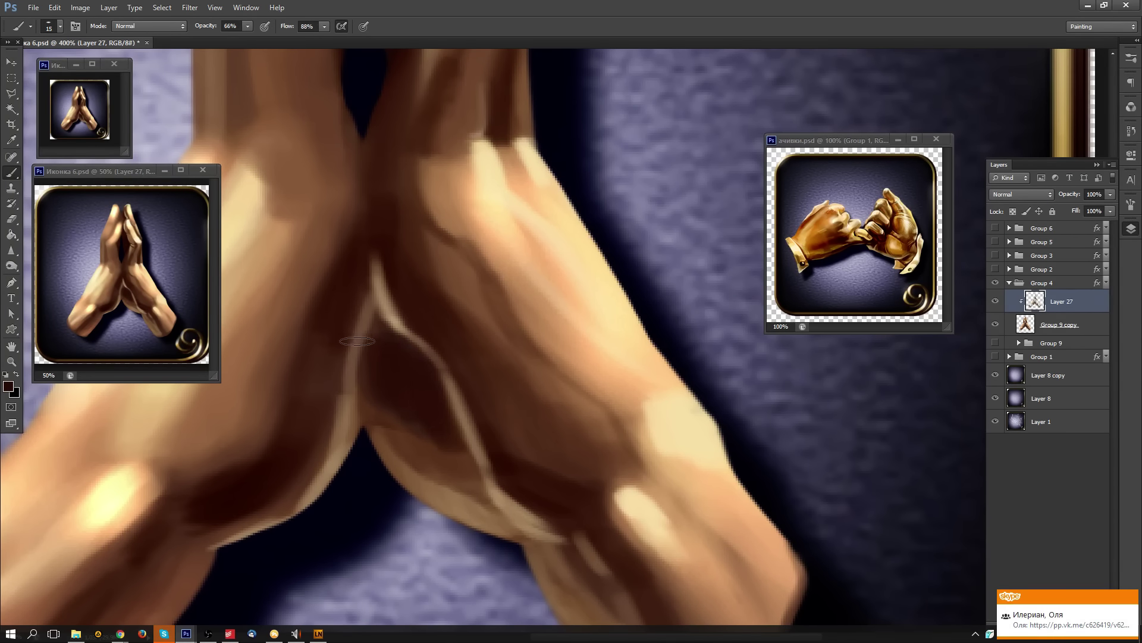
- Draw thin tan crease lines on the palm heel beside the light rim with a size 4 brush, undoing misplaced strokes
key(bracketleft)
key(bracketleft)
key(bracketleft)
key(alt)
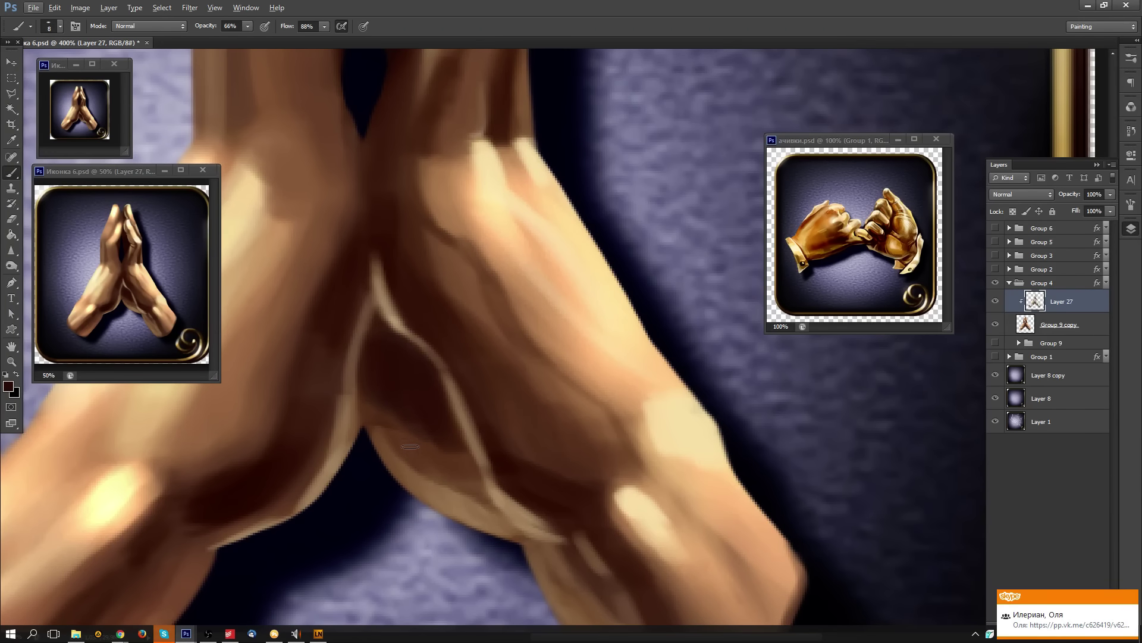
key(bracketleft)
key(bracketleft)
key(bracketleft)
alt+click(450, 441)
mouse_move(469, 484)
mouse_down()
mouse_move(436, 413)
mouse_move(345, 334)
mouse_up()
key(ctrl+alt+z)
key(ctrl+alt+z)
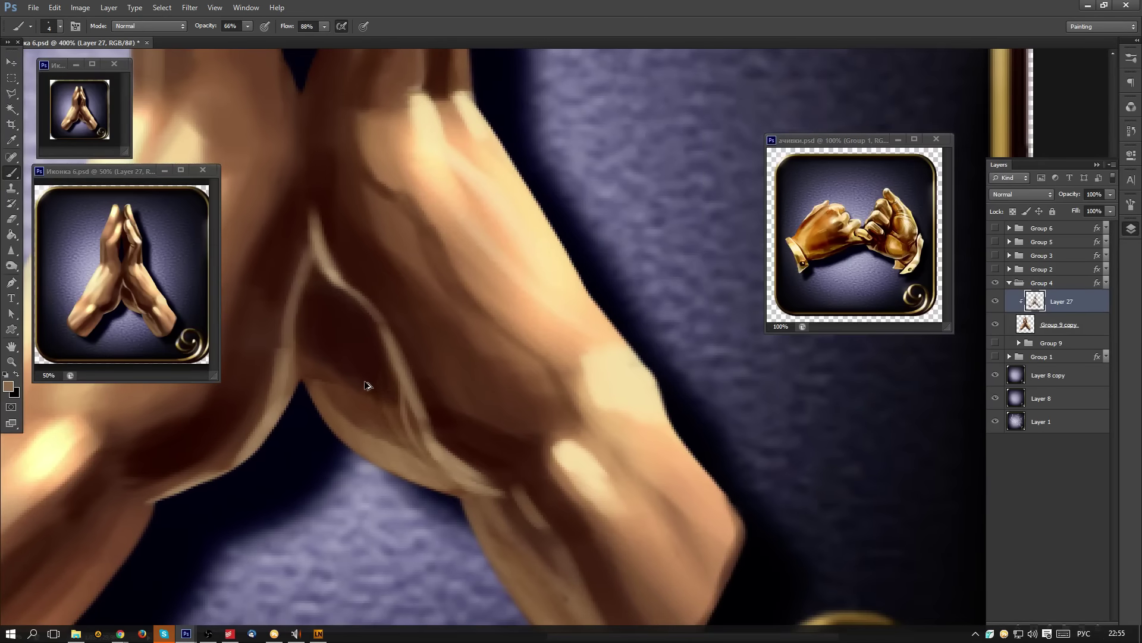
mouse_move(391, 365)
mouse_down()
mouse_move(406, 458)
mouse_move(387, 411)
mouse_move(394, 453)
mouse_move(363, 409)
mouse_move(400, 408)
mouse_move(589, 471)
mouse_move(393, 439)
mouse_move(441, 483)
mouse_up()
- Brighten the lower end of the right-side wrist rim and the adjoining forearm crease with a sampled cream tone
alt+click(587, 466)
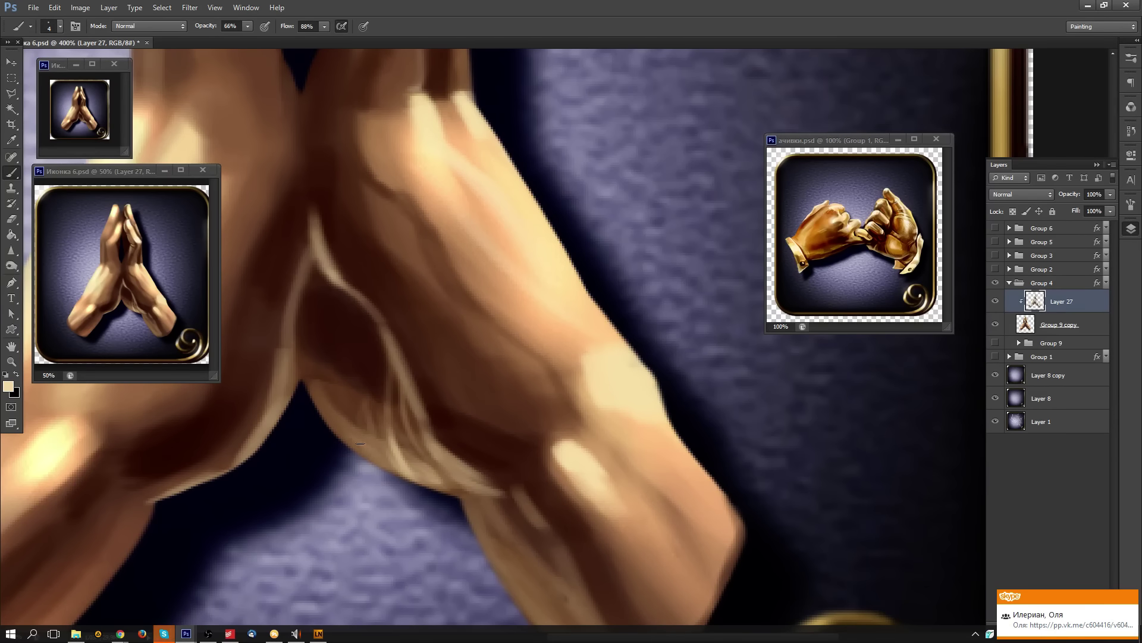
mouse_move(440, 444)
mouse_down()
mouse_move(434, 461)
mouse_move(431, 443)
mouse_move(485, 494)
mouse_up()
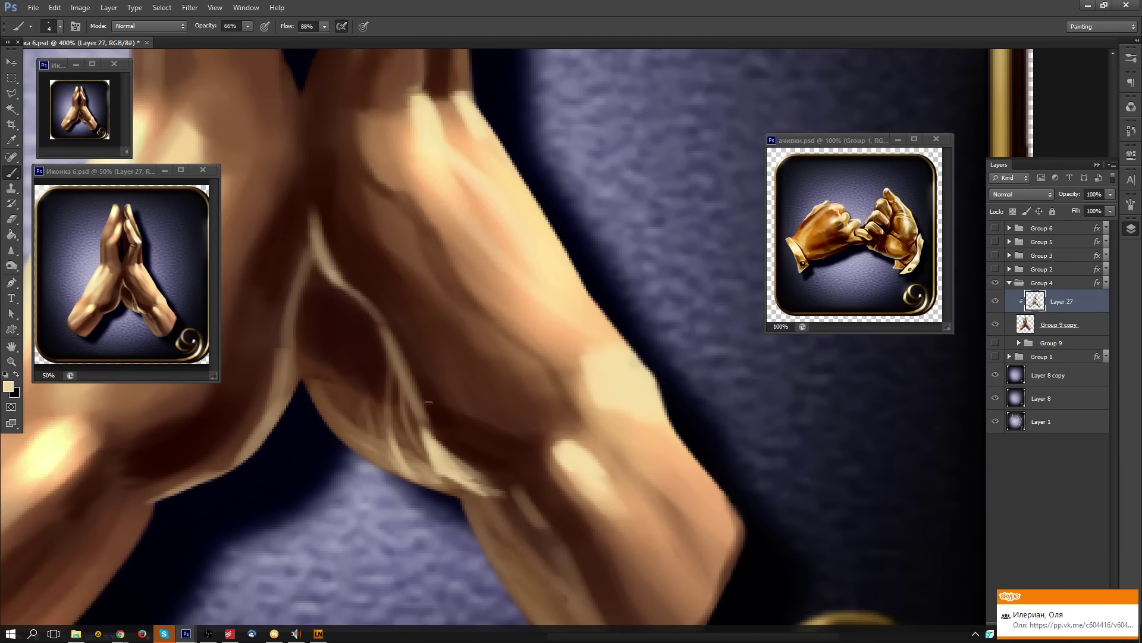
drag(420, 414, 427, 455)
drag(532, 515, 519, 499)
- Paint dark brown creases below the left-side hand's front finger and along its edge at the gap with a size 5 brush
drag(378, 410, 587, 352)
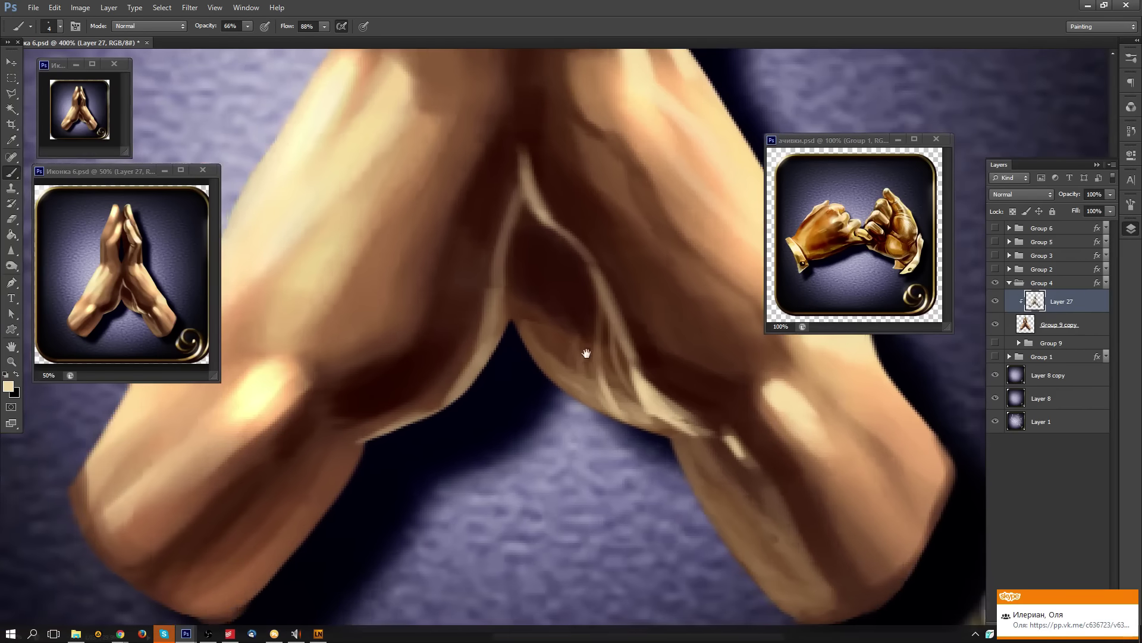
drag(507, 368, 590, 365)
mouse_move(499, 387)
mouse_down()
mouse_move(505, 433)
mouse_move(469, 408)
mouse_up()
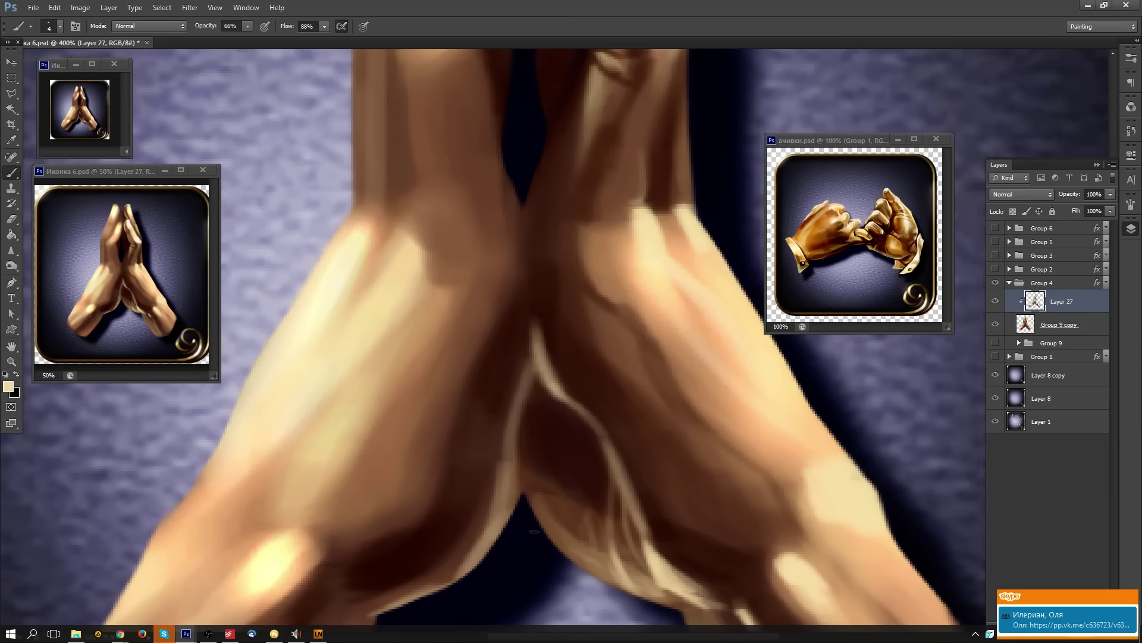
drag(423, 379, 440, 346)
alt+click(483, 244)
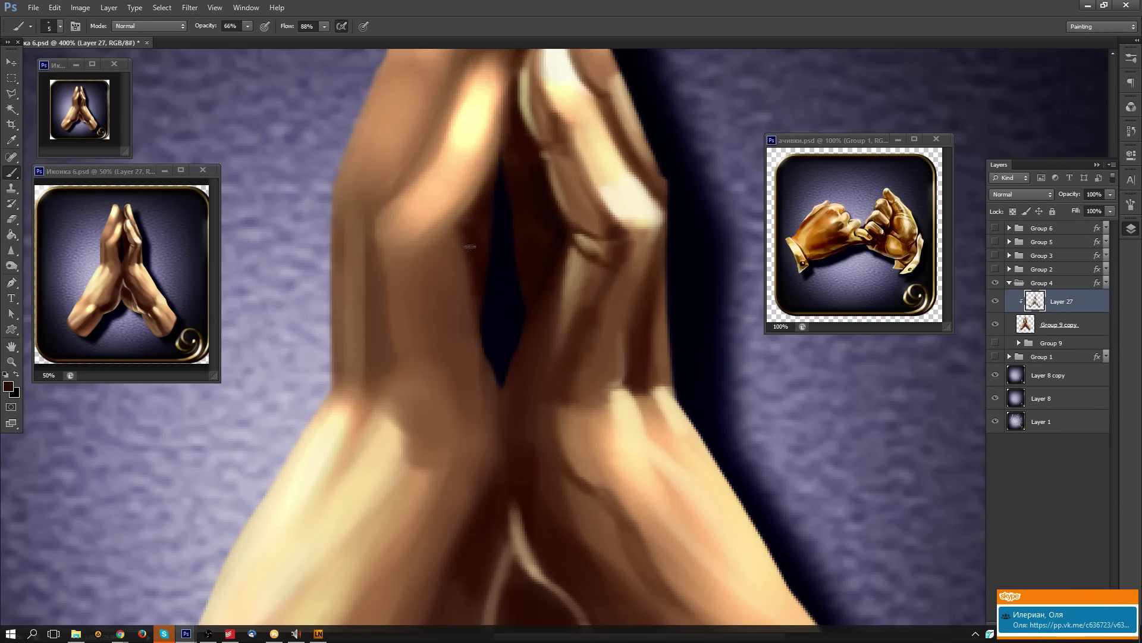
drag(467, 246, 444, 265)
drag(466, 226, 428, 241)
mouse_move(462, 228)
mouse_down()
mouse_move(422, 242)
mouse_move(447, 259)
mouse_move(499, 388)
mouse_up()
- Blend the new finger creases on the left-side hand with sampled brown tones, shading the finger's lower edge
alt+click(438, 251)
alt+click(479, 252)
drag(477, 258, 431, 392)
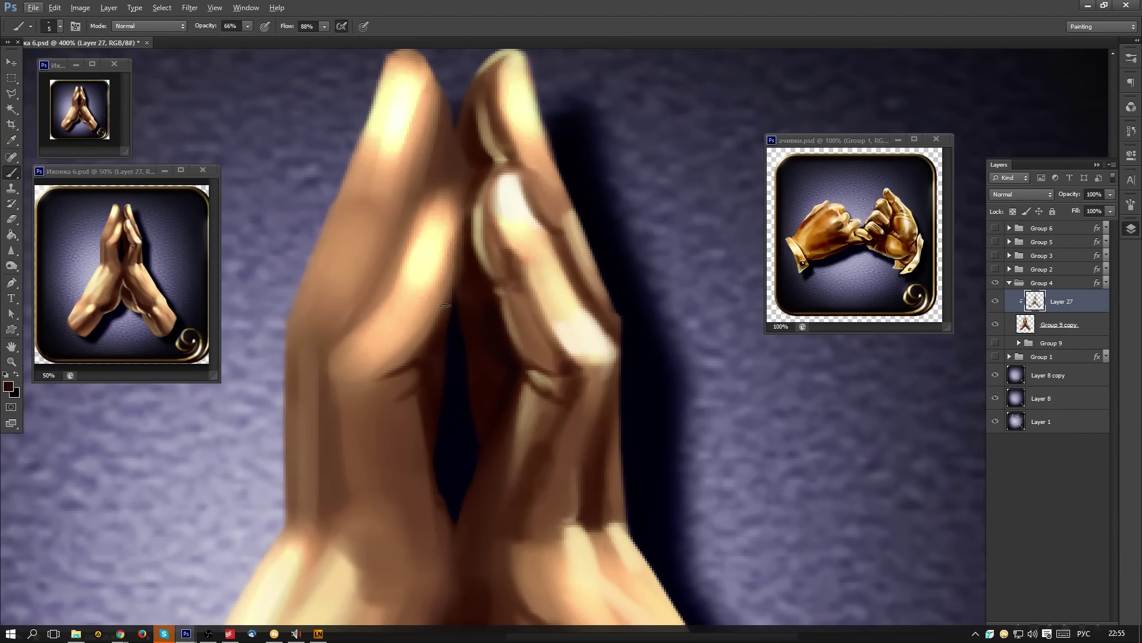
alt+click(393, 369)
mouse_move(382, 366)
mouse_down()
mouse_move(418, 311)
mouse_move(386, 371)
mouse_move(439, 280)
mouse_up()
drag(410, 354, 434, 322)
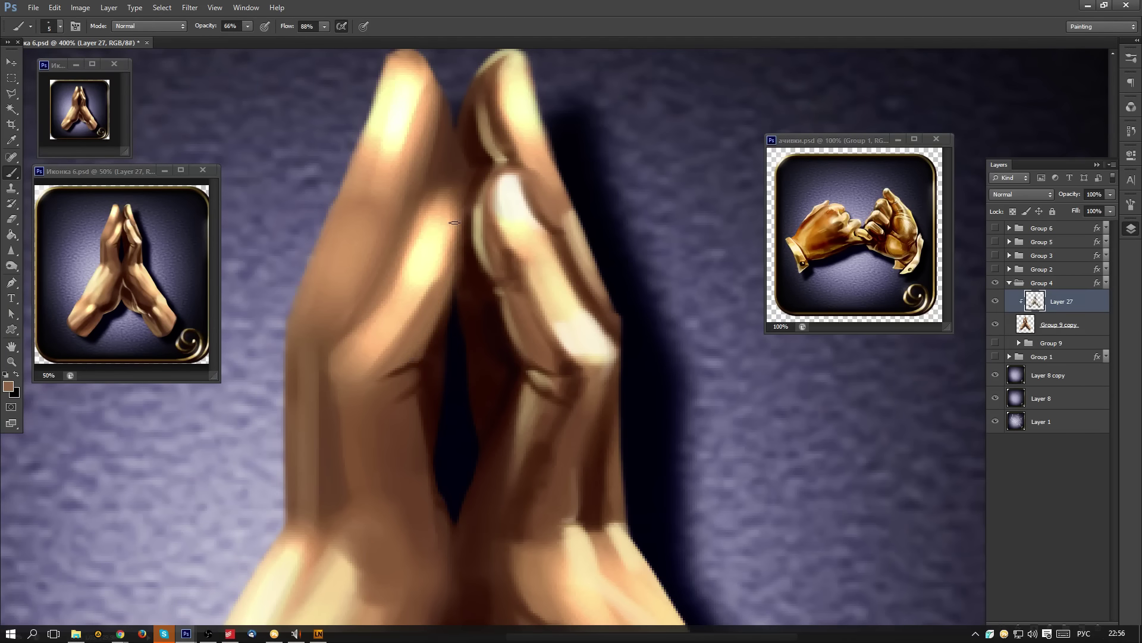
- Define the left-side hand's front finger with sampled light tones from its tip down to a near-white knuckle highlight
alt+click(440, 209)
alt+click(435, 214)
mouse_move(440, 196)
mouse_down()
mouse_move(434, 231)
mouse_move(442, 189)
mouse_move(443, 213)
mouse_move(411, 266)
mouse_move(433, 212)
mouse_move(432, 241)
mouse_move(379, 296)
mouse_move(352, 287)
mouse_move(363, 272)
mouse_move(387, 296)
mouse_move(398, 277)
mouse_move(366, 324)
mouse_up()
alt+click(433, 231)
alt+click(427, 251)
mouse_move(398, 273)
mouse_down()
mouse_move(332, 360)
mouse_move(393, 280)
mouse_move(346, 345)
mouse_move(371, 329)
mouse_move(369, 357)
mouse_move(379, 336)
mouse_up()
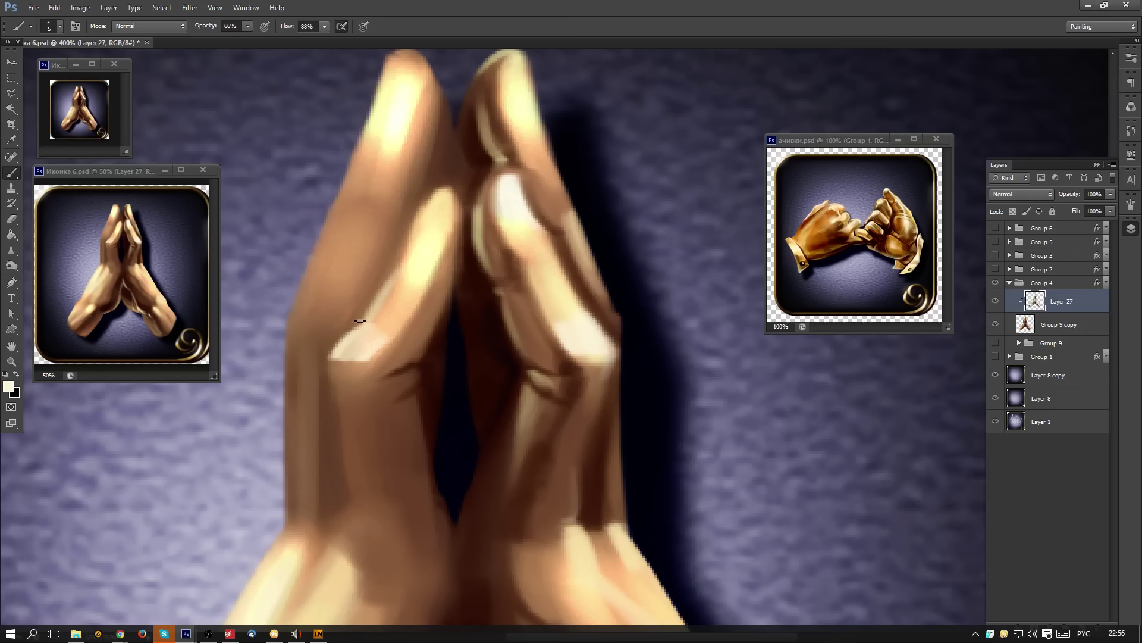
- Strengthen the near-white highlight on the left-side finger's knuckle with the brush enlarged to 15
key(bracketright)
key(bracketright)
key(bracketright)
key(bracketright)
key(bracketright)
drag(394, 308, 366, 346)
drag(401, 296, 424, 199)
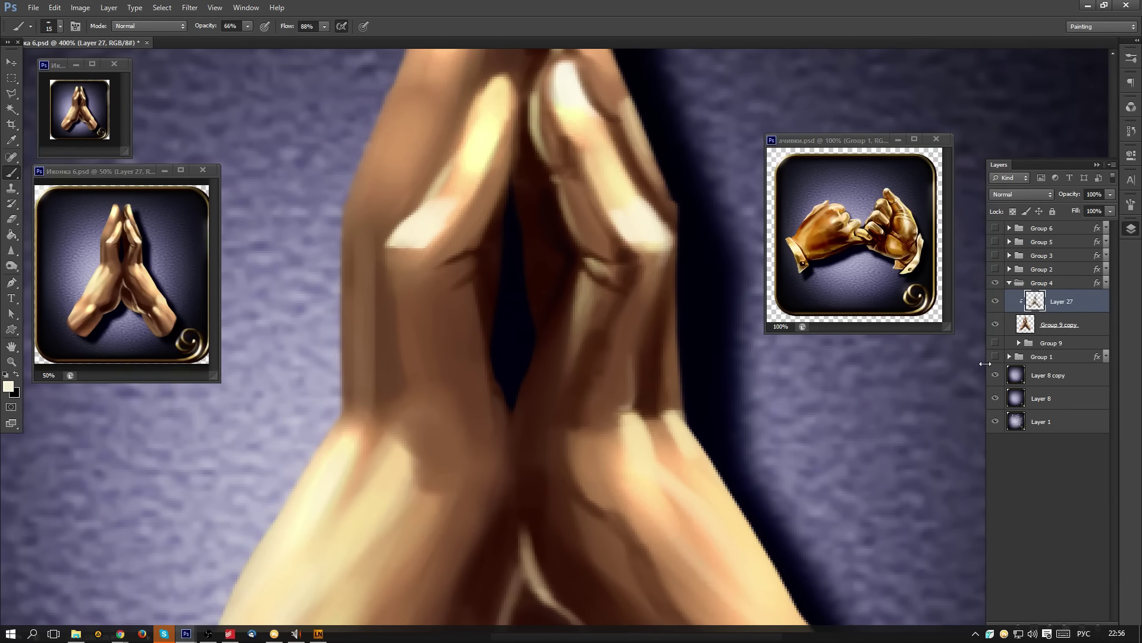
- Collapse Group 4 and temporarily show Group 1 in its place to compare the praying hands with the golden fists
click(1009, 282)
click(995, 282)
click(995, 296)
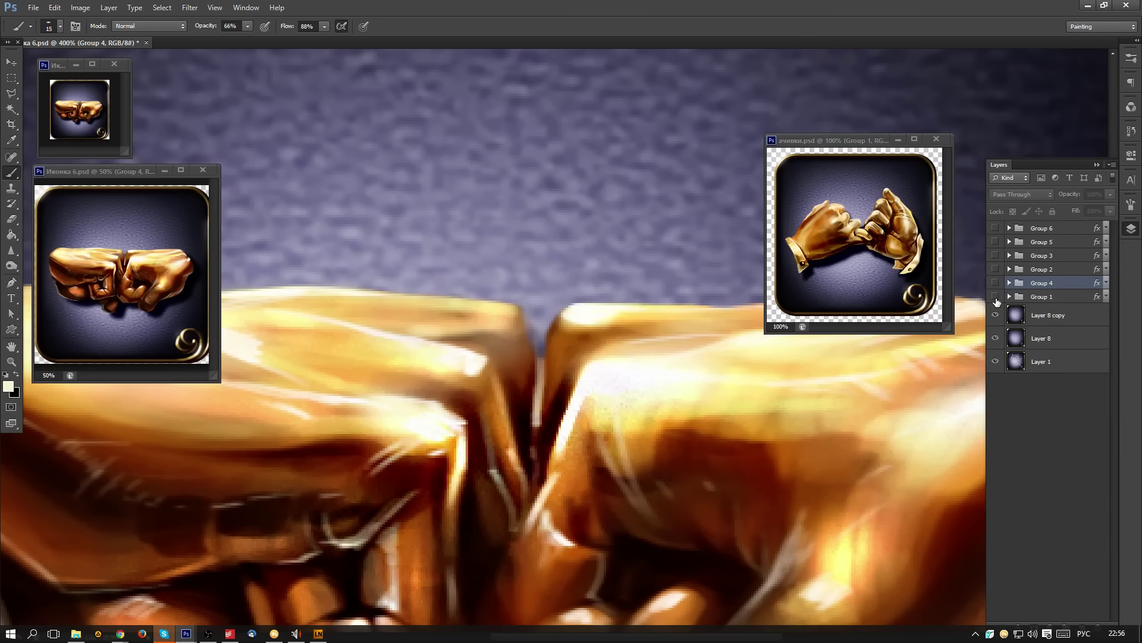
click(996, 297)
click(995, 283)
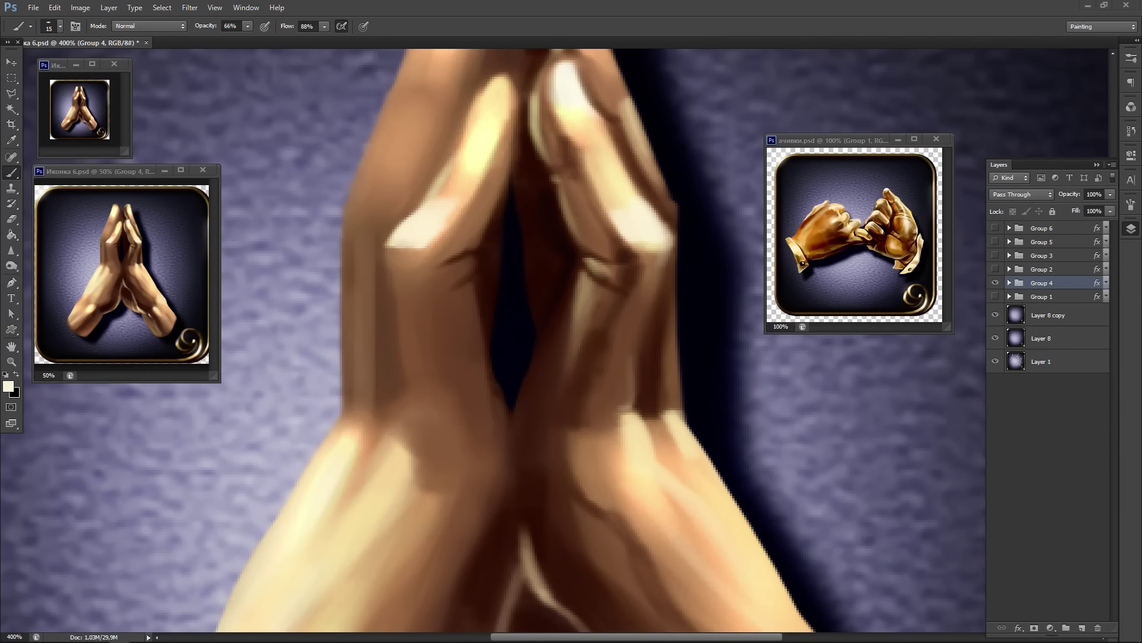
- Switch to Chrome, reload the linked rMsieunaMBE.jpg image, view it enlarged and close the browser
drag(0, 138, 773, 0)
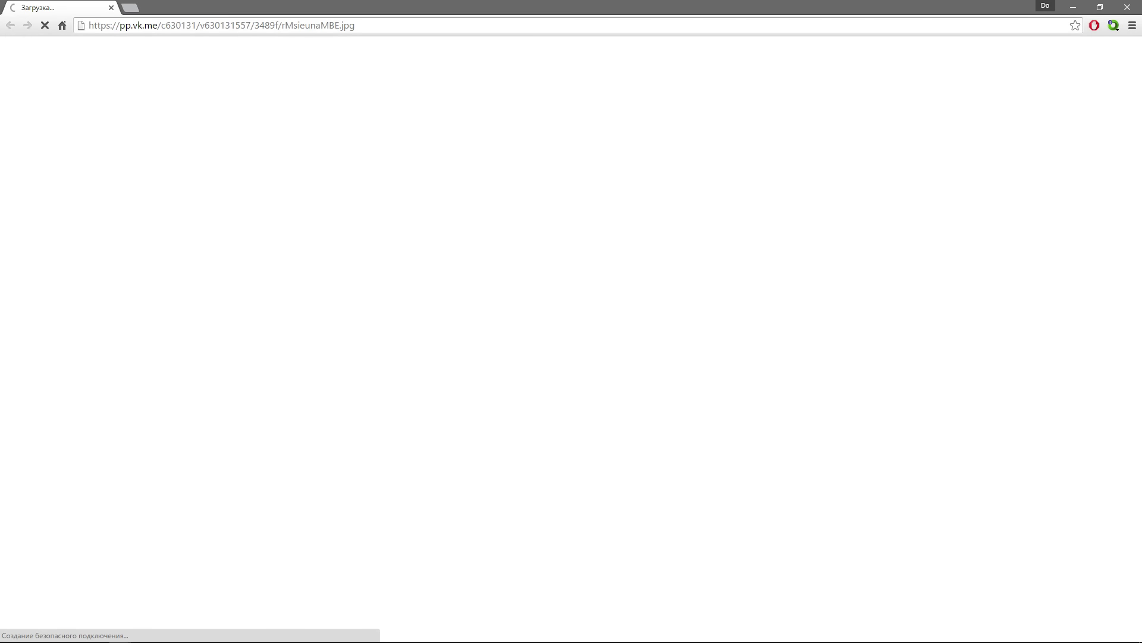
mouse_move(186, 634)
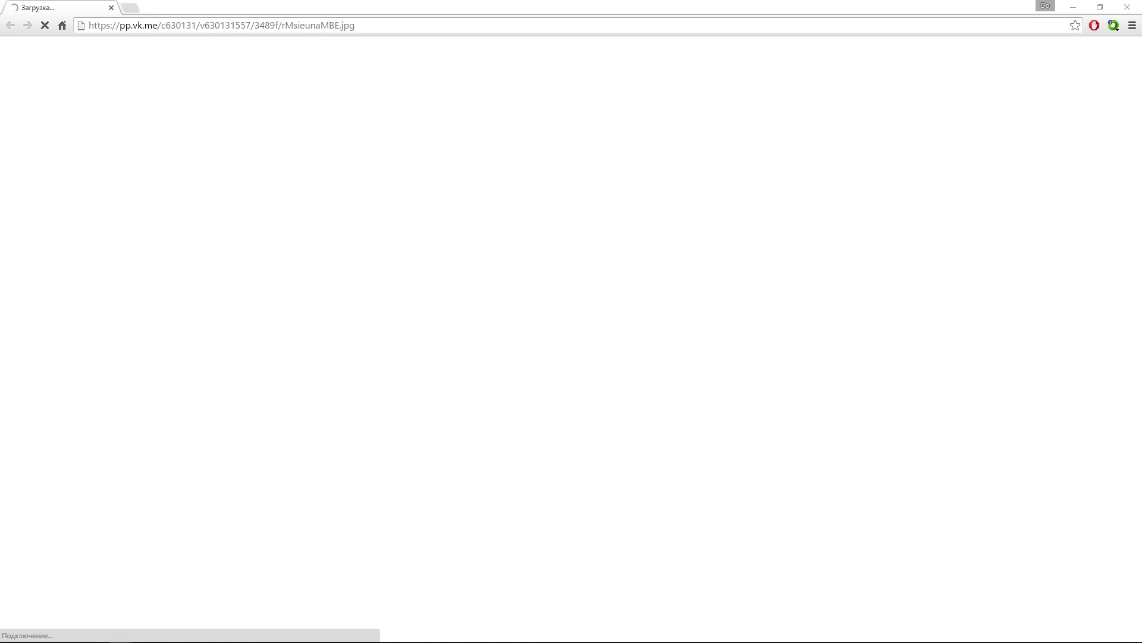
click(48, 24)
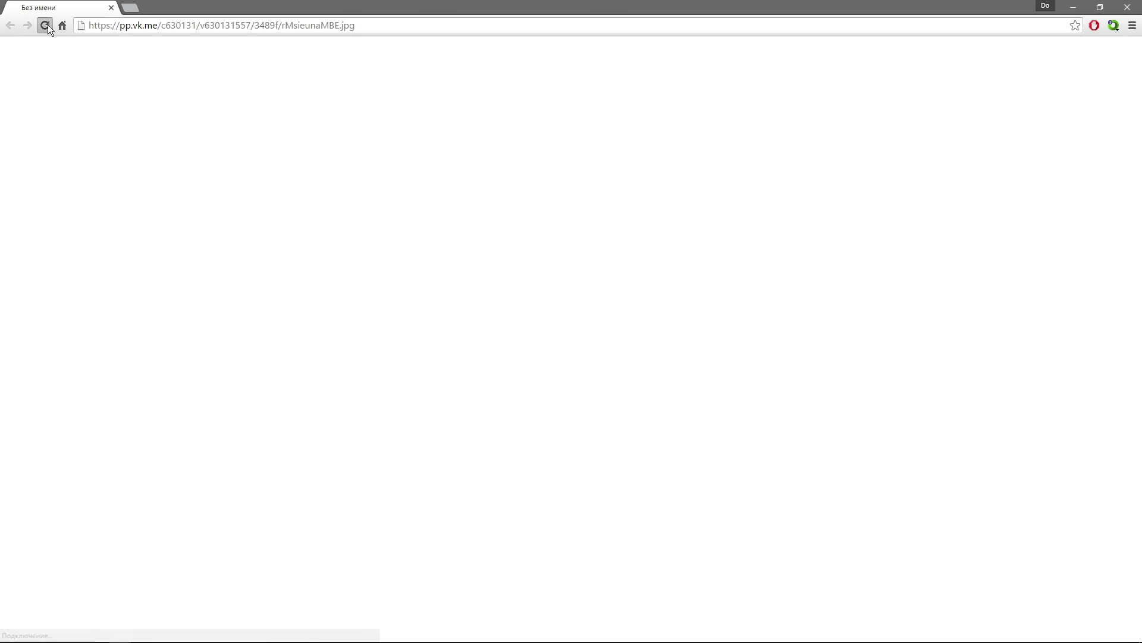
click(47, 24)
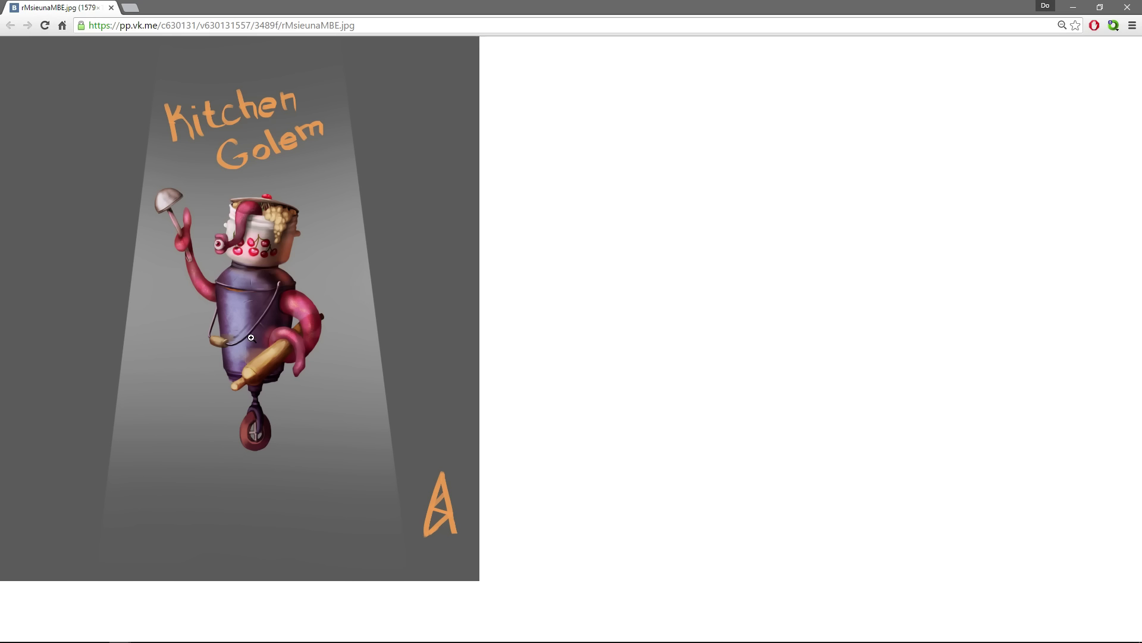
click(280, 310)
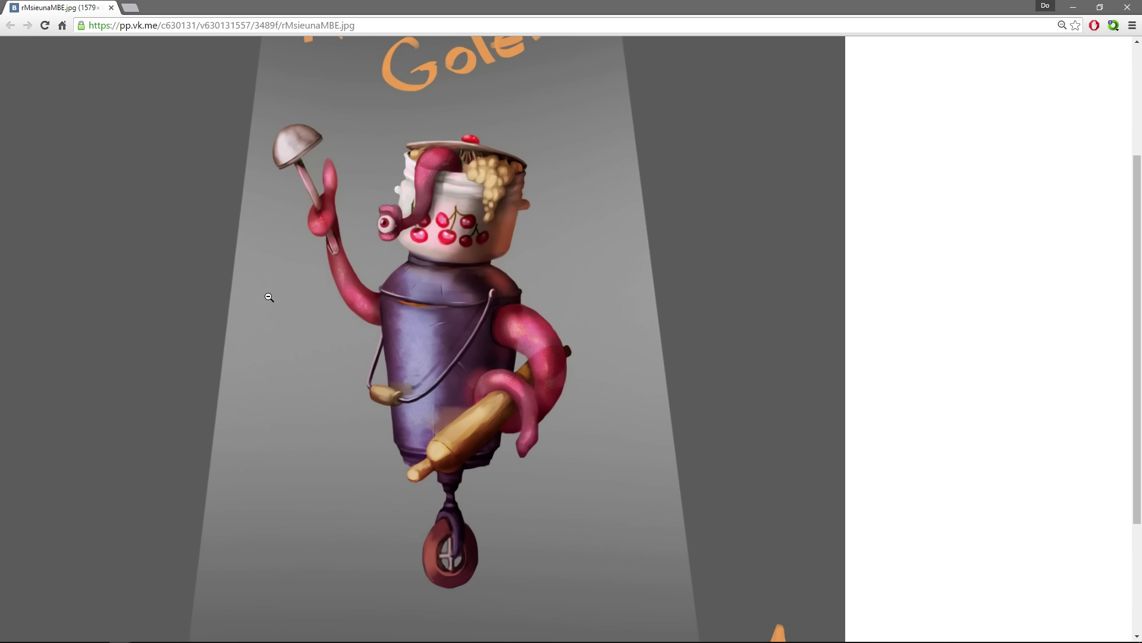
click(269, 297)
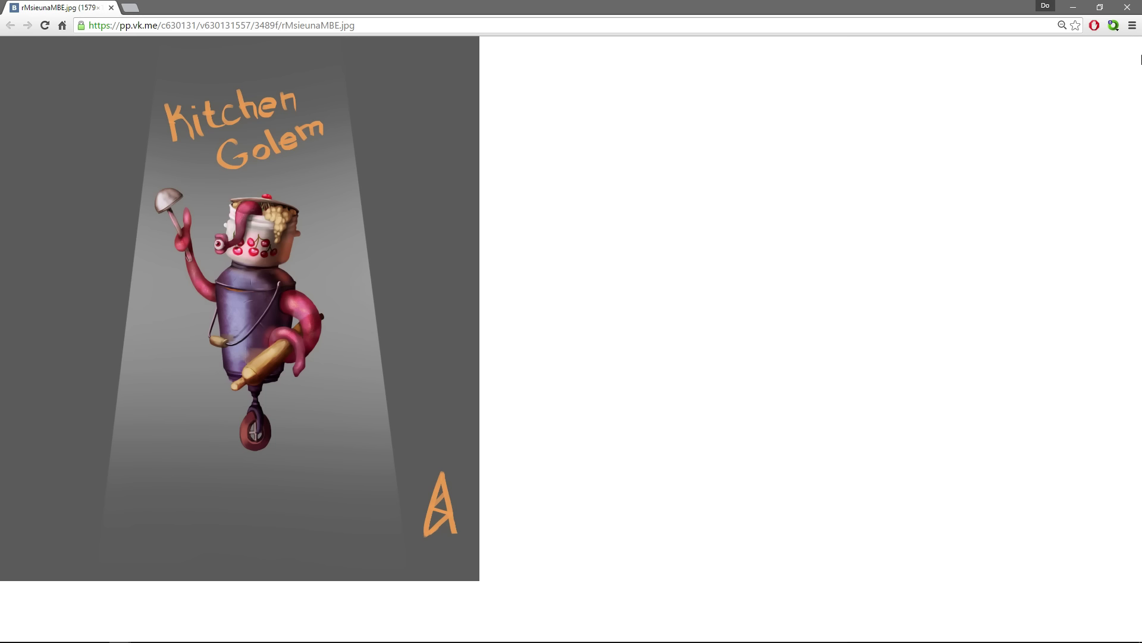
click(1127, 7)
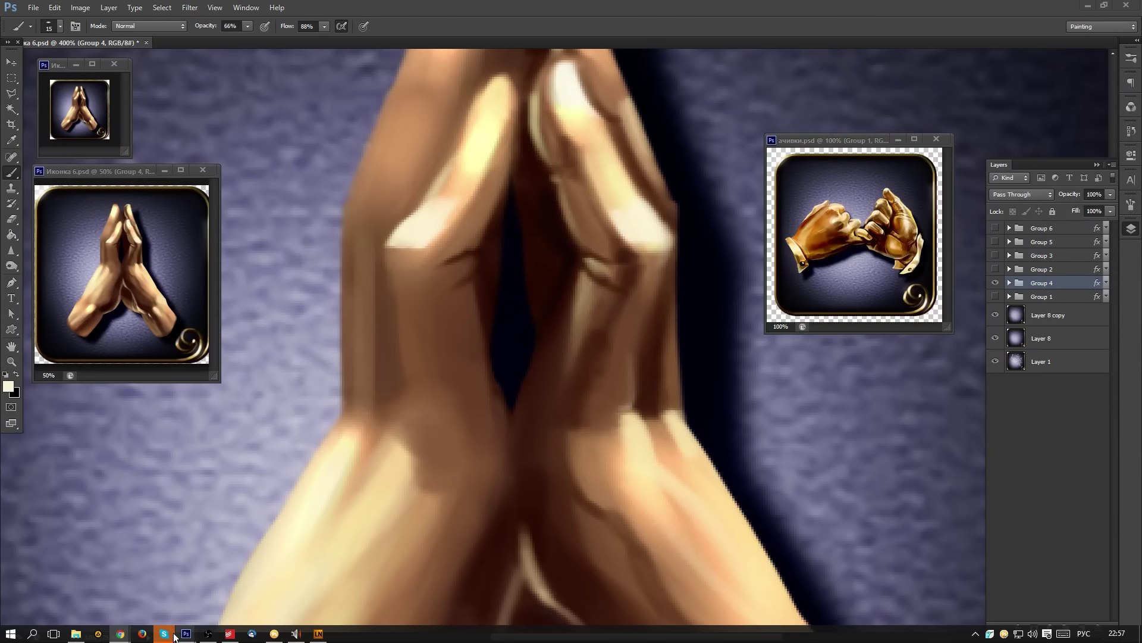